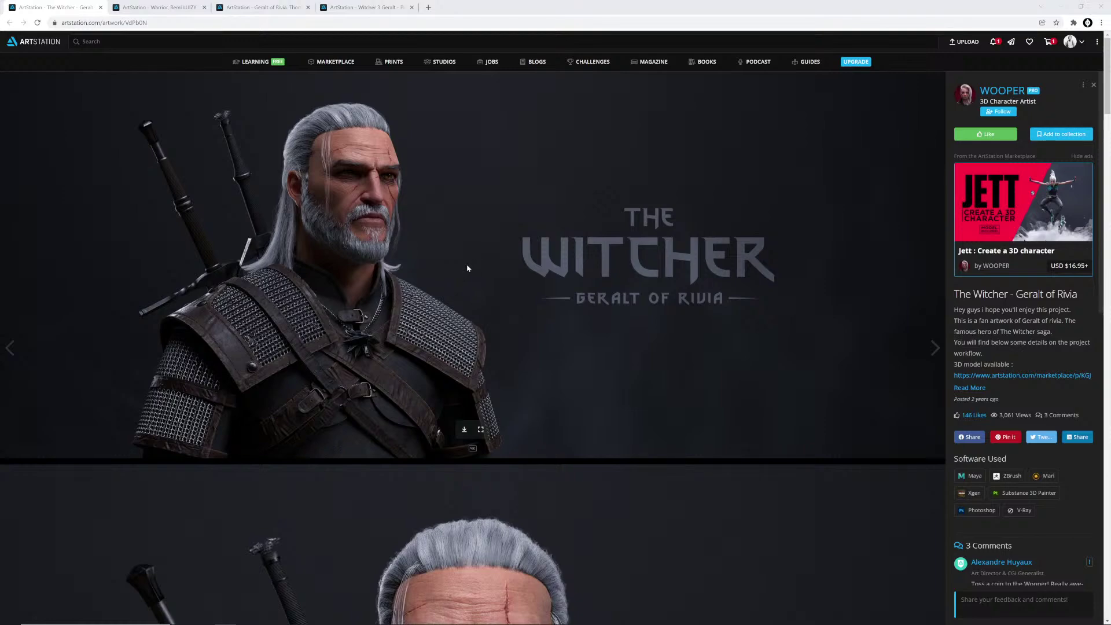
Step: Examine the final renders, turnaround views and lighting breakdown of the Witcher Geralt of Rivia artwork on ArtStation
{"action": "scroll", "coordinate": [468, 269], "scroll_direction": "down", "scroll_amount": 2}
{"action": "scroll", "coordinate": [468, 269], "scroll_direction": "up", "scroll_amount": 2}
{"action": "scroll", "coordinate": [359, 329], "scroll_direction": "down", "scroll_amount": 6}
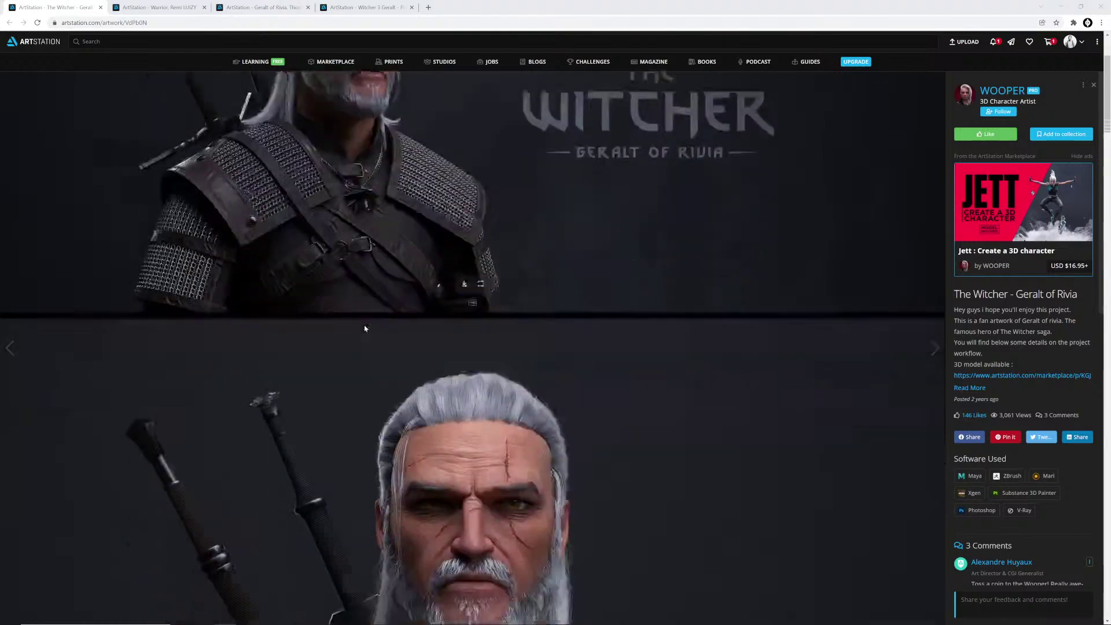
{"action": "scroll", "coordinate": [393, 337], "scroll_direction": "down", "scroll_amount": 3}
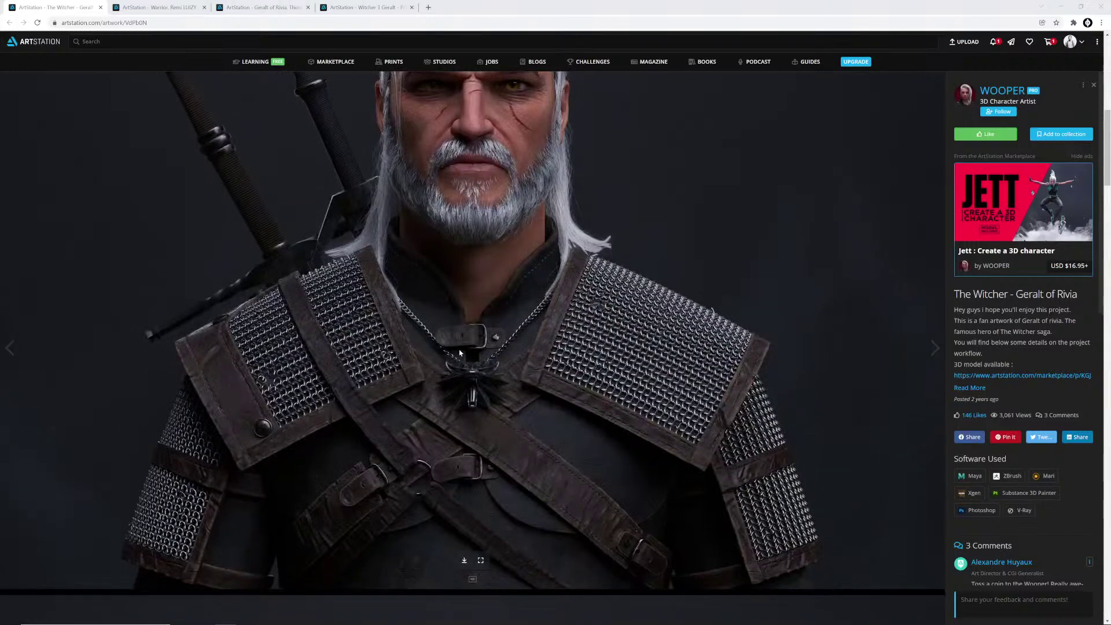
{"action": "scroll", "coordinate": [505, 337], "scroll_direction": "down", "scroll_amount": 1}
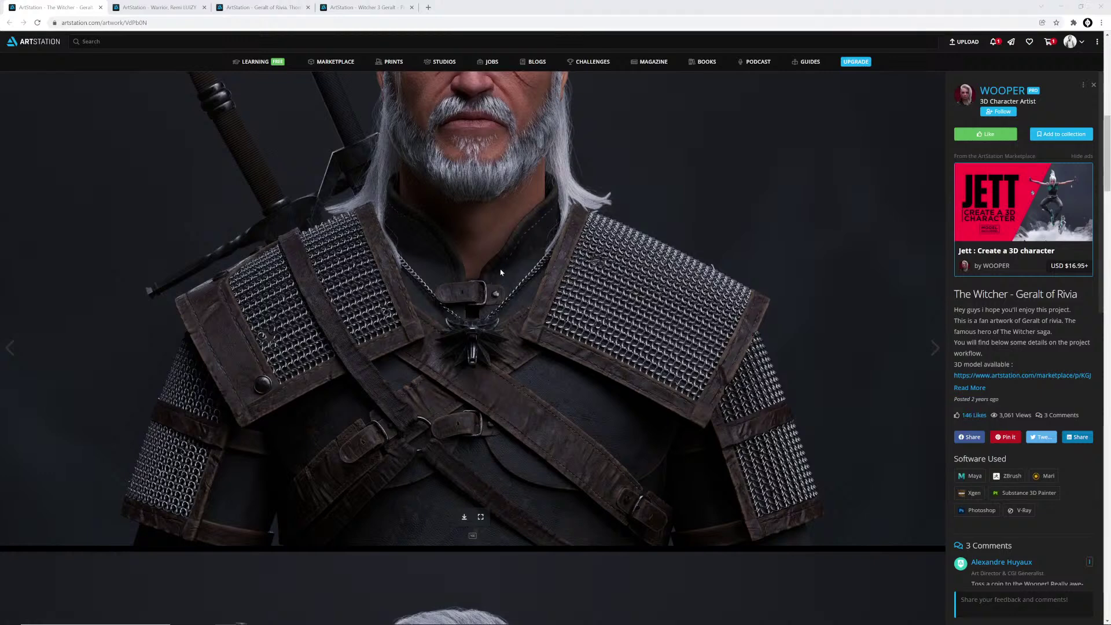
{"action": "scroll", "coordinate": [502, 269], "scroll_direction": "down", "scroll_amount": 14}
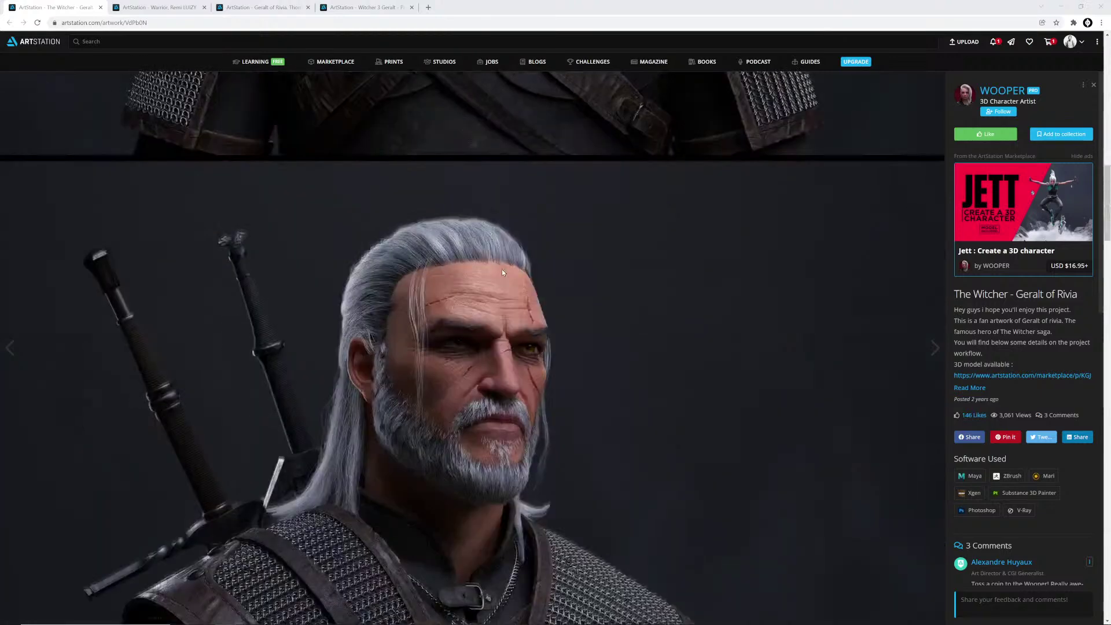
{"action": "scroll", "coordinate": [505, 275], "scroll_direction": "up", "scroll_amount": 2}
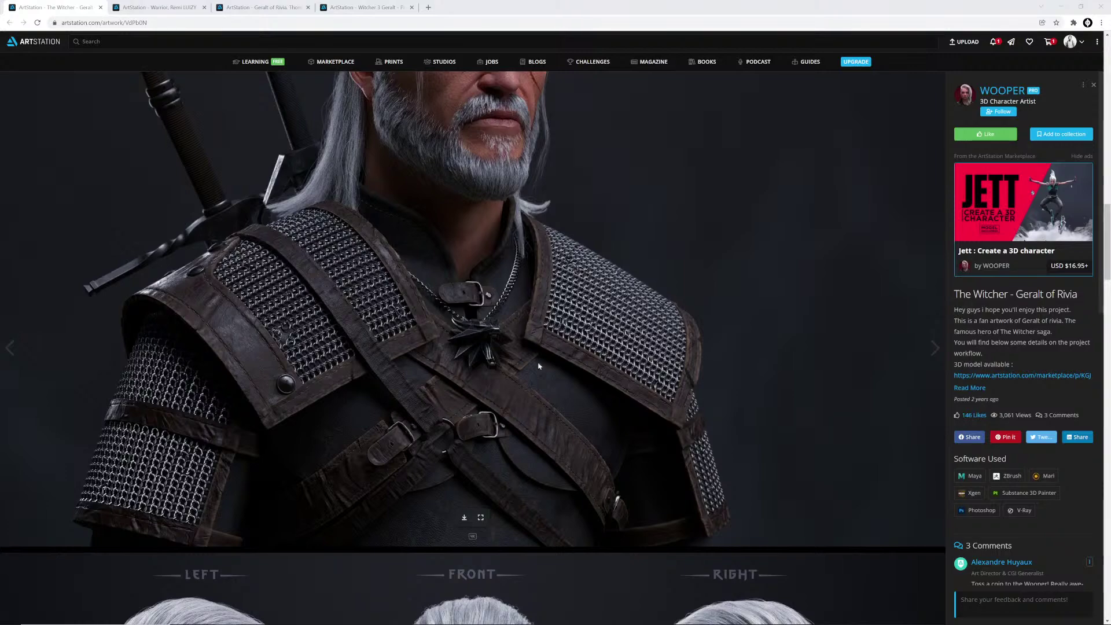
{"action": "scroll", "coordinate": [525, 382], "scroll_direction": "down", "scroll_amount": 12}
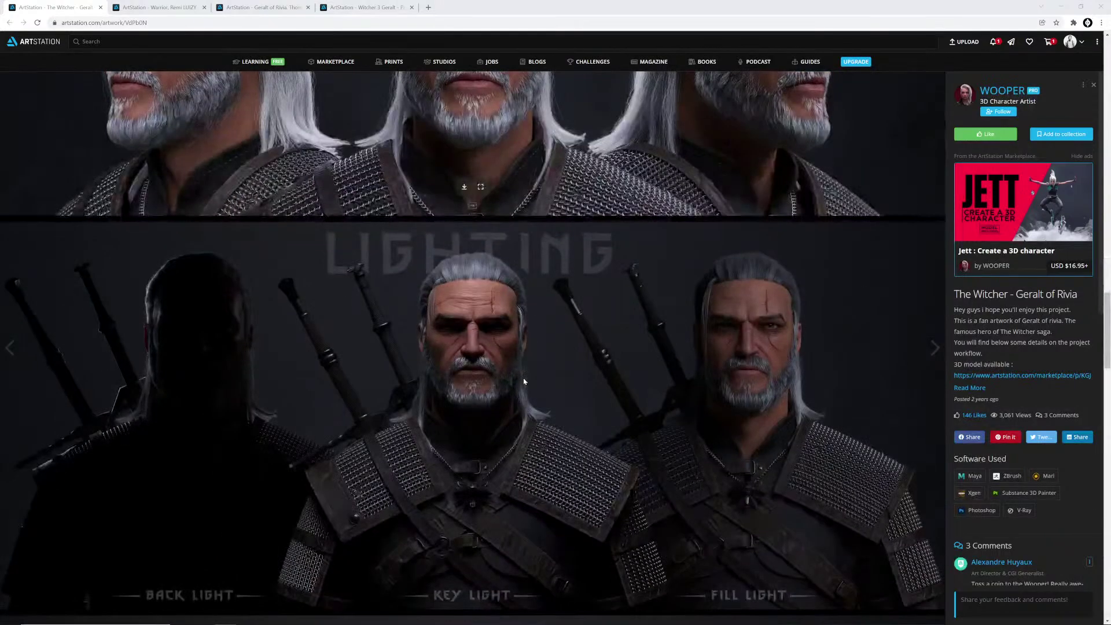
{"action": "scroll", "coordinate": [524, 383], "scroll_direction": "down", "scroll_amount": 1}
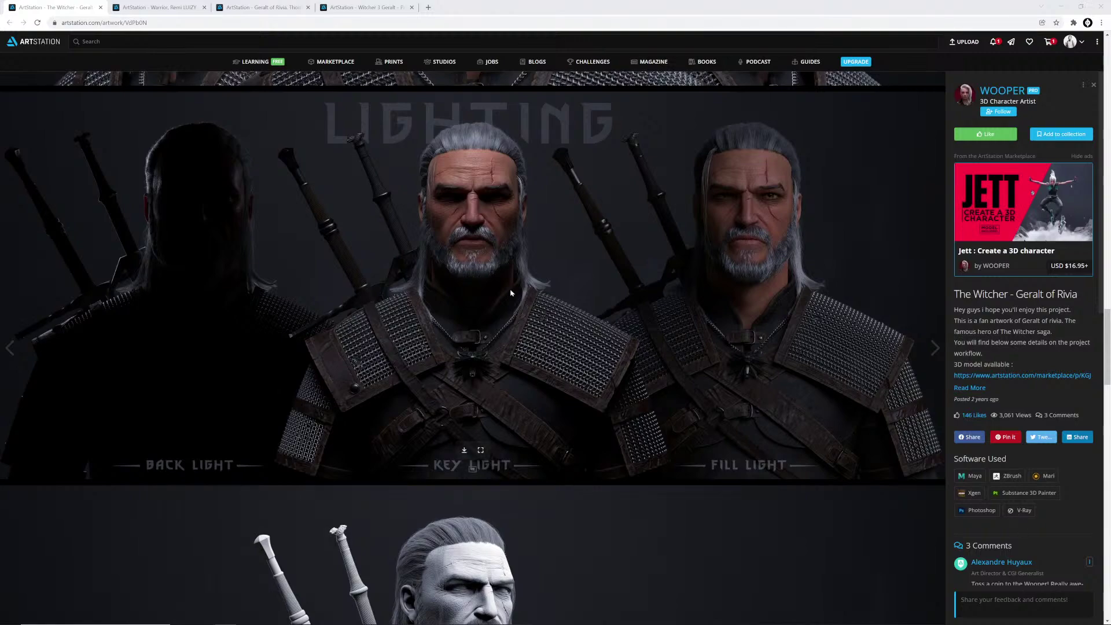
Step: Examine the artwork's grey sculpt, XGen hair, skin shader and shoulder armor texture breakdowns
{"action": "scroll", "coordinate": [509, 294], "scroll_direction": "down", "scroll_amount": 8}
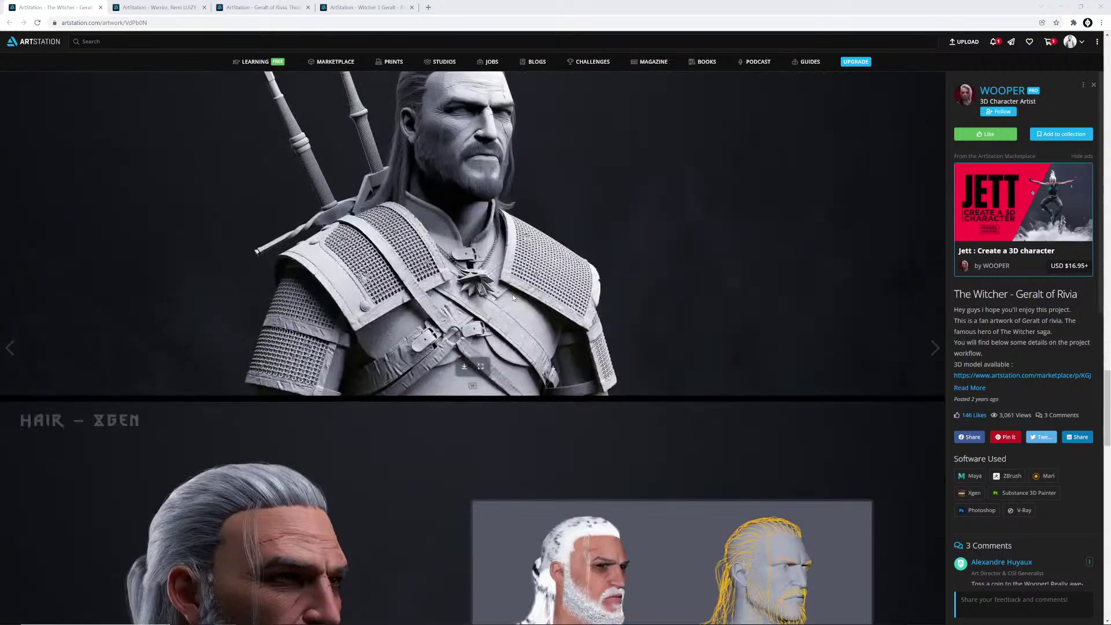
{"action": "scroll", "coordinate": [513, 298], "scroll_direction": "down", "scroll_amount": 9}
{"action": "scroll", "coordinate": [515, 299], "scroll_direction": "up", "scroll_amount": 3}
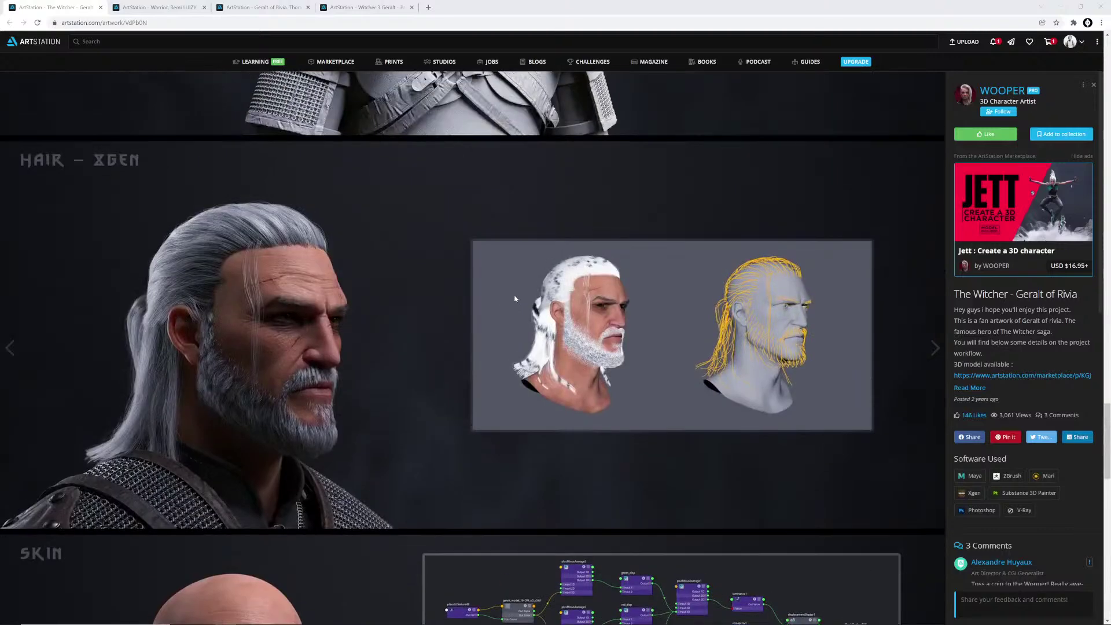
{"action": "scroll", "coordinate": [288, 308], "scroll_direction": "down", "scroll_amount": 2}
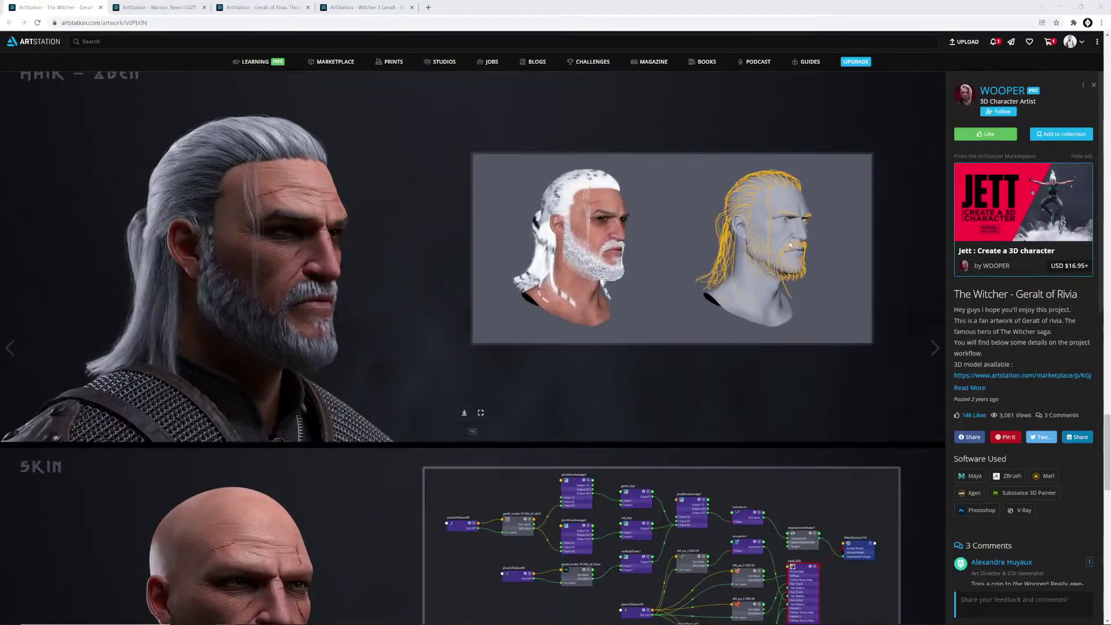
{"action": "scroll", "coordinate": [274, 250], "scroll_direction": "down", "scroll_amount": 10}
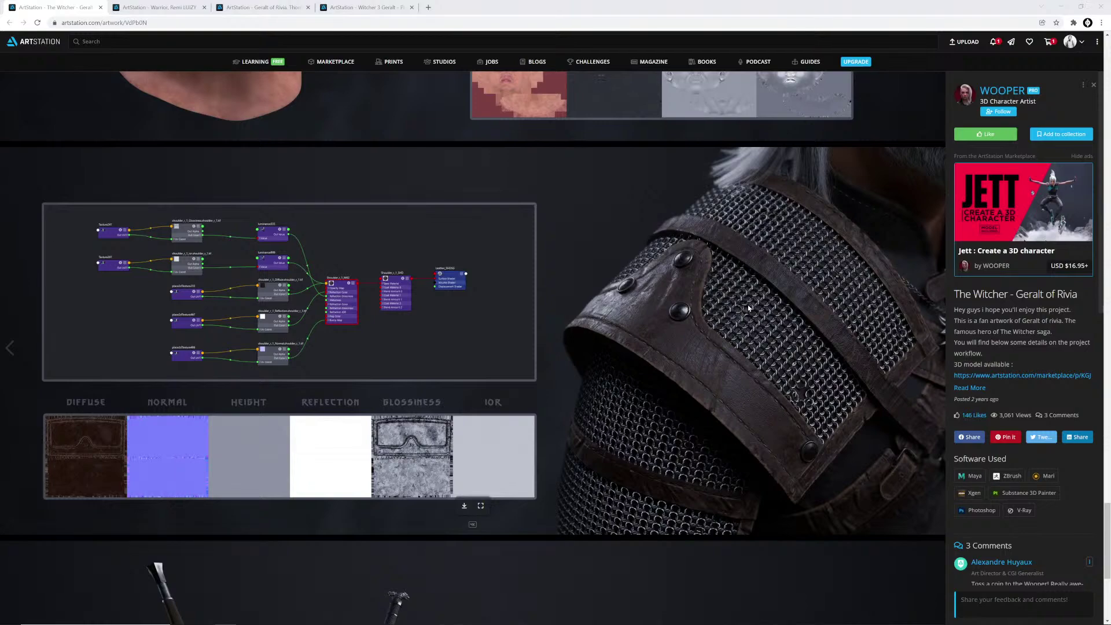
{"action": "scroll", "coordinate": [731, 301], "scroll_direction": "down", "scroll_amount": 5}
{"action": "scroll", "coordinate": [736, 298], "scroll_direction": "up", "scroll_amount": 9}
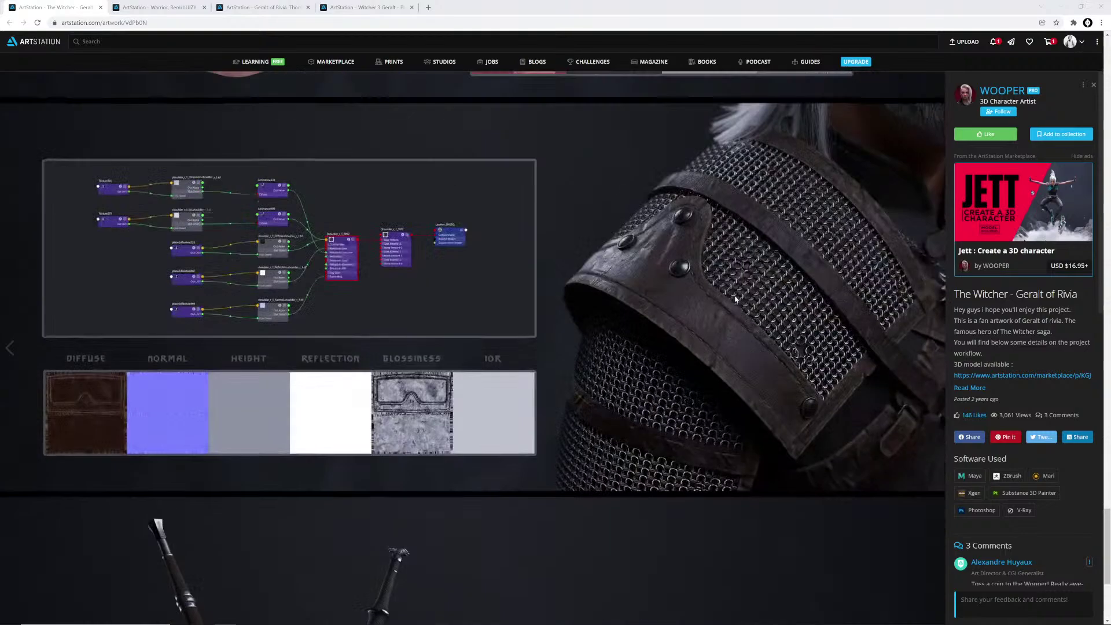
{"action": "scroll", "coordinate": [736, 300], "scroll_direction": "down", "scroll_amount": 2}
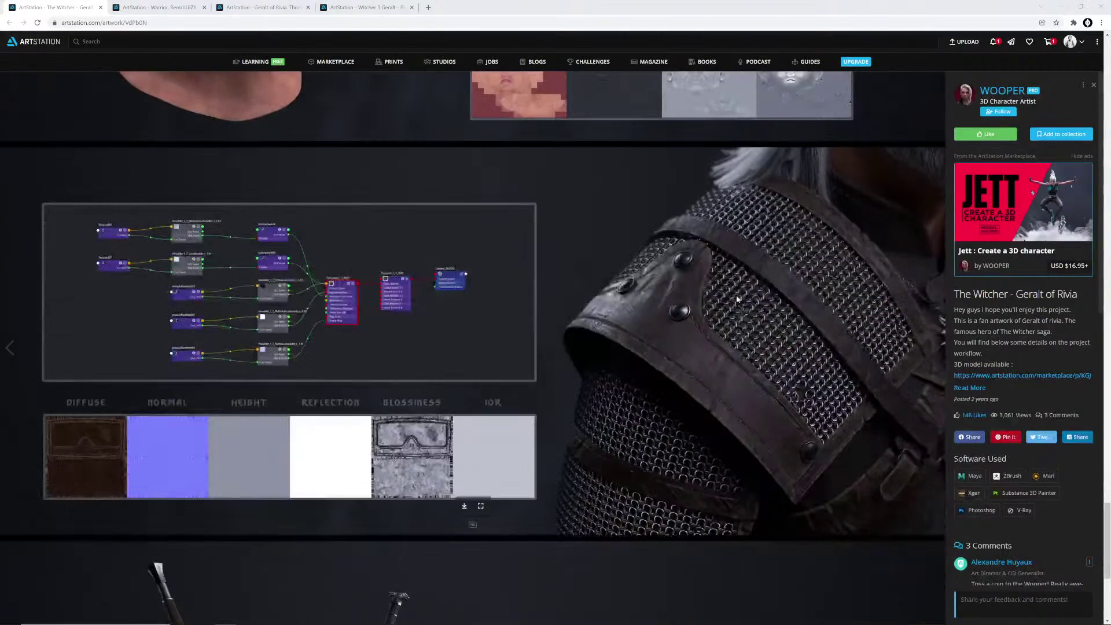
Step: Open the Warrior artwork inspired by The Witcher 3 and examine its close-up armor render
{"action": "left_click", "coordinate": [159, 7]}
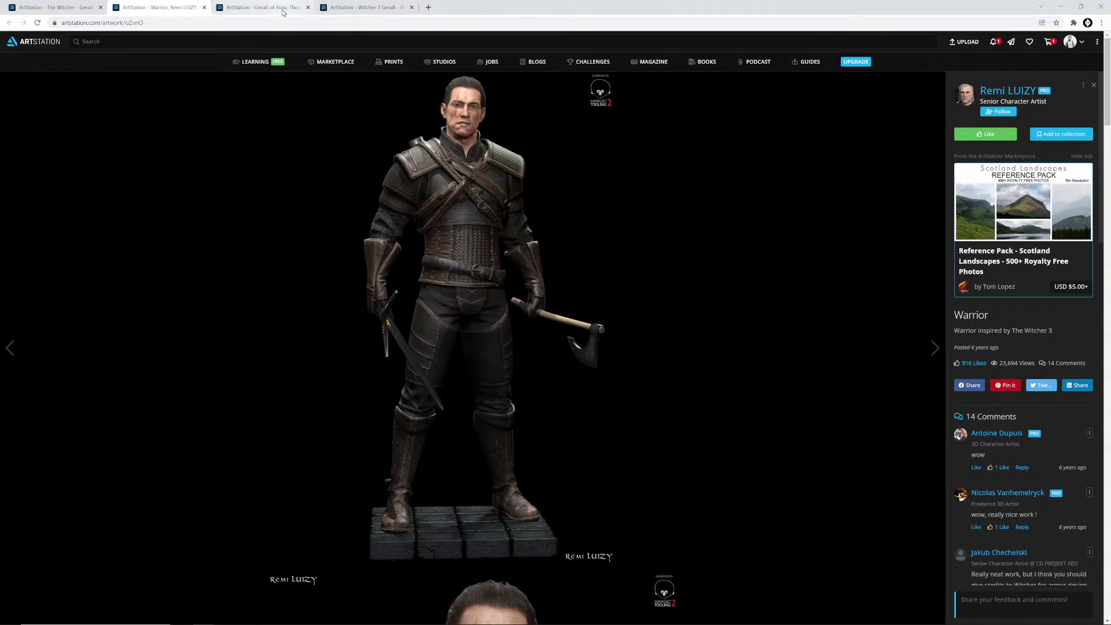
{"action": "scroll", "coordinate": [521, 320], "scroll_direction": "down", "scroll_amount": 7}
{"action": "scroll", "coordinate": [521, 322], "scroll_direction": "down", "scroll_amount": 2}
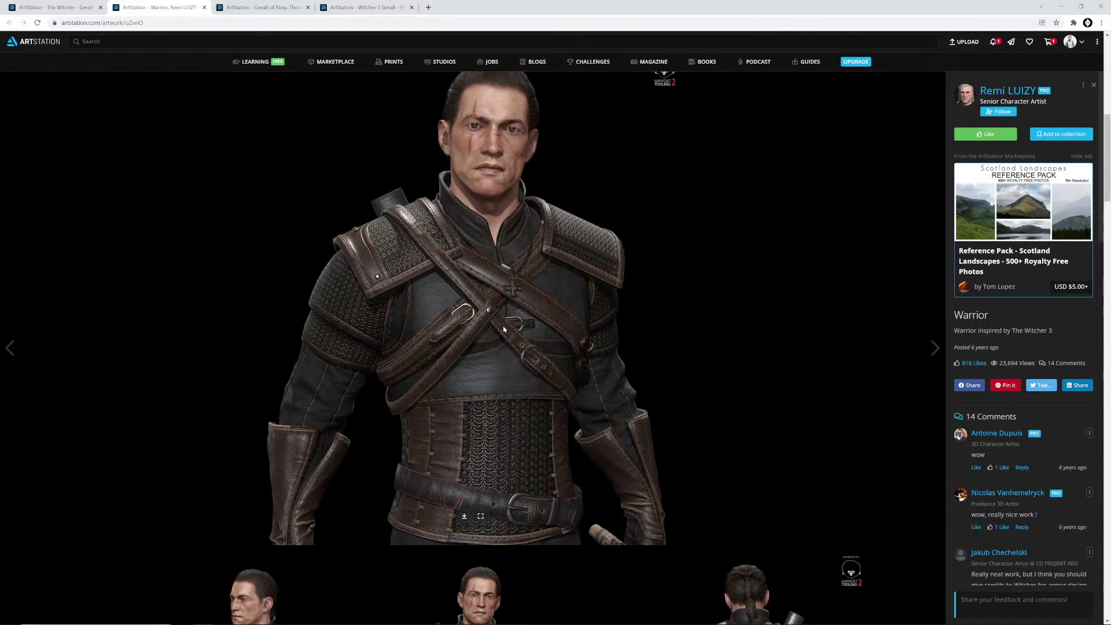
Step: Open the Geralt of Rivia game character artwork and review its textured renders, wireframes, swords and ZBrush sculpt
{"action": "left_click", "coordinate": [276, 12]}
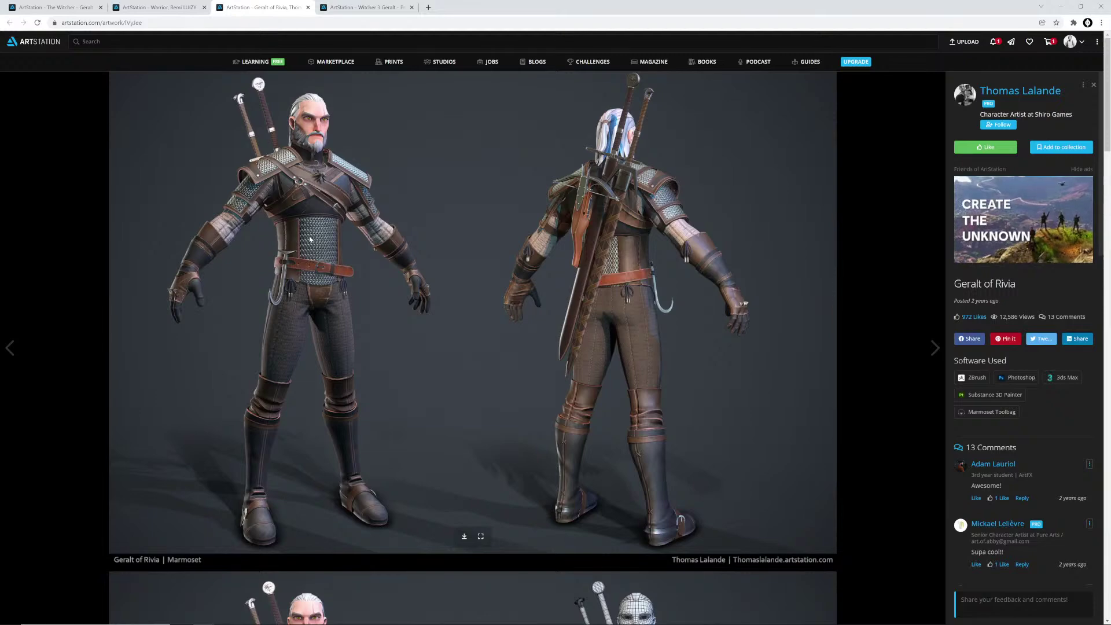
{"action": "scroll", "coordinate": [405, 260], "scroll_direction": "down", "scroll_amount": 7}
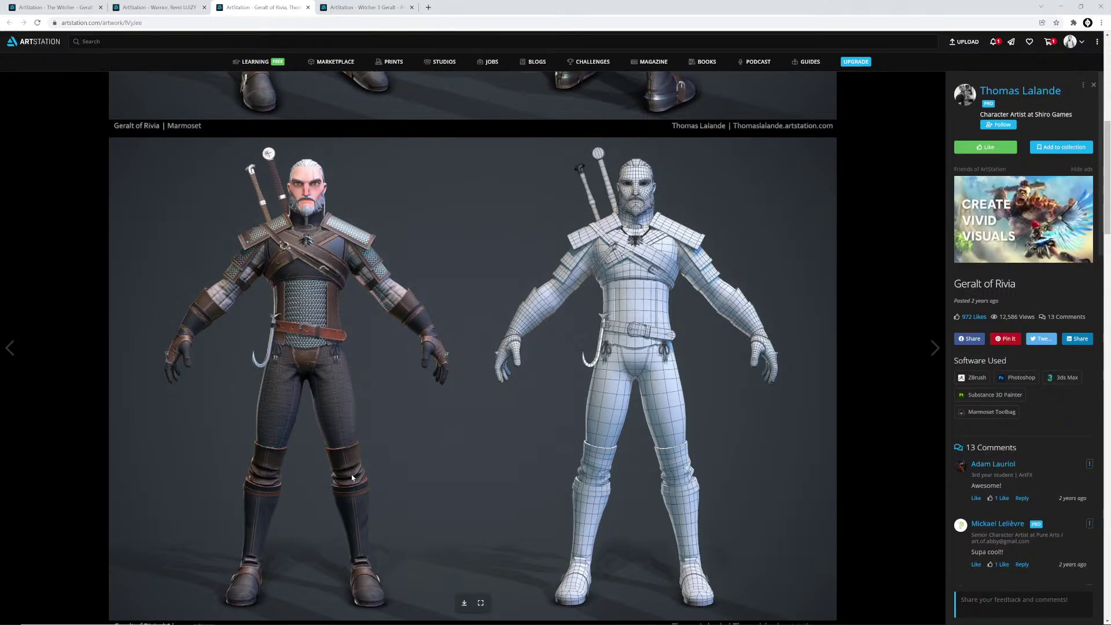
{"action": "scroll", "coordinate": [352, 477], "scroll_direction": "down", "scroll_amount": 8}
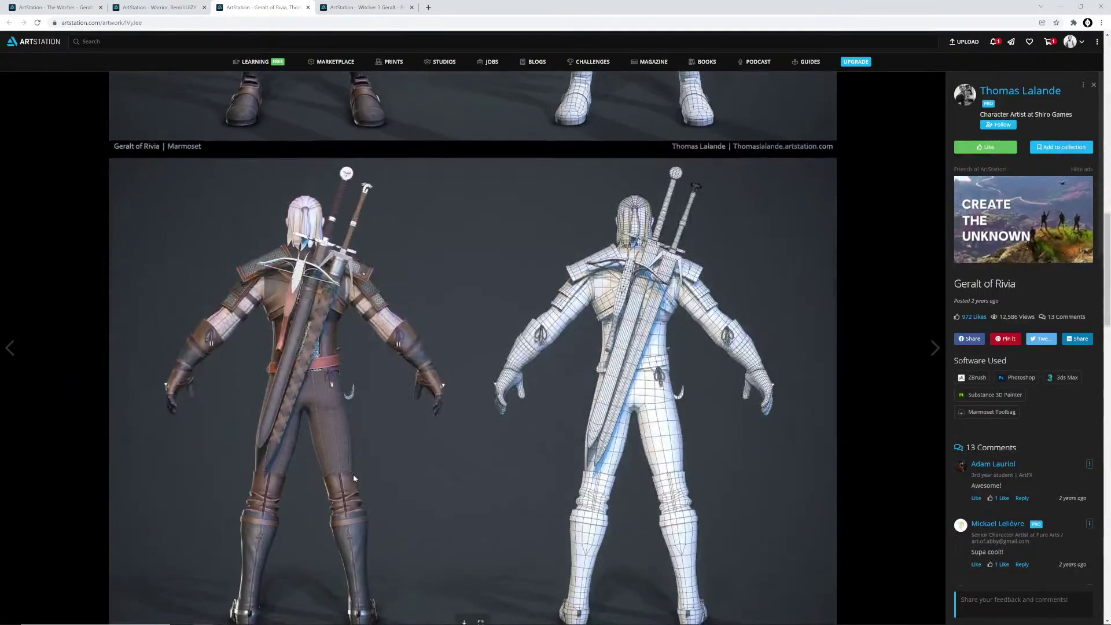
{"action": "scroll", "coordinate": [355, 478], "scroll_direction": "down", "scroll_amount": 8}
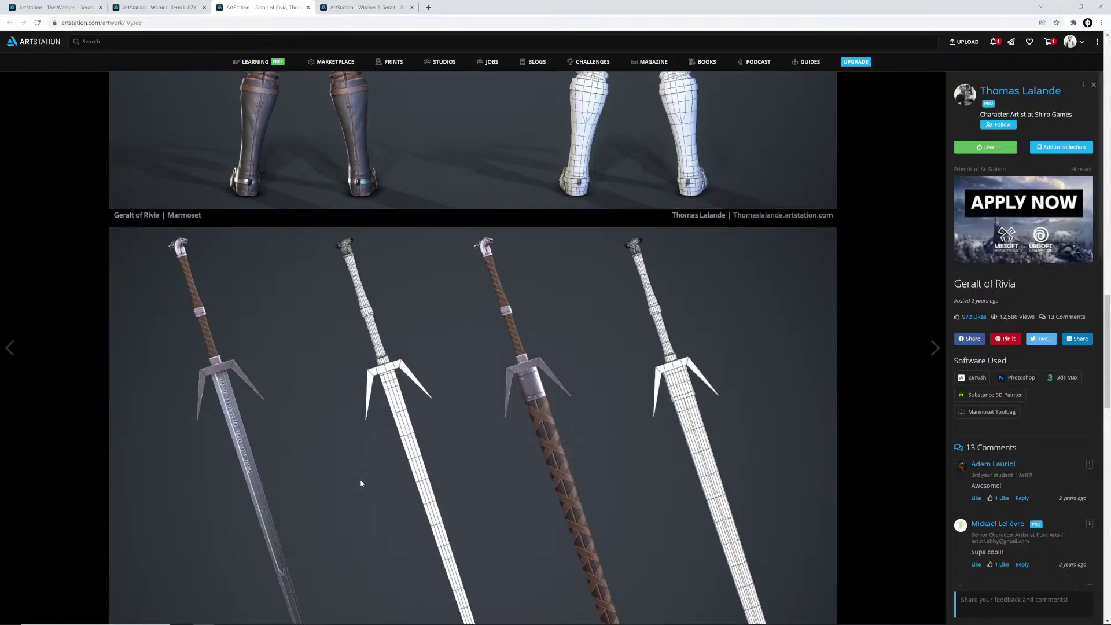
{"action": "scroll", "coordinate": [361, 483], "scroll_direction": "down", "scroll_amount": 15}
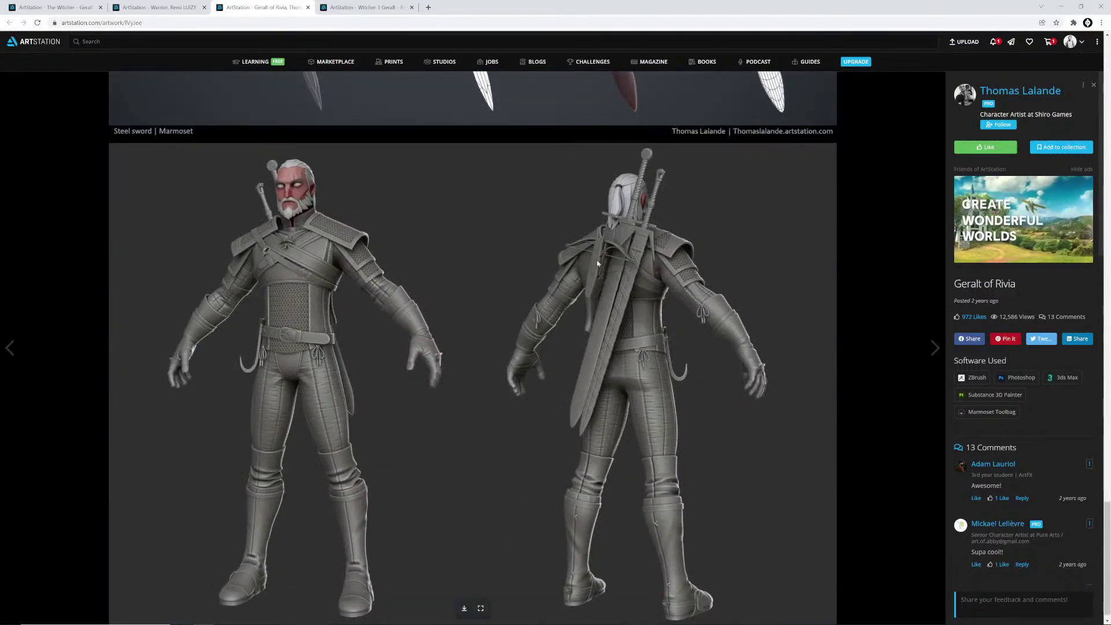
{"action": "scroll", "coordinate": [622, 367], "scroll_direction": "down", "scroll_amount": 1}
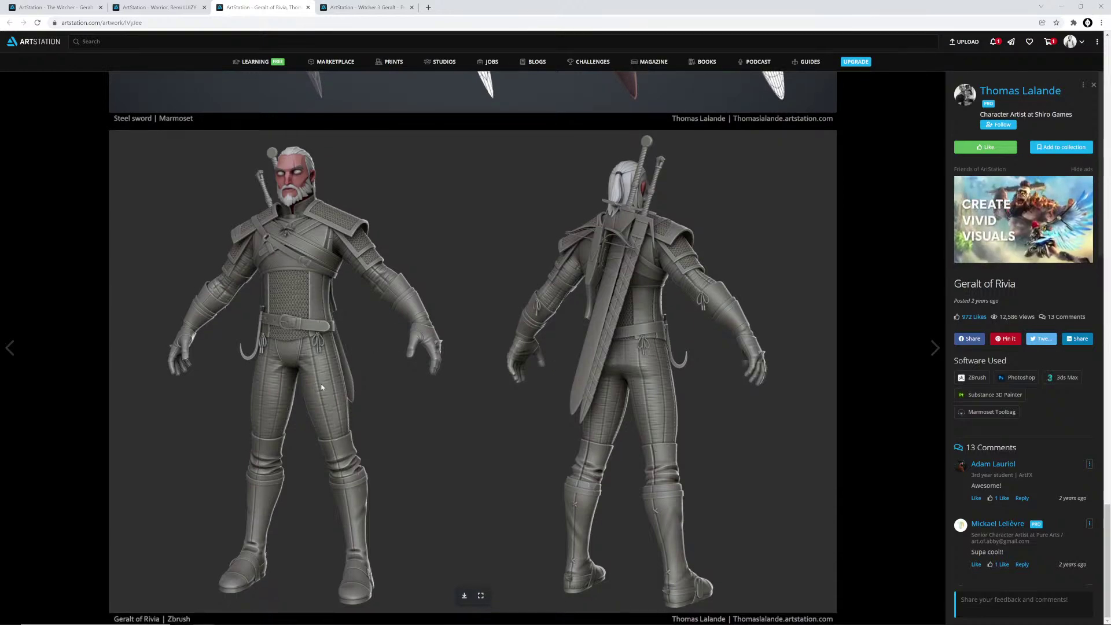
{"action": "scroll", "coordinate": [322, 387], "scroll_direction": "up", "scroll_amount": 20}
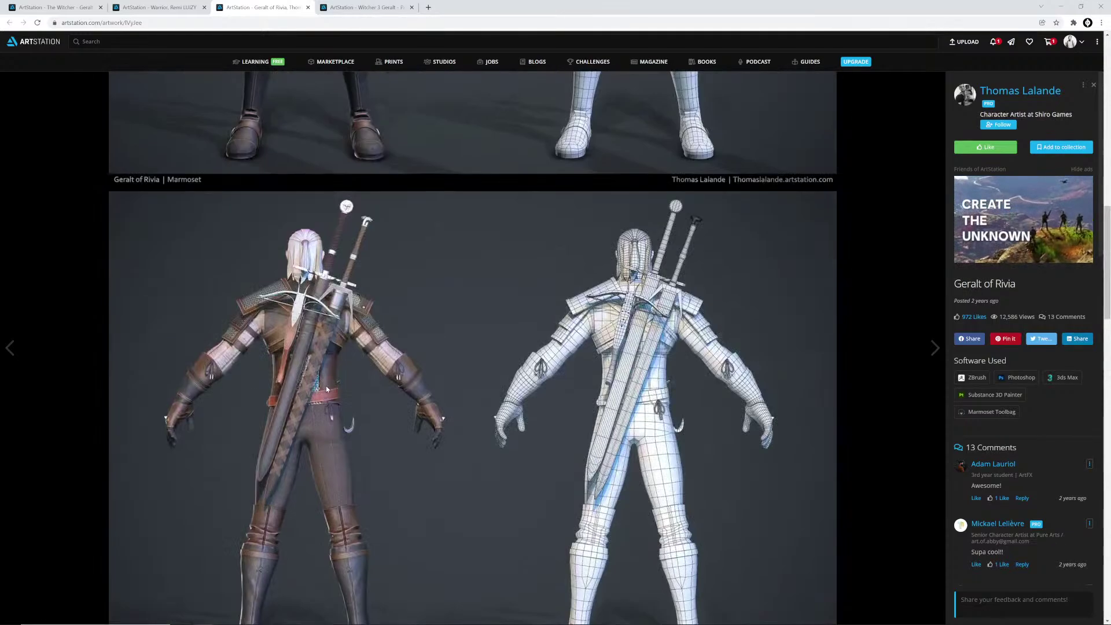
{"action": "scroll", "coordinate": [324, 388], "scroll_direction": "up", "scroll_amount": 15}
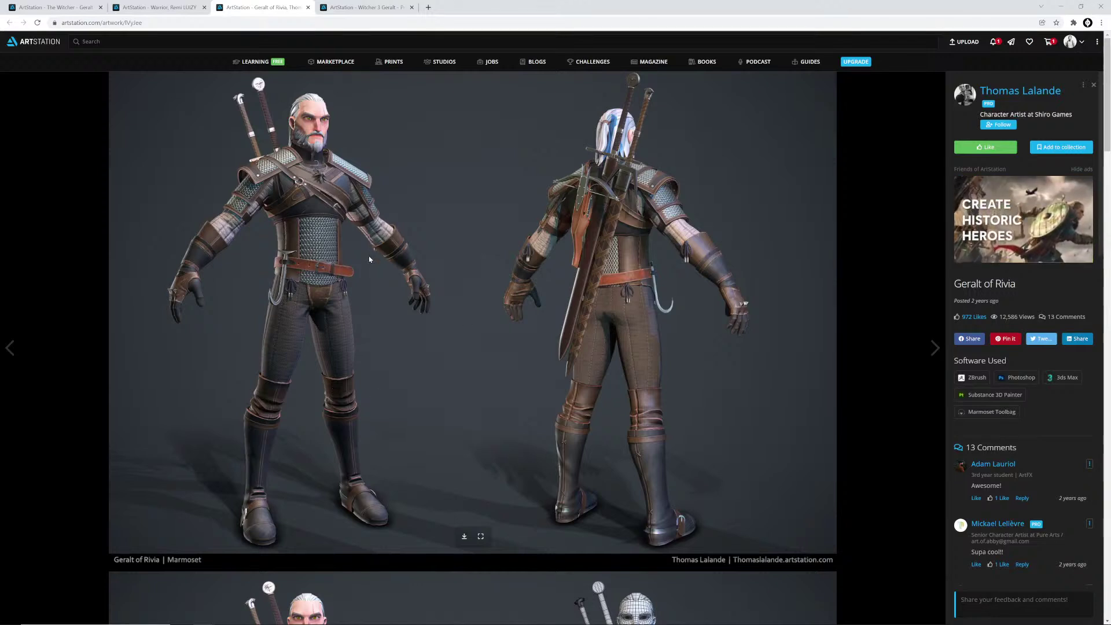
Step: Open the Witcher 3 Geralt Prime1 Studio Statue artwork and review its clay statue views and painted versions
{"action": "left_click", "coordinate": [362, 7]}
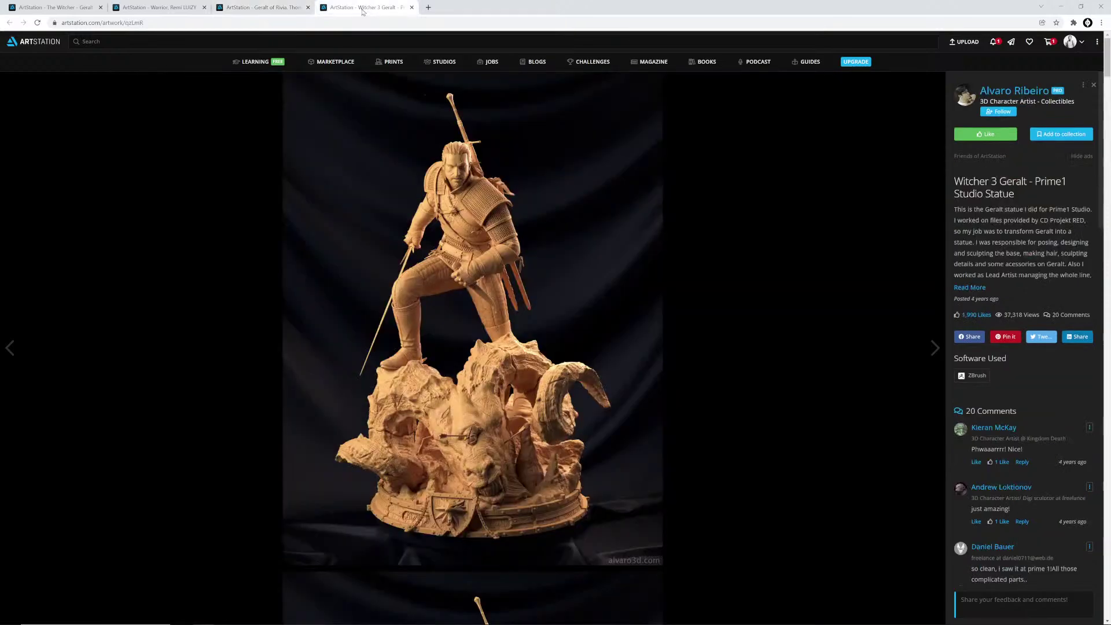
{"action": "scroll", "coordinate": [523, 268], "scroll_direction": "down", "scroll_amount": 8}
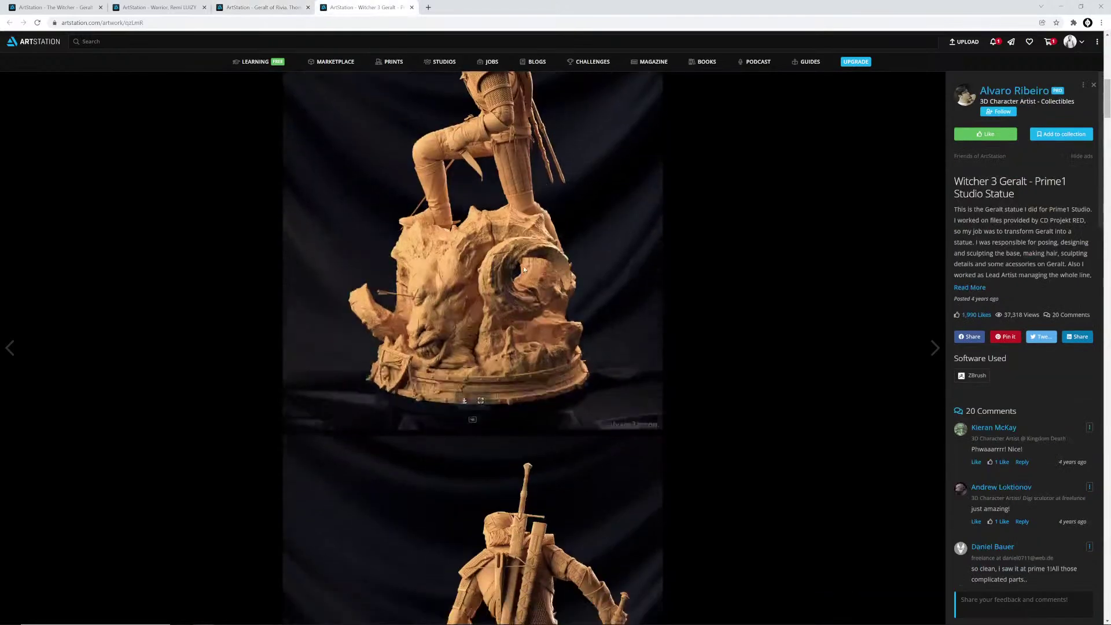
{"action": "scroll", "coordinate": [527, 269], "scroll_direction": "down", "scroll_amount": 7}
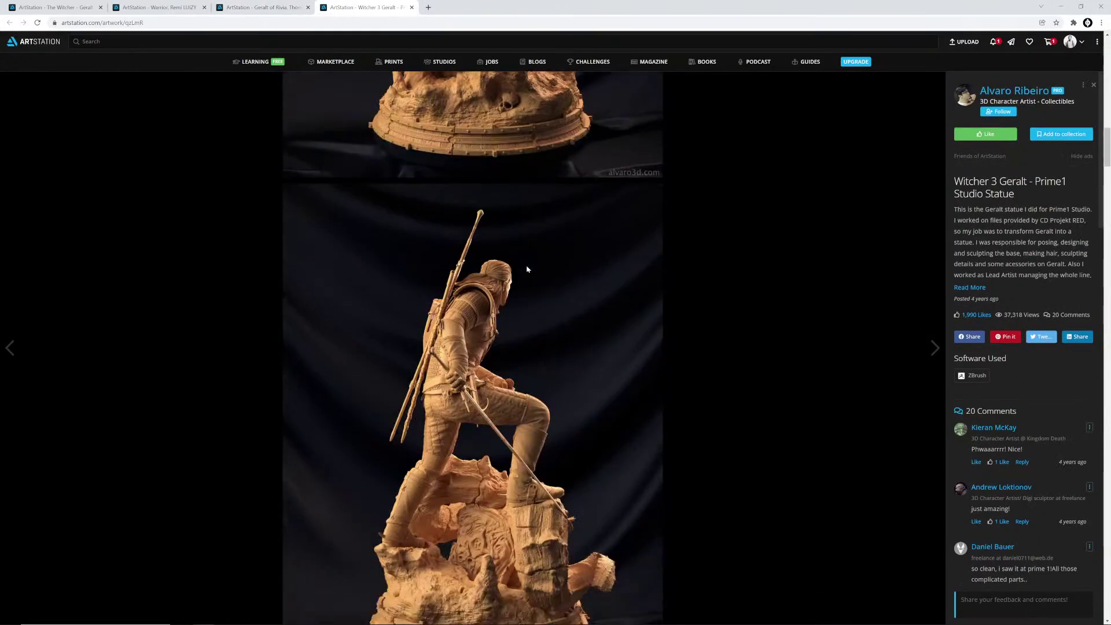
{"action": "scroll", "coordinate": [529, 269], "scroll_direction": "down", "scroll_amount": 13}
{"action": "scroll", "coordinate": [530, 269], "scroll_direction": "down", "scroll_amount": 7}
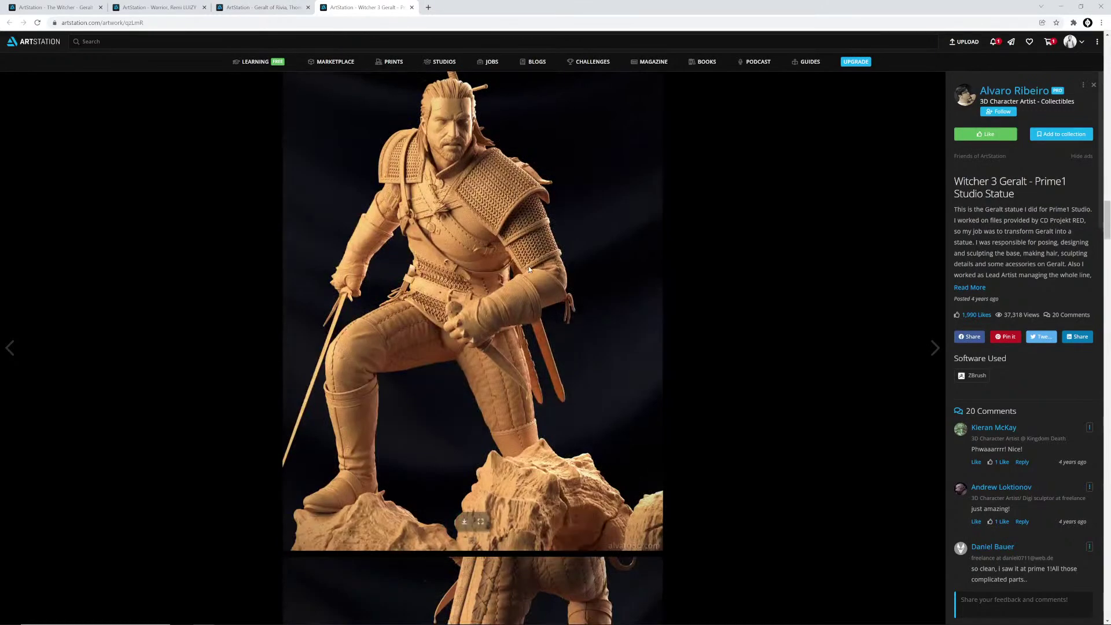
{"action": "scroll", "coordinate": [529, 270], "scroll_direction": "down", "scroll_amount": 12}
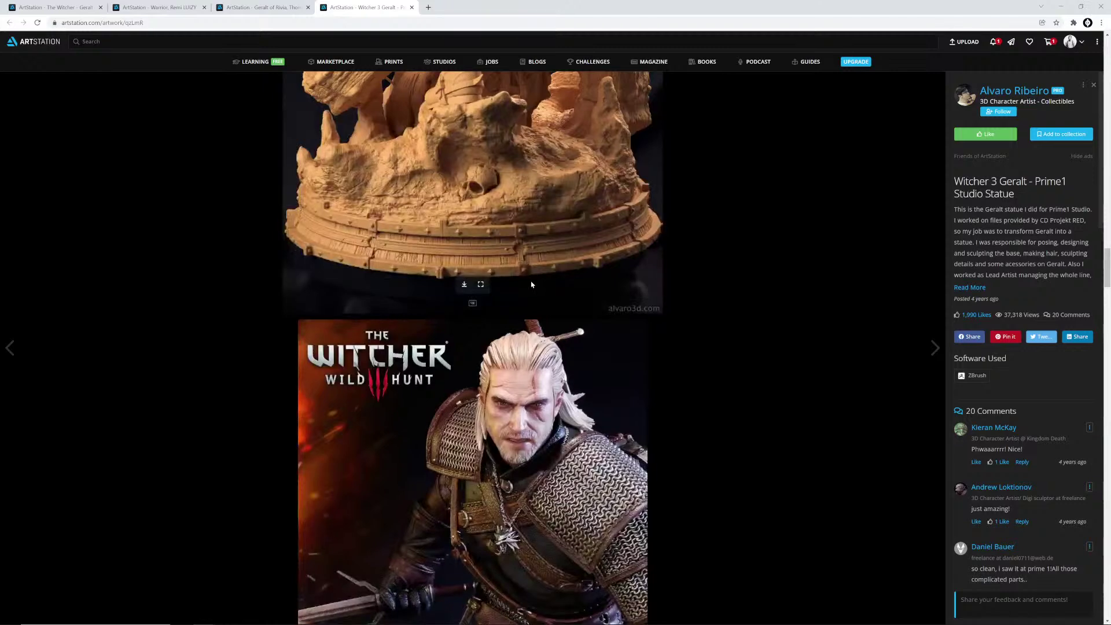
{"action": "scroll", "coordinate": [536, 289], "scroll_direction": "down", "scroll_amount": 7}
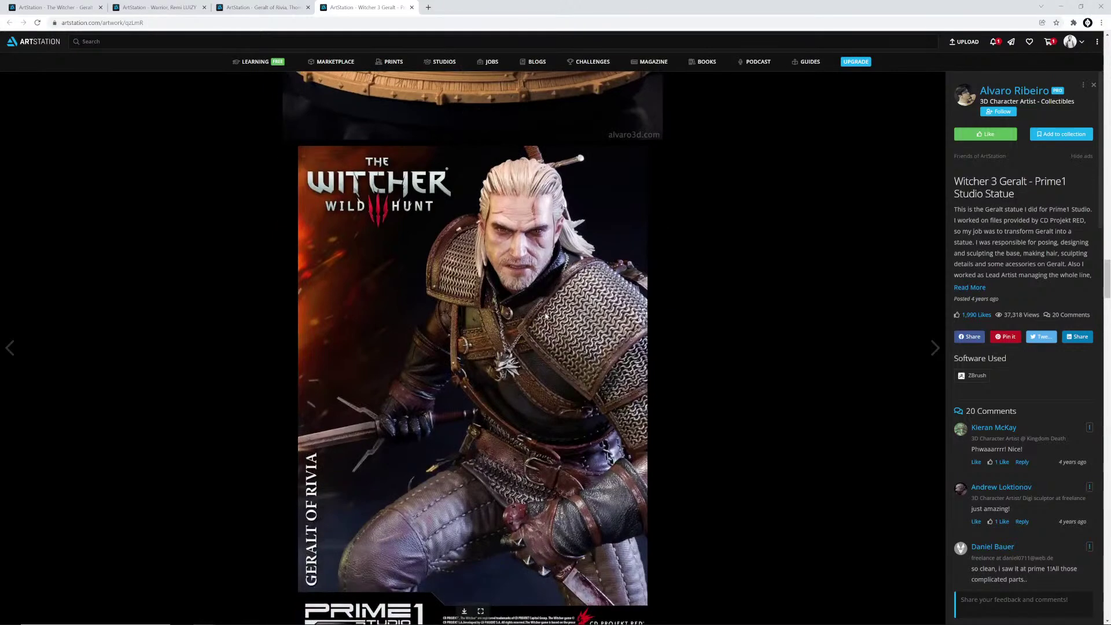
{"action": "scroll", "coordinate": [546, 315], "scroll_direction": "down", "scroll_amount": 4}
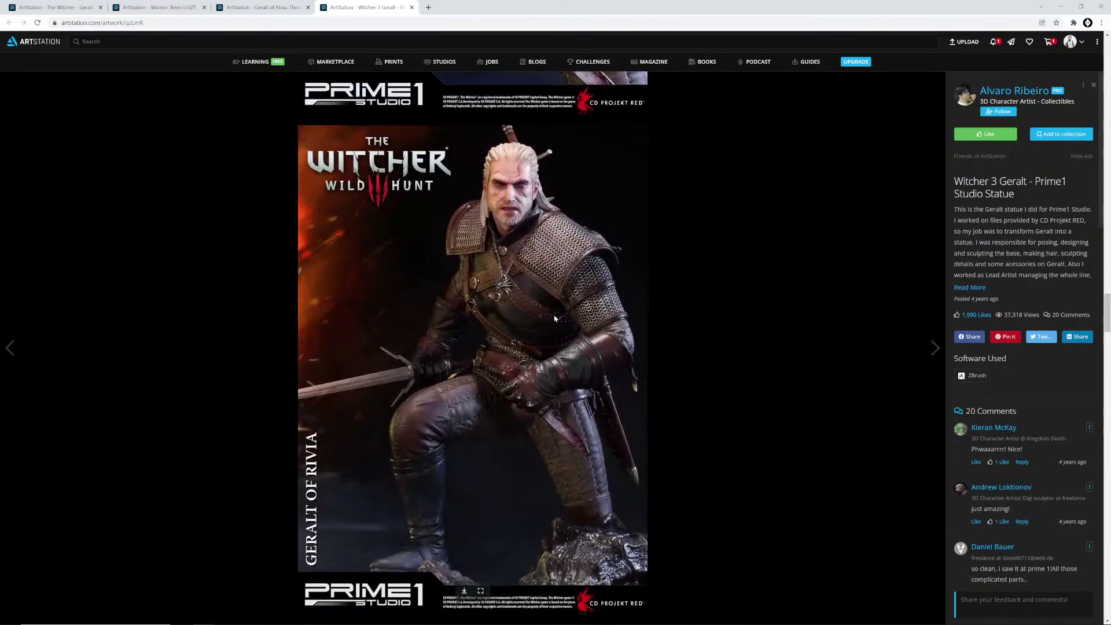
{"action": "scroll", "coordinate": [555, 318], "scroll_direction": "down", "scroll_amount": 3}
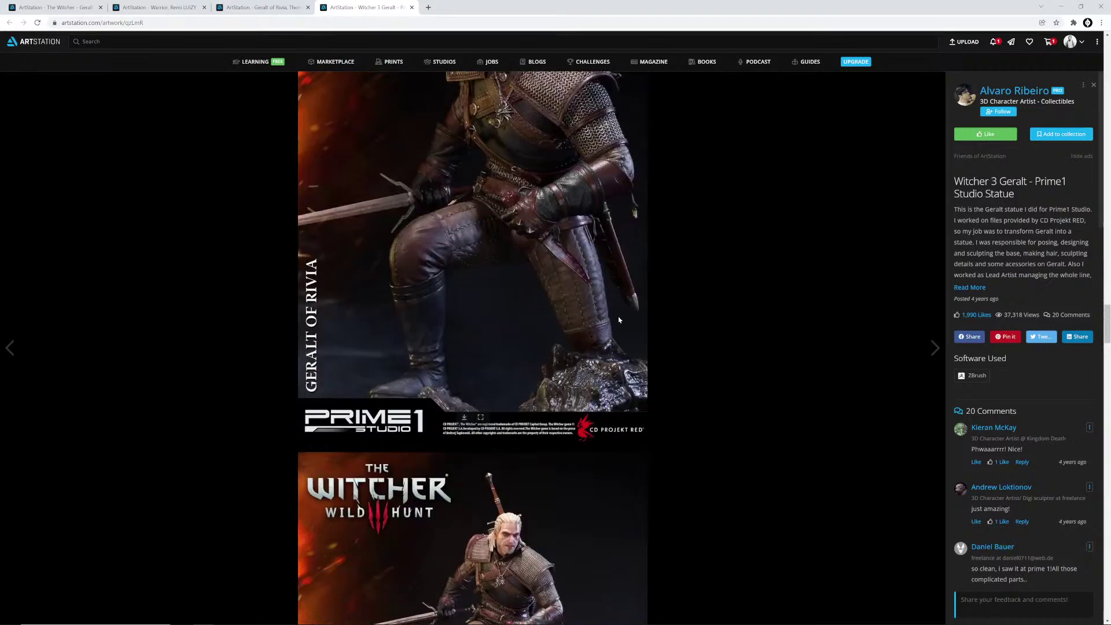
{"action": "scroll", "coordinate": [617, 350], "scroll_direction": "up", "scroll_amount": 2}
{"action": "scroll", "coordinate": [602, 352], "scroll_direction": "up", "scroll_amount": 2}
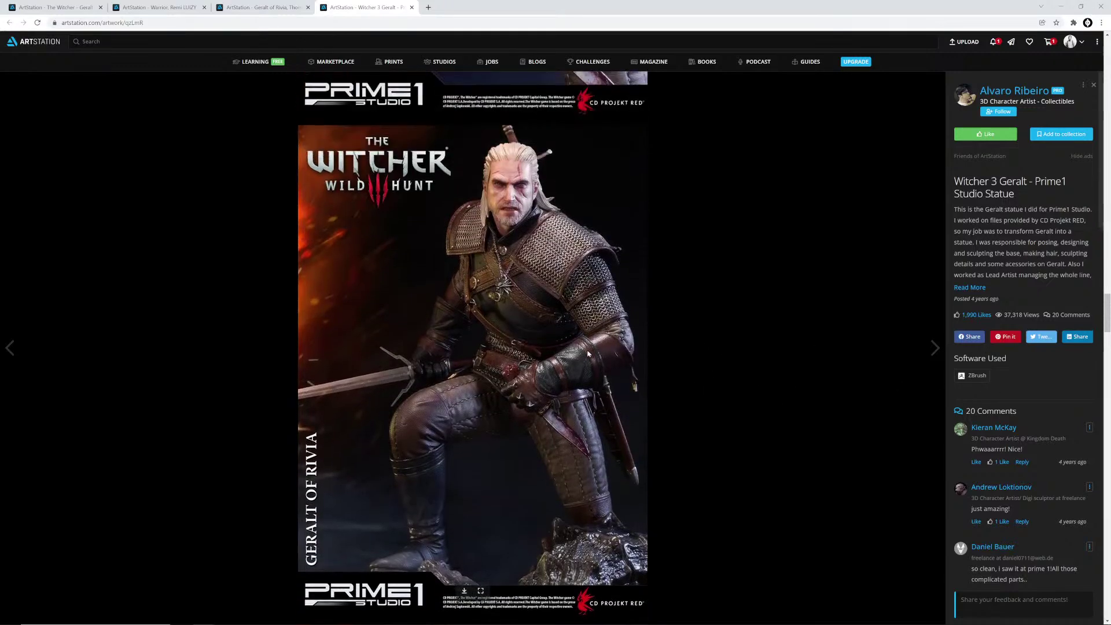
Step: Switch to Photoshop, enlarge the Witcher3_StarterArmor_01.psd document window and deselect all its layers
{"action": "key", "text": "alt+Tab"}
{"action": "key", "text": "alt+Tab"}
{"action": "key", "text": "alt+Tab"}
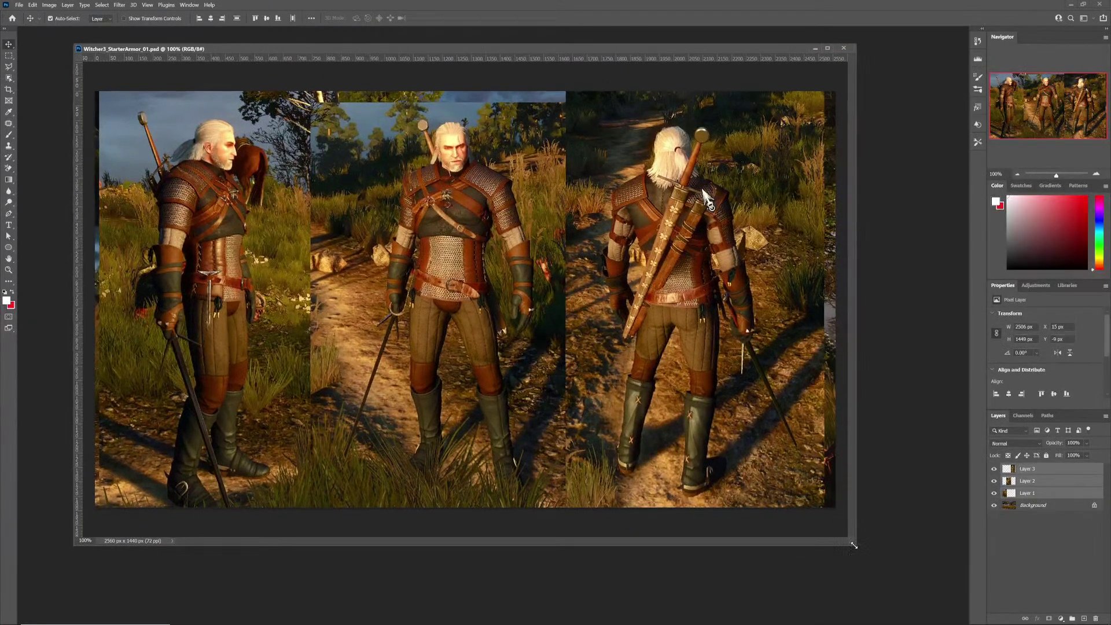
{"action": "left_click_drag", "start_coordinate": [857, 546], "coordinate": [909, 583]}
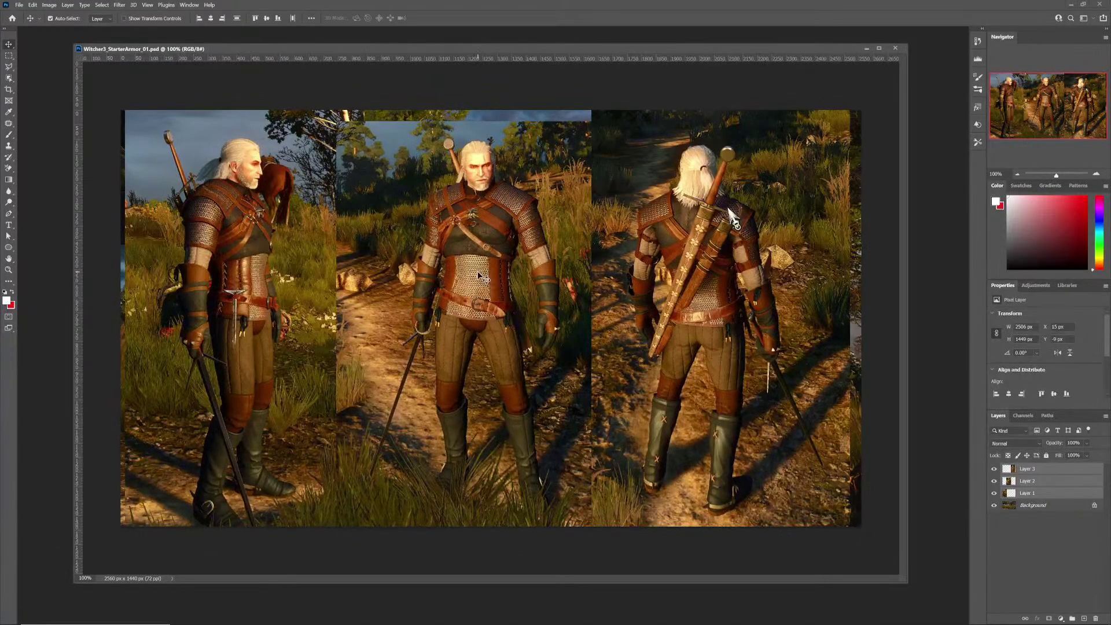
{"action": "left_click", "coordinate": [1084, 592]}
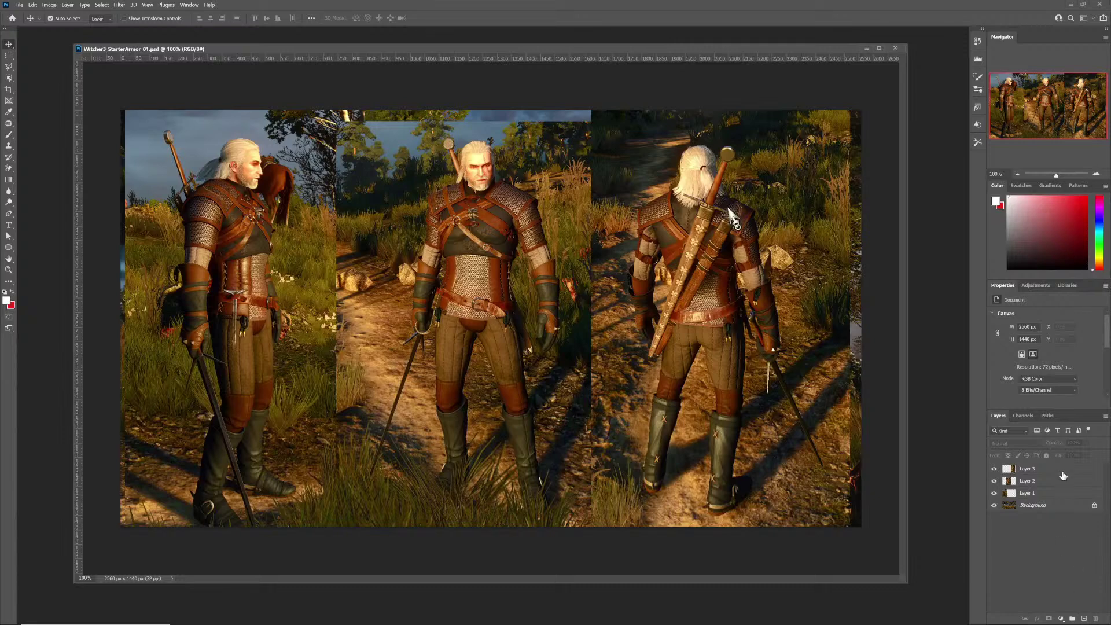
Step: Add a new layer and brush white outlines around the exposed cloth elbow patches on both arms of the front view
{"action": "left_click", "coordinate": [1084, 618]}
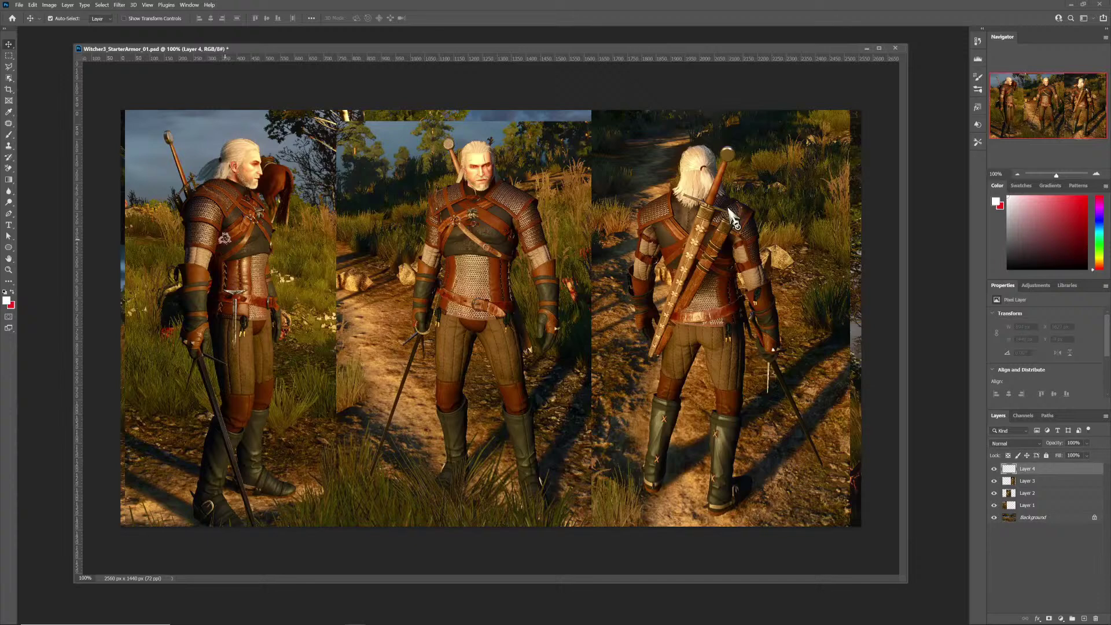
{"action": "key", "text": "b"}
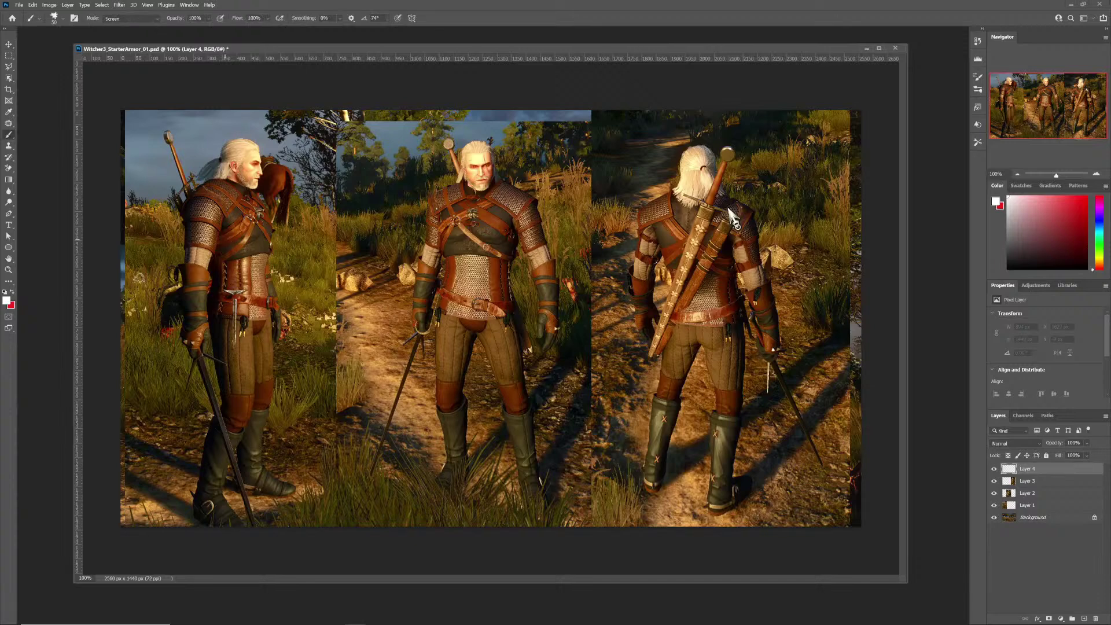
{"action": "left_click", "coordinate": [6, 302]}
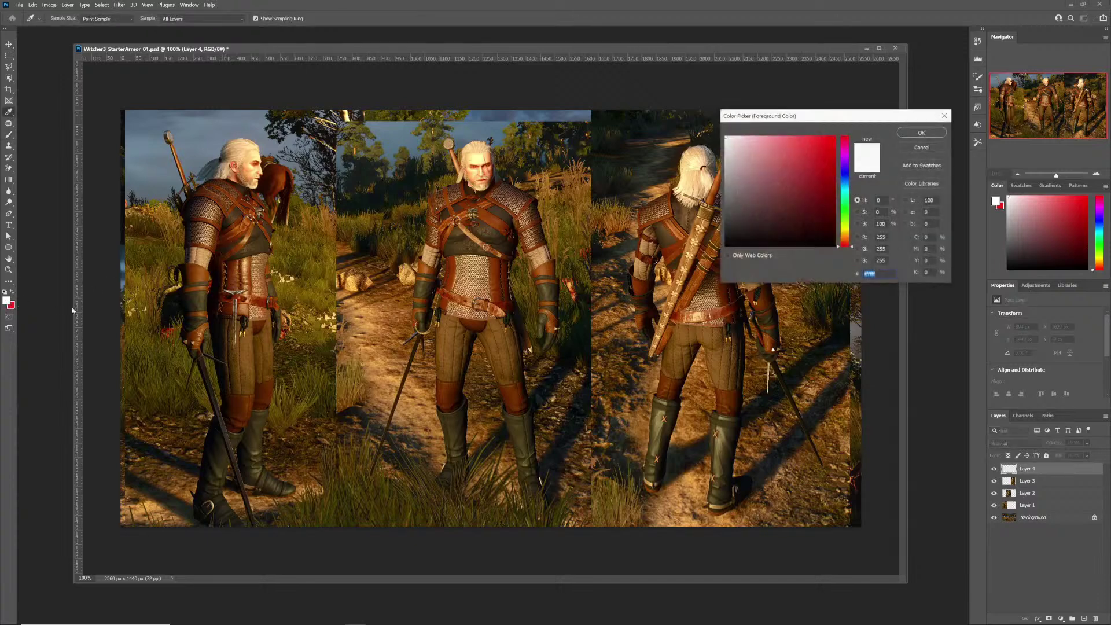
{"action": "left_click", "coordinate": [923, 148]}
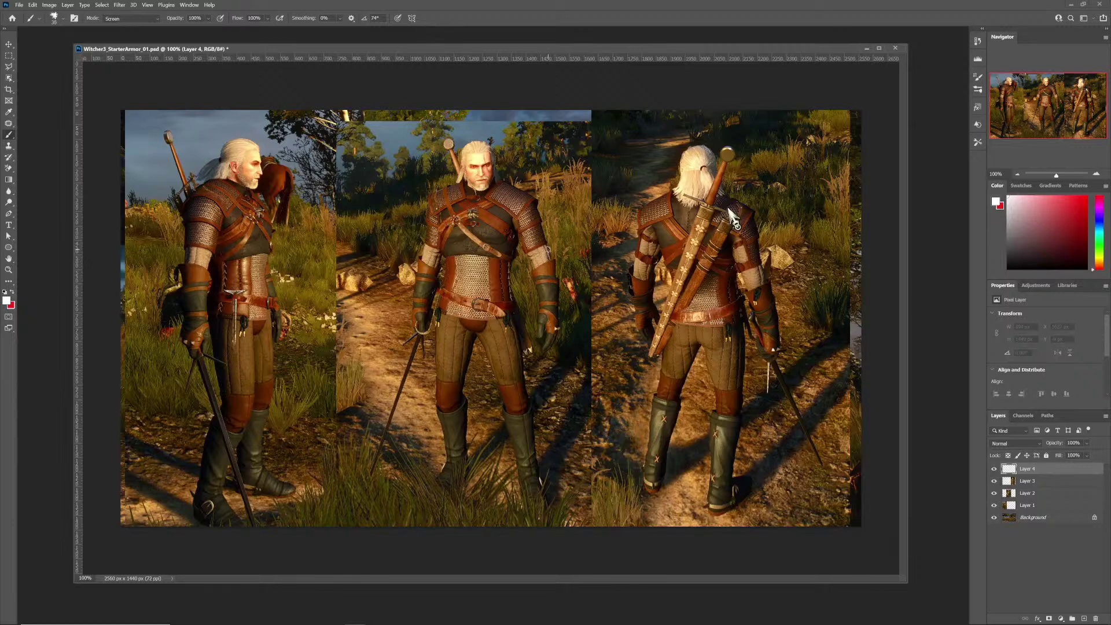
{"action": "mouse_move", "coordinate": [547, 246]}
{"action": "left_mouse_down"}
{"action": "mouse_move", "coordinate": [527, 255]}
{"action": "mouse_move", "coordinate": [529, 270]}
{"action": "mouse_move", "coordinate": [555, 259]}
{"action": "mouse_move", "coordinate": [545, 246]}
{"action": "left_mouse_up"}
{"action": "mouse_move", "coordinate": [444, 246]}
{"action": "left_mouse_down"}
{"action": "mouse_move", "coordinate": [420, 250]}
{"action": "mouse_move", "coordinate": [437, 266]}
{"action": "mouse_move", "coordinate": [446, 246]}
{"action": "left_mouse_up"}
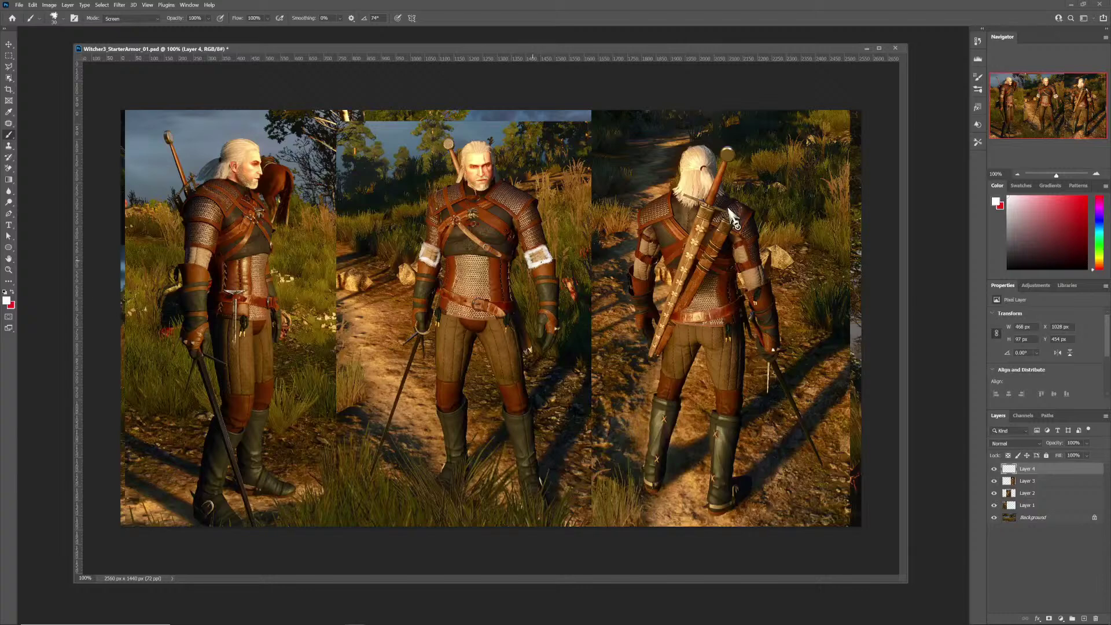
Step: Outline in white the exposed cloth on the near arm of the side view and the sleeve of the back view
{"action": "mouse_move", "coordinate": [211, 252]}
{"action": "left_mouse_down"}
{"action": "mouse_move", "coordinate": [208, 267]}
{"action": "mouse_move", "coordinate": [188, 249]}
{"action": "left_mouse_up"}
{"action": "mouse_move", "coordinate": [188, 248]}
{"action": "left_mouse_down"}
{"action": "mouse_move", "coordinate": [187, 264]}
{"action": "mouse_move", "coordinate": [208, 268]}
{"action": "left_mouse_up"}
{"action": "mouse_move", "coordinate": [656, 267]}
{"action": "left_mouse_down"}
{"action": "mouse_move", "coordinate": [636, 275]}
{"action": "mouse_move", "coordinate": [654, 244]}
{"action": "mouse_move", "coordinate": [643, 230]}
{"action": "left_mouse_up"}
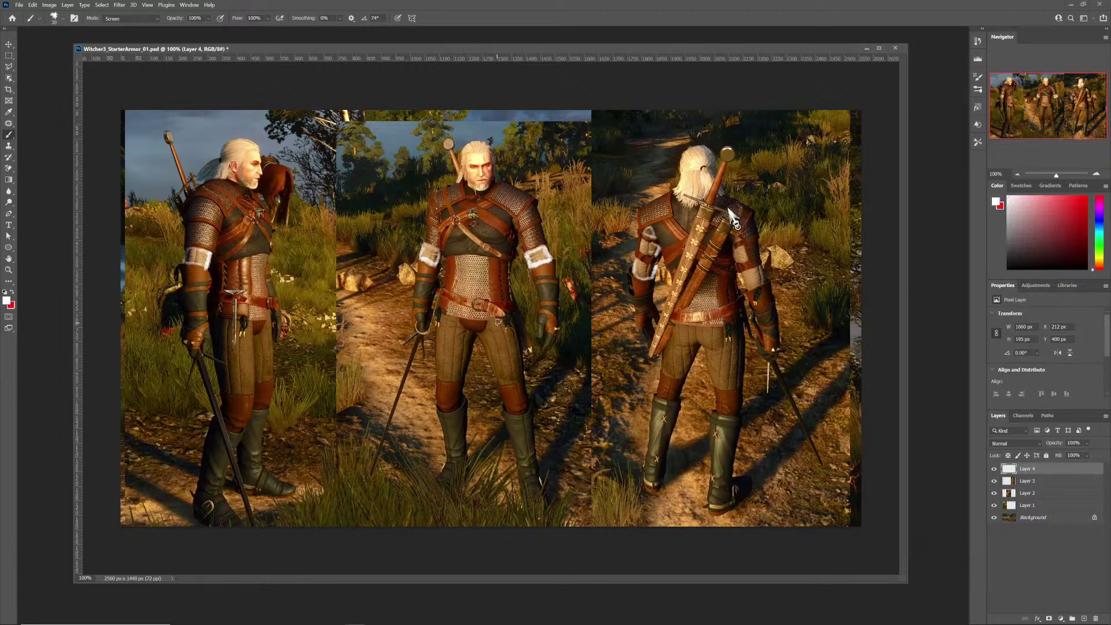
Step: Outline in white the trousers and the leather knee sections on the front view's legs
{"action": "left_click_drag", "start_coordinate": [501, 321], "coordinate": [443, 315]}
{"action": "mouse_move", "coordinate": [511, 317]}
{"action": "left_mouse_down"}
{"action": "mouse_move", "coordinate": [524, 367]}
{"action": "mouse_move", "coordinate": [499, 386]}
{"action": "mouse_move", "coordinate": [471, 333]}
{"action": "mouse_move", "coordinate": [457, 378]}
{"action": "mouse_move", "coordinate": [440, 372]}
{"action": "mouse_move", "coordinate": [437, 331]}
{"action": "left_mouse_up"}
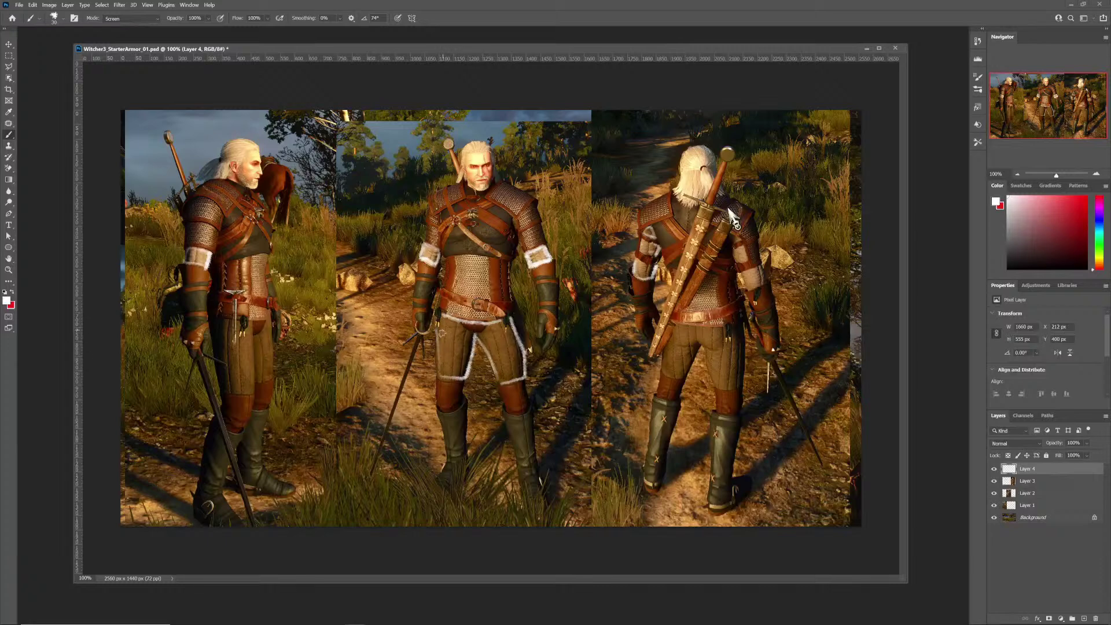
{"action": "left_click_drag", "start_coordinate": [460, 323], "coordinate": [489, 325]}
{"action": "mouse_move", "coordinate": [459, 380]}
{"action": "left_mouse_down"}
{"action": "mouse_move", "coordinate": [461, 398]}
{"action": "mouse_move", "coordinate": [443, 411]}
{"action": "mouse_move", "coordinate": [438, 382]}
{"action": "mouse_move", "coordinate": [506, 410]}
{"action": "mouse_move", "coordinate": [525, 382]}
{"action": "left_mouse_up"}
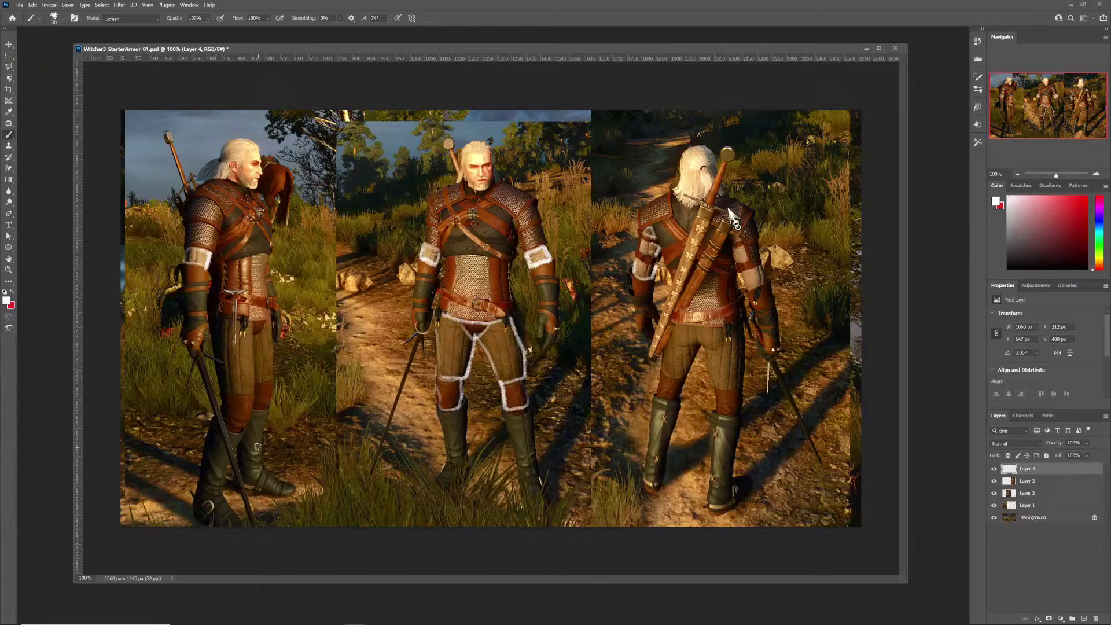
Step: Outline in white the forward boot of the side view, including its shaft, ankle and foot
{"action": "mouse_move", "coordinate": [265, 436]}
{"action": "left_mouse_down"}
{"action": "mouse_move", "coordinate": [256, 487]}
{"action": "mouse_move", "coordinate": [271, 475]}
{"action": "left_mouse_up"}
{"action": "mouse_move", "coordinate": [292, 487]}
{"action": "left_mouse_down"}
{"action": "mouse_move", "coordinate": [255, 494]}
{"action": "mouse_move", "coordinate": [234, 449]}
{"action": "left_mouse_up"}
{"action": "left_click_drag", "start_coordinate": [266, 411], "coordinate": [251, 412]}
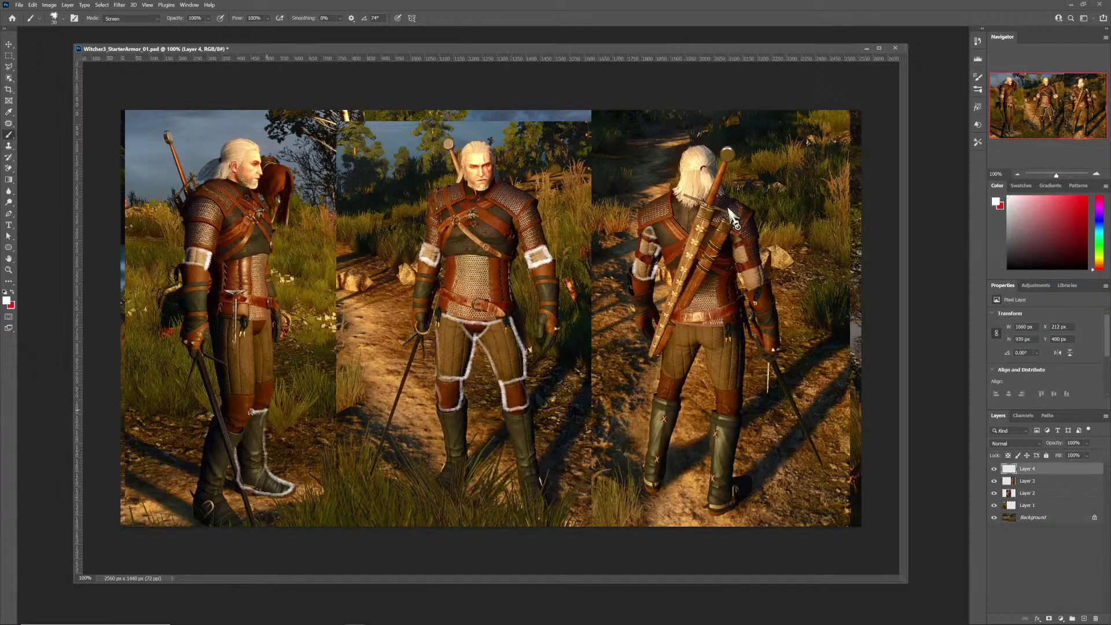
{"action": "mouse_move", "coordinate": [263, 467]}
{"action": "left_mouse_down"}
{"action": "mouse_move", "coordinate": [255, 488]}
{"action": "mouse_move", "coordinate": [295, 491]}
{"action": "mouse_move", "coordinate": [246, 497]}
{"action": "mouse_move", "coordinate": [238, 488]}
{"action": "left_mouse_up"}
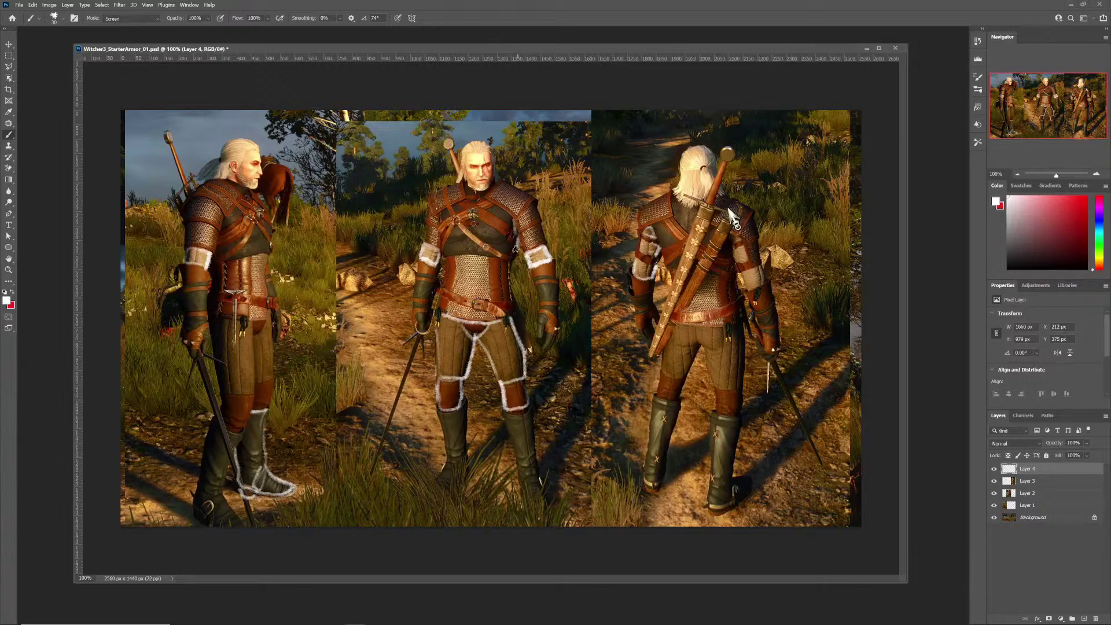
Step: Outline in white the dark chest garment and its edges on the front, side and back views
{"action": "right_click", "coordinate": [457, 256]}
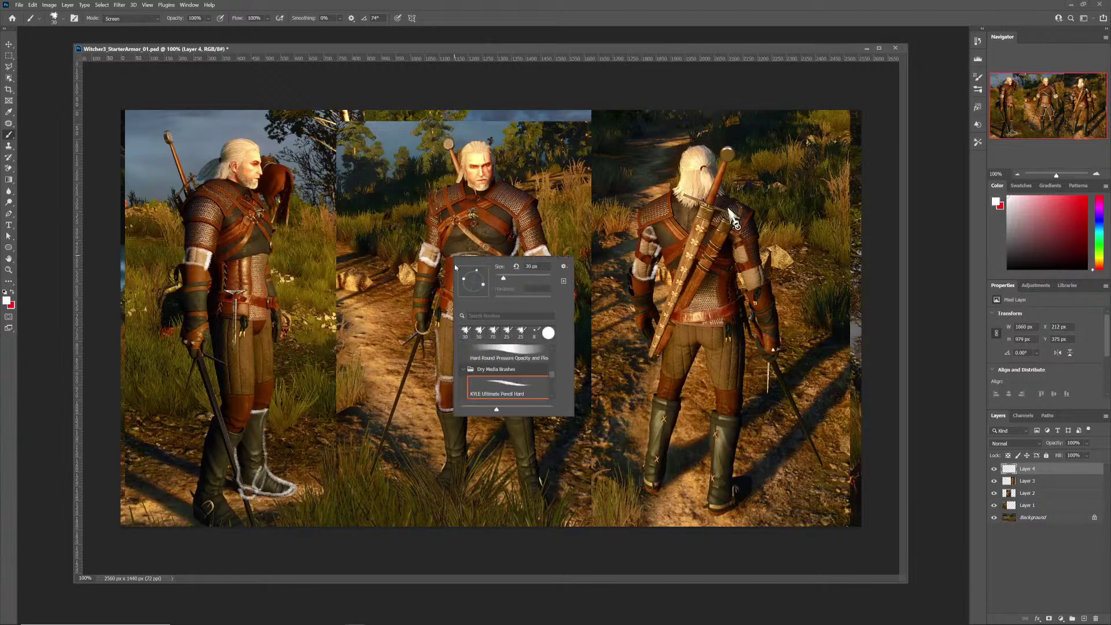
{"action": "left_click", "coordinate": [438, 264]}
{"action": "left_click_drag", "start_coordinate": [451, 257], "coordinate": [441, 241]}
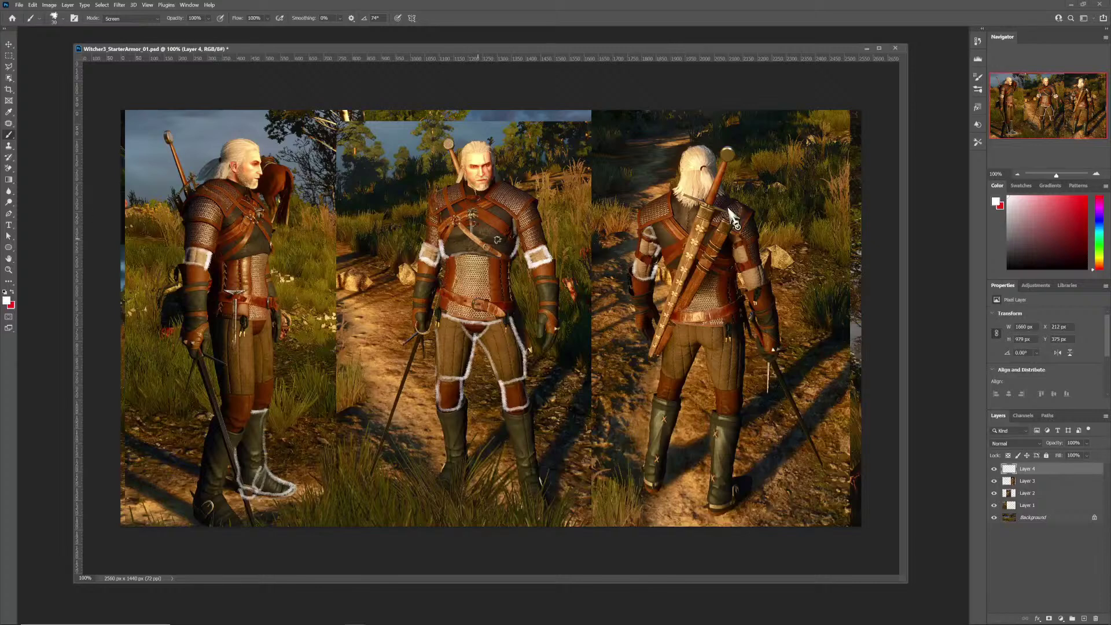
{"action": "mouse_move", "coordinate": [472, 219]}
{"action": "left_mouse_down"}
{"action": "mouse_move", "coordinate": [441, 238]}
{"action": "mouse_move", "coordinate": [436, 216]}
{"action": "left_mouse_up"}
{"action": "left_click_drag", "start_coordinate": [270, 252], "coordinate": [224, 262]}
{"action": "left_click_drag", "start_coordinate": [725, 272], "coordinate": [665, 267]}
{"action": "left_click_drag", "start_coordinate": [692, 214], "coordinate": [690, 228]}
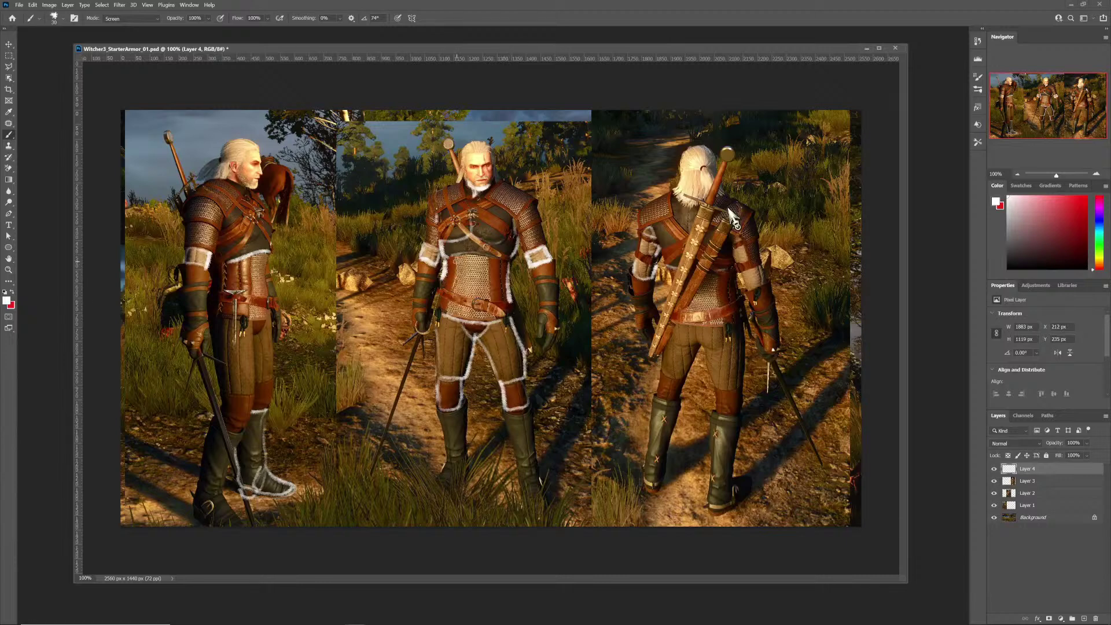
Step: Draw white vertical lines separating the chainmail belly from the leather side panels on the front and side views
{"action": "left_click_drag", "start_coordinate": [456, 256], "coordinate": [455, 302]}
{"action": "left_click_drag", "start_coordinate": [489, 265], "coordinate": [491, 303]}
{"action": "left_click_drag", "start_coordinate": [251, 257], "coordinate": [251, 294]}
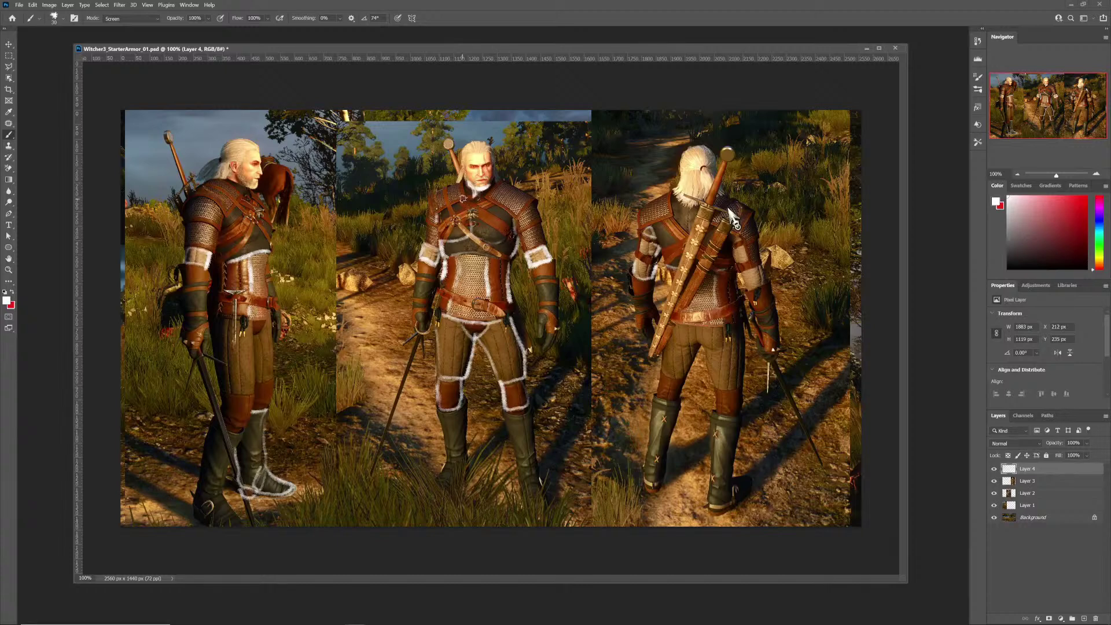
Step: Outline in white the collar, both shoulder guards and upper sleeve of the front view, and mark the back view's shoulder
{"action": "mouse_move", "coordinate": [468, 195]}
{"action": "left_mouse_down"}
{"action": "mouse_move", "coordinate": [430, 219]}
{"action": "mouse_move", "coordinate": [464, 182]}
{"action": "mouse_move", "coordinate": [496, 182]}
{"action": "left_mouse_up"}
{"action": "mouse_move", "coordinate": [672, 199]}
{"action": "left_mouse_down"}
{"action": "mouse_move", "coordinate": [676, 219]}
{"action": "mouse_move", "coordinate": [647, 228]}
{"action": "mouse_move", "coordinate": [657, 223]}
{"action": "left_mouse_up"}
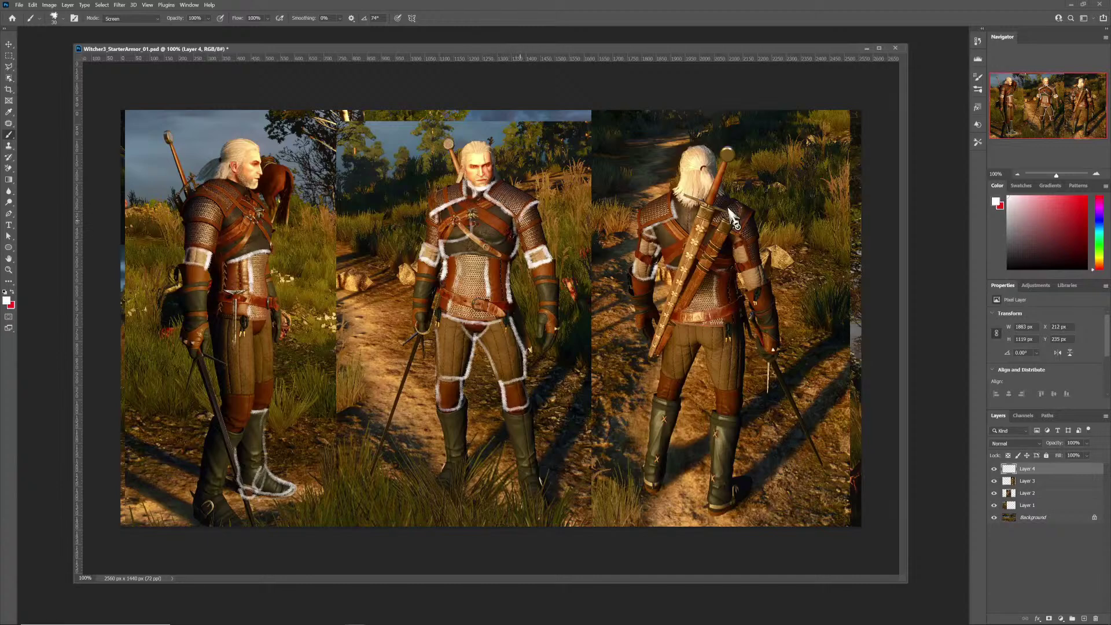
{"action": "left_click_drag", "start_coordinate": [539, 203], "coordinate": [508, 181]}
{"action": "mouse_move", "coordinate": [428, 211]}
{"action": "left_mouse_down"}
{"action": "mouse_move", "coordinate": [424, 198]}
{"action": "mouse_move", "coordinate": [454, 181]}
{"action": "left_mouse_up"}
{"action": "mouse_move", "coordinate": [544, 221]}
{"action": "left_mouse_down"}
{"action": "mouse_move", "coordinate": [524, 228]}
{"action": "mouse_move", "coordinate": [546, 245]}
{"action": "mouse_move", "coordinate": [517, 235]}
{"action": "left_mouse_up"}
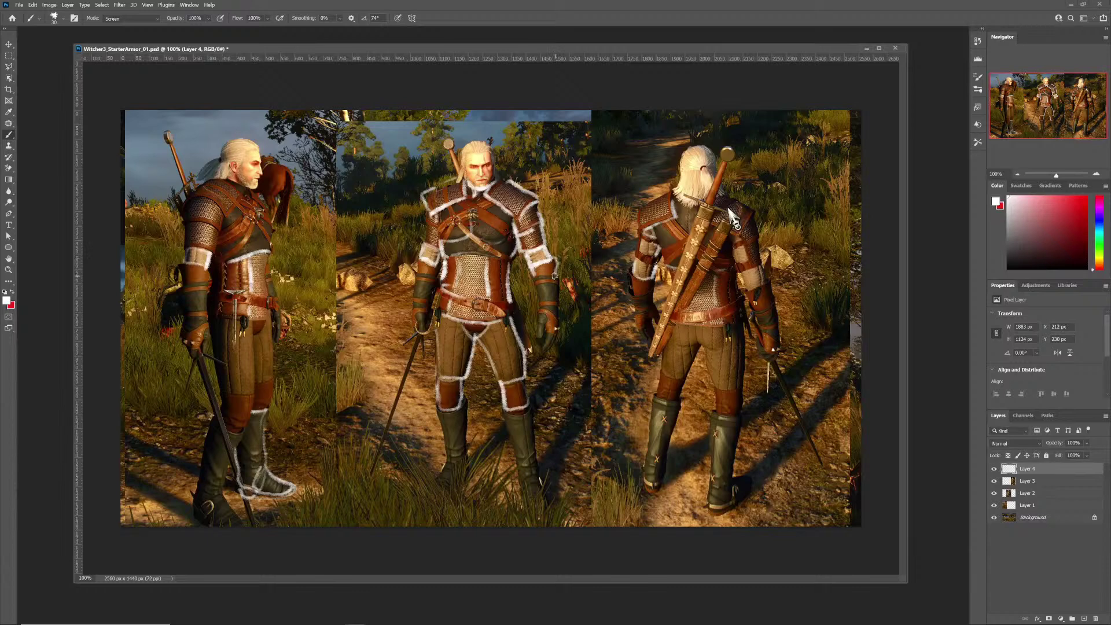
Step: Outline in white the forearm bracer and glove on the front view's arm without the sword
{"action": "mouse_move", "coordinate": [554, 276]}
{"action": "left_mouse_down"}
{"action": "mouse_move", "coordinate": [532, 278]}
{"action": "mouse_move", "coordinate": [559, 303]}
{"action": "mouse_move", "coordinate": [556, 332]}
{"action": "left_mouse_up"}
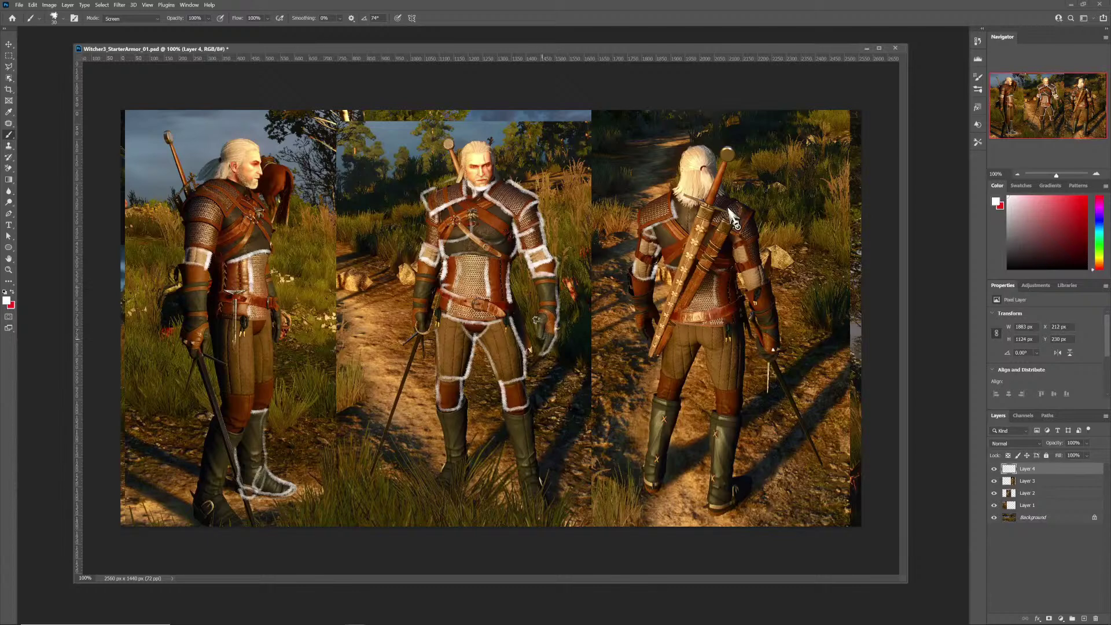
{"action": "left_click_drag", "start_coordinate": [536, 281], "coordinate": [532, 342]}
{"action": "mouse_move", "coordinate": [557, 285]}
{"action": "left_mouse_down"}
{"action": "mouse_move", "coordinate": [537, 282]}
{"action": "mouse_move", "coordinate": [541, 306]}
{"action": "left_mouse_up"}
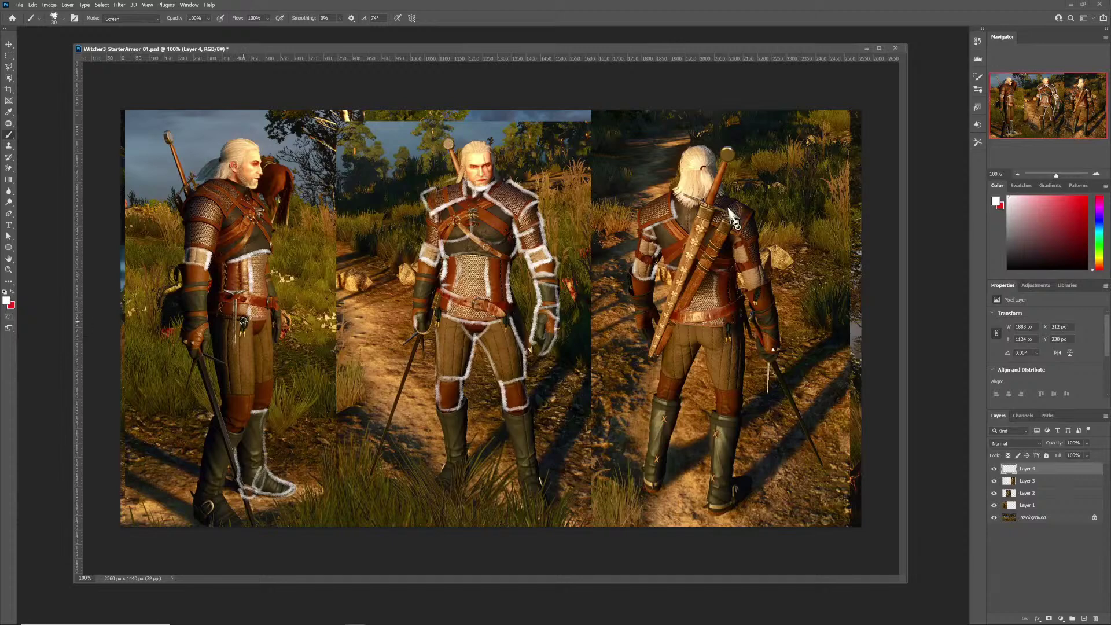
Step: Circle the items hanging from the belt in the side and front views and outline the back view's trouser leg
{"action": "mouse_move", "coordinate": [236, 332]}
{"action": "left_mouse_down"}
{"action": "mouse_move", "coordinate": [254, 325]}
{"action": "mouse_move", "coordinate": [236, 332]}
{"action": "left_mouse_up"}
{"action": "mouse_move", "coordinate": [433, 310]}
{"action": "left_mouse_down"}
{"action": "mouse_move", "coordinate": [492, 329]}
{"action": "mouse_move", "coordinate": [512, 314]}
{"action": "left_mouse_up"}
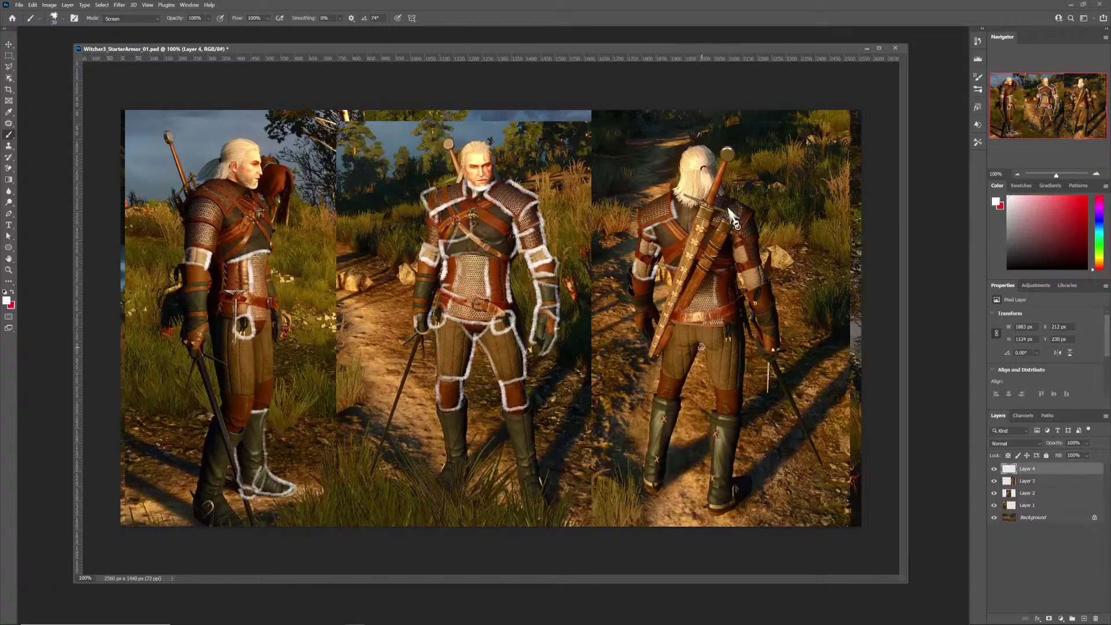
{"action": "mouse_move", "coordinate": [700, 344]}
{"action": "left_mouse_down"}
{"action": "mouse_move", "coordinate": [684, 375]}
{"action": "mouse_move", "coordinate": [662, 365]}
{"action": "mouse_move", "coordinate": [658, 394]}
{"action": "left_mouse_up"}
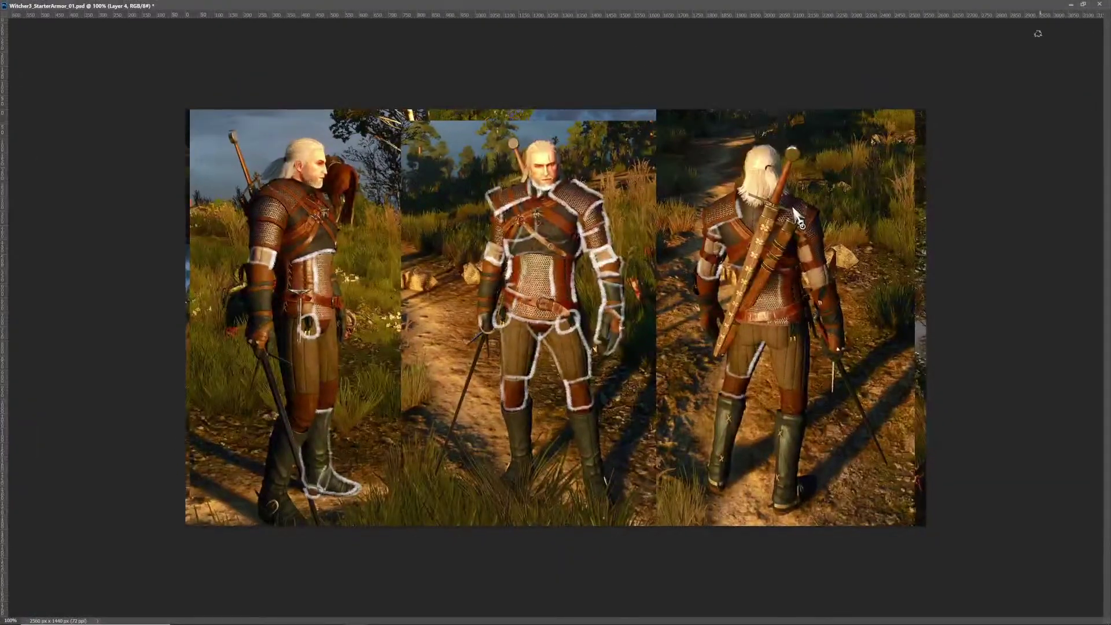
Step: Restore the document to a floating window, then reposition and enlarge it so all three views fit
{"action": "double_click", "coordinate": [686, 6]}
{"action": "left_click_drag", "start_coordinate": [642, 53], "coordinate": [603, 44]}
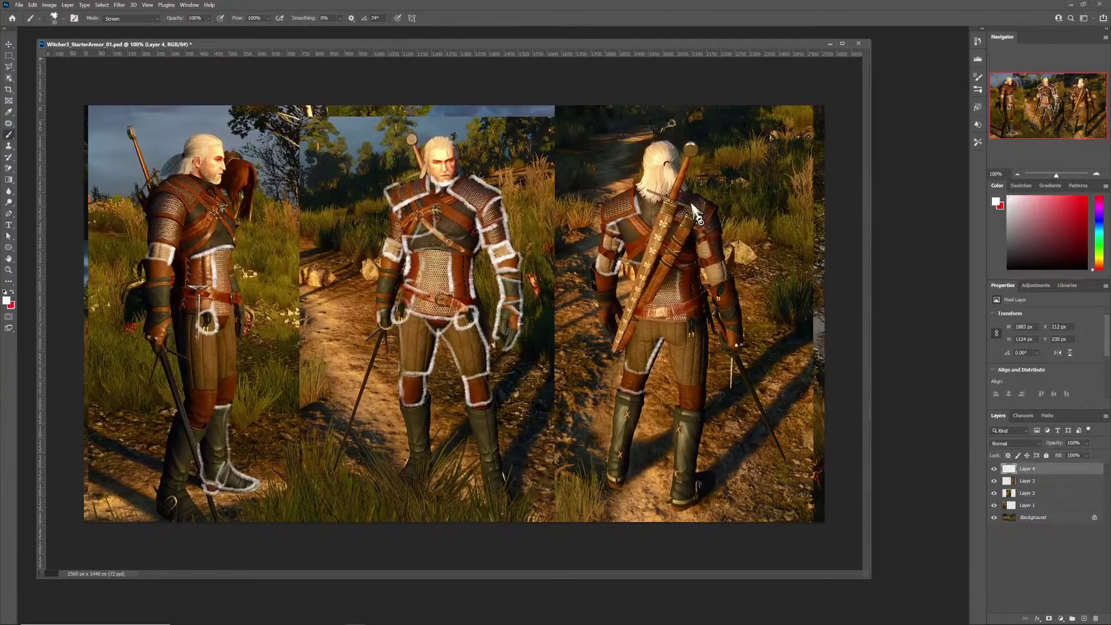
{"action": "left_click_drag", "start_coordinate": [873, 581], "coordinate": [944, 608]}
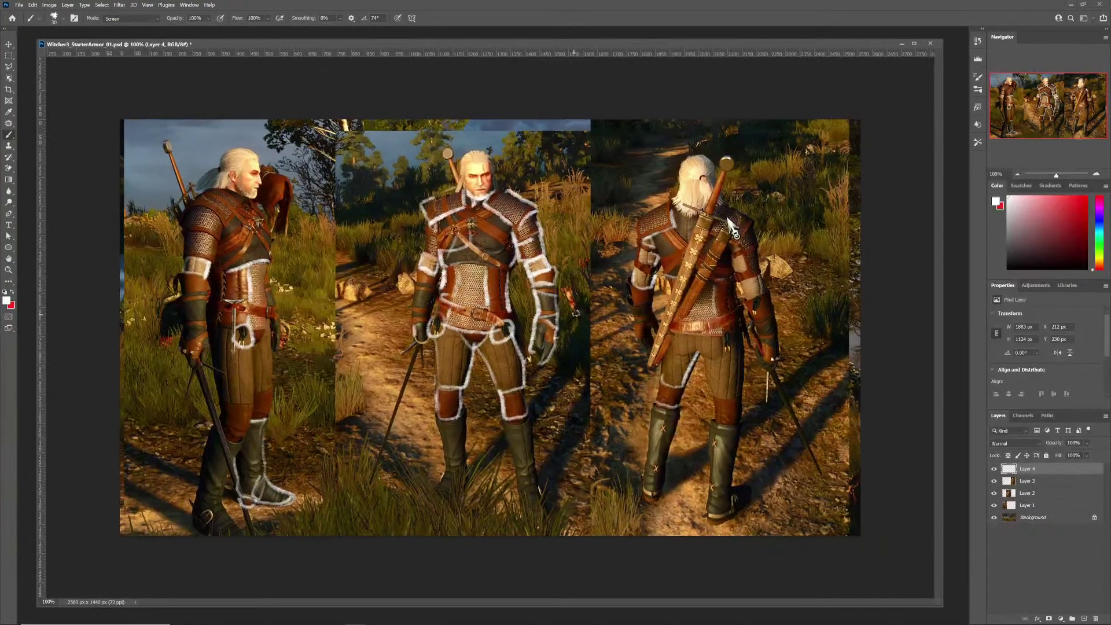
{"action": "left_click_drag", "start_coordinate": [819, 46], "coordinate": [819, 49]}
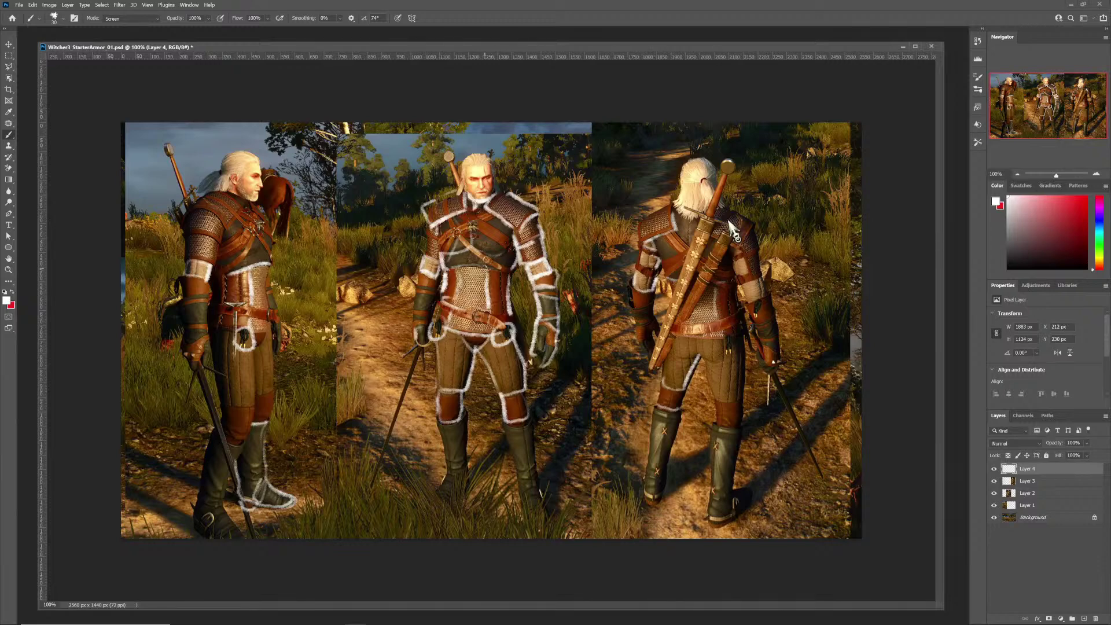
Step: Minimize the open windows, shift the Marvelous Designer shortcut away from its neighbours on the desktop, and launch Maya LT 2020
{"action": "left_click", "coordinate": [1071, 5]}
{"action": "left_click", "coordinate": [1061, 7]}
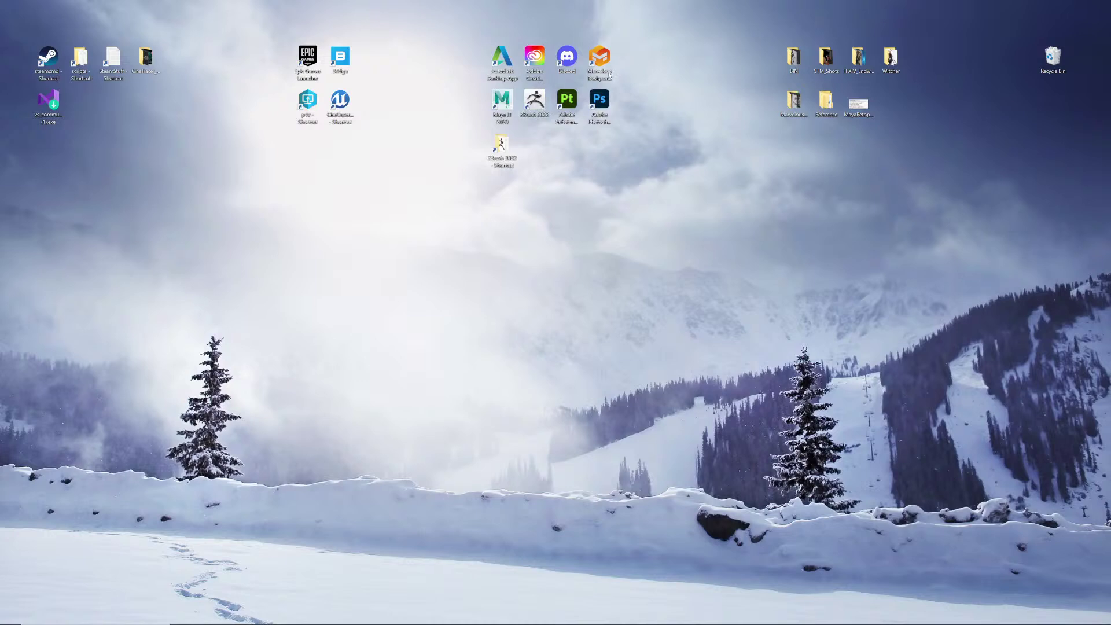
{"action": "left_click_drag", "start_coordinate": [631, 56], "coordinate": [599, 62]}
{"action": "mouse_move", "coordinate": [599, 61]}
{"action": "left_mouse_down"}
{"action": "mouse_move", "coordinate": [635, 64]}
{"action": "mouse_move", "coordinate": [620, 59]}
{"action": "left_mouse_up"}
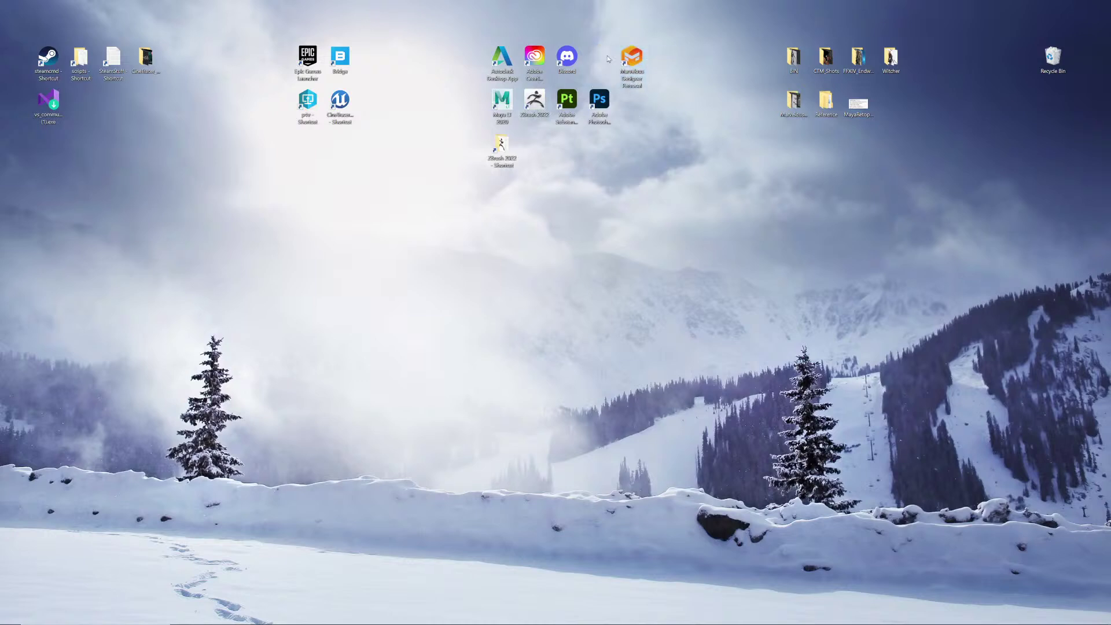
{"action": "double_click", "coordinate": [502, 101]}
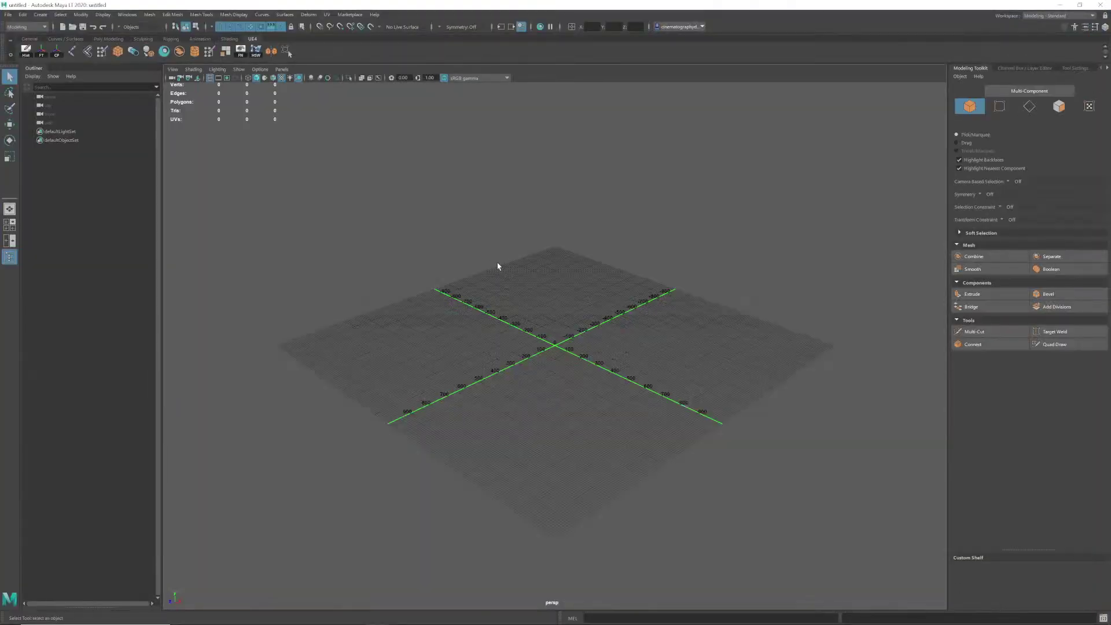
{"action": "mouse_move", "coordinate": [360, 221]}
{"action": "left_mouse_down"}
{"action": "mouse_move", "coordinate": [750, 471]}
{"action": "mouse_move", "coordinate": [545, 317]}
{"action": "mouse_move", "coordinate": [370, 213]}
{"action": "left_mouse_up"}
{"action": "left_click_drag", "start_coordinate": [362, 216], "coordinate": [427, 260]}
{"action": "left_click_drag", "start_coordinate": [328, 192], "coordinate": [747, 473]}
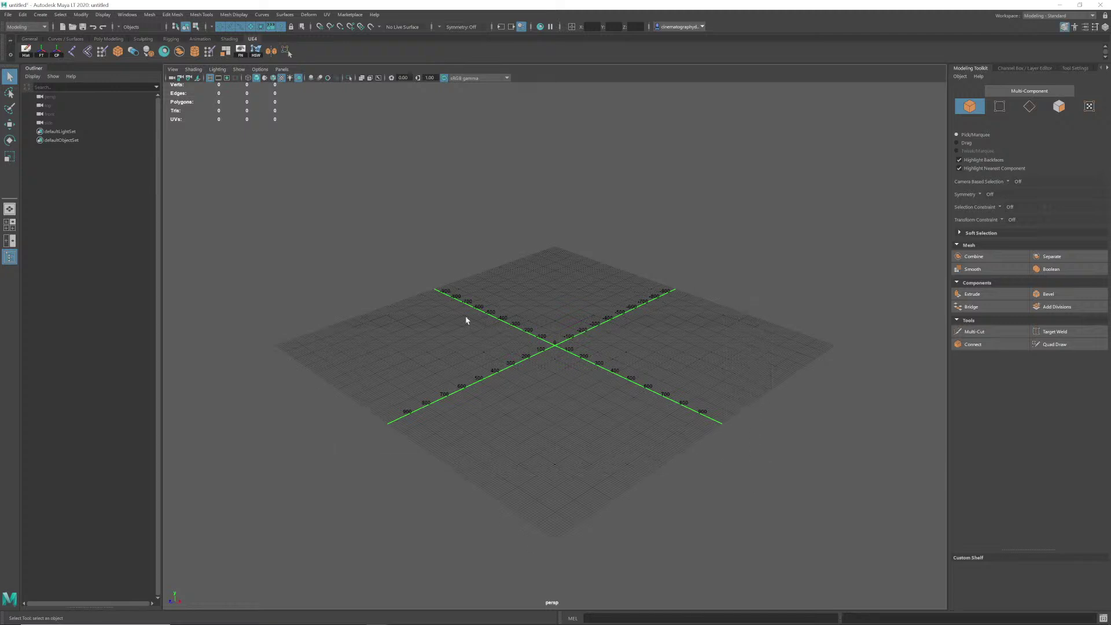
{"action": "left_click", "coordinate": [8, 14]}
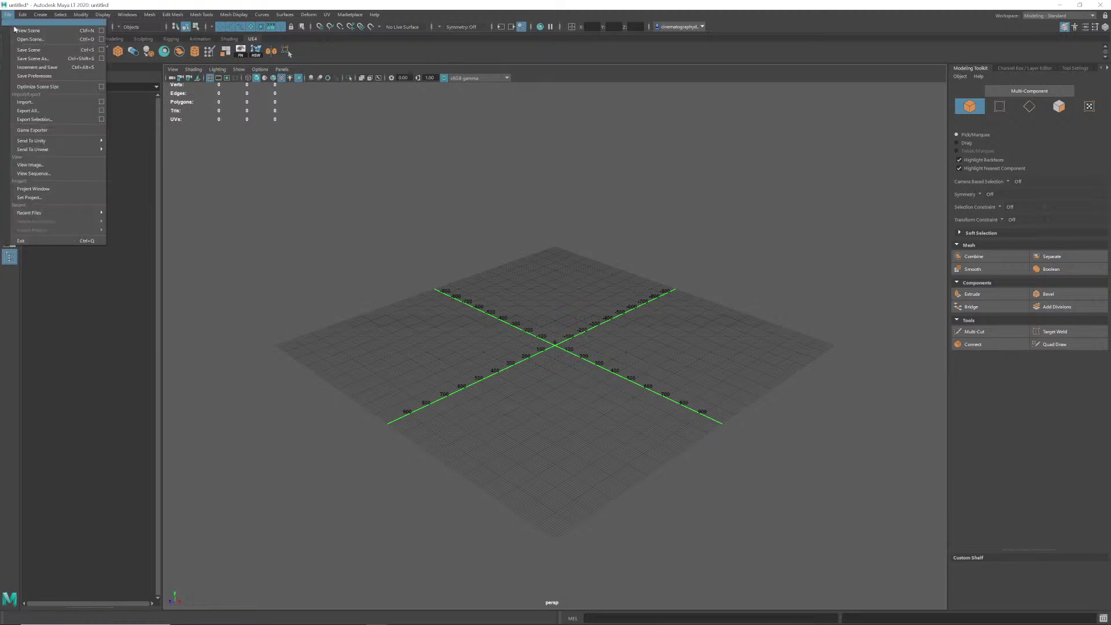
{"action": "left_click", "coordinate": [35, 102]}
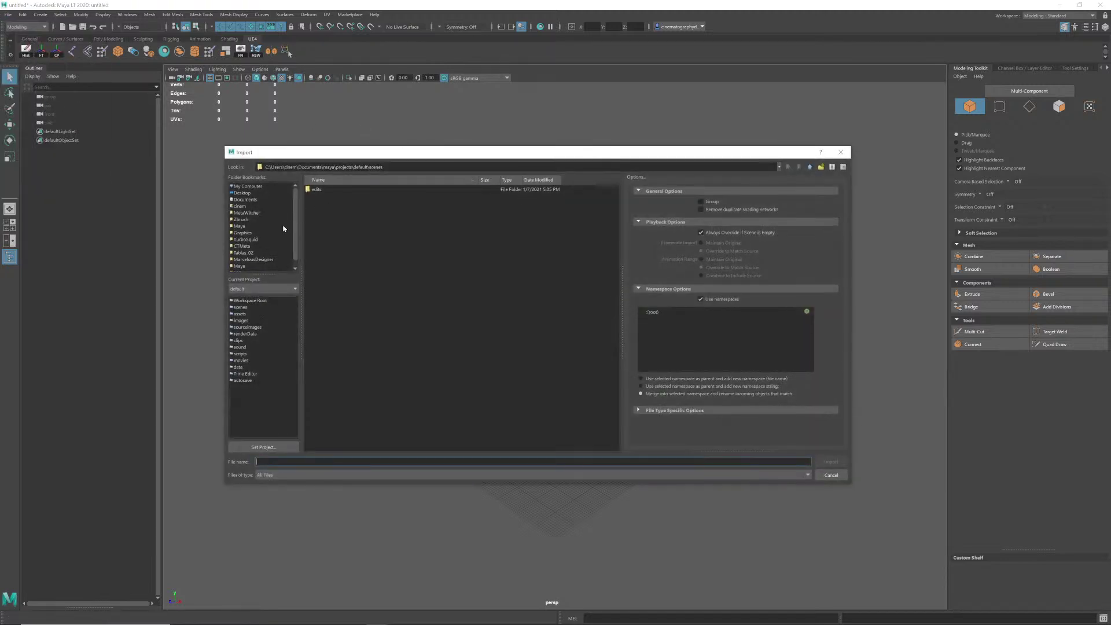
{"action": "left_click", "coordinate": [247, 213]}
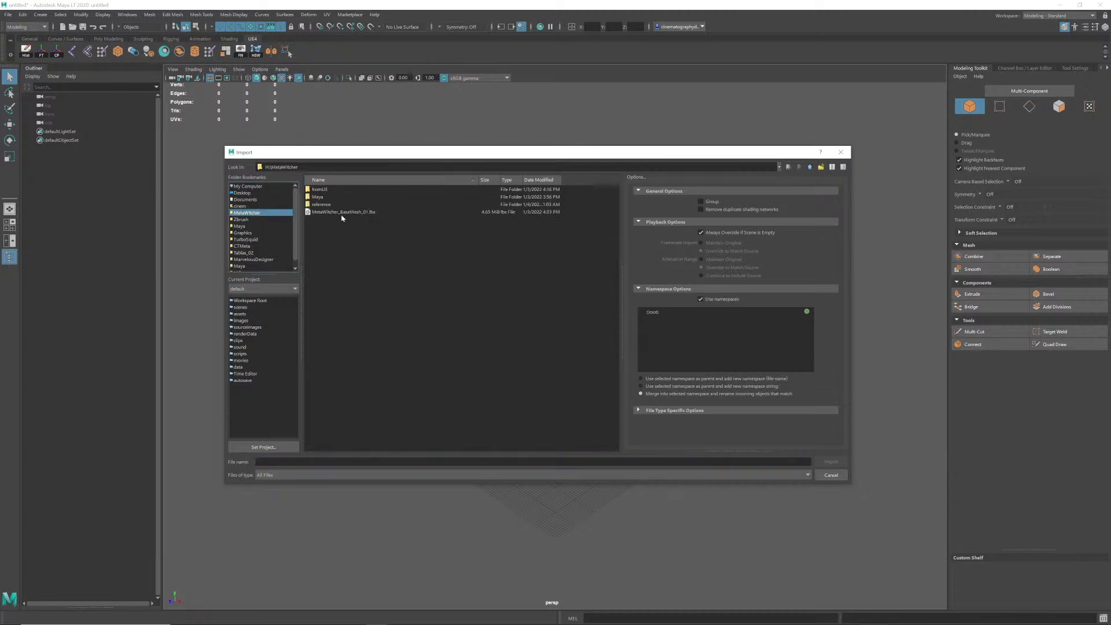
{"action": "left_click", "coordinate": [831, 475]}
Step: Minimize Maya and open two File Explorer windows arranged side by side on the desktop
{"action": "left_click", "coordinate": [1068, 8]}
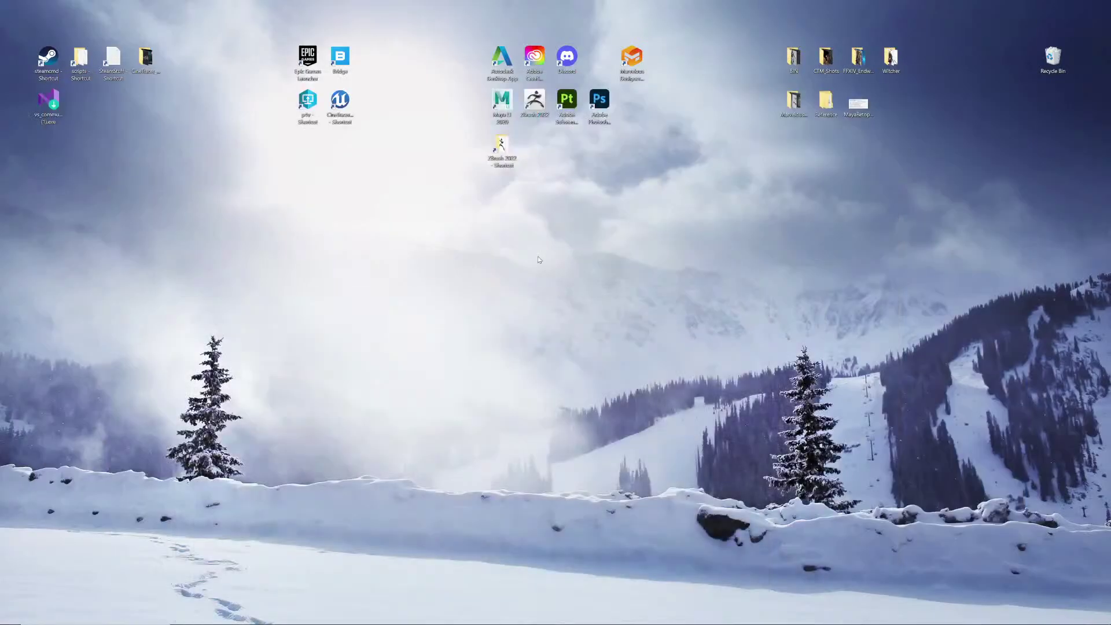
{"action": "key", "text": "super+e"}
{"action": "key", "text": "super+e"}
{"action": "left_click_drag", "start_coordinate": [442, 149], "coordinate": [936, 138]}
{"action": "left_click_drag", "start_coordinate": [509, 137], "coordinate": [495, 137]}
Step: Open the MetaWitcher folder on the H: drive in the second File Explorer window and locate the base mesh FBX file
{"action": "left_click", "coordinate": [678, 140]}
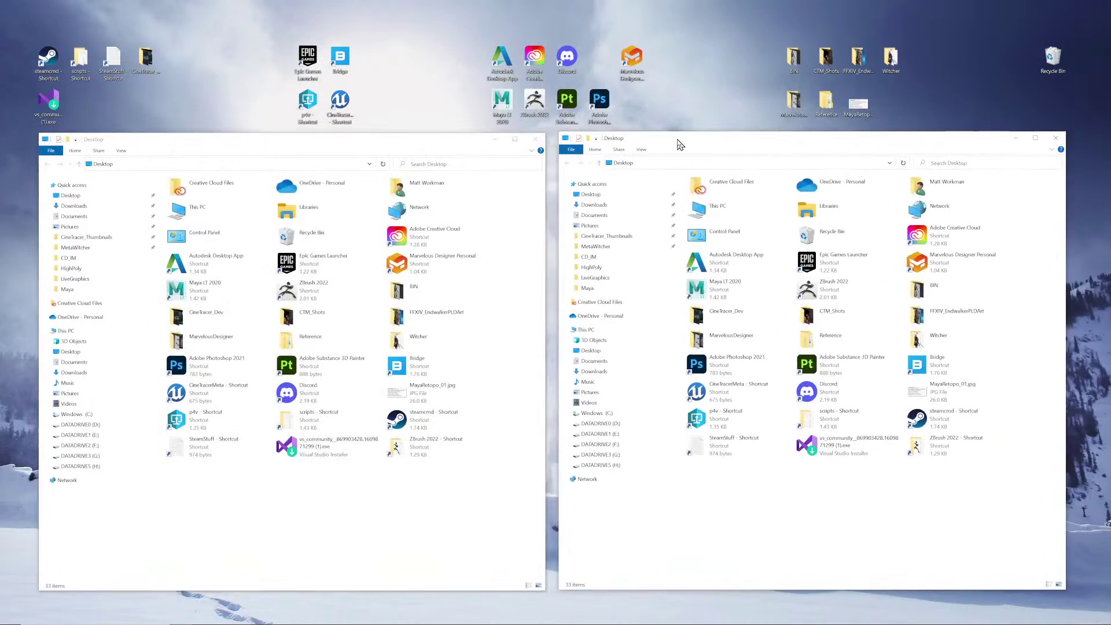
{"action": "left_click", "coordinate": [600, 465]}
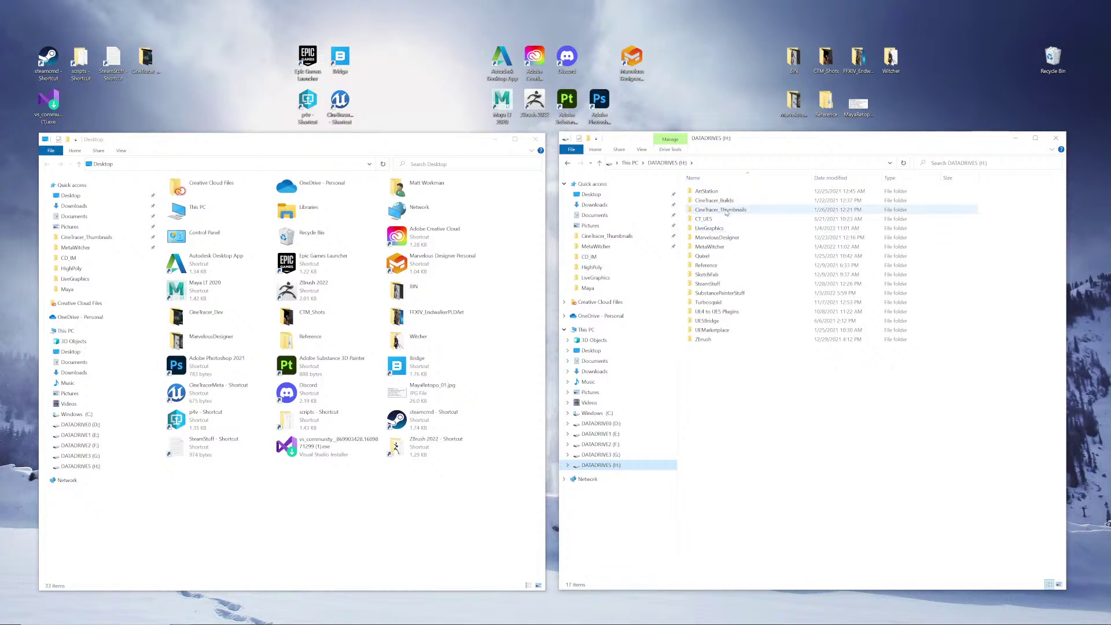
{"action": "double_click", "coordinate": [727, 249]}
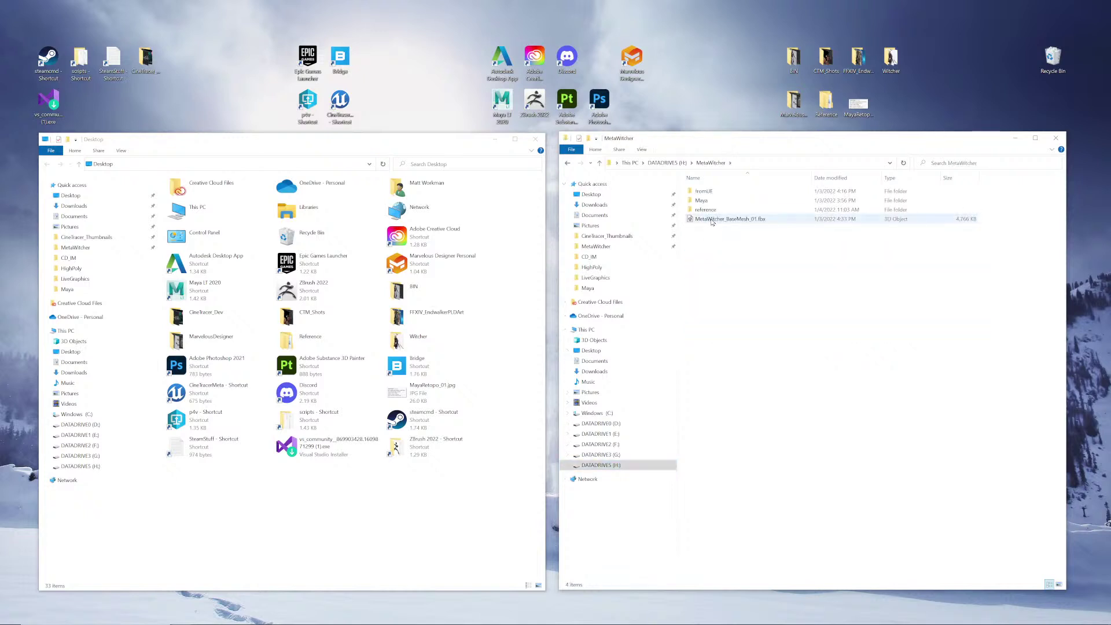
{"action": "left_click", "coordinate": [714, 223]}
{"action": "left_click", "coordinate": [724, 258]}
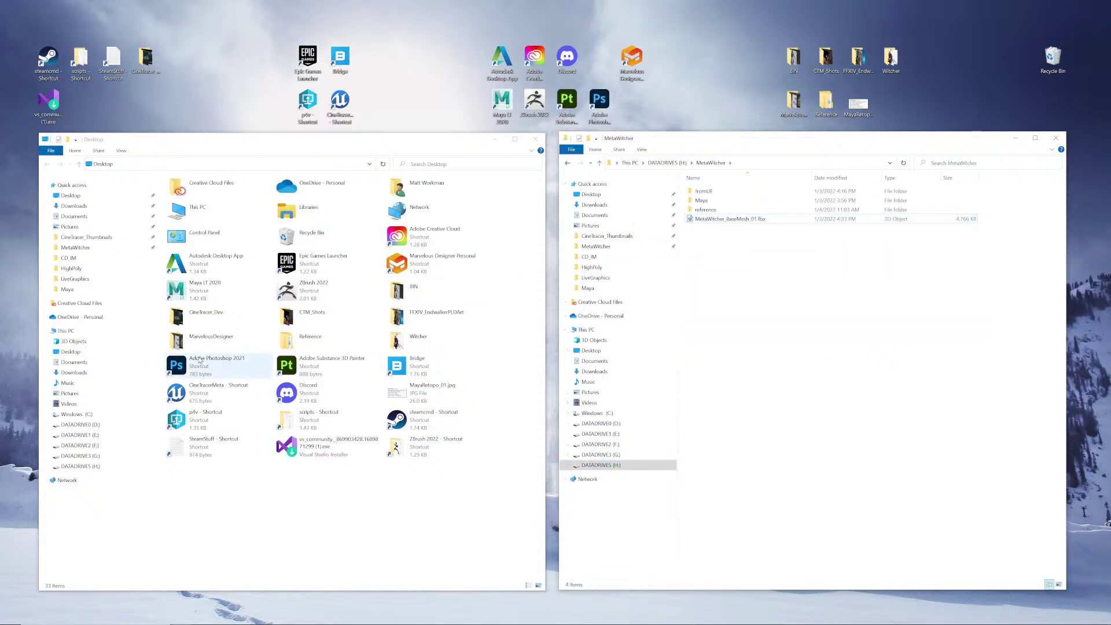
Step: Copy m_tal_nrw_body_preview.FBX and MH_MTN_Preview_01.obj from the H: drive's MarvelousDesigner folder into the MetaWitcher folder
{"action": "left_click", "coordinate": [80, 467]}
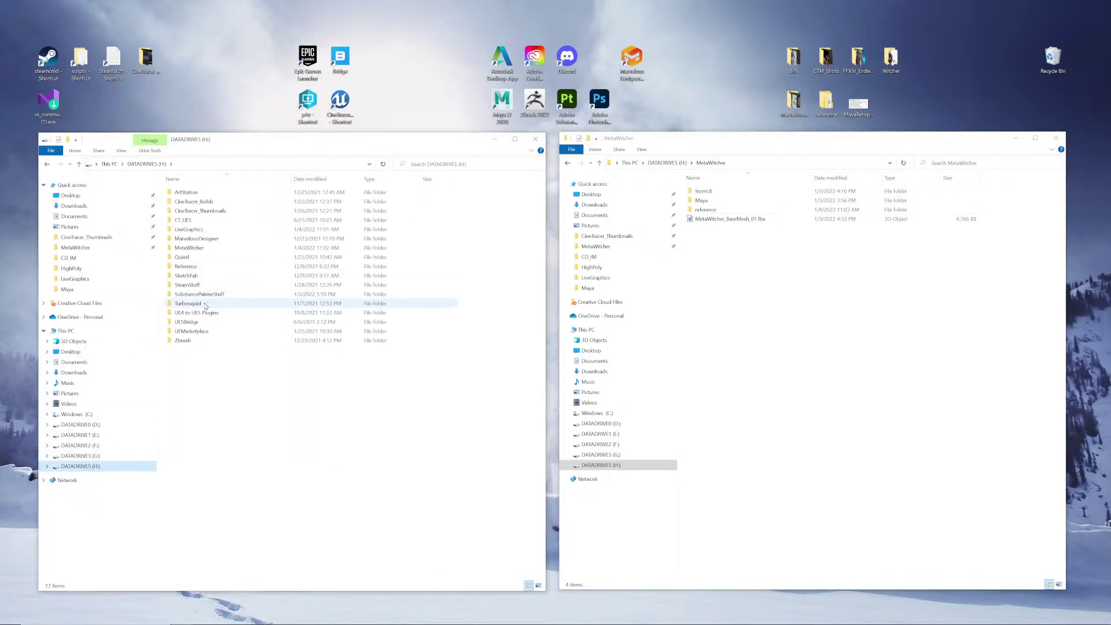
{"action": "double_click", "coordinate": [199, 239]}
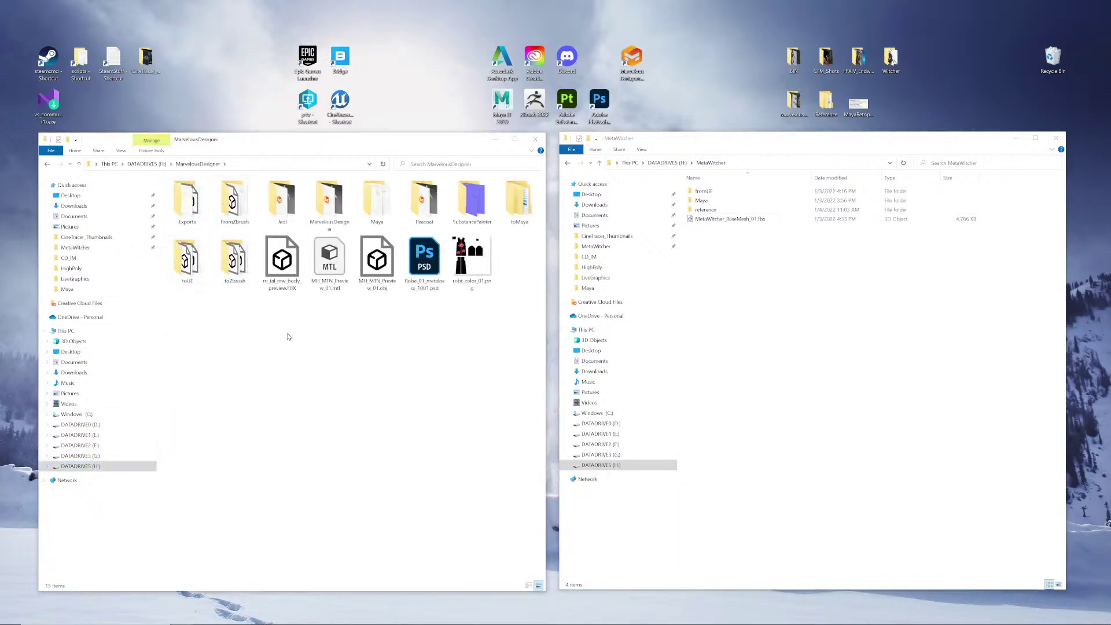
{"action": "left_click", "coordinate": [369, 293]}
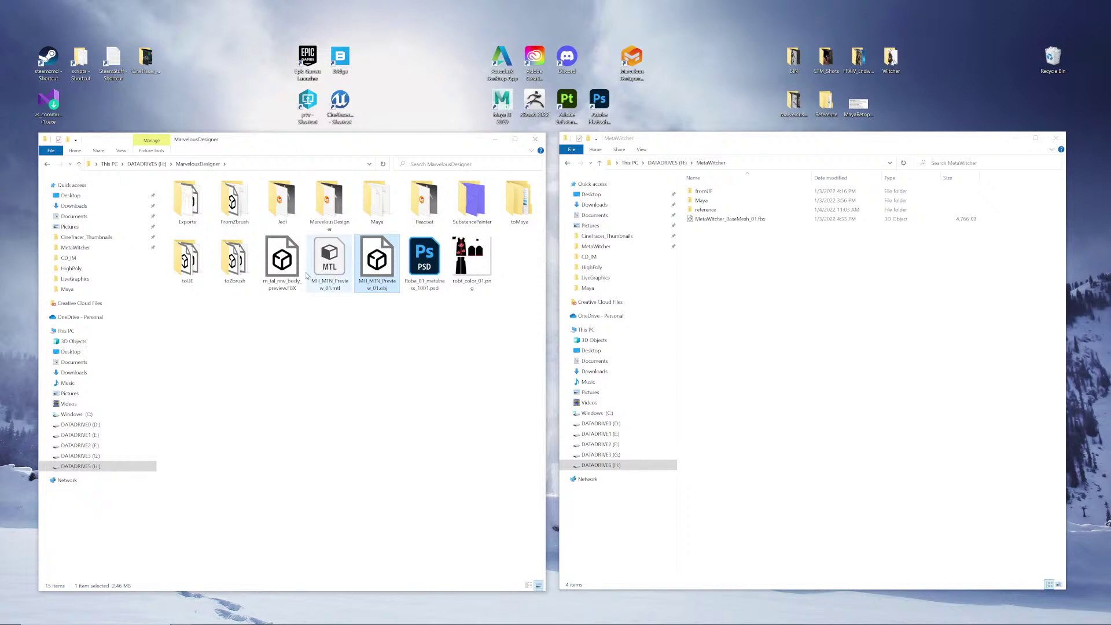
{"action": "left_click", "coordinate": [284, 263], "text": "ctrl"}
{"action": "left_click", "coordinate": [776, 352]}
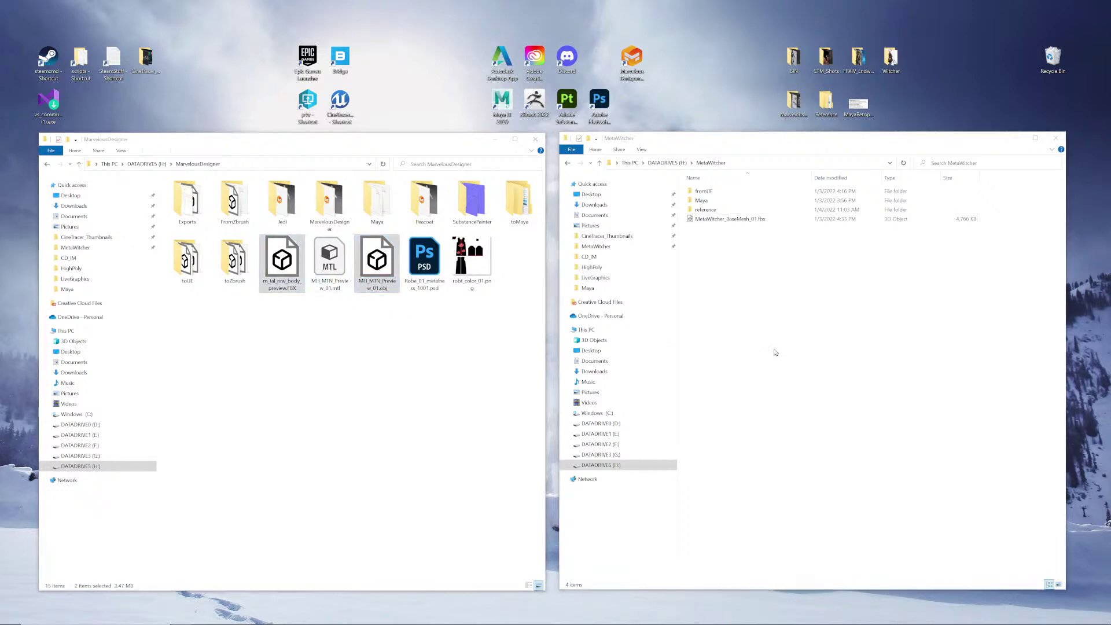
{"action": "key", "text": "ctrl+v"}
Step: Check the mesh files in the MetaWitcher folder, minimize the MarvelousDesigner window, and select MH_MTN_Preview_01.obj
{"action": "left_click", "coordinate": [745, 220]}
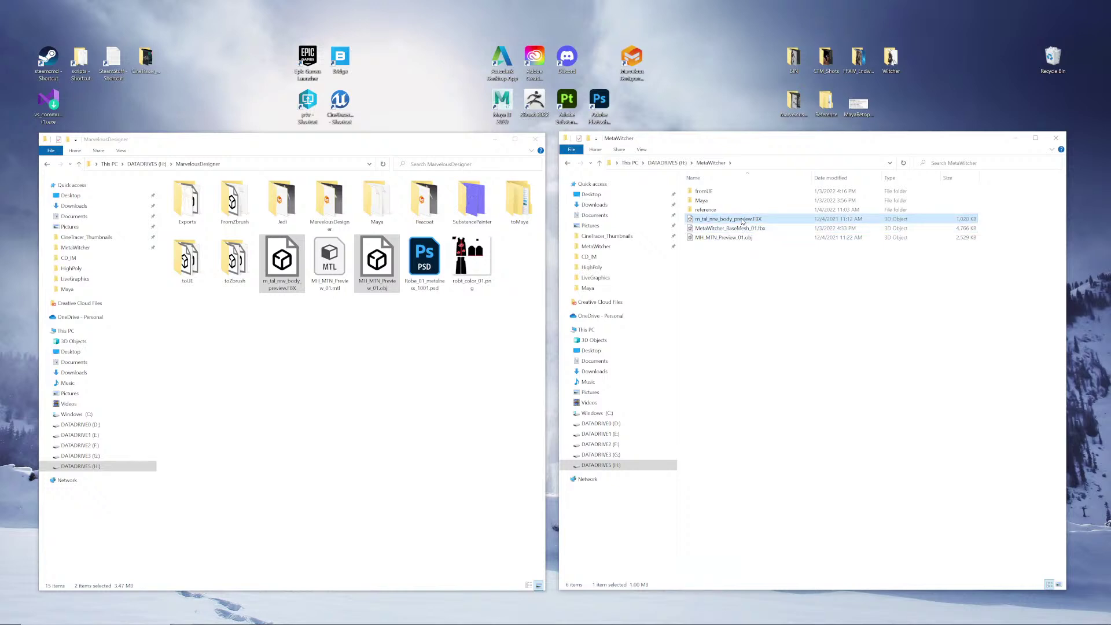
{"action": "left_click", "coordinate": [736, 230]}
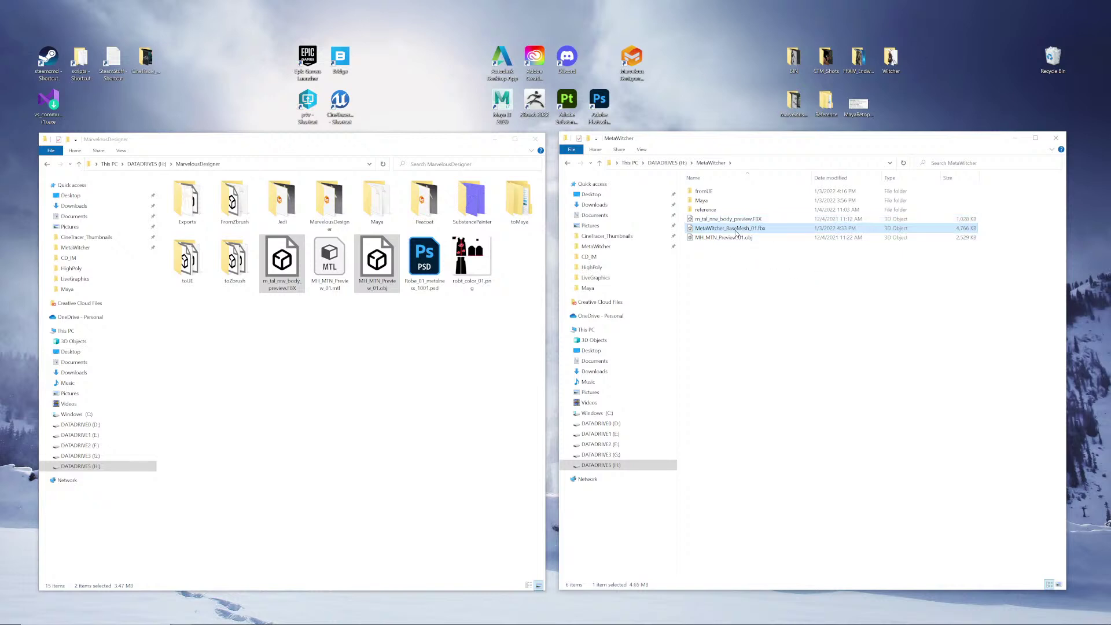
{"action": "left_click", "coordinate": [730, 237]}
{"action": "left_click", "coordinate": [726, 250]}
{"action": "left_click", "coordinate": [728, 239]}
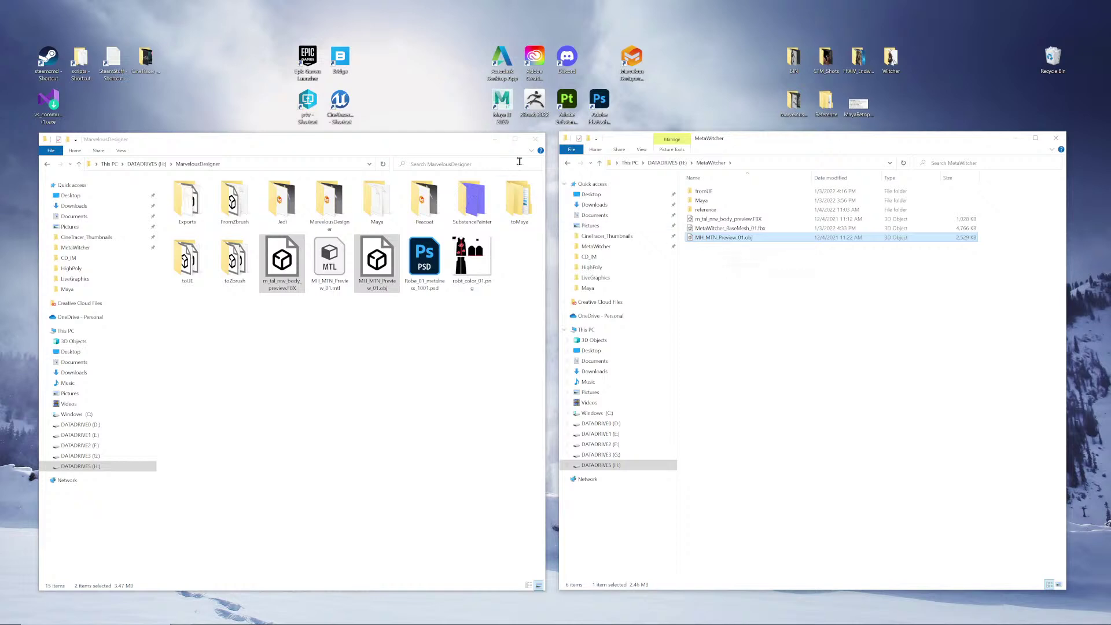
{"action": "left_click", "coordinate": [496, 140]}
{"action": "left_click", "coordinate": [720, 249]}
{"action": "left_click", "coordinate": [715, 240]}
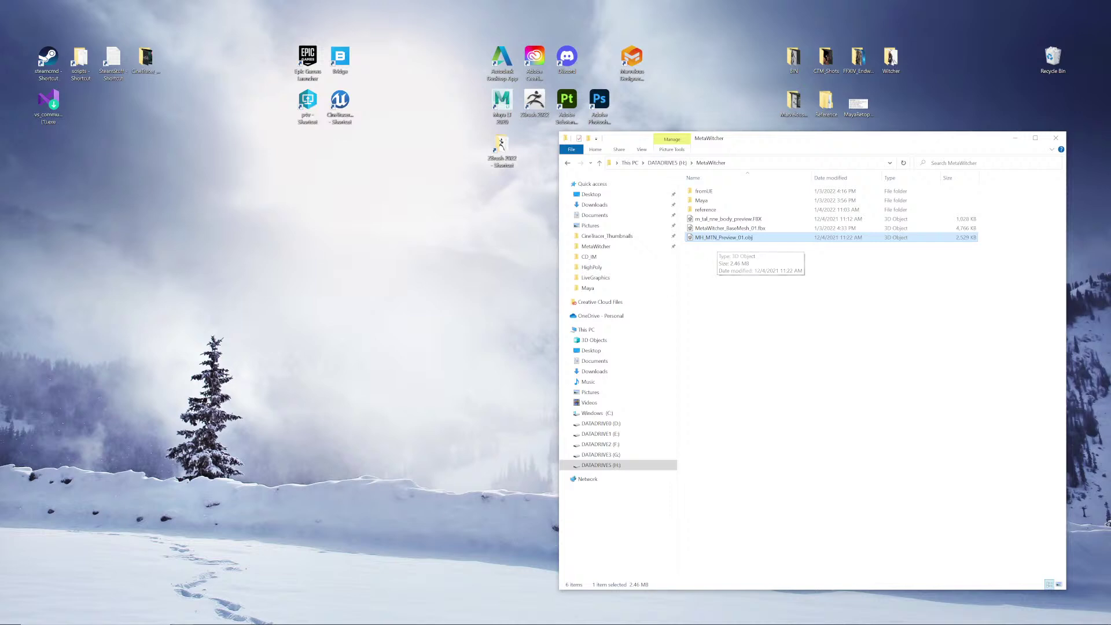
Step: Switch to Maya LT and import MH_MTN_Preview_01.obj from the MetaWitcher folder into the empty scene
{"action": "mouse_move", "coordinate": [376, 623]}
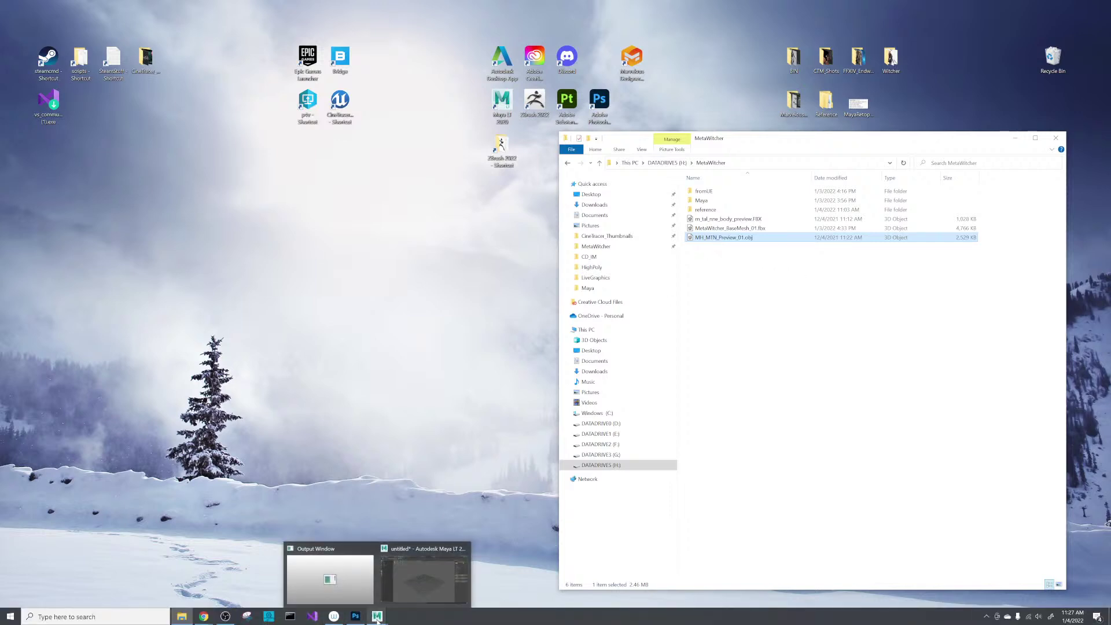
{"action": "left_click", "coordinate": [398, 602]}
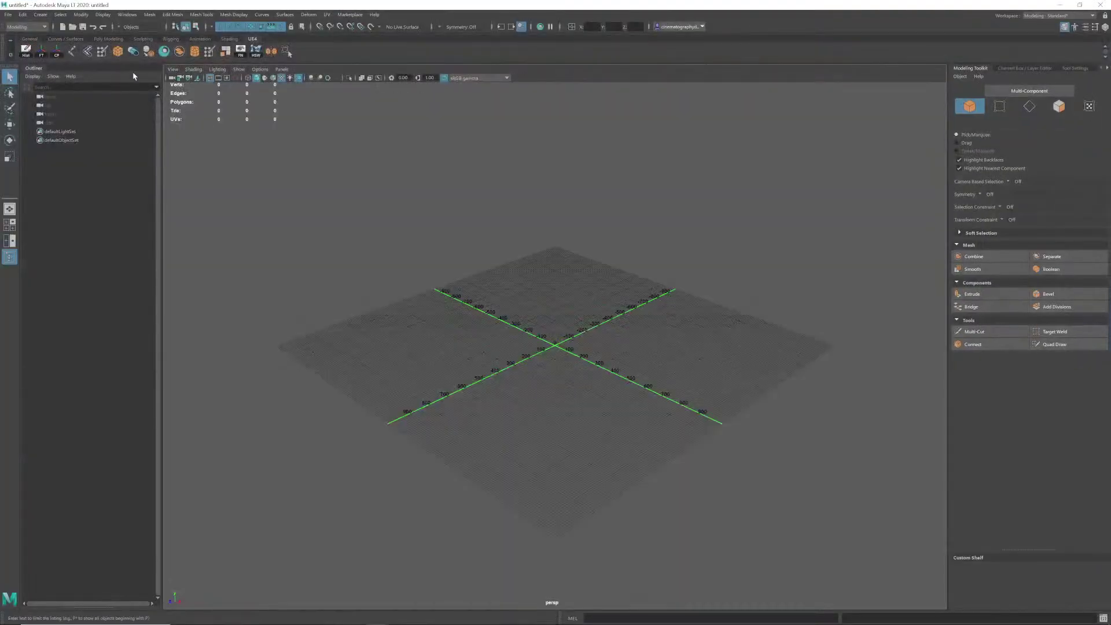
{"action": "left_click", "coordinate": [8, 14]}
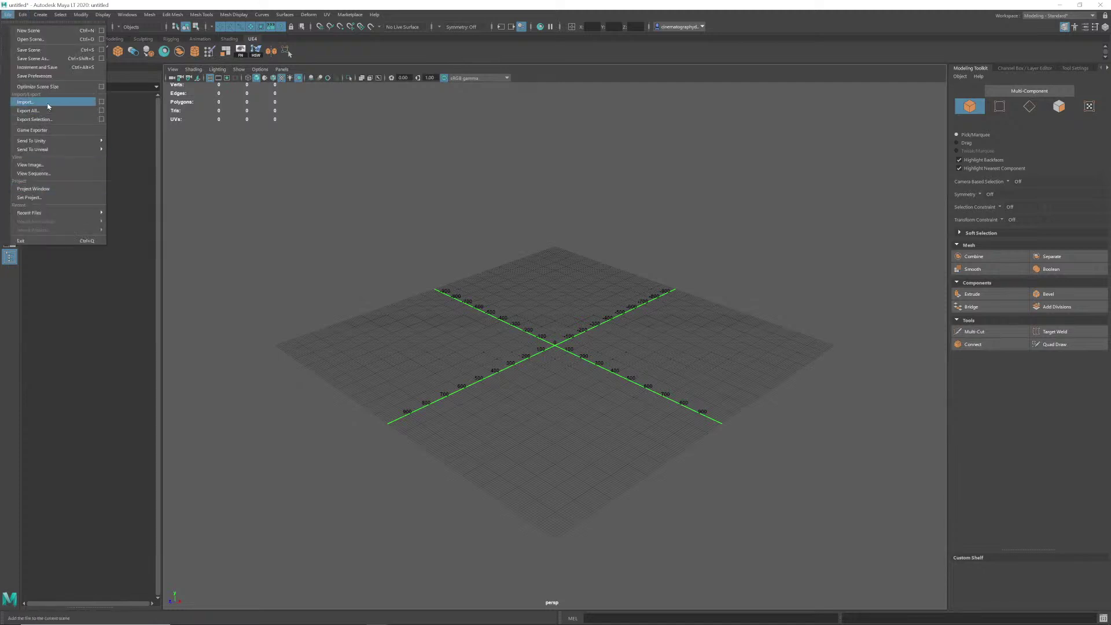
{"action": "left_click", "coordinate": [26, 102]}
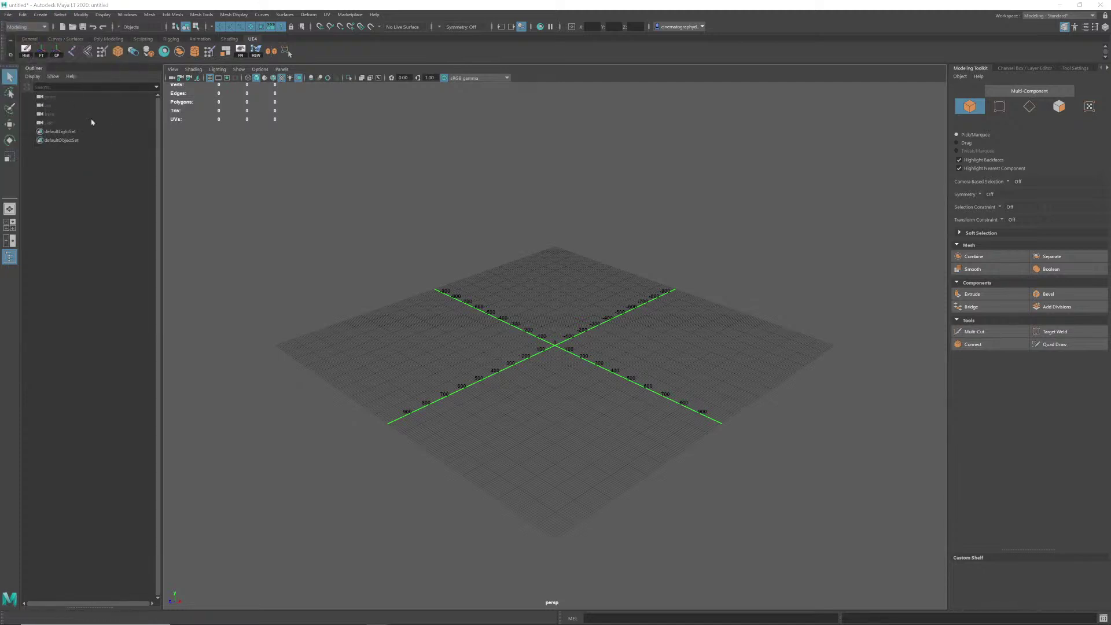
{"action": "left_click_drag", "start_coordinate": [502, 154], "coordinate": [499, 156]}
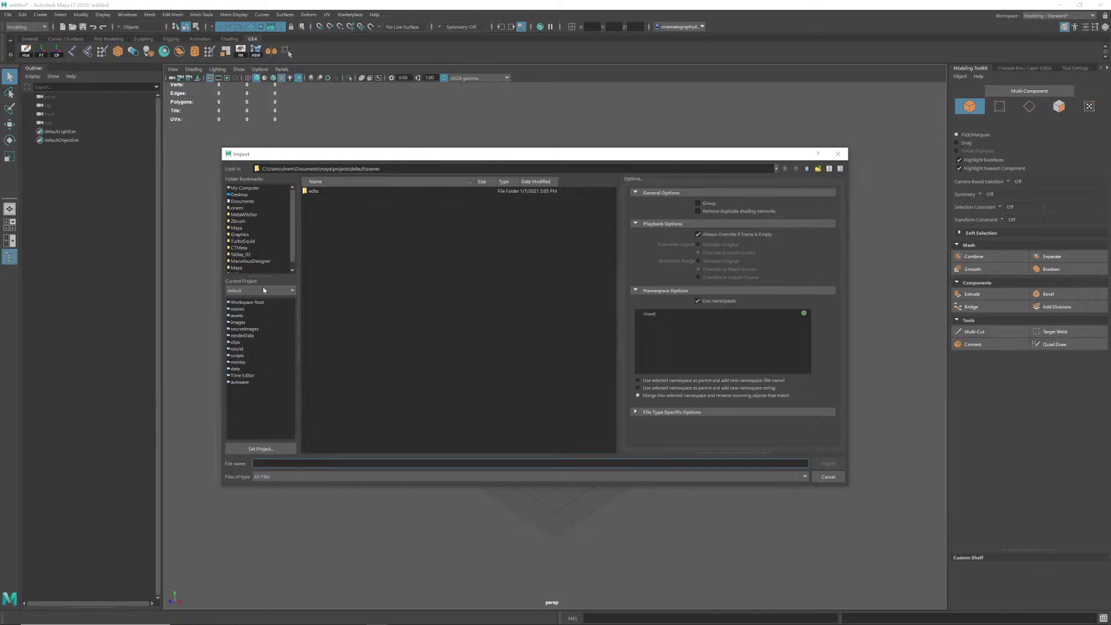
{"action": "left_click", "coordinate": [243, 214]}
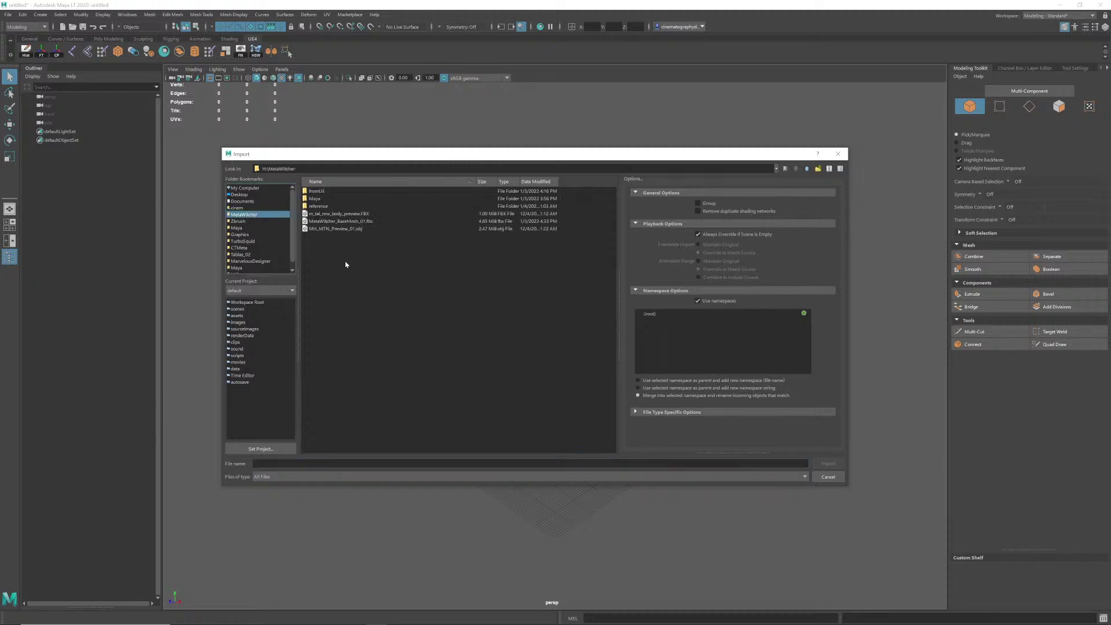
{"action": "left_click", "coordinate": [343, 229]}
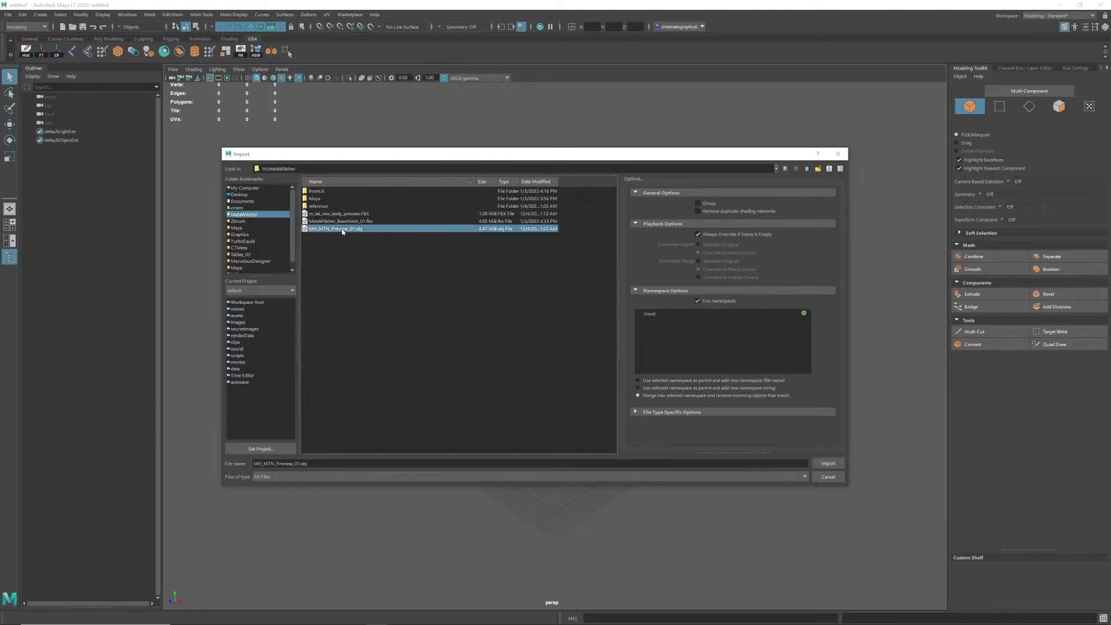
{"action": "double_click", "coordinate": [342, 229]}
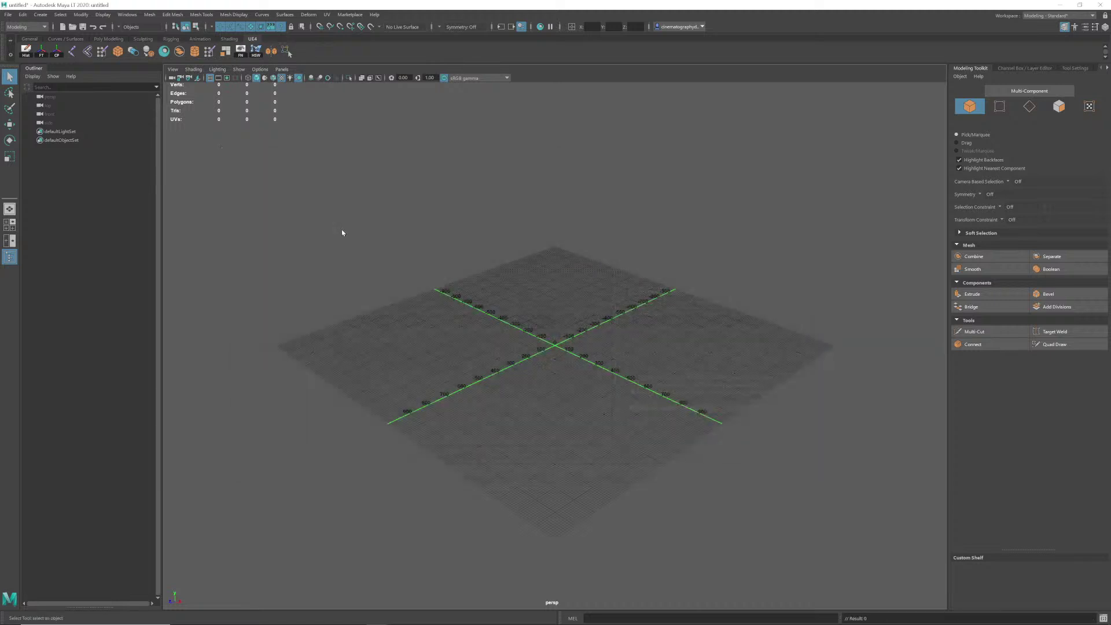
Step: Frame the imported body mesh, examine it from the front, and clear its selection to view the shaded surface
{"action": "key", "text": "f"}
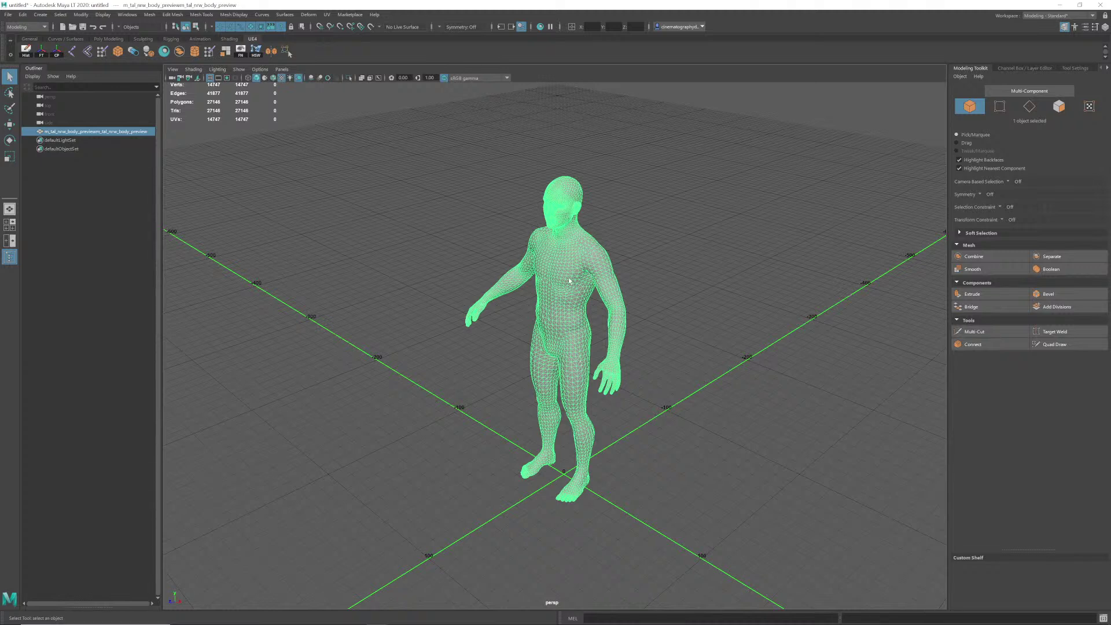
{"action": "right_click_drag", "start_coordinate": [511, 278], "coordinate": [561, 296], "text": "alt"}
{"action": "mouse_move", "coordinate": [560, 296]}
{"action": "left_mouse_down", "text": "alt"}
{"action": "mouse_move", "coordinate": [540, 277]}
{"action": "mouse_move", "coordinate": [550, 283]}
{"action": "mouse_move", "coordinate": [515, 298]}
{"action": "mouse_move", "coordinate": [552, 289]}
{"action": "left_mouse_up", "text": "alt"}
{"action": "right_click_drag", "start_coordinate": [553, 289], "coordinate": [558, 290], "text": "alt"}
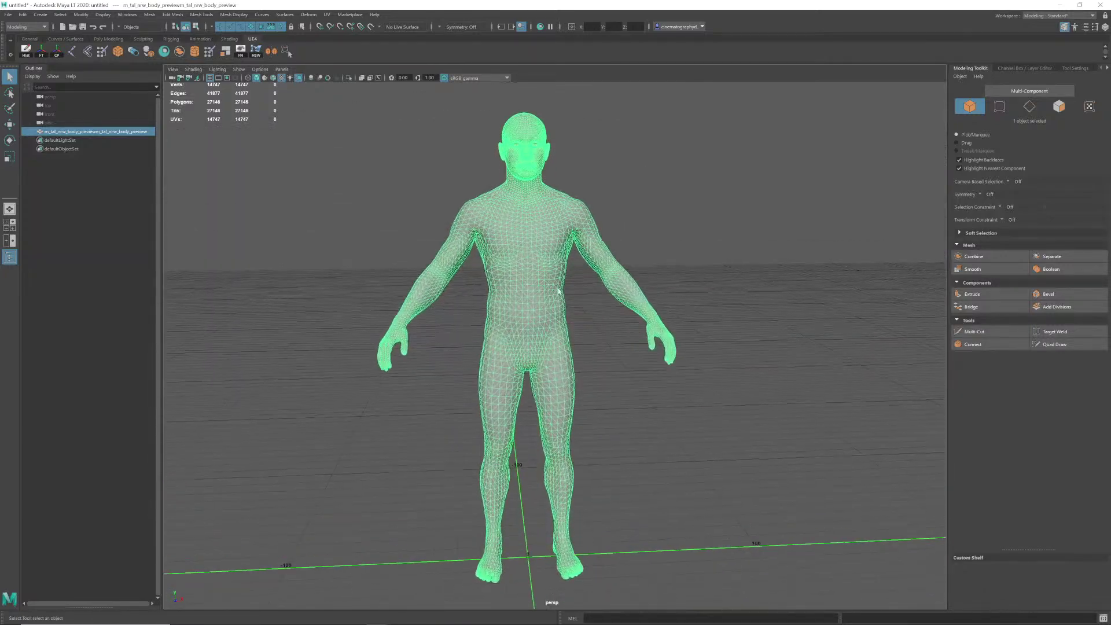
{"action": "middle_click_drag", "start_coordinate": [558, 290], "coordinate": [530, 284], "text": "alt"}
{"action": "left_click_drag", "start_coordinate": [530, 284], "coordinate": [519, 278], "text": "alt"}
{"action": "middle_click_drag", "start_coordinate": [519, 278], "coordinate": [522, 285], "text": "alt"}
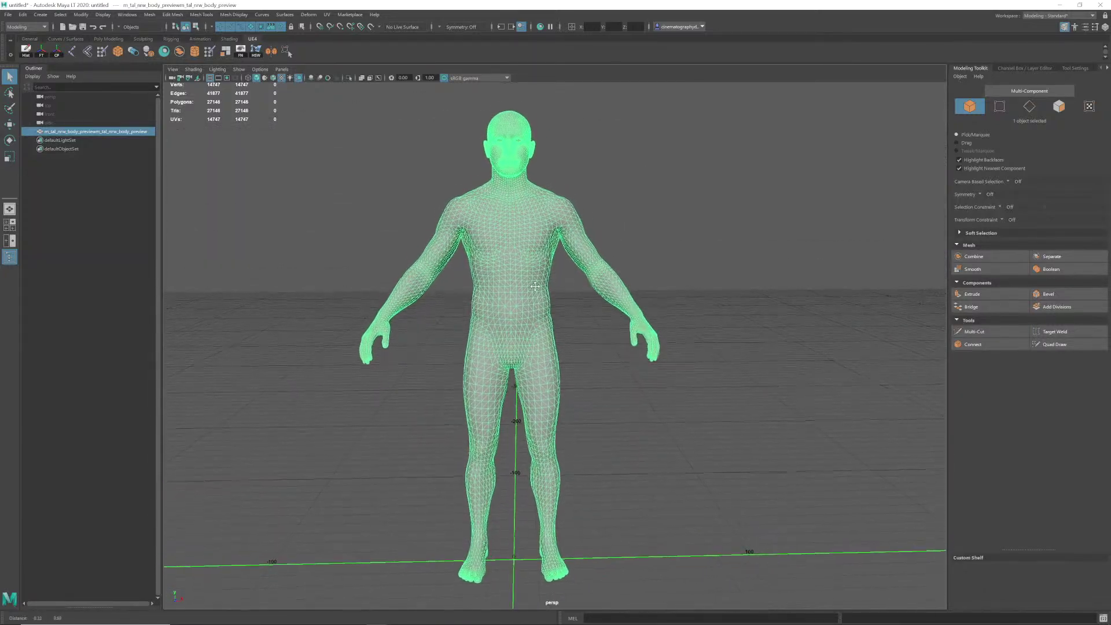
{"action": "left_click", "coordinate": [569, 313]}
{"action": "left_click", "coordinate": [572, 231]}
{"action": "left_click", "coordinate": [672, 190]}
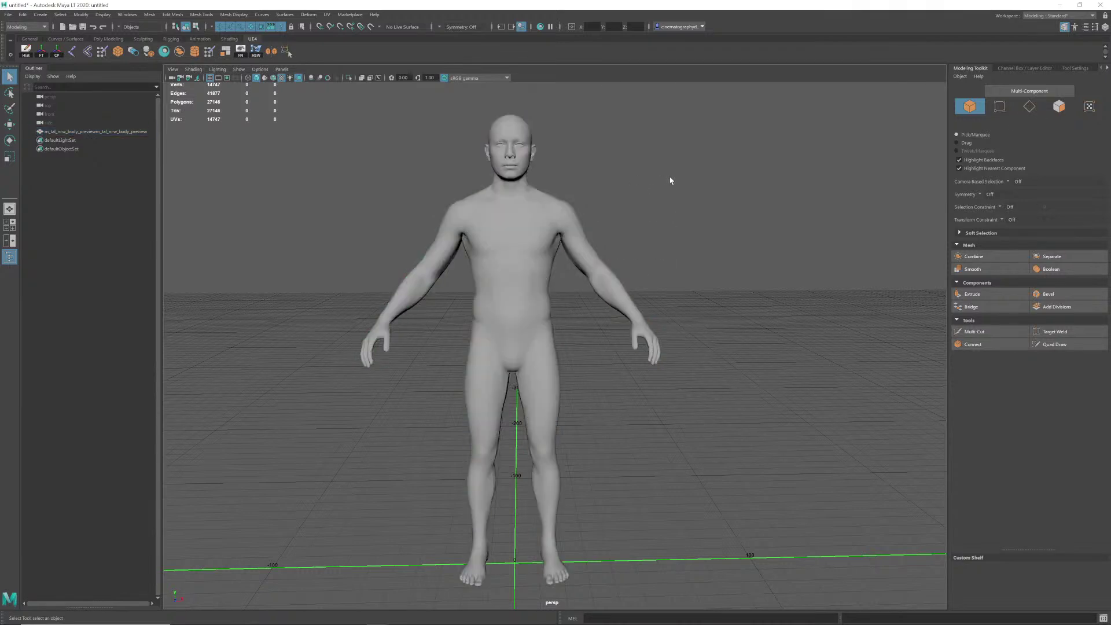
Step: Save the scene as MHW_Armor_01 in the Maya subfolder of MetaWitcher
{"action": "key", "text": "ctrl+s"}
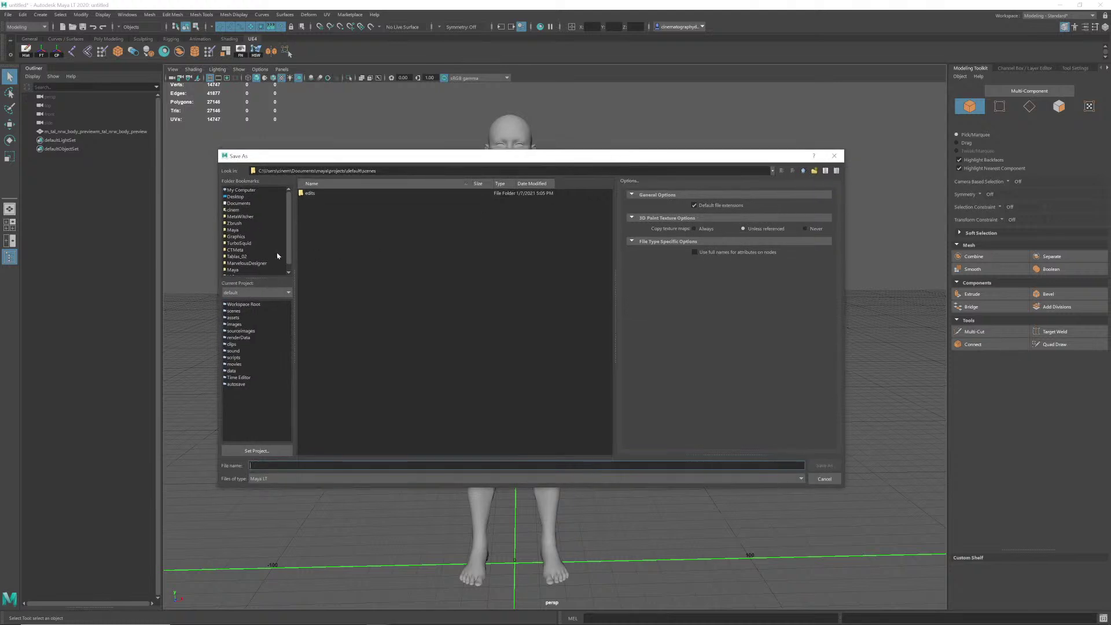
{"action": "left_click", "coordinate": [246, 264]}
{"action": "left_click", "coordinate": [249, 217]}
{"action": "double_click", "coordinate": [313, 201]}
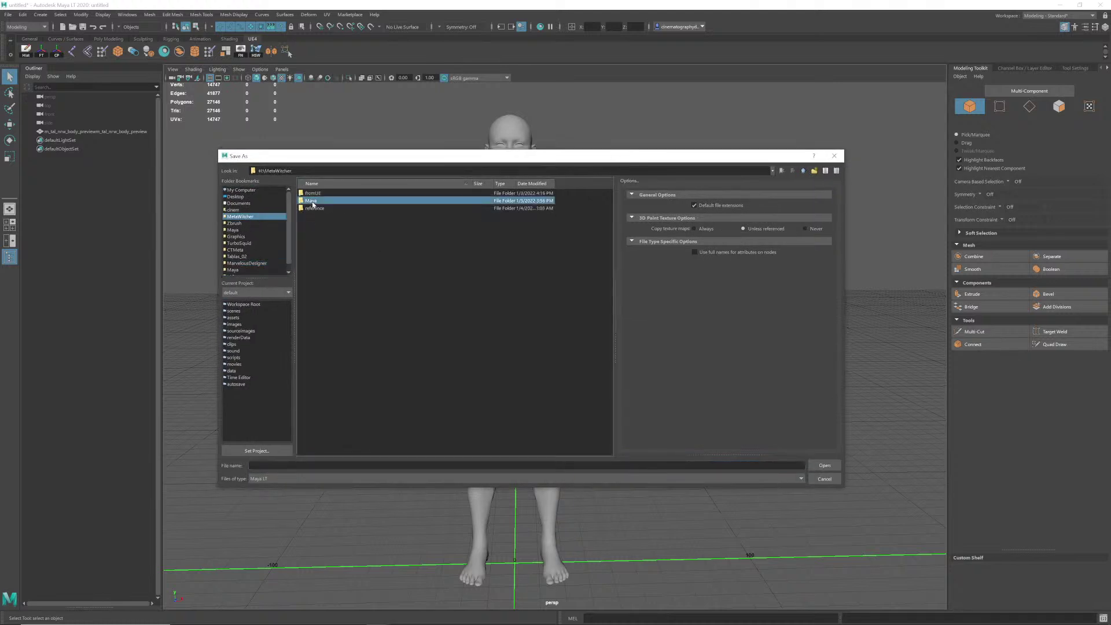
{"action": "left_click", "coordinate": [342, 465]}
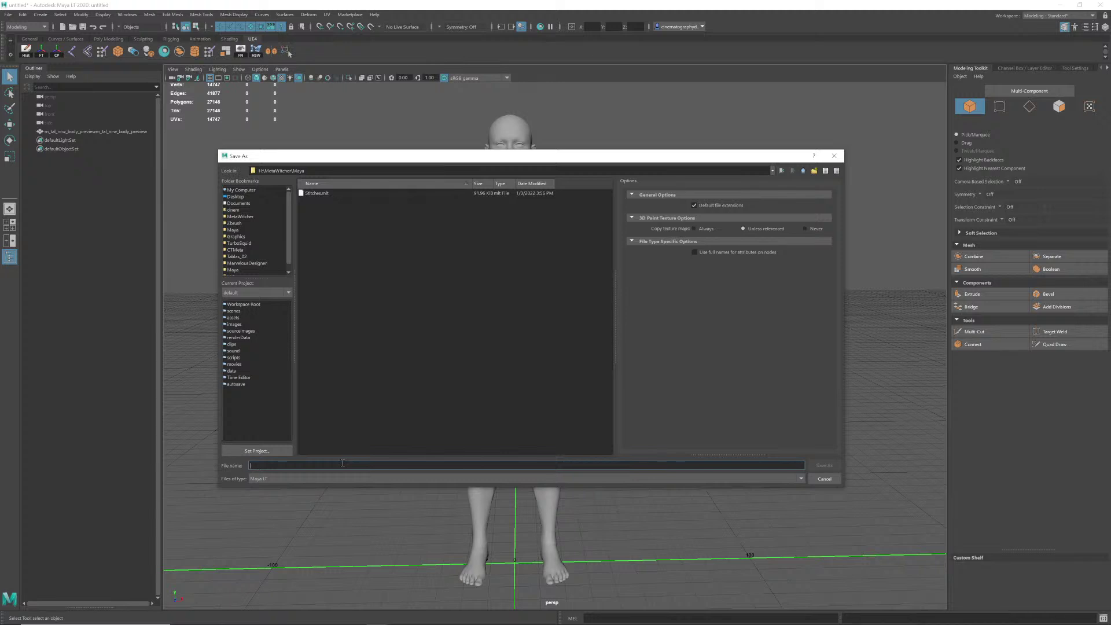
{"action": "type", "text": "MH"}
{"action": "type", "text": "W_Armor_01"}
{"action": "key", "text": "Return"}
{"action": "left_click_drag", "start_coordinate": [634, 180], "coordinate": [566, 218]}
{"action": "left_click", "coordinate": [630, 208]}
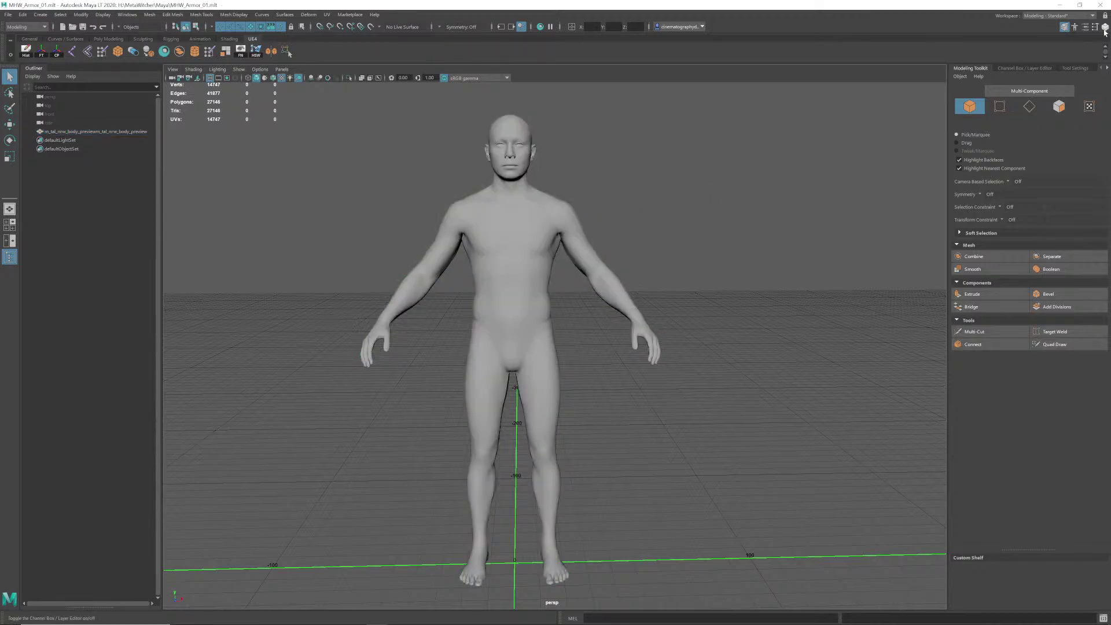
Step: Minimize Maya, launch ZBrush 2022, dismiss its home page, and open the DynaMesh_Sphere_64 project
{"action": "left_click", "coordinate": [1062, 6]}
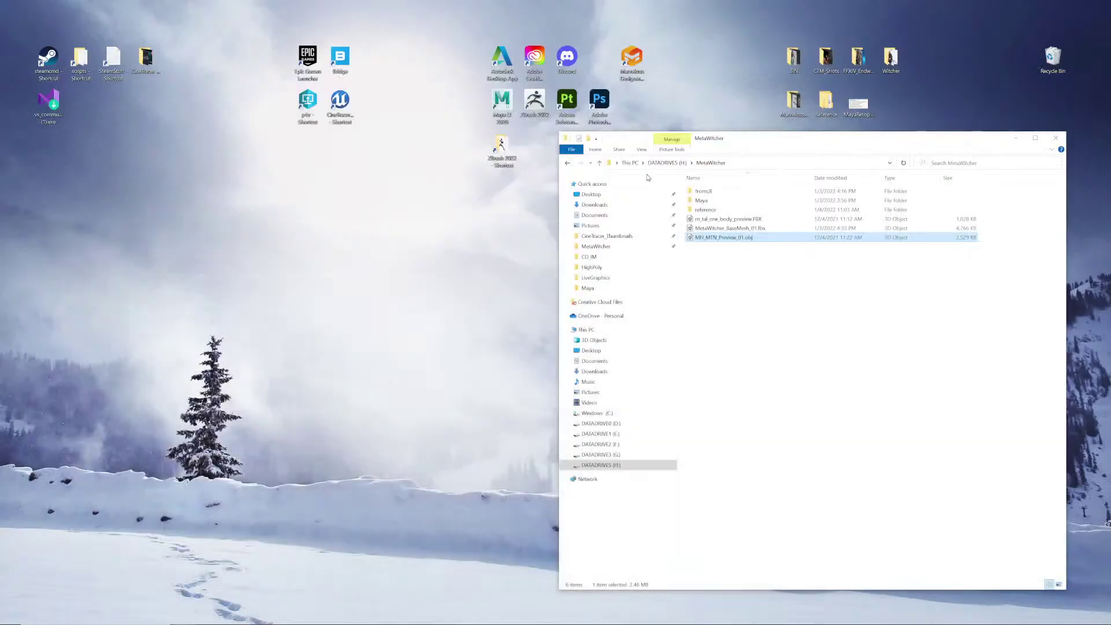
{"action": "double_click", "coordinate": [539, 109]}
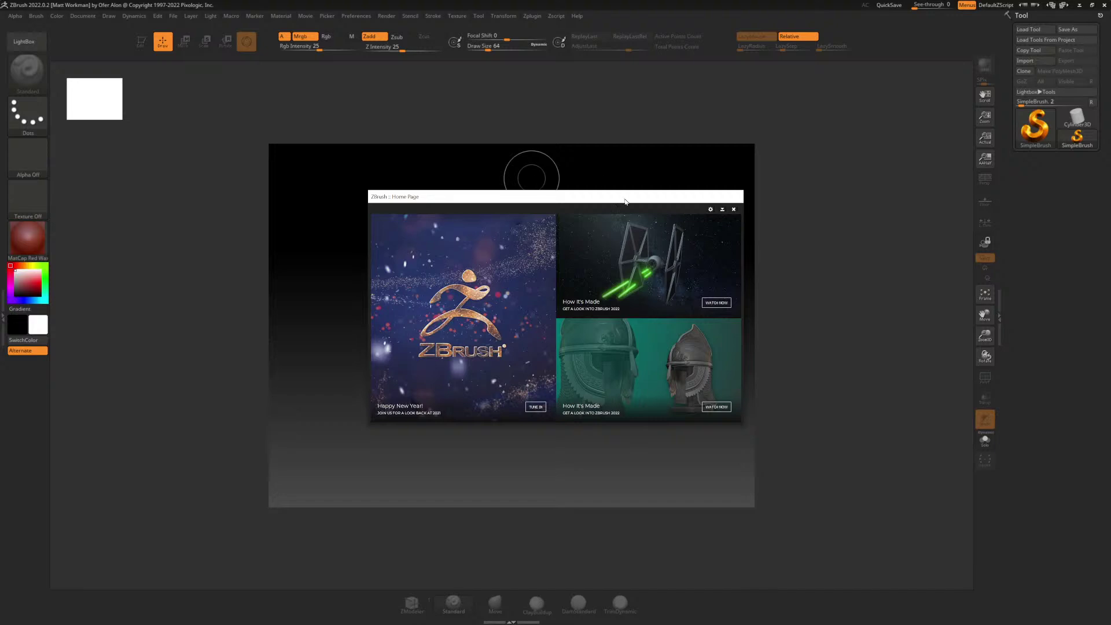
{"action": "left_click", "coordinate": [735, 210]}
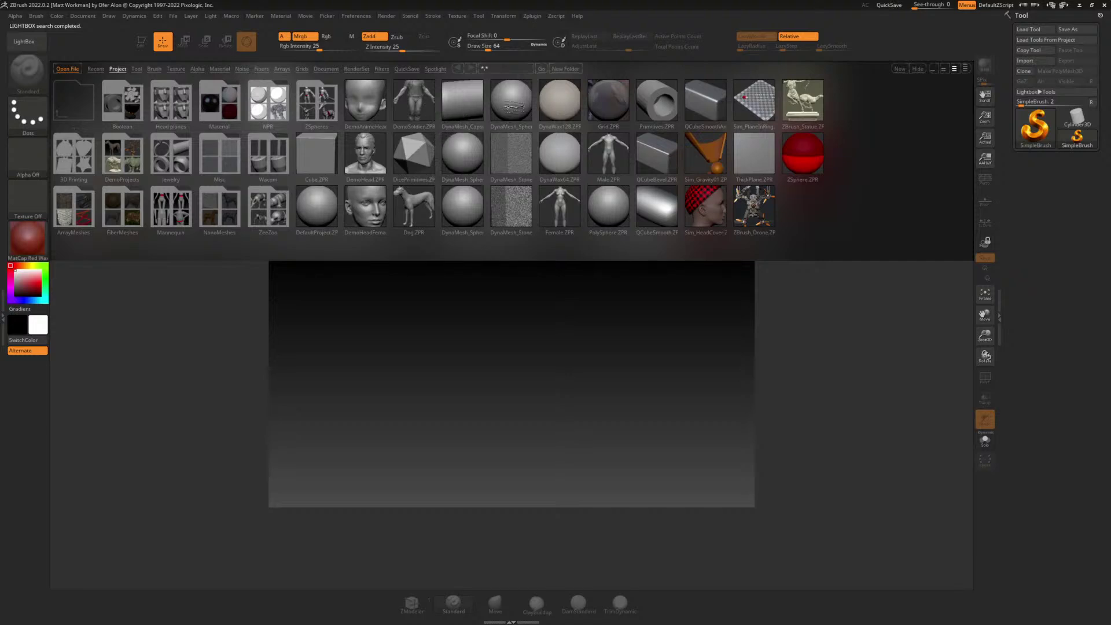
{"action": "double_click", "coordinate": [510, 108]}
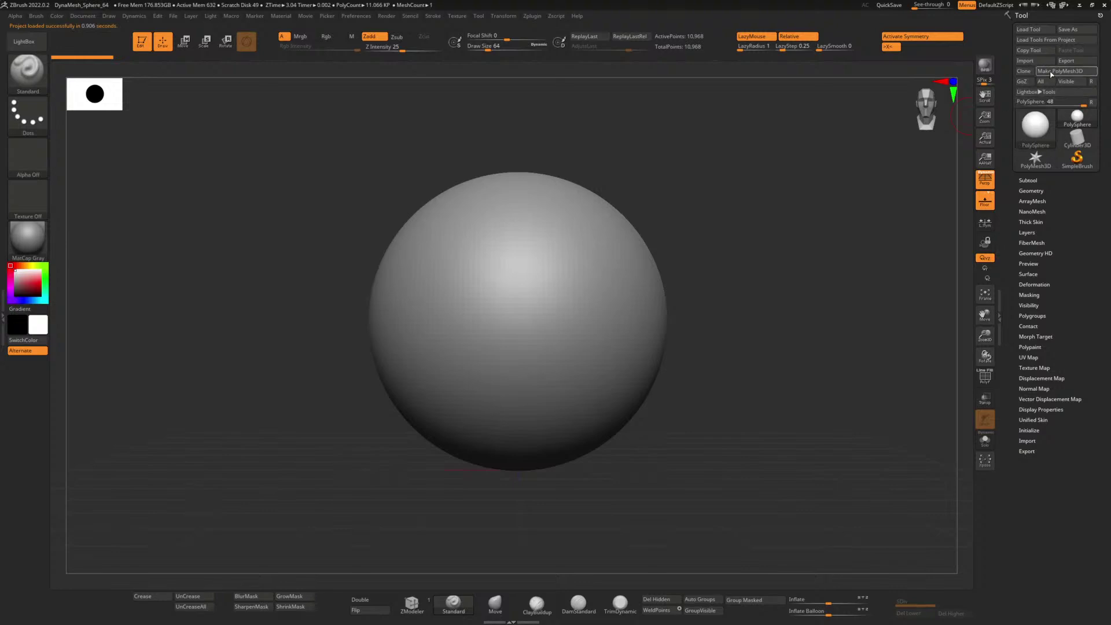
Step: Expand the subtool list and import MH_MTN_Preview_01.obj from the MetaWitcher folder in place of the sphere
{"action": "left_click", "coordinate": [1032, 180]}
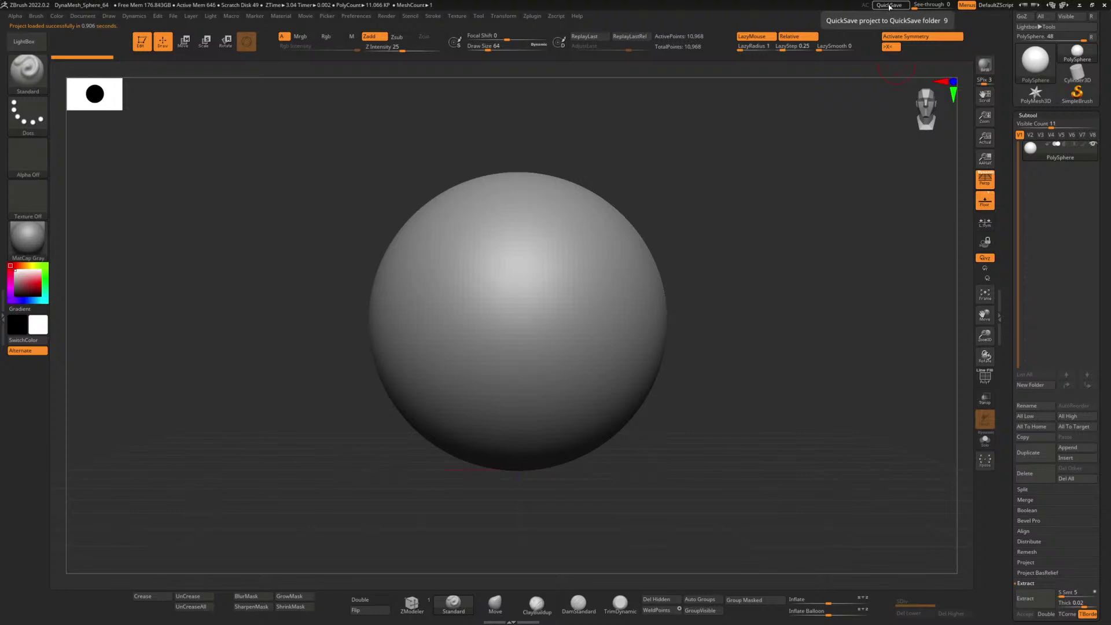
{"action": "mouse_move", "coordinate": [1039, 160]}
{"action": "left_click_drag", "start_coordinate": [1057, 91], "coordinate": [1057, 156]}
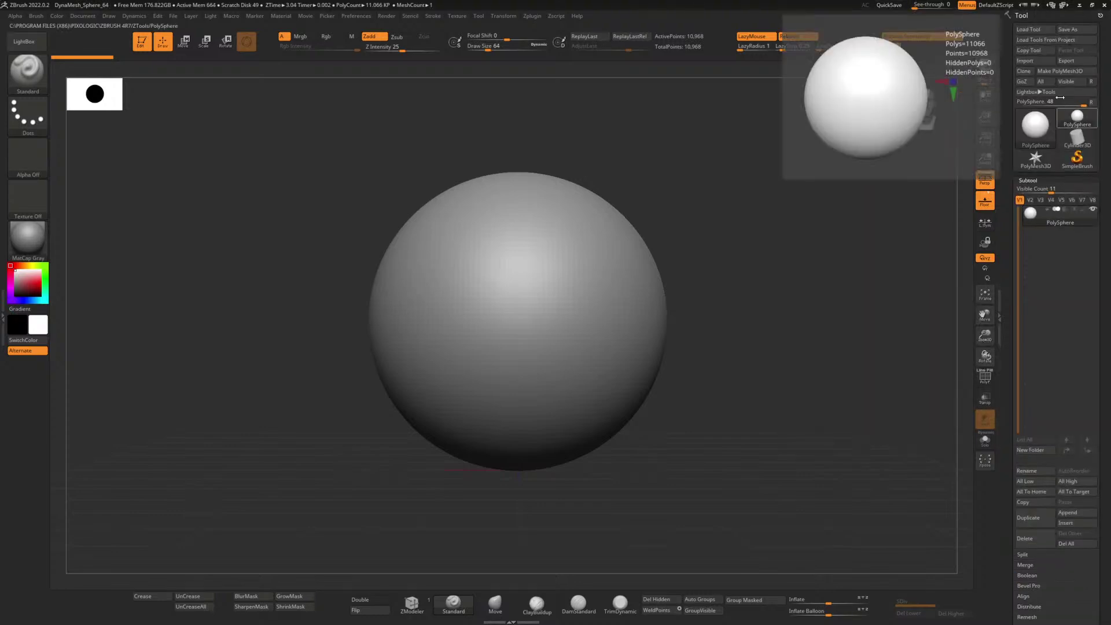
{"action": "left_click", "coordinate": [1040, 61]}
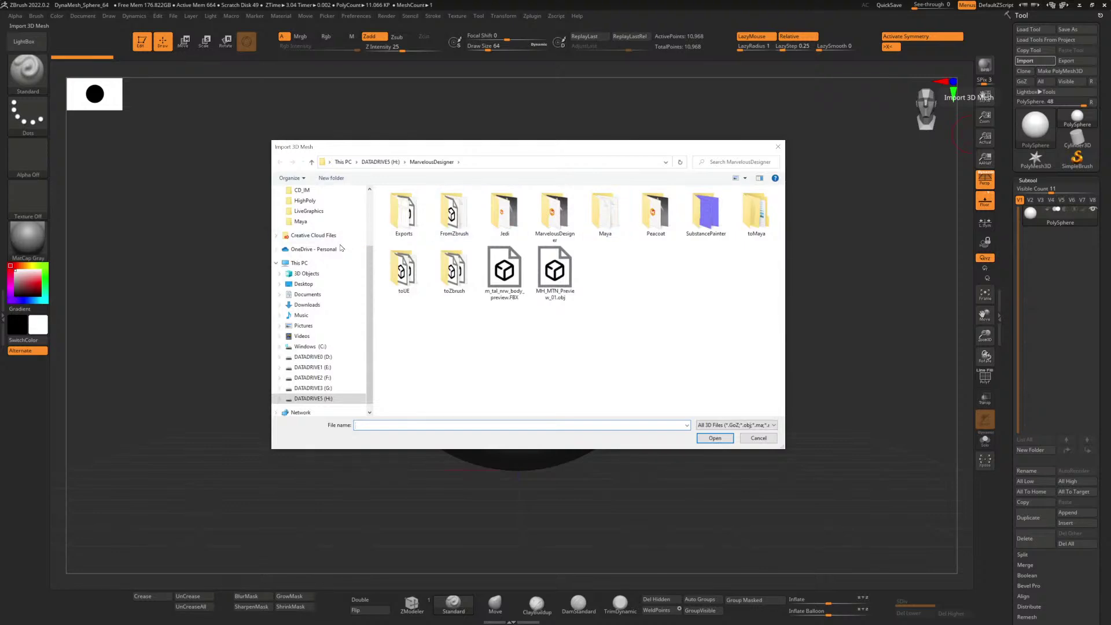
{"action": "left_click", "coordinate": [326, 243]}
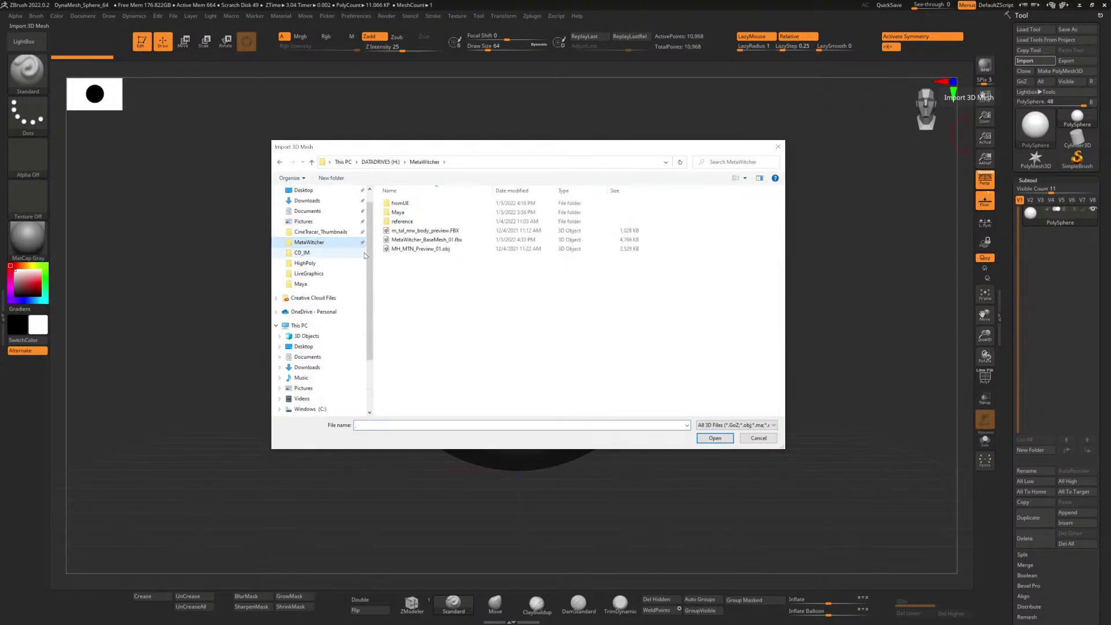
{"action": "left_click", "coordinate": [420, 249]}
{"action": "double_click", "coordinate": [419, 250]}
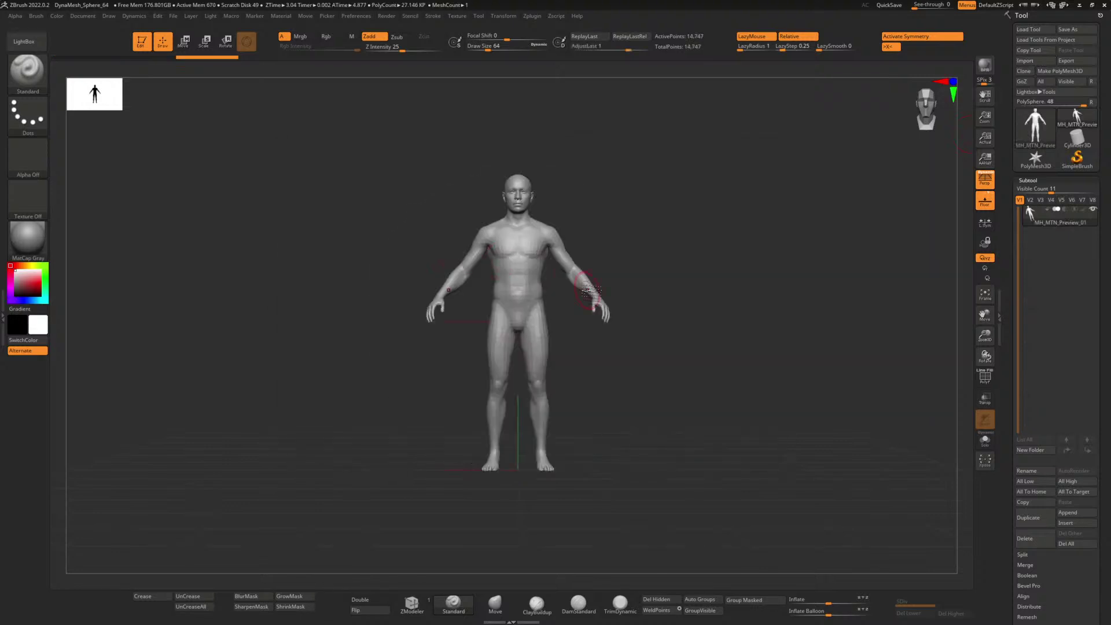
{"action": "mouse_move", "coordinate": [633, 262]}
{"action": "left_mouse_down", "text": "alt"}
{"action": "mouse_move", "coordinate": [634, 296]}
{"action": "mouse_move", "coordinate": [621, 258]}
{"action": "mouse_move", "coordinate": [599, 266]}
{"action": "mouse_move", "coordinate": [609, 303]}
{"action": "mouse_move", "coordinate": [647, 258]}
{"action": "left_mouse_up", "text": "alt"}
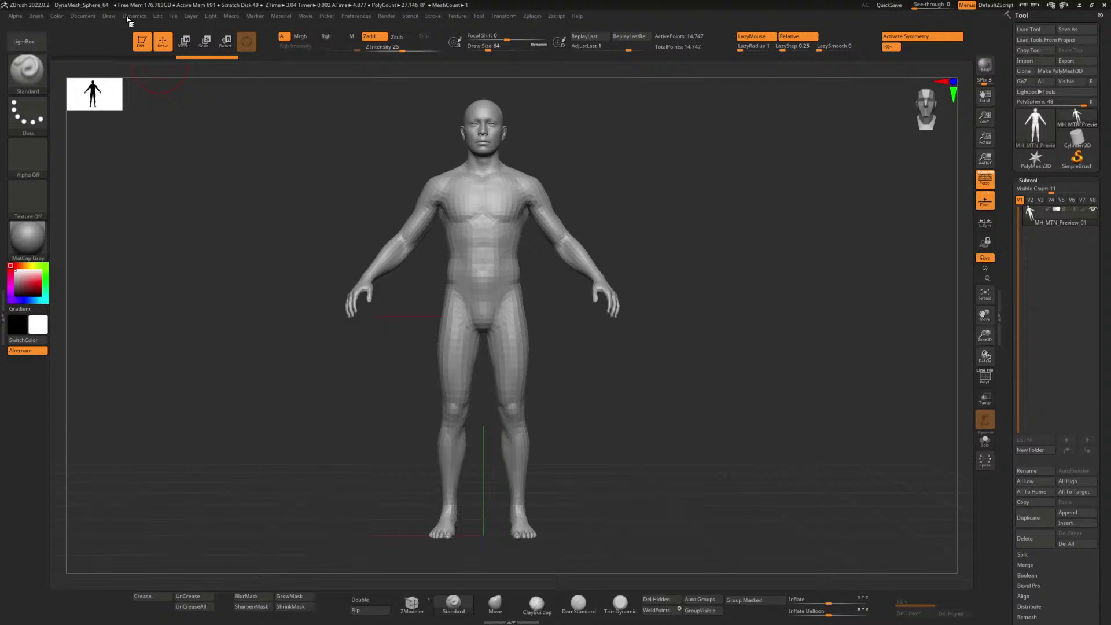
Step: Start saving the project under a new name and create a Zbrush folder inside MetaWitcher as its location
{"action": "left_click", "coordinate": [173, 16]}
{"action": "left_click", "coordinate": [231, 35]}
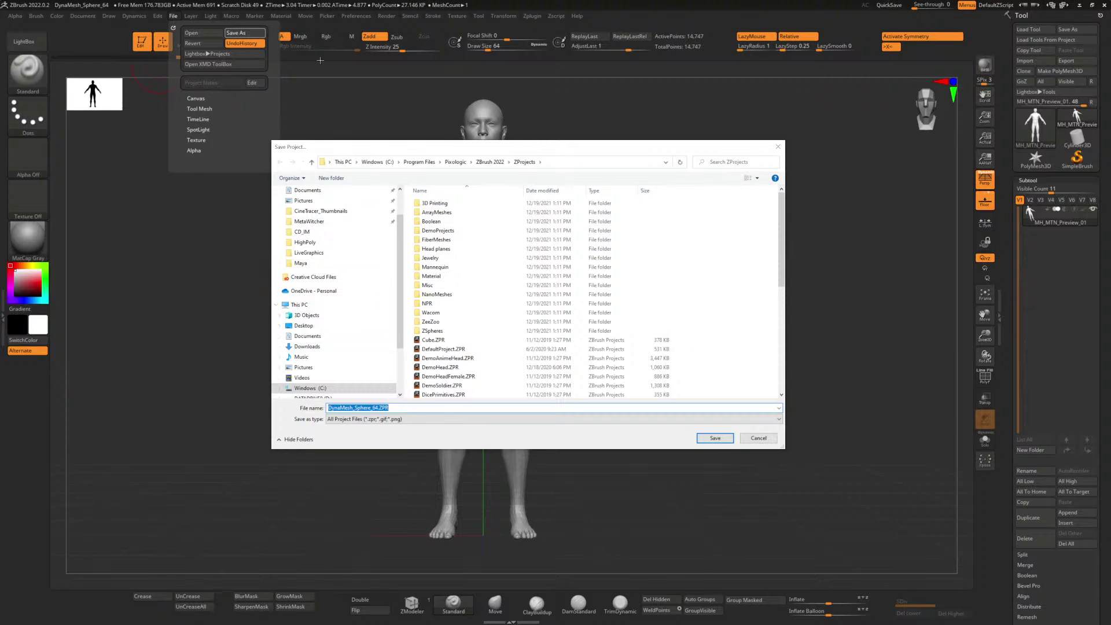
{"action": "left_click_drag", "start_coordinate": [490, 149], "coordinate": [492, 151]}
{"action": "scroll", "coordinate": [366, 243], "scroll_direction": "up", "scroll_amount": 2}
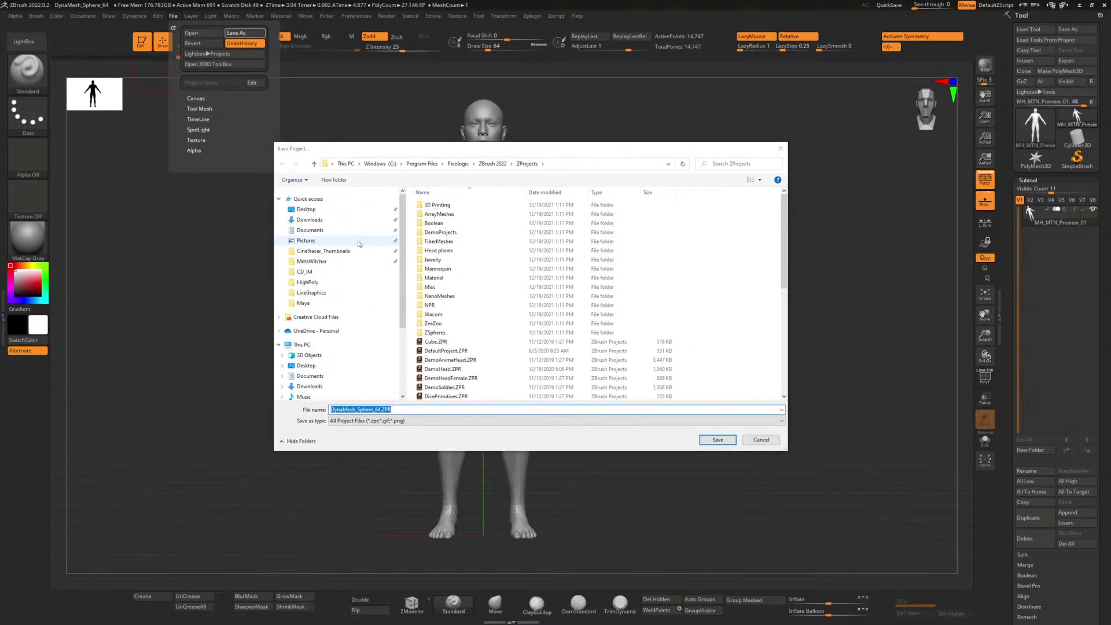
{"action": "left_click", "coordinate": [333, 263]}
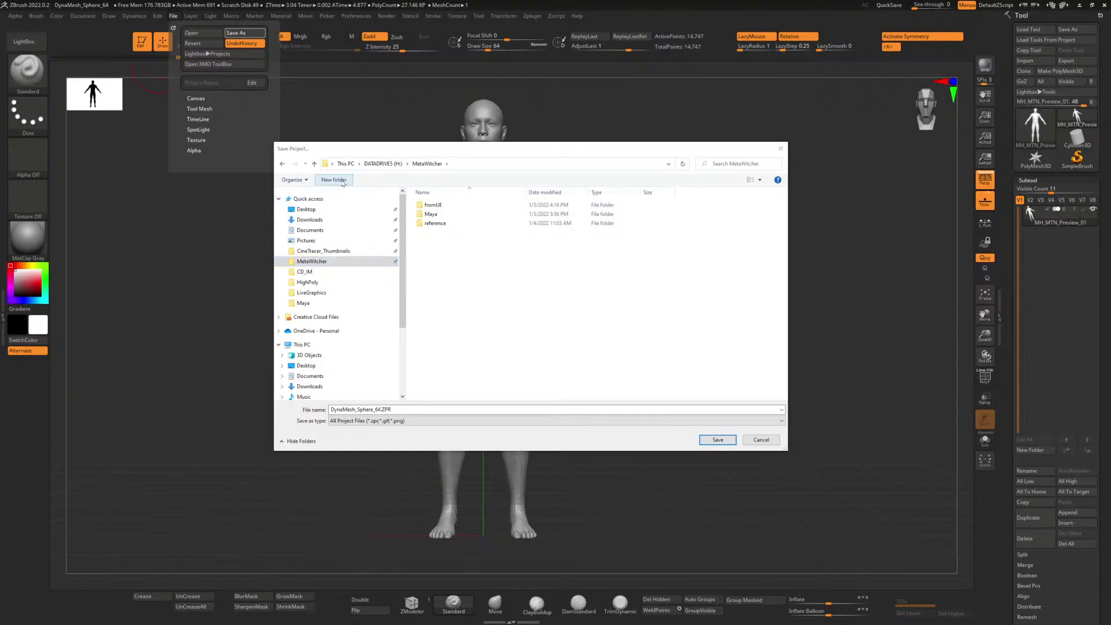
{"action": "left_click", "coordinate": [334, 180]}
{"action": "type", "text": "Zbrush"}
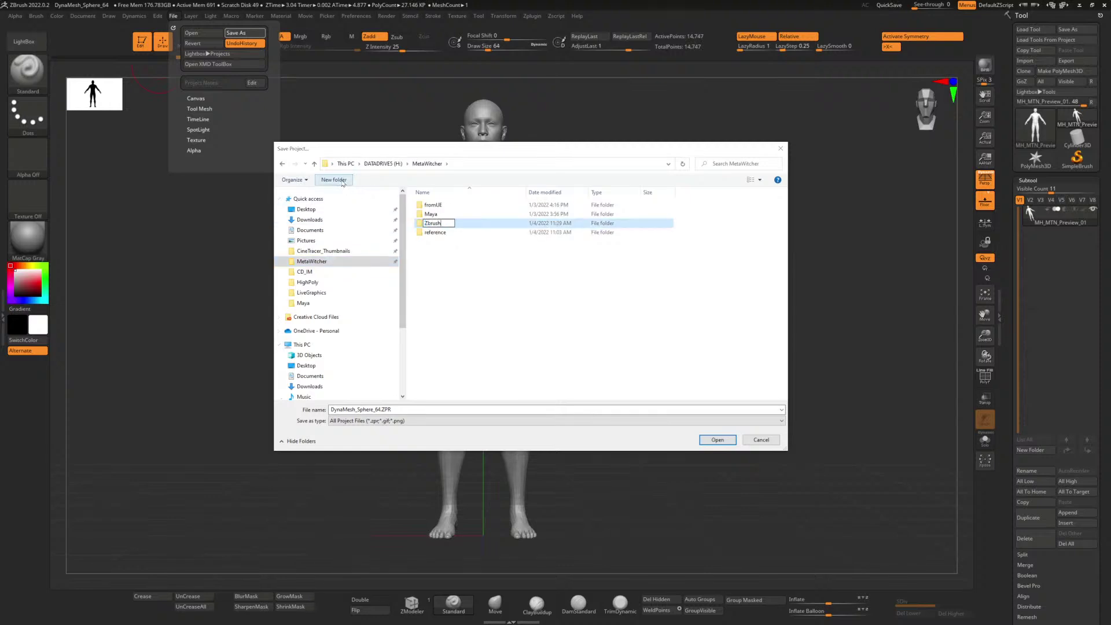
{"action": "left_click", "coordinate": [499, 326]}
{"action": "double_click", "coordinate": [434, 232]}
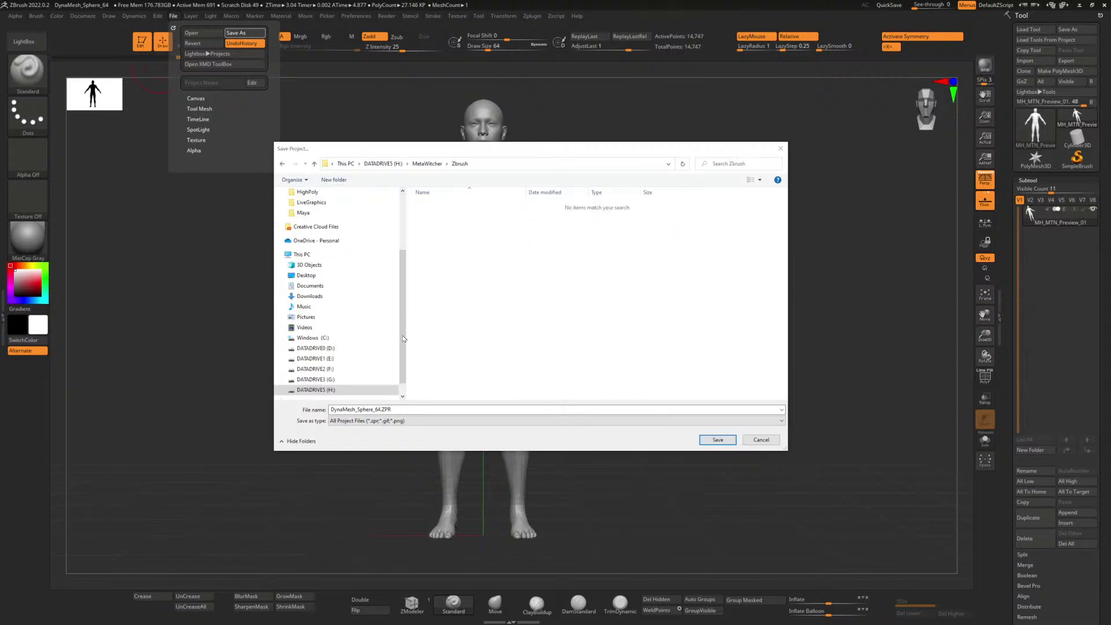
Step: Save the project as MHW_Armor_01 in the Zbrush folder
{"action": "left_click_drag", "start_coordinate": [380, 410], "coordinate": [270, 408]}
{"action": "type", "text": "MHW_Armor_01"}
{"action": "key", "text": "Return"}
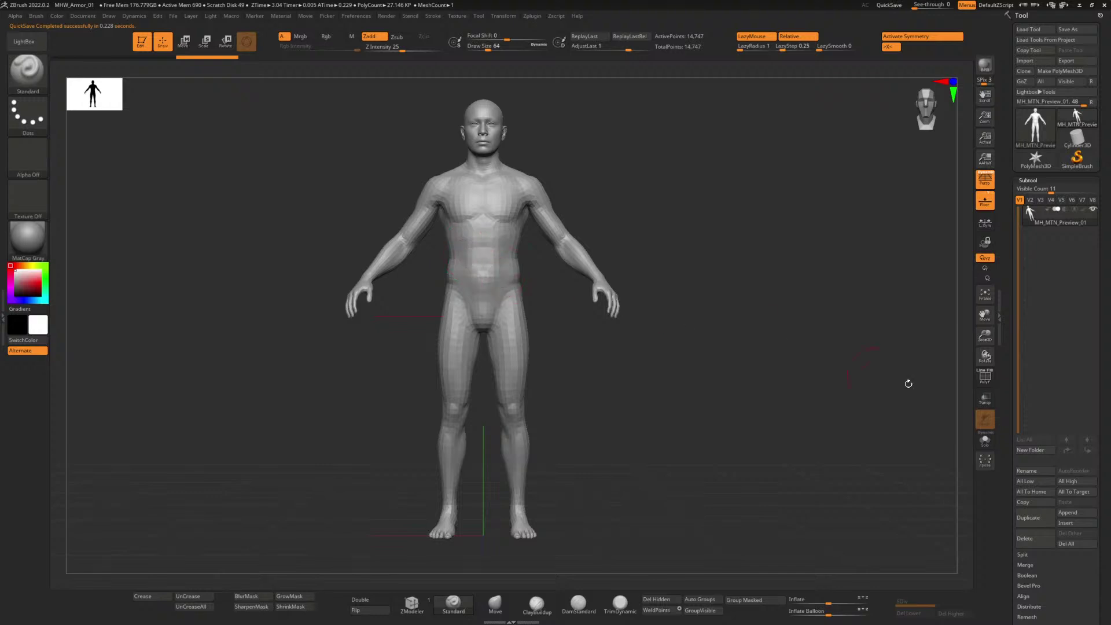
Step: Turn on the polyframe display and try to ZRemesh the body mesh with the Double polygon option
{"action": "left_click", "coordinate": [986, 377]}
{"action": "mouse_move", "coordinate": [614, 336]}
{"action": "left_mouse_down"}
{"action": "mouse_move", "coordinate": [628, 347]}
{"action": "mouse_move", "coordinate": [717, 348]}
{"action": "mouse_move", "coordinate": [610, 346]}
{"action": "left_mouse_up"}
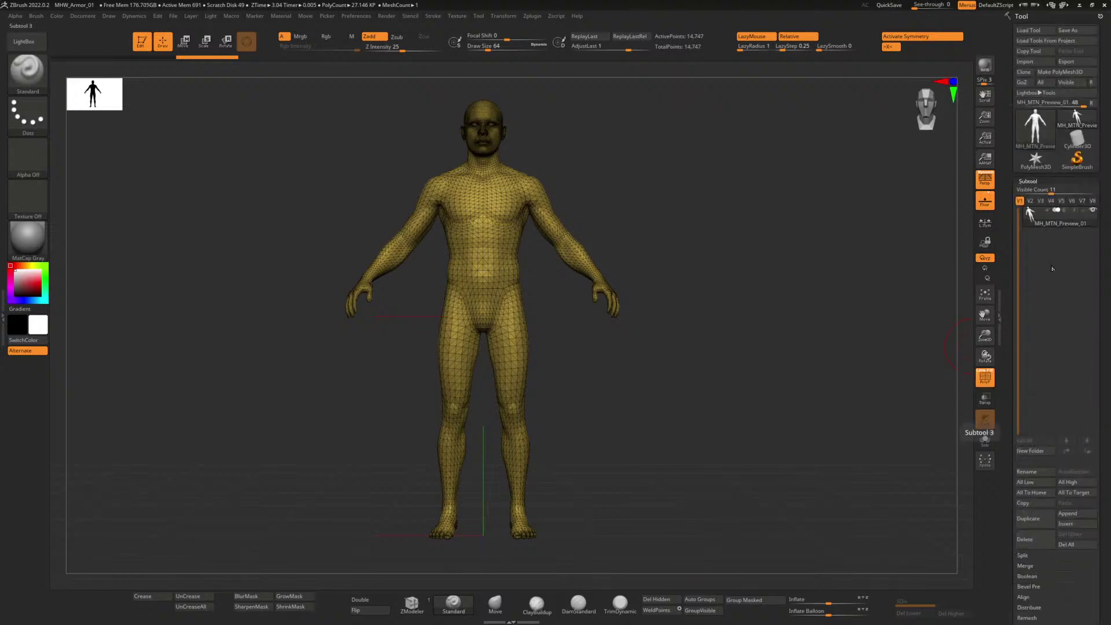
{"action": "scroll", "coordinate": [1079, 315], "scroll_direction": "down", "scroll_amount": 6}
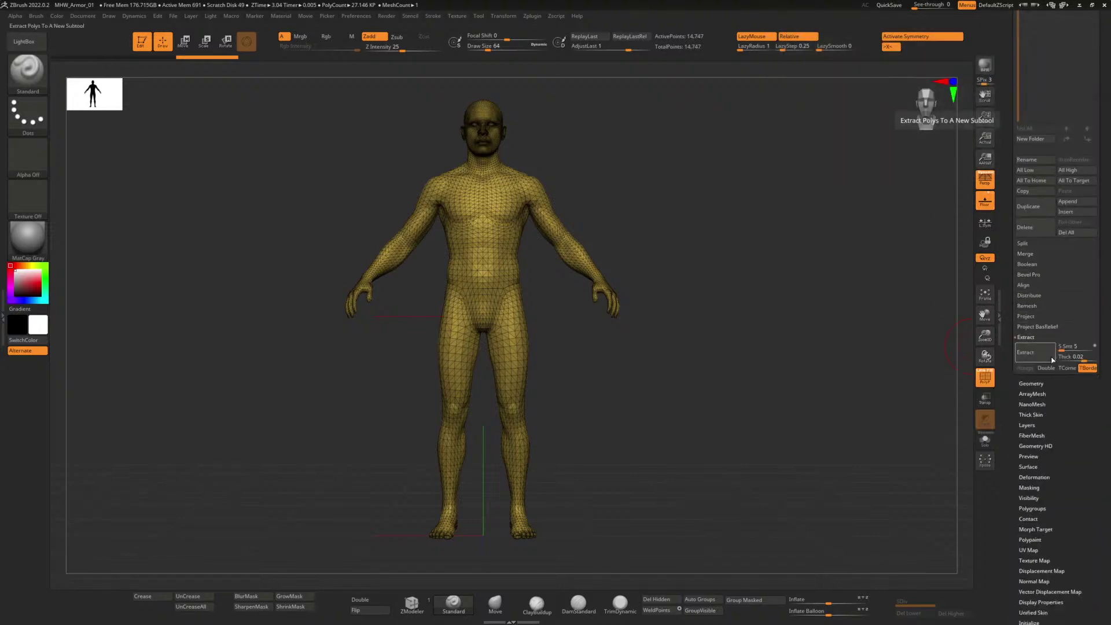
{"action": "left_click", "coordinate": [1038, 336]}
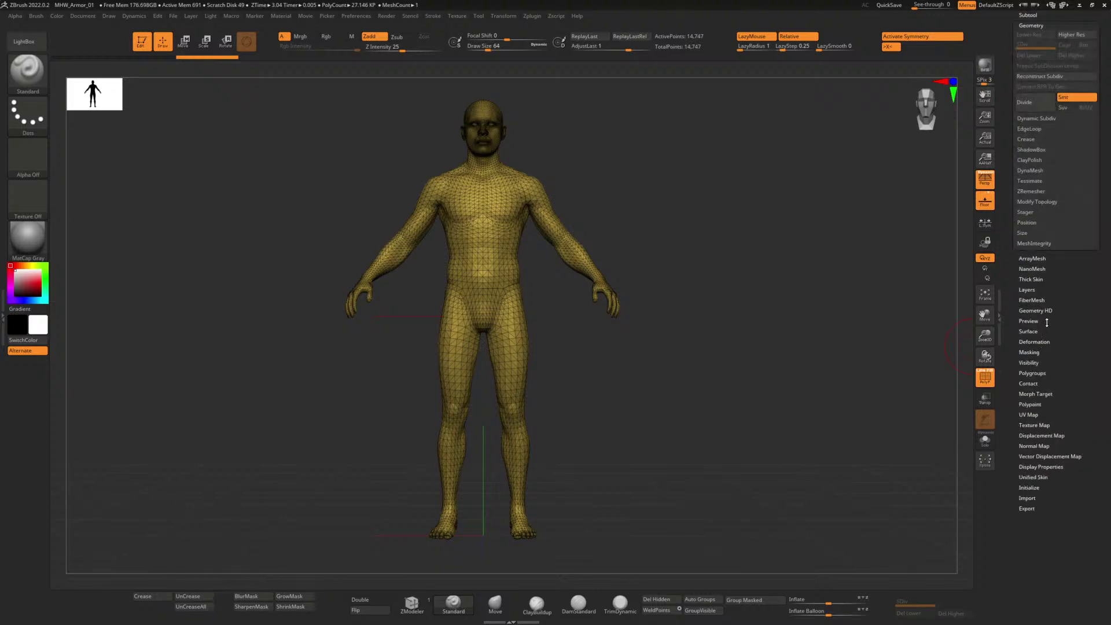
{"action": "left_click", "coordinate": [1032, 357]}
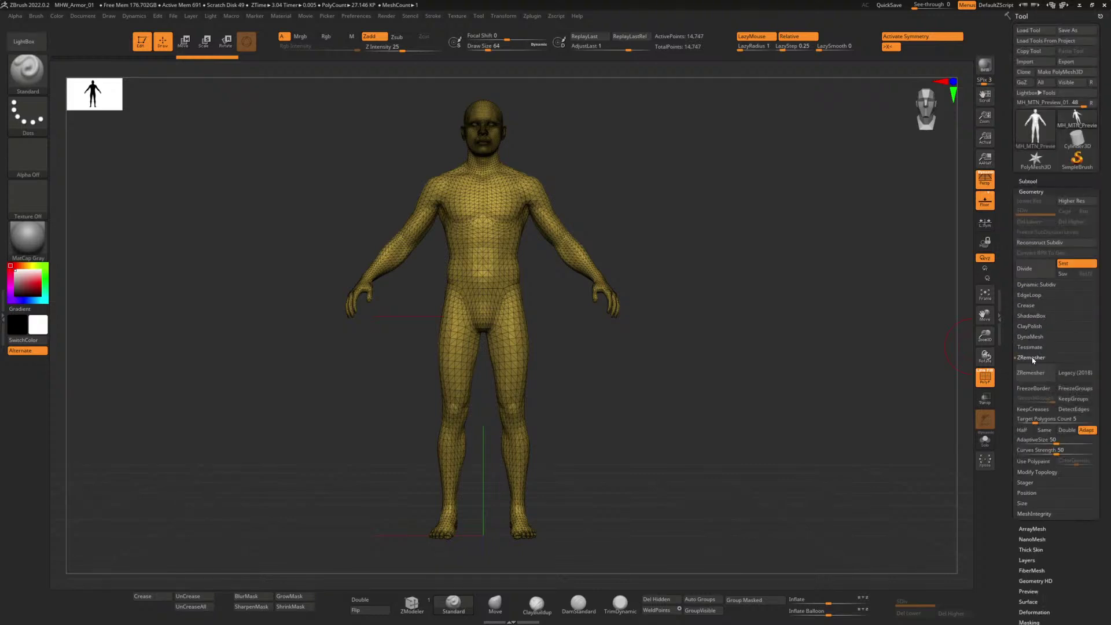
{"action": "left_click", "coordinate": [1066, 430]}
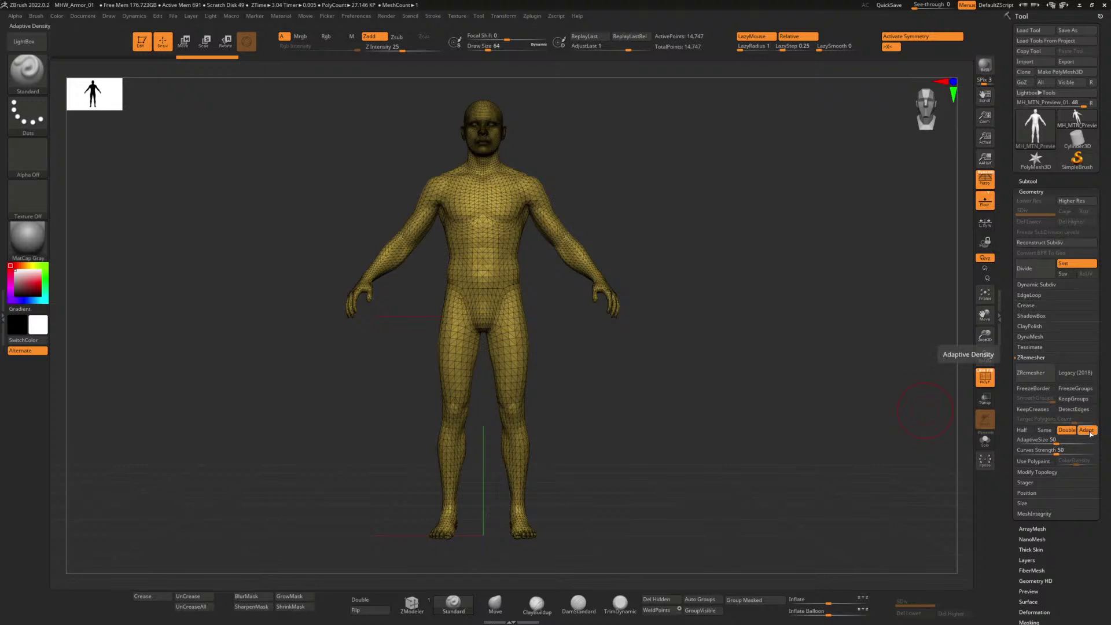
{"action": "left_click", "coordinate": [1031, 373]}
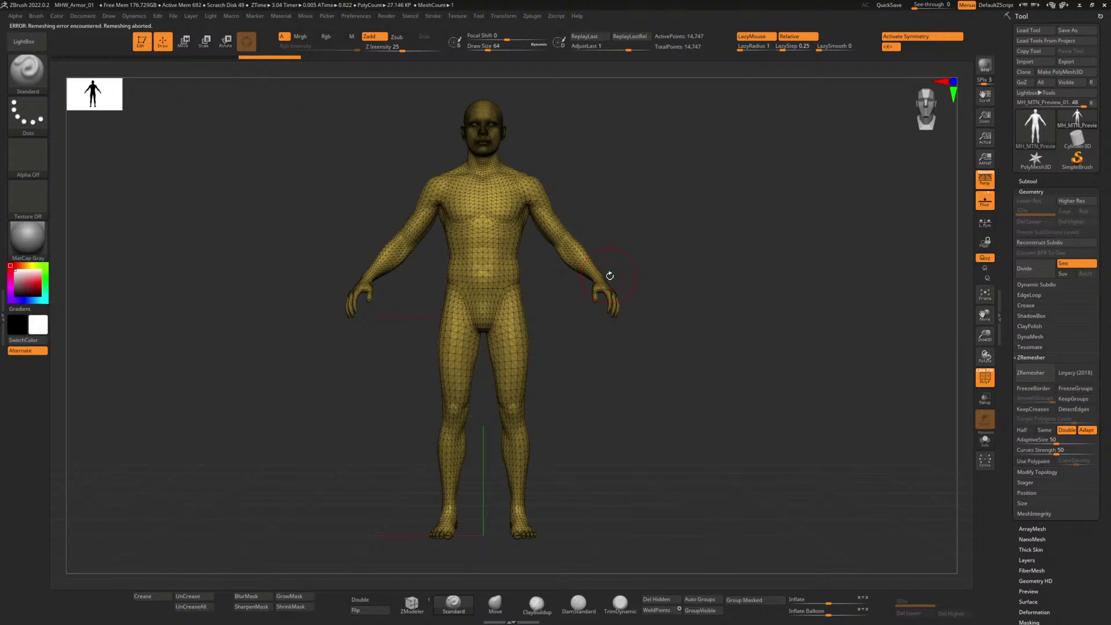
Step: Try to ZRemesh the body mesh with the Same polygon count option
{"action": "left_click_drag", "start_coordinate": [627, 225], "coordinate": [640, 233]}
{"action": "left_click", "coordinate": [1045, 430]}
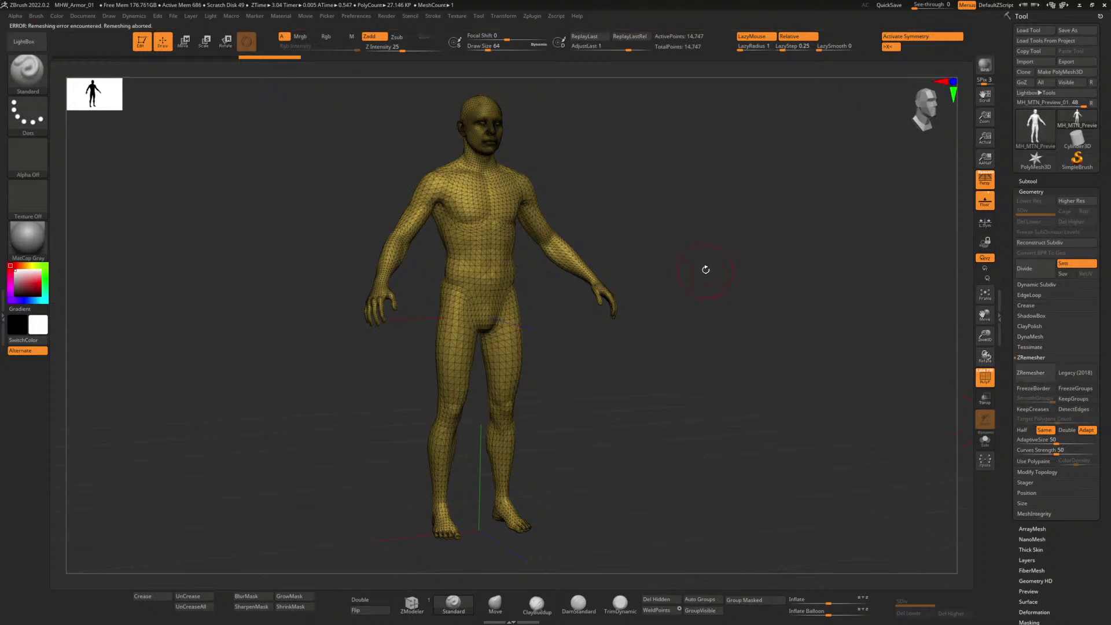
{"action": "left_click_drag", "start_coordinate": [703, 267], "coordinate": [685, 248], "text": "shift"}
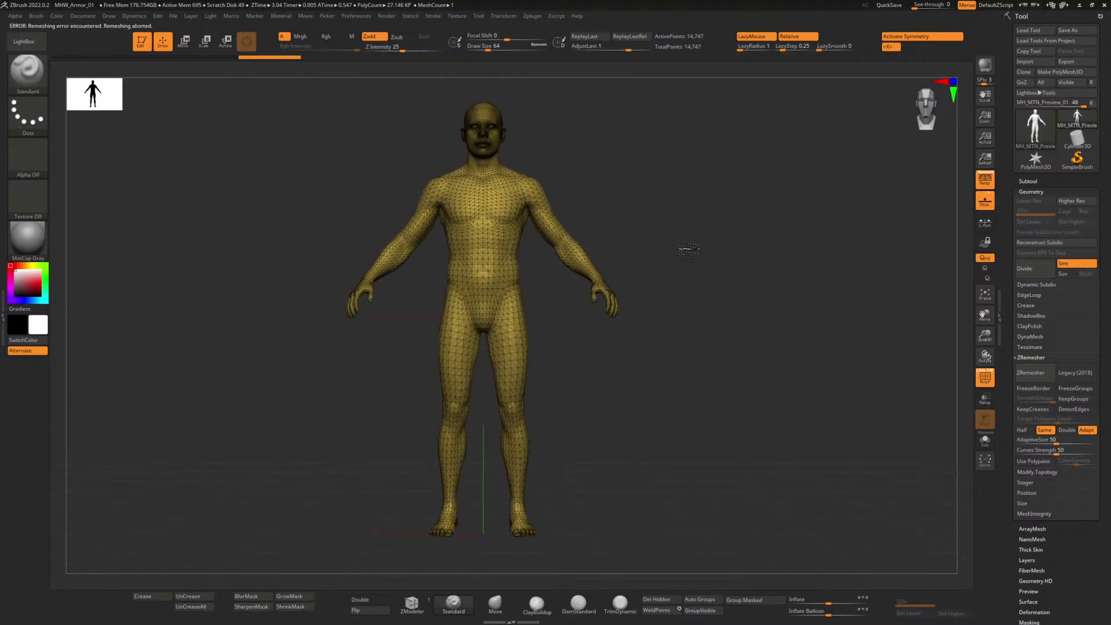
Step: Weld the body mesh's points and ZRemesh it with the Double polygon option
{"action": "left_click", "coordinate": [664, 612]}
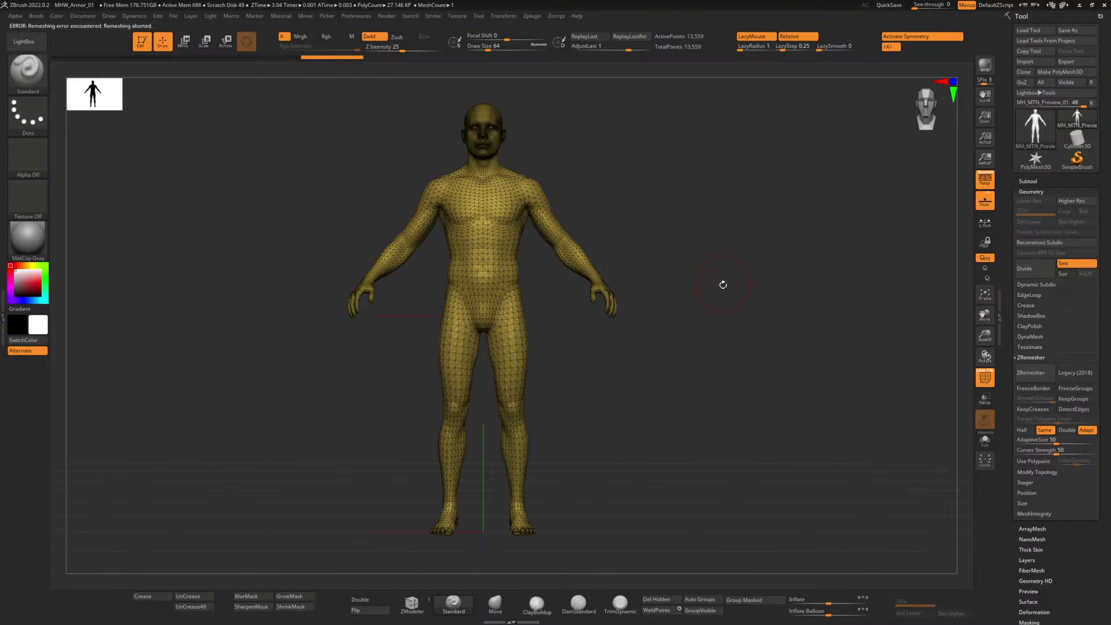
{"action": "left_click", "coordinate": [1067, 430]}
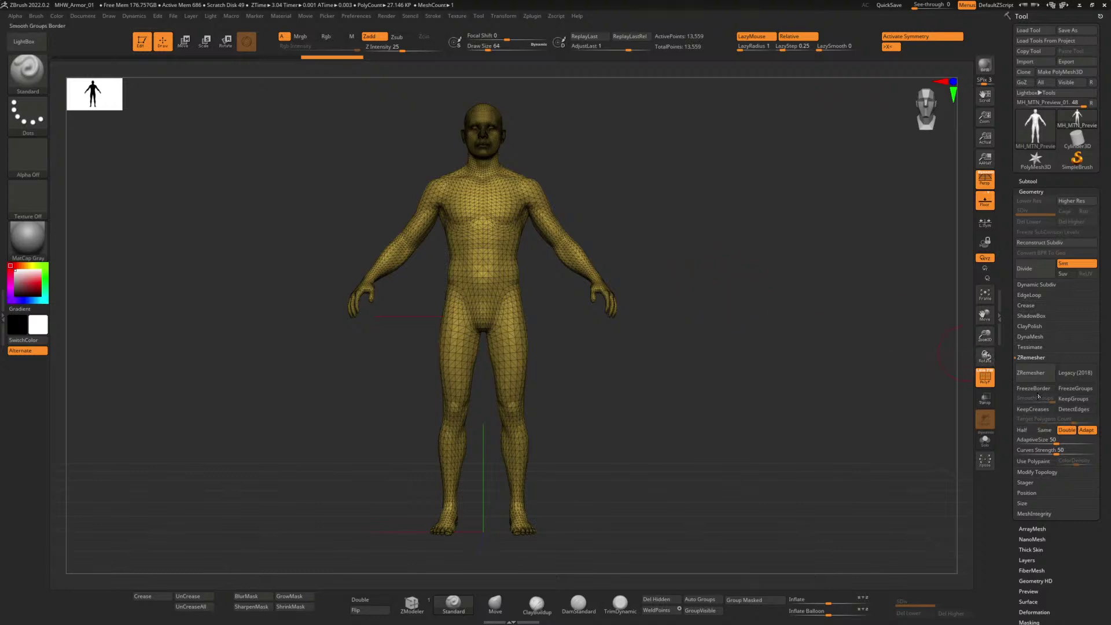
{"action": "left_click", "coordinate": [1034, 373]}
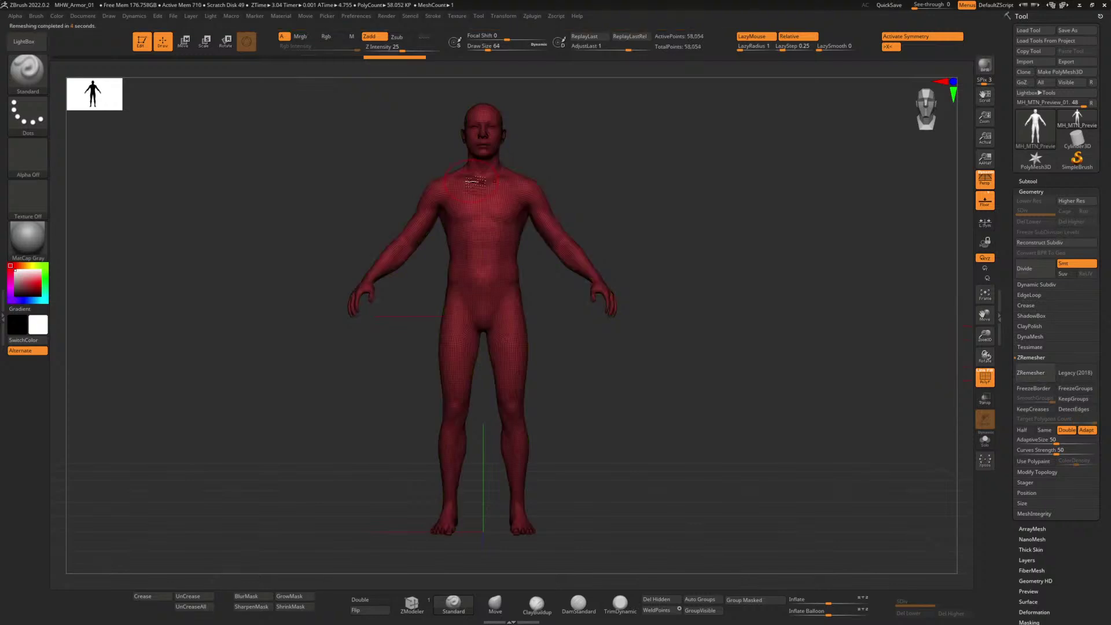
Step: Examine the remeshed topology across the torso, chest, shoulders, head and arm
{"action": "left_click_drag", "start_coordinate": [572, 322], "coordinate": [646, 472], "text": "alt"}
{"action": "left_click_drag", "start_coordinate": [677, 195], "coordinate": [687, 436], "text": "alt"}
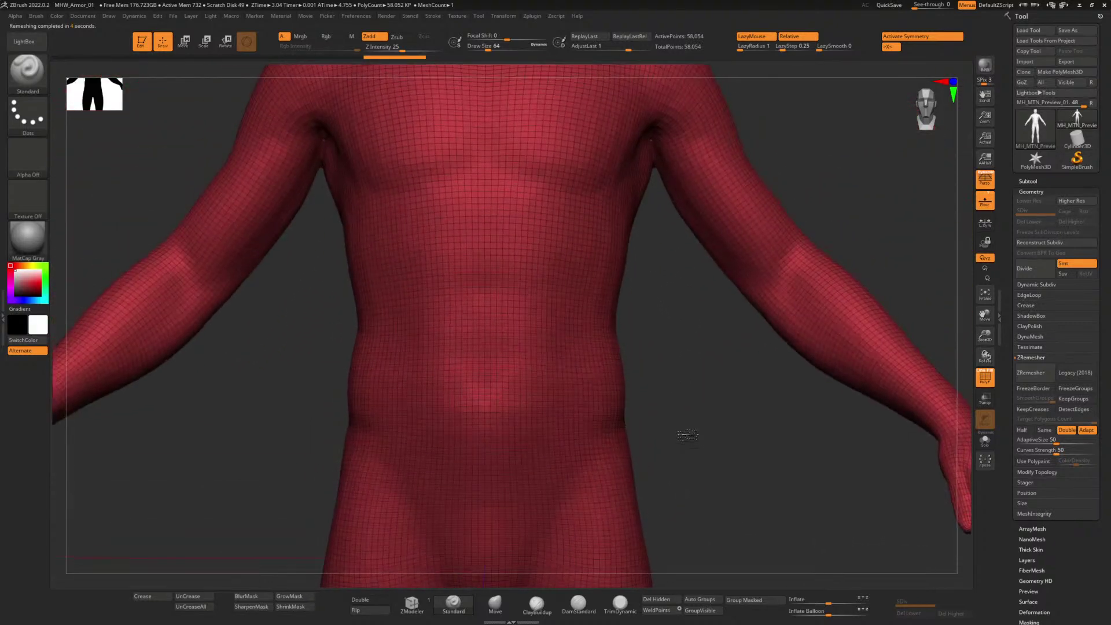
{"action": "left_click_drag", "start_coordinate": [688, 380], "coordinate": [695, 573], "text": "alt"}
{"action": "left_click_drag", "start_coordinate": [775, 217], "coordinate": [750, 225], "text": "alt"}
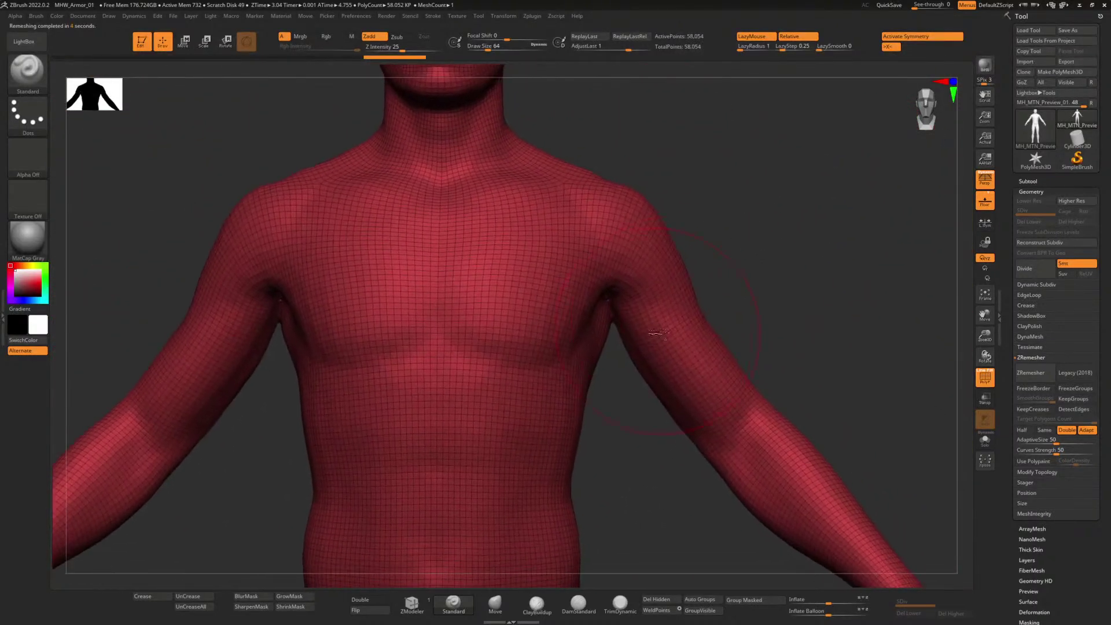
{"action": "left_click_drag", "start_coordinate": [654, 458], "coordinate": [677, 294]}
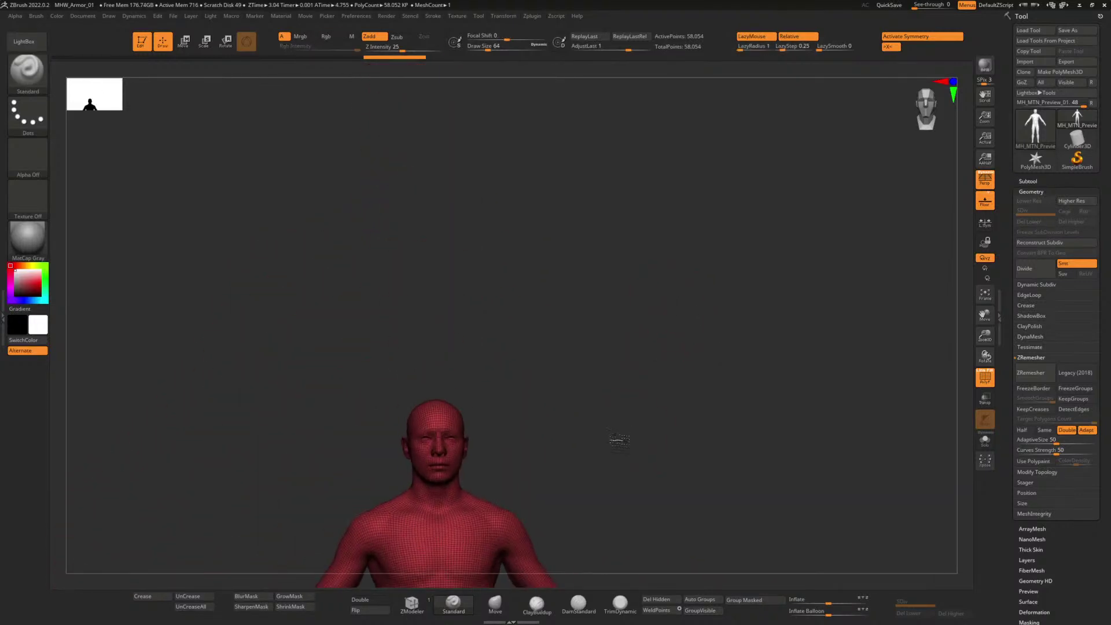
{"action": "left_click_drag", "start_coordinate": [618, 441], "coordinate": [614, 167], "text": "alt"}
{"action": "left_click_drag", "start_coordinate": [568, 441], "coordinate": [536, 382], "text": "alt"}
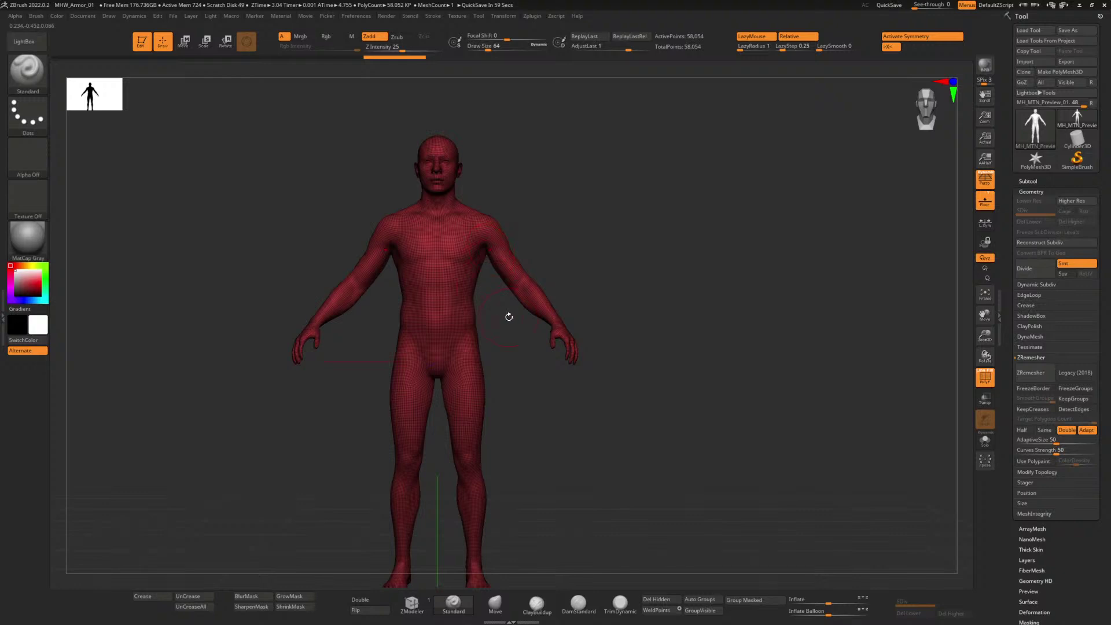
{"action": "left_click_drag", "start_coordinate": [537, 399], "coordinate": [658, 348], "text": "alt"}
{"action": "left_click_drag", "start_coordinate": [728, 285], "coordinate": [539, 400], "text": "alt"}
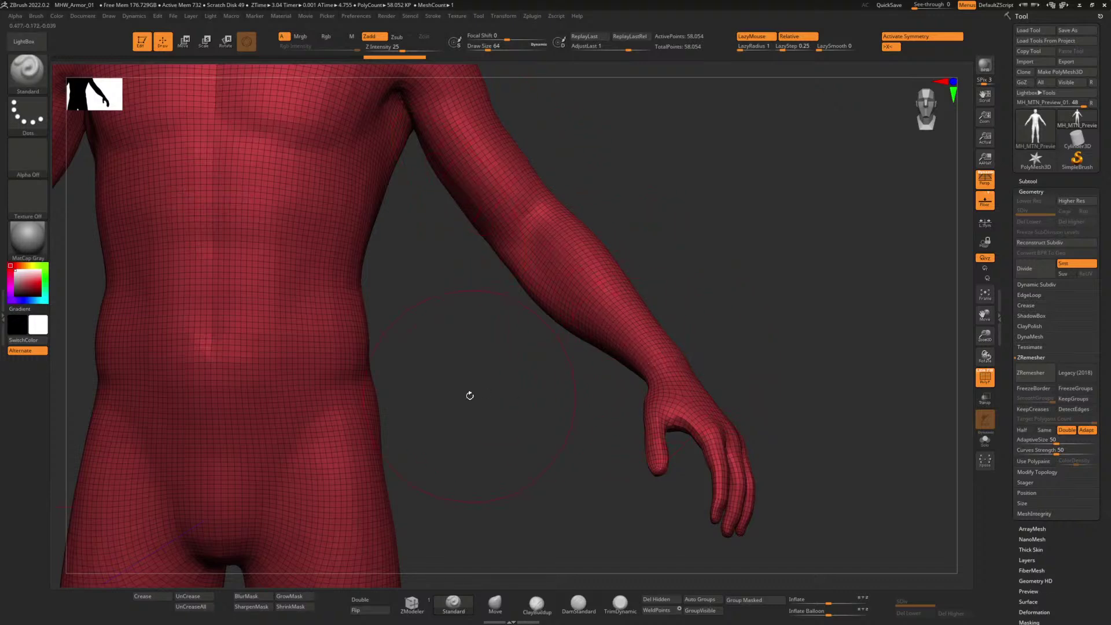
{"action": "left_click_drag", "start_coordinate": [464, 397], "coordinate": [442, 291], "text": "alt"}
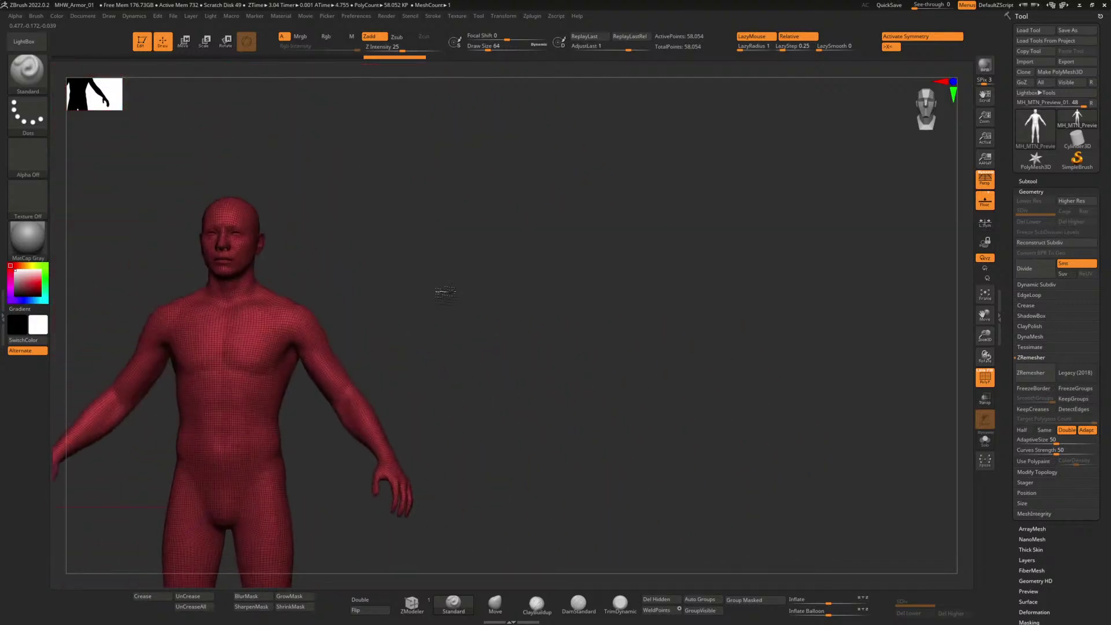
{"action": "left_click_drag", "start_coordinate": [462, 329], "coordinate": [643, 260], "text": "alt"}
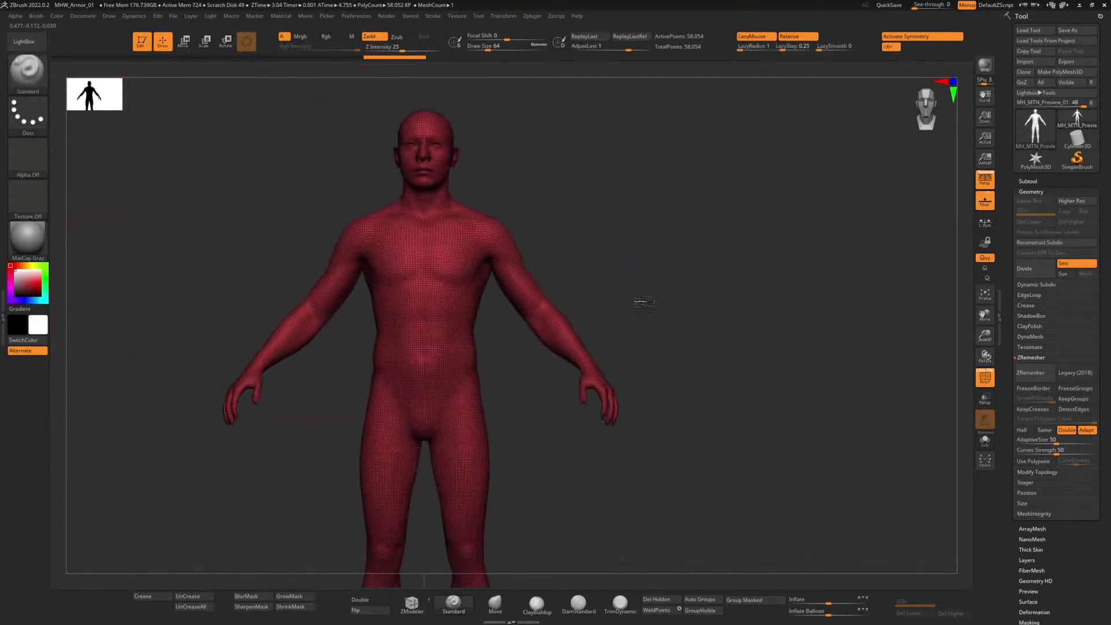
{"action": "mouse_move", "coordinate": [637, 302]}
{"action": "left_mouse_down", "text": "alt"}
{"action": "mouse_move", "coordinate": [640, 278]}
{"action": "mouse_move", "coordinate": [636, 289]}
{"action": "left_mouse_up", "text": "alt"}
{"action": "left_click_drag", "start_coordinate": [553, 454], "coordinate": [607, 381], "text": "alt"}
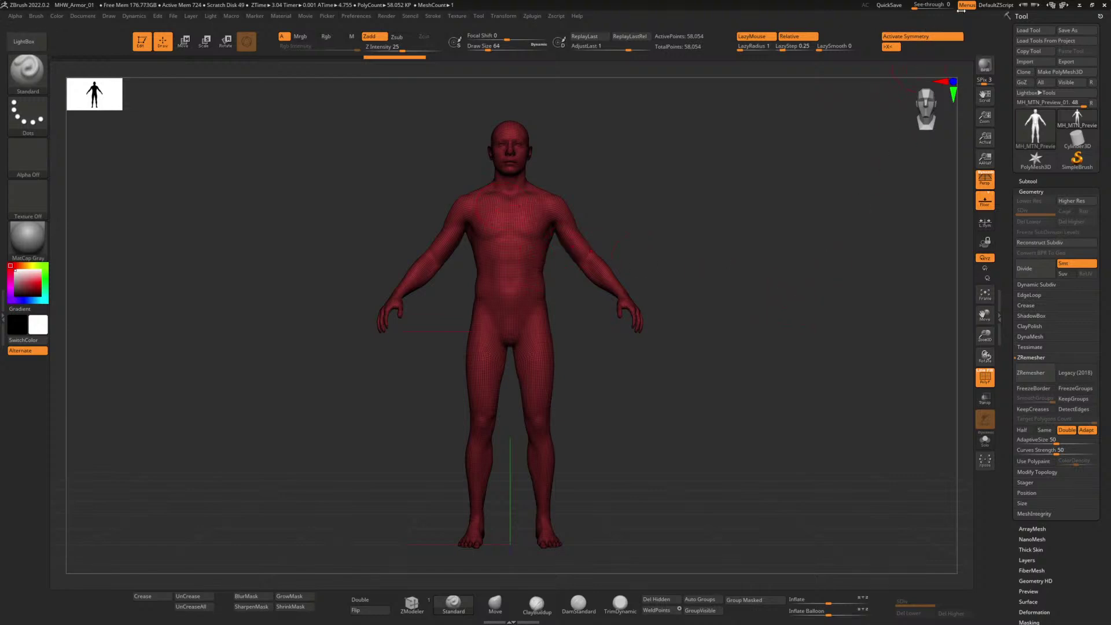
Step: Quick-save the project and switch to Photoshop to view the outlined Witcher3_StarterArmor_01 reference image
{"action": "left_click", "coordinate": [887, 5]}
{"action": "key", "text": "alt+Tab"}
{"action": "key", "text": "alt+Tab"}
{"action": "key", "text": "alt+Tab"}
{"action": "key", "text": "alt+Tab"}
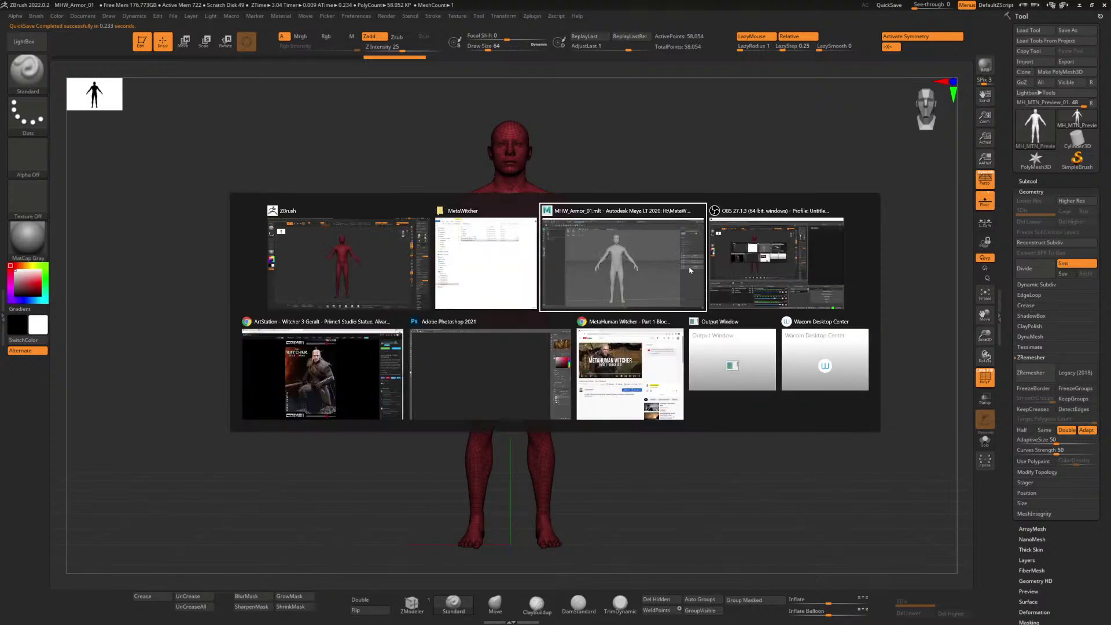
{"action": "key", "text": "alt+Tab"}
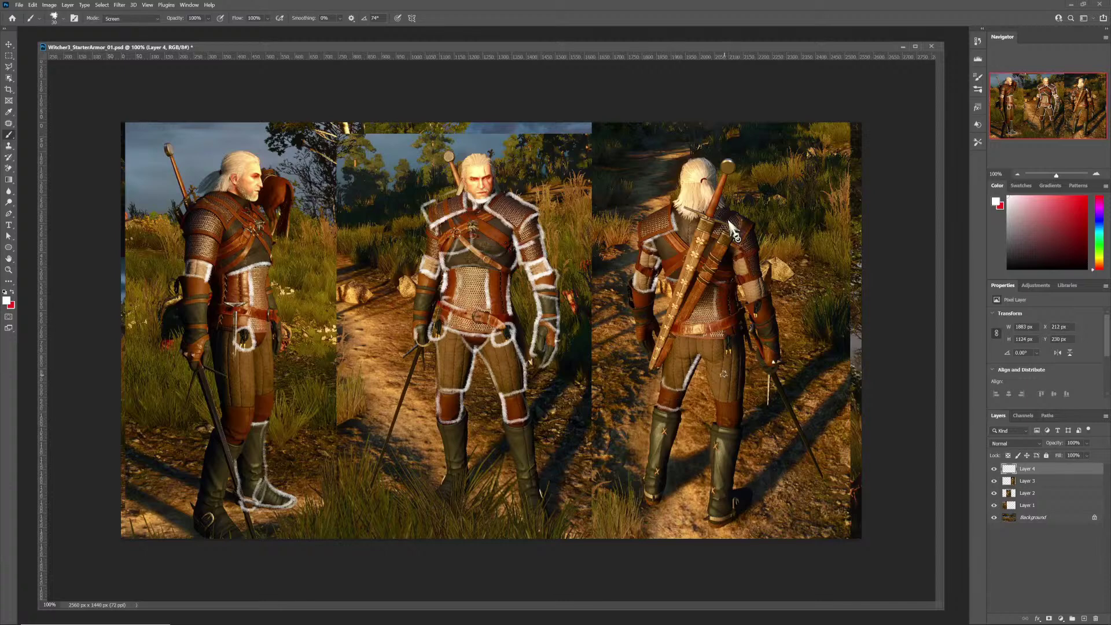
Step: Return to ZBrush and rename the remeshed body subtool as MH_Body_Quads
{"action": "key", "text": "alt+Tab"}
{"action": "key", "text": "alt+Tab"}
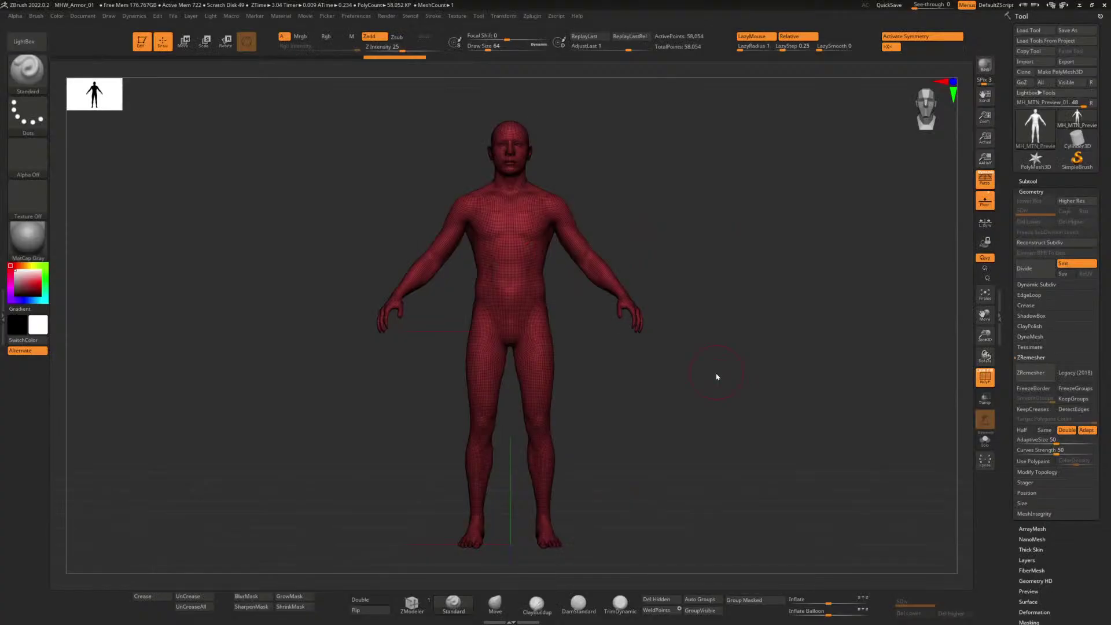
{"action": "mouse_move", "coordinate": [620, 371]}
{"action": "left_mouse_down", "text": "alt"}
{"action": "mouse_move", "coordinate": [650, 451]}
{"action": "mouse_move", "coordinate": [595, 320]}
{"action": "mouse_move", "coordinate": [617, 375]}
{"action": "left_mouse_up", "text": "alt"}
{"action": "left_click_drag", "start_coordinate": [628, 428], "coordinate": [596, 298], "text": "alt"}
{"action": "left_click_drag", "start_coordinate": [568, 261], "coordinate": [600, 388], "text": "alt"}
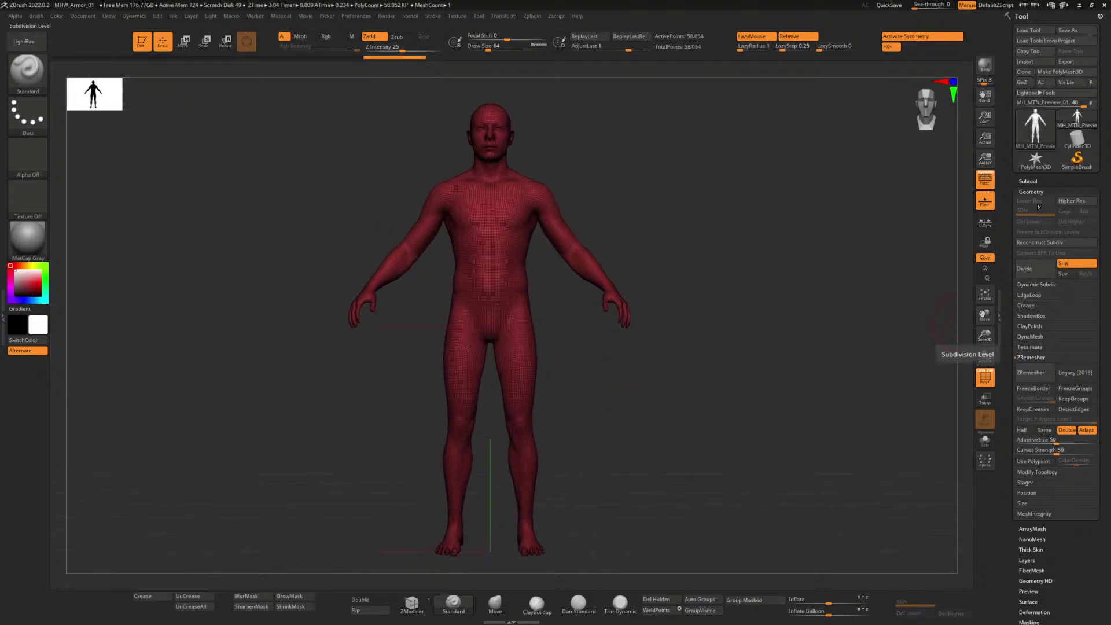
{"action": "left_click", "coordinate": [1029, 182]}
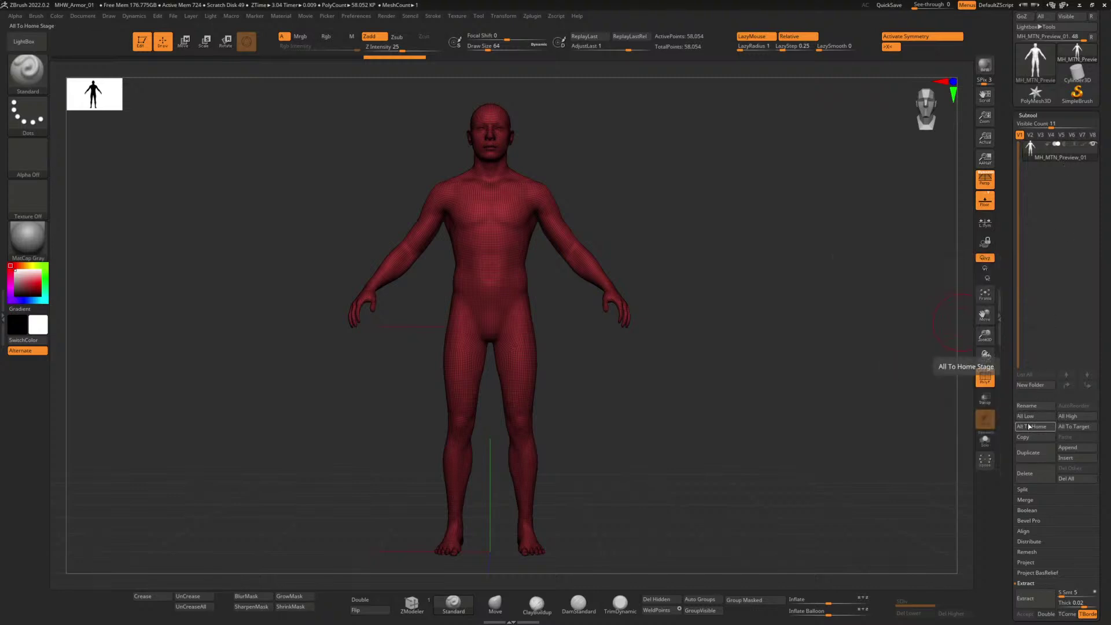
{"action": "left_click", "coordinate": [1037, 407]}
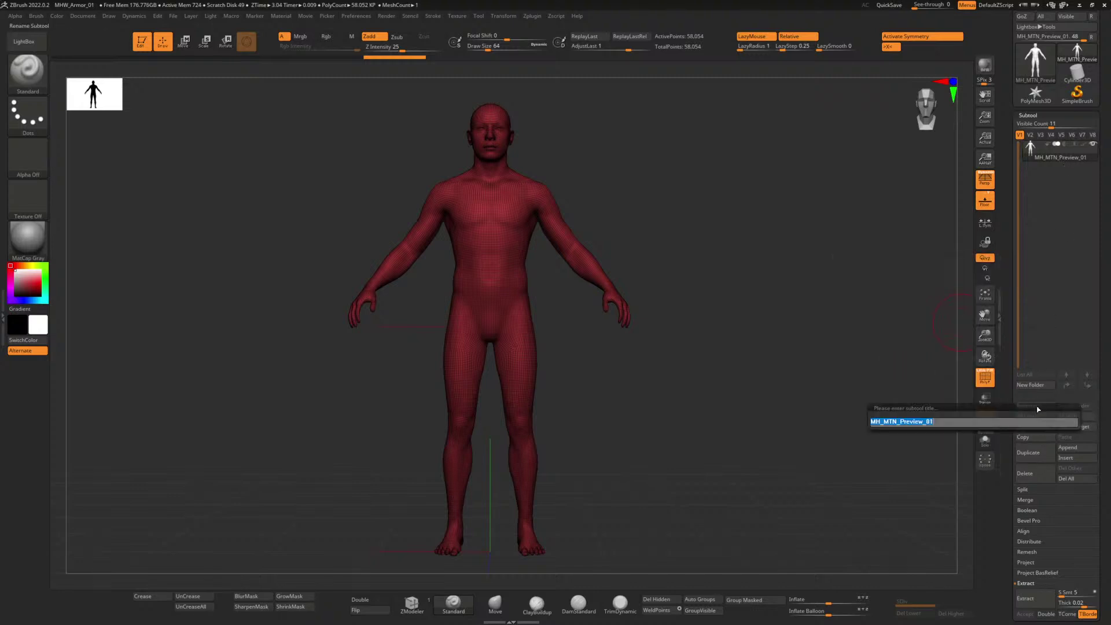
{"action": "type", "text": "MH_Body_"}
{"action": "key", "text": "shift"}
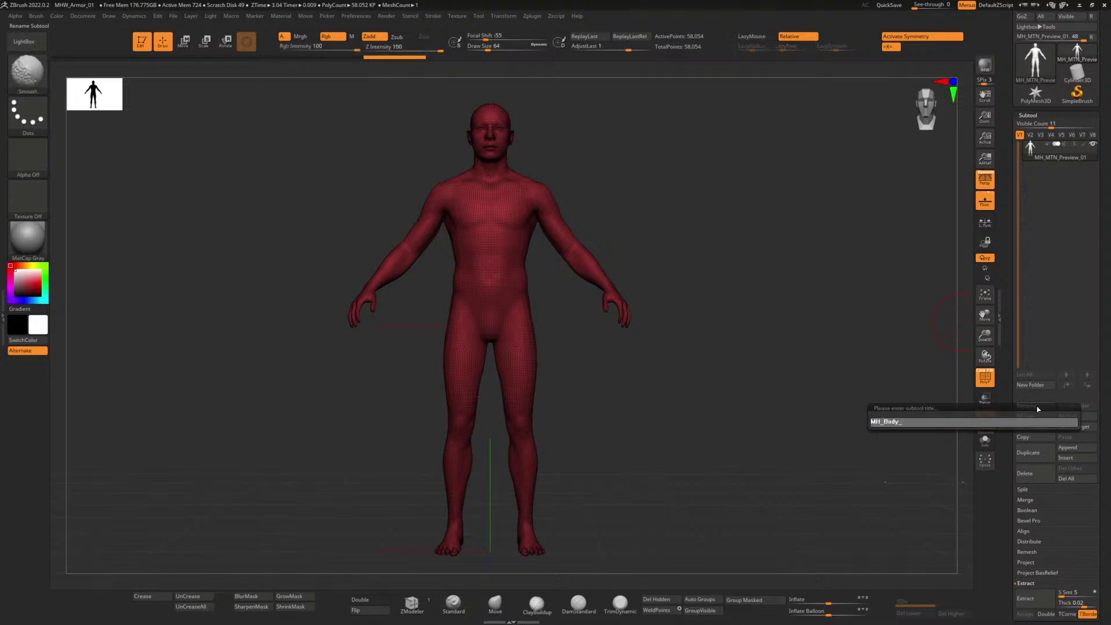
{"action": "type", "text": "Quads"}
{"action": "key", "text": "Return"}
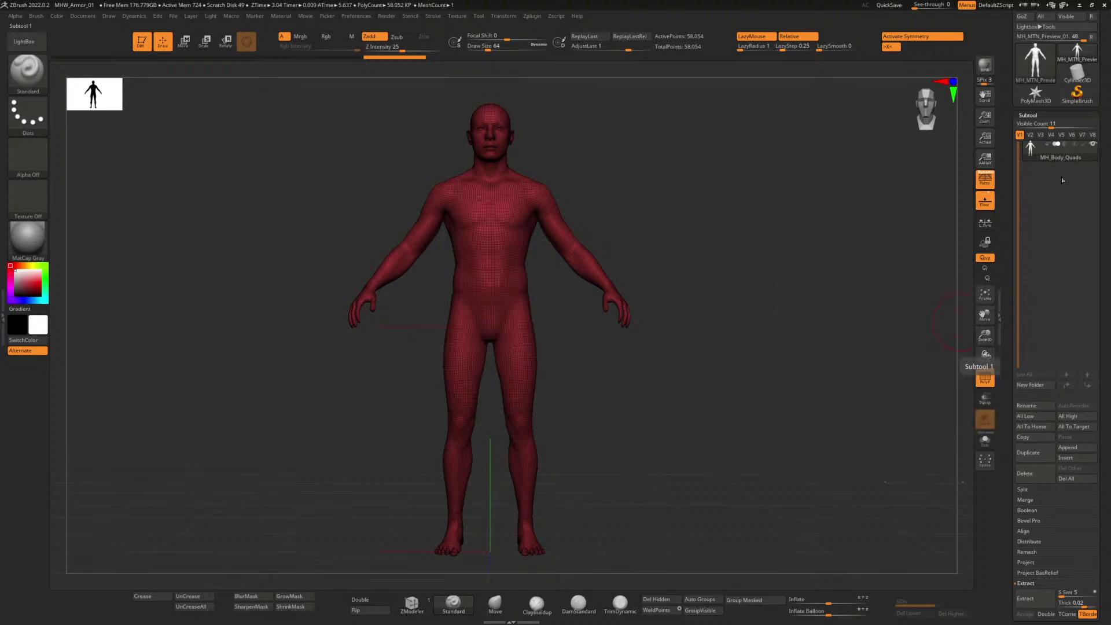
Step: Duplicate the MH_Body_Quads subtool and hide the original, keeping the copy active
{"action": "left_click", "coordinate": [1049, 450]}
{"action": "left_click", "coordinate": [1093, 146]}
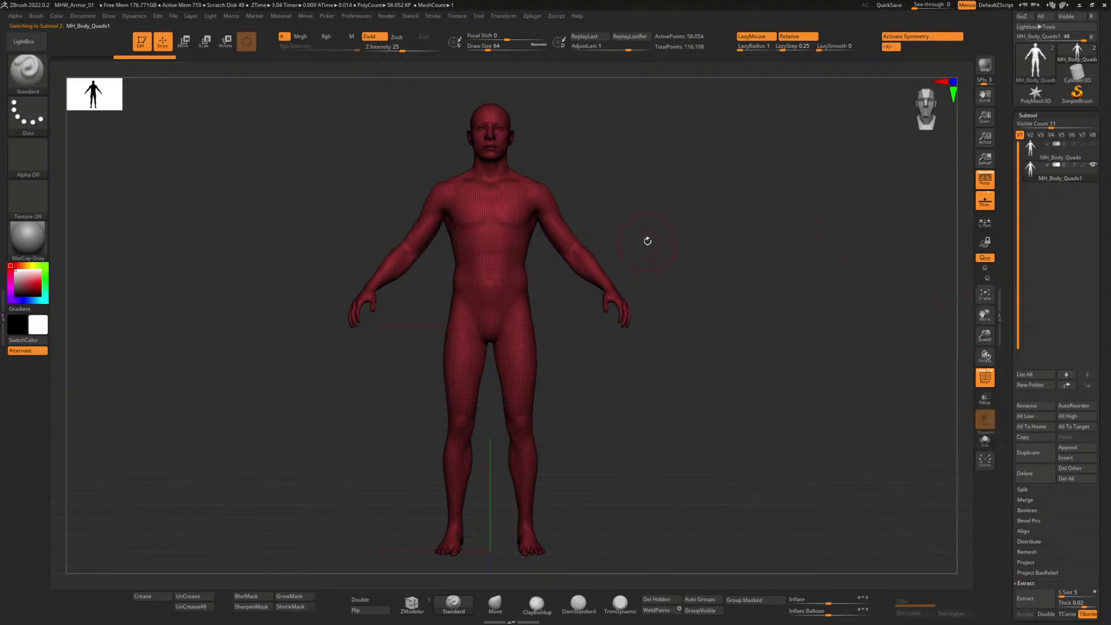
{"action": "left_click_drag", "start_coordinate": [657, 258], "coordinate": [724, 387], "text": "alt"}
{"action": "left_click_drag", "start_coordinate": [745, 308], "coordinate": [508, 417], "text": "alt"}
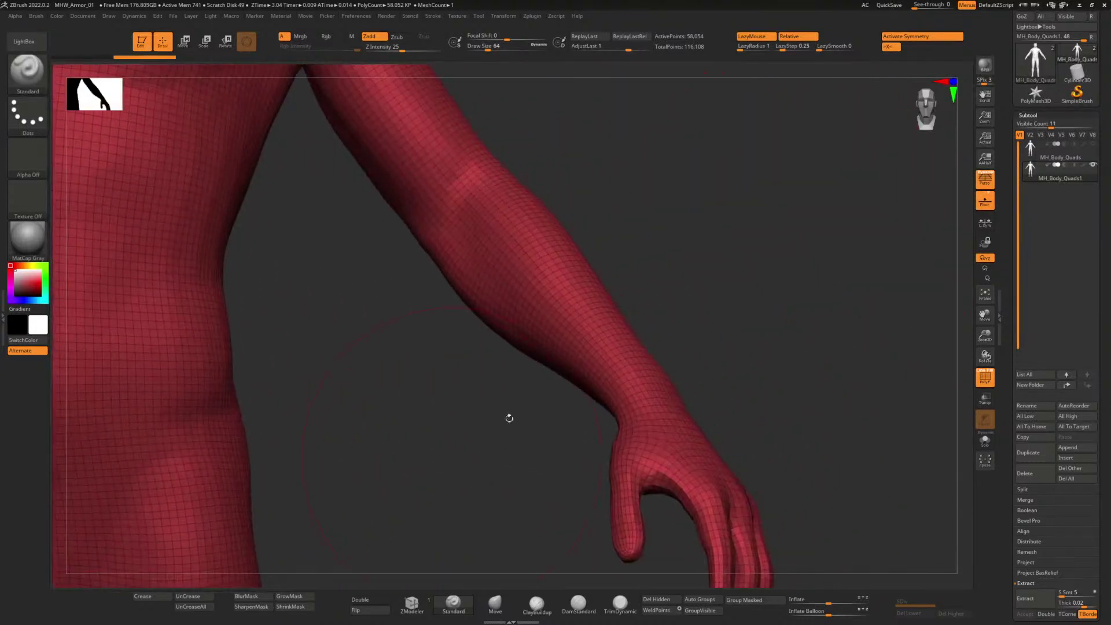
Step: Reduce the draw size to about 22 and set the ZModeler brush's polygon action to Delete with Polyloop as the target
{"action": "left_click_drag", "start_coordinate": [671, 238], "coordinate": [617, 345]}
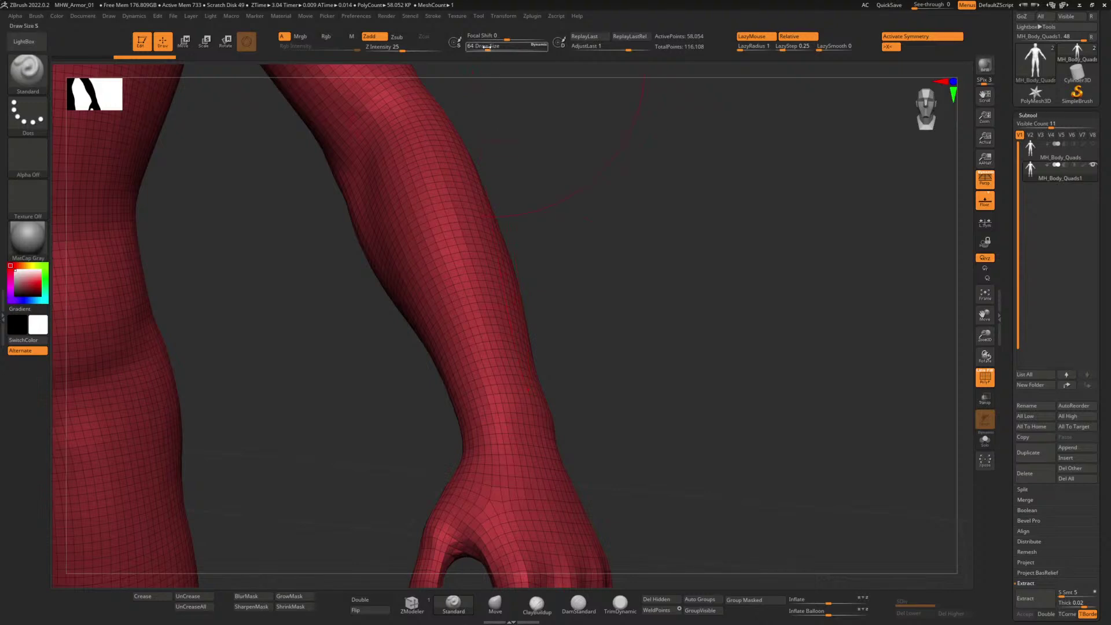
{"action": "left_click_drag", "start_coordinate": [488, 50], "coordinate": [479, 50]}
{"action": "left_click", "coordinate": [411, 604]}
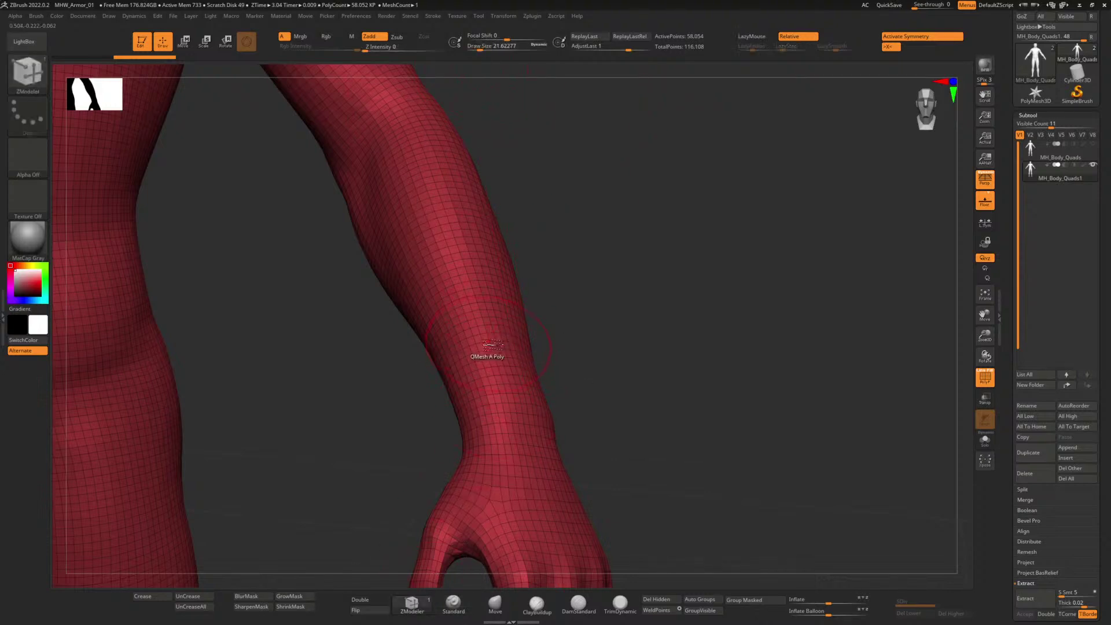
{"action": "left_click_drag", "start_coordinate": [621, 347], "coordinate": [448, 387], "text": "alt"}
{"action": "left_click_drag", "start_coordinate": [448, 388], "coordinate": [687, 317]}
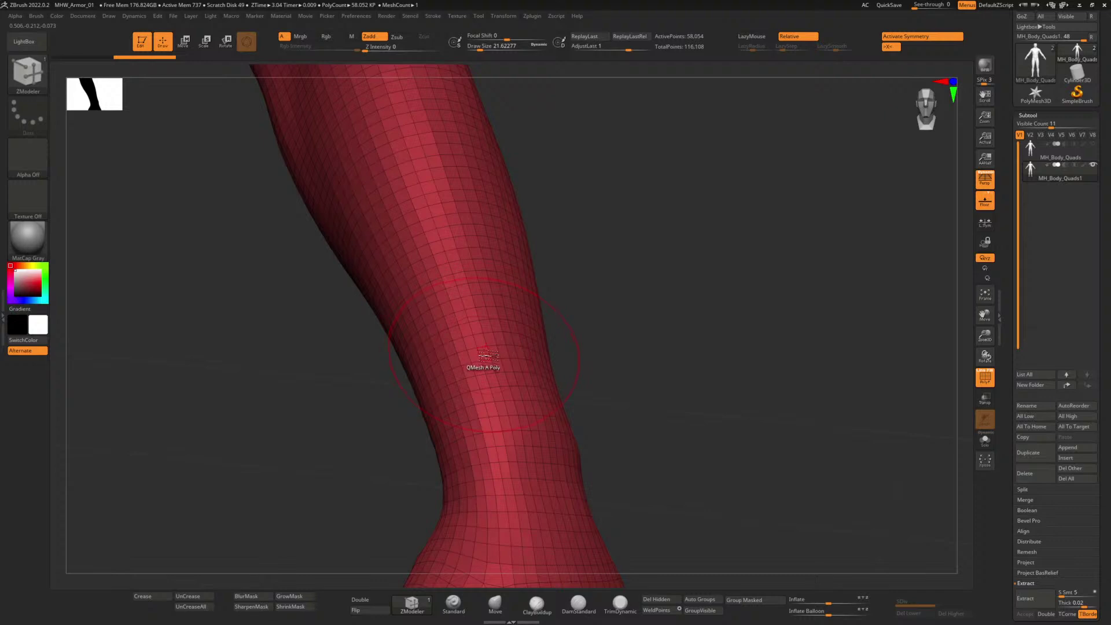
{"action": "key", "text": "space"}
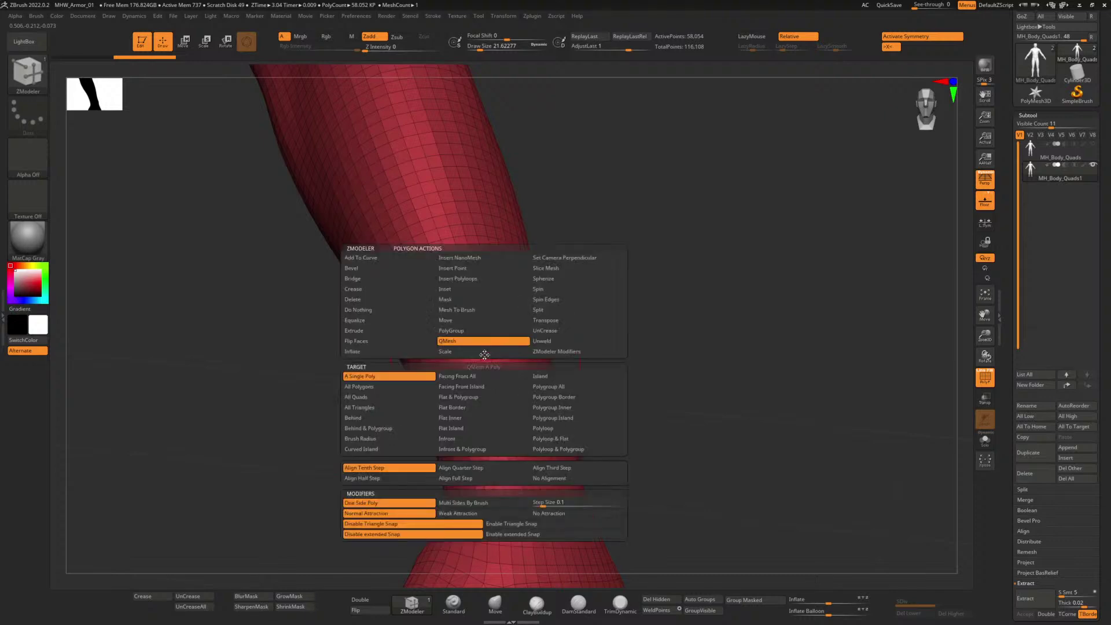
{"action": "left_click", "coordinate": [376, 300]}
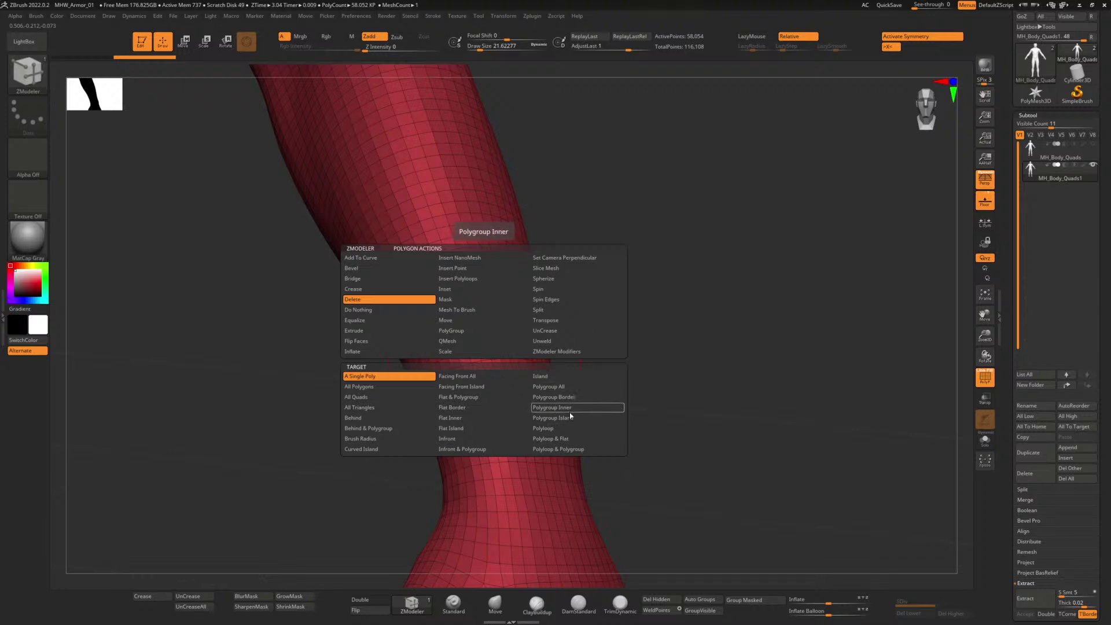
{"action": "left_click", "coordinate": [557, 428]}
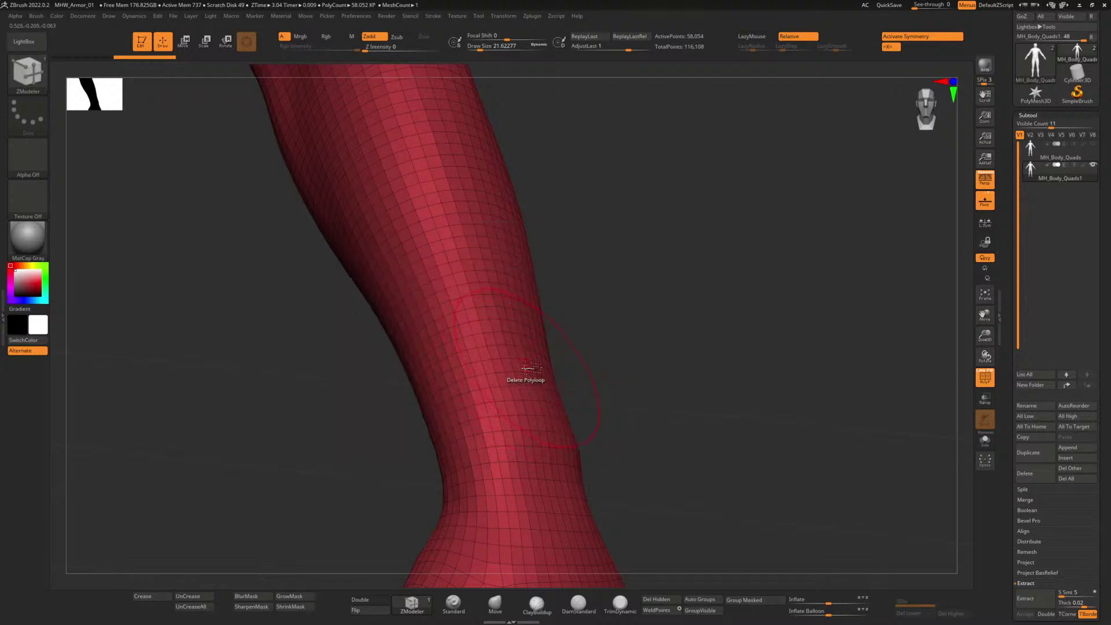
Step: Delete one polyloop around the forearm just above the wrist to separate the hands from the arms
{"action": "left_click", "coordinate": [528, 366]}
{"action": "key", "text": "ctrl+z"}
{"action": "right_click_drag", "start_coordinate": [620, 370], "coordinate": [631, 528], "text": "ctrl"}
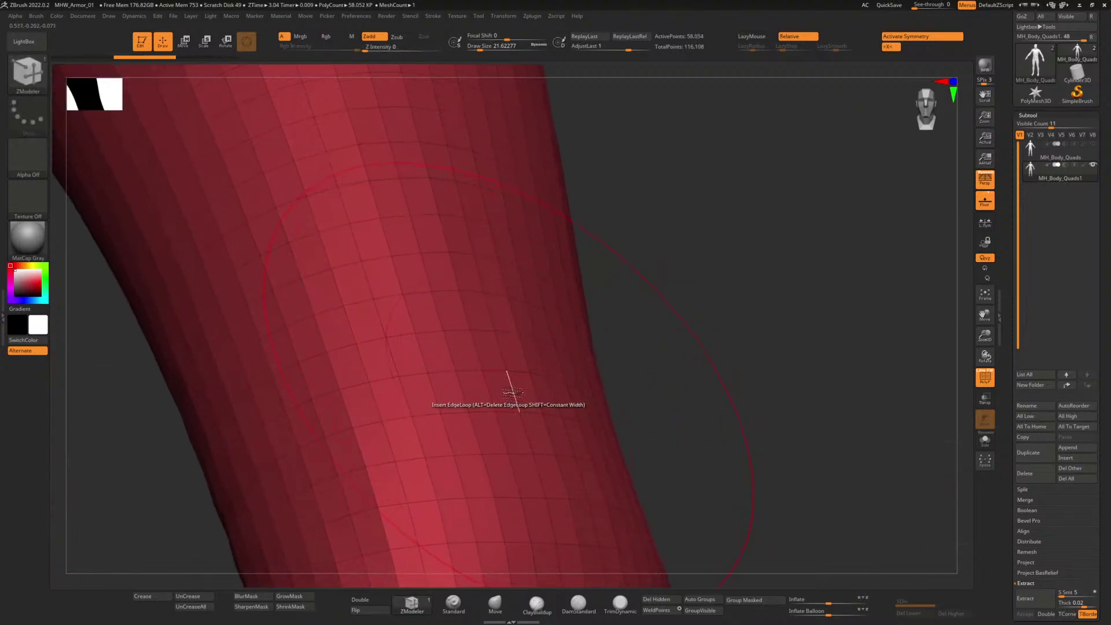
{"action": "left_click", "coordinate": [512, 393], "text": "ctrl+shift"}
{"action": "right_click_drag", "start_coordinate": [684, 437], "coordinate": [634, 470], "text": "ctrl"}
{"action": "right_click_drag", "start_coordinate": [632, 417], "coordinate": [644, 299], "text": "ctrl"}
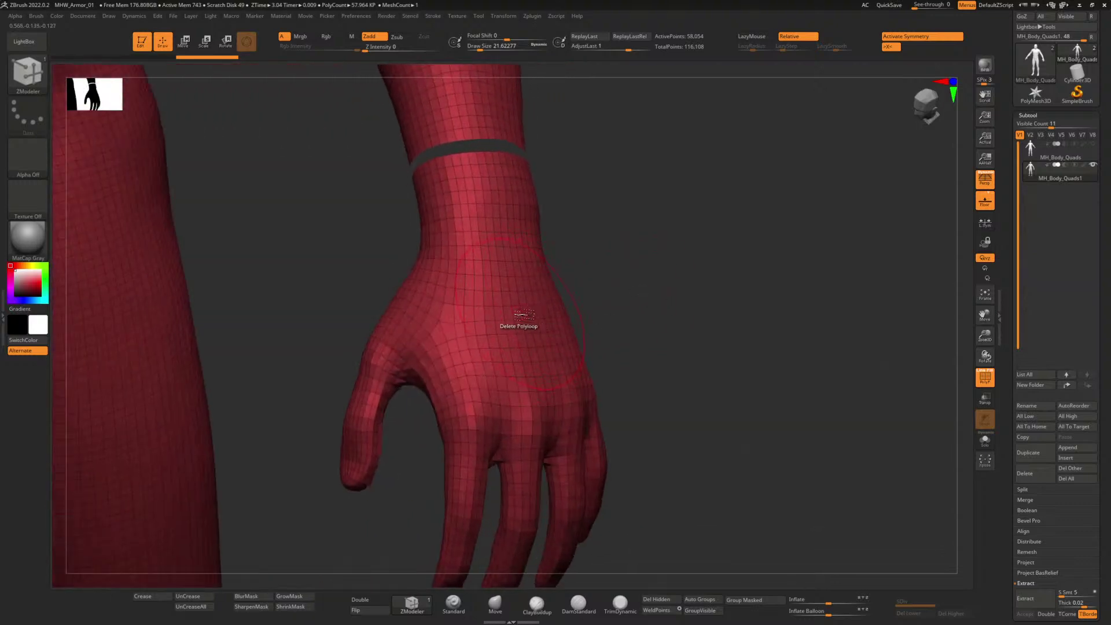
Step: Delete a horizontal polyloop around the torso just below the chest
{"action": "key", "text": "space"}
{"action": "right_click_drag", "start_coordinate": [686, 315], "coordinate": [681, 419], "text": "ctrl"}
{"action": "right_click_drag", "start_coordinate": [682, 419], "coordinate": [648, 415], "text": "ctrl"}
{"action": "right_click_drag", "start_coordinate": [458, 336], "coordinate": [828, 453], "text": "alt"}
{"action": "right_click_drag", "start_coordinate": [840, 407], "coordinate": [799, 365], "text": "alt"}
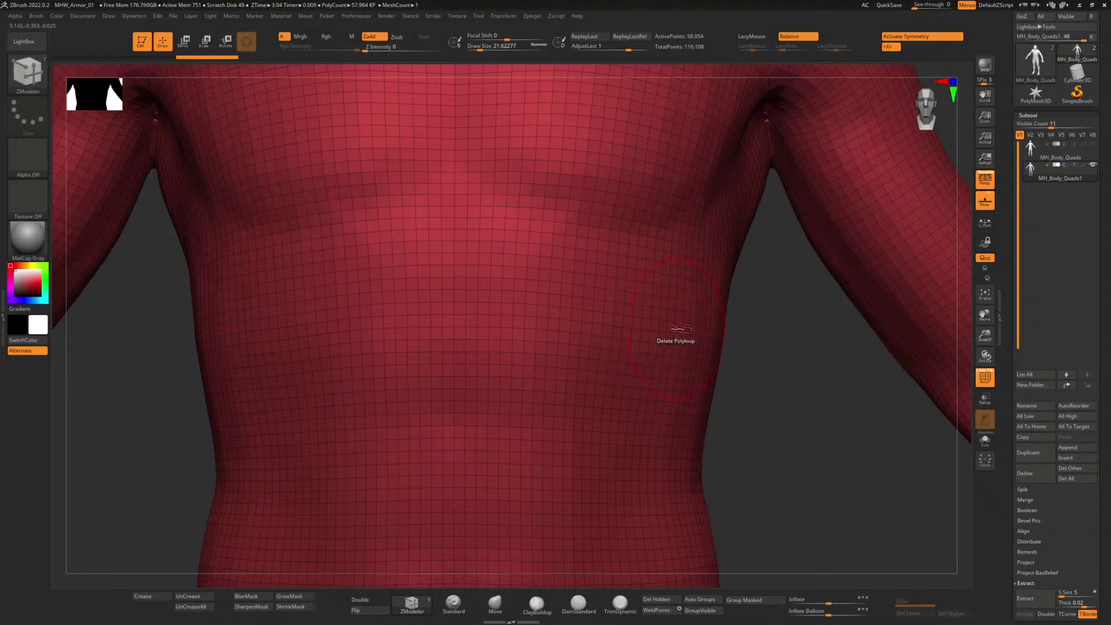
{"action": "left_click", "coordinate": [676, 329]}
Step: Delete the polyloop running around the collar and shoulders at the base of the neck
{"action": "left_click_drag", "start_coordinate": [771, 401], "coordinate": [739, 244], "text": "alt"}
{"action": "left_click_drag", "start_coordinate": [718, 363], "coordinate": [688, 384], "text": "alt"}
{"action": "left_click_drag", "start_coordinate": [736, 191], "coordinate": [742, 306], "text": "alt"}
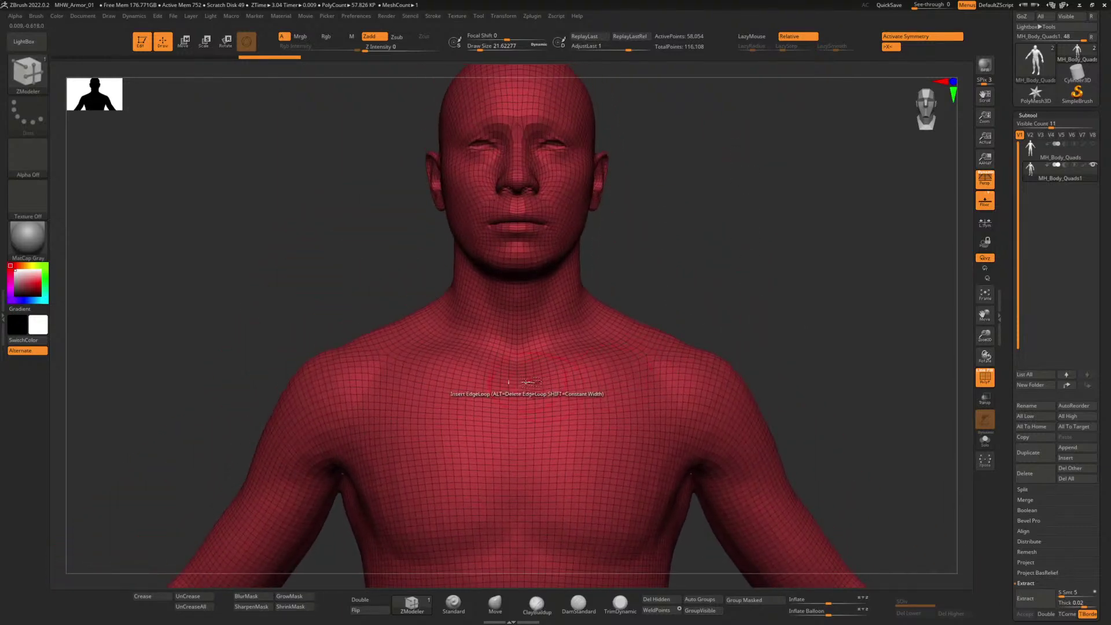
{"action": "left_click", "coordinate": [399, 355]}
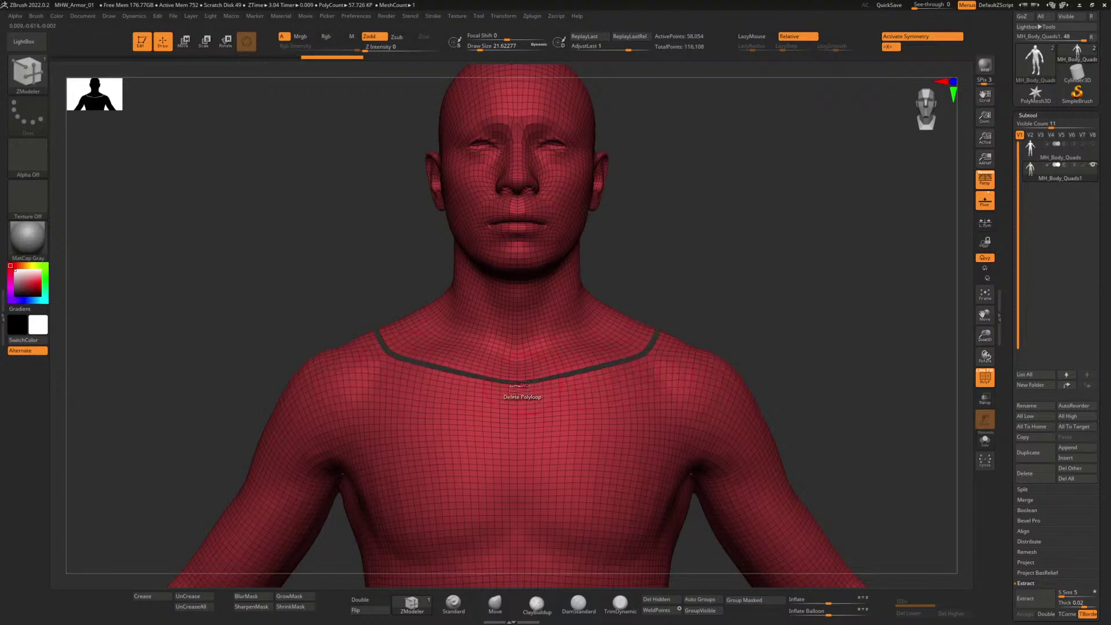
Step: Review the cuts across the body and switch to Photoshop to view the Witcher3_StarterArmor_01 reference image
{"action": "left_click_drag", "start_coordinate": [799, 347], "coordinate": [736, 319], "text": "alt"}
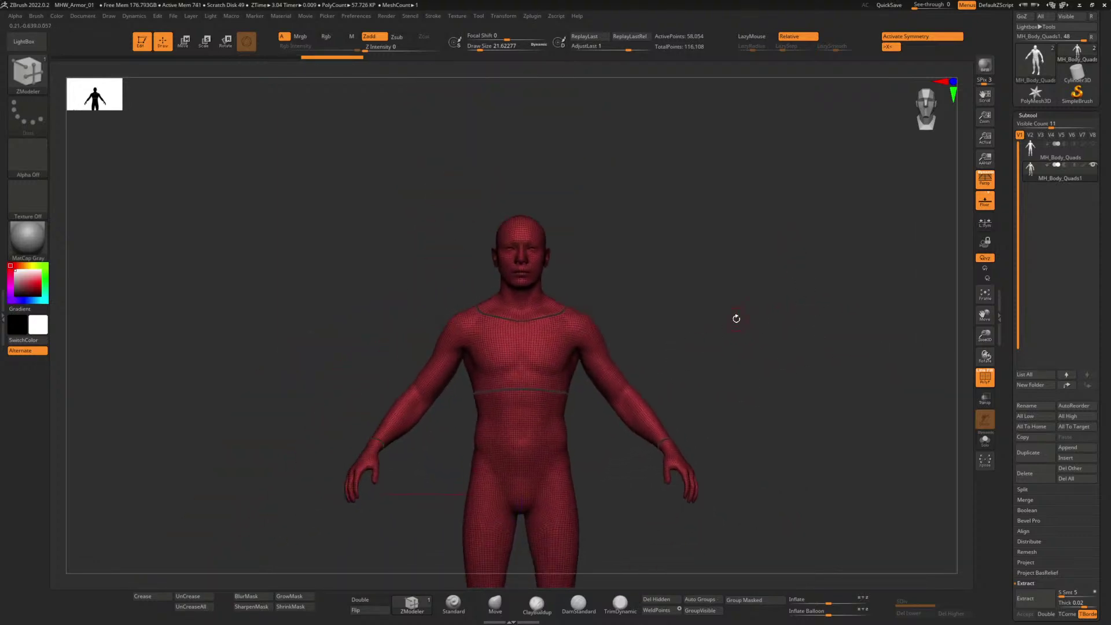
{"action": "left_click_drag", "start_coordinate": [662, 320], "coordinate": [667, 362], "text": "alt"}
{"action": "left_click_drag", "start_coordinate": [741, 345], "coordinate": [657, 332], "text": "alt"}
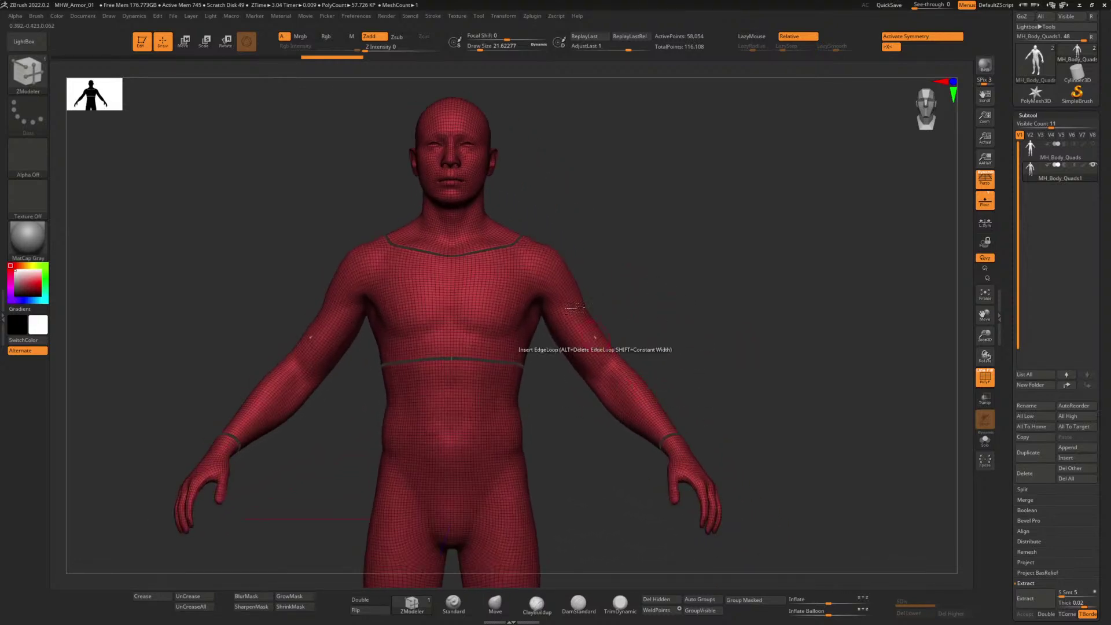
{"action": "left_click_drag", "start_coordinate": [569, 454], "coordinate": [591, 363], "text": "alt"}
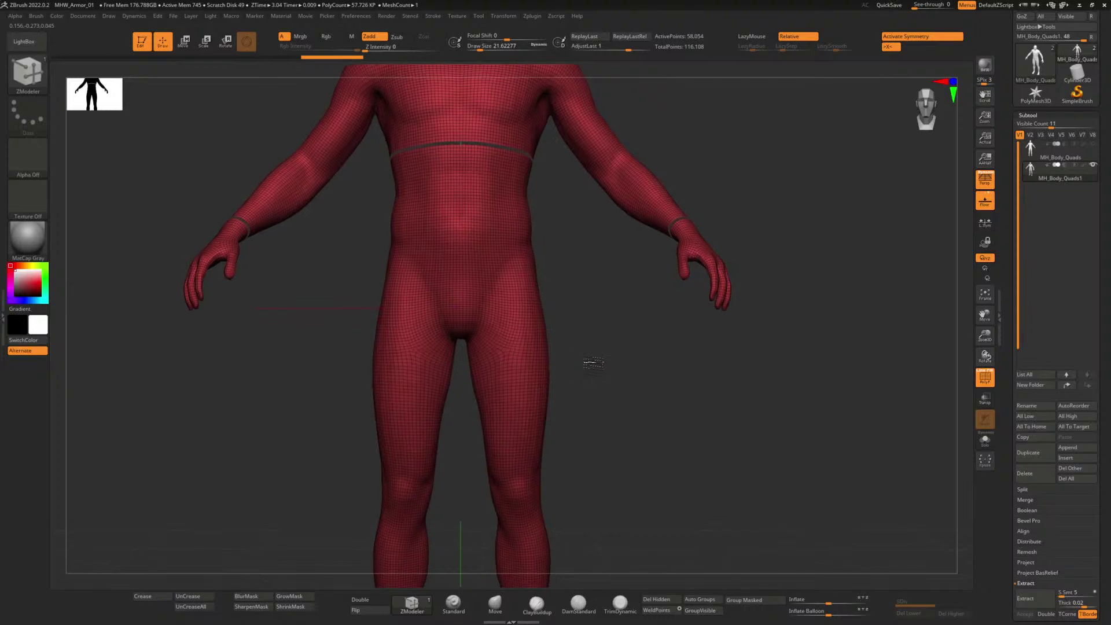
{"action": "left_click_drag", "start_coordinate": [597, 313], "coordinate": [637, 393], "text": "alt"}
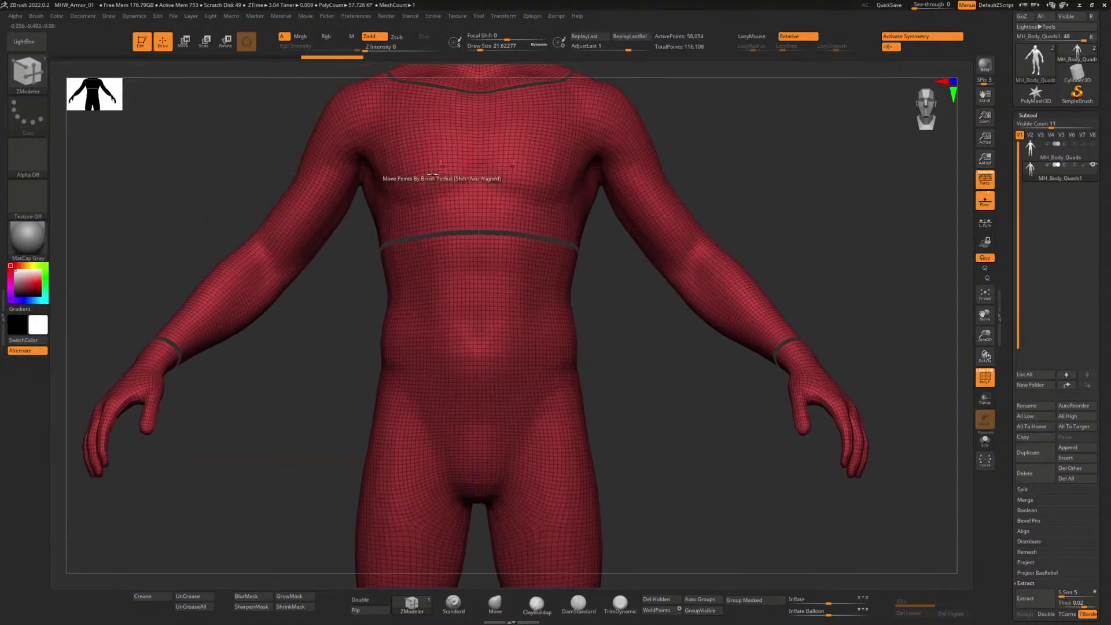
{"action": "key", "text": "alt+Tab"}
{"action": "key", "text": "alt+Tab"}
{"action": "key", "text": "alt+Tab"}
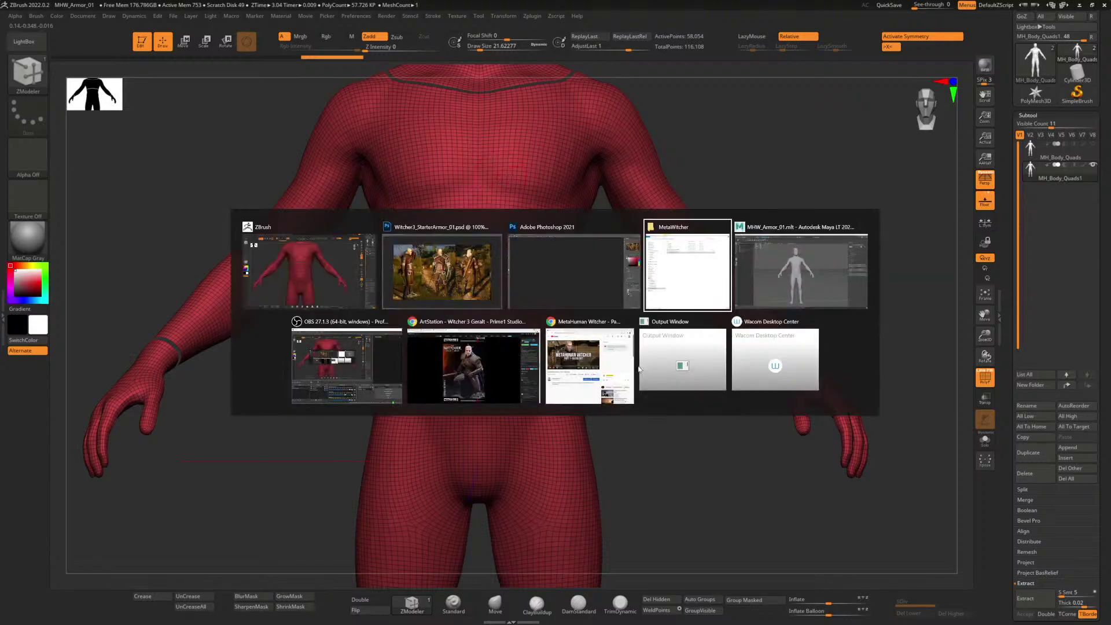
{"action": "left_click", "coordinate": [477, 275]}
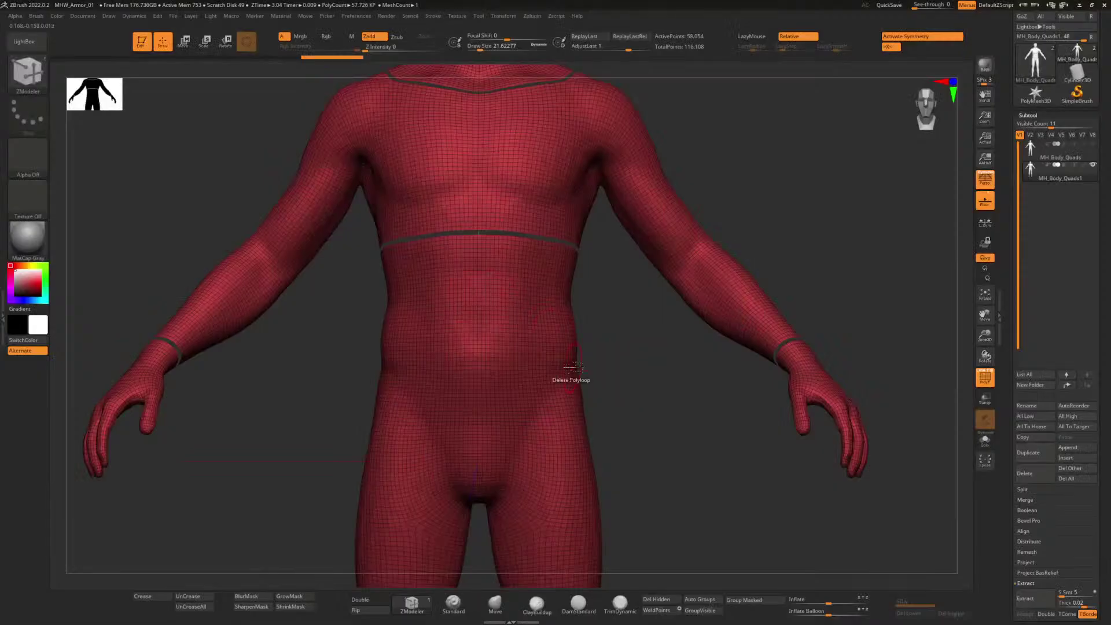
Step: In ZBrush, undo the vertical polyloop deletion on the torso's side and delete the horizontal polyloop around the waist instead
{"action": "left_click_drag", "start_coordinate": [616, 333], "coordinate": [595, 370], "text": "alt"}
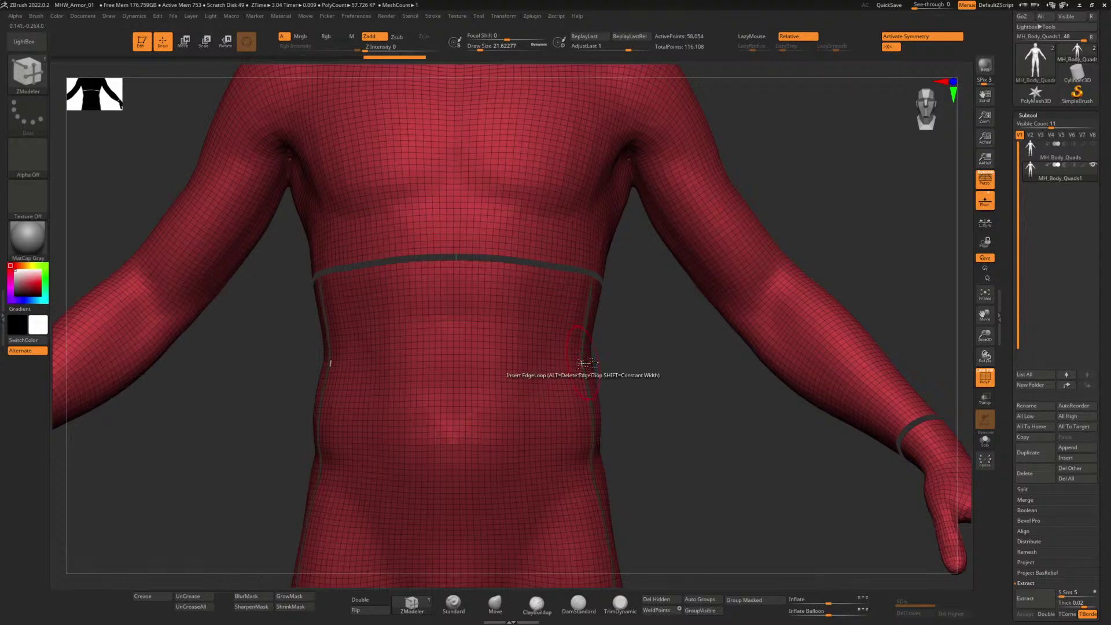
{"action": "key", "text": "ctrl+z"}
{"action": "mouse_move", "coordinate": [633, 379]}
{"action": "left_mouse_down", "text": "alt"}
{"action": "mouse_move", "coordinate": [621, 377]}
{"action": "mouse_move", "coordinate": [633, 474]}
{"action": "left_mouse_up", "text": "alt"}
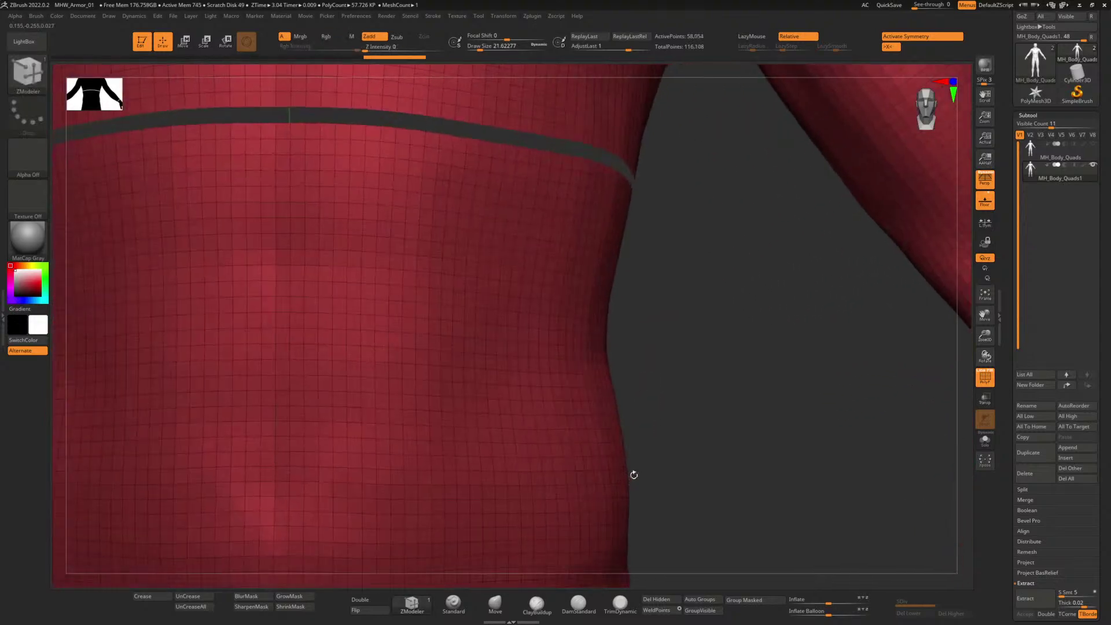
{"action": "left_click", "coordinate": [542, 366]}
Step: Delete a polyloop around the lower leg just above the ankle to separate the feet
{"action": "key", "text": "f"}
{"action": "right_click_drag", "start_coordinate": [628, 266], "coordinate": [571, 87], "text": "ctrl"}
{"action": "right_click_drag", "start_coordinate": [611, 457], "coordinate": [589, 289], "text": "alt"}
{"action": "right_click_drag", "start_coordinate": [588, 450], "coordinate": [588, 322], "text": "alt"}
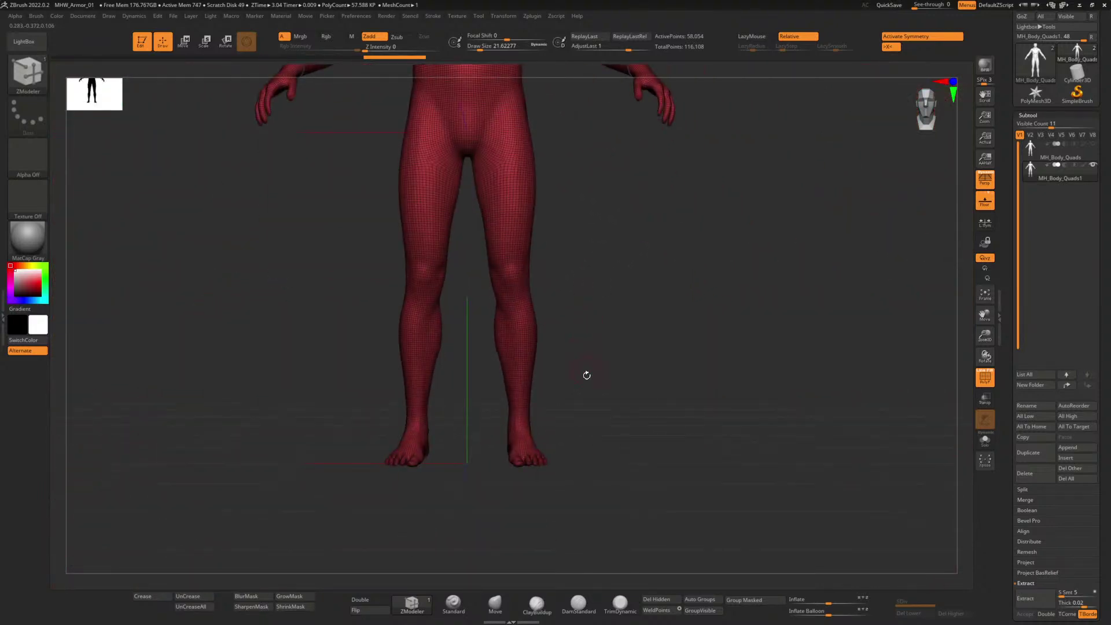
{"action": "mouse_move", "coordinate": [587, 376]}
{"action": "right_mouse_down", "text": "alt"}
{"action": "mouse_move", "coordinate": [573, 347]}
{"action": "mouse_move", "coordinate": [596, 446]}
{"action": "mouse_move", "coordinate": [546, 293]}
{"action": "mouse_move", "coordinate": [550, 322]}
{"action": "mouse_move", "coordinate": [549, 310]}
{"action": "right_mouse_up", "text": "alt"}
{"action": "mouse_move", "coordinate": [549, 310]}
{"action": "right_mouse_down", "text": "ctrl"}
{"action": "mouse_move", "coordinate": [577, 416]}
{"action": "mouse_move", "coordinate": [541, 350]}
{"action": "mouse_move", "coordinate": [534, 293]}
{"action": "right_mouse_up", "text": "ctrl"}
{"action": "right_click_drag", "start_coordinate": [528, 345], "coordinate": [521, 308], "text": "alt"}
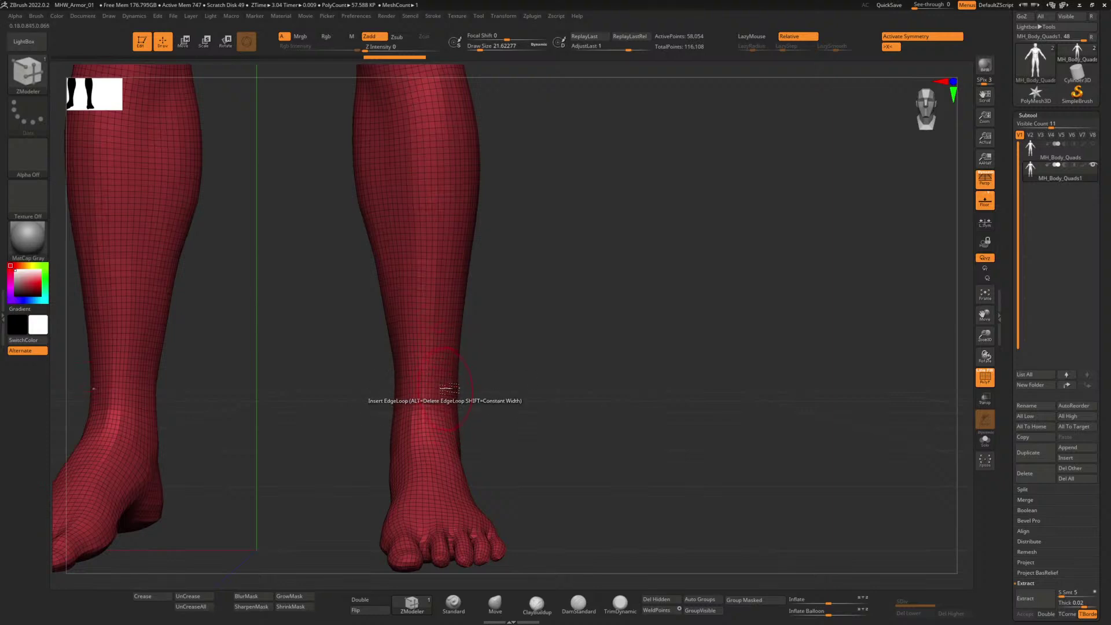
{"action": "right_click_drag", "start_coordinate": [489, 389], "coordinate": [537, 561], "text": "ctrl"}
{"action": "left_click", "coordinate": [436, 377]}
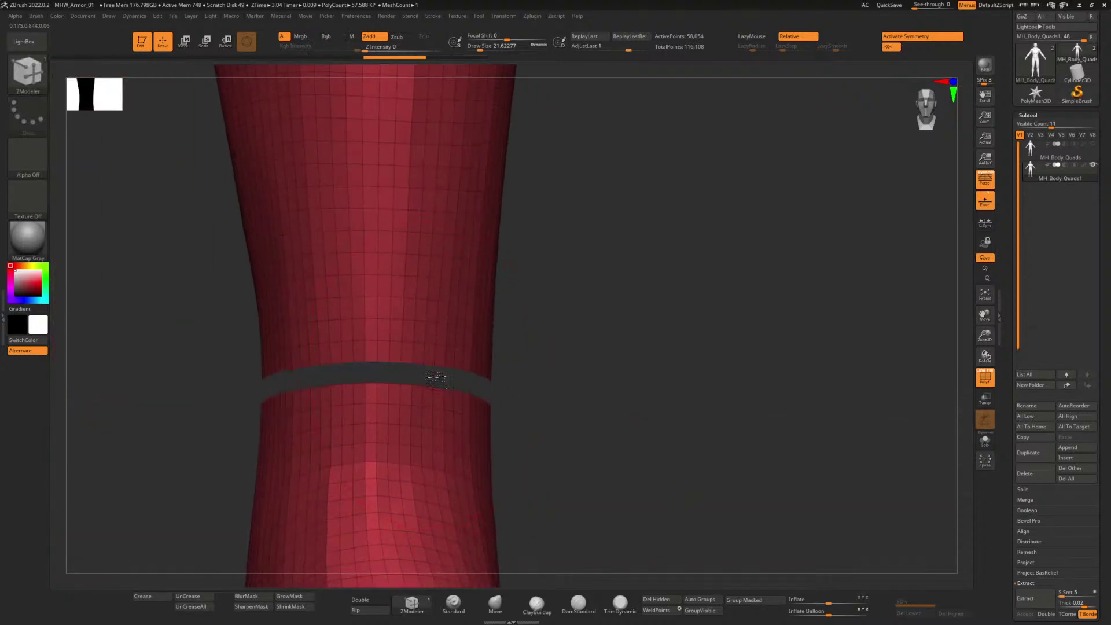
Step: Examine the cut loops along the whole body, from the ankles over the hips and waist up to the neck
{"action": "right_click_drag", "start_coordinate": [584, 416], "coordinate": [463, 201], "text": "ctrl"}
{"action": "right_click_drag", "start_coordinate": [521, 295], "coordinate": [451, 166], "text": "ctrl"}
{"action": "right_click_drag", "start_coordinate": [465, 281], "coordinate": [514, 376], "text": "alt"}
{"action": "right_click_drag", "start_coordinate": [504, 246], "coordinate": [538, 433], "text": "alt"}
{"action": "right_click_drag", "start_coordinate": [529, 367], "coordinate": [532, 397], "text": "alt"}
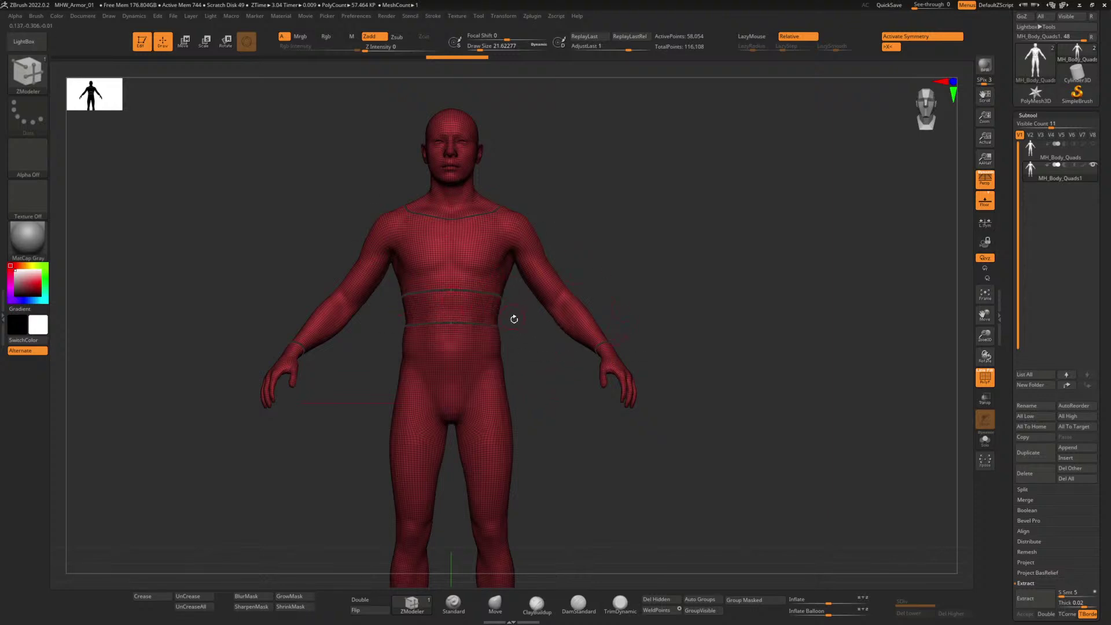
{"action": "right_click_drag", "start_coordinate": [491, 343], "coordinate": [516, 231], "text": "alt"}
{"action": "right_click_drag", "start_coordinate": [515, 231], "coordinate": [598, 309], "text": "ctrl"}
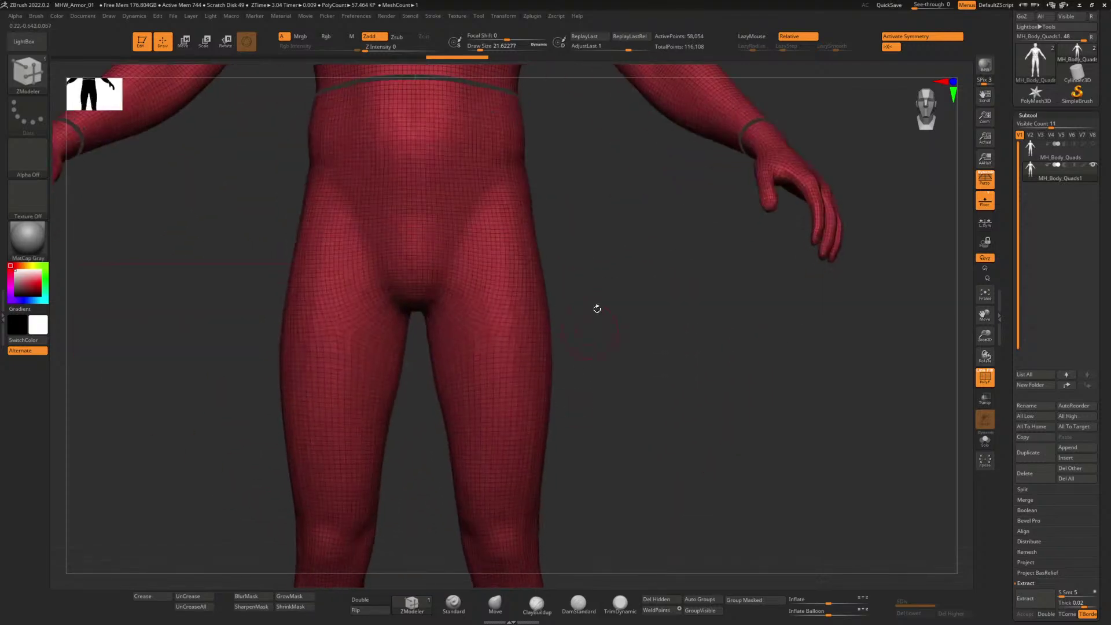
{"action": "right_click_drag", "start_coordinate": [587, 110], "coordinate": [600, 412], "text": "alt"}
{"action": "right_click_drag", "start_coordinate": [614, 154], "coordinate": [647, 409], "text": "alt"}
{"action": "right_click_drag", "start_coordinate": [625, 463], "coordinate": [570, 243], "text": "alt"}
{"action": "right_click_drag", "start_coordinate": [570, 243], "coordinate": [585, 445], "text": "ctrl"}
{"action": "right_click_drag", "start_coordinate": [584, 446], "coordinate": [594, 311], "text": "alt"}
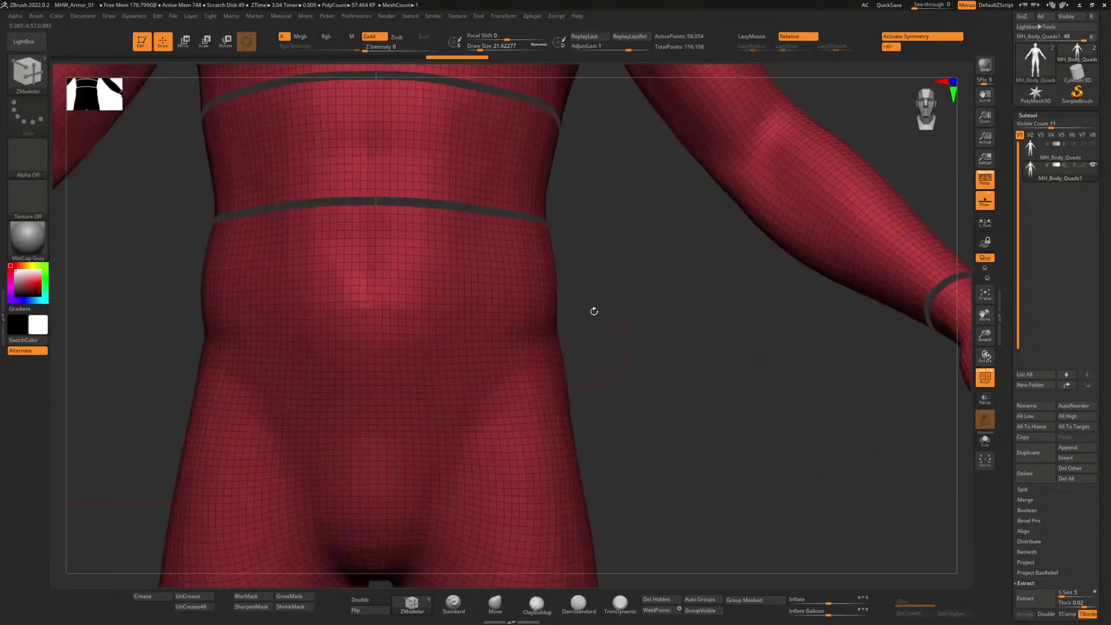
{"action": "right_click_drag", "start_coordinate": [602, 151], "coordinate": [637, 585], "text": "alt"}
{"action": "right_click_drag", "start_coordinate": [596, 130], "coordinate": [641, 368], "text": "alt"}
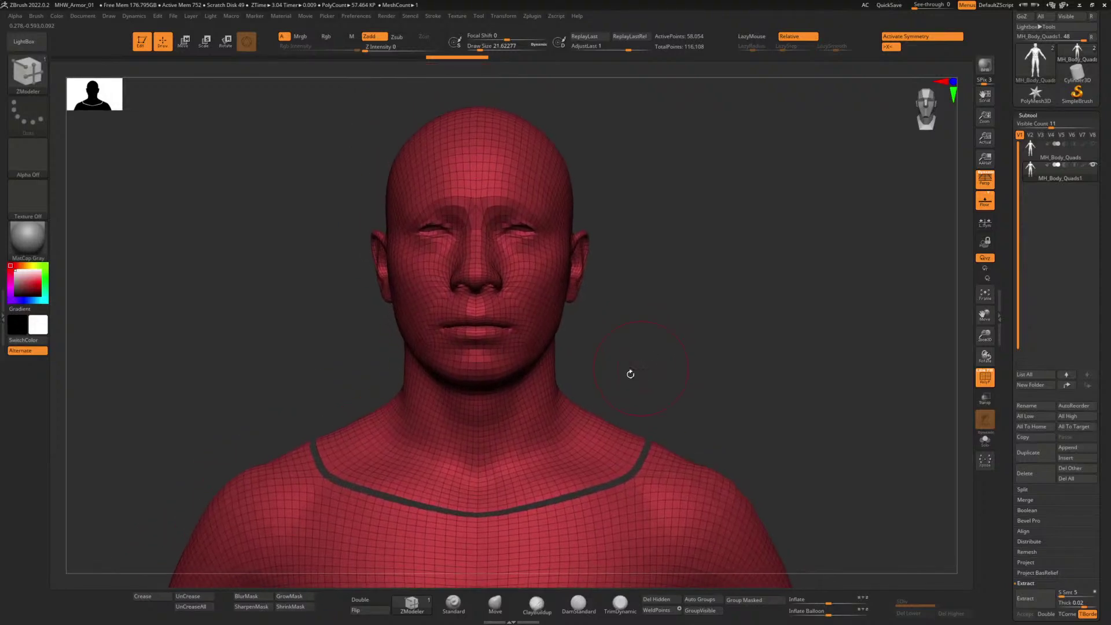
Step: Change the ZModeler Delete target to Polygroup Island and delete the head and neck piece
{"action": "key", "text": "space"}
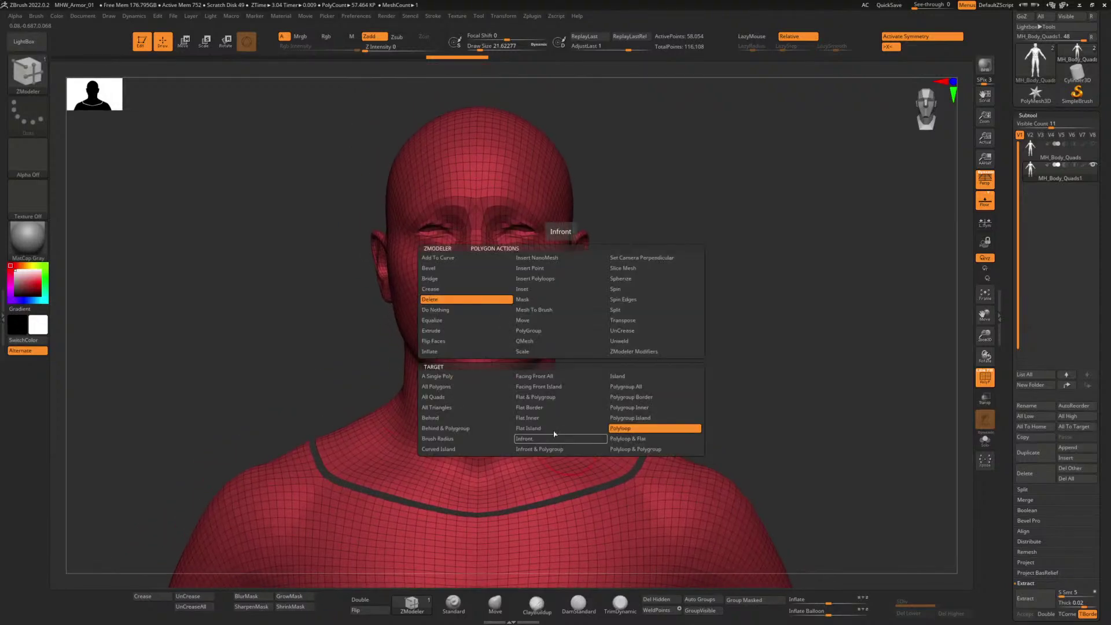
{"action": "right_click_drag", "start_coordinate": [614, 422], "coordinate": [665, 396], "text": "alt"}
{"action": "right_click_drag", "start_coordinate": [648, 186], "coordinate": [563, 337], "text": "alt"}
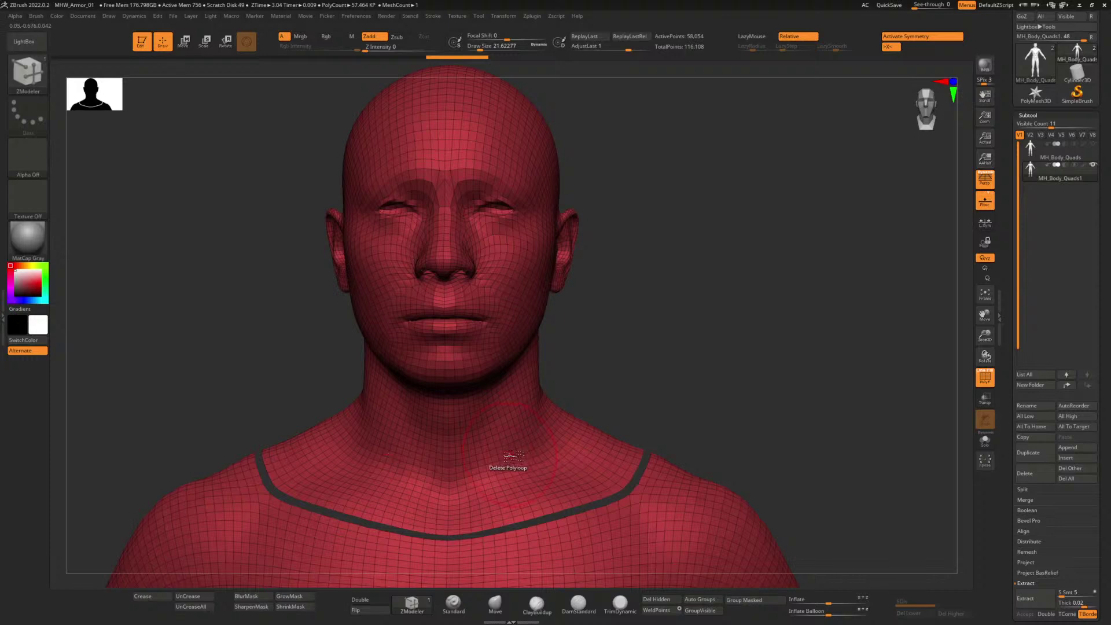
{"action": "key", "text": "space"}
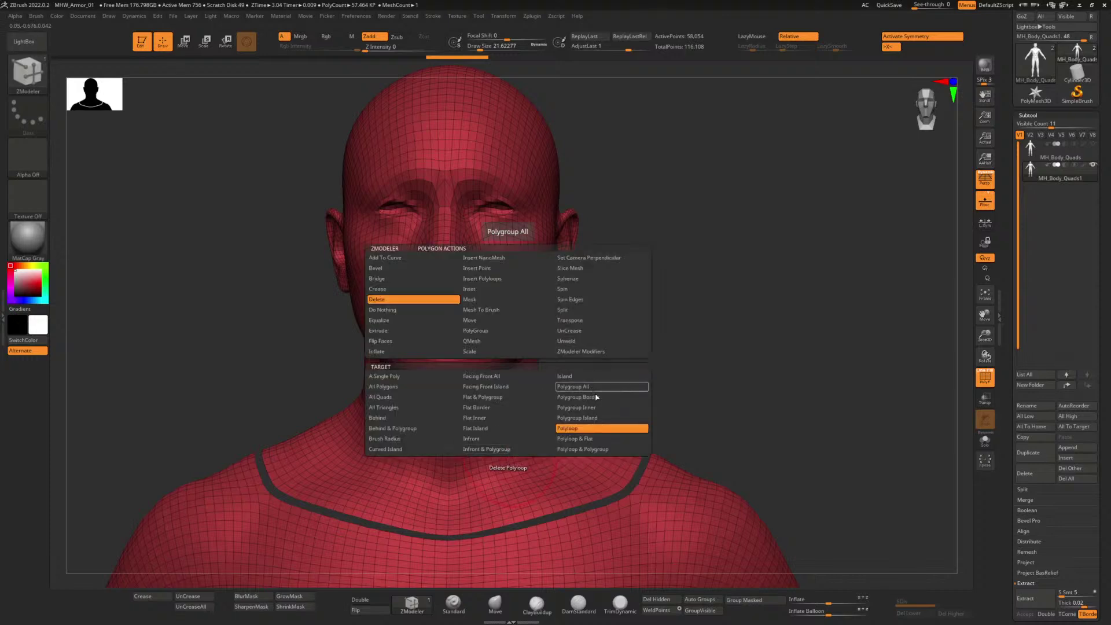
{"action": "left_click", "coordinate": [596, 418]}
{"action": "left_click", "coordinate": [560, 451]}
Step: Delete the waist band between the chest cut and the waist cut
{"action": "right_click_drag", "start_coordinate": [618, 441], "coordinate": [596, 278], "text": "ctrl"}
{"action": "right_click_drag", "start_coordinate": [586, 528], "coordinate": [538, 319], "text": "alt"}
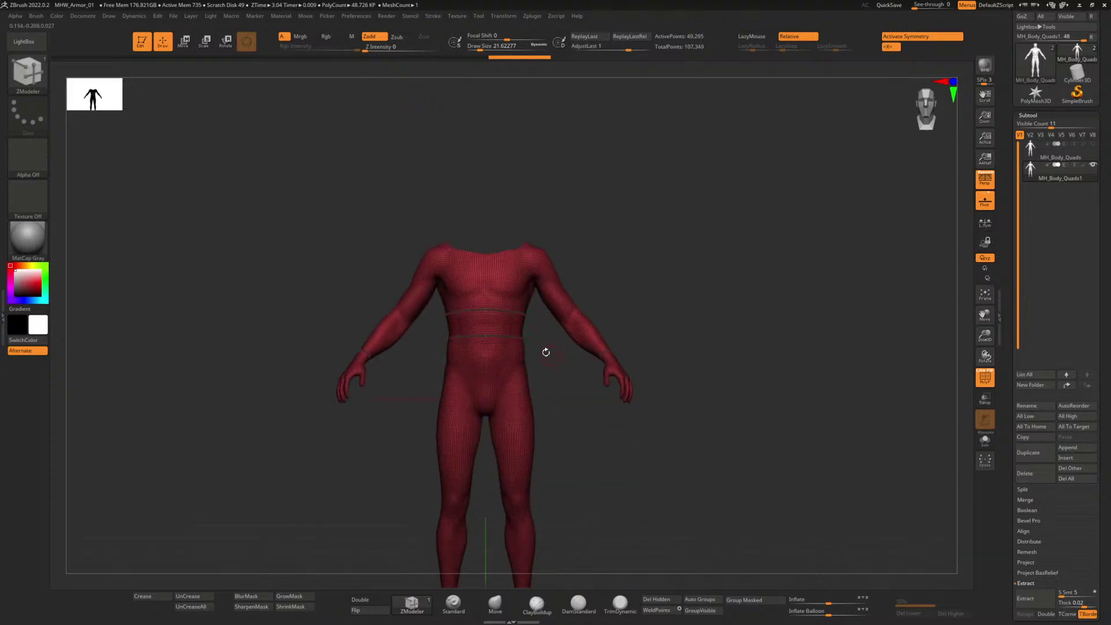
{"action": "left_click", "coordinate": [499, 328]}
{"action": "right_click_drag", "start_coordinate": [541, 340], "coordinate": [567, 498], "text": "ctrl"}
{"action": "left_click", "coordinate": [497, 321]}
Step: Delete the hands beyond the wrist cuts
{"action": "right_click_drag", "start_coordinate": [647, 401], "coordinate": [623, 306], "text": "ctrl"}
{"action": "right_click_drag", "start_coordinate": [618, 422], "coordinate": [524, 329], "text": "alt"}
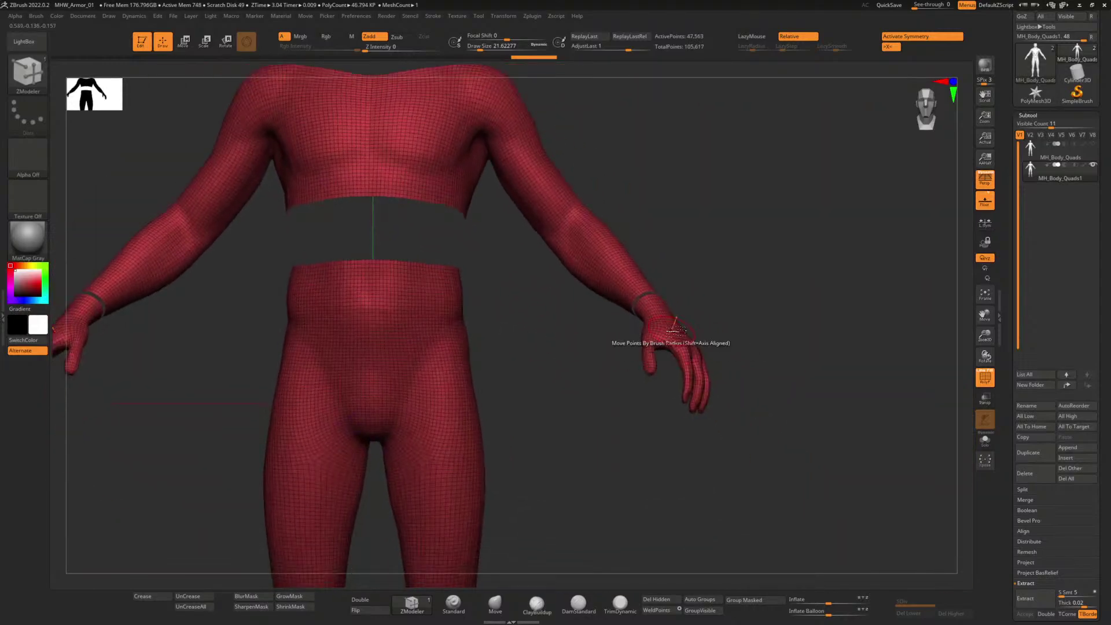
{"action": "left_click", "coordinate": [686, 348]}
Step: Delete the feet below the ankle cuts, leaving only the upper torso with arms and the leg piece
{"action": "right_click_drag", "start_coordinate": [586, 394], "coordinate": [570, 327], "text": "ctrl"}
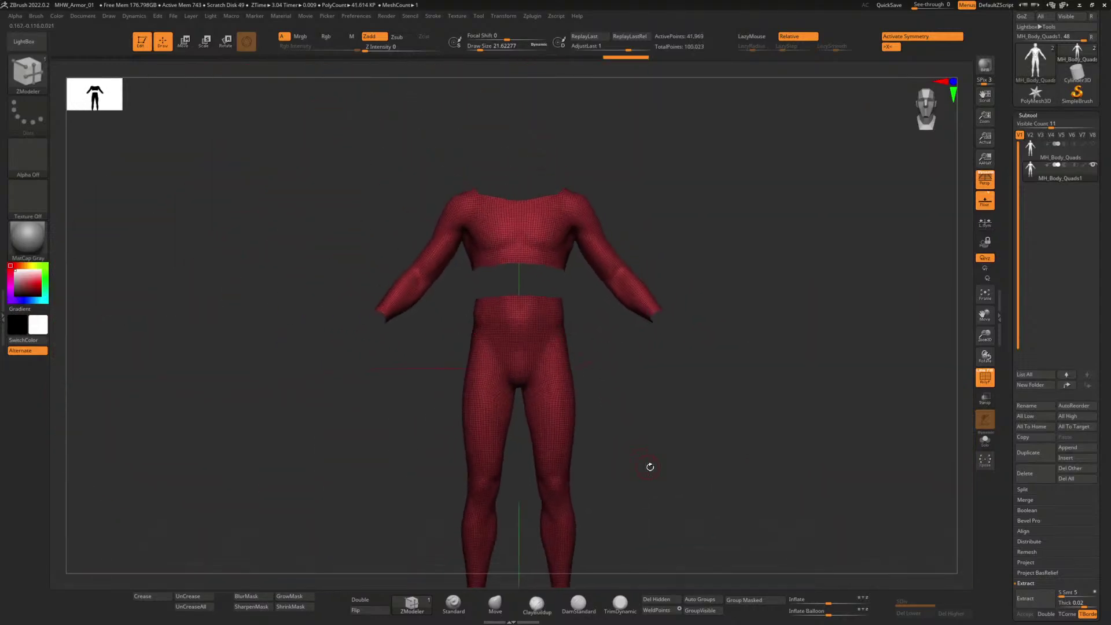
{"action": "right_click_drag", "start_coordinate": [649, 466], "coordinate": [598, 313], "text": "alt"}
{"action": "right_click_drag", "start_coordinate": [594, 444], "coordinate": [580, 411], "text": "alt"}
{"action": "right_click_drag", "start_coordinate": [580, 411], "coordinate": [621, 194], "text": "alt"}
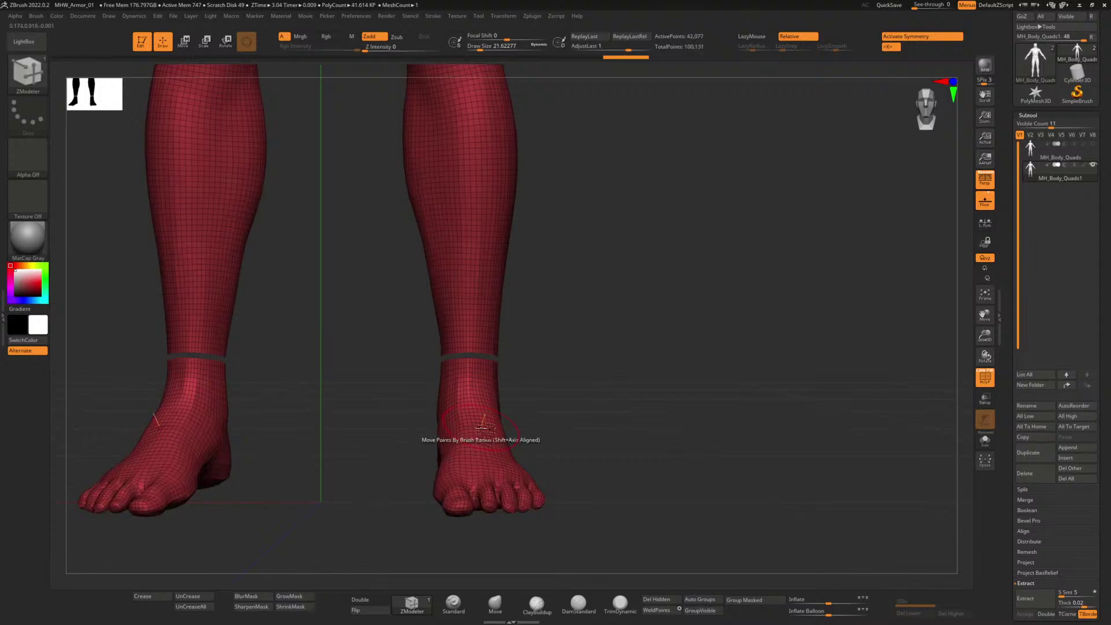
{"action": "left_click", "coordinate": [479, 432], "text": "ctrl+alt+shift"}
{"action": "right_click_drag", "start_coordinate": [557, 419], "coordinate": [545, 358], "text": "alt"}
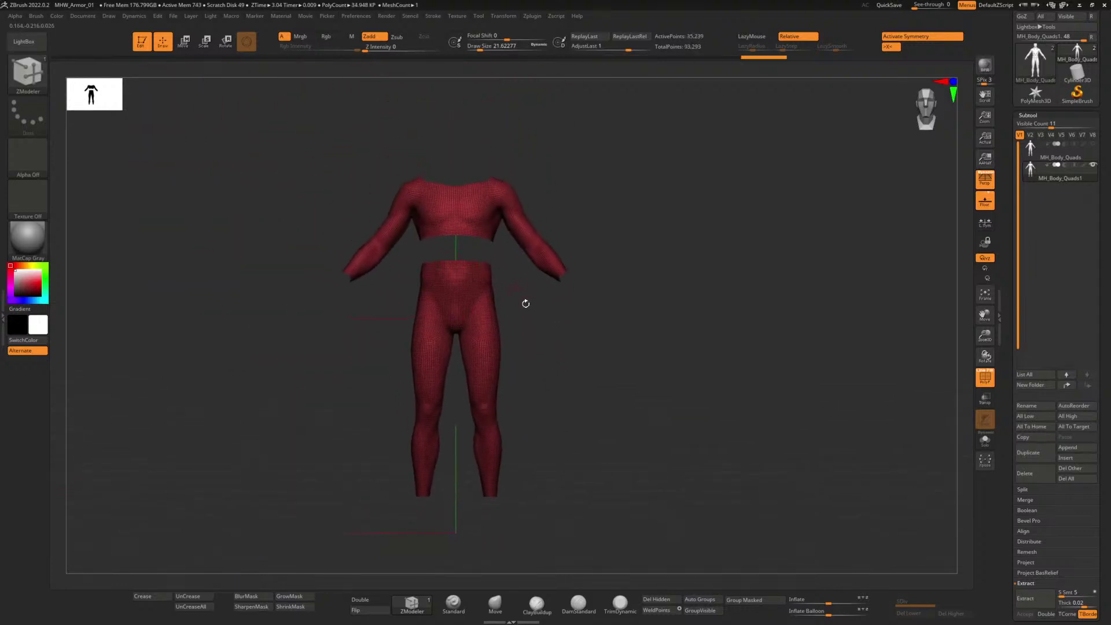
{"action": "right_click_drag", "start_coordinate": [525, 304], "coordinate": [576, 347], "text": "ctrl"}
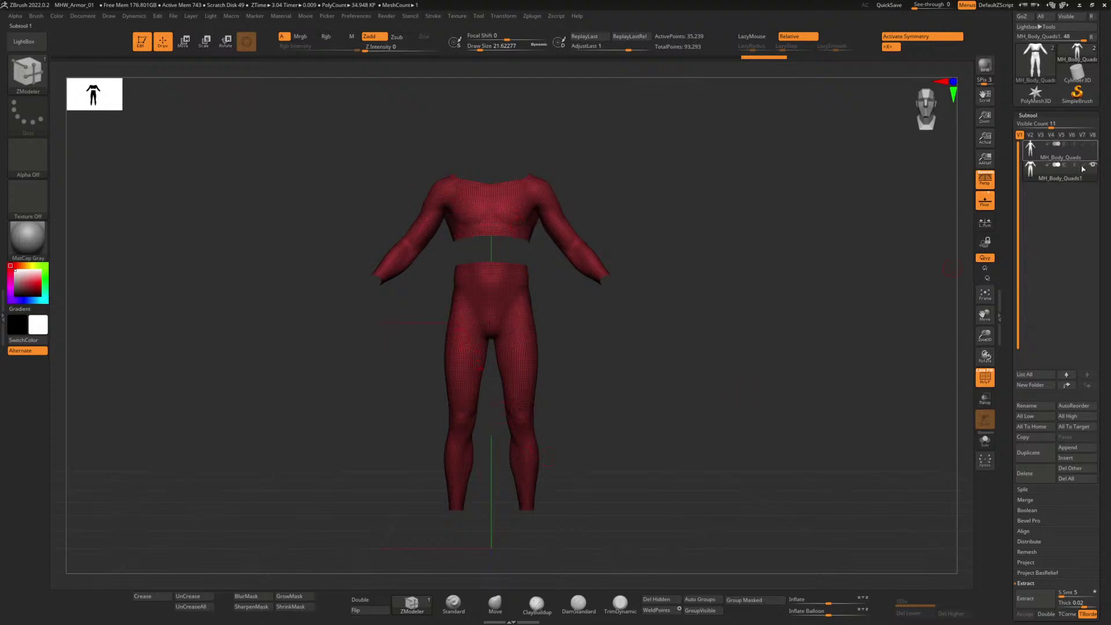
Step: Show the original body together with the cut clothing piece and inflate the clothing slightly off the skin
{"action": "mouse_move", "coordinate": [1075, 182]}
{"action": "left_click", "coordinate": [1093, 145]}
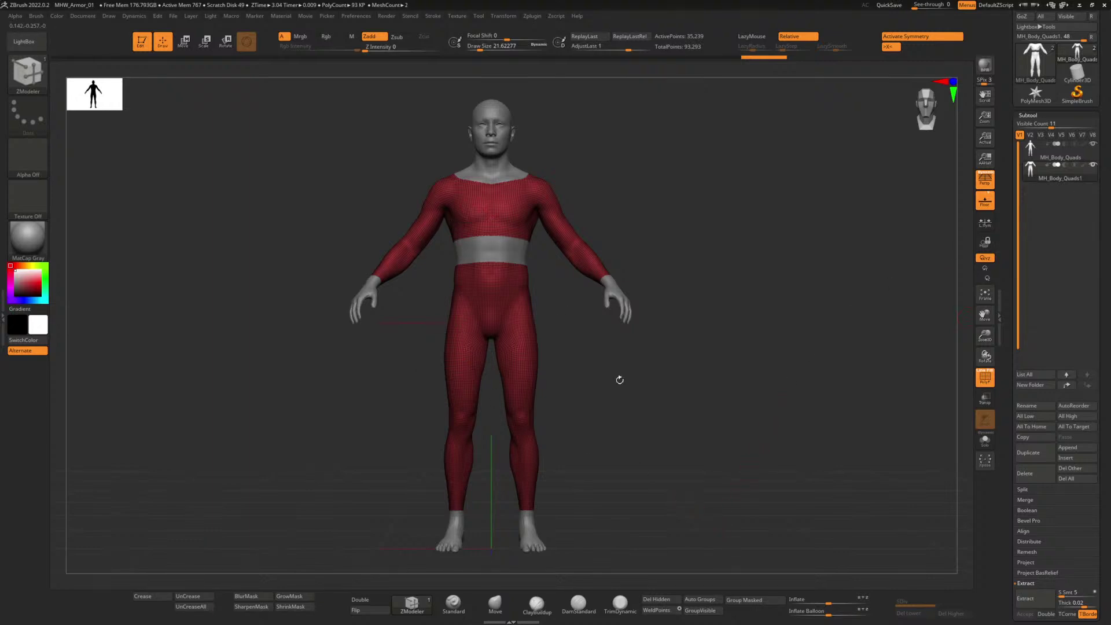
{"action": "left_click", "coordinate": [828, 604]}
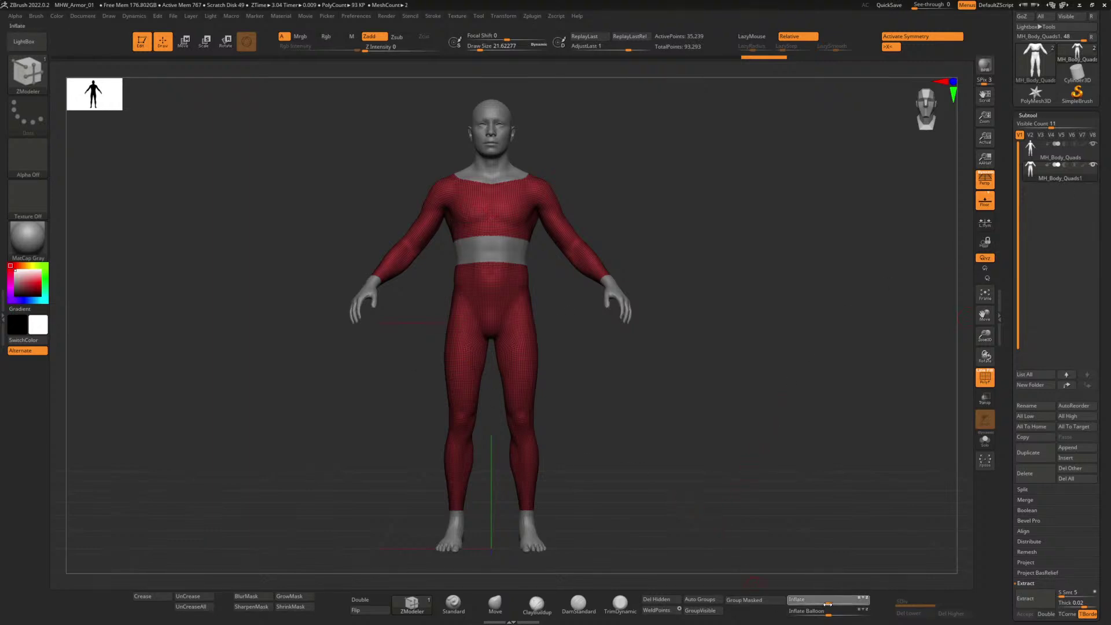
{"action": "left_click_drag", "start_coordinate": [829, 604], "coordinate": [833, 604]}
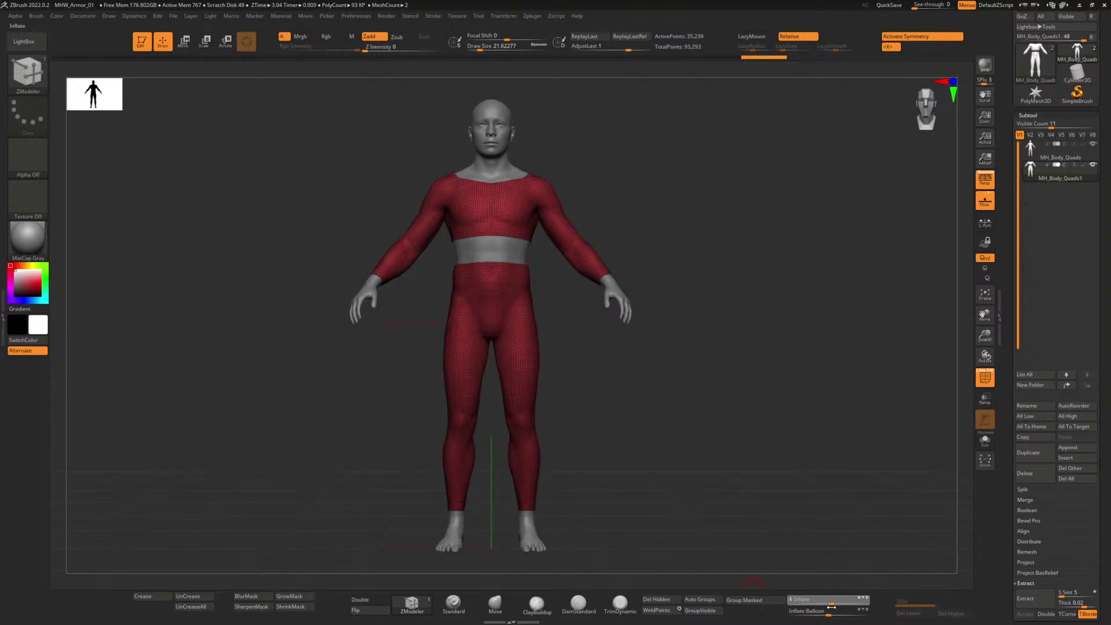
{"action": "left_click_drag", "start_coordinate": [831, 608], "coordinate": [832, 608]}
{"action": "left_click_drag", "start_coordinate": [832, 608], "coordinate": [831, 608]}
{"action": "left_click_drag", "start_coordinate": [830, 609], "coordinate": [831, 609]}
{"action": "left_click_drag", "start_coordinate": [831, 609], "coordinate": [828, 609]}
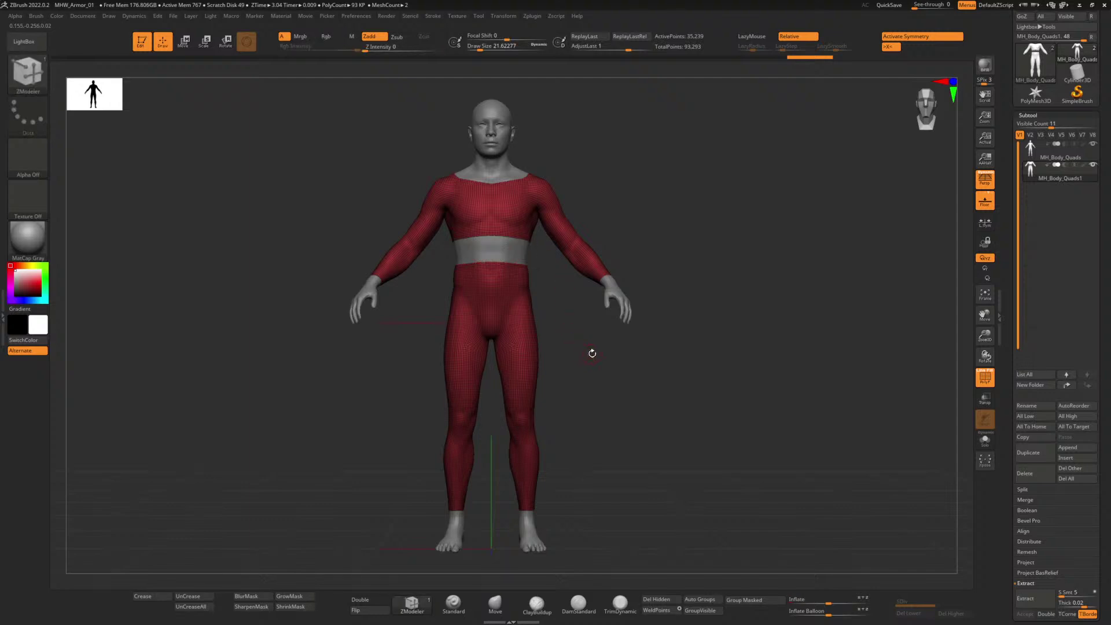
Step: Rename the clothing subtool MH_Body_Quads1 to UnderShirtPants
{"action": "left_click_drag", "start_coordinate": [590, 353], "coordinate": [581, 365], "text": "alt"}
{"action": "key", "text": "f"}
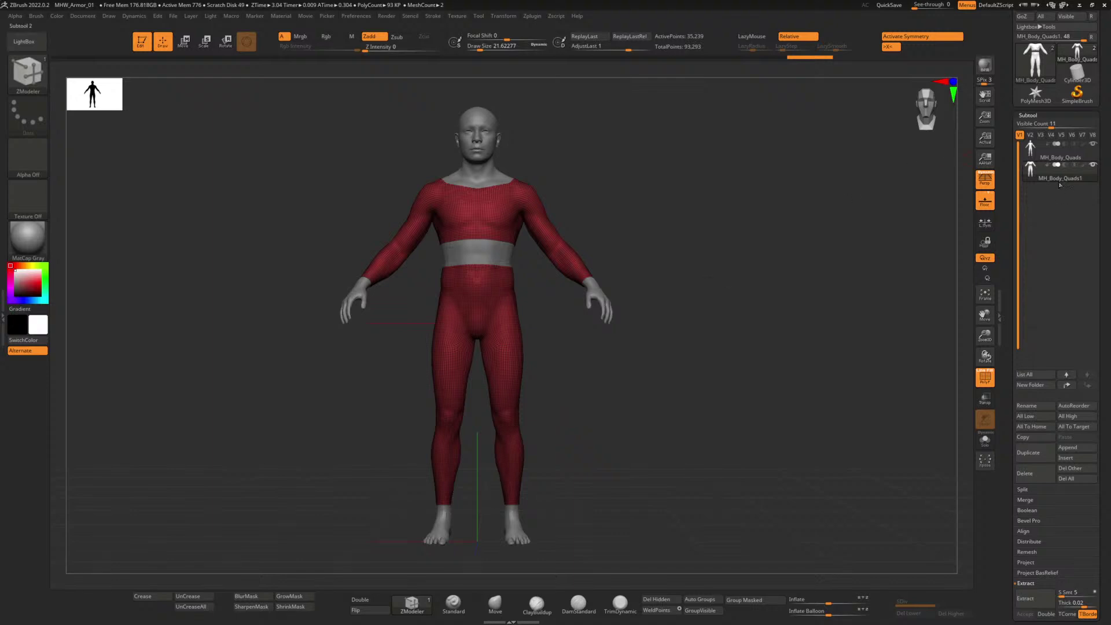
{"action": "left_click", "coordinate": [1036, 408]}
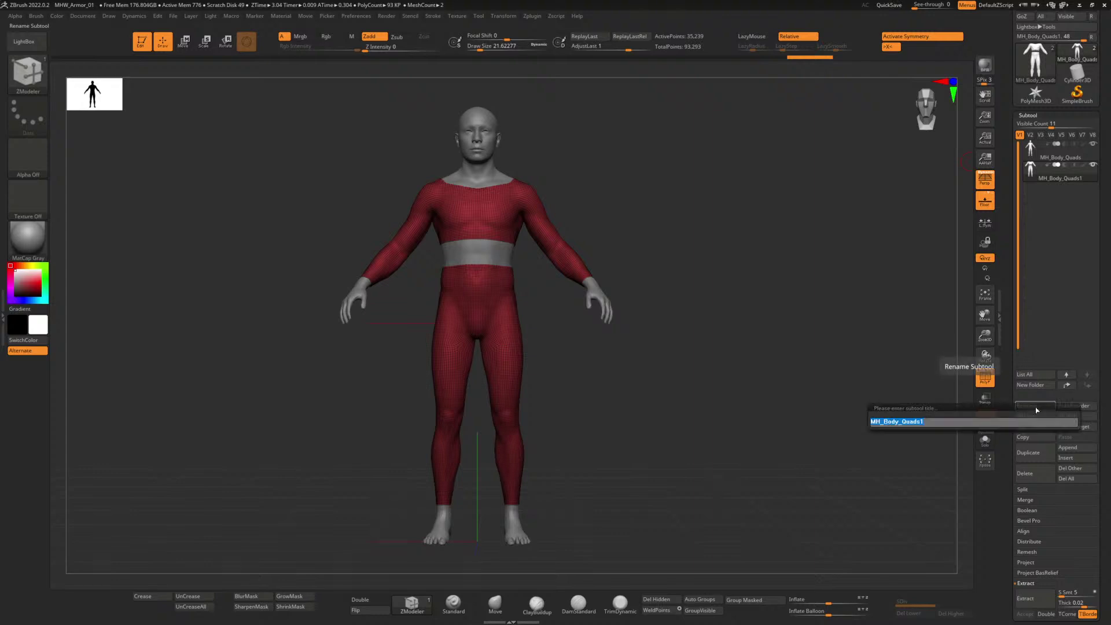
{"action": "type", "text": "U"}
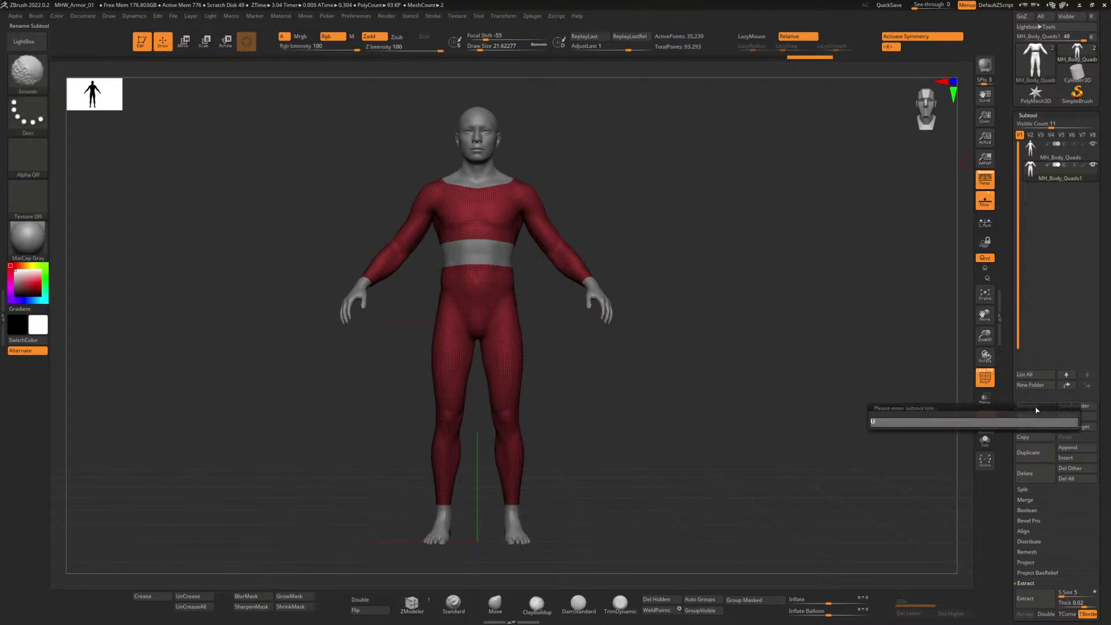
{"action": "type", "text": "nderShirt"}
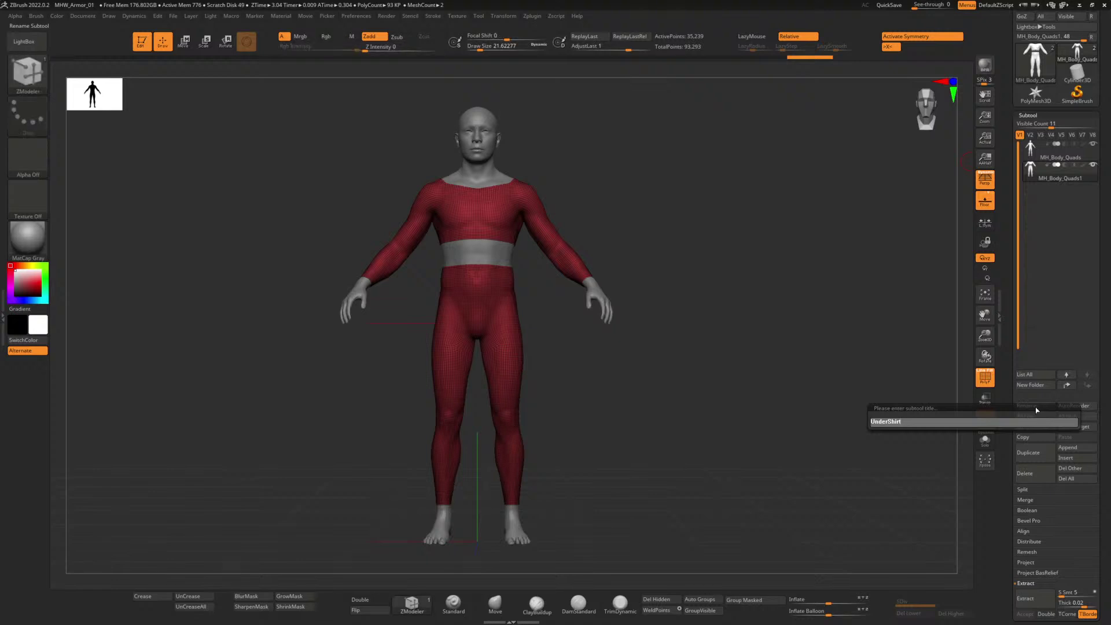
{"action": "type", "text": "Pants"}
{"action": "key", "text": "Return"}
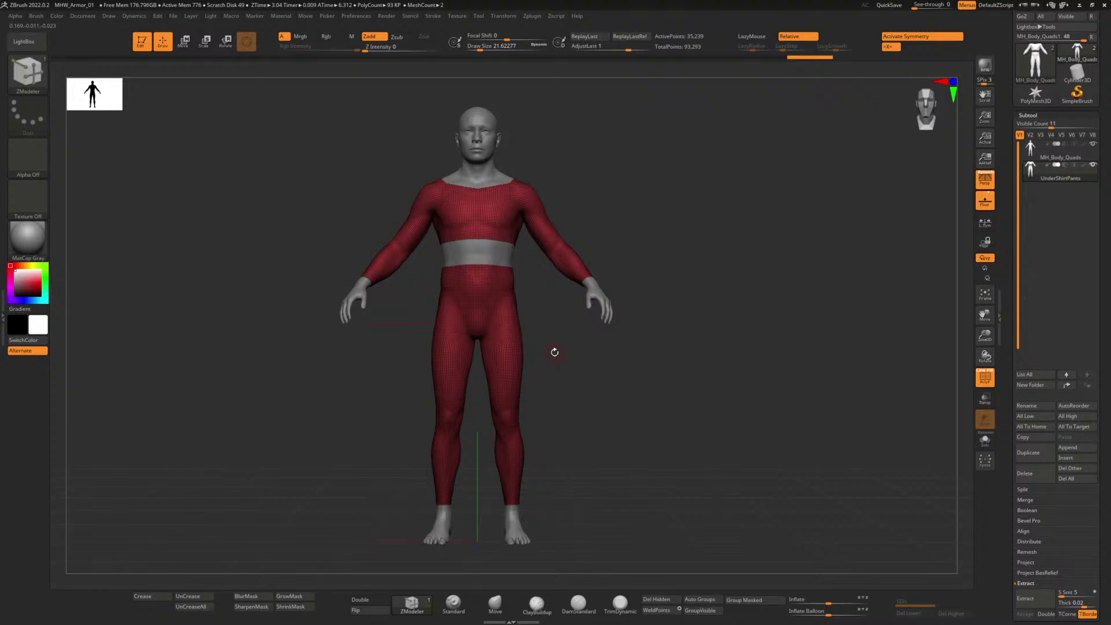
Step: Set ZRemesher to Half and remesh UnderShirtPants three times in a row to reduce its polygon density
{"action": "scroll", "coordinate": [1047, 467], "scroll_direction": "down", "scroll_amount": 7}
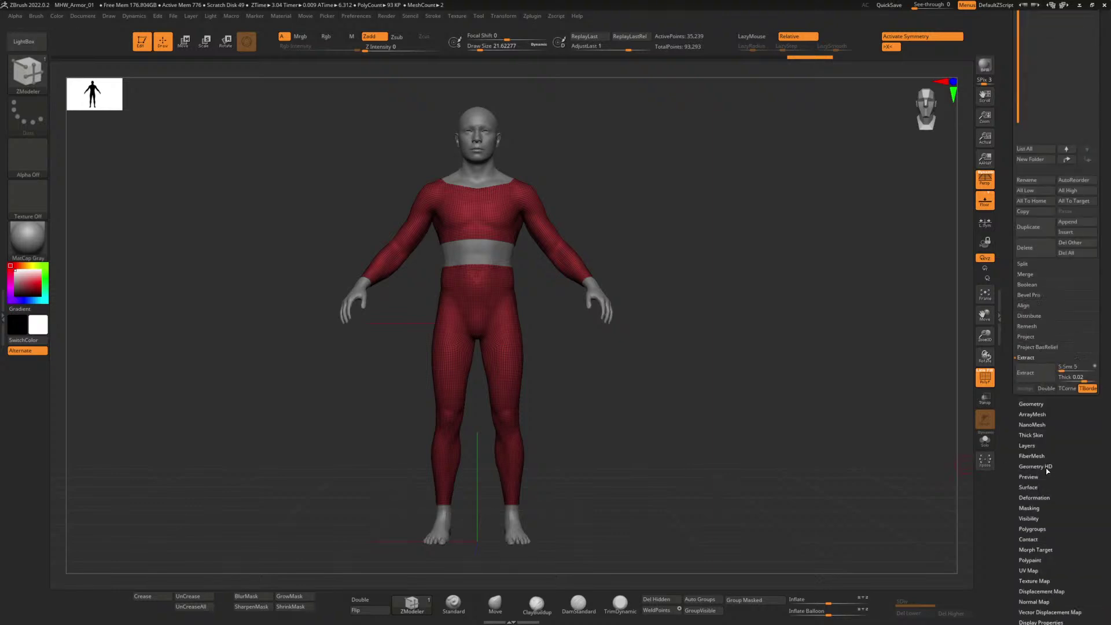
{"action": "scroll", "coordinate": [1046, 465], "scroll_direction": "up", "scroll_amount": 3}
{"action": "left_click", "coordinate": [1030, 447]}
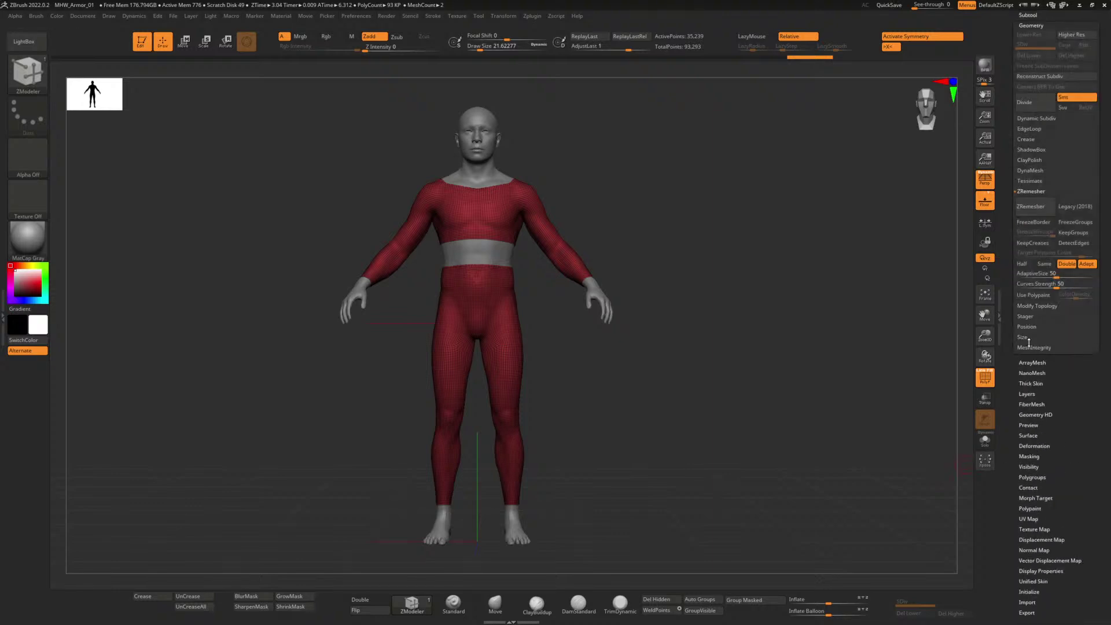
{"action": "left_click_drag", "start_coordinate": [1034, 370], "coordinate": [1034, 420]}
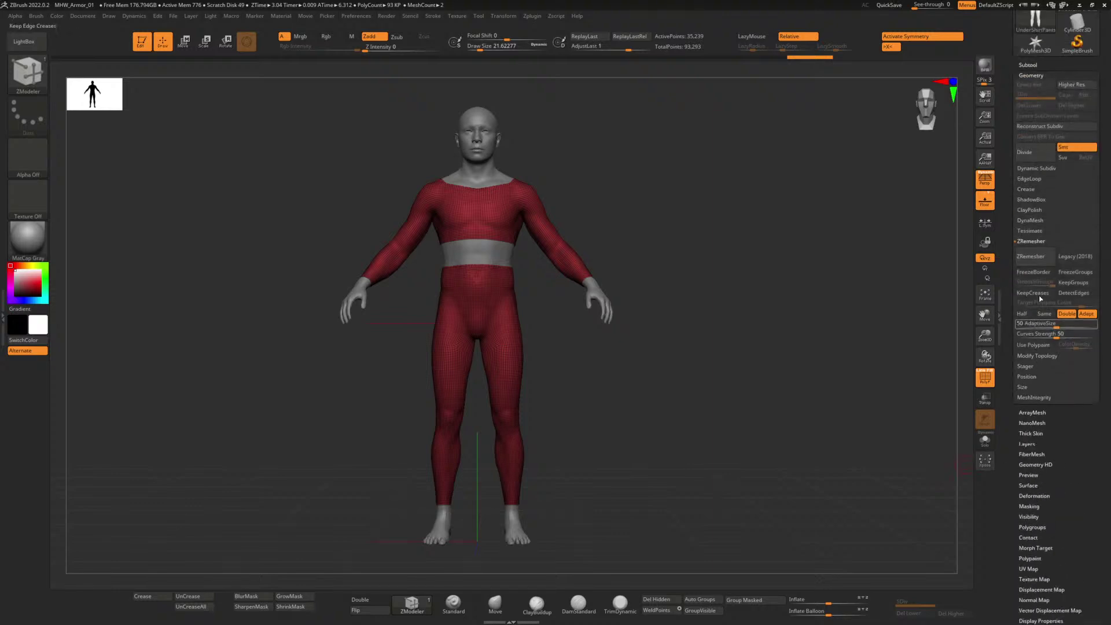
{"action": "left_click", "coordinate": [1026, 314]}
{"action": "left_click", "coordinate": [1033, 263]}
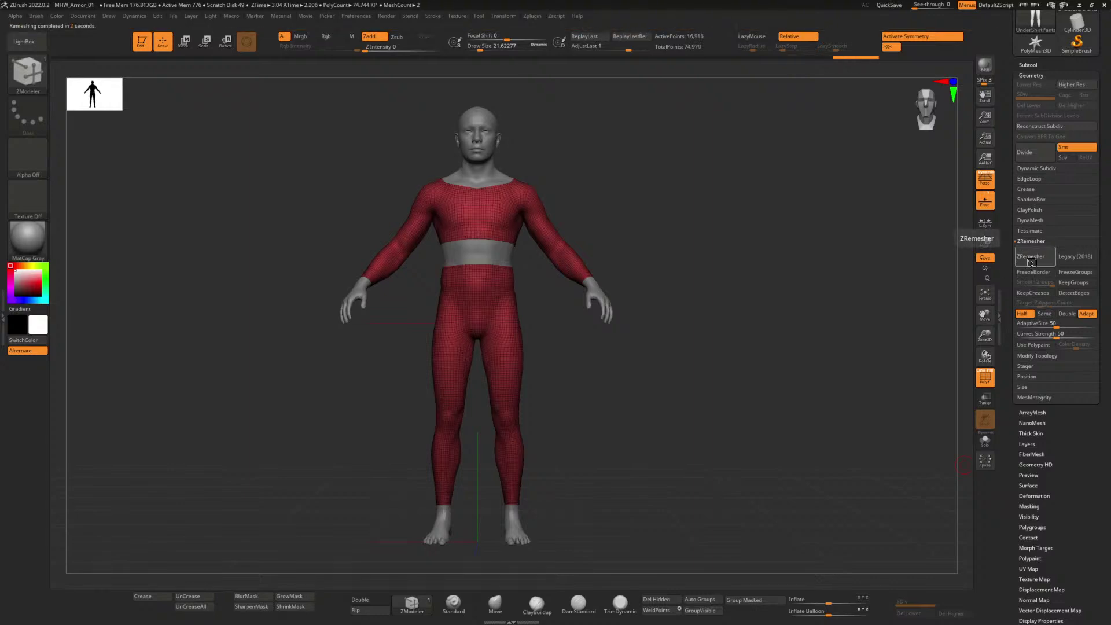
{"action": "left_click", "coordinate": [1033, 264]}
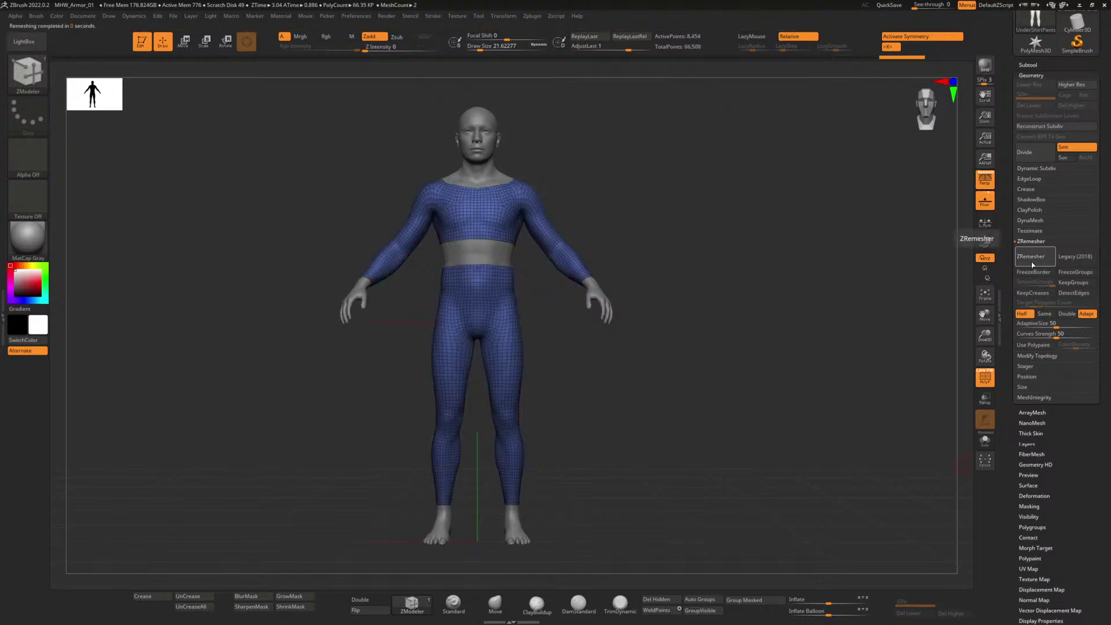
{"action": "left_click", "coordinate": [1034, 263]}
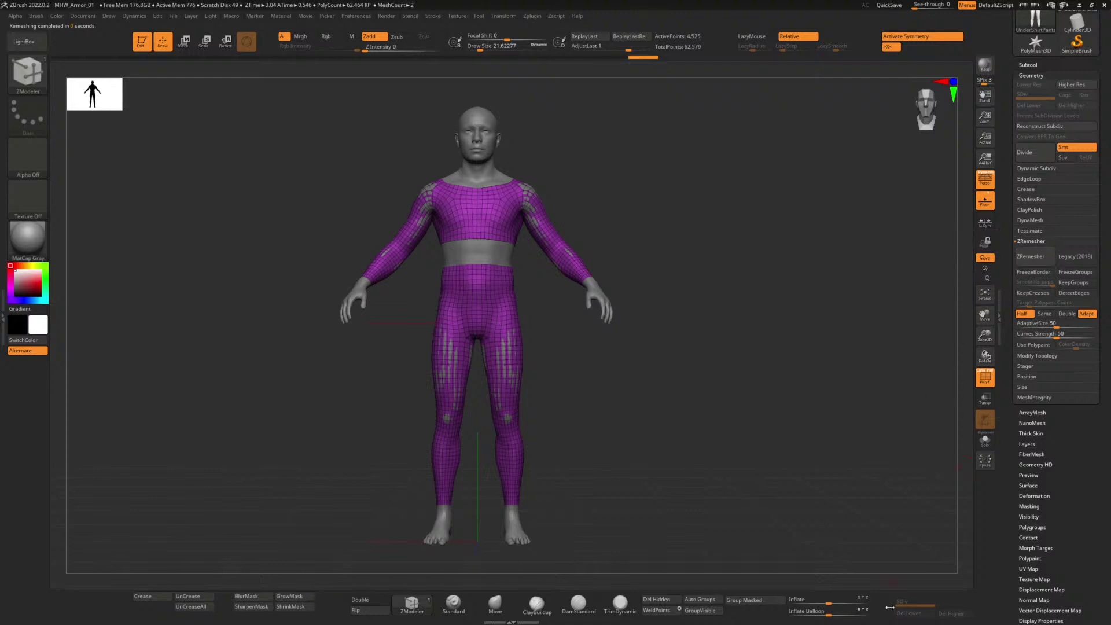
Step: Inflate the remeshed UnderShirtPants slightly so the body stops poking through, and quick-save the project
{"action": "left_click", "coordinate": [834, 605]}
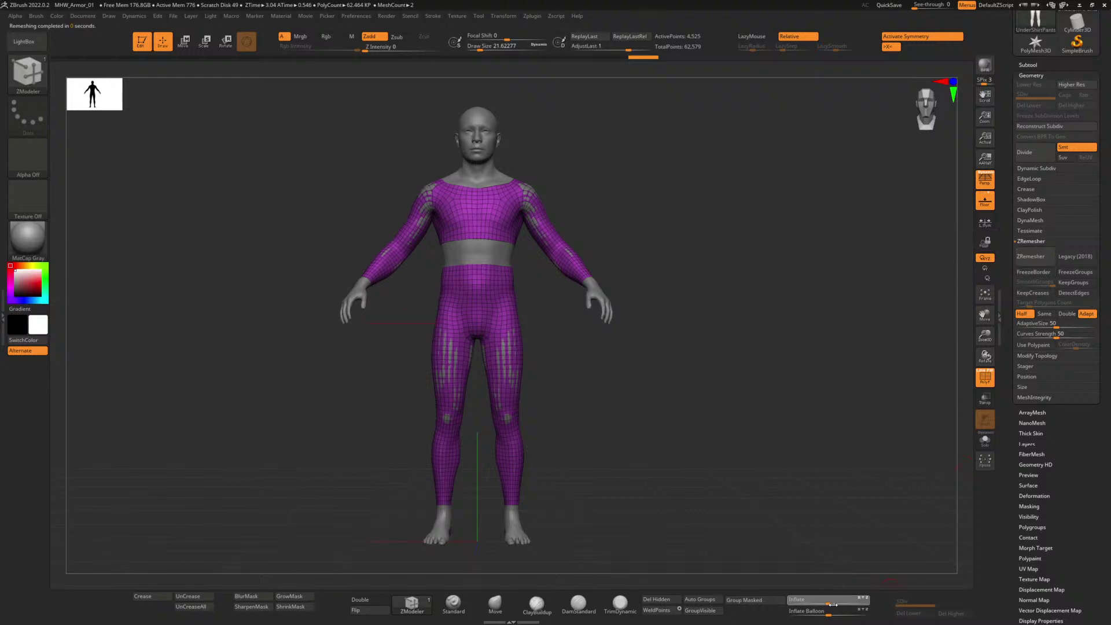
{"action": "left_click_drag", "start_coordinate": [832, 605], "coordinate": [831, 607]}
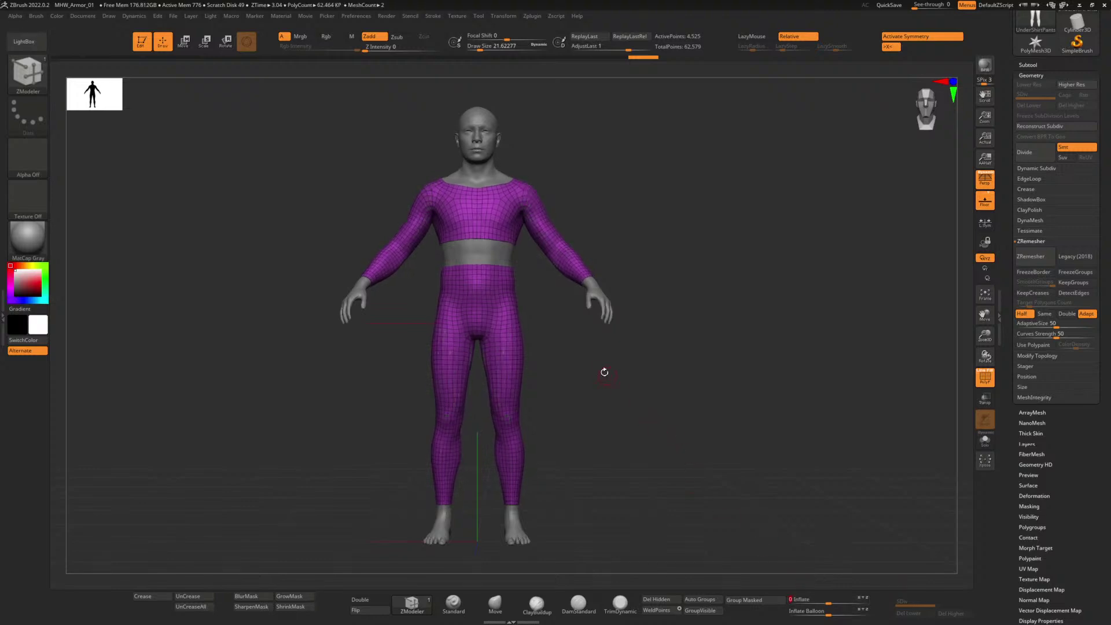
{"action": "left_click_drag", "start_coordinate": [604, 374], "coordinate": [585, 354]}
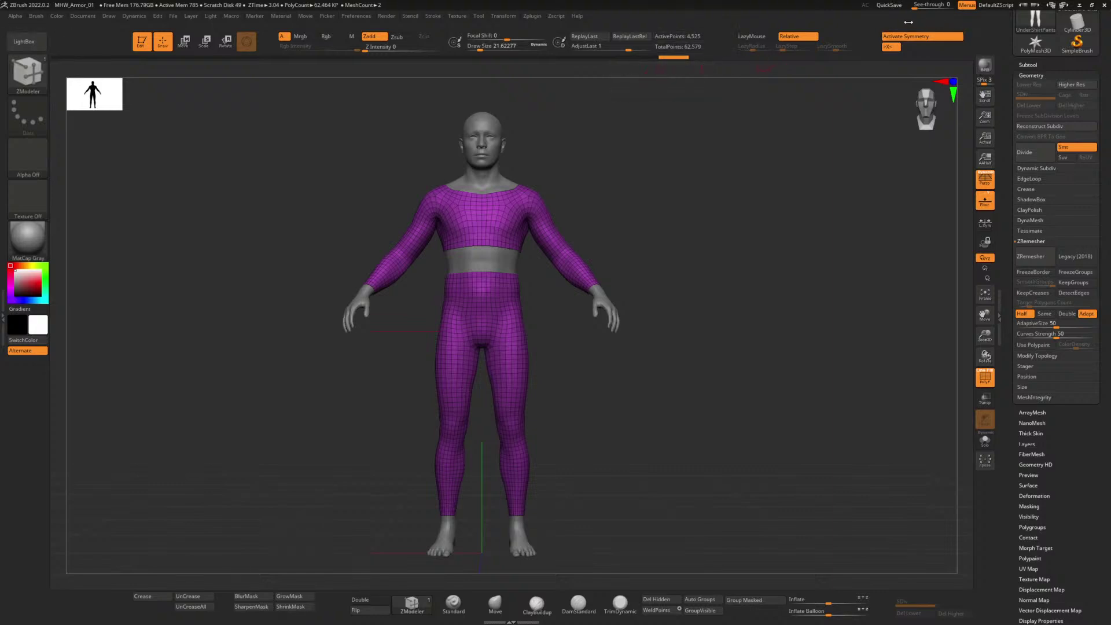
{"action": "left_click", "coordinate": [895, 5]}
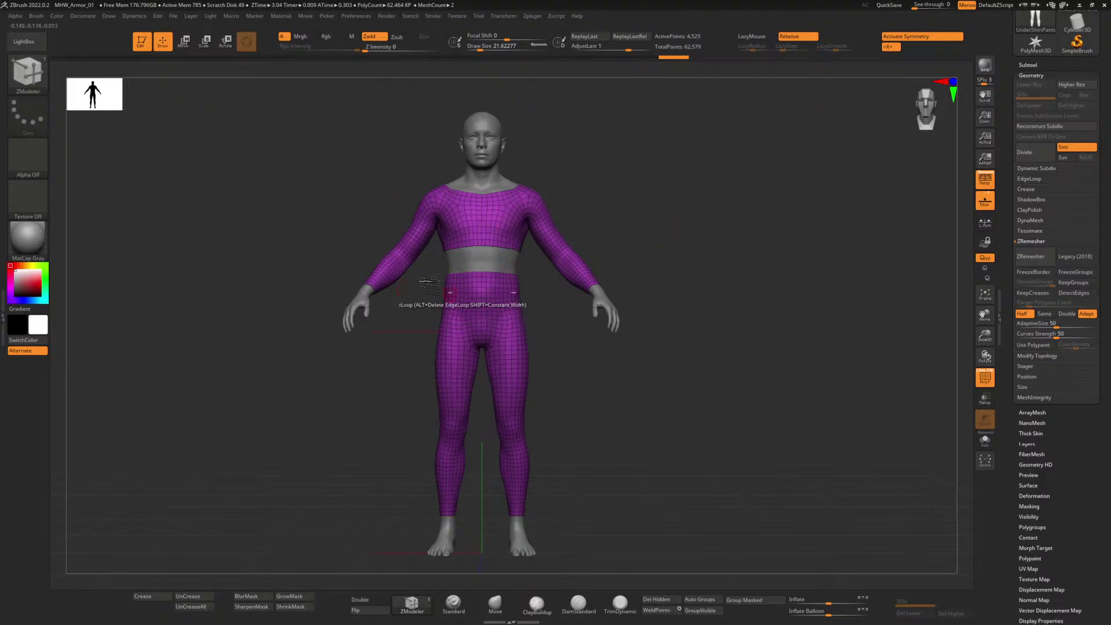
Step: Duplicate the MH_Body_Quads subtool and hide the original body and UnderShirtPants, leaving only the duplicate visible
{"action": "left_click_drag", "start_coordinate": [556, 338], "coordinate": [566, 334], "text": "alt"}
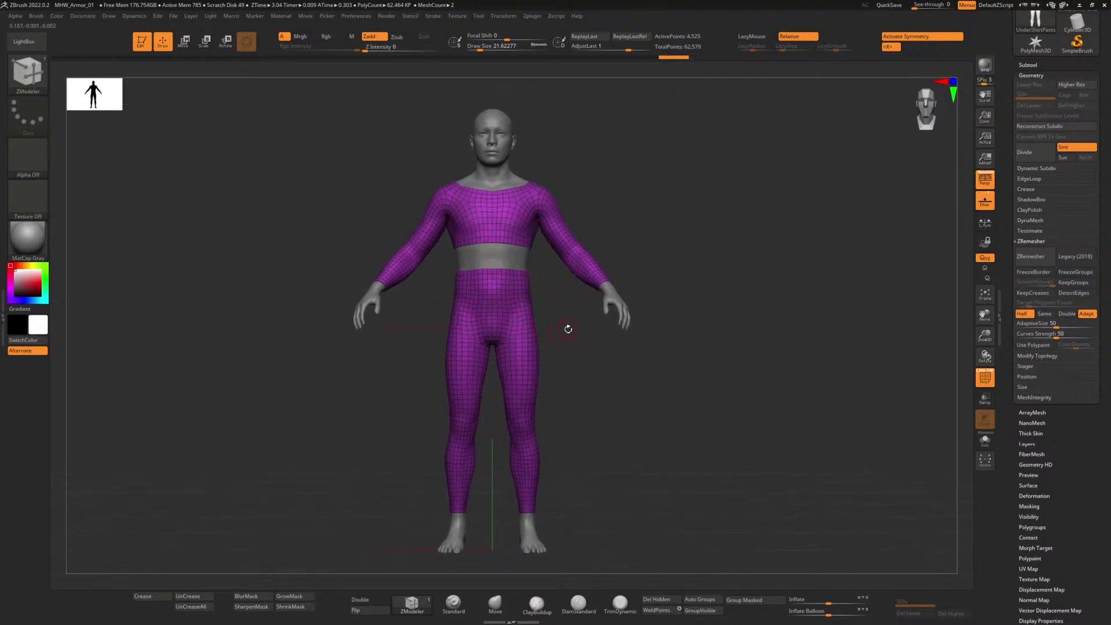
{"action": "key", "text": "alt+Tab"}
{"action": "left_click", "coordinate": [1034, 65]}
{"action": "left_click", "coordinate": [1035, 109]}
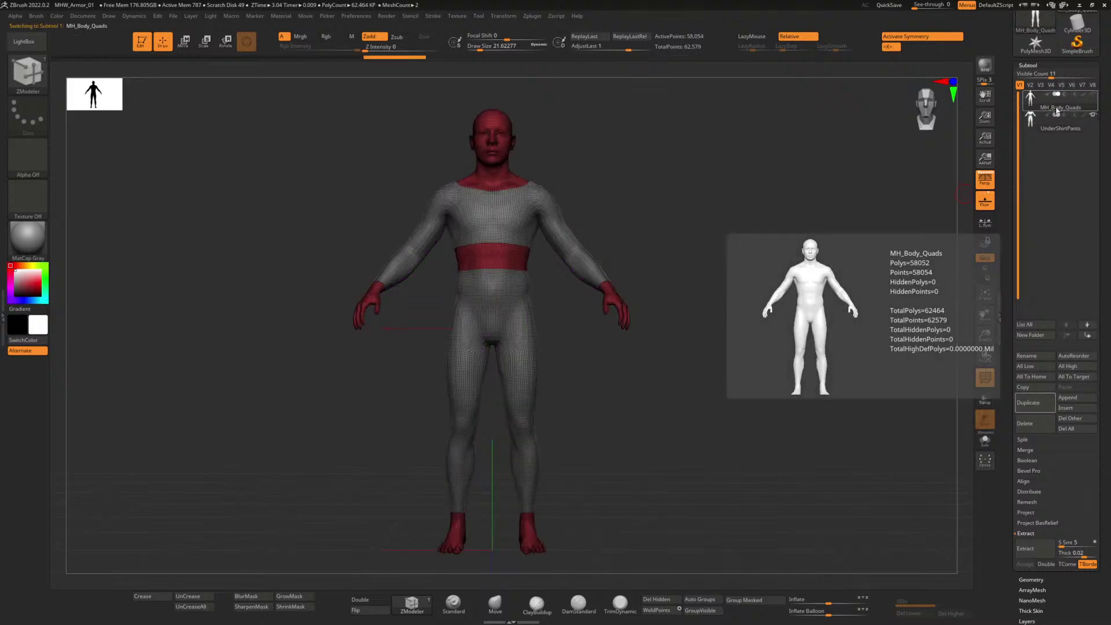
{"action": "left_click", "coordinate": [1031, 404]}
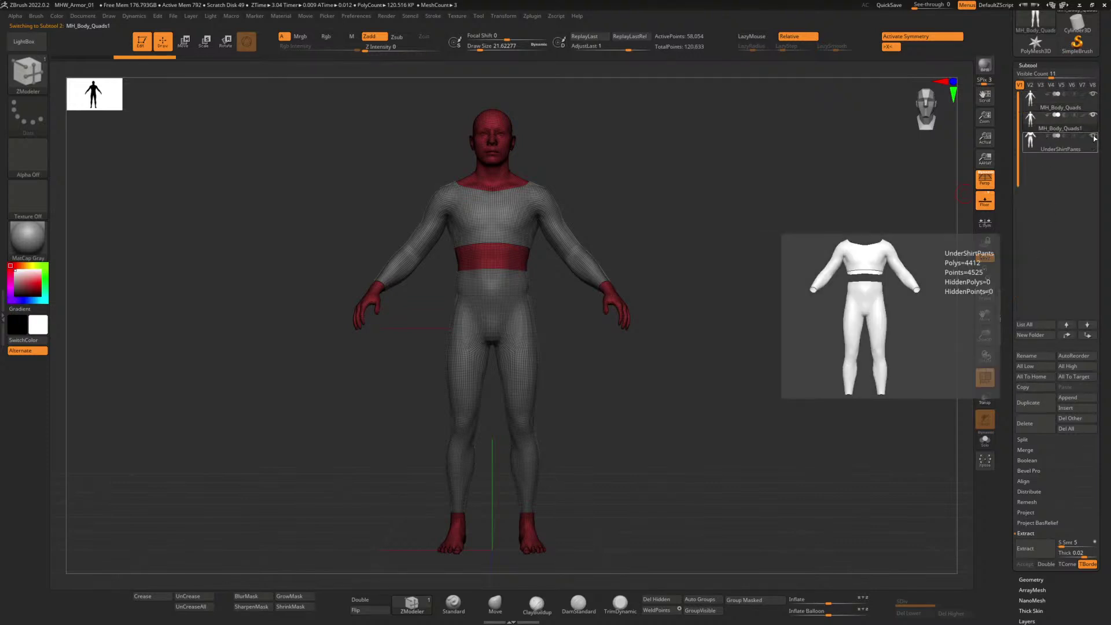
{"action": "left_click", "coordinate": [1095, 137]}
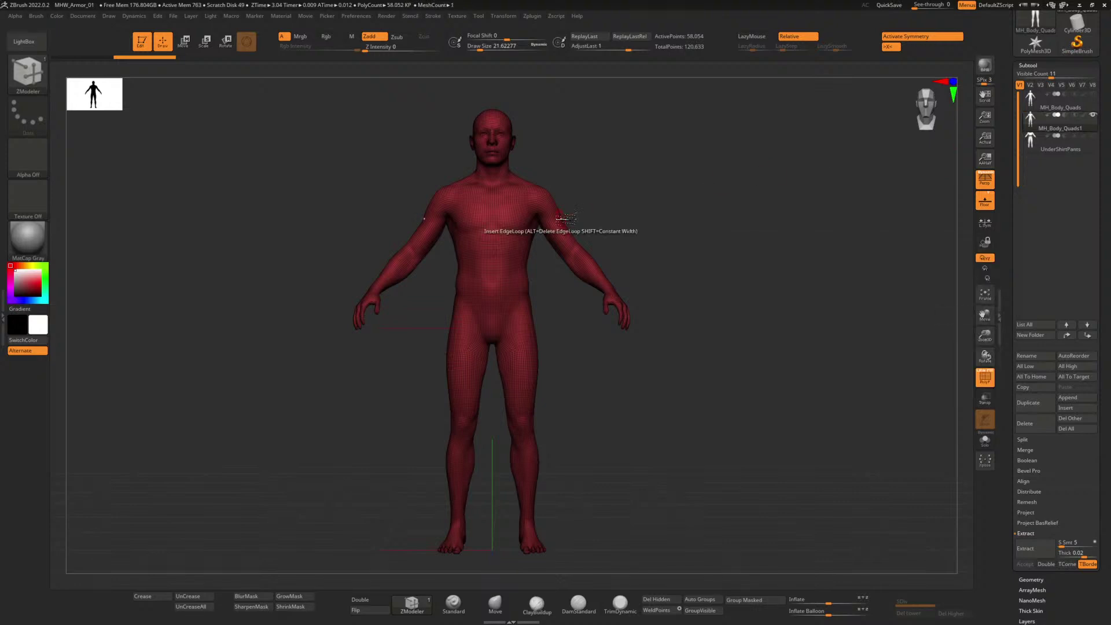
{"action": "left_click_drag", "start_coordinate": [636, 200], "coordinate": [586, 425], "text": "alt"}
{"action": "left_click_drag", "start_coordinate": [573, 384], "coordinate": [588, 406], "text": "alt"}
{"action": "left_click_drag", "start_coordinate": [598, 263], "coordinate": [605, 441], "text": "alt"}
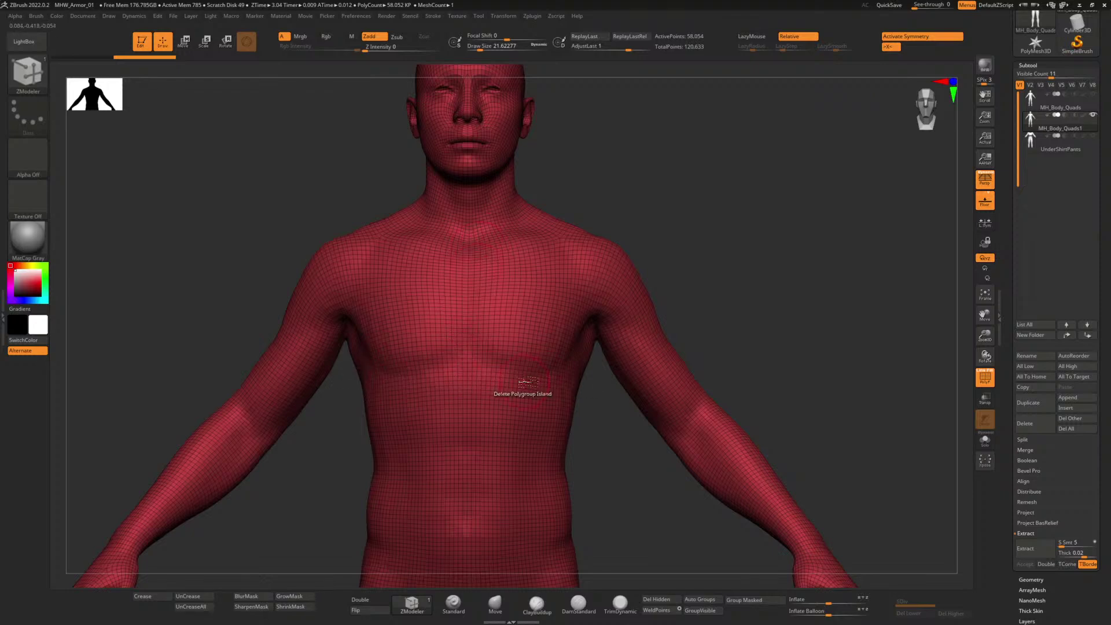
Step: Switch to the Photoshop reference and sketch a white downward-pointing triangle over Geralt's chest in the front view on a new layer
{"action": "key", "text": "alt+Tab"}
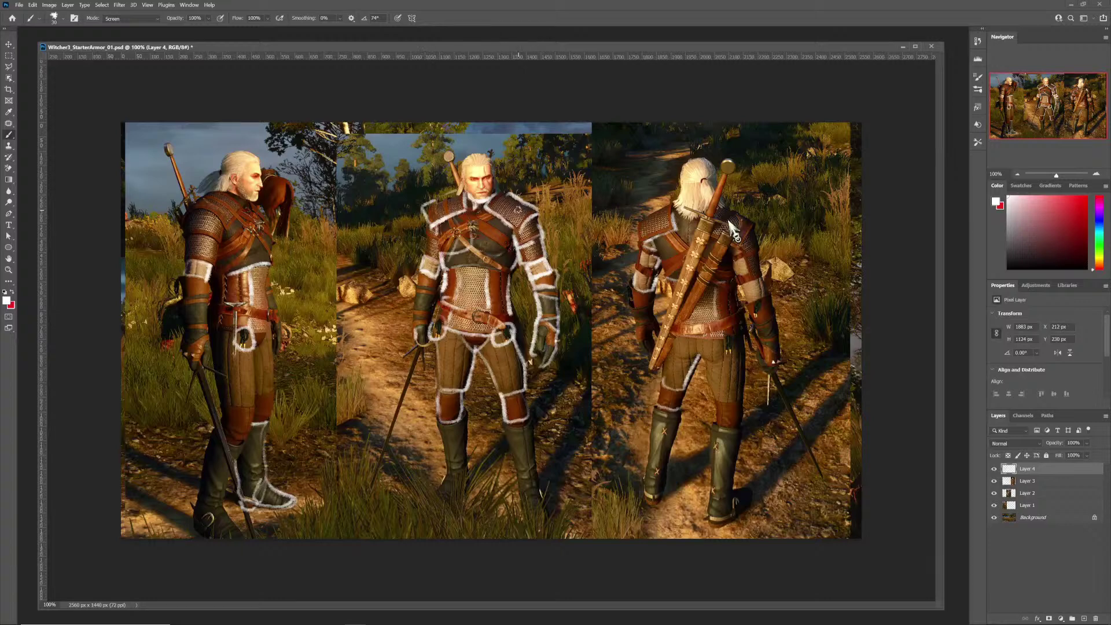
{"action": "left_click", "coordinate": [1083, 618]}
{"action": "left_click", "coordinate": [510, 207]}
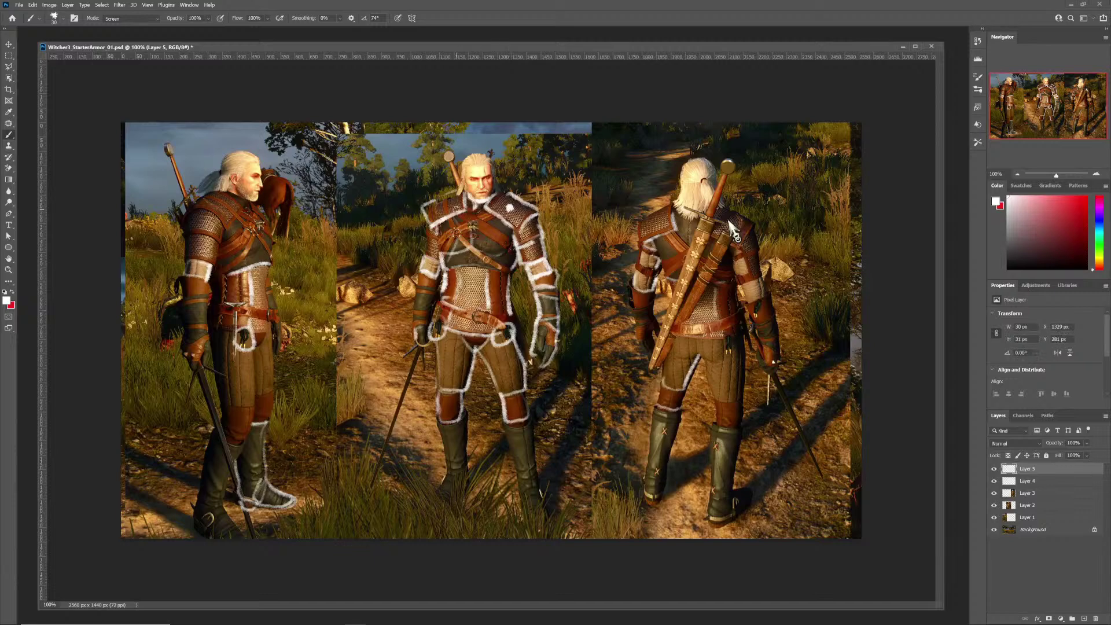
{"action": "left_click", "coordinate": [447, 206]}
{"action": "mouse_move", "coordinate": [511, 209]}
{"action": "left_mouse_down"}
{"action": "mouse_move", "coordinate": [471, 265]}
{"action": "mouse_move", "coordinate": [443, 205]}
{"action": "mouse_move", "coordinate": [513, 207]}
{"action": "left_mouse_up"}
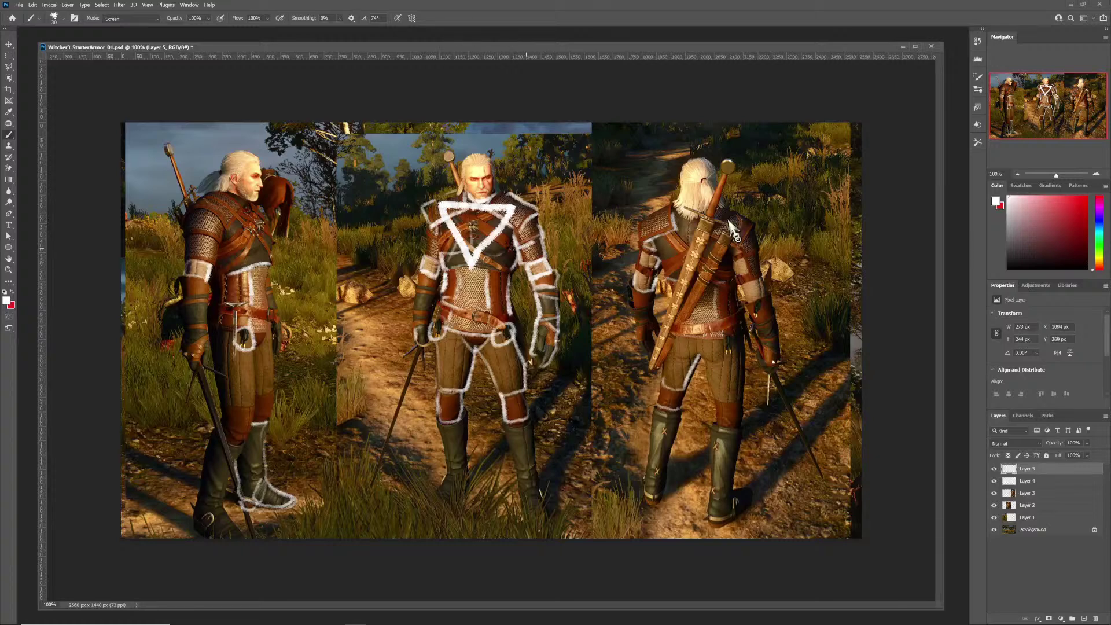
Step: Switch to ZBrush, set ZModeler's polygon Delete action to target Polyloop, and delete one polyloop around the base of the duplicate body's neck
{"action": "key", "text": "alt+Tab"}
{"action": "key", "text": "alt+Tab"}
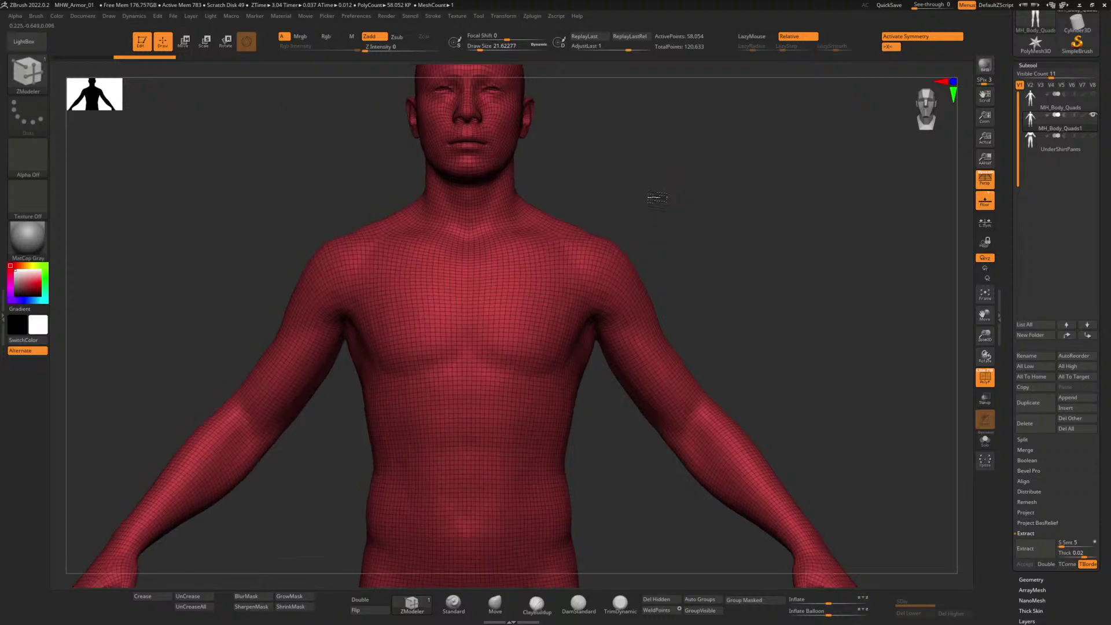
{"action": "left_click_drag", "start_coordinate": [641, 192], "coordinate": [634, 392], "text": "alt"}
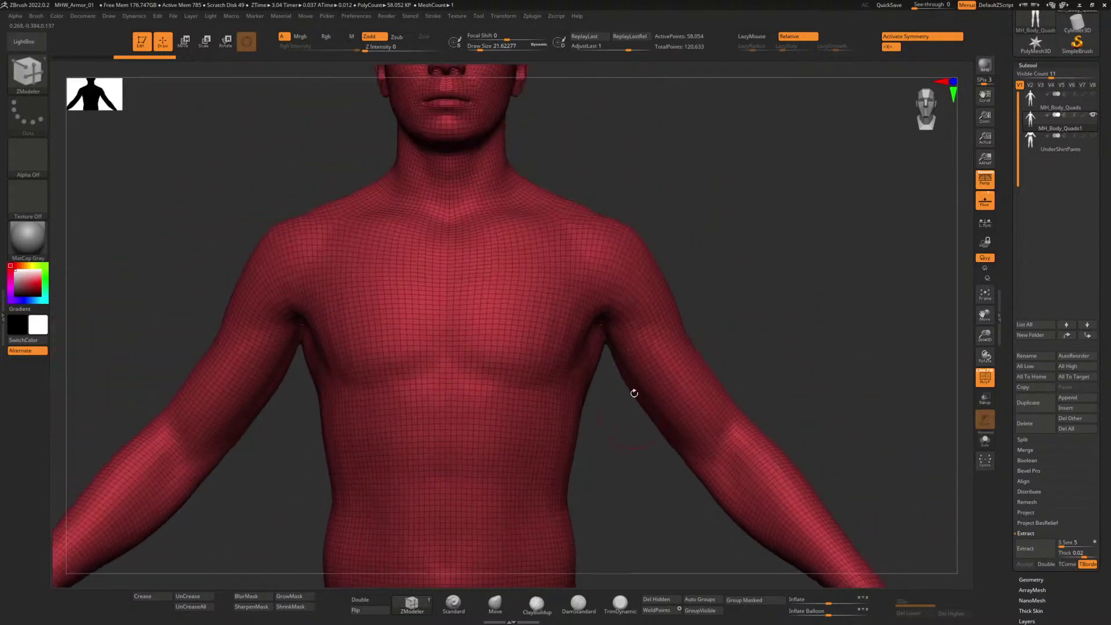
{"action": "left_click_drag", "start_coordinate": [622, 159], "coordinate": [643, 233], "text": "alt"}
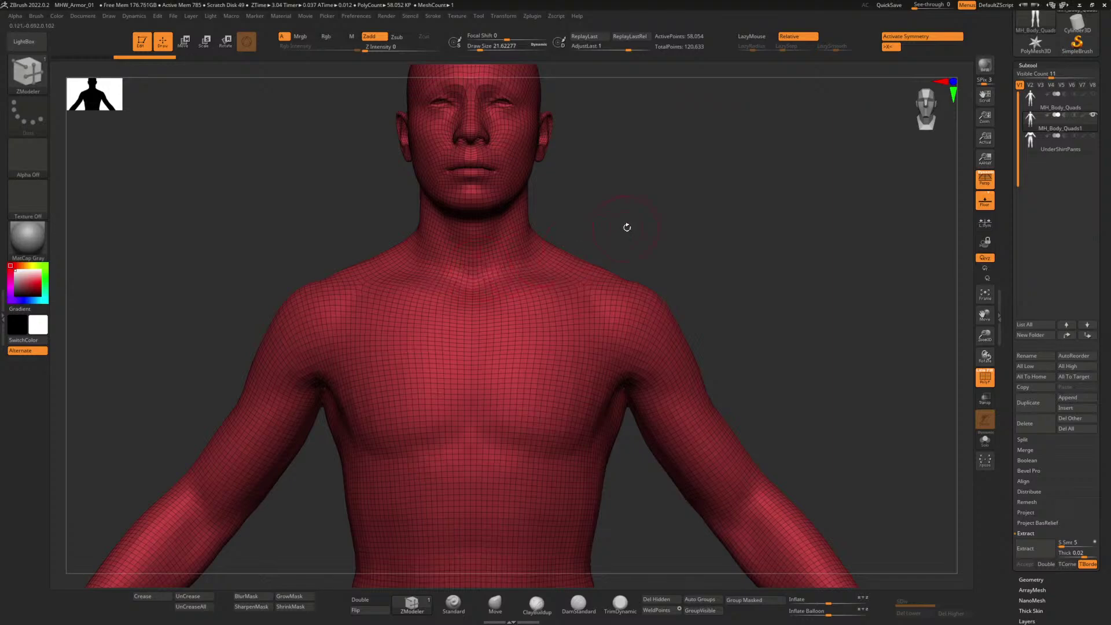
{"action": "left_click_drag", "start_coordinate": [627, 228], "coordinate": [625, 245], "text": "alt"}
{"action": "left_click_drag", "start_coordinate": [737, 179], "coordinate": [710, 449], "text": "alt"}
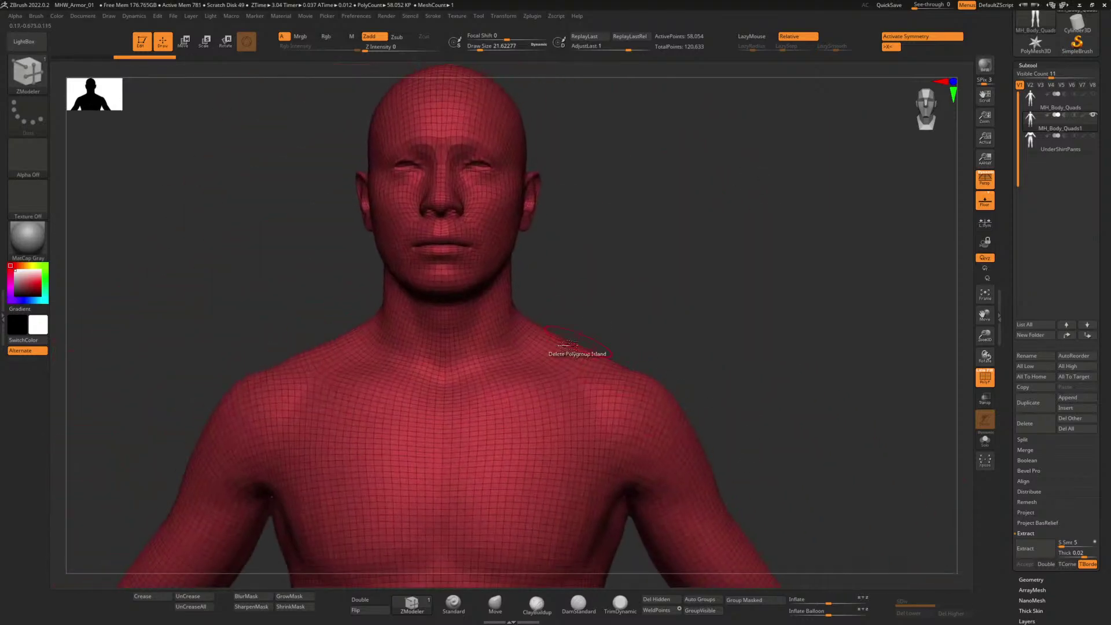
{"action": "left_click", "coordinate": [469, 350]}
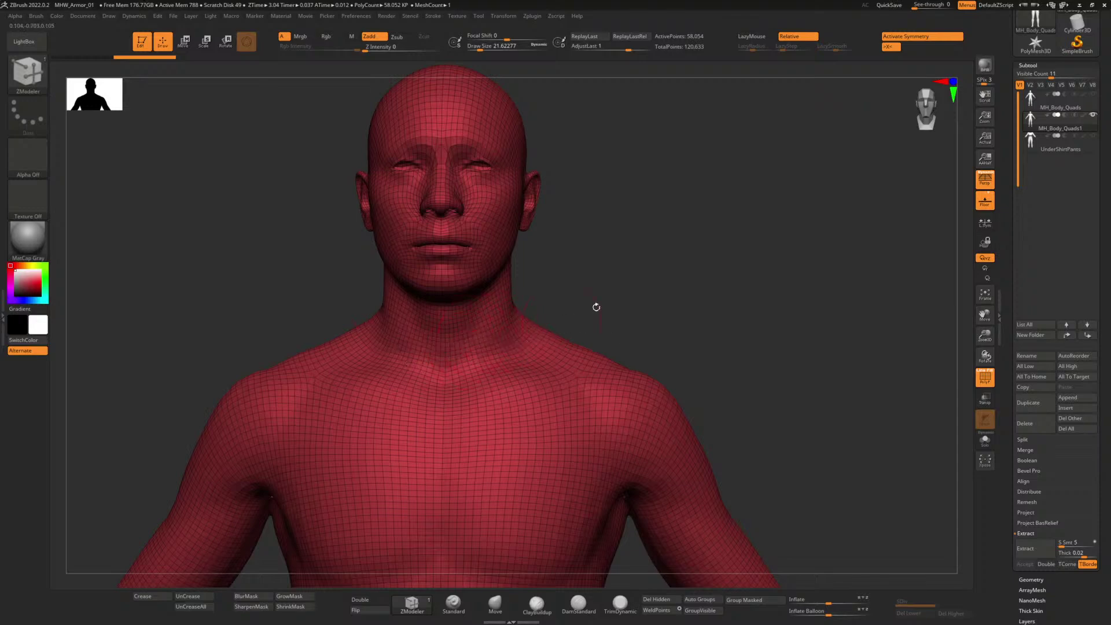
{"action": "left_click_drag", "start_coordinate": [596, 297], "coordinate": [598, 416], "text": "alt"}
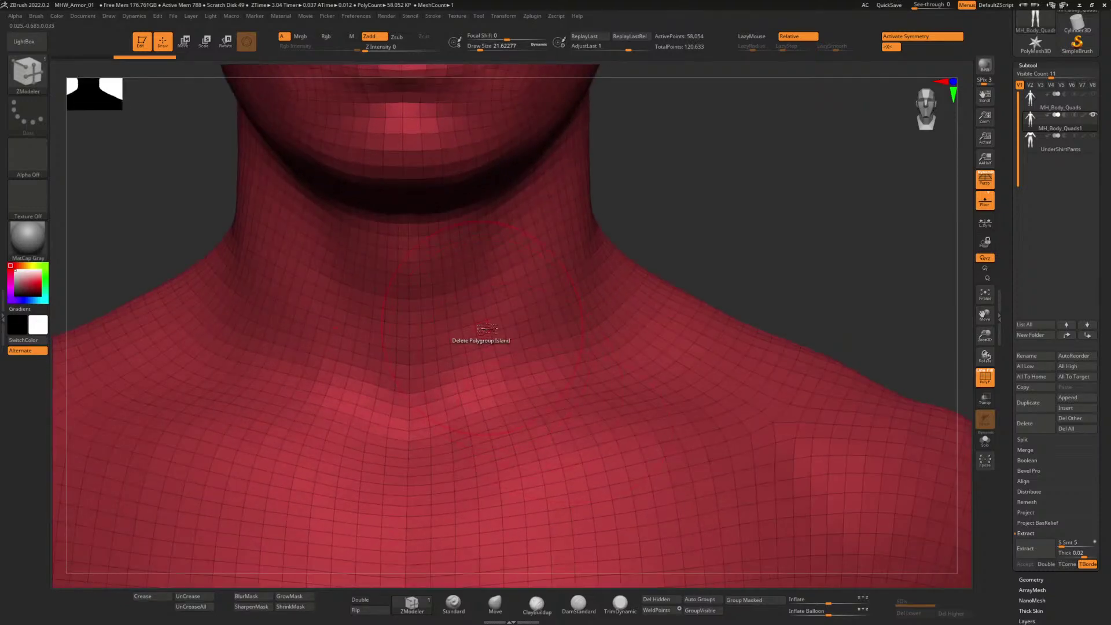
{"action": "key", "text": "space"}
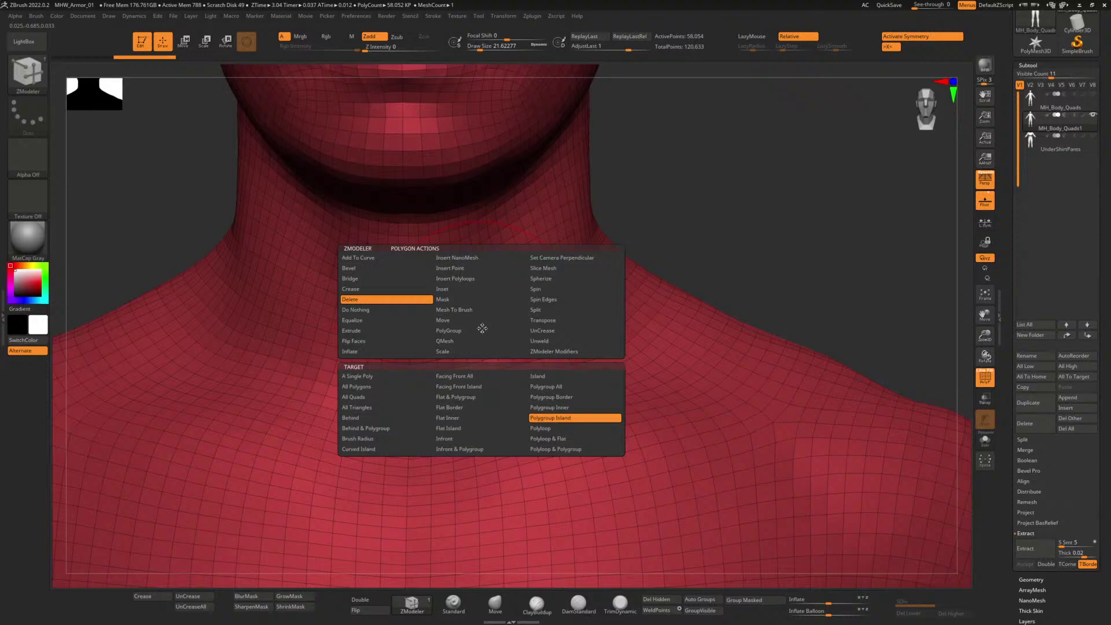
{"action": "left_click", "coordinate": [547, 429]}
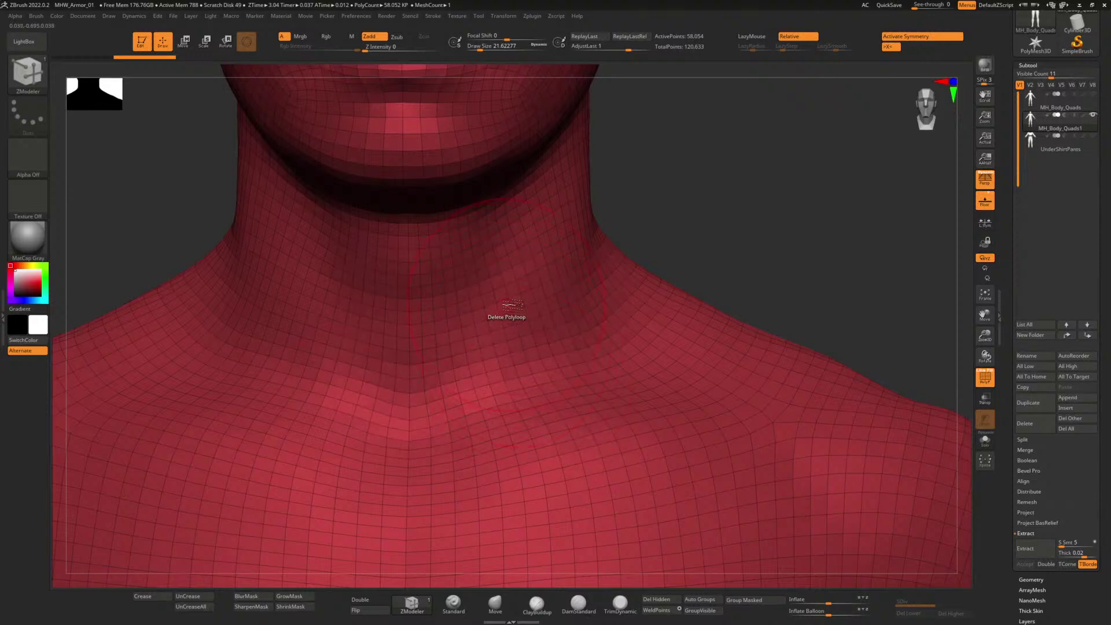
{"action": "left_click", "coordinate": [504, 293]}
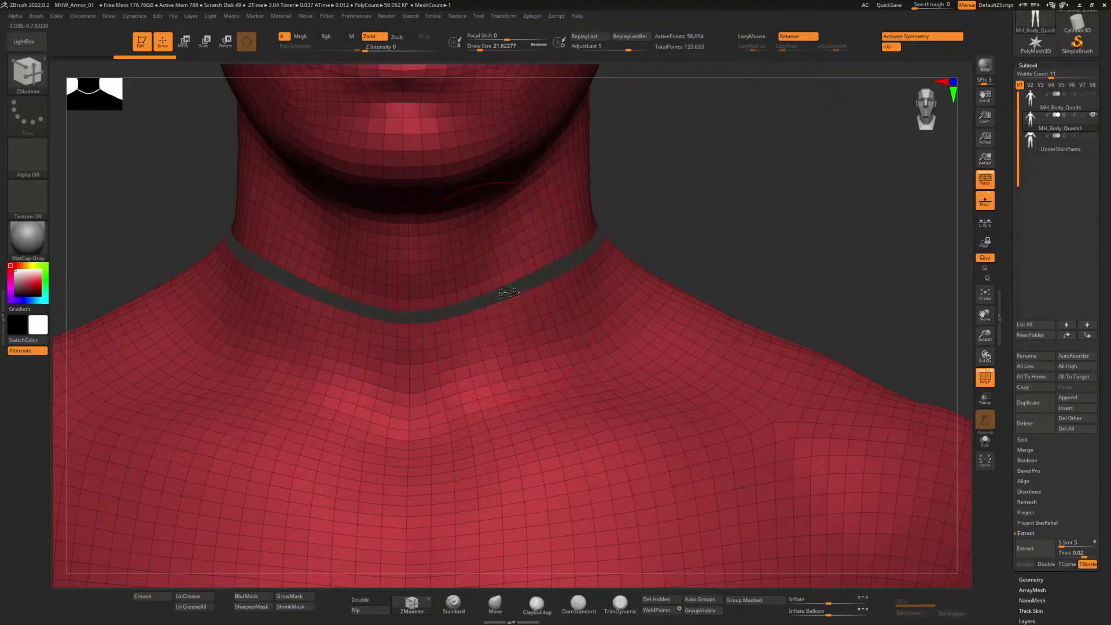
Step: Delete the next two polyloops directly below the neck cut to widen the gap above the shoulders
{"action": "left_click_drag", "start_coordinate": [811, 290], "coordinate": [746, 212], "text": "alt"}
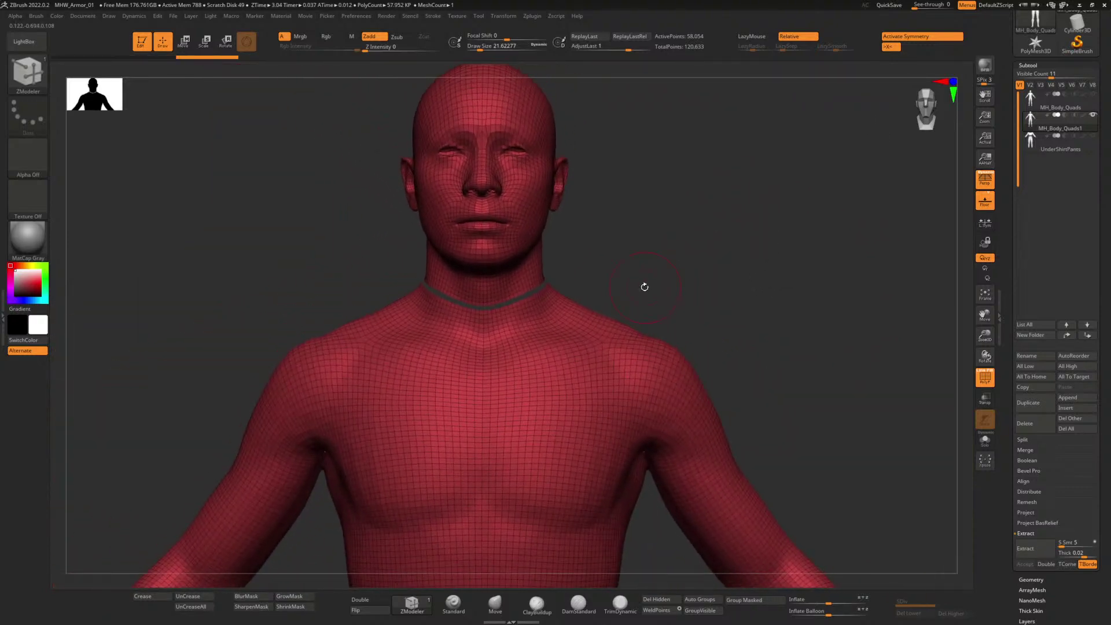
{"action": "left_click_drag", "start_coordinate": [638, 286], "coordinate": [675, 342], "text": "alt"}
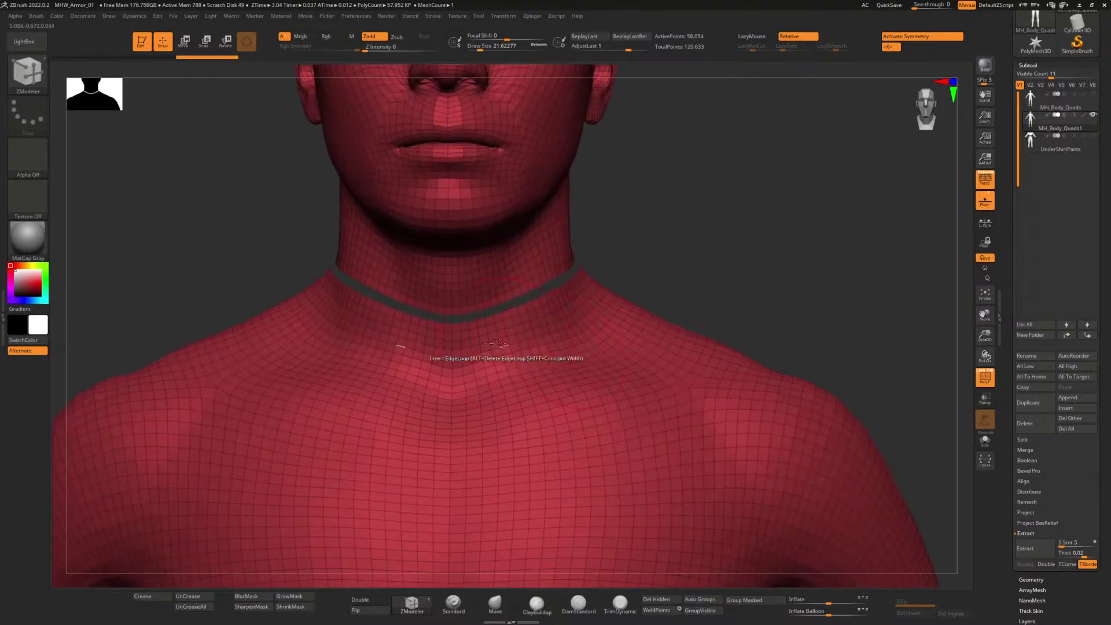
{"action": "left_click", "coordinate": [468, 328]}
{"action": "left_click", "coordinate": [468, 335]}
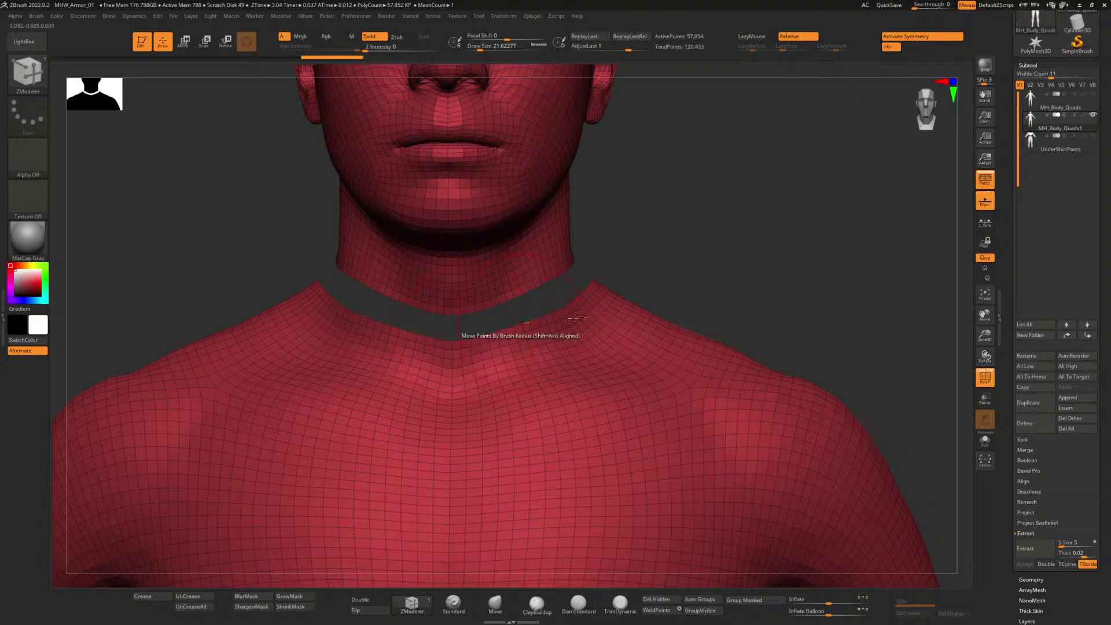
{"action": "left_click_drag", "start_coordinate": [725, 301], "coordinate": [653, 223], "text": "alt"}
{"action": "left_click_drag", "start_coordinate": [635, 330], "coordinate": [630, 214], "text": "alt"}
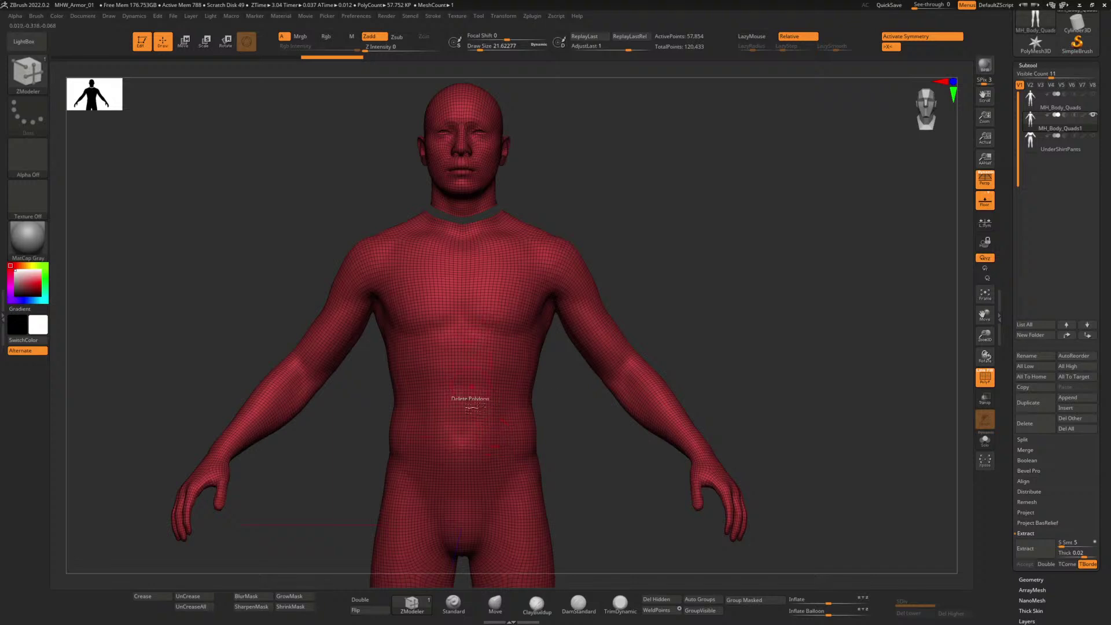
Step: Try a horizontal polyloop deletion around the torso just below the chest muscles, undoing the first cut and making it again
{"action": "key", "text": "alt+Tab"}
{"action": "left_click_drag", "start_coordinate": [580, 397], "coordinate": [621, 408], "text": "alt"}
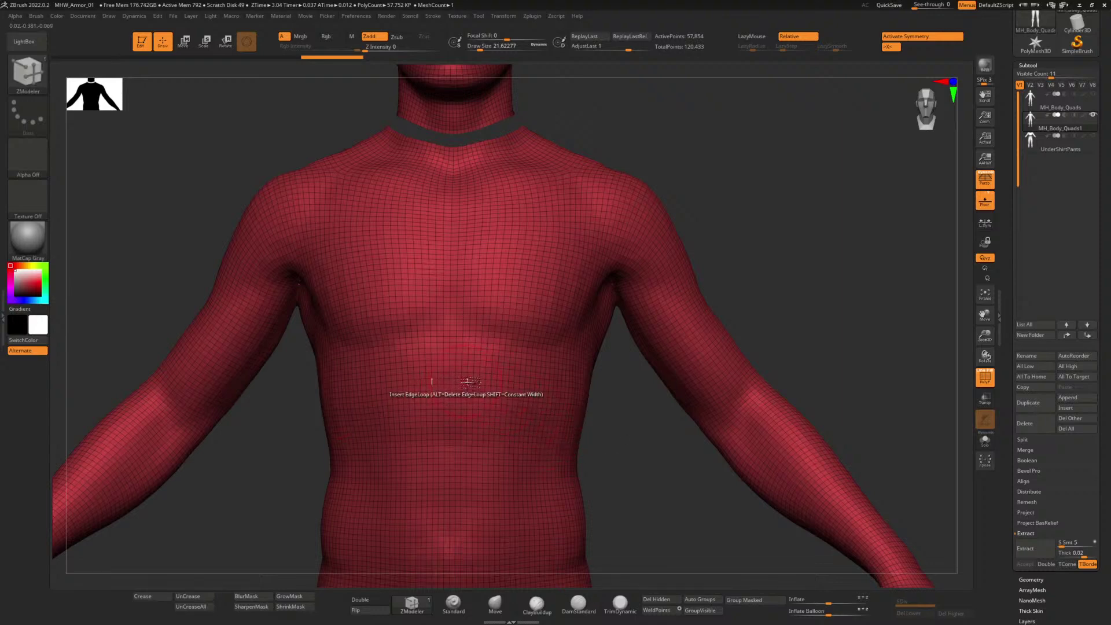
{"action": "left_click_drag", "start_coordinate": [602, 397], "coordinate": [618, 428], "text": "alt"}
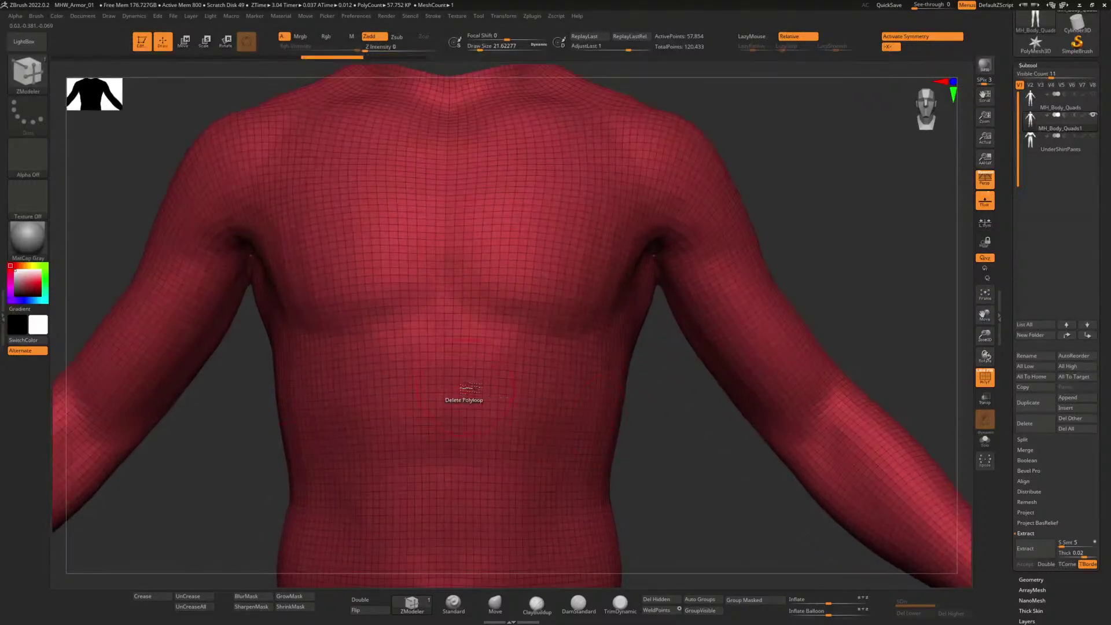
{"action": "left_click", "coordinate": [466, 386]}
{"action": "left_click_drag", "start_coordinate": [700, 430], "coordinate": [642, 376], "text": "alt"}
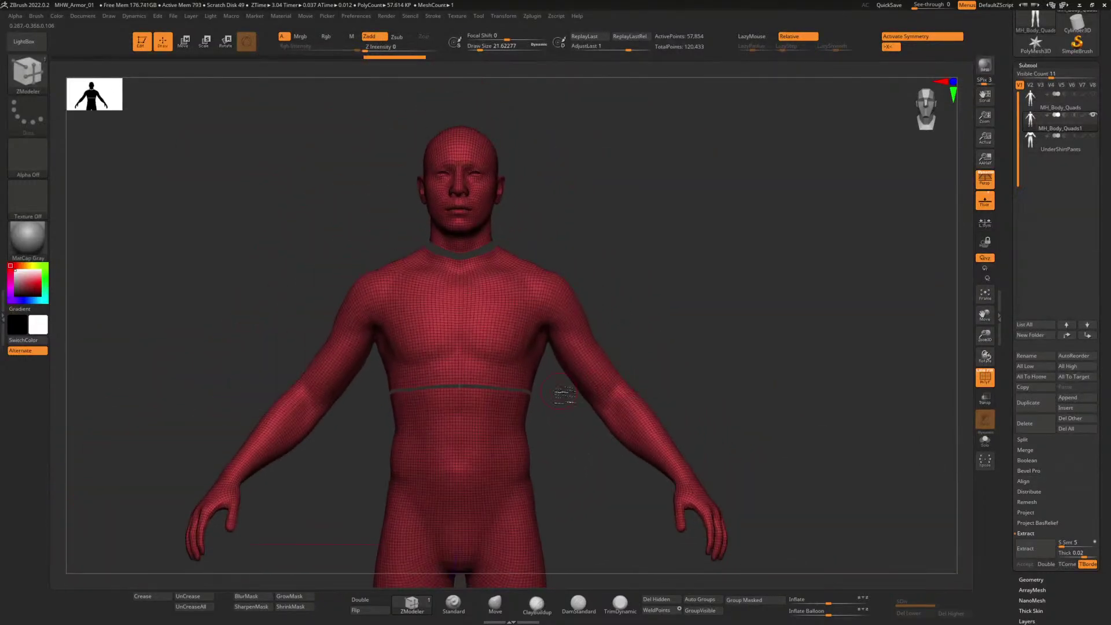
{"action": "key", "text": "ctrl+z"}
{"action": "left_click_drag", "start_coordinate": [578, 404], "coordinate": [578, 457], "text": "alt"}
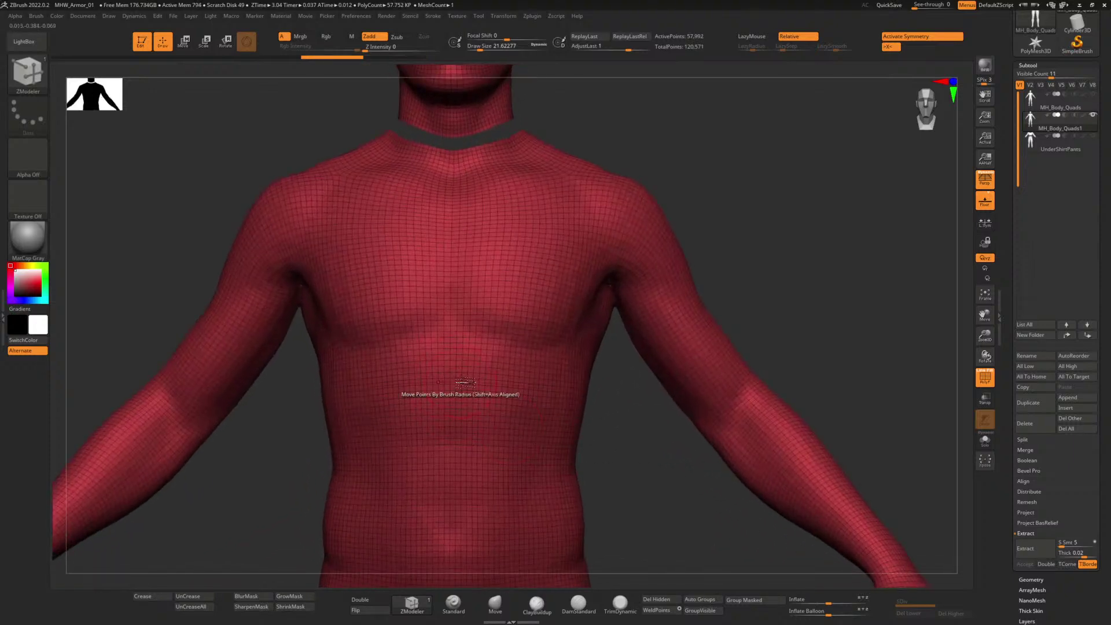
{"action": "left_click", "coordinate": [461, 383]}
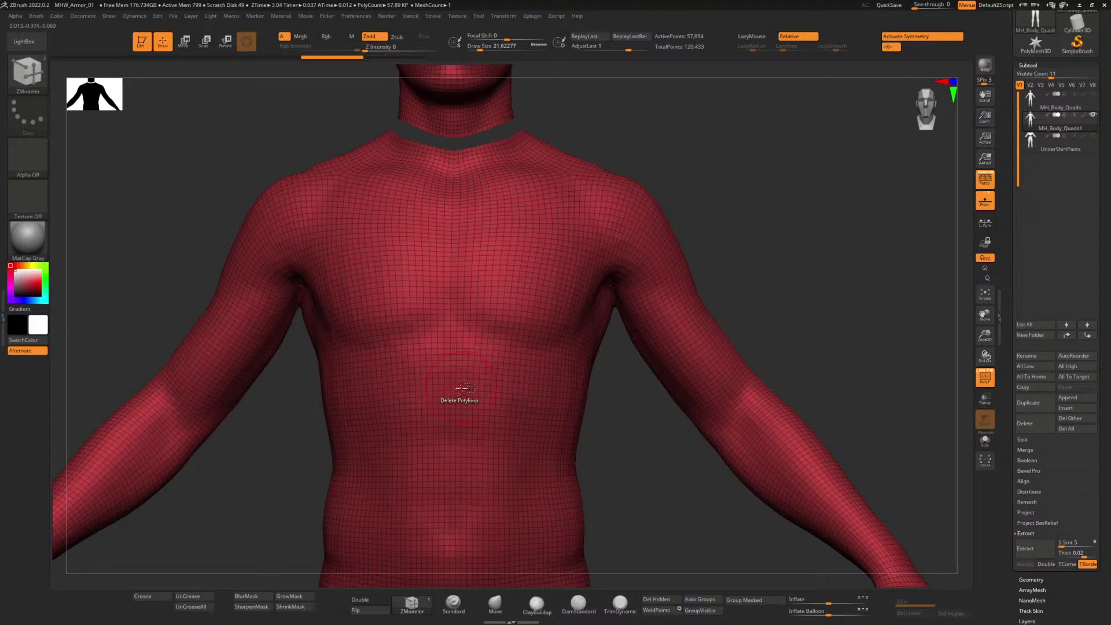
{"action": "left_click", "coordinate": [461, 387]}
{"action": "right_click_drag", "start_coordinate": [647, 450], "coordinate": [600, 384], "text": "ctrl"}
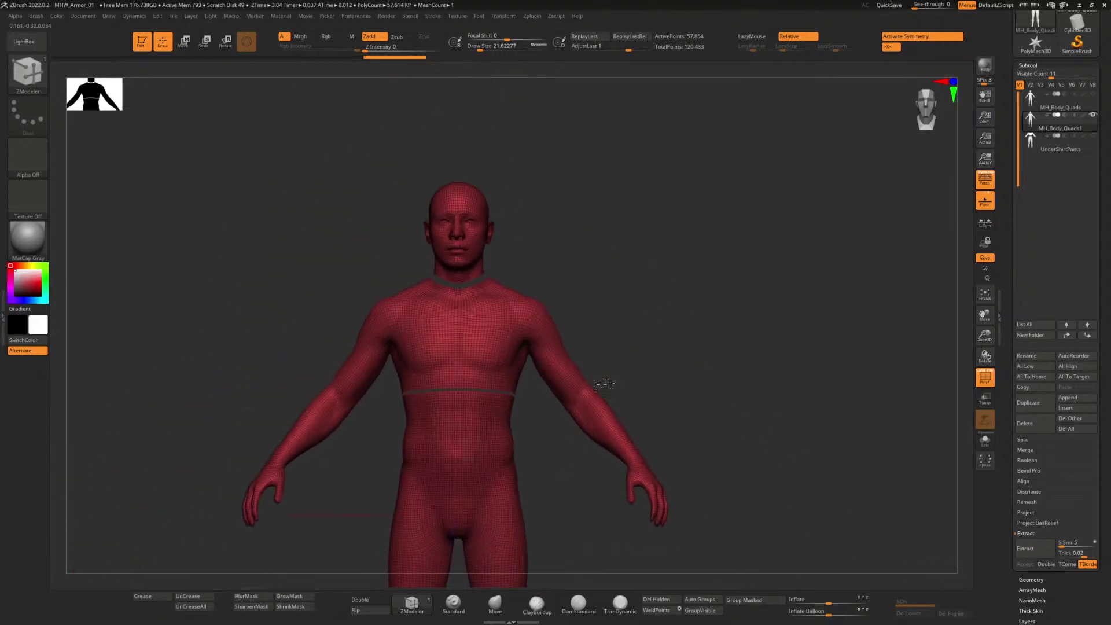
{"action": "right_click_drag", "start_coordinate": [556, 437], "coordinate": [552, 387], "text": "alt"}
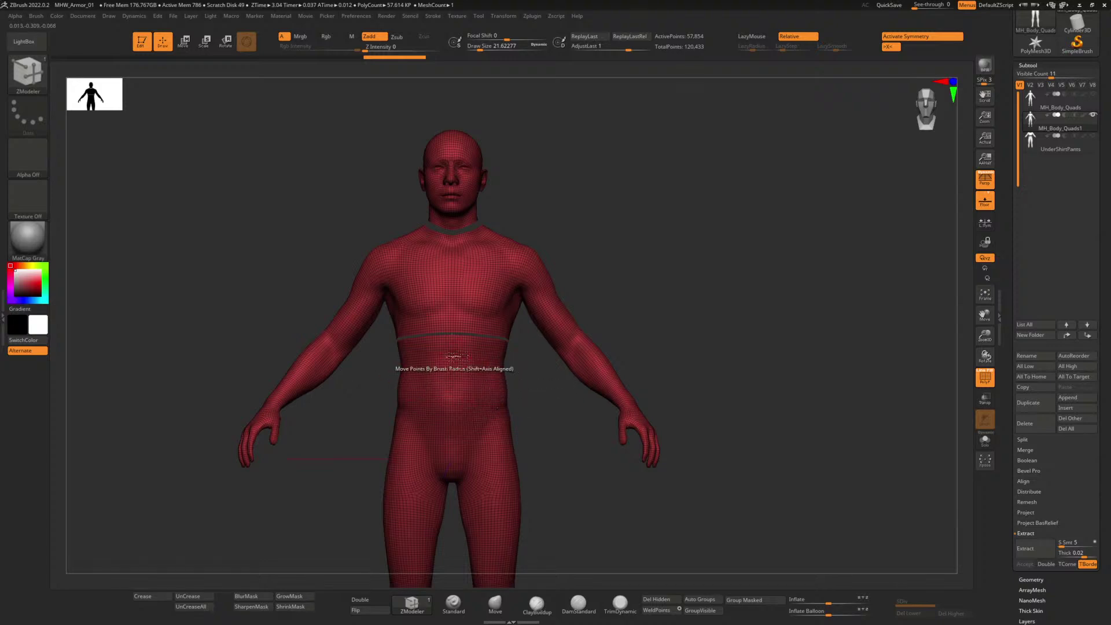
Step: Check where the chest armor ends in the Photoshop reference of Geralt and return to the body in ZBrush
{"action": "key", "text": "super+Tab"}
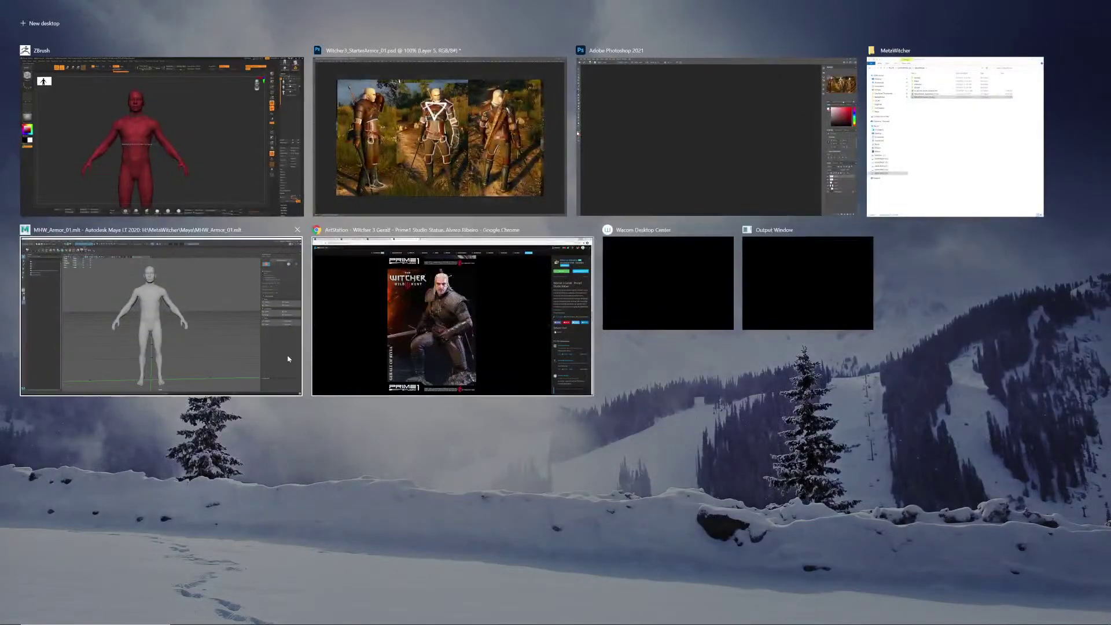
{"action": "left_click", "coordinate": [496, 198]}
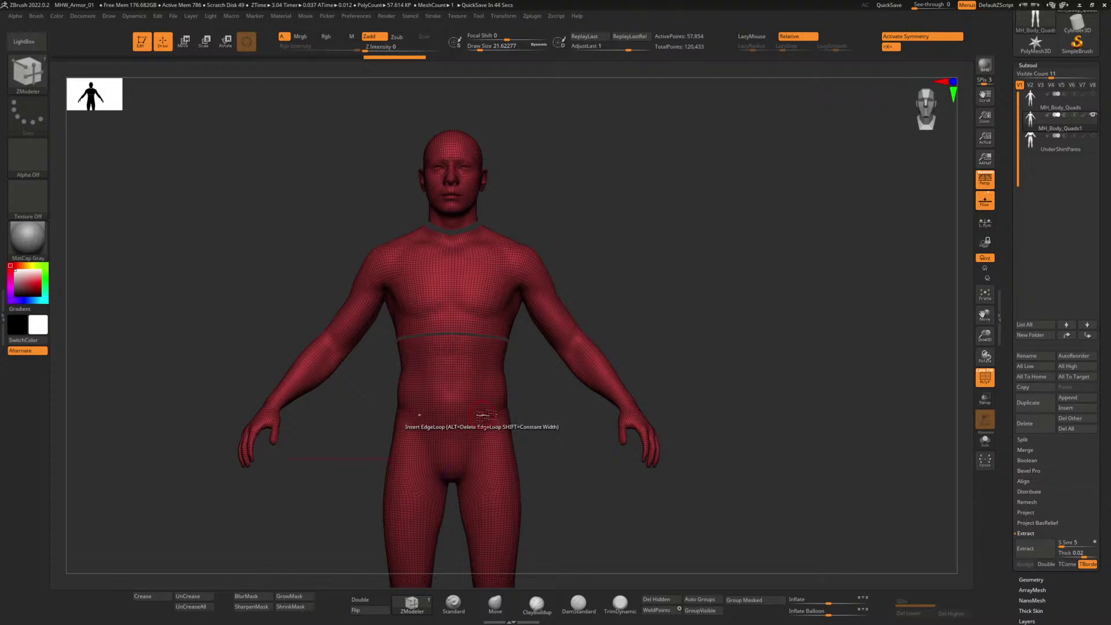
{"action": "left_click_drag", "start_coordinate": [543, 381], "coordinate": [586, 492], "text": "alt"}
{"action": "mouse_move", "coordinate": [655, 394]}
{"action": "left_mouse_down", "text": "alt"}
{"action": "mouse_move", "coordinate": [637, 441]}
{"action": "mouse_move", "coordinate": [654, 480]}
{"action": "mouse_move", "coordinate": [626, 412]}
{"action": "left_mouse_up", "text": "alt"}
{"action": "left_click_drag", "start_coordinate": [595, 456], "coordinate": [583, 411], "text": "alt"}
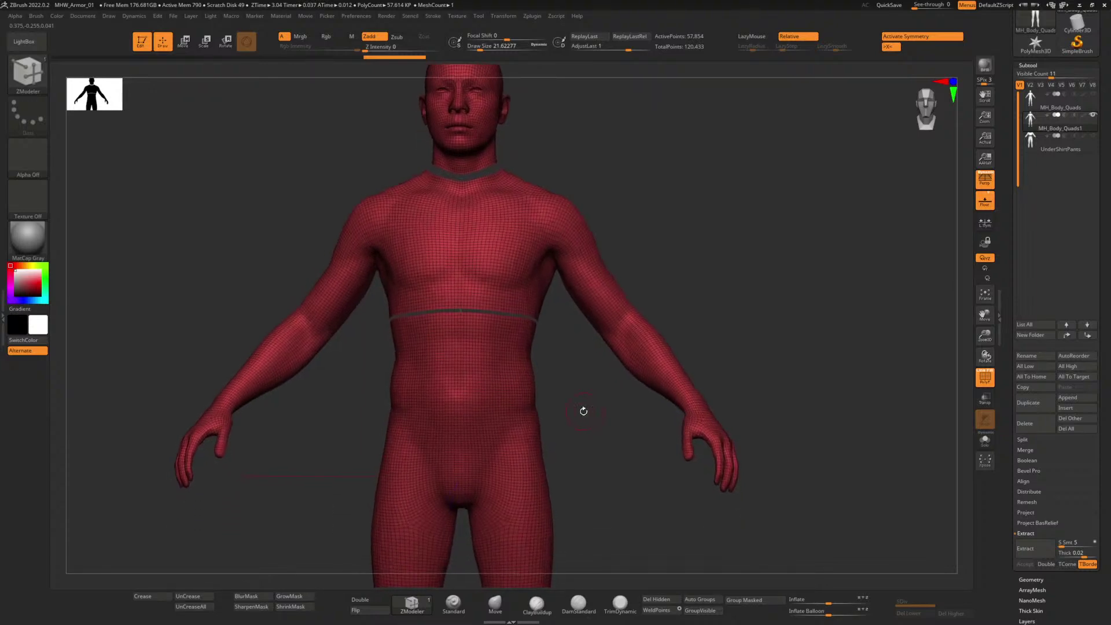
{"action": "key", "text": "alt+Tab"}
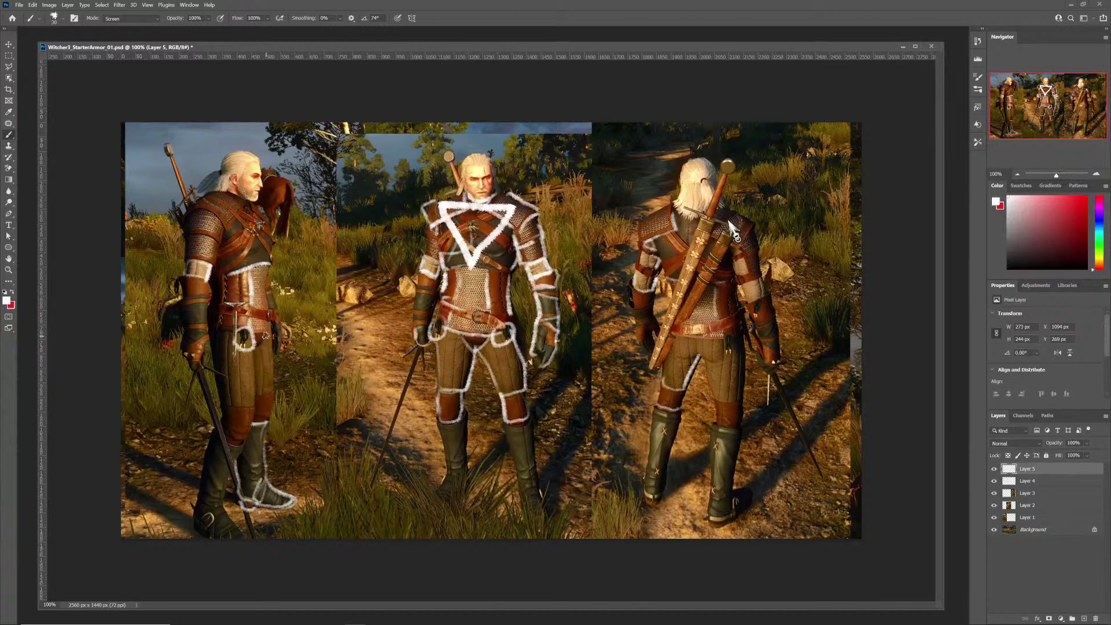
{"action": "key", "text": "alt+Tab"}
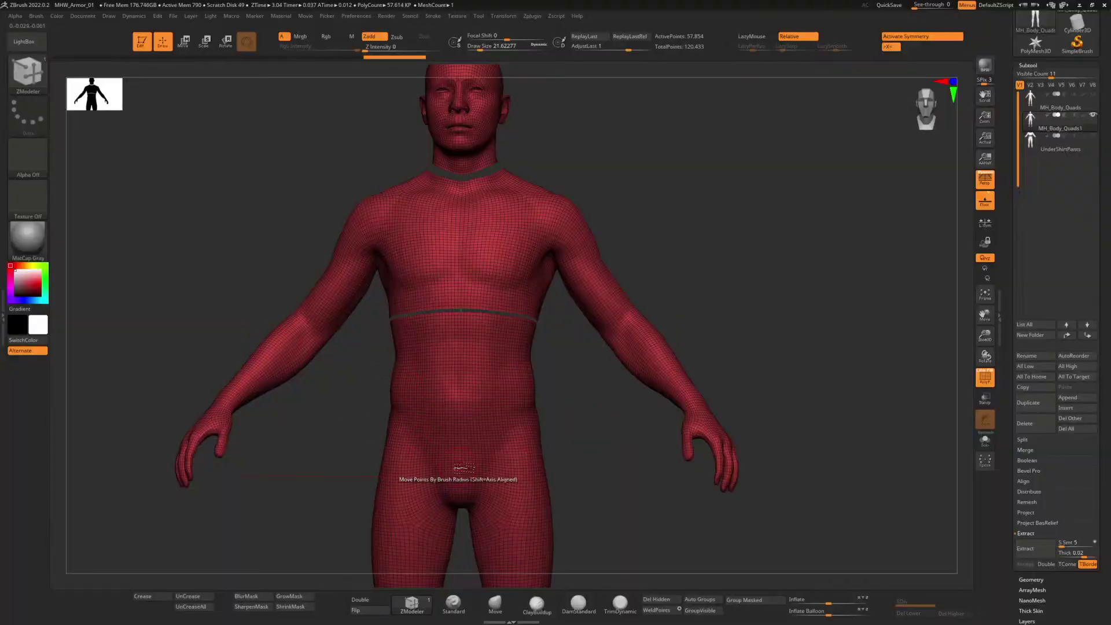
Step: Undo the torso cut below the chest and delete a horizontal polyloop around the hips just above the crotch
{"action": "left_click_drag", "start_coordinate": [603, 457], "coordinate": [631, 310], "text": "alt"}
{"action": "key", "text": "Caps_Lock"}
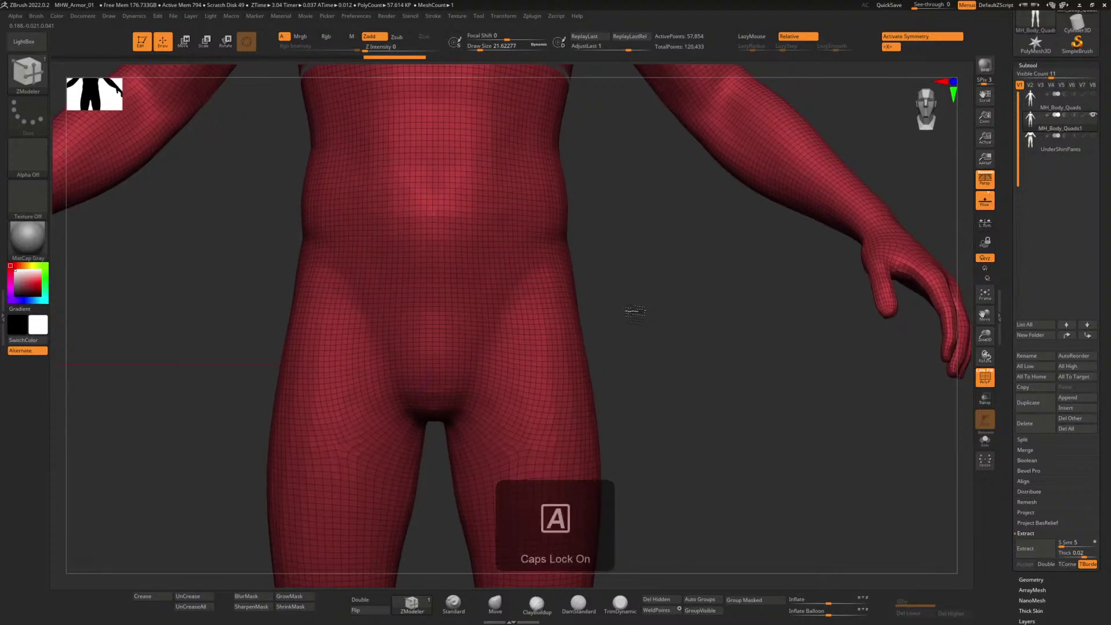
{"action": "key", "text": "Caps_Lock"}
{"action": "left_click_drag", "start_coordinate": [634, 313], "coordinate": [626, 335], "text": "alt"}
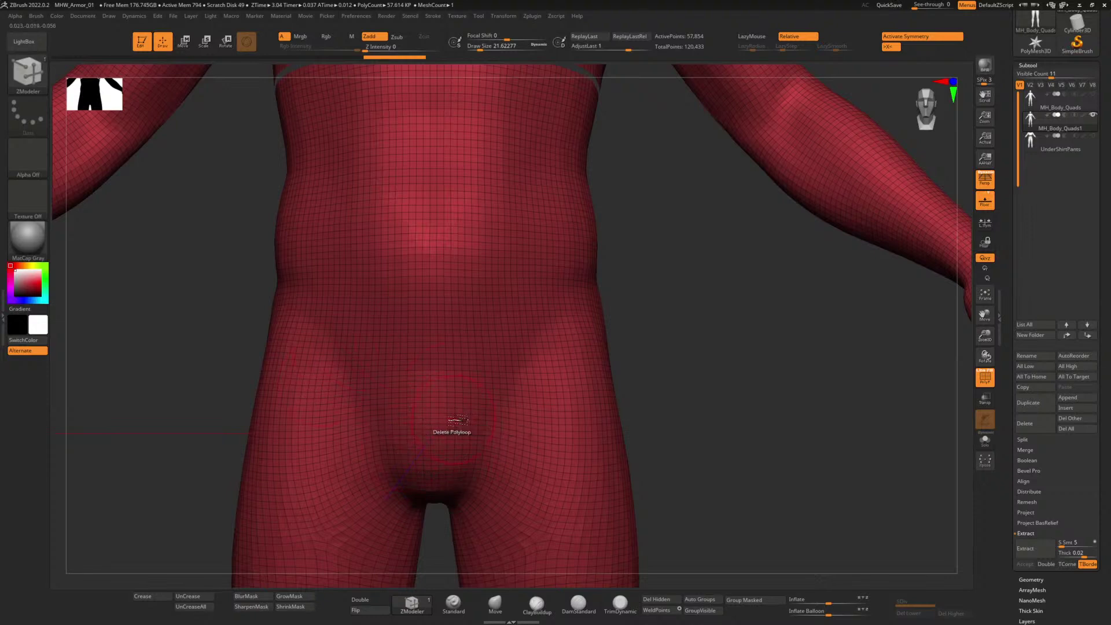
{"action": "key", "text": "ctrl+z"}
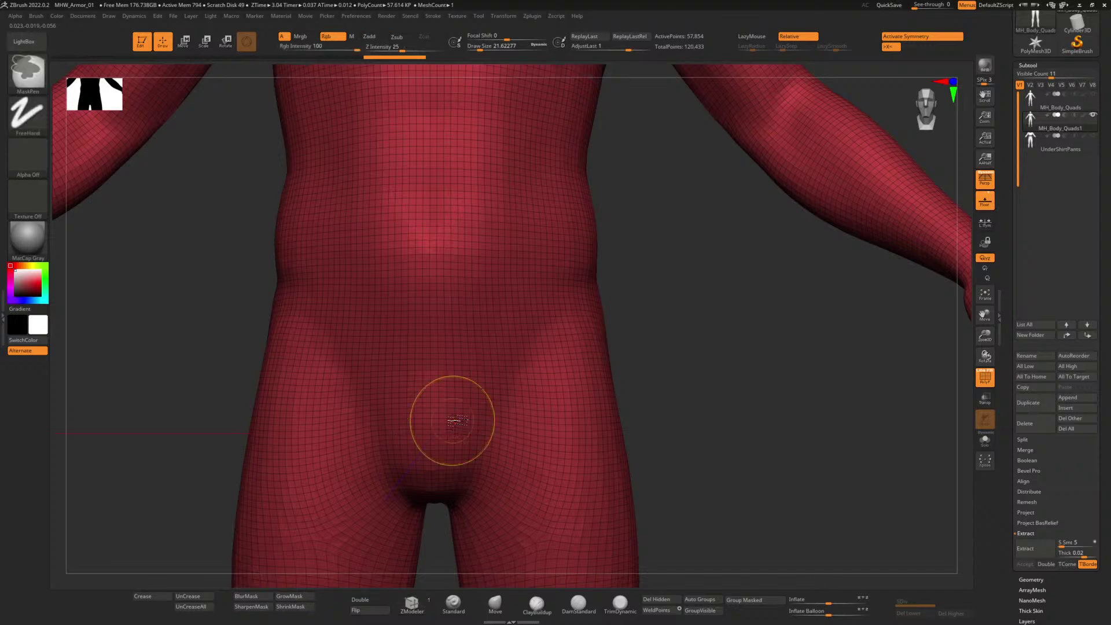
{"action": "left_click", "coordinate": [453, 421]}
{"action": "left_click_drag", "start_coordinate": [646, 422], "coordinate": [583, 278], "text": "alt"}
{"action": "left_click_drag", "start_coordinate": [545, 390], "coordinate": [561, 415], "text": "alt"}
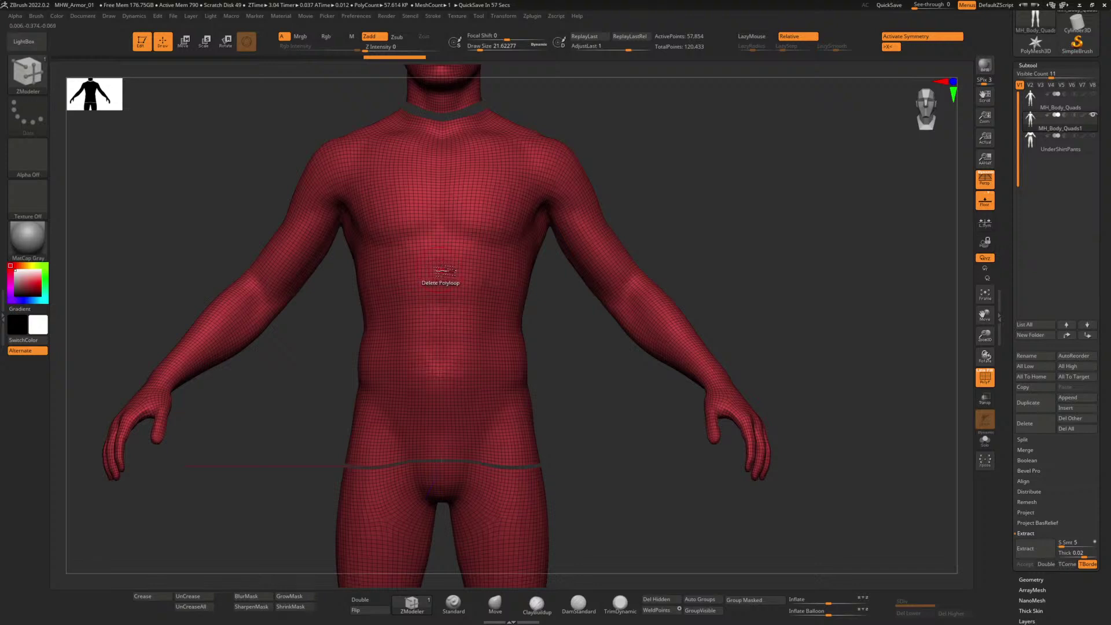
Step: Undo the vertical cut down the torso's centre line and delete the horizontal polyloop below the chest instead
{"action": "left_click", "coordinate": [441, 270]}
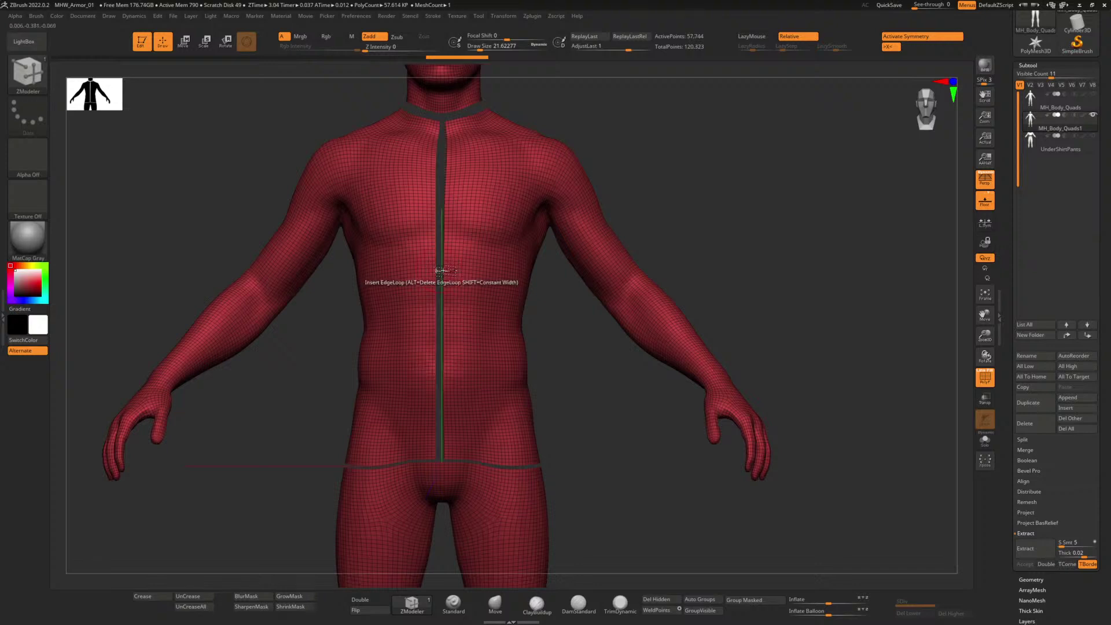
{"action": "key", "text": "ctrl+z"}
{"action": "left_click", "coordinate": [442, 272]}
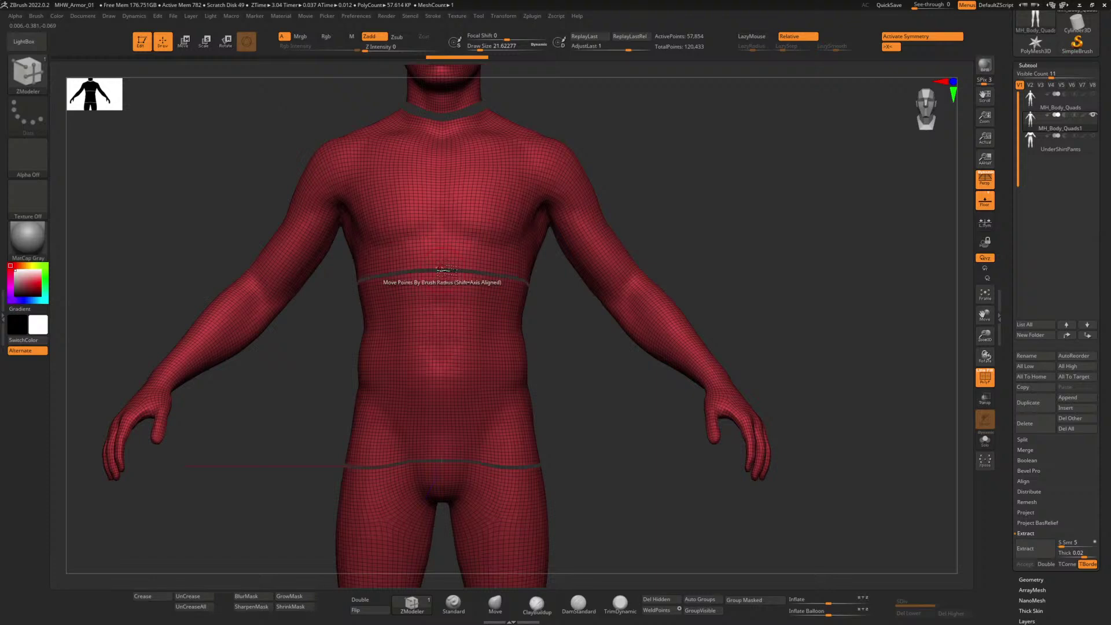
{"action": "left_click_drag", "start_coordinate": [568, 323], "coordinate": [570, 336]}
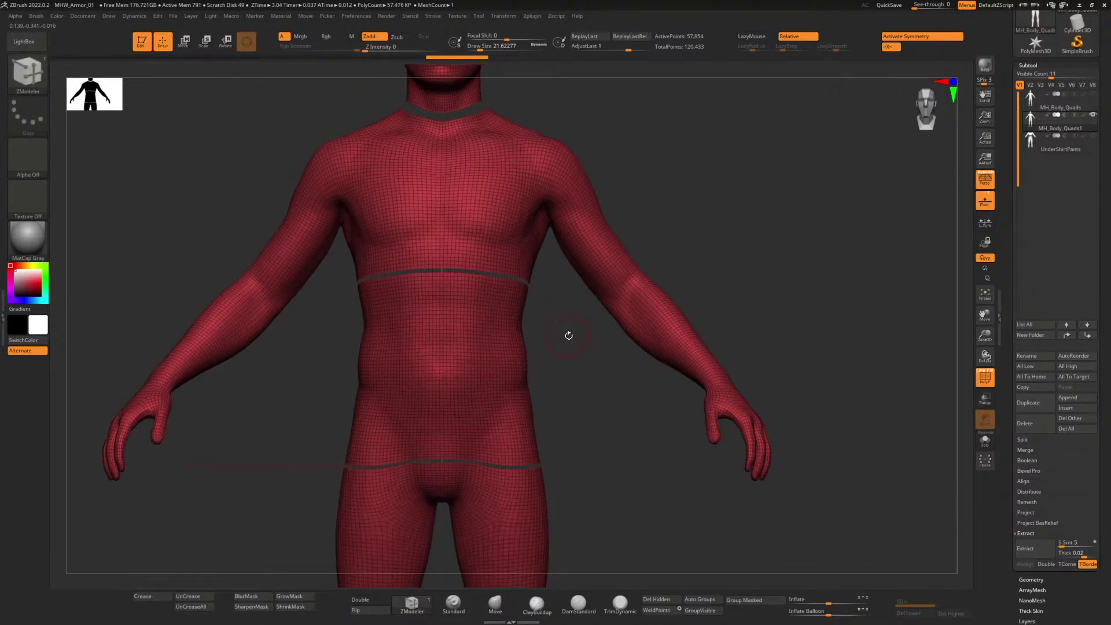
Step: Compare the neck, chest and hip cuts with Geralt's armor in the Photoshop reference and return to ZBrush
{"action": "left_click_drag", "start_coordinate": [578, 389], "coordinate": [538, 414], "text": "alt"}
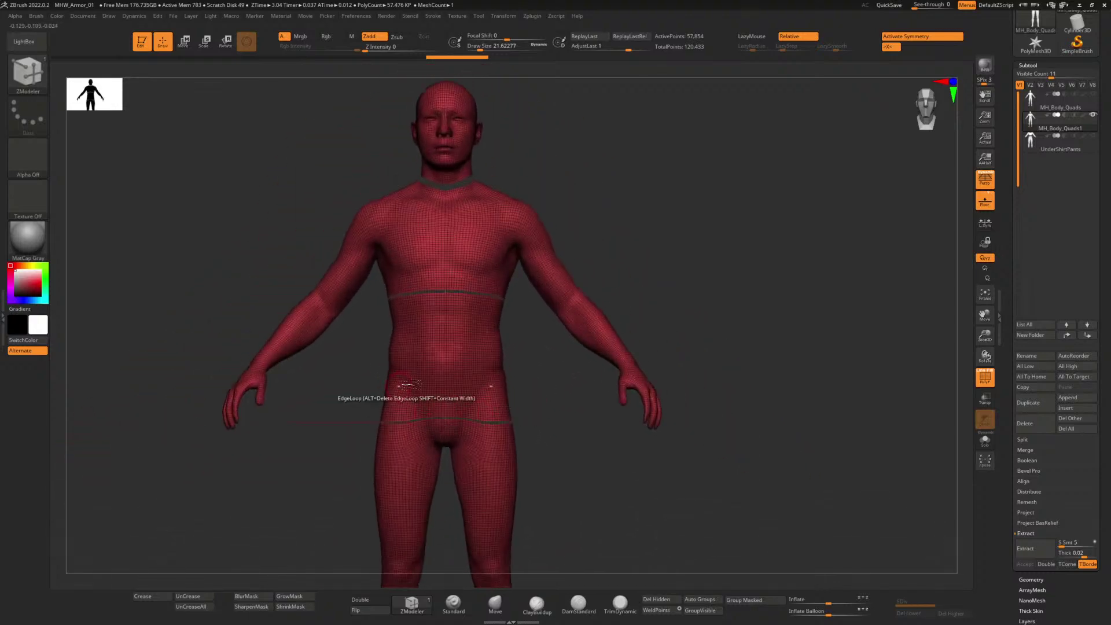
{"action": "key", "text": "alt+Tab"}
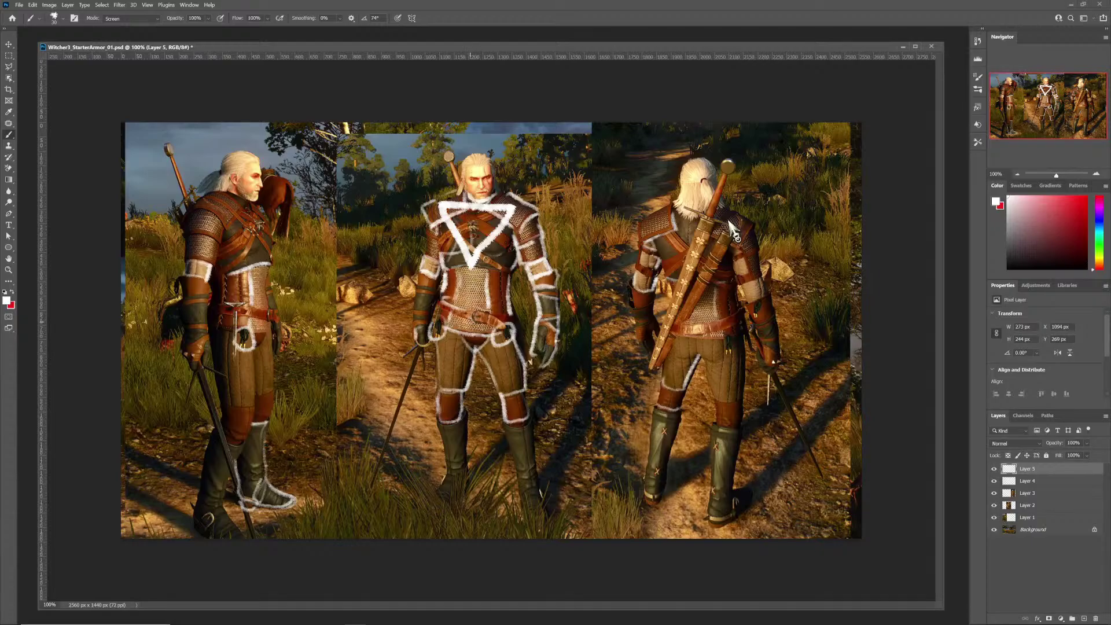
{"action": "key", "text": "alt+Tab"}
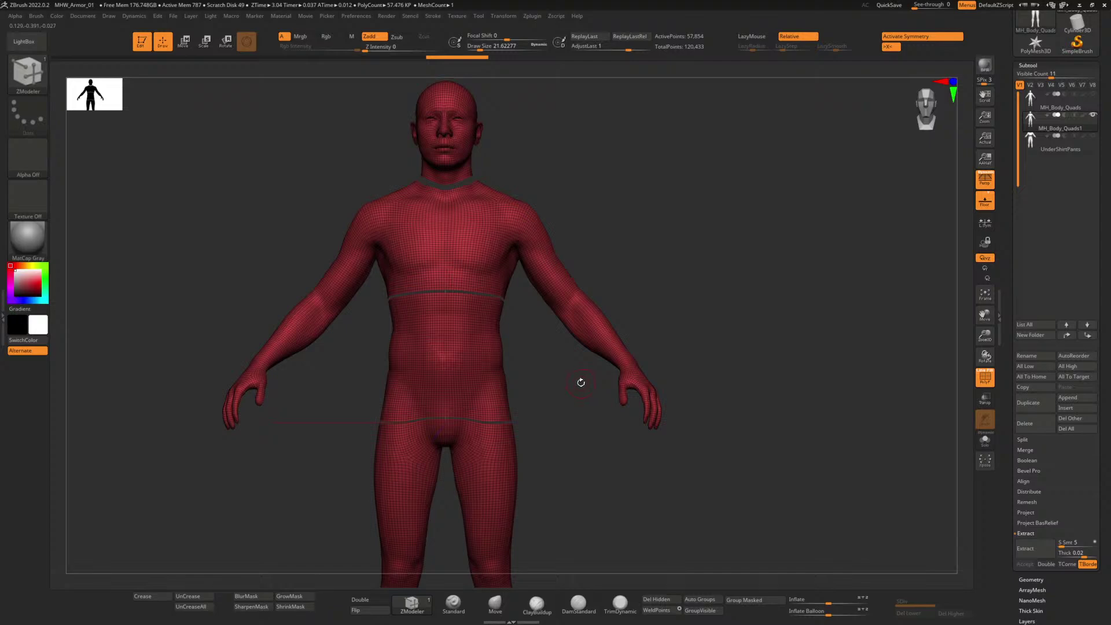
Step: Try several polyloop deletions around the shoulder to separate the arm from the torso, undoing each one
{"action": "left_click_drag", "start_coordinate": [548, 335], "coordinate": [617, 489], "text": "alt"}
{"action": "key", "text": "alt+Tab"}
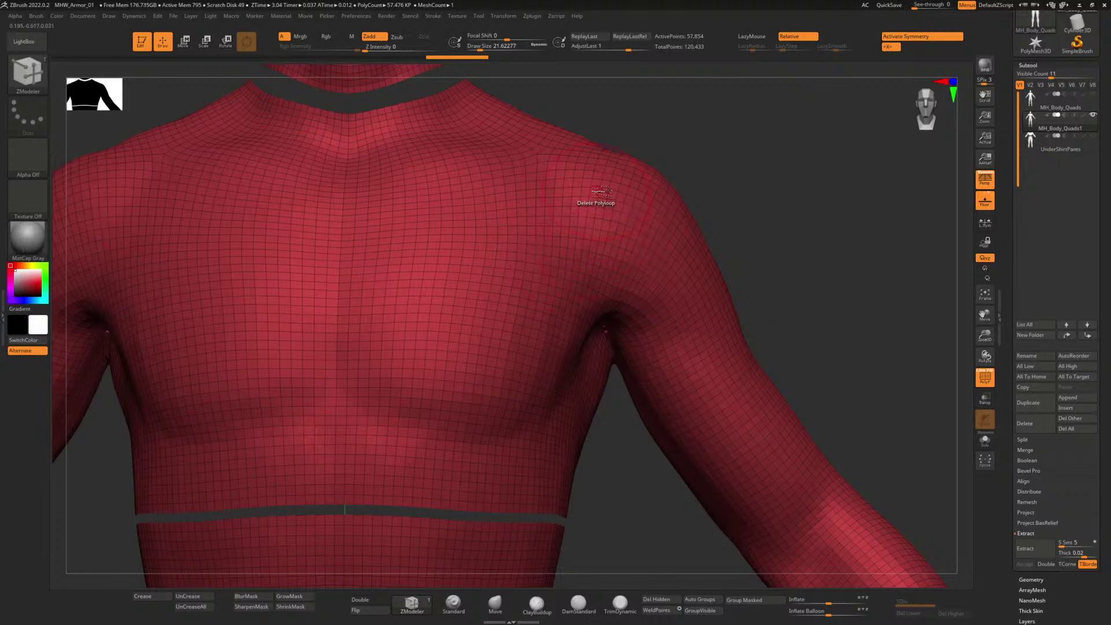
{"action": "left_click", "coordinate": [601, 191]}
{"action": "key", "text": "ctrl+z"}
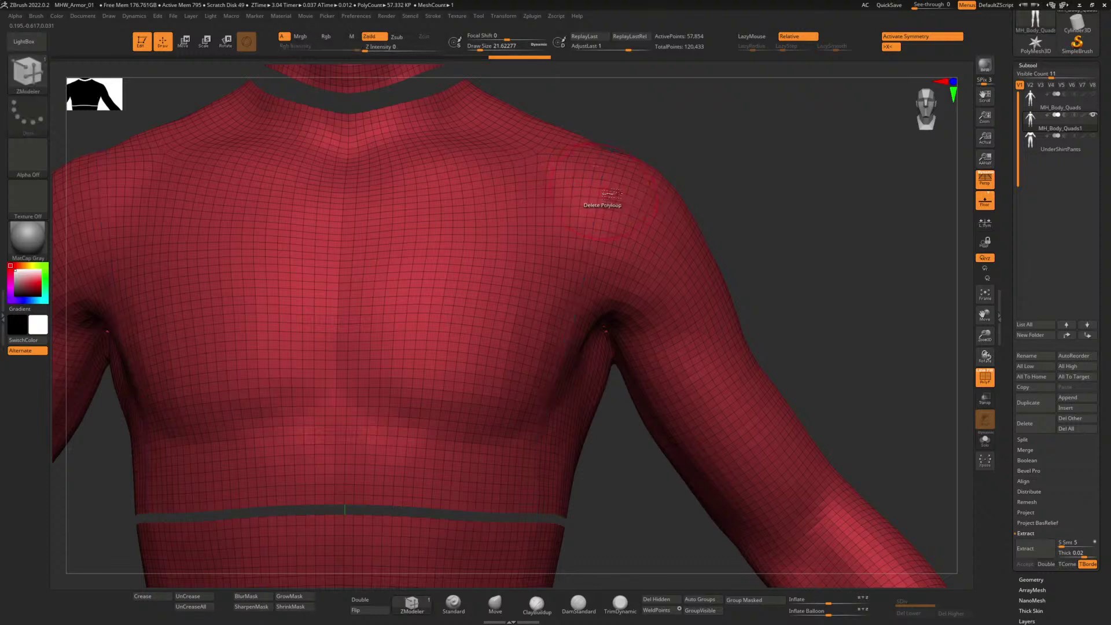
{"action": "left_click", "coordinate": [672, 233]}
{"action": "key", "text": "ctrl+z"}
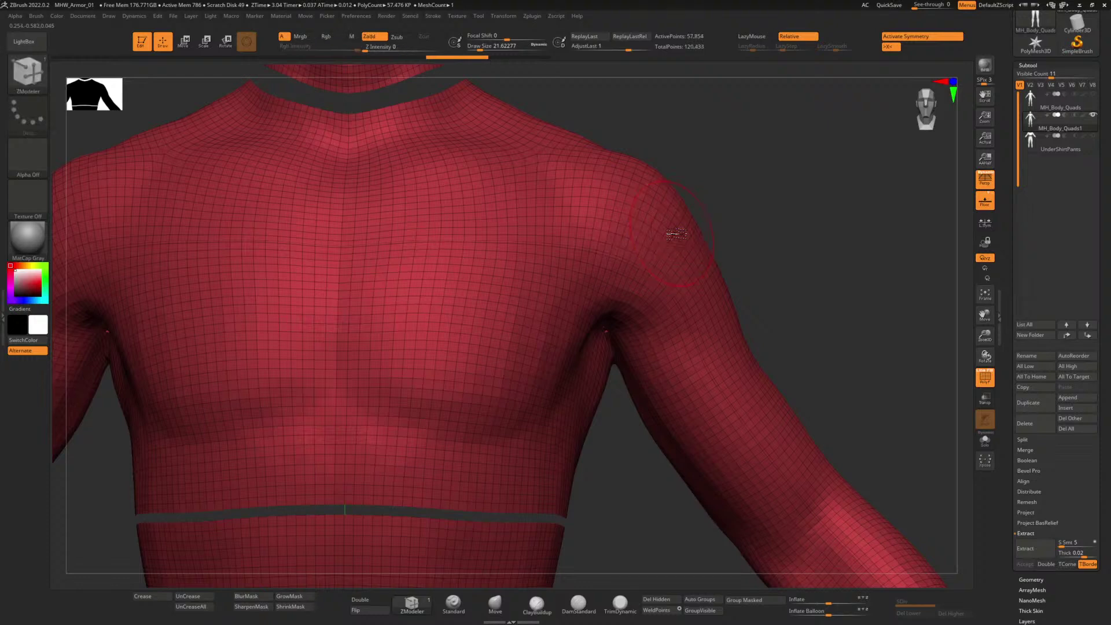
{"action": "left_click", "coordinate": [675, 232], "text": "alt"}
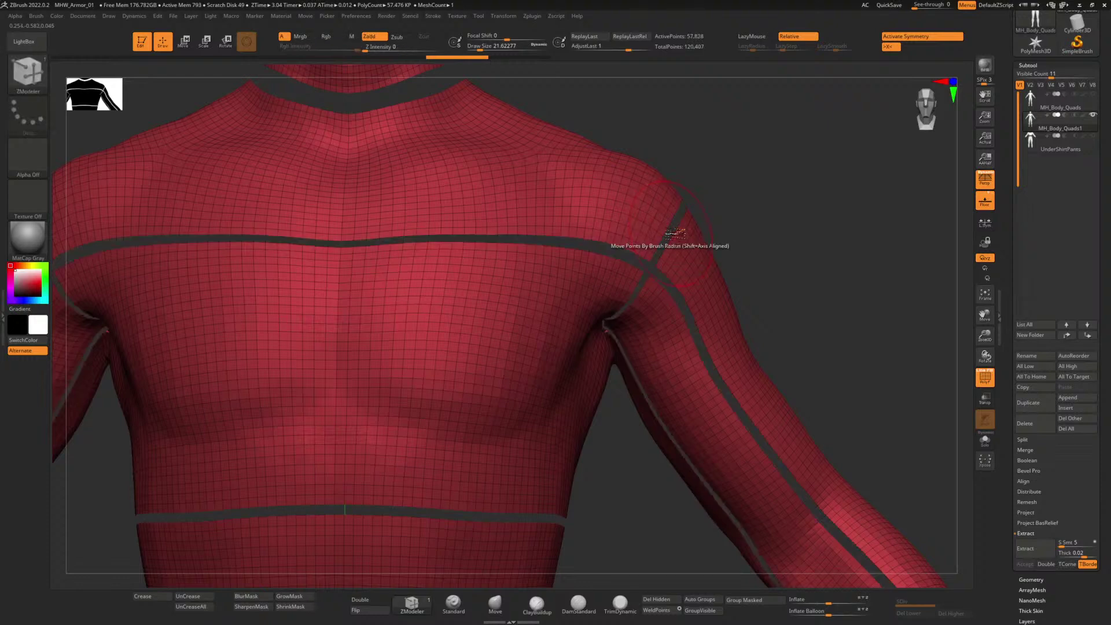
{"action": "key", "text": "ctrl+z"}
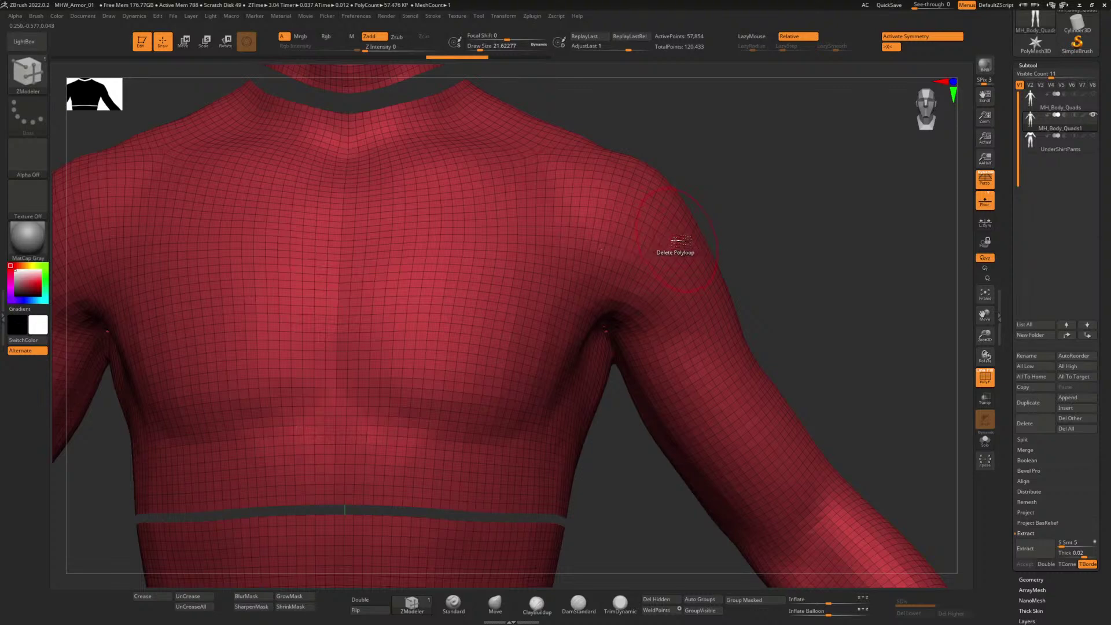
{"action": "left_click", "coordinate": [681, 239], "text": "alt"}
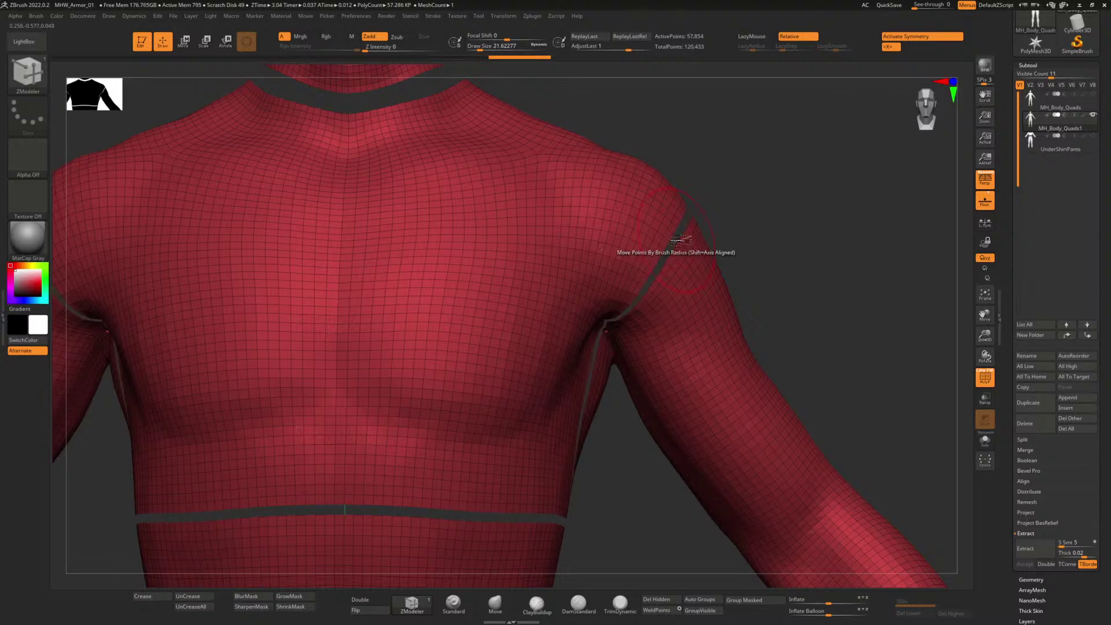
{"action": "key", "text": "ctrl+z"}
Step: Delete polyloops around both upper arms at and below the armpits, leaving a narrow band between two cuts
{"action": "mouse_move", "coordinate": [757, 261]}
{"action": "left_mouse_down"}
{"action": "mouse_move", "coordinate": [766, 271]}
{"action": "mouse_move", "coordinate": [653, 235]}
{"action": "left_mouse_up"}
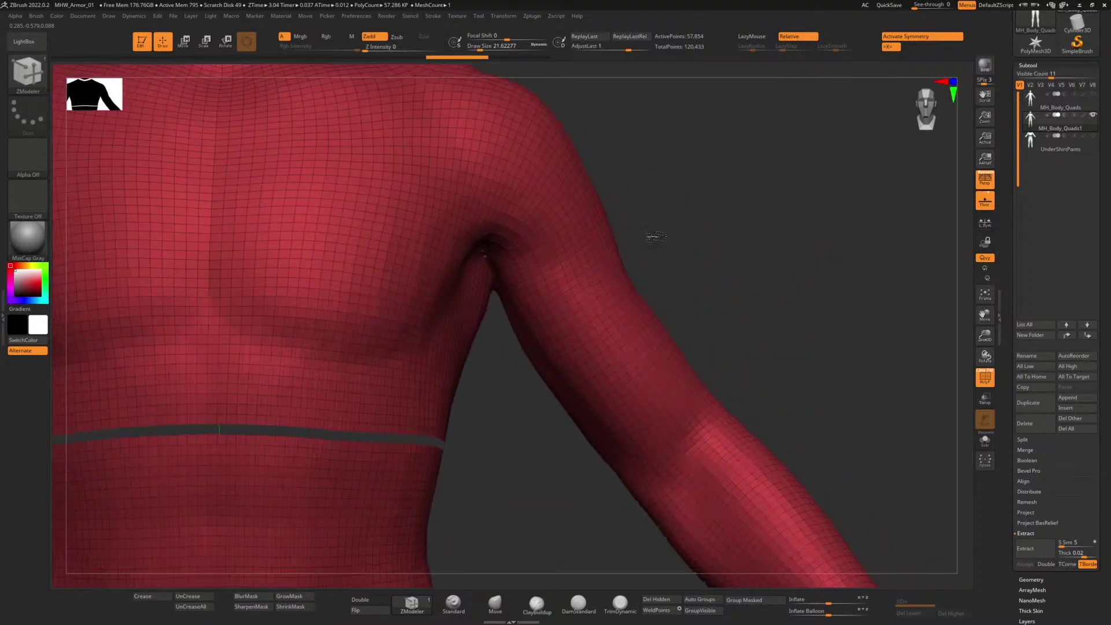
{"action": "left_click", "coordinate": [617, 264], "text": "alt"}
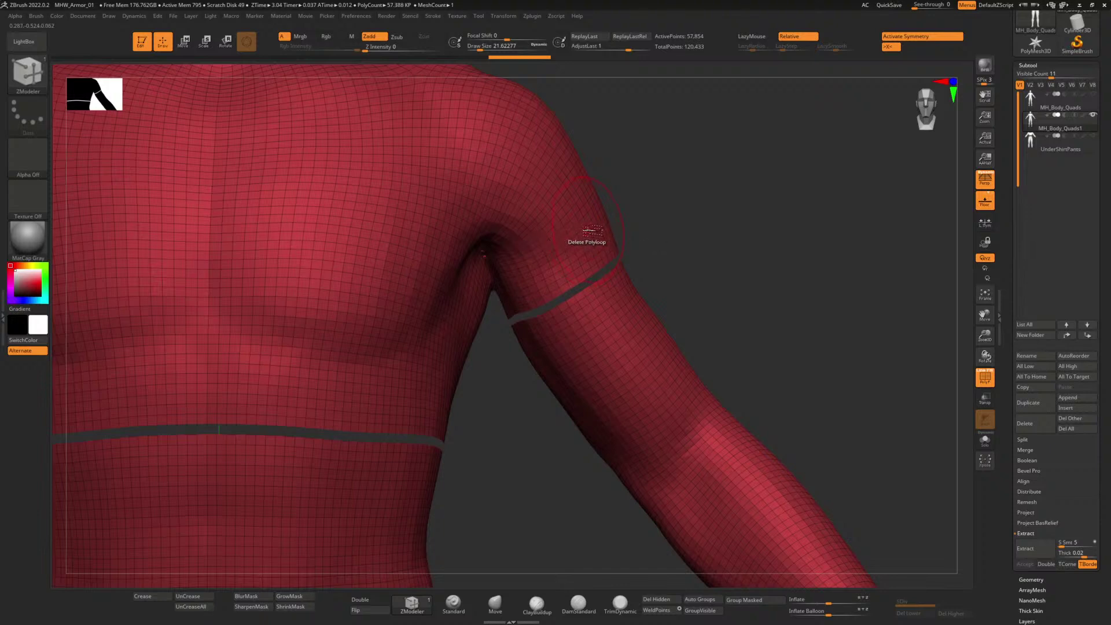
{"action": "left_click", "coordinate": [587, 229], "text": "alt"}
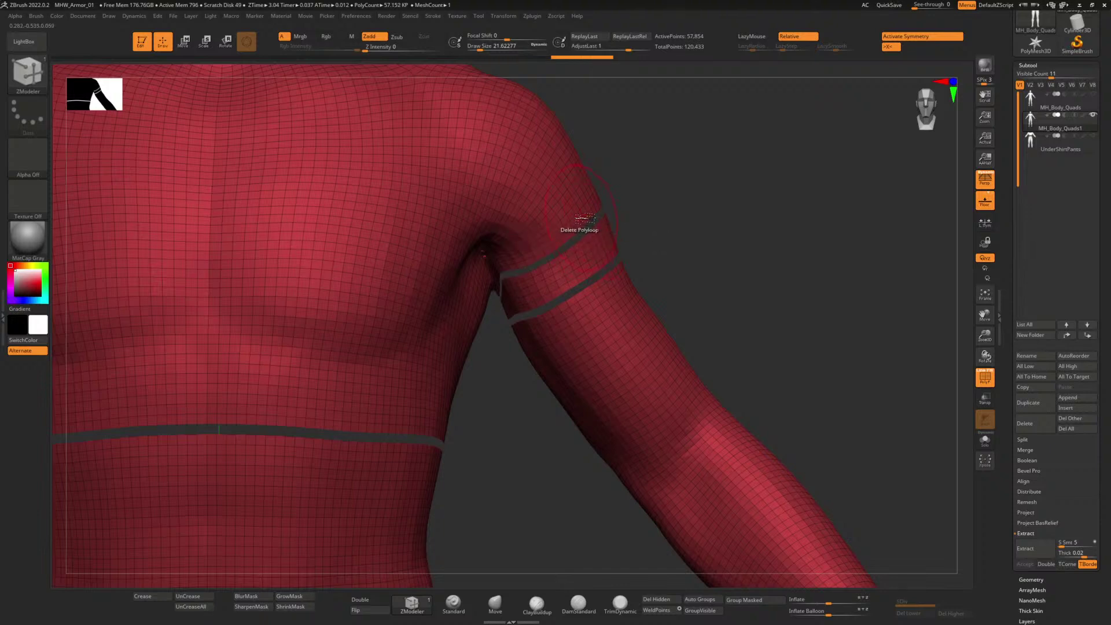
{"action": "left_click", "coordinate": [586, 225], "text": "alt"}
{"action": "key", "text": "ctrl+z"}
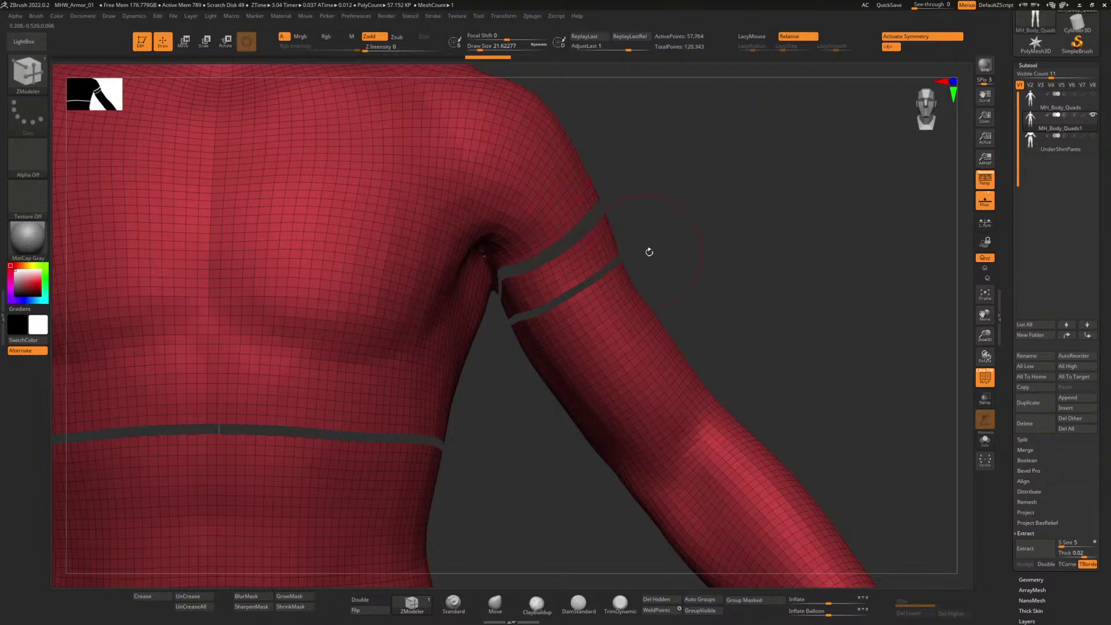
Step: Set the ZModeler polygon action to Delete with target Polygroup Island, and remove the upper-arm bands and the arms below them
{"action": "left_click_drag", "start_coordinate": [650, 253], "coordinate": [618, 235], "text": "alt"}
{"action": "left_click_drag", "start_coordinate": [570, 379], "coordinate": [561, 354], "text": "alt"}
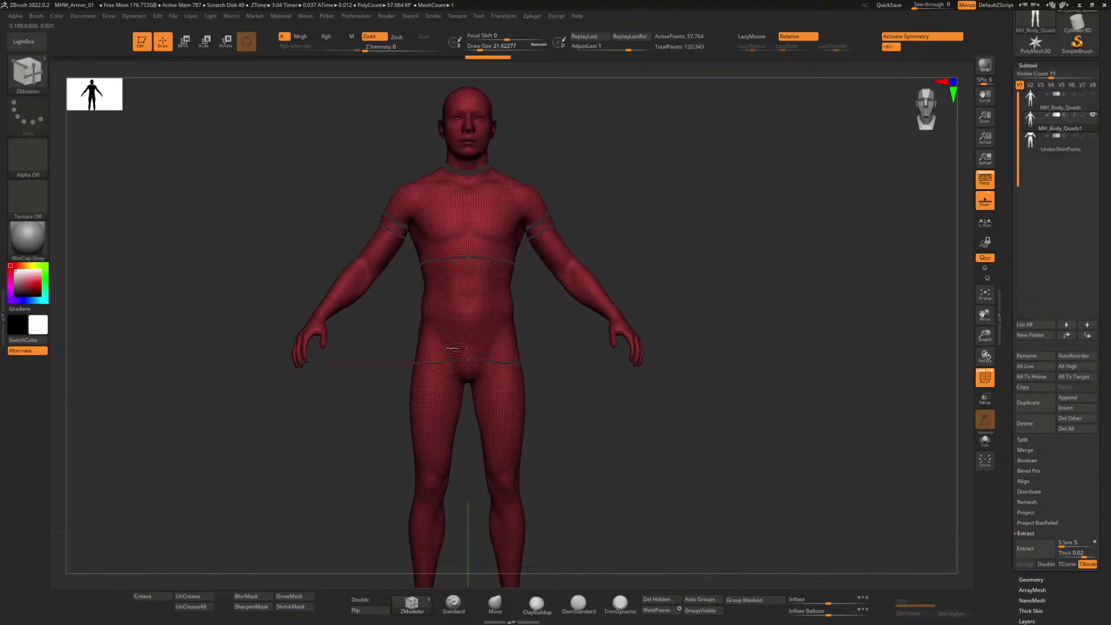
{"action": "left_click_drag", "start_coordinate": [631, 225], "coordinate": [633, 300], "text": "alt"}
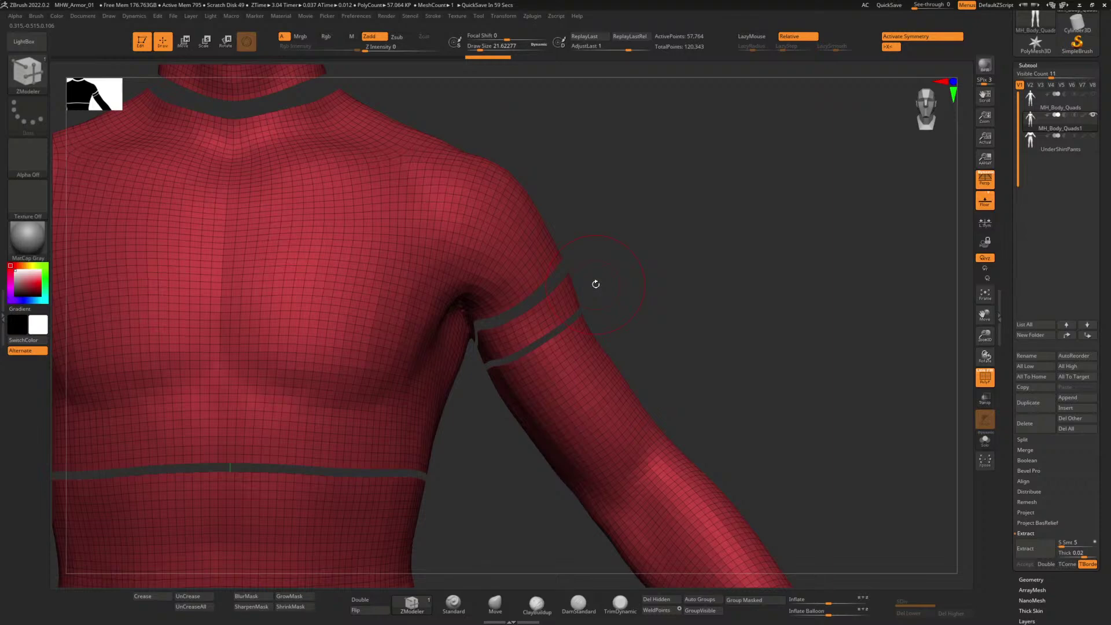
{"action": "left_click_drag", "start_coordinate": [622, 290], "coordinate": [658, 382], "text": "alt"}
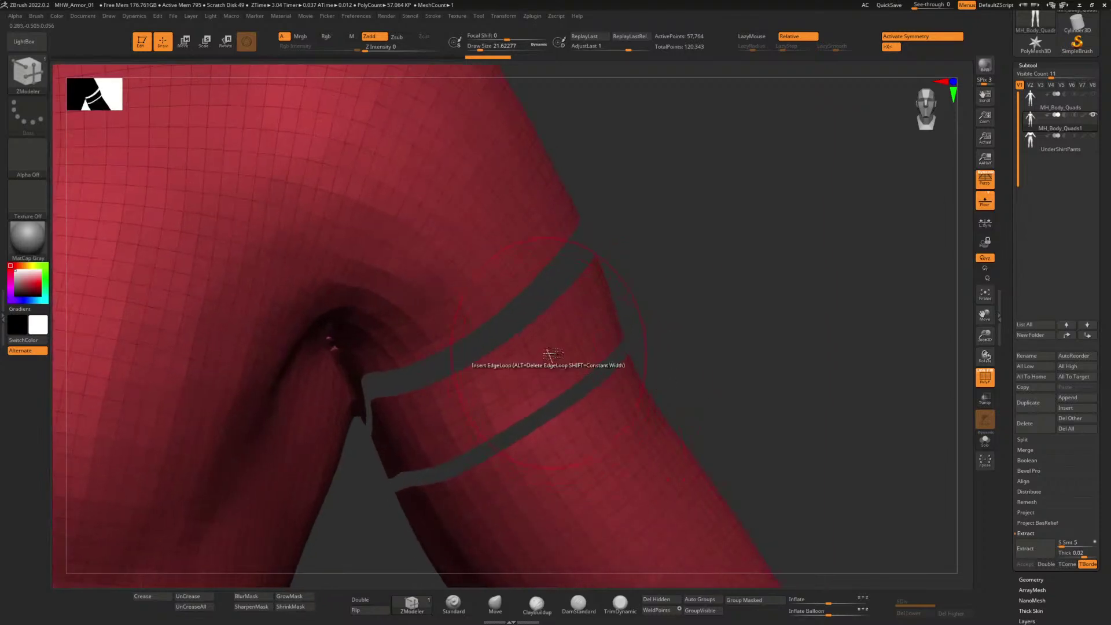
{"action": "key", "text": "space"}
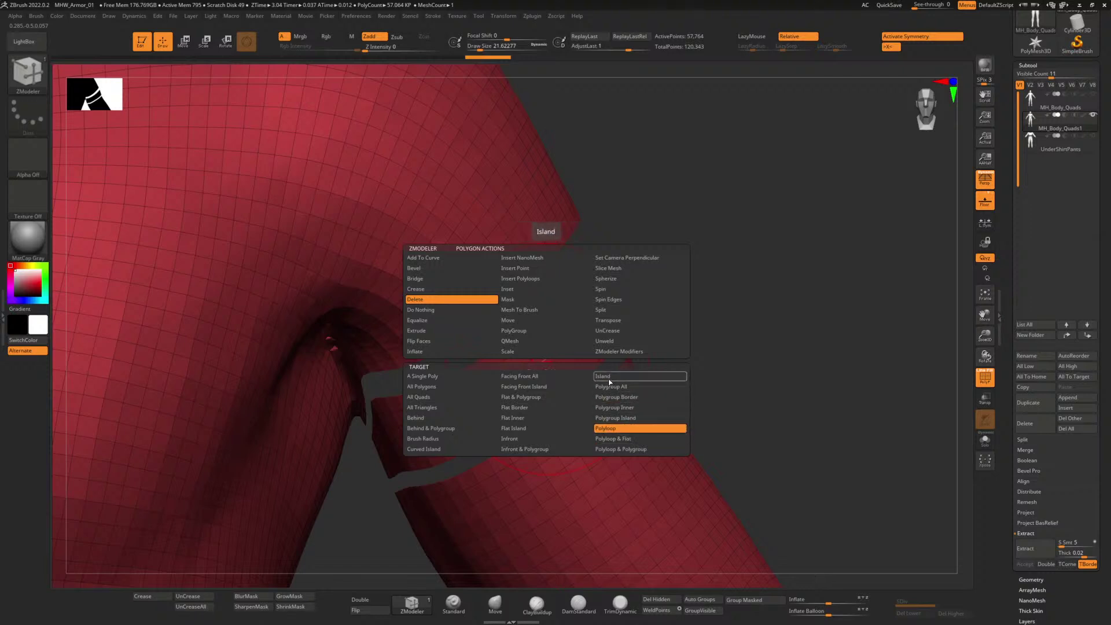
{"action": "left_click", "coordinate": [617, 420]}
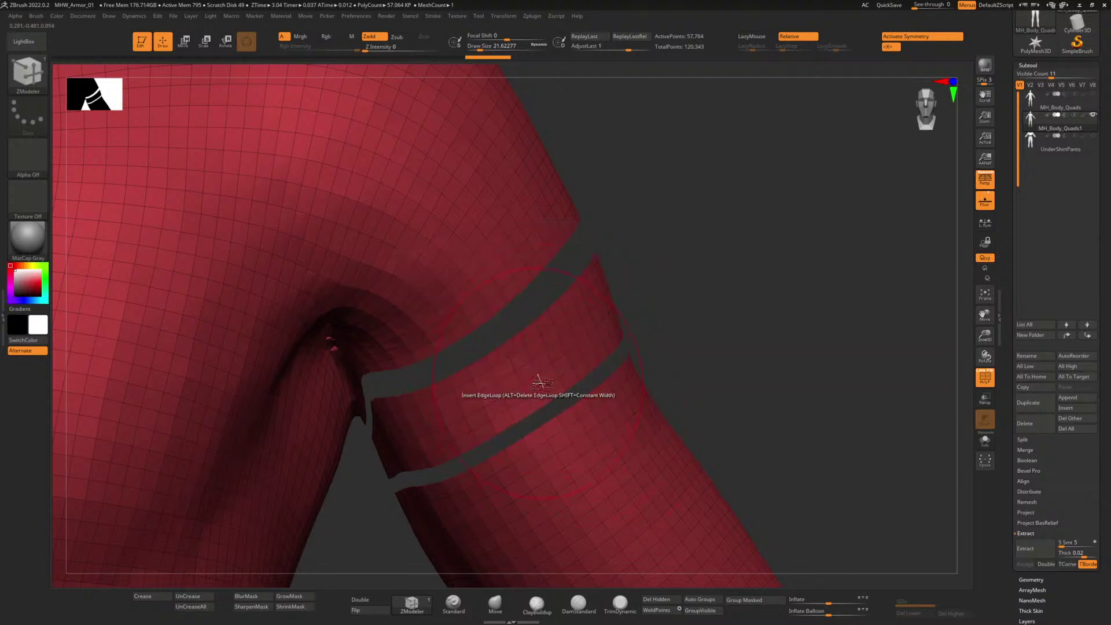
{"action": "left_click", "coordinate": [538, 385]}
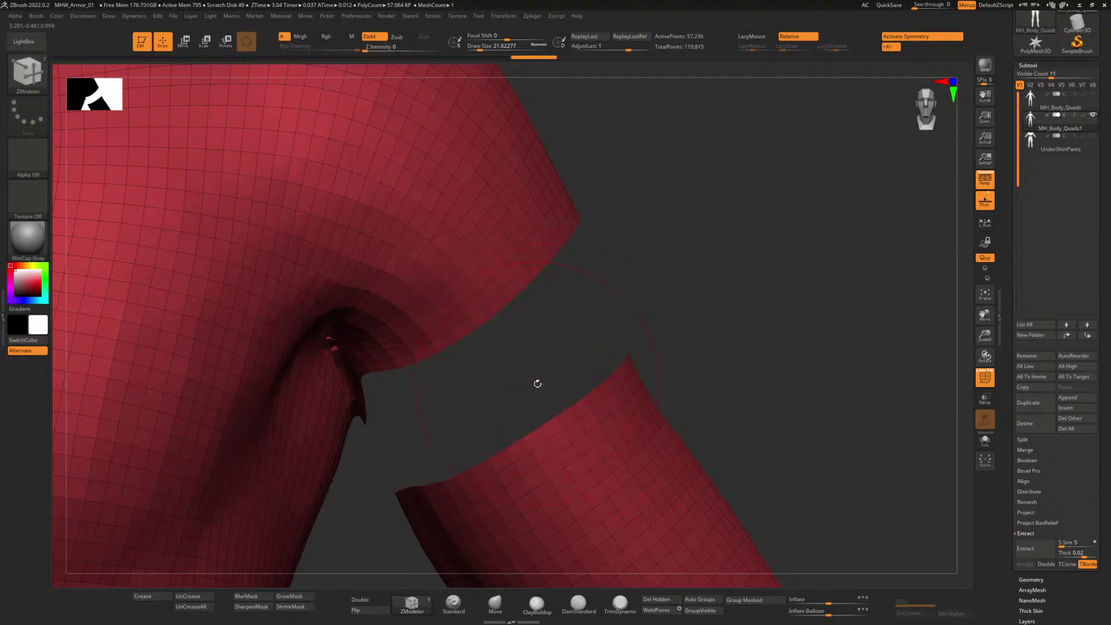
{"action": "left_click", "coordinate": [570, 414]}
Step: Delete the legs island below the hip cut
{"action": "left_click_drag", "start_coordinate": [567, 416], "coordinate": [492, 203], "text": "alt"}
{"action": "left_click_drag", "start_coordinate": [598, 520], "coordinate": [573, 340], "text": "alt"}
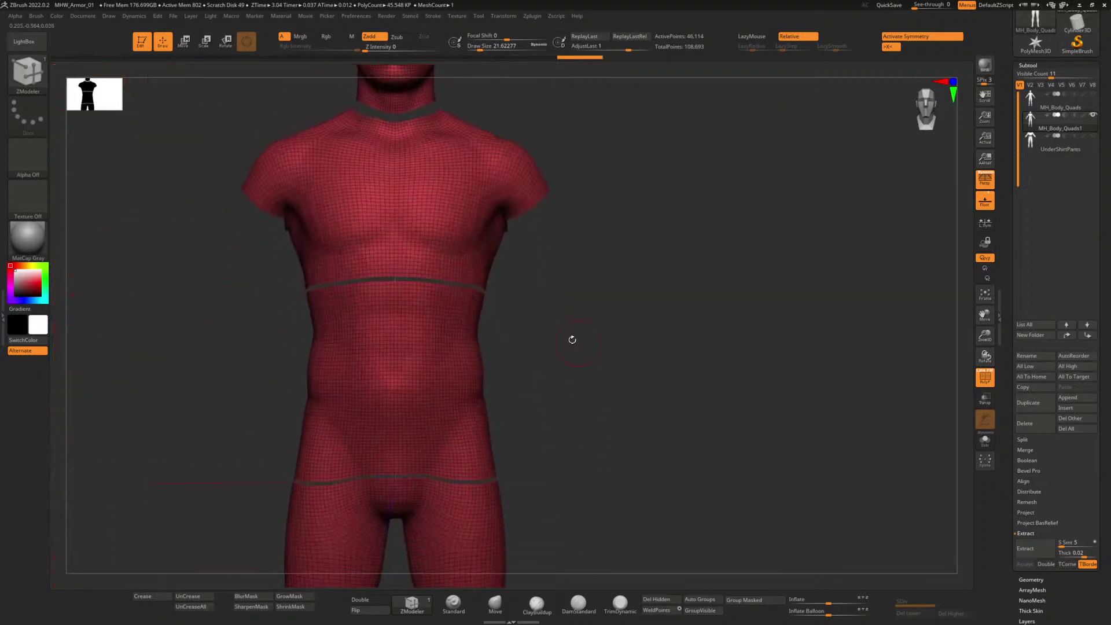
{"action": "left_click_drag", "start_coordinate": [584, 502], "coordinate": [581, 410], "text": "alt"}
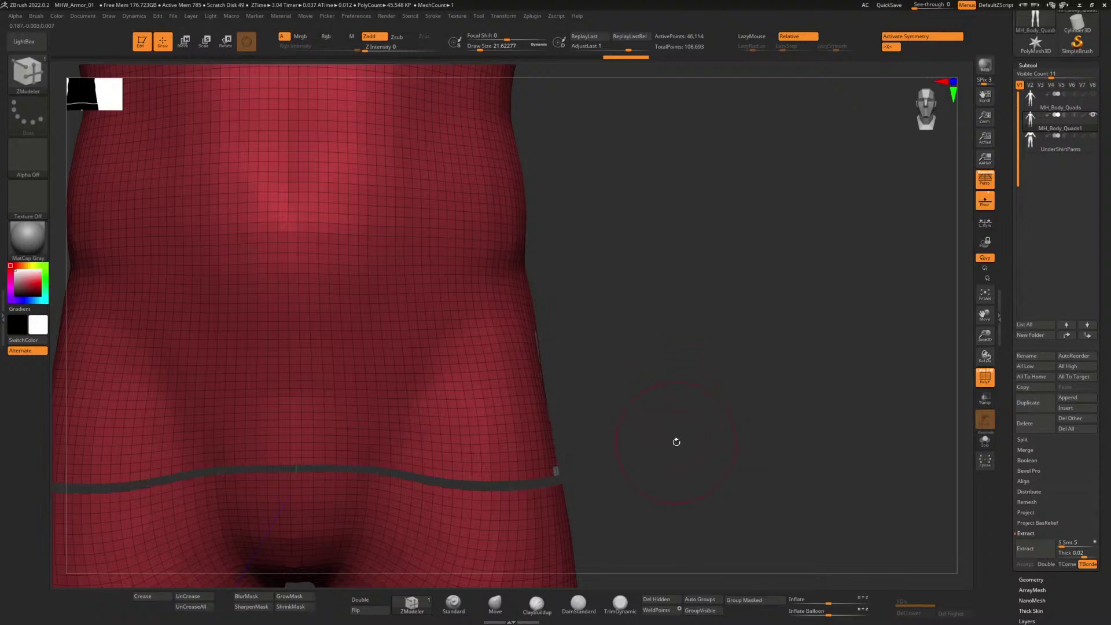
{"action": "left_click_drag", "start_coordinate": [654, 463], "coordinate": [737, 280], "text": "alt"}
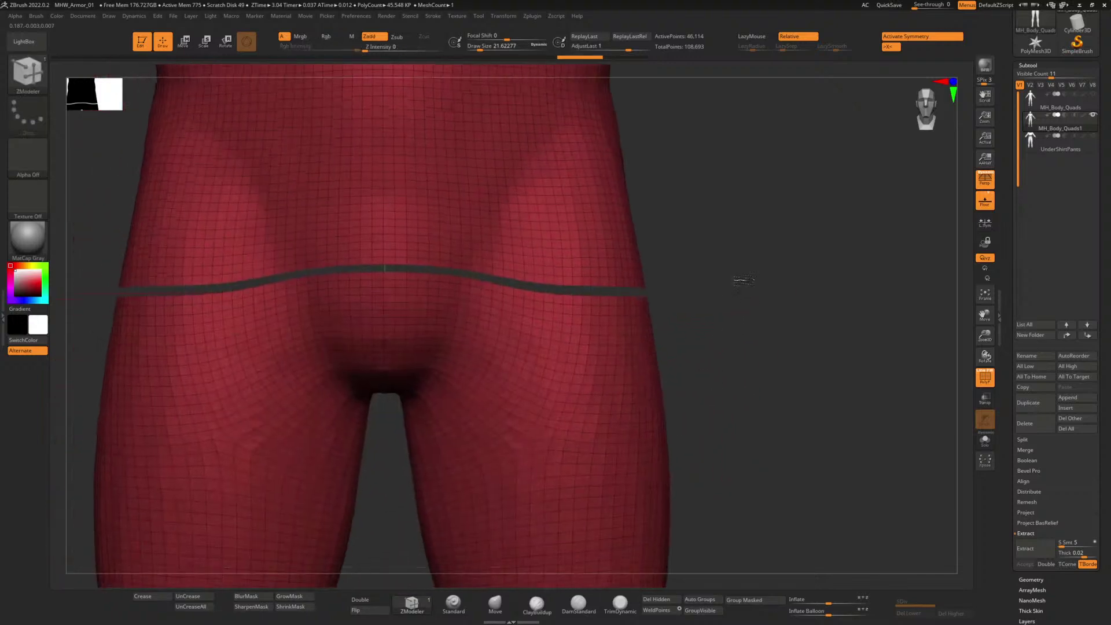
{"action": "left_click", "coordinate": [590, 308]}
Step: Delete the head and neck island above the neckline cut
{"action": "left_click_drag", "start_coordinate": [583, 311], "coordinate": [662, 208], "text": "alt"}
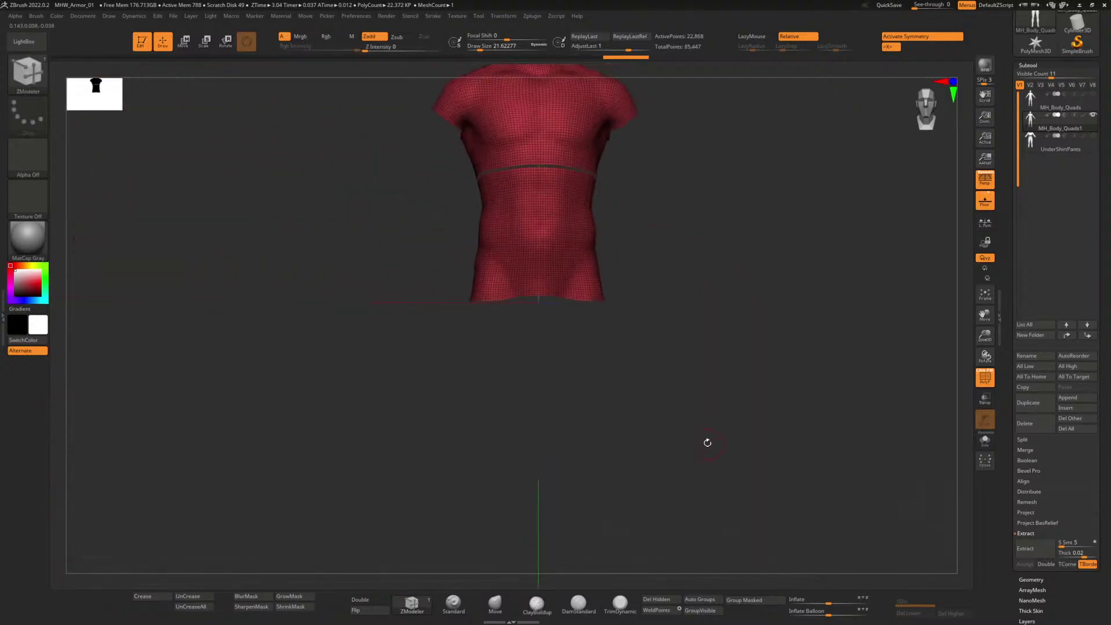
{"action": "left_click_drag", "start_coordinate": [707, 443], "coordinate": [627, 409], "text": "alt"}
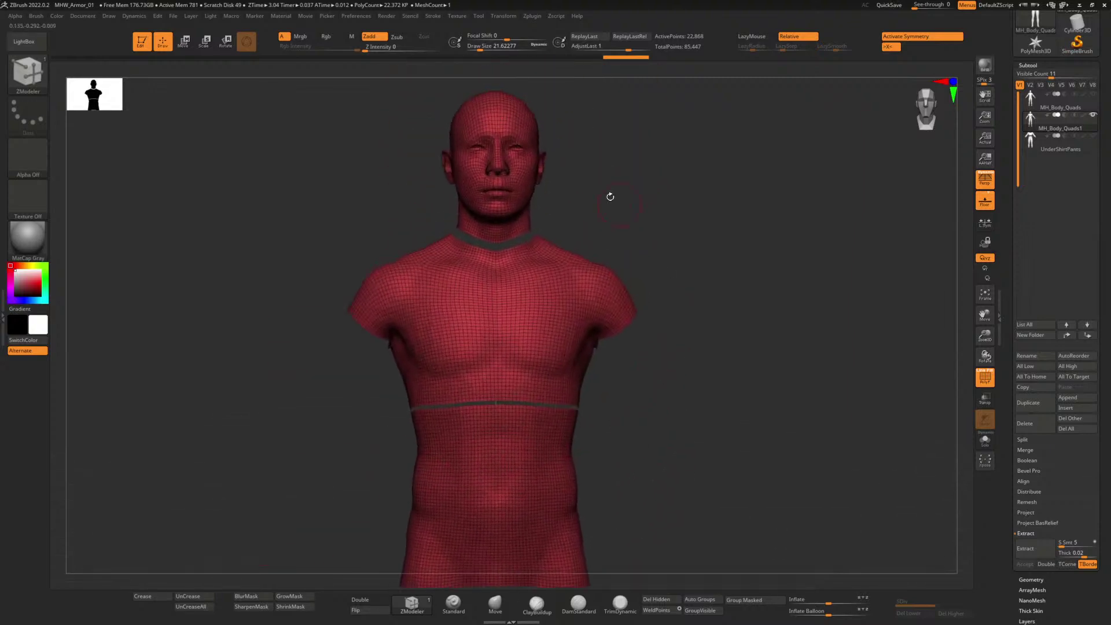
{"action": "left_click_drag", "start_coordinate": [610, 197], "coordinate": [672, 350], "text": "alt"}
{"action": "left_click_drag", "start_coordinate": [660, 267], "coordinate": [669, 344], "text": "alt"}
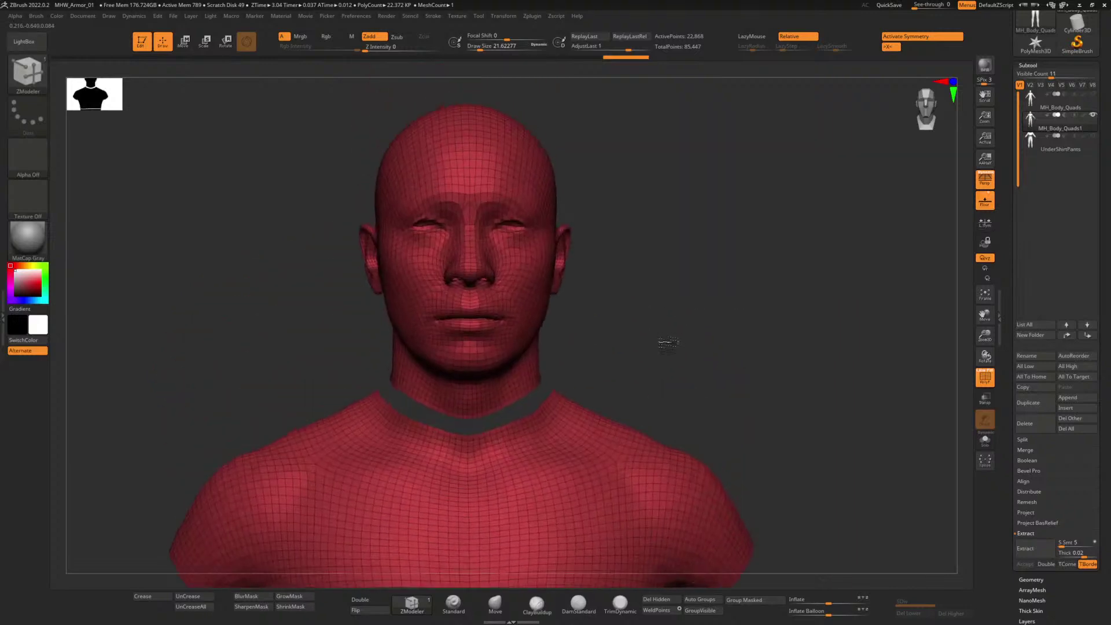
{"action": "left_click", "coordinate": [485, 345]}
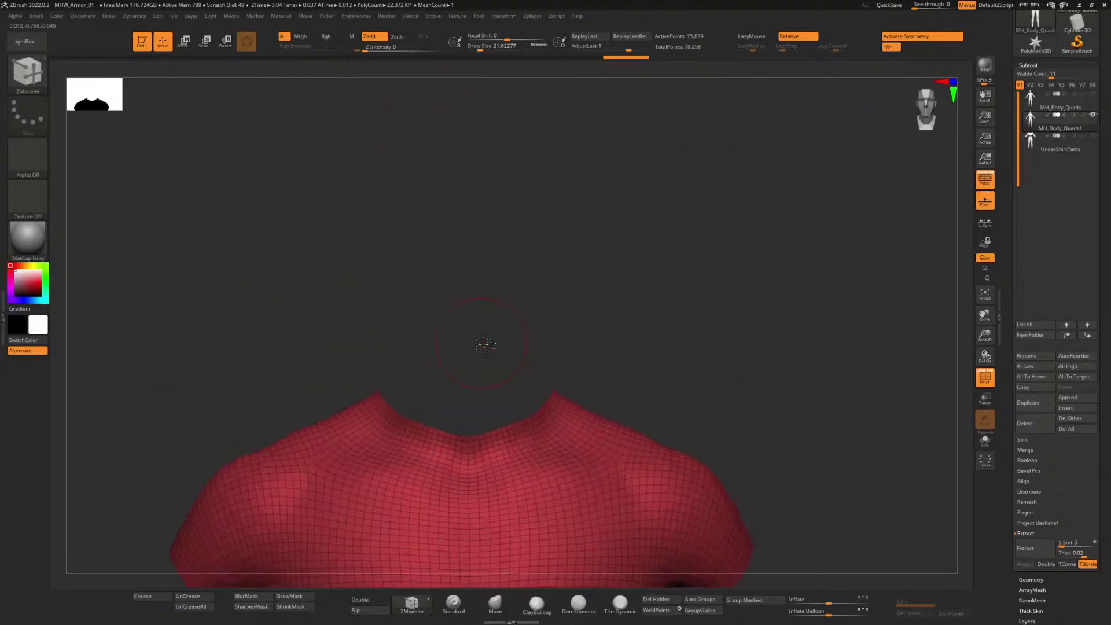
Step: ZRemesh the remaining torso piece with the Half option to reduce its polygon density
{"action": "left_click_drag", "start_coordinate": [697, 403], "coordinate": [625, 323], "text": "alt"}
{"action": "left_click_drag", "start_coordinate": [632, 426], "coordinate": [619, 463], "text": "alt"}
{"action": "left_click_drag", "start_coordinate": [702, 467], "coordinate": [653, 347], "text": "alt"}
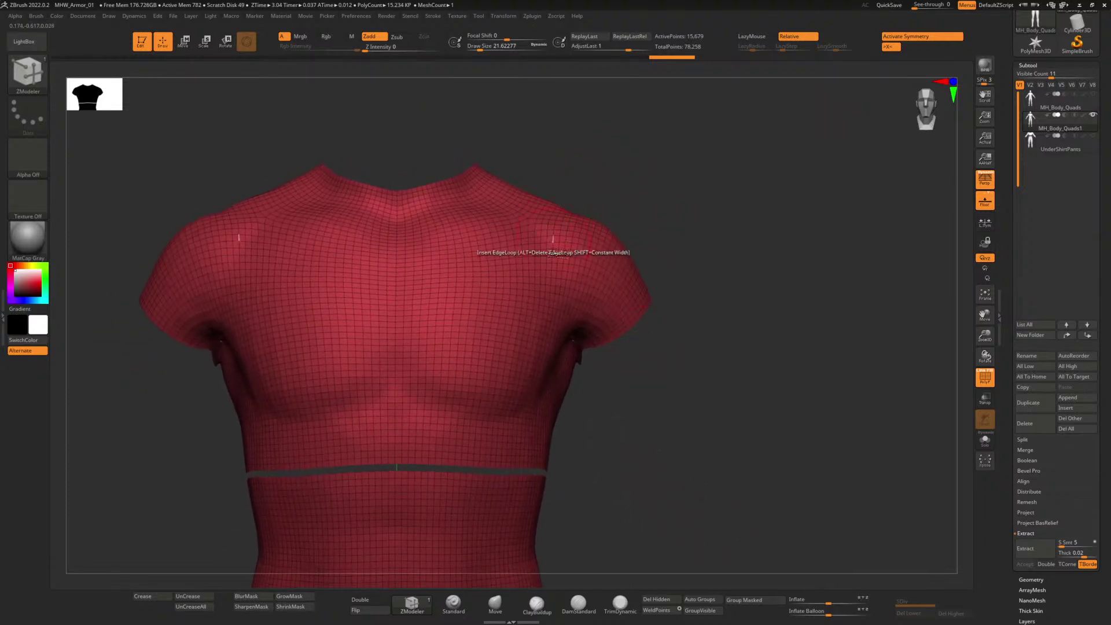
{"action": "left_click_drag", "start_coordinate": [645, 382], "coordinate": [641, 354], "text": "alt"}
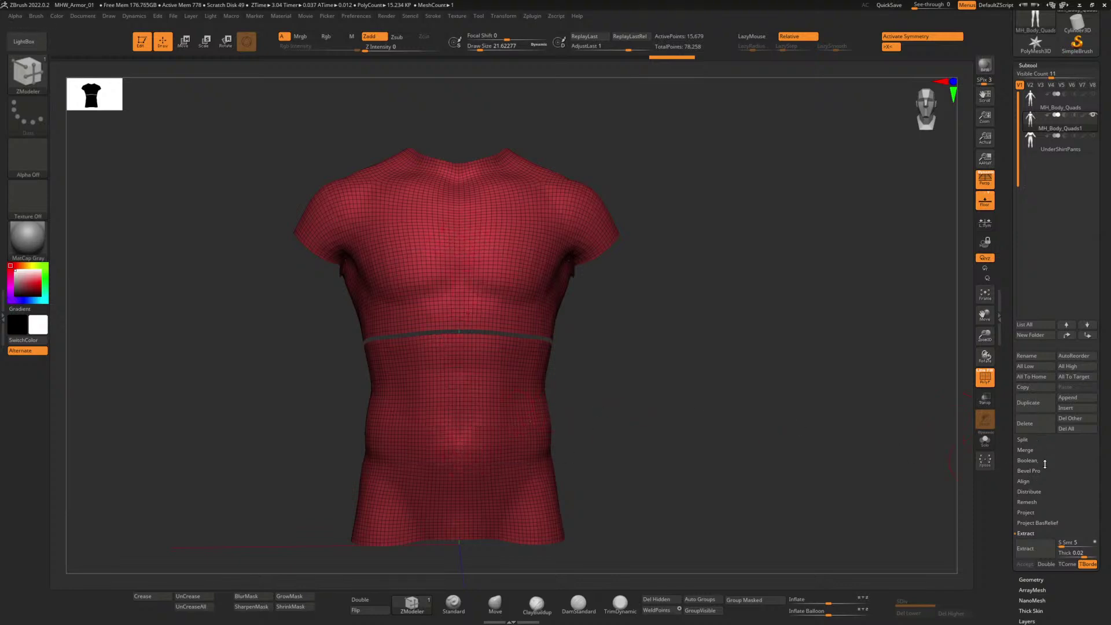
{"action": "left_click", "coordinate": [1032, 580]}
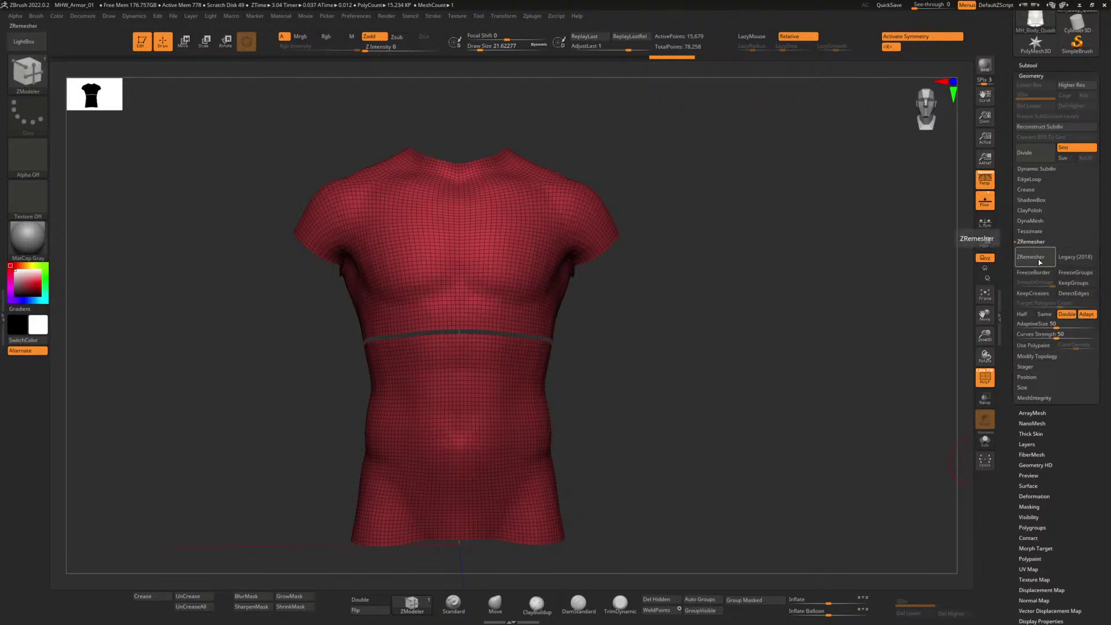
{"action": "left_click", "coordinate": [1023, 314]}
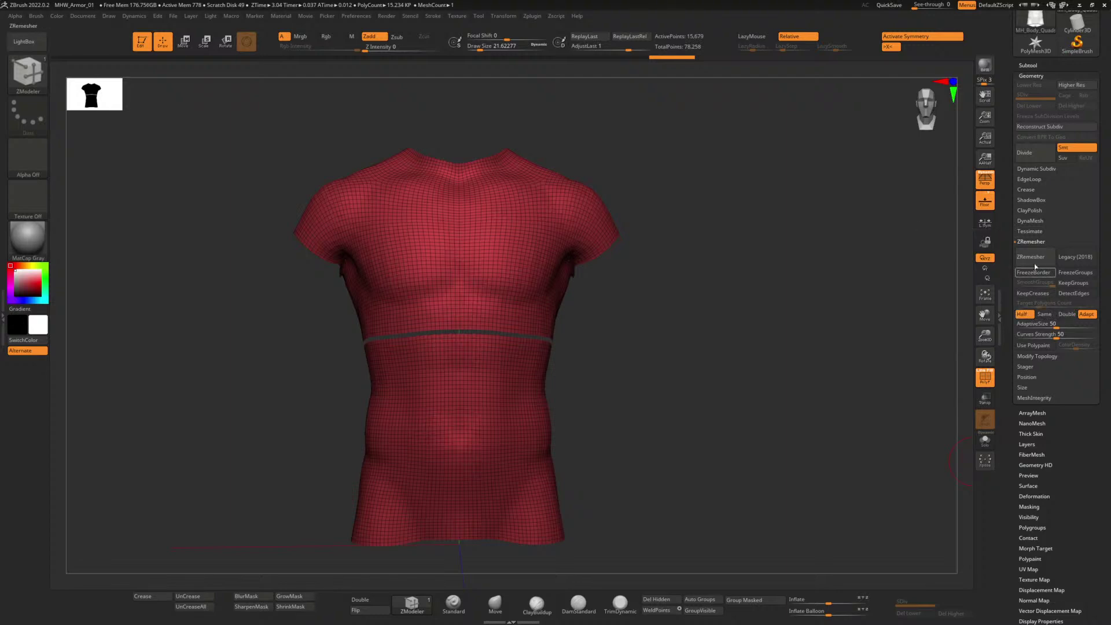
{"action": "left_click", "coordinate": [1031, 257]}
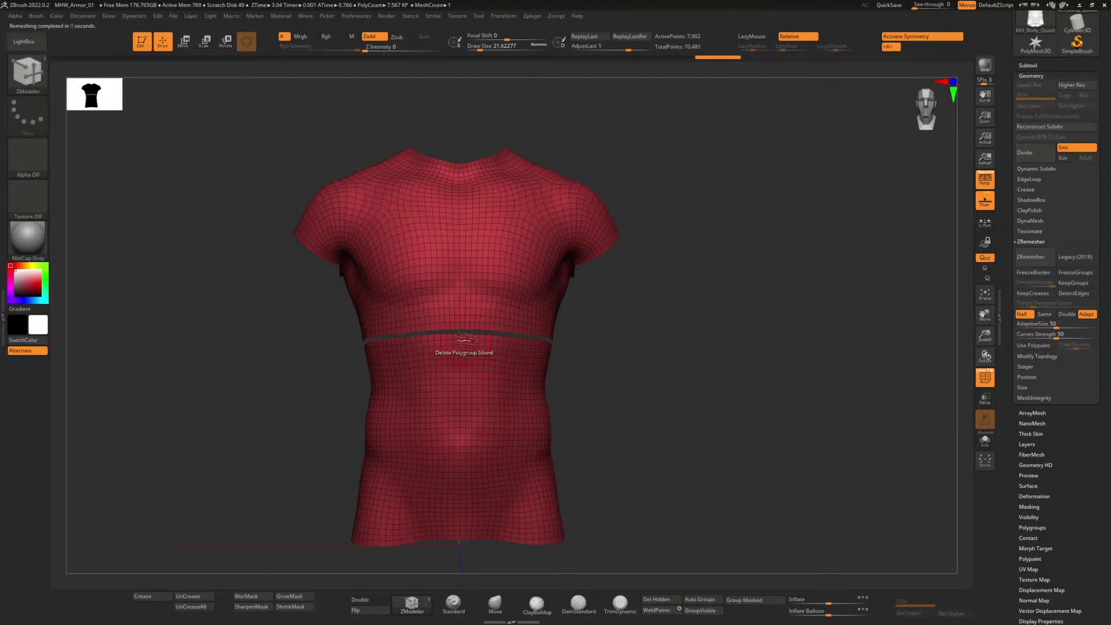
Step: Show the MH_Body_Quads subtool and inflate the torso piece slightly so it sits outside the body
{"action": "left_click_drag", "start_coordinate": [1047, 123], "coordinate": [1043, 184]}
{"action": "left_click", "coordinate": [1032, 182]}
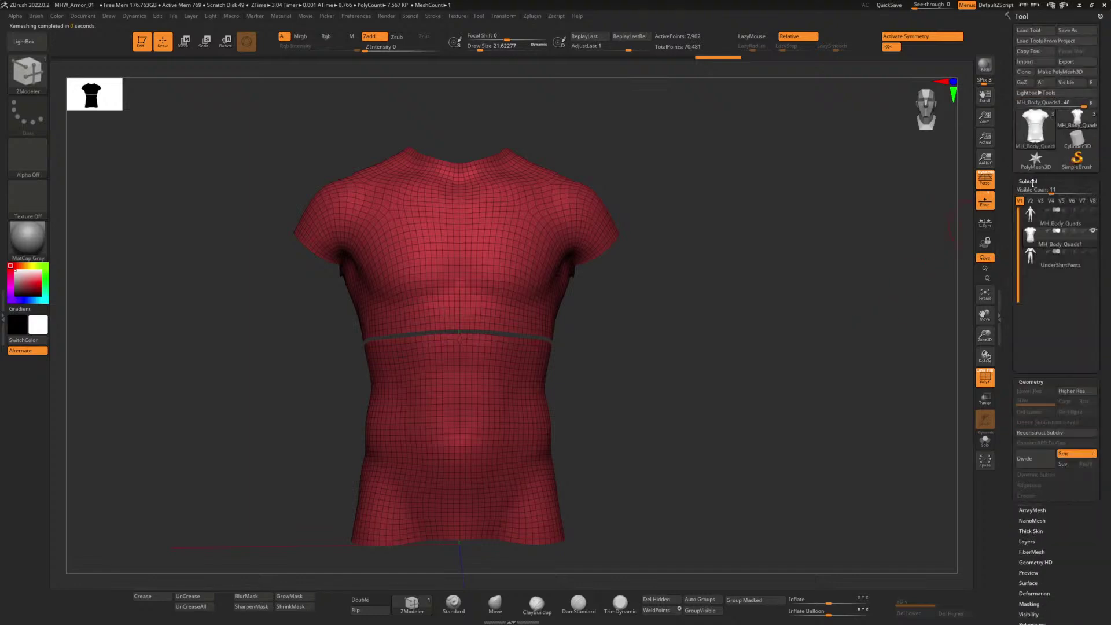
{"action": "left_click", "coordinate": [1093, 145]}
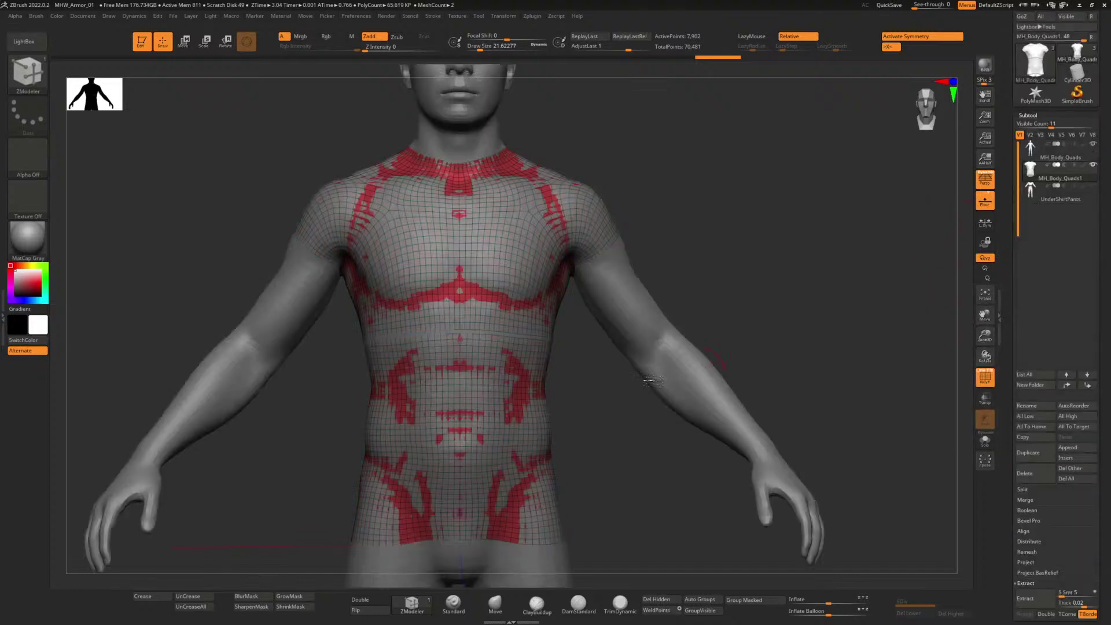
{"action": "mouse_move", "coordinate": [617, 429]}
{"action": "left_mouse_down", "text": "alt"}
{"action": "mouse_move", "coordinate": [593, 390]}
{"action": "mouse_move", "coordinate": [593, 434]}
{"action": "mouse_move", "coordinate": [606, 446]}
{"action": "mouse_move", "coordinate": [592, 442]}
{"action": "mouse_move", "coordinate": [612, 452]}
{"action": "mouse_move", "coordinate": [605, 432]}
{"action": "left_mouse_up", "text": "alt"}
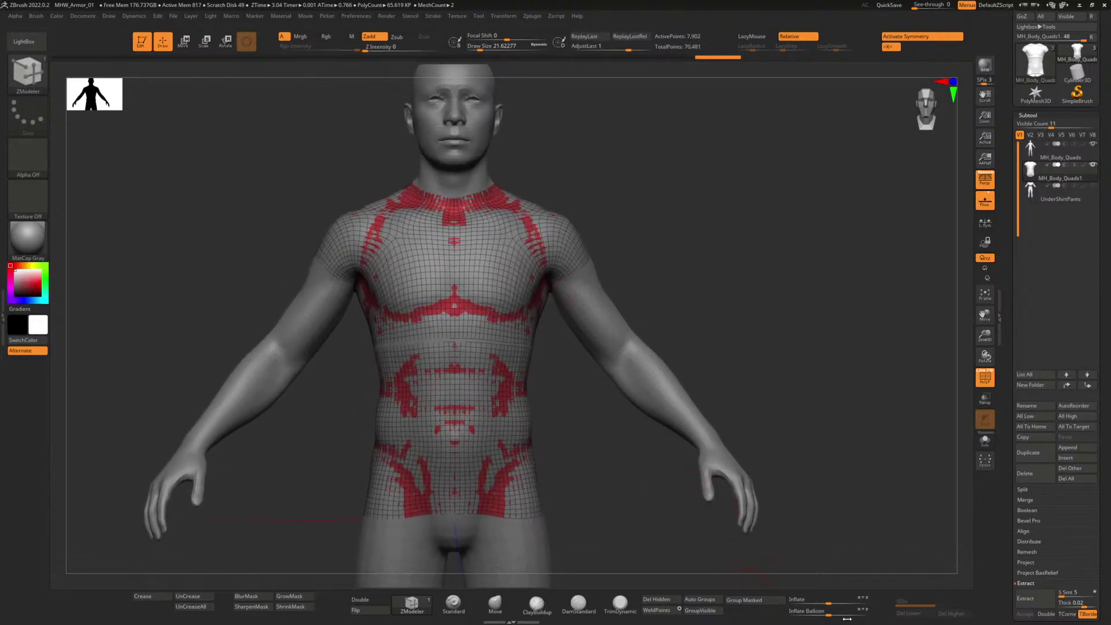
{"action": "left_click_drag", "start_coordinate": [830, 604], "coordinate": [832, 605]}
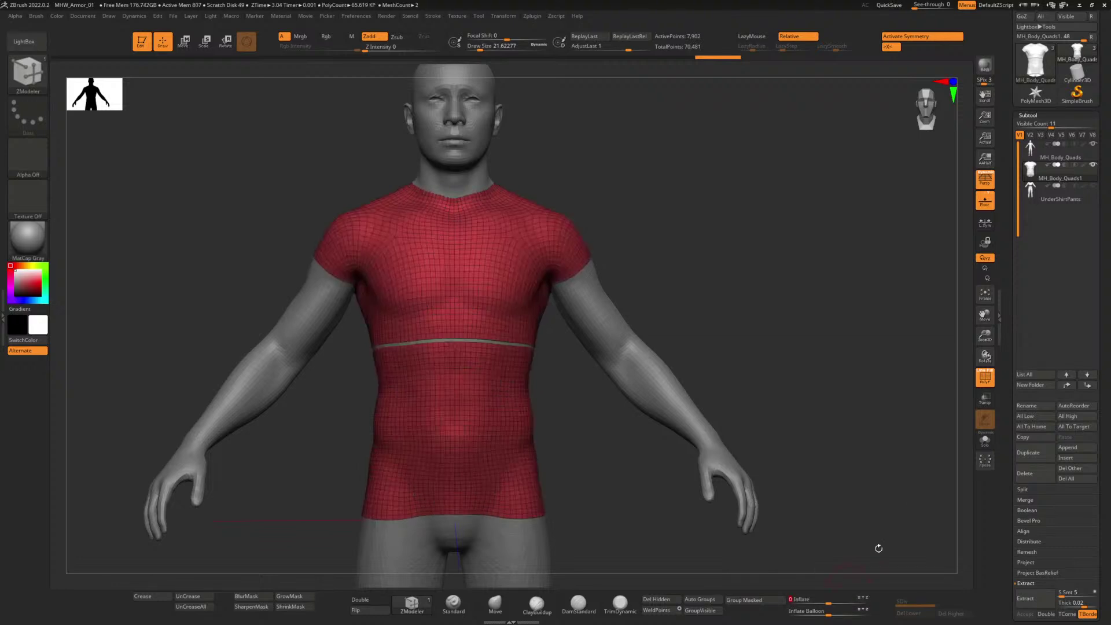
Step: Show the UnderShirtPants subtool and inflate the torso piece by 1, plus a small further amount, to clear the undershirt
{"action": "left_click", "coordinate": [1094, 186]}
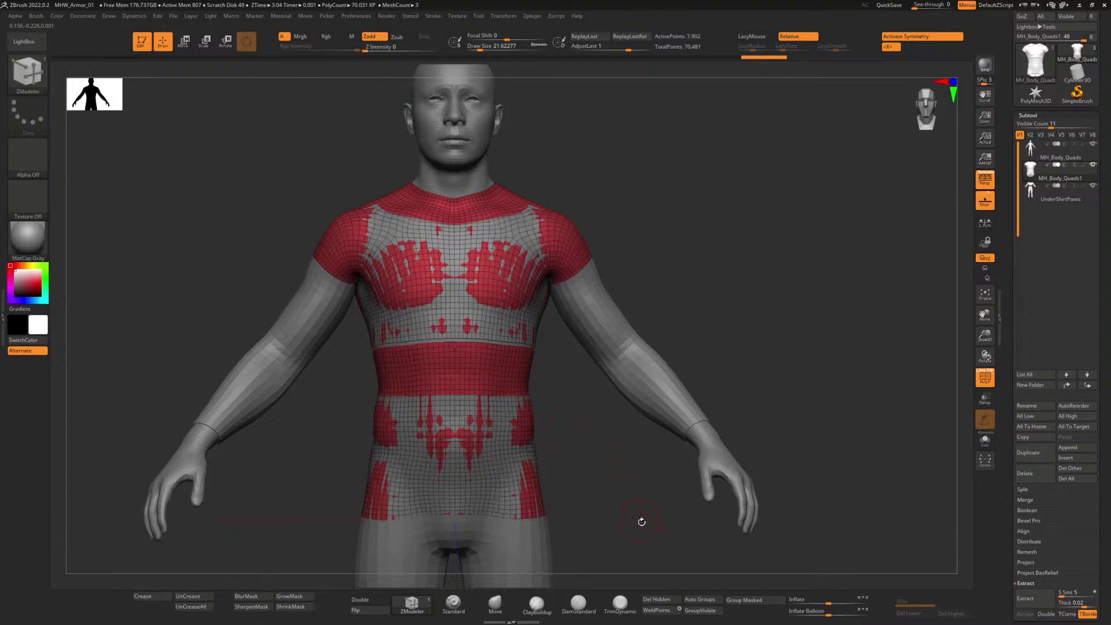
{"action": "left_click", "coordinate": [829, 605]}
{"action": "type", "text": "1"}
{"action": "key", "text": "Return"}
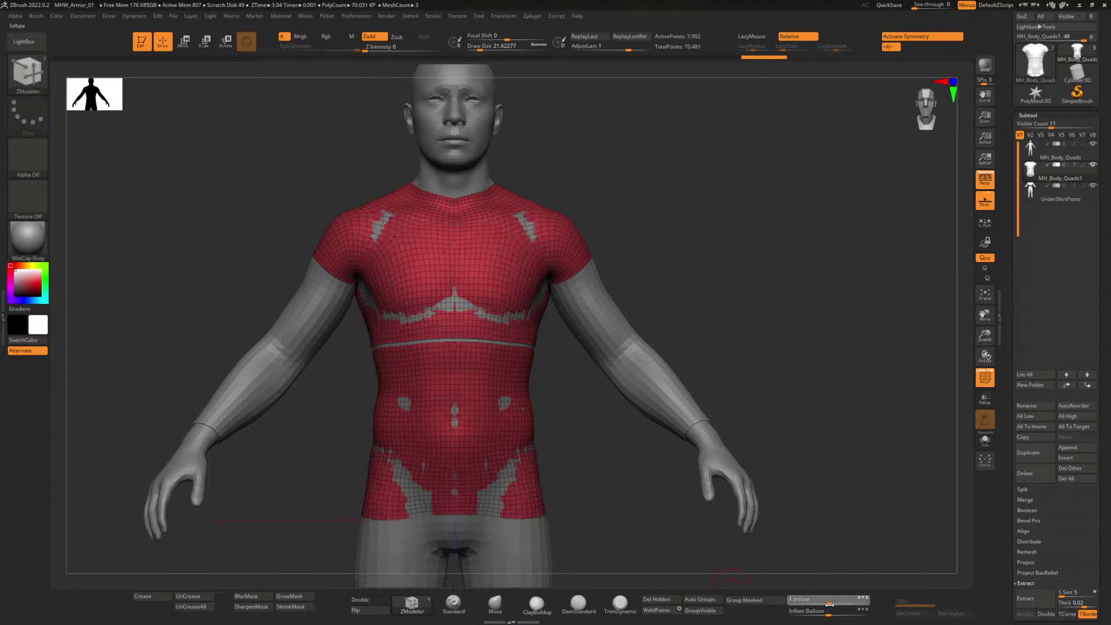
{"action": "left_click_drag", "start_coordinate": [830, 605], "coordinate": [831, 605]}
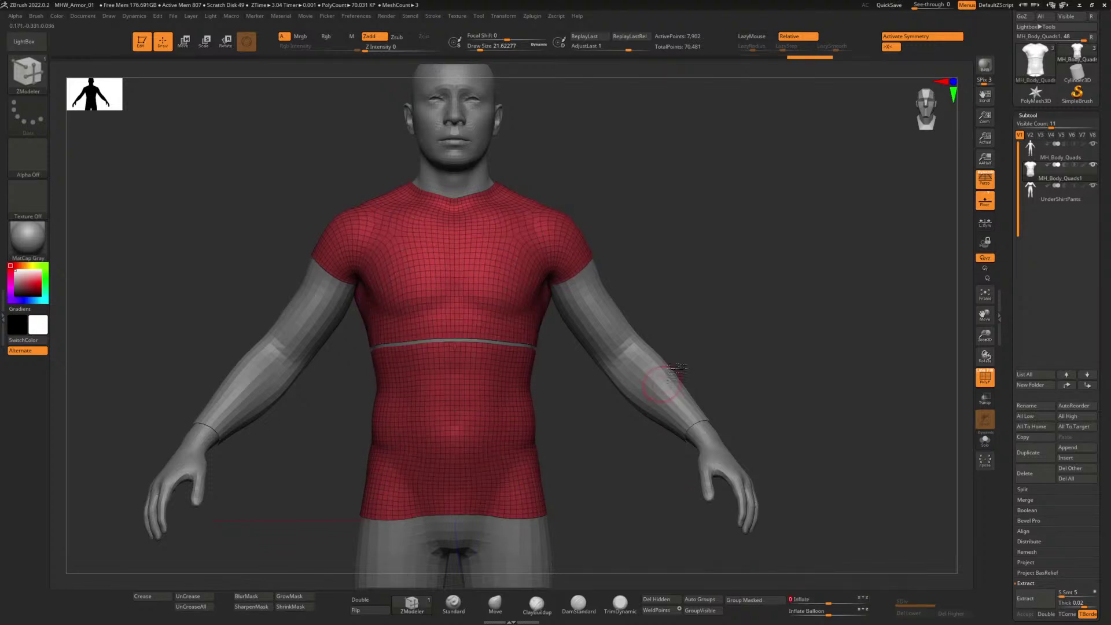
Step: Inspect the torso piece from behind, compare it with the Witcher3_StarterArmor_01 reference in Photoshop, and quick-save the ZBrush project
{"action": "left_click_drag", "start_coordinate": [737, 300], "coordinate": [669, 291]}
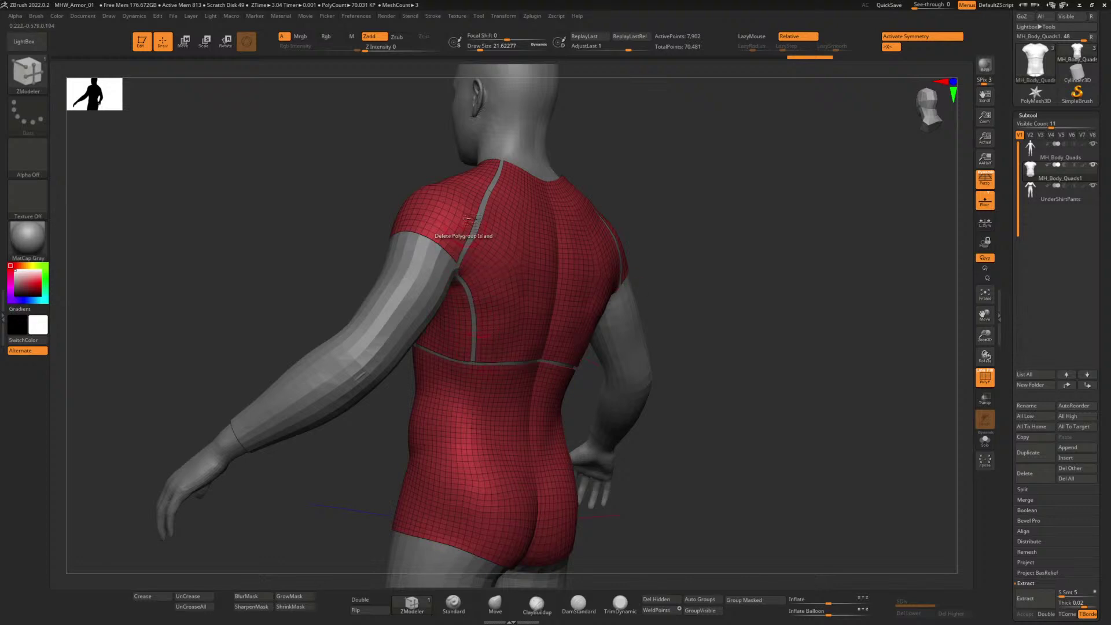
{"action": "mouse_move", "coordinate": [755, 244]}
{"action": "left_mouse_down"}
{"action": "mouse_move", "coordinate": [691, 247]}
{"action": "mouse_move", "coordinate": [801, 250]}
{"action": "mouse_move", "coordinate": [746, 251]}
{"action": "left_mouse_up"}
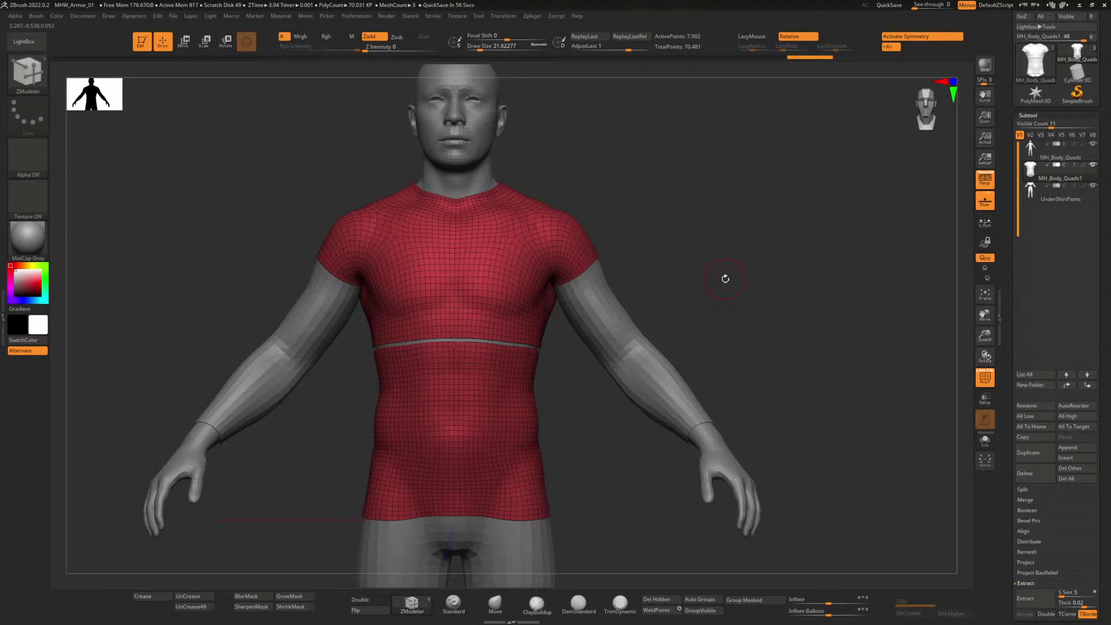
{"action": "key", "text": "alt+Tab"}
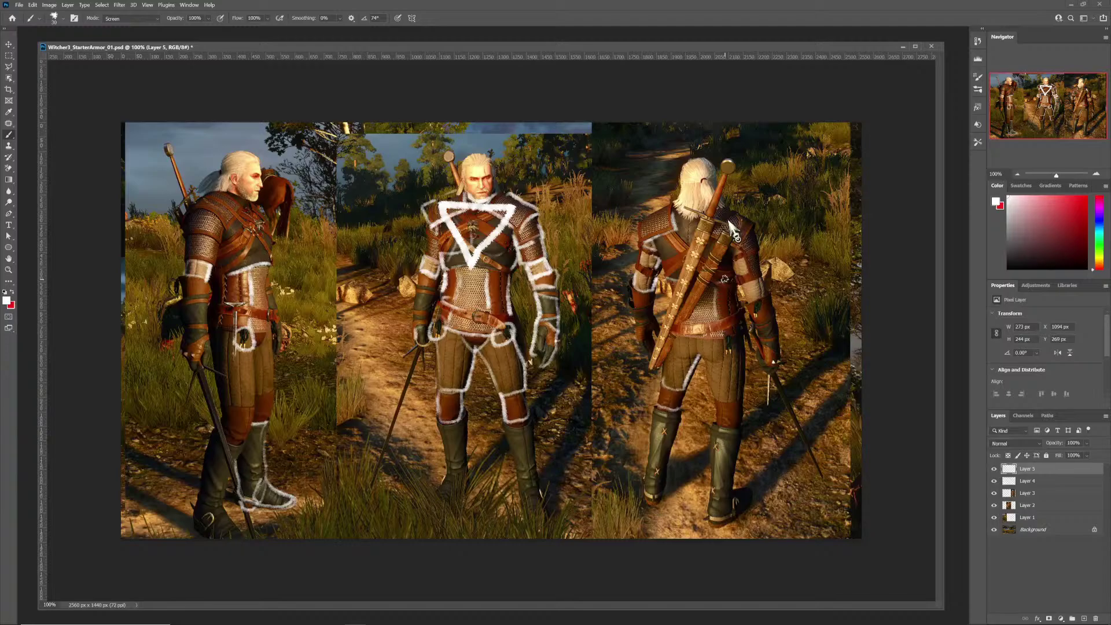
{"action": "key", "text": "alt+Tab"}
{"action": "key", "text": "alt+Tab"}
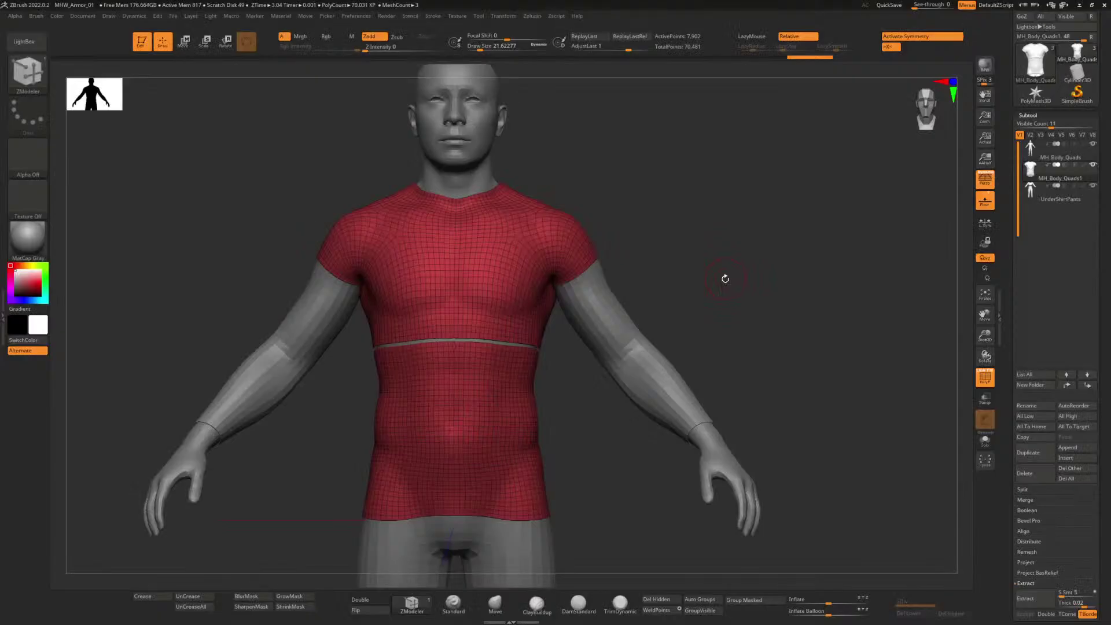
{"action": "left_click_drag", "start_coordinate": [712, 273], "coordinate": [680, 239], "text": "alt"}
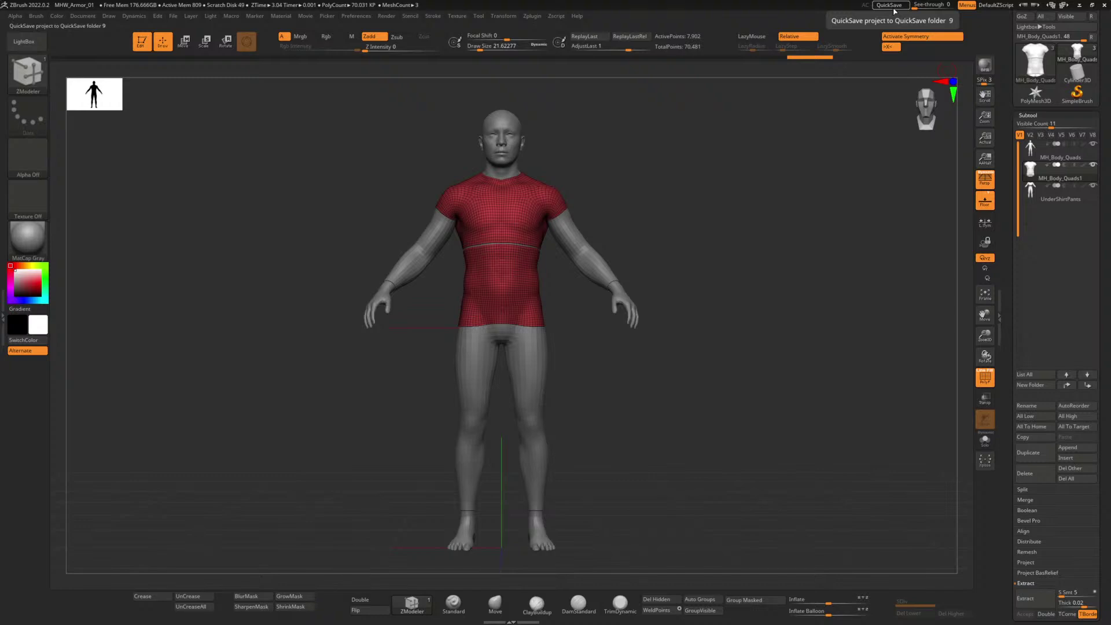
{"action": "left_click", "coordinate": [889, 5]}
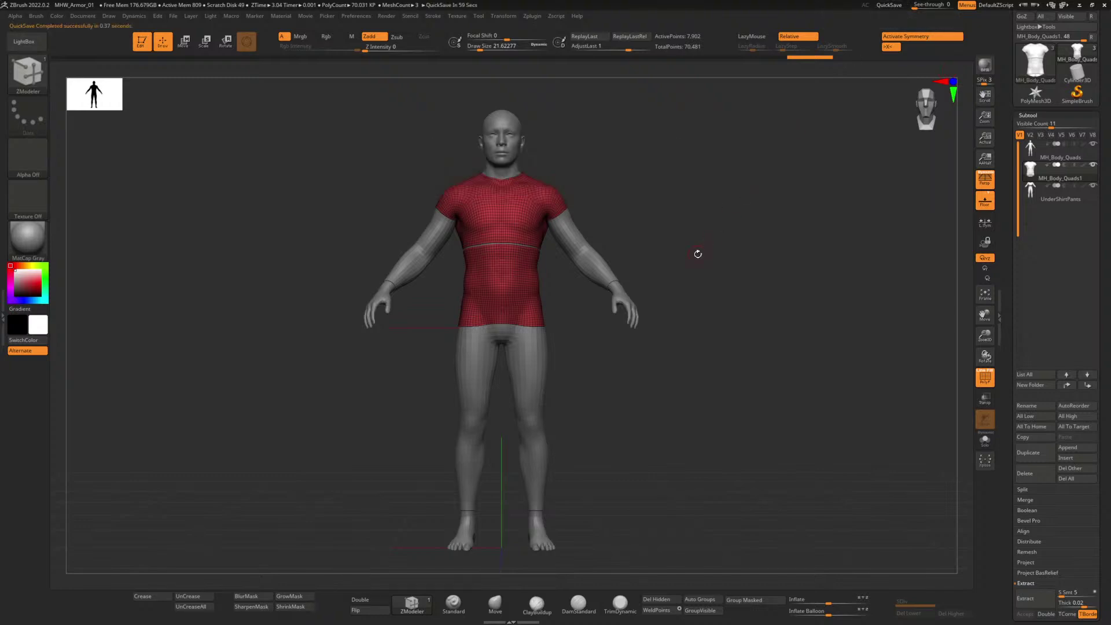
Step: Switch to the browser and study the ArtStation Geralt and Warrior references for how the chest, waist and shoulder armor is layered
{"action": "key", "text": "alt+Tab"}
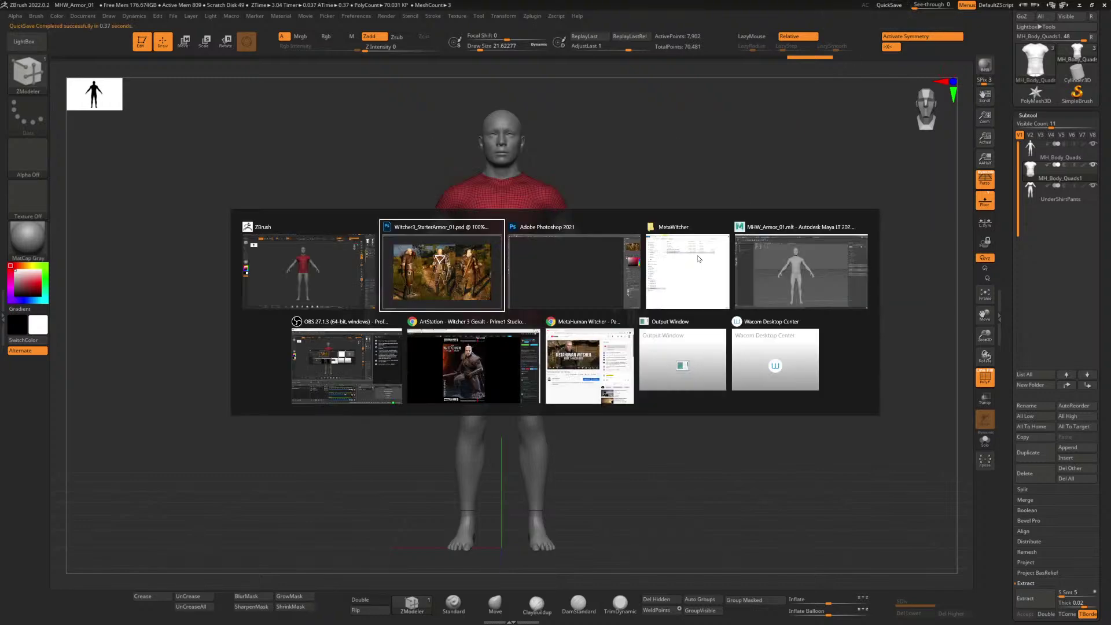
{"action": "left_click", "coordinate": [503, 355]}
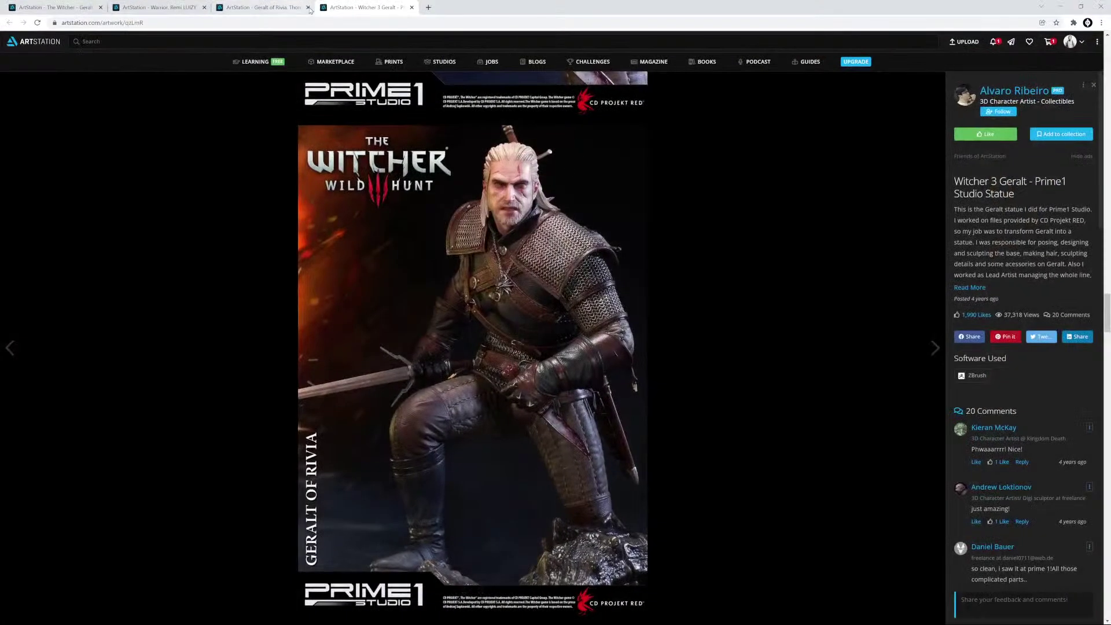
{"action": "left_click", "coordinate": [412, 8]}
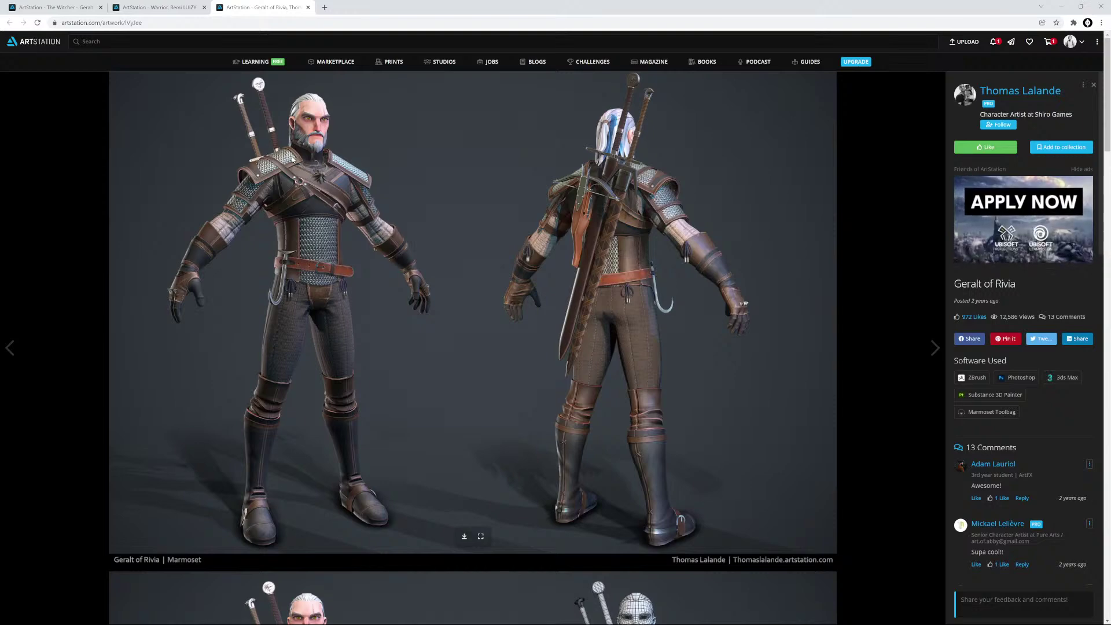
{"action": "scroll", "coordinate": [593, 240], "scroll_direction": "down", "scroll_amount": 7}
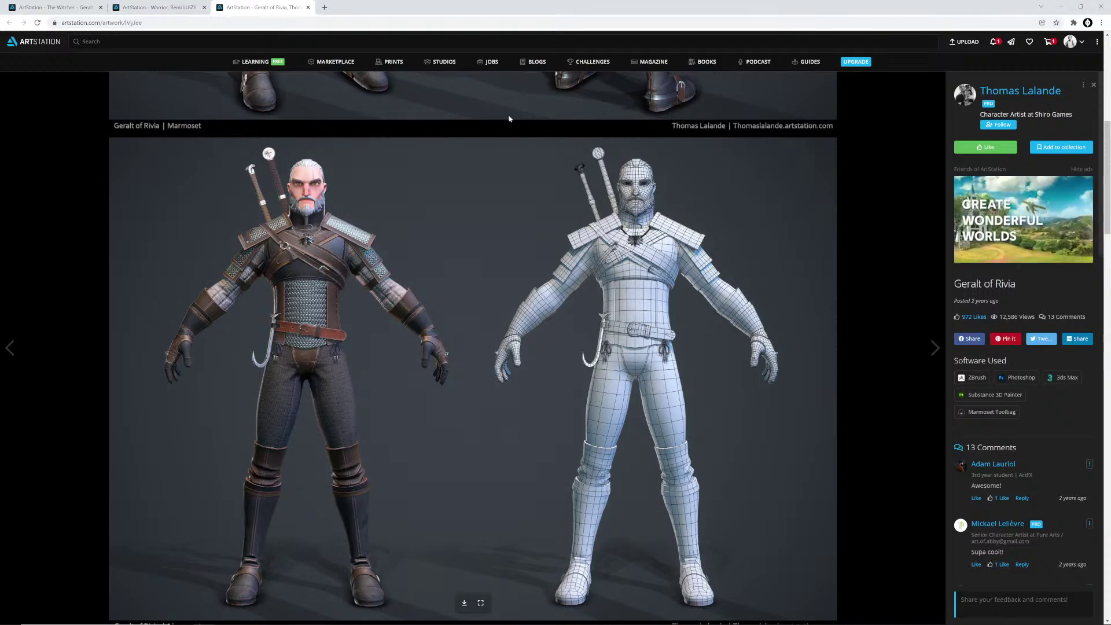
{"action": "left_click", "coordinate": [167, 9]}
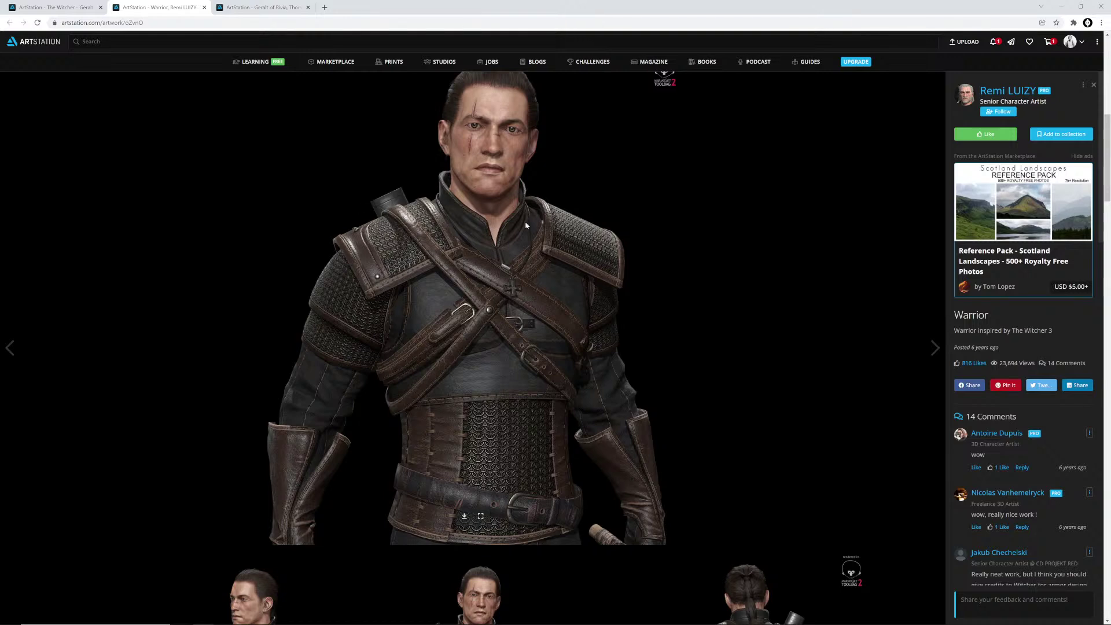
{"action": "left_click", "coordinate": [72, 8]}
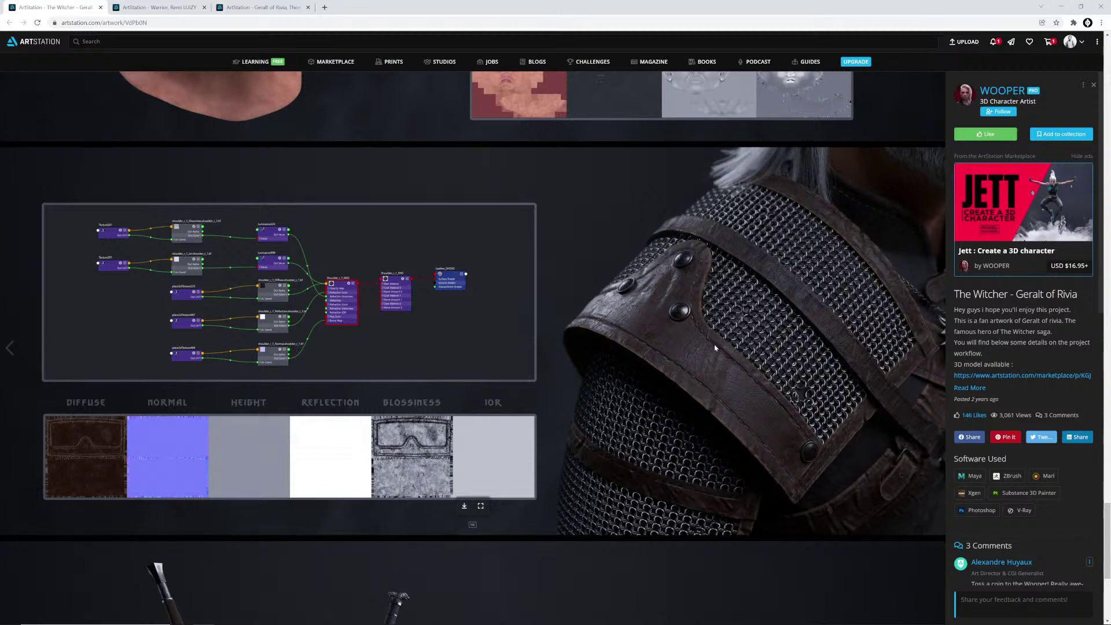
{"action": "key", "text": "alt+Tab"}
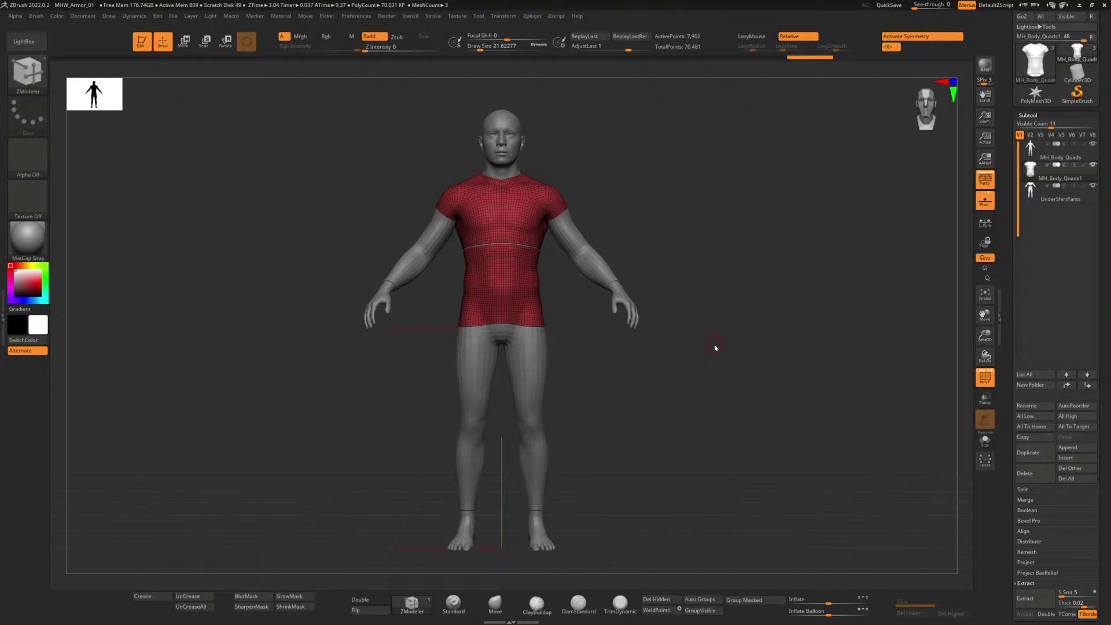
Step: Back in ZBrush, give the upper and lower torso islands separate polygroups with Auto Groups
{"action": "left_click_drag", "start_coordinate": [665, 213], "coordinate": [708, 300], "text": "alt"}
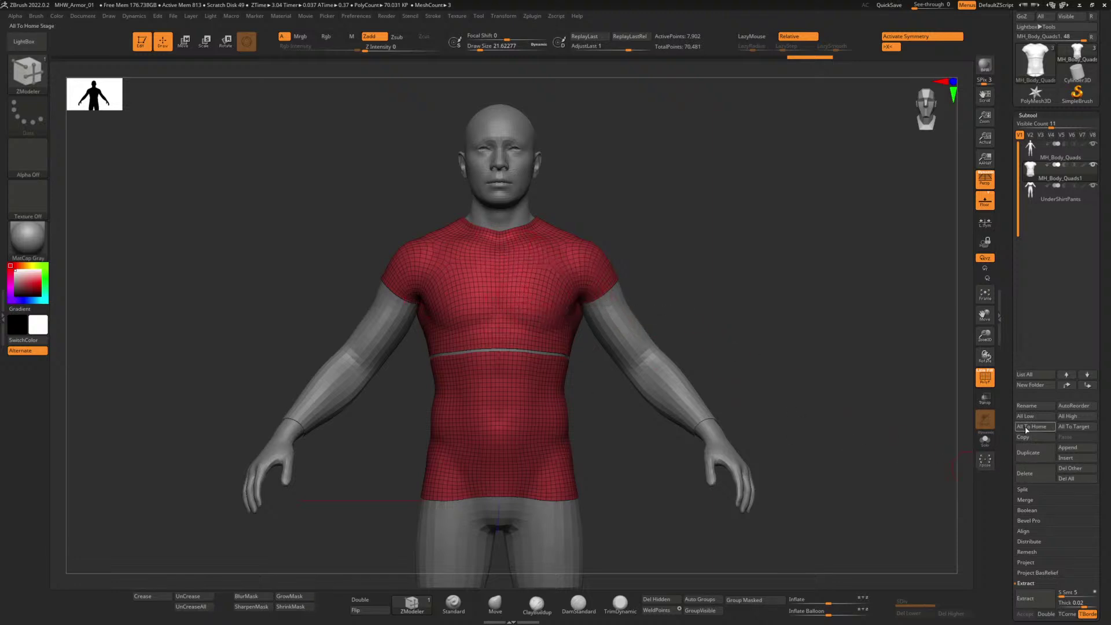
{"action": "scroll", "coordinate": [1036, 324], "scroll_direction": "down", "scroll_amount": 5}
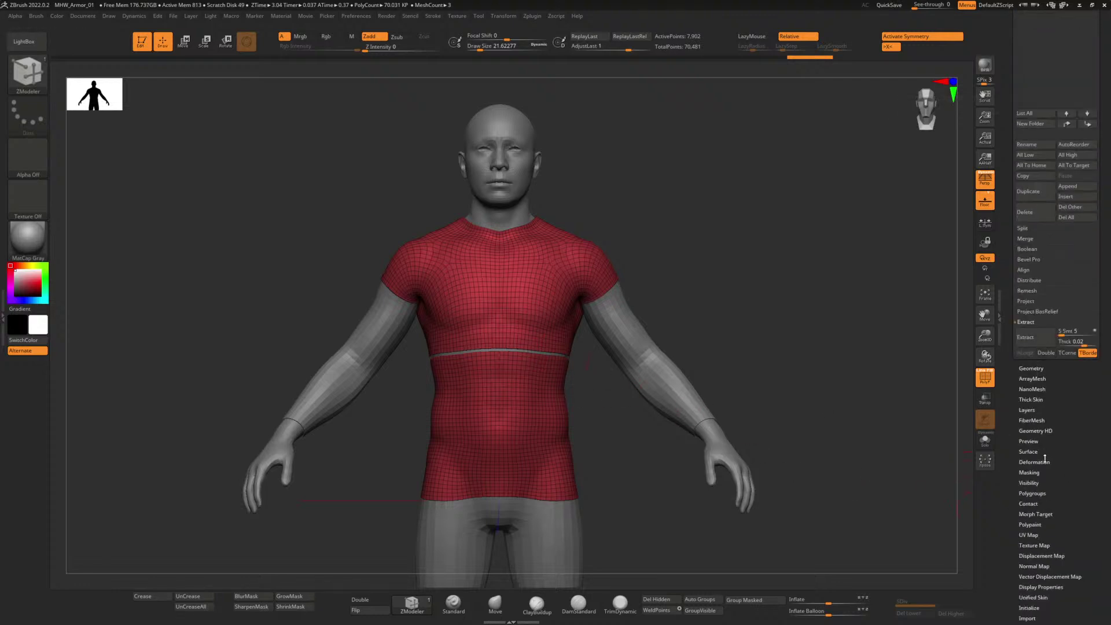
{"action": "left_click", "coordinate": [1039, 494]}
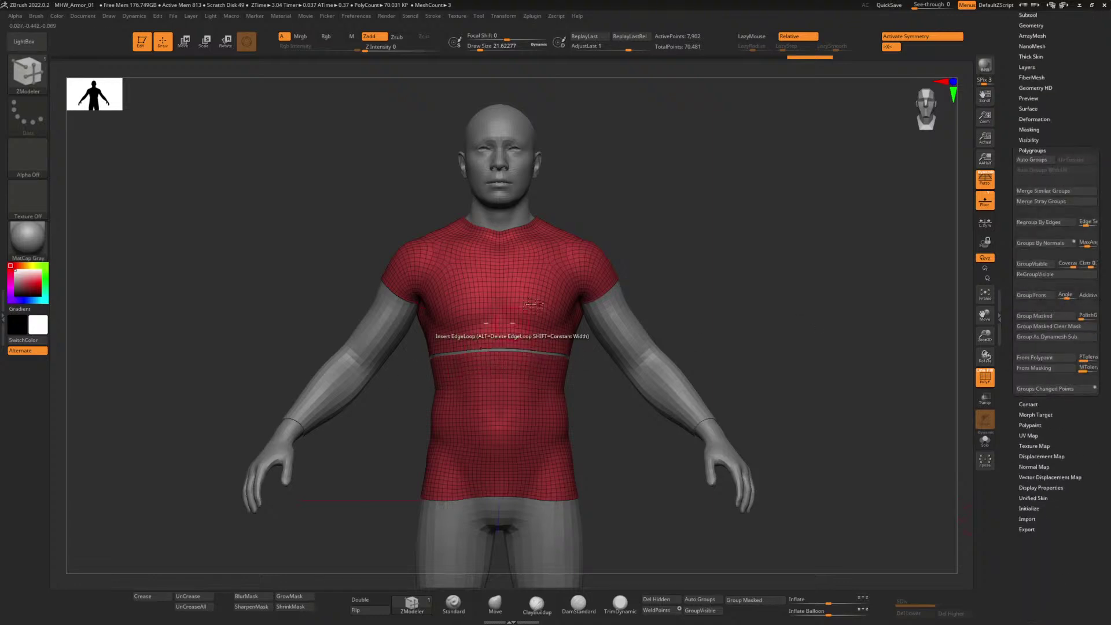
{"action": "left_click", "coordinate": [1032, 160]}
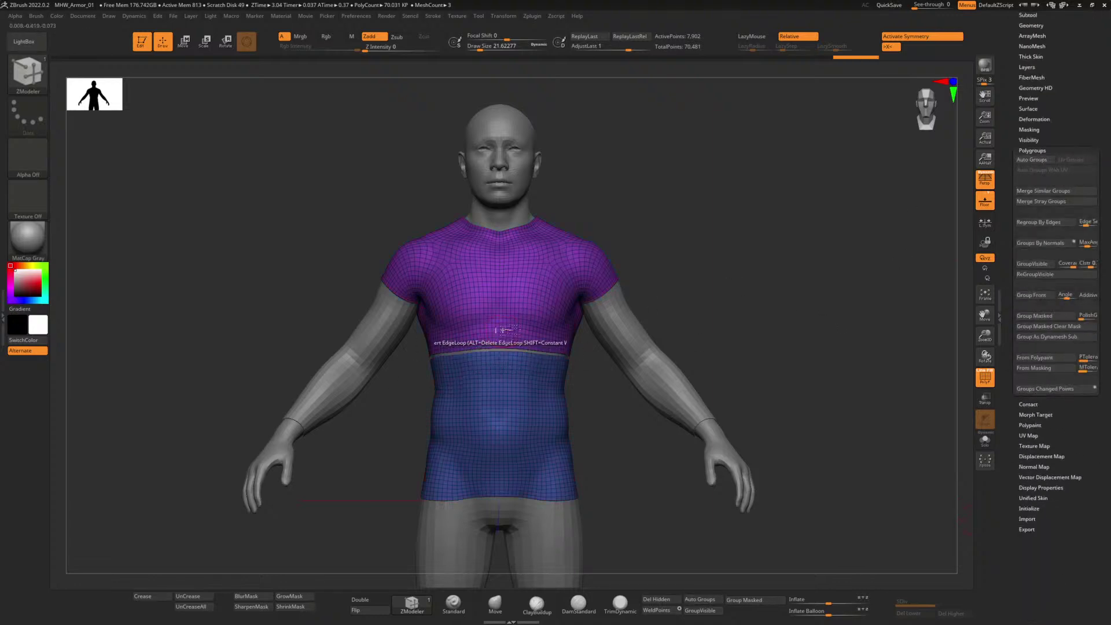
Step: Isolate the lower torso polygroup and delete the hidden upper chest geometry
{"action": "key", "text": "ctrl+shift"}
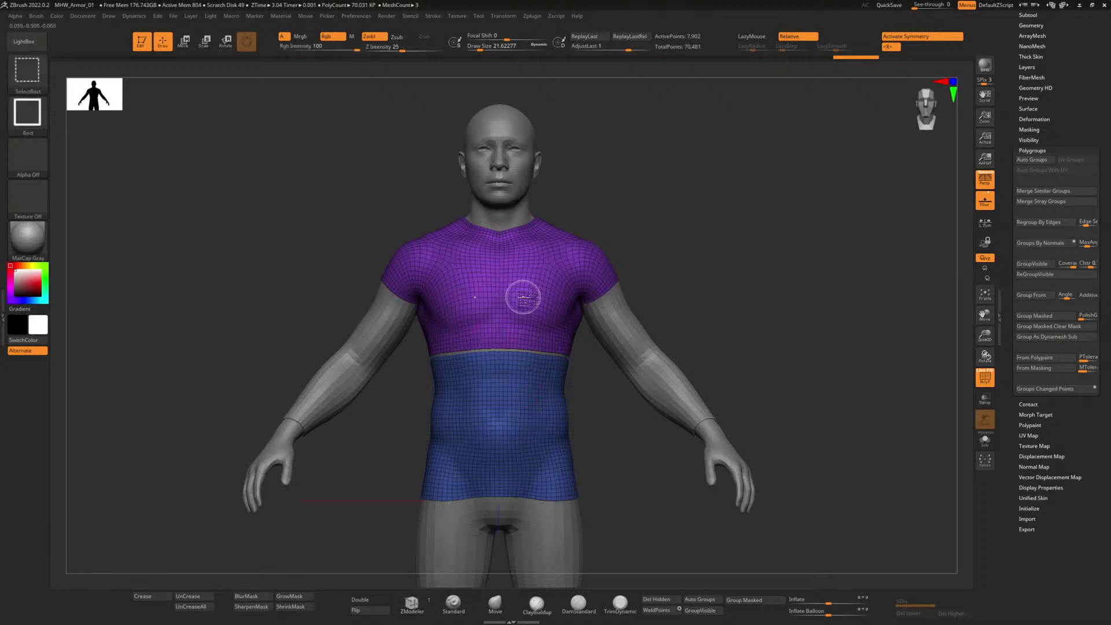
{"action": "left_click", "coordinate": [524, 385], "text": "ctrl+shift"}
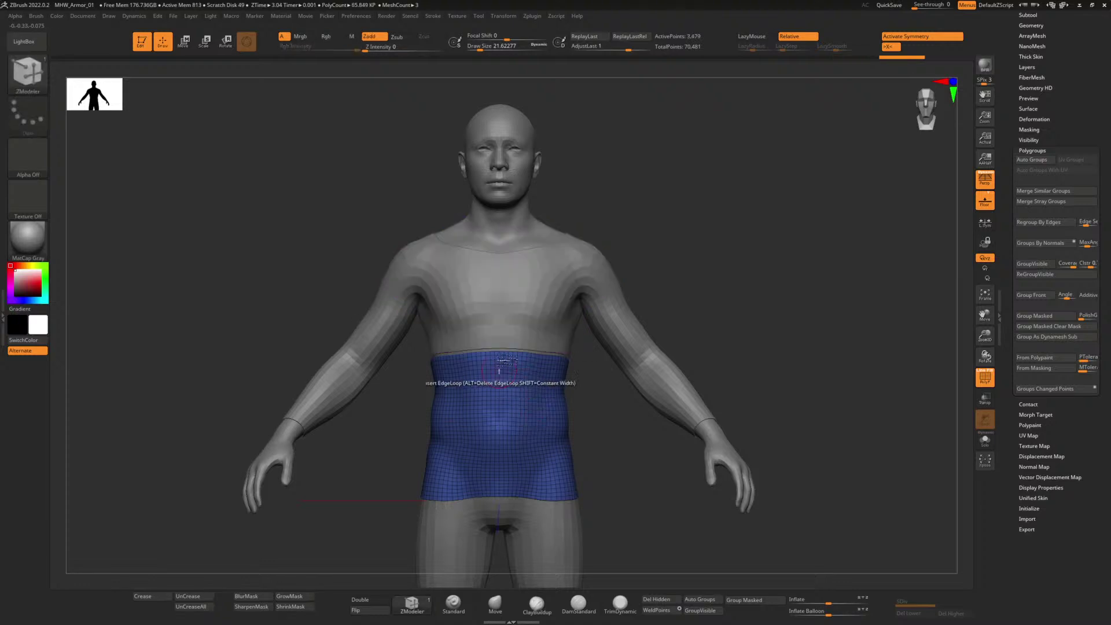
{"action": "left_click", "coordinate": [668, 601]}
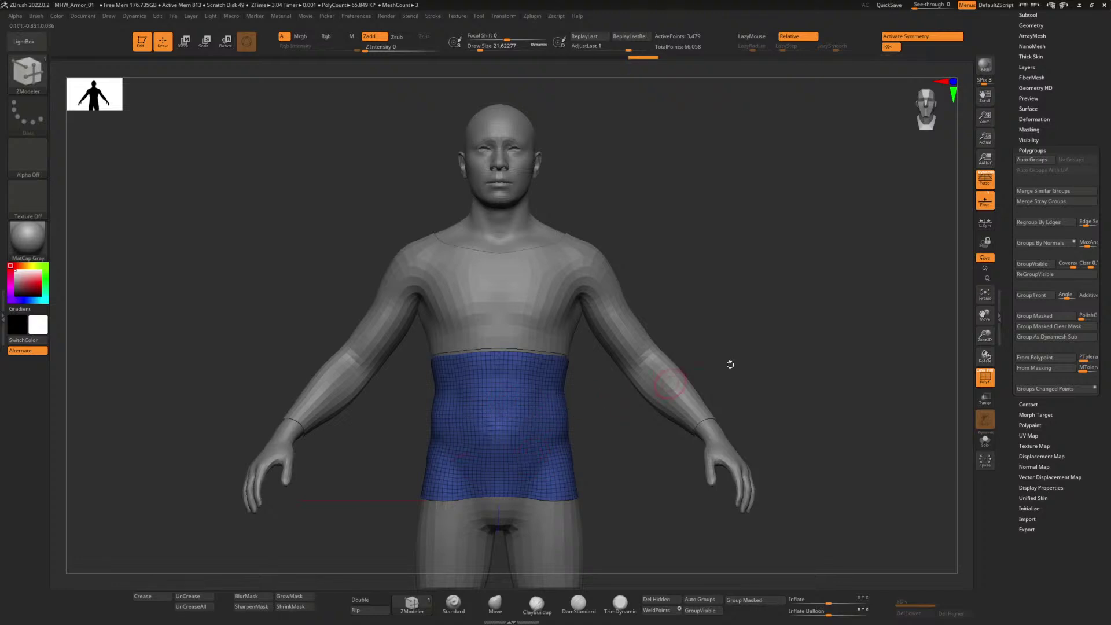
Step: Rename the remaining lower torso subtool MH_Body_Quads1 as chest_lower
{"action": "scroll", "coordinate": [1032, 141], "scroll_direction": "up", "scroll_amount": 4}
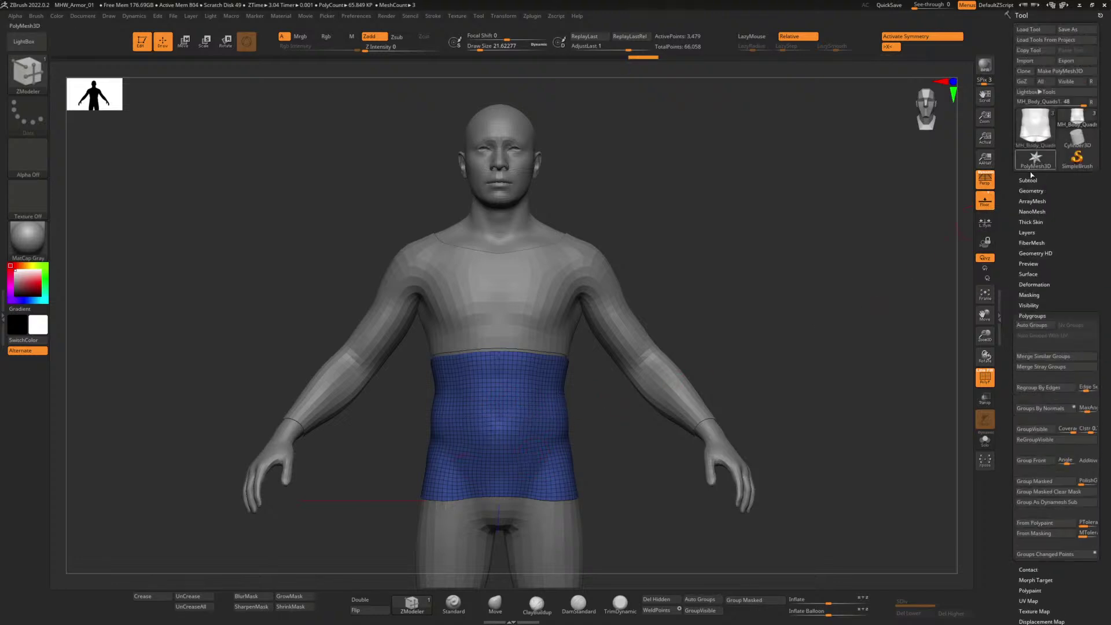
{"action": "left_click", "coordinate": [1032, 182]}
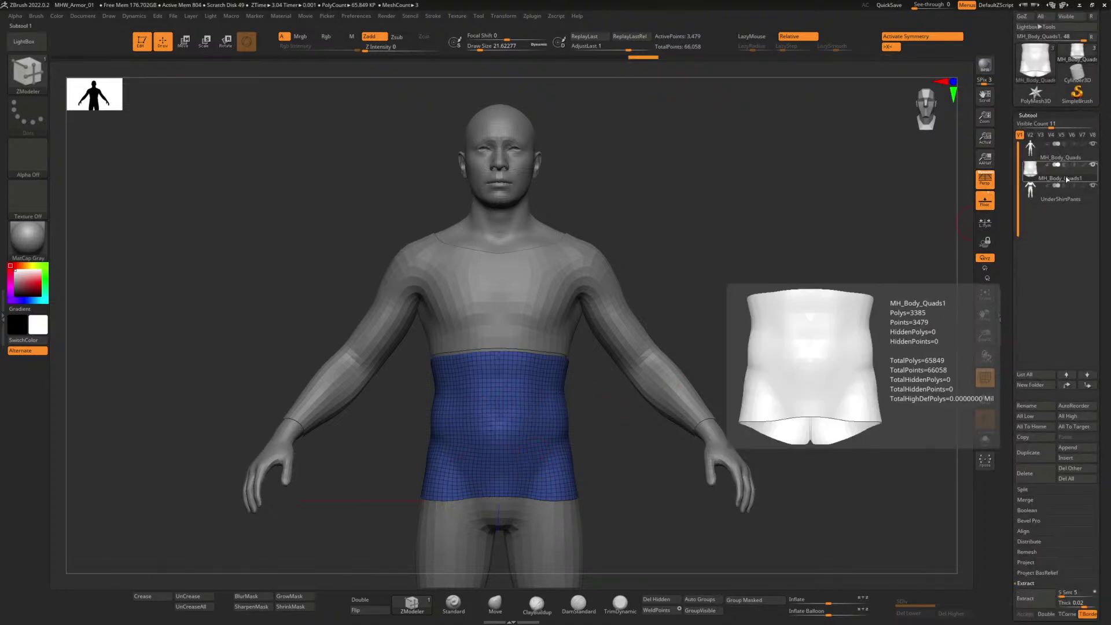
{"action": "left_click", "coordinate": [1066, 181]}
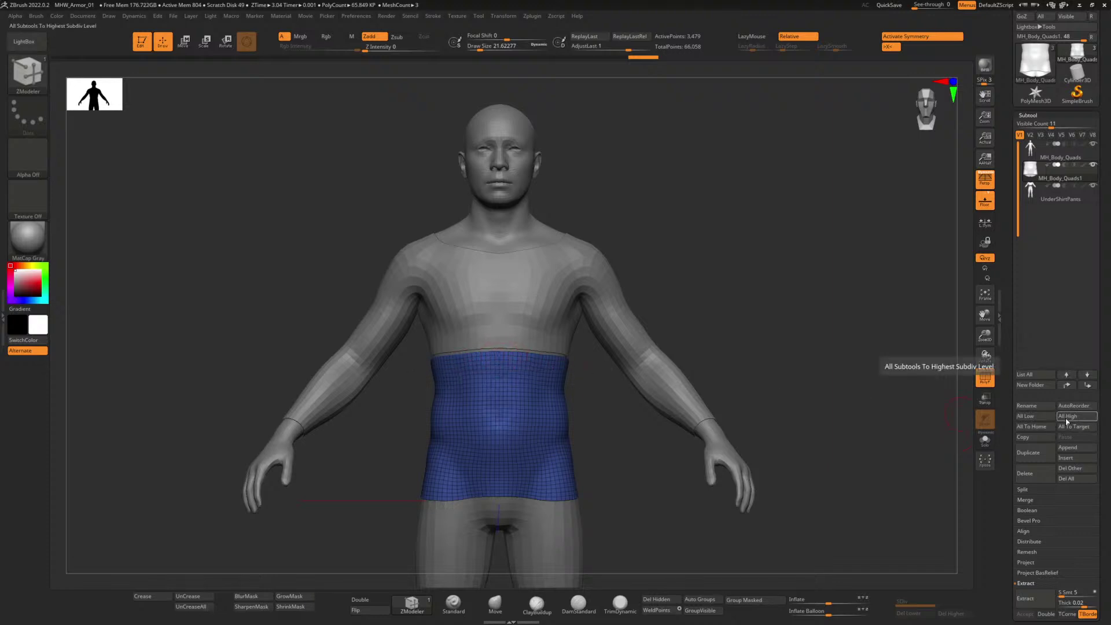
{"action": "left_click", "coordinate": [1036, 407]}
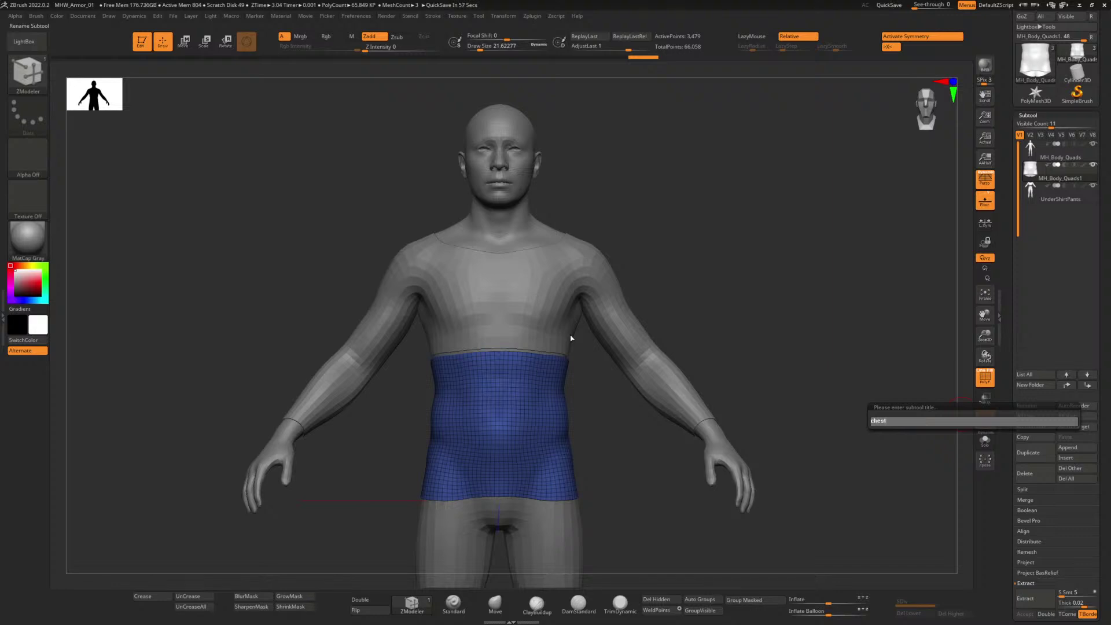
{"action": "type", "text": "+"}
{"action": "key", "text": "Return"}
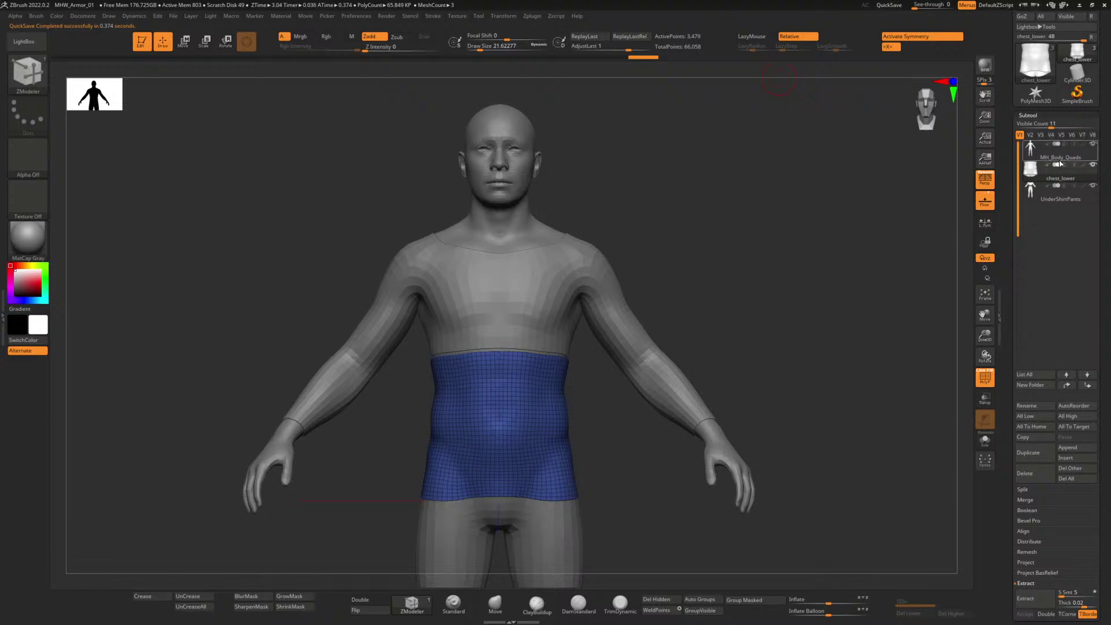
Step: Duplicate the MH_Body_Quads subtool, select the copy, and hide the original body and the UnderShirtPants subtool
{"action": "left_click", "coordinate": [1062, 163]}
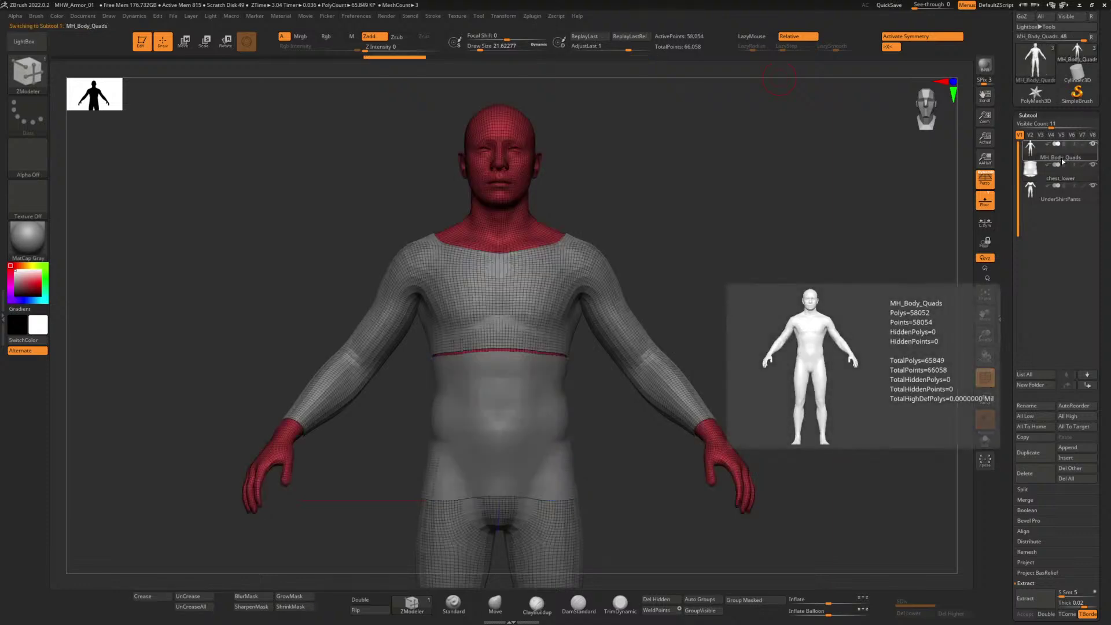
{"action": "left_click", "coordinate": [1035, 456]}
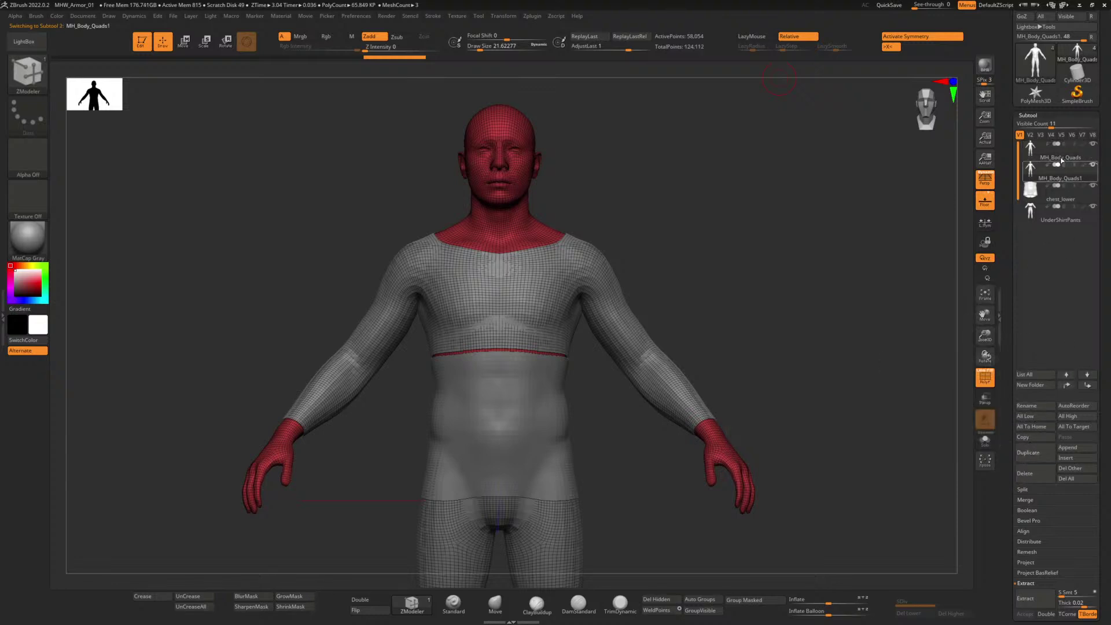
{"action": "mouse_move", "coordinate": [1079, 215]}
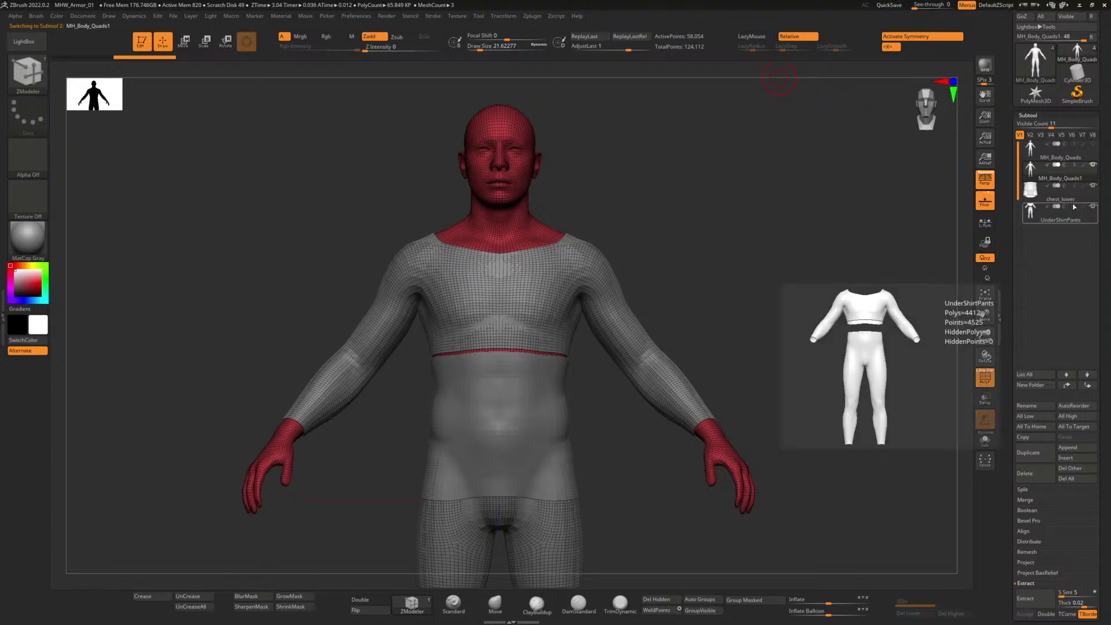
{"action": "left_click", "coordinate": [1094, 207]}
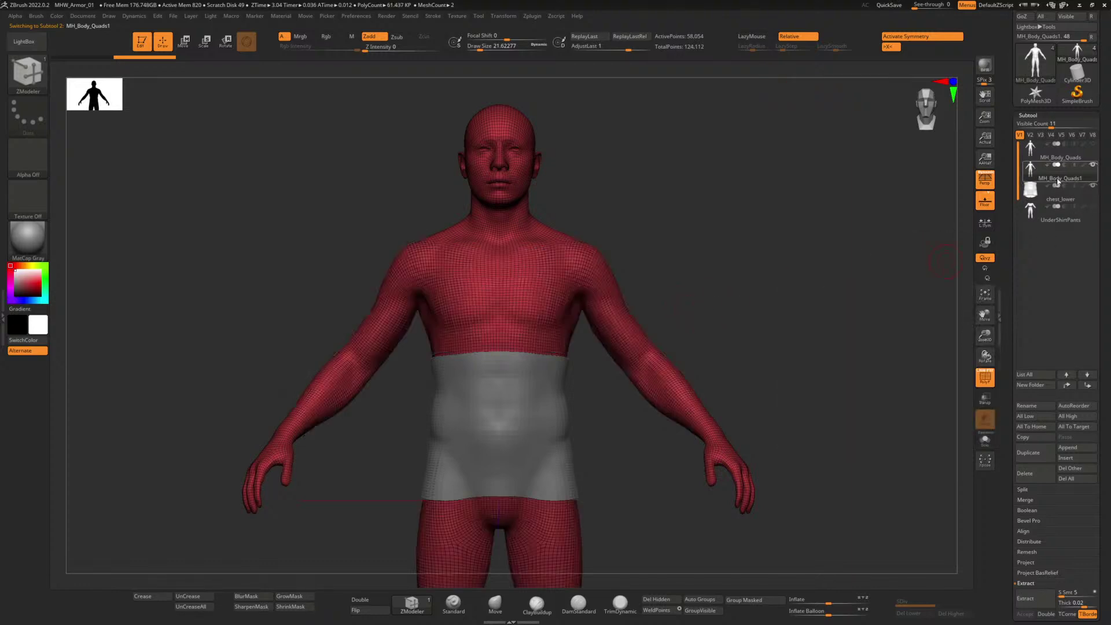
Step: Mask the duplicate's chest symmetrically with MaskLasso, from the neckline to just above chest_lower, leaving the arms and neck unmasked
{"action": "right_click_drag", "start_coordinate": [666, 254], "coordinate": [654, 486], "text": "ctrl"}
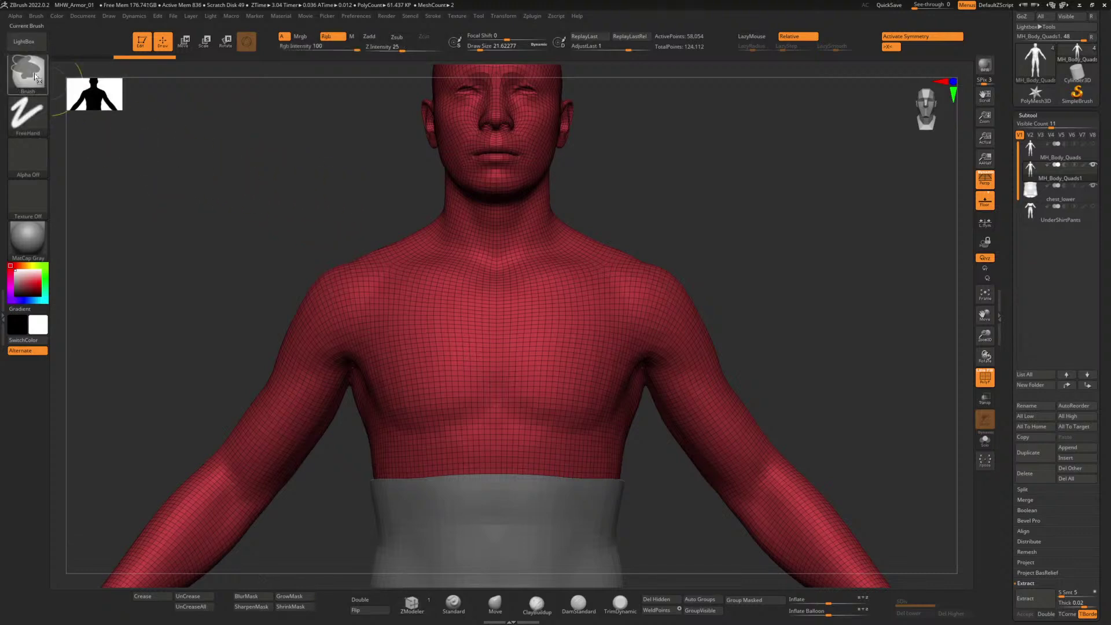
{"action": "left_click", "coordinate": [27, 74], "text": "ctrl"}
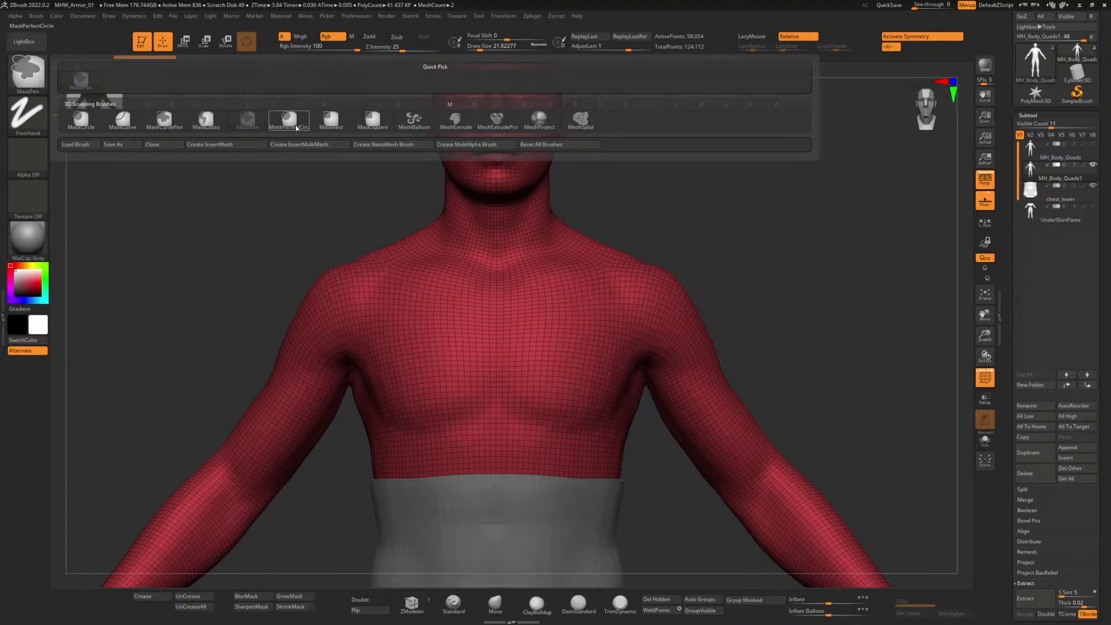
{"action": "left_click", "coordinate": [192, 123]}
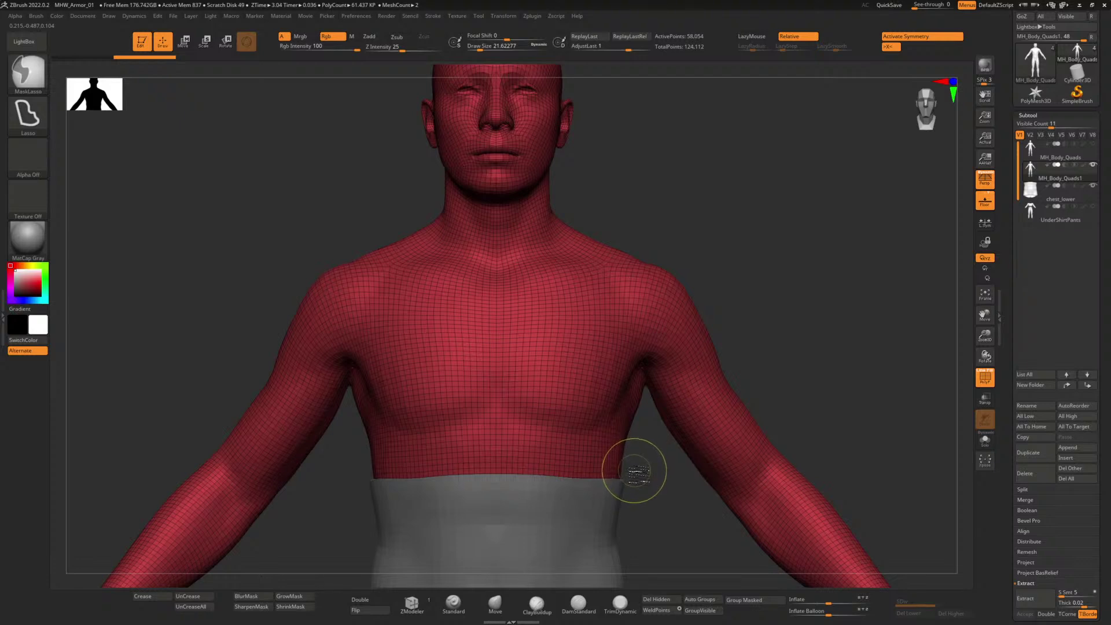
{"action": "mouse_move", "coordinate": [640, 471]}
{"action": "left_mouse_down", "text": "ctrl"}
{"action": "mouse_move", "coordinate": [348, 457]}
{"action": "mouse_move", "coordinate": [364, 427]}
{"action": "mouse_move", "coordinate": [455, 416]}
{"action": "mouse_move", "coordinate": [497, 265]}
{"action": "mouse_move", "coordinate": [605, 225]}
{"action": "mouse_move", "coordinate": [635, 237]}
{"action": "mouse_move", "coordinate": [635, 272]}
{"action": "left_mouse_up", "text": "ctrl"}
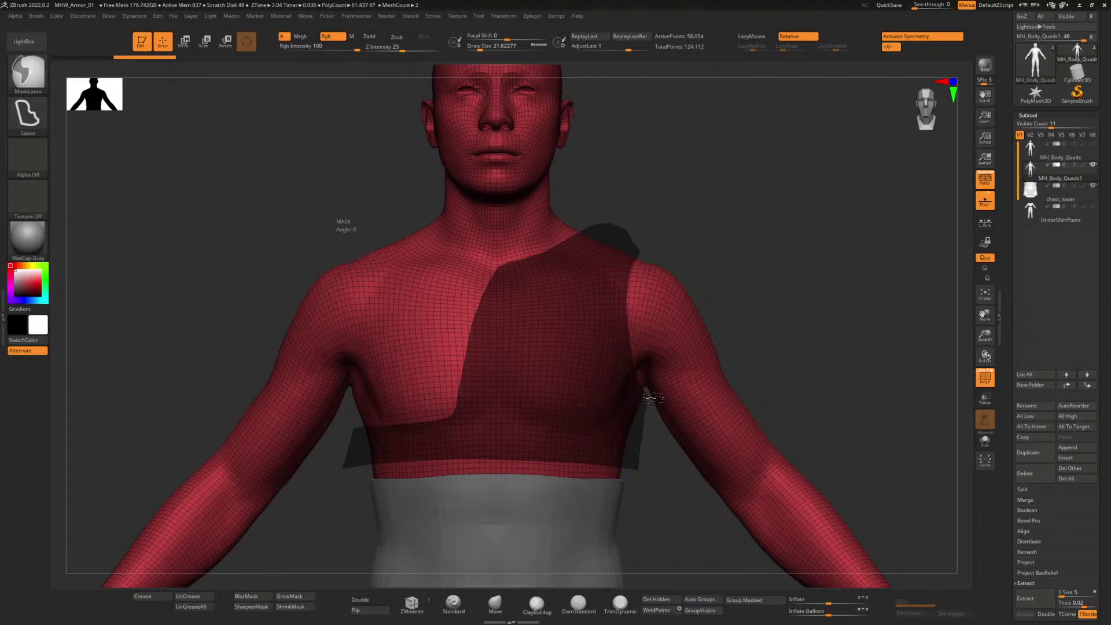
{"action": "left_click_drag", "start_coordinate": [652, 404], "coordinate": [651, 405], "text": "ctrl"}
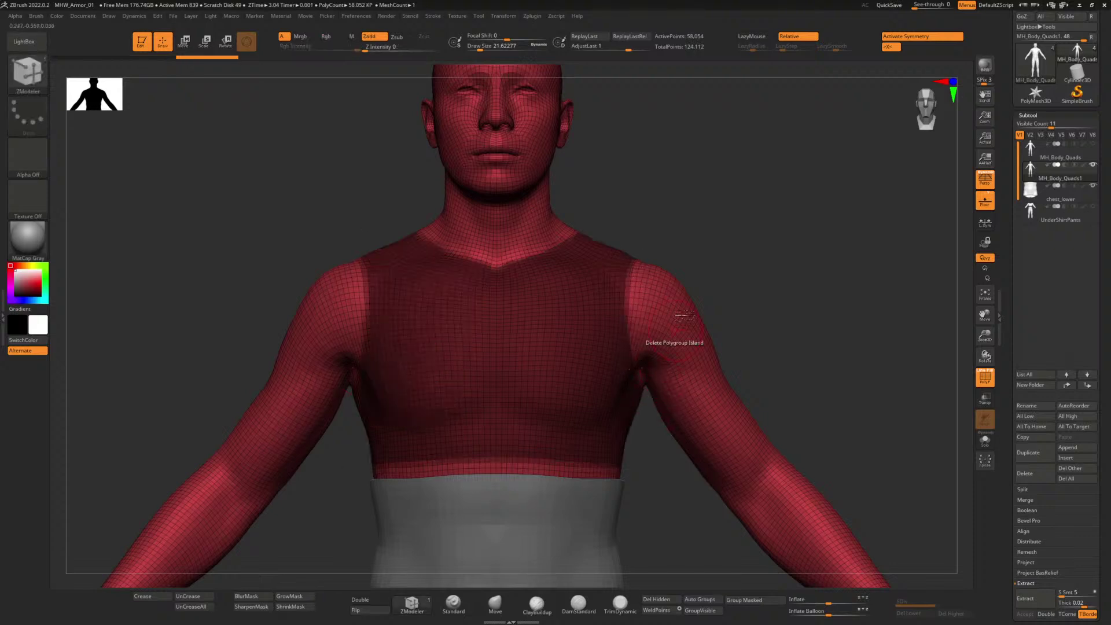
{"action": "mouse_move", "coordinate": [749, 263]}
{"action": "left_mouse_down"}
{"action": "mouse_move", "coordinate": [760, 265]}
{"action": "mouse_move", "coordinate": [687, 266]}
{"action": "mouse_move", "coordinate": [785, 267]}
{"action": "mouse_move", "coordinate": [772, 263]}
{"action": "left_mouse_up"}
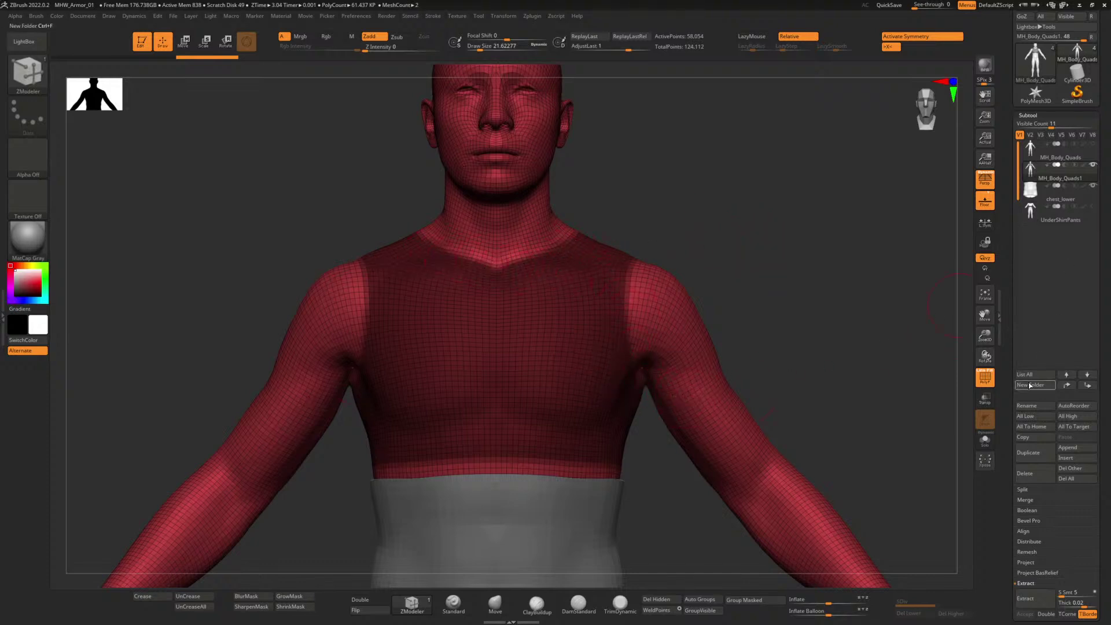
Step: Try extracting the masked chest area at thicknesses of 0.02, 0.01 and 0.05
{"action": "scroll", "coordinate": [1053, 456], "scroll_direction": "down", "scroll_amount": 3}
{"action": "scroll", "coordinate": [1036, 462], "scroll_direction": "down", "scroll_amount": 2}
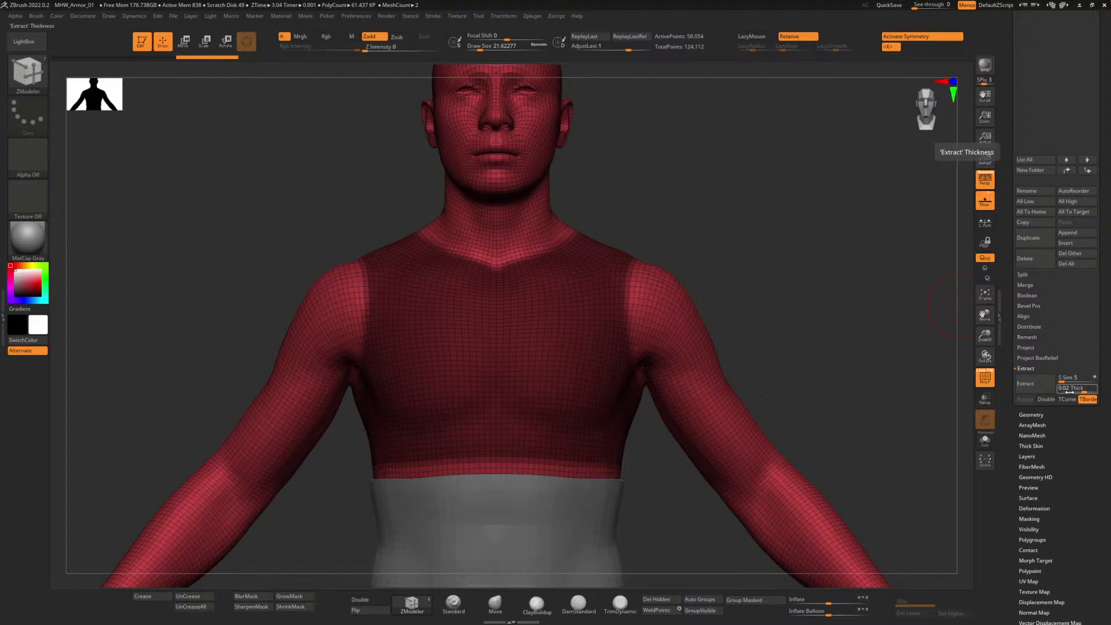
{"action": "left_click", "coordinate": [1031, 391]}
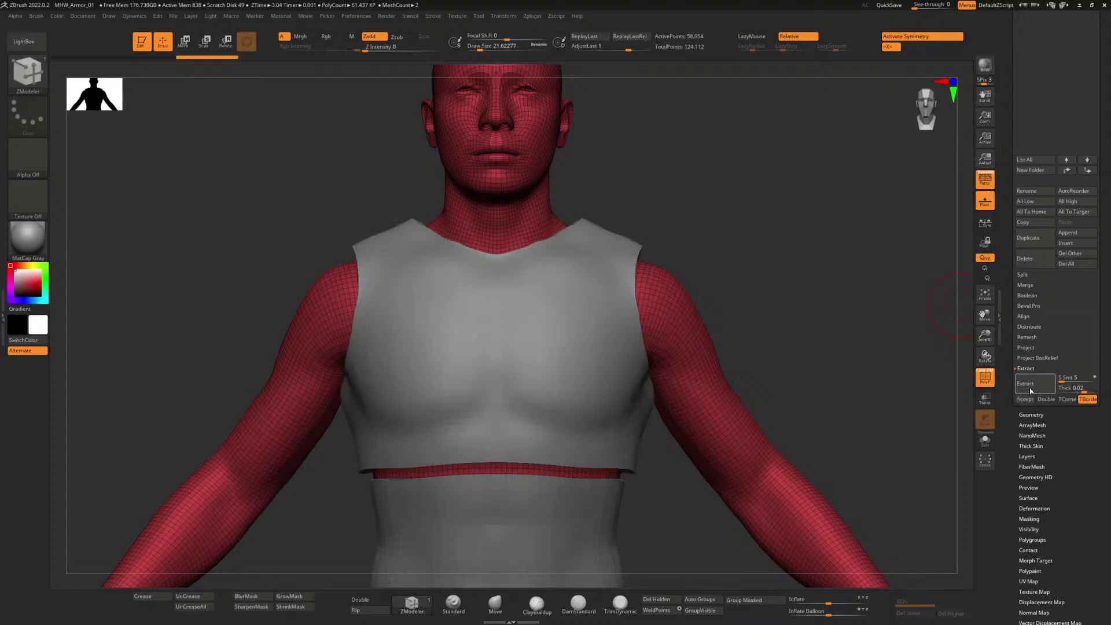
{"action": "left_click", "coordinate": [1076, 388]}
{"action": "left_click", "coordinate": [1077, 388]}
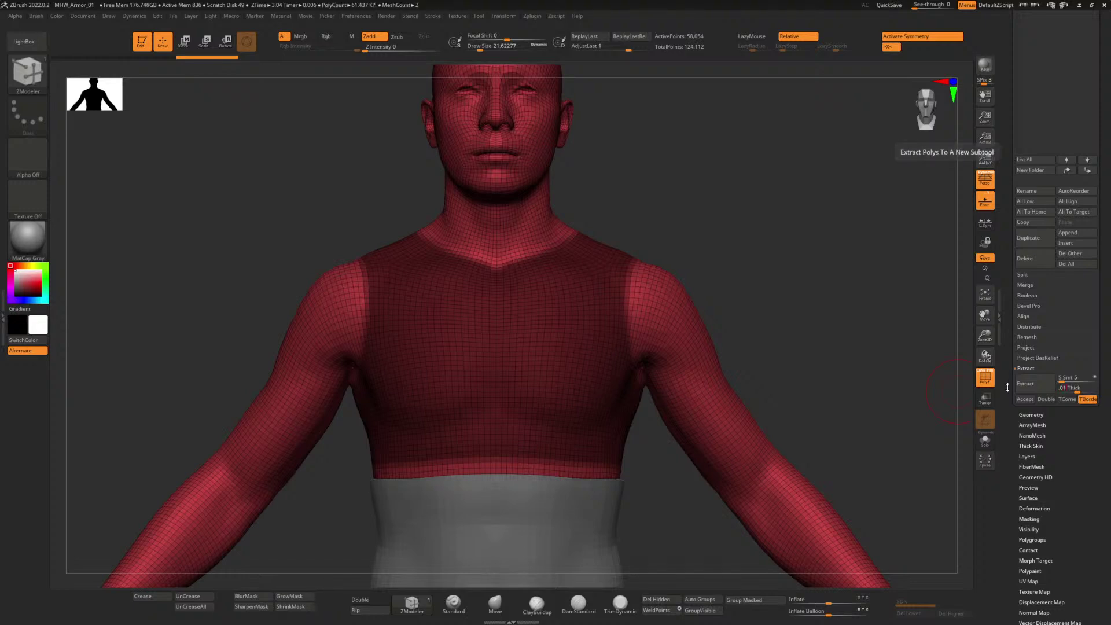
{"action": "left_click", "coordinate": [1027, 384]}
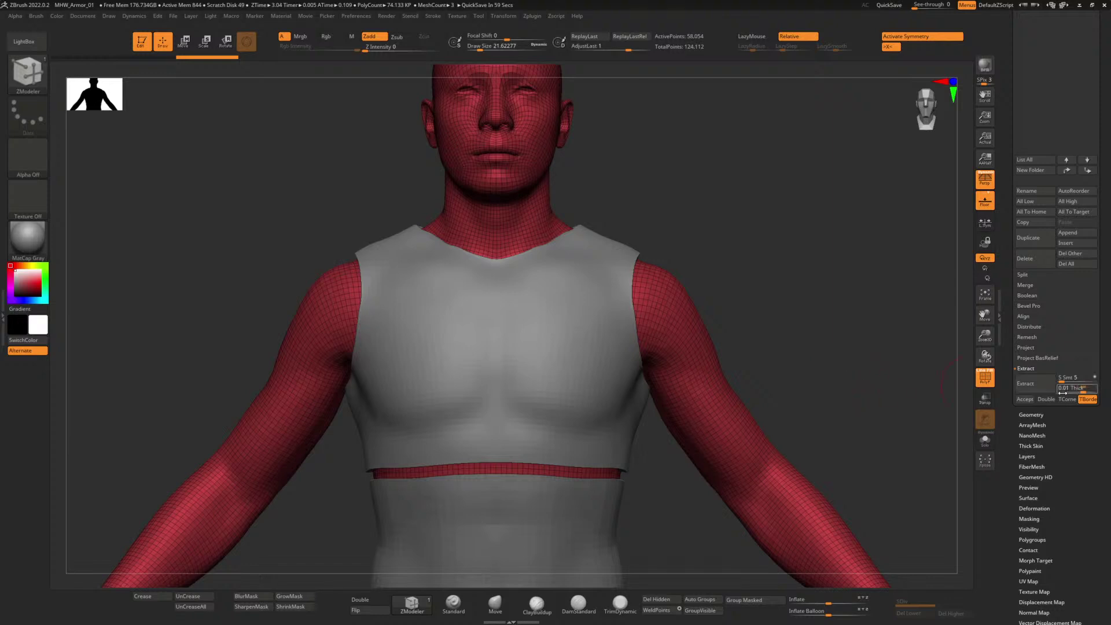
{"action": "type", "text": ".05"}
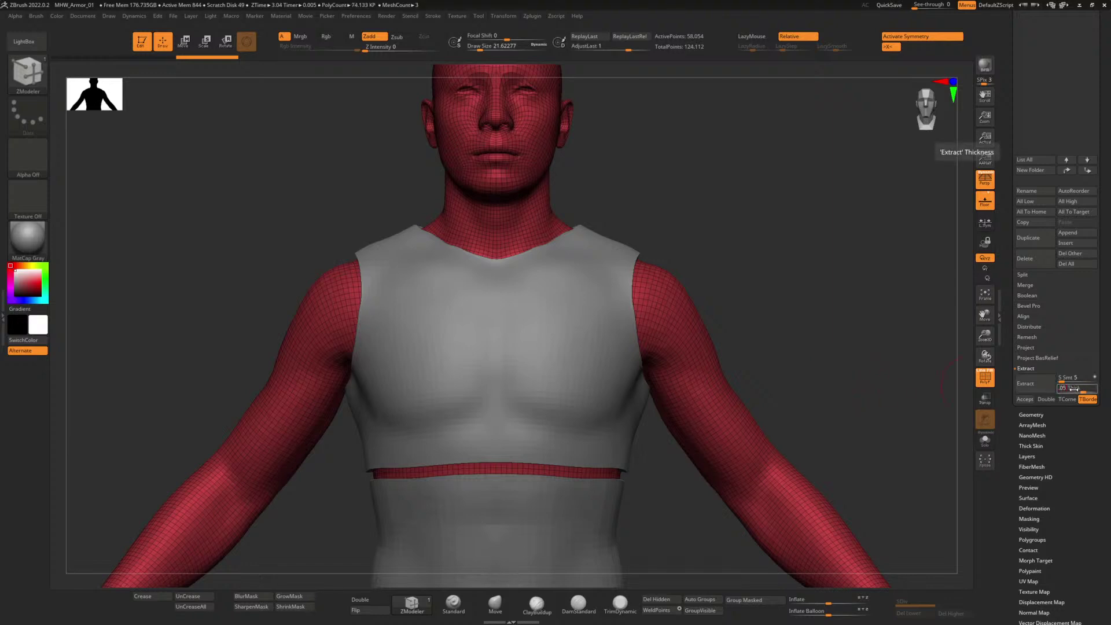
{"action": "key", "text": "Return"}
{"action": "left_click", "coordinate": [1035, 382]}
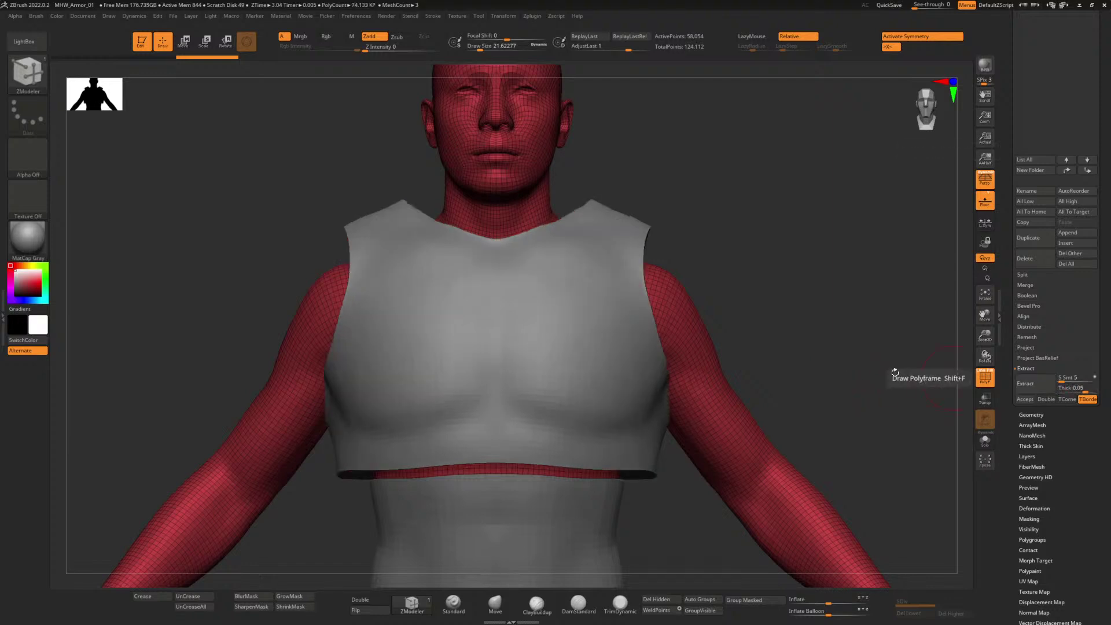
Step: Set the Extract thickness to 0.005 and preview the extraction of the masked chest
{"action": "left_click", "coordinate": [1072, 388]}
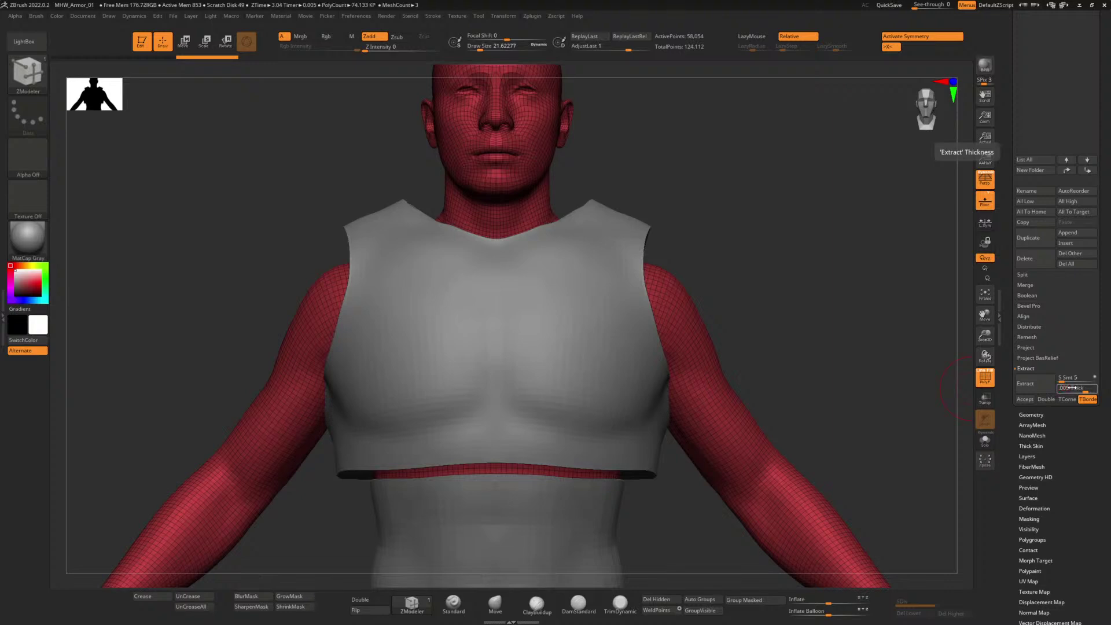
{"action": "key", "text": "Return"}
{"action": "left_click", "coordinate": [1027, 387]}
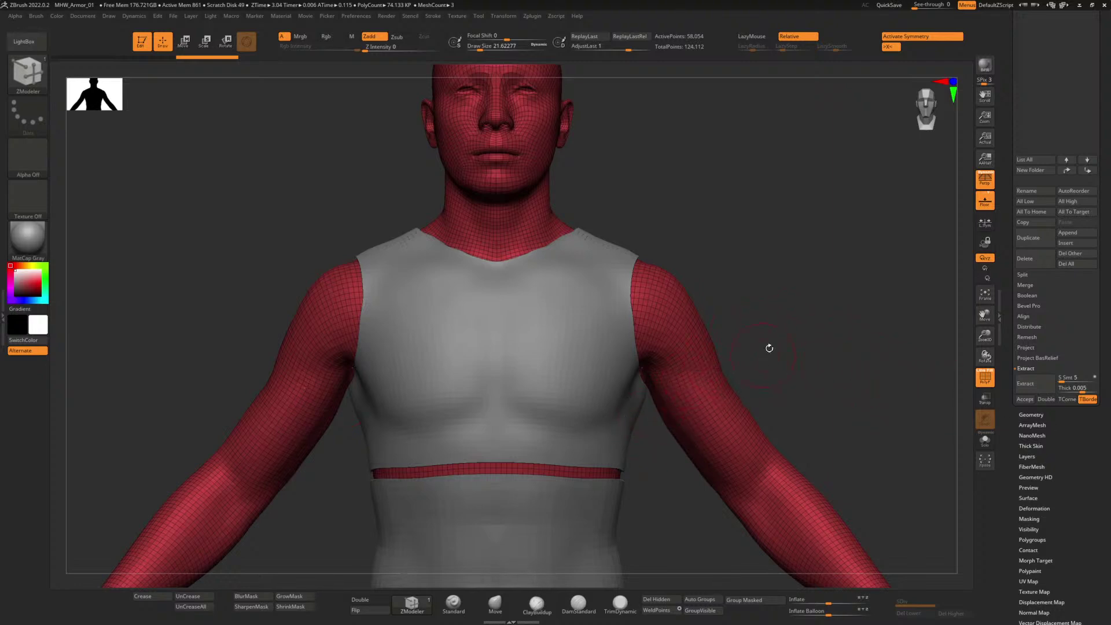
Step: Isolate the masked body duplicate MH_Body_Quads1 and check its ZRemesher settings
{"action": "left_click_drag", "start_coordinate": [1050, 124], "coordinate": [1051, 404]}
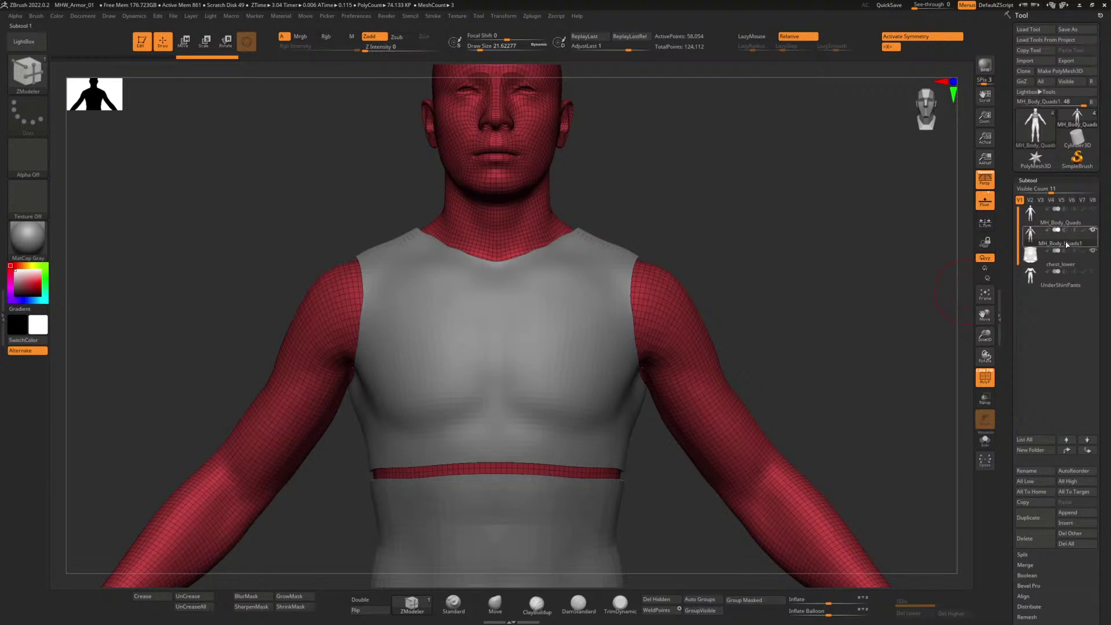
{"action": "mouse_move", "coordinate": [1068, 247]}
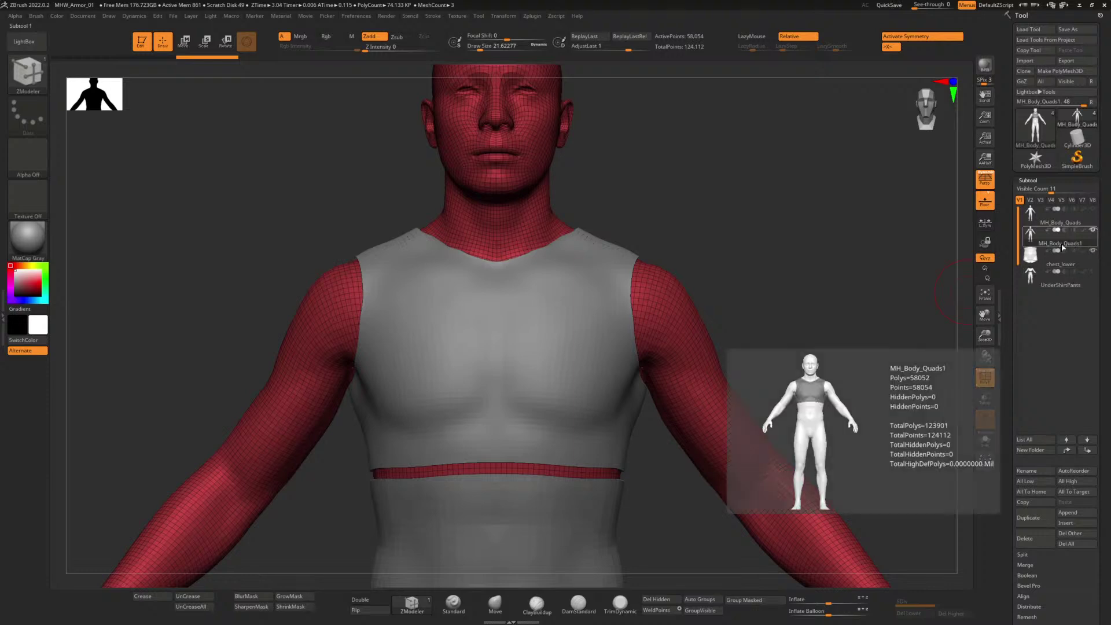
{"action": "left_click", "coordinate": [985, 439]}
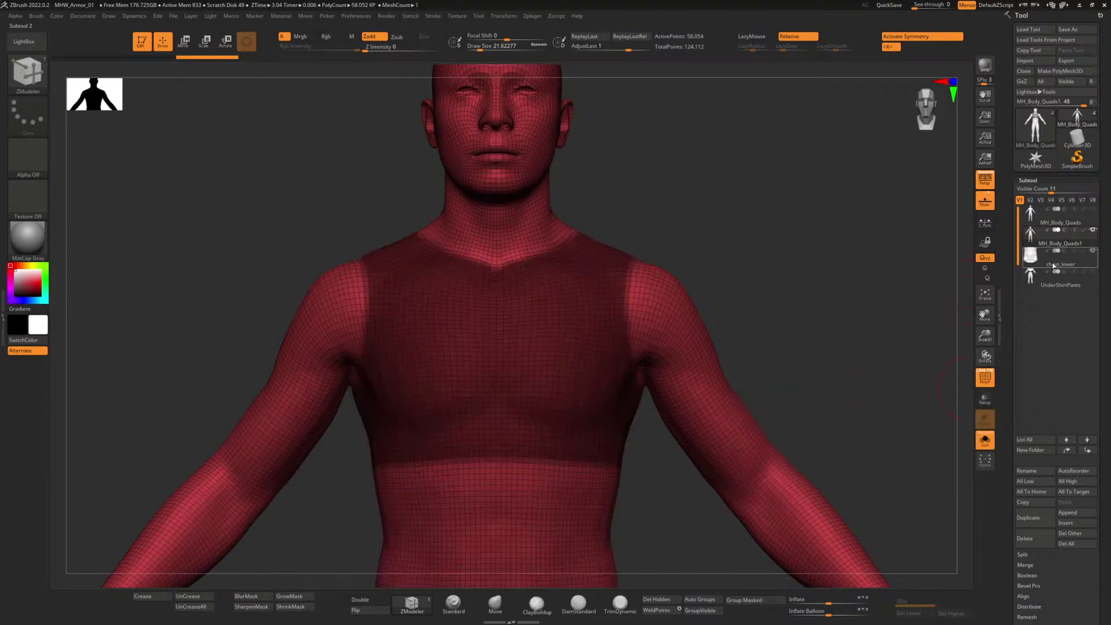
{"action": "scroll", "coordinate": [1046, 445], "scroll_direction": "down", "scroll_amount": 5}
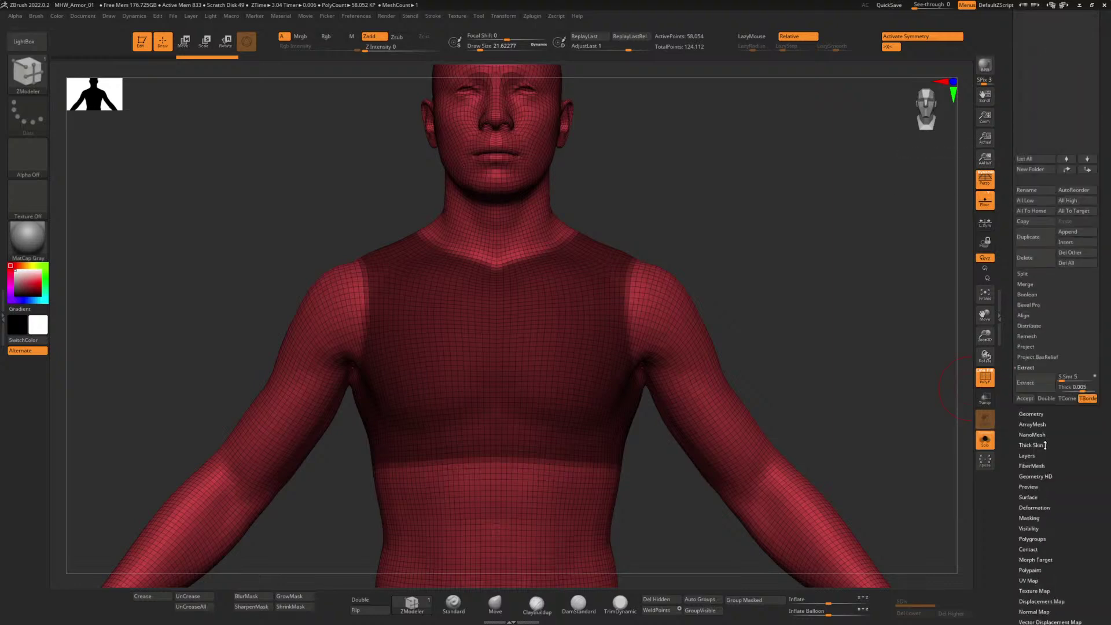
{"action": "left_click", "coordinate": [1032, 414]}
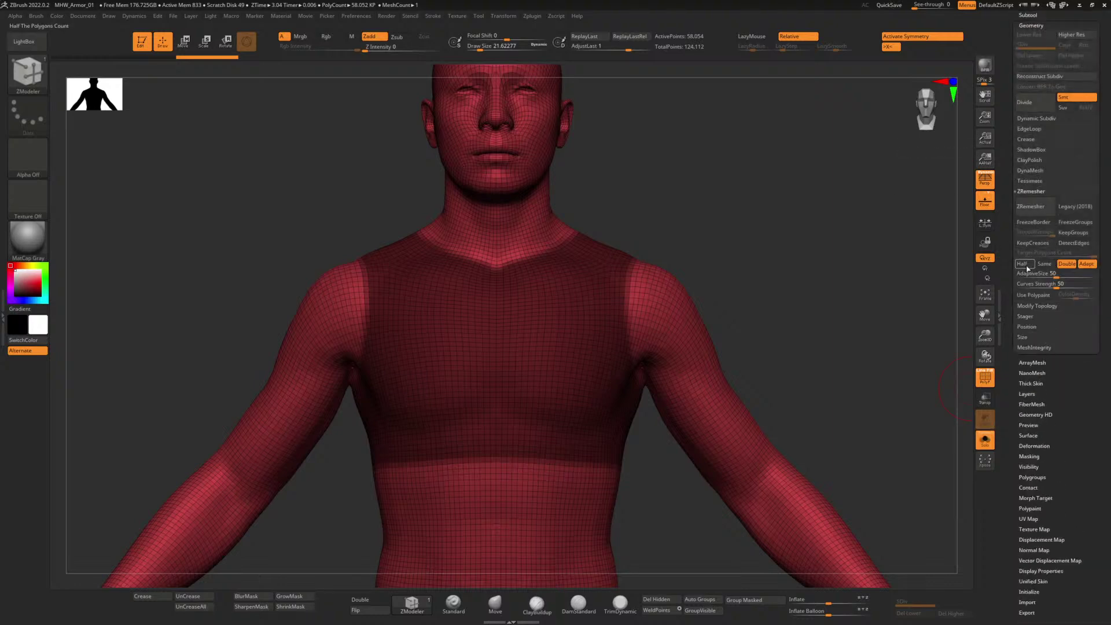
{"action": "scroll", "coordinate": [1032, 358], "scroll_direction": "up", "scroll_amount": 3}
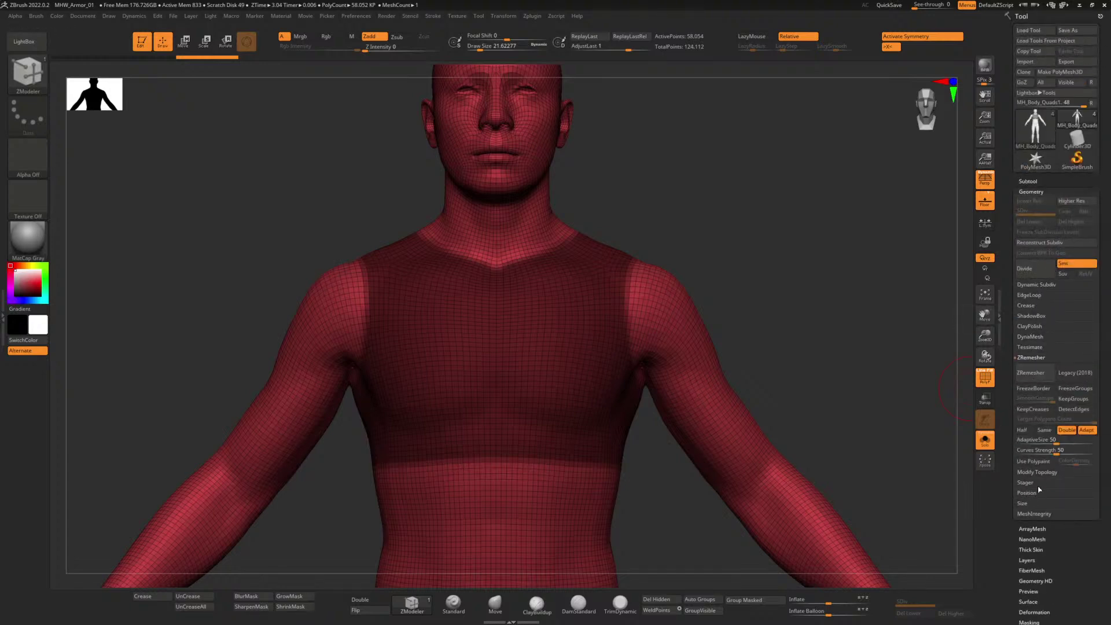
{"action": "left_click", "coordinate": [1033, 183]}
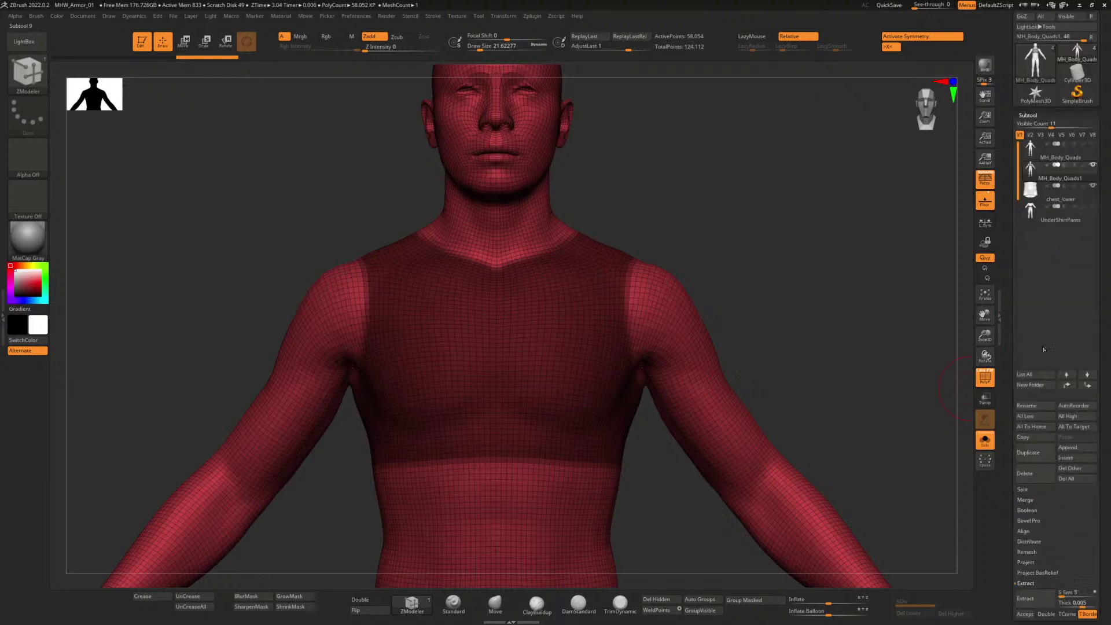
Step: Extract the masked chest again at 0.005 thickness, accept it as a new subtool, and isolate the result
{"action": "scroll", "coordinate": [1038, 468], "scroll_direction": "down", "scroll_amount": 3}
{"action": "left_click", "coordinate": [1036, 451]}
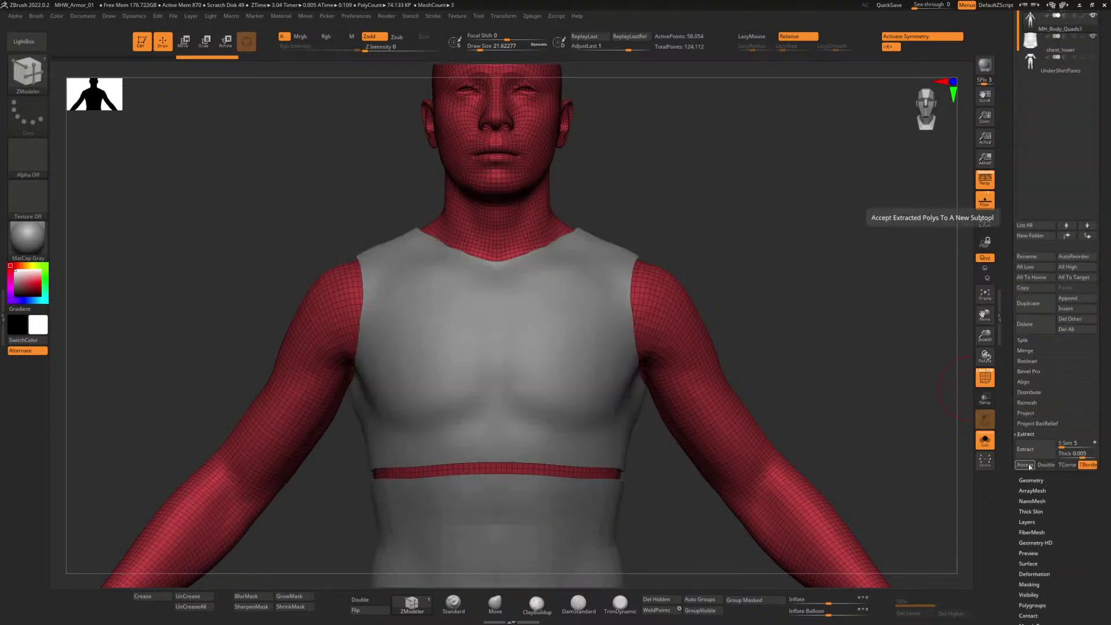
{"action": "left_click", "coordinate": [1025, 465]}
{"action": "left_click_drag", "start_coordinate": [740, 386], "coordinate": [713, 377]}
{"action": "left_click", "coordinate": [986, 440]}
{"action": "left_click", "coordinate": [985, 441]}
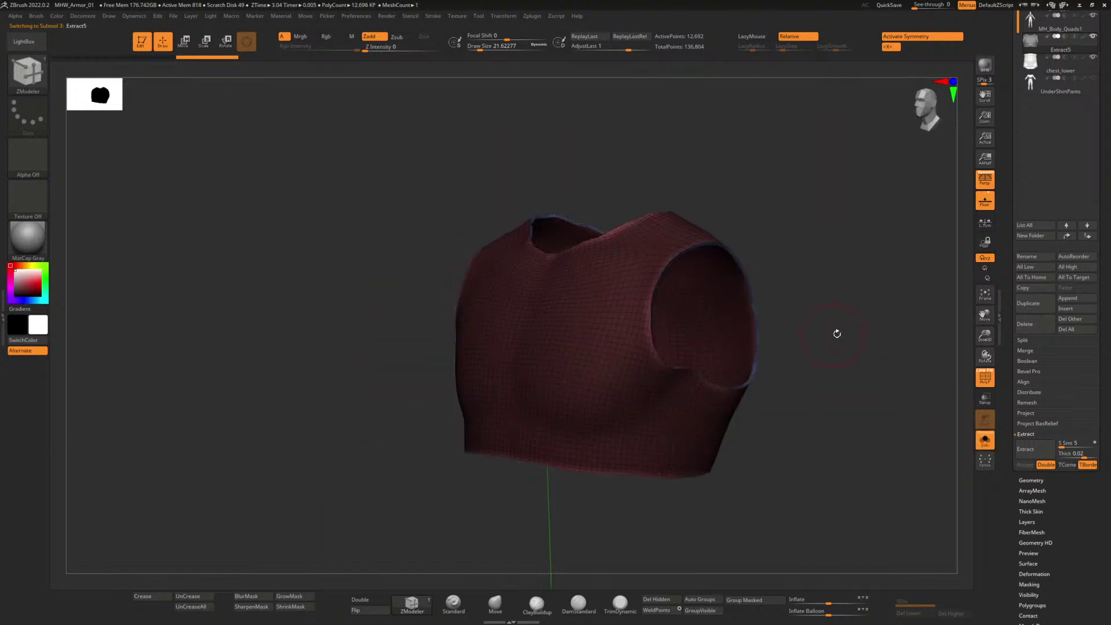
Step: Clear the extracted chest's mask, hide its inner shell polygroup, and delete the hidden geometry
{"action": "left_click_drag", "start_coordinate": [837, 334], "coordinate": [860, 379], "text": "alt"}
{"action": "left_click_drag", "start_coordinate": [907, 349], "coordinate": [769, 390], "text": "alt"}
{"action": "left_click_drag", "start_coordinate": [732, 338], "coordinate": [744, 372], "text": "ctrl"}
{"action": "mouse_move", "coordinate": [746, 373]}
{"action": "left_mouse_down"}
{"action": "mouse_move", "coordinate": [752, 388]}
{"action": "mouse_move", "coordinate": [753, 377]}
{"action": "left_mouse_up"}
{"action": "left_click_drag", "start_coordinate": [639, 298], "coordinate": [632, 323], "text": "alt"}
{"action": "left_click", "coordinate": [523, 345], "text": "ctrl+shift"}
{"action": "left_click", "coordinate": [558, 312], "text": "ctrl+shift"}
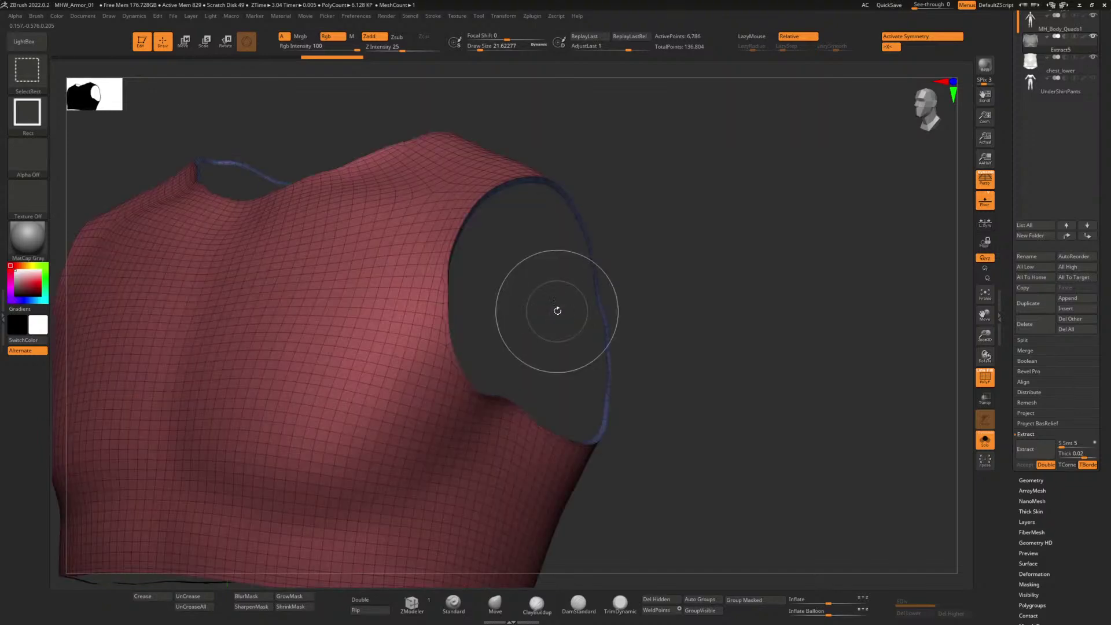
{"action": "left_click", "coordinate": [665, 600]}
Step: Hide the edge-strip polygroup around the extracted chest's openings and delete it, leaving a single-layer outer shell
{"action": "left_click_drag", "start_coordinate": [668, 397], "coordinate": [595, 459]}
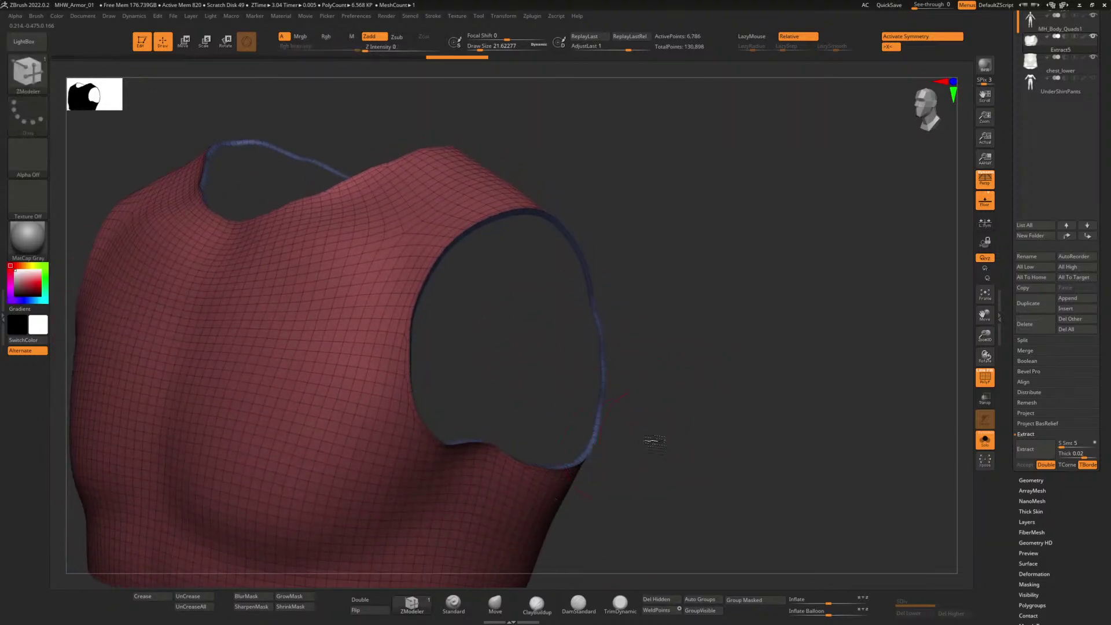
{"action": "left_click_drag", "start_coordinate": [654, 441], "coordinate": [655, 371], "text": "alt"}
{"action": "left_click", "coordinate": [562, 404], "text": "ctrl+shift"}
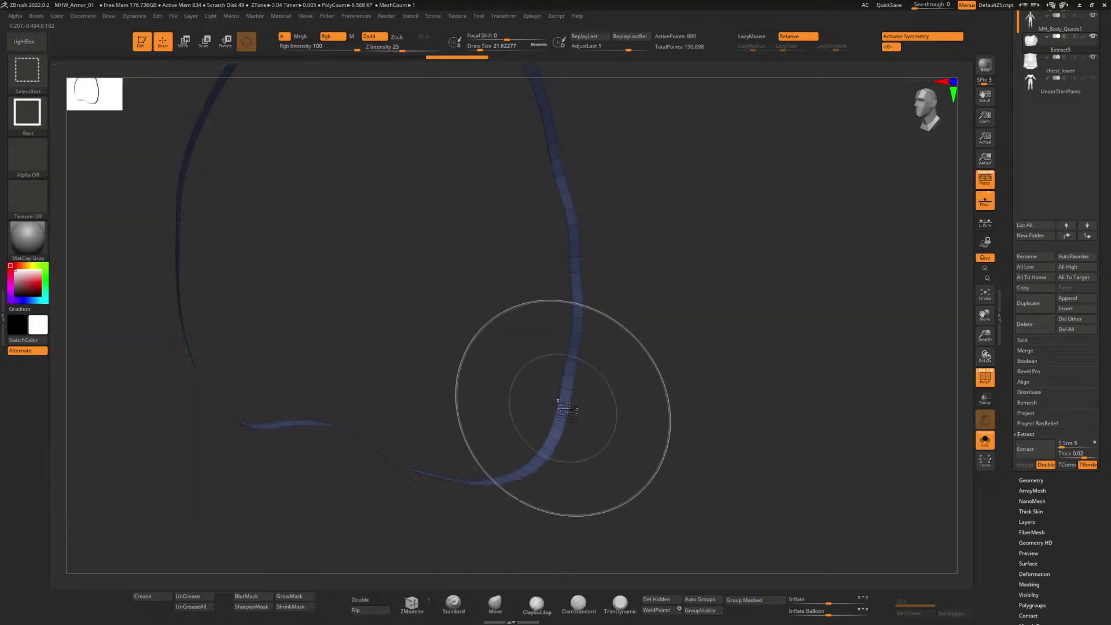
{"action": "left_click", "coordinate": [563, 408], "text": "ctrl+shift"}
{"action": "left_click_drag", "start_coordinate": [702, 417], "coordinate": [628, 265], "text": "alt"}
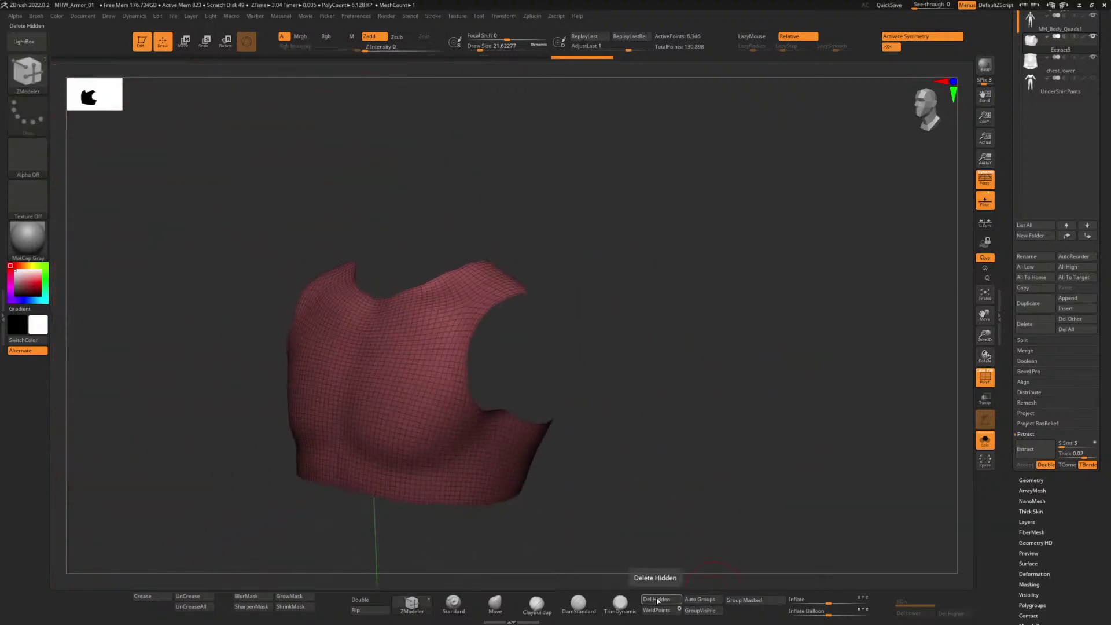
{"action": "left_click", "coordinate": [657, 601]}
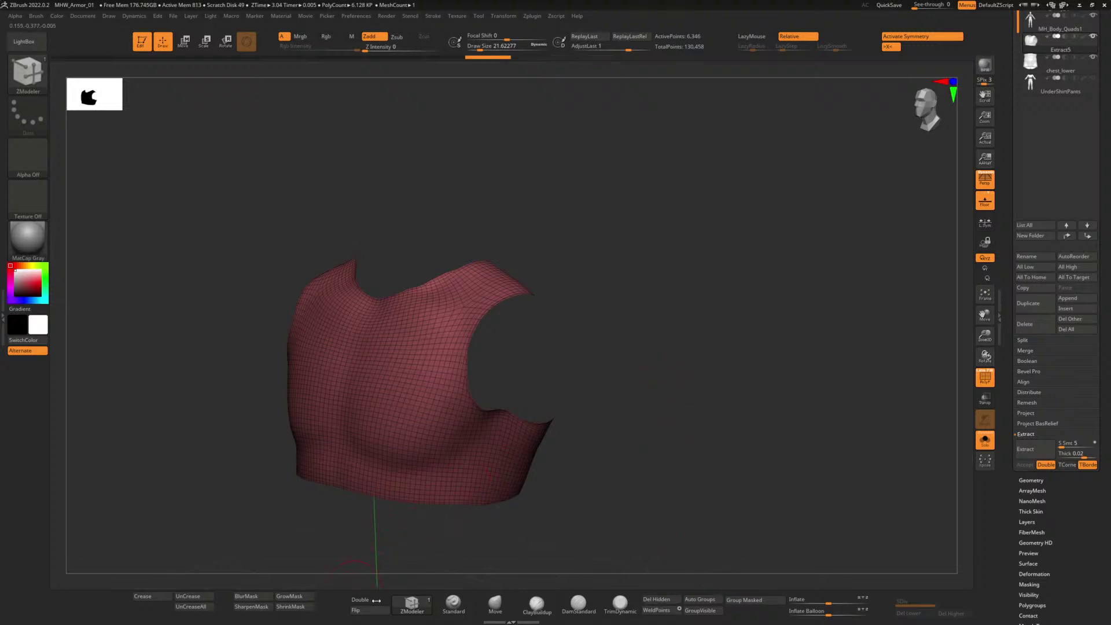
Step: Turn on double-sided display for the chest shell and show it together with the body and chest_lower
{"action": "left_click", "coordinate": [373, 603]}
{"action": "left_click_drag", "start_coordinate": [633, 388], "coordinate": [607, 419]}
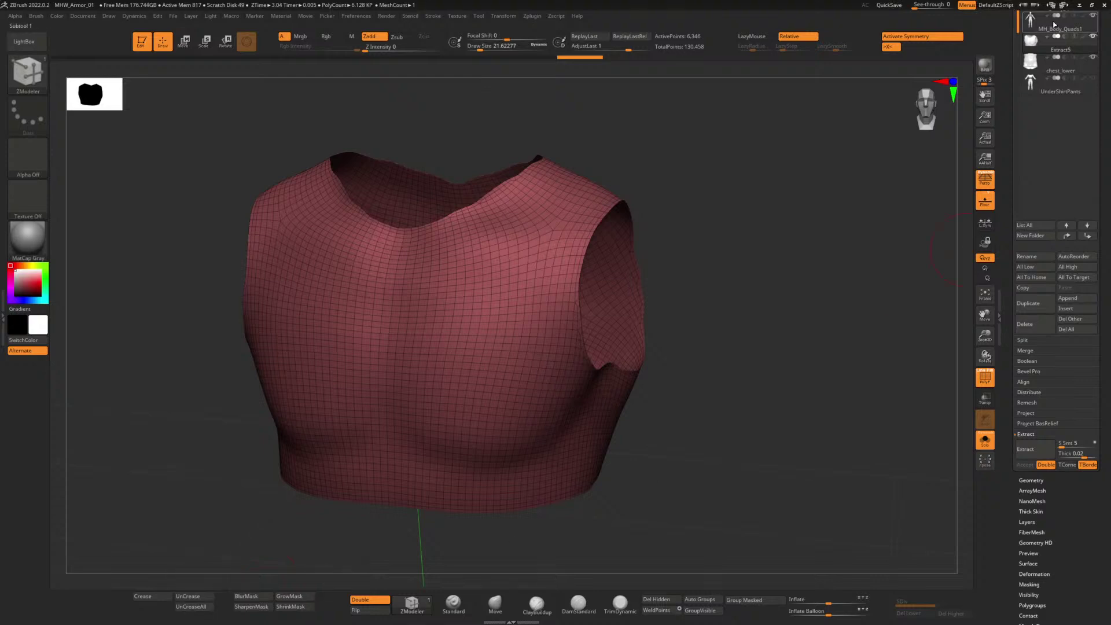
{"action": "left_click_drag", "start_coordinate": [757, 266], "coordinate": [755, 341], "text": "alt"}
{"action": "left_click_drag", "start_coordinate": [748, 332], "coordinate": [711, 257]}
{"action": "left_click_drag", "start_coordinate": [698, 303], "coordinate": [690, 289], "text": "alt"}
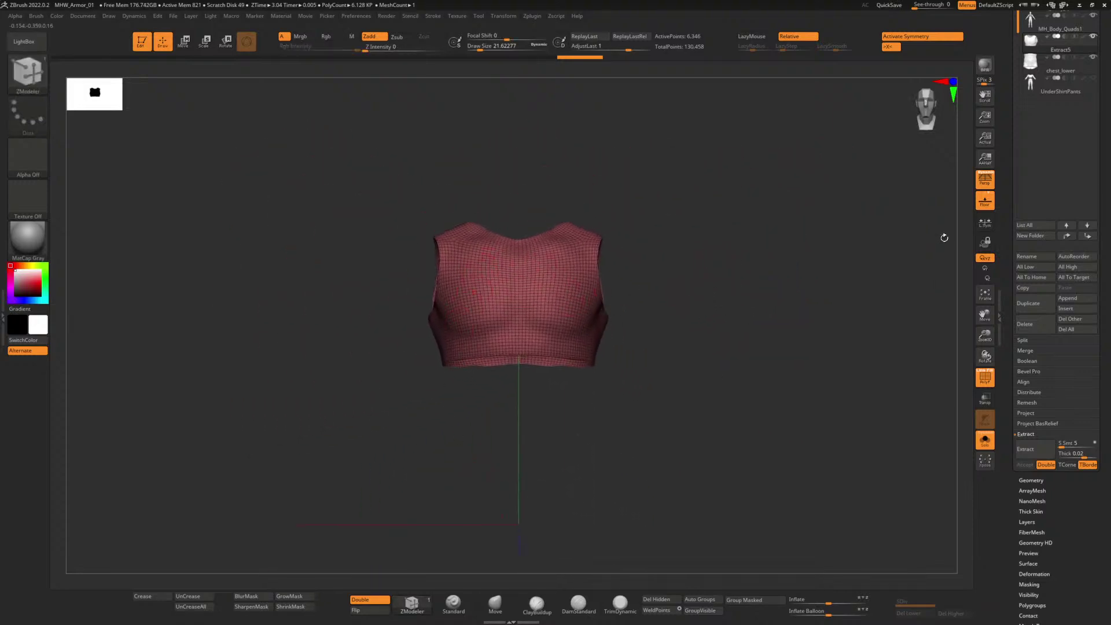
{"action": "scroll", "coordinate": [1064, 112], "scroll_direction": "up", "scroll_amount": 3}
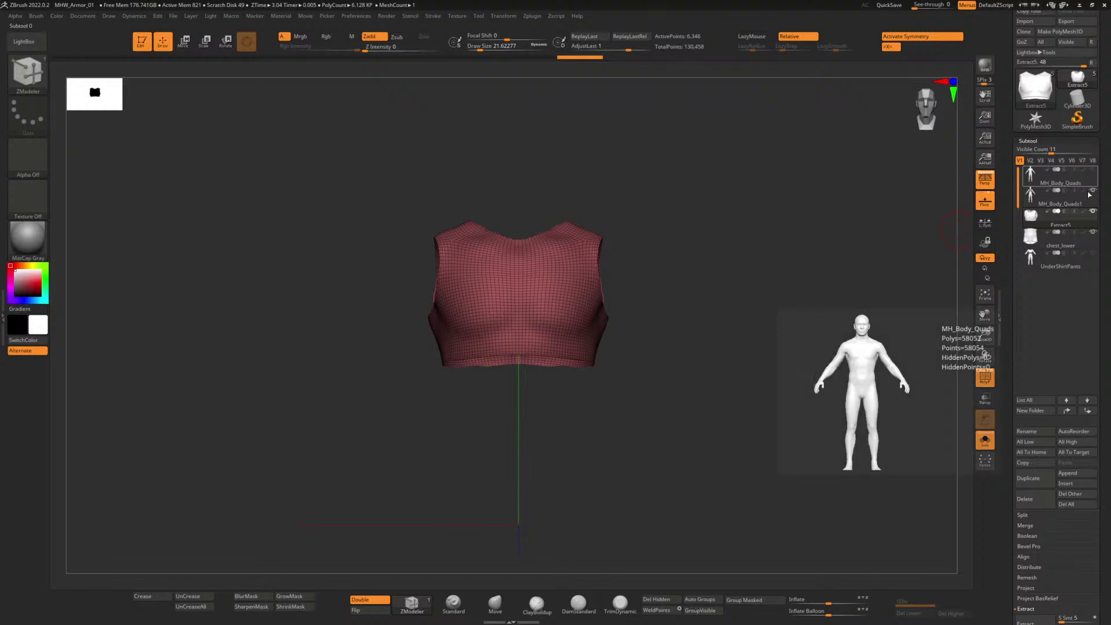
{"action": "left_click", "coordinate": [985, 440]}
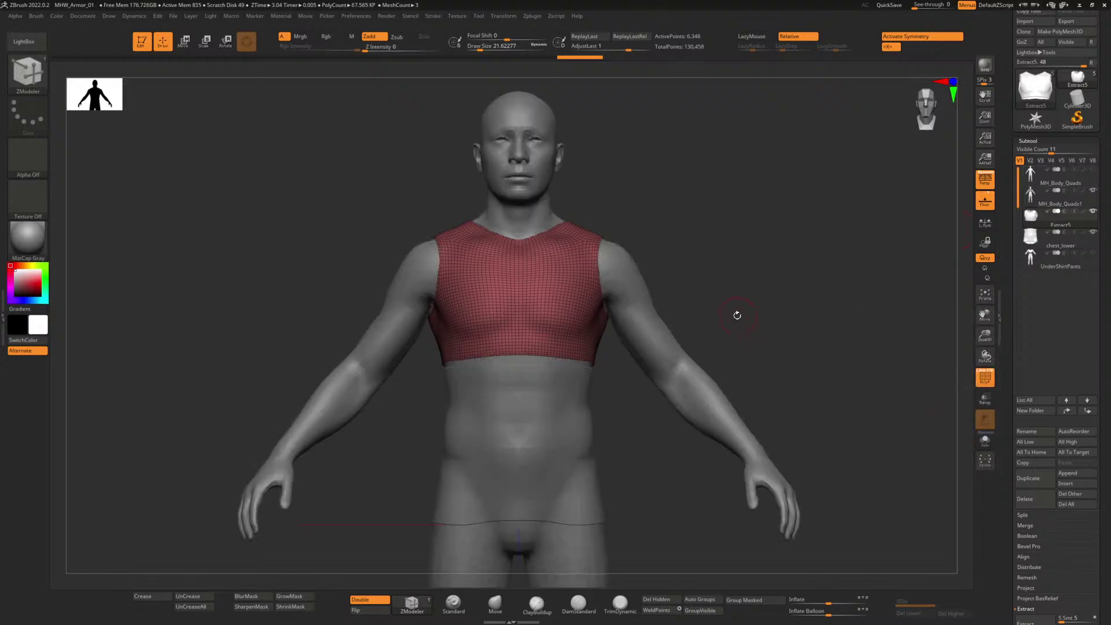
{"action": "mouse_move", "coordinate": [737, 315]}
{"action": "left_mouse_down", "text": "alt"}
{"action": "mouse_move", "coordinate": [722, 305]}
{"action": "mouse_move", "coordinate": [742, 320]}
{"action": "left_mouse_up", "text": "alt"}
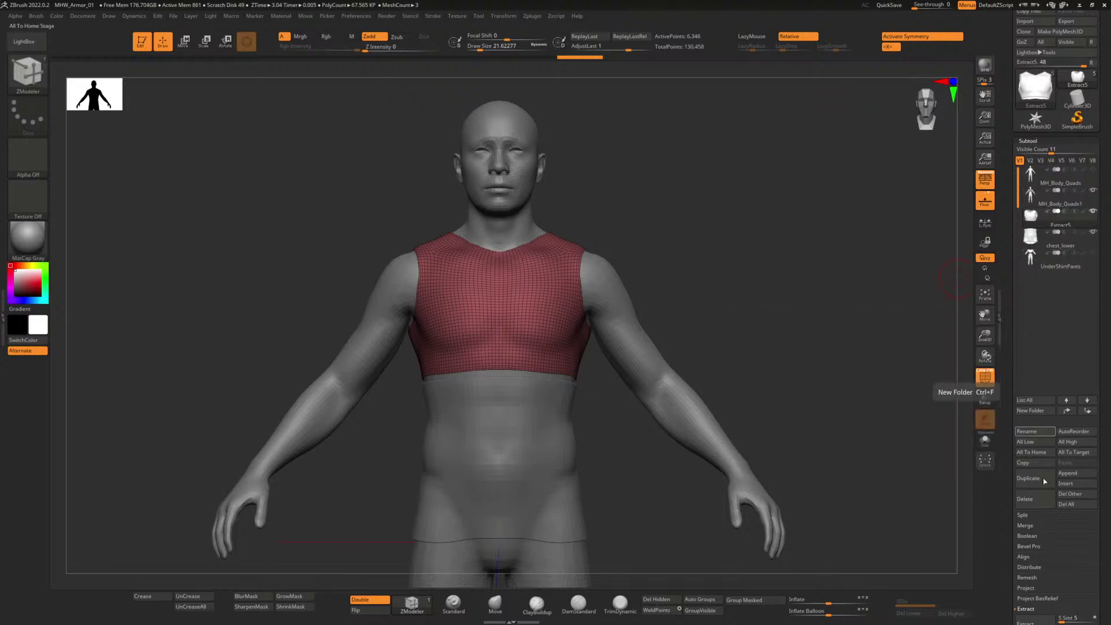
Step: Rename the extracted chest subtool as chest_upper and quick-save the project
{"action": "left_click", "coordinate": [1038, 433]}
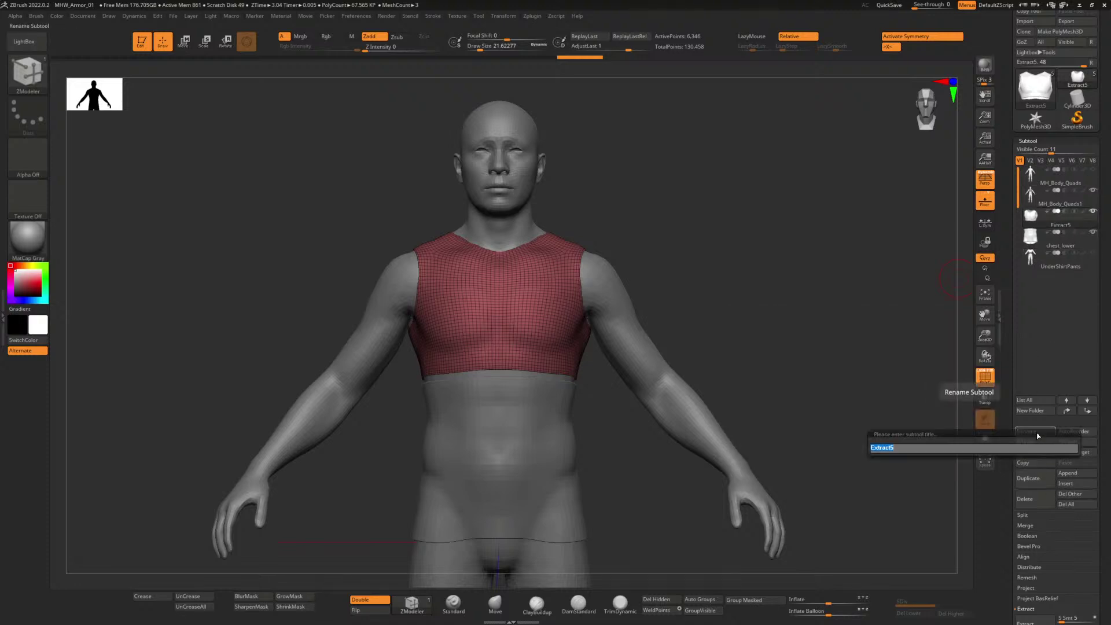
{"action": "type", "text": "Chest"}
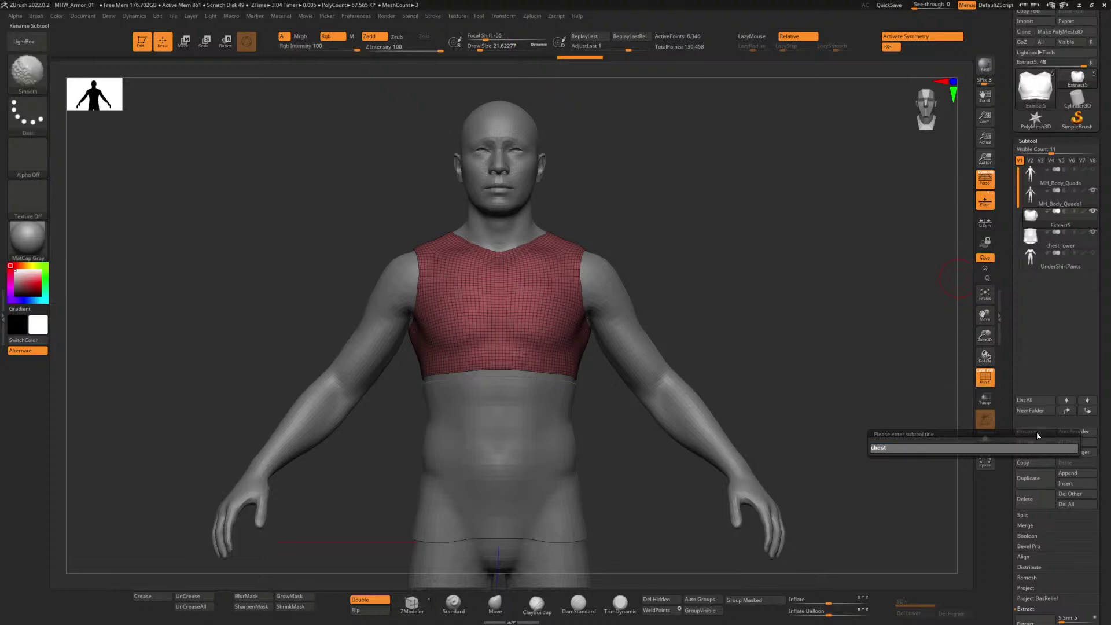
{"action": "type", "text": "_upper"}
{"action": "key", "text": "Return"}
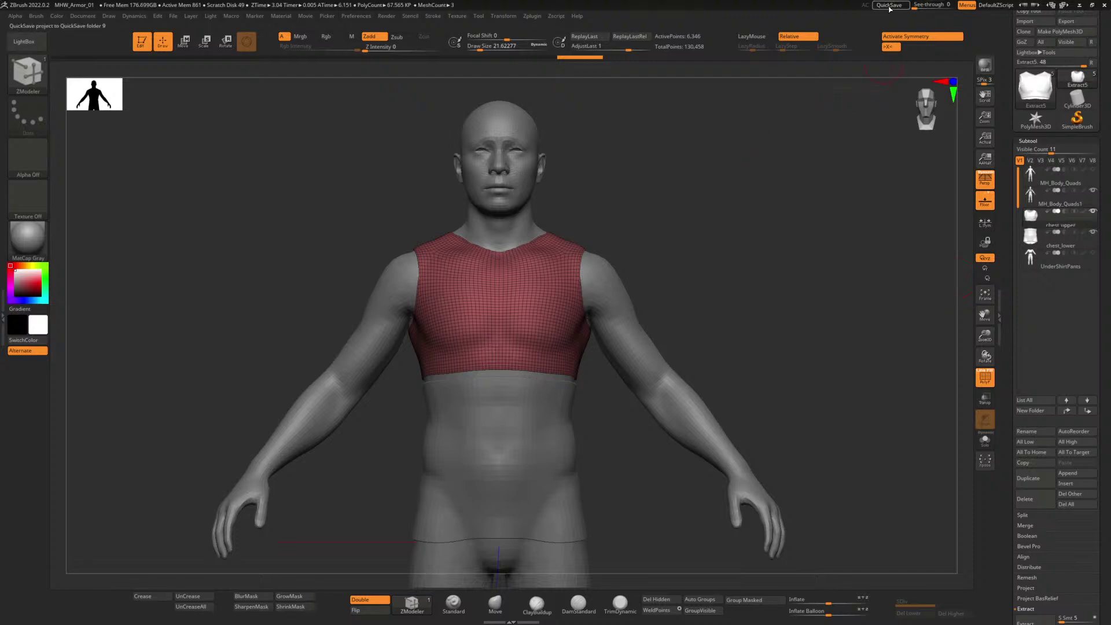
{"action": "left_click", "coordinate": [890, 5]}
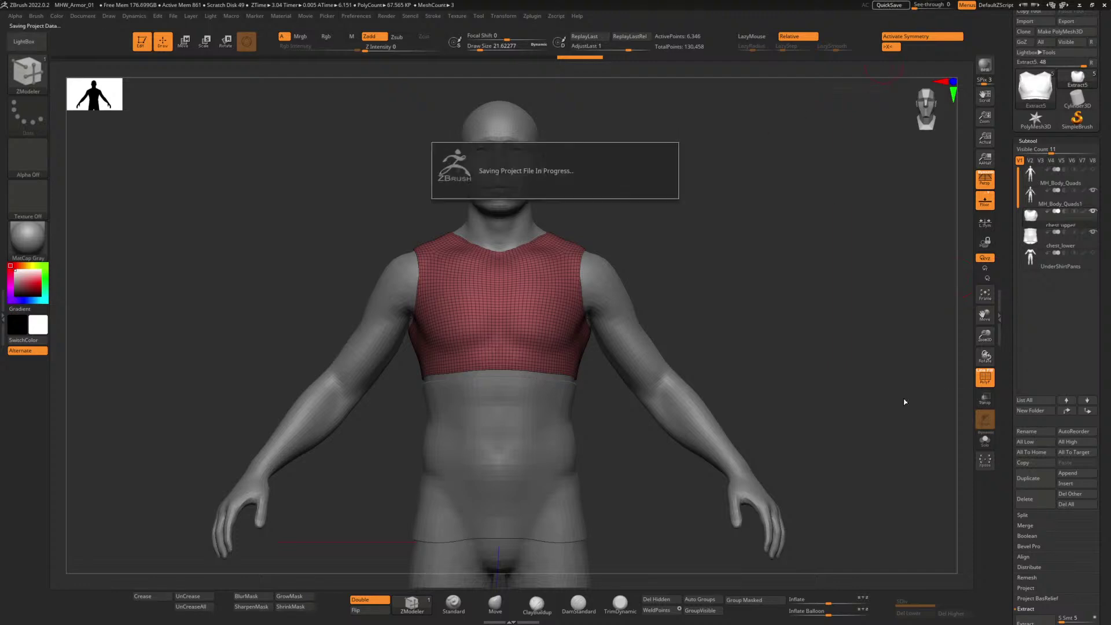
Step: Remesh chest_upper with ZRemesher, using the Half polygon count option
{"action": "left_click", "coordinate": [1040, 520]}
{"action": "left_click", "coordinate": [1035, 526]}
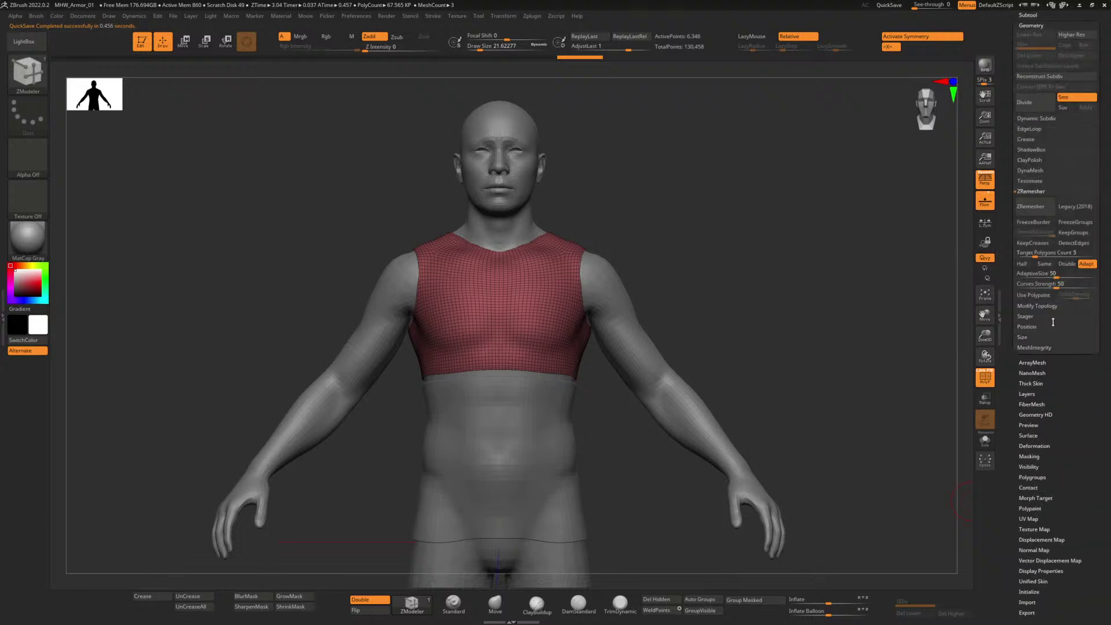
{"action": "left_click_drag", "start_coordinate": [1045, 243], "coordinate": [1047, 264]}
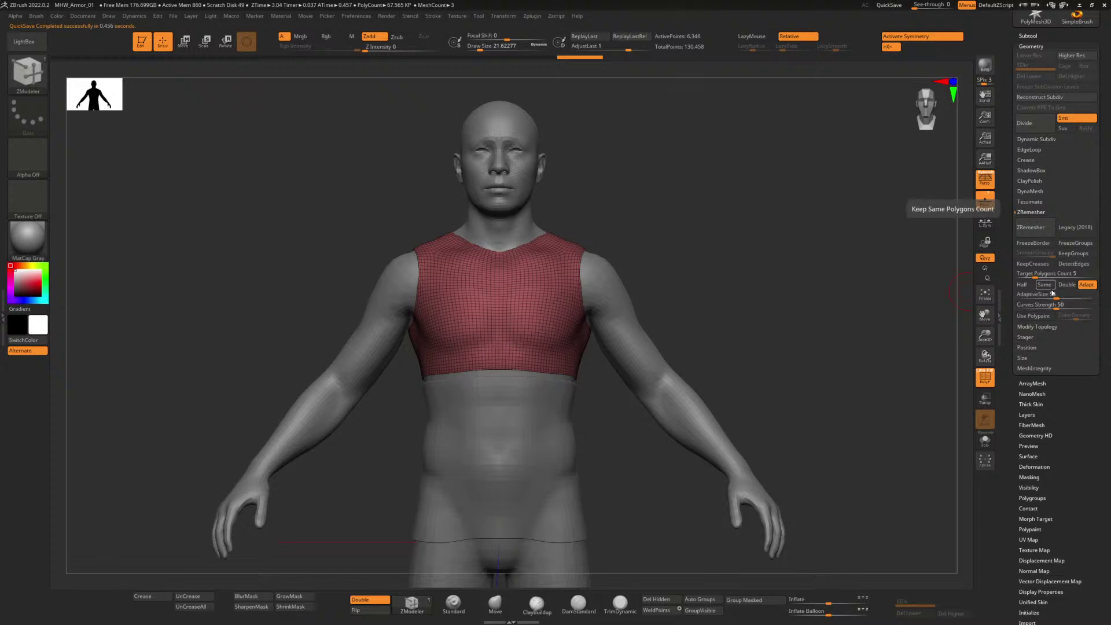
{"action": "left_click", "coordinate": [1029, 285]}
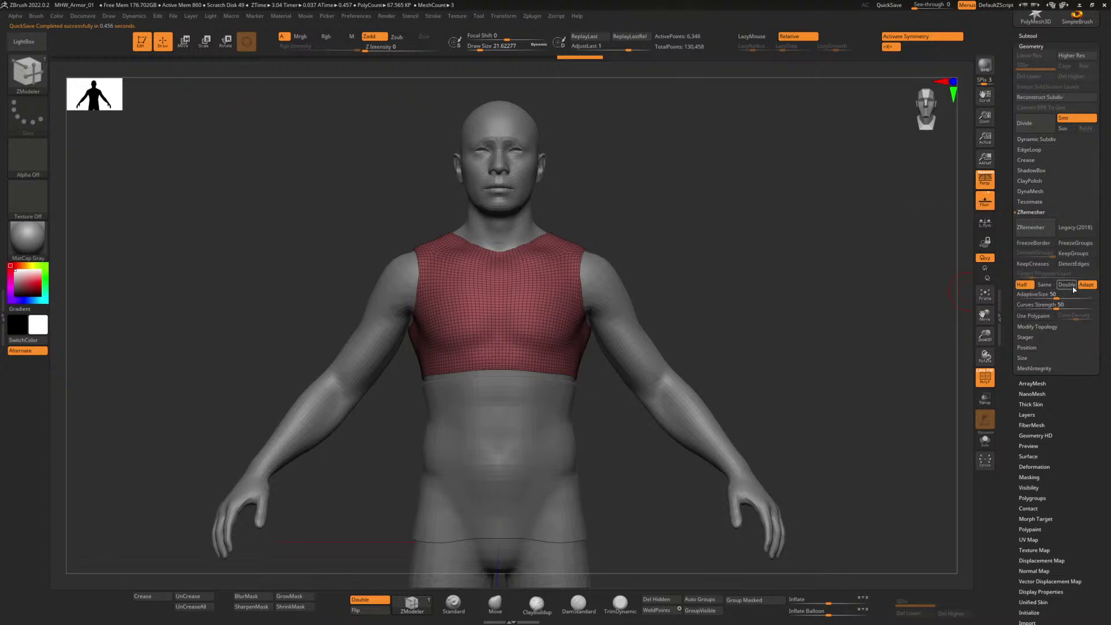
{"action": "left_click", "coordinate": [1041, 230]}
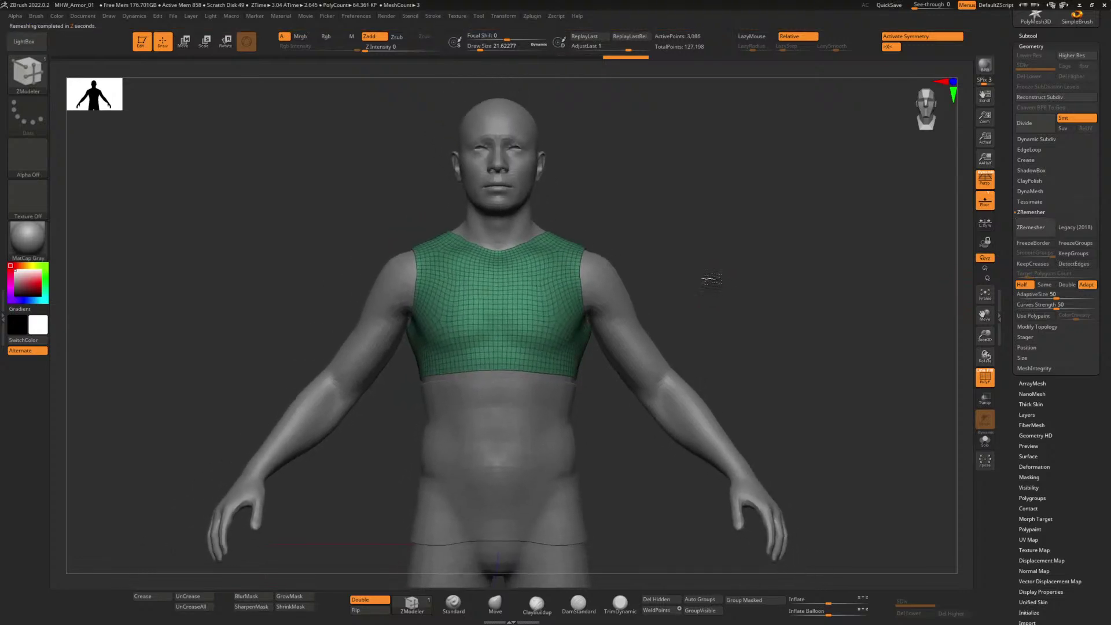
Step: Remesh chest_upper three more times with ZRemesher at Half polygon count, and undo the third pass
{"action": "left_click_drag", "start_coordinate": [712, 281], "coordinate": [719, 307], "text": "alt"}
{"action": "left_click_drag", "start_coordinate": [725, 250], "coordinate": [736, 288], "text": "alt"}
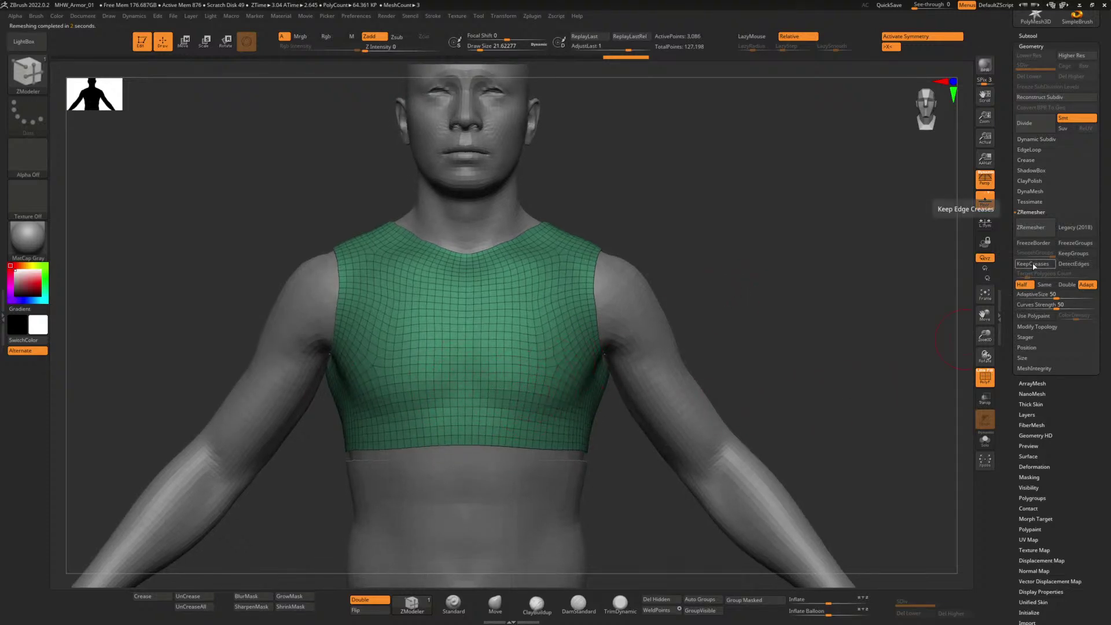
{"action": "left_click", "coordinate": [1030, 228]}
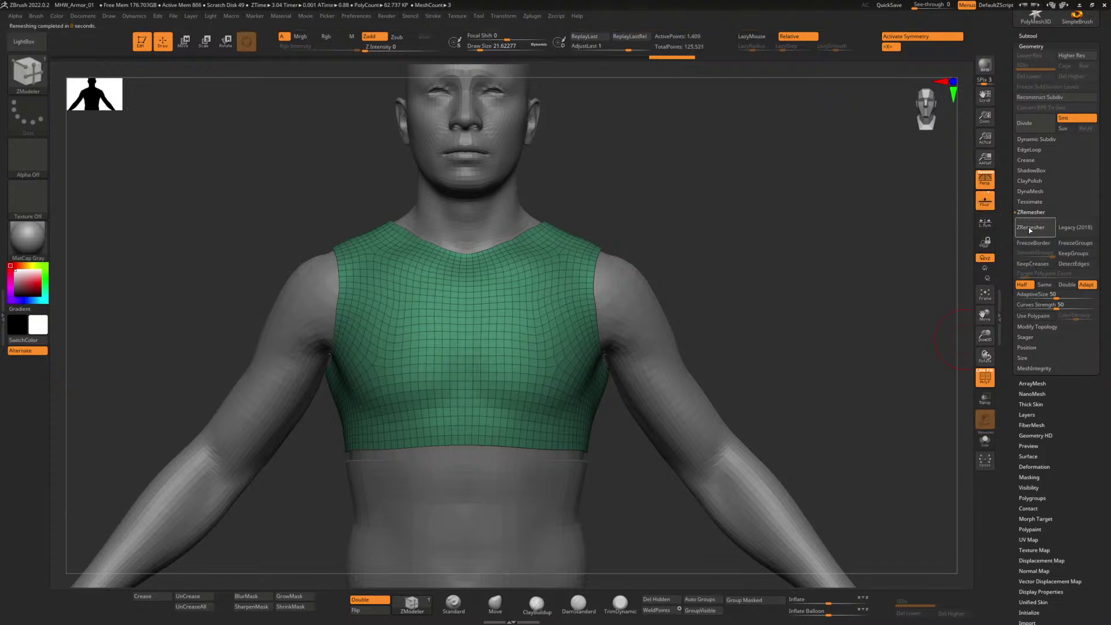
{"action": "left_click", "coordinate": [1030, 227]}
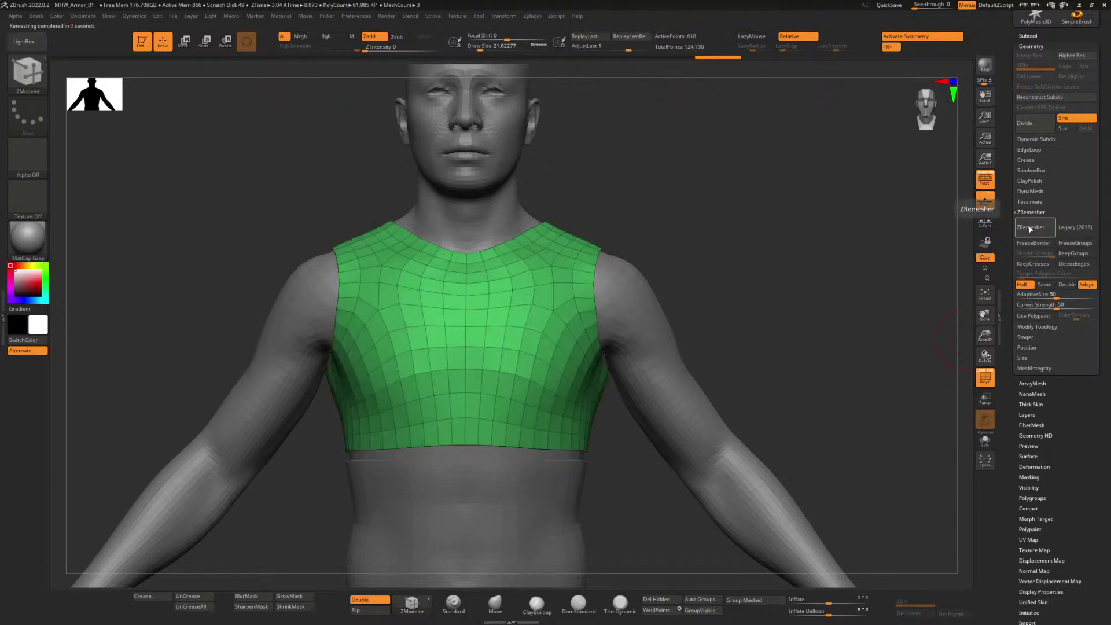
{"action": "left_click", "coordinate": [1031, 227]}
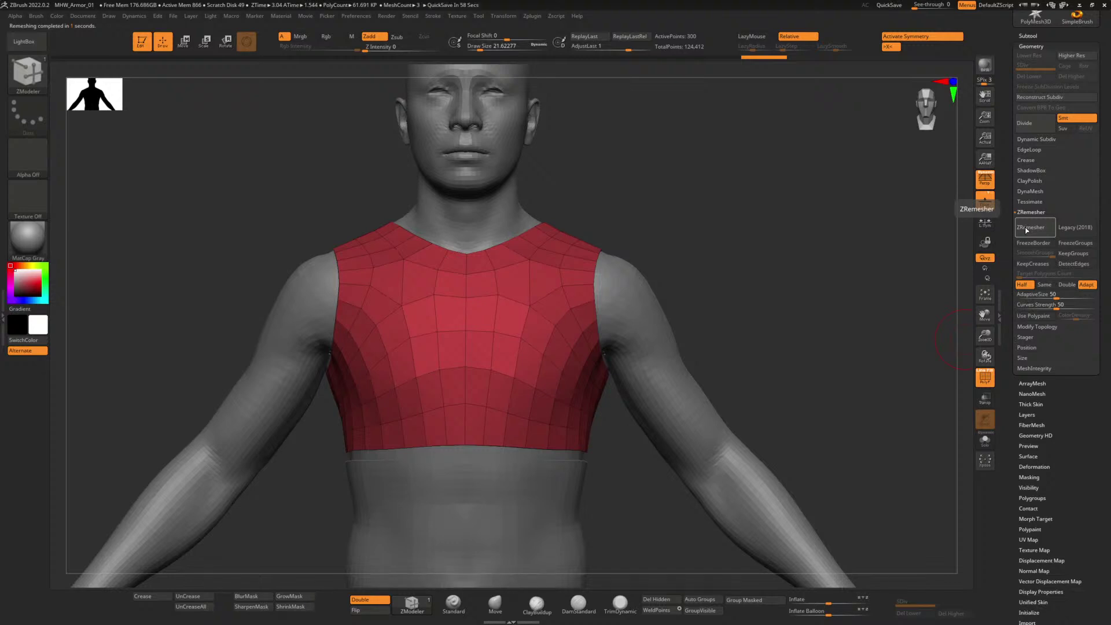
{"action": "key", "text": "ctrl+z"}
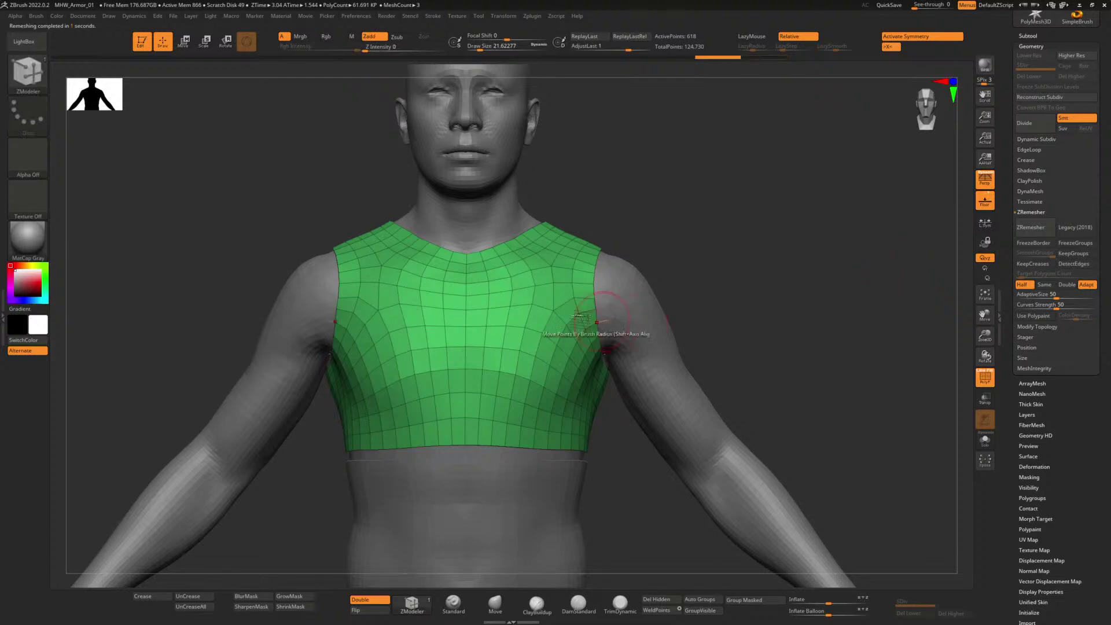
{"action": "left_click_drag", "start_coordinate": [707, 269], "coordinate": [703, 305], "text": "alt"}
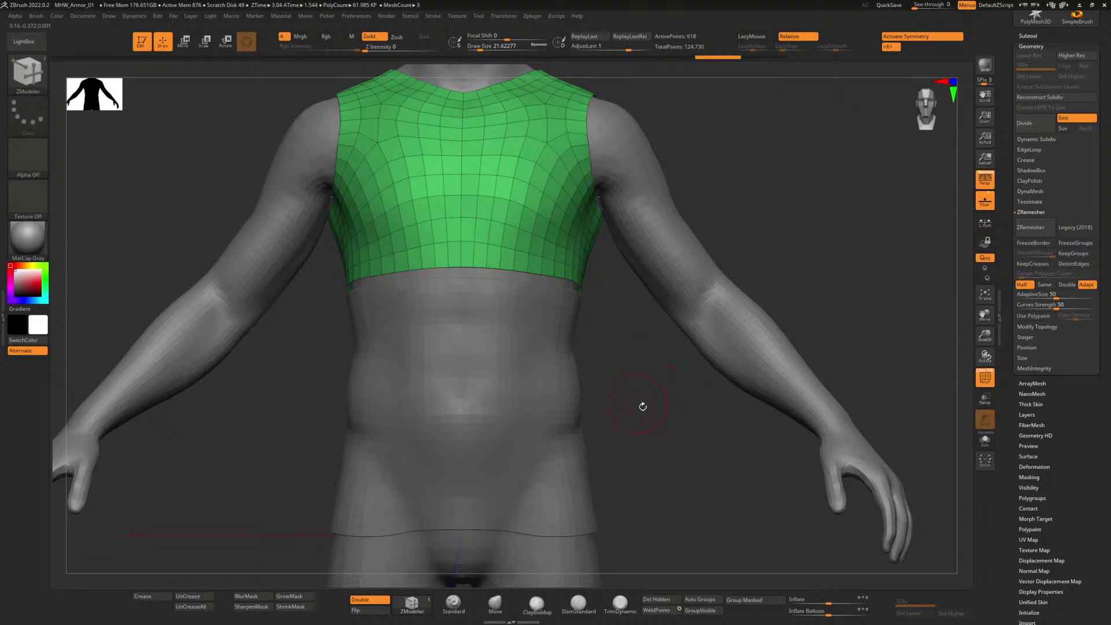
{"action": "left_click_drag", "start_coordinate": [643, 407], "coordinate": [612, 414], "text": "alt"}
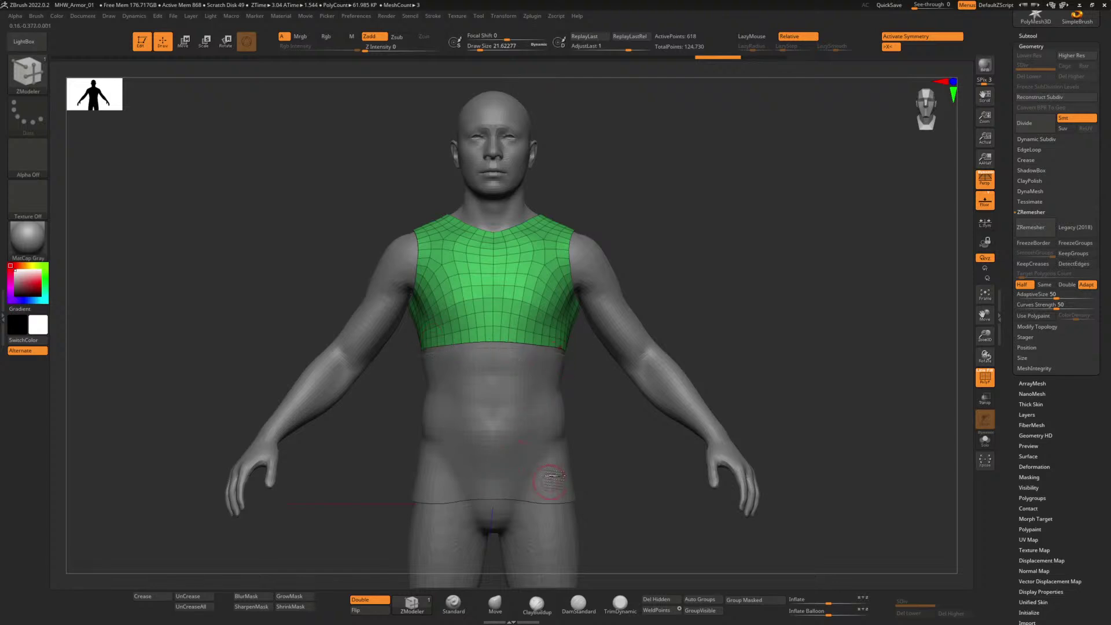
Step: Select the chest_lower subtool and remesh it twice with ZRemesher at Half polygon count
{"action": "left_click_drag", "start_coordinate": [1009, 64], "coordinate": [982, 98]}
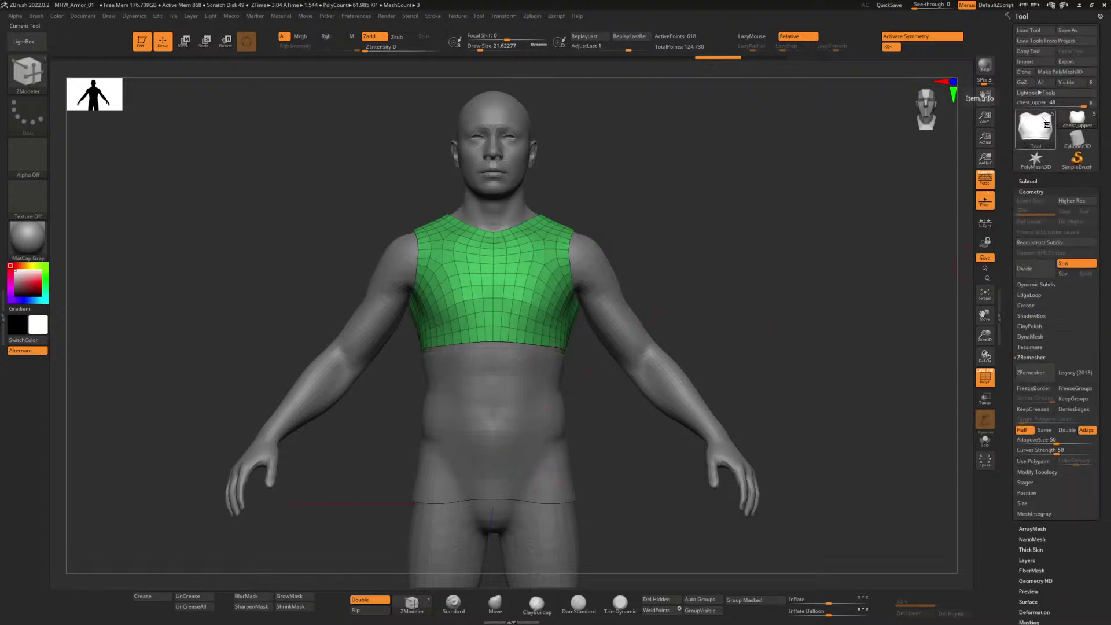
{"action": "left_click", "coordinate": [1028, 183]}
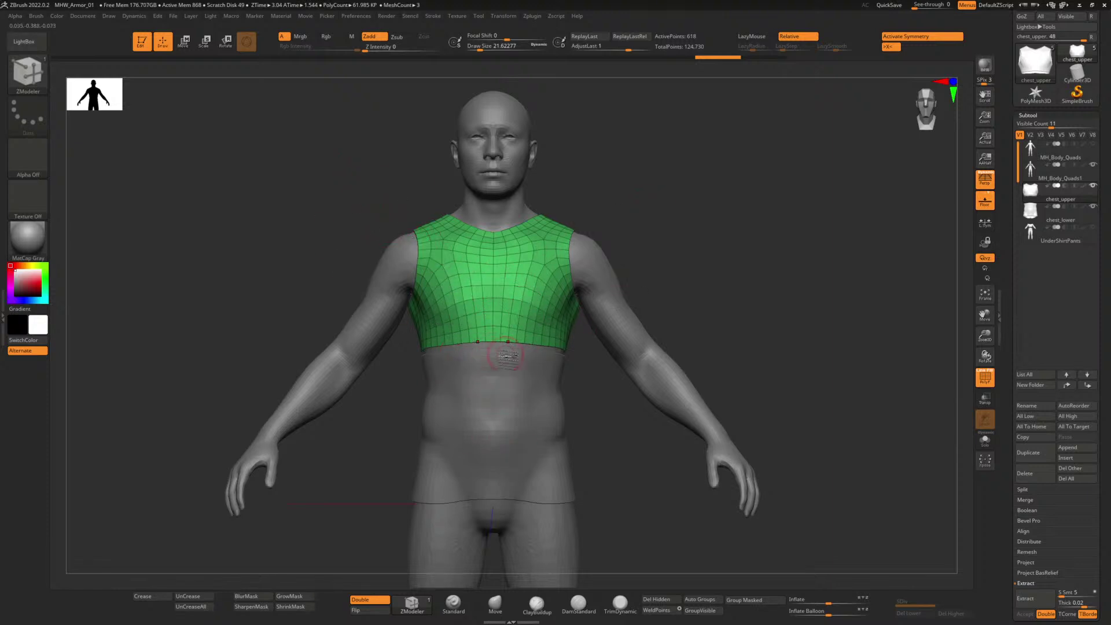
{"action": "left_click", "coordinate": [1059, 215]}
{"action": "scroll", "coordinate": [1057, 466], "scroll_direction": "down", "scroll_amount": 5}
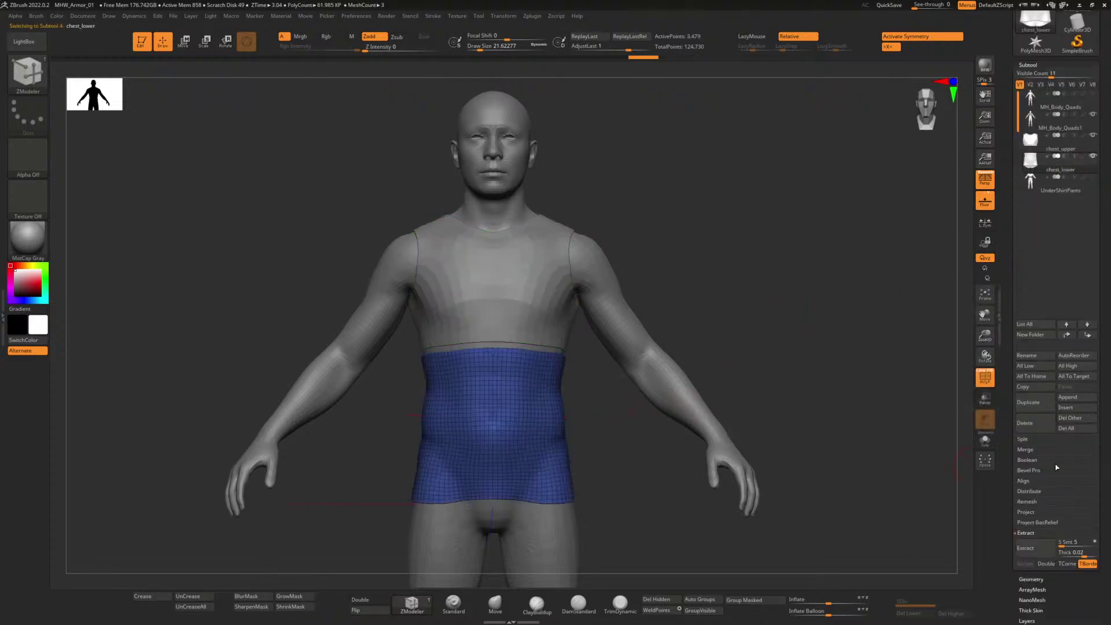
{"action": "left_click", "coordinate": [1040, 458]}
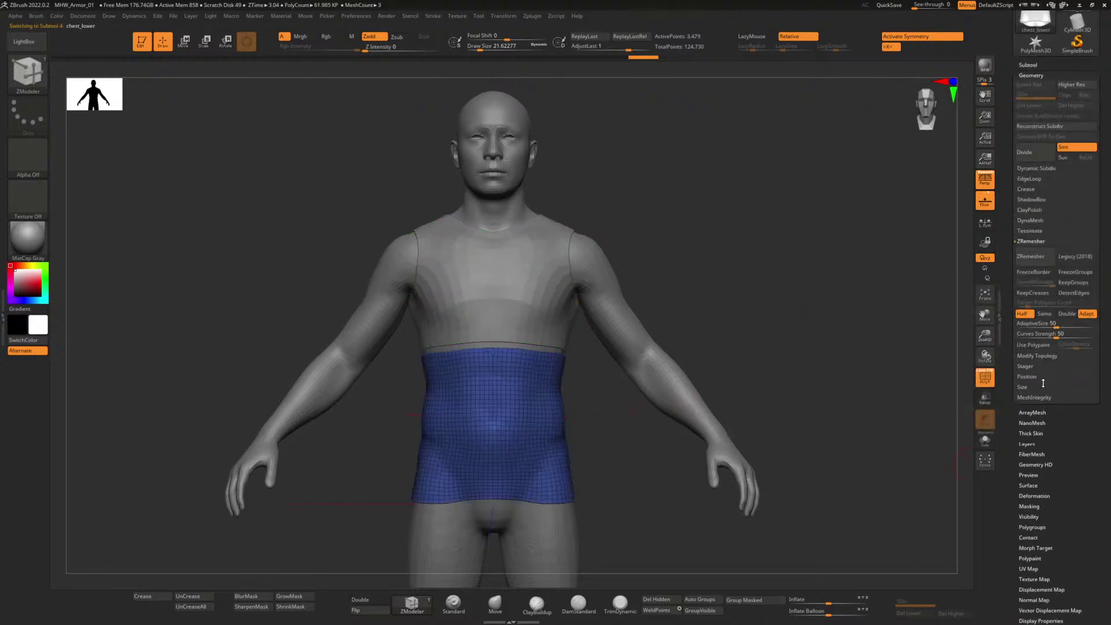
{"action": "left_click", "coordinate": [1020, 257]}
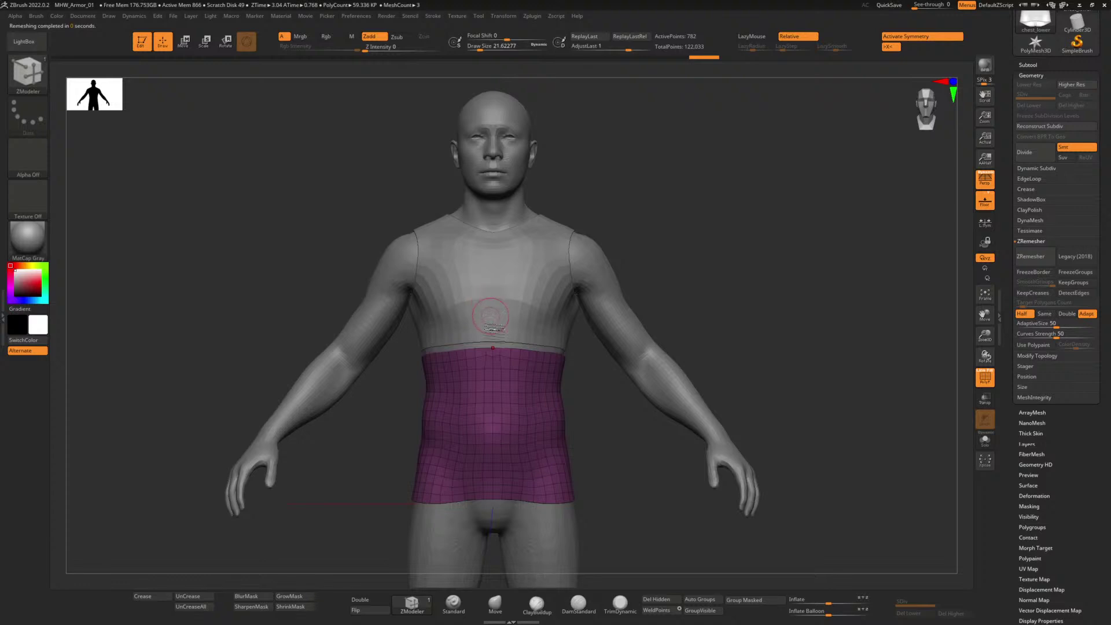
{"action": "left_click", "coordinate": [1020, 258]}
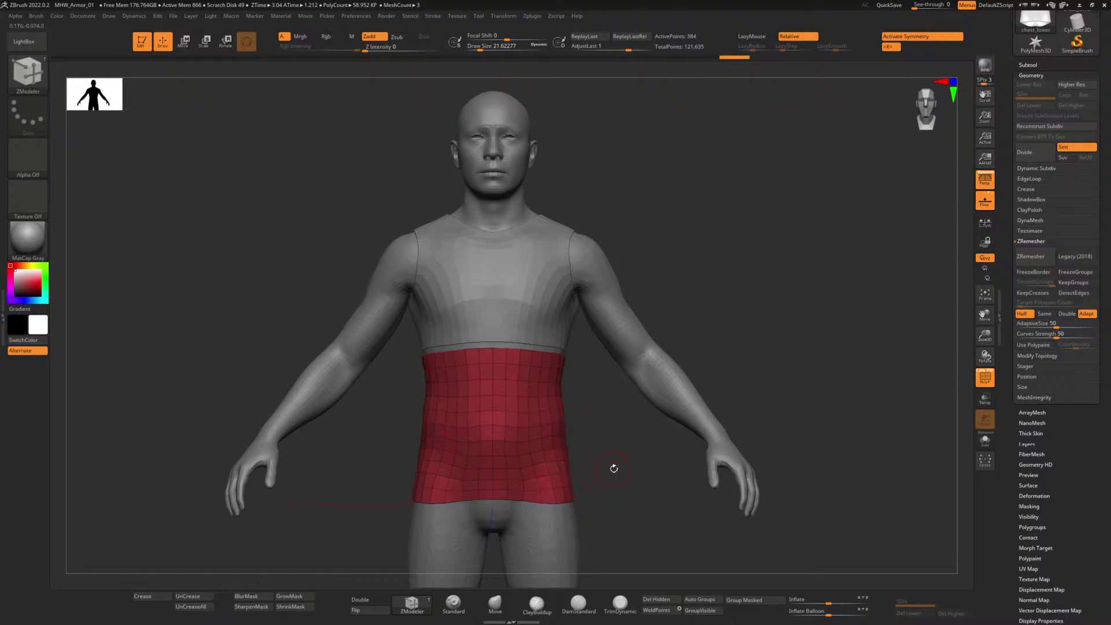
{"action": "left_click_drag", "start_coordinate": [612, 467], "coordinate": [613, 430]}
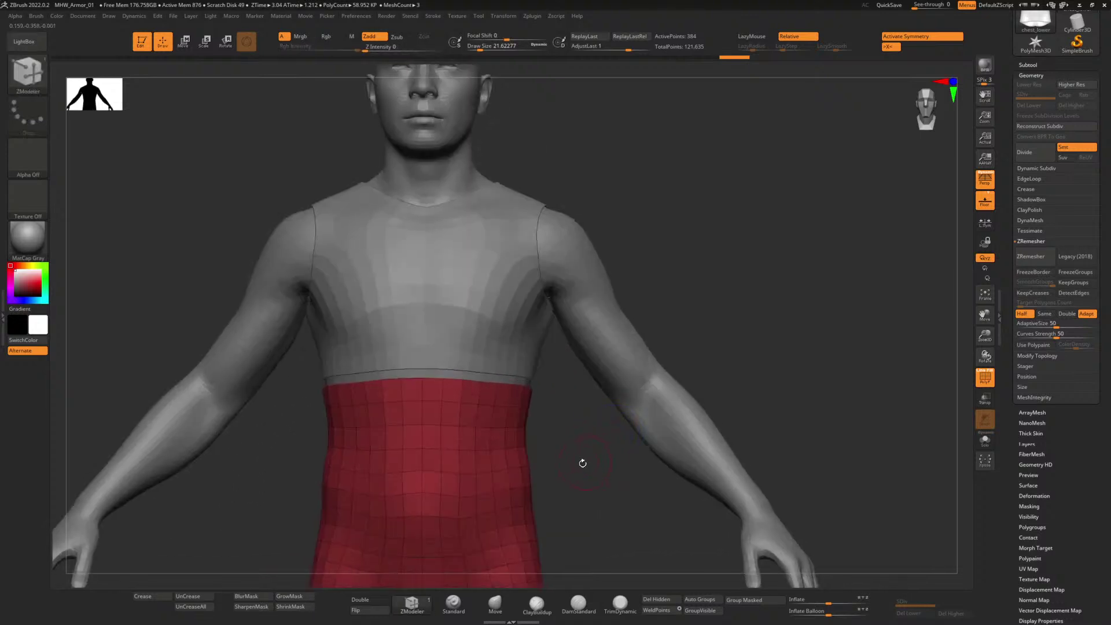
{"action": "left_click_drag", "start_coordinate": [583, 464], "coordinate": [596, 404], "text": "alt"}
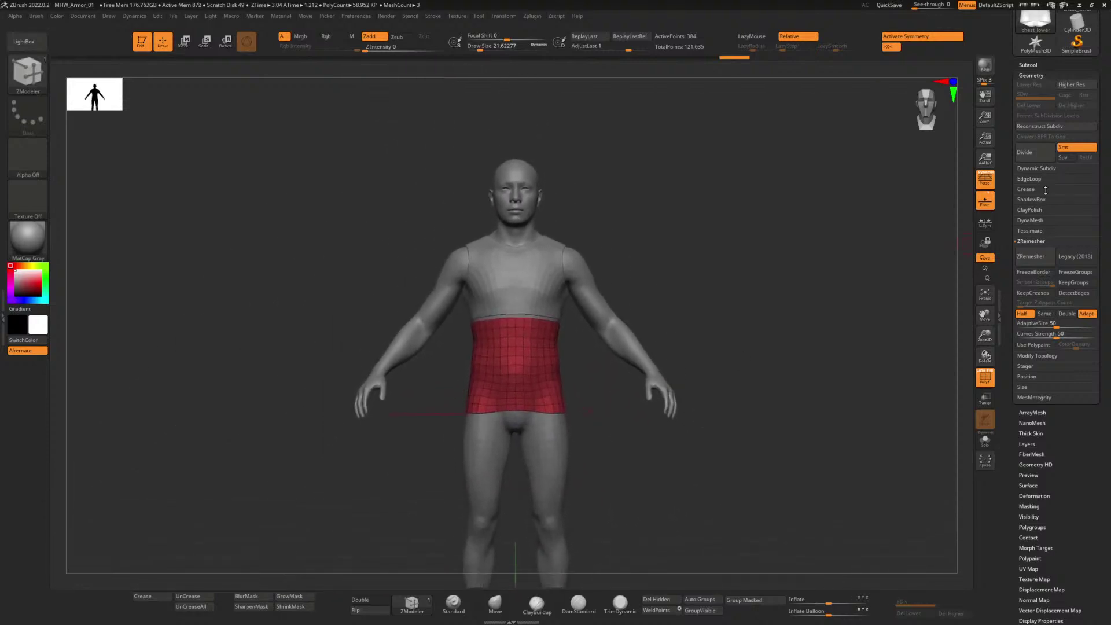
Step: Turn on the visibility of the UnderShirtPants subtool alongside the body and both chest pieces
{"action": "left_click_drag", "start_coordinate": [1046, 190], "coordinate": [1047, 307]}
{"action": "left_click", "coordinate": [1032, 182]}
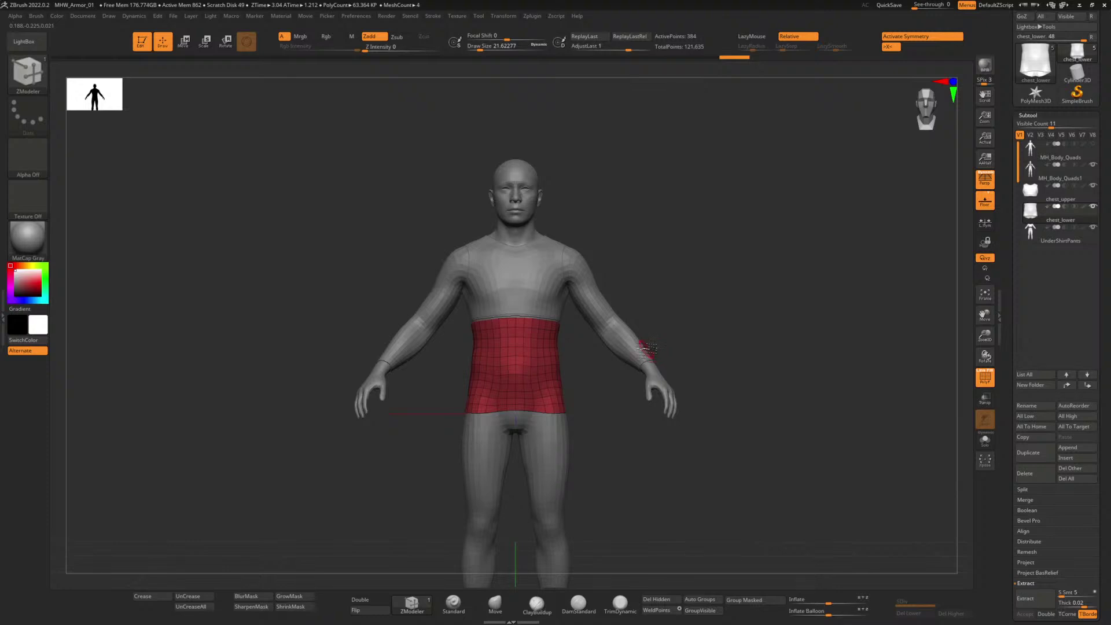
{"action": "left_click_drag", "start_coordinate": [665, 284], "coordinate": [713, 310]}
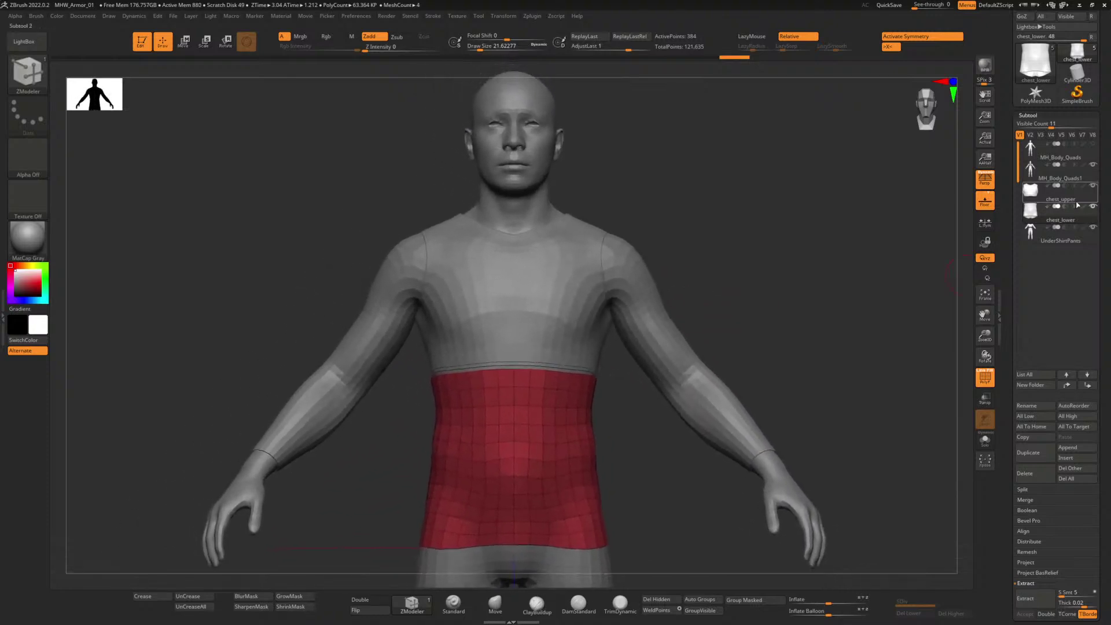
Step: Select chest_upper, inflate it slightly outward from the undershirt, and quick-save the project
{"action": "left_click", "coordinate": [1076, 200]}
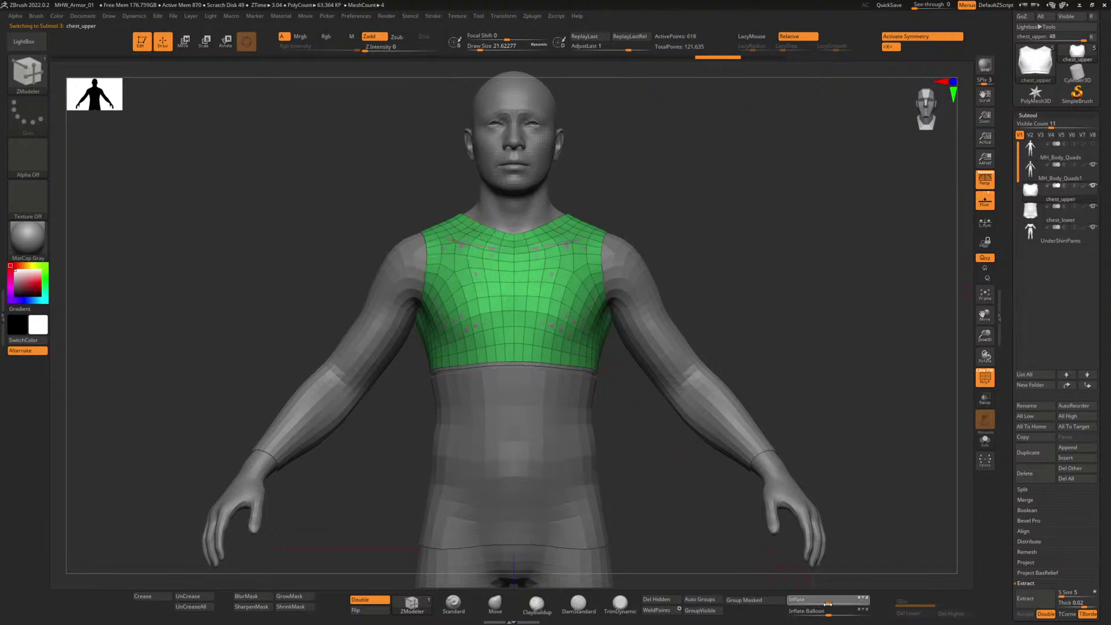
{"action": "left_click_drag", "start_coordinate": [830, 604], "coordinate": [831, 606]}
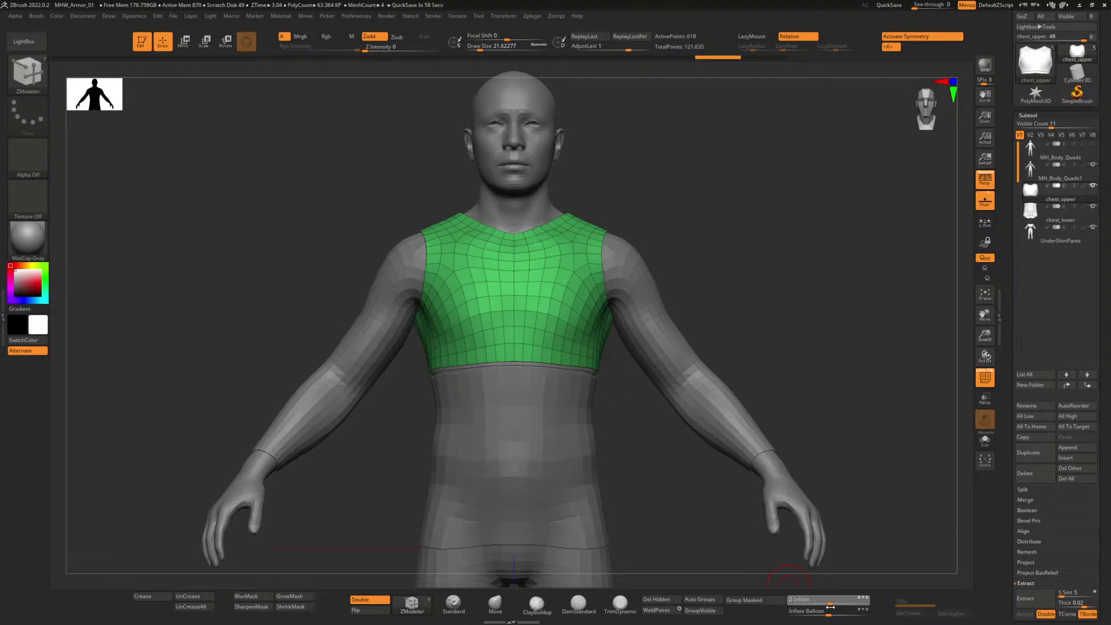
{"action": "left_click_drag", "start_coordinate": [831, 607], "coordinate": [830, 607]}
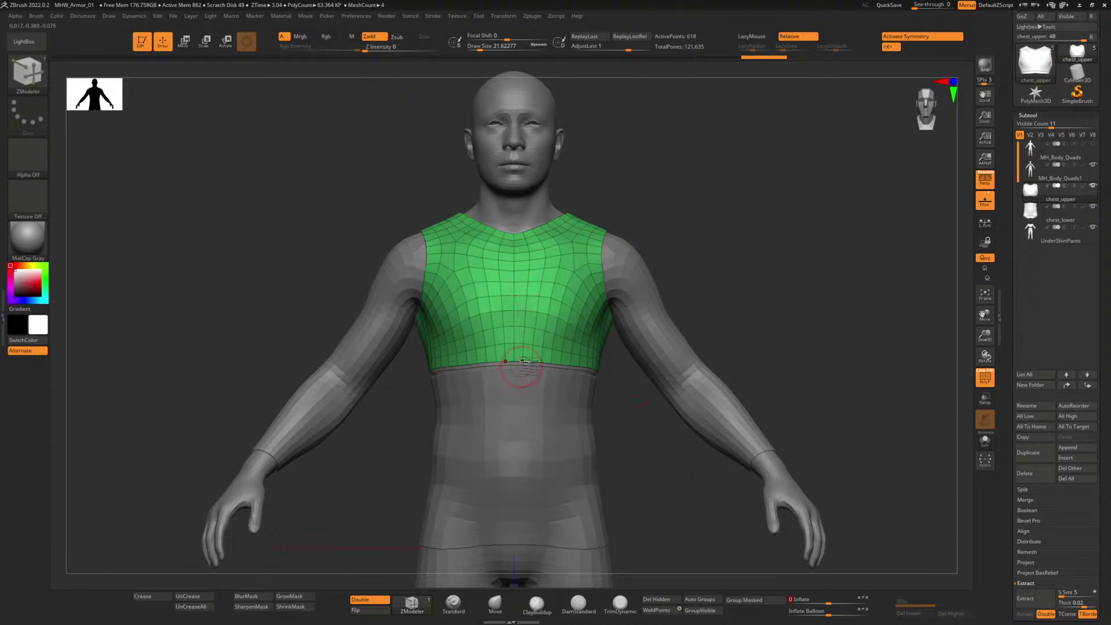
{"action": "left_click", "coordinate": [890, 5]}
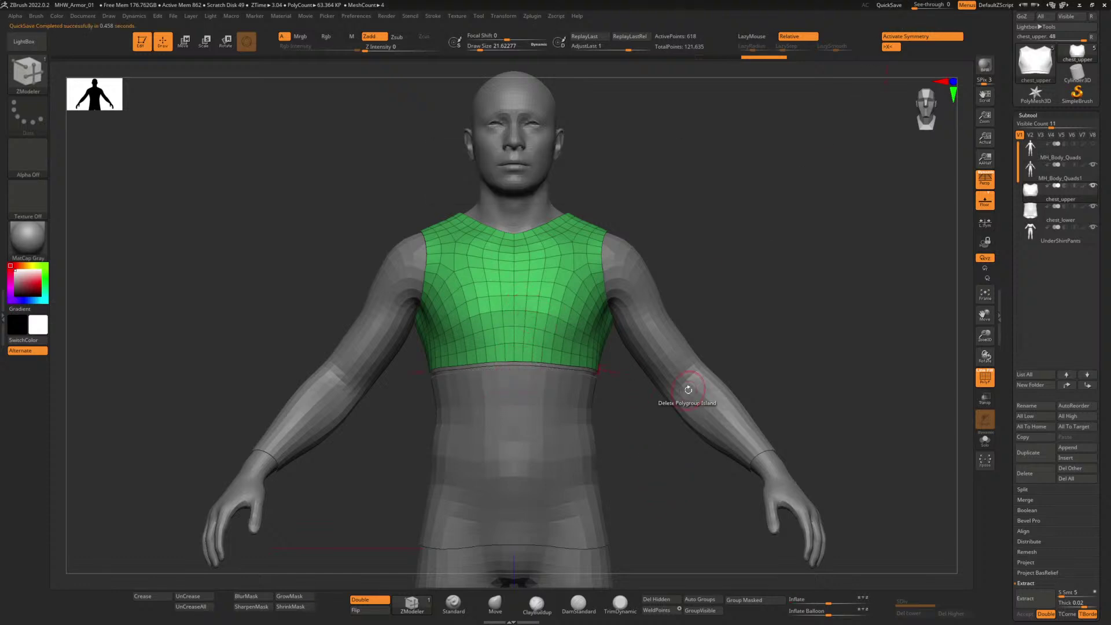
Step: Set the ZModeler edge action to Move on chest_upper's bottom border edge
{"action": "mouse_move", "coordinate": [632, 407]}
{"action": "left_mouse_down", "text": "alt"}
{"action": "mouse_move", "coordinate": [635, 452]}
{"action": "mouse_move", "coordinate": [643, 409]}
{"action": "mouse_move", "coordinate": [656, 430]}
{"action": "mouse_move", "coordinate": [658, 487]}
{"action": "mouse_move", "coordinate": [776, 382]}
{"action": "left_mouse_up", "text": "alt"}
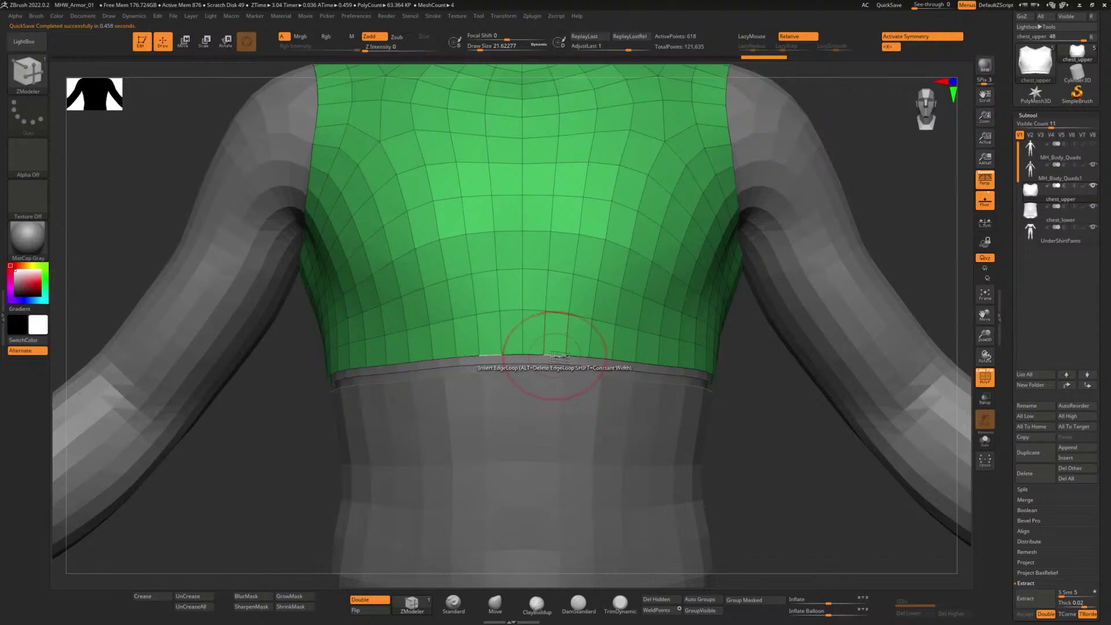
{"action": "key", "text": "space"}
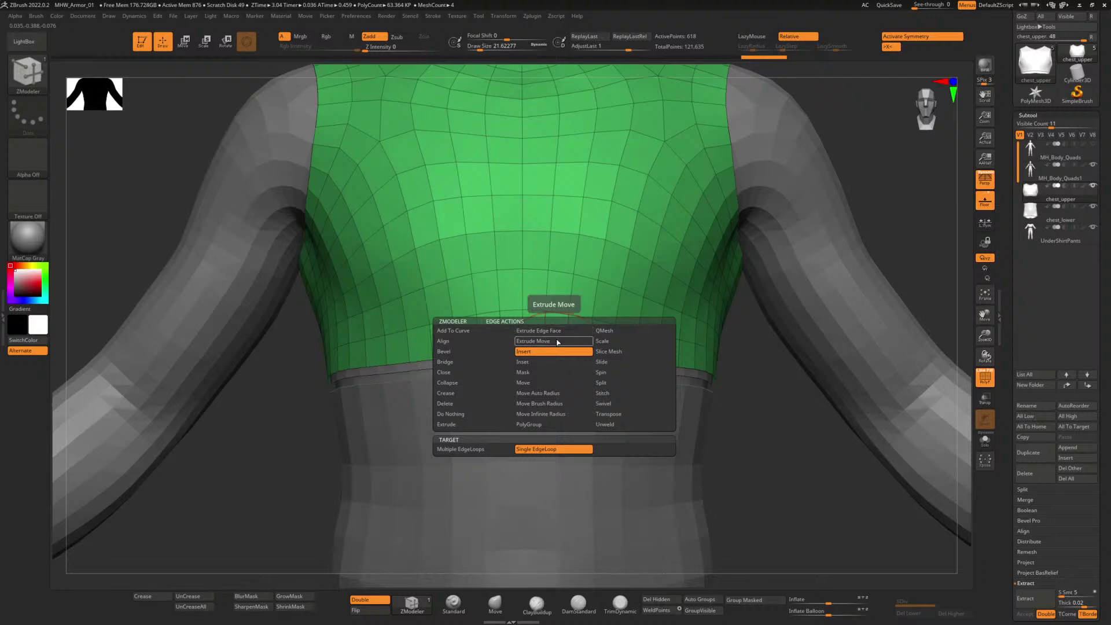
{"action": "left_click", "coordinate": [538, 384]}
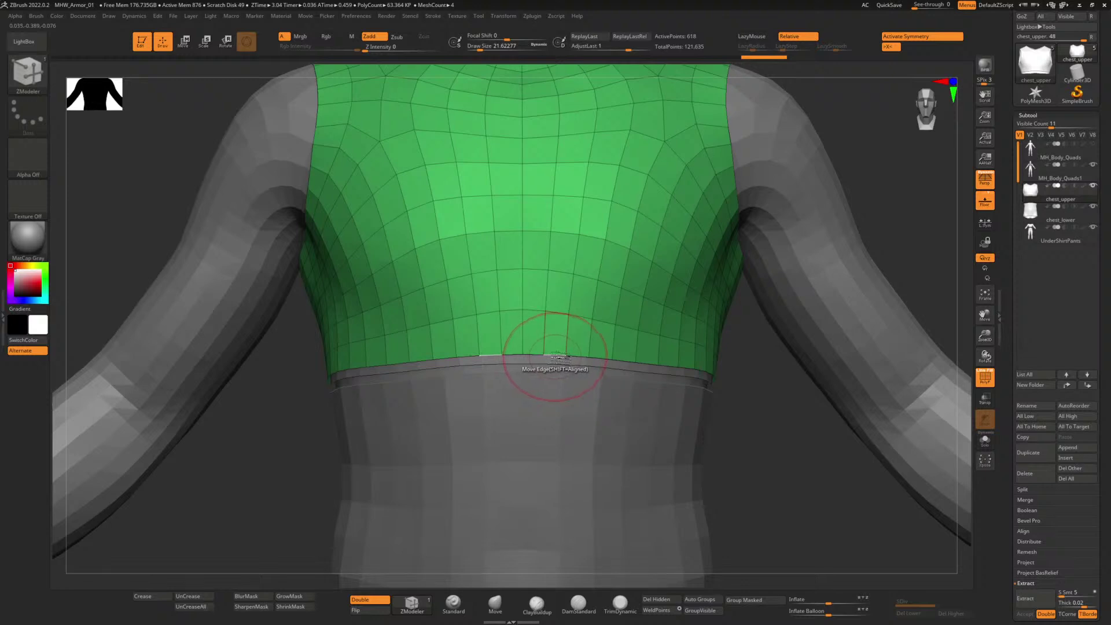
Step: Extend the chest_upper mesh's lower border downward by one row using Extrude Move on the EdgeLoop, and slightly inflate the mesh
{"action": "key", "text": "space"}
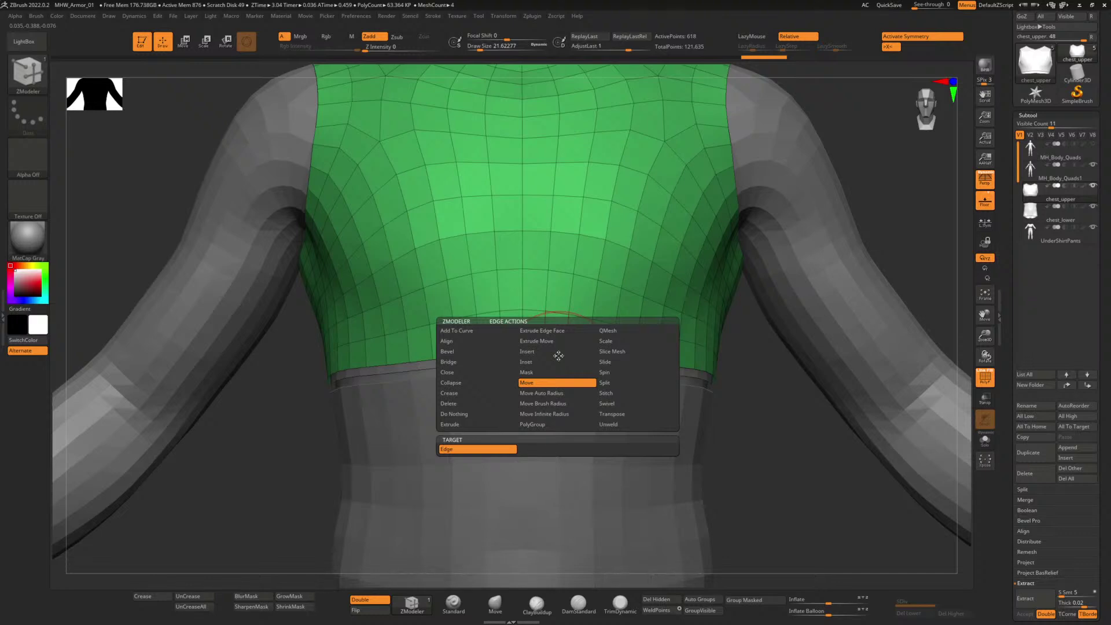
{"action": "left_click", "coordinate": [553, 341]}
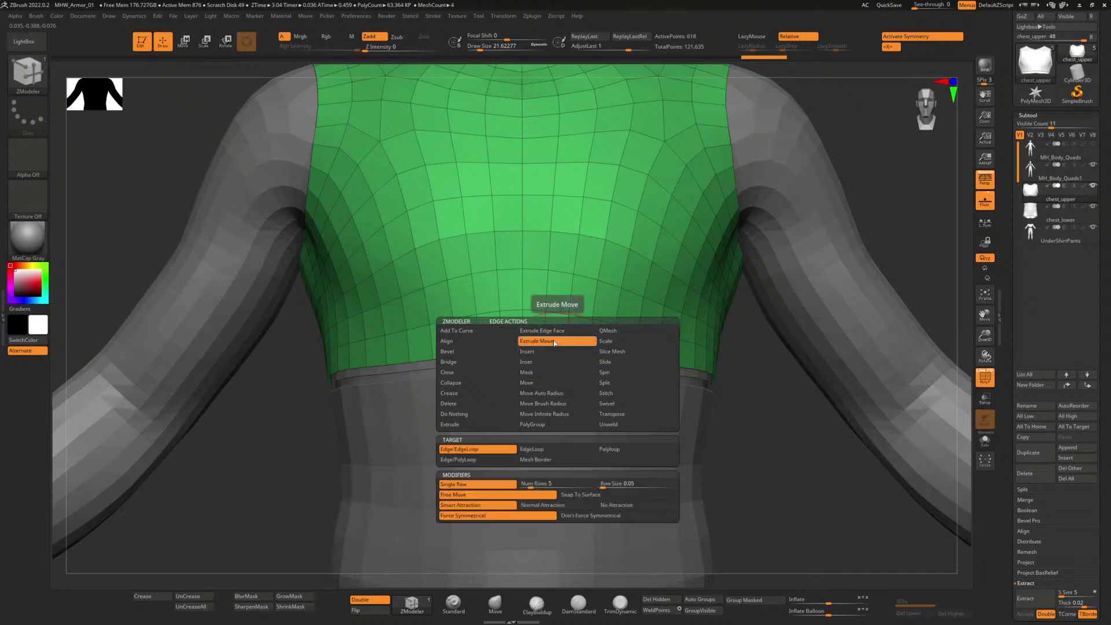
{"action": "left_click", "coordinate": [540, 450]}
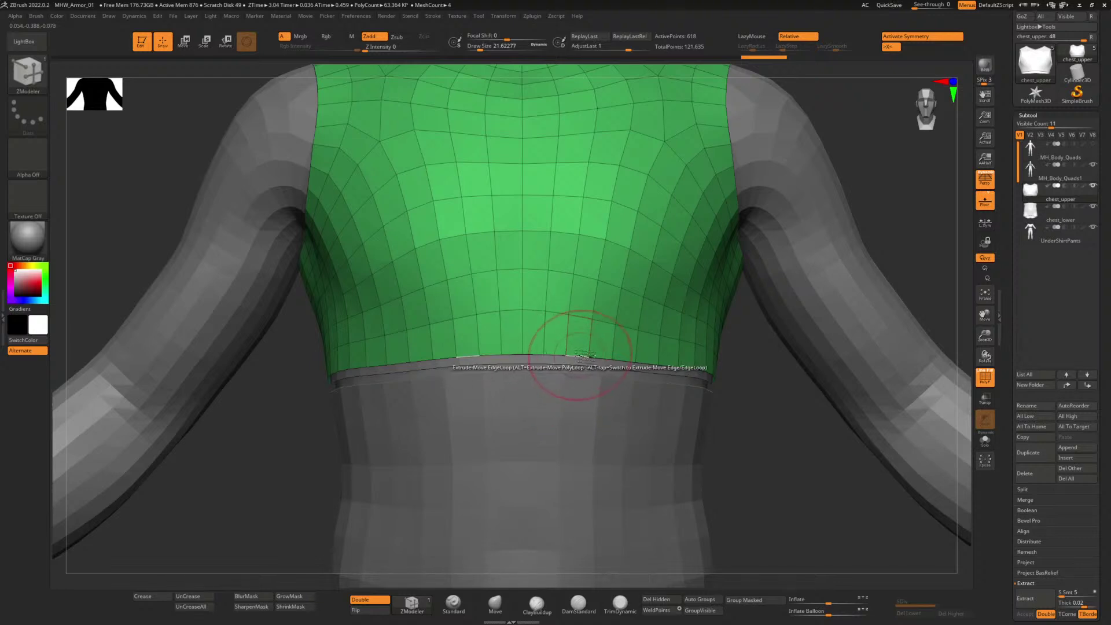
{"action": "left_click_drag", "start_coordinate": [585, 354], "coordinate": [583, 390]}
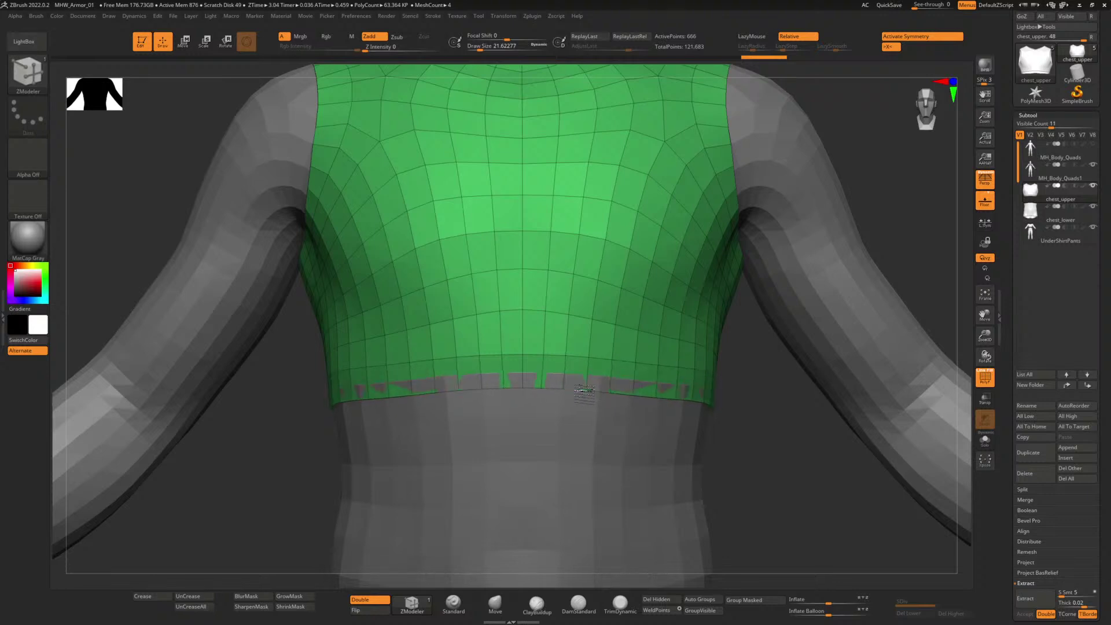
{"action": "left_click_drag", "start_coordinate": [586, 390], "coordinate": [586, 391]}
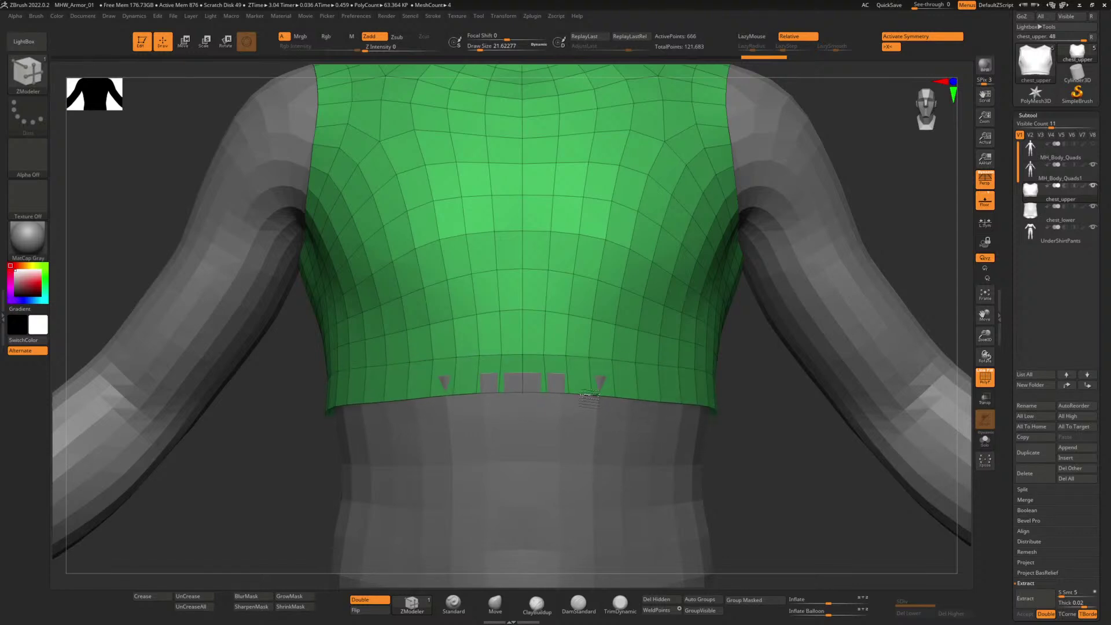
{"action": "left_click_drag", "start_coordinate": [589, 395], "coordinate": [583, 391]}
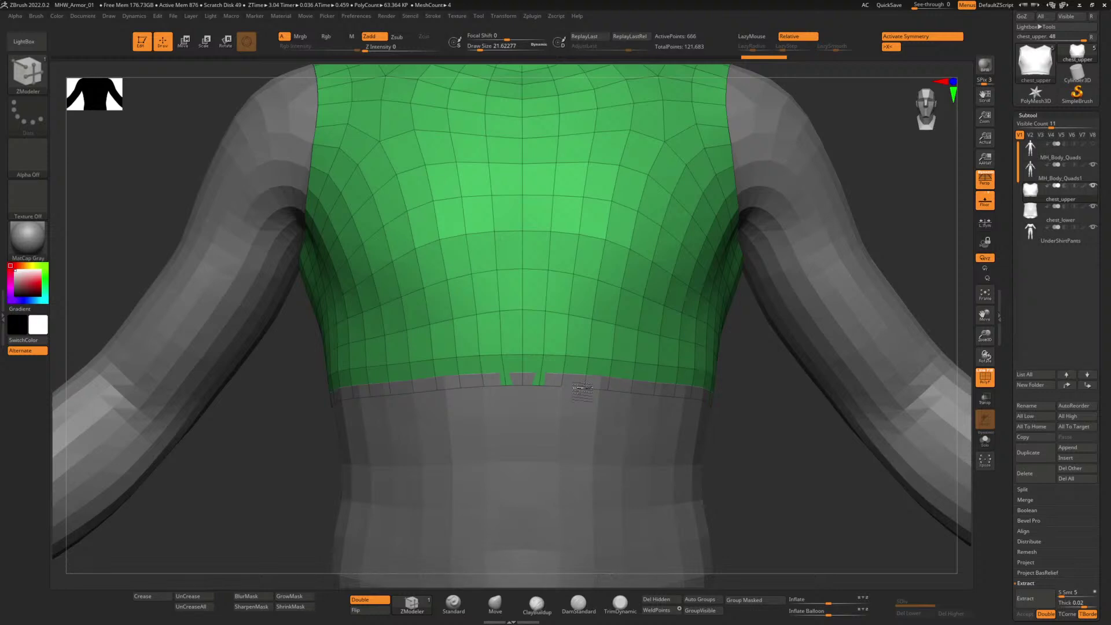
{"action": "left_click_drag", "start_coordinate": [583, 391], "coordinate": [582, 390]}
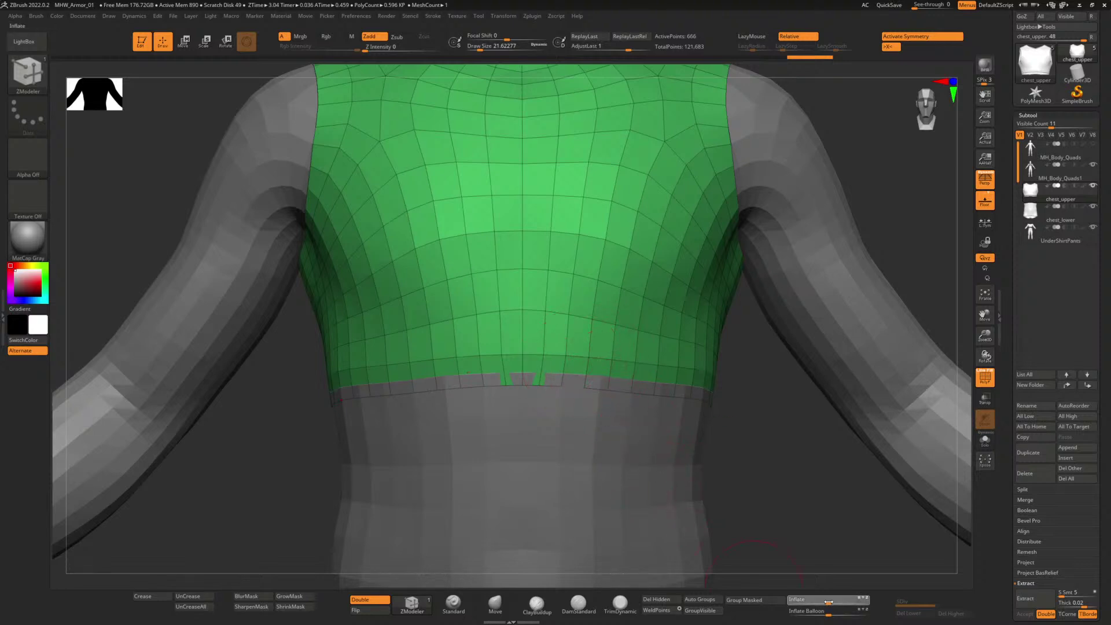
{"action": "left_click_drag", "start_coordinate": [829, 602], "coordinate": [830, 602]}
Step: Even out the newly extruded hem row across the back of the chest_upper mesh with the Move brush
{"action": "mouse_move", "coordinate": [793, 491]}
{"action": "left_mouse_down", "text": "alt"}
{"action": "mouse_move", "coordinate": [724, 449]}
{"action": "mouse_move", "coordinate": [724, 459]}
{"action": "mouse_move", "coordinate": [560, 430]}
{"action": "left_mouse_up", "text": "alt"}
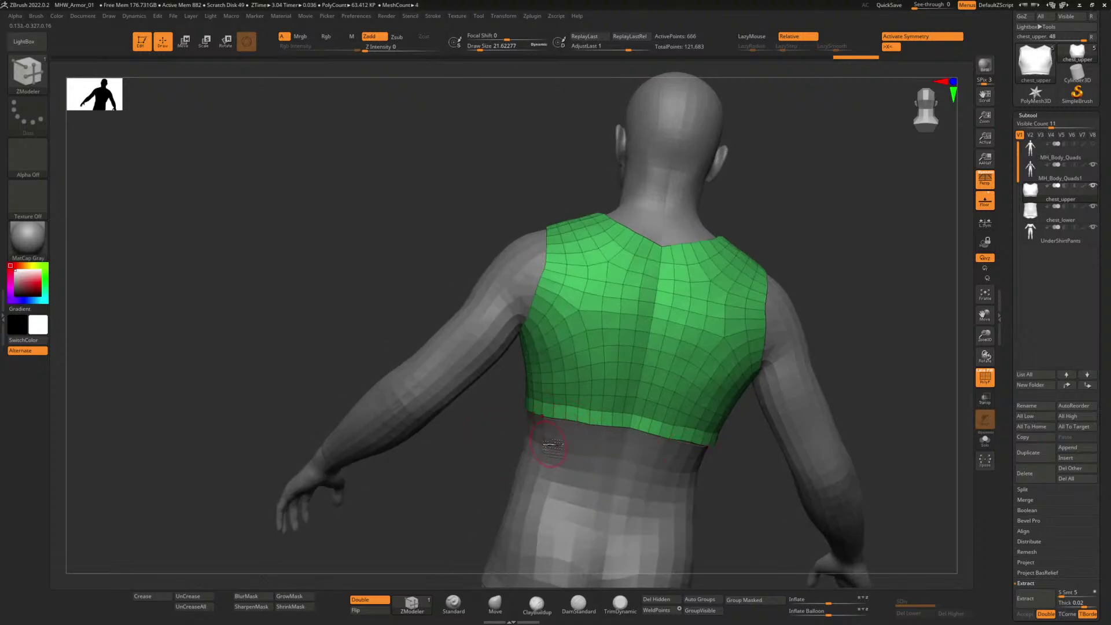
{"action": "left_click_drag", "start_coordinate": [751, 491], "coordinate": [855, 546]}
{"action": "left_click_drag", "start_coordinate": [937, 528], "coordinate": [743, 399], "text": "alt"}
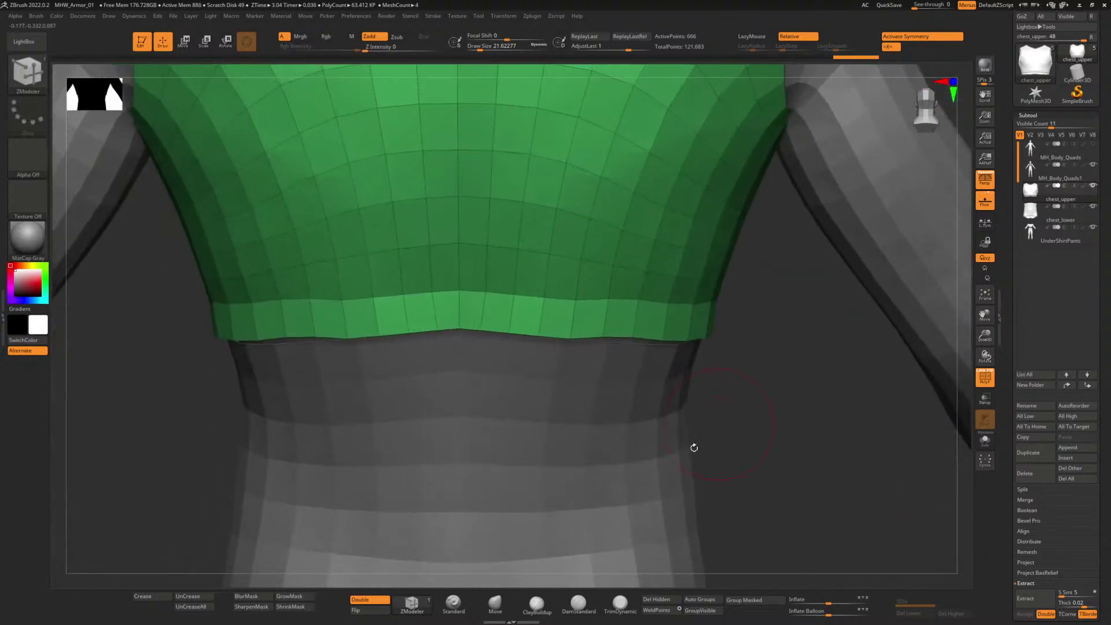
{"action": "left_click", "coordinate": [496, 604]}
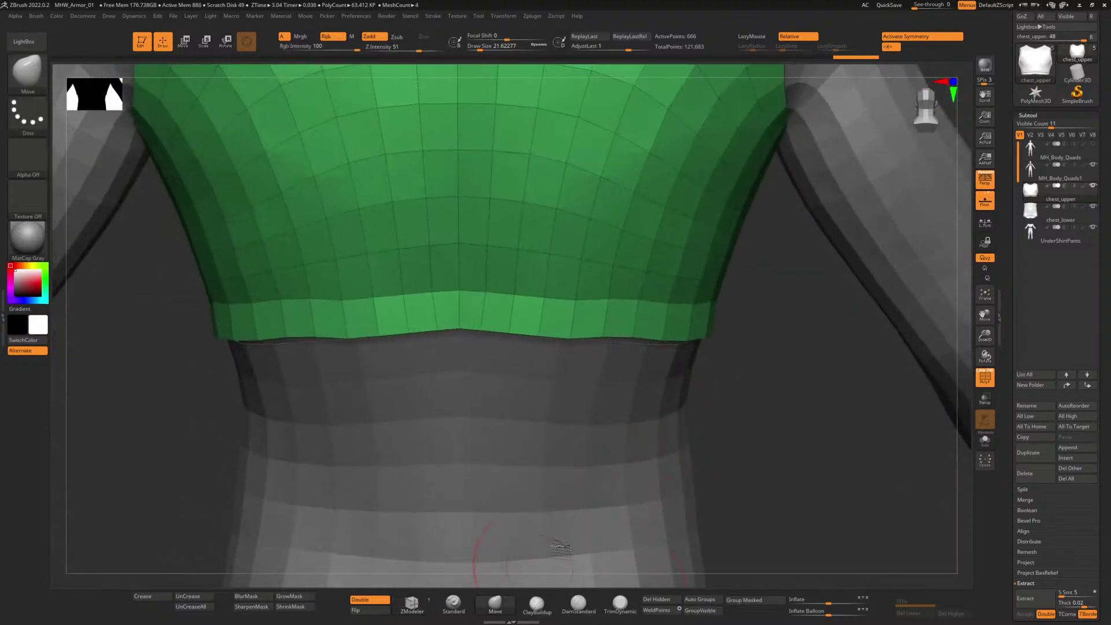
{"action": "left_click_drag", "start_coordinate": [604, 341], "coordinate": [604, 348]}
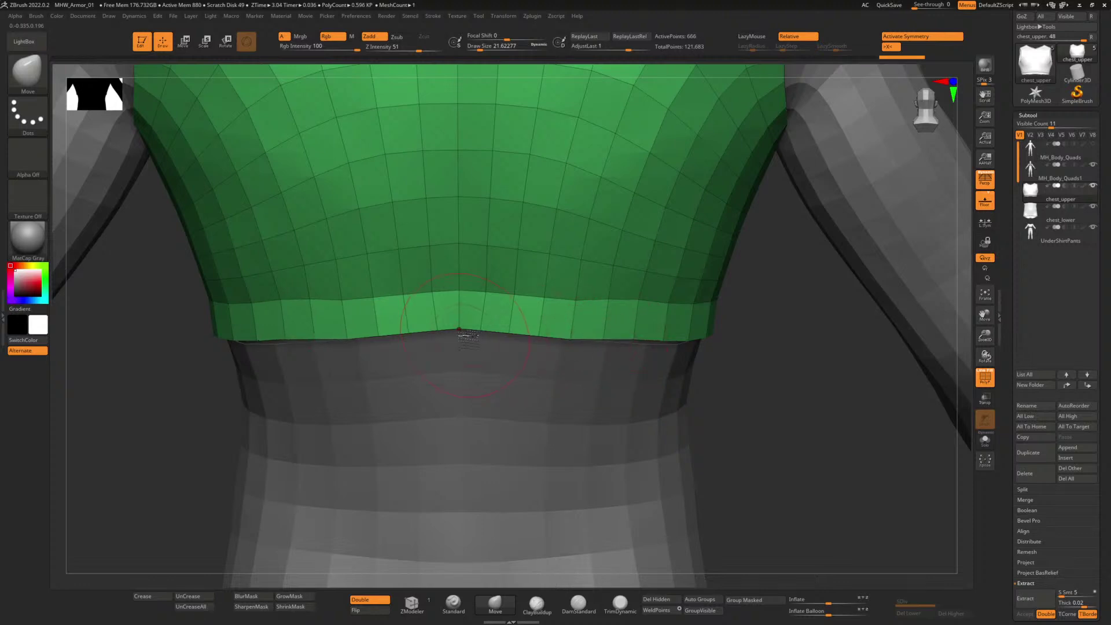
{"action": "left_click_drag", "start_coordinate": [463, 334], "coordinate": [255, 348]}
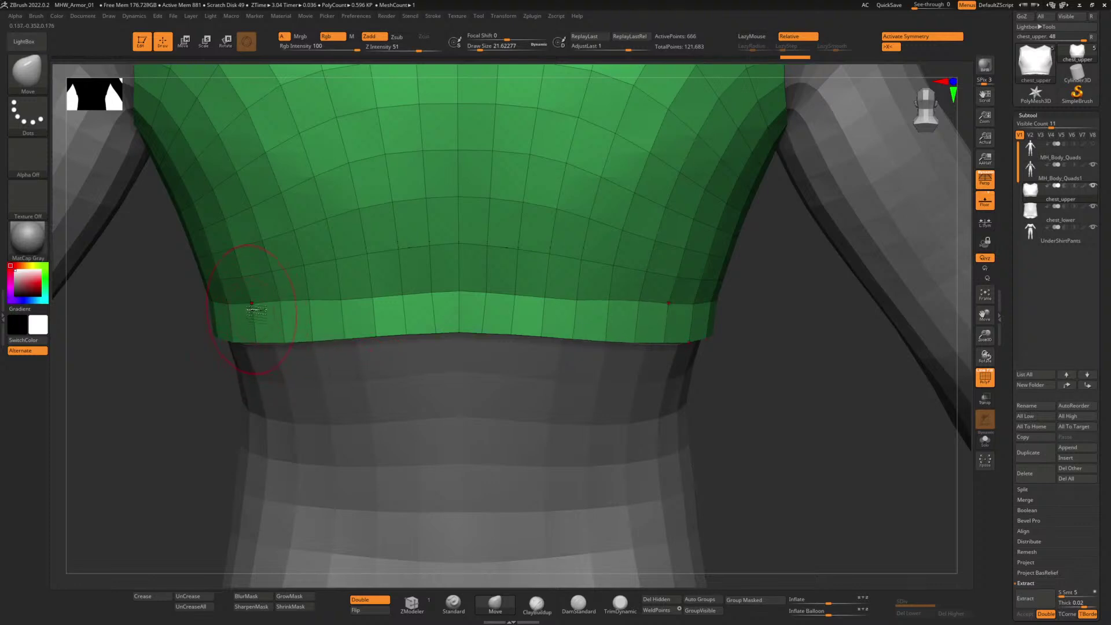
{"action": "left_click_drag", "start_coordinate": [211, 304], "coordinate": [209, 306]}
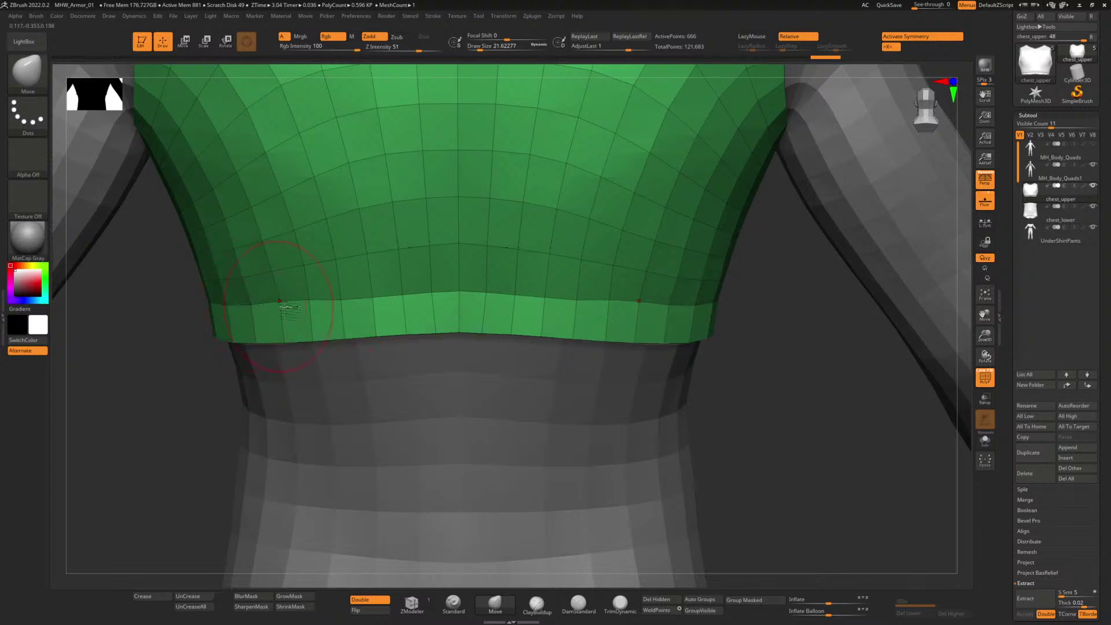
{"action": "left_click_drag", "start_coordinate": [284, 305], "coordinate": [373, 298]}
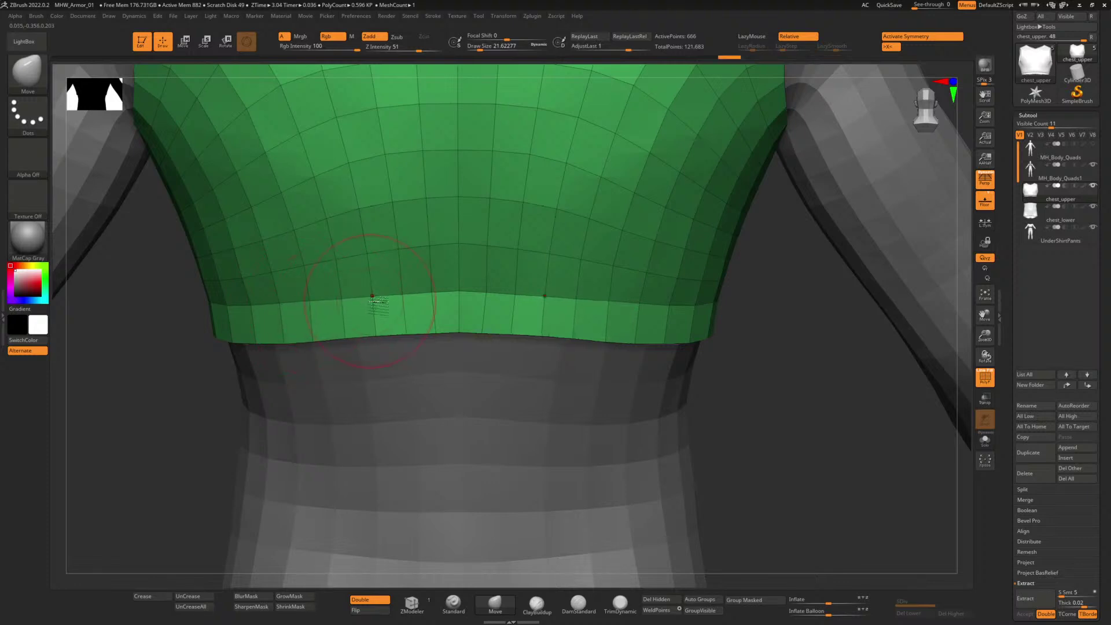
{"action": "left_click_drag", "start_coordinate": [467, 316], "coordinate": [488, 330]}
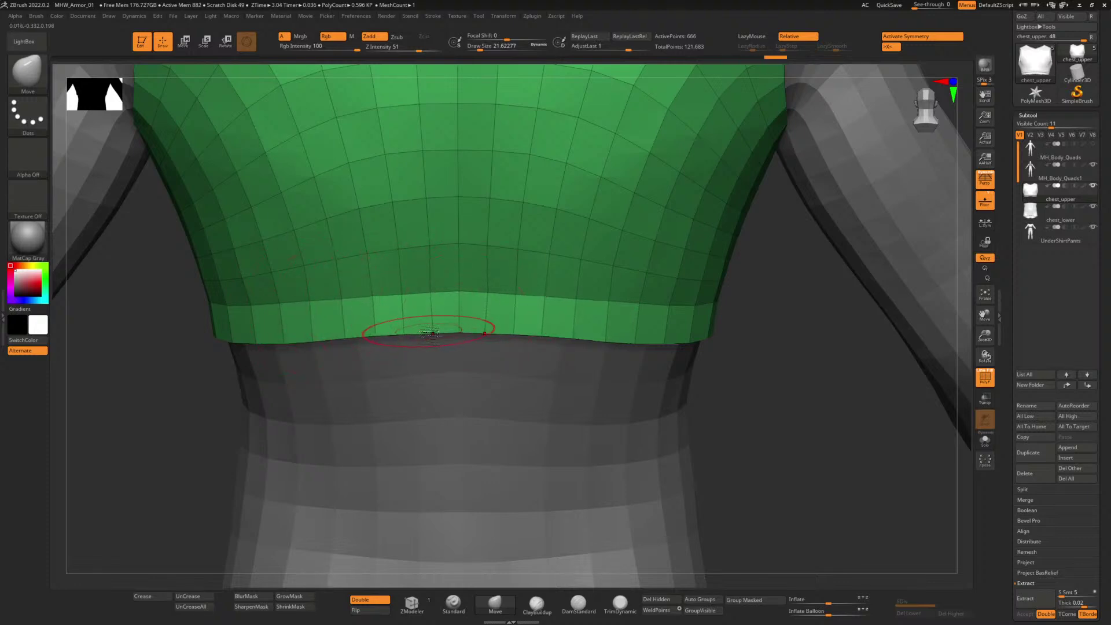
{"action": "left_click_drag", "start_coordinate": [407, 333], "coordinate": [344, 339]}
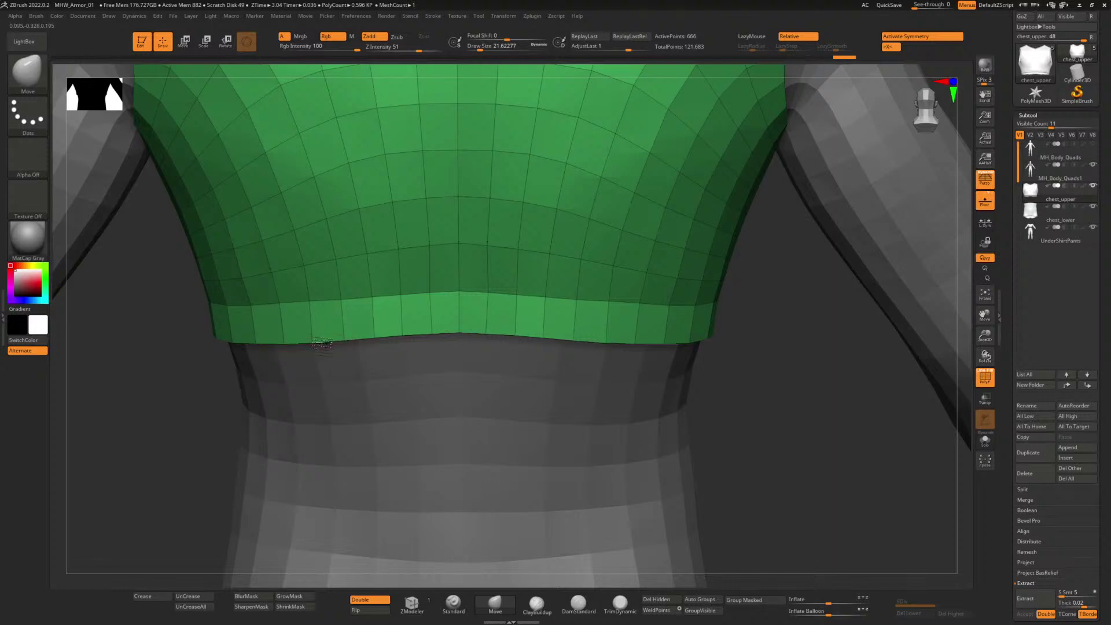
Step: Nudge the edge rows along the spine slightly downward and adjust the hem's side corner with the Move brush
{"action": "left_click_drag", "start_coordinate": [463, 245], "coordinate": [463, 250]}
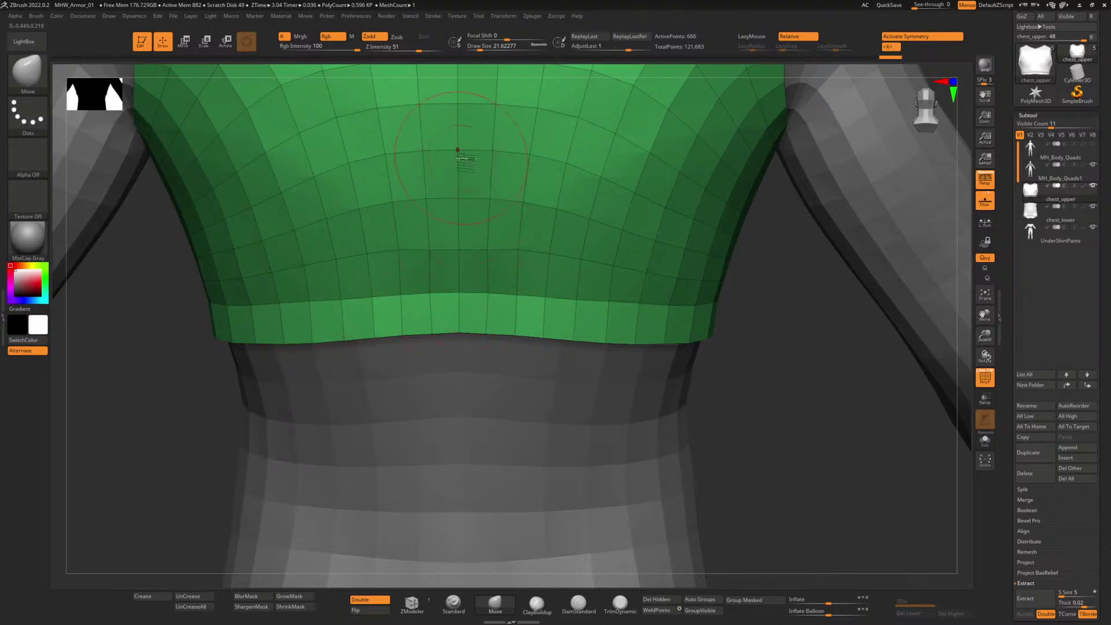
{"action": "left_click_drag", "start_coordinate": [462, 158], "coordinate": [462, 160]}
{"action": "left_click_drag", "start_coordinate": [401, 250], "coordinate": [398, 252]}
{"action": "left_click_drag", "start_coordinate": [566, 267], "coordinate": [565, 270]}
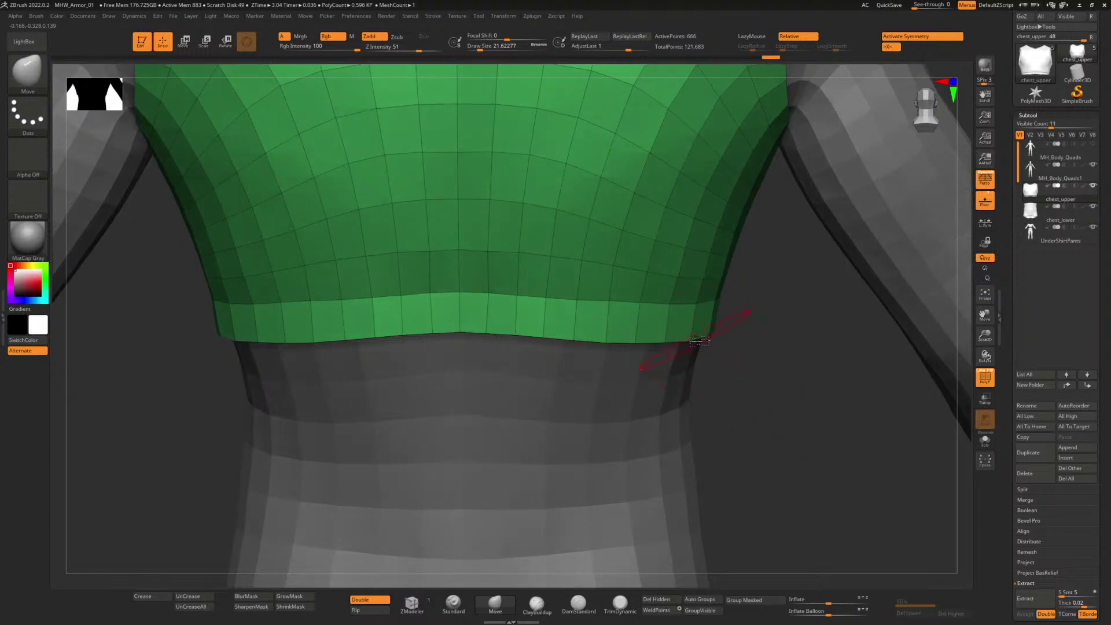
{"action": "mouse_move", "coordinate": [697, 341]}
{"action": "left_mouse_down"}
{"action": "mouse_move", "coordinate": [754, 355]}
{"action": "mouse_move", "coordinate": [696, 342]}
{"action": "left_mouse_up"}
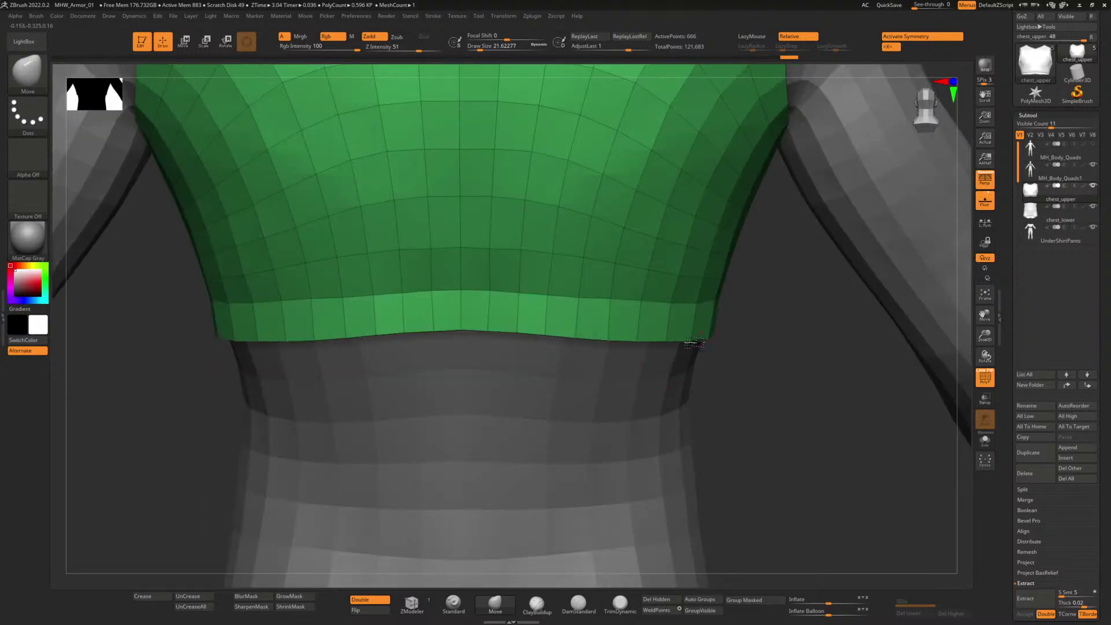
Step: Examine the chest_upper mesh's hem and overall silhouette from the side, back and front
{"action": "mouse_move", "coordinate": [769, 366]}
{"action": "left_mouse_down"}
{"action": "mouse_move", "coordinate": [769, 328]}
{"action": "mouse_move", "coordinate": [836, 330]}
{"action": "mouse_move", "coordinate": [779, 337]}
{"action": "left_mouse_up"}
{"action": "mouse_move", "coordinate": [831, 389]}
{"action": "left_mouse_down"}
{"action": "mouse_move", "coordinate": [839, 397]}
{"action": "mouse_move", "coordinate": [849, 379]}
{"action": "mouse_move", "coordinate": [709, 365]}
{"action": "mouse_move", "coordinate": [708, 345]}
{"action": "left_mouse_up"}
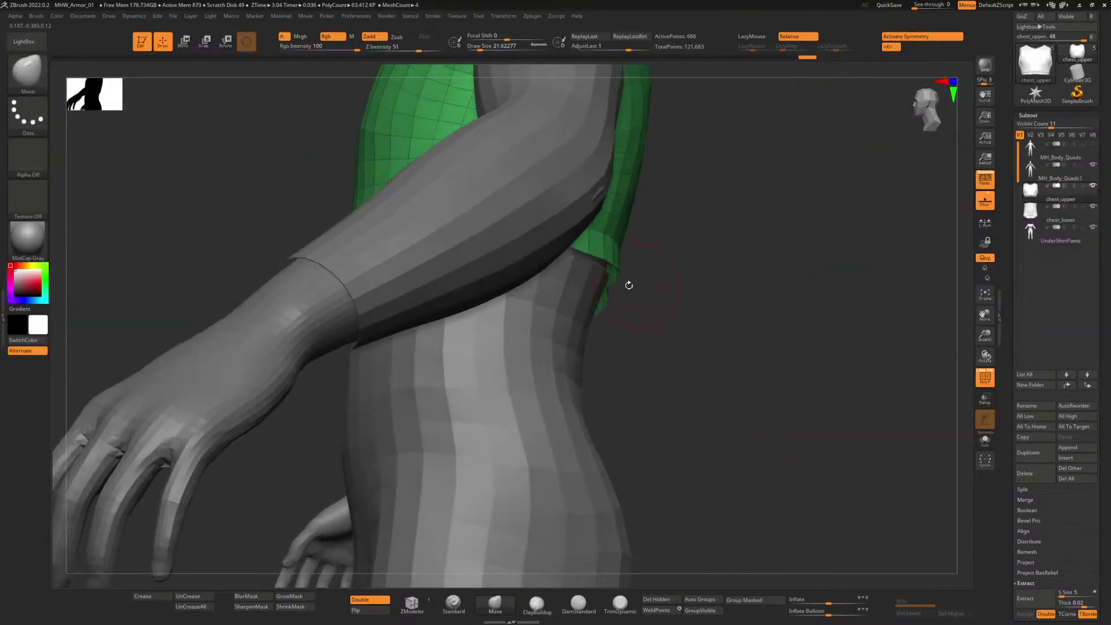
{"action": "left_click_drag", "start_coordinate": [666, 293], "coordinate": [632, 323]}
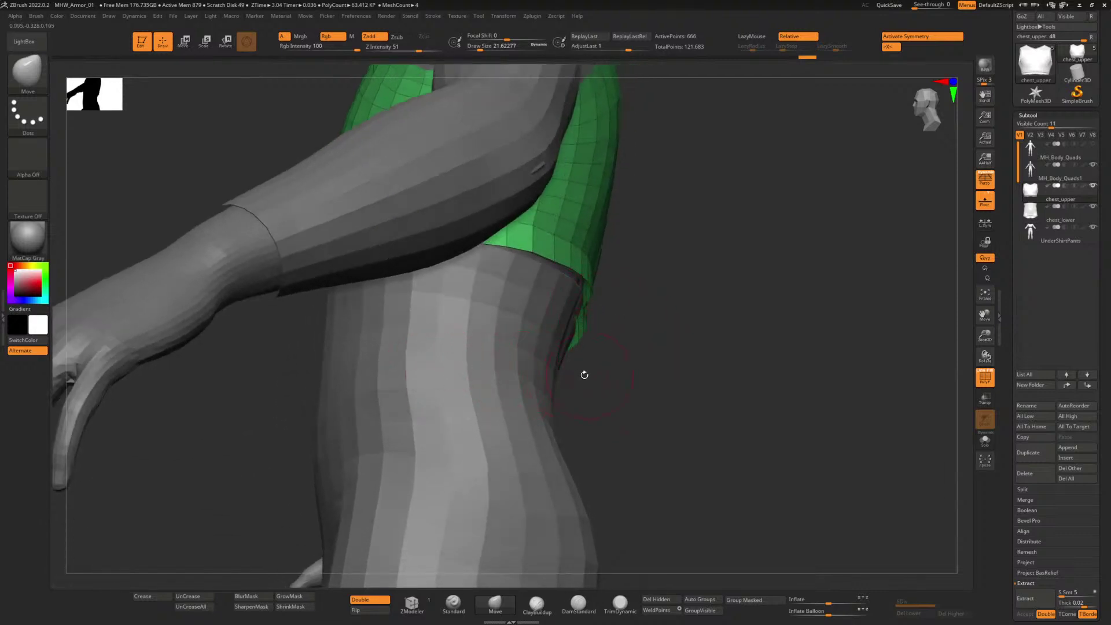
{"action": "left_click_drag", "start_coordinate": [668, 359], "coordinate": [608, 340]}
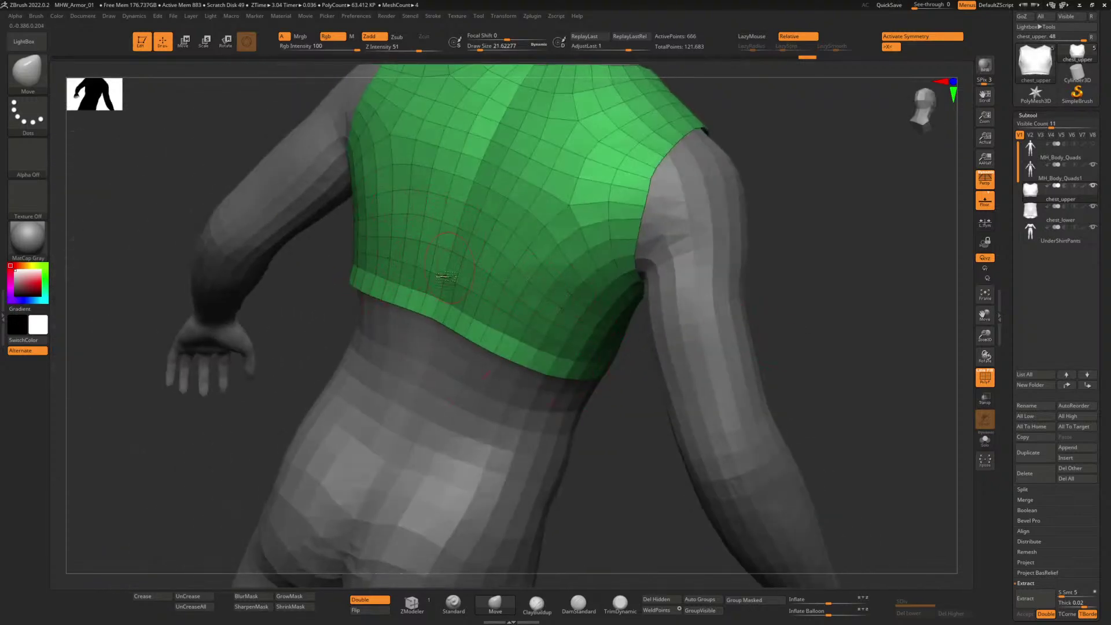
{"action": "left_click_drag", "start_coordinate": [301, 333], "coordinate": [703, 351]}
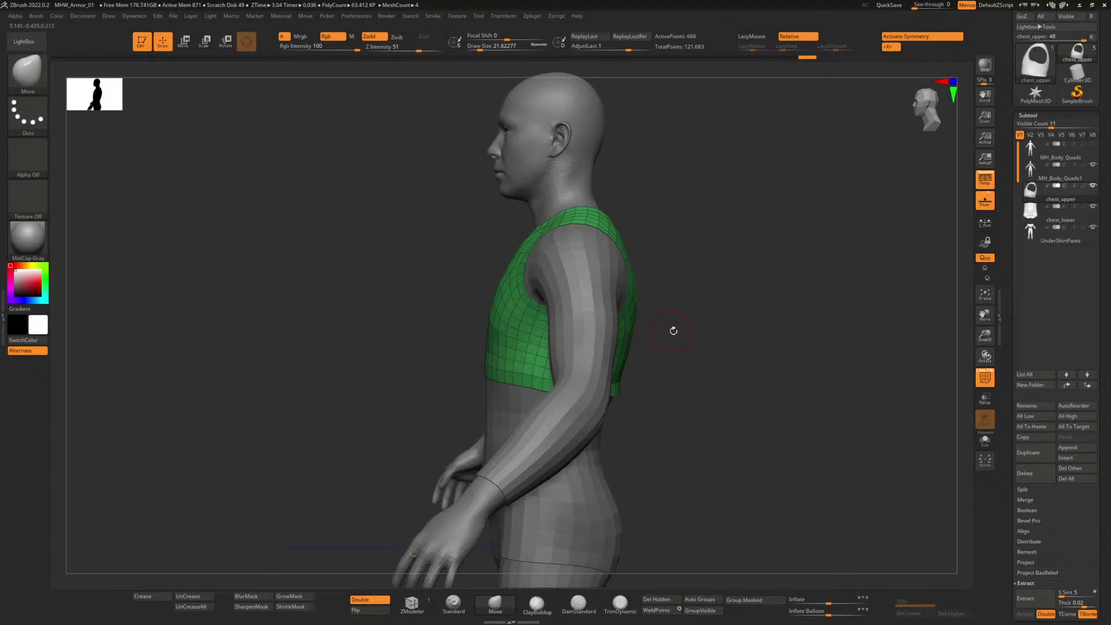
{"action": "left_click_drag", "start_coordinate": [674, 330], "coordinate": [710, 358]}
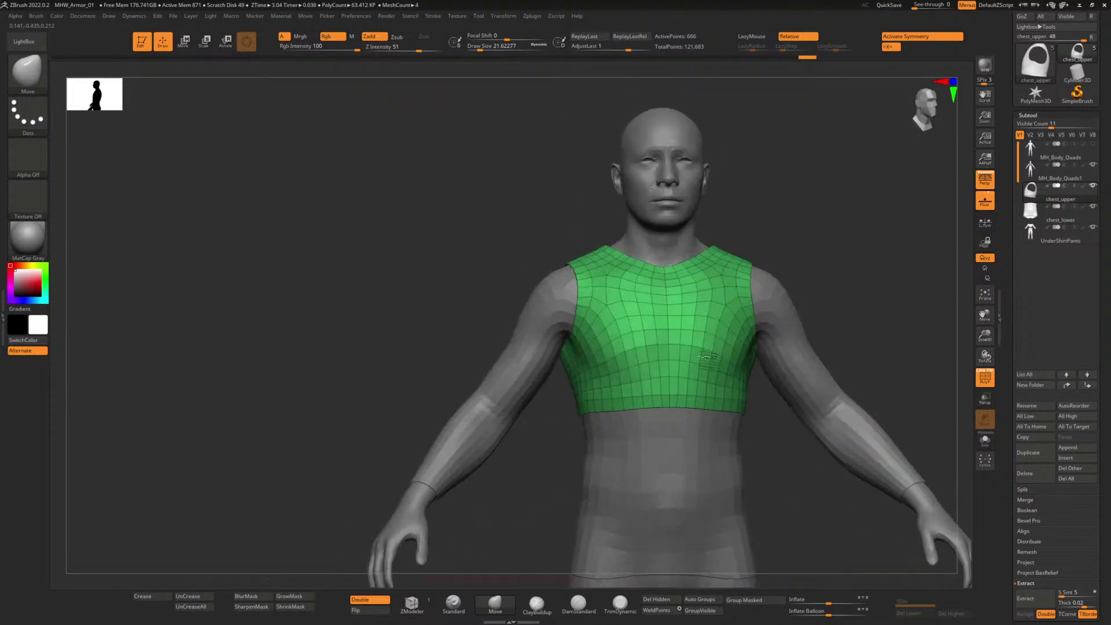
{"action": "left_click_drag", "start_coordinate": [813, 316], "coordinate": [646, 490], "text": "alt"}
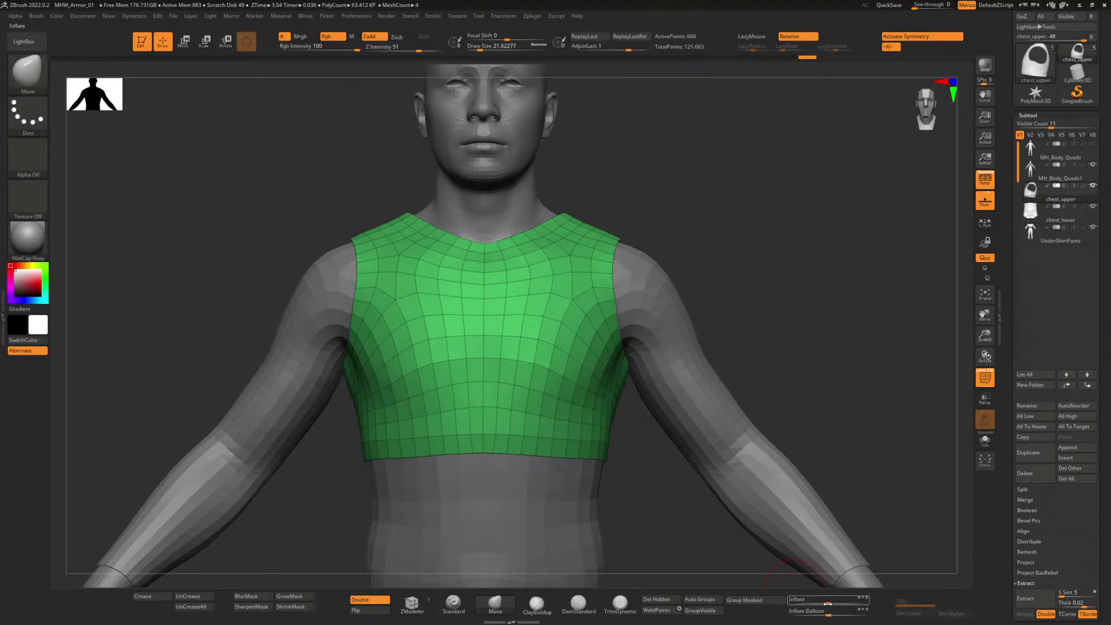
Step: Try inflating the whole chest_upper mesh slightly, and undo the inflation
{"action": "left_click_drag", "start_coordinate": [828, 604], "coordinate": [831, 605]}
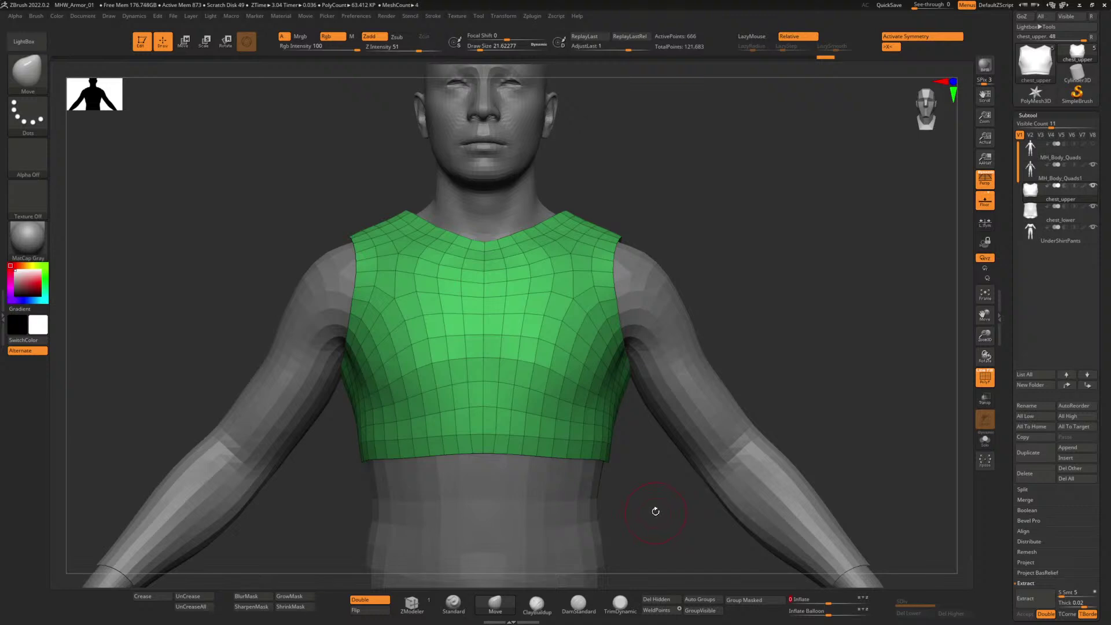
{"action": "left_click_drag", "start_coordinate": [655, 508], "coordinate": [631, 486]}
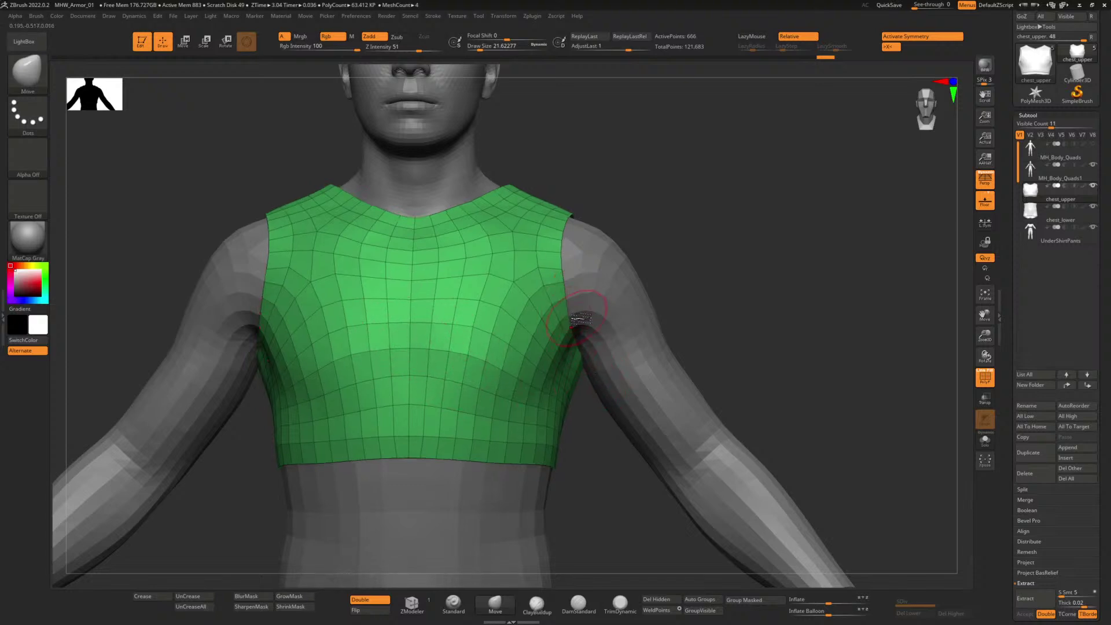
{"action": "key", "text": "ctrl+z"}
Step: Examine the chest_upper mesh's armpit fit and its proportions against the full body from the front
{"action": "mouse_move", "coordinate": [828, 295]}
{"action": "left_mouse_down"}
{"action": "mouse_move", "coordinate": [756, 296]}
{"action": "mouse_move", "coordinate": [755, 311]}
{"action": "left_mouse_up"}
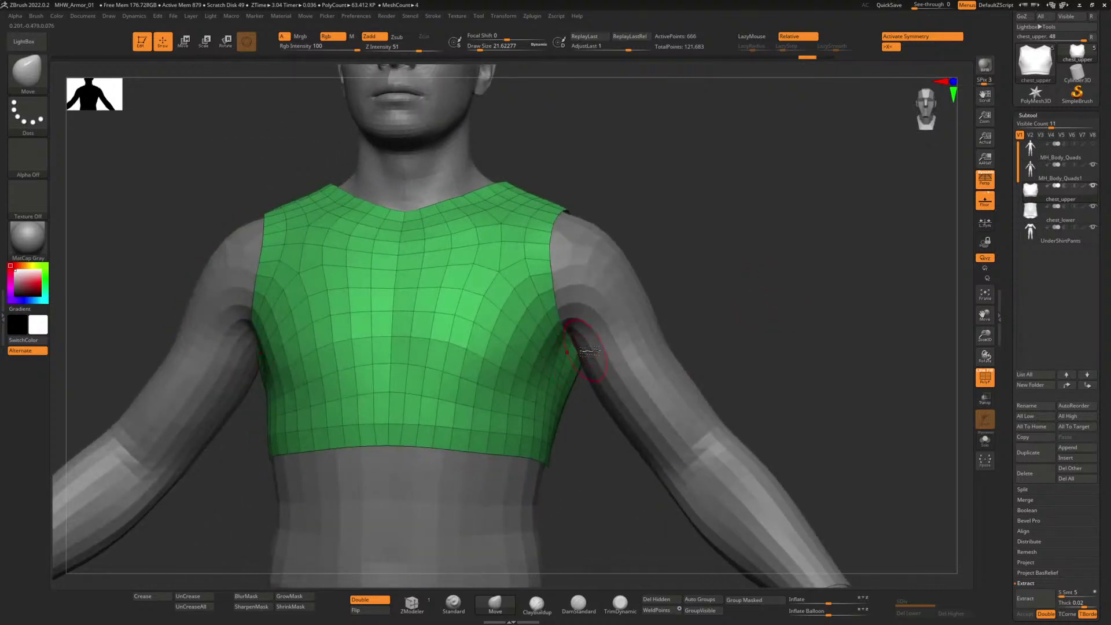
{"action": "mouse_move", "coordinate": [594, 432]}
{"action": "left_mouse_down"}
{"action": "mouse_move", "coordinate": [598, 442]}
{"action": "mouse_move", "coordinate": [573, 359]}
{"action": "mouse_move", "coordinate": [599, 476]}
{"action": "mouse_move", "coordinate": [588, 450]}
{"action": "left_mouse_up"}
{"action": "left_click_drag", "start_coordinate": [642, 424], "coordinate": [698, 328], "text": "alt"}
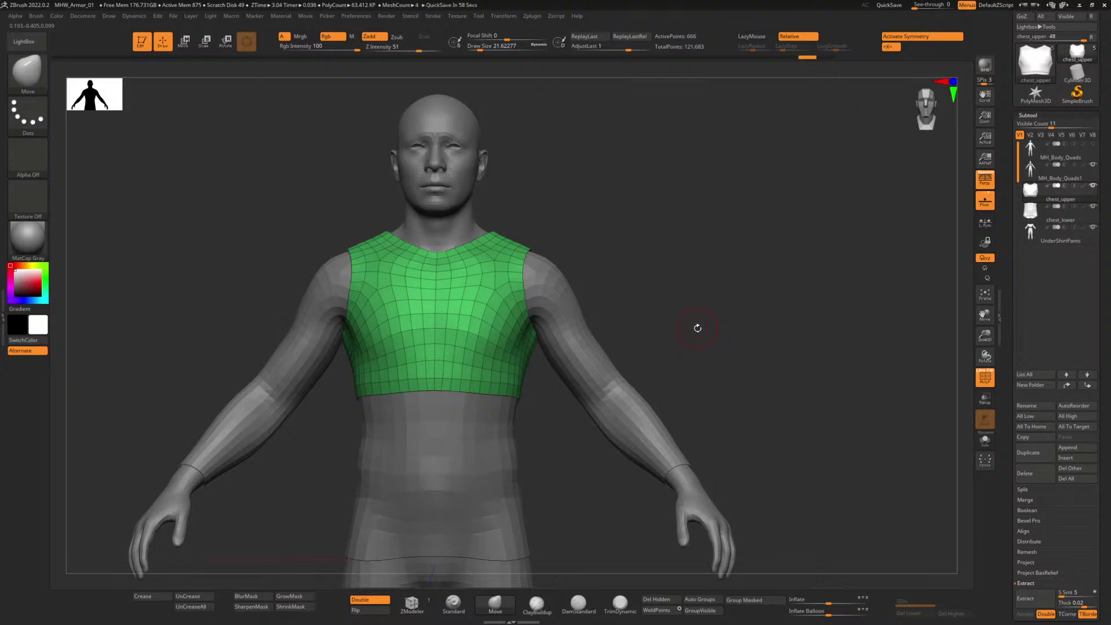
{"action": "left_click_drag", "start_coordinate": [592, 221], "coordinate": [665, 293], "text": "alt"}
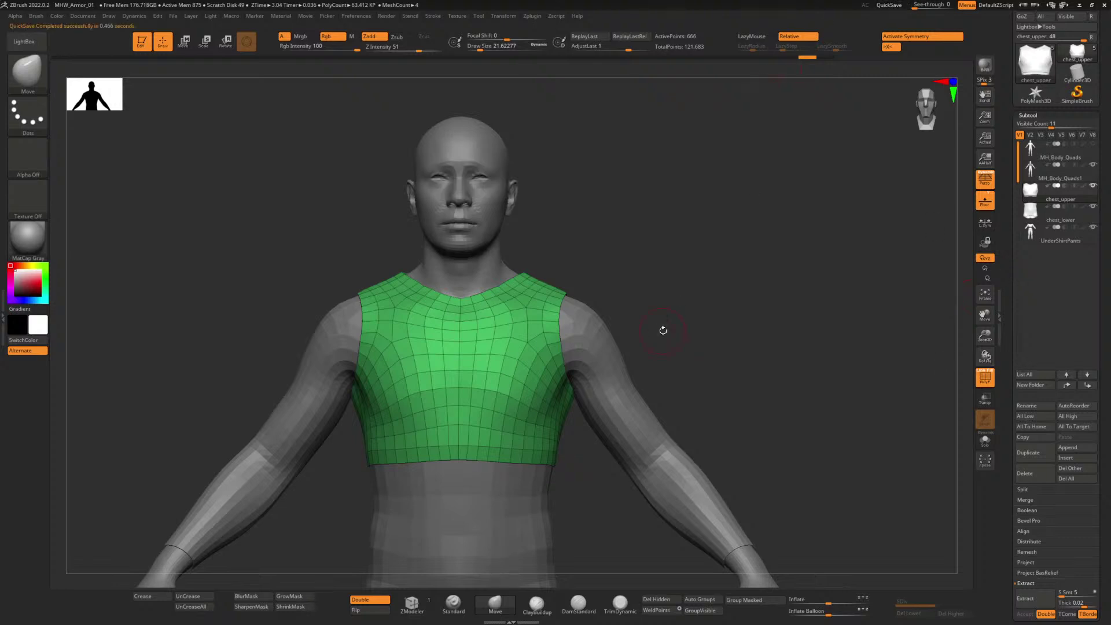
{"action": "right_click_drag", "start_coordinate": [697, 382], "coordinate": [675, 340], "text": "ctrl"}
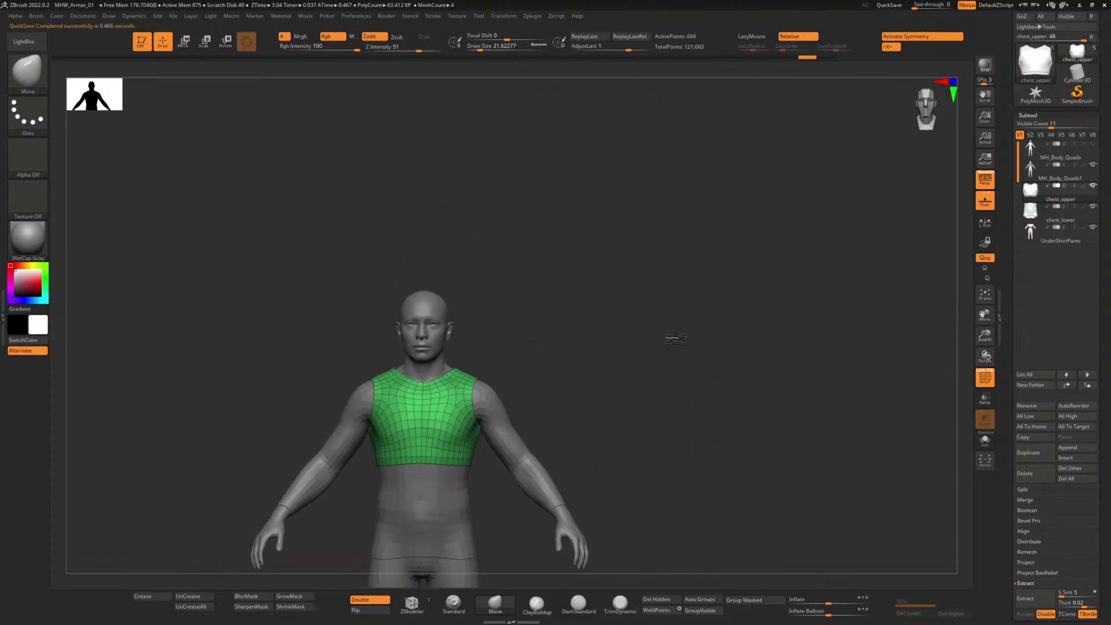
{"action": "left_click_drag", "start_coordinate": [656, 341], "coordinate": [681, 260], "text": "alt"}
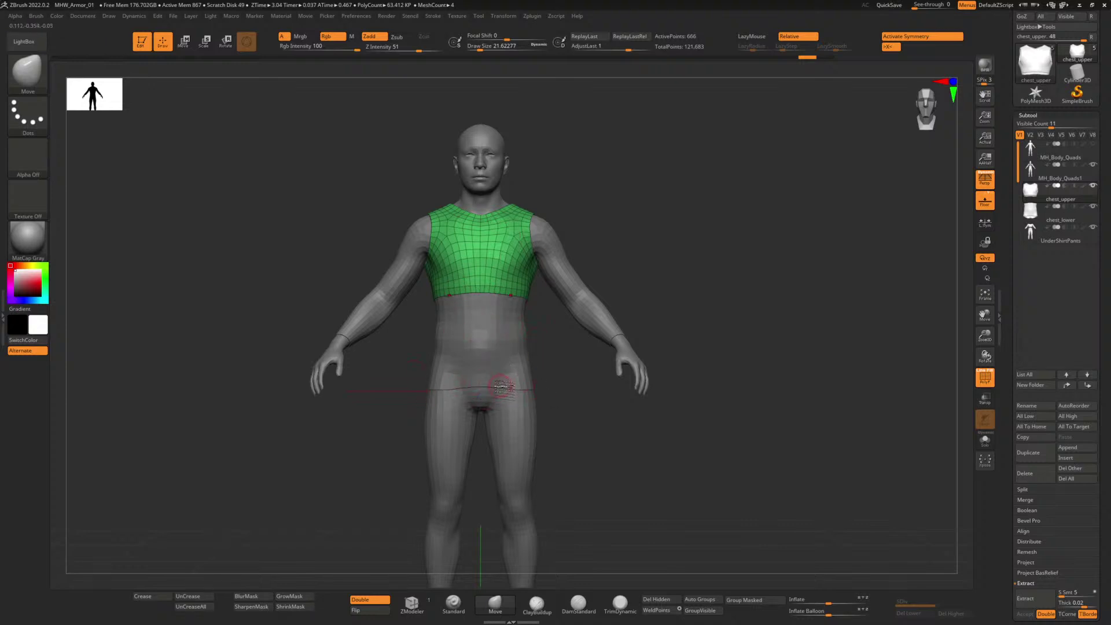
{"action": "left_click_drag", "start_coordinate": [585, 439], "coordinate": [599, 404], "text": "alt"}
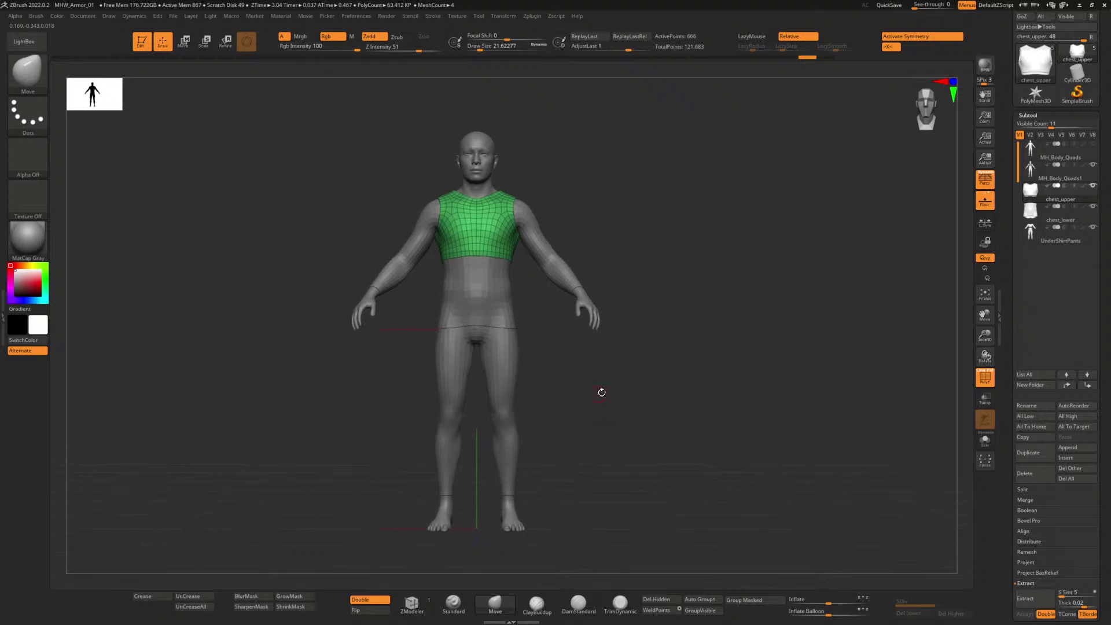
Step: Make MH_Body_Quads the active subtool and turn off the polyframe display
{"action": "left_click", "coordinate": [1064, 158]}
{"action": "mouse_move", "coordinate": [644, 227]}
{"action": "left_mouse_down"}
{"action": "mouse_move", "coordinate": [668, 257]}
{"action": "mouse_move", "coordinate": [655, 226]}
{"action": "mouse_move", "coordinate": [678, 263]}
{"action": "left_mouse_up"}
{"action": "left_click", "coordinate": [985, 379]}
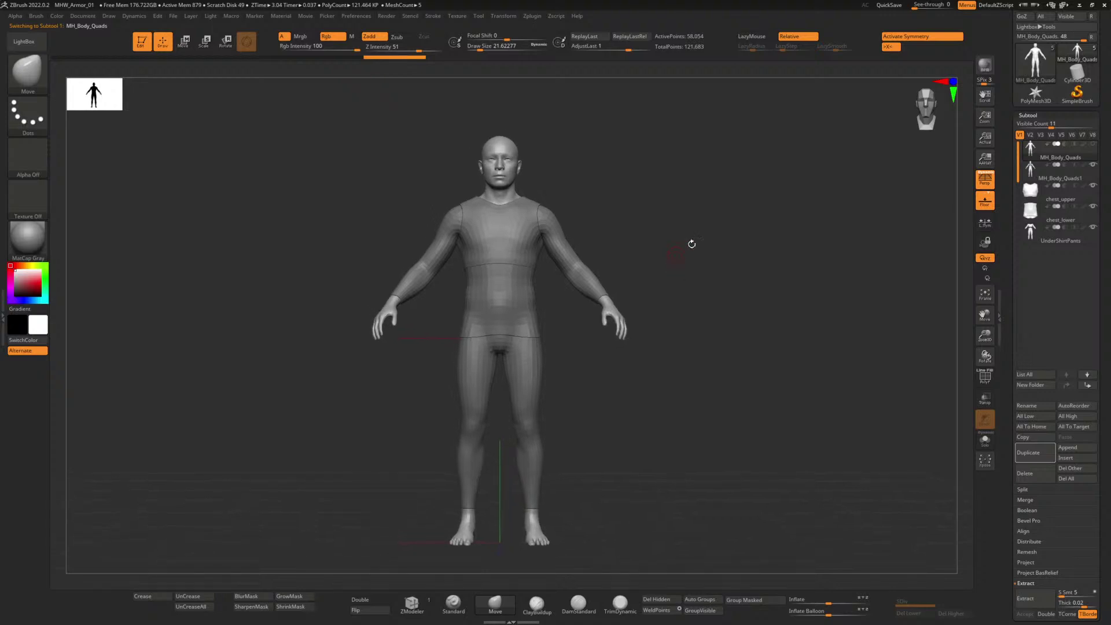
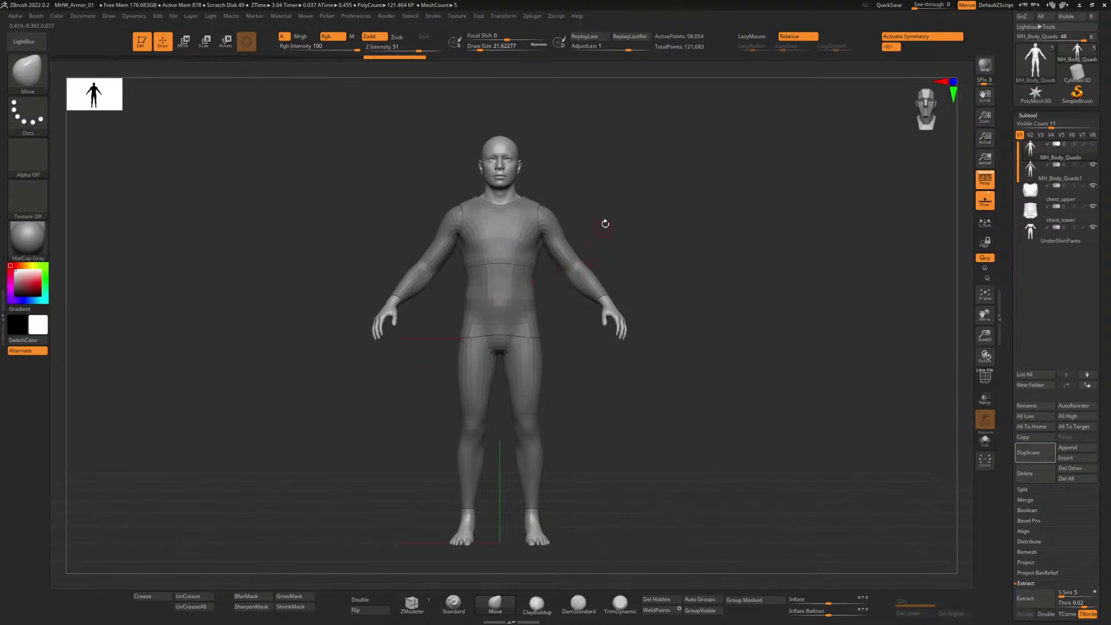
Step: Examine the Geralt of Rivia reference artwork on ArtStation in the browser, focusing on the collar, shoulder armor and chest
{"action": "left_click_drag", "start_coordinate": [608, 223], "coordinate": [599, 427], "text": "alt"}
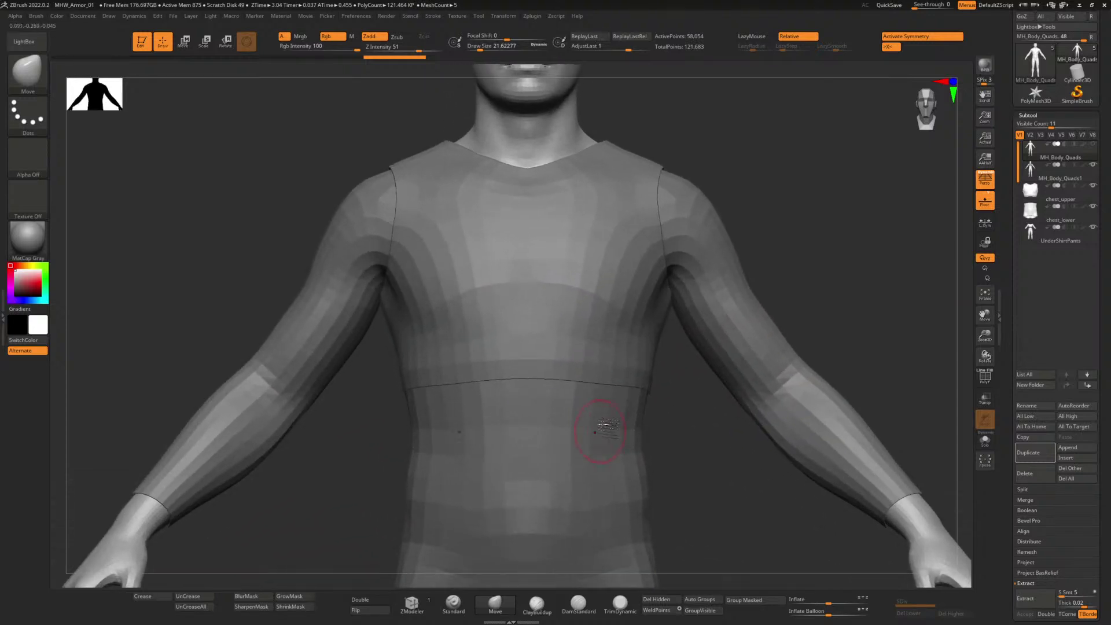
{"action": "mouse_move", "coordinate": [705, 121]}
{"action": "left_mouse_down", "text": "alt"}
{"action": "mouse_move", "coordinate": [650, 280]}
{"action": "mouse_move", "coordinate": [558, 246]}
{"action": "mouse_move", "coordinate": [583, 252]}
{"action": "mouse_move", "coordinate": [600, 221]}
{"action": "mouse_move", "coordinate": [591, 263]}
{"action": "left_mouse_up", "text": "alt"}
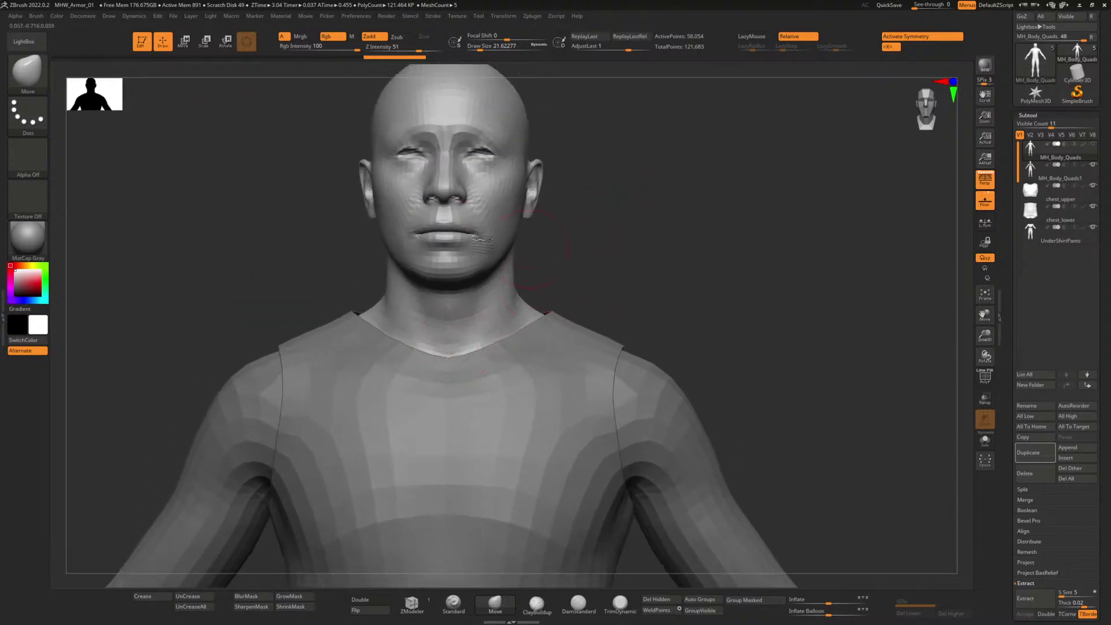
{"action": "key", "text": "alt+Tab"}
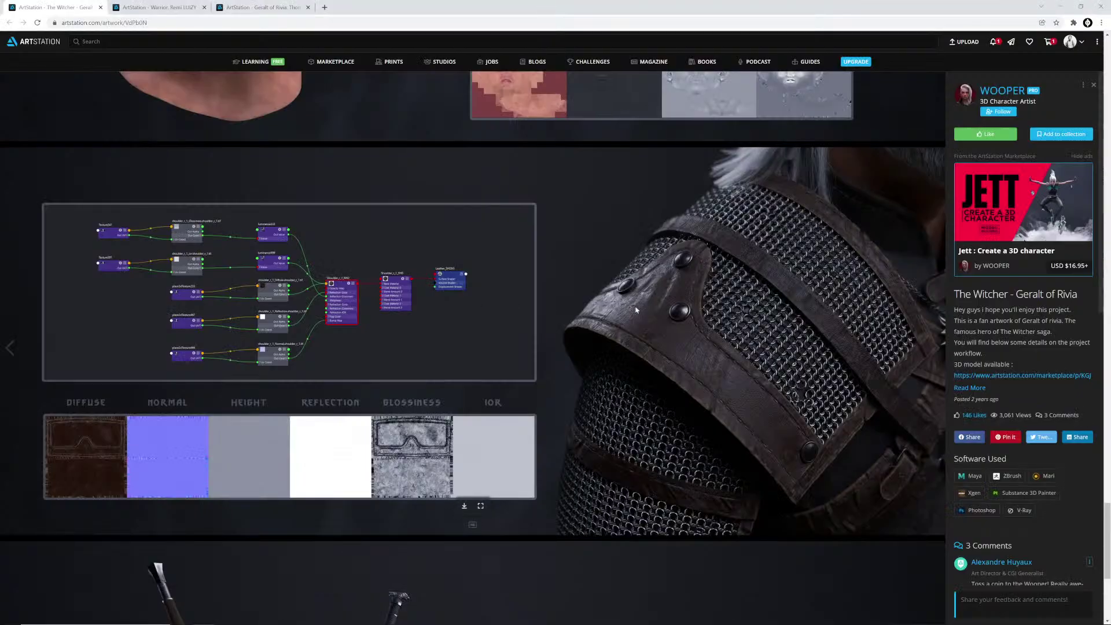
{"action": "scroll", "coordinate": [593, 306], "scroll_direction": "up", "scroll_amount": 15}
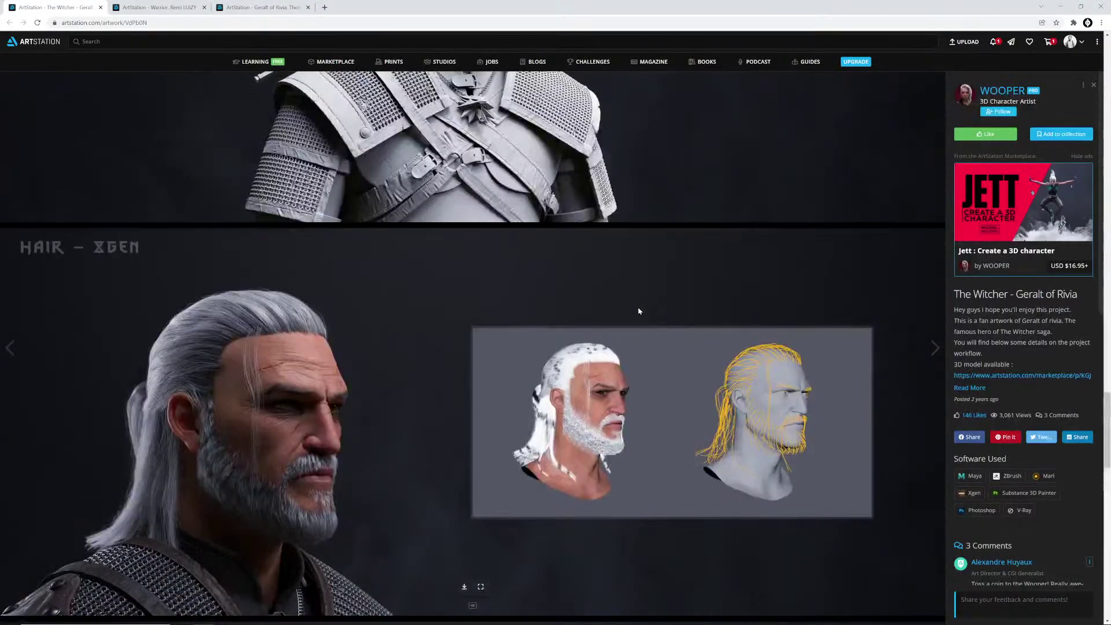
{"action": "scroll", "coordinate": [555, 327], "scroll_direction": "down", "scroll_amount": 4}
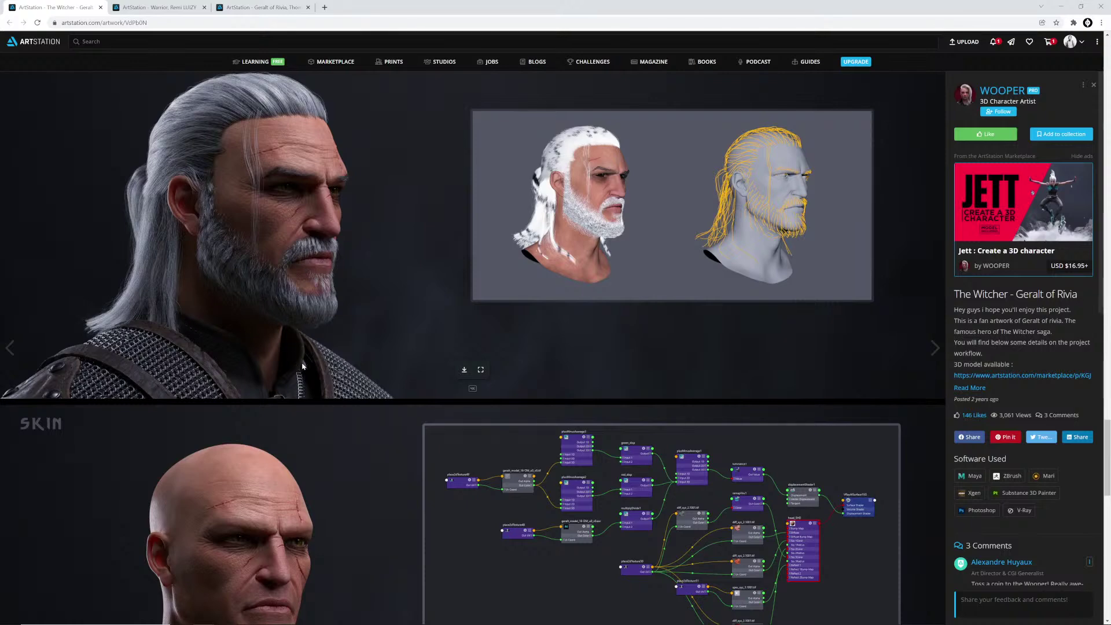
{"action": "scroll", "coordinate": [489, 404], "scroll_direction": "down", "scroll_amount": 15}
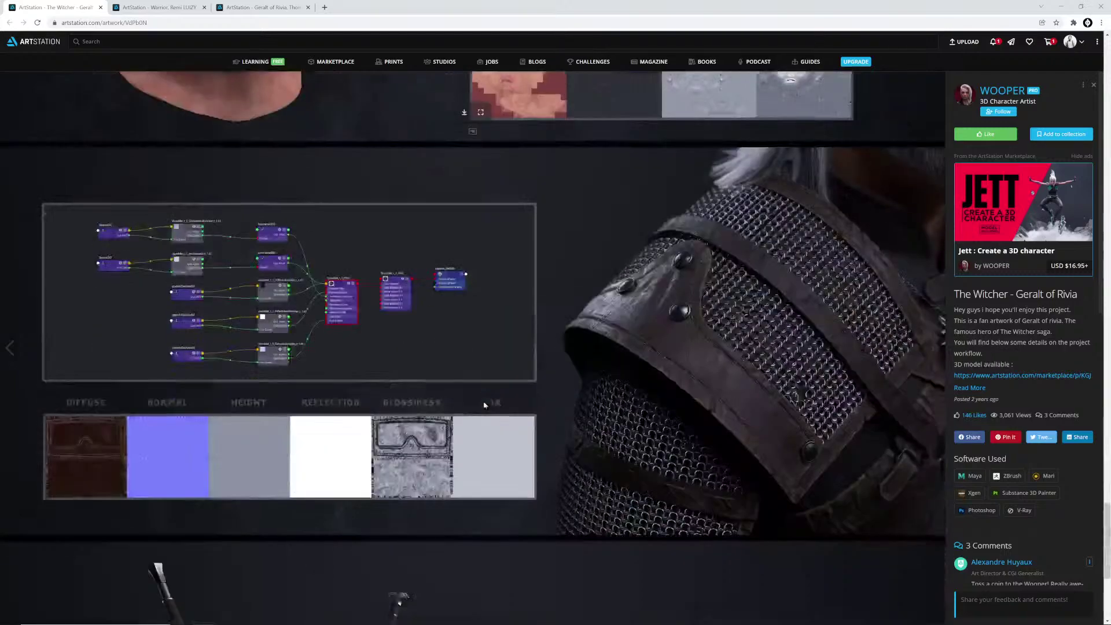
{"action": "scroll", "coordinate": [489, 404], "scroll_direction": "up", "scroll_amount": 15}
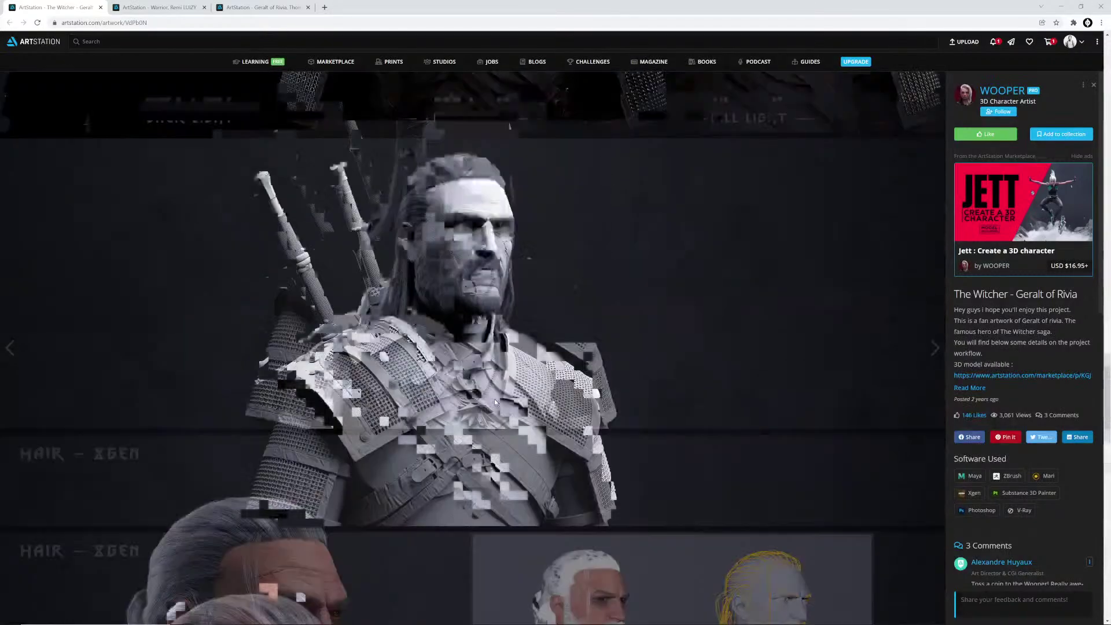
{"action": "scroll", "coordinate": [494, 398], "scroll_direction": "down", "scroll_amount": 1}
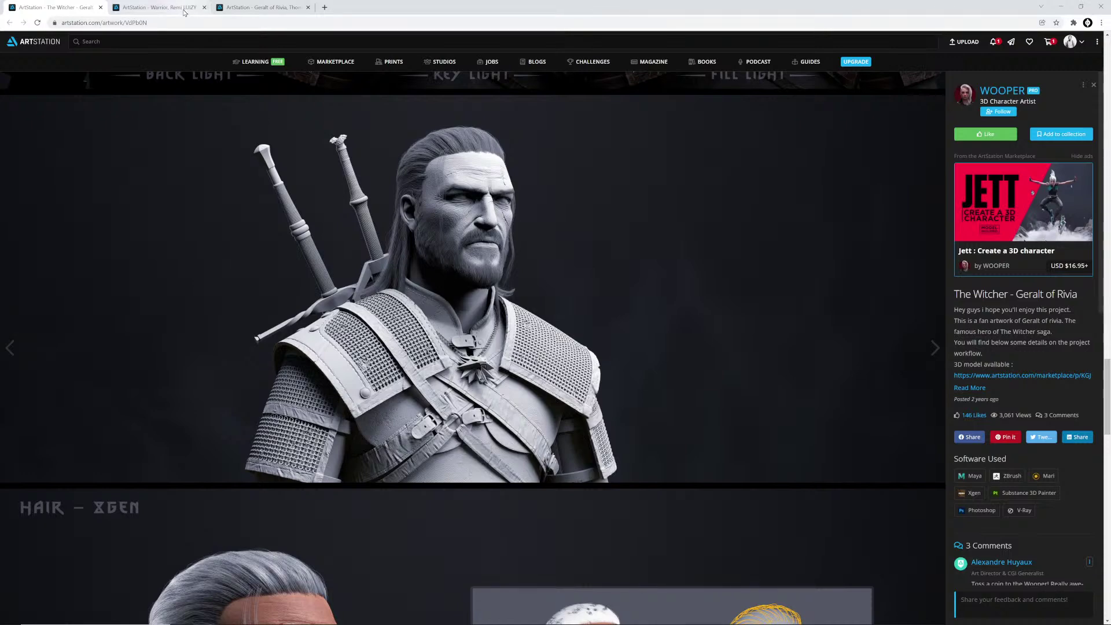
Step: Switch to Photoshop, hide the painted outlines on Layer 5 and Layer 4 of the armor reference, and return to ZBrush
{"action": "key", "text": "alt+Tab"}
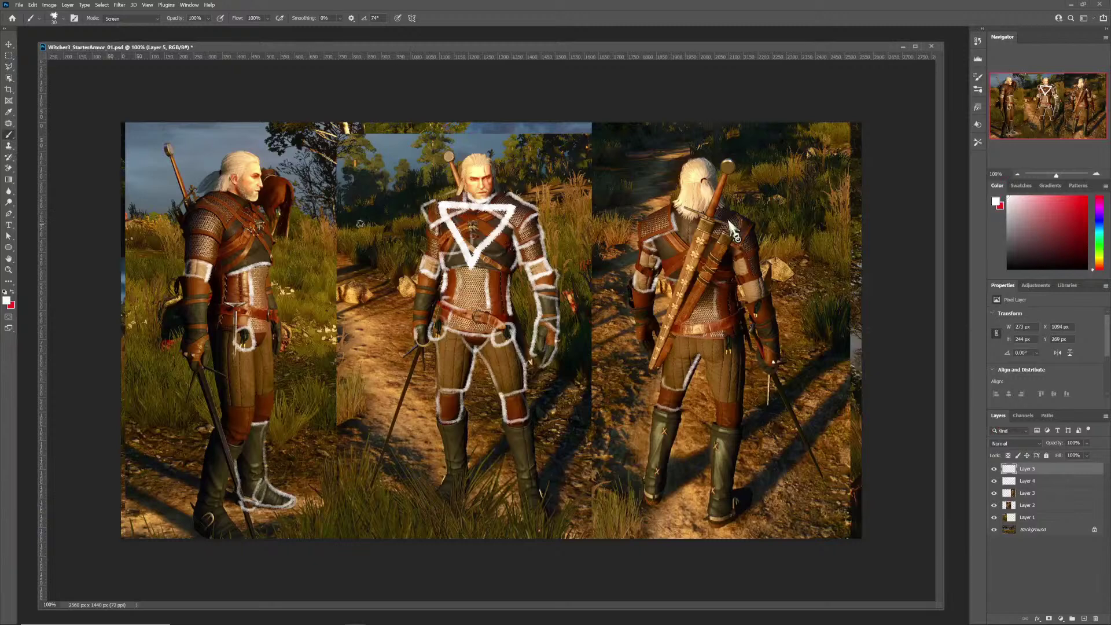
{"action": "left_click_drag", "start_coordinate": [995, 470], "coordinate": [995, 482]}
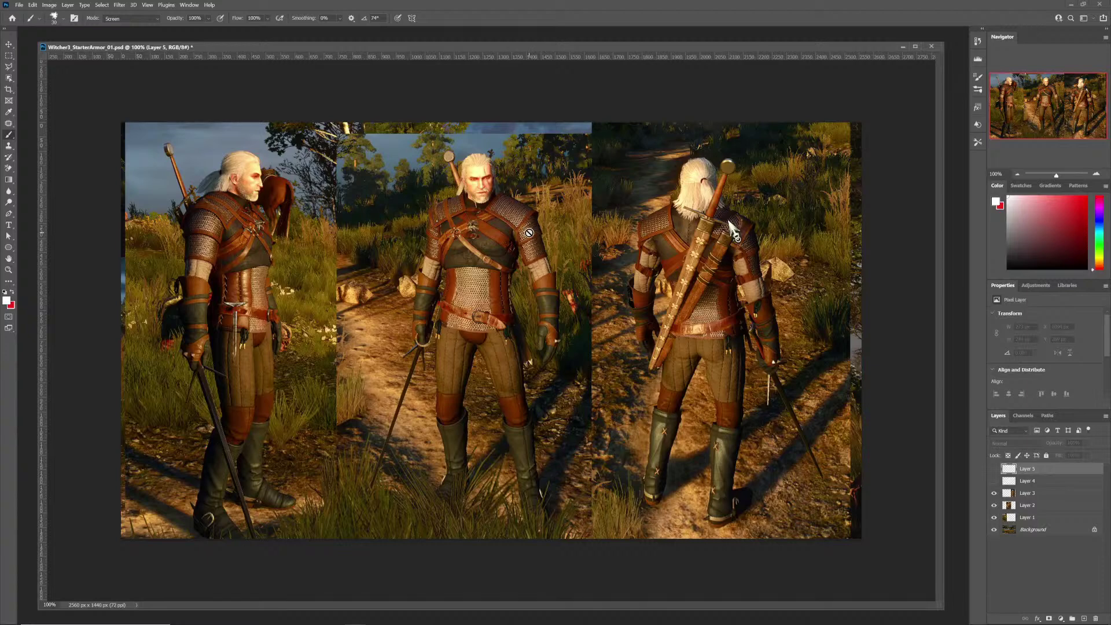
{"action": "key", "text": "alt+Tab"}
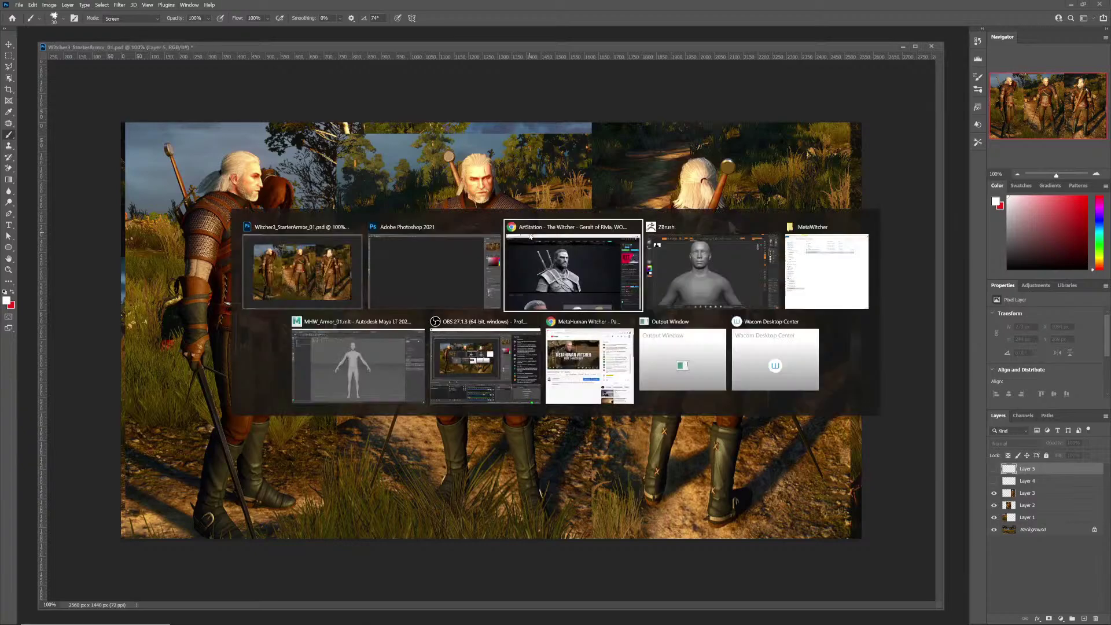
{"action": "key", "text": "alt+Tab"}
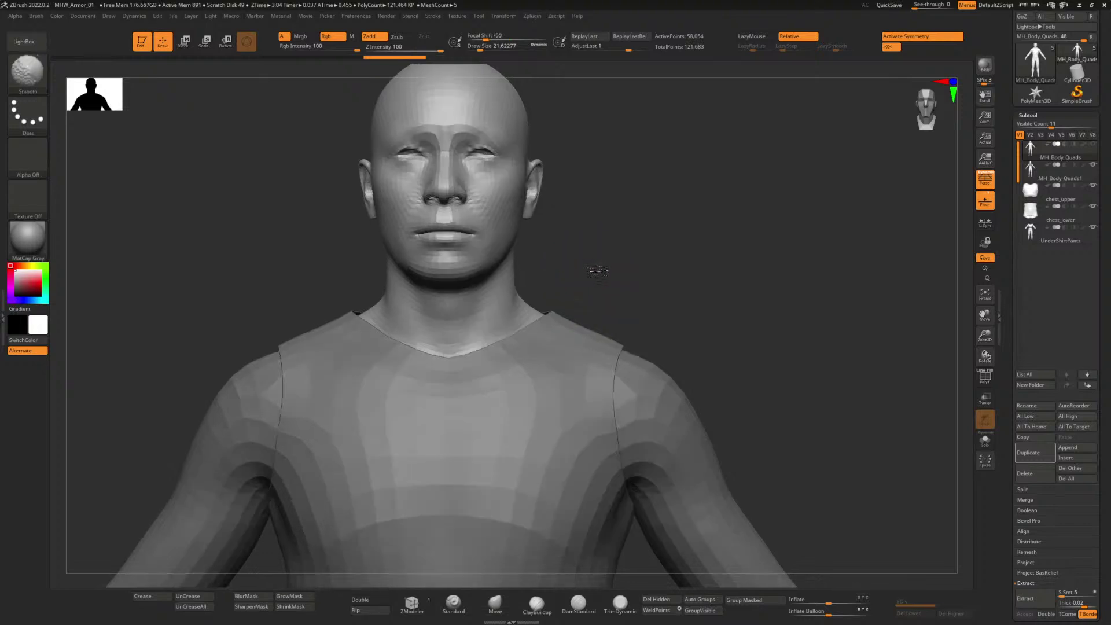
Step: Make chest_upper the active subtool and turn on the polyframe display
{"action": "mouse_move", "coordinate": [600, 270]}
{"action": "left_mouse_down", "text": "alt"}
{"action": "mouse_move", "coordinate": [615, 285]}
{"action": "mouse_move", "coordinate": [620, 239]}
{"action": "mouse_move", "coordinate": [608, 275]}
{"action": "left_mouse_up", "text": "alt"}
{"action": "left_click", "coordinate": [1060, 198]}
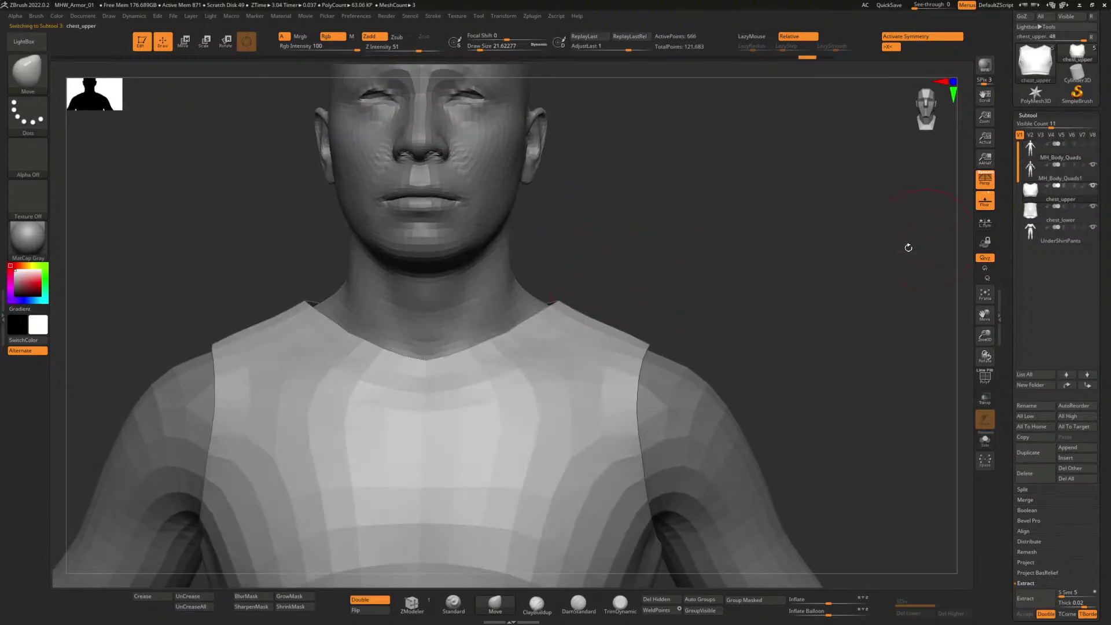
{"action": "left_click", "coordinate": [985, 377]}
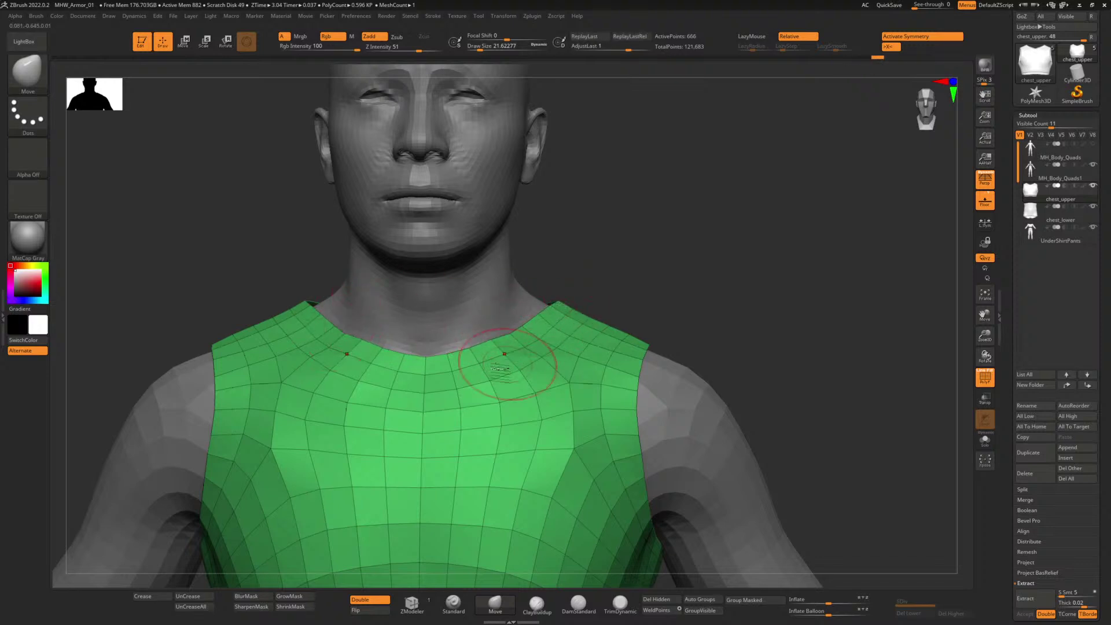
Step: Reduce the Move brush's draw size to about 7.5 and reshape the chest_upper mesh's front neckline into a rounder curve
{"action": "left_click_drag", "start_coordinate": [366, 346], "coordinate": [368, 351]}
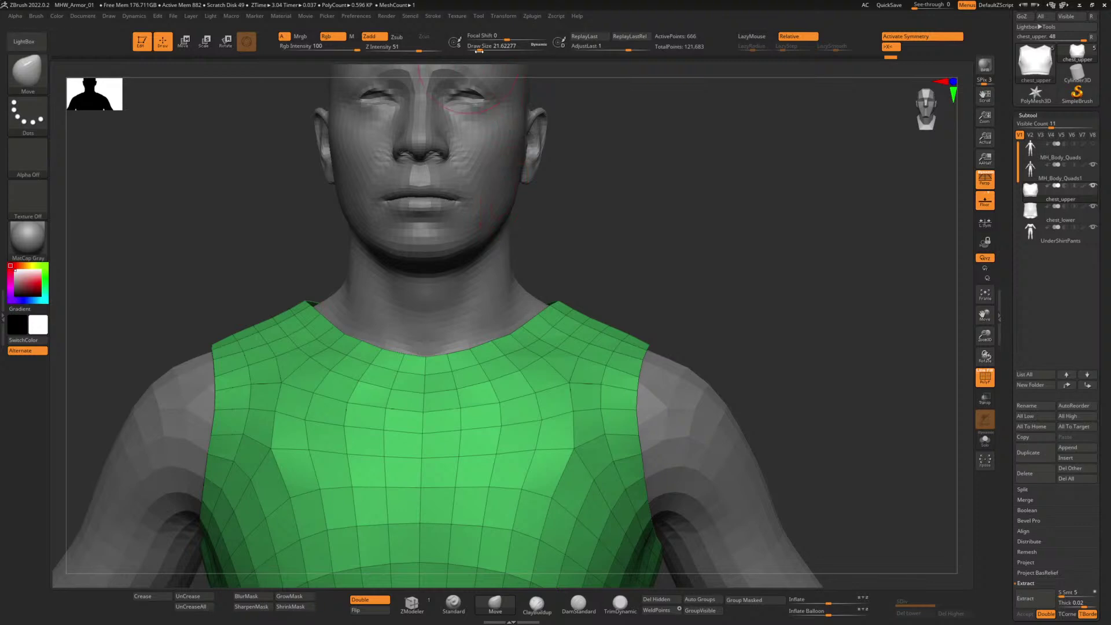
{"action": "left_click_drag", "start_coordinate": [479, 51], "coordinate": [472, 51]}
{"action": "left_click_drag", "start_coordinate": [354, 343], "coordinate": [356, 344]}
{"action": "left_click_drag", "start_coordinate": [429, 355], "coordinate": [523, 332]}
{"action": "left_click_drag", "start_coordinate": [522, 337], "coordinate": [548, 315]}
Step: Pull the chest_upper mesh's front armhole edges inward and even out their contour below the shoulders
{"action": "left_click_drag", "start_coordinate": [636, 410], "coordinate": [626, 393]}
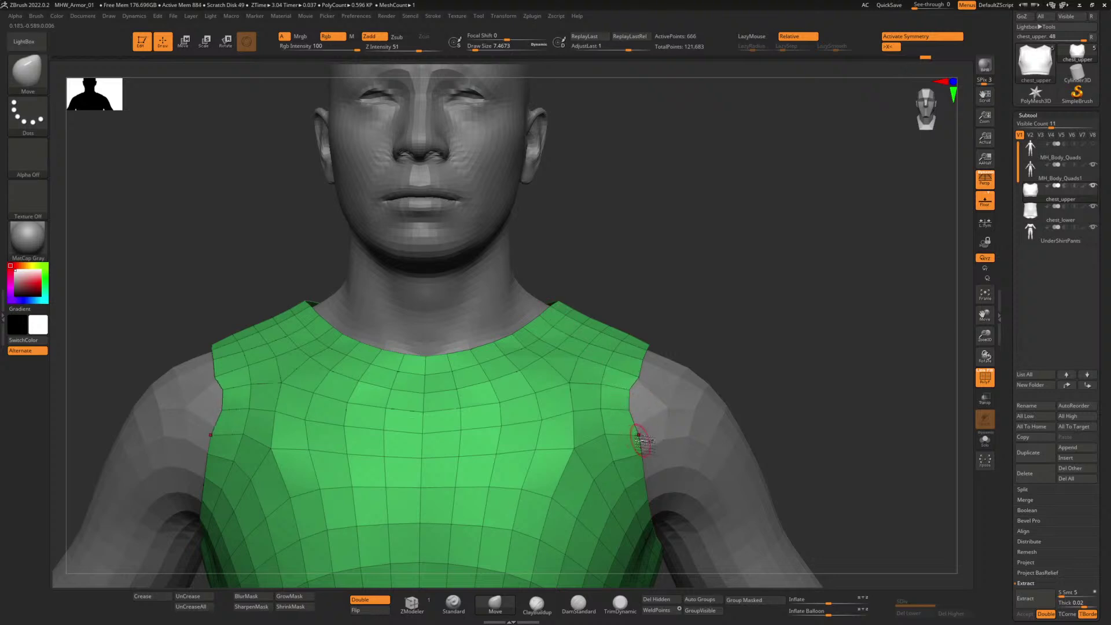
{"action": "left_click_drag", "start_coordinate": [638, 440], "coordinate": [636, 455]}
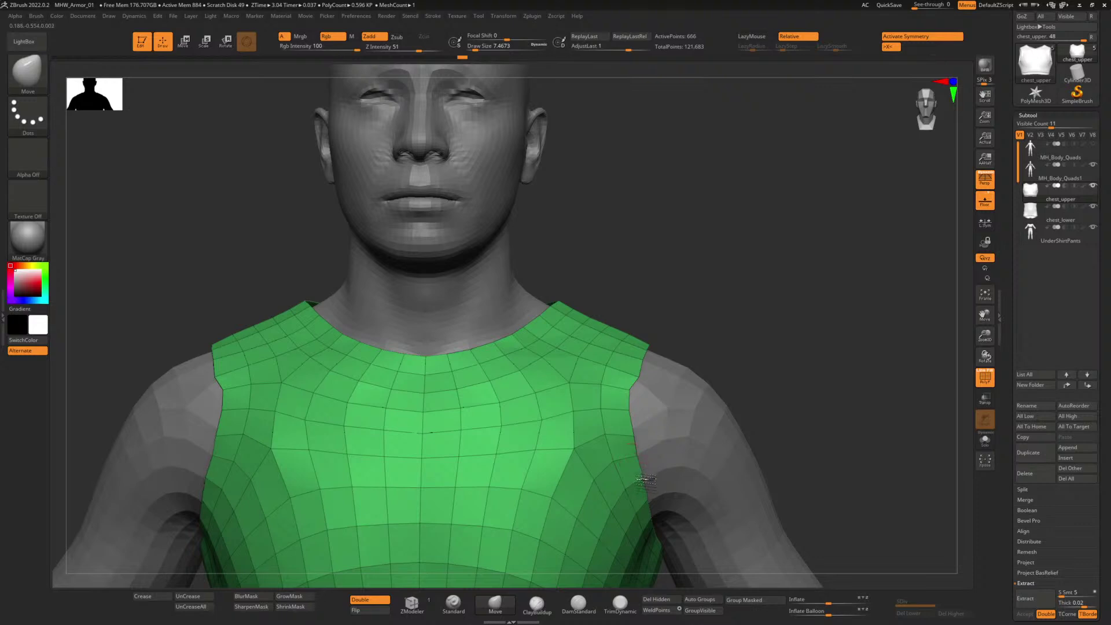
{"action": "left_click_drag", "start_coordinate": [639, 375], "coordinate": [651, 348]}
{"action": "left_click_drag", "start_coordinate": [749, 365], "coordinate": [668, 199], "text": "alt"}
{"action": "left_click_drag", "start_coordinate": [728, 303], "coordinate": [646, 190], "text": "alt"}
{"action": "left_click_drag", "start_coordinate": [355, 263], "coordinate": [446, 327]}
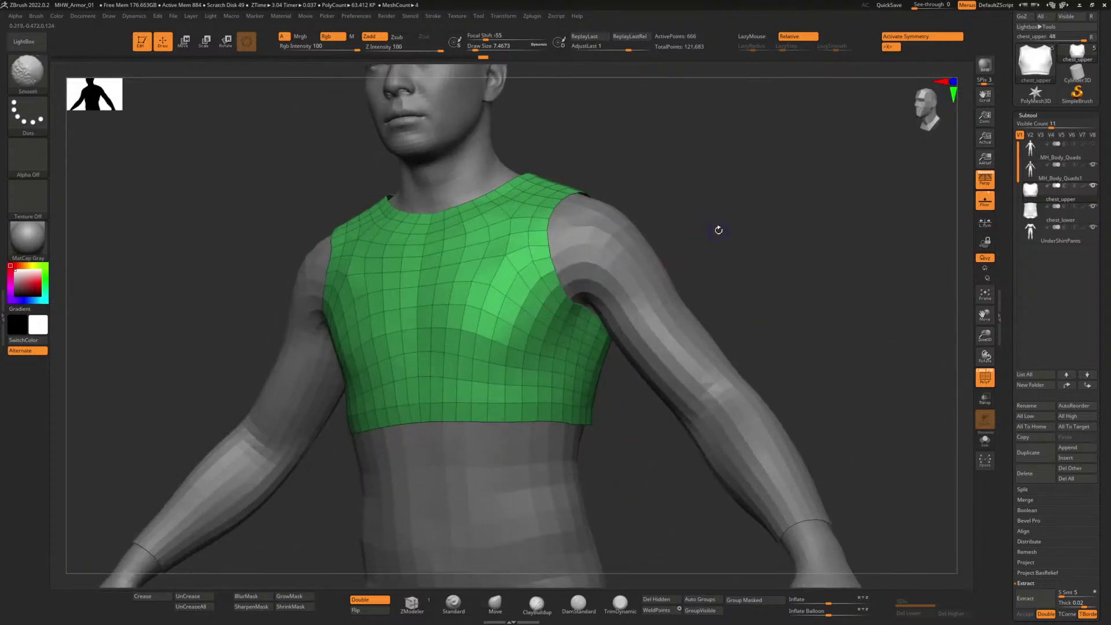
Step: Adjust the chest_upper mesh's back neckline with the Move brush so it curves evenly around the neck
{"action": "left_click_drag", "start_coordinate": [717, 229], "coordinate": [712, 233], "text": "shift"}
{"action": "left_click_drag", "start_coordinate": [630, 194], "coordinate": [640, 278], "text": "alt"}
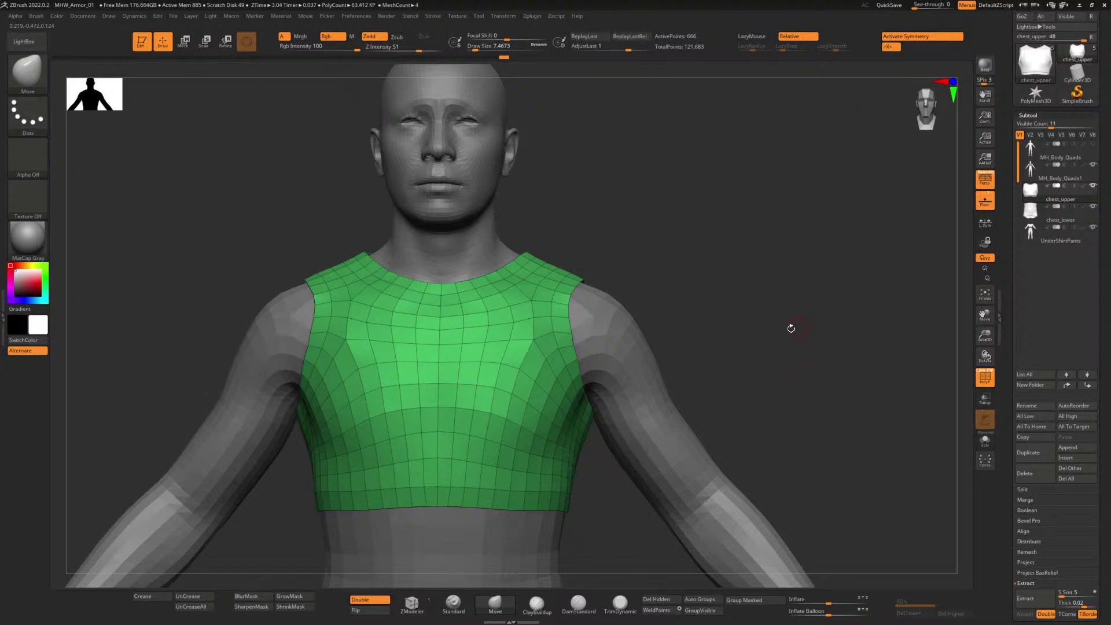
{"action": "mouse_move", "coordinate": [657, 240]}
{"action": "left_mouse_down"}
{"action": "mouse_move", "coordinate": [566, 253]}
{"action": "mouse_move", "coordinate": [564, 238]}
{"action": "mouse_move", "coordinate": [443, 236]}
{"action": "left_mouse_up"}
{"action": "mouse_move", "coordinate": [576, 283]}
{"action": "left_mouse_down"}
{"action": "mouse_move", "coordinate": [511, 270]}
{"action": "mouse_move", "coordinate": [536, 275]}
{"action": "left_mouse_up"}
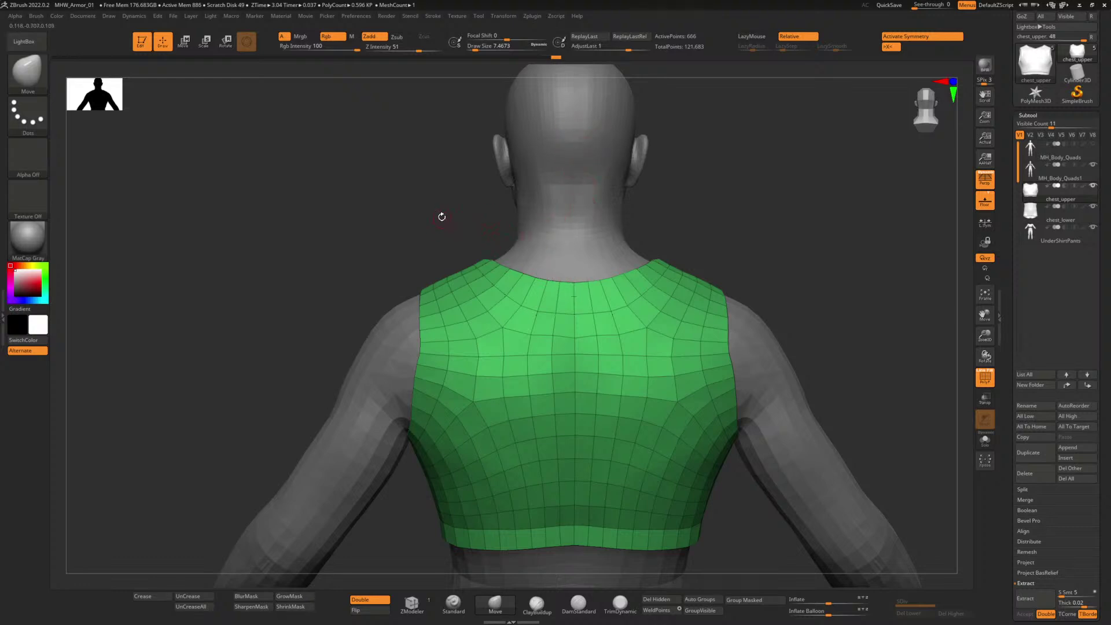
{"action": "mouse_move", "coordinate": [380, 193]}
{"action": "left_mouse_down", "text": "alt"}
{"action": "mouse_move", "coordinate": [414, 206]}
{"action": "mouse_move", "coordinate": [449, 261]}
{"action": "mouse_move", "coordinate": [404, 223]}
{"action": "mouse_move", "coordinate": [429, 210]}
{"action": "mouse_move", "coordinate": [458, 217]}
{"action": "mouse_move", "coordinate": [411, 271]}
{"action": "mouse_move", "coordinate": [411, 294]}
{"action": "mouse_move", "coordinate": [397, 232]}
{"action": "left_mouse_up", "text": "alt"}
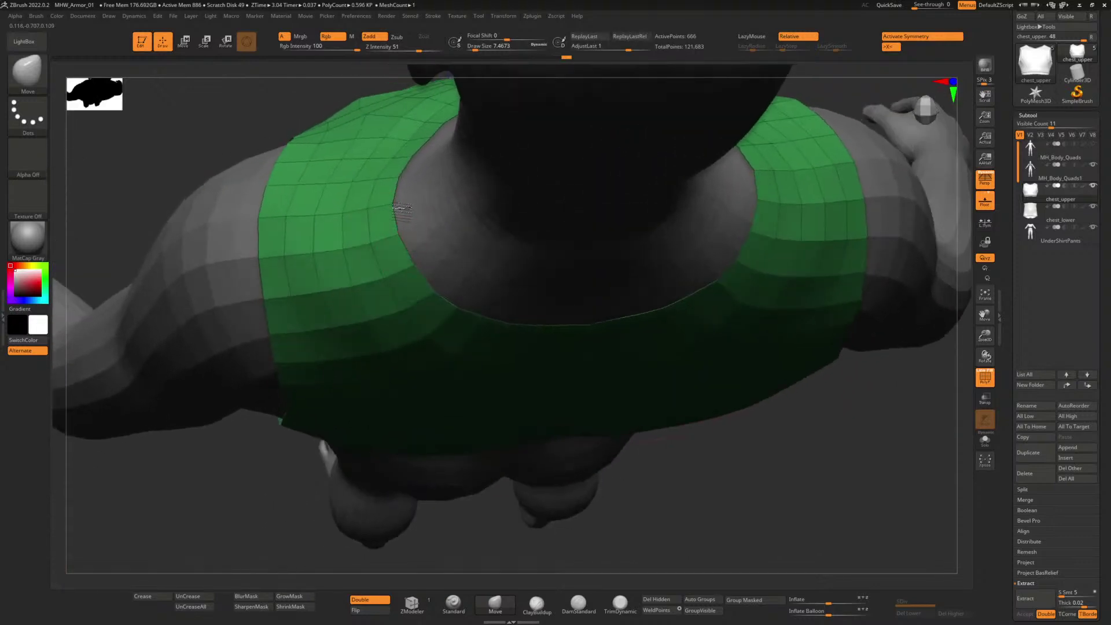
Step: Compare the chest_upper mesh's neckline and shoulder coverage with the Witcher armor reference in Photoshop
{"action": "key", "text": "alt+Tab"}
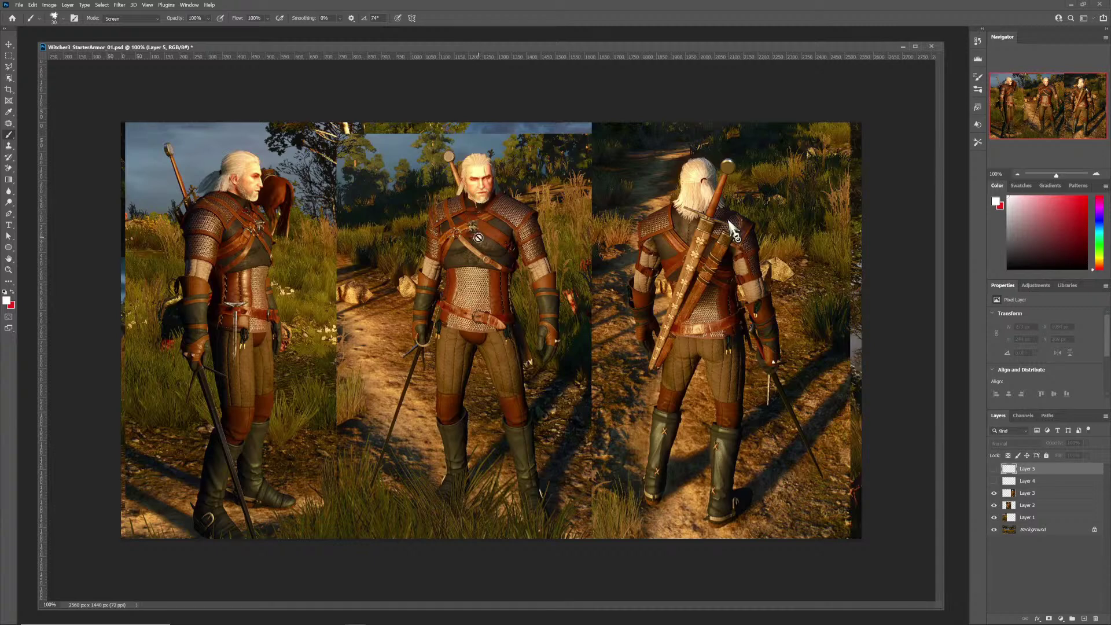
{"action": "key", "text": "alt+Tab"}
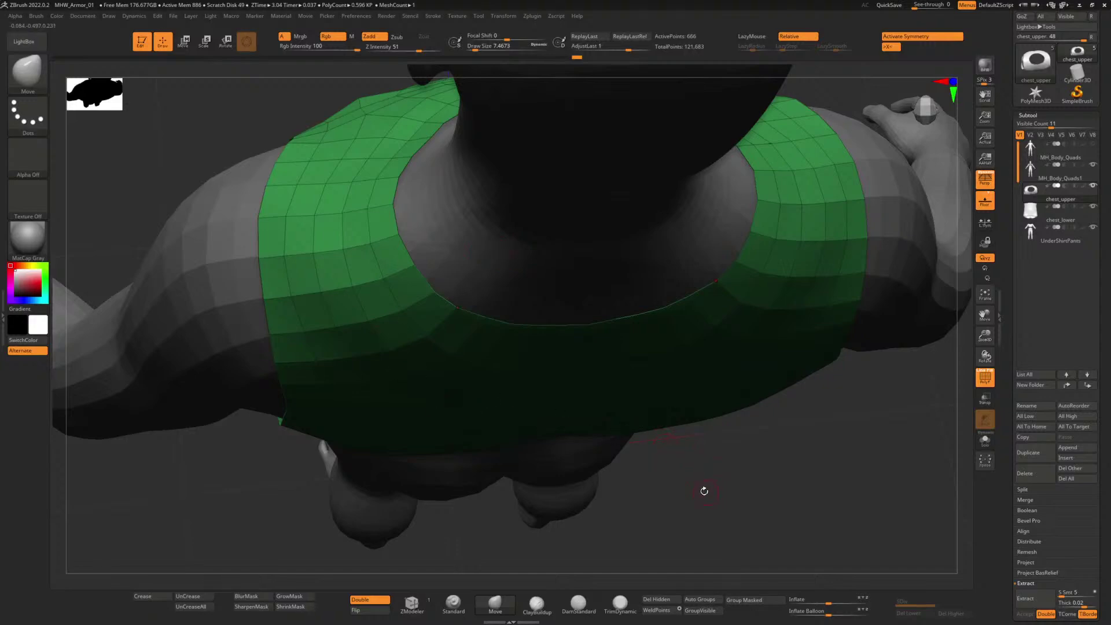
{"action": "left_click_drag", "start_coordinate": [705, 491], "coordinate": [628, 499]}
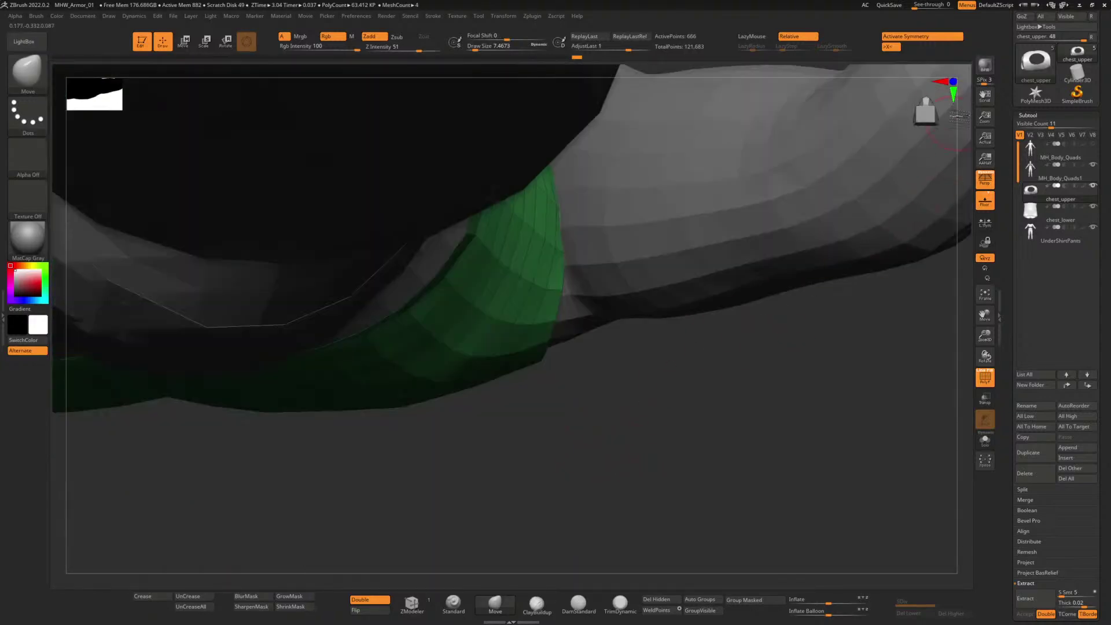
{"action": "left_click", "coordinate": [954, 83]}
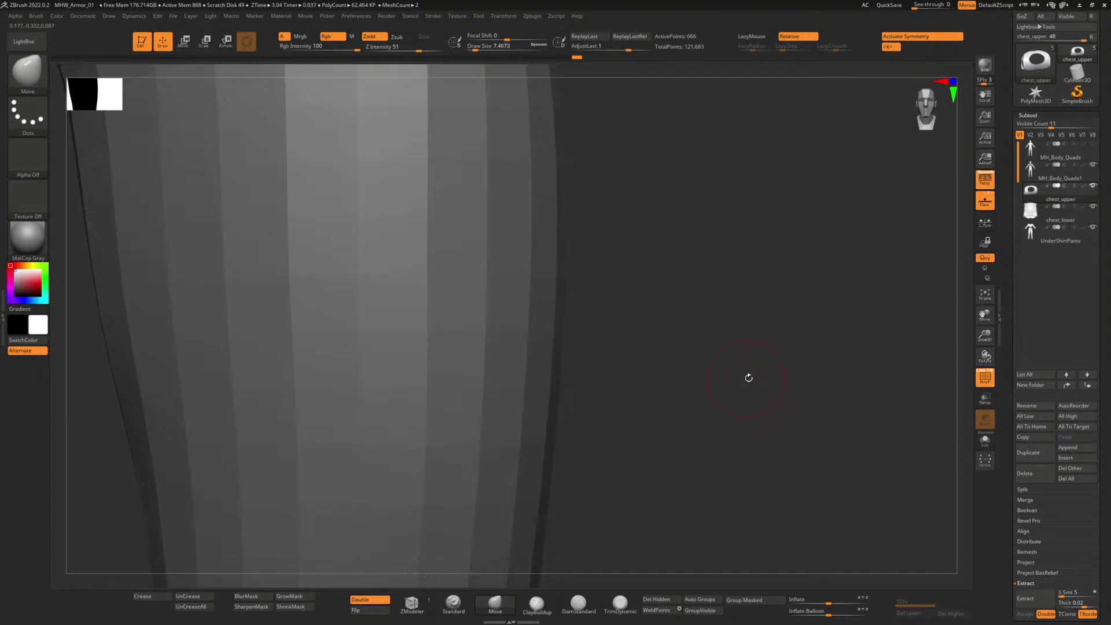
{"action": "left_click_drag", "start_coordinate": [749, 378], "coordinate": [650, 242], "text": "alt"}
{"action": "key", "text": "f"}
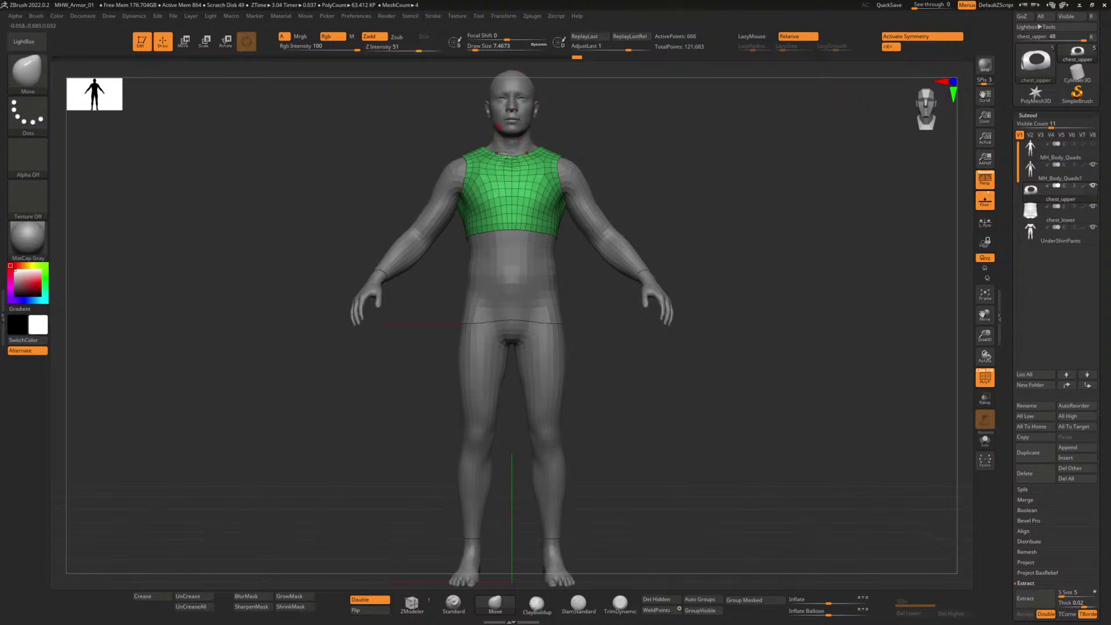
{"action": "left_click_drag", "start_coordinate": [624, 153], "coordinate": [643, 449], "text": "alt"}
{"action": "left_click_drag", "start_coordinate": [593, 215], "coordinate": [628, 241], "text": "alt"}
{"action": "key", "text": "alt+Tab"}
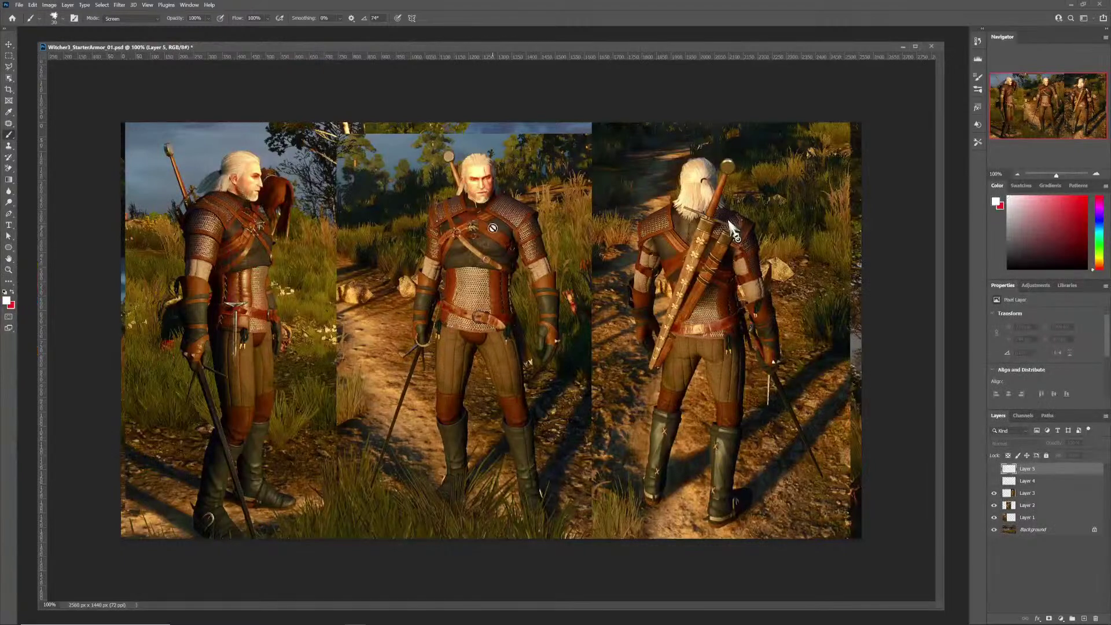
{"action": "key", "text": "alt+Tab"}
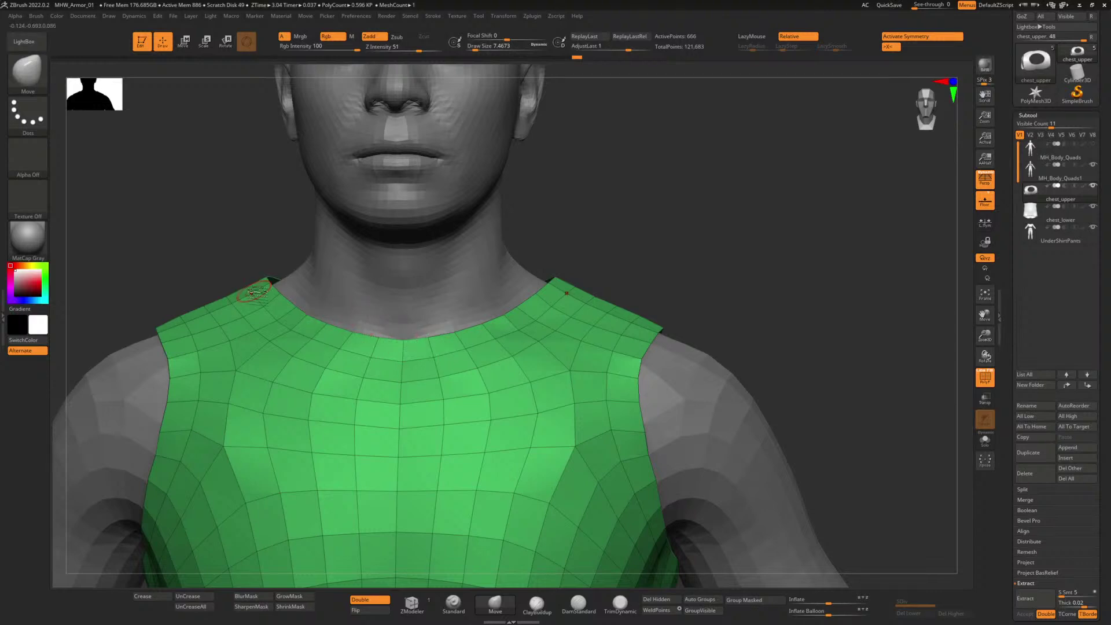
Step: Even out the vertex spacing along the chest_upper mesh's back neckline and the rows just below it
{"action": "left_click_drag", "start_coordinate": [669, 237], "coordinate": [554, 311]}
{"action": "left_click_drag", "start_coordinate": [569, 161], "coordinate": [543, 157]}
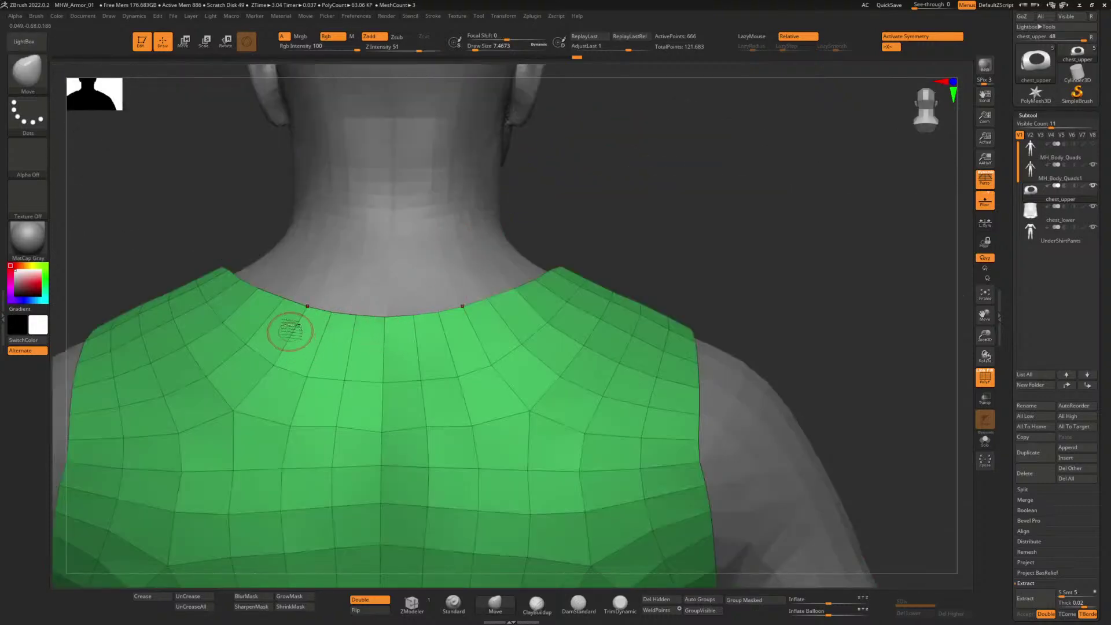
{"action": "left_click_drag", "start_coordinate": [258, 288], "coordinate": [328, 315]}
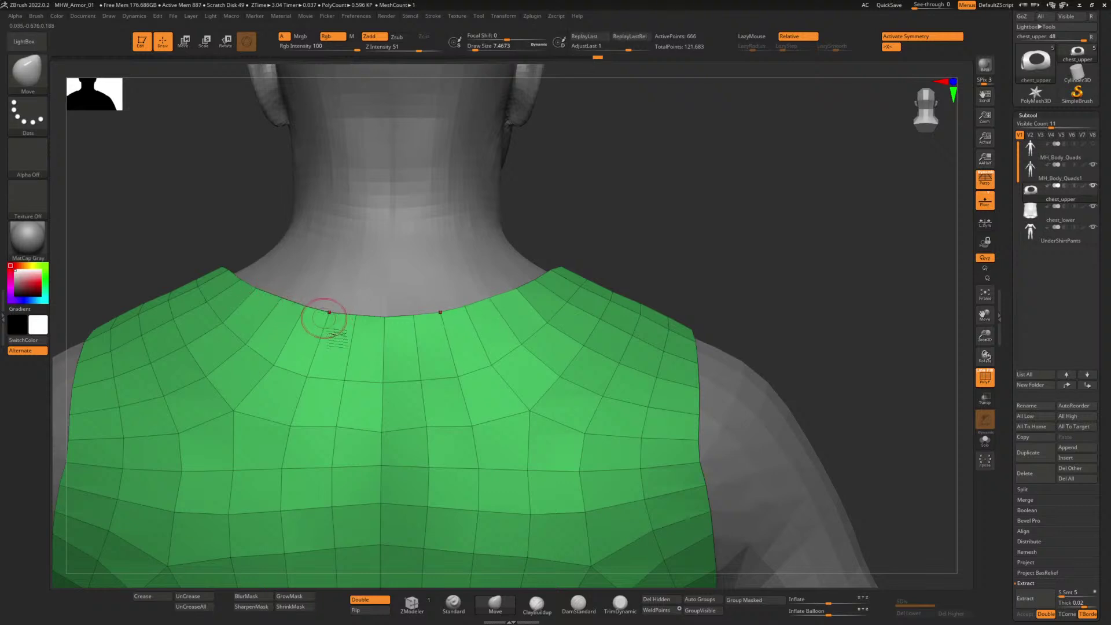
{"action": "left_click_drag", "start_coordinate": [357, 387], "coordinate": [360, 385]}
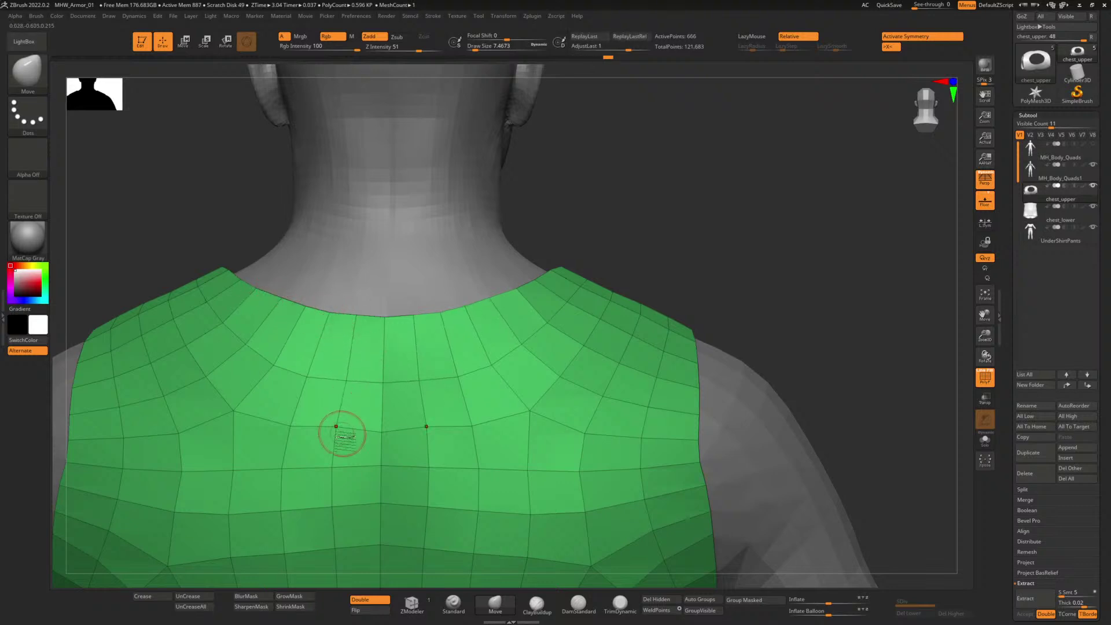
{"action": "left_click_drag", "start_coordinate": [343, 434], "coordinate": [345, 435]}
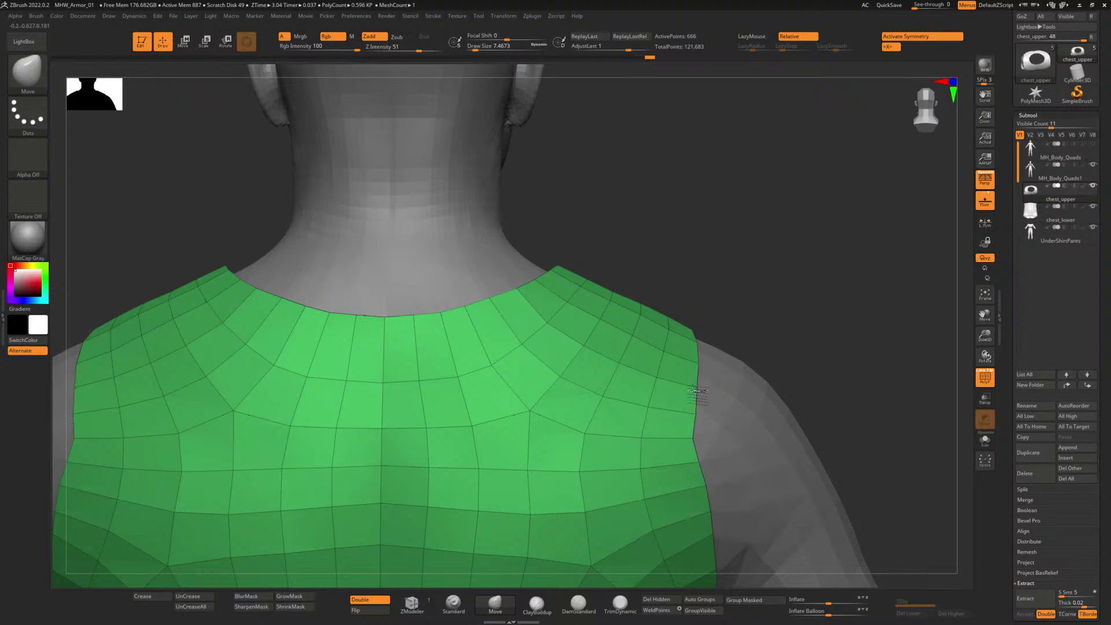
Step: Pull the chest_upper mesh's back armhole edges inward with the Move brush, smoothing their contour from the shoulders down to the armpits
{"action": "left_click_drag", "start_coordinate": [698, 412], "coordinate": [694, 414]}
{"action": "left_click_drag", "start_coordinate": [702, 465], "coordinate": [701, 470]}
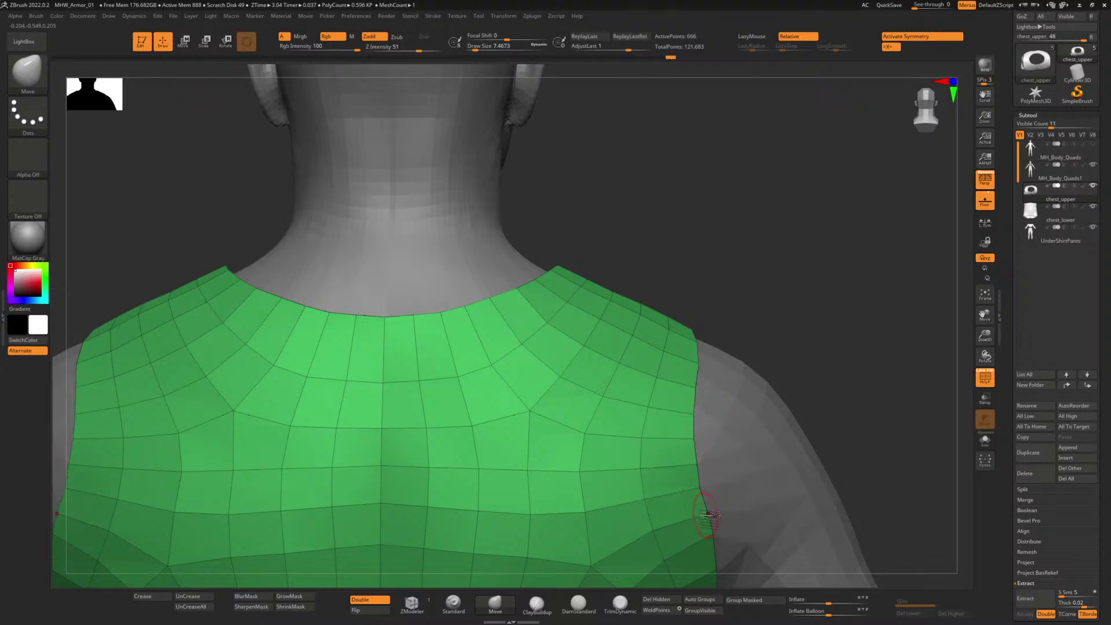
{"action": "left_click_drag", "start_coordinate": [706, 517], "coordinate": [702, 518]}
{"action": "left_click_drag", "start_coordinate": [696, 472], "coordinate": [692, 472]}
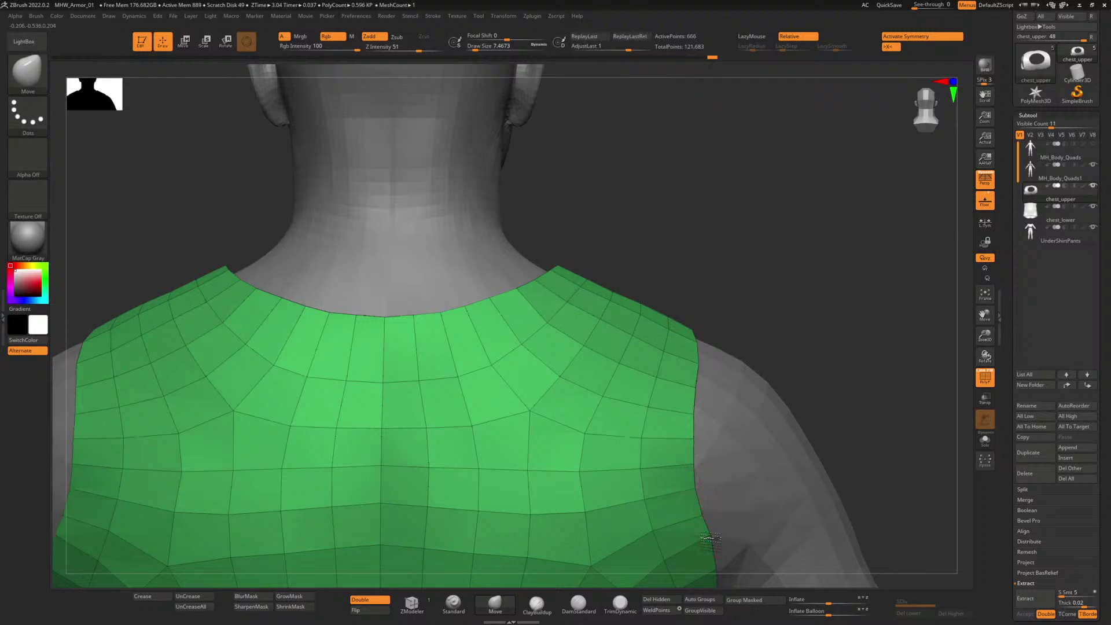
{"action": "left_click_drag", "start_coordinate": [793, 315], "coordinate": [763, 162], "text": "alt"}
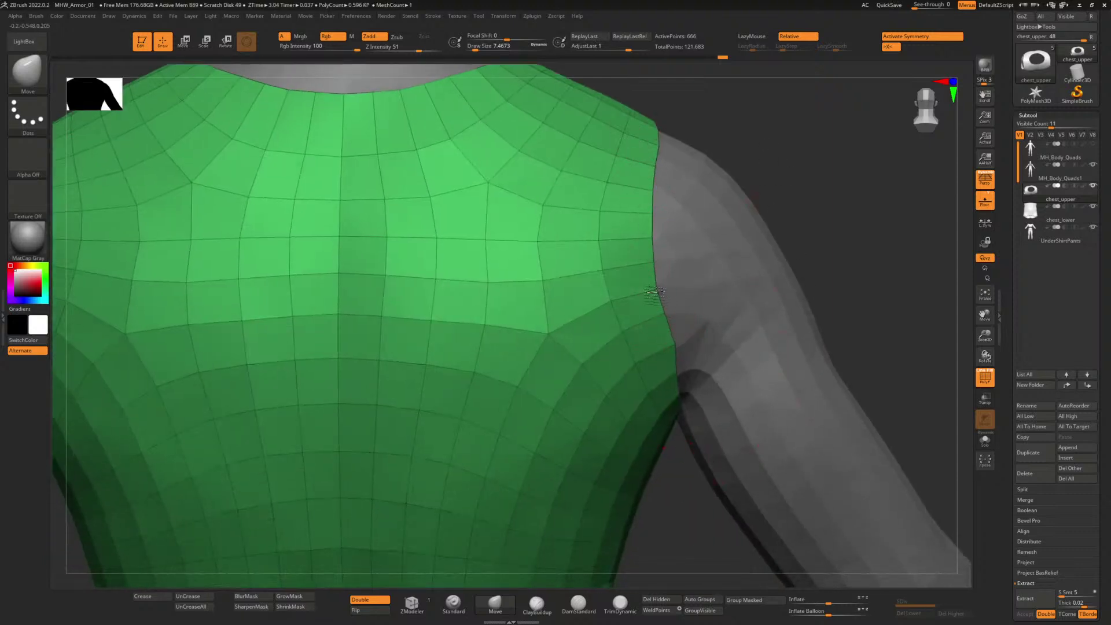
{"action": "left_click_drag", "start_coordinate": [656, 270], "coordinate": [649, 267]}
{"action": "left_click_drag", "start_coordinate": [649, 226], "coordinate": [646, 222]}
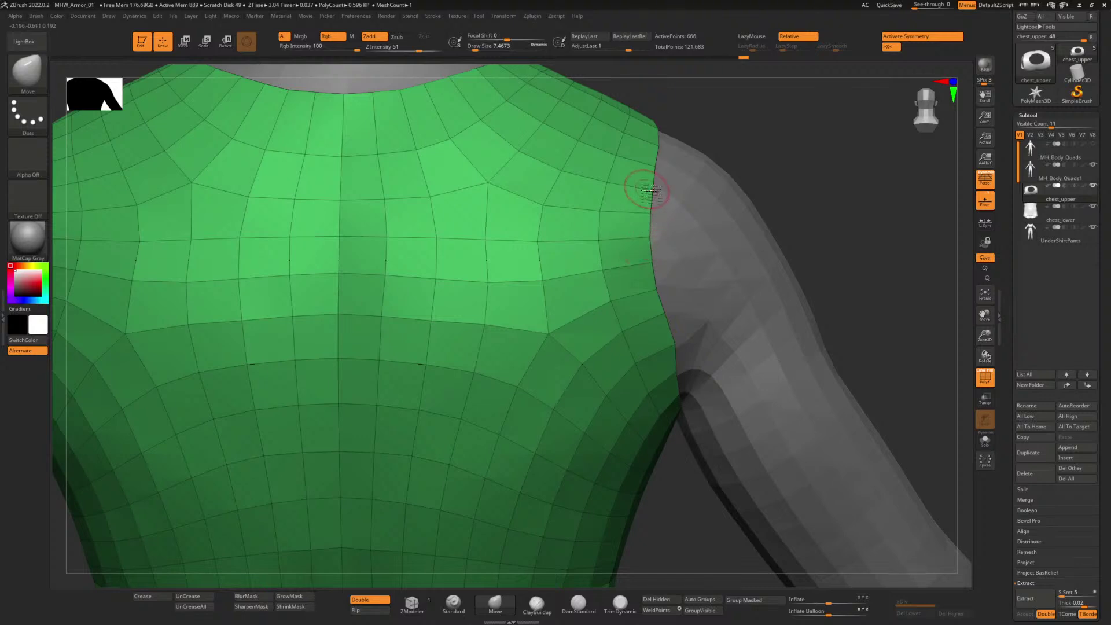
{"action": "left_click_drag", "start_coordinate": [667, 347], "coordinate": [672, 378]}
Step: Hide the MH_Body_Quads1 and UnderShirtPants subtools to expose the chest_upper mesh's underarm area
{"action": "right_click_drag", "start_coordinate": [694, 443], "coordinate": [638, 417]}
{"action": "right_click_drag", "start_coordinate": [573, 289], "coordinate": [350, 147]}
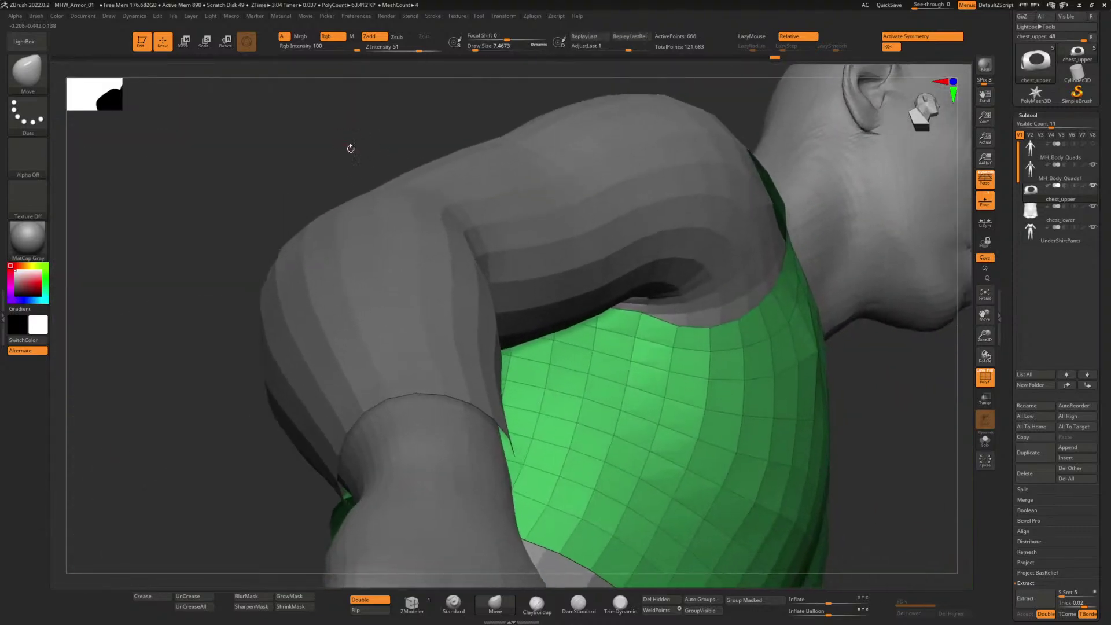
{"action": "right_click_drag", "start_coordinate": [906, 463], "coordinate": [888, 418]}
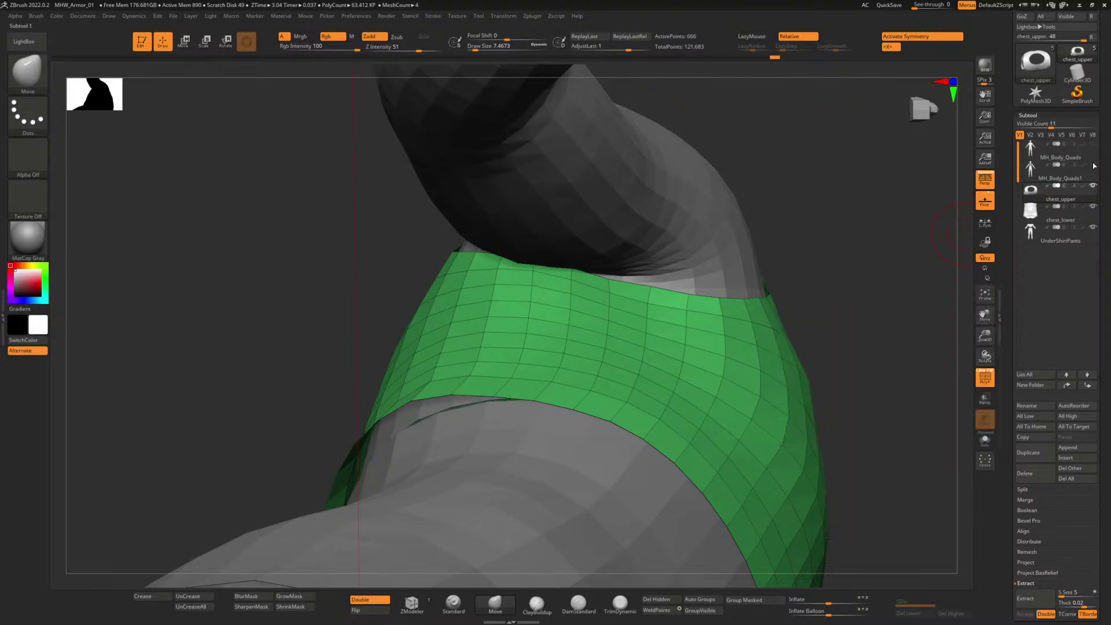
{"action": "left_click", "coordinate": [1064, 200]}
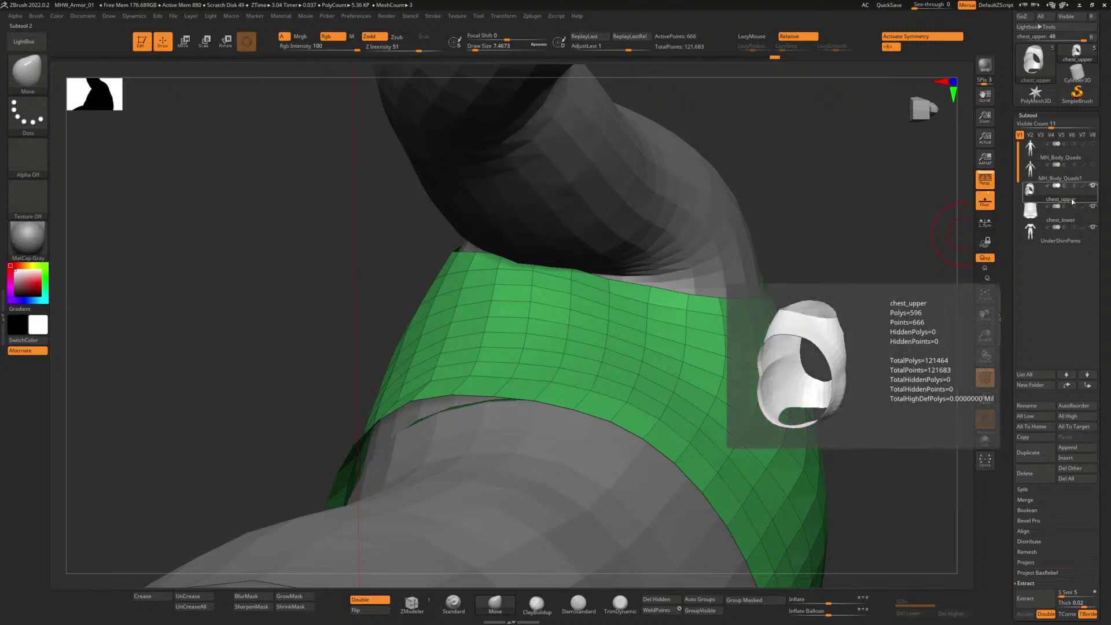
{"action": "left_click", "coordinate": [1093, 227]}
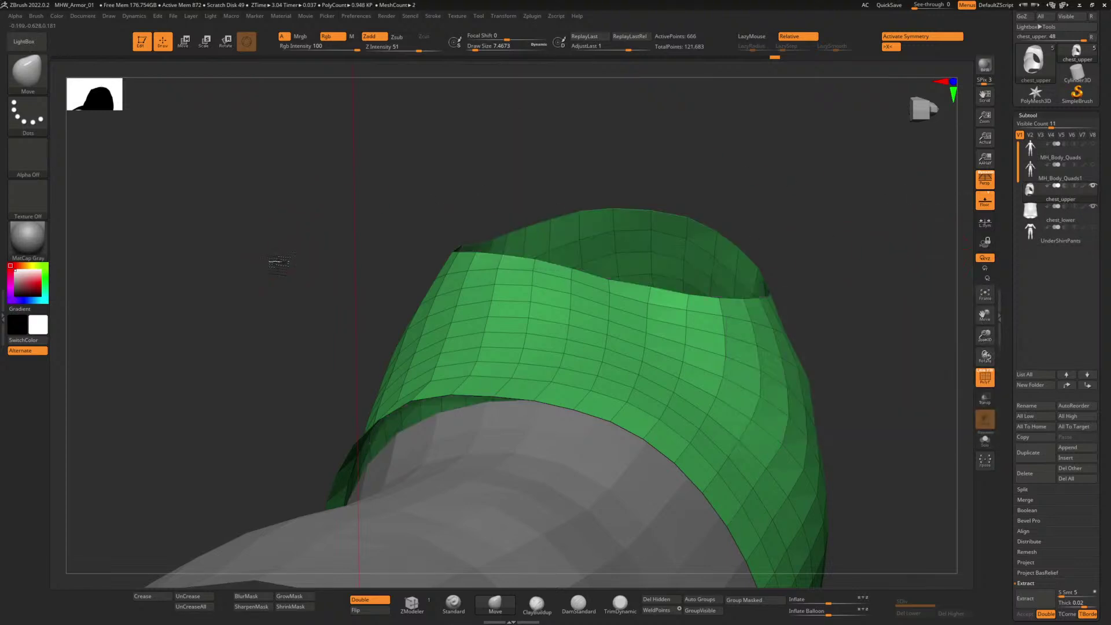
Step: Lower the raised middle of the chest_upper mesh's underarm edge and smooth the adjoining front corner of the armhole
{"action": "left_click_drag", "start_coordinate": [277, 259], "coordinate": [279, 281]}
{"action": "left_click_drag", "start_coordinate": [385, 264], "coordinate": [373, 347]}
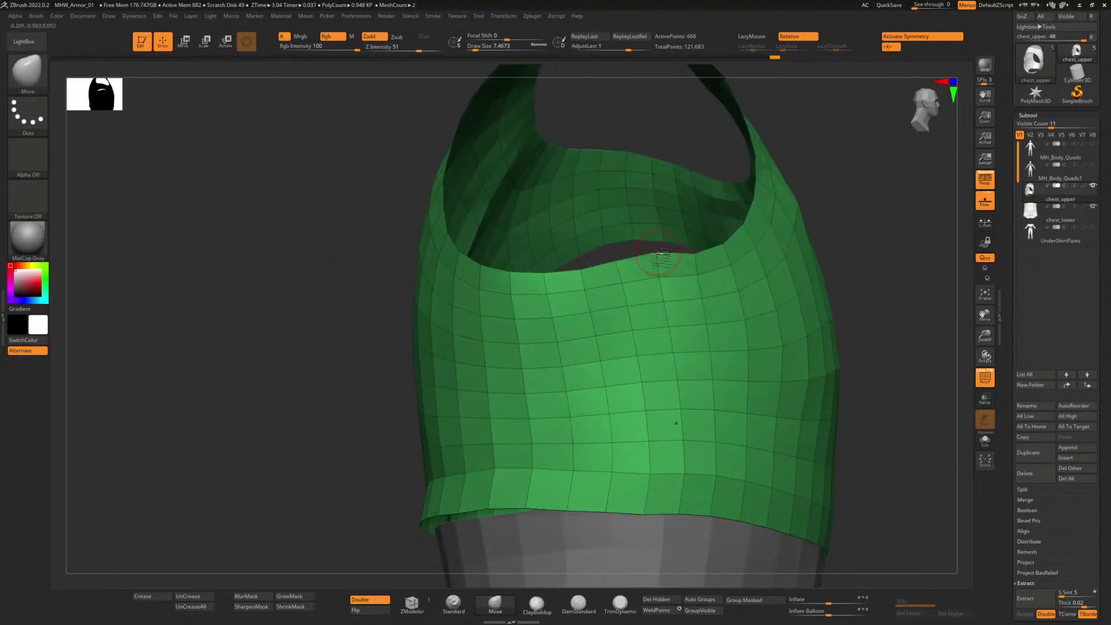
{"action": "mouse_move", "coordinate": [657, 254]}
{"action": "left_mouse_down"}
{"action": "mouse_move", "coordinate": [659, 264]}
{"action": "mouse_move", "coordinate": [582, 274]}
{"action": "left_mouse_up"}
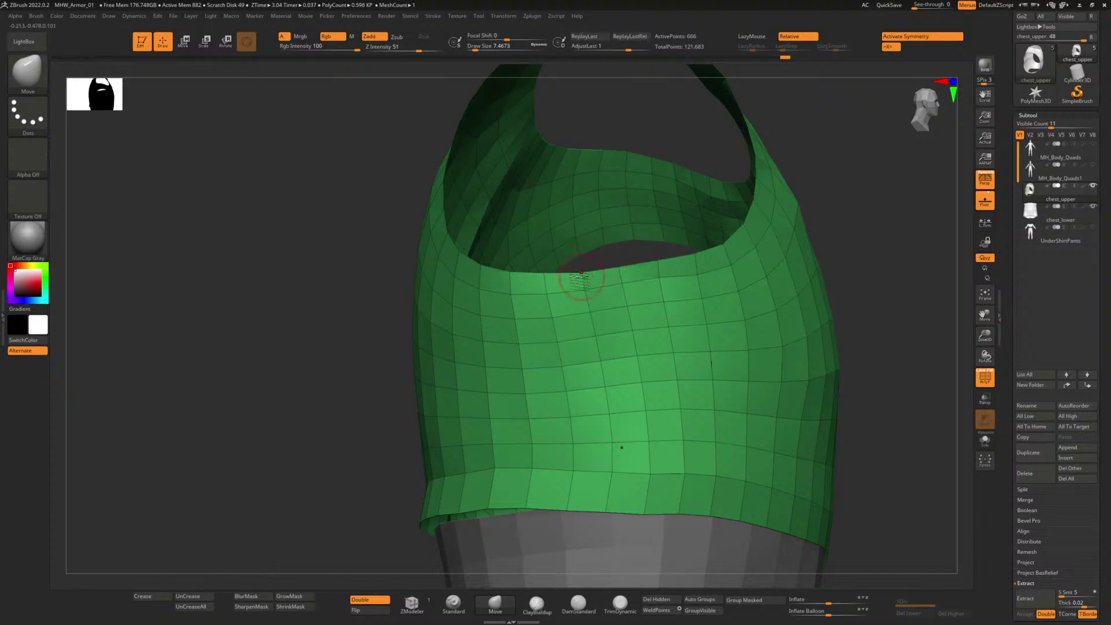
{"action": "mouse_move", "coordinate": [305, 275]}
{"action": "left_mouse_down"}
{"action": "mouse_move", "coordinate": [315, 296]}
{"action": "mouse_move", "coordinate": [314, 285]}
{"action": "left_mouse_up"}
{"action": "left_click_drag", "start_coordinate": [514, 275], "coordinate": [480, 278]}
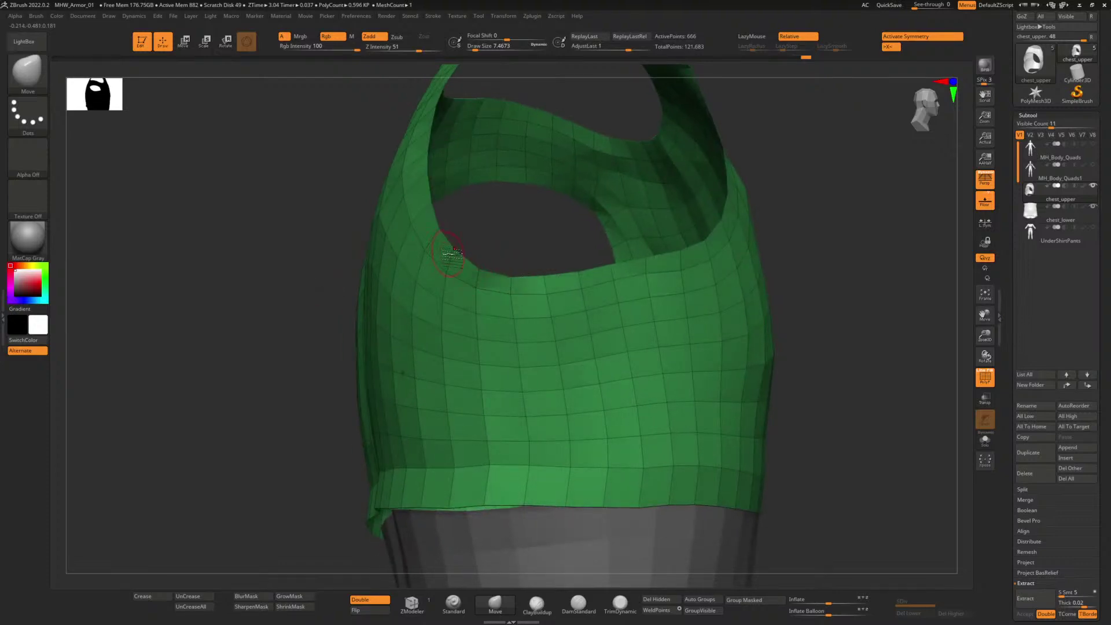
{"action": "left_click_drag", "start_coordinate": [441, 231], "coordinate": [431, 235]}
Step: Refine the armhole's lower curve on the chest_upper mesh so the underarm edge flows evenly from front to back
{"action": "left_click_drag", "start_coordinate": [313, 273], "coordinate": [279, 265]}
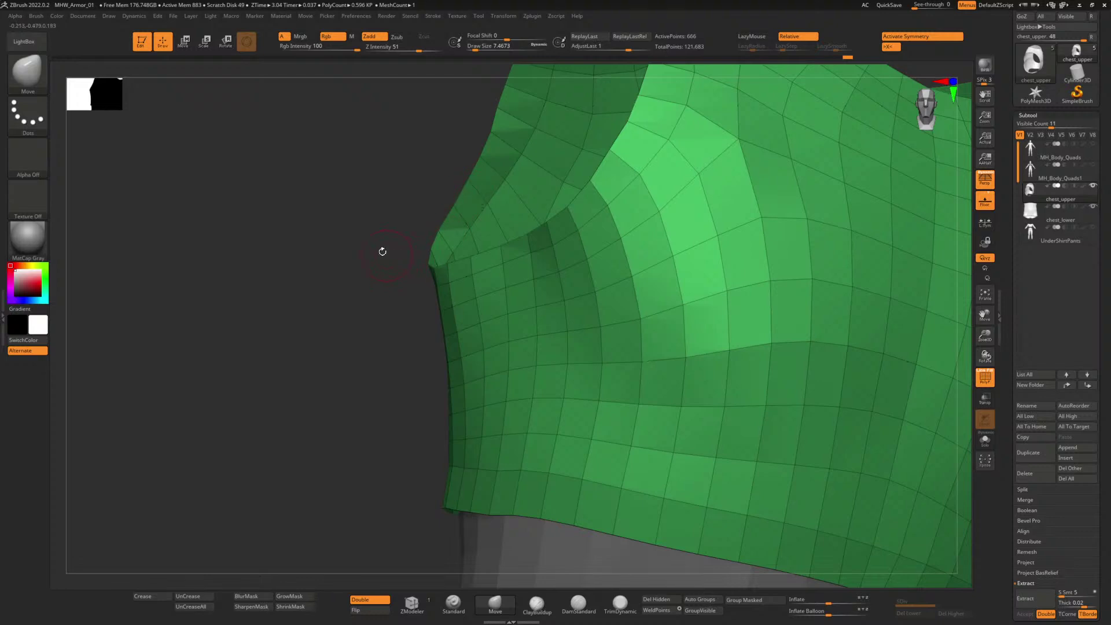
{"action": "mouse_move", "coordinate": [382, 252]}
{"action": "left_mouse_down"}
{"action": "mouse_move", "coordinate": [402, 280]}
{"action": "mouse_move", "coordinate": [397, 236]}
{"action": "left_mouse_up"}
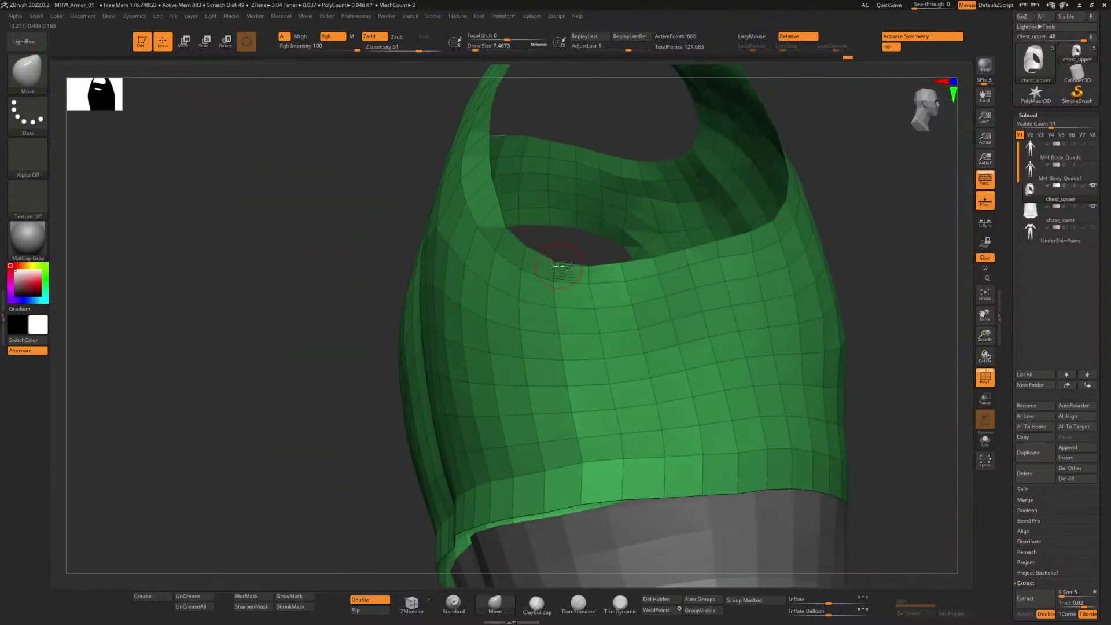
{"action": "mouse_move", "coordinate": [525, 252]}
{"action": "left_mouse_down"}
{"action": "mouse_move", "coordinate": [542, 243]}
{"action": "mouse_move", "coordinate": [507, 221]}
{"action": "mouse_move", "coordinate": [519, 234]}
{"action": "mouse_move", "coordinate": [546, 203]}
{"action": "mouse_move", "coordinate": [571, 240]}
{"action": "left_mouse_up"}
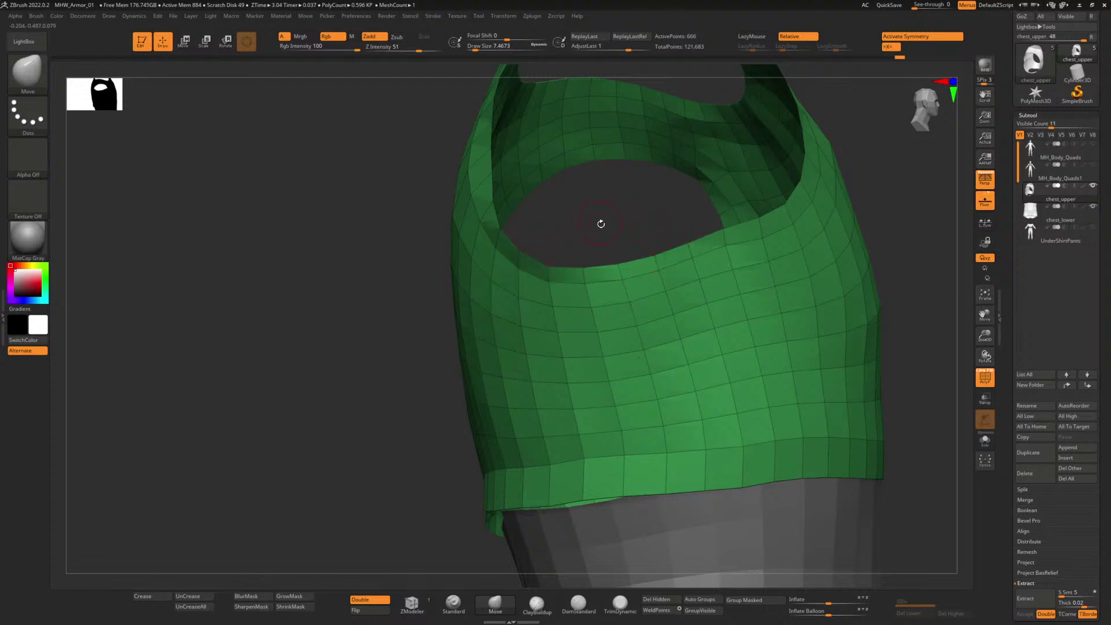
{"action": "left_click_drag", "start_coordinate": [605, 223], "coordinate": [567, 231]}
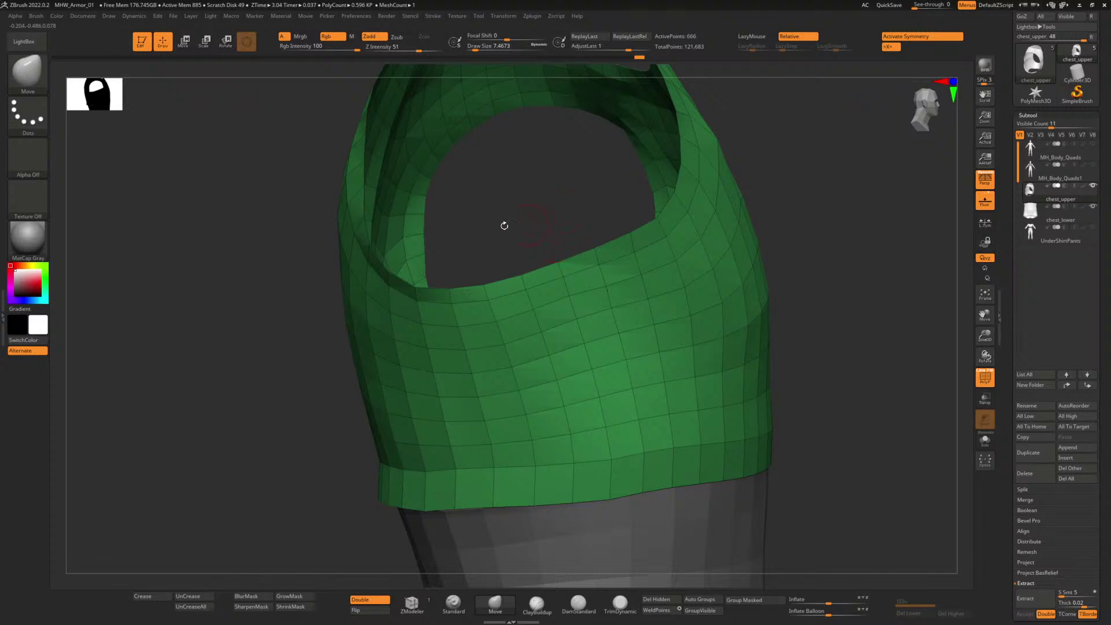
{"action": "left_click_drag", "start_coordinate": [298, 322], "coordinate": [257, 325]}
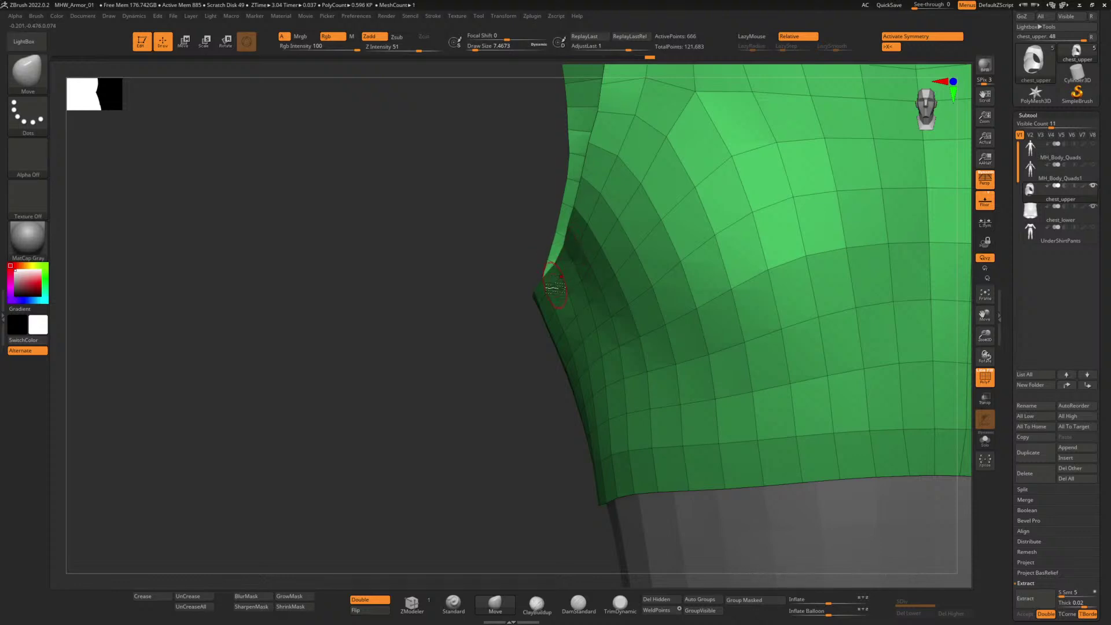
Step: Show the UnderShirtPants subtool again around the whole chest_upper mesh
{"action": "right_click_drag", "start_coordinate": [496, 336], "coordinate": [470, 229], "text": "ctrl"}
{"action": "right_click_drag", "start_coordinate": [484, 280], "coordinate": [427, 347]}
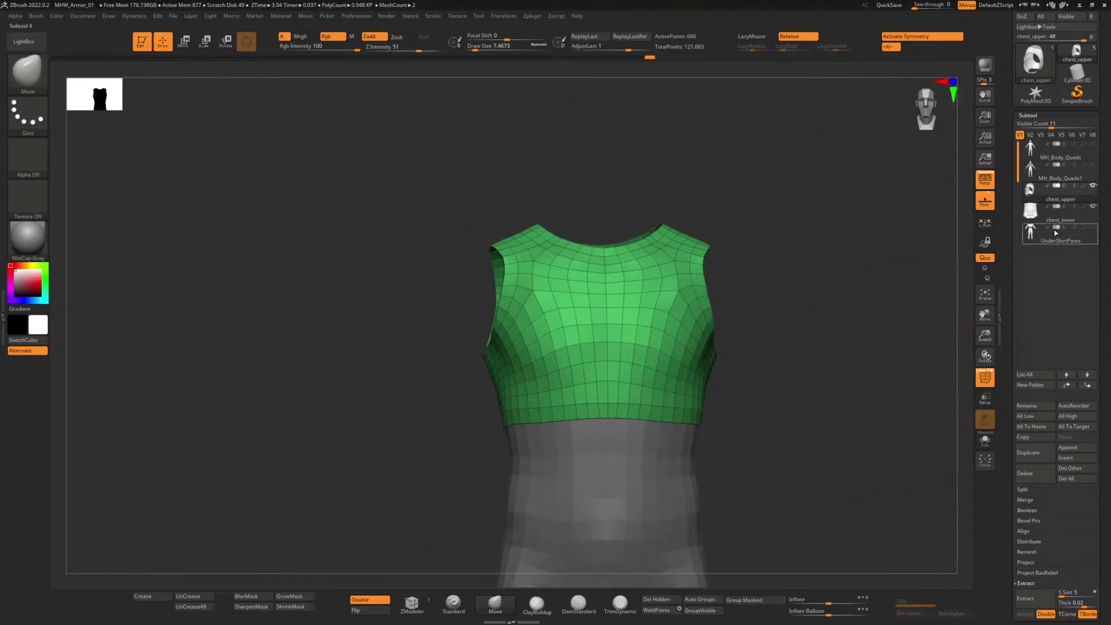
{"action": "left_click", "coordinate": [1094, 227]}
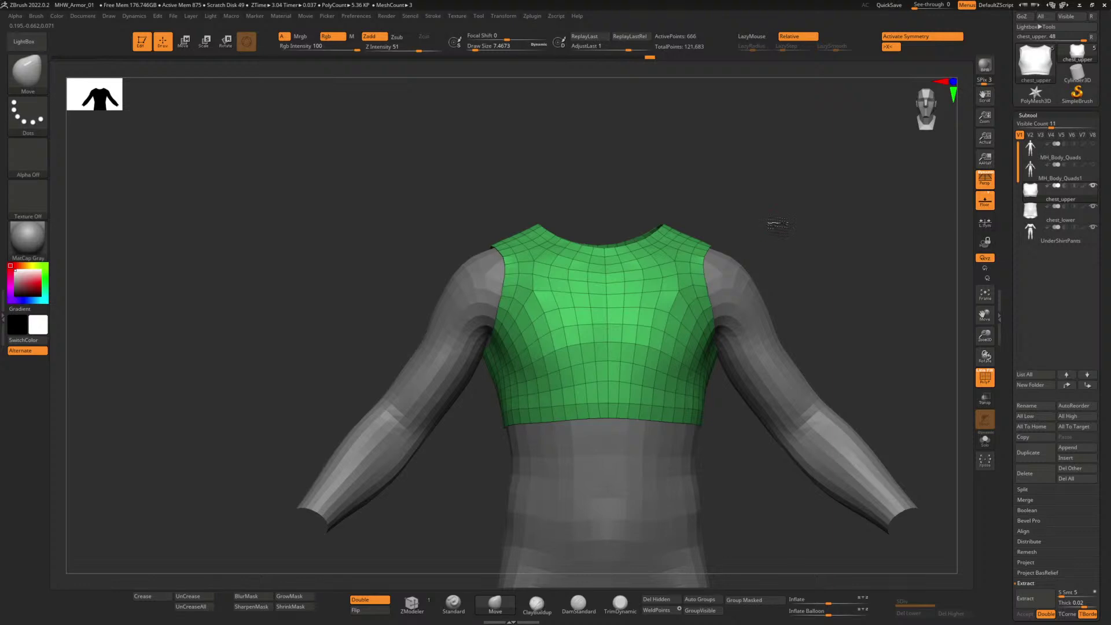
Step: Examine the chest_upper mesh's front neckline and compare it with the collar in the Witcher armor reference in Photoshop
{"action": "right_click_drag", "start_coordinate": [779, 220], "coordinate": [707, 346], "text": "alt"}
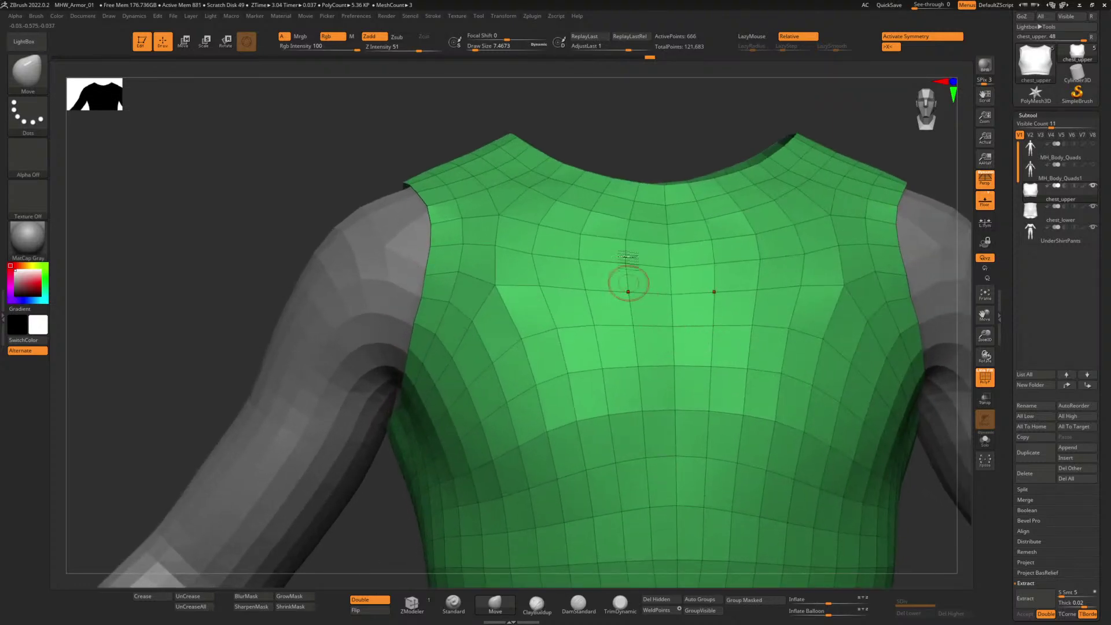
{"action": "right_click_drag", "start_coordinate": [654, 168], "coordinate": [507, 297], "text": "alt"}
{"action": "right_click_drag", "start_coordinate": [507, 297], "coordinate": [579, 226], "text": "ctrl"}
{"action": "right_click_drag", "start_coordinate": [579, 226], "coordinate": [456, 300], "text": "ctrl"}
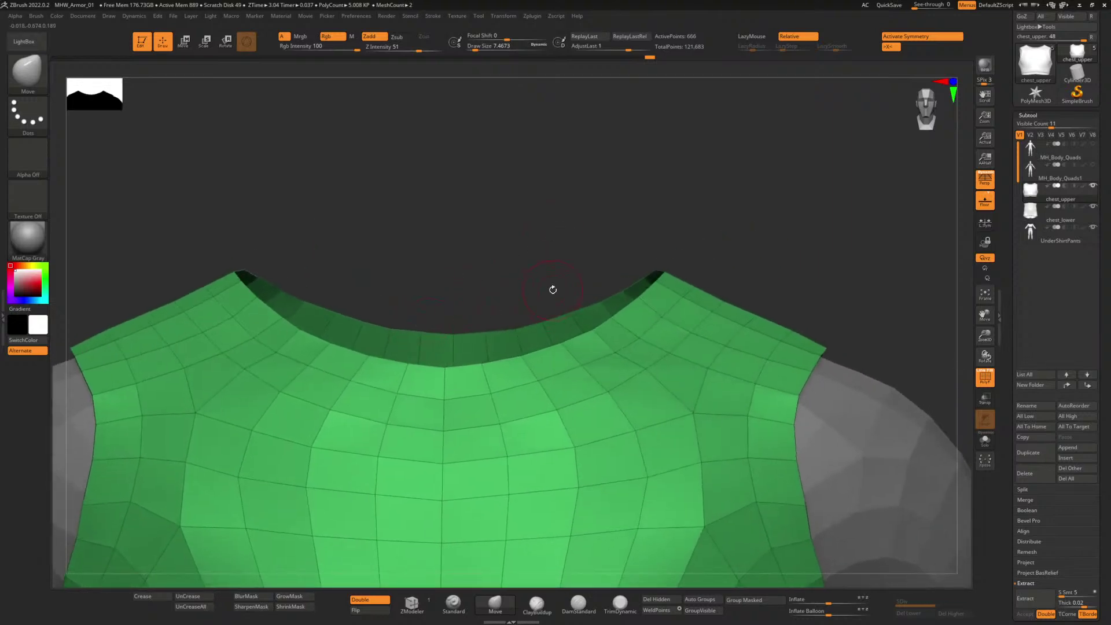
{"action": "left_click_drag", "start_coordinate": [563, 243], "coordinate": [567, 254]}
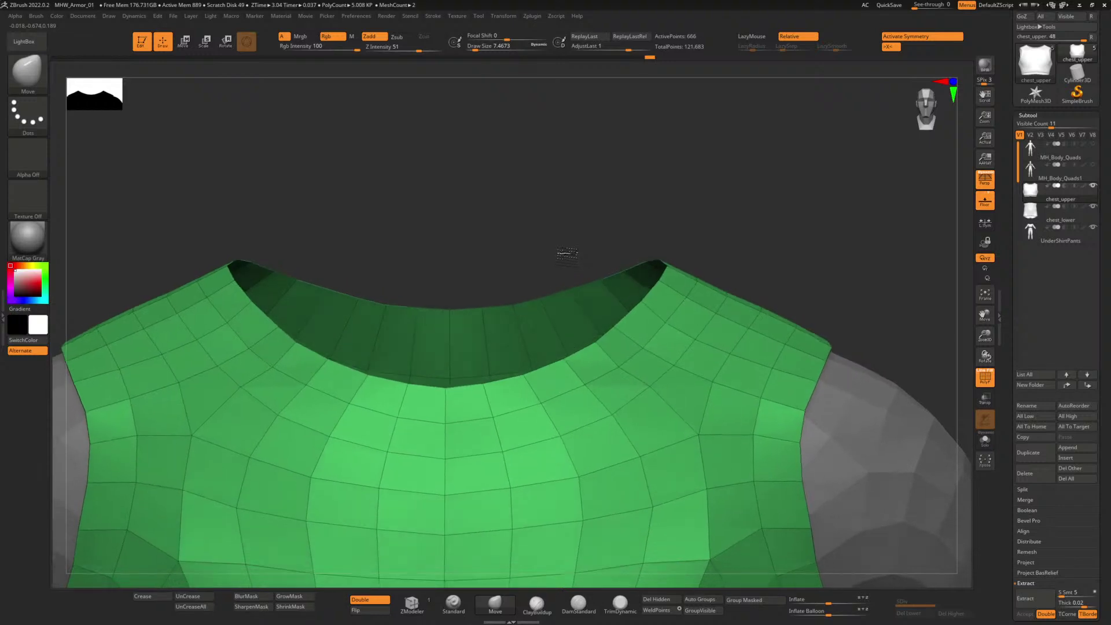
{"action": "key", "text": "alt+Tab"}
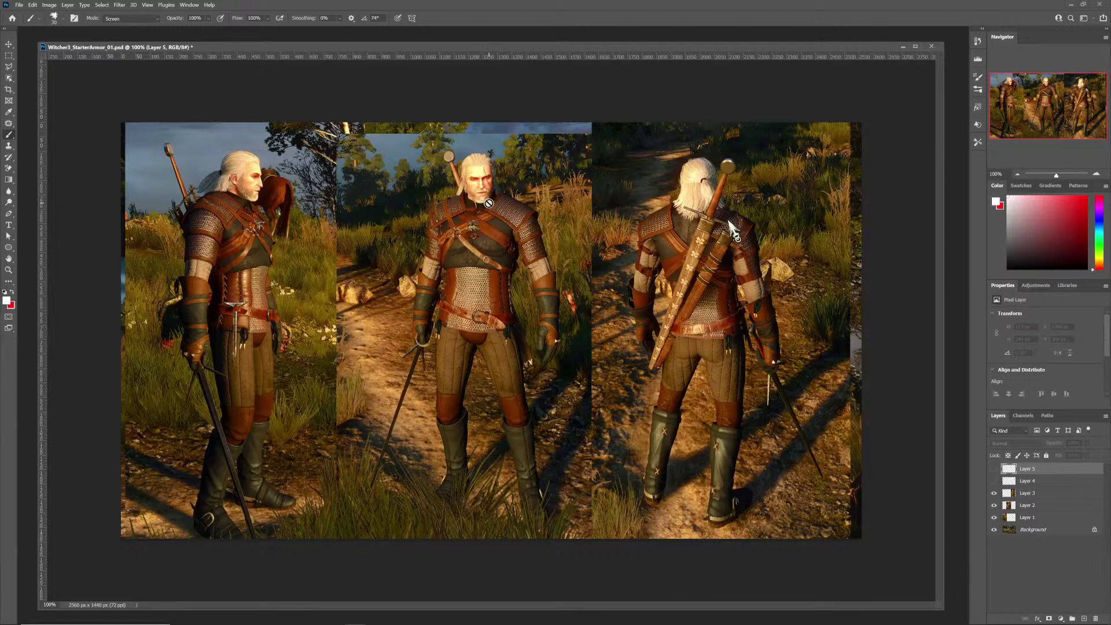
{"action": "key", "text": "alt+Tab"}
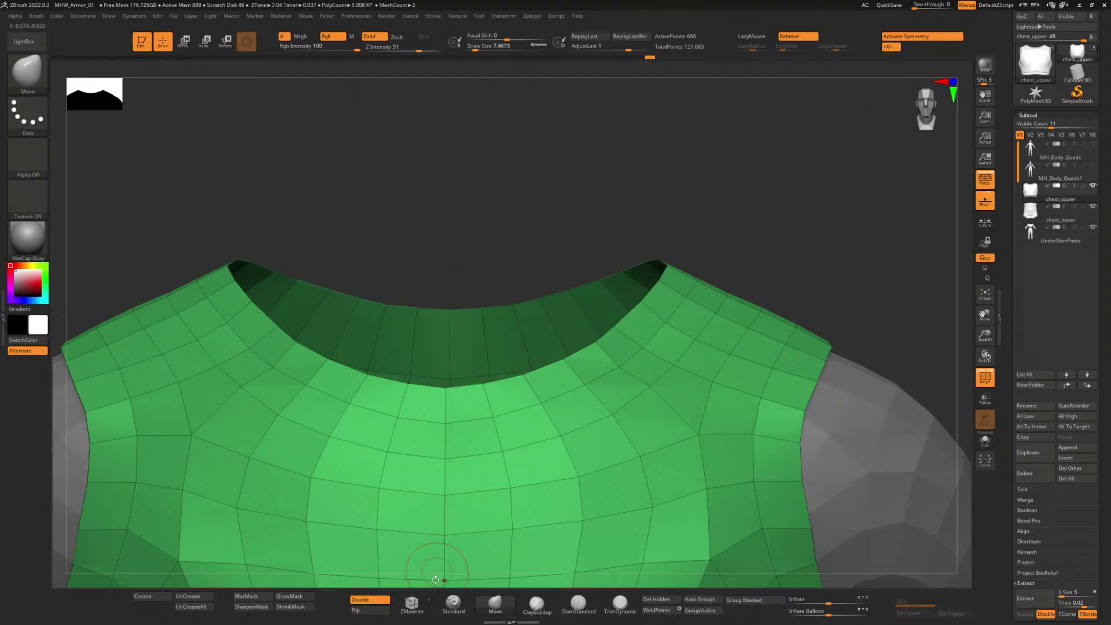
Step: Try extruding the chest_upper mesh's neckline edge loop upward with ZModeler to form a tall standing collar
{"action": "left_click", "coordinate": [413, 606]}
{"action": "mouse_move", "coordinate": [489, 206]}
{"action": "left_mouse_down"}
{"action": "mouse_move", "coordinate": [489, 219]}
{"action": "mouse_move", "coordinate": [515, 208]}
{"action": "left_mouse_up"}
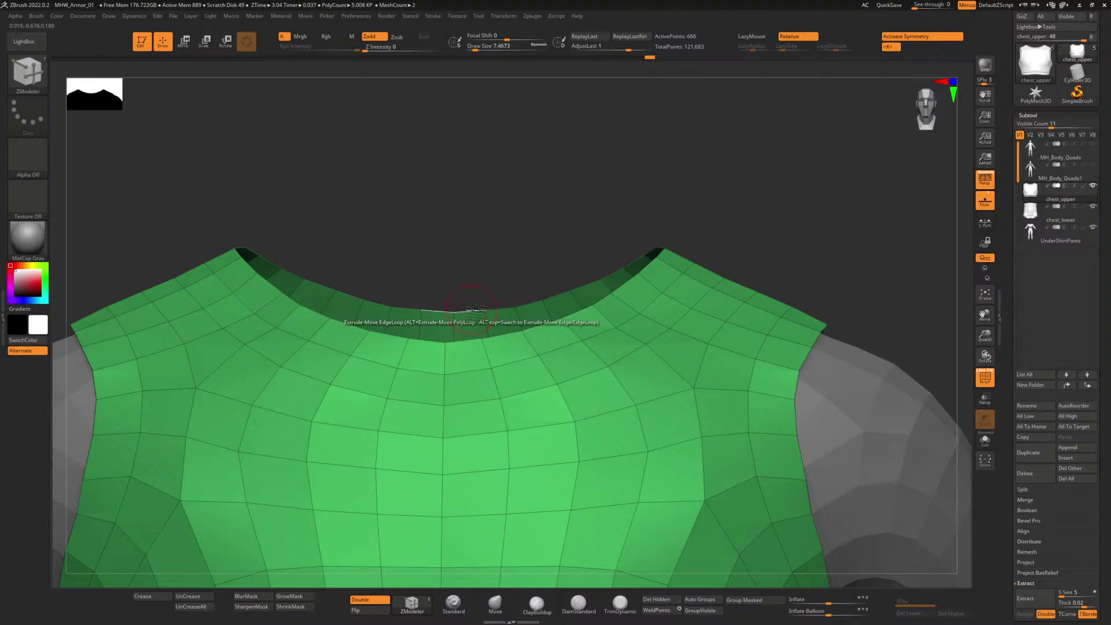
{"action": "left_click_drag", "start_coordinate": [474, 310], "coordinate": [478, 195]}
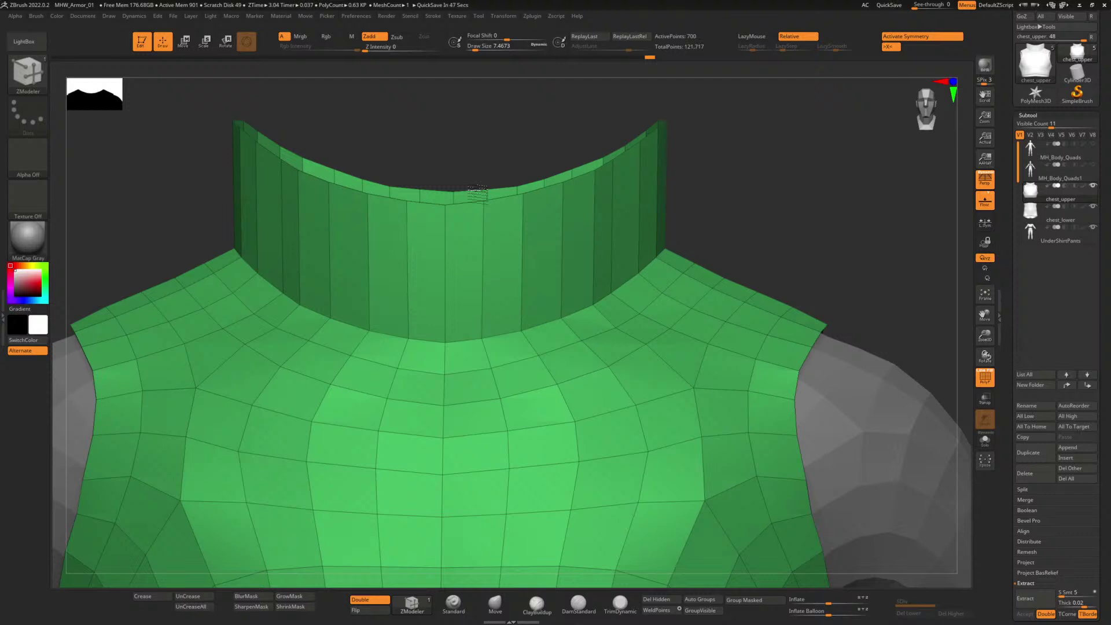
{"action": "left_click_drag", "start_coordinate": [478, 195], "coordinate": [479, 190]}
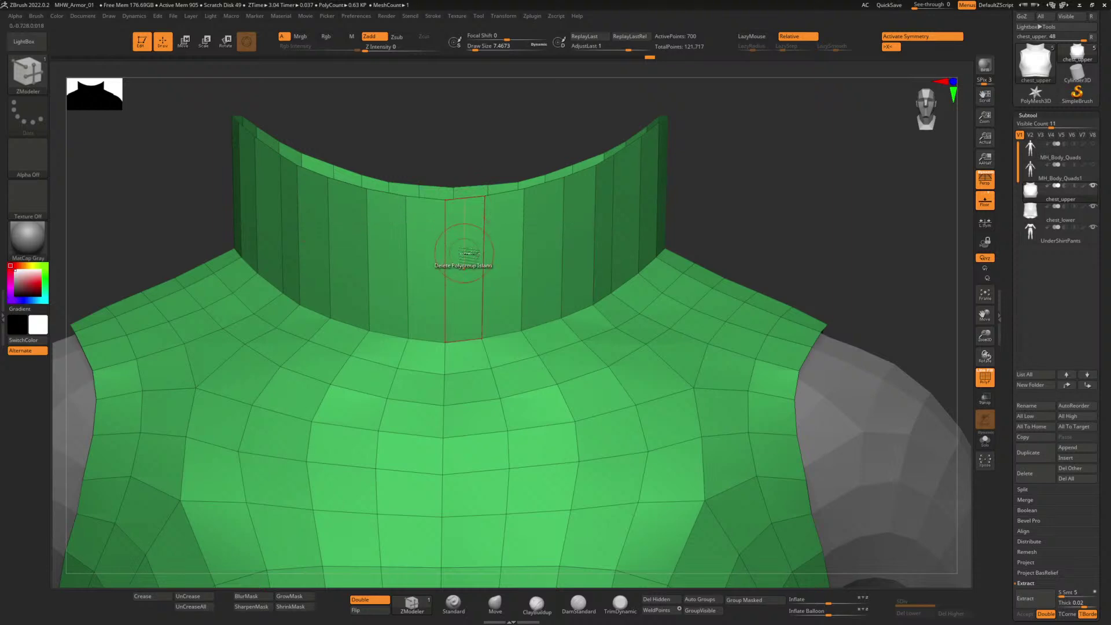
Step: Try opening a gap at the collar's front center using ZModeler's polygon Delete action targeting A Single Poly
{"action": "key", "text": "space"}
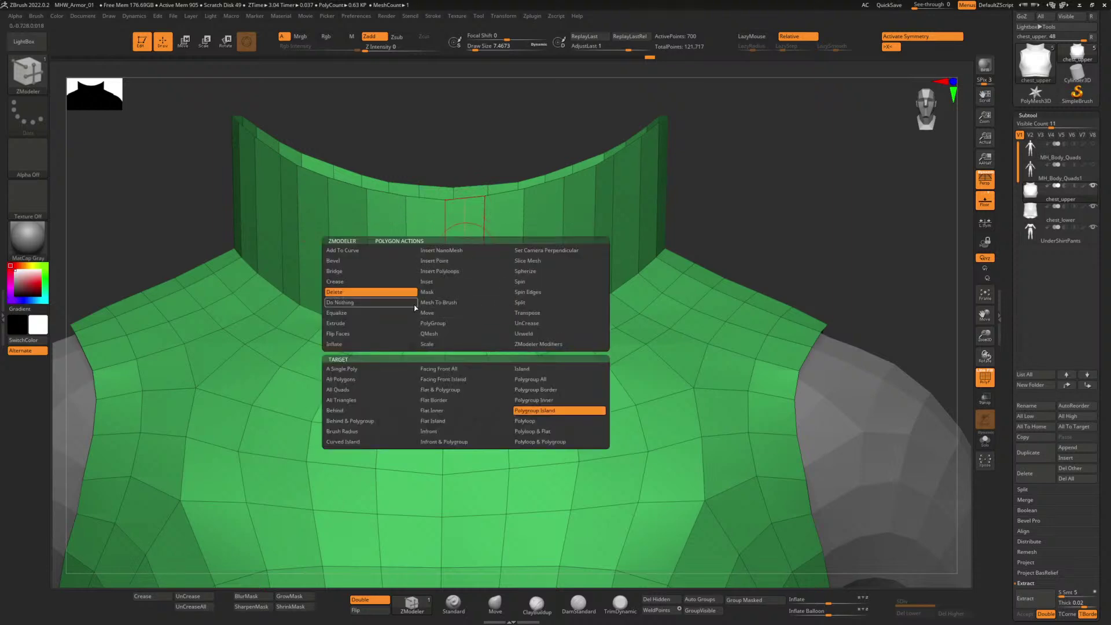
{"action": "left_click", "coordinate": [344, 369]}
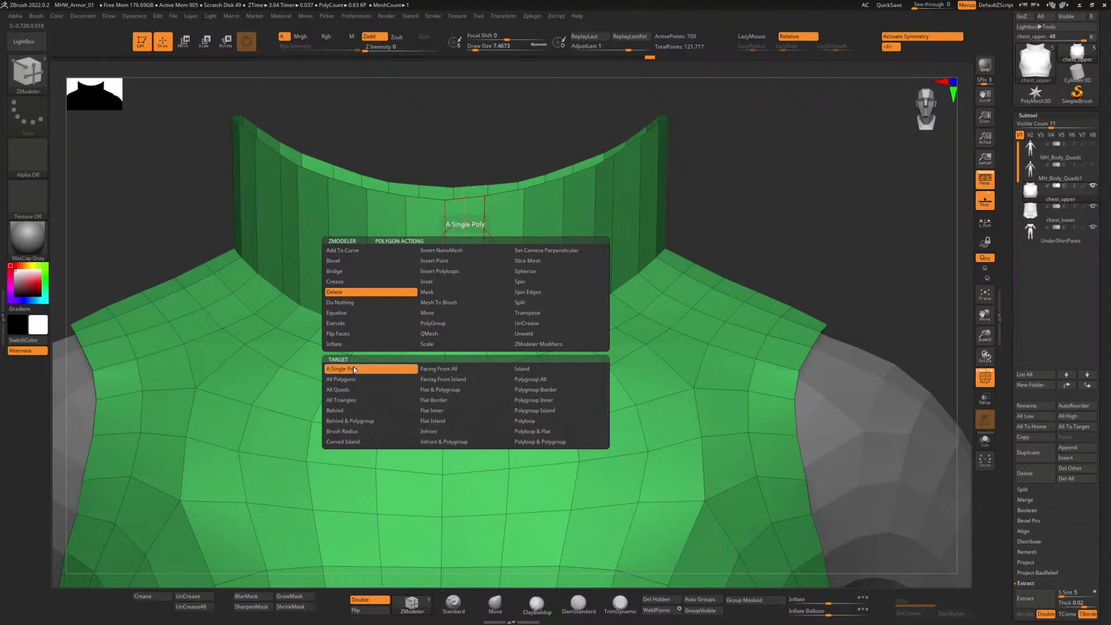
{"action": "key", "text": "space"}
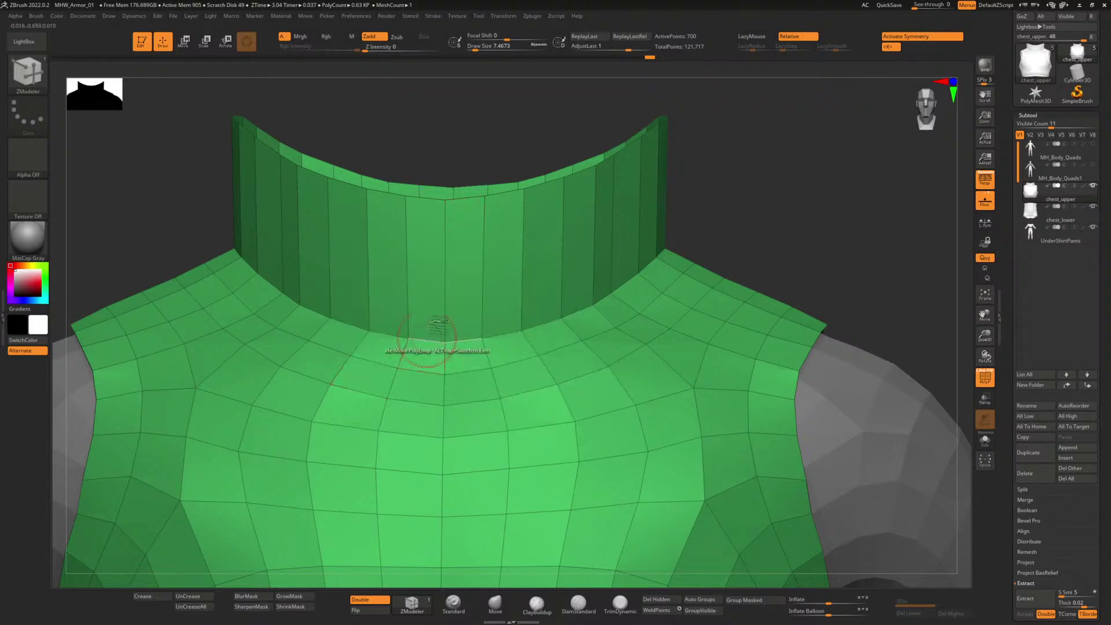
{"action": "left_click", "coordinate": [473, 251]}
{"action": "left_click_drag", "start_coordinate": [772, 243], "coordinate": [668, 227], "text": "alt"}
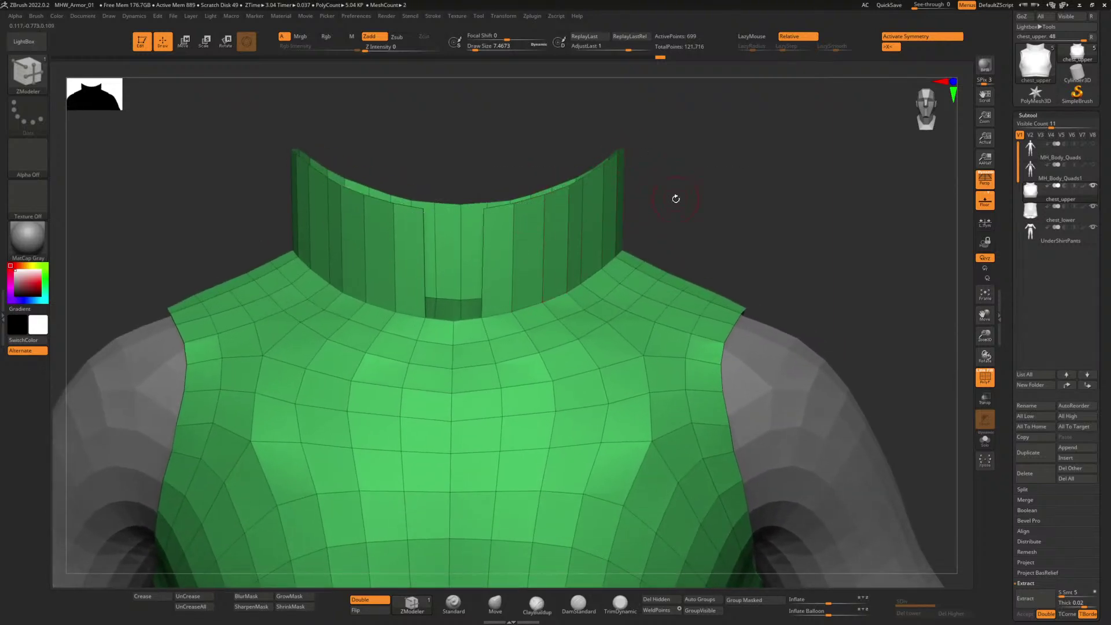
Step: Show the MH_Body_Quads body subtool and undo the collar's front opening and extrusion
{"action": "left_click", "coordinate": [1093, 147]}
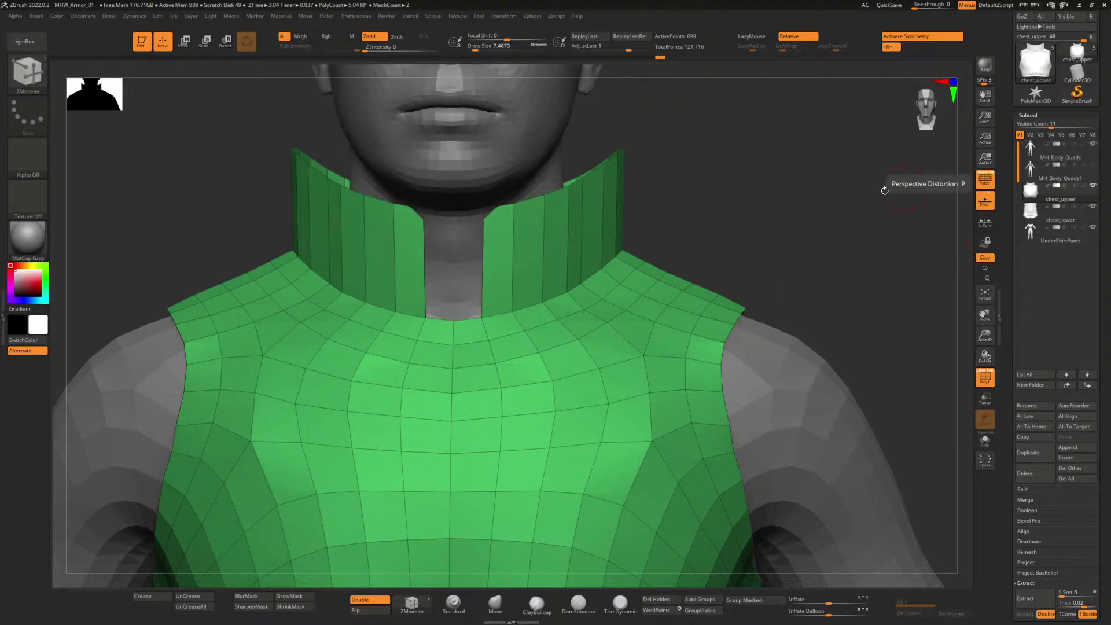
{"action": "left_click_drag", "start_coordinate": [711, 223], "coordinate": [630, 225], "text": "alt"}
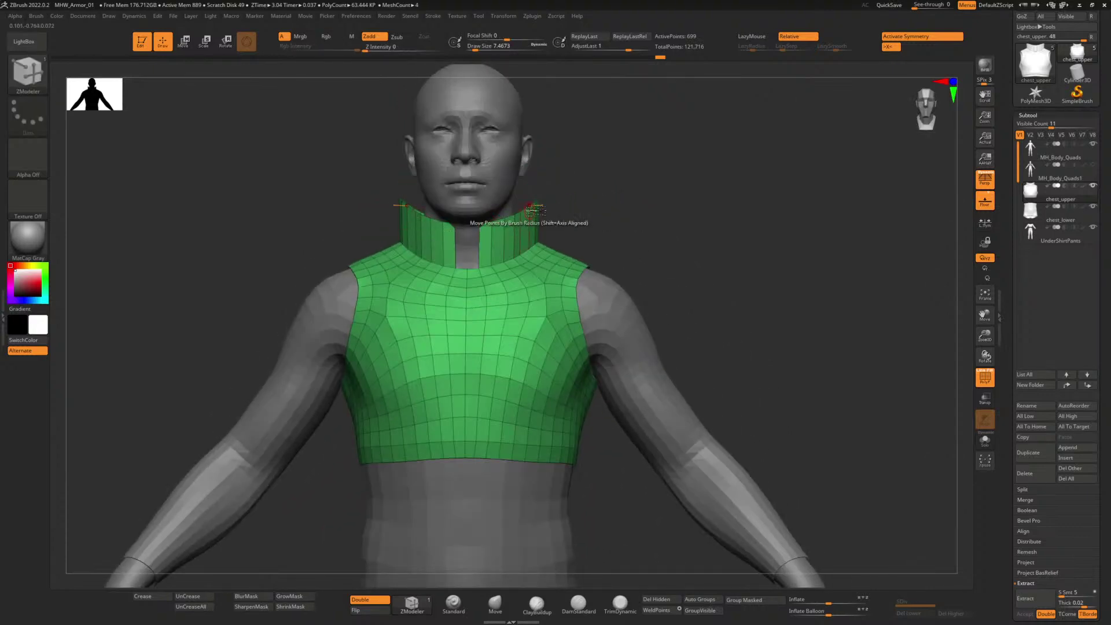
{"action": "left_click_drag", "start_coordinate": [620, 219], "coordinate": [657, 248], "text": "alt"}
{"action": "key", "text": "ctrl+z"}
{"action": "key", "text": "ctrl+z"}
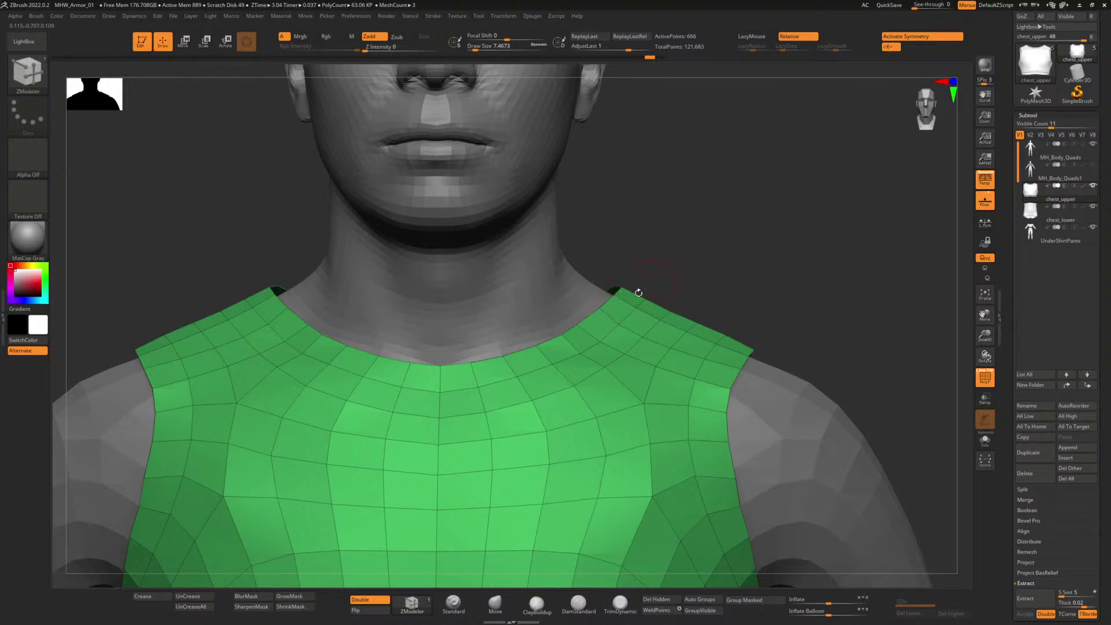
Step: Pull the front and side neckline vertices of chest_upper inward around the neck with the Move brush
{"action": "left_click", "coordinate": [498, 609]}
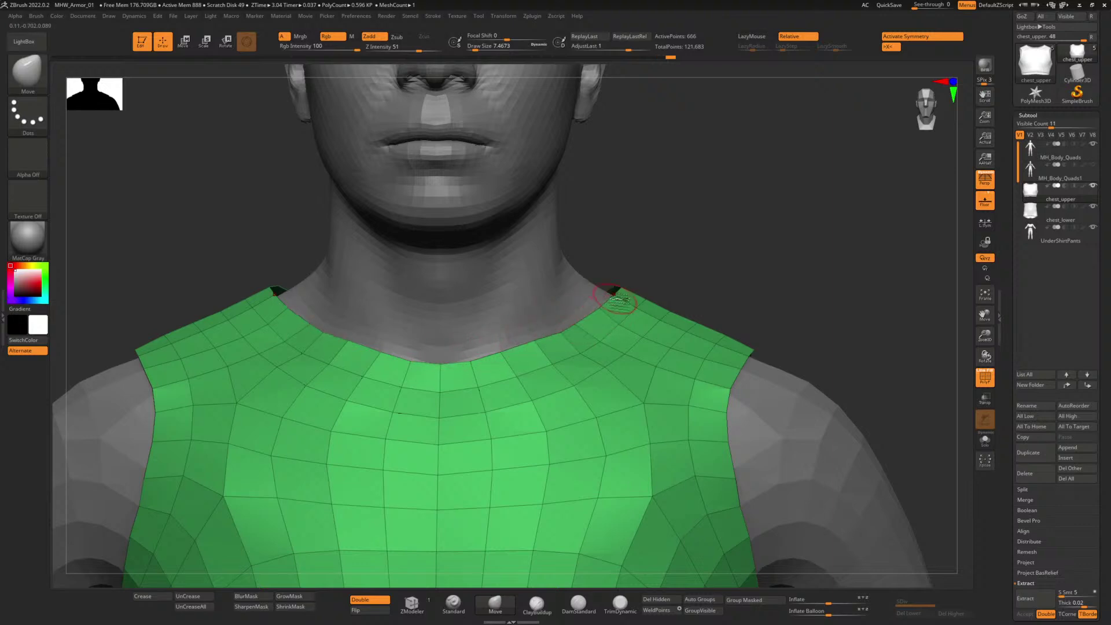
{"action": "mouse_move", "coordinate": [614, 296]}
{"action": "left_mouse_down"}
{"action": "mouse_move", "coordinate": [603, 289]}
{"action": "mouse_move", "coordinate": [575, 329]}
{"action": "left_mouse_up"}
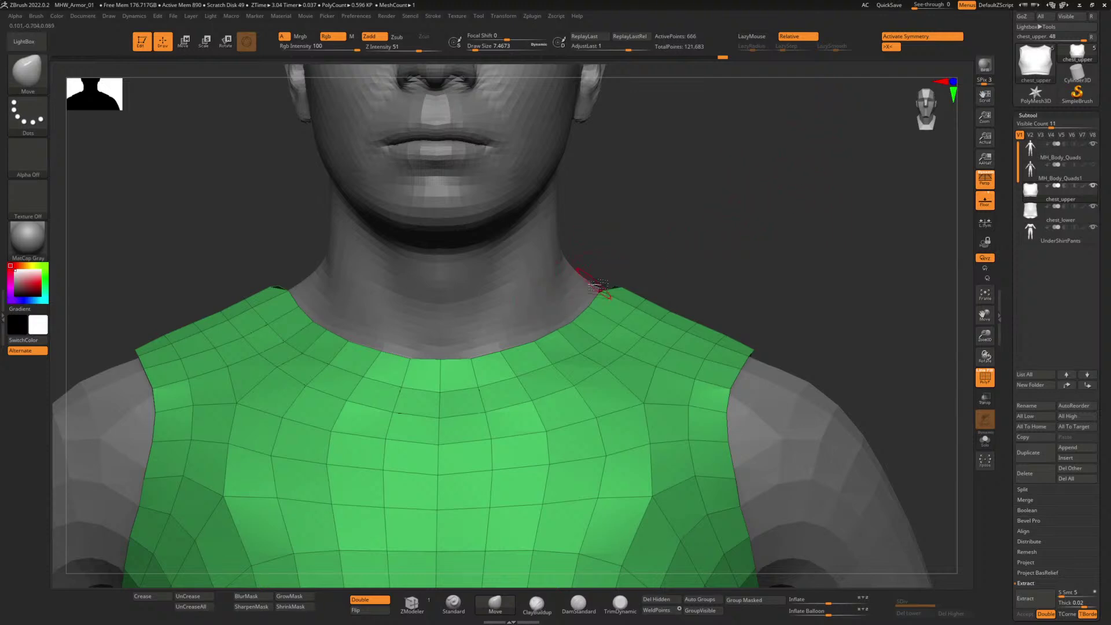
{"action": "left_click_drag", "start_coordinate": [750, 215], "coordinate": [715, 272]}
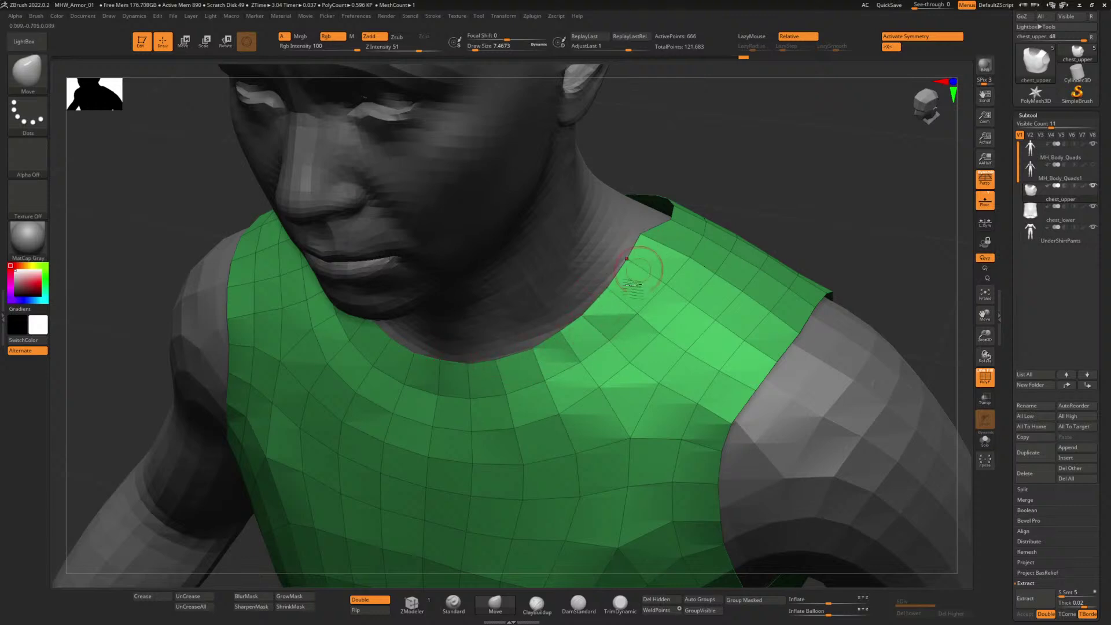
{"action": "left_click_drag", "start_coordinate": [789, 177], "coordinate": [763, 232]}
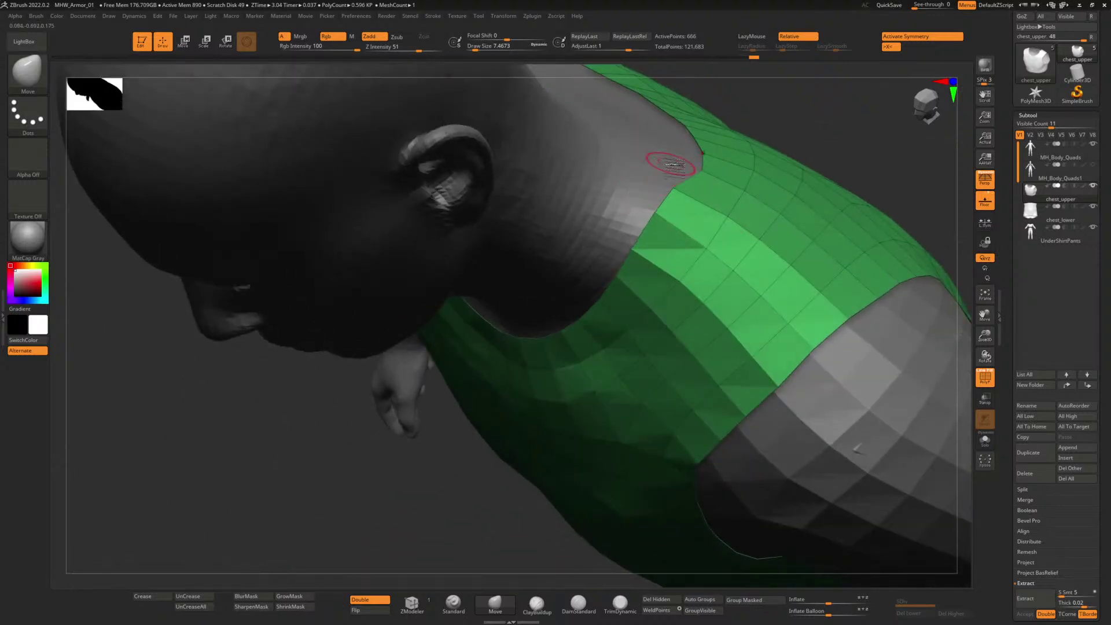
Step: Raise the vertices along chest_upper's back neckline higher up the nape with the Move brush
{"action": "mouse_move", "coordinate": [838, 149]}
{"action": "left_mouse_down"}
{"action": "mouse_move", "coordinate": [615, 273]}
{"action": "mouse_move", "coordinate": [693, 323]}
{"action": "mouse_move", "coordinate": [664, 375]}
{"action": "mouse_move", "coordinate": [641, 471]}
{"action": "mouse_move", "coordinate": [613, 485]}
{"action": "mouse_move", "coordinate": [631, 488]}
{"action": "mouse_move", "coordinate": [707, 364]}
{"action": "mouse_move", "coordinate": [736, 284]}
{"action": "mouse_move", "coordinate": [666, 359]}
{"action": "mouse_move", "coordinate": [670, 376]}
{"action": "mouse_move", "coordinate": [608, 434]}
{"action": "mouse_move", "coordinate": [525, 382]}
{"action": "mouse_move", "coordinate": [504, 385]}
{"action": "left_mouse_up"}
{"action": "left_click_drag", "start_coordinate": [402, 190], "coordinate": [402, 195], "text": "shift"}
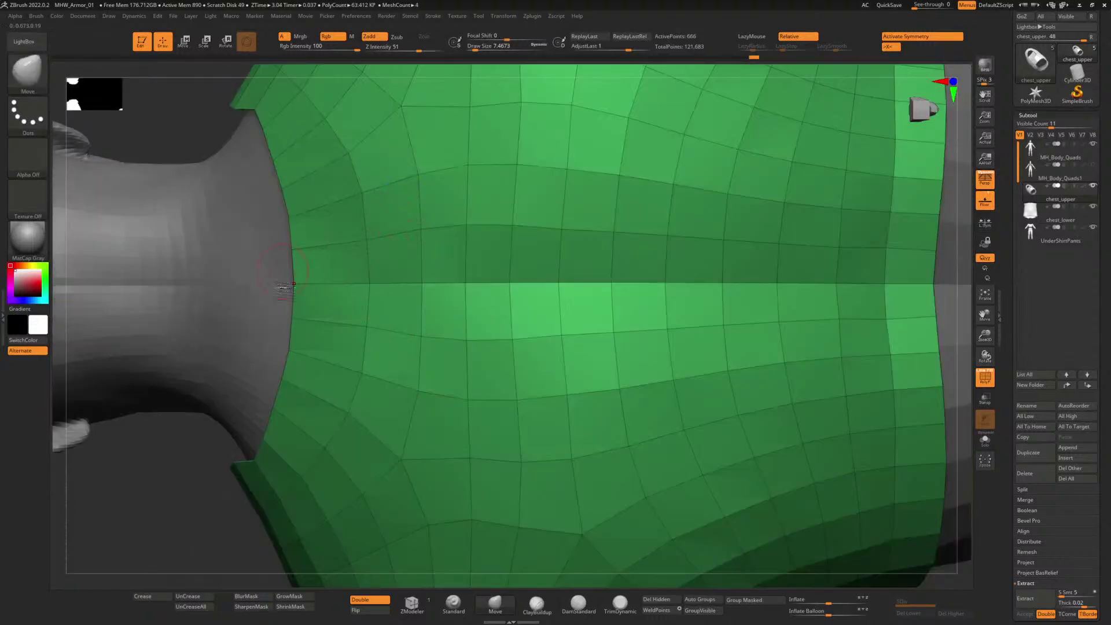
{"action": "left_click", "coordinate": [954, 81]}
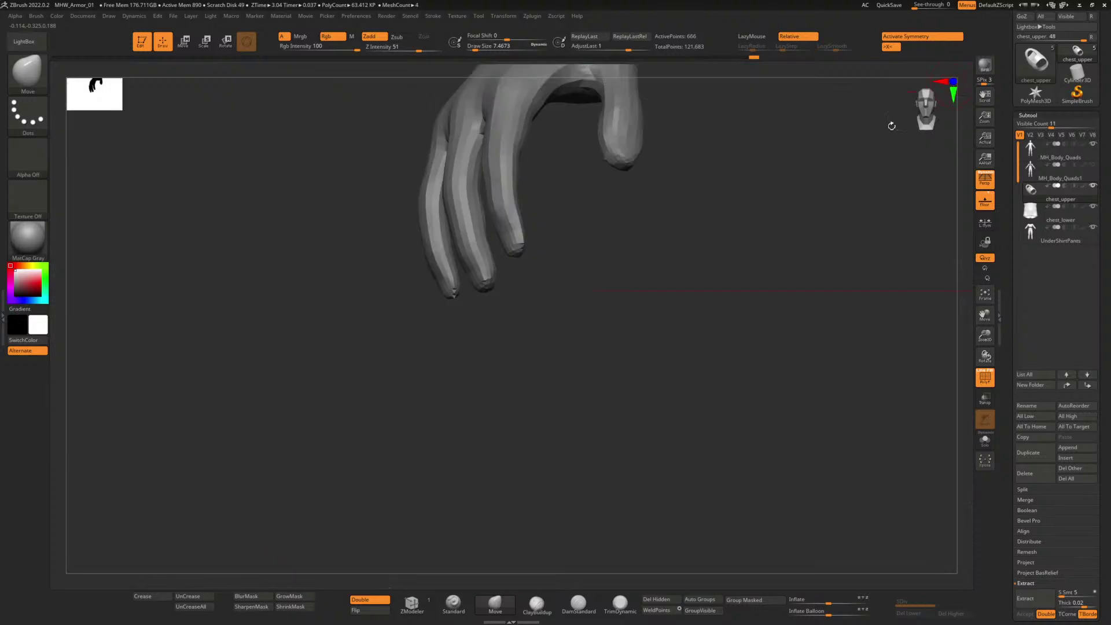
{"action": "left_click_drag", "start_coordinate": [749, 218], "coordinate": [603, 271], "text": "alt"}
{"action": "left_click_drag", "start_coordinate": [597, 226], "coordinate": [625, 373], "text": "alt"}
{"action": "left_click_drag", "start_coordinate": [698, 258], "coordinate": [503, 332], "text": "alt"}
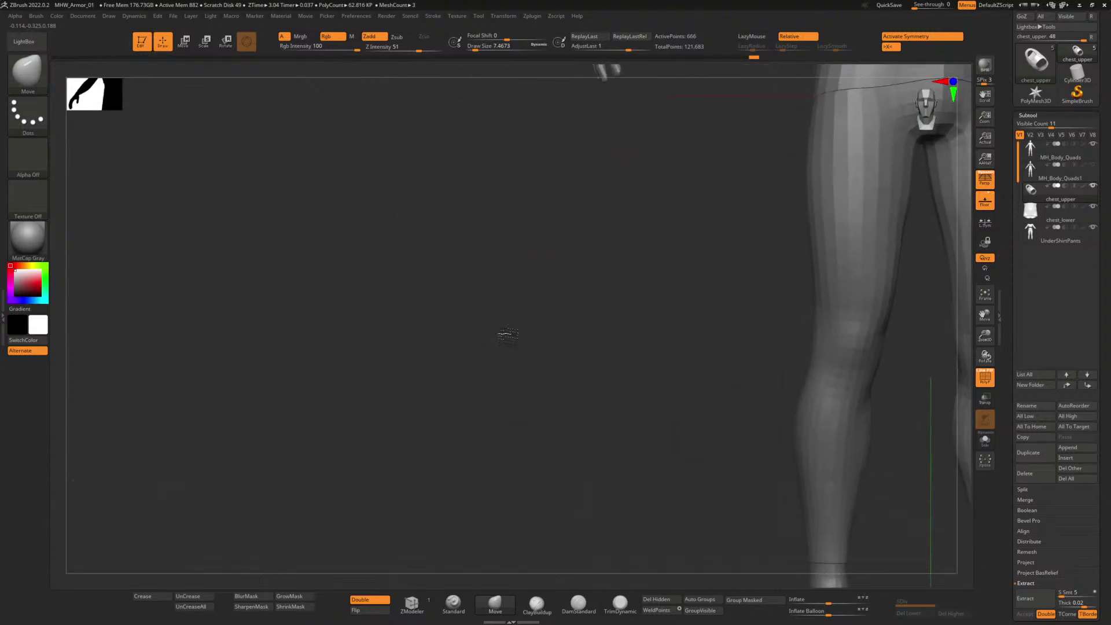
{"action": "left_click_drag", "start_coordinate": [666, 238], "coordinate": [349, 531], "text": "alt"}
{"action": "left_click_drag", "start_coordinate": [475, 324], "coordinate": [376, 514], "text": "alt"}
{"action": "left_click_drag", "start_coordinate": [708, 239], "coordinate": [660, 390], "text": "alt"}
{"action": "left_click_drag", "start_coordinate": [694, 349], "coordinate": [566, 359]}
{"action": "left_click_drag", "start_coordinate": [640, 364], "coordinate": [650, 474], "text": "alt"}
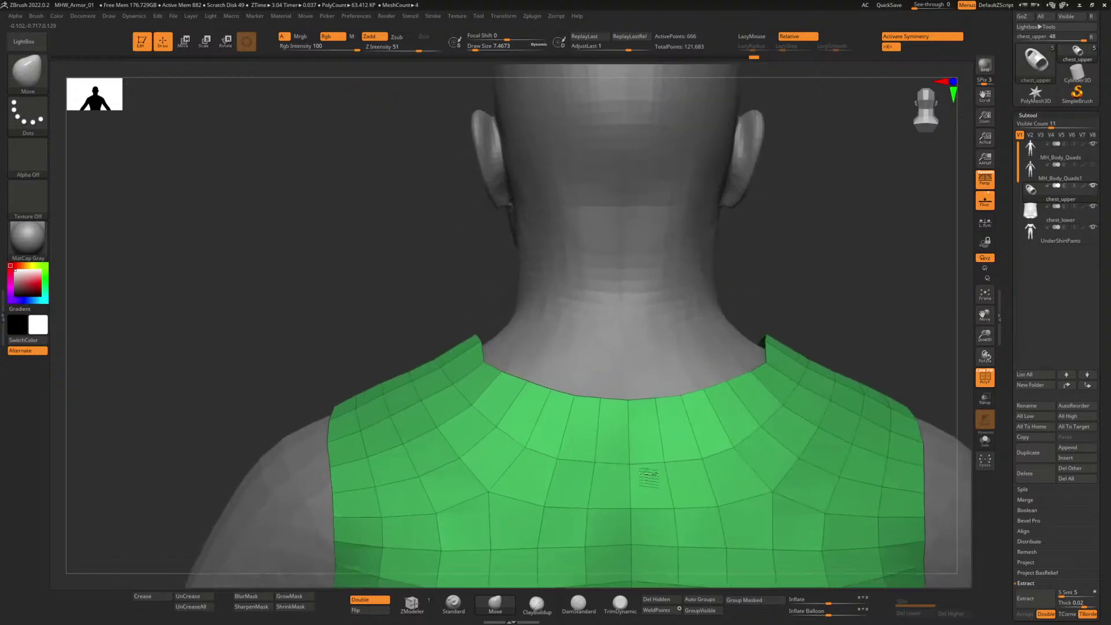
{"action": "left_click_drag", "start_coordinate": [799, 315], "coordinate": [672, 289], "text": "alt"}
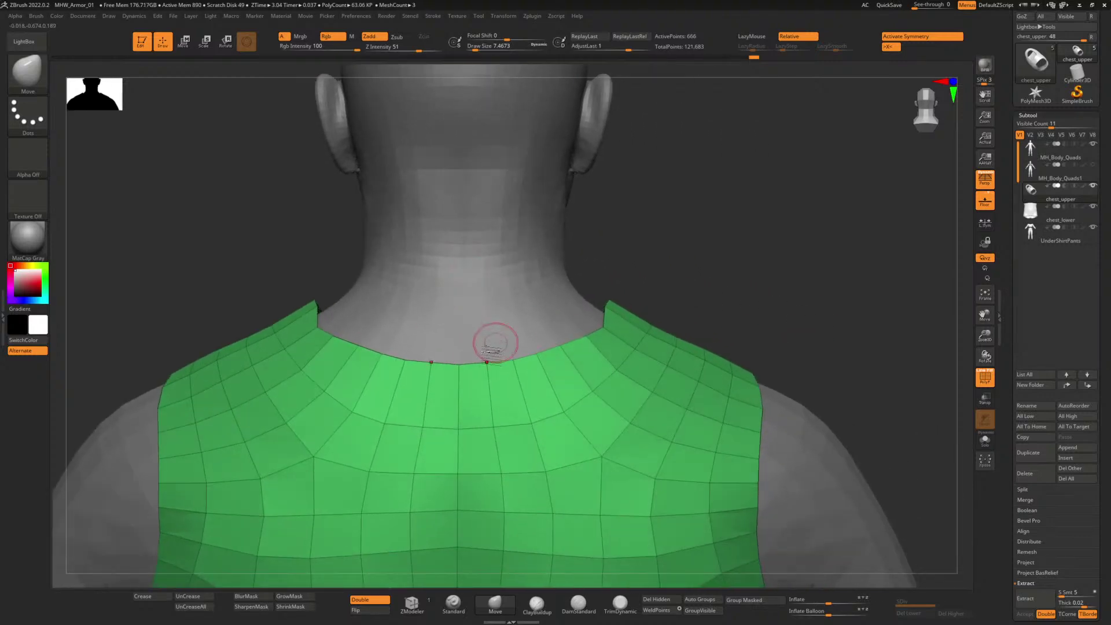
{"action": "left_click_drag", "start_coordinate": [459, 363], "coordinate": [459, 320]}
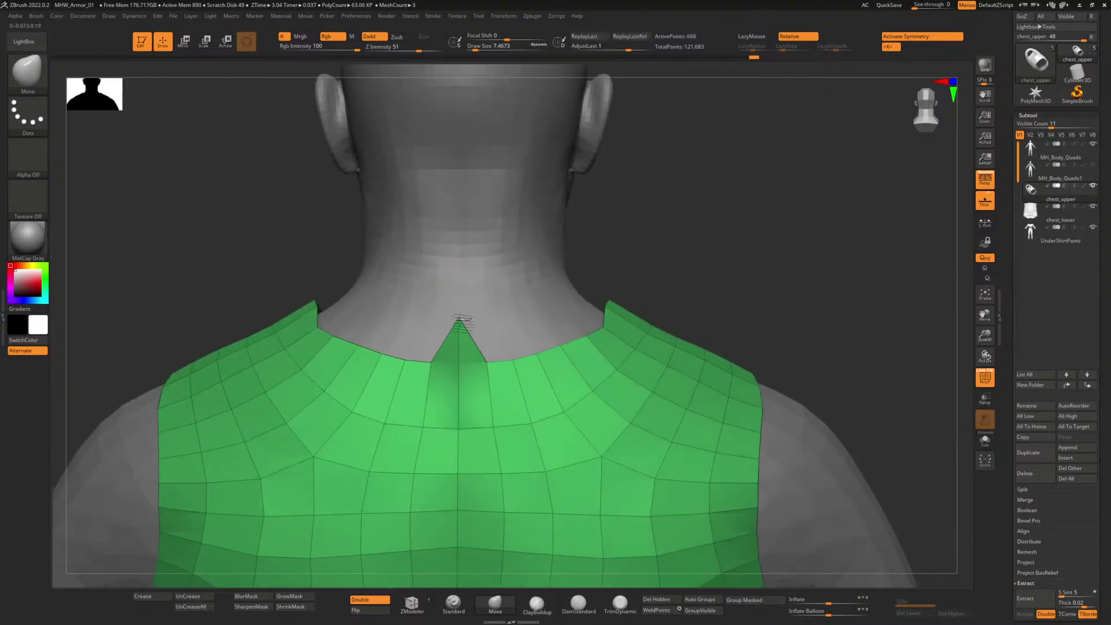
{"action": "left_click_drag", "start_coordinate": [431, 361], "coordinate": [427, 320]}
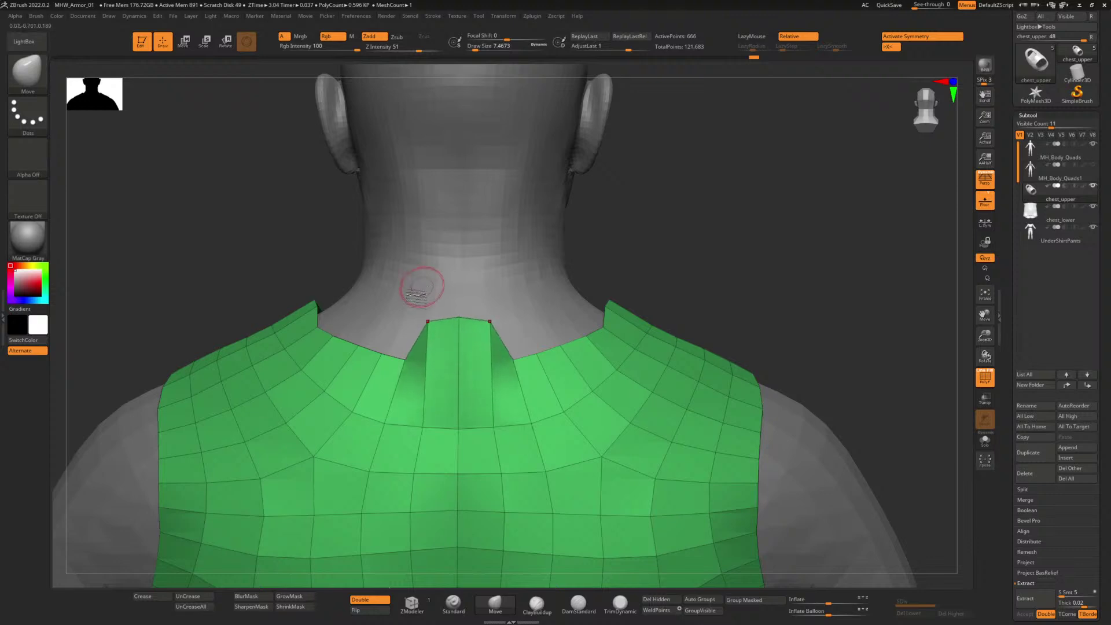
{"action": "left_click_drag", "start_coordinate": [404, 358], "coordinate": [341, 316]}
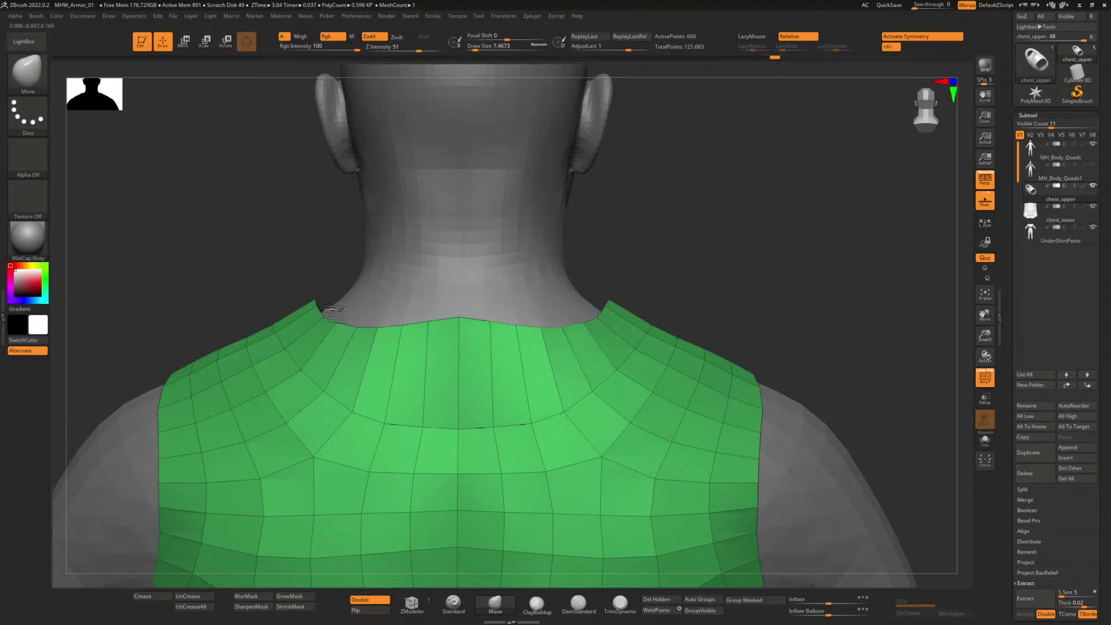
Step: Level the back neckline's raised edge and move the vertex row beneath it up for more even spacing
{"action": "left_click_drag", "start_coordinate": [317, 246], "coordinate": [317, 250]}
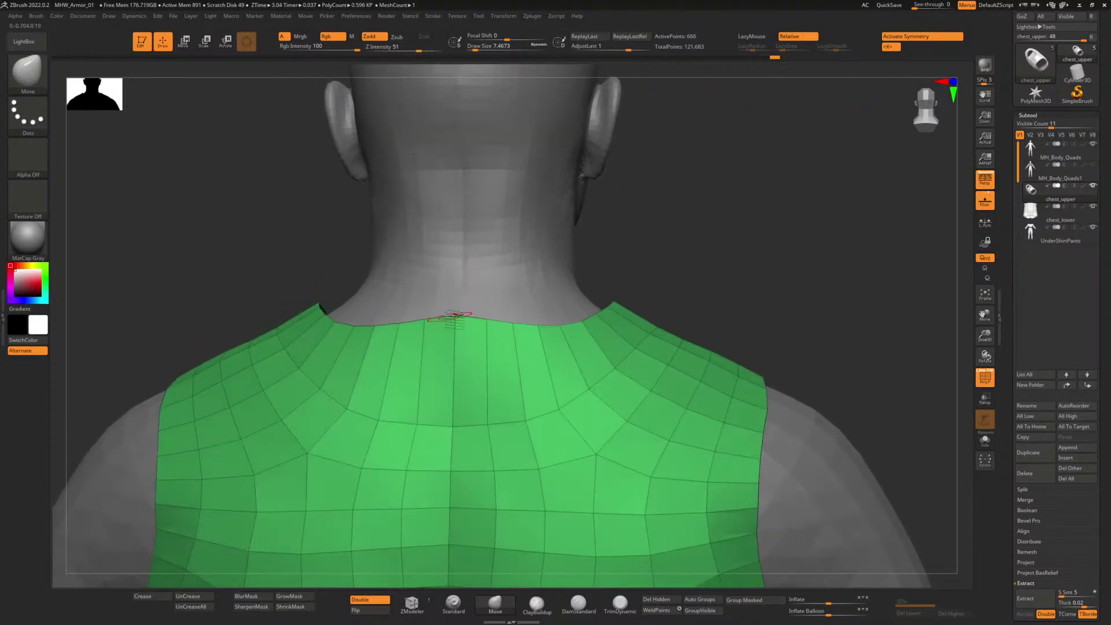
{"action": "mouse_move", "coordinate": [457, 325]}
{"action": "left_mouse_down"}
{"action": "mouse_move", "coordinate": [456, 337]}
{"action": "mouse_move", "coordinate": [426, 334]}
{"action": "left_mouse_up"}
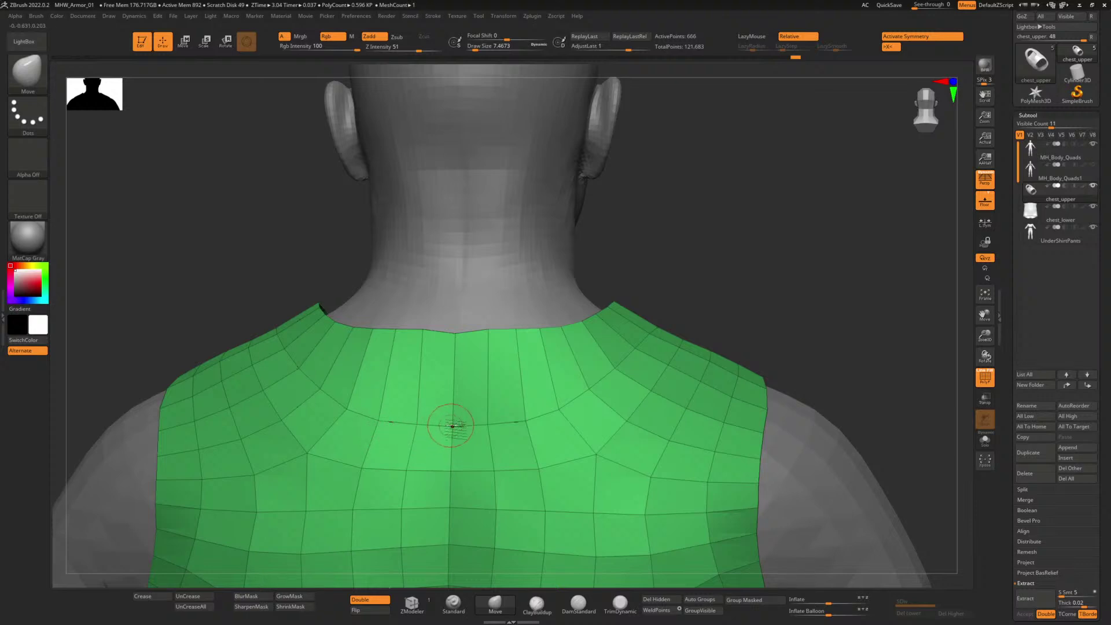
{"action": "mouse_move", "coordinate": [457, 415]}
{"action": "left_mouse_down"}
{"action": "mouse_move", "coordinate": [457, 398]}
{"action": "mouse_move", "coordinate": [378, 400]}
{"action": "mouse_move", "coordinate": [380, 387]}
{"action": "left_mouse_up"}
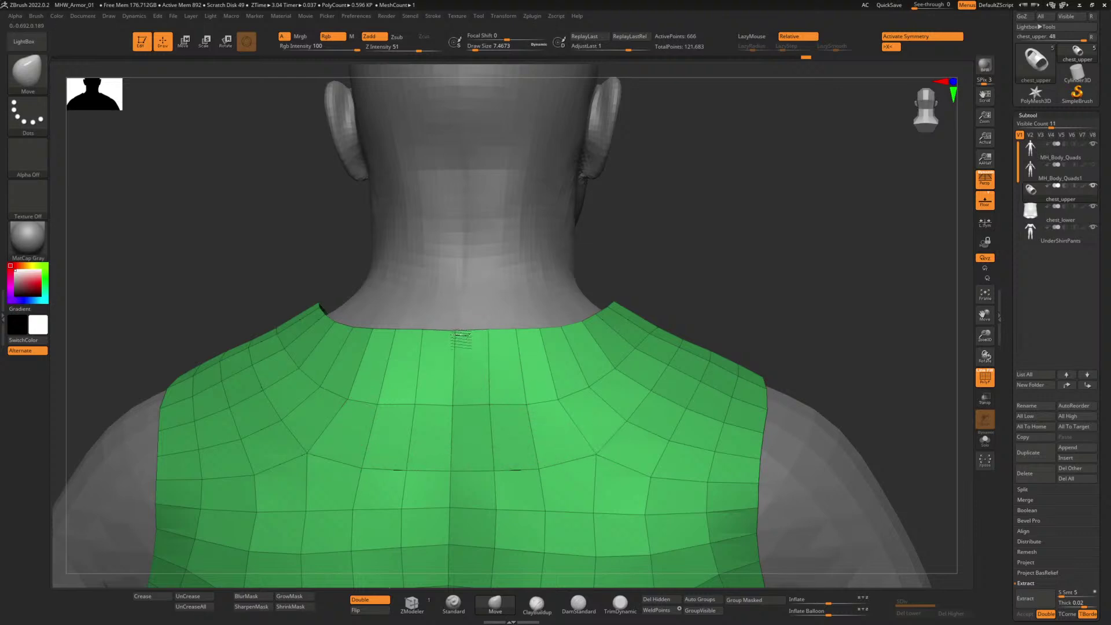
Step: Even out the neckline's dip between the shoulder and the nape in side profile
{"action": "left_click_drag", "start_coordinate": [270, 238], "coordinate": [637, 261]}
{"action": "mouse_move", "coordinate": [326, 255]}
{"action": "left_mouse_down"}
{"action": "mouse_move", "coordinate": [322, 242]}
{"action": "mouse_move", "coordinate": [322, 253]}
{"action": "left_mouse_up"}
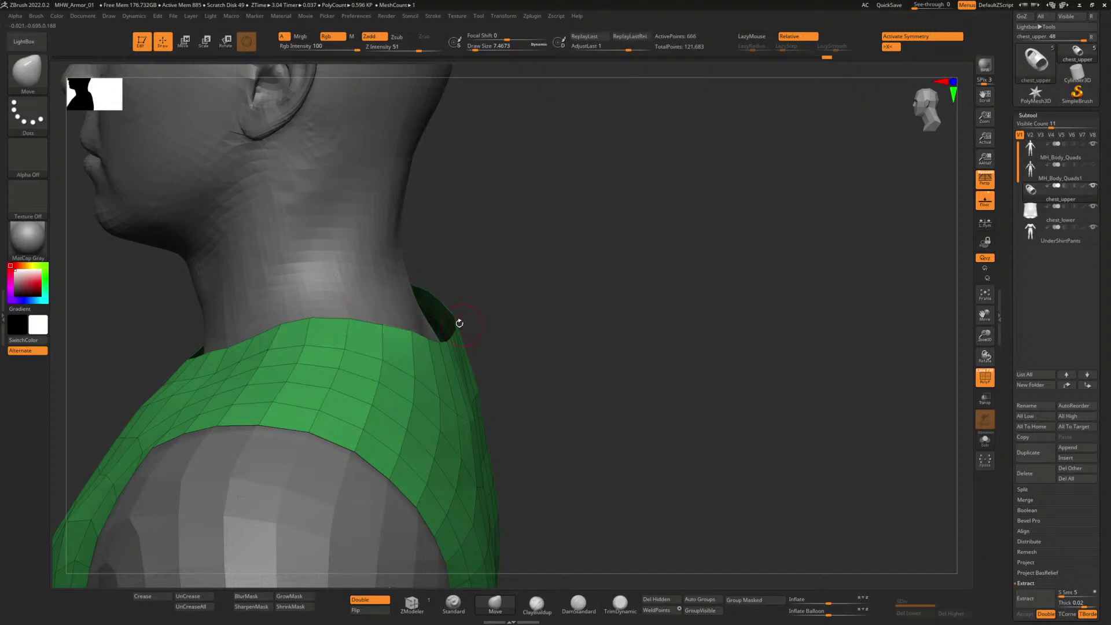
{"action": "left_click_drag", "start_coordinate": [510, 273], "coordinate": [499, 284]}
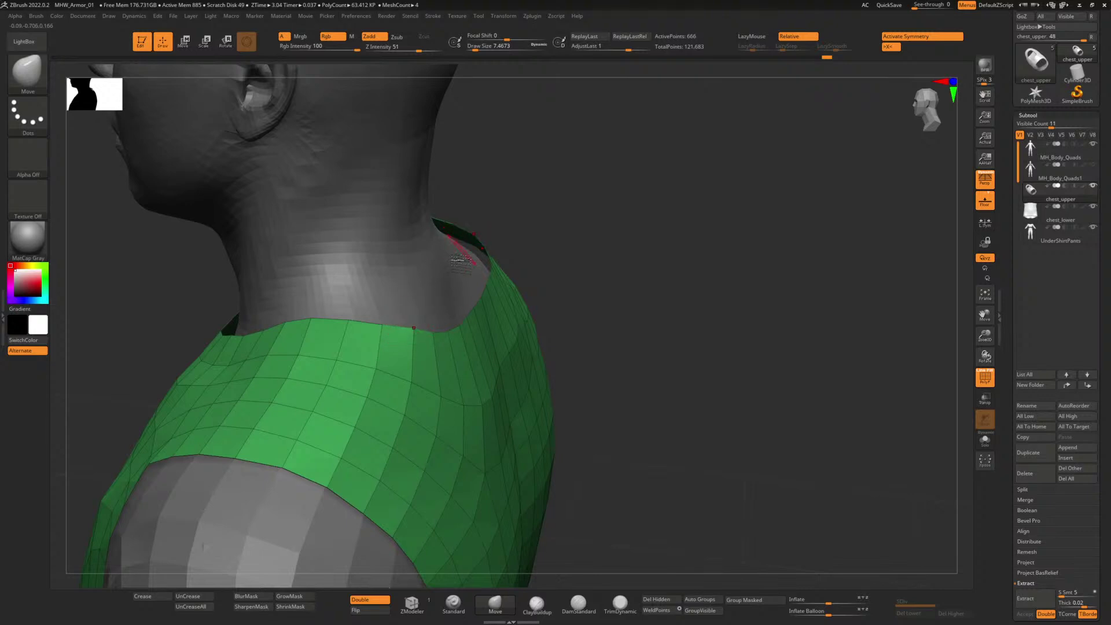
{"action": "mouse_move", "coordinate": [667, 276]}
{"action": "left_mouse_down"}
{"action": "mouse_move", "coordinate": [687, 261]}
{"action": "mouse_move", "coordinate": [634, 260]}
{"action": "mouse_move", "coordinate": [624, 302]}
{"action": "mouse_move", "coordinate": [655, 290]}
{"action": "mouse_move", "coordinate": [676, 248]}
{"action": "mouse_move", "coordinate": [650, 262]}
{"action": "left_mouse_up"}
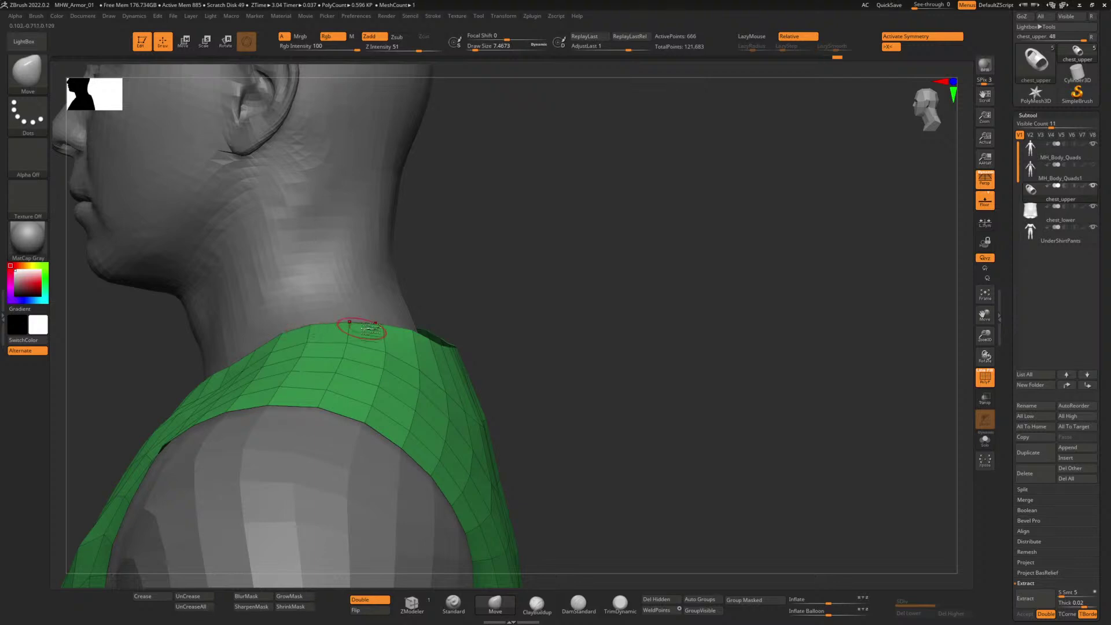
{"action": "left_click_drag", "start_coordinate": [550, 350], "coordinate": [552, 372]}
Step: Fine-tune individual back neckline vertices so the edge follows the curve around the nape
{"action": "left_click_drag", "start_coordinate": [566, 363], "coordinate": [505, 348]}
{"action": "right_click_drag", "start_coordinate": [505, 347], "coordinate": [530, 349]}
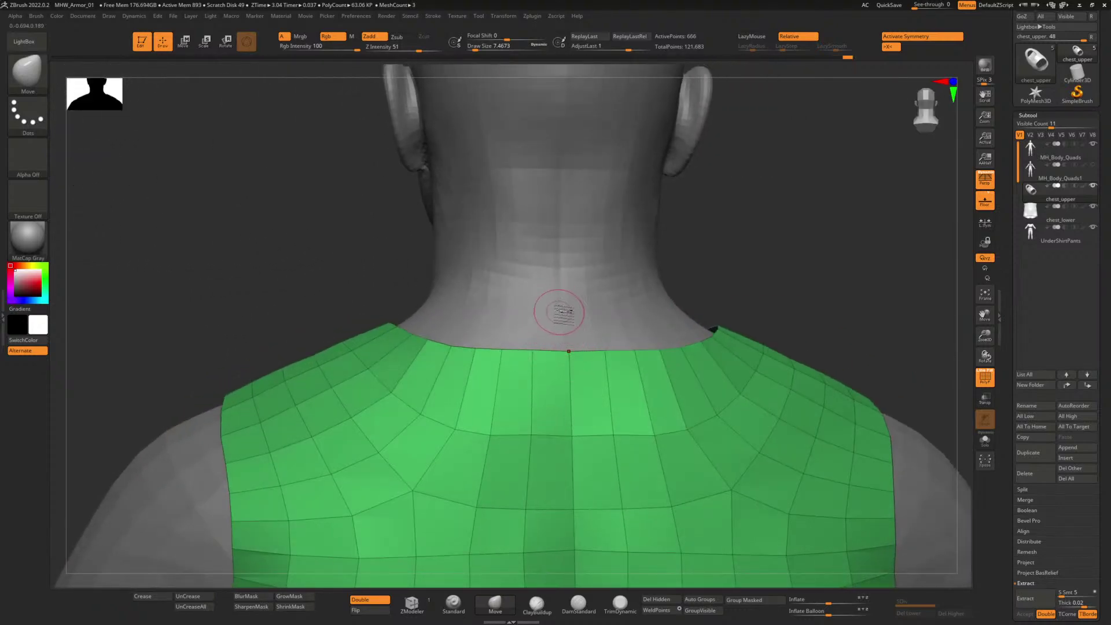
{"action": "left_click_drag", "start_coordinate": [292, 259], "coordinate": [343, 277]}
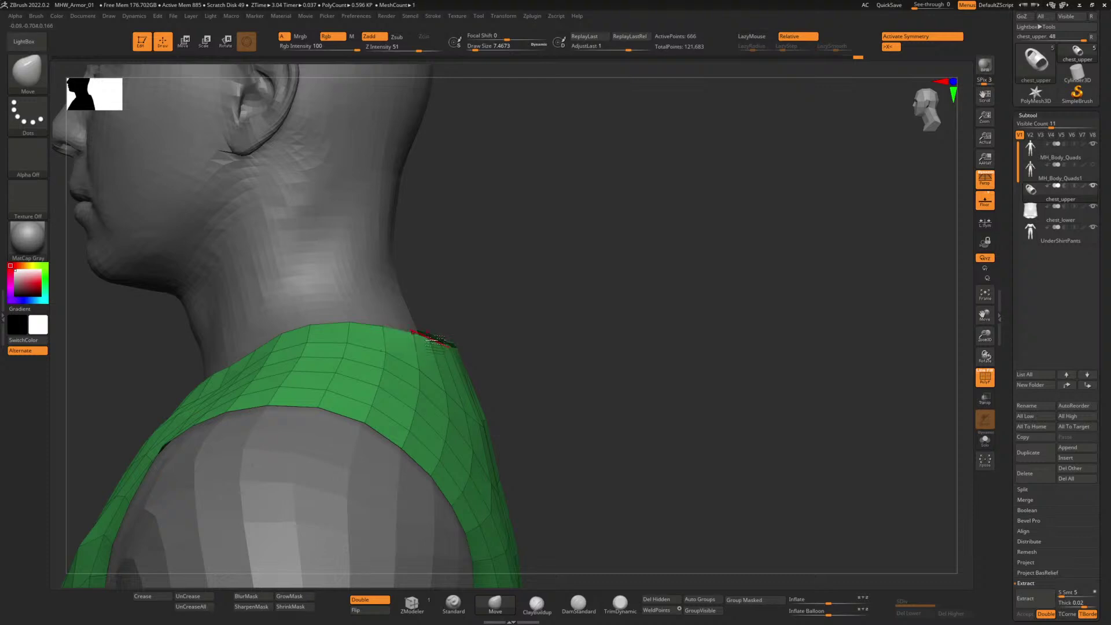
{"action": "mouse_move", "coordinate": [522, 329]}
{"action": "left_mouse_down"}
{"action": "mouse_move", "coordinate": [447, 342]}
{"action": "mouse_move", "coordinate": [497, 346]}
{"action": "left_mouse_up"}
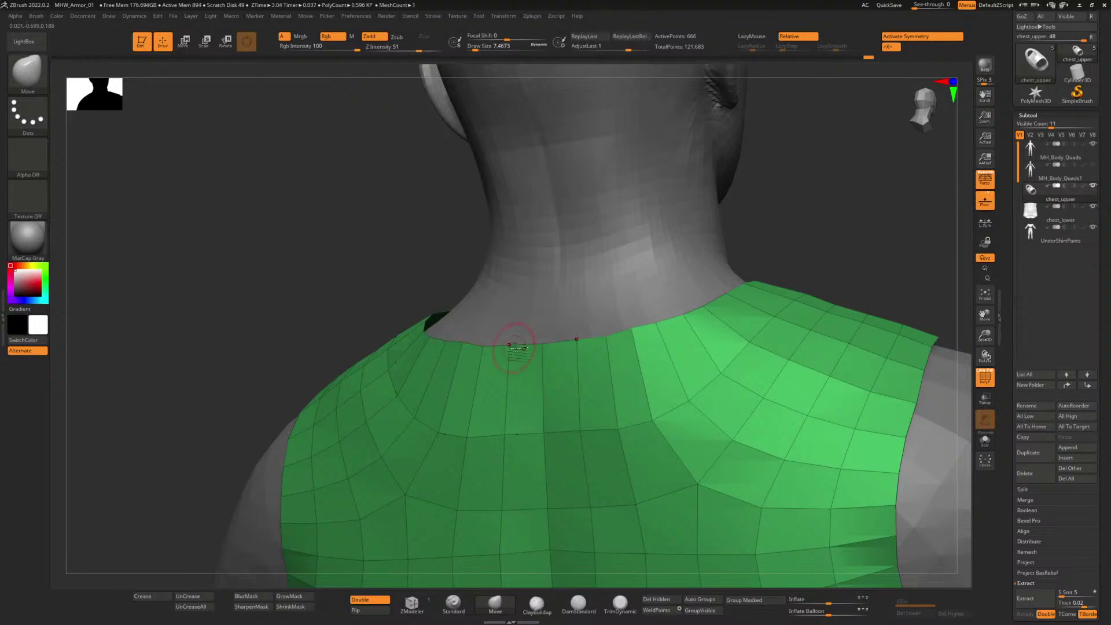
Step: Enlarge the Move brush to a draw size of about 41 and pull the back neckline up and closer to the nape
{"action": "mouse_move", "coordinate": [347, 299]}
{"action": "left_mouse_down", "text": "shift"}
{"action": "mouse_move", "coordinate": [317, 290]}
{"action": "mouse_move", "coordinate": [251, 191]}
{"action": "left_mouse_up", "text": "shift"}
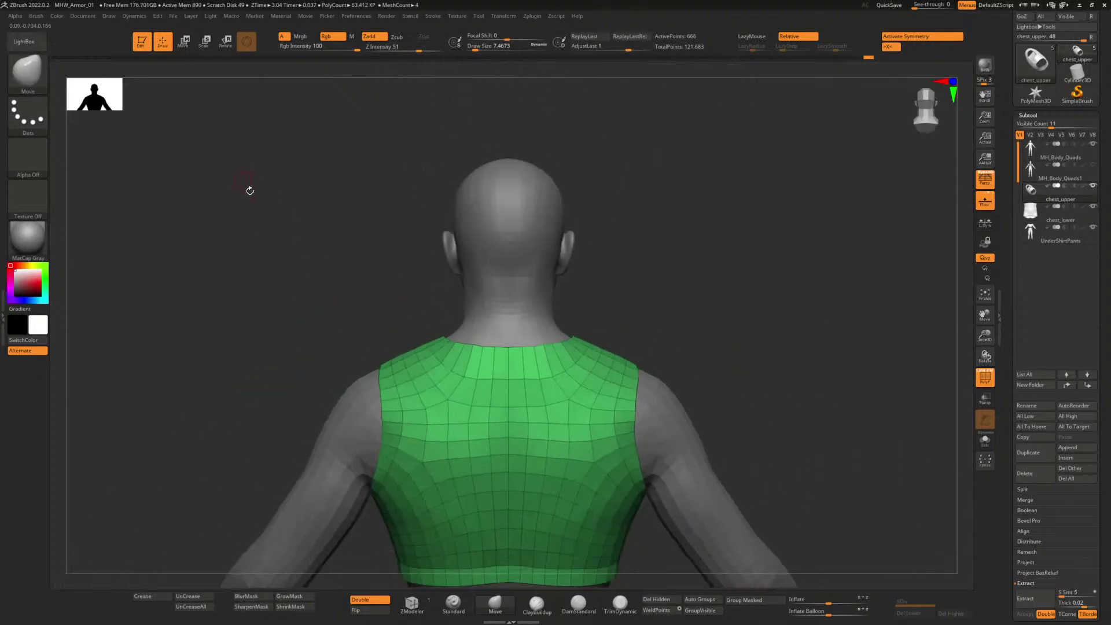
{"action": "left_click_drag", "start_coordinate": [306, 300], "coordinate": [284, 196], "text": "alt"}
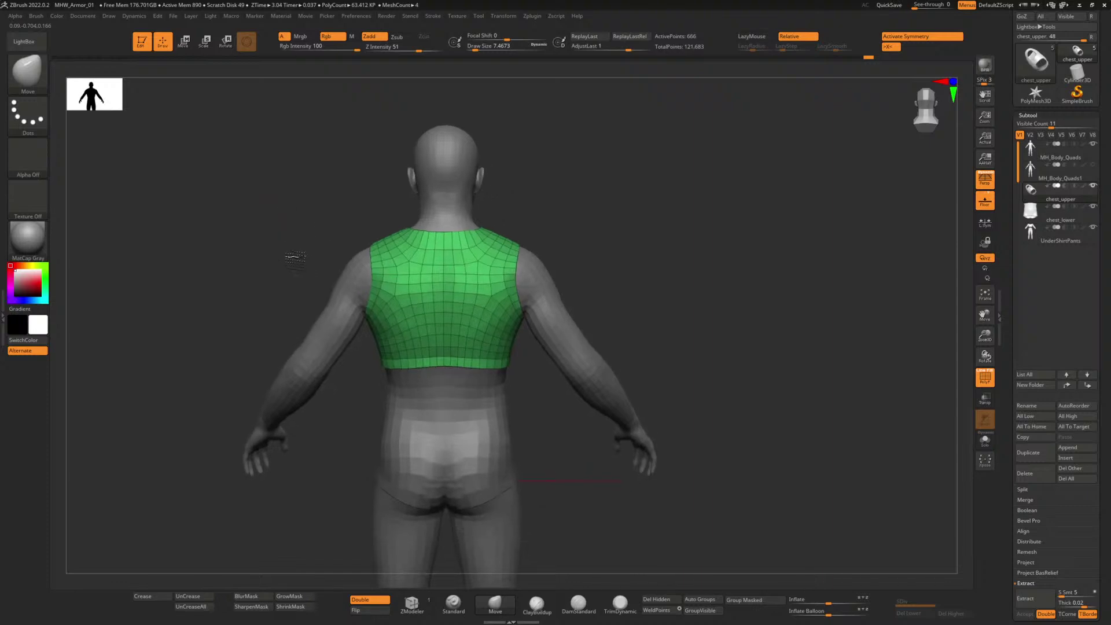
{"action": "left_click_drag", "start_coordinate": [291, 256], "coordinate": [322, 303], "text": "alt"}
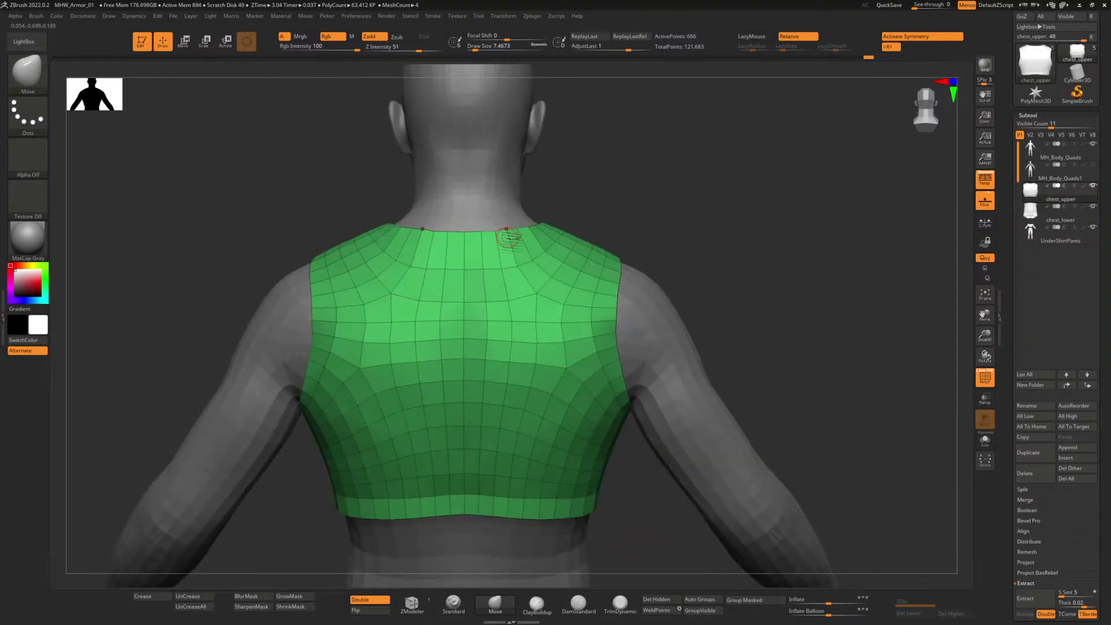
{"action": "left_click_drag", "start_coordinate": [1061, 530], "coordinate": [1052, 467]}
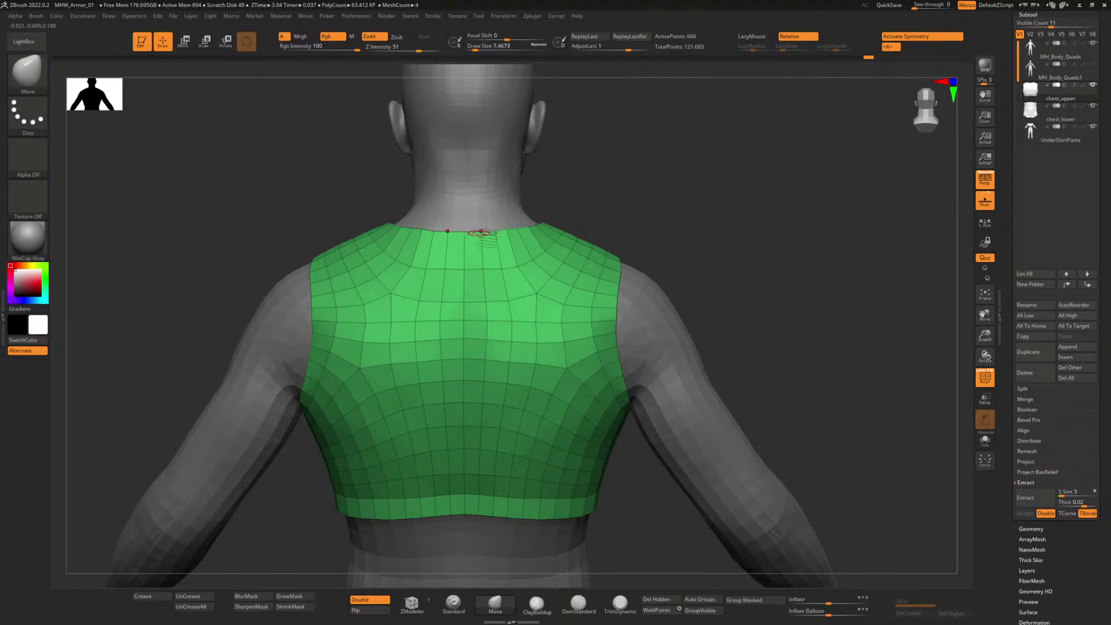
{"action": "left_click_drag", "start_coordinate": [329, 204], "coordinate": [242, 199]}
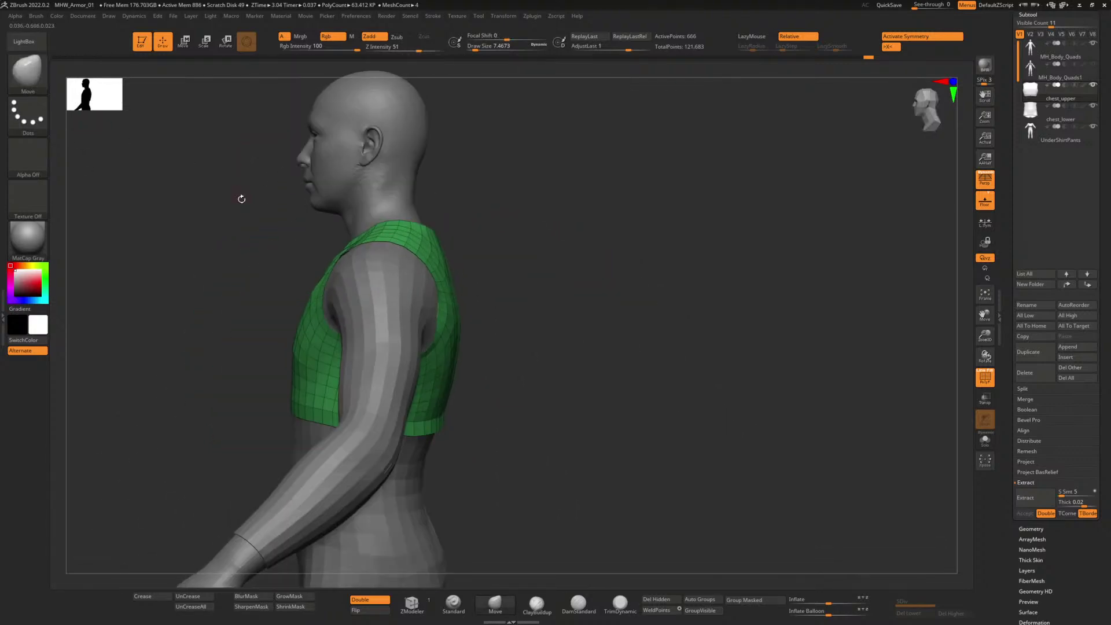
{"action": "mouse_move", "coordinate": [525, 255]}
{"action": "left_mouse_down", "text": "alt"}
{"action": "mouse_move", "coordinate": [508, 243]}
{"action": "mouse_move", "coordinate": [533, 248]}
{"action": "mouse_move", "coordinate": [535, 315]}
{"action": "left_mouse_up", "text": "alt"}
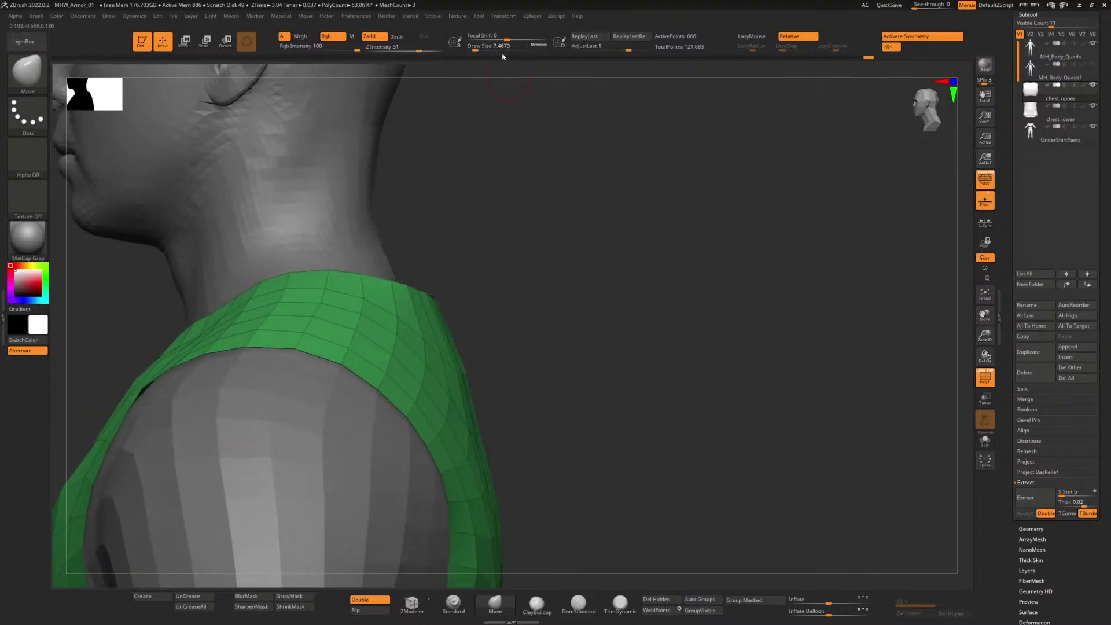
{"action": "left_click", "coordinate": [485, 50]}
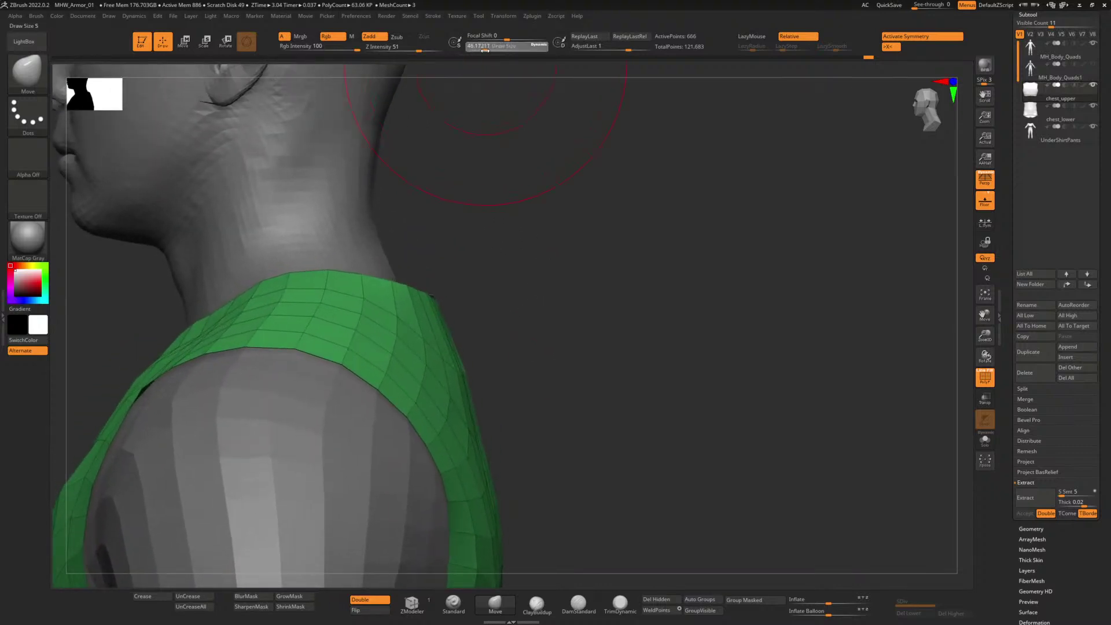
{"action": "left_click", "coordinate": [485, 51]}
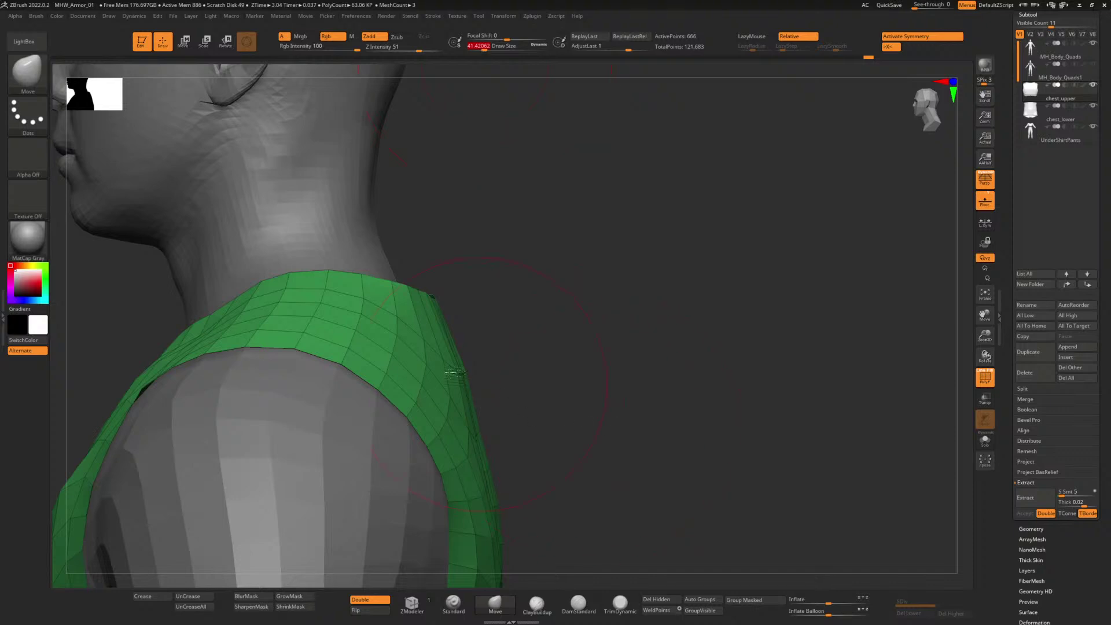
{"action": "left_click", "coordinate": [430, 293]}
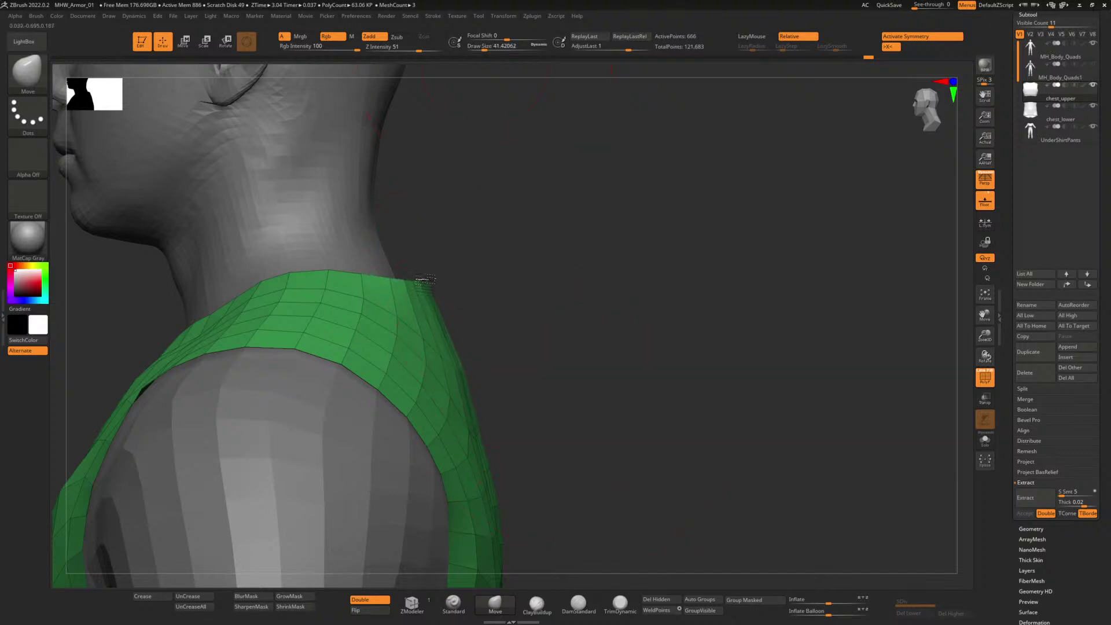
{"action": "left_click_drag", "start_coordinate": [426, 280], "coordinate": [404, 278]}
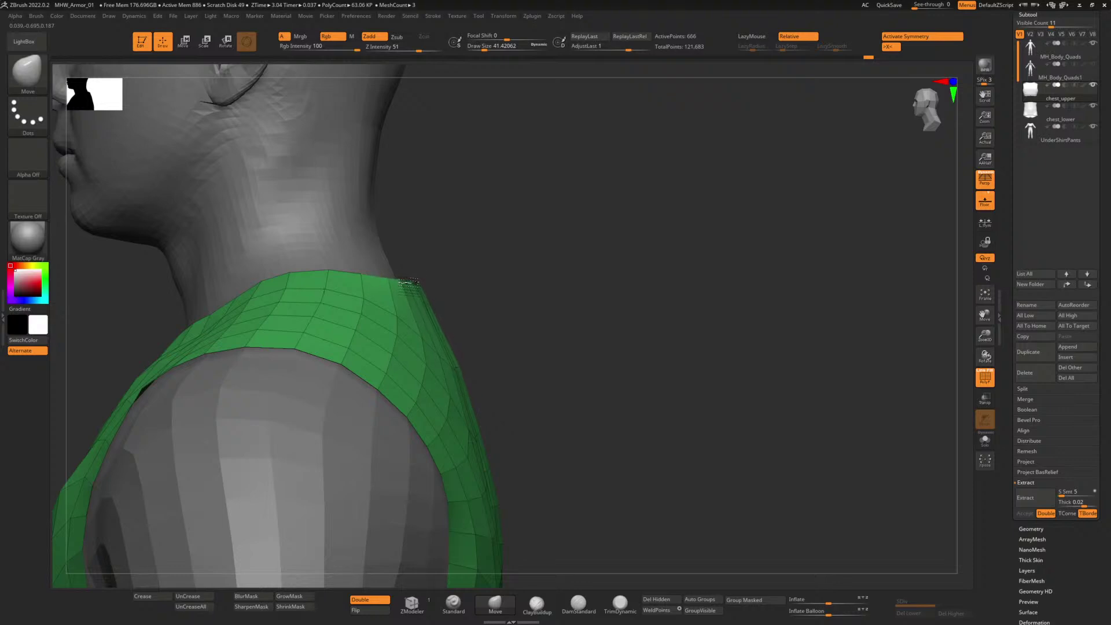
{"action": "left_click_drag", "start_coordinate": [392, 284], "coordinate": [388, 287]}
Step: Smooth the back neckline's contour across the nape toward both shoulders with small Move brush adjustments
{"action": "mouse_move", "coordinate": [591, 313]}
{"action": "left_mouse_down"}
{"action": "mouse_move", "coordinate": [478, 309]}
{"action": "mouse_move", "coordinate": [422, 290]}
{"action": "left_mouse_up"}
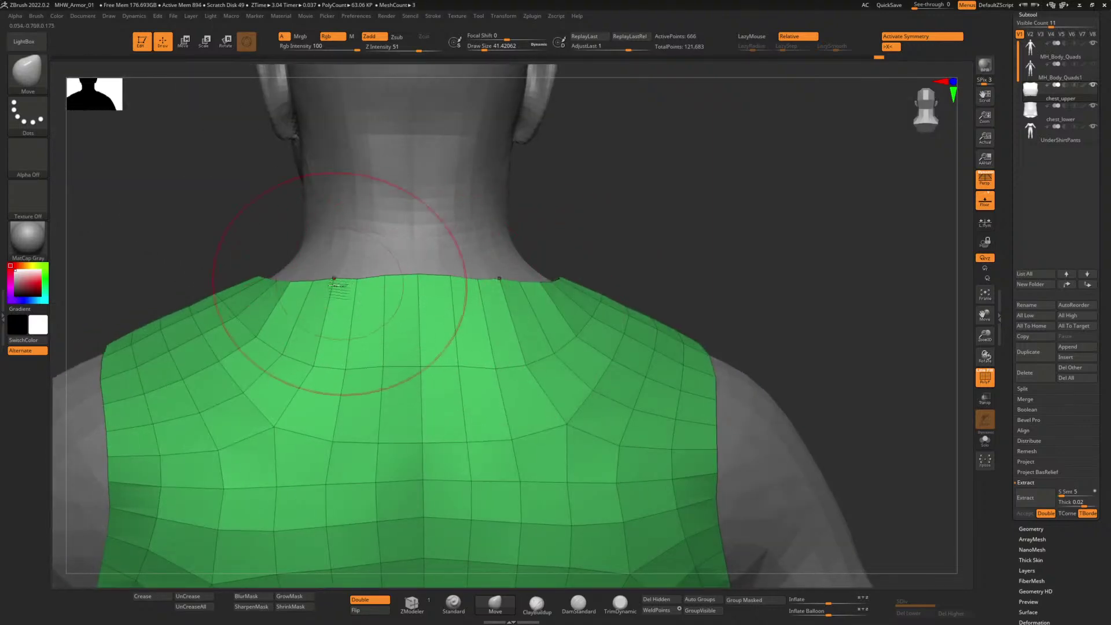
{"action": "left_click_drag", "start_coordinate": [325, 284], "coordinate": [323, 281]}
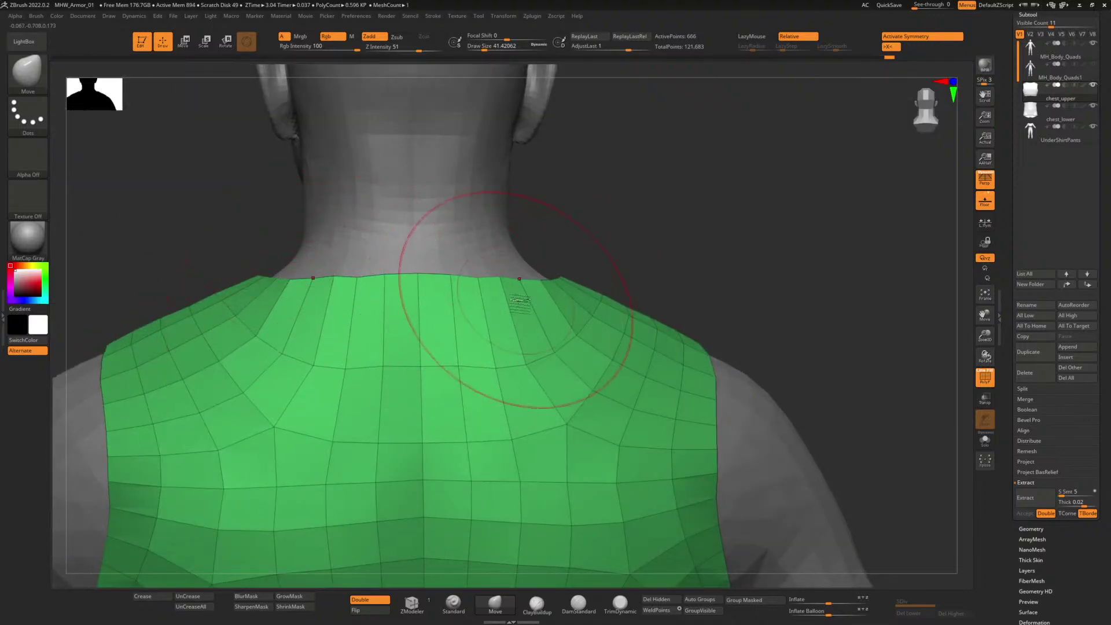
{"action": "left_click_drag", "start_coordinate": [522, 303], "coordinate": [523, 300]}
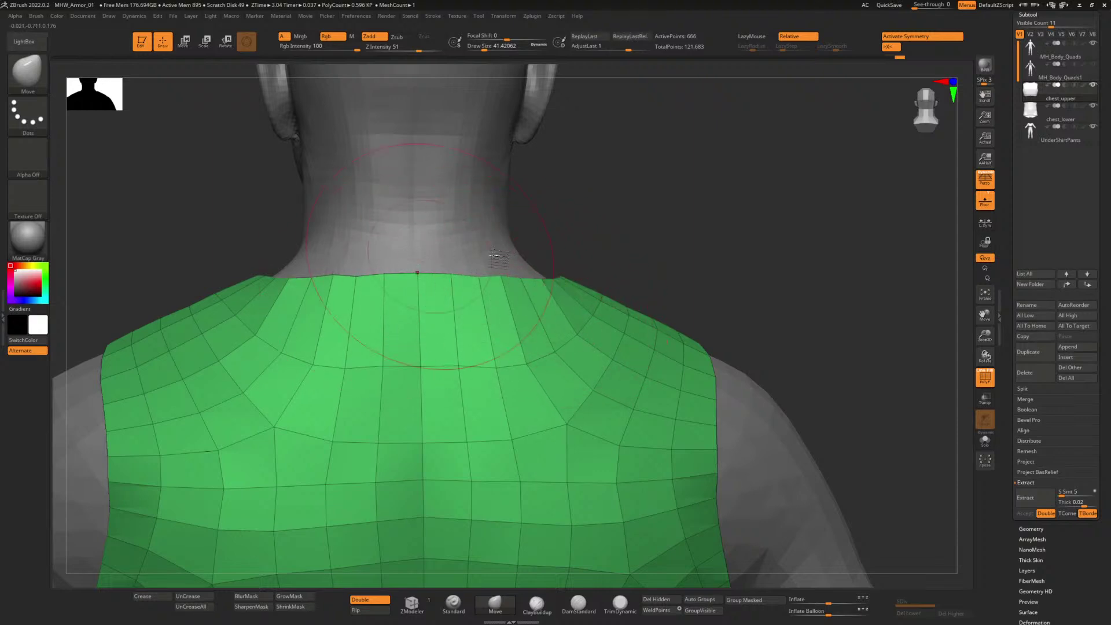
{"action": "left_click_drag", "start_coordinate": [712, 242], "coordinate": [324, 306]}
{"action": "mouse_move", "coordinate": [688, 291]}
{"action": "left_mouse_down"}
{"action": "mouse_move", "coordinate": [689, 248]}
{"action": "mouse_move", "coordinate": [732, 251]}
{"action": "left_mouse_up"}
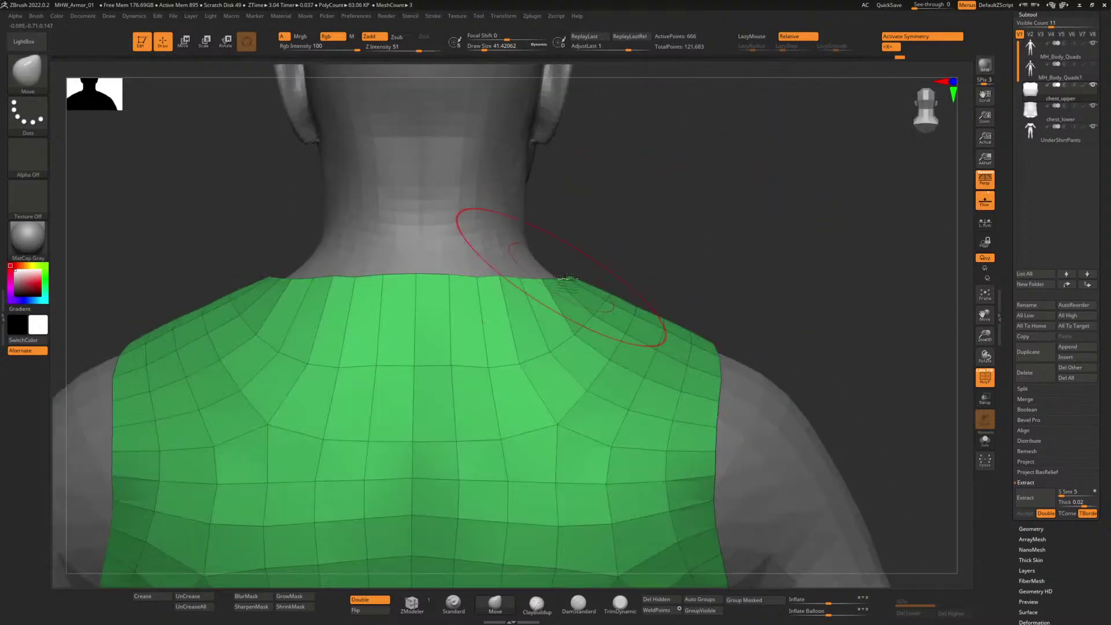
Step: Even out the back neckline between the shoulders with the Move brush, reducing its draw size to about 10.5 for single vertices
{"action": "left_click_drag", "start_coordinate": [560, 278], "coordinate": [560, 275]}
{"action": "left_click_drag", "start_coordinate": [280, 276], "coordinate": [280, 280]}
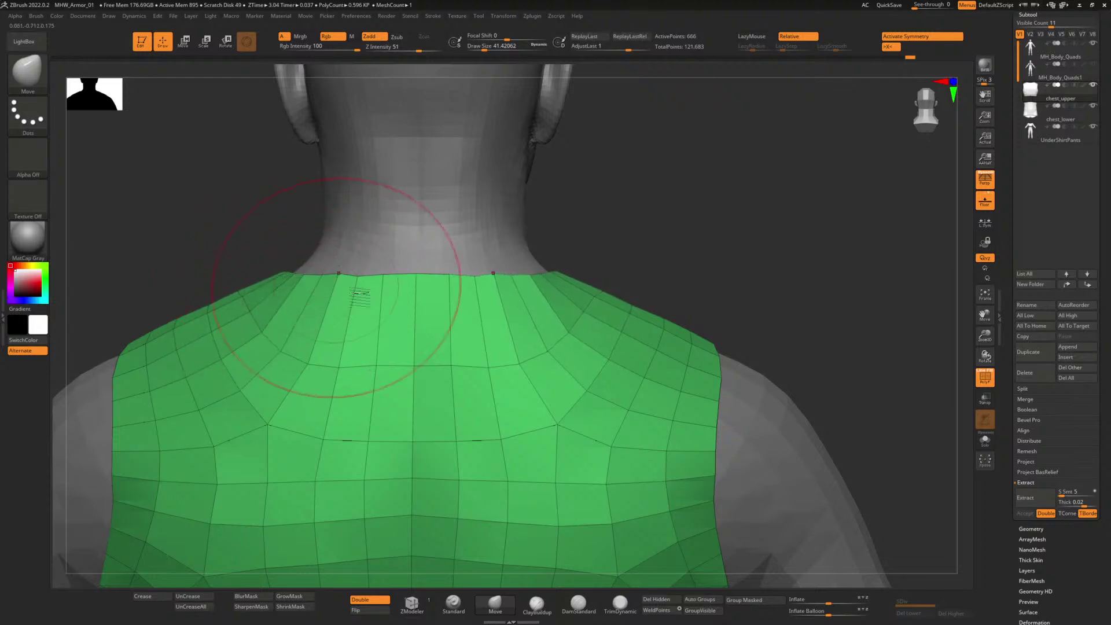
{"action": "left_click_drag", "start_coordinate": [485, 49], "coordinate": [477, 49]}
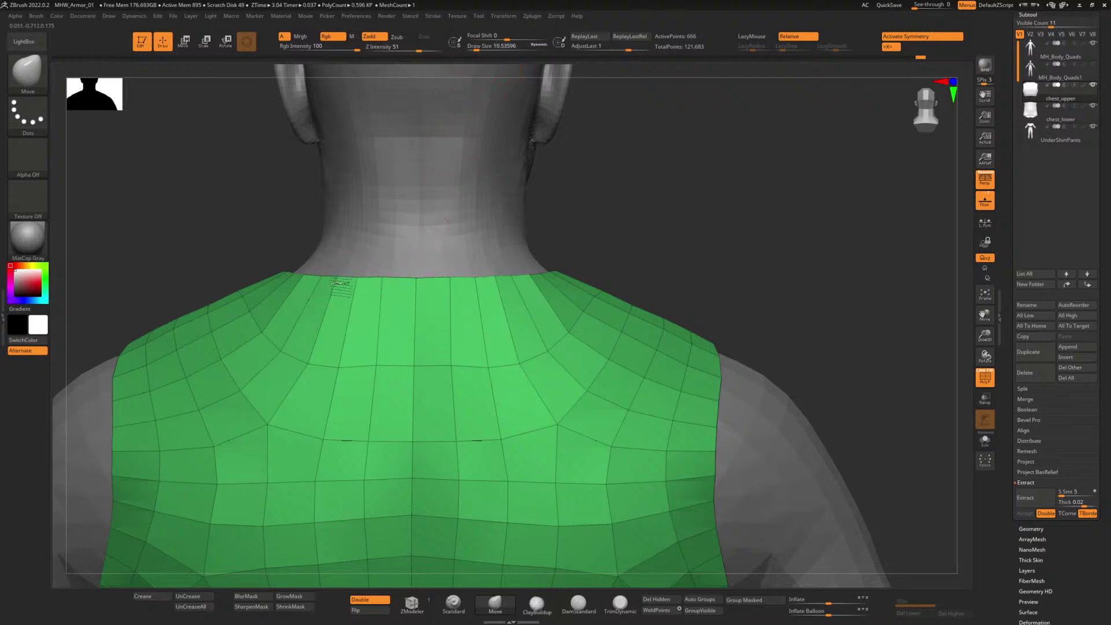
{"action": "left_click_drag", "start_coordinate": [207, 248], "coordinate": [316, 249]}
{"action": "mouse_move", "coordinate": [457, 219]}
{"action": "left_mouse_down"}
{"action": "mouse_move", "coordinate": [449, 243]}
{"action": "mouse_move", "coordinate": [380, 293]}
{"action": "left_mouse_up"}
{"action": "left_click_drag", "start_coordinate": [487, 289], "coordinate": [444, 165]}
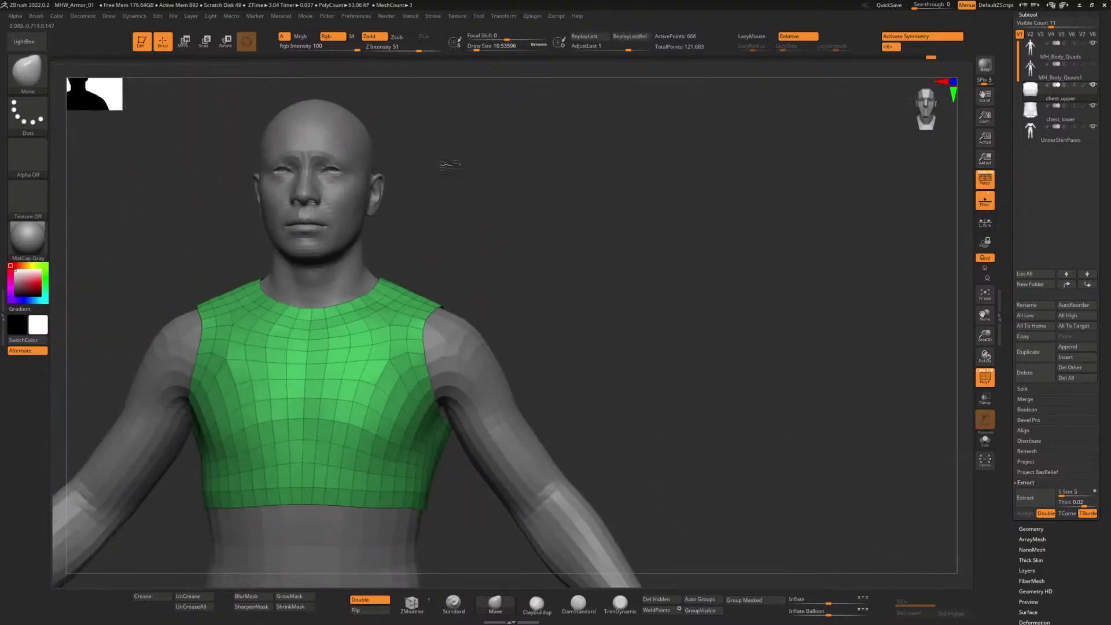
Step: Set the Smooth brush's Z Intensity to 19 and lightly smooth the front neckline edge
{"action": "left_click_drag", "start_coordinate": [449, 235], "coordinate": [573, 367], "text": "alt"}
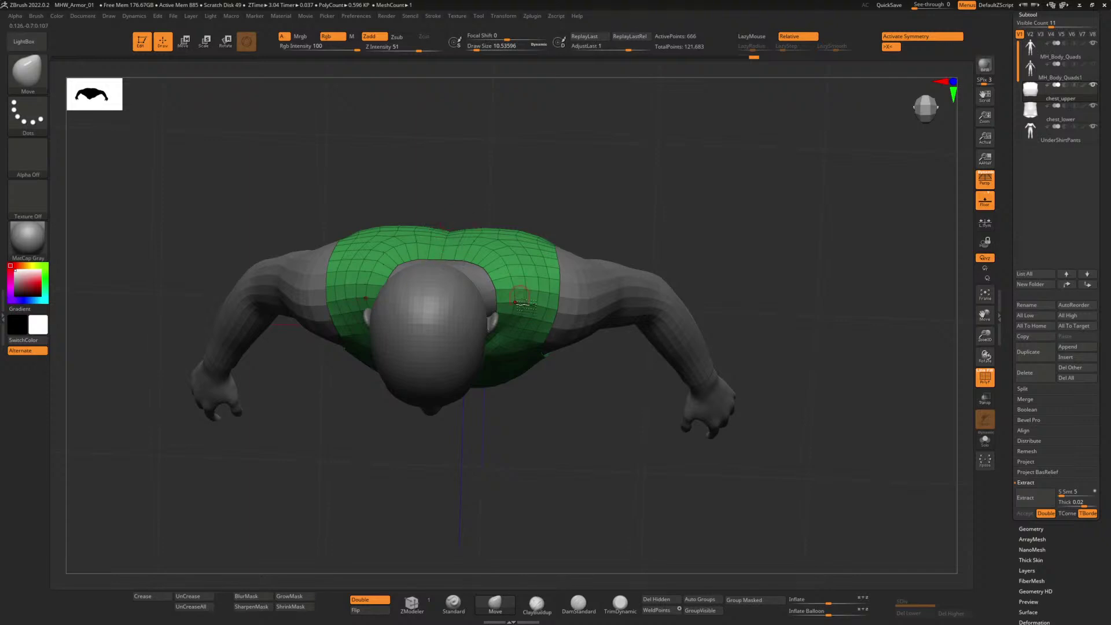
{"action": "left_click_drag", "start_coordinate": [604, 241], "coordinate": [605, 204]}
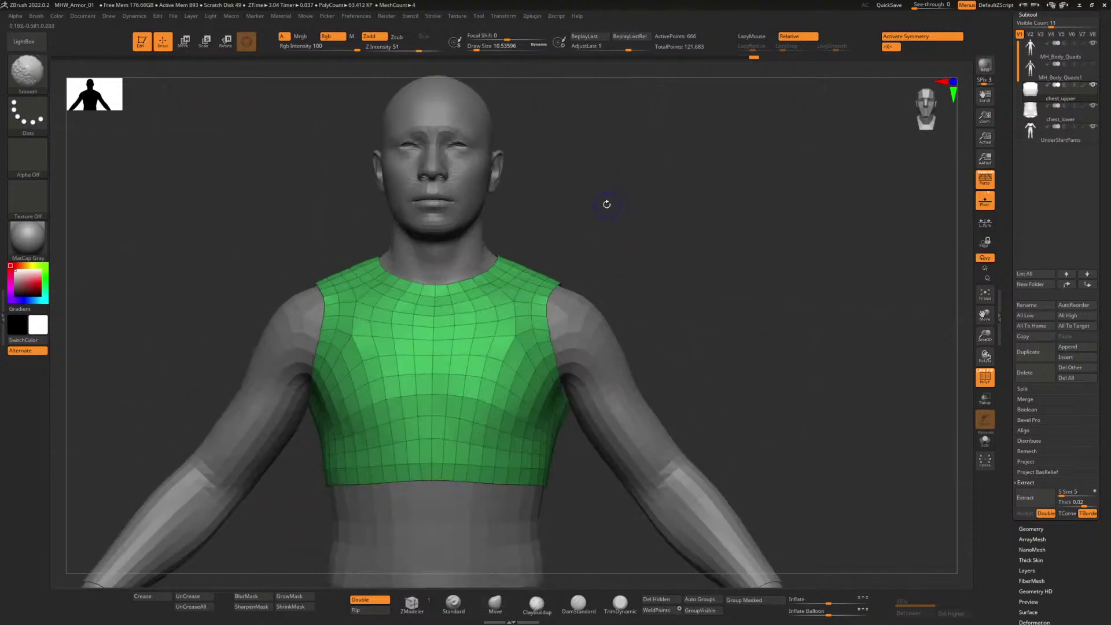
{"action": "key", "text": "shift"}
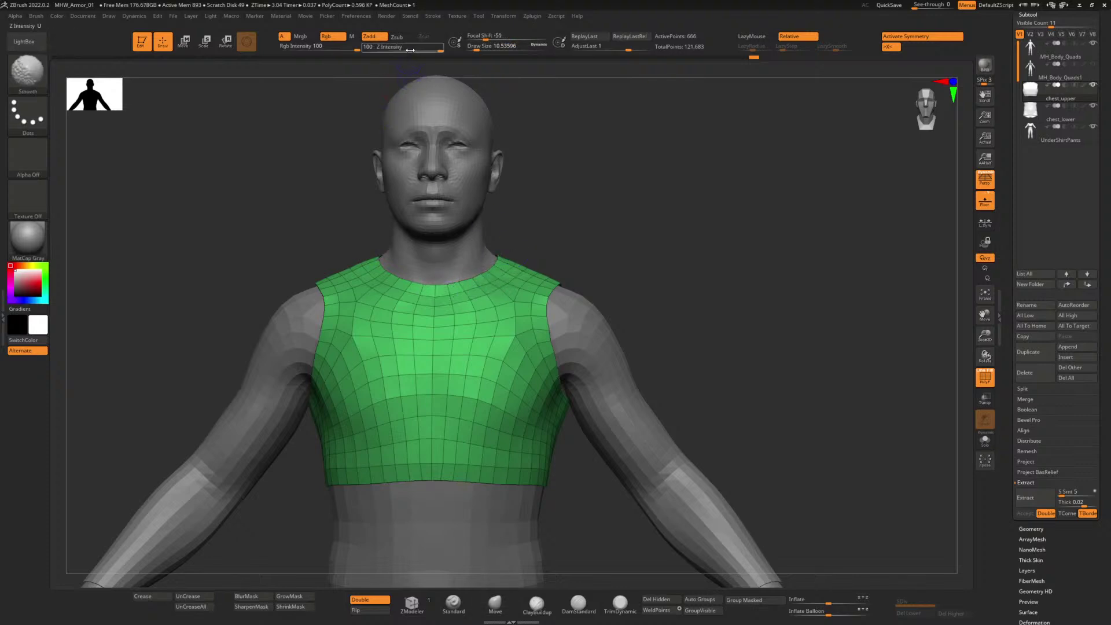
{"action": "left_click", "coordinate": [399, 52], "text": "shift"}
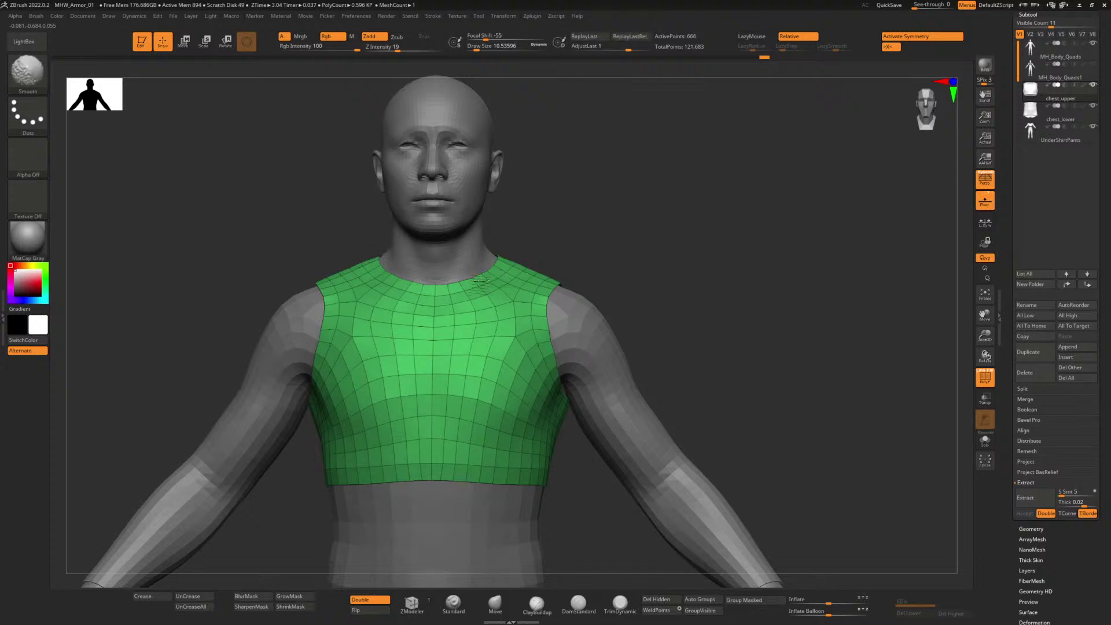
{"action": "left_click_drag", "start_coordinate": [481, 284], "coordinate": [427, 285], "text": "shift"}
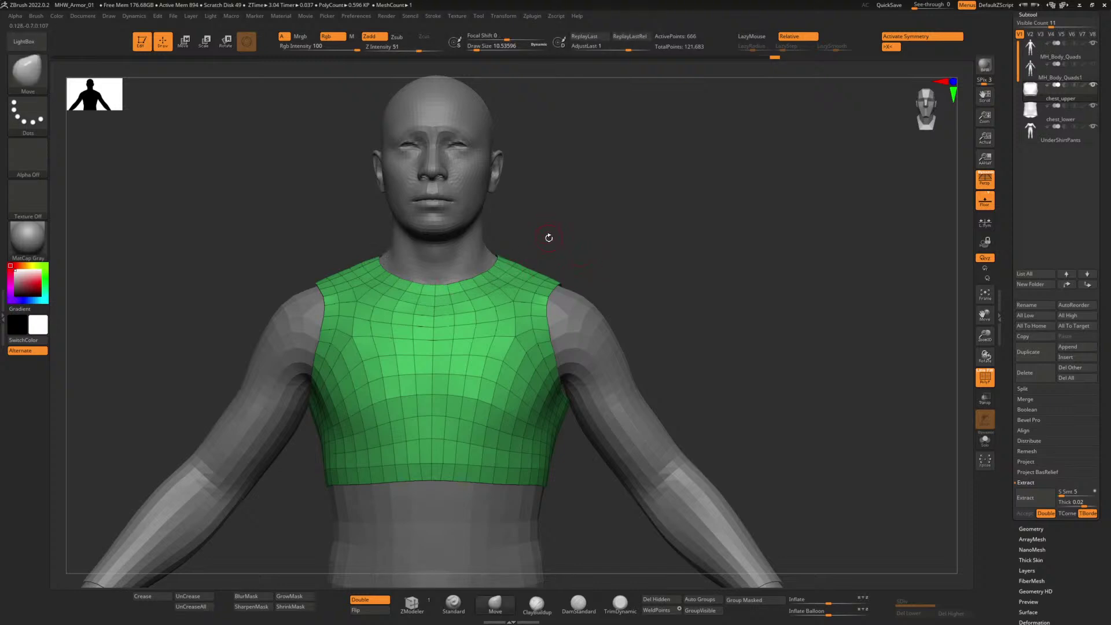
Step: Extrude the neckline edge loop upward into a standing collar with ZModeler and delete its front centre polygons to open the throat
{"action": "left_click", "coordinate": [412, 605]}
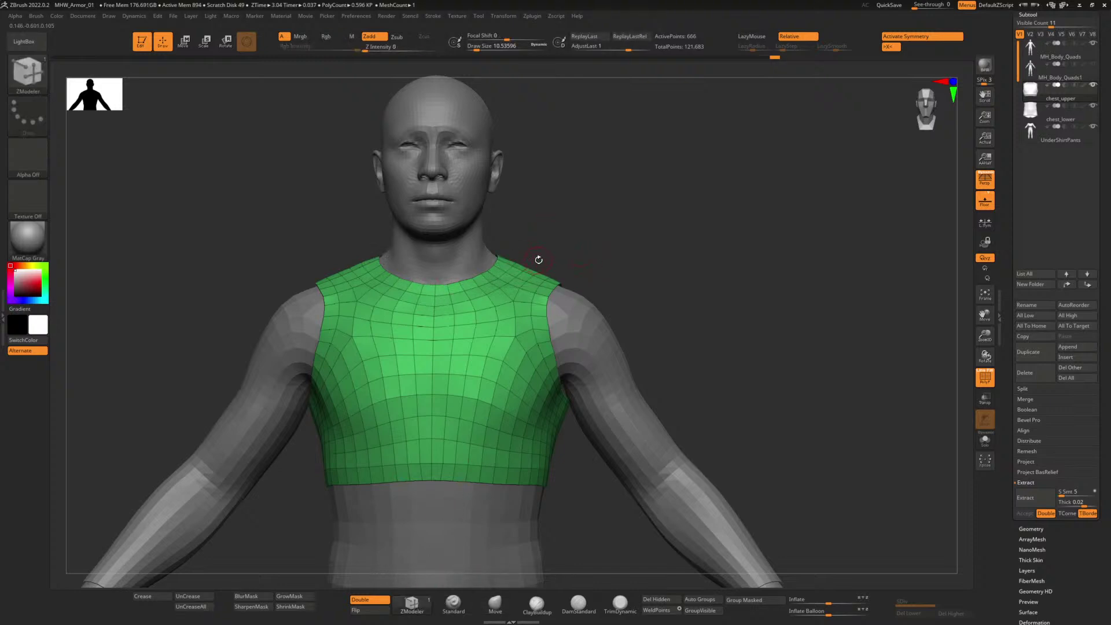
{"action": "mouse_move", "coordinate": [582, 229]}
{"action": "left_mouse_down", "text": "alt"}
{"action": "mouse_move", "coordinate": [583, 332]}
{"action": "mouse_move", "coordinate": [581, 303]}
{"action": "mouse_move", "coordinate": [631, 370]}
{"action": "left_mouse_up", "text": "alt"}
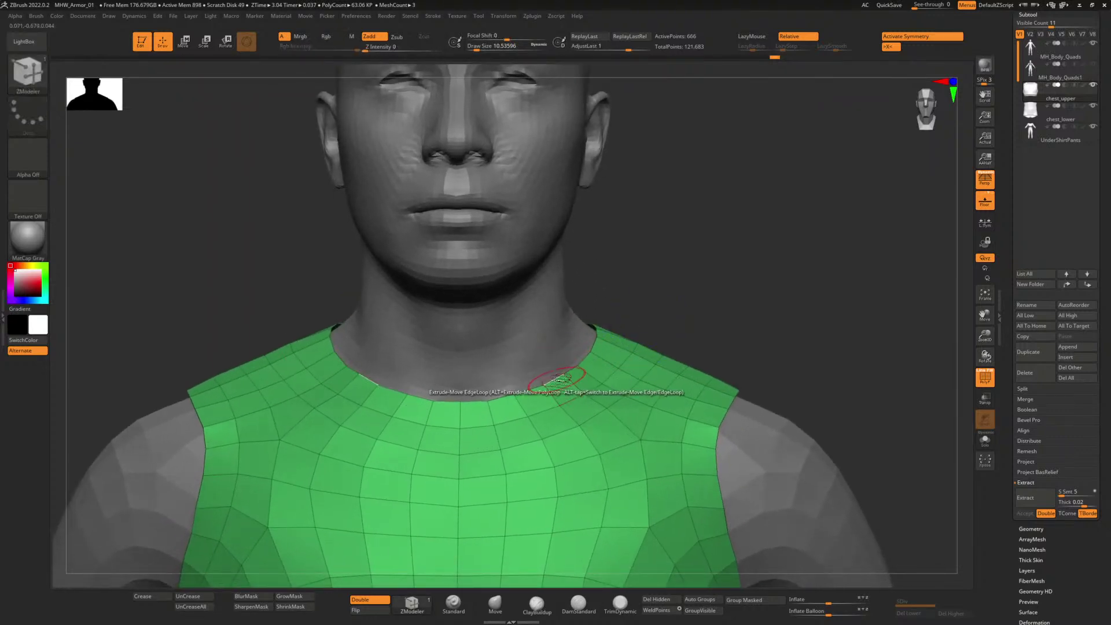
{"action": "left_click_drag", "start_coordinate": [559, 379], "coordinate": [561, 315]}
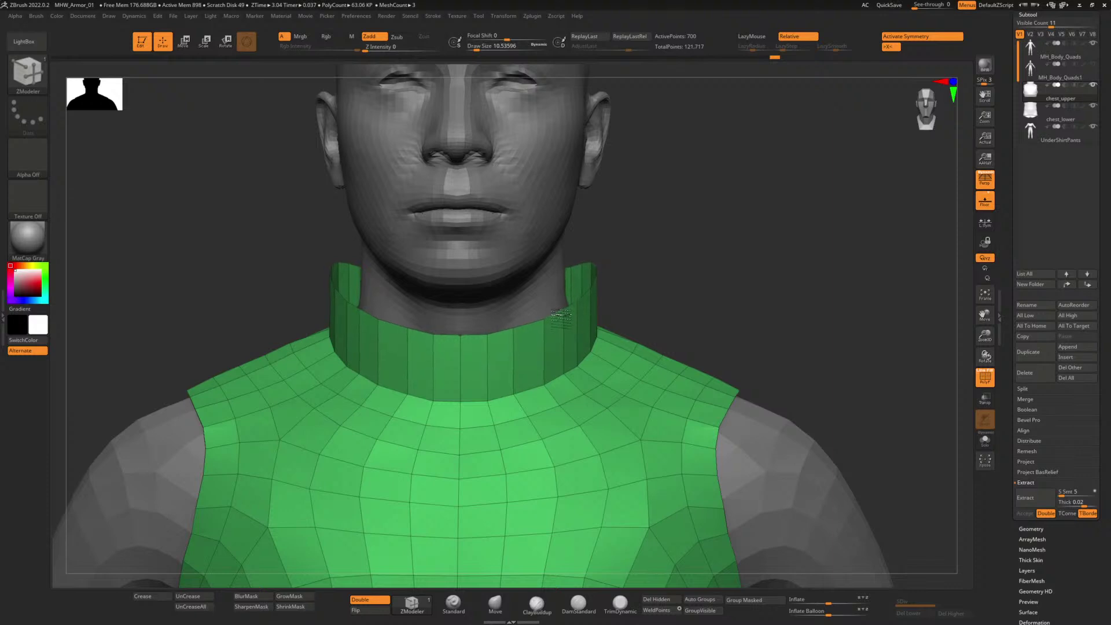
{"action": "mouse_move", "coordinate": [562, 316]}
{"action": "left_mouse_down"}
{"action": "mouse_move", "coordinate": [554, 270]}
{"action": "mouse_move", "coordinate": [574, 356]}
{"action": "mouse_move", "coordinate": [559, 272]}
{"action": "mouse_move", "coordinate": [567, 339]}
{"action": "mouse_move", "coordinate": [562, 314]}
{"action": "left_mouse_up"}
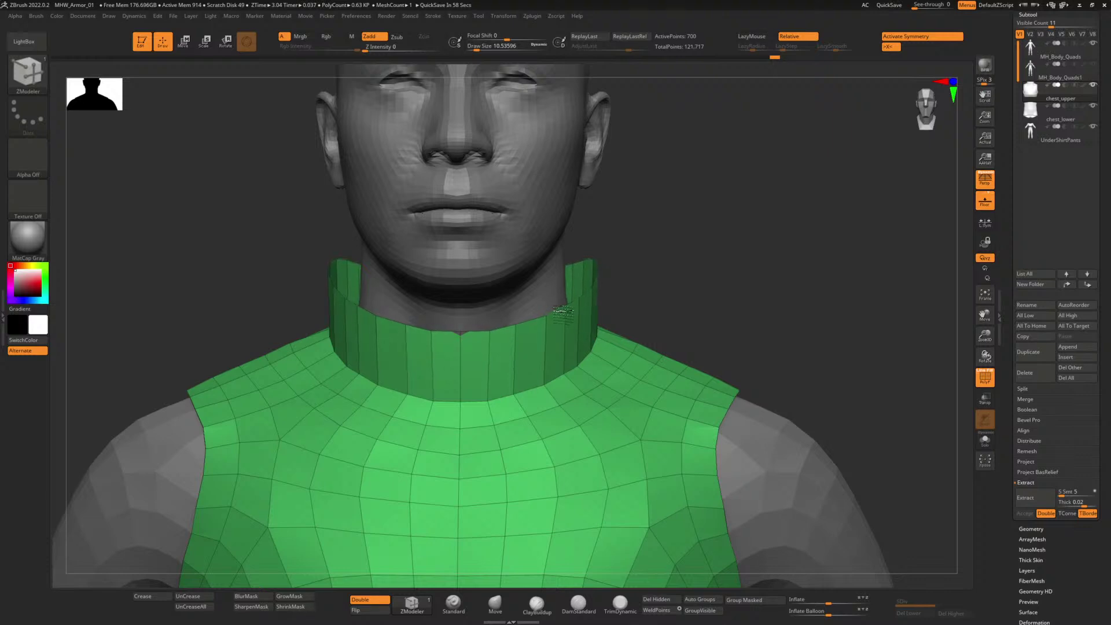
{"action": "mouse_move", "coordinate": [564, 311]}
{"action": "left_mouse_down"}
{"action": "mouse_move", "coordinate": [536, 312]}
{"action": "mouse_move", "coordinate": [584, 316]}
{"action": "mouse_move", "coordinate": [561, 312]}
{"action": "left_mouse_up"}
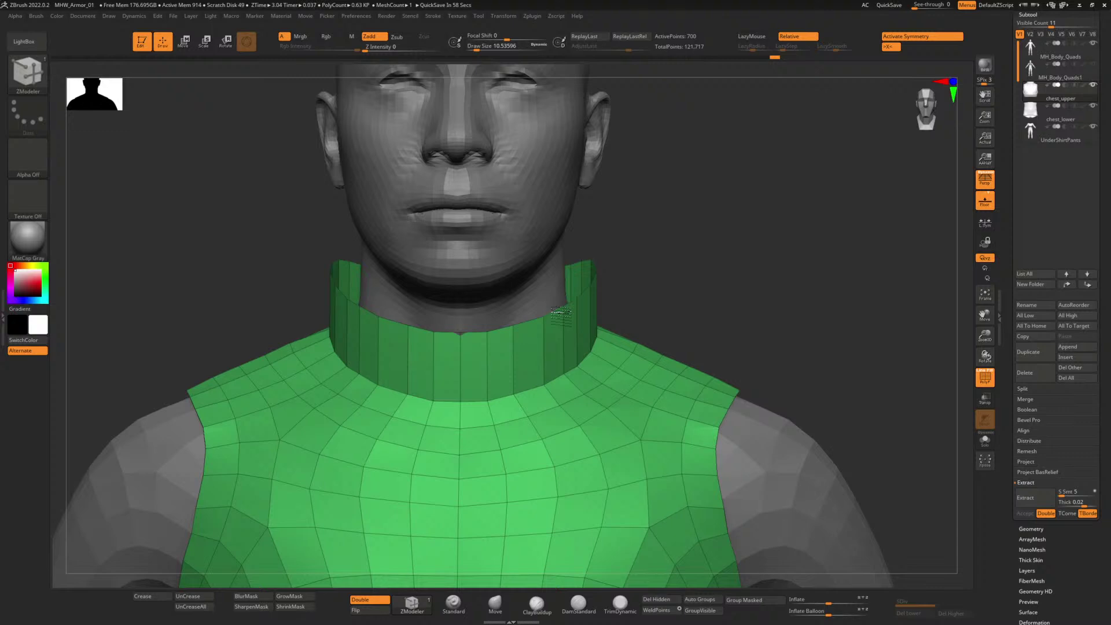
{"action": "left_click_drag", "start_coordinate": [562, 312], "coordinate": [562, 312]}
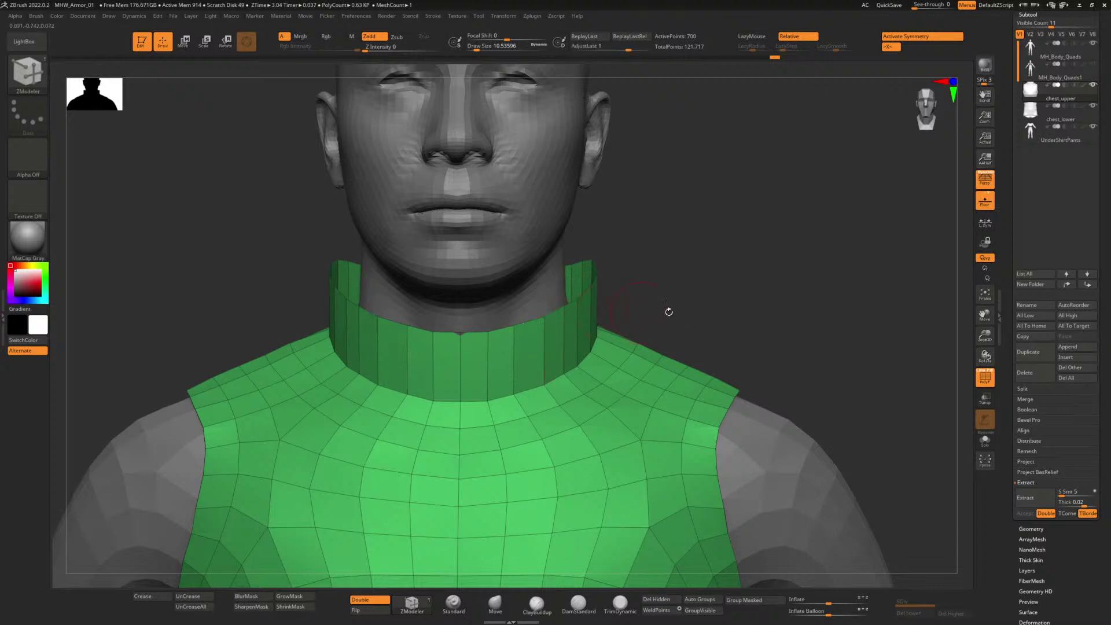
{"action": "left_click", "coordinate": [467, 367]}
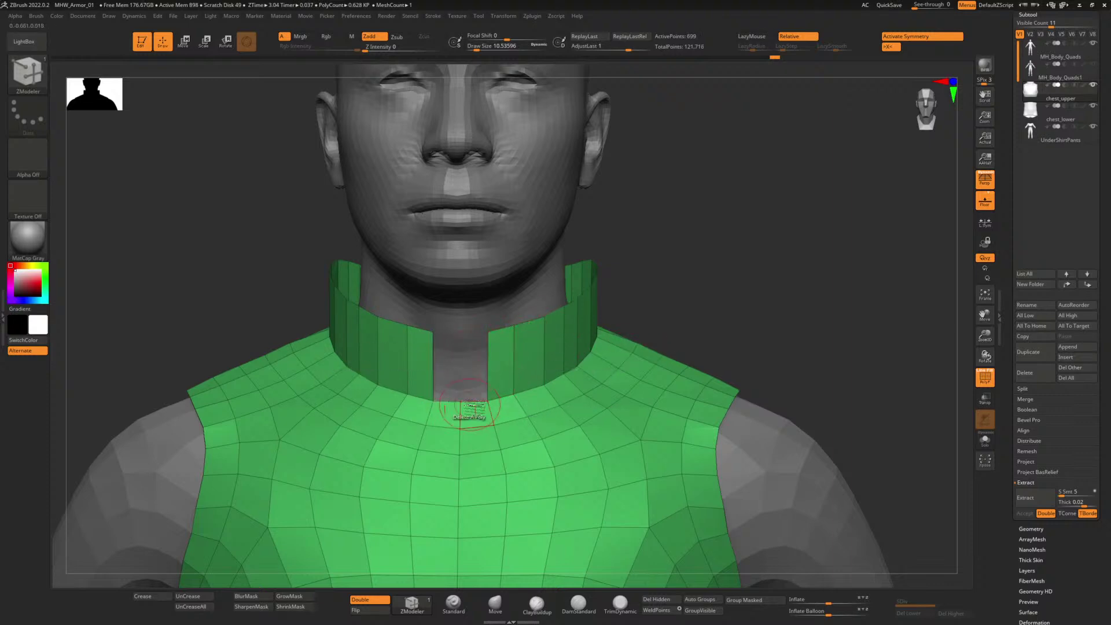
{"action": "mouse_move", "coordinate": [691, 282]}
{"action": "left_mouse_down"}
{"action": "mouse_move", "coordinate": [660, 295]}
{"action": "mouse_move", "coordinate": [696, 283]}
{"action": "left_mouse_up"}
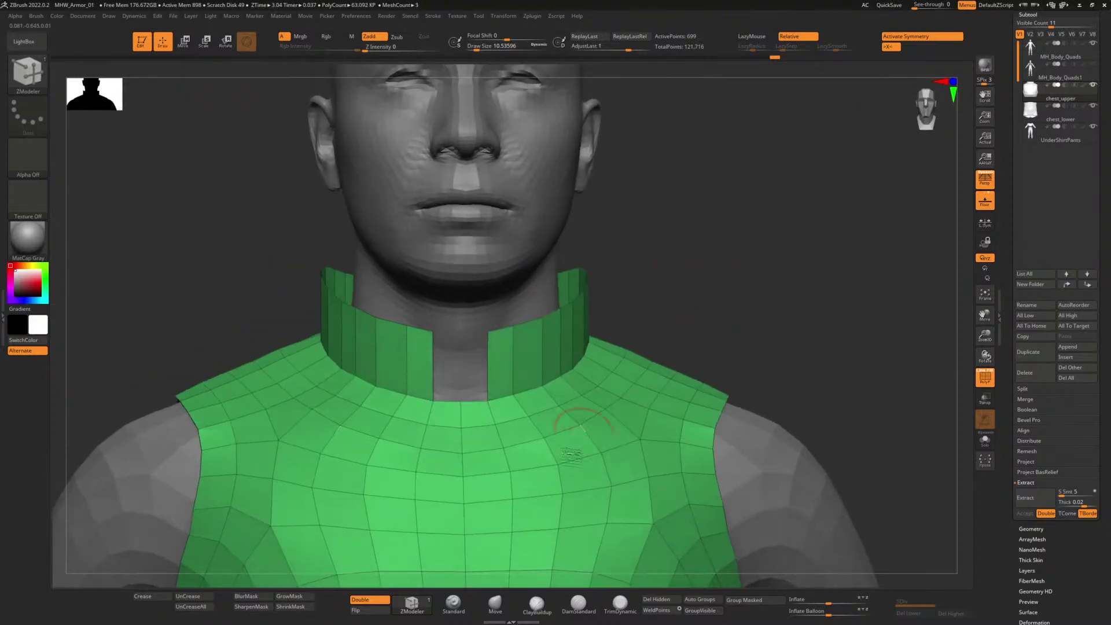
Step: Lower the collar's upper edge beside the neck with the Move brush to form an even slope in side profile
{"action": "left_click", "coordinate": [497, 607]}
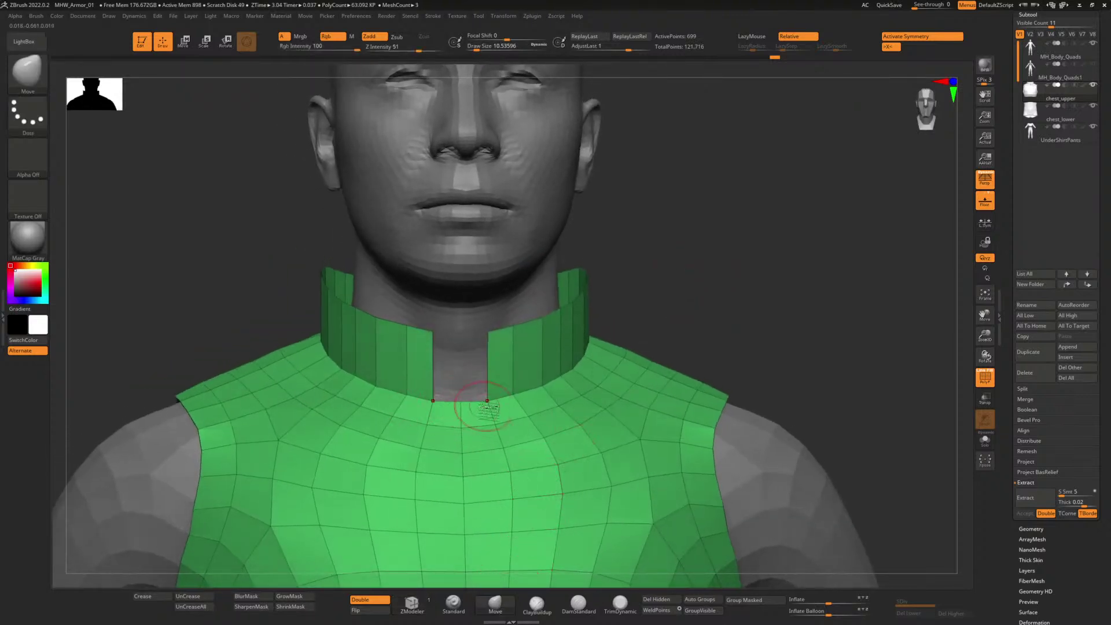
{"action": "left_click_drag", "start_coordinate": [690, 288], "coordinate": [640, 297]}
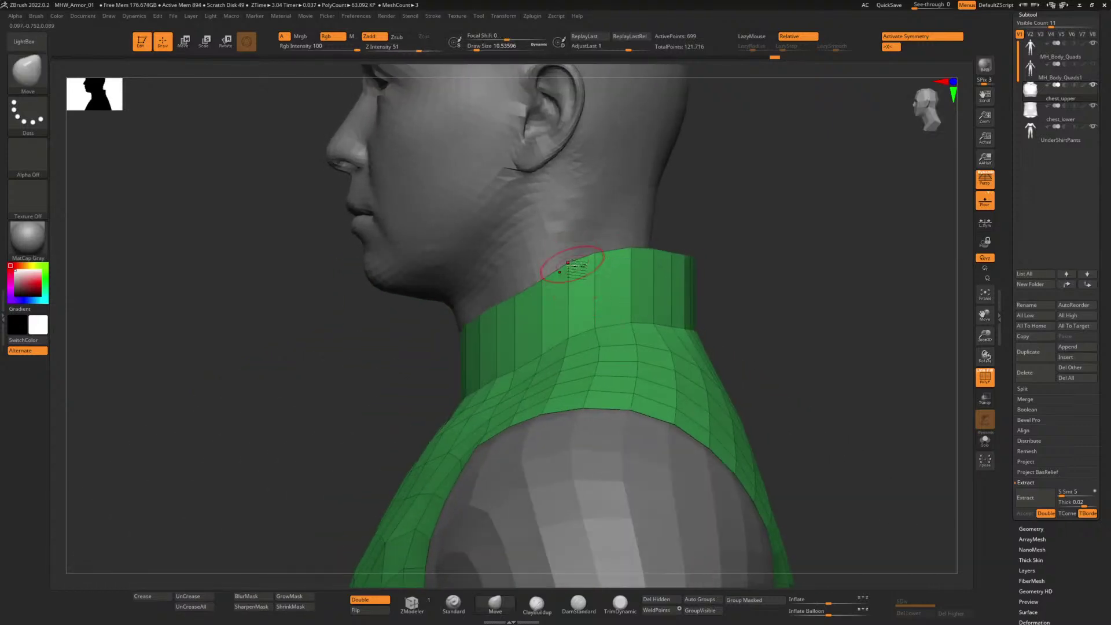
{"action": "mouse_move", "coordinate": [593, 255]}
{"action": "left_mouse_down"}
{"action": "mouse_move", "coordinate": [592, 277]}
{"action": "mouse_move", "coordinate": [627, 267]}
{"action": "mouse_move", "coordinate": [636, 278]}
{"action": "left_mouse_up"}
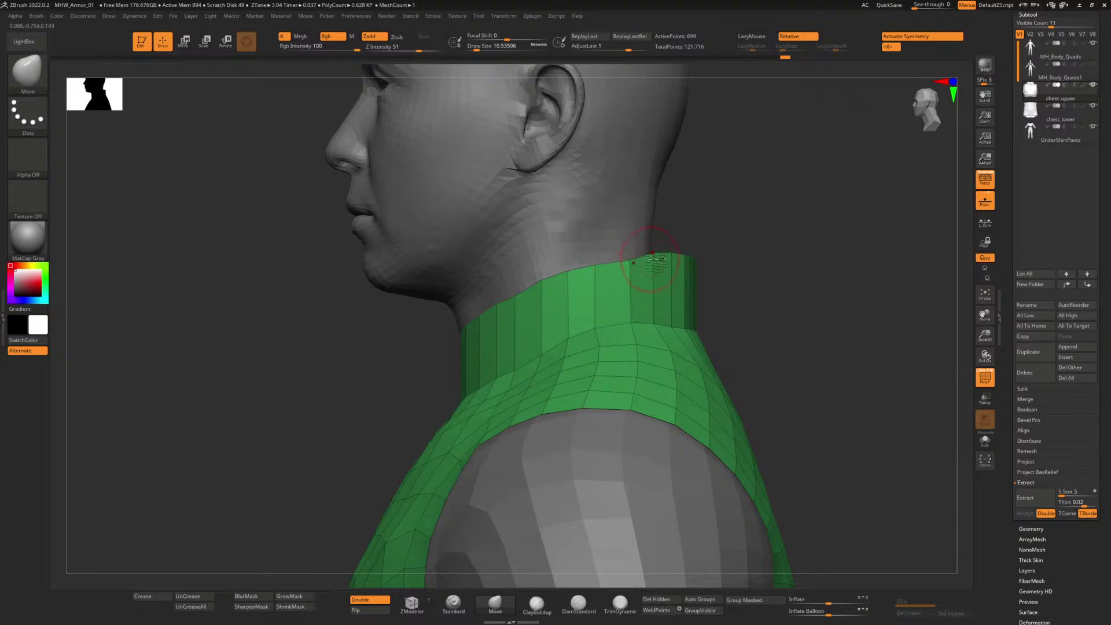
Step: Level the collar's upper edge across the nape by nudging its vertices in back view
{"action": "left_click_drag", "start_coordinate": [842, 275], "coordinate": [818, 286]}
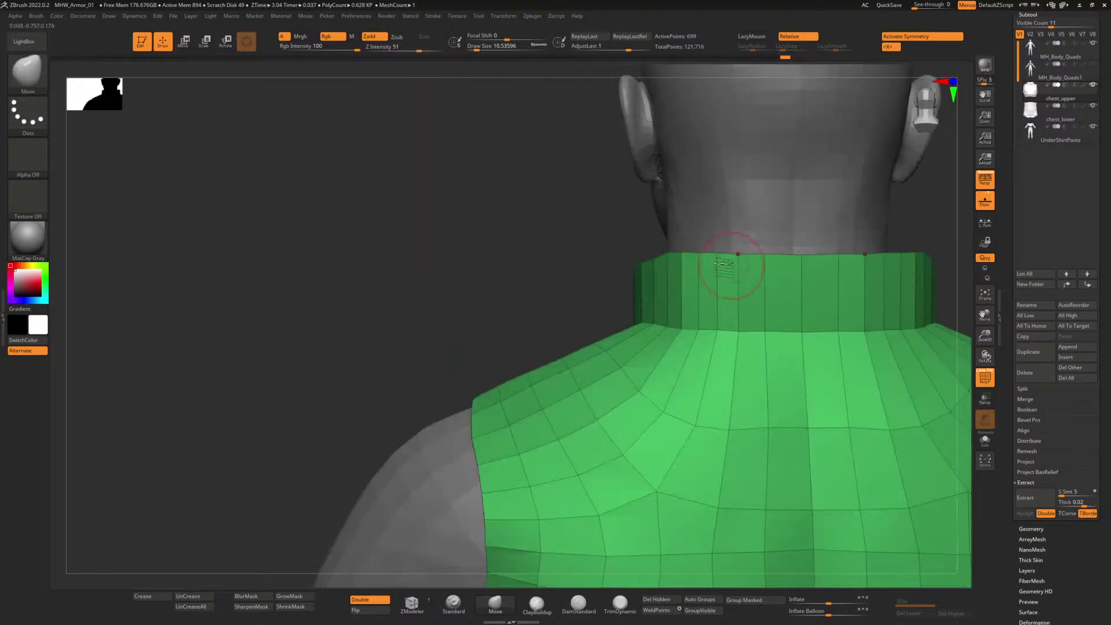
{"action": "left_click_drag", "start_coordinate": [668, 258], "coordinate": [700, 257]}
{"action": "left_click_drag", "start_coordinate": [633, 243], "coordinate": [336, 261], "text": "alt"}
{"action": "left_click_drag", "start_coordinate": [400, 278], "coordinate": [474, 285]}
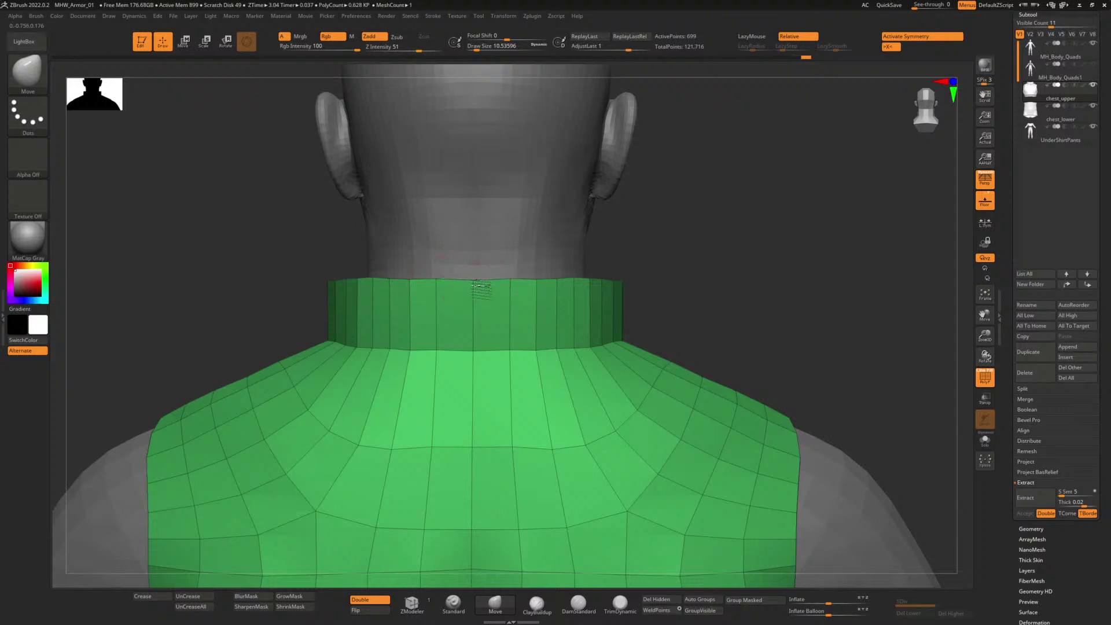
{"action": "left_click_drag", "start_coordinate": [266, 261], "coordinate": [276, 261]}
{"action": "left_click_drag", "start_coordinate": [371, 277], "coordinate": [355, 286]}
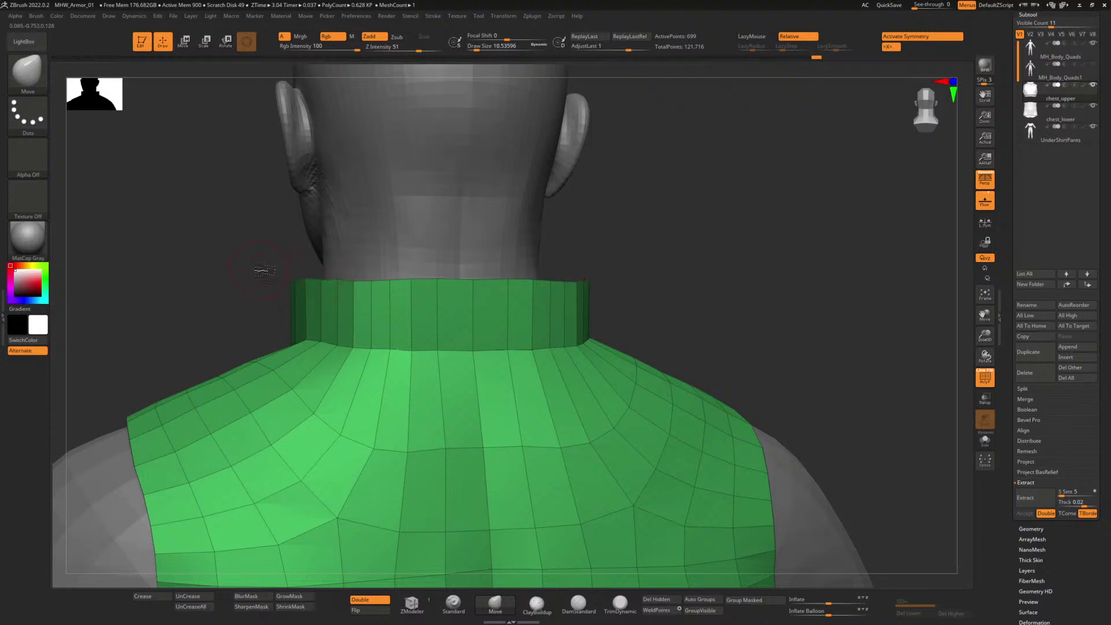
Step: Round the collar's upper edge at the side of the neck and lower the vertices flanking the nape
{"action": "left_click_drag", "start_coordinate": [261, 270], "coordinate": [341, 270]}
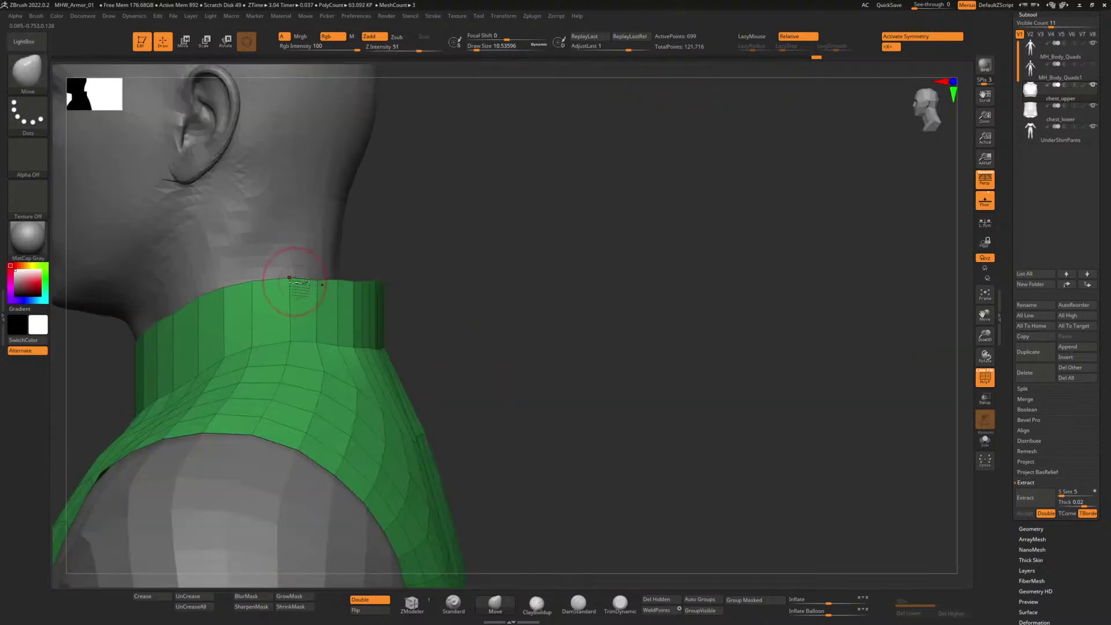
{"action": "left_click_drag", "start_coordinate": [257, 287], "coordinate": [257, 291]}
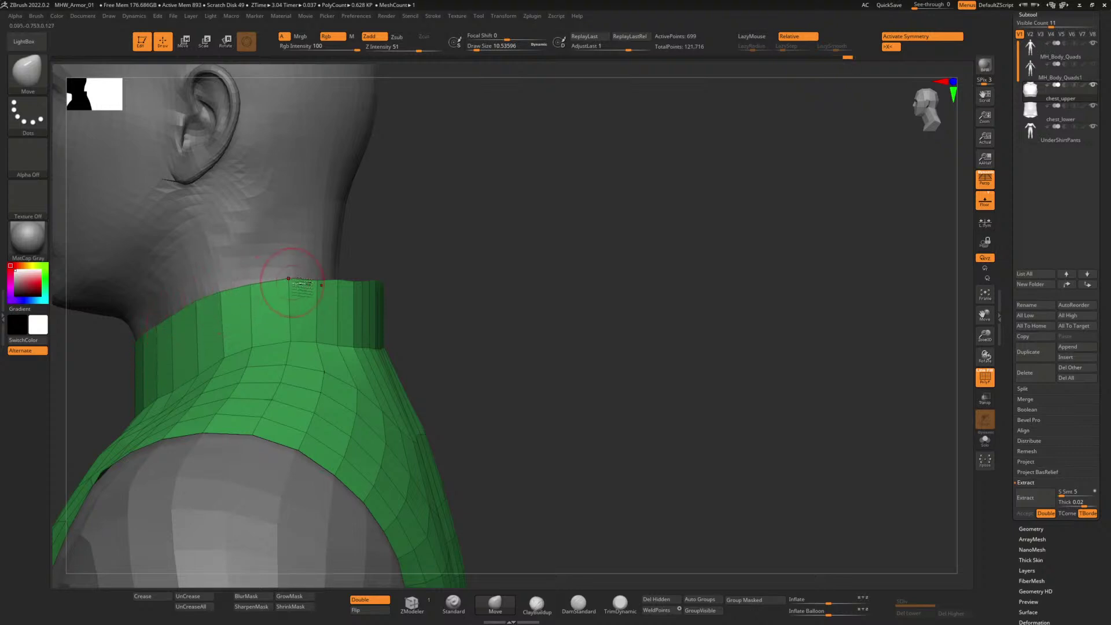
{"action": "mouse_move", "coordinate": [520, 292]}
{"action": "left_mouse_down"}
{"action": "mouse_move", "coordinate": [395, 283]}
{"action": "mouse_move", "coordinate": [423, 282]}
{"action": "left_mouse_up"}
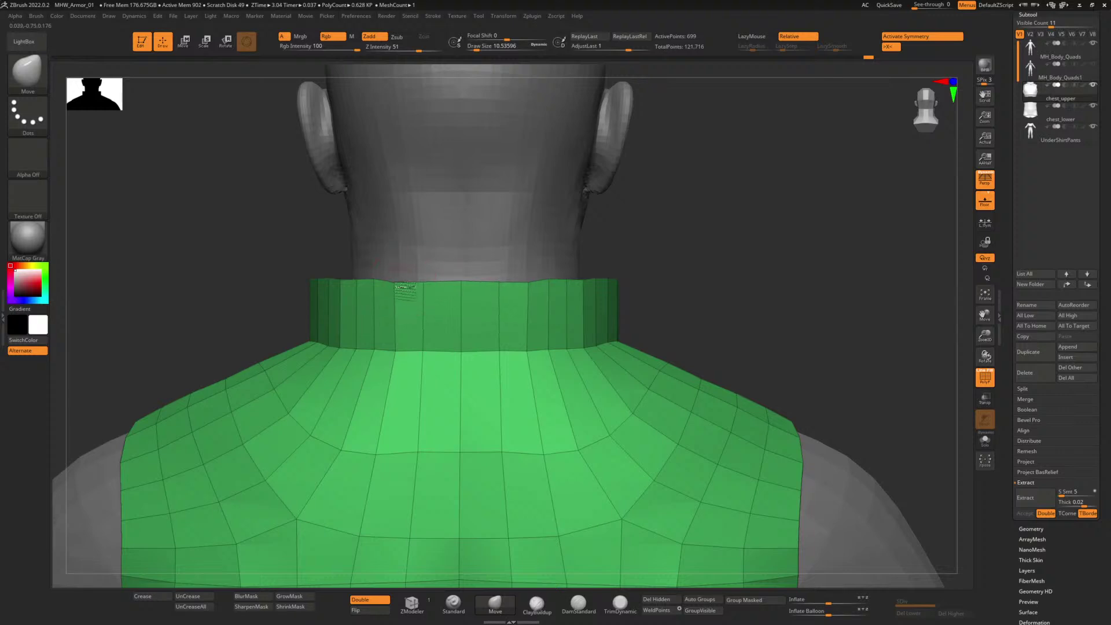
{"action": "mouse_move", "coordinate": [237, 259]}
{"action": "left_mouse_down"}
{"action": "mouse_move", "coordinate": [221, 263]}
{"action": "mouse_move", "coordinate": [236, 258]}
{"action": "left_mouse_up"}
{"action": "left_click_drag", "start_coordinate": [374, 279], "coordinate": [344, 288]}
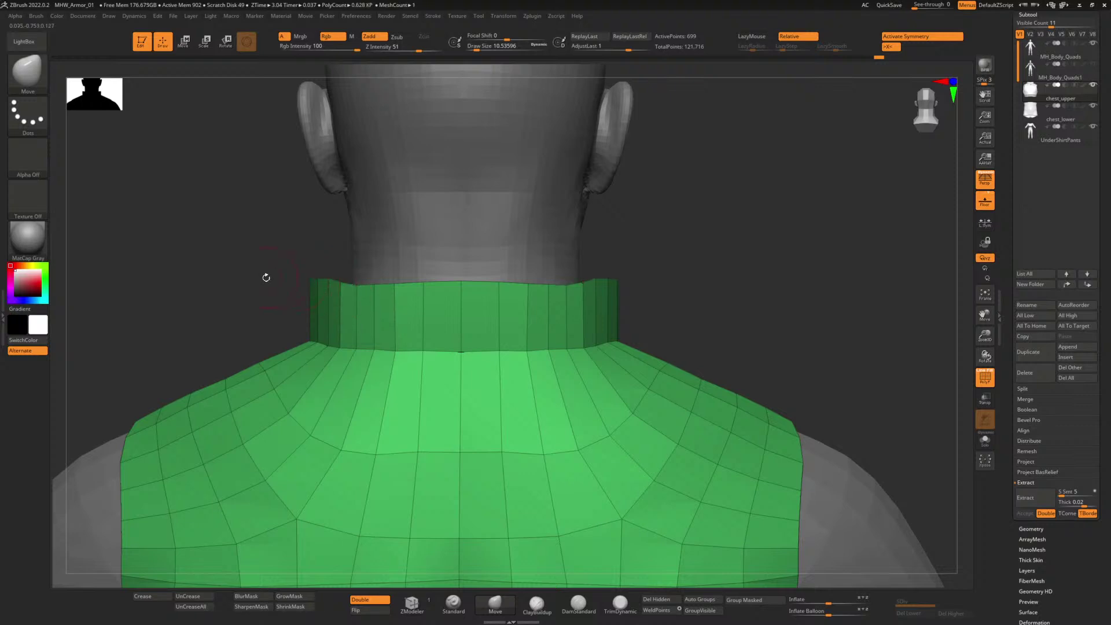
Step: Lower the high collar vertices behind the ear and dip the upper edge slightly at the centre of the nape
{"action": "left_click_drag", "start_coordinate": [266, 278], "coordinate": [343, 279]}
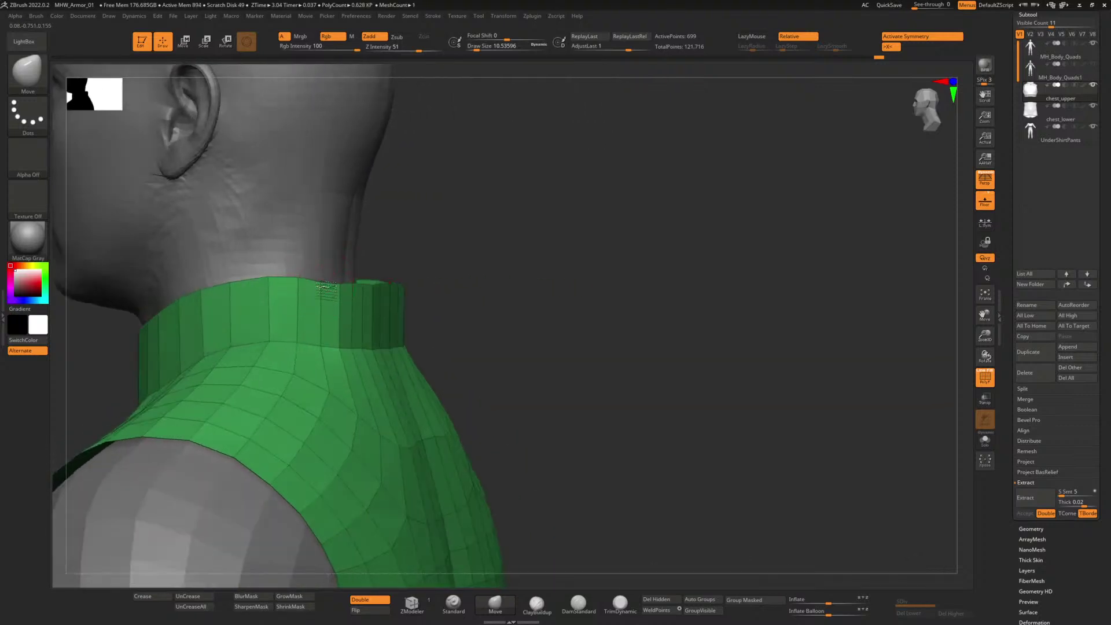
{"action": "left_click_drag", "start_coordinate": [302, 283], "coordinate": [304, 286]}
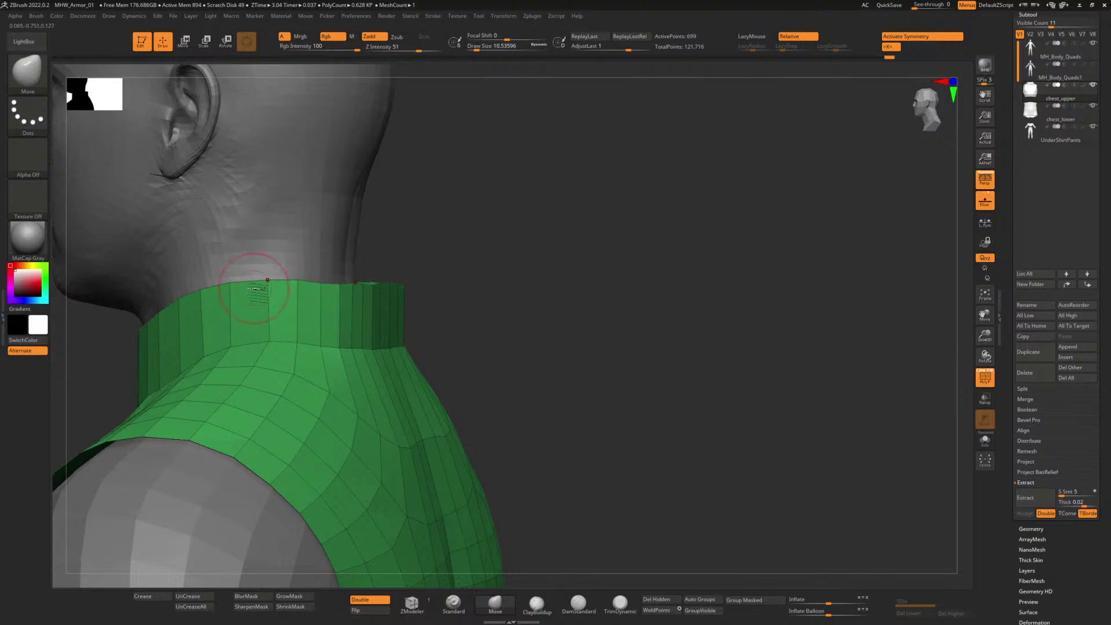
{"action": "left_click_drag", "start_coordinate": [404, 278], "coordinate": [484, 278]}
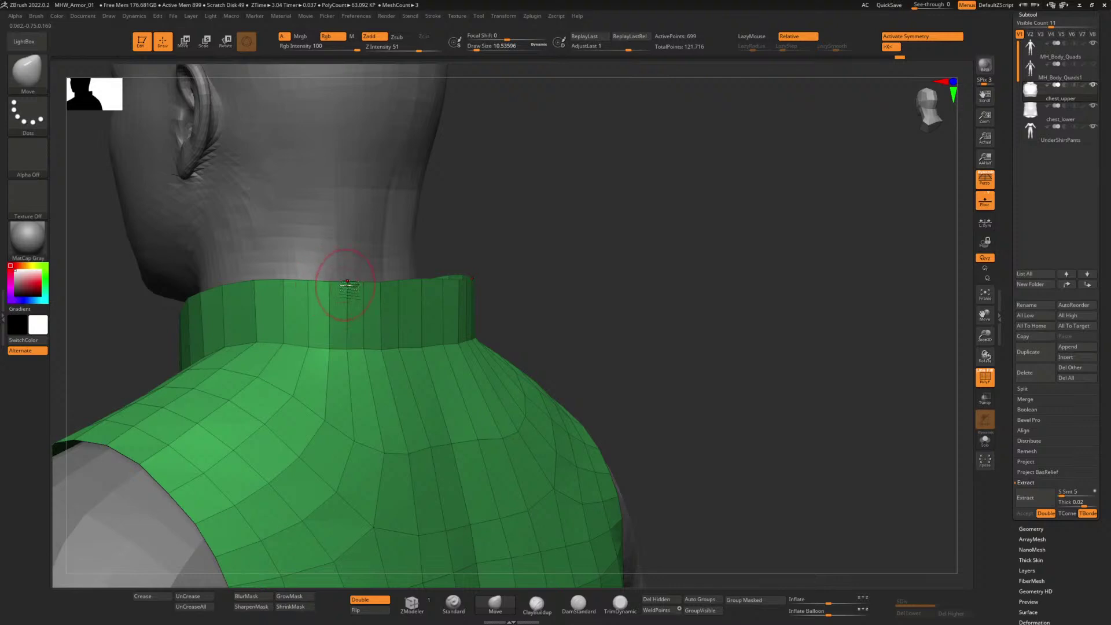
{"action": "left_click_drag", "start_coordinate": [494, 266], "coordinate": [568, 258], "text": "shift"}
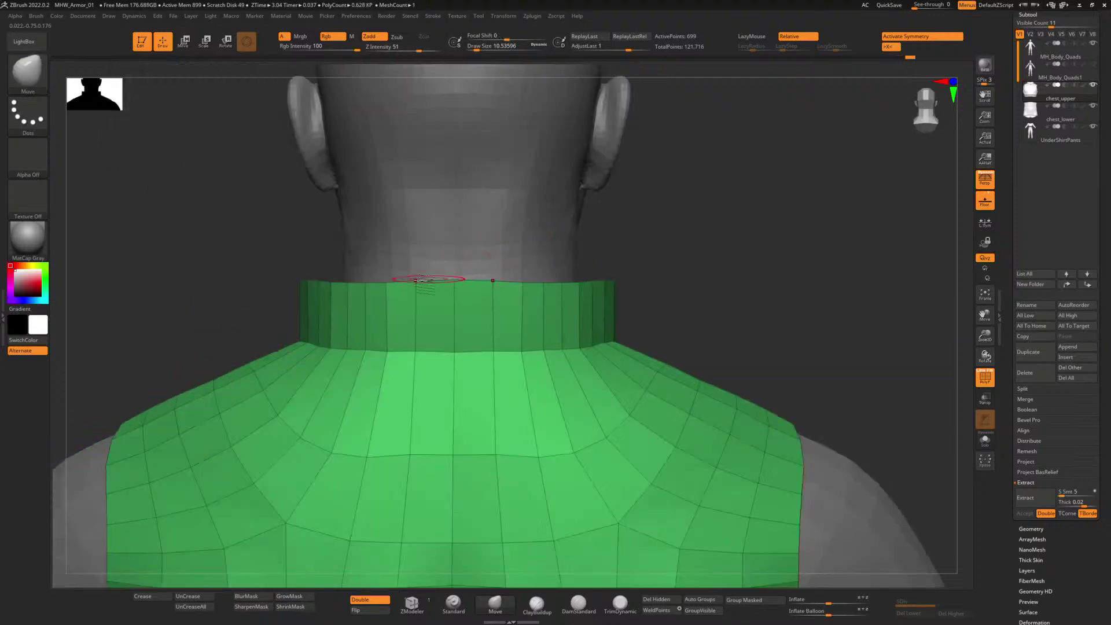
{"action": "left_click_drag", "start_coordinate": [456, 282], "coordinate": [455, 287]}
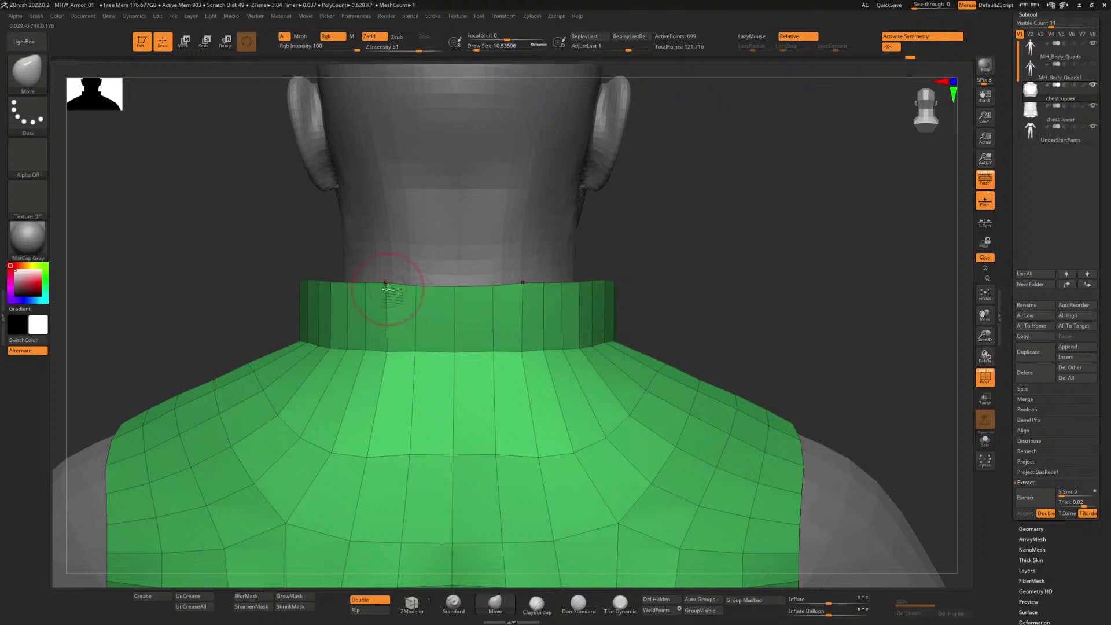
Step: Refine the collar's upper edge above the shoulder, checking its curve from the front and in side profile
{"action": "mouse_move", "coordinate": [255, 260]}
{"action": "left_mouse_down"}
{"action": "mouse_move", "coordinate": [312, 260]}
{"action": "mouse_move", "coordinate": [287, 263]}
{"action": "left_mouse_up"}
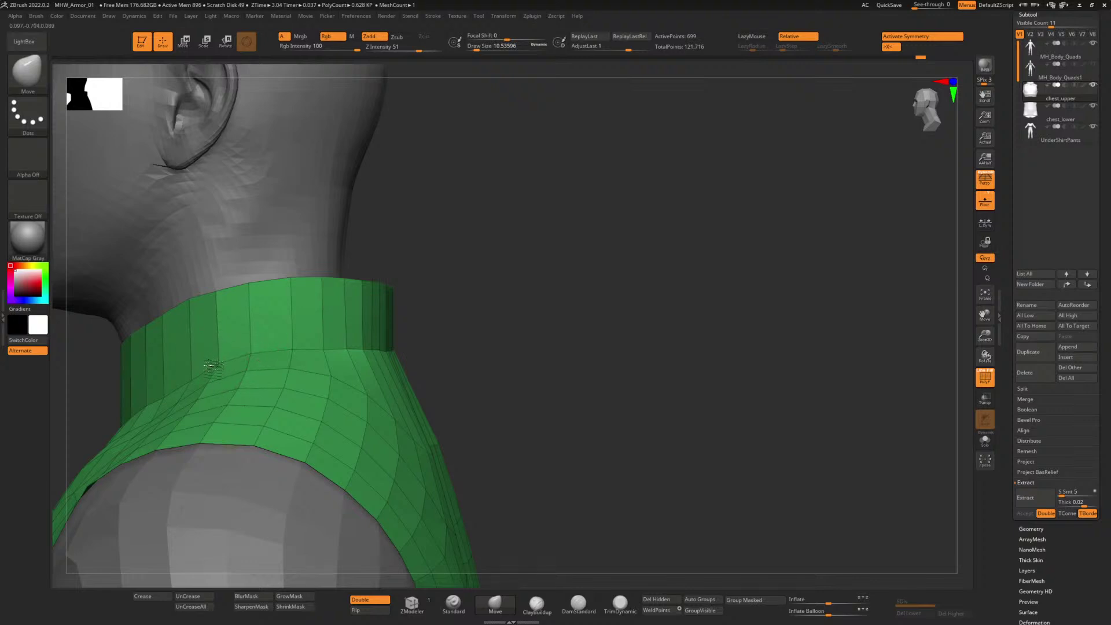
{"action": "left_click_drag", "start_coordinate": [450, 247], "coordinate": [479, 243]}
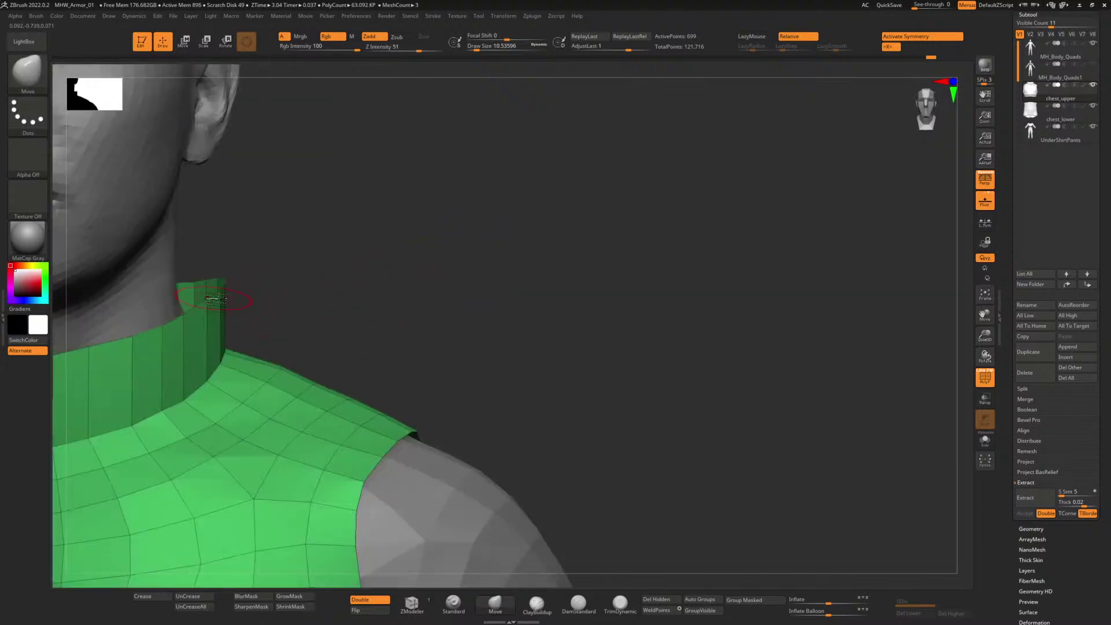
{"action": "left_click_drag", "start_coordinate": [204, 286], "coordinate": [201, 284]}
{"action": "left_click_drag", "start_coordinate": [325, 286], "coordinate": [214, 293]}
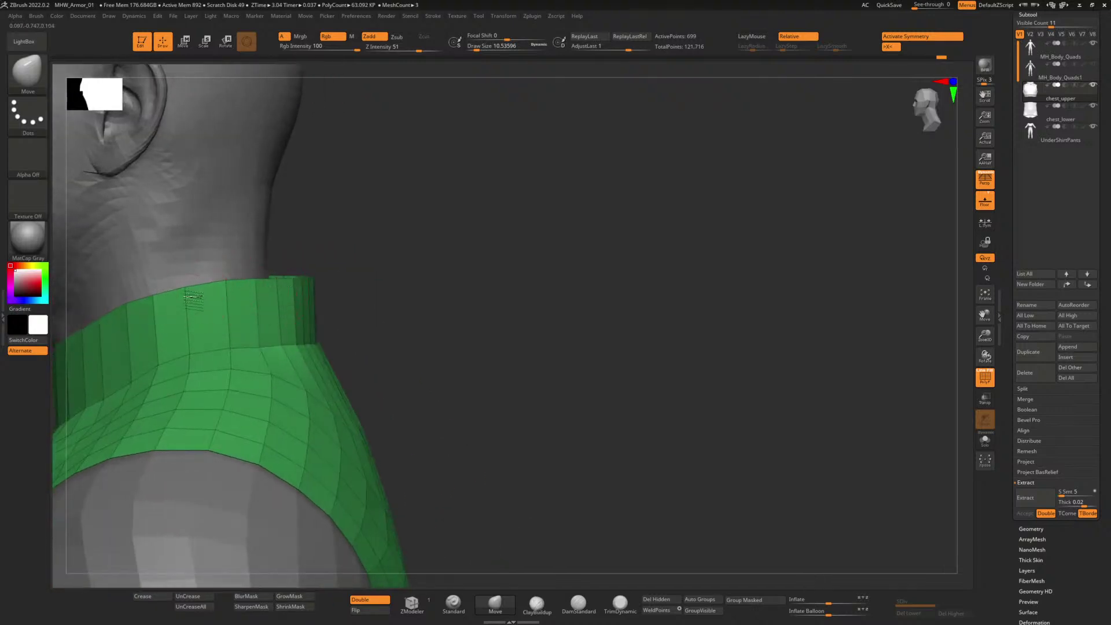
Step: Compare the collar's shape from the front with the Witcher3_StarterArmor_01 reference image in Photoshop
{"action": "mouse_move", "coordinate": [411, 289]}
{"action": "left_mouse_down", "text": "alt"}
{"action": "mouse_move", "coordinate": [410, 276]}
{"action": "mouse_move", "coordinate": [429, 278]}
{"action": "left_mouse_up", "text": "alt"}
{"action": "left_click_drag", "start_coordinate": [351, 303], "coordinate": [584, 286], "text": "alt"}
{"action": "key", "text": "alt+Tab"}
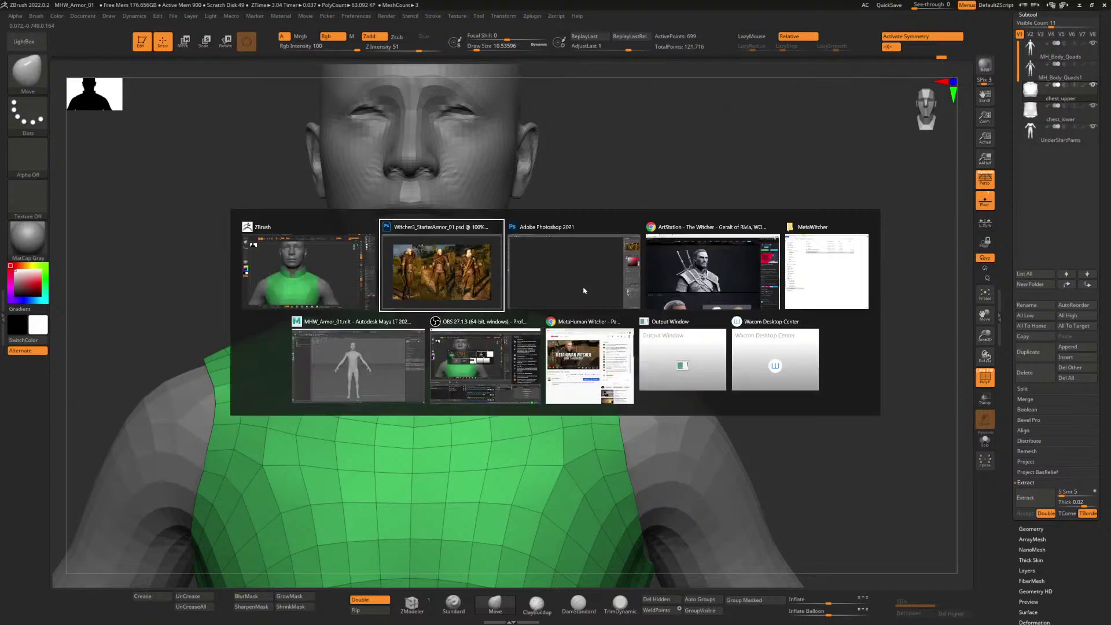
{"action": "key", "text": "alt+Tab"}
{"action": "key", "text": "alt+Tab"}
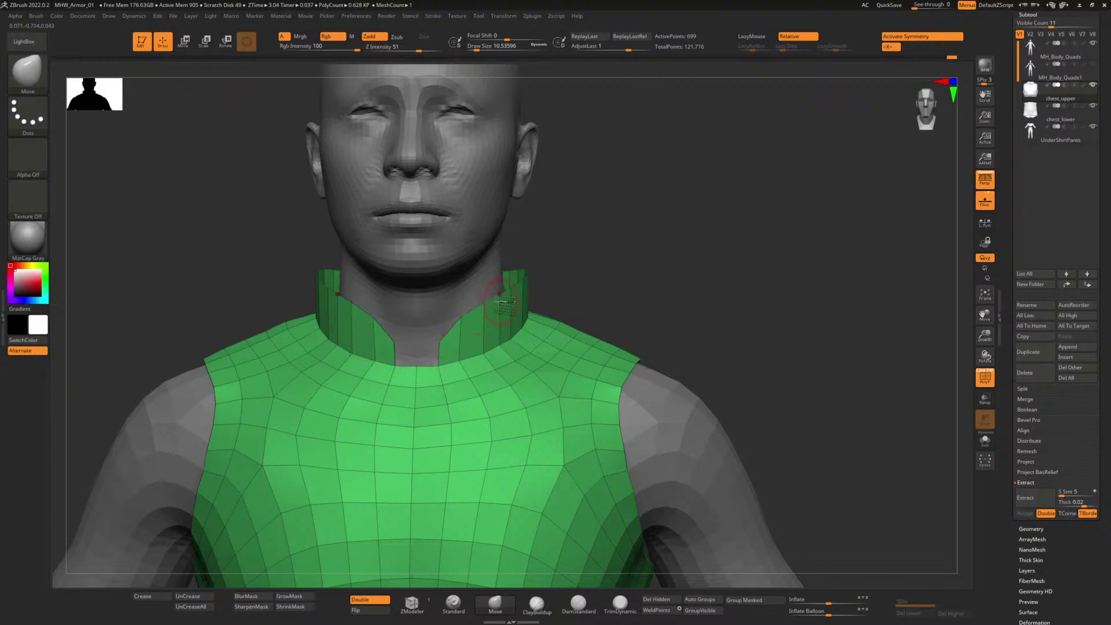
{"action": "mouse_move", "coordinate": [581, 277]}
{"action": "left_mouse_down"}
{"action": "mouse_move", "coordinate": [525, 285]}
{"action": "mouse_move", "coordinate": [587, 274]}
{"action": "mouse_move", "coordinate": [560, 175]}
{"action": "left_mouse_up"}
{"action": "left_click_drag", "start_coordinate": [625, 320], "coordinate": [627, 400], "text": "alt"}
{"action": "left_click_drag", "start_coordinate": [593, 285], "coordinate": [604, 353], "text": "alt"}
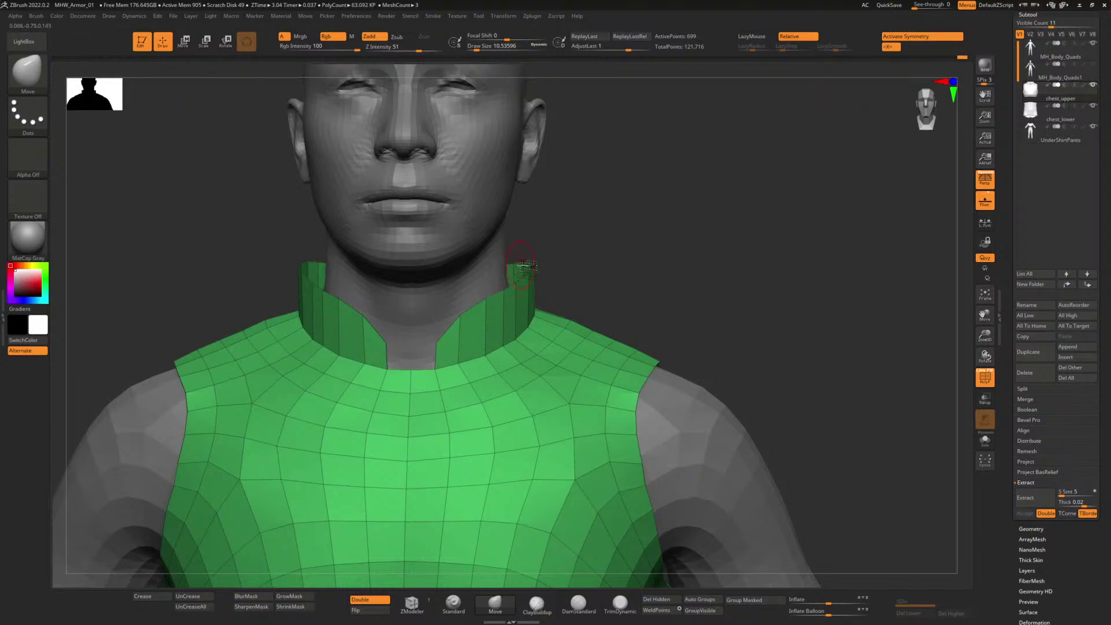
Step: Switch to the browser and study the collar on the ArtStation Geralt of Rivia sculpt, then return to ZBrush
{"action": "key", "text": "alt+Tab"}
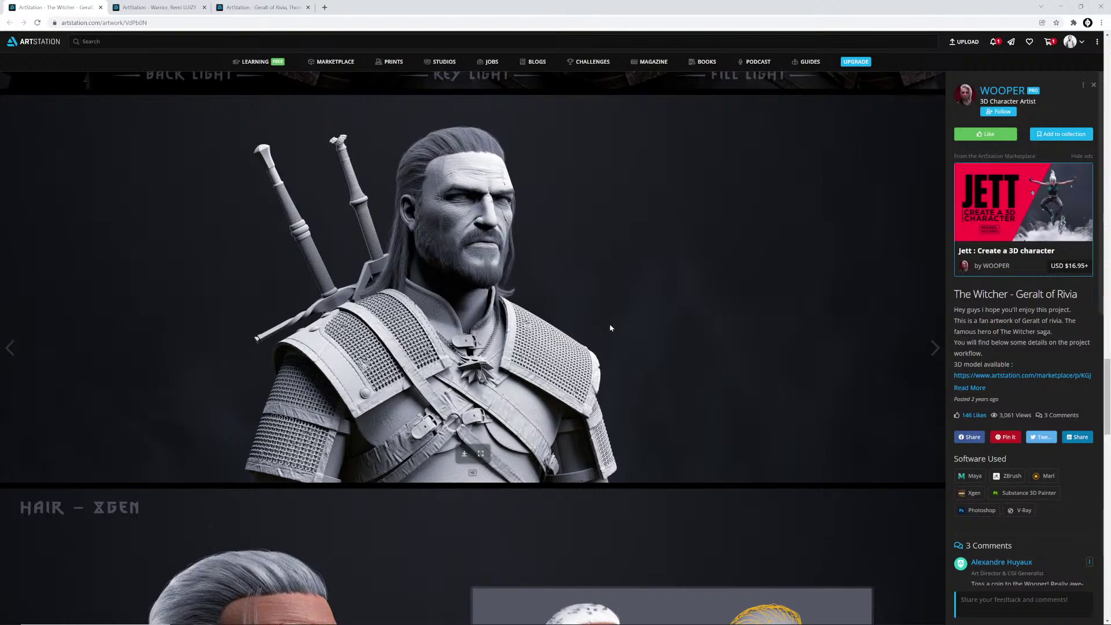
{"action": "scroll", "coordinate": [608, 347], "scroll_direction": "down", "scroll_amount": 10}
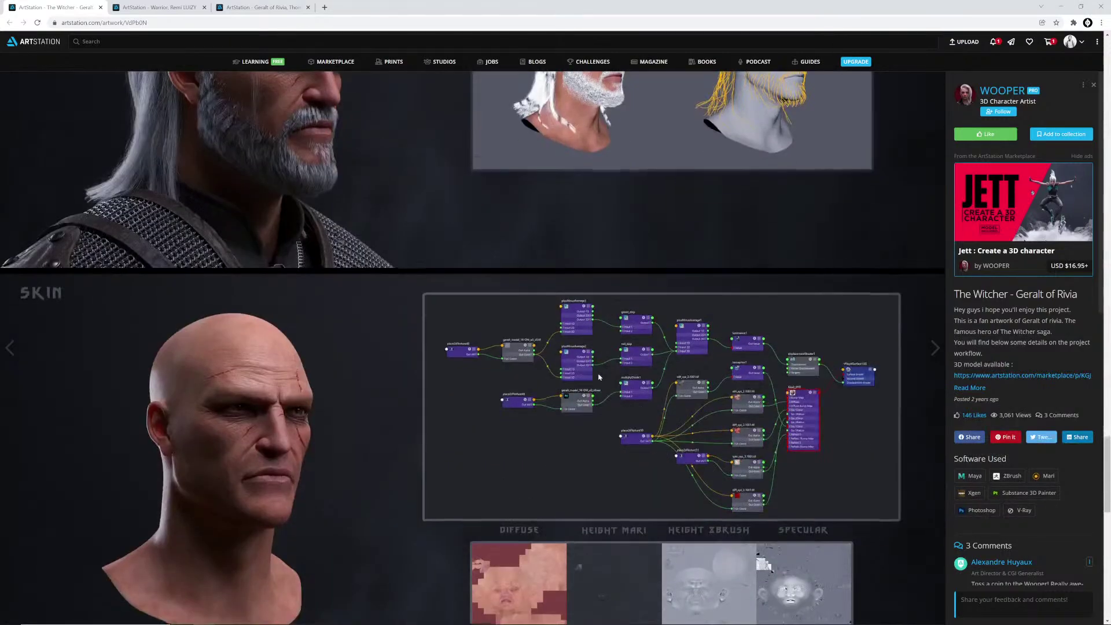
{"action": "scroll", "coordinate": [598, 377], "scroll_direction": "down", "scroll_amount": 10}
{"action": "key", "text": "alt+Tab"}
Step: Enlarge the Move brush to about 59 and push the collar's base closer to the neck at the side and back
{"action": "left_click_drag", "start_coordinate": [603, 316], "coordinate": [652, 315], "text": "alt"}
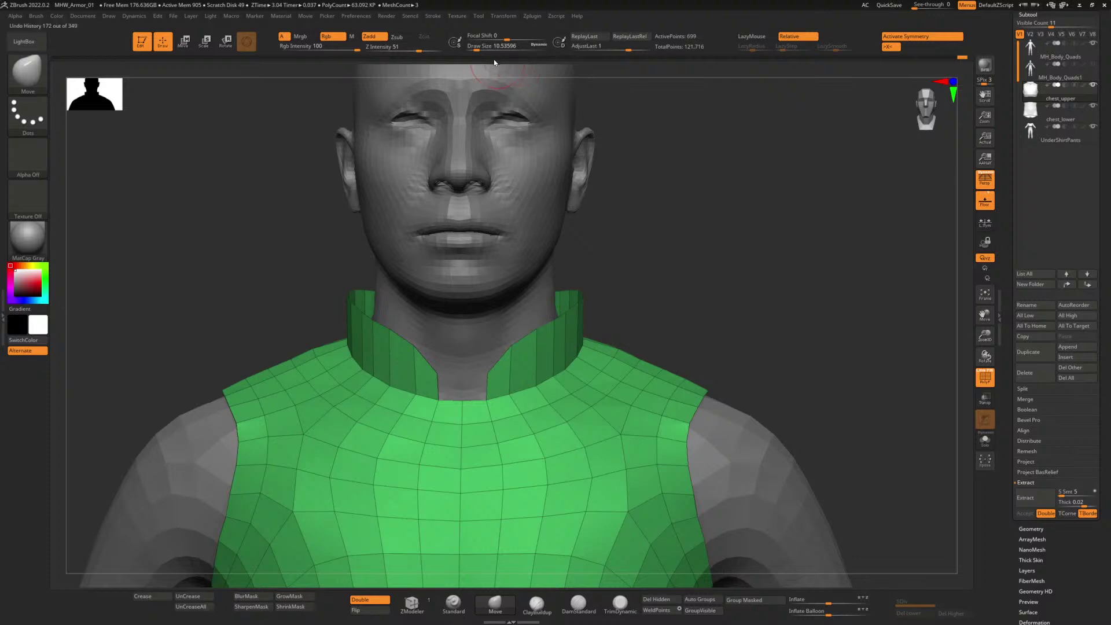
{"action": "left_click_drag", "start_coordinate": [481, 49], "coordinate": [487, 50]}
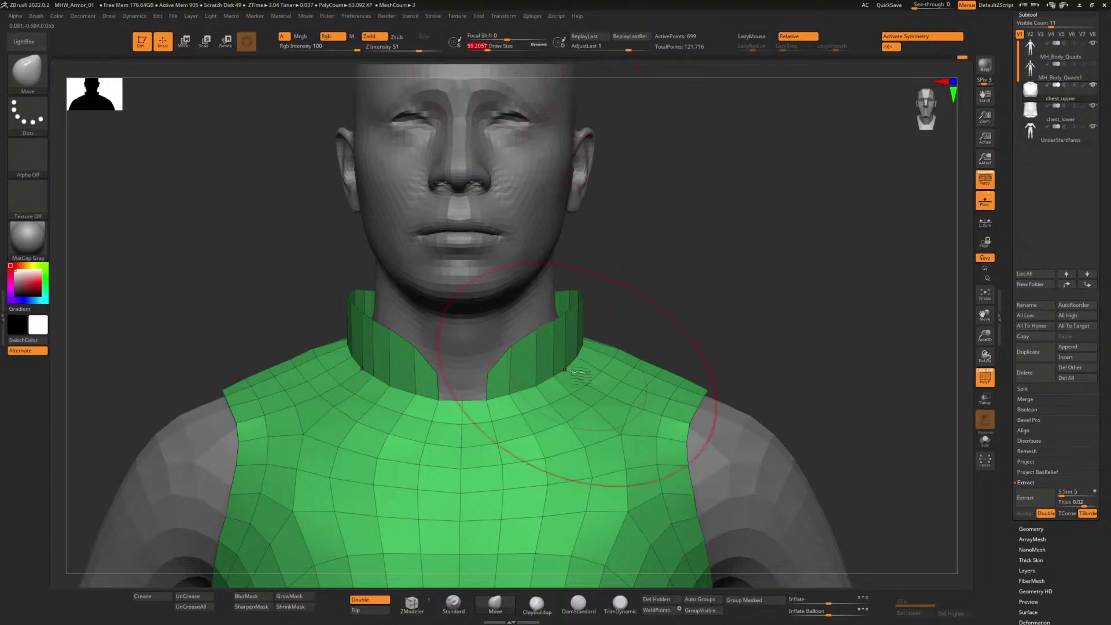
{"action": "left_click_drag", "start_coordinate": [577, 353], "coordinate": [575, 340]}
{"action": "left_click_drag", "start_coordinate": [654, 296], "coordinate": [452, 357]}
{"action": "left_click_drag", "start_coordinate": [616, 346], "coordinate": [538, 363]}
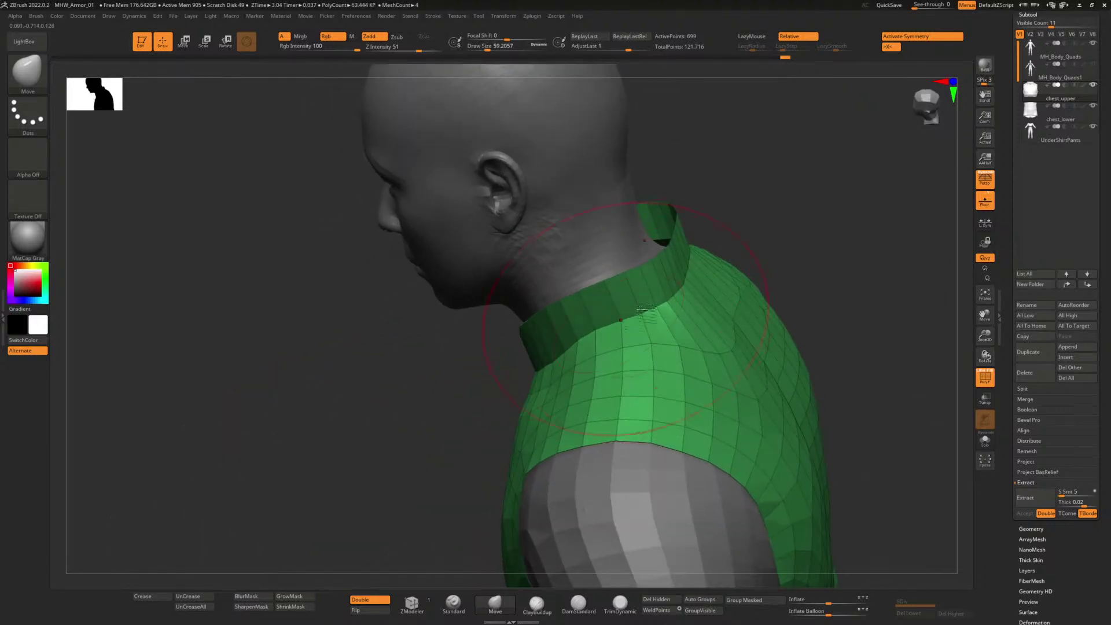
{"action": "left_click_drag", "start_coordinate": [684, 286], "coordinate": [669, 282]}
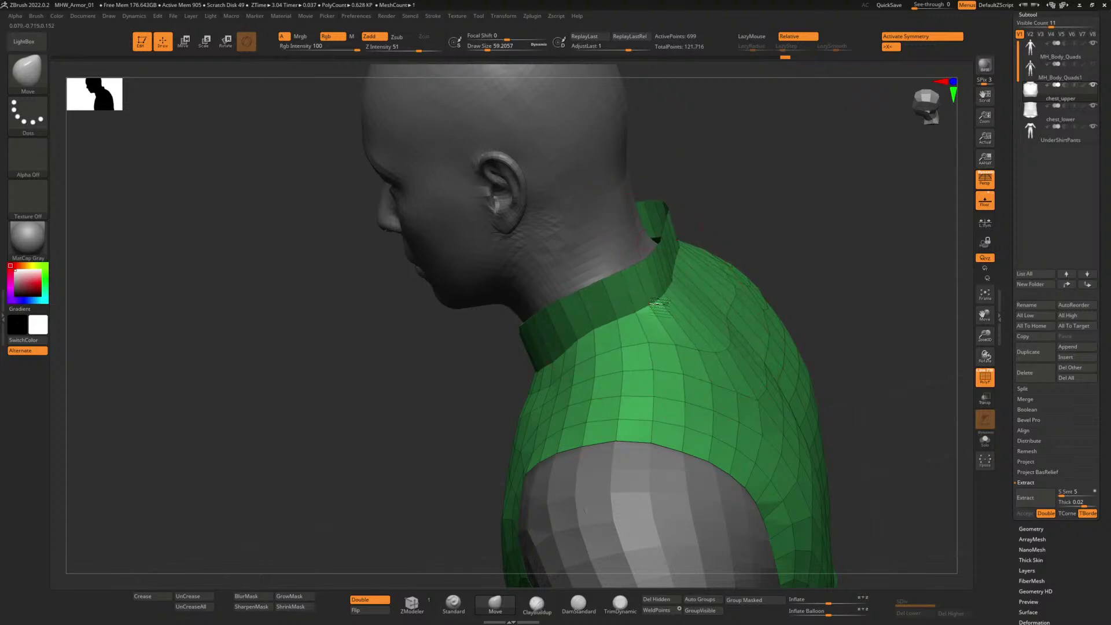
{"action": "left_click_drag", "start_coordinate": [730, 340], "coordinate": [723, 333]}
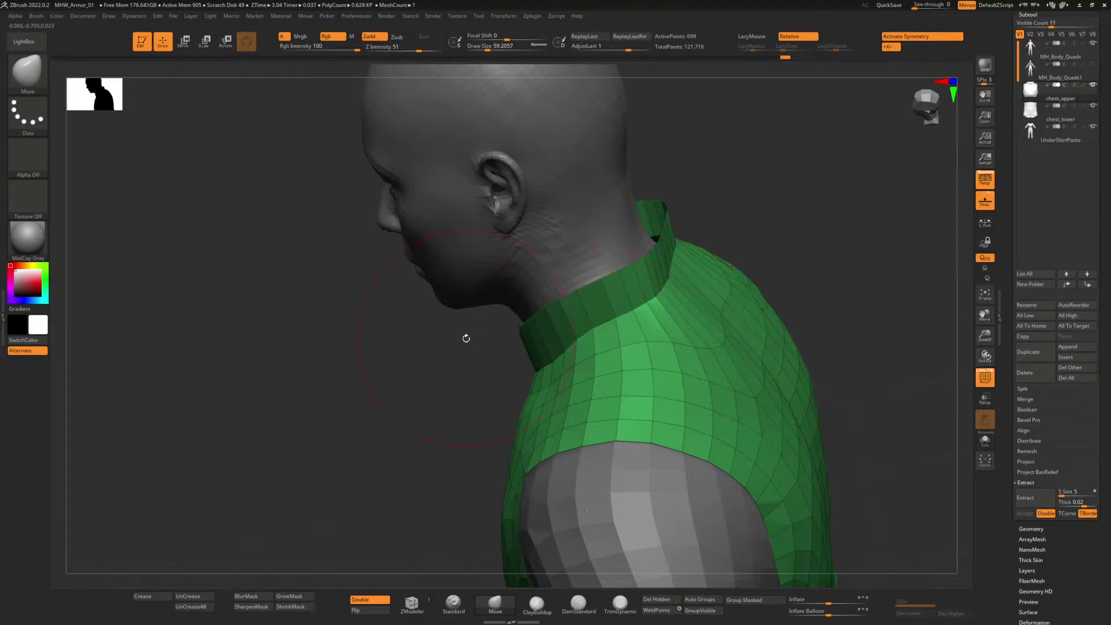
Step: Reshape the shoulder area beneath the collar and bring the collar's sides slightly inward, working from above, the side and the front
{"action": "mouse_move", "coordinate": [466, 338]}
{"action": "left_mouse_down"}
{"action": "mouse_move", "coordinate": [607, 354]}
{"action": "mouse_move", "coordinate": [486, 357]}
{"action": "mouse_move", "coordinate": [479, 391]}
{"action": "left_mouse_up"}
{"action": "mouse_move", "coordinate": [677, 351]}
{"action": "left_mouse_down"}
{"action": "mouse_move", "coordinate": [645, 353]}
{"action": "mouse_move", "coordinate": [679, 318]}
{"action": "left_mouse_up"}
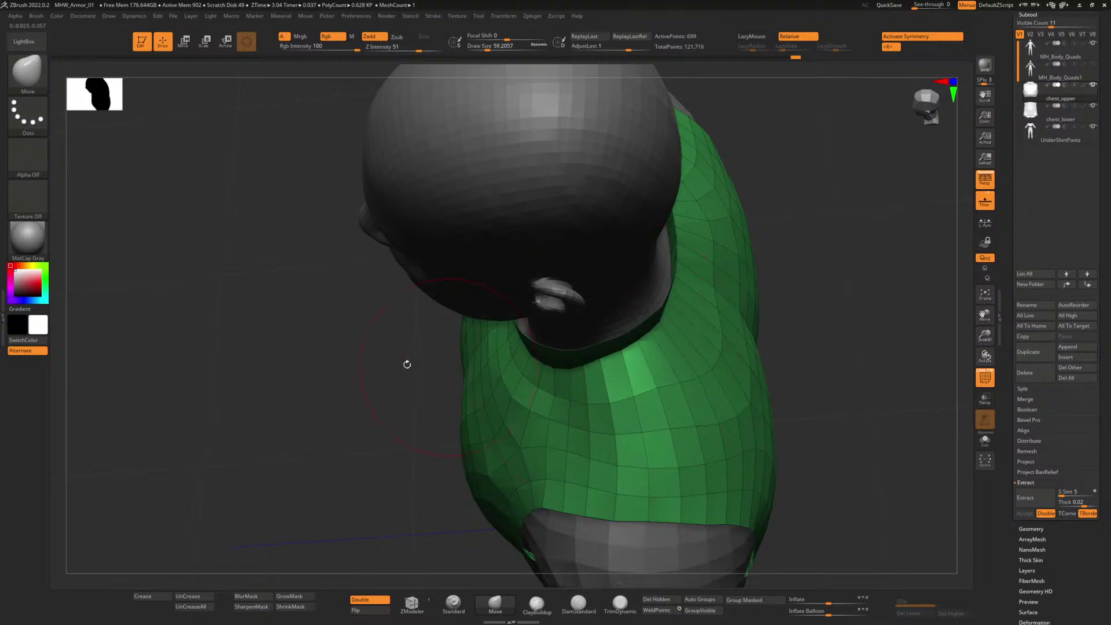
{"action": "mouse_move", "coordinate": [371, 372]}
{"action": "left_mouse_down"}
{"action": "mouse_move", "coordinate": [396, 347]}
{"action": "mouse_move", "coordinate": [414, 301]}
{"action": "left_mouse_up"}
{"action": "mouse_move", "coordinate": [744, 428]}
{"action": "left_mouse_down"}
{"action": "mouse_move", "coordinate": [703, 387]}
{"action": "mouse_move", "coordinate": [648, 382]}
{"action": "left_mouse_up"}
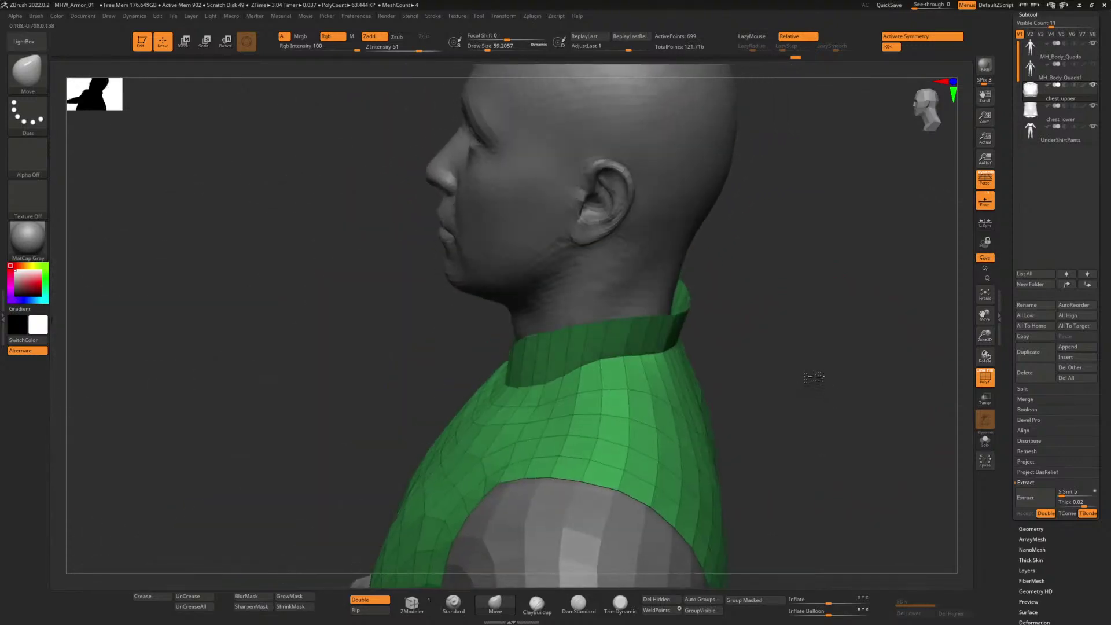
{"action": "mouse_move", "coordinate": [809, 377]}
{"action": "left_mouse_down", "text": "shift"}
{"action": "mouse_move", "coordinate": [797, 389]}
{"action": "mouse_move", "coordinate": [816, 390]}
{"action": "left_mouse_up", "text": "shift"}
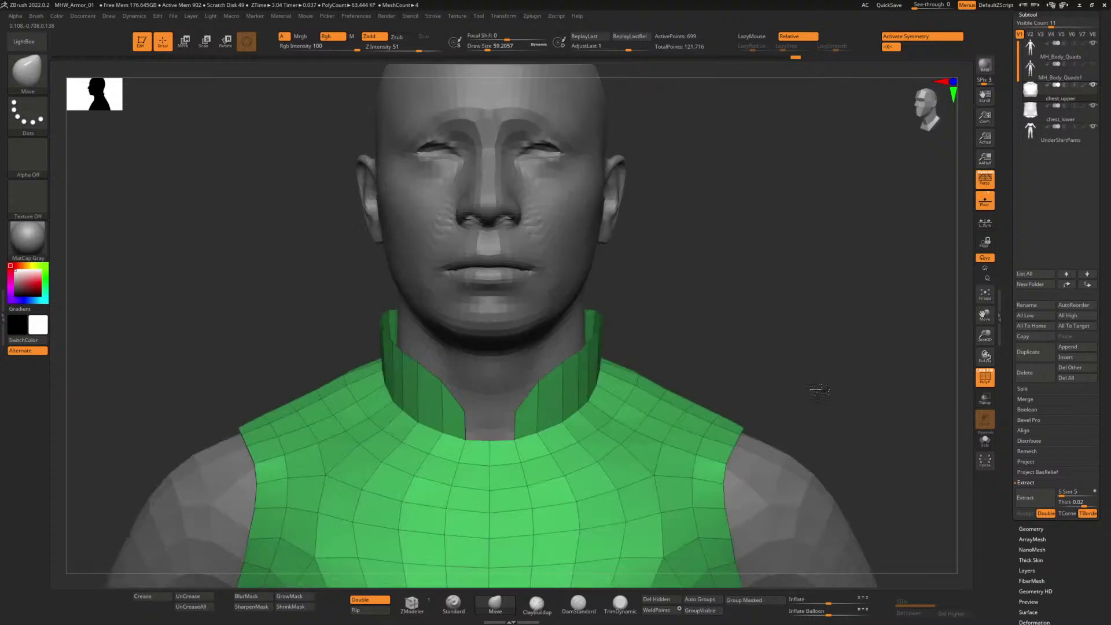
{"action": "mouse_move", "coordinate": [612, 417]}
{"action": "left_mouse_down"}
{"action": "mouse_move", "coordinate": [591, 412]}
{"action": "mouse_move", "coordinate": [596, 374]}
{"action": "left_mouse_up"}
Step: Reduce the Move brush to about 22 and fine-tune the collar's upper edge and its base at the side of the neck
{"action": "left_click_drag", "start_coordinate": [494, 51], "coordinate": [480, 50]}
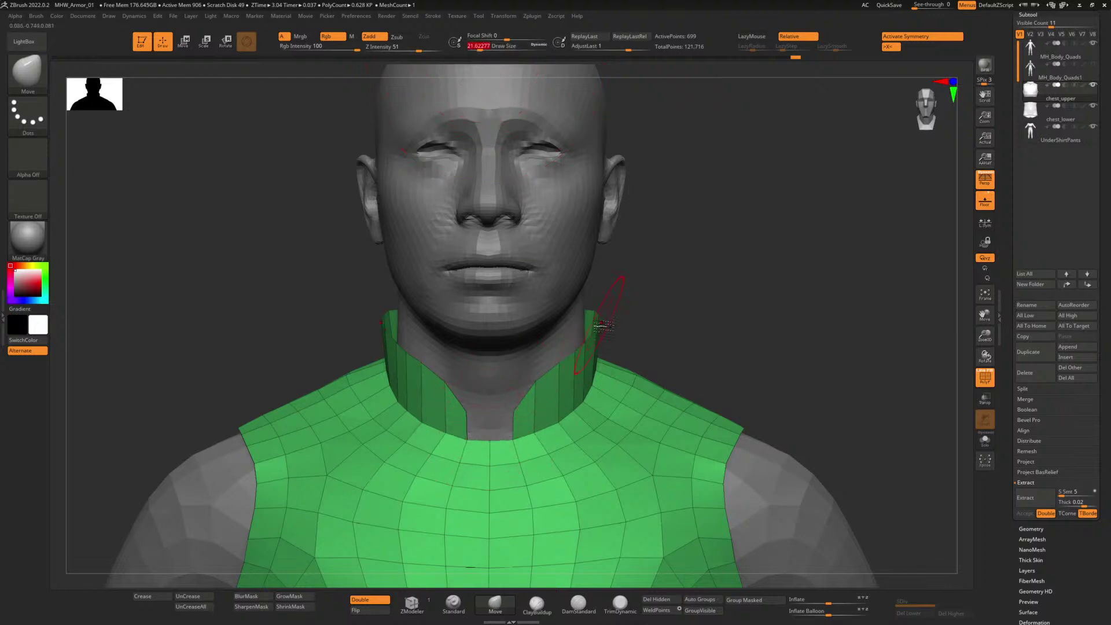
{"action": "left_click_drag", "start_coordinate": [602, 322], "coordinate": [597, 318]}
{"action": "left_click_drag", "start_coordinate": [701, 320], "coordinate": [617, 351]}
{"action": "left_click_drag", "start_coordinate": [685, 327], "coordinate": [722, 358]}
{"action": "left_click_drag", "start_coordinate": [598, 373], "coordinate": [605, 376]}
{"action": "left_click_drag", "start_coordinate": [699, 327], "coordinate": [665, 349]}
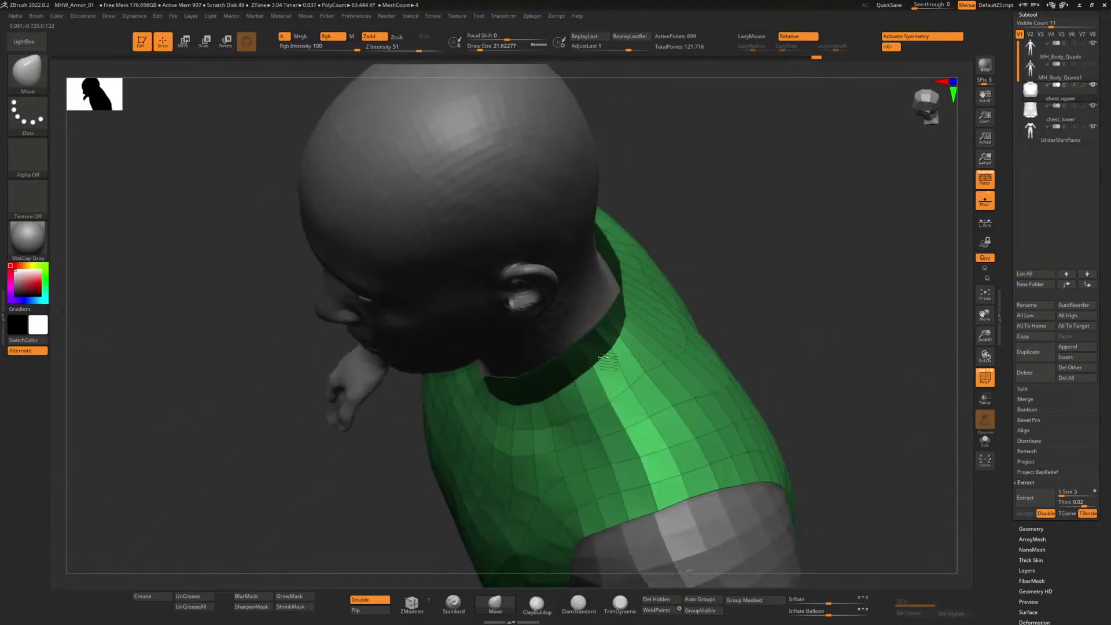
Step: Nudge the collar's vertices behind and beside the neck to even out its curve around the nape
{"action": "left_click_drag", "start_coordinate": [727, 310], "coordinate": [699, 322]}
{"action": "left_click_drag", "start_coordinate": [641, 298], "coordinate": [635, 302]}
{"action": "mouse_move", "coordinate": [721, 291]}
{"action": "left_mouse_down"}
{"action": "mouse_move", "coordinate": [682, 297]}
{"action": "mouse_move", "coordinate": [672, 282]}
{"action": "left_mouse_up"}
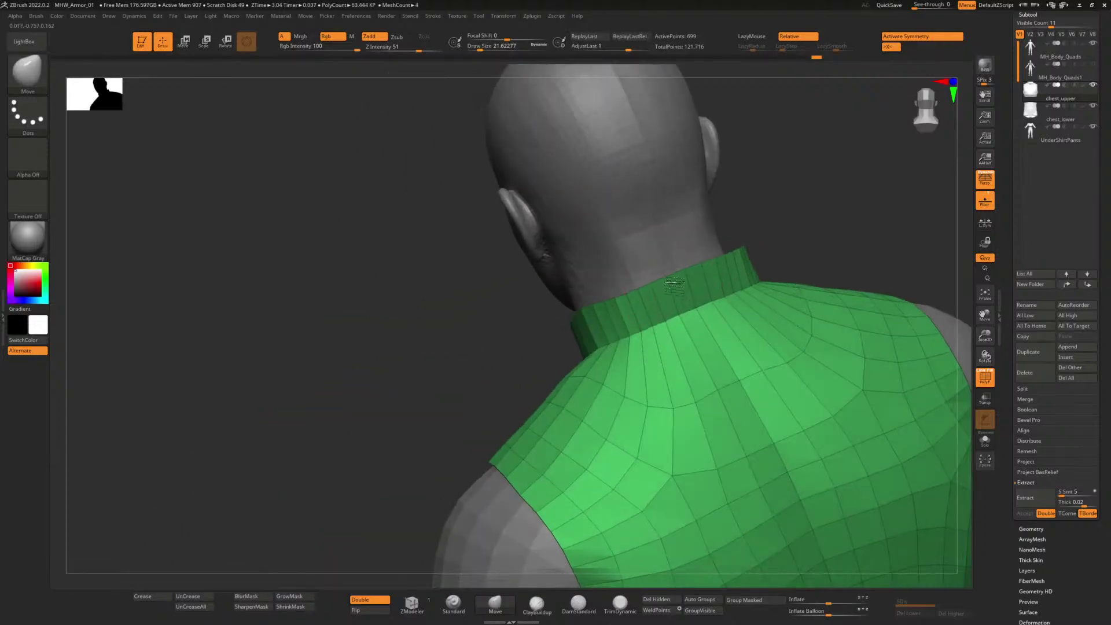
{"action": "left_click_drag", "start_coordinate": [496, 326], "coordinate": [547, 348]}
{"action": "left_click_drag", "start_coordinate": [634, 308], "coordinate": [635, 301]}
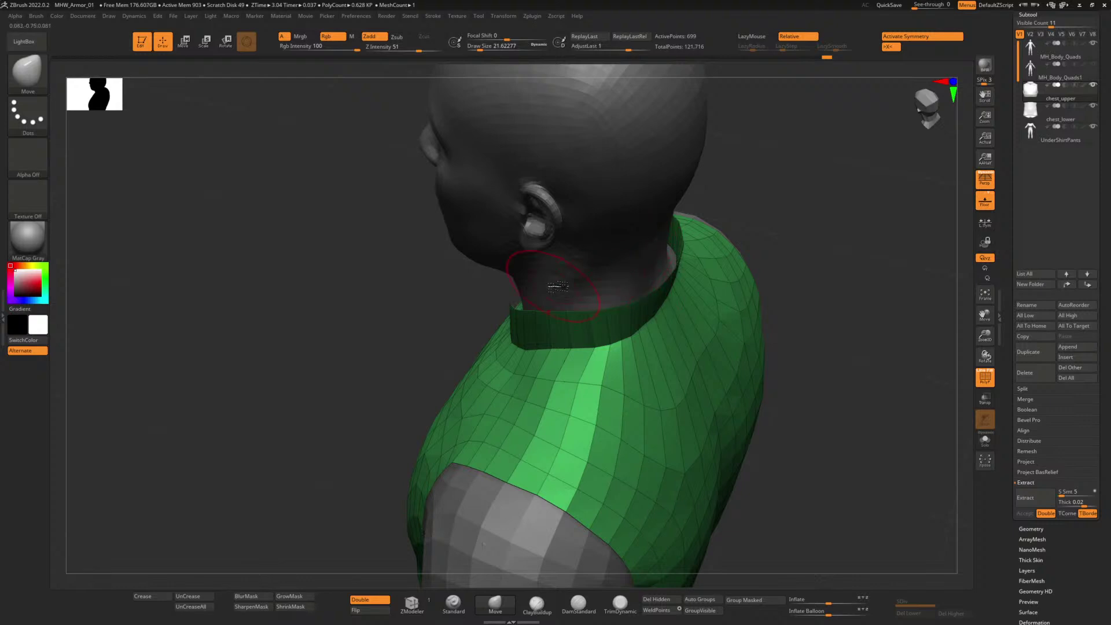
Step: Smooth the upper back of the chest piece and pull it outward over the body with a Move brush of about 154
{"action": "left_click_drag", "start_coordinate": [420, 318], "coordinate": [374, 291]}
{"action": "left_click_drag", "start_coordinate": [880, 327], "coordinate": [684, 328]}
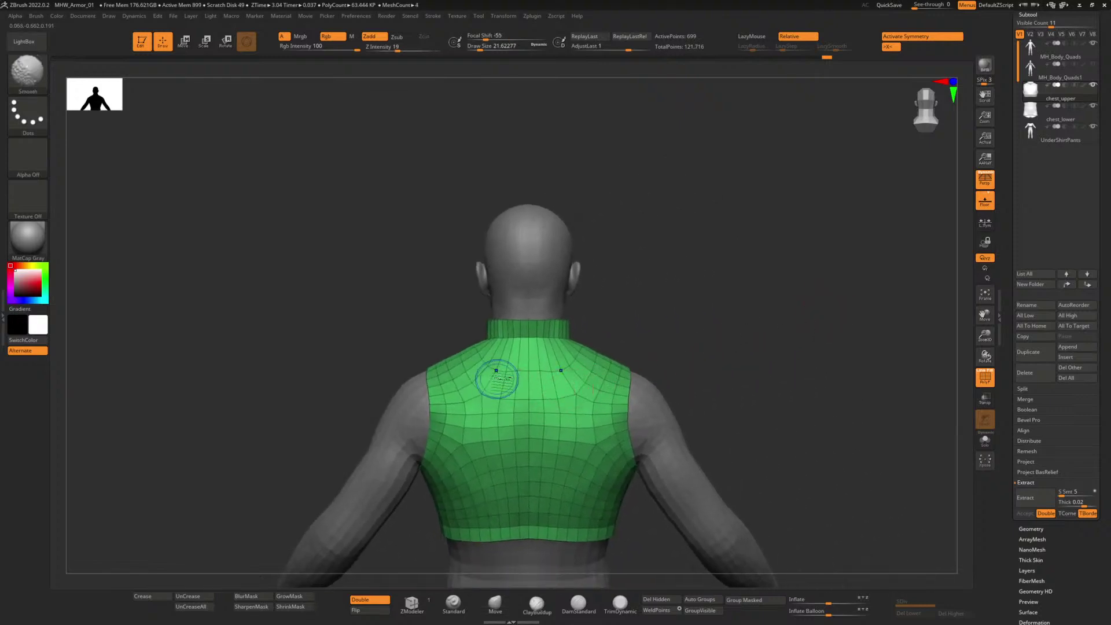
{"action": "mouse_move", "coordinate": [496, 377]}
{"action": "left_mouse_down", "text": "shift"}
{"action": "mouse_move", "coordinate": [548, 381]}
{"action": "mouse_move", "coordinate": [547, 449]}
{"action": "mouse_move", "coordinate": [594, 440]}
{"action": "mouse_move", "coordinate": [533, 482]}
{"action": "left_mouse_up", "text": "shift"}
{"action": "left_click_drag", "start_coordinate": [688, 323], "coordinate": [635, 206]}
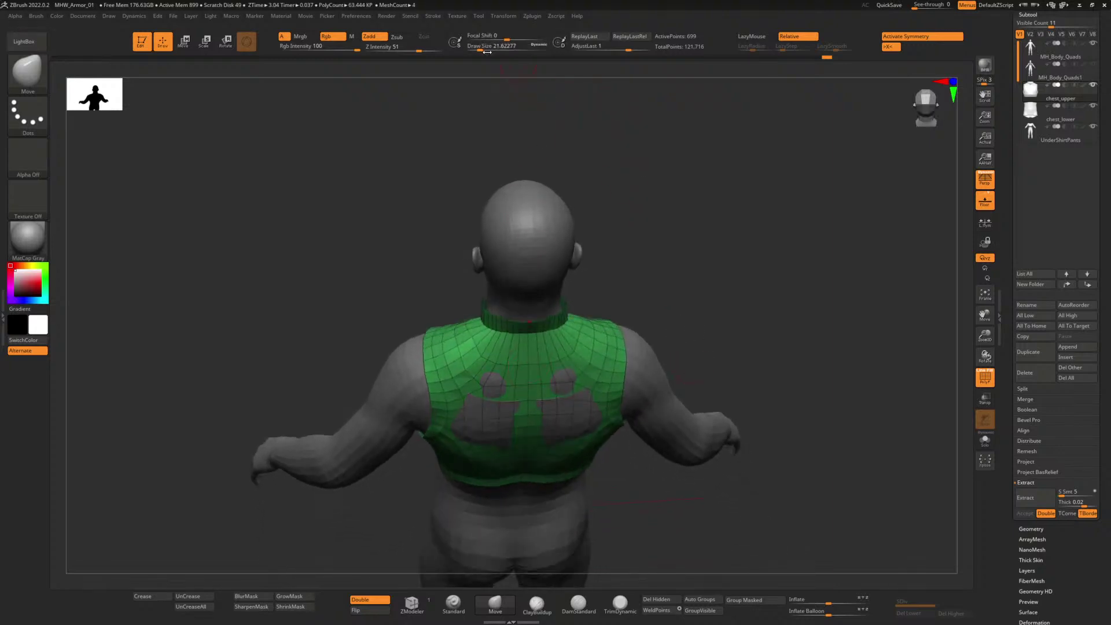
{"action": "left_click_drag", "start_coordinate": [481, 50], "coordinate": [499, 53]}
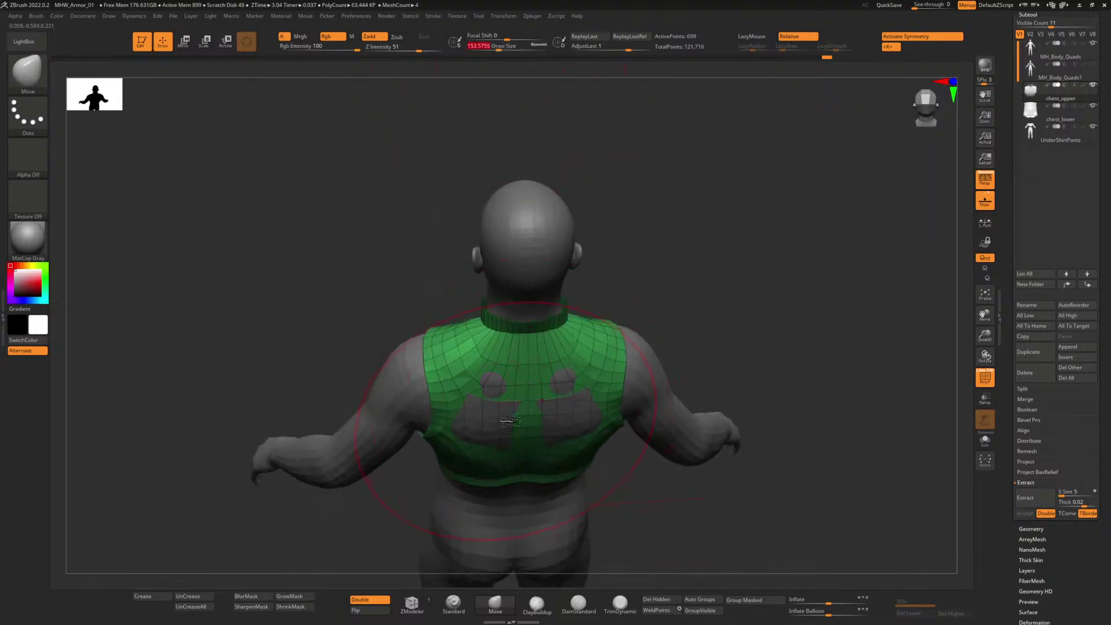
{"action": "left_click_drag", "start_coordinate": [510, 422], "coordinate": [511, 426]}
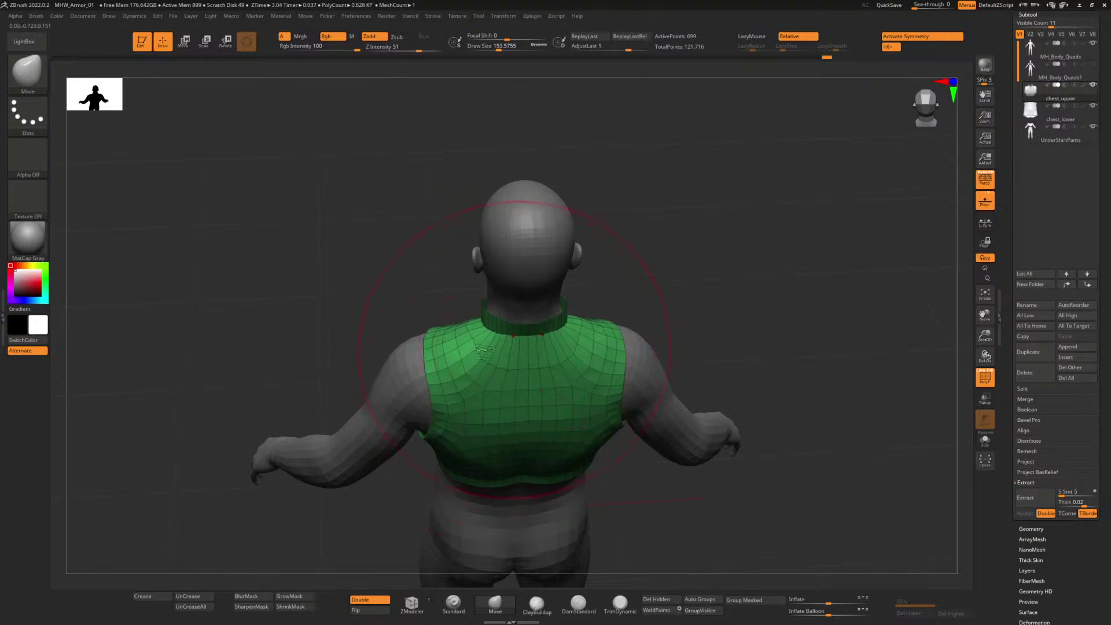
{"action": "left_click_drag", "start_coordinate": [352, 245], "coordinate": [431, 307]}
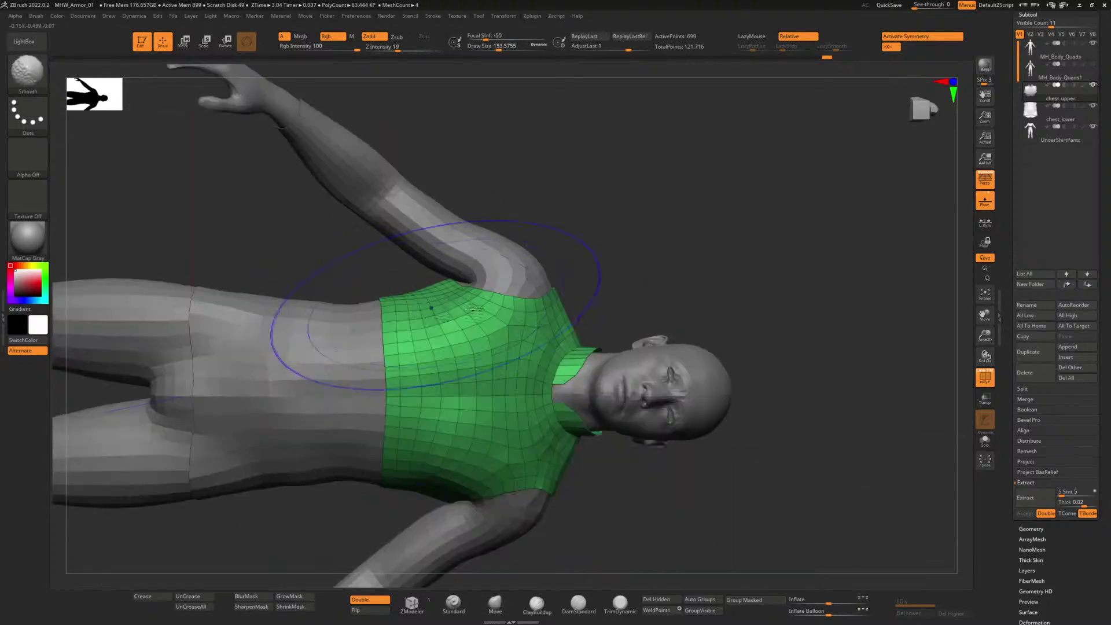
{"action": "left_click_drag", "start_coordinate": [650, 293], "coordinate": [642, 320]}
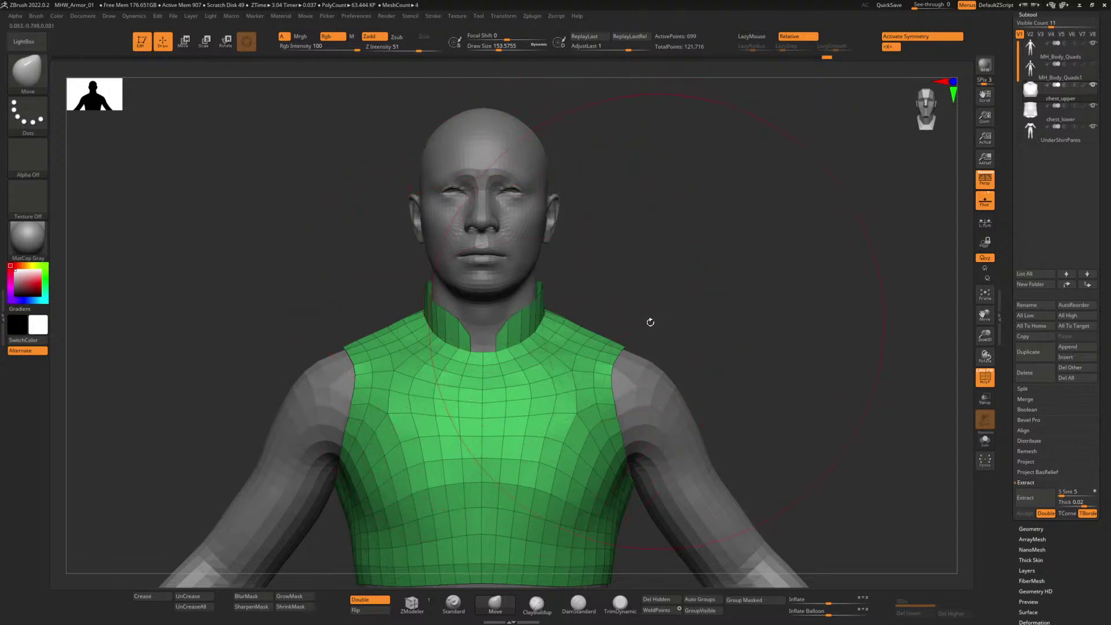
Step: ZRemesh the chest_upper piece with the Same polygon count option
{"action": "mouse_move", "coordinate": [676, 333]}
{"action": "left_mouse_down", "text": "alt"}
{"action": "mouse_move", "coordinate": [645, 266]}
{"action": "mouse_move", "coordinate": [664, 333]}
{"action": "mouse_move", "coordinate": [663, 275]}
{"action": "mouse_move", "coordinate": [667, 350]}
{"action": "left_mouse_up", "text": "alt"}
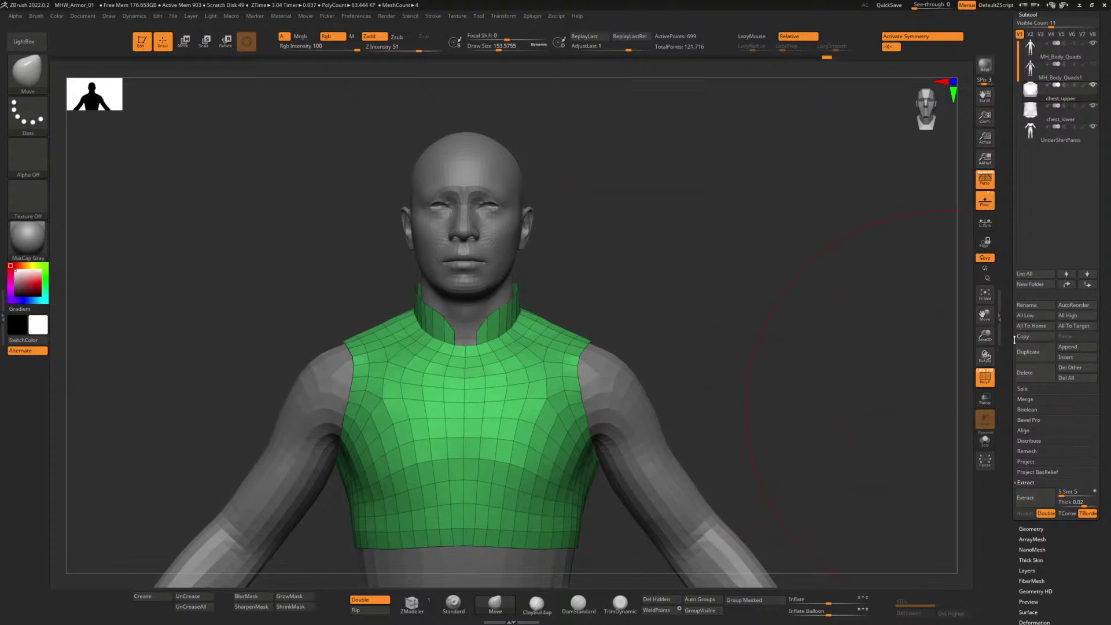
{"action": "scroll", "coordinate": [1046, 456], "scroll_direction": "down", "scroll_amount": 3}
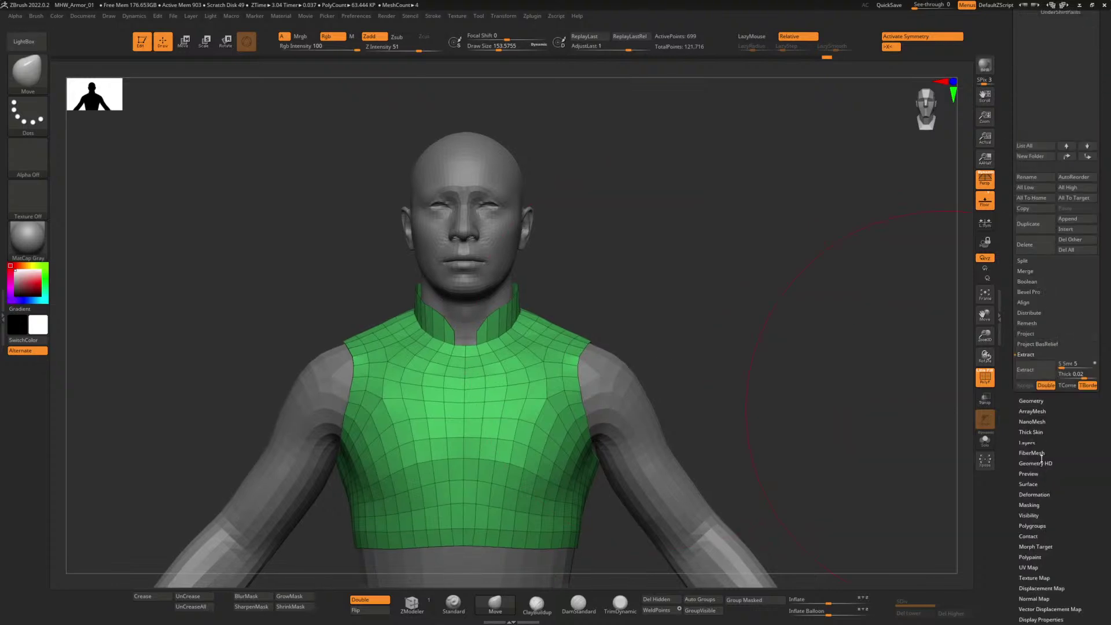
{"action": "left_click", "coordinate": [1035, 404]}
{"action": "scroll", "coordinate": [1040, 400], "scroll_direction": "up", "scroll_amount": 1}
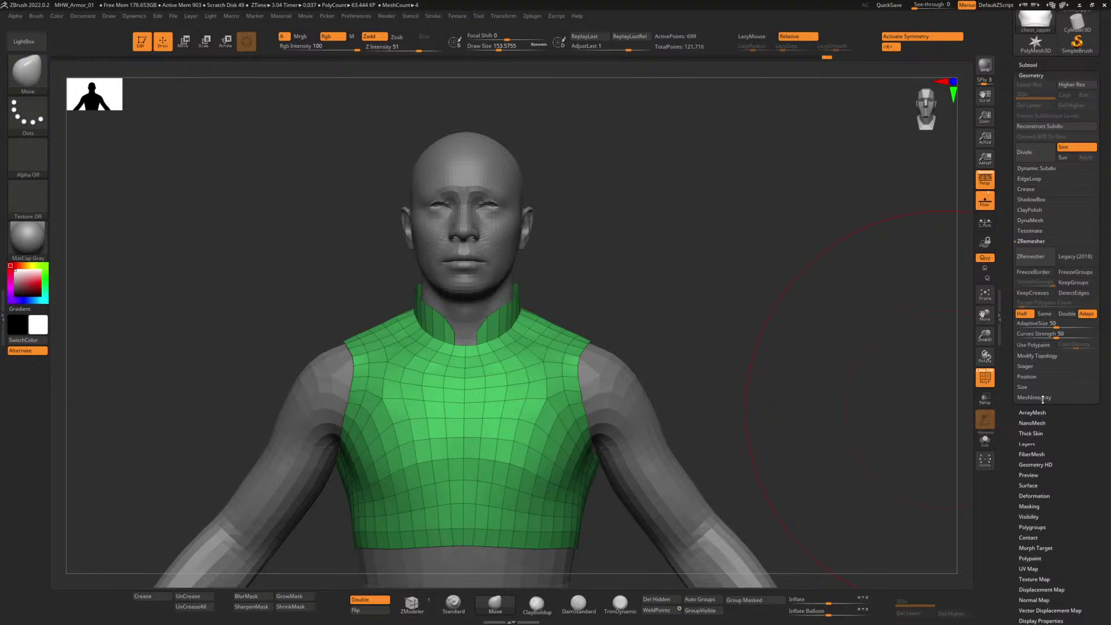
{"action": "left_click", "coordinate": [1046, 318]}
{"action": "left_click_drag", "start_coordinate": [652, 348], "coordinate": [420, 374]}
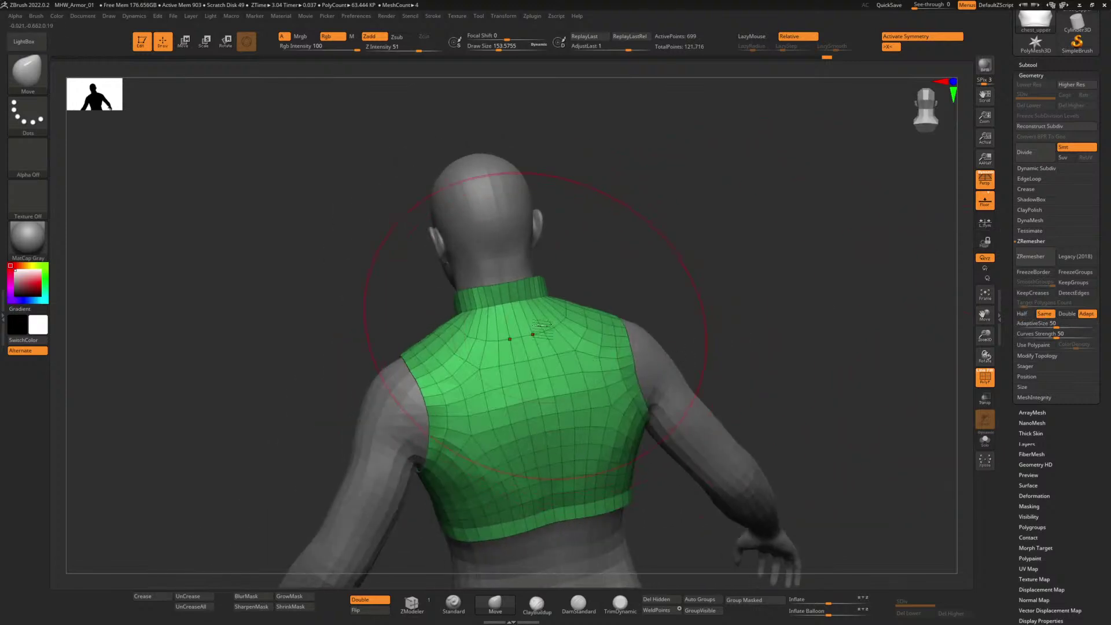
{"action": "left_click_drag", "start_coordinate": [730, 299], "coordinate": [798, 297]}
{"action": "left_click_drag", "start_coordinate": [741, 327], "coordinate": [786, 333]}
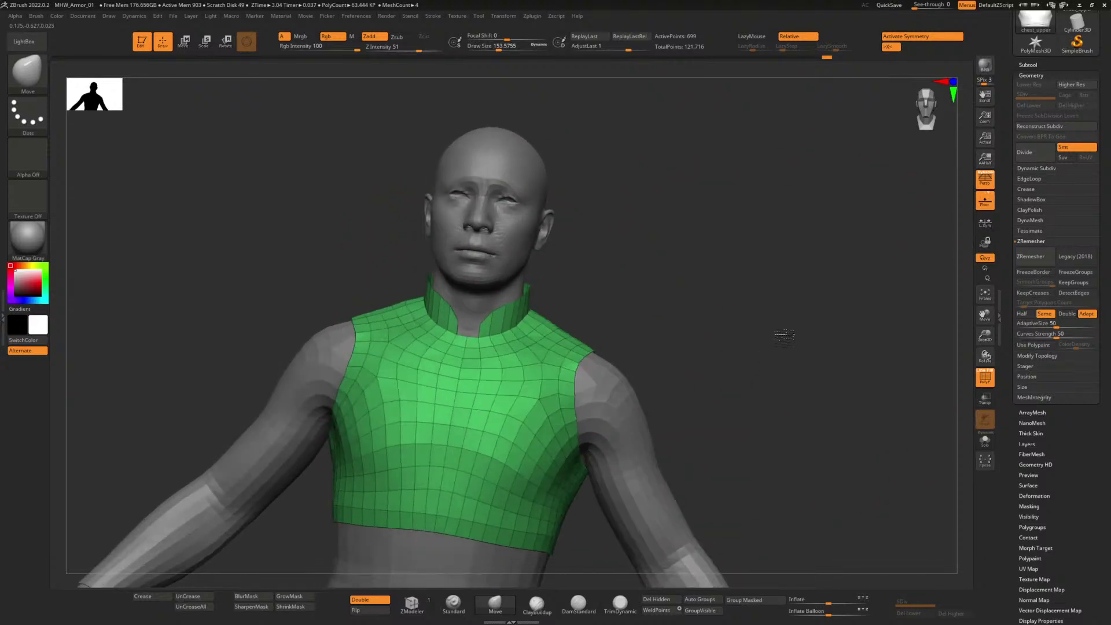
{"action": "left_click", "coordinate": [1036, 256]}
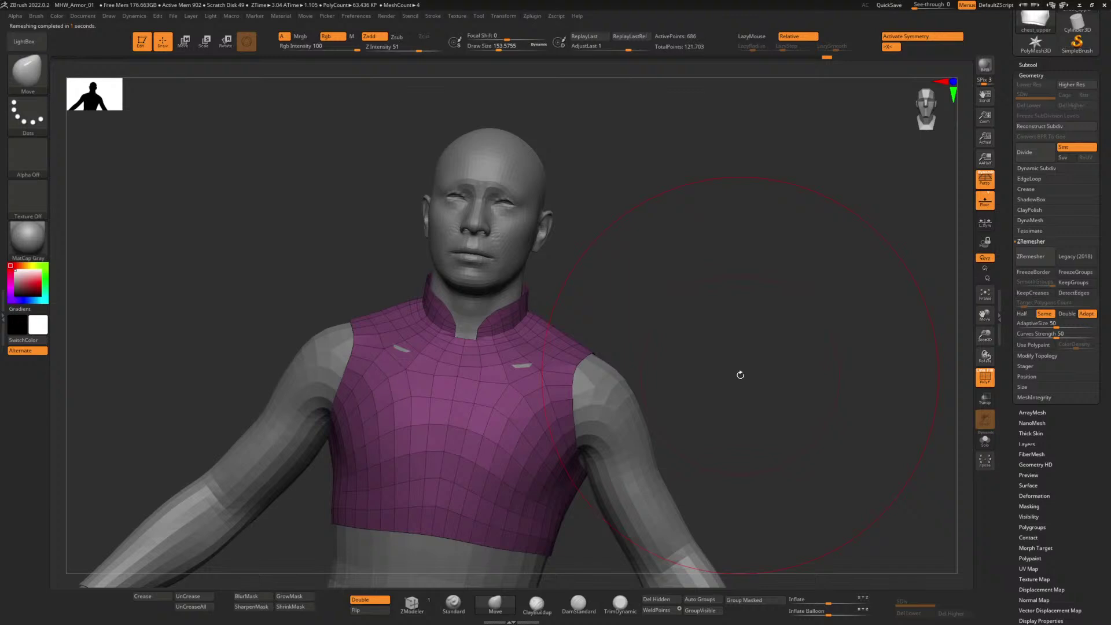
Step: Examine the remeshed chest piece from the back and front, zooming in on the collar's front corners and the upper chest
{"action": "left_click_drag", "start_coordinate": [736, 357], "coordinate": [567, 351]}
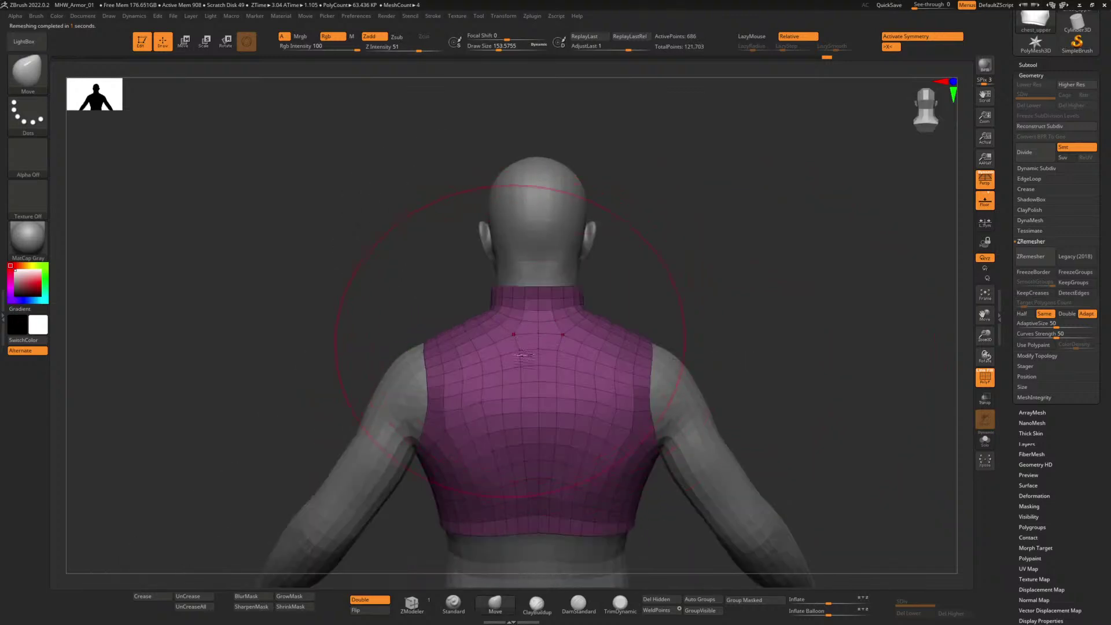
{"action": "left_click_drag", "start_coordinate": [377, 304], "coordinate": [523, 331]}
{"action": "left_click_drag", "start_coordinate": [640, 305], "coordinate": [636, 342], "text": "alt"}
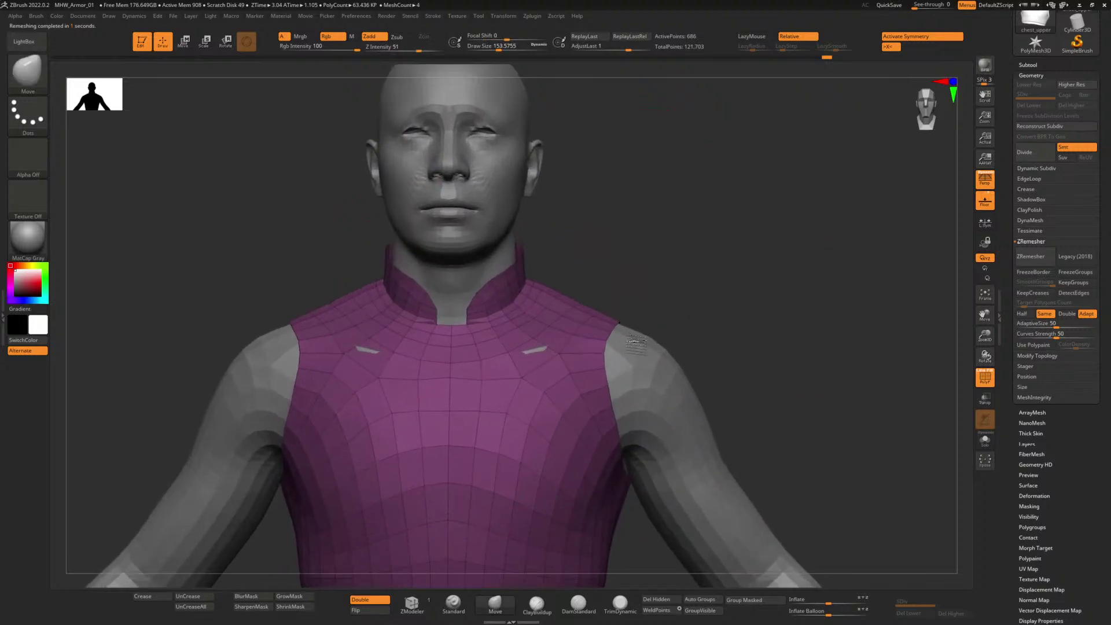
{"action": "mouse_move", "coordinate": [670, 296]}
{"action": "left_mouse_down", "text": "alt"}
{"action": "mouse_move", "coordinate": [685, 258]}
{"action": "mouse_move", "coordinate": [680, 285]}
{"action": "left_mouse_up", "text": "alt"}
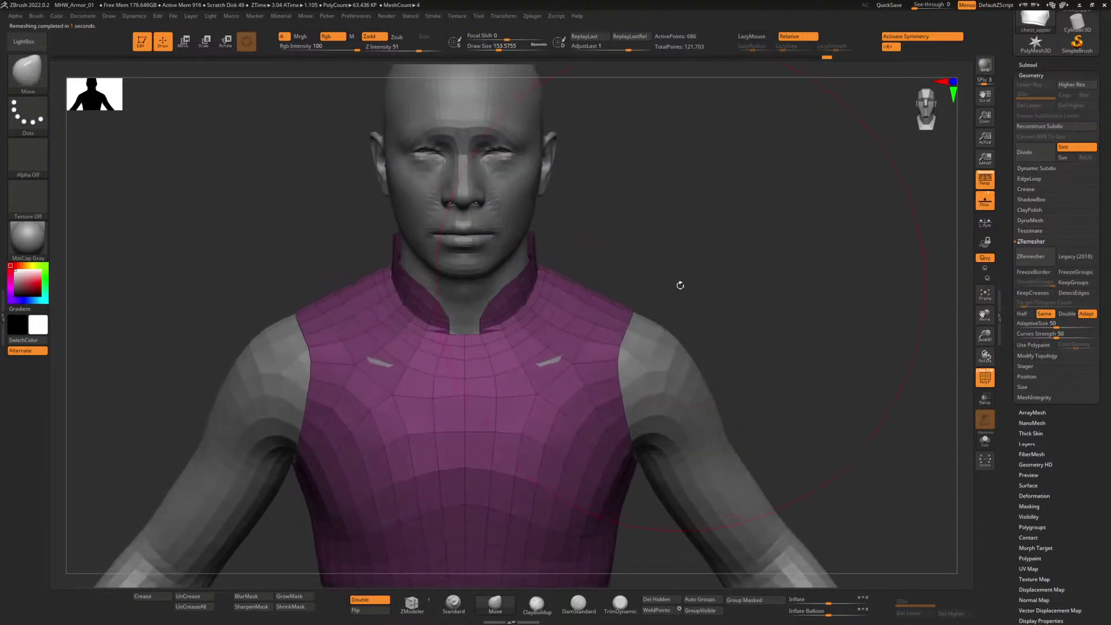
{"action": "left_click_drag", "start_coordinate": [499, 50], "coordinate": [481, 51]}
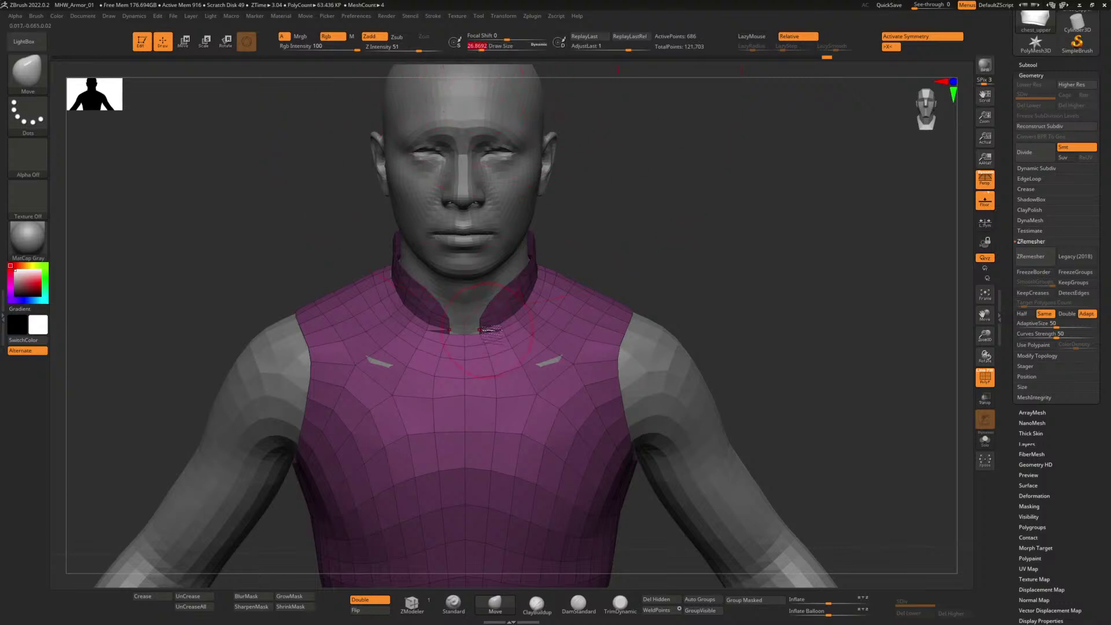
{"action": "left_click_drag", "start_coordinate": [642, 236], "coordinate": [707, 373], "text": "alt"}
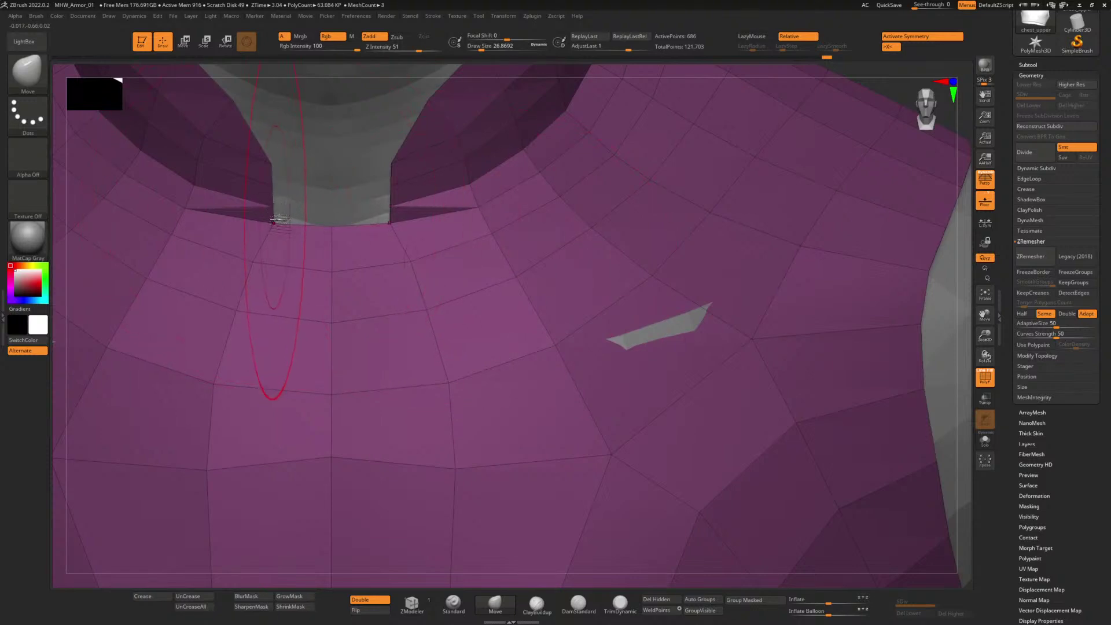
{"action": "mouse_move", "coordinate": [887, 93]}
{"action": "left_mouse_down", "text": "alt"}
{"action": "mouse_move", "coordinate": [686, 246]}
{"action": "mouse_move", "coordinate": [631, 226]}
{"action": "left_mouse_up", "text": "alt"}
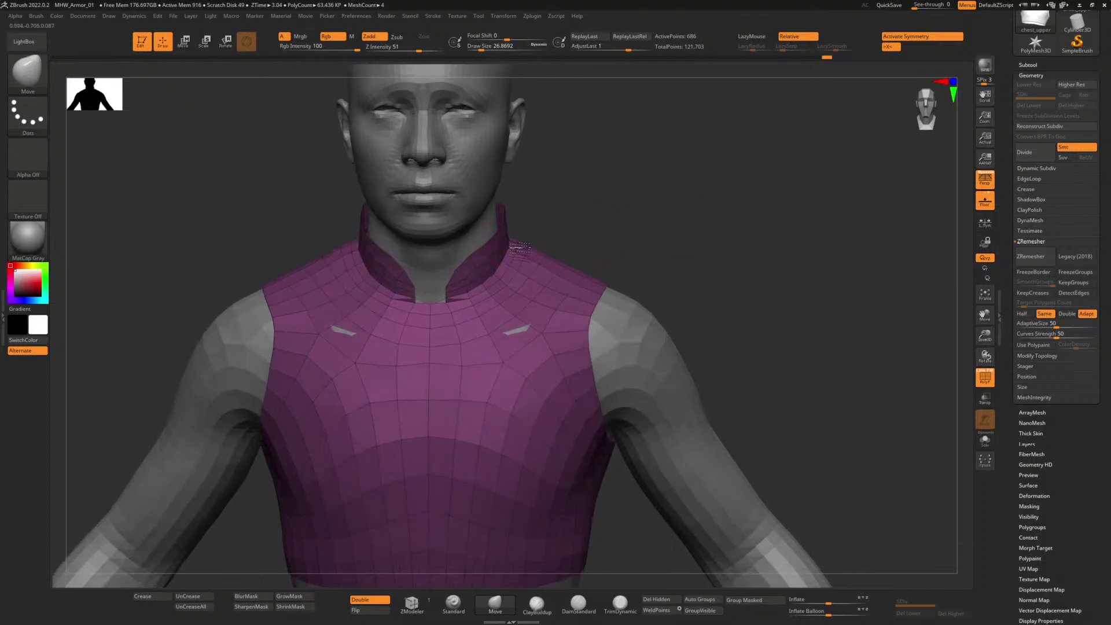
Step: Reshape the chest piece's armhole edges over the shoulders from above with the Move brush
{"action": "left_click_drag", "start_coordinate": [643, 241], "coordinate": [621, 290]}
{"action": "left_click_drag", "start_coordinate": [541, 347], "coordinate": [534, 356]}
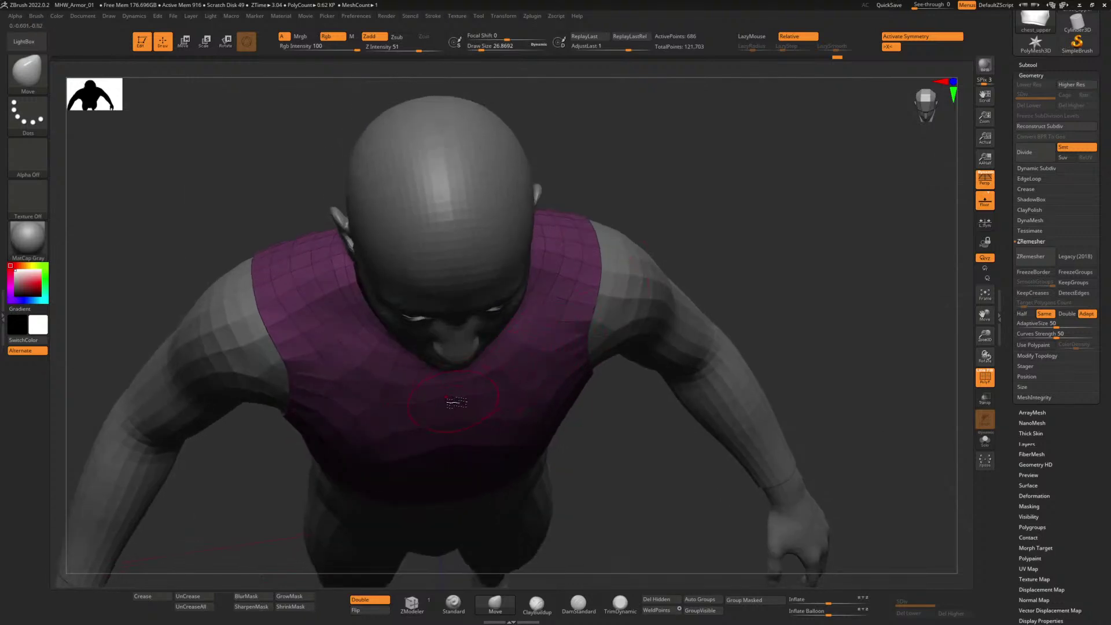
{"action": "left_click_drag", "start_coordinate": [397, 404], "coordinate": [393, 408]}
{"action": "left_click_drag", "start_coordinate": [648, 432], "coordinate": [649, 451]}
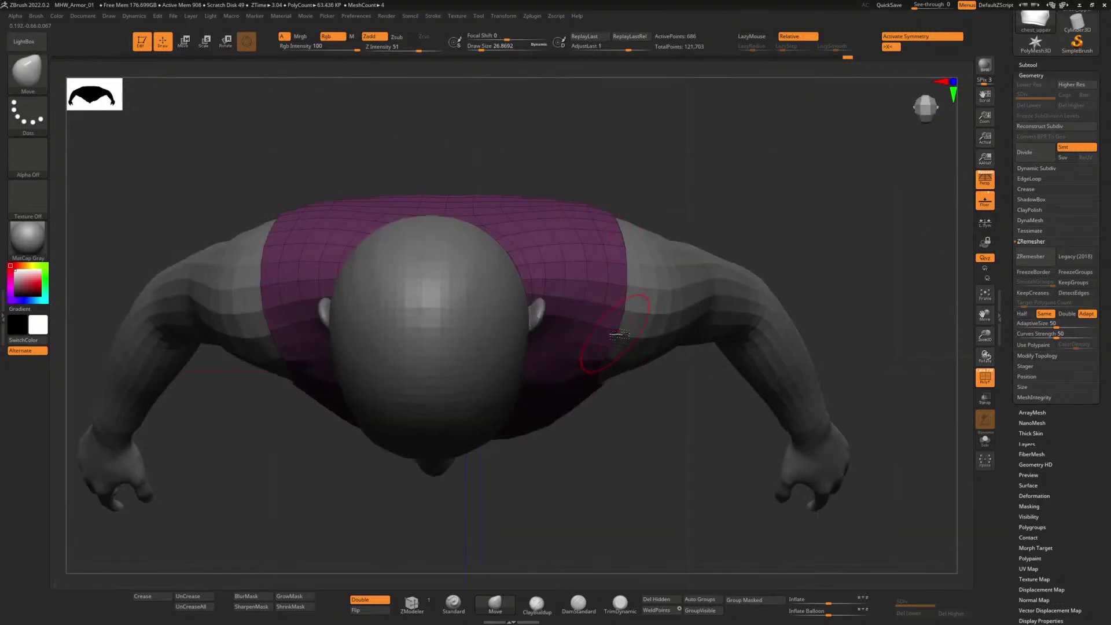
{"action": "left_click_drag", "start_coordinate": [626, 292], "coordinate": [619, 249]}
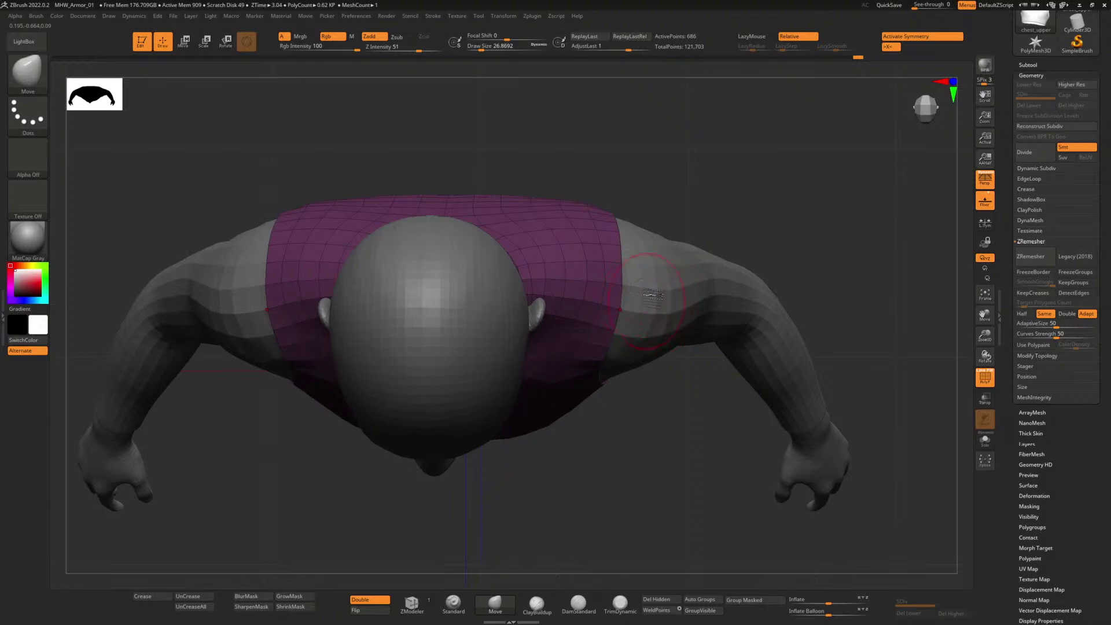
{"action": "left_click_drag", "start_coordinate": [631, 299], "coordinate": [626, 293]}
{"action": "mouse_move", "coordinate": [669, 234]}
{"action": "left_mouse_down"}
{"action": "mouse_move", "coordinate": [672, 139]}
{"action": "mouse_move", "coordinate": [635, 280]}
{"action": "left_mouse_up"}
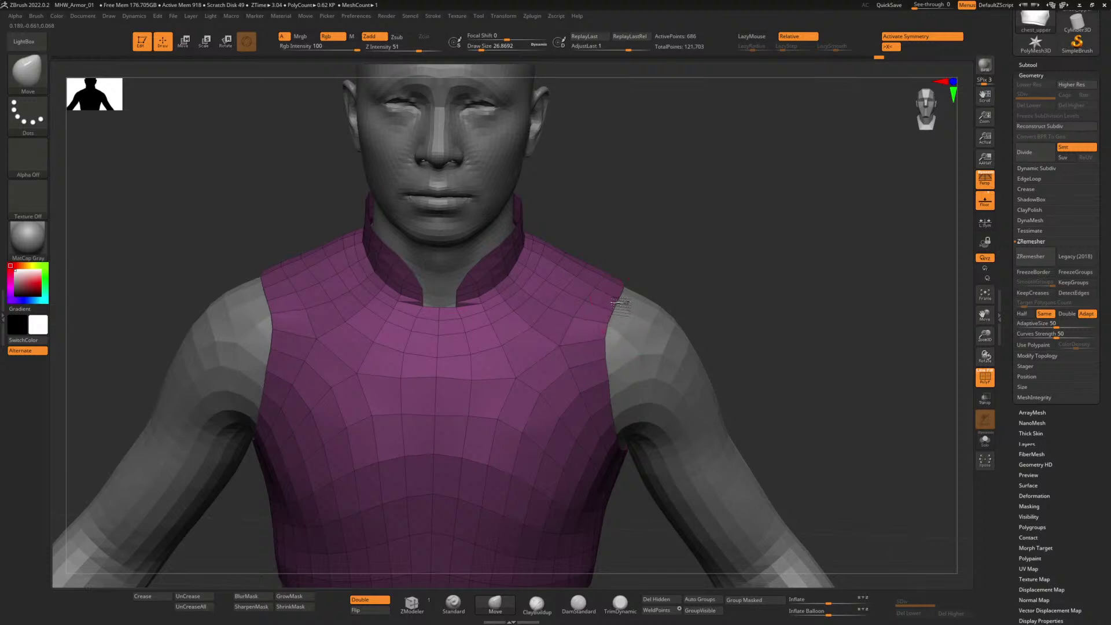
Step: Nudge the chest piece's sides below the armpits and its outer shoulder corners to refine the front silhouette
{"action": "mouse_move", "coordinate": [711, 293]}
{"action": "left_mouse_down"}
{"action": "mouse_move", "coordinate": [637, 304]}
{"action": "mouse_move", "coordinate": [675, 307]}
{"action": "mouse_move", "coordinate": [697, 288]}
{"action": "left_mouse_up"}
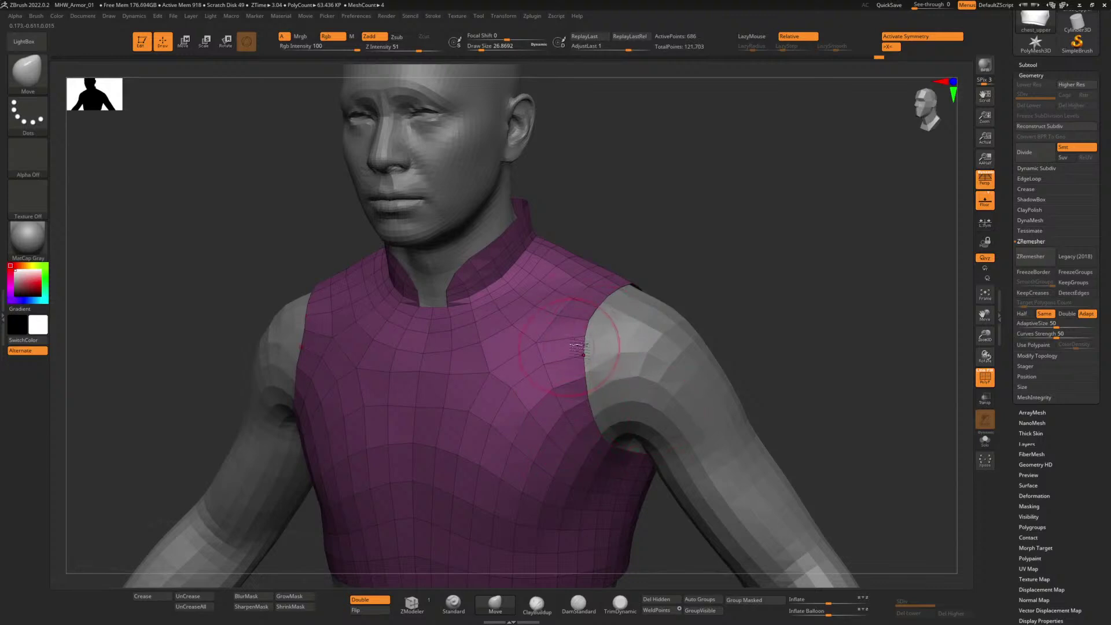
{"action": "left_click_drag", "start_coordinate": [733, 324], "coordinate": [771, 326]}
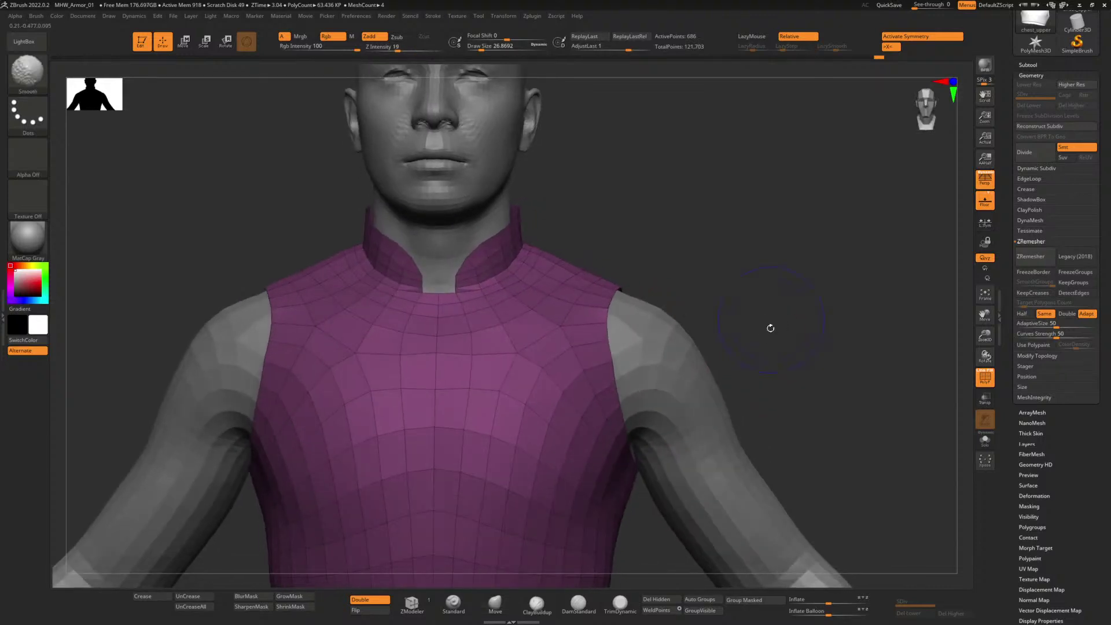
{"action": "left_click_drag", "start_coordinate": [747, 439], "coordinate": [723, 355], "text": "alt"}
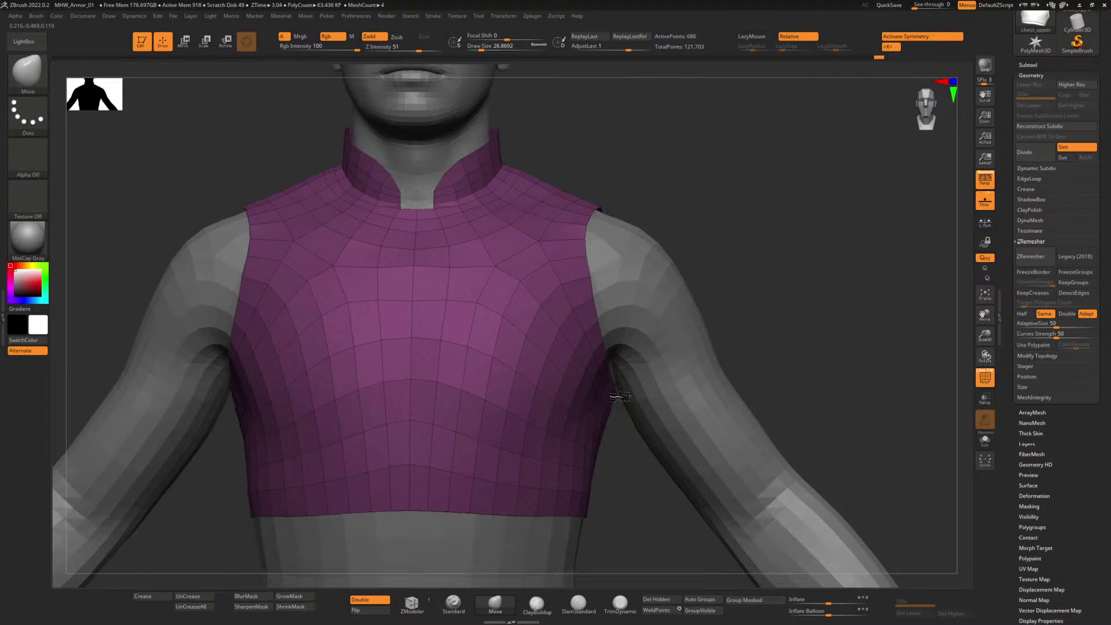
{"action": "left_click_drag", "start_coordinate": [620, 400], "coordinate": [618, 404]}
{"action": "left_click_drag", "start_coordinate": [652, 494], "coordinate": [670, 327], "text": "alt"}
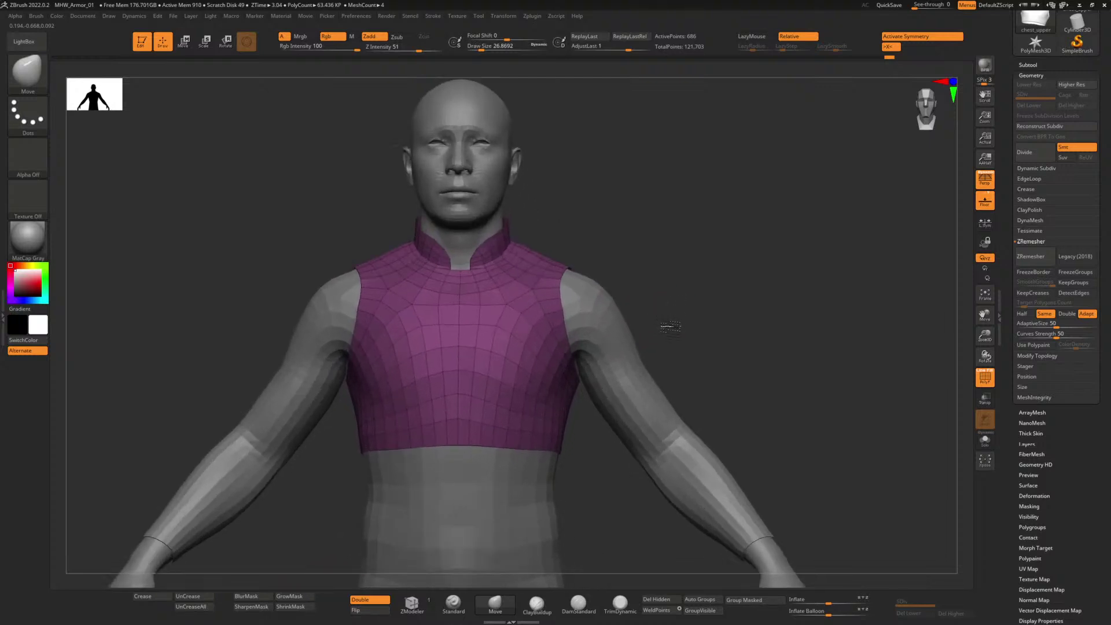
{"action": "left_click_drag", "start_coordinate": [636, 274], "coordinate": [652, 315], "text": "alt"}
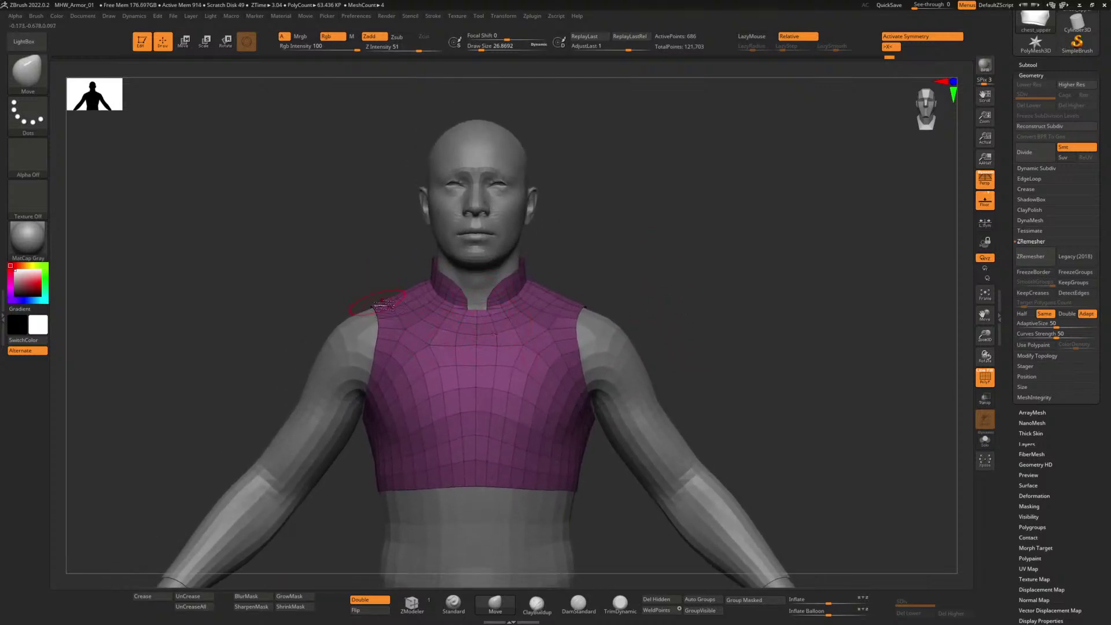
{"action": "left_click_drag", "start_coordinate": [385, 304], "coordinate": [390, 301]}
Step: Adjust the neckline's centre at the base of the collar opening, reducing the Move brush size to about 14
{"action": "left_click_drag", "start_coordinate": [624, 255], "coordinate": [667, 376], "text": "alt"}
{"action": "left_click_drag", "start_coordinate": [836, 223], "coordinate": [656, 298], "text": "alt"}
{"action": "mouse_move", "coordinate": [505, 405]}
{"action": "left_mouse_down"}
{"action": "mouse_move", "coordinate": [455, 411]}
{"action": "mouse_move", "coordinate": [471, 411]}
{"action": "left_mouse_up"}
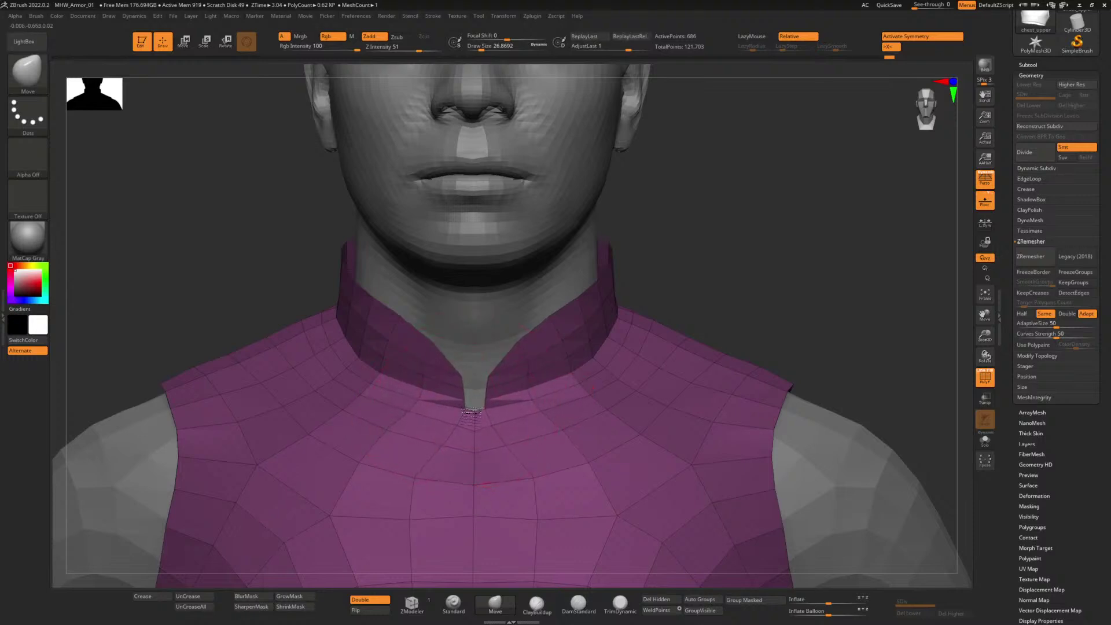
{"action": "left_click_drag", "start_coordinate": [480, 453], "coordinate": [483, 449]}
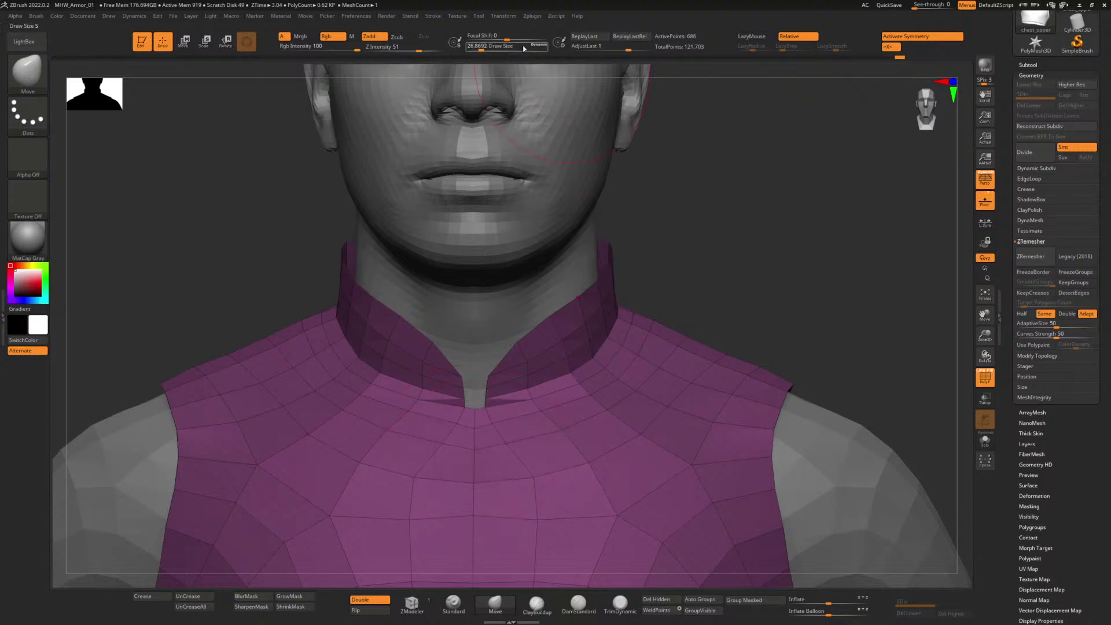
{"action": "left_click_drag", "start_coordinate": [483, 52], "coordinate": [478, 52]}
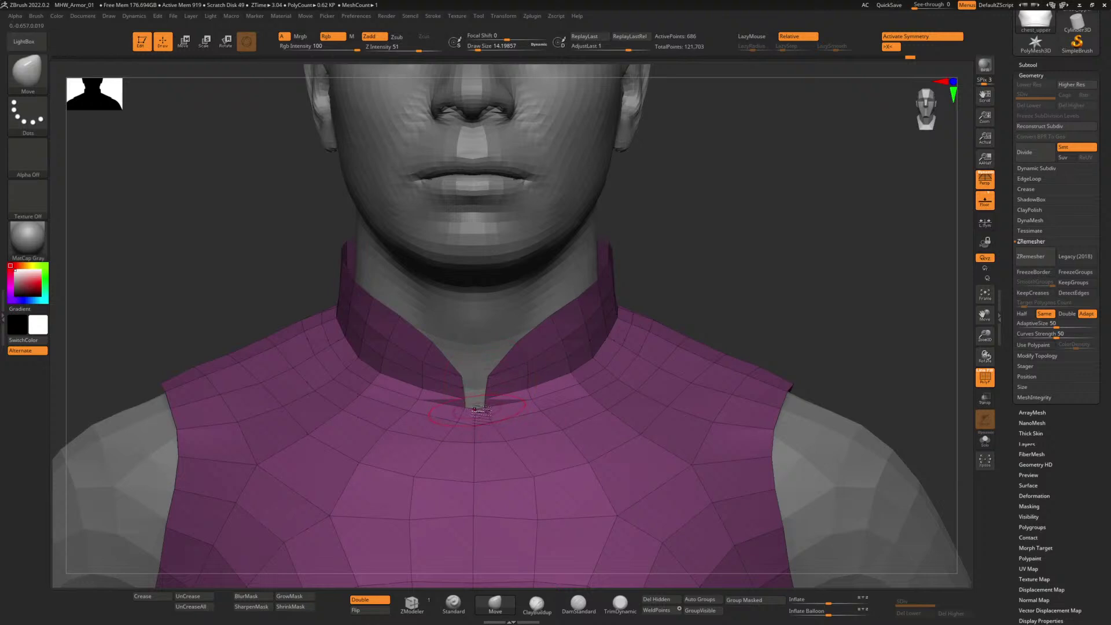
{"action": "mouse_move", "coordinate": [681, 309]}
{"action": "left_mouse_down", "text": "alt"}
{"action": "mouse_move", "coordinate": [670, 293]}
{"action": "mouse_move", "coordinate": [640, 298]}
{"action": "mouse_move", "coordinate": [644, 336]}
{"action": "mouse_move", "coordinate": [650, 326]}
{"action": "mouse_move", "coordinate": [623, 306]}
{"action": "mouse_move", "coordinate": [601, 320]}
{"action": "mouse_move", "coordinate": [649, 309]}
{"action": "mouse_move", "coordinate": [608, 246]}
{"action": "left_mouse_up", "text": "alt"}
{"action": "left_click_drag", "start_coordinate": [618, 380], "coordinate": [662, 284], "text": "alt"}
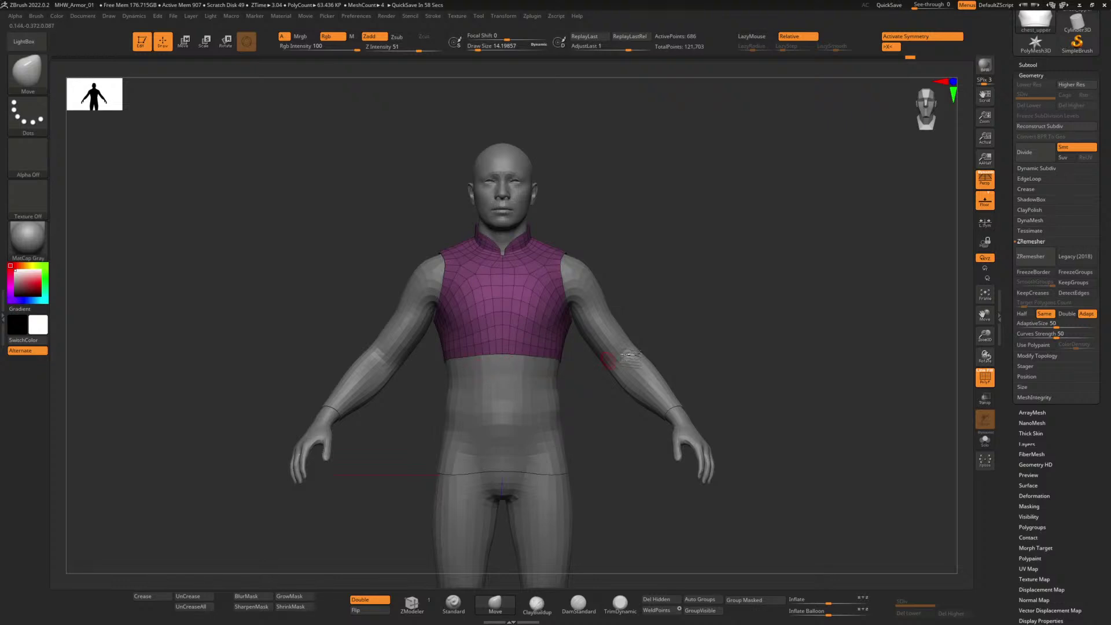
{"action": "left_click_drag", "start_coordinate": [672, 300], "coordinate": [668, 313], "text": "alt"}
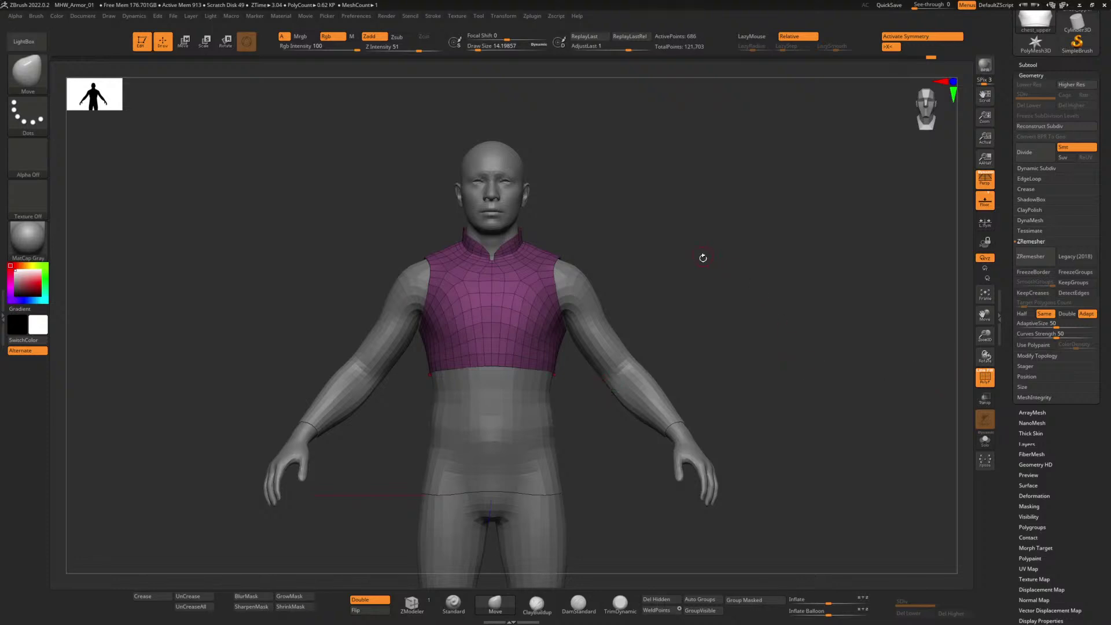
Step: Quick-save the project and show the list of subtools in place of the geometry settings
{"action": "left_click", "coordinate": [890, 6]}
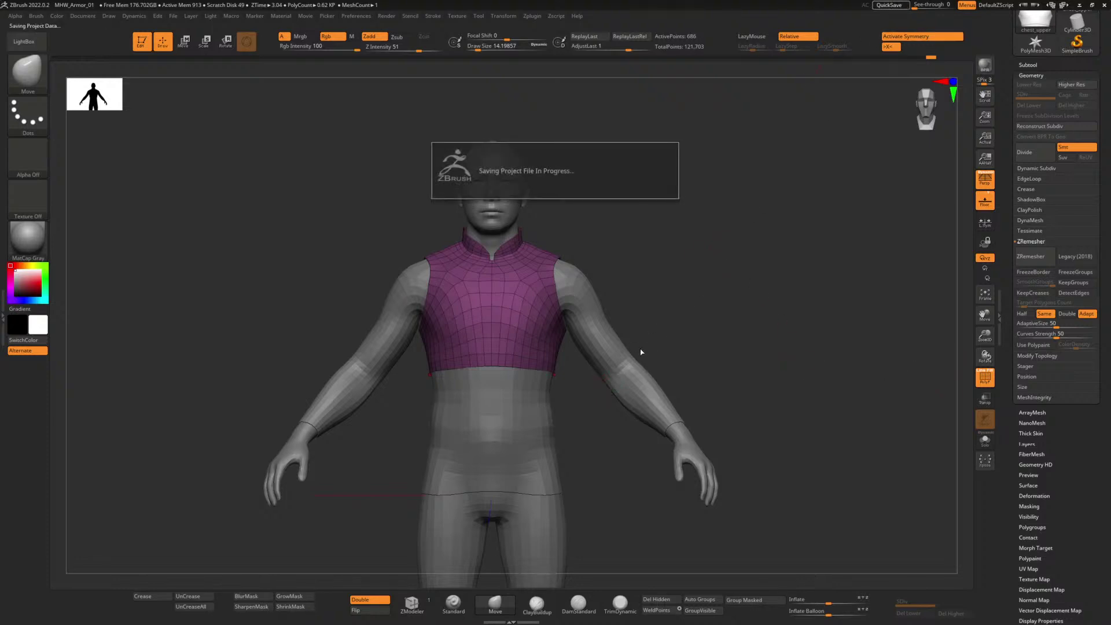
{"action": "left_click_drag", "start_coordinate": [674, 357], "coordinate": [670, 252], "text": "alt"}
{"action": "left_click_drag", "start_coordinate": [598, 434], "coordinate": [625, 400], "text": "alt"}
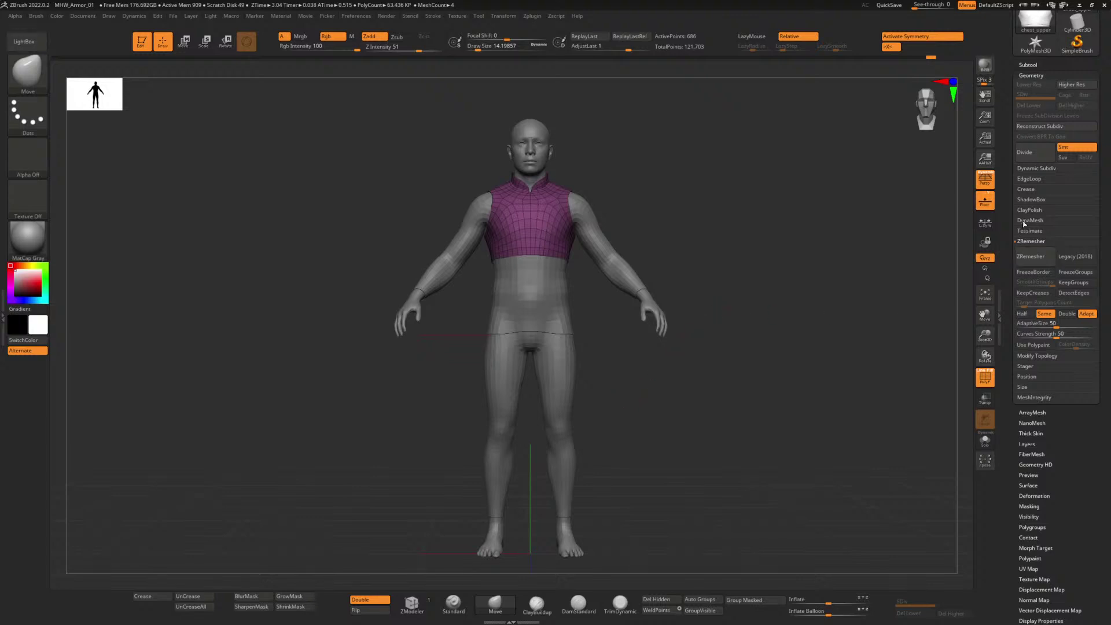
{"action": "left_click", "coordinate": [1030, 77]}
{"action": "left_click", "coordinate": [1030, 67]}
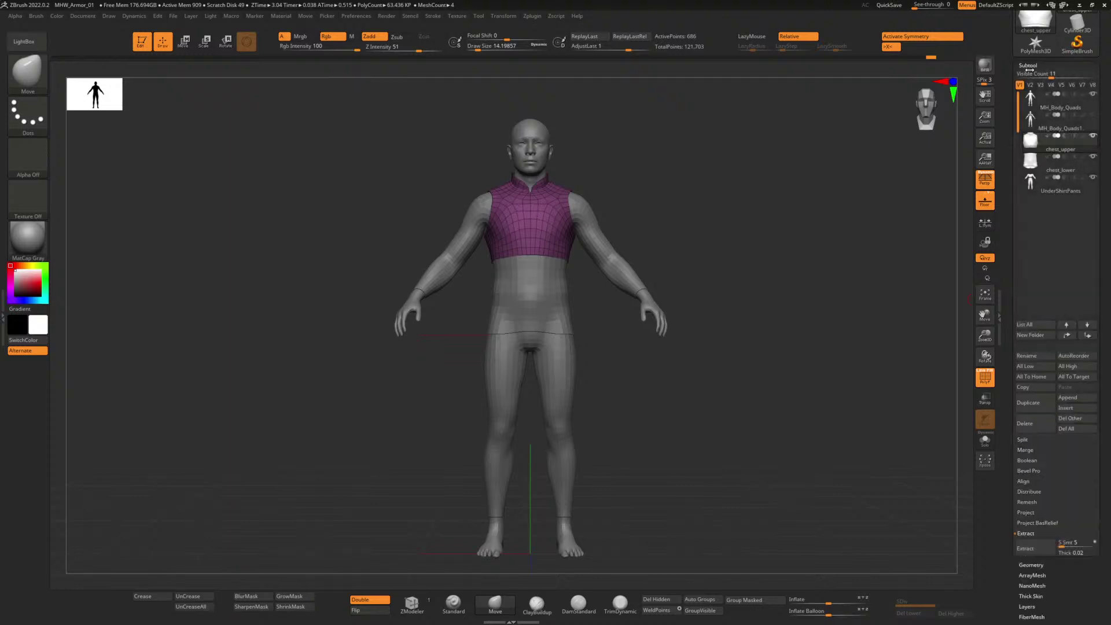
{"action": "left_click_drag", "start_coordinate": [1072, 87], "coordinate": [1071, 202]}
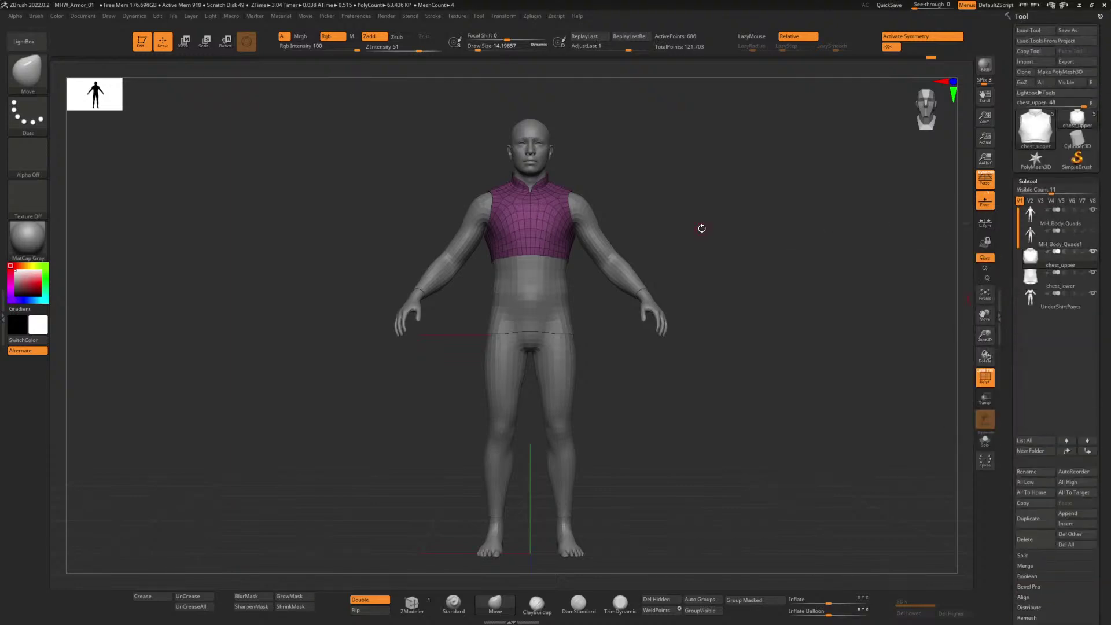
{"action": "left_click_drag", "start_coordinate": [674, 219], "coordinate": [612, 206], "text": "alt"}
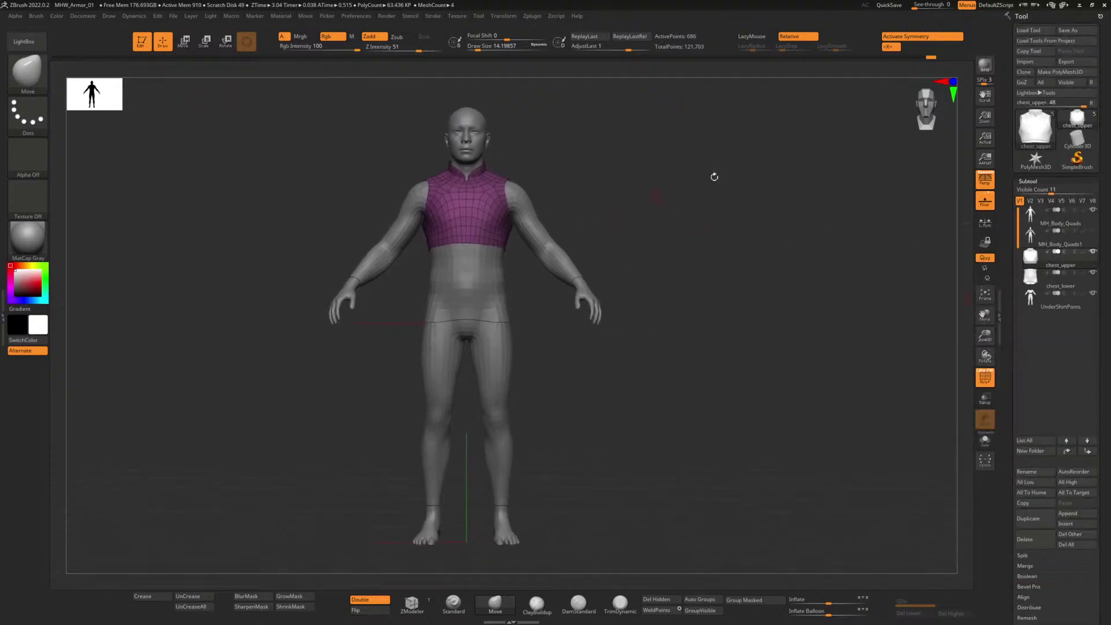
{"action": "left_click", "coordinate": [892, 6]}
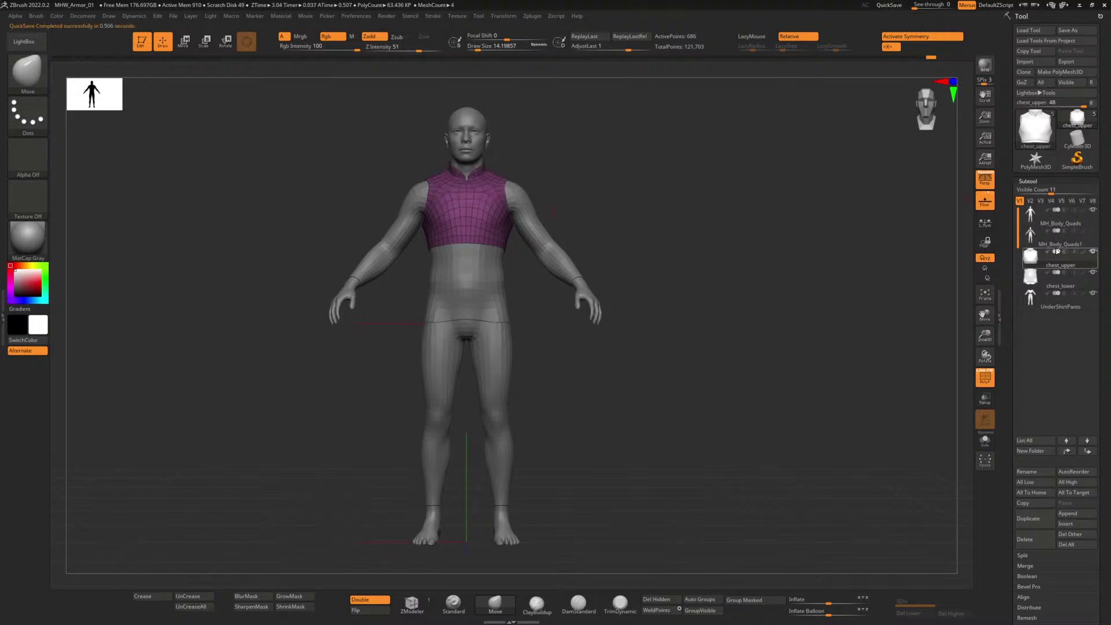
Step: Make MH_Body_Quads the active subtool with the polygon wireframe hidden, and quick-save the project
{"action": "left_click", "coordinate": [1058, 226]}
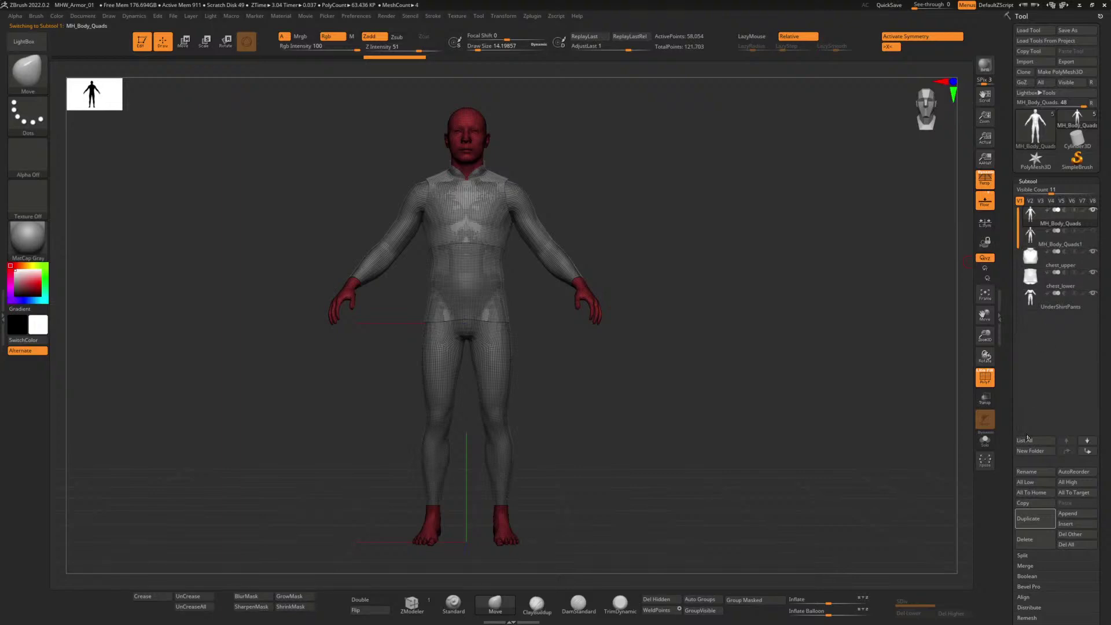
{"action": "left_click", "coordinate": [987, 379]}
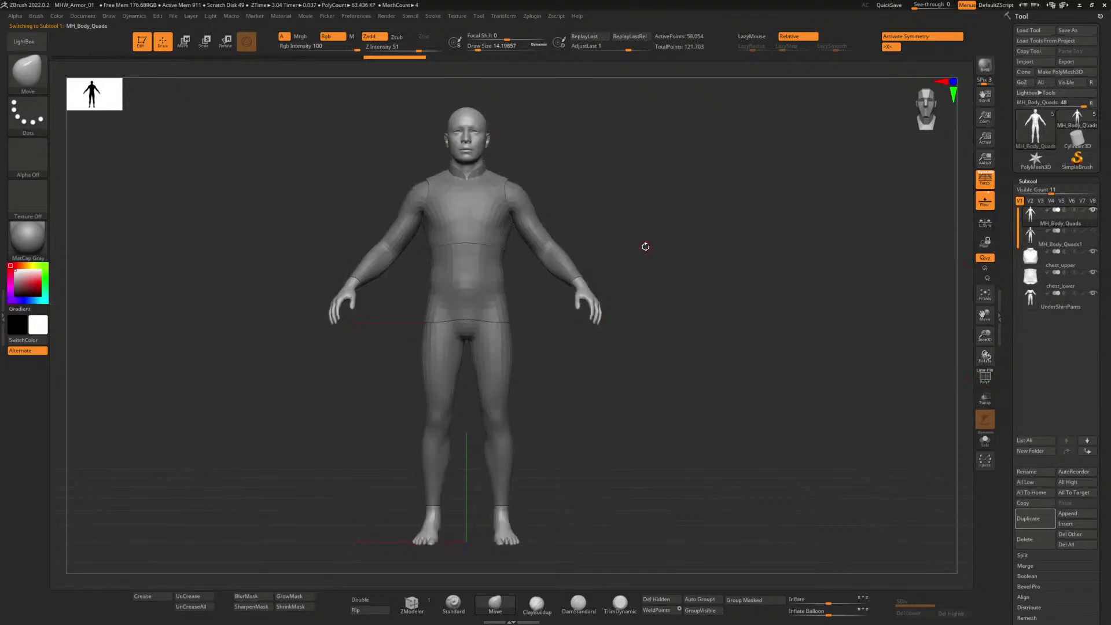
{"action": "mouse_move", "coordinate": [614, 219]}
{"action": "left_mouse_down", "text": "alt"}
{"action": "mouse_move", "coordinate": [645, 233]}
{"action": "mouse_move", "coordinate": [641, 242]}
{"action": "mouse_move", "coordinate": [629, 224]}
{"action": "left_mouse_up", "text": "alt"}
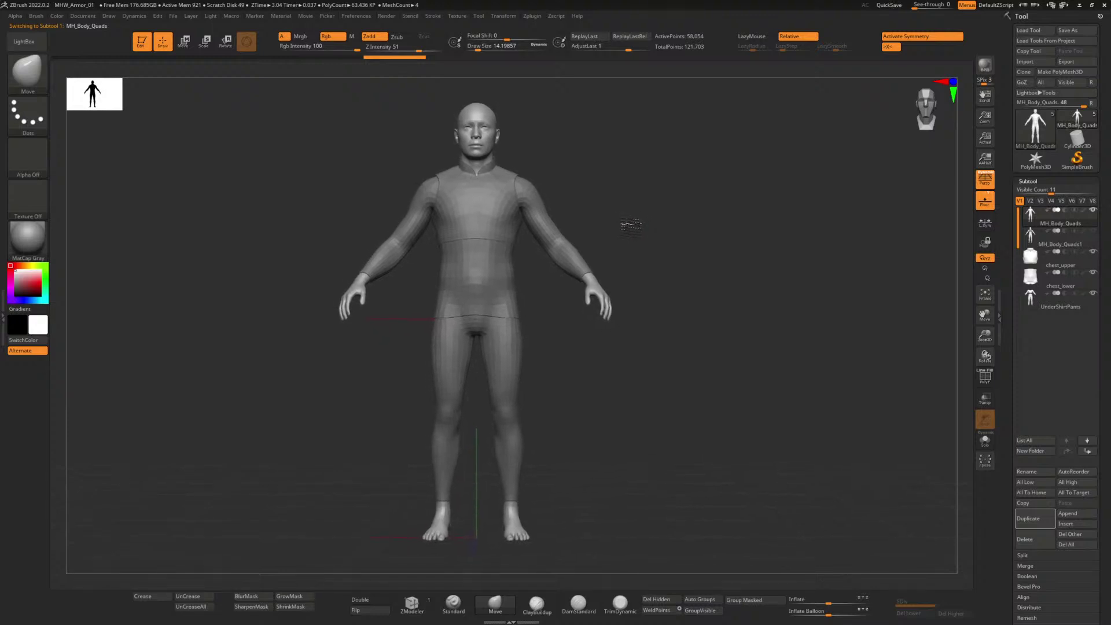
{"action": "left_click", "coordinate": [890, 5]}
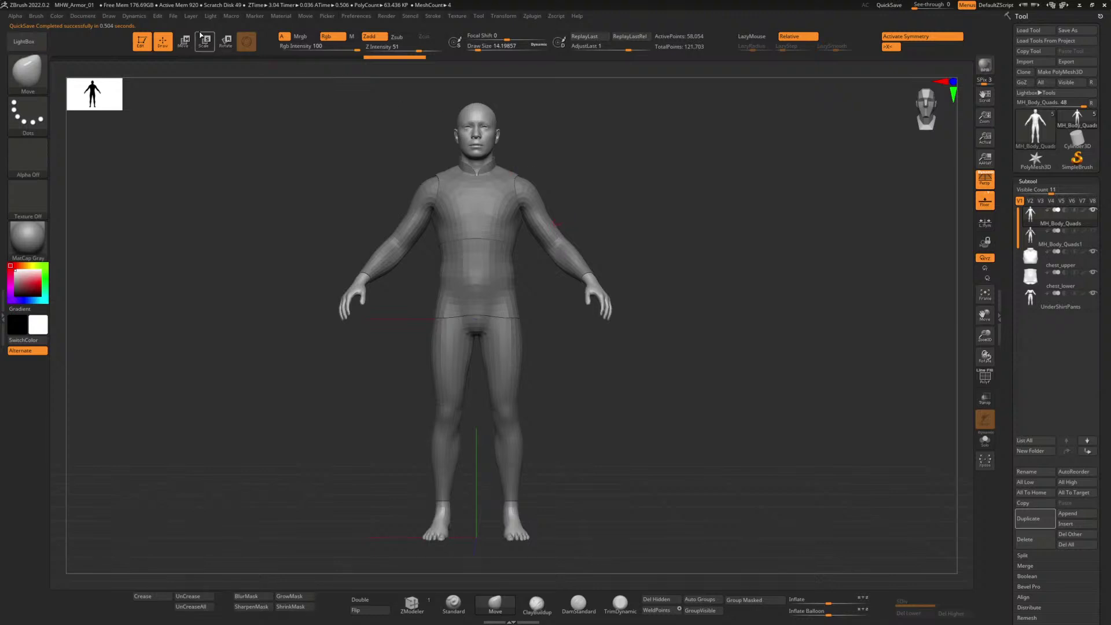
Step: Save the project as a new version named MHW_Armor_02.ZPR in the Zbrush folder
{"action": "left_click", "coordinate": [173, 15]}
{"action": "left_click", "coordinate": [235, 33]}
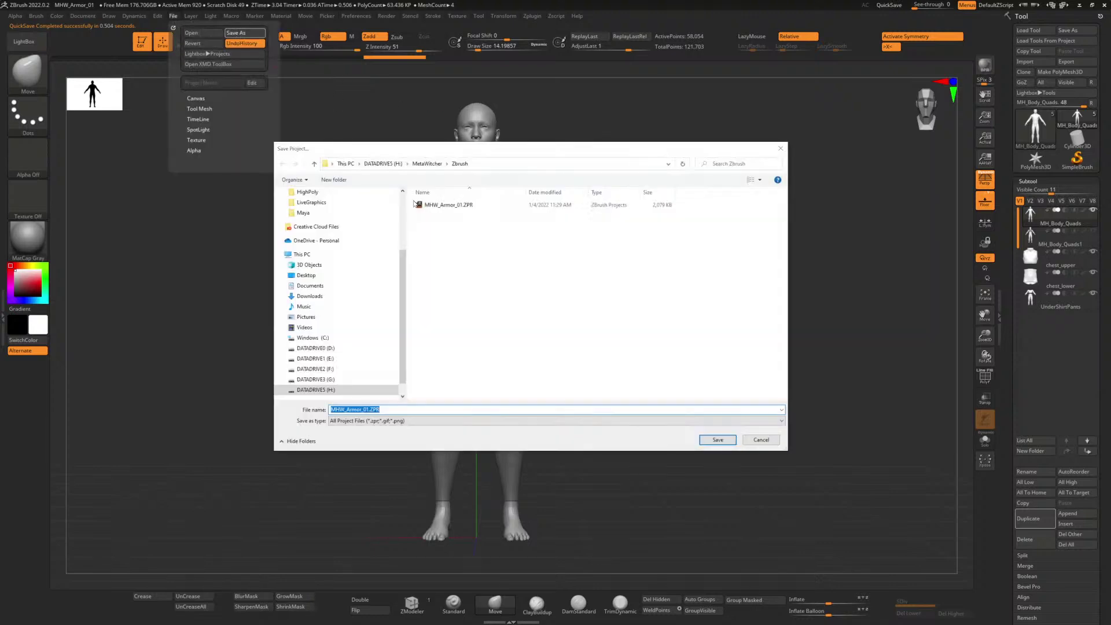
{"action": "left_click", "coordinate": [370, 410]}
{"action": "left_click", "coordinate": [370, 410]}
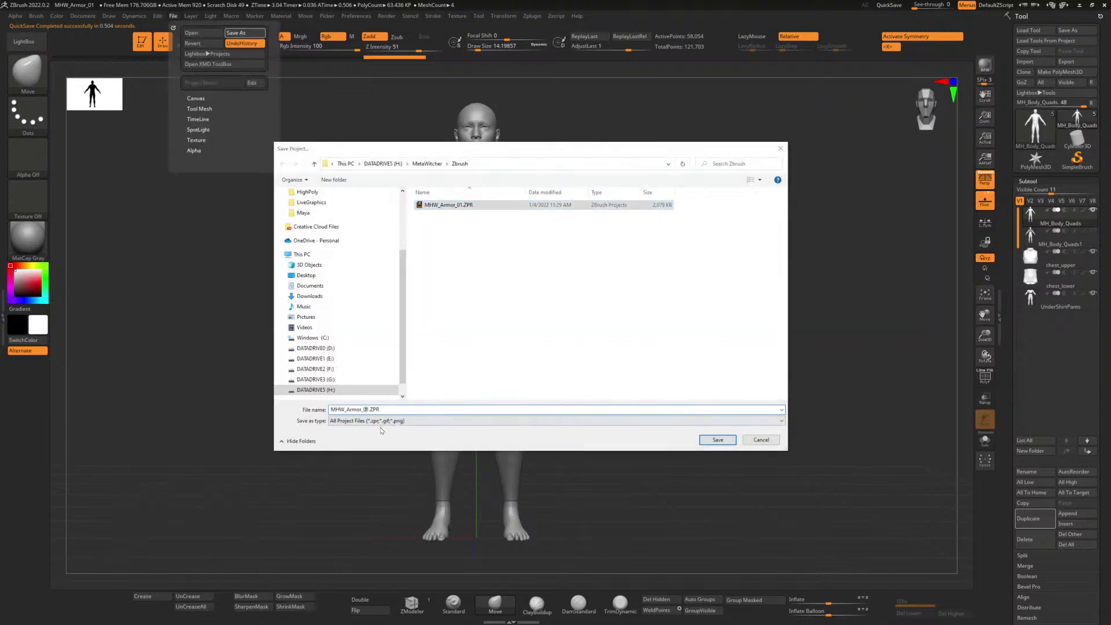
{"action": "key", "text": "BackSpace"}
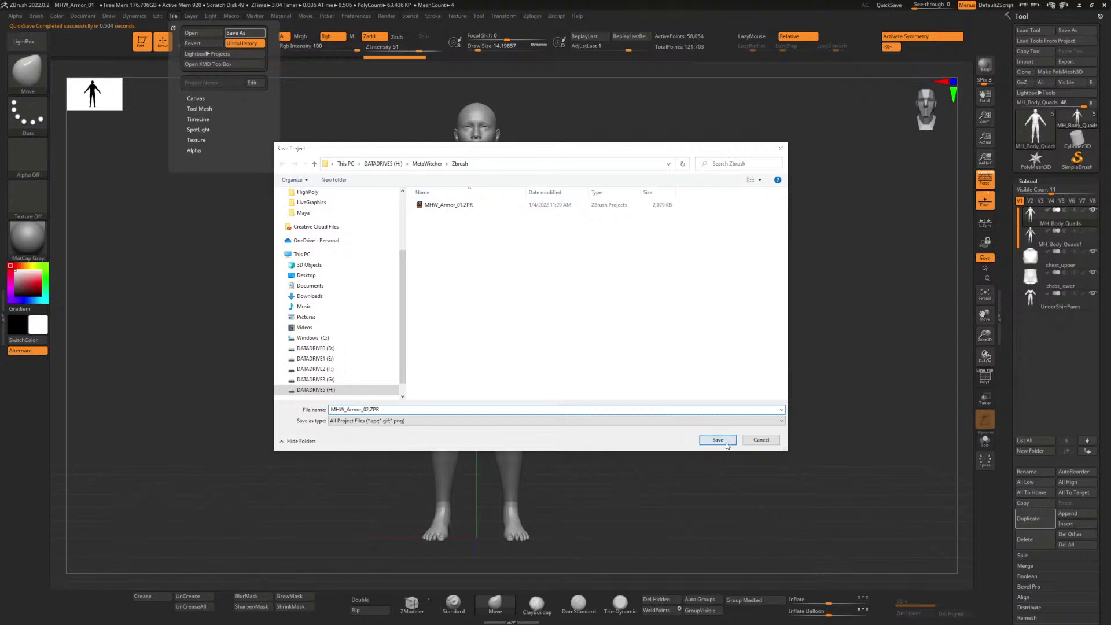
{"action": "left_click", "coordinate": [725, 444]}
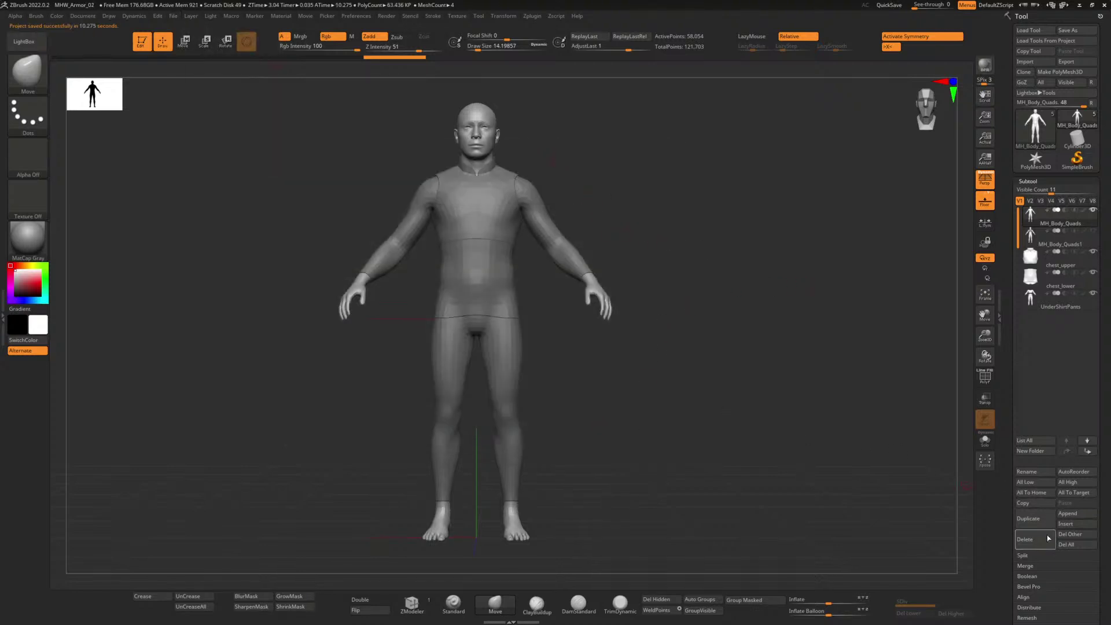
Step: Merge all visible subtools into one new tool with Weld turned off
{"action": "left_click", "coordinate": [1028, 569]}
{"action": "scroll", "coordinate": [1037, 514], "scroll_direction": "down", "scroll_amount": 10}
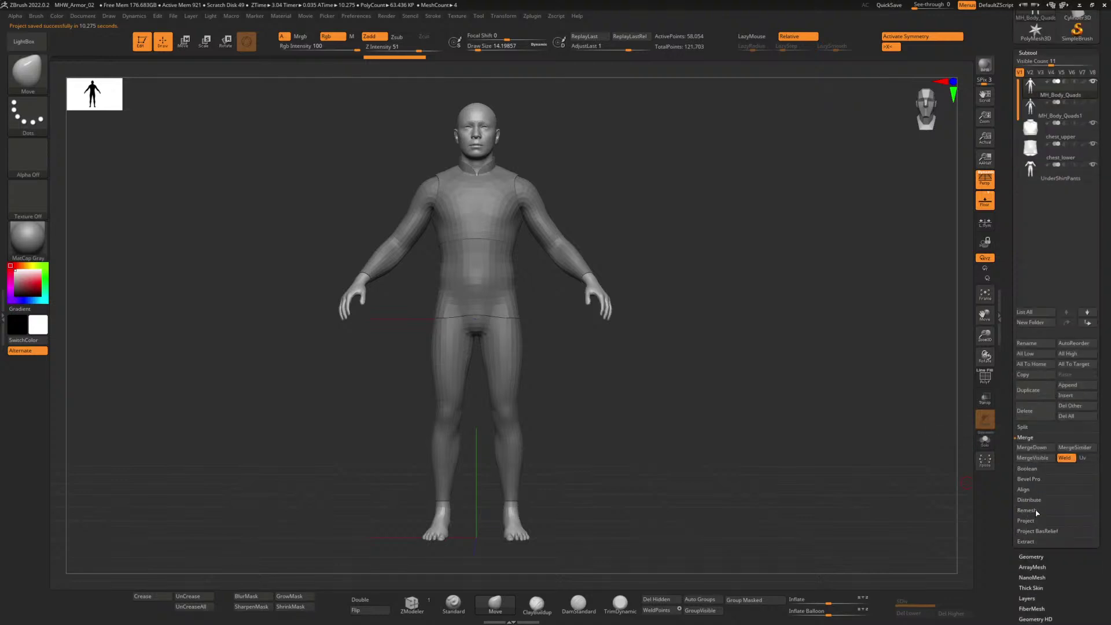
{"action": "scroll", "coordinate": [1038, 501], "scroll_direction": "up", "scroll_amount": 1}
{"action": "scroll", "coordinate": [1039, 502], "scroll_direction": "up", "scroll_amount": 1}
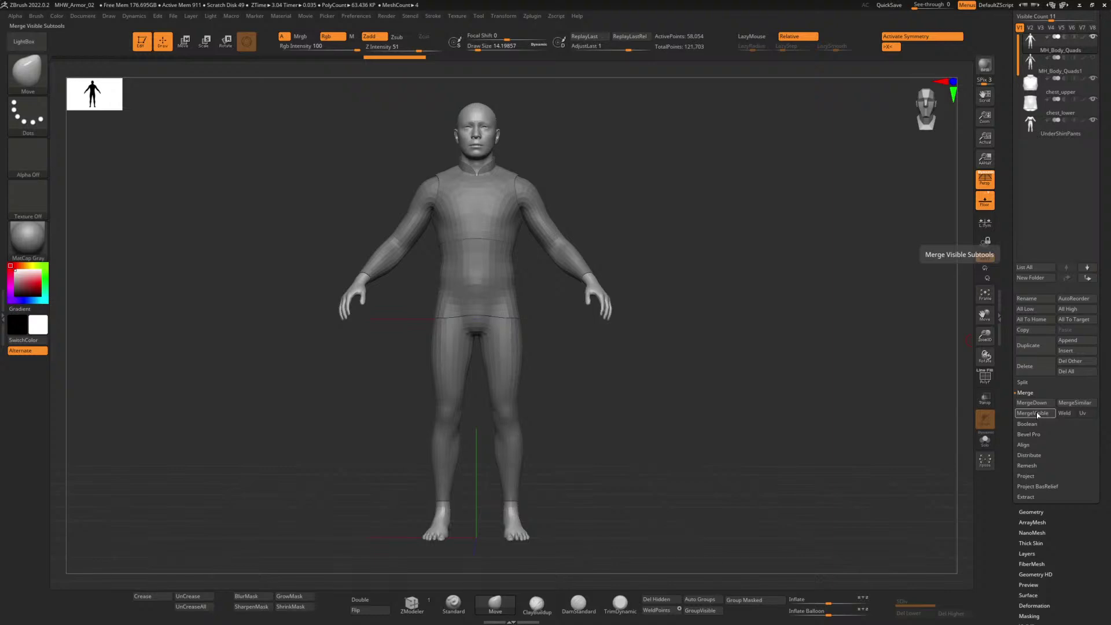
{"action": "left_click", "coordinate": [1037, 412]}
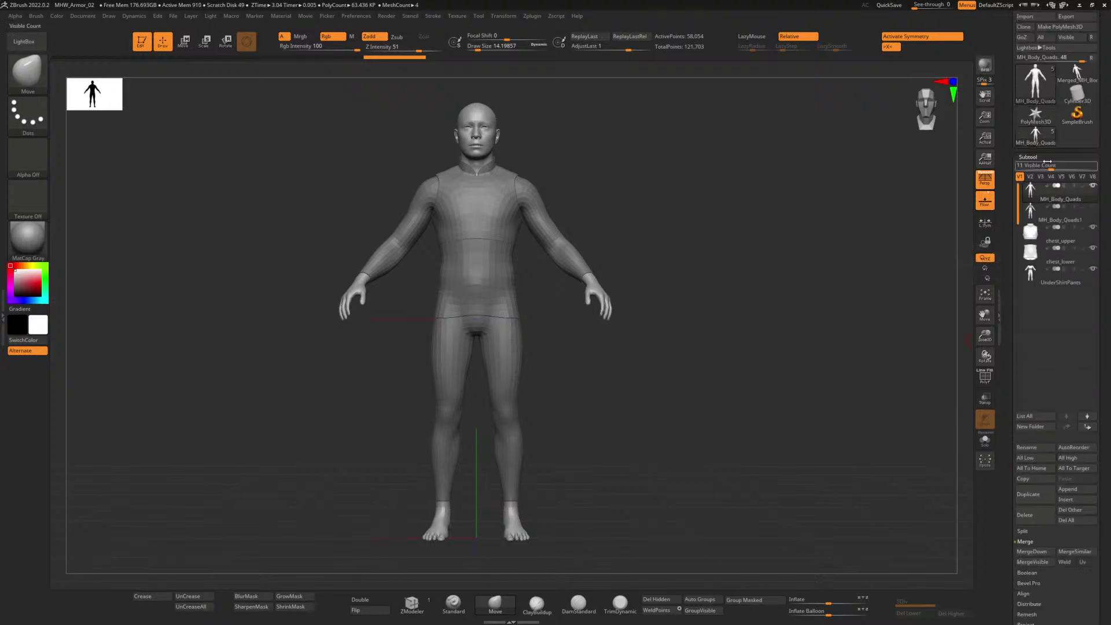
Step: Make the merged body-and-armor tool, Merged_MH_Body_Quads, the active tool
{"action": "mouse_move", "coordinate": [1035, 139]}
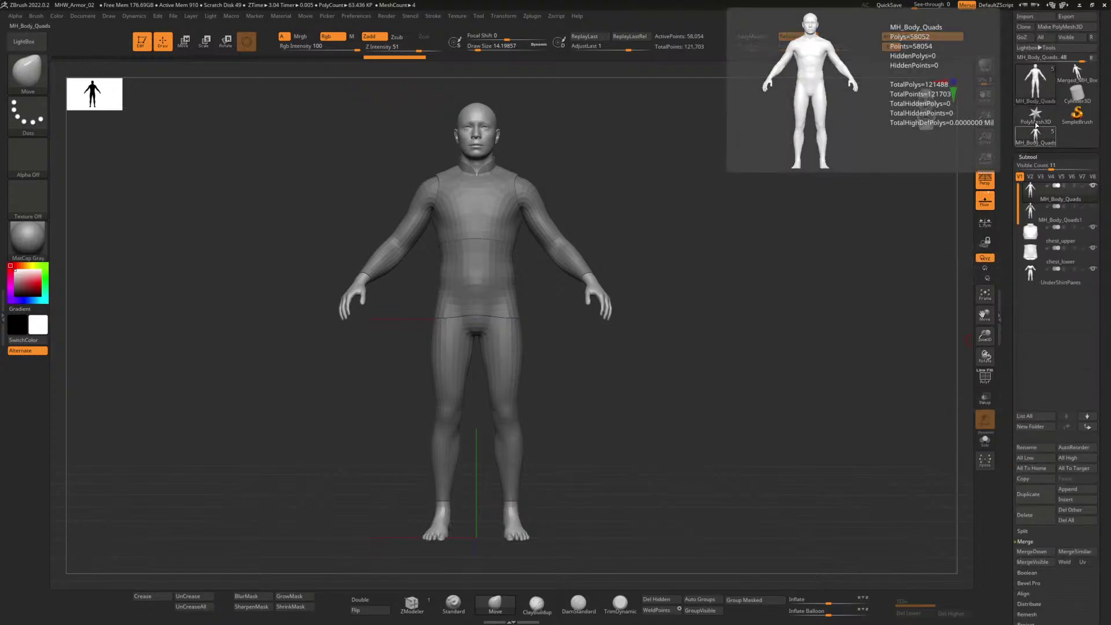
{"action": "left_click", "coordinate": [1036, 86]}
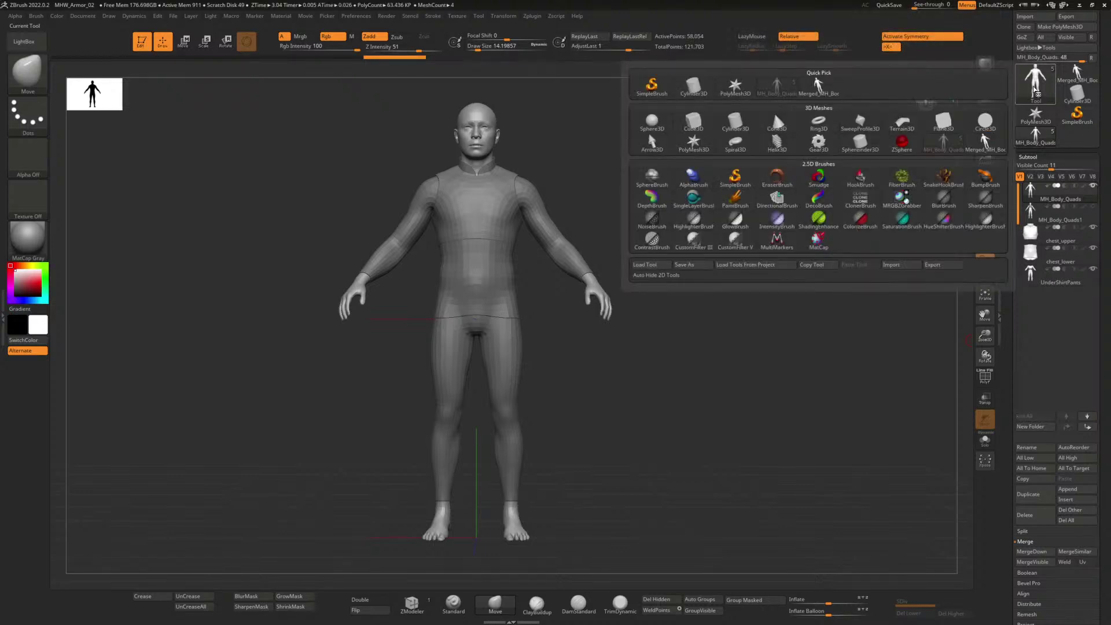
{"action": "left_click", "coordinate": [819, 87]}
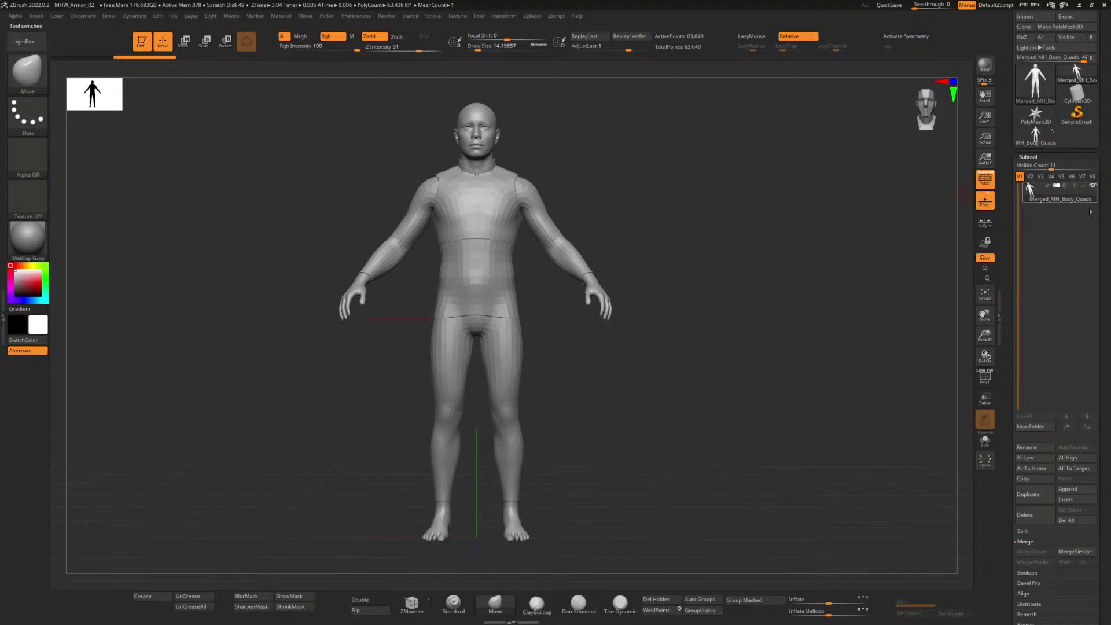
Step: Export the merged mesh as Merged_MH_Body_Quads.obj into a new folder named toMayaWIP inside the Zbrush folder
{"action": "scroll", "coordinate": [1073, 387], "scroll_direction": "up", "scroll_amount": 2}
{"action": "left_click", "coordinate": [1076, 61]}
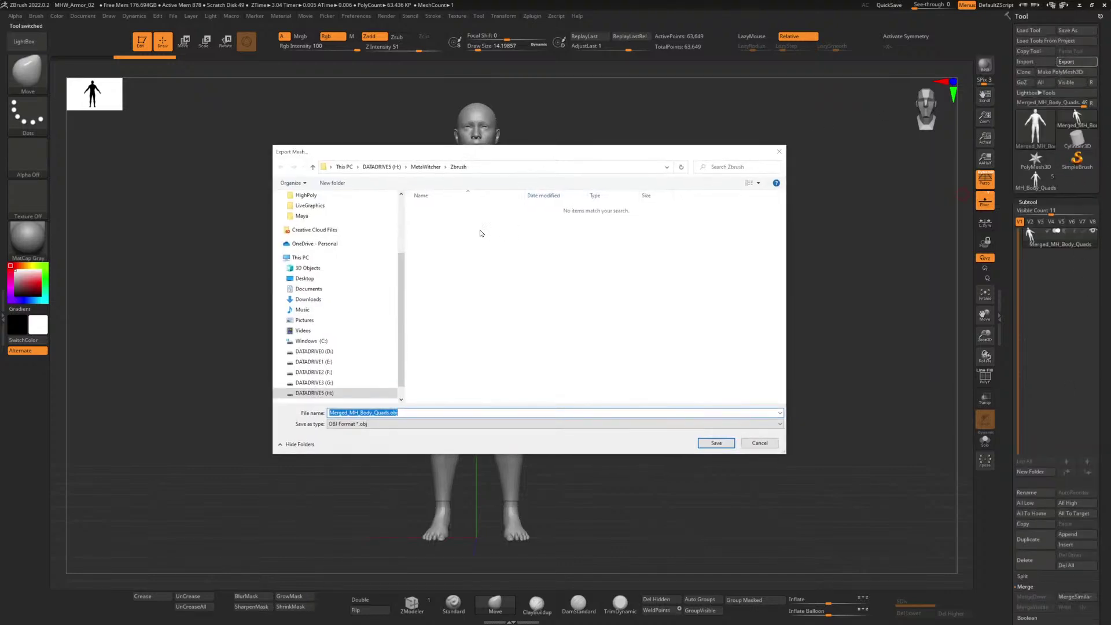
{"action": "left_click", "coordinate": [340, 183]}
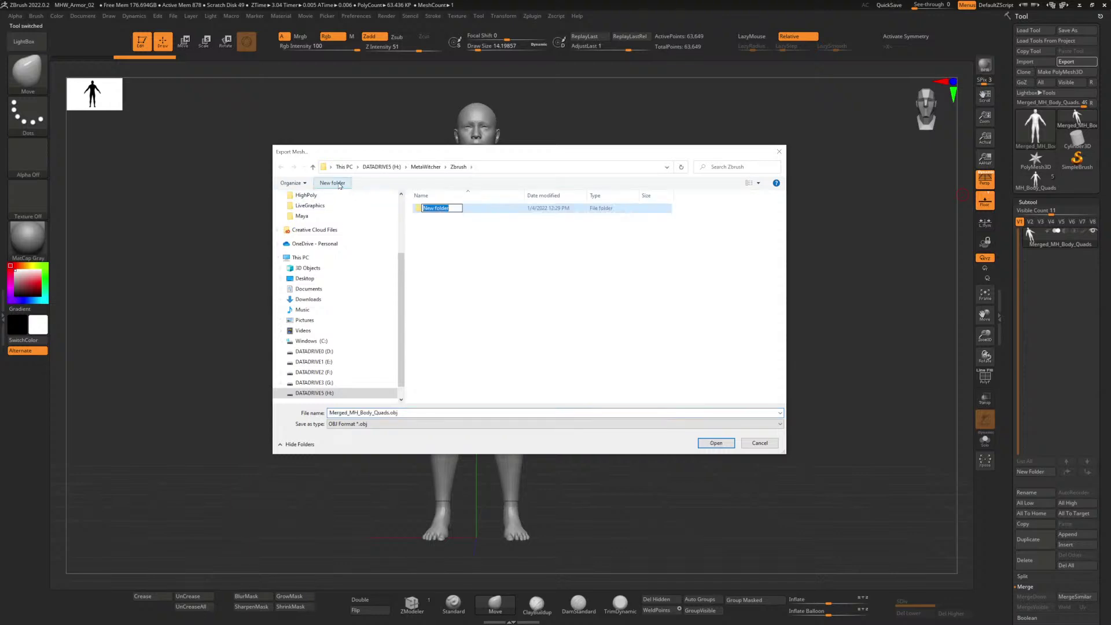
{"action": "type", "text": "toMayaWIP"}
{"action": "left_click", "coordinate": [475, 277]}
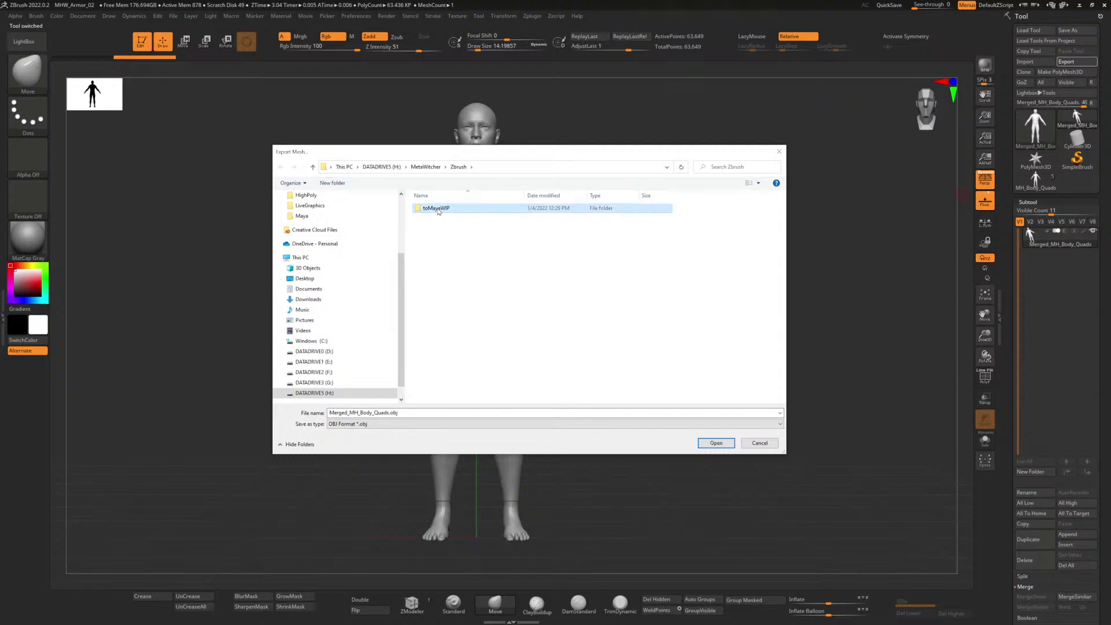
{"action": "double_click", "coordinate": [437, 210]}
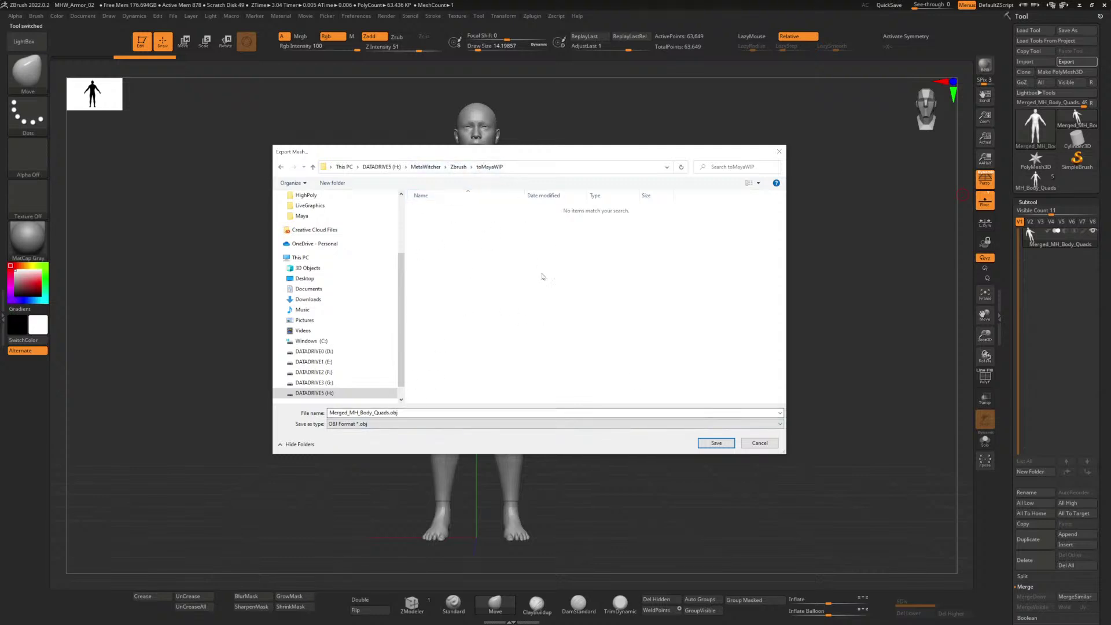
{"action": "left_click", "coordinate": [718, 444]}
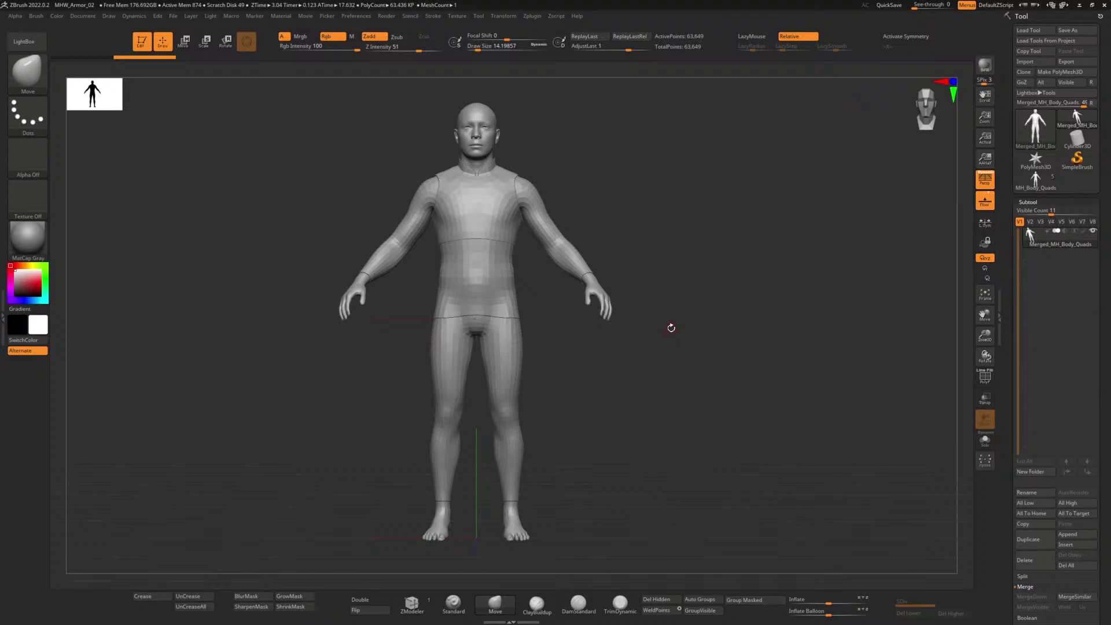
Step: Switch to Autodesk Maya LT with MHW_Armor_01 open and hide the existing body mesh
{"action": "key", "text": "alt+Tab"}
{"action": "key", "text": "alt+Tab"}
{"action": "key", "text": "alt+Tab"}
{"action": "key", "text": "alt+Tab"}
{"action": "key", "text": "alt+Tab"}
{"action": "key", "text": "alt+Tab"}
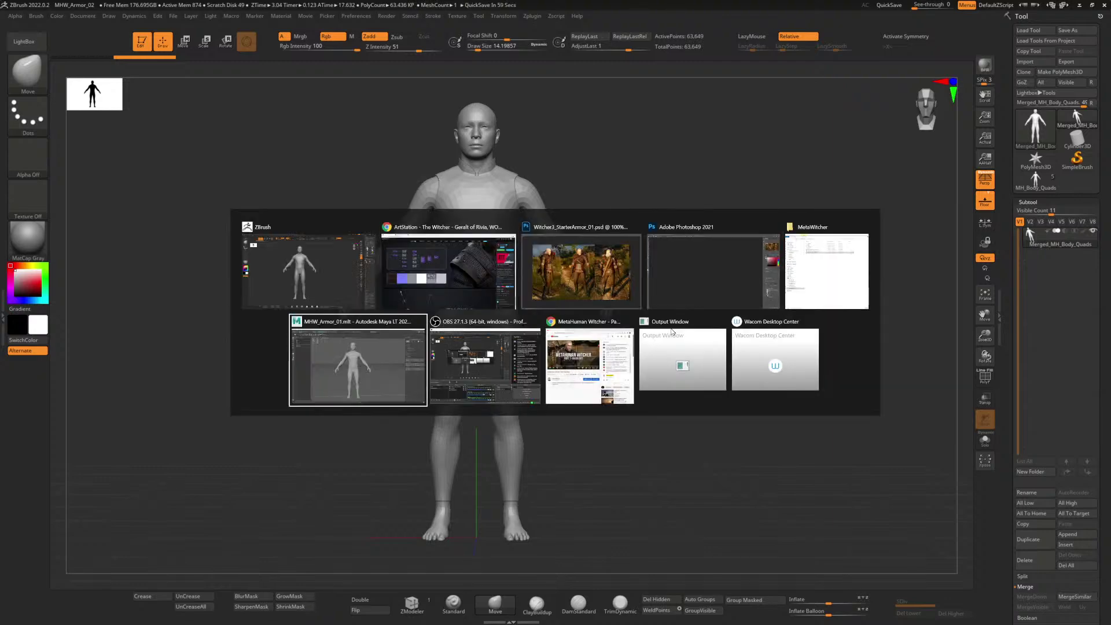
{"action": "left_click", "coordinate": [374, 369]}
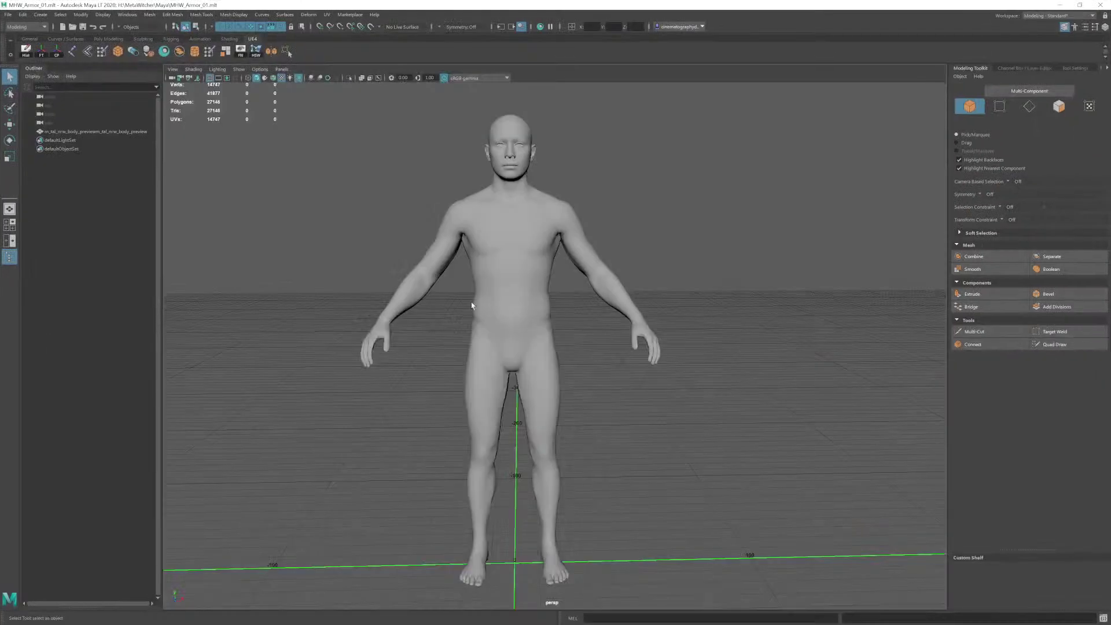
{"action": "left_click", "coordinate": [510, 267]}
{"action": "key", "text": "Delete"}
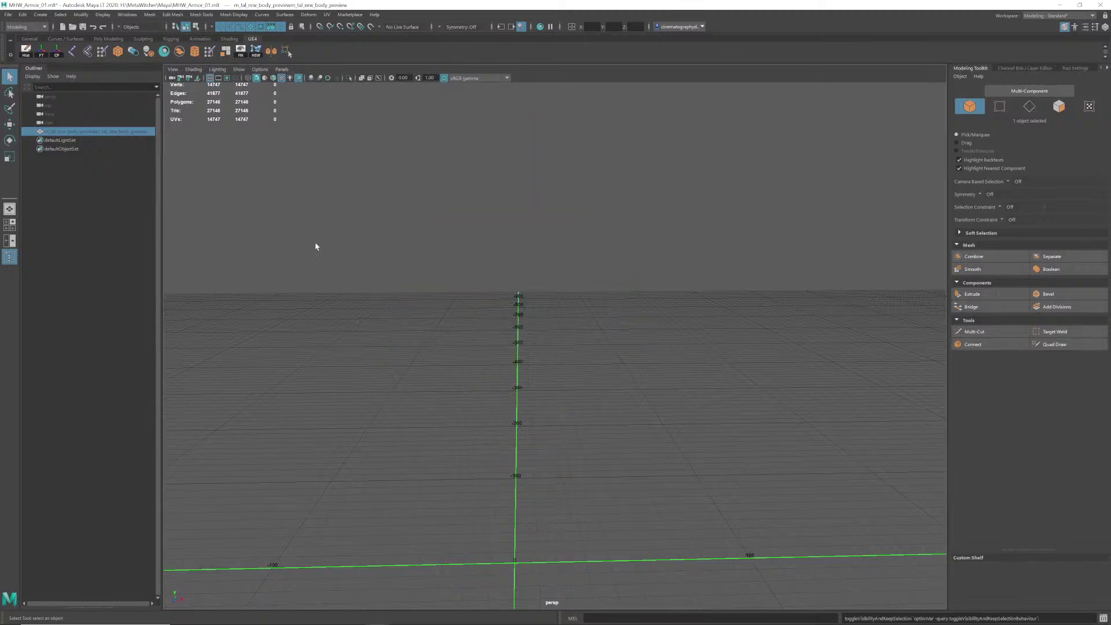
Step: Import Merged_MH_Body_Quads.obj from the toMayaWIP folder inside MetaWitcher's Zbrush folder
{"action": "left_click", "coordinate": [8, 14]}
{"action": "left_click", "coordinate": [42, 102]}
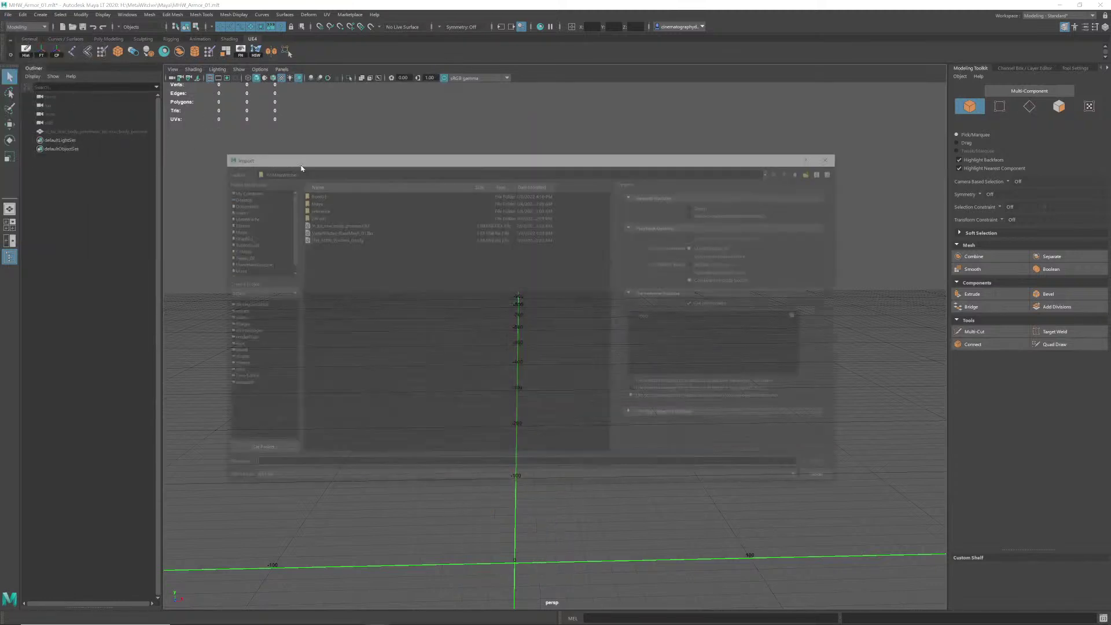
{"action": "double_click", "coordinate": [319, 202]}
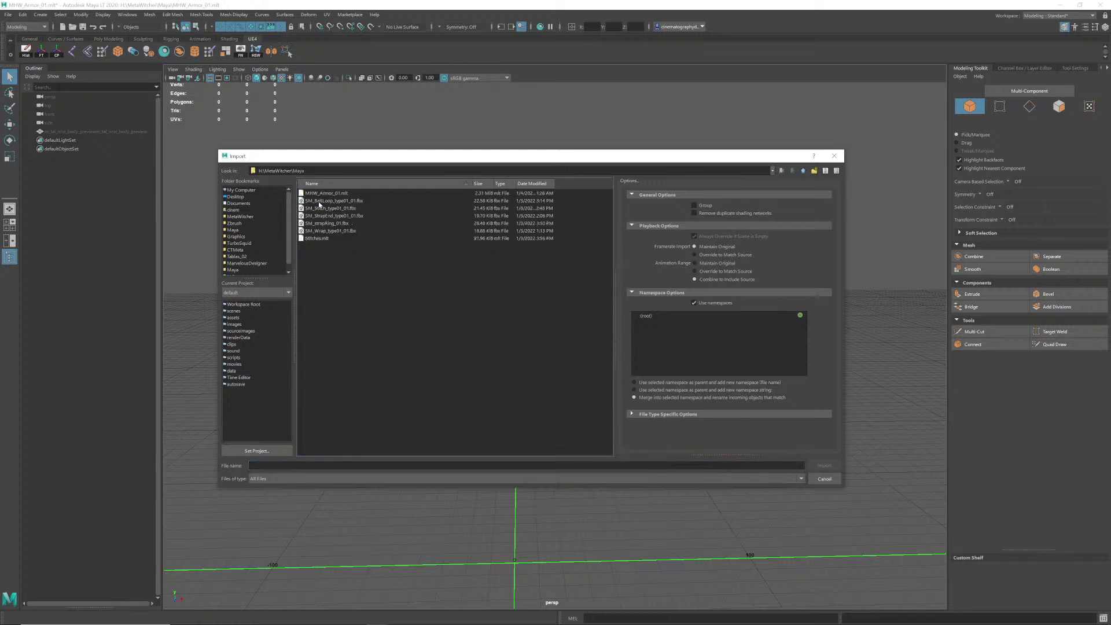
{"action": "left_click", "coordinate": [804, 173]}
{"action": "double_click", "coordinate": [319, 217]}
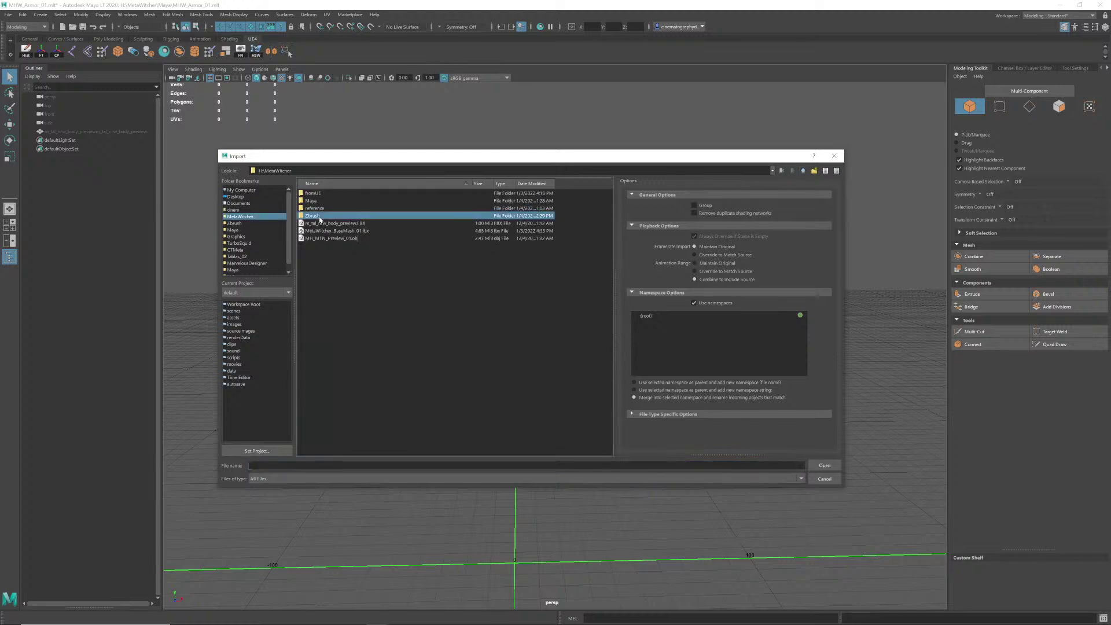
{"action": "double_click", "coordinate": [316, 194]}
{"action": "double_click", "coordinate": [332, 194]}
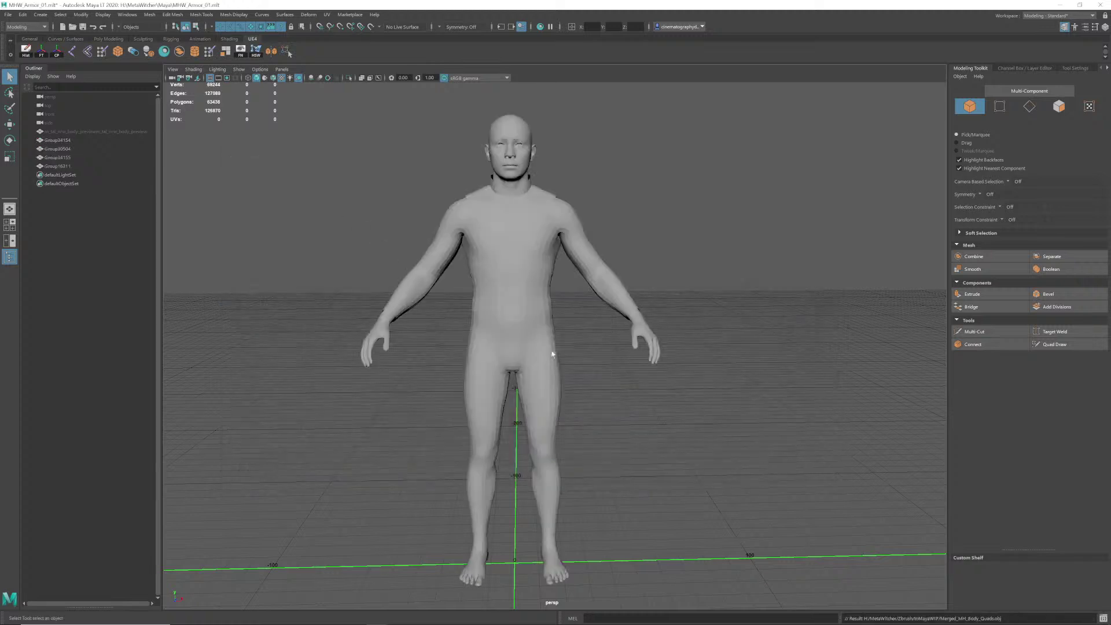
Step: Examine the imported body and armor from several angles, checking how the clothing pieces are separated into meshes
{"action": "right_click_drag", "start_coordinate": [594, 306], "coordinate": [588, 272], "text": "alt"}
{"action": "middle_click_drag", "start_coordinate": [588, 273], "coordinate": [628, 374], "text": "alt"}
{"action": "left_click_drag", "start_coordinate": [628, 373], "coordinate": [422, 332], "text": "alt"}
{"action": "right_click_drag", "start_coordinate": [422, 333], "coordinate": [608, 325], "text": "alt"}
{"action": "left_click_drag", "start_coordinate": [608, 324], "coordinate": [657, 318], "text": "alt"}
{"action": "left_click", "coordinate": [658, 317]}
{"action": "right_click_drag", "start_coordinate": [657, 318], "coordinate": [498, 335], "text": "alt"}
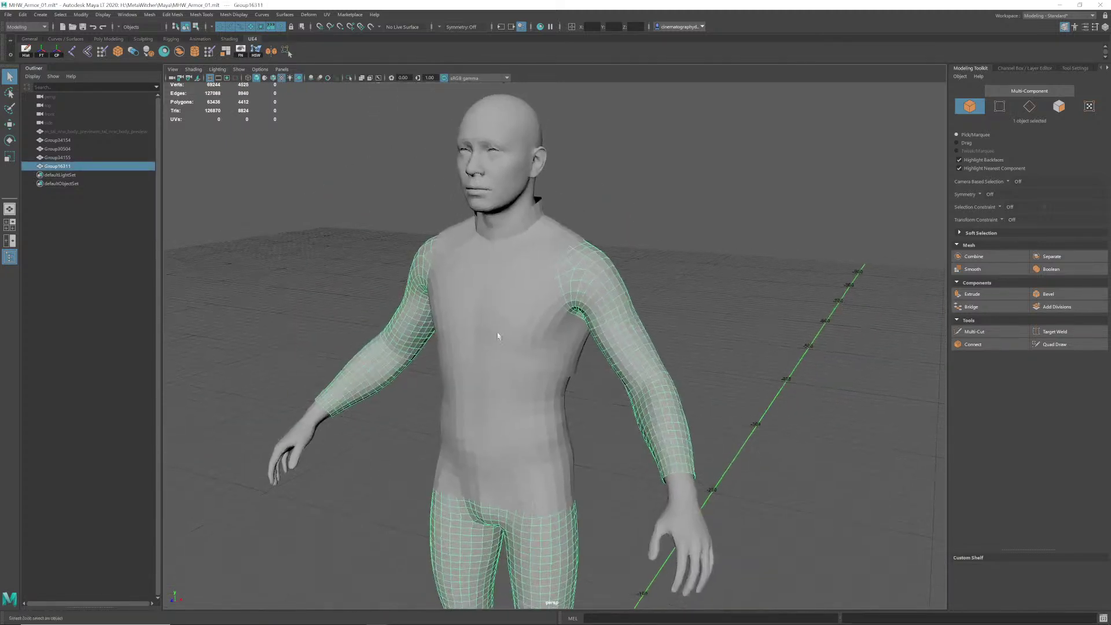
{"action": "left_click_drag", "start_coordinate": [499, 336], "coordinate": [556, 322], "text": "alt"}
{"action": "left_click", "coordinate": [555, 322]}
{"action": "left_click_drag", "start_coordinate": [452, 325], "coordinate": [528, 320], "text": "alt"}
{"action": "right_click_drag", "start_coordinate": [527, 319], "coordinate": [546, 349], "text": "alt"}
{"action": "middle_click_drag", "start_coordinate": [541, 299], "coordinate": [536, 340], "text": "alt"}
{"action": "left_click_drag", "start_coordinate": [536, 341], "coordinate": [459, 340], "text": "alt"}
{"action": "right_click_drag", "start_coordinate": [459, 340], "coordinate": [541, 353], "text": "alt"}
{"action": "left_click", "coordinate": [607, 291]}
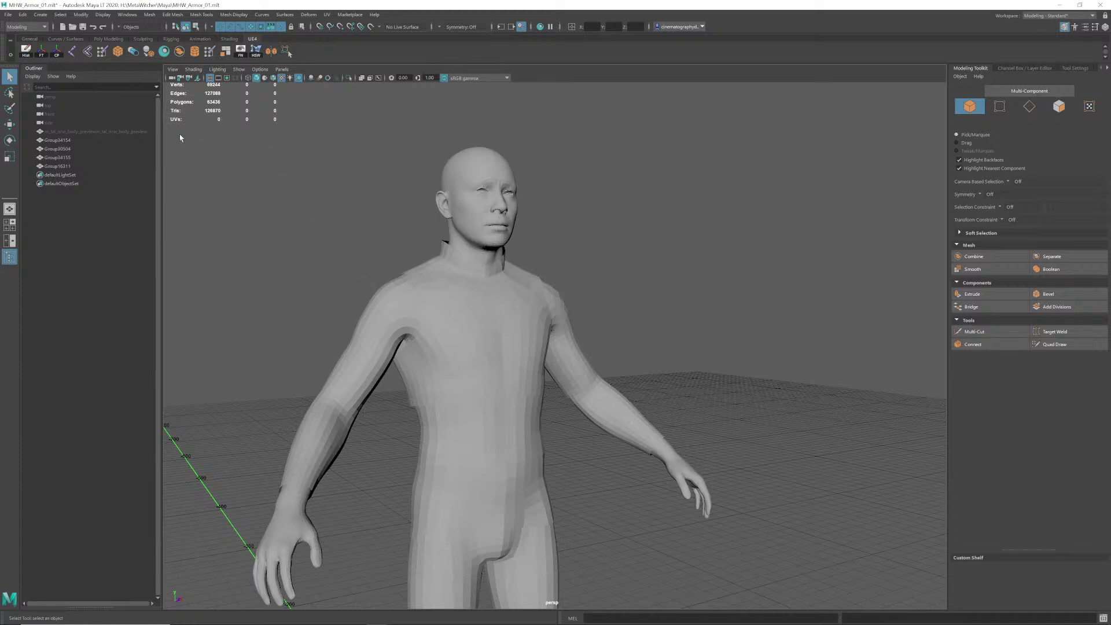
Step: Create a Phong material in Hypershade, name it baseArmor and set its color to dark gray
{"action": "left_click", "coordinate": [164, 52]}
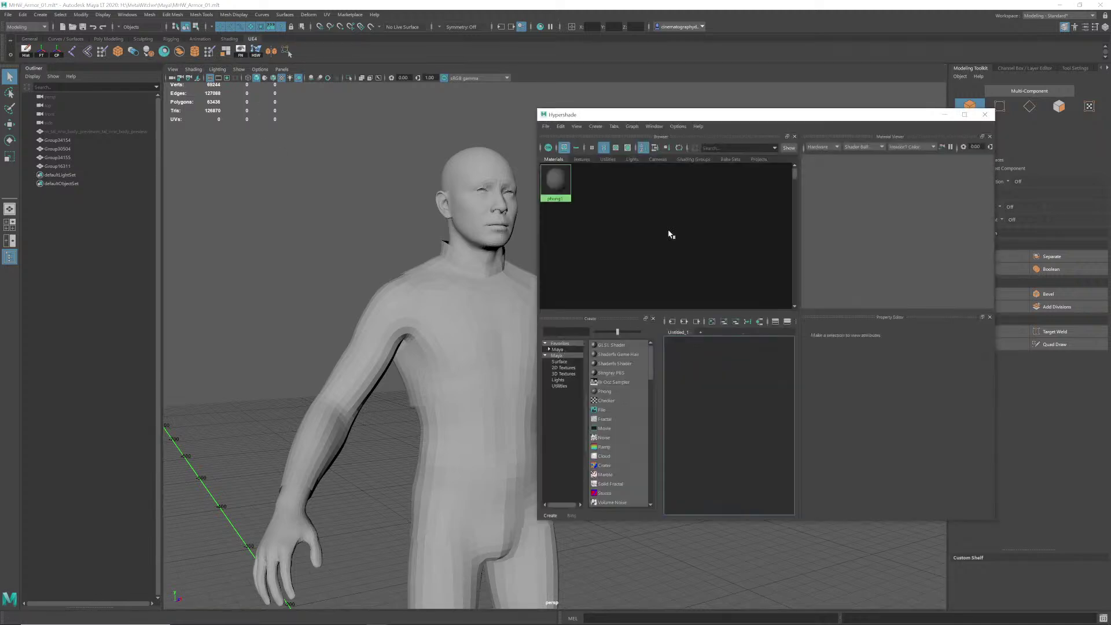
{"action": "left_click", "coordinate": [565, 188]}
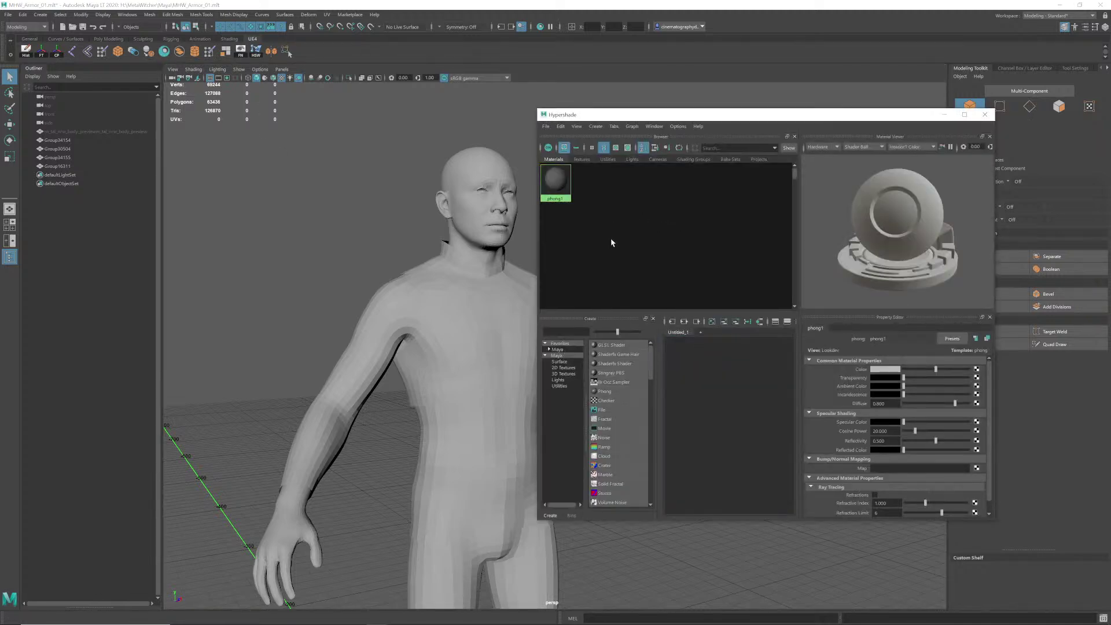
{"action": "left_click", "coordinate": [605, 391]}
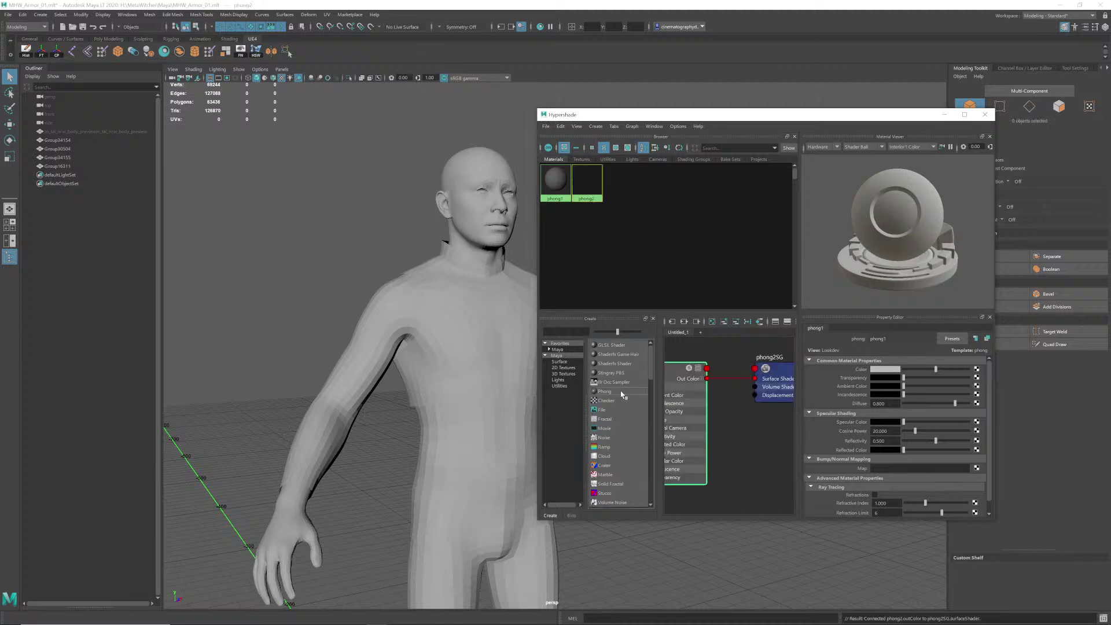
{"action": "left_click_drag", "start_coordinate": [889, 339], "coordinate": [774, 336]}
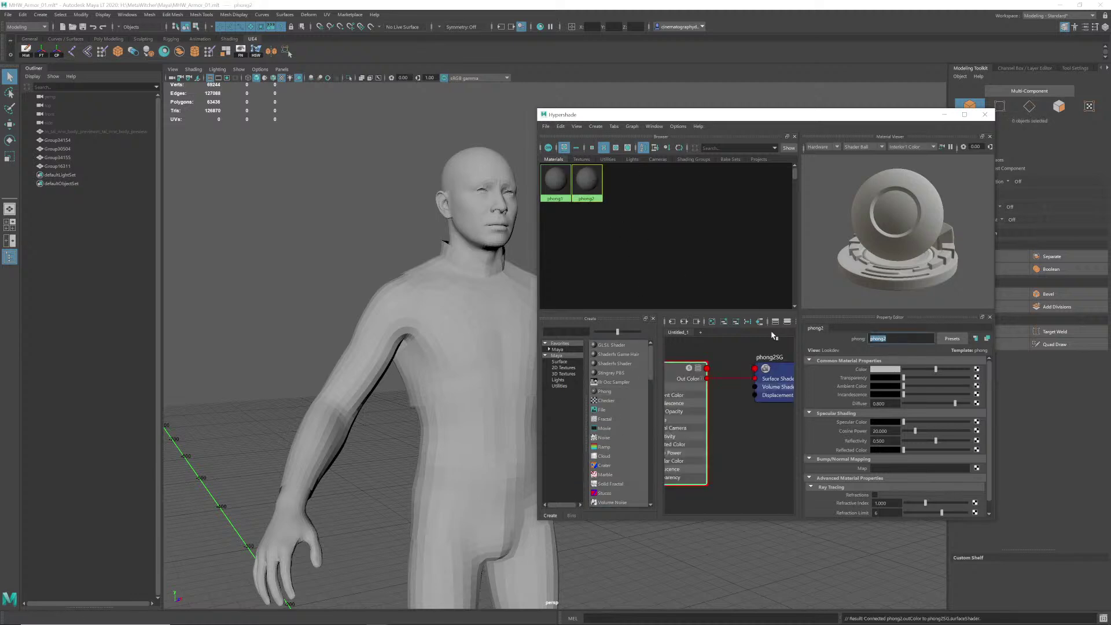
{"action": "type", "text": "baseArmor"}
{"action": "key", "text": "Return"}
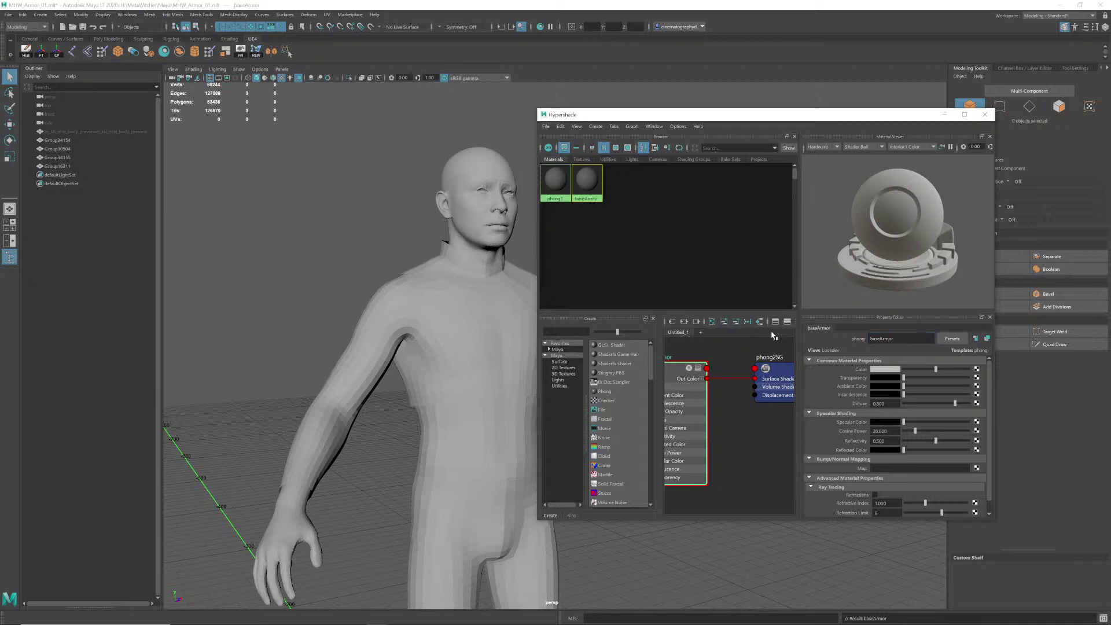
{"action": "left_click", "coordinate": [888, 369]}
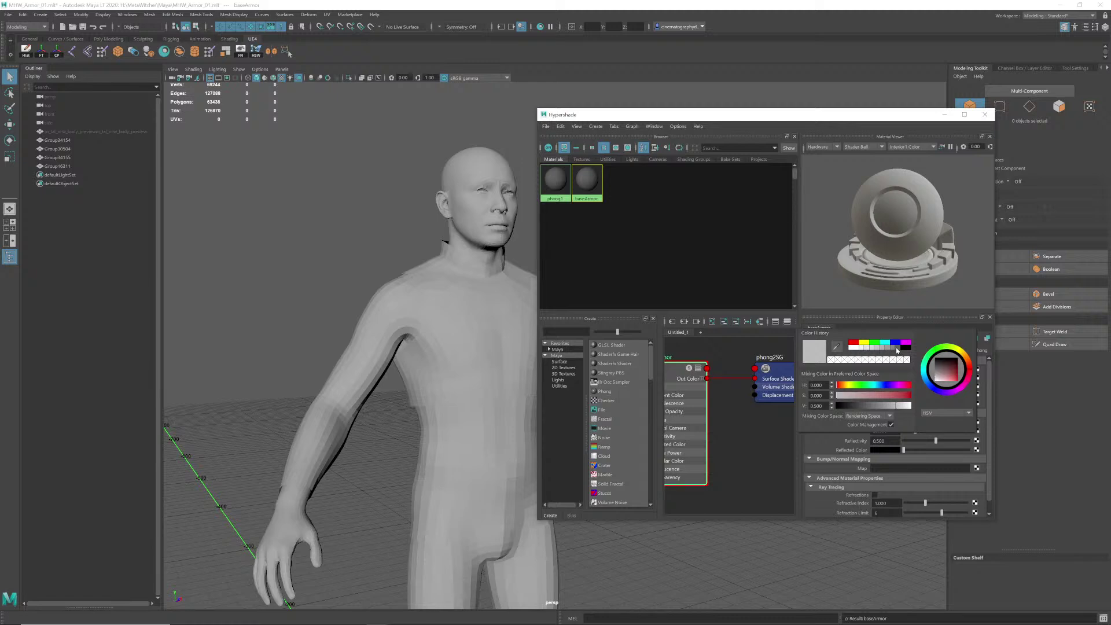
{"action": "left_click", "coordinate": [898, 347]}
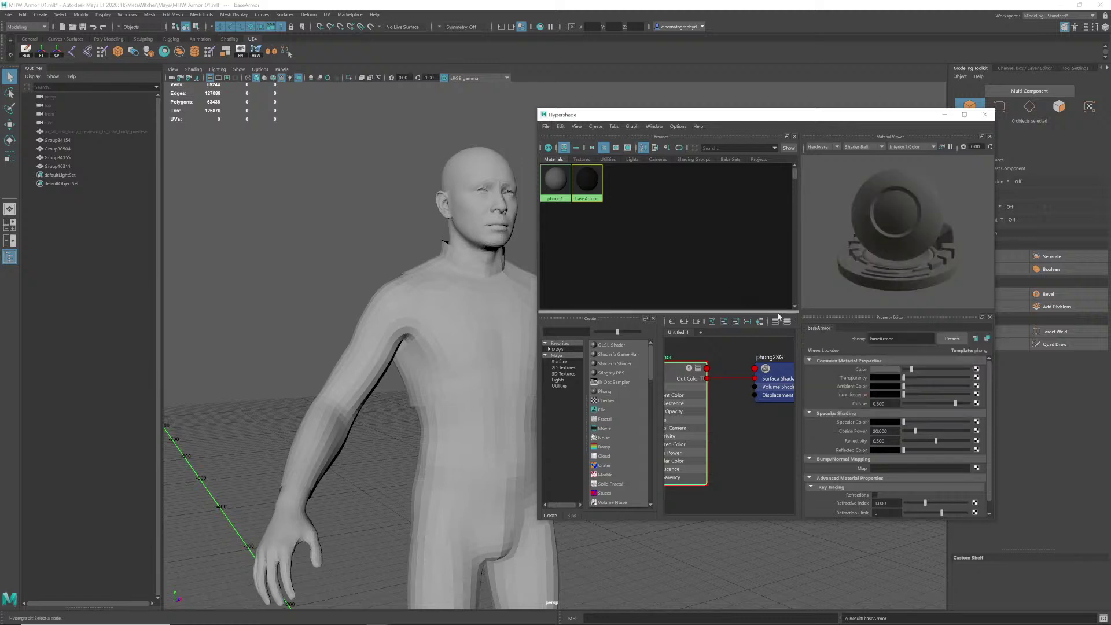
Step: Assign the baseArmor material to the upper chest, lower chest and undershirt-and-pants meshes, leaving out the body
{"action": "left_click", "coordinate": [499, 312]}
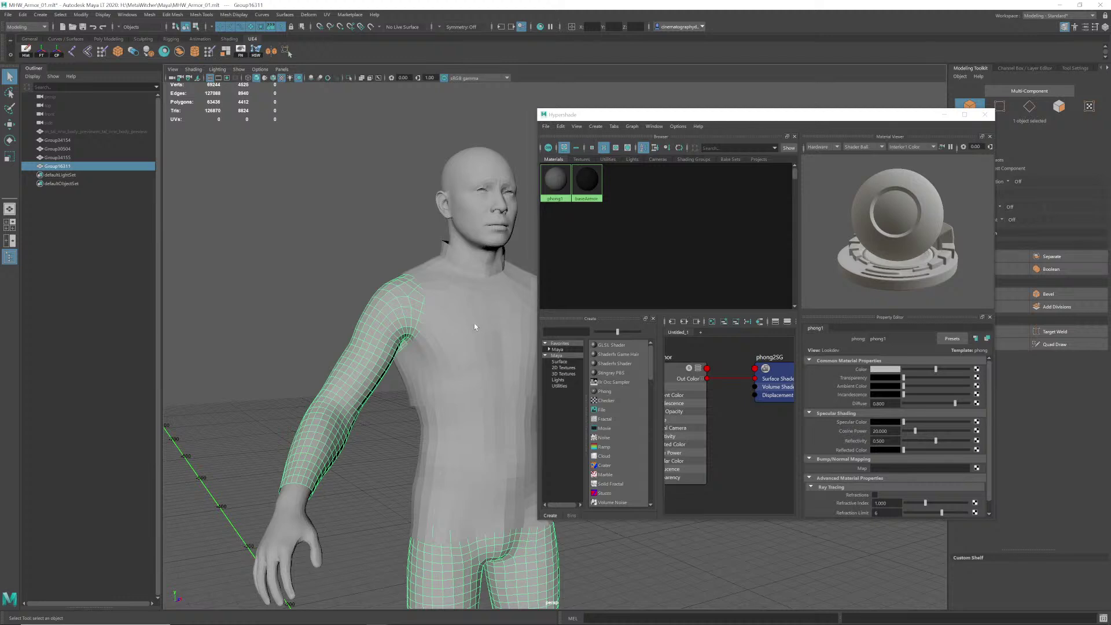
{"action": "left_click_drag", "start_coordinate": [494, 327], "coordinate": [438, 320], "text": "alt"}
{"action": "left_click", "coordinate": [406, 196]}
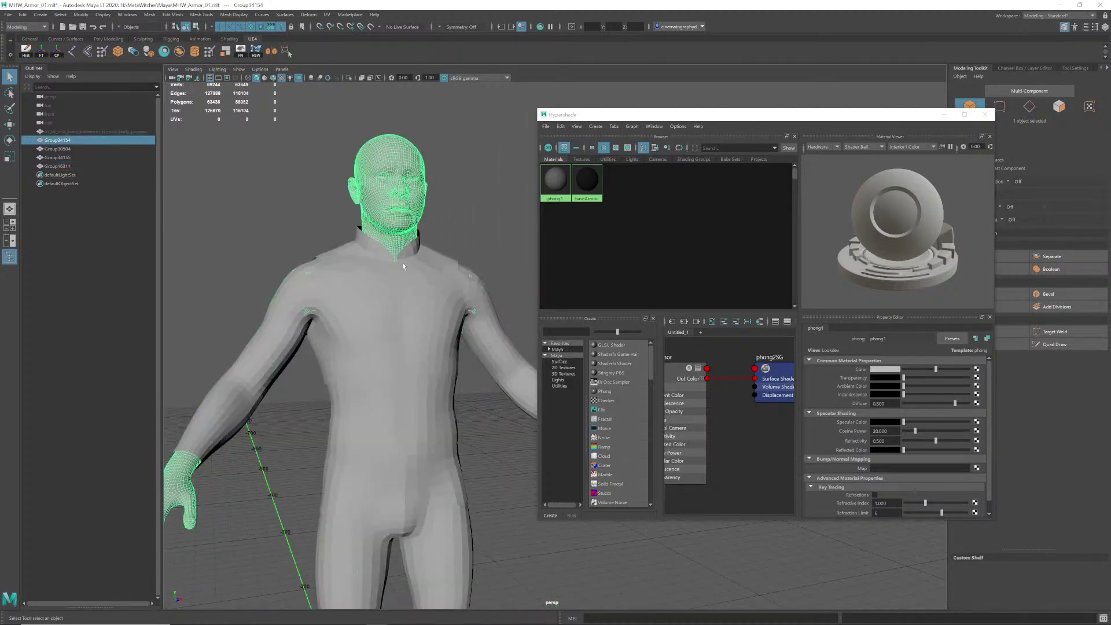
{"action": "left_click", "coordinate": [430, 289]}
{"action": "left_click", "coordinate": [409, 403], "text": "shift"}
{"action": "left_click", "coordinate": [443, 532], "text": "shift"}
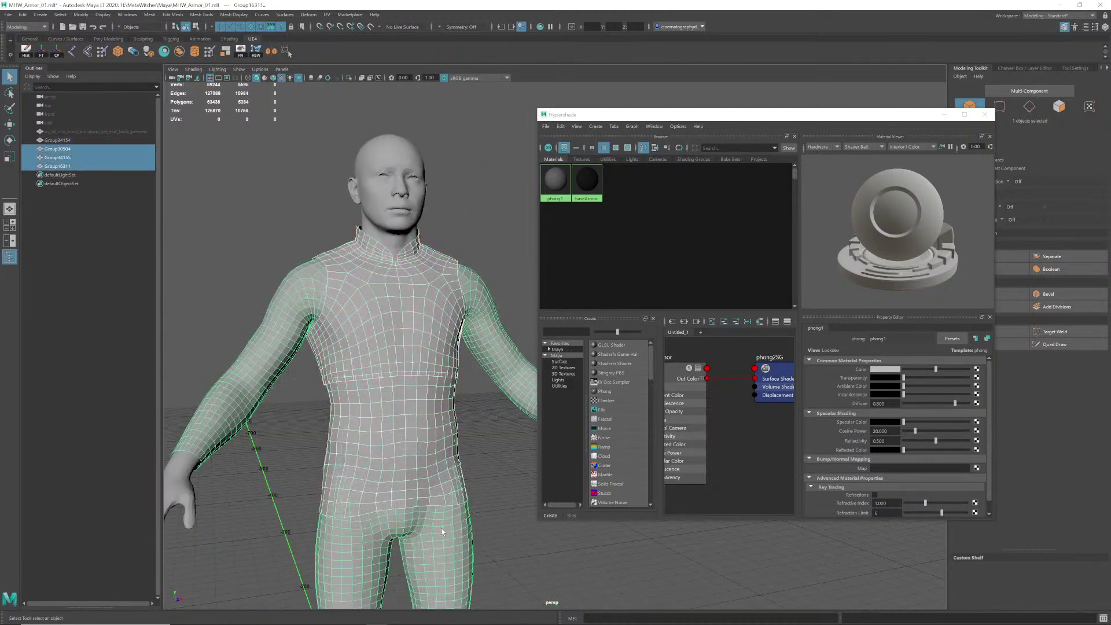
{"action": "right_click_drag", "start_coordinate": [589, 180], "coordinate": [592, 154]}
{"action": "left_click", "coordinate": [494, 207]}
{"action": "middle_click_drag", "start_coordinate": [455, 283], "coordinate": [462, 275], "text": "alt"}
{"action": "left_click_drag", "start_coordinate": [462, 275], "coordinate": [516, 285], "text": "alt"}
{"action": "right_click_drag", "start_coordinate": [503, 283], "coordinate": [385, 276], "text": "alt"}
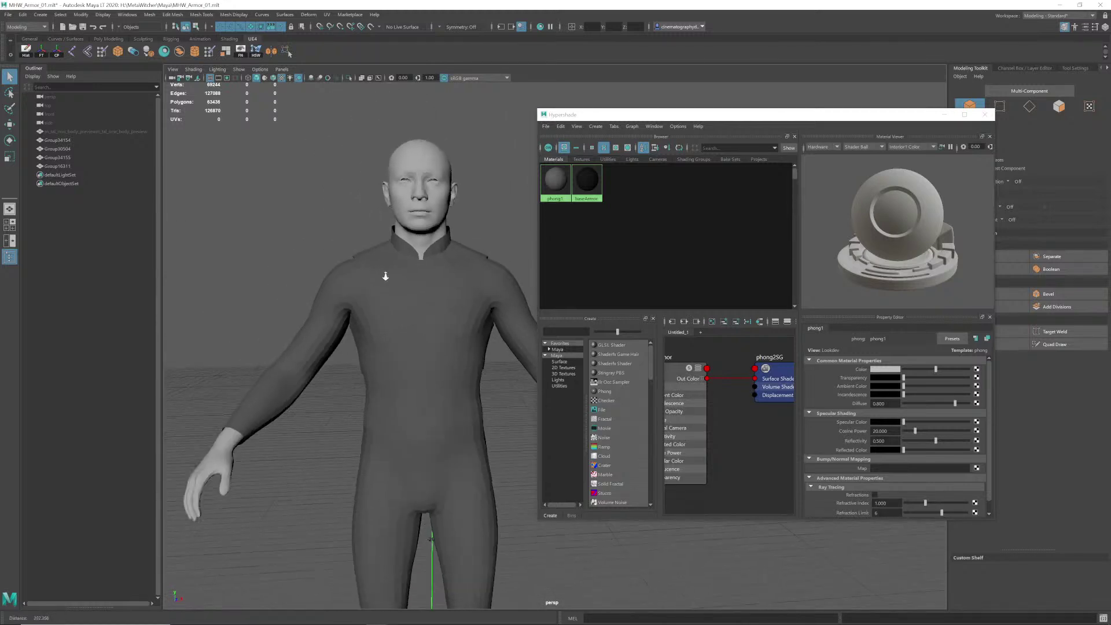
{"action": "left_click_drag", "start_coordinate": [384, 276], "coordinate": [518, 284], "text": "alt"}
Step: Create another Phong material, name it cloth and give it a beige color
{"action": "left_click", "coordinate": [604, 392]}
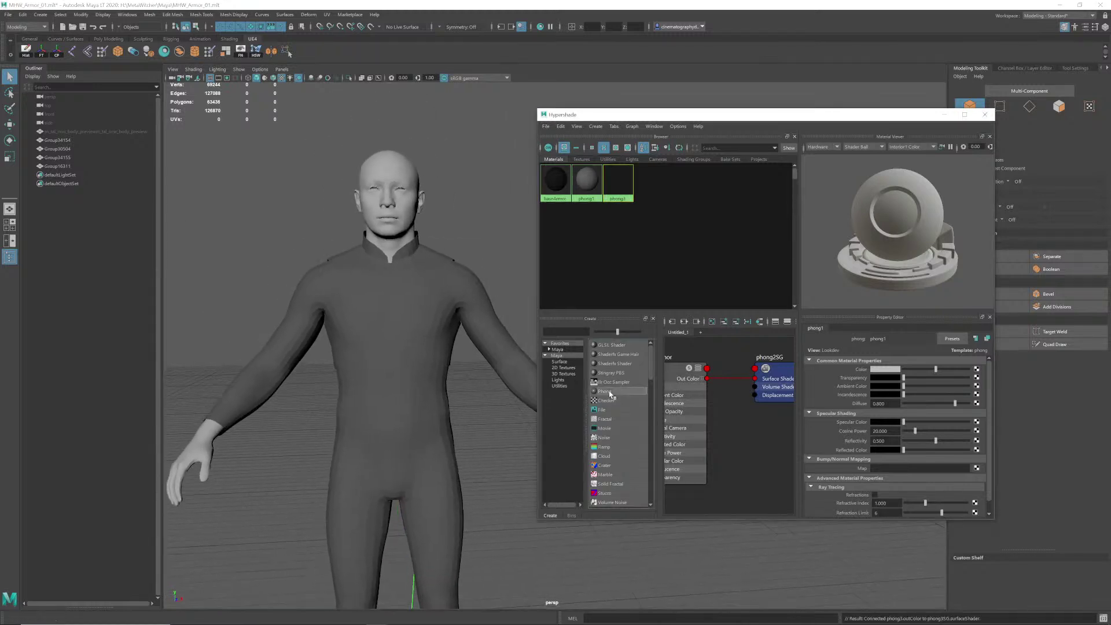
{"action": "left_click_drag", "start_coordinate": [890, 339], "coordinate": [784, 339]}
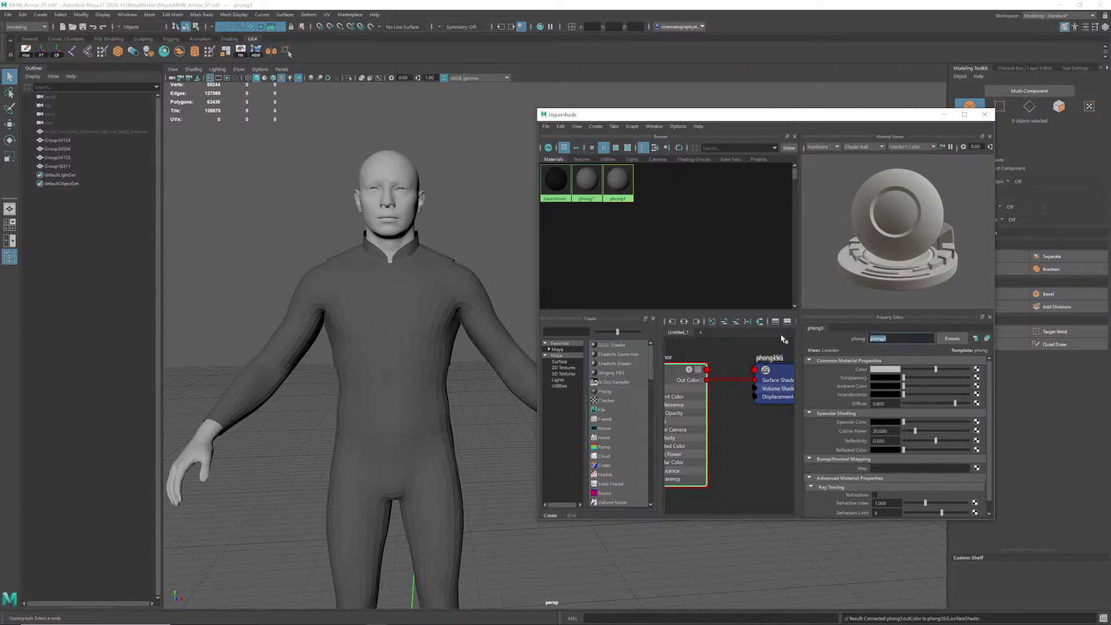
{"action": "type", "text": "cloth"}
{"action": "key", "text": "Return"}
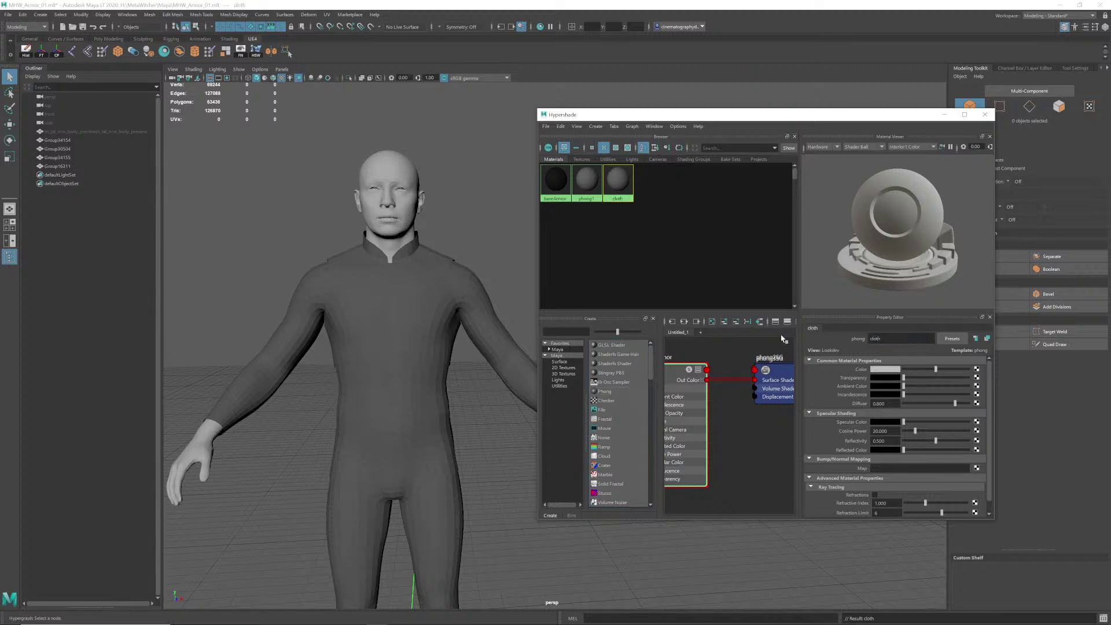
{"action": "left_click", "coordinate": [883, 369]}
{"action": "left_click", "coordinate": [944, 333]}
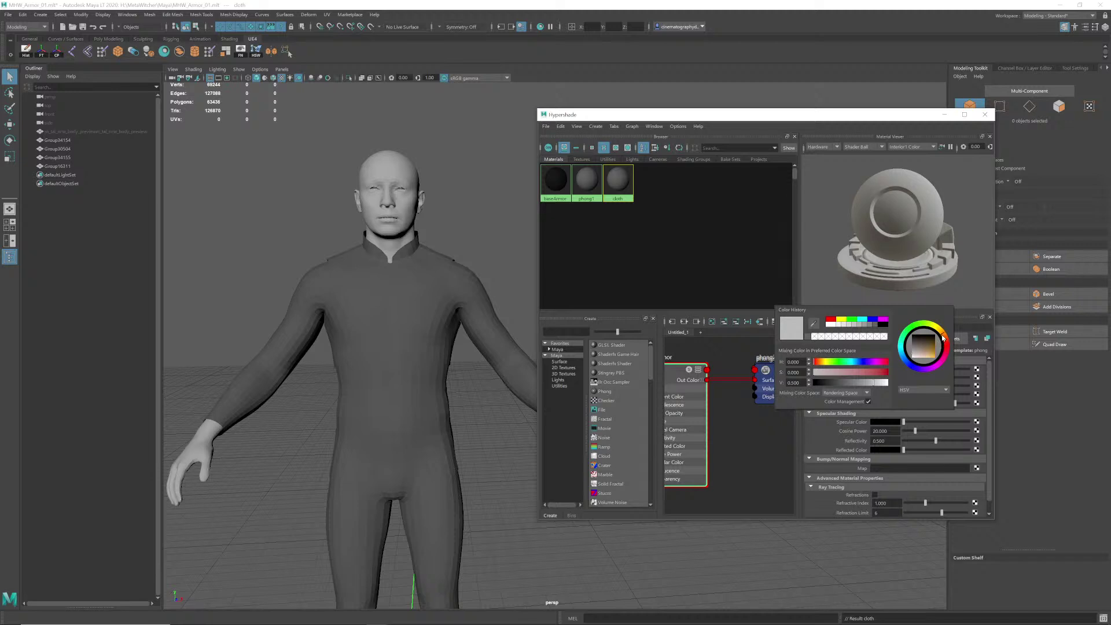
{"action": "left_click_drag", "start_coordinate": [925, 347], "coordinate": [918, 357]}
Step: Assign the cloth material to the undershirt-and-pants mesh covering the arms and legs, and clear the selection
{"action": "left_click", "coordinate": [274, 363]}
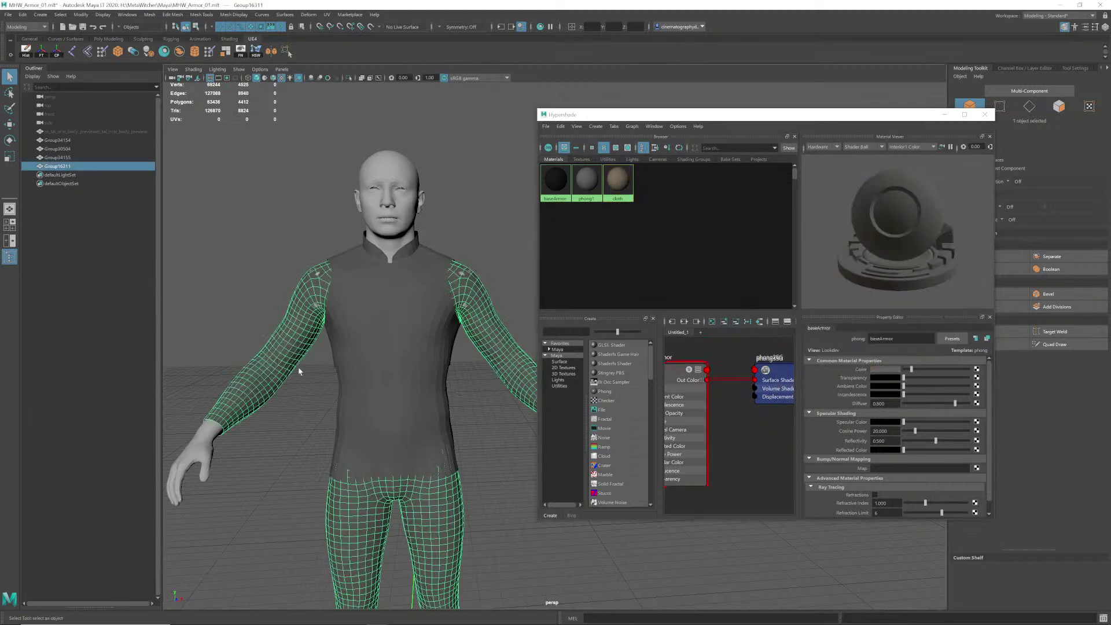
{"action": "right_click_drag", "start_coordinate": [615, 182], "coordinate": [617, 165]}
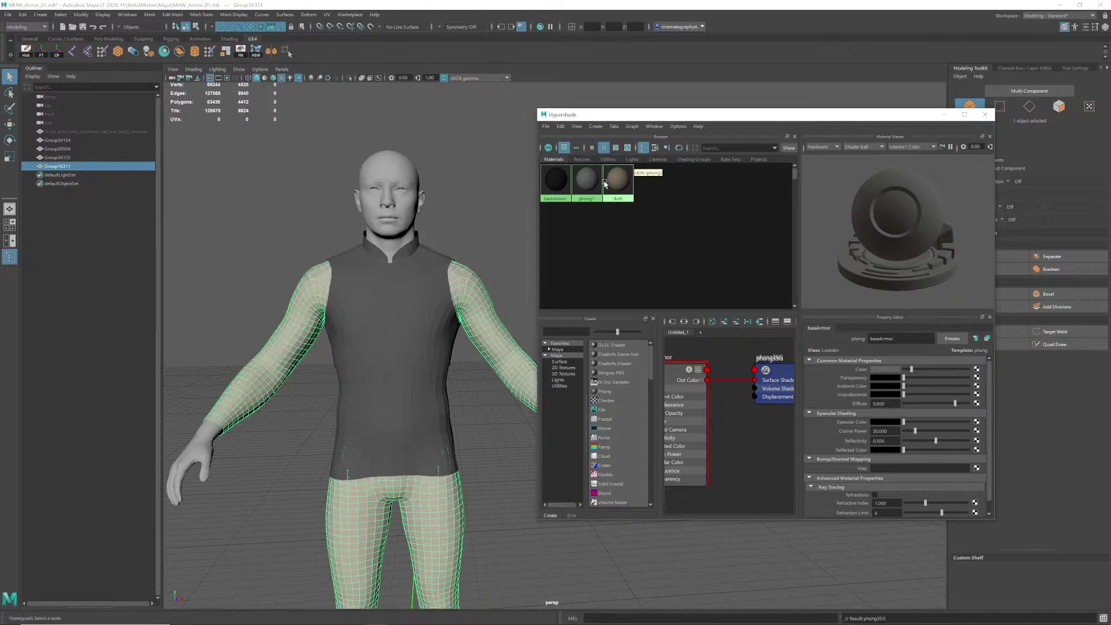
{"action": "left_click", "coordinate": [503, 260]}
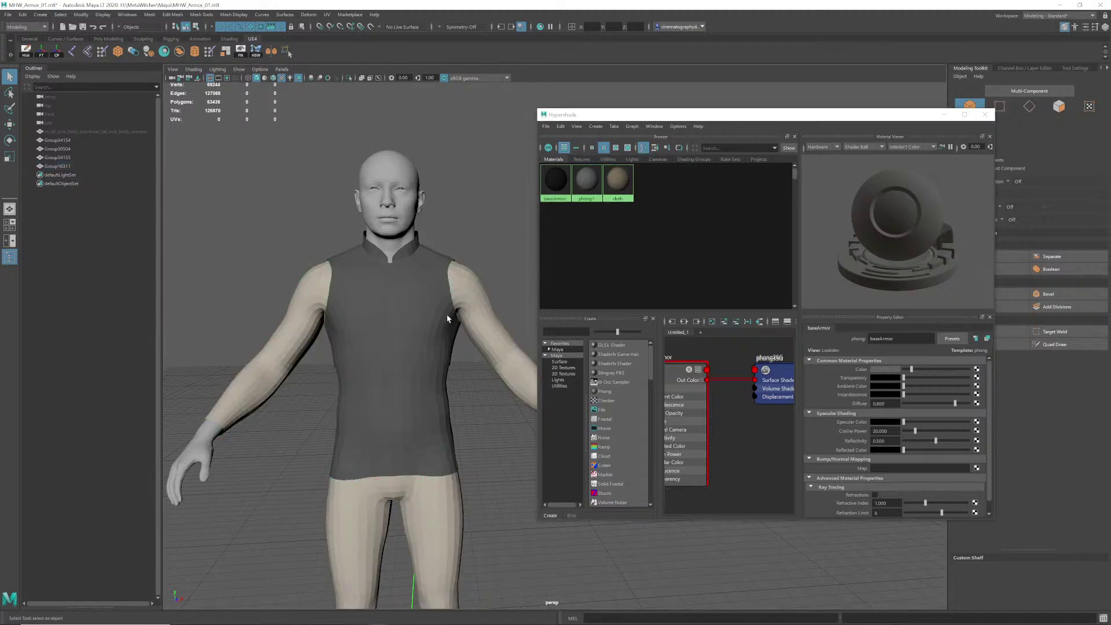
Step: Close Hypershade and save the scene
{"action": "left_click", "coordinate": [421, 284]}
{"action": "left_click", "coordinate": [442, 251]}
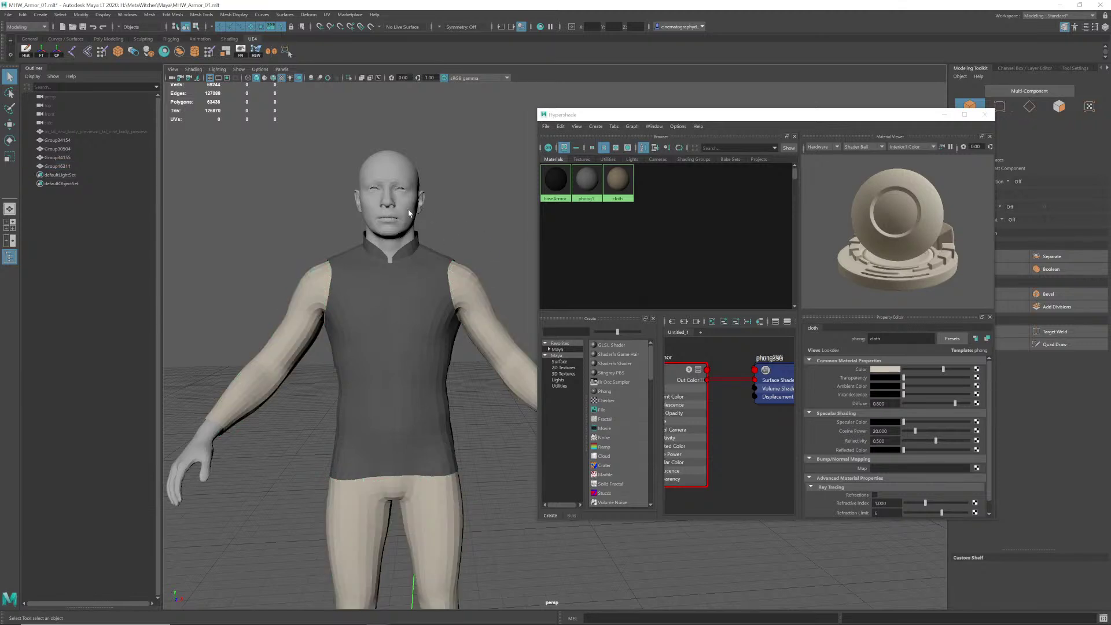
{"action": "left_click_drag", "start_coordinate": [711, 122], "coordinate": [629, 123]}
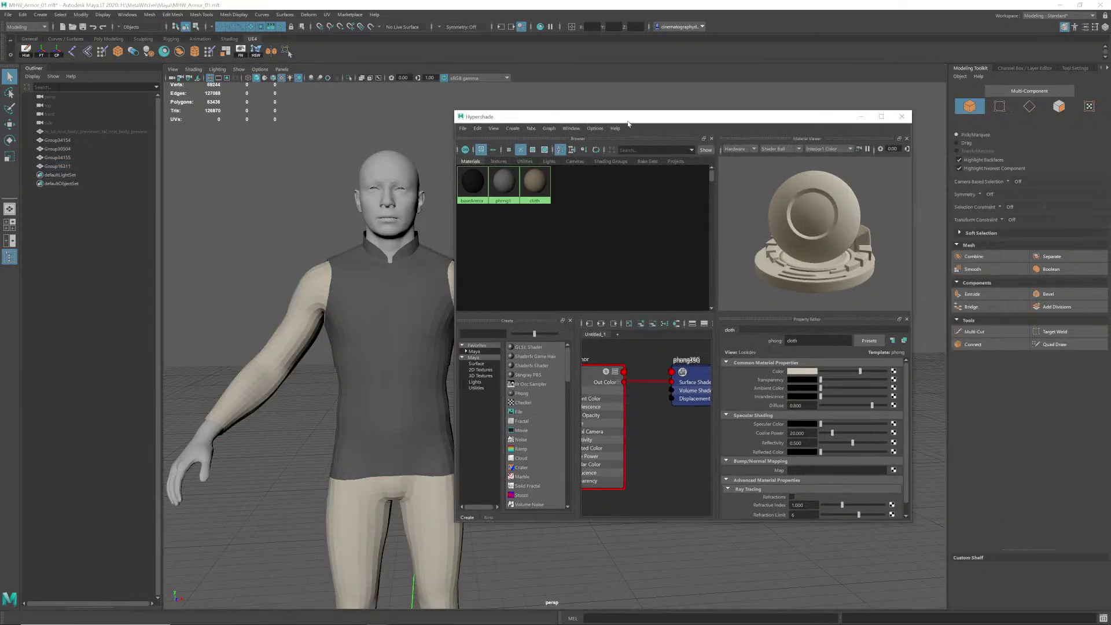
{"action": "left_click", "coordinate": [902, 117]}
{"action": "key", "text": "ctrl+s"}
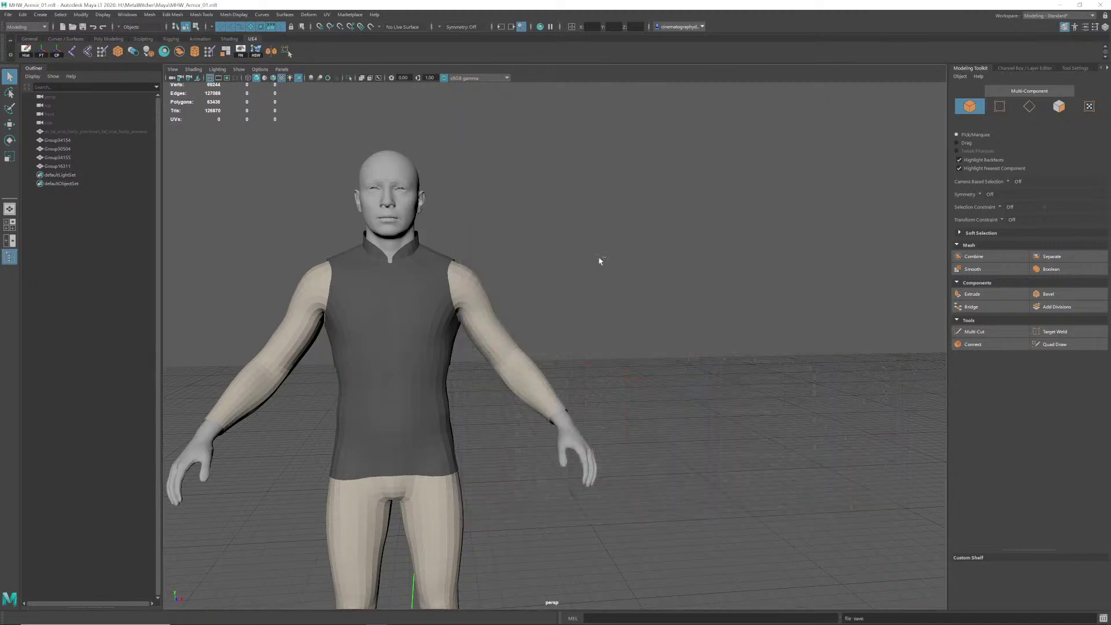
Step: Examine the lower torso armor mesh around the waist and hips from the back and front
{"action": "scroll", "coordinate": [432, 328], "scroll_direction": "up", "scroll_amount": 4}
{"action": "middle_click_drag", "start_coordinate": [469, 384], "coordinate": [658, 277], "text": "alt"}
{"action": "left_click_drag", "start_coordinate": [643, 281], "coordinate": [392, 274], "text": "alt"}
{"action": "scroll", "coordinate": [524, 295], "scroll_direction": "up", "scroll_amount": 3}
{"action": "left_click", "coordinate": [525, 297]}
{"action": "middle_click_drag", "start_coordinate": [579, 409], "coordinate": [526, 393], "text": "alt"}
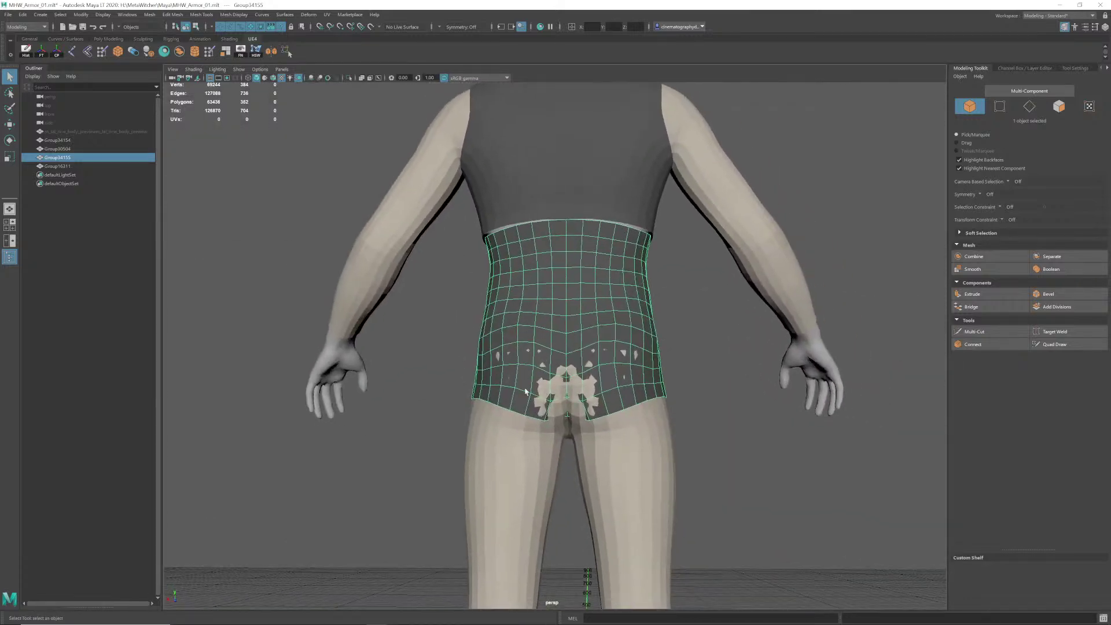
{"action": "mouse_move", "coordinate": [567, 352]}
{"action": "left_mouse_down", "text": "alt"}
{"action": "mouse_move", "coordinate": [631, 340]}
{"action": "mouse_move", "coordinate": [550, 340]}
{"action": "left_mouse_up", "text": "alt"}
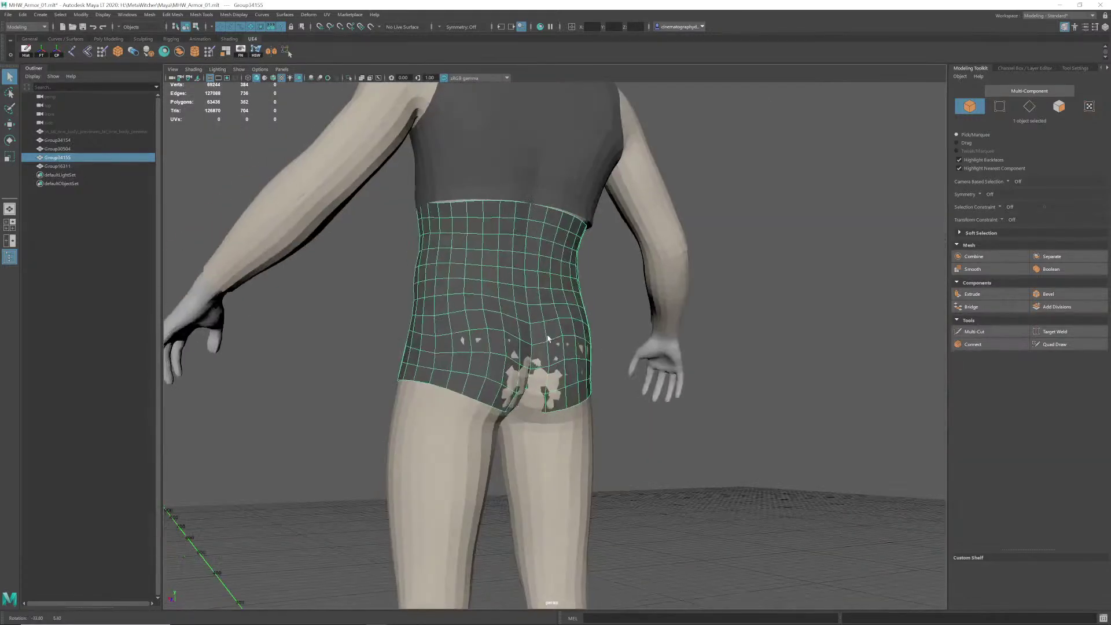
{"action": "middle_click_drag", "start_coordinate": [567, 361], "coordinate": [569, 362], "text": "alt"}
{"action": "left_click_drag", "start_coordinate": [568, 357], "coordinate": [554, 338], "text": "alt"}
{"action": "middle_click_drag", "start_coordinate": [553, 337], "coordinate": [560, 461], "text": "alt"}
{"action": "left_click_drag", "start_coordinate": [586, 435], "coordinate": [645, 432], "text": "alt"}
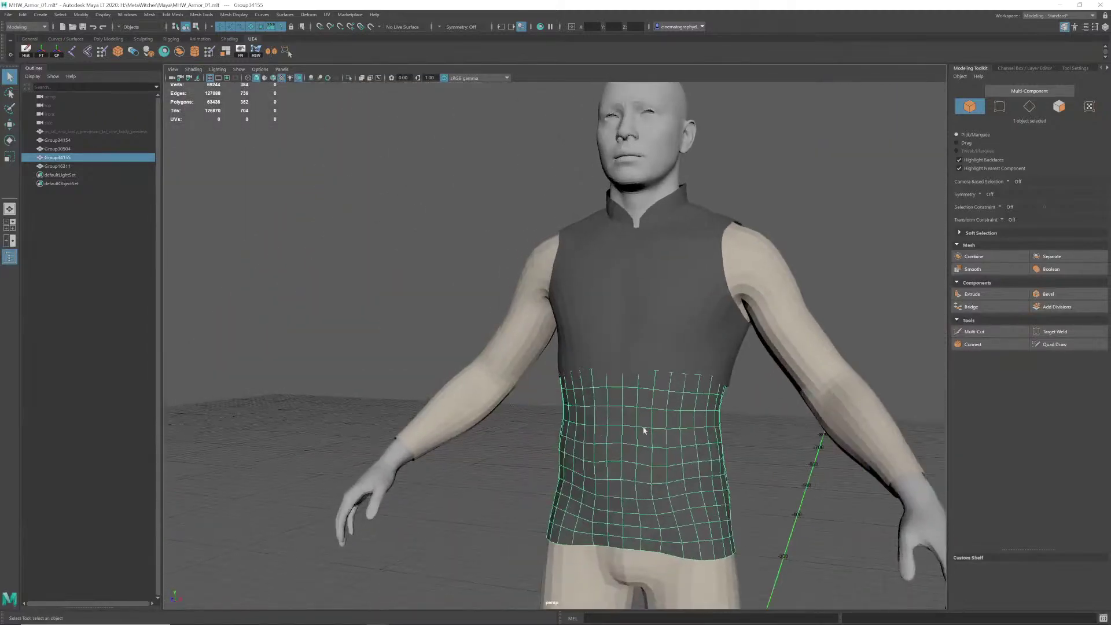
{"action": "middle_click_drag", "start_coordinate": [645, 432], "coordinate": [484, 458], "text": "alt"}
{"action": "left_click_drag", "start_coordinate": [523, 373], "coordinate": [537, 382], "text": "alt"}
Step: Examine the upper chest armor mesh around the collar and armholes, and clear the selection
{"action": "scroll", "coordinate": [537, 381], "scroll_direction": "down", "scroll_amount": 2}
{"action": "middle_click_drag", "start_coordinate": [537, 382], "coordinate": [615, 384], "text": "alt"}
{"action": "left_click_drag", "start_coordinate": [615, 385], "coordinate": [548, 315], "text": "alt"}
{"action": "middle_click_drag", "start_coordinate": [548, 315], "coordinate": [566, 369], "text": "alt"}
{"action": "scroll", "coordinate": [568, 394], "scroll_direction": "up", "scroll_amount": 2}
{"action": "left_click", "coordinate": [568, 395]}
{"action": "scroll", "coordinate": [568, 395], "scroll_direction": "down", "scroll_amount": 1}
{"action": "mouse_move", "coordinate": [567, 369]}
{"action": "left_mouse_down", "text": "alt"}
{"action": "mouse_move", "coordinate": [546, 370]}
{"action": "mouse_move", "coordinate": [593, 370]}
{"action": "mouse_move", "coordinate": [548, 377]}
{"action": "left_mouse_up", "text": "alt"}
{"action": "right_click_drag", "start_coordinate": [512, 358], "coordinate": [528, 360], "text": "alt"}
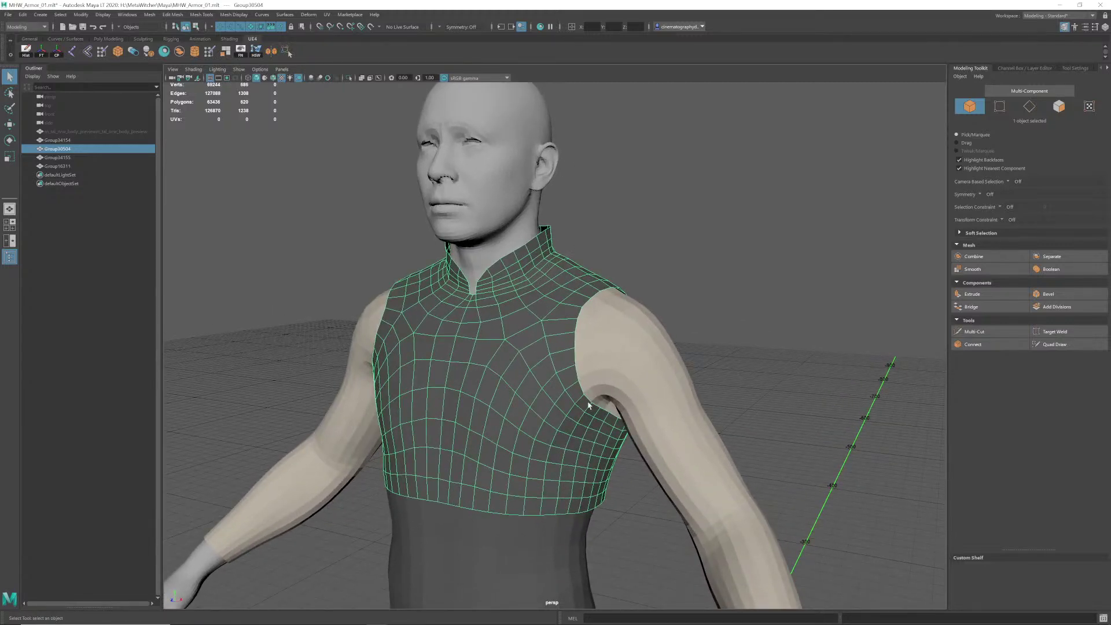
{"action": "mouse_move", "coordinate": [504, 365]}
{"action": "left_mouse_down", "text": "alt"}
{"action": "mouse_move", "coordinate": [563, 363]}
{"action": "mouse_move", "coordinate": [524, 365]}
{"action": "left_mouse_up", "text": "alt"}
{"action": "middle_click_drag", "start_coordinate": [573, 370], "coordinate": [538, 364], "text": "alt"}
{"action": "right_click_drag", "start_coordinate": [565, 363], "coordinate": [591, 361], "text": "alt"}
{"action": "middle_click_drag", "start_coordinate": [589, 337], "coordinate": [578, 352], "text": "alt"}
{"action": "mouse_move", "coordinate": [578, 352]}
{"action": "left_mouse_down", "text": "alt"}
{"action": "mouse_move", "coordinate": [439, 342]}
{"action": "mouse_move", "coordinate": [450, 354]}
{"action": "mouse_move", "coordinate": [476, 355]}
{"action": "mouse_move", "coordinate": [474, 346]}
{"action": "mouse_move", "coordinate": [588, 365]}
{"action": "mouse_move", "coordinate": [561, 363]}
{"action": "left_mouse_up", "text": "alt"}
{"action": "right_click_drag", "start_coordinate": [561, 362], "coordinate": [526, 353], "text": "alt"}
{"action": "mouse_move", "coordinate": [516, 351]}
{"action": "middle_mouse_down", "text": "alt"}
{"action": "mouse_move", "coordinate": [520, 401]}
{"action": "mouse_move", "coordinate": [525, 365]}
{"action": "middle_mouse_up", "text": "alt"}
{"action": "right_click_drag", "start_coordinate": [524, 364], "coordinate": [531, 377], "text": "alt"}
{"action": "middle_click_drag", "start_coordinate": [530, 377], "coordinate": [535, 389], "text": "alt"}
{"action": "left_click", "coordinate": [622, 299]}
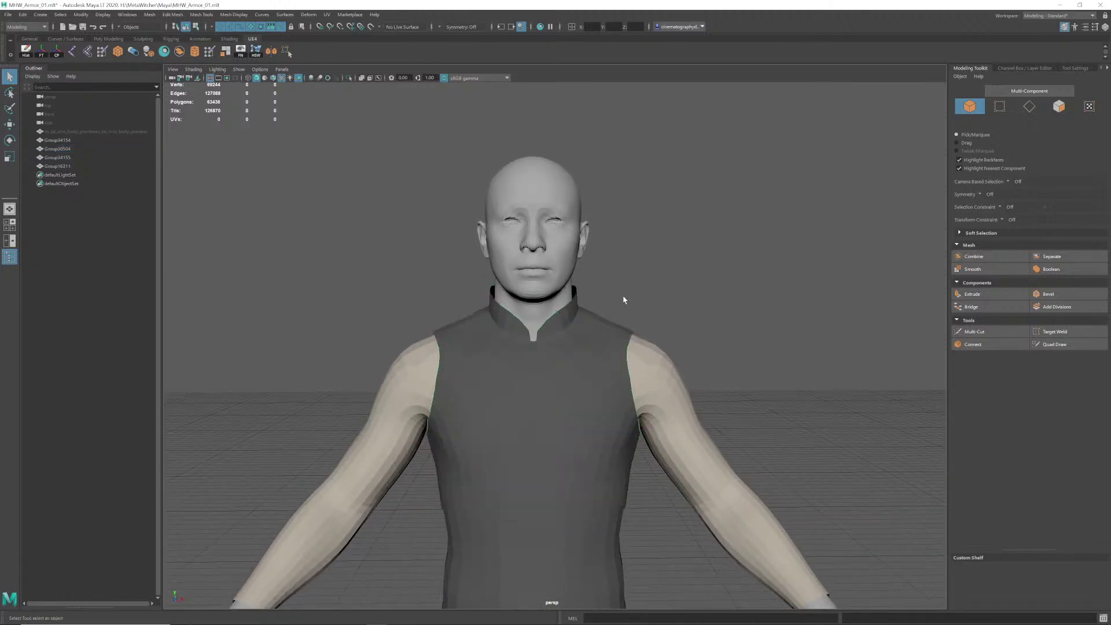
Step: Save the scene, check the Witcher armor reference in Photoshop and the shoulder close-up on ArtStation, and return to Maya LT
{"action": "key", "text": "ctrl+s"}
{"action": "key", "text": "alt+Tab"}
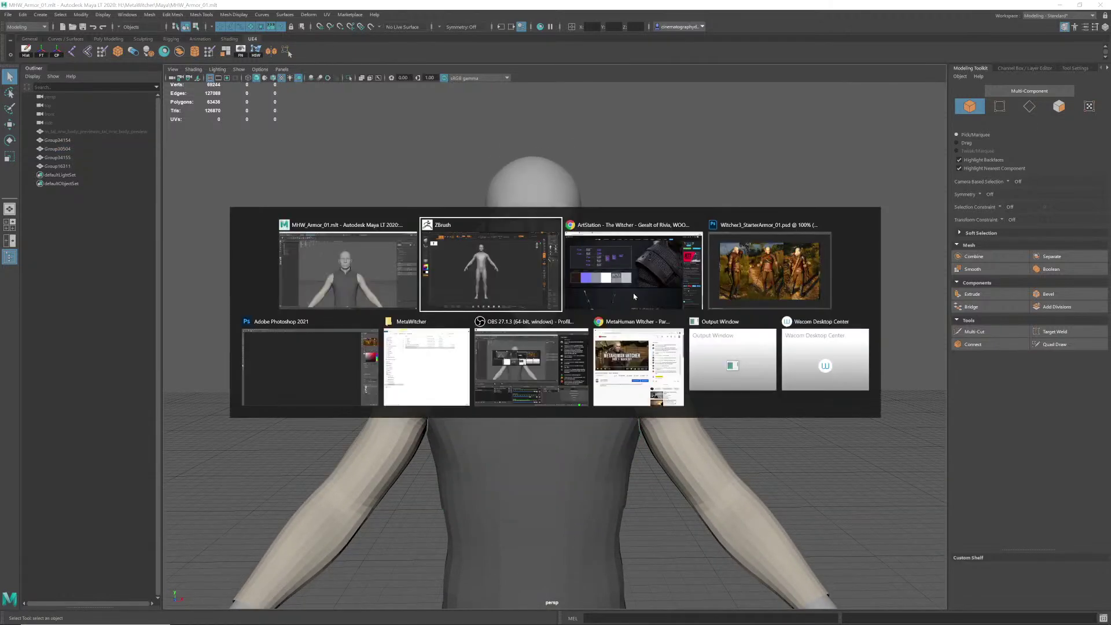
{"action": "left_click", "coordinate": [298, 375]}
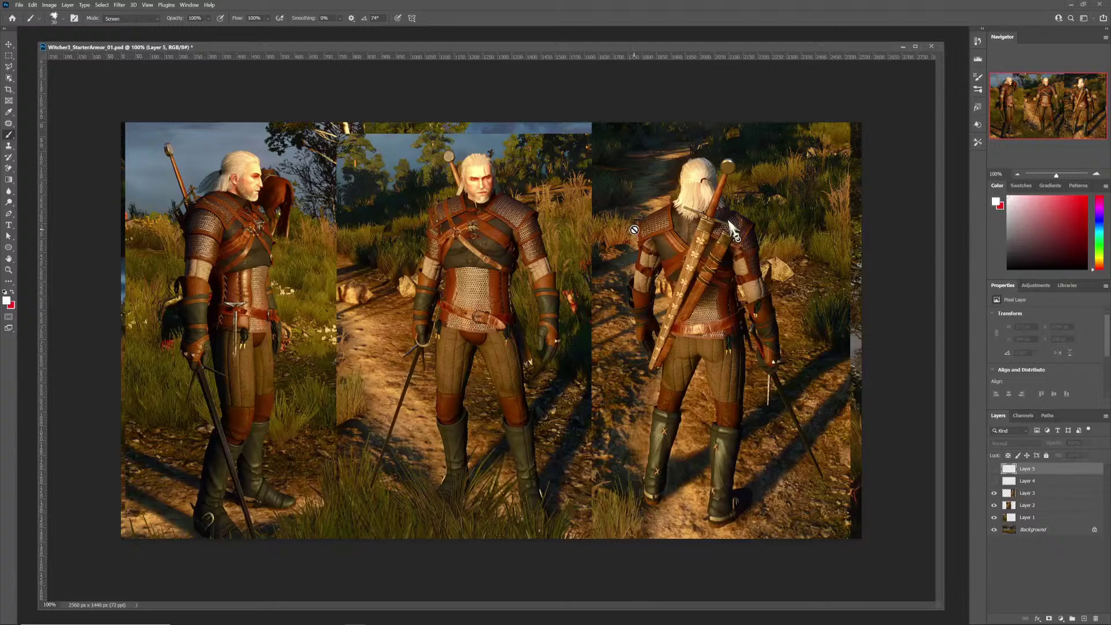
{"action": "key", "text": "alt+Tab"}
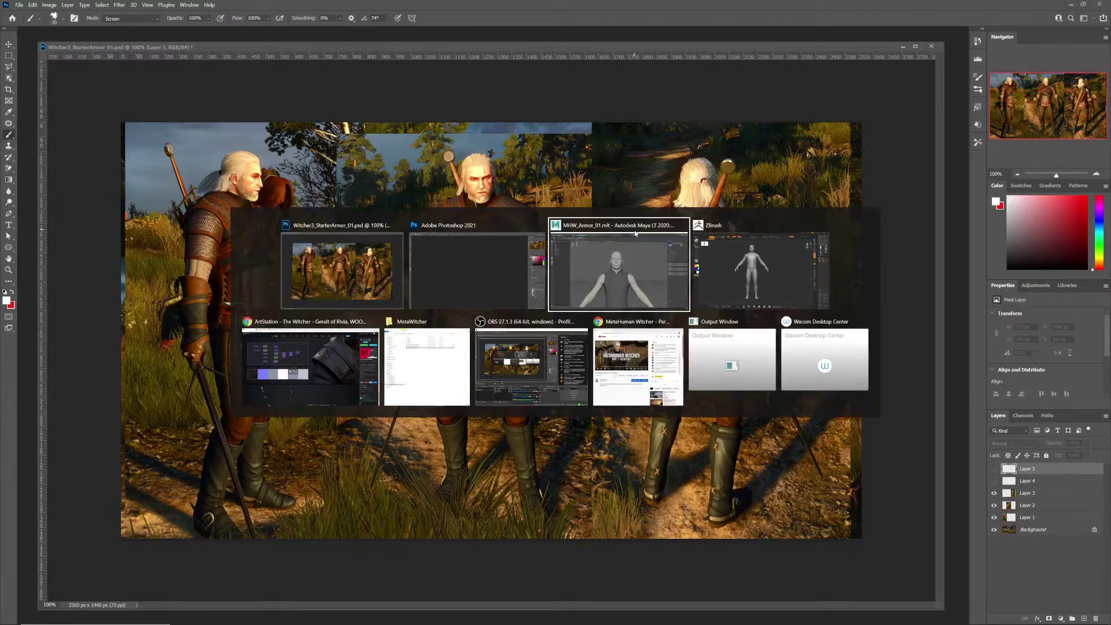
{"action": "left_click", "coordinate": [357, 357]}
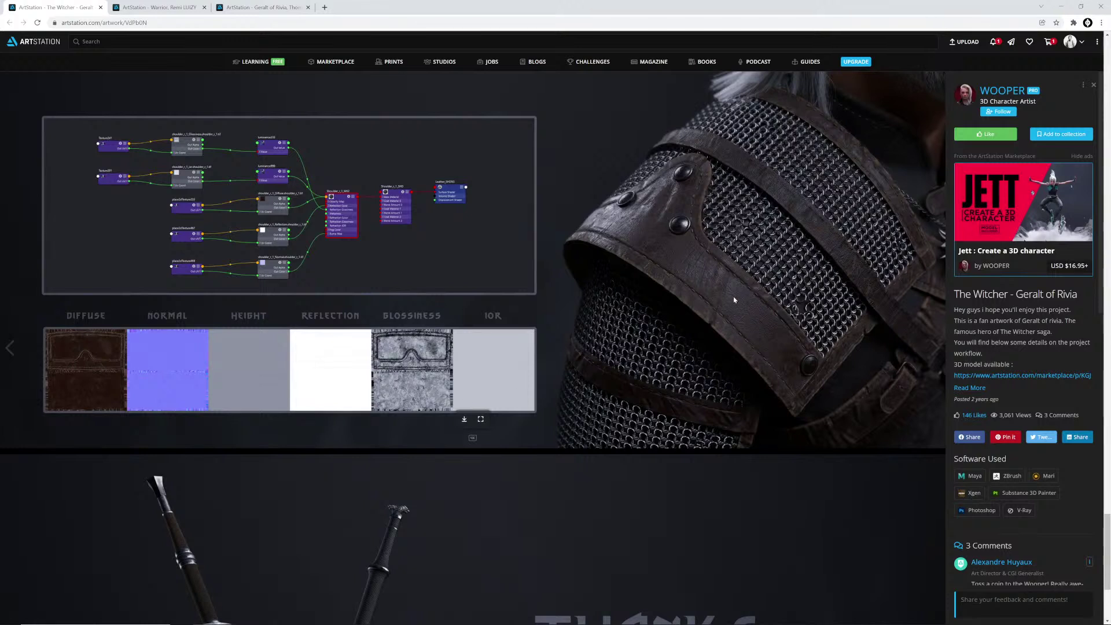
{"action": "key", "text": "alt+Tab"}
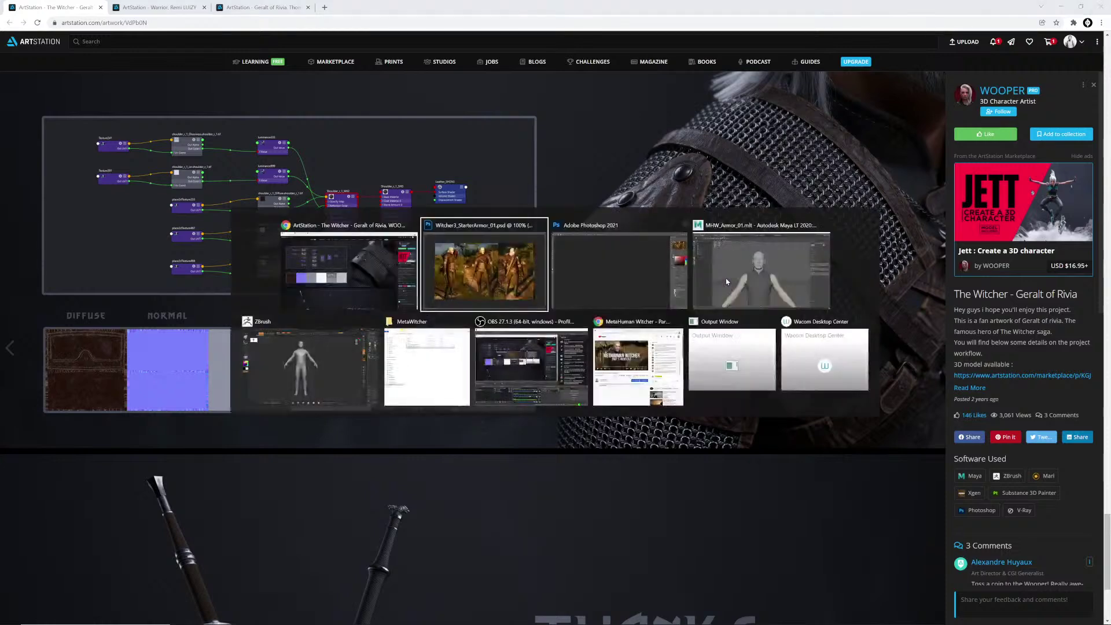
{"action": "key", "text": "alt+Tab"}
{"action": "key", "text": "alt+Tab"}
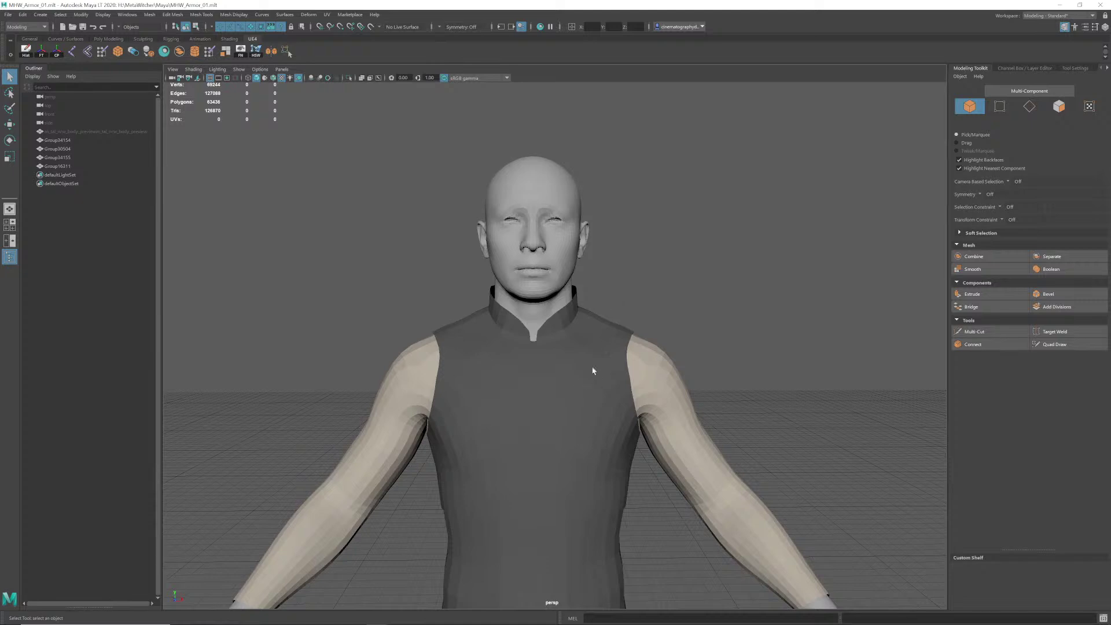
Step: Create a polygon cylinder and raise it from the origin to the front of the collar
{"action": "left_click", "coordinate": [196, 52]}
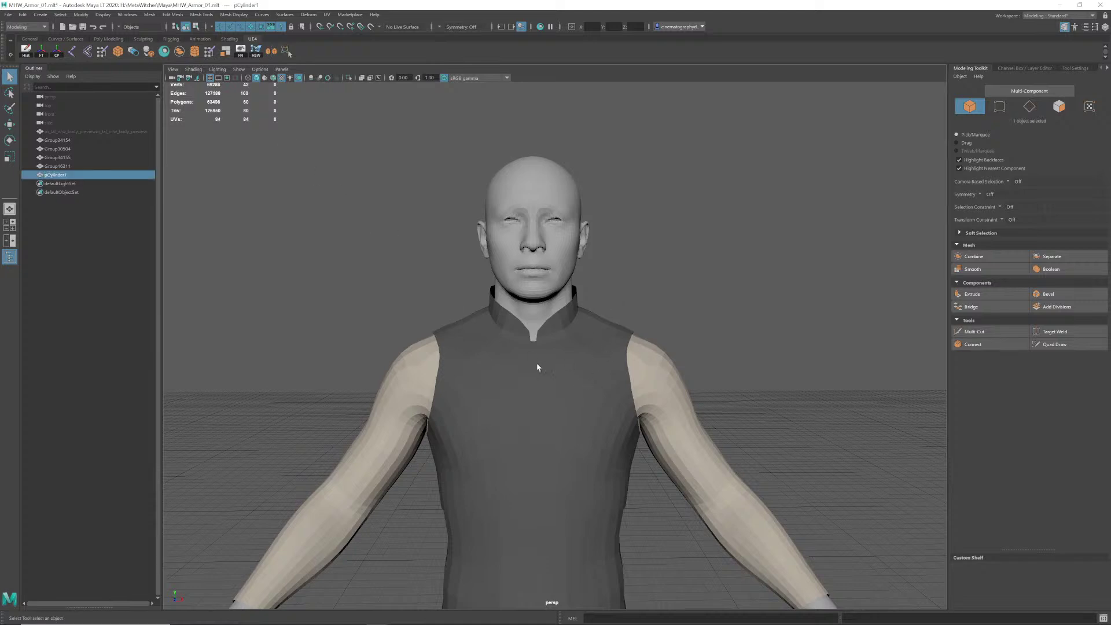
{"action": "right_click_drag", "start_coordinate": [641, 402], "coordinate": [430, 453], "text": "alt"}
{"action": "middle_click_drag", "start_coordinate": [430, 453], "coordinate": [387, 405], "text": "alt"}
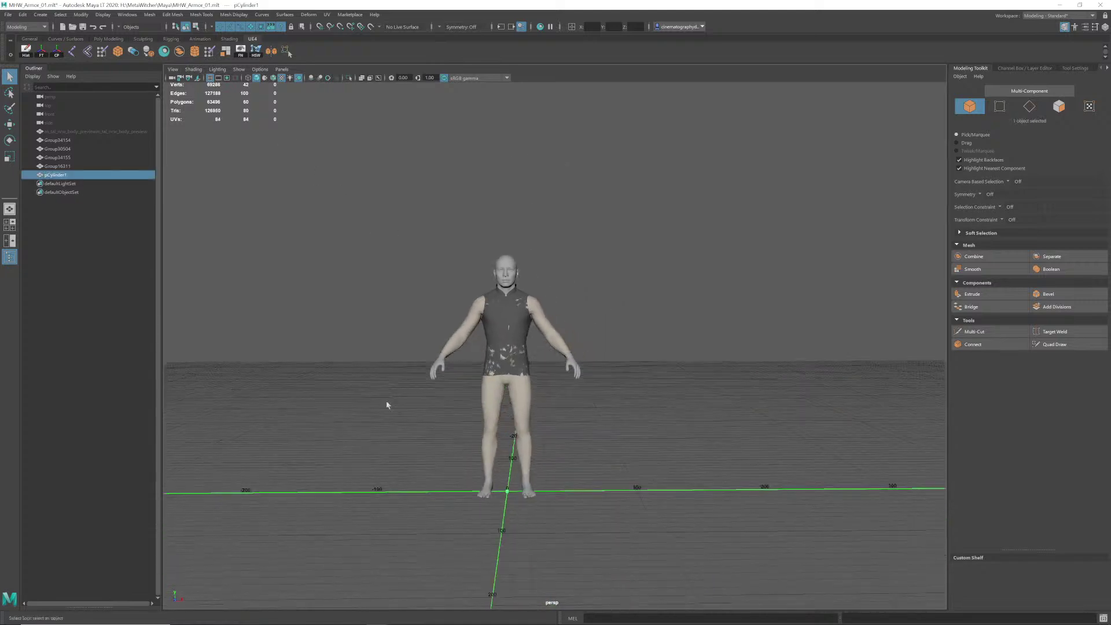
{"action": "right_click_drag", "start_coordinate": [387, 404], "coordinate": [533, 429], "text": "alt"}
{"action": "middle_click_drag", "start_coordinate": [533, 429], "coordinate": [557, 444], "text": "alt"}
{"action": "key", "text": "w"}
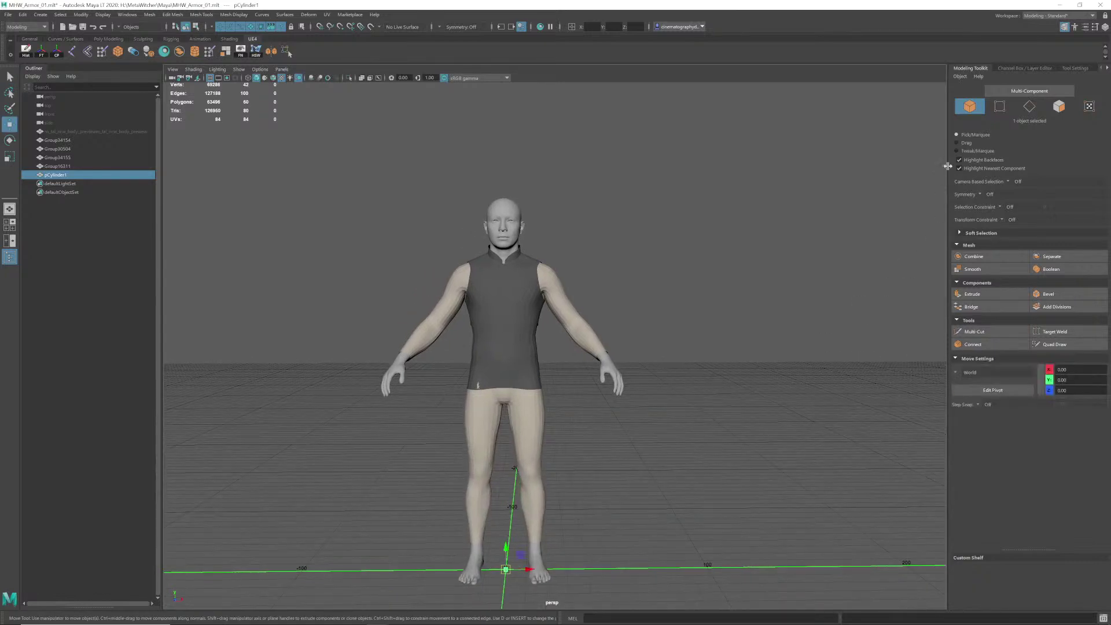
{"action": "left_click", "coordinate": [1026, 69]}
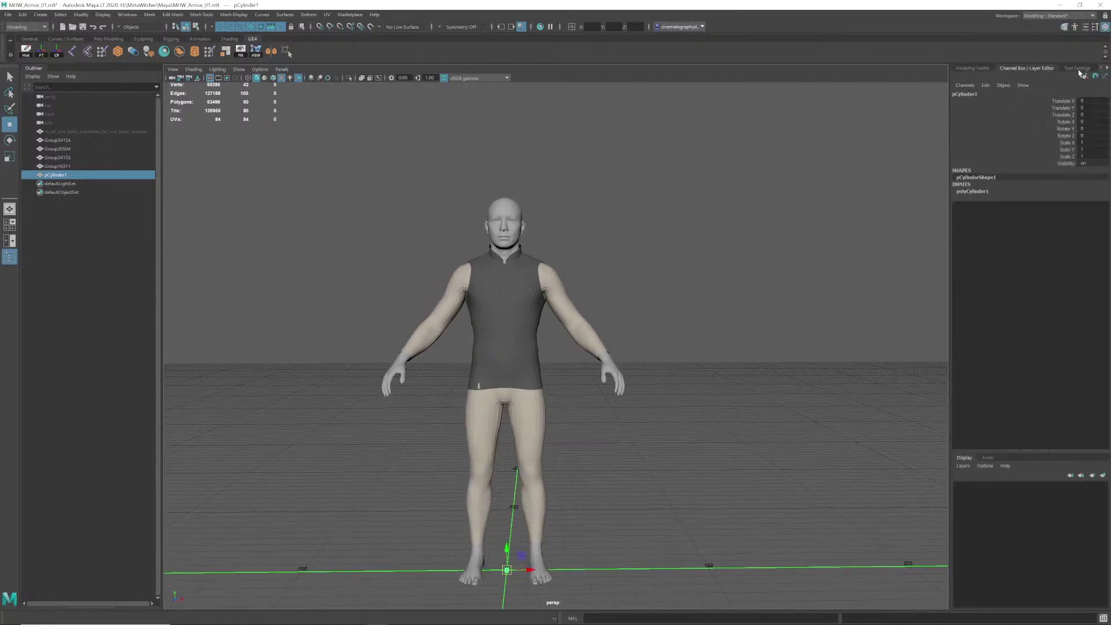
{"action": "left_click", "coordinate": [977, 192]}
{"action": "left_click_drag", "start_coordinate": [508, 547], "coordinate": [508, 241]}
{"action": "right_click_drag", "start_coordinate": [371, 264], "coordinate": [576, 350], "text": "alt"}
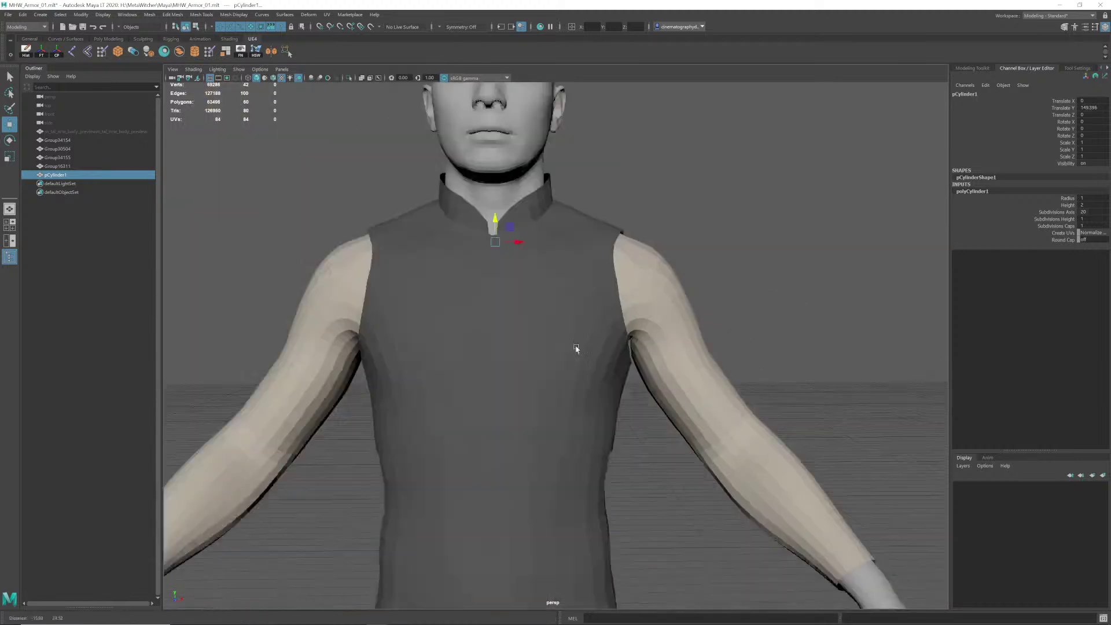
Step: Place the cylinder on top of the character's left shoulder and rotate it about -117 degrees in Z to follow the shoulder slope
{"action": "middle_click_drag", "start_coordinate": [575, 350], "coordinate": [512, 345], "text": "alt"}
{"action": "left_click_drag", "start_coordinate": [463, 322], "coordinate": [613, 355]}
{"action": "key", "text": "e"}
{"action": "key", "text": "w"}
{"action": "left_click_drag", "start_coordinate": [601, 307], "coordinate": [580, 282]}
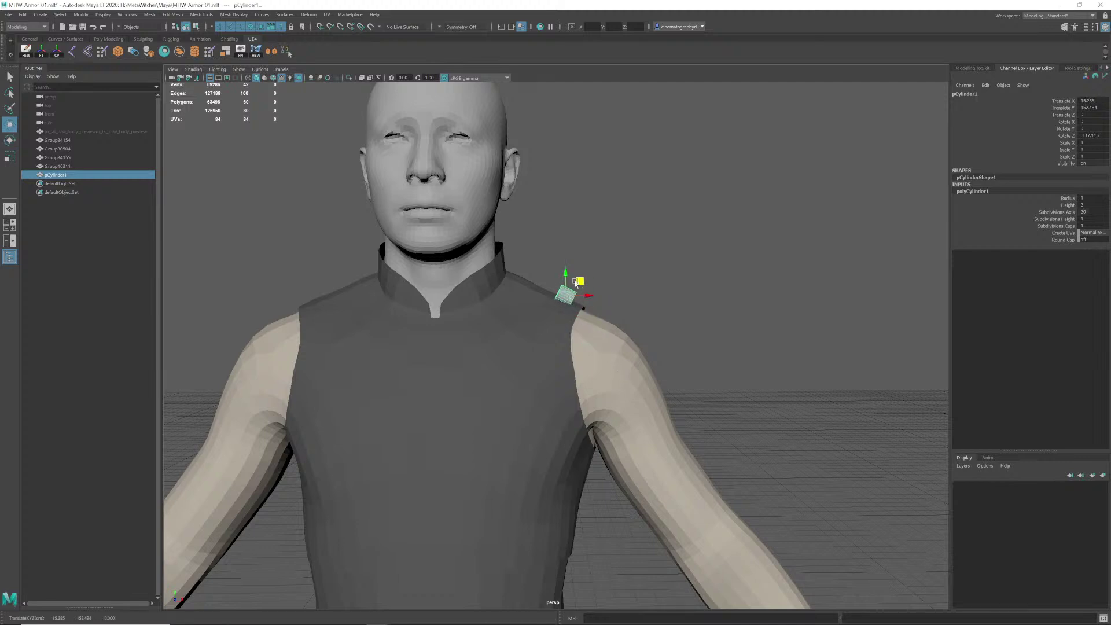
Step: Set the shoulder cylinder's height to 21 and radius to 10
{"action": "left_click", "coordinate": [1068, 206]}
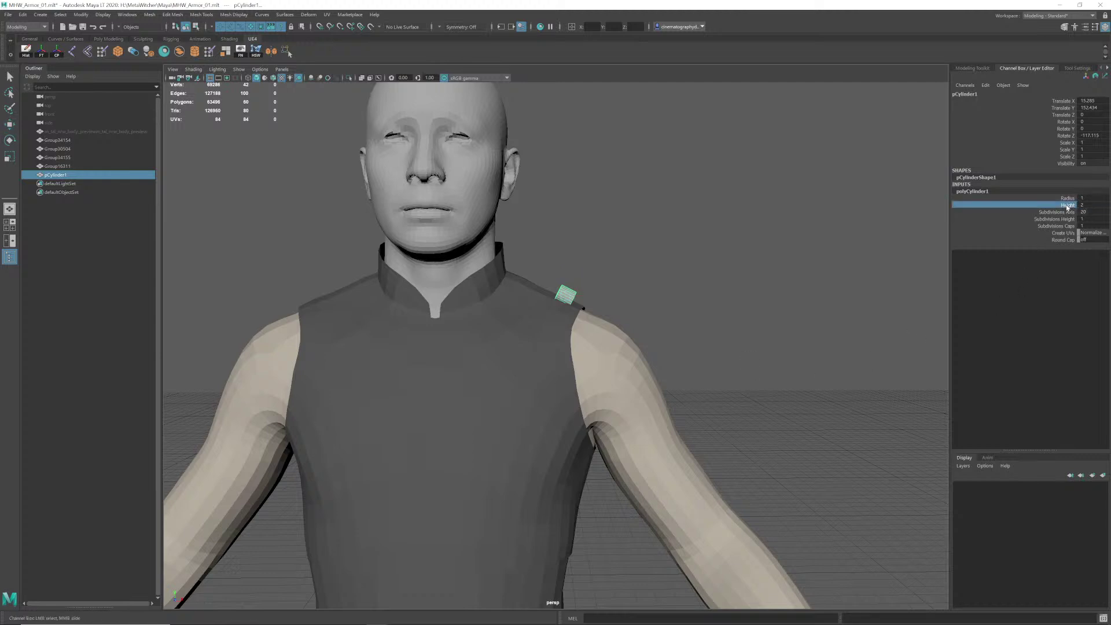
{"action": "left_click_drag", "start_coordinate": [1088, 206], "coordinate": [1106, 206], "text": "ctrl"}
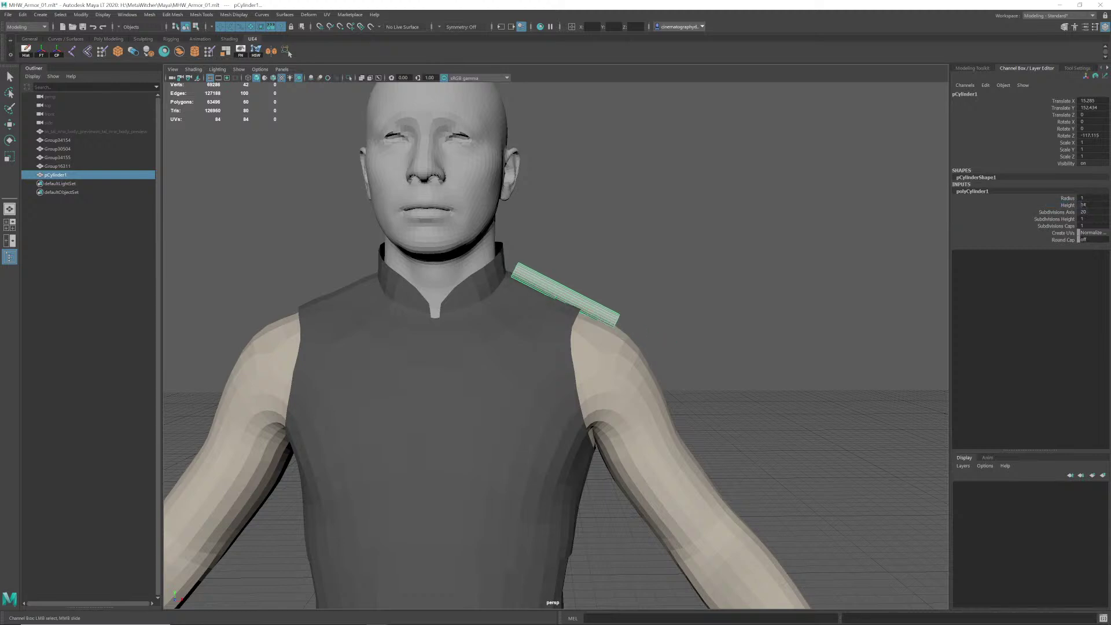
{"action": "left_click", "coordinate": [1073, 199]}
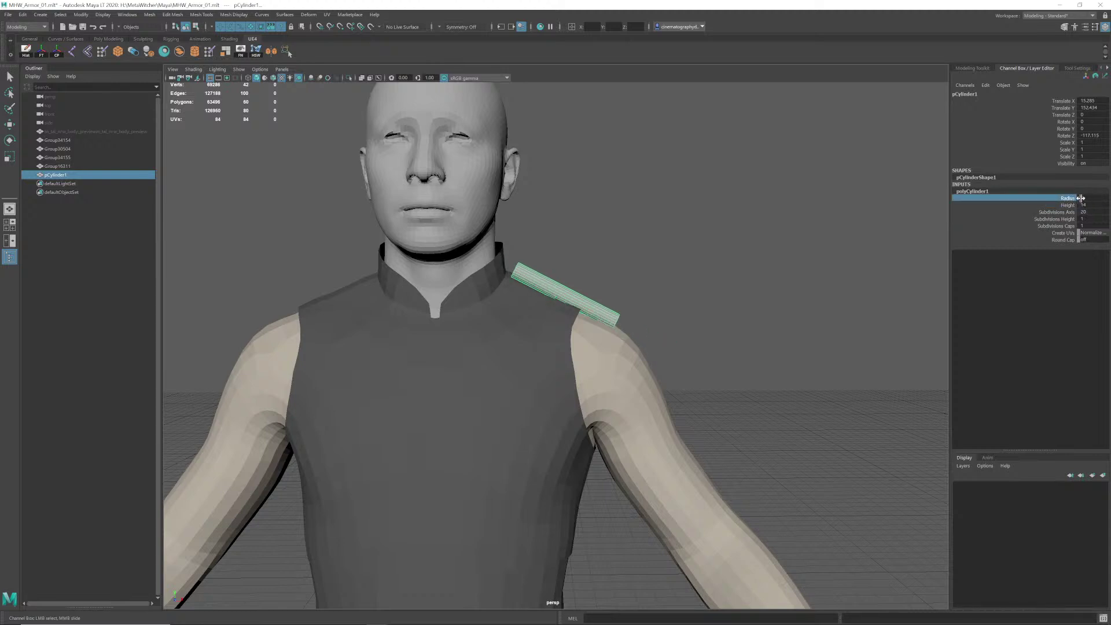
{"action": "mouse_move", "coordinate": [1084, 199]}
{"action": "left_mouse_down", "text": "ctrl"}
{"action": "mouse_move", "coordinate": [1097, 199]}
{"action": "mouse_move", "coordinate": [1085, 205]}
{"action": "left_mouse_up", "text": "ctrl"}
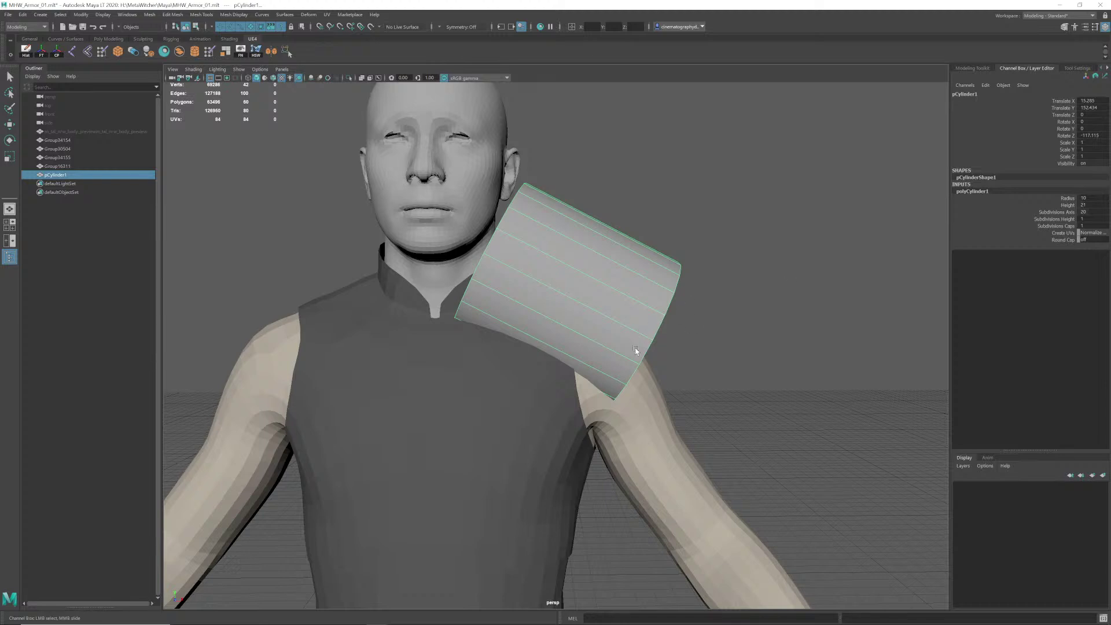
Step: In the front view, lower the cylinder around the shoulder to about X 16.2, Y 146.4, and turn on wireframe display
{"action": "right_click_drag", "start_coordinate": [678, 342], "coordinate": [373, 334], "text": "alt"}
{"action": "middle_click_drag", "start_coordinate": [532, 318], "coordinate": [489, 301], "text": "alt"}
{"action": "key", "text": "space"}
{"action": "left_click_drag", "start_coordinate": [490, 302], "coordinate": [495, 326]}
{"action": "middle_click_drag", "start_coordinate": [637, 188], "coordinate": [581, 345], "text": "alt"}
{"action": "right_click_drag", "start_coordinate": [580, 345], "coordinate": [214, 365], "text": "alt"}
{"action": "right_click_drag", "start_coordinate": [498, 356], "coordinate": [35, 362], "text": "alt"}
{"action": "middle_click_drag", "start_coordinate": [465, 245], "coordinate": [318, 579], "text": "alt"}
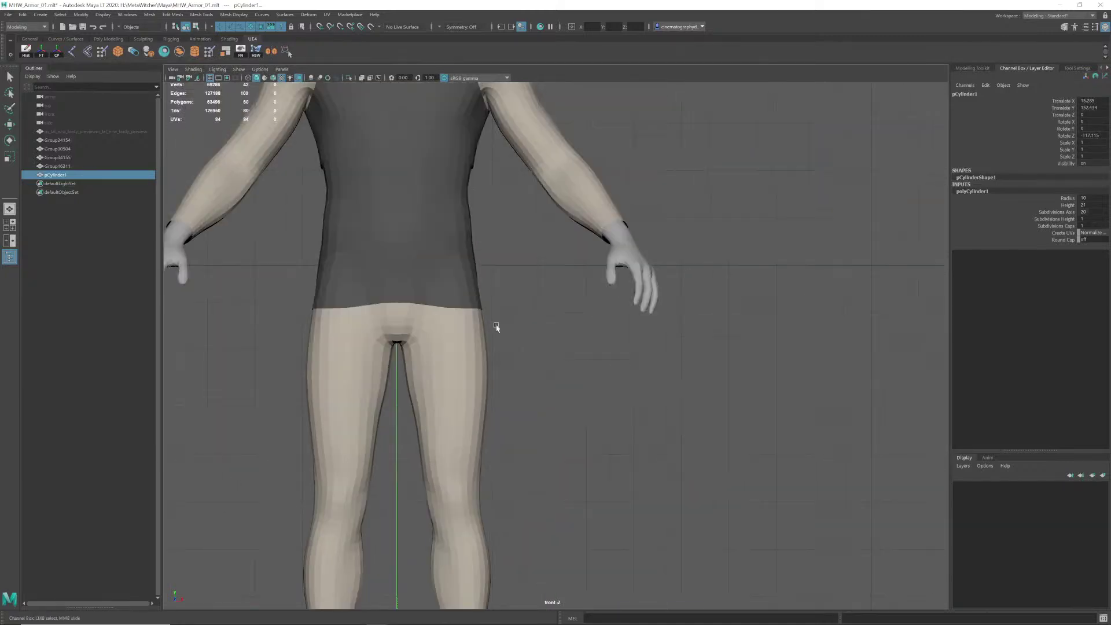
{"action": "middle_click_drag", "start_coordinate": [460, 118], "coordinate": [544, 450], "text": "alt"}
{"action": "right_click_drag", "start_coordinate": [553, 402], "coordinate": [615, 401], "text": "alt"}
{"action": "middle_click_drag", "start_coordinate": [615, 400], "coordinate": [624, 374], "text": "alt"}
{"action": "key", "text": "w"}
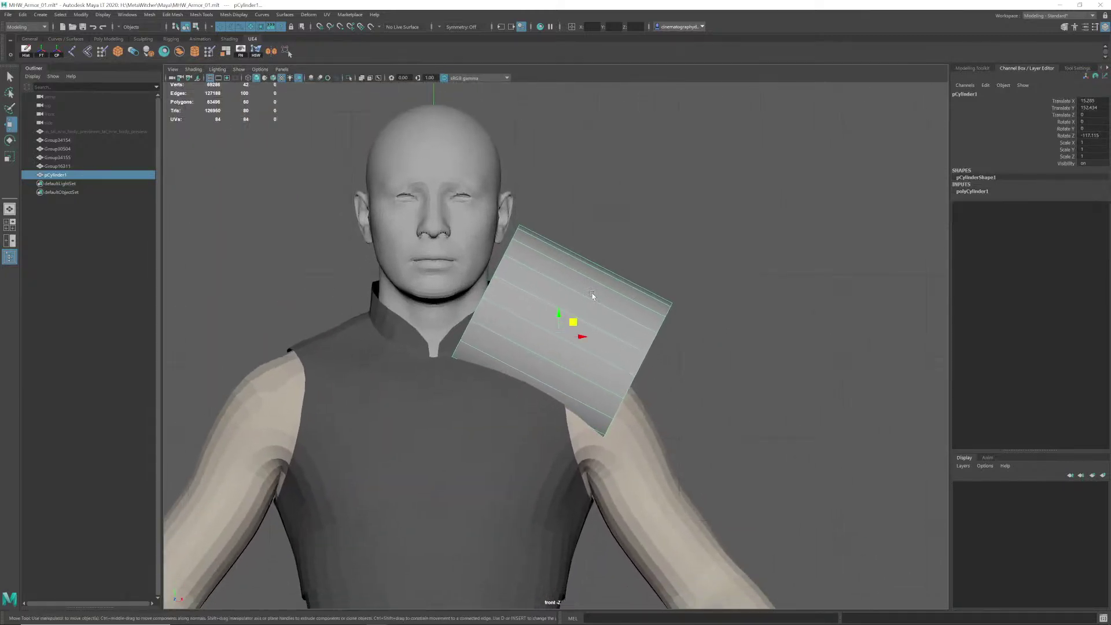
{"action": "left_click_drag", "start_coordinate": [573, 323], "coordinate": [581, 375]}
{"action": "key", "text": "4"}
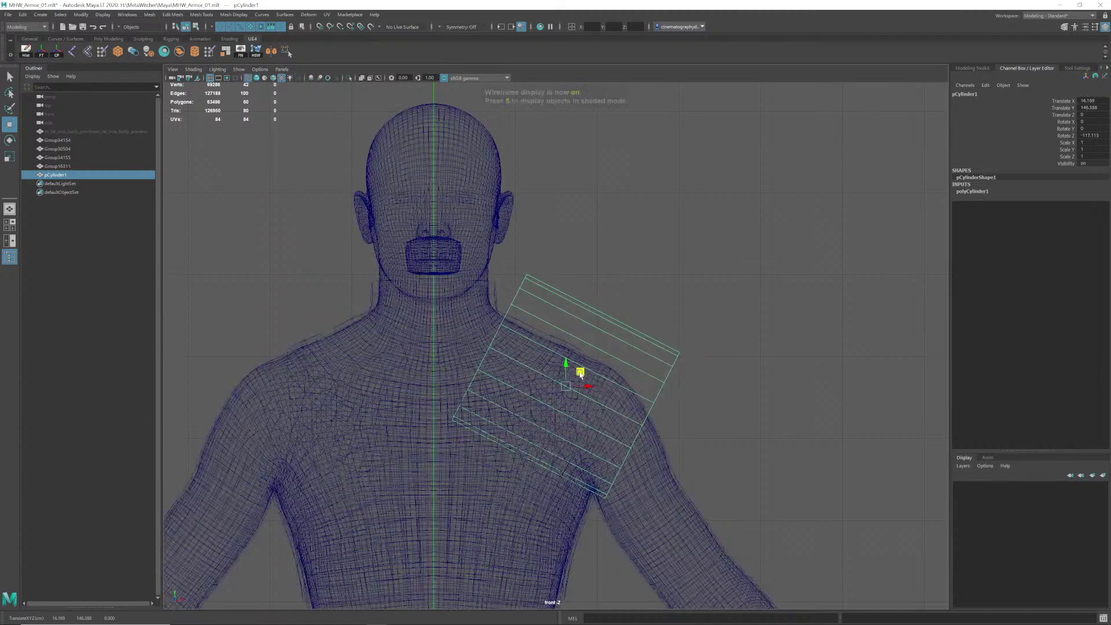
{"action": "middle_click_drag", "start_coordinate": [561, 394], "coordinate": [540, 380], "text": "alt"}
{"action": "right_click_drag", "start_coordinate": [539, 379], "coordinate": [596, 382], "text": "alt"}
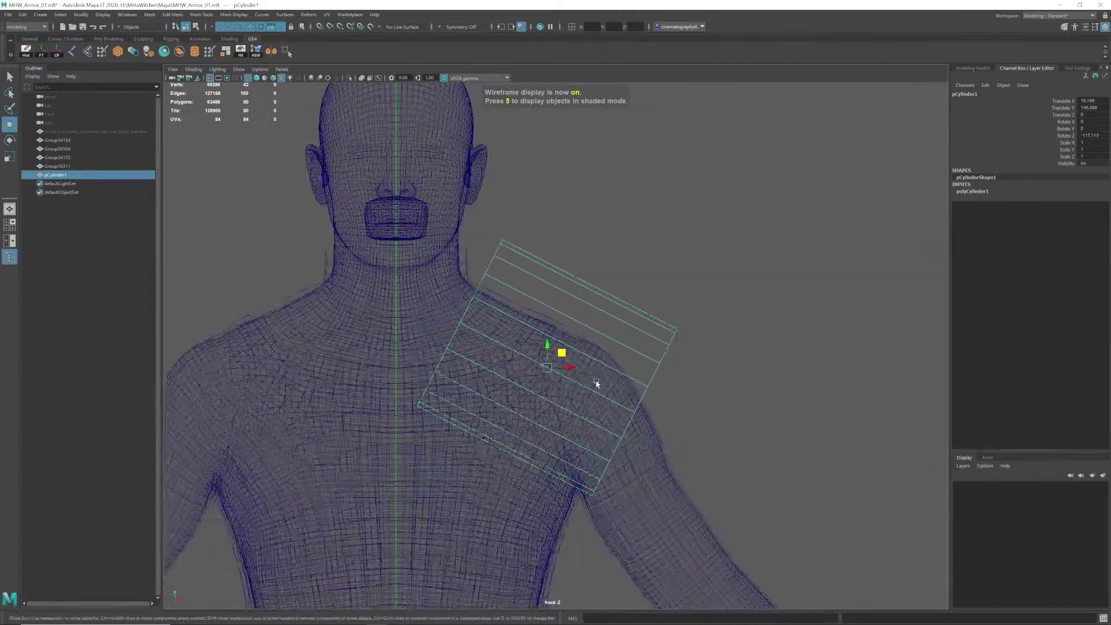
{"action": "middle_click_drag", "start_coordinate": [597, 383], "coordinate": [600, 401], "text": "alt"}
{"action": "mouse_move", "coordinate": [600, 401]}
{"action": "right_mouse_down", "text": "alt"}
{"action": "mouse_move", "coordinate": [620, 409]}
{"action": "mouse_move", "coordinate": [583, 401]}
{"action": "right_mouse_up", "text": "alt"}
{"action": "middle_click_drag", "start_coordinate": [584, 401], "coordinate": [585, 408], "text": "alt"}
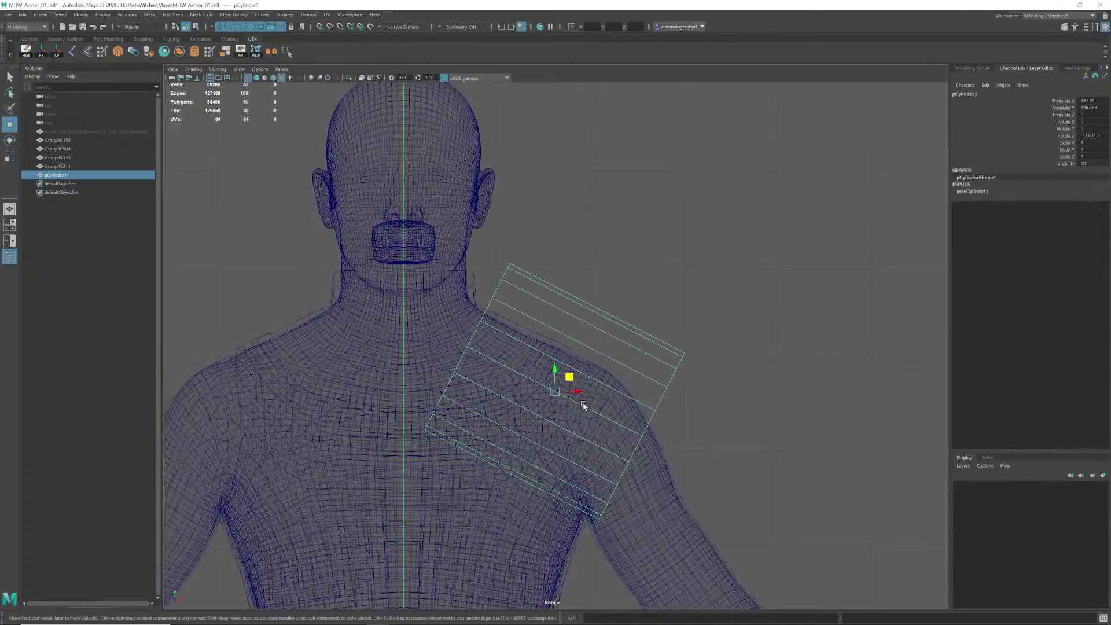
Step: Switch to Photoshop and check the shoulder armor in the Witcher reference images
{"action": "key", "text": "alt+Tab"}
{"action": "key", "text": "alt+Tab"}
{"action": "key", "text": "alt+Tab"}
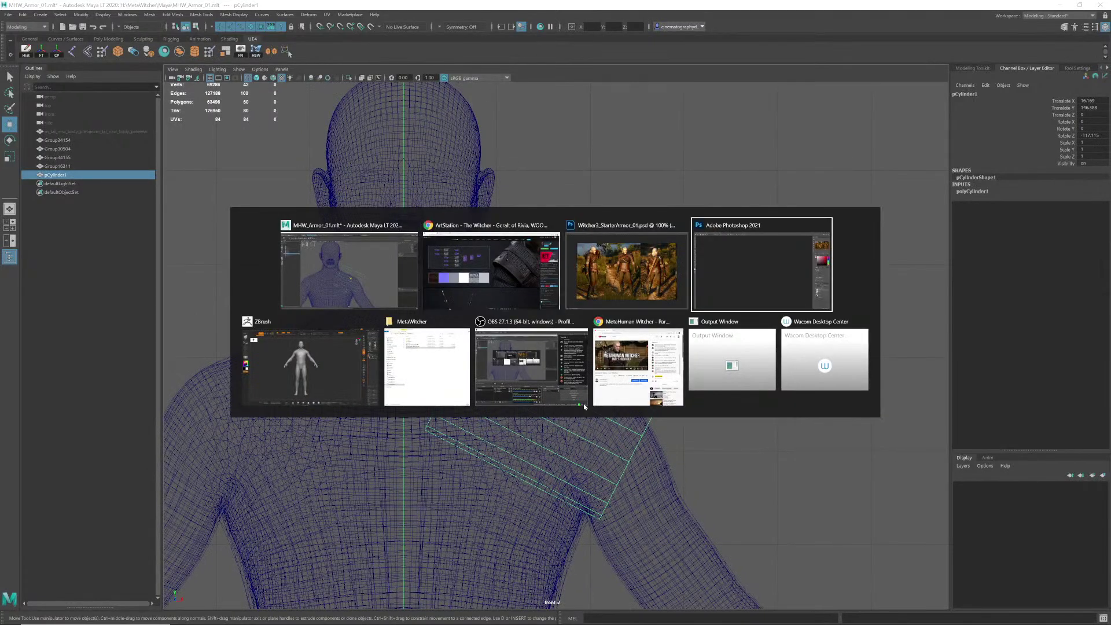
{"action": "left_click", "coordinate": [642, 293]}
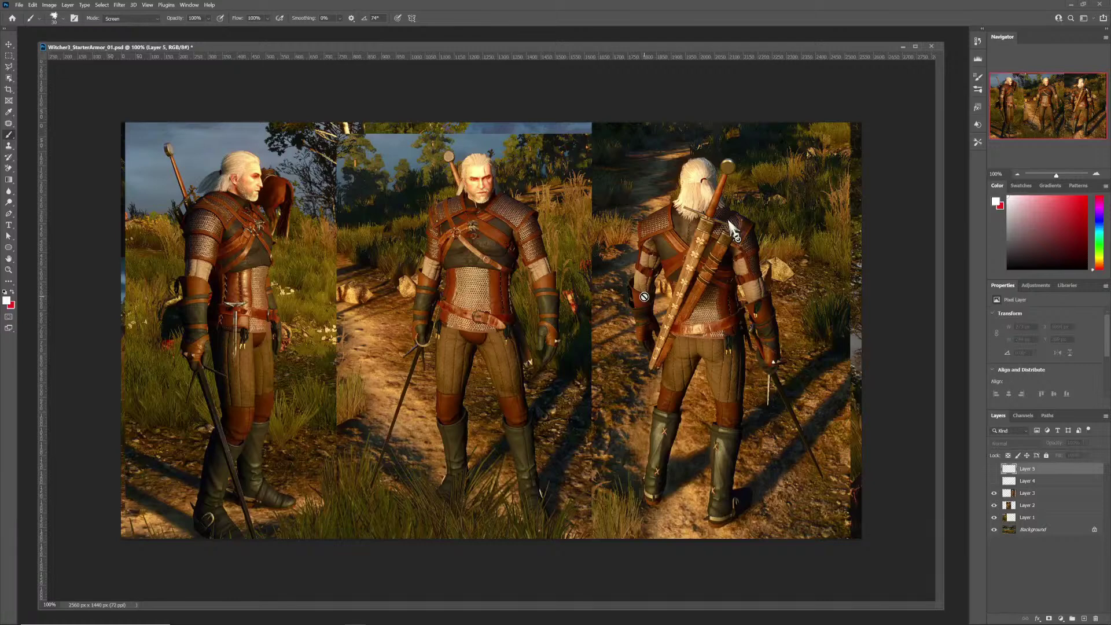
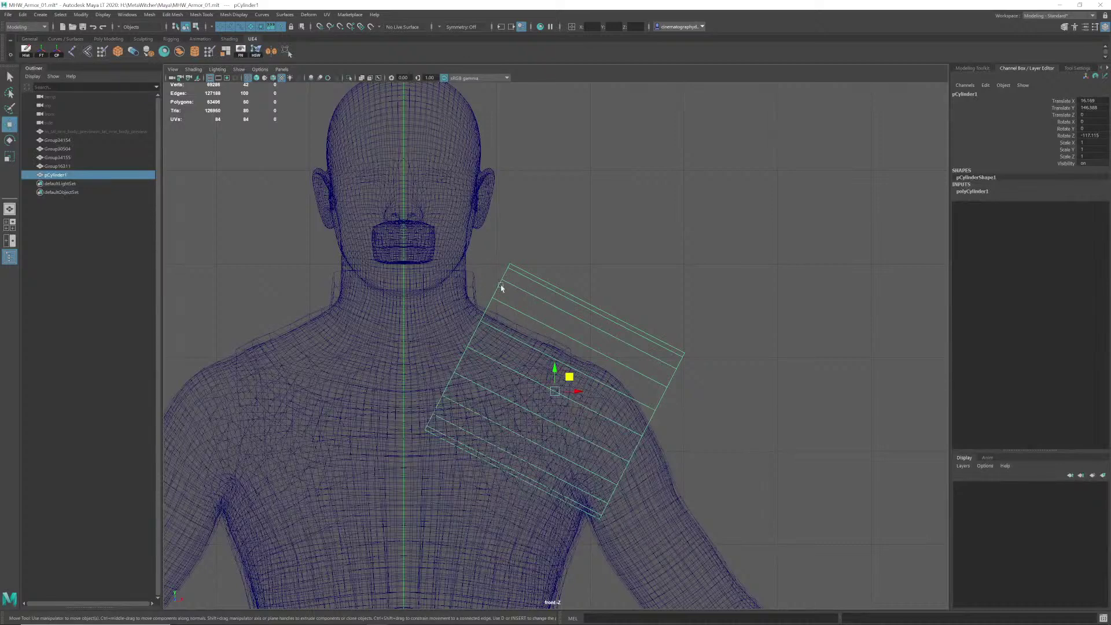
Step: Move the shoulder cylinder down to about X 15.5, Y 143.6 and set its height to 20
{"action": "left_click_drag", "start_coordinate": [570, 377], "coordinate": [564, 405]}
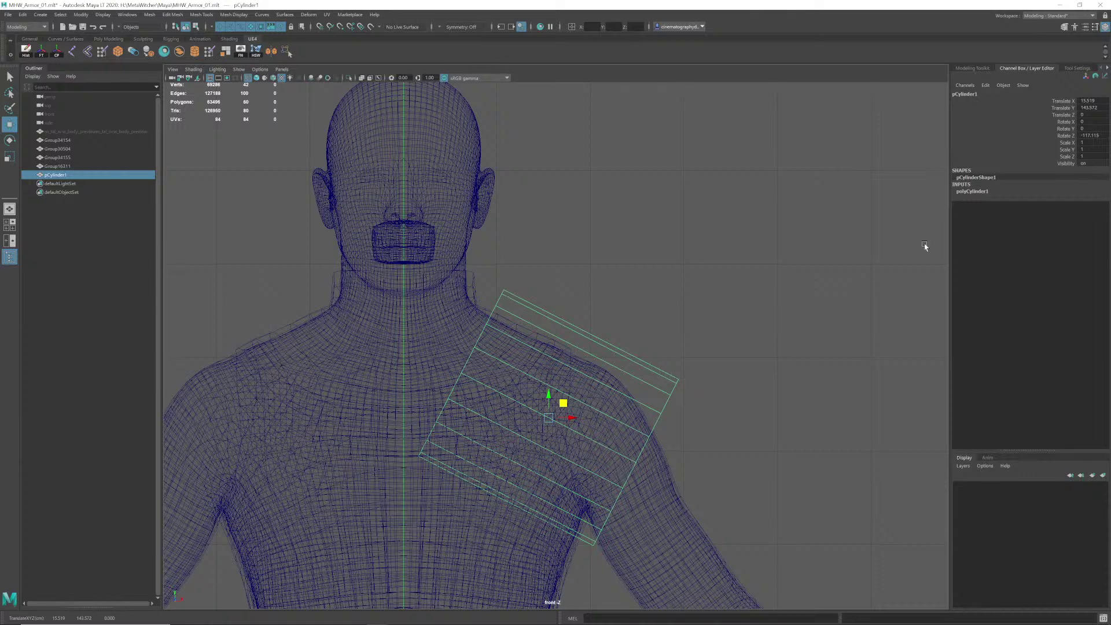
{"action": "left_click", "coordinate": [972, 193]}
{"action": "double_click", "coordinate": [1082, 205]}
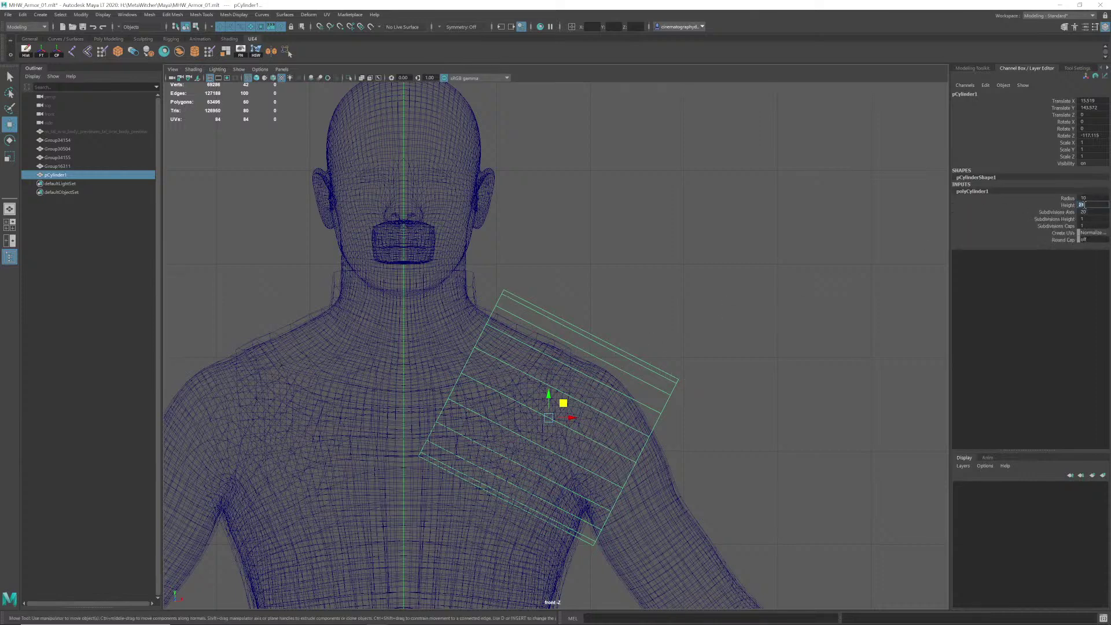
{"action": "type", "text": "20"}
{"action": "key", "text": "Return"}
Step: Fine-tune the cylinder's fit on the shoulder, rotating it to about -115 degrees in Z and shifting it to about X 15.2, Y 143.2
{"action": "left_click_drag", "start_coordinate": [564, 404], "coordinate": [561, 407]}
{"action": "key", "text": "e"}
{"action": "key", "text": "w"}
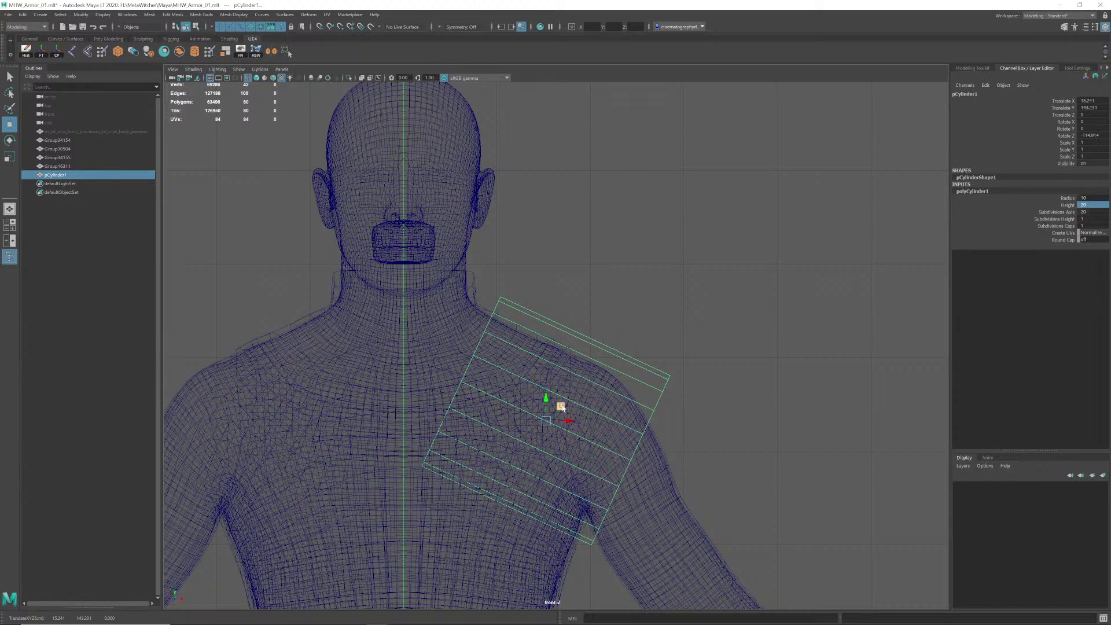
Step: Shift the shoulder cylinder to about X 14.5, Y 143.4 in the front view, and check the Witcher reference in Photoshop
{"action": "left_click_drag", "start_coordinate": [561, 406], "coordinate": [545, 351]}
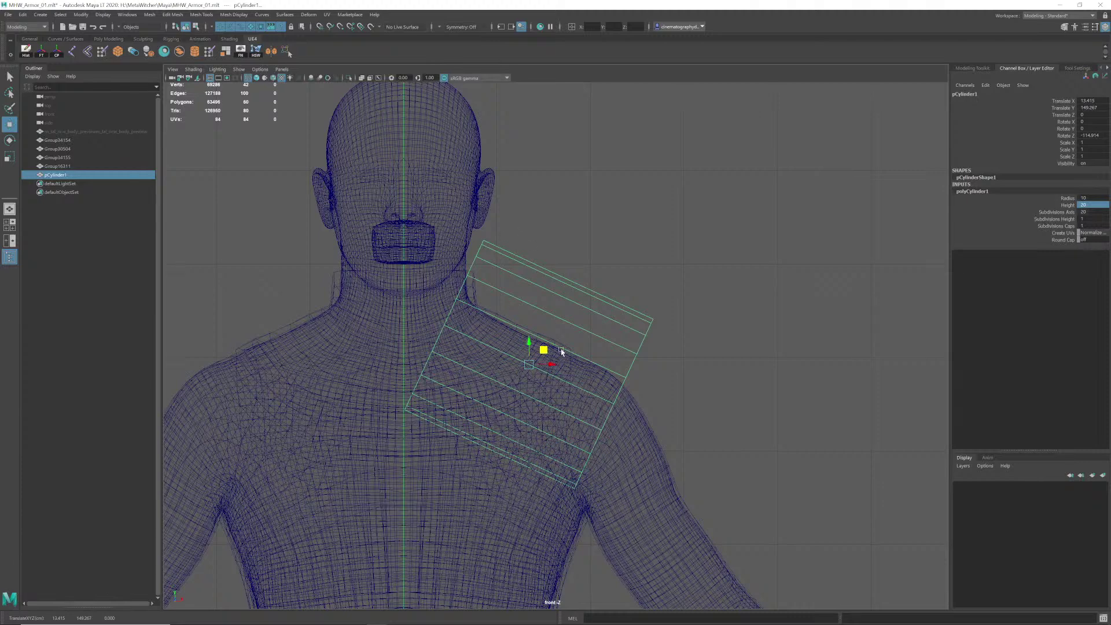
{"action": "left_click_drag", "start_coordinate": [544, 350], "coordinate": [559, 405]}
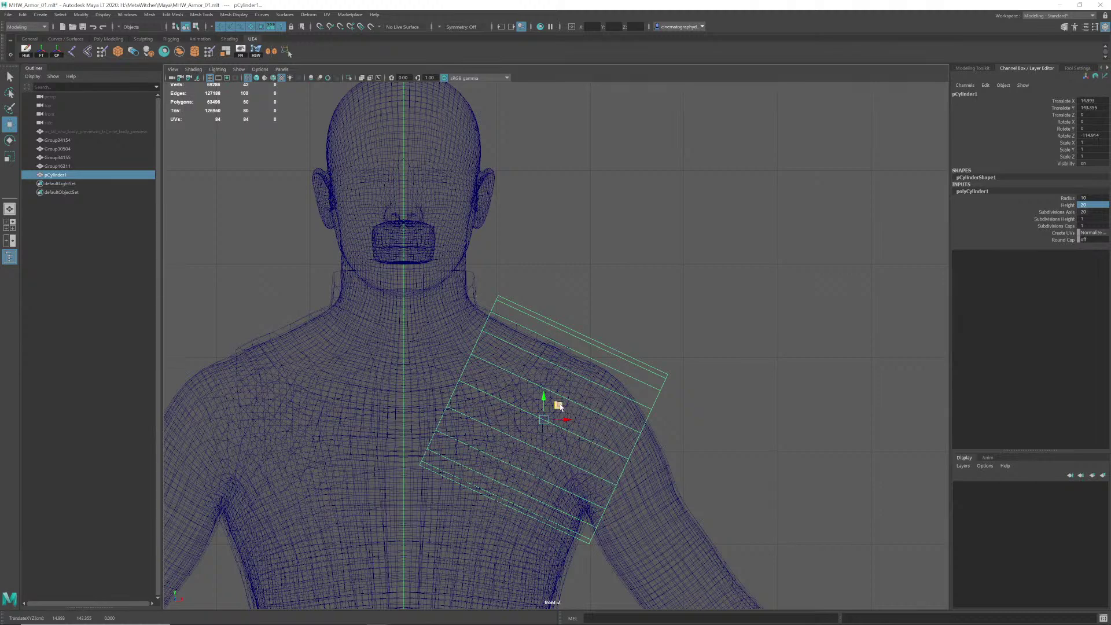
{"action": "mouse_move", "coordinate": [560, 406]}
{"action": "left_mouse_down"}
{"action": "mouse_move", "coordinate": [590, 427]}
{"action": "mouse_move", "coordinate": [554, 407]}
{"action": "left_mouse_up"}
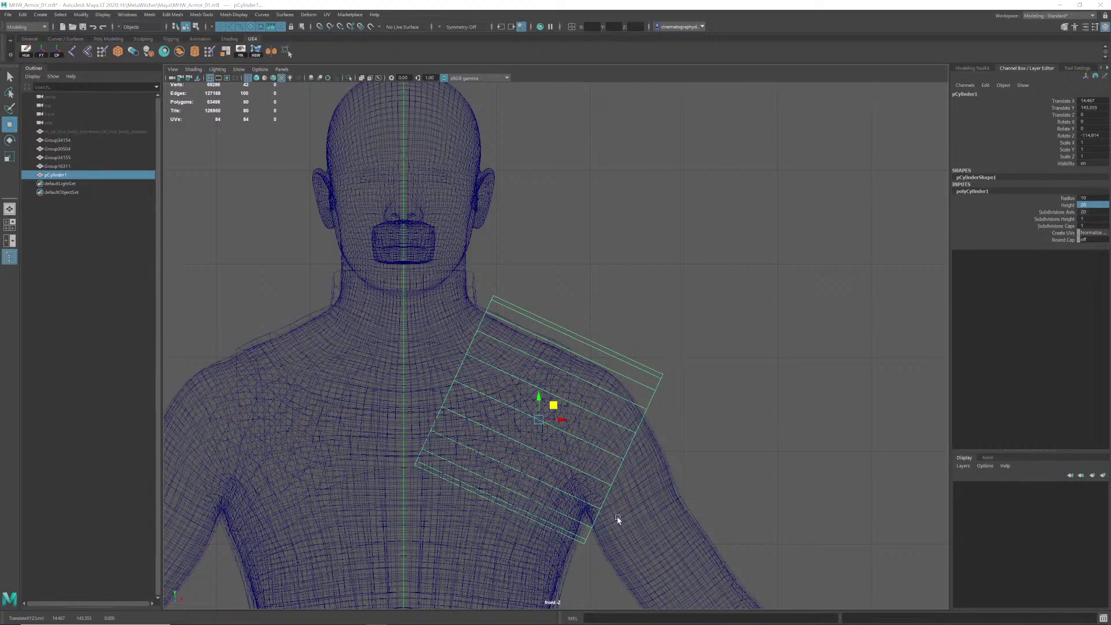
{"action": "key", "text": "alt+Tab"}
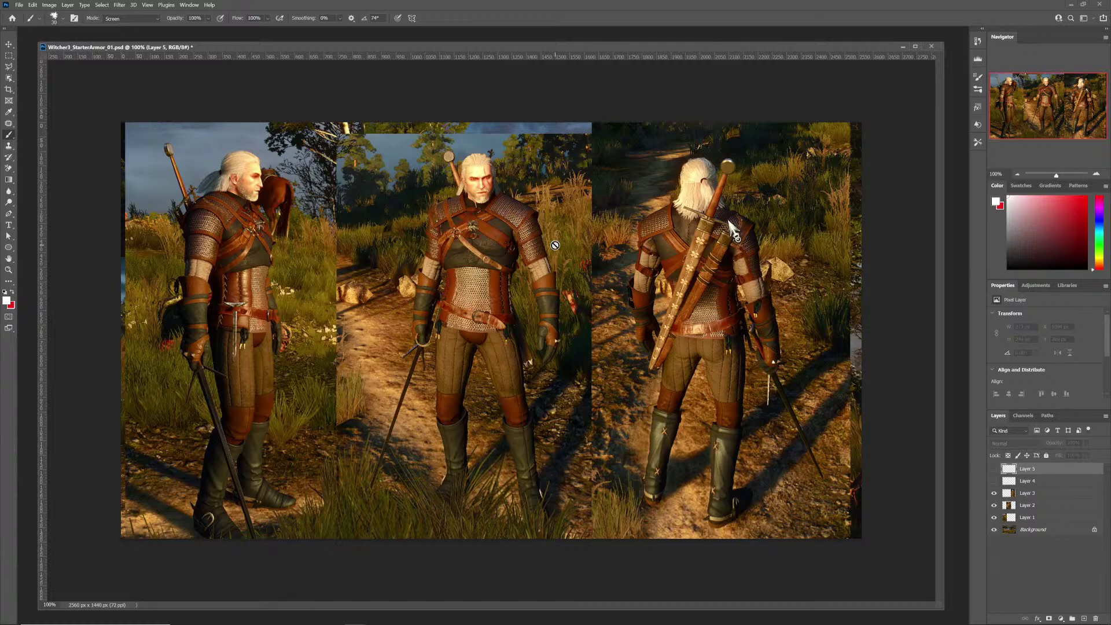
{"action": "key", "text": "alt+Tab"}
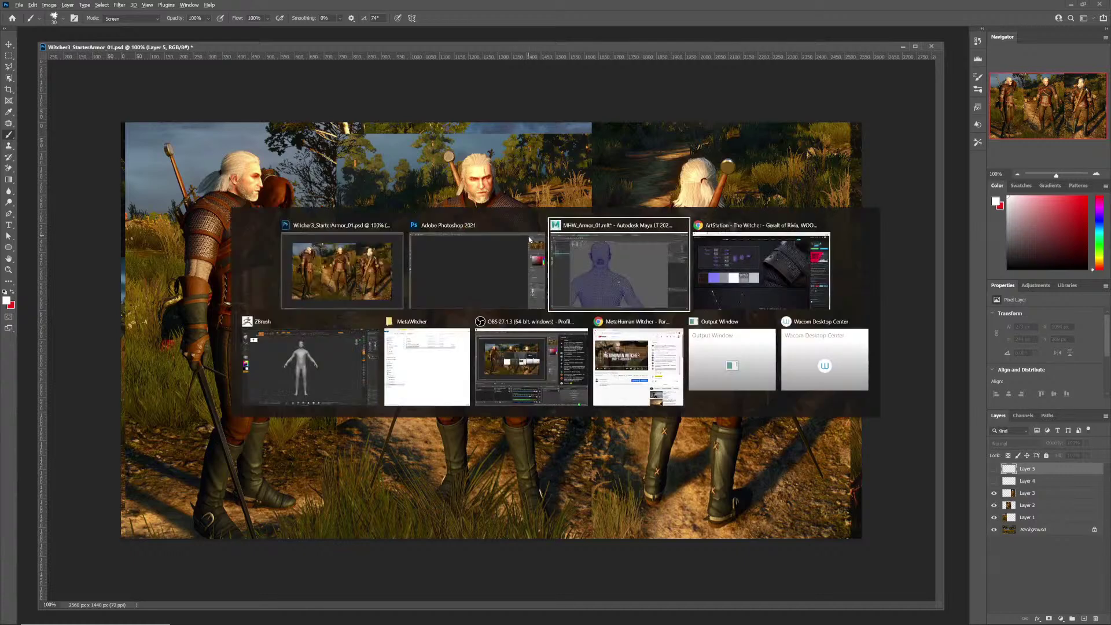
Step: In the side view, move the shoulder cylinder backward to about Z -2.4 so it is centred on the shoulder
{"action": "right_click_drag", "start_coordinate": [686, 378], "coordinate": [539, 364], "text": "alt"}
{"action": "key", "text": "space"}
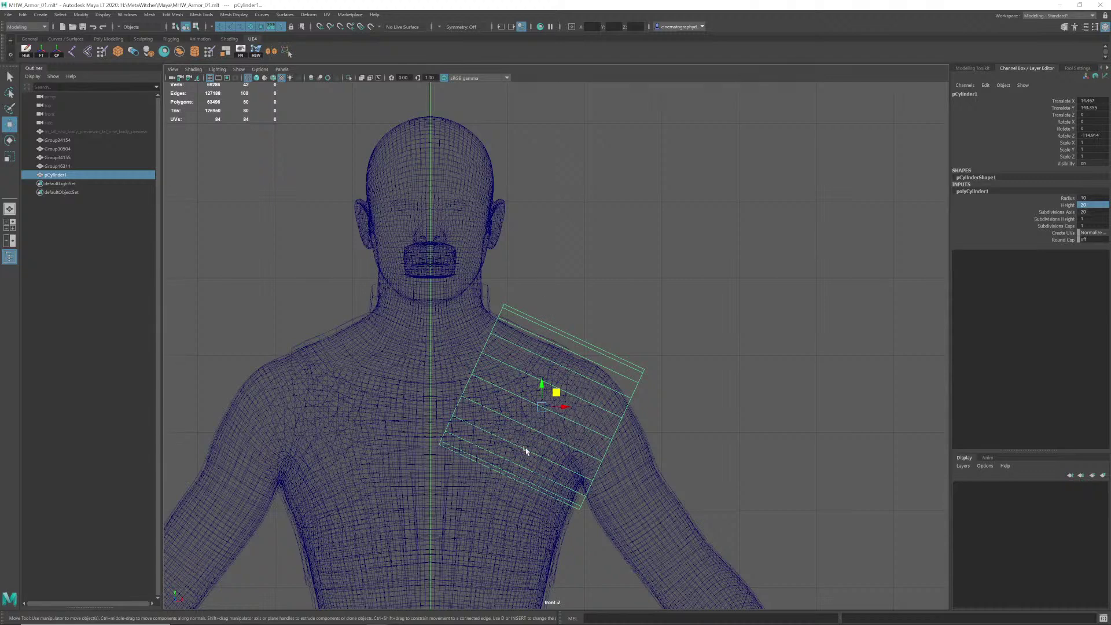
{"action": "key", "text": "space"}
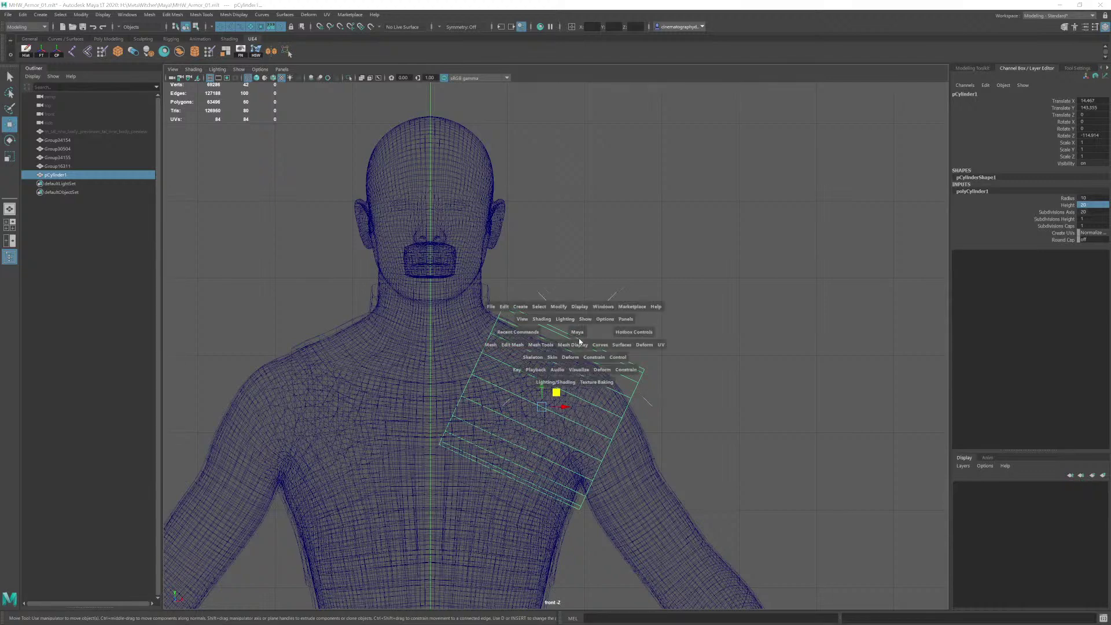
{"action": "left_click_drag", "start_coordinate": [577, 331], "coordinate": [620, 342]}
{"action": "right_click_drag", "start_coordinate": [647, 300], "coordinate": [278, 301], "text": "alt"}
{"action": "right_click_drag", "start_coordinate": [459, 345], "coordinate": [222, 301], "text": "alt"}
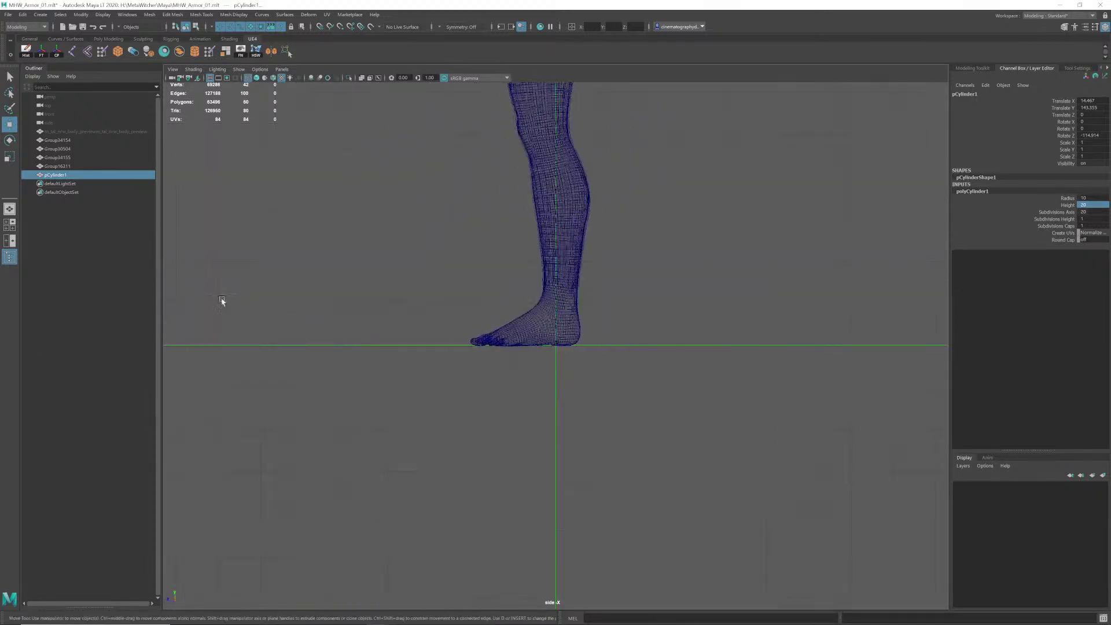
{"action": "middle_click_drag", "start_coordinate": [478, 149], "coordinate": [483, 551], "text": "alt"}
{"action": "middle_click_drag", "start_coordinate": [572, 278], "coordinate": [568, 485], "text": "alt"}
{"action": "right_click_drag", "start_coordinate": [547, 382], "coordinate": [895, 386], "text": "alt"}
{"action": "right_click_drag", "start_coordinate": [608, 382], "coordinate": [744, 383], "text": "alt"}
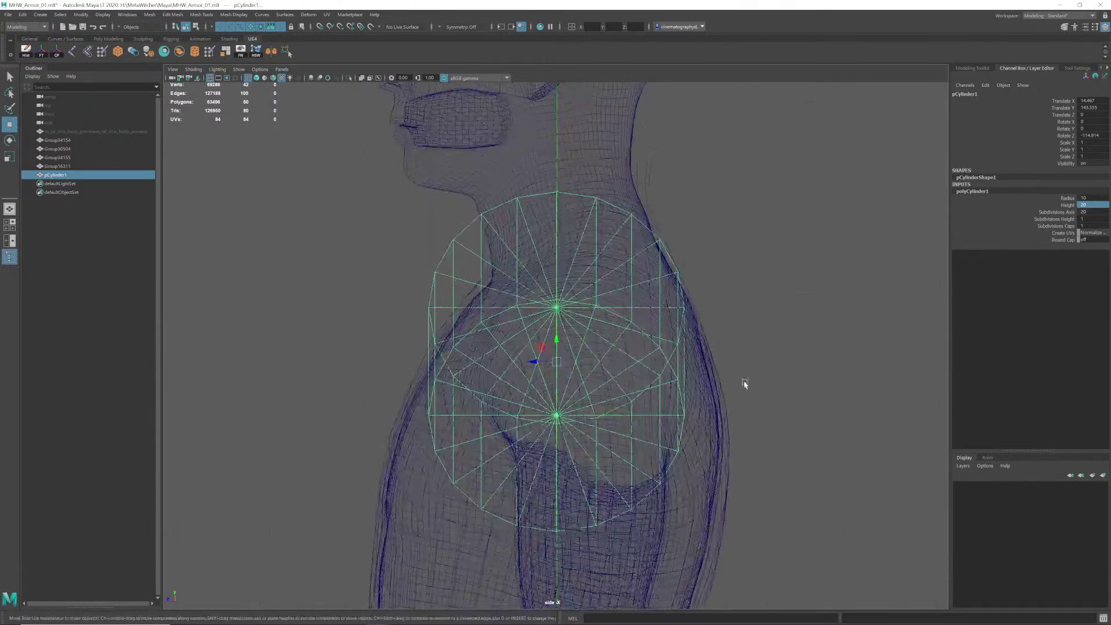
{"action": "middle_click_drag", "start_coordinate": [631, 387], "coordinate": [610, 362], "text": "alt"}
{"action": "right_click_drag", "start_coordinate": [610, 362], "coordinate": [574, 361], "text": "alt"}
{"action": "middle_click_drag", "start_coordinate": [575, 361], "coordinate": [565, 375], "text": "alt"}
{"action": "right_click_drag", "start_coordinate": [648, 376], "coordinate": [568, 377], "text": "alt"}
{"action": "middle_click_drag", "start_coordinate": [568, 377], "coordinate": [562, 366], "text": "alt"}
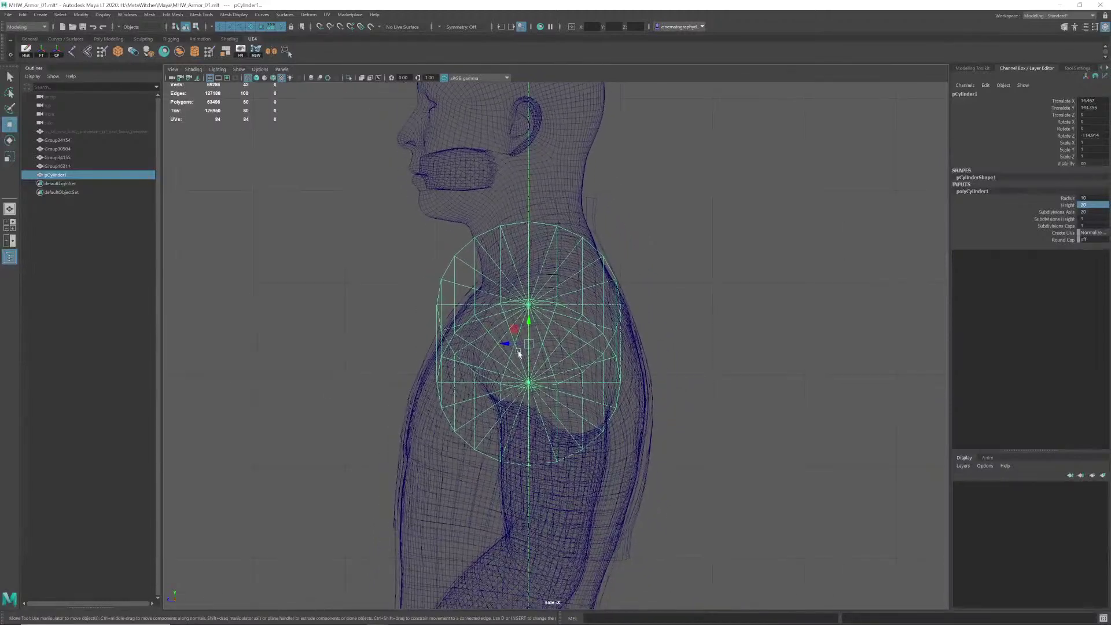
{"action": "left_click_drag", "start_coordinate": [506, 344], "coordinate": [527, 348]}
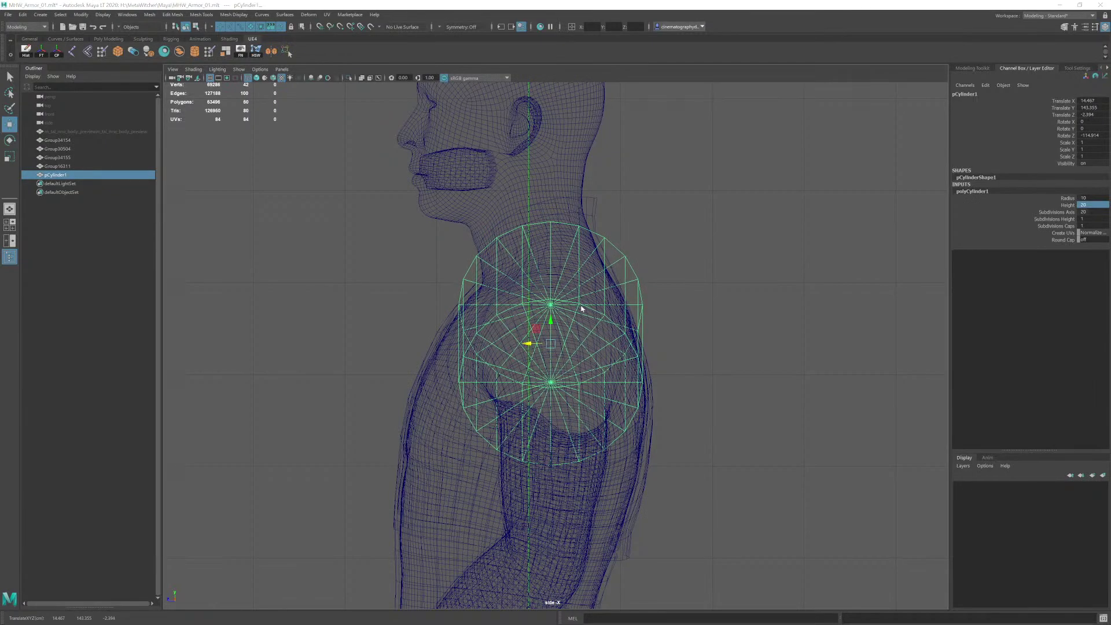
Step: Return to the shaded perspective view and widen the shoulder cylinder to a Z scale of about 1.05
{"action": "key", "text": "space"}
{"action": "left_click_drag", "start_coordinate": [581, 308], "coordinate": [579, 294]}
{"action": "key", "text": "f"}
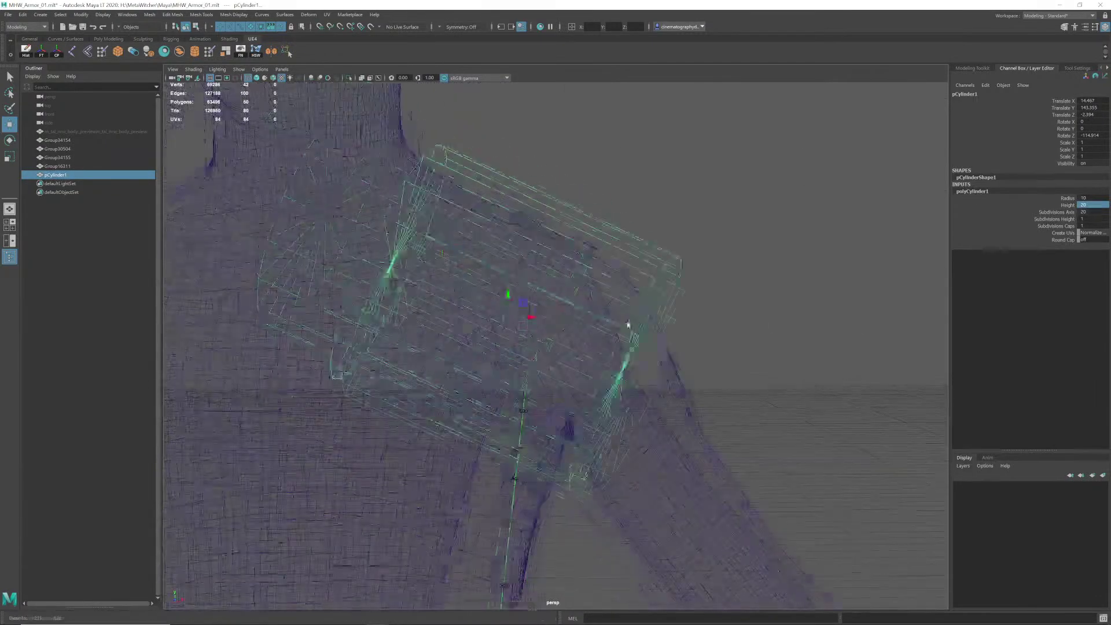
{"action": "key", "text": "5"}
{"action": "scroll", "coordinate": [666, 334], "scroll_direction": "down", "scroll_amount": 5}
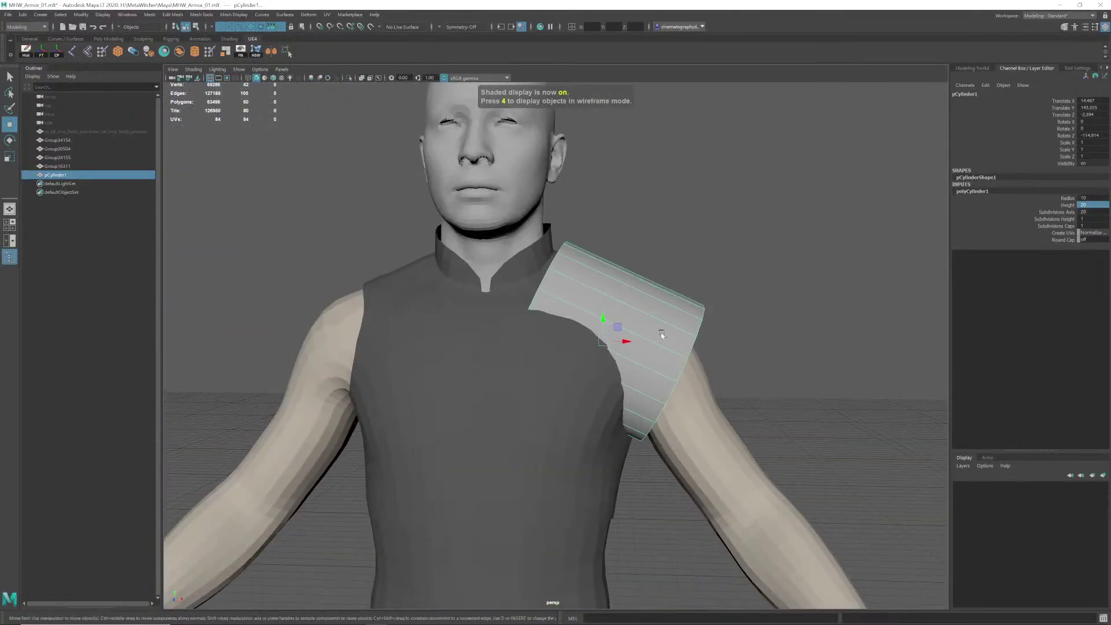
{"action": "left_click_drag", "start_coordinate": [661, 332], "coordinate": [610, 333], "text": "alt"}
{"action": "scroll", "coordinate": [491, 337], "scroll_direction": "up", "scroll_amount": 3}
{"action": "middle_click_drag", "start_coordinate": [491, 338], "coordinate": [580, 357], "text": "alt"}
{"action": "mouse_move", "coordinate": [579, 357]}
{"action": "left_mouse_down", "text": "alt"}
{"action": "mouse_move", "coordinate": [547, 351]}
{"action": "mouse_move", "coordinate": [562, 332]}
{"action": "mouse_move", "coordinate": [577, 336]}
{"action": "mouse_move", "coordinate": [562, 361]}
{"action": "mouse_move", "coordinate": [480, 362]}
{"action": "mouse_move", "coordinate": [581, 333]}
{"action": "mouse_move", "coordinate": [479, 327]}
{"action": "mouse_move", "coordinate": [456, 338]}
{"action": "mouse_move", "coordinate": [496, 333]}
{"action": "mouse_move", "coordinate": [509, 347]}
{"action": "mouse_move", "coordinate": [575, 330]}
{"action": "mouse_move", "coordinate": [586, 342]}
{"action": "mouse_move", "coordinate": [522, 341]}
{"action": "mouse_move", "coordinate": [531, 350]}
{"action": "mouse_move", "coordinate": [572, 345]}
{"action": "left_mouse_up", "text": "alt"}
{"action": "key", "text": "e"}
{"action": "key", "text": "r"}
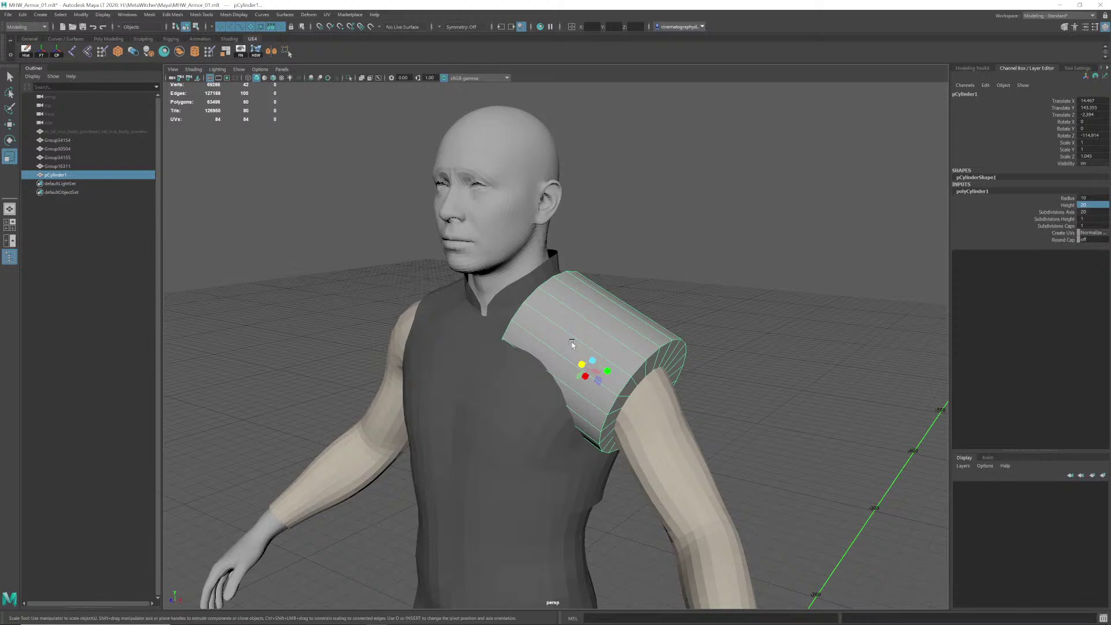
Step: Check the reference images in Photoshop and widen the shoulder cylinder to a Z scale of about 1.16
{"action": "key", "text": "alt+Tab"}
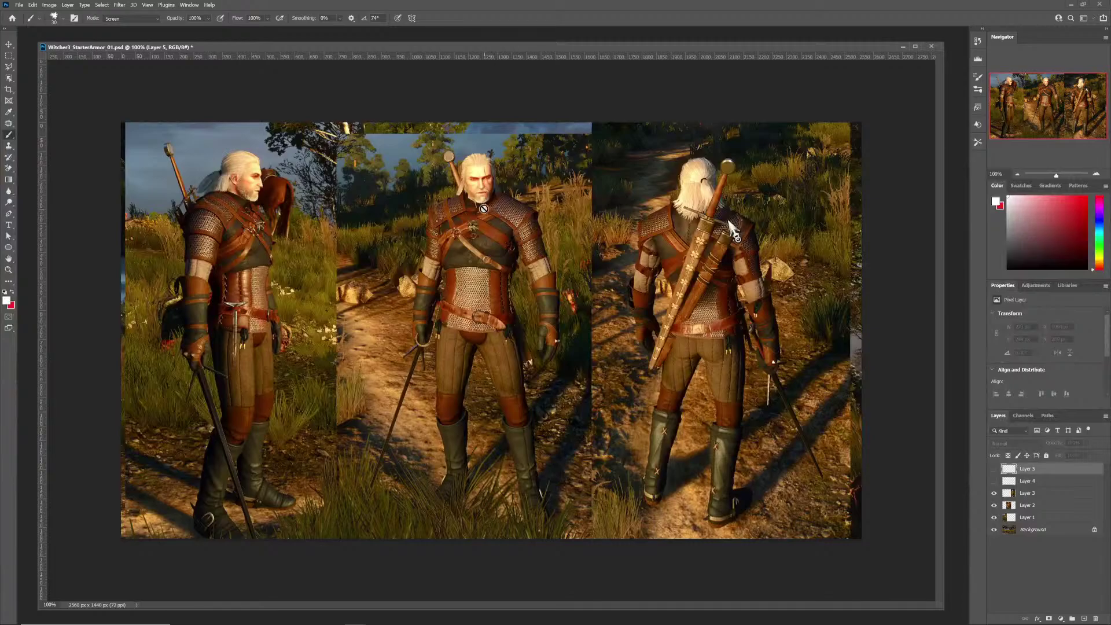
{"action": "key", "text": "alt+Tab"}
{"action": "left_click_drag", "start_coordinate": [556, 317], "coordinate": [608, 338], "text": "alt"}
{"action": "right_click_drag", "start_coordinate": [608, 338], "coordinate": [484, 338], "text": "alt"}
{"action": "left_click_drag", "start_coordinate": [484, 338], "coordinate": [566, 337], "text": "alt"}
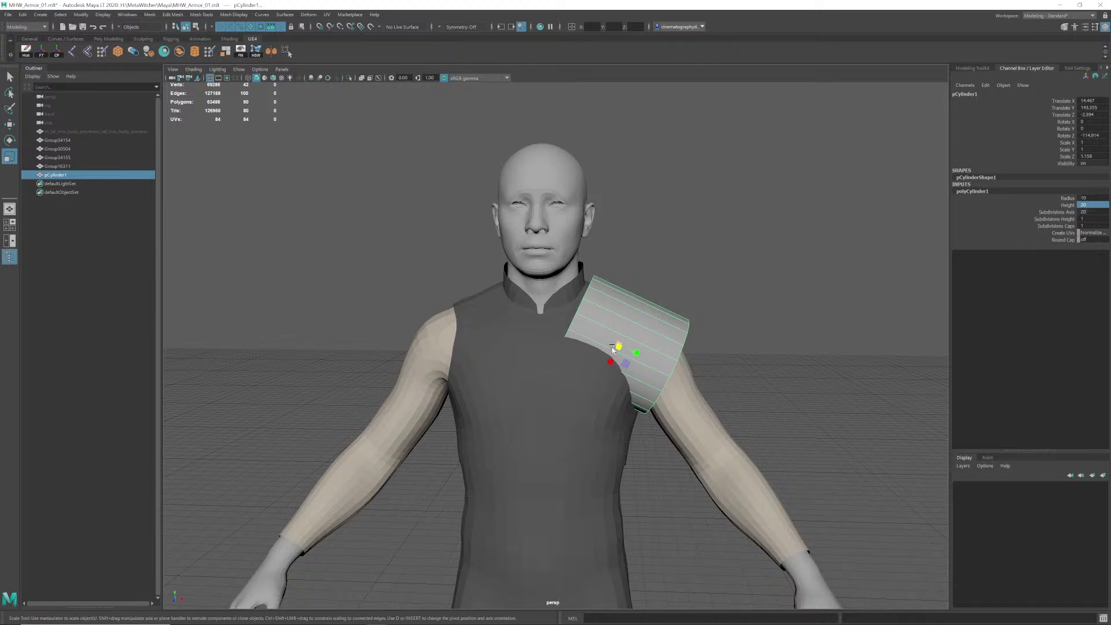
Step: Compare the shoulder cylinder's fit on the body with the Witcher reference images in Photoshop
{"action": "mouse_move", "coordinate": [662, 366]}
{"action": "left_mouse_down", "text": "alt"}
{"action": "mouse_move", "coordinate": [583, 367]}
{"action": "mouse_move", "coordinate": [550, 377]}
{"action": "mouse_move", "coordinate": [546, 392]}
{"action": "mouse_move", "coordinate": [664, 368]}
{"action": "left_mouse_up", "text": "alt"}
{"action": "right_click_drag", "start_coordinate": [584, 345], "coordinate": [616, 343], "text": "alt"}
{"action": "middle_click_drag", "start_coordinate": [616, 344], "coordinate": [565, 342], "text": "alt"}
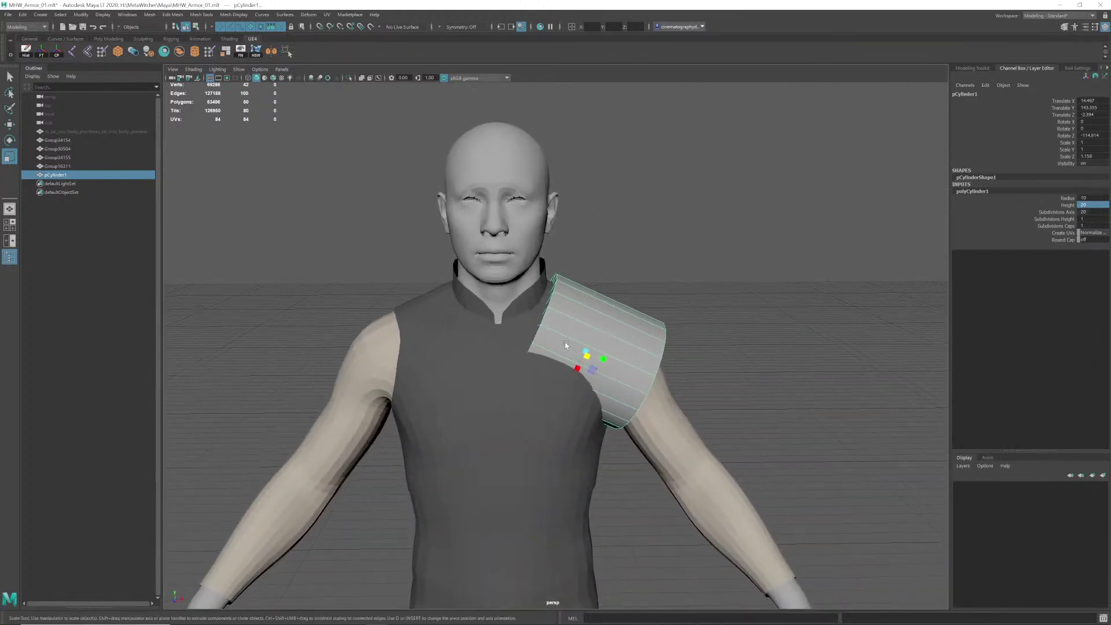
{"action": "left_click_drag", "start_coordinate": [586, 349], "coordinate": [542, 336], "text": "alt"}
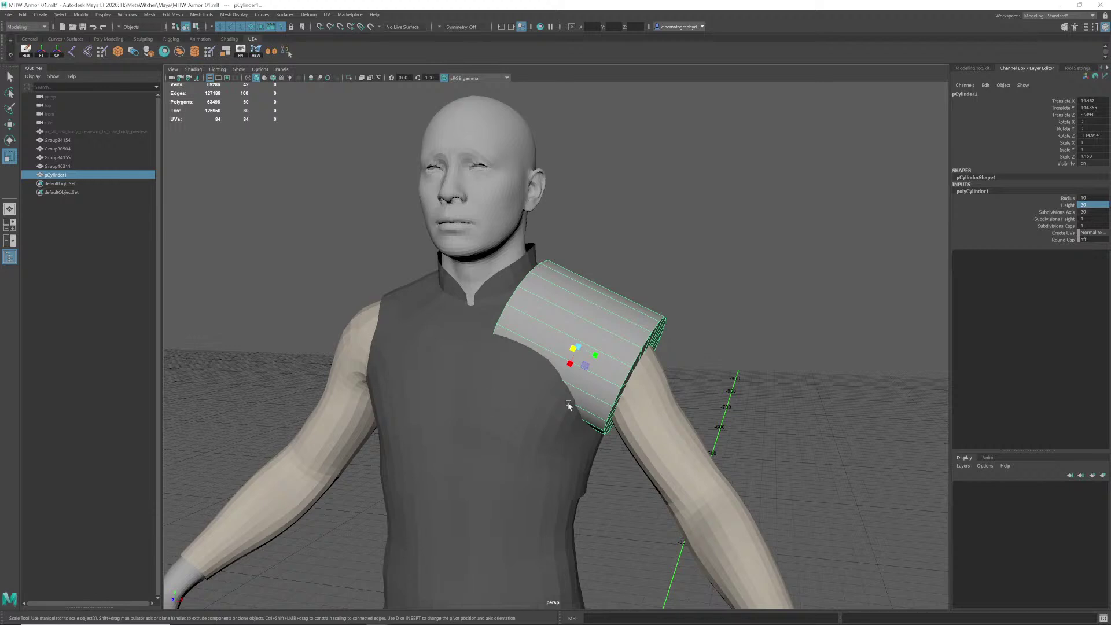
{"action": "left_click_drag", "start_coordinate": [543, 351], "coordinate": [536, 324], "text": "alt"}
{"action": "key", "text": "alt+Tab"}
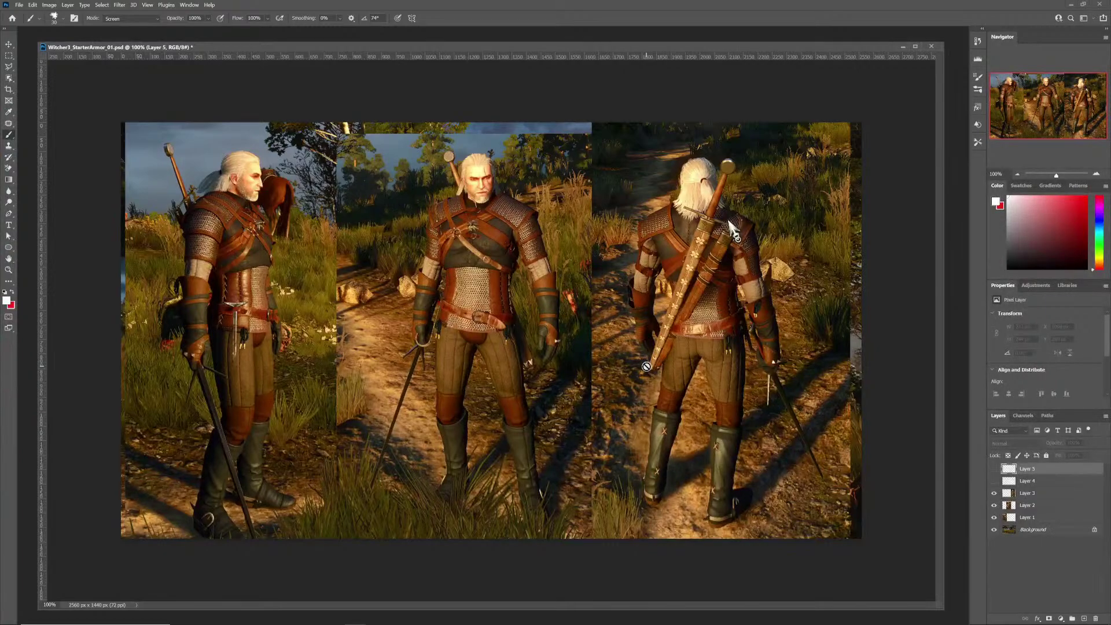
{"action": "key", "text": "alt+Tab"}
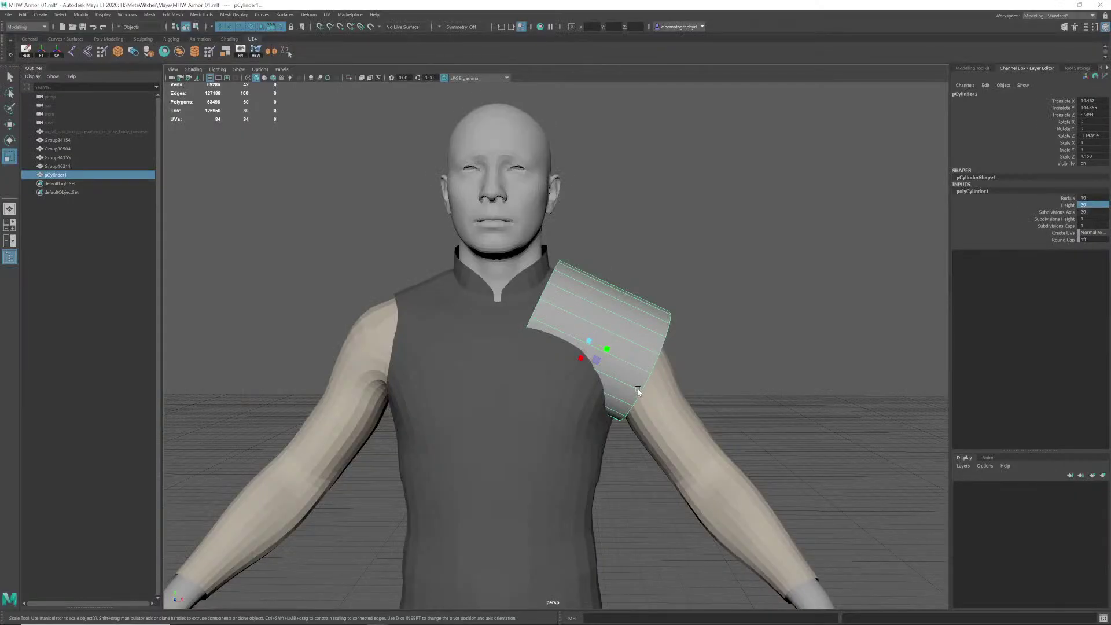
Step: Set the shoulder cylinder's axis subdivisions to 16
{"action": "left_click_drag", "start_coordinate": [639, 392], "coordinate": [501, 350], "text": "alt"}
{"action": "right_click_drag", "start_coordinate": [501, 350], "coordinate": [544, 348], "text": "alt"}
{"action": "mouse_move", "coordinate": [544, 349]}
{"action": "left_mouse_down", "text": "alt"}
{"action": "mouse_move", "coordinate": [499, 373]}
{"action": "mouse_move", "coordinate": [469, 350]}
{"action": "mouse_move", "coordinate": [561, 340]}
{"action": "mouse_move", "coordinate": [501, 326]}
{"action": "mouse_move", "coordinate": [590, 332]}
{"action": "mouse_move", "coordinate": [542, 336]}
{"action": "mouse_move", "coordinate": [612, 348]}
{"action": "mouse_move", "coordinate": [490, 336]}
{"action": "mouse_move", "coordinate": [526, 344]}
{"action": "left_mouse_up", "text": "alt"}
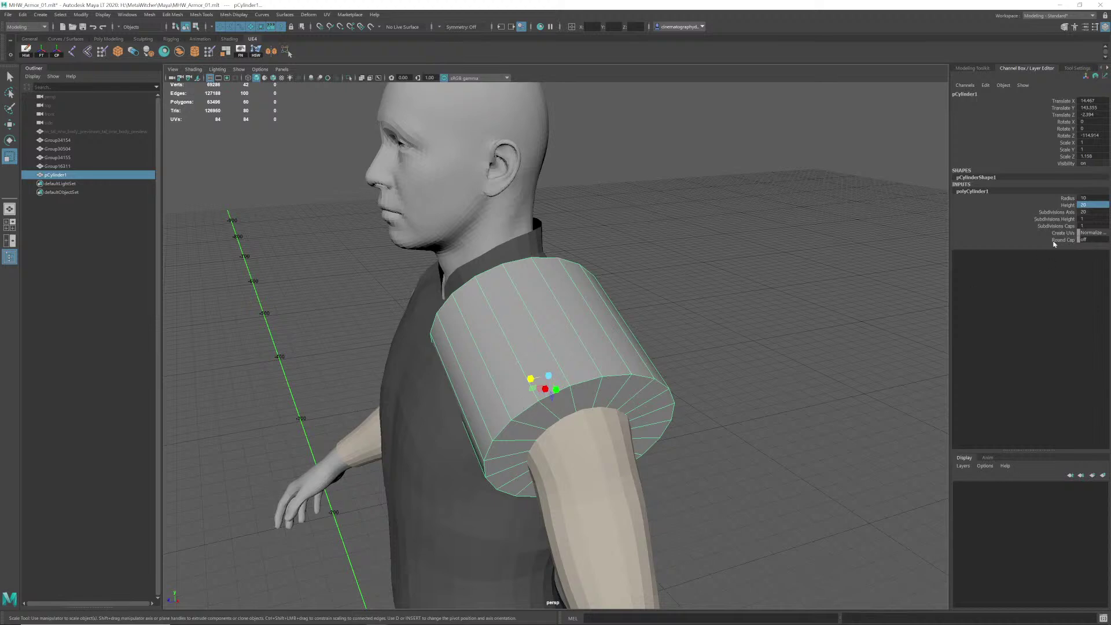
{"action": "double_click", "coordinate": [1090, 212]}
{"action": "type", "text": "16"}
{"action": "key", "text": "Return"}
{"action": "left_click_drag", "start_coordinate": [668, 314], "coordinate": [590, 295], "text": "alt"}
{"action": "right_click_drag", "start_coordinate": [589, 295], "coordinate": [598, 311], "text": "alt"}
{"action": "left_click_drag", "start_coordinate": [598, 310], "coordinate": [607, 314], "text": "alt"}
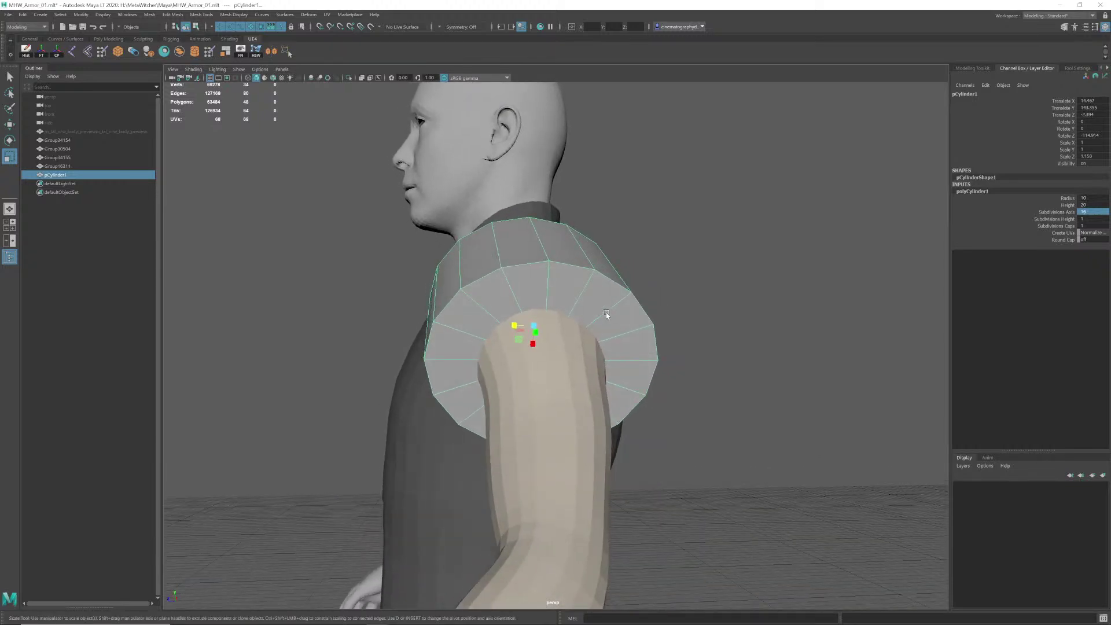
Step: Isolate the cylinder to examine its segments, and show the body again to compare them with the arm
{"action": "key", "text": "ctrl+1"}
{"action": "right_click_drag", "start_coordinate": [545, 321], "coordinate": [591, 325], "text": "alt"}
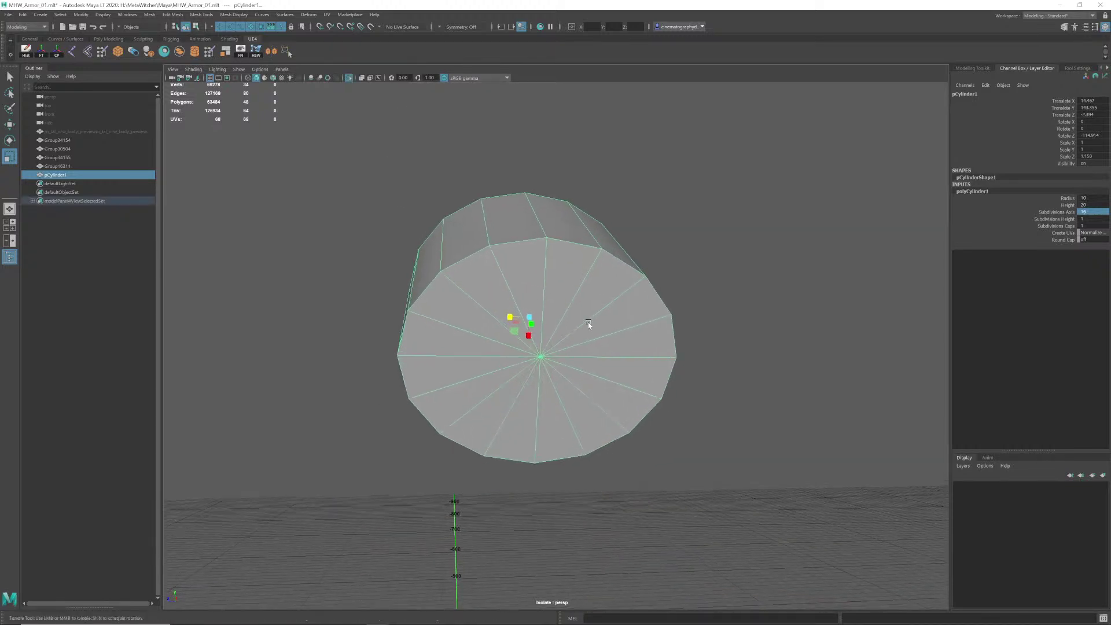
{"action": "left_click_drag", "start_coordinate": [591, 324], "coordinate": [455, 312], "text": "alt"}
{"action": "key", "text": "ctrl+1"}
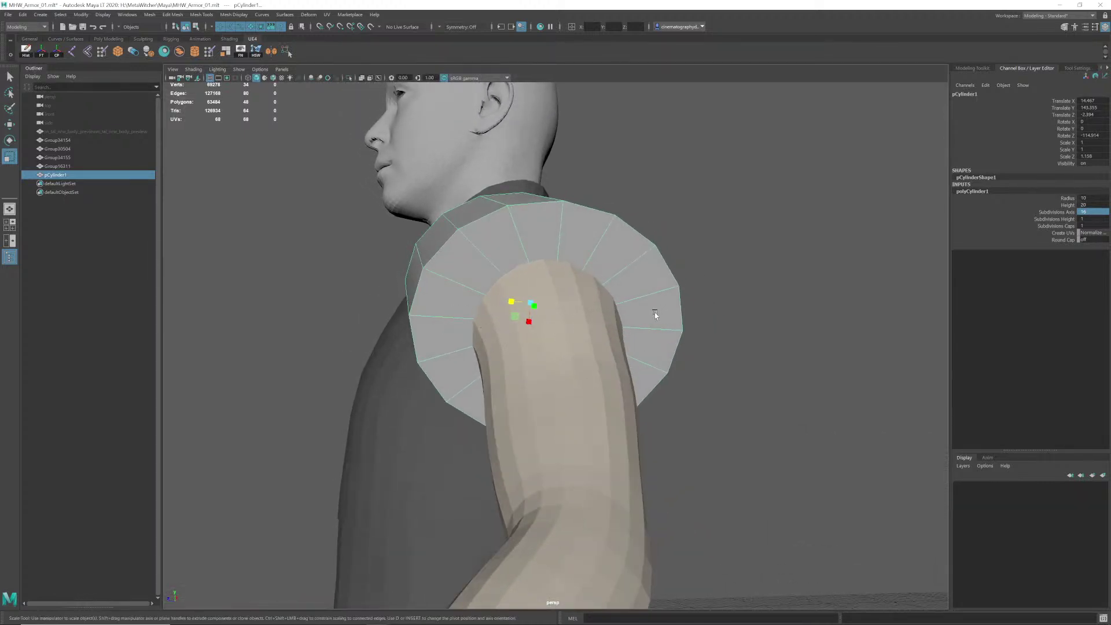
{"action": "left_click_drag", "start_coordinate": [655, 313], "coordinate": [643, 310], "text": "alt"}
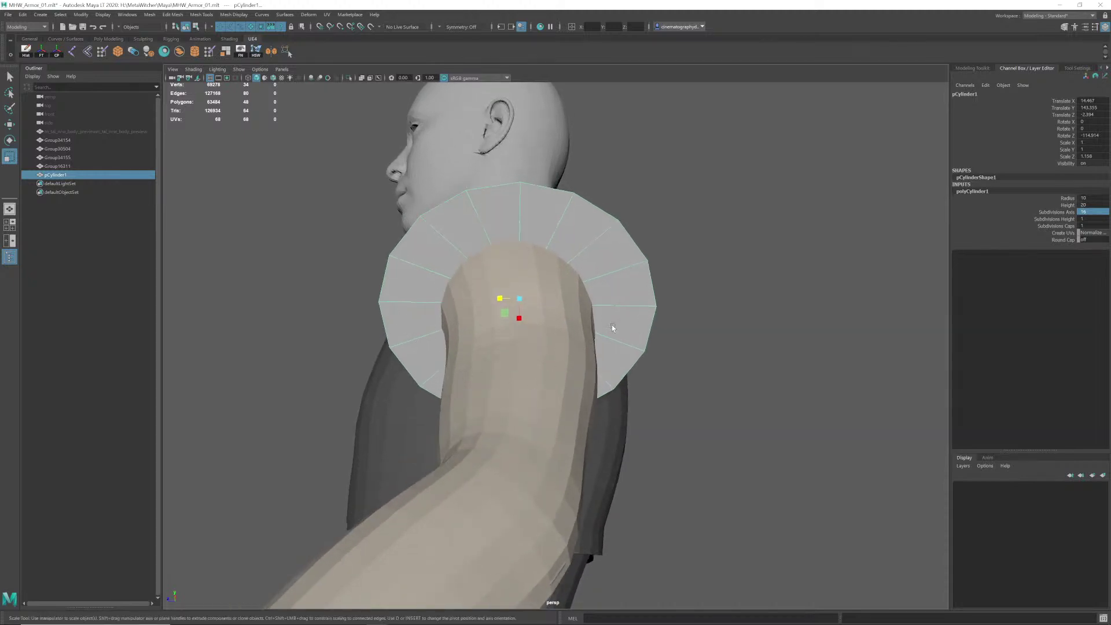
Step: Isolate the cylinder, delete its lower half and both end caps to leave an open shell, and show the body again
{"action": "key", "text": "ctrl+1"}
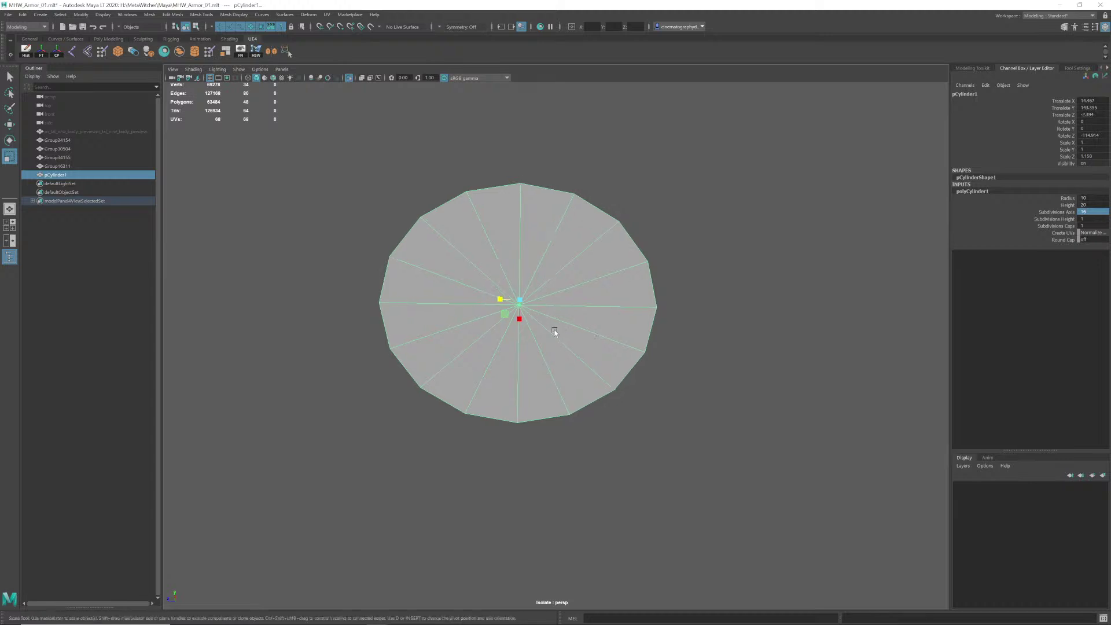
{"action": "right_click_drag", "start_coordinate": [530, 336], "coordinate": [528, 358]}
{"action": "left_click_drag", "start_coordinate": [411, 317], "coordinate": [661, 438]}
{"action": "left_click_drag", "start_coordinate": [494, 289], "coordinate": [581, 311], "text": "alt"}
{"action": "key", "text": "Delete"}
{"action": "key", "text": "Delete"}
{"action": "left_click_drag", "start_coordinate": [591, 275], "coordinate": [549, 290], "text": "alt"}
{"action": "right_click_drag", "start_coordinate": [548, 292], "coordinate": [597, 273]}
{"action": "left_click", "coordinate": [627, 241]}
{"action": "left_click", "coordinate": [585, 297]}
{"action": "key", "text": "ctrl+1"}
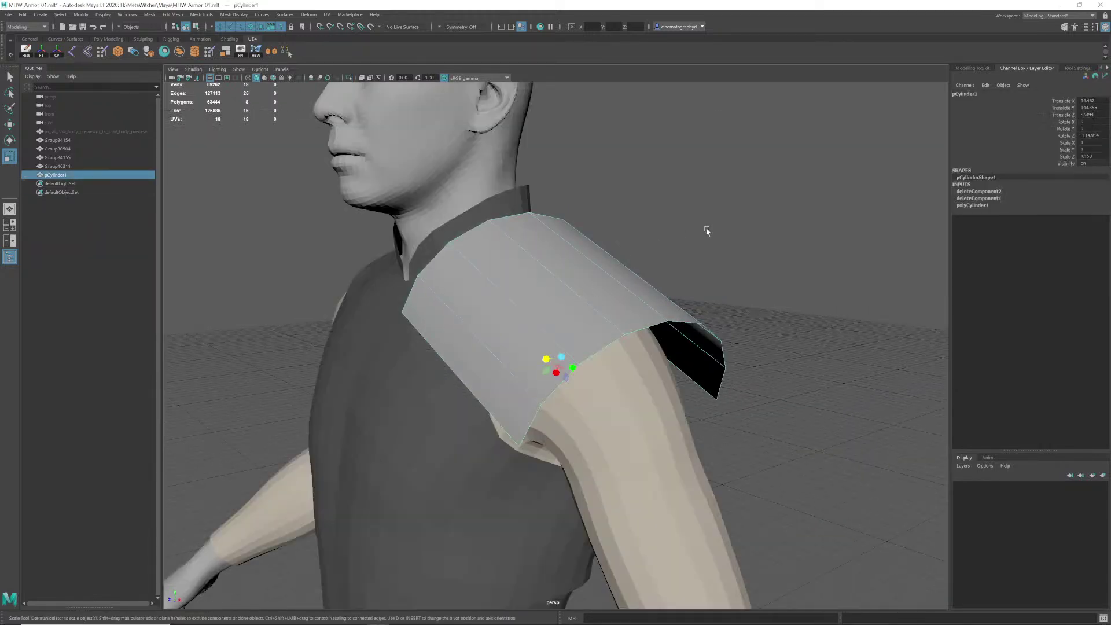
Step: Deselect the half-cylinder shoulder shell and save the scene
{"action": "left_click", "coordinate": [707, 231]}
{"action": "left_click_drag", "start_coordinate": [633, 276], "coordinate": [564, 297], "text": "alt"}
{"action": "right_click_drag", "start_coordinate": [564, 297], "coordinate": [678, 290], "text": "alt"}
{"action": "left_click_drag", "start_coordinate": [590, 308], "coordinate": [493, 301], "text": "alt"}
{"action": "left_click_drag", "start_coordinate": [668, 301], "coordinate": [640, 255], "text": "alt"}
{"action": "right_click_drag", "start_coordinate": [641, 255], "coordinate": [623, 287], "text": "alt"}
{"action": "mouse_move", "coordinate": [624, 287]}
{"action": "left_mouse_down", "text": "alt"}
{"action": "mouse_move", "coordinate": [614, 284]}
{"action": "mouse_move", "coordinate": [618, 293]}
{"action": "left_mouse_up", "text": "alt"}
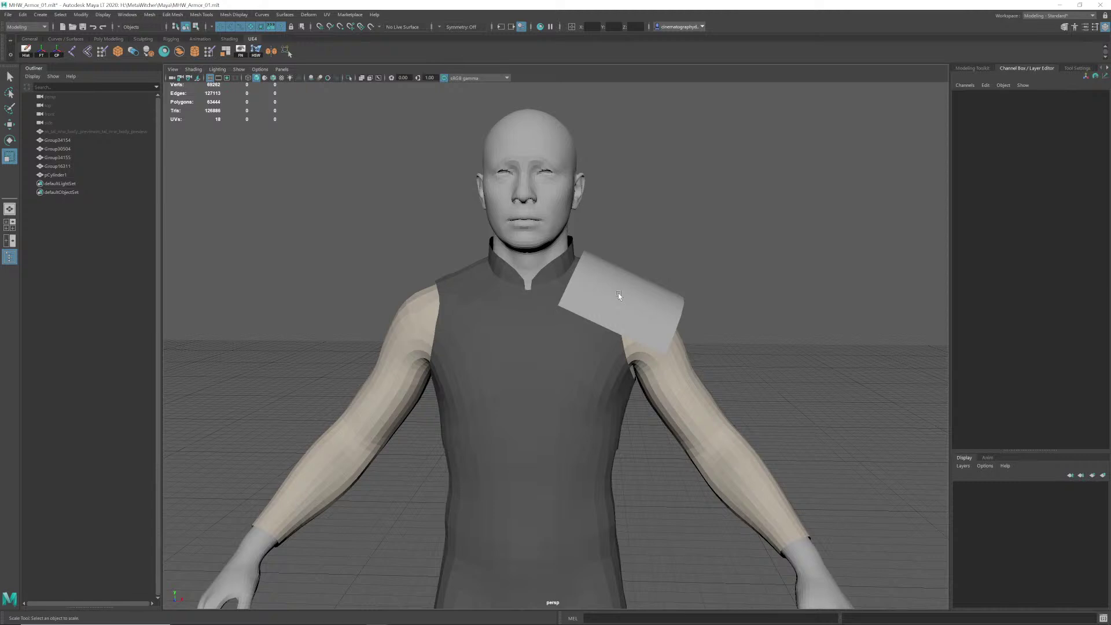
{"action": "key", "text": "ctrl+s"}
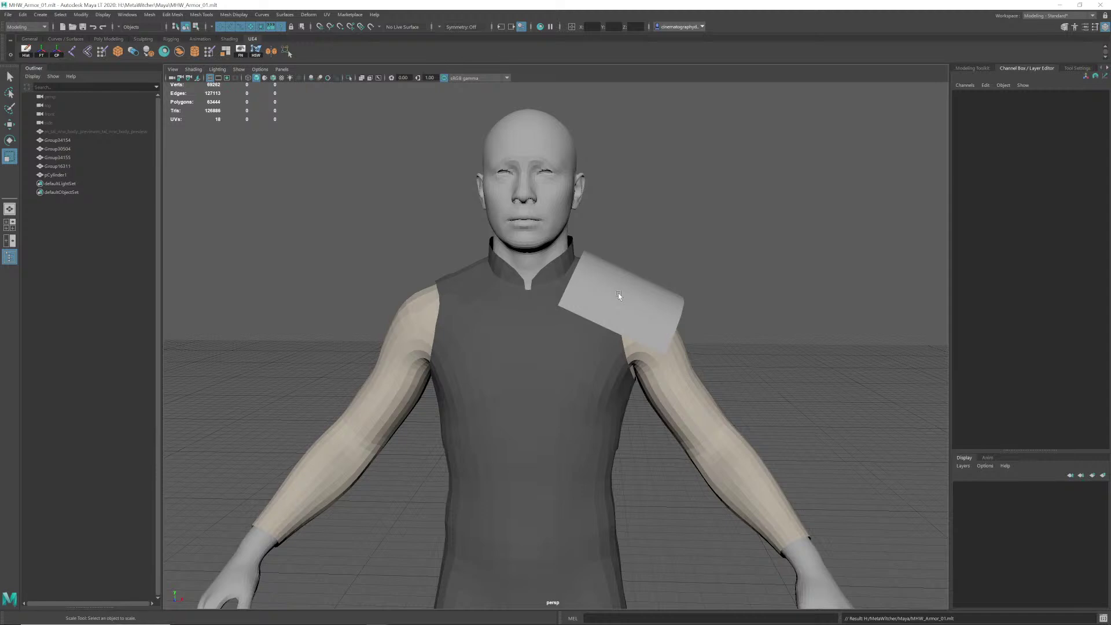
Step: Examine how the shoulder shell sits against the collar, chest and arm from several angles
{"action": "right_click_drag", "start_coordinate": [618, 293], "coordinate": [652, 260], "text": "alt"}
{"action": "left_click_drag", "start_coordinate": [653, 260], "coordinate": [549, 301], "text": "alt"}
{"action": "right_click_drag", "start_coordinate": [550, 301], "coordinate": [585, 290], "text": "alt"}
{"action": "middle_click_drag", "start_coordinate": [586, 290], "coordinate": [654, 290], "text": "alt"}
{"action": "left_click_drag", "start_coordinate": [611, 293], "coordinate": [640, 295], "text": "alt"}
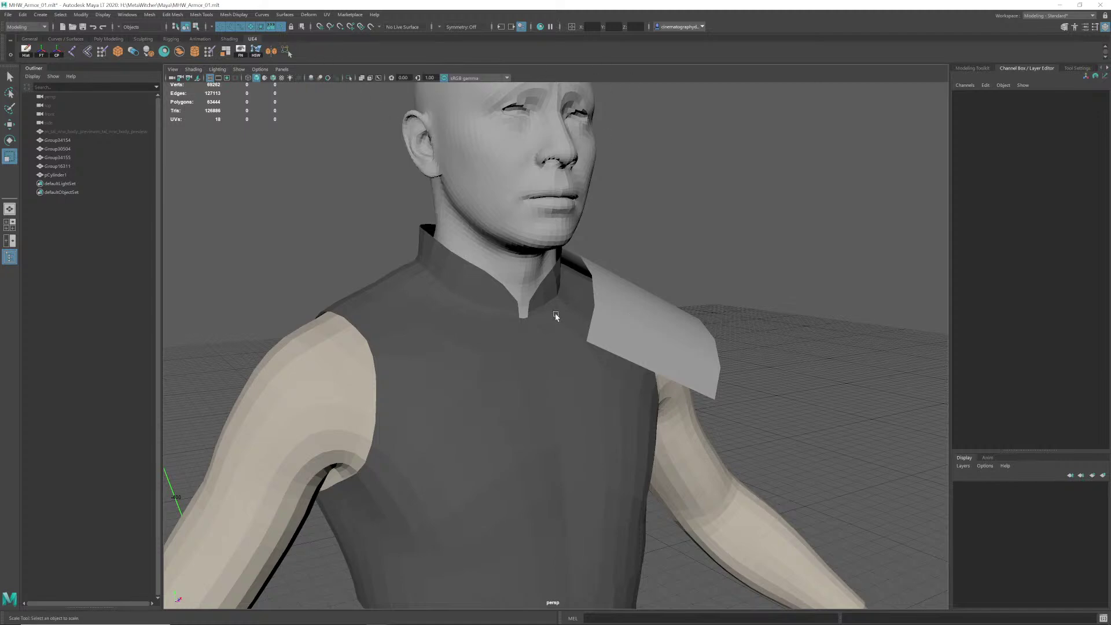
{"action": "left_click_drag", "start_coordinate": [557, 318], "coordinate": [678, 316], "text": "alt"}
{"action": "right_click_drag", "start_coordinate": [678, 316], "coordinate": [605, 308], "text": "alt"}
{"action": "left_click_drag", "start_coordinate": [605, 308], "coordinate": [643, 289], "text": "alt"}
{"action": "right_click_drag", "start_coordinate": [643, 290], "coordinate": [651, 334], "text": "alt"}
{"action": "mouse_move", "coordinate": [651, 334]}
{"action": "left_mouse_down", "text": "alt"}
{"action": "mouse_move", "coordinate": [582, 314]}
{"action": "mouse_move", "coordinate": [512, 327]}
{"action": "mouse_move", "coordinate": [620, 336]}
{"action": "mouse_move", "coordinate": [643, 325]}
{"action": "left_mouse_up", "text": "alt"}
{"action": "right_click_drag", "start_coordinate": [643, 326], "coordinate": [492, 353], "text": "alt"}
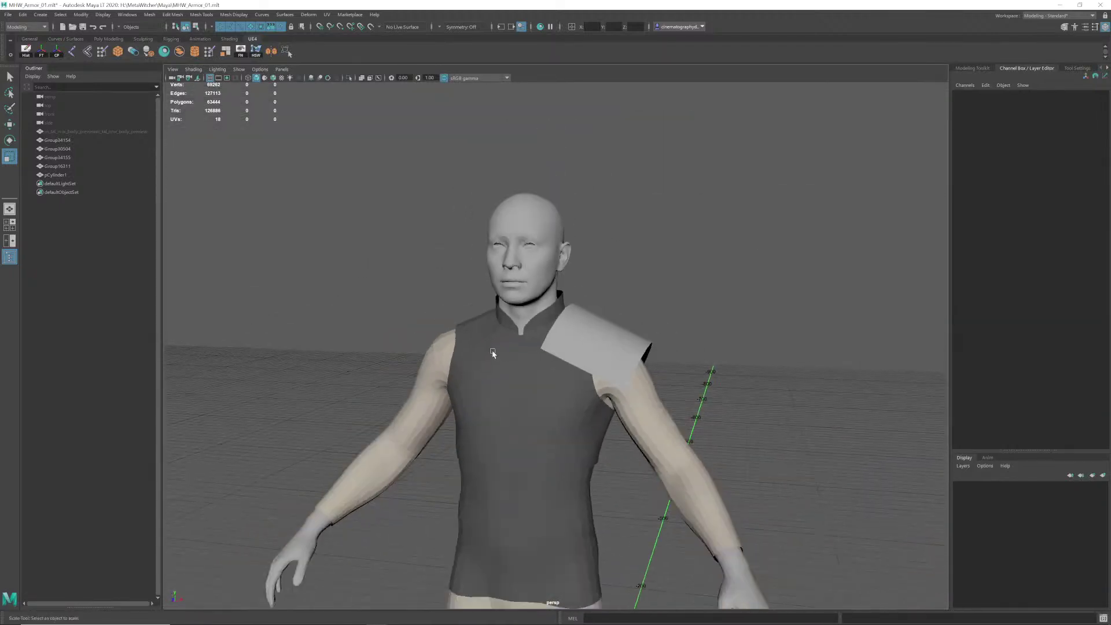
Step: Check the shoulder shell from the front and save the scene again
{"action": "middle_click_drag", "start_coordinate": [491, 353], "coordinate": [497, 323], "text": "alt"}
{"action": "left_click_drag", "start_coordinate": [497, 323], "coordinate": [519, 318], "text": "alt"}
{"action": "right_click_drag", "start_coordinate": [519, 318], "coordinate": [582, 307], "text": "alt"}
{"action": "middle_click_drag", "start_coordinate": [583, 307], "coordinate": [585, 335], "text": "alt"}
{"action": "left_click_drag", "start_coordinate": [585, 334], "coordinate": [603, 340], "text": "alt"}
{"action": "middle_click_drag", "start_coordinate": [546, 307], "coordinate": [581, 340], "text": "alt"}
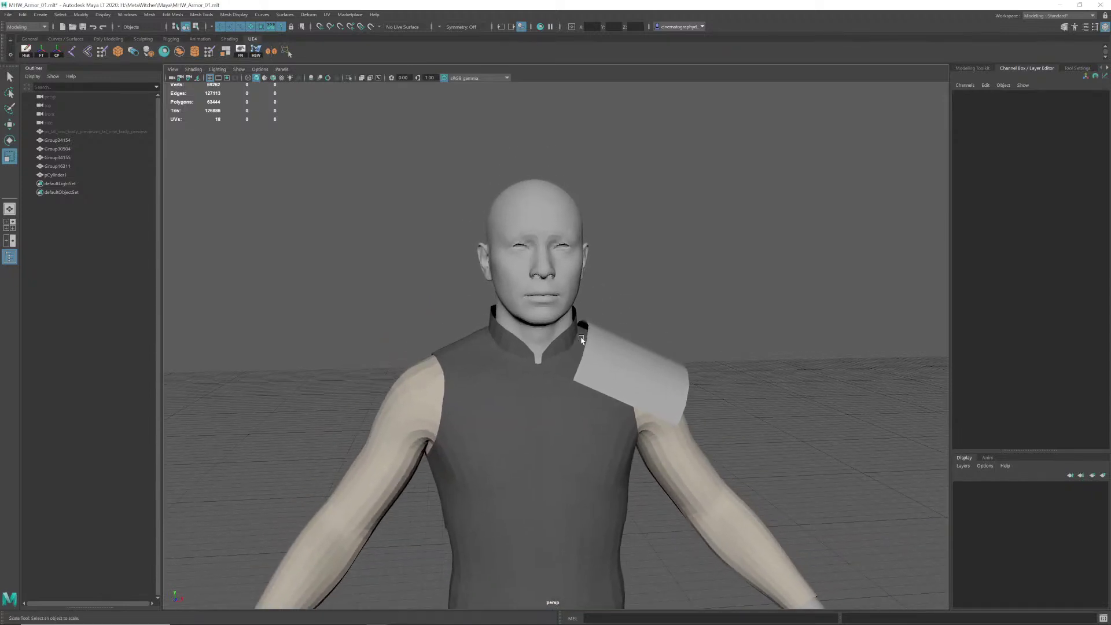
{"action": "key", "text": "ctrl+s"}
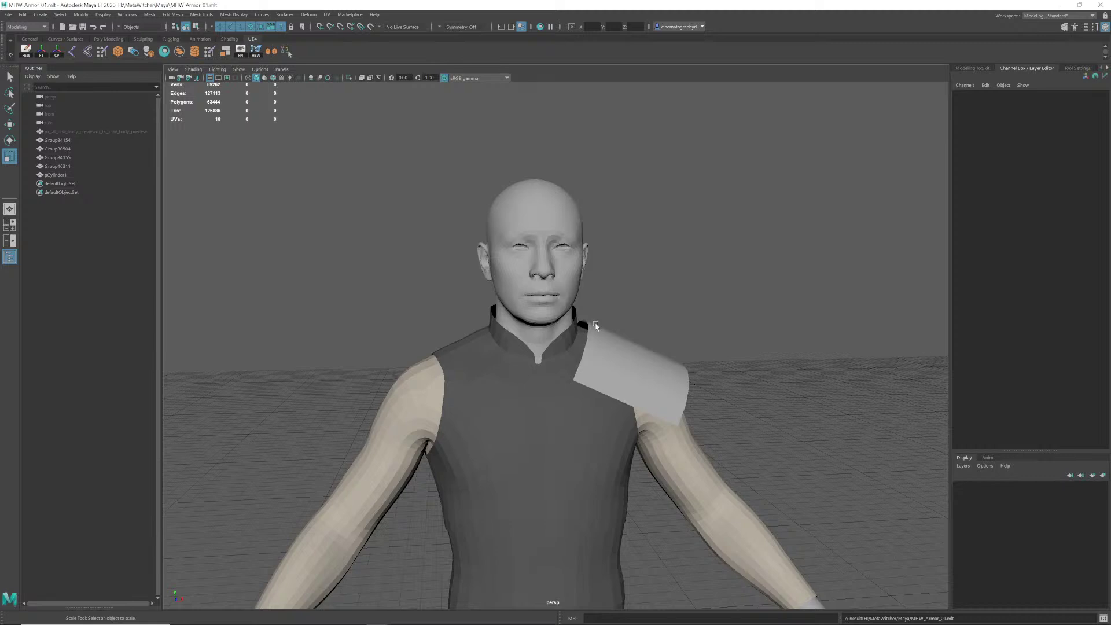
{"action": "left_click_drag", "start_coordinate": [626, 315], "coordinate": [599, 277], "text": "alt"}
{"action": "right_click_drag", "start_coordinate": [599, 278], "coordinate": [584, 340], "text": "alt"}
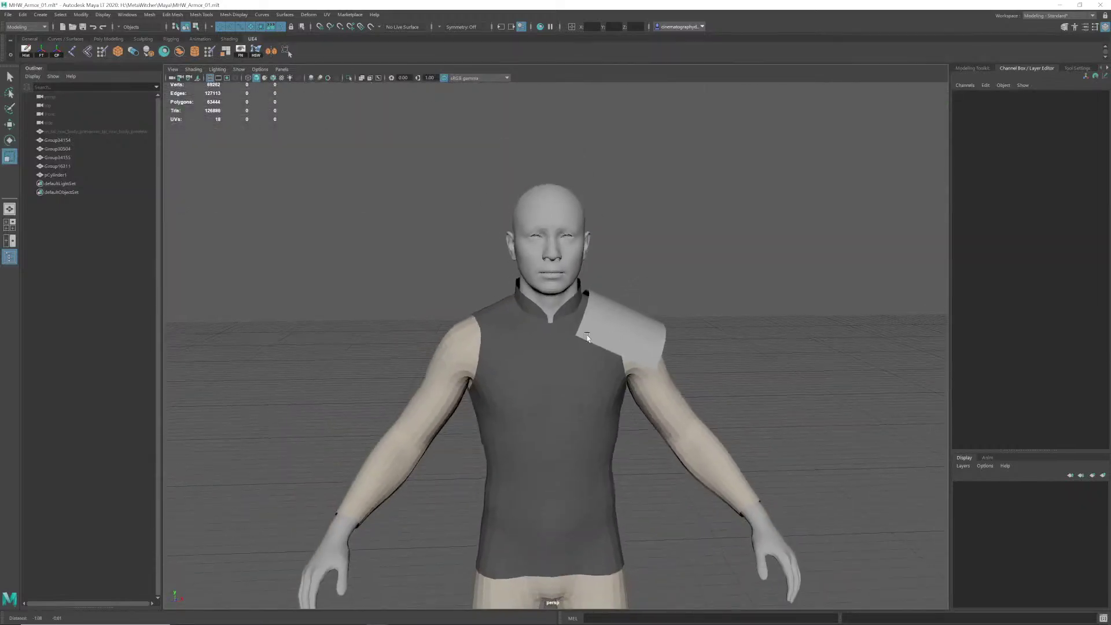
{"action": "middle_click_drag", "start_coordinate": [584, 340], "coordinate": [584, 323], "text": "alt"}
{"action": "left_click_drag", "start_coordinate": [584, 323], "coordinate": [582, 319], "text": "alt"}
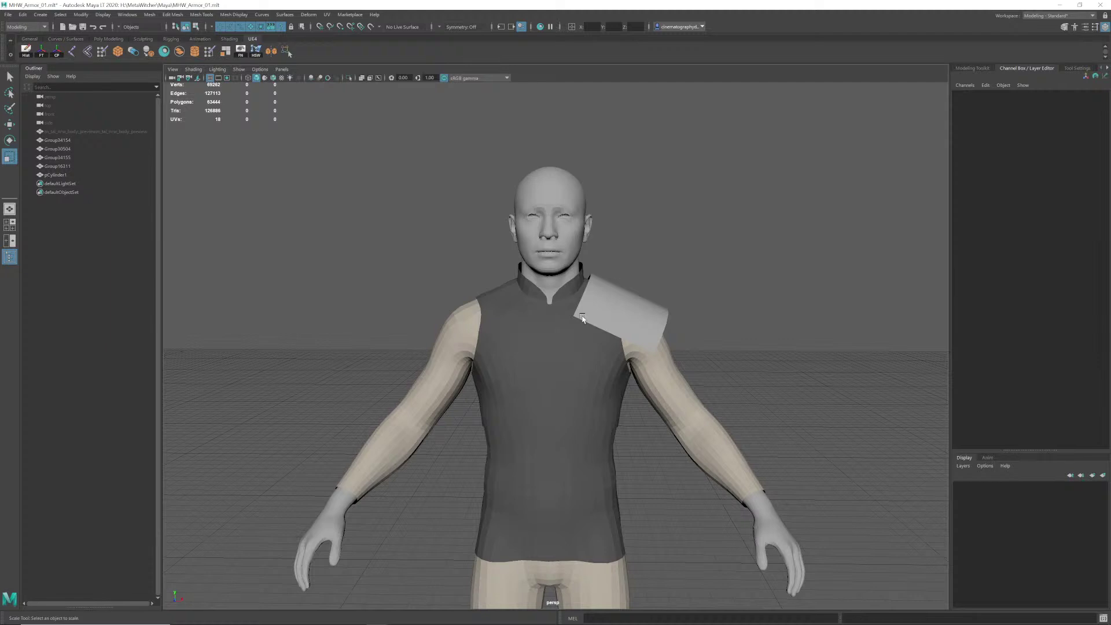
Step: Mirror the shoulder shell across the world X axis in the negative direction, combining it with the original without merging borders
{"action": "right_click_drag", "start_coordinate": [582, 332], "coordinate": [690, 292], "text": "alt"}
{"action": "left_click_drag", "start_coordinate": [690, 292], "coordinate": [612, 304], "text": "alt"}
{"action": "left_click", "coordinate": [667, 302]}
{"action": "key", "text": "q"}
{"action": "right_click_drag", "start_coordinate": [689, 313], "coordinate": [613, 316], "text": "alt"}
{"action": "left_click_drag", "start_coordinate": [613, 315], "coordinate": [608, 306], "text": "alt"}
{"action": "mouse_move", "coordinate": [607, 305]}
{"action": "right_mouse_down", "text": "alt"}
{"action": "mouse_move", "coordinate": [631, 327]}
{"action": "mouse_move", "coordinate": [604, 317]}
{"action": "right_mouse_up", "text": "alt"}
{"action": "left_click_drag", "start_coordinate": [605, 317], "coordinate": [601, 309], "text": "alt"}
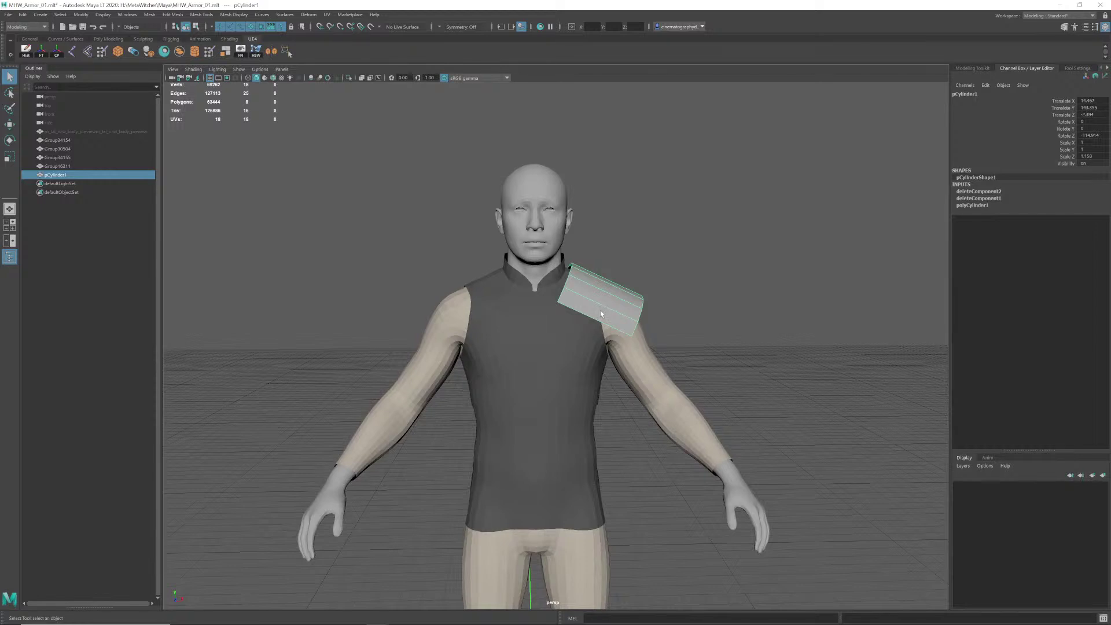
{"action": "left_click", "coordinate": [272, 53]}
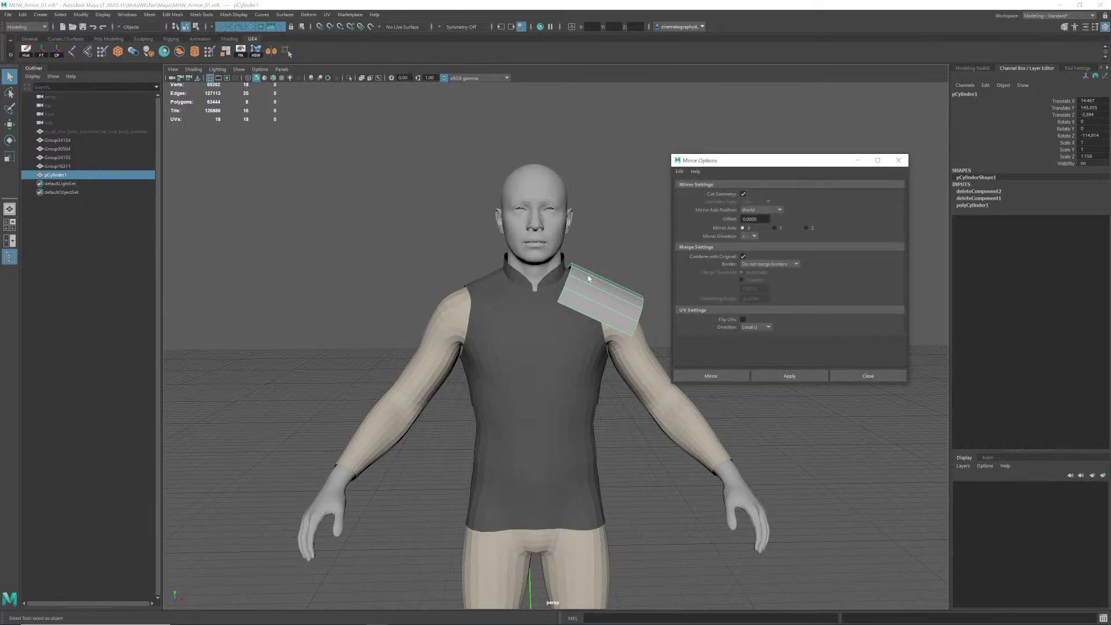
{"action": "left_click", "coordinate": [752, 236]}
{"action": "left_click", "coordinate": [756, 244]}
{"action": "left_click", "coordinate": [790, 376]}
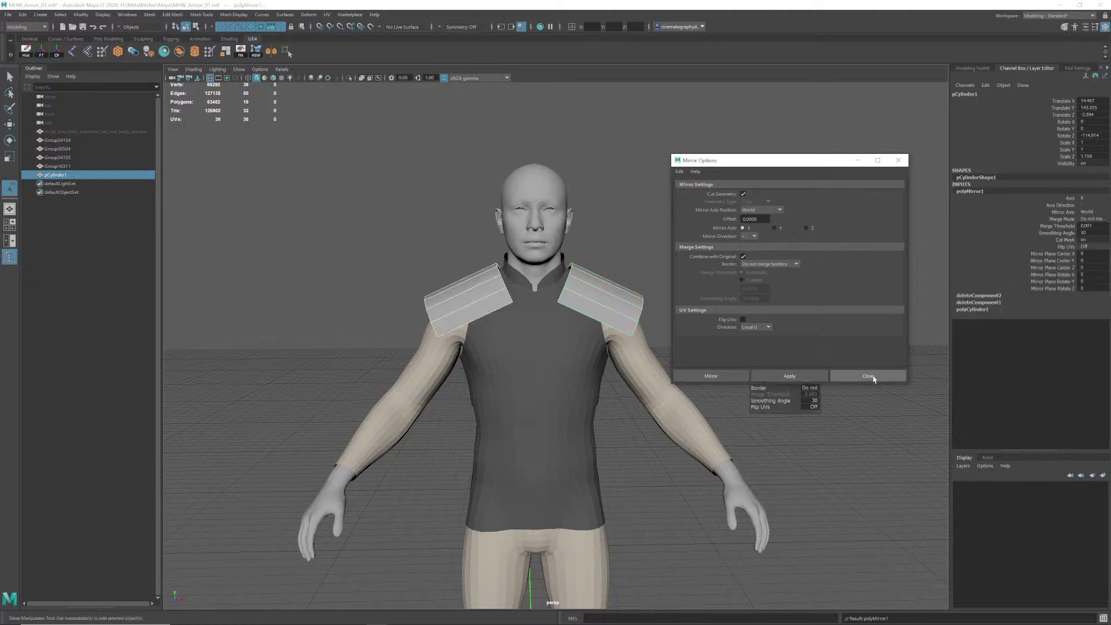
{"action": "left_click", "coordinate": [862, 376]}
Step: Check the mirrored shoulder shells from several angles and save the scene
{"action": "left_click", "coordinate": [754, 315]}
{"action": "left_click_drag", "start_coordinate": [755, 315], "coordinate": [694, 315], "text": "alt"}
{"action": "right_click_drag", "start_coordinate": [694, 316], "coordinate": [516, 330], "text": "alt"}
{"action": "left_click_drag", "start_coordinate": [526, 314], "coordinate": [579, 304], "text": "alt"}
{"action": "right_click_drag", "start_coordinate": [518, 305], "coordinate": [619, 316], "text": "alt"}
{"action": "left_click_drag", "start_coordinate": [614, 324], "coordinate": [521, 339], "text": "alt"}
{"action": "right_click_drag", "start_coordinate": [611, 330], "coordinate": [599, 334], "text": "alt"}
{"action": "left_click_drag", "start_coordinate": [653, 350], "coordinate": [658, 345], "text": "alt"}
{"action": "key", "text": "ctrl+s"}
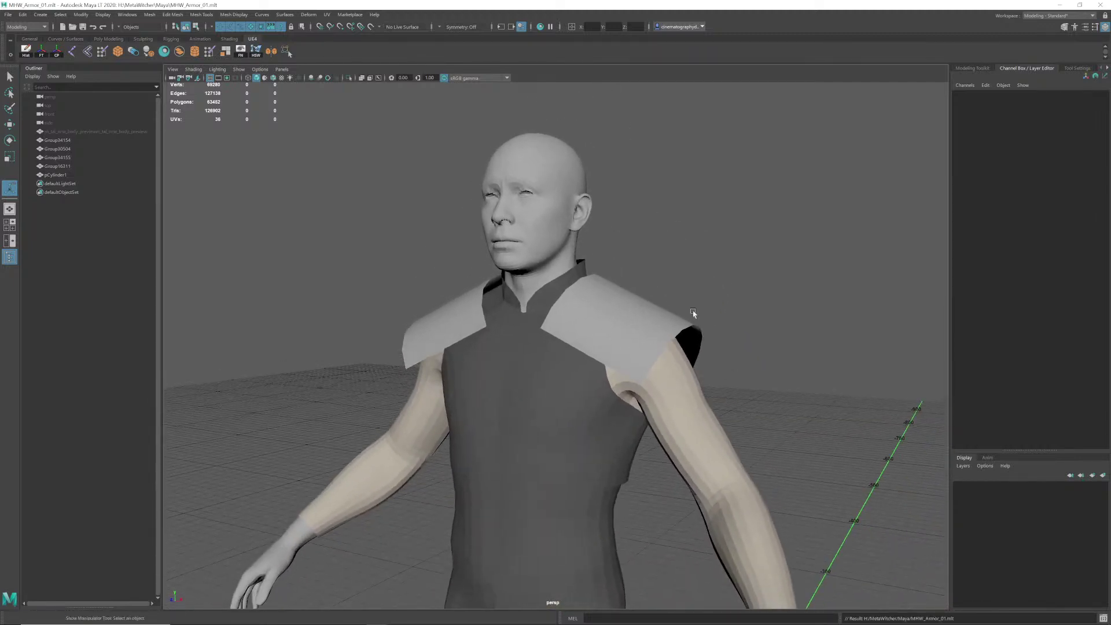
Step: Hide the mirrored shoulder shells to expose the sleeve and chest meshes
{"action": "left_click", "coordinate": [643, 317]}
{"action": "key", "text": "h"}
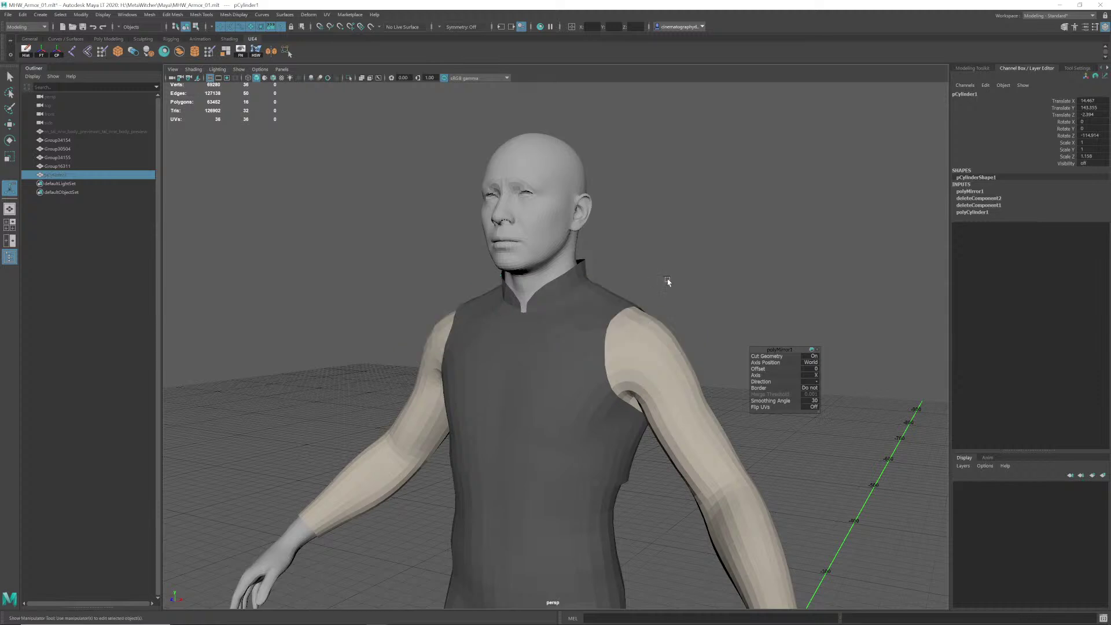
{"action": "left_click", "coordinate": [667, 280]}
{"action": "middle_click_drag", "start_coordinate": [660, 338], "coordinate": [663, 316], "text": "alt"}
{"action": "left_click_drag", "start_coordinate": [686, 311], "coordinate": [601, 335], "text": "alt"}
Step: Examine the bare shoulder and sleeve, and compare them with the Witcher armor reference in Photoshop
{"action": "left_click", "coordinate": [641, 326]}
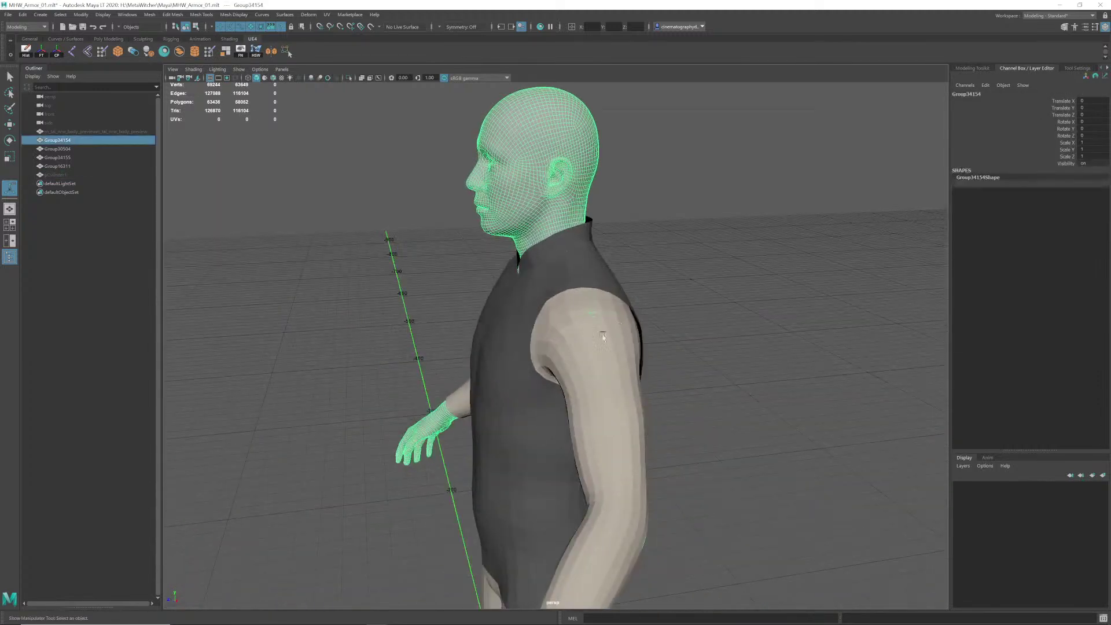
{"action": "middle_click_drag", "start_coordinate": [607, 359], "coordinate": [609, 327], "text": "alt"}
{"action": "left_click_drag", "start_coordinate": [625, 327], "coordinate": [608, 329], "text": "alt"}
{"action": "right_click_drag", "start_coordinate": [568, 342], "coordinate": [626, 343], "text": "alt"}
{"action": "left_click_drag", "start_coordinate": [627, 344], "coordinate": [620, 349], "text": "alt"}
{"action": "left_click", "coordinate": [619, 345]}
{"action": "key", "text": "alt+Tab"}
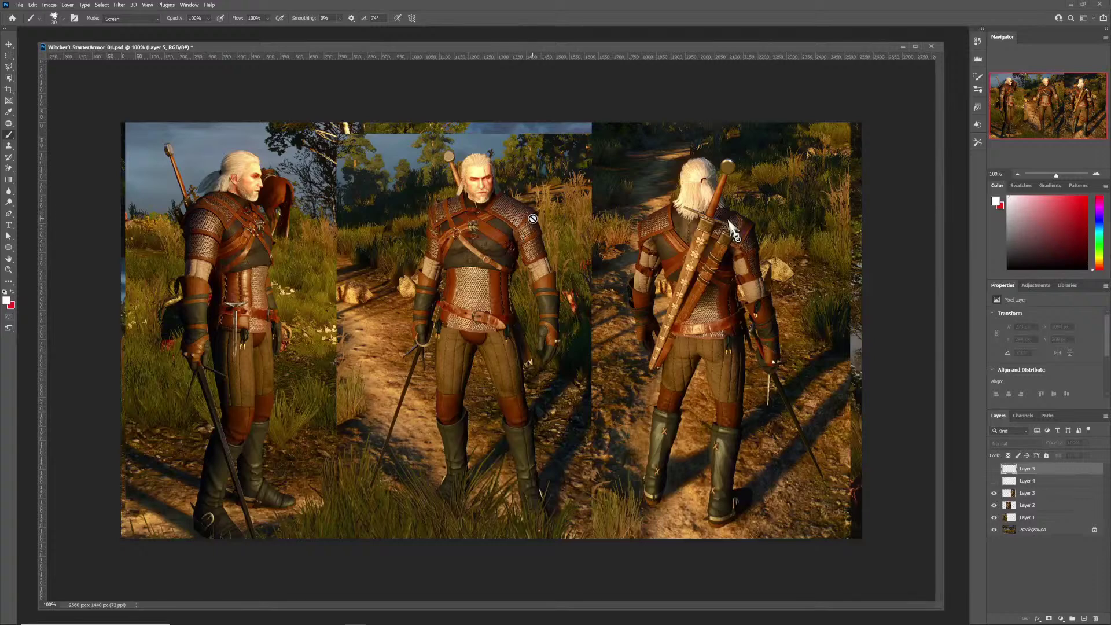
{"action": "key", "text": "alt+Tab"}
{"action": "left_click_drag", "start_coordinate": [596, 252], "coordinate": [537, 285], "text": "alt"}
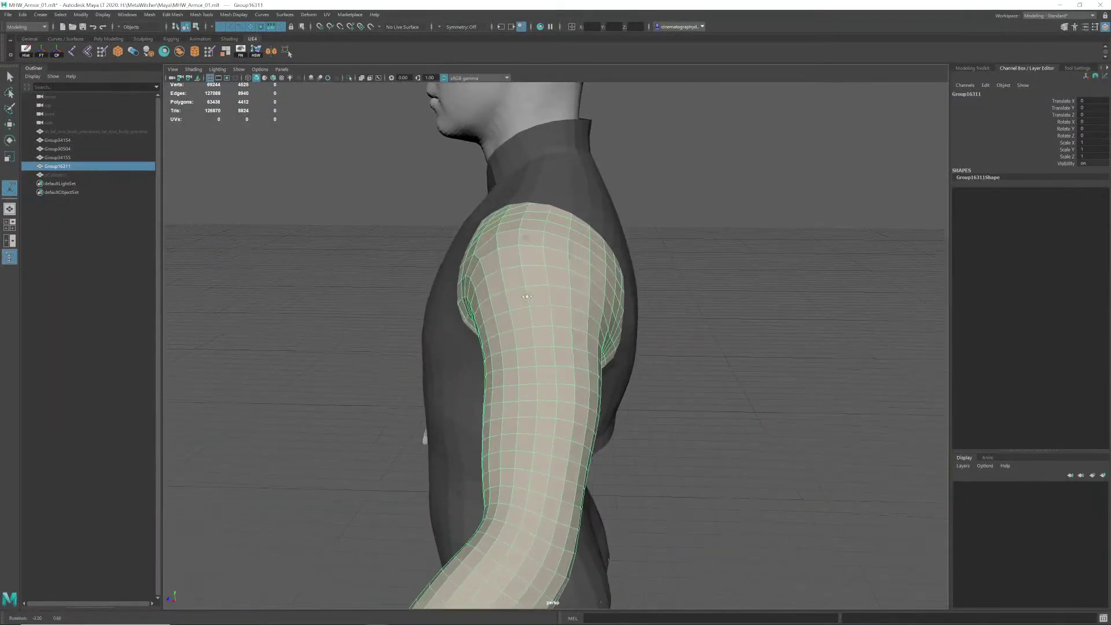
{"action": "middle_click_drag", "start_coordinate": [537, 285], "coordinate": [540, 302], "text": "alt"}
{"action": "left_click_drag", "start_coordinate": [539, 302], "coordinate": [542, 299], "text": "alt"}
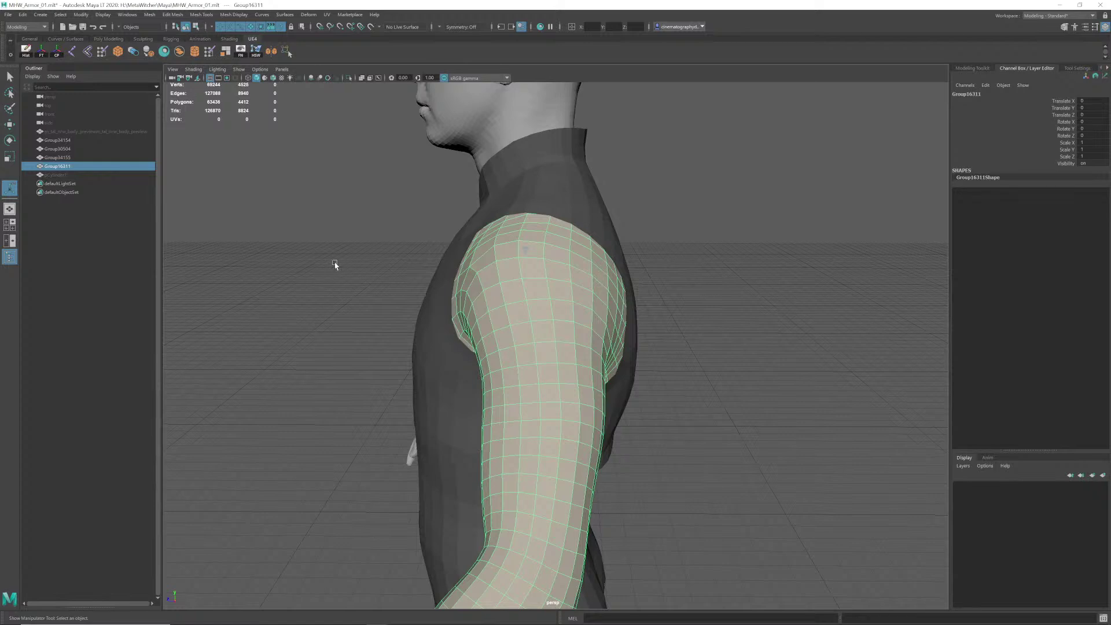
Step: Rename the sleeve mesh as shirt and the lower torso mesh as chestlower
{"action": "left_click", "coordinate": [335, 265]}
{"action": "left_click", "coordinate": [485, 279]}
{"action": "double_click", "coordinate": [70, 166]}
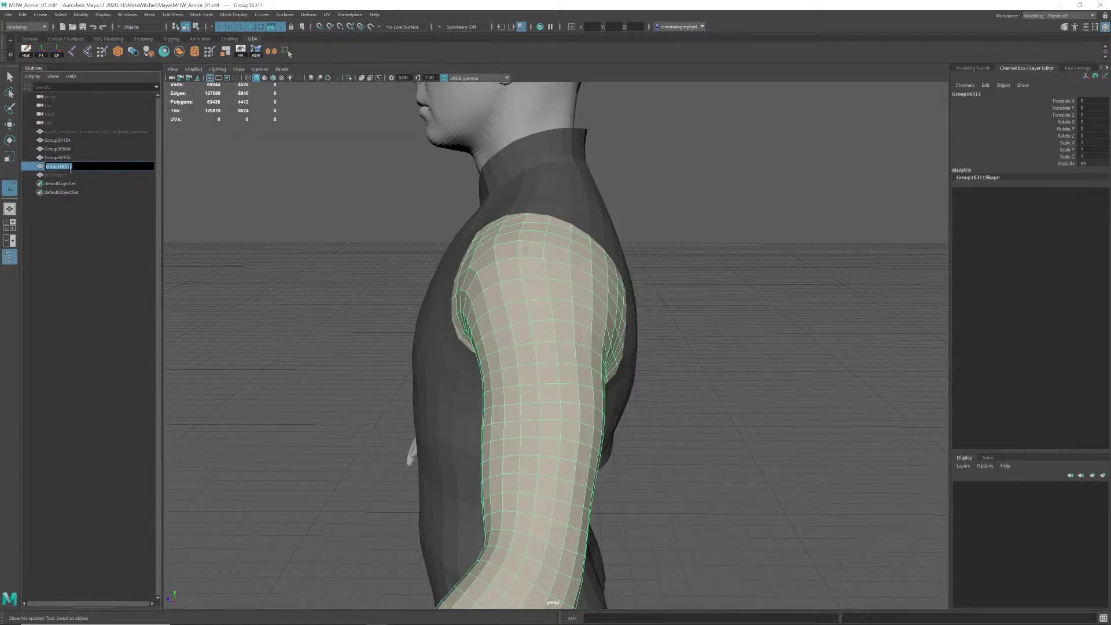
{"action": "type", "text": "unde"}
{"action": "key", "text": "Return"}
{"action": "double_click", "coordinate": [60, 157]}
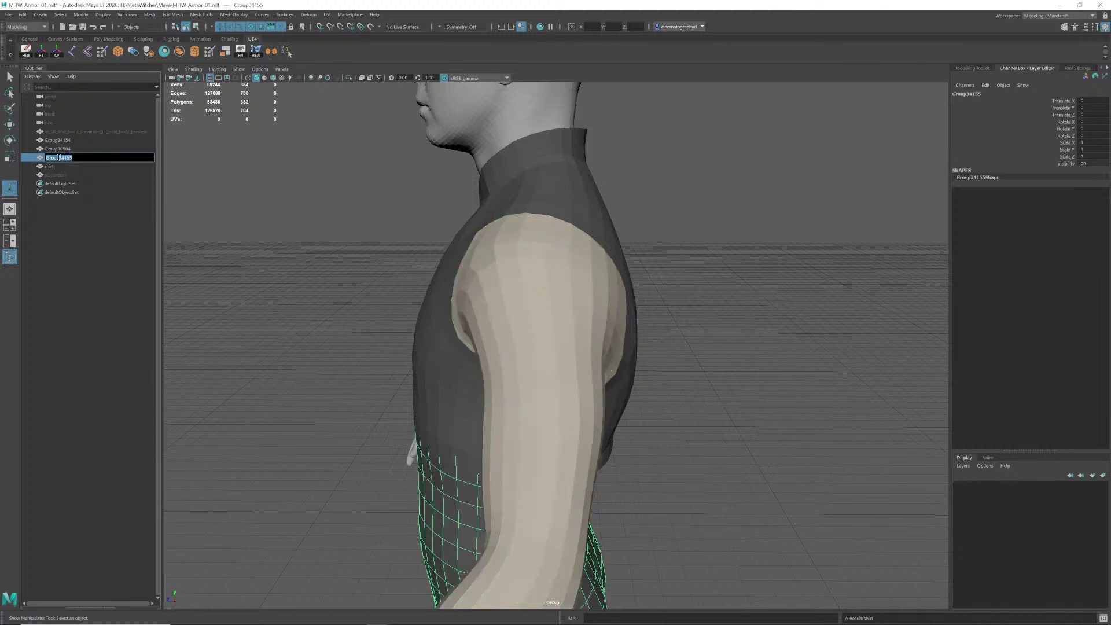
{"action": "type", "text": "chestlower"}
{"action": "key", "text": "Return"}
Step: Rename the collared upper torso mesh as chestUpper and the head-and-hands mesh as body
{"action": "double_click", "coordinate": [61, 149]}
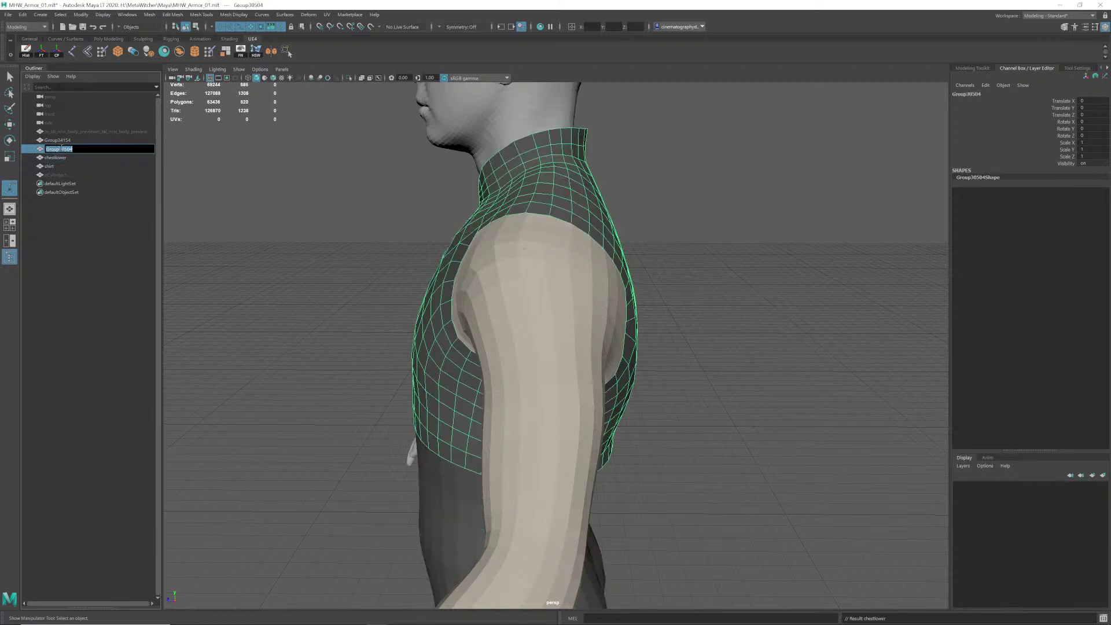
{"action": "type", "text": "chestUpper"}
{"action": "key", "text": "Return"}
{"action": "double_click", "coordinate": [57, 140]}
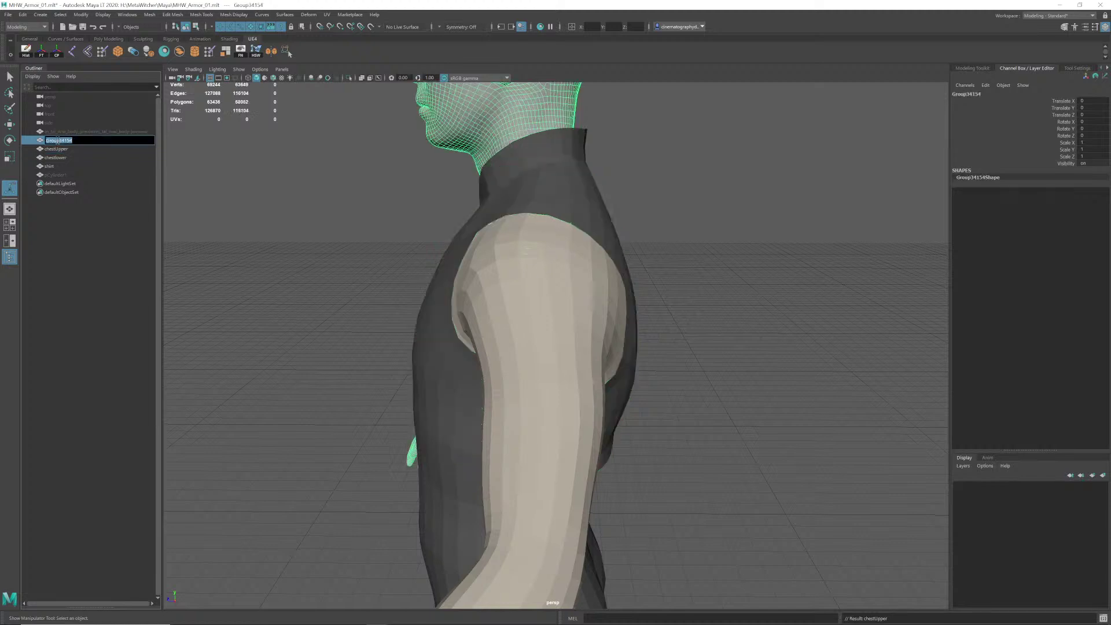
{"action": "type", "text": "body"}
{"action": "key", "text": "Return"}
{"action": "left_click", "coordinate": [313, 202]}
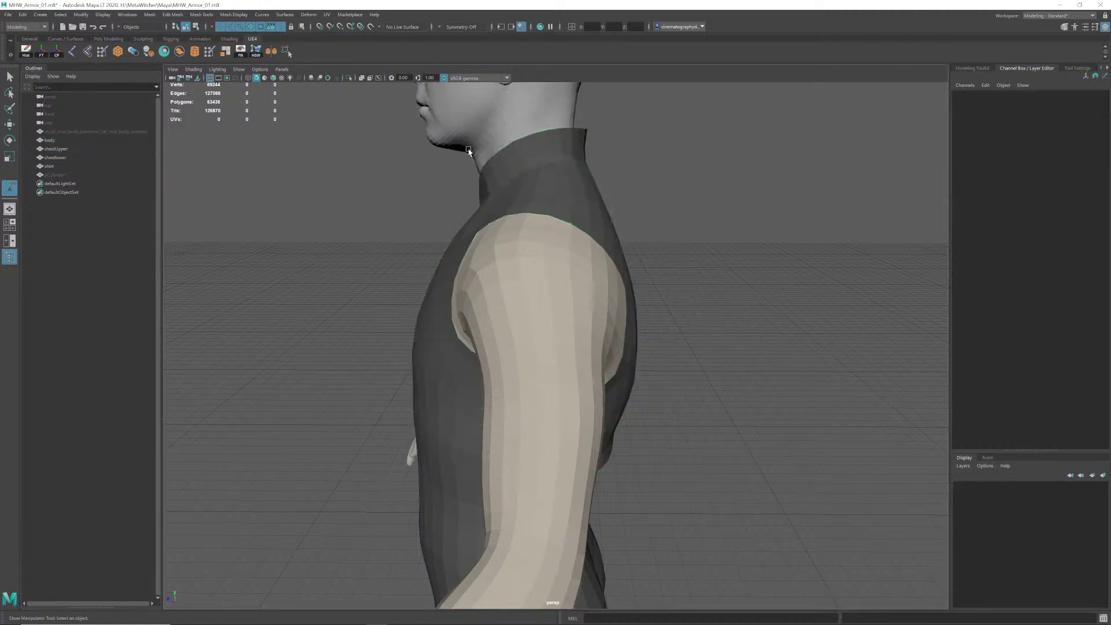
Step: Select the body, chestUpper, chestlower and shirt meshes and create a display layer named ref
{"action": "middle_click_drag", "start_coordinate": [538, 273], "coordinate": [528, 338], "text": "alt"}
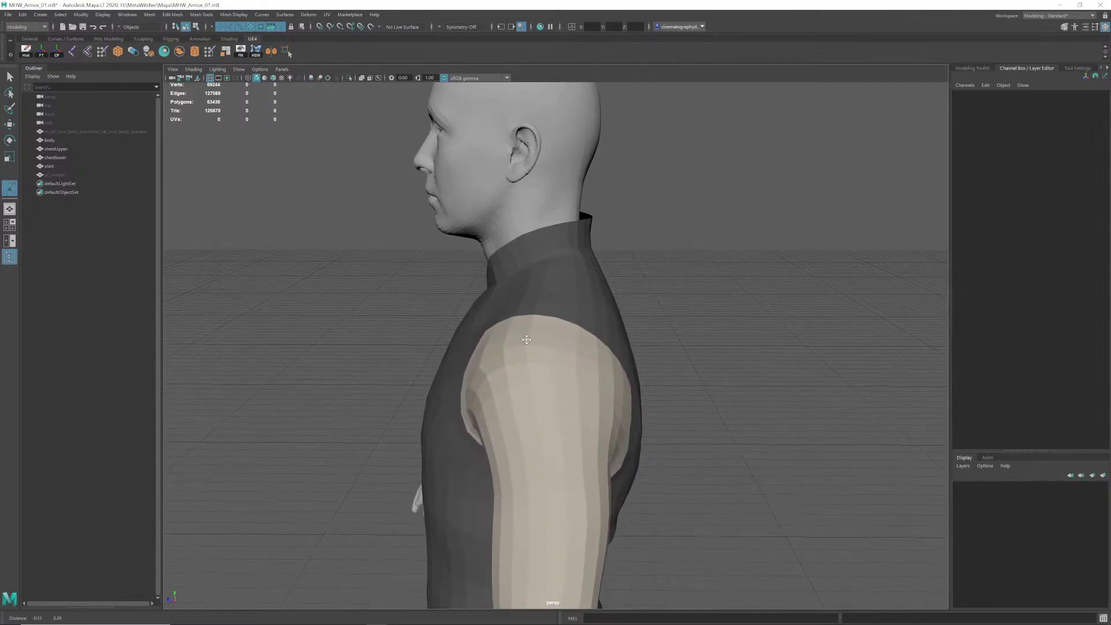
{"action": "left_click", "coordinate": [501, 198]}
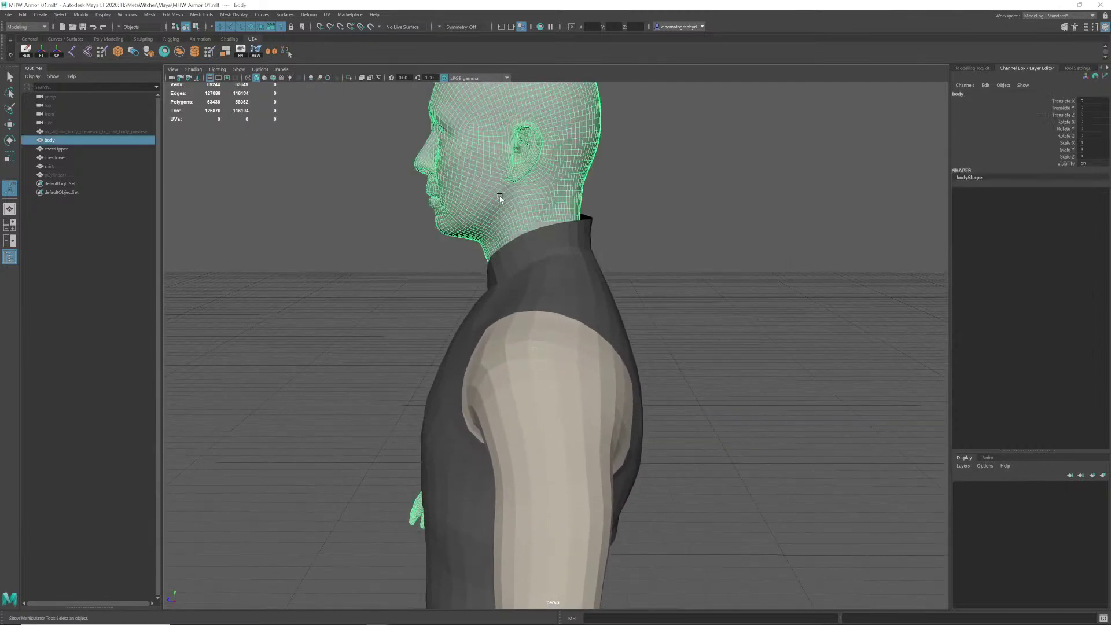
{"action": "left_click", "coordinate": [62, 166], "text": "shift"}
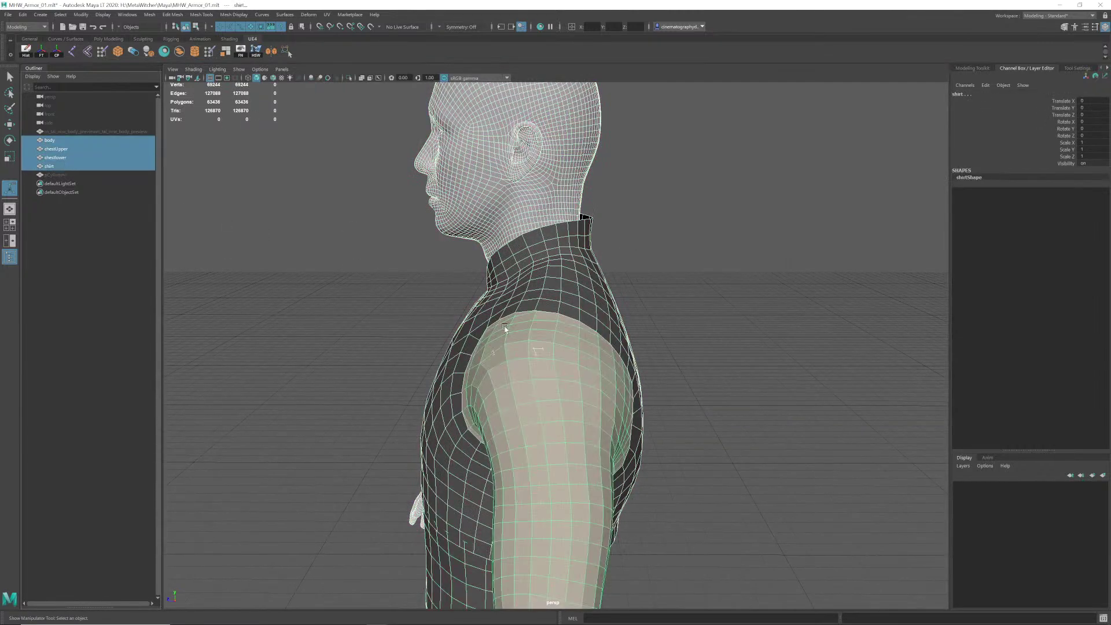
{"action": "right_click_drag", "start_coordinate": [504, 329], "coordinate": [521, 335], "text": "alt"}
{"action": "middle_click_drag", "start_coordinate": [521, 334], "coordinate": [525, 353], "text": "alt"}
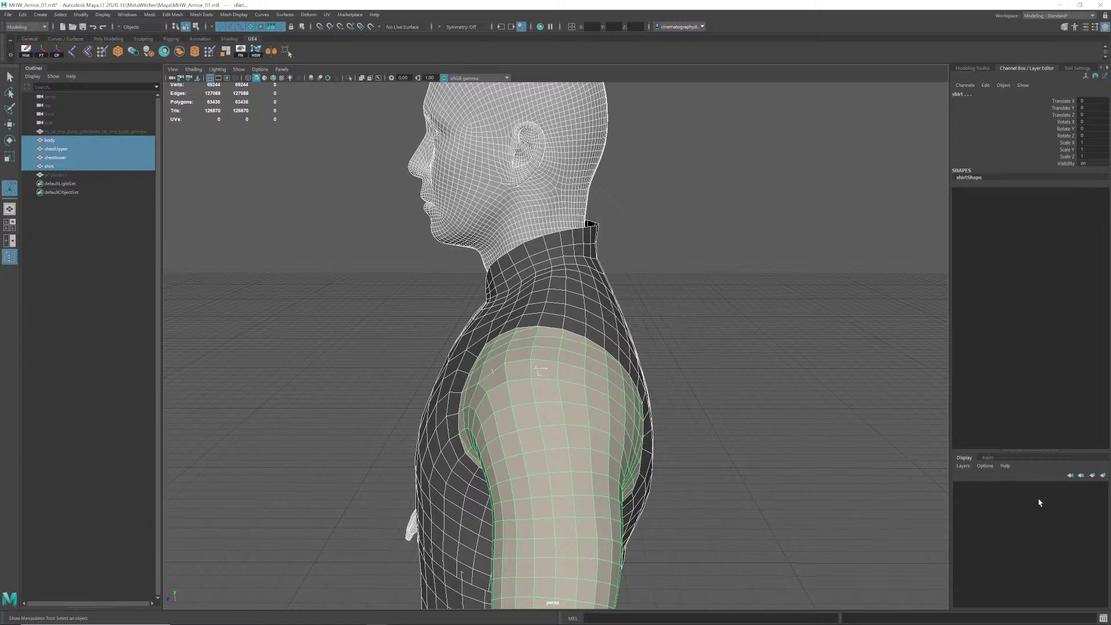
{"action": "left_click", "coordinate": [1093, 476]}
{"action": "double_click", "coordinate": [1006, 487]}
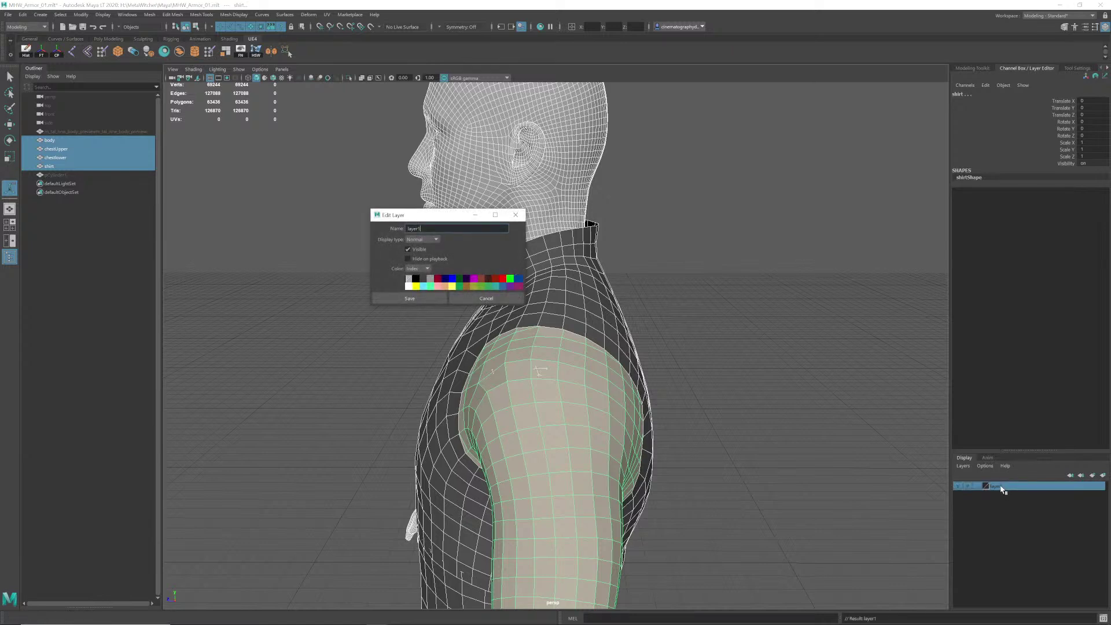
{"action": "left_click_drag", "start_coordinate": [426, 229], "coordinate": [346, 224]}
{"action": "type", "text": "ref"}
{"action": "left_click", "coordinate": [420, 301]}
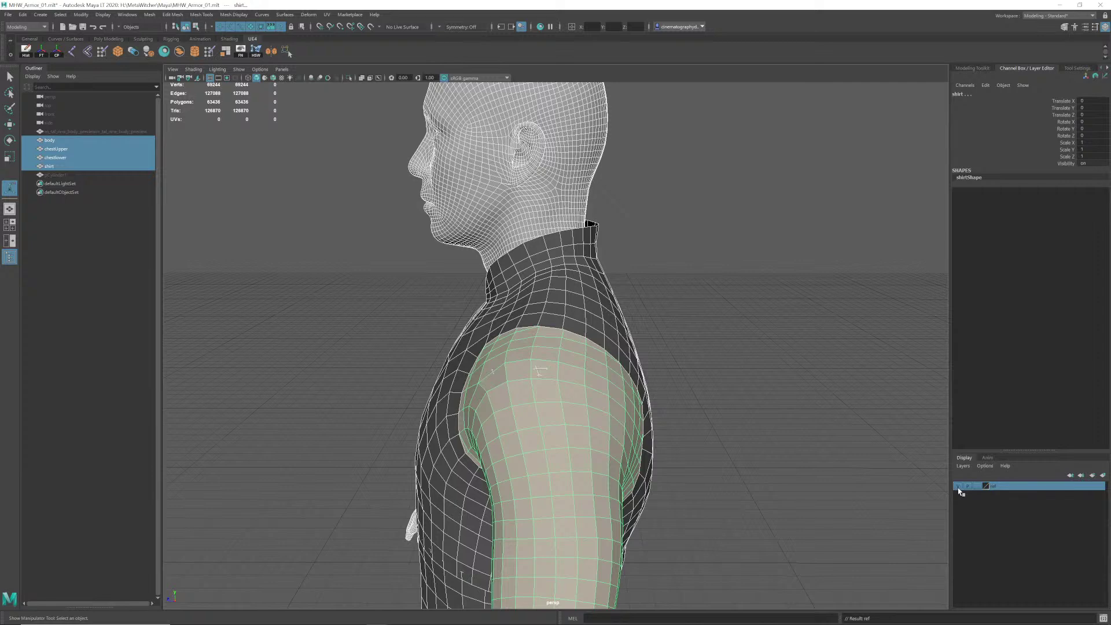
Step: Add the four selected meshes to the ref layer and try switching the layer's display type
{"action": "right_click", "coordinate": [1017, 491]}
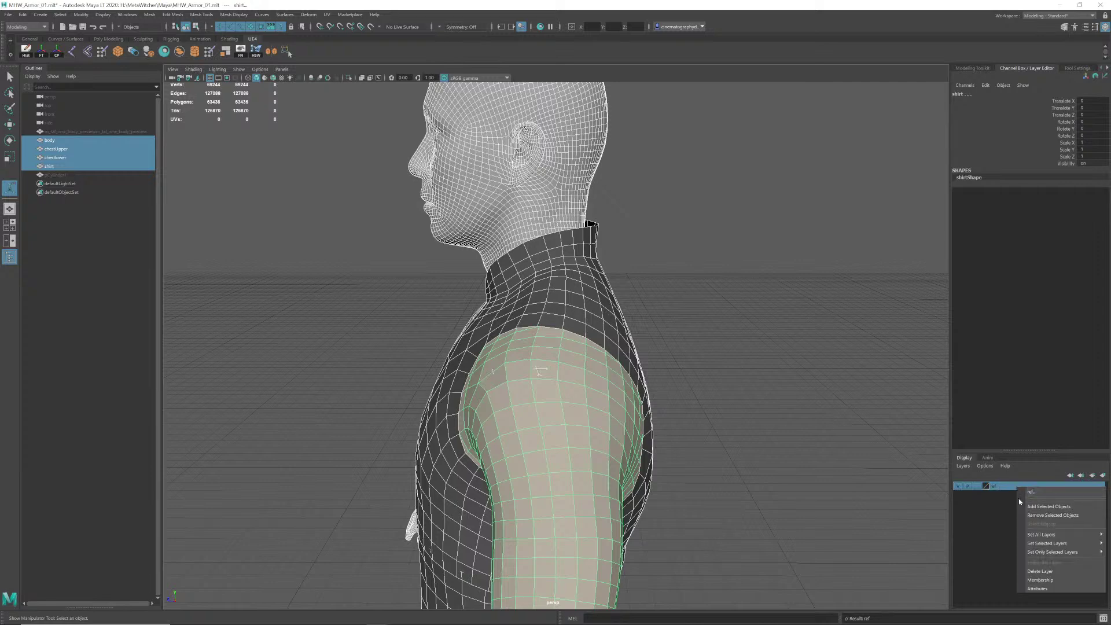
{"action": "left_click", "coordinate": [1036, 507]}
{"action": "left_click", "coordinate": [980, 488]}
{"action": "left_click", "coordinate": [979, 487]}
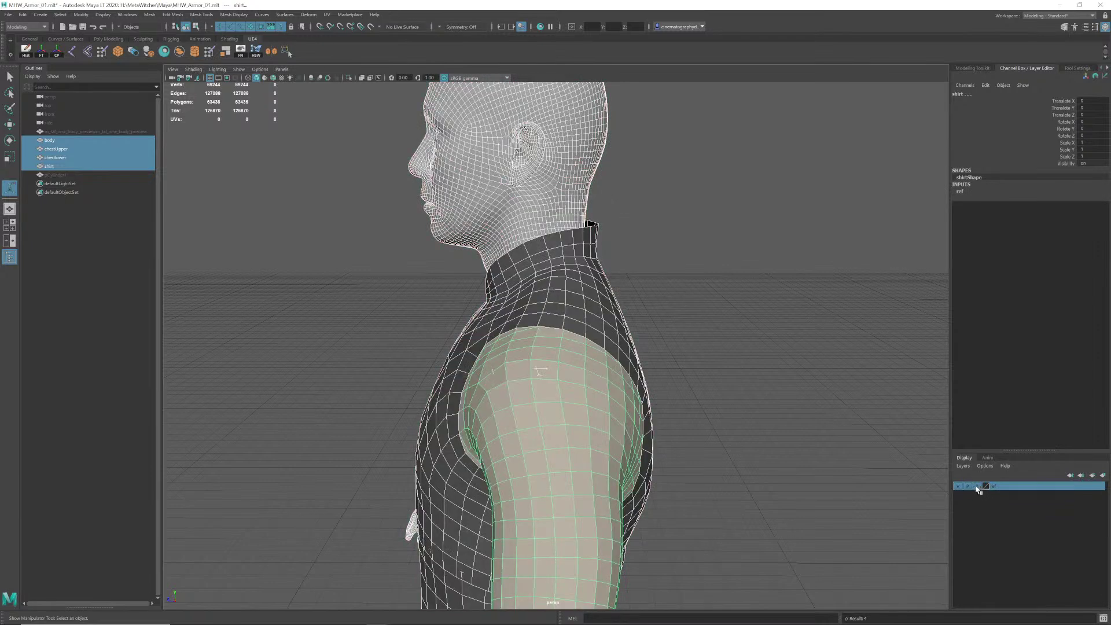
Step: Check the layered meshes around the shoulder by selecting them individually, and save the scene
{"action": "left_click", "coordinate": [618, 323]}
{"action": "middle_click_drag", "start_coordinate": [608, 329], "coordinate": [607, 324], "text": "alt"}
{"action": "left_click_drag", "start_coordinate": [608, 327], "coordinate": [608, 367], "text": "alt"}
{"action": "left_click", "coordinate": [586, 382]}
{"action": "left_click", "coordinate": [581, 355]}
{"action": "left_click_drag", "start_coordinate": [736, 361], "coordinate": [688, 354], "text": "alt"}
{"action": "left_click_drag", "start_coordinate": [631, 317], "coordinate": [615, 331], "text": "alt"}
{"action": "key", "text": "ctrl+s"}
{"action": "middle_click_drag", "start_coordinate": [618, 336], "coordinate": [615, 323], "text": "alt"}
{"action": "left_click_drag", "start_coordinate": [616, 322], "coordinate": [611, 321], "text": "alt"}
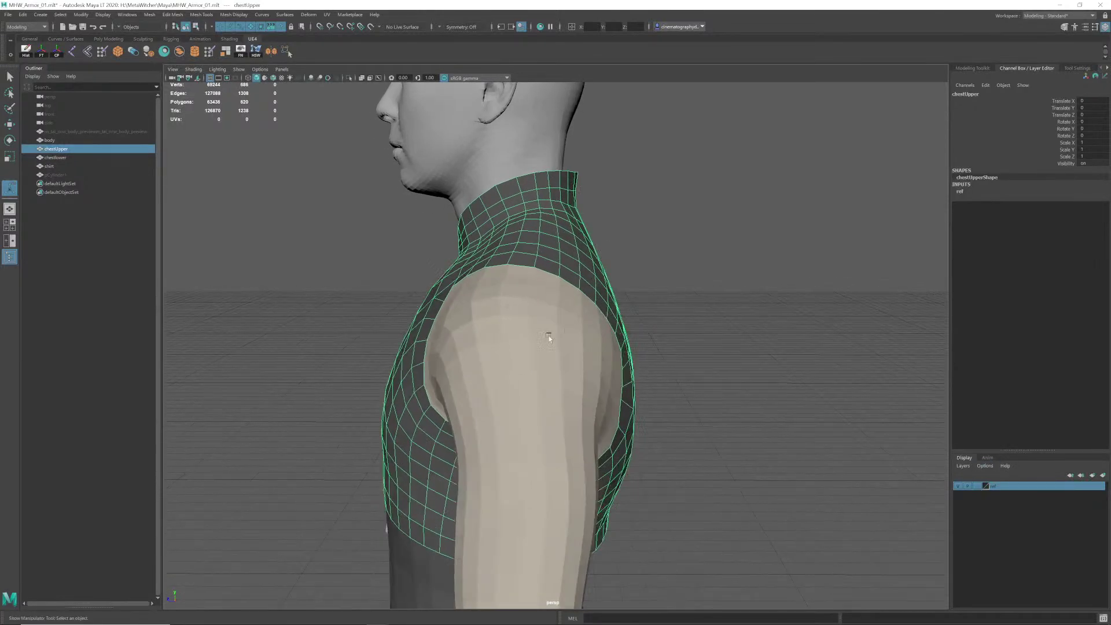
Step: Select the shirt mesh, inspect its shoulder area and make it a live surface
{"action": "left_click", "coordinate": [549, 339]}
{"action": "scroll", "coordinate": [548, 349], "scroll_direction": "up", "scroll_amount": 1}
{"action": "left_click_drag", "start_coordinate": [548, 347], "coordinate": [503, 330], "text": "alt"}
{"action": "middle_click_drag", "start_coordinate": [502, 331], "coordinate": [513, 283], "text": "alt"}
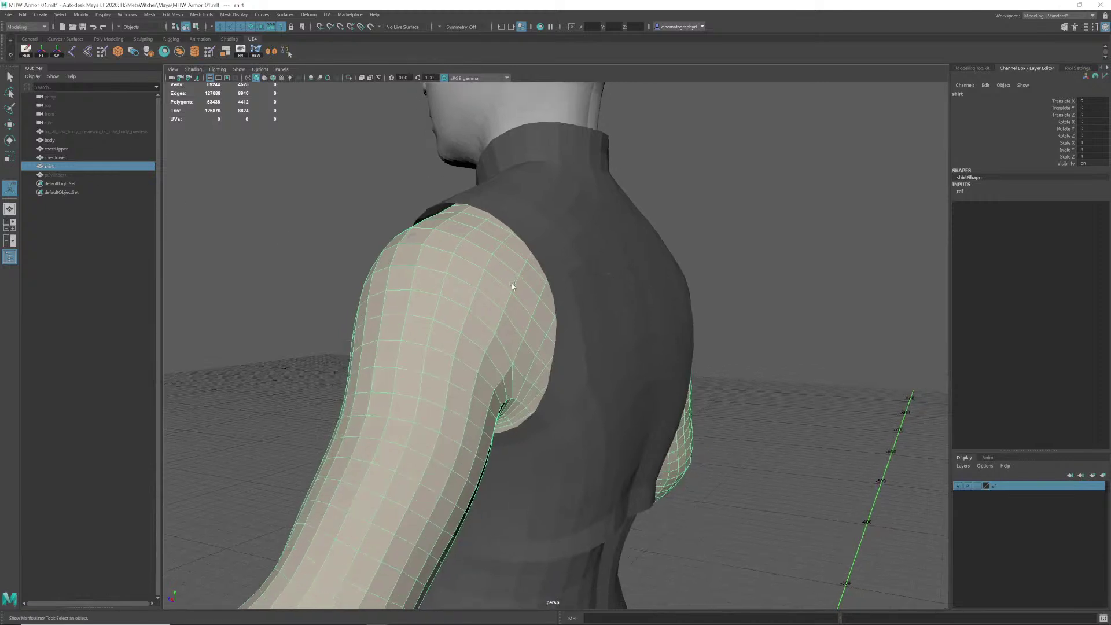
{"action": "left_click_drag", "start_coordinate": [514, 283], "coordinate": [523, 313], "text": "alt"}
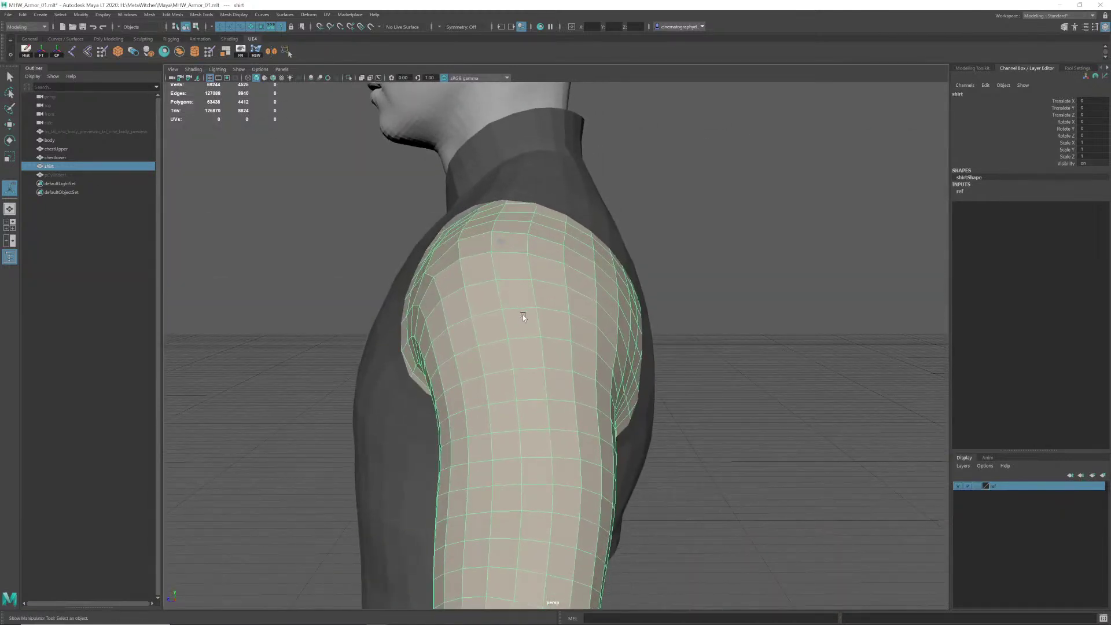
{"action": "right_click_drag", "start_coordinate": [523, 315], "coordinate": [524, 423]}
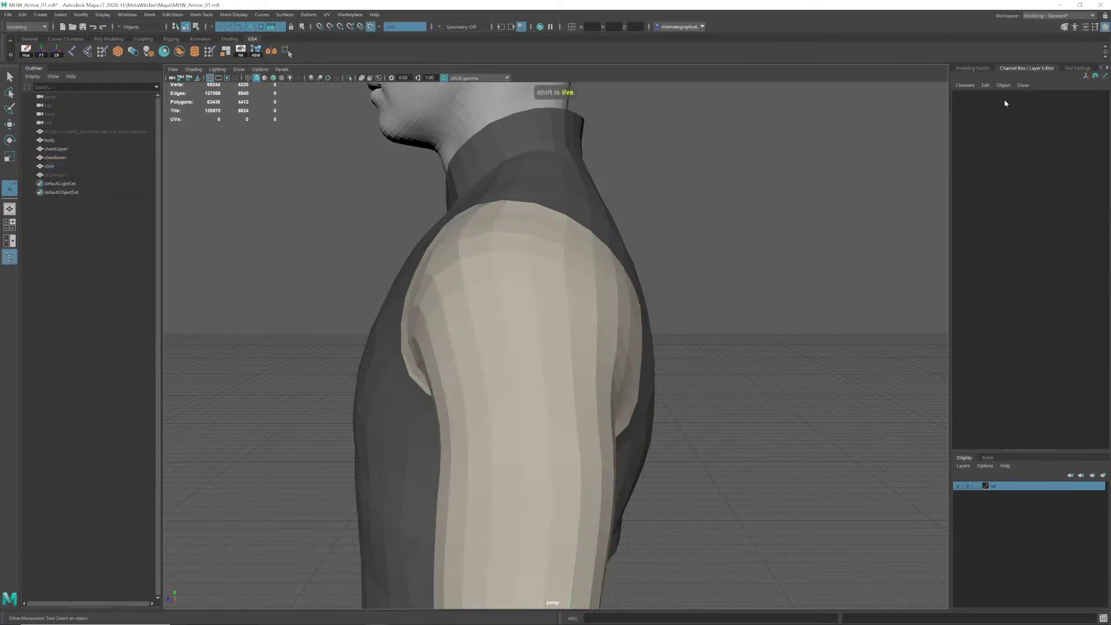
Step: Activate Quad Draw on the live shirt and place a column of four dots down the front of the upper arm
{"action": "left_click", "coordinate": [982, 68]}
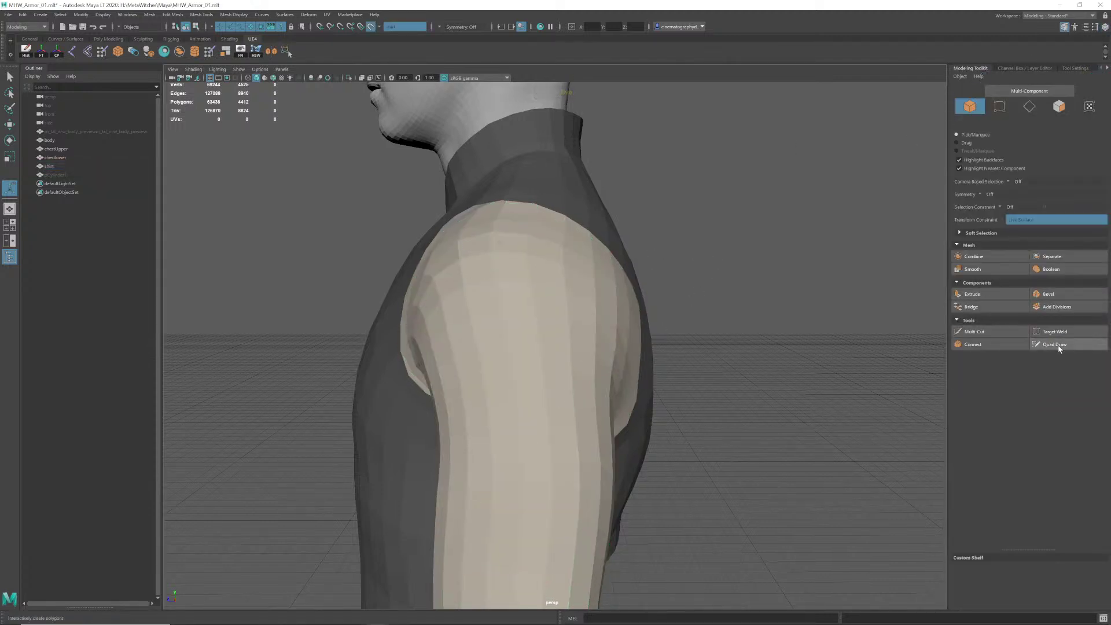
{"action": "left_click", "coordinate": [1060, 349]}
{"action": "mouse_move", "coordinate": [509, 299]}
{"action": "left_mouse_down", "text": "alt"}
{"action": "mouse_move", "coordinate": [547, 309]}
{"action": "mouse_move", "coordinate": [698, 292]}
{"action": "mouse_move", "coordinate": [457, 300]}
{"action": "mouse_move", "coordinate": [493, 289]}
{"action": "left_mouse_up", "text": "alt"}
{"action": "mouse_move", "coordinate": [512, 288]}
{"action": "left_mouse_down", "text": "alt"}
{"action": "mouse_move", "coordinate": [561, 272]}
{"action": "mouse_move", "coordinate": [511, 300]}
{"action": "left_mouse_up", "text": "alt"}
{"action": "left_click_drag", "start_coordinate": [426, 325], "coordinate": [503, 262], "text": "alt"}
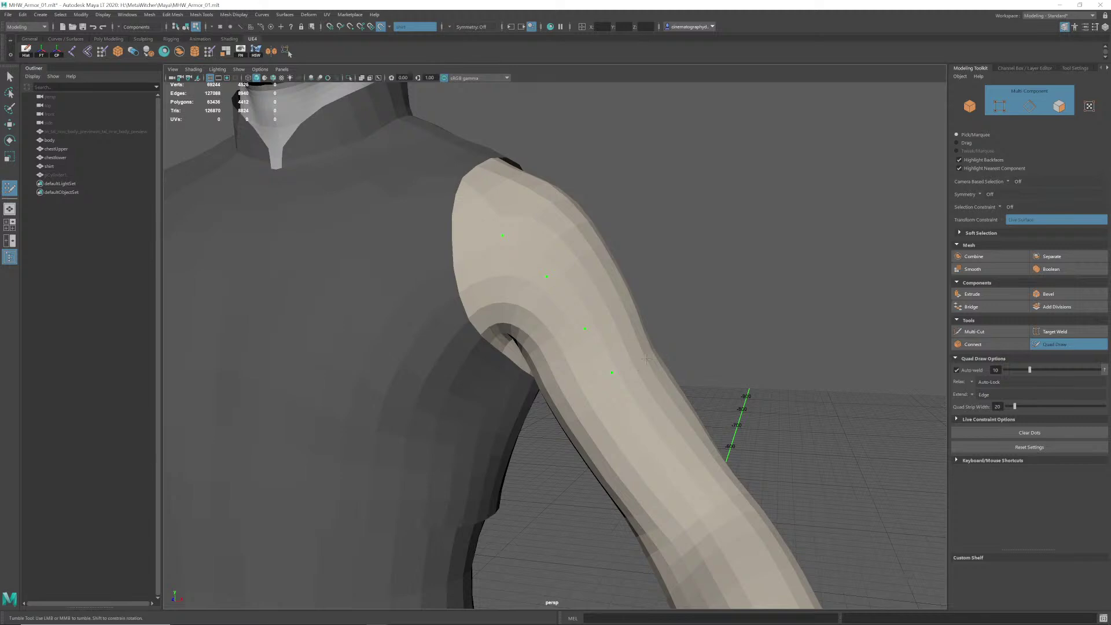
Step: Place matching columns of Quad Draw dots down the outer side and the back of the upper arm
{"action": "left_click_drag", "start_coordinate": [655, 354], "coordinate": [594, 368], "text": "alt"}
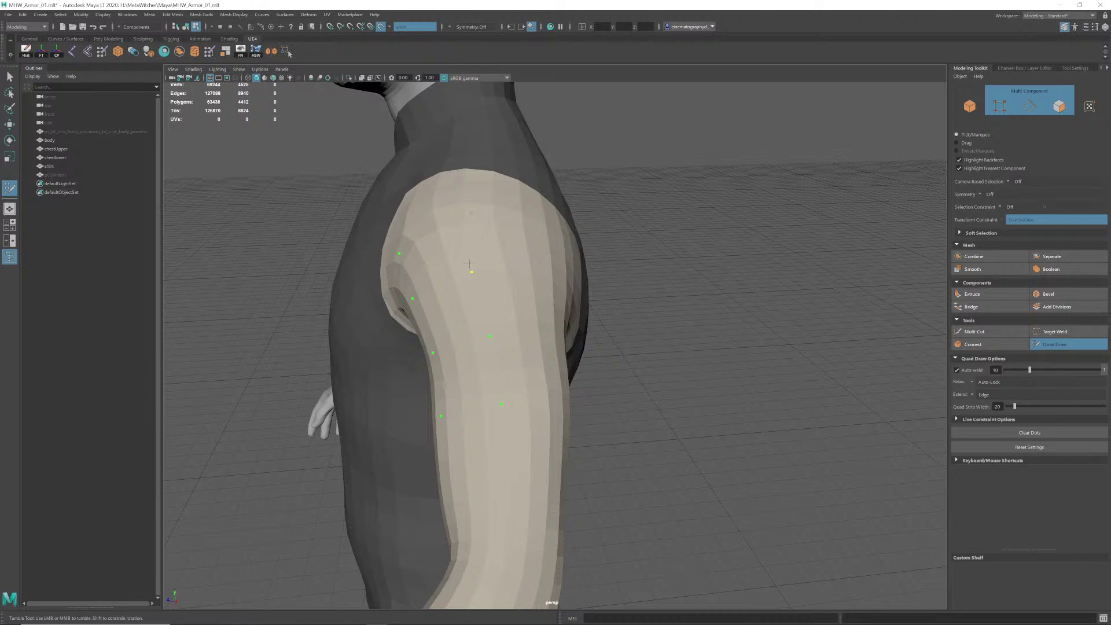
{"action": "mouse_move", "coordinate": [523, 252]}
{"action": "left_mouse_down", "text": "alt"}
{"action": "mouse_move", "coordinate": [504, 249]}
{"action": "mouse_move", "coordinate": [542, 254]}
{"action": "left_mouse_up", "text": "alt"}
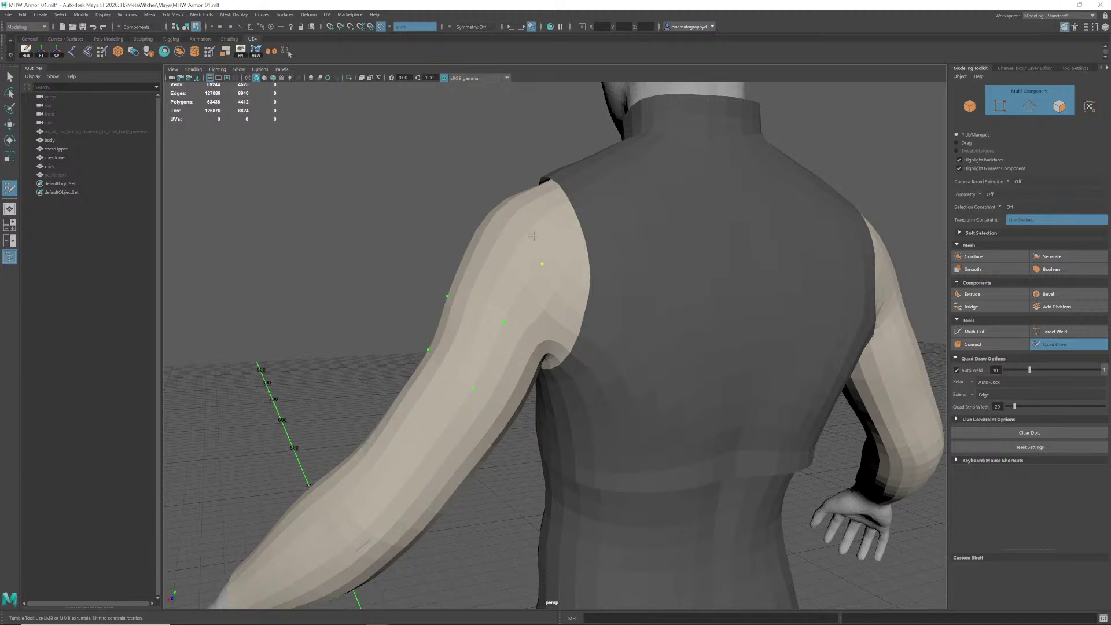
{"action": "left_click_drag", "start_coordinate": [534, 236], "coordinate": [564, 255], "text": "alt"}
{"action": "middle_click_drag", "start_coordinate": [533, 294], "coordinate": [514, 337], "text": "alt"}
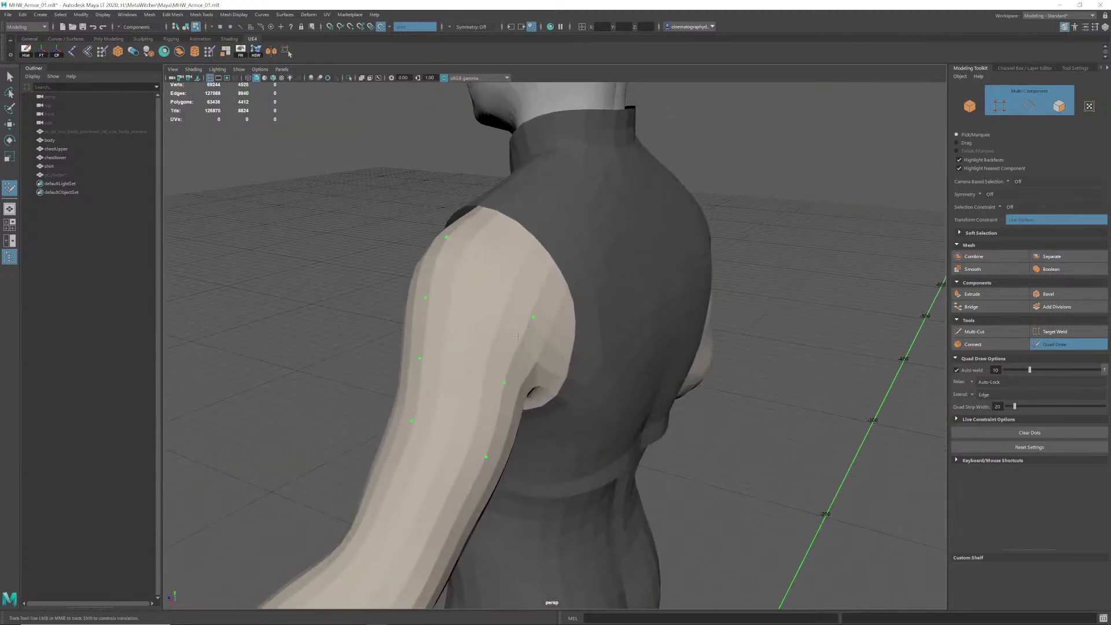
{"action": "left_click_drag", "start_coordinate": [515, 335], "coordinate": [499, 393], "text": "alt"}
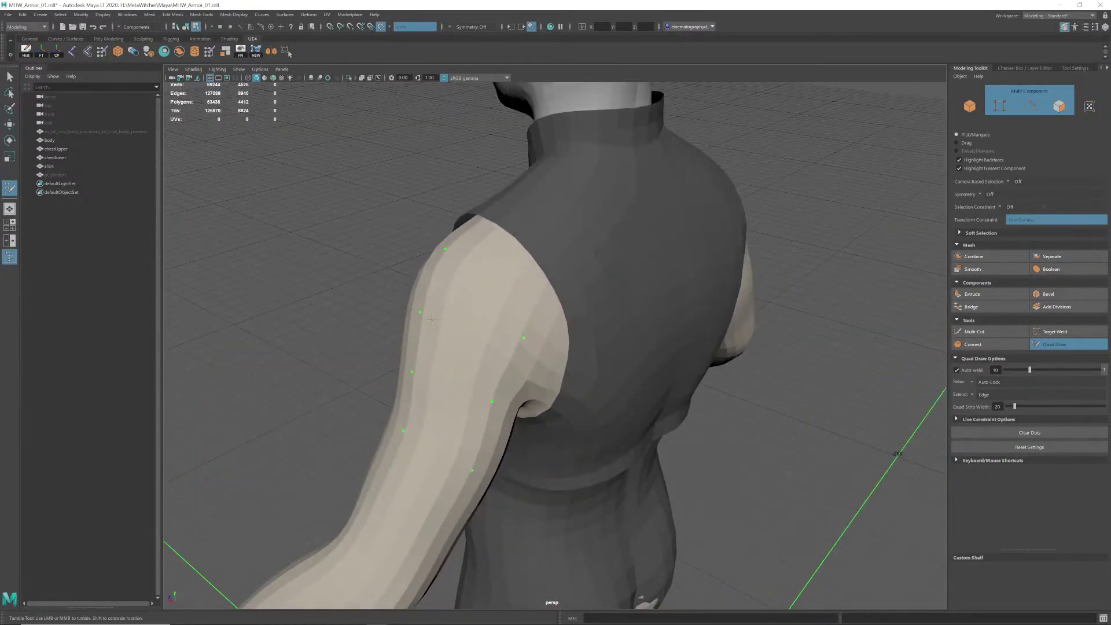
{"action": "mouse_move", "coordinate": [524, 346]}
{"action": "left_mouse_down", "text": "alt"}
{"action": "mouse_move", "coordinate": [526, 330]}
{"action": "mouse_move", "coordinate": [505, 360]}
{"action": "mouse_move", "coordinate": [511, 313]}
{"action": "mouse_move", "coordinate": [513, 343]}
{"action": "mouse_move", "coordinate": [573, 379]}
{"action": "mouse_move", "coordinate": [642, 362]}
{"action": "mouse_move", "coordinate": [563, 366]}
{"action": "mouse_move", "coordinate": [516, 330]}
{"action": "mouse_move", "coordinate": [472, 359]}
{"action": "mouse_move", "coordinate": [512, 351]}
{"action": "mouse_move", "coordinate": [642, 371]}
{"action": "left_mouse_up", "text": "alt"}
{"action": "left_click", "coordinate": [519, 332]}
{"action": "scroll", "coordinate": [510, 350], "scroll_direction": "up", "scroll_amount": 1}
{"action": "scroll", "coordinate": [523, 340], "scroll_direction": "up", "scroll_amount": 1}
{"action": "scroll", "coordinate": [496, 358], "scroll_direction": "down", "scroll_amount": 1}
{"action": "middle_click_drag", "start_coordinate": [496, 358], "coordinate": [490, 345], "text": "alt"}
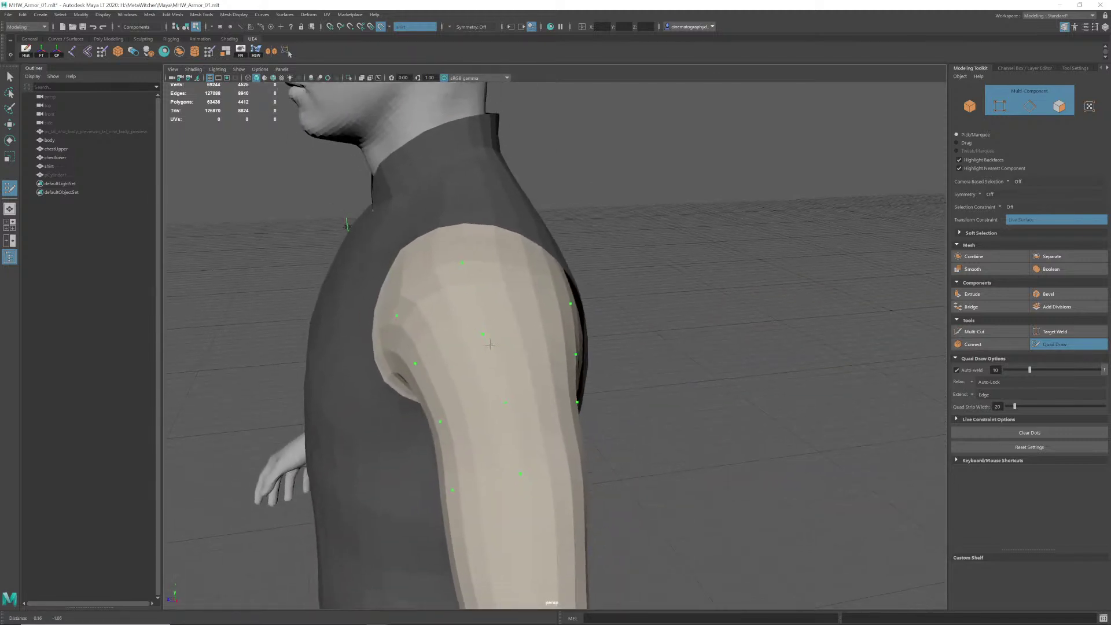
Step: Complete the back column with a lower dot and adjust the top dot of the outer column near the shoulder
{"action": "left_click_drag", "start_coordinate": [490, 345], "coordinate": [459, 359], "text": "alt"}
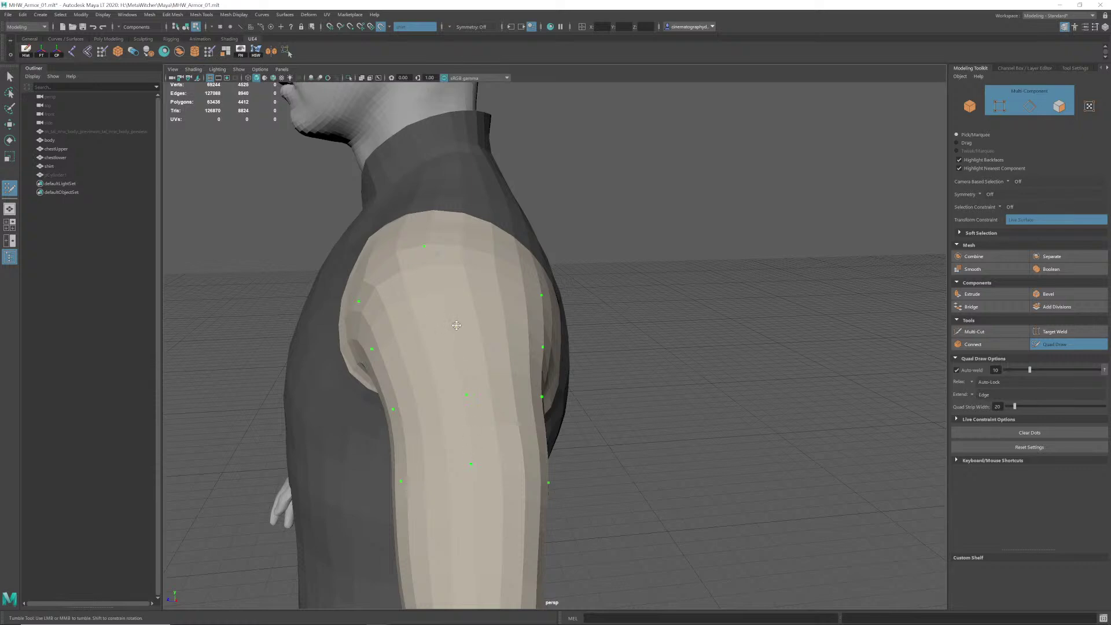
{"action": "left_click_drag", "start_coordinate": [476, 286], "coordinate": [474, 298], "text": "alt"}
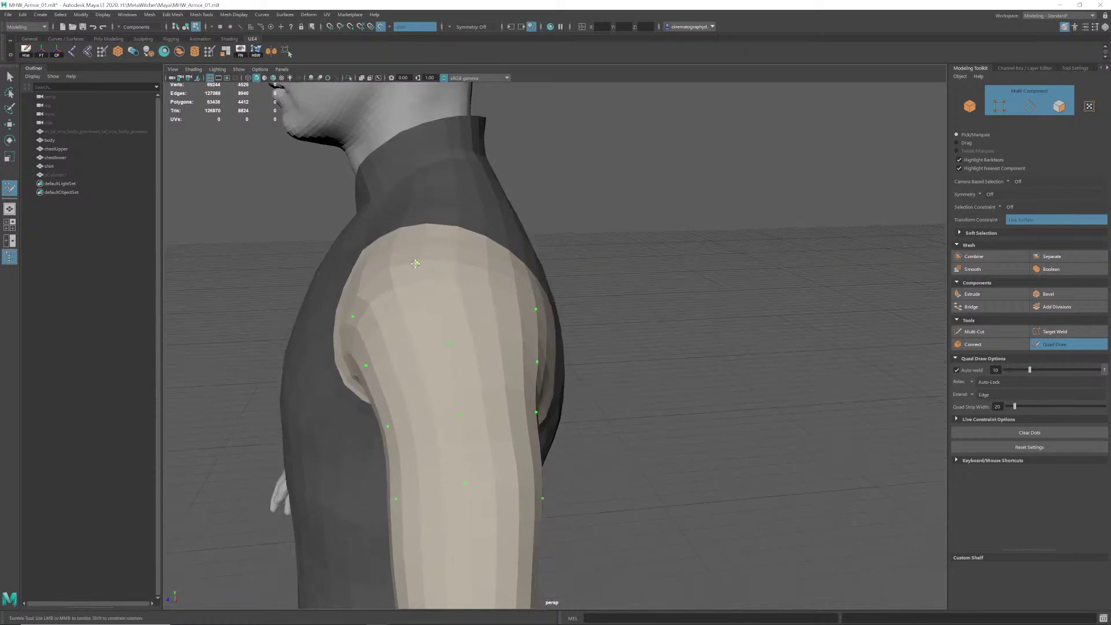
{"action": "left_click_drag", "start_coordinate": [417, 262], "coordinate": [504, 336]}
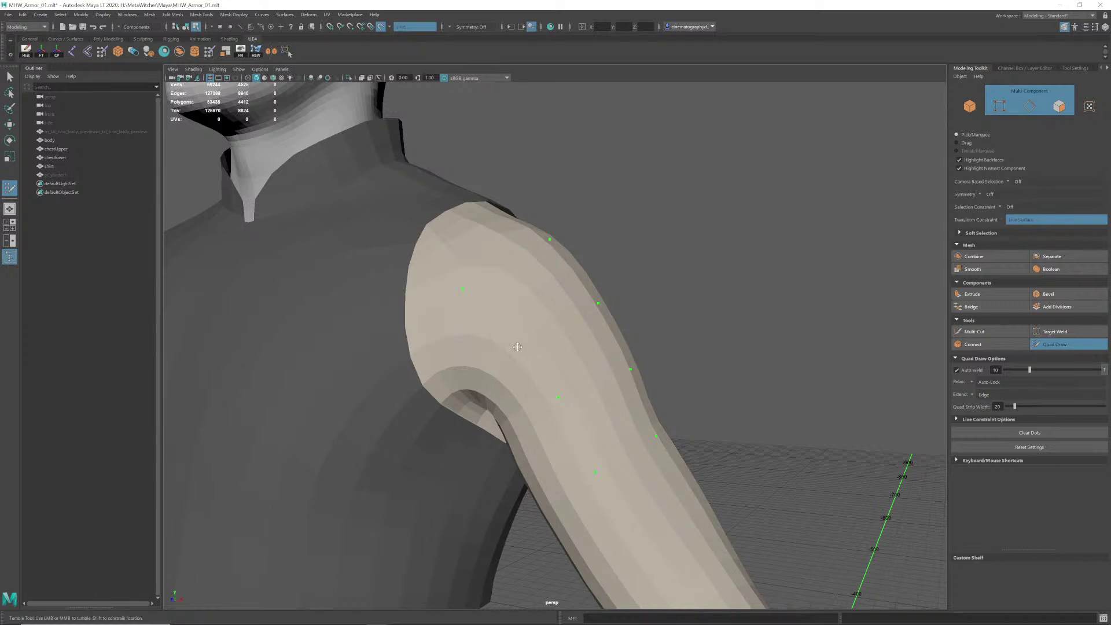
{"action": "left_click_drag", "start_coordinate": [560, 387], "coordinate": [514, 402], "text": "alt"}
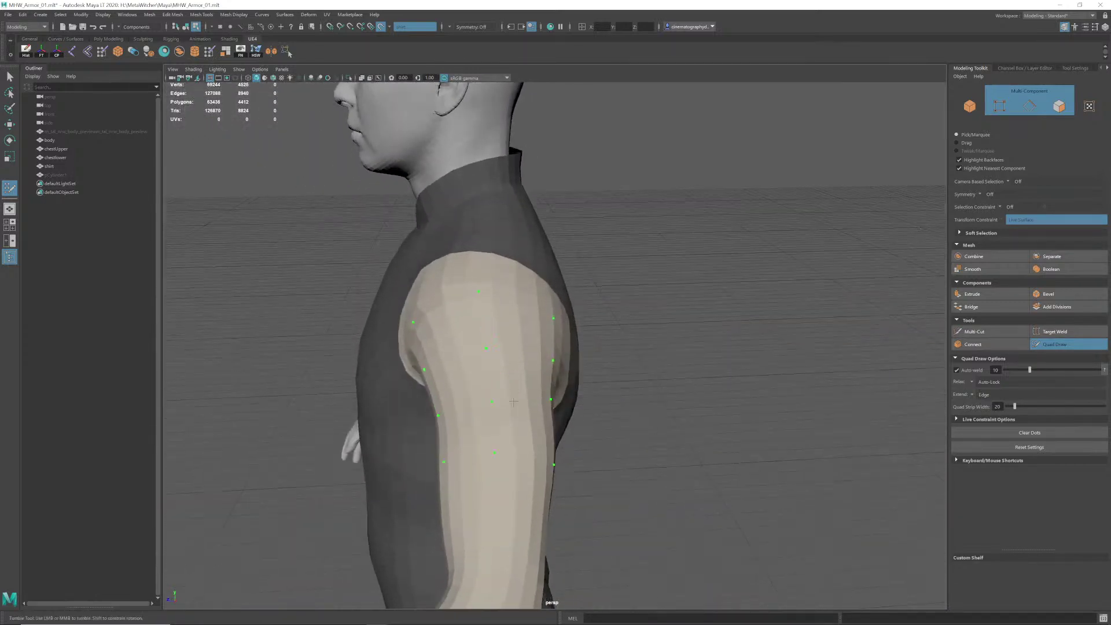
Step: Fill the dot grid on the upper arm with six quads, two columns by three rows
{"action": "left_click", "coordinate": [522, 431], "text": "shift"}
{"action": "left_click", "coordinate": [466, 433], "text": "shift"}
{"action": "left_click", "coordinate": [459, 382], "text": "shift"}
{"action": "left_click", "coordinate": [517, 373], "text": "shift"}
{"action": "left_click", "coordinate": [513, 332], "text": "shift"}
{"action": "left_click", "coordinate": [459, 327], "text": "shift"}
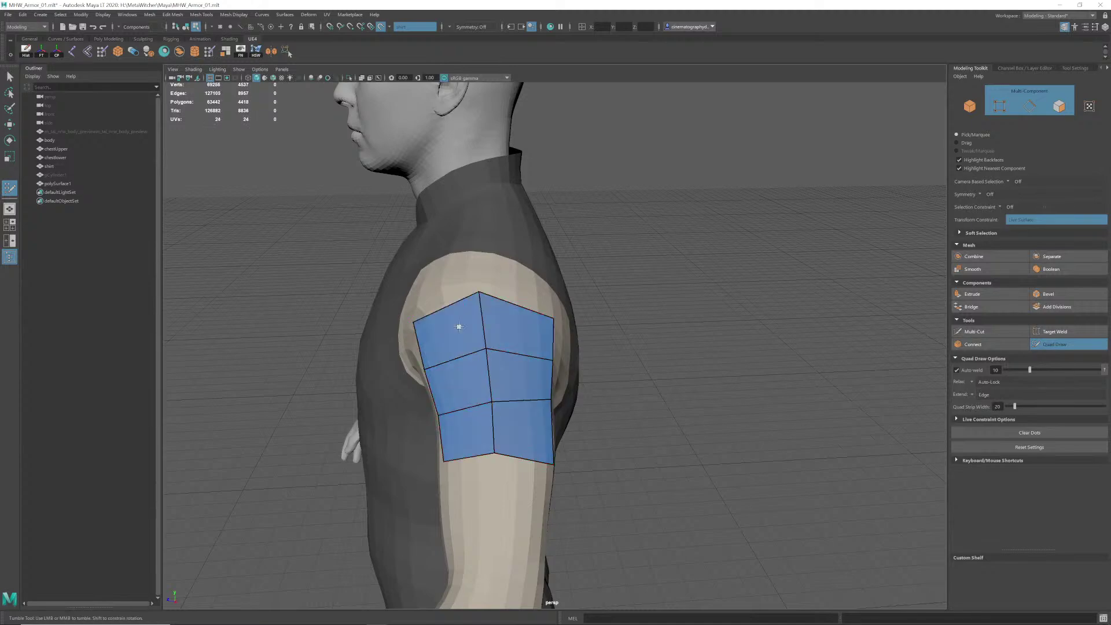
Step: Consult the Witcher armor reference in Photoshop, return to Maya and reposition the vertices along the back edge of the upper-arm patch
{"action": "left_click_drag", "start_coordinate": [487, 353], "coordinate": [548, 357], "text": "alt"}
{"action": "scroll", "coordinate": [539, 362], "scroll_direction": "up", "scroll_amount": 3}
{"action": "scroll", "coordinate": [546, 355], "scroll_direction": "down", "scroll_amount": 4}
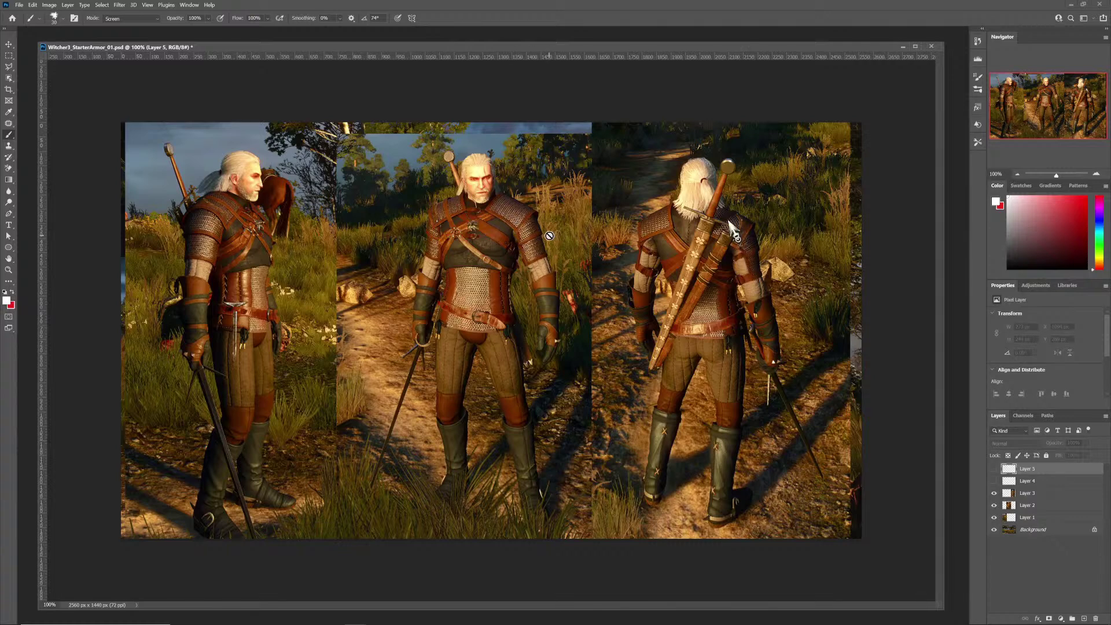
{"action": "key", "text": "alt+Tab"}
{"action": "left_click_drag", "start_coordinate": [544, 286], "coordinate": [426, 292], "text": "alt"}
{"action": "right_click_drag", "start_coordinate": [427, 293], "coordinate": [605, 336], "text": "alt"}
{"action": "left_click_drag", "start_coordinate": [605, 336], "coordinate": [571, 315], "text": "alt"}
{"action": "middle_click_drag", "start_coordinate": [570, 315], "coordinate": [573, 253], "text": "alt"}
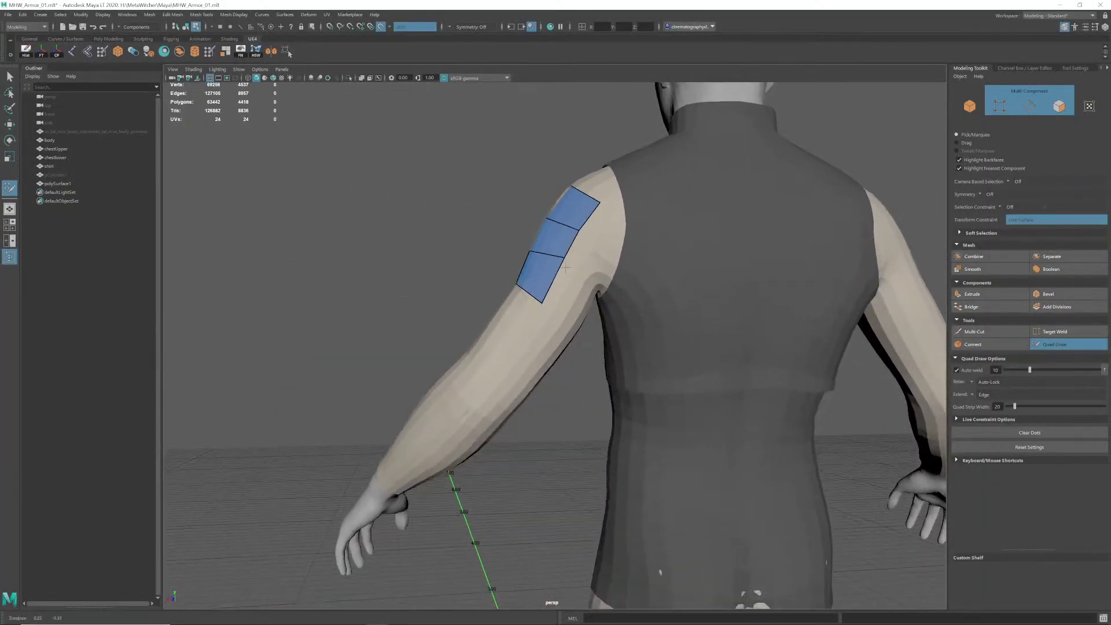
{"action": "left_click_drag", "start_coordinate": [573, 253], "coordinate": [567, 249], "text": "alt"}
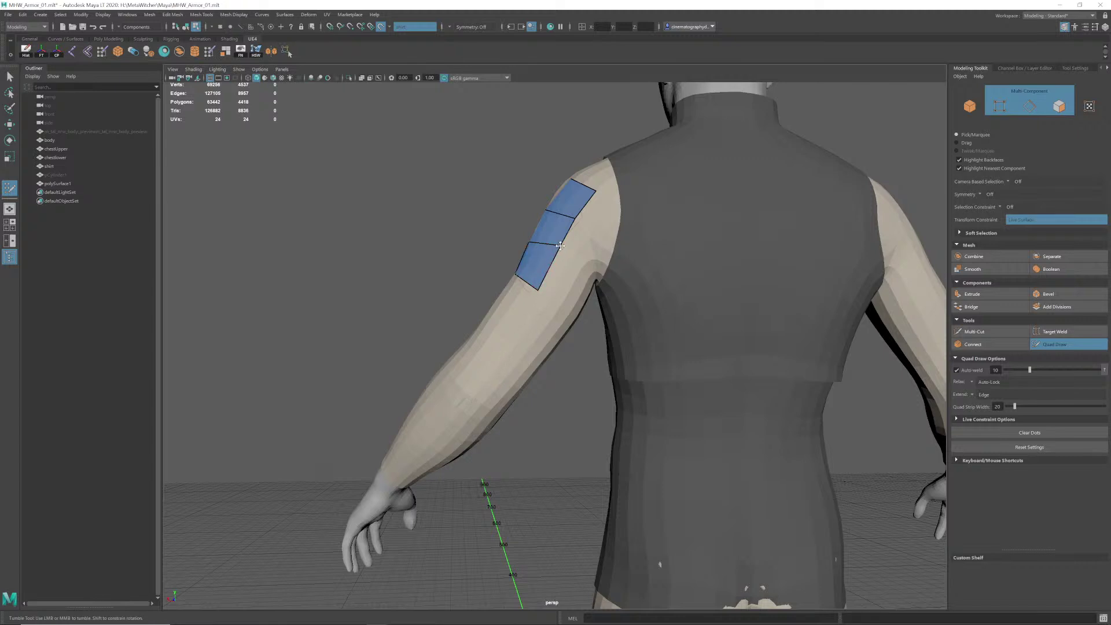
{"action": "left_click_drag", "start_coordinate": [538, 290], "coordinate": [543, 297]}
{"action": "left_click_drag", "start_coordinate": [560, 246], "coordinate": [548, 193]}
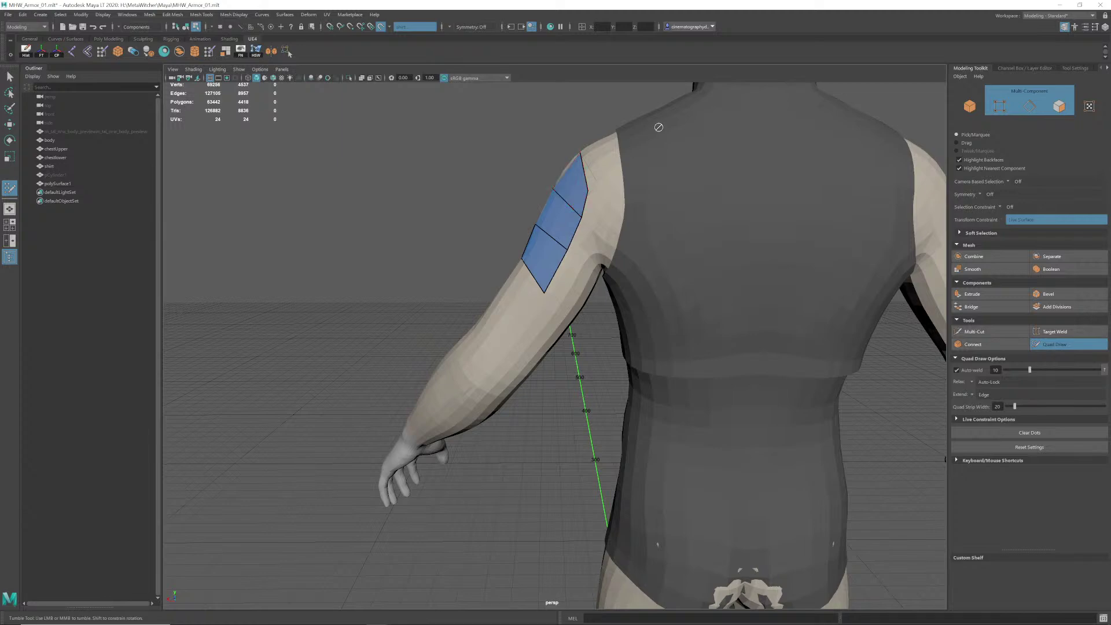
Step: Reshape the patch's front edge by moving its top corner outward and its lower vertices farther around the arm
{"action": "left_click_drag", "start_coordinate": [553, 178], "coordinate": [677, 185], "text": "alt"}
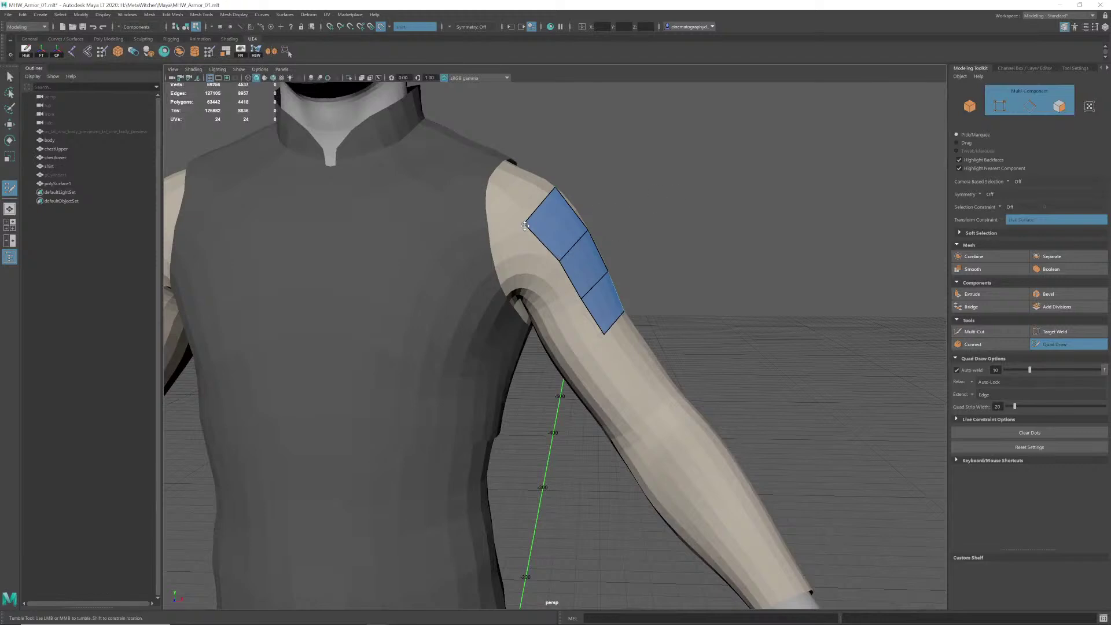
{"action": "left_click_drag", "start_coordinate": [525, 225], "coordinate": [539, 231]}
{"action": "middle_click_drag", "start_coordinate": [651, 297], "coordinate": [649, 296], "text": "alt"}
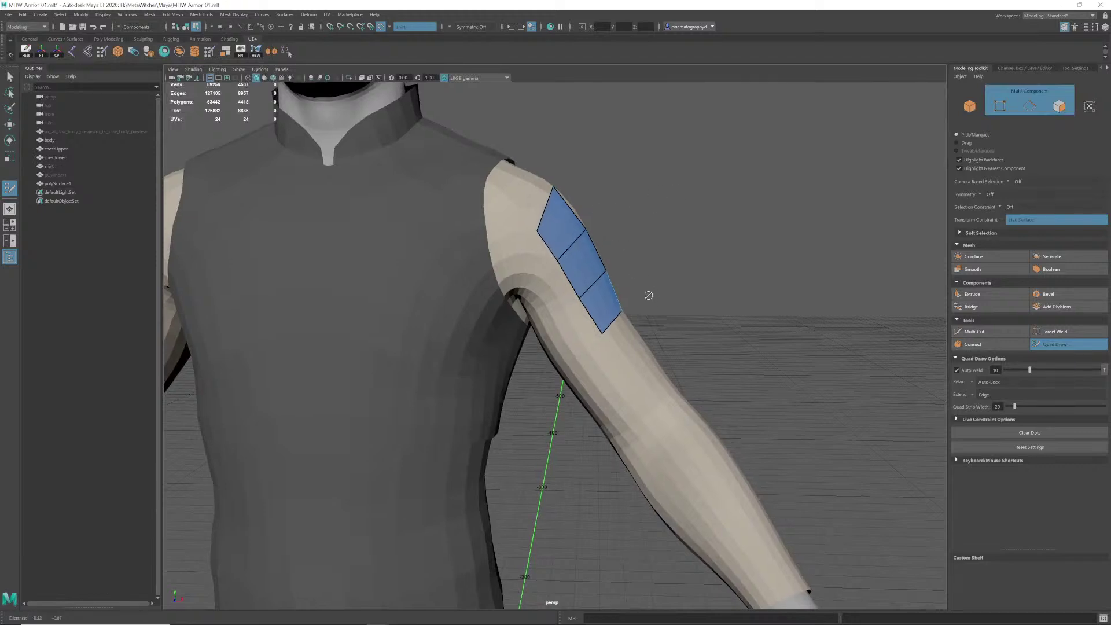
{"action": "left_click_drag", "start_coordinate": [649, 295], "coordinate": [642, 371], "text": "alt"}
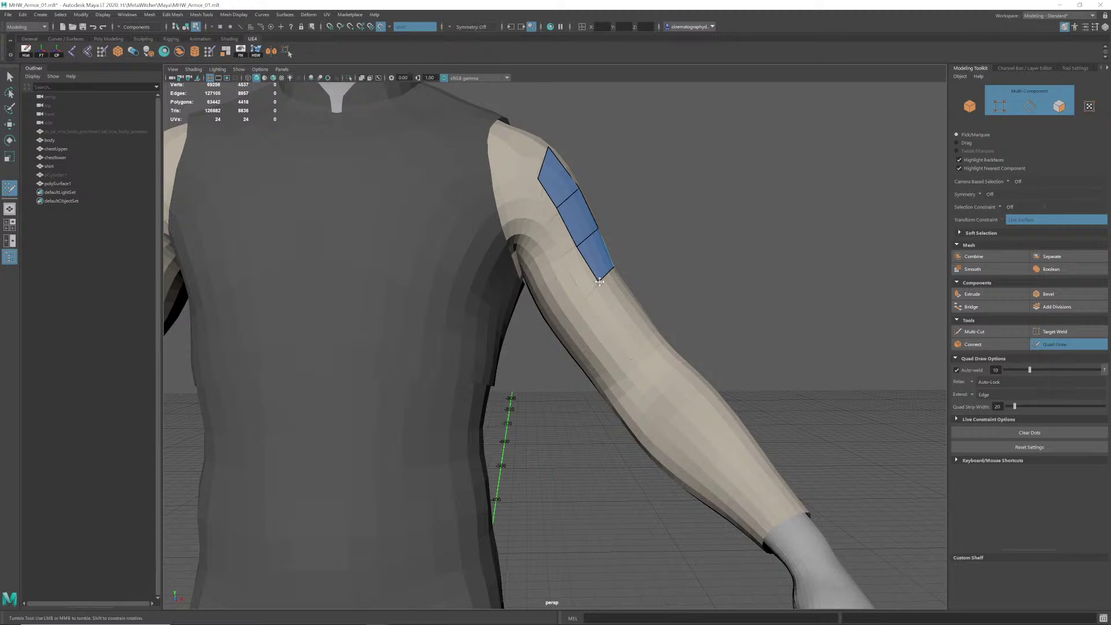
{"action": "left_click_drag", "start_coordinate": [600, 282], "coordinate": [580, 293]}
{"action": "left_click_drag", "start_coordinate": [789, 514], "coordinate": [811, 495], "text": "alt"}
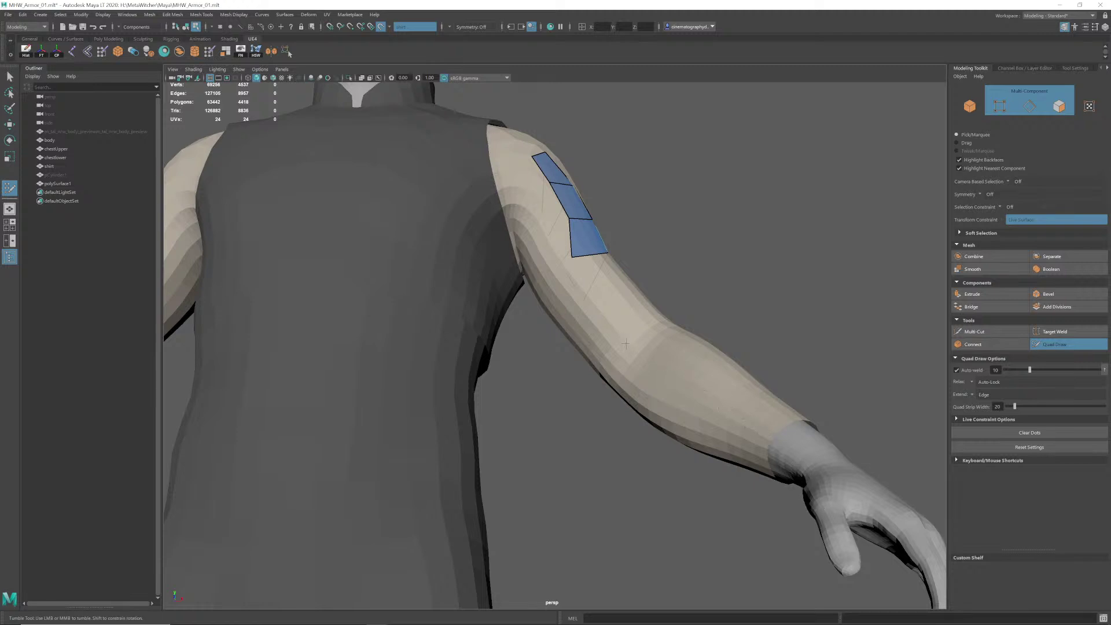
{"action": "left_click_drag", "start_coordinate": [569, 255], "coordinate": [565, 262]}
{"action": "left_click_drag", "start_coordinate": [569, 219], "coordinate": [532, 240]}
Step: Move the front-edge vertex of the upper row division slightly up toward the shoulder
{"action": "right_click_drag", "start_coordinate": [533, 240], "coordinate": [499, 226], "text": "alt"}
{"action": "left_click_drag", "start_coordinate": [499, 226], "coordinate": [608, 236], "text": "alt"}
{"action": "middle_click_drag", "start_coordinate": [608, 237], "coordinate": [594, 243], "text": "alt"}
{"action": "left_click_drag", "start_coordinate": [594, 243], "coordinate": [592, 237], "text": "alt"}
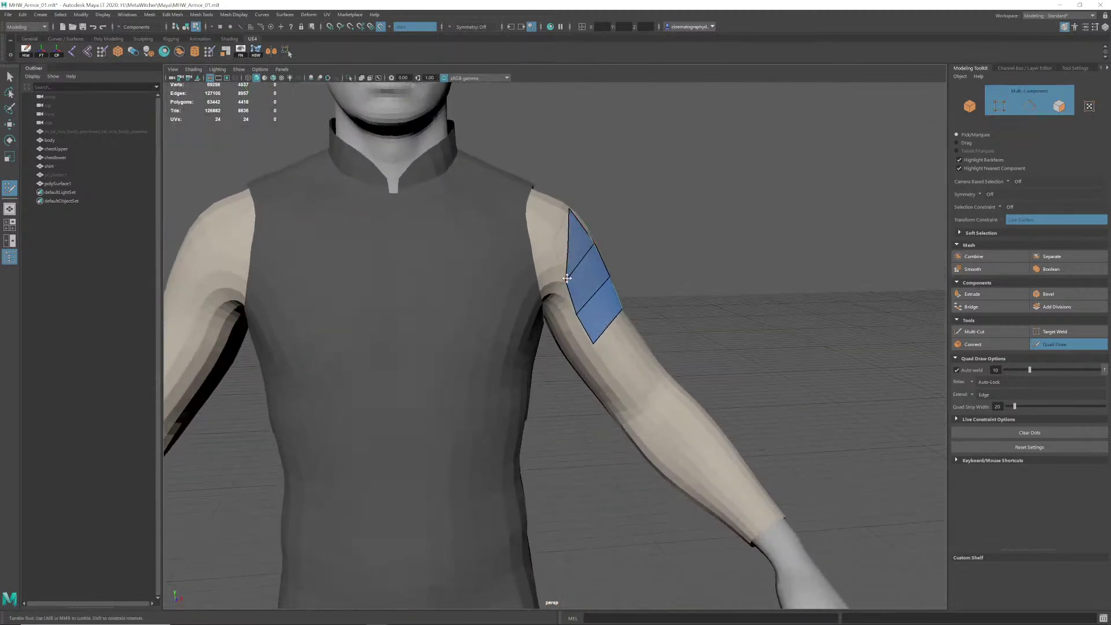
{"action": "left_click_drag", "start_coordinate": [566, 278], "coordinate": [565, 268]}
{"action": "left_click_drag", "start_coordinate": [578, 253], "coordinate": [577, 259], "text": "alt"}
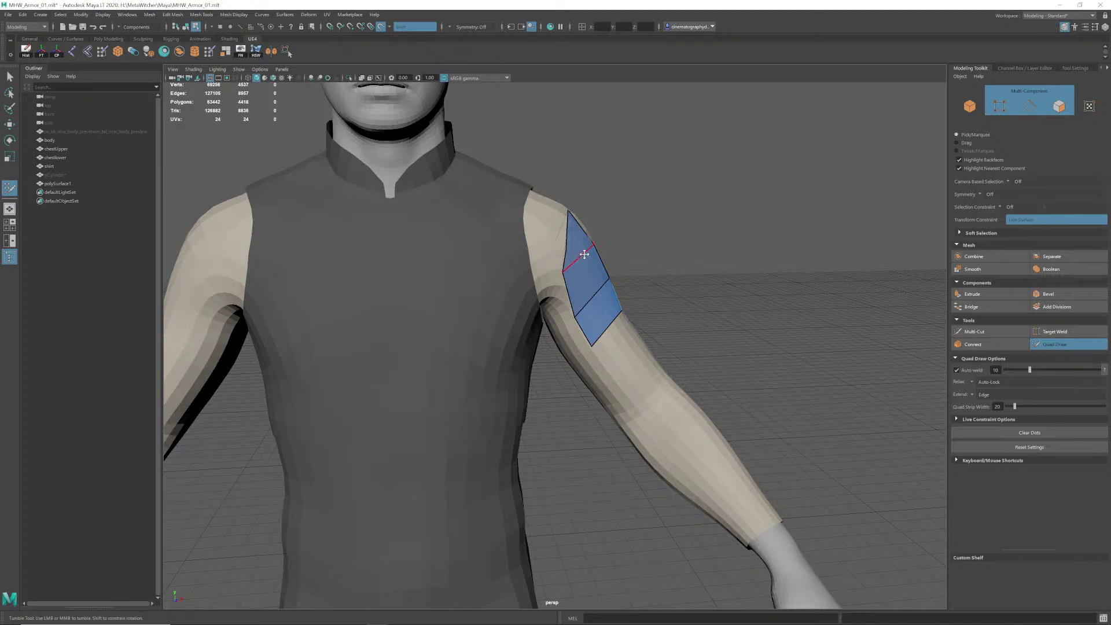
{"action": "mouse_move", "coordinate": [580, 245]}
{"action": "left_mouse_down", "text": "alt"}
{"action": "mouse_move", "coordinate": [539, 261]}
{"action": "mouse_move", "coordinate": [557, 229]}
{"action": "mouse_move", "coordinate": [559, 241]}
{"action": "left_mouse_up", "text": "alt"}
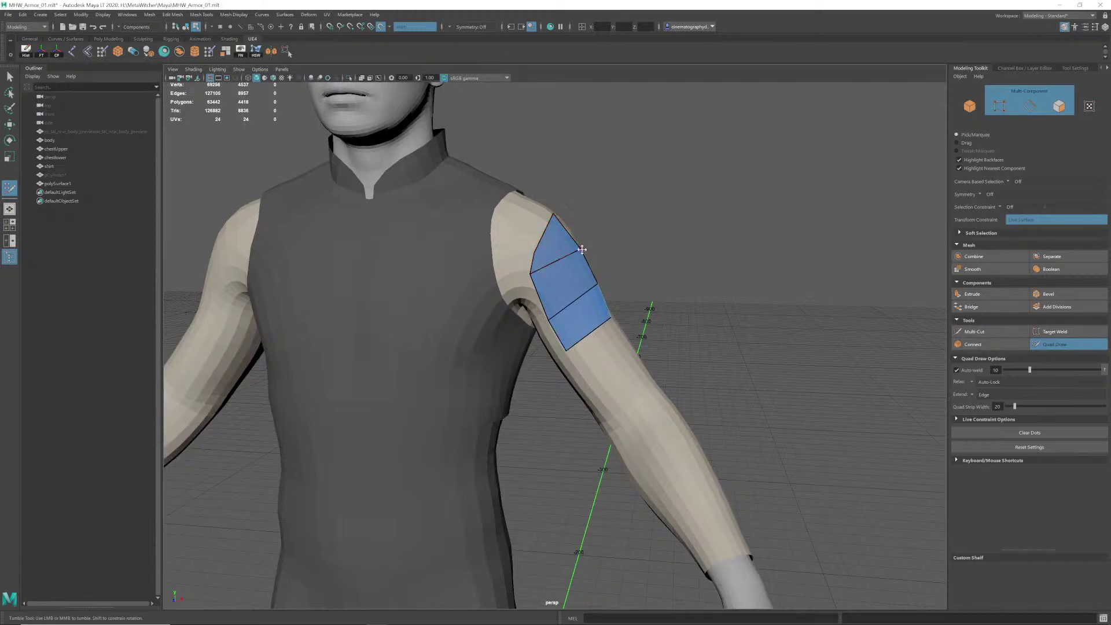
Step: Even out the row spacing of the upper-arm patch by adjusting its outer and front vertices from several angles
{"action": "left_click_drag", "start_coordinate": [636, 235], "coordinate": [468, 251], "text": "alt"}
{"action": "mouse_move", "coordinate": [585, 258]}
{"action": "left_mouse_down", "text": "alt"}
{"action": "mouse_move", "coordinate": [547, 240]}
{"action": "mouse_move", "coordinate": [570, 226]}
{"action": "mouse_move", "coordinate": [541, 302]}
{"action": "mouse_move", "coordinate": [572, 281]}
{"action": "mouse_move", "coordinate": [565, 275]}
{"action": "left_mouse_up", "text": "alt"}
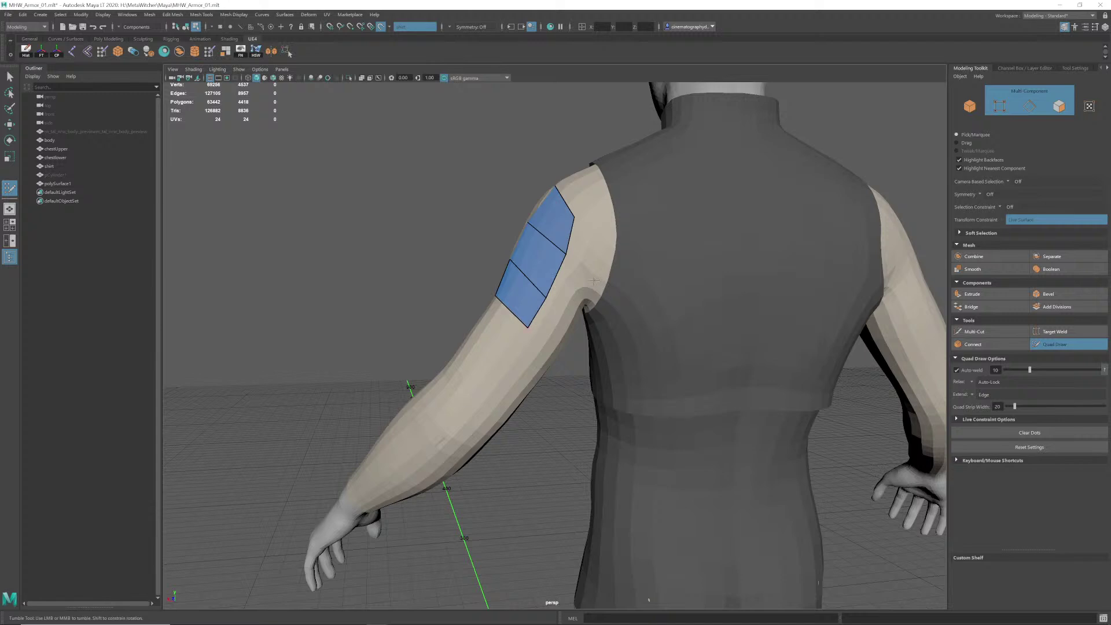
{"action": "left_click_drag", "start_coordinate": [595, 281], "coordinate": [567, 169], "text": "alt"}
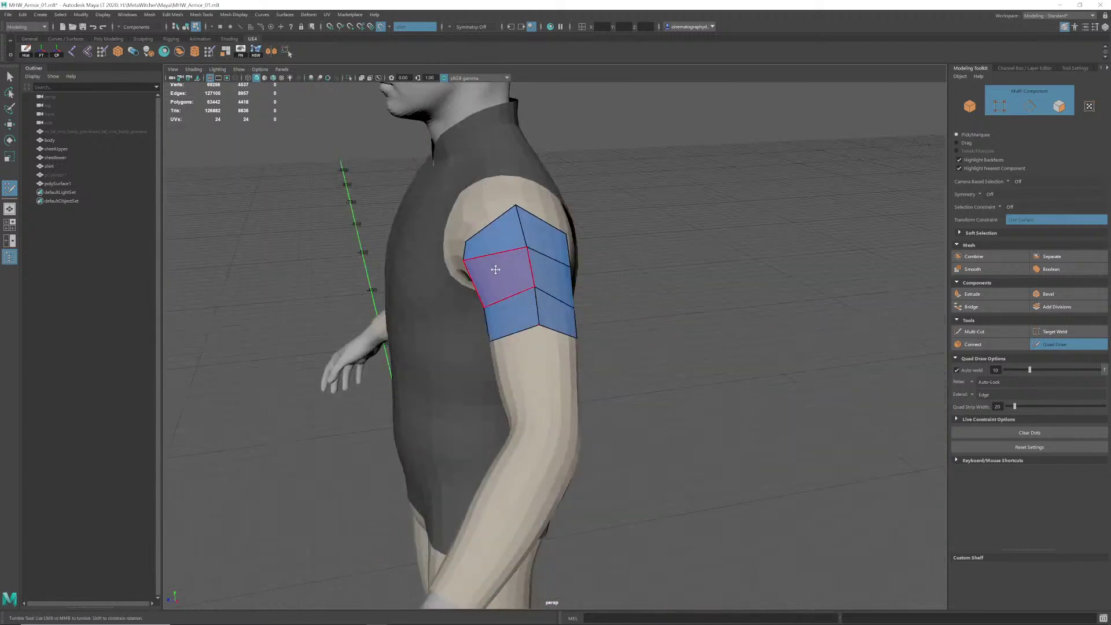
{"action": "left_click_drag", "start_coordinate": [495, 269], "coordinate": [532, 273], "text": "alt"}
{"action": "left_click_drag", "start_coordinate": [484, 280], "coordinate": [565, 257], "text": "alt"}
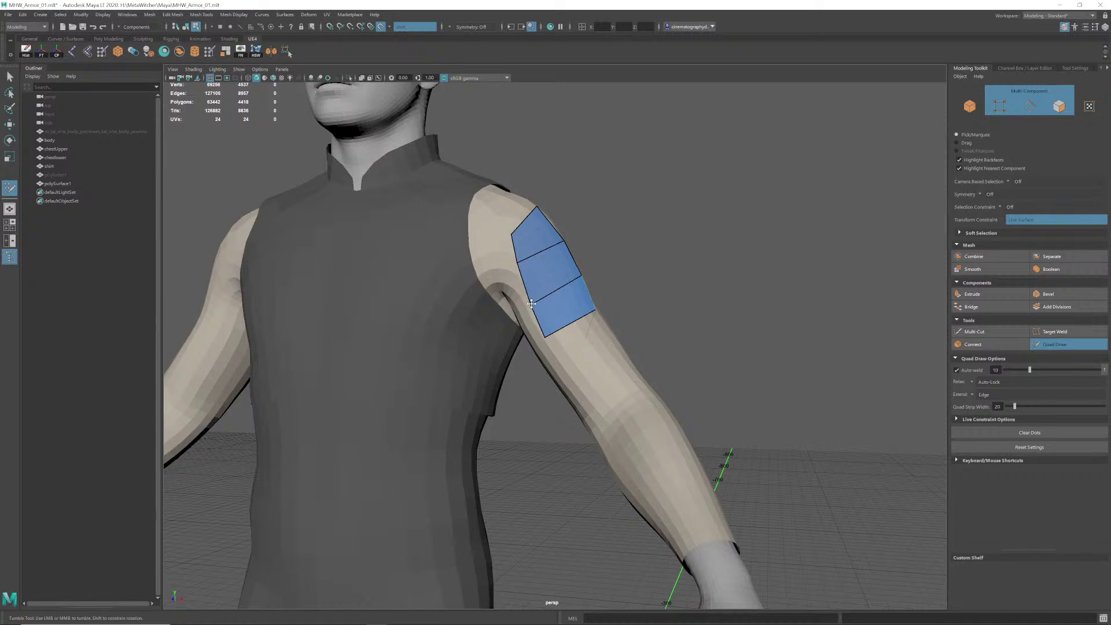
{"action": "left_click_drag", "start_coordinate": [551, 328], "coordinate": [527, 316], "text": "alt"}
{"action": "left_click_drag", "start_coordinate": [462, 286], "coordinate": [485, 257]}
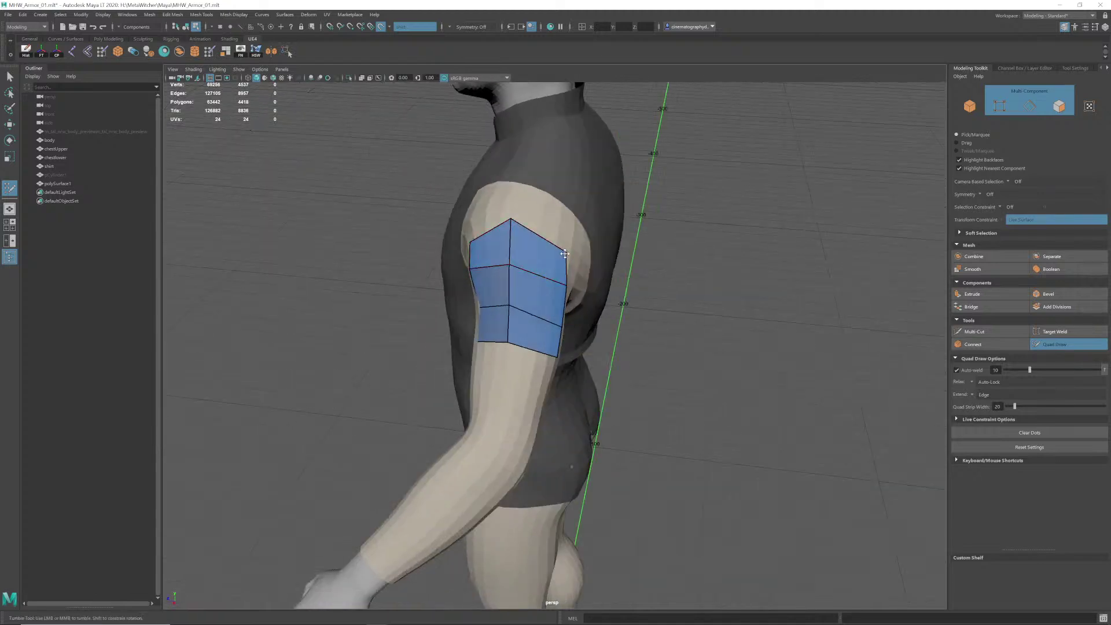
Step: Reposition the back-edge vertices of the upper-arm patch so the rows follow the arm evenly
{"action": "left_click_drag", "start_coordinate": [564, 275], "coordinate": [551, 237], "text": "alt"}
{"action": "left_click_drag", "start_coordinate": [561, 275], "coordinate": [557, 275]}
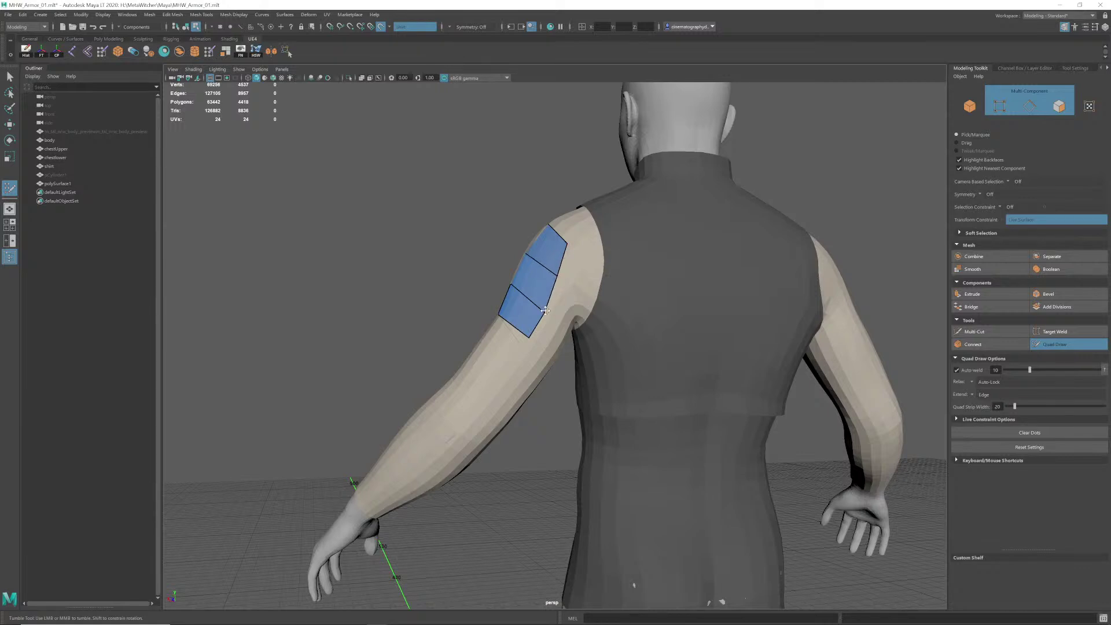
{"action": "left_click_drag", "start_coordinate": [543, 327], "coordinate": [531, 318], "text": "alt"}
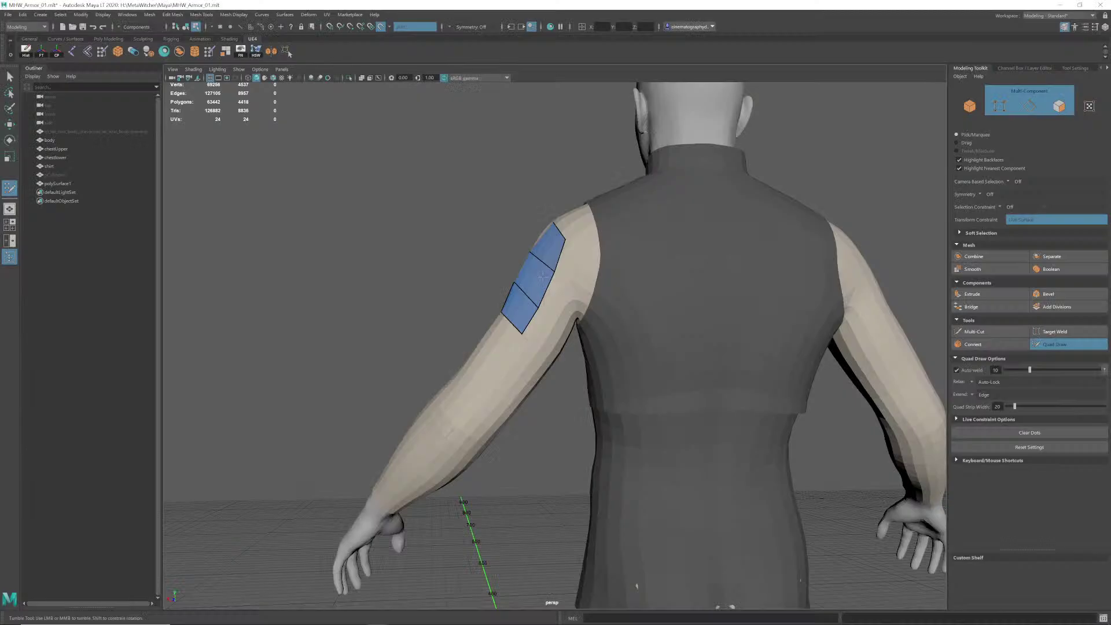
Step: Insert two lengthwise edge loops in the upper-arm patch, one through the front column and one through the back column
{"action": "left_click_drag", "start_coordinate": [510, 298], "coordinate": [557, 304], "text": "alt"}
{"action": "scroll", "coordinate": [573, 297], "scroll_direction": "up", "scroll_amount": 3}
{"action": "left_click", "coordinate": [546, 358], "text": "ctrl"}
{"action": "left_click", "coordinate": [568, 359], "text": "ctrl"}
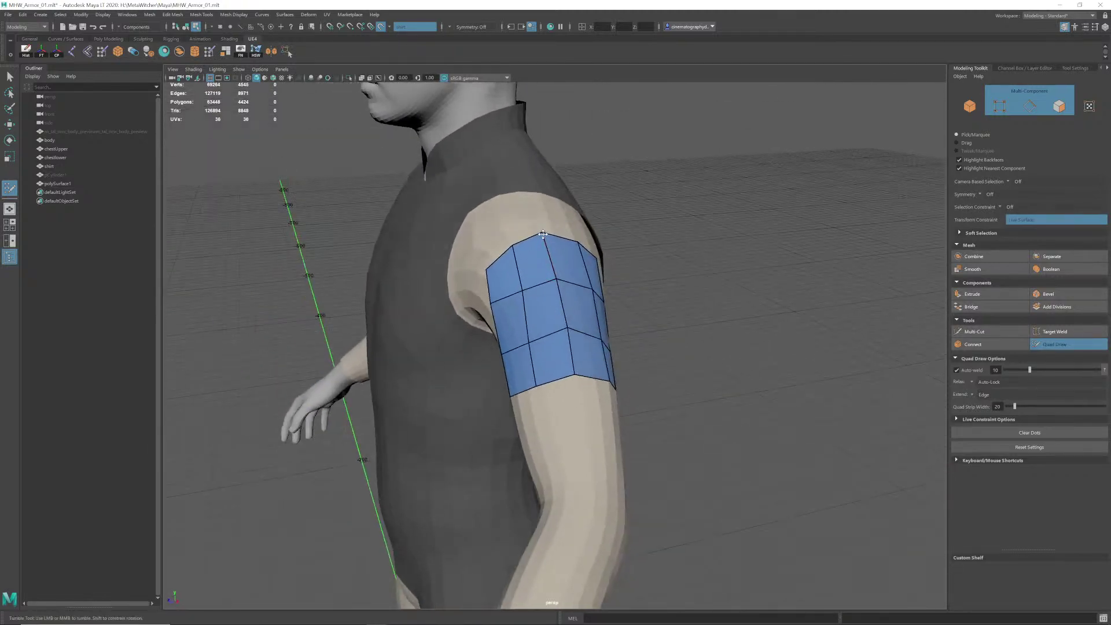
Step: Round the patch's top edge and relax its vertices so the four columns wrap smoothly around the arm
{"action": "left_click_drag", "start_coordinate": [543, 237], "coordinate": [593, 304], "text": "alt"}
{"action": "right_click_drag", "start_coordinate": [594, 303], "coordinate": [594, 307], "text": "alt"}
{"action": "left_click_drag", "start_coordinate": [594, 307], "coordinate": [578, 329], "text": "alt"}
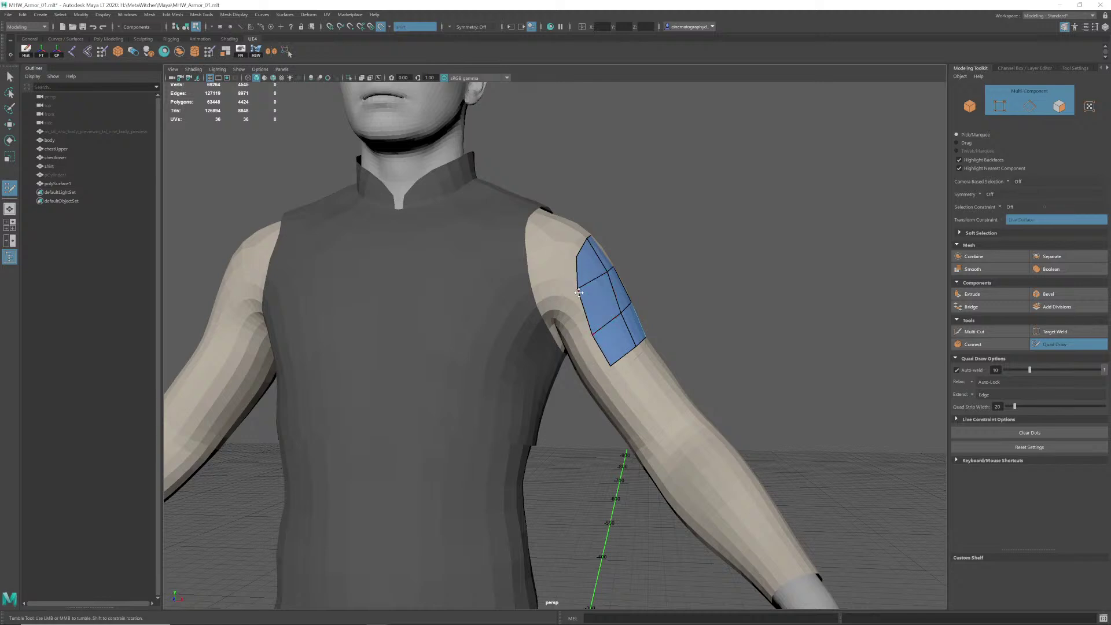
{"action": "left_click_drag", "start_coordinate": [579, 293], "coordinate": [526, 297], "text": "alt"}
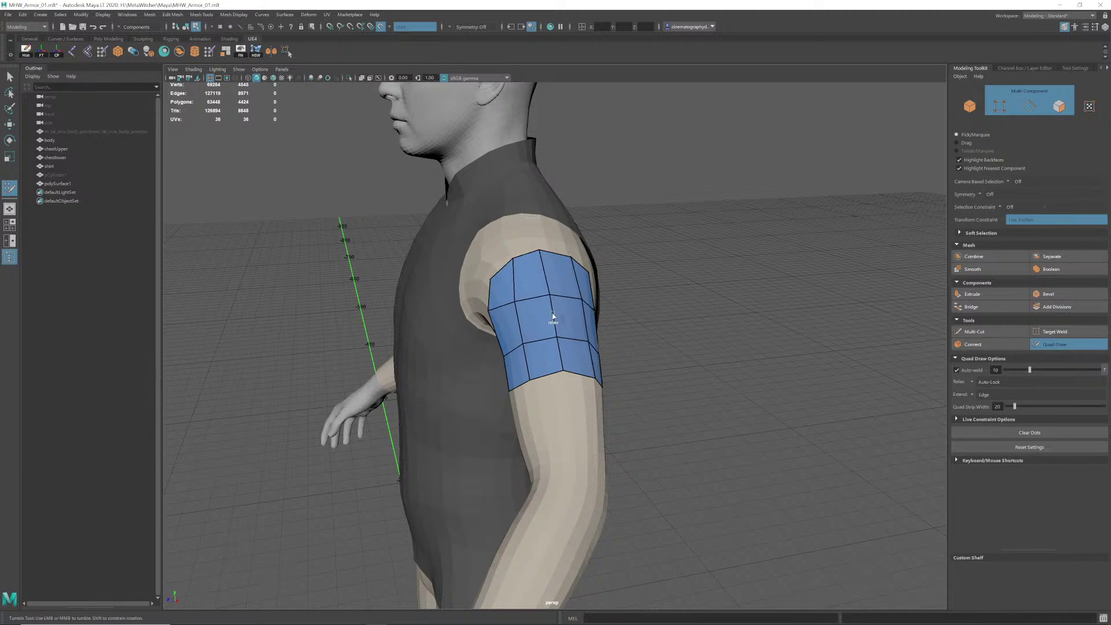
{"action": "left_click_drag", "start_coordinate": [566, 331], "coordinate": [546, 308], "text": "alt"}
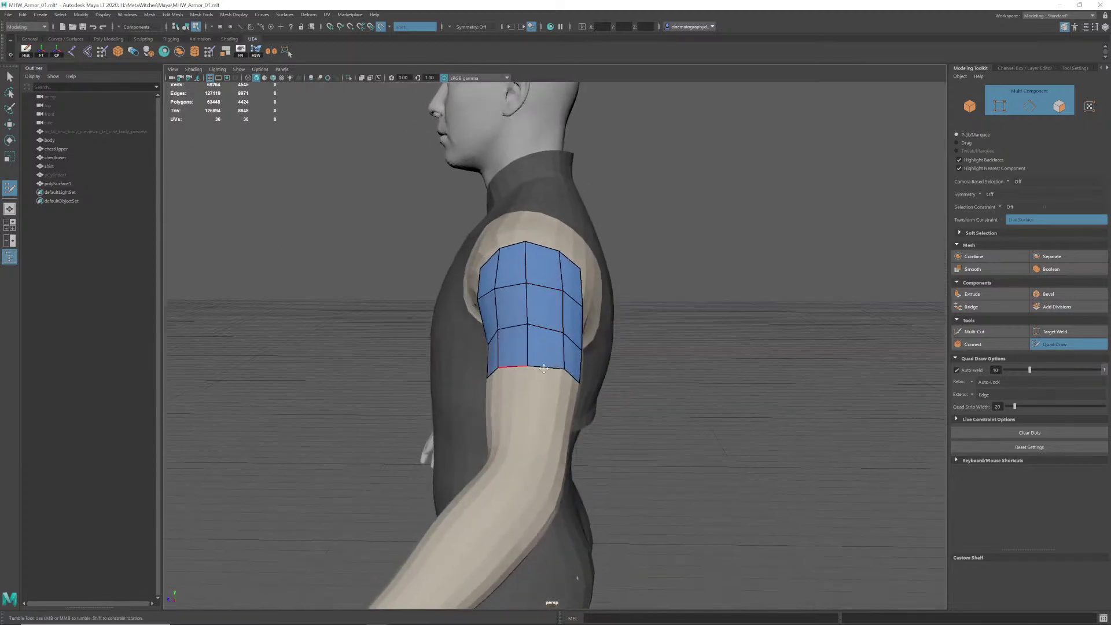
Step: Examine how far the upper-arm patch reaches down the arm from the side and the front
{"action": "left_click_drag", "start_coordinate": [561, 370], "coordinate": [618, 346], "text": "alt"}
{"action": "middle_click_drag", "start_coordinate": [618, 346], "coordinate": [575, 368], "text": "alt"}
{"action": "left_click_drag", "start_coordinate": [543, 366], "coordinate": [553, 363], "text": "alt"}
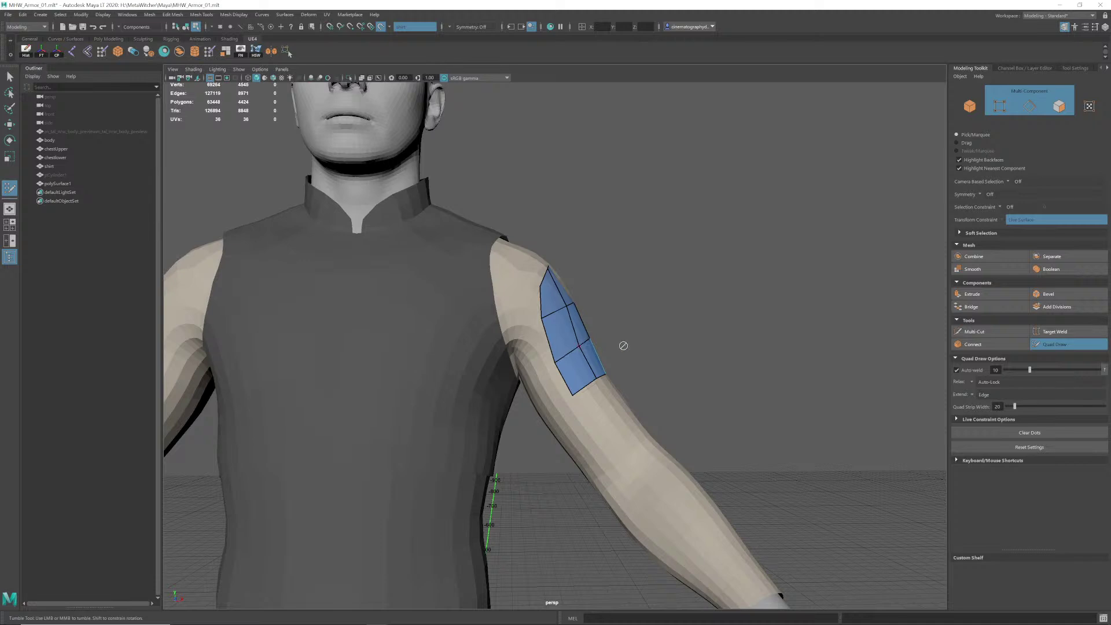
{"action": "left_click_drag", "start_coordinate": [623, 345], "coordinate": [586, 335], "text": "alt"}
{"action": "right_click_drag", "start_coordinate": [586, 335], "coordinate": [553, 386], "text": "alt"}
{"action": "middle_click_drag", "start_coordinate": [553, 386], "coordinate": [544, 379], "text": "alt"}
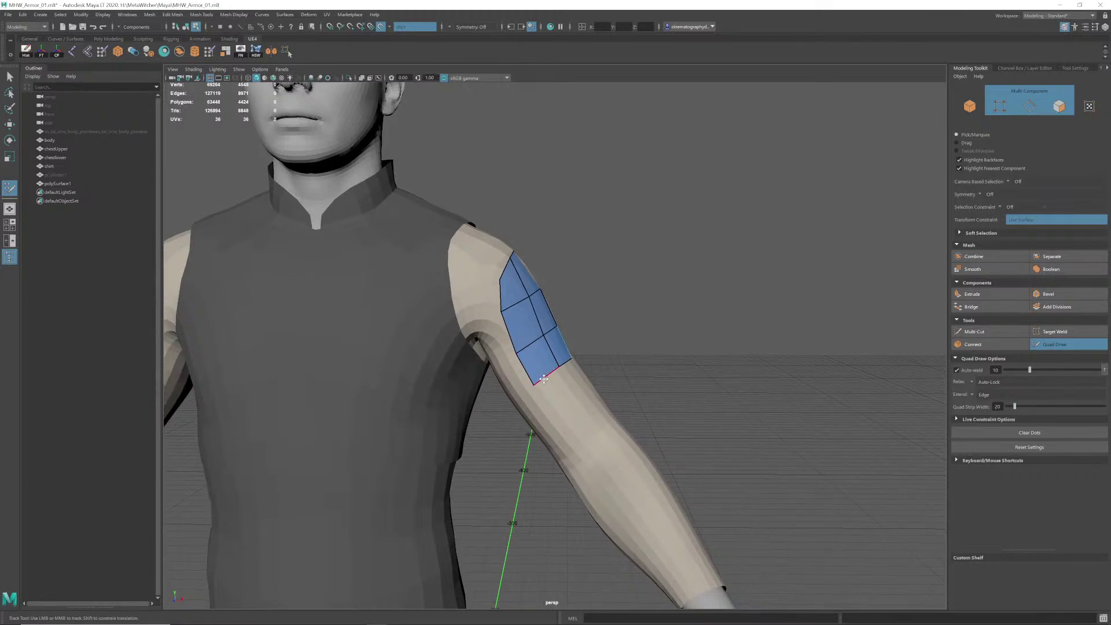
Step: Study the upper-arm chainmail in the Photoshop Witcher reference and the ArtStation Geralt renders, and return to Maya
{"action": "key", "text": "alt+Tab"}
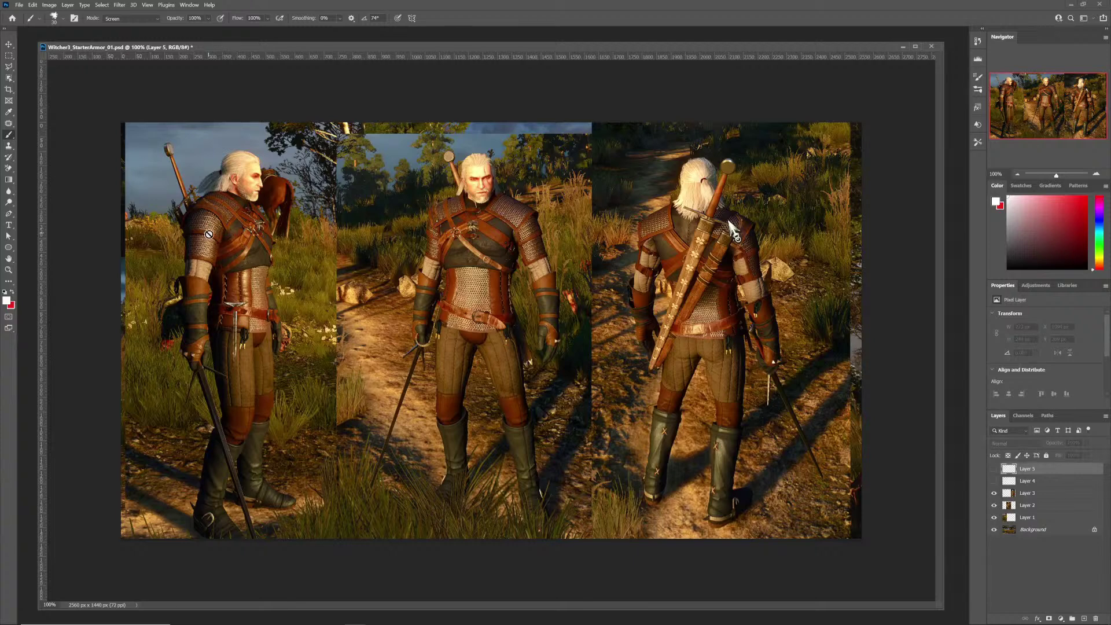
{"action": "key", "text": "alt+Tab"}
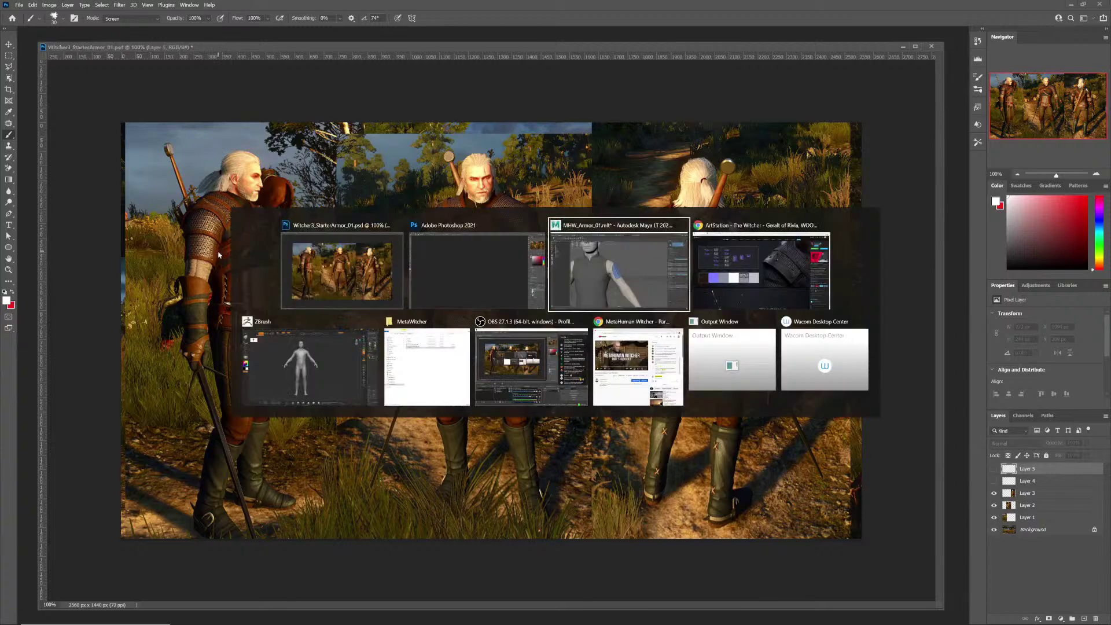
{"action": "key", "text": "alt+Tab"}
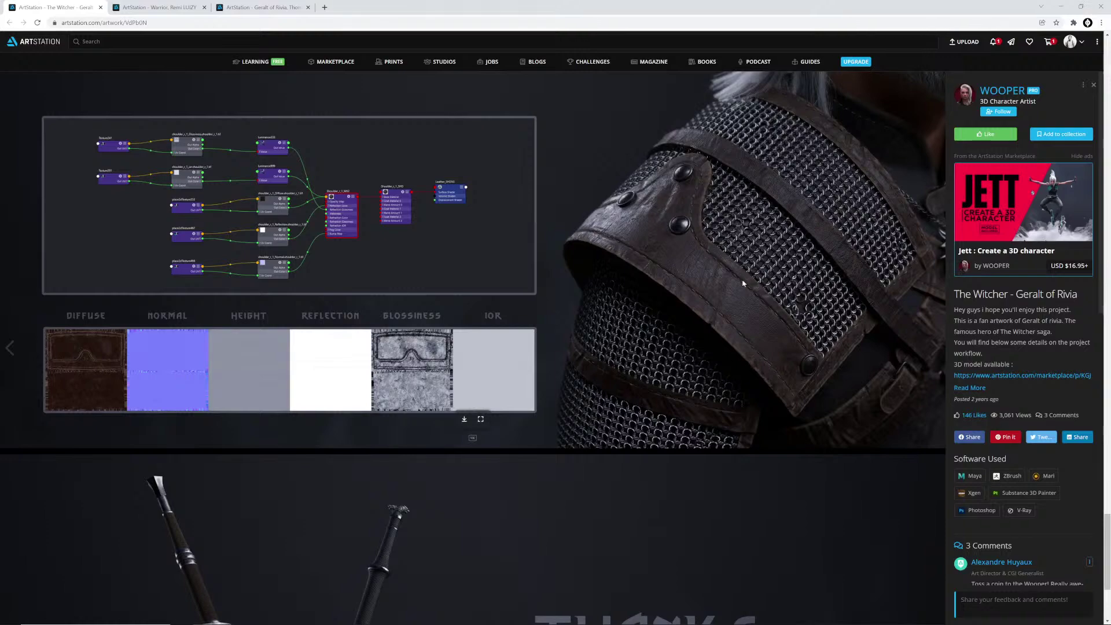
{"action": "scroll", "coordinate": [743, 284], "scroll_direction": "up", "scroll_amount": 20}
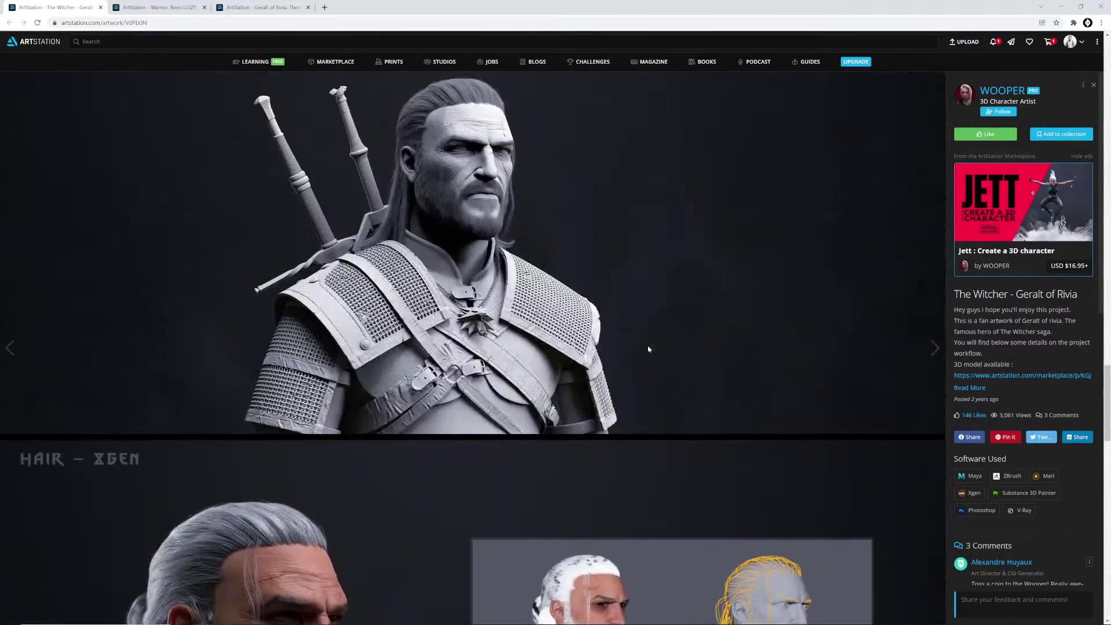
{"action": "scroll", "coordinate": [648, 349], "scroll_direction": "up", "scroll_amount": 7}
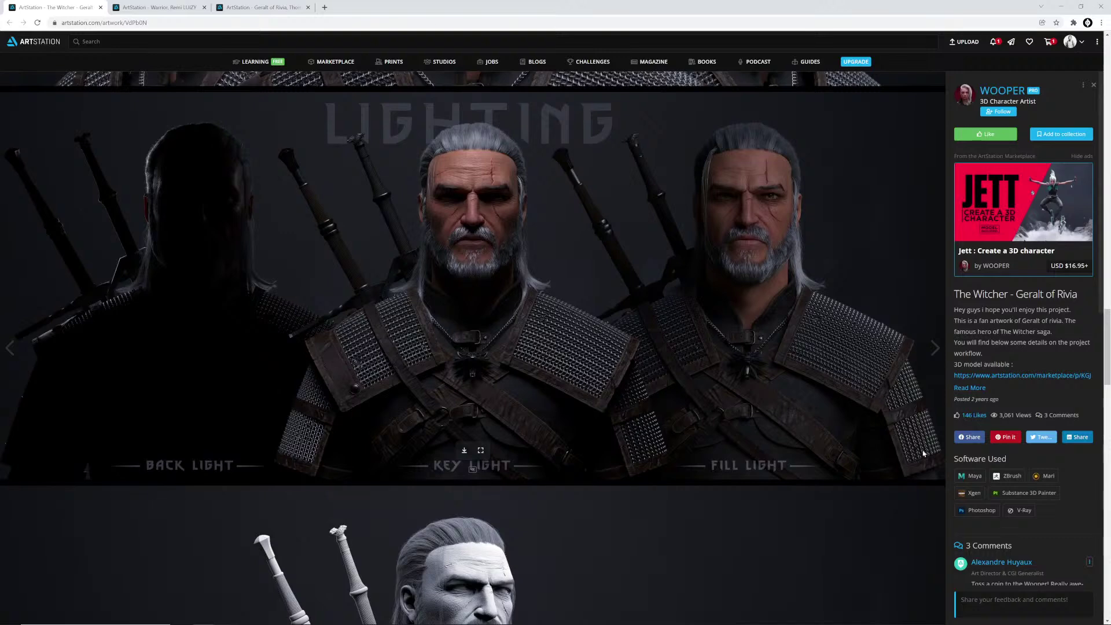
{"action": "scroll", "coordinate": [924, 454], "scroll_direction": "up", "scroll_amount": 12}
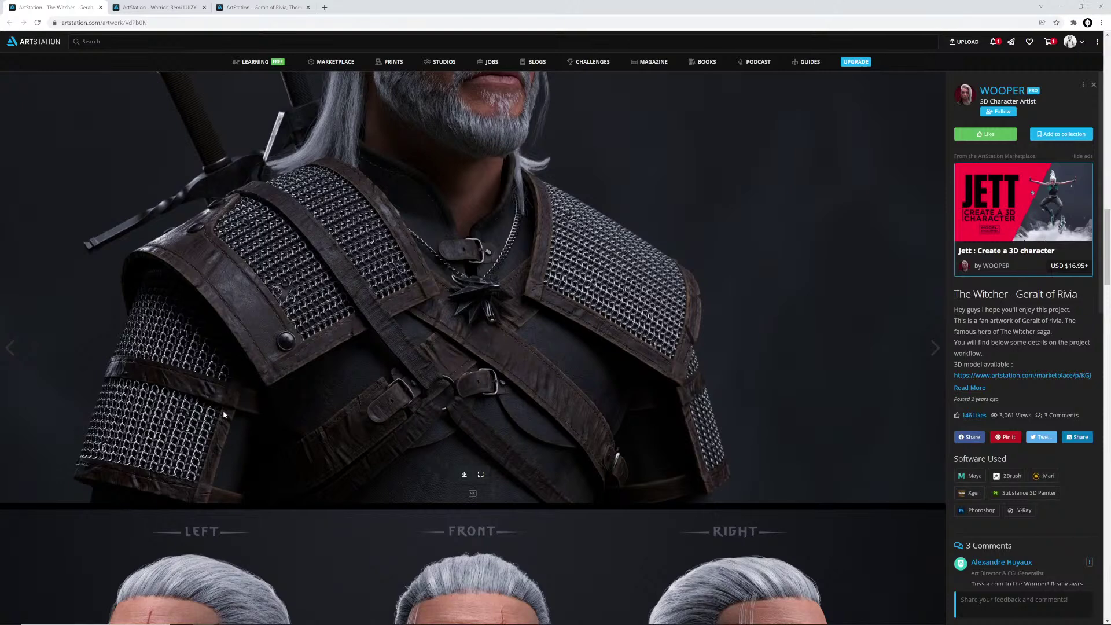
{"action": "key", "text": "alt+Tab"}
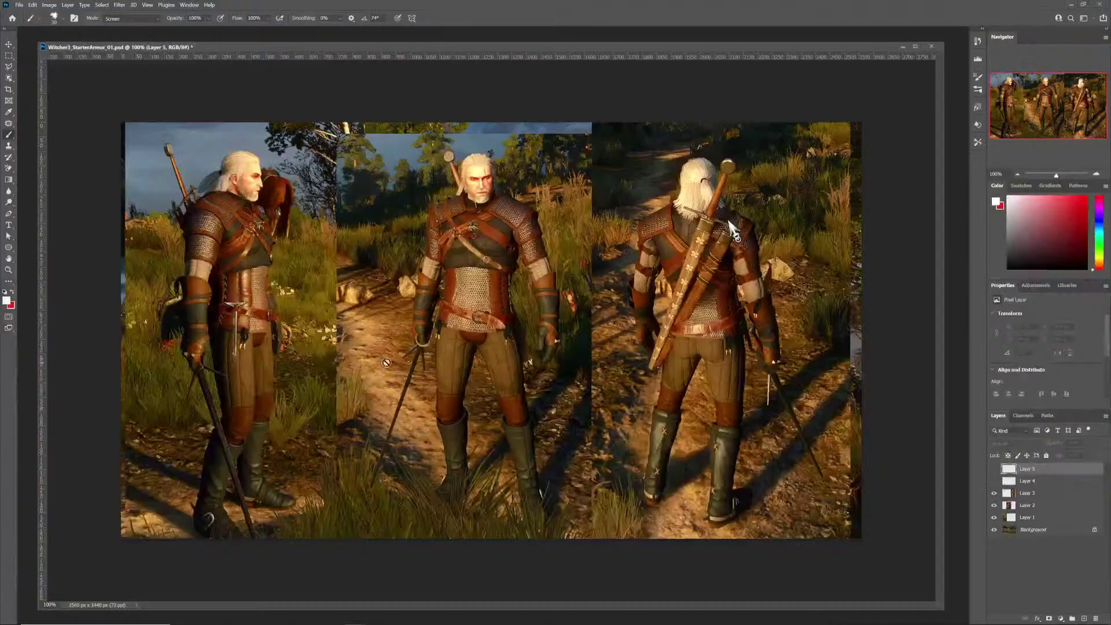
{"action": "key", "text": "alt+Tab"}
{"action": "key", "text": "alt+Tab"}
{"action": "key", "text": "alt+Tab"}
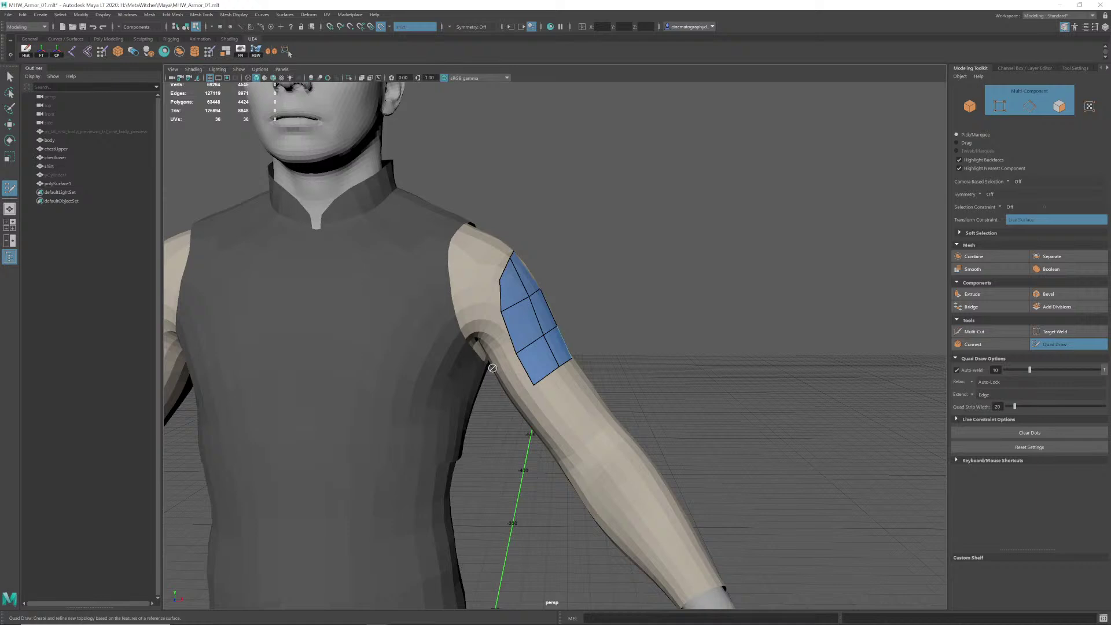
Step: Extend the upper-arm patch downward by quad-drawing a fourth row of four quads below its lower edge
{"action": "middle_click_drag", "start_coordinate": [493, 368], "coordinate": [441, 286], "text": "alt"}
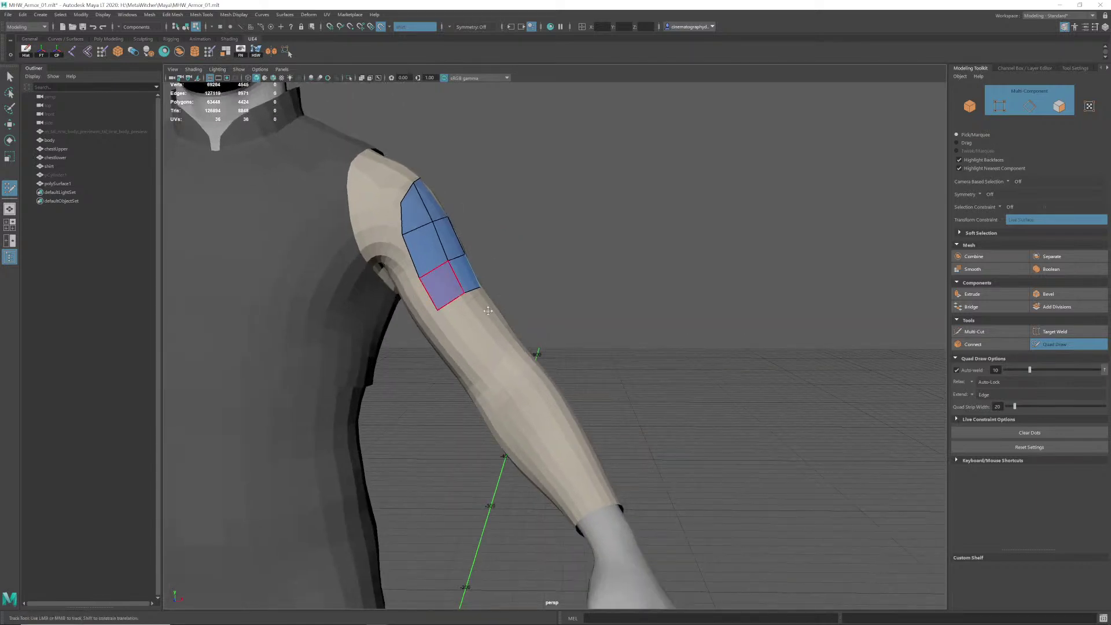
{"action": "left_click_drag", "start_coordinate": [441, 285], "coordinate": [403, 289], "text": "alt"}
{"action": "right_click_drag", "start_coordinate": [411, 295], "coordinate": [502, 340], "text": "alt"}
{"action": "left_click_drag", "start_coordinate": [501, 341], "coordinate": [434, 342], "text": "alt"}
{"action": "right_click_drag", "start_coordinate": [434, 342], "coordinate": [463, 347], "text": "alt"}
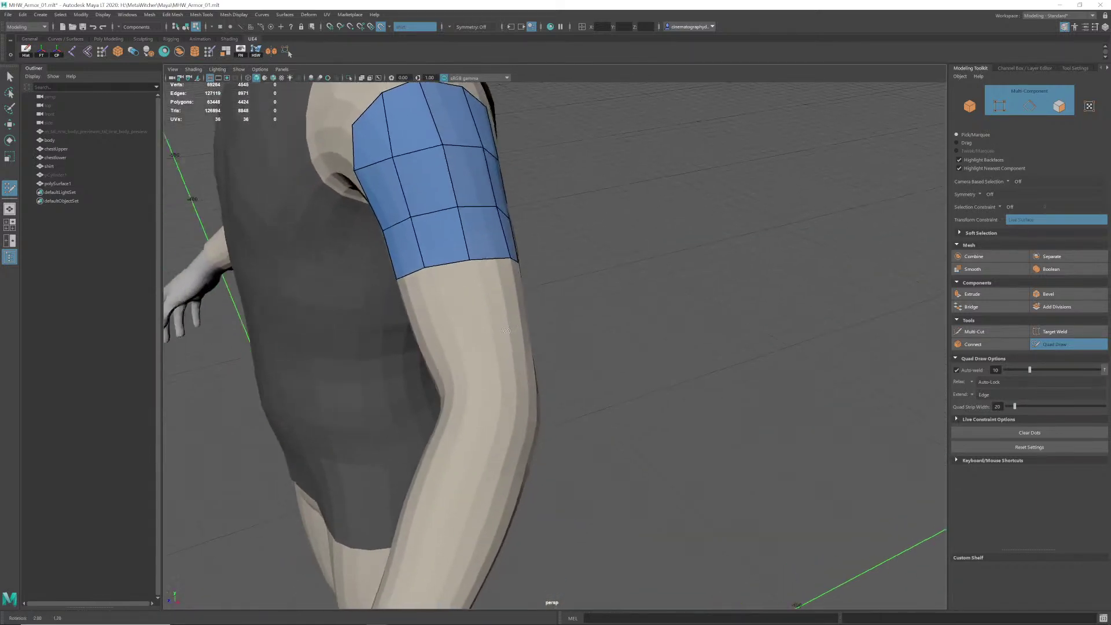
{"action": "left_click_drag", "start_coordinate": [533, 336], "coordinate": [499, 333], "text": "alt"}
{"action": "middle_click_drag", "start_coordinate": [499, 332], "coordinate": [502, 329], "text": "alt"}
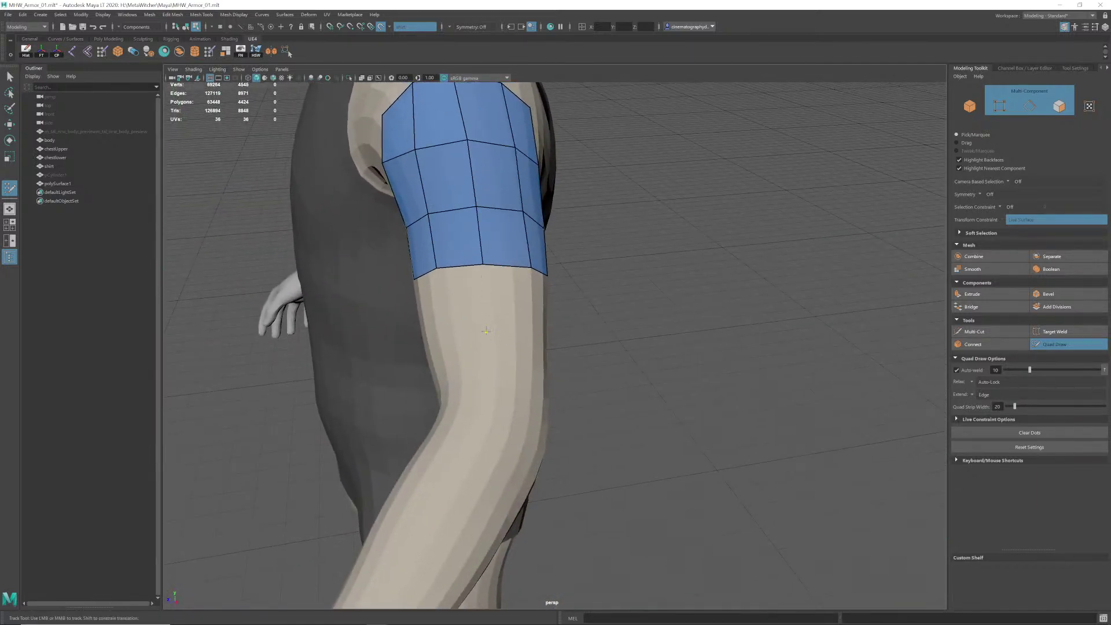
{"action": "mouse_move", "coordinate": [486, 331]}
{"action": "left_mouse_down", "text": "alt"}
{"action": "mouse_move", "coordinate": [421, 367]}
{"action": "mouse_move", "coordinate": [446, 348]}
{"action": "left_mouse_up", "text": "alt"}
{"action": "mouse_move", "coordinate": [543, 335]}
{"action": "left_mouse_down", "text": "alt"}
{"action": "mouse_move", "coordinate": [601, 329]}
{"action": "mouse_move", "coordinate": [611, 350]}
{"action": "mouse_move", "coordinate": [580, 363]}
{"action": "mouse_move", "coordinate": [648, 370]}
{"action": "left_mouse_up", "text": "alt"}
{"action": "left_click", "coordinate": [596, 368]}
{"action": "left_click", "coordinate": [602, 330], "text": "shift"}
{"action": "left_click", "coordinate": [513, 283], "text": "shift"}
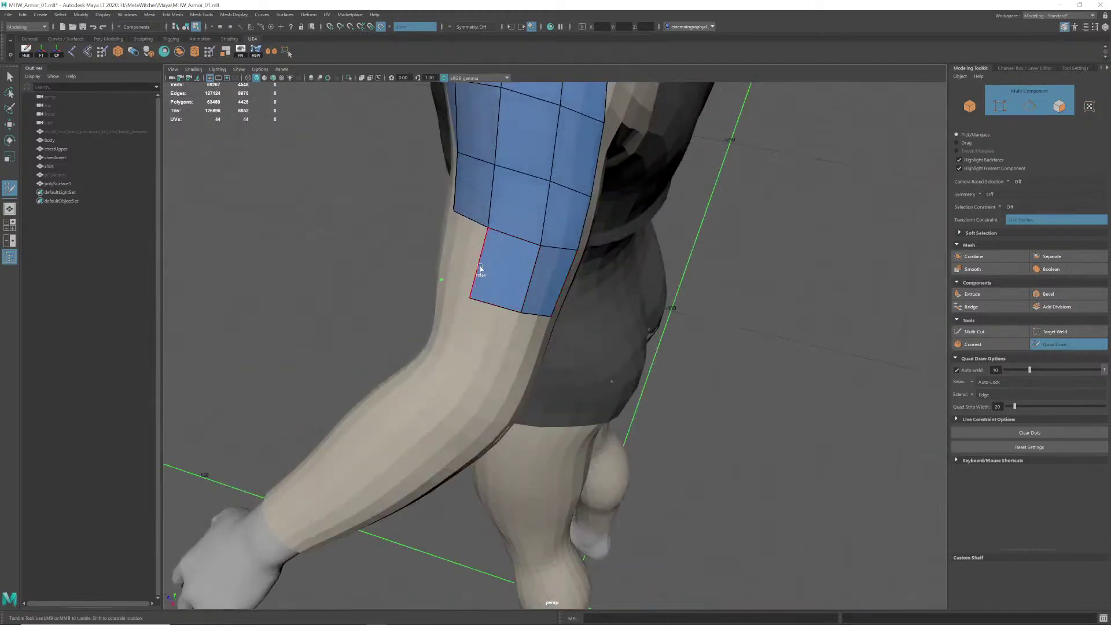
{"action": "left_click", "coordinate": [457, 264], "text": "shift"}
{"action": "mouse_move", "coordinate": [453, 266]}
{"action": "left_mouse_down", "text": "alt"}
{"action": "mouse_move", "coordinate": [511, 261]}
{"action": "mouse_move", "coordinate": [521, 226]}
{"action": "left_mouse_up", "text": "alt"}
{"action": "left_click", "coordinate": [454, 319], "text": "shift"}
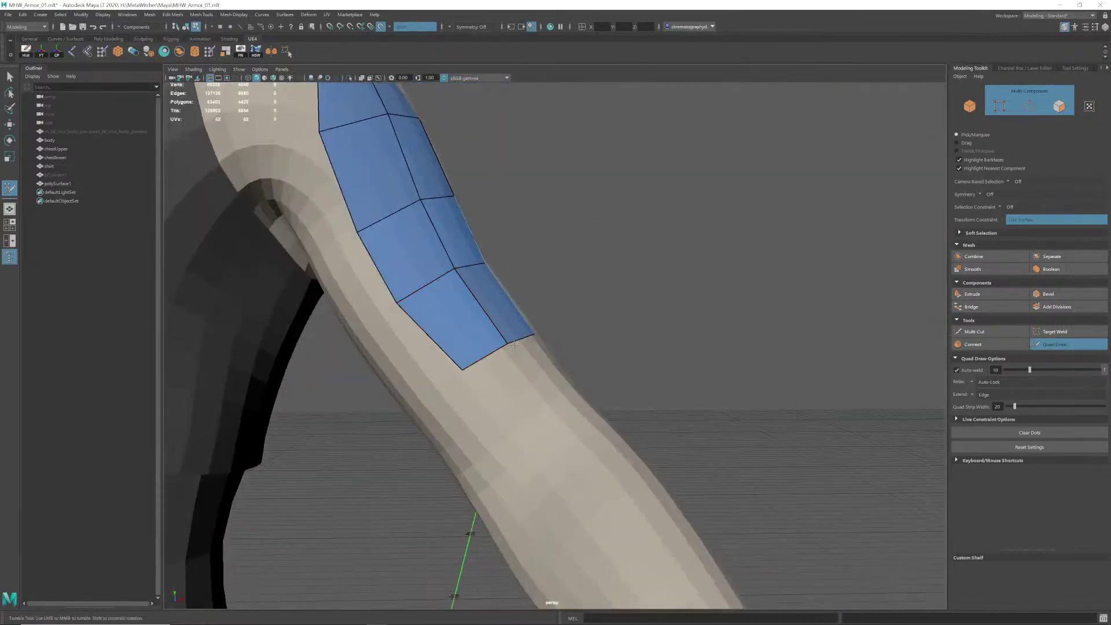
Step: Examine the extended upper-arm patch's length and fit around the arm from the front, side and back
{"action": "scroll", "coordinate": [515, 344], "scroll_direction": "down", "scroll_amount": 5}
{"action": "left_click_drag", "start_coordinate": [515, 345], "coordinate": [491, 347], "text": "alt"}
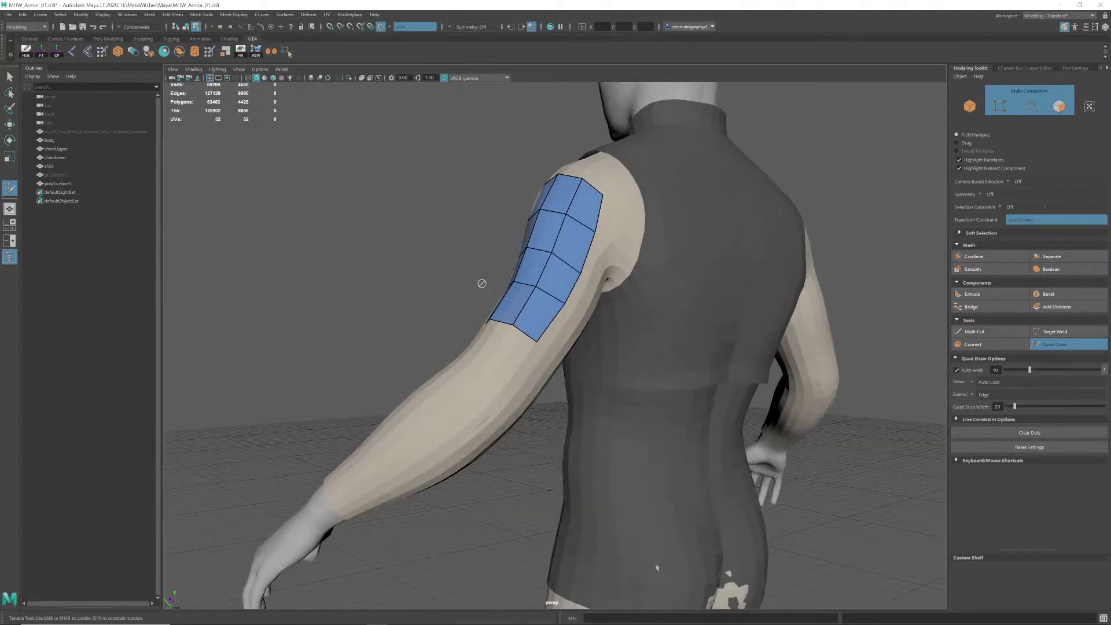
{"action": "left_click_drag", "start_coordinate": [482, 284], "coordinate": [541, 312], "text": "alt"}
{"action": "right_click_drag", "start_coordinate": [530, 318], "coordinate": [550, 326], "text": "alt"}
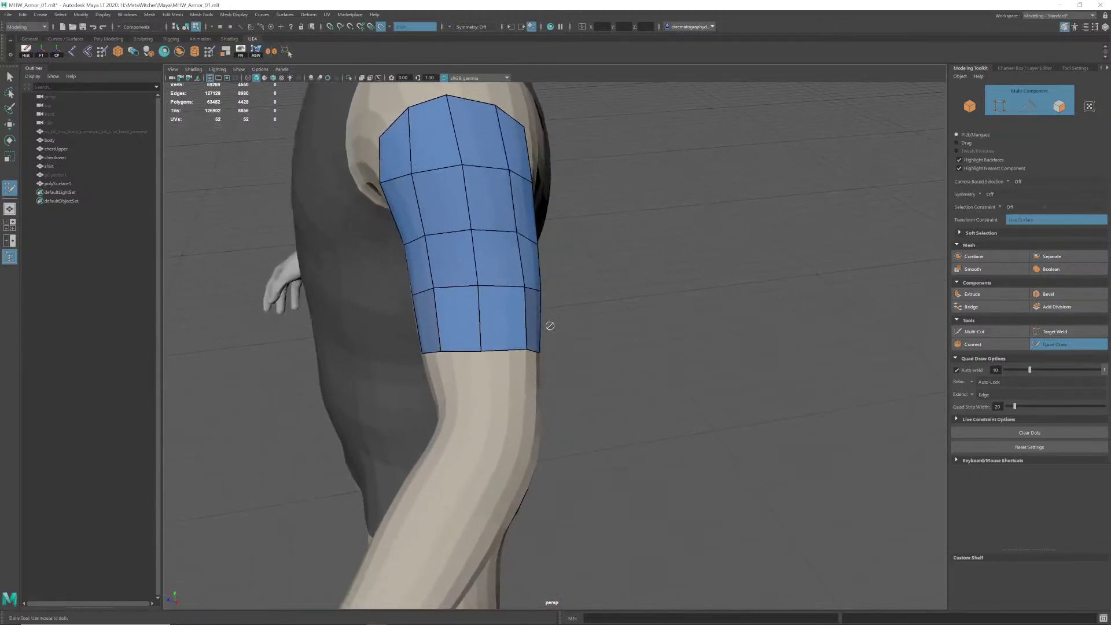
{"action": "left_click_drag", "start_coordinate": [550, 326], "coordinate": [467, 371], "text": "alt"}
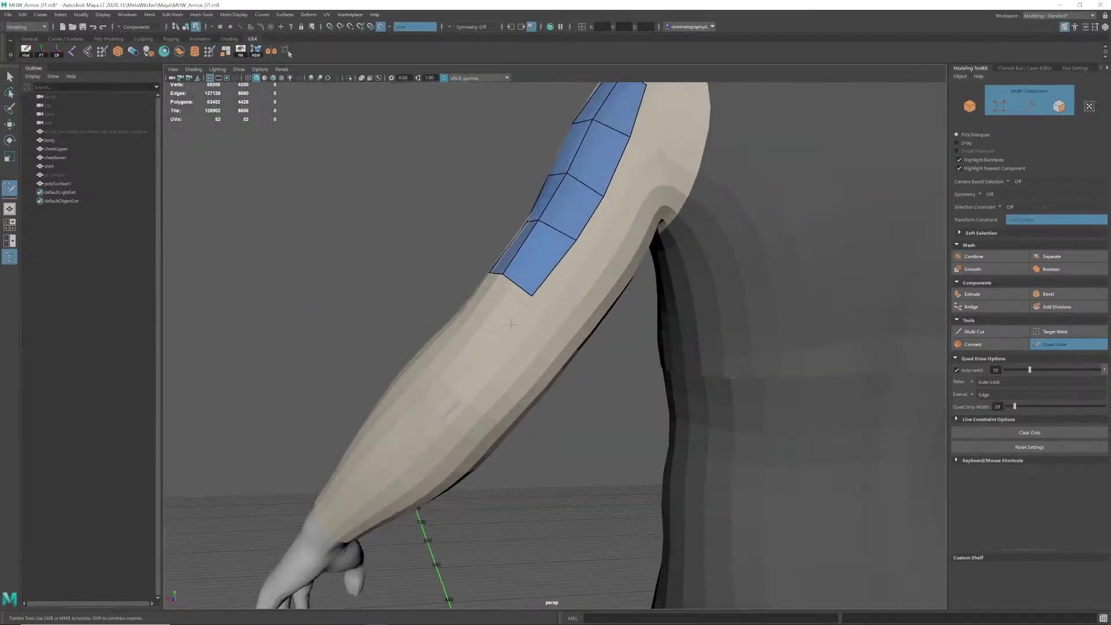
{"action": "left_click_drag", "start_coordinate": [370, 455], "coordinate": [481, 483], "text": "alt"}
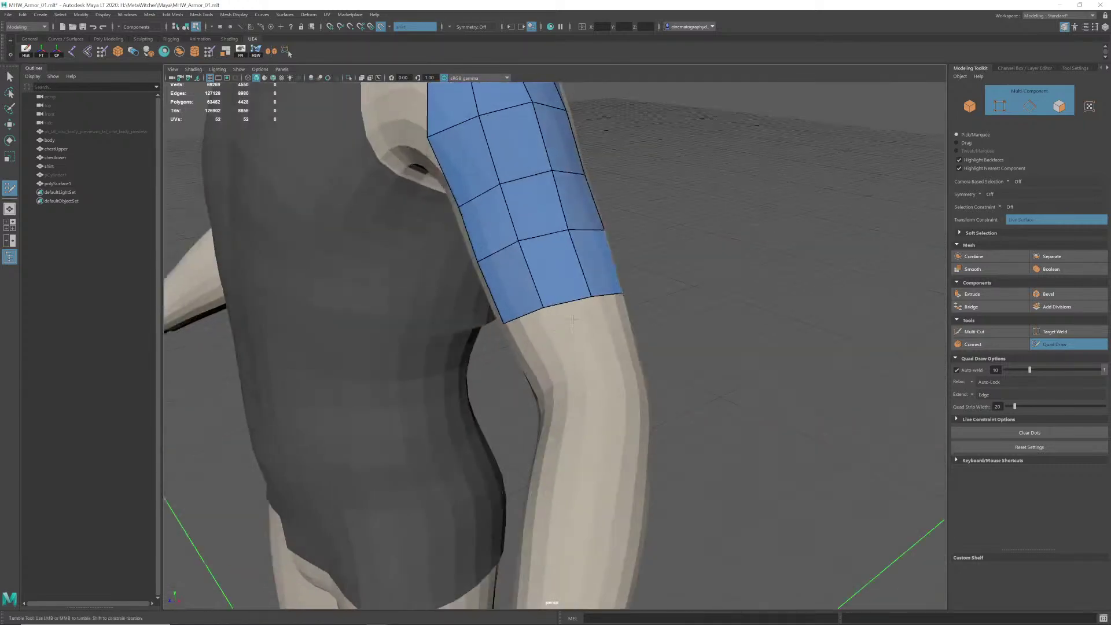
{"action": "right_click_drag", "start_coordinate": [440, 440], "coordinate": [376, 393], "text": "alt"}
{"action": "left_click_drag", "start_coordinate": [376, 394], "coordinate": [422, 327], "text": "alt"}
{"action": "middle_click_drag", "start_coordinate": [422, 327], "coordinate": [497, 301], "text": "alt"}
{"action": "right_click_drag", "start_coordinate": [497, 301], "coordinate": [426, 347], "text": "alt"}
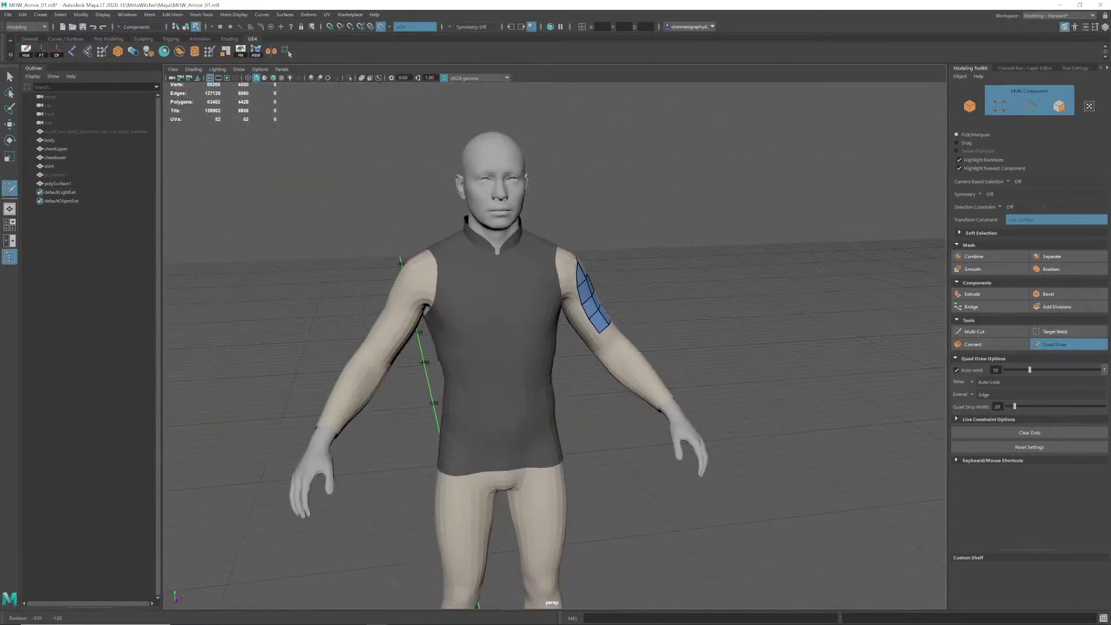
{"action": "left_click_drag", "start_coordinate": [425, 347], "coordinate": [454, 289], "text": "alt"}
{"action": "right_click_drag", "start_coordinate": [453, 290], "coordinate": [632, 324], "text": "alt"}
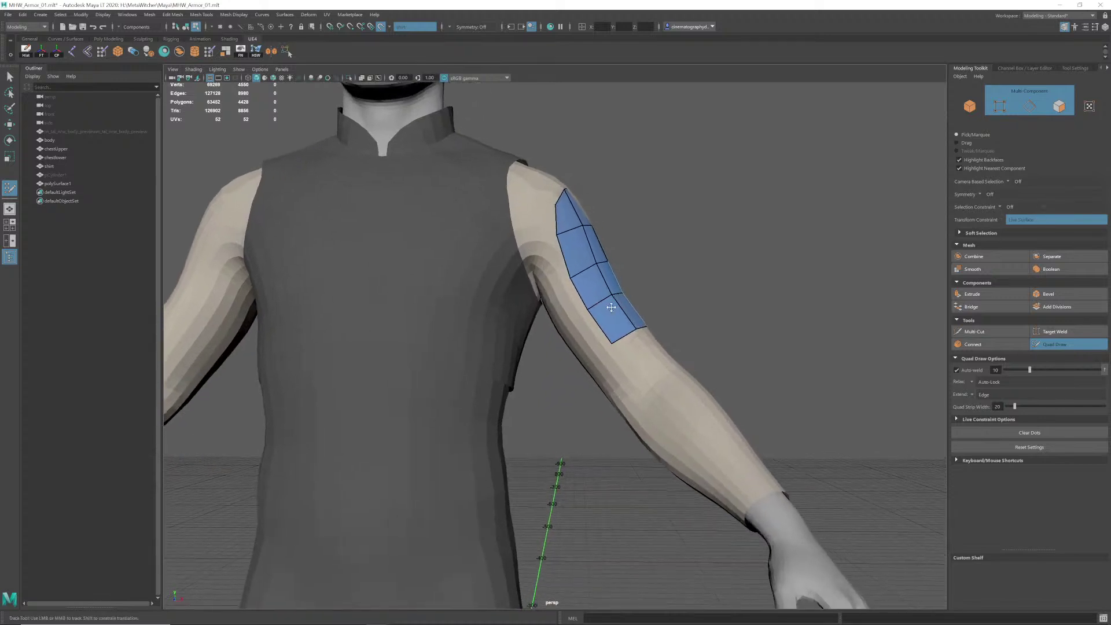
{"action": "left_click_drag", "start_coordinate": [628, 342], "coordinate": [637, 363], "text": "alt"}
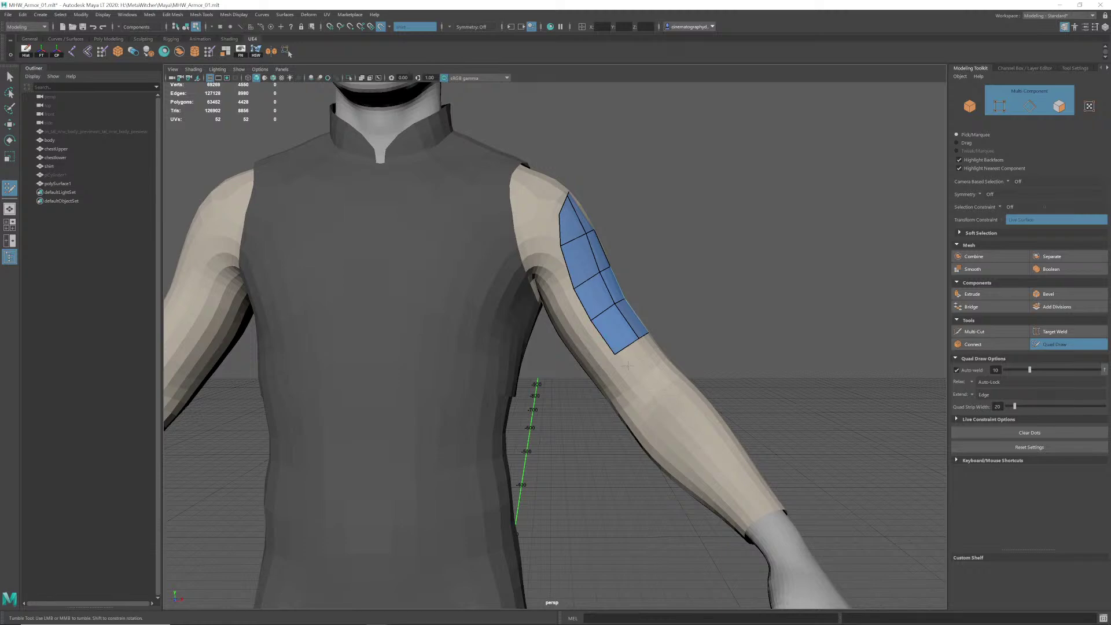
{"action": "right_click_drag", "start_coordinate": [648, 318], "coordinate": [602, 284], "text": "alt"}
{"action": "left_click_drag", "start_coordinate": [683, 264], "coordinate": [657, 258], "text": "alt"}
{"action": "right_click_drag", "start_coordinate": [556, 275], "coordinate": [597, 279], "text": "alt"}
{"action": "left_click_drag", "start_coordinate": [533, 282], "coordinate": [559, 284], "text": "alt"}
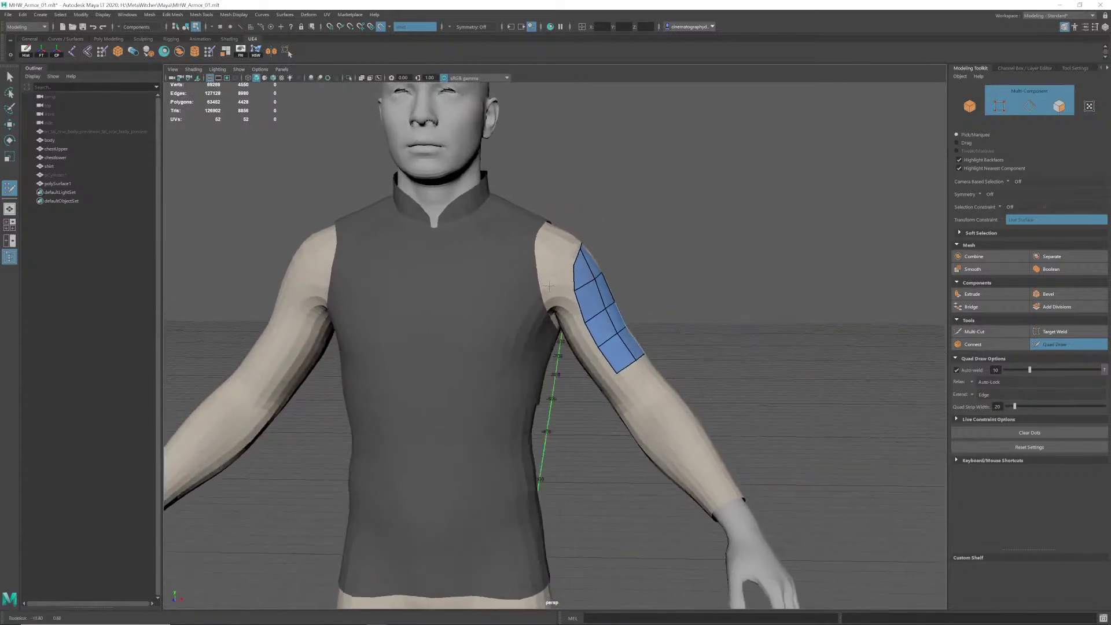
{"action": "right_click_drag", "start_coordinate": [555, 285], "coordinate": [532, 286], "text": "alt"}
{"action": "middle_click_drag", "start_coordinate": [532, 287], "coordinate": [570, 305], "text": "alt"}
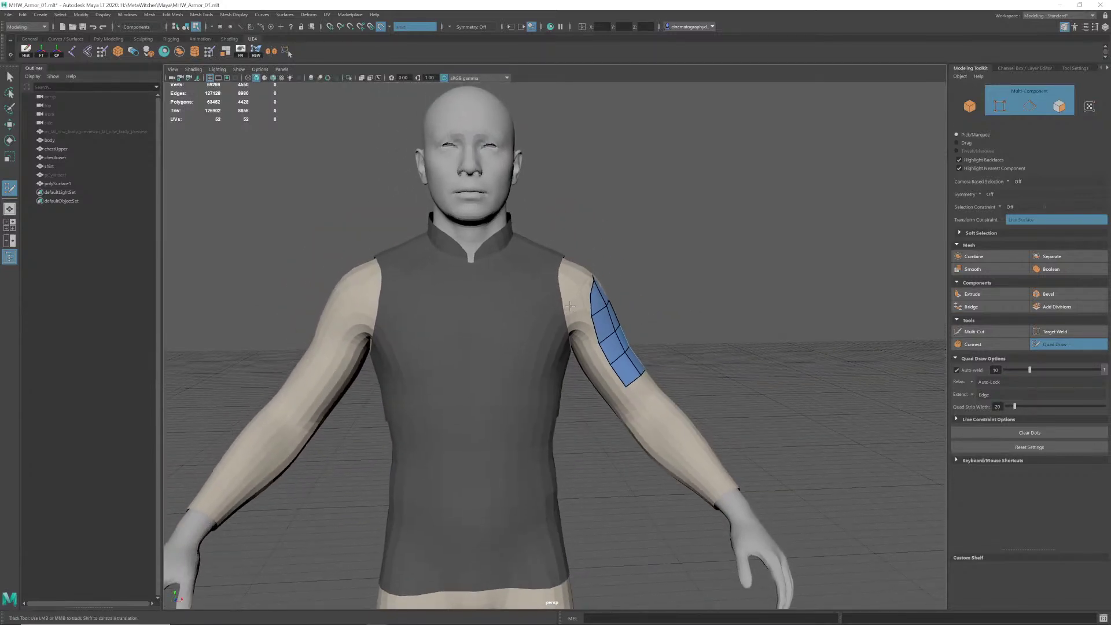
Step: Unhide the pCylinder1 shoulder pads, leave Quad Draw and clear the selection
{"action": "left_click", "coordinate": [58, 175]}
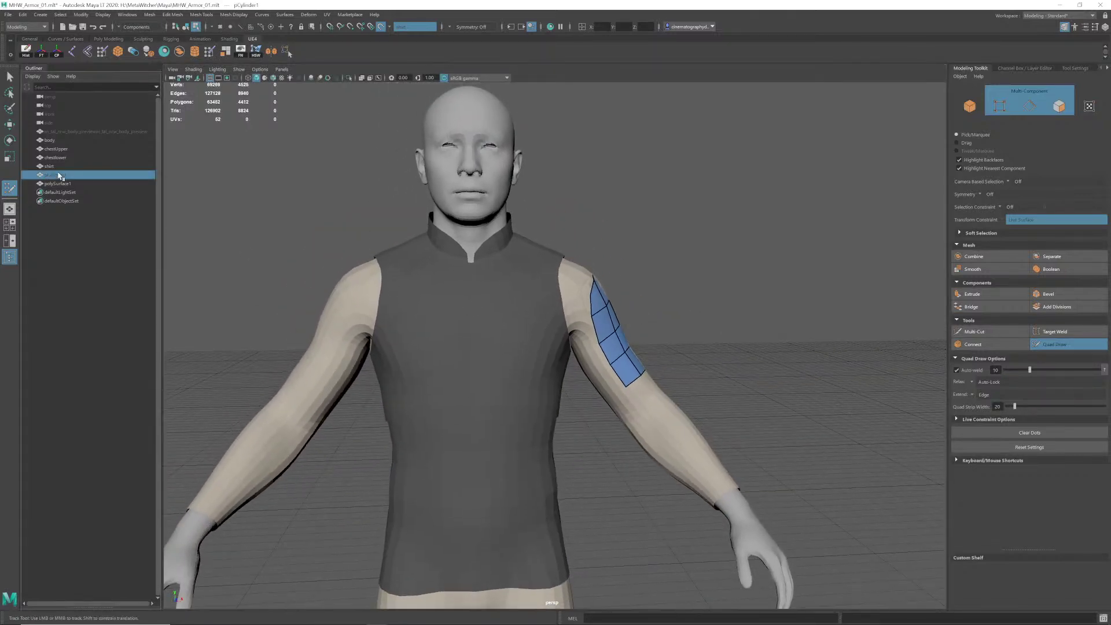
{"action": "key", "text": "h"}
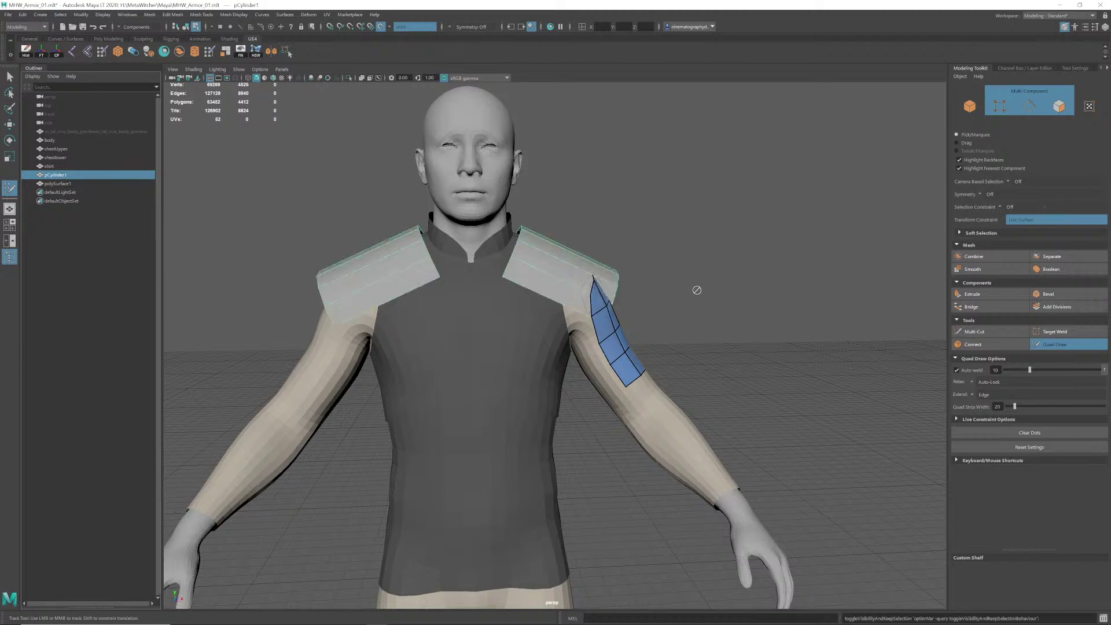
{"action": "left_click_drag", "start_coordinate": [697, 290], "coordinate": [603, 355], "text": "alt"}
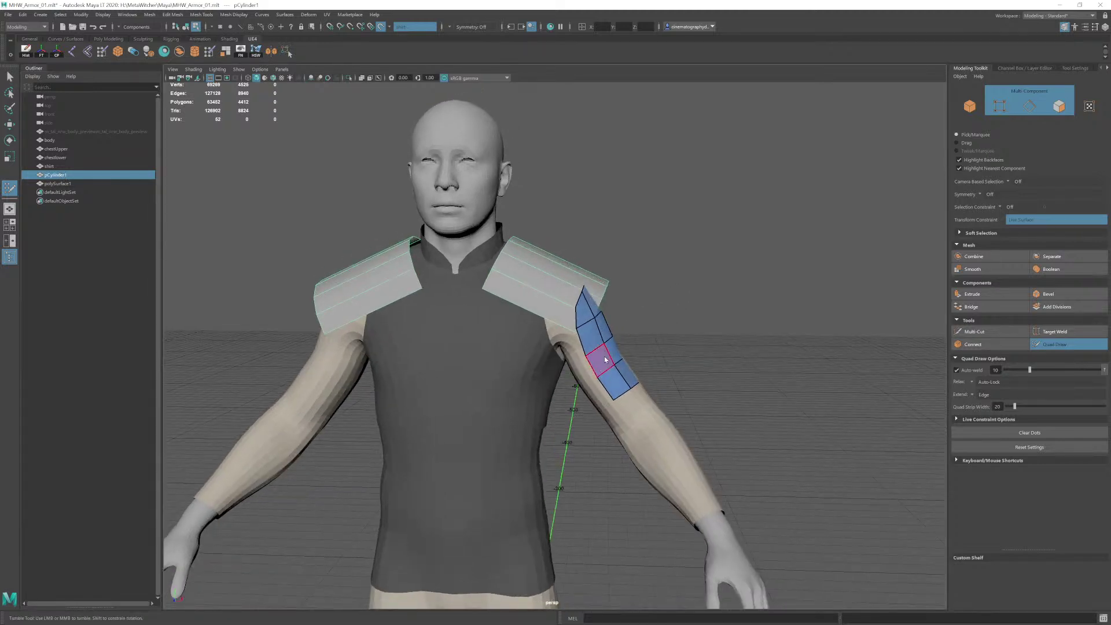
{"action": "right_click_drag", "start_coordinate": [604, 357], "coordinate": [646, 334]}
{"action": "left_click", "coordinate": [9, 76]}
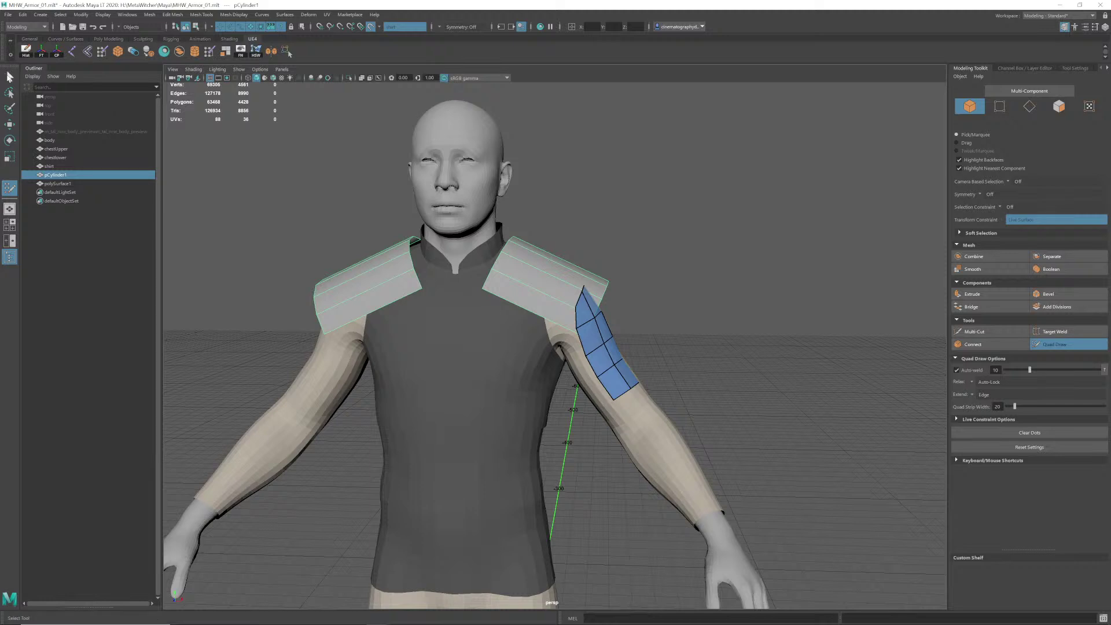
{"action": "left_click", "coordinate": [335, 180]}
Step: Select the upper-arm patch polySurface1 and center its pivot in the front view
{"action": "left_click_drag", "start_coordinate": [599, 291], "coordinate": [559, 308], "text": "alt"}
{"action": "scroll", "coordinate": [560, 308], "scroll_direction": "up", "scroll_amount": 3}
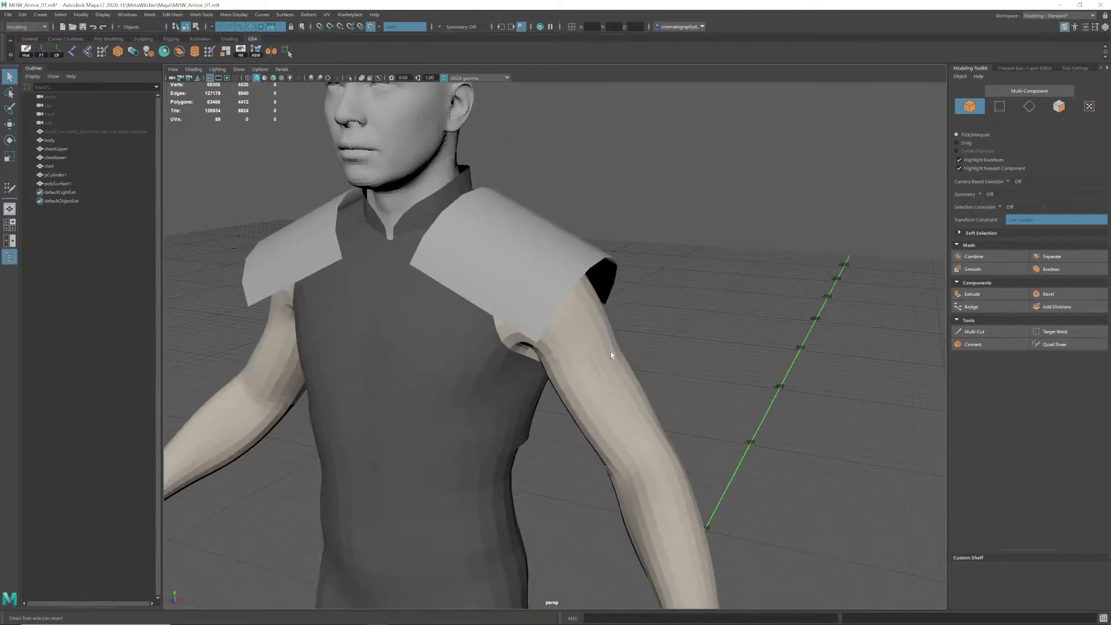
{"action": "left_click", "coordinate": [616, 355]}
{"action": "left_click_drag", "start_coordinate": [618, 357], "coordinate": [671, 362], "text": "alt"}
{"action": "key", "text": "w"}
{"action": "key", "text": "space"}
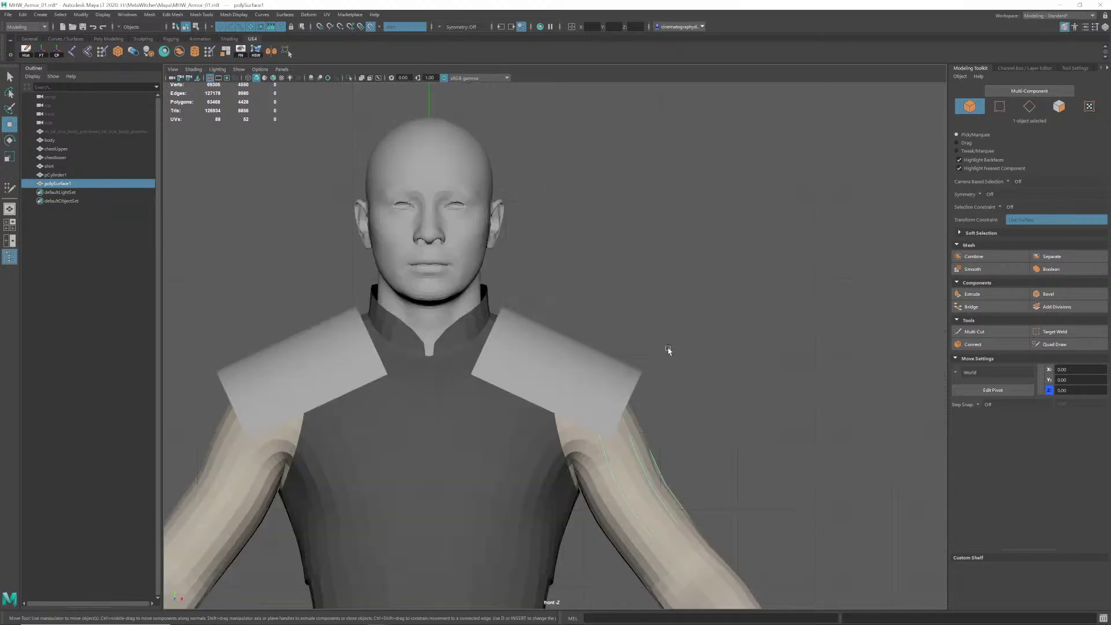
{"action": "scroll", "coordinate": [664, 367], "scroll_direction": "down", "scroll_amount": 1}
{"action": "middle_click_drag", "start_coordinate": [581, 372], "coordinate": [624, 359], "text": "alt"}
{"action": "right_click_drag", "start_coordinate": [625, 359], "coordinate": [325, 459], "text": "alt"}
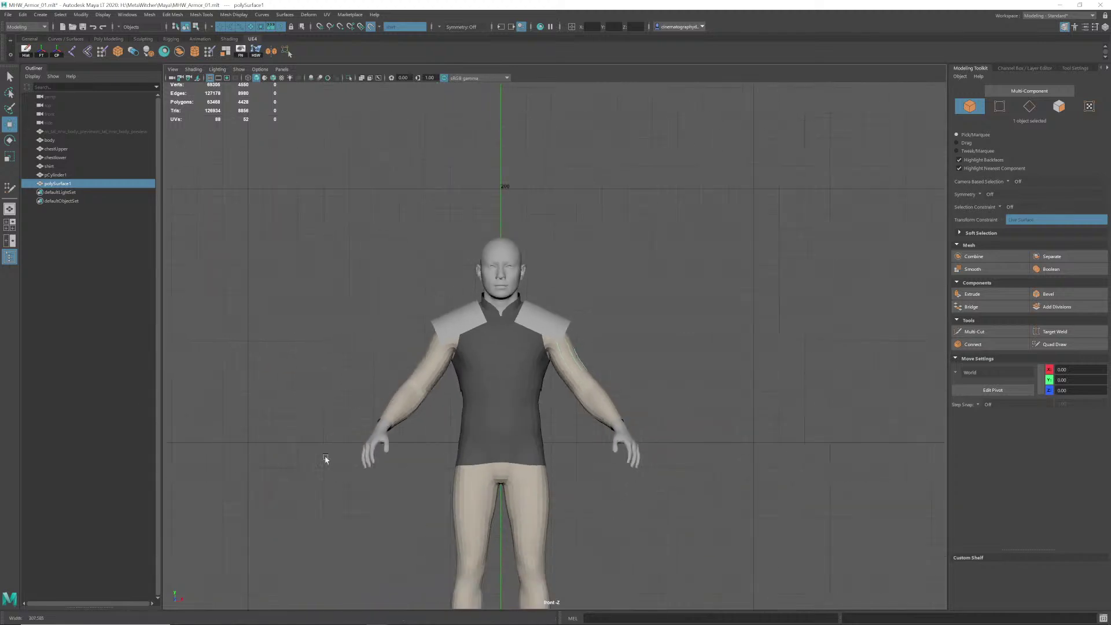
{"action": "middle_click_drag", "start_coordinate": [489, 439], "coordinate": [531, 308], "text": "alt"}
{"action": "scroll", "coordinate": [531, 327], "scroll_direction": "down", "scroll_amount": 1}
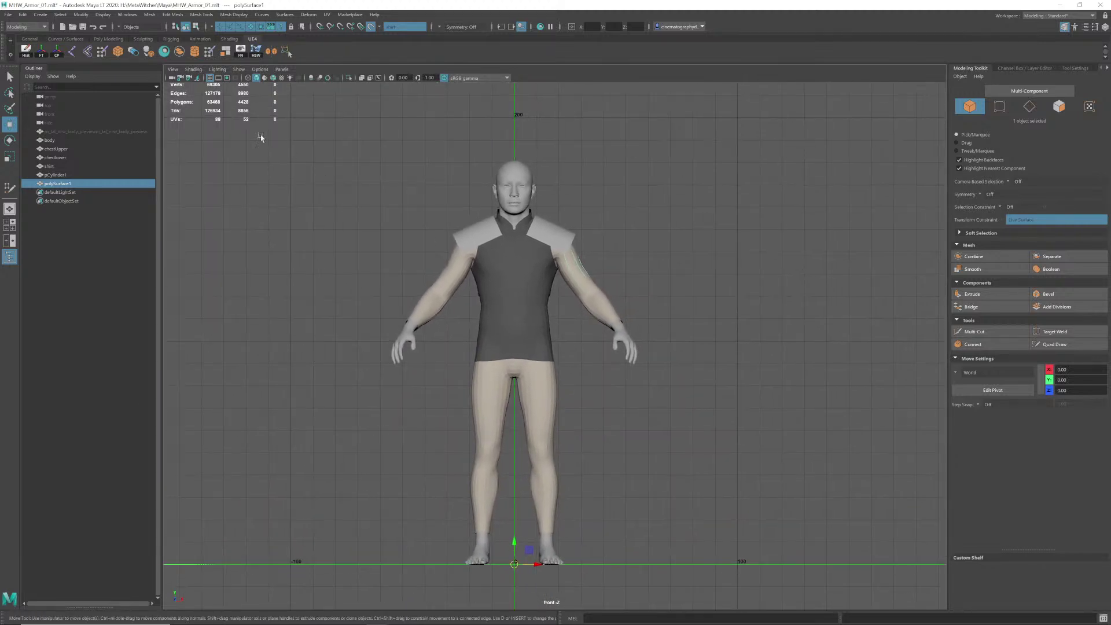
{"action": "left_click", "coordinate": [57, 52]}
Step: Try moving the upper-arm patch slightly in the front view, and undo the move
{"action": "right_click_drag", "start_coordinate": [555, 260], "coordinate": [683, 294], "text": "alt"}
{"action": "middle_click_drag", "start_coordinate": [507, 228], "coordinate": [556, 435], "text": "alt"}
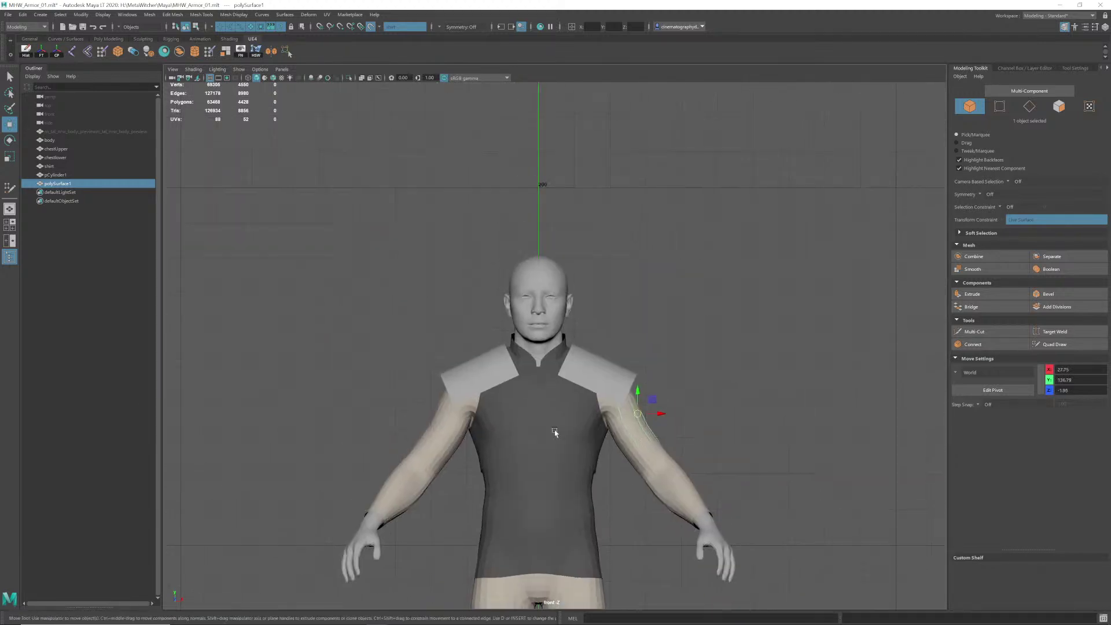
{"action": "right_click_drag", "start_coordinate": [556, 434], "coordinate": [736, 444], "text": "alt"}
{"action": "middle_click_drag", "start_coordinate": [736, 444], "coordinate": [673, 279], "text": "alt"}
{"action": "right_click_drag", "start_coordinate": [626, 303], "coordinate": [658, 312], "text": "alt"}
{"action": "middle_click_drag", "start_coordinate": [659, 312], "coordinate": [653, 398], "text": "alt"}
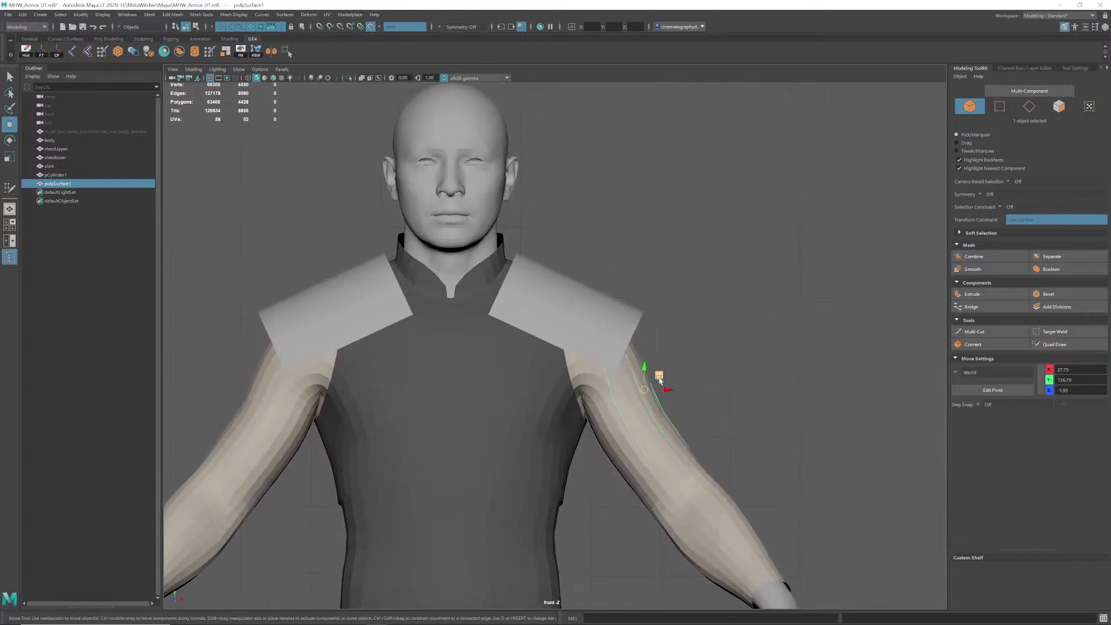
{"action": "left_click_drag", "start_coordinate": [659, 379], "coordinate": [664, 378]}
{"action": "key", "text": "ctrl+z"}
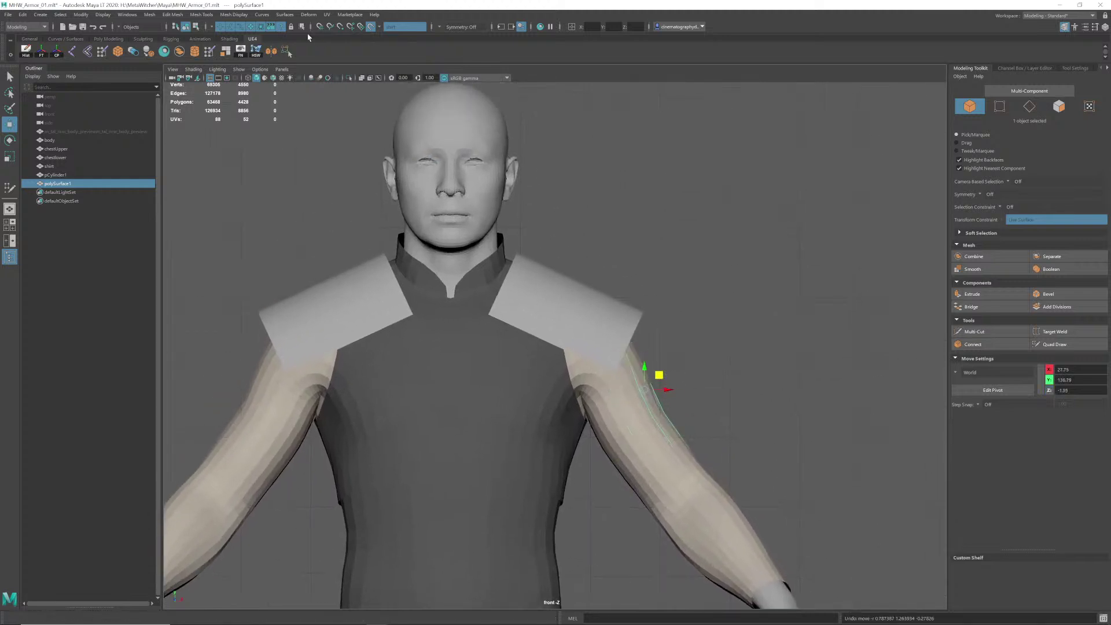
Step: Turn off the live surface, try shifting the upper-arm patch outward in the front view, and undo the moves
{"action": "left_click", "coordinate": [371, 29]}
{"action": "middle_click_drag", "start_coordinate": [665, 352], "coordinate": [658, 364], "text": "alt"}
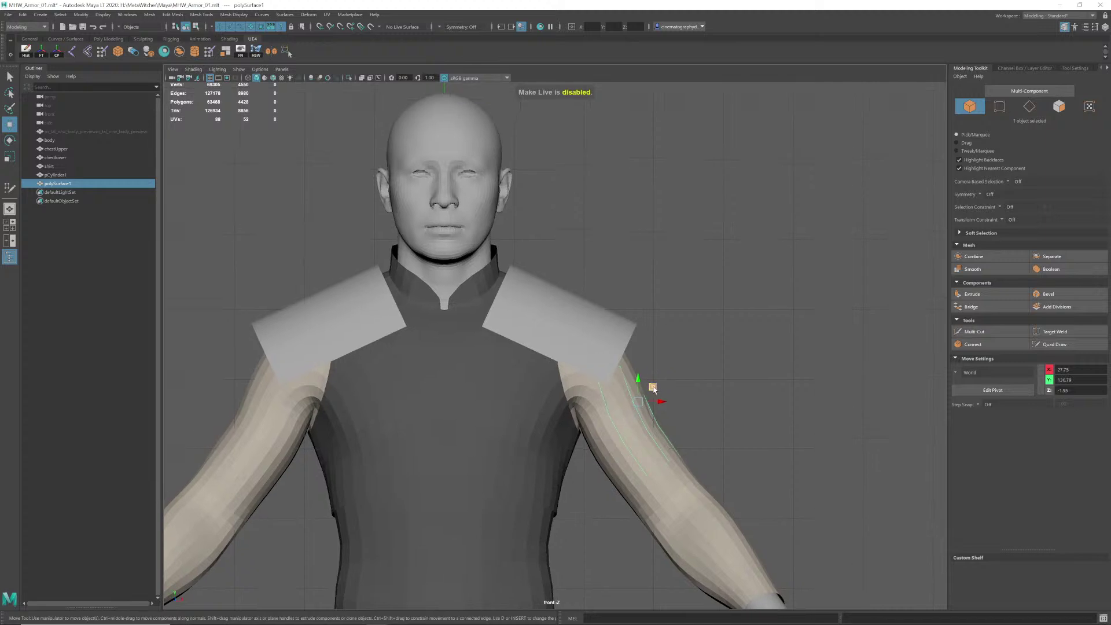
{"action": "left_click_drag", "start_coordinate": [653, 388], "coordinate": [658, 389]}
{"action": "key", "text": "ctrl+z"}
{"action": "middle_click_drag", "start_coordinate": [657, 388], "coordinate": [660, 382], "text": "alt"}
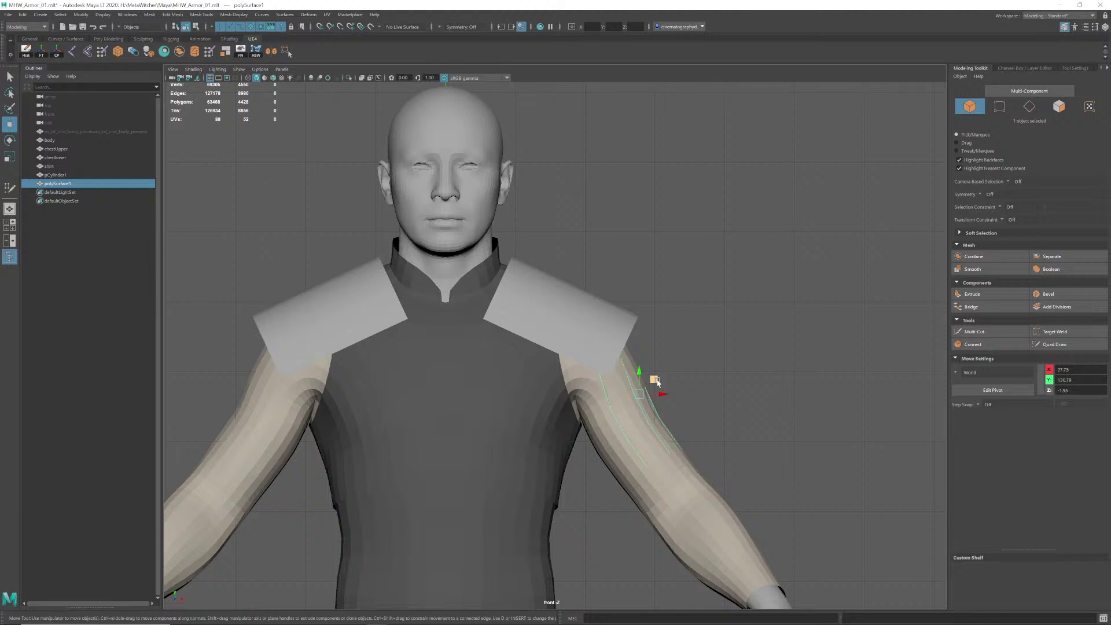
{"action": "left_click_drag", "start_coordinate": [658, 382], "coordinate": [664, 379]}
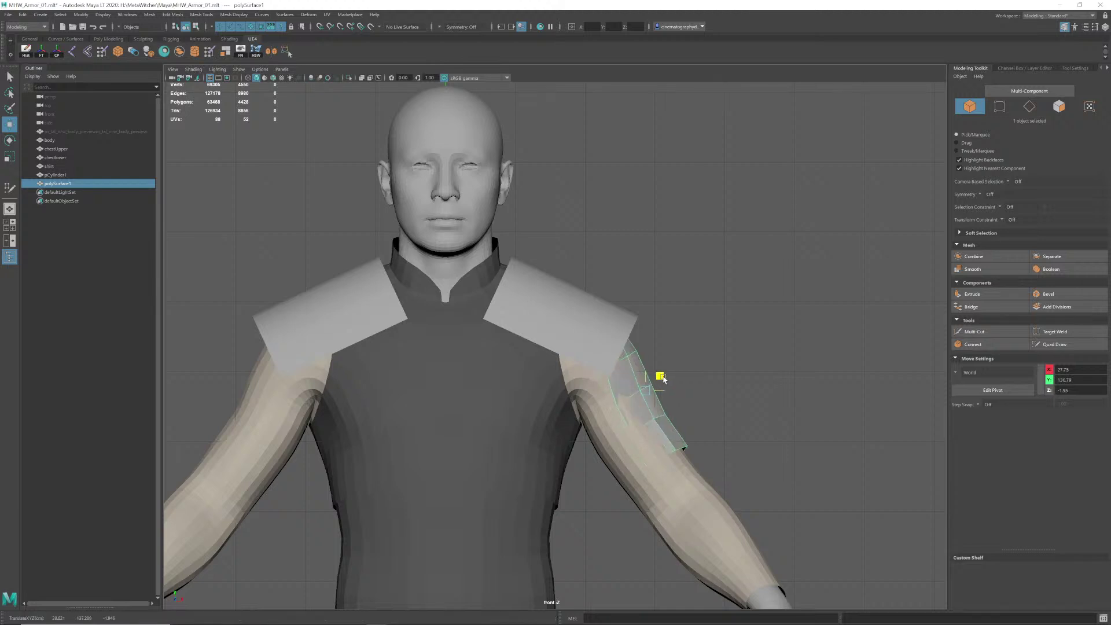
{"action": "key", "text": "ctrl+z"}
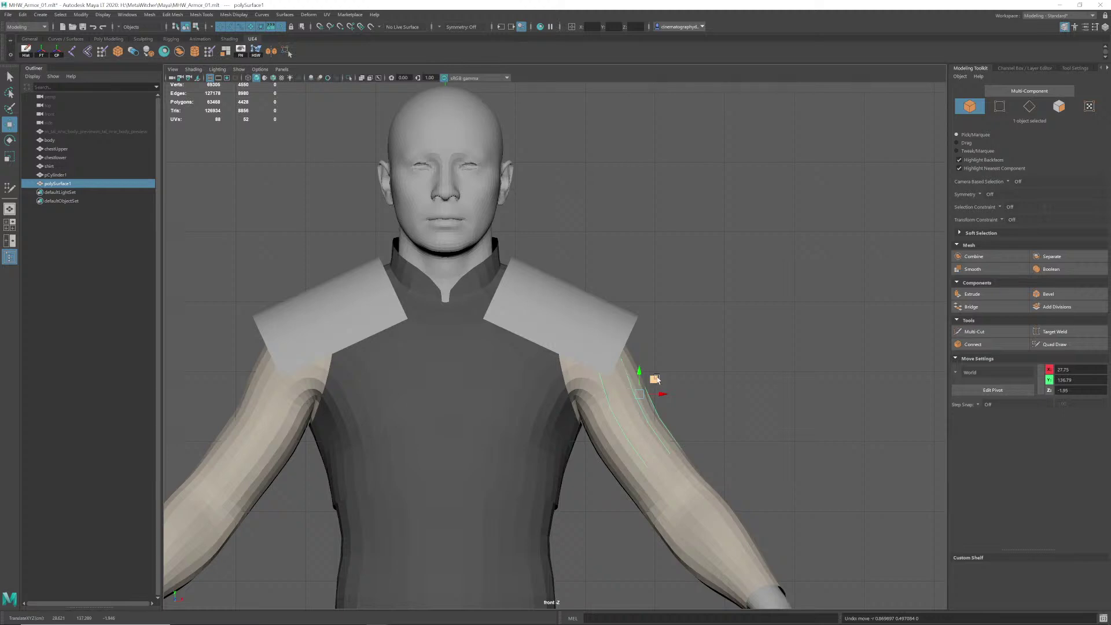
Step: Extrude the upper-arm patch with a thickness of 0.8, return to object mode and clear the selection
{"action": "right_click", "coordinate": [708, 360], "text": "shift"}
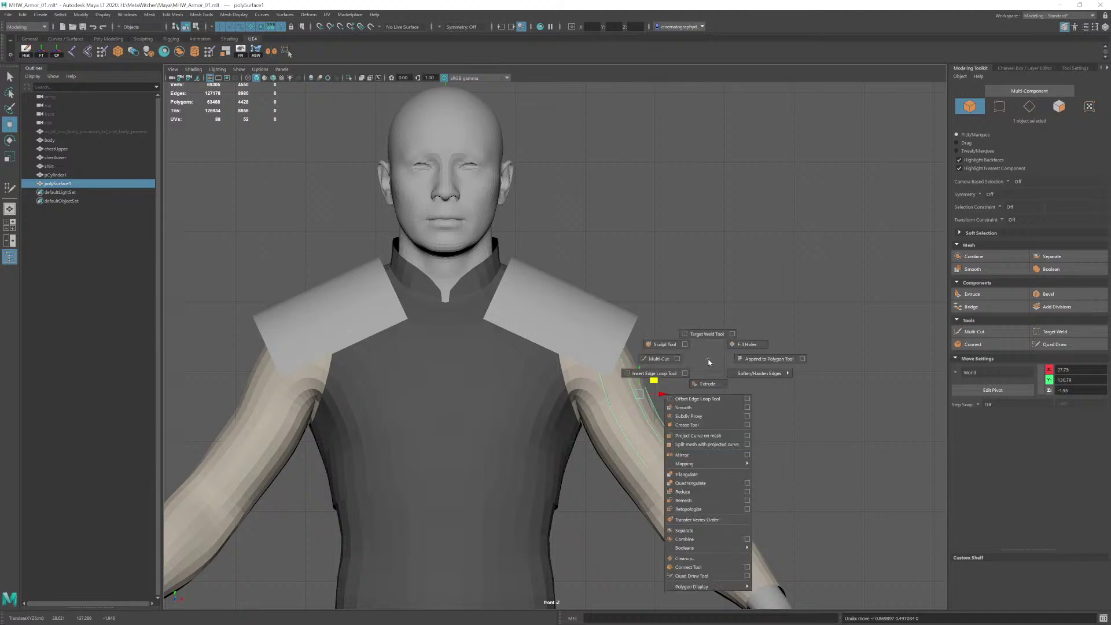
{"action": "right_click_drag", "start_coordinate": [710, 362], "coordinate": [711, 382], "text": "shift"}
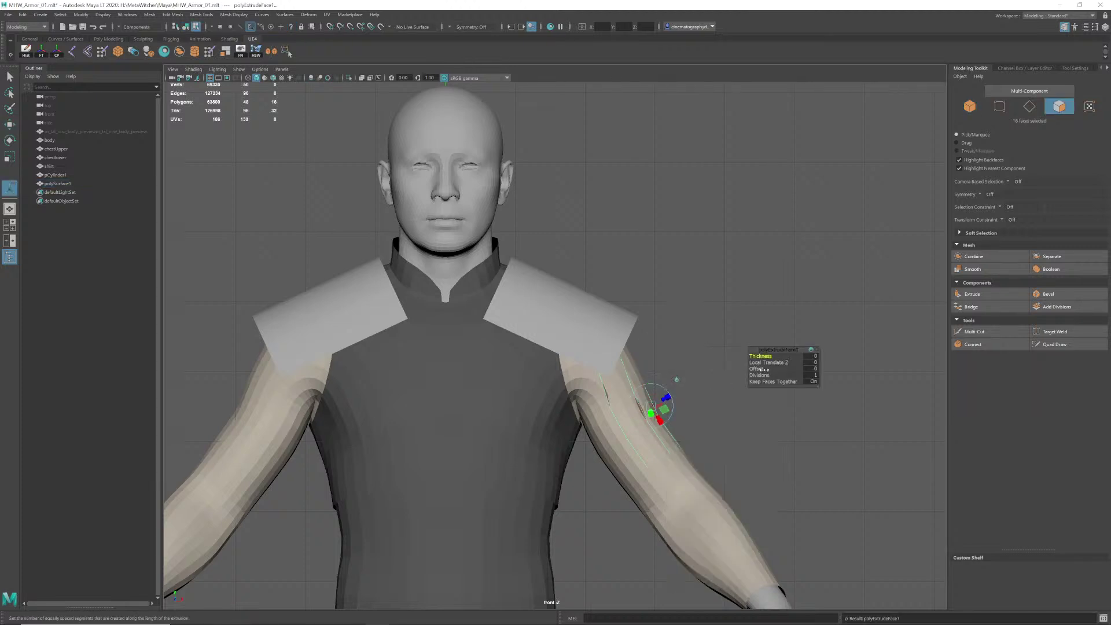
{"action": "left_click_drag", "start_coordinate": [759, 358], "coordinate": [762, 360]}
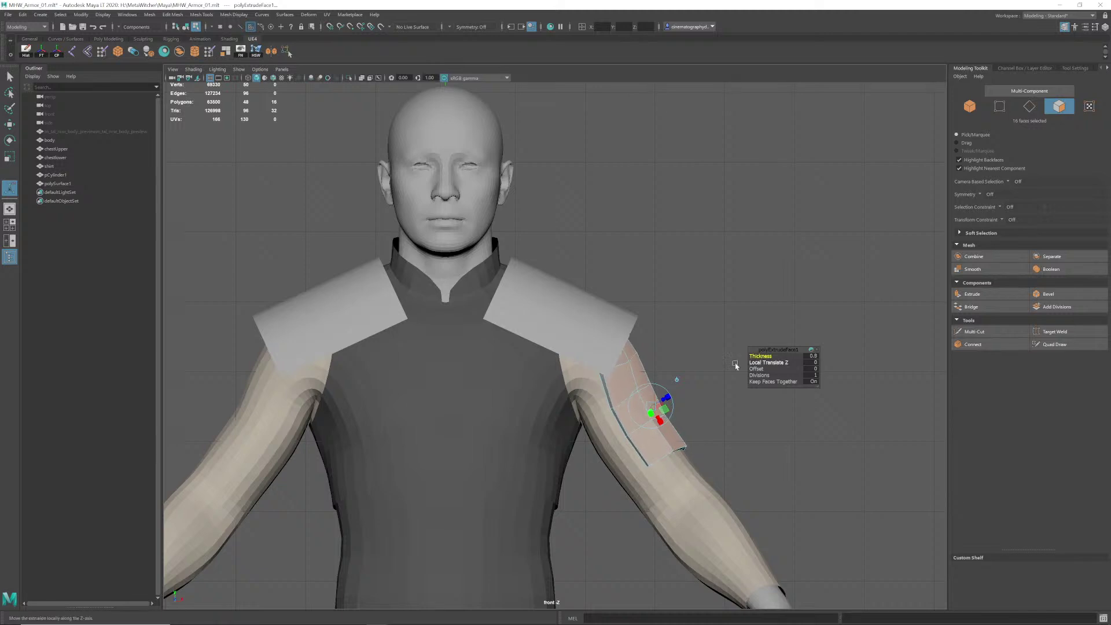
{"action": "right_click_drag", "start_coordinate": [616, 382], "coordinate": [660, 353]}
{"action": "left_click", "coordinate": [660, 352]}
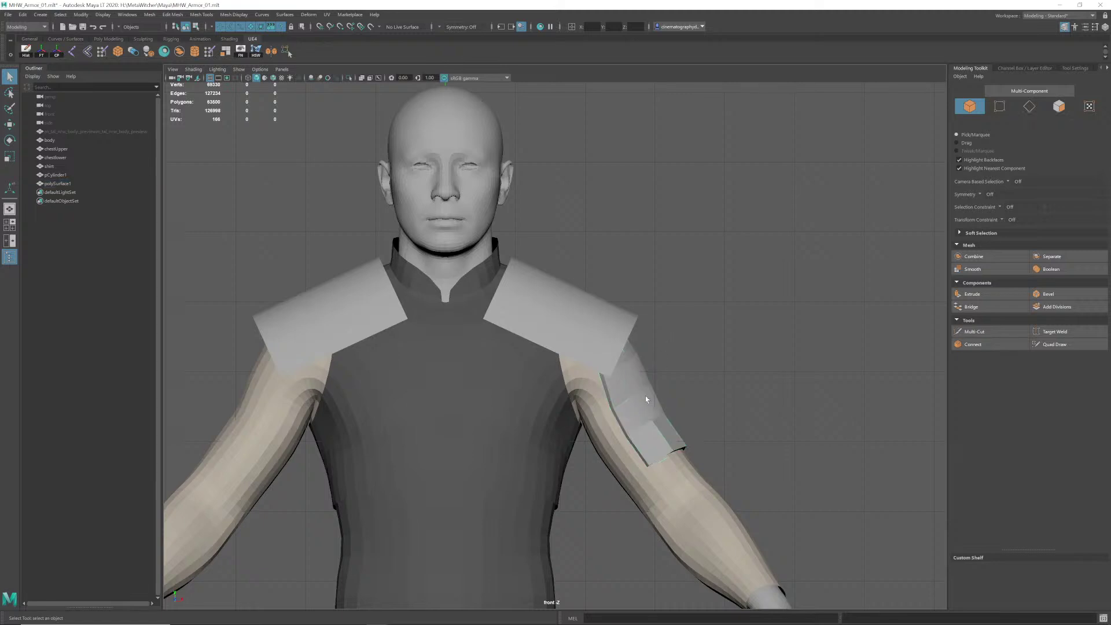
{"action": "left_click", "coordinate": [647, 397]}
{"action": "left_click", "coordinate": [702, 370]}
Step: Examine the thickened upper-arm patch's proportions and fit beneath the shoulder pad in the front view
{"action": "scroll", "coordinate": [373, 378], "scroll_direction": "down", "scroll_amount": 3}
{"action": "scroll", "coordinate": [422, 366], "scroll_direction": "down", "scroll_amount": 3}
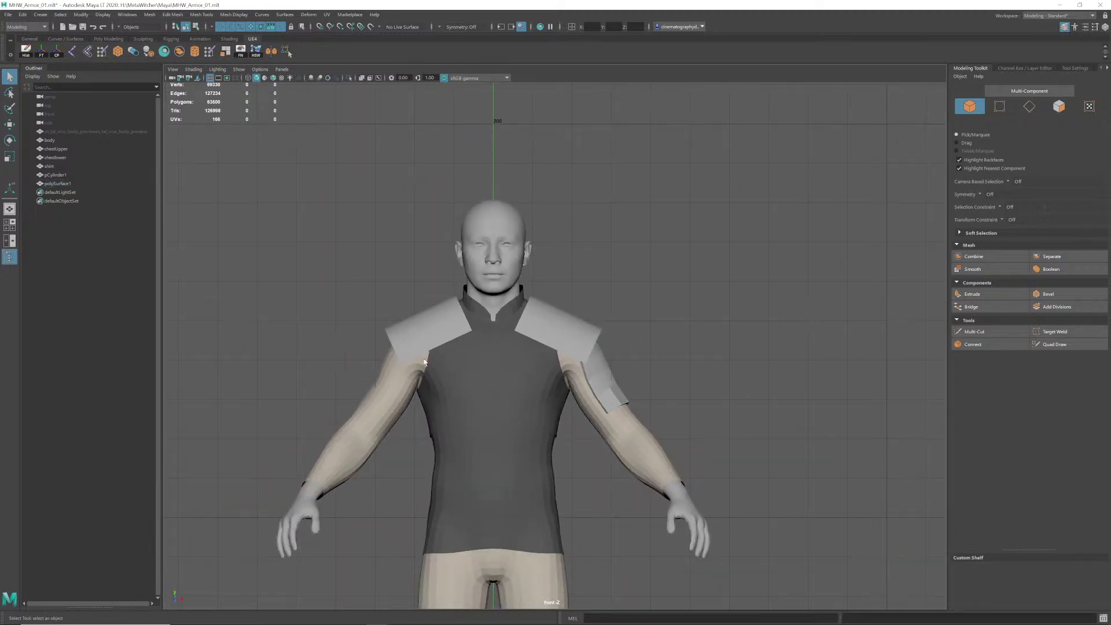
{"action": "middle_click_drag", "start_coordinate": [425, 365], "coordinate": [416, 322], "text": "alt"}
{"action": "scroll", "coordinate": [416, 323], "scroll_direction": "up", "scroll_amount": 3}
{"action": "left_click", "coordinate": [606, 331]}
{"action": "scroll", "coordinate": [564, 332], "scroll_direction": "down", "scroll_amount": 1}
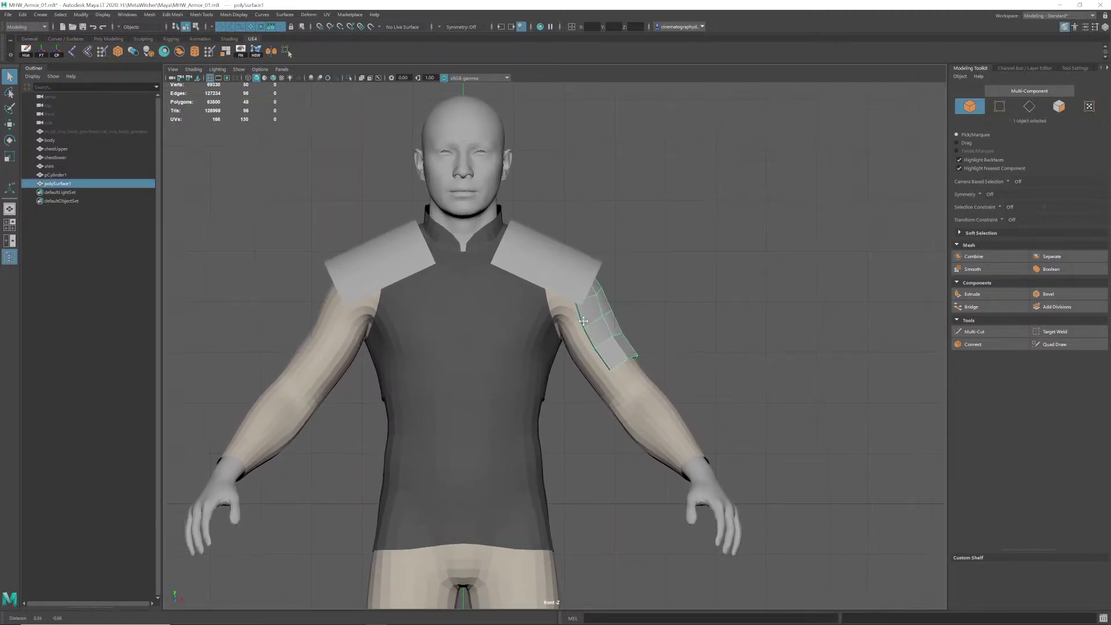
{"action": "middle_click_drag", "start_coordinate": [581, 311], "coordinate": [575, 315], "text": "alt"}
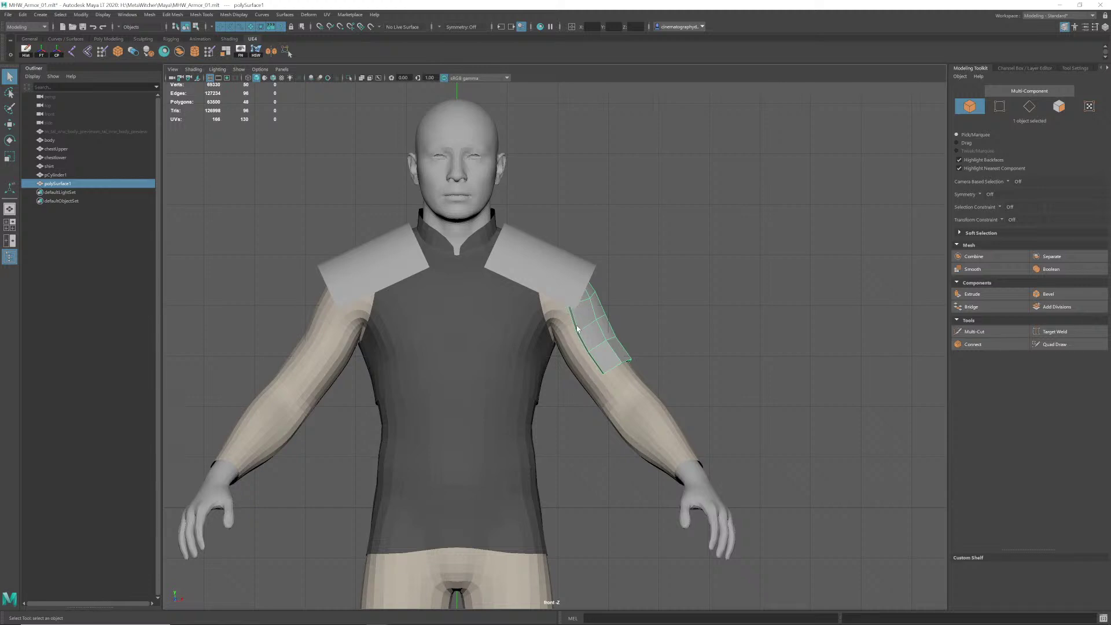
{"action": "scroll", "coordinate": [599, 333], "scroll_direction": "down", "scroll_amount": 2}
{"action": "scroll", "coordinate": [593, 360], "scroll_direction": "up", "scroll_amount": 1}
{"action": "mouse_move", "coordinate": [589, 321]}
{"action": "middle_mouse_down", "text": "alt"}
{"action": "mouse_move", "coordinate": [594, 360]}
{"action": "mouse_move", "coordinate": [586, 307]}
{"action": "middle_mouse_up", "text": "alt"}
{"action": "left_click", "coordinate": [558, 332]}
{"action": "scroll", "coordinate": [586, 308], "scroll_direction": "down", "scroll_amount": 3}
{"action": "middle_click_drag", "start_coordinate": [520, 286], "coordinate": [517, 334], "text": "alt"}
{"action": "scroll", "coordinate": [519, 334], "scroll_direction": "up", "scroll_amount": 2}
{"action": "left_click", "coordinate": [657, 318]}
Step: Mirror the thickened upper-arm patch across the world X axis without merging borders, and clear the selection
{"action": "left_click", "coordinate": [619, 380]}
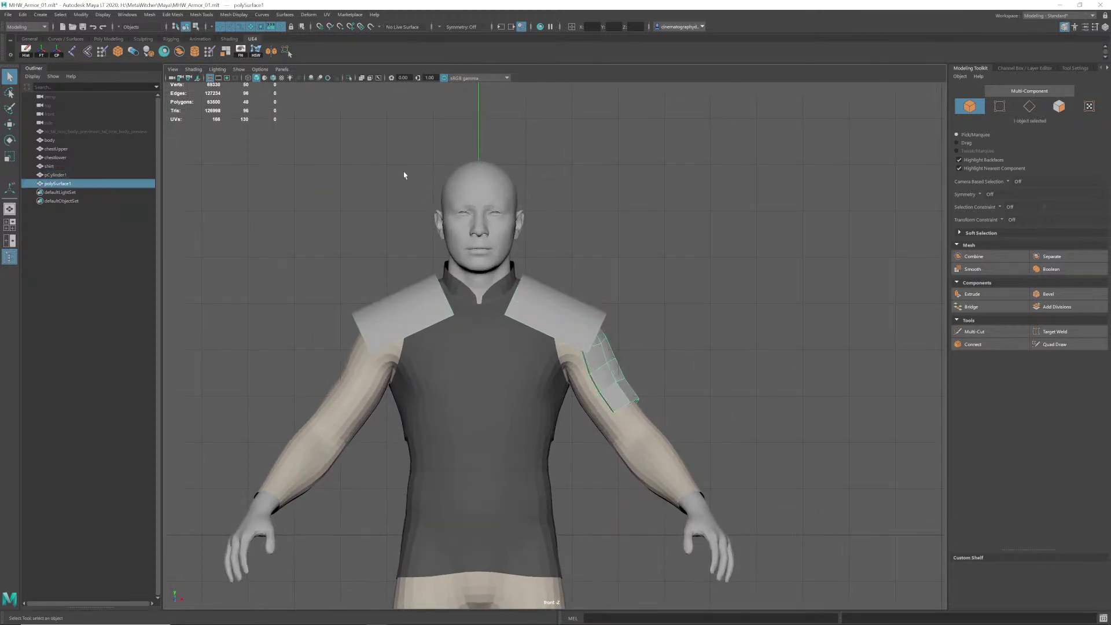
{"action": "left_click", "coordinate": [271, 54]}
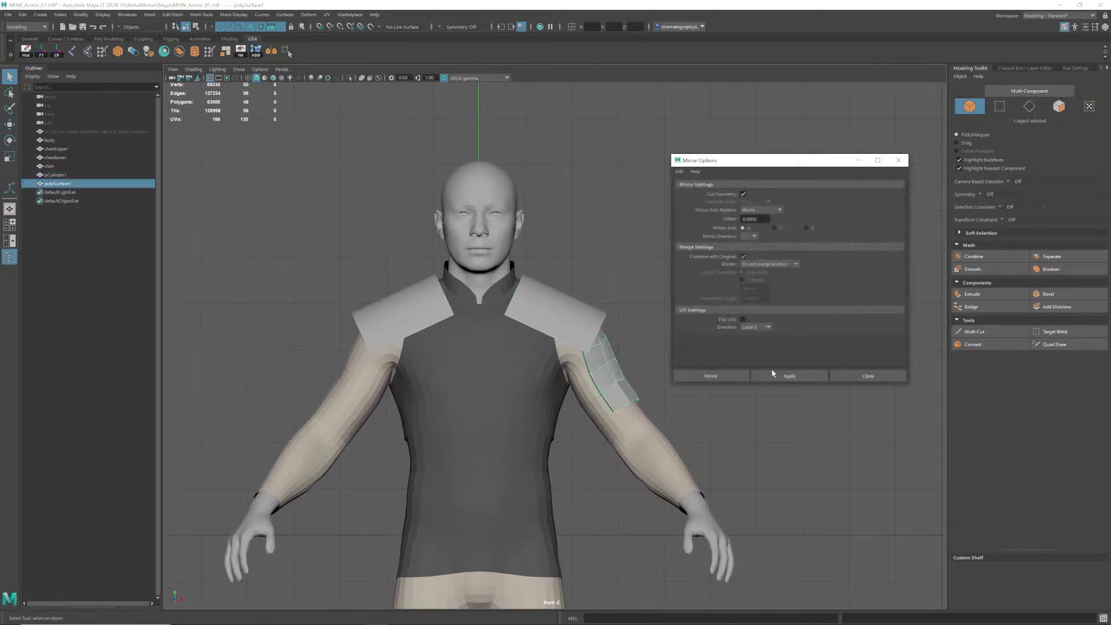
{"action": "left_click", "coordinate": [772, 375]}
{"action": "left_click", "coordinate": [864, 379]}
{"action": "left_click", "coordinate": [689, 311]}
Step: Examine both upper-arm pieces from the front and compare them with the Witcher armor reference image in Photoshop
{"action": "middle_click_drag", "start_coordinate": [688, 312], "coordinate": [702, 256], "text": "alt"}
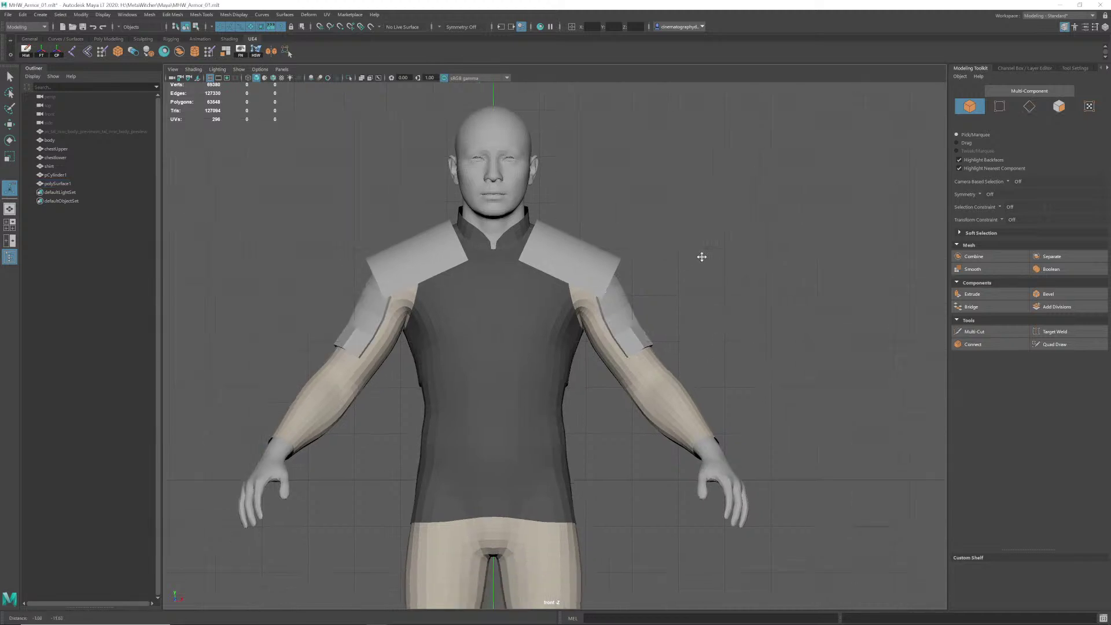
{"action": "scroll", "coordinate": [613, 294], "scroll_direction": "down", "scroll_amount": 3}
{"action": "middle_click_drag", "start_coordinate": [524, 288], "coordinate": [524, 339], "text": "alt"}
{"action": "scroll", "coordinate": [585, 376], "scroll_direction": "up", "scroll_amount": 4}
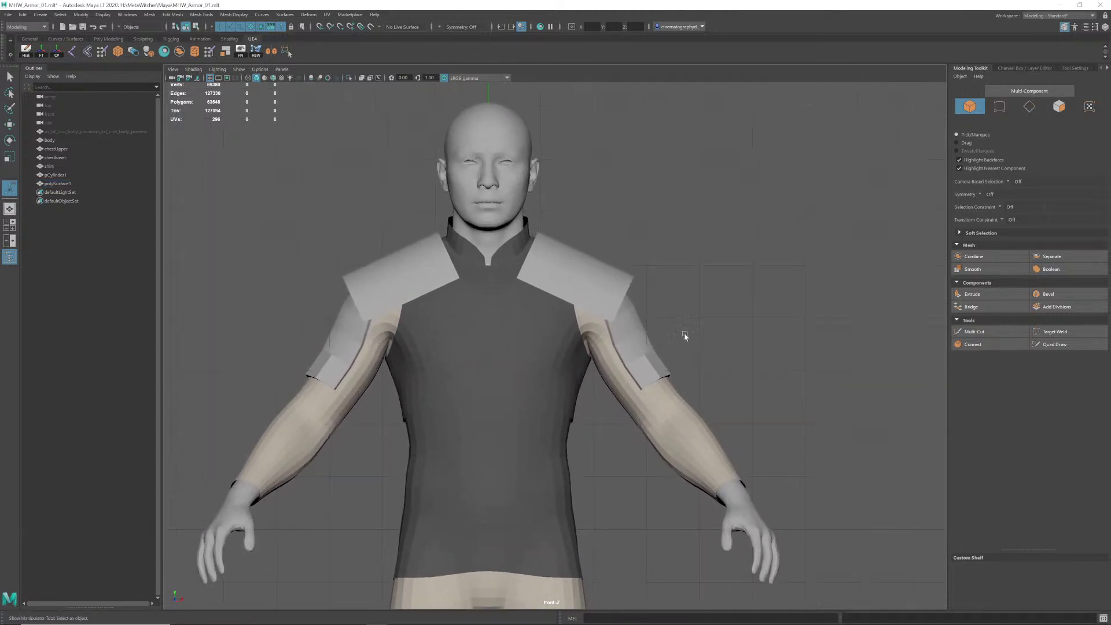
{"action": "scroll", "coordinate": [685, 335], "scroll_direction": "up", "scroll_amount": 1}
{"action": "mouse_move", "coordinate": [685, 335]}
{"action": "middle_mouse_down", "text": "alt"}
{"action": "mouse_move", "coordinate": [676, 330]}
{"action": "mouse_move", "coordinate": [669, 349]}
{"action": "middle_mouse_up", "text": "alt"}
{"action": "scroll", "coordinate": [666, 329], "scroll_direction": "up", "scroll_amount": 1}
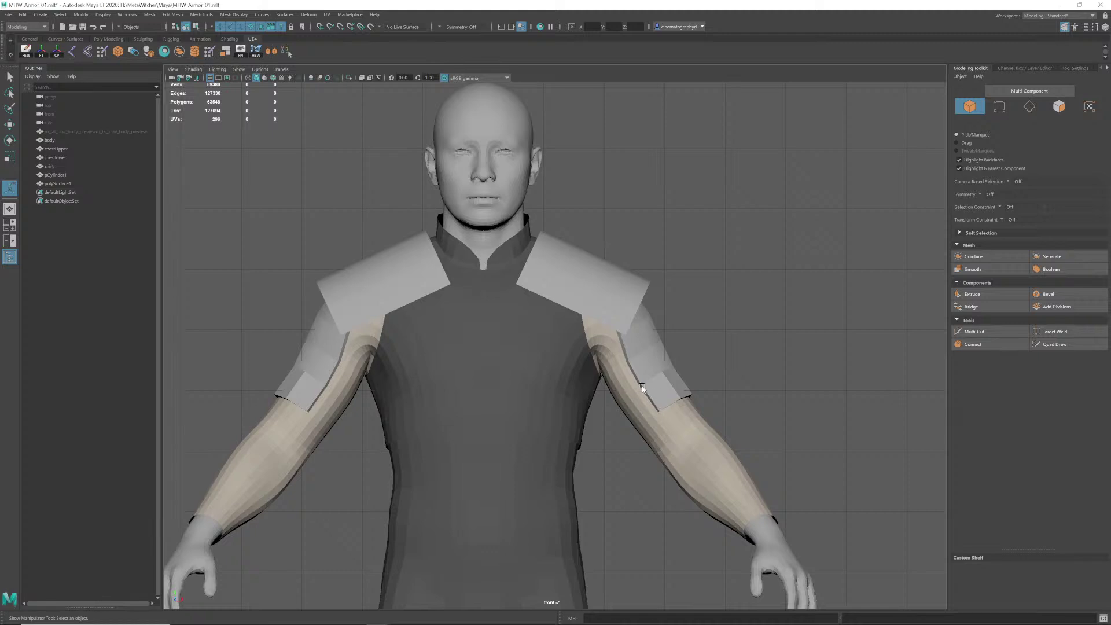
{"action": "key", "text": "alt+Tab"}
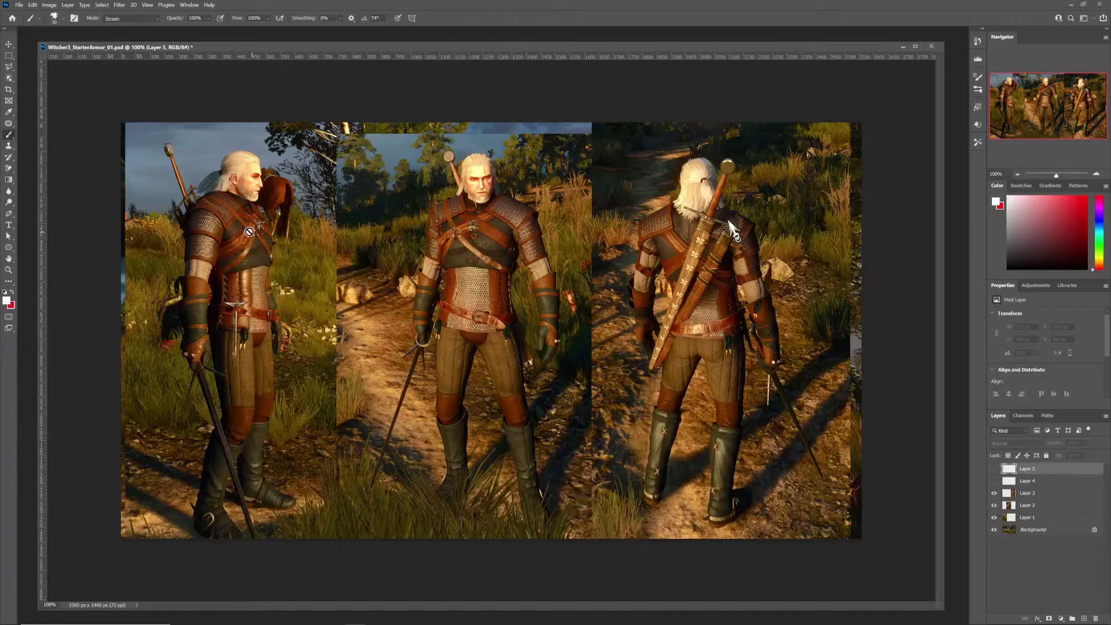
{"action": "key", "text": "alt+Tab"}
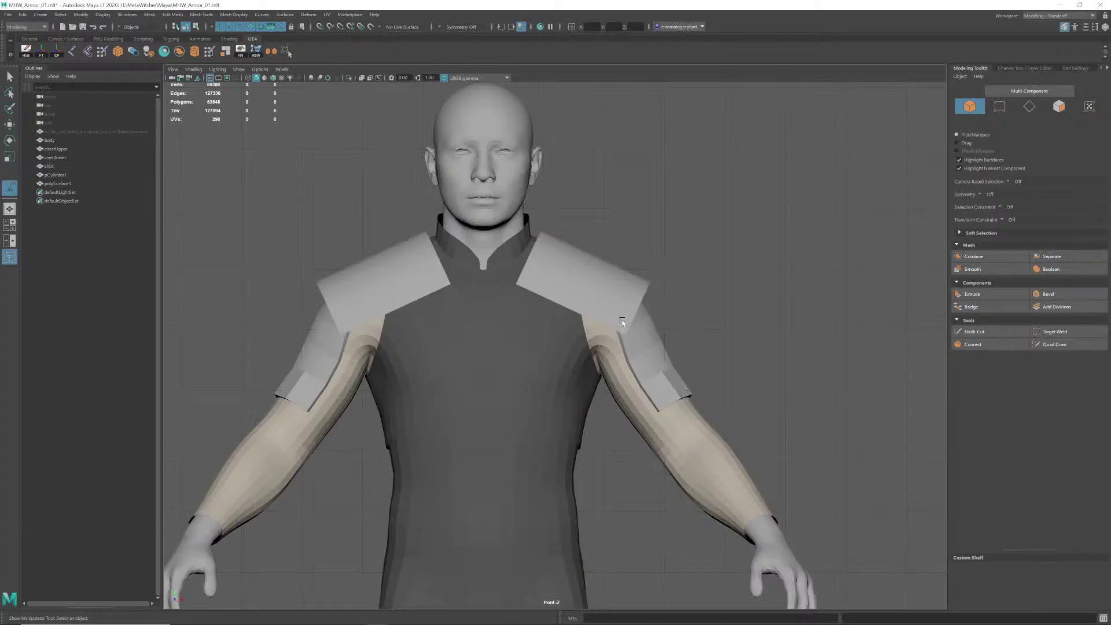
Step: Compare the upper-arm pieces' length and shape beneath the shoulder pads with the Photoshop armor reference again
{"action": "scroll", "coordinate": [657, 328], "scroll_direction": "up", "scroll_amount": 1}
{"action": "mouse_move", "coordinate": [650, 345]}
{"action": "middle_mouse_down", "text": "alt"}
{"action": "mouse_move", "coordinate": [657, 328]}
{"action": "mouse_move", "coordinate": [636, 346]}
{"action": "middle_mouse_up", "text": "alt"}
{"action": "left_click", "coordinate": [651, 327]}
{"action": "scroll", "coordinate": [642, 323], "scroll_direction": "up", "scroll_amount": 1}
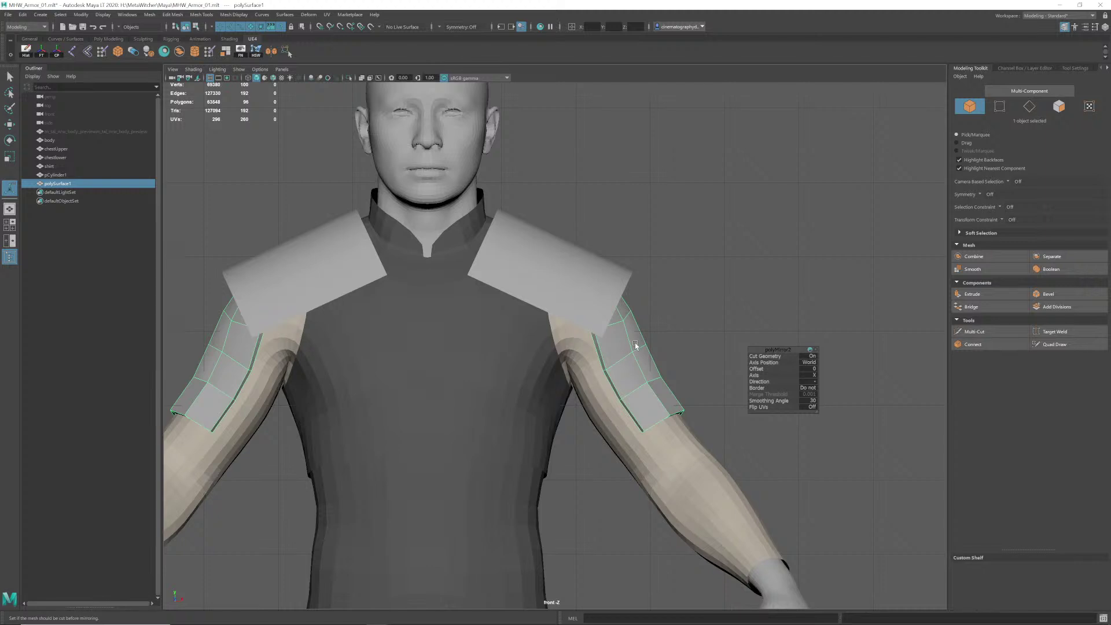
{"action": "right_click_drag", "start_coordinate": [635, 346], "coordinate": [618, 289], "text": "alt"}
{"action": "middle_click_drag", "start_coordinate": [618, 288], "coordinate": [606, 260], "text": "alt"}
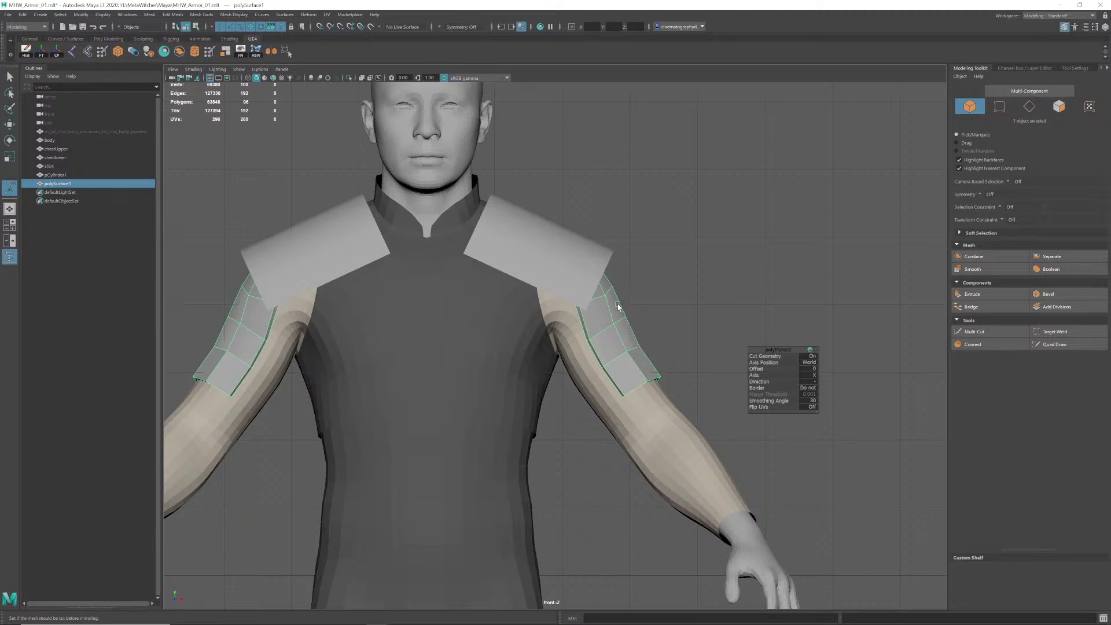
{"action": "right_click_drag", "start_coordinate": [657, 347], "coordinate": [291, 307], "text": "alt"}
{"action": "right_click_drag", "start_coordinate": [501, 319], "coordinate": [625, 326], "text": "alt"}
{"action": "middle_click_drag", "start_coordinate": [579, 321], "coordinate": [536, 315], "text": "alt"}
{"action": "right_click_drag", "start_coordinate": [536, 315], "coordinate": [561, 264], "text": "alt"}
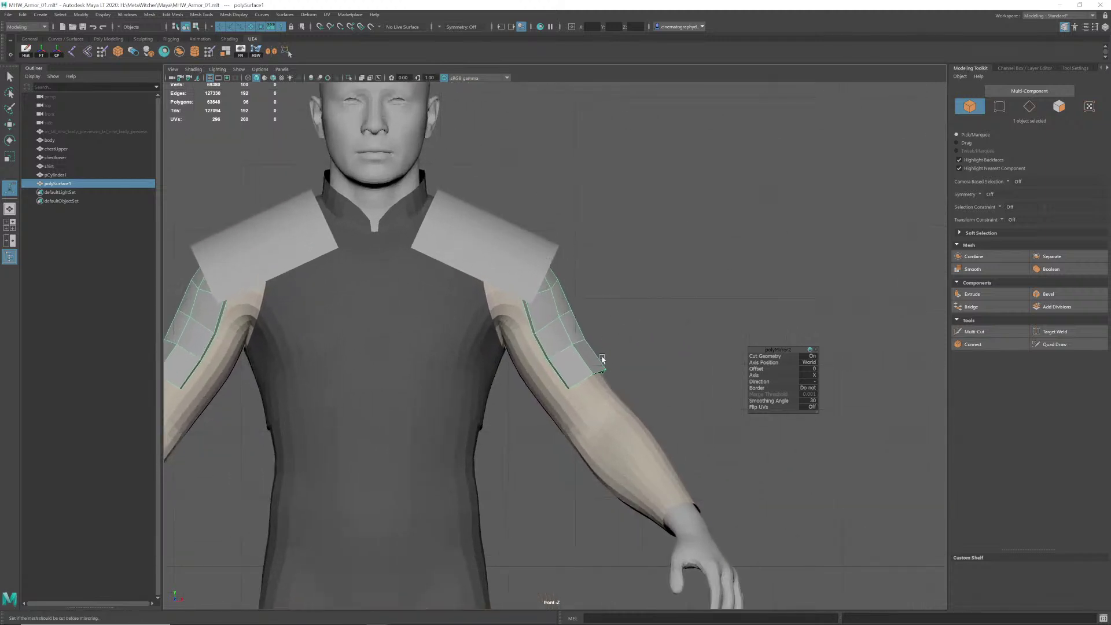
{"action": "key", "text": "alt+Tab"}
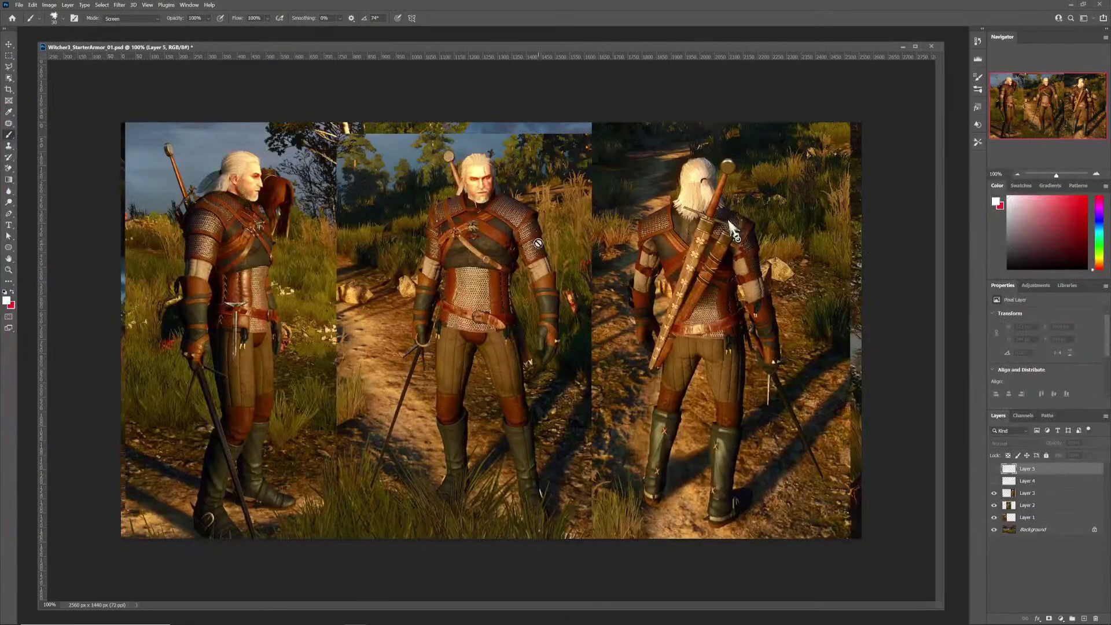
{"action": "key", "text": "alt+Tab"}
{"action": "key", "text": "alt+Tab"}
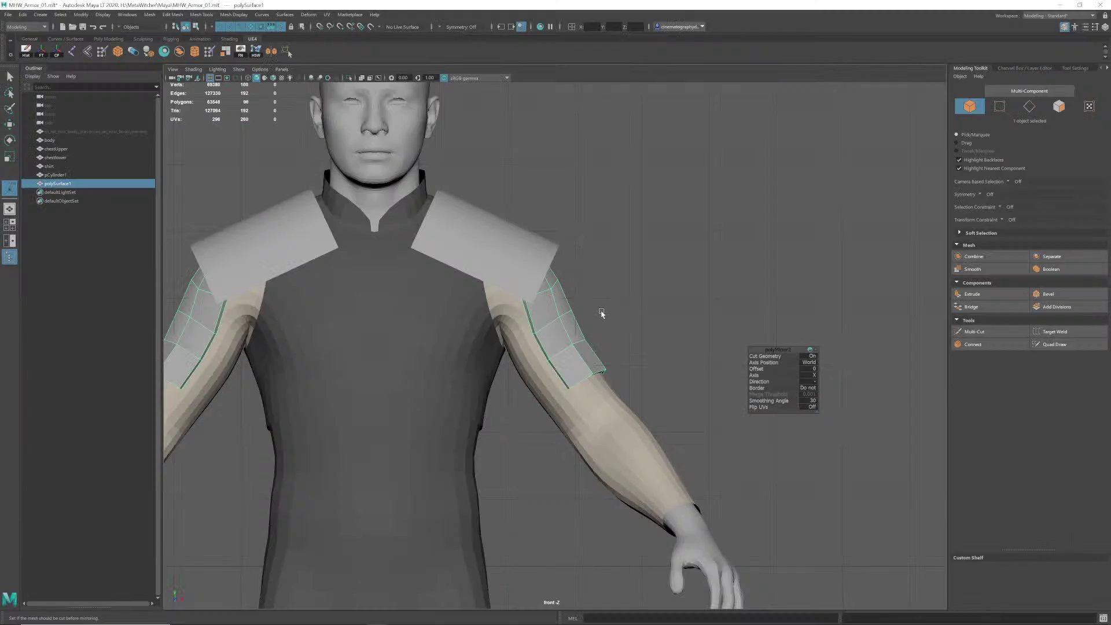
{"action": "right_click_drag", "start_coordinate": [601, 314], "coordinate": [568, 320], "text": "alt"}
{"action": "middle_click_drag", "start_coordinate": [567, 319], "coordinate": [587, 280], "text": "alt"}
{"action": "right_click_drag", "start_coordinate": [588, 281], "coordinate": [605, 284], "text": "alt"}
{"action": "middle_click_drag", "start_coordinate": [605, 284], "coordinate": [607, 329], "text": "alt"}
{"action": "mouse_move", "coordinate": [606, 329]}
{"action": "right_mouse_down", "text": "alt"}
{"action": "mouse_move", "coordinate": [548, 330]}
{"action": "mouse_move", "coordinate": [621, 328]}
{"action": "right_mouse_up", "text": "alt"}
{"action": "key", "text": "alt+Tab"}
{"action": "key", "text": "alt+Tab"}
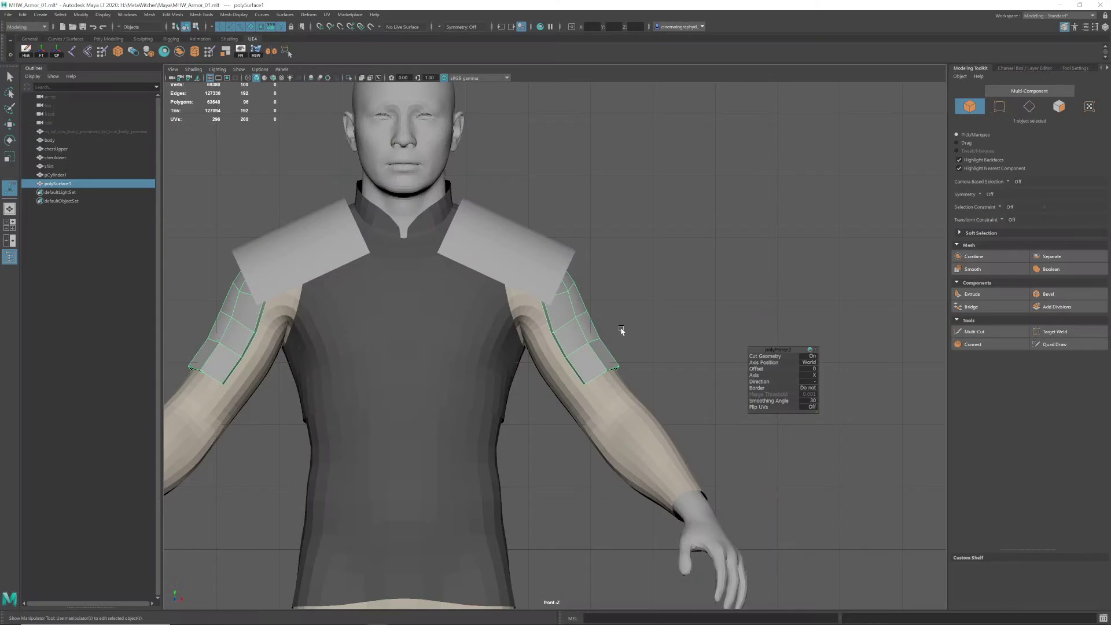
Step: Delete the mirrored upper-arm mesh polySurface1
{"action": "left_click", "coordinate": [621, 330]}
{"action": "left_click", "coordinate": [568, 334]}
{"action": "key", "text": "Delete"}
Step: Create a polygon cylinder with the Move tool active and show its polyCylinder2 construction settings
{"action": "middle_click_drag", "start_coordinate": [573, 302], "coordinate": [627, 305], "text": "alt"}
{"action": "right_click_drag", "start_coordinate": [627, 305], "coordinate": [538, 290], "text": "alt"}
{"action": "middle_click_drag", "start_coordinate": [487, 261], "coordinate": [448, 251], "text": "alt"}
{"action": "left_click", "coordinate": [195, 51]}
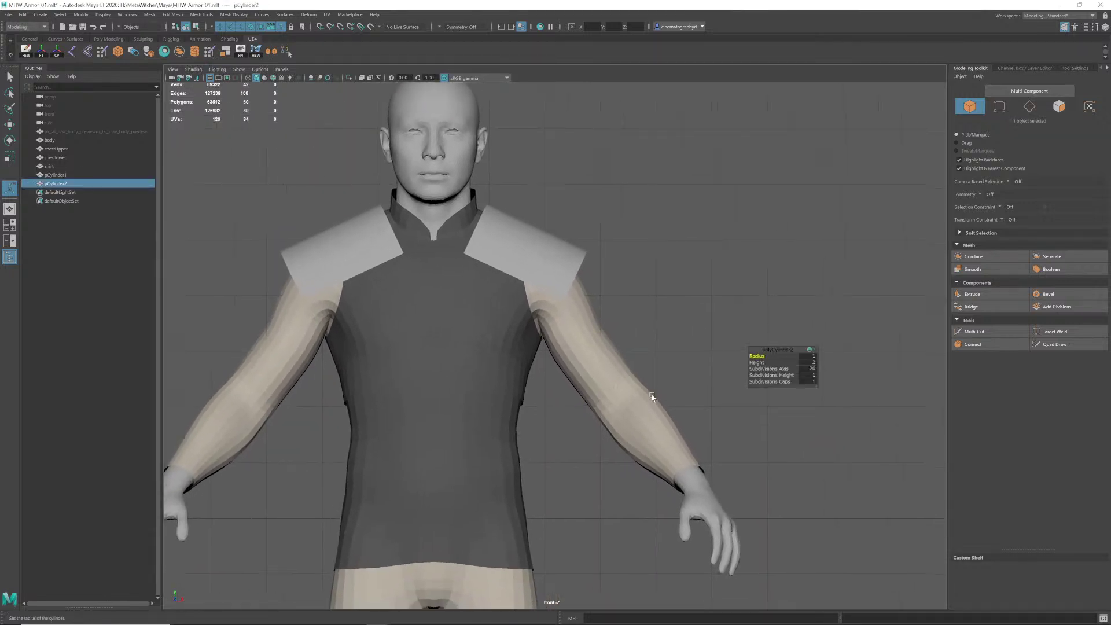
{"action": "key", "text": "w"}
{"action": "right_click_drag", "start_coordinate": [653, 396], "coordinate": [583, 412], "text": "alt"}
{"action": "middle_click_drag", "start_coordinate": [583, 412], "coordinate": [538, 199], "text": "alt"}
{"action": "right_click_drag", "start_coordinate": [538, 199], "coordinate": [388, 454], "text": "alt"}
{"action": "middle_click_drag", "start_coordinate": [514, 410], "coordinate": [498, 365], "text": "alt"}
{"action": "left_click", "coordinate": [1021, 69]}
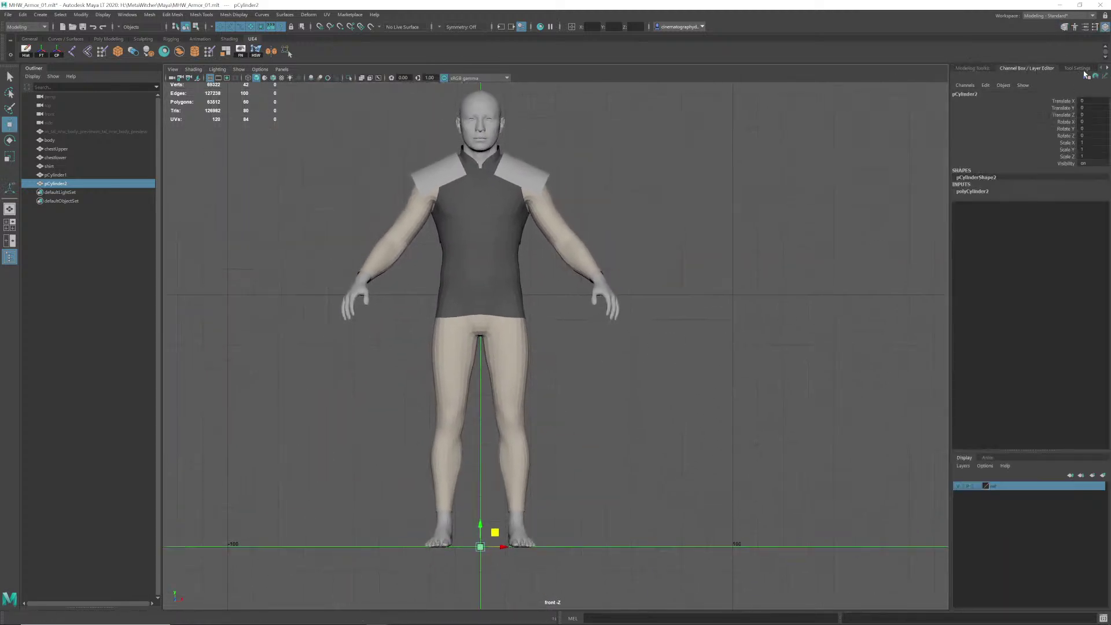
{"action": "left_click", "coordinate": [985, 192]}
Step: Move the new cylinder from the origin up to the character's upper arm in the front view
{"action": "right_click_drag", "start_coordinate": [531, 385], "coordinate": [545, 423], "text": "alt"}
{"action": "middle_click_drag", "start_coordinate": [545, 423], "coordinate": [503, 436], "text": "alt"}
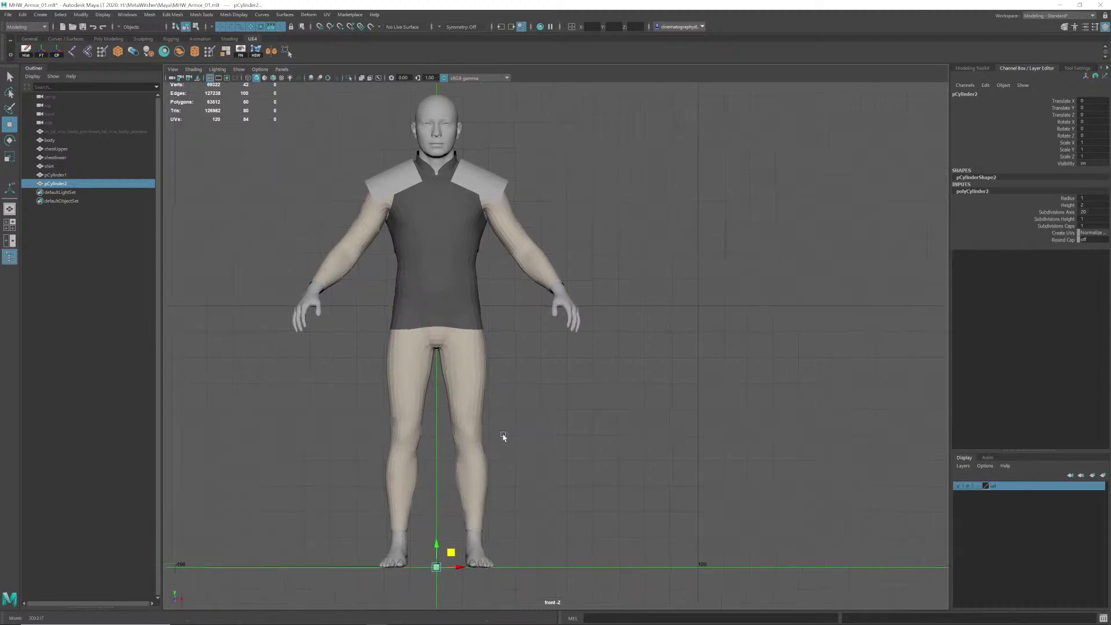
{"action": "left_click_drag", "start_coordinate": [451, 554], "coordinate": [515, 207]}
{"action": "right_click_drag", "start_coordinate": [514, 208], "coordinate": [615, 193], "text": "alt"}
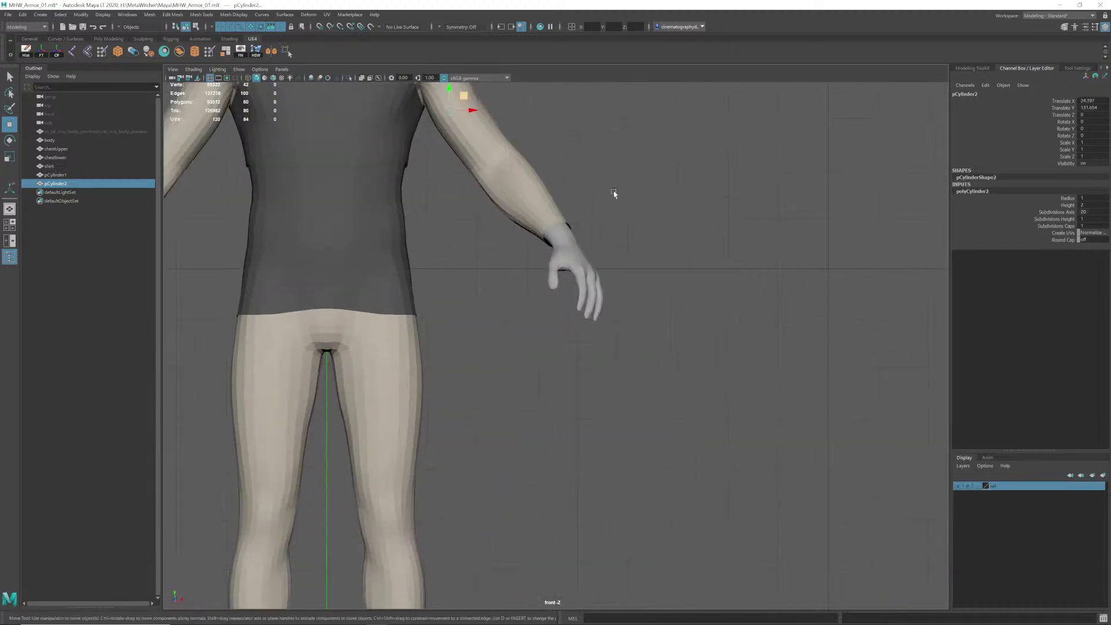
{"action": "middle_click_drag", "start_coordinate": [387, 110], "coordinate": [462, 372], "text": "alt"}
{"action": "right_click_drag", "start_coordinate": [462, 372], "coordinate": [538, 402], "text": "alt"}
{"action": "middle_click_drag", "start_coordinate": [538, 402], "coordinate": [540, 364], "text": "alt"}
Step: In wireframe display, rotate the cylinder about 34.7 degrees around Z and center it over the upper arm
{"action": "key", "text": "4"}
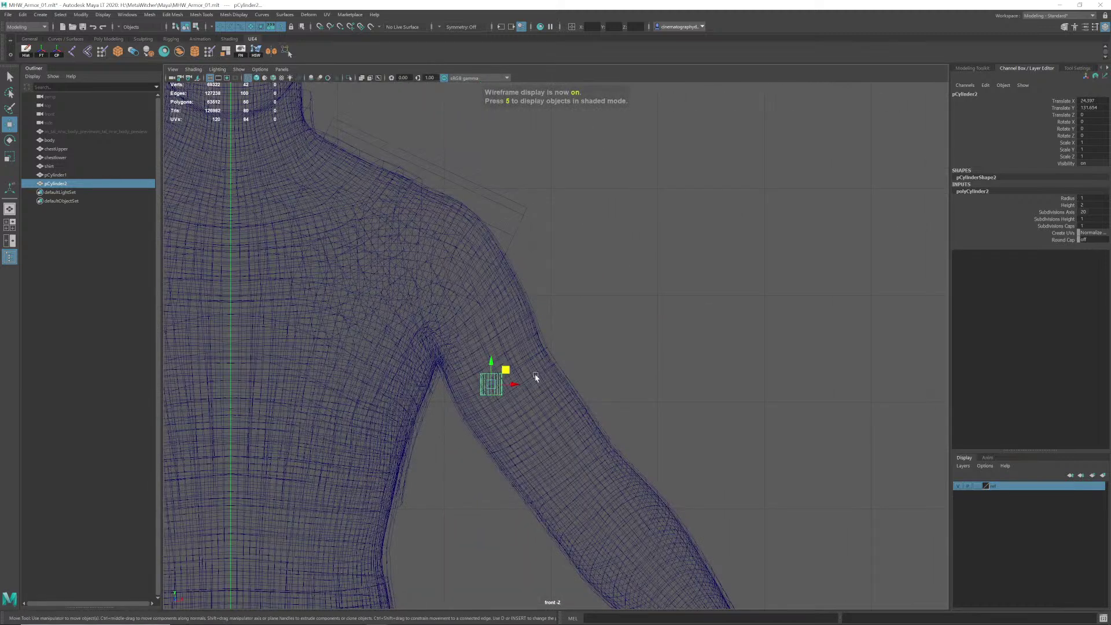
{"action": "key", "text": "e"}
{"action": "key", "text": "r"}
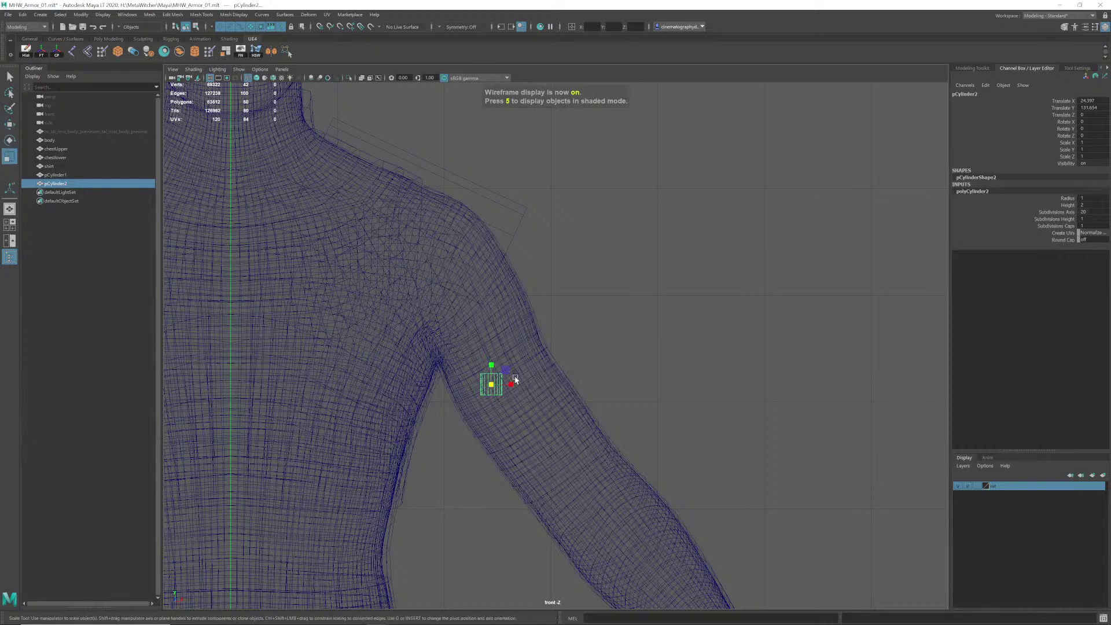
{"action": "key", "text": "e"}
{"action": "left_click_drag", "start_coordinate": [509, 376], "coordinate": [538, 391]}
{"action": "key", "text": "w"}
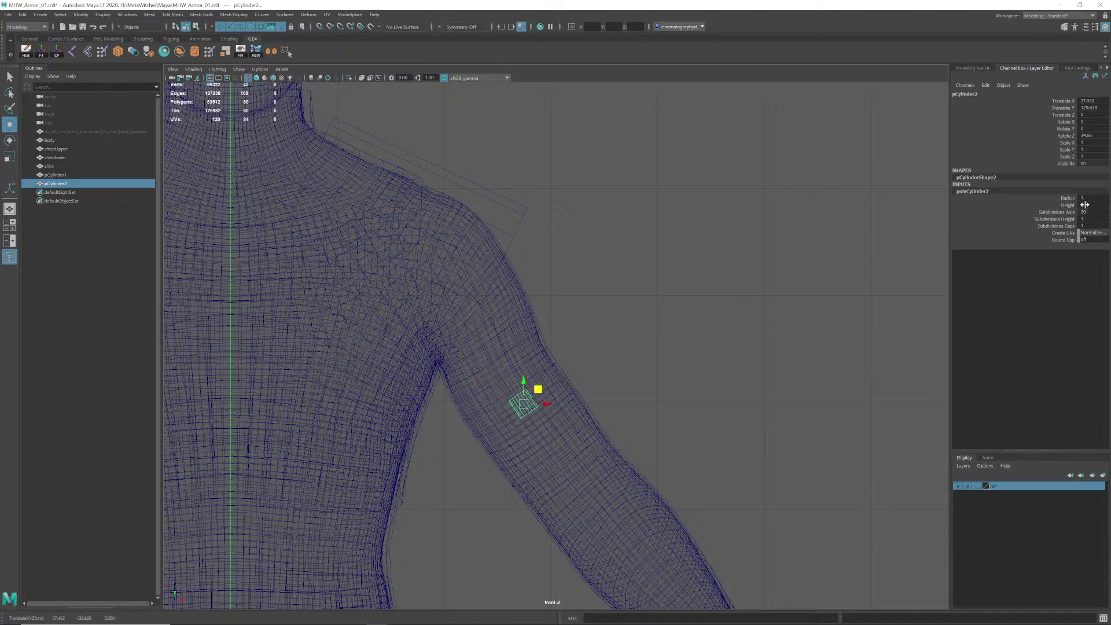
Step: Set the upper-arm cylinder's height to 19 and its radius to 7
{"action": "left_click", "coordinate": [1085, 205]}
{"action": "left_click", "coordinate": [1088, 205]}
{"action": "left_click", "coordinate": [1073, 206]}
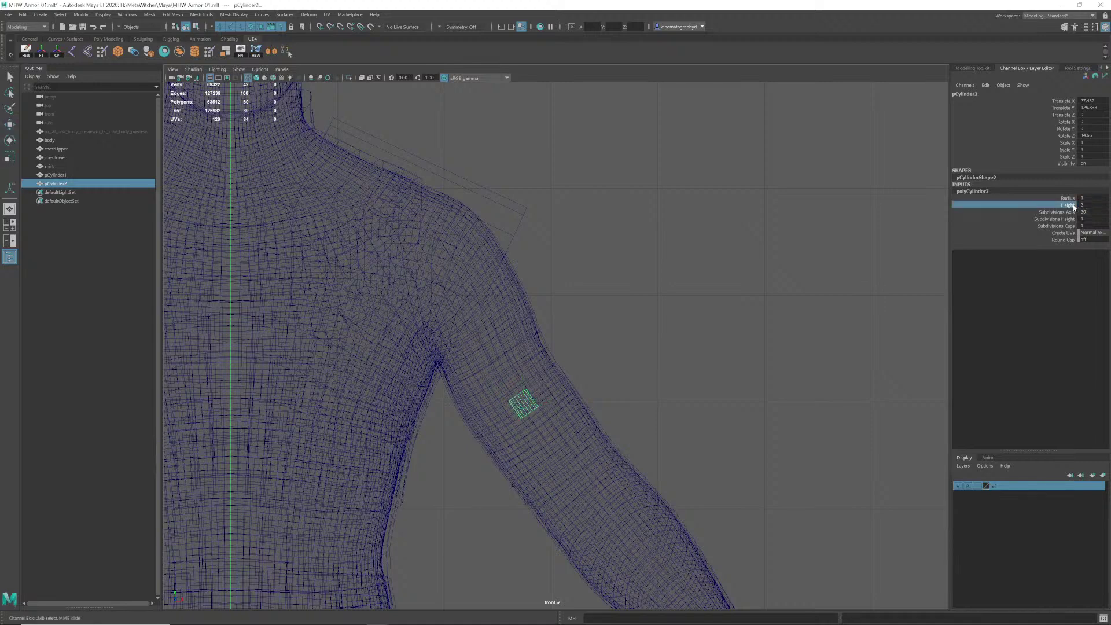
{"action": "left_click", "coordinate": [1088, 204]}
{"action": "mouse_move", "coordinate": [1090, 204]}
{"action": "middle_mouse_down"}
{"action": "mouse_move", "coordinate": [1110, 204]}
{"action": "mouse_move", "coordinate": [1090, 198]}
{"action": "middle_mouse_up"}
{"action": "left_click", "coordinate": [1069, 199]}
{"action": "left_click", "coordinate": [1083, 199]}
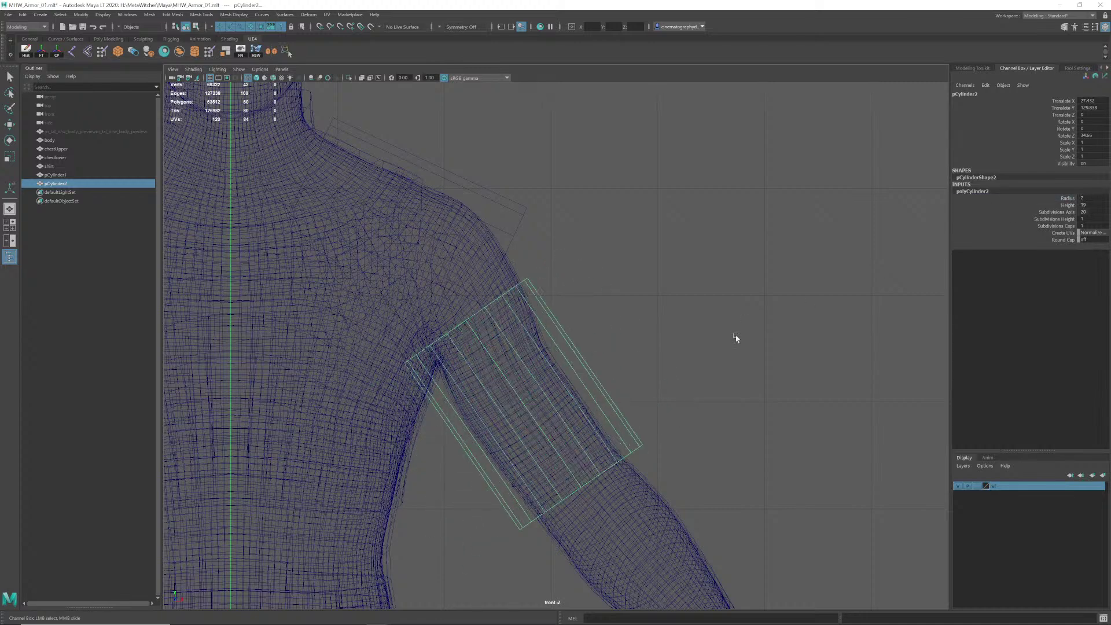
Step: Refine the cylinder's Z rotation to about 33.6 degrees and move it higher along the upper arm beneath the shoulder pad
{"action": "middle_click_drag", "start_coordinate": [654, 351], "coordinate": [582, 341], "text": "alt"}
{"action": "scroll", "coordinate": [596, 327], "scroll_direction": "up", "scroll_amount": 1}
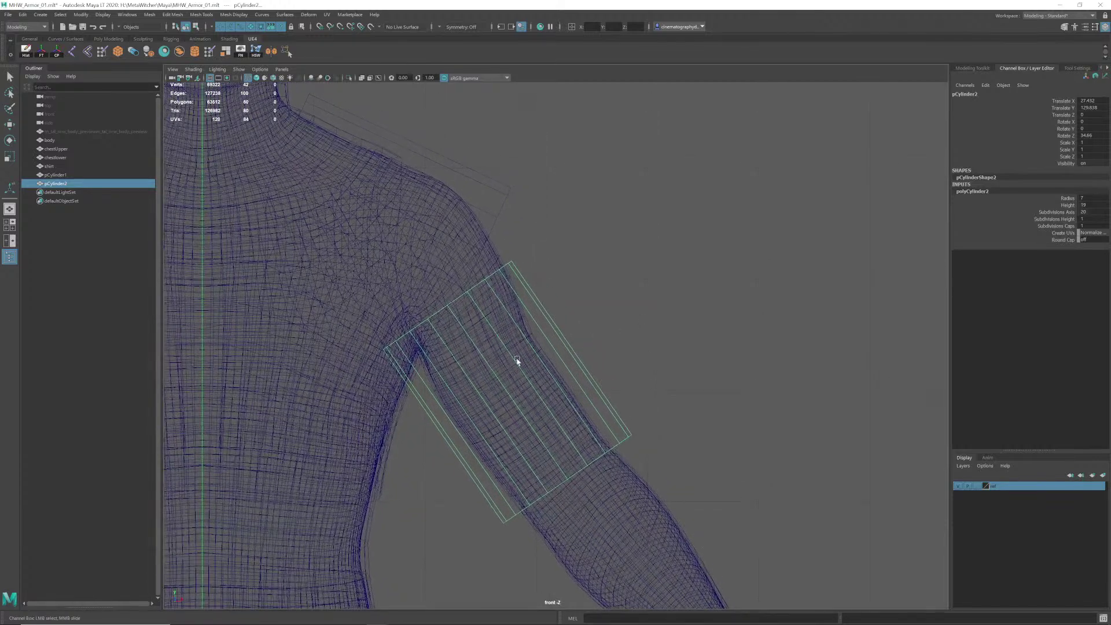
{"action": "key", "text": "e"}
{"action": "left_click_drag", "start_coordinate": [526, 387], "coordinate": [504, 348]}
{"action": "key", "text": "w"}
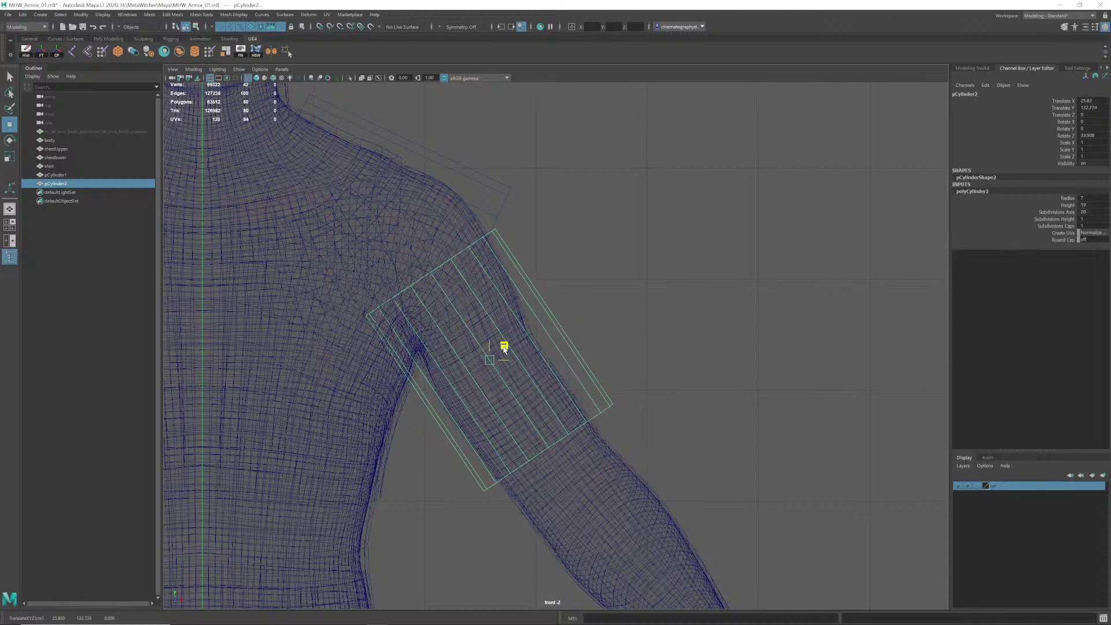
Step: Move the upper-arm cylinder back to about -1.44 on Z and show it shaded in the perspective view
{"action": "scroll", "coordinate": [544, 397], "scroll_direction": "down", "scroll_amount": 5}
{"action": "middle_click_drag", "start_coordinate": [543, 397], "coordinate": [533, 351], "text": "alt"}
{"action": "key", "text": "space"}
{"action": "left_click_drag", "start_coordinate": [533, 349], "coordinate": [517, 313]}
{"action": "left_click_drag", "start_coordinate": [508, 273], "coordinate": [514, 311], "text": "alt"}
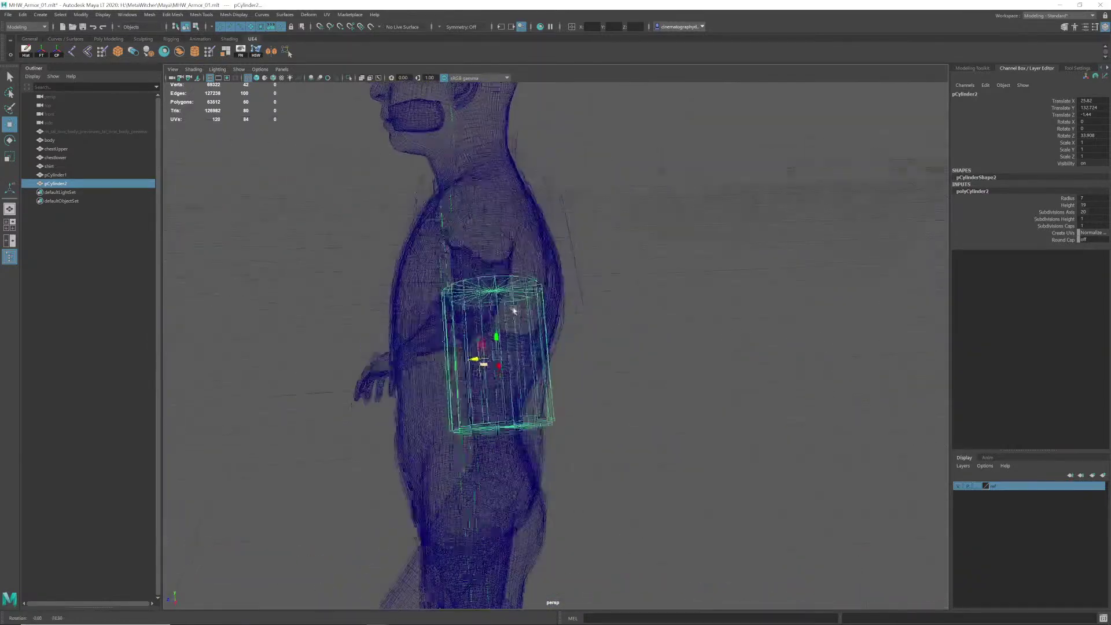
{"action": "key", "text": "5"}
{"action": "scroll", "coordinate": [531, 358], "scroll_direction": "up", "scroll_amount": 3}
{"action": "left_click_drag", "start_coordinate": [534, 361], "coordinate": [536, 354], "text": "alt"}
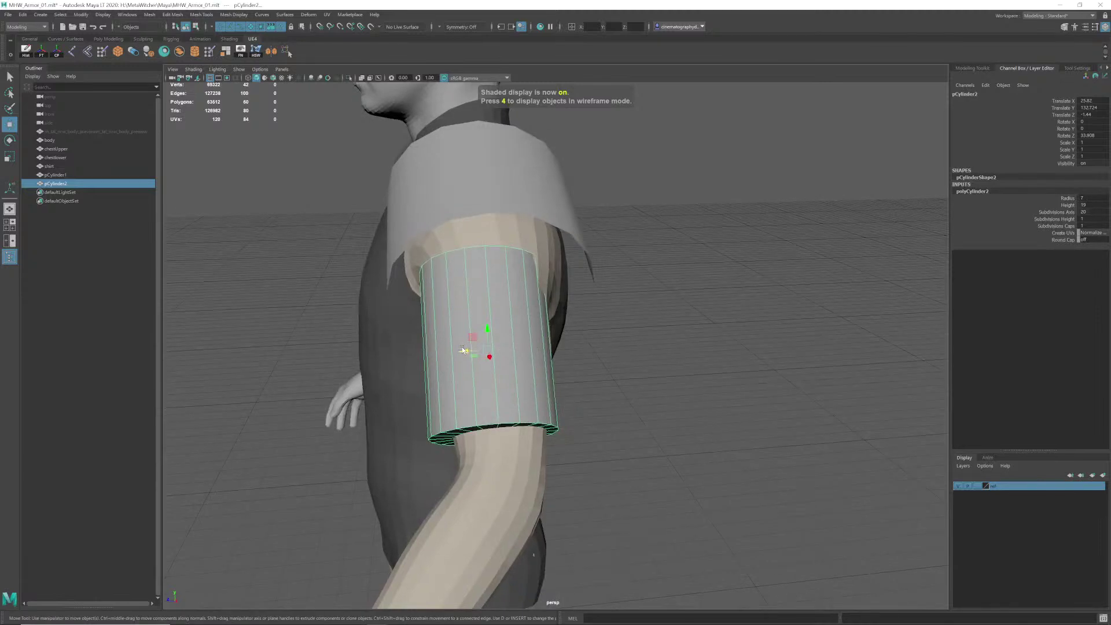
Step: Reposition the cylinder around the upper arm at about X 24.69, Y 133.03, Z -2.54
{"action": "left_click_drag", "start_coordinate": [463, 350], "coordinate": [537, 342]}
{"action": "key", "text": "ctrl+z"}
{"action": "left_click", "coordinate": [447, 319]}
{"action": "left_click", "coordinate": [516, 334]}
{"action": "scroll", "coordinate": [558, 350], "scroll_direction": "down", "scroll_amount": 3}
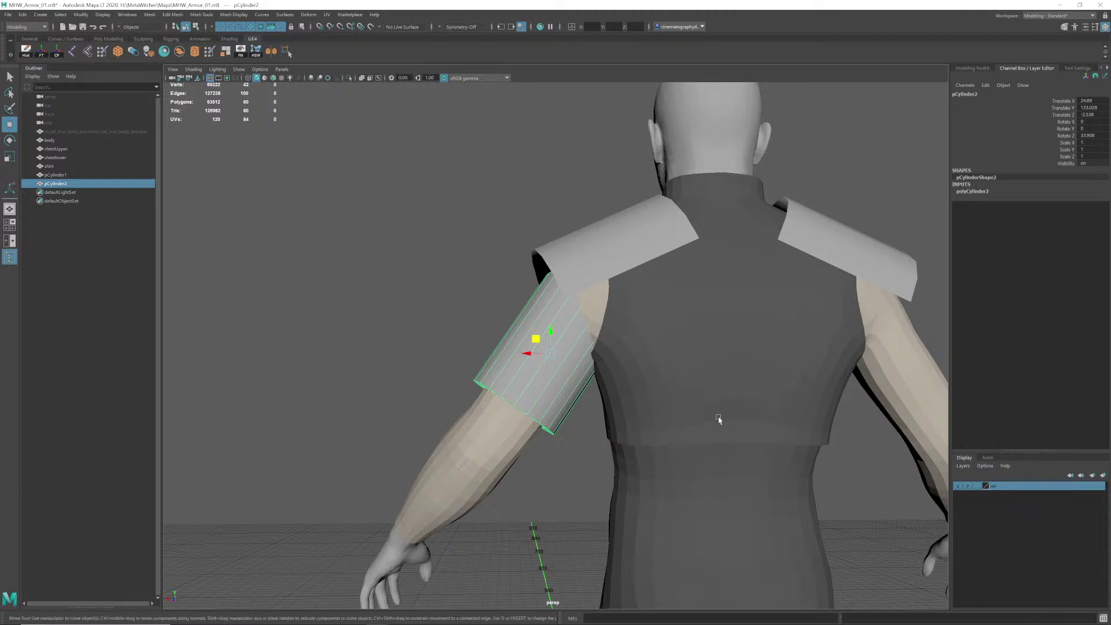
{"action": "left_click_drag", "start_coordinate": [622, 351], "coordinate": [673, 338], "text": "alt"}
{"action": "middle_click_drag", "start_coordinate": [672, 337], "coordinate": [603, 370], "text": "alt"}
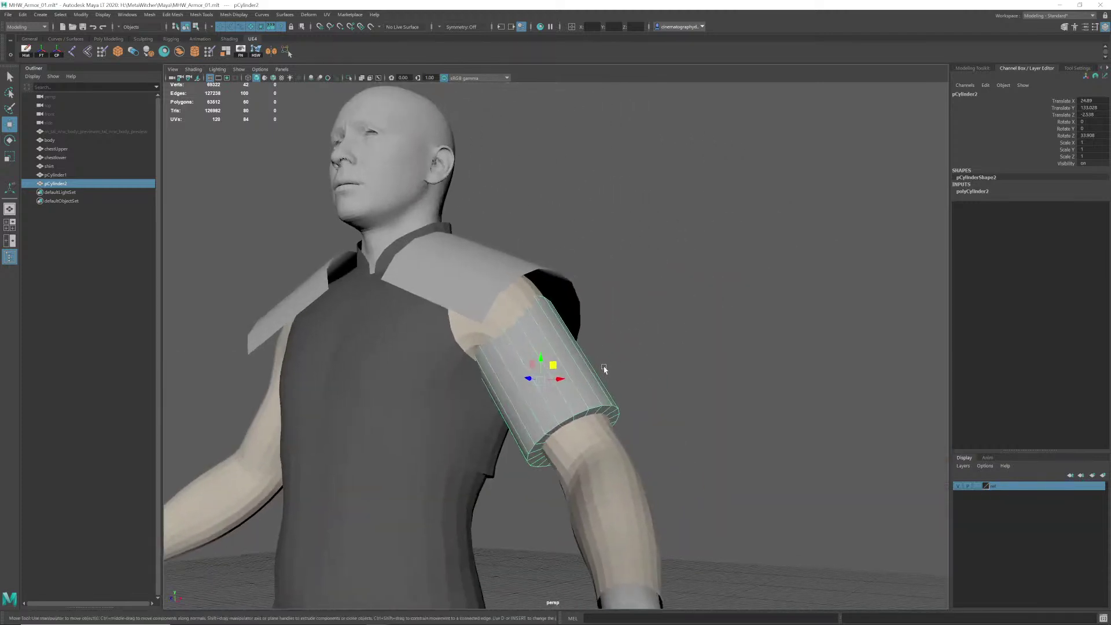
Step: Scale the cylinder to 1.134 along Z and move it slightly higher beneath the shoulder pad
{"action": "left_click_drag", "start_coordinate": [603, 369], "coordinate": [569, 366], "text": "alt"}
{"action": "scroll", "coordinate": [575, 359], "scroll_direction": "down", "scroll_amount": 3}
{"action": "key", "text": "r"}
{"action": "key", "text": "w"}
{"action": "scroll", "coordinate": [577, 372], "scroll_direction": "down", "scroll_amount": 2}
{"action": "left_click_drag", "start_coordinate": [568, 366], "coordinate": [548, 378], "text": "alt"}
{"action": "scroll", "coordinate": [528, 375], "scroll_direction": "up", "scroll_amount": 1}
{"action": "scroll", "coordinate": [538, 374], "scroll_direction": "up", "scroll_amount": 2}
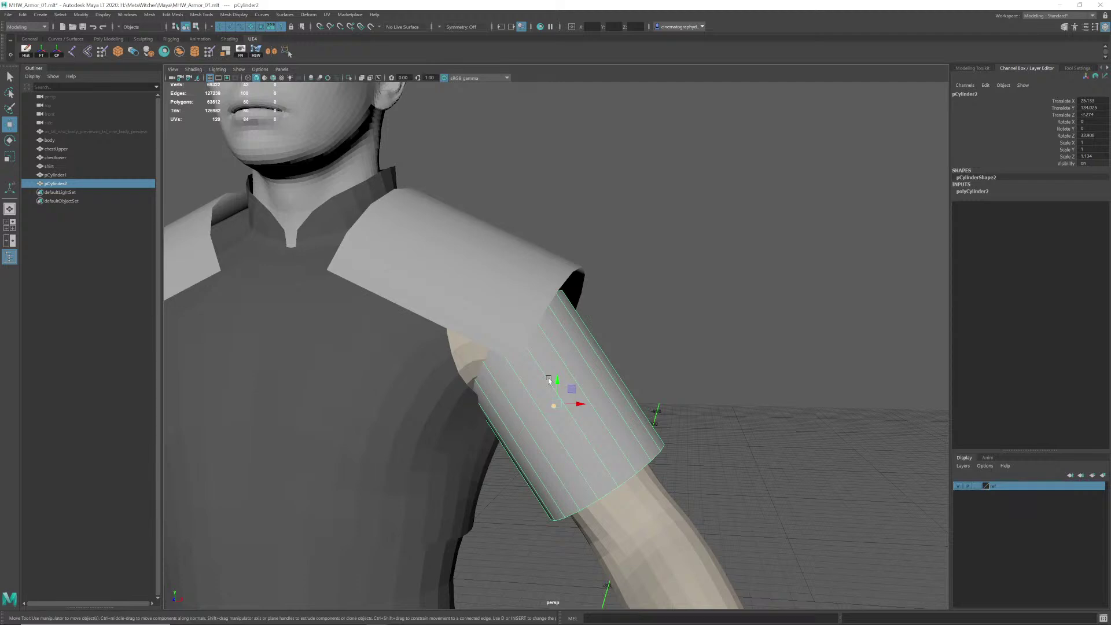
Step: Tilt the cylinder about 2.1 degrees around X and reduce its Z scale to about 1.02
{"action": "scroll", "coordinate": [549, 379], "scroll_direction": "down", "scroll_amount": 1}
{"action": "left_click_drag", "start_coordinate": [548, 379], "coordinate": [481, 350], "text": "alt"}
{"action": "scroll", "coordinate": [537, 365], "scroll_direction": "down", "scroll_amount": 5}
{"action": "right_click_drag", "start_coordinate": [480, 351], "coordinate": [623, 351], "text": "alt"}
{"action": "left_click_drag", "start_coordinate": [614, 352], "coordinate": [593, 363], "text": "alt"}
{"action": "key", "text": "e"}
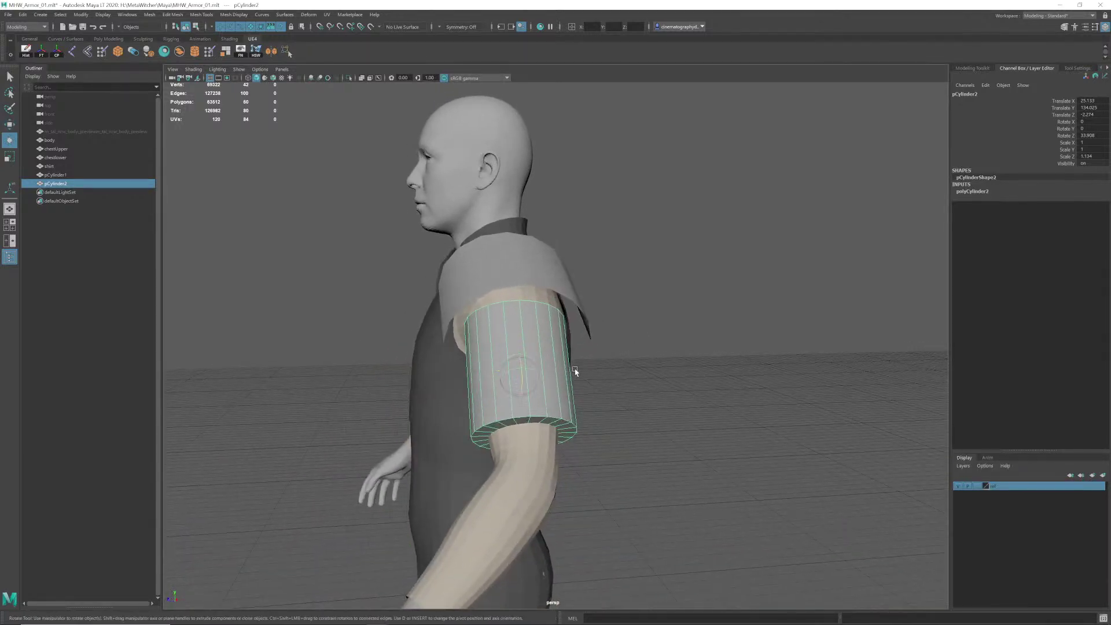
{"action": "left_click_drag", "start_coordinate": [526, 392], "coordinate": [503, 381]}
{"action": "key", "text": "w"}
{"action": "key", "text": "e"}
{"action": "key", "text": "r"}
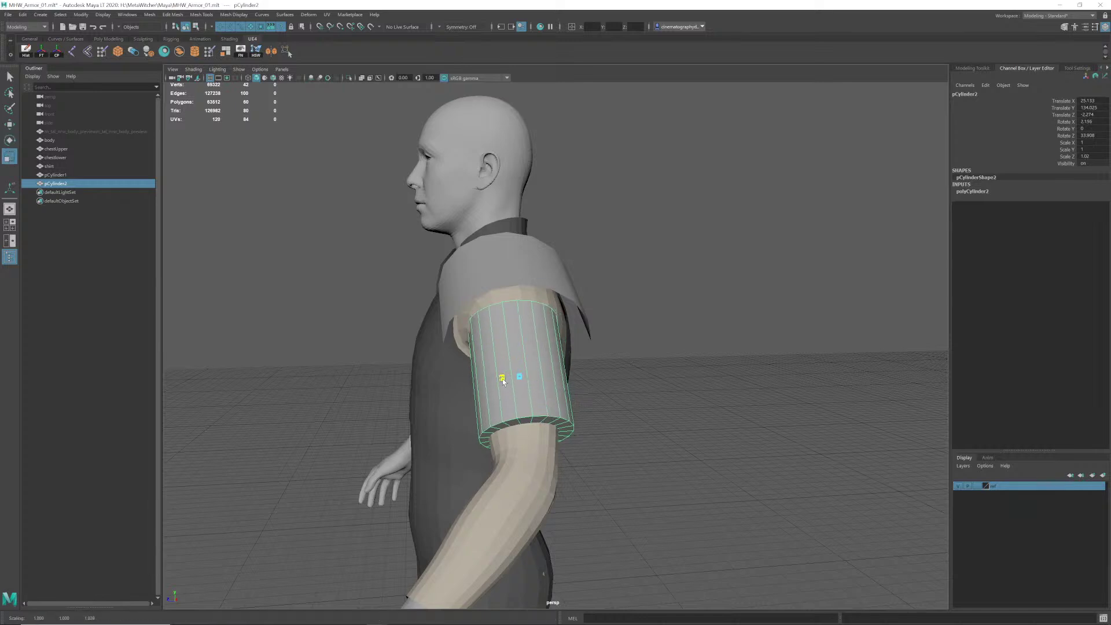
Step: Show the Scale tool's settings and fine-tune the cylinder's front-to-back scale around the upper arm
{"action": "left_click", "coordinate": [1073, 68]}
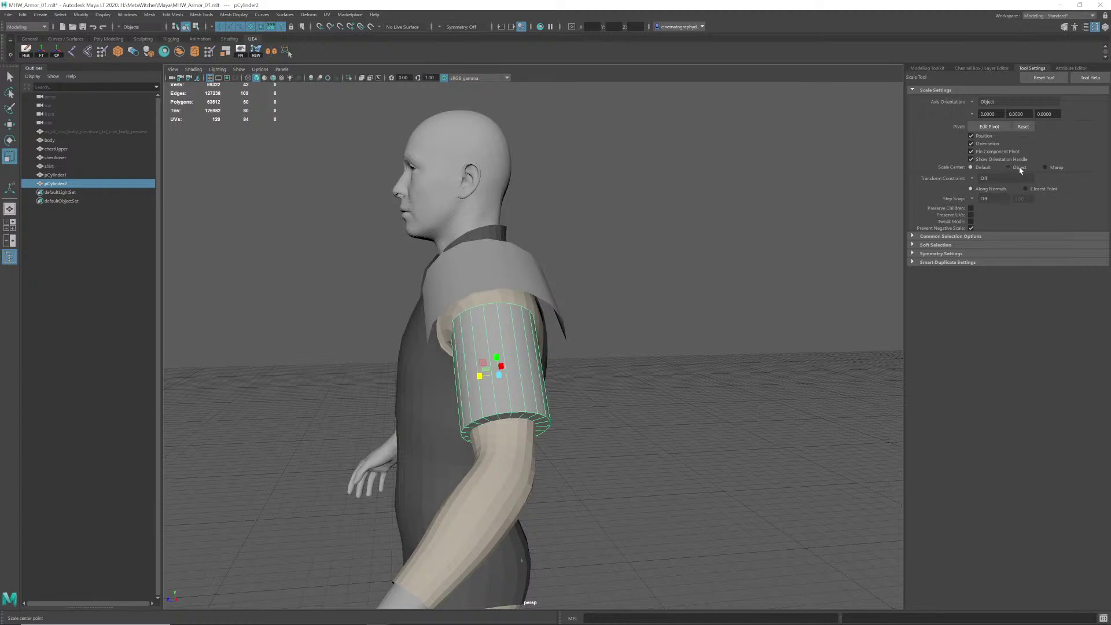
{"action": "right_click_drag", "start_coordinate": [504, 417], "coordinate": [532, 400], "text": "alt"}
{"action": "middle_click_drag", "start_coordinate": [532, 401], "coordinate": [543, 376], "text": "alt"}
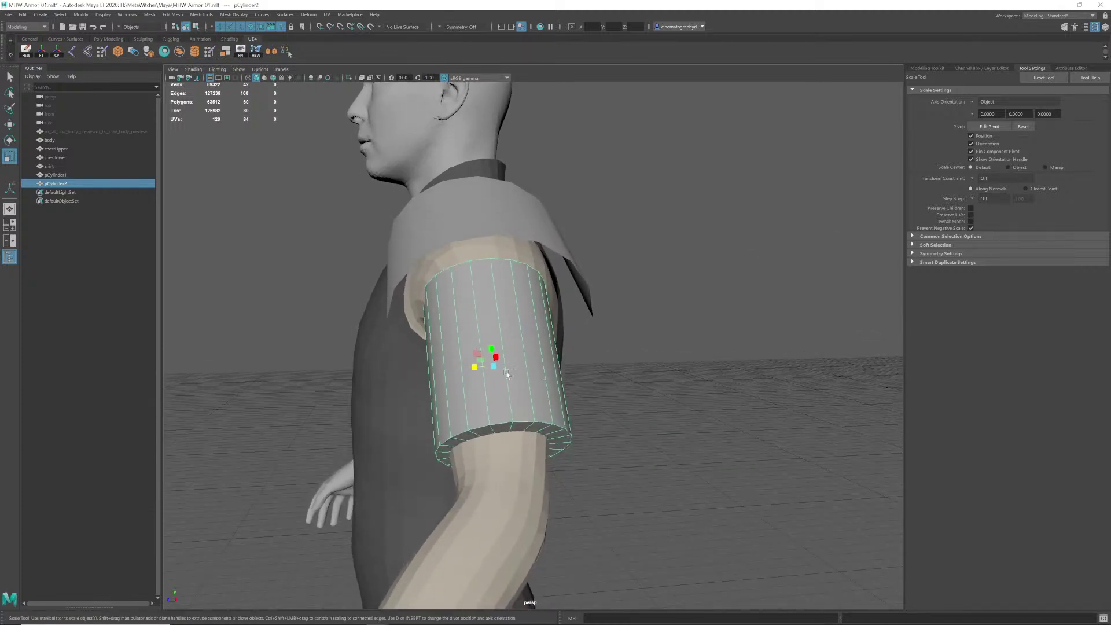
{"action": "left_click_drag", "start_coordinate": [476, 368], "coordinate": [516, 297]}
{"action": "key", "text": "w"}
{"action": "key", "text": "r"}
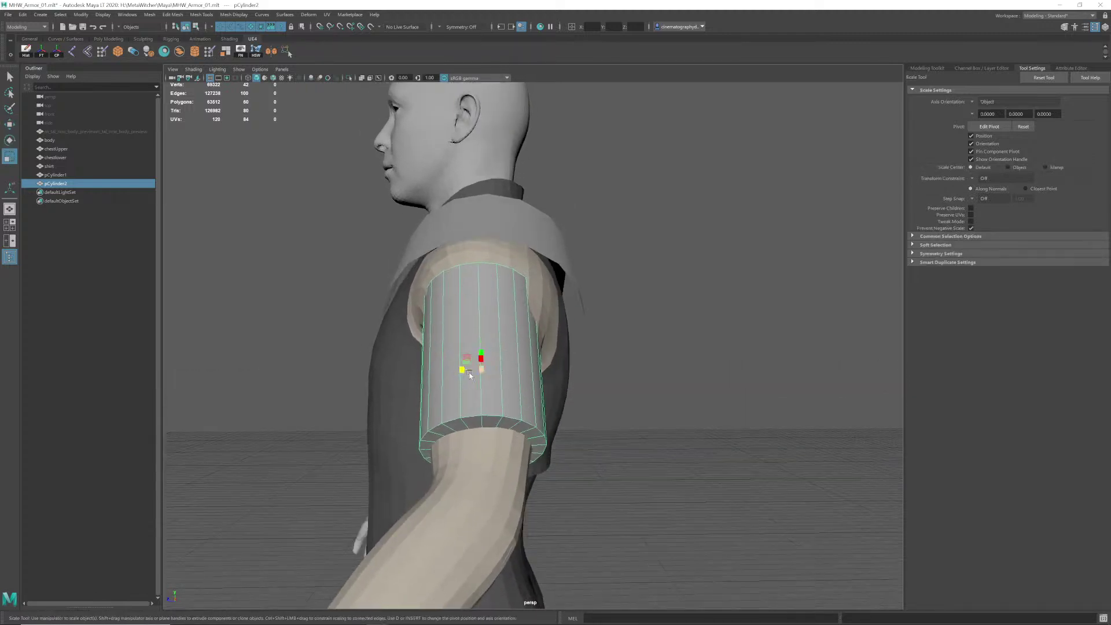
{"action": "left_click_drag", "start_coordinate": [462, 372], "coordinate": [528, 347]}
Step: Compare the sleeve from the front with the upper-arm armor in the Witcher reference image in Photoshop, and return to Maya
{"action": "right_click_drag", "start_coordinate": [527, 347], "coordinate": [493, 361], "text": "alt"}
{"action": "left_click_drag", "start_coordinate": [494, 361], "coordinate": [572, 361], "text": "alt"}
{"action": "mouse_move", "coordinate": [572, 361]}
{"action": "right_mouse_down", "text": "alt"}
{"action": "mouse_move", "coordinate": [429, 346]}
{"action": "mouse_move", "coordinate": [579, 366]}
{"action": "right_mouse_up", "text": "alt"}
{"action": "mouse_move", "coordinate": [579, 365]}
{"action": "left_mouse_down", "text": "alt"}
{"action": "mouse_move", "coordinate": [561, 359]}
{"action": "mouse_move", "coordinate": [573, 352]}
{"action": "left_mouse_up", "text": "alt"}
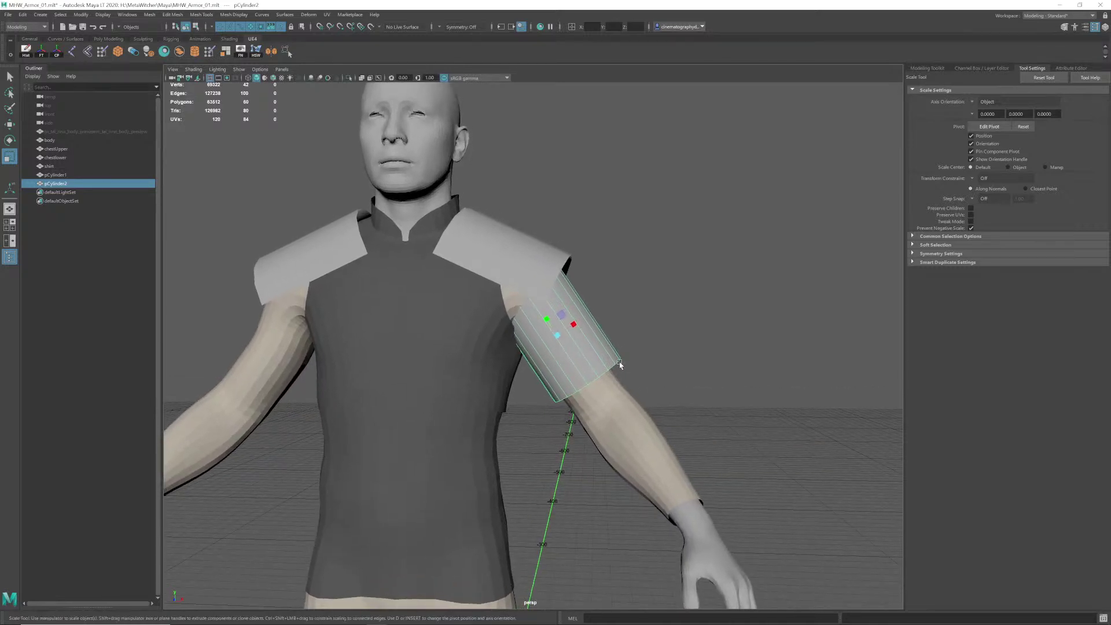
{"action": "key", "text": "alt+Tab"}
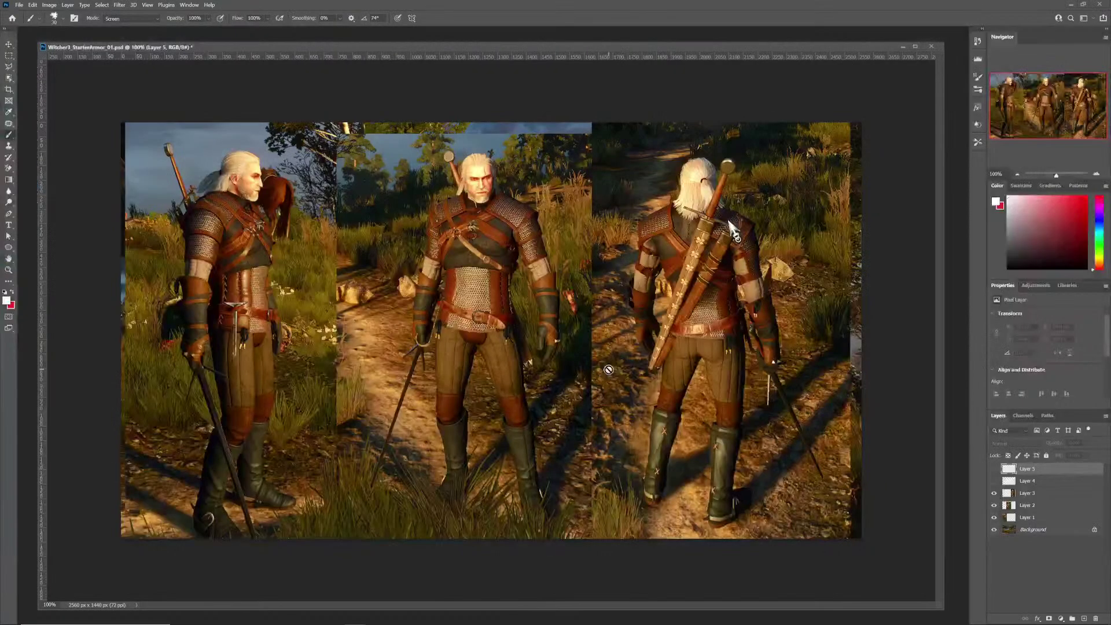
{"action": "key", "text": "alt+Tab"}
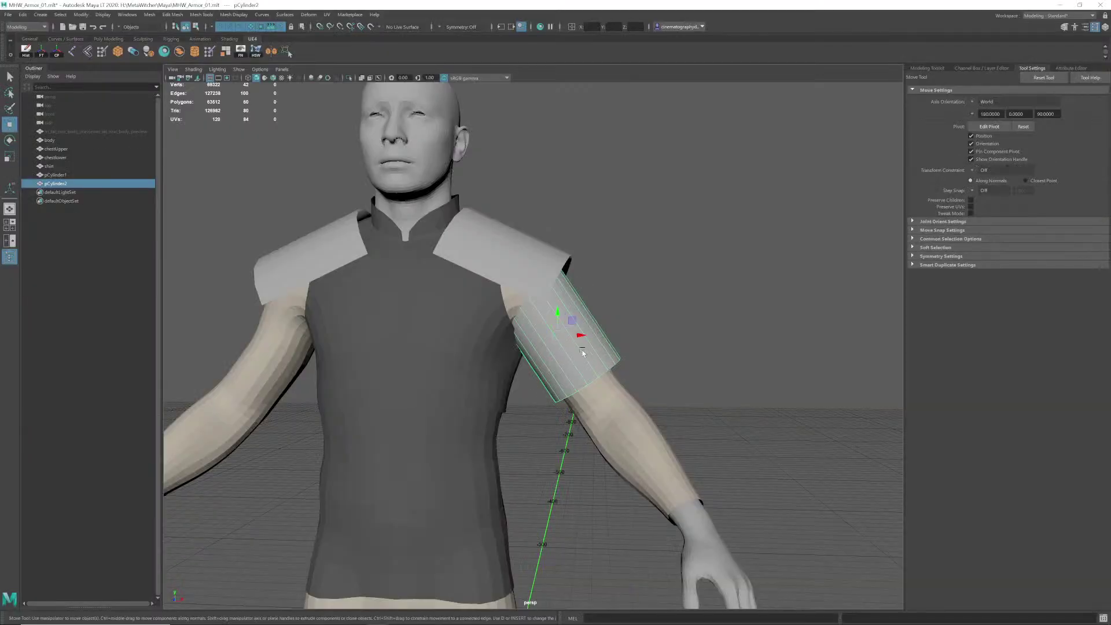
Step: Reposition the cylinder on the upper arm and refine its scale so it encloses the arm
{"action": "left_click_drag", "start_coordinate": [566, 330], "coordinate": [485, 347]}
{"action": "key", "text": "e"}
{"action": "key", "text": "w"}
{"action": "key", "text": "r"}
{"action": "key", "text": "w"}
{"action": "middle_click_drag", "start_coordinate": [485, 347], "coordinate": [521, 409], "text": "alt"}
{"action": "right_click_drag", "start_coordinate": [521, 409], "coordinate": [557, 425], "text": "alt"}
{"action": "left_click_drag", "start_coordinate": [557, 426], "coordinate": [539, 404], "text": "alt"}
{"action": "key", "text": "r"}
{"action": "right_click_drag", "start_coordinate": [540, 404], "coordinate": [452, 406], "text": "alt"}
{"action": "left_click_drag", "start_coordinate": [452, 406], "coordinate": [544, 405], "text": "alt"}
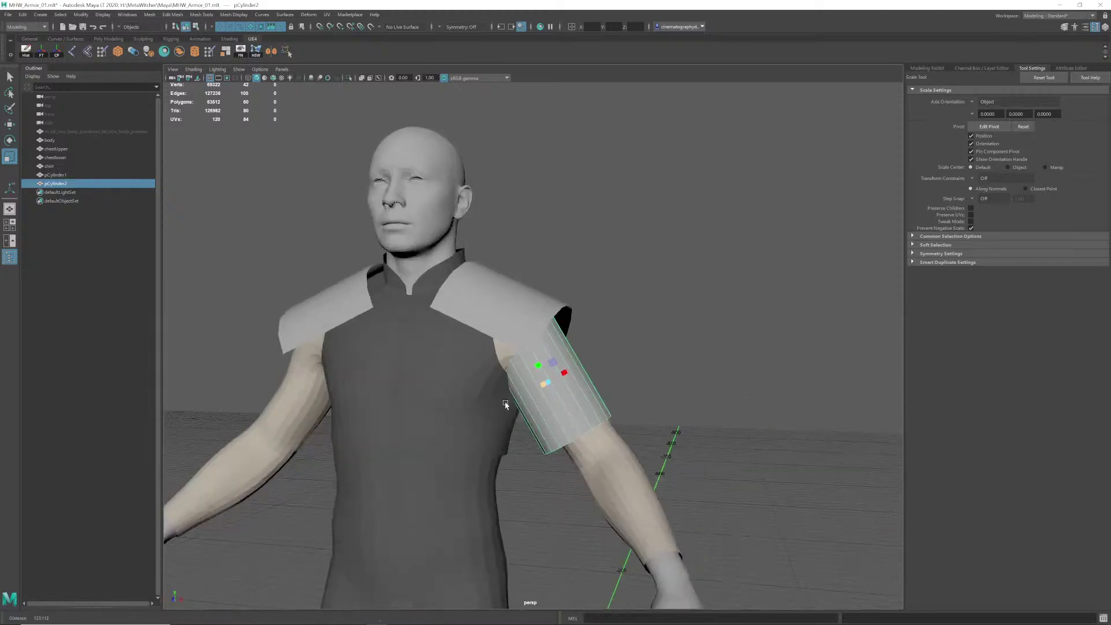
Step: Nudge the cylinder slightly in the XY plane along the upper arm
{"action": "mouse_move", "coordinate": [506, 404]}
{"action": "right_mouse_down", "text": "alt"}
{"action": "mouse_move", "coordinate": [558, 412]}
{"action": "mouse_move", "coordinate": [504, 409]}
{"action": "right_mouse_up", "text": "alt"}
{"action": "key", "text": "w"}
{"action": "middle_click_drag", "start_coordinate": [504, 409], "coordinate": [539, 392], "text": "alt"}
{"action": "left_click_drag", "start_coordinate": [538, 392], "coordinate": [541, 408], "text": "alt"}
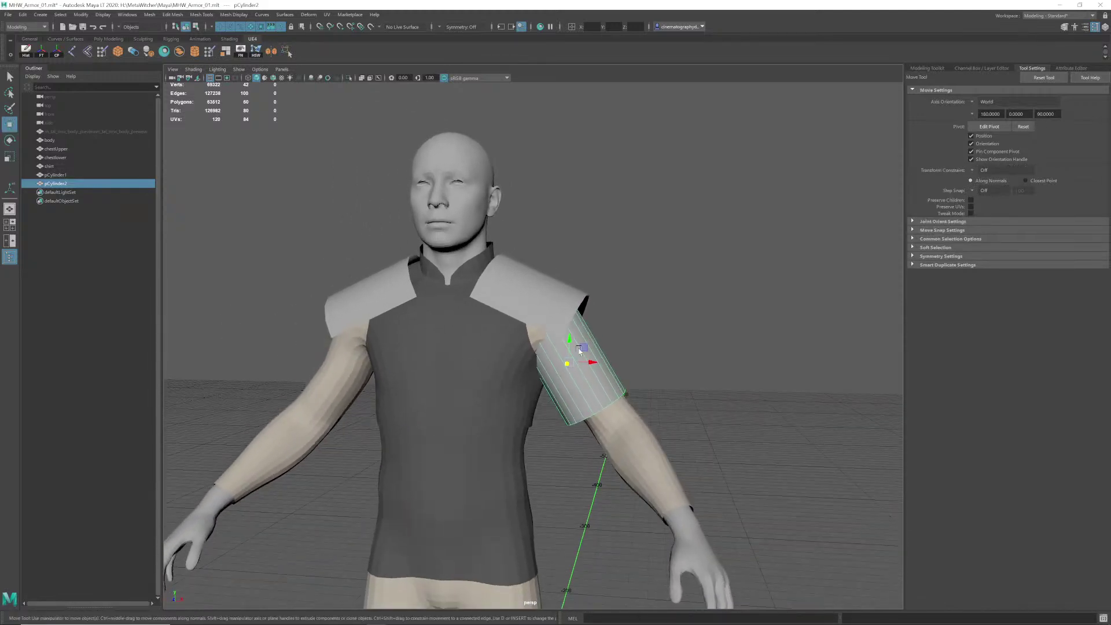
{"action": "left_click_drag", "start_coordinate": [582, 350], "coordinate": [585, 349]}
Step: Rotate the cylinder slightly to follow the upper arm's slope and shift it back into place
{"action": "left_click_drag", "start_coordinate": [544, 400], "coordinate": [550, 383], "text": "alt"}
{"action": "right_click_drag", "start_coordinate": [550, 383], "coordinate": [474, 384], "text": "alt"}
{"action": "middle_click_drag", "start_coordinate": [519, 379], "coordinate": [537, 383], "text": "alt"}
{"action": "left_click_drag", "start_coordinate": [536, 382], "coordinate": [524, 399], "text": "alt"}
{"action": "right_click_drag", "start_coordinate": [524, 399], "coordinate": [553, 399], "text": "alt"}
{"action": "middle_click_drag", "start_coordinate": [553, 400], "coordinate": [520, 400], "text": "alt"}
{"action": "right_click_drag", "start_coordinate": [520, 400], "coordinate": [652, 414], "text": "alt"}
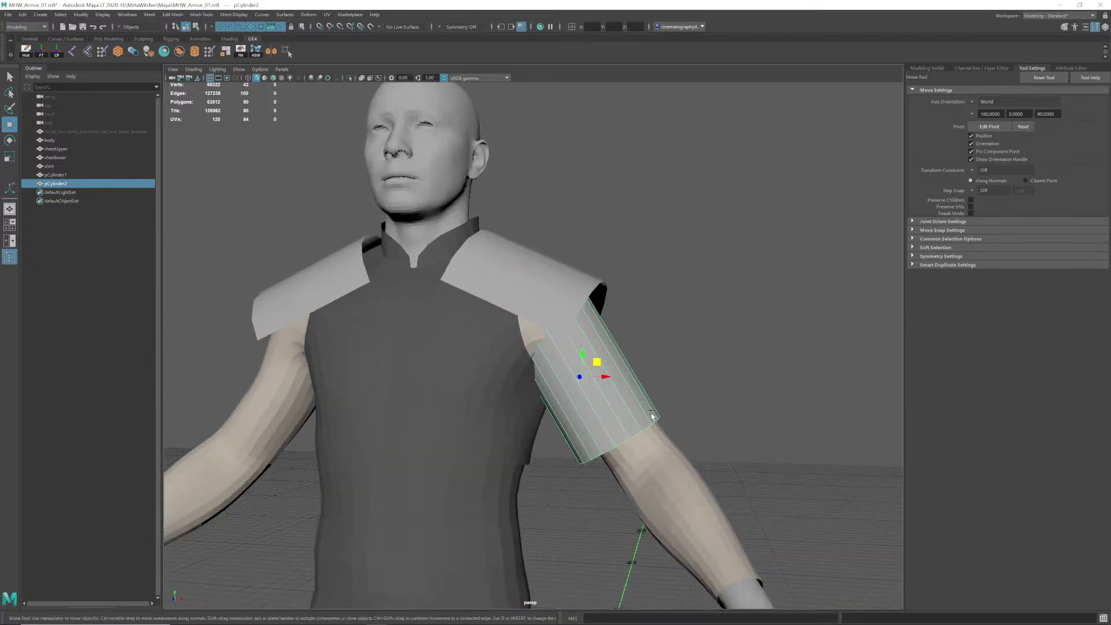
{"action": "key", "text": "e"}
{"action": "left_click_drag", "start_coordinate": [601, 375], "coordinate": [602, 376]}
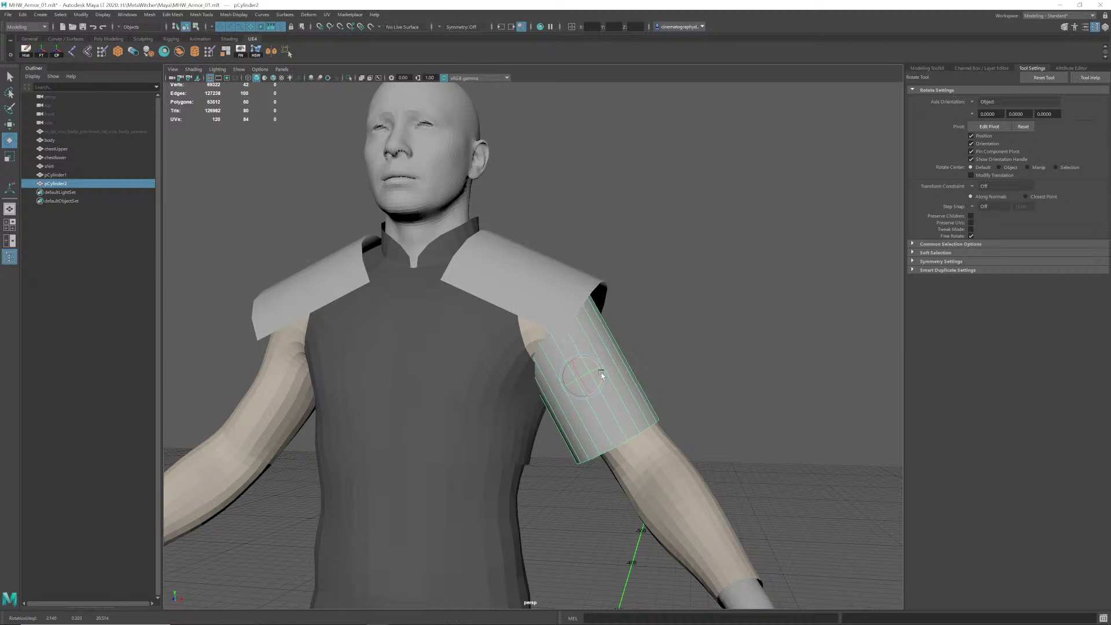
{"action": "key", "text": "w"}
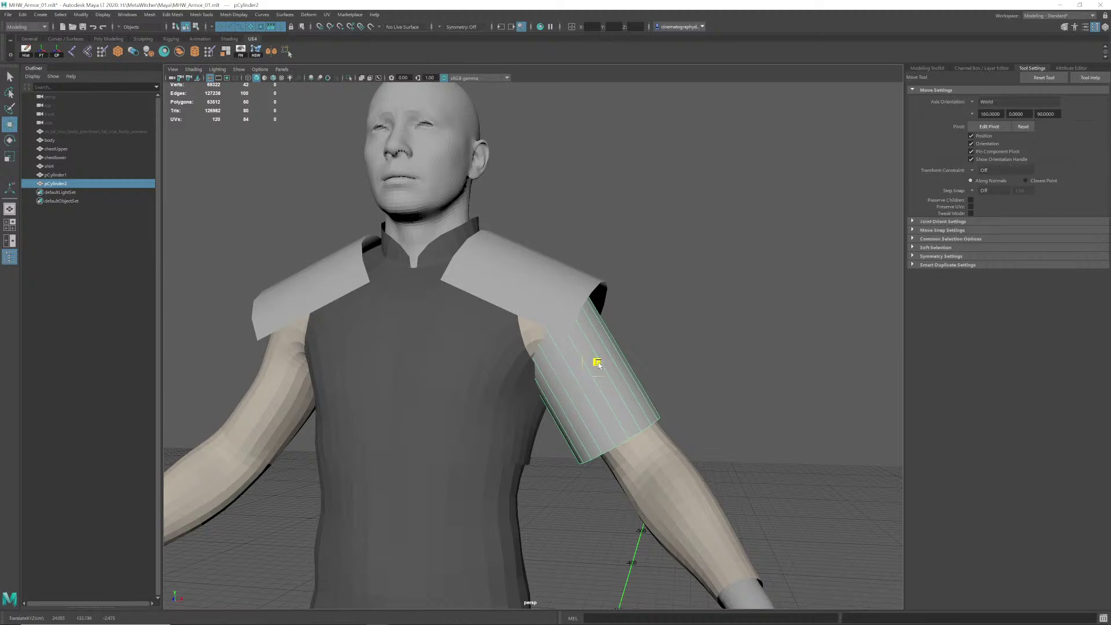
Step: Widen the cylinder front to back so it clears the upper arm
{"action": "right_click_drag", "start_coordinate": [656, 390], "coordinate": [582, 382], "text": "alt"}
{"action": "left_click_drag", "start_coordinate": [581, 382], "coordinate": [605, 373], "text": "alt"}
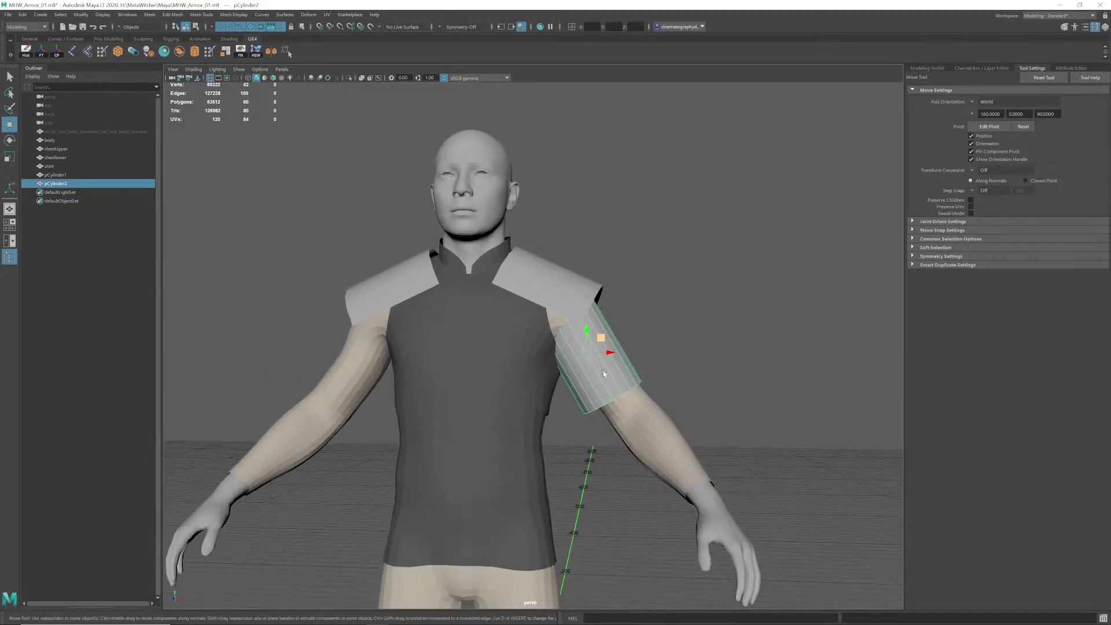
{"action": "right_click_drag", "start_coordinate": [604, 373], "coordinate": [657, 382], "text": "alt"}
{"action": "middle_click_drag", "start_coordinate": [657, 381], "coordinate": [665, 400], "text": "alt"}
{"action": "left_click_drag", "start_coordinate": [665, 399], "coordinate": [611, 401], "text": "alt"}
{"action": "right_click_drag", "start_coordinate": [611, 401], "coordinate": [675, 398], "text": "alt"}
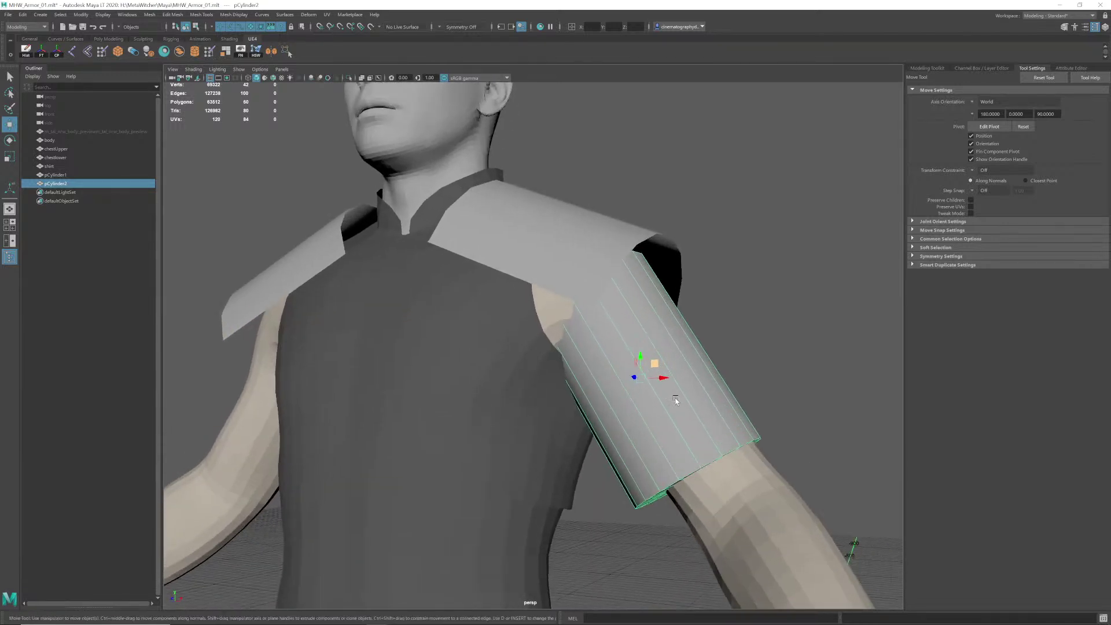
{"action": "left_click_drag", "start_coordinate": [675, 399], "coordinate": [661, 400], "text": "alt"}
{"action": "right_click_drag", "start_coordinate": [662, 401], "coordinate": [652, 401], "text": "alt"}
{"action": "left_click_drag", "start_coordinate": [653, 401], "coordinate": [645, 400], "text": "alt"}
{"action": "right_click_drag", "start_coordinate": [646, 399], "coordinate": [665, 400], "text": "alt"}
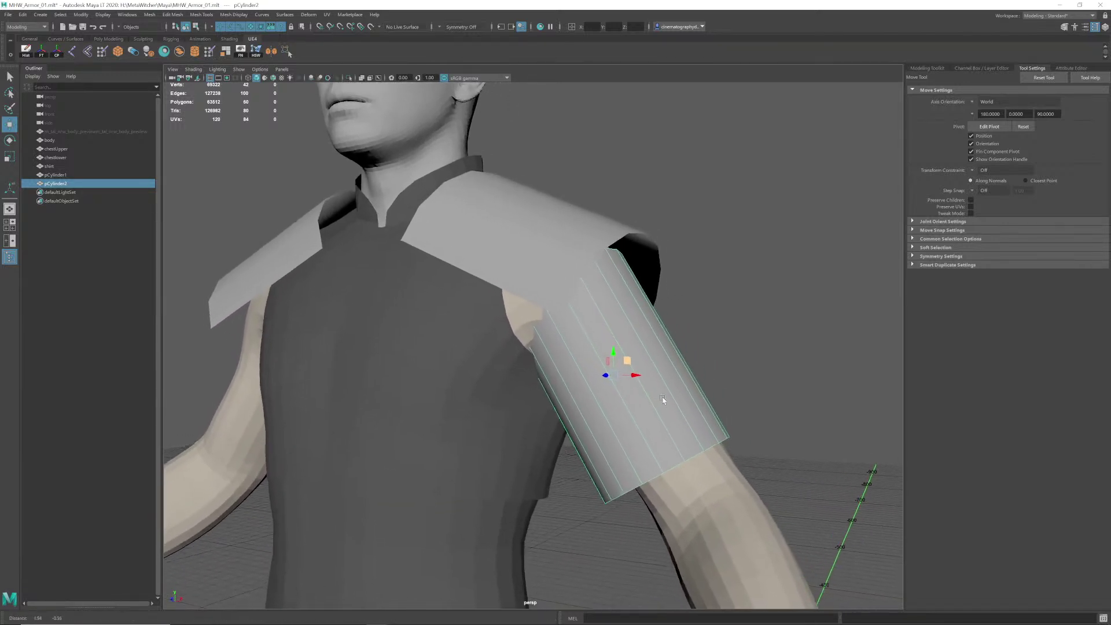
{"action": "left_click_drag", "start_coordinate": [666, 399], "coordinate": [617, 398], "text": "alt"}
{"action": "key", "text": "r"}
{"action": "left_click_drag", "start_coordinate": [517, 362], "coordinate": [517, 362]}
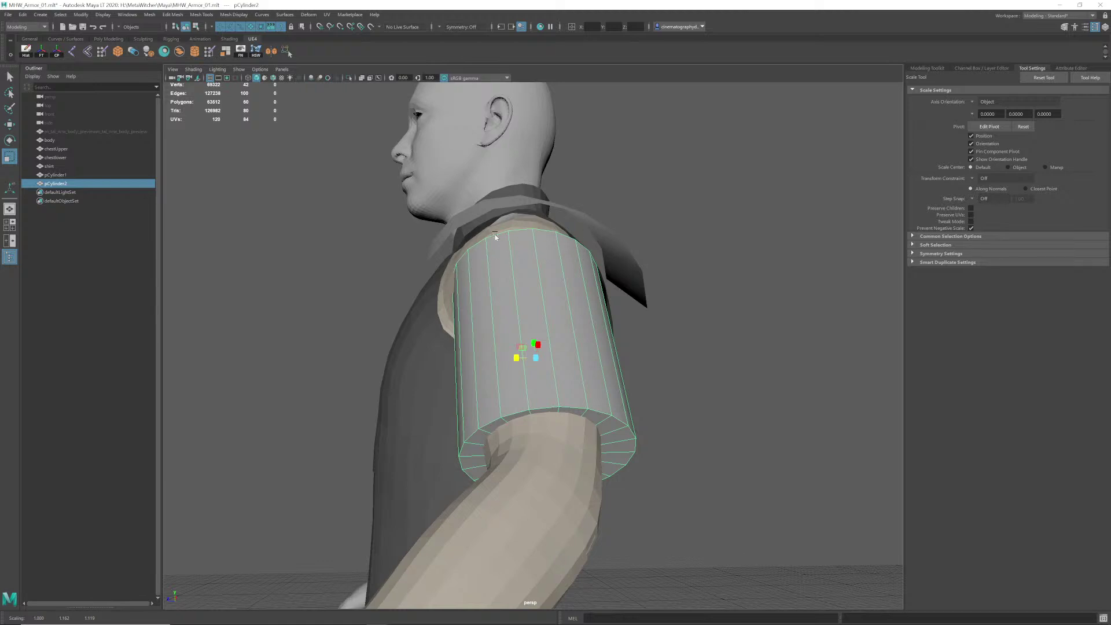
Step: Delete three adjacent lengthwise side faces on the cylinder's front, on the side facing the torso
{"action": "left_click_drag", "start_coordinate": [555, 413], "coordinate": [577, 372], "text": "alt"}
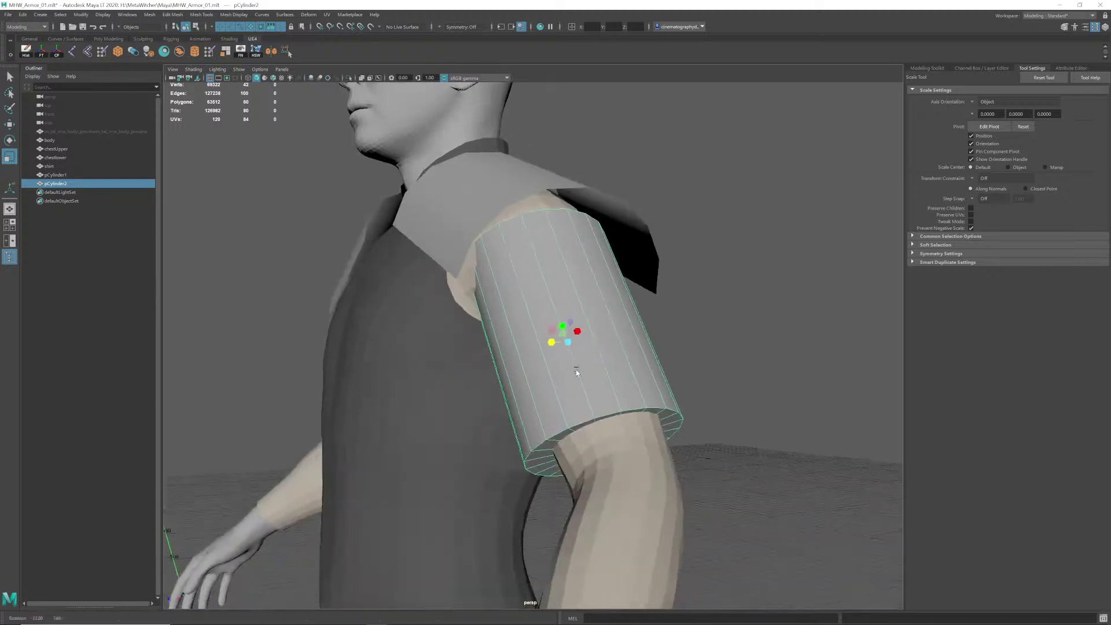
{"action": "middle_click_drag", "start_coordinate": [577, 372], "coordinate": [548, 367], "text": "alt"}
{"action": "left_click_drag", "start_coordinate": [548, 367], "coordinate": [582, 380], "text": "alt"}
{"action": "key", "text": "q"}
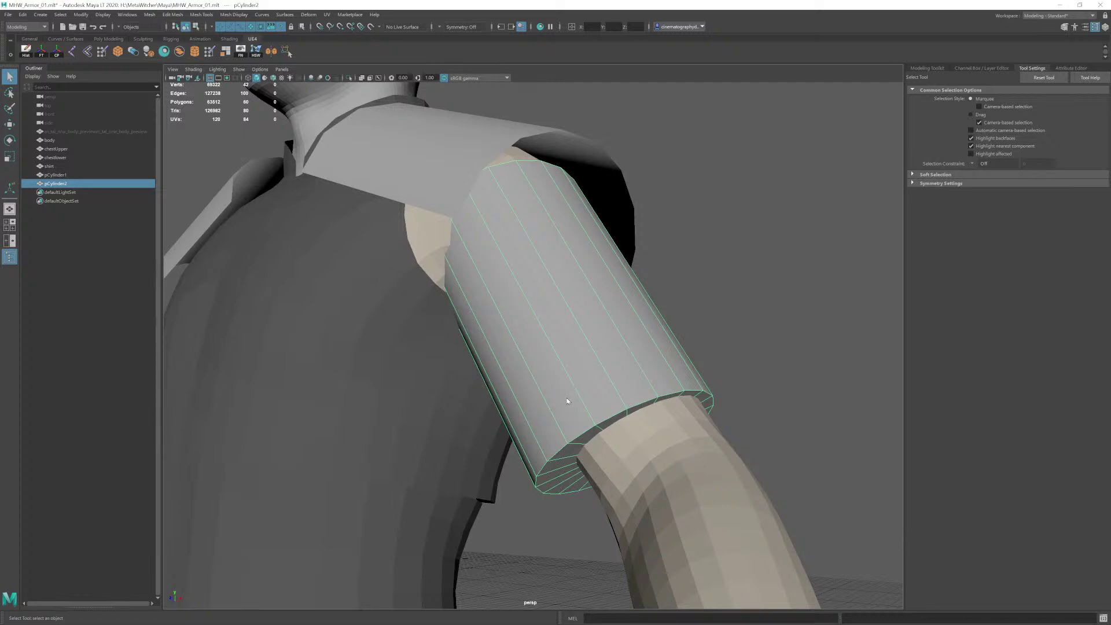
{"action": "mouse_move", "coordinate": [582, 378]}
{"action": "right_mouse_down"}
{"action": "mouse_move", "coordinate": [579, 405]}
{"action": "mouse_move", "coordinate": [593, 396]}
{"action": "right_mouse_up"}
{"action": "middle_click_drag", "start_coordinate": [593, 396], "coordinate": [605, 413], "text": "alt"}
{"action": "left_click_drag", "start_coordinate": [605, 412], "coordinate": [544, 405], "text": "alt"}
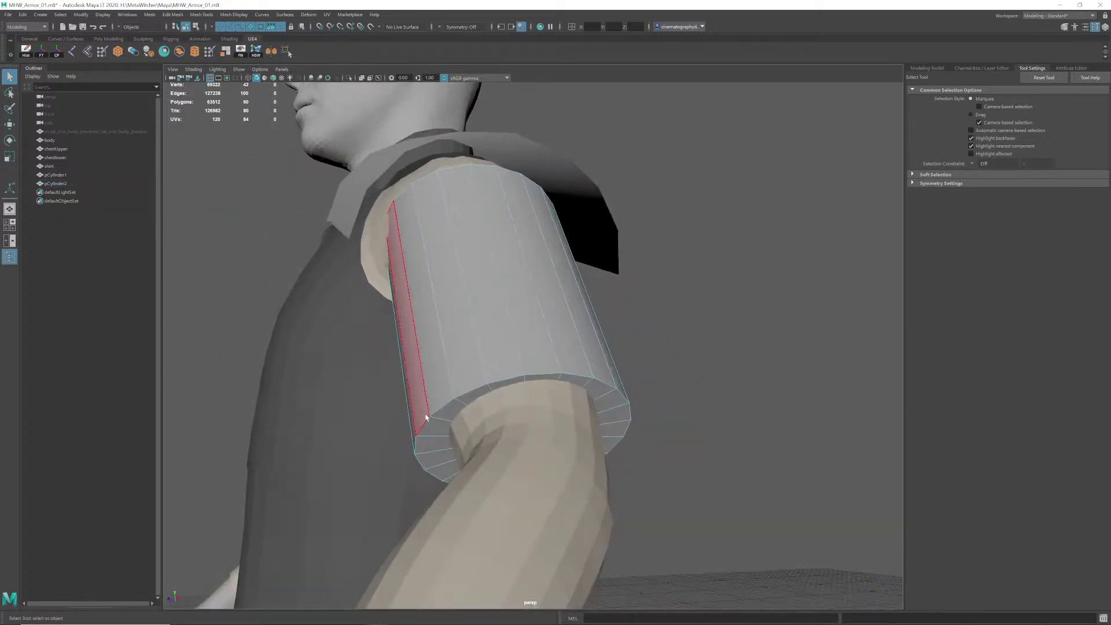
{"action": "left_click_drag", "start_coordinate": [603, 377], "coordinate": [585, 376], "text": "alt"}
{"action": "mouse_move", "coordinate": [507, 371]}
{"action": "left_mouse_down", "text": "alt"}
{"action": "mouse_move", "coordinate": [492, 373]}
{"action": "mouse_move", "coordinate": [502, 369]}
{"action": "left_mouse_up", "text": "alt"}
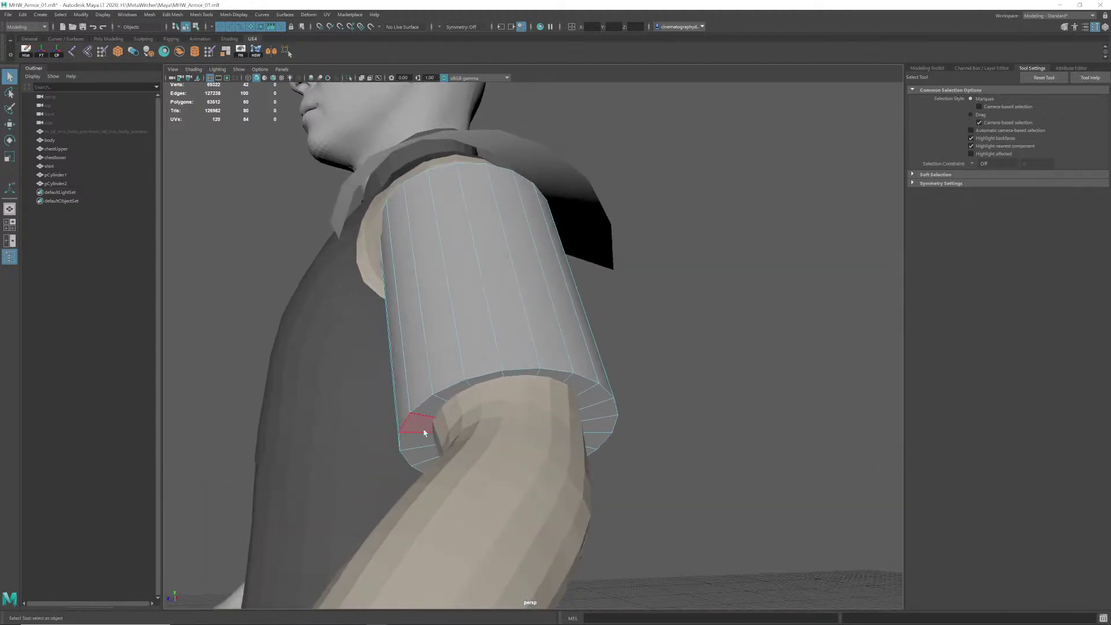
{"action": "right_click_drag", "start_coordinate": [489, 360], "coordinate": [541, 358]}
{"action": "left_click_drag", "start_coordinate": [463, 364], "coordinate": [530, 365], "text": "alt"}
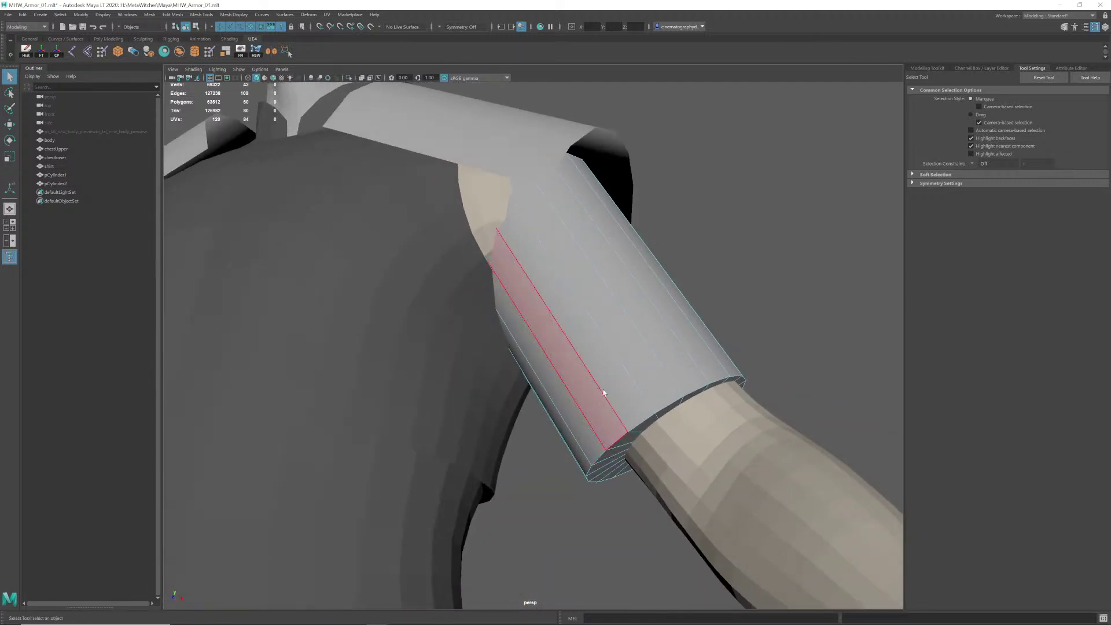
{"action": "left_click", "coordinate": [628, 392]}
{"action": "left_click", "coordinate": [608, 414], "text": "shift"}
{"action": "left_click", "coordinate": [588, 443], "text": "shift"}
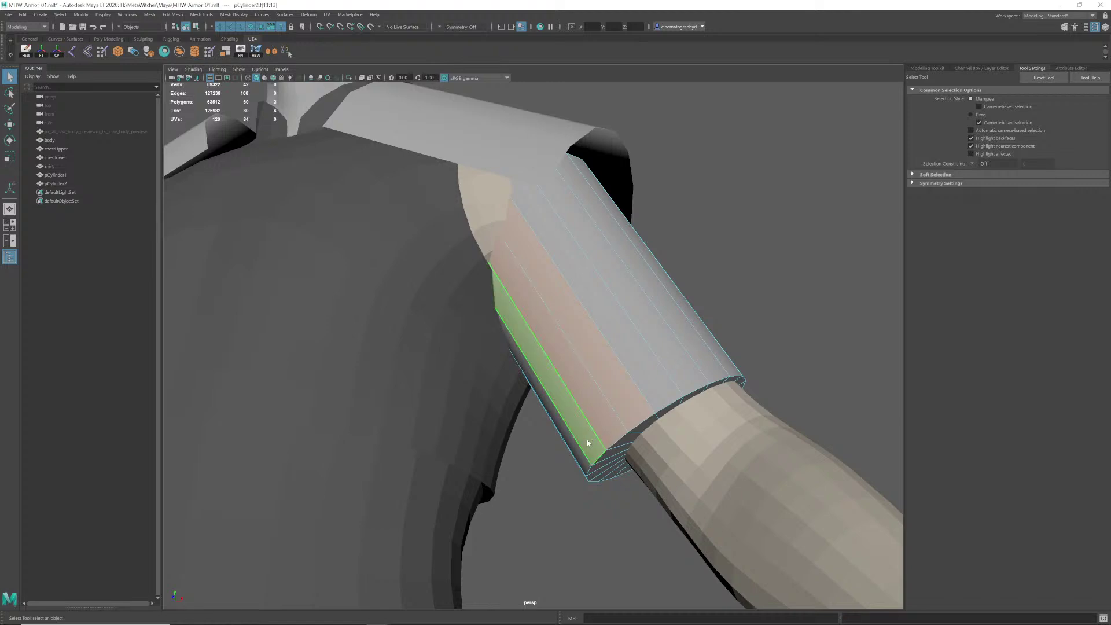
{"action": "key", "text": "Delete"}
Step: Return the cylinder to object mode and isolate it in the viewport
{"action": "left_click_drag", "start_coordinate": [588, 444], "coordinate": [594, 401], "text": "alt"}
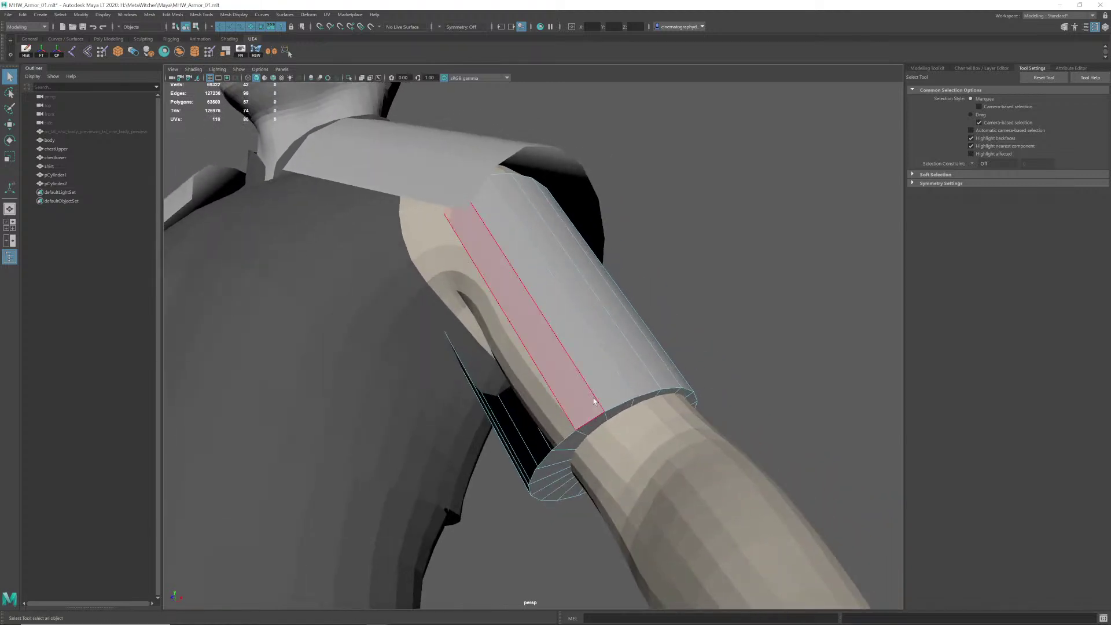
{"action": "right_click_drag", "start_coordinate": [594, 401], "coordinate": [637, 373]}
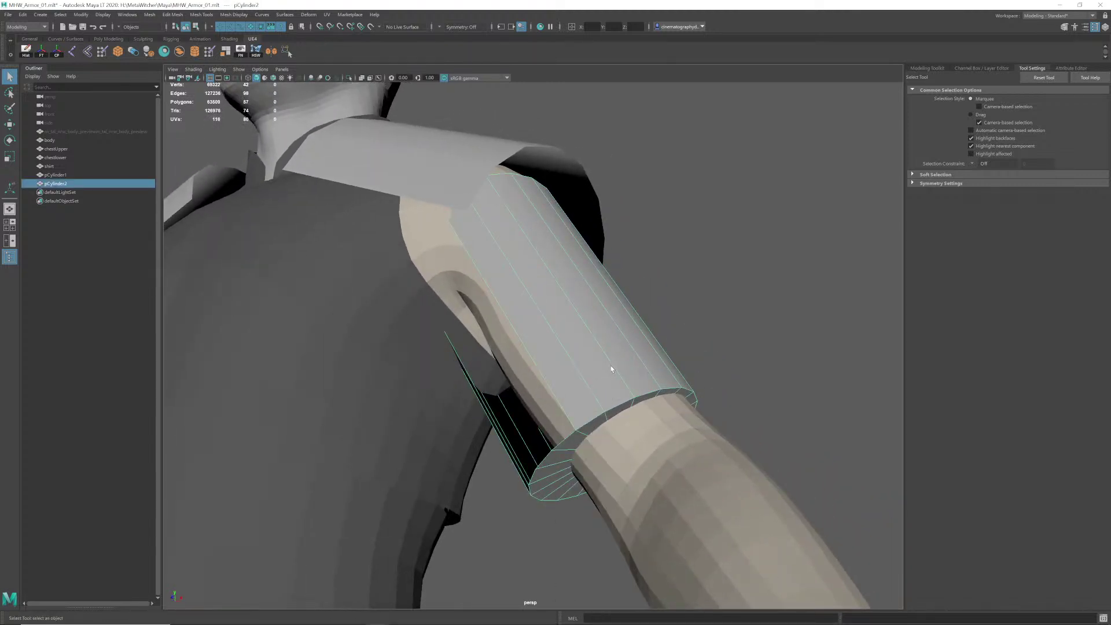
{"action": "key", "text": "ctrl+1"}
{"action": "left_click_drag", "start_coordinate": [613, 383], "coordinate": [590, 382], "text": "alt"}
Step: Delete the cap and side faces on the inner half of the cylinder
{"action": "right_click_drag", "start_coordinate": [574, 381], "coordinate": [572, 406]}
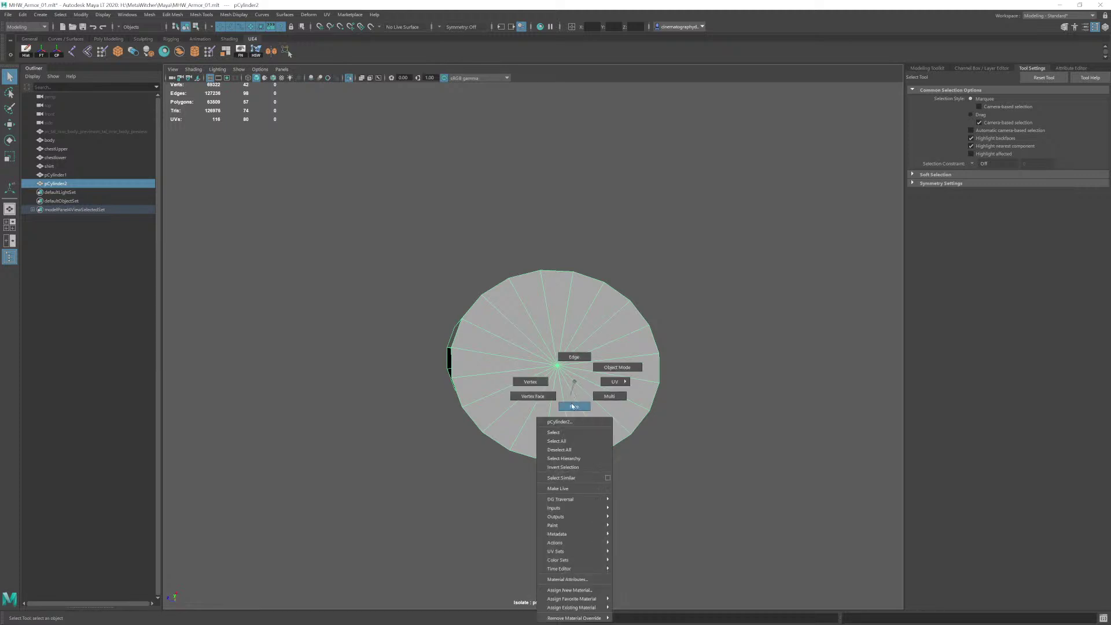
{"action": "key", "text": "Tab"}
{"action": "mouse_move", "coordinate": [489, 369]}
{"action": "left_mouse_down"}
{"action": "mouse_move", "coordinate": [503, 399]}
{"action": "mouse_move", "coordinate": [611, 396]}
{"action": "mouse_move", "coordinate": [554, 384]}
{"action": "mouse_move", "coordinate": [607, 392]}
{"action": "mouse_move", "coordinate": [532, 430]}
{"action": "mouse_move", "coordinate": [515, 411]}
{"action": "mouse_move", "coordinate": [558, 393]}
{"action": "mouse_move", "coordinate": [457, 362]}
{"action": "mouse_move", "coordinate": [478, 418]}
{"action": "left_mouse_up"}
{"action": "key", "text": "Delete"}
{"action": "key", "text": "Tab"}
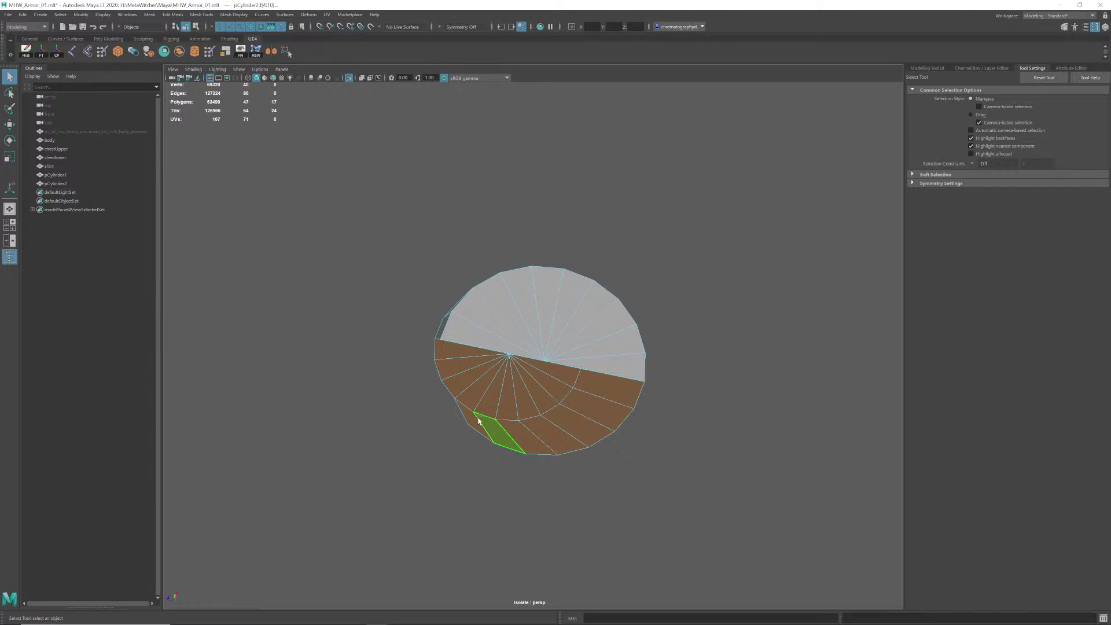
{"action": "key", "text": "Delete"}
Step: Delete the remaining faces of both end caps to leave an open half-cylinder shell
{"action": "mouse_move", "coordinate": [535, 351]}
{"action": "left_mouse_down", "text": "alt"}
{"action": "mouse_move", "coordinate": [529, 390]}
{"action": "mouse_move", "coordinate": [596, 402]}
{"action": "mouse_move", "coordinate": [652, 447]}
{"action": "mouse_move", "coordinate": [631, 394]}
{"action": "mouse_move", "coordinate": [482, 399]}
{"action": "mouse_move", "coordinate": [476, 421]}
{"action": "left_mouse_up", "text": "alt"}
{"action": "left_click_drag", "start_coordinate": [591, 369], "coordinate": [552, 380], "text": "alt"}
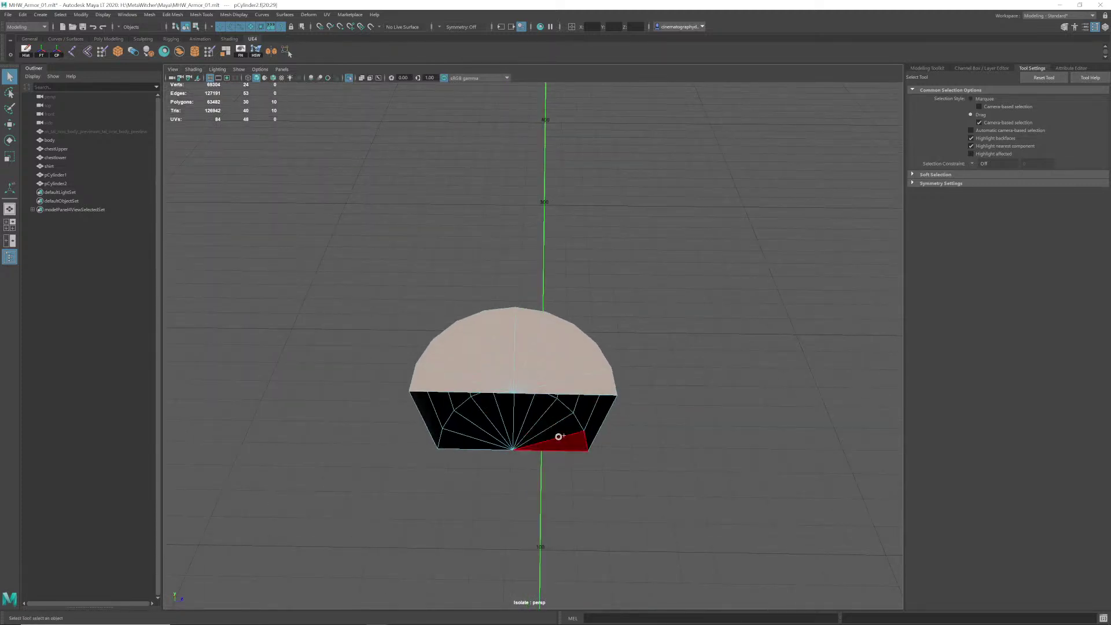
{"action": "left_click_drag", "start_coordinate": [559, 438], "coordinate": [471, 451], "text": "shift"}
{"action": "key", "text": "Delete"}
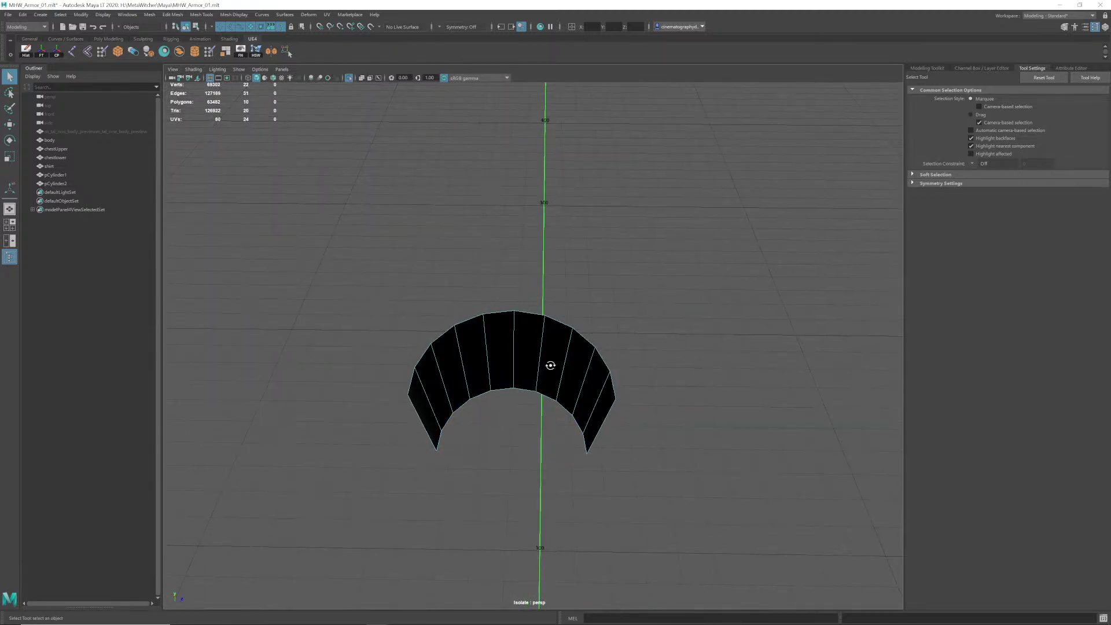
{"action": "left_click_drag", "start_coordinate": [549, 368], "coordinate": [510, 352], "text": "alt"}
{"action": "right_click_drag", "start_coordinate": [509, 353], "coordinate": [657, 345]}
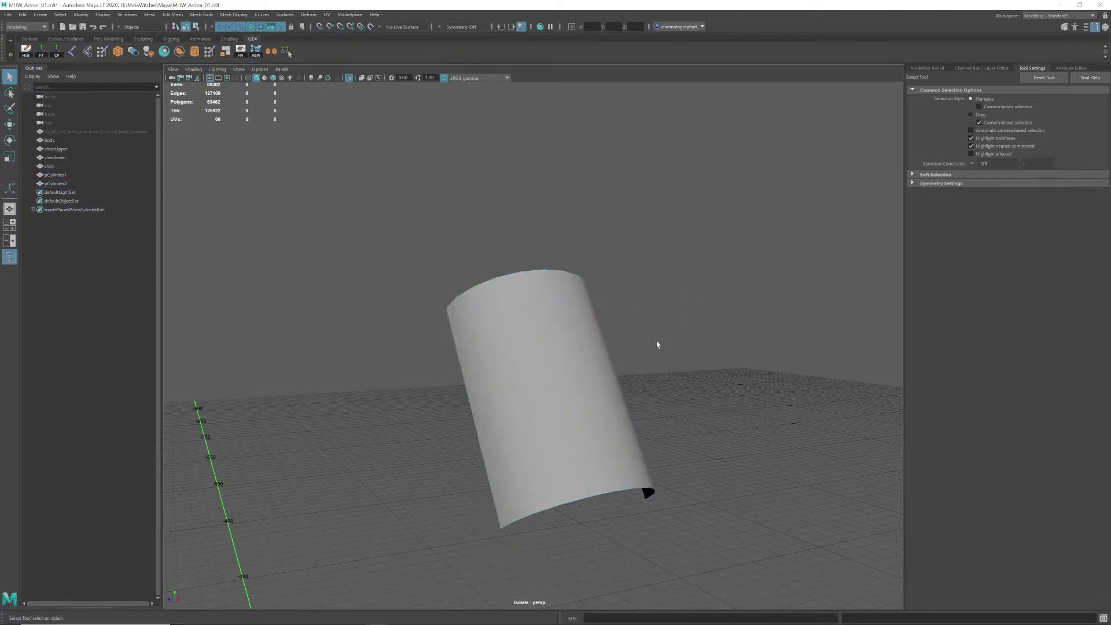
Step: Exit isolation to show the full character and select the upper-arm shell
{"action": "key", "text": "ctrl+1"}
{"action": "right_click_drag", "start_coordinate": [666, 385], "coordinate": [596, 373], "text": "alt"}
{"action": "left_click_drag", "start_coordinate": [597, 374], "coordinate": [466, 384], "text": "alt"}
{"action": "right_click_drag", "start_coordinate": [466, 384], "coordinate": [620, 377], "text": "alt"}
{"action": "left_click_drag", "start_coordinate": [620, 376], "coordinate": [535, 366], "text": "alt"}
{"action": "left_click", "coordinate": [574, 410]}
{"action": "left_click_drag", "start_coordinate": [573, 410], "coordinate": [548, 377], "text": "alt"}
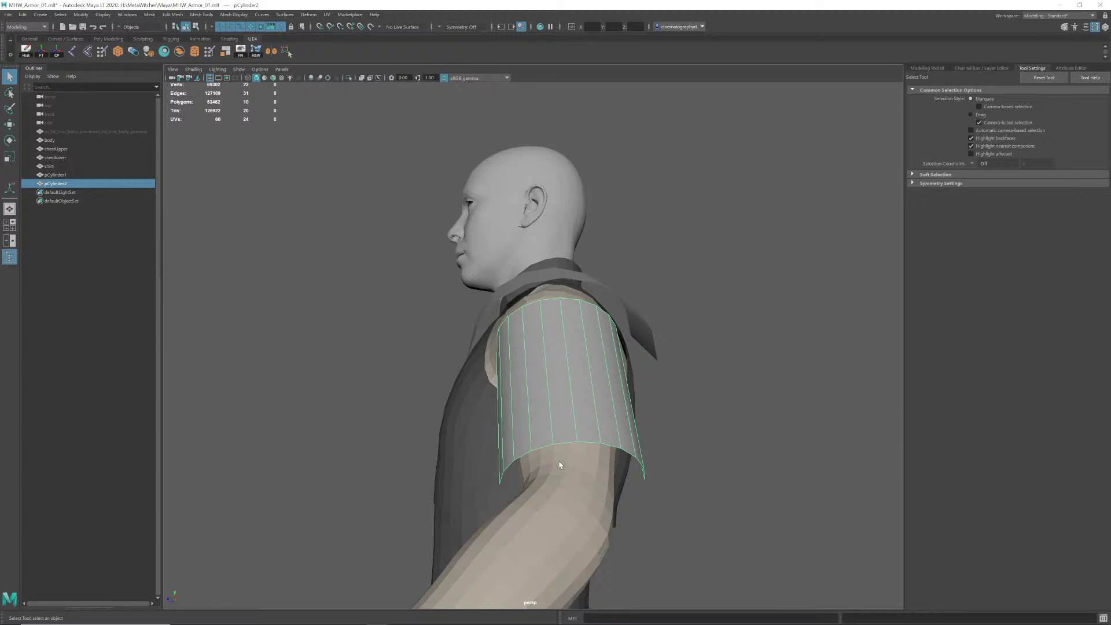
Step: Switch to Photoshop to examine the arm armor in the Witcher reference images, and return to Maya
{"action": "key", "text": "alt+Tab"}
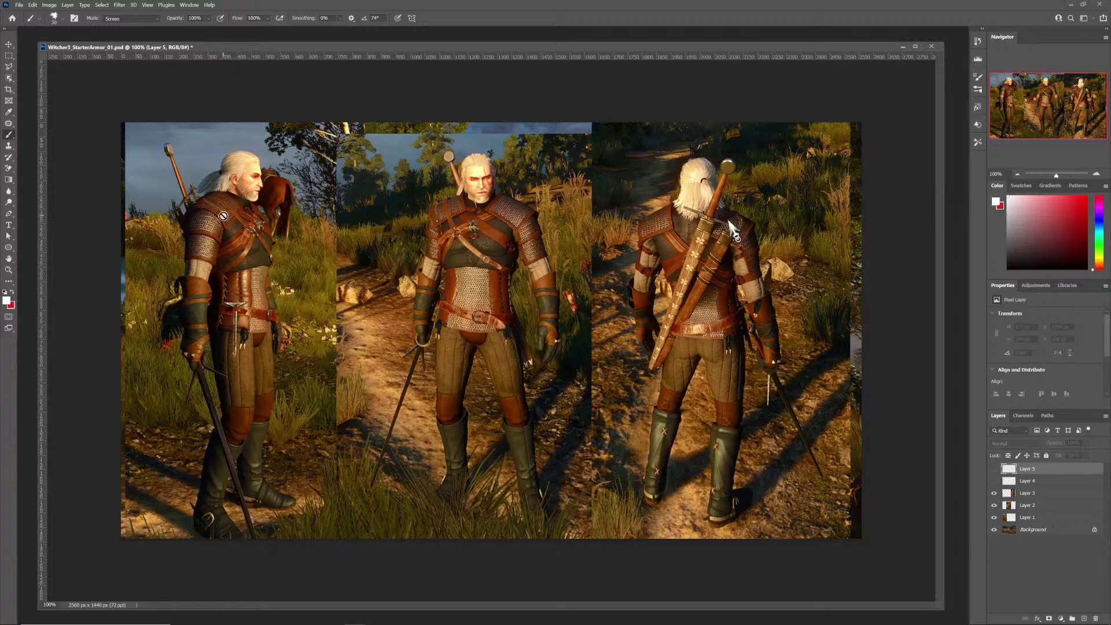
{"action": "key", "text": "alt+Tab"}
{"action": "key", "text": "alt+Tab"}
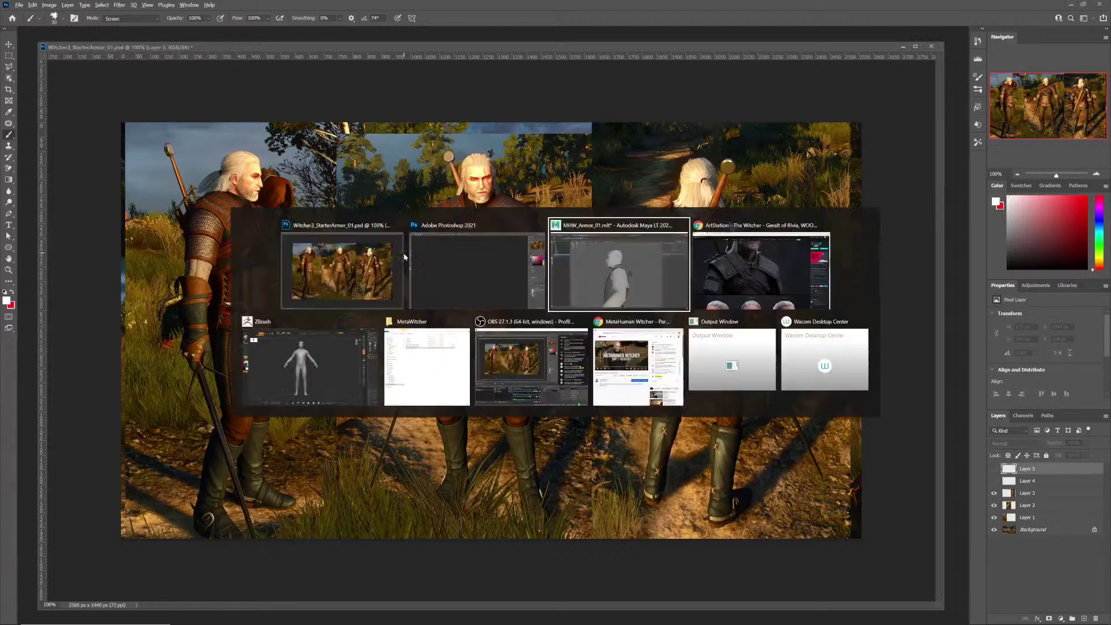
{"action": "left_click_drag", "start_coordinate": [596, 348], "coordinate": [582, 330], "text": "alt"}
{"action": "key", "text": "alt+Tab"}
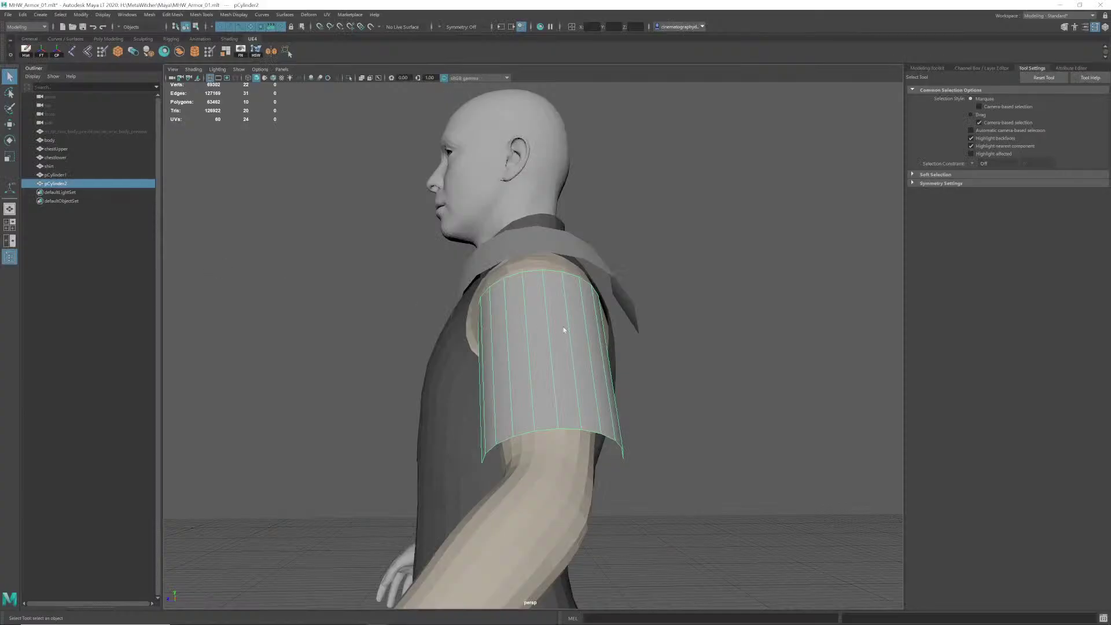
Step: Select the vertices along the shell's lower rim and scale them inward to taper the shell toward the elbow
{"action": "scroll", "coordinate": [543, 310], "scroll_direction": "up", "scroll_amount": 10}
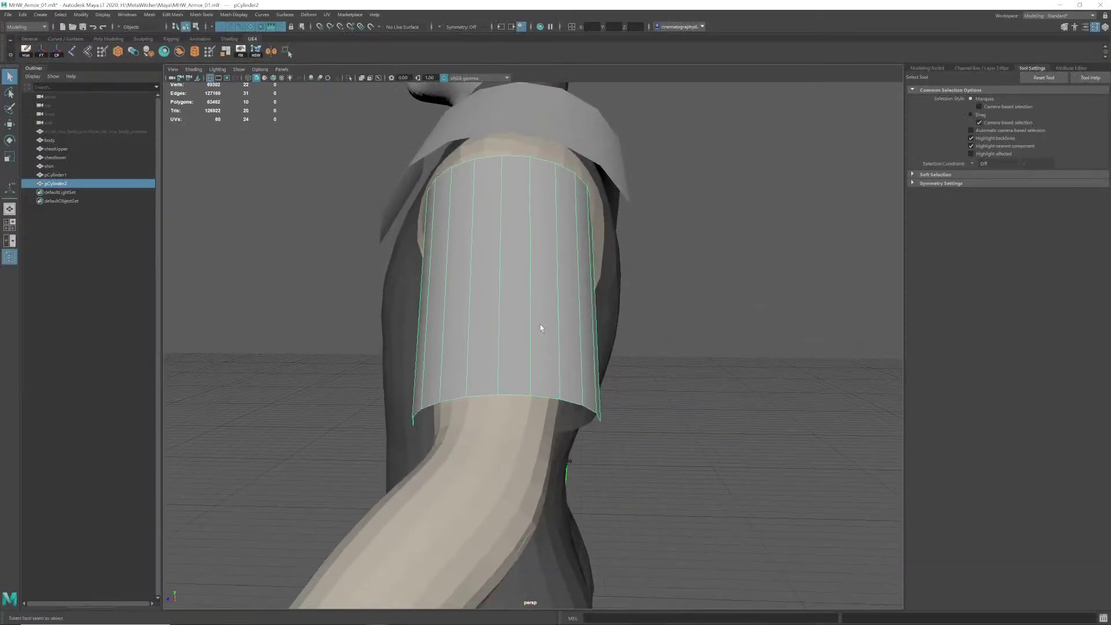
{"action": "middle_click_drag", "start_coordinate": [547, 346], "coordinate": [538, 327], "text": "alt"}
{"action": "left_click_drag", "start_coordinate": [538, 327], "coordinate": [538, 331], "text": "alt"}
{"action": "right_click_drag", "start_coordinate": [484, 357], "coordinate": [473, 351]}
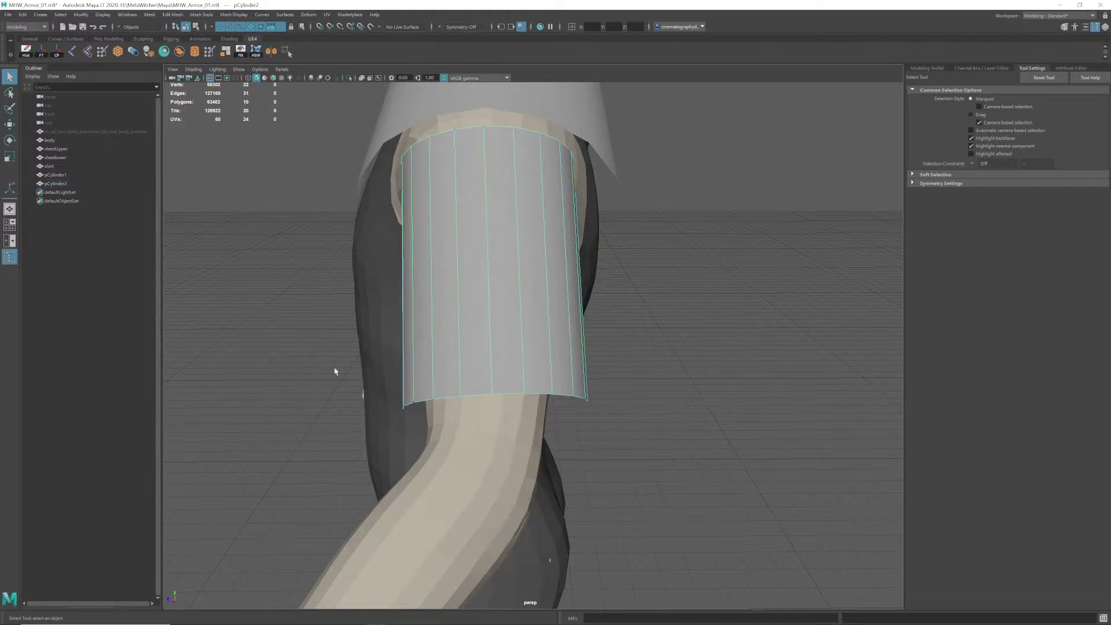
{"action": "left_click_drag", "start_coordinate": [310, 371], "coordinate": [470, 343]}
{"action": "key", "text": "e"}
{"action": "key", "text": "r"}
{"action": "mouse_move", "coordinate": [472, 336]}
{"action": "left_mouse_down", "text": "alt"}
{"action": "mouse_move", "coordinate": [484, 315]}
{"action": "mouse_move", "coordinate": [541, 333]}
{"action": "mouse_move", "coordinate": [429, 318]}
{"action": "mouse_move", "coordinate": [412, 327]}
{"action": "mouse_move", "coordinate": [467, 334]}
{"action": "left_mouse_up", "text": "alt"}
{"action": "key", "text": "w"}
{"action": "middle_click_drag", "start_coordinate": [509, 327], "coordinate": [514, 361], "text": "alt"}
{"action": "left_click_drag", "start_coordinate": [514, 361], "coordinate": [512, 362], "text": "alt"}
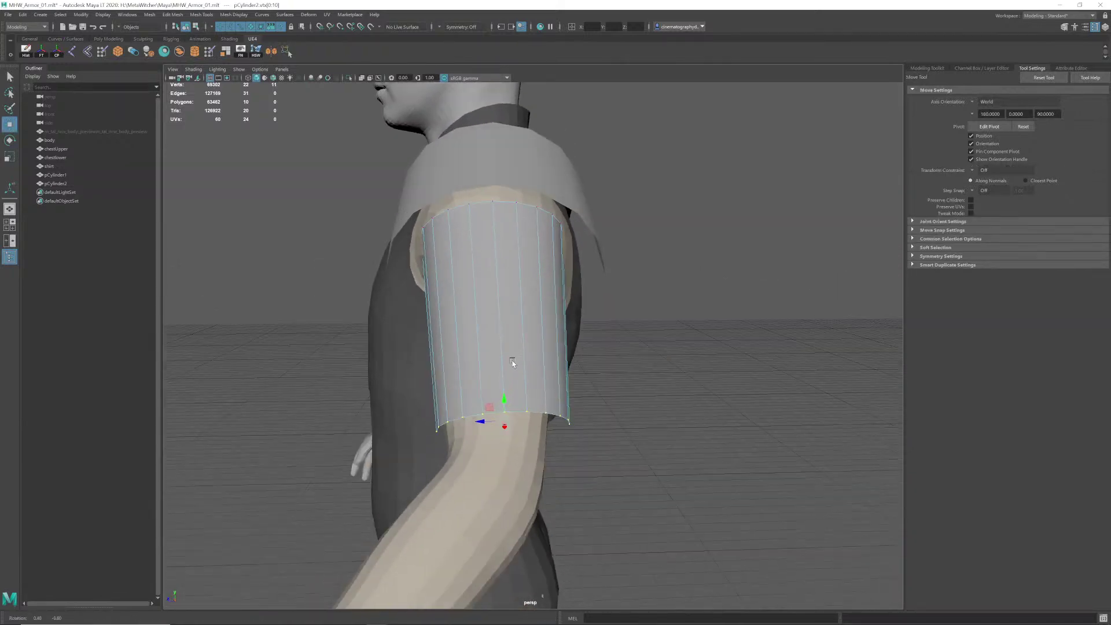
{"action": "key", "text": "e"}
{"action": "key", "text": "r"}
{"action": "left_click_drag", "start_coordinate": [501, 431], "coordinate": [511, 394], "text": "alt"}
{"action": "left_click_drag", "start_coordinate": [487, 343], "coordinate": [513, 334]}
{"action": "right_click_drag", "start_coordinate": [513, 333], "coordinate": [499, 342], "text": "alt"}
{"action": "left_click_drag", "start_coordinate": [499, 342], "coordinate": [498, 342], "text": "alt"}
{"action": "right_click_drag", "start_coordinate": [498, 342], "coordinate": [536, 344], "text": "alt"}
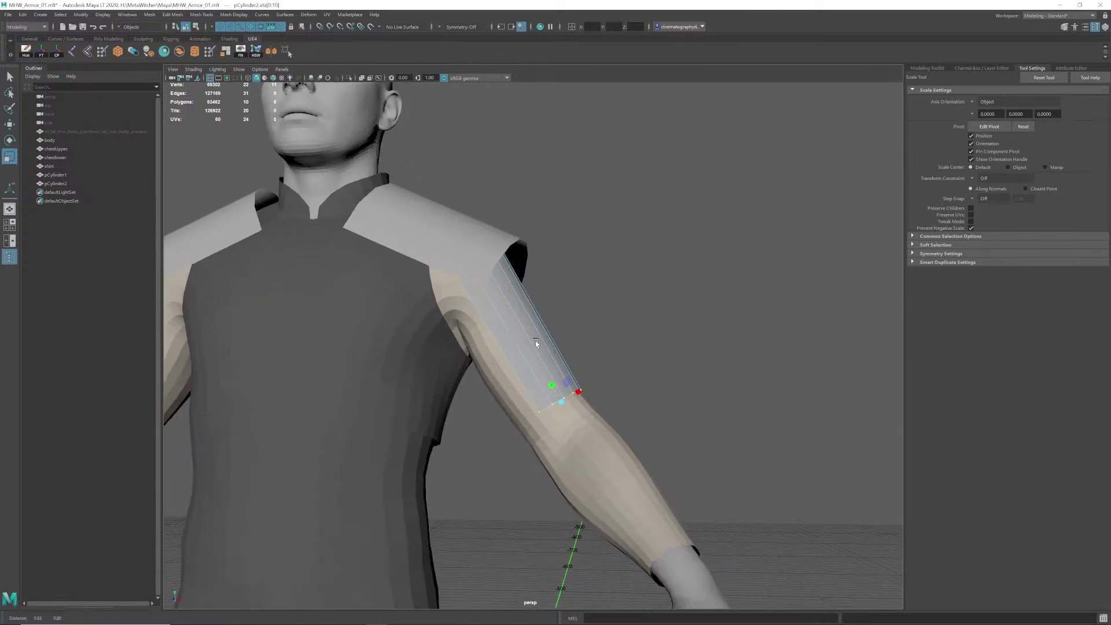
{"action": "left_click_drag", "start_coordinate": [536, 343], "coordinate": [536, 410], "text": "alt"}
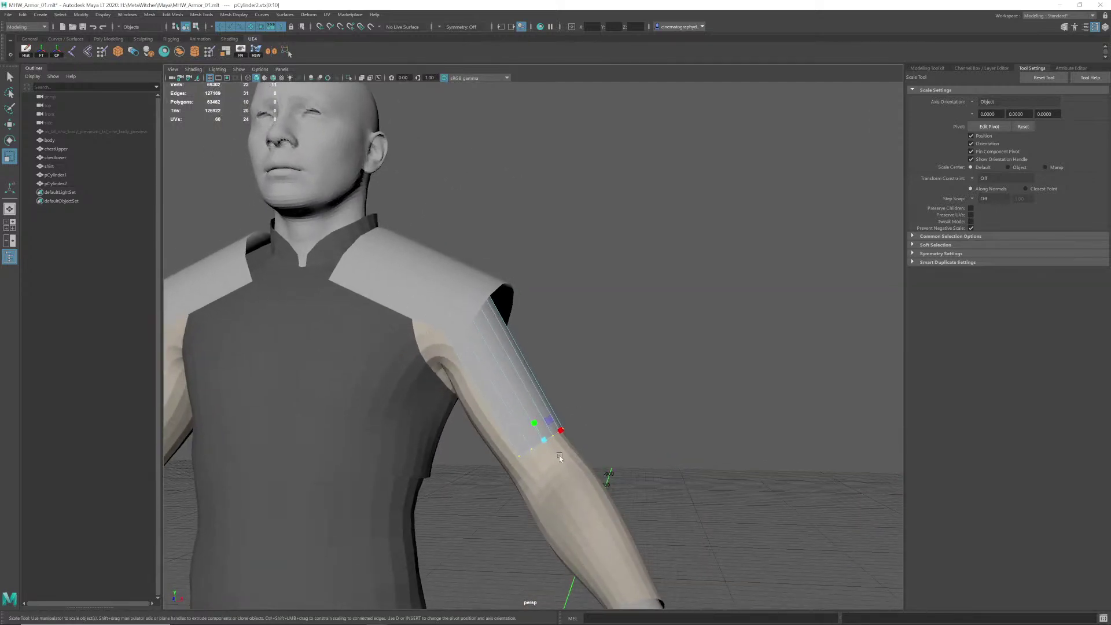
Step: Return the shell to object mode, rotate it to follow the upper arm and adjust its position
{"action": "scroll", "coordinate": [550, 414], "scroll_direction": "up", "scroll_amount": 2}
{"action": "scroll", "coordinate": [512, 399], "scroll_direction": "up", "scroll_amount": 1}
{"action": "middle_click_drag", "start_coordinate": [515, 404], "coordinate": [543, 413], "text": "alt"}
{"action": "right_click_drag", "start_coordinate": [543, 412], "coordinate": [611, 368]}
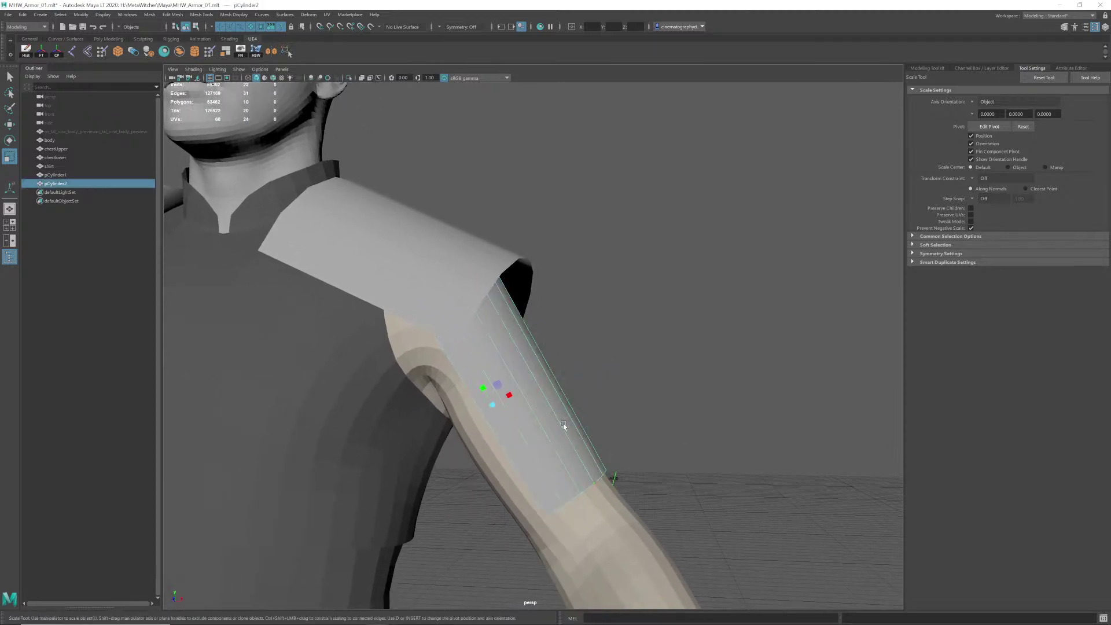
{"action": "middle_click_drag", "start_coordinate": [534, 403], "coordinate": [535, 392], "text": "alt"}
{"action": "scroll", "coordinate": [543, 399], "scroll_direction": "up", "scroll_amount": 1}
{"action": "key", "text": "e"}
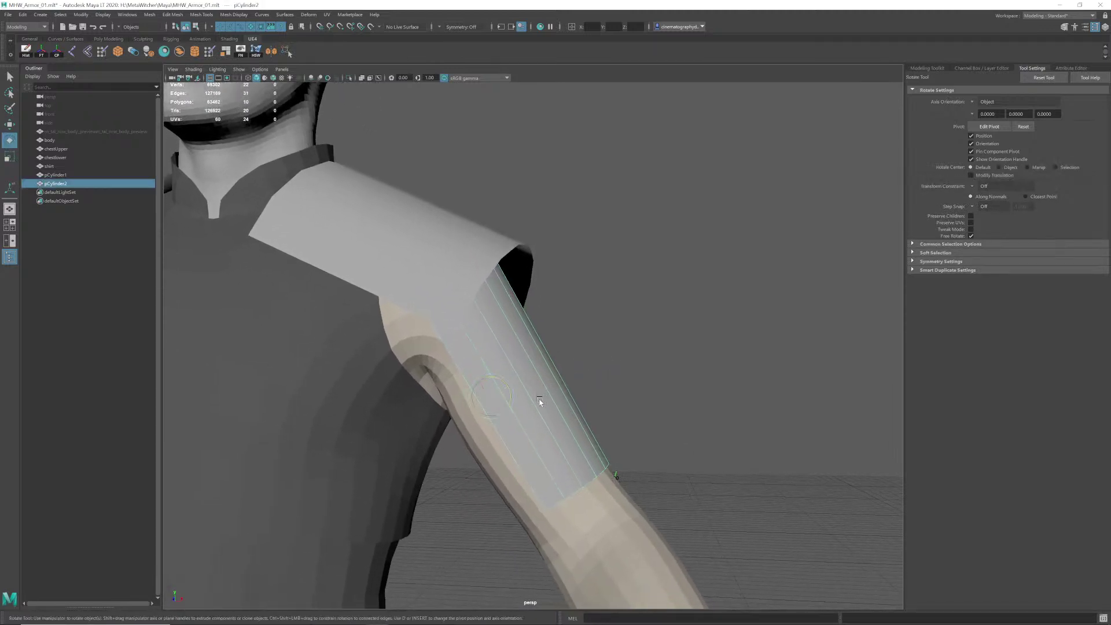
{"action": "left_click_drag", "start_coordinate": [509, 397], "coordinate": [466, 404]}
{"action": "key", "text": "q"}
{"action": "key", "text": "w"}
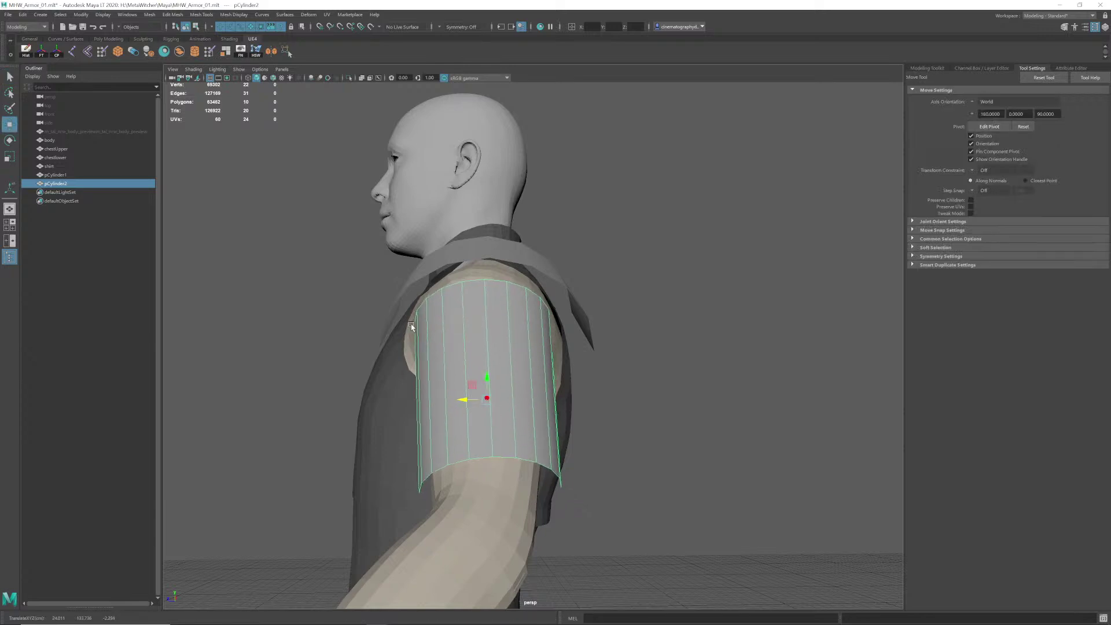
Step: Reselect the shell's lower rim vertices and adjust their front-to-back width by scaling
{"action": "left_click_drag", "start_coordinate": [477, 354], "coordinate": [465, 393], "text": "alt"}
{"action": "scroll", "coordinate": [504, 351], "scroll_direction": "down", "scroll_amount": 4}
{"action": "scroll", "coordinate": [538, 391], "scroll_direction": "up", "scroll_amount": 1}
{"action": "scroll", "coordinate": [538, 391], "scroll_direction": "down", "scroll_amount": 3}
{"action": "scroll", "coordinate": [464, 393], "scroll_direction": "up", "scroll_amount": 1}
{"action": "right_click_drag", "start_coordinate": [465, 394], "coordinate": [552, 371], "text": "alt"}
{"action": "mouse_move", "coordinate": [553, 371]}
{"action": "left_mouse_down", "text": "alt"}
{"action": "mouse_move", "coordinate": [550, 352]}
{"action": "mouse_move", "coordinate": [548, 372]}
{"action": "left_mouse_up", "text": "alt"}
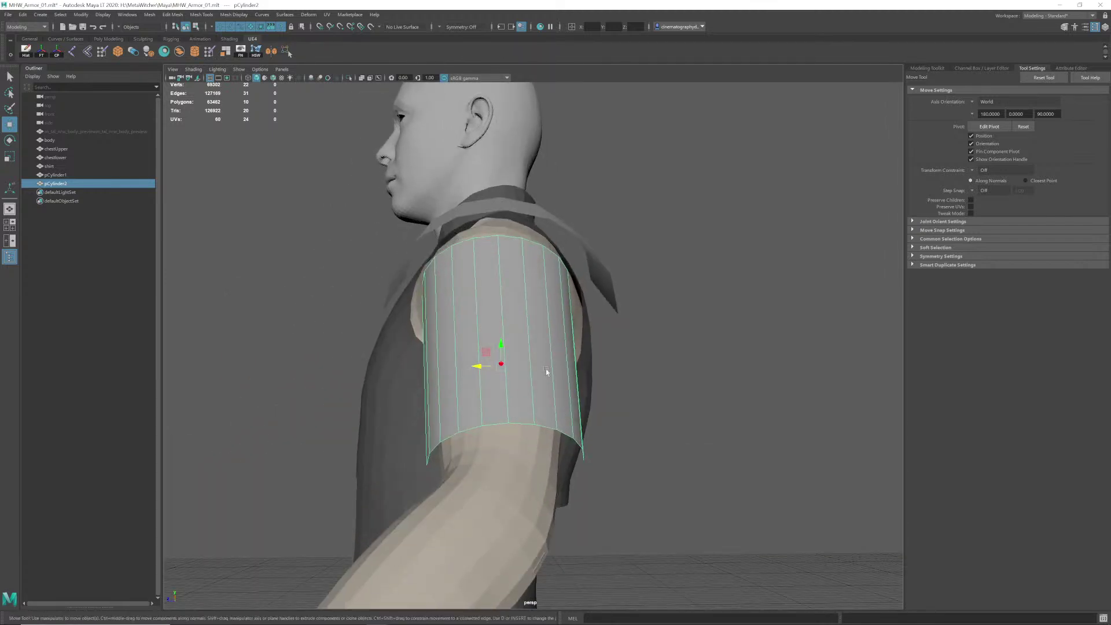
{"action": "right_click_drag", "start_coordinate": [528, 382], "coordinate": [485, 383]}
{"action": "left_click_drag", "start_coordinate": [535, 398], "coordinate": [526, 383], "text": "alt"}
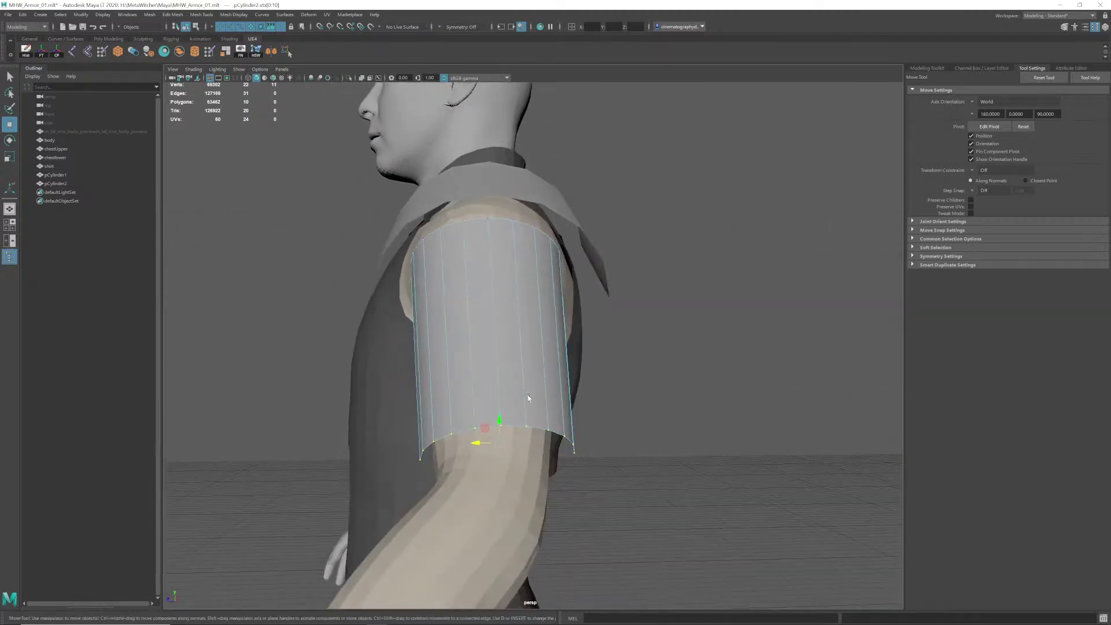
{"action": "key", "text": "r"}
{"action": "left_click_drag", "start_coordinate": [480, 447], "coordinate": [484, 449]}
Step: Check the shell's fit around the arm from several angles, fine-tune the lower rim's scale and clear the selection
{"action": "middle_click_drag", "start_coordinate": [490, 381], "coordinate": [489, 382], "text": "alt"}
{"action": "left_click_drag", "start_coordinate": [488, 382], "coordinate": [513, 384], "text": "alt"}
{"action": "right_click_drag", "start_coordinate": [513, 384], "coordinate": [377, 392], "text": "alt"}
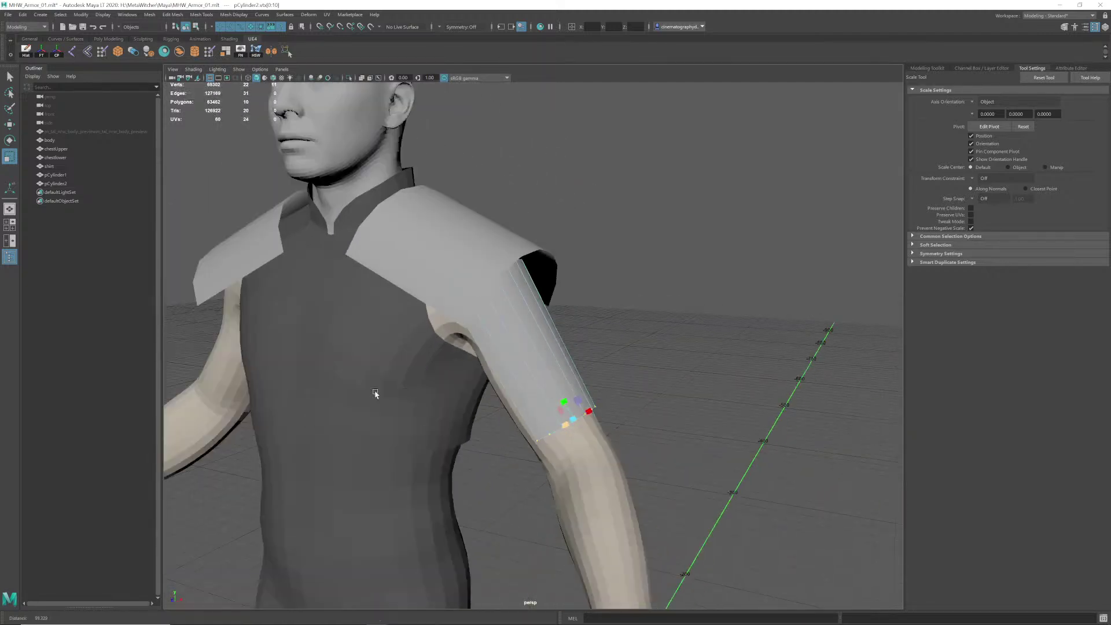
{"action": "left_click_drag", "start_coordinate": [458, 384], "coordinate": [511, 367], "text": "alt"}
{"action": "right_click_drag", "start_coordinate": [510, 367], "coordinate": [596, 360], "text": "alt"}
{"action": "middle_click_drag", "start_coordinate": [596, 360], "coordinate": [528, 392], "text": "alt"}
{"action": "left_click_drag", "start_coordinate": [528, 392], "coordinate": [489, 387], "text": "alt"}
{"action": "right_click_drag", "start_coordinate": [490, 386], "coordinate": [455, 389], "text": "alt"}
{"action": "left_click_drag", "start_coordinate": [455, 389], "coordinate": [576, 401], "text": "alt"}
{"action": "right_click_drag", "start_coordinate": [577, 401], "coordinate": [267, 385], "text": "alt"}
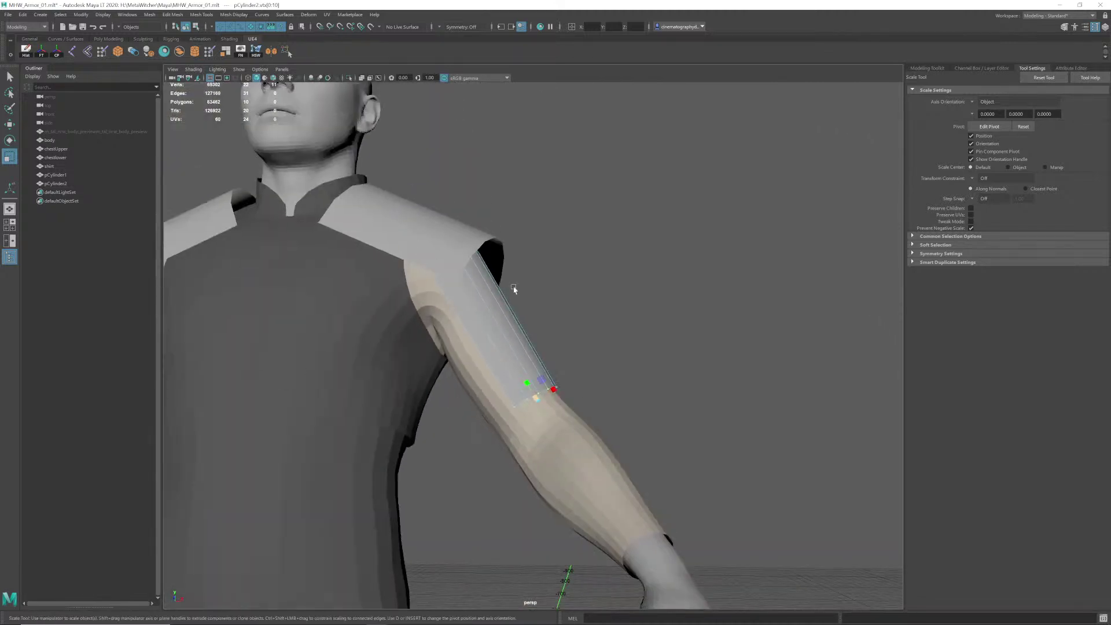
{"action": "right_click_drag", "start_coordinate": [521, 367], "coordinate": [675, 414], "text": "alt"}
{"action": "middle_click_drag", "start_coordinate": [675, 415], "coordinate": [668, 365], "text": "alt"}
{"action": "left_click_drag", "start_coordinate": [619, 416], "coordinate": [491, 378], "text": "alt"}
{"action": "left_click_drag", "start_coordinate": [460, 414], "coordinate": [457, 415]}
{"action": "left_click_drag", "start_coordinate": [435, 379], "coordinate": [510, 370], "text": "alt"}
{"action": "right_click_drag", "start_coordinate": [509, 359], "coordinate": [414, 340], "text": "alt"}
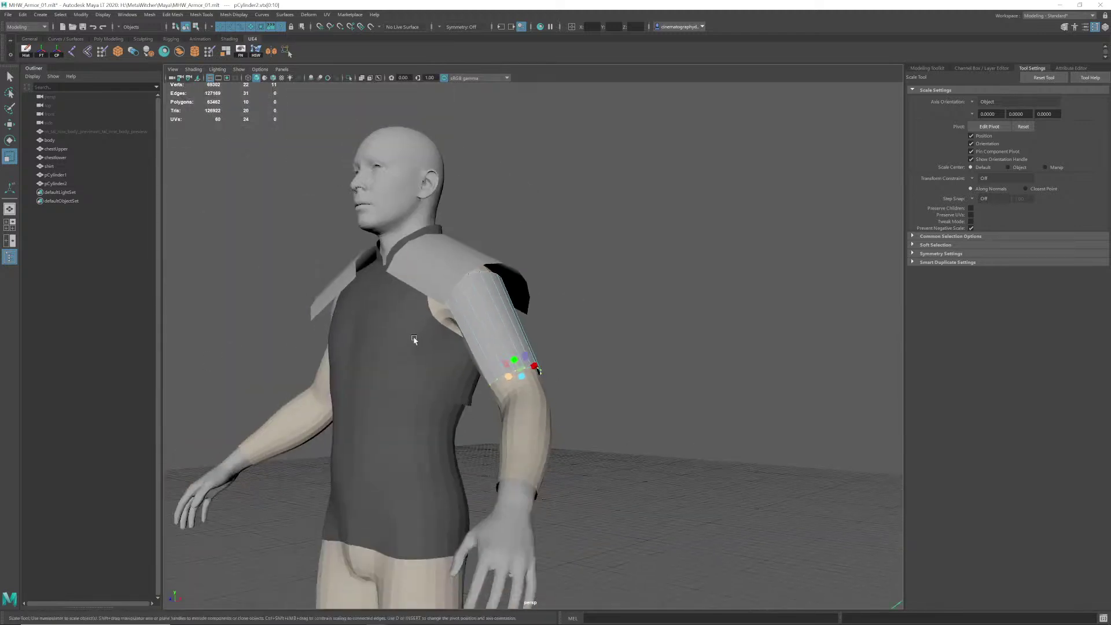
{"action": "left_click_drag", "start_coordinate": [414, 340], "coordinate": [460, 348], "text": "alt"}
{"action": "right_click_drag", "start_coordinate": [461, 341], "coordinate": [486, 333], "text": "alt"}
{"action": "left_click", "coordinate": [576, 342]}
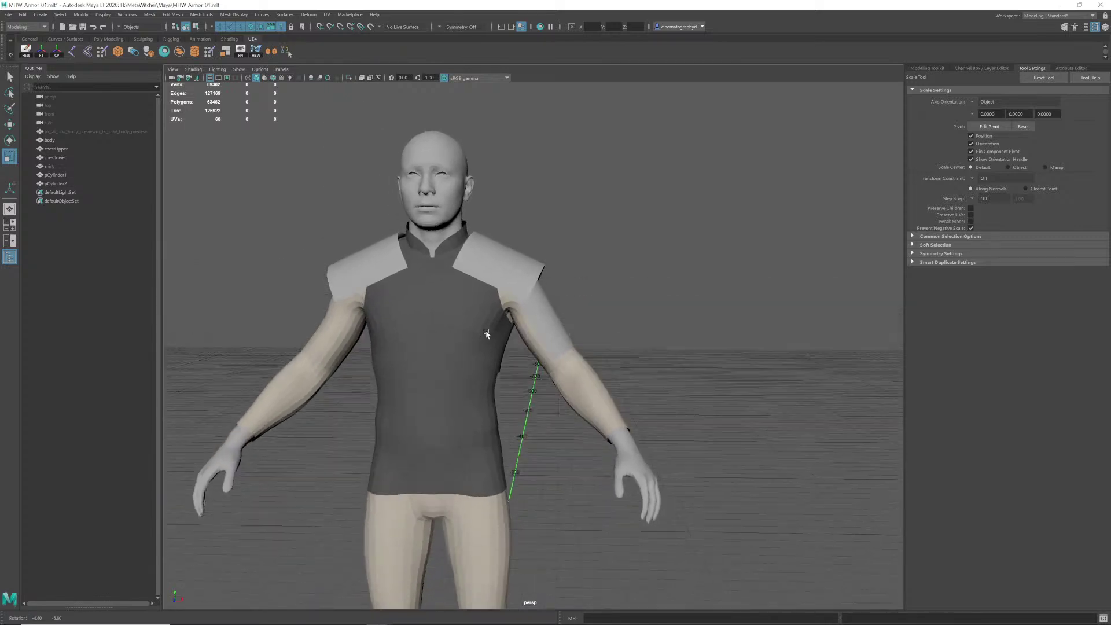
Step: Assign the existing dark baseArmor material to both shoulder pads and the upper-arm shell
{"action": "left_click_drag", "start_coordinate": [486, 332], "coordinate": [527, 342], "text": "alt"}
{"action": "left_click", "coordinate": [525, 255]}
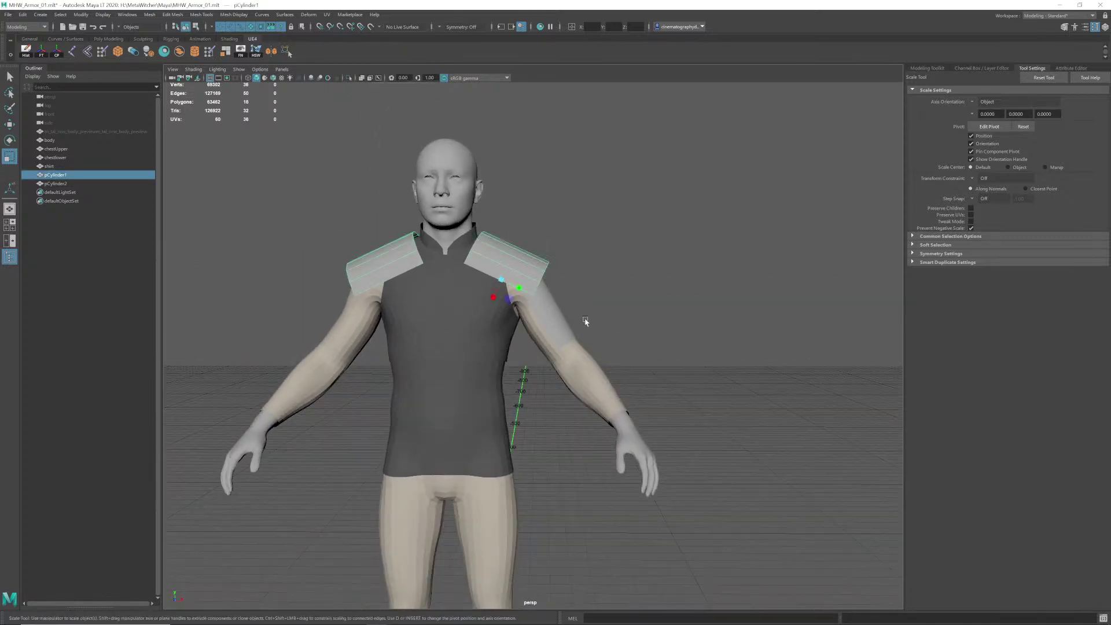
{"action": "left_click_drag", "start_coordinate": [585, 320], "coordinate": [572, 313], "text": "alt"}
{"action": "left_click_drag", "start_coordinate": [602, 274], "coordinate": [606, 293], "text": "alt"}
{"action": "left_click", "coordinate": [604, 283]}
{"action": "left_click", "coordinate": [554, 289]}
{"action": "left_click", "coordinate": [574, 316], "text": "shift"}
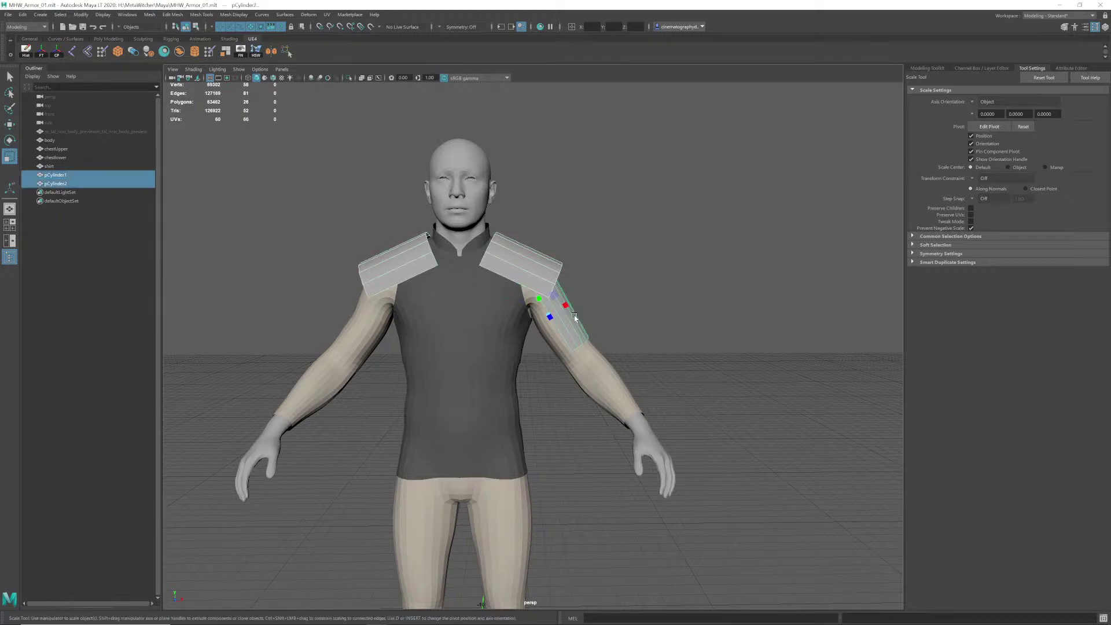
{"action": "left_click", "coordinate": [165, 53]}
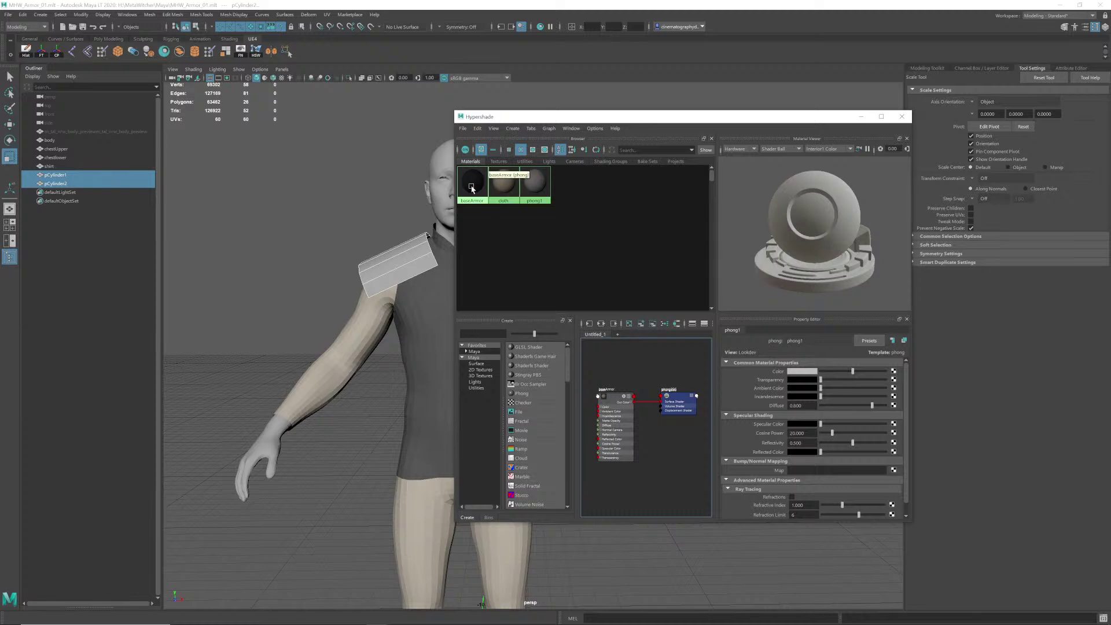
{"action": "right_click_drag", "start_coordinate": [475, 188], "coordinate": [483, 164]}
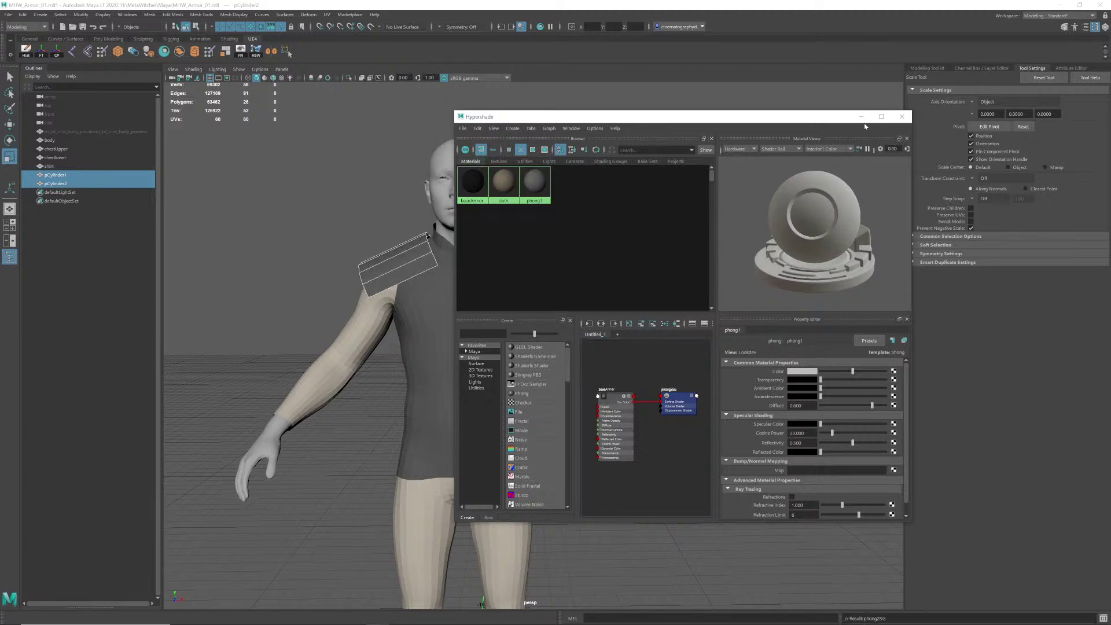
{"action": "left_click", "coordinate": [902, 117]}
Step: Switch to the front orthographic view and frame the character's upper body
{"action": "left_click", "coordinate": [635, 209]}
{"action": "key", "text": "space"}
{"action": "left_click_drag", "start_coordinate": [629, 224], "coordinate": [626, 247]}
{"action": "scroll", "coordinate": [311, 281], "scroll_direction": "down", "scroll_amount": 3}
{"action": "scroll", "coordinate": [311, 281], "scroll_direction": "down", "scroll_amount": 4}
{"action": "middle_click_drag", "start_coordinate": [385, 279], "coordinate": [510, 287], "text": "alt"}
{"action": "scroll", "coordinate": [410, 263], "scroll_direction": "up", "scroll_amount": 2}
{"action": "scroll", "coordinate": [468, 322], "scroll_direction": "down", "scroll_amount": 2}
{"action": "right_click_drag", "start_coordinate": [510, 289], "coordinate": [441, 293], "text": "alt"}
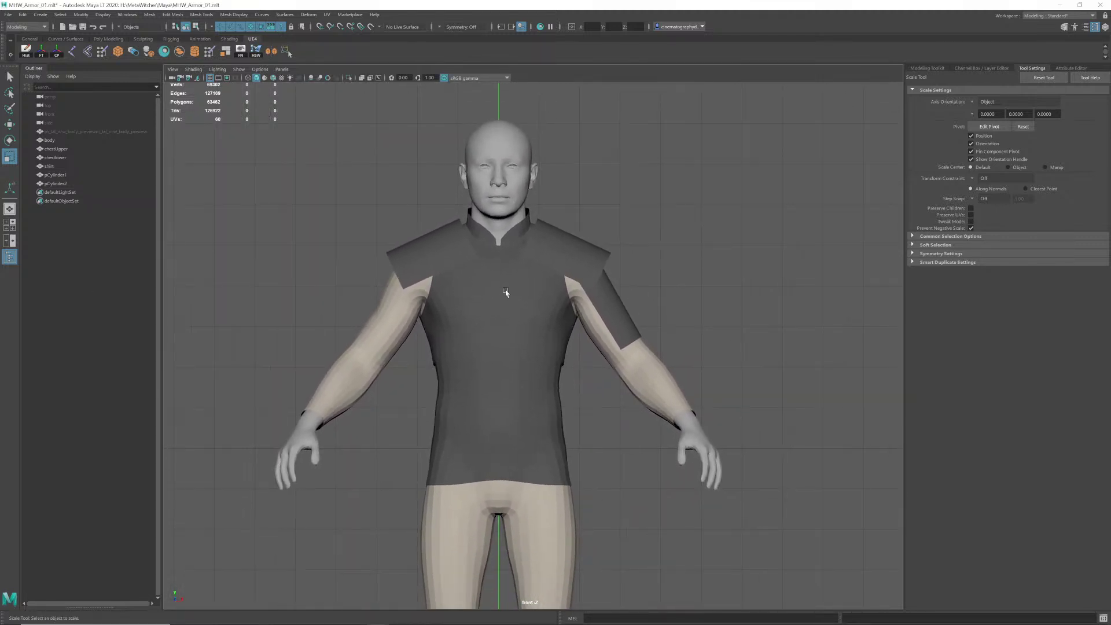
{"action": "middle_click_drag", "start_coordinate": [515, 298], "coordinate": [503, 317], "text": "alt"}
{"action": "right_click_drag", "start_coordinate": [496, 322], "coordinate": [522, 323], "text": "alt"}
{"action": "middle_click_drag", "start_coordinate": [494, 326], "coordinate": [507, 341], "text": "alt"}
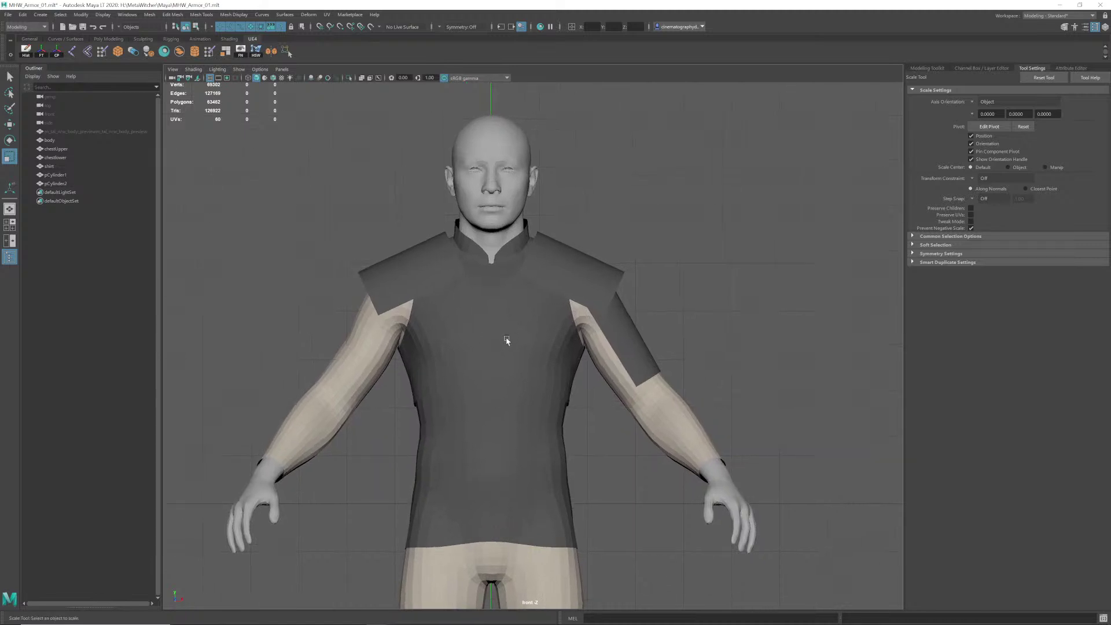
Step: Hide the lower chest piece to check the upper armor on its own, and undo the hiding
{"action": "left_click", "coordinate": [491, 444]}
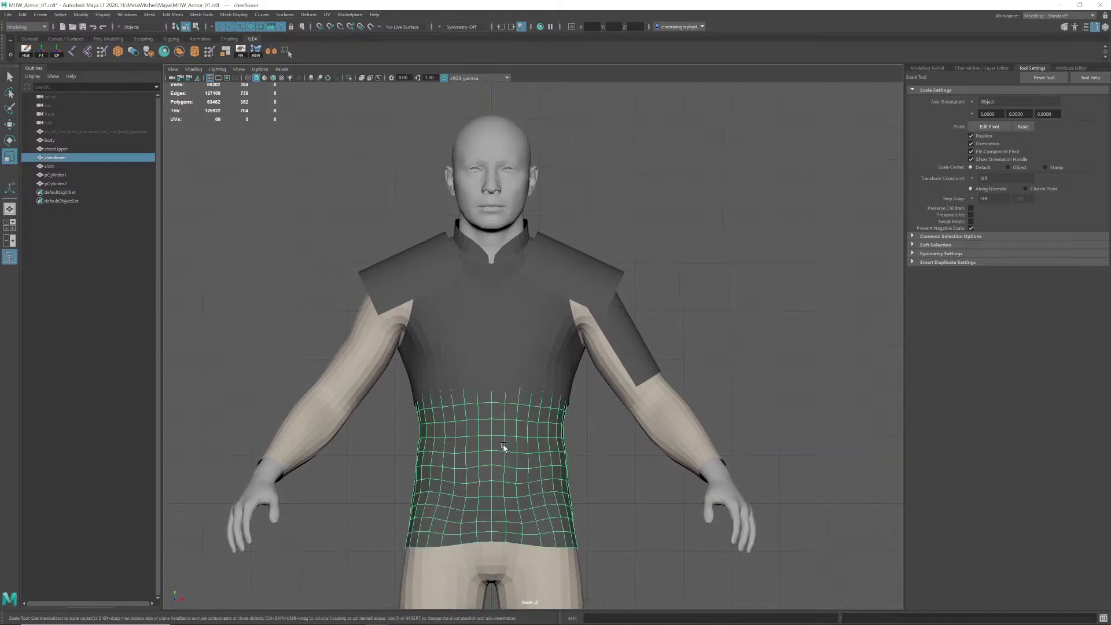
{"action": "key", "text": "h"}
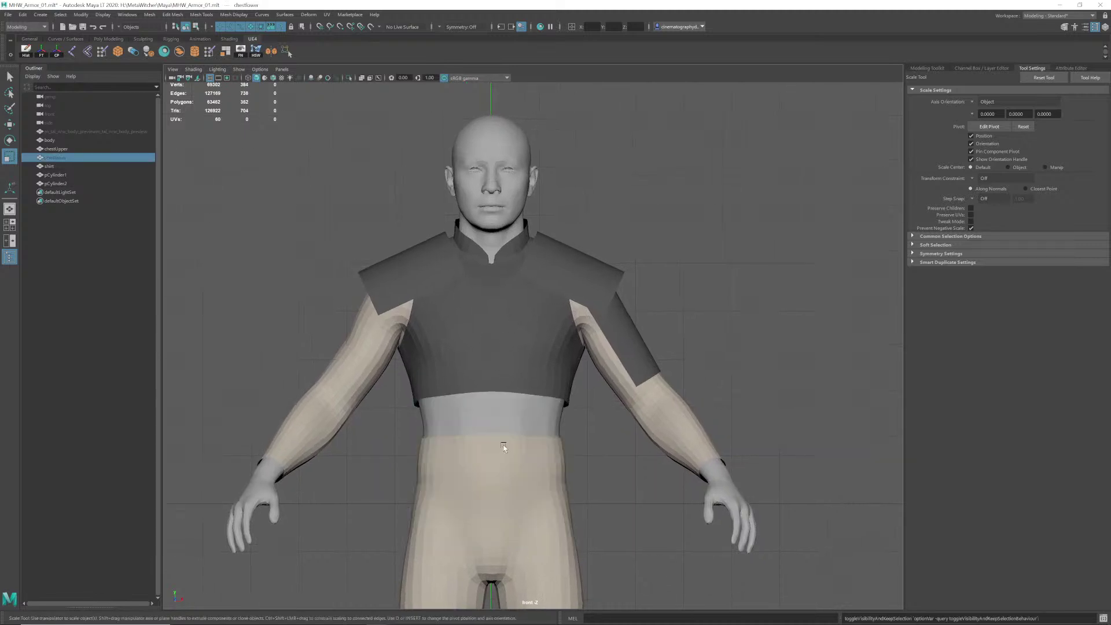
{"action": "left_click", "coordinate": [581, 437]}
{"action": "scroll", "coordinate": [503, 425], "scroll_direction": "up", "scroll_amount": 2}
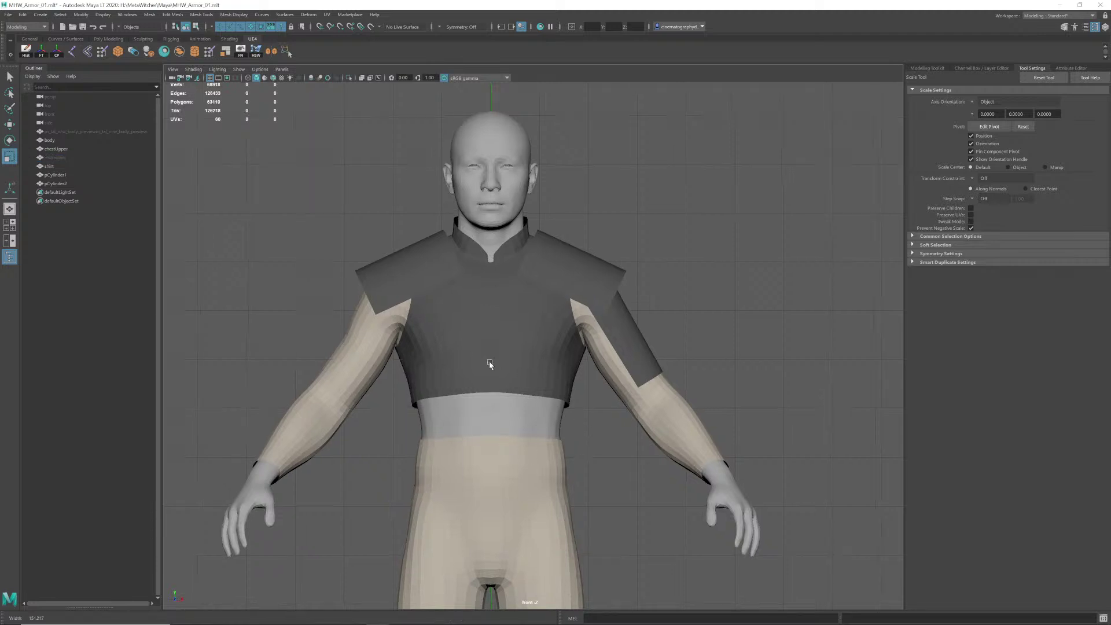
{"action": "middle_click_drag", "start_coordinate": [503, 410], "coordinate": [551, 411], "text": "alt"}
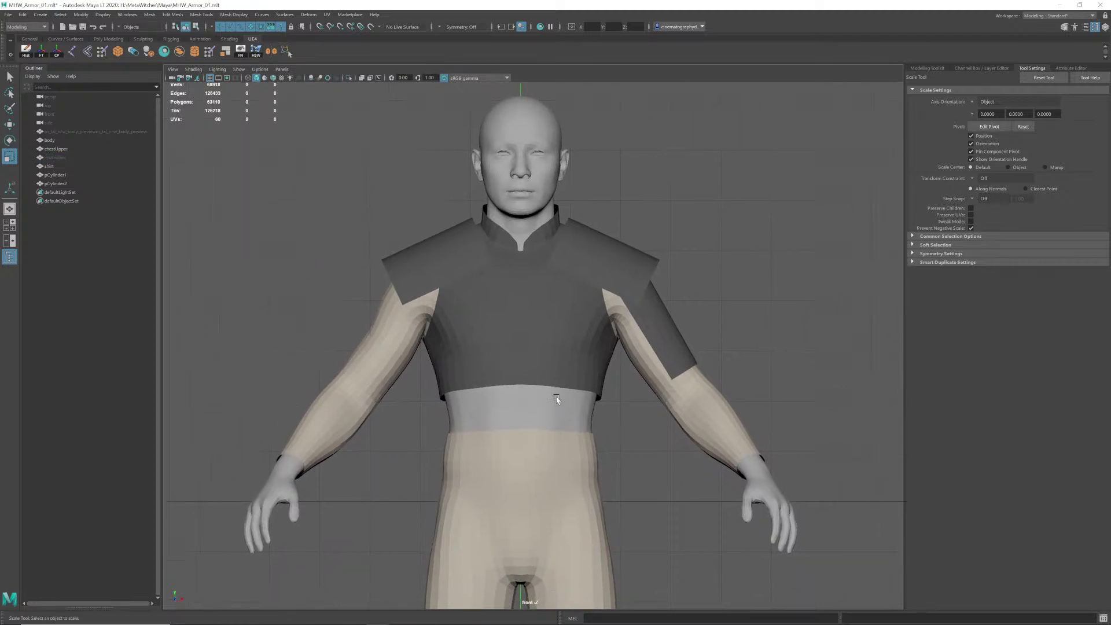
{"action": "right_click_drag", "start_coordinate": [551, 411], "coordinate": [497, 404], "text": "alt"}
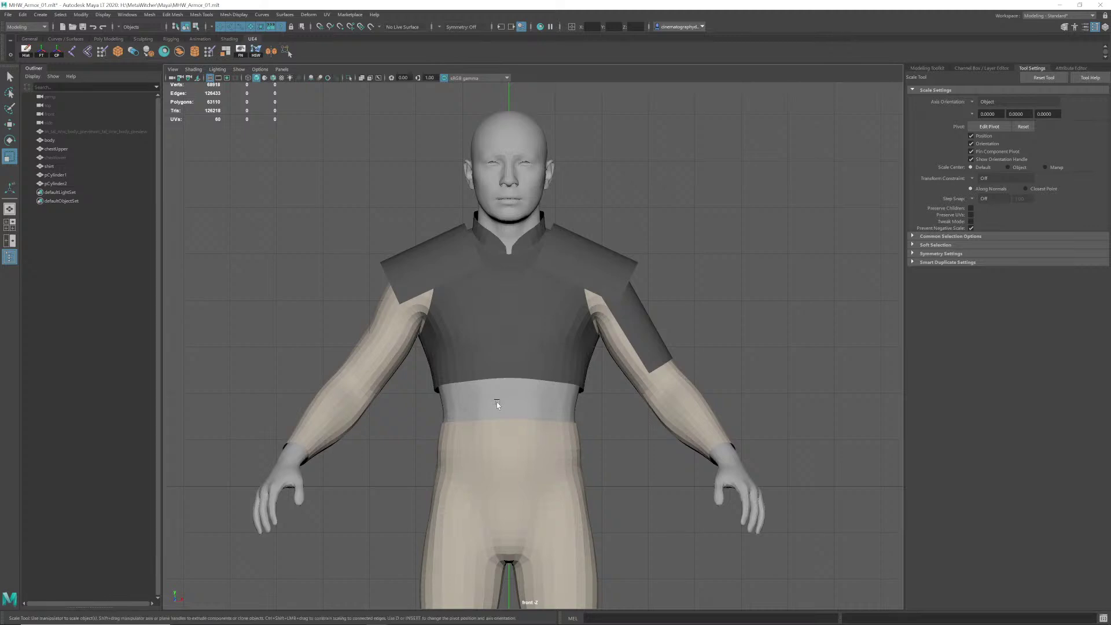
{"action": "key", "text": "ctrl+z"}
{"action": "key", "text": "ctrl+z"}
{"action": "left_click", "coordinate": [606, 442]}
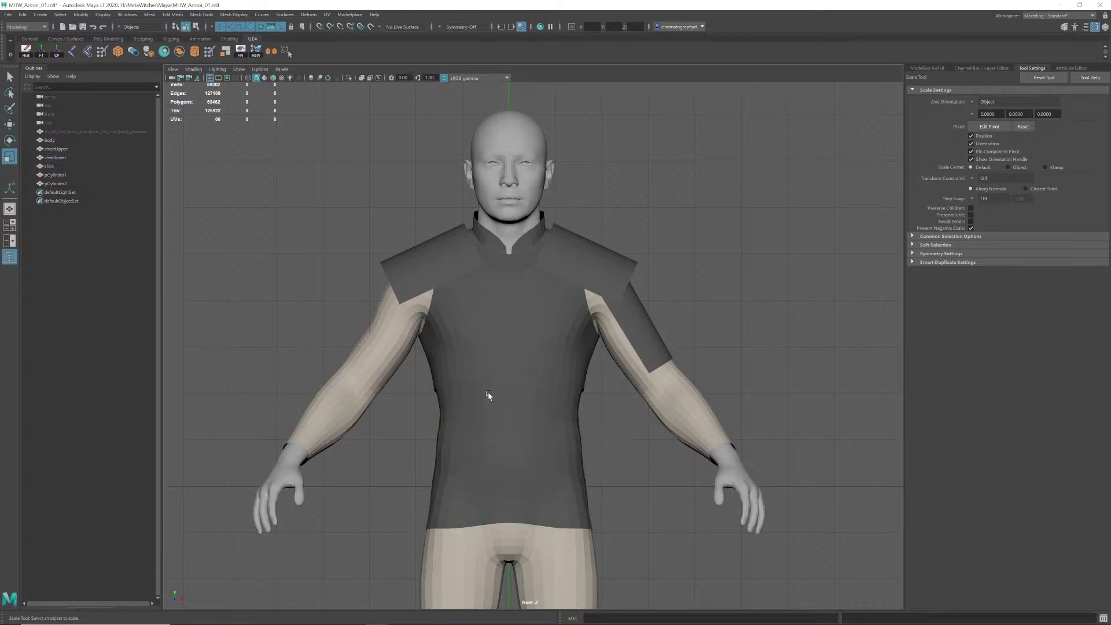
{"action": "right_click_drag", "start_coordinate": [488, 395], "coordinate": [536, 391], "text": "alt"}
{"action": "left_click", "coordinate": [527, 367]}
{"action": "left_click", "coordinate": [588, 278], "text": "shift"}
{"action": "left_click", "coordinate": [453, 264], "text": "shift"}
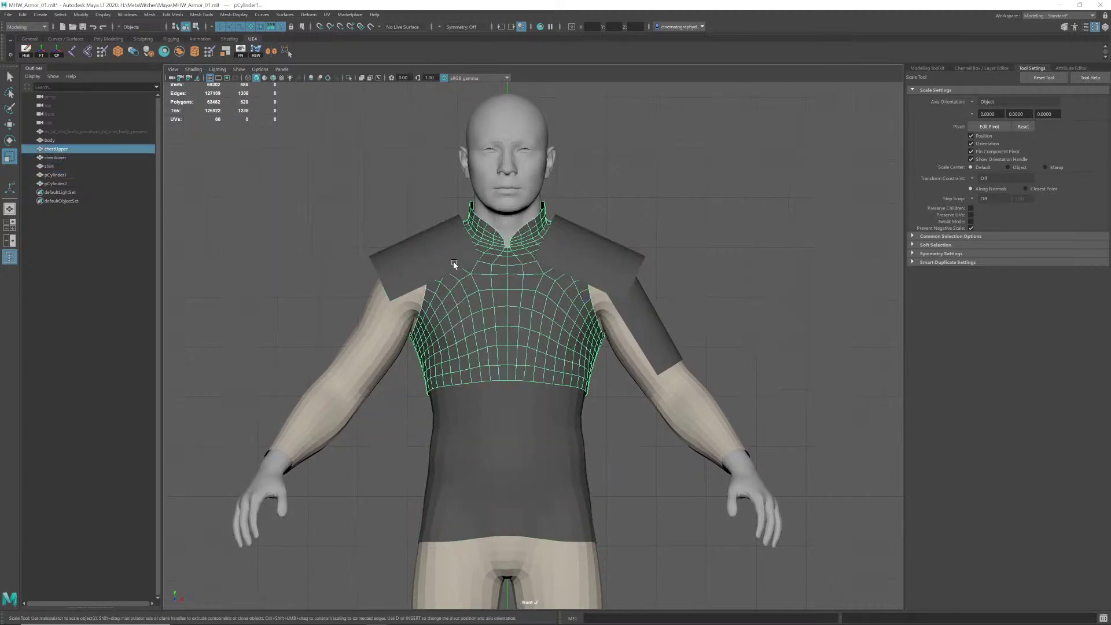
{"action": "left_click", "coordinate": [644, 328], "text": "shift"}
{"action": "key", "text": "q"}
{"action": "left_click", "coordinate": [710, 307]}
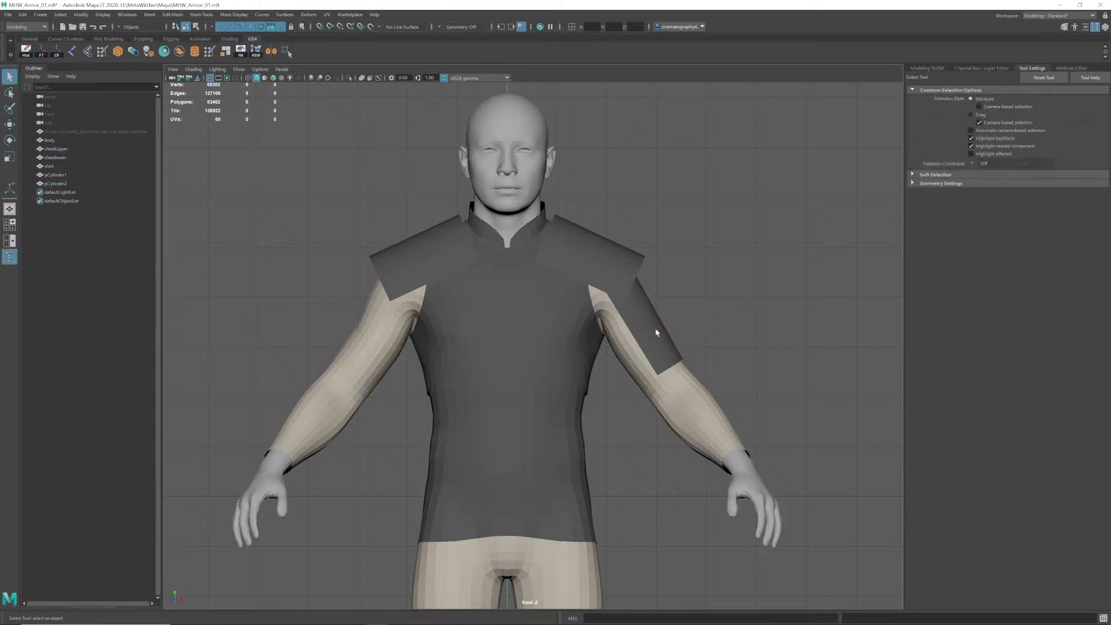
Step: Mirror the upper-arm shell across the world X axis onto the opposite arm
{"action": "left_click", "coordinate": [657, 332]}
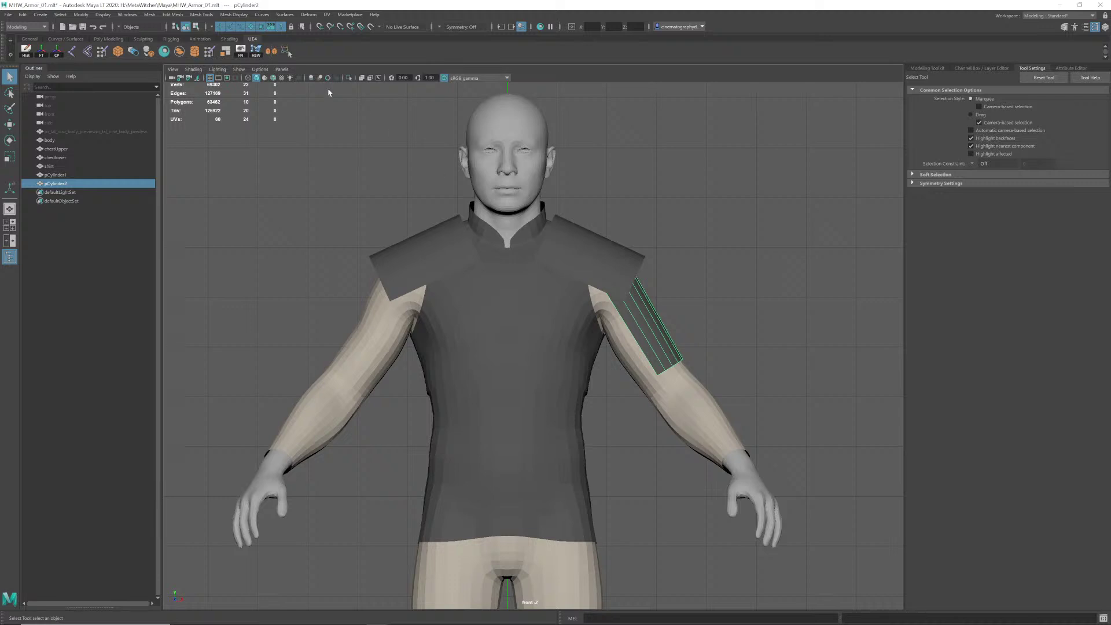
{"action": "left_click", "coordinate": [271, 54]}
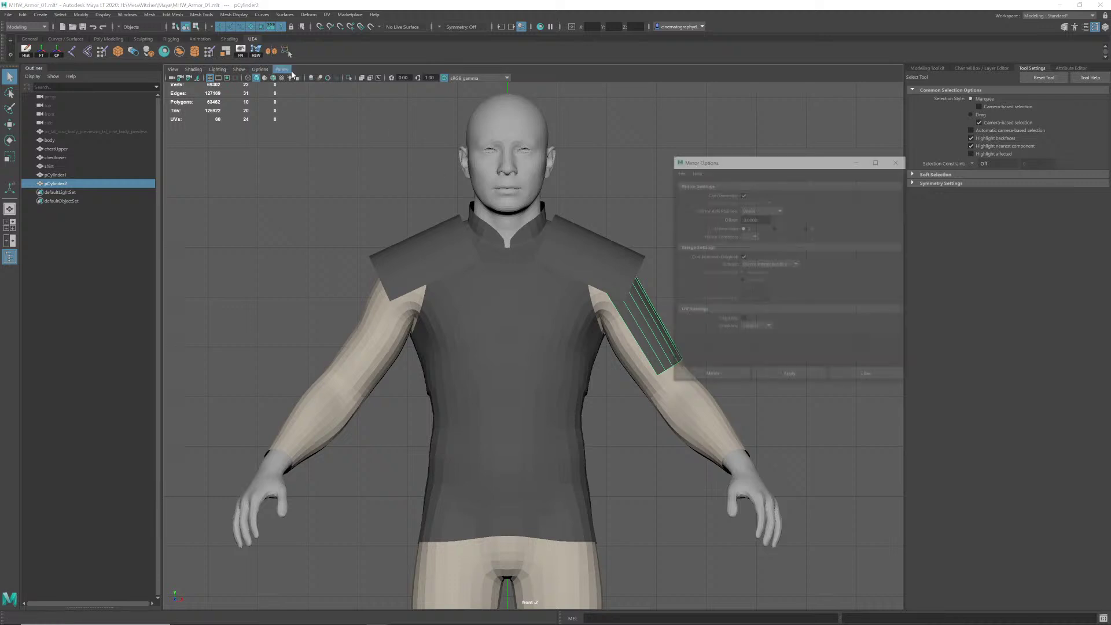
{"action": "left_click", "coordinate": [803, 378]}
{"action": "left_click", "coordinate": [865, 377]}
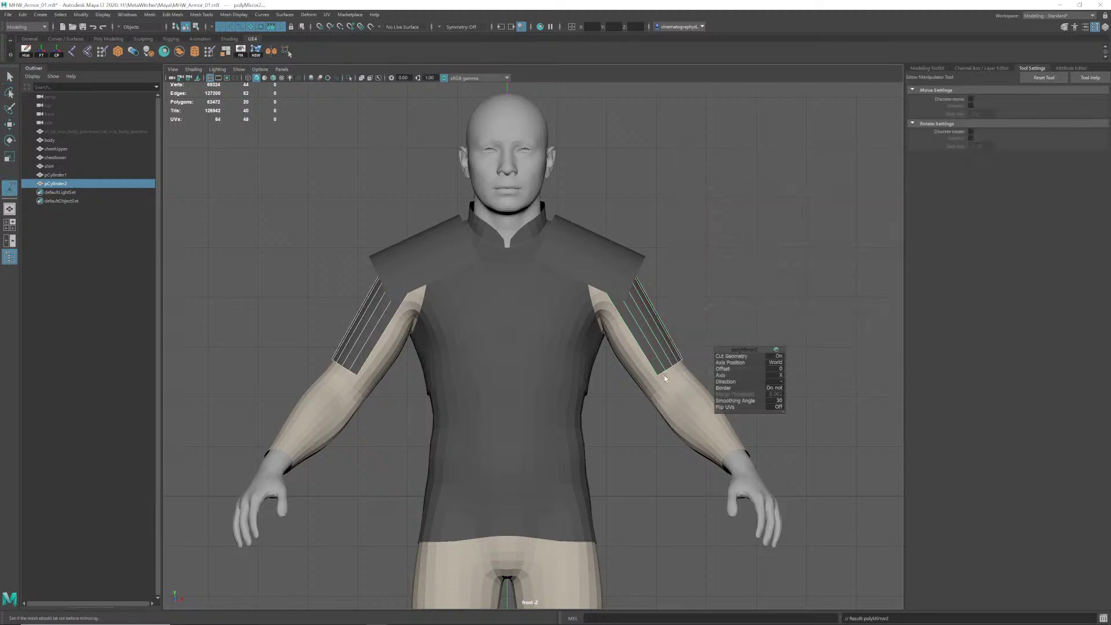
Step: Deselect the mirrored upper-arm shells and save the scene
{"action": "left_click", "coordinate": [713, 295]}
{"action": "key", "text": "ctrl+s"}
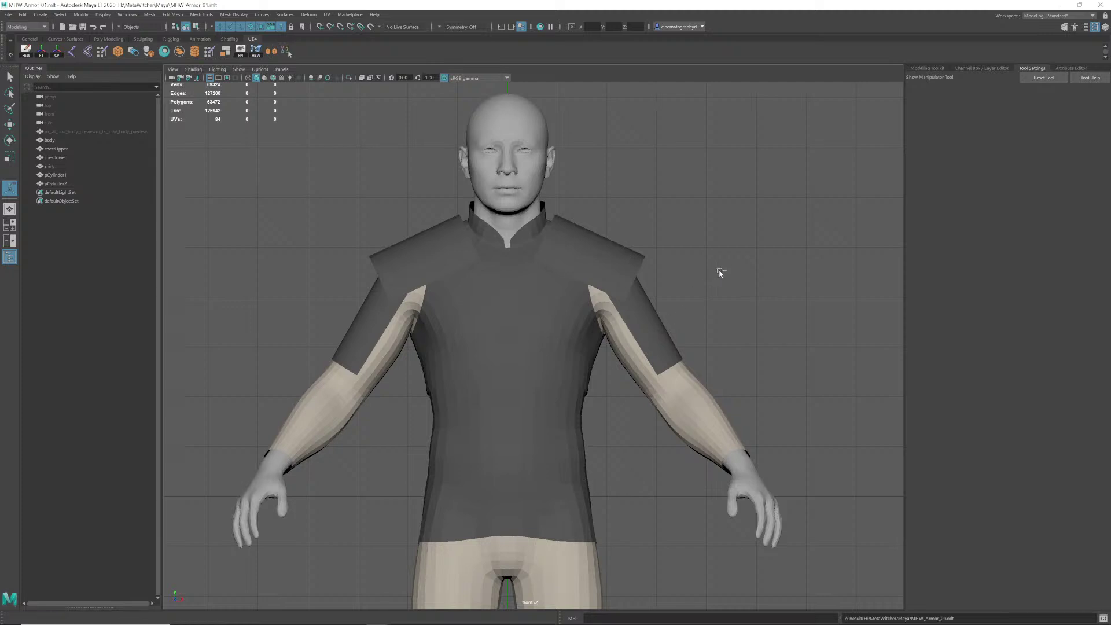
Step: Examine the fit of the shoulder pads and upper-arm shells on the character in the front view
{"action": "right_click_drag", "start_coordinate": [708, 305], "coordinate": [561, 315], "text": "alt"}
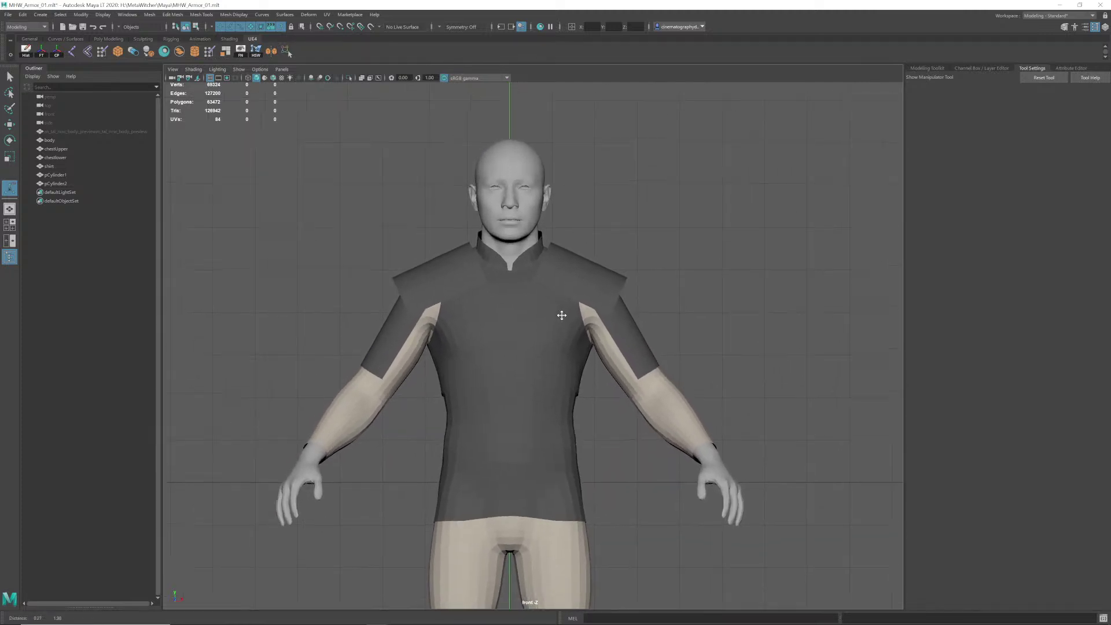
{"action": "middle_click_drag", "start_coordinate": [560, 316], "coordinate": [548, 342], "text": "alt"}
{"action": "mouse_move", "coordinate": [549, 343]}
{"action": "right_mouse_down", "text": "alt"}
{"action": "mouse_move", "coordinate": [576, 354]}
{"action": "mouse_move", "coordinate": [535, 345]}
{"action": "right_mouse_up", "text": "alt"}
{"action": "middle_click_drag", "start_coordinate": [536, 345], "coordinate": [533, 305], "text": "alt"}
{"action": "right_click_drag", "start_coordinate": [533, 305], "coordinate": [519, 315], "text": "alt"}
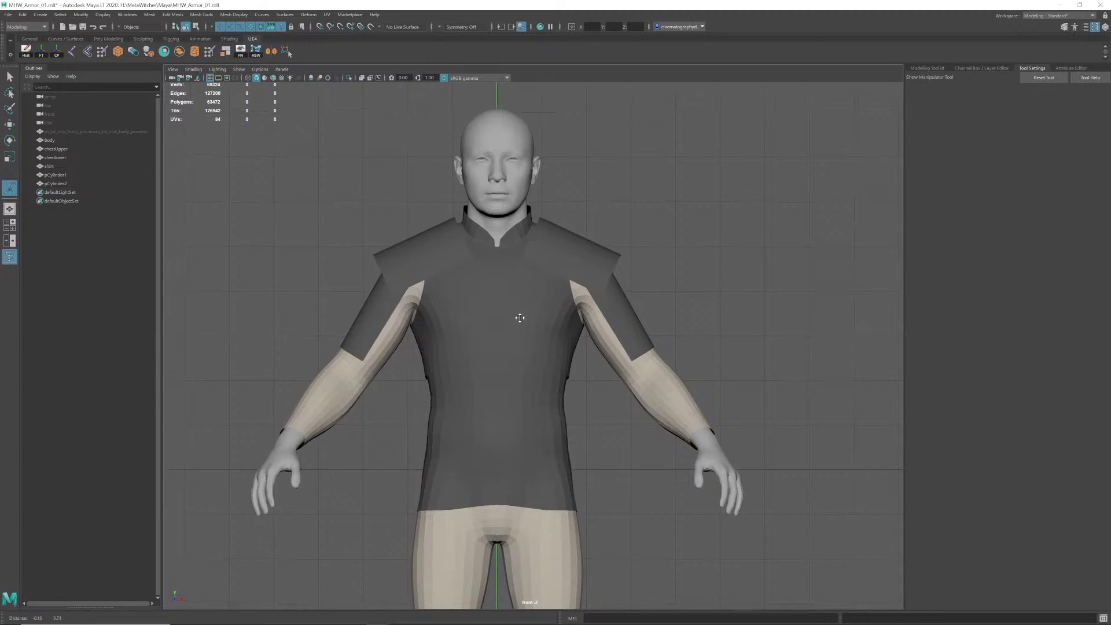
{"action": "middle_click_drag", "start_coordinate": [519, 315], "coordinate": [521, 331], "text": "alt"}
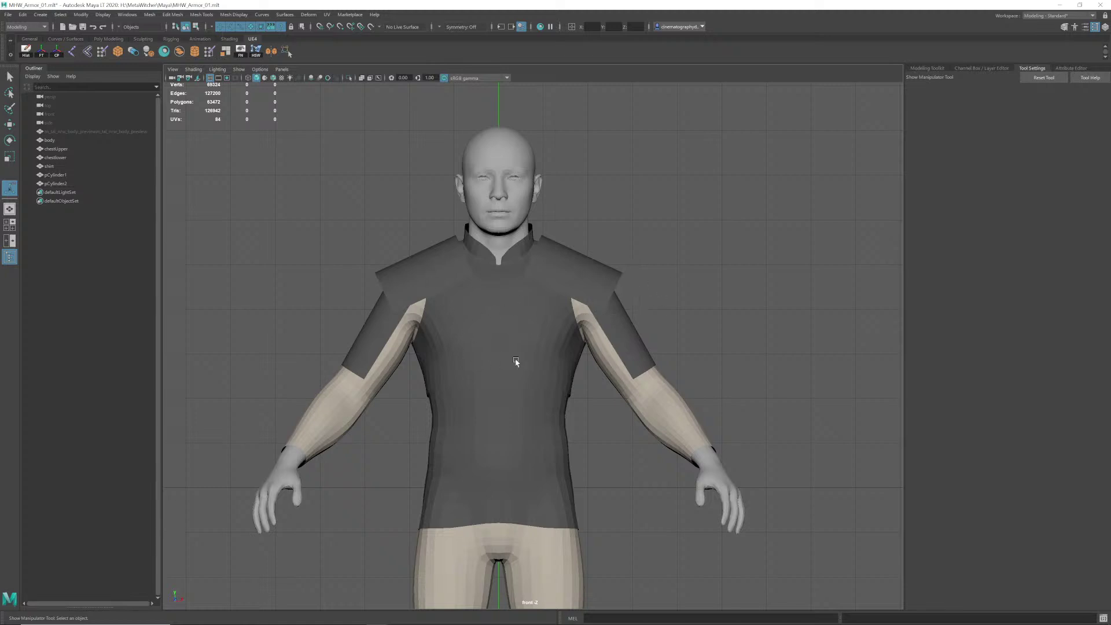
{"action": "left_click", "coordinate": [582, 295]}
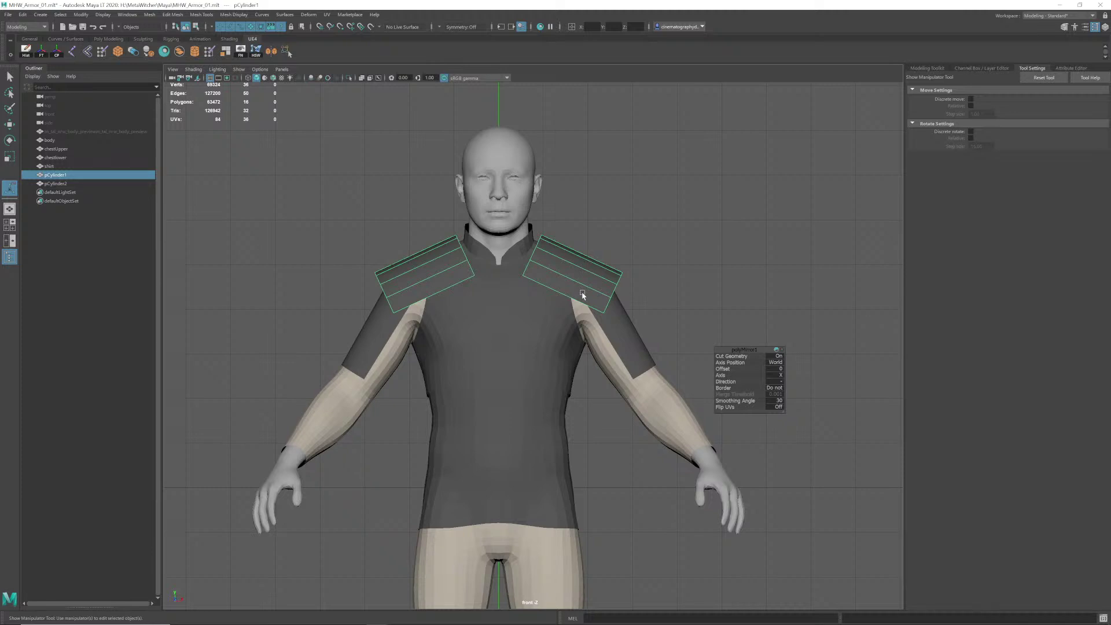
{"action": "left_click", "coordinate": [639, 283]}
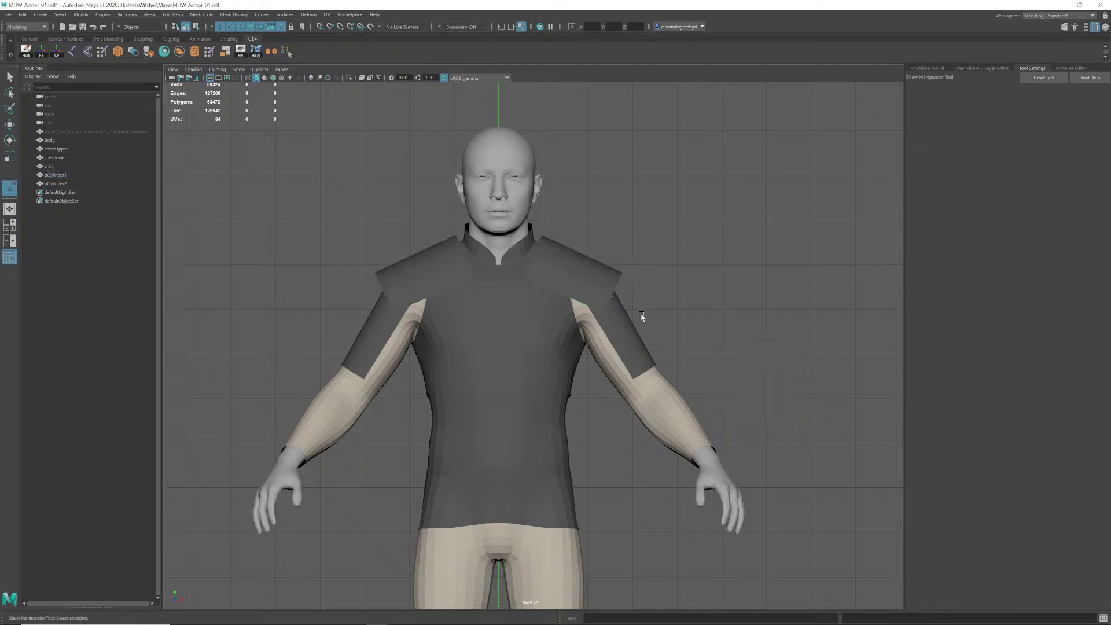
{"action": "right_click_drag", "start_coordinate": [657, 313], "coordinate": [577, 323], "text": "alt"}
{"action": "middle_click_drag", "start_coordinate": [521, 322], "coordinate": [516, 293], "text": "alt"}
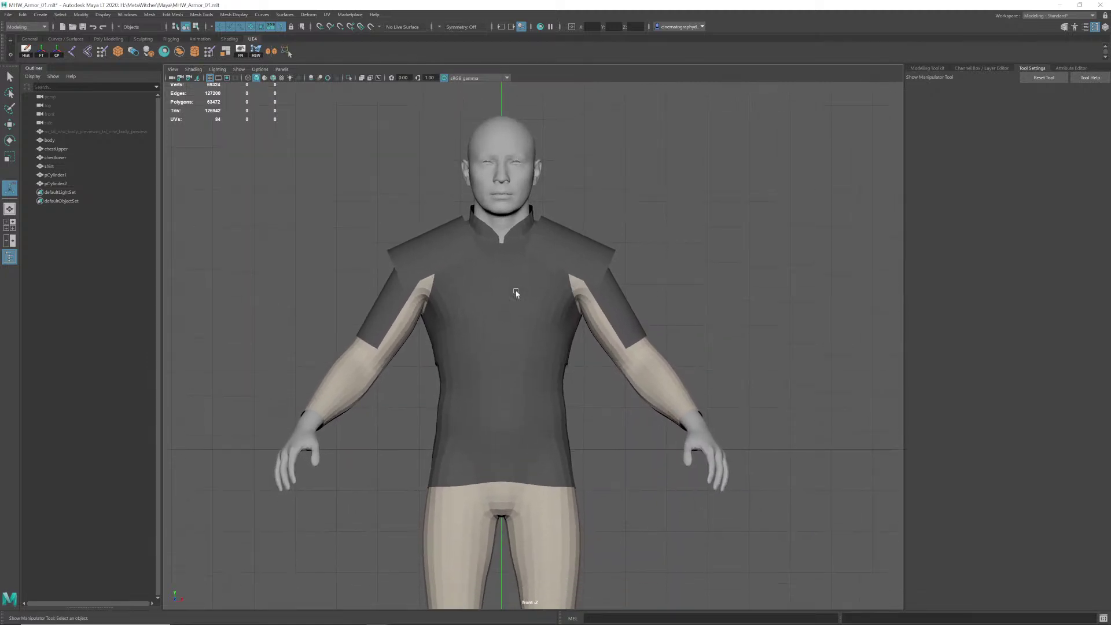
{"action": "right_click_drag", "start_coordinate": [516, 293], "coordinate": [586, 297], "text": "alt"}
{"action": "middle_click_drag", "start_coordinate": [585, 297], "coordinate": [589, 338], "text": "alt"}
{"action": "mouse_move", "coordinate": [552, 332]}
{"action": "right_mouse_down", "text": "alt"}
{"action": "mouse_move", "coordinate": [571, 330]}
{"action": "mouse_move", "coordinate": [551, 332]}
{"action": "right_mouse_up", "text": "alt"}
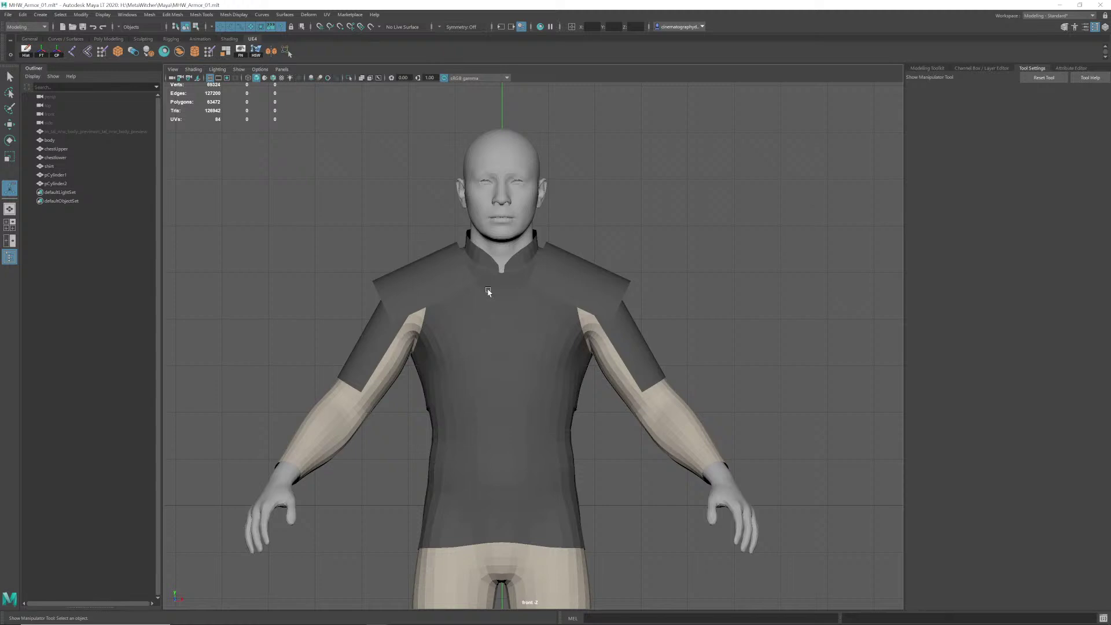
Step: Switch to the Photoshop reference sheet and the ArtStation Geralt of Rivia renders to study the shoulder armor, and return to Maya
{"action": "key", "text": "alt+Tab"}
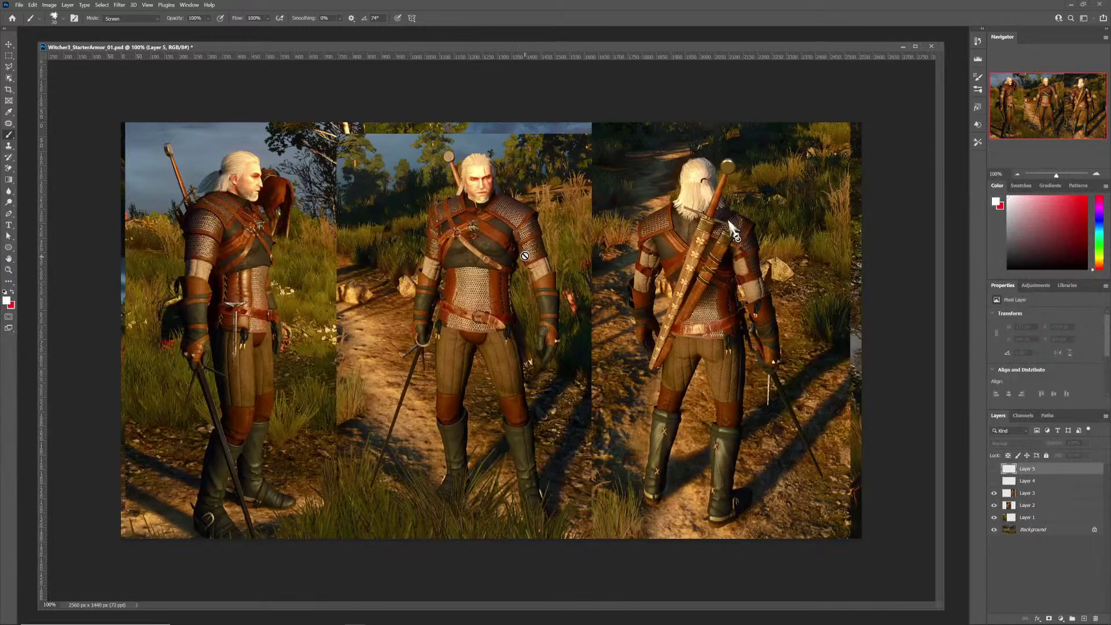
{"action": "key", "text": "alt+Tab"}
{"action": "key", "text": "Tab"}
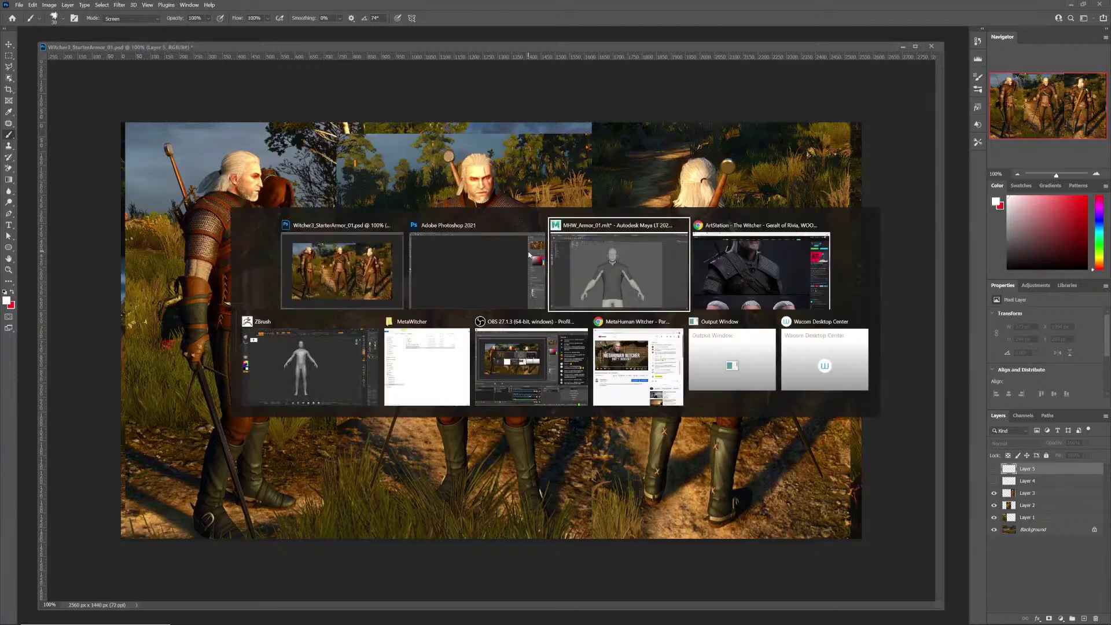
{"action": "key", "text": "alt+Tab"}
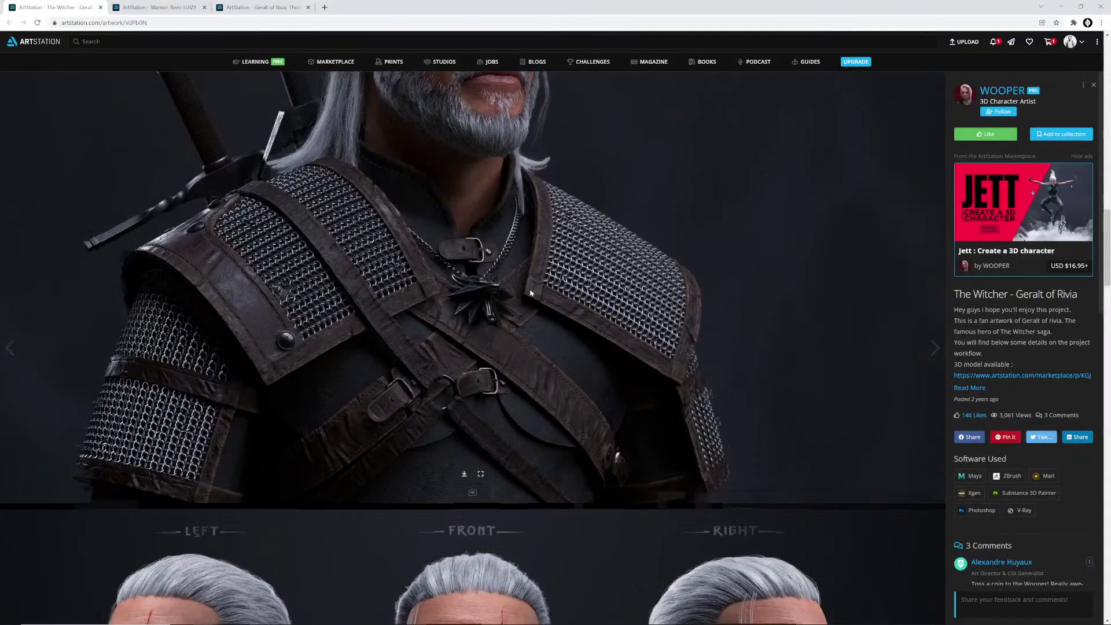
{"action": "scroll", "coordinate": [531, 292], "scroll_direction": "down", "scroll_amount": 2}
{"action": "scroll", "coordinate": [492, 260], "scroll_direction": "up", "scroll_amount": 4}
{"action": "scroll", "coordinate": [452, 278], "scroll_direction": "down", "scroll_amount": 4}
{"action": "scroll", "coordinate": [450, 283], "scroll_direction": "down", "scroll_amount": 15}
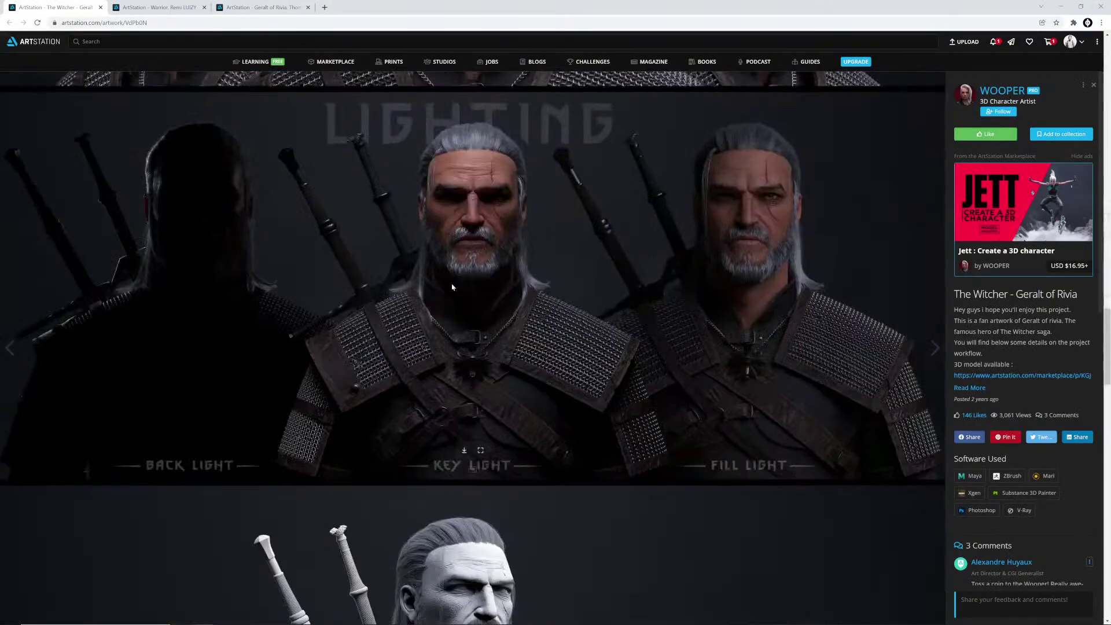
{"action": "scroll", "coordinate": [456, 287], "scroll_direction": "up", "scroll_amount": 4}
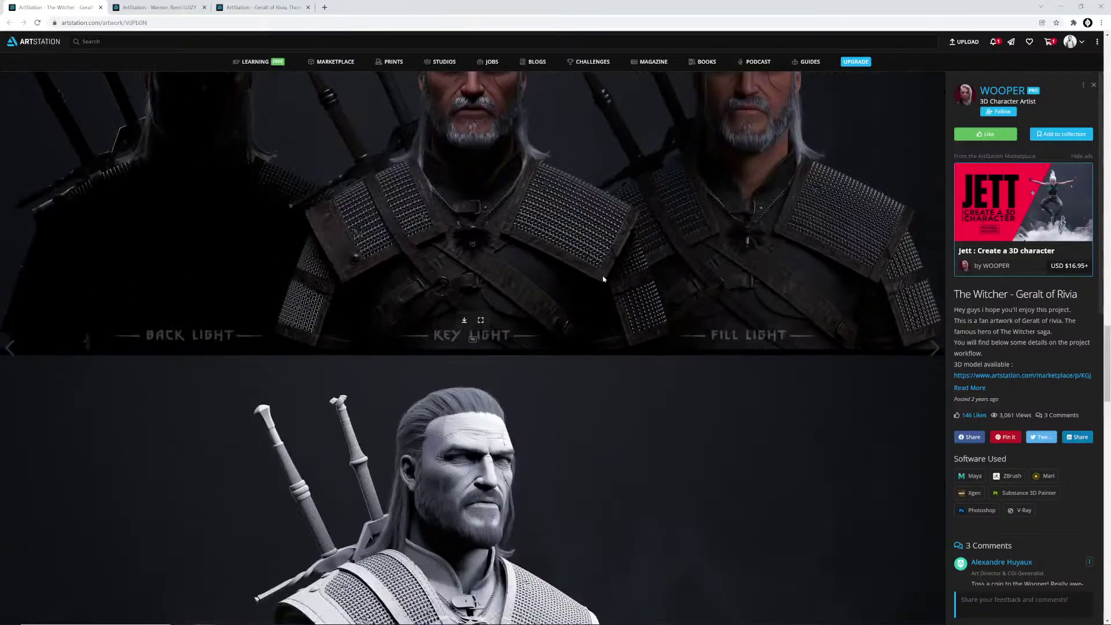
{"action": "scroll", "coordinate": [612, 301], "scroll_direction": "down", "scroll_amount": 2}
{"action": "scroll", "coordinate": [614, 297], "scroll_direction": "up", "scroll_amount": 1}
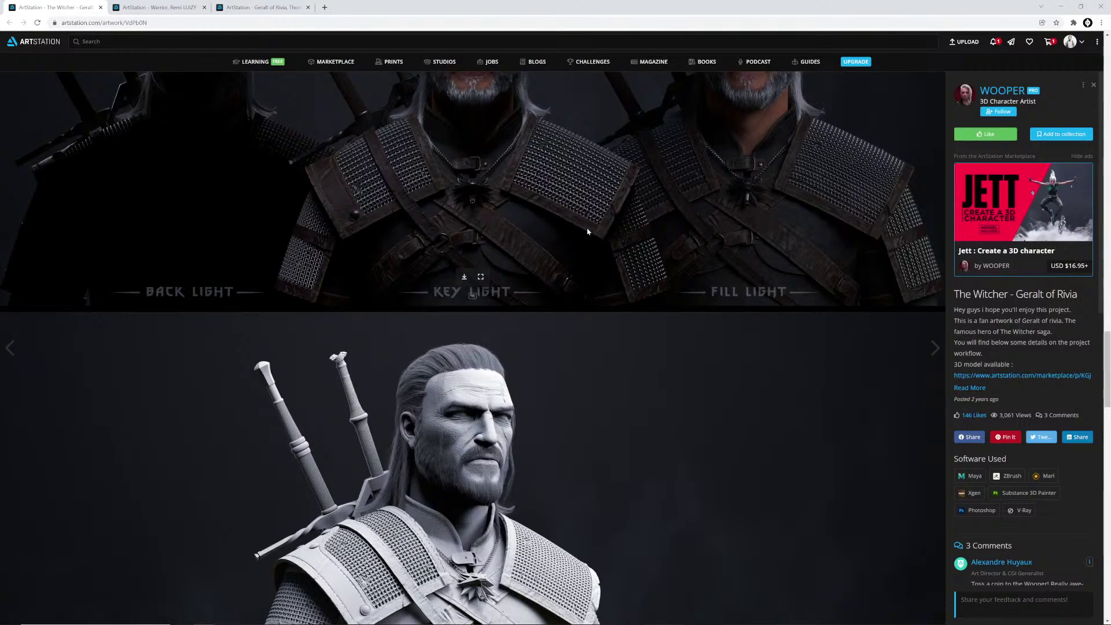
{"action": "key", "text": "alt+Tab"}
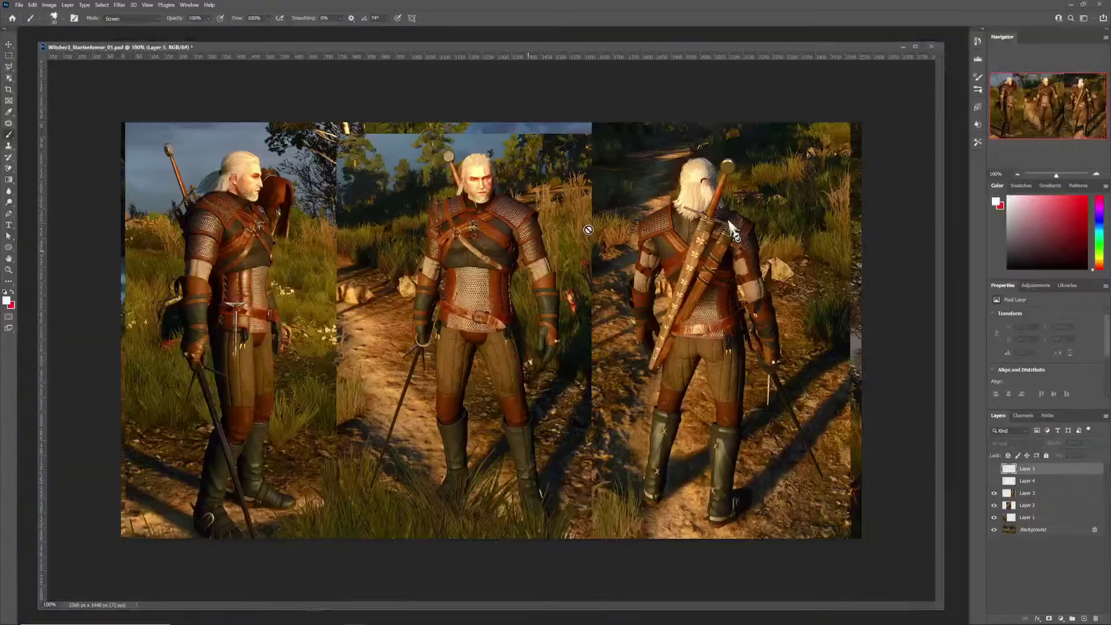
{"action": "key", "text": "alt+Tab"}
{"action": "key", "text": "alt+Tab"}
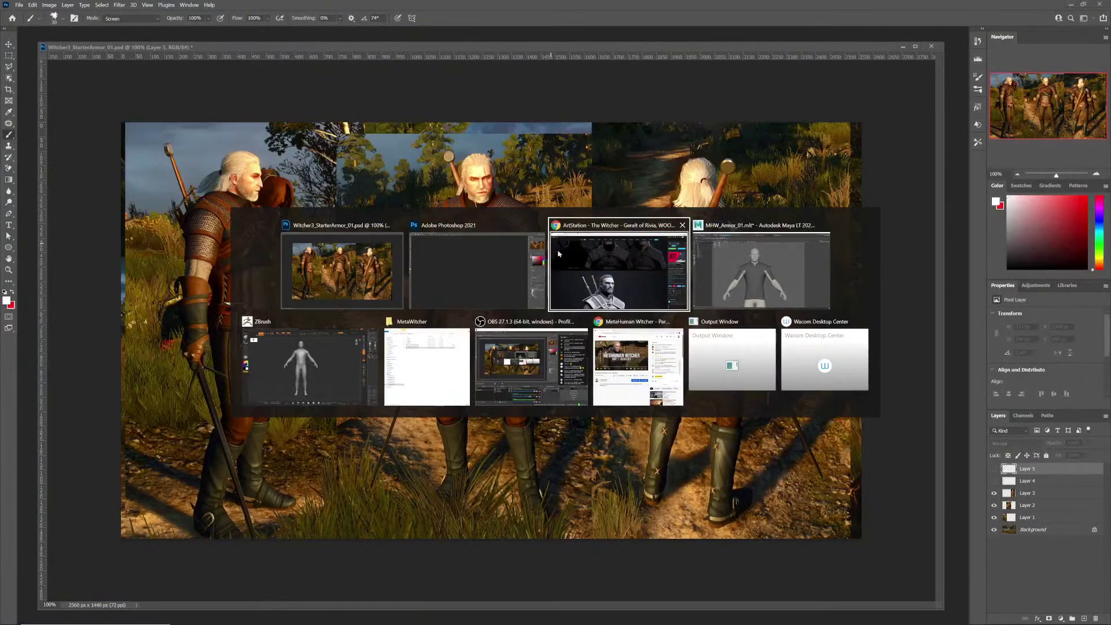
{"action": "left_click", "coordinate": [760, 289]}
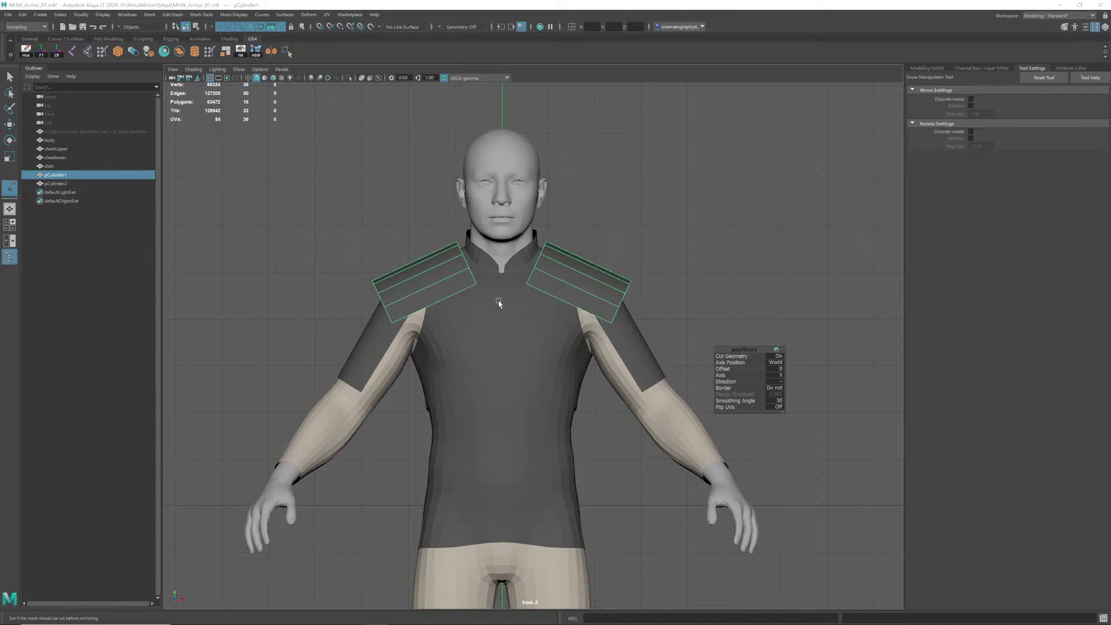
Step: Compare the selected shoulder pads in Maya with the Photoshop screenshots and the ArtStation lighting renders
{"action": "key", "text": "alt+Tab"}
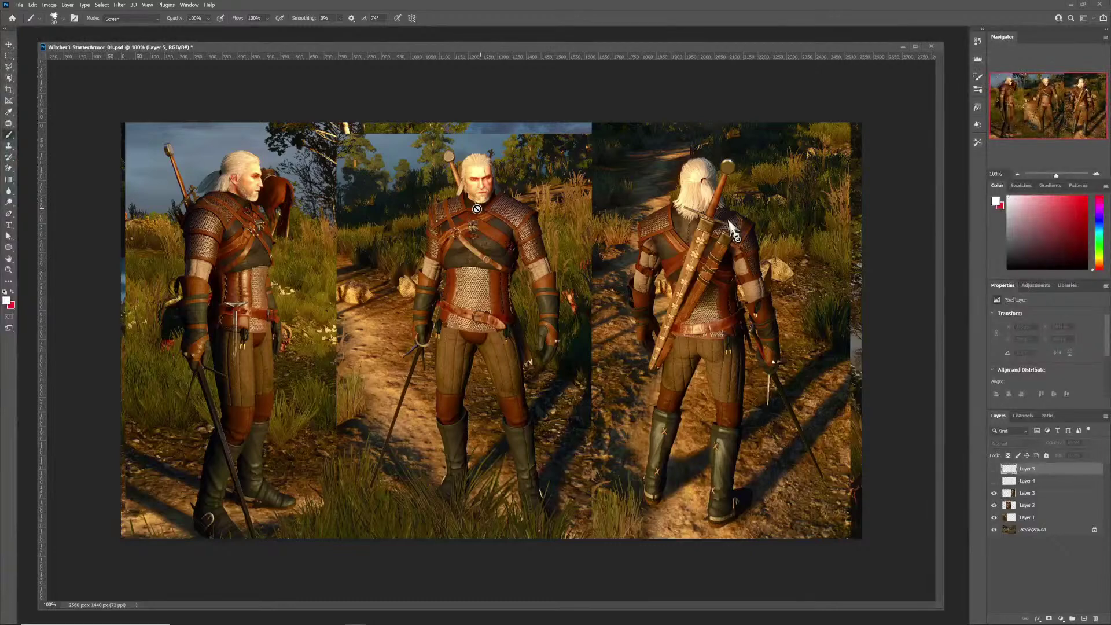
{"action": "key", "text": "alt+Tab"}
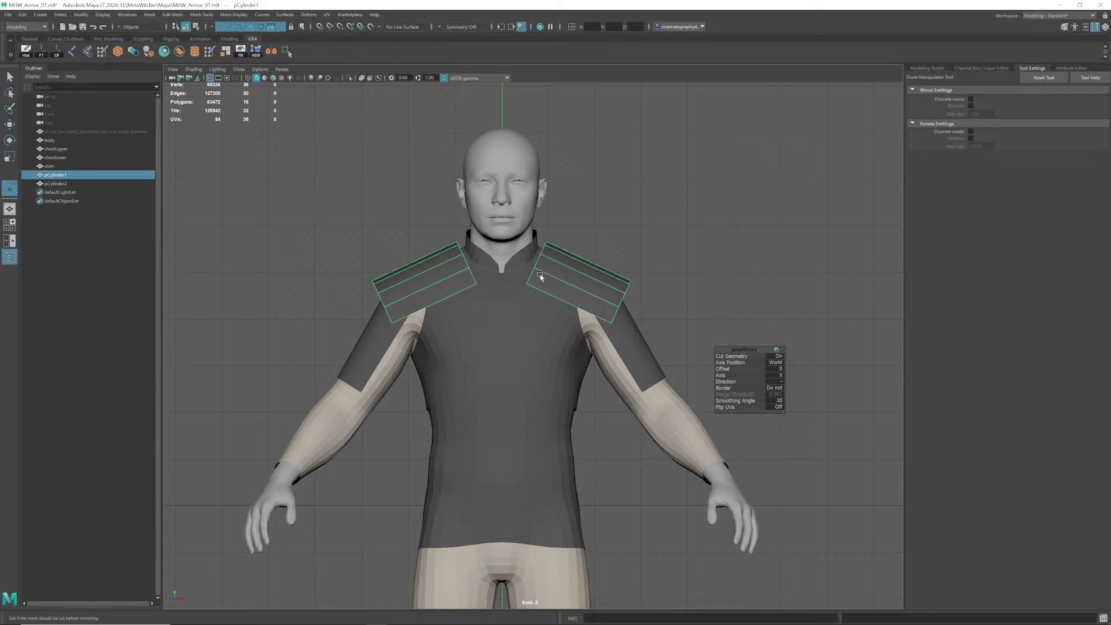
{"action": "key", "text": "alt+Tab"}
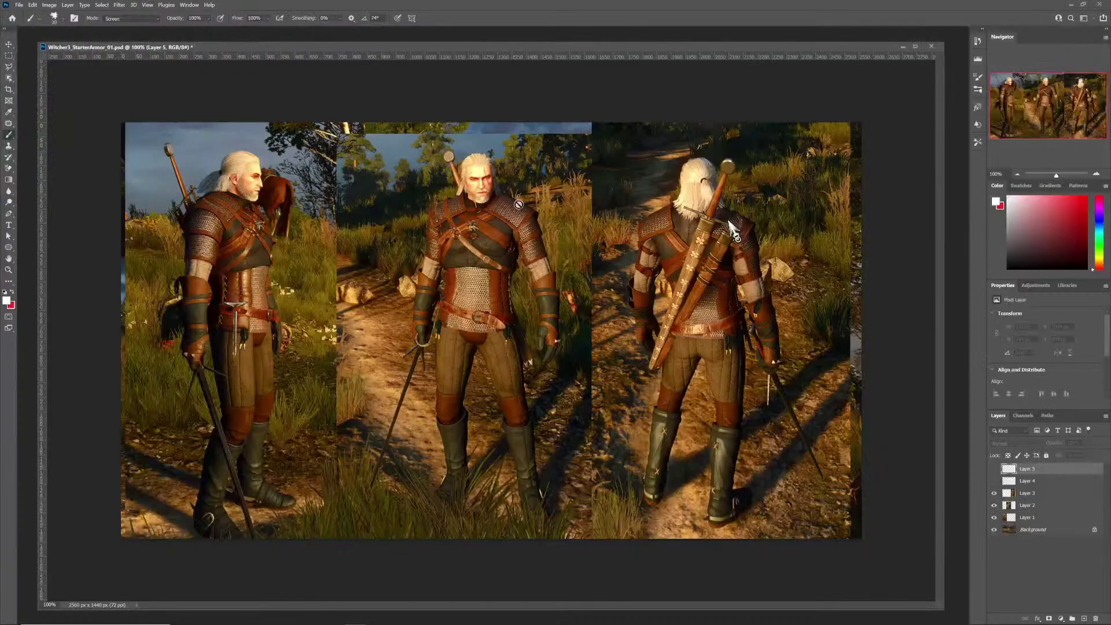
{"action": "key", "text": "alt+Tab"}
{"action": "key", "text": "alt+Tab"}
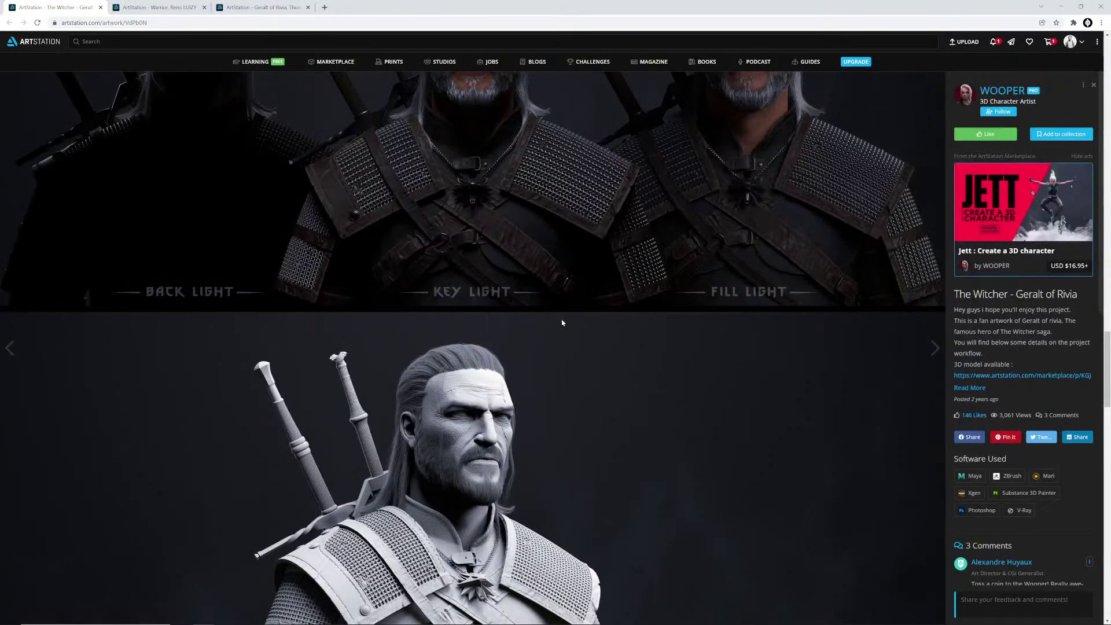
{"action": "scroll", "coordinate": [561, 322], "scroll_direction": "up", "scroll_amount": 4}
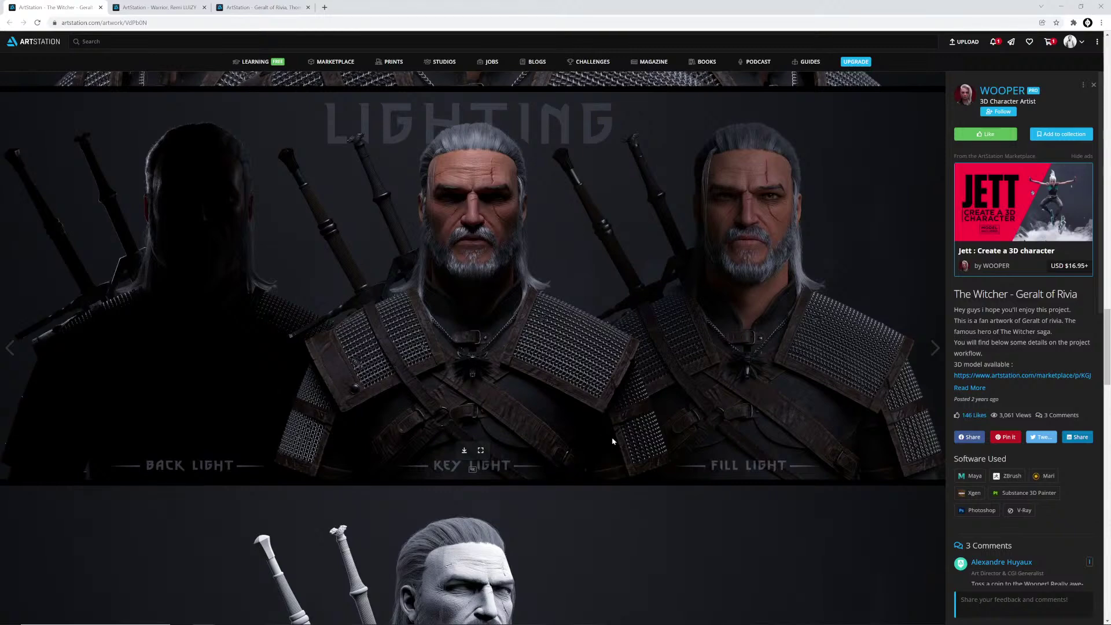
{"action": "key", "text": "alt+Tab"}
{"action": "key", "text": "alt+Tab"}
{"action": "key", "text": "alt+Tab"}
{"action": "key", "text": "alt+Tab"}
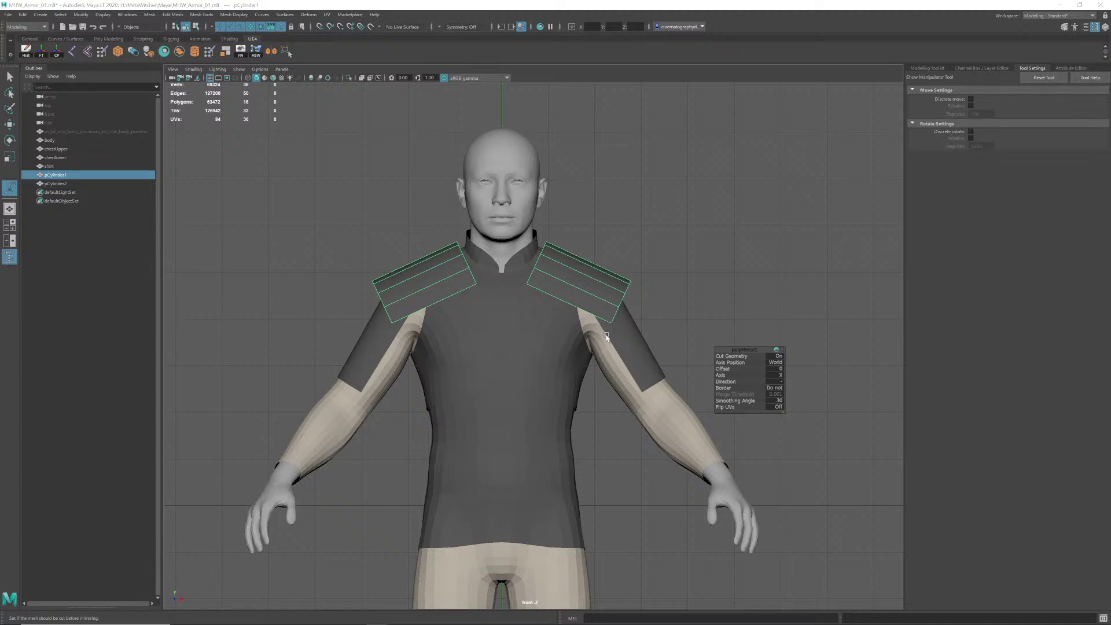
{"action": "key", "text": "alt+Tab"}
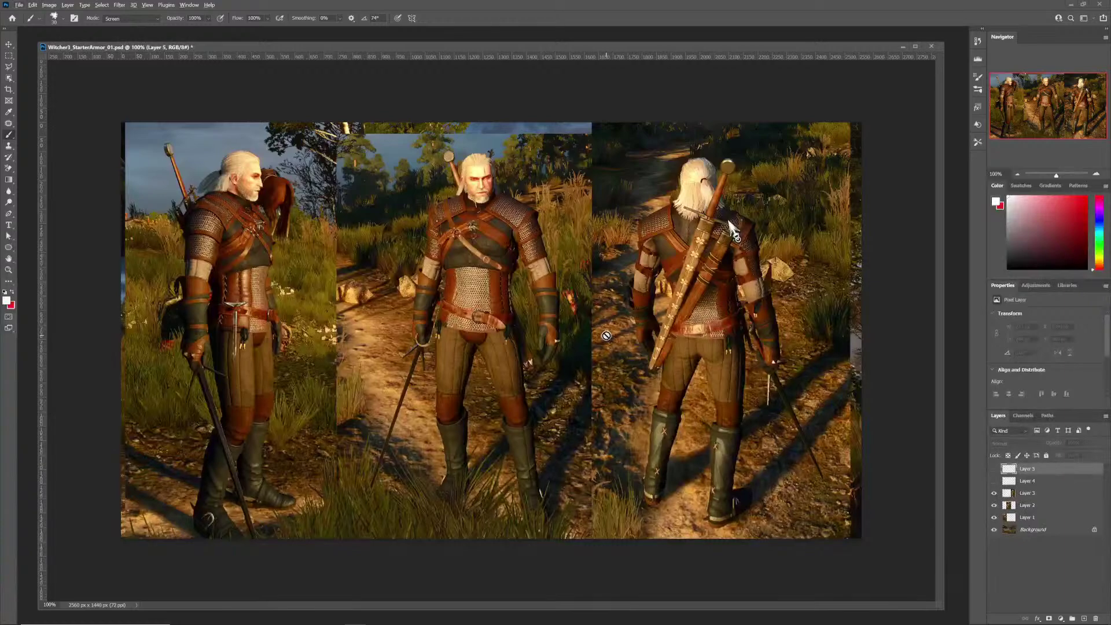
{"action": "key", "text": "alt+Tab"}
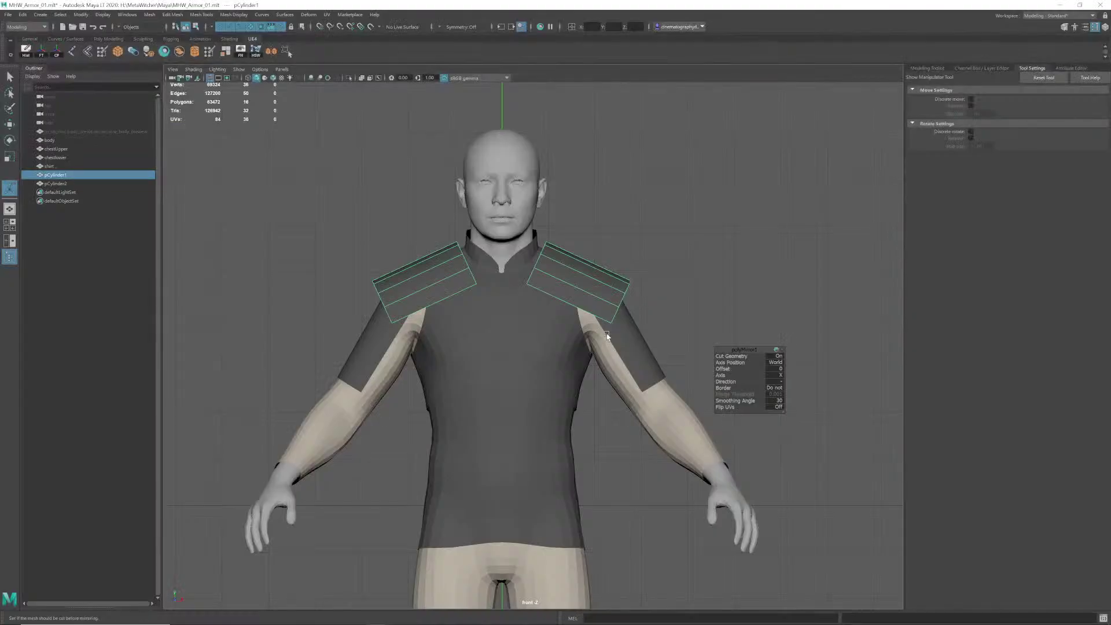
Step: Delete the mirrored pad's faces over the character's right shoulder and reselect the remaining shoulder pad as an object
{"action": "left_click", "coordinate": [653, 275]}
{"action": "left_click", "coordinate": [595, 286]}
{"action": "mouse_move", "coordinate": [436, 258]}
{"action": "right_mouse_down"}
{"action": "mouse_move", "coordinate": [414, 263]}
{"action": "mouse_move", "coordinate": [437, 279]}
{"action": "right_mouse_up"}
{"action": "left_click_drag", "start_coordinate": [305, 206], "coordinate": [483, 339]}
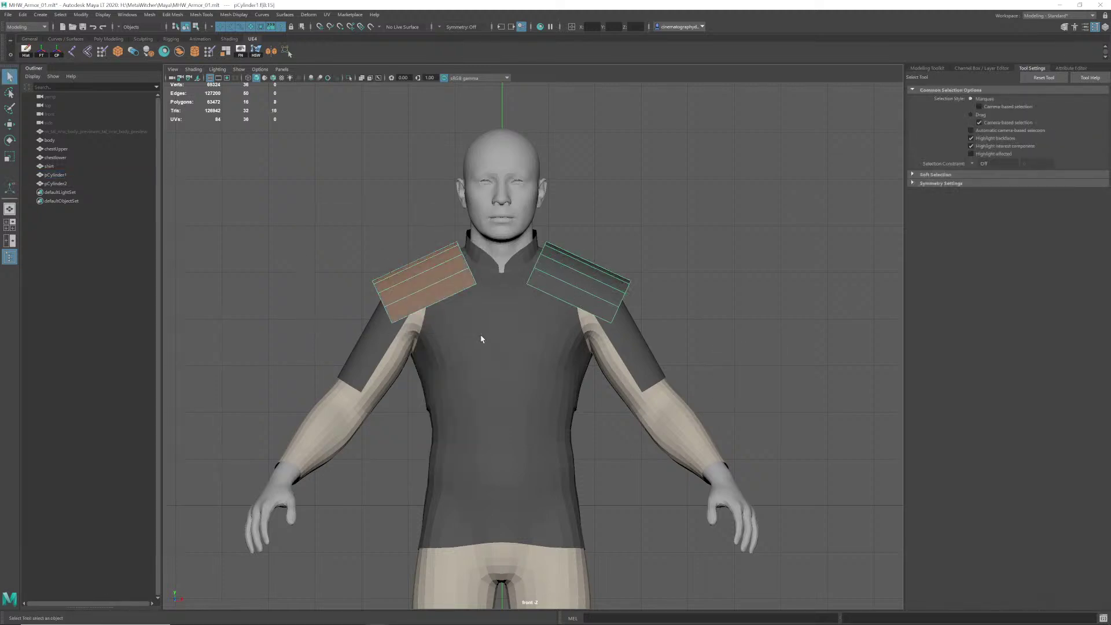
{"action": "key", "text": "Delete"}
{"action": "right_click_drag", "start_coordinate": [581, 280], "coordinate": [605, 273]}
{"action": "left_click_drag", "start_coordinate": [583, 271], "coordinate": [603, 289]}
{"action": "left_click", "coordinate": [604, 288]}
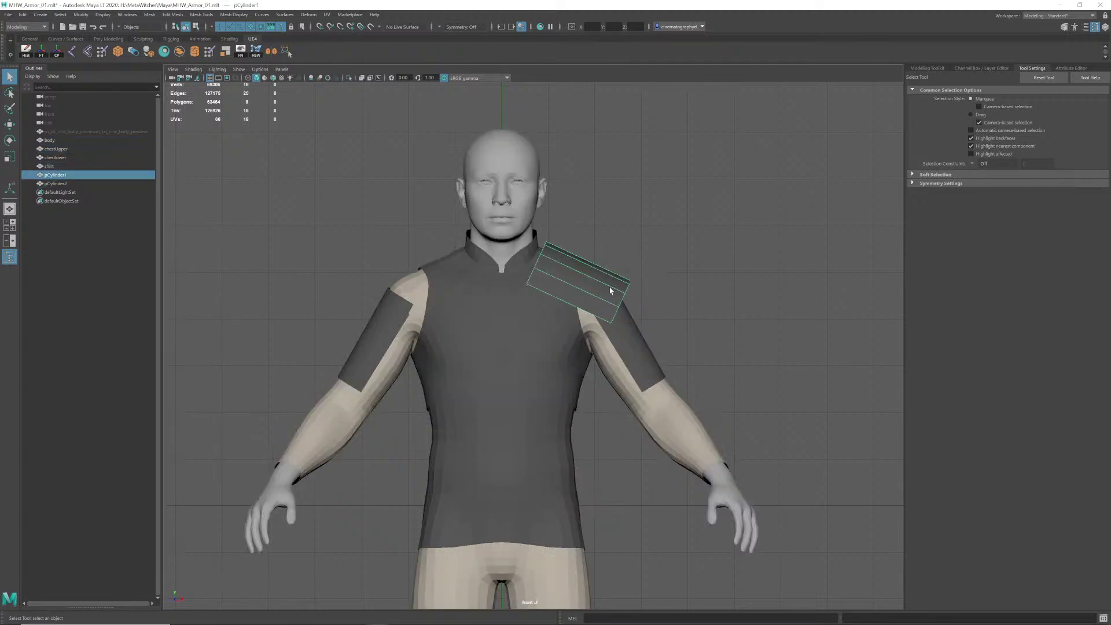
Step: Set the Move tool's axis orientation to Object for the remaining shoulder pad in the perspective view
{"action": "key", "text": "w"}
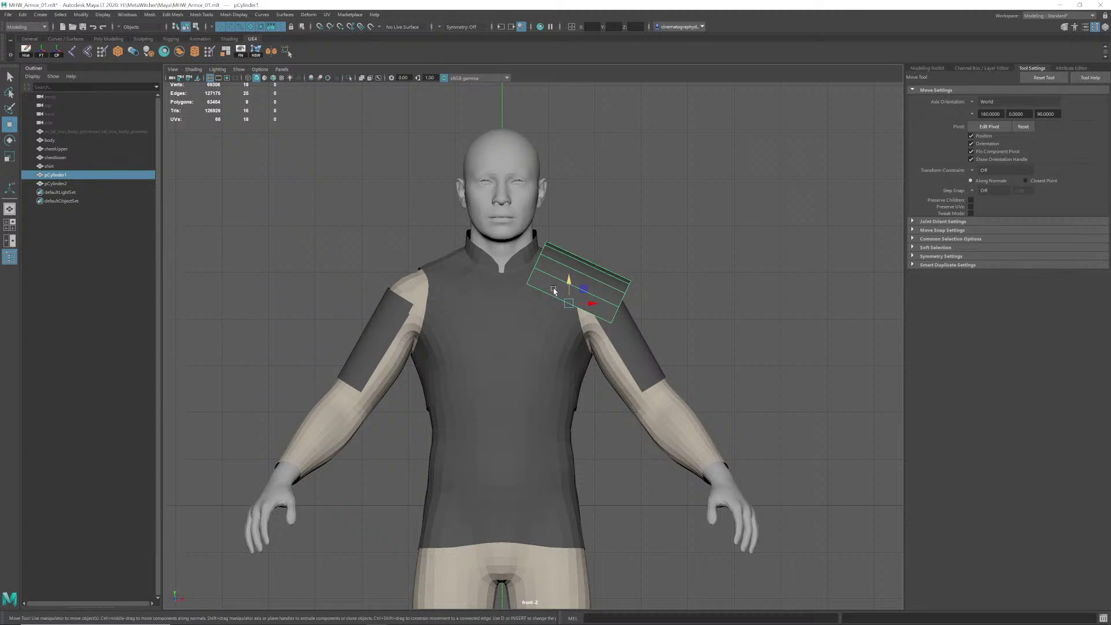
{"action": "key", "text": "space"}
{"action": "left_click_drag", "start_coordinate": [586, 288], "coordinate": [521, 293]}
{"action": "scroll", "coordinate": [563, 296], "scroll_direction": "up", "scroll_amount": 3}
{"action": "middle_click_drag", "start_coordinate": [521, 293], "coordinate": [513, 325], "text": "alt"}
{"action": "left_click_drag", "start_coordinate": [514, 325], "coordinate": [497, 336], "text": "alt"}
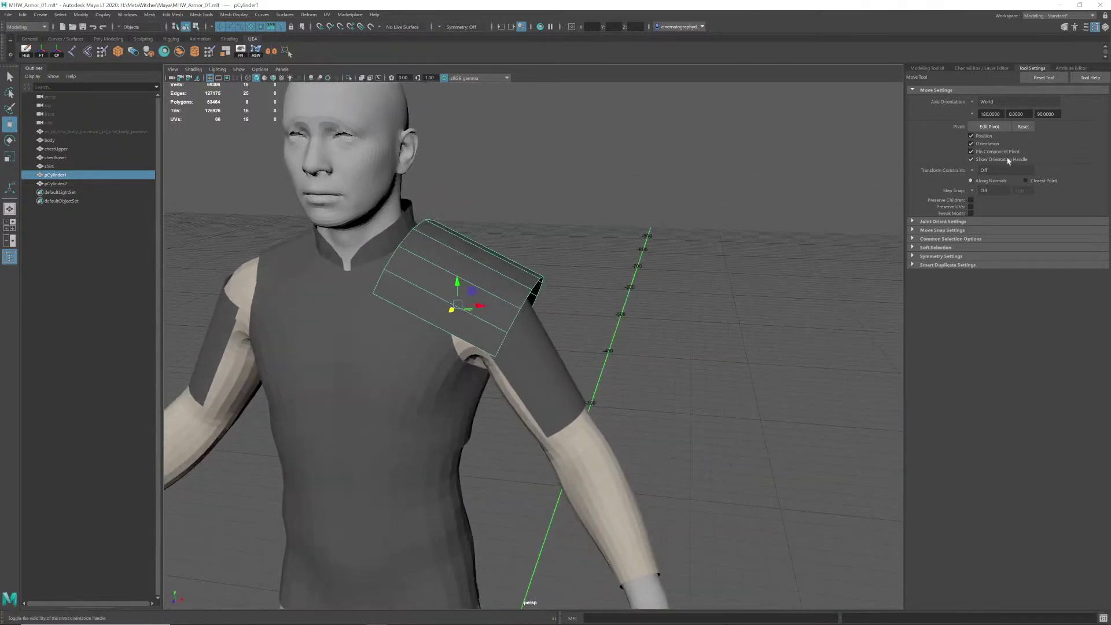
{"action": "left_click", "coordinate": [974, 103]}
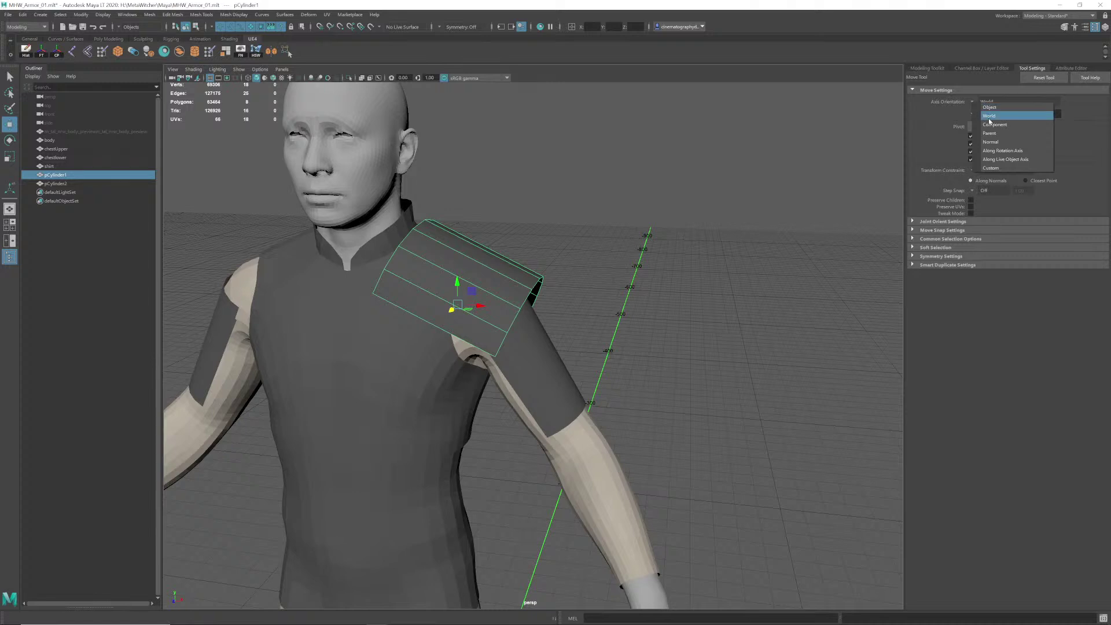
{"action": "left_click", "coordinate": [995, 109]}
Step: Scale and move the remaining shoulder pad along its own axes to fit it more closely over the shoulder
{"action": "left_click_drag", "start_coordinate": [606, 230], "coordinate": [495, 223], "text": "alt"}
{"action": "middle_click_drag", "start_coordinate": [496, 223], "coordinate": [578, 314], "text": "alt"}
{"action": "mouse_move", "coordinate": [578, 315]}
{"action": "left_mouse_down", "text": "alt"}
{"action": "mouse_move", "coordinate": [557, 300]}
{"action": "mouse_move", "coordinate": [568, 303]}
{"action": "left_mouse_up", "text": "alt"}
{"action": "key", "text": "r"}
{"action": "middle_click_drag", "start_coordinate": [541, 306], "coordinate": [545, 297], "text": "alt"}
{"action": "left_click_drag", "start_coordinate": [545, 297], "coordinate": [567, 303], "text": "alt"}
{"action": "mouse_move", "coordinate": [507, 320]}
{"action": "left_mouse_down"}
{"action": "mouse_move", "coordinate": [552, 329]}
{"action": "mouse_move", "coordinate": [510, 338]}
{"action": "left_mouse_up"}
{"action": "key", "text": "w"}
{"action": "key", "text": "r"}
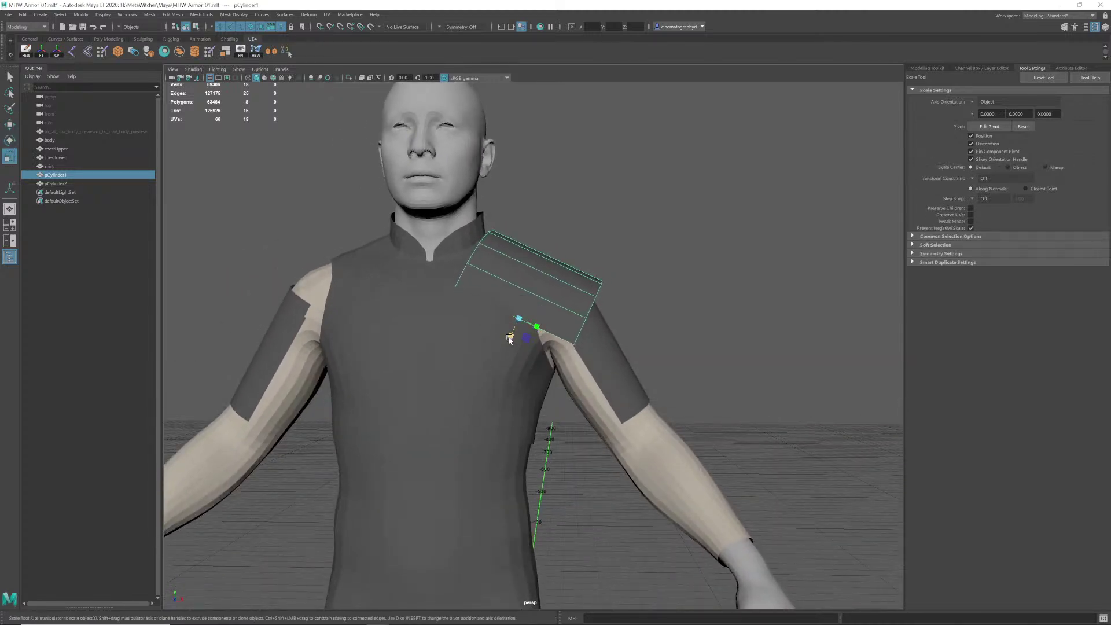
{"action": "key", "text": "w"}
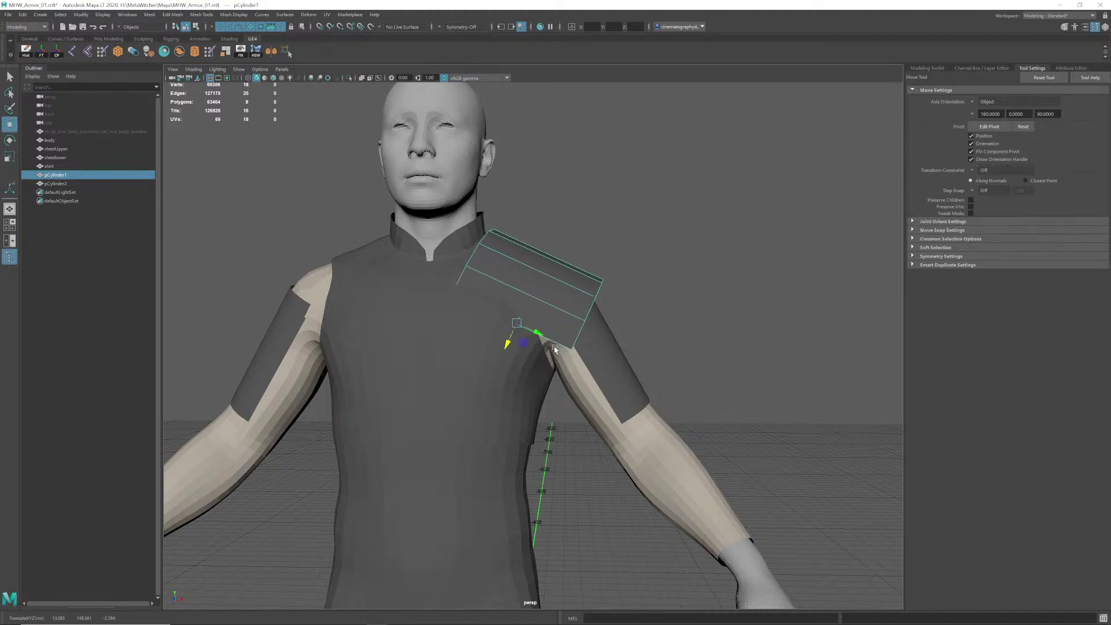
{"action": "key", "text": "r"}
{"action": "key", "text": "w"}
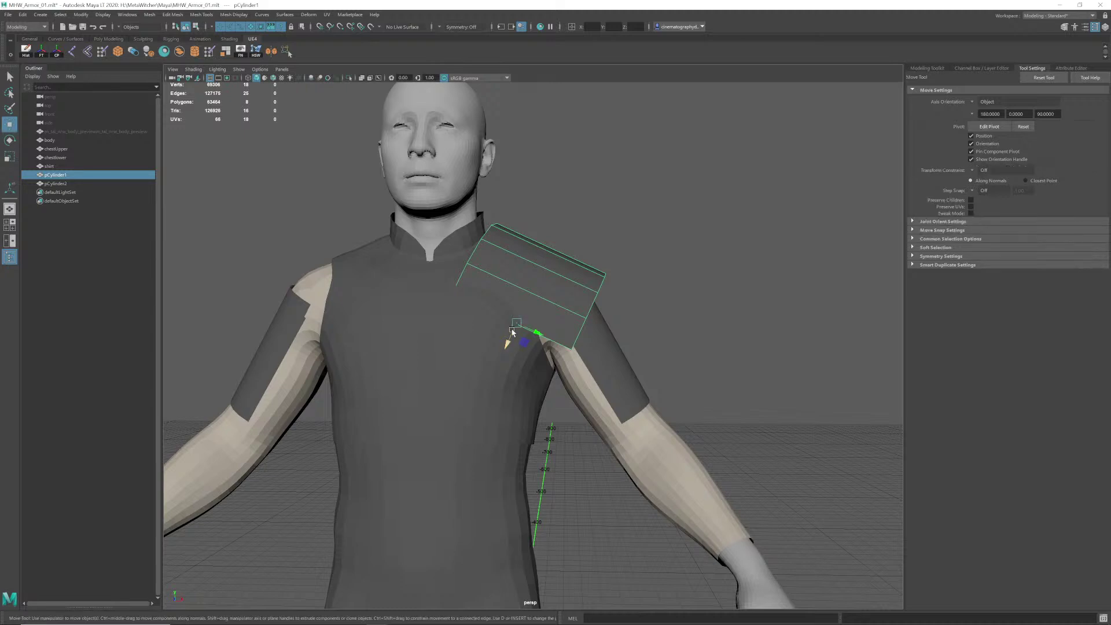
Step: Scale, rotate and move the shoulder pad to refit its slope over the character's left shoulder
{"action": "left_click_drag", "start_coordinate": [524, 316], "coordinate": [463, 324], "text": "alt"}
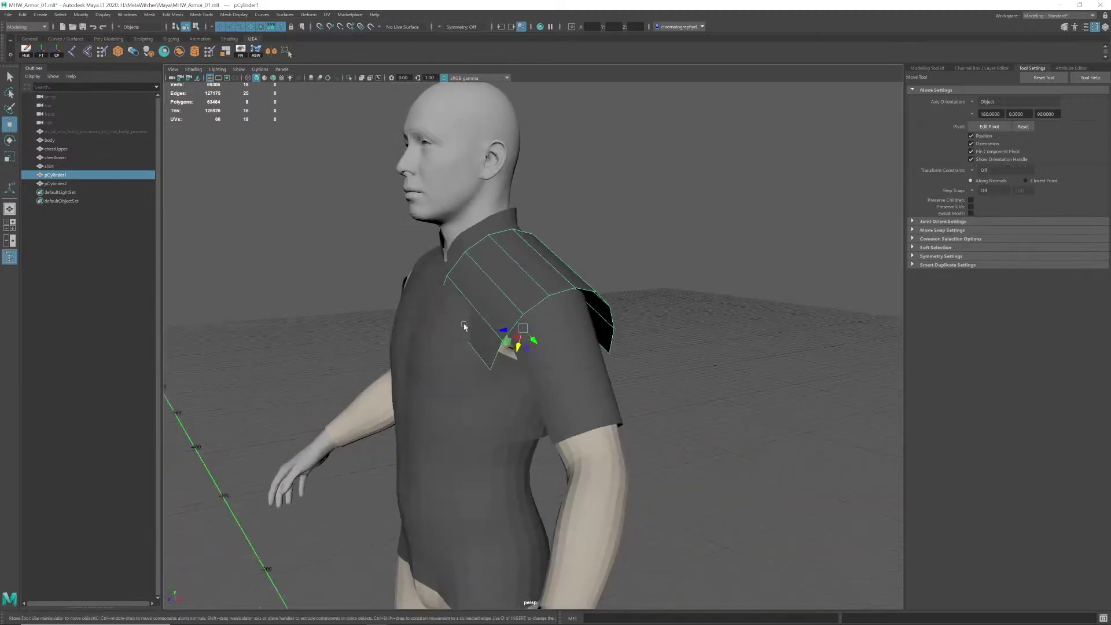
{"action": "left_click_drag", "start_coordinate": [530, 331], "coordinate": [565, 359], "text": "alt"}
{"action": "key", "text": "r"}
{"action": "key", "text": "w"}
{"action": "scroll", "coordinate": [531, 317], "scroll_direction": "up", "scroll_amount": 1}
{"action": "key", "text": "e"}
{"action": "key", "text": "w"}
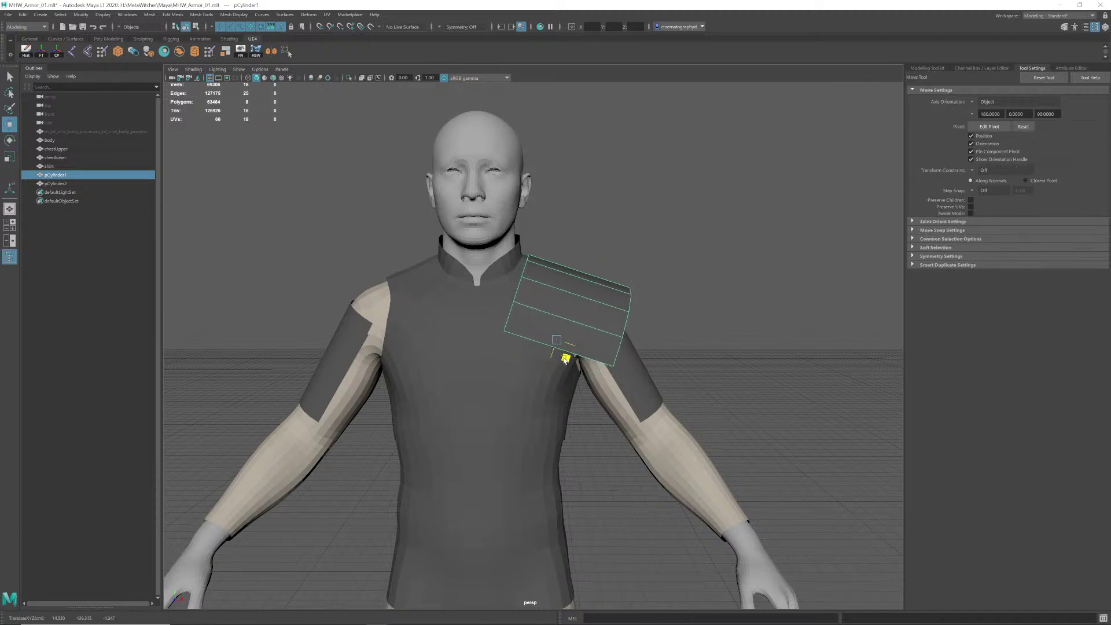
Step: Nudge the shoulder pad within its own plane to seat it on the shoulder, checking it from above and the front
{"action": "left_click", "coordinate": [623, 236]}
{"action": "left_click_drag", "start_coordinate": [605, 282], "coordinate": [571, 321], "text": "alt"}
{"action": "left_click", "coordinate": [567, 331]}
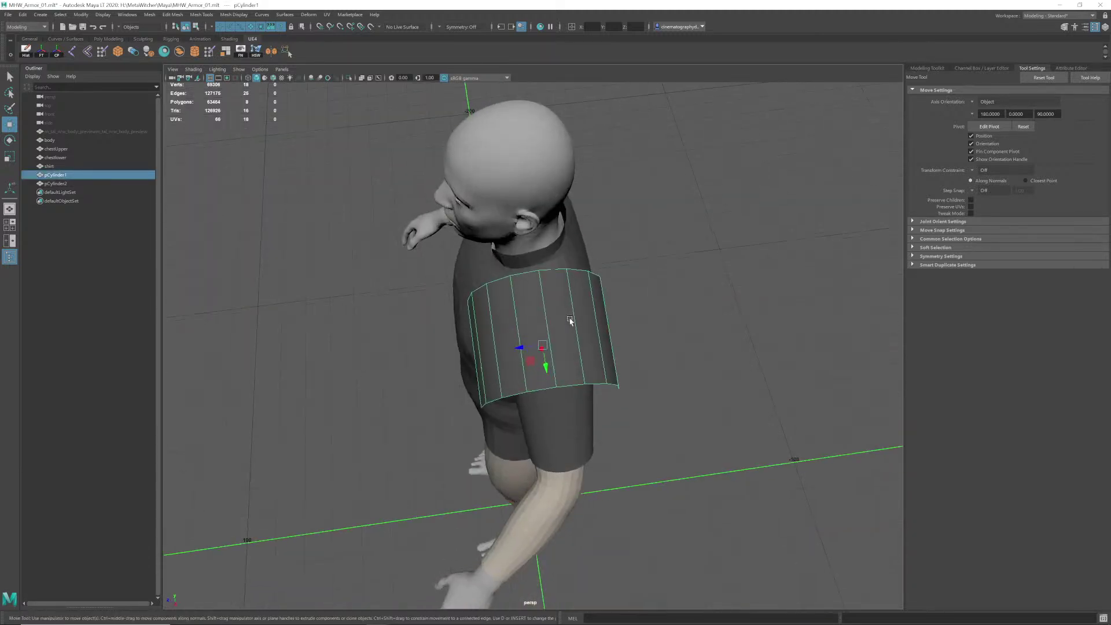
{"action": "left_click_drag", "start_coordinate": [544, 360], "coordinate": [620, 294], "text": "alt"}
{"action": "middle_click_drag", "start_coordinate": [535, 305], "coordinate": [530, 311], "text": "alt"}
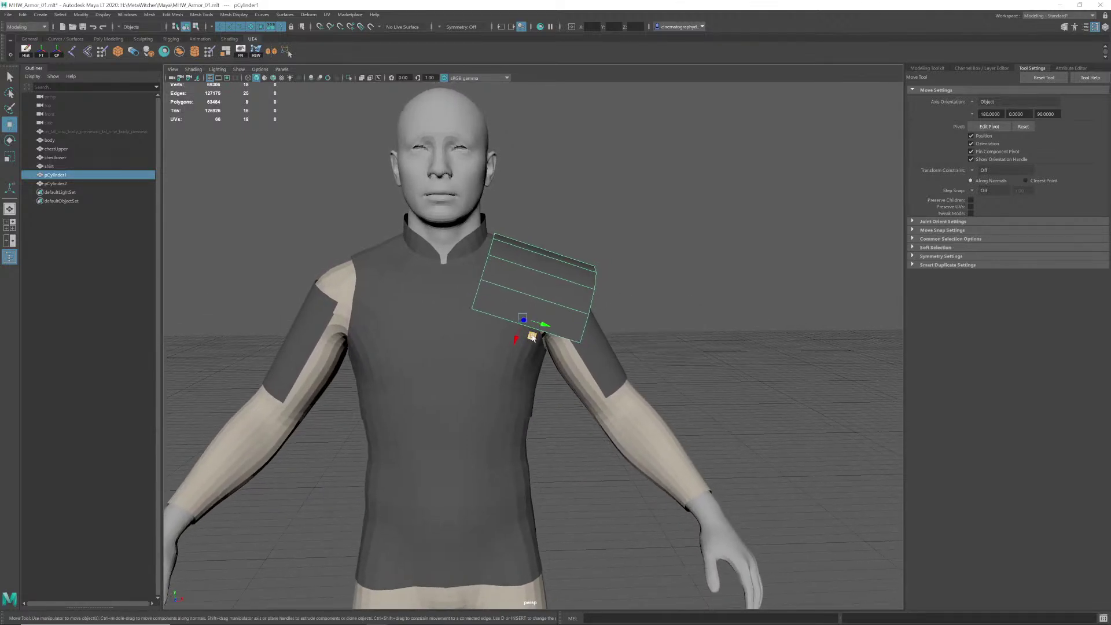
{"action": "left_click_drag", "start_coordinate": [532, 335], "coordinate": [537, 337]}
Step: Reselect the shoulder pad, shift it front to back over the shoulder, and check it against the Geralt screenshots in Photoshop
{"action": "left_click", "coordinate": [524, 218]}
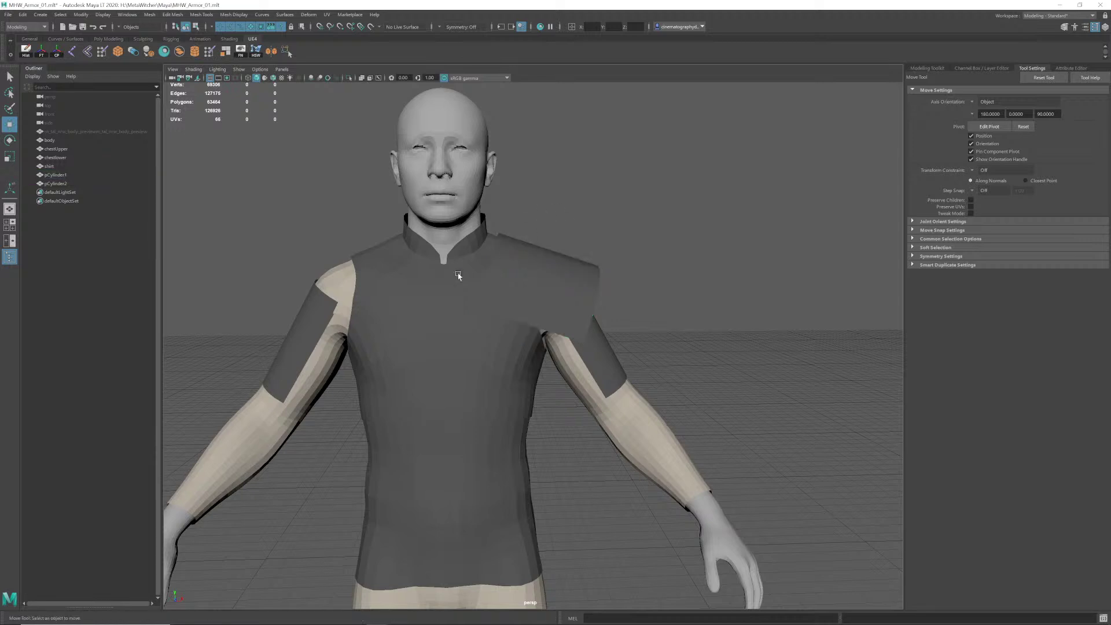
{"action": "left_click_drag", "start_coordinate": [459, 275], "coordinate": [487, 272], "text": "alt"}
{"action": "left_click", "coordinate": [544, 270]}
{"action": "left_click_drag", "start_coordinate": [527, 318], "coordinate": [551, 296]}
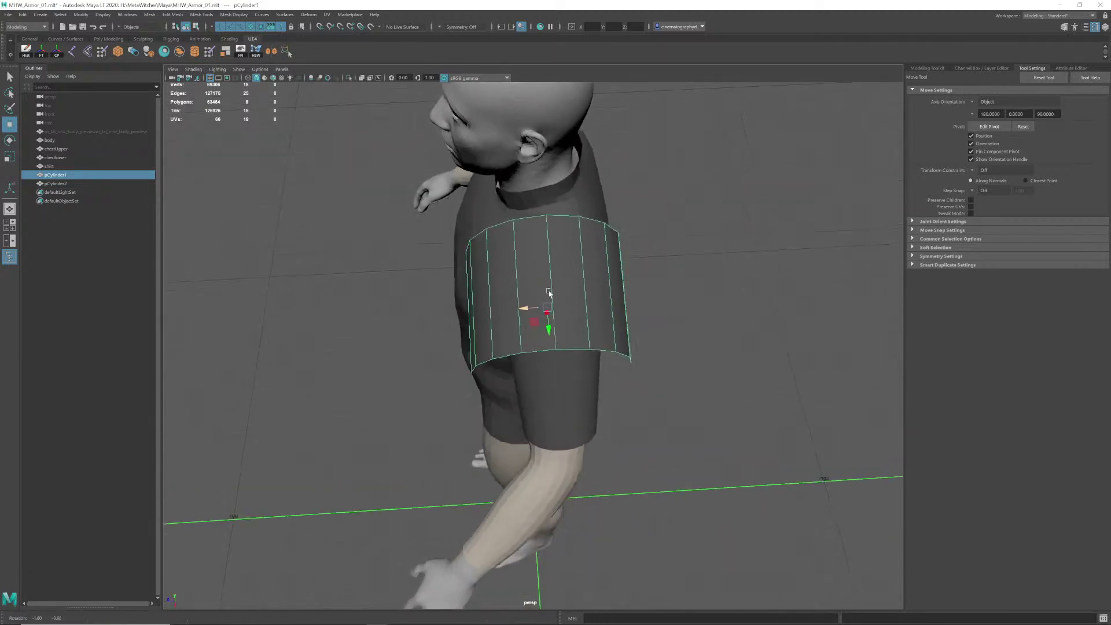
{"action": "right_click_drag", "start_coordinate": [550, 296], "coordinate": [579, 306], "text": "alt"}
{"action": "left_click_drag", "start_coordinate": [554, 307], "coordinate": [593, 288], "text": "alt"}
{"action": "key", "text": "alt+Tab"}
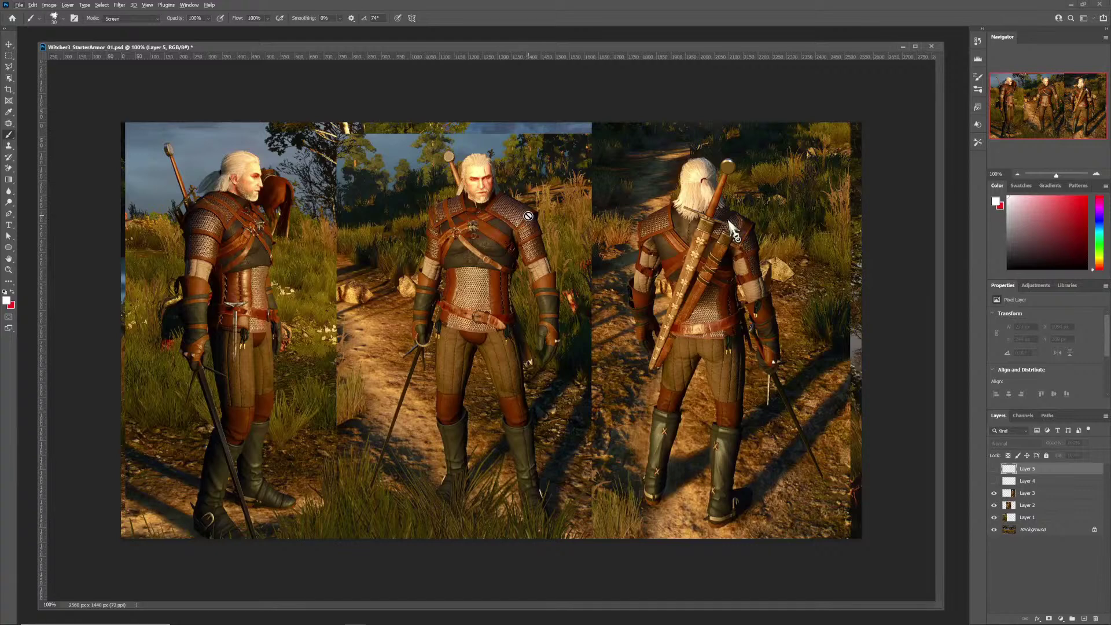
{"action": "key", "text": "alt+Tab"}
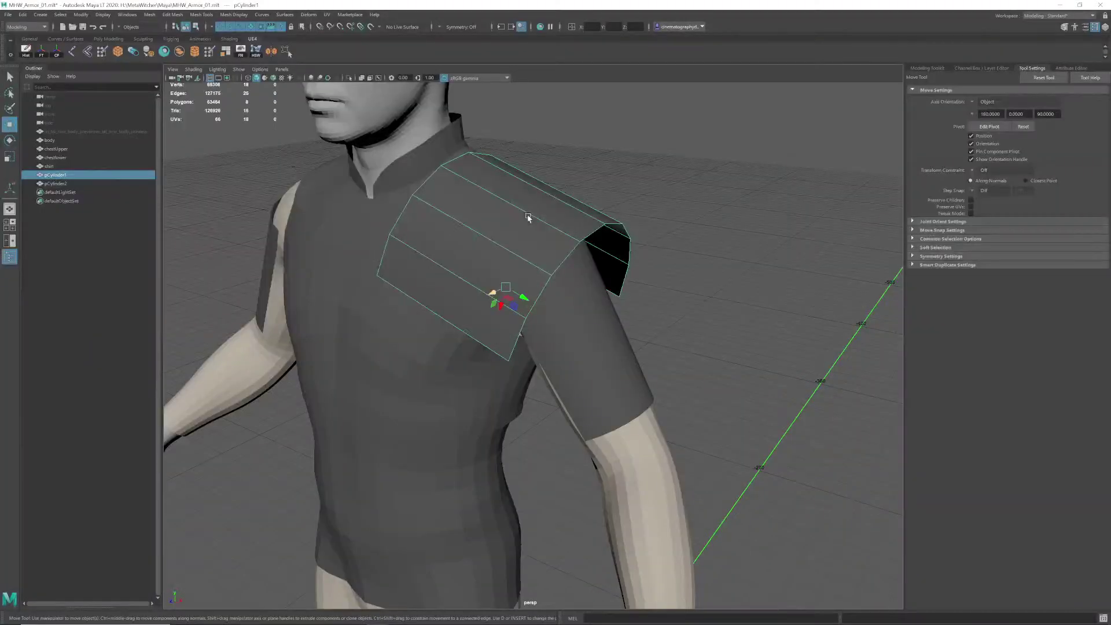
Step: Select the vertices along the shoulder pad's outer, arm-side edge and rotate them toward the angle of the upper arm
{"action": "left_click_drag", "start_coordinate": [529, 217], "coordinate": [529, 260], "text": "alt"}
{"action": "middle_click_drag", "start_coordinate": [528, 259], "coordinate": [475, 199], "text": "alt"}
{"action": "left_click_drag", "start_coordinate": [475, 199], "coordinate": [504, 209], "text": "alt"}
{"action": "right_click_drag", "start_coordinate": [462, 254], "coordinate": [403, 250]}
{"action": "left_click_drag", "start_coordinate": [299, 239], "coordinate": [712, 392]}
{"action": "middle_click_drag", "start_coordinate": [499, 250], "coordinate": [516, 262], "text": "alt"}
{"action": "scroll", "coordinate": [516, 263], "scroll_direction": "up", "scroll_amount": 2}
{"action": "key", "text": "e"}
{"action": "left_click_drag", "start_coordinate": [519, 275], "coordinate": [499, 265], "text": "alt"}
Step: Scale the pad's outer-edge vertices so the arm-side end tapers and curves around the upper arm
{"action": "key", "text": "r"}
{"action": "left_click_drag", "start_coordinate": [499, 265], "coordinate": [531, 290], "text": "alt"}
{"action": "right_click_drag", "start_coordinate": [531, 290], "coordinate": [406, 264], "text": "alt"}
{"action": "middle_click_drag", "start_coordinate": [407, 264], "coordinate": [477, 264], "text": "alt"}
{"action": "mouse_move", "coordinate": [477, 265]}
{"action": "left_mouse_down", "text": "alt"}
{"action": "mouse_move", "coordinate": [521, 256]}
{"action": "mouse_move", "coordinate": [526, 265]}
{"action": "mouse_move", "coordinate": [467, 271]}
{"action": "left_mouse_up", "text": "alt"}
{"action": "right_click_drag", "start_coordinate": [467, 270], "coordinate": [557, 280], "text": "alt"}
{"action": "left_click_drag", "start_coordinate": [556, 281], "coordinate": [555, 280], "text": "alt"}
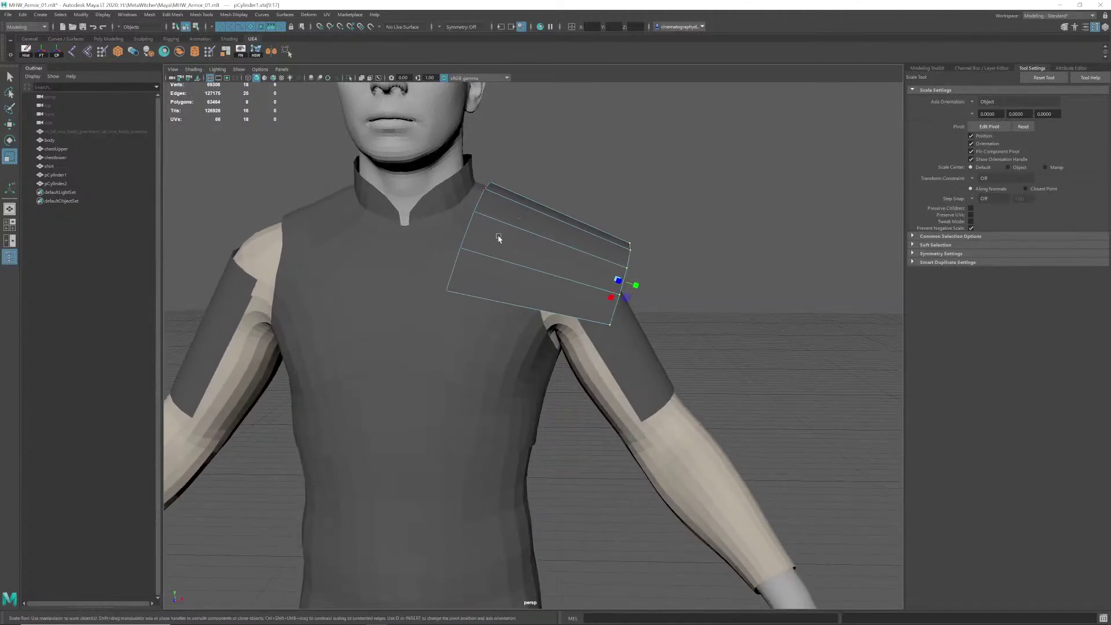
{"action": "mouse_move", "coordinate": [613, 238]}
{"action": "left_mouse_down", "text": "alt"}
{"action": "mouse_move", "coordinate": [578, 248]}
{"action": "mouse_move", "coordinate": [615, 241]}
{"action": "left_mouse_up", "text": "alt"}
{"action": "left_click_drag", "start_coordinate": [616, 238], "coordinate": [547, 229], "text": "alt"}
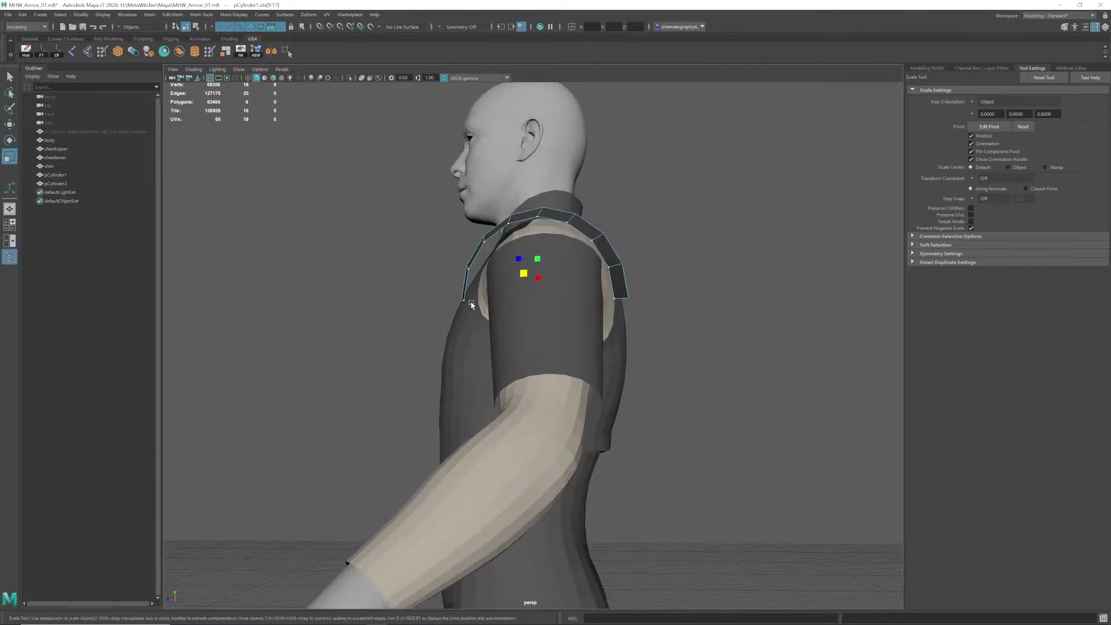
{"action": "left_click_drag", "start_coordinate": [547, 270], "coordinate": [581, 278], "text": "alt"}
{"action": "right_click_drag", "start_coordinate": [582, 278], "coordinate": [504, 292], "text": "alt"}
{"action": "left_click_drag", "start_coordinate": [504, 292], "coordinate": [600, 318], "text": "alt"}
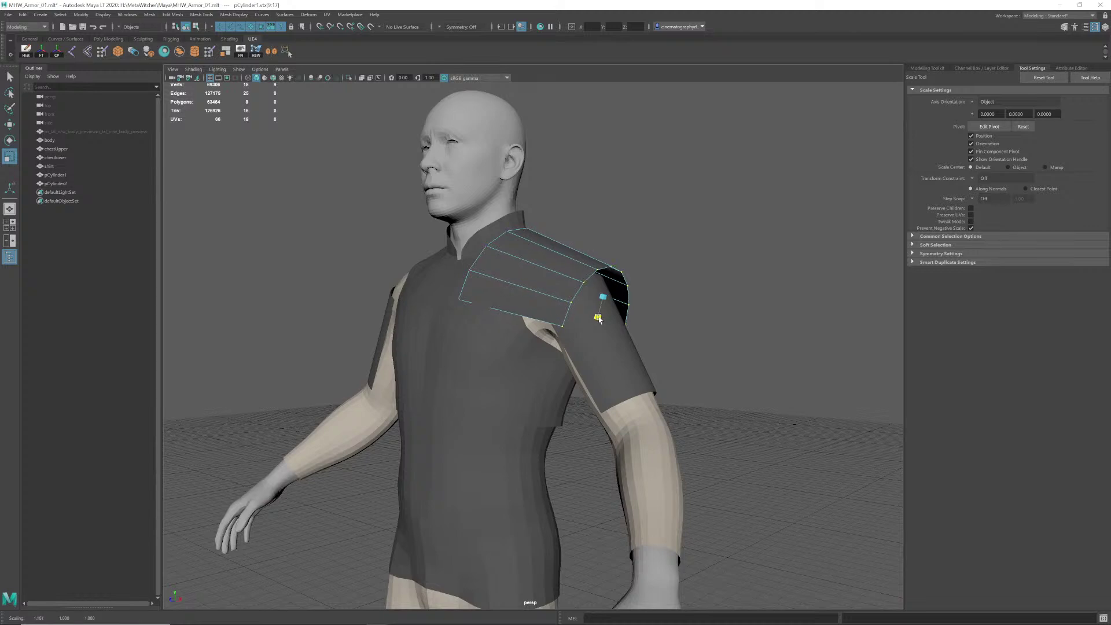
Step: Move the pad's outer-edge vertices to lower the arm-side end over the upper arm, checking from the front and side
{"action": "key", "text": "w"}
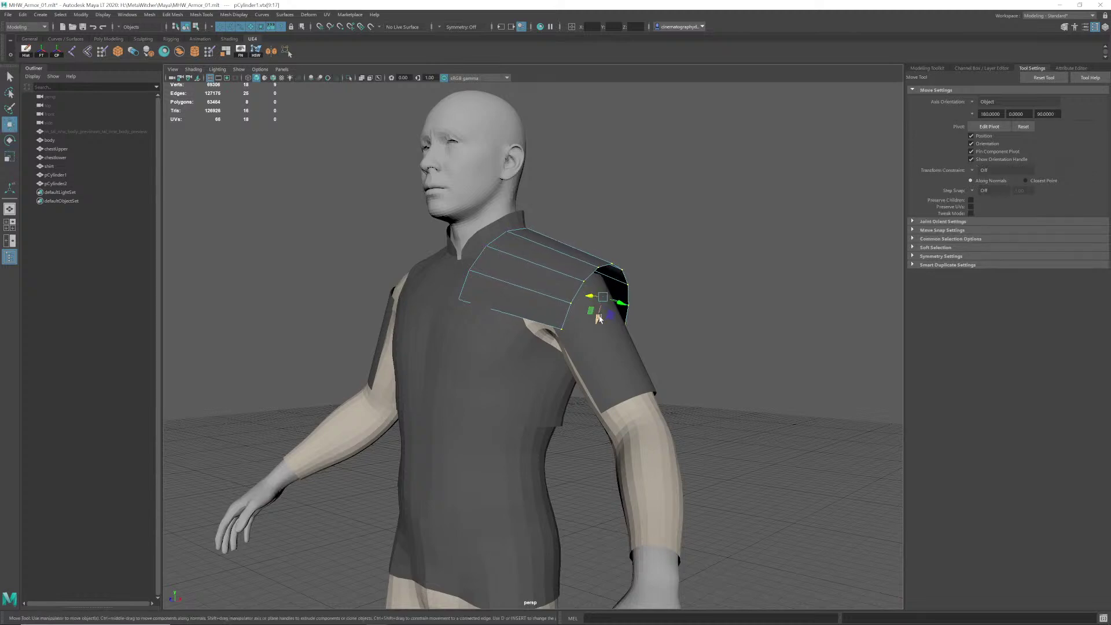
{"action": "left_click_drag", "start_coordinate": [598, 323], "coordinate": [424, 328], "text": "alt"}
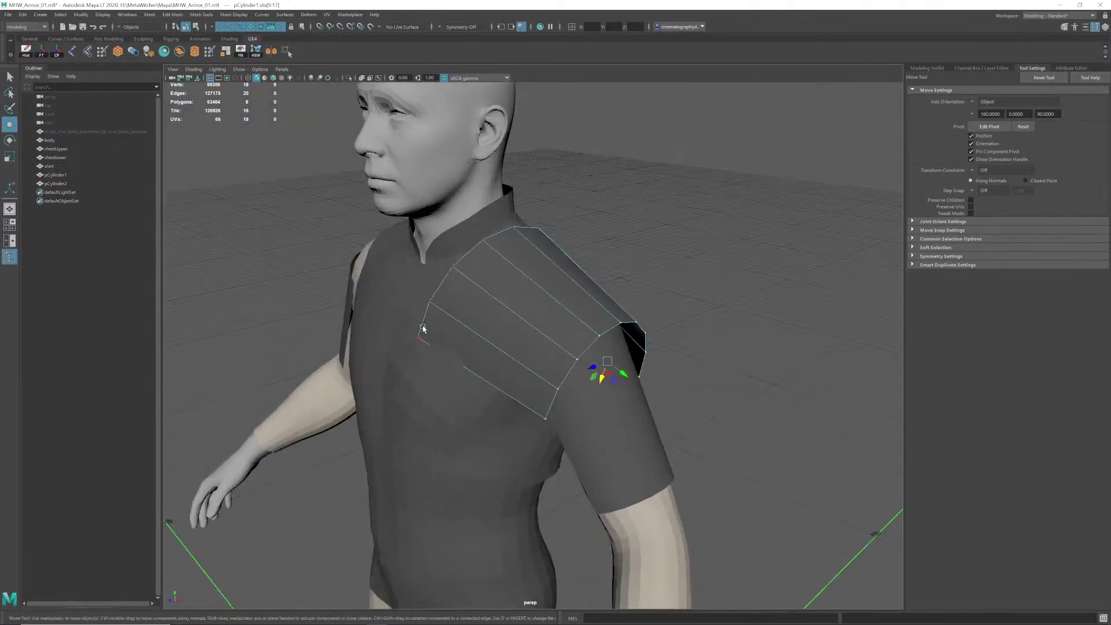
{"action": "left_click_drag", "start_coordinate": [626, 323], "coordinate": [403, 272], "text": "alt"}
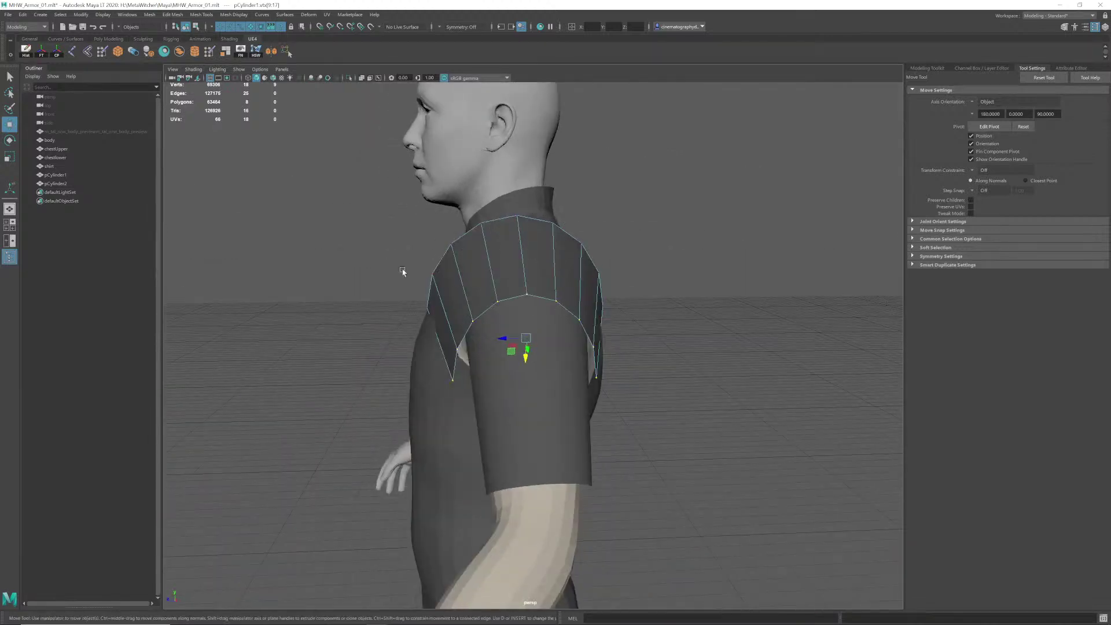
{"action": "left_click_drag", "start_coordinate": [545, 313], "coordinate": [509, 319], "text": "alt"}
{"action": "right_click_drag", "start_coordinate": [510, 320], "coordinate": [446, 328], "text": "alt"}
{"action": "left_click_drag", "start_coordinate": [446, 328], "coordinate": [645, 327], "text": "alt"}
{"action": "right_click_drag", "start_coordinate": [645, 327], "coordinate": [613, 323], "text": "alt"}
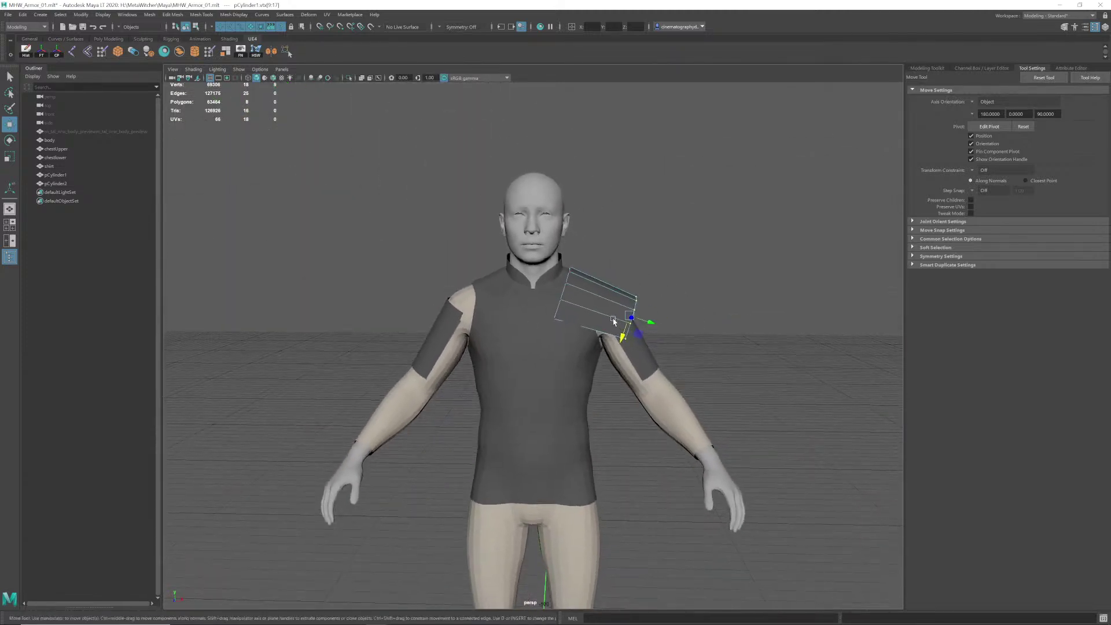
{"action": "left_click_drag", "start_coordinate": [613, 323], "coordinate": [578, 326], "text": "alt"}
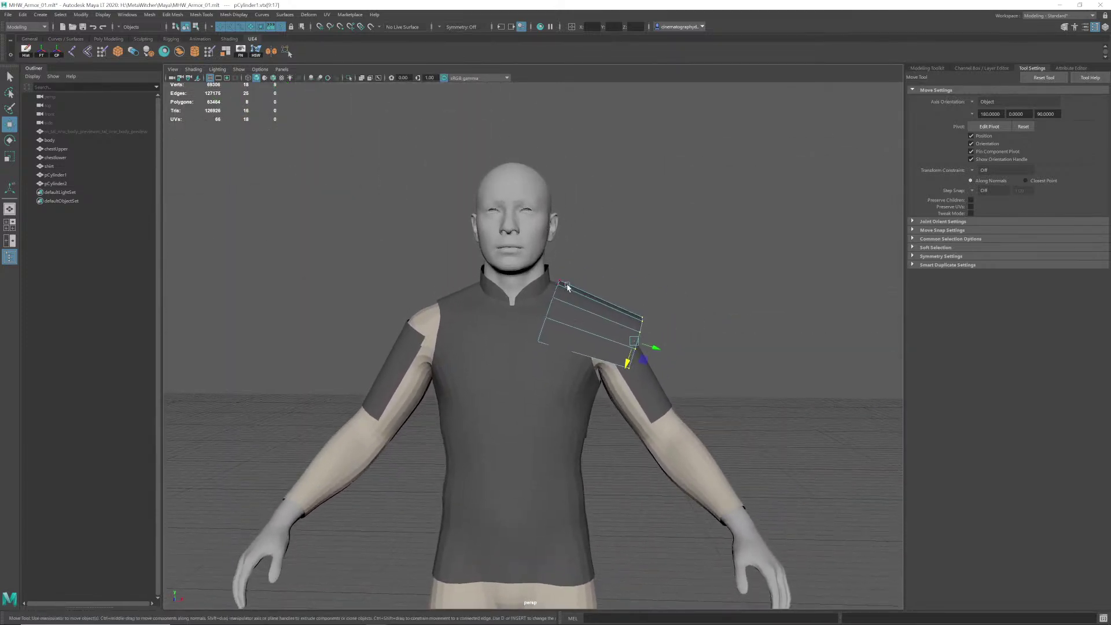
{"action": "right_click_drag", "start_coordinate": [622, 334], "coordinate": [678, 378], "text": "alt"}
{"action": "middle_click_drag", "start_coordinate": [678, 379], "coordinate": [657, 365], "text": "alt"}
{"action": "left_click_drag", "start_coordinate": [657, 366], "coordinate": [561, 367], "text": "alt"}
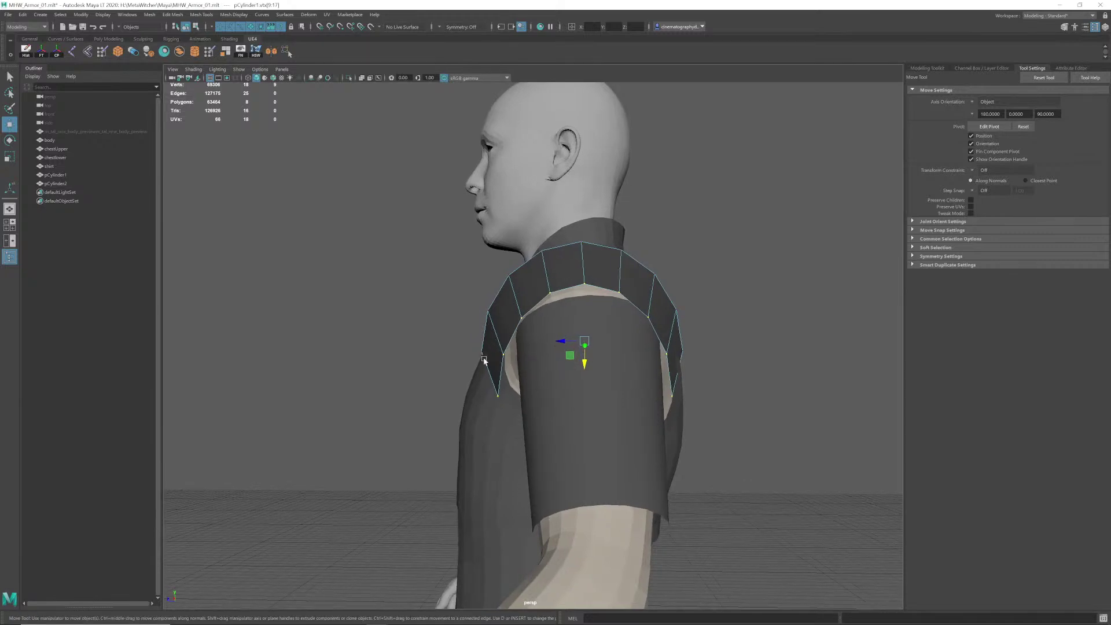
Step: Adjust the pad's front and back border edges in edge mode to follow the torso, and return to object mode
{"action": "right_click_drag", "start_coordinate": [484, 359], "coordinate": [486, 337]}
{"action": "mouse_move", "coordinate": [515, 375]}
{"action": "left_mouse_down", "text": "alt"}
{"action": "mouse_move", "coordinate": [526, 389]}
{"action": "mouse_move", "coordinate": [513, 390]}
{"action": "left_mouse_up", "text": "alt"}
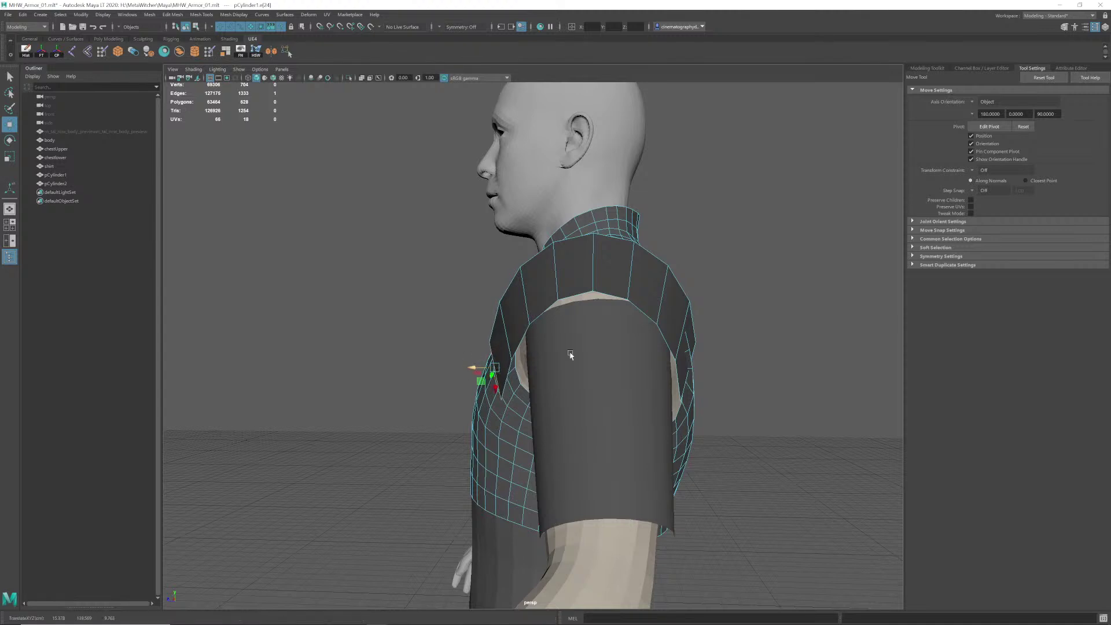
{"action": "left_click_drag", "start_coordinate": [570, 355], "coordinate": [634, 381], "text": "alt"}
{"action": "left_click", "coordinate": [621, 364]}
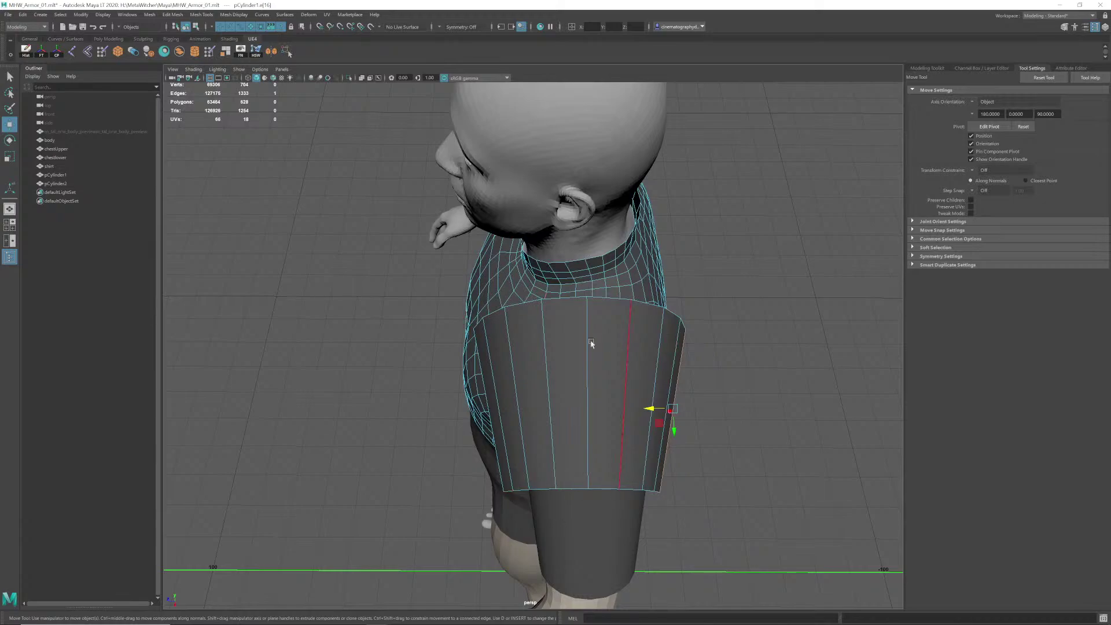
{"action": "left_click_drag", "start_coordinate": [591, 344], "coordinate": [651, 317], "text": "alt"}
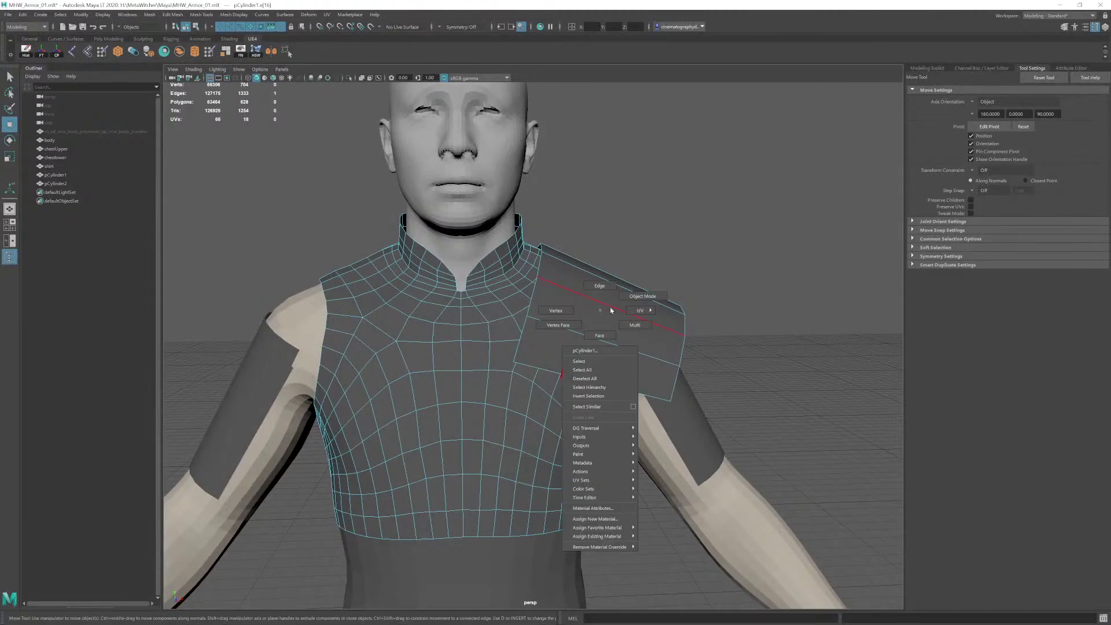
{"action": "right_click_drag", "start_coordinate": [611, 311], "coordinate": [659, 281]}
{"action": "left_click", "coordinate": [660, 280]}
{"action": "left_click", "coordinate": [630, 312]}
Step: Reselect the whole shoulder pad and fine-tune its position and rotation over the shoulder in the front view
{"action": "left_click_drag", "start_coordinate": [630, 312], "coordinate": [552, 272], "text": "alt"}
{"action": "left_click_drag", "start_coordinate": [557, 230], "coordinate": [558, 277], "text": "alt"}
{"action": "right_click_drag", "start_coordinate": [558, 278], "coordinate": [535, 297], "text": "alt"}
{"action": "left_click_drag", "start_coordinate": [535, 296], "coordinate": [536, 283], "text": "alt"}
{"action": "right_click_drag", "start_coordinate": [536, 283], "coordinate": [558, 288], "text": "alt"}
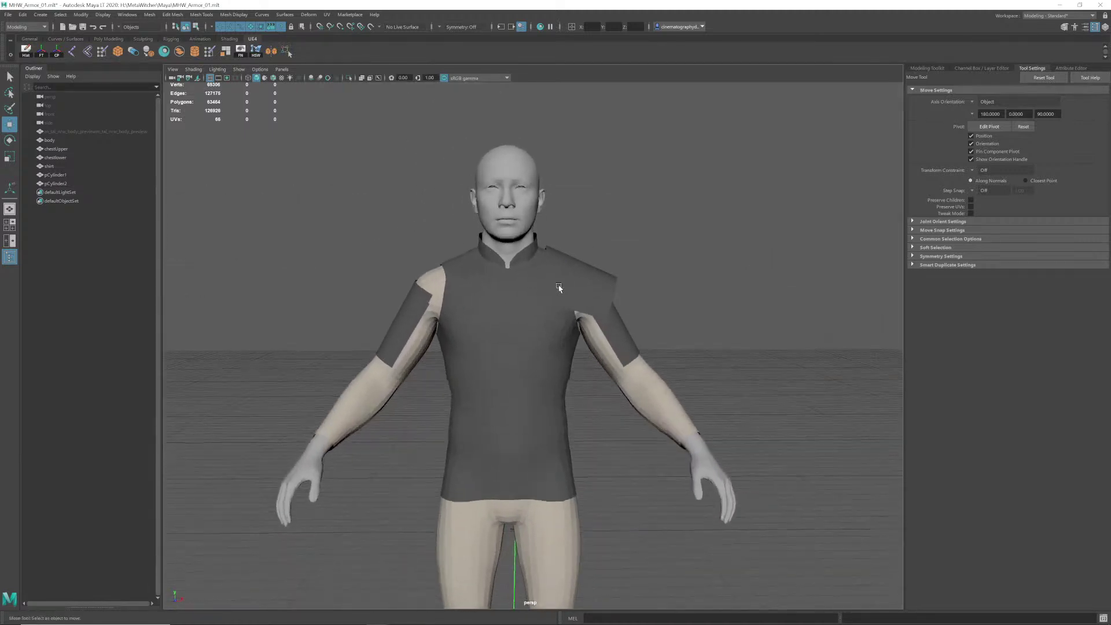
{"action": "middle_click_drag", "start_coordinate": [558, 288], "coordinate": [539, 302], "text": "alt"}
{"action": "left_click", "coordinate": [557, 297]}
{"action": "right_click_drag", "start_coordinate": [557, 297], "coordinate": [605, 290], "text": "alt"}
{"action": "middle_click_drag", "start_coordinate": [606, 290], "coordinate": [598, 307], "text": "alt"}
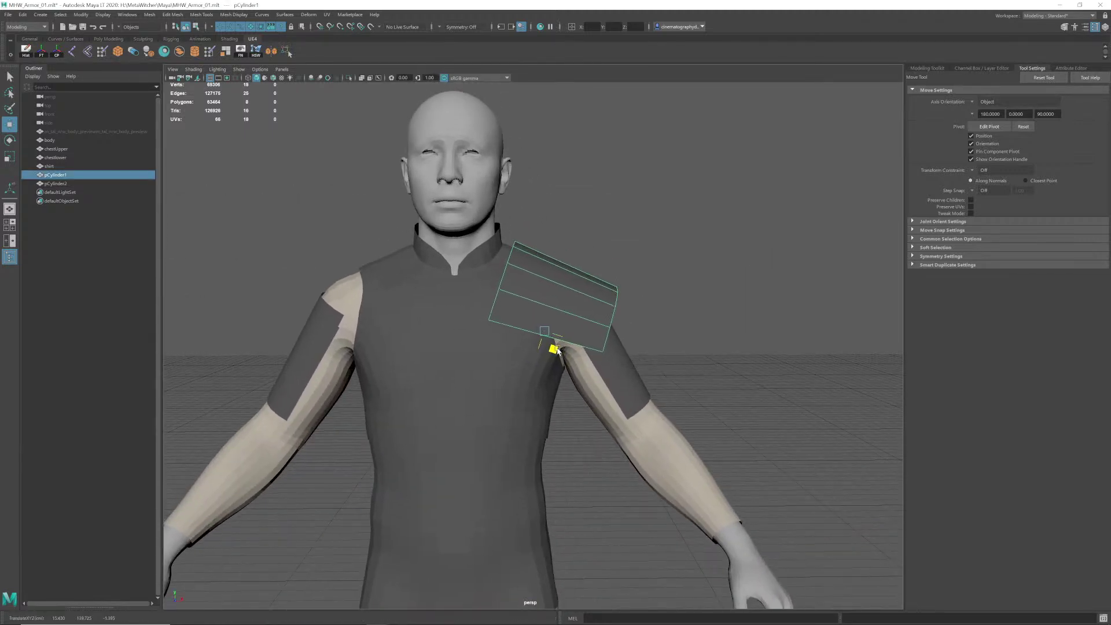
{"action": "key", "text": "e"}
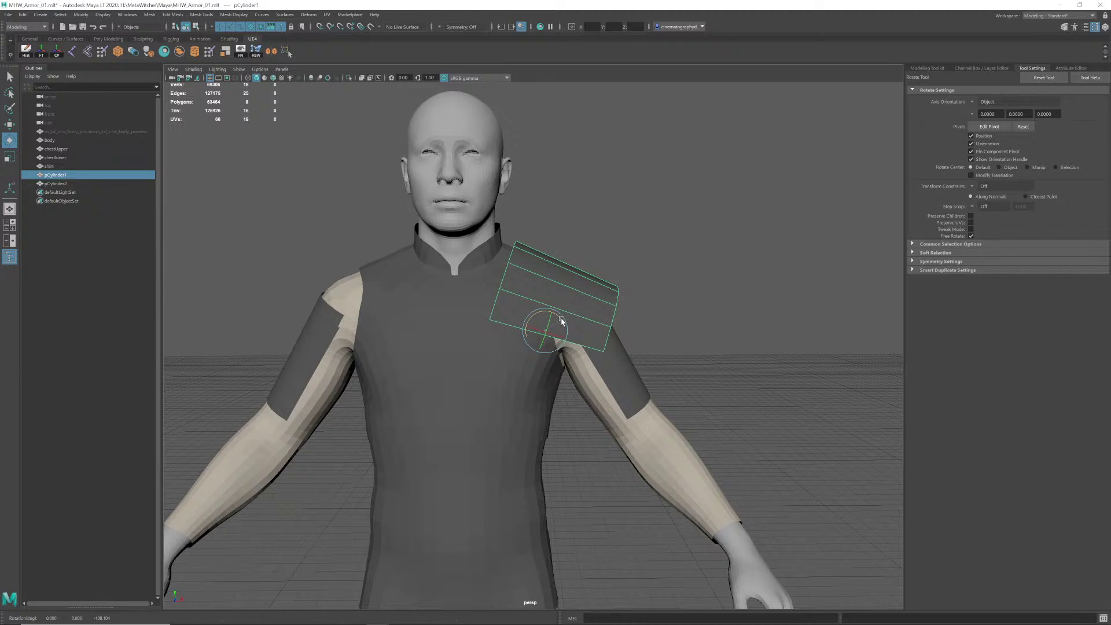
{"action": "key", "text": "w"}
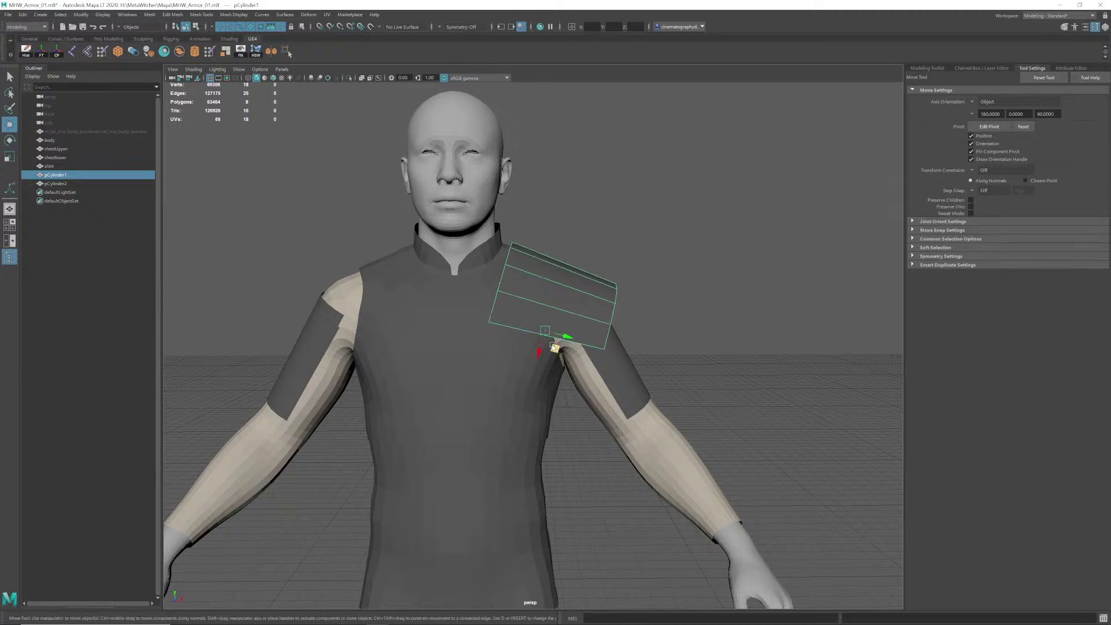
Step: Shift the upper-arm shell and the shoulder pad slightly front to back in the side view to align them with the arm
{"action": "left_click", "coordinate": [648, 271]}
{"action": "left_click_drag", "start_coordinate": [647, 270], "coordinate": [543, 308], "text": "alt"}
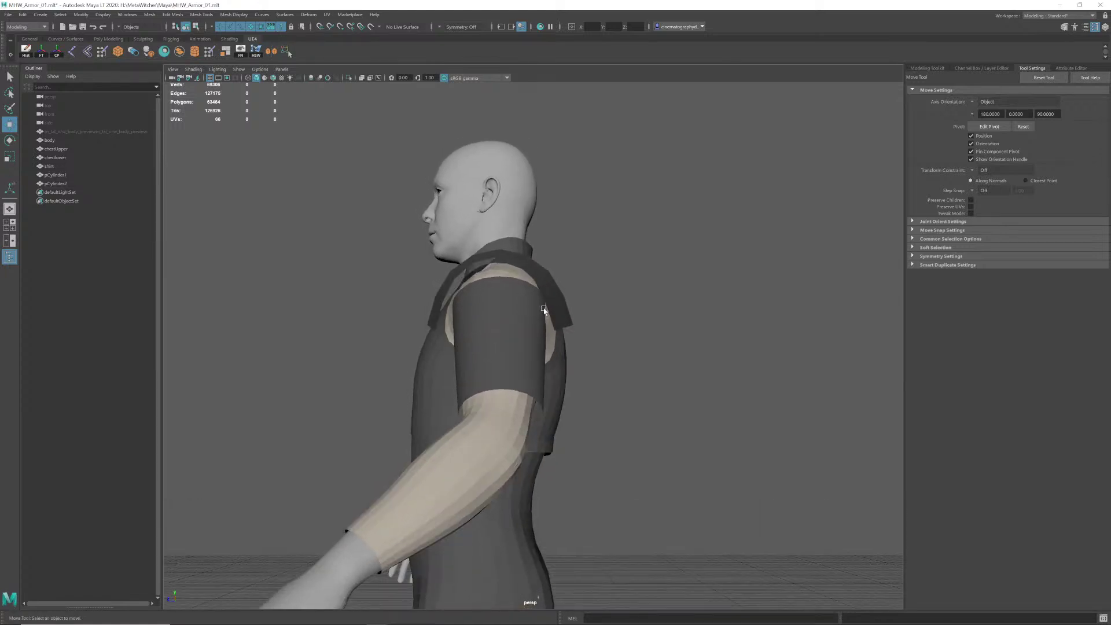
{"action": "left_click", "coordinate": [558, 302]}
{"action": "left_click", "coordinate": [495, 307]}
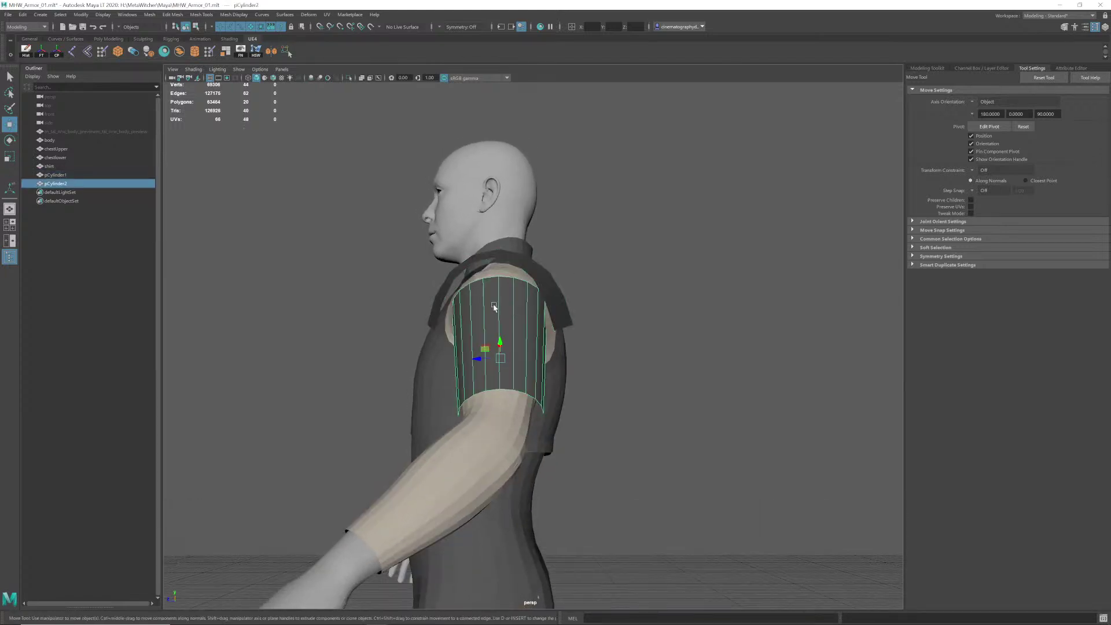
{"action": "left_click", "coordinate": [552, 296]}
{"action": "left_click", "coordinate": [519, 323]}
{"action": "left_click_drag", "start_coordinate": [480, 361], "coordinate": [480, 361]}
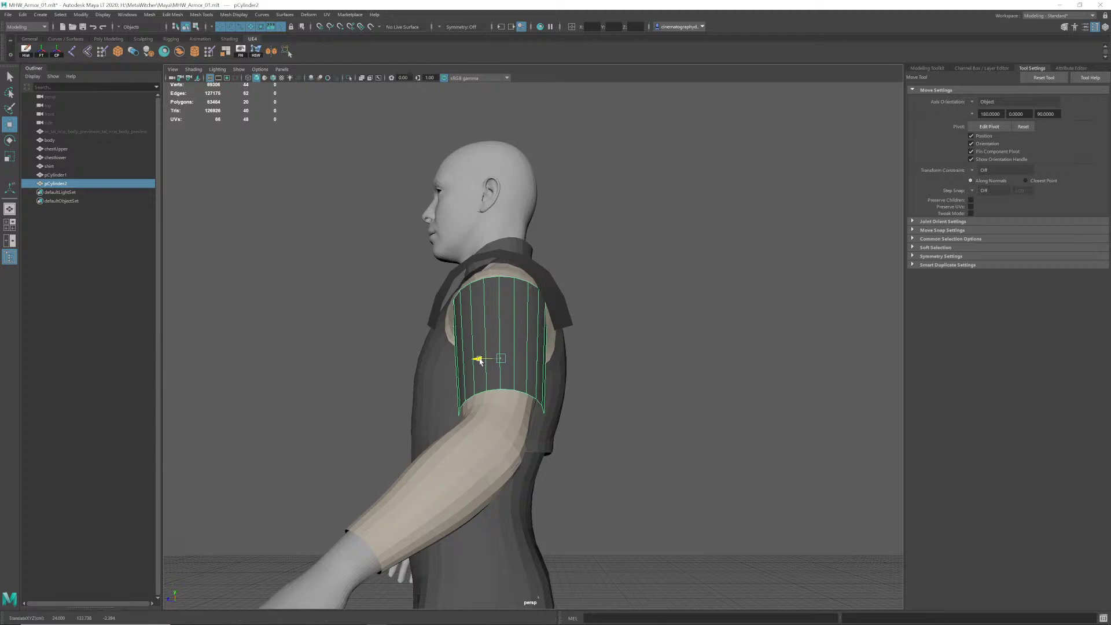
{"action": "left_click", "coordinate": [544, 280]}
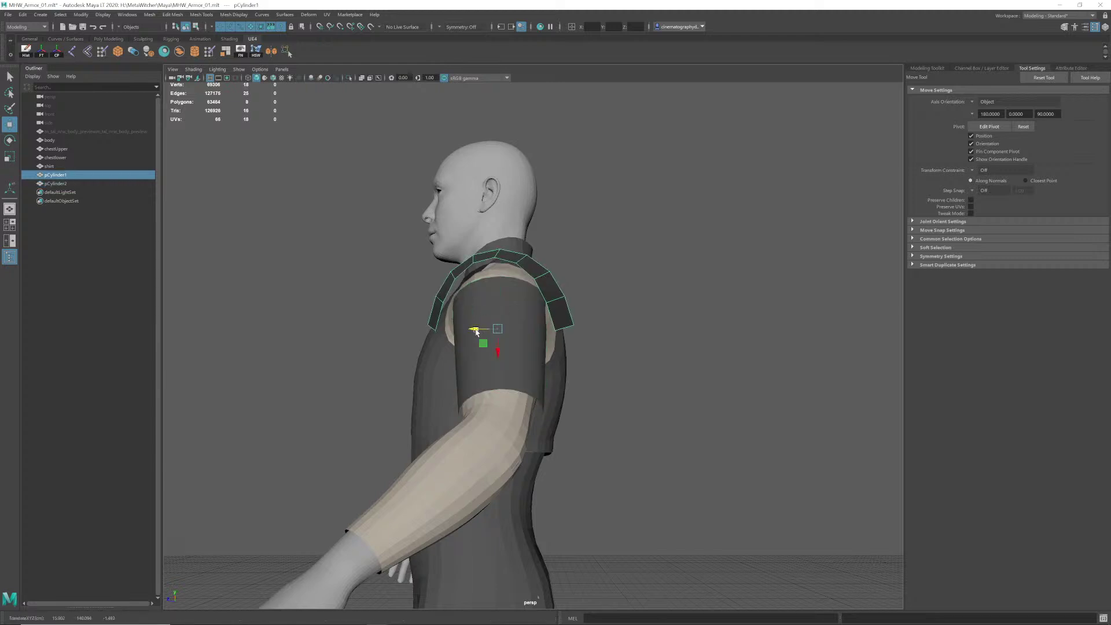
{"action": "left_click_drag", "start_coordinate": [425, 267], "coordinate": [554, 285], "text": "alt"}
{"action": "left_click", "coordinate": [645, 272]}
Step: Compare the shoulder pad's shape with the Photoshop screenshots and the ArtStation Geralt of Rivia and Warrior renders
{"action": "right_click_drag", "start_coordinate": [636, 275], "coordinate": [513, 312], "text": "alt"}
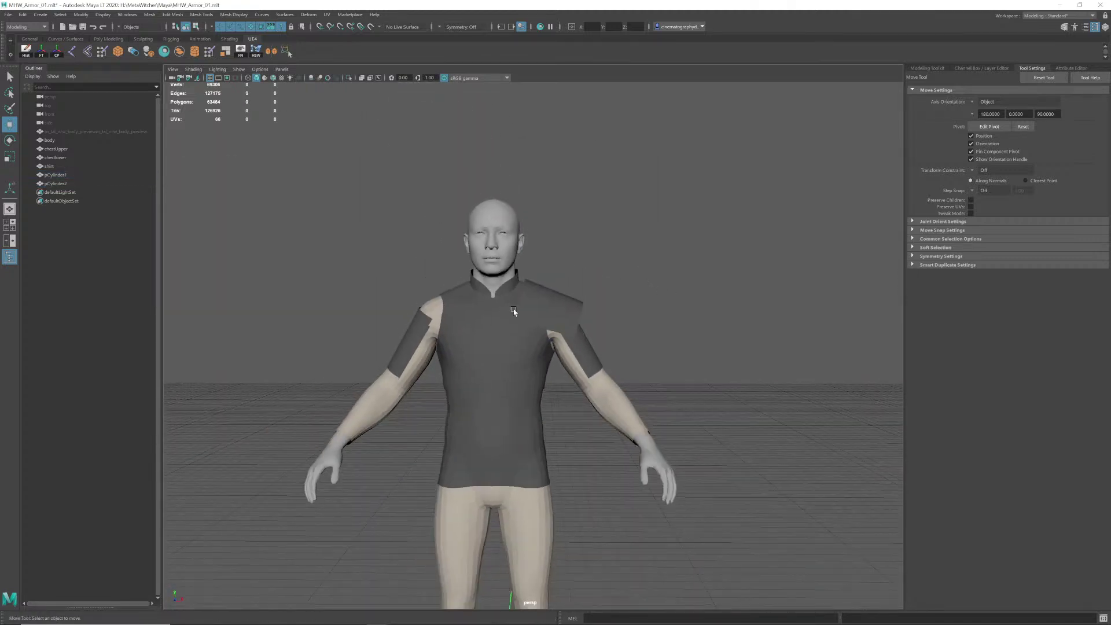
{"action": "left_click_drag", "start_coordinate": [514, 310], "coordinate": [554, 290], "text": "alt"}
{"action": "right_click_drag", "start_coordinate": [553, 290], "coordinate": [589, 326], "text": "alt"}
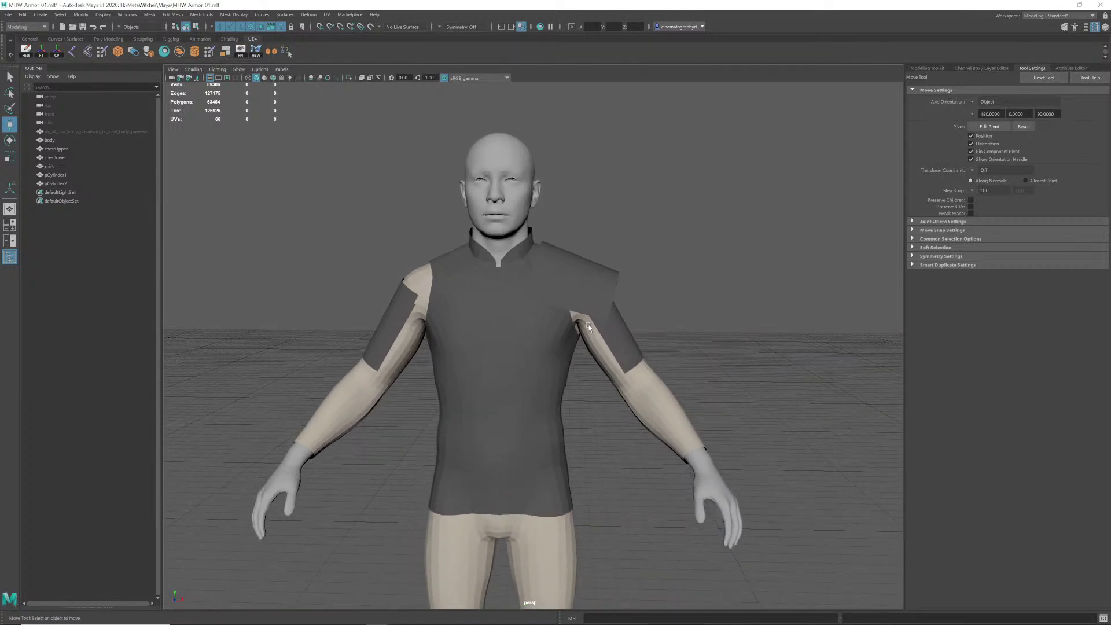
{"action": "key", "text": "alt+Tab"}
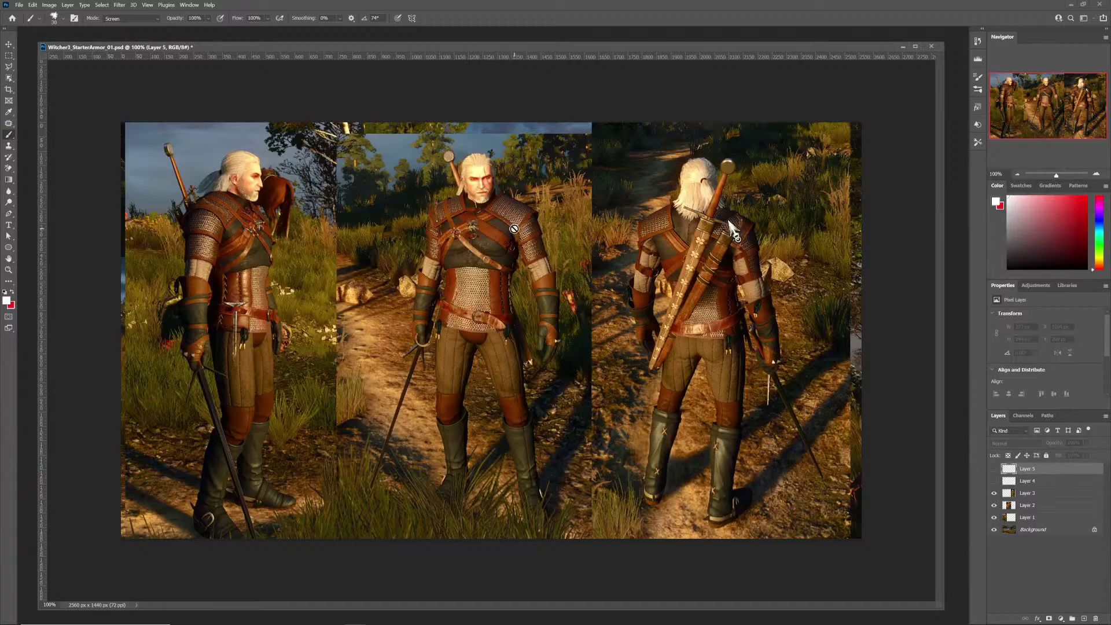
{"action": "key", "text": "alt+Tab"}
{"action": "key", "text": "alt+Tab"}
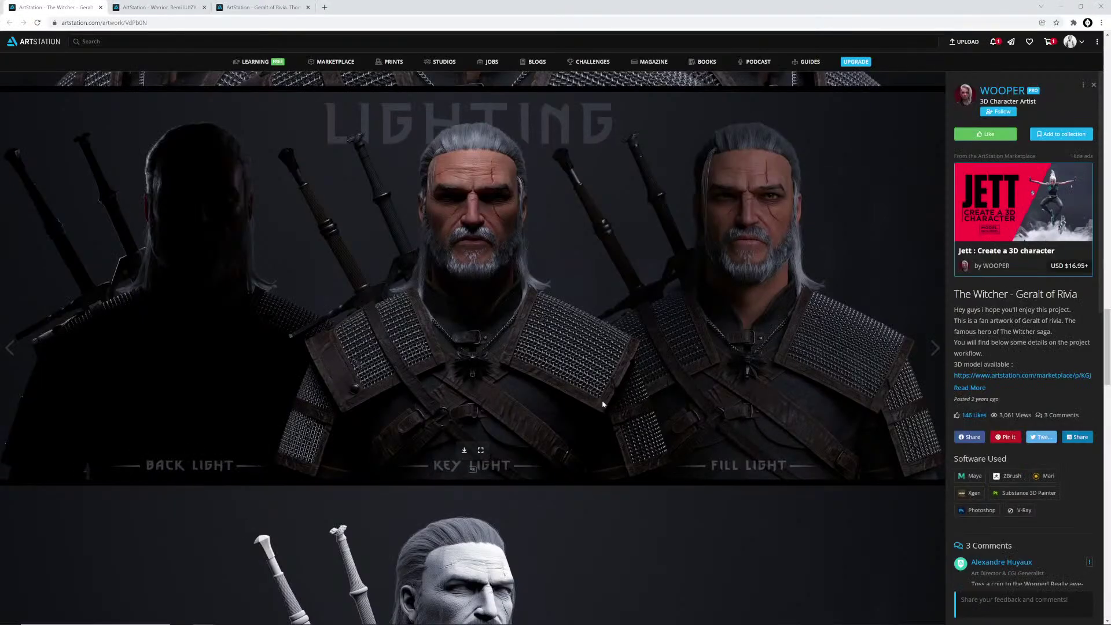
{"action": "scroll", "coordinate": [610, 416], "scroll_direction": "down", "scroll_amount": 4}
{"action": "scroll", "coordinate": [607, 415], "scroll_direction": "up", "scroll_amount": 4}
{"action": "key", "text": "ctrl+Tab"}
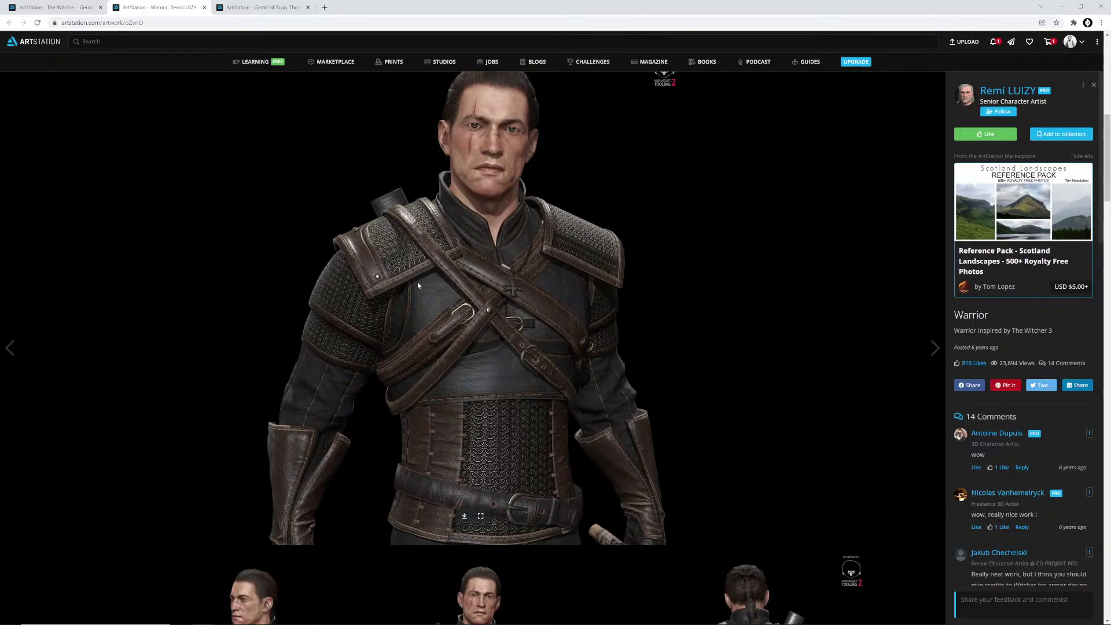
{"action": "scroll", "coordinate": [420, 278], "scroll_direction": "down", "scroll_amount": 9}
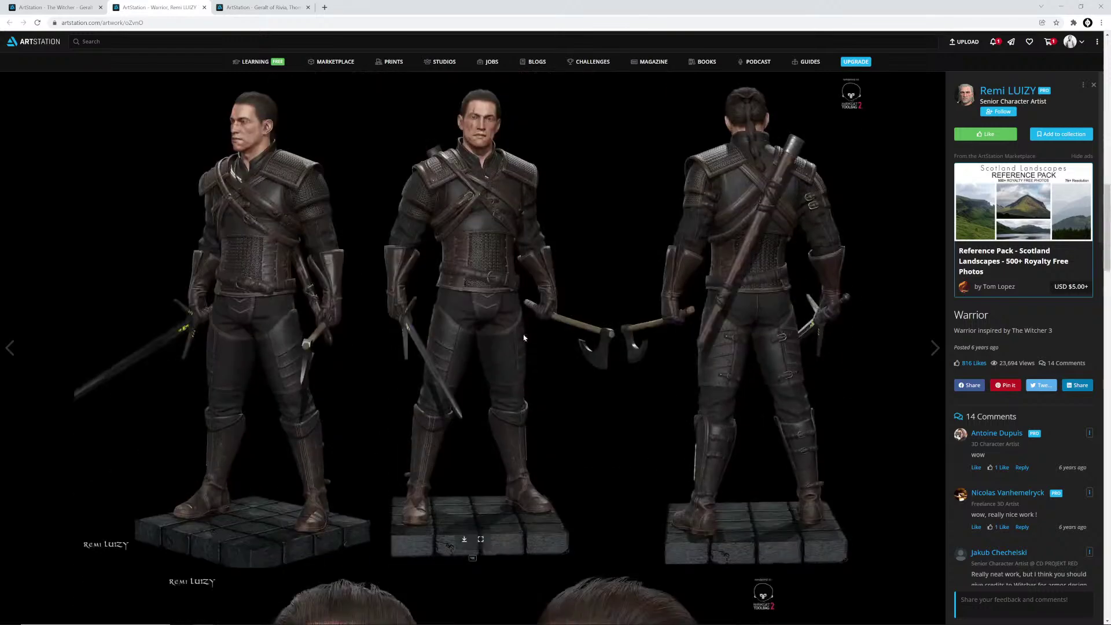
{"action": "scroll", "coordinate": [524, 338], "scroll_direction": "up", "scroll_amount": 3}
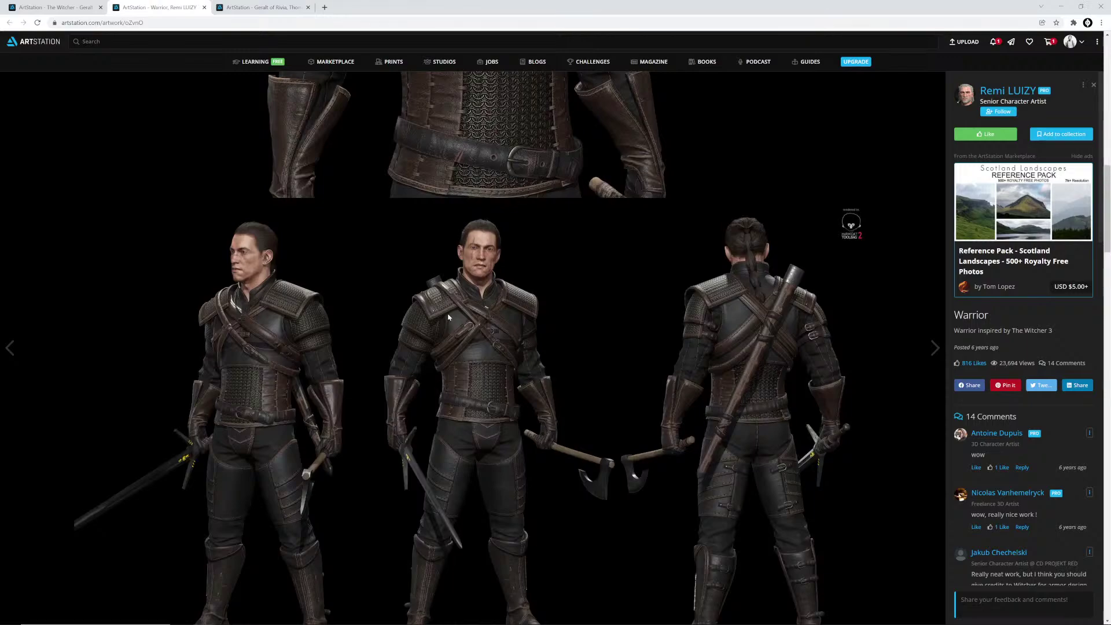
Step: Examine the shoulder pads on the ArtStation Warrior and Geralt of Rivia renders, and return to Maya
{"action": "scroll", "coordinate": [449, 317], "scroll_direction": "down", "scroll_amount": 10}
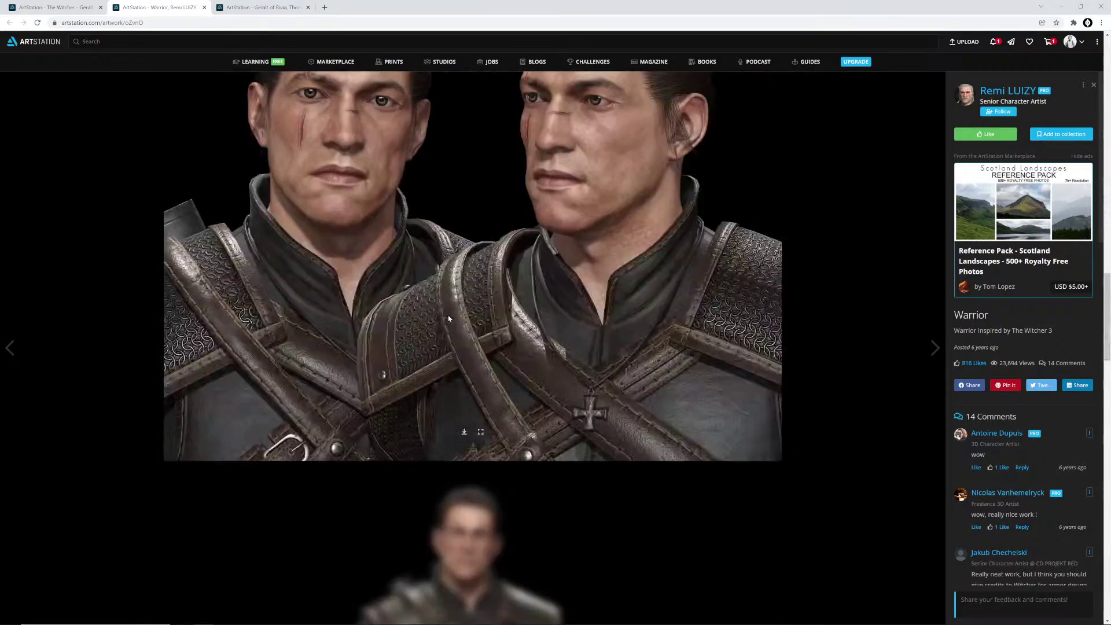
{"action": "scroll", "coordinate": [449, 327], "scroll_direction": "up", "scroll_amount": 4}
{"action": "scroll", "coordinate": [448, 327], "scroll_direction": "up", "scroll_amount": 5}
{"action": "left_click", "coordinate": [255, 9]}
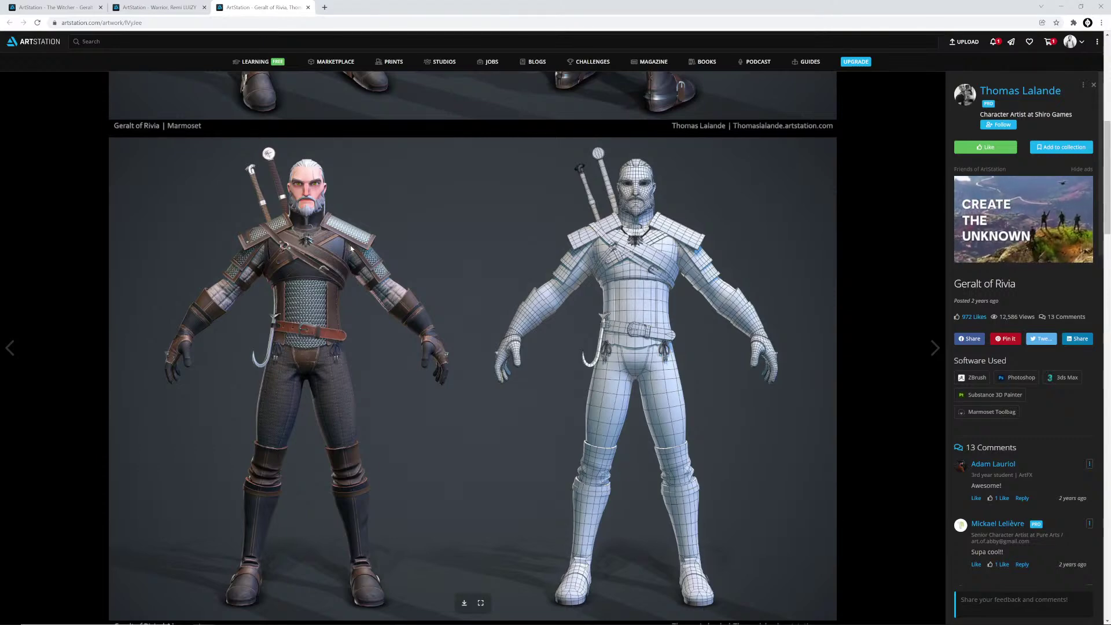
{"action": "left_click", "coordinate": [182, 12]}
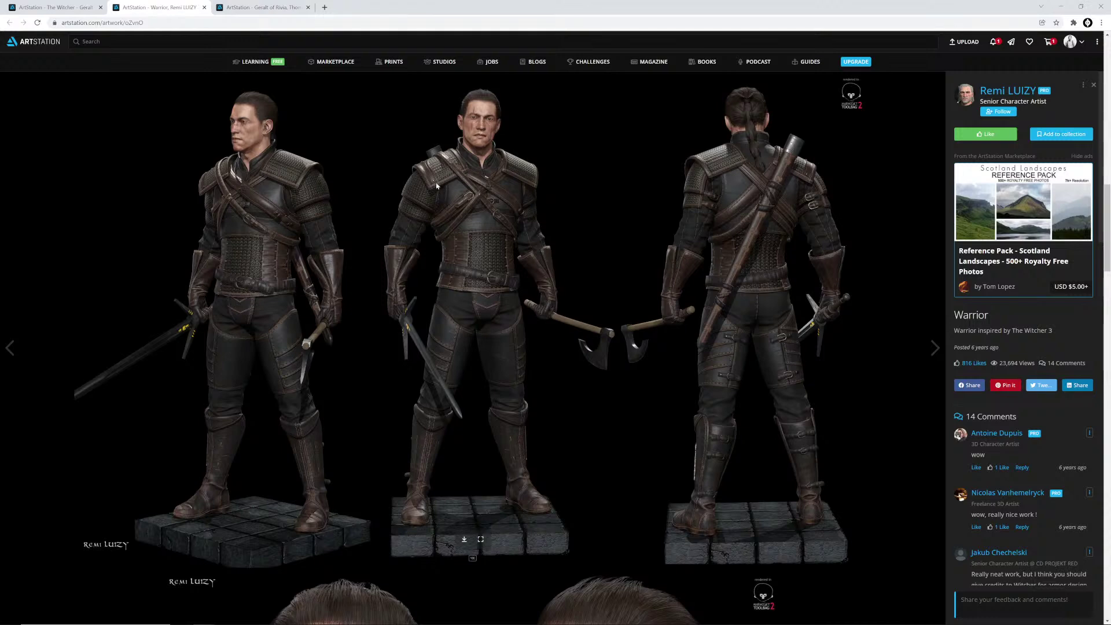
{"action": "key", "text": "alt+Tab"}
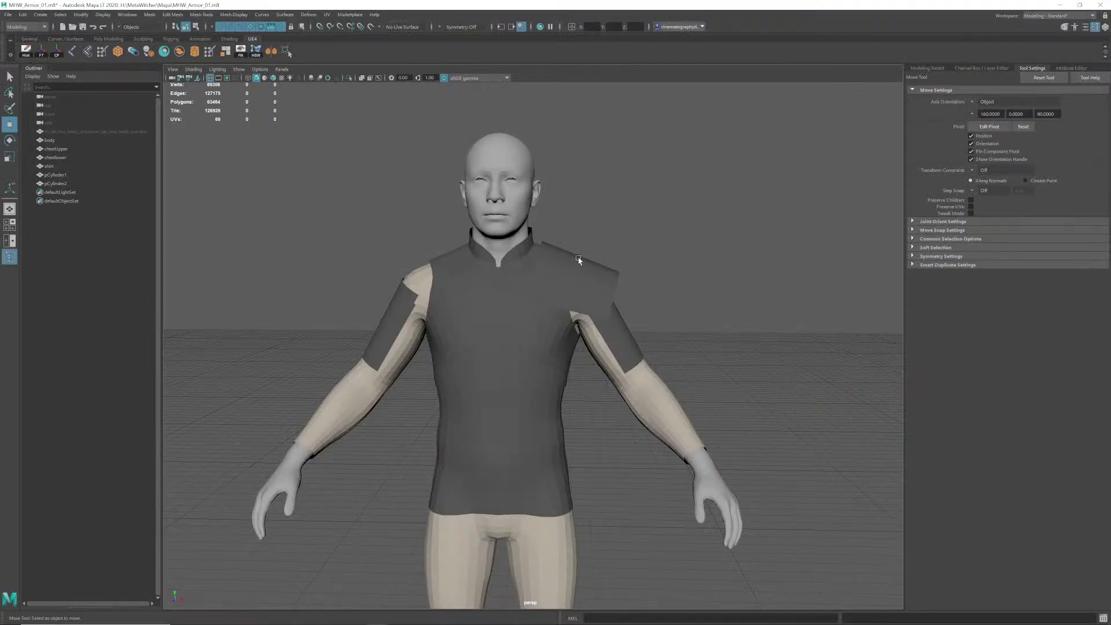
Step: Select the shoulder pad and inspect its placement and proportions over the shoulder from several angles
{"action": "right_click_drag", "start_coordinate": [576, 255], "coordinate": [536, 261], "text": "alt"}
{"action": "left_click_drag", "start_coordinate": [537, 262], "coordinate": [542, 257], "text": "alt"}
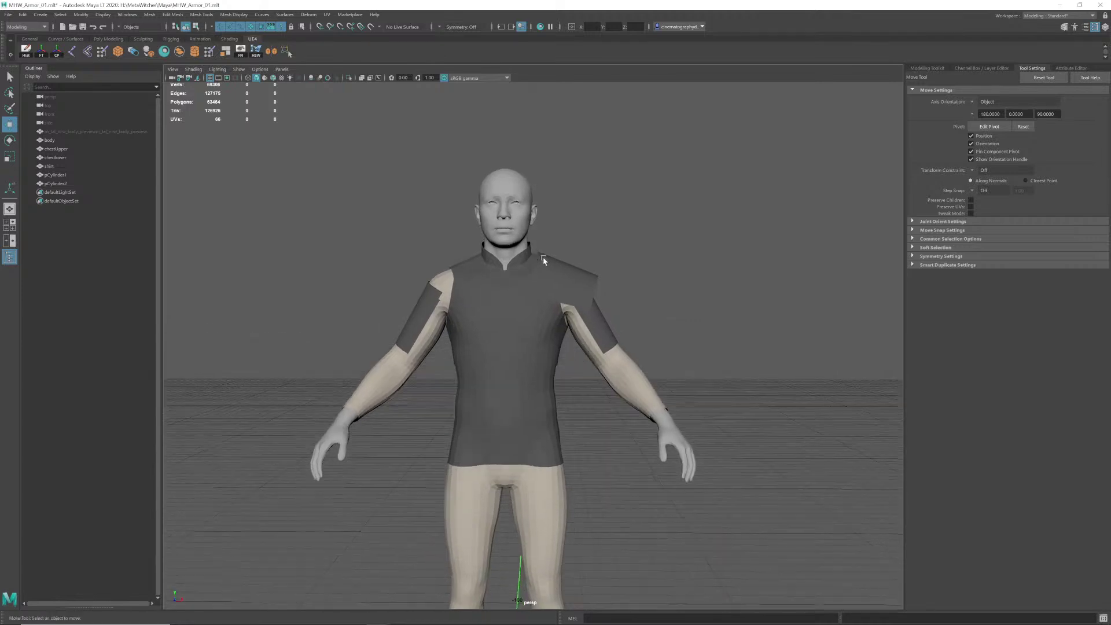
{"action": "left_click", "coordinate": [560, 273]}
{"action": "scroll", "coordinate": [509, 270], "scroll_direction": "up", "scroll_amount": 3}
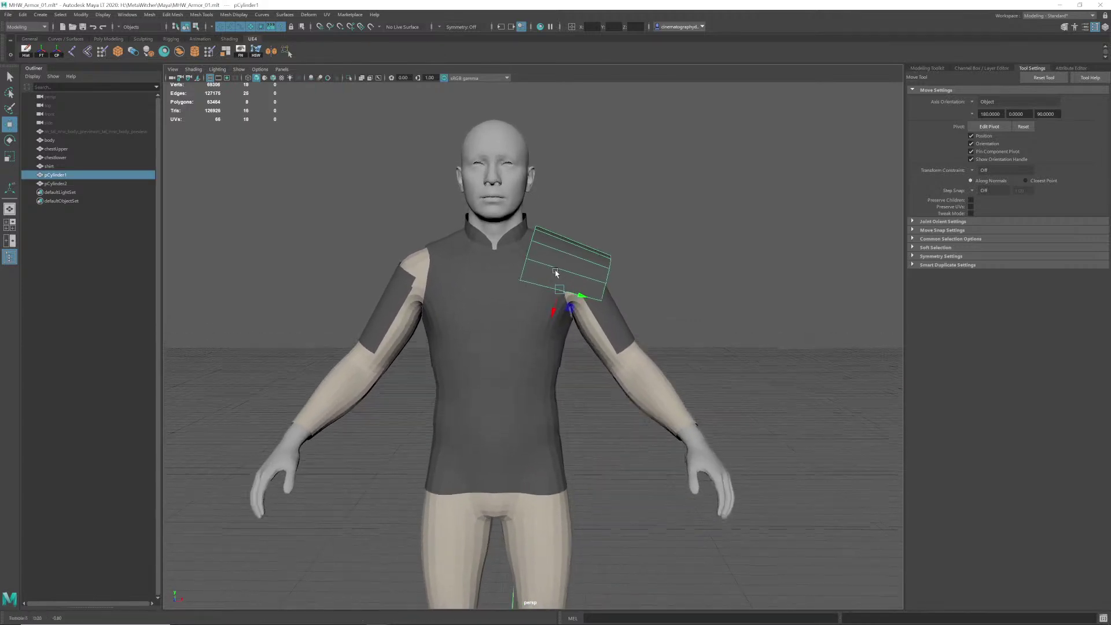
{"action": "scroll", "coordinate": [554, 271], "scroll_direction": "up", "scroll_amount": 1}
{"action": "middle_click_drag", "start_coordinate": [553, 270], "coordinate": [552, 281], "text": "alt"}
{"action": "mouse_move", "coordinate": [552, 282]}
{"action": "left_mouse_down", "text": "alt"}
{"action": "mouse_move", "coordinate": [461, 291]}
{"action": "mouse_move", "coordinate": [550, 275]}
{"action": "left_mouse_up", "text": "alt"}
{"action": "scroll", "coordinate": [548, 280], "scroll_direction": "down", "scroll_amount": 3}
{"action": "scroll", "coordinate": [547, 280], "scroll_direction": "up", "scroll_amount": 1}
{"action": "key", "text": "alt+Tab"}
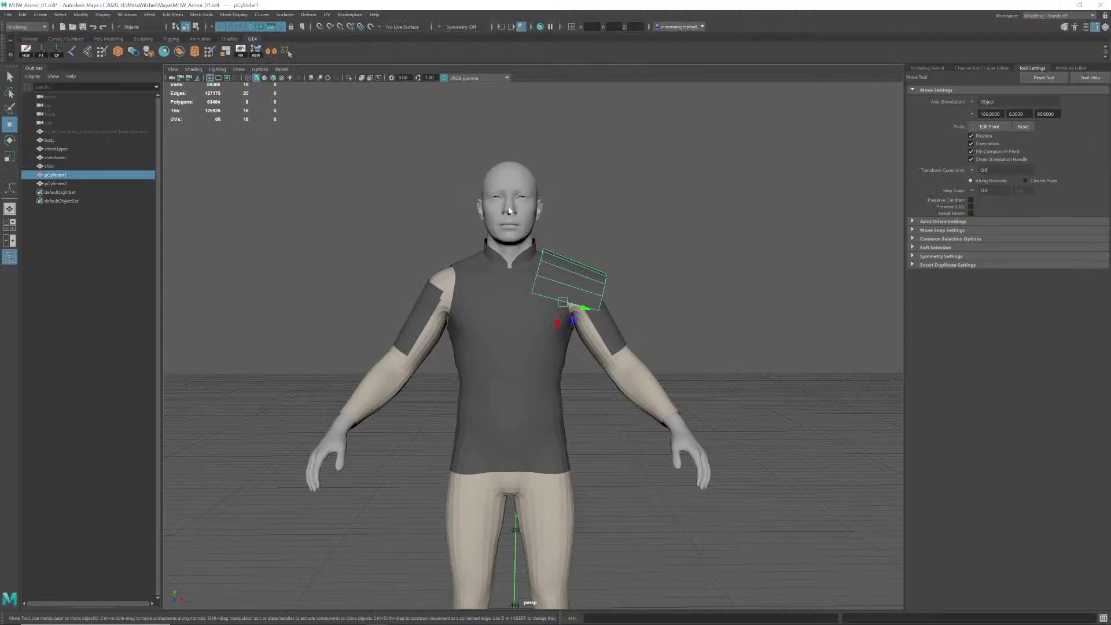
{"action": "scroll", "coordinate": [539, 240], "scroll_direction": "up", "scroll_amount": 5}
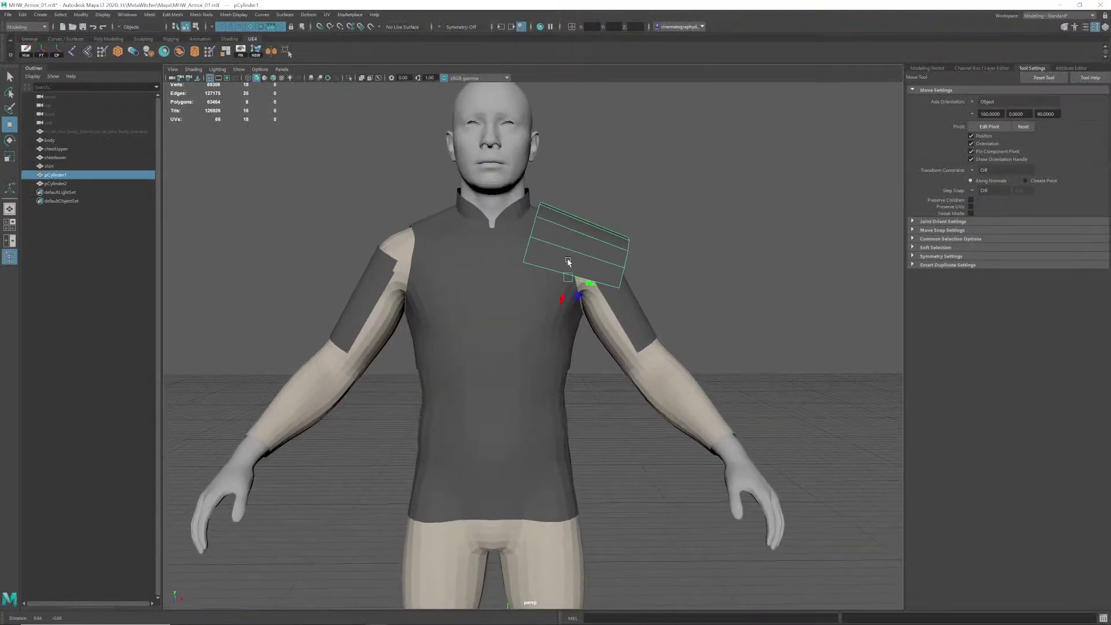
{"action": "middle_click_drag", "start_coordinate": [538, 239], "coordinate": [535, 267], "text": "alt"}
{"action": "left_click", "coordinate": [617, 239]}
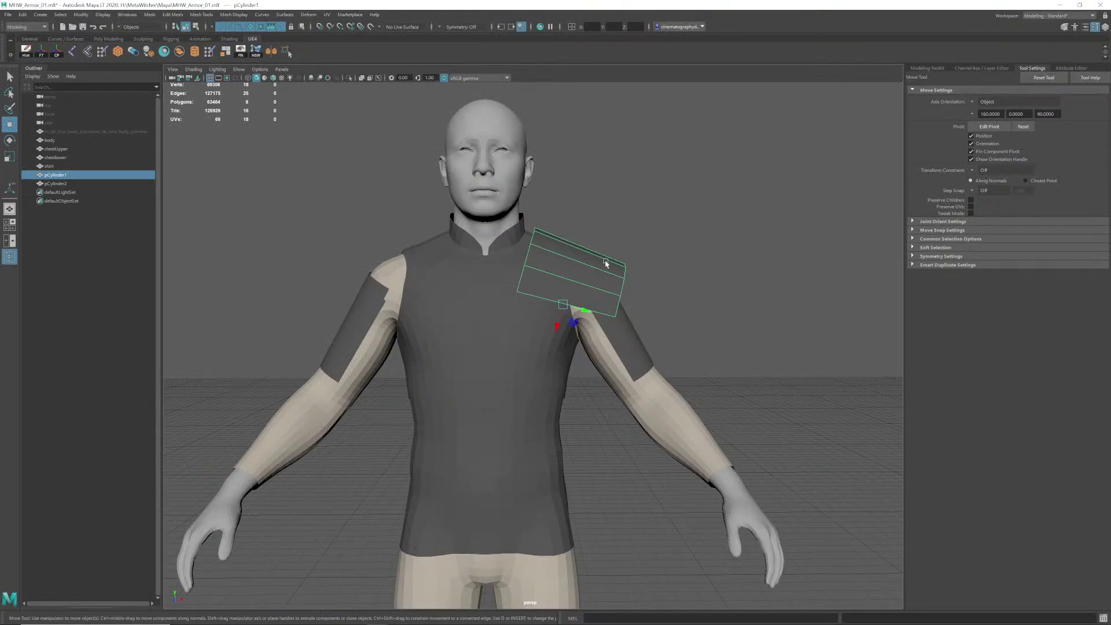
{"action": "left_click_drag", "start_coordinate": [579, 313], "coordinate": [599, 287], "text": "alt"}
{"action": "left_click_drag", "start_coordinate": [669, 290], "coordinate": [591, 272], "text": "alt"}
{"action": "scroll", "coordinate": [544, 275], "scroll_direction": "down", "scroll_amount": 5}
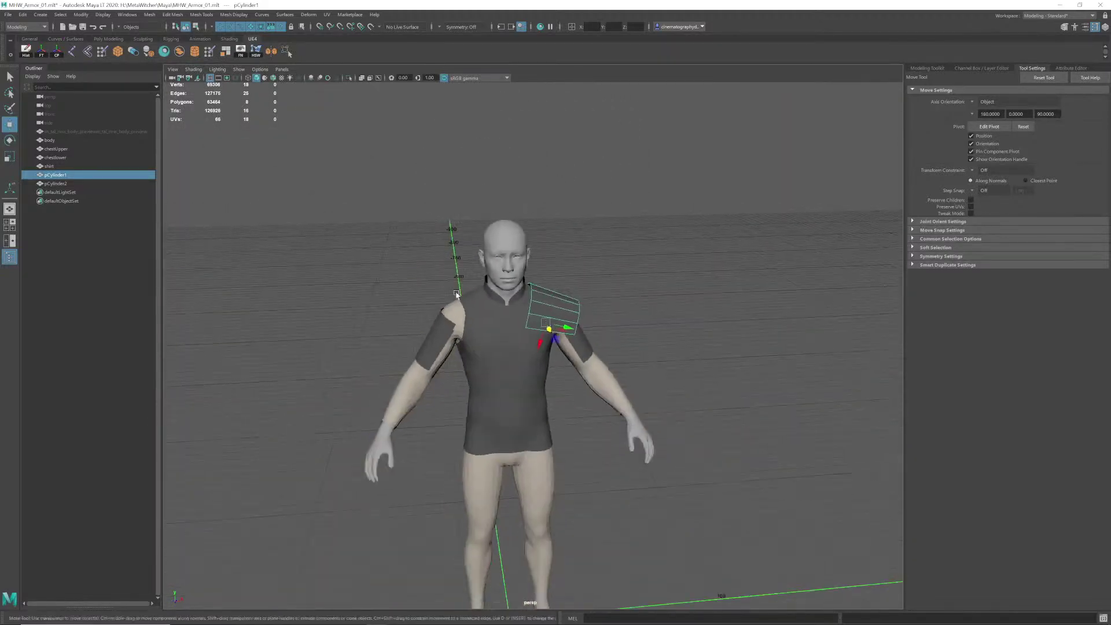
{"action": "left_click_drag", "start_coordinate": [496, 282], "coordinate": [489, 262], "text": "alt"}
Step: Mirror the shoulder pad to the other shoulder across the world X axis, combined with the original and without merging borders
{"action": "left_click", "coordinate": [587, 243]}
{"action": "scroll", "coordinate": [602, 272], "scroll_direction": "up", "scroll_amount": 5}
{"action": "left_click", "coordinate": [583, 243]}
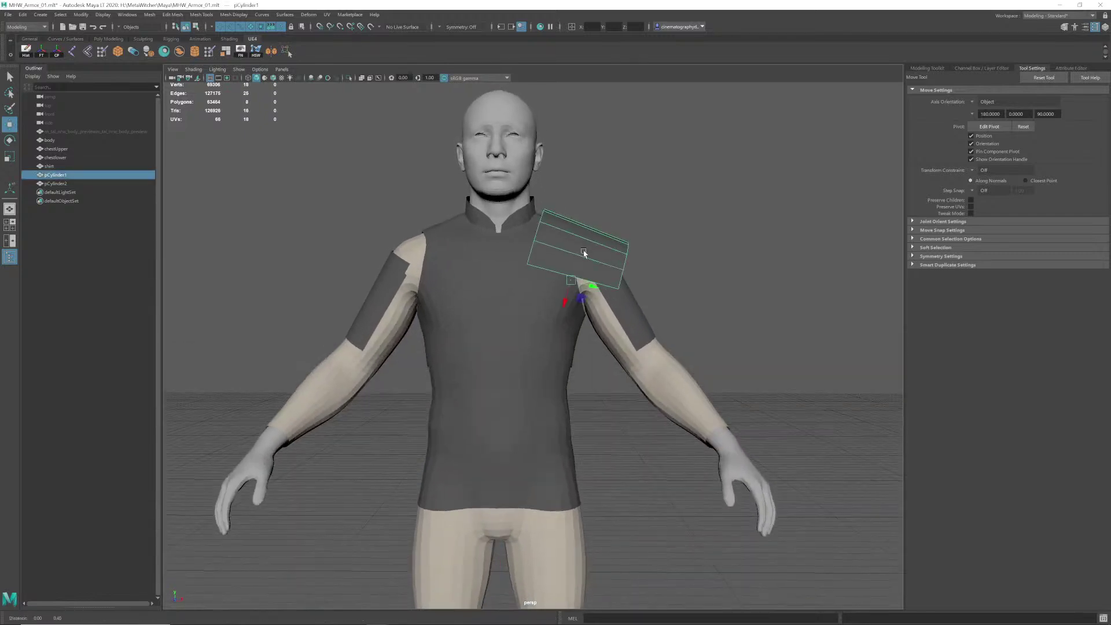
{"action": "left_click_drag", "start_coordinate": [585, 251], "coordinate": [568, 284], "text": "alt"}
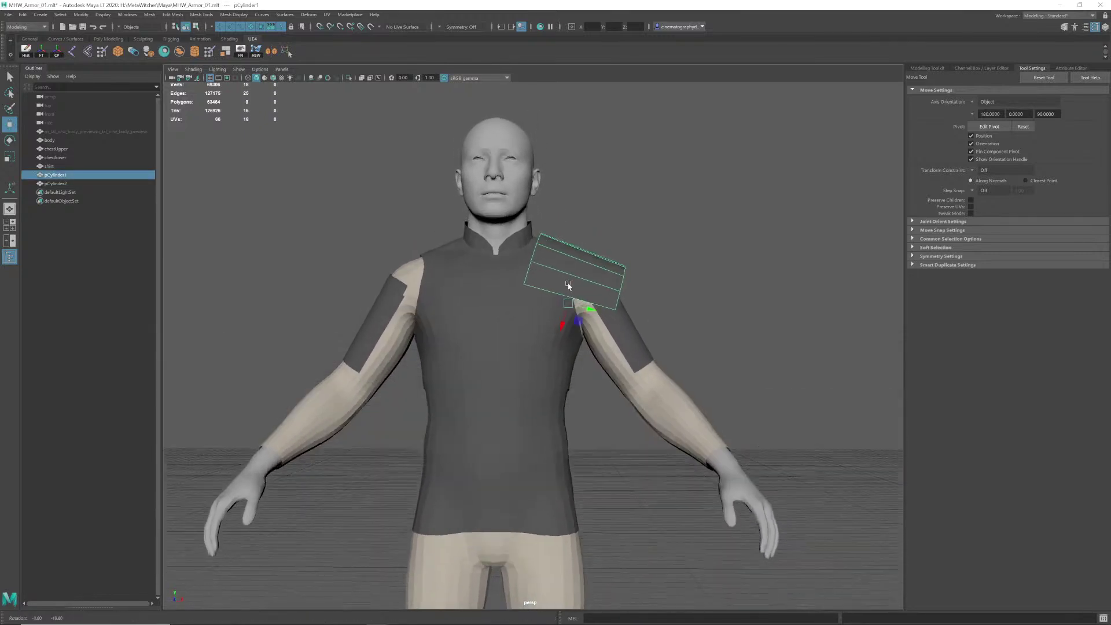
{"action": "double_click", "coordinate": [266, 53]}
{"action": "left_click", "coordinate": [787, 377]}
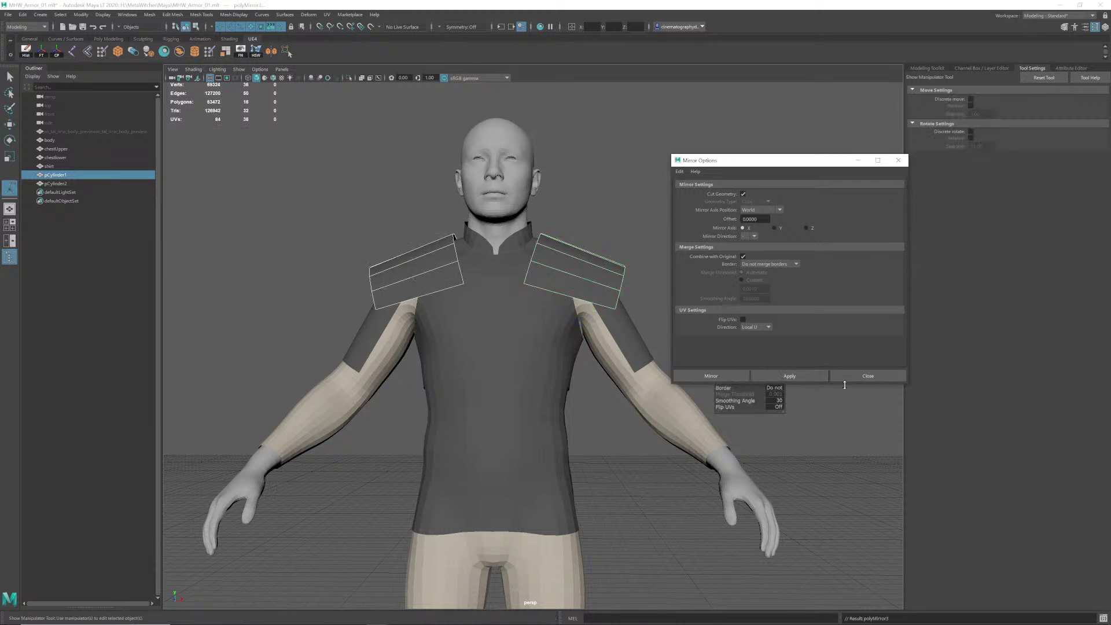
{"action": "left_click", "coordinate": [846, 377]}
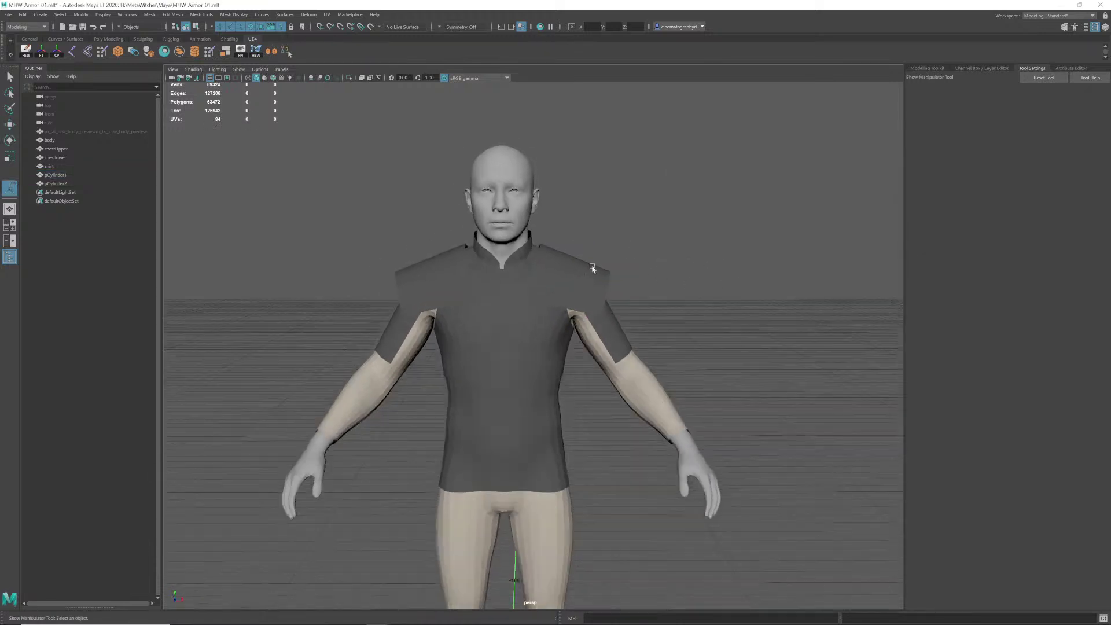
{"action": "left_click_drag", "start_coordinate": [592, 268], "coordinate": [614, 272], "text": "alt"}
{"action": "left_click_drag", "start_coordinate": [677, 310], "coordinate": [601, 281], "text": "alt"}
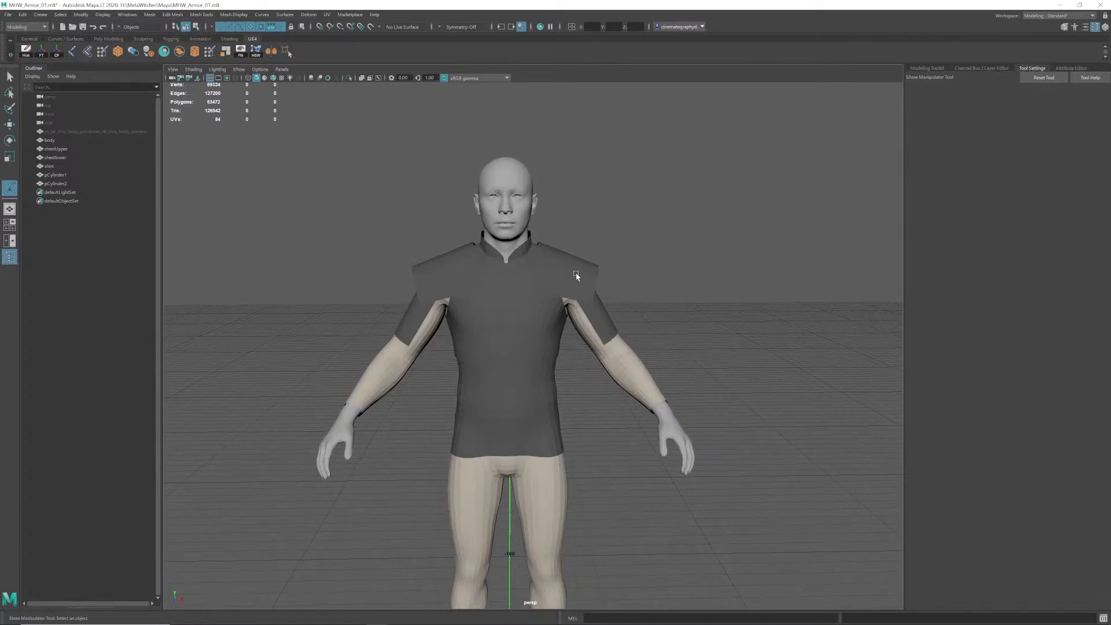
Step: Turn on World X symmetry and adjust the position of the outer-edge vertices on both shoulder pads
{"action": "left_click", "coordinate": [577, 276]}
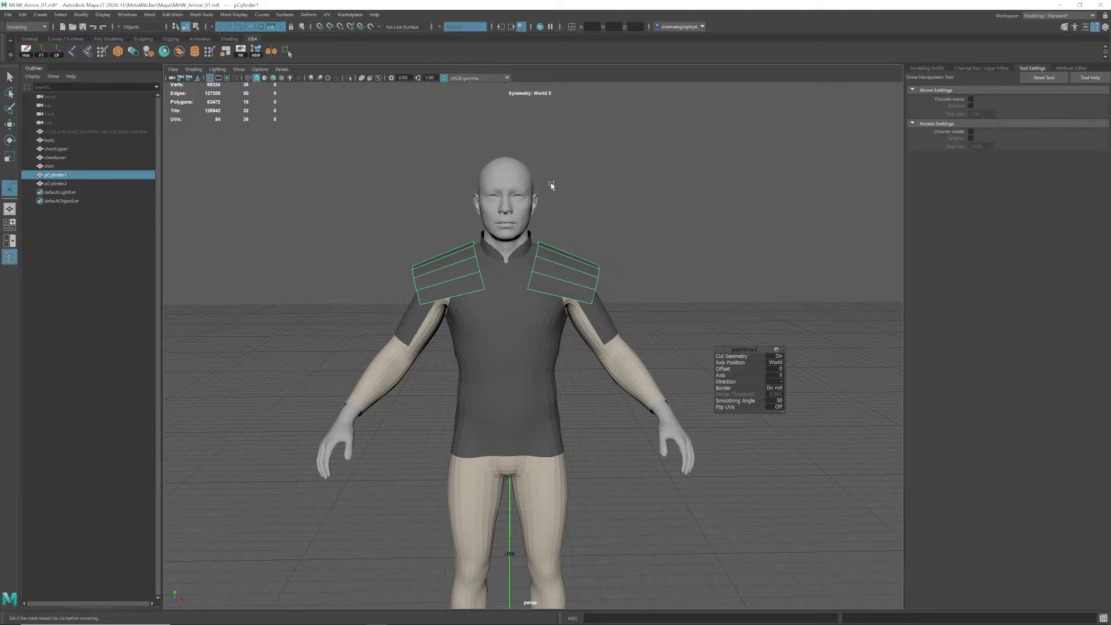
{"action": "right_click_drag", "start_coordinate": [560, 266], "coordinate": [723, 291], "text": "alt"}
{"action": "middle_click_drag", "start_coordinate": [621, 253], "coordinate": [598, 287], "text": "alt"}
{"action": "left_click_drag", "start_coordinate": [598, 287], "coordinate": [595, 271], "text": "alt"}
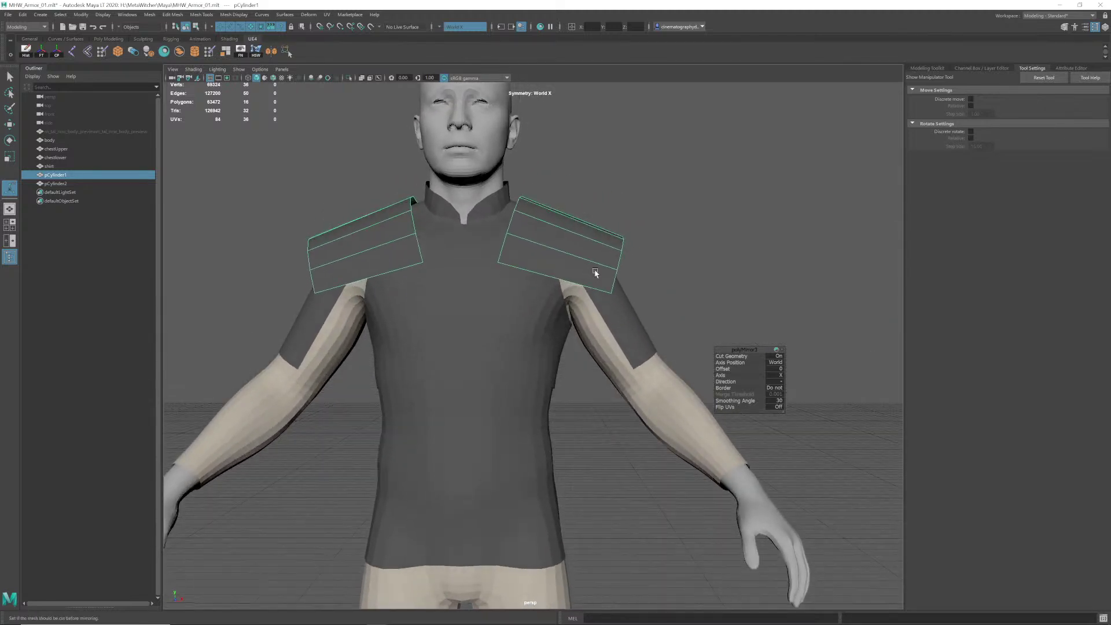
{"action": "right_click_drag", "start_coordinate": [595, 271], "coordinate": [564, 272]}
{"action": "left_click_drag", "start_coordinate": [573, 191], "coordinate": [695, 368]}
{"action": "middle_click_drag", "start_coordinate": [611, 271], "coordinate": [640, 298], "text": "alt"}
{"action": "mouse_move", "coordinate": [640, 298]}
{"action": "left_mouse_down", "text": "alt"}
{"action": "mouse_move", "coordinate": [613, 293]}
{"action": "mouse_move", "coordinate": [641, 307]}
{"action": "mouse_move", "coordinate": [615, 304]}
{"action": "mouse_move", "coordinate": [646, 302]}
{"action": "left_mouse_up", "text": "alt"}
{"action": "key", "text": "w"}
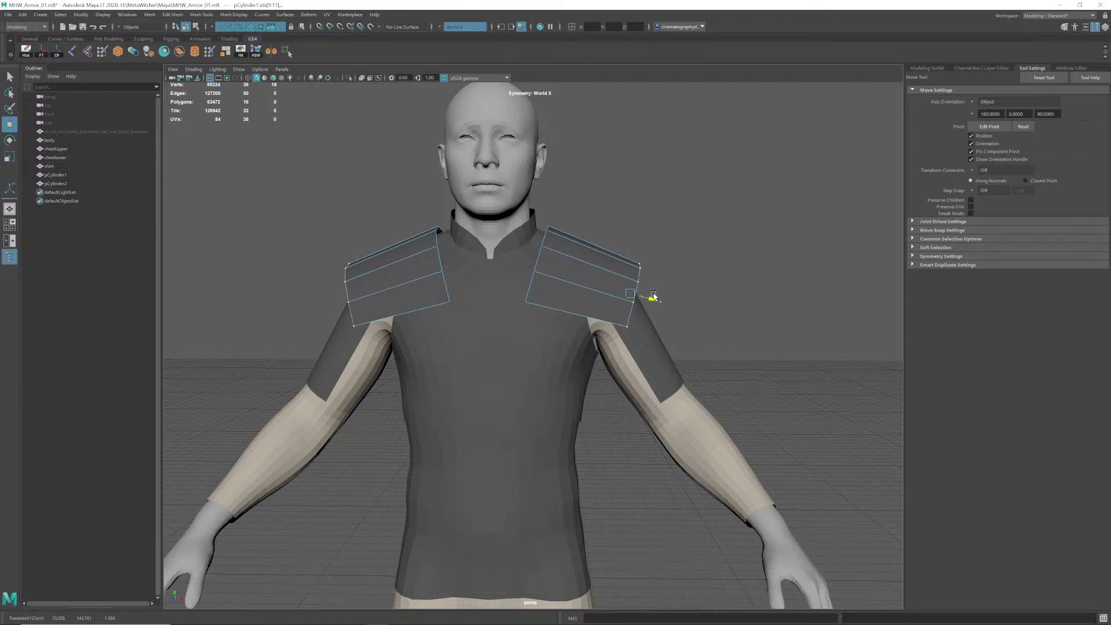
Step: Scale the outer-edge vertices of both shoulder pads to refine their flare, and check the Warrior reference
{"action": "left_click_drag", "start_coordinate": [641, 317], "coordinate": [541, 308], "text": "alt"}
{"action": "key", "text": "r"}
{"action": "right_click_drag", "start_coordinate": [541, 307], "coordinate": [562, 327], "text": "alt"}
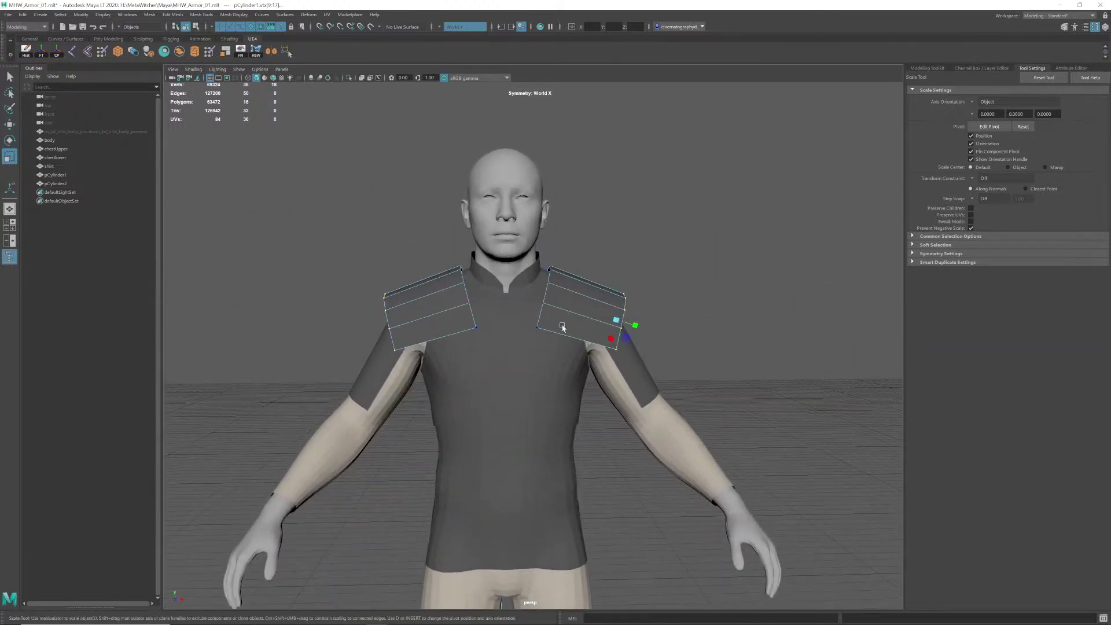
{"action": "left_click_drag", "start_coordinate": [563, 327], "coordinate": [618, 349], "text": "alt"}
{"action": "left_click_drag", "start_coordinate": [596, 307], "coordinate": [587, 341], "text": "alt"}
{"action": "left_click_drag", "start_coordinate": [590, 302], "coordinate": [600, 341], "text": "alt"}
{"action": "key", "text": "w"}
{"action": "mouse_move", "coordinate": [594, 343]}
{"action": "left_mouse_down", "text": "alt"}
{"action": "mouse_move", "coordinate": [565, 340]}
{"action": "mouse_move", "coordinate": [590, 341]}
{"action": "mouse_move", "coordinate": [594, 325]}
{"action": "mouse_move", "coordinate": [517, 330]}
{"action": "mouse_move", "coordinate": [521, 380]}
{"action": "mouse_move", "coordinate": [613, 359]}
{"action": "mouse_move", "coordinate": [602, 376]}
{"action": "mouse_move", "coordinate": [612, 385]}
{"action": "mouse_move", "coordinate": [609, 347]}
{"action": "left_mouse_up", "text": "alt"}
{"action": "key", "text": "alt+Tab"}
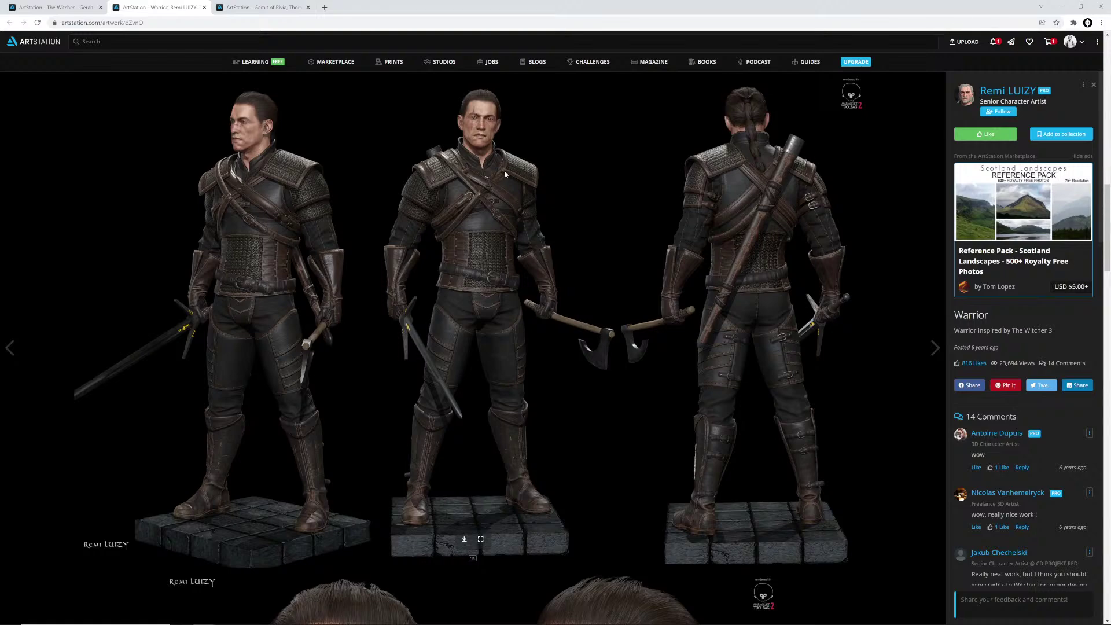
Step: Select all vertices of the shoulder pads and fine-tune their position over the shoulders with symmetry
{"action": "key", "text": "alt+Tab"}
{"action": "mouse_move", "coordinate": [564, 246]}
{"action": "left_mouse_down", "text": "alt"}
{"action": "mouse_move", "coordinate": [510, 238]}
{"action": "mouse_move", "coordinate": [497, 253]}
{"action": "mouse_move", "coordinate": [515, 268]}
{"action": "mouse_move", "coordinate": [566, 243]}
{"action": "left_mouse_up", "text": "alt"}
{"action": "right_click_drag", "start_coordinate": [536, 290], "coordinate": [582, 268], "text": "alt"}
{"action": "mouse_move", "coordinate": [582, 267]}
{"action": "left_mouse_down", "text": "alt"}
{"action": "mouse_move", "coordinate": [529, 245]}
{"action": "mouse_move", "coordinate": [515, 259]}
{"action": "mouse_move", "coordinate": [577, 275]}
{"action": "mouse_move", "coordinate": [581, 266]}
{"action": "left_mouse_up", "text": "alt"}
{"action": "right_click_drag", "start_coordinate": [580, 266], "coordinate": [562, 262], "text": "alt"}
{"action": "left_click_drag", "start_coordinate": [563, 262], "coordinate": [560, 260], "text": "alt"}
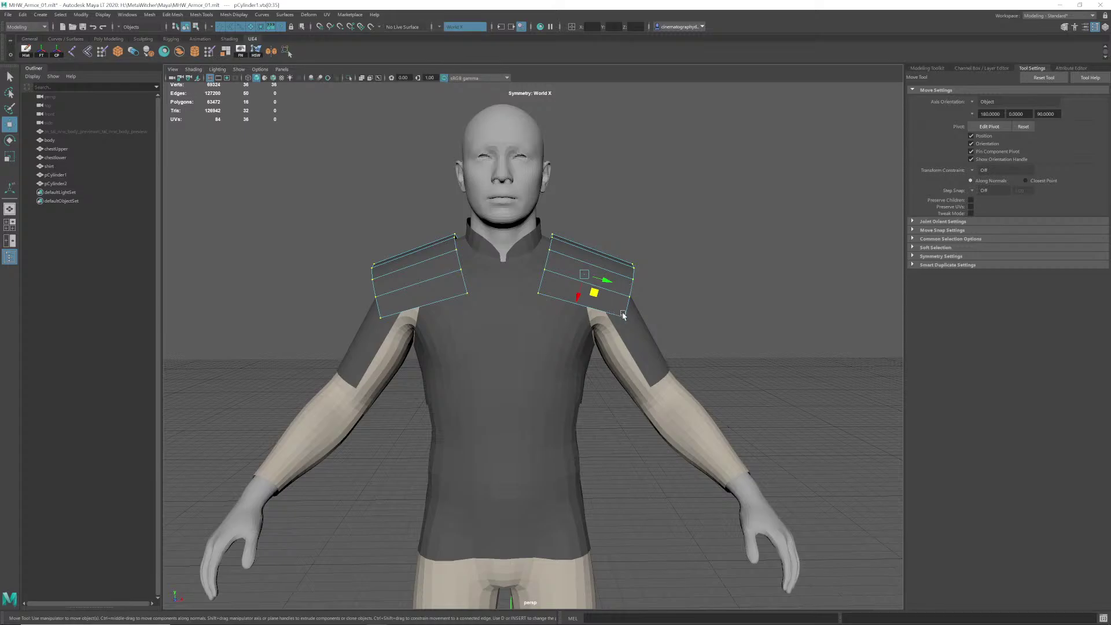
Step: Compare the mirrored shoulder pads with the ArtStation Warrior render, returning the pads to object mode
{"action": "key", "text": "alt+Tab"}
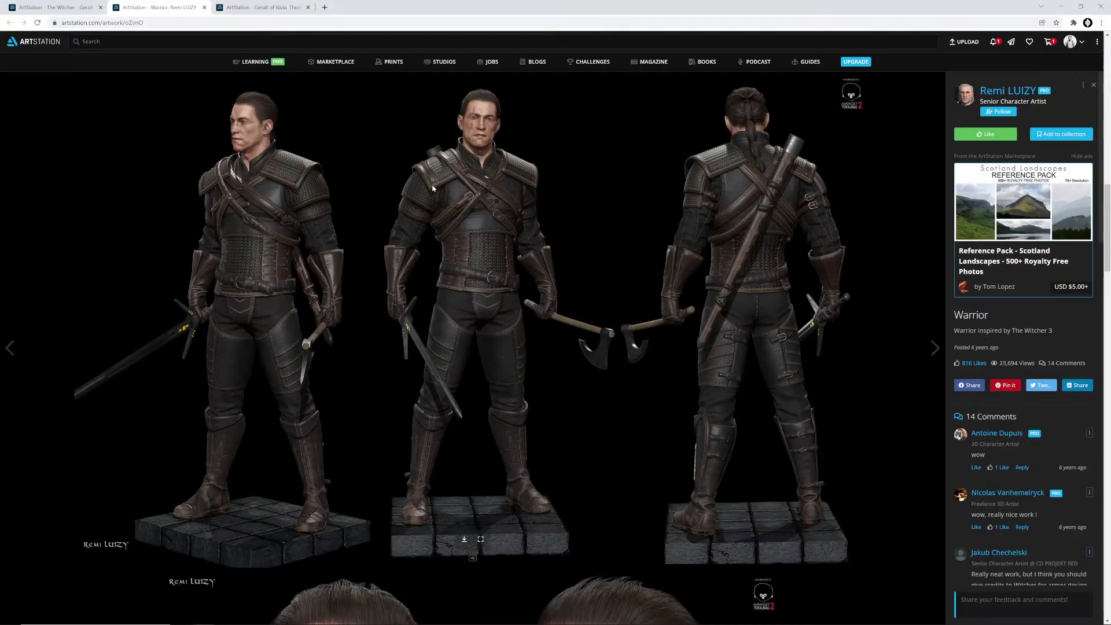
{"action": "key", "text": "alt+Tab"}
{"action": "left_click_drag", "start_coordinate": [578, 261], "coordinate": [515, 255], "text": "alt"}
{"action": "right_click_drag", "start_coordinate": [516, 255], "coordinate": [553, 261], "text": "alt"}
{"action": "left_click", "coordinate": [610, 230]}
{"action": "left_click_drag", "start_coordinate": [553, 261], "coordinate": [561, 265], "text": "alt"}
{"action": "left_click", "coordinate": [561, 266]}
{"action": "right_click_drag", "start_coordinate": [561, 265], "coordinate": [566, 264], "text": "alt"}
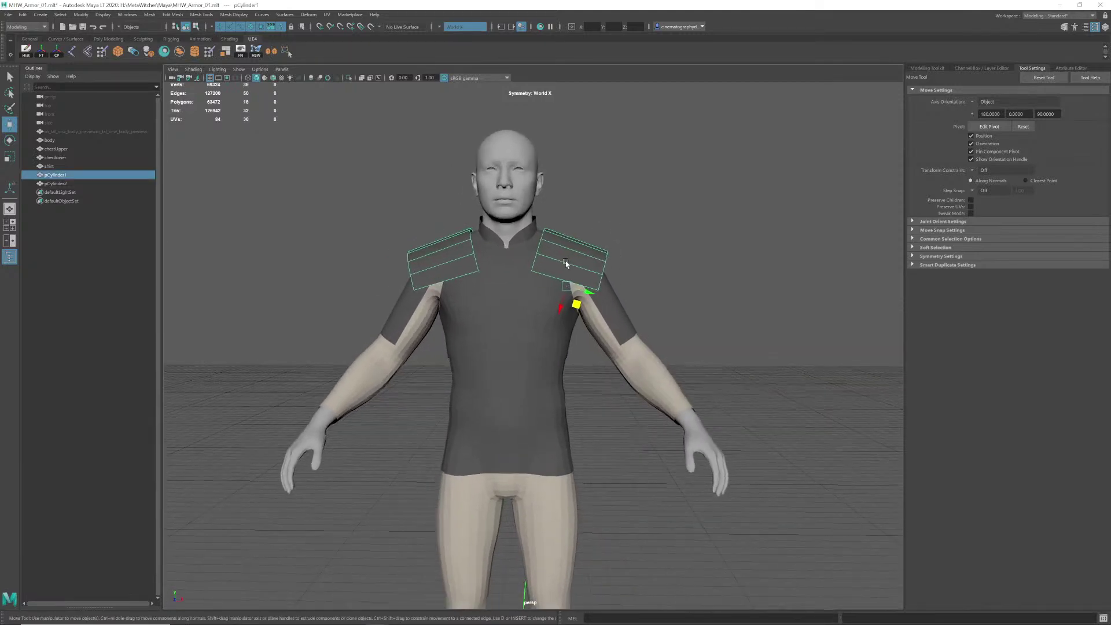
{"action": "key", "text": "alt+Tab"}
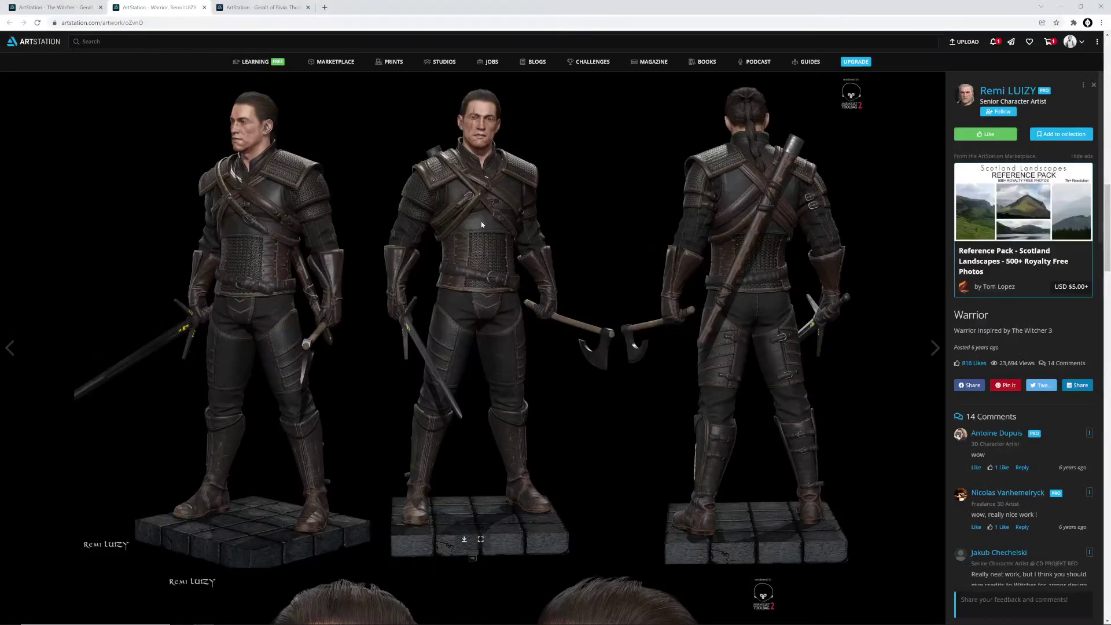
{"action": "key", "text": "alt+Tab"}
{"action": "right_click_drag", "start_coordinate": [617, 243], "coordinate": [591, 250], "text": "alt"}
Step: Create a new Phong material in the Hypershade and set its color to near-black
{"action": "left_click", "coordinate": [532, 295]}
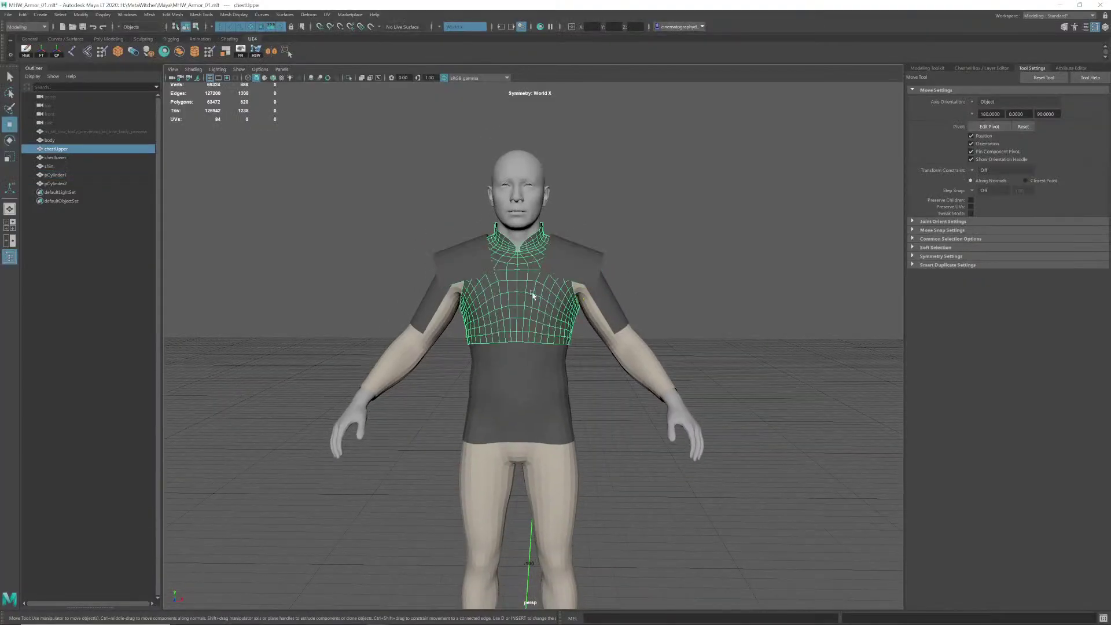
{"action": "left_click", "coordinate": [164, 52]}
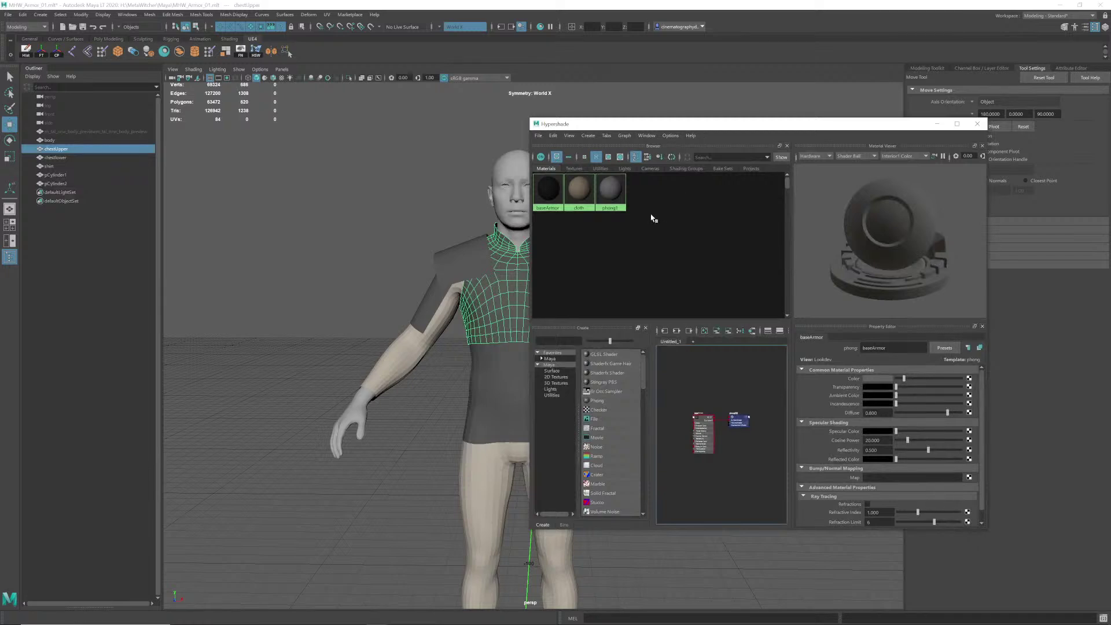
{"action": "middle_click_drag", "start_coordinate": [556, 193], "coordinate": [562, 193]}
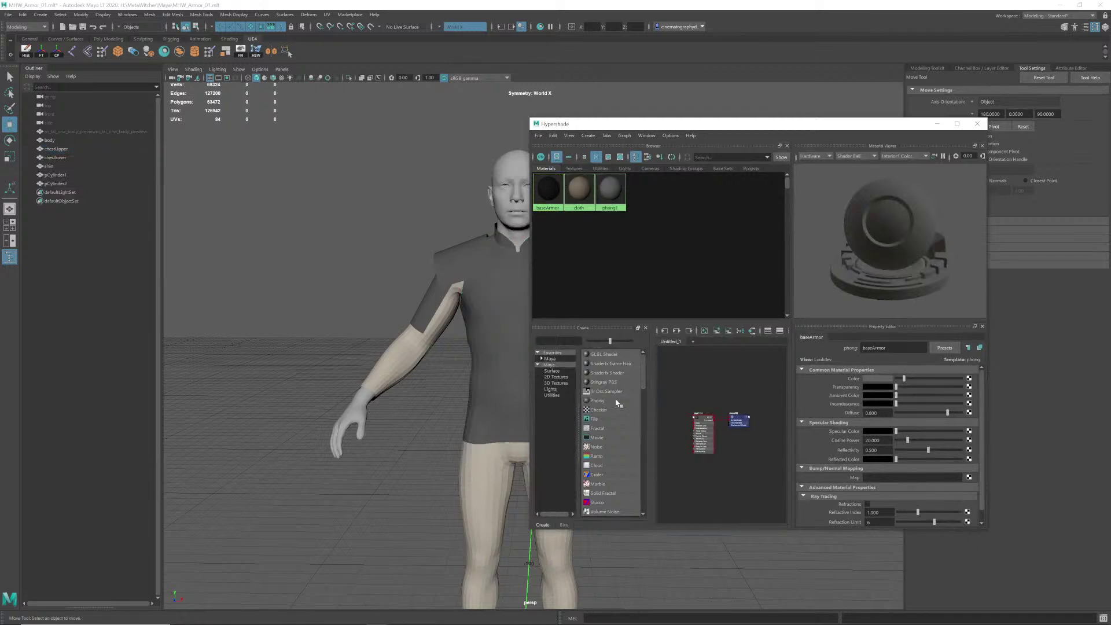
{"action": "left_click", "coordinate": [878, 379]}
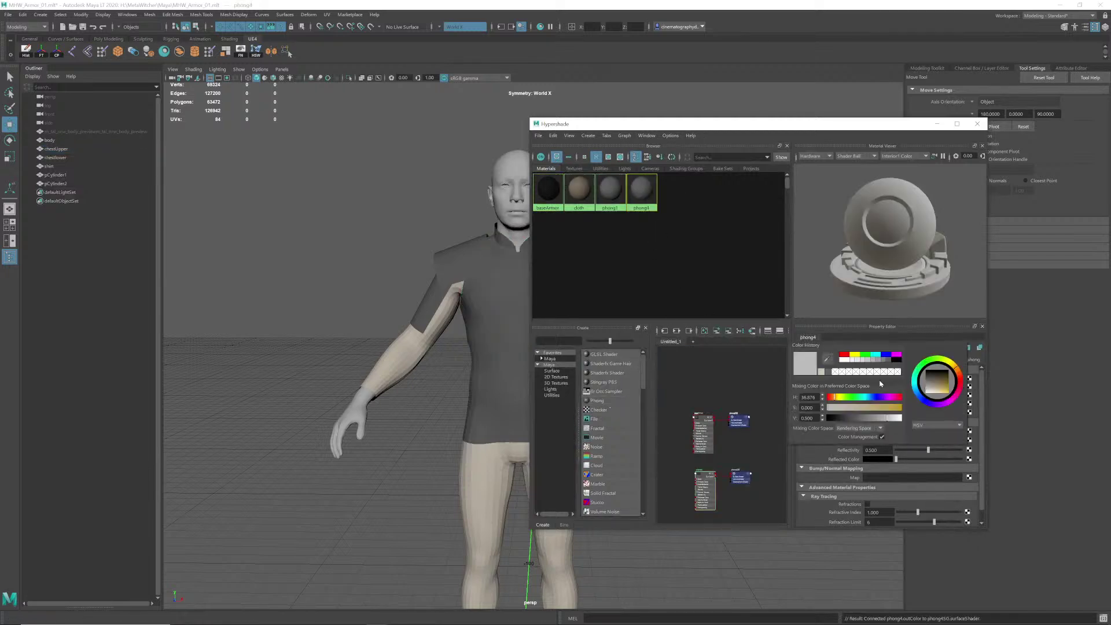
{"action": "left_click", "coordinate": [896, 362]}
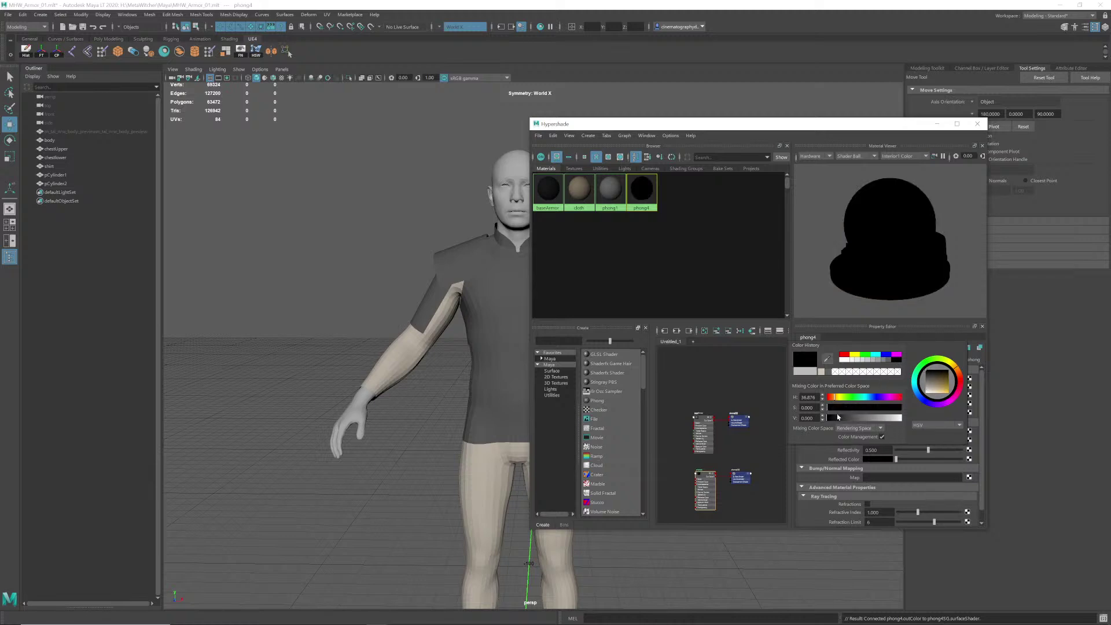
{"action": "left_click_drag", "start_coordinate": [835, 421], "coordinate": [837, 423]}
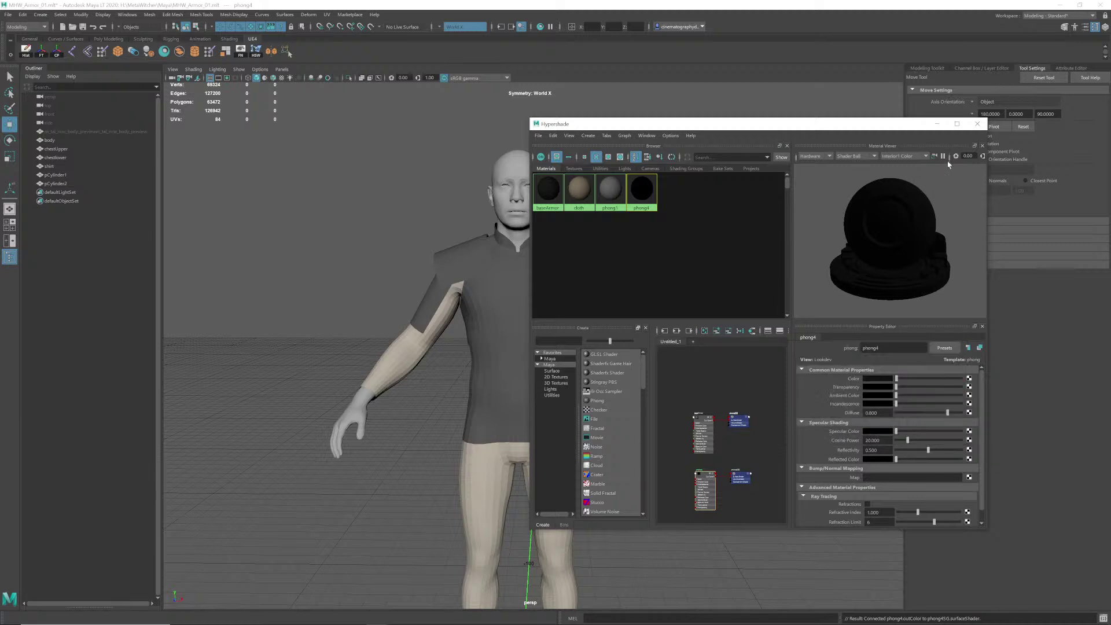
Step: Assign the near-black Phong material to the upper chest piece only, undoing any assignment to the body
{"action": "middle_click_drag", "start_coordinate": [537, 311], "coordinate": [509, 315]}
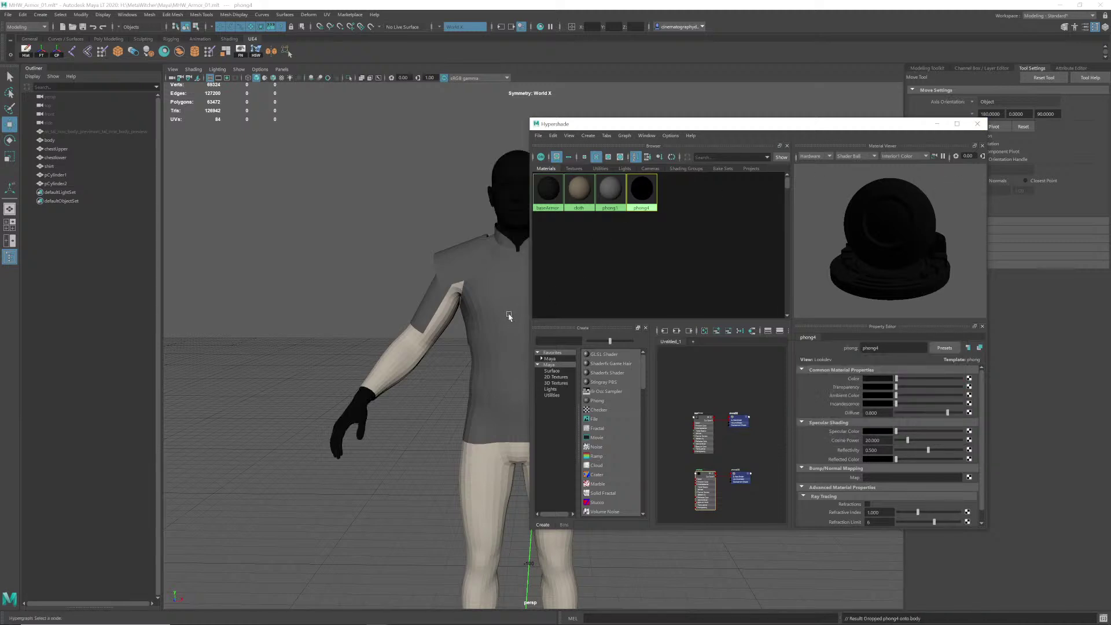
{"action": "key", "text": "ctrl+z"}
{"action": "left_click", "coordinate": [509, 314]}
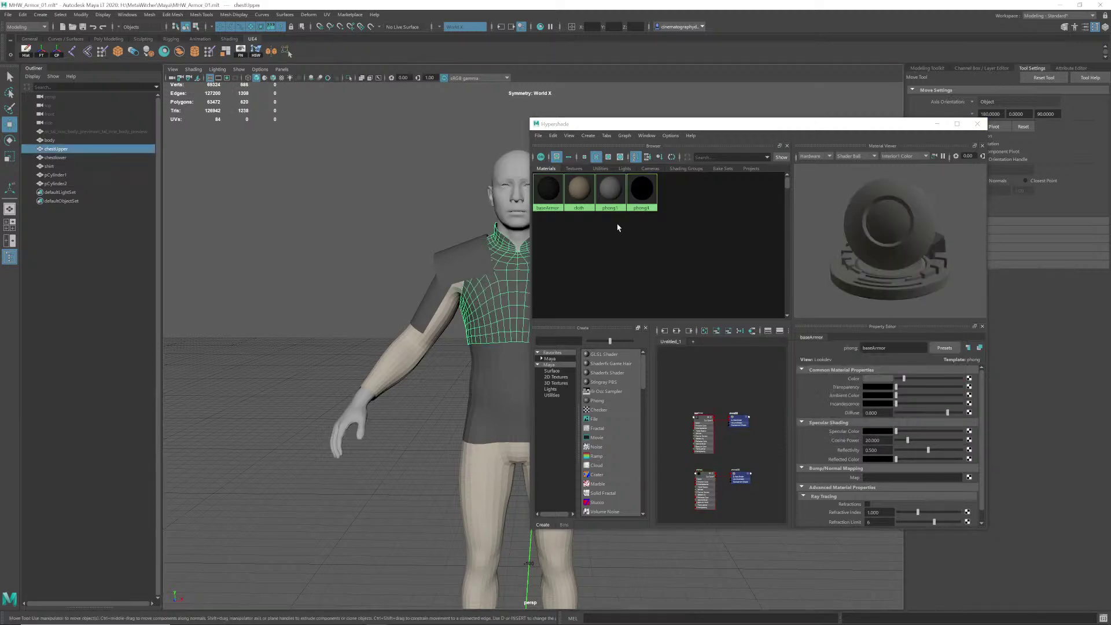
{"action": "right_click_drag", "start_coordinate": [636, 194], "coordinate": [635, 169]}
{"action": "left_click", "coordinate": [445, 181]}
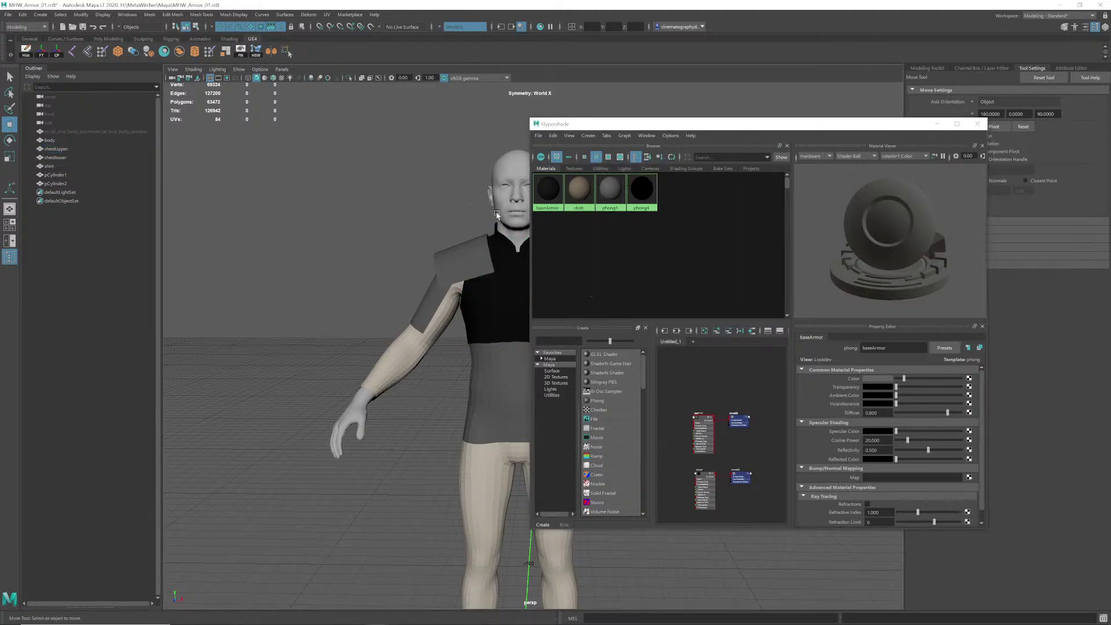
{"action": "middle_click_drag", "start_coordinate": [509, 220], "coordinate": [372, 230], "text": "alt"}
{"action": "left_click_drag", "start_coordinate": [377, 280], "coordinate": [380, 284], "text": "alt"}
{"action": "right_click_drag", "start_coordinate": [380, 283], "coordinate": [411, 299], "text": "alt"}
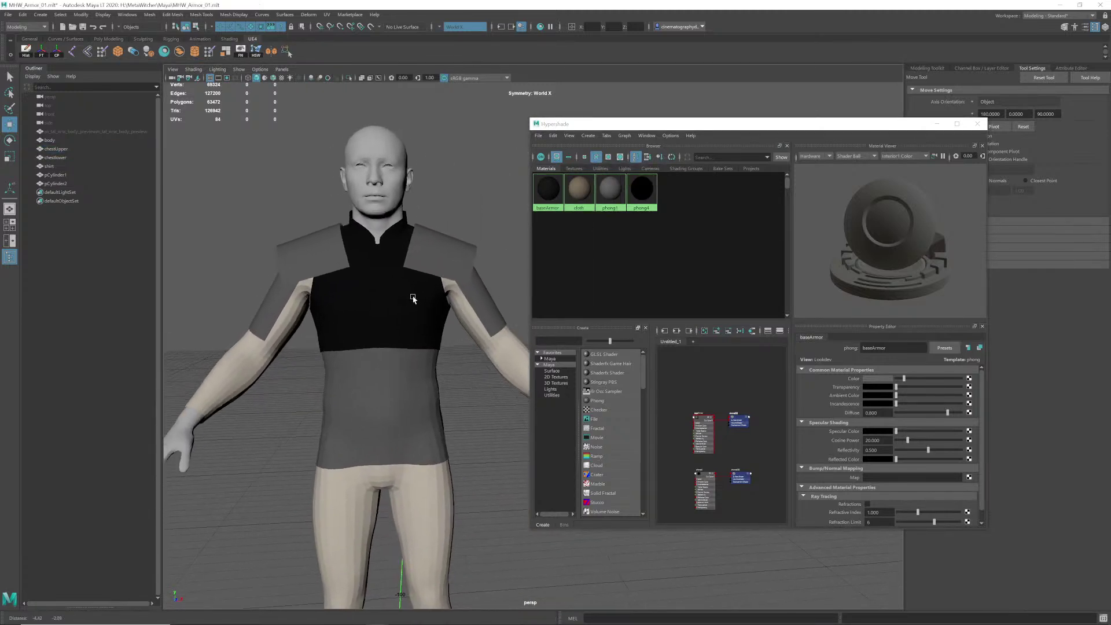
{"action": "middle_click_drag", "start_coordinate": [412, 300], "coordinate": [431, 318], "text": "alt"}
{"action": "right_click_drag", "start_coordinate": [401, 317], "coordinate": [408, 329], "text": "alt"}
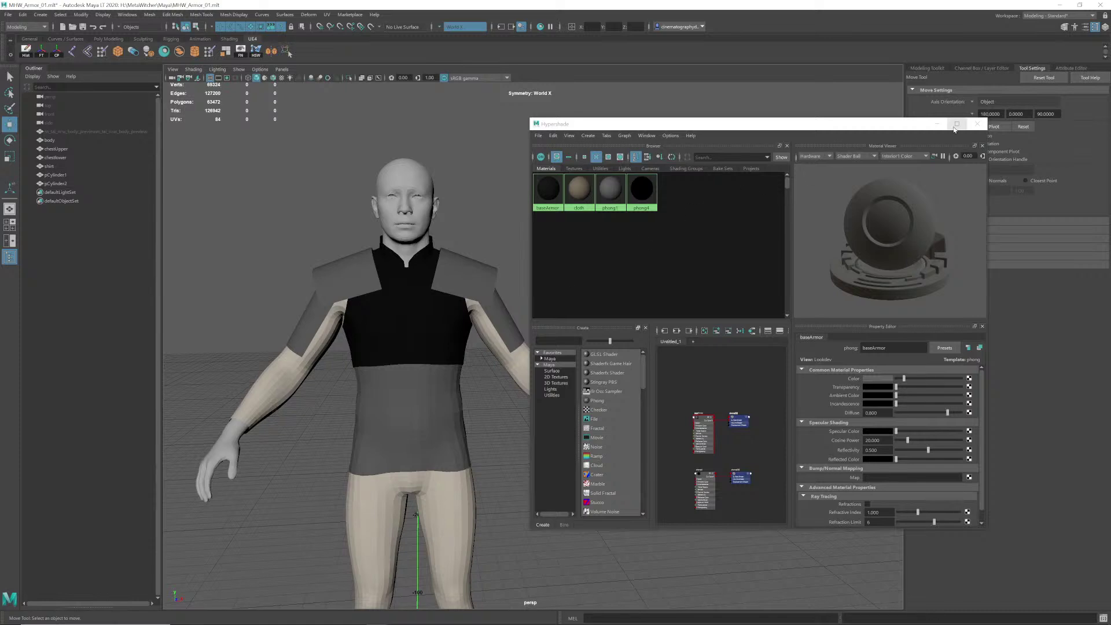
Step: Close the Hypershade and compare the shoulder pads' side profile with the Geralt reference in Photoshop
{"action": "left_click", "coordinate": [977, 123]}
{"action": "right_click_drag", "start_coordinate": [485, 297], "coordinate": [489, 301], "text": "alt"}
{"action": "middle_click_drag", "start_coordinate": [488, 301], "coordinate": [540, 306], "text": "alt"}
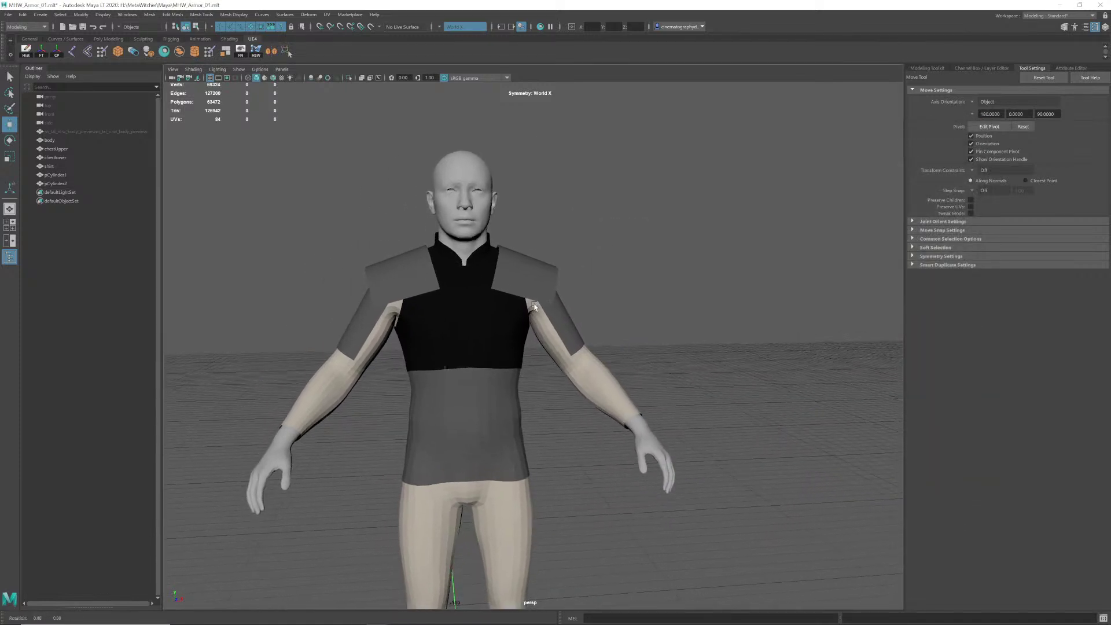
{"action": "left_click_drag", "start_coordinate": [509, 308], "coordinate": [444, 307], "text": "alt"}
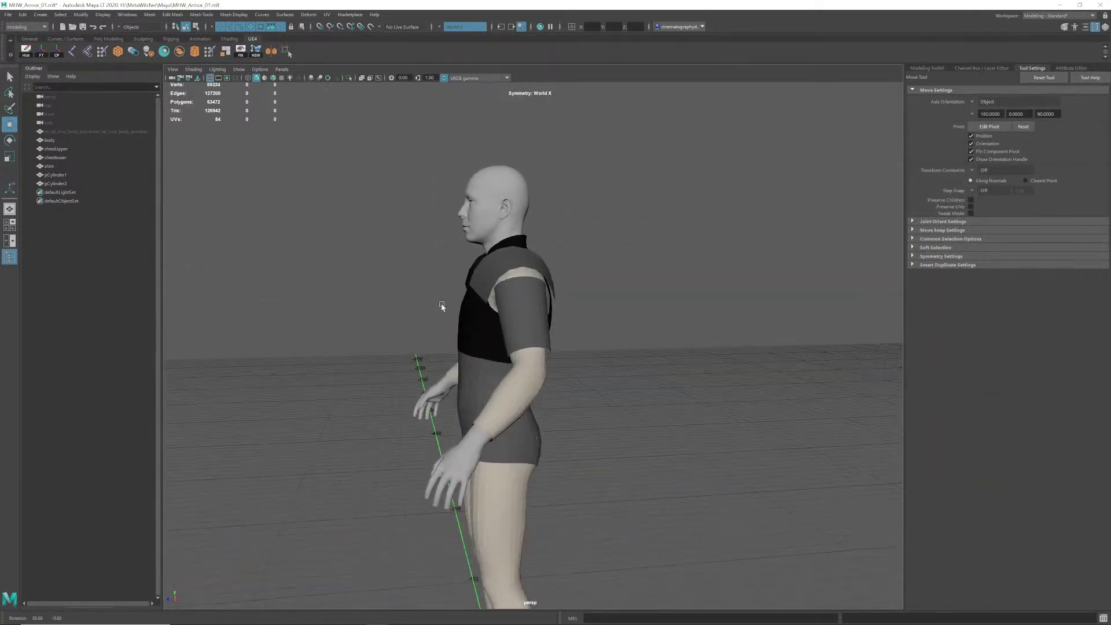
{"action": "right_click_drag", "start_coordinate": [444, 307], "coordinate": [582, 311], "text": "alt"}
{"action": "left_click_drag", "start_coordinate": [489, 273], "coordinate": [513, 268], "text": "alt"}
{"action": "key", "text": "alt+Tab"}
{"action": "key", "text": "alt+Tab"}
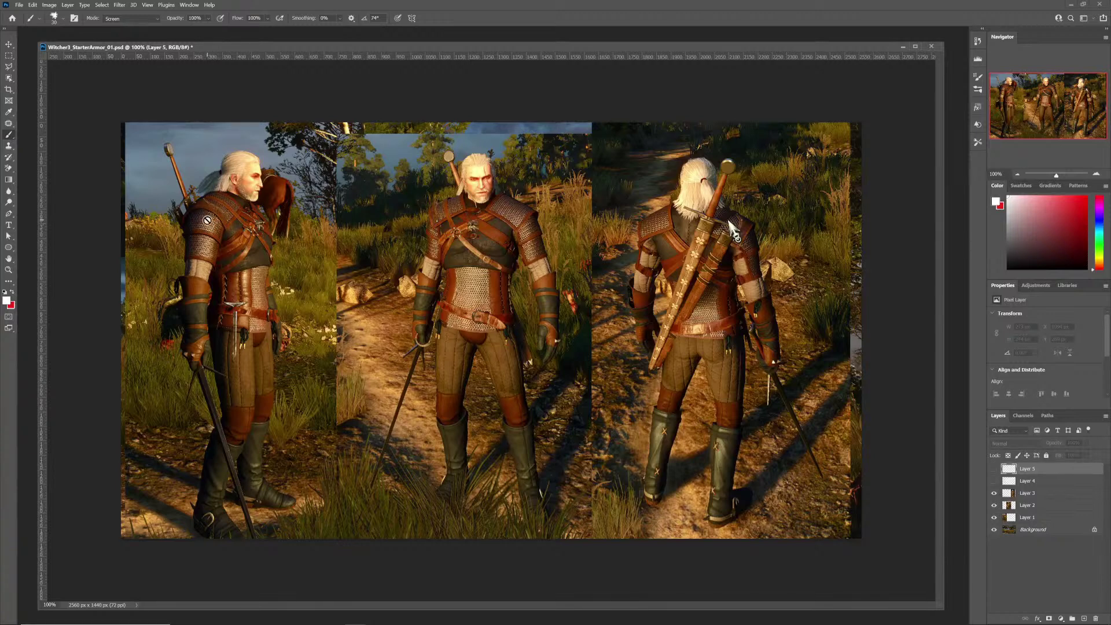
{"action": "key", "text": "alt+Tab"}
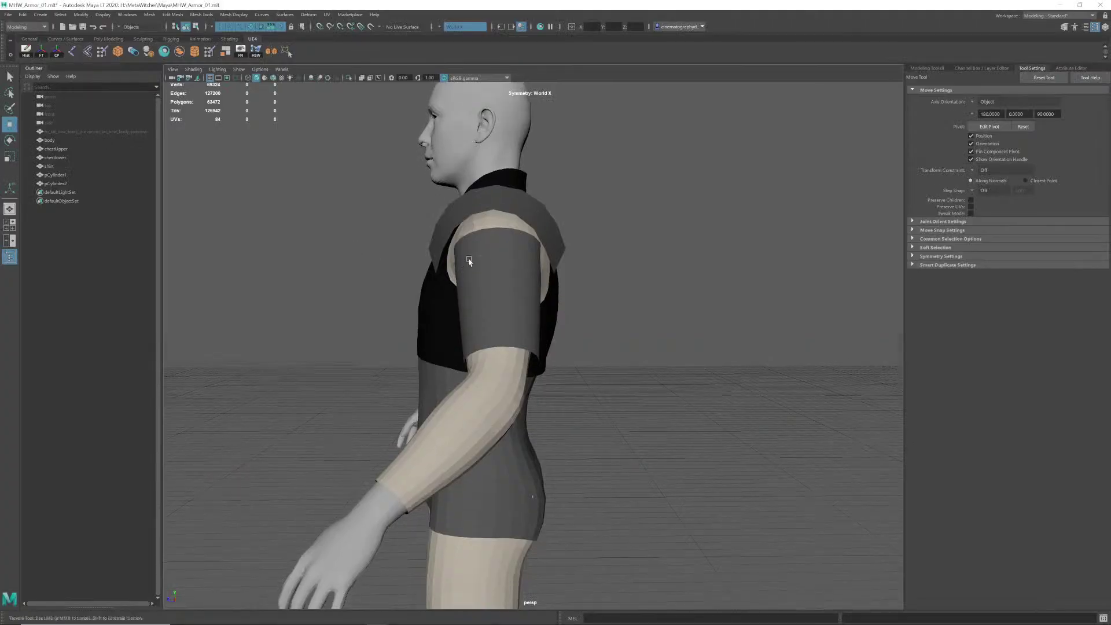
Step: Select the shoulder pads on the model and switch them to vertex editing
{"action": "left_click_drag", "start_coordinate": [470, 261], "coordinate": [537, 226], "text": "alt"}
{"action": "left_click", "coordinate": [561, 220]}
{"action": "right_click_drag", "start_coordinate": [537, 226], "coordinate": [632, 221], "text": "alt"}
{"action": "middle_click_drag", "start_coordinate": [633, 220], "coordinate": [554, 315], "text": "alt"}
{"action": "left_click_drag", "start_coordinate": [554, 316], "coordinate": [522, 296], "text": "alt"}
{"action": "middle_click_drag", "start_coordinate": [523, 296], "coordinate": [547, 327], "text": "alt"}
{"action": "left_click_drag", "start_coordinate": [548, 327], "coordinate": [501, 342], "text": "alt"}
{"action": "right_click_drag", "start_coordinate": [459, 323], "coordinate": [419, 322]}
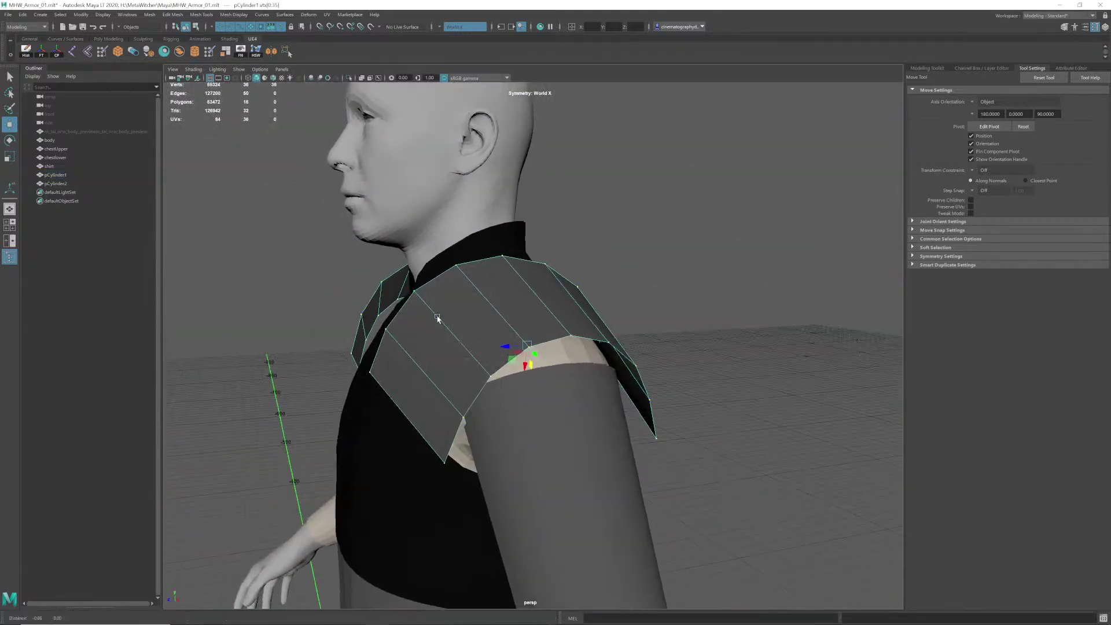
Step: Select the vertices along the inner edges of both shoulder pads and move them down toward the chest piece
{"action": "left_click_drag", "start_coordinate": [440, 318], "coordinate": [503, 313], "text": "alt"}
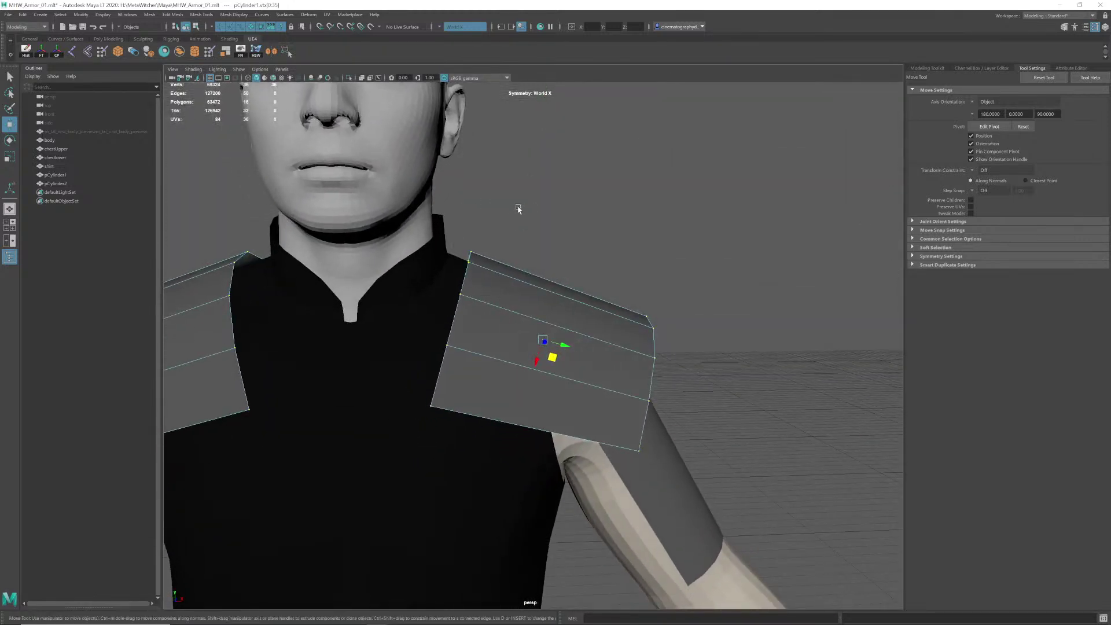
{"action": "left_click_drag", "start_coordinate": [492, 368], "coordinate": [389, 350], "text": "alt"}
{"action": "right_click_drag", "start_coordinate": [389, 350], "coordinate": [474, 340], "text": "alt"}
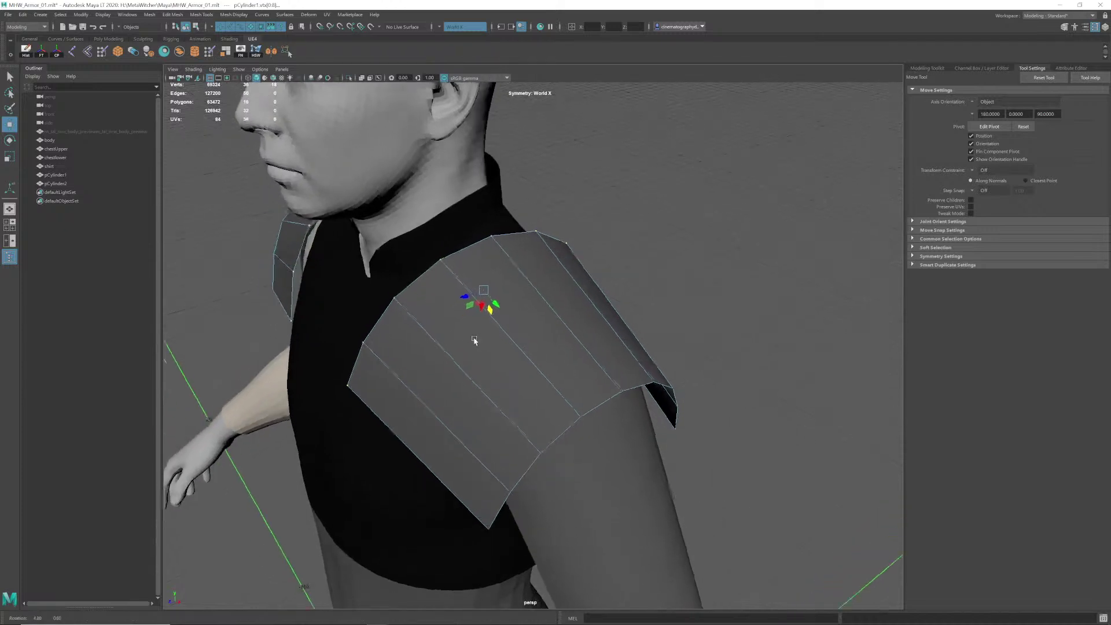
{"action": "key", "text": "r"}
{"action": "left_click_drag", "start_coordinate": [502, 341], "coordinate": [553, 314], "text": "alt"}
{"action": "key", "text": "w"}
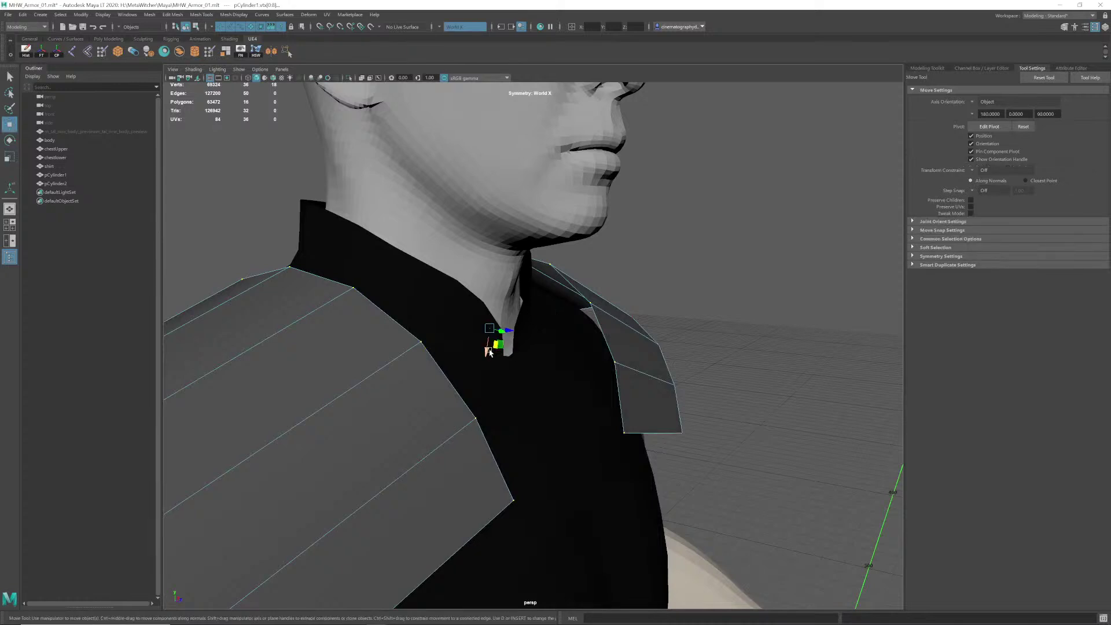
{"action": "mouse_move", "coordinate": [489, 352]}
{"action": "left_mouse_down"}
{"action": "mouse_move", "coordinate": [488, 311]}
{"action": "mouse_move", "coordinate": [488, 369]}
{"action": "left_mouse_up"}
{"action": "middle_click_drag", "start_coordinate": [591, 377], "coordinate": [578, 330], "text": "alt"}
{"action": "left_click_drag", "start_coordinate": [577, 330], "coordinate": [542, 335], "text": "alt"}
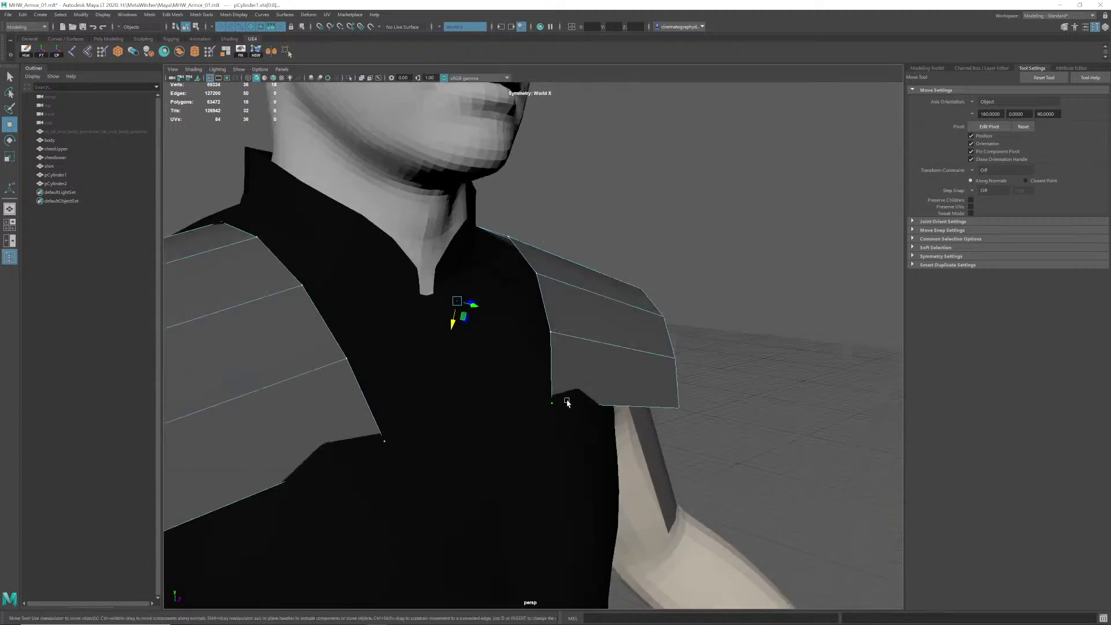
Step: Move the front inner corner vertices of the shoulder pads out in front of the chest surface
{"action": "left_click_drag", "start_coordinate": [543, 399], "coordinate": [577, 412]}
{"action": "middle_click_drag", "start_coordinate": [578, 410], "coordinate": [567, 380], "text": "alt"}
{"action": "left_click_drag", "start_coordinate": [567, 380], "coordinate": [595, 406], "text": "alt"}
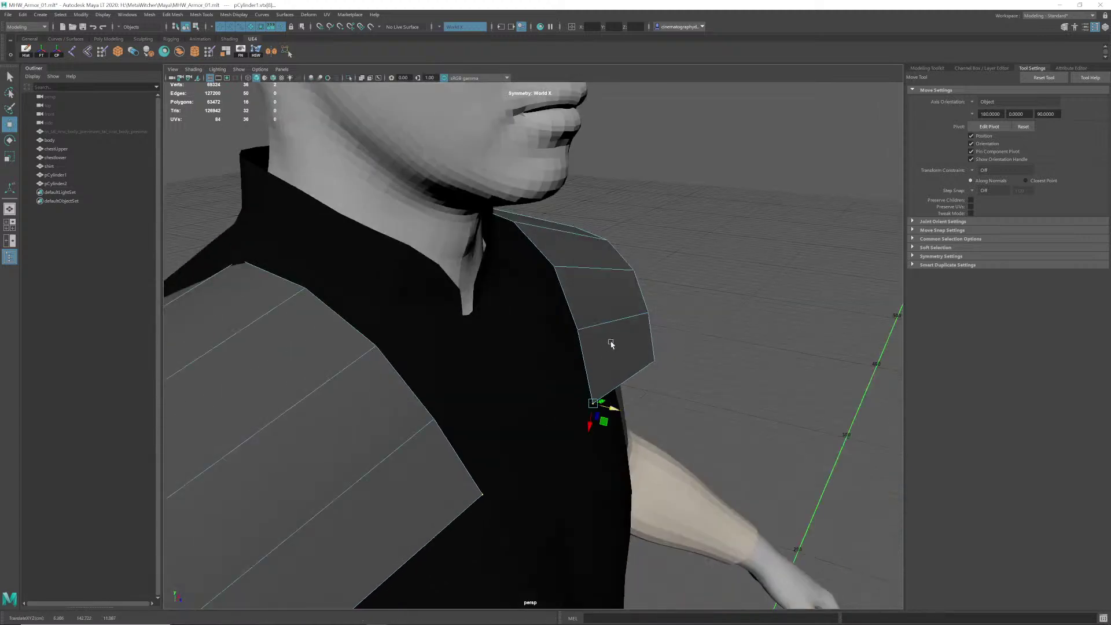
{"action": "left_click_drag", "start_coordinate": [611, 344], "coordinate": [531, 320], "text": "alt"}
{"action": "middle_click_drag", "start_coordinate": [531, 320], "coordinate": [551, 372], "text": "alt"}
{"action": "left_click_drag", "start_coordinate": [550, 372], "coordinate": [492, 392], "text": "alt"}
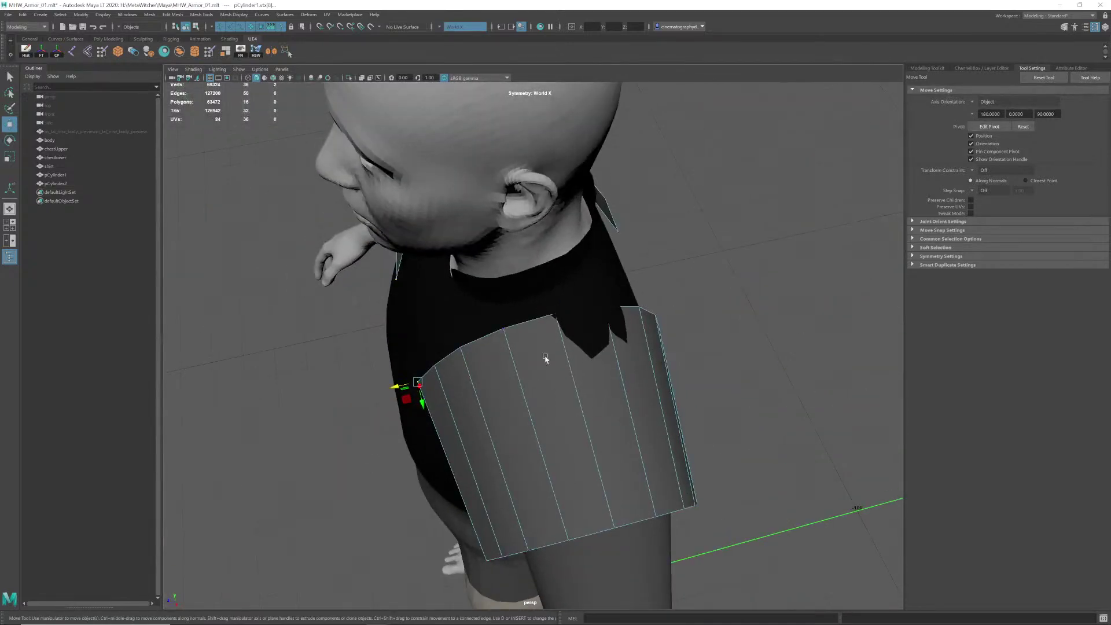
Step: Adjust the inner vertices on top of the shoulders so the pads clear the black chest piece
{"action": "left_click_drag", "start_coordinate": [558, 319], "coordinate": [583, 357], "text": "alt"}
{"action": "left_click_drag", "start_coordinate": [573, 364], "coordinate": [545, 337], "text": "alt"}
{"action": "left_click_drag", "start_coordinate": [534, 374], "coordinate": [598, 385], "text": "alt"}
{"action": "right_click_drag", "start_coordinate": [598, 385], "coordinate": [516, 382], "text": "alt"}
{"action": "left_click_drag", "start_coordinate": [515, 382], "coordinate": [511, 372], "text": "alt"}
{"action": "middle_click_drag", "start_coordinate": [583, 394], "coordinate": [555, 378], "text": "alt"}
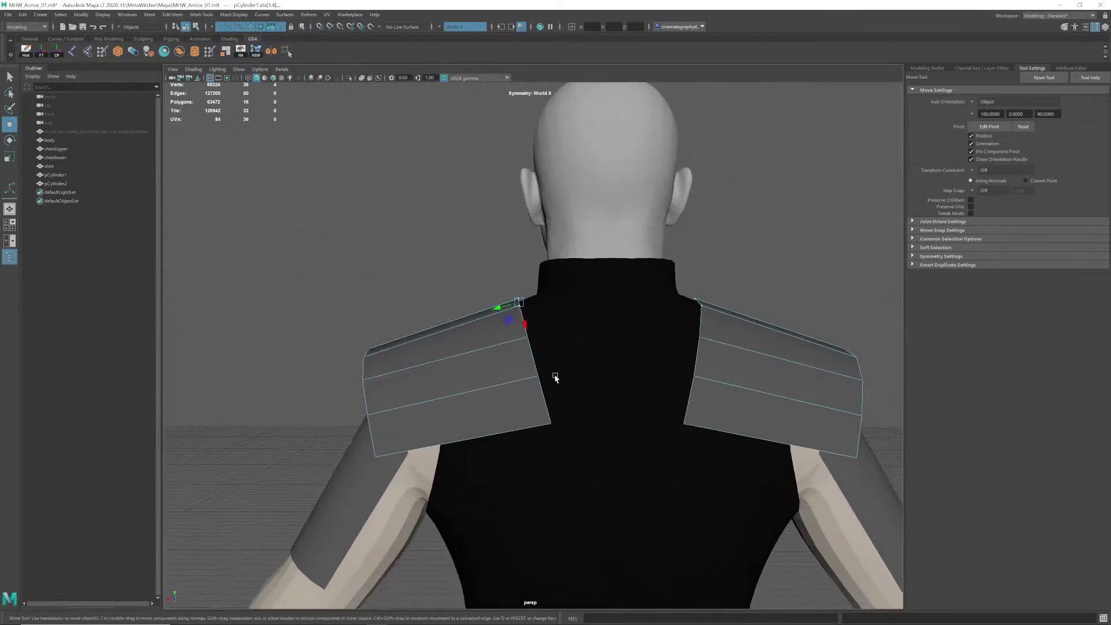
{"action": "scroll", "coordinate": [554, 381], "scroll_direction": "down", "scroll_amount": 5}
{"action": "right_click_drag", "start_coordinate": [470, 365], "coordinate": [554, 364], "text": "alt"}
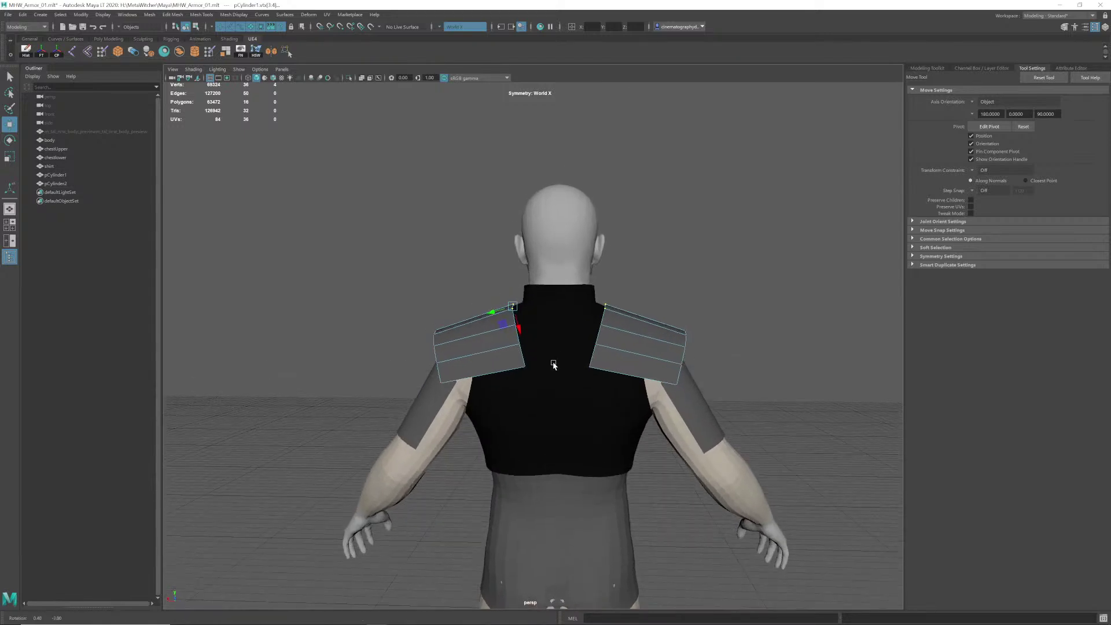
Step: Reposition the shoulder pads' inner vertices across the upper back, working up from the rear bottom corners
{"action": "left_click_drag", "start_coordinate": [516, 363], "coordinate": [541, 378]}
{"action": "middle_click_drag", "start_coordinate": [549, 378], "coordinate": [553, 387], "text": "alt"}
{"action": "right_click_drag", "start_coordinate": [553, 387], "coordinate": [608, 391], "text": "alt"}
{"action": "left_click_drag", "start_coordinate": [522, 404], "coordinate": [519, 401]}
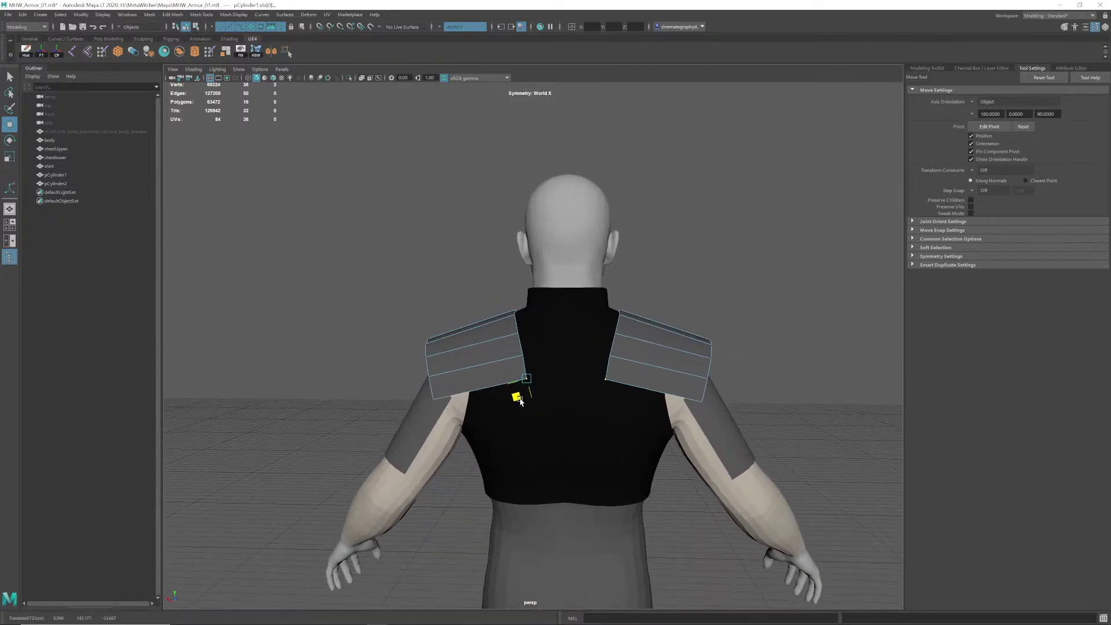
{"action": "mouse_move", "coordinate": [515, 352]}
{"action": "left_mouse_down"}
{"action": "mouse_move", "coordinate": [538, 365]}
{"action": "mouse_move", "coordinate": [512, 374]}
{"action": "left_mouse_up"}
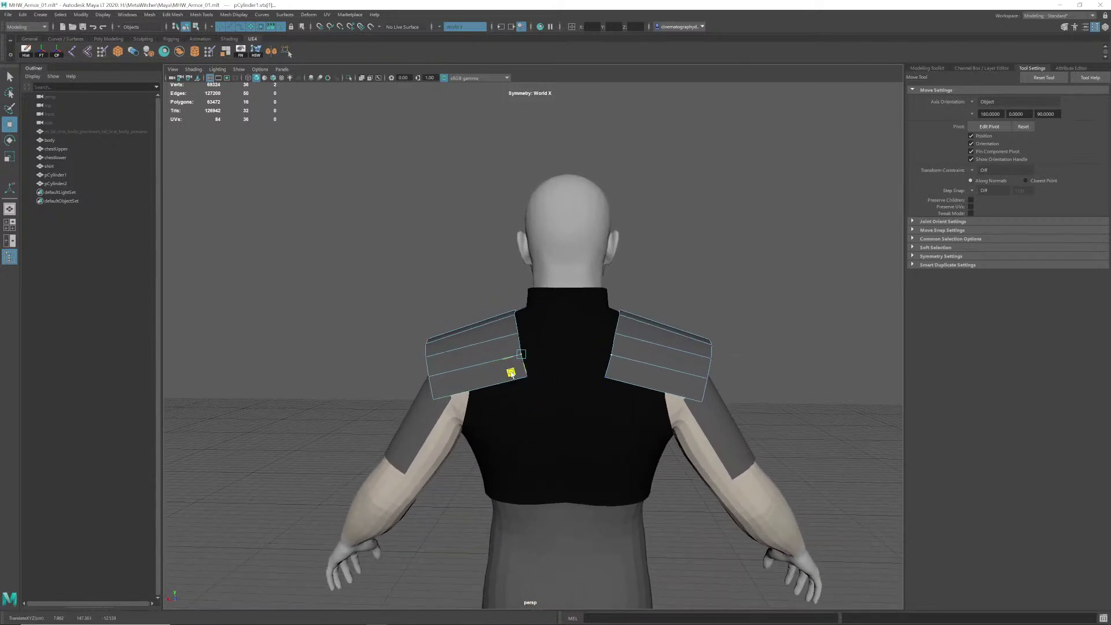
{"action": "mouse_move", "coordinate": [510, 324]}
{"action": "left_mouse_down"}
{"action": "mouse_move", "coordinate": [529, 341]}
{"action": "mouse_move", "coordinate": [507, 353]}
{"action": "mouse_move", "coordinate": [517, 337]}
{"action": "left_mouse_up"}
{"action": "left_click", "coordinate": [493, 352]}
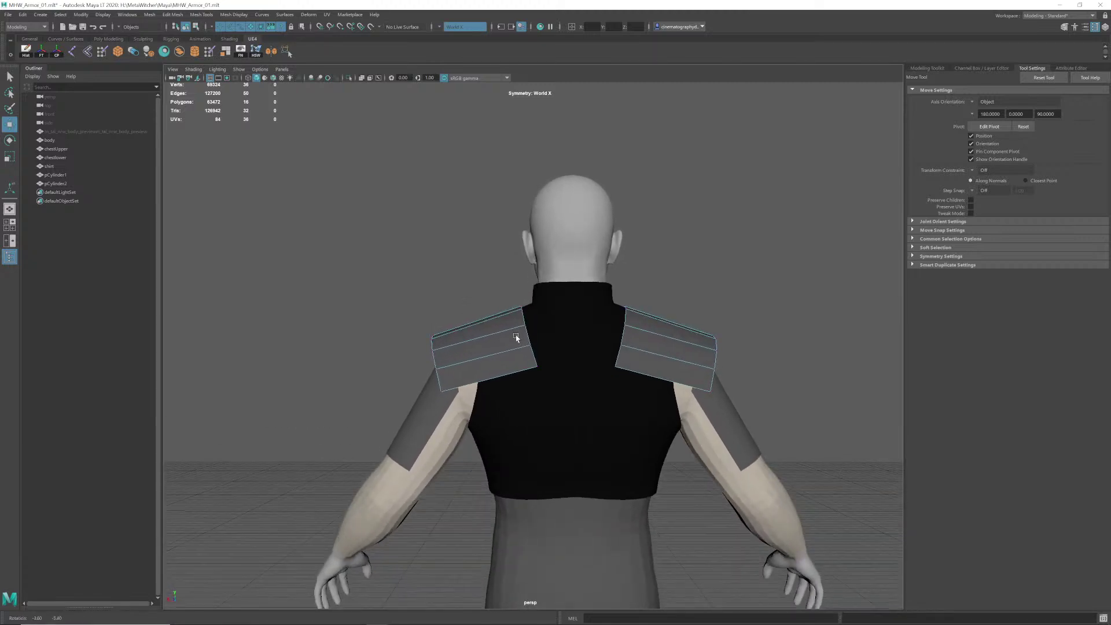
Step: Fine-tune the rear inner corners and the vertices above them to even out the pads' back edge
{"action": "left_click_drag", "start_coordinate": [542, 372], "coordinate": [526, 390]}
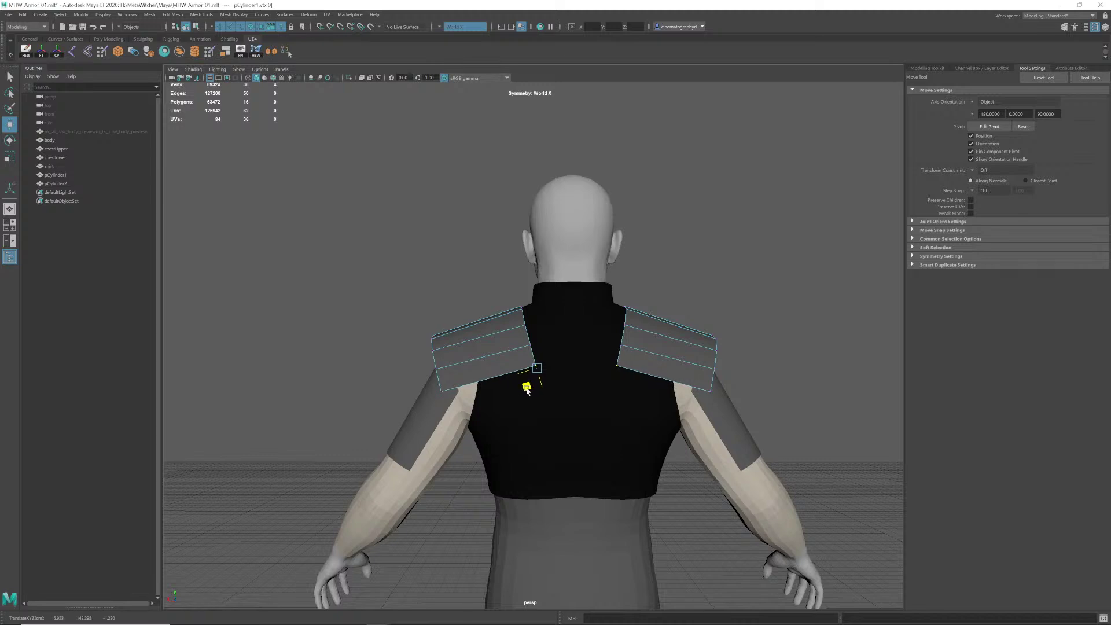
{"action": "left_click_drag", "start_coordinate": [538, 351], "coordinate": [514, 372]}
{"action": "scroll", "coordinate": [492, 354], "scroll_direction": "up", "scroll_amount": 5}
{"action": "left_click", "coordinate": [344, 255]}
{"action": "mouse_move", "coordinate": [514, 372]}
{"action": "left_mouse_down", "text": "alt"}
{"action": "mouse_move", "coordinate": [556, 368]}
{"action": "mouse_move", "coordinate": [533, 364]}
{"action": "left_mouse_up", "text": "alt"}
{"action": "left_click_drag", "start_coordinate": [554, 326], "coordinate": [523, 352], "text": "alt"}
{"action": "left_click", "coordinate": [533, 336]}
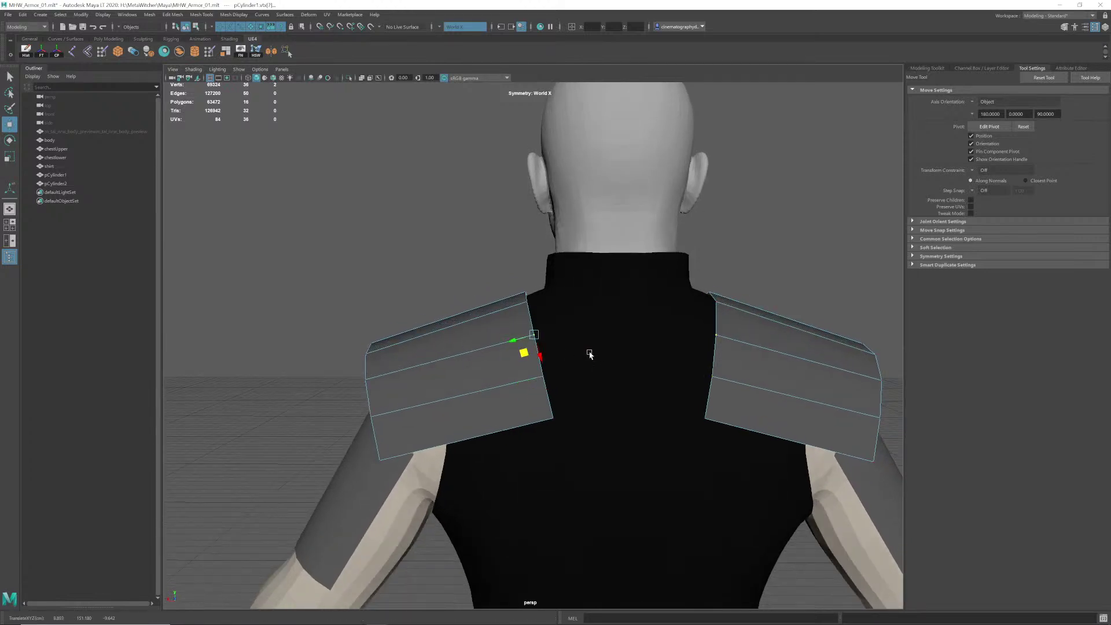
Step: Compare the back of the shoulder pads with Geralt's back view in the Photoshop reference
{"action": "scroll", "coordinate": [573, 377], "scroll_direction": "down", "scroll_amount": 4}
{"action": "left_click_drag", "start_coordinate": [579, 380], "coordinate": [588, 374], "text": "alt"}
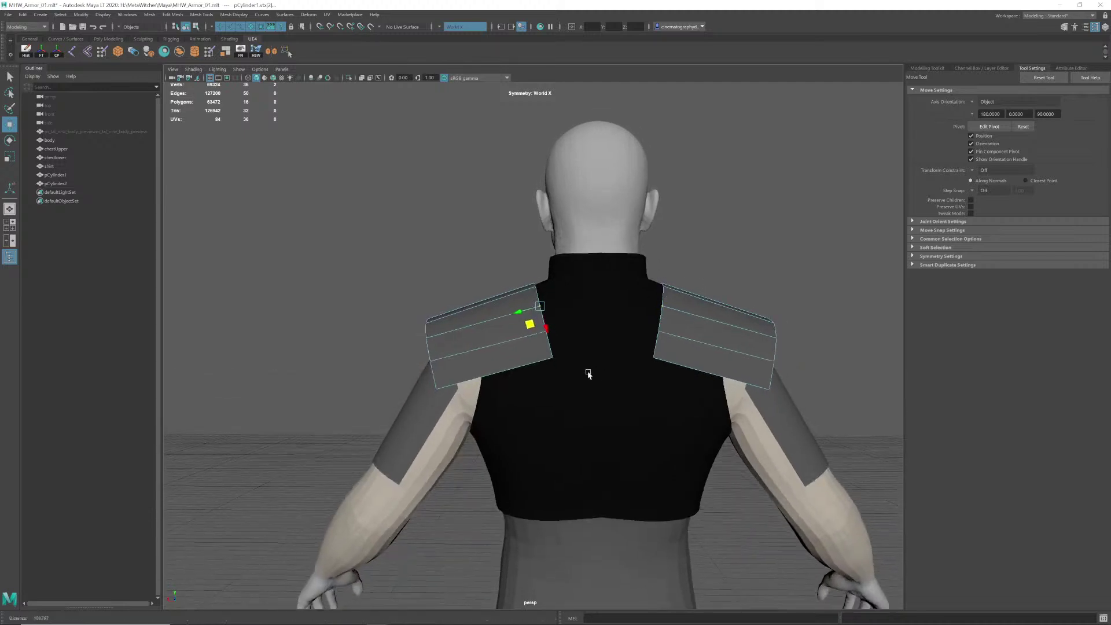
{"action": "scroll", "coordinate": [557, 375], "scroll_direction": "down", "scroll_amount": 2}
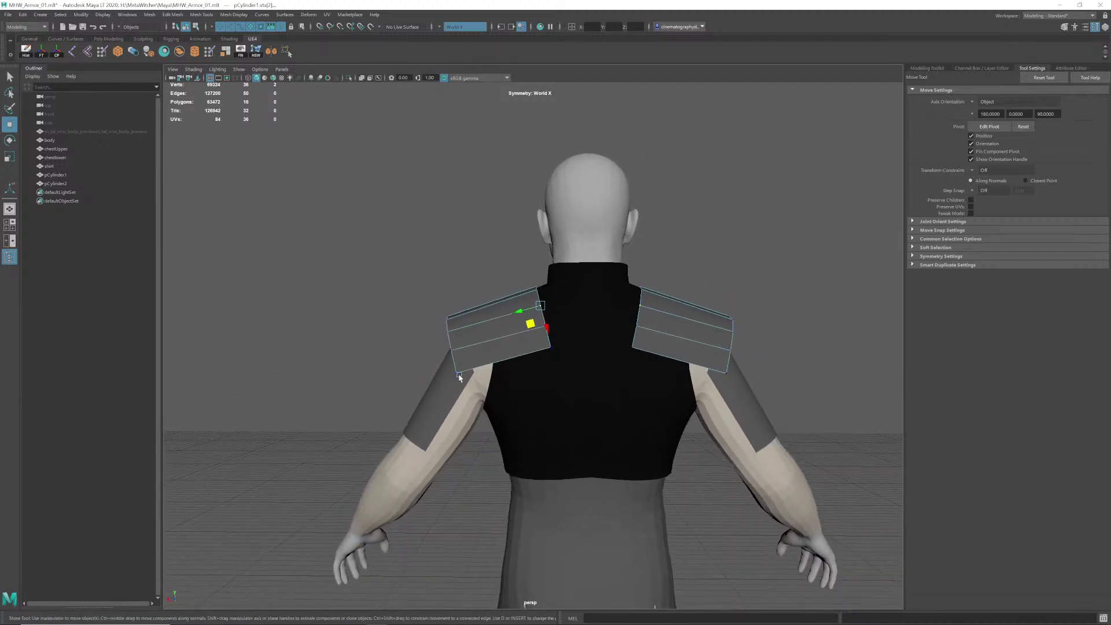
{"action": "key", "text": "alt+Tab"}
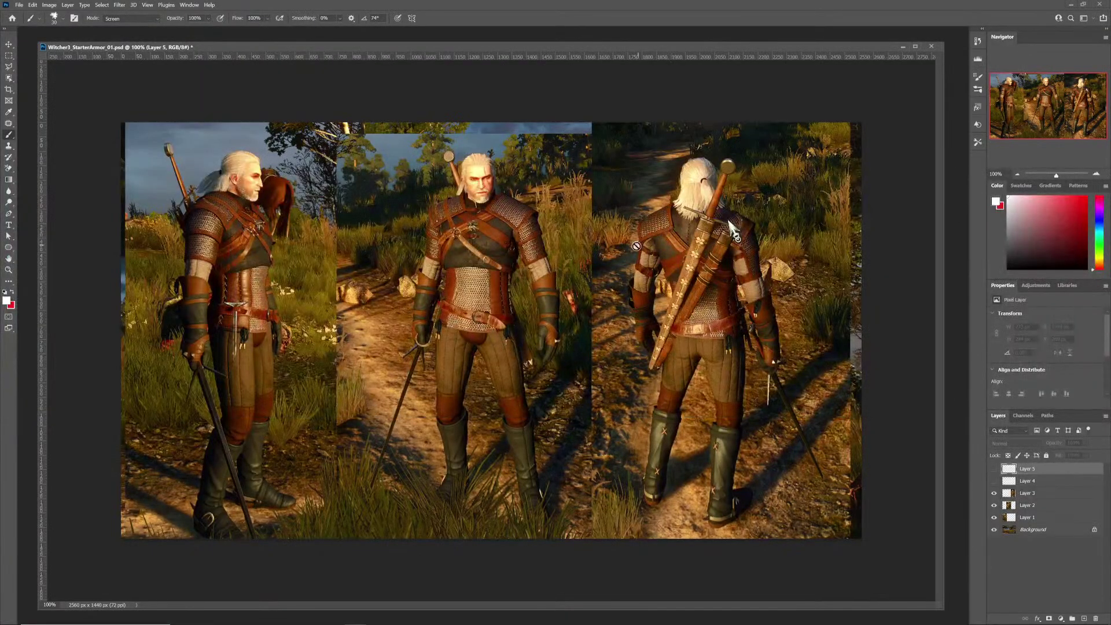
{"action": "key", "text": "alt+Tab"}
{"action": "key", "text": "alt+Tab"}
{"action": "key", "text": "alt+Tab"}
Step: Nudge the vertices just above the front inner corners to refine the pads' front inner edge
{"action": "middle_click_drag", "start_coordinate": [557, 347], "coordinate": [562, 339], "text": "alt"}
{"action": "left_click_drag", "start_coordinate": [468, 337], "coordinate": [565, 338], "text": "alt"}
{"action": "middle_click_drag", "start_coordinate": [525, 329], "coordinate": [524, 358], "text": "alt"}
{"action": "left_click", "coordinate": [543, 340]}
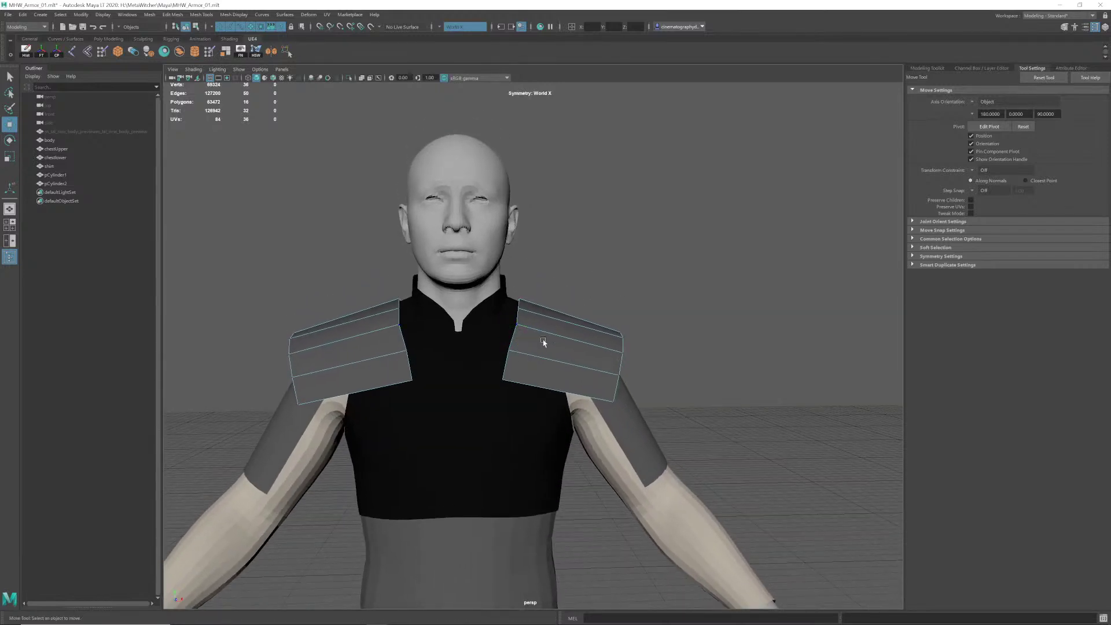
{"action": "left_click", "coordinate": [512, 351]}
{"action": "left_click_drag", "start_coordinate": [520, 369], "coordinate": [522, 369]}
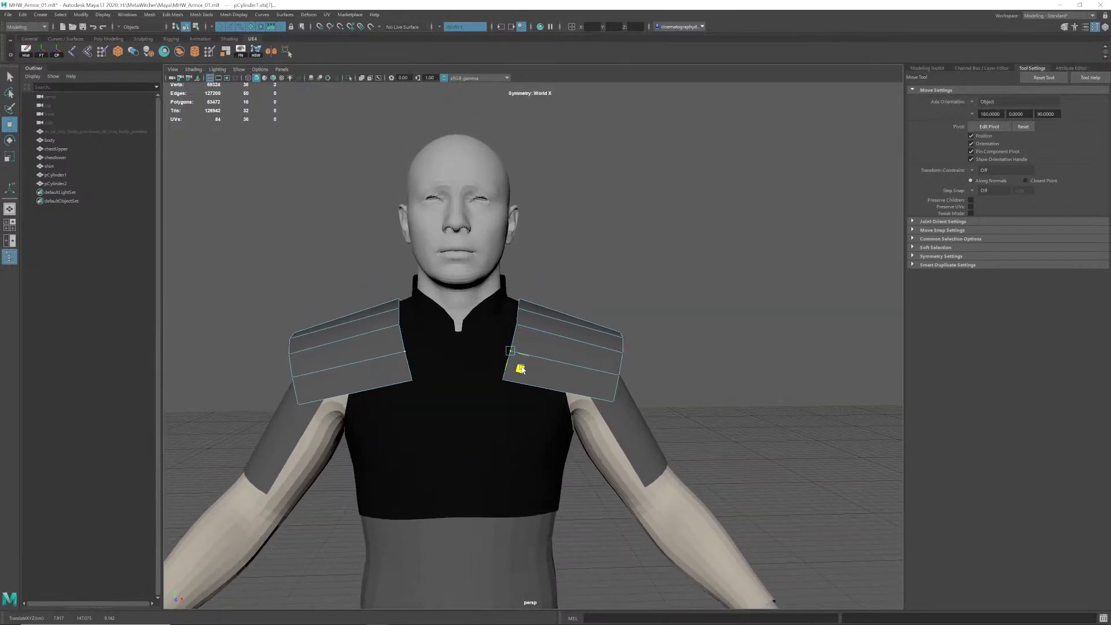
{"action": "left_click", "coordinate": [553, 302]}
Step: Adjust the front inner edge vertices in side view so the pads follow the curve of the chest
{"action": "scroll", "coordinate": [538, 341], "scroll_direction": "up", "scroll_amount": 1}
{"action": "left_click_drag", "start_coordinate": [554, 303], "coordinate": [575, 339], "text": "alt"}
{"action": "left_click", "coordinate": [509, 338]}
{"action": "scroll", "coordinate": [606, 312], "scroll_direction": "up", "scroll_amount": 3}
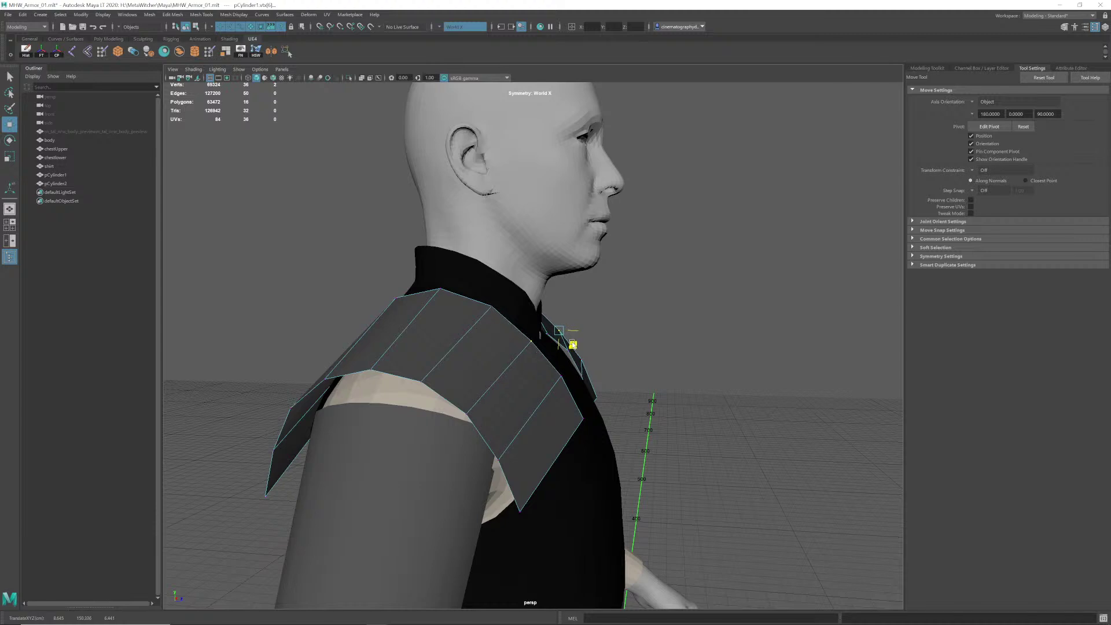
{"action": "left_click_drag", "start_coordinate": [630, 307], "coordinate": [581, 313], "text": "alt"}
{"action": "scroll", "coordinate": [596, 342], "scroll_direction": "up", "scroll_amount": 4}
{"action": "mouse_move", "coordinate": [602, 352]}
{"action": "left_mouse_down", "text": "alt"}
{"action": "mouse_move", "coordinate": [613, 350]}
{"action": "mouse_move", "coordinate": [596, 371]}
{"action": "left_mouse_up", "text": "alt"}
{"action": "left_click", "coordinate": [571, 369]}
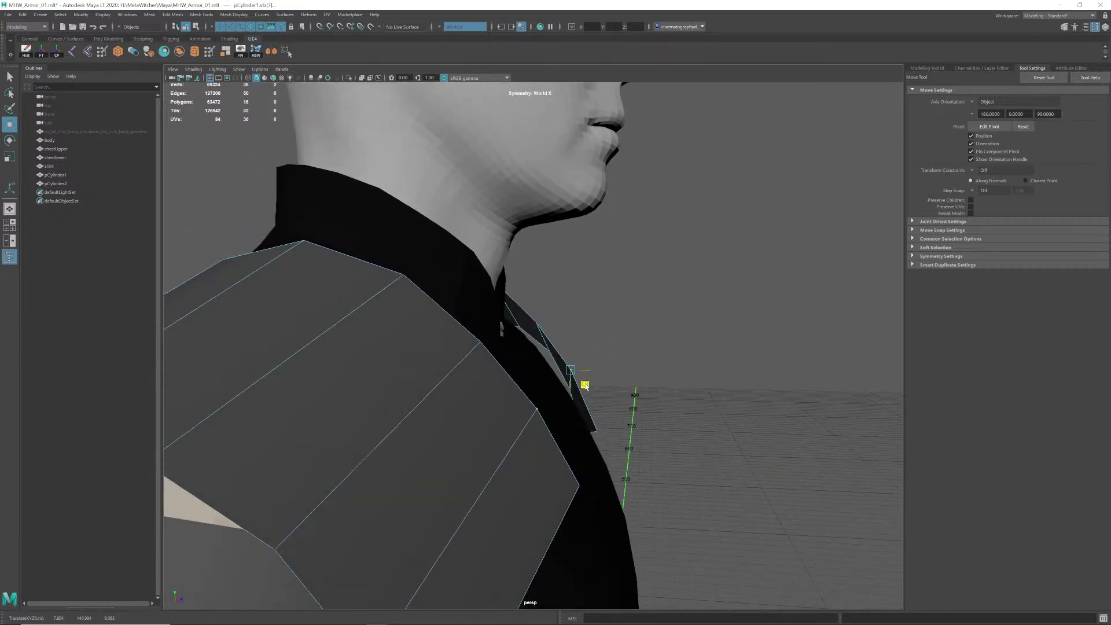
{"action": "scroll", "coordinate": [591, 376], "scroll_direction": "down", "scroll_amount": 5}
{"action": "left_click_drag", "start_coordinate": [591, 376], "coordinate": [523, 368], "text": "alt"}
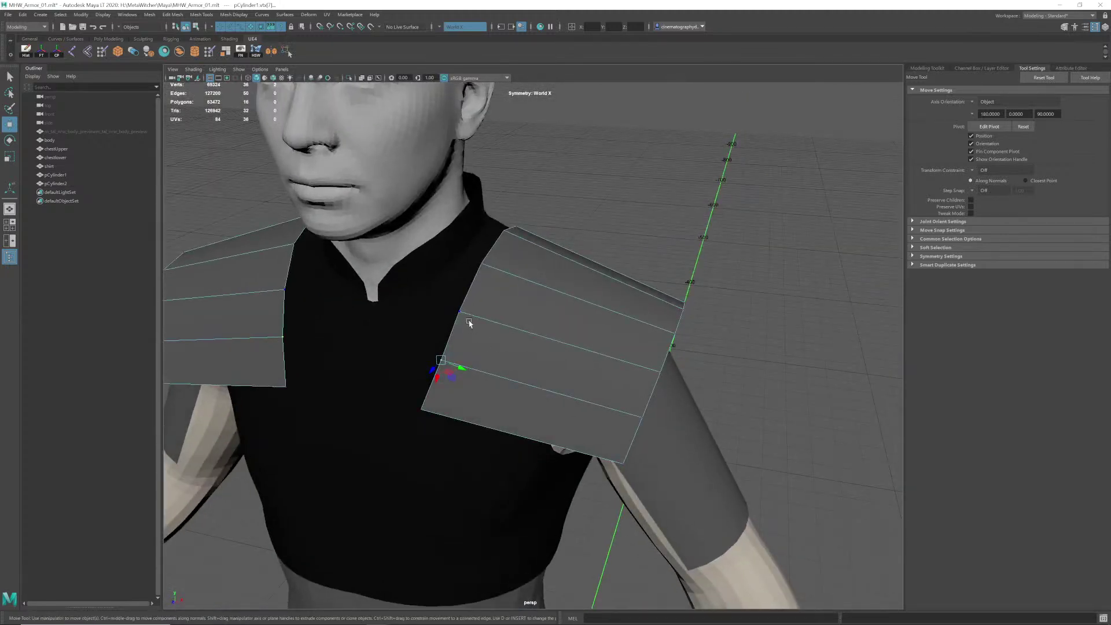
Step: Reposition the front inner corner vertices of the pads close to the chest surface
{"action": "middle_click_drag", "start_coordinate": [497, 365], "coordinate": [489, 372], "text": "alt"}
{"action": "left_click_drag", "start_coordinate": [413, 407], "coordinate": [492, 364], "text": "alt"}
{"action": "left_click", "coordinate": [467, 434]}
{"action": "middle_click_drag", "start_coordinate": [486, 428], "coordinate": [478, 405], "text": "alt"}
{"action": "left_click_drag", "start_coordinate": [479, 404], "coordinate": [526, 407], "text": "alt"}
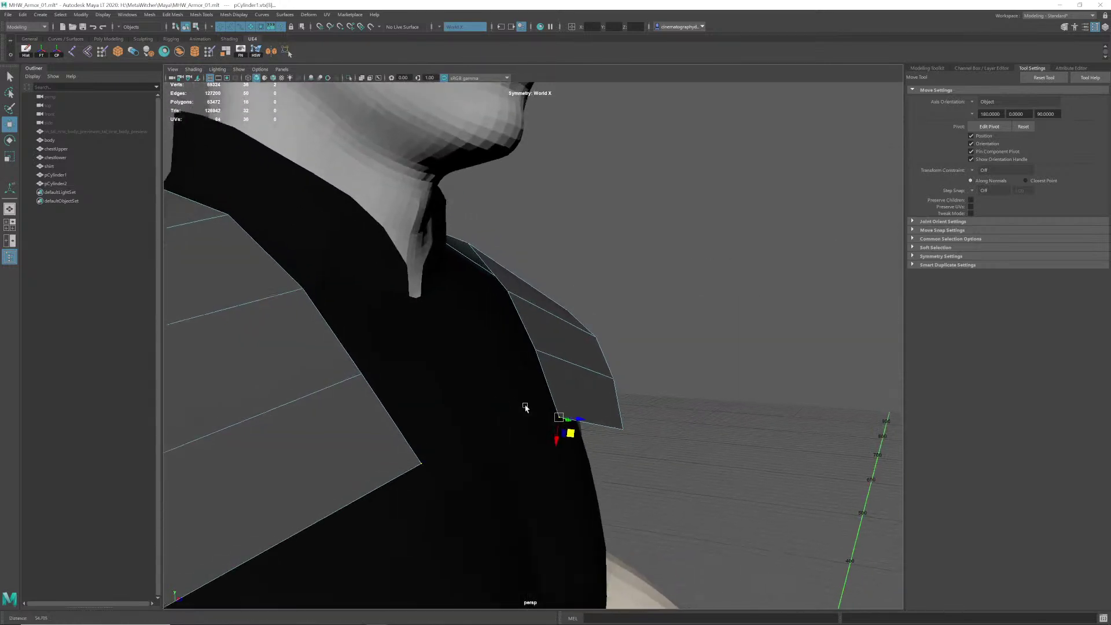
{"action": "middle_click_drag", "start_coordinate": [525, 407], "coordinate": [477, 394], "text": "alt"}
{"action": "left_click_drag", "start_coordinate": [477, 394], "coordinate": [528, 400], "text": "alt"}
{"action": "left_click_drag", "start_coordinate": [564, 440], "coordinate": [541, 426]}
Step: Return the shoulder pads to object mode and inspect how they sit over the chest and upper arms
{"action": "scroll", "coordinate": [560, 440], "scroll_direction": "down", "scroll_amount": 5}
{"action": "scroll", "coordinate": [572, 335], "scroll_direction": "down", "scroll_amount": 5}
{"action": "left_click_drag", "start_coordinate": [572, 334], "coordinate": [572, 358], "text": "alt"}
{"action": "left_click_drag", "start_coordinate": [680, 429], "coordinate": [393, 323]}
{"action": "key", "text": "r"}
{"action": "left_click_drag", "start_coordinate": [532, 384], "coordinate": [536, 321], "text": "alt"}
{"action": "scroll", "coordinate": [543, 331], "scroll_direction": "up", "scroll_amount": 5}
{"action": "left_click", "coordinate": [558, 397]}
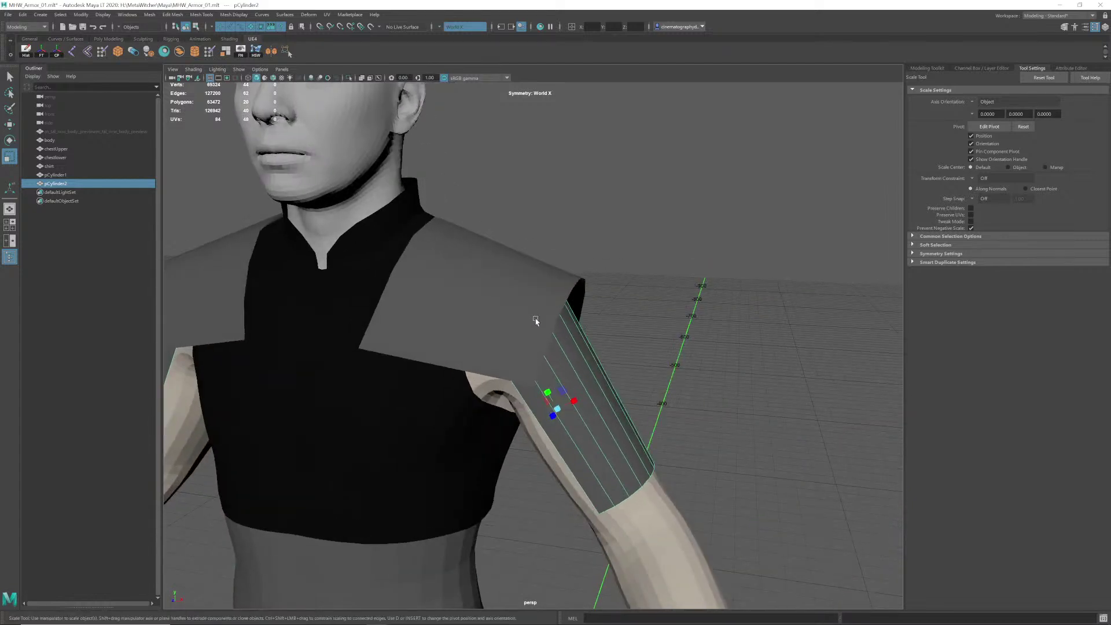
{"action": "left_click", "coordinate": [536, 321]}
{"action": "right_click_drag", "start_coordinate": [537, 321], "coordinate": [379, 352], "text": "alt"}
{"action": "left_click_drag", "start_coordinate": [380, 352], "coordinate": [447, 325], "text": "alt"}
{"action": "right_click_drag", "start_coordinate": [447, 325], "coordinate": [519, 331], "text": "alt"}
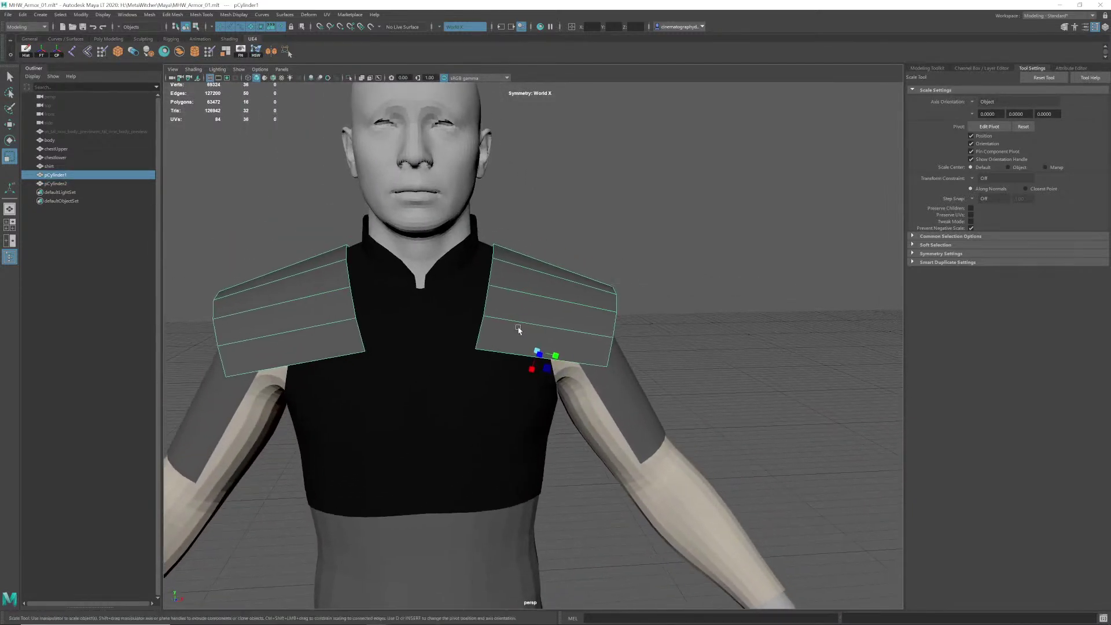
Step: Re-enter vertex editing on the shoulder pads and shift the front inner corners slightly up and outward
{"action": "left_click_drag", "start_coordinate": [518, 330], "coordinate": [494, 323], "text": "alt"}
{"action": "right_click_drag", "start_coordinate": [490, 324], "coordinate": [472, 327]}
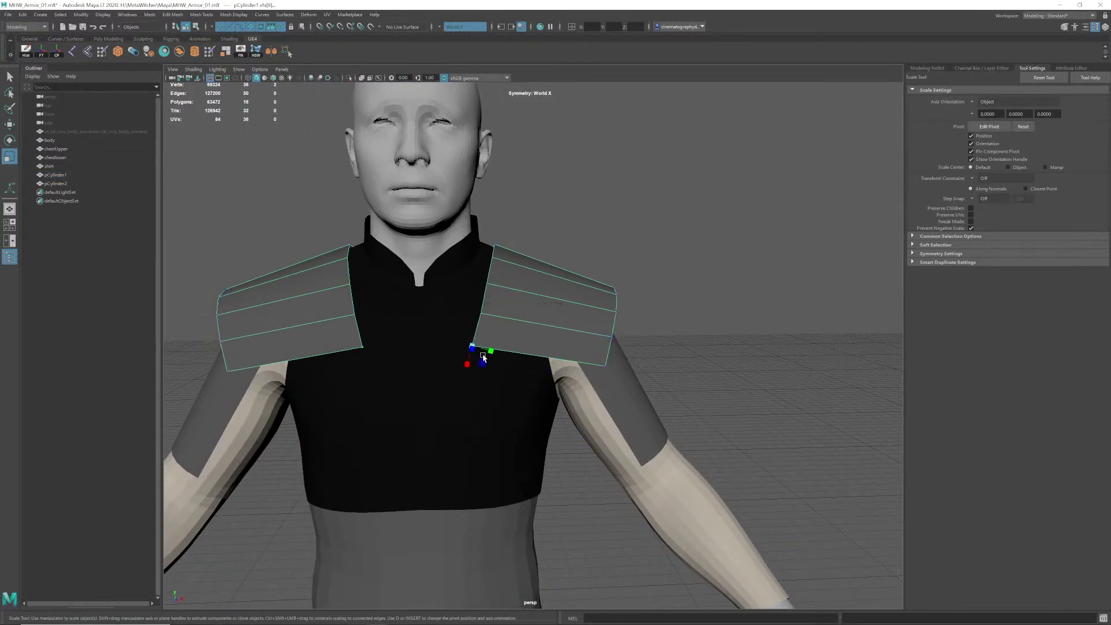
{"action": "key", "text": "w"}
{"action": "left_click_drag", "start_coordinate": [483, 369], "coordinate": [486, 366]}
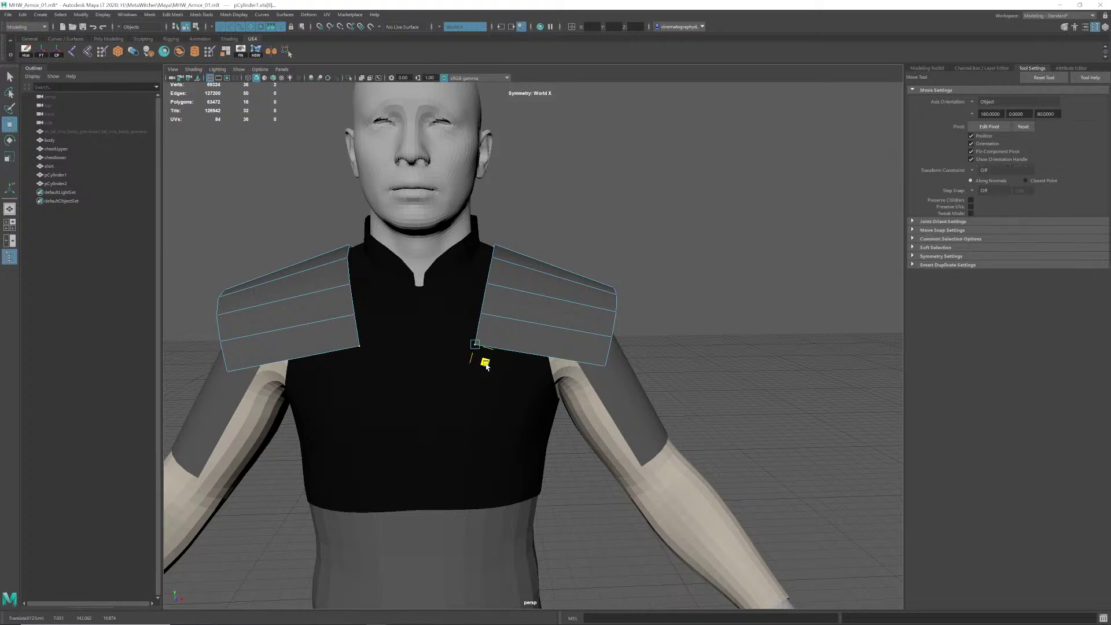
Step: Adjust the front outer corner vertices of the shoulder pads near the armpits in side view
{"action": "left_click_drag", "start_coordinate": [526, 319], "coordinate": [474, 374], "text": "alt"}
{"action": "left_click", "coordinate": [462, 335]}
{"action": "left_click", "coordinate": [484, 359]}
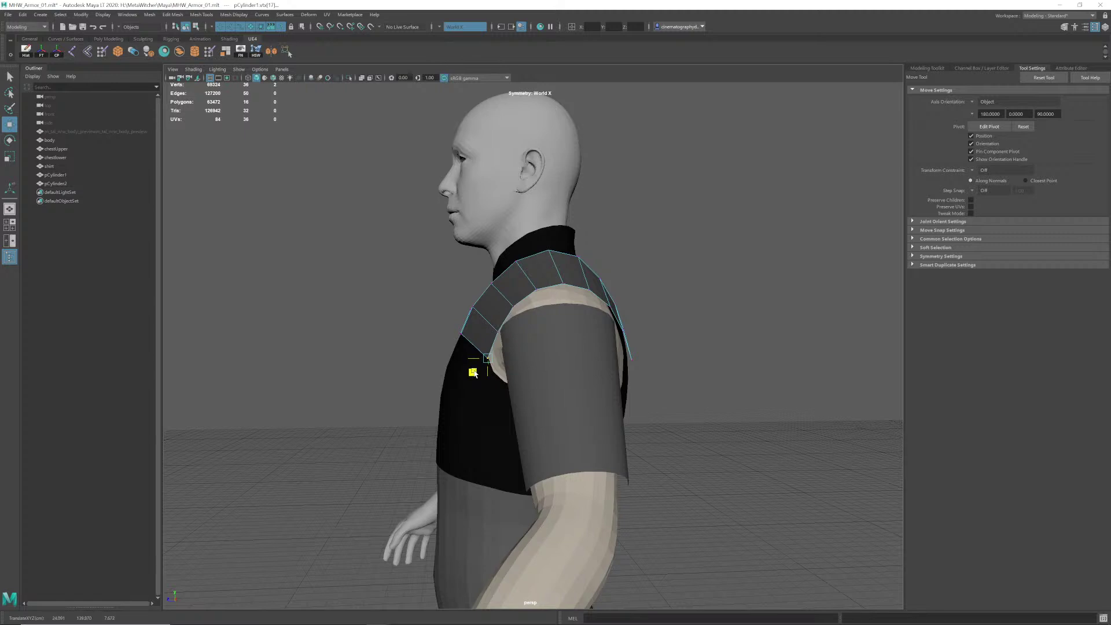
{"action": "left_click_drag", "start_coordinate": [520, 328], "coordinate": [553, 344], "text": "alt"}
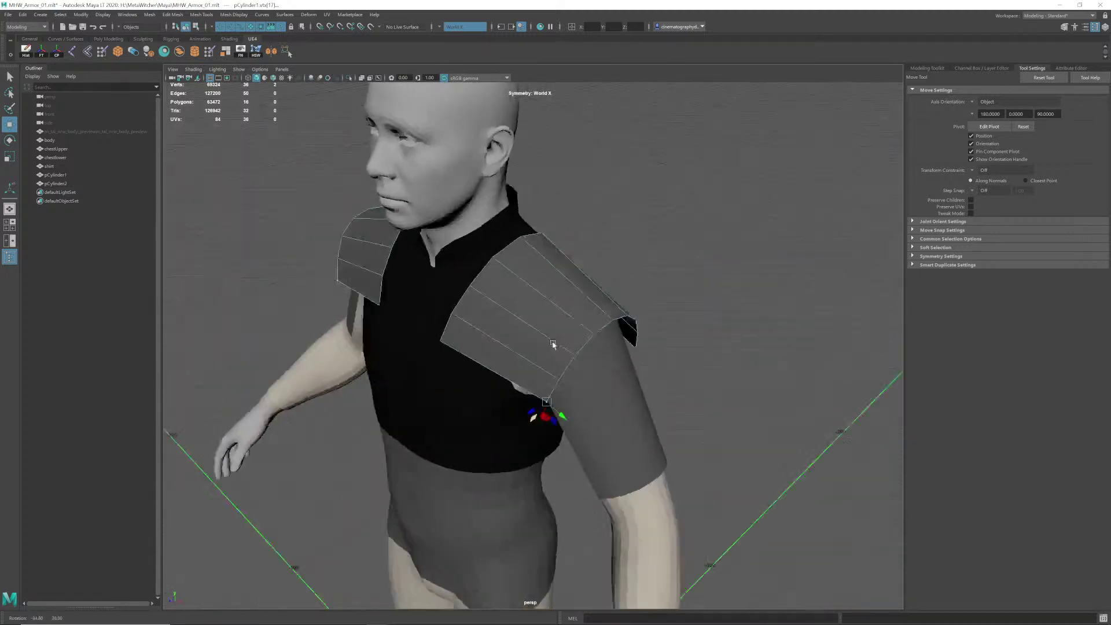
Step: Return the shoulder pads to object mode, check the armor from the front, and select the pads
{"action": "right_click_drag", "start_coordinate": [553, 344], "coordinate": [488, 330], "text": "alt"}
{"action": "left_click_drag", "start_coordinate": [489, 330], "coordinate": [502, 312], "text": "alt"}
{"action": "right_click_drag", "start_coordinate": [555, 303], "coordinate": [578, 293]}
{"action": "left_click", "coordinate": [591, 261]}
{"action": "right_click_drag", "start_coordinate": [556, 278], "coordinate": [471, 318], "text": "alt"}
{"action": "middle_click_drag", "start_coordinate": [472, 318], "coordinate": [511, 281], "text": "alt"}
{"action": "right_click_drag", "start_coordinate": [511, 280], "coordinate": [548, 303], "text": "alt"}
{"action": "left_click_drag", "start_coordinate": [548, 303], "coordinate": [472, 303], "text": "alt"}
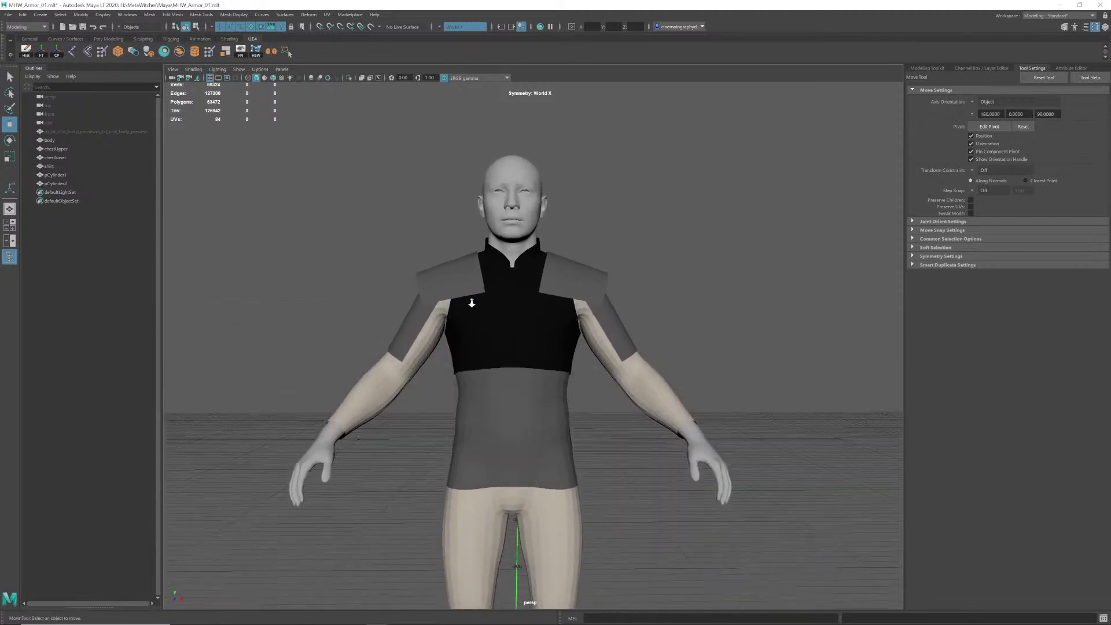
{"action": "right_click_drag", "start_coordinate": [472, 303], "coordinate": [567, 309], "text": "alt"}
{"action": "left_click_drag", "start_coordinate": [568, 310], "coordinate": [573, 359], "text": "alt"}
{"action": "left_click", "coordinate": [561, 317]}
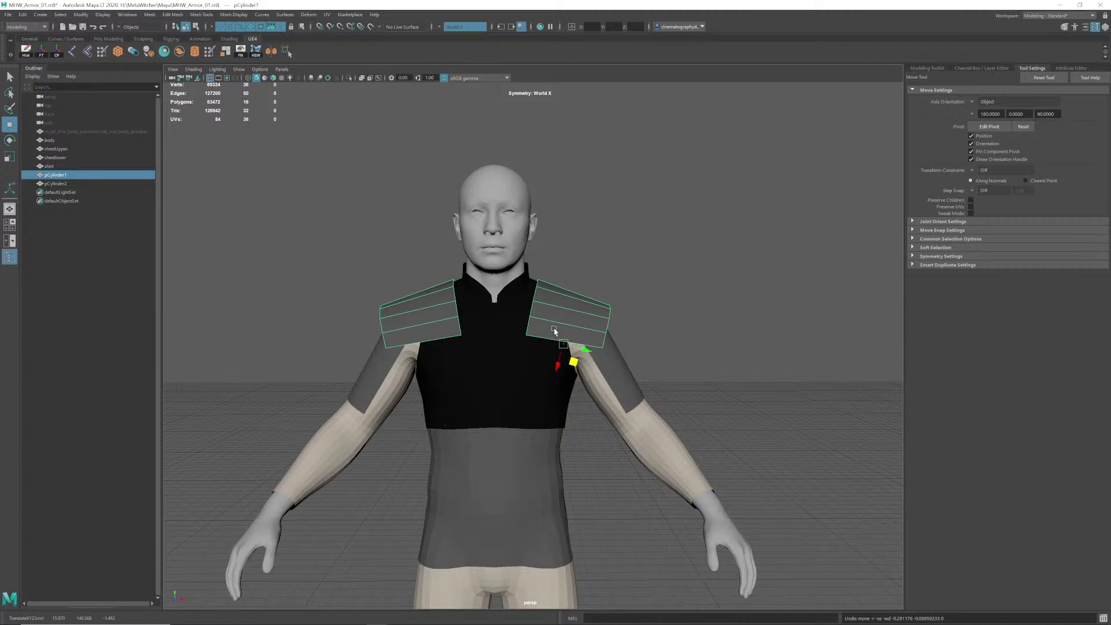
Step: Select all vertices of the shoulder pads, shift them slightly, and return the pads to object mode
{"action": "right_click_drag", "start_coordinate": [554, 330], "coordinate": [516, 331]}
{"action": "left_click_drag", "start_coordinate": [522, 266], "coordinate": [679, 395]}
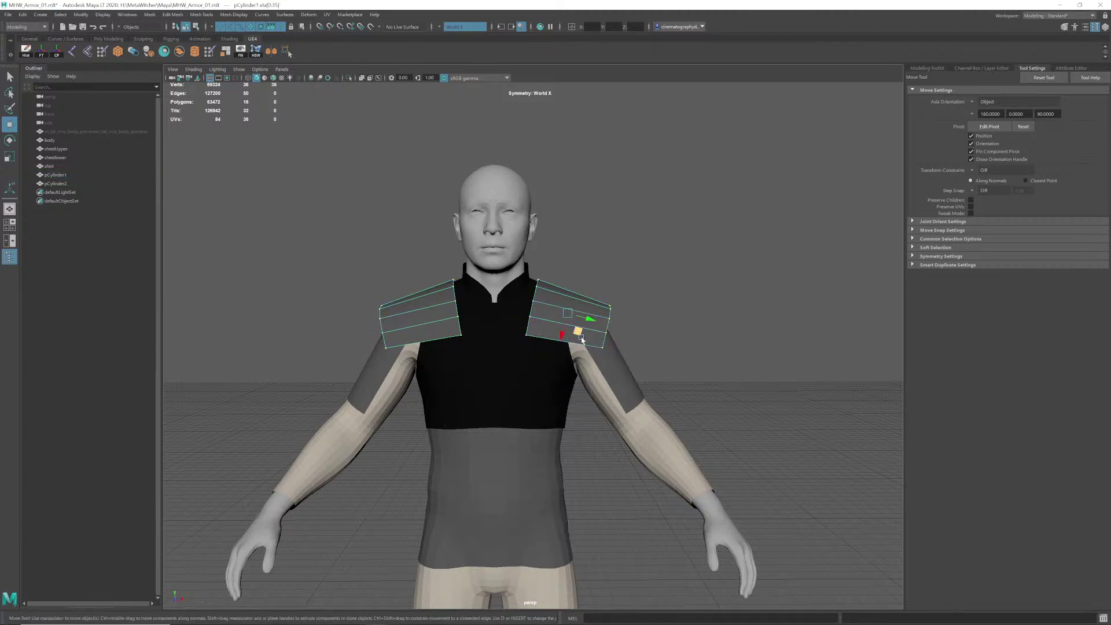
{"action": "left_click_drag", "start_coordinate": [579, 332], "coordinate": [577, 330]}
{"action": "right_click_drag", "start_coordinate": [547, 323], "coordinate": [422, 392]}
{"action": "left_click", "coordinate": [590, 280]}
Step: Examine how the shoulder pads sit over the chest and upper arms from the front, at several distances and angles
{"action": "middle_click_drag", "start_coordinate": [423, 392], "coordinate": [445, 351], "text": "alt"}
{"action": "left_click_drag", "start_coordinate": [484, 339], "coordinate": [431, 327], "text": "alt"}
{"action": "right_click_drag", "start_coordinate": [431, 327], "coordinate": [595, 315], "text": "alt"}
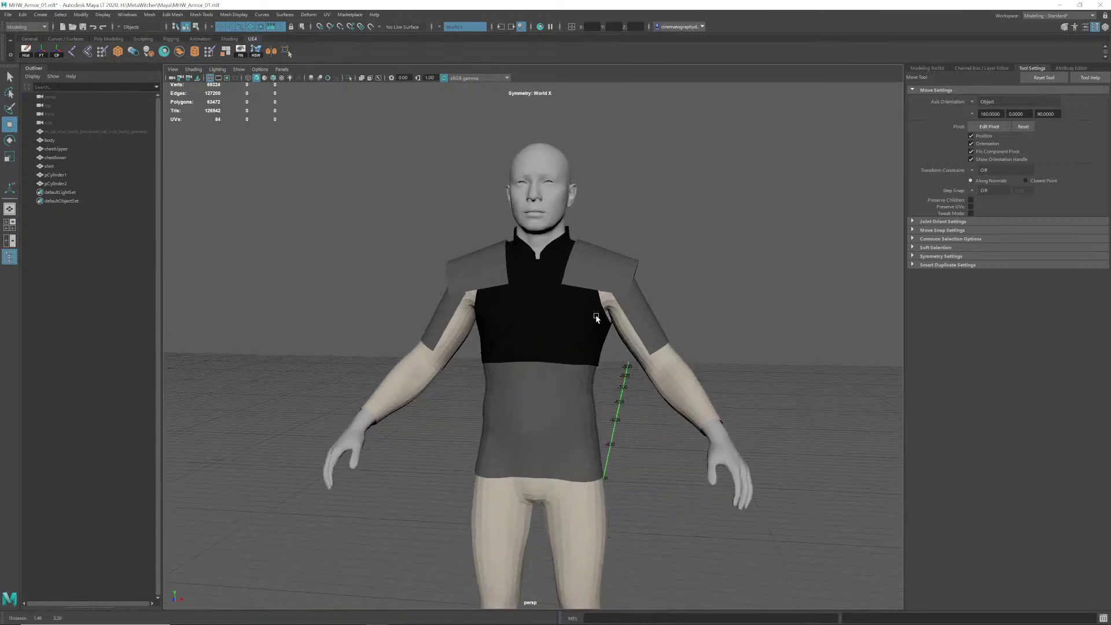
{"action": "left_click_drag", "start_coordinate": [596, 315], "coordinate": [605, 326], "text": "alt"}
{"action": "right_click_drag", "start_coordinate": [605, 325], "coordinate": [614, 331], "text": "alt"}
{"action": "left_click_drag", "start_coordinate": [615, 330], "coordinate": [587, 332], "text": "alt"}
{"action": "right_click_drag", "start_coordinate": [587, 331], "coordinate": [596, 335], "text": "alt"}
{"action": "middle_click_drag", "start_coordinate": [596, 335], "coordinate": [581, 354], "text": "alt"}
{"action": "right_click_drag", "start_coordinate": [581, 355], "coordinate": [582, 356], "text": "alt"}
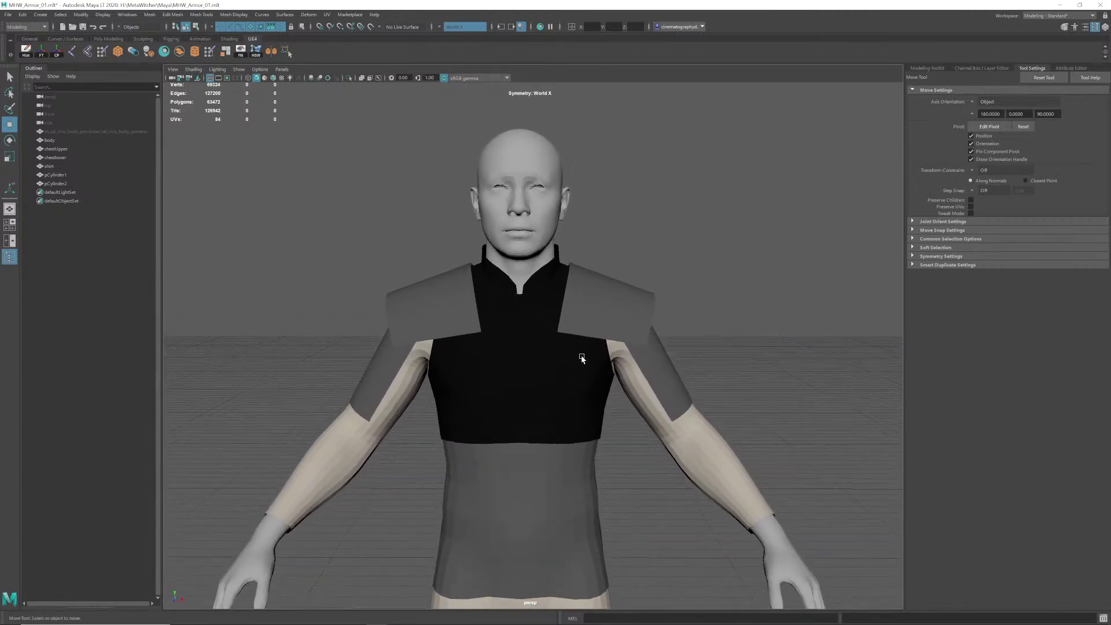
{"action": "left_click_drag", "start_coordinate": [582, 356], "coordinate": [580, 348], "text": "alt"}
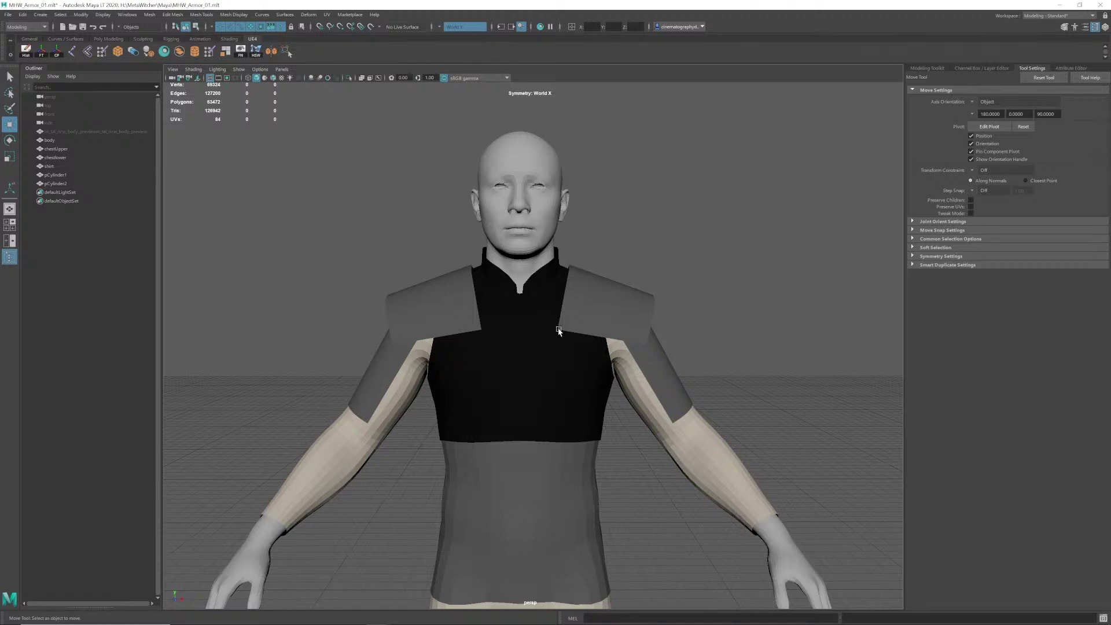
{"action": "right_click_drag", "start_coordinate": [596, 328], "coordinate": [652, 330], "text": "alt"}
{"action": "middle_click_drag", "start_coordinate": [652, 330], "coordinate": [625, 335], "text": "alt"}
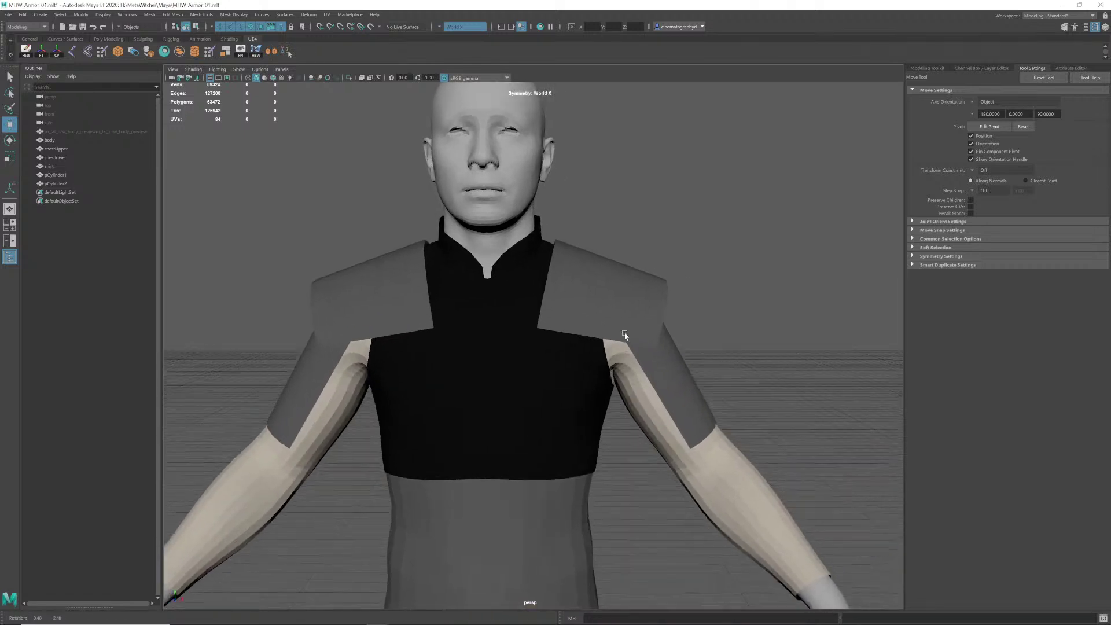
{"action": "left_click_drag", "start_coordinate": [576, 323], "coordinate": [602, 323], "text": "alt"}
Step: Re-enter vertex editing on the shoulder pads and lower the front outer corner vertices slightly over the upper arms
{"action": "left_click", "coordinate": [604, 325]}
{"action": "middle_click_drag", "start_coordinate": [603, 324], "coordinate": [591, 325], "text": "alt"}
{"action": "right_click_drag", "start_coordinate": [585, 328], "coordinate": [554, 330]}
{"action": "left_click", "coordinate": [639, 352]}
{"action": "left_click_drag", "start_coordinate": [647, 369], "coordinate": [646, 379]}
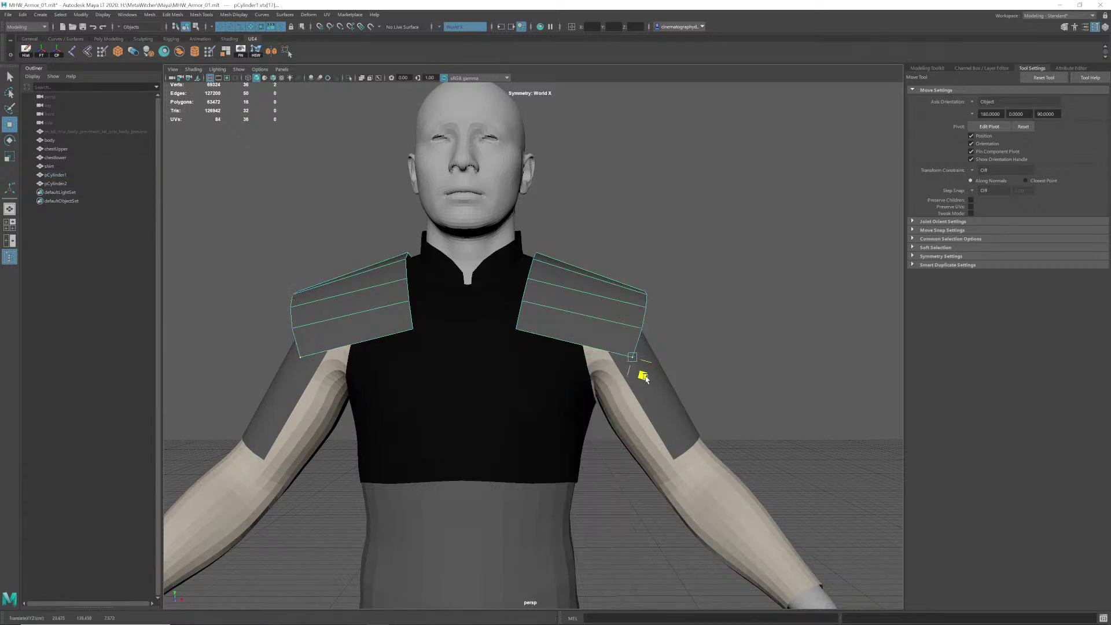
{"action": "right_click_drag", "start_coordinate": [665, 334], "coordinate": [581, 335], "text": "alt"}
{"action": "left_click_drag", "start_coordinate": [621, 372], "coordinate": [621, 374]}
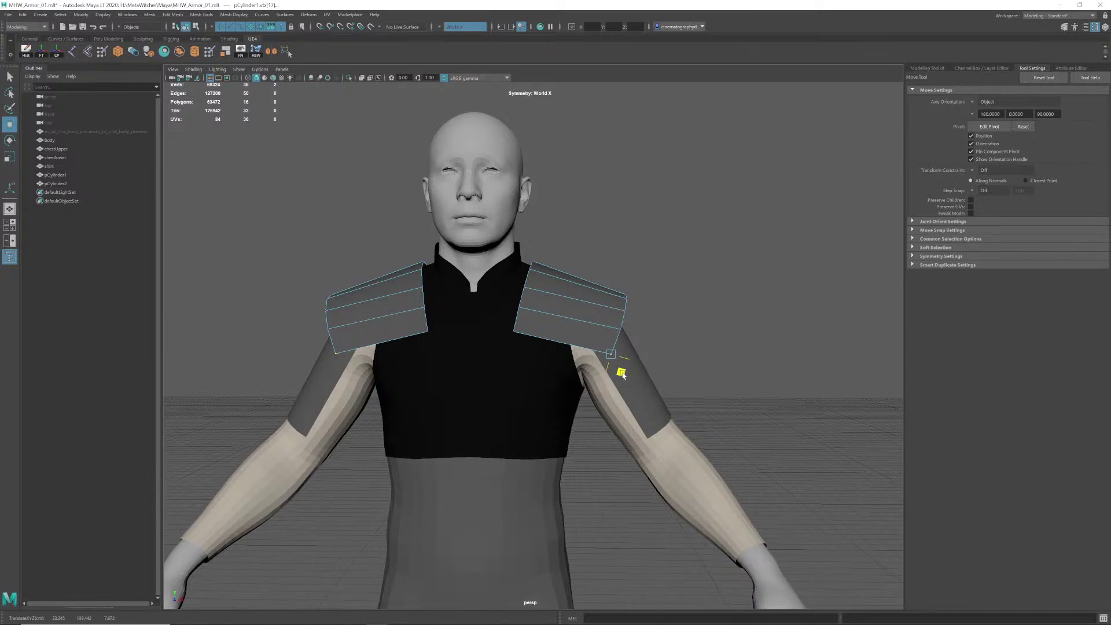
Step: Adjust the front outer-edge vertices of the shoulder pads from the front and side to smooth their curve around the arms
{"action": "left_click", "coordinate": [622, 331]}
{"action": "left_click", "coordinate": [626, 312]}
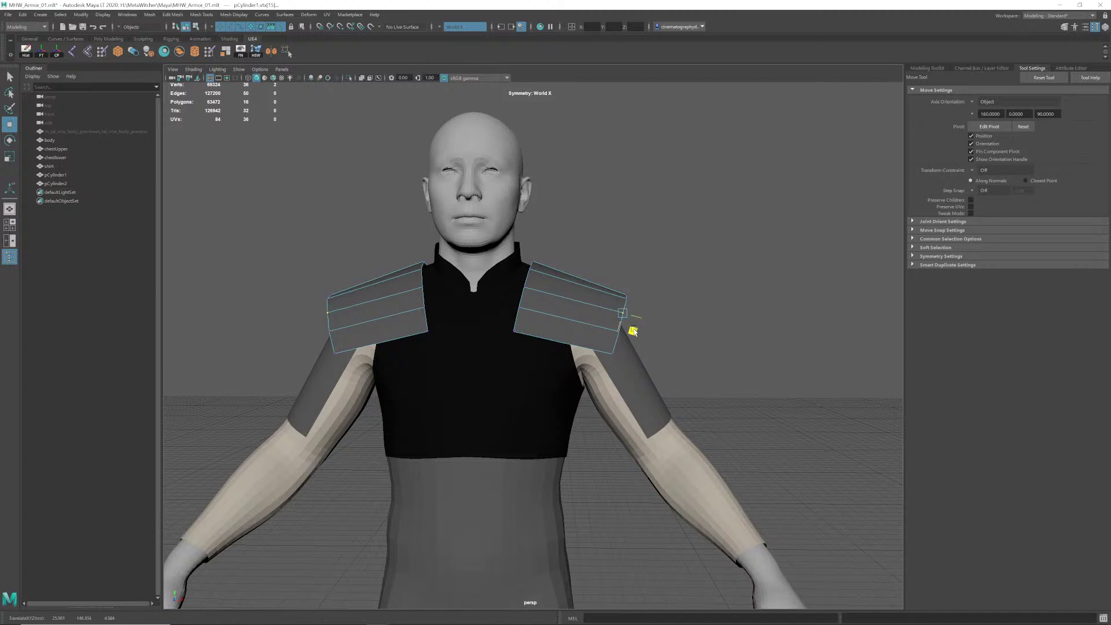
{"action": "left_click_drag", "start_coordinate": [620, 314], "coordinate": [491, 358], "text": "alt"}
{"action": "left_click", "coordinate": [526, 305]}
{"action": "left_click", "coordinate": [455, 333]}
{"action": "left_click", "coordinate": [511, 327]}
{"action": "left_click", "coordinate": [504, 348]}
{"action": "left_click", "coordinate": [626, 343]}
Step: Reposition the rear and upper outer-edge vertices of the shoulder pads so the arch follows the shoulder in side view
{"action": "left_click_drag", "start_coordinate": [621, 342], "coordinate": [569, 343], "text": "alt"}
{"action": "right_click_drag", "start_coordinate": [569, 342], "coordinate": [588, 345], "text": "alt"}
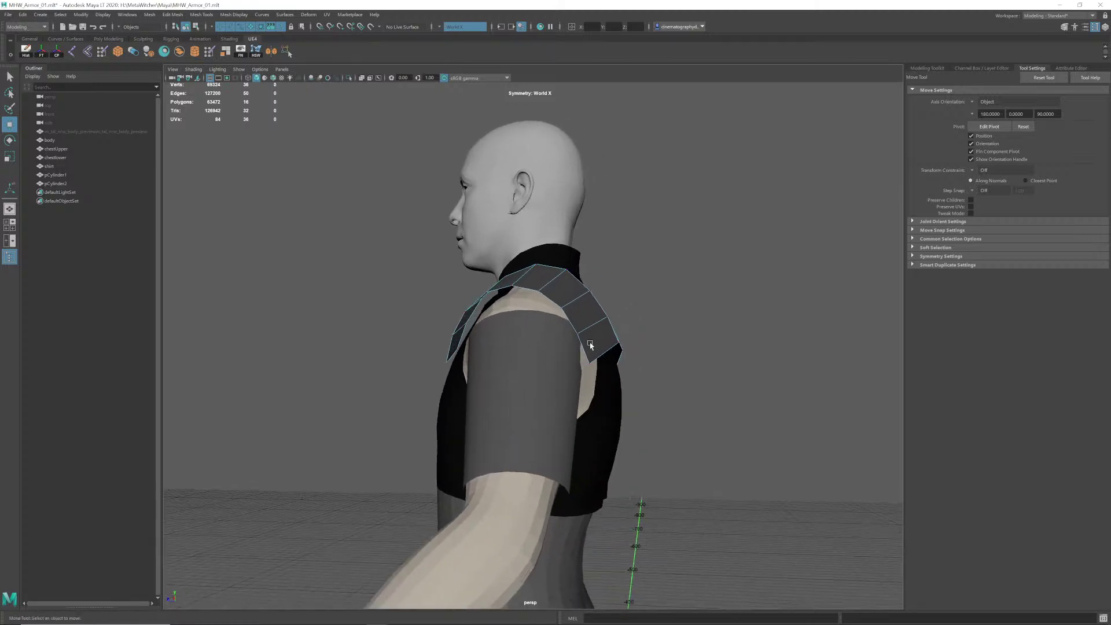
{"action": "left_click_drag", "start_coordinate": [589, 345], "coordinate": [604, 340], "text": "alt"}
{"action": "left_click", "coordinate": [593, 329]}
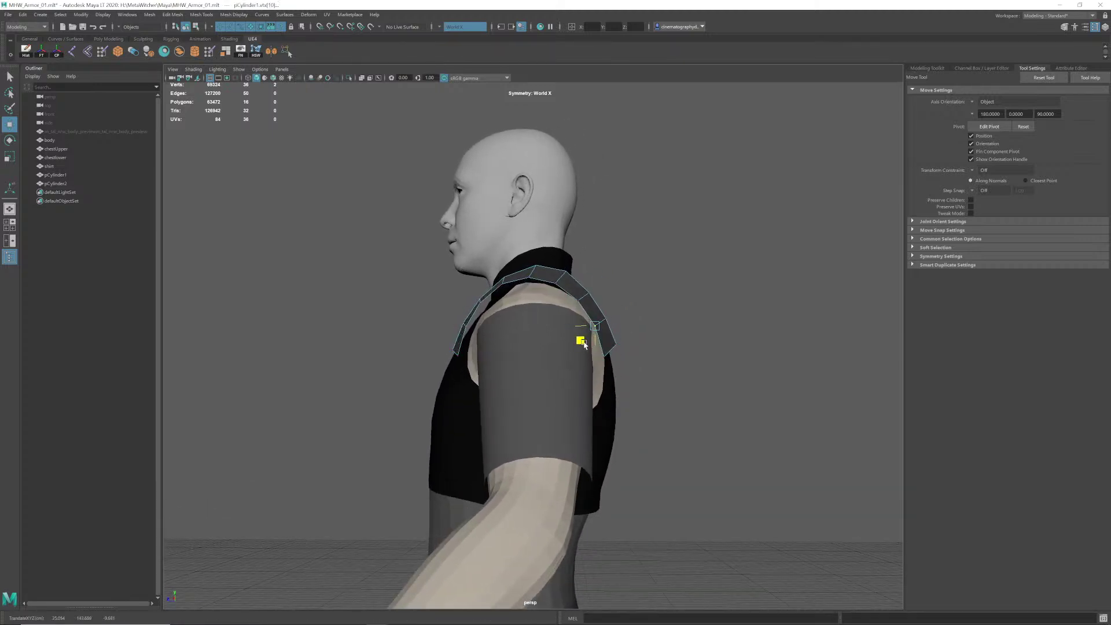
{"action": "left_click", "coordinate": [579, 302]}
{"action": "left_click_drag", "start_coordinate": [559, 280], "coordinate": [655, 323], "text": "alt"}
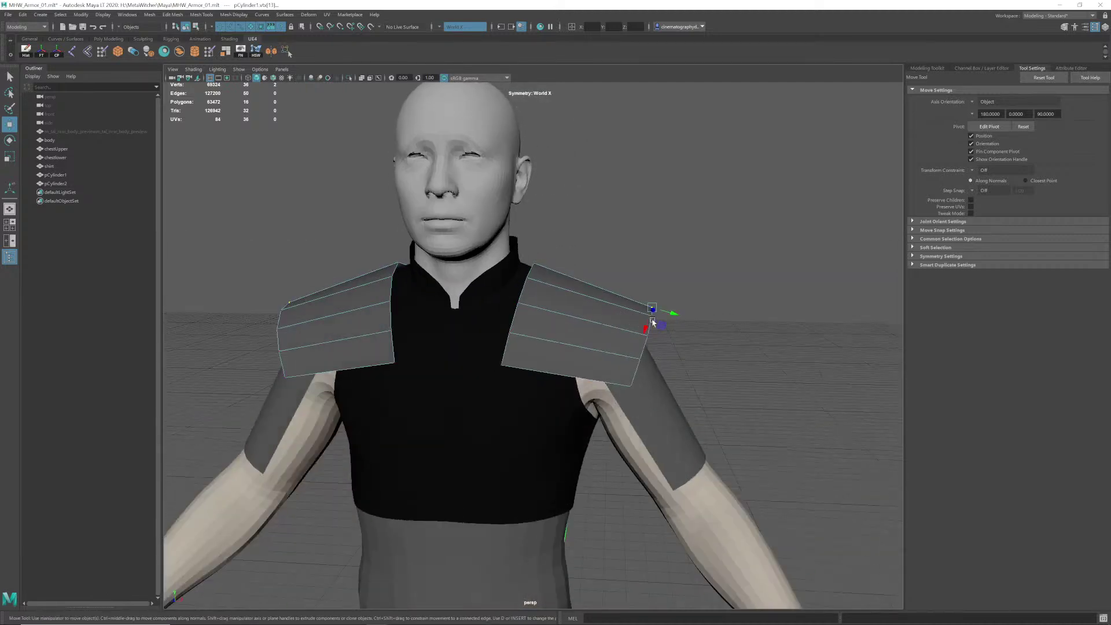
{"action": "right_click_drag", "start_coordinate": [654, 323], "coordinate": [608, 326], "text": "alt"}
{"action": "left_click", "coordinate": [615, 344]}
Step: Fine-tune the front outer corner of the shoulder pads and the two outer-edge vertices above it from the front
{"action": "left_click_drag", "start_coordinate": [616, 345], "coordinate": [653, 343], "text": "alt"}
{"action": "right_click_drag", "start_coordinate": [653, 343], "coordinate": [603, 351], "text": "alt"}
{"action": "left_click_drag", "start_coordinate": [604, 351], "coordinate": [603, 340], "text": "alt"}
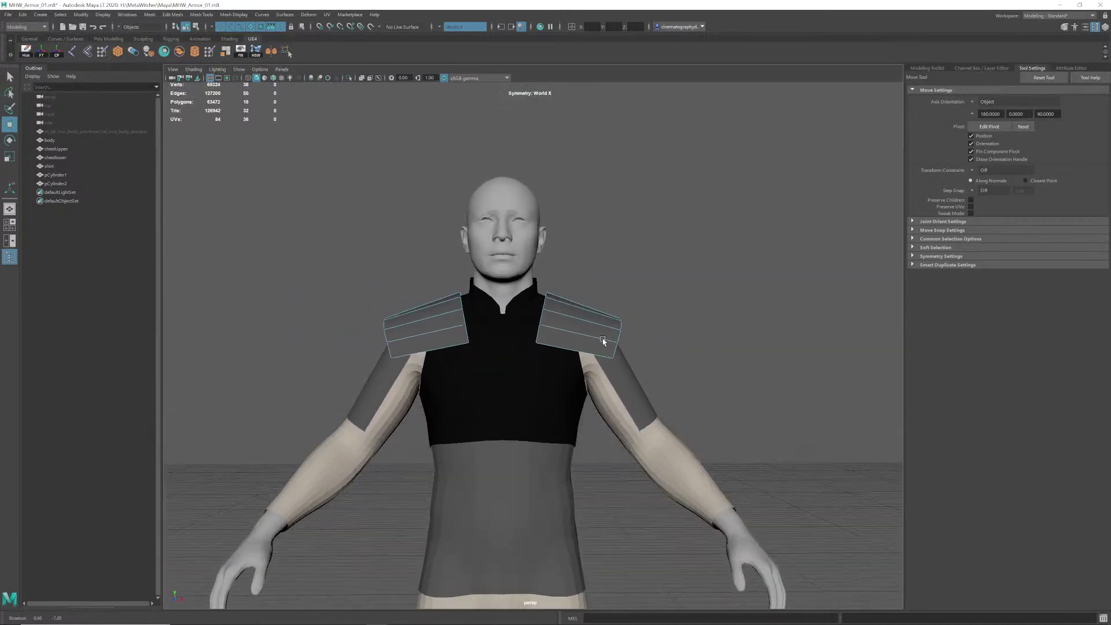
{"action": "right_click_drag", "start_coordinate": [603, 340], "coordinate": [628, 348], "text": "alt"}
{"action": "left_click_drag", "start_coordinate": [628, 347], "coordinate": [610, 364], "text": "alt"}
{"action": "left_click", "coordinate": [613, 356]}
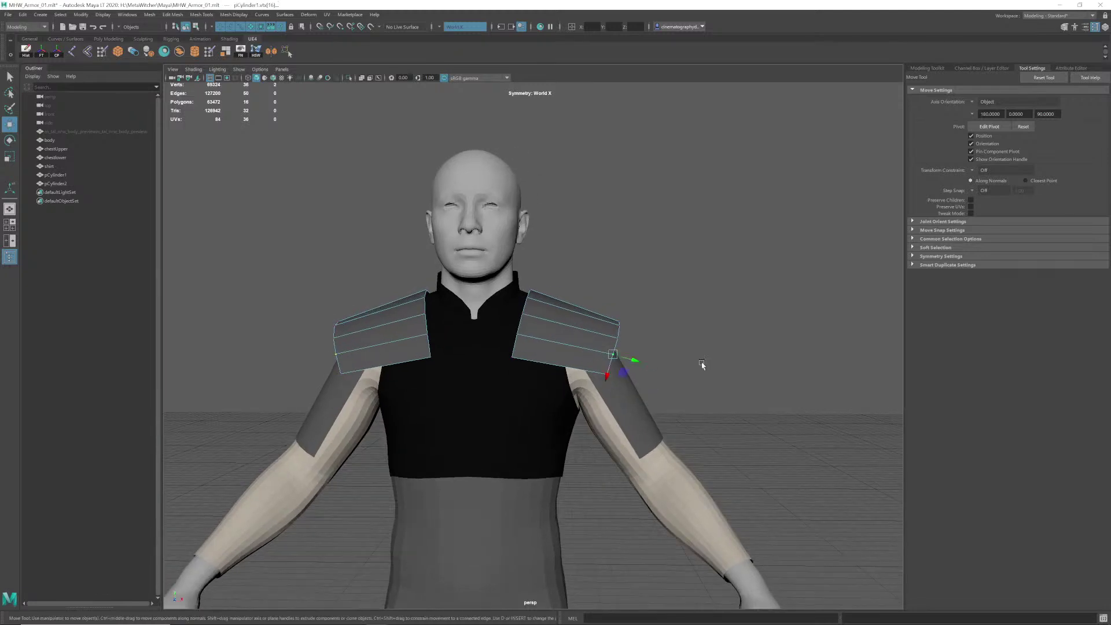
{"action": "left_click", "coordinate": [606, 376]}
{"action": "left_click_drag", "start_coordinate": [627, 396], "coordinate": [637, 345]}
{"action": "left_click", "coordinate": [614, 356]}
{"action": "left_click", "coordinate": [632, 340]}
{"action": "left_click", "coordinate": [616, 339]}
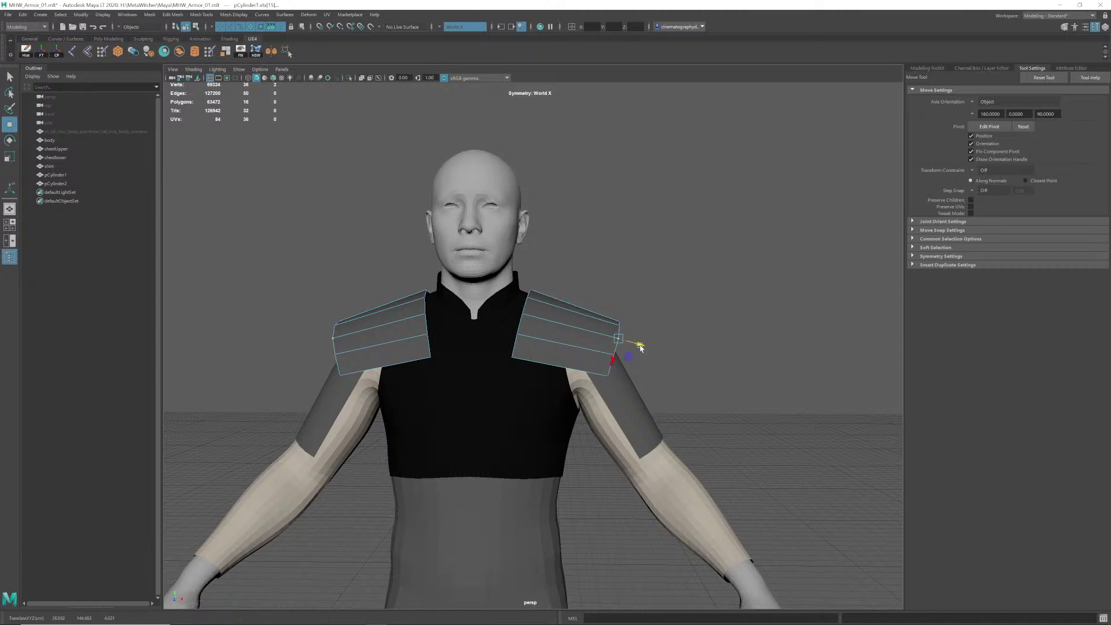
Step: Compare the front of the shoulder pads with the Geralt armor reference in Photoshop, then return to Maya
{"action": "left_click_drag", "start_coordinate": [600, 332], "coordinate": [600, 342], "text": "alt"}
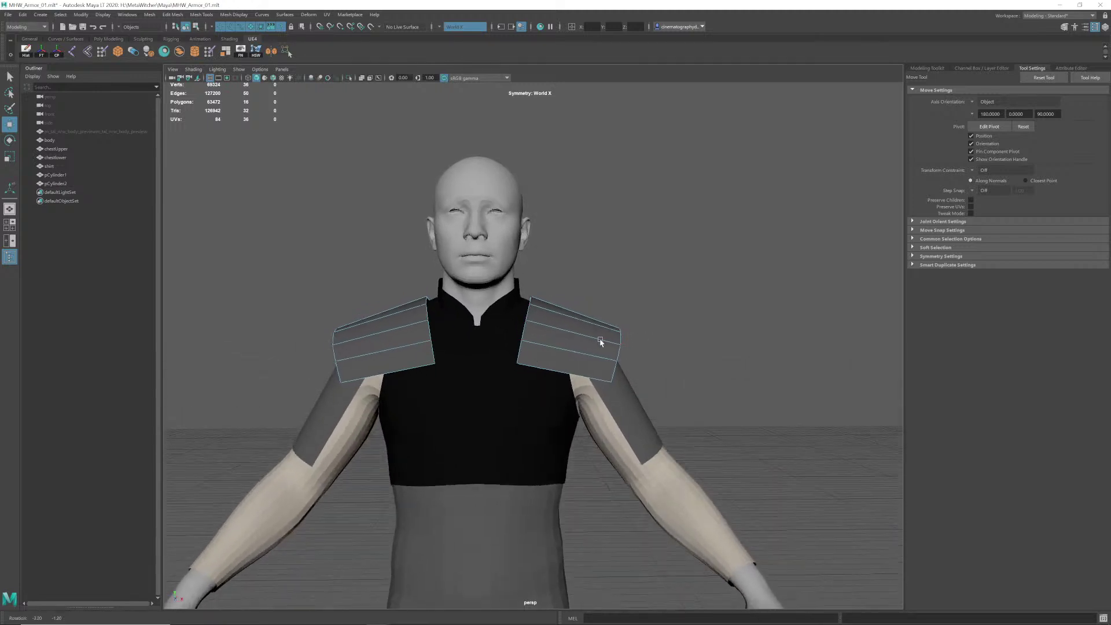
{"action": "right_click_drag", "start_coordinate": [600, 342], "coordinate": [569, 342], "text": "alt"}
{"action": "left_click_drag", "start_coordinate": [568, 342], "coordinate": [565, 356], "text": "alt"}
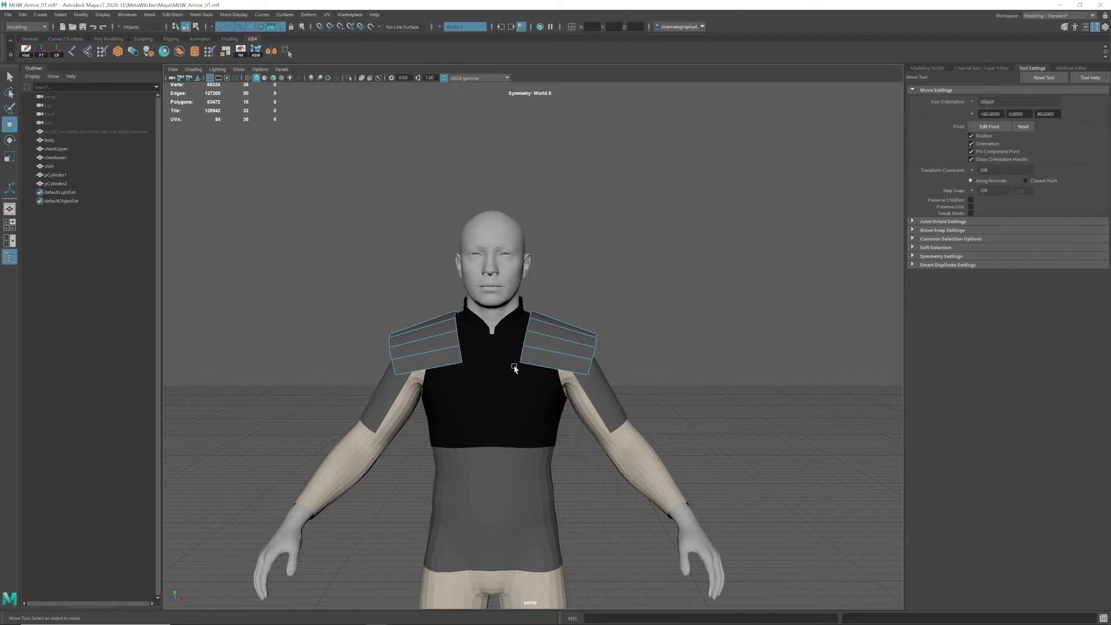
{"action": "key", "text": "alt+Tab"}
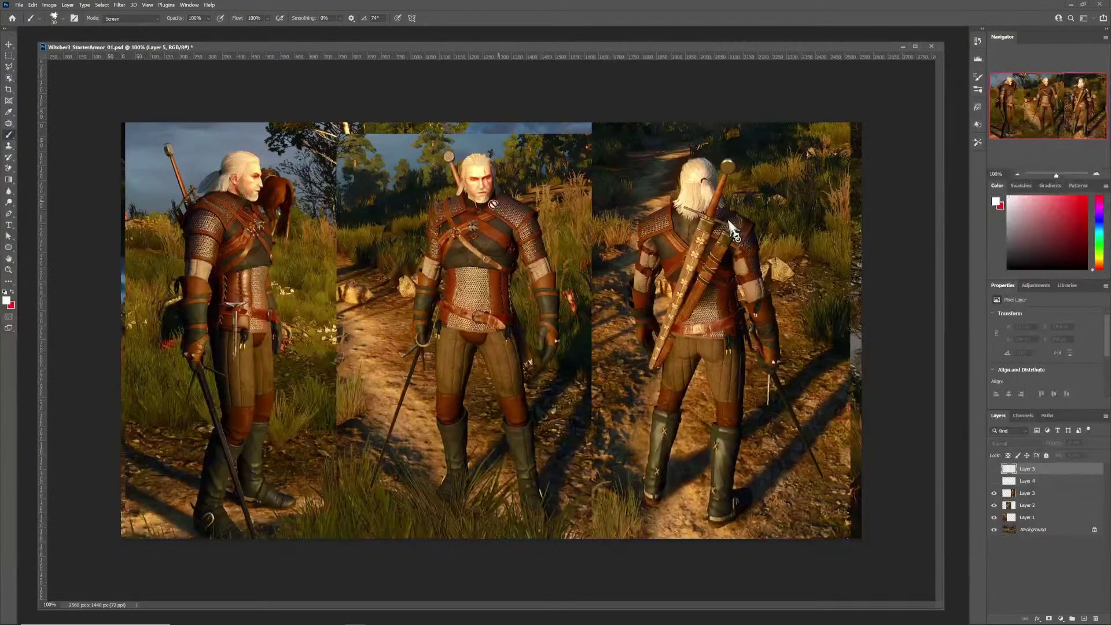
{"action": "key", "text": "alt+Tab"}
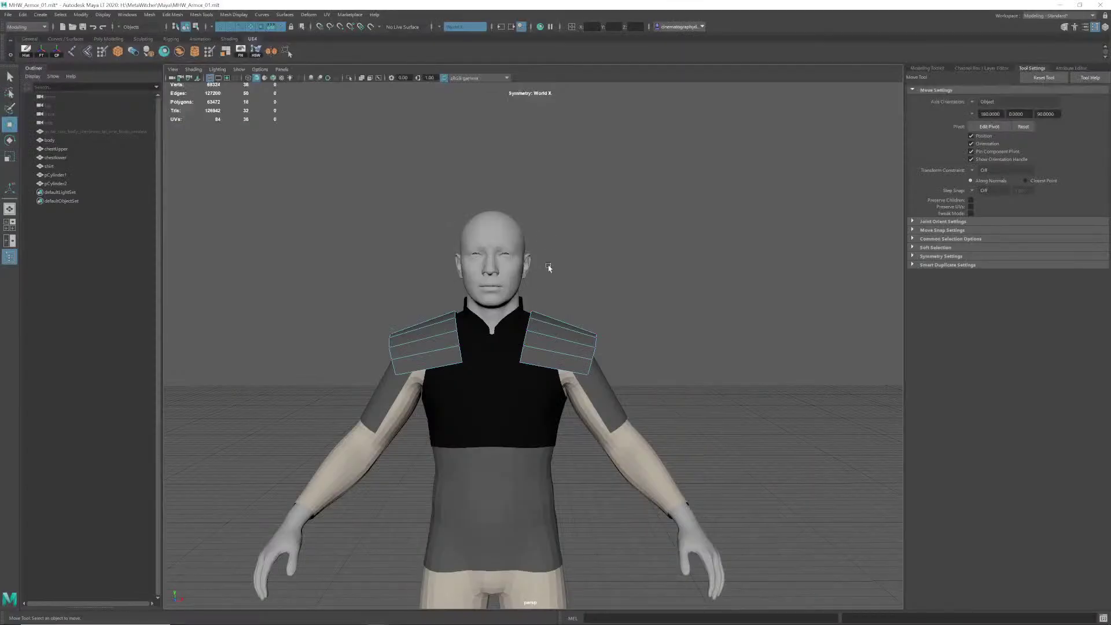
Step: Select all shoulder pad vertices, rotate them slightly so the outer ends tilt down, and nudge them upward
{"action": "right_click_drag", "start_coordinate": [545, 335], "coordinate": [602, 342], "text": "alt"}
{"action": "left_click_drag", "start_coordinate": [602, 342], "coordinate": [598, 354], "text": "alt"}
{"action": "left_click_drag", "start_coordinate": [718, 267], "coordinate": [509, 442]}
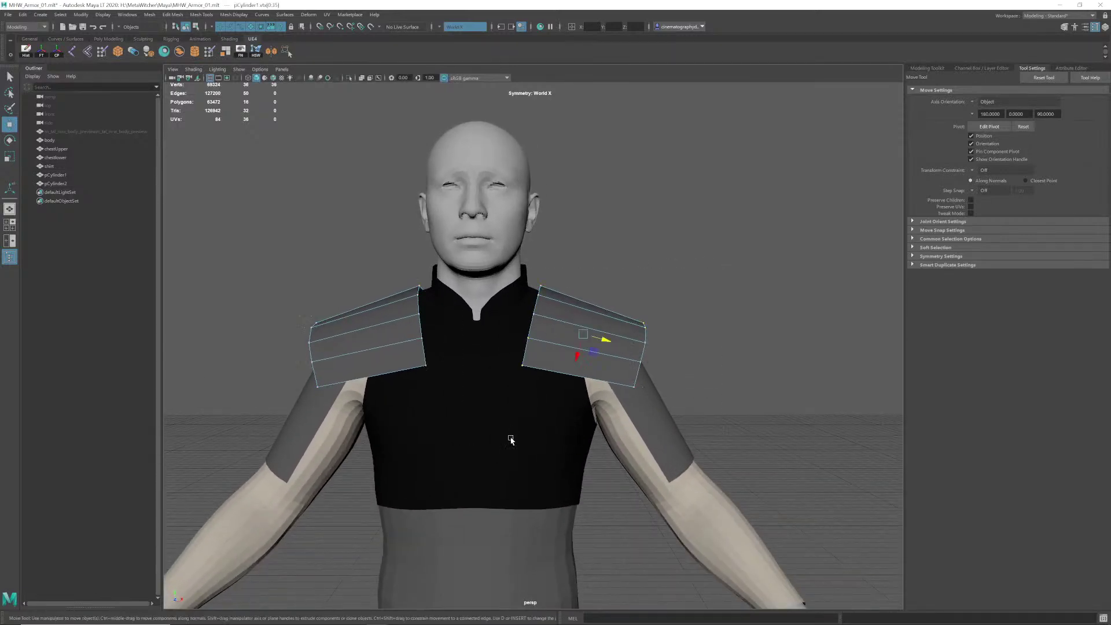
{"action": "key", "text": "r"}
{"action": "key", "text": "e"}
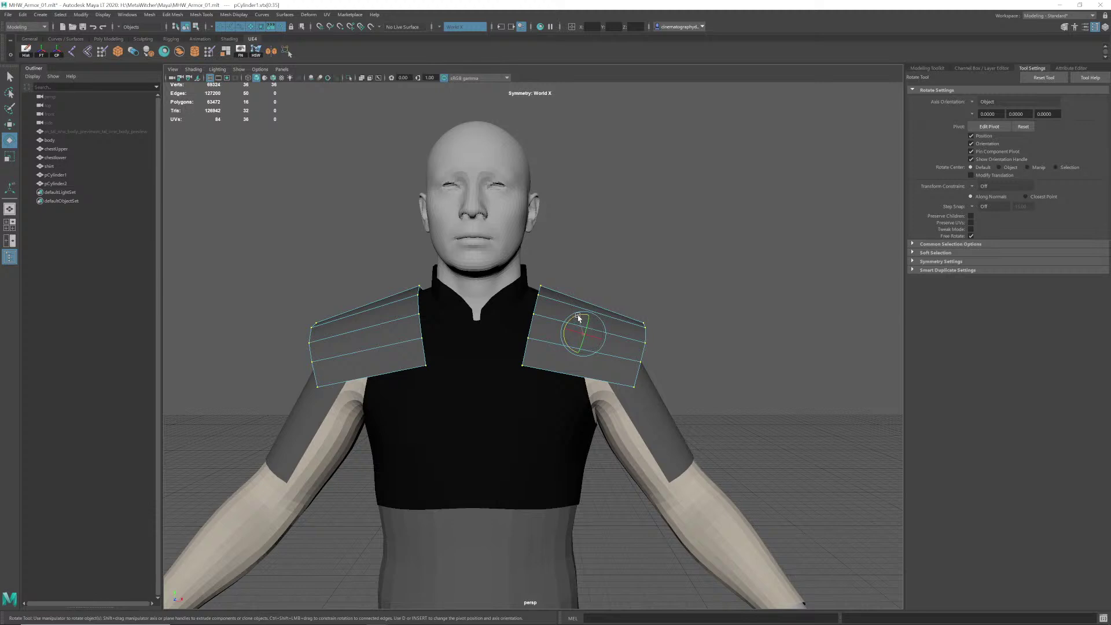
{"action": "left_click_drag", "start_coordinate": [579, 317], "coordinate": [580, 317]}
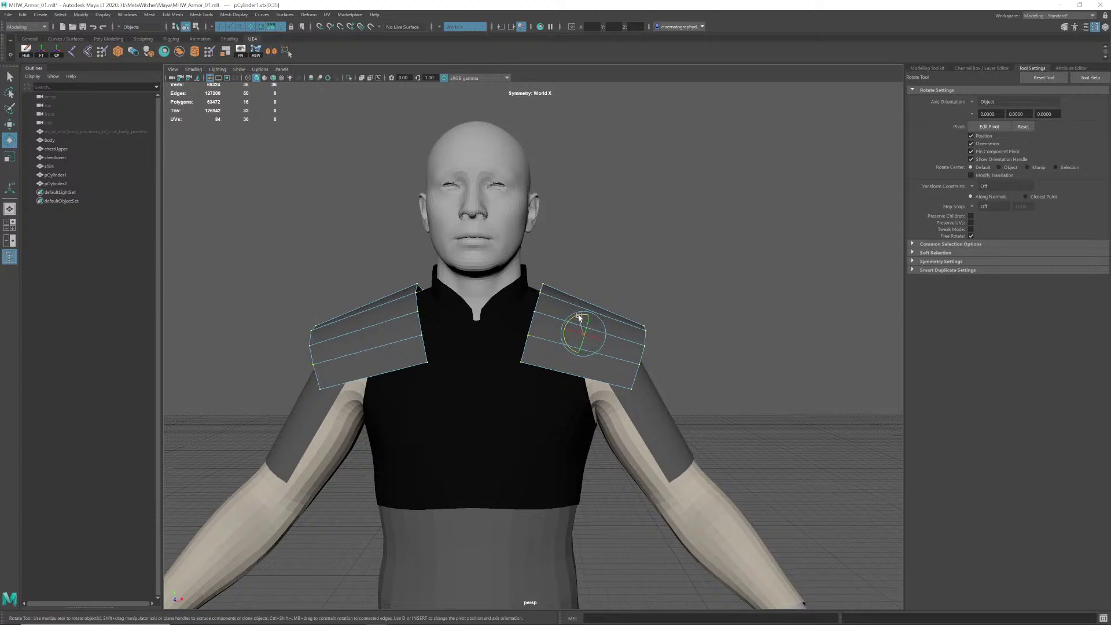
{"action": "key", "text": "w"}
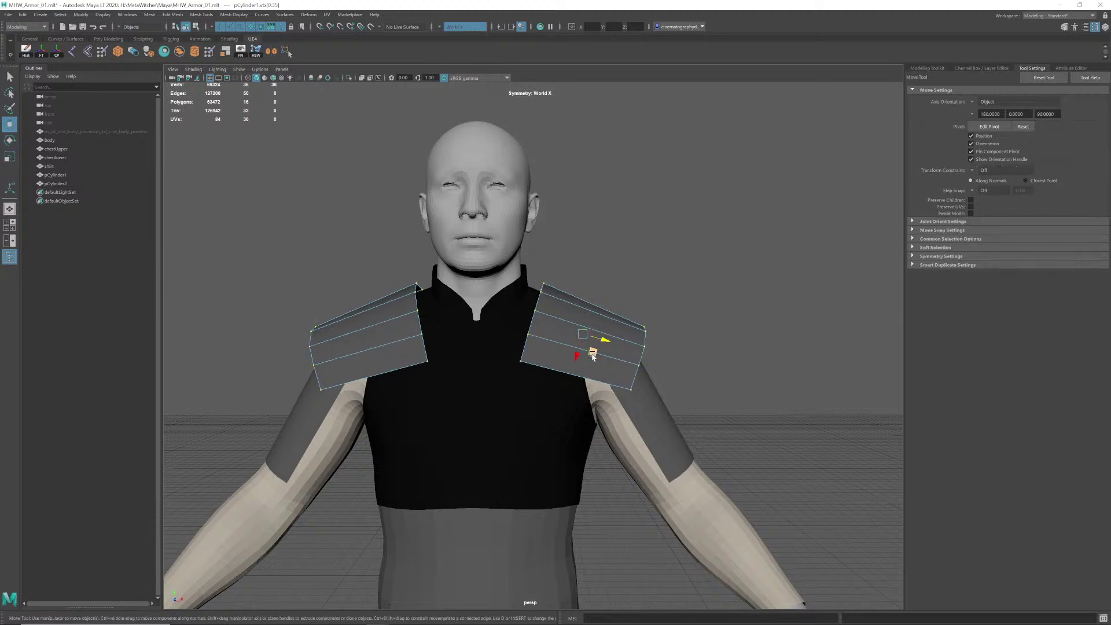
{"action": "left_click_drag", "start_coordinate": [593, 357], "coordinate": [592, 353]}
Step: Adjust the rear vertices of the shoulder pads from the side and back to fit the chest piece
{"action": "left_click_drag", "start_coordinate": [670, 363], "coordinate": [474, 361], "text": "alt"}
{"action": "right_click_drag", "start_coordinate": [474, 361], "coordinate": [548, 424], "text": "alt"}
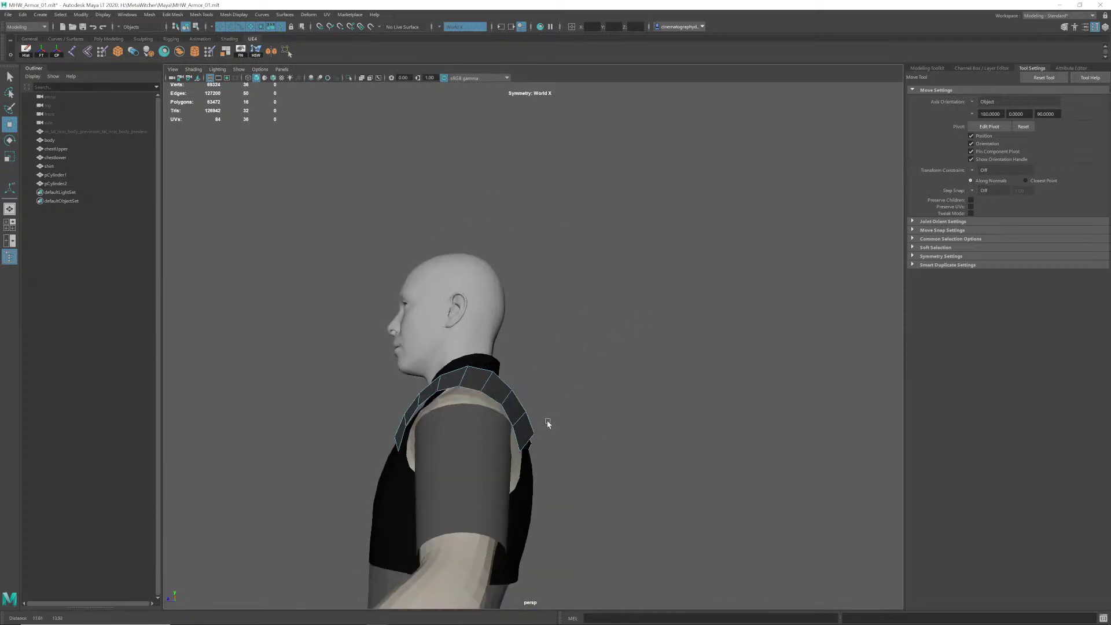
{"action": "left_click_drag", "start_coordinate": [548, 424], "coordinate": [499, 440], "text": "alt"}
{"action": "middle_click_drag", "start_coordinate": [498, 439], "coordinate": [519, 401], "text": "alt"}
{"action": "left_click_drag", "start_coordinate": [518, 397], "coordinate": [416, 394], "text": "alt"}
{"action": "left_click", "coordinate": [529, 383]}
{"action": "left_click", "coordinate": [529, 383]}
{"action": "right_click_drag", "start_coordinate": [417, 394], "coordinate": [454, 401], "text": "alt"}
{"action": "left_click_drag", "start_coordinate": [543, 402], "coordinate": [580, 386], "text": "alt"}
{"action": "left_click", "coordinate": [565, 374]}
{"action": "left_click", "coordinate": [541, 396]}
{"action": "left_click", "coordinate": [563, 371]}
Step: Shift the rear inner corner vertices of the shoulder pads to follow the upper back of the chest piece
{"action": "middle_click_drag", "start_coordinate": [563, 418], "coordinate": [571, 405], "text": "alt"}
{"action": "left_click_drag", "start_coordinate": [570, 406], "coordinate": [543, 423], "text": "alt"}
{"action": "left_click", "coordinate": [524, 422]}
{"action": "middle_click_drag", "start_coordinate": [543, 423], "coordinate": [550, 417], "text": "alt"}
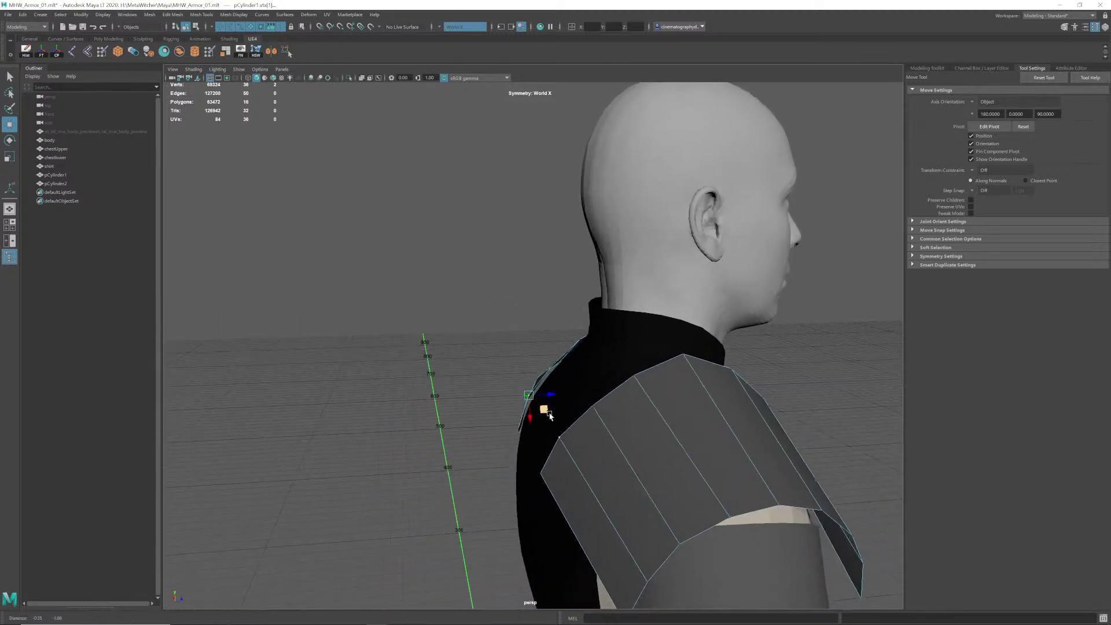
{"action": "left_click_drag", "start_coordinate": [550, 416], "coordinate": [623, 414], "text": "alt"}
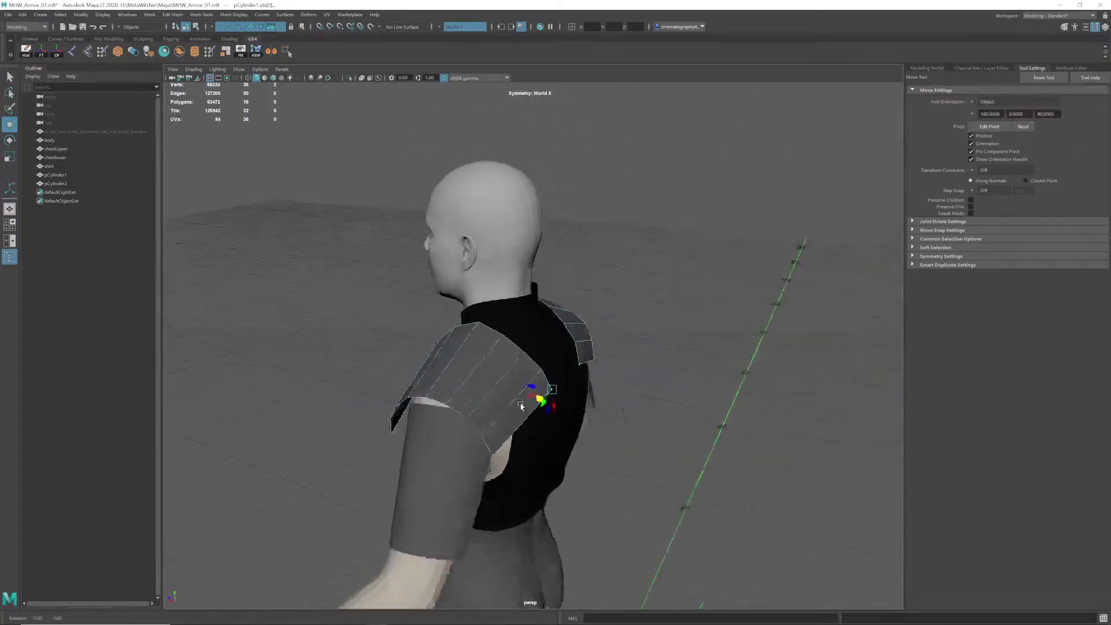
{"action": "left_click_drag", "start_coordinate": [525, 402], "coordinate": [516, 424], "text": "alt"}
{"action": "left_click", "coordinate": [542, 353]}
{"action": "left_click", "coordinate": [627, 405]}
Step: Nudge the front inner and outer corner vertices of the shoulder pads and the outer-edge vertex just above
{"action": "scroll", "coordinate": [626, 405], "scroll_direction": "down", "scroll_amount": 4}
{"action": "left_click", "coordinate": [505, 407]}
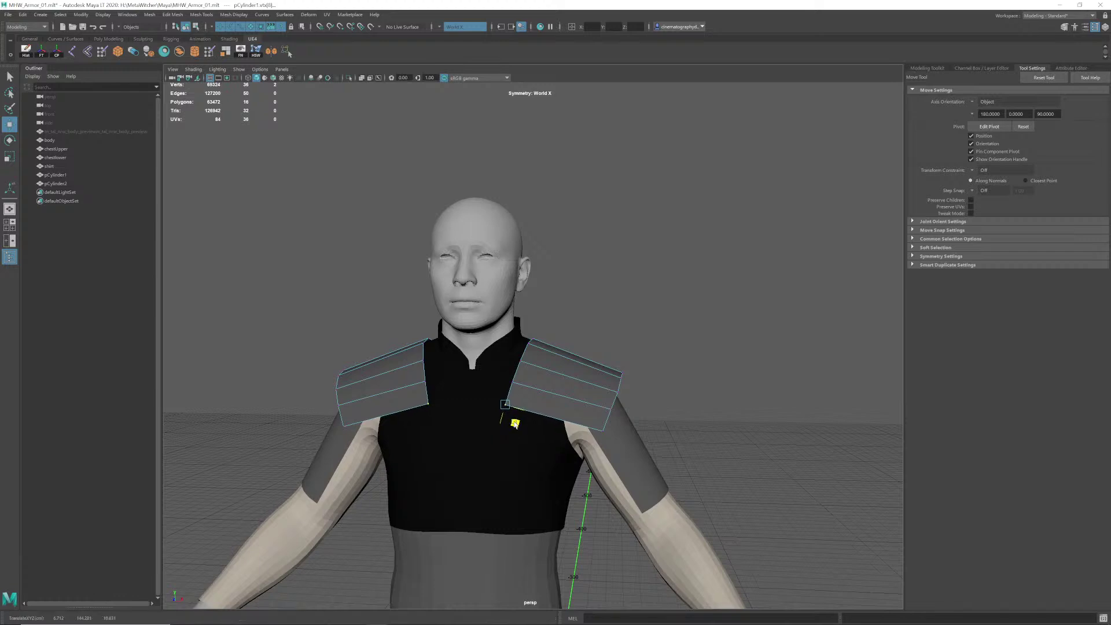
{"action": "left_click", "coordinate": [606, 433]}
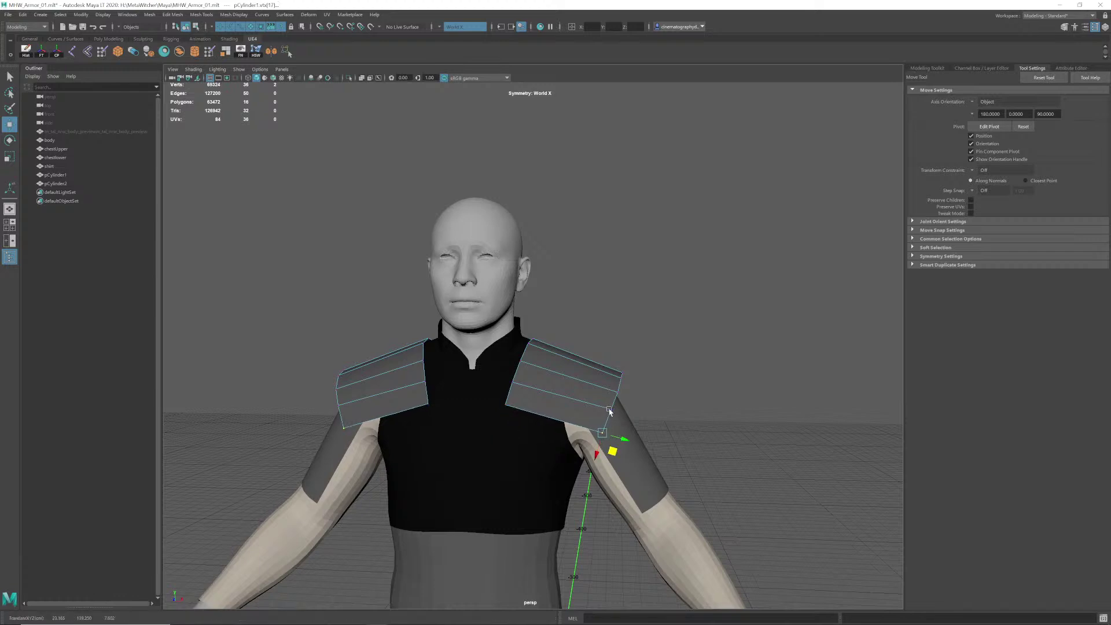
{"action": "left_click", "coordinate": [609, 411]}
{"action": "left_click_drag", "start_coordinate": [620, 431], "coordinate": [621, 432]}
{"action": "left_click", "coordinate": [650, 385]}
Step: Return the shoulder pads to object mode, check the armor from the front, and save the scene
{"action": "mouse_move", "coordinate": [649, 385]}
{"action": "left_mouse_down", "text": "alt"}
{"action": "mouse_move", "coordinate": [589, 405]}
{"action": "mouse_move", "coordinate": [596, 419]}
{"action": "mouse_move", "coordinate": [623, 422]}
{"action": "mouse_move", "coordinate": [640, 399]}
{"action": "left_mouse_up", "text": "alt"}
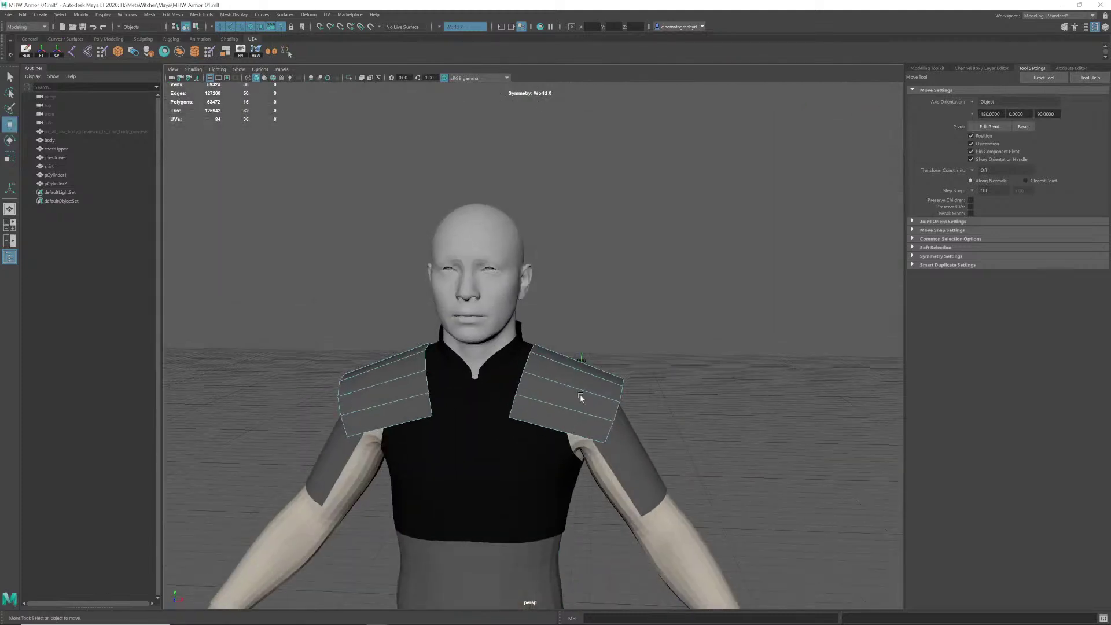
{"action": "right_click_drag", "start_coordinate": [580, 397], "coordinate": [547, 399], "text": "alt"}
{"action": "left_click_drag", "start_coordinate": [547, 399], "coordinate": [550, 392], "text": "alt"}
{"action": "right_click_drag", "start_coordinate": [560, 380], "coordinate": [591, 369]}
{"action": "left_click", "coordinate": [637, 365]}
{"action": "right_click_drag", "start_coordinate": [608, 388], "coordinate": [431, 434], "text": "alt"}
{"action": "middle_click_drag", "start_coordinate": [432, 434], "coordinate": [453, 405], "text": "alt"}
{"action": "right_click_drag", "start_coordinate": [452, 404], "coordinate": [521, 422], "text": "alt"}
{"action": "mouse_move", "coordinate": [521, 422]}
{"action": "left_mouse_down", "text": "alt"}
{"action": "mouse_move", "coordinate": [553, 419]}
{"action": "mouse_move", "coordinate": [538, 433]}
{"action": "mouse_move", "coordinate": [542, 424]}
{"action": "left_mouse_up", "text": "alt"}
{"action": "key", "text": "ctrl+s"}
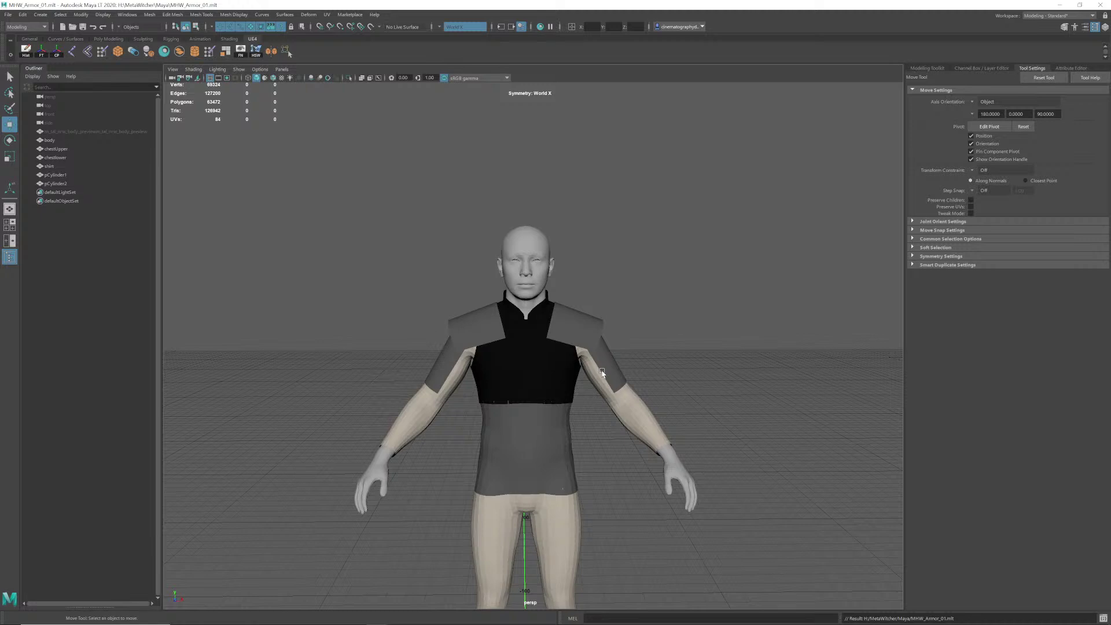
Step: Switch to the orthographic front view and frame the character from the head to the waist
{"action": "key", "text": "space"}
{"action": "key", "text": "space"}
{"action": "left_click_drag", "start_coordinate": [609, 278], "coordinate": [612, 300]}
{"action": "right_click_drag", "start_coordinate": [440, 338], "coordinate": [200, 361], "text": "alt"}
{"action": "middle_click_drag", "start_coordinate": [491, 392], "coordinate": [481, 468], "text": "alt"}
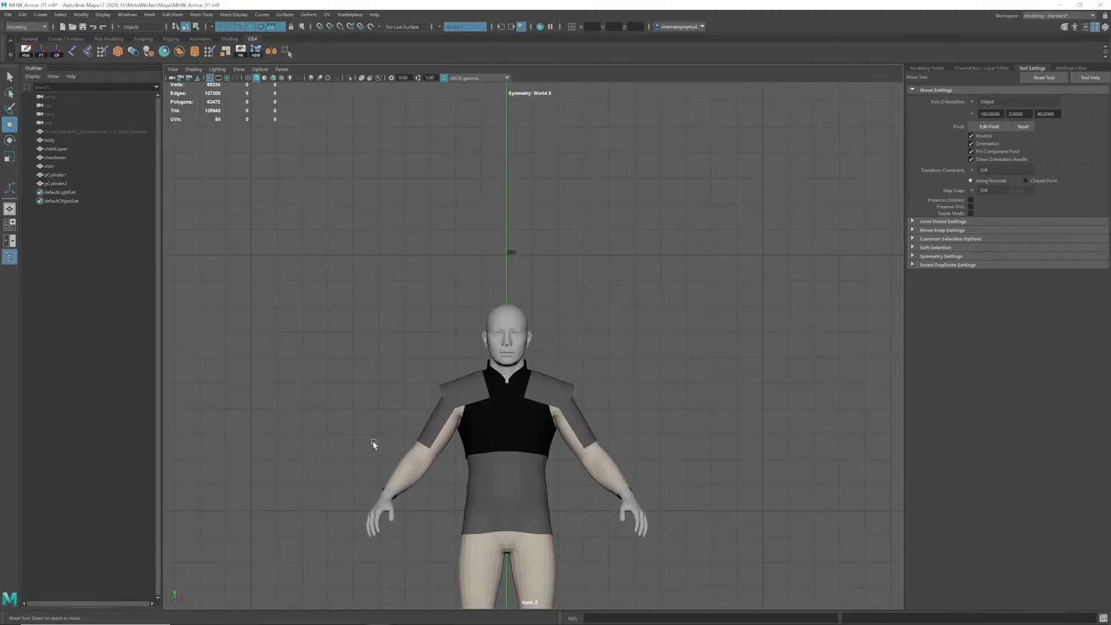
{"action": "right_click_drag", "start_coordinate": [375, 446], "coordinate": [667, 483], "text": "alt"}
{"action": "middle_click_drag", "start_coordinate": [521, 491], "coordinate": [595, 372], "text": "alt"}
{"action": "right_click_drag", "start_coordinate": [639, 422], "coordinate": [529, 449], "text": "alt"}
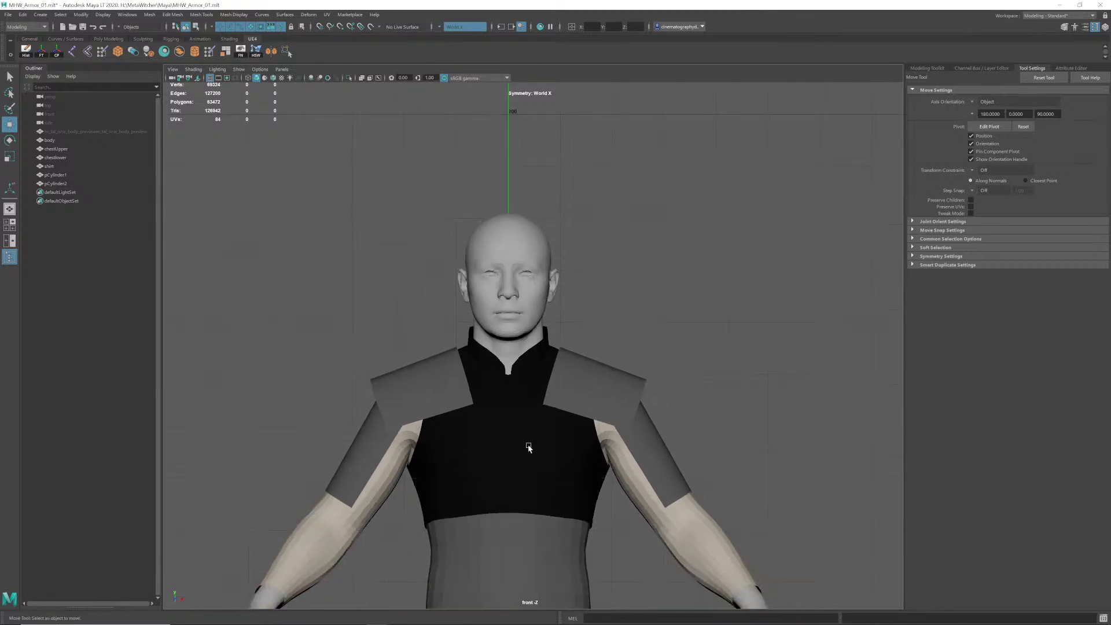
{"action": "middle_click_drag", "start_coordinate": [492, 446], "coordinate": [505, 384], "text": "alt"}
{"action": "right_click_drag", "start_coordinate": [560, 389], "coordinate": [579, 400], "text": "alt"}
{"action": "middle_click_drag", "start_coordinate": [580, 400], "coordinate": [570, 398], "text": "alt"}
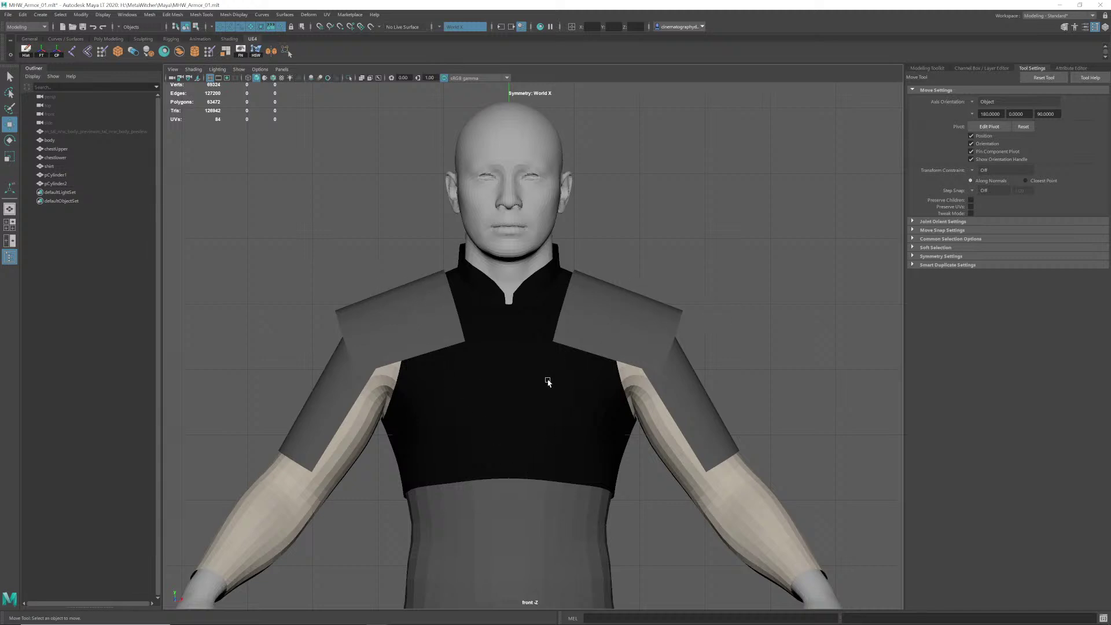
Step: Capture the front view in Snipping Tool and choose the Red Pen for annotating the armor
{"action": "key", "text": "super"}
{"action": "left_click", "coordinate": [248, 615]}
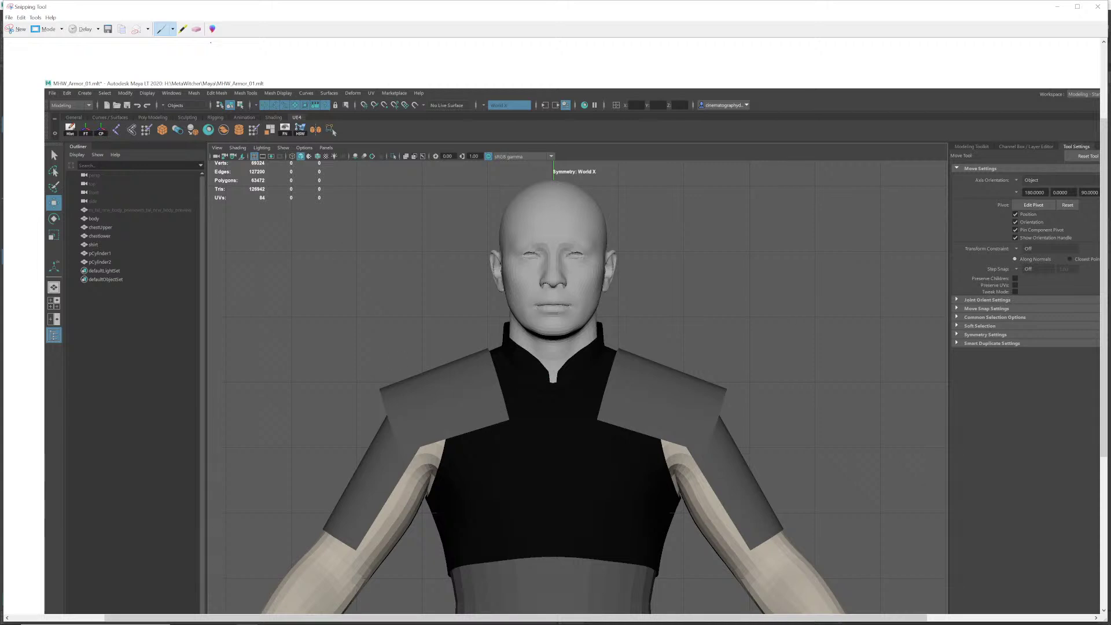
{"action": "left_click", "coordinate": [172, 29]}
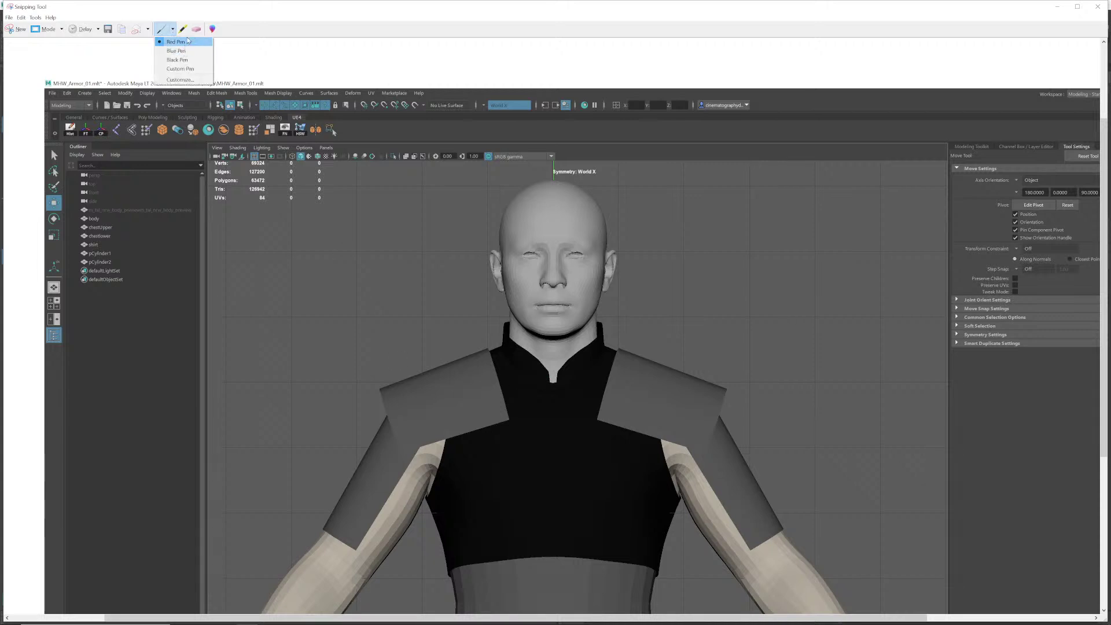
{"action": "left_click", "coordinate": [188, 41]}
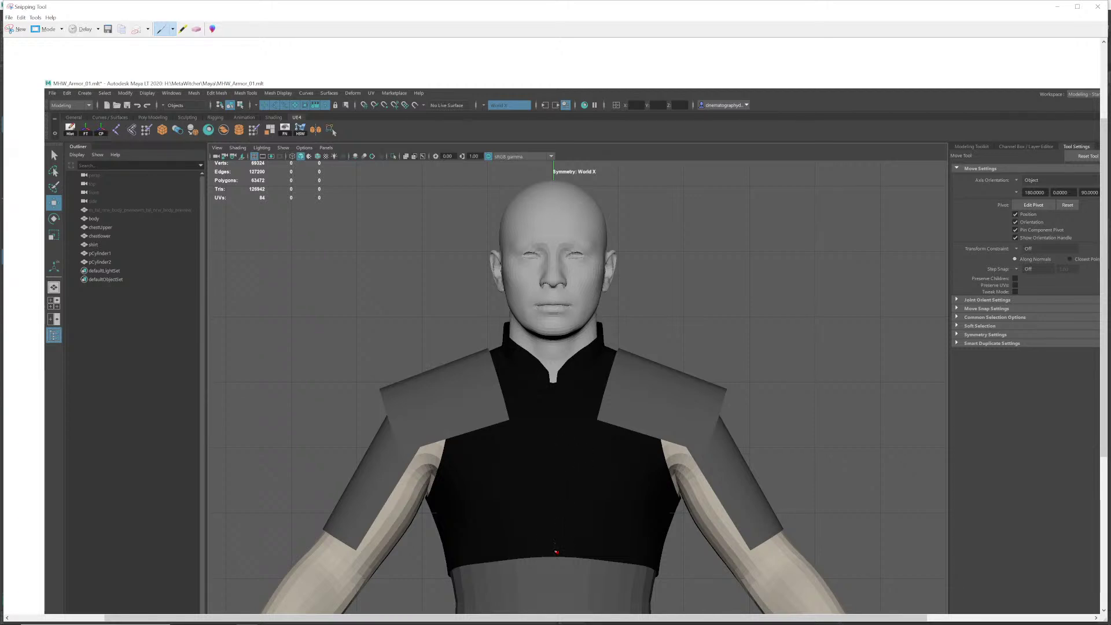
Step: Mark the middle of each shoulder pad's top edge in red and draw a line from one mark toward the chest piece's lower centre
{"action": "right_click", "coordinate": [673, 367]}
{"action": "left_click", "coordinate": [437, 361]}
{"action": "right_click", "coordinate": [673, 368]}
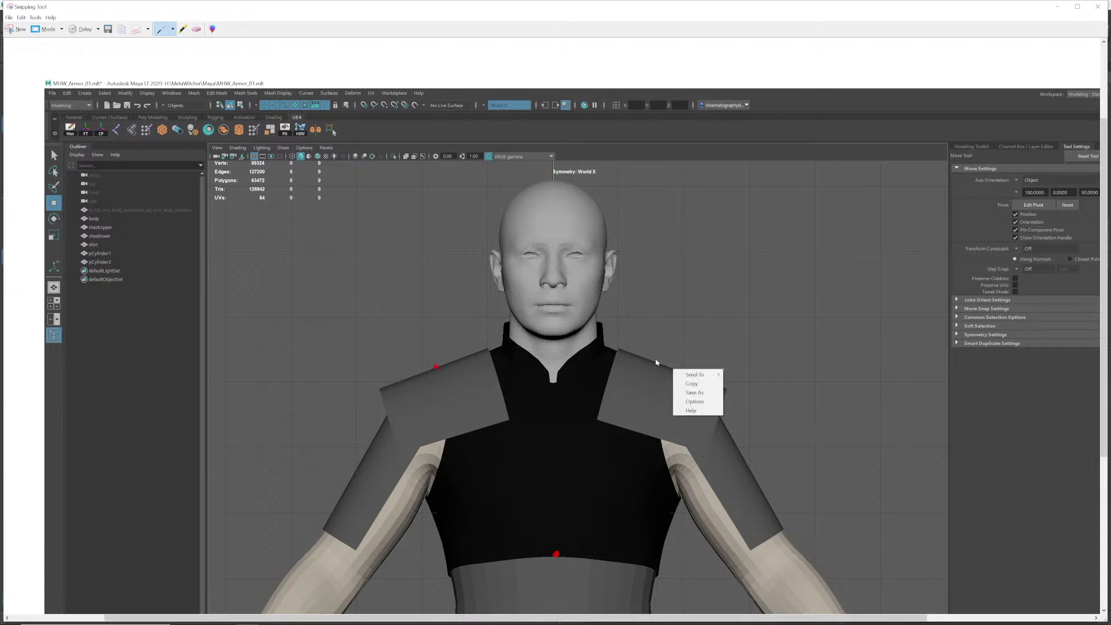
{"action": "left_click", "coordinate": [656, 363]}
{"action": "right_click", "coordinate": [672, 368]}
{"action": "left_click", "coordinate": [667, 365]}
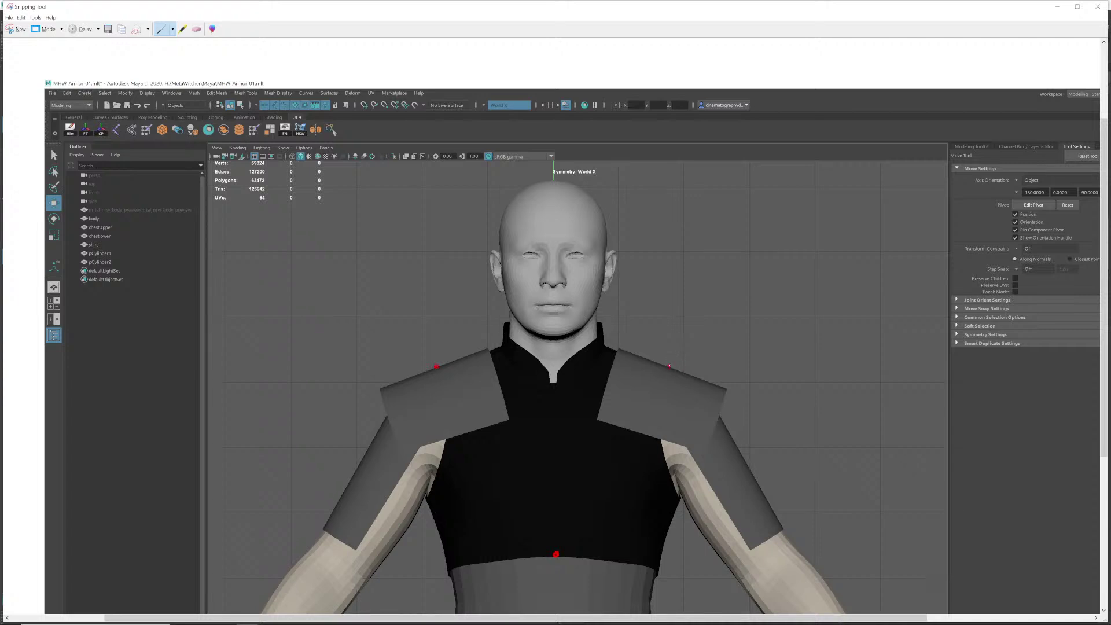
{"action": "right_click", "coordinate": [670, 366]}
{"action": "left_click", "coordinate": [664, 371]}
{"action": "left_click_drag", "start_coordinate": [620, 441], "coordinate": [576, 499]}
{"action": "left_click", "coordinate": [21, 17]}
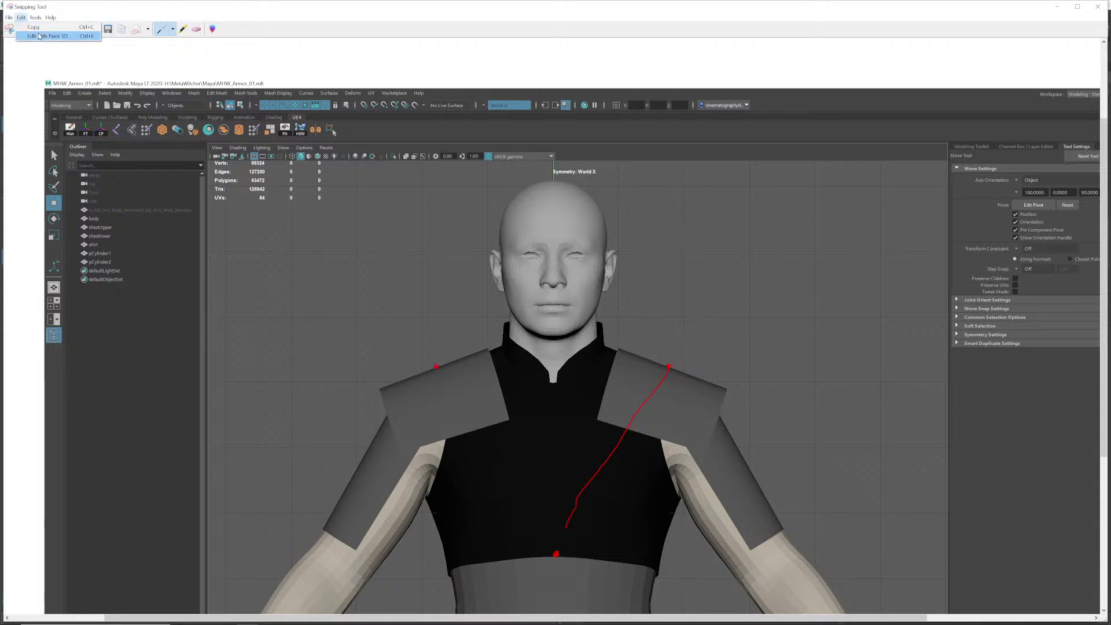
{"action": "left_click", "coordinate": [52, 27]}
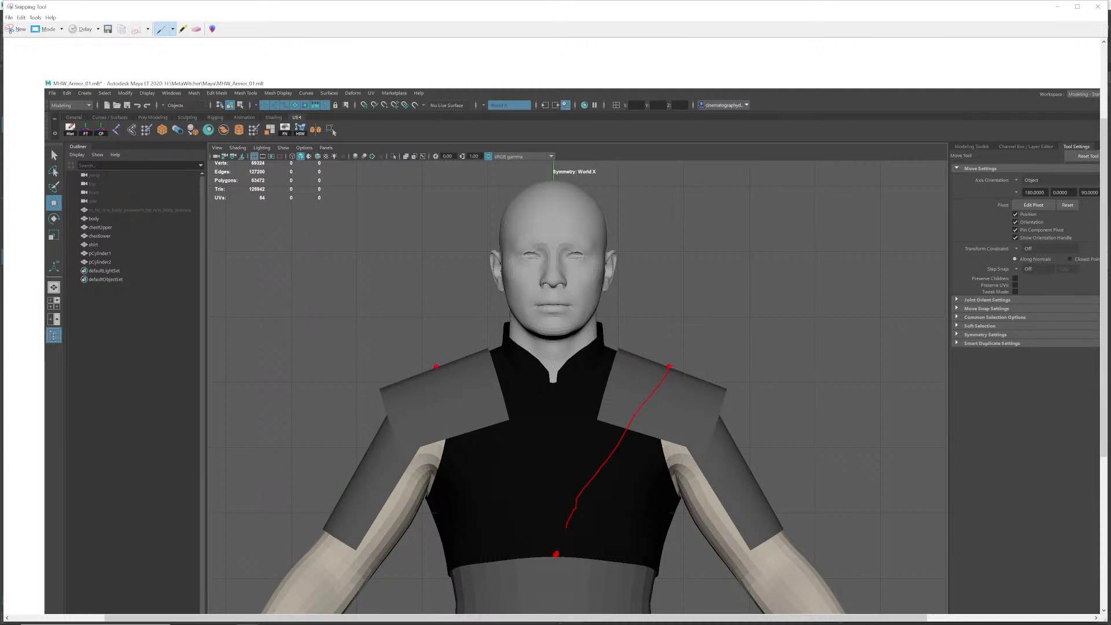
Step: Switch to the ArtStation references in Chrome and compare the shoulder pad proportions on the Witcher characters with the annotated capture
{"action": "key", "text": "alt+Tab"}
{"action": "key", "text": "alt+Tab"}
{"action": "key", "text": "alt+Tab"}
{"action": "key", "text": "alt+Tab"}
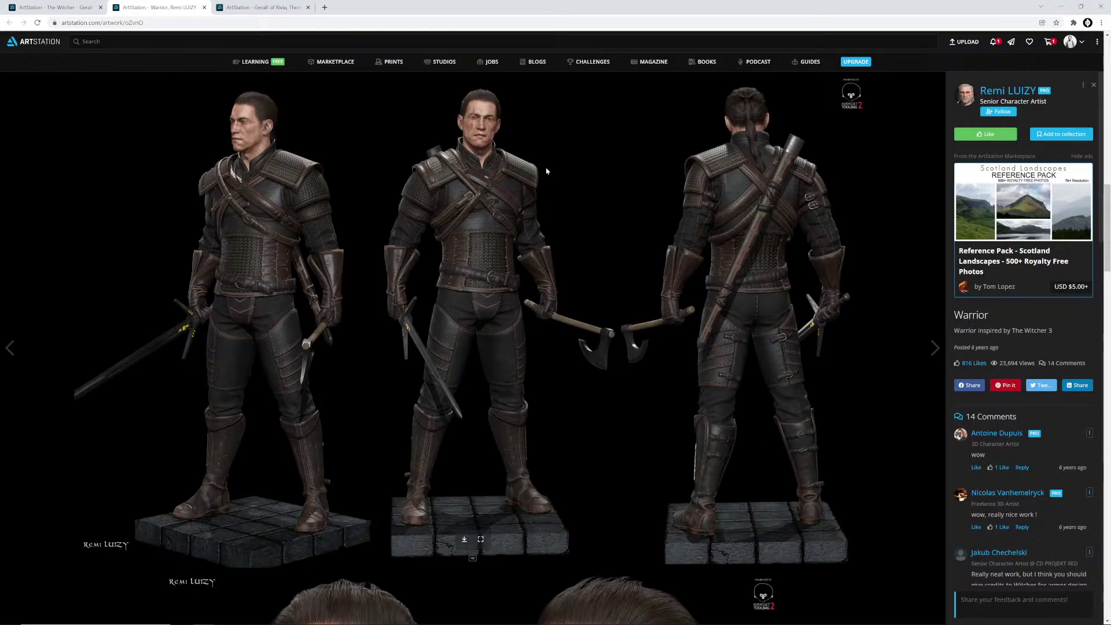
{"action": "key", "text": "ctrl+Tab"}
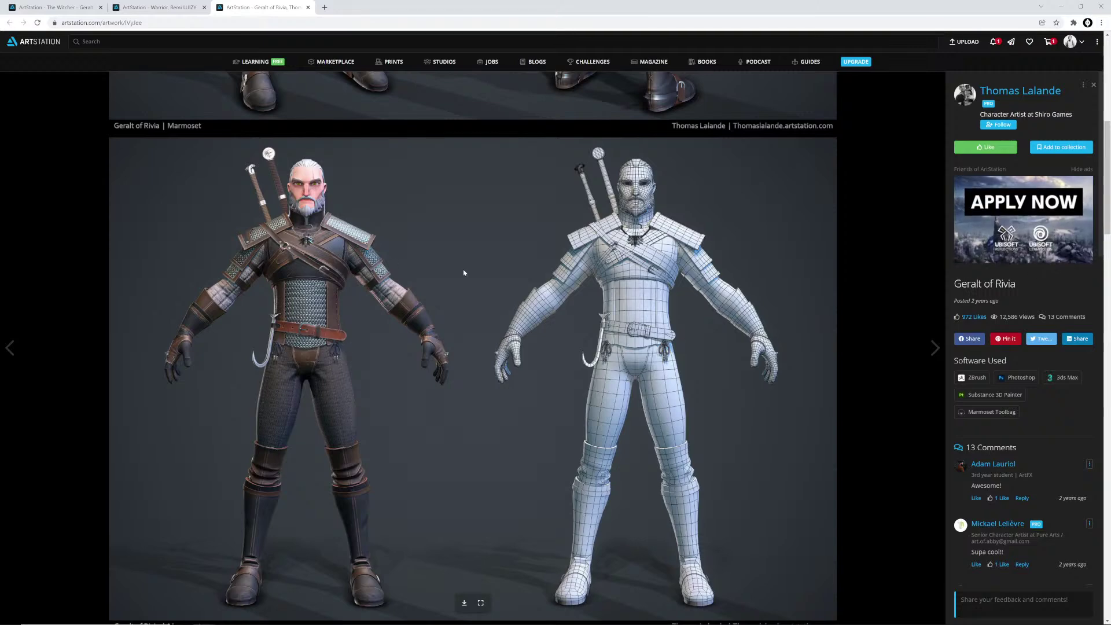
{"action": "key", "text": "ctrl+Tab"}
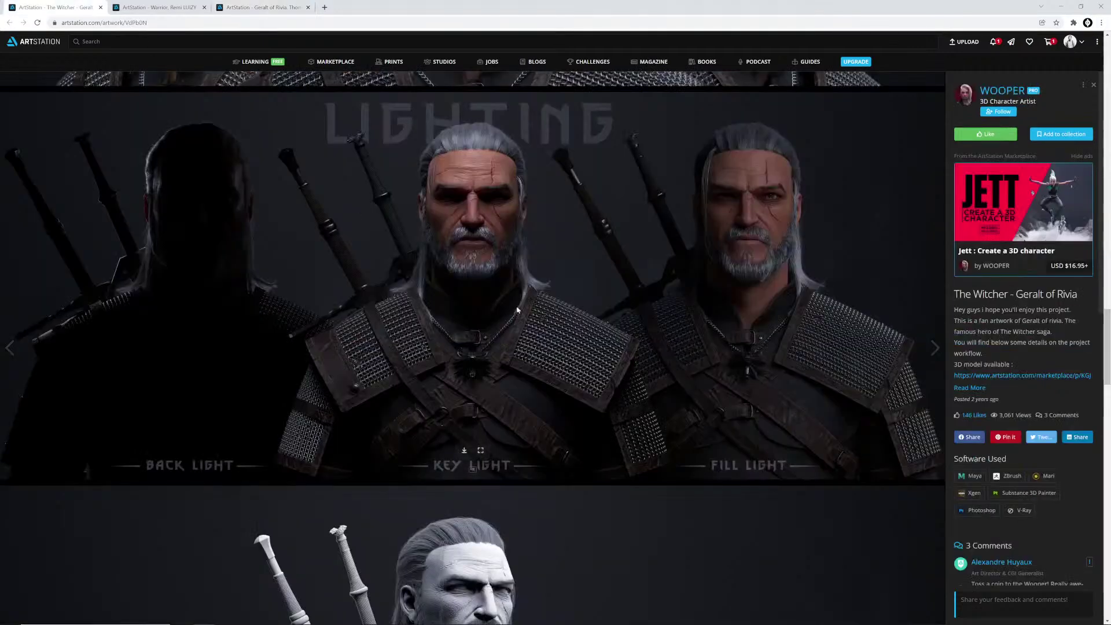
{"action": "key", "text": "alt+Tab"}
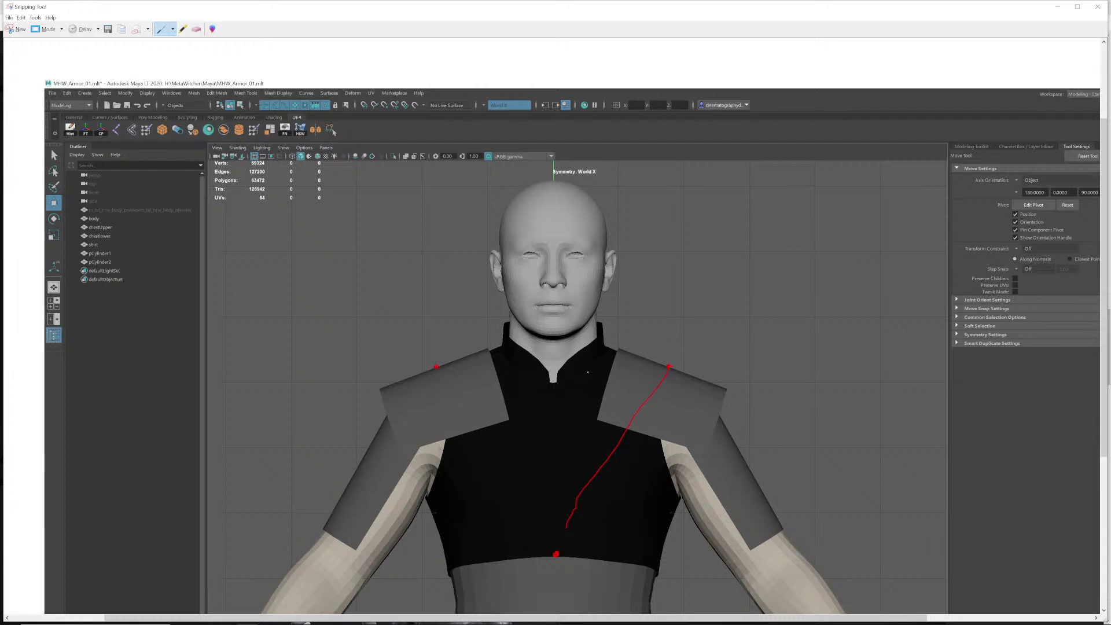
{"action": "key", "text": "alt+Tab"}
{"action": "left_click", "coordinate": [258, 8]}
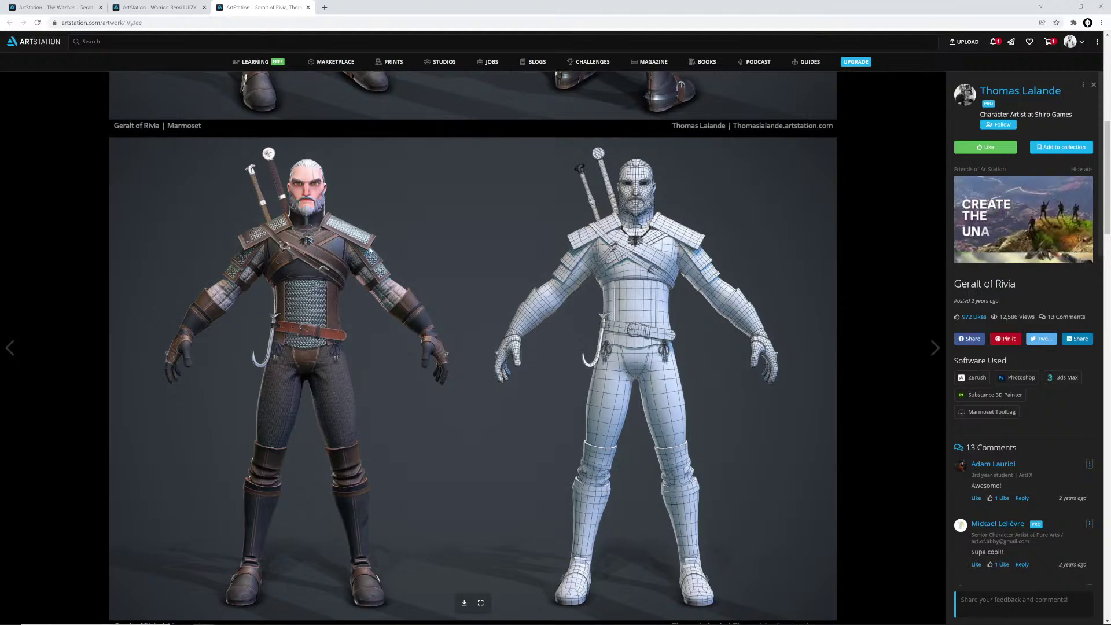
{"action": "key", "text": "alt+Tab"}
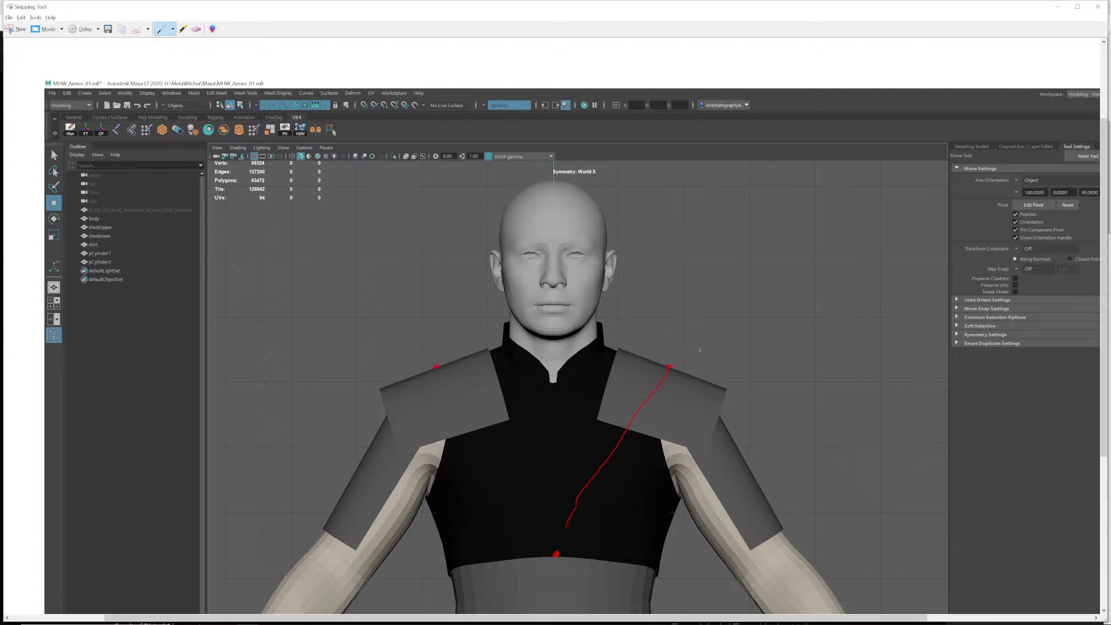
Step: Sketch a wider and a narrower red triangle between the shoulders and the chest's lower centre, and trace the pads' lower edges
{"action": "left_click_drag", "start_coordinate": [715, 349], "coordinate": [726, 349]}
{"action": "mouse_move", "coordinate": [380, 348]}
{"action": "left_mouse_down"}
{"action": "mouse_move", "coordinate": [549, 547]}
{"action": "mouse_move", "coordinate": [681, 391]}
{"action": "left_mouse_up"}
{"action": "mouse_move", "coordinate": [718, 349]}
{"action": "left_mouse_down"}
{"action": "mouse_move", "coordinate": [431, 347]}
{"action": "mouse_move", "coordinate": [511, 466]}
{"action": "mouse_move", "coordinate": [545, 549]}
{"action": "mouse_move", "coordinate": [608, 424]}
{"action": "left_mouse_up"}
{"action": "left_click_drag", "start_coordinate": [662, 368], "coordinate": [468, 364]}
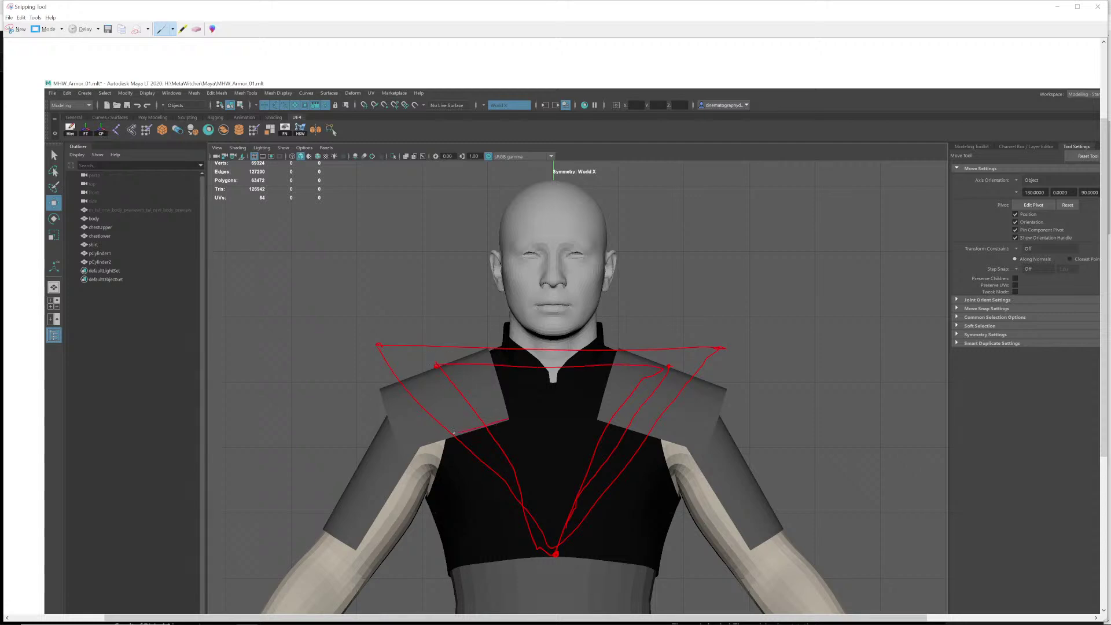
{"action": "left_click_drag", "start_coordinate": [602, 414], "coordinate": [675, 450]}
Step: Switch to Maya and shift all vertices of the mirrored shoulder pads slightly inward and up in the front view
{"action": "key", "text": "alt+Tab"}
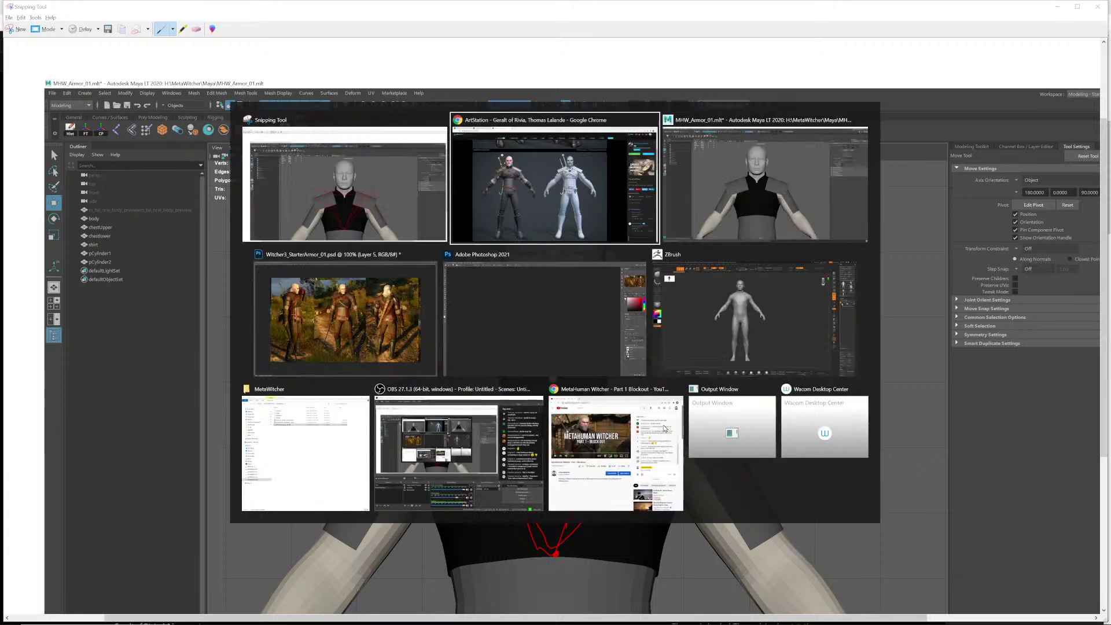
{"action": "key", "text": "alt+Tab"}
{"action": "left_click_drag", "start_coordinate": [532, 318], "coordinate": [579, 328]}
{"action": "scroll", "coordinate": [578, 330], "scroll_direction": "up", "scroll_amount": 3}
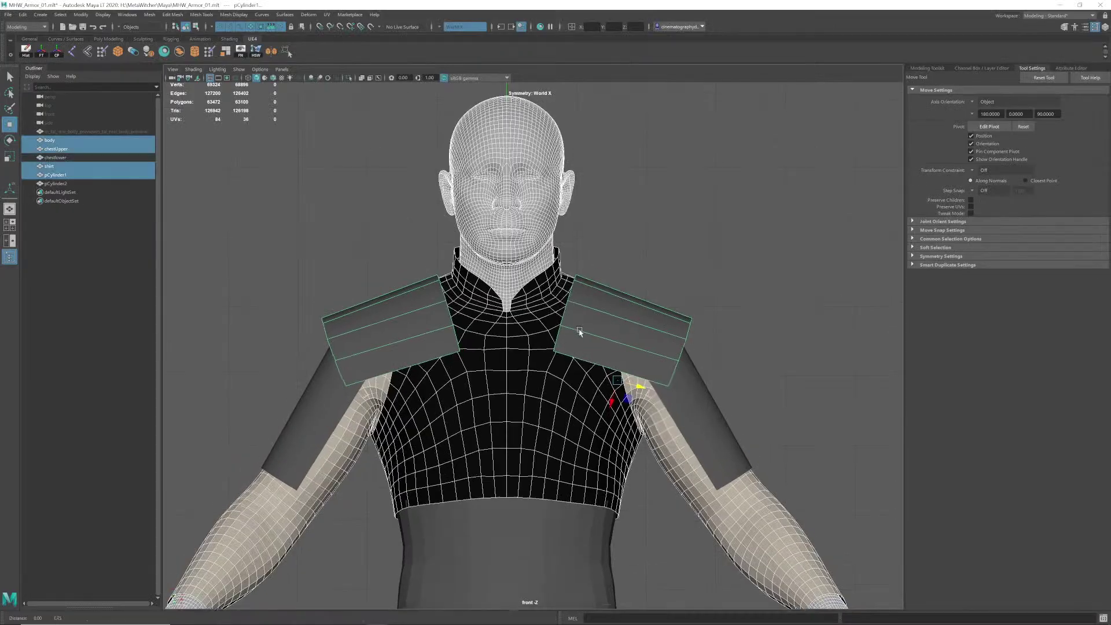
{"action": "middle_click_drag", "start_coordinate": [578, 330], "coordinate": [557, 364], "text": "alt"}
{"action": "left_click", "coordinate": [635, 283]}
{"action": "left_click", "coordinate": [636, 355]}
{"action": "mouse_move", "coordinate": [639, 363]}
{"action": "middle_mouse_down", "text": "alt"}
{"action": "mouse_move", "coordinate": [654, 346]}
{"action": "mouse_move", "coordinate": [627, 357]}
{"action": "middle_mouse_up", "text": "alt"}
{"action": "scroll", "coordinate": [653, 348], "scroll_direction": "down", "scroll_amount": 1}
{"action": "scroll", "coordinate": [642, 357], "scroll_direction": "up", "scroll_amount": 1}
{"action": "right_click_drag", "start_coordinate": [591, 348], "coordinate": [562, 351]}
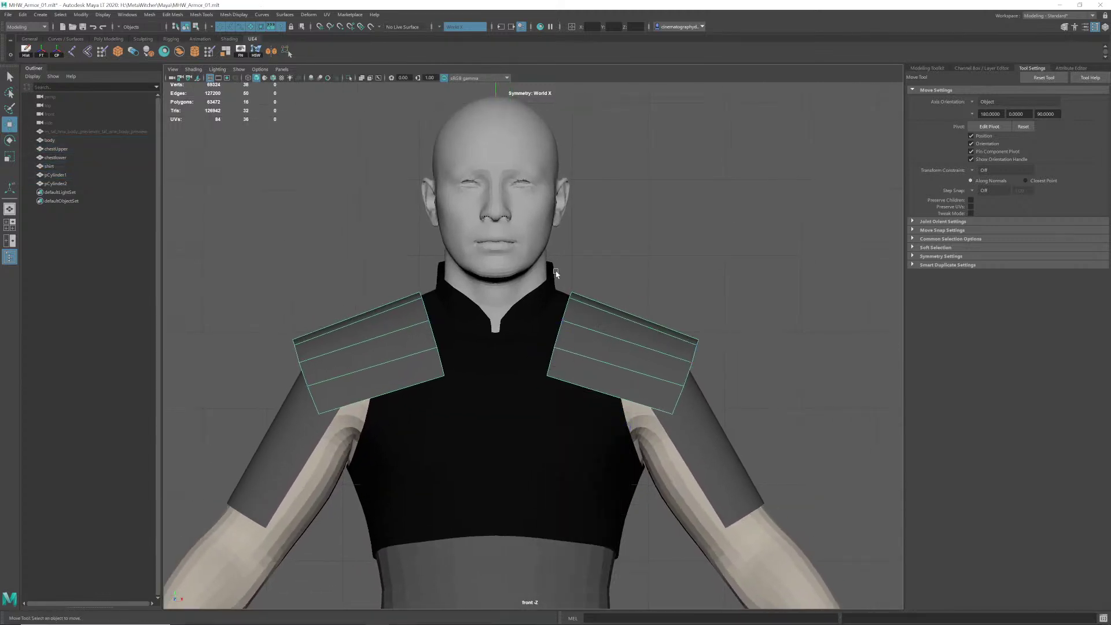
{"action": "left_click_drag", "start_coordinate": [547, 266], "coordinate": [821, 506]}
{"action": "mouse_move", "coordinate": [633, 374]}
{"action": "left_mouse_down"}
{"action": "mouse_move", "coordinate": [661, 377]}
{"action": "mouse_move", "coordinate": [628, 370]}
{"action": "left_mouse_up"}
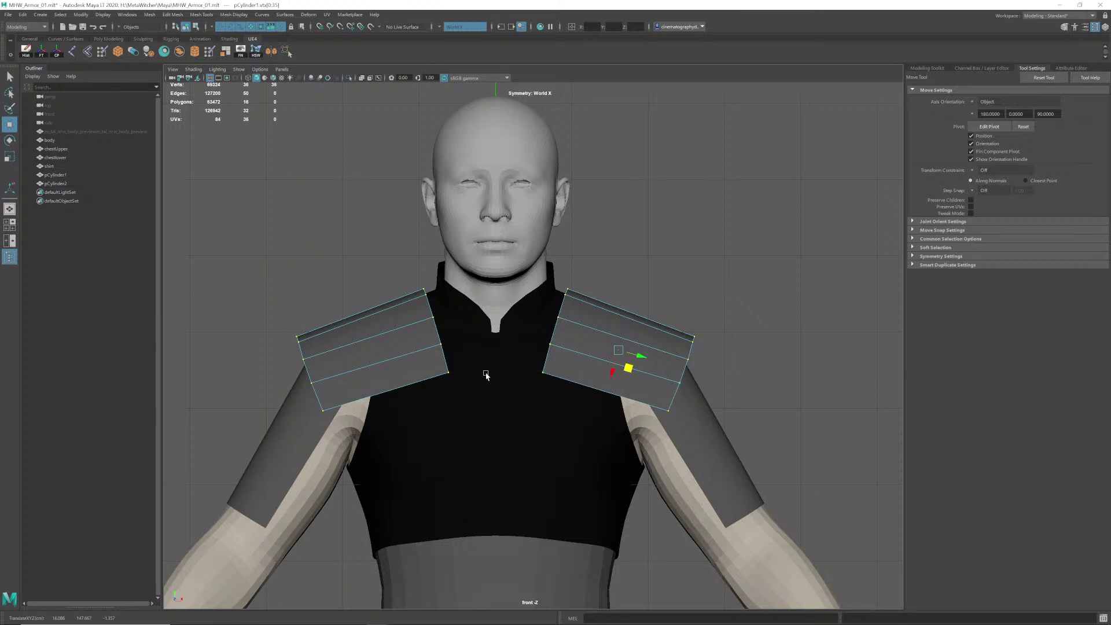
Step: Nudge the lower outer-edge vertex of the shoulder pads to refine their silhouette and select the vertex above it
{"action": "right_click_drag", "start_coordinate": [668, 374], "coordinate": [643, 374]}
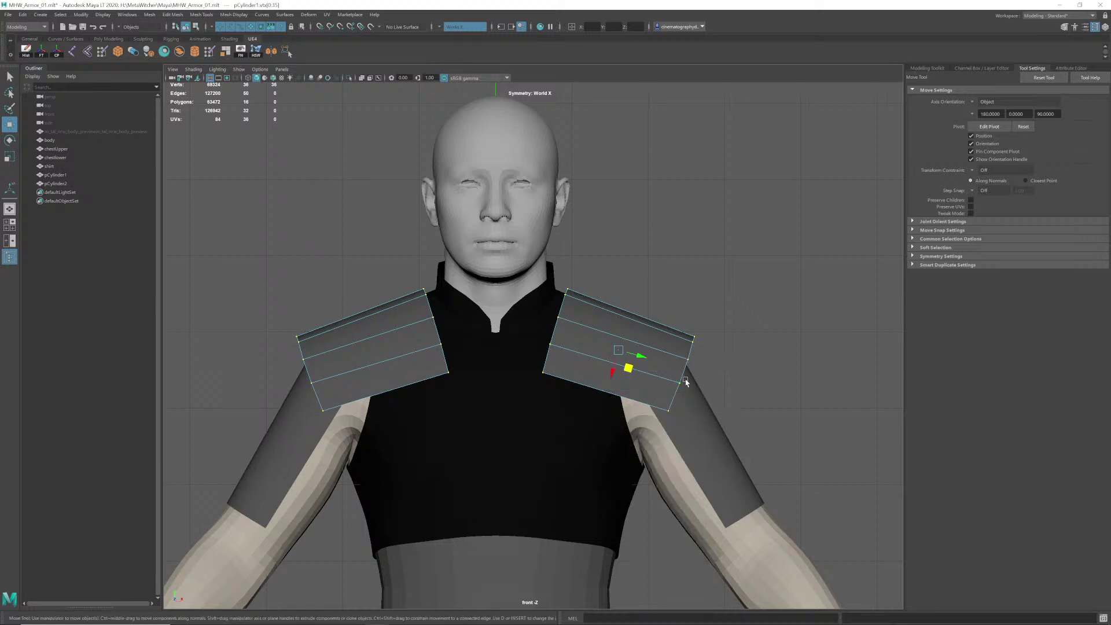
{"action": "left_click", "coordinate": [680, 382]}
{"action": "left_click_drag", "start_coordinate": [692, 400], "coordinate": [697, 377]}
{"action": "left_click", "coordinate": [689, 359]}
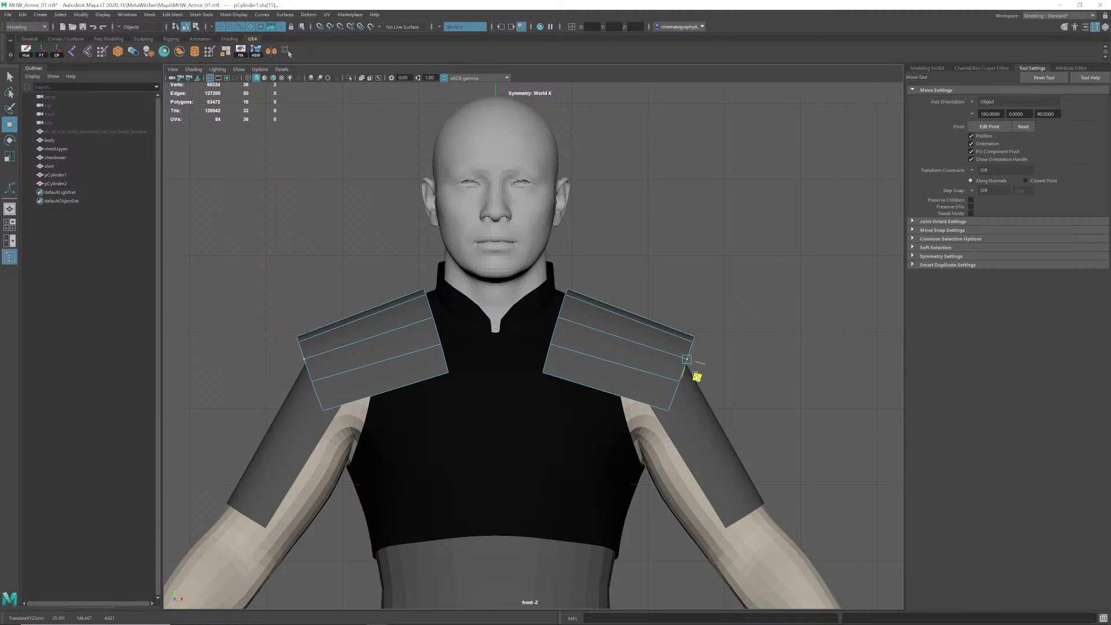
Step: Return the shoulder pads to object mode, deselect them, and switch to the perspective view to see the whole character
{"action": "right_click_drag", "start_coordinate": [616, 328], "coordinate": [648, 315]}
{"action": "left_click", "coordinate": [693, 336]}
{"action": "left_click", "coordinate": [645, 342]}
{"action": "left_click", "coordinate": [652, 287]}
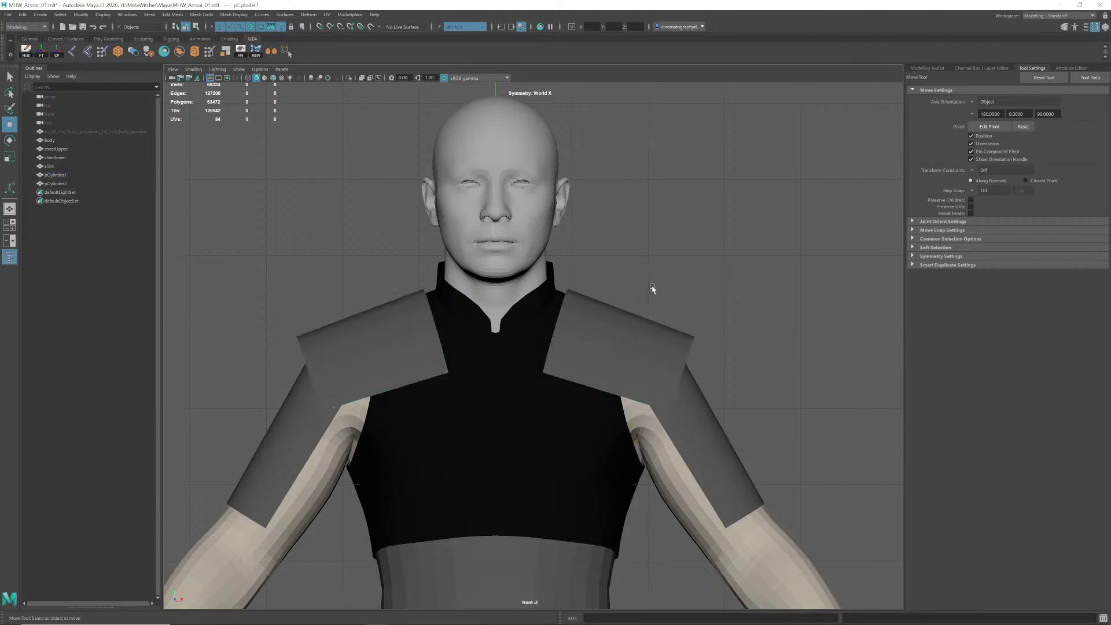
{"action": "key", "text": "space"}
{"action": "left_click_drag", "start_coordinate": [624, 365], "coordinate": [625, 342]}
{"action": "scroll", "coordinate": [553, 377], "scroll_direction": "down", "scroll_amount": 3}
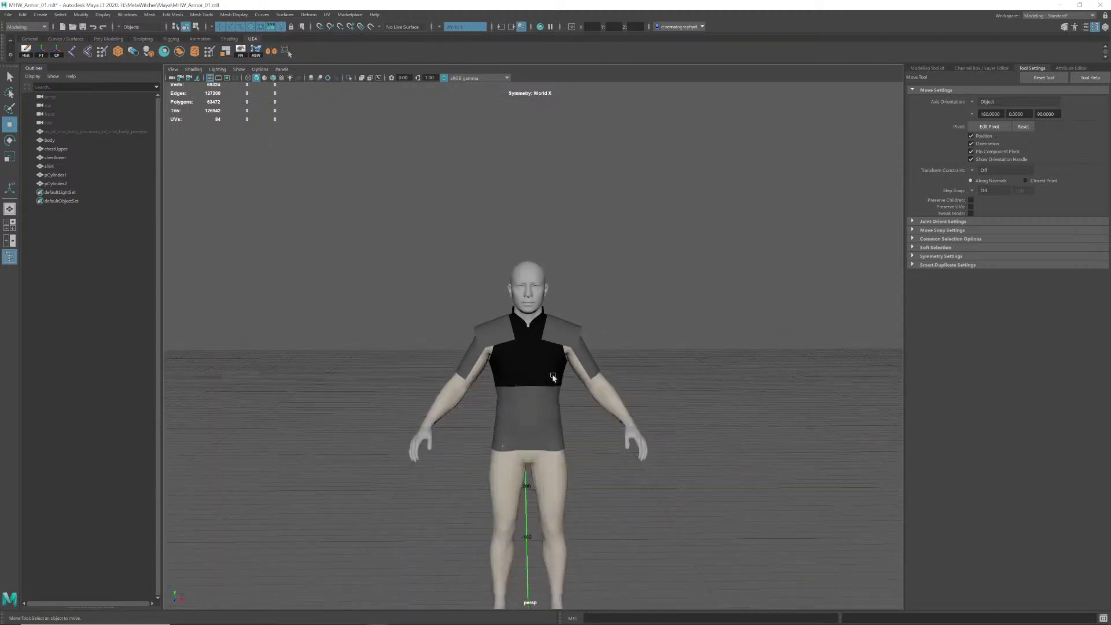
Step: Check the armor blockout on the figure from the front and save the scene
{"action": "left_click_drag", "start_coordinate": [509, 313], "coordinate": [283, 316], "text": "alt"}
{"action": "right_click_drag", "start_coordinate": [523, 349], "coordinate": [611, 354], "text": "alt"}
{"action": "mouse_move", "coordinate": [553, 368]}
{"action": "left_mouse_down", "text": "alt"}
{"action": "mouse_move", "coordinate": [590, 336]}
{"action": "mouse_move", "coordinate": [591, 380]}
{"action": "mouse_move", "coordinate": [594, 348]}
{"action": "mouse_move", "coordinate": [574, 333]}
{"action": "mouse_move", "coordinate": [588, 328]}
{"action": "mouse_move", "coordinate": [557, 341]}
{"action": "mouse_move", "coordinate": [564, 370]}
{"action": "mouse_move", "coordinate": [591, 353]}
{"action": "mouse_move", "coordinate": [649, 346]}
{"action": "mouse_move", "coordinate": [549, 348]}
{"action": "mouse_move", "coordinate": [502, 332]}
{"action": "mouse_move", "coordinate": [568, 365]}
{"action": "mouse_move", "coordinate": [625, 370]}
{"action": "mouse_move", "coordinate": [497, 364]}
{"action": "mouse_move", "coordinate": [558, 353]}
{"action": "left_mouse_up", "text": "alt"}
{"action": "scroll", "coordinate": [527, 363], "scroll_direction": "down", "scroll_amount": 4}
{"action": "scroll", "coordinate": [525, 364], "scroll_direction": "up", "scroll_amount": 7}
{"action": "scroll", "coordinate": [568, 365], "scroll_direction": "down", "scroll_amount": 3}
{"action": "scroll", "coordinate": [567, 364], "scroll_direction": "up", "scroll_amount": 4}
{"action": "scroll", "coordinate": [525, 366], "scroll_direction": "down", "scroll_amount": 4}
{"action": "key", "text": "ctrl+s"}
{"action": "scroll", "coordinate": [496, 364], "scroll_direction": "down", "scroll_amount": 2}
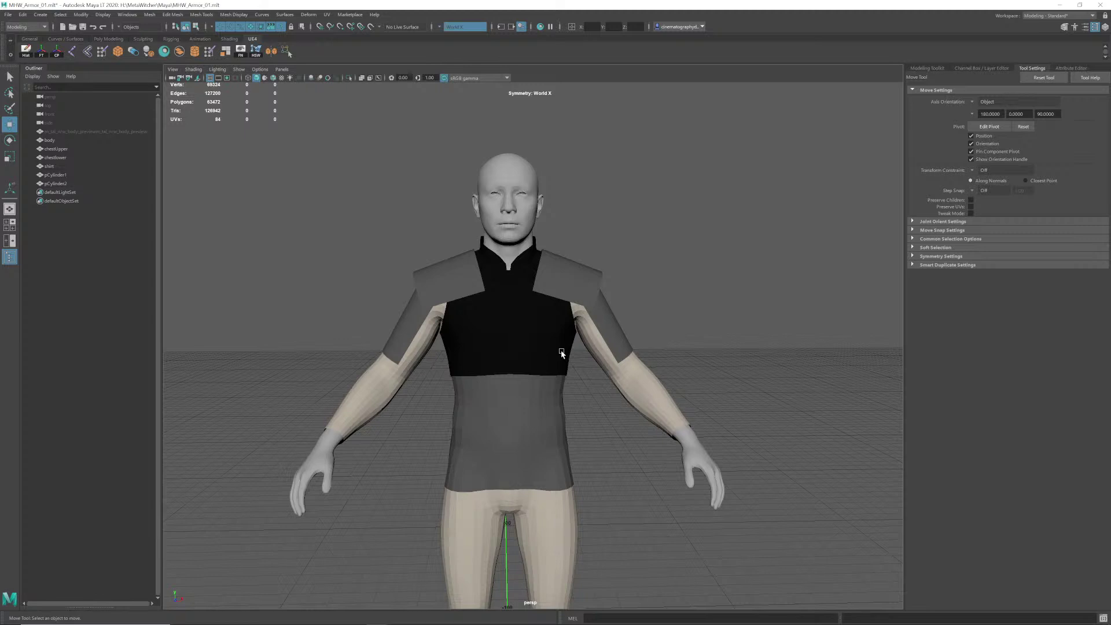
Step: Isolate the body mesh to examine it without the clothing, and bring the armor pieces back into view
{"action": "left_click", "coordinate": [528, 178]}
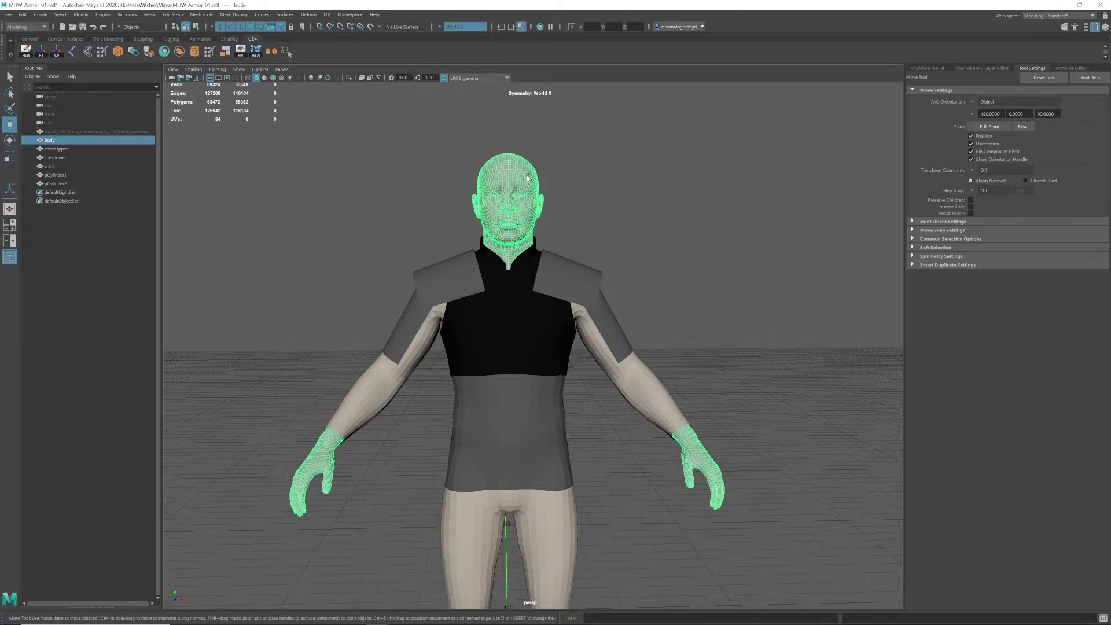
{"action": "key", "text": "ctrl+1"}
{"action": "middle_click_drag", "start_coordinate": [580, 404], "coordinate": [558, 357], "text": "alt"}
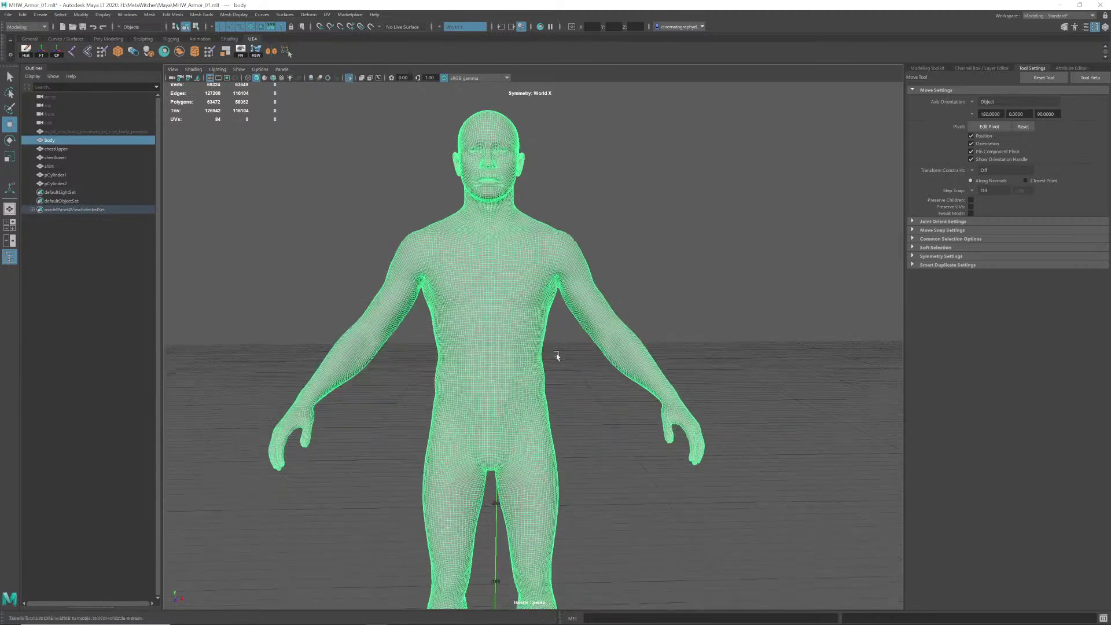
{"action": "right_click_drag", "start_coordinate": [558, 358], "coordinate": [463, 298], "text": "alt"}
{"action": "mouse_move", "coordinate": [463, 298]}
{"action": "left_mouse_down", "text": "alt"}
{"action": "mouse_move", "coordinate": [492, 324]}
{"action": "mouse_move", "coordinate": [459, 296]}
{"action": "left_mouse_up", "text": "alt"}
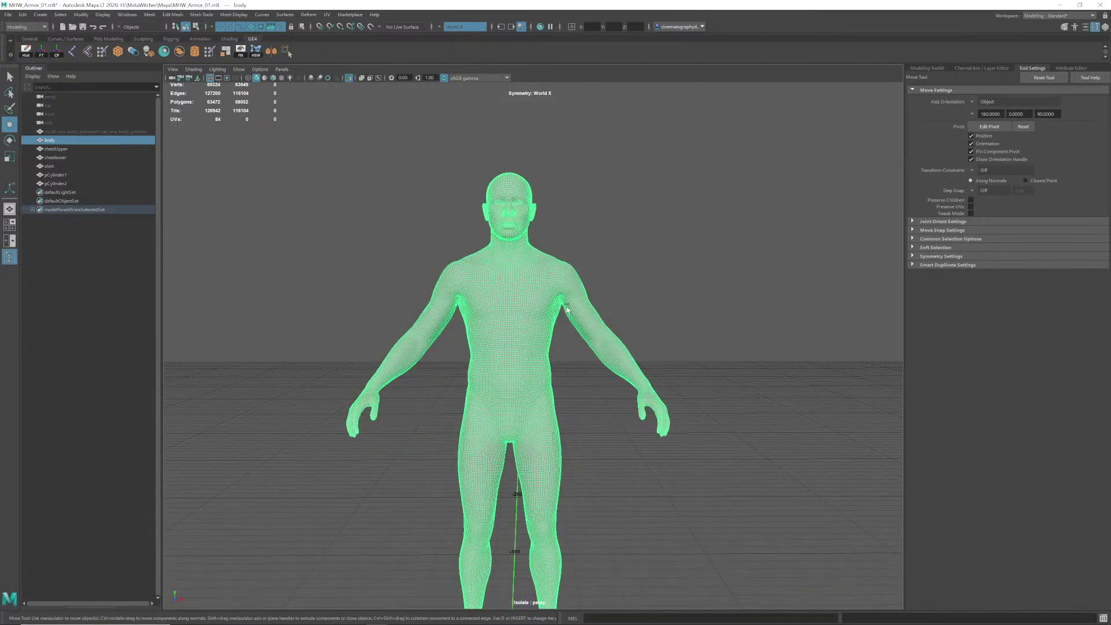
{"action": "left_click", "coordinate": [579, 371]}
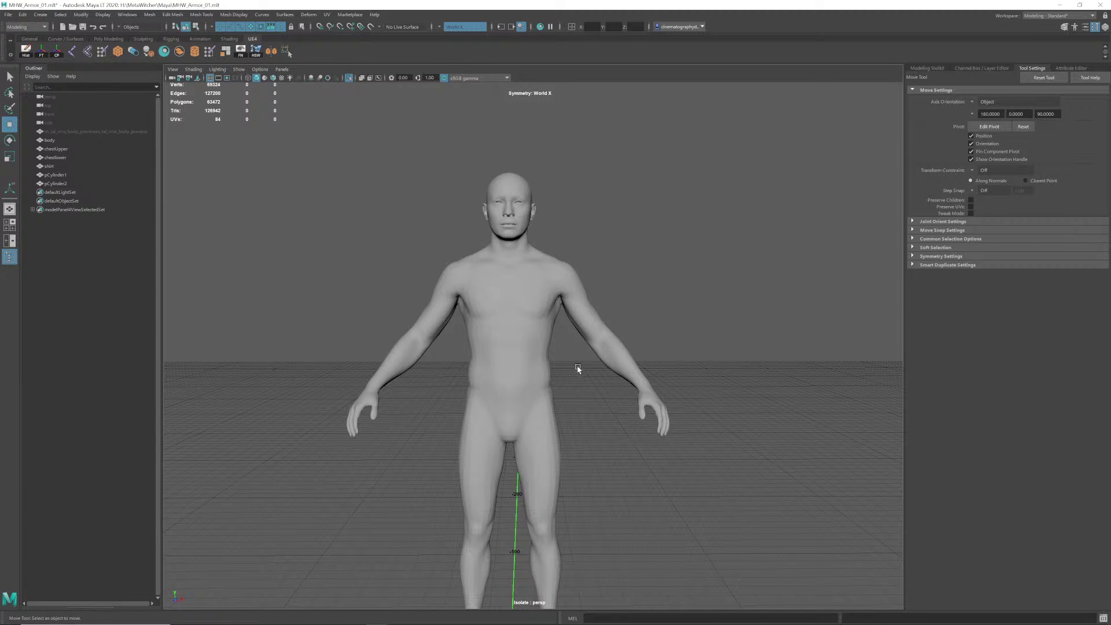
{"action": "key", "text": "ctrl+1"}
{"action": "scroll", "coordinate": [550, 296], "scroll_direction": "up", "scroll_amount": 2}
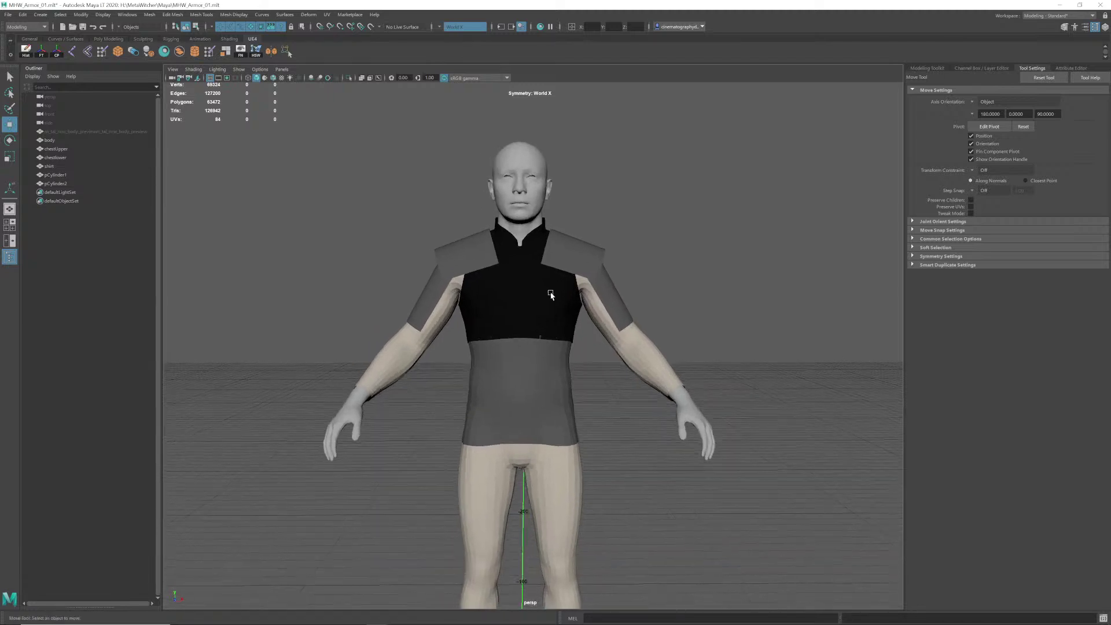
Step: Examine the chest, shoulder and sleeve pieces of the armor blockout from the front and the side
{"action": "left_click_drag", "start_coordinate": [550, 296], "coordinate": [524, 327], "text": "alt"}
{"action": "scroll", "coordinate": [587, 293], "scroll_direction": "up", "scroll_amount": 3}
{"action": "scroll", "coordinate": [492, 286], "scroll_direction": "down", "scroll_amount": 3}
{"action": "scroll", "coordinate": [521, 320], "scroll_direction": "up", "scroll_amount": 2}
{"action": "scroll", "coordinate": [521, 320], "scroll_direction": "down", "scroll_amount": 4}
{"action": "scroll", "coordinate": [551, 339], "scroll_direction": "up", "scroll_amount": 2}
{"action": "scroll", "coordinate": [570, 312], "scroll_direction": "up", "scroll_amount": 2}
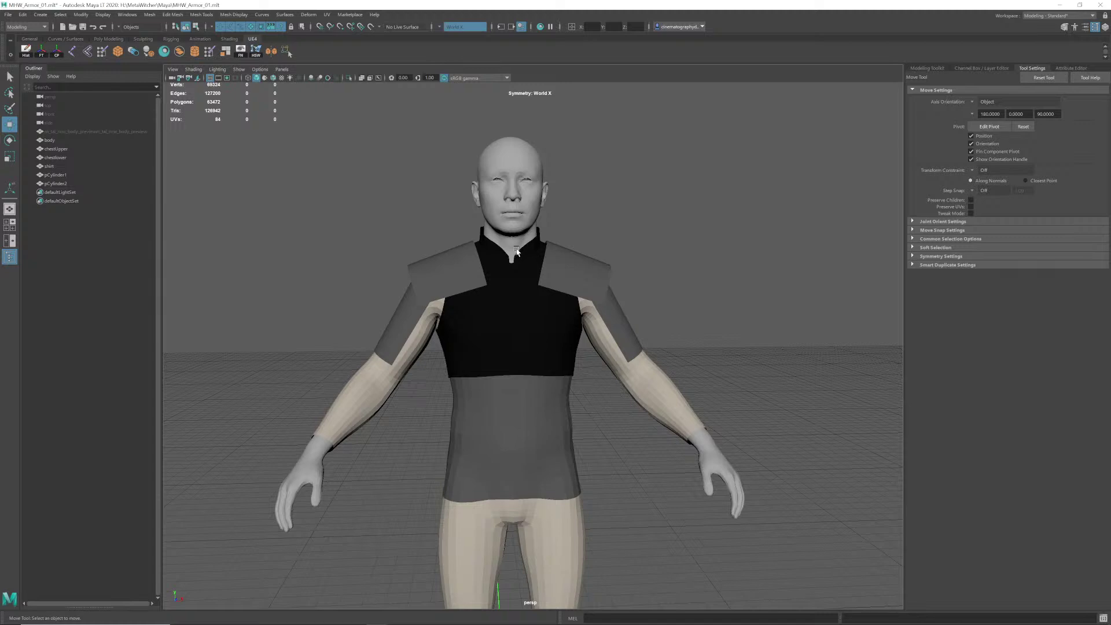
{"action": "right_click_drag", "start_coordinate": [581, 249], "coordinate": [528, 271], "text": "alt"}
{"action": "left_click_drag", "start_coordinate": [528, 270], "coordinate": [423, 289], "text": "alt"}
{"action": "left_click_drag", "start_coordinate": [478, 382], "coordinate": [606, 387], "text": "alt"}
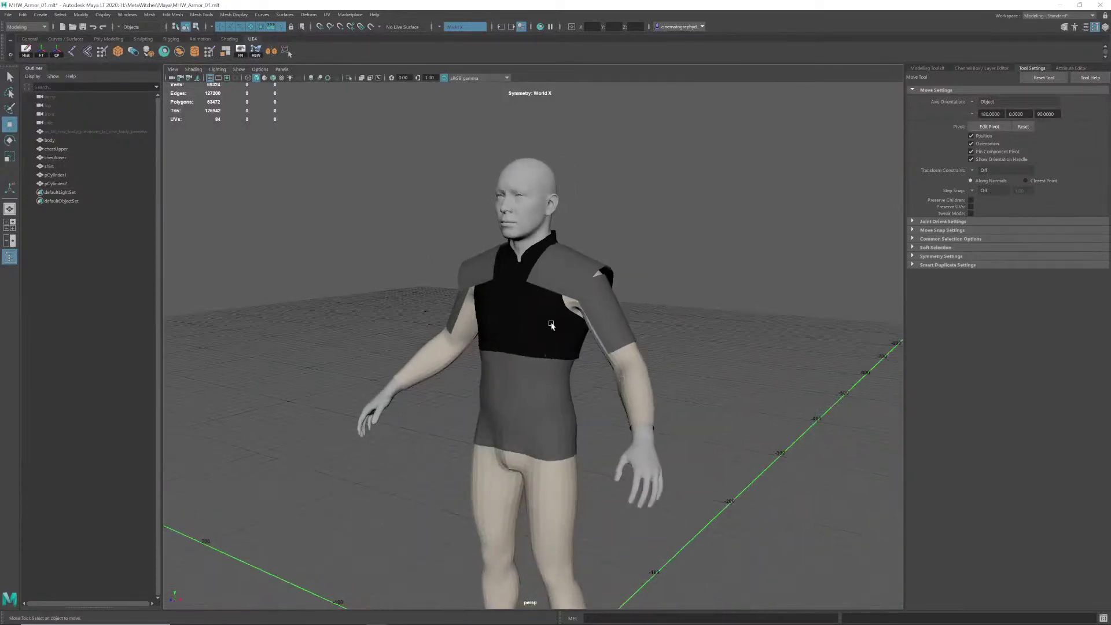
{"action": "left_click_drag", "start_coordinate": [551, 325], "coordinate": [559, 327], "text": "alt"}
{"action": "middle_click_drag", "start_coordinate": [559, 328], "coordinate": [576, 332], "text": "alt"}
{"action": "left_click_drag", "start_coordinate": [576, 333], "coordinate": [548, 319], "text": "alt"}
{"action": "right_click_drag", "start_coordinate": [548, 325], "coordinate": [566, 336], "text": "alt"}
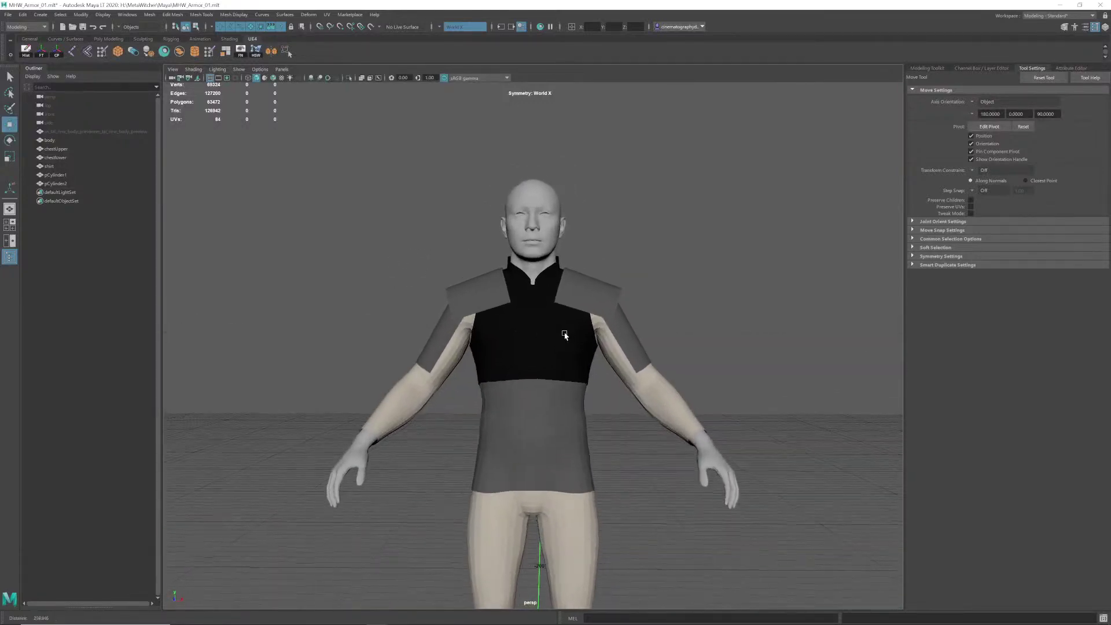
{"action": "left_click_drag", "start_coordinate": [565, 335], "coordinate": [565, 345], "text": "alt"}
{"action": "middle_click_drag", "start_coordinate": [566, 345], "coordinate": [558, 330], "text": "alt"}
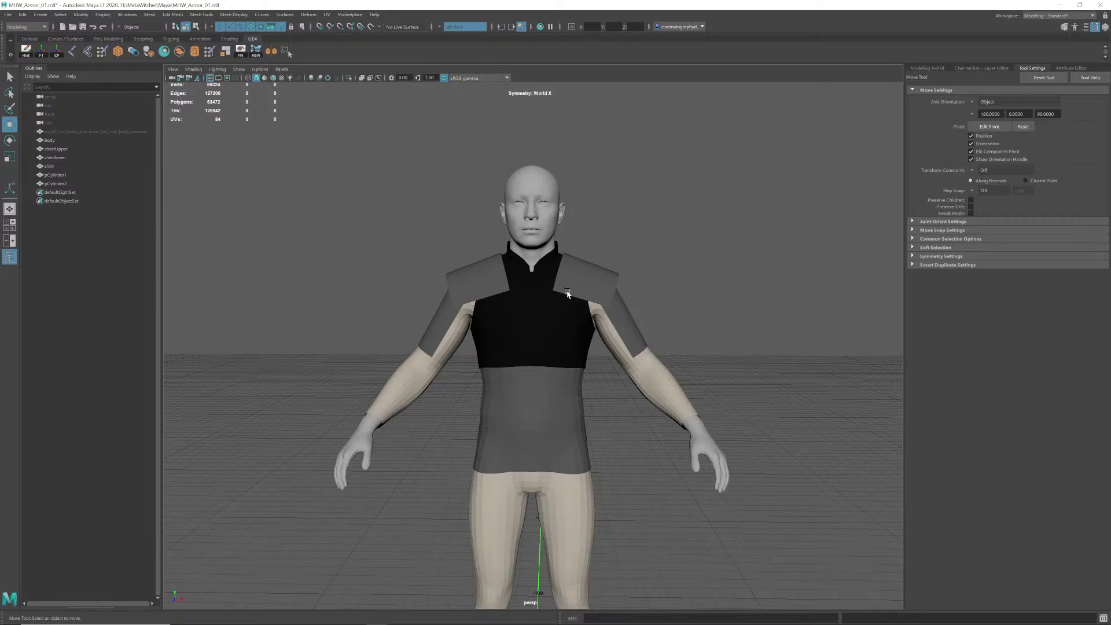
{"action": "mouse_move", "coordinate": [577, 308]}
{"action": "left_mouse_down", "text": "alt"}
{"action": "mouse_move", "coordinate": [433, 315]}
{"action": "mouse_move", "coordinate": [608, 294]}
{"action": "mouse_move", "coordinate": [581, 300]}
{"action": "left_mouse_up", "text": "alt"}
{"action": "right_click_drag", "start_coordinate": [579, 301], "coordinate": [526, 315], "text": "alt"}
{"action": "middle_click_drag", "start_coordinate": [526, 315], "coordinate": [530, 306], "text": "alt"}
{"action": "right_click_drag", "start_coordinate": [531, 306], "coordinate": [573, 313], "text": "alt"}
{"action": "middle_click_drag", "start_coordinate": [573, 313], "coordinate": [565, 308], "text": "alt"}
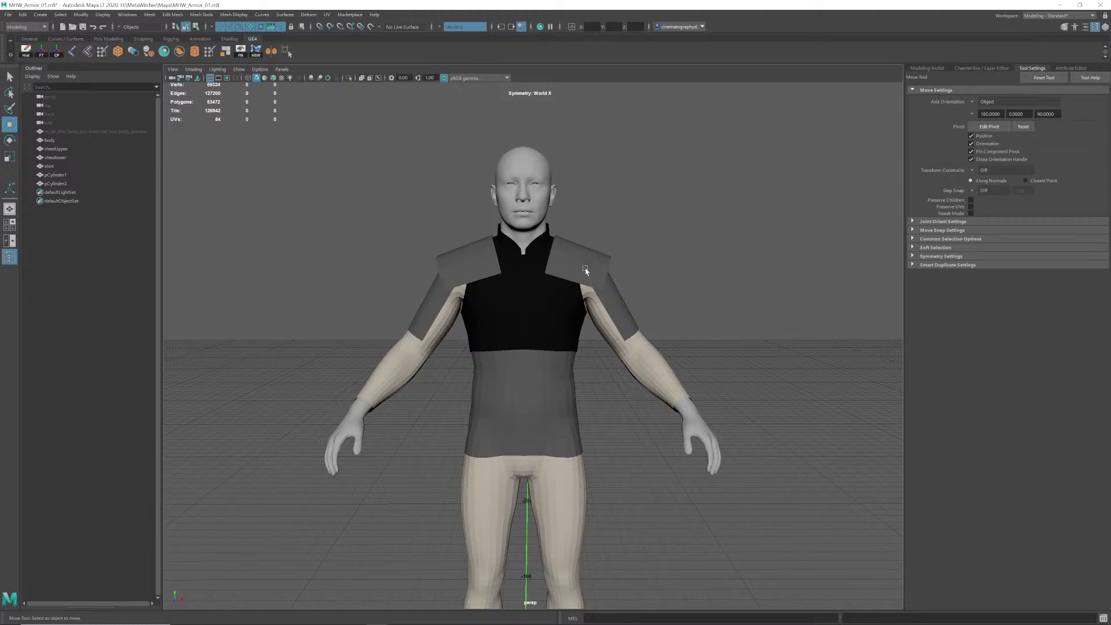
Step: Review the proportions of the shoulder pads and torso pieces, and save the scene
{"action": "left_click_drag", "start_coordinate": [591, 227], "coordinate": [560, 262], "text": "alt"}
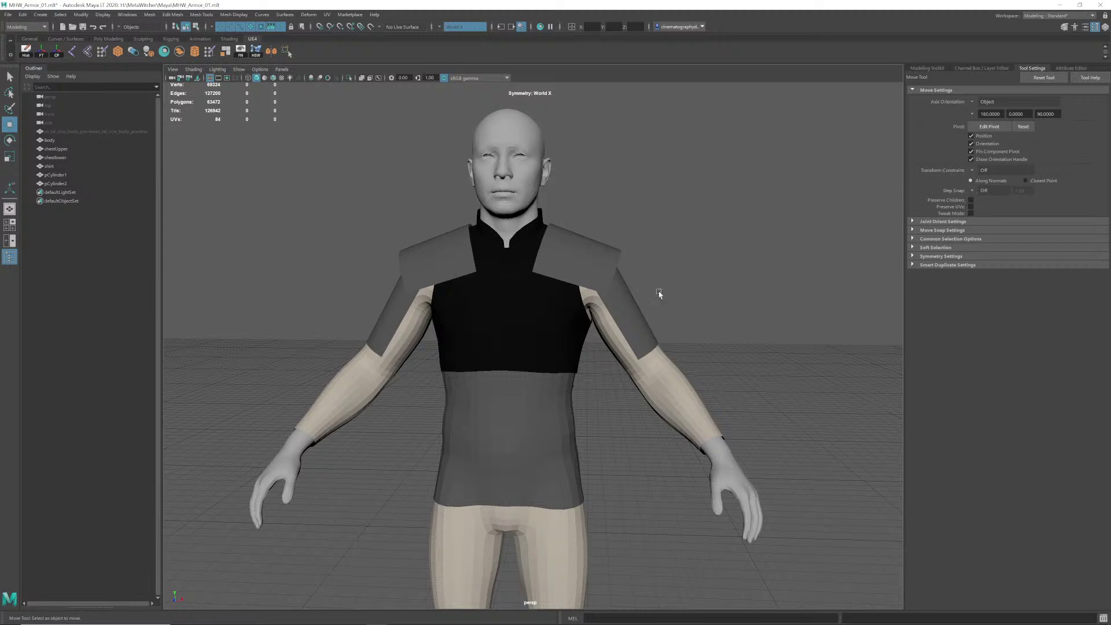
{"action": "scroll", "coordinate": [657, 292], "scroll_direction": "down", "scroll_amount": 3}
{"action": "left_click_drag", "start_coordinate": [637, 281], "coordinate": [599, 271], "text": "alt"}
{"action": "scroll", "coordinate": [632, 282], "scroll_direction": "down", "scroll_amount": 2}
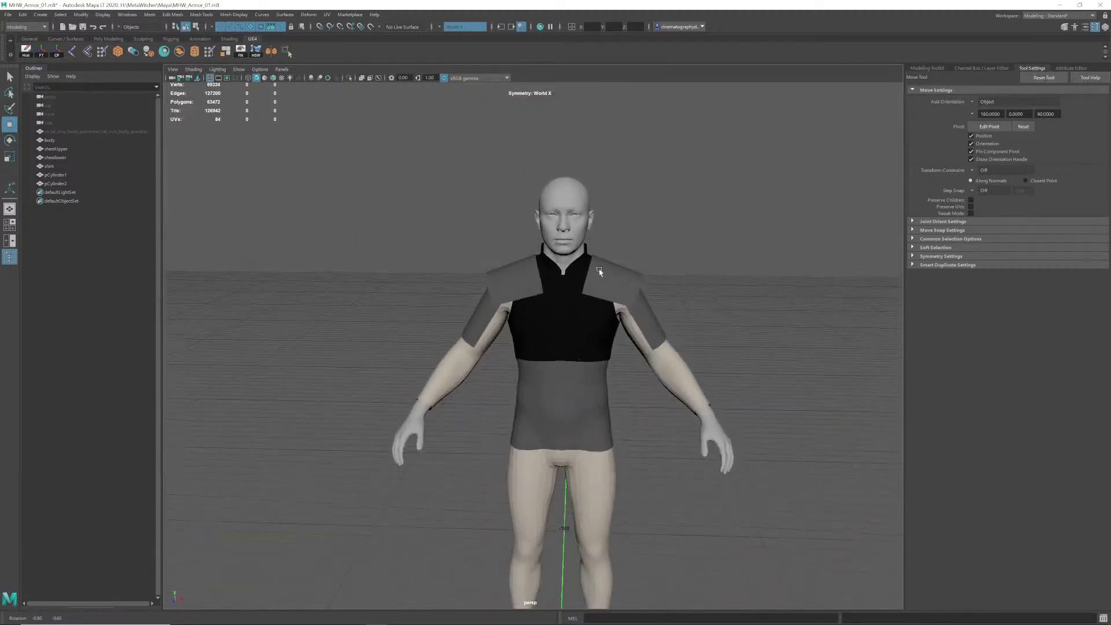
{"action": "scroll", "coordinate": [600, 271], "scroll_direction": "up", "scroll_amount": 2}
{"action": "middle_click_drag", "start_coordinate": [600, 271], "coordinate": [531, 278], "text": "alt"}
{"action": "left_click_drag", "start_coordinate": [531, 278], "coordinate": [509, 277], "text": "alt"}
{"action": "middle_click_drag", "start_coordinate": [510, 276], "coordinate": [546, 270], "text": "alt"}
{"action": "mouse_move", "coordinate": [546, 270]}
{"action": "left_mouse_down", "text": "alt"}
{"action": "mouse_move", "coordinate": [498, 280]}
{"action": "mouse_move", "coordinate": [564, 289]}
{"action": "mouse_move", "coordinate": [585, 278]}
{"action": "mouse_move", "coordinate": [551, 282]}
{"action": "mouse_move", "coordinate": [561, 289]}
{"action": "mouse_move", "coordinate": [578, 264]}
{"action": "mouse_move", "coordinate": [553, 264]}
{"action": "mouse_move", "coordinate": [557, 273]}
{"action": "left_mouse_up", "text": "alt"}
{"action": "scroll", "coordinate": [510, 275], "scroll_direction": "up", "scroll_amount": 2}
{"action": "scroll", "coordinate": [585, 278], "scroll_direction": "down", "scroll_amount": 1}
{"action": "key", "text": "ctrl+s"}
Step: Switch to Chrome and search the web for "witcher netflix se 2" in a new tab
{"action": "key", "text": "alt+Tab"}
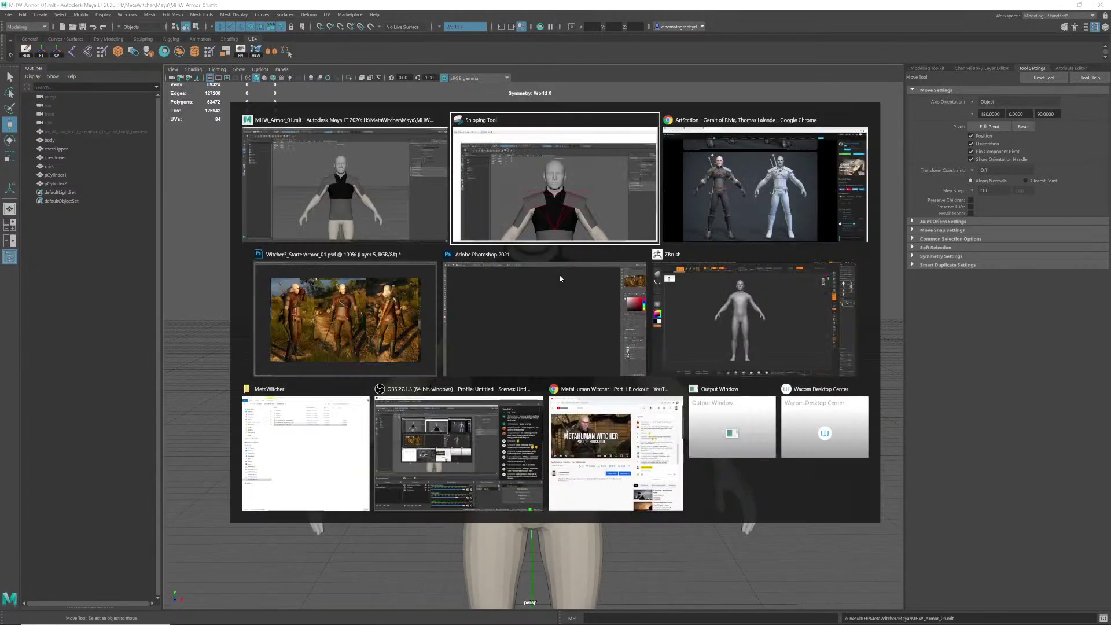
{"action": "key", "text": "alt+Tab"}
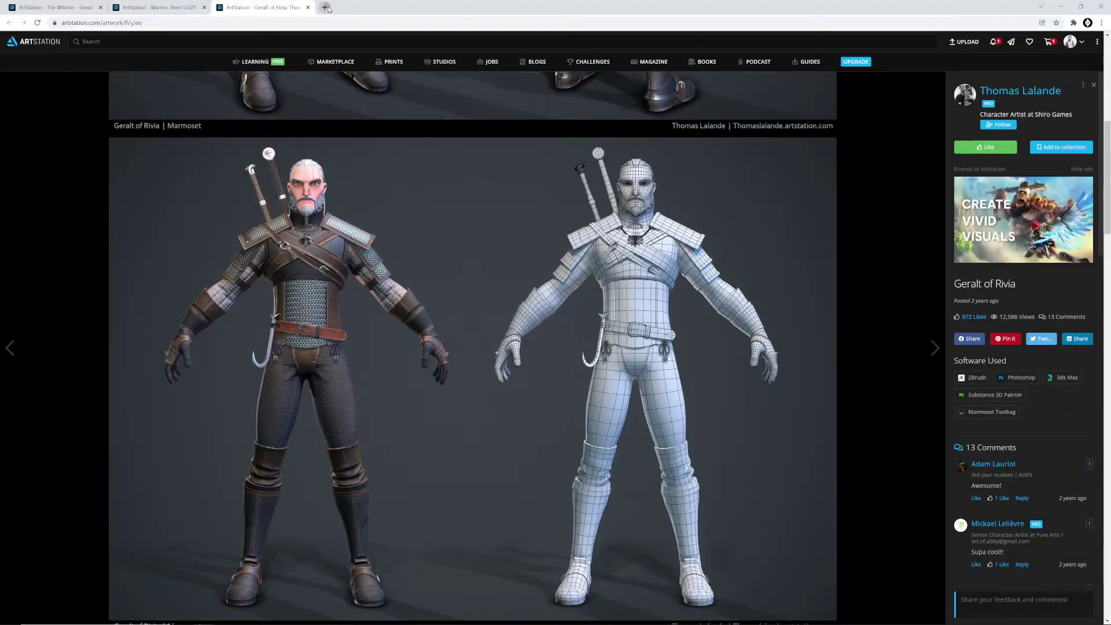
{"action": "left_click", "coordinate": [326, 7]}
{"action": "type", "text": "wi"}
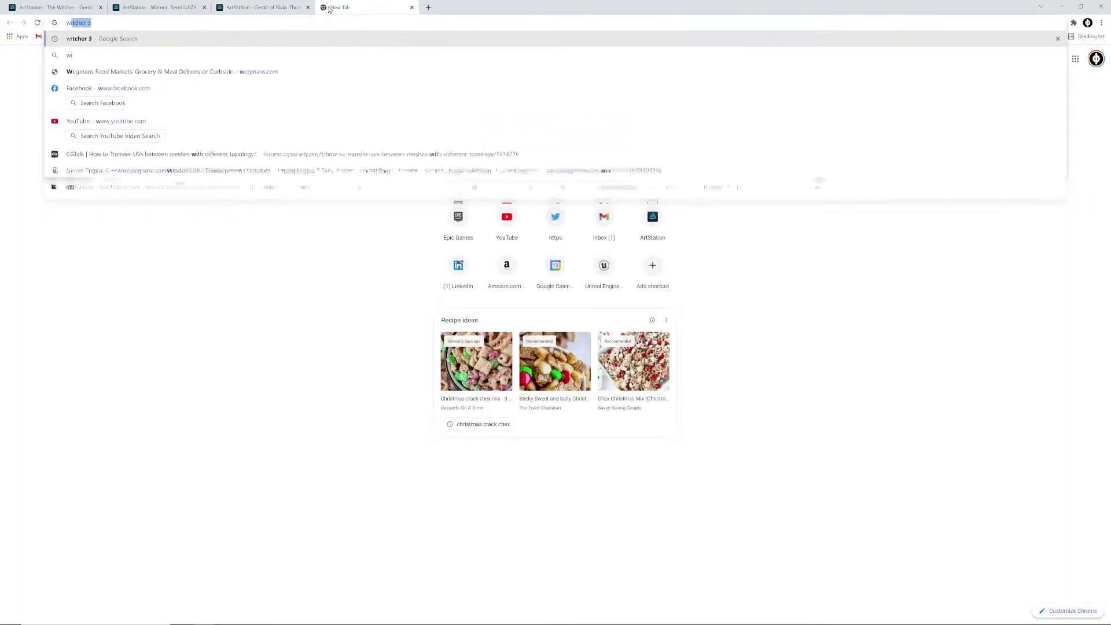
{"action": "type", "text": "tcher netflix"}
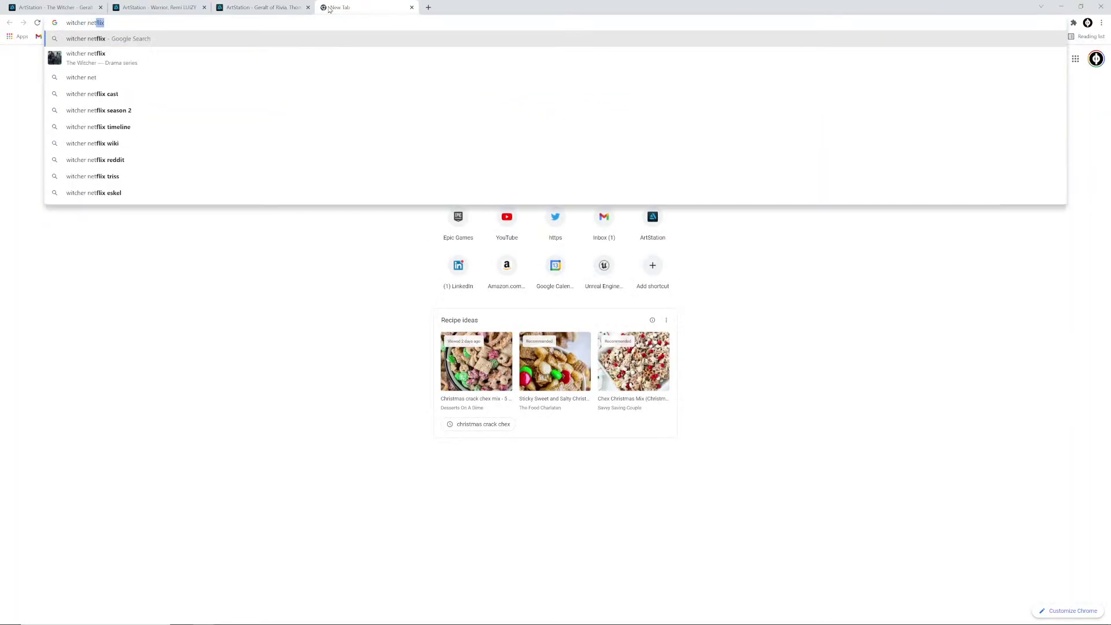
{"action": "type", "text": " se 2"}
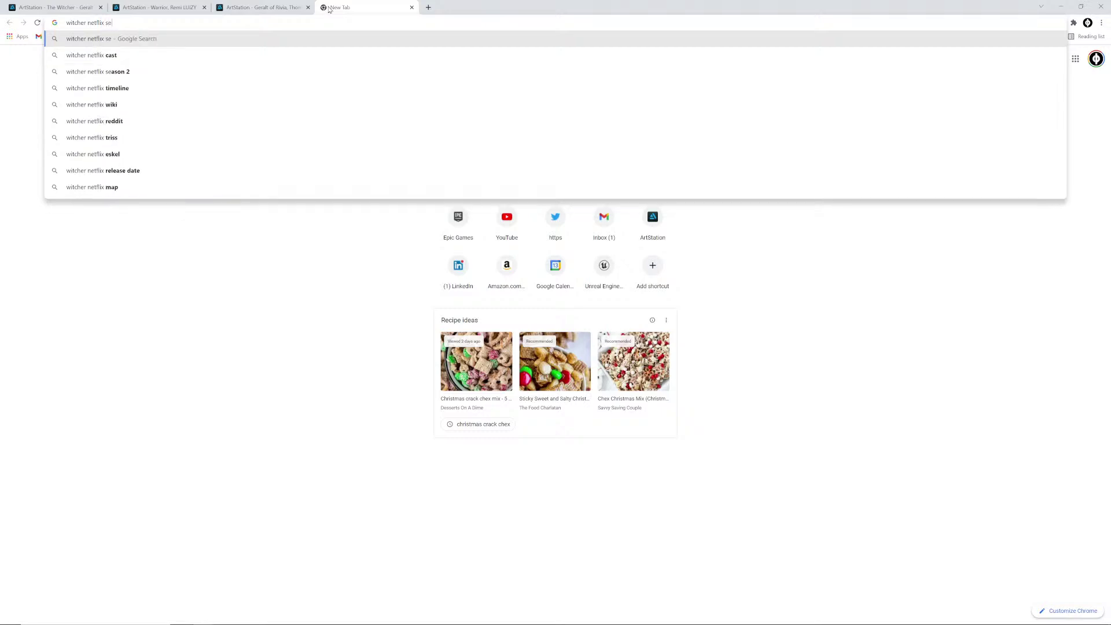
{"action": "key", "text": "Return"}
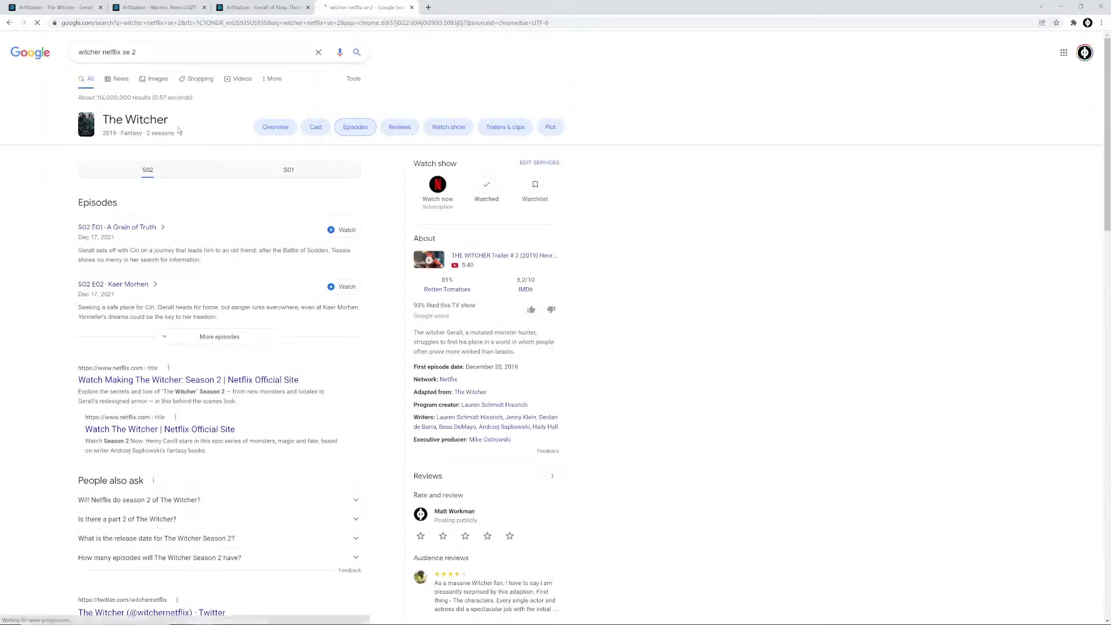
Step: Browse the image results and open the Daily Express picture showing the Witcher's black muscled armor beside a woman
{"action": "left_click", "coordinate": [161, 82]}
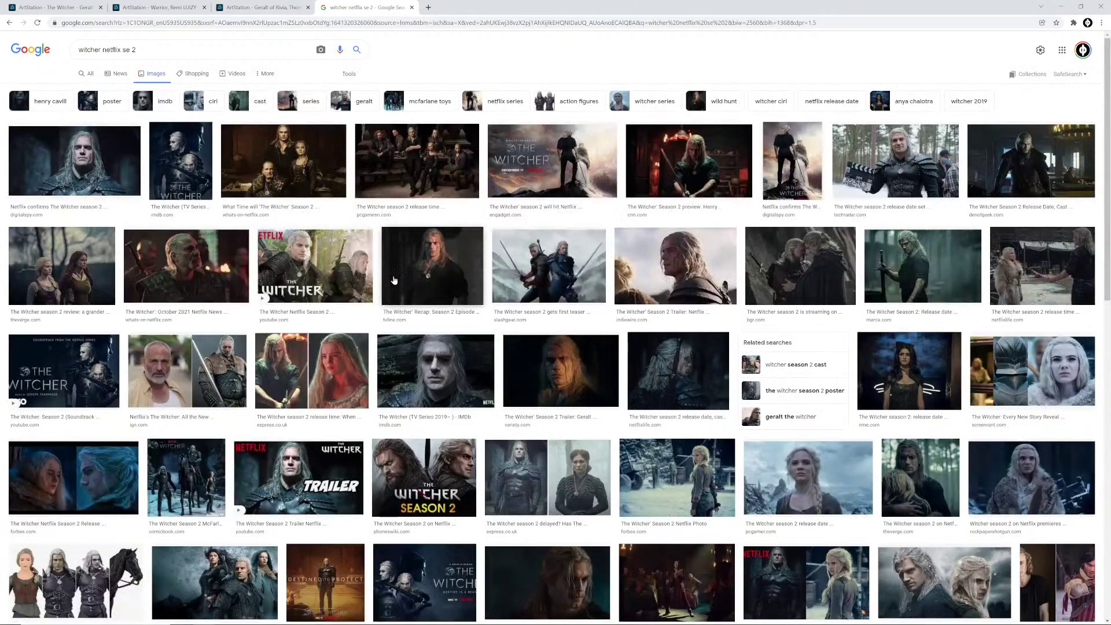
{"action": "scroll", "coordinate": [405, 301], "scroll_direction": "down", "scroll_amount": 2}
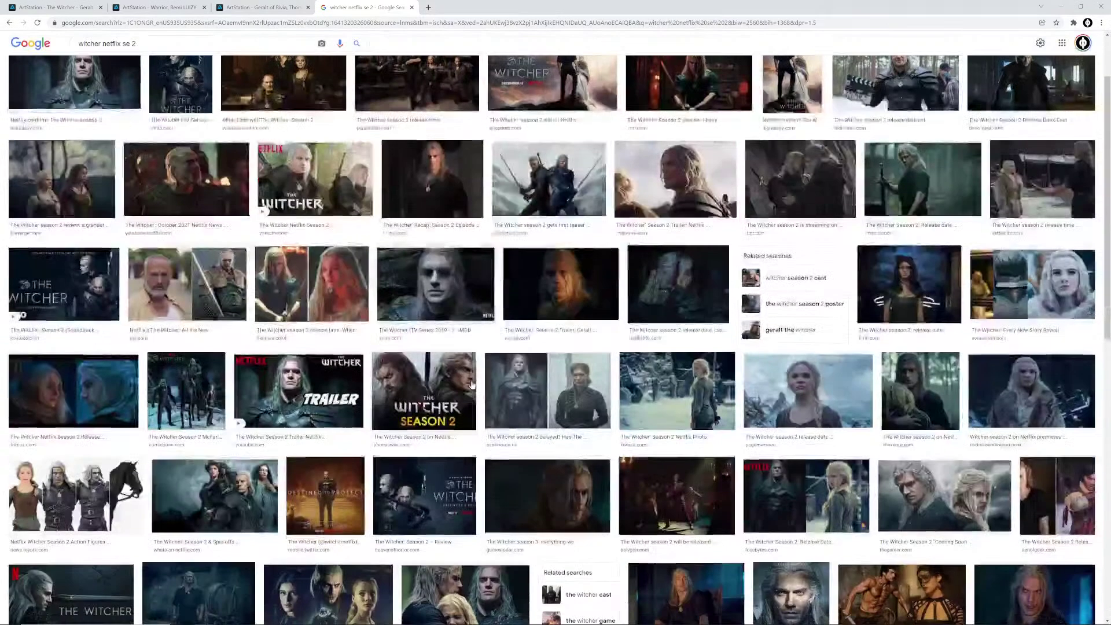
{"action": "left_click", "coordinate": [513, 385]}
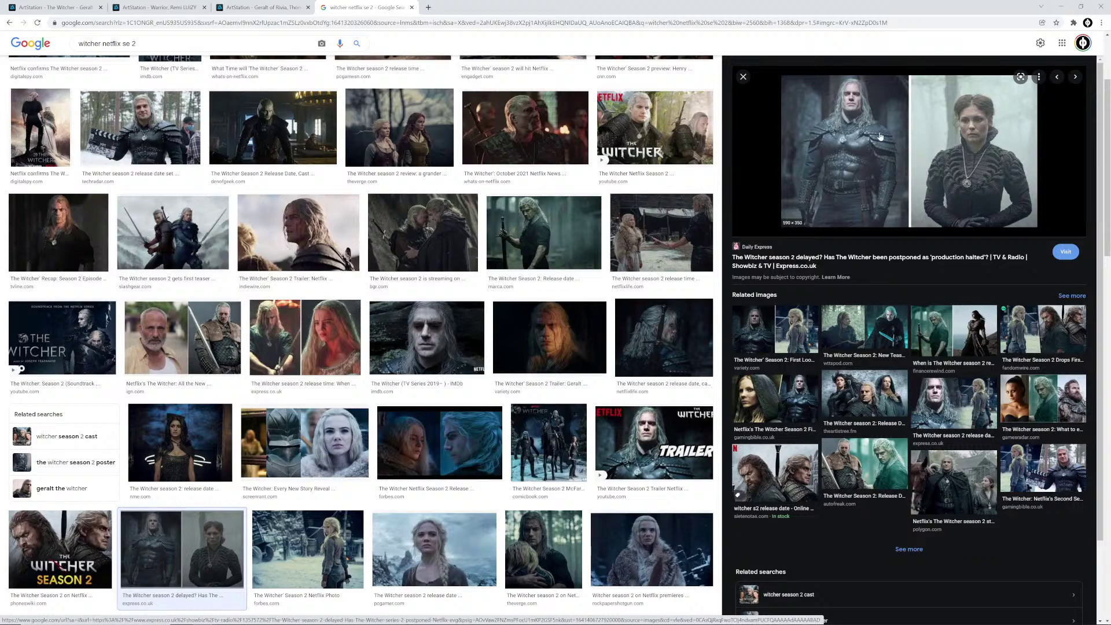
Step: Switch back to Maya and select the shoulder pads while viewing the figure from behind
{"action": "key", "text": "alt+Tab"}
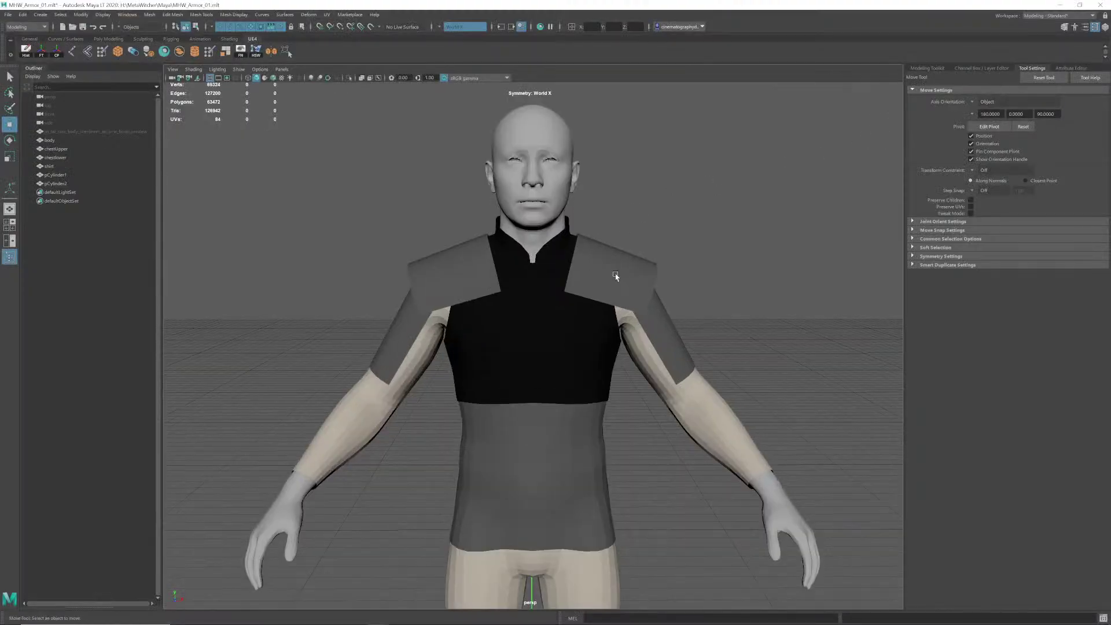
{"action": "mouse_move", "coordinate": [628, 268]}
{"action": "left_mouse_down", "text": "alt"}
{"action": "mouse_move", "coordinate": [568, 263]}
{"action": "mouse_move", "coordinate": [536, 275]}
{"action": "mouse_move", "coordinate": [629, 271]}
{"action": "left_mouse_up", "text": "alt"}
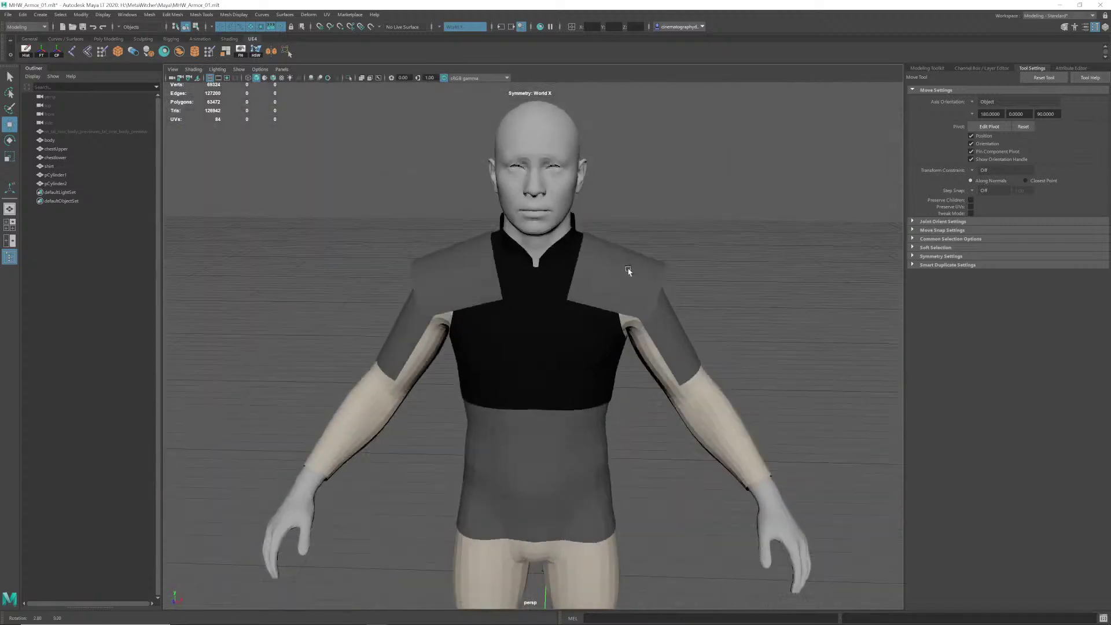
{"action": "mouse_move", "coordinate": [629, 271]}
{"action": "right_mouse_down", "text": "alt"}
{"action": "mouse_move", "coordinate": [596, 263]}
{"action": "mouse_move", "coordinate": [640, 260]}
{"action": "right_mouse_up", "text": "alt"}
{"action": "left_click_drag", "start_coordinate": [640, 260], "coordinate": [476, 255], "text": "alt"}
{"action": "left_click", "coordinate": [637, 255]}
{"action": "left_click", "coordinate": [648, 221]}
{"action": "right_click_drag", "start_coordinate": [476, 256], "coordinate": [481, 258], "text": "alt"}
{"action": "middle_click_drag", "start_coordinate": [482, 258], "coordinate": [545, 272], "text": "alt"}
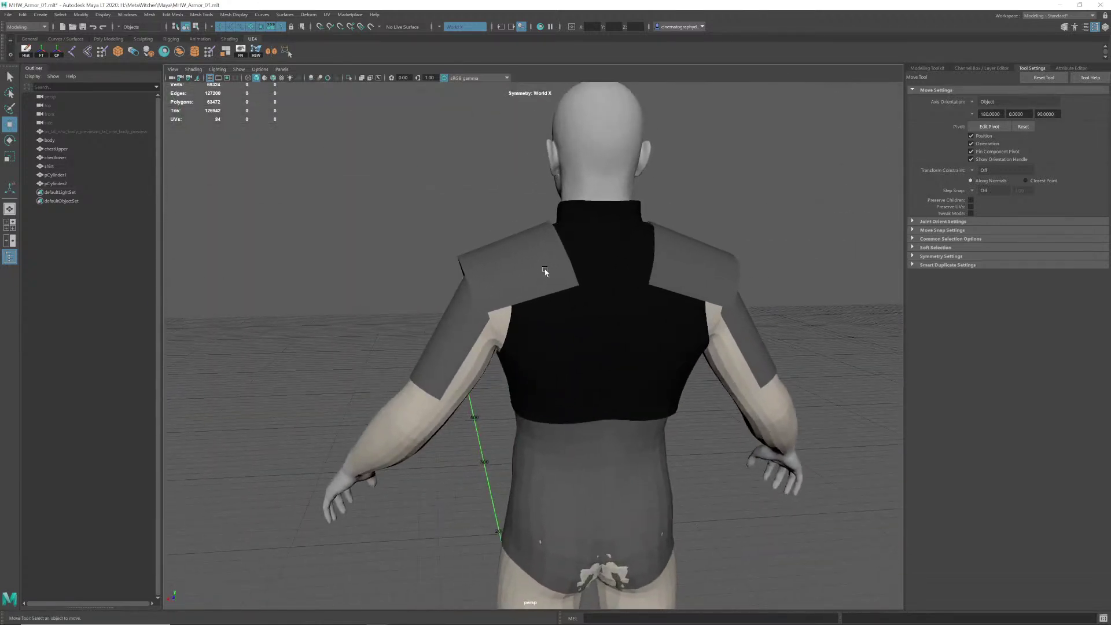
{"action": "left_click_drag", "start_coordinate": [545, 272], "coordinate": [508, 270], "text": "alt"}
{"action": "left_click", "coordinate": [479, 268]}
{"action": "right_click_drag", "start_coordinate": [479, 268], "coordinate": [527, 265], "text": "alt"}
{"action": "middle_click_drag", "start_coordinate": [526, 265], "coordinate": [566, 260], "text": "alt"}
{"action": "left_click_drag", "start_coordinate": [566, 261], "coordinate": [561, 259], "text": "alt"}
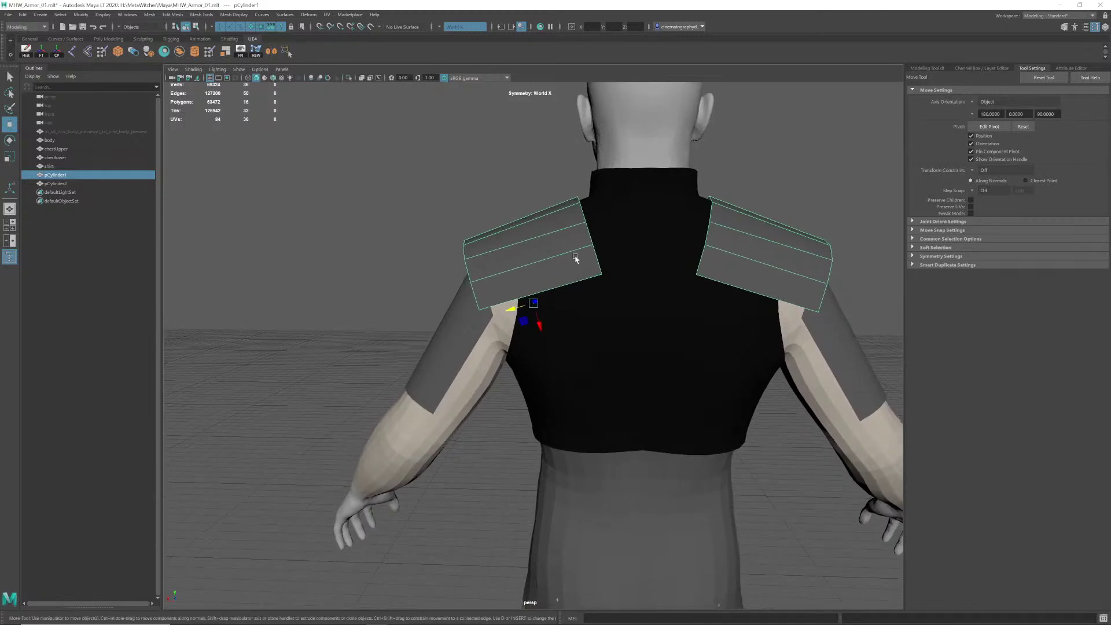
Step: Pick the vertices along the shoulder pad's inner back edge in turn, and return to object selection with nothing selected
{"action": "right_click_drag", "start_coordinate": [577, 258], "coordinate": [540, 266]}
{"action": "left_click", "coordinate": [603, 275]}
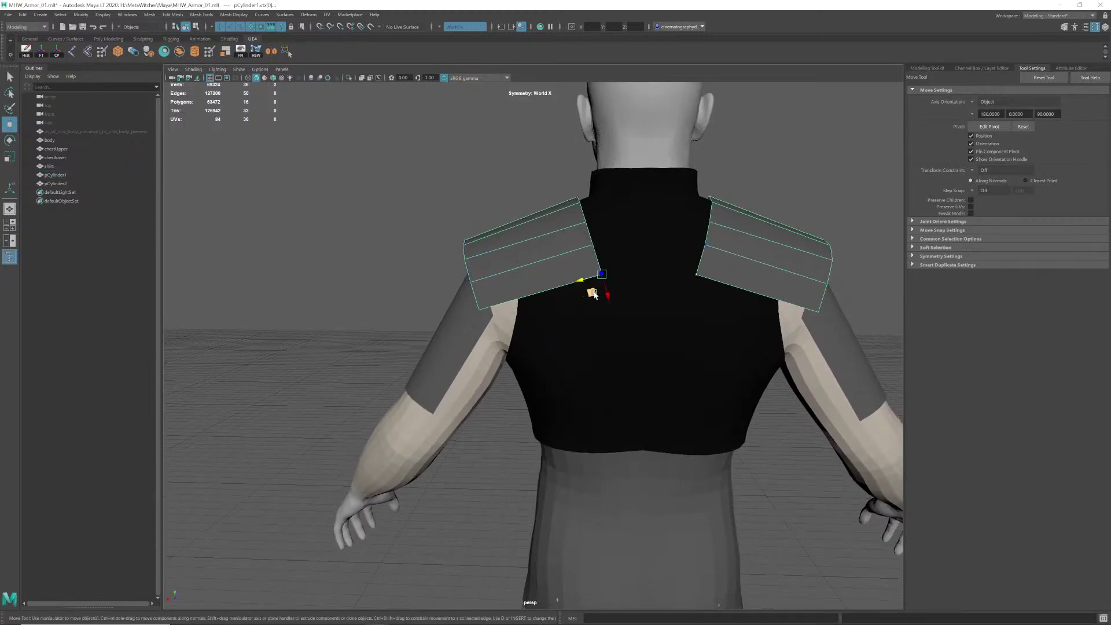
{"action": "left_click_drag", "start_coordinate": [594, 294], "coordinate": [569, 221]}
{"action": "left_click", "coordinate": [593, 247]}
{"action": "left_click", "coordinate": [585, 223]}
{"action": "left_click", "coordinate": [580, 203]}
{"action": "right_click_drag", "start_coordinate": [547, 235], "coordinate": [567, 222]}
{"action": "left_click", "coordinate": [550, 206]}
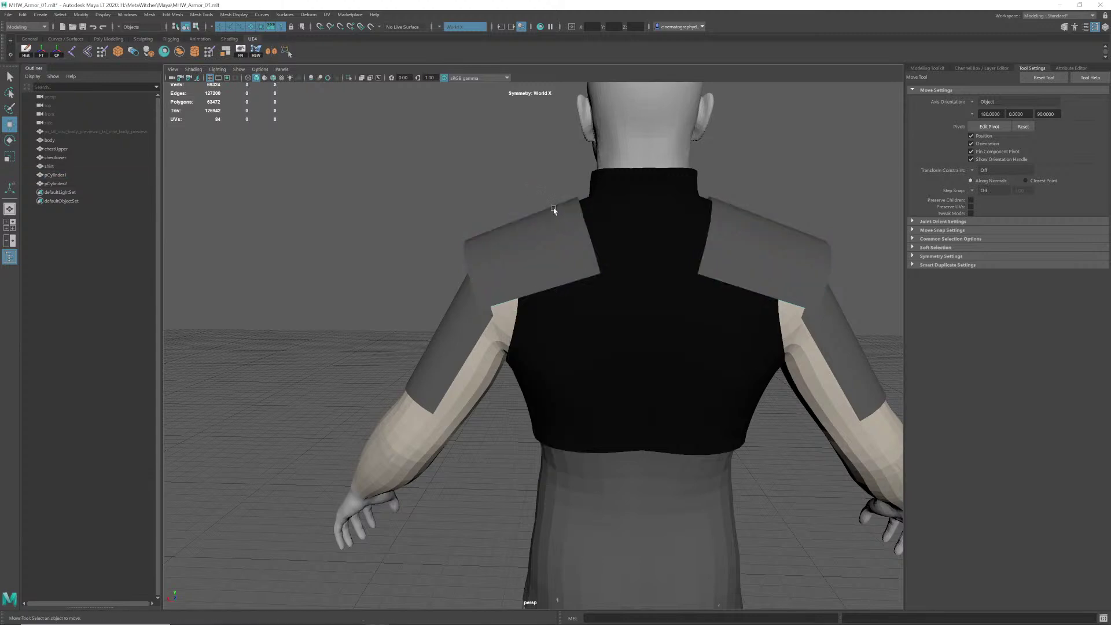
Step: Return to a front view of the figure and save the armor scene
{"action": "left_click_drag", "start_coordinate": [546, 207], "coordinate": [518, 254], "text": "alt"}
{"action": "right_click_drag", "start_coordinate": [518, 254], "coordinate": [499, 253], "text": "alt"}
{"action": "left_click_drag", "start_coordinate": [499, 252], "coordinate": [503, 249], "text": "alt"}
{"action": "right_click_drag", "start_coordinate": [502, 249], "coordinate": [525, 260], "text": "alt"}
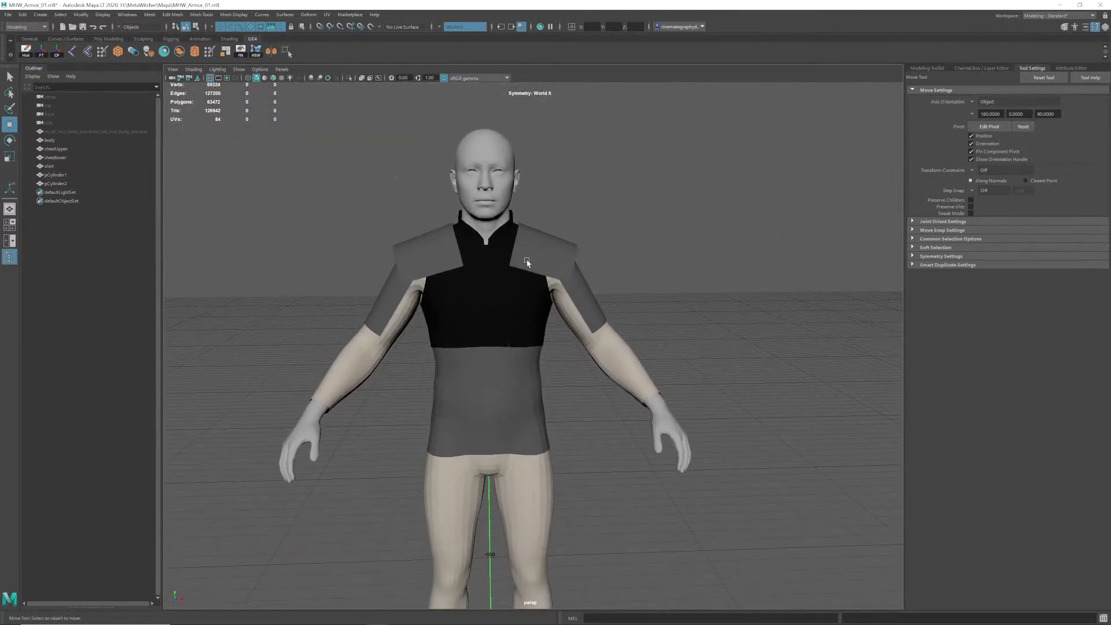
{"action": "left_click_drag", "start_coordinate": [526, 259], "coordinate": [507, 256], "text": "alt"}
{"action": "middle_click_drag", "start_coordinate": [515, 259], "coordinate": [528, 284], "text": "alt"}
{"action": "right_click_drag", "start_coordinate": [528, 284], "coordinate": [550, 293], "text": "alt"}
{"action": "middle_click_drag", "start_coordinate": [550, 293], "coordinate": [555, 286], "text": "alt"}
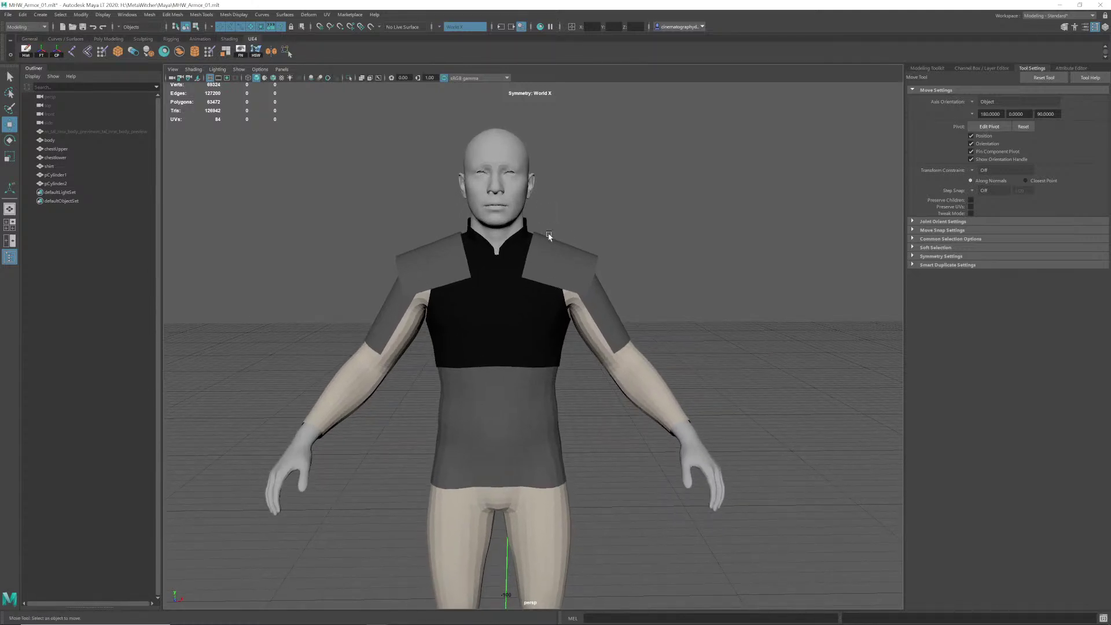
{"action": "key", "text": "ctrl+s"}
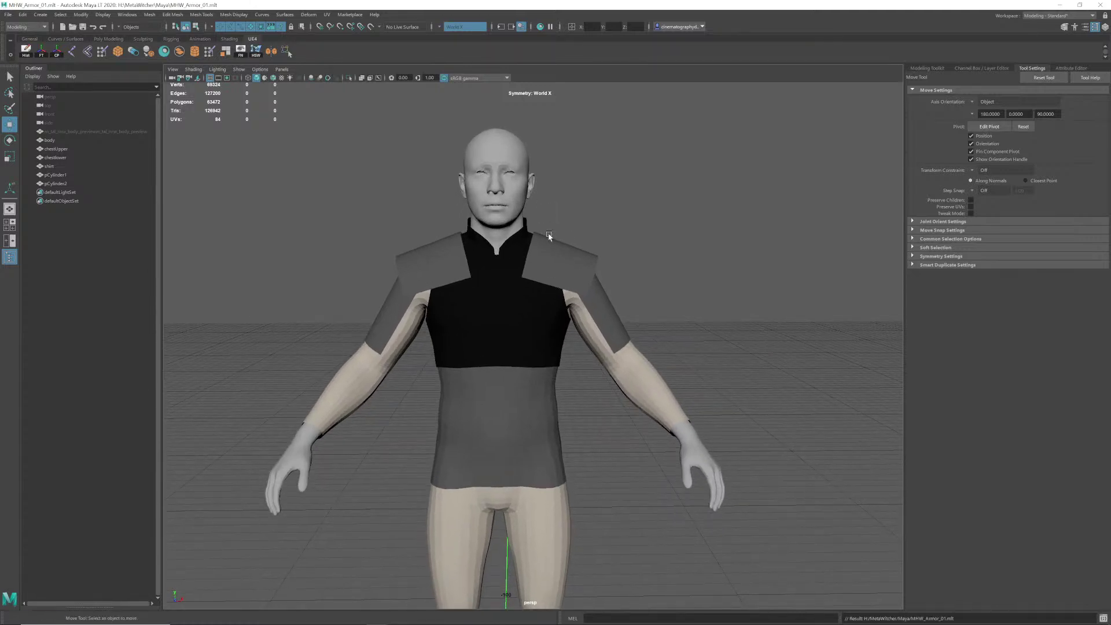
Step: Select the upper chest, shoulder pads and upper-arm sleeves one after another to examine the separate armor parts
{"action": "left_click", "coordinate": [538, 348]}
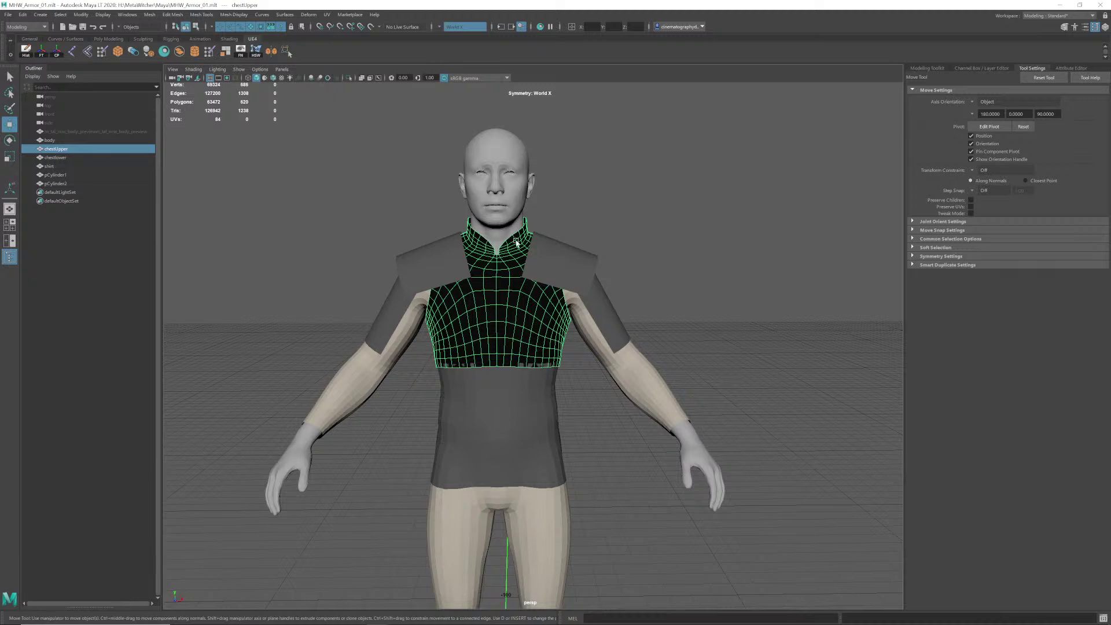
{"action": "left_click", "coordinate": [460, 253]}
{"action": "left_click", "coordinate": [517, 301]}
{"action": "left_click", "coordinate": [551, 263]}
{"action": "left_click", "coordinate": [600, 312]}
{"action": "left_click", "coordinate": [648, 321]}
{"action": "left_click", "coordinate": [617, 326]}
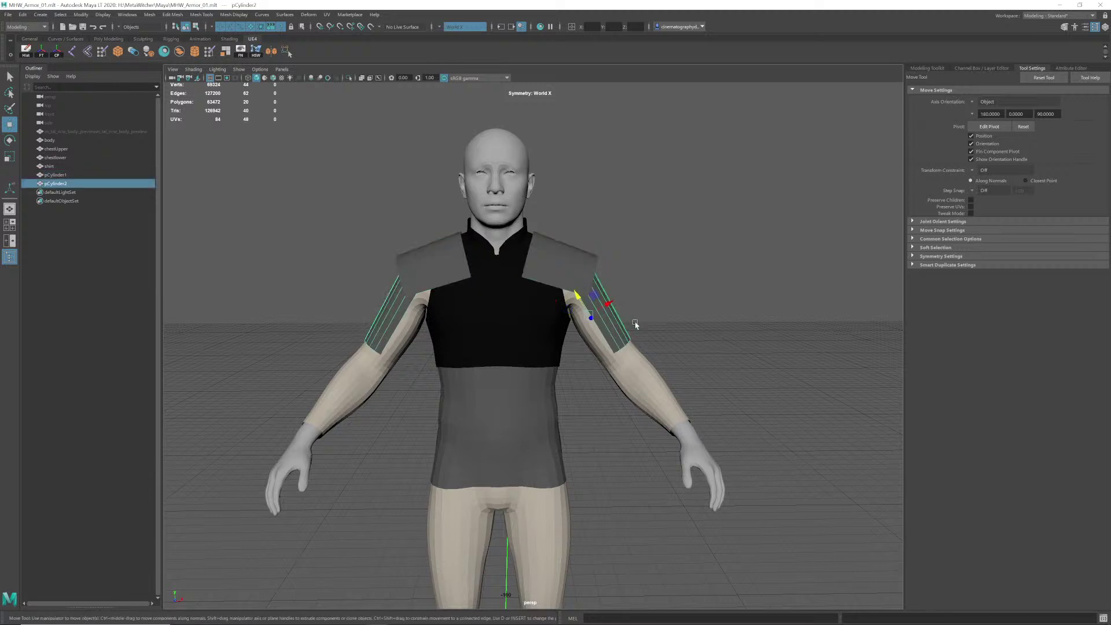
{"action": "left_click", "coordinate": [654, 311]}
{"action": "left_click", "coordinate": [620, 334]}
{"action": "left_click", "coordinate": [522, 338]}
{"action": "left_click", "coordinate": [576, 266]}
{"action": "left_click", "coordinate": [631, 272]}
{"action": "right_click_drag", "start_coordinate": [628, 275], "coordinate": [558, 340], "text": "alt"}
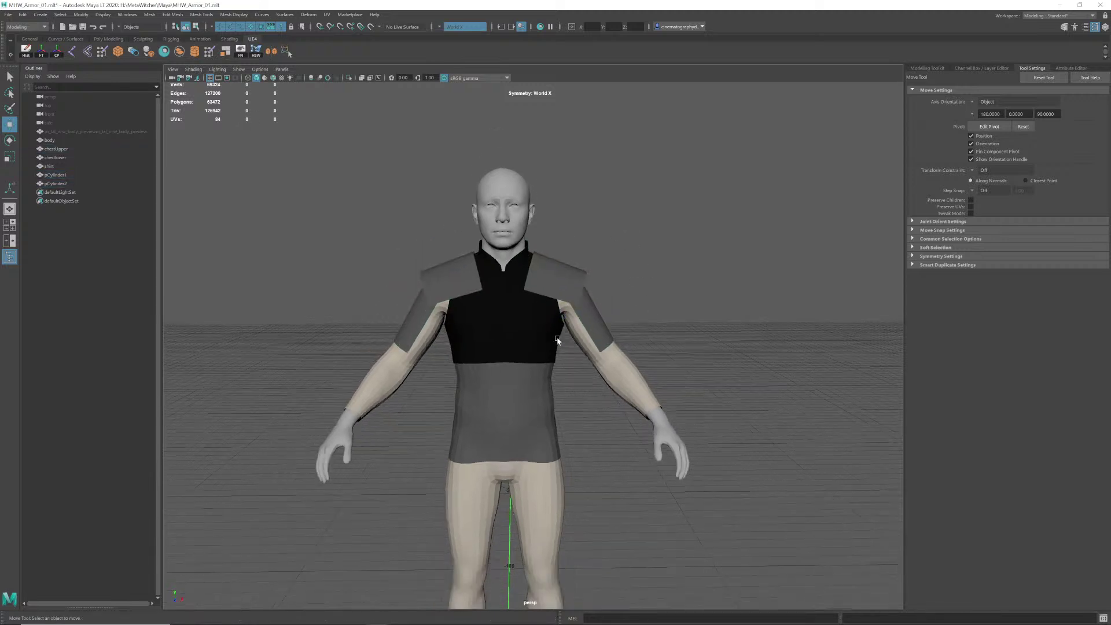
{"action": "middle_click_drag", "start_coordinate": [558, 340], "coordinate": [559, 297], "text": "alt"}
{"action": "left_click_drag", "start_coordinate": [559, 297], "coordinate": [561, 281], "text": "alt"}
{"action": "middle_click_drag", "start_coordinate": [565, 294], "coordinate": [561, 281], "text": "alt"}
{"action": "left_click_drag", "start_coordinate": [562, 281], "coordinate": [555, 318], "text": "alt"}
{"action": "middle_click_drag", "start_coordinate": [555, 317], "coordinate": [557, 299], "text": "alt"}
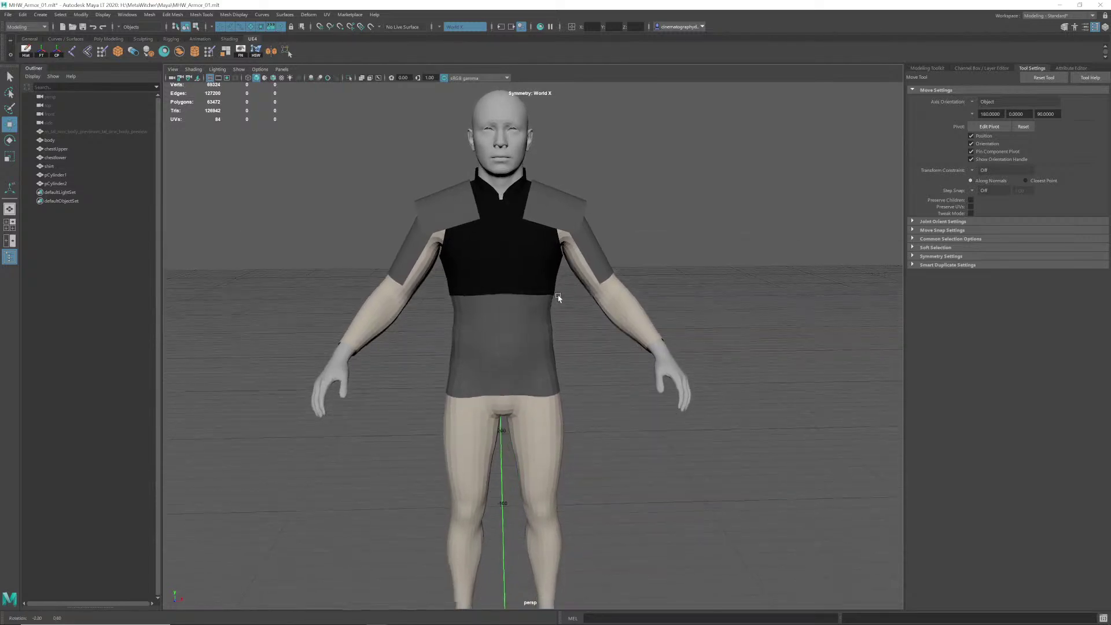
Step: Examine the armored figure from feet to head, comparing the proportions of the armor blockout with the body
{"action": "left_click_drag", "start_coordinate": [557, 299], "coordinate": [556, 296], "text": "alt"}
{"action": "middle_click_drag", "start_coordinate": [539, 471], "coordinate": [529, 394], "text": "alt"}
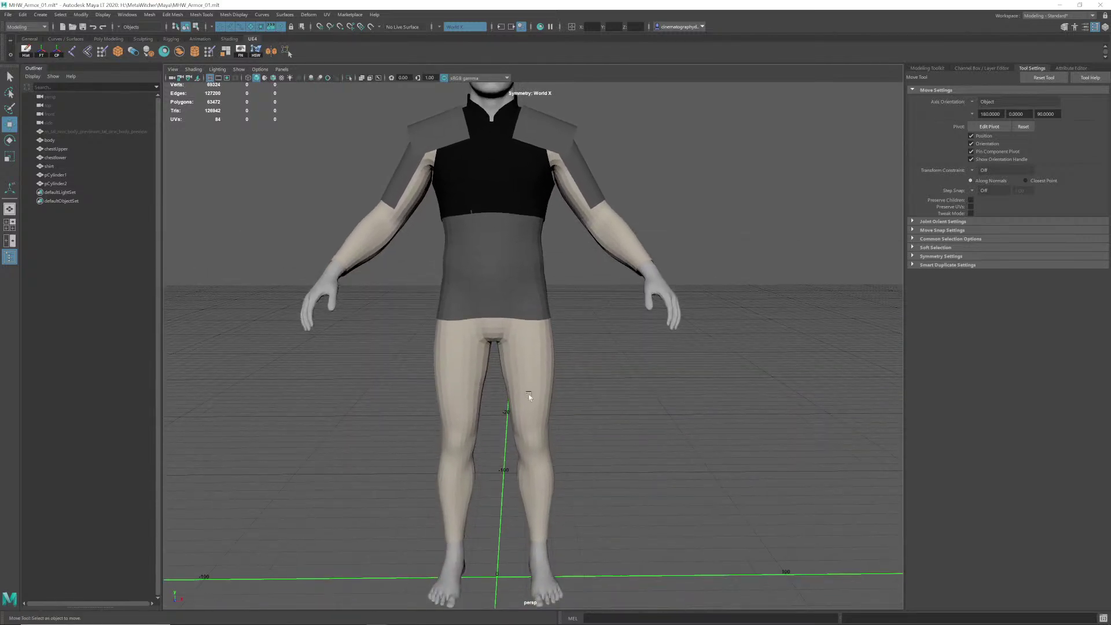
{"action": "middle_click_drag", "start_coordinate": [508, 267], "coordinate": [524, 397], "text": "alt"}
{"action": "right_click_drag", "start_coordinate": [523, 397], "coordinate": [568, 328], "text": "alt"}
{"action": "middle_click_drag", "start_coordinate": [524, 294], "coordinate": [529, 395], "text": "alt"}
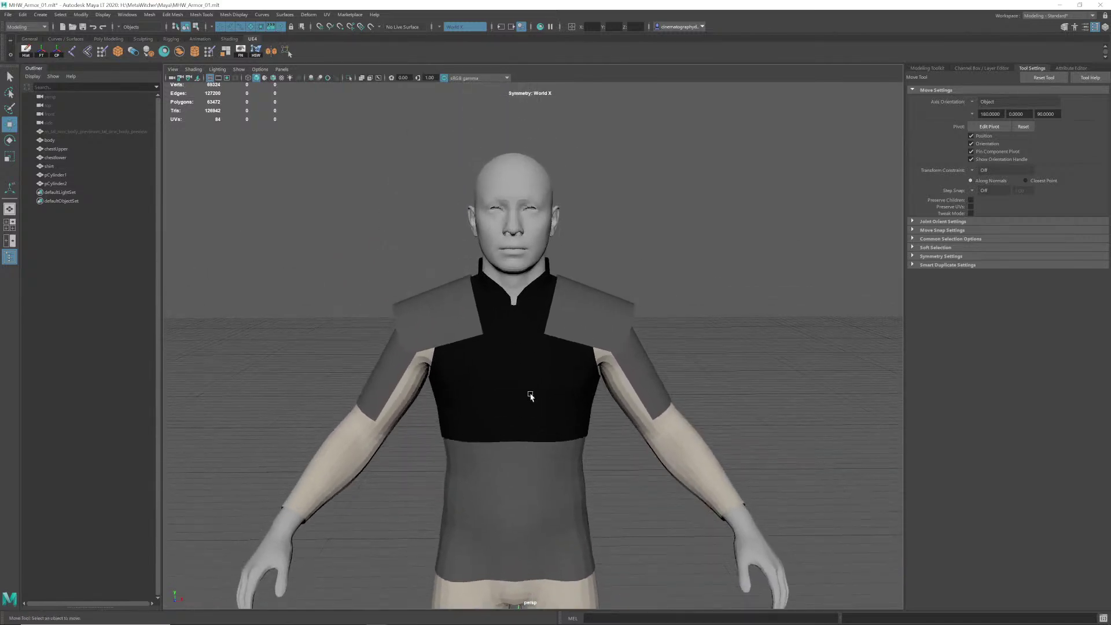
{"action": "right_click_drag", "start_coordinate": [528, 394], "coordinate": [554, 392], "text": "alt"}
{"action": "middle_click_drag", "start_coordinate": [554, 392], "coordinate": [556, 385], "text": "alt"}
{"action": "left_click_drag", "start_coordinate": [556, 386], "coordinate": [558, 383], "text": "alt"}
Step: Select the shoulder pads a few times to examine their shape against the chest, and leave nothing selected
{"action": "left_click", "coordinate": [569, 316]}
{"action": "right_click_drag", "start_coordinate": [568, 317], "coordinate": [548, 342], "text": "alt"}
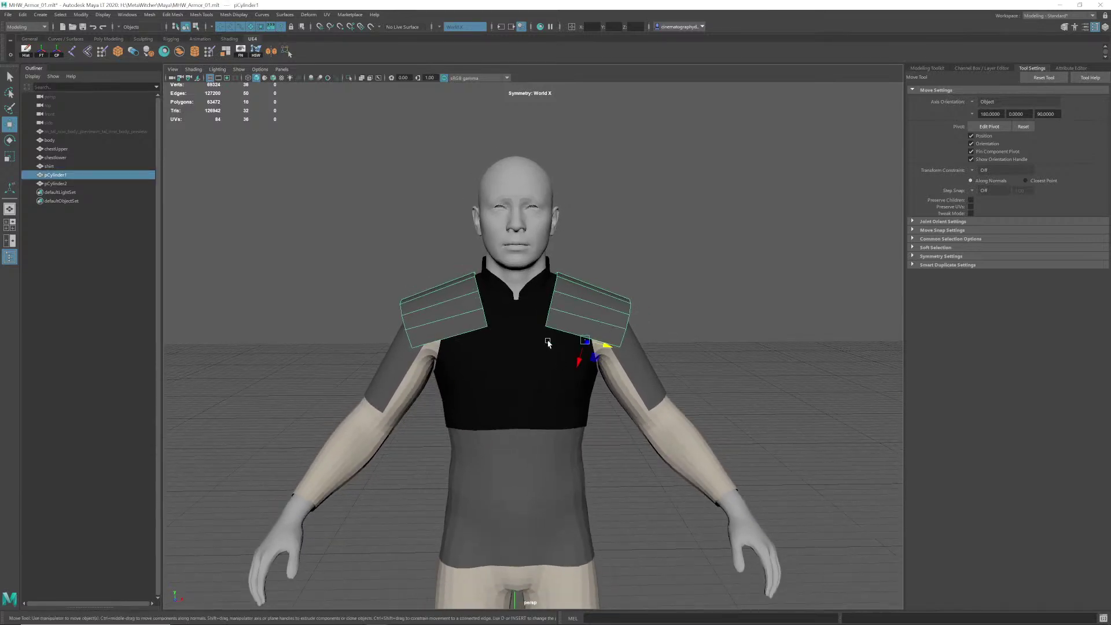
{"action": "middle_click_drag", "start_coordinate": [548, 342], "coordinate": [549, 315], "text": "alt"}
{"action": "left_click", "coordinate": [648, 282]}
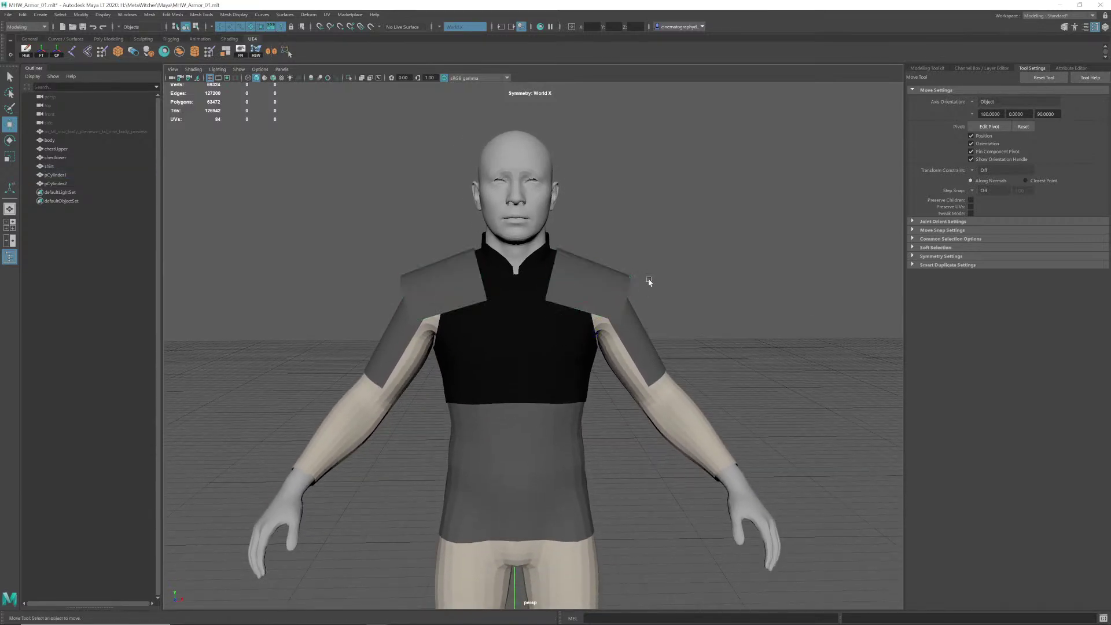
{"action": "left_click", "coordinate": [606, 285]}
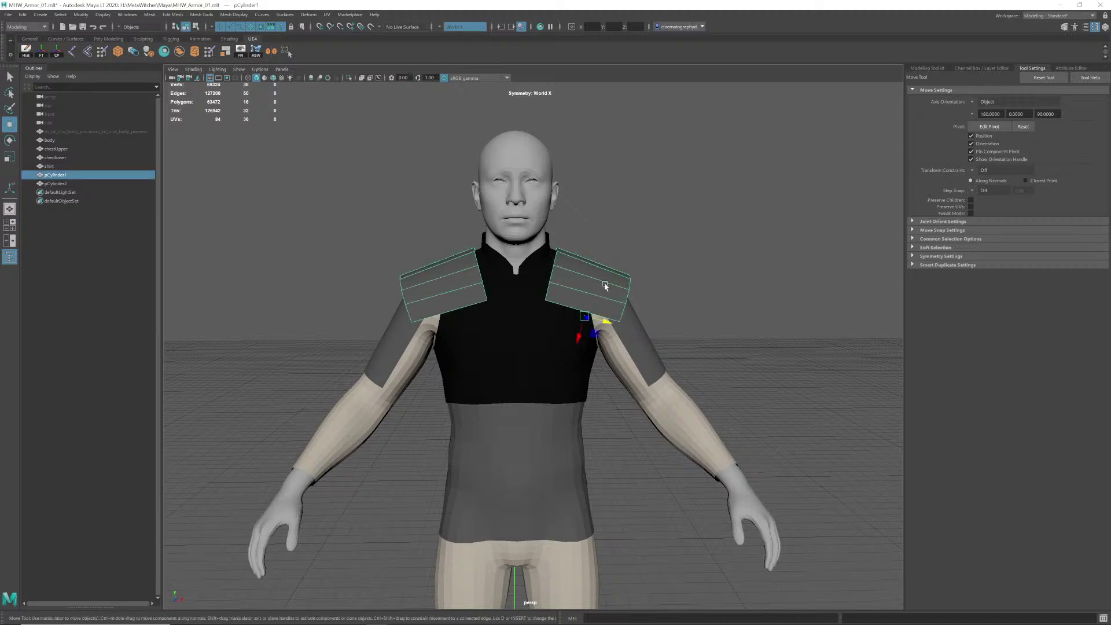
{"action": "left_click", "coordinate": [623, 256]}
{"action": "left_click", "coordinate": [570, 284]}
{"action": "left_click", "coordinate": [625, 247]}
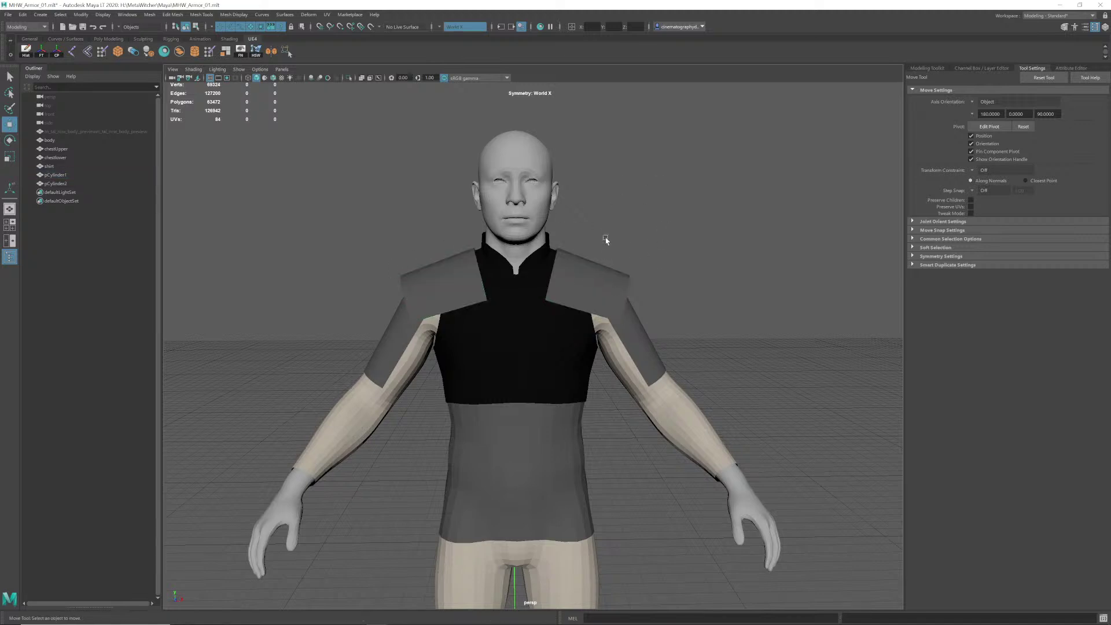
Step: Change to the orthographic front view and display the figure with all lights so it reads as a black silhouette
{"action": "key", "text": "space"}
{"action": "left_click_drag", "start_coordinate": [607, 231], "coordinate": [607, 258]}
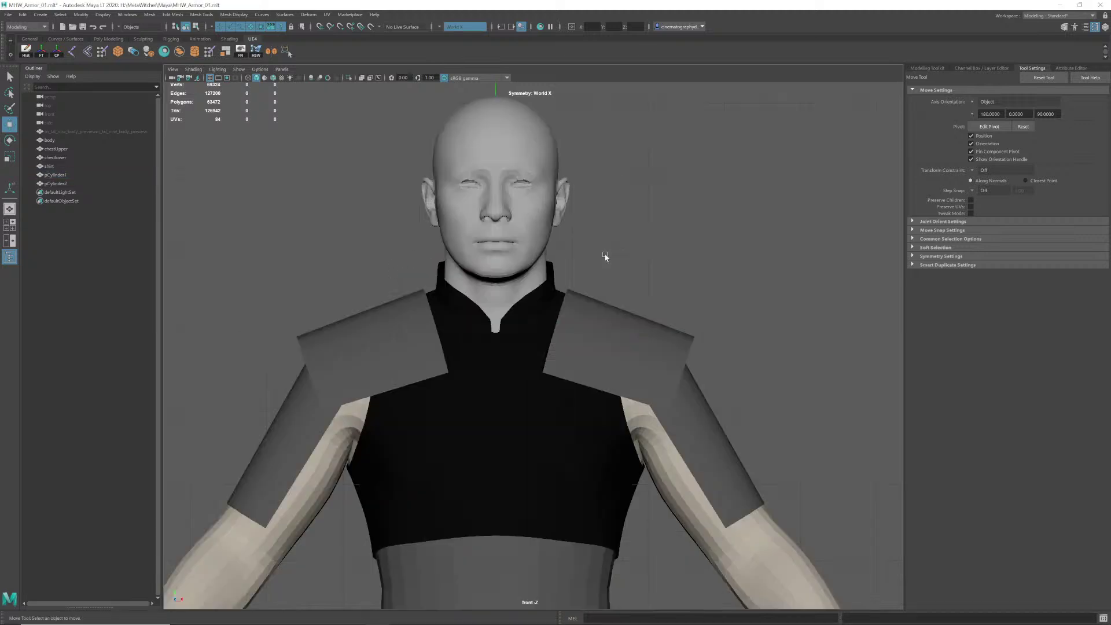
{"action": "right_click_drag", "start_coordinate": [671, 290], "coordinate": [360, 310], "text": "alt"}
{"action": "middle_click_drag", "start_coordinate": [475, 321], "coordinate": [466, 279], "text": "alt"}
{"action": "key", "text": "7"}
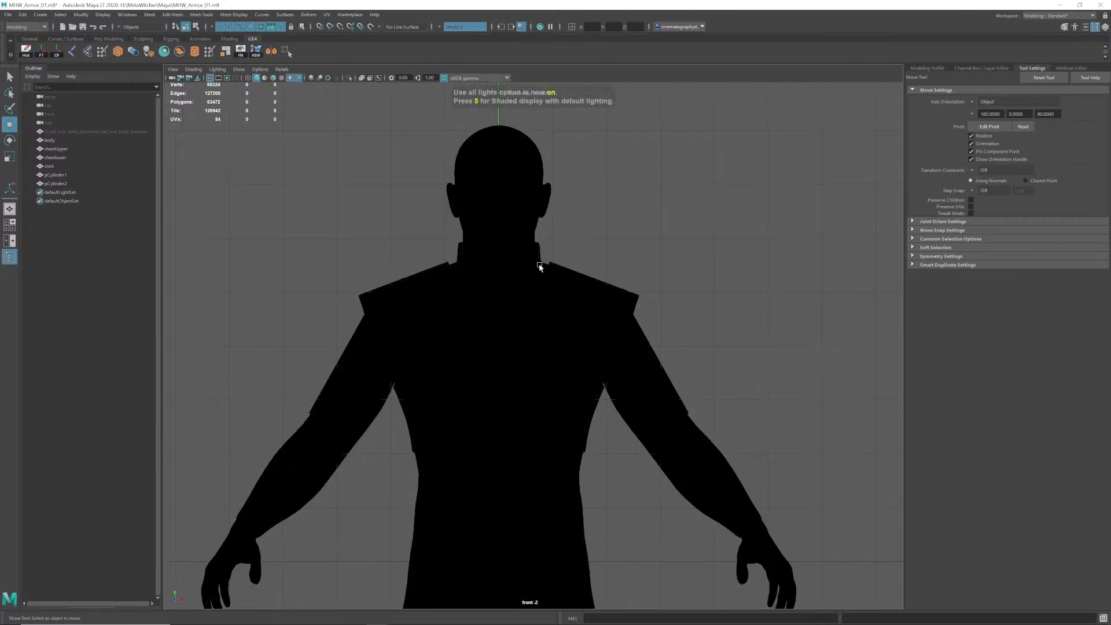
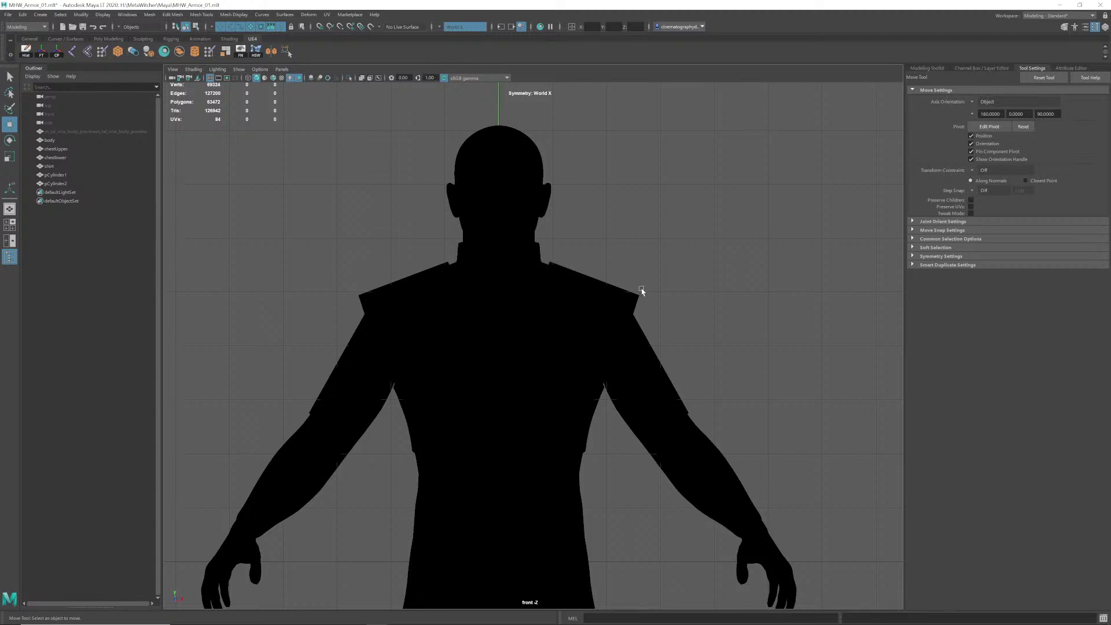
Step: Switch to Photoshop to view the Witcher3_StarterArmor_01.psd reference with the side, front and back of the armor
{"action": "key", "text": "alt+Tab"}
{"action": "key", "text": "alt+Tab"}
{"action": "key", "text": "alt+Tab"}
{"action": "key", "text": "alt+Tab"}
{"action": "key", "text": "alt+Tab"}
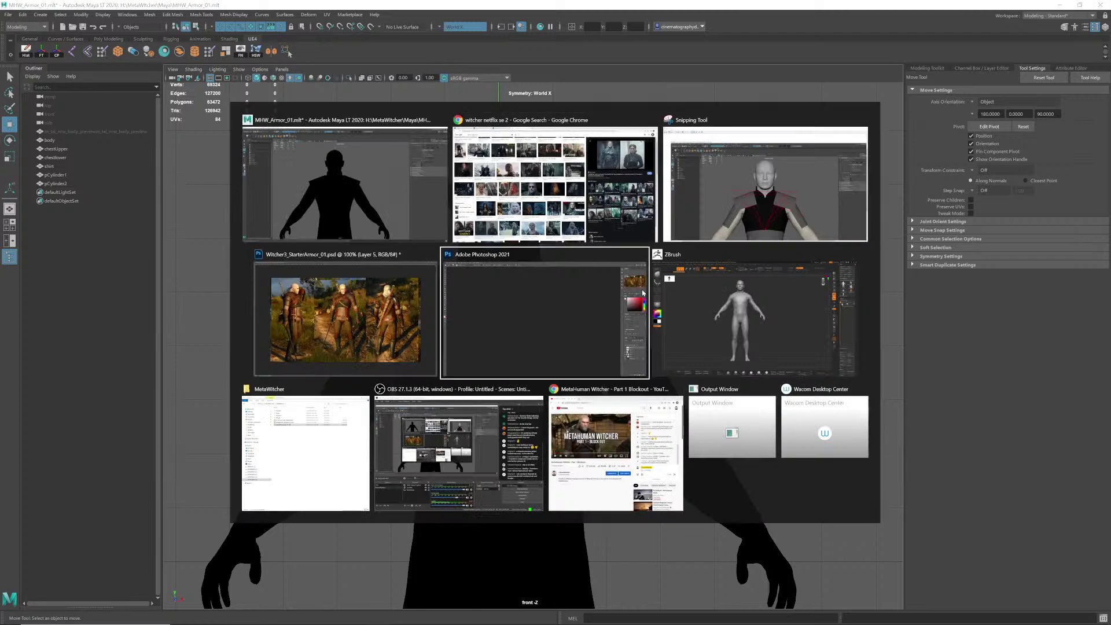
{"action": "key", "text": "alt+Tab"}
{"action": "key", "text": "alt+Tab"}
{"action": "key", "text": "alt+Tab"}
{"action": "key", "text": "alt+Tab"}
{"action": "key", "text": "alt+Tab"}
{"action": "key", "text": "alt+Tab"}
{"action": "key", "text": "alt+Tab"}
{"action": "key", "text": "alt+Tab"}
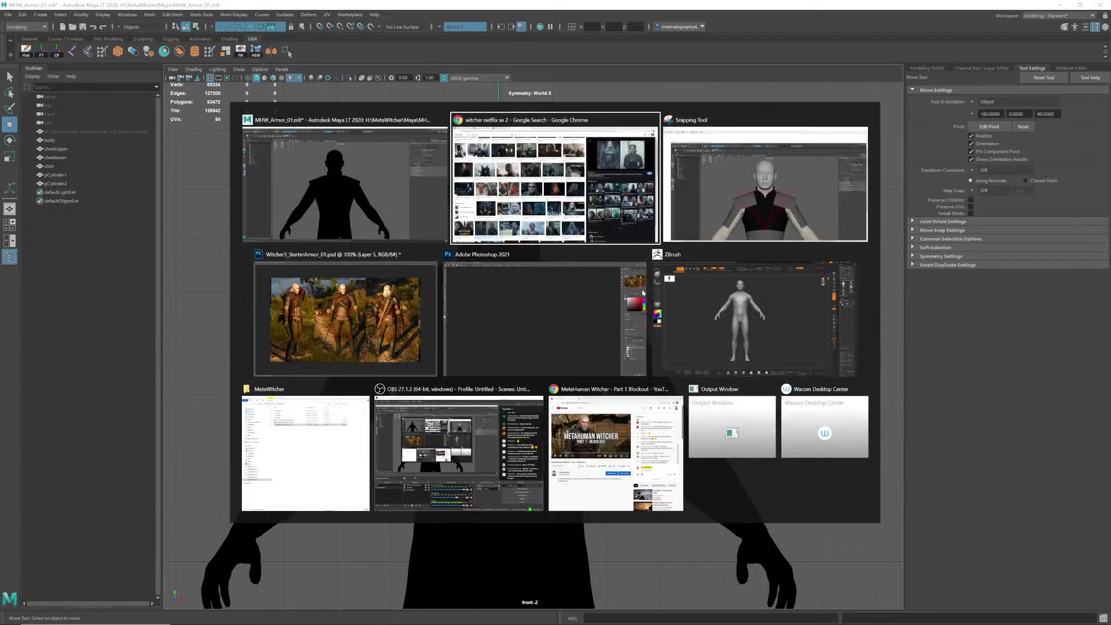
{"action": "left_click", "coordinate": [457, 277]}
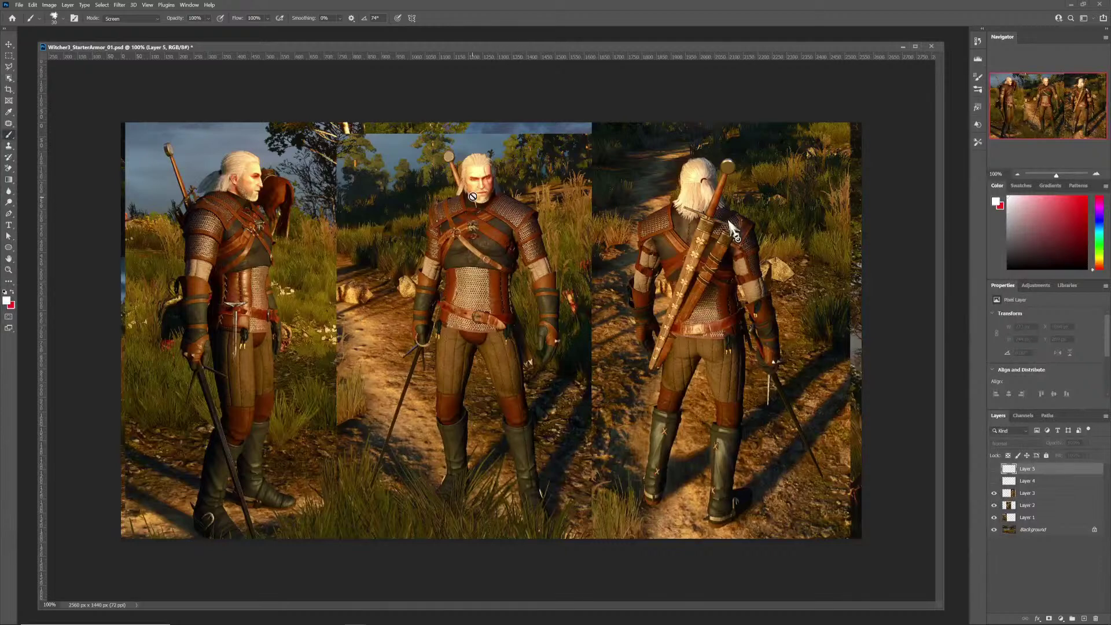
Step: Switch back to Maya and examine the overall front silhouette of the armored body from head to legs
{"action": "key", "text": "alt+Tab"}
{"action": "key", "text": "alt+Tab"}
{"action": "key", "text": "alt+Tab"}
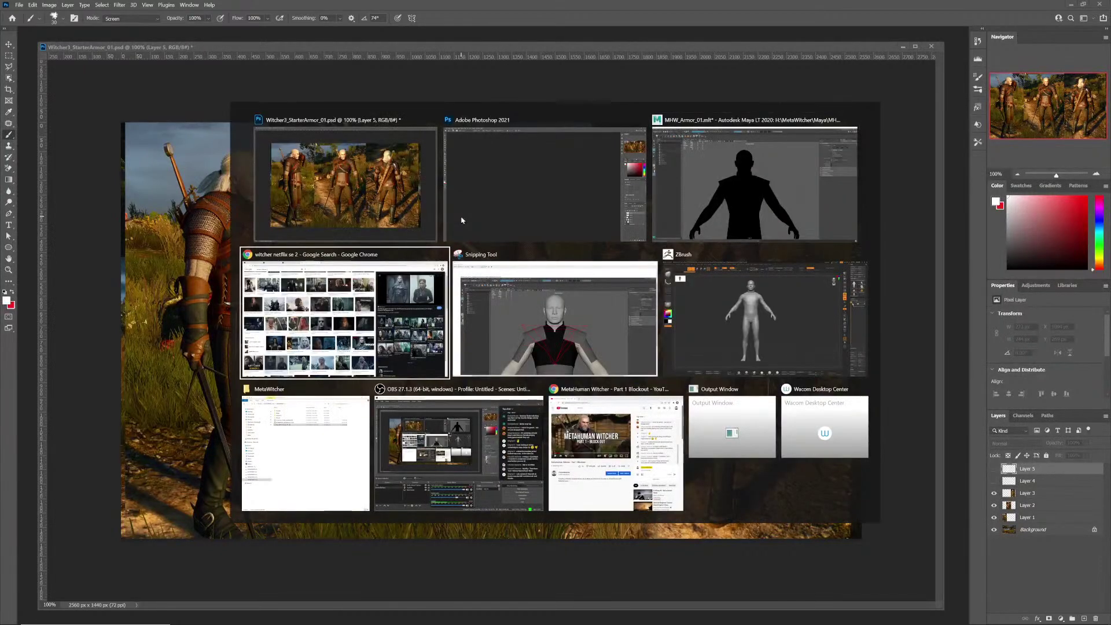
{"action": "left_click", "coordinate": [679, 215]}
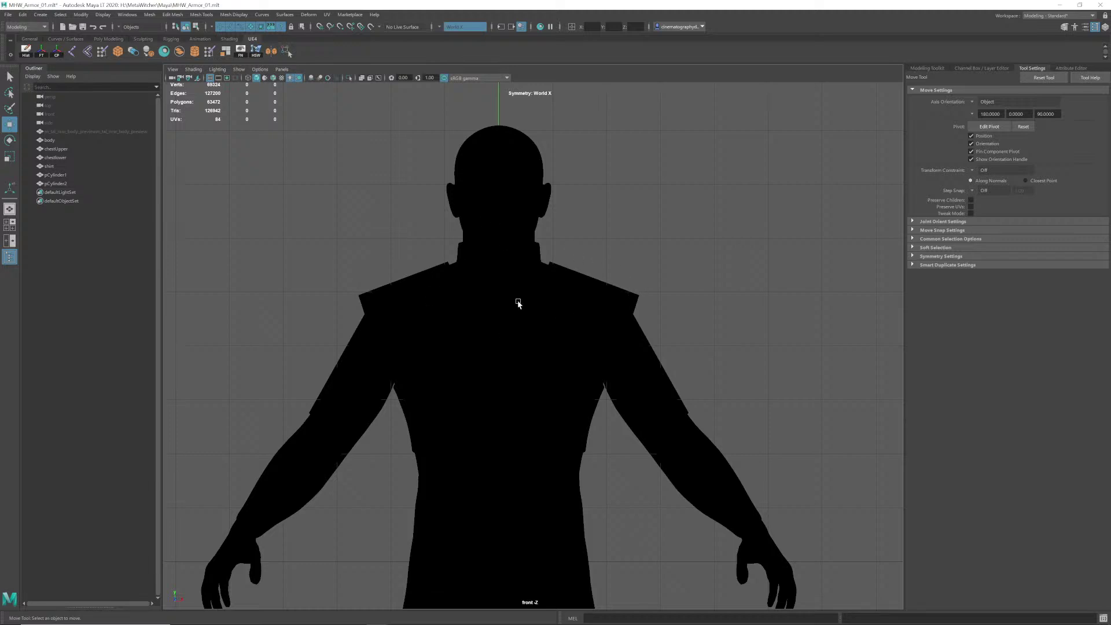
{"action": "right_click_drag", "start_coordinate": [556, 318], "coordinate": [504, 370], "text": "alt"}
{"action": "middle_click_drag", "start_coordinate": [504, 371], "coordinate": [516, 212], "text": "alt"}
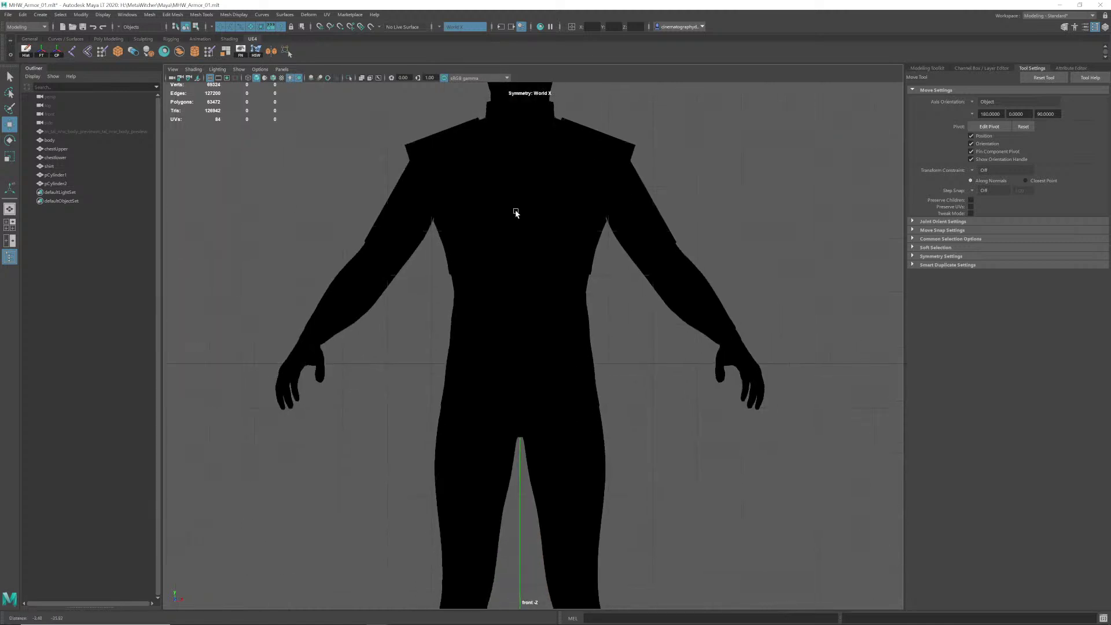
{"action": "right_click_drag", "start_coordinate": [516, 212], "coordinate": [496, 291], "text": "alt"}
{"action": "middle_click_drag", "start_coordinate": [468, 260], "coordinate": [440, 321], "text": "alt"}
{"action": "right_click_drag", "start_coordinate": [440, 322], "coordinate": [527, 247], "text": "alt"}
{"action": "middle_click_drag", "start_coordinate": [527, 248], "coordinate": [579, 325], "text": "alt"}
{"action": "right_click_drag", "start_coordinate": [571, 351], "coordinate": [580, 342], "text": "alt"}
{"action": "middle_click_drag", "start_coordinate": [578, 336], "coordinate": [566, 338], "text": "alt"}
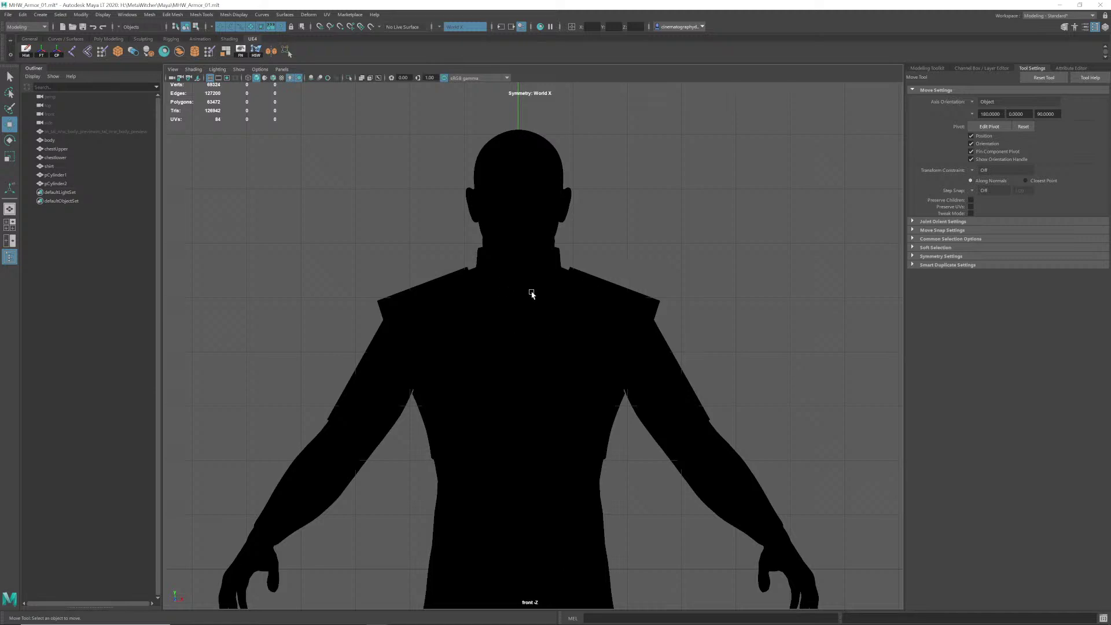
Step: Examine the silhouette along the upper-arm sleeves, forearms and waist in the front view
{"action": "middle_click_drag", "start_coordinate": [531, 322], "coordinate": [504, 250], "text": "alt"}
{"action": "right_click_drag", "start_coordinate": [517, 254], "coordinate": [539, 264], "text": "alt"}
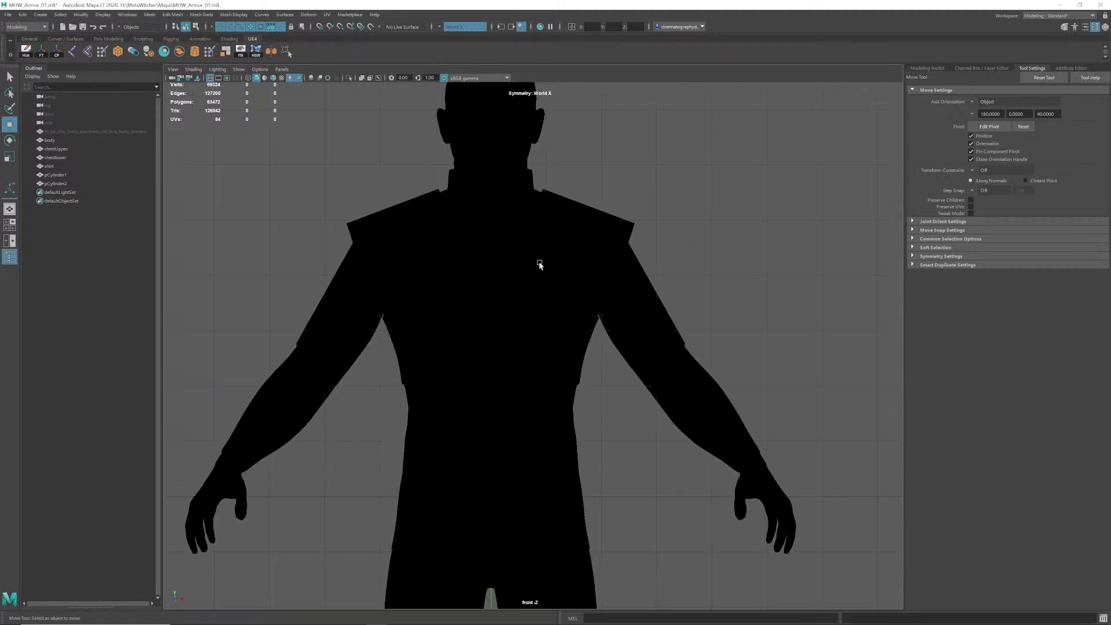
{"action": "middle_click_drag", "start_coordinate": [538, 264], "coordinate": [535, 334], "text": "alt"}
{"action": "mouse_move", "coordinate": [535, 334]}
{"action": "right_mouse_down", "text": "alt"}
{"action": "mouse_move", "coordinate": [548, 322]}
{"action": "mouse_move", "coordinate": [526, 335]}
{"action": "mouse_move", "coordinate": [546, 333]}
{"action": "right_mouse_up", "text": "alt"}
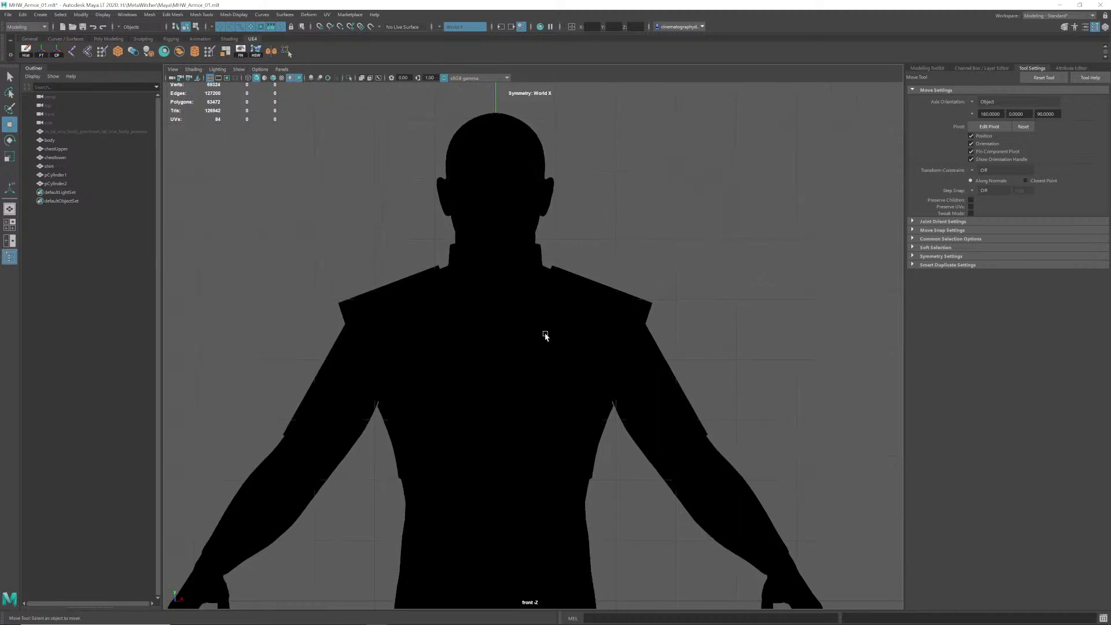
{"action": "middle_click_drag", "start_coordinate": [546, 333], "coordinate": [537, 334], "text": "alt"}
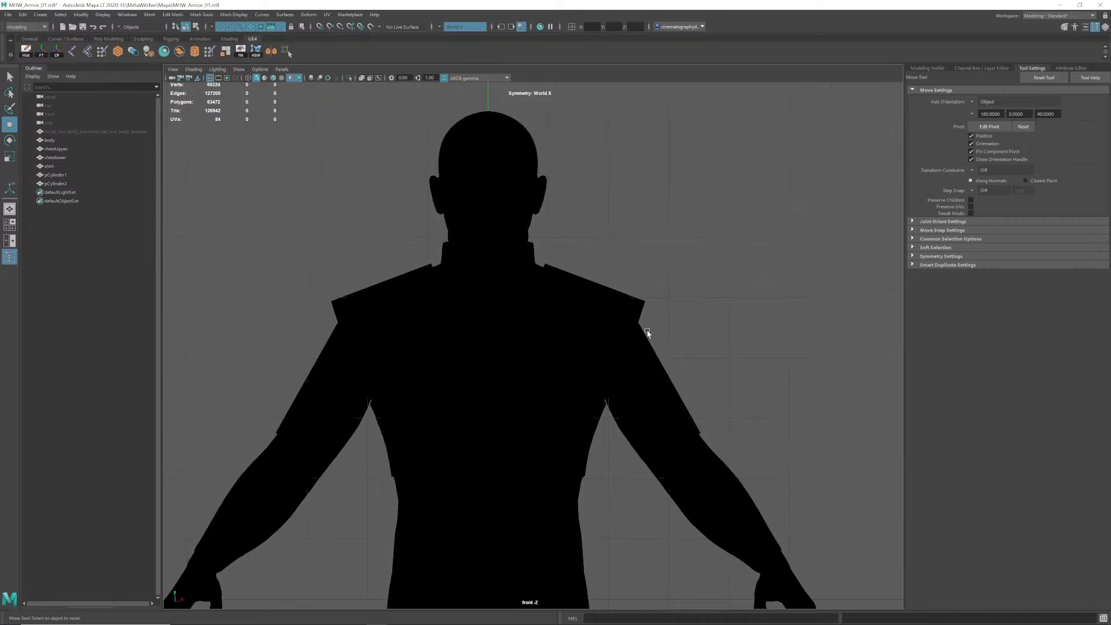
{"action": "middle_click_drag", "start_coordinate": [696, 410], "coordinate": [659, 328], "text": "alt"}
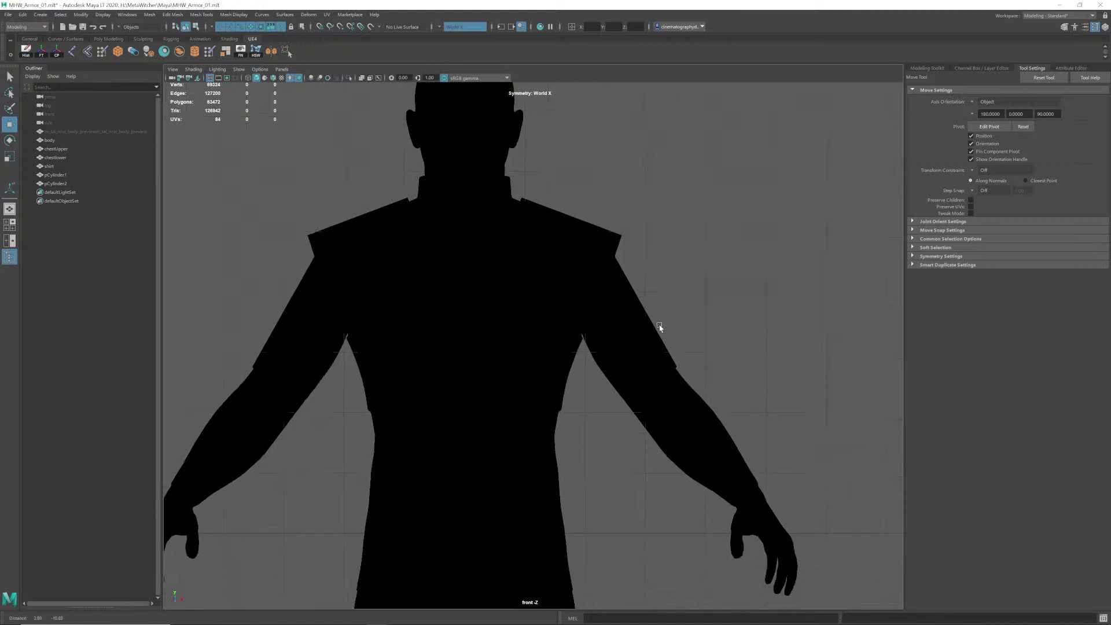
{"action": "right_click_drag", "start_coordinate": [660, 328], "coordinate": [663, 374], "text": "alt"}
{"action": "middle_click_drag", "start_coordinate": [663, 373], "coordinate": [649, 347], "text": "alt"}
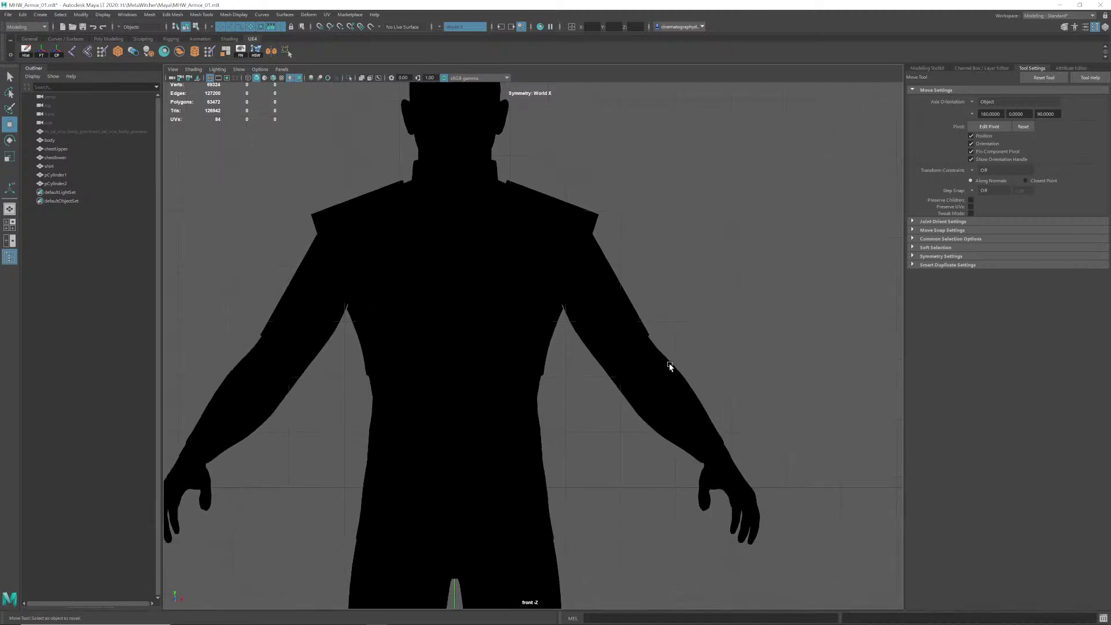
{"action": "middle_click_drag", "start_coordinate": [695, 426], "coordinate": [727, 463], "text": "alt"}
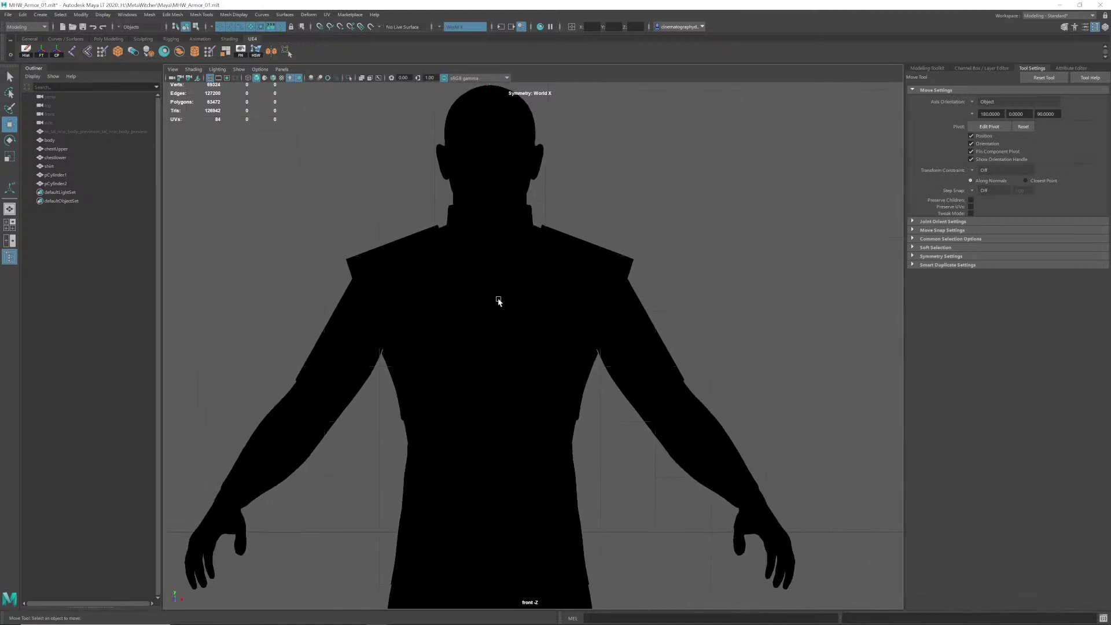
Step: Examine the silhouette of the head, collar and shoulder pads up close in the front view
{"action": "middle_click_drag", "start_coordinate": [512, 294], "coordinate": [512, 339], "text": "alt"}
{"action": "right_click_drag", "start_coordinate": [512, 340], "coordinate": [499, 344], "text": "alt"}
{"action": "middle_click_drag", "start_coordinate": [498, 344], "coordinate": [498, 360], "text": "alt"}
{"action": "right_click_drag", "start_coordinate": [498, 360], "coordinate": [503, 355], "text": "alt"}
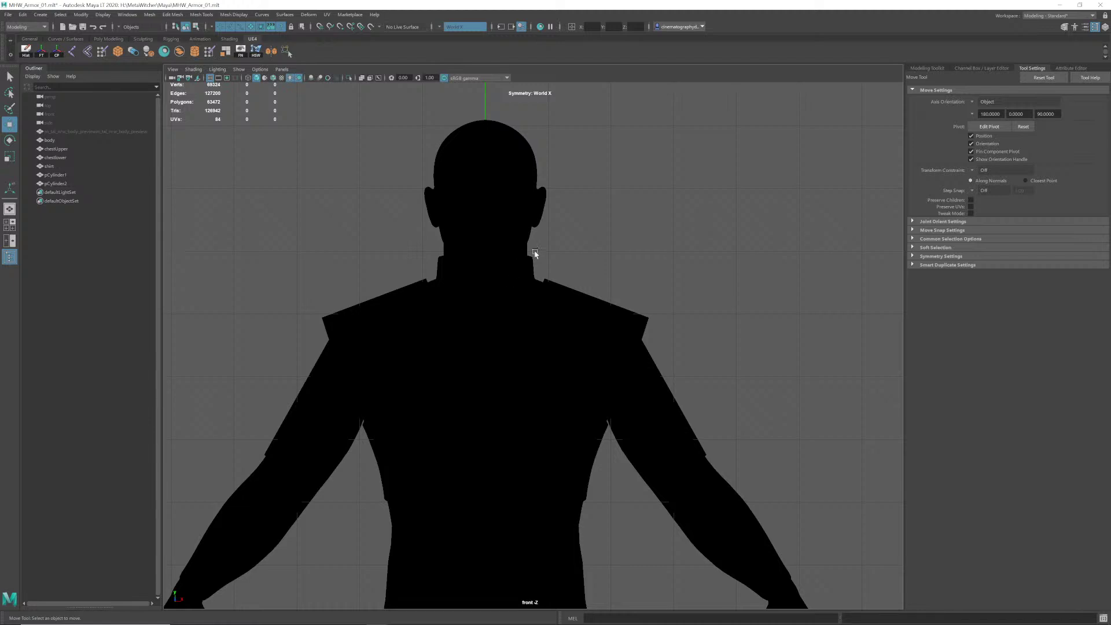
{"action": "middle_click_drag", "start_coordinate": [487, 288], "coordinate": [490, 316], "text": "alt"}
{"action": "right_click_drag", "start_coordinate": [489, 316], "coordinate": [500, 329], "text": "alt"}
{"action": "middle_click_drag", "start_coordinate": [500, 329], "coordinate": [505, 317], "text": "alt"}
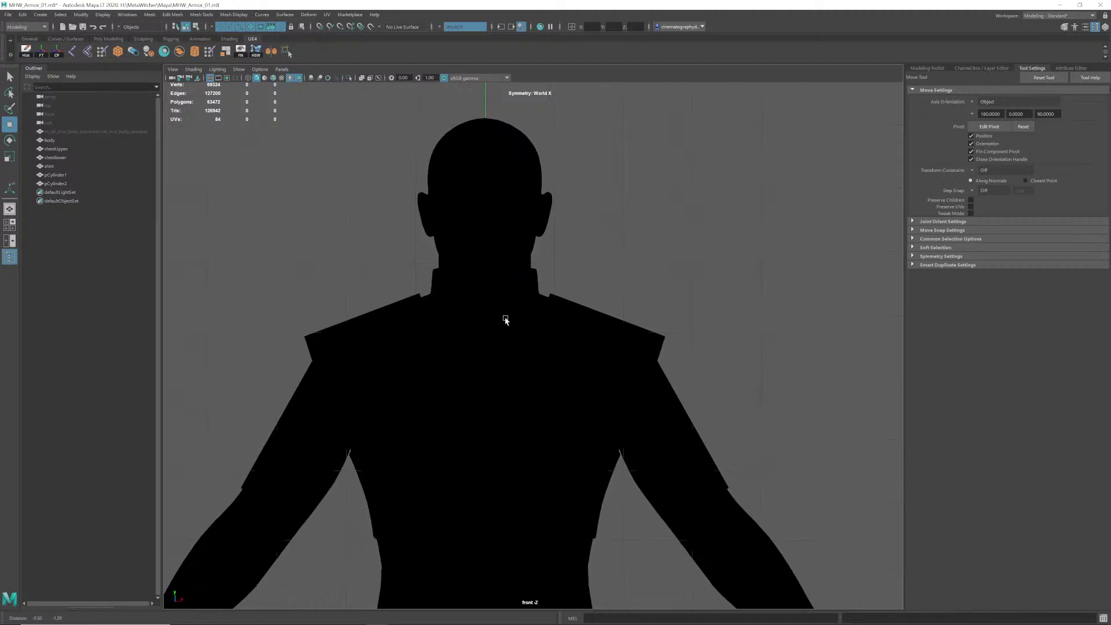
{"action": "right_click_drag", "start_coordinate": [505, 319], "coordinate": [500, 318], "text": "alt"}
{"action": "middle_click_drag", "start_coordinate": [500, 319], "coordinate": [502, 306], "text": "alt"}
Step: Restore the default shaded display and examine the chest, shoulder pads and sleeves from the front
{"action": "key", "text": "5"}
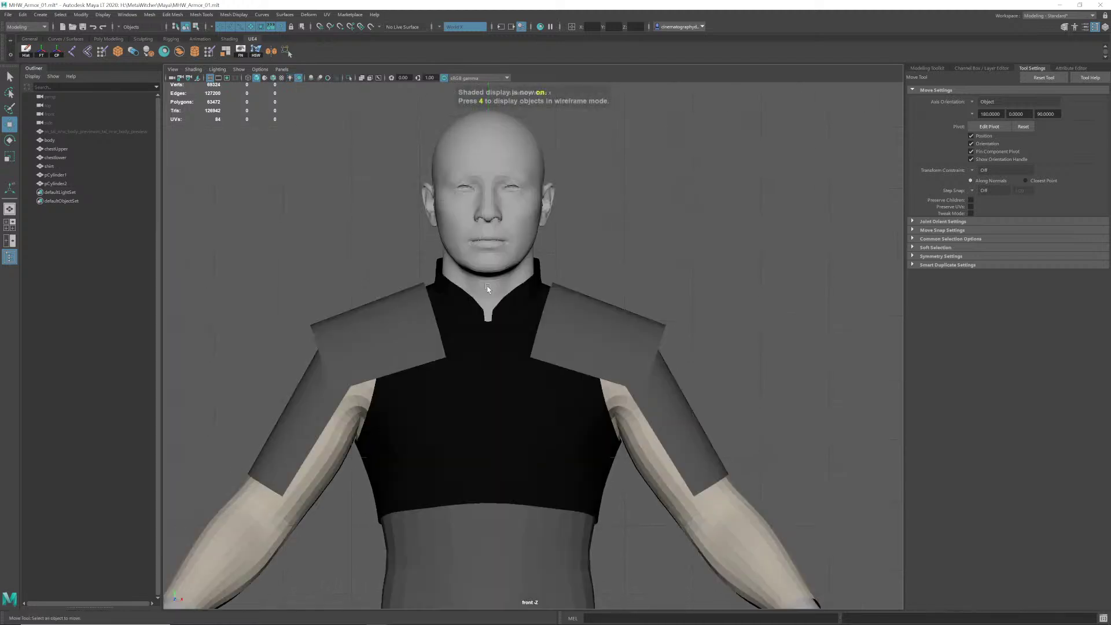
{"action": "right_click_drag", "start_coordinate": [521, 360], "coordinate": [476, 360], "text": "alt"}
{"action": "mouse_move", "coordinate": [475, 360]}
{"action": "middle_mouse_down", "text": "alt"}
{"action": "mouse_move", "coordinate": [472, 296]}
{"action": "mouse_move", "coordinate": [469, 350]}
{"action": "middle_mouse_up", "text": "alt"}
{"action": "right_click_drag", "start_coordinate": [468, 349], "coordinate": [506, 330], "text": "alt"}
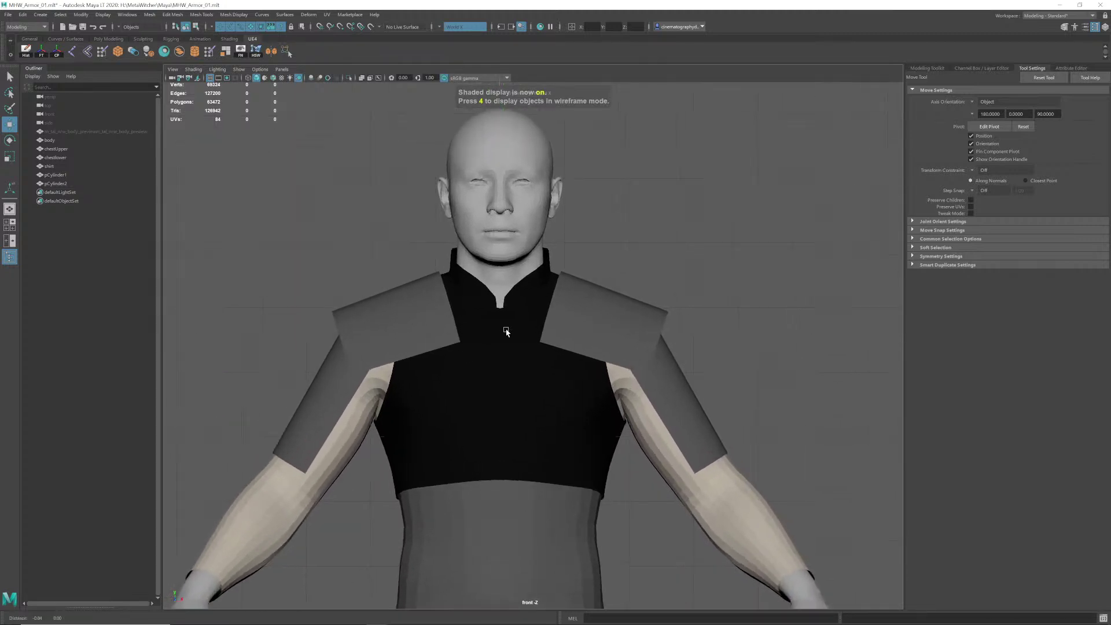
{"action": "middle_click_drag", "start_coordinate": [506, 330], "coordinate": [509, 295], "text": "alt"}
{"action": "right_click_drag", "start_coordinate": [509, 296], "coordinate": [451, 320], "text": "alt"}
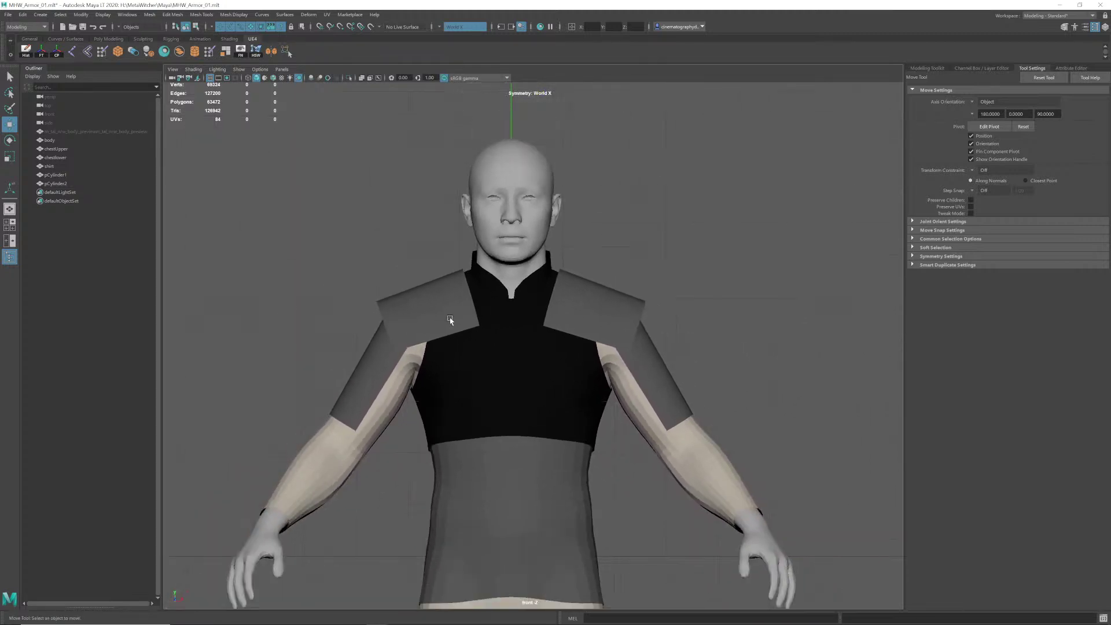
{"action": "middle_click_drag", "start_coordinate": [452, 320], "coordinate": [446, 333], "text": "alt"}
{"action": "right_click_drag", "start_coordinate": [446, 333], "coordinate": [510, 344], "text": "alt"}
{"action": "middle_click_drag", "start_coordinate": [510, 344], "coordinate": [506, 353], "text": "alt"}
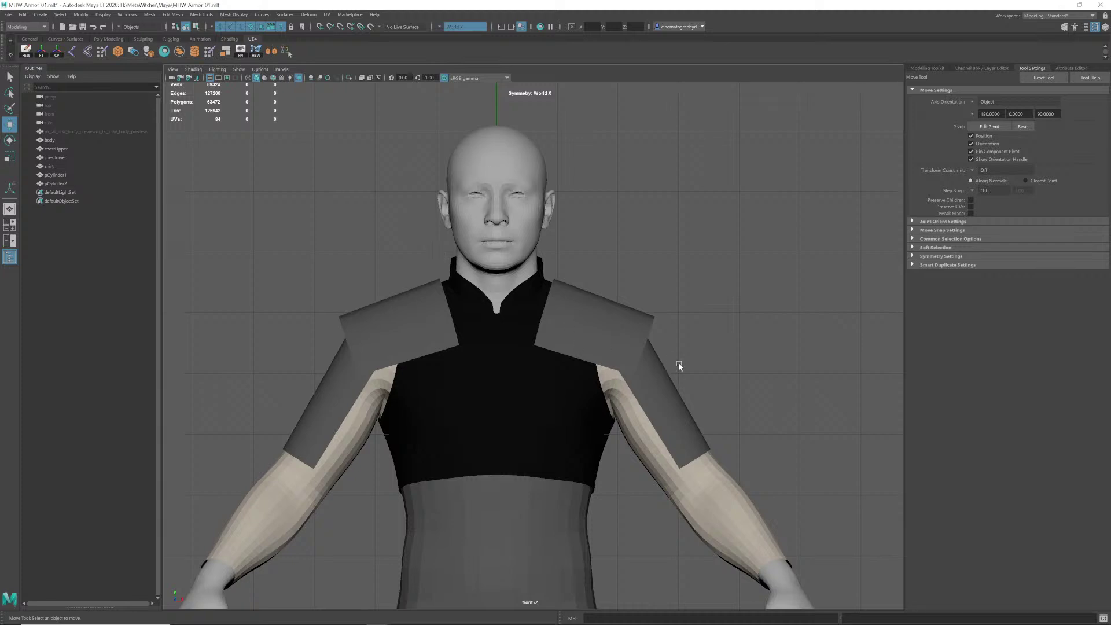
Step: Return to the perspective view of the figure and save the armor scene
{"action": "key", "text": "space"}
{"action": "left_click_drag", "start_coordinate": [582, 326], "coordinate": [587, 301]}
{"action": "left_click_drag", "start_coordinate": [584, 299], "coordinate": [533, 296], "text": "alt"}
{"action": "key", "text": "ctrl+s"}
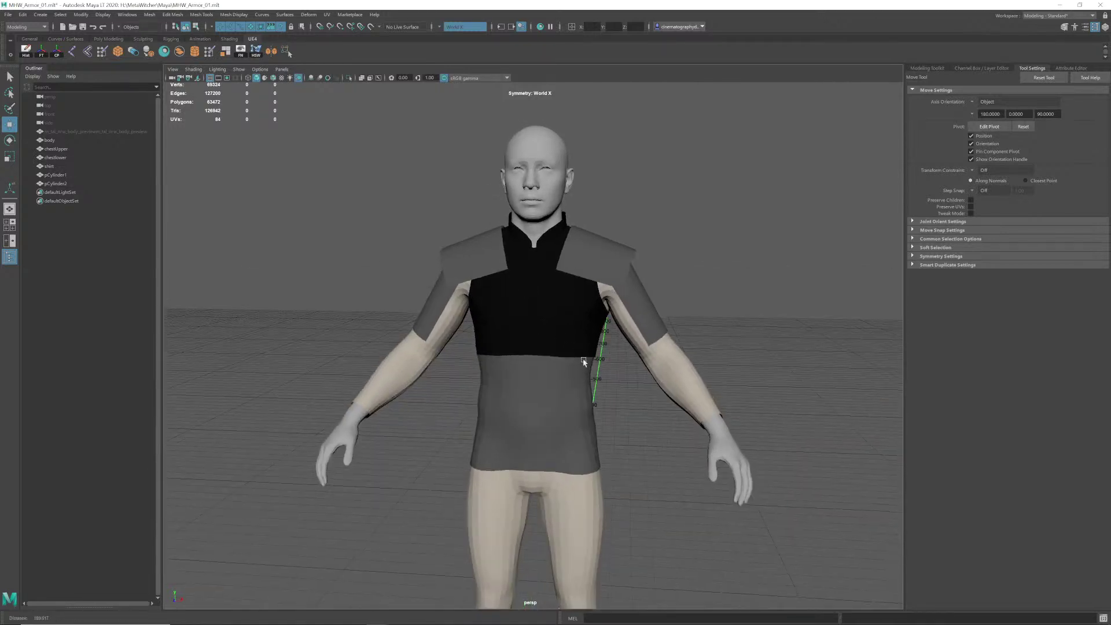
Step: Examine the whole armor blockout in perspective from slightly different angles and distances
{"action": "right_click_drag", "start_coordinate": [586, 362], "coordinate": [554, 330], "text": "alt"}
{"action": "middle_click_drag", "start_coordinate": [555, 330], "coordinate": [553, 296], "text": "alt"}
{"action": "left_click_drag", "start_coordinate": [553, 295], "coordinate": [566, 288], "text": "alt"}
{"action": "right_click_drag", "start_coordinate": [567, 288], "coordinate": [543, 322], "text": "alt"}
{"action": "left_click_drag", "start_coordinate": [543, 322], "coordinate": [540, 320], "text": "alt"}
{"action": "right_click_drag", "start_coordinate": [541, 320], "coordinate": [575, 353], "text": "alt"}
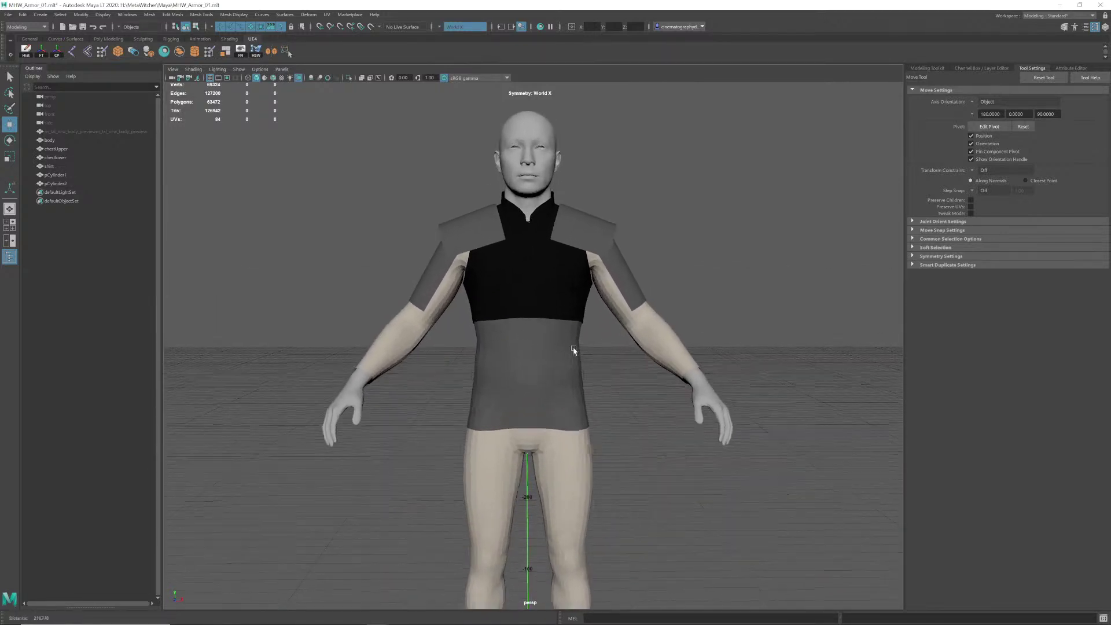
{"action": "left_click_drag", "start_coordinate": [575, 353], "coordinate": [543, 355], "text": "alt"}
{"action": "right_click_drag", "start_coordinate": [543, 355], "coordinate": [546, 354], "text": "alt"}
{"action": "middle_click_drag", "start_coordinate": [546, 354], "coordinate": [542, 372], "text": "alt"}
{"action": "left_click_drag", "start_coordinate": [548, 368], "coordinate": [545, 369], "text": "alt"}
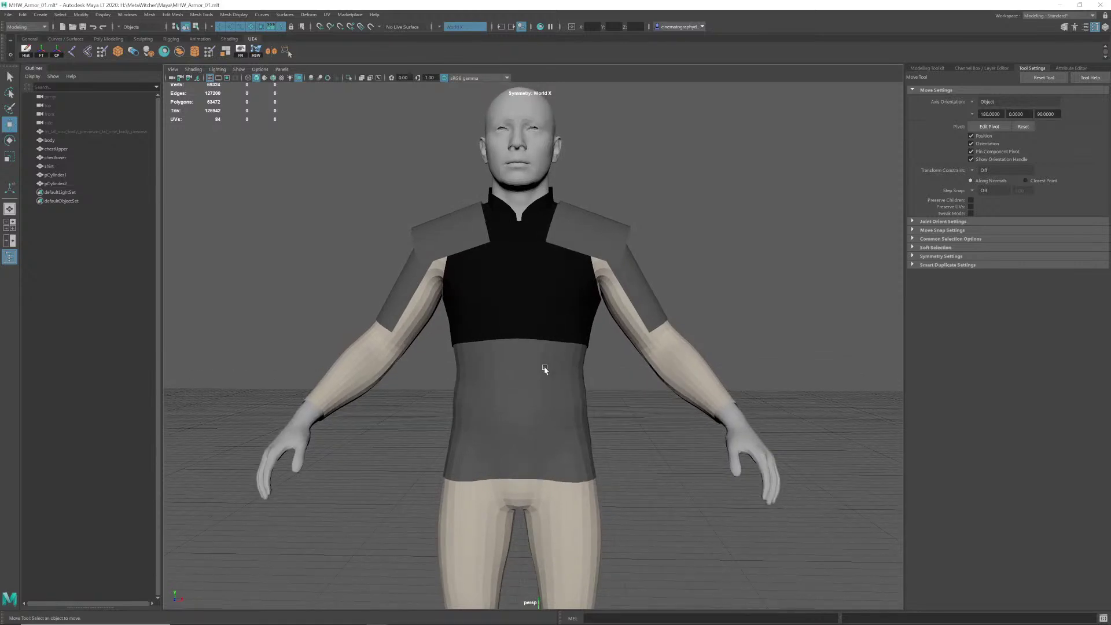
{"action": "scroll", "coordinate": [538, 357], "scroll_direction": "down", "scroll_amount": 3}
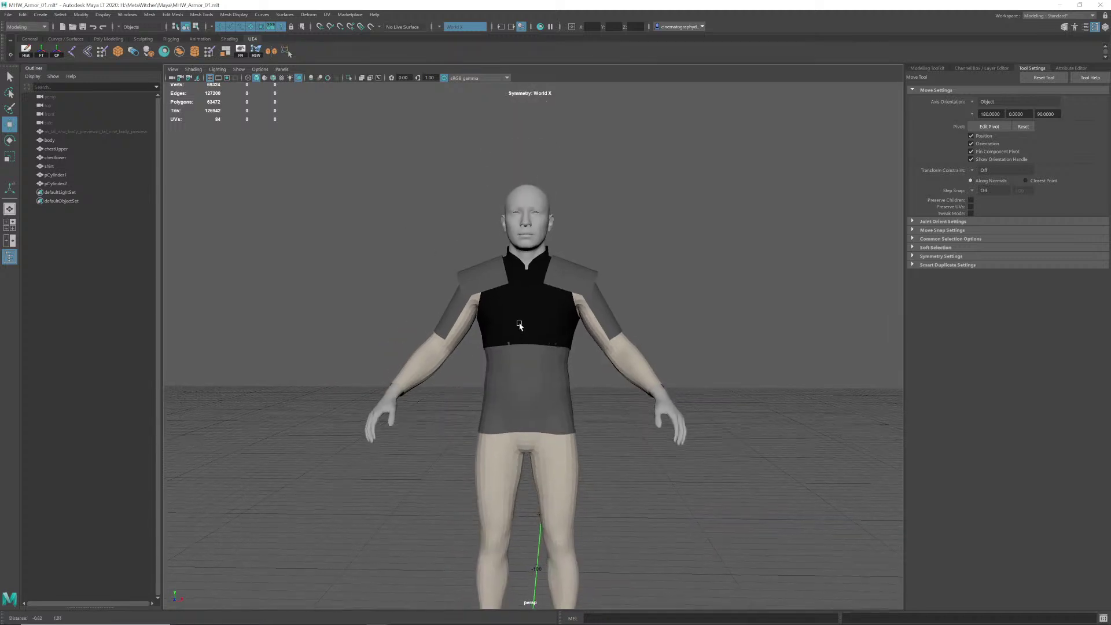
{"action": "scroll", "coordinate": [496, 310], "scroll_direction": "up", "scroll_amount": 1}
{"action": "mouse_move", "coordinate": [519, 325]}
{"action": "left_mouse_down", "text": "alt"}
{"action": "mouse_move", "coordinate": [509, 342]}
{"action": "mouse_move", "coordinate": [487, 307]}
{"action": "mouse_move", "coordinate": [516, 326]}
{"action": "left_mouse_up", "text": "alt"}
{"action": "scroll", "coordinate": [515, 326], "scroll_direction": "up", "scroll_amount": 1}
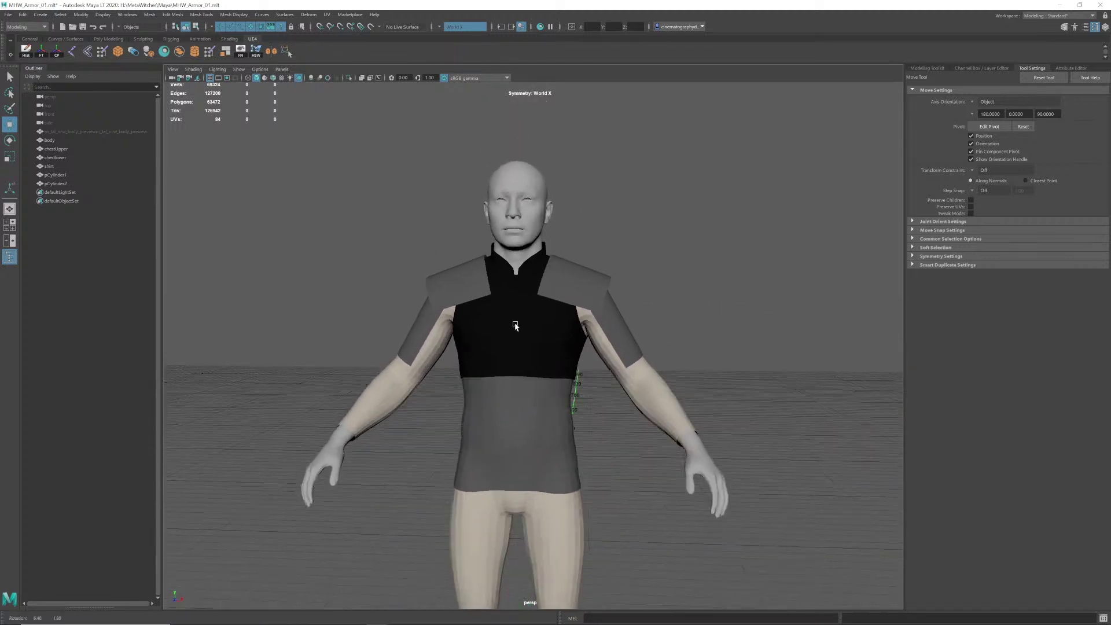
Step: Select the shoulder pads and examine how they sit on the chest and upper arms from a three-quarter angle
{"action": "left_click", "coordinate": [564, 291]}
{"action": "scroll", "coordinate": [581, 301], "scroll_direction": "up", "scroll_amount": 3}
{"action": "left_click_drag", "start_coordinate": [628, 280], "coordinate": [570, 316], "text": "alt"}
{"action": "right_click_drag", "start_coordinate": [510, 315], "coordinate": [528, 310], "text": "alt"}
{"action": "left_click_drag", "start_coordinate": [529, 310], "coordinate": [534, 286], "text": "alt"}
{"action": "right_click_drag", "start_coordinate": [534, 287], "coordinate": [557, 279], "text": "alt"}
{"action": "middle_click_drag", "start_coordinate": [557, 278], "coordinate": [563, 297], "text": "alt"}
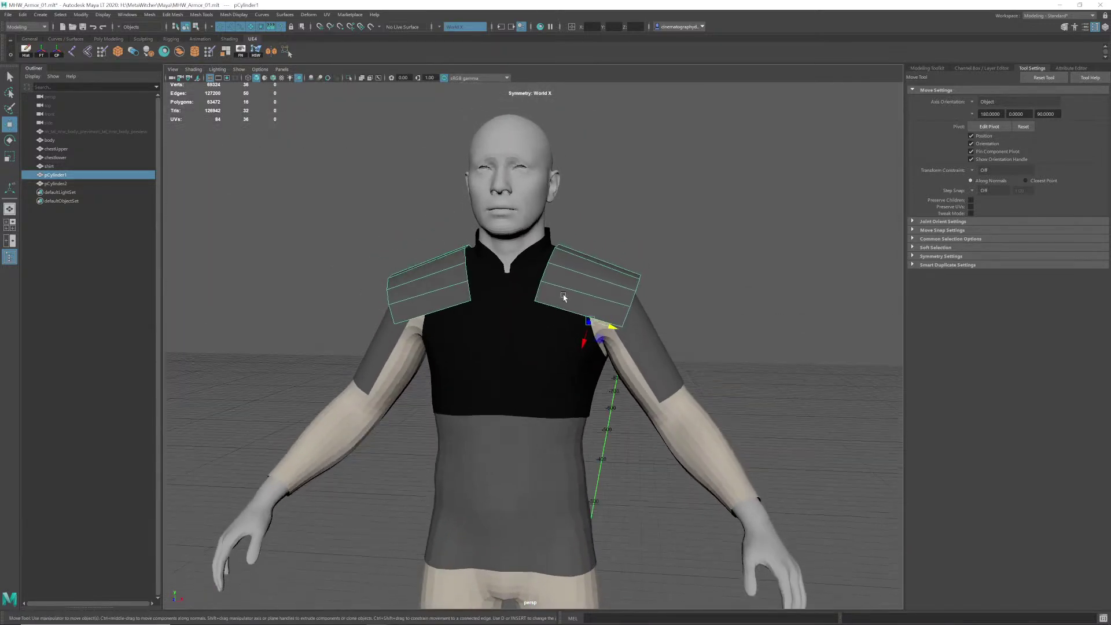
Step: Clear the selection and select the shoulder pads together with the upper-arm sleeves
{"action": "left_click", "coordinate": [664, 280]}
{"action": "left_click", "coordinate": [601, 286]}
{"action": "left_click", "coordinate": [645, 339], "text": "shift"}
{"action": "right_click_drag", "start_coordinate": [596, 305], "coordinate": [512, 295], "text": "alt"}
{"action": "middle_click_drag", "start_coordinate": [512, 294], "coordinate": [525, 296], "text": "alt"}
{"action": "left_click_drag", "start_coordinate": [525, 296], "coordinate": [537, 291], "text": "alt"}
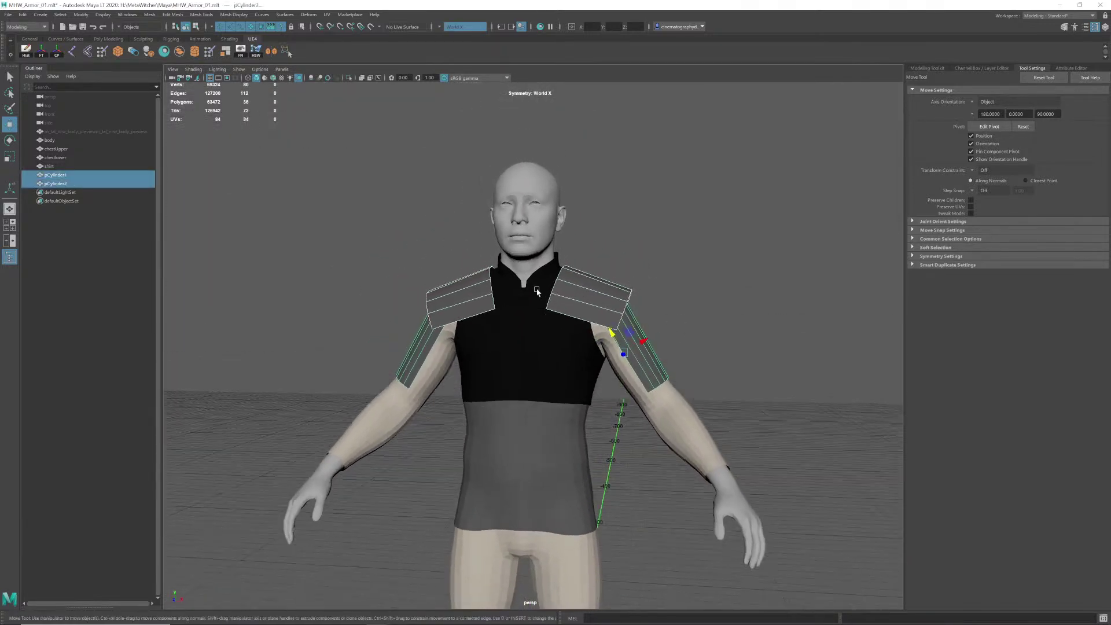
Step: Save the armor scene with the shoulder pads and upper-arm sleeves selected
{"action": "right_click_drag", "start_coordinate": [537, 291], "coordinate": [563, 299], "text": "alt"}
{"action": "left_click_drag", "start_coordinate": [563, 300], "coordinate": [565, 298], "text": "alt"}
{"action": "key", "text": "ctrl+s"}
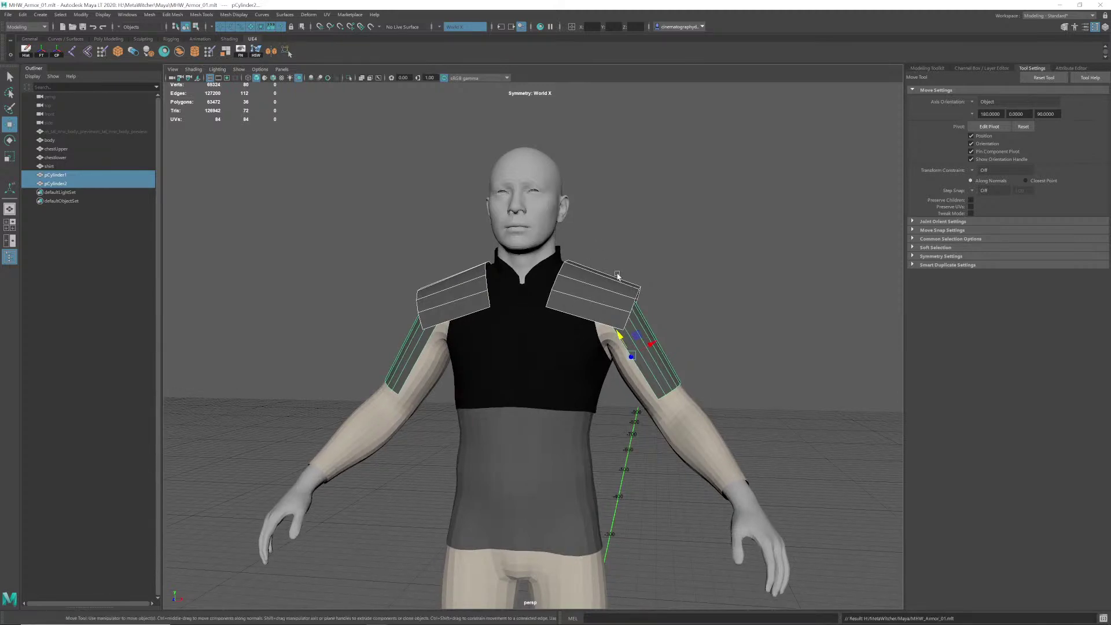
Step: Start an FBX export of the selected armor pieces and create a backToZbrush folder inside MetaWitcher's Maya folder as its destination
{"action": "left_click", "coordinate": [8, 15]}
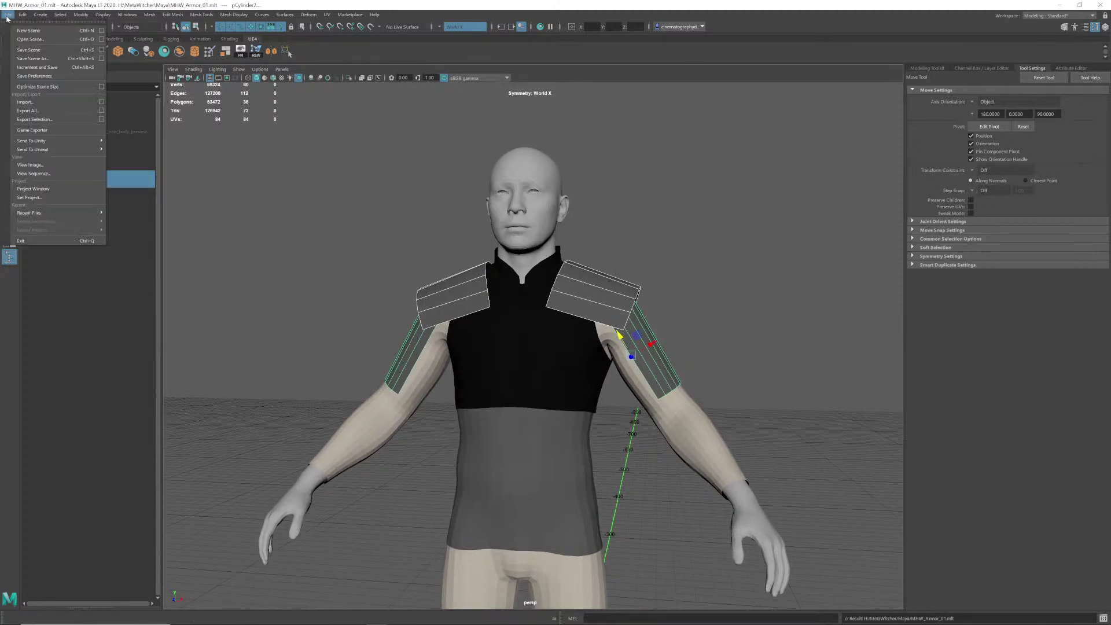
{"action": "left_click", "coordinate": [48, 122]}
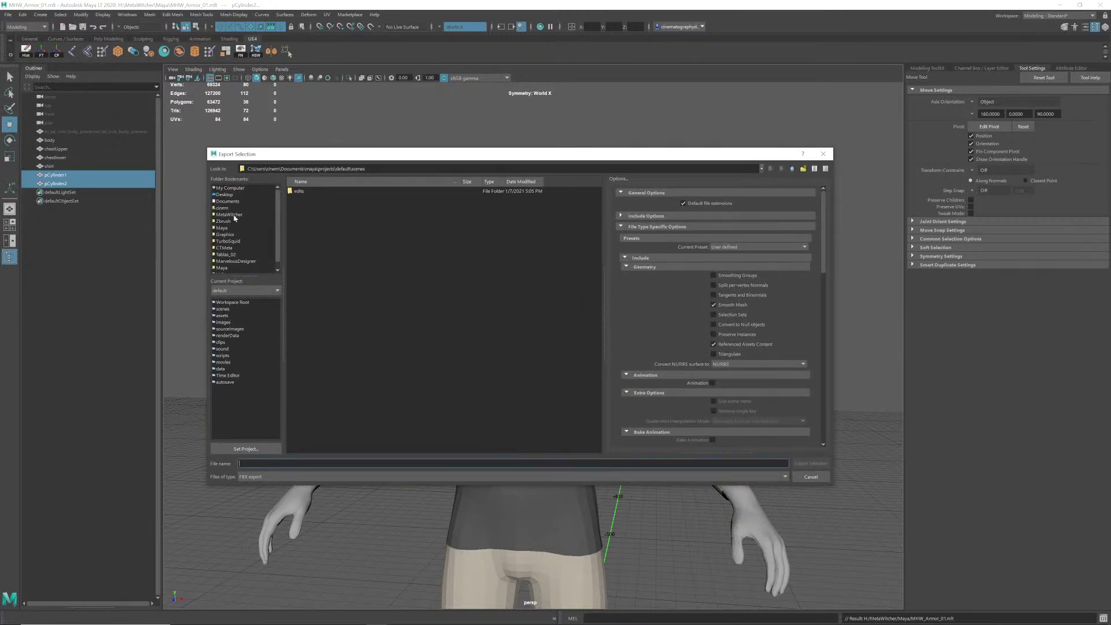
{"action": "left_click", "coordinate": [229, 214]}
{"action": "double_click", "coordinate": [300, 200]}
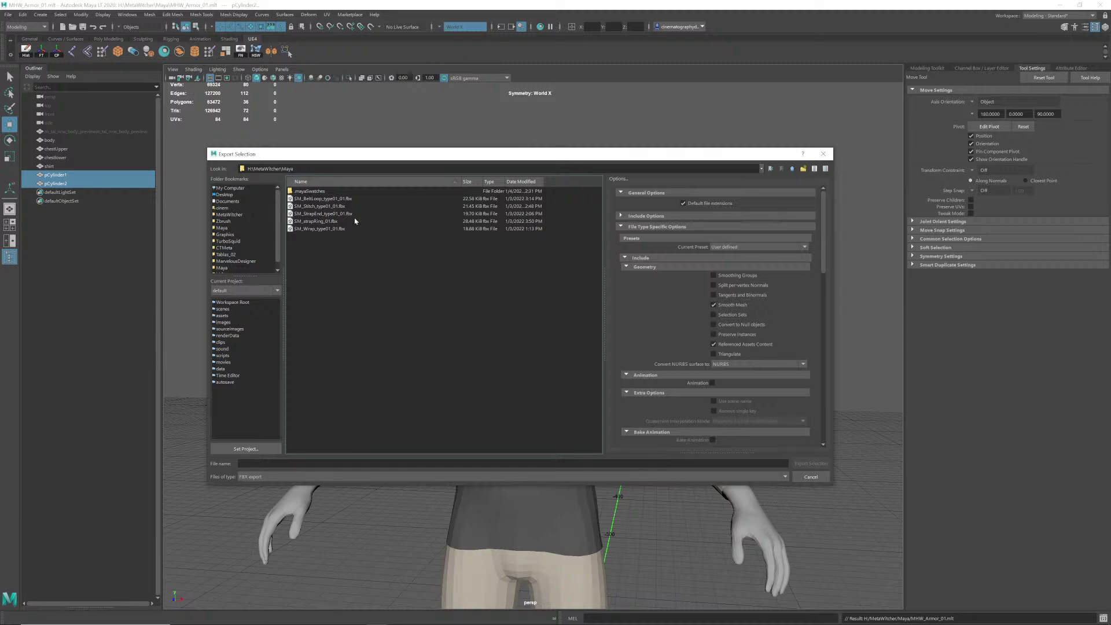
{"action": "left_click", "coordinate": [802, 171]}
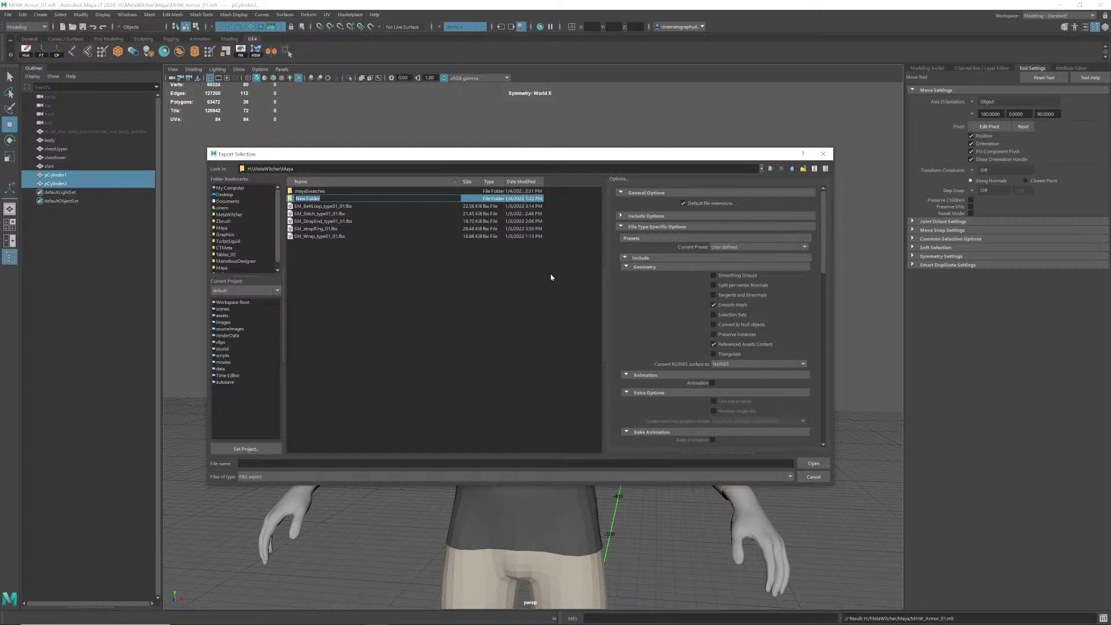
{"action": "type", "text": "backToZbrush"}
{"action": "key", "text": "Return"}
{"action": "double_click", "coordinate": [315, 199]}
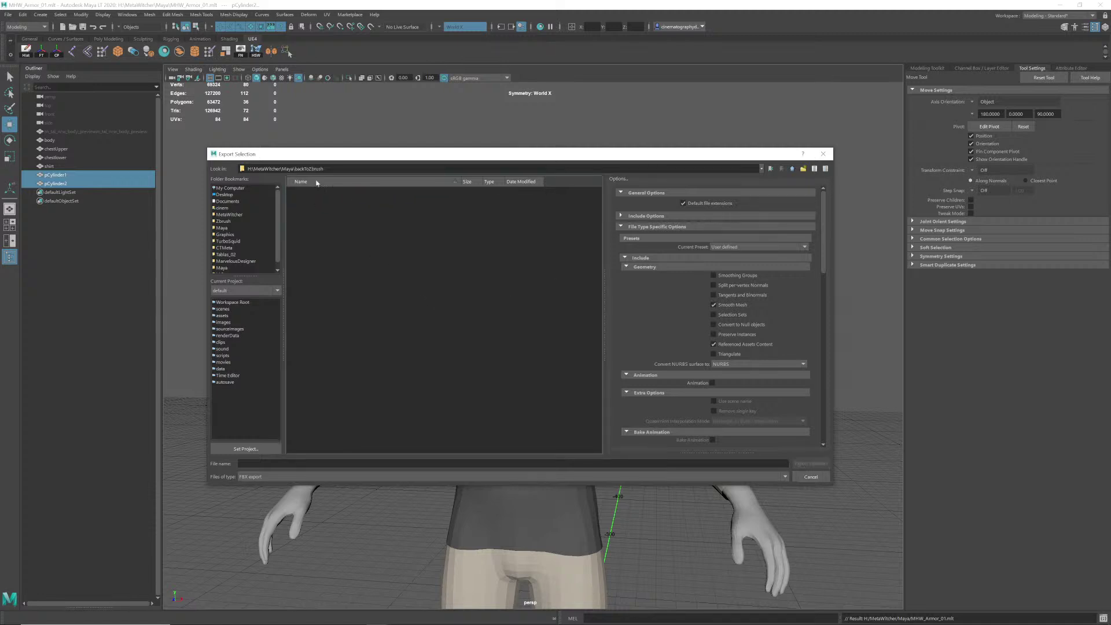
Step: Export the selected pads and sleeves to the new folder as shouldArm_blockout_01
{"action": "left_click", "coordinate": [306, 464]}
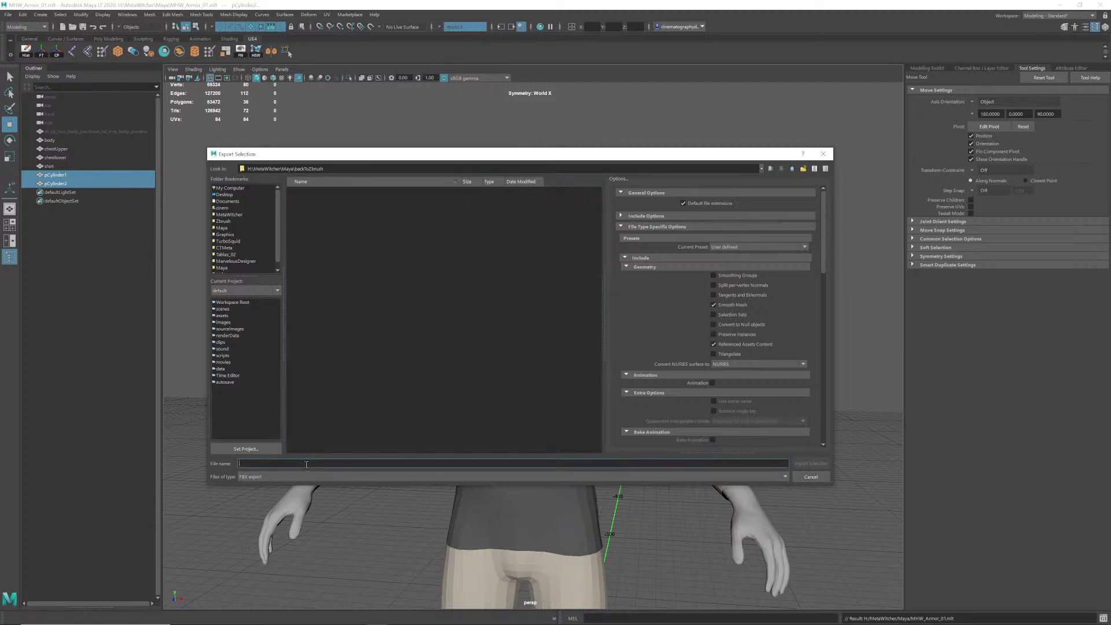
{"action": "type", "text": "shou"}
{"action": "key", "text": "BackSpace"}
{"action": "key", "text": "BackSpace"}
{"action": "key", "text": "BackSpace"}
{"action": "type", "text": "shoul"}
{"action": "key", "text": "Return"}
Step: Switch to ZBrush, make the multi-part MH_Body_Quads tool active and frame its upper body
{"action": "key", "text": "alt+Tab"}
{"action": "key", "text": "alt+Tab"}
{"action": "key", "text": "alt+Tab"}
{"action": "key", "text": "alt+Tab"}
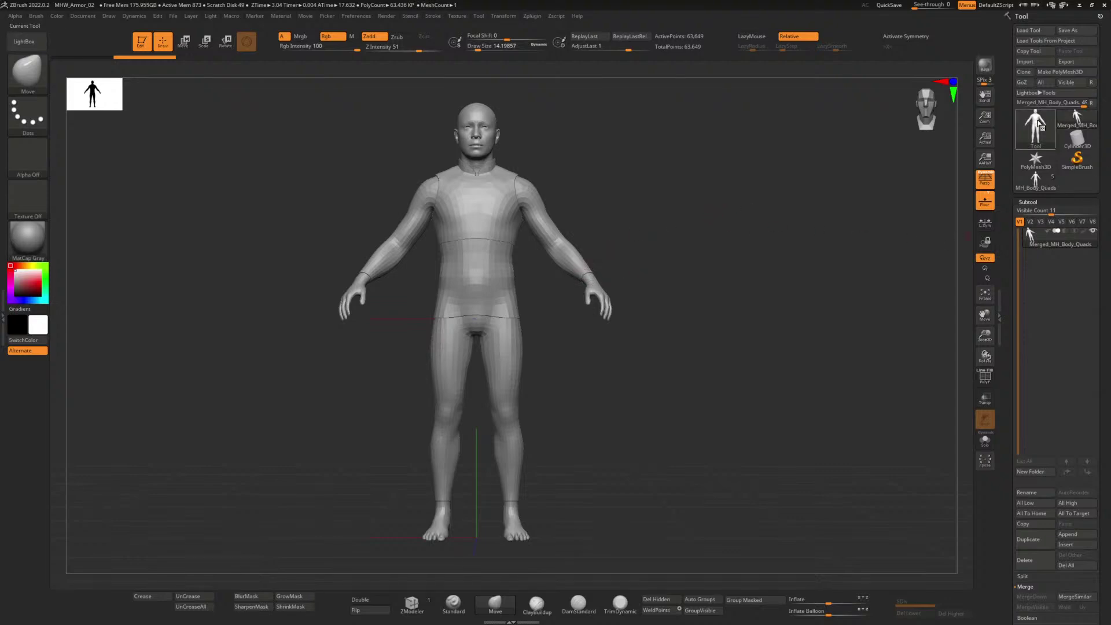
{"action": "left_click", "coordinate": [1042, 128]}
{"action": "left_click", "coordinate": [776, 131]}
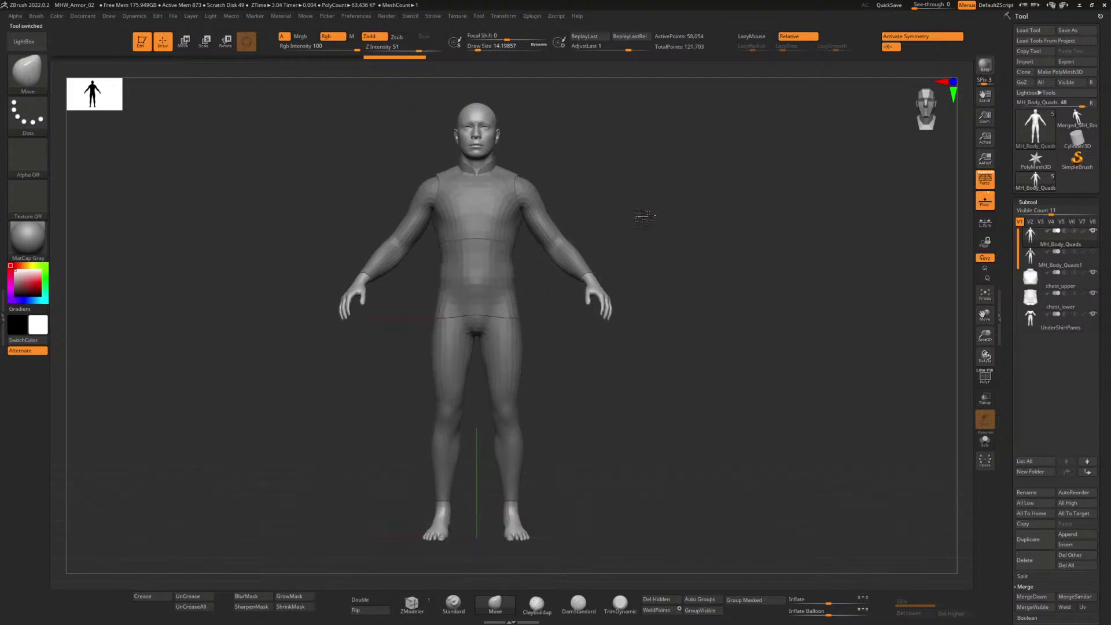
{"action": "left_click_drag", "start_coordinate": [617, 217], "coordinate": [623, 385], "text": "alt"}
{"action": "left_click_drag", "start_coordinate": [644, 309], "coordinate": [666, 354]}
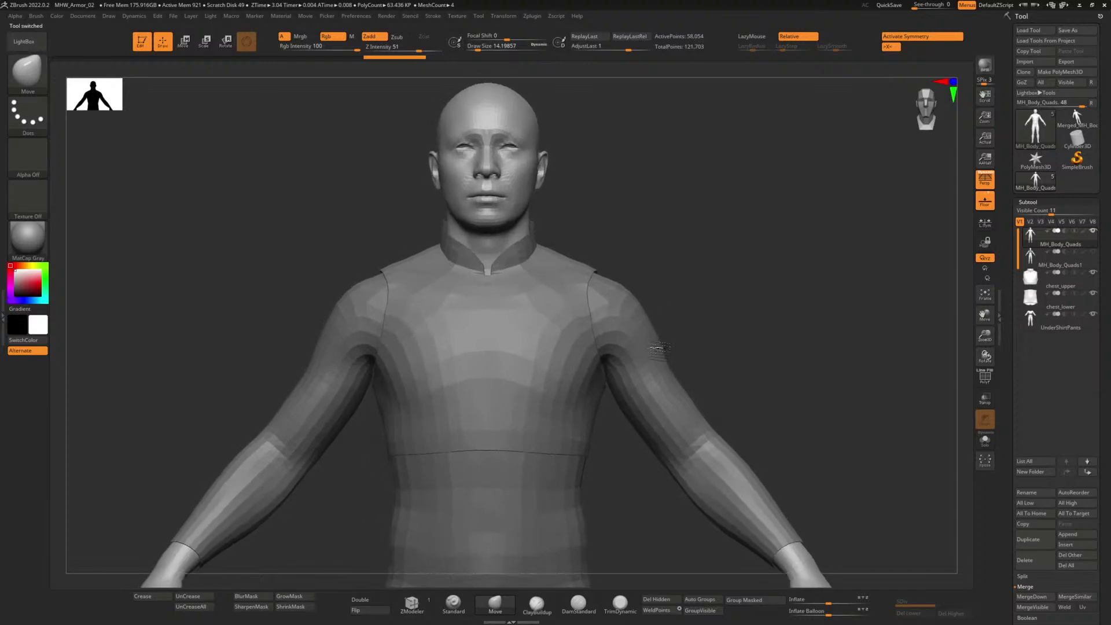
{"action": "left_click_drag", "start_coordinate": [712, 297], "coordinate": [708, 325], "text": "alt"}
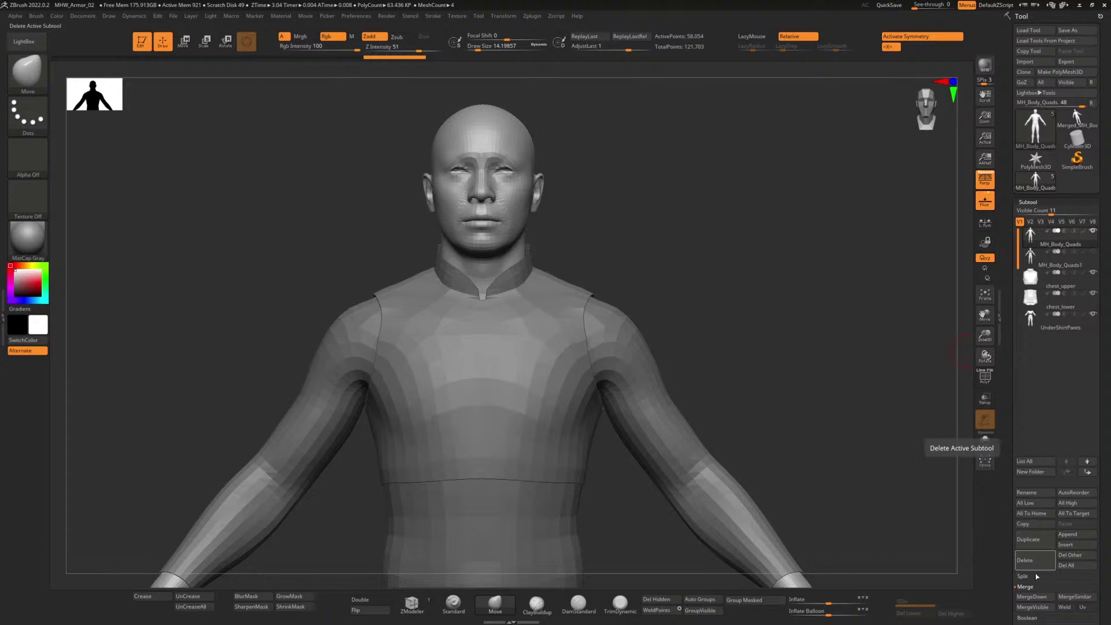
Step: Append a PolyMesh3D star to the body tool and make it the active subtool
{"action": "left_click", "coordinate": [1077, 536]}
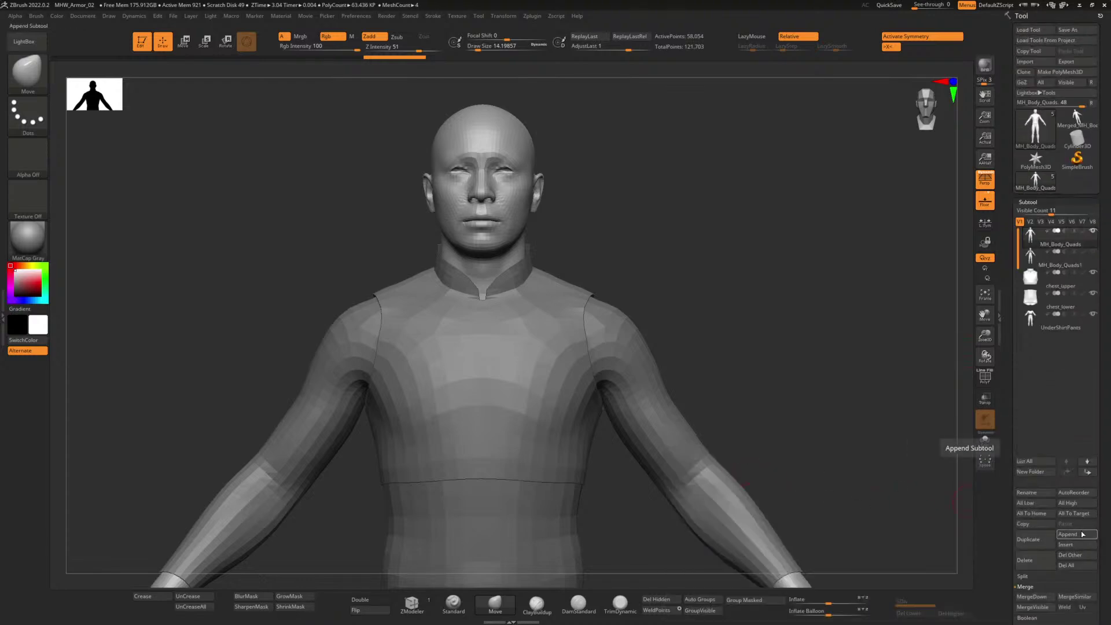
{"action": "left_click", "coordinate": [1082, 533]}
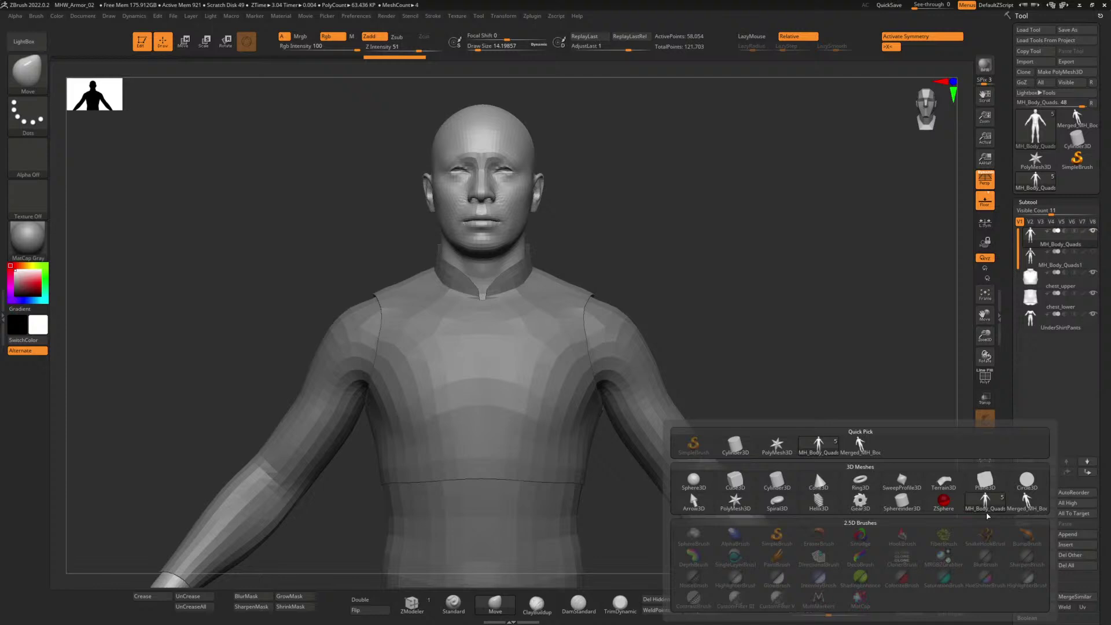
{"action": "left_click", "coordinate": [737, 504]}
{"action": "left_click", "coordinate": [1069, 339]}
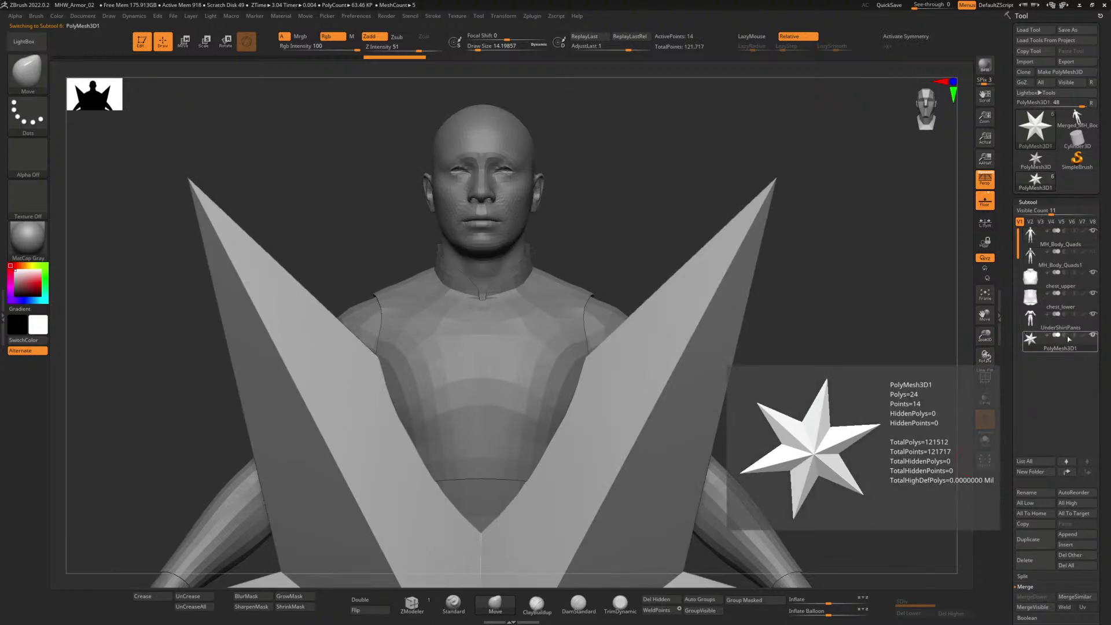
Step: Import shouldArm_blockout_01.fbx from MetaWitcher's Maya\backToZbrush folder using the default FBX import options
{"action": "left_click", "coordinate": [1025, 61]}
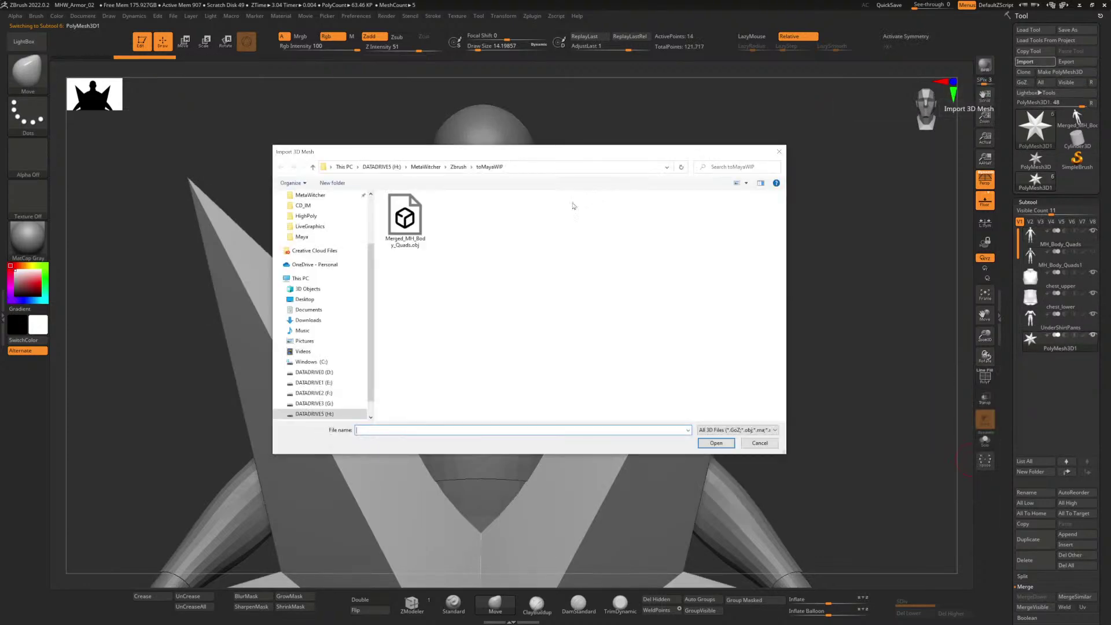
{"action": "left_click", "coordinate": [427, 168]}
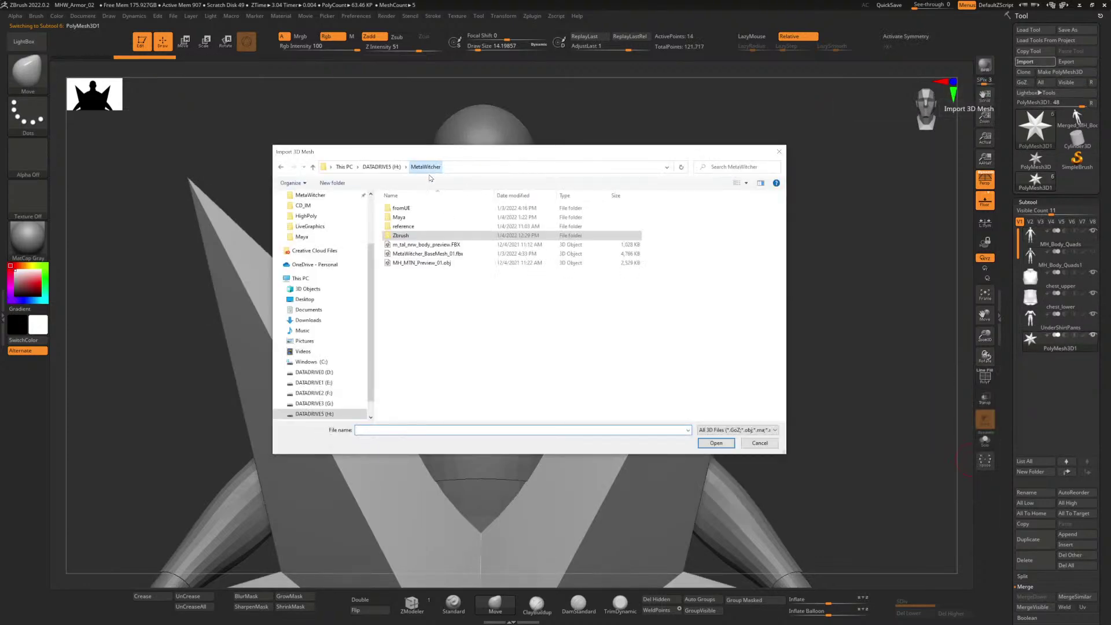
{"action": "double_click", "coordinate": [407, 219]}
{"action": "double_click", "coordinate": [407, 218]}
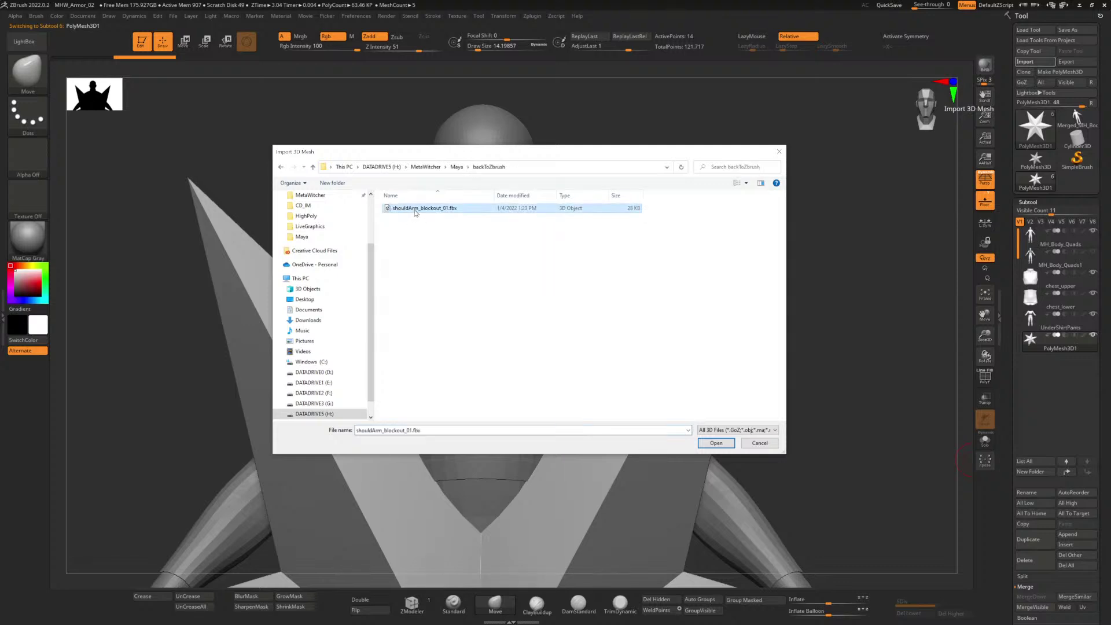
{"action": "double_click", "coordinate": [415, 213]}
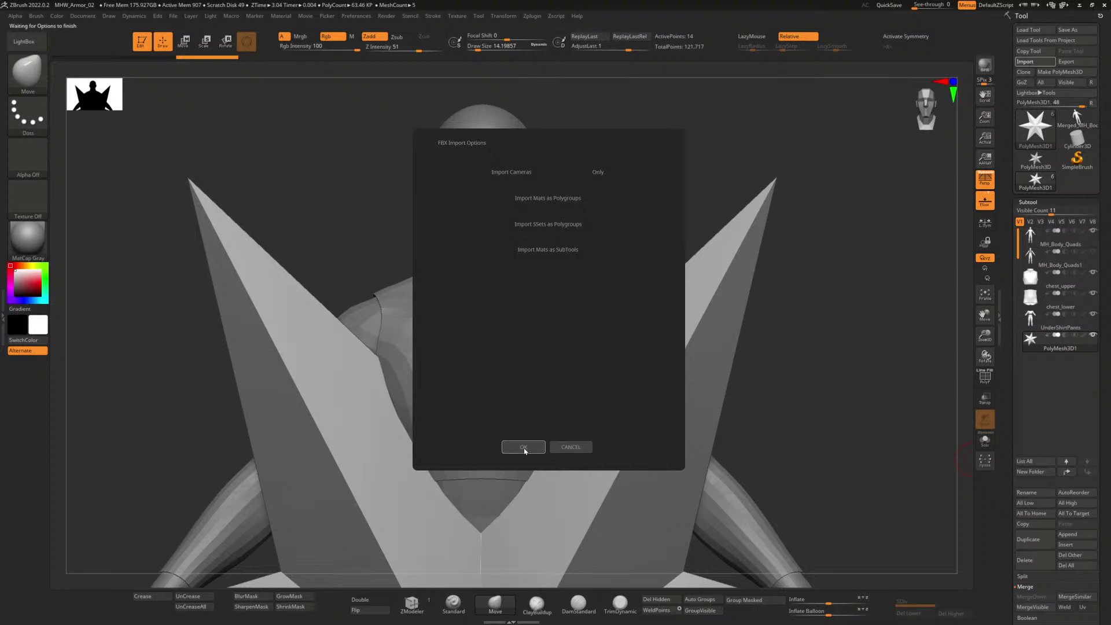
{"action": "left_click", "coordinate": [524, 447]}
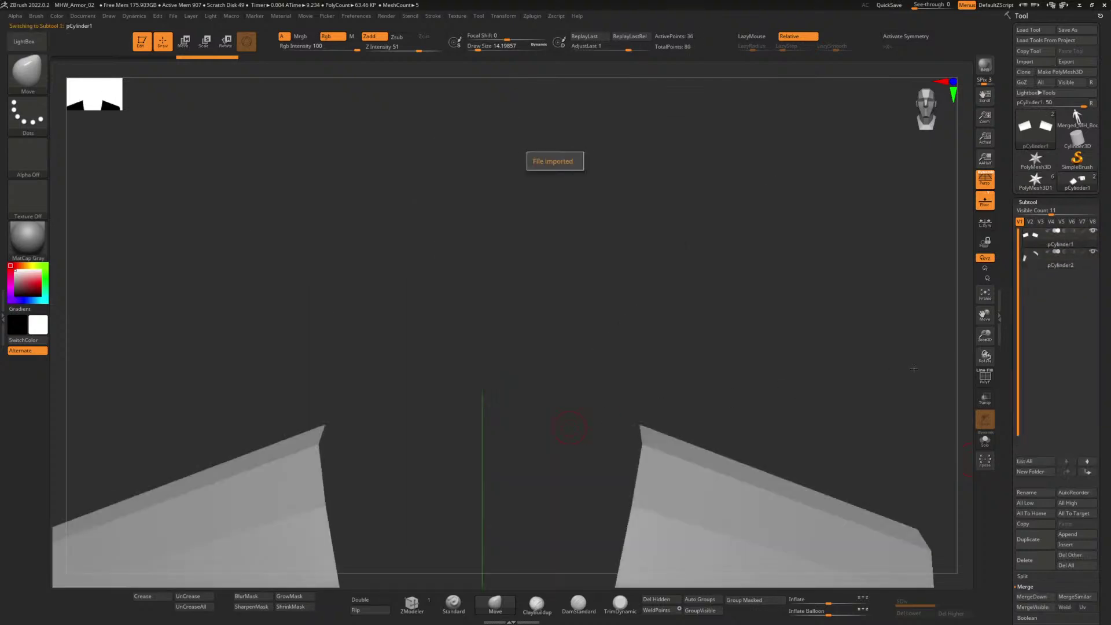
Step: Check the subtools of the imported pCylinder1 tool and go back to the PolyMesh3D1 body tool
{"action": "scroll", "coordinate": [1051, 270], "scroll_direction": "down", "scroll_amount": 1}
{"action": "scroll", "coordinate": [1044, 272], "scroll_direction": "up", "scroll_amount": 1}
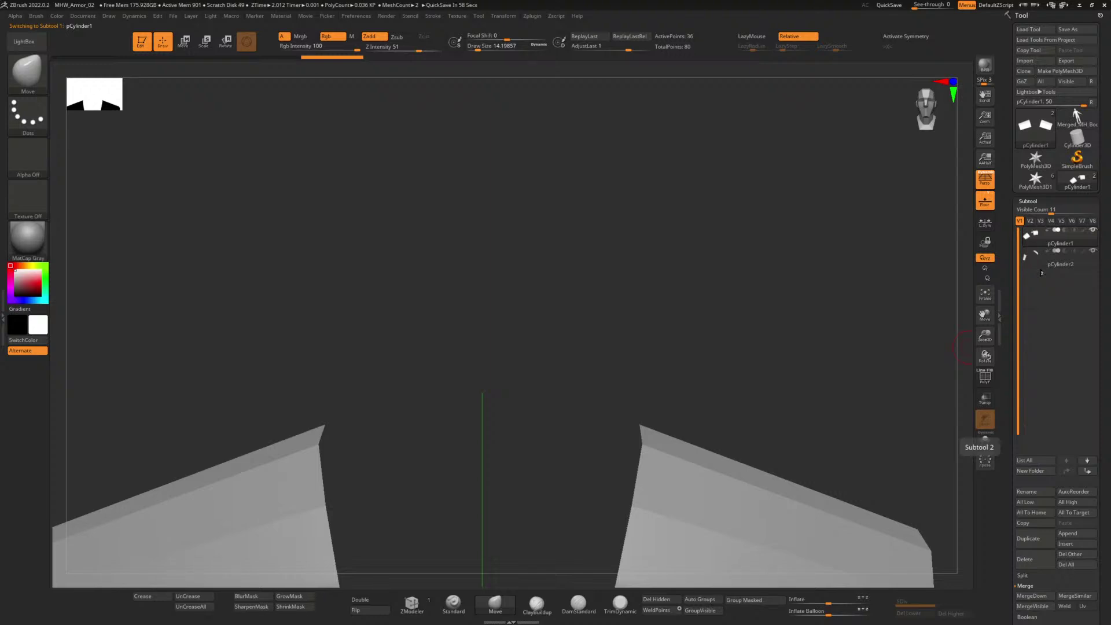
{"action": "mouse_move", "coordinate": [1044, 134]}
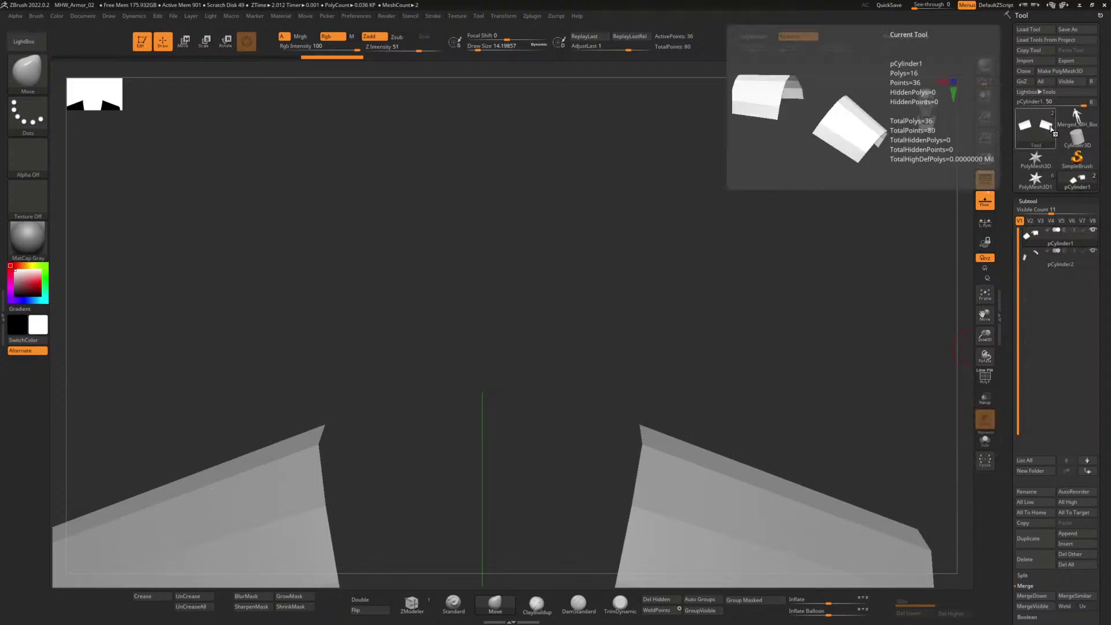
{"action": "left_click", "coordinate": [1069, 118]}
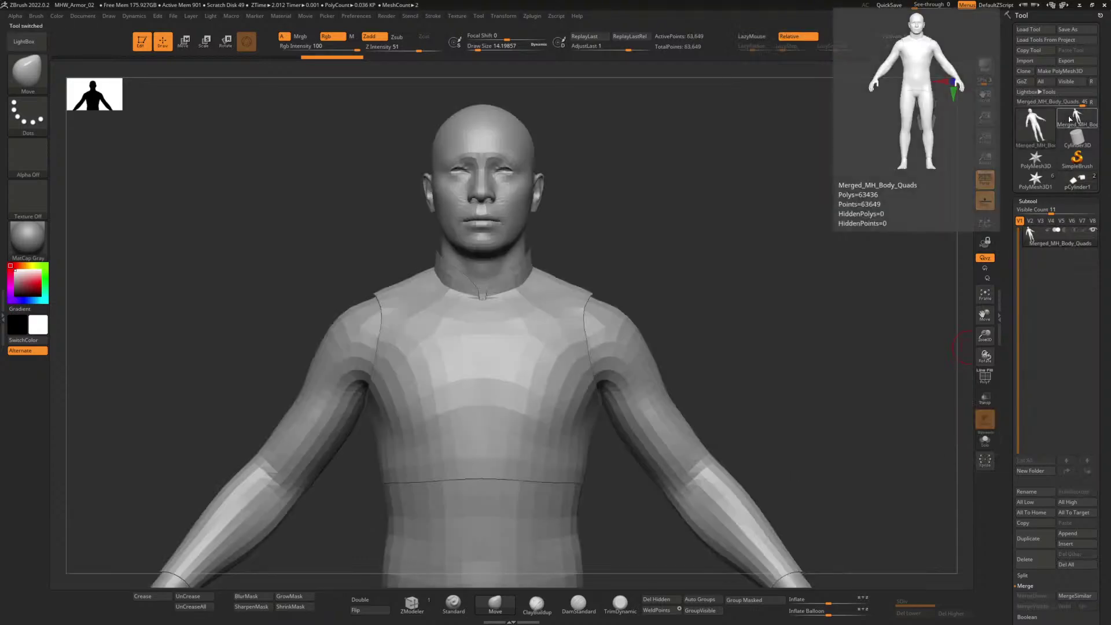
{"action": "left_click", "coordinate": [1039, 128]}
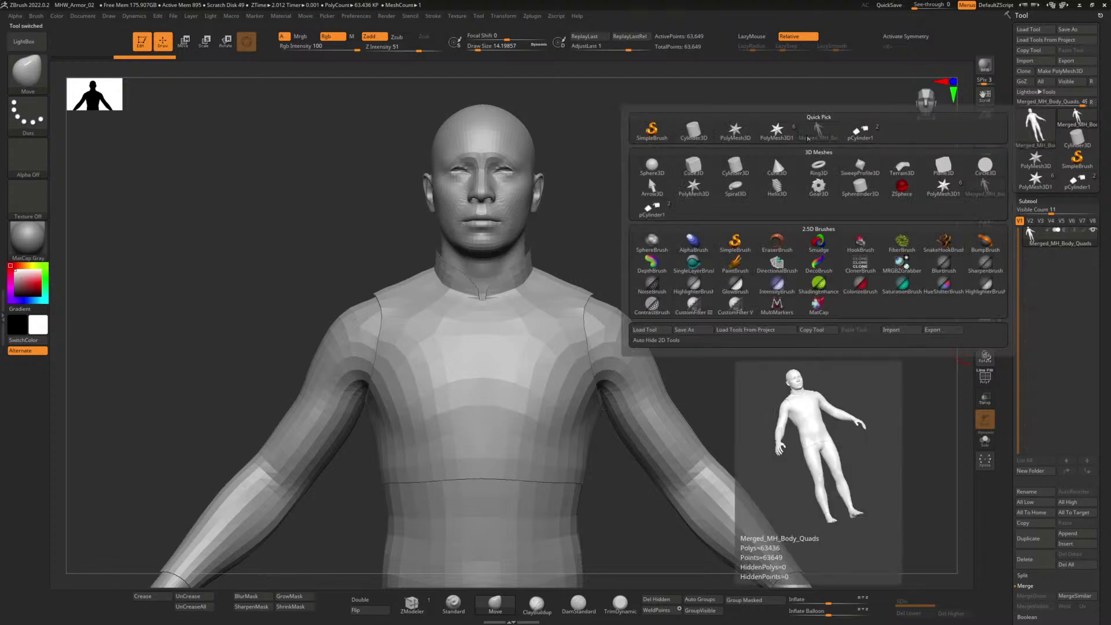
{"action": "left_click", "coordinate": [782, 139]}
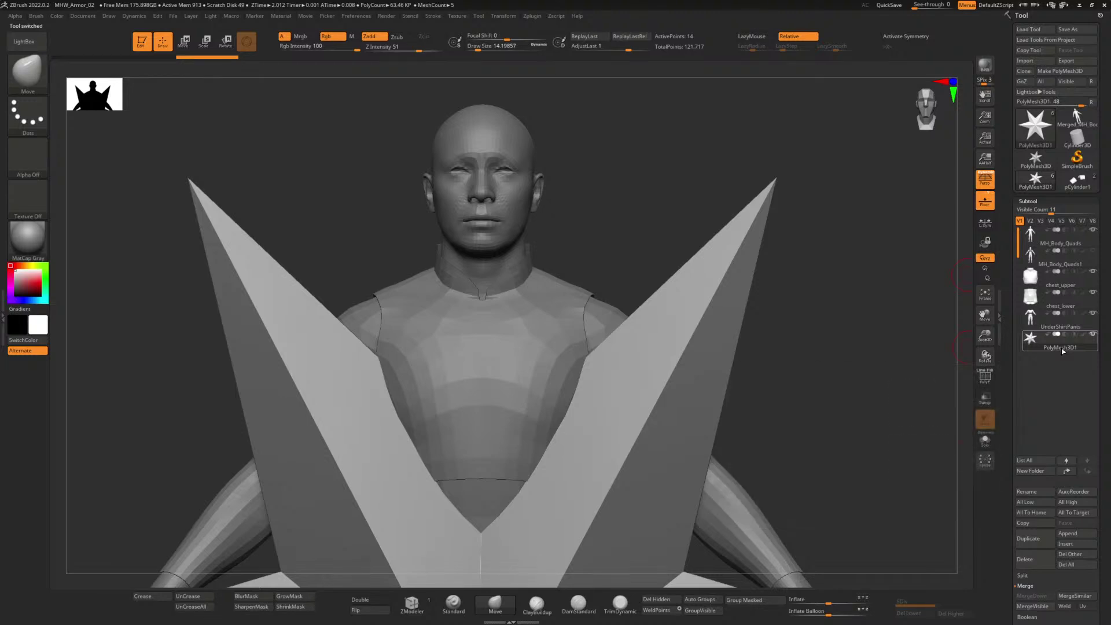
{"action": "mouse_move", "coordinate": [1064, 351]}
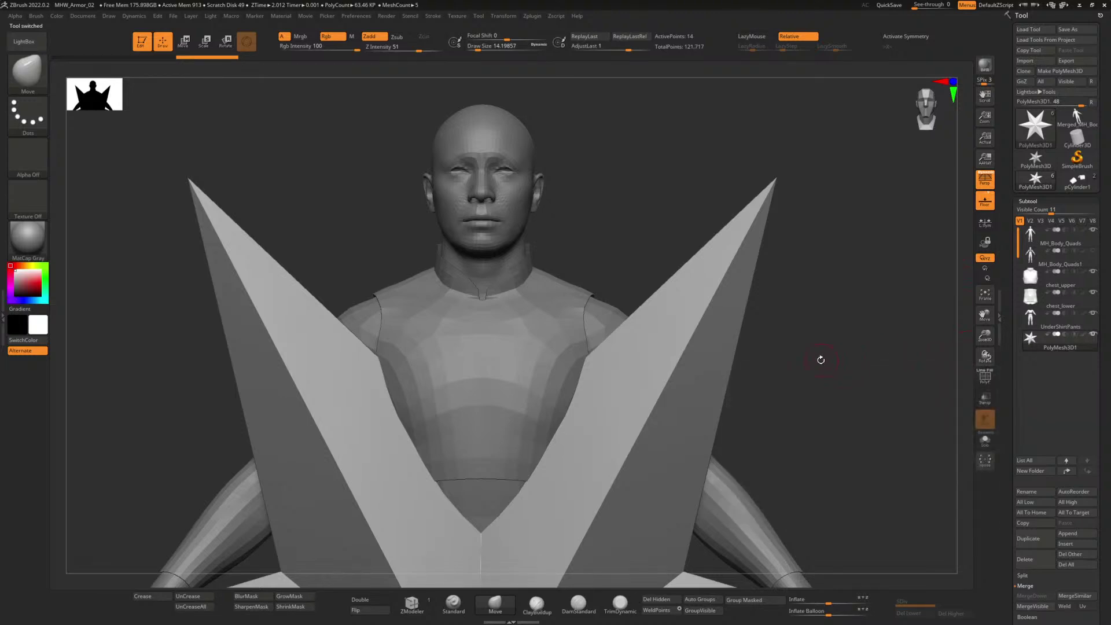
Step: Compare the star placeholder in the body tool with the pieces of the imported pCylinder1 tool, ending on PolyMesh3D1
{"action": "left_click_drag", "start_coordinate": [821, 360], "coordinate": [763, 299], "text": "alt"}
{"action": "left_click_drag", "start_coordinate": [732, 405], "coordinate": [739, 278], "text": "alt"}
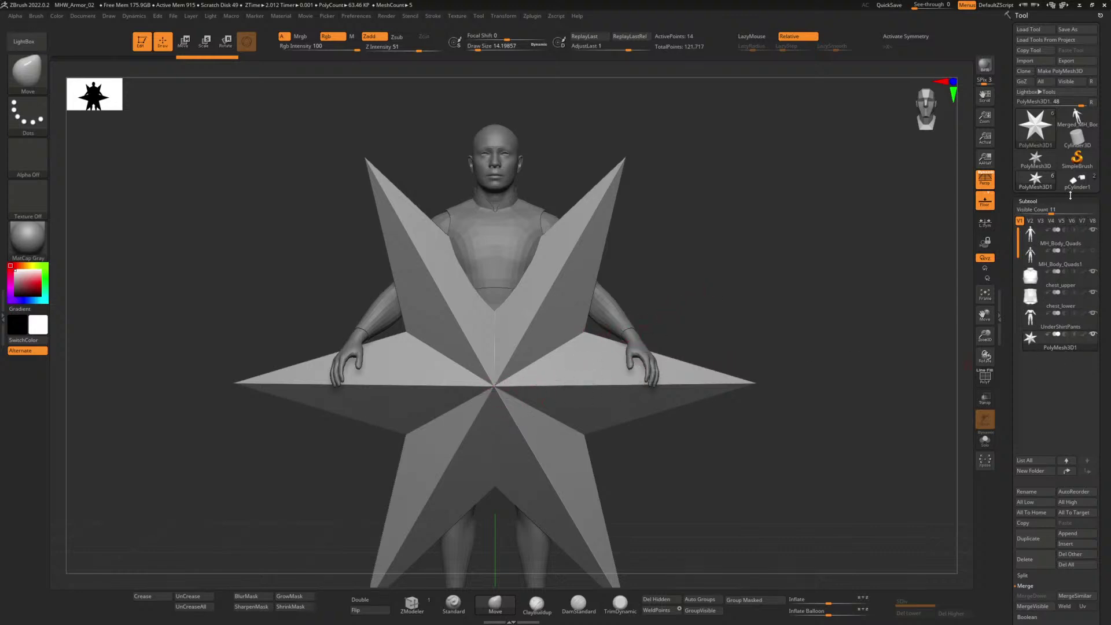
{"action": "mouse_move", "coordinate": [1080, 187]}
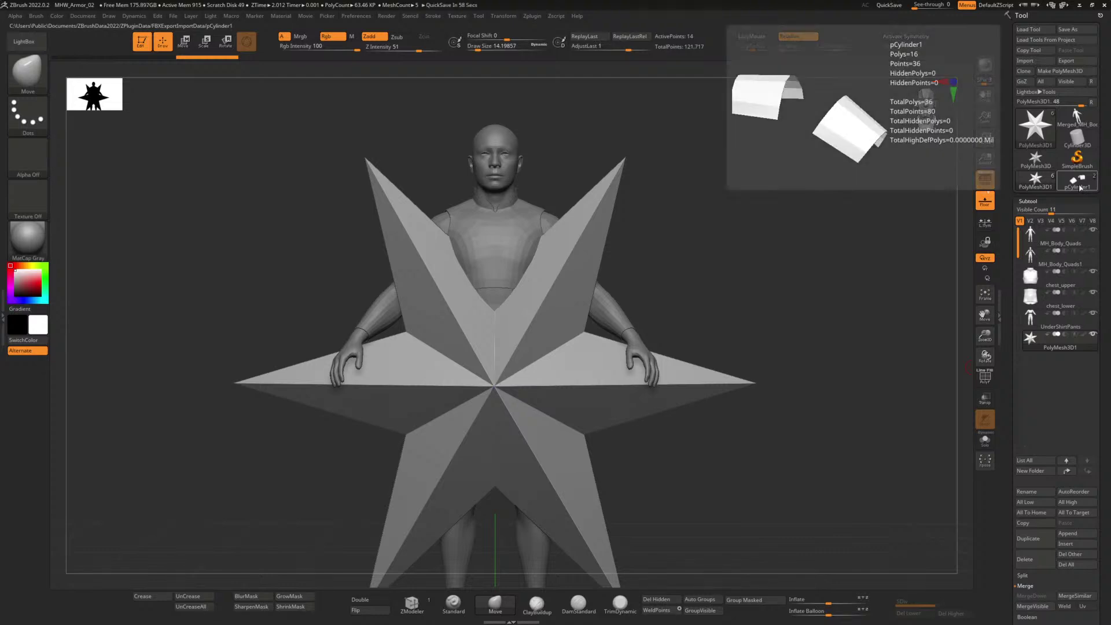
{"action": "left_click", "coordinate": [1079, 187]}
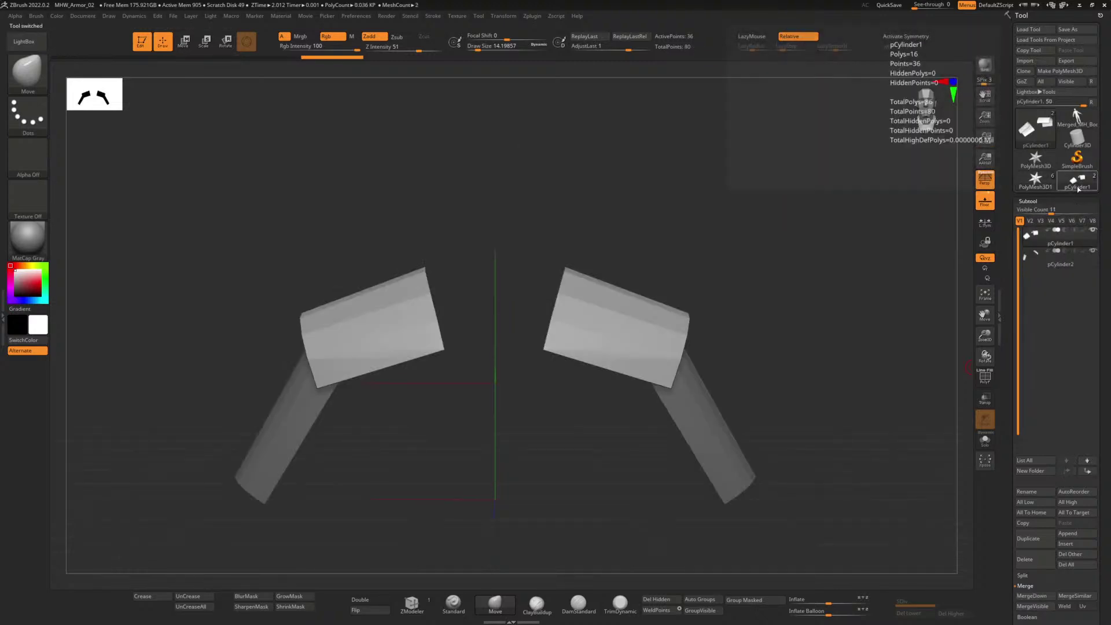
{"action": "left_click", "coordinate": [1078, 184]}
{"action": "left_click", "coordinate": [1072, 122]}
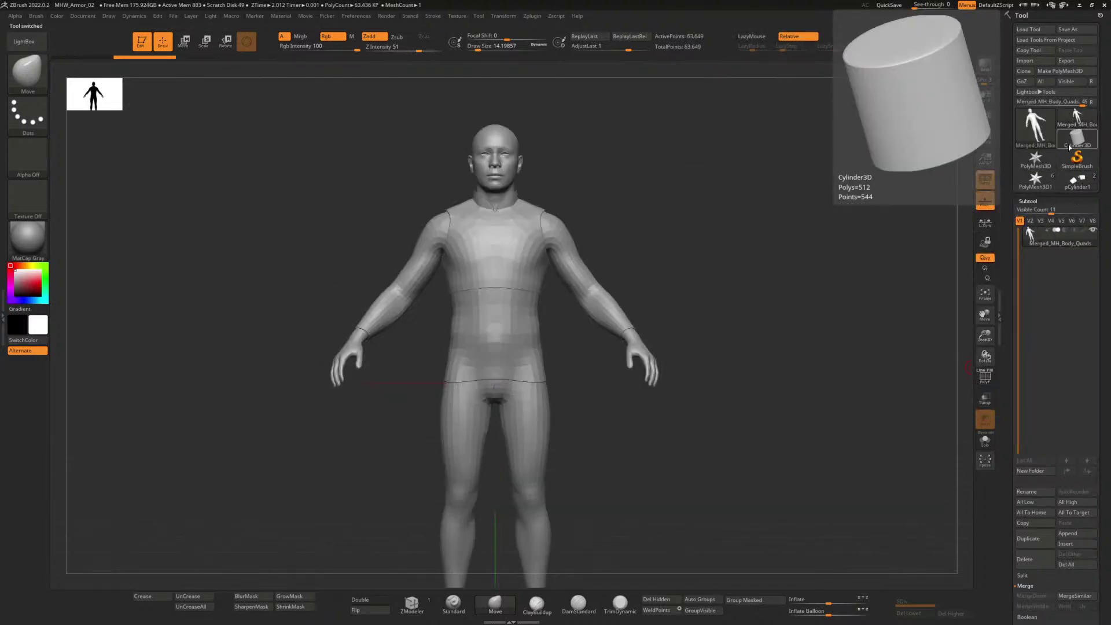
{"action": "left_click", "coordinate": [1046, 139]}
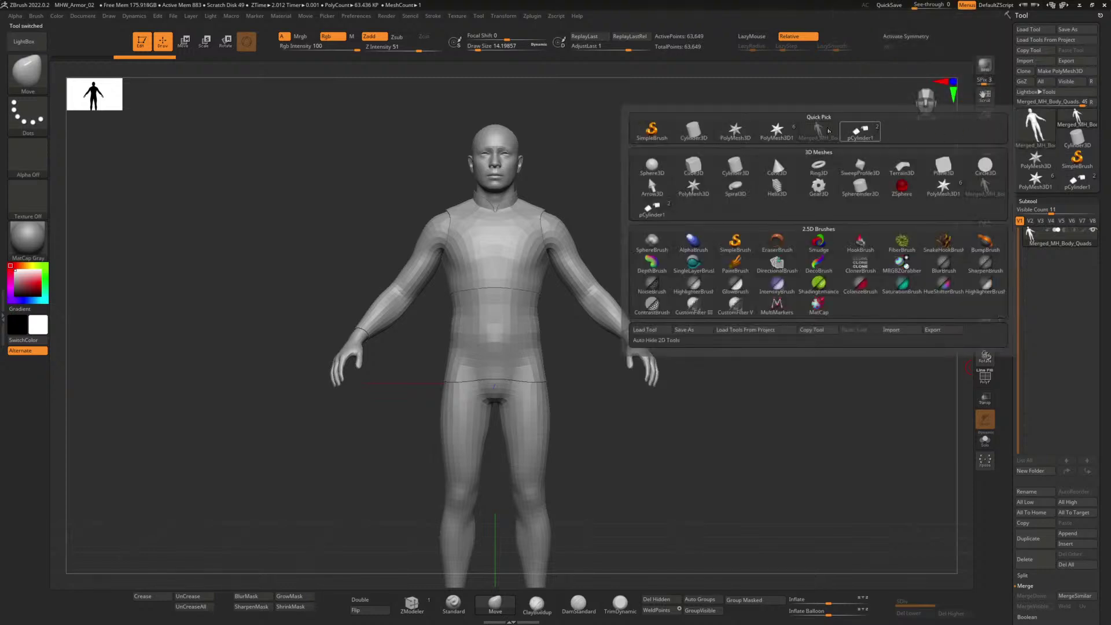
{"action": "left_click", "coordinate": [773, 132]}
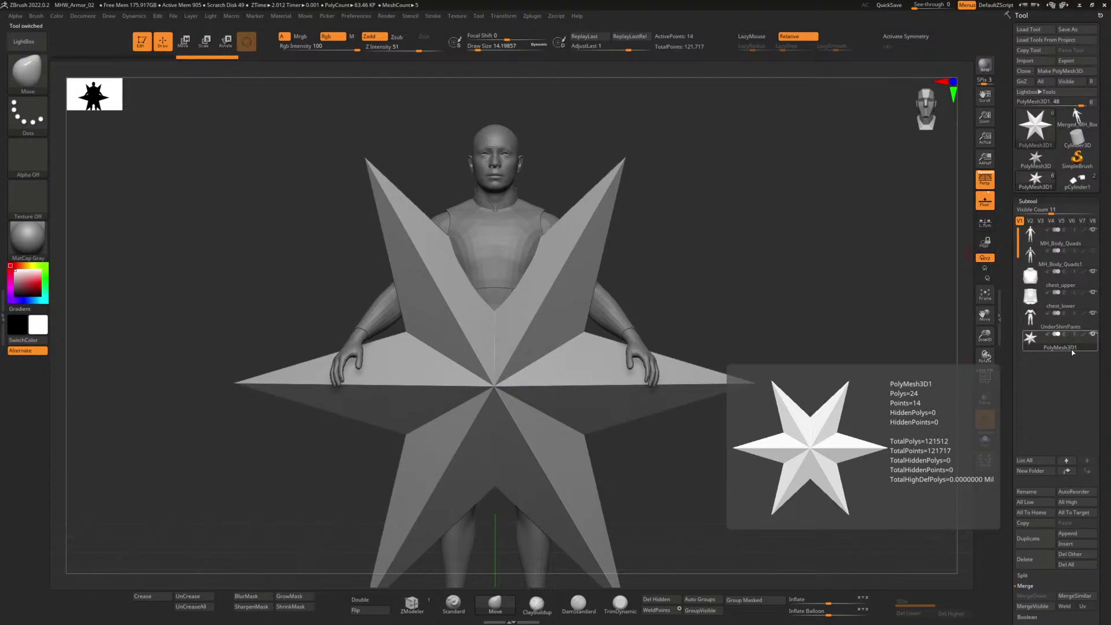
Step: Switch back to Maya and examine the shoulder pads and sleeves on the figure from three-quarter and front angles
{"action": "key", "text": "alt+Tab"}
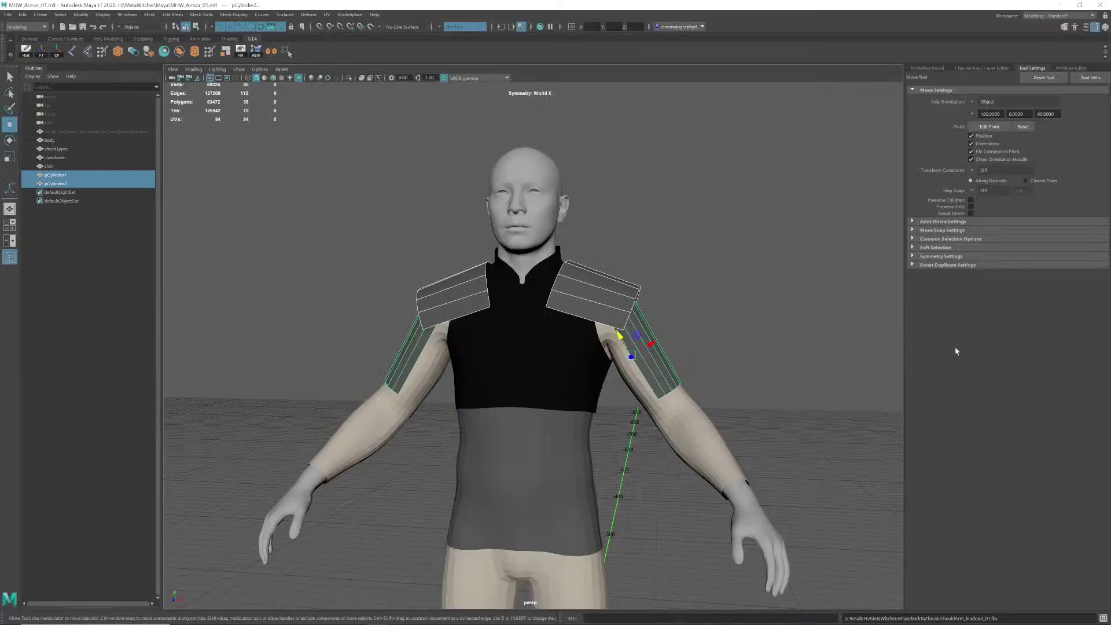
{"action": "left_click_drag", "start_coordinate": [503, 284], "coordinate": [565, 309], "text": "alt"}
{"action": "right_click_drag", "start_coordinate": [529, 313], "coordinate": [563, 314], "text": "alt"}
{"action": "left_click_drag", "start_coordinate": [563, 315], "coordinate": [560, 298], "text": "alt"}
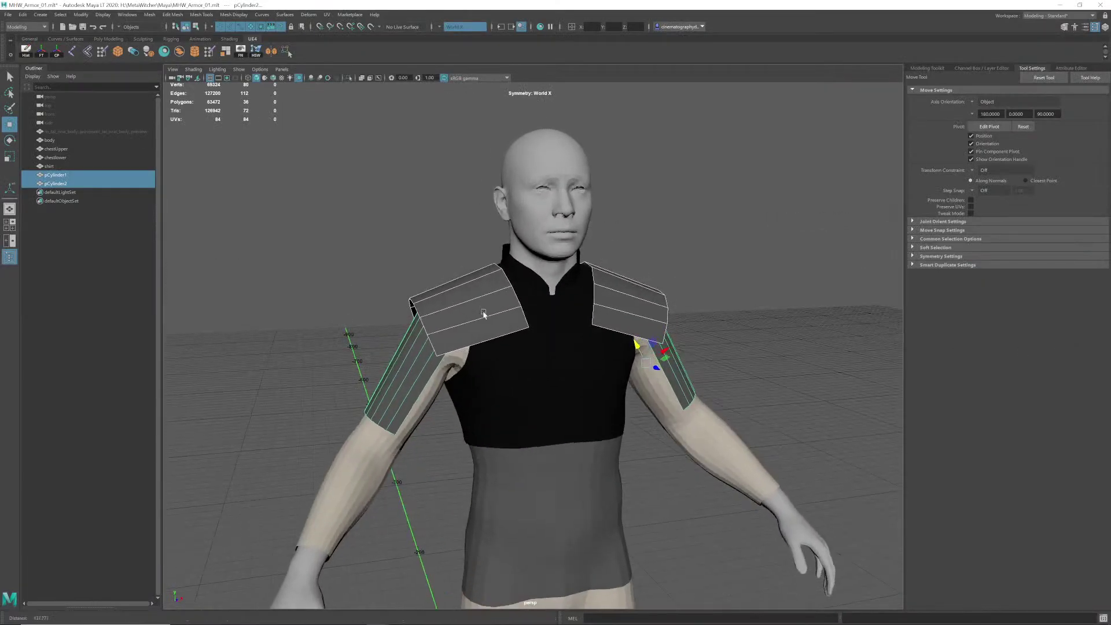
{"action": "right_click_drag", "start_coordinate": [484, 312], "coordinate": [546, 319], "text": "alt"}
{"action": "left_click_drag", "start_coordinate": [545, 320], "coordinate": [518, 314], "text": "alt"}
Step: Reselect the shoulder pads together with the upper-arm sleeves
{"action": "left_click", "coordinate": [723, 307]}
{"action": "left_click", "coordinate": [707, 325]}
{"action": "left_click", "coordinate": [718, 348], "text": "shift"}
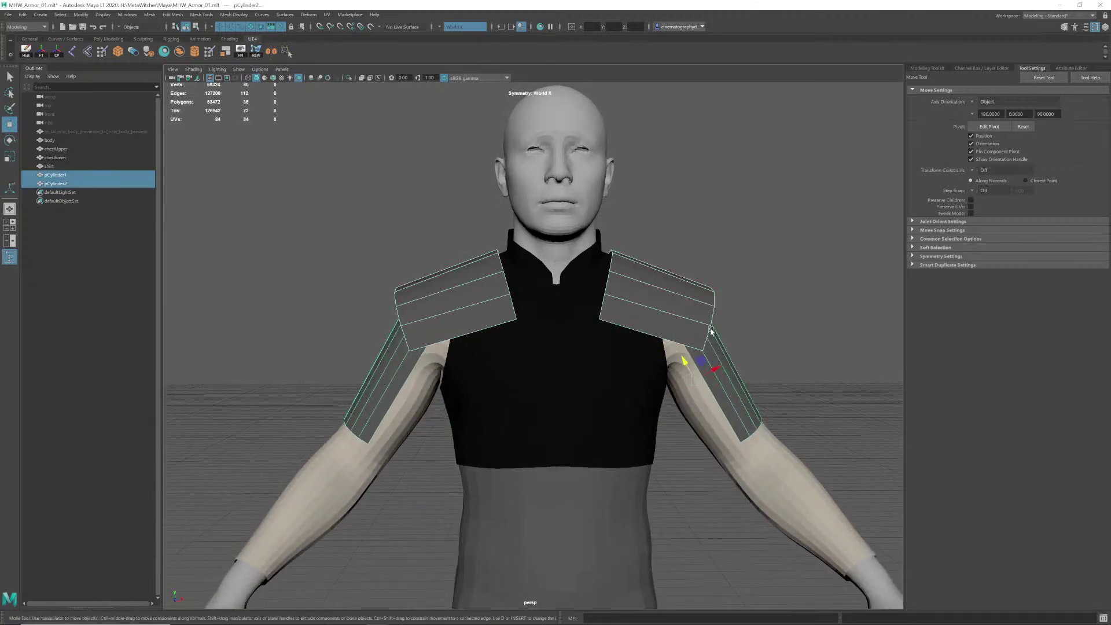
{"action": "left_click_drag", "start_coordinate": [666, 322], "coordinate": [587, 311], "text": "alt"}
{"action": "right_click_drag", "start_coordinate": [587, 312], "coordinate": [619, 311], "text": "alt"}
{"action": "left_click_drag", "start_coordinate": [619, 312], "coordinate": [710, 327], "text": "alt"}
{"action": "right_click_drag", "start_coordinate": [710, 328], "coordinate": [642, 328], "text": "alt"}
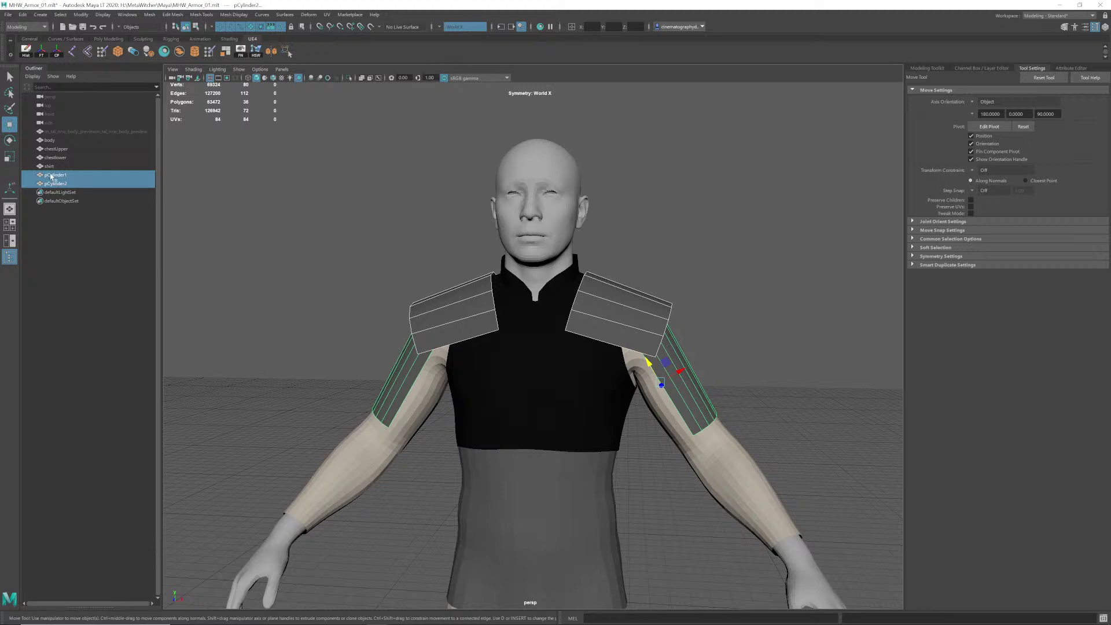
Step: Combine the shoulder pads and upper-arm sleeves into one mesh, freeze its transformations and delete its history
{"action": "scroll", "coordinate": [546, 310], "scroll_direction": "down", "scroll_amount": 2}
{"action": "scroll", "coordinate": [547, 308], "scroll_direction": "up", "scroll_amount": 3}
{"action": "left_click_drag", "start_coordinate": [548, 307], "coordinate": [521, 316], "text": "alt"}
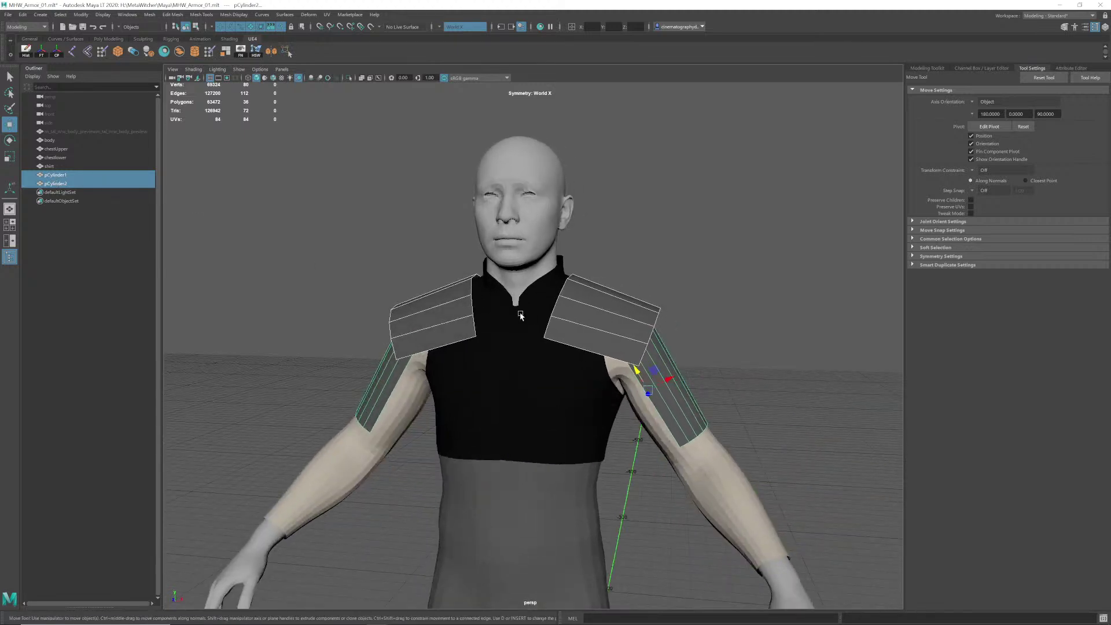
{"action": "left_click", "coordinate": [179, 53]}
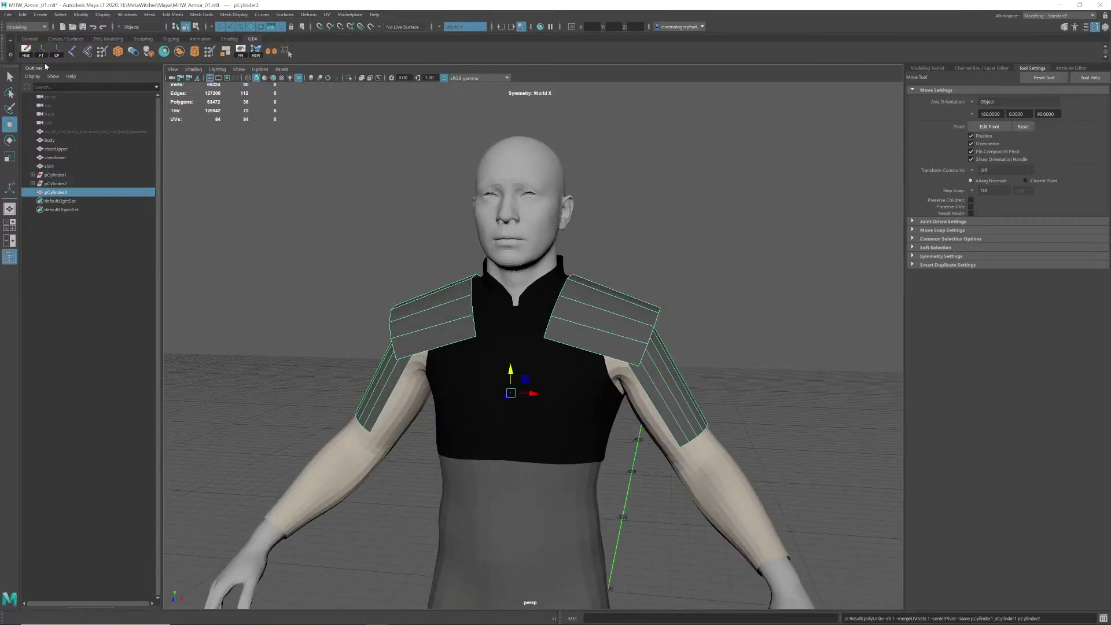
{"action": "left_click", "coordinate": [43, 55]}
{"action": "left_click", "coordinate": [29, 53]}
{"action": "left_click", "coordinate": [322, 187]}
{"action": "scroll", "coordinate": [432, 322], "scroll_direction": "down", "scroll_amount": 4}
{"action": "left_click_drag", "start_coordinate": [432, 322], "coordinate": [457, 312], "text": "alt"}
{"action": "scroll", "coordinate": [456, 312], "scroll_direction": "up", "scroll_amount": 3}
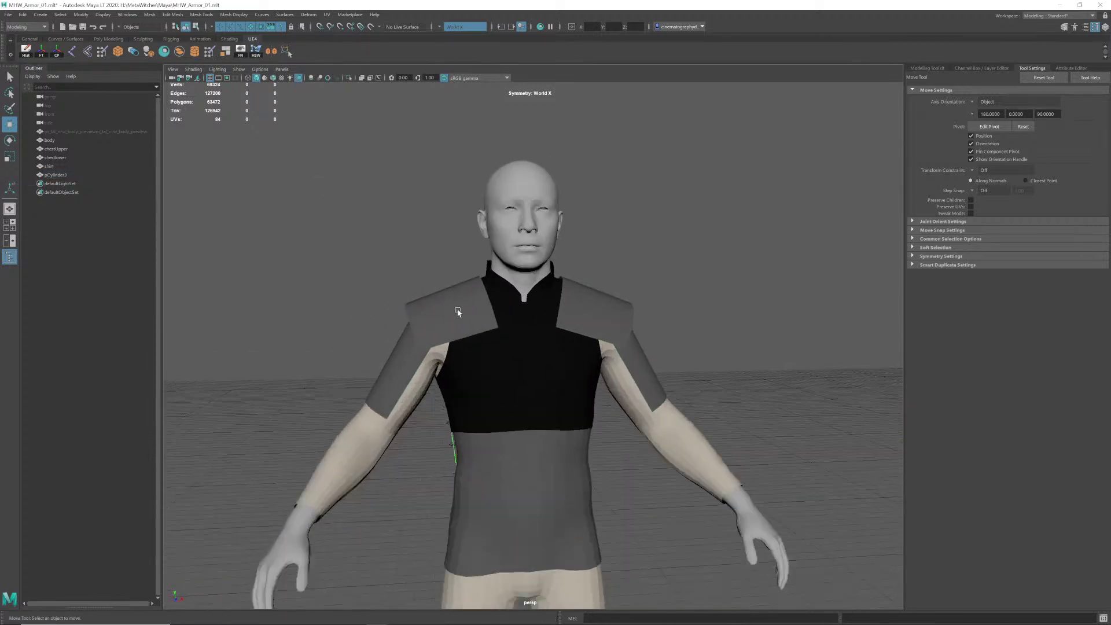
Step: Select the combined shoulder and sleeve mesh and check both sides from front and three-quarter angles
{"action": "left_click", "coordinate": [436, 311]}
{"action": "scroll", "coordinate": [522, 353], "scroll_direction": "down", "scroll_amount": 3}
{"action": "left_click_drag", "start_coordinate": [560, 371], "coordinate": [586, 292], "text": "alt"}
{"action": "scroll", "coordinate": [457, 269], "scroll_direction": "up", "scroll_amount": 3}
{"action": "middle_click_drag", "start_coordinate": [579, 299], "coordinate": [532, 353], "text": "alt"}
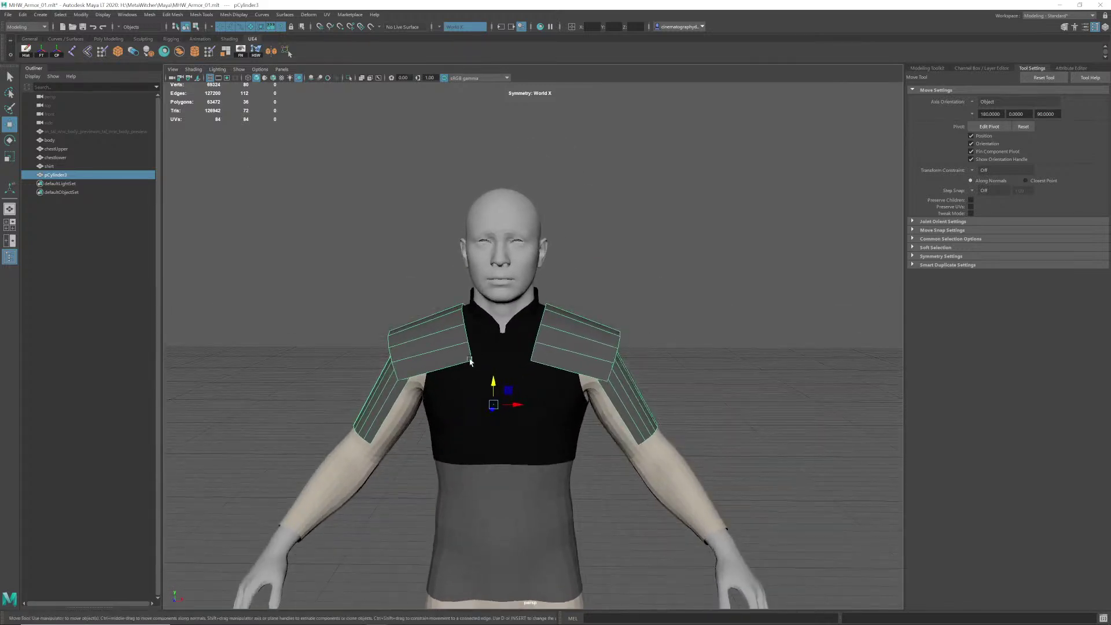
{"action": "right_click_drag", "start_coordinate": [469, 361], "coordinate": [551, 371], "text": "alt"}
{"action": "middle_click_drag", "start_coordinate": [551, 371], "coordinate": [558, 365], "text": "alt"}
{"action": "left_click", "coordinate": [700, 330]}
{"action": "left_click", "coordinate": [635, 338]}
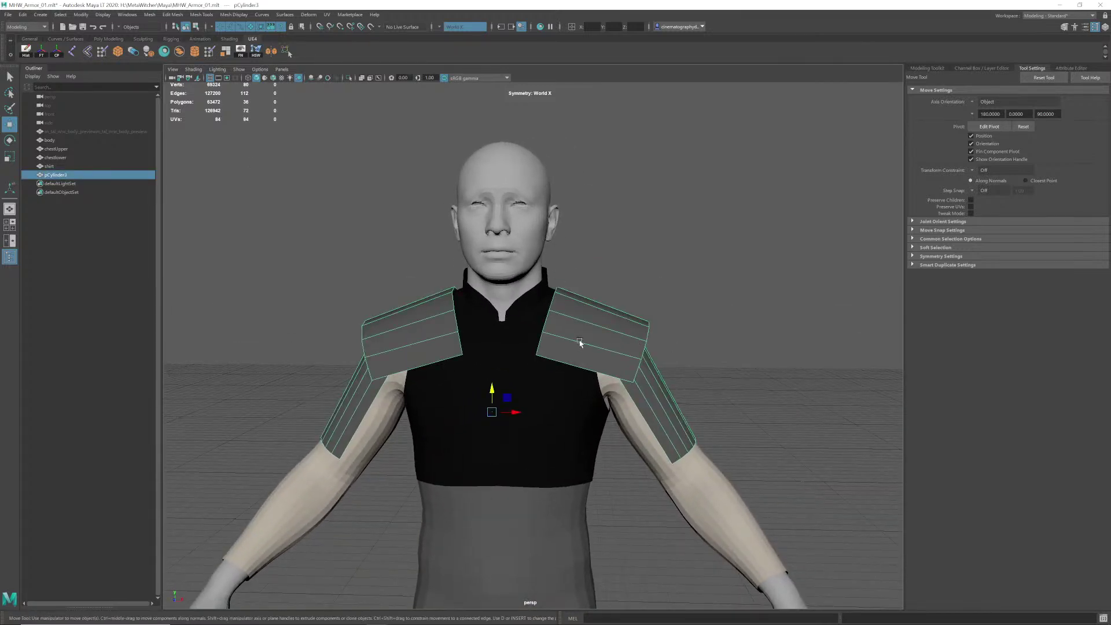
{"action": "scroll", "coordinate": [580, 343], "scroll_direction": "up", "scroll_amount": 1}
{"action": "left_click_drag", "start_coordinate": [663, 341], "coordinate": [619, 349], "text": "alt"}
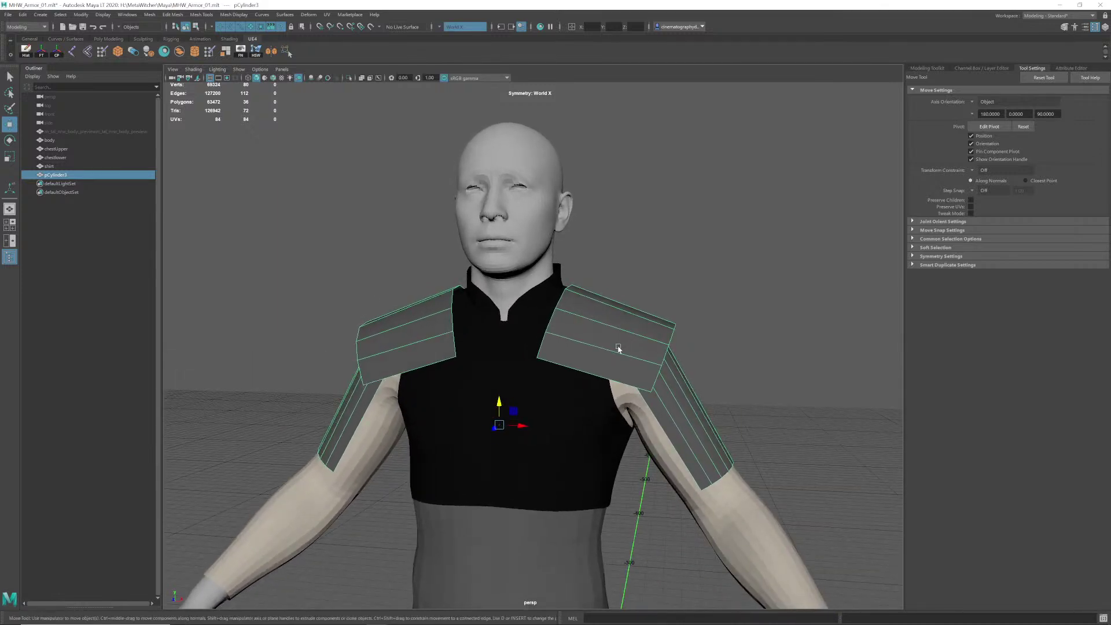
Step: Export the selected combined mesh as FBX, overwriting shouldArm_blockout_01.fbx in the backToZbrush folder
{"action": "left_click", "coordinate": [8, 15]}
{"action": "left_click", "coordinate": [46, 114]}
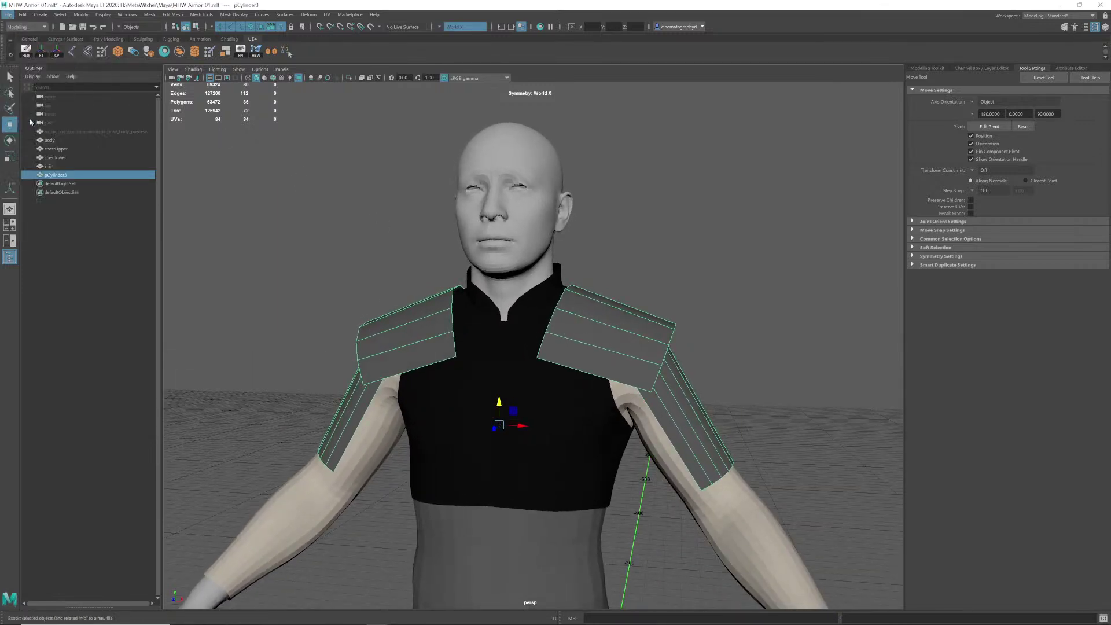
{"action": "left_click", "coordinate": [325, 191]}
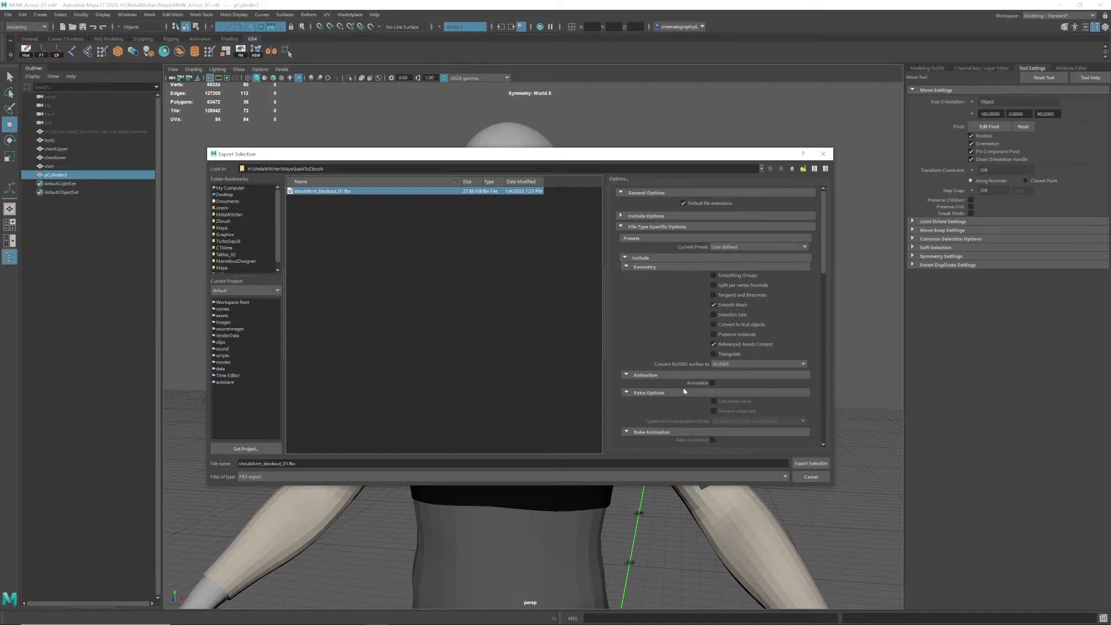
{"action": "left_click", "coordinate": [811, 464]}
{"action": "left_click", "coordinate": [500, 333]}
Step: Switch to ZBrush and import shouldArm_blockout_01.fbx with the default FBX import options
{"action": "key", "text": "alt+Tab"}
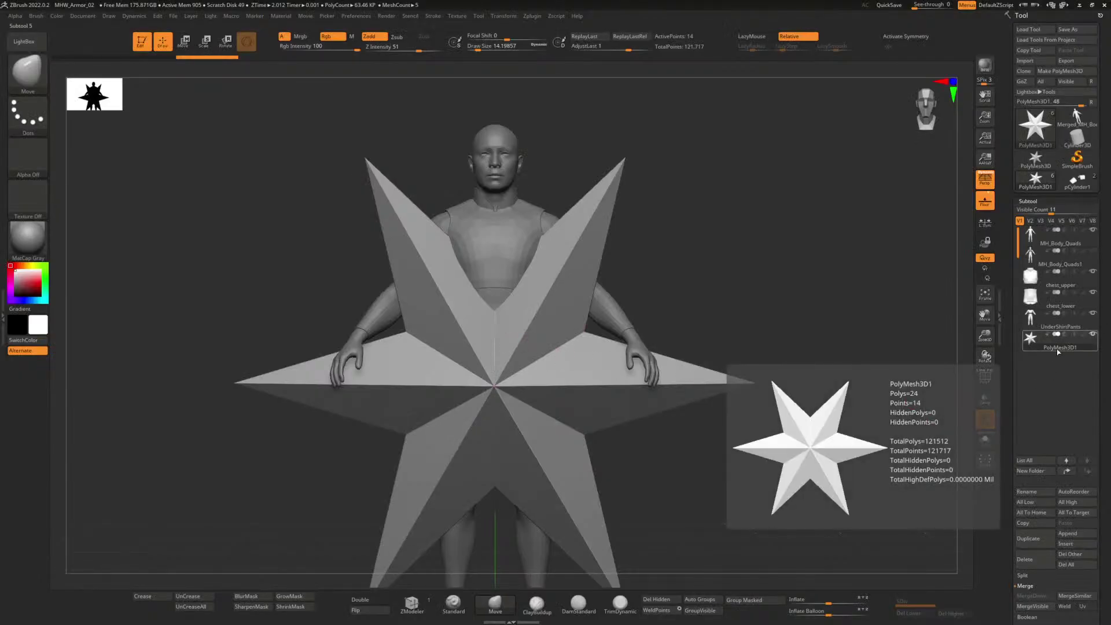
{"action": "left_click", "coordinate": [1060, 326]}
{"action": "left_click", "coordinate": [1061, 349]}
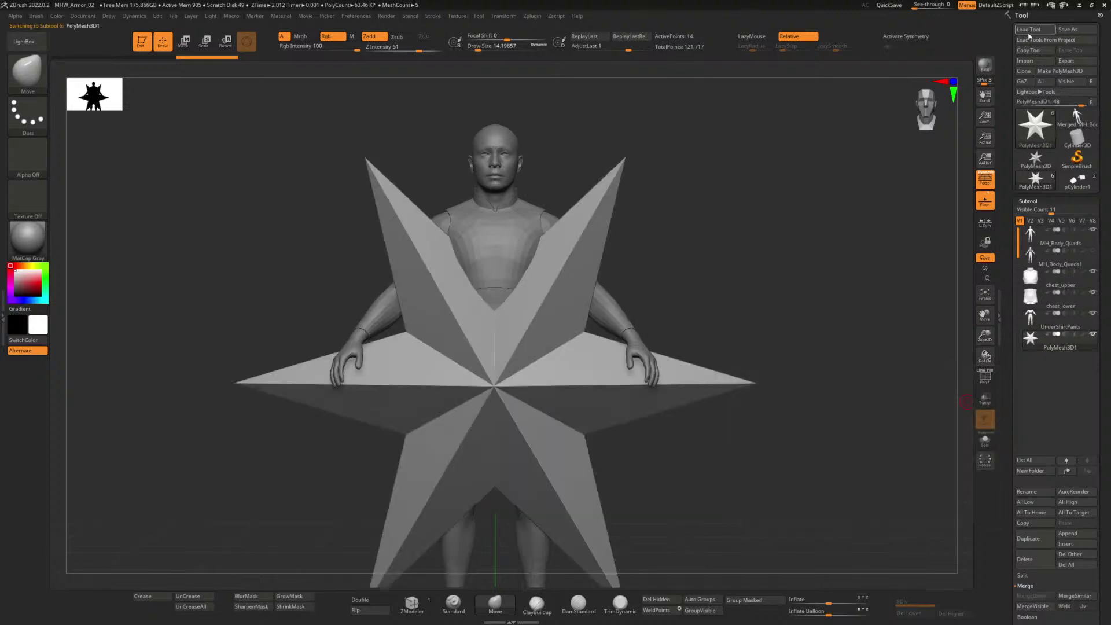
{"action": "left_click", "coordinate": [430, 210]}
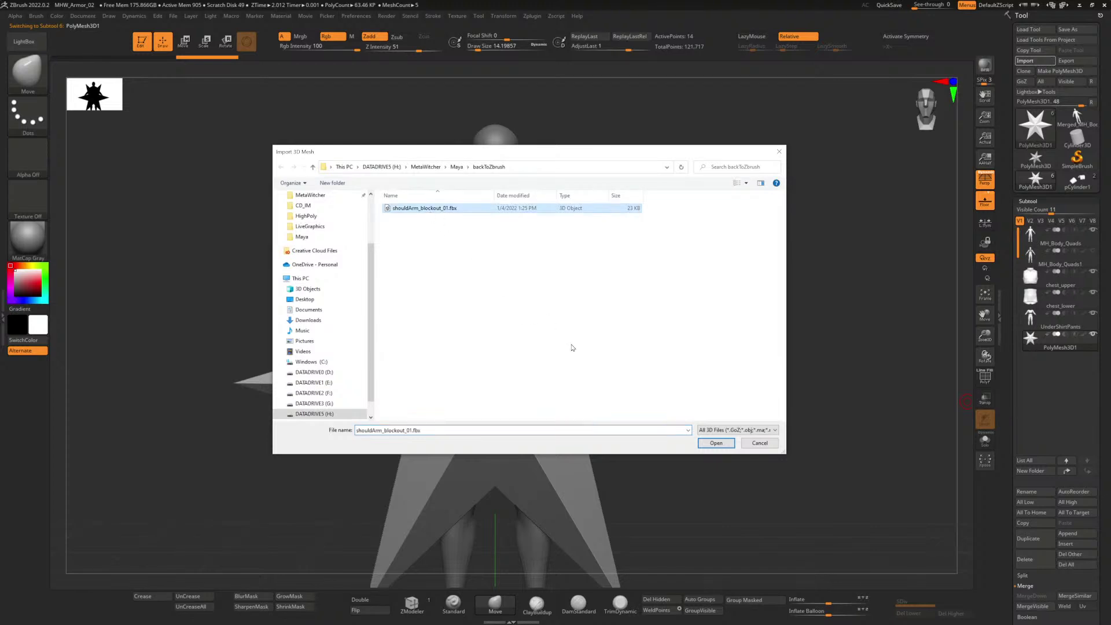
{"action": "left_click", "coordinate": [714, 443]}
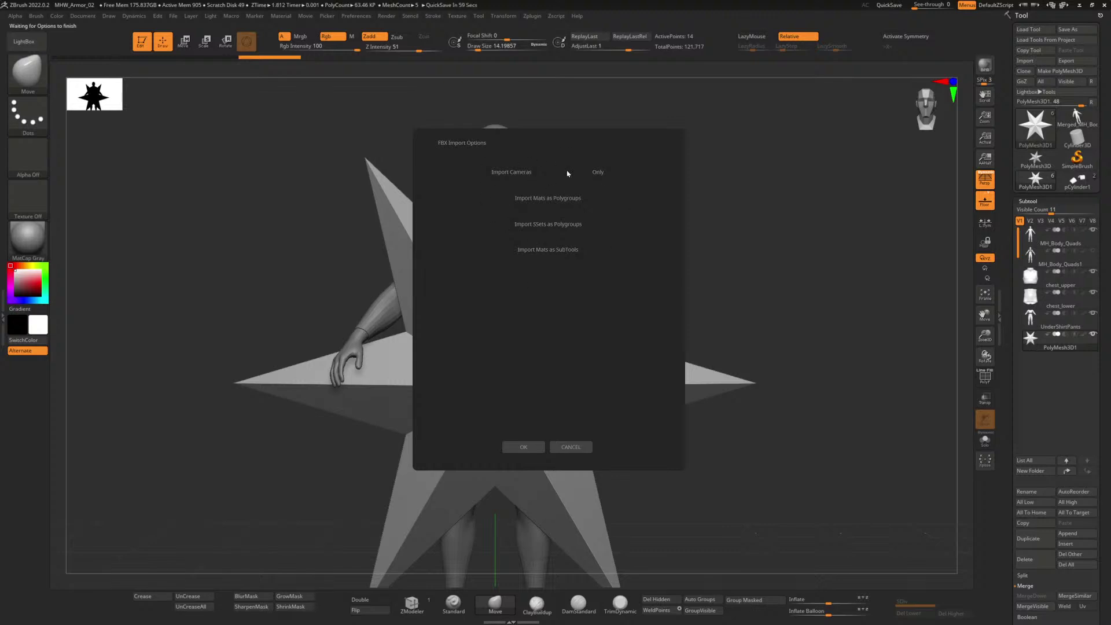
{"action": "left_click", "coordinate": [524, 447]}
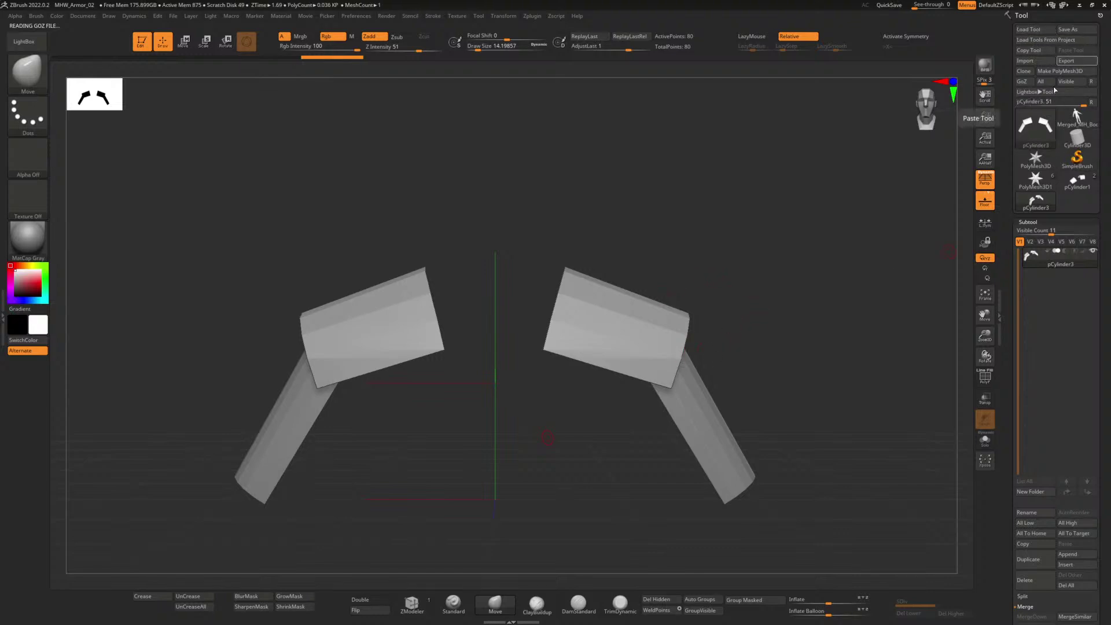
Step: Go back to the PolyMesh3D1 body tool and delete its star placeholder subtool
{"action": "left_click", "coordinate": [1036, 126]}
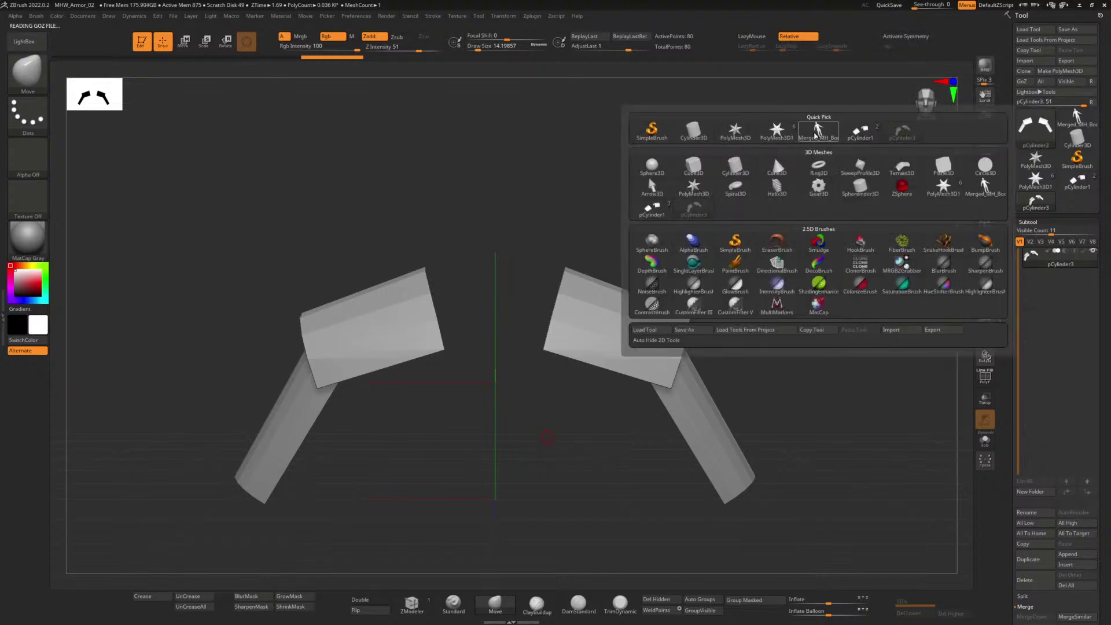
{"action": "left_click", "coordinate": [819, 132]}
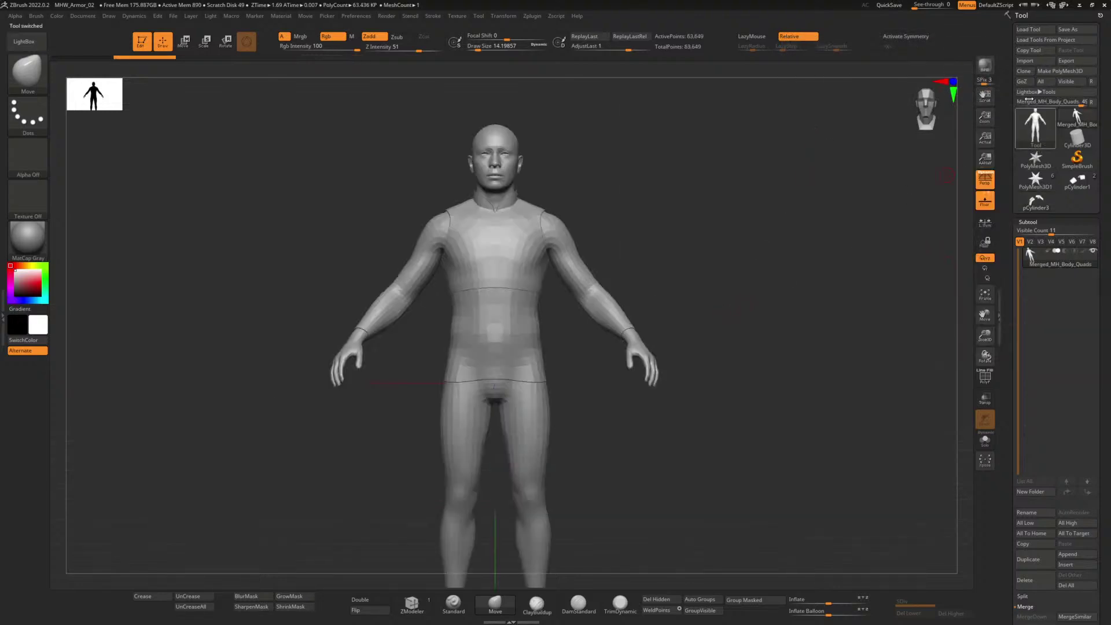
{"action": "left_click", "coordinate": [1035, 126]}
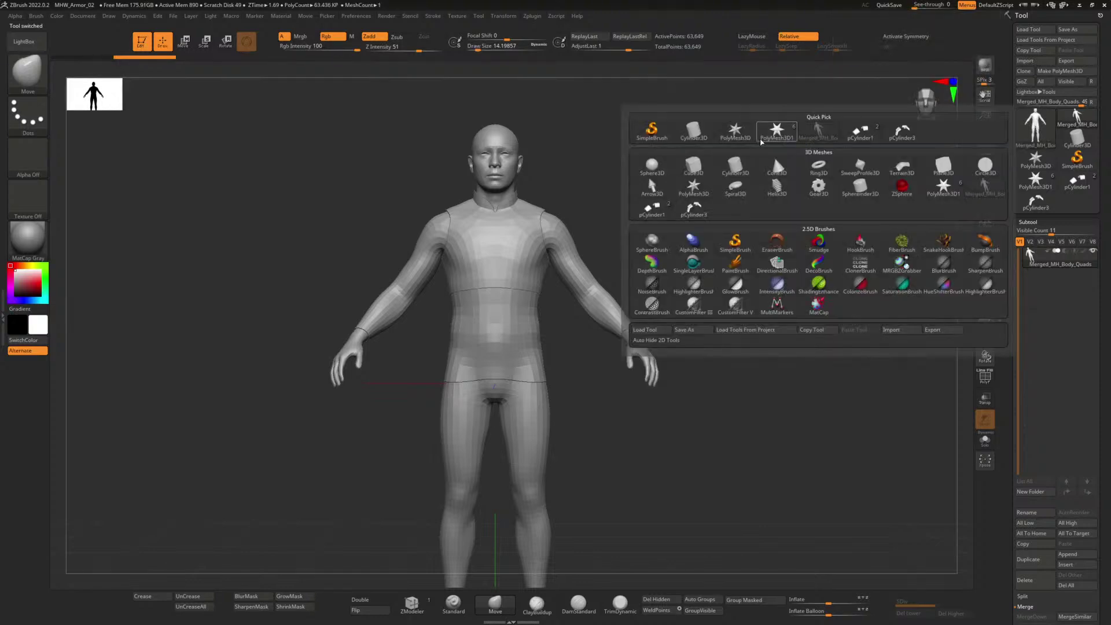
{"action": "left_click", "coordinate": [791, 144]}
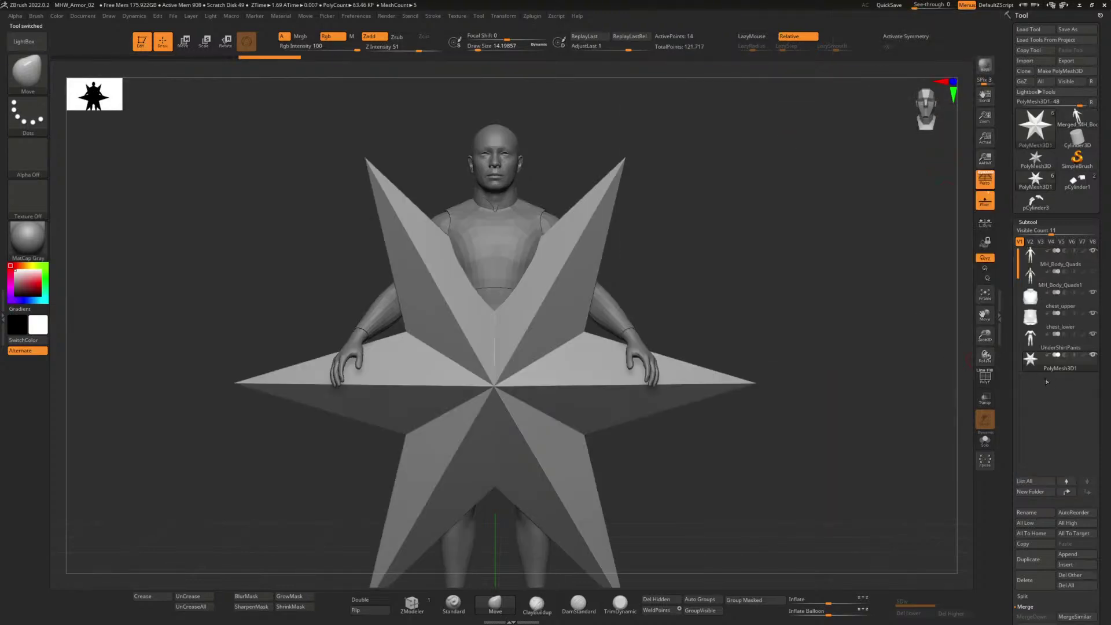
{"action": "mouse_move", "coordinate": [1053, 373]}
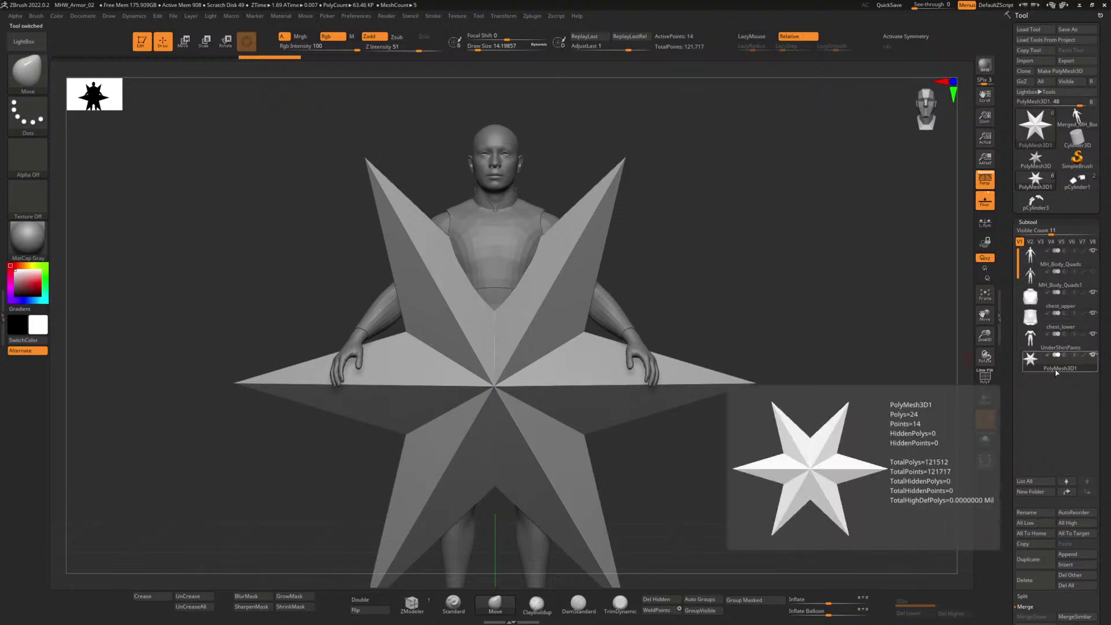
{"action": "left_click", "coordinate": [1040, 581]}
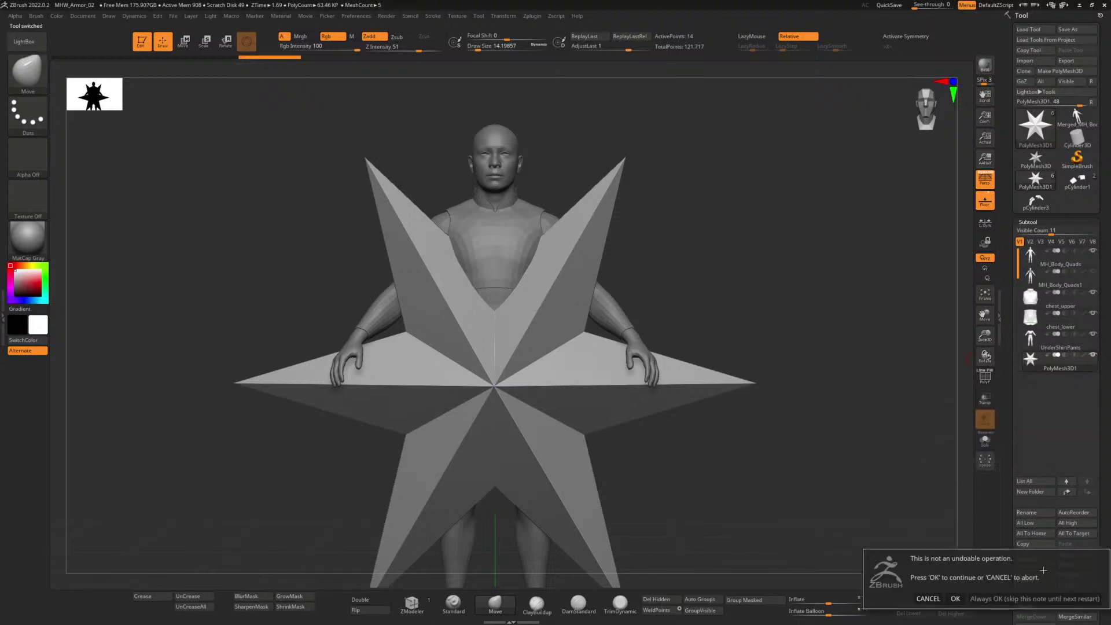
{"action": "left_click", "coordinate": [955, 598]}
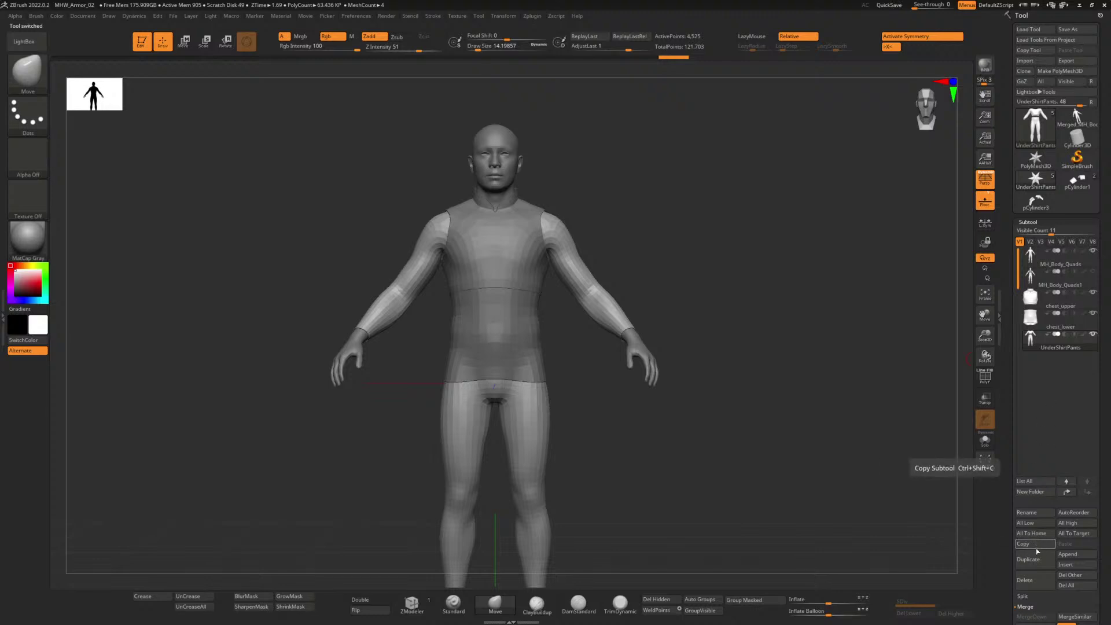
Step: Append the imported pCylinder3 mesh with the shoulder pads and sleeves to the body tool as a subtool
{"action": "left_click", "coordinate": [1066, 556]}
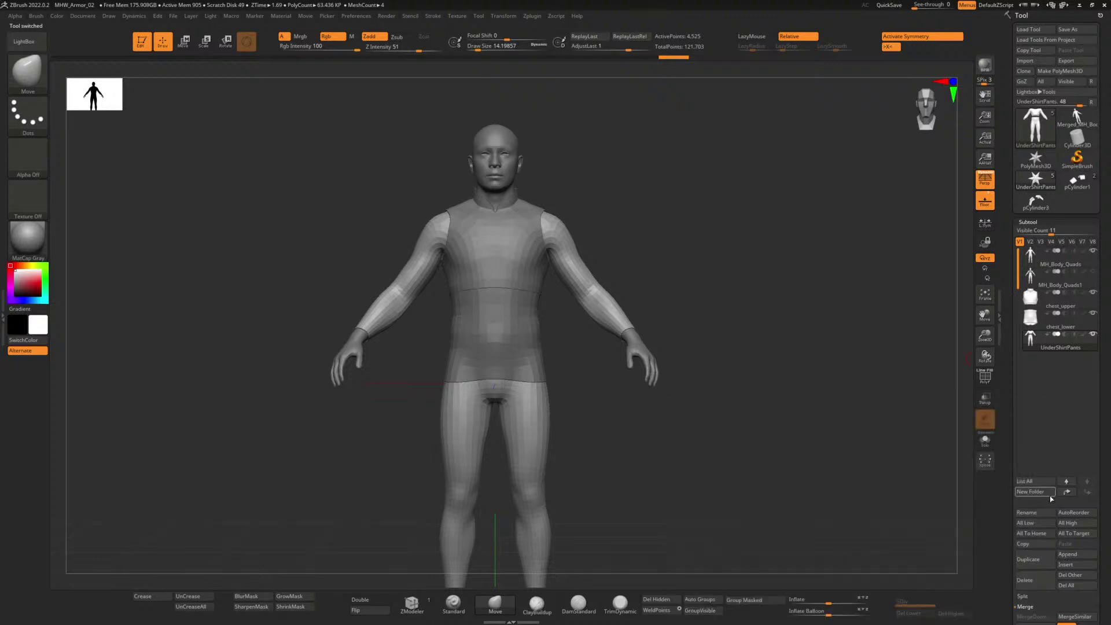
{"action": "left_click", "coordinate": [1071, 557]}
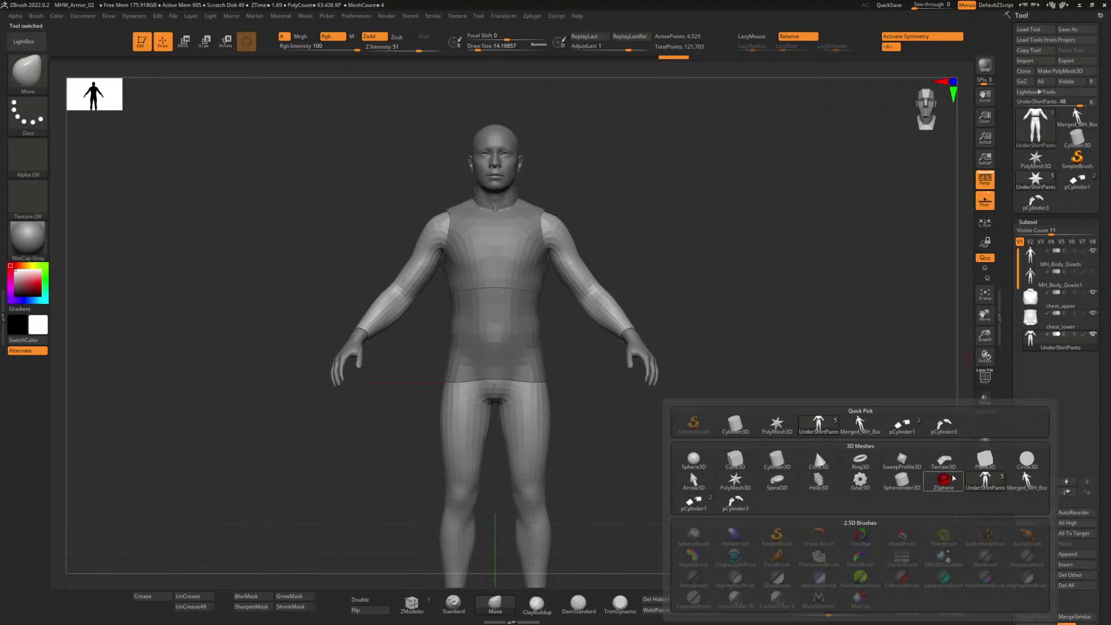
{"action": "mouse_move", "coordinate": [898, 433]}
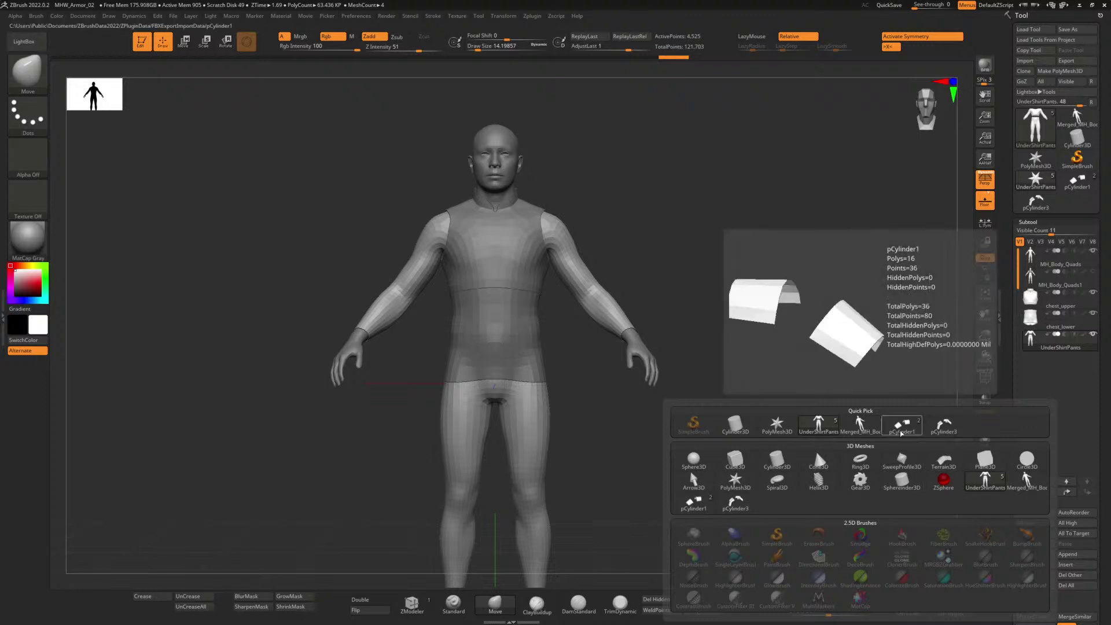
{"action": "left_click", "coordinate": [940, 432]}
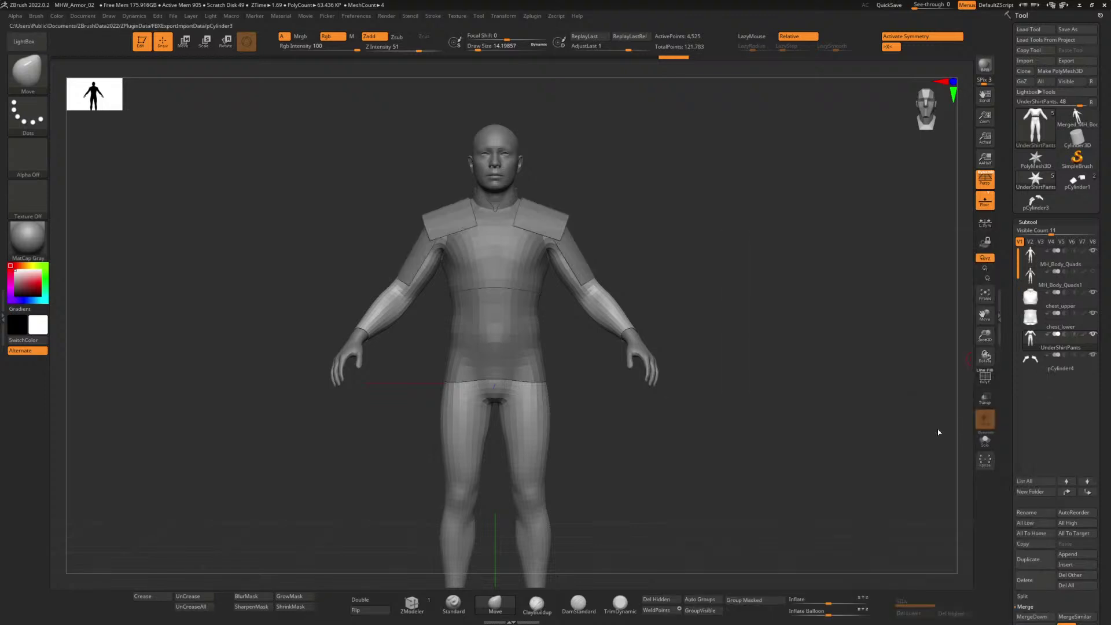
Step: Check the shoulder pads and sleeves on the body up close and quick-save the project
{"action": "left_click_drag", "start_coordinate": [664, 257], "coordinate": [701, 245], "text": "alt"}
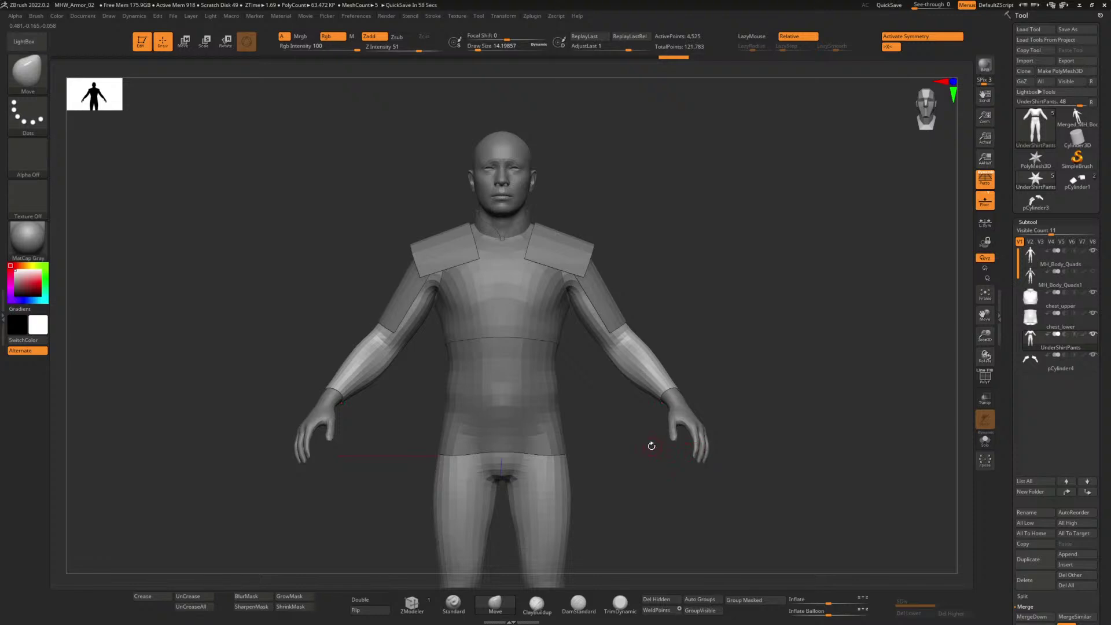
{"action": "left_click_drag", "start_coordinate": [736, 400], "coordinate": [671, 411], "text": "alt"}
{"action": "left_click_drag", "start_coordinate": [754, 402], "coordinate": [729, 359], "text": "alt"}
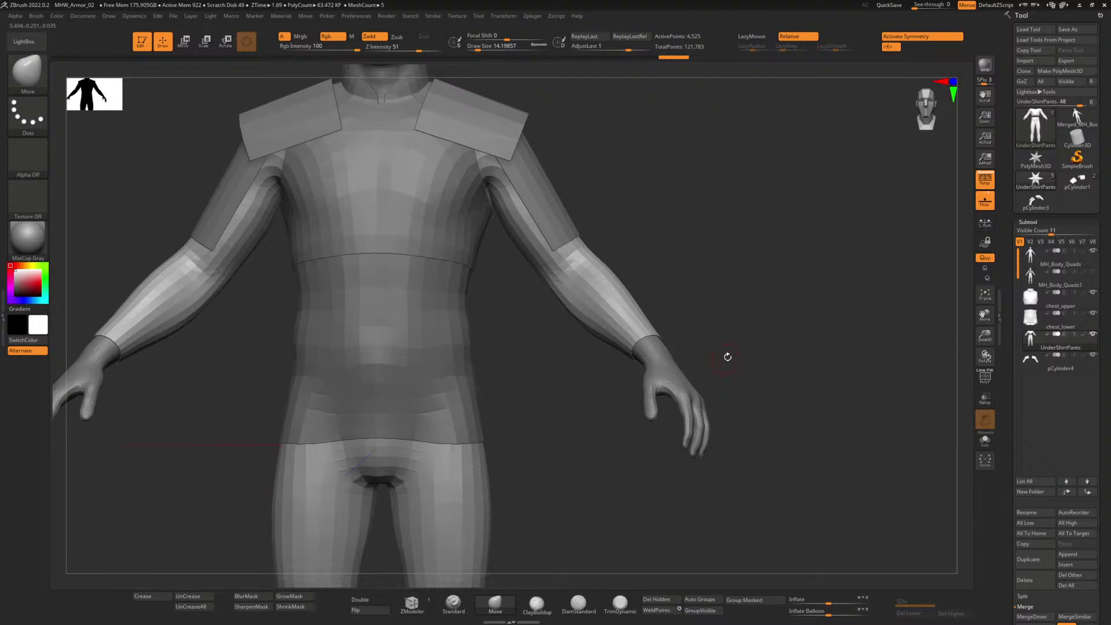
{"action": "mouse_move", "coordinate": [726, 355]}
{"action": "left_mouse_down", "text": "alt"}
{"action": "mouse_move", "coordinate": [819, 367]}
{"action": "mouse_move", "coordinate": [742, 359]}
{"action": "left_mouse_up", "text": "alt"}
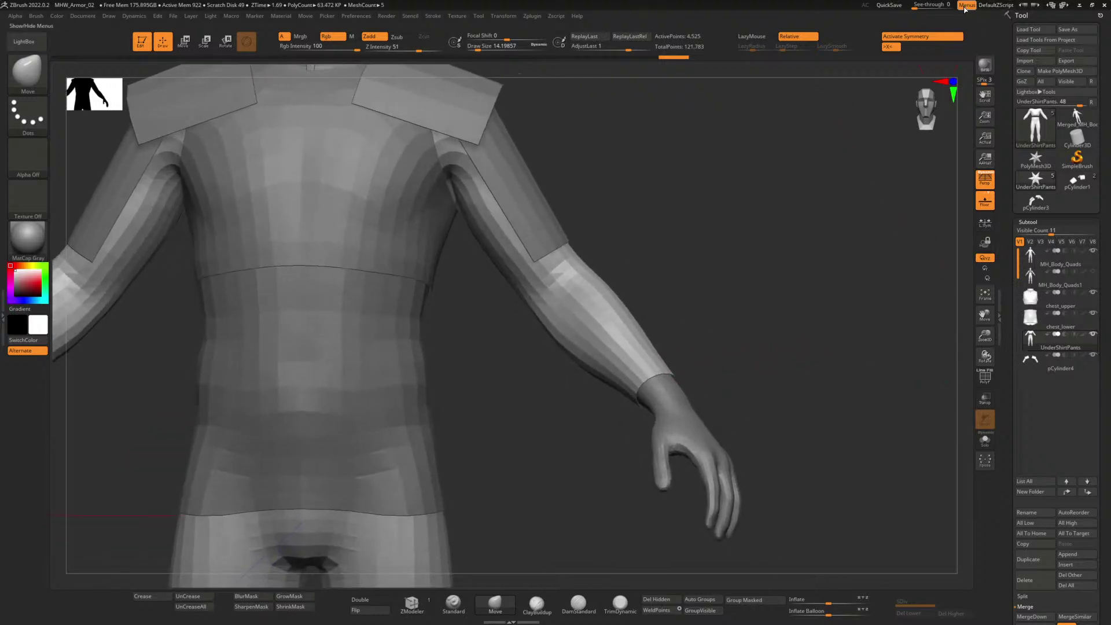
{"action": "left_click", "coordinate": [899, 9]}
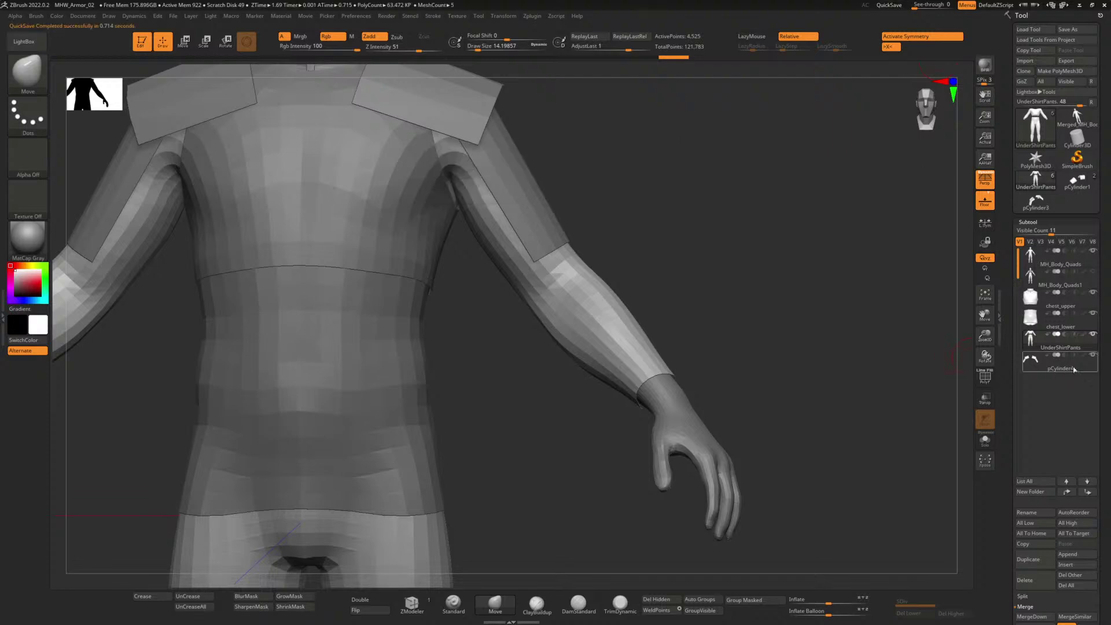
Step: Hide the shoulder and sleeve, chest_lower and chest_upper subtools
{"action": "left_click", "coordinate": [1094, 355]}
{"action": "left_click", "coordinate": [1093, 314]}
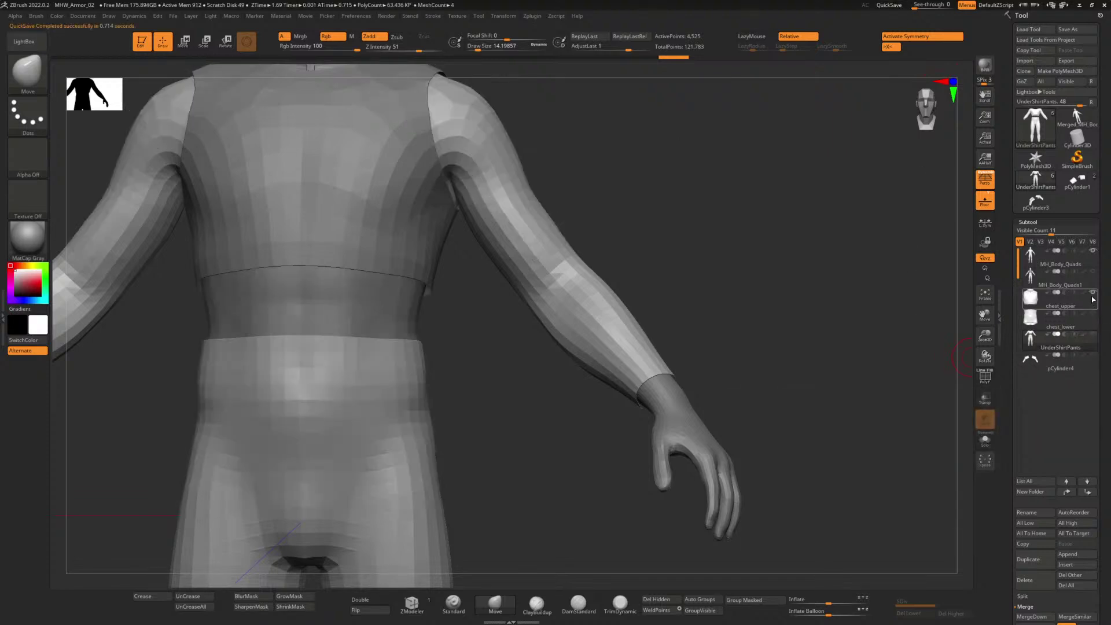
{"action": "left_click", "coordinate": [1092, 292]}
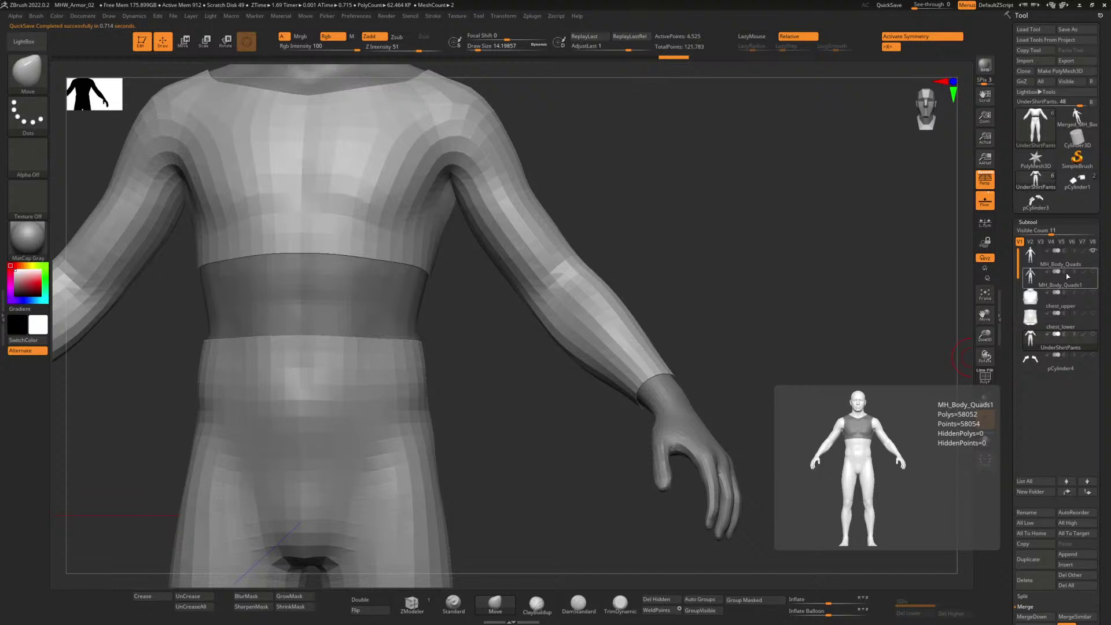
Step: Duplicate the MH_Body_Quads subtool and hide the original body
{"action": "left_click", "coordinate": [1070, 266]}
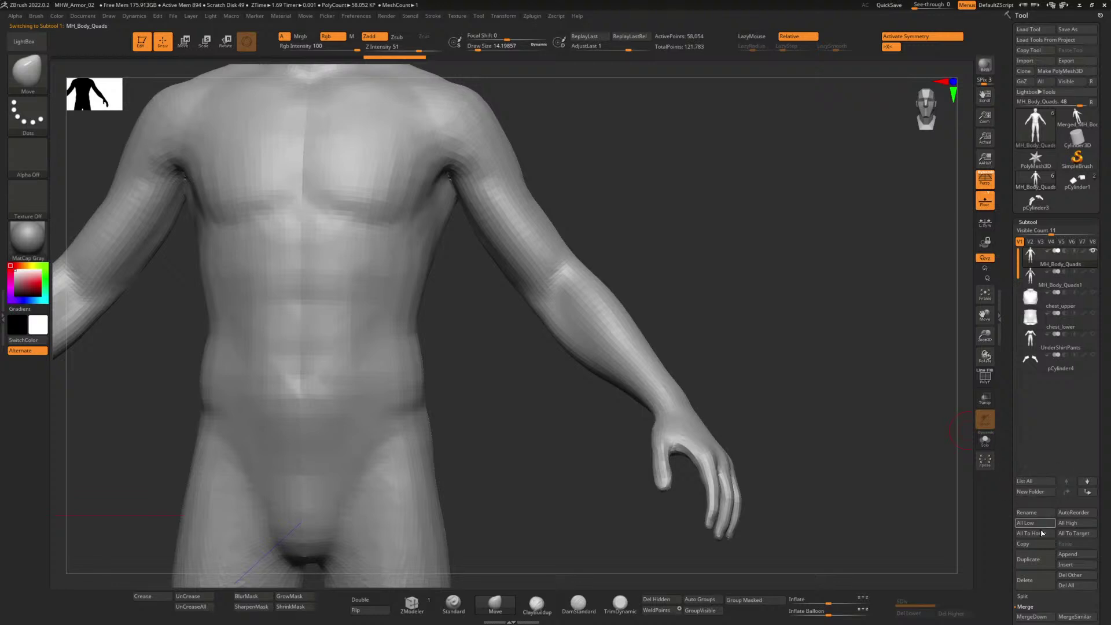
{"action": "left_click", "coordinate": [1029, 559]}
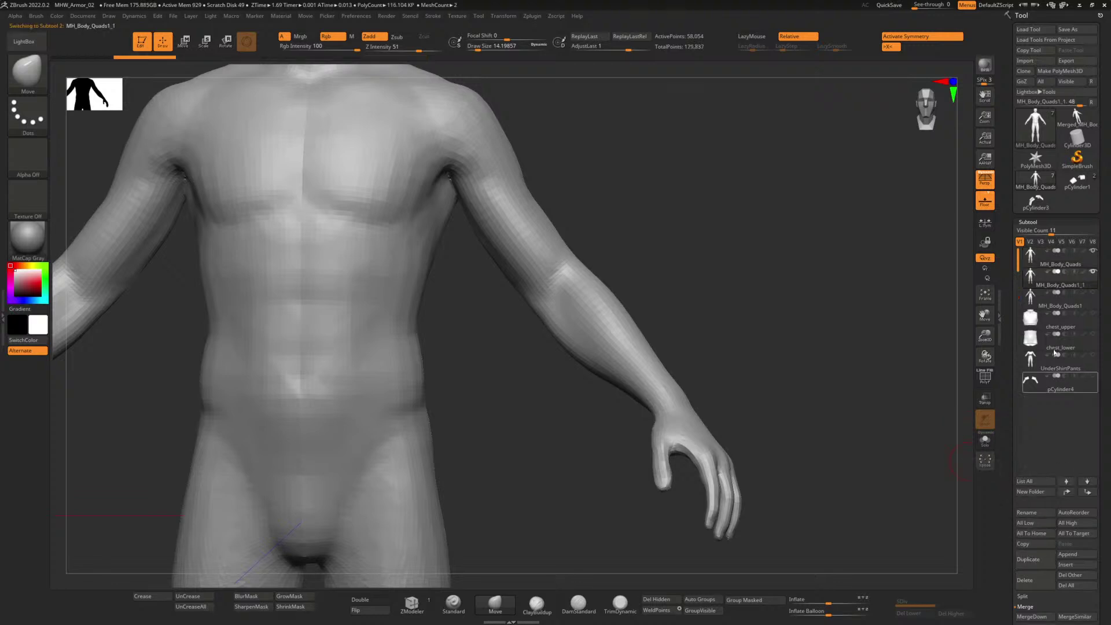
{"action": "left_click", "coordinate": [1093, 251]}
{"action": "mouse_move", "coordinate": [741, 392]}
{"action": "left_mouse_down"}
{"action": "mouse_move", "coordinate": [752, 407]}
{"action": "mouse_move", "coordinate": [701, 352]}
{"action": "left_mouse_up"}
{"action": "mouse_move", "coordinate": [588, 295]}
{"action": "left_mouse_down", "text": "alt"}
{"action": "mouse_move", "coordinate": [740, 427]}
{"action": "mouse_move", "coordinate": [747, 383]}
{"action": "left_mouse_up", "text": "alt"}
Step: Switch to Chrome and look through the ArtStation reference page The Witcher - Geralt of Rivia
{"action": "key", "text": "alt+Tab"}
{"action": "key", "text": "alt+Tab"}
{"action": "key", "text": "alt+Tab"}
{"action": "key", "text": "alt+Tab"}
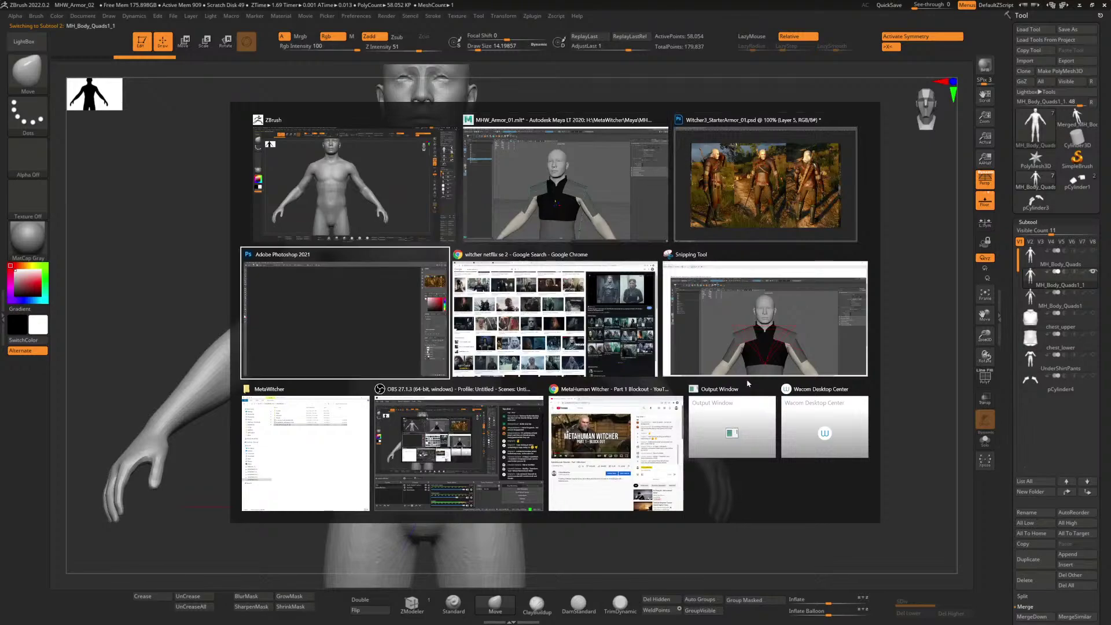
{"action": "key", "text": "alt+Tab"}
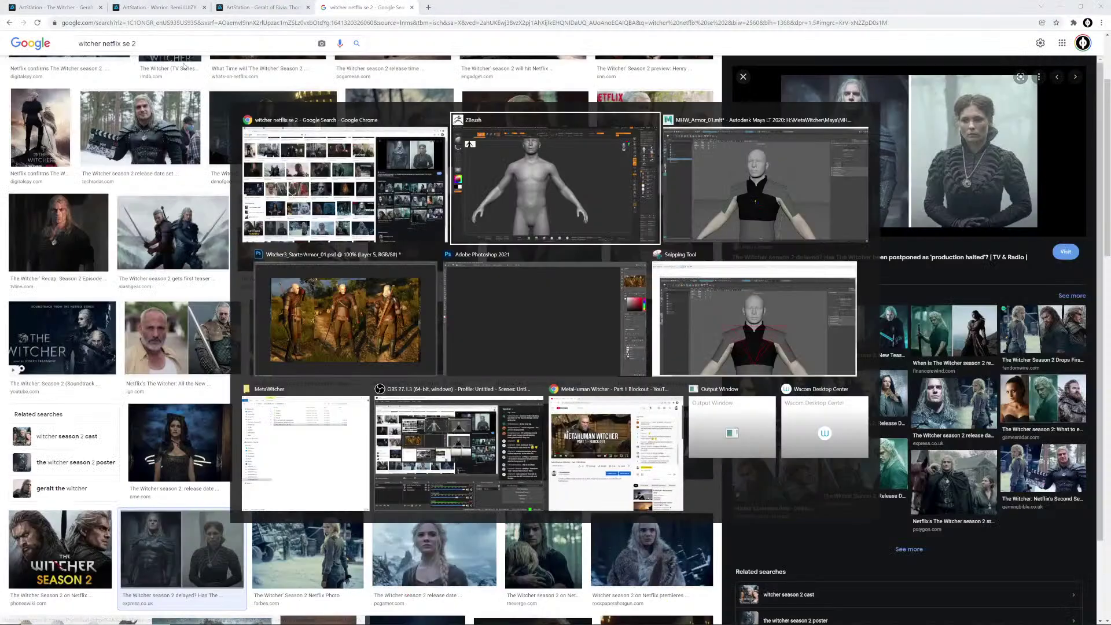
{"action": "left_click", "coordinate": [65, 8]}
{"action": "scroll", "coordinate": [546, 317], "scroll_direction": "down", "scroll_amount": 20}
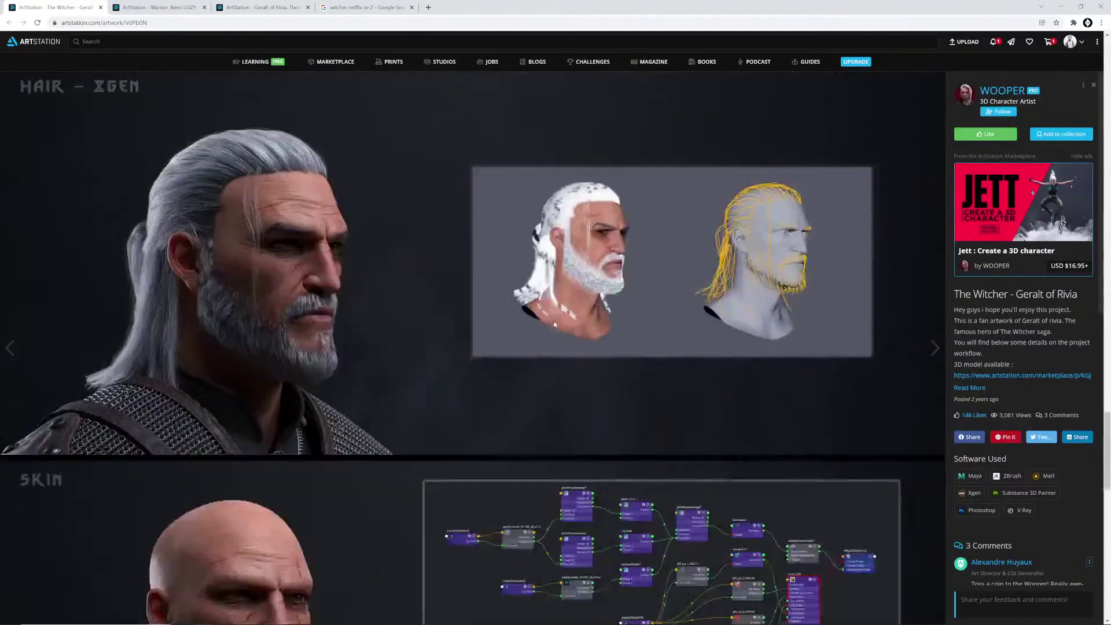
Step: Look through the Warrior and Geralt of Rivia ArtStation pages and compare the armour with the Witcher3_StarterArmor_01.psd reference in Photoshop
{"action": "scroll", "coordinate": [552, 328], "scroll_direction": "up", "scroll_amount": 6}
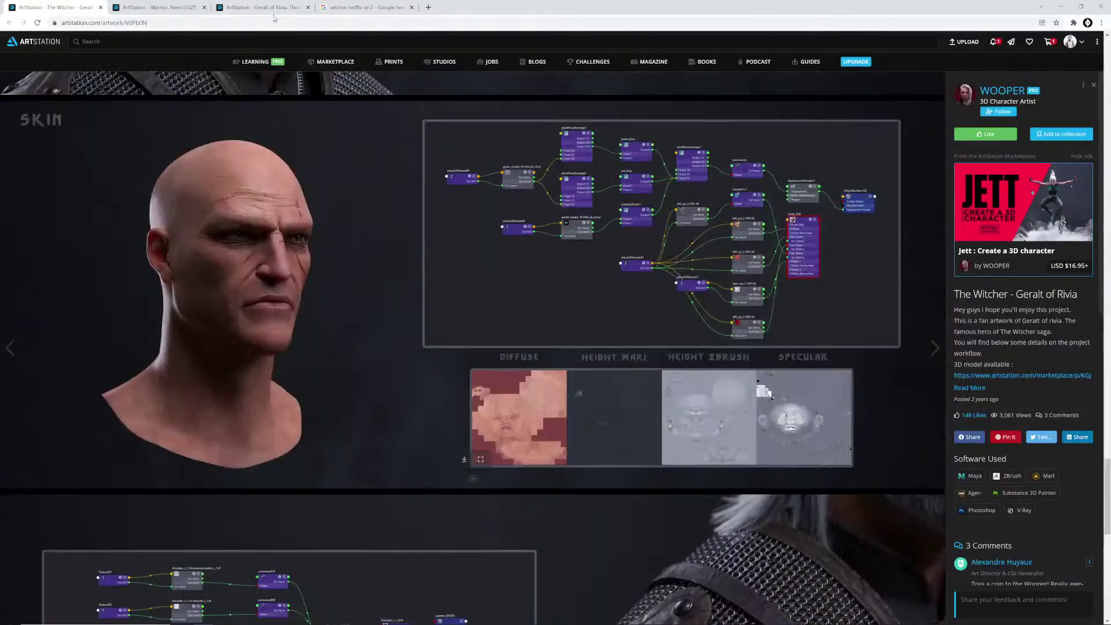
{"action": "left_click", "coordinate": [173, 10]}
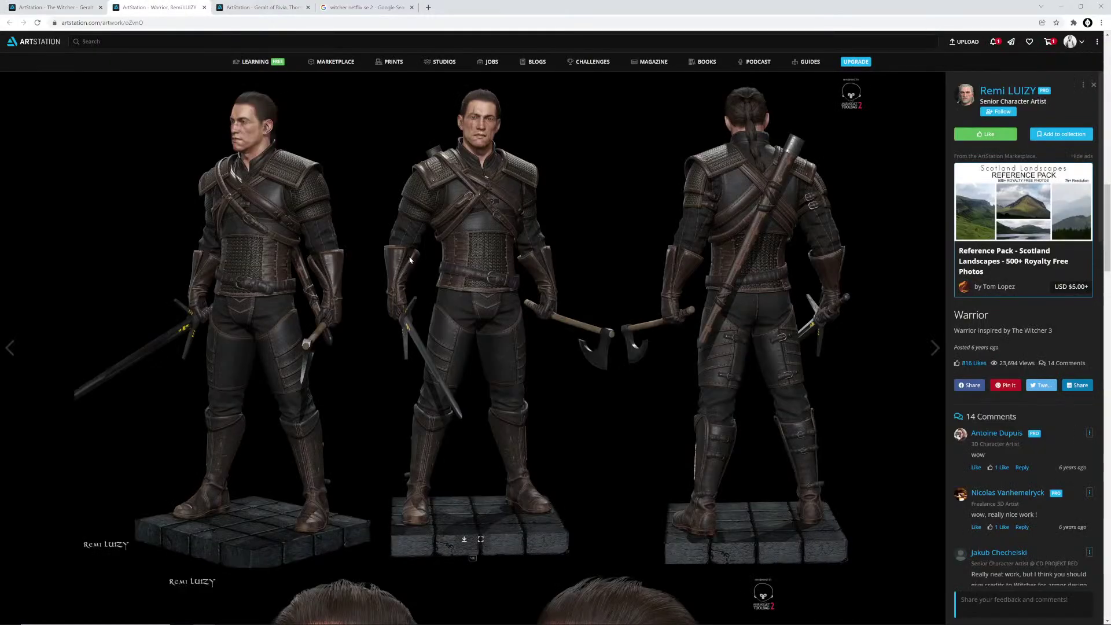
{"action": "left_click", "coordinate": [265, 7]}
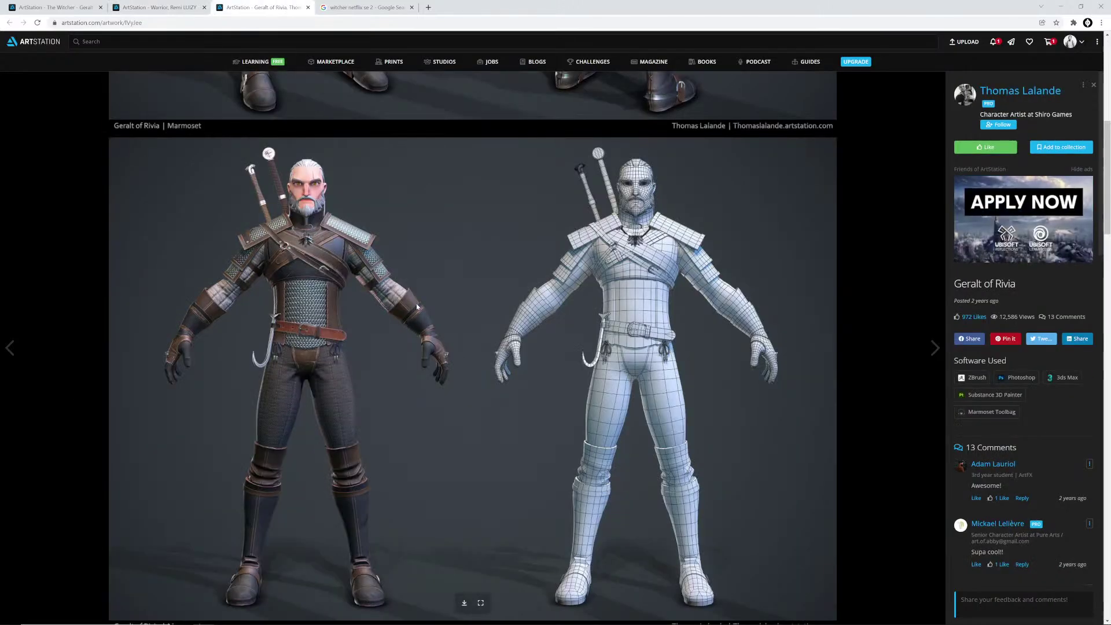
{"action": "key", "text": "alt+Tab"}
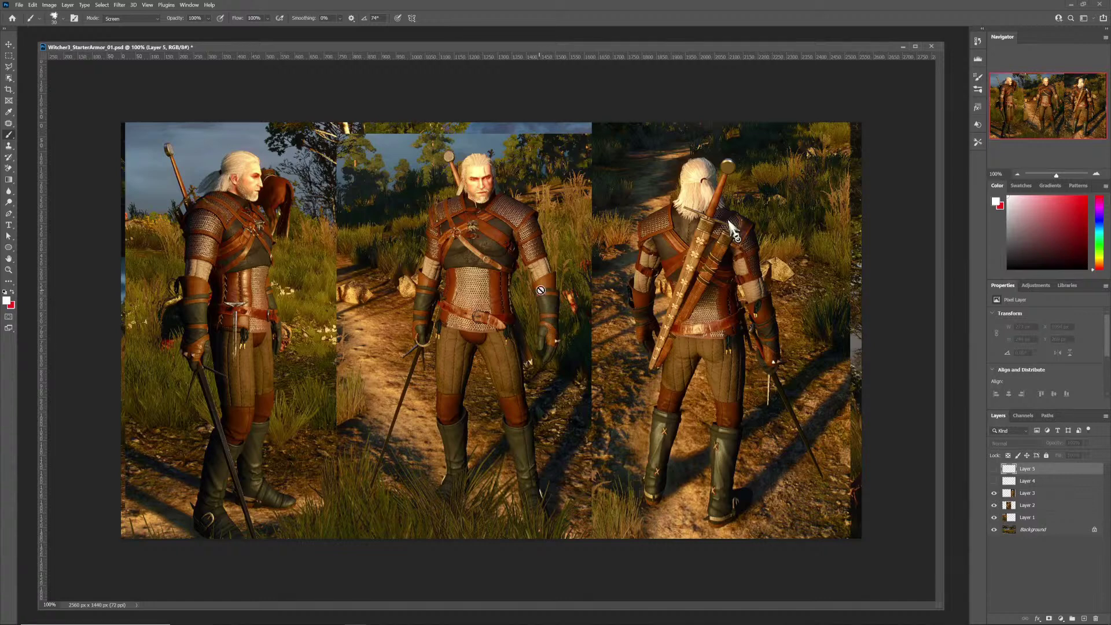
{"action": "key", "text": "alt+Tab"}
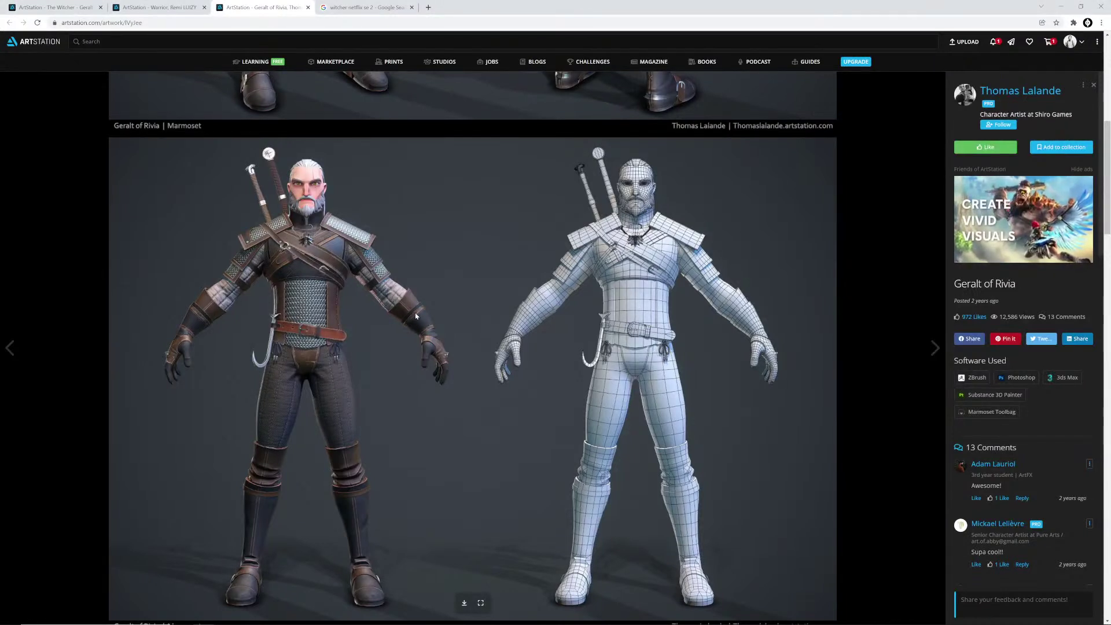
Step: Switch to ZBrush and turn on the polyframe display on the duplicated body
{"action": "key", "text": "alt+Tab"}
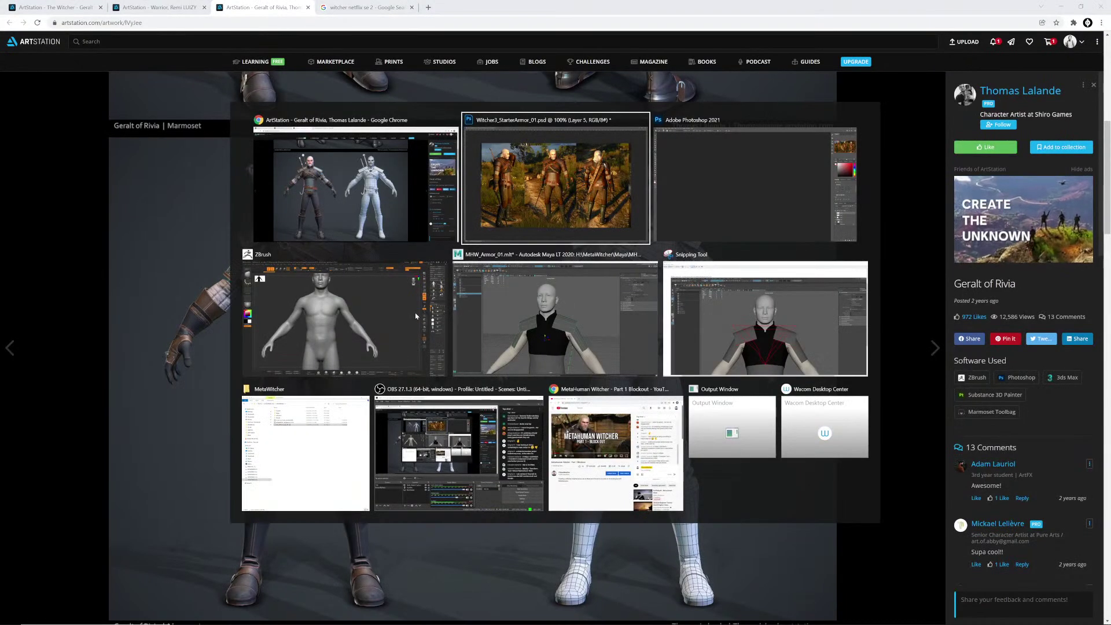
{"action": "key", "text": "alt+Tab"}
{"action": "key", "text": "alt+Tab"}
{"action": "key", "text": "alt+Tab"}
{"action": "key", "text": "alt+Tab"}
{"action": "key", "text": "alt+Tab"}
{"action": "key", "text": "alt+Tab"}
{"action": "key", "text": "alt+Tab"}
{"action": "key", "text": "alt+Tab"}
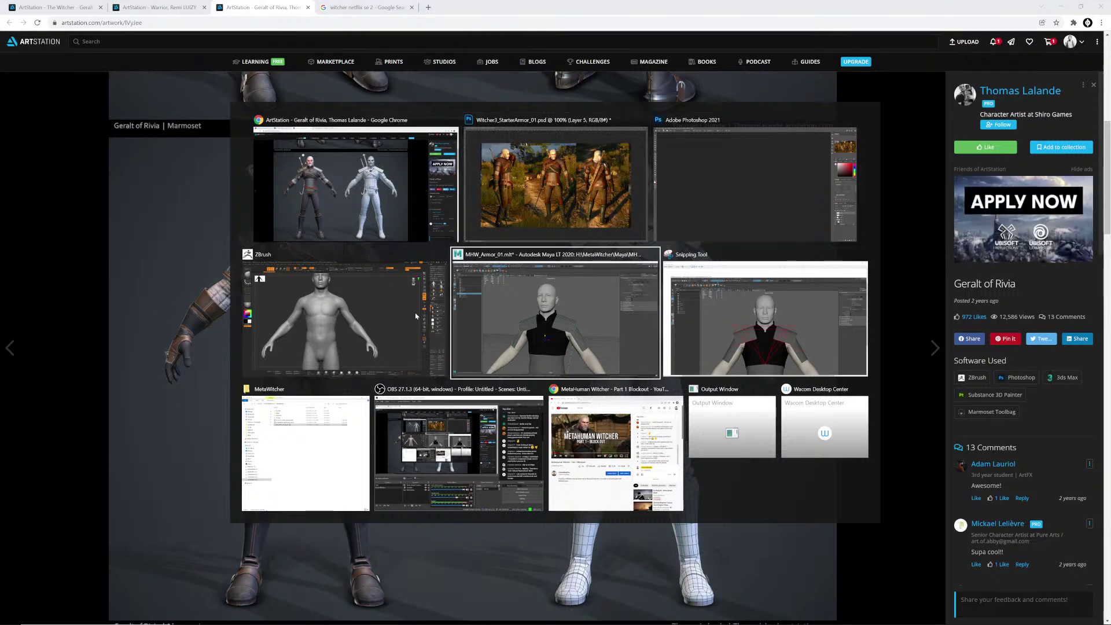
{"action": "key", "text": "alt+Tab"}
{"action": "key", "text": "alt+Tab"}
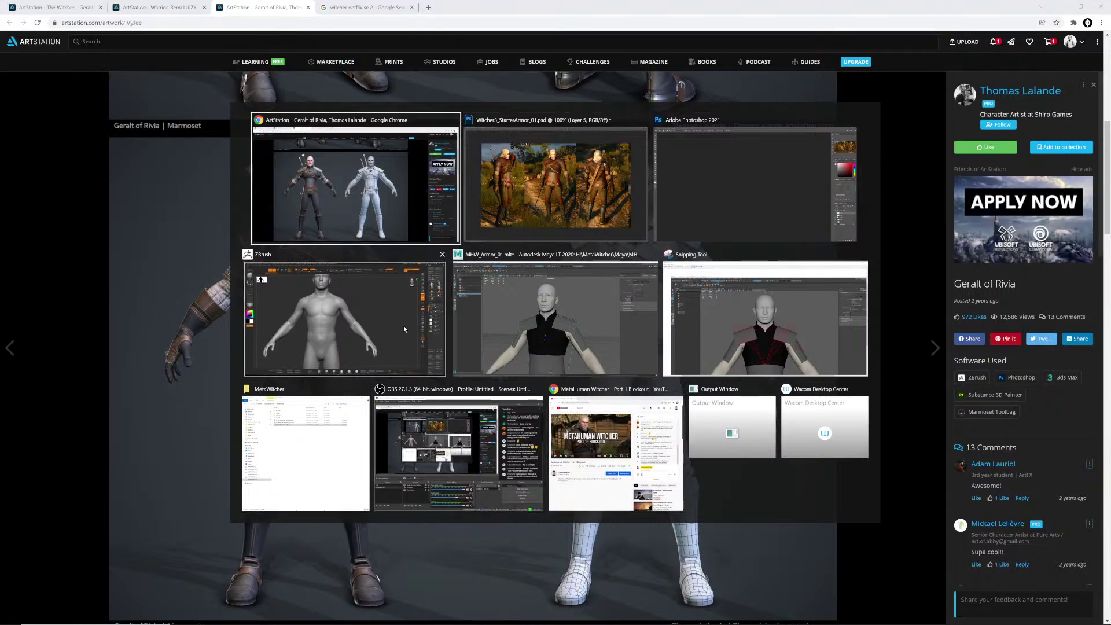
{"action": "left_click", "coordinate": [368, 340]}
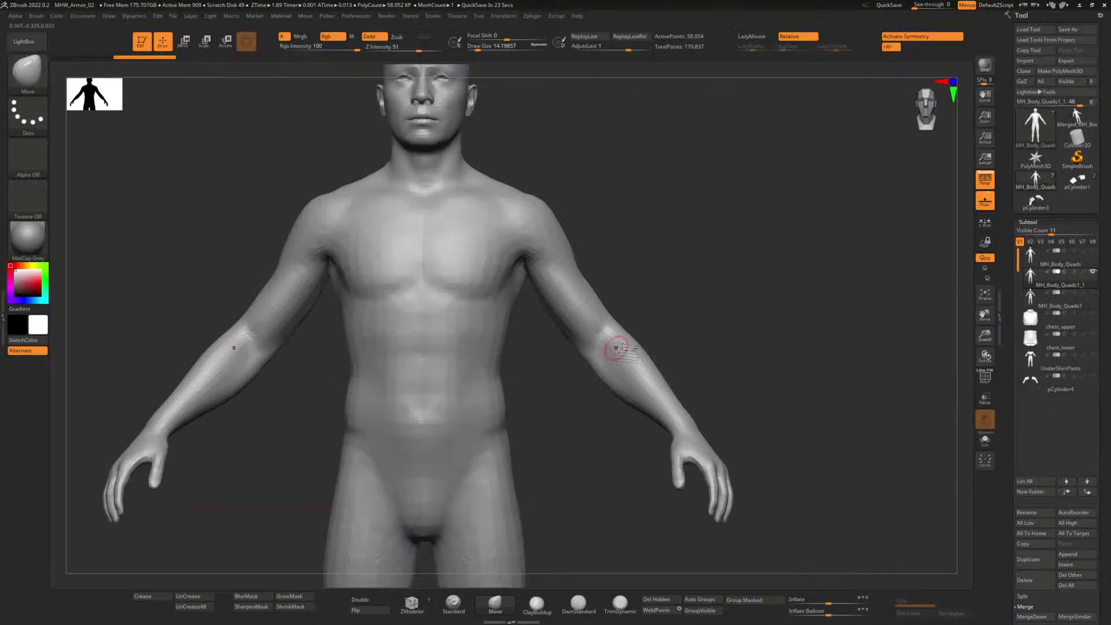
{"action": "left_click", "coordinate": [984, 377]}
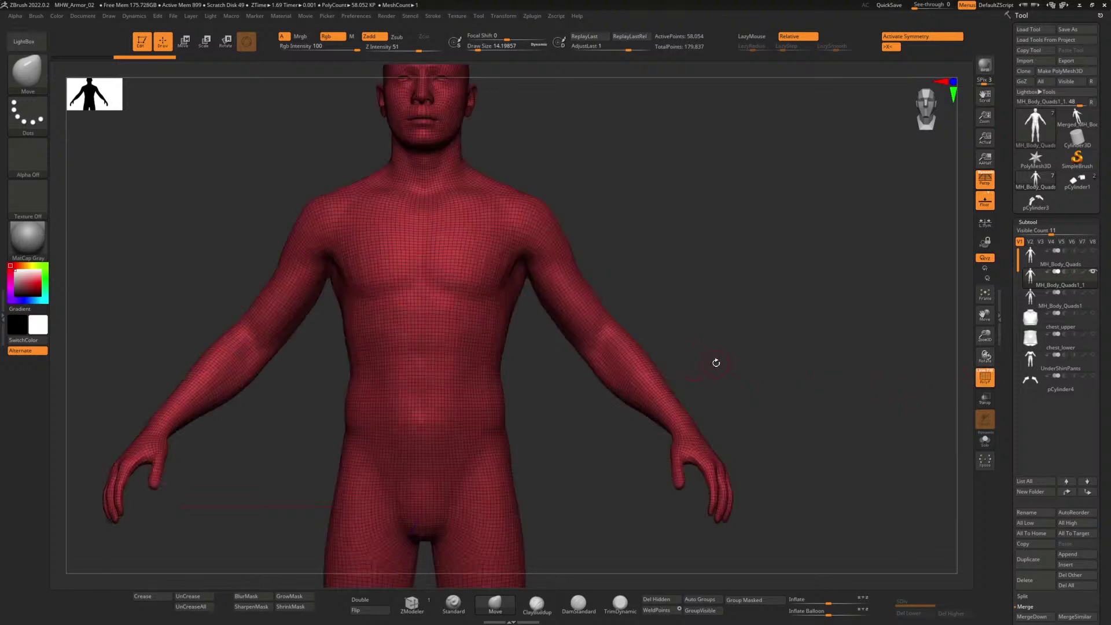
Step: Choose the ZModeler brush and set its polygon action on the forearm to Delete with Polyloop as the target
{"action": "left_click_drag", "start_coordinate": [716, 363], "coordinate": [689, 320]}
{"action": "left_click_drag", "start_coordinate": [507, 276], "coordinate": [550, 330]}
{"action": "left_click_drag", "start_coordinate": [745, 339], "coordinate": [667, 275], "text": "alt"}
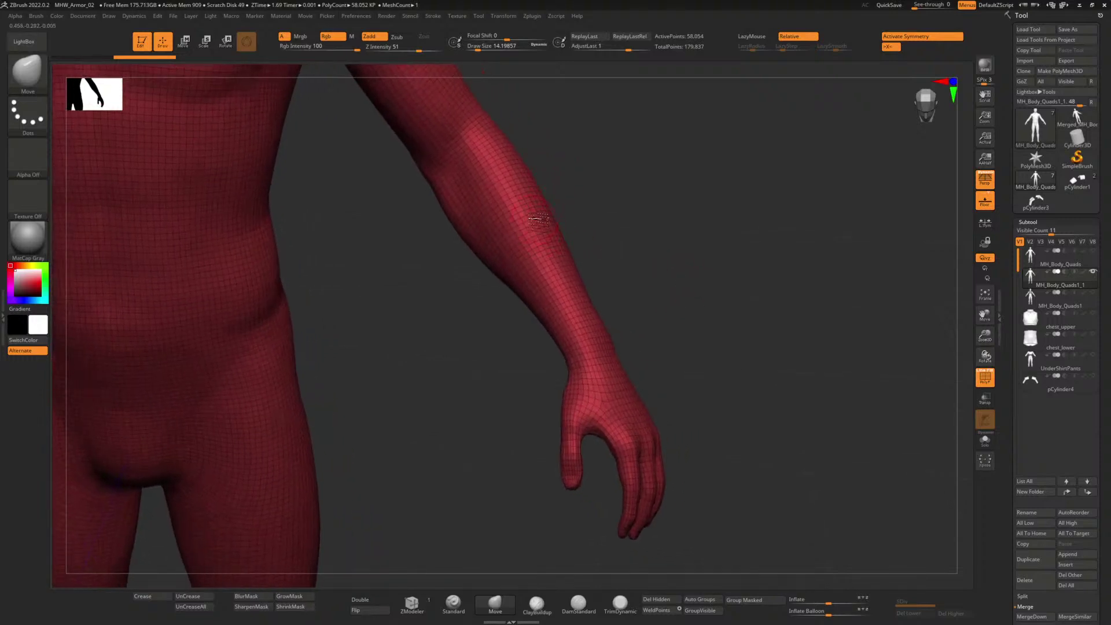
{"action": "key", "text": "alt+Tab"}
{"action": "left_click_drag", "start_coordinate": [529, 337], "coordinate": [539, 358]}
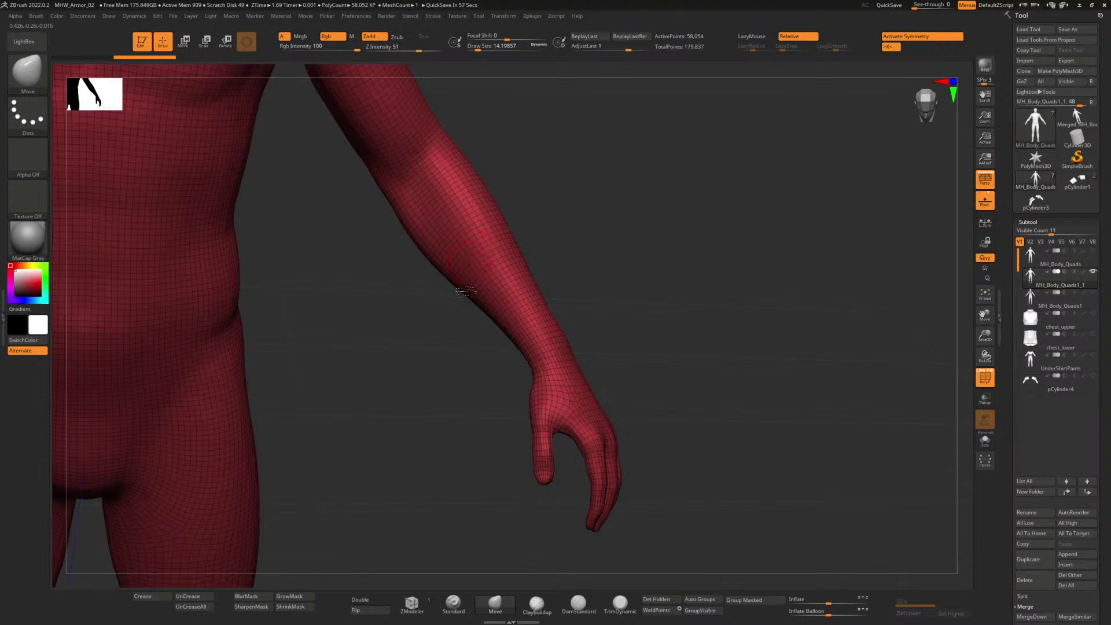
{"action": "left_click", "coordinate": [418, 604]}
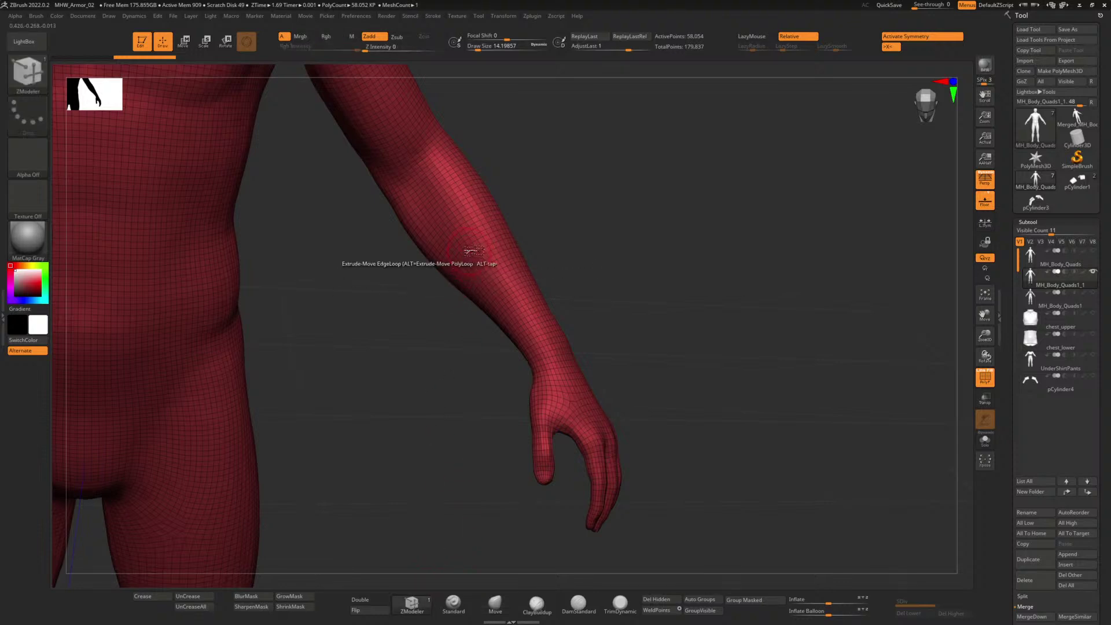
{"action": "left_click_drag", "start_coordinate": [554, 245], "coordinate": [568, 316], "text": "alt"}
{"action": "left_click_drag", "start_coordinate": [816, 317], "coordinate": [587, 231], "text": "alt"}
{"action": "left_click_drag", "start_coordinate": [698, 320], "coordinate": [670, 339], "text": "alt"}
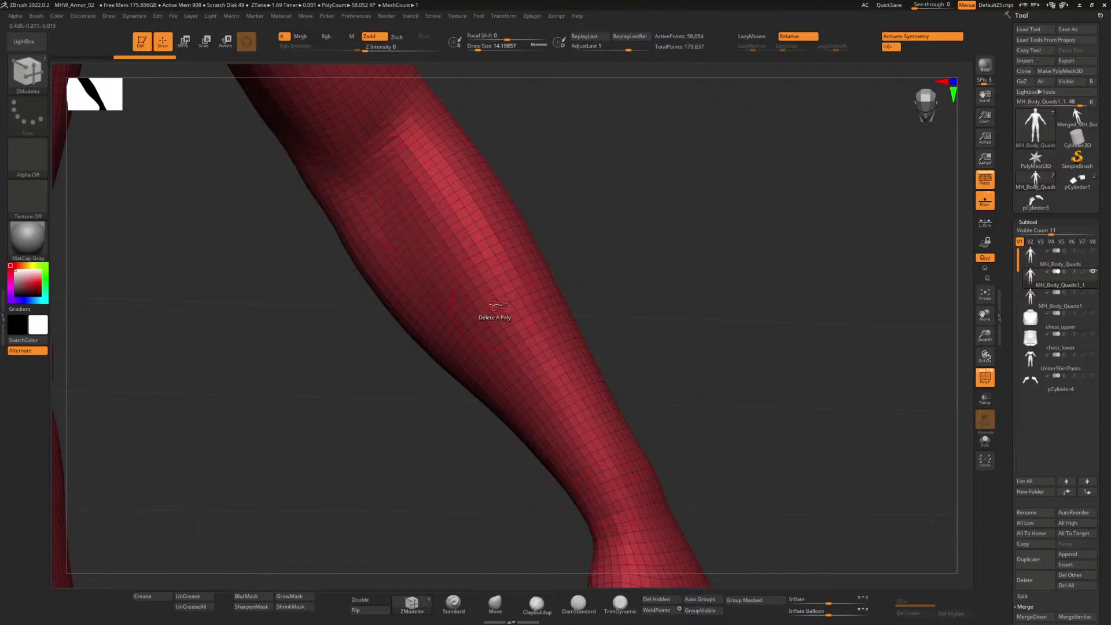
{"action": "key", "text": "space"}
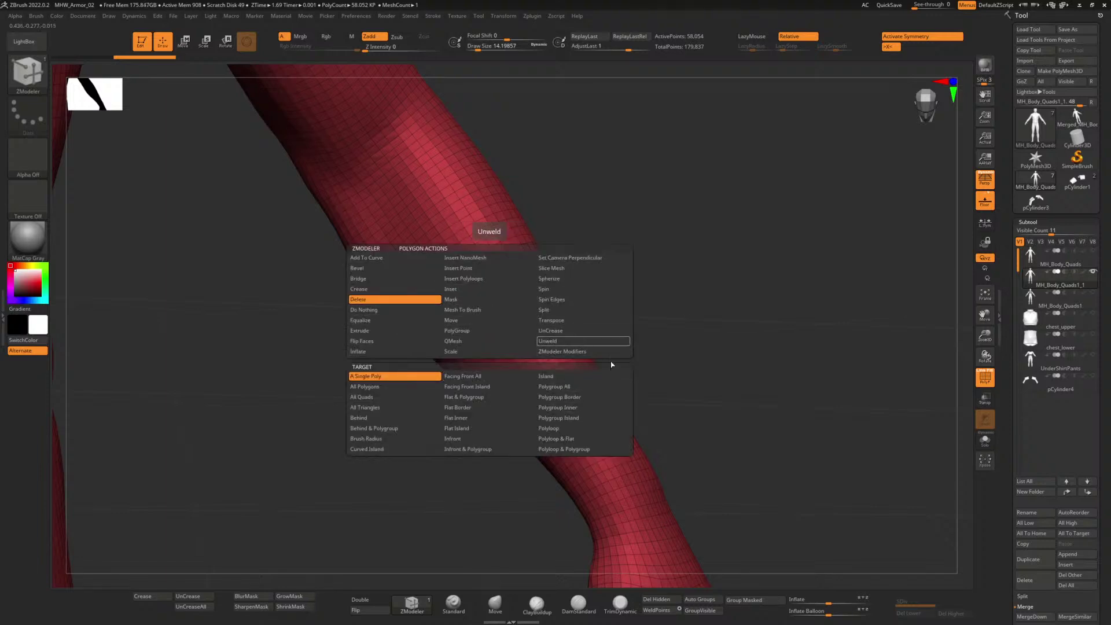
{"action": "left_click", "coordinate": [551, 431]}
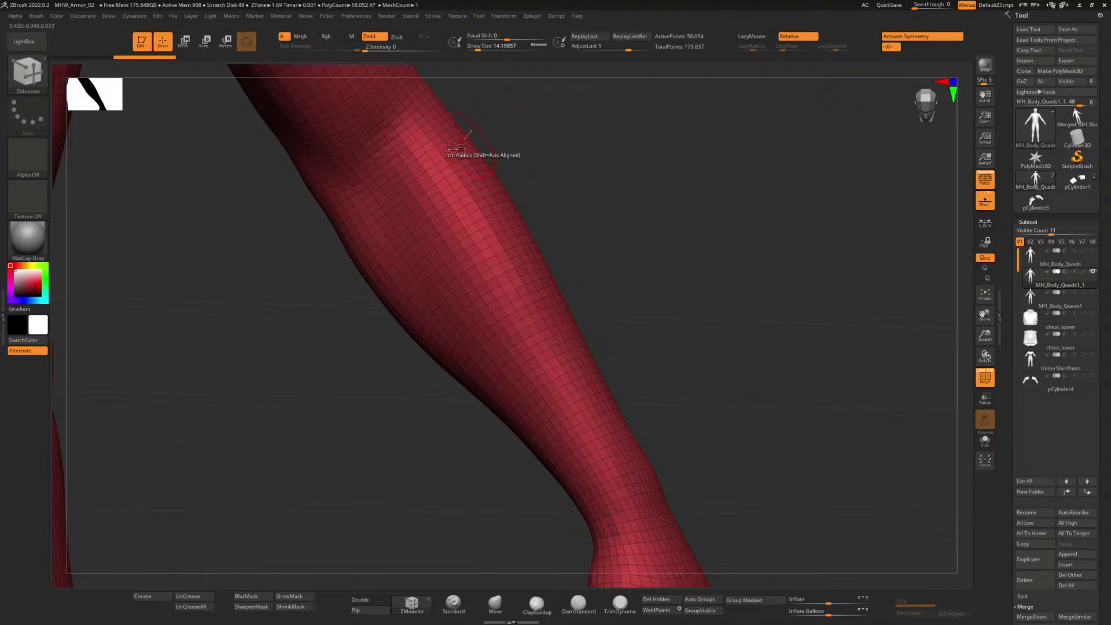
Step: Try deleting a polyloop around the forearm at two different spots, undoing each deletion
{"action": "left_click", "coordinate": [479, 295]}
{"action": "left_click_drag", "start_coordinate": [648, 339], "coordinate": [592, 256], "text": "alt"}
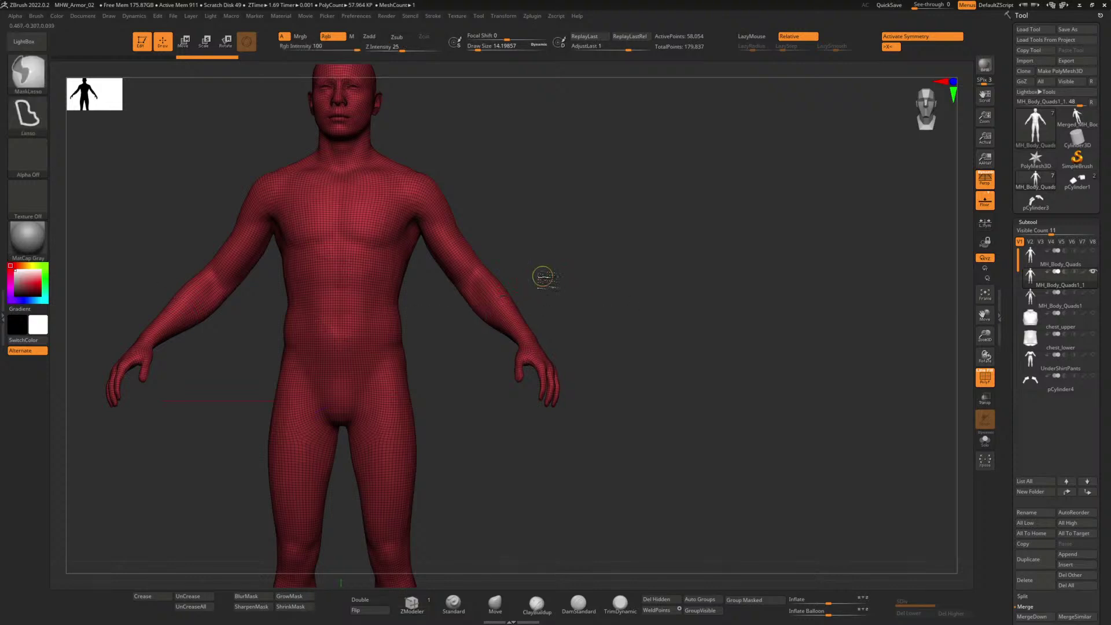
{"action": "key", "text": "ctrl+z"}
{"action": "left_click_drag", "start_coordinate": [547, 279], "coordinate": [722, 451], "text": "alt"}
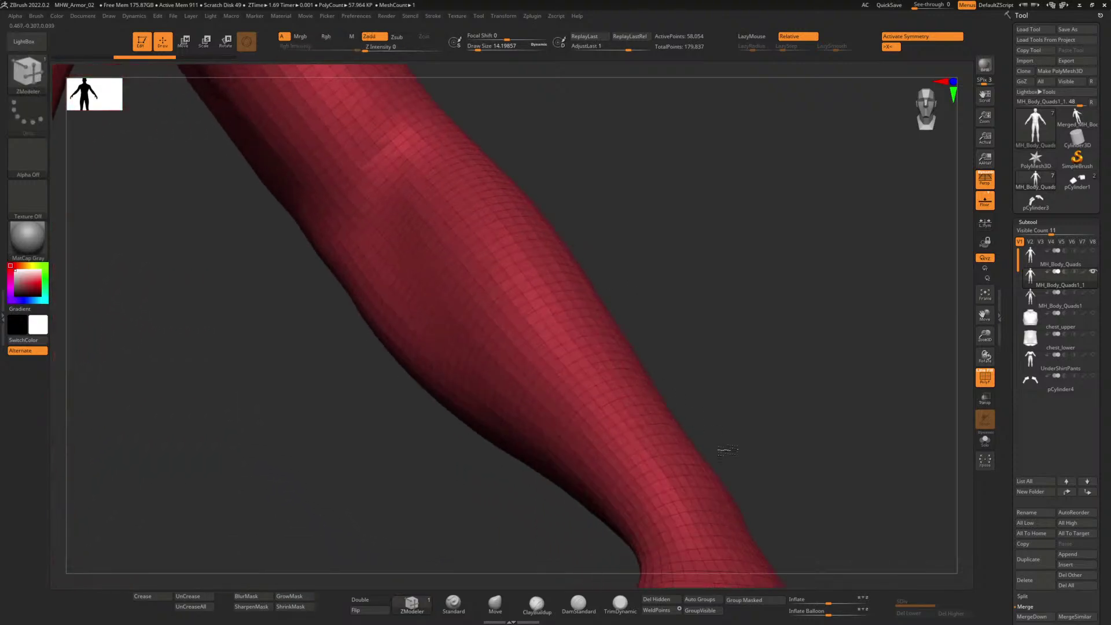
{"action": "left_click_drag", "start_coordinate": [670, 306], "coordinate": [565, 258]}
{"action": "left_click", "coordinate": [491, 272]}
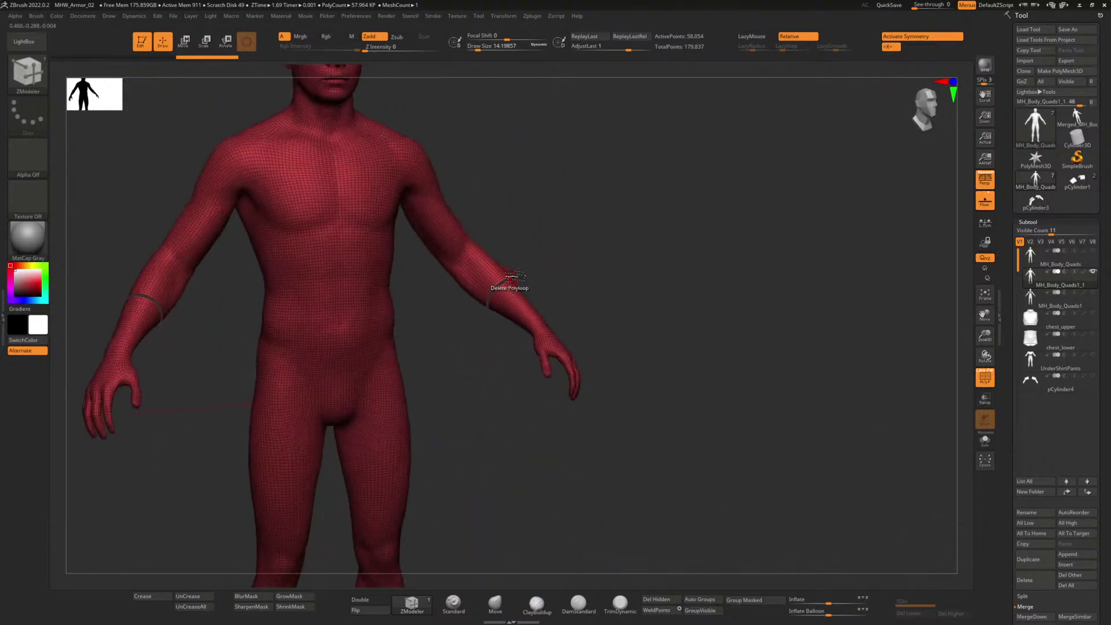
{"action": "key", "text": "ctrl+z"}
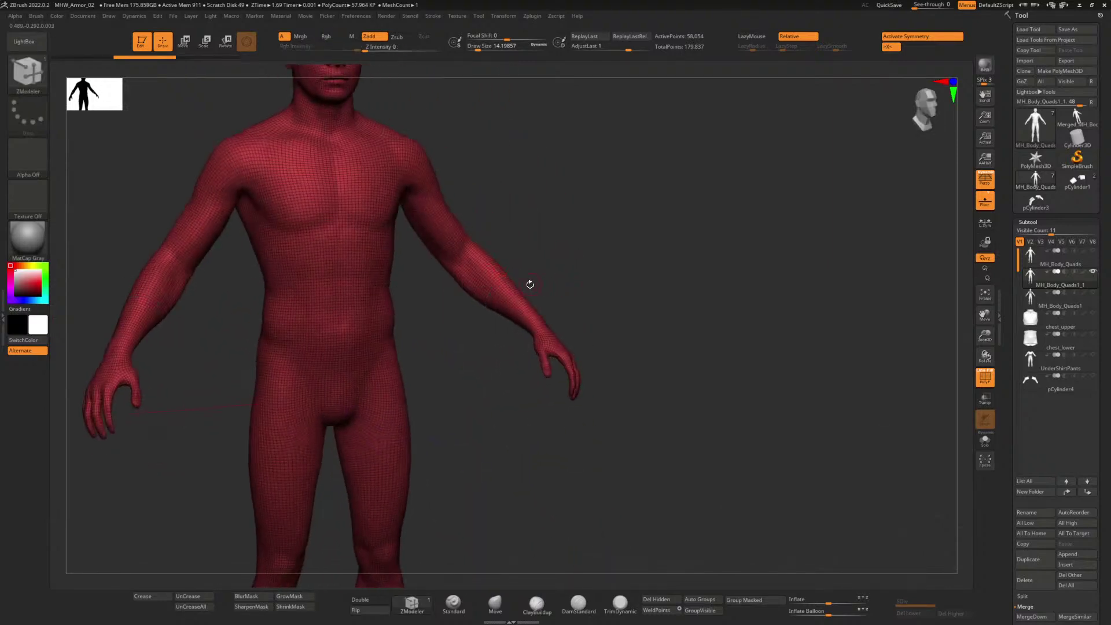
Step: Delete one polyloop around the middle of both forearms to separate the glove area from the body
{"action": "left_click_drag", "start_coordinate": [553, 286], "coordinate": [641, 383], "text": "alt"}
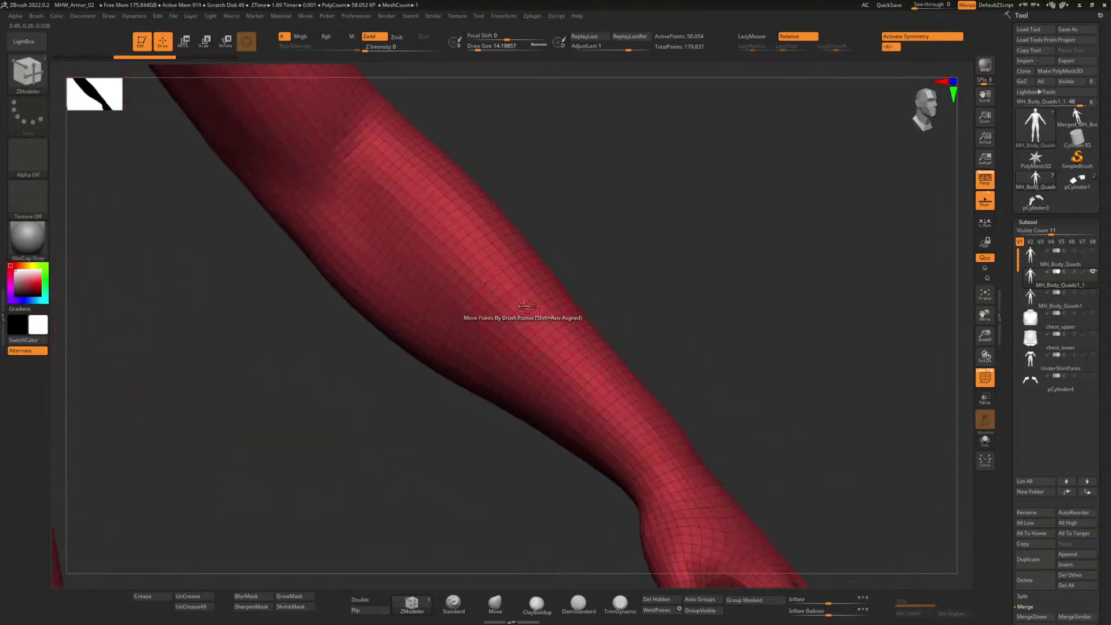
{"action": "left_click_drag", "start_coordinate": [665, 319], "coordinate": [576, 263], "text": "alt"}
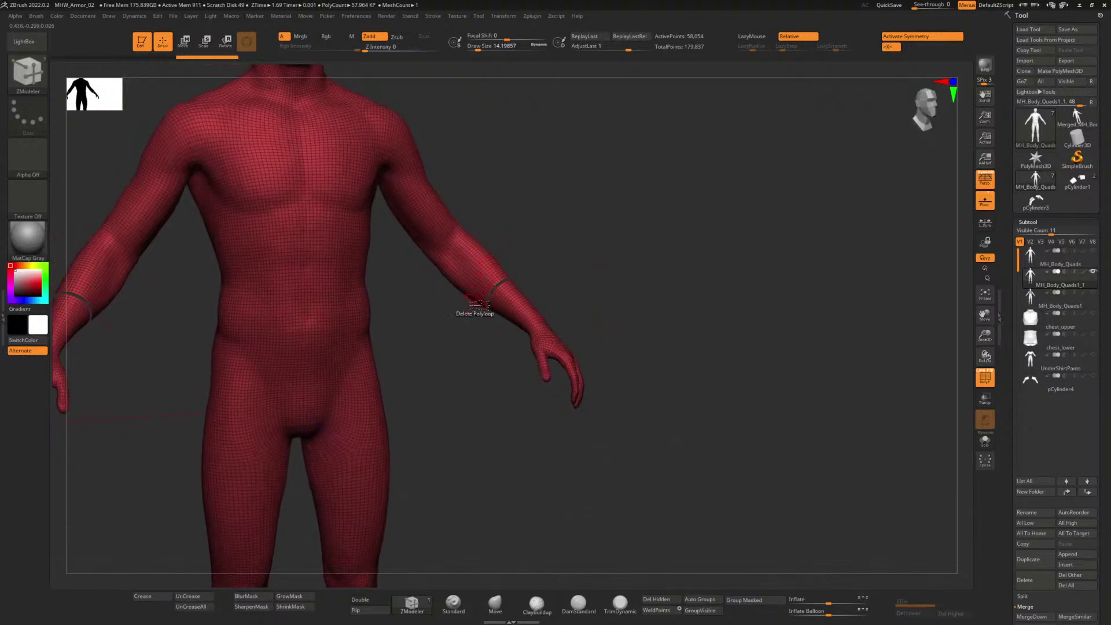
{"action": "left_click_drag", "start_coordinate": [582, 271], "coordinate": [693, 298]}
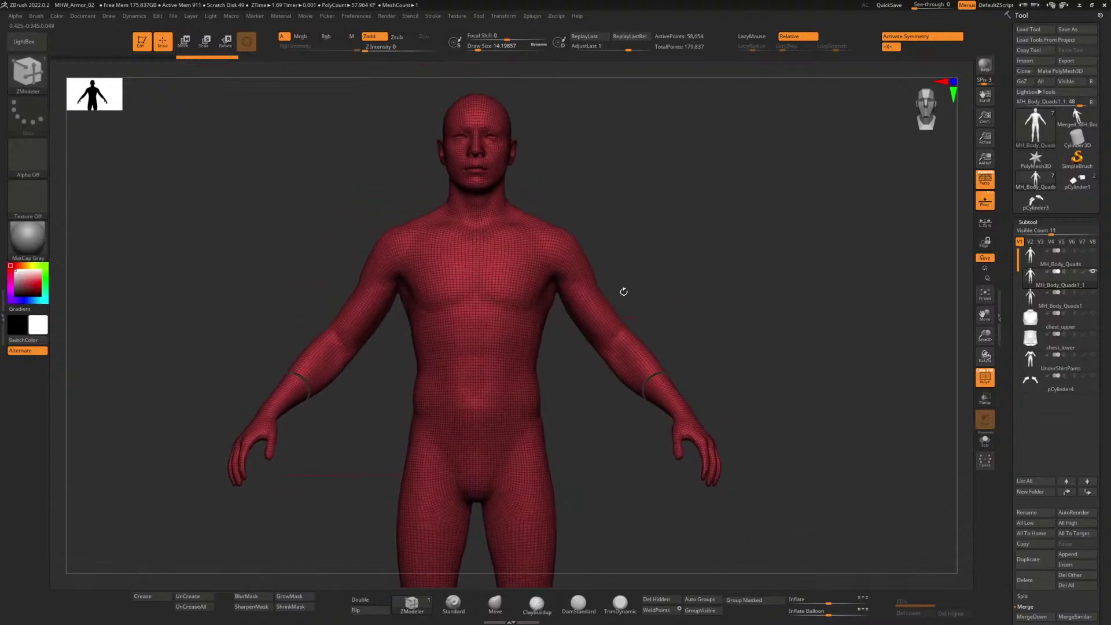
{"action": "left_click_drag", "start_coordinate": [624, 292], "coordinate": [716, 311], "text": "alt"}
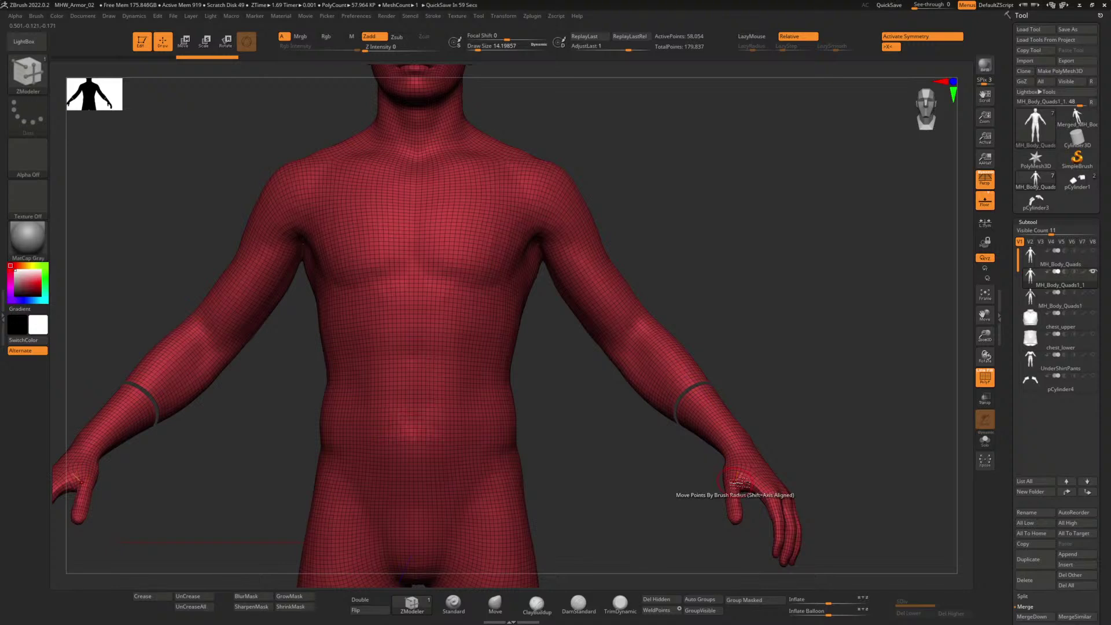
Step: Try to remove the body above the forearm gaps with the ZModeler Delete action targeting Polygroup Inner
{"action": "left_click_drag", "start_coordinate": [583, 368], "coordinate": [592, 435], "text": "alt"}
{"action": "key", "text": "space"}
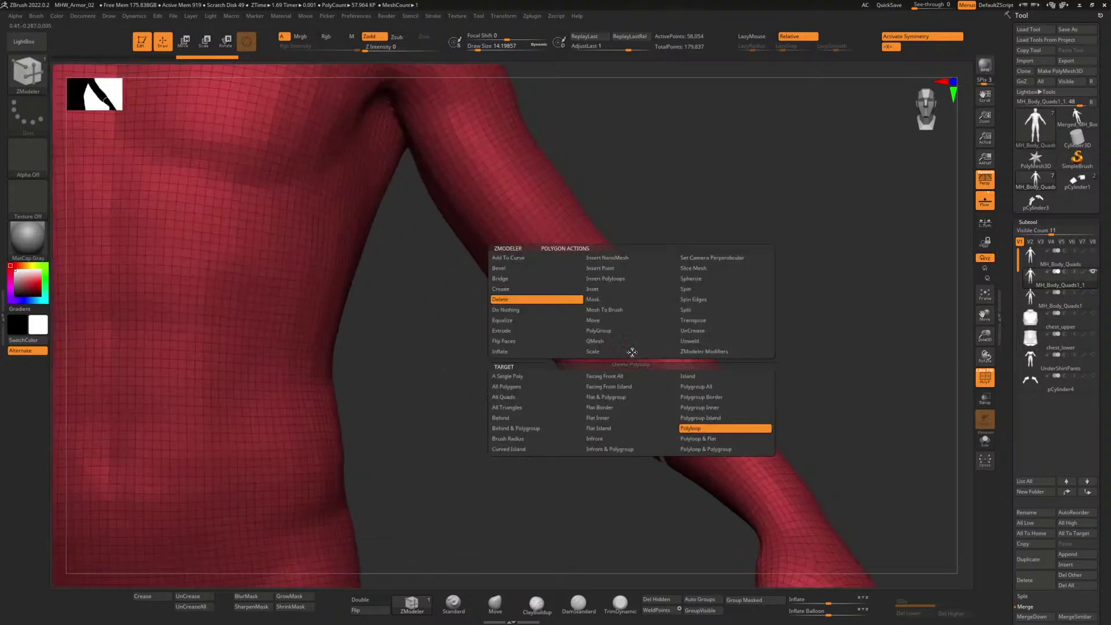
{"action": "left_click", "coordinate": [708, 408]}
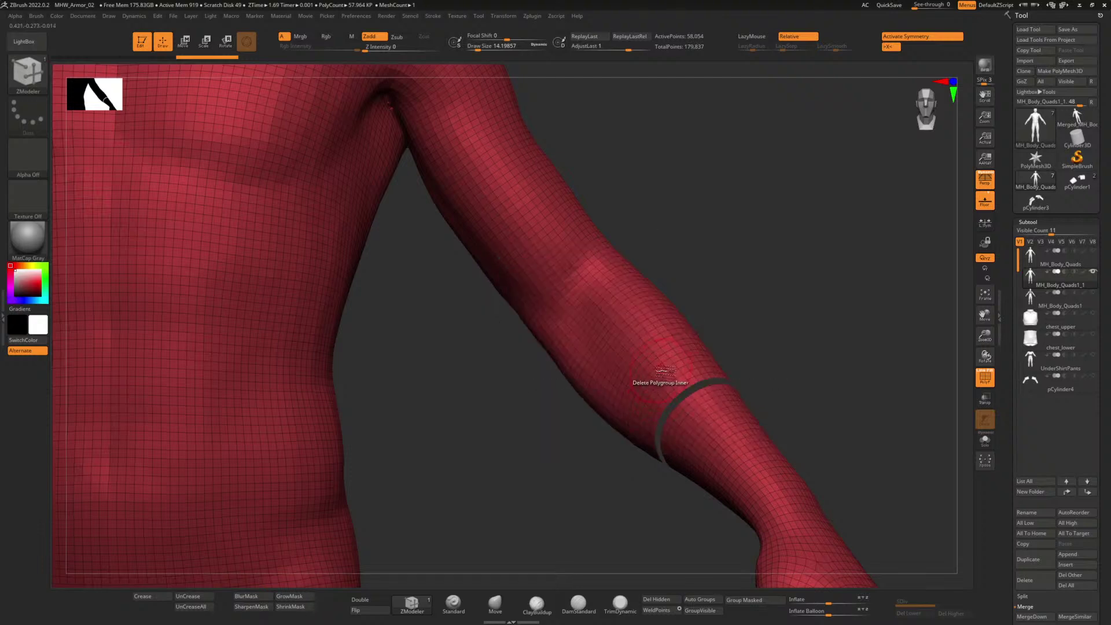
{"action": "left_click", "coordinate": [665, 369]}
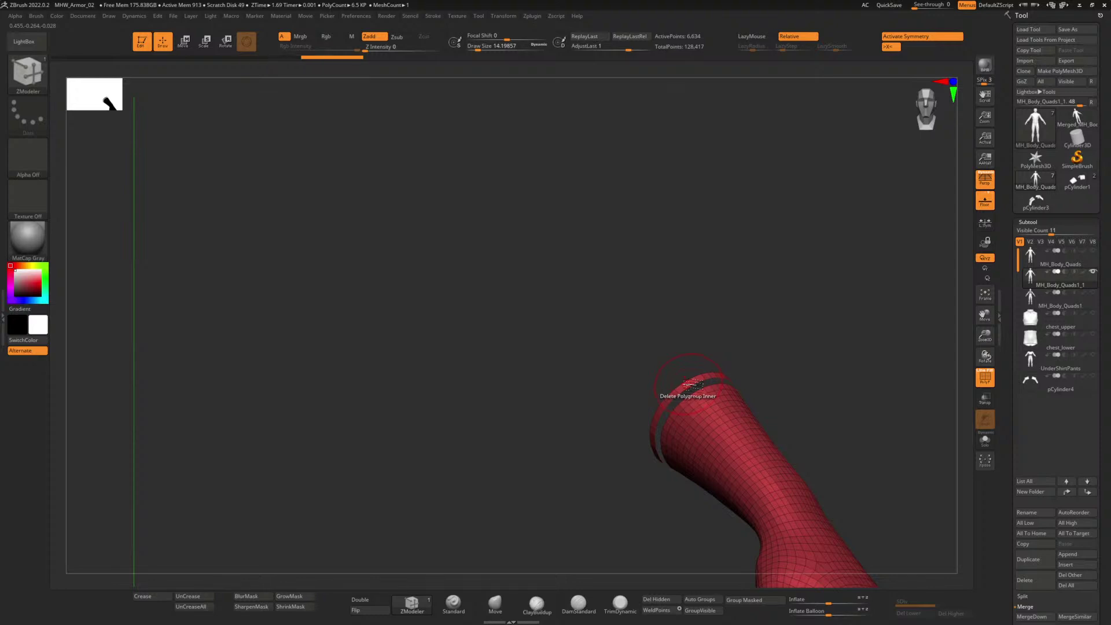
{"action": "left_click_drag", "start_coordinate": [640, 377], "coordinate": [665, 451], "text": "alt"}
{"action": "left_click_drag", "start_coordinate": [592, 384], "coordinate": [606, 343], "text": "alt"}
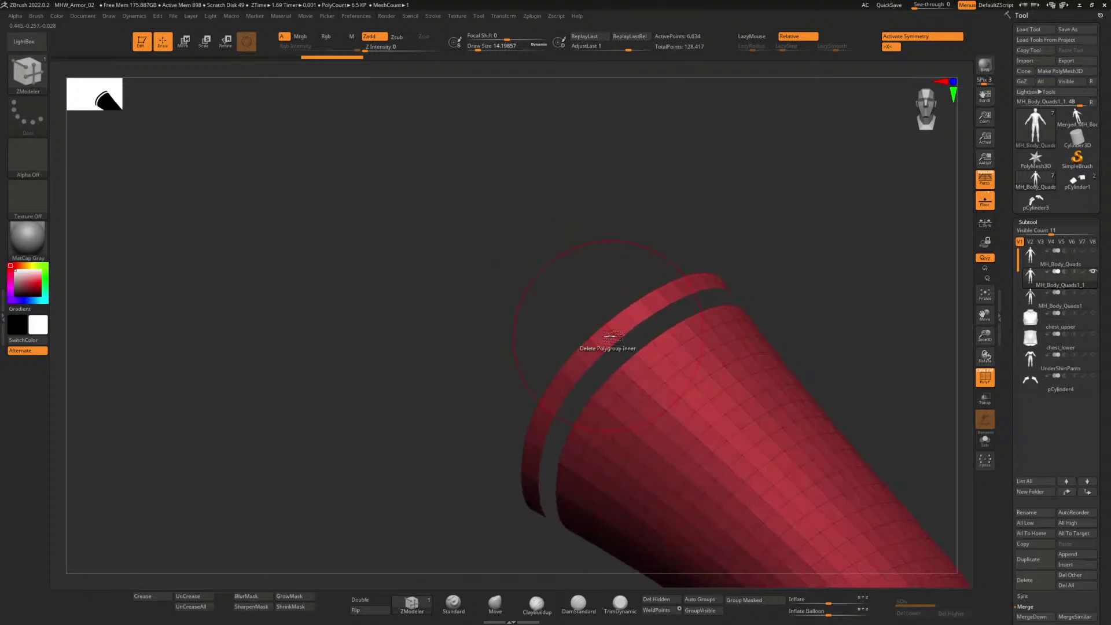
Step: Undo the deletion of the body above the forearm gaps
{"action": "left_click", "coordinate": [541, 318], "text": "ctrl"}
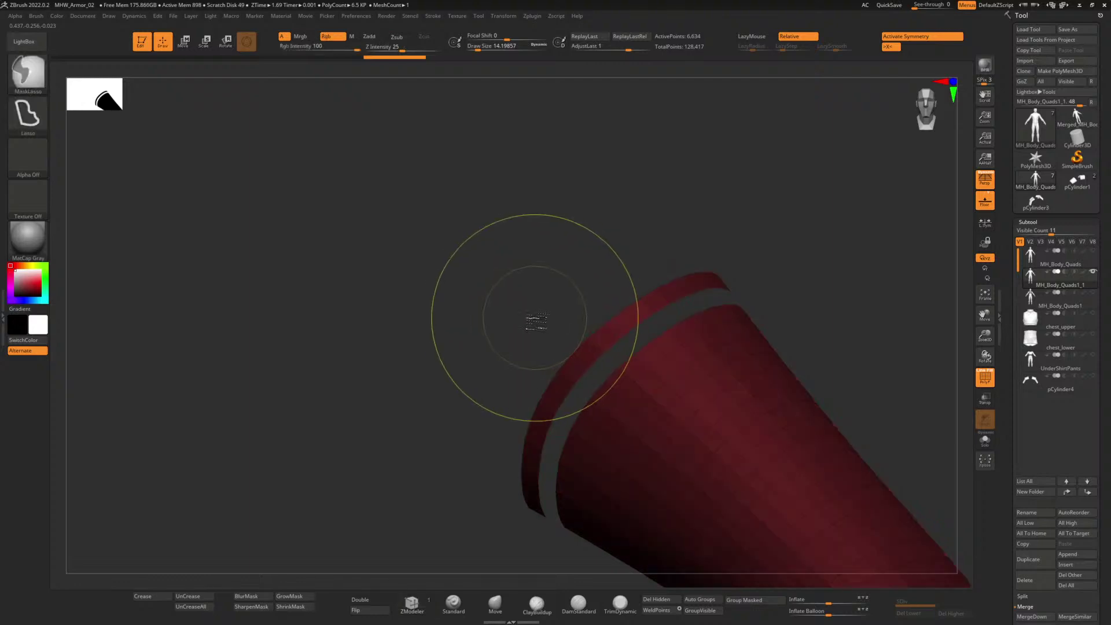
{"action": "left_click", "coordinate": [528, 319], "text": "ctrl"}
{"action": "left_click_drag", "start_coordinate": [483, 324], "coordinate": [290, 163], "text": "alt"}
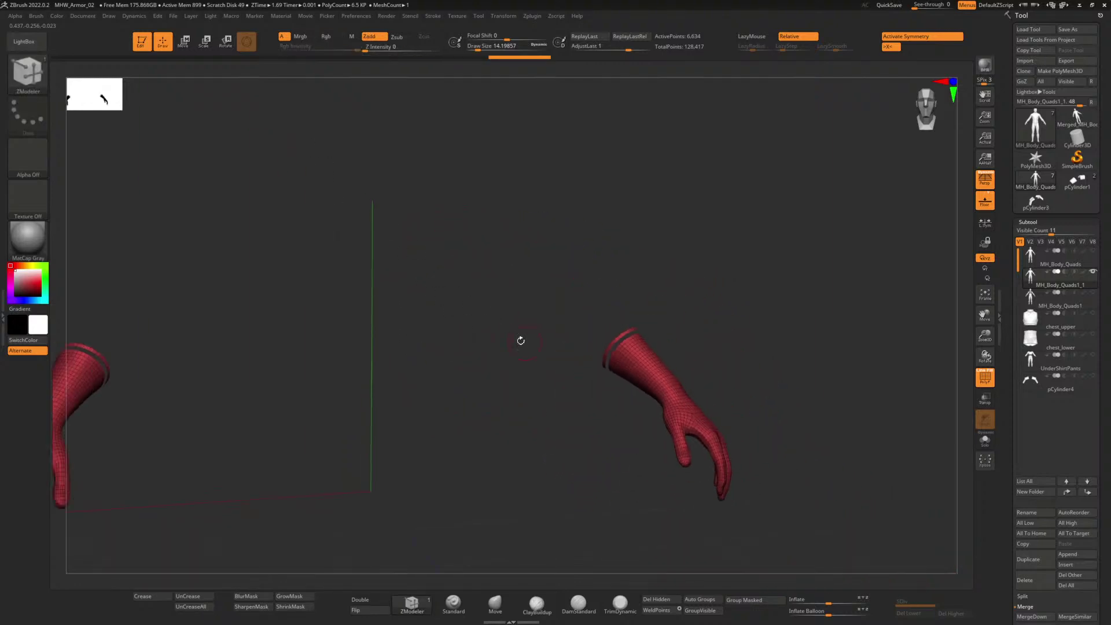
{"action": "mouse_move", "coordinate": [522, 340]}
{"action": "left_mouse_down"}
{"action": "mouse_move", "coordinate": [496, 326]}
{"action": "mouse_move", "coordinate": [510, 331]}
{"action": "left_mouse_up"}
{"action": "left_click", "coordinate": [510, 331], "text": "ctrl"}
{"action": "left_click", "coordinate": [510, 331], "text": "ctrl"}
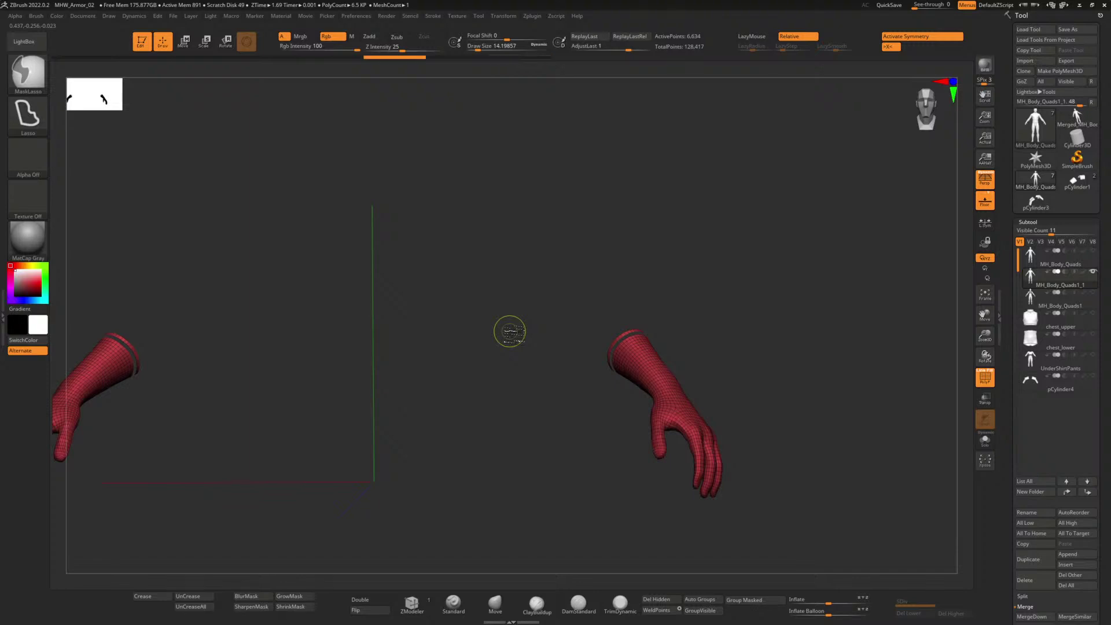
{"action": "left_click", "coordinate": [510, 331], "text": "ctrl+shift"}
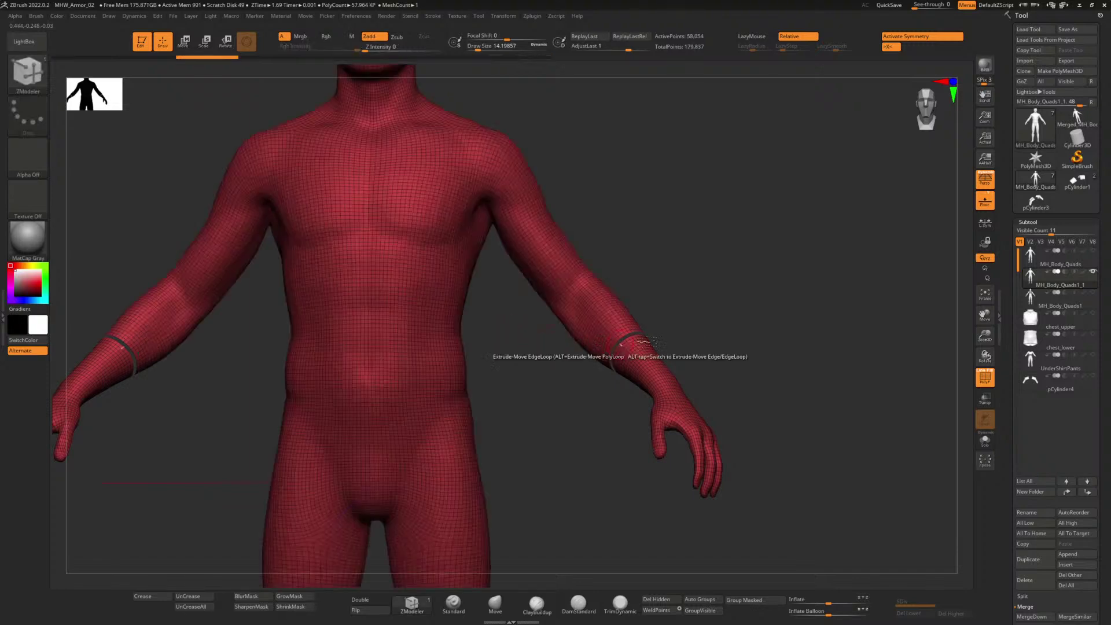
Step: Retry the Polygroup Inner deletion just above the forearm gap and undo it
{"action": "left_click_drag", "start_coordinate": [651, 346], "coordinate": [813, 486], "text": "alt"}
{"action": "left_click_drag", "start_coordinate": [817, 307], "coordinate": [729, 281], "text": "alt"}
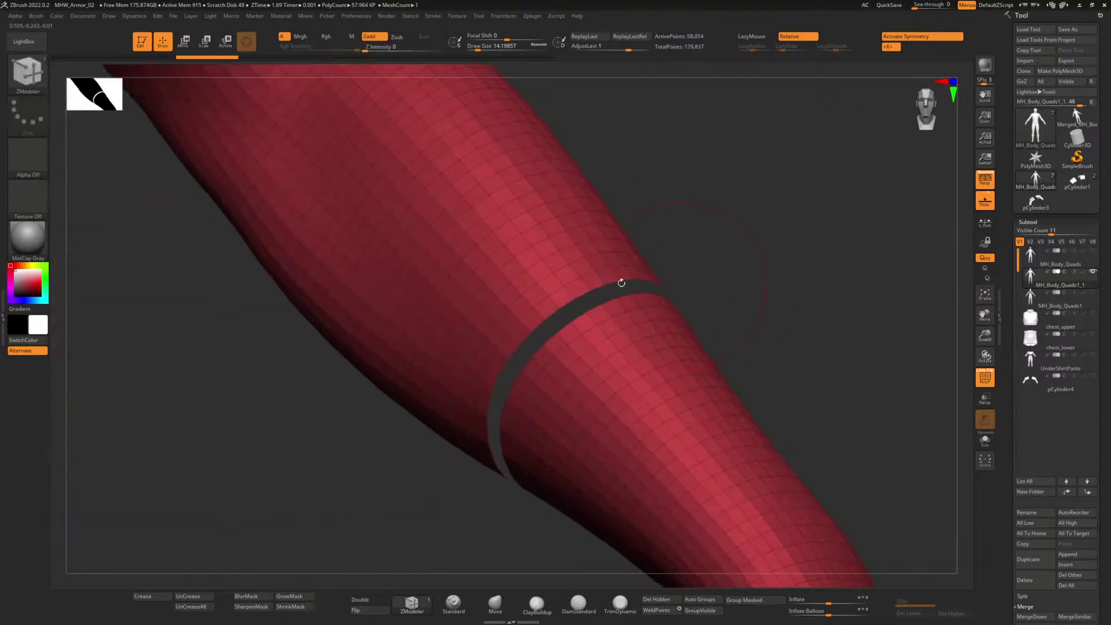
{"action": "left_click", "coordinate": [588, 288]}
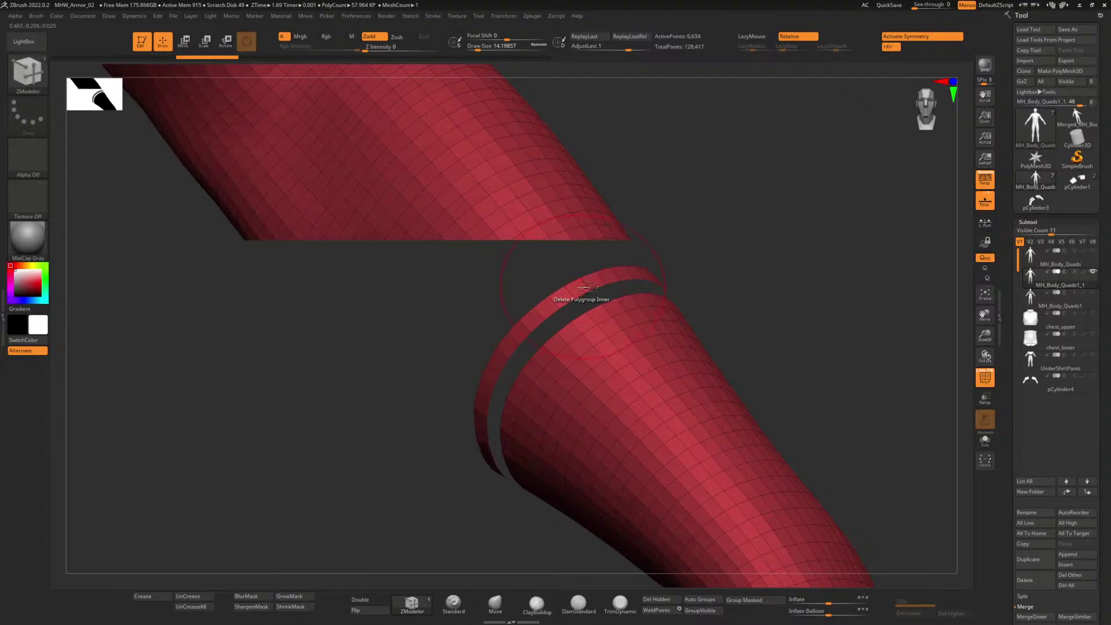
{"action": "key", "text": "ctrl+z"}
Step: Delete the body above the forearm gaps with the ZModeler polygon Delete action targeting Polygroup Island, keeping only the forearms and hands
{"action": "key", "text": "space"}
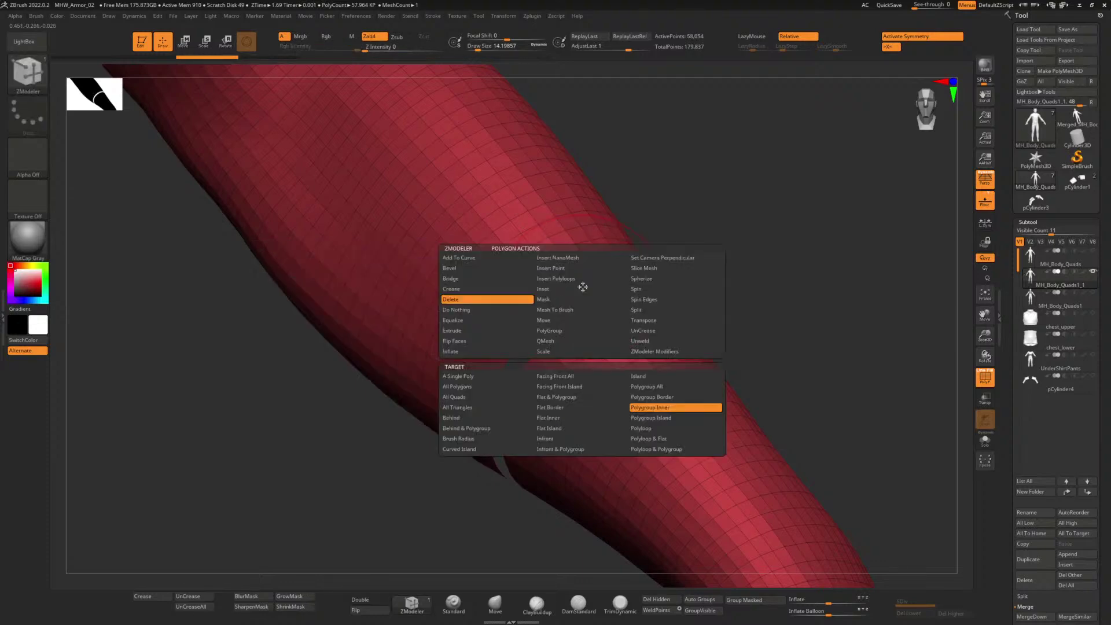
{"action": "left_click", "coordinate": [658, 418]}
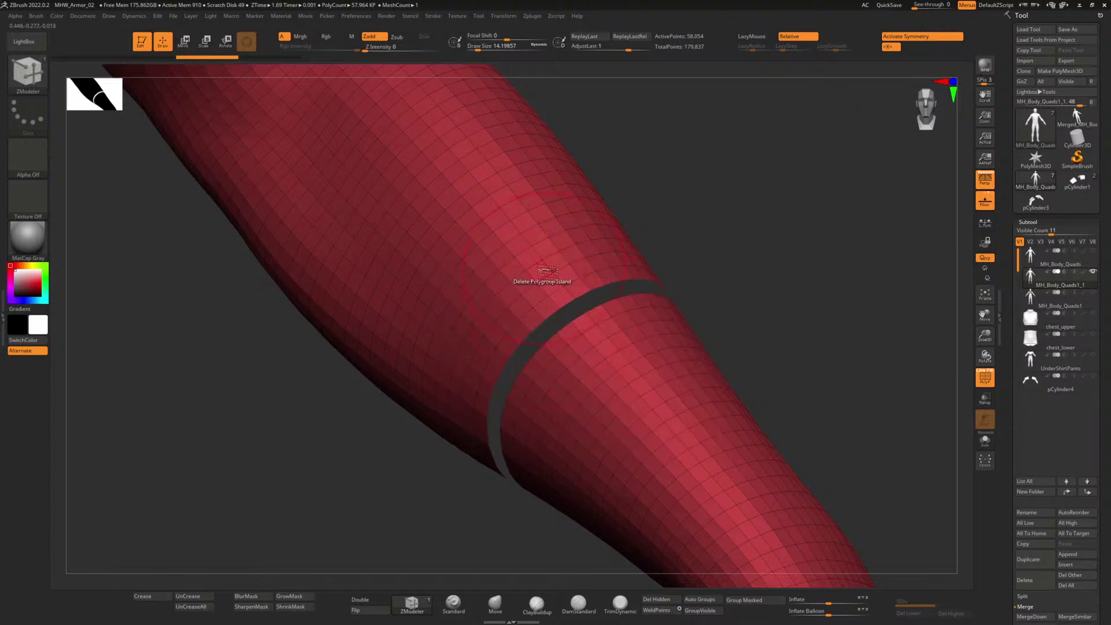
{"action": "left_click", "coordinate": [547, 271]}
{"action": "right_click_drag", "start_coordinate": [651, 277], "coordinate": [625, 436], "text": "ctrl"}
{"action": "right_click_drag", "start_coordinate": [625, 437], "coordinate": [626, 341], "text": "ctrl"}
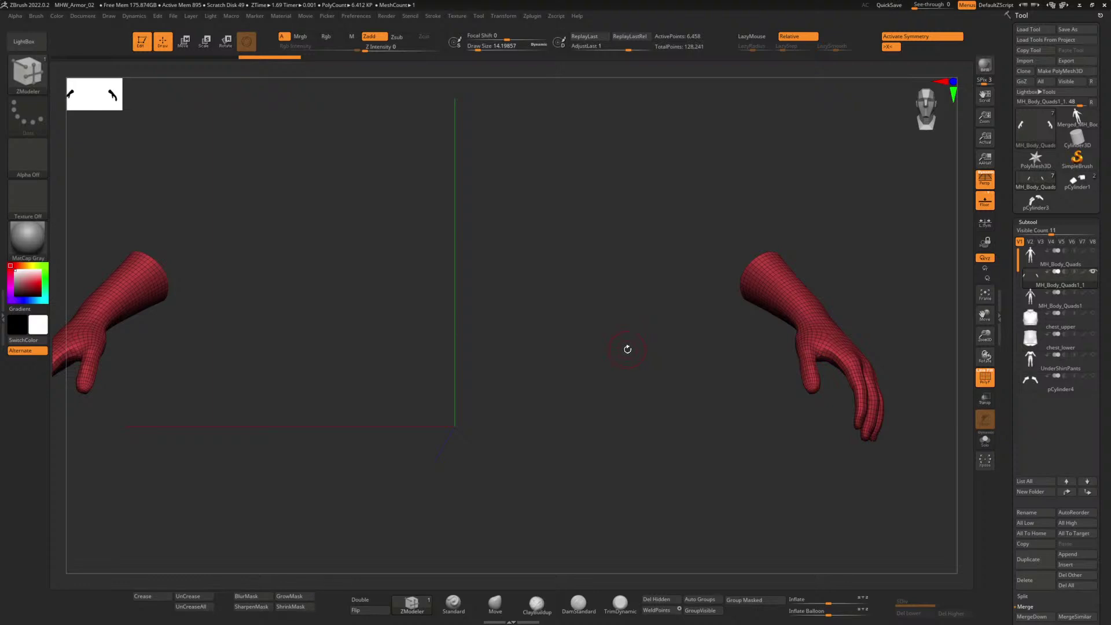
{"action": "right_click_drag", "start_coordinate": [737, 414], "coordinate": [790, 387]}
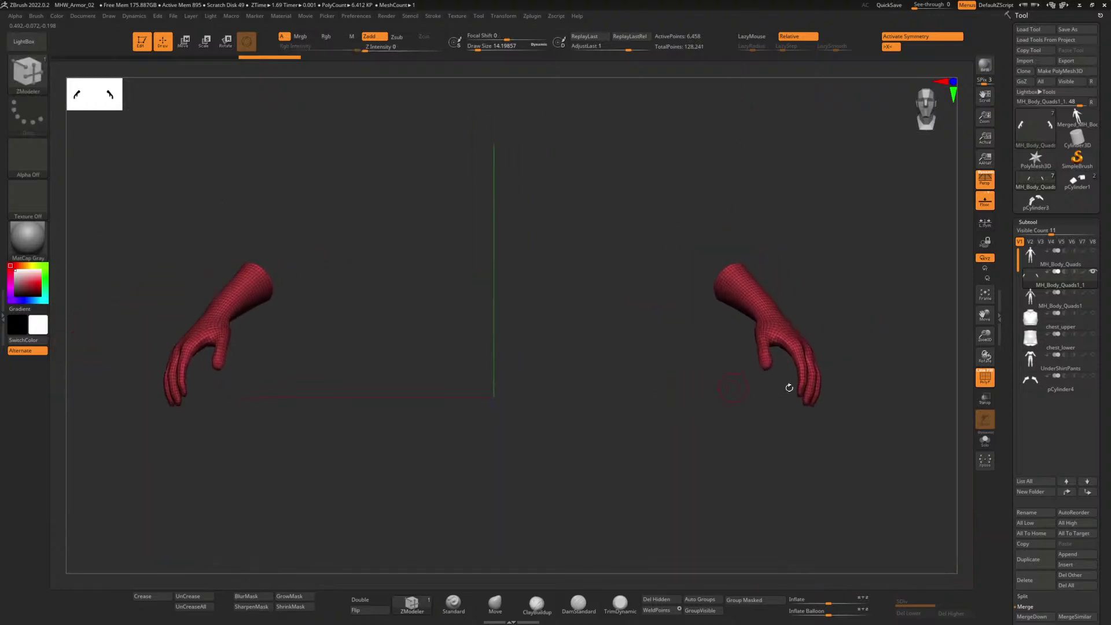
Step: Show the body, chest_upper, chest_lower, UnderShirtPants and pCylinder4 subtools around the isolated hands
{"action": "left_click", "coordinate": [1095, 253]}
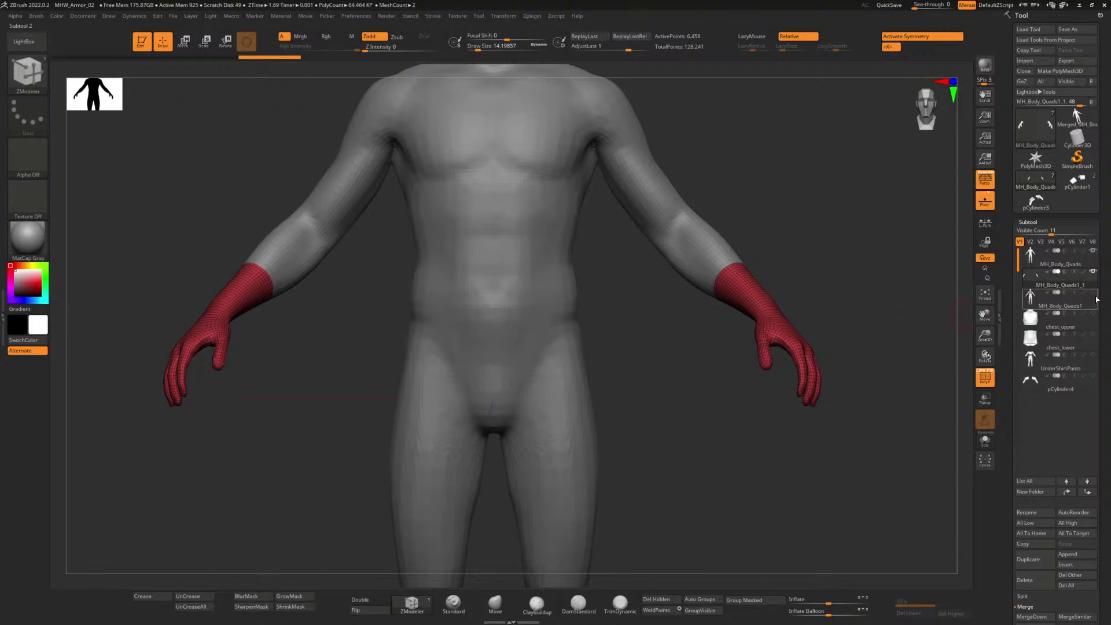
{"action": "mouse_move", "coordinate": [1097, 296]}
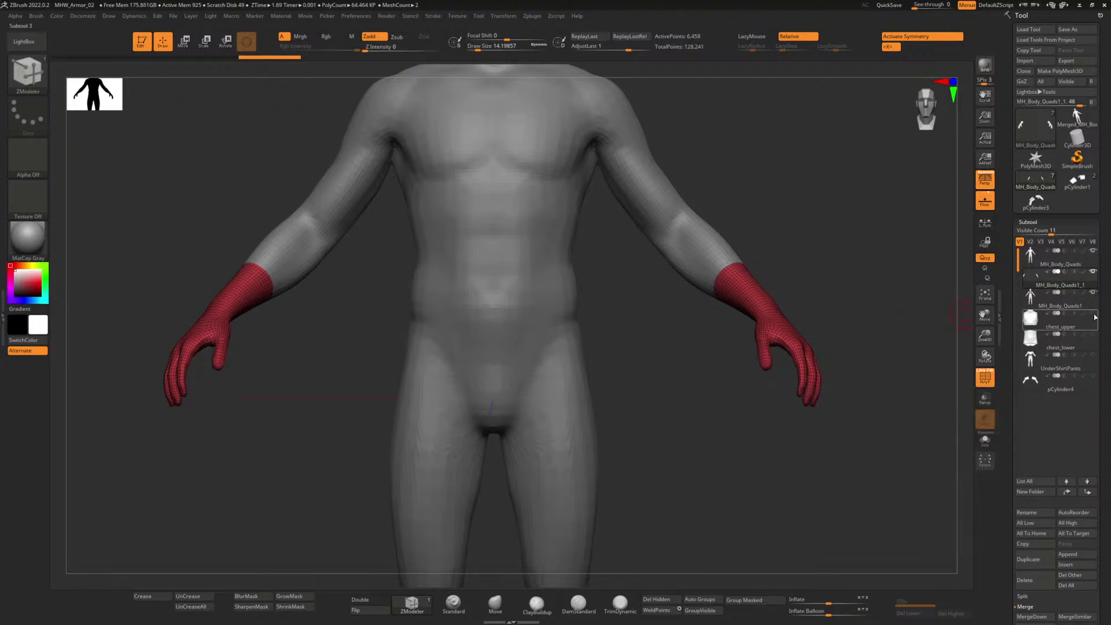
{"action": "left_click", "coordinate": [1095, 315]}
{"action": "left_click", "coordinate": [1095, 328]}
{"action": "left_click", "coordinate": [1095, 336]}
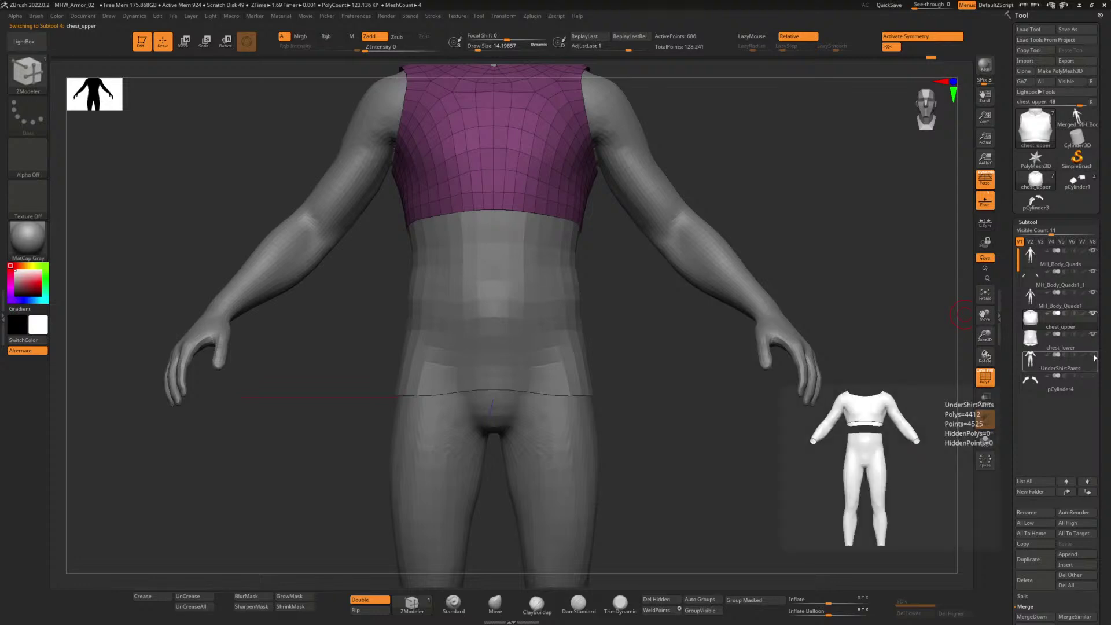
{"action": "left_click", "coordinate": [1095, 357]}
{"action": "left_click", "coordinate": [1094, 376]}
Step: Rename the isolated forearm and hand subtool MH_Body_Quads1_1 as gloves
{"action": "left_click", "coordinate": [1083, 286]}
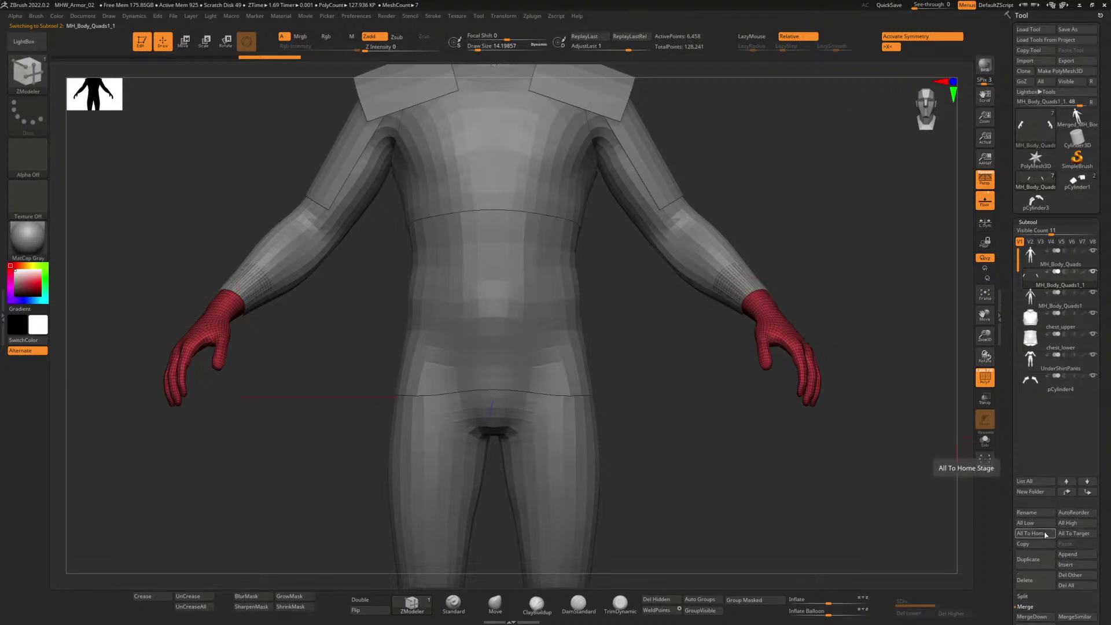
{"action": "left_click", "coordinate": [1040, 514]}
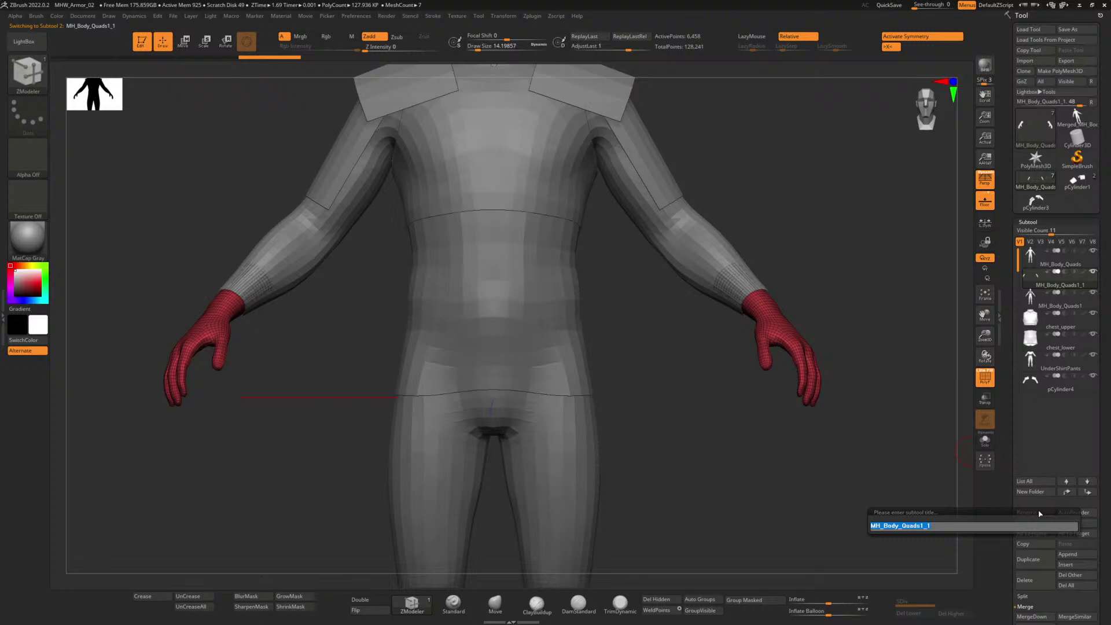
{"action": "type", "text": "gloves"}
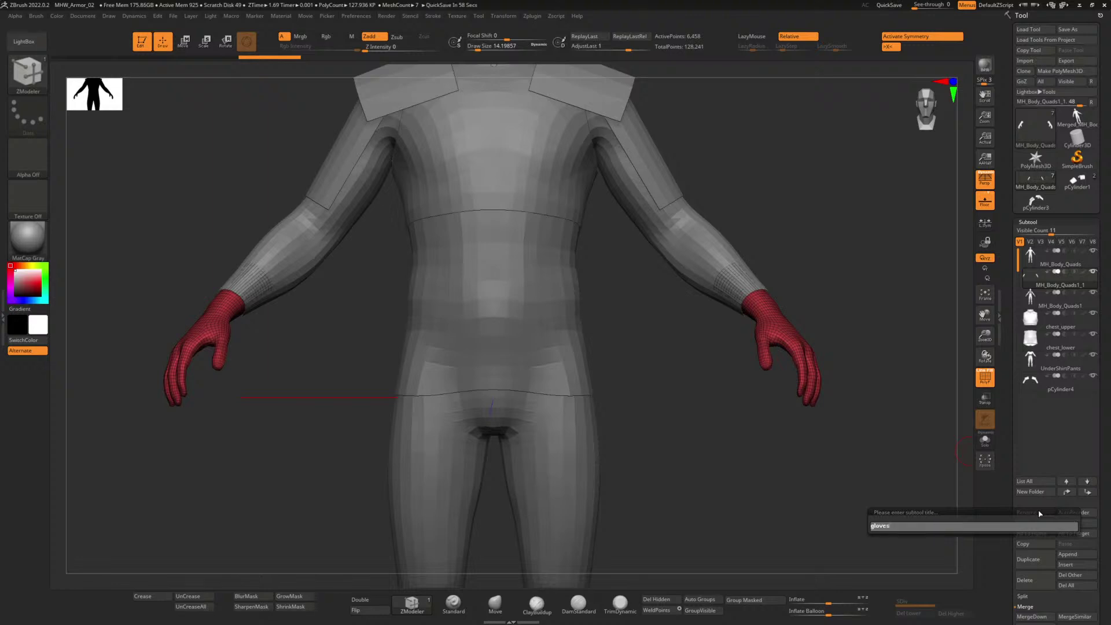
{"action": "key", "text": "Return"}
Step: Try inflating the gloves over the undershirt sleeves and check the thickness around the fingers and wrists
{"action": "left_click_drag", "start_coordinate": [813, 298], "coordinate": [745, 337], "text": "alt"}
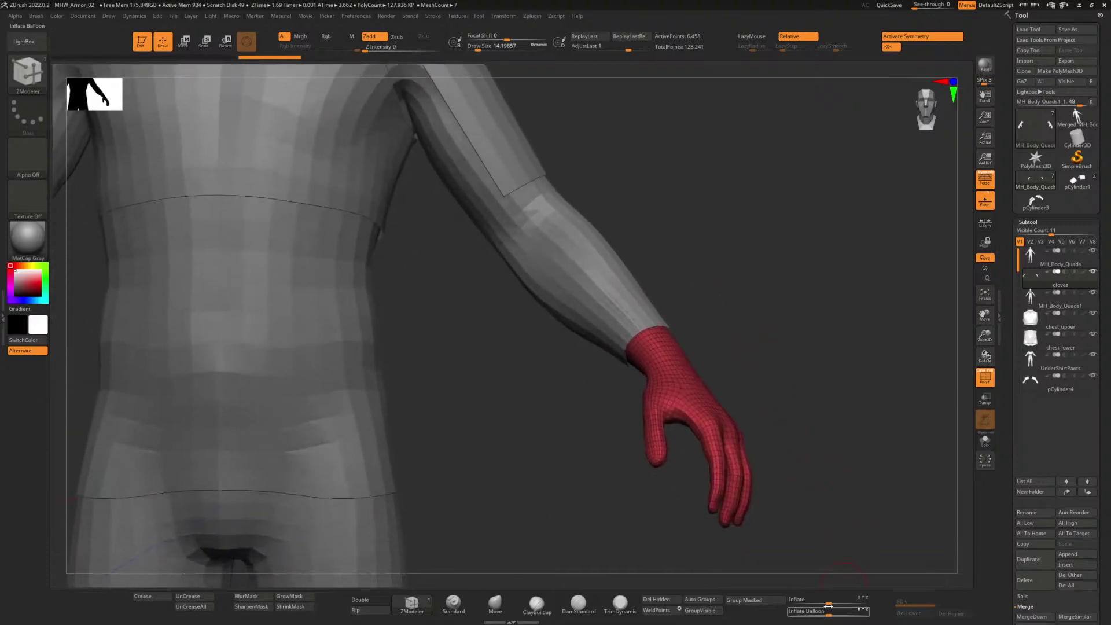
{"action": "left_click_drag", "start_coordinate": [828, 603], "coordinate": [832, 605]}
{"action": "left_click_drag", "start_coordinate": [821, 479], "coordinate": [793, 464]}
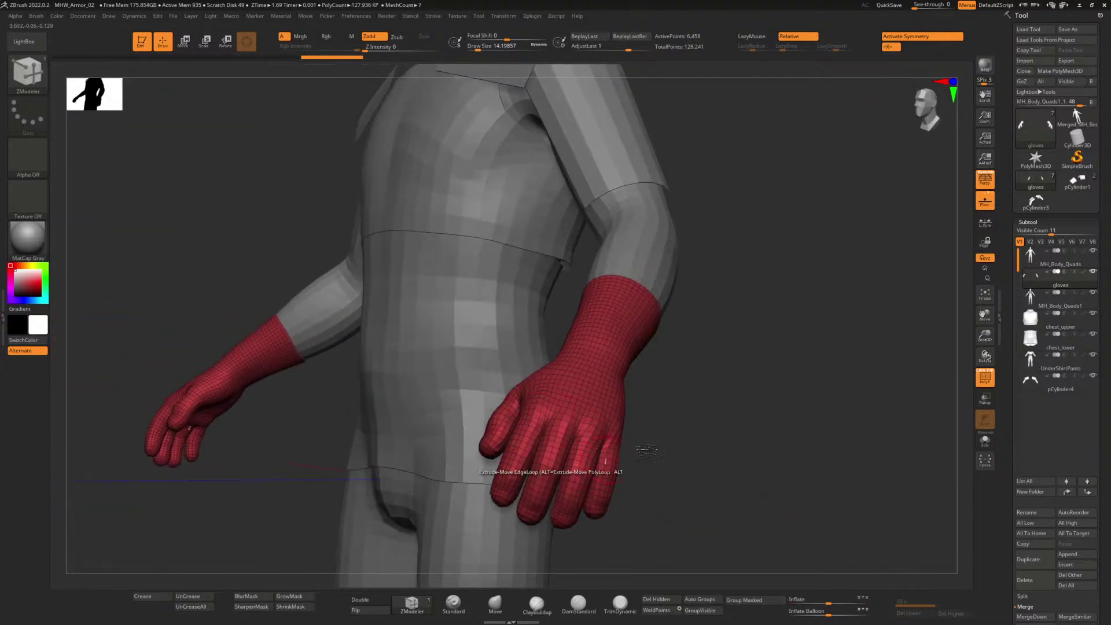
{"action": "left_click_drag", "start_coordinate": [708, 392], "coordinate": [760, 381]}
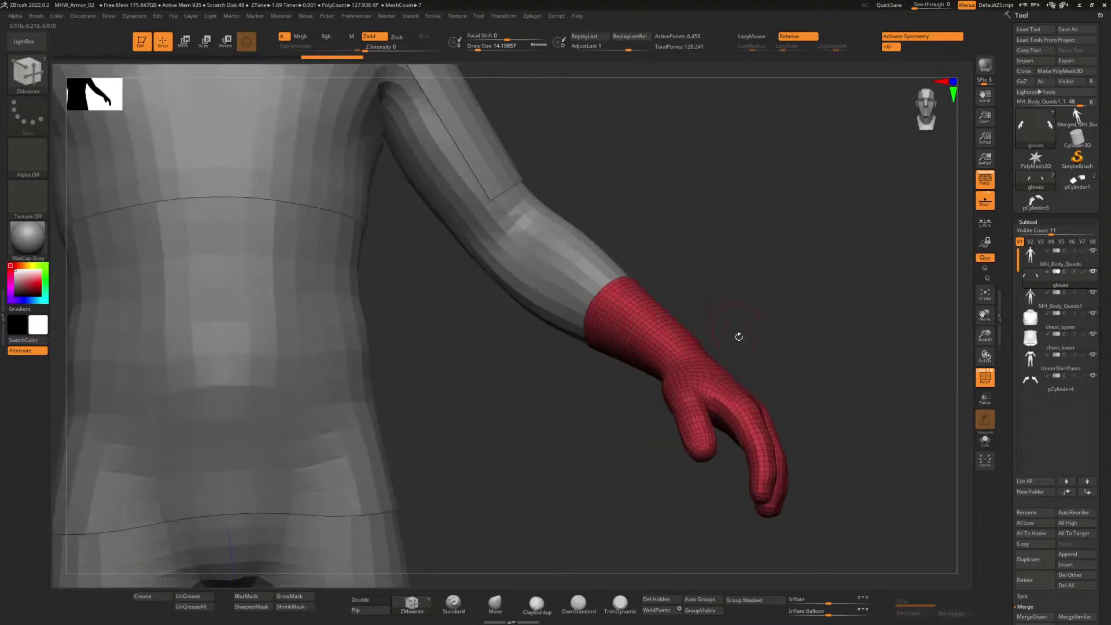
{"action": "left_click_drag", "start_coordinate": [823, 463], "coordinate": [798, 437]}
{"action": "left_click_drag", "start_coordinate": [764, 441], "coordinate": [736, 338]}
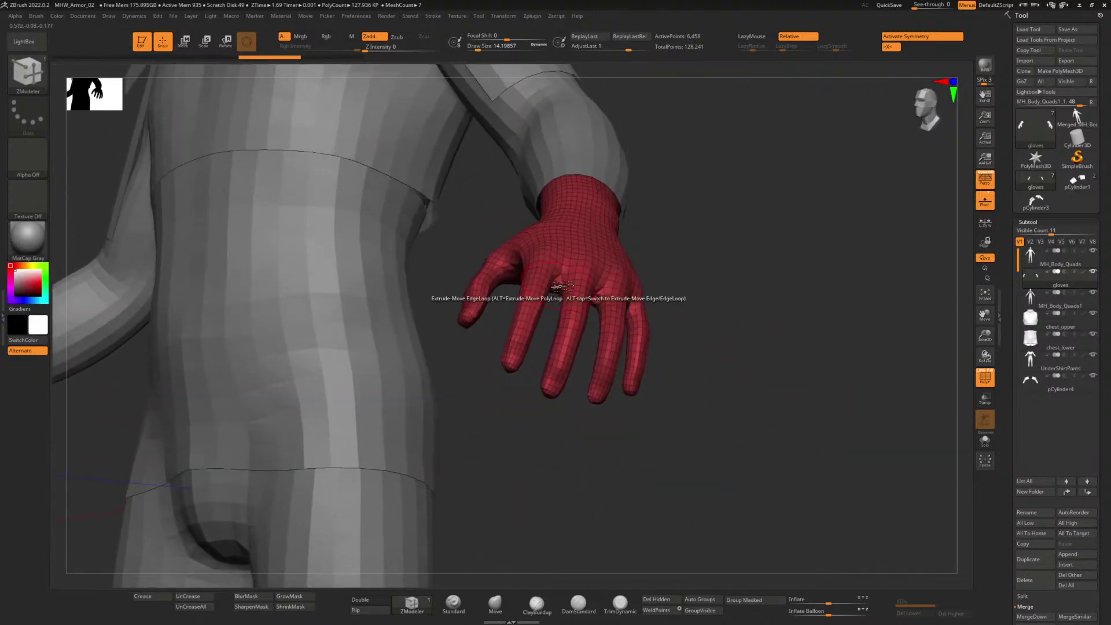
{"action": "left_click_drag", "start_coordinate": [680, 297], "coordinate": [742, 431]}
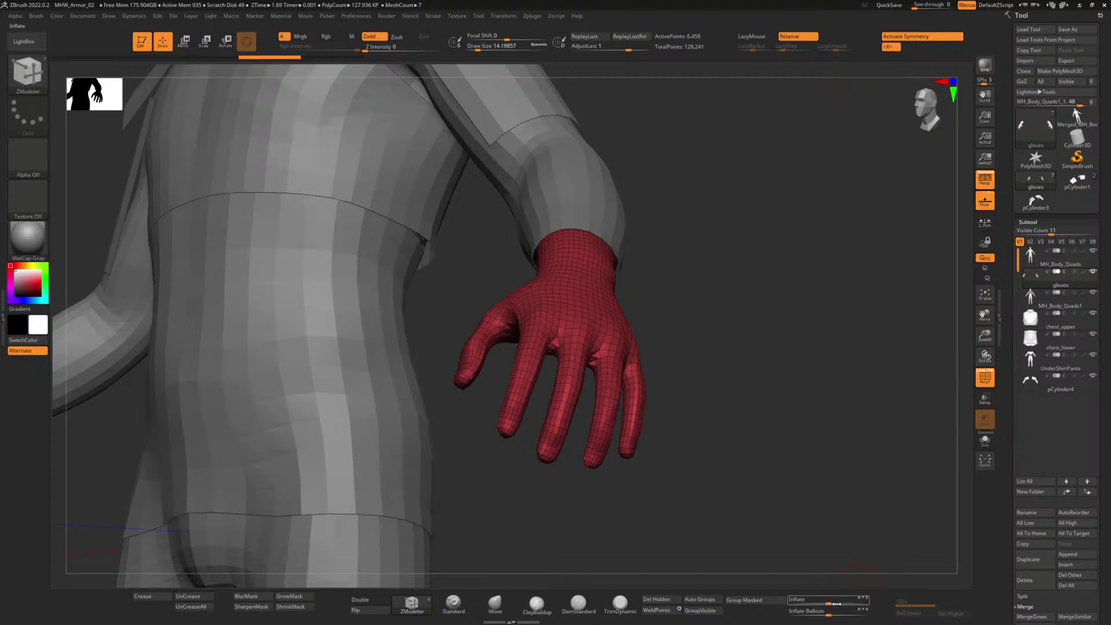
Step: Try a different inflation amount on the gloves, undoing and redoing it to compare against the whole figure
{"action": "left_click_drag", "start_coordinate": [834, 603], "coordinate": [831, 604]}
{"action": "key", "text": "ctrl+z"}
{"action": "key", "text": "ctrl+shift+z"}
{"action": "mouse_move", "coordinate": [711, 345]}
{"action": "left_mouse_down"}
{"action": "mouse_move", "coordinate": [702, 353]}
{"action": "mouse_move", "coordinate": [712, 359]}
{"action": "mouse_move", "coordinate": [661, 265]}
{"action": "mouse_move", "coordinate": [679, 327]}
{"action": "mouse_move", "coordinate": [705, 336]}
{"action": "mouse_move", "coordinate": [665, 276]}
{"action": "mouse_move", "coordinate": [694, 346]}
{"action": "left_mouse_up"}
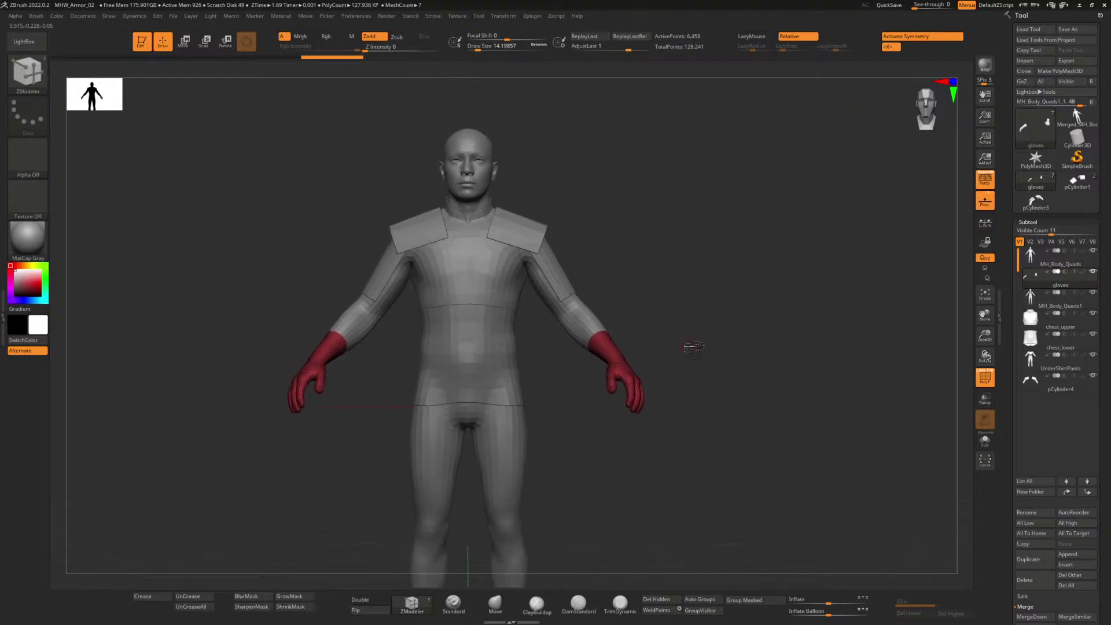
Step: Switch to the browser and examine the gloves in the ArtStation Geralt of Rivia and Warrior references and the Witcher image search
{"action": "key", "text": "alt+Tab"}
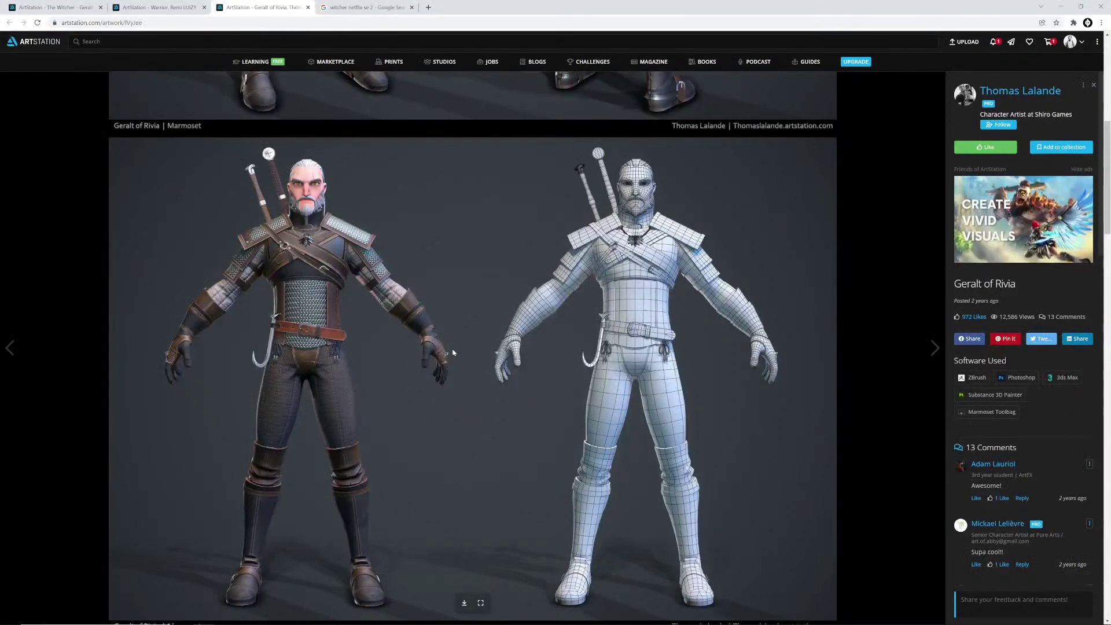
{"action": "left_click", "coordinate": [162, 7]}
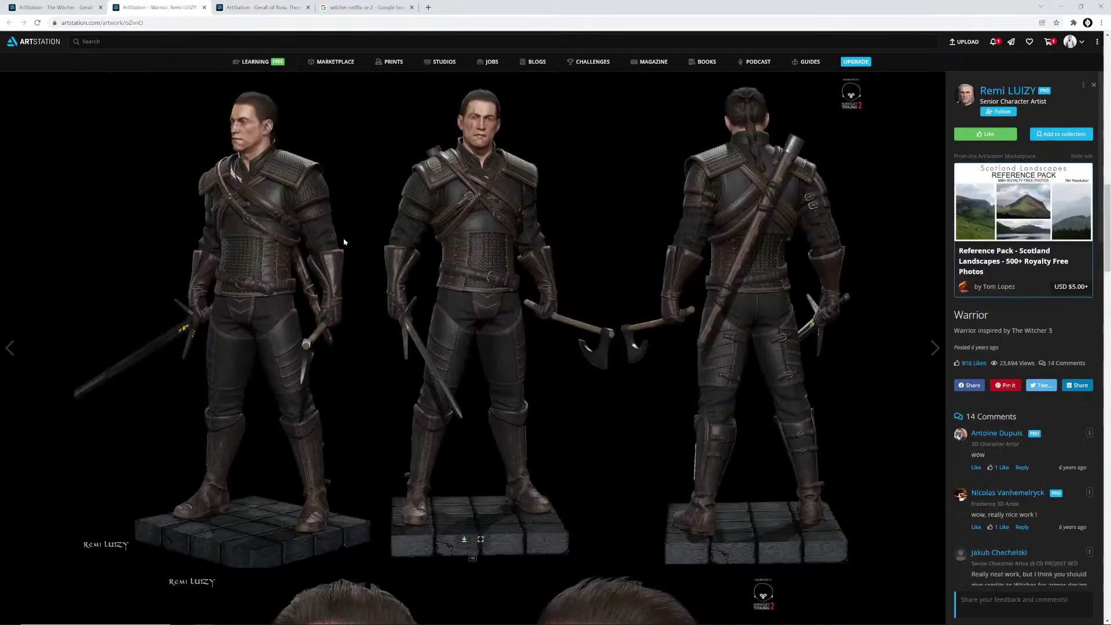
{"action": "left_click", "coordinate": [364, 7]}
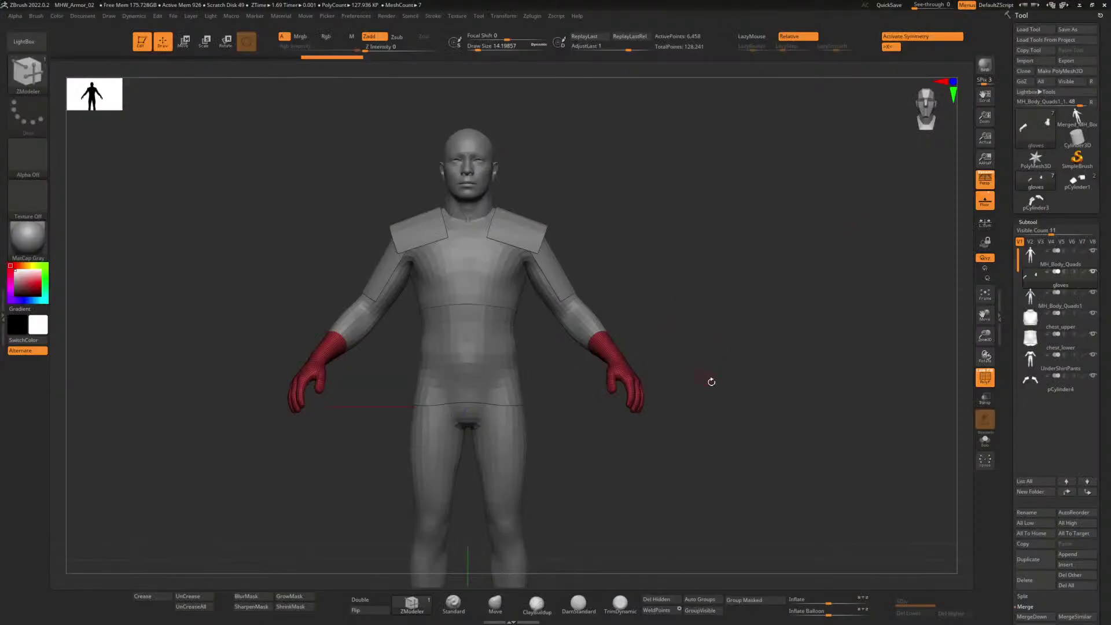
Step: Switch back to ZBrush and inflate the gloves by 1
{"action": "left_click", "coordinate": [711, 383], "text": "ctrl"}
{"action": "mouse_move", "coordinate": [699, 377]}
{"action": "left_mouse_down", "text": "alt"}
{"action": "mouse_move", "coordinate": [739, 459]}
{"action": "mouse_move", "coordinate": [754, 380]}
{"action": "mouse_move", "coordinate": [697, 326]}
{"action": "mouse_move", "coordinate": [680, 331]}
{"action": "mouse_move", "coordinate": [688, 340]}
{"action": "mouse_move", "coordinate": [643, 342]}
{"action": "mouse_move", "coordinate": [779, 513]}
{"action": "left_mouse_up", "text": "alt"}
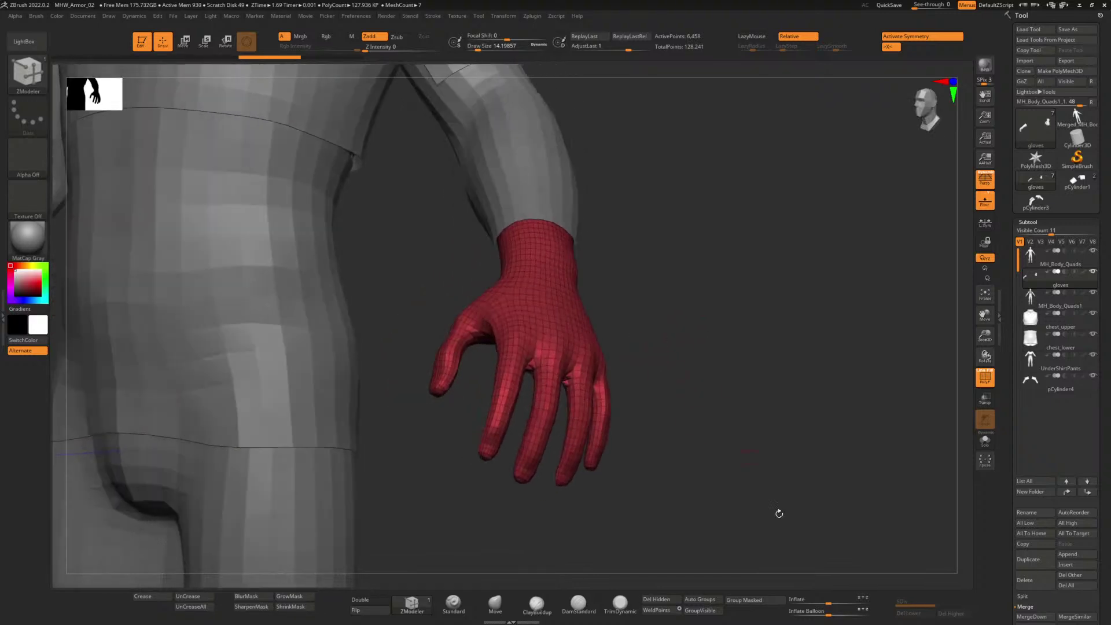
{"action": "left_click", "coordinate": [829, 604]}
{"action": "left_click", "coordinate": [830, 604]}
{"action": "left_click", "coordinate": [830, 603]}
{"action": "left_click", "coordinate": [830, 604]}
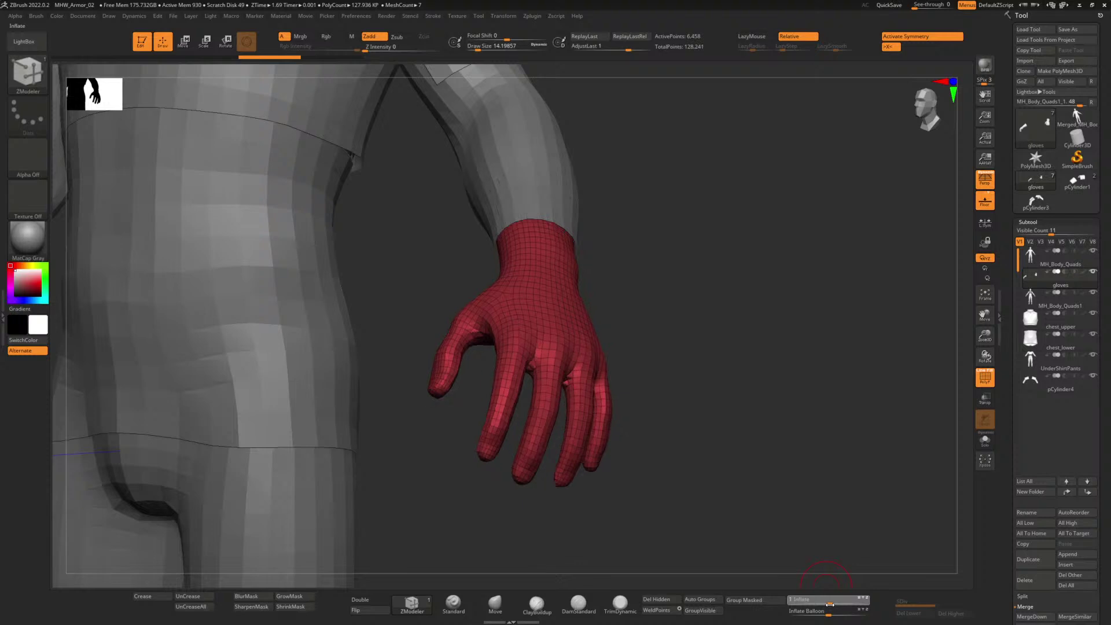
Step: Inflate the gloves slightly more to give the hands and fingers extra thickness
{"action": "left_click_drag", "start_coordinate": [686, 342], "coordinate": [639, 357], "text": "alt"}
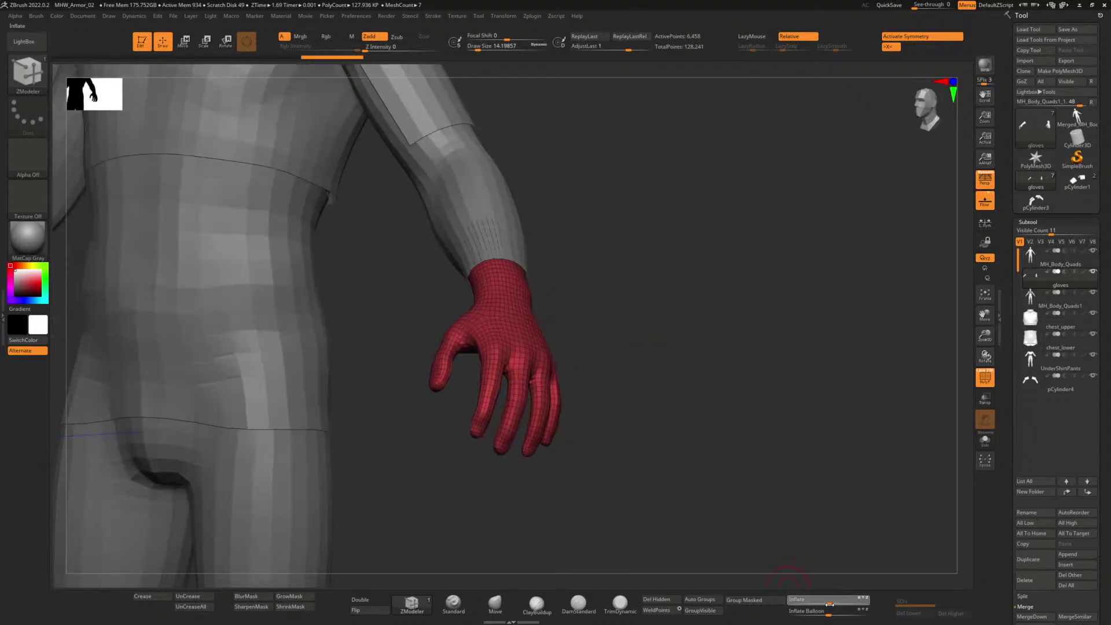
{"action": "left_click_drag", "start_coordinate": [626, 341], "coordinate": [591, 346], "text": "alt"}
{"action": "mouse_move", "coordinate": [590, 346]}
{"action": "left_mouse_down"}
{"action": "mouse_move", "coordinate": [625, 350]}
{"action": "mouse_move", "coordinate": [613, 360]}
{"action": "mouse_move", "coordinate": [664, 429]}
{"action": "mouse_move", "coordinate": [687, 412]}
{"action": "mouse_move", "coordinate": [620, 315]}
{"action": "mouse_move", "coordinate": [630, 314]}
{"action": "left_mouse_up"}
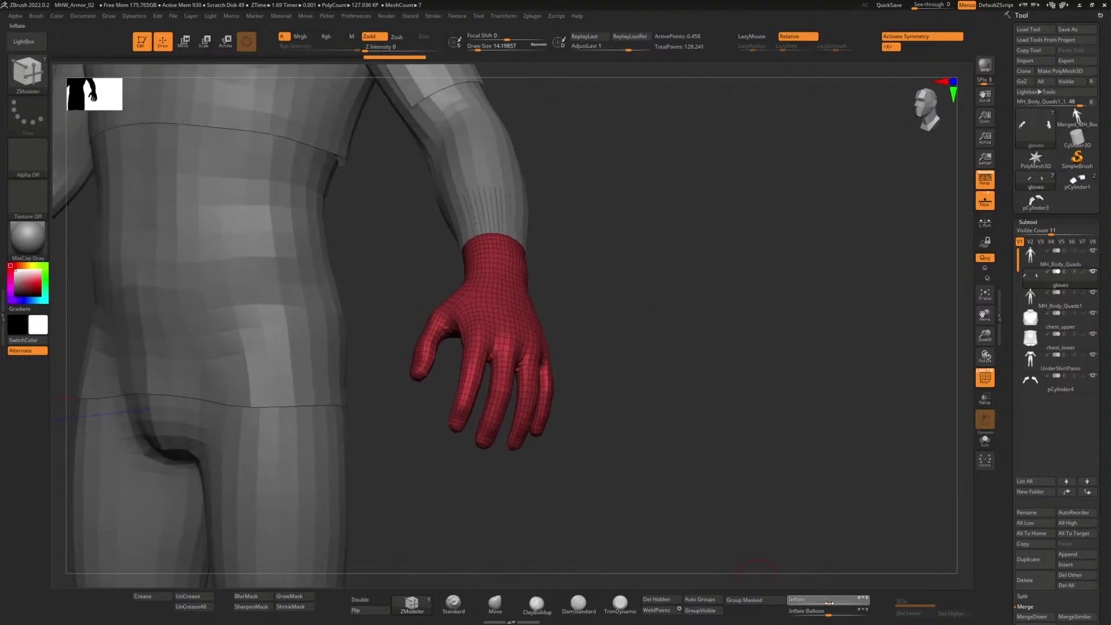
{"action": "left_click_drag", "start_coordinate": [830, 603], "coordinate": [830, 604]}
{"action": "left_click_drag", "start_coordinate": [608, 315], "coordinate": [617, 349], "text": "alt"}
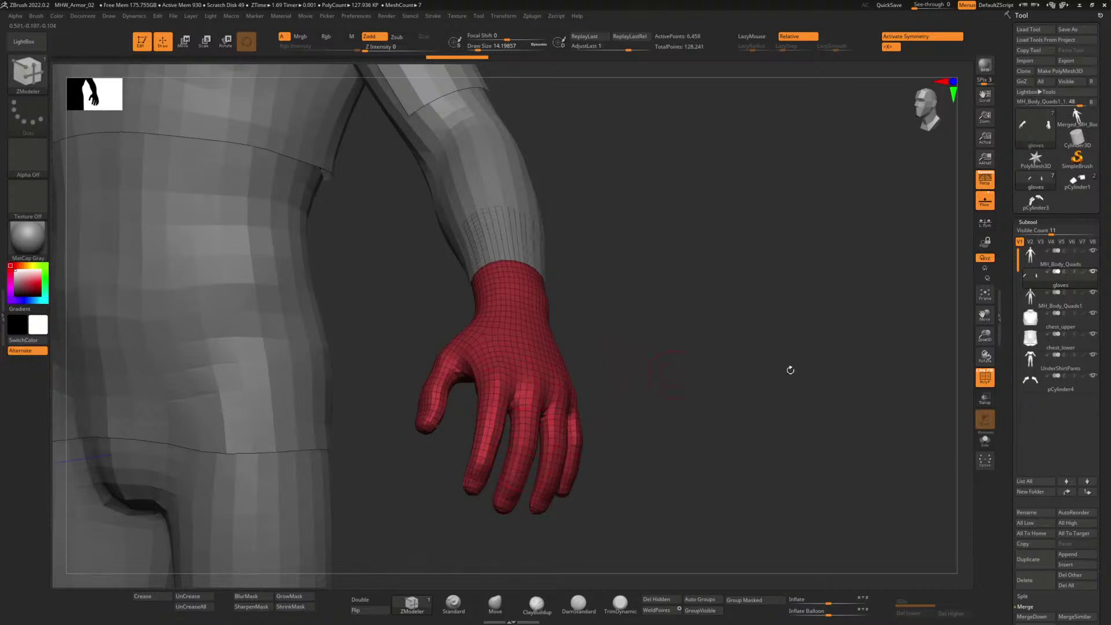
Step: Duplicate the gloves subtool and remesh the copy with ZRemesher set to Half
{"action": "mouse_move", "coordinate": [1054, 453]}
{"action": "left_mouse_down"}
{"action": "mouse_move", "coordinate": [1054, 405]}
{"action": "mouse_move", "coordinate": [1047, 458]}
{"action": "left_mouse_up"}
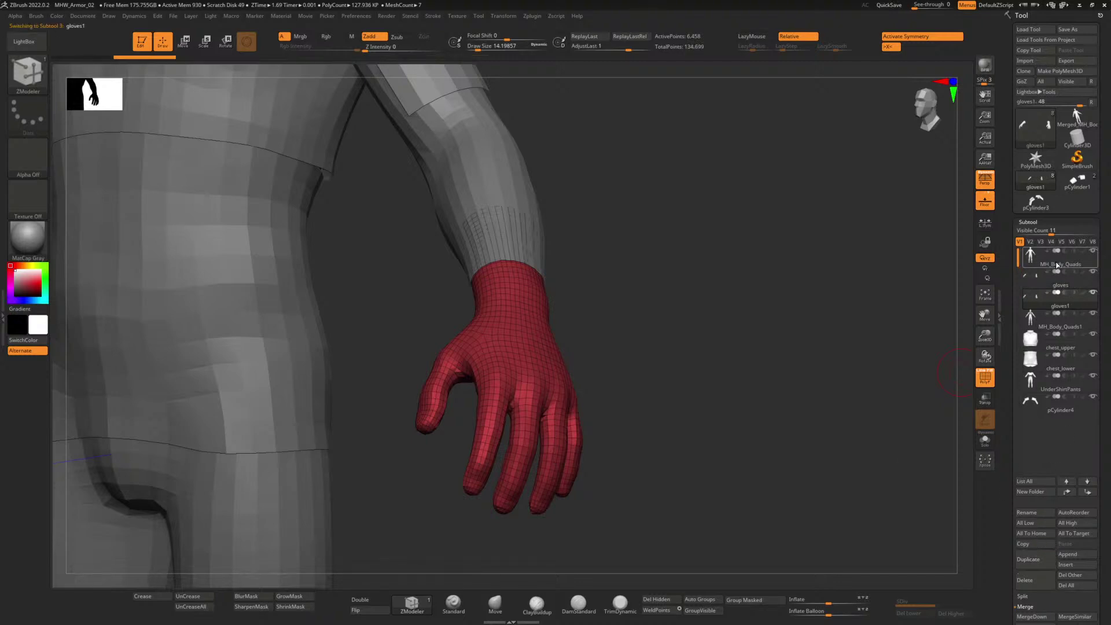
{"action": "scroll", "coordinate": [1055, 363], "scroll_direction": "down", "scroll_amount": 3}
{"action": "scroll", "coordinate": [1056, 365], "scroll_direction": "down", "scroll_amount": 4}
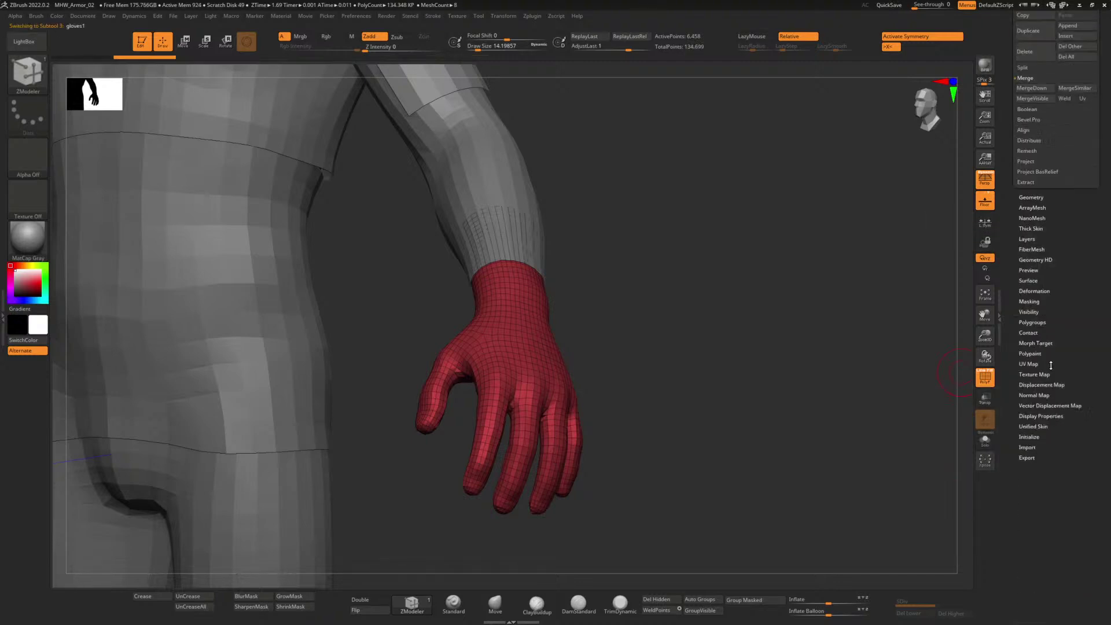
{"action": "left_click", "coordinate": [1033, 197]}
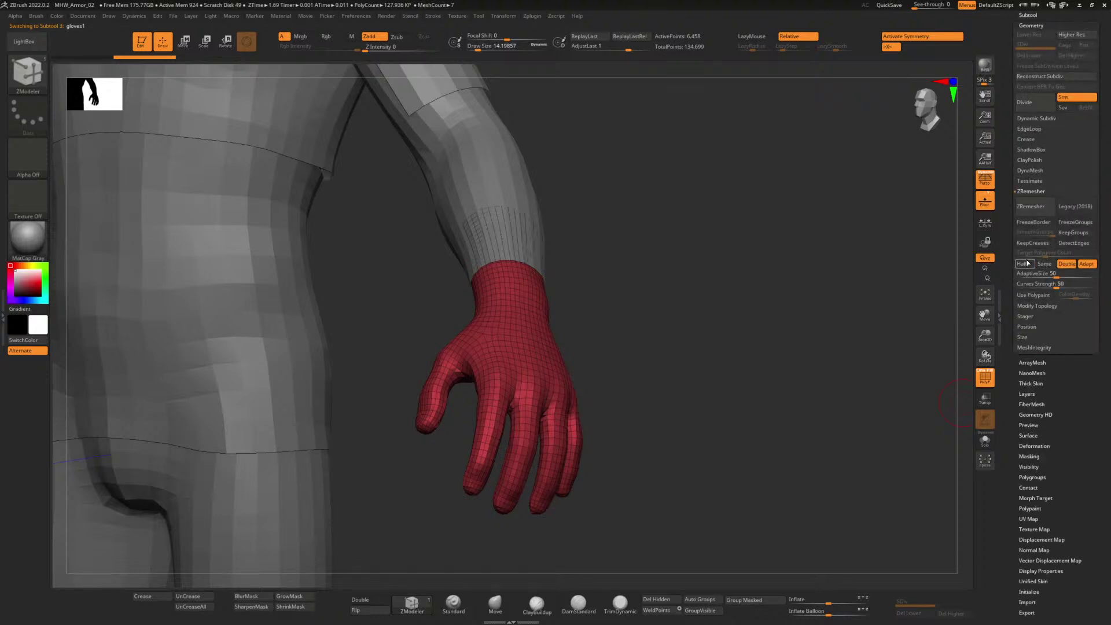
{"action": "left_click", "coordinate": [1023, 264]}
{"action": "left_click", "coordinate": [1032, 207]}
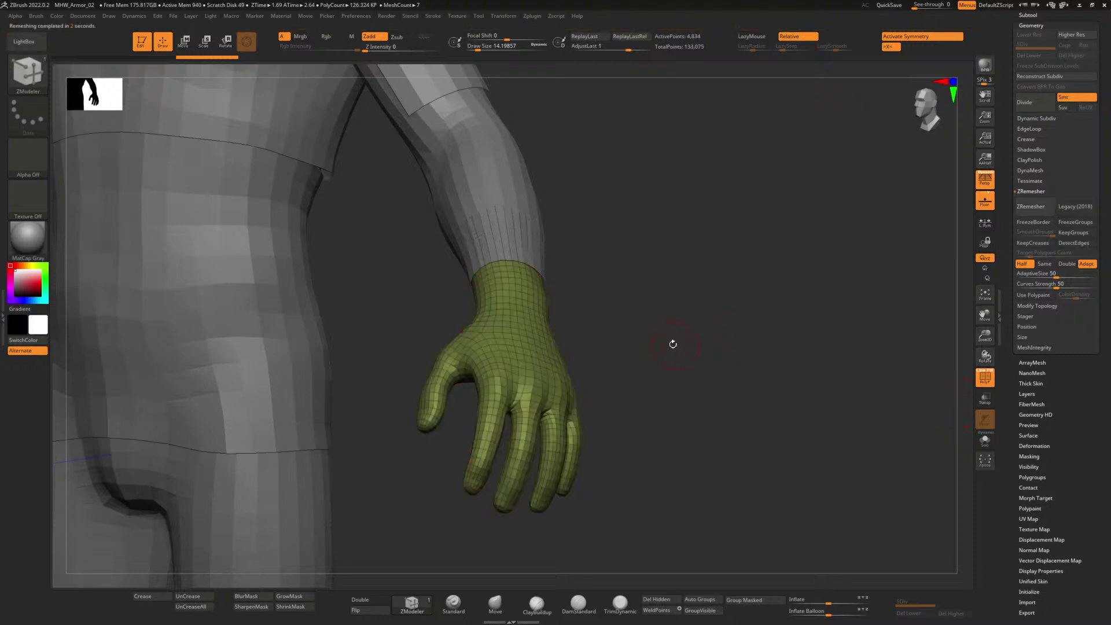
Step: Rerun ZRemesher at Half on the duplicated gloves to reduce their polygon density further
{"action": "left_click_drag", "start_coordinate": [673, 344], "coordinate": [660, 332]}
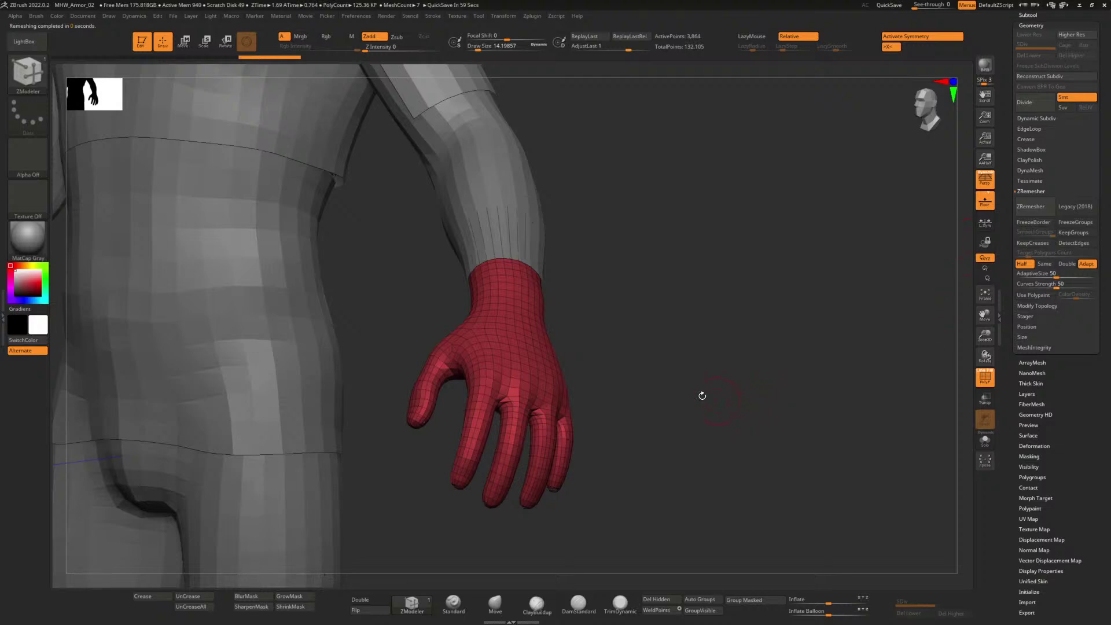
{"action": "mouse_move", "coordinate": [702, 392]}
{"action": "left_mouse_down"}
{"action": "mouse_move", "coordinate": [680, 384]}
{"action": "mouse_move", "coordinate": [698, 383]}
{"action": "left_mouse_up"}
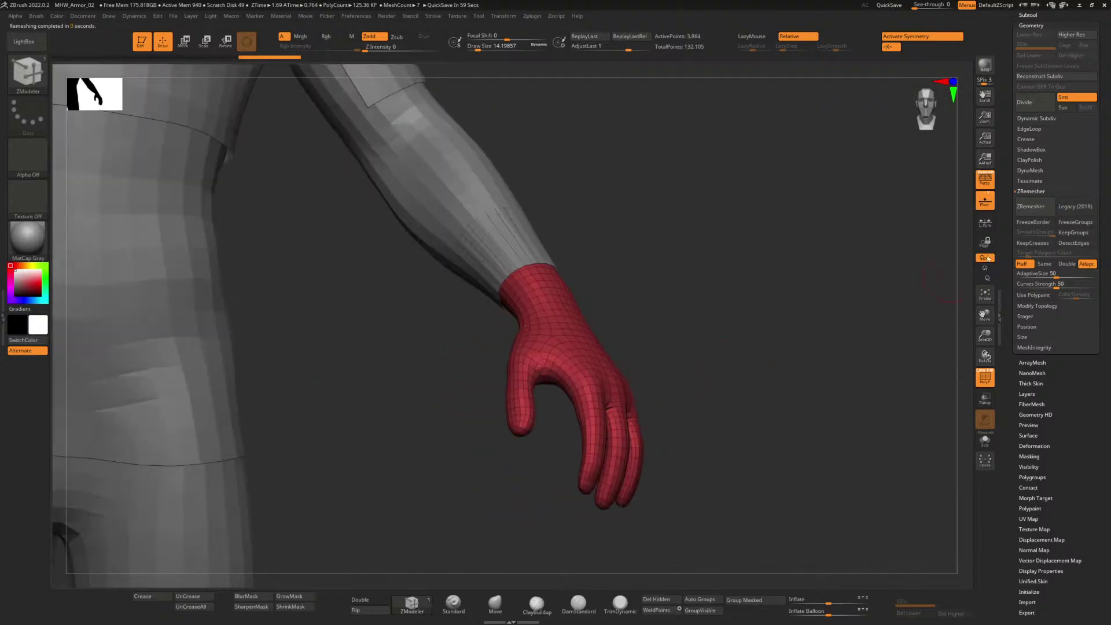
{"action": "left_click", "coordinate": [1034, 210]}
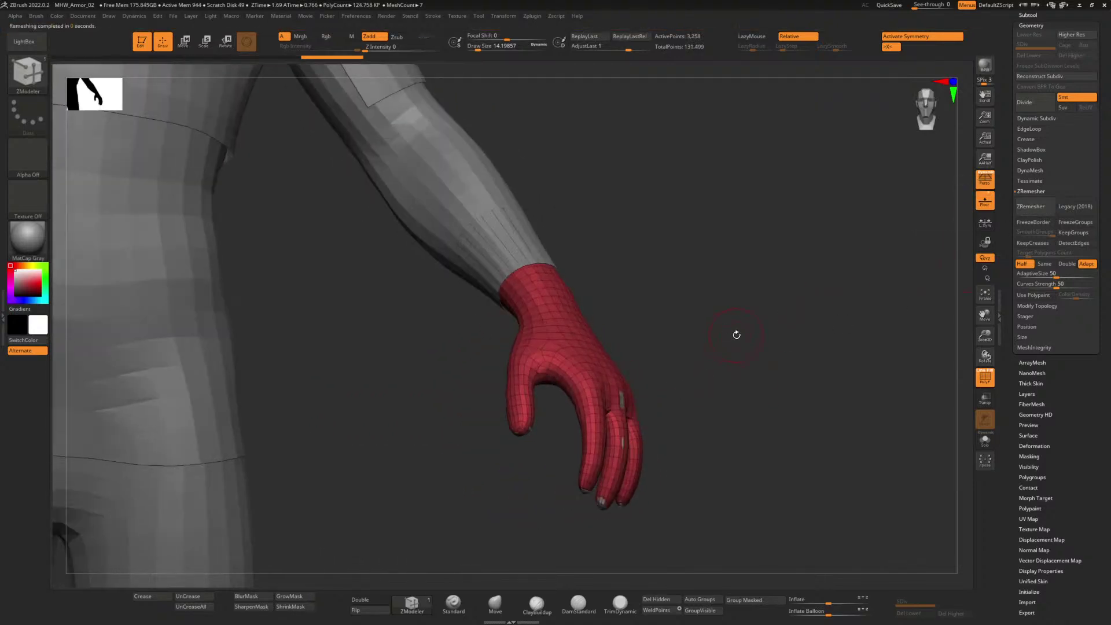
{"action": "left_click_drag", "start_coordinate": [737, 335], "coordinate": [595, 335]}
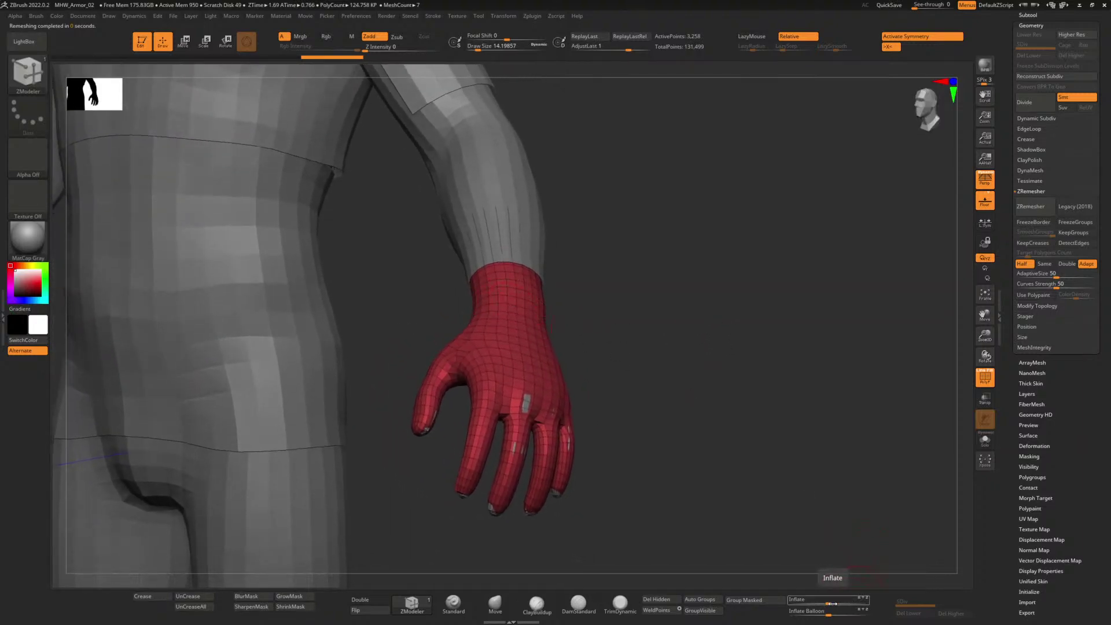
Step: Try inflating the remeshed gloves over the undershirt cuffs, check them from several angles and undo the inflation
{"action": "left_click_drag", "start_coordinate": [830, 603], "coordinate": [831, 604]}
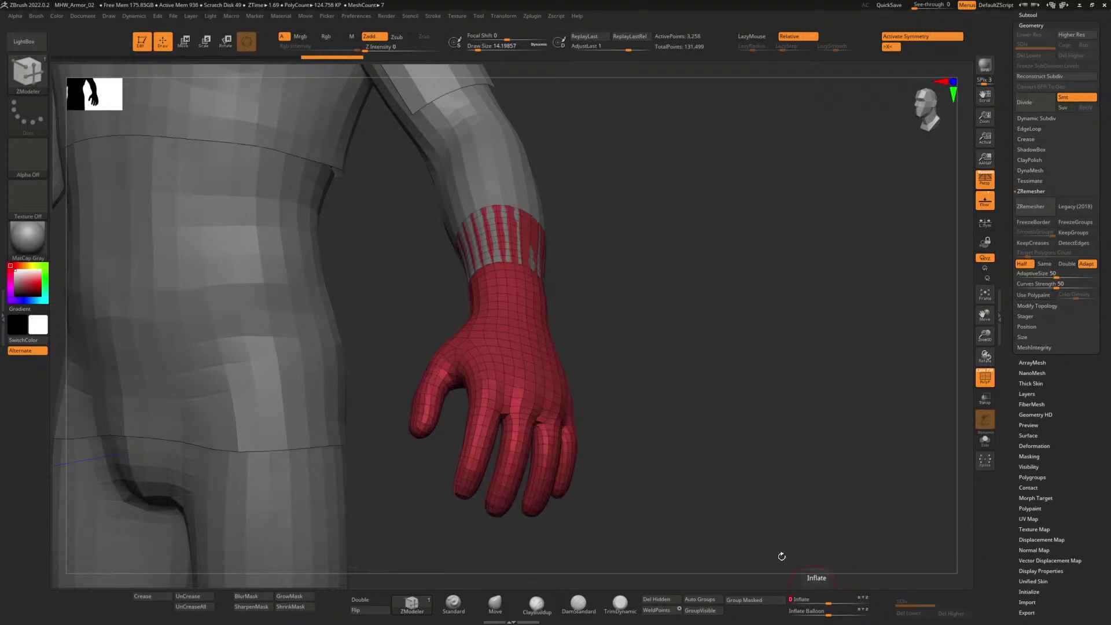
{"action": "left_click_drag", "start_coordinate": [600, 342], "coordinate": [668, 376], "text": "alt"}
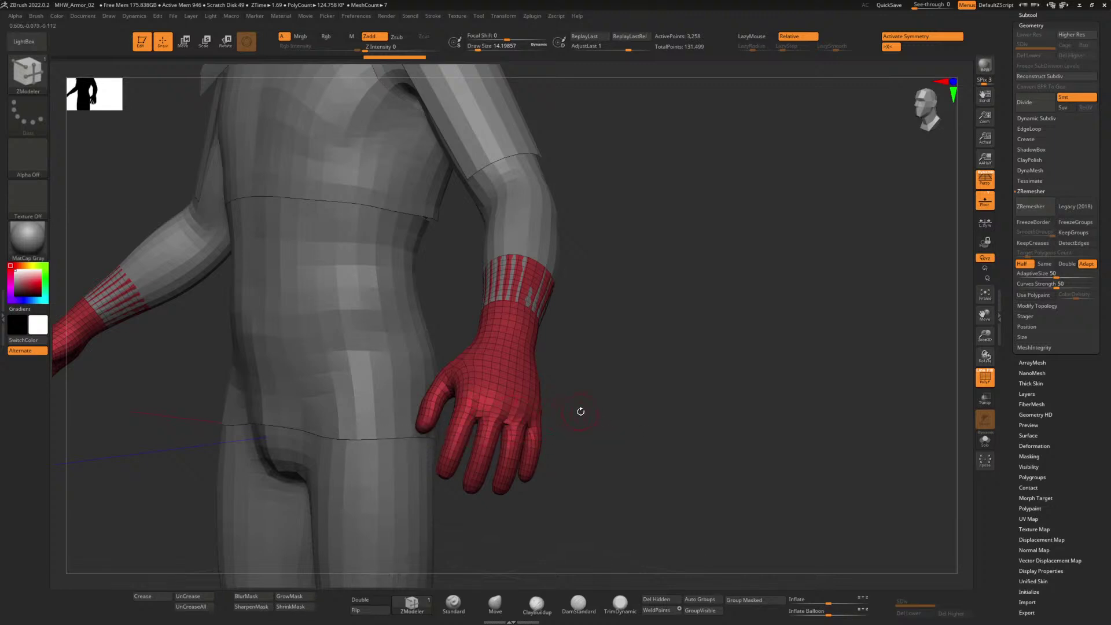
{"action": "left_click_drag", "start_coordinate": [624, 404], "coordinate": [671, 405]}
{"action": "key", "text": "ctrl+z"}
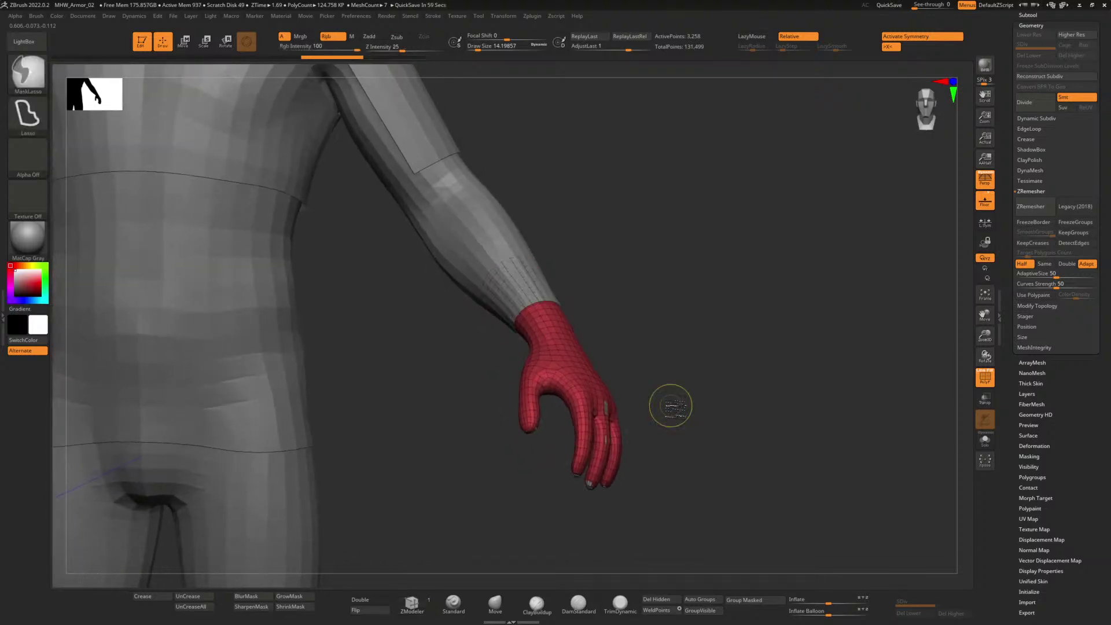
Step: Undo the ZRemesher passes on the duplicated gloves to restore the denser mesh
{"action": "key", "text": "ctrl+z"}
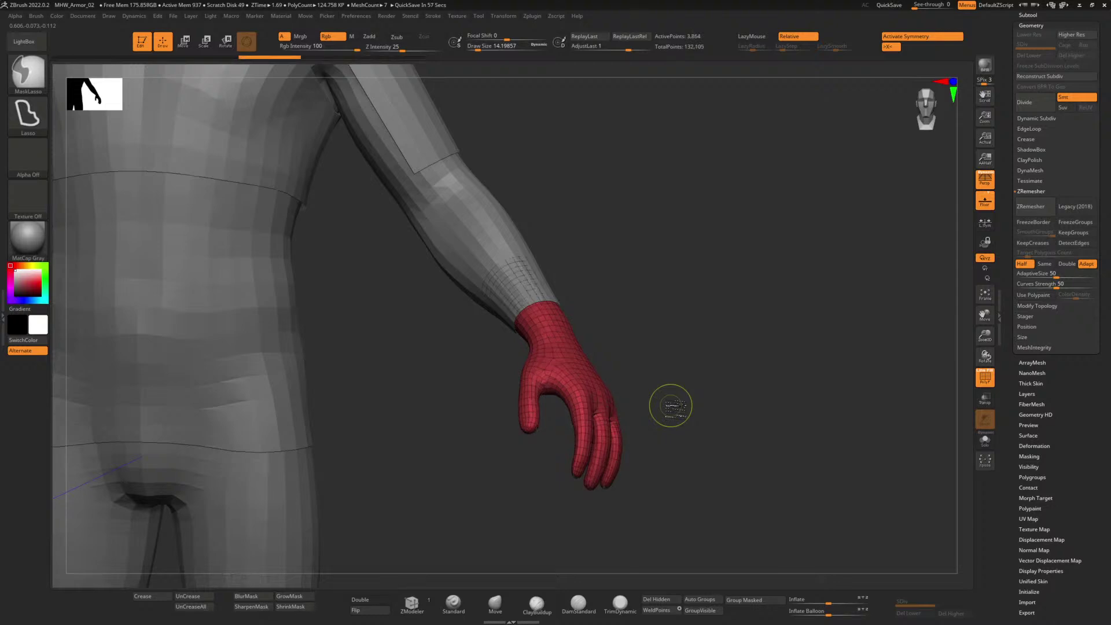
{"action": "key", "text": "ctrl+z"}
{"action": "key", "text": "ctrl+z"}
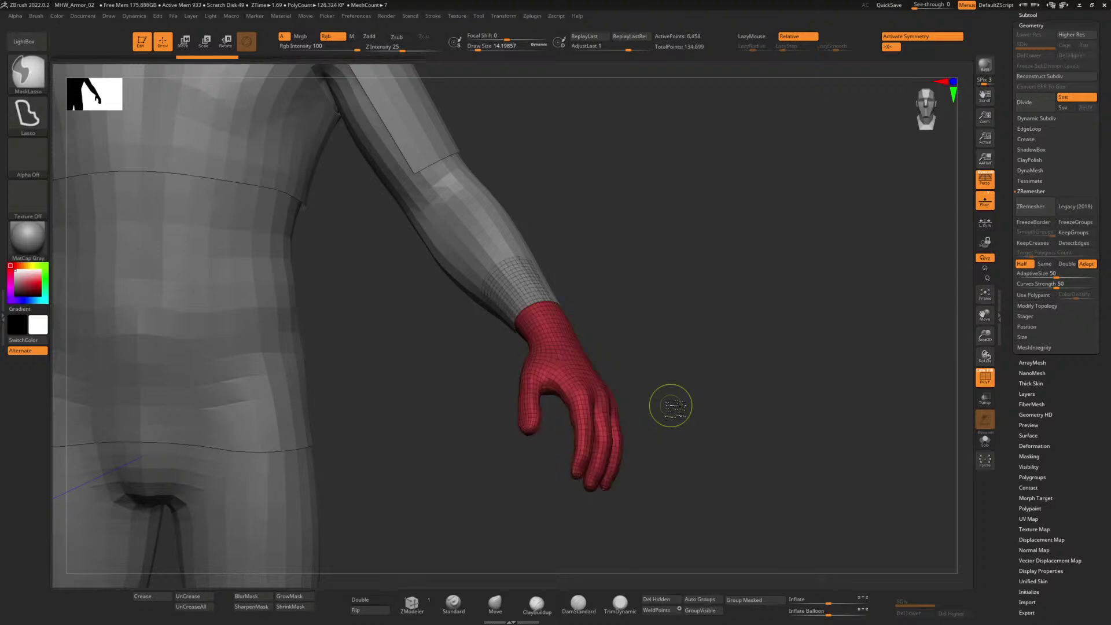
{"action": "left_click_drag", "start_coordinate": [680, 378], "coordinate": [654, 377]}
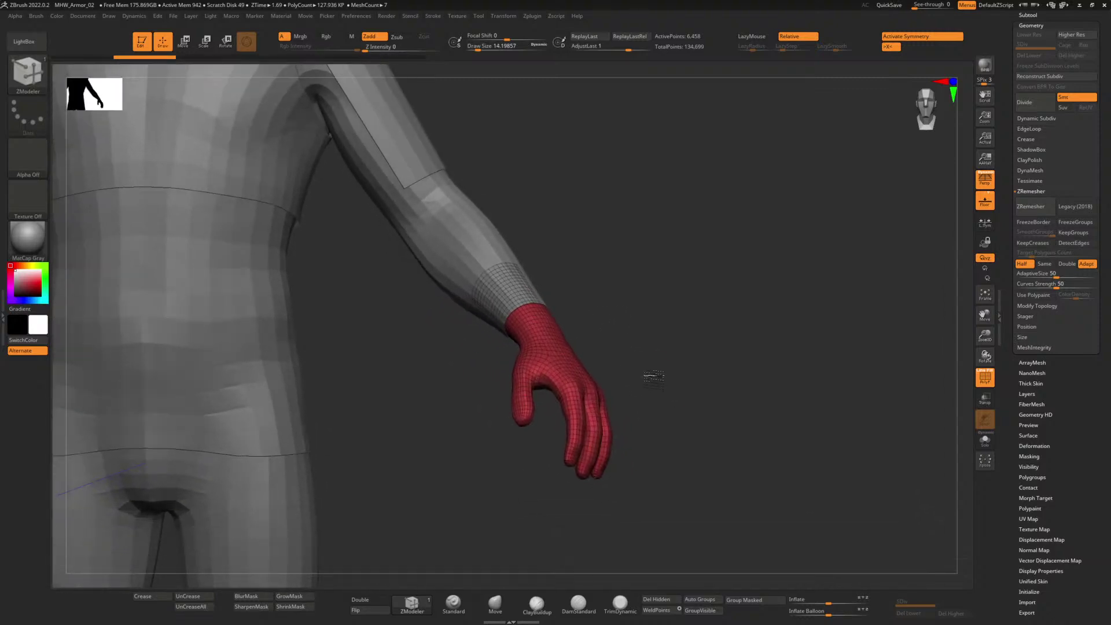
Step: Switch to Maya, examine the wireframe density of the body's hand mesh up close, and return to ZBrush
{"action": "key", "text": "alt+Tab"}
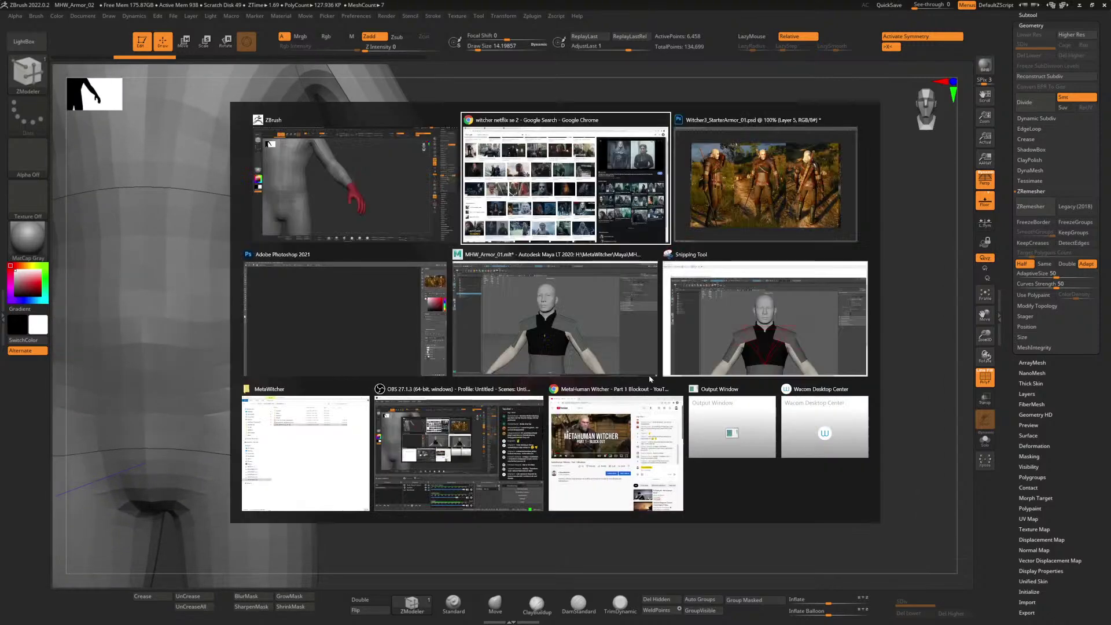
{"action": "left_click", "coordinate": [616, 359]}
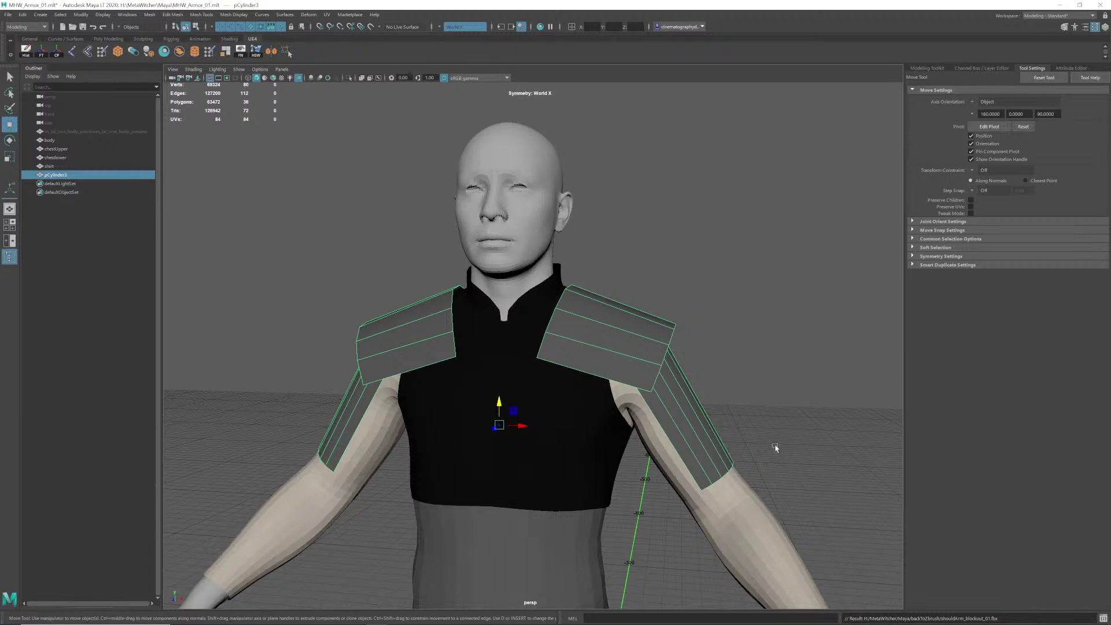
{"action": "left_click_drag", "start_coordinate": [776, 448], "coordinate": [742, 446], "text": "alt"}
{"action": "middle_click_drag", "start_coordinate": [742, 446], "coordinate": [744, 355], "text": "alt"}
{"action": "right_click_drag", "start_coordinate": [744, 355], "coordinate": [724, 405], "text": "alt"}
{"action": "mouse_move", "coordinate": [724, 405]}
{"action": "left_mouse_down", "text": "alt"}
{"action": "mouse_move", "coordinate": [737, 449]}
{"action": "mouse_move", "coordinate": [687, 385]}
{"action": "mouse_move", "coordinate": [720, 425]}
{"action": "mouse_move", "coordinate": [710, 405]}
{"action": "left_mouse_up", "text": "alt"}
{"action": "right_click_drag", "start_coordinate": [710, 405], "coordinate": [752, 418], "text": "alt"}
{"action": "left_click_drag", "start_coordinate": [751, 418], "coordinate": [716, 404], "text": "alt"}
{"action": "left_click", "coordinate": [656, 407]}
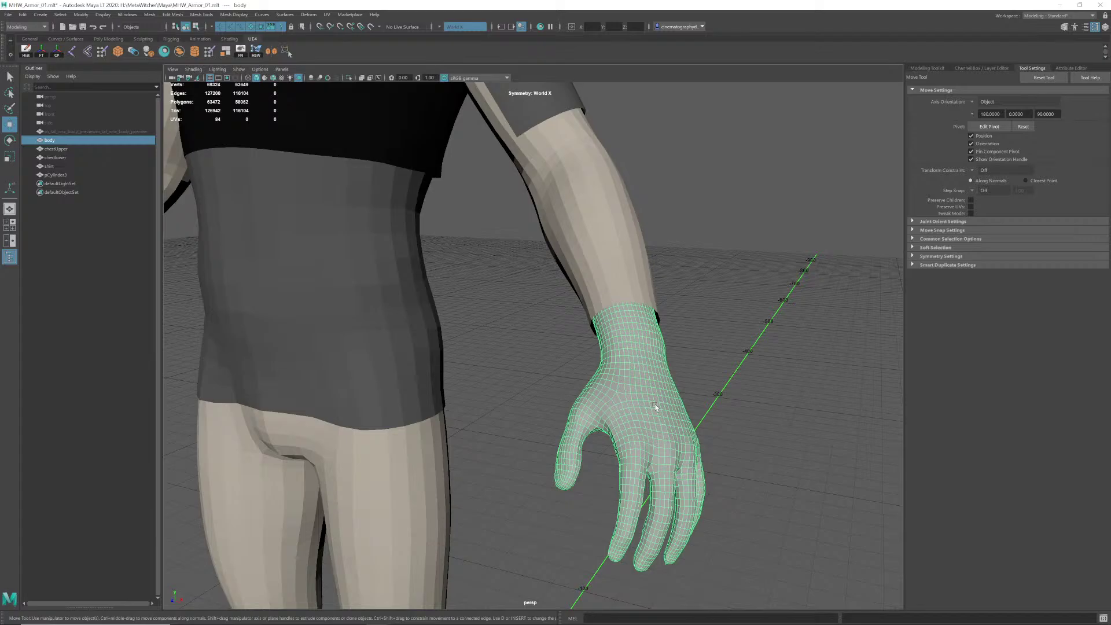
{"action": "key", "text": "alt+Tab"}
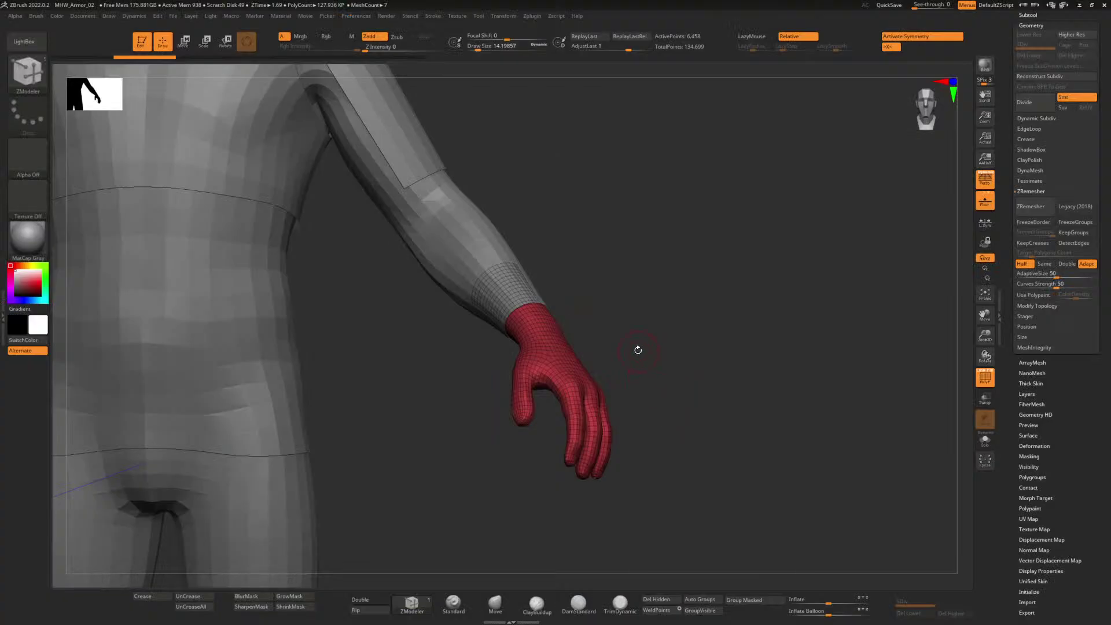
Step: Run ZRemesher at Half twice on the duplicated gloves to lower their polygon density
{"action": "left_click_drag", "start_coordinate": [637, 350], "coordinate": [638, 327]}
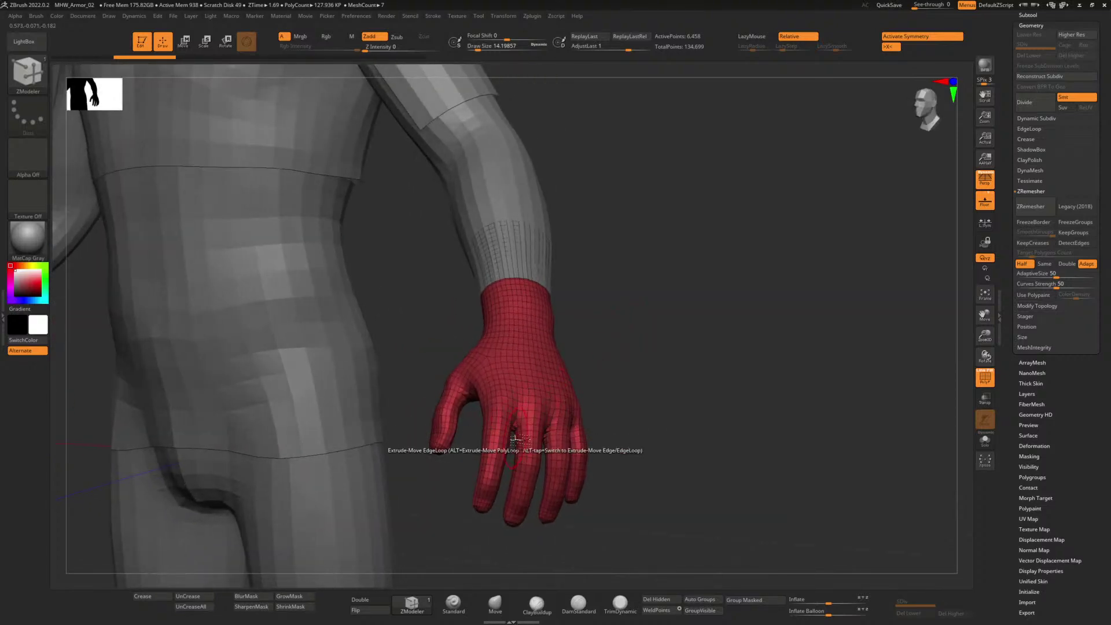
{"action": "mouse_move", "coordinate": [659, 404]}
{"action": "left_mouse_down"}
{"action": "mouse_move", "coordinate": [650, 389]}
{"action": "mouse_move", "coordinate": [666, 386]}
{"action": "left_mouse_up"}
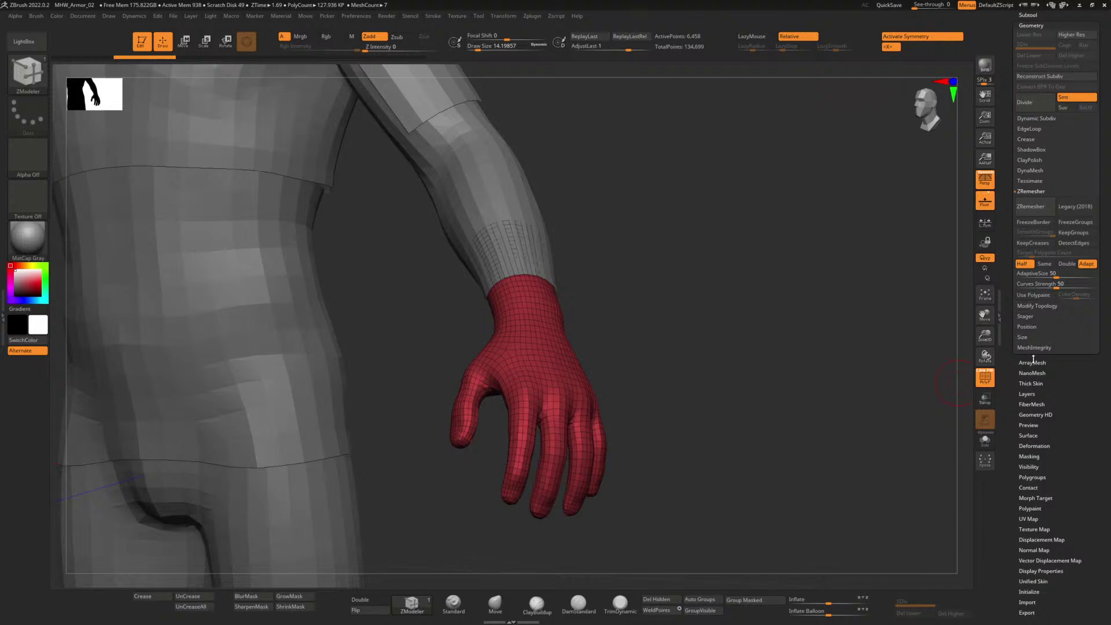
{"action": "left_click", "coordinate": [1037, 206]}
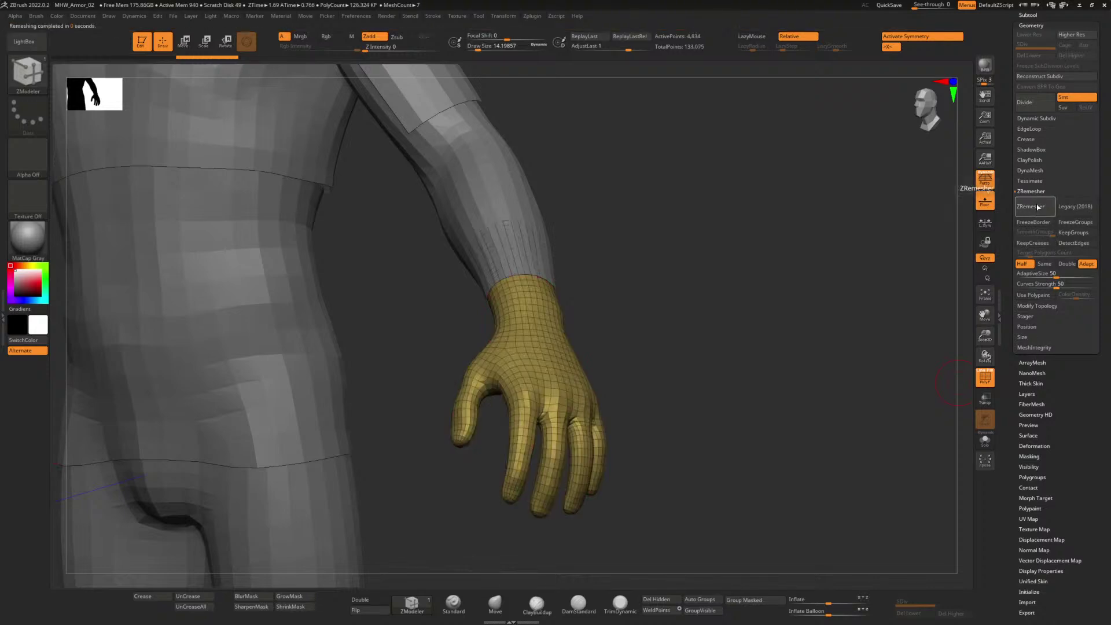
{"action": "left_click", "coordinate": [1038, 206]}
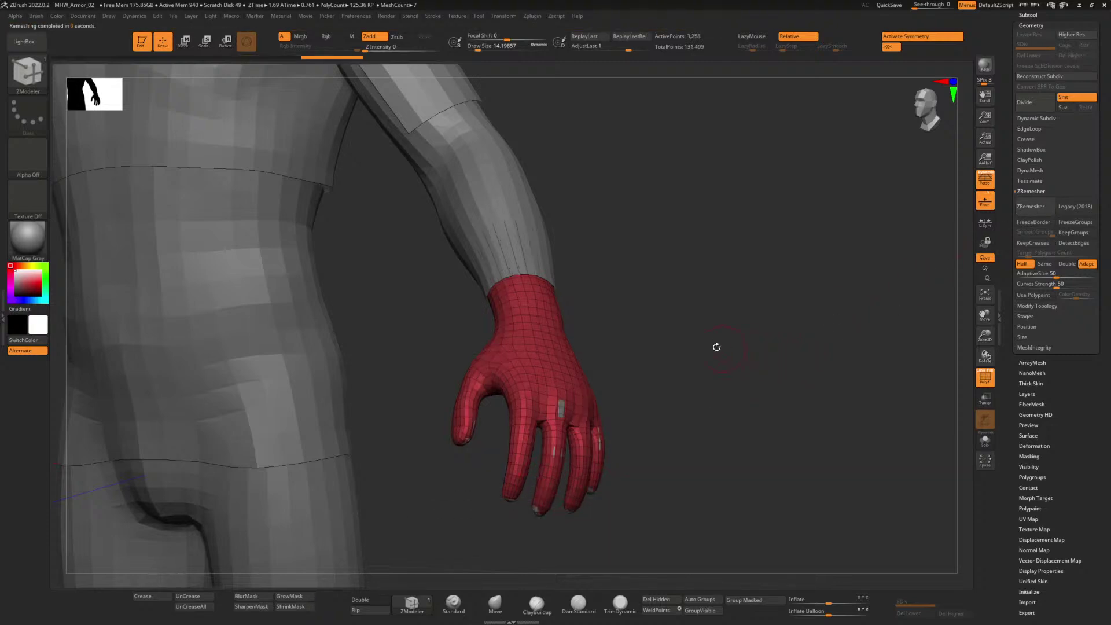
Step: Pull the glove cuff out over the sleeve using the Move brush at a draw size of about 62, undoing the last stroke
{"action": "left_click_drag", "start_coordinate": [717, 347], "coordinate": [699, 340]}
{"action": "mouse_move", "coordinate": [687, 338]}
{"action": "left_mouse_down"}
{"action": "mouse_move", "coordinate": [660, 329]}
{"action": "mouse_move", "coordinate": [727, 330]}
{"action": "mouse_move", "coordinate": [735, 345]}
{"action": "left_mouse_up"}
{"action": "left_click", "coordinate": [495, 603]}
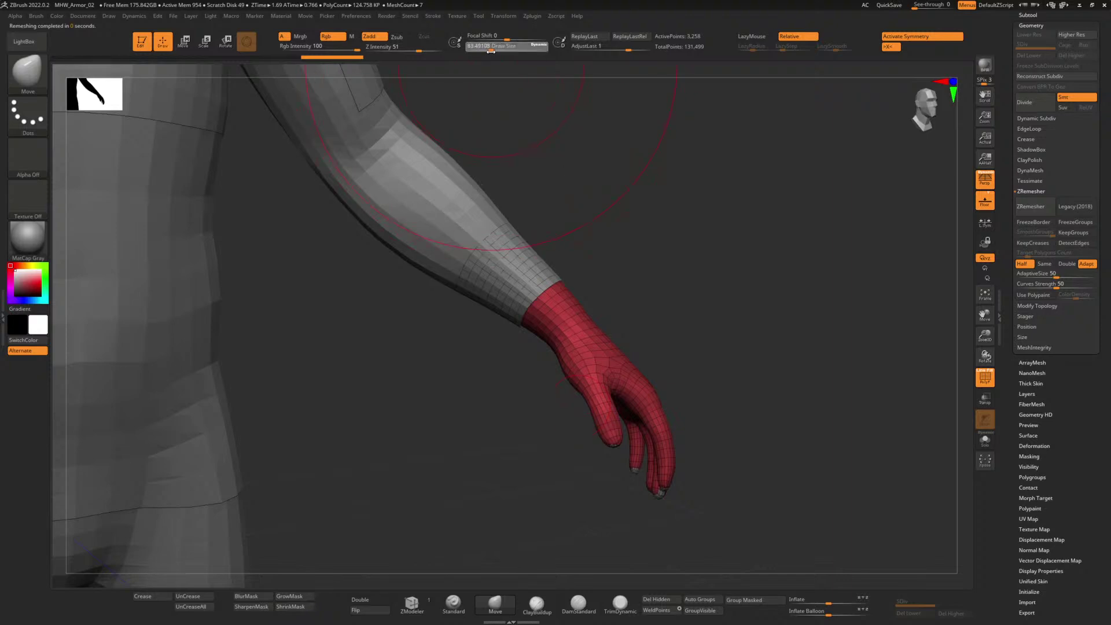
{"action": "left_click_drag", "start_coordinate": [490, 51], "coordinate": [488, 51]}
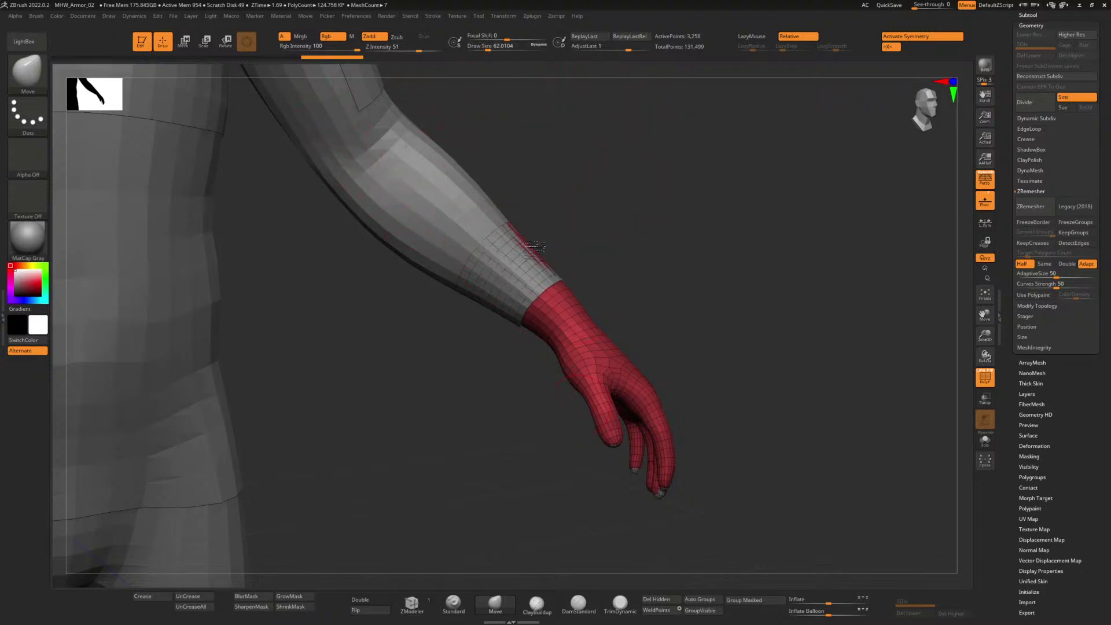
{"action": "mouse_move", "coordinate": [537, 246]}
{"action": "left_mouse_down"}
{"action": "mouse_move", "coordinate": [550, 238]}
{"action": "mouse_move", "coordinate": [567, 257]}
{"action": "mouse_move", "coordinate": [545, 289]}
{"action": "left_mouse_up"}
{"action": "right_click_drag", "start_coordinate": [545, 289], "coordinate": [553, 304]}
{"action": "left_click_drag", "start_coordinate": [590, 250], "coordinate": [594, 251]}
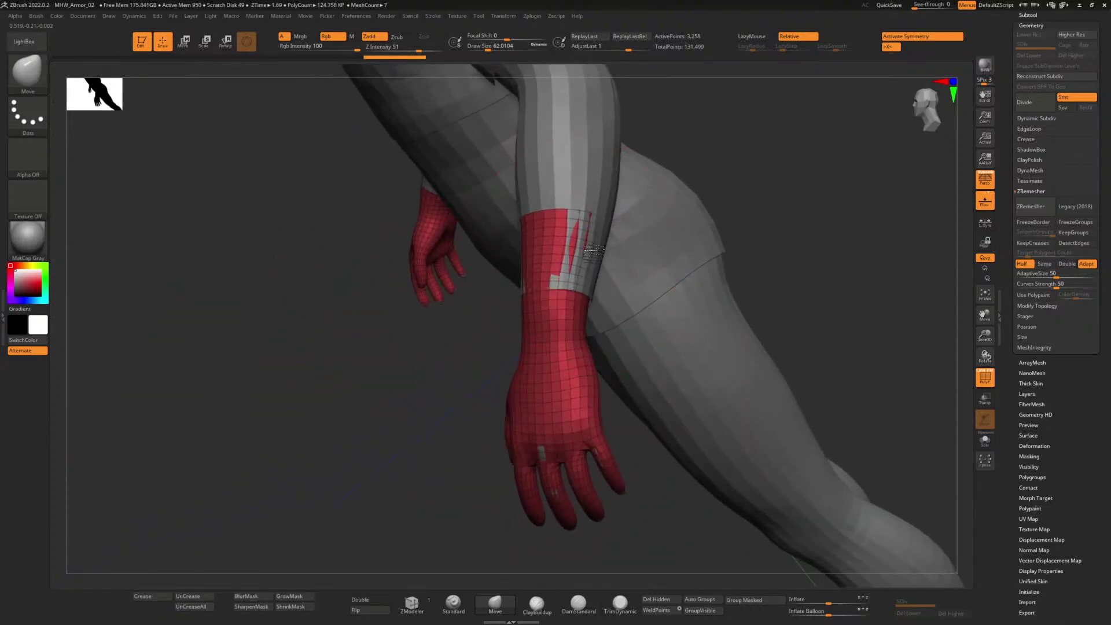
{"action": "key", "text": "ctrl+z"}
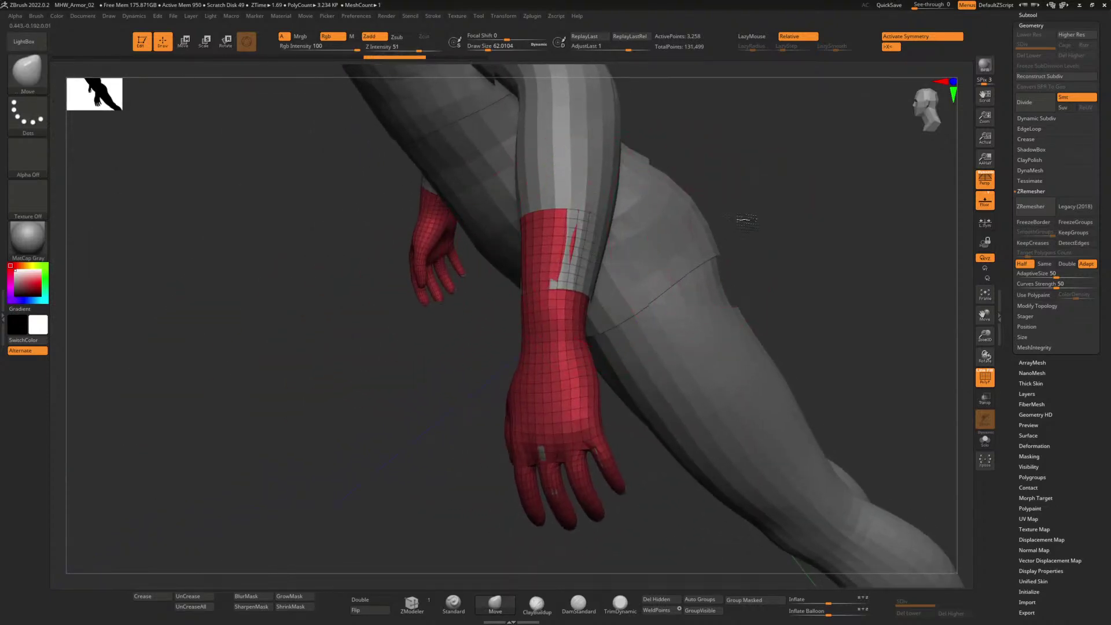
{"action": "mouse_move", "coordinate": [745, 219]}
{"action": "left_mouse_down"}
{"action": "mouse_move", "coordinate": [789, 201]}
{"action": "mouse_move", "coordinate": [713, 219]}
{"action": "left_mouse_up"}
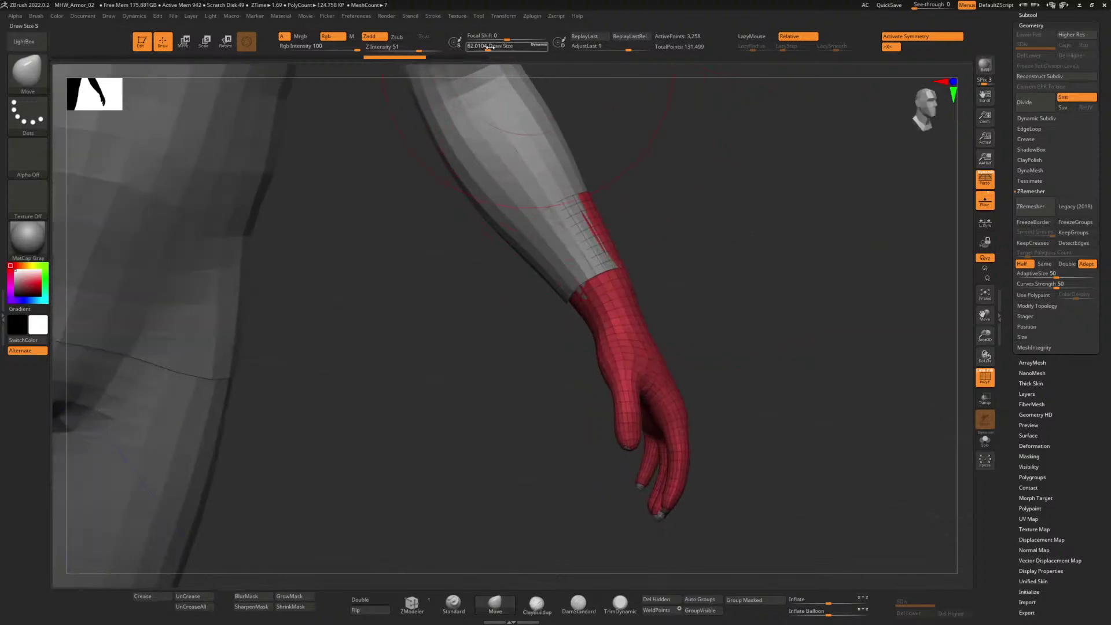
Step: Reduce the Move brush's draw size to about 37 and pull the remaining cuff areas outward around the forearm to cover the sleeve
{"action": "left_click_drag", "start_coordinate": [489, 48], "coordinate": [483, 48]}
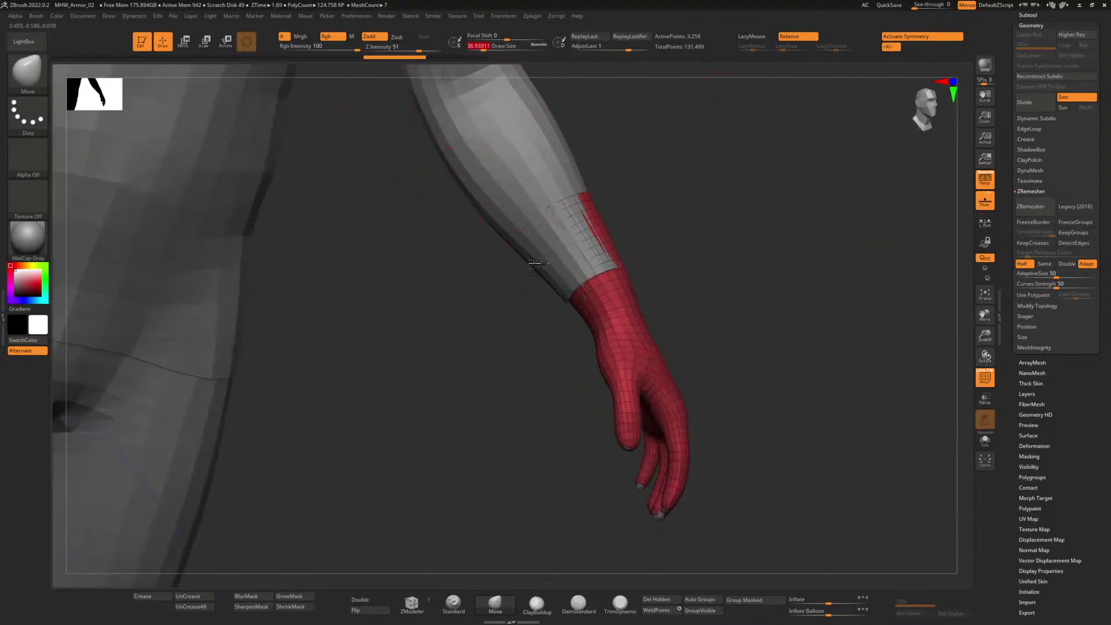
{"action": "left_click_drag", "start_coordinate": [534, 266], "coordinate": [524, 271]}
{"action": "mouse_move", "coordinate": [521, 270]}
{"action": "right_mouse_down"}
{"action": "mouse_move", "coordinate": [529, 279]}
{"action": "mouse_move", "coordinate": [544, 255]}
{"action": "mouse_move", "coordinate": [561, 255]}
{"action": "right_mouse_up"}
{"action": "mouse_move", "coordinate": [578, 252]}
{"action": "left_mouse_down"}
{"action": "mouse_move", "coordinate": [587, 243]}
{"action": "mouse_move", "coordinate": [565, 218]}
{"action": "left_mouse_up"}
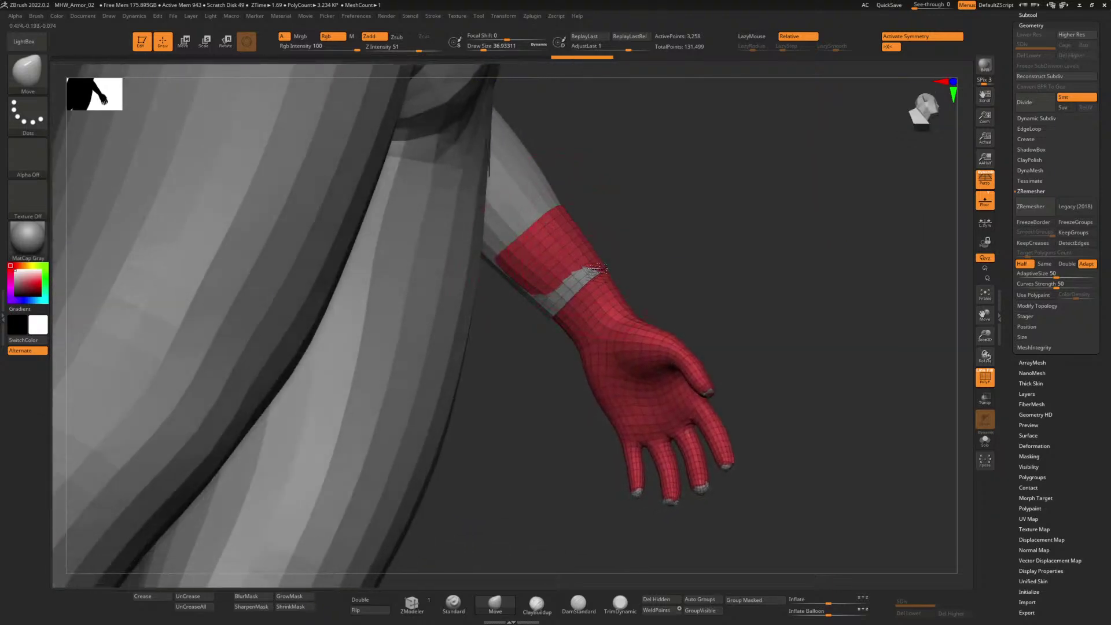
{"action": "right_click_drag", "start_coordinate": [596, 268], "coordinate": [621, 265]}
{"action": "right_click_drag", "start_coordinate": [517, 300], "coordinate": [727, 305]}
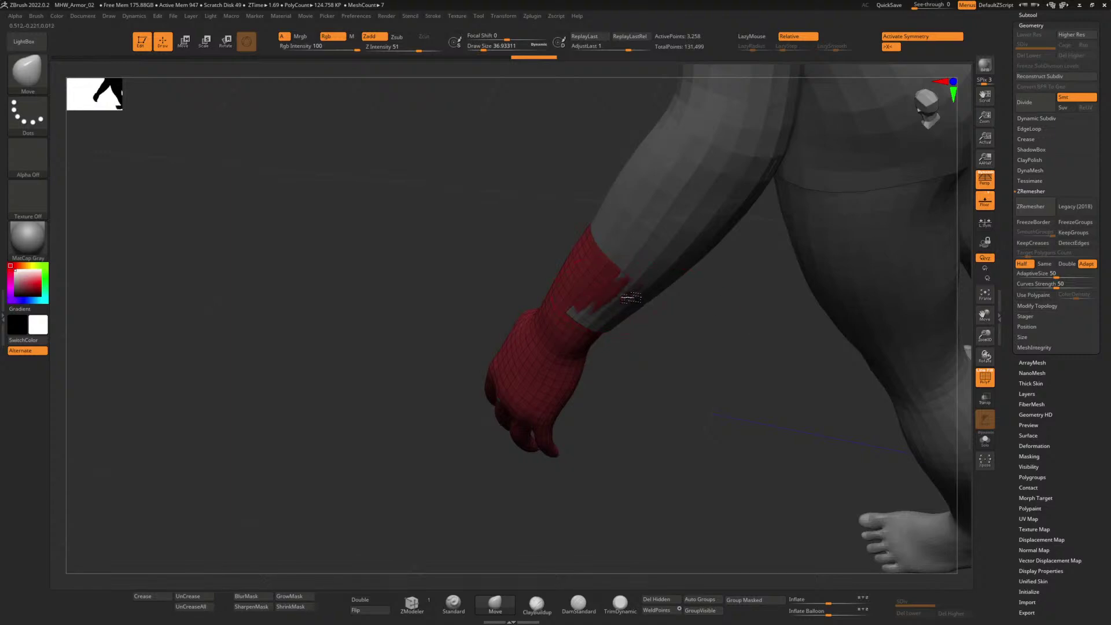
{"action": "mouse_move", "coordinate": [585, 322]}
{"action": "right_mouse_down"}
{"action": "mouse_move", "coordinate": [659, 318]}
{"action": "mouse_move", "coordinate": [651, 331]}
{"action": "right_mouse_up"}
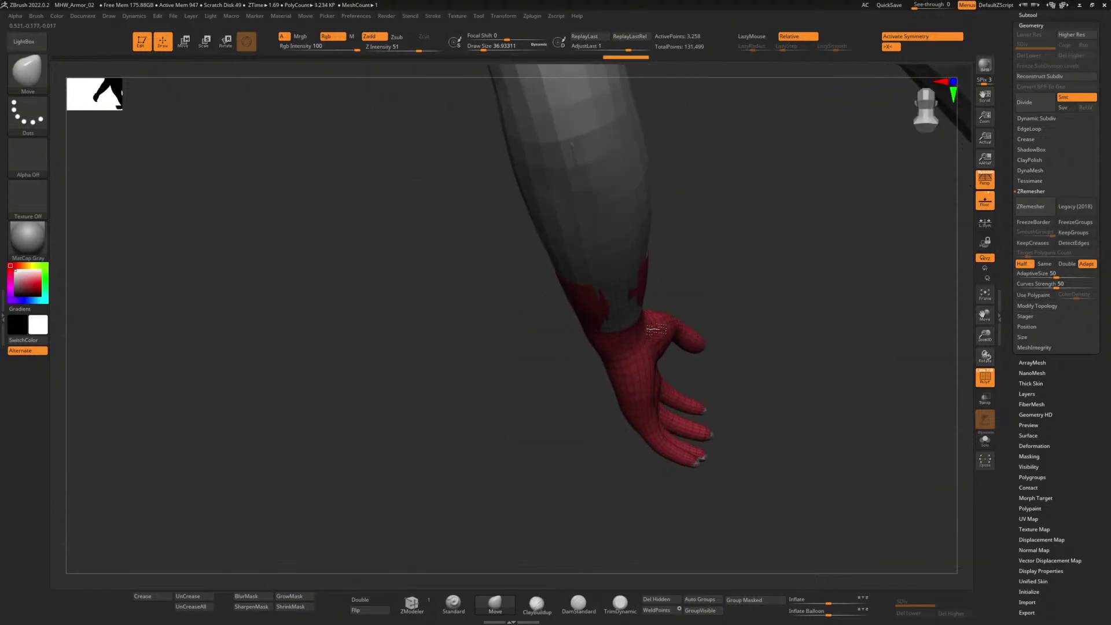
{"action": "left_click_drag", "start_coordinate": [609, 320], "coordinate": [633, 326]}
{"action": "right_click_drag", "start_coordinate": [670, 273], "coordinate": [668, 289]}
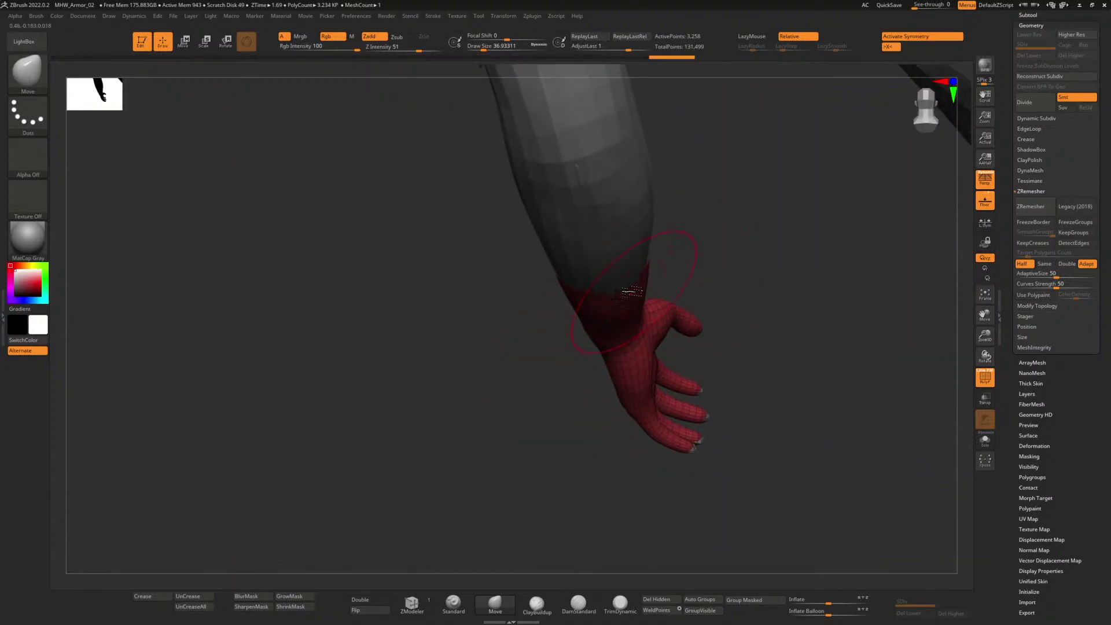
{"action": "left_click_drag", "start_coordinate": [632, 299], "coordinate": [636, 298]}
{"action": "mouse_move", "coordinate": [625, 294]}
{"action": "right_mouse_down"}
{"action": "mouse_move", "coordinate": [521, 286]}
{"action": "mouse_move", "coordinate": [546, 281]}
{"action": "right_mouse_up"}
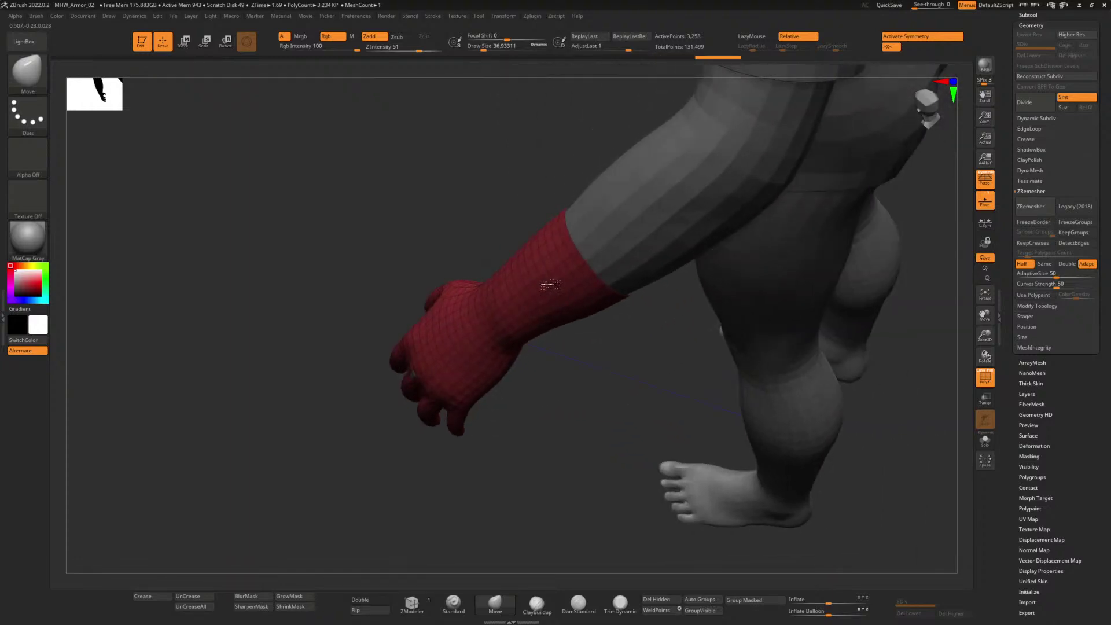
Step: Turn on double-sided display and widen the glove cuff's open edge around the back and underside of the forearm
{"action": "left_click", "coordinate": [380, 602]}
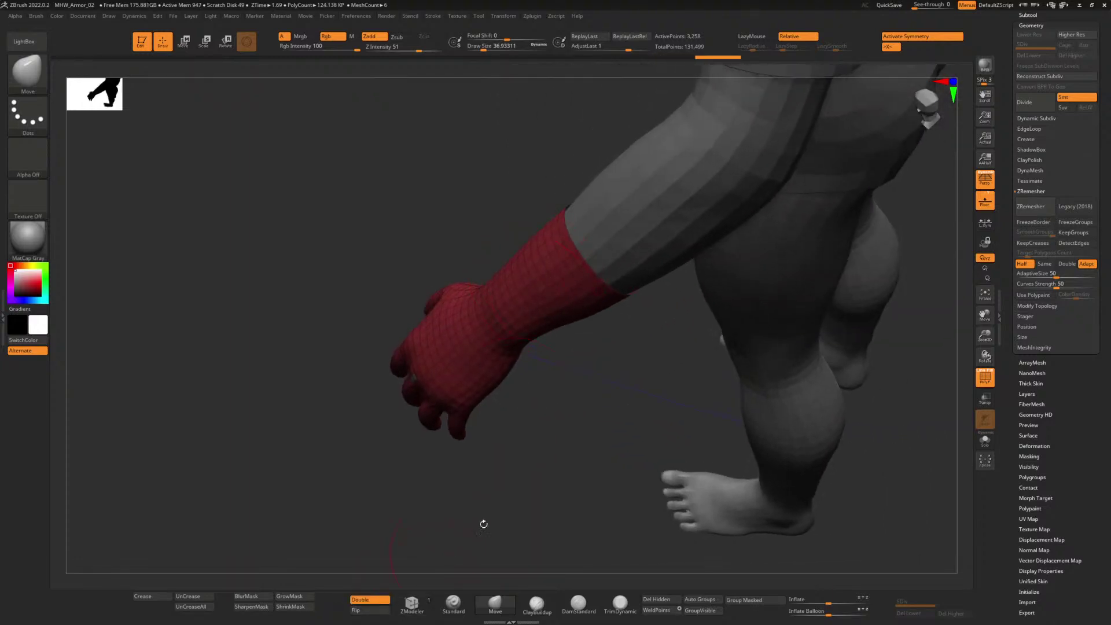
{"action": "mouse_move", "coordinate": [628, 360]}
{"action": "right_mouse_down"}
{"action": "mouse_move", "coordinate": [586, 370]}
{"action": "mouse_move", "coordinate": [559, 278]}
{"action": "right_mouse_up"}
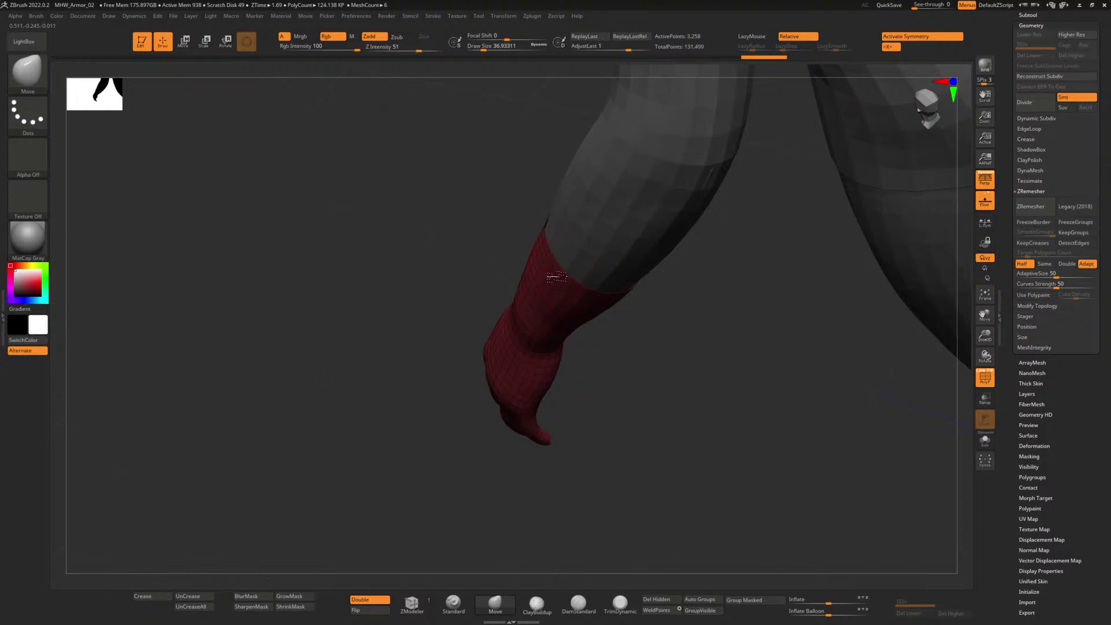
{"action": "left_click_drag", "start_coordinate": [557, 277], "coordinate": [546, 269]}
{"action": "mouse_move", "coordinate": [543, 268]}
{"action": "right_mouse_down"}
{"action": "mouse_move", "coordinate": [472, 216]}
{"action": "mouse_move", "coordinate": [489, 230]}
{"action": "right_mouse_up"}
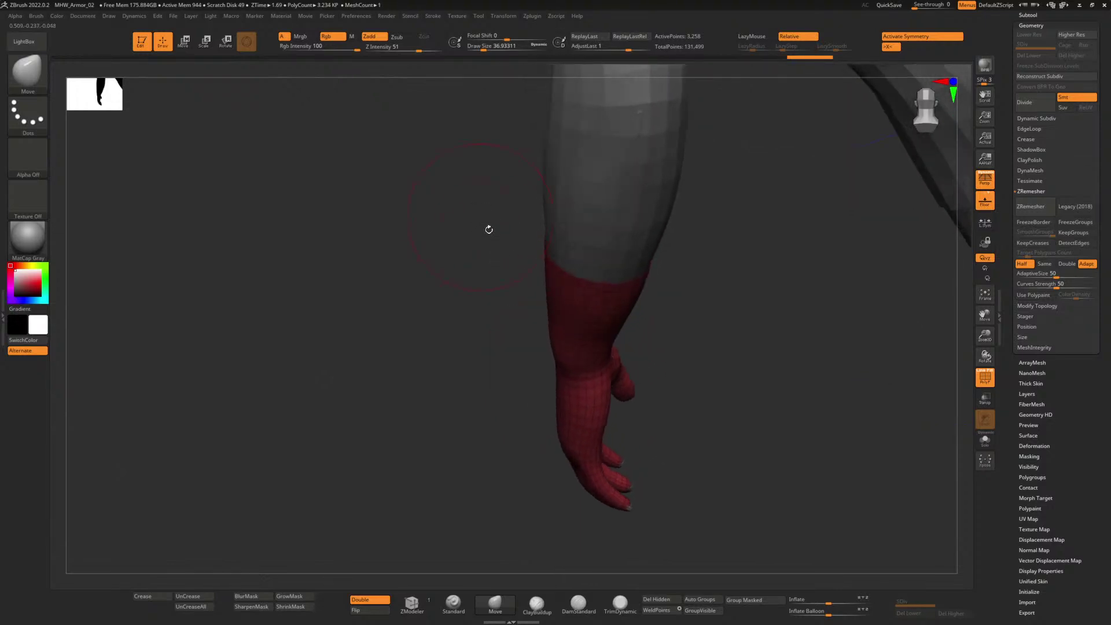
{"action": "left_click_drag", "start_coordinate": [551, 283], "coordinate": [545, 281]}
{"action": "mouse_move", "coordinate": [491, 268]}
{"action": "right_mouse_down"}
{"action": "mouse_move", "coordinate": [505, 323]}
{"action": "mouse_move", "coordinate": [533, 323]}
{"action": "mouse_move", "coordinate": [502, 316]}
{"action": "right_mouse_up"}
{"action": "left_click_drag", "start_coordinate": [530, 224], "coordinate": [526, 226]}
{"action": "right_click_drag", "start_coordinate": [524, 223], "coordinate": [469, 212]}
{"action": "mouse_move", "coordinate": [596, 263]}
{"action": "right_mouse_down"}
{"action": "mouse_move", "coordinate": [696, 267]}
{"action": "mouse_move", "coordinate": [707, 319]}
{"action": "right_mouse_up"}
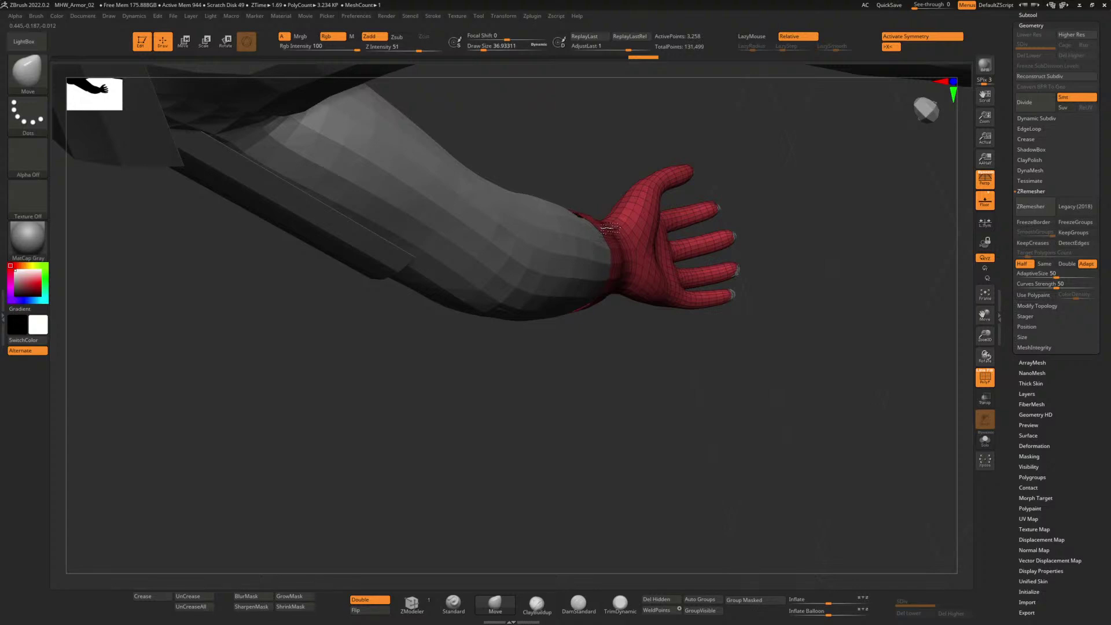
{"action": "mouse_move", "coordinate": [600, 216]}
{"action": "right_mouse_down"}
{"action": "mouse_move", "coordinate": [738, 215]}
{"action": "mouse_move", "coordinate": [614, 191]}
{"action": "mouse_move", "coordinate": [548, 233]}
{"action": "right_mouse_up"}
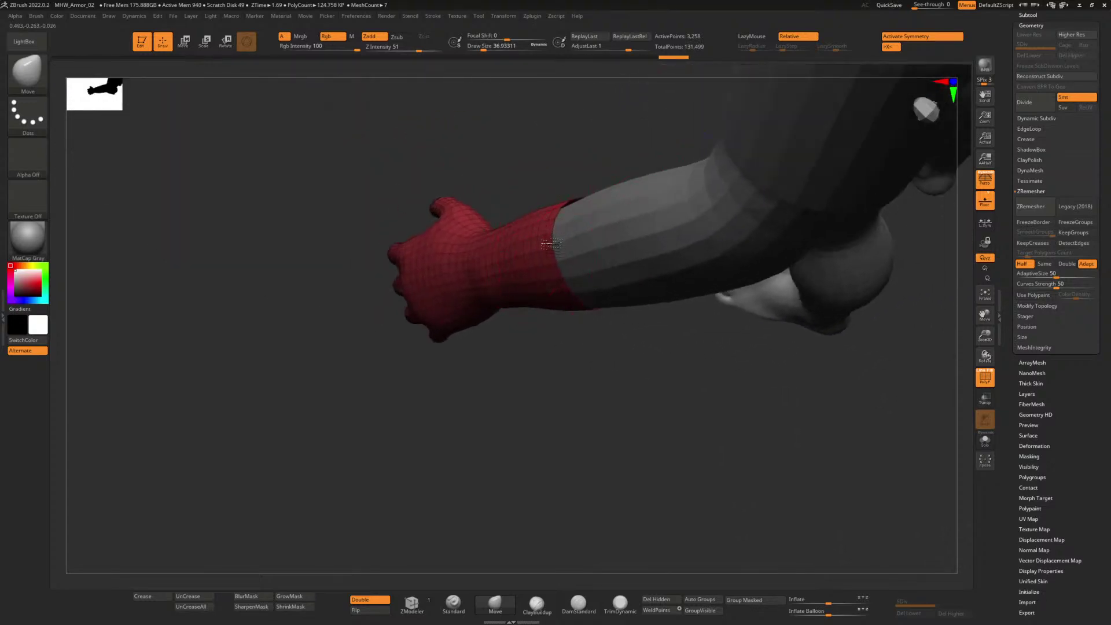
{"action": "mouse_move", "coordinate": [573, 306]}
{"action": "right_mouse_down"}
{"action": "mouse_move", "coordinate": [585, 332]}
{"action": "mouse_move", "coordinate": [563, 331]}
{"action": "mouse_move", "coordinate": [581, 324]}
{"action": "mouse_move", "coordinate": [579, 311]}
{"action": "right_mouse_up"}
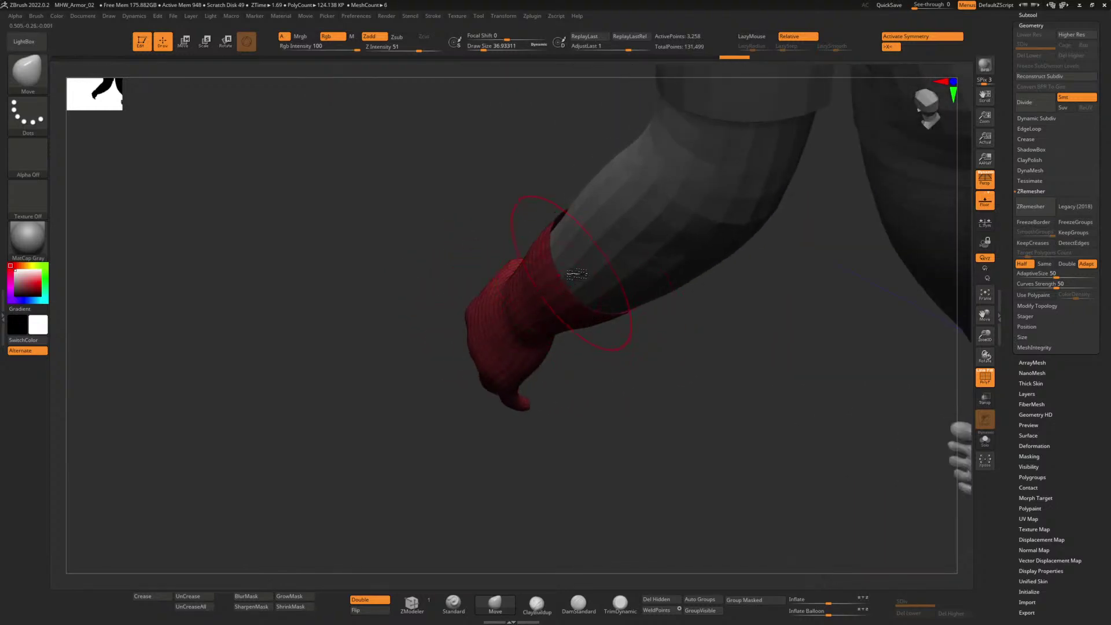
Step: Check the cuff from several angles and pull the glove surface over the skin poking through at the knuckle
{"action": "right_click_drag", "start_coordinate": [543, 199], "coordinate": [575, 216]}
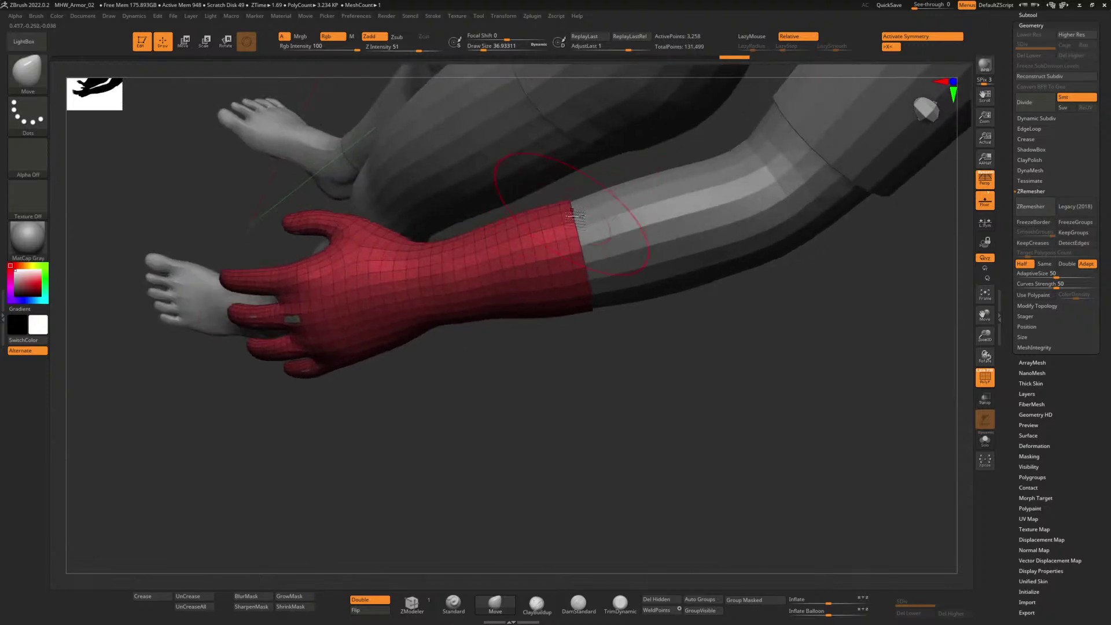
{"action": "right_click_drag", "start_coordinate": [596, 342], "coordinate": [623, 312]}
{"action": "mouse_move", "coordinate": [467, 359]}
{"action": "right_mouse_down"}
{"action": "mouse_move", "coordinate": [471, 370]}
{"action": "mouse_move", "coordinate": [406, 344]}
{"action": "right_mouse_up"}
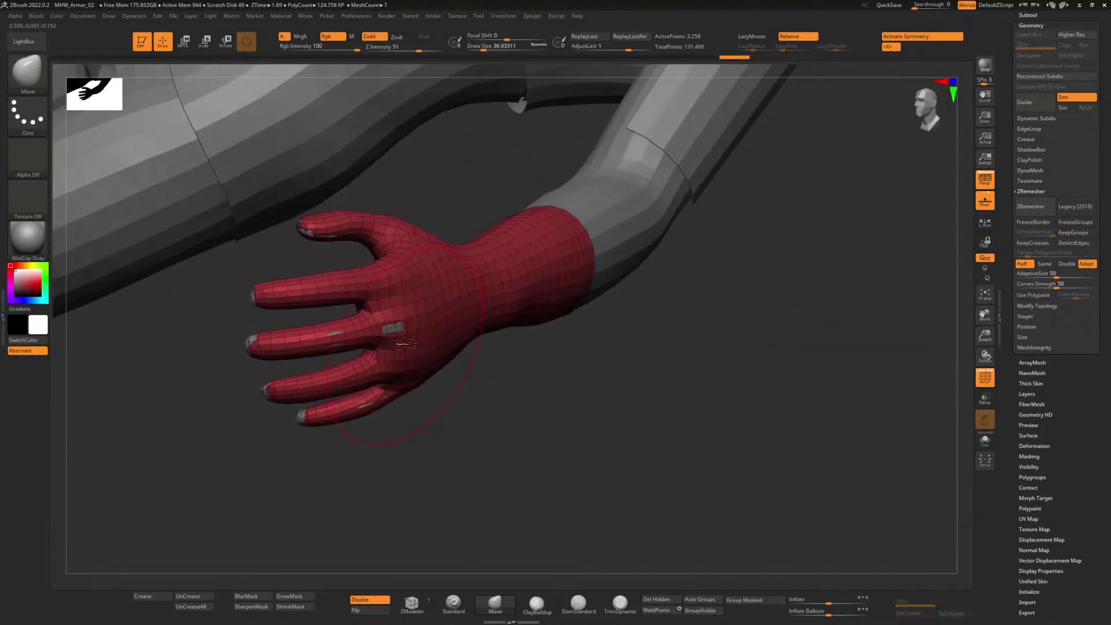
{"action": "right_click_drag", "start_coordinate": [531, 359], "coordinate": [548, 396]}
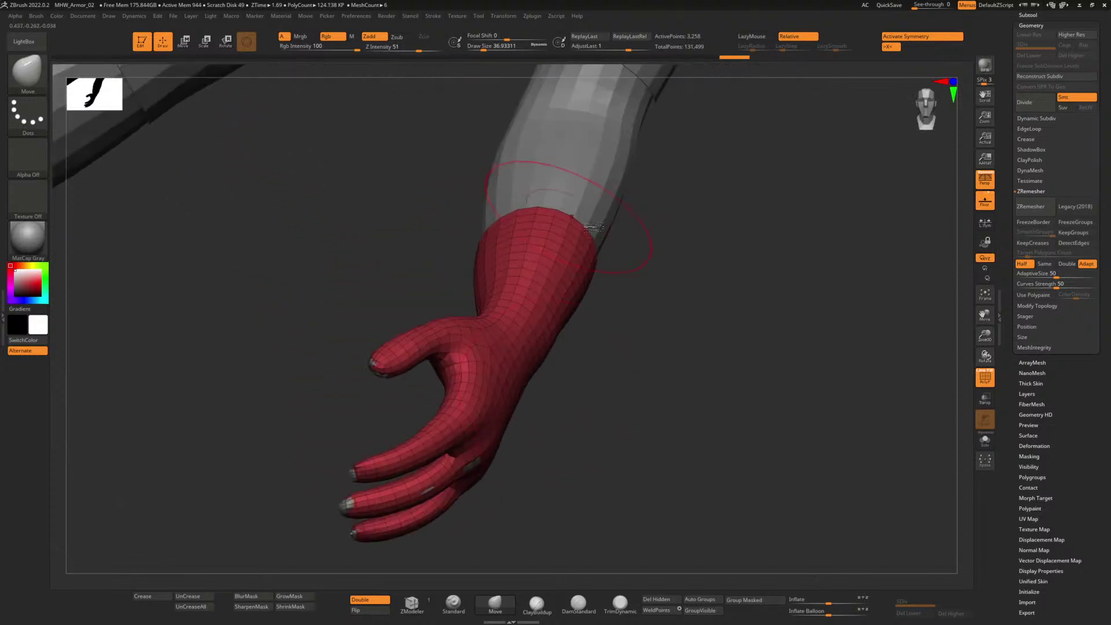
{"action": "right_click_drag", "start_coordinate": [601, 336], "coordinate": [586, 302]}
{"action": "right_click_drag", "start_coordinate": [584, 375], "coordinate": [593, 377]}
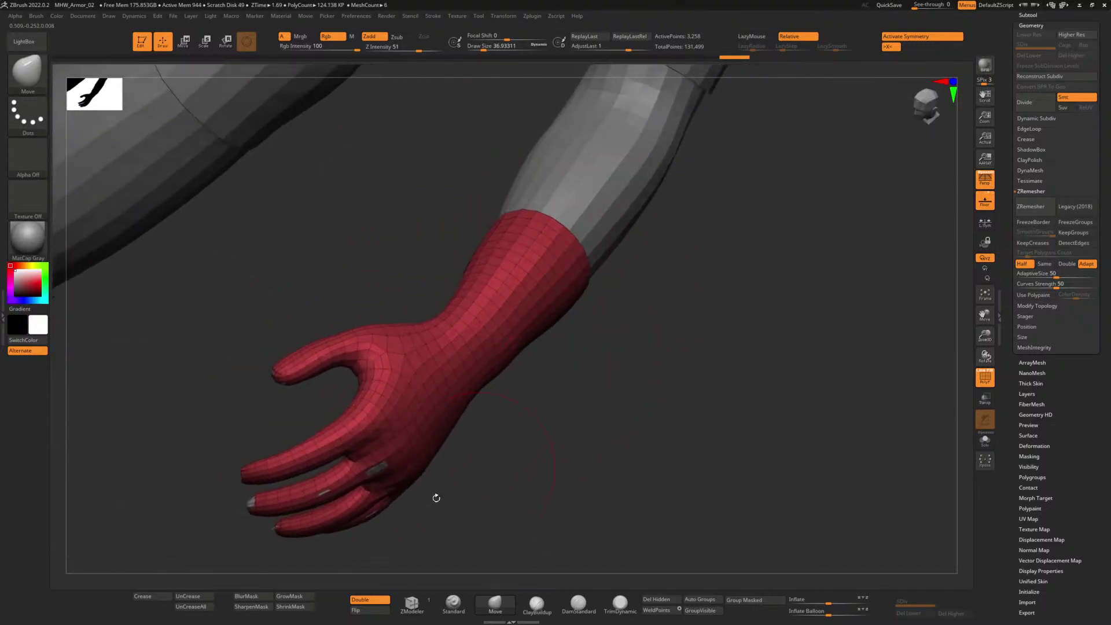
{"action": "left_click_drag", "start_coordinate": [385, 467], "coordinate": [385, 469]}
{"action": "right_click_drag", "start_coordinate": [501, 481], "coordinate": [497, 472]}
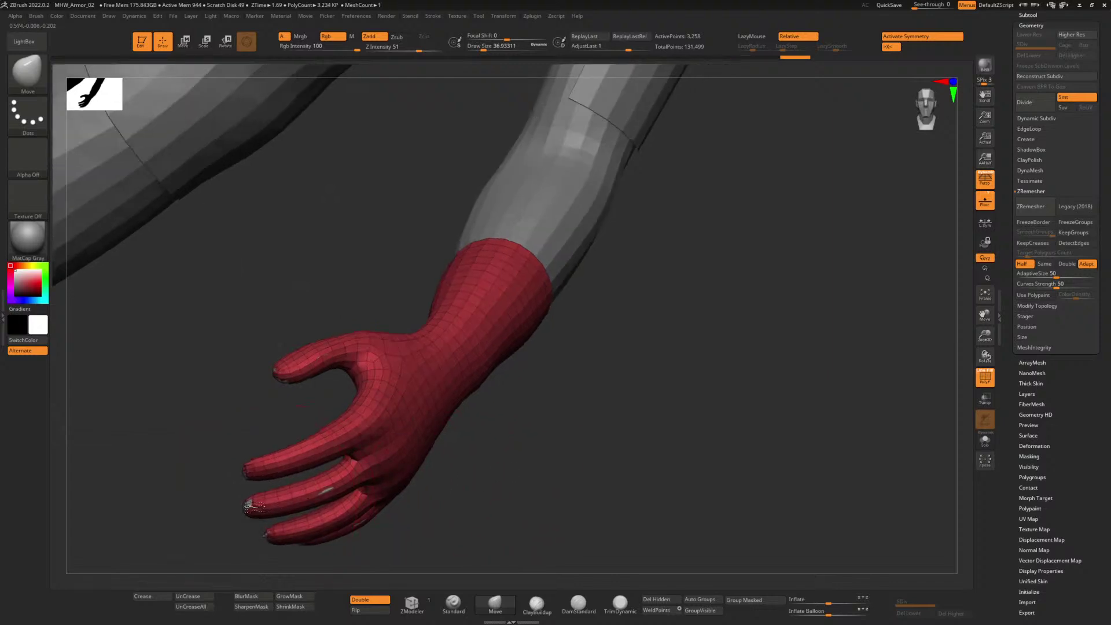
Step: Pull the glove surface outward over the skin poking through along the fingers and at the fingertips with the Move brush
{"action": "left_click_drag", "start_coordinate": [251, 510], "coordinate": [256, 510]}
{"action": "left_click_drag", "start_coordinate": [329, 497], "coordinate": [324, 491]}
{"action": "mouse_move", "coordinate": [514, 471]}
{"action": "right_mouse_down"}
{"action": "mouse_move", "coordinate": [480, 444]}
{"action": "mouse_move", "coordinate": [514, 434]}
{"action": "right_mouse_up"}
{"action": "mouse_move", "coordinate": [516, 511]}
{"action": "right_mouse_down", "text": "alt"}
{"action": "mouse_move", "coordinate": [546, 411]}
{"action": "mouse_move", "coordinate": [487, 357]}
{"action": "mouse_move", "coordinate": [505, 463]}
{"action": "right_mouse_up", "text": "alt"}
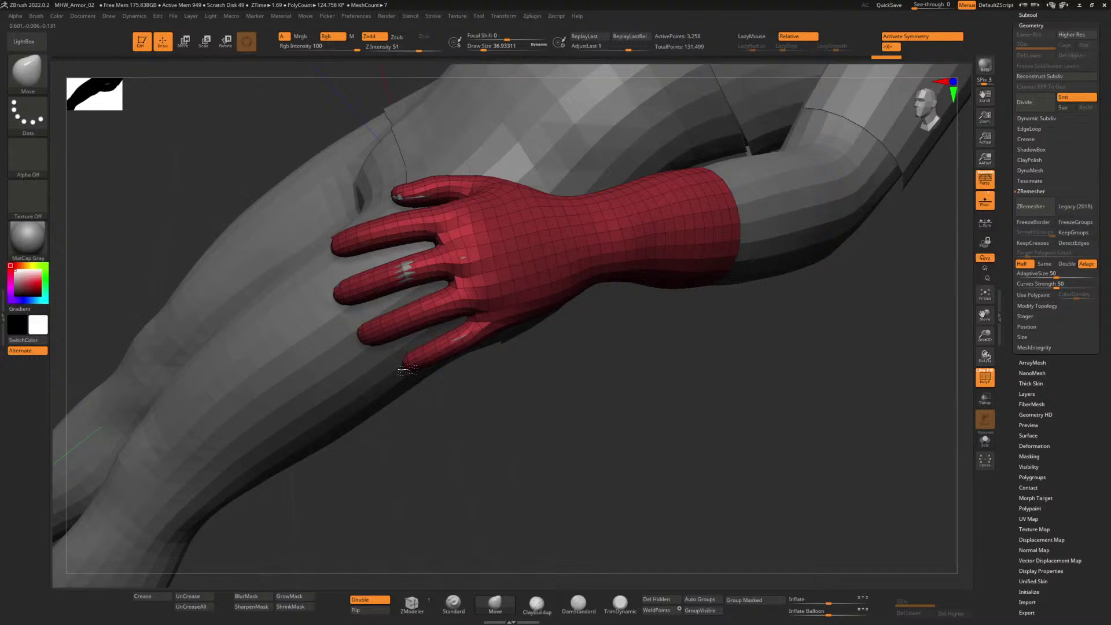
{"action": "left_click_drag", "start_coordinate": [408, 371], "coordinate": [410, 371]}
{"action": "left_click_drag", "start_coordinate": [343, 250], "coordinate": [339, 247]}
Step: Pull the glove's thumb tip out over the exposed skin and check the gloves against the whole figure
{"action": "mouse_move", "coordinate": [206, 181]}
{"action": "right_mouse_down"}
{"action": "mouse_move", "coordinate": [294, 202]}
{"action": "mouse_move", "coordinate": [263, 180]}
{"action": "right_mouse_up"}
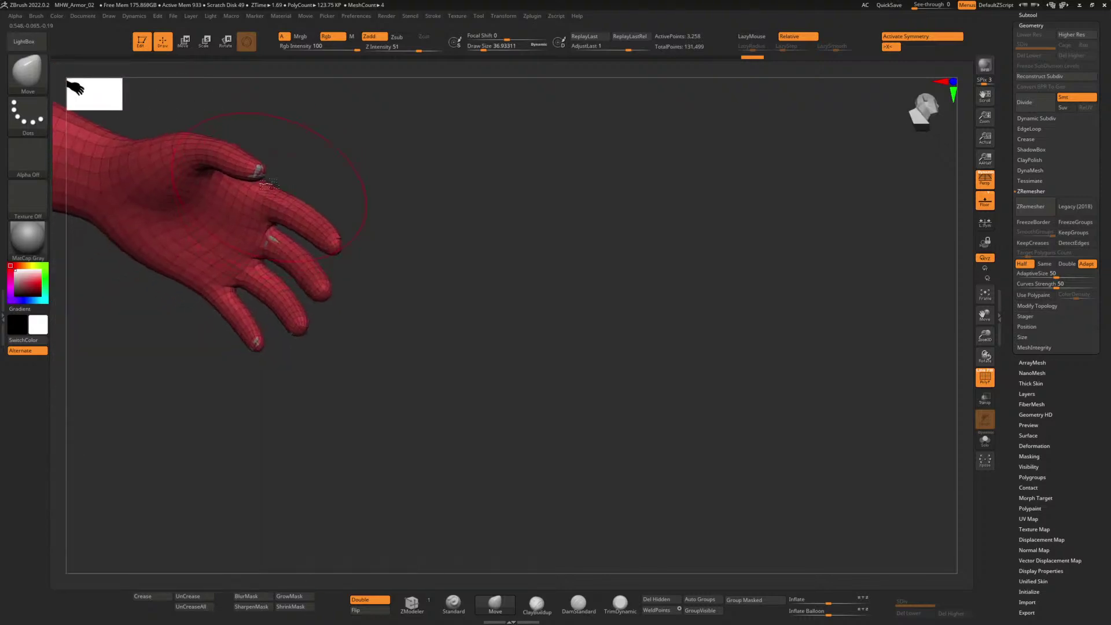
{"action": "left_click_drag", "start_coordinate": [268, 180], "coordinate": [282, 183]}
{"action": "right_click_drag", "start_coordinate": [472, 258], "coordinate": [408, 259]}
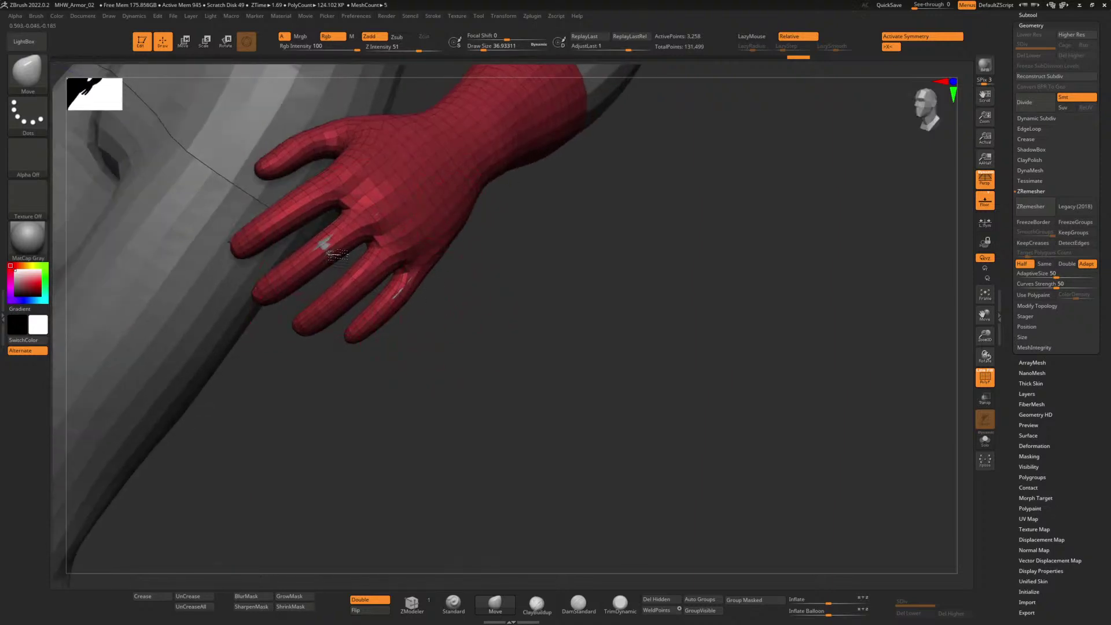
{"action": "right_click_drag", "start_coordinate": [556, 367], "coordinate": [658, 368]}
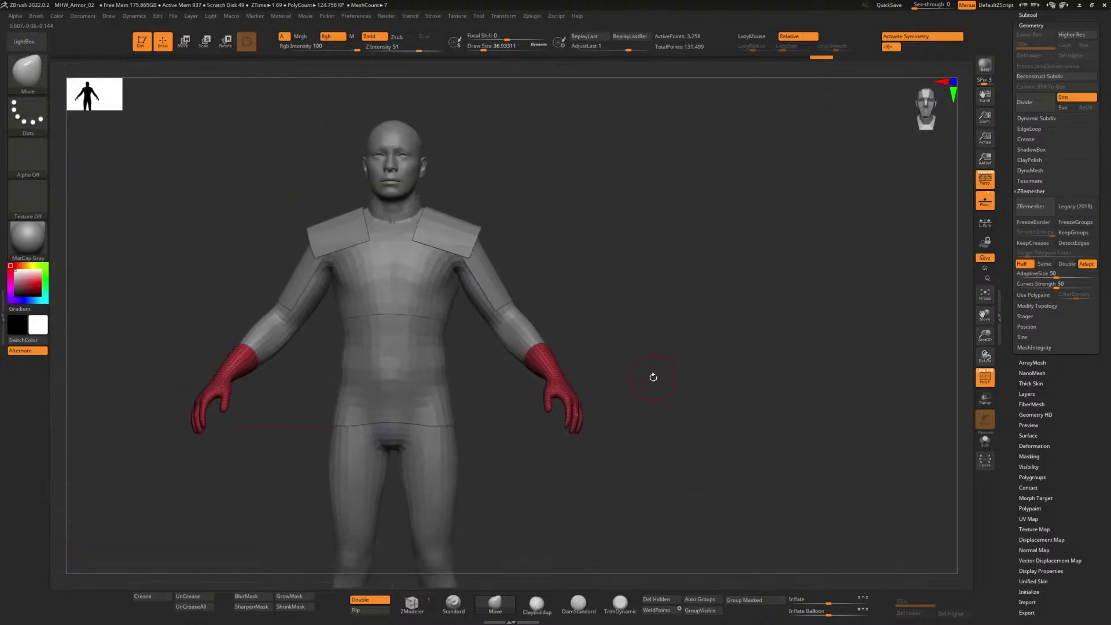
Step: Look through the open windows for the Witcher reference images and return to ZBrush
{"action": "key", "text": "alt+Tab"}
{"action": "key", "text": "alt+Tab"}
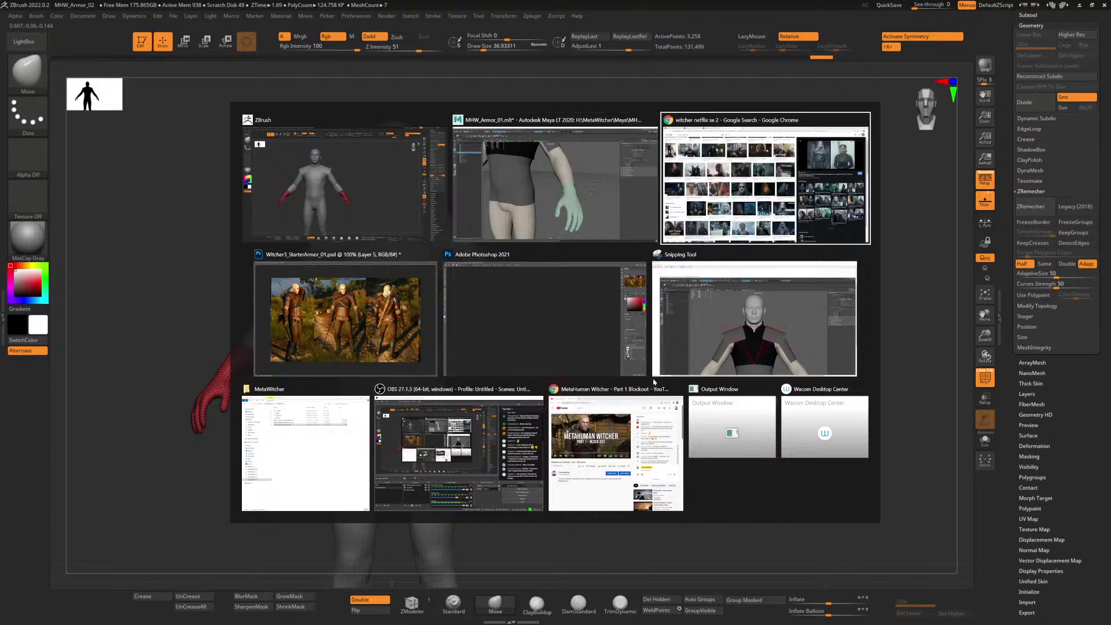
{"action": "key", "text": "alt+Tab"}
{"action": "key", "text": "alt+Tab"}
{"action": "key", "text": "alt+Tab"}
{"action": "key", "text": "alt+Tab"}
{"action": "key", "text": "alt+Tab"}
{"action": "key", "text": "alt+Tab"}
{"action": "key", "text": "alt+Tab"}
{"action": "key", "text": "alt+Tab"}
{"action": "key", "text": "alt+Tab"}
{"action": "key", "text": "alt+Tab"}
{"action": "key", "text": "alt+Tab"}
{"action": "key", "text": "alt+Tab"}
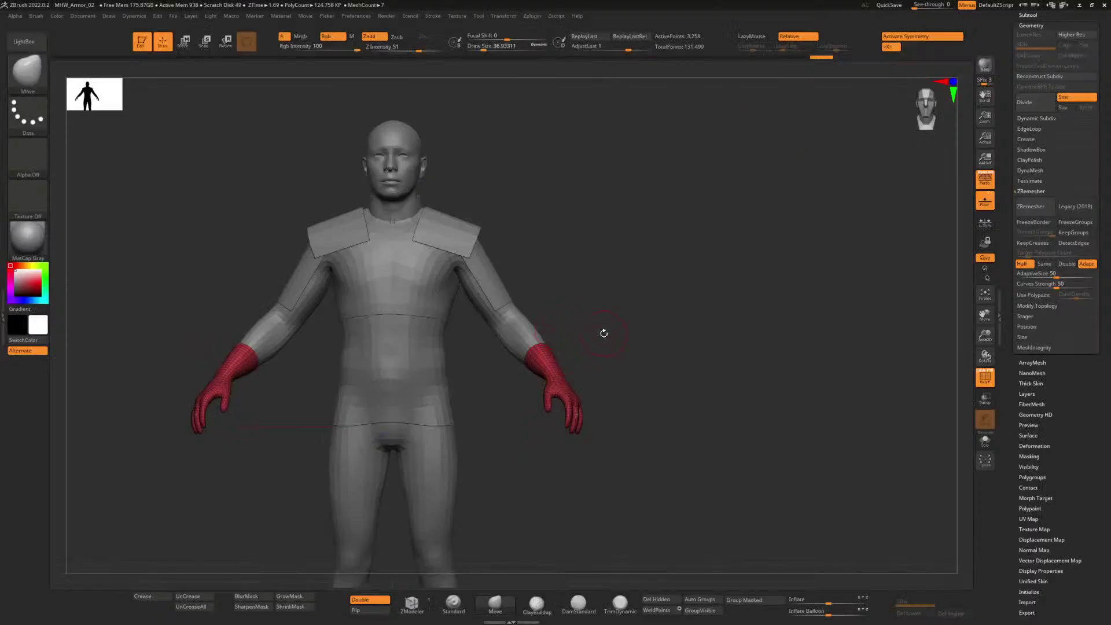
Step: Flare the glove cuff's upper edge outward from the forearm with the Move brush at a draw size of about 37
{"action": "mouse_move", "coordinate": [604, 334]}
{"action": "left_mouse_down"}
{"action": "mouse_move", "coordinate": [608, 352]}
{"action": "mouse_move", "coordinate": [595, 355]}
{"action": "mouse_move", "coordinate": [613, 349]}
{"action": "left_mouse_up"}
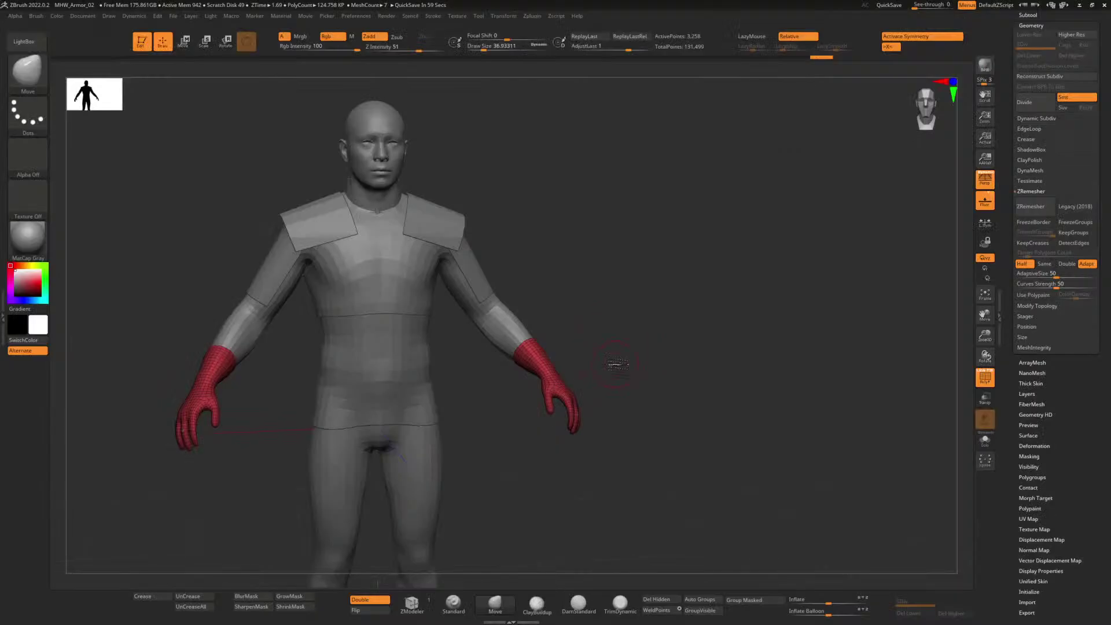
{"action": "left_click_drag", "start_coordinate": [618, 364], "coordinate": [606, 377], "text": "alt"}
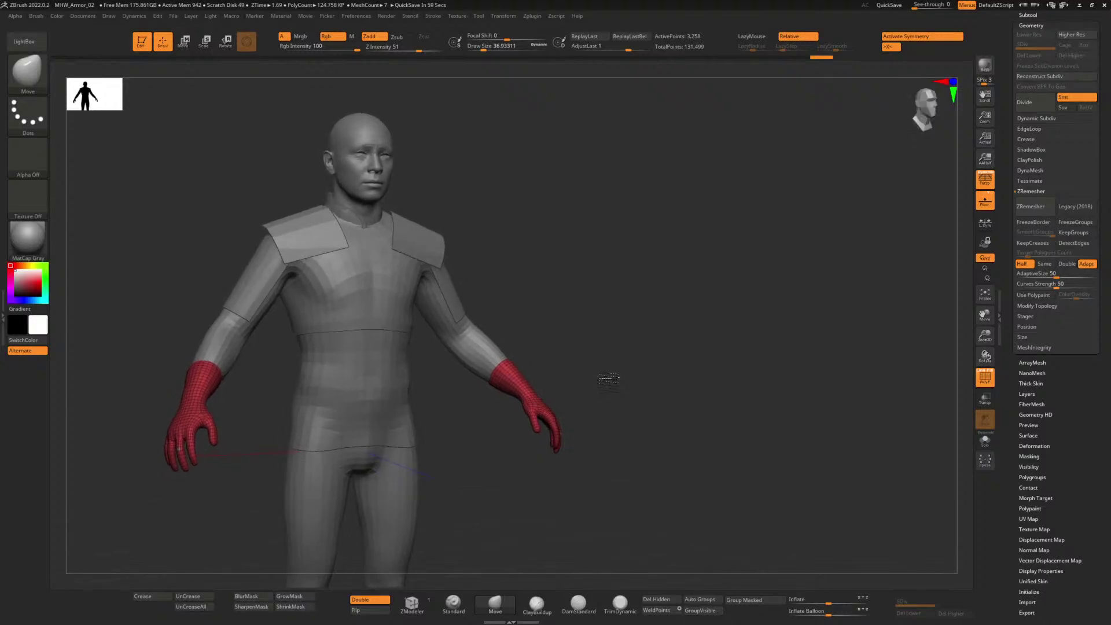
{"action": "mouse_move", "coordinate": [530, 362]}
{"action": "left_mouse_down"}
{"action": "mouse_move", "coordinate": [555, 365]}
{"action": "mouse_move", "coordinate": [602, 454]}
{"action": "mouse_move", "coordinate": [527, 350]}
{"action": "left_mouse_up"}
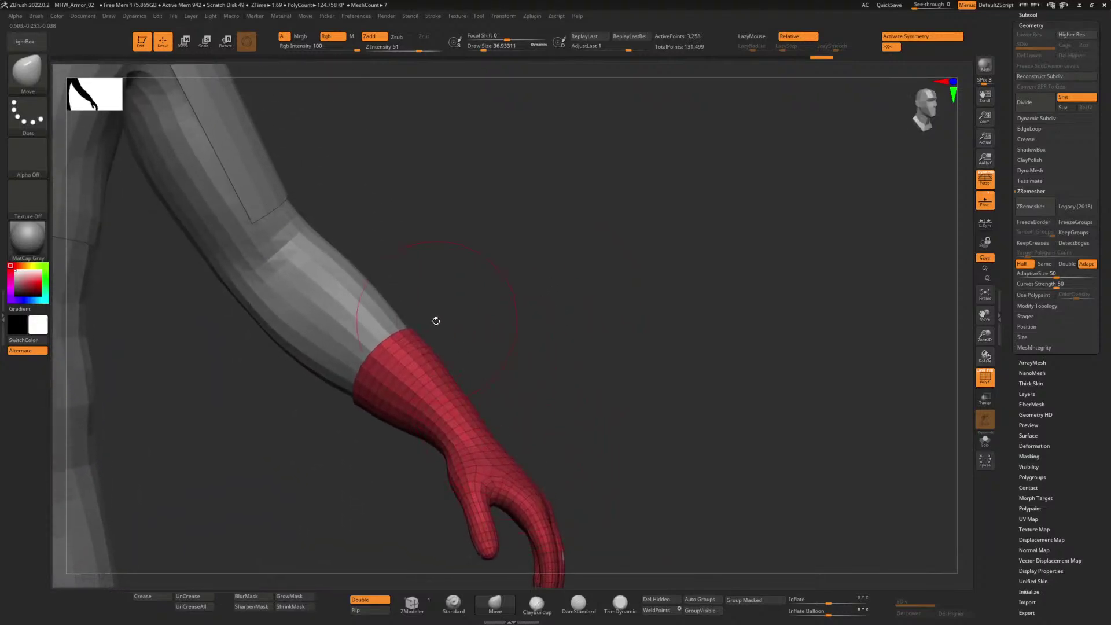
{"action": "left_click_drag", "start_coordinate": [481, 319], "coordinate": [494, 366], "text": "alt"}
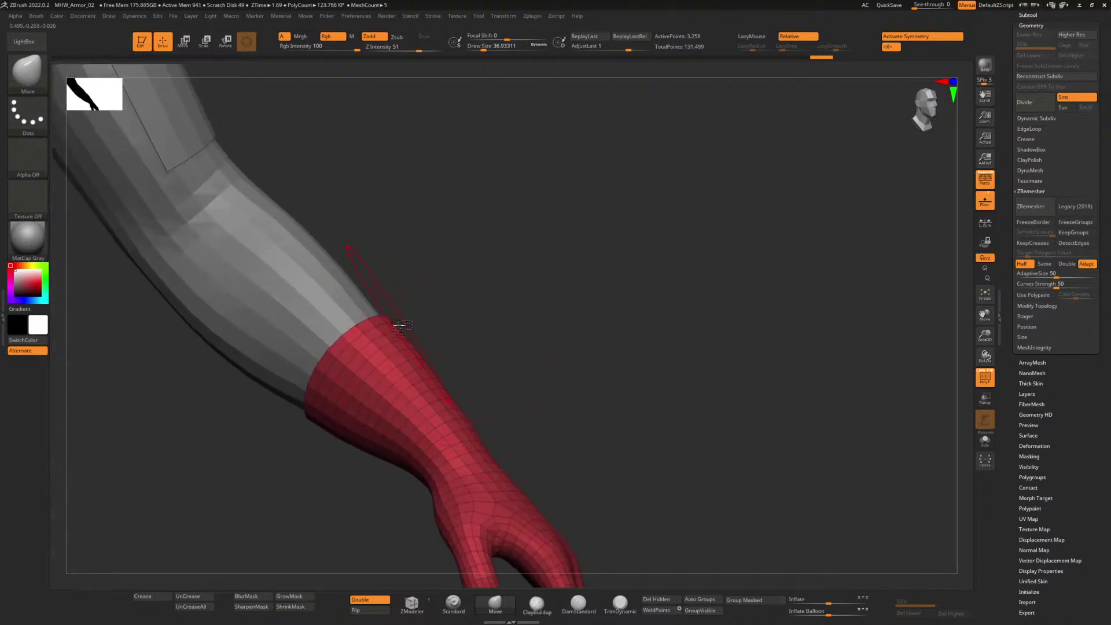
{"action": "mouse_move", "coordinate": [456, 316]}
{"action": "left_mouse_down"}
{"action": "mouse_move", "coordinate": [440, 339]}
{"action": "mouse_move", "coordinate": [447, 333]}
{"action": "left_mouse_up"}
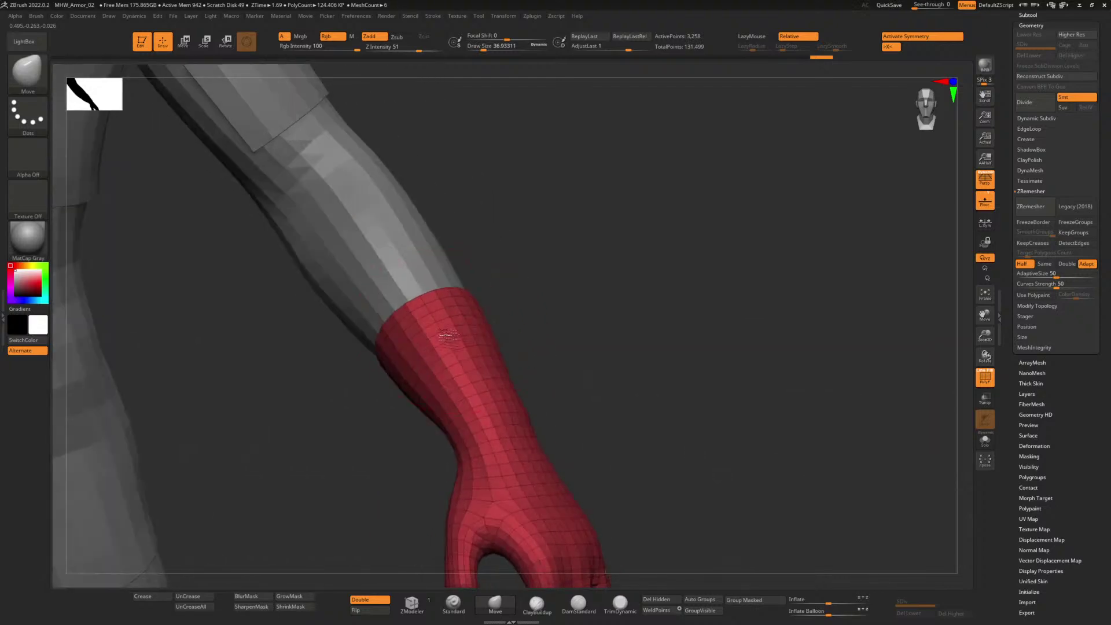
{"action": "left_click_drag", "start_coordinate": [588, 236], "coordinate": [589, 262]}
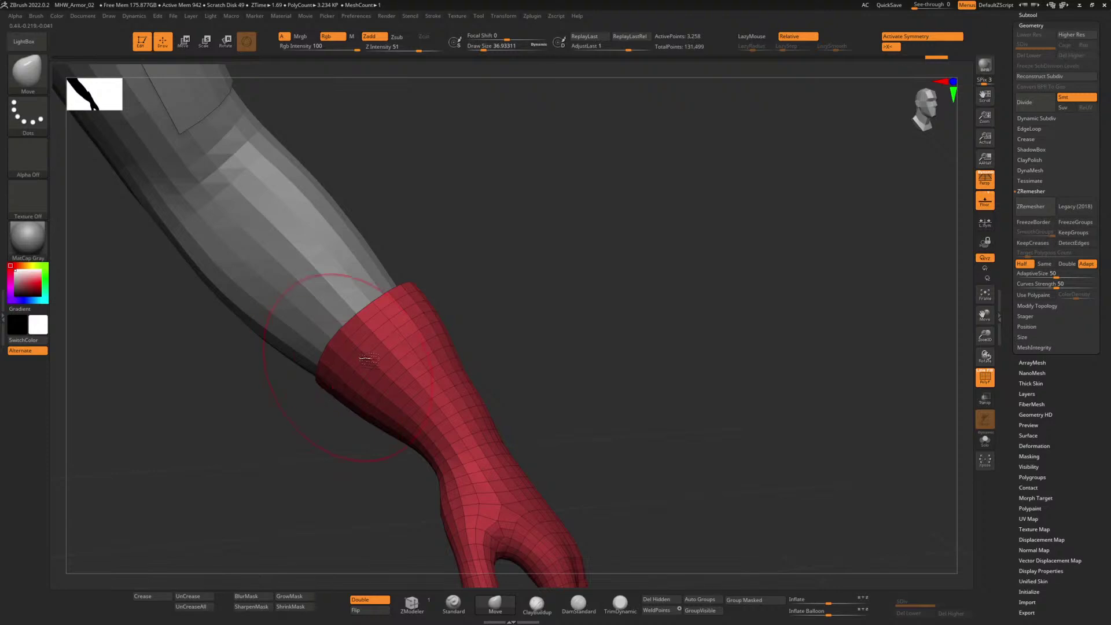
{"action": "left_click_drag", "start_coordinate": [528, 218], "coordinate": [495, 214]}
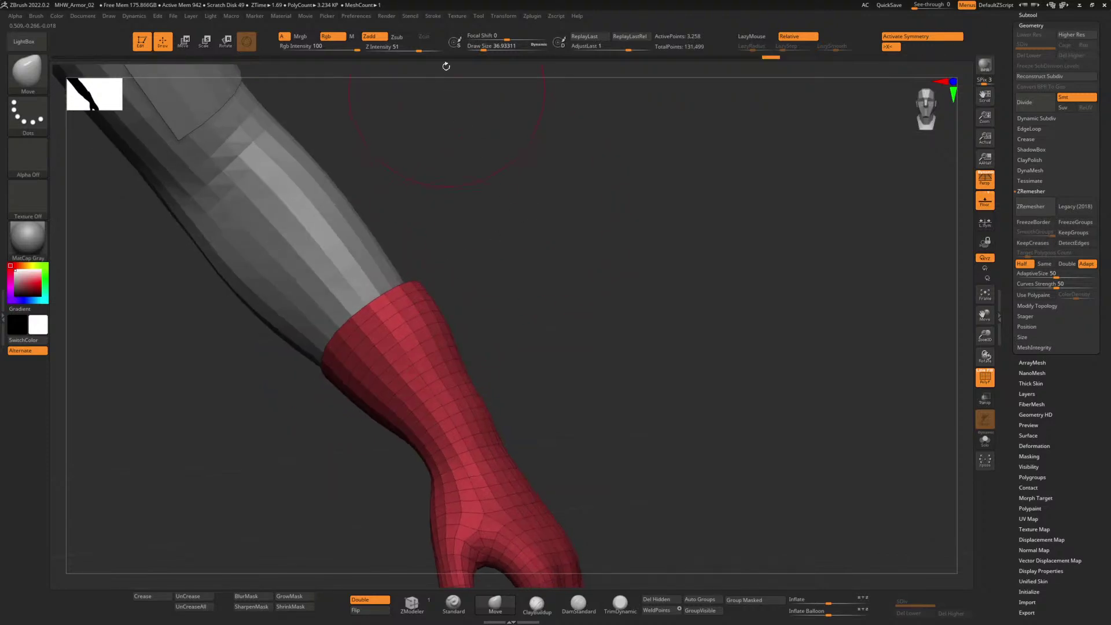
Step: Reduce the Move brush's draw size to about 14 and adjust the outer edge of the glove cuff, undoing the last change
{"action": "left_click_drag", "start_coordinate": [484, 49], "coordinate": [477, 49]}
{"action": "left_click_drag", "start_coordinate": [608, 238], "coordinate": [491, 265]}
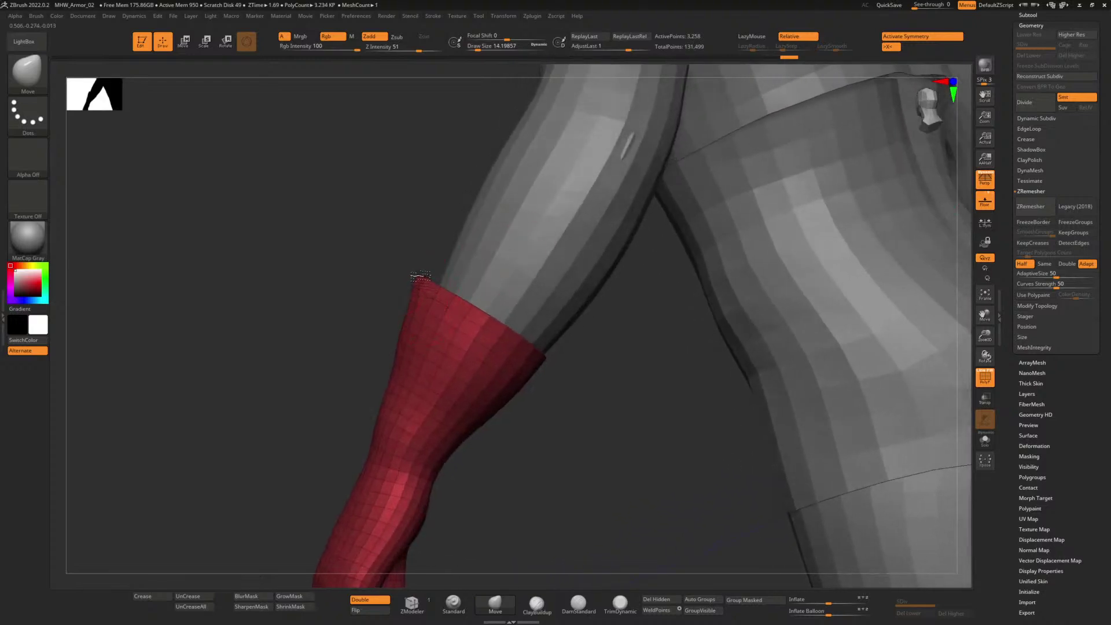
{"action": "left_click_drag", "start_coordinate": [361, 307], "coordinate": [223, 275]}
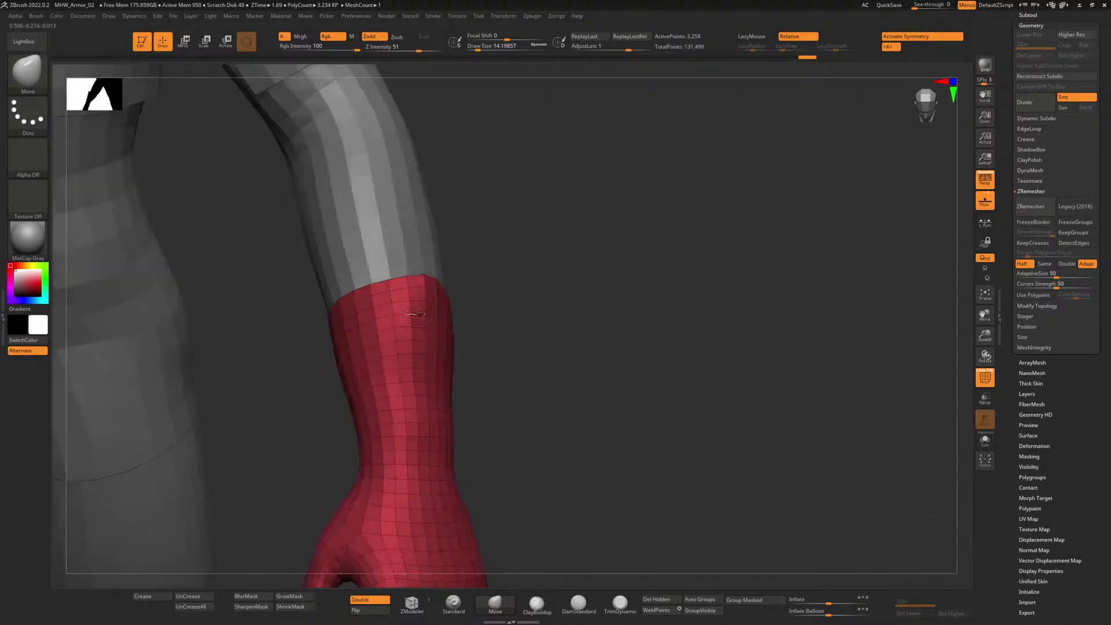
{"action": "right_click_drag", "start_coordinate": [415, 315], "coordinate": [401, 313]}
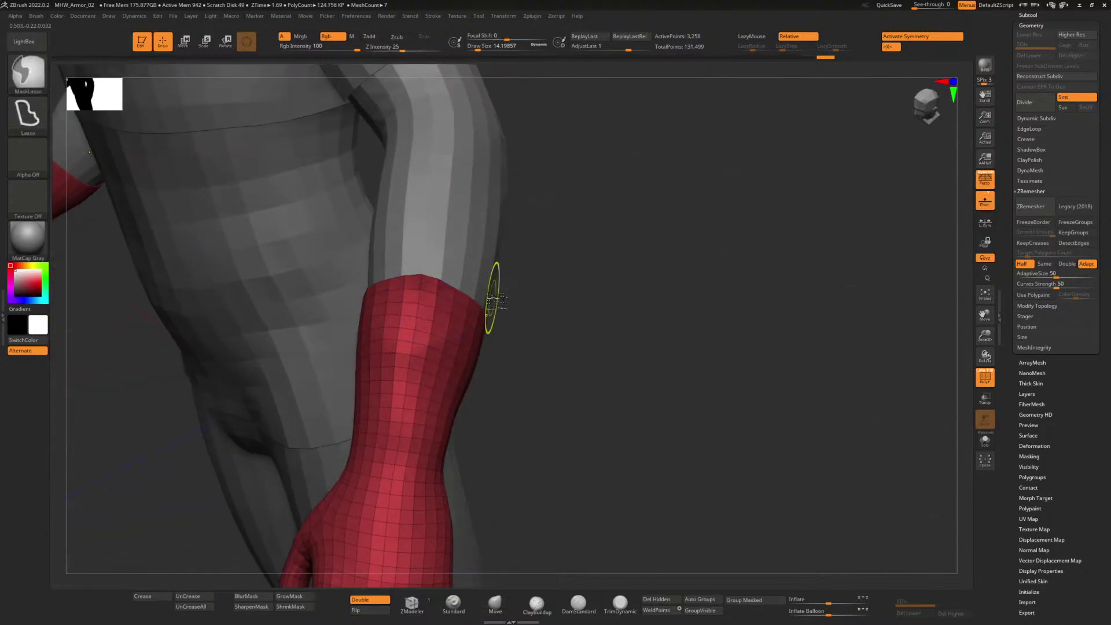
{"action": "key", "text": "ctrl+z"}
Step: Lower the Smooth brush's intensity to 4, smooth the glove cuff's surface, and reshape its rim with the Move brush
{"action": "left_click", "coordinate": [380, 48], "text": "shift"}
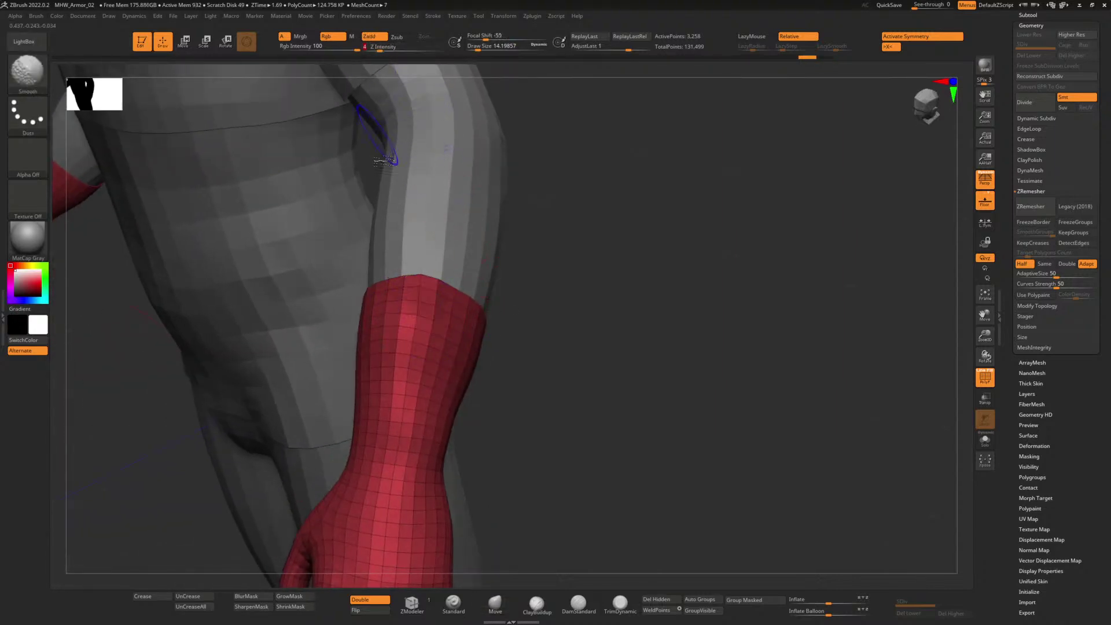
{"action": "left_click_drag", "start_coordinate": [400, 330], "coordinate": [408, 383], "text": "shift"}
{"action": "mouse_move", "coordinate": [414, 295]}
{"action": "left_mouse_down"}
{"action": "mouse_move", "coordinate": [400, 296]}
{"action": "mouse_move", "coordinate": [439, 282]}
{"action": "left_mouse_up"}
{"action": "mouse_move", "coordinate": [565, 349]}
{"action": "left_mouse_down"}
{"action": "mouse_move", "coordinate": [441, 326]}
{"action": "mouse_move", "coordinate": [478, 372]}
{"action": "left_mouse_up"}
{"action": "left_click_drag", "start_coordinate": [431, 387], "coordinate": [423, 387]}
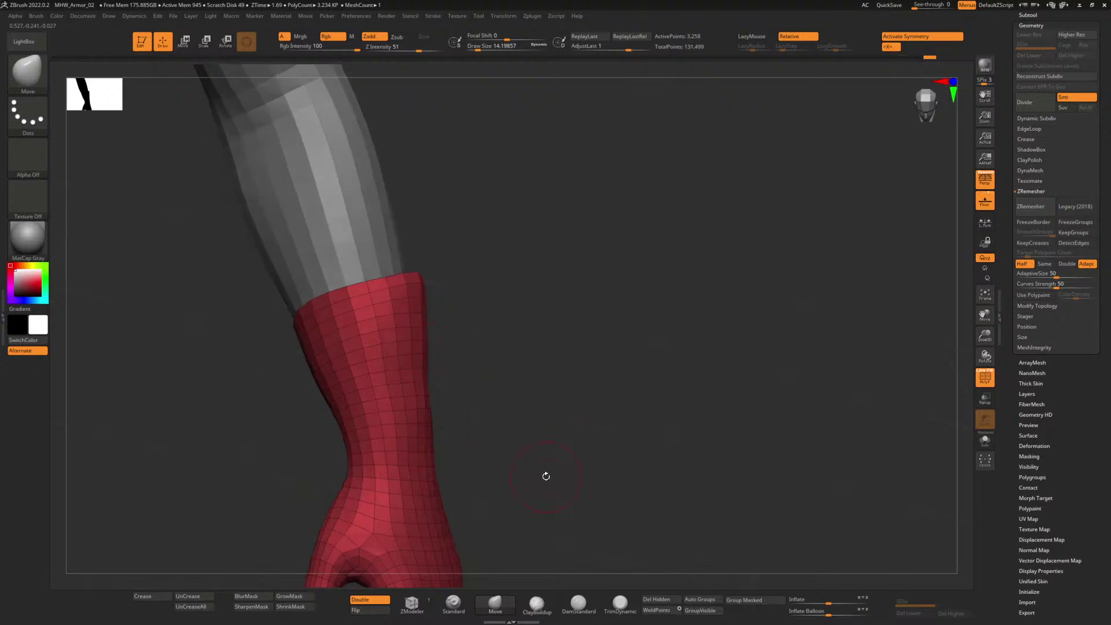
Step: Undo the last change and pull the glove surface outward at the little finger
{"action": "mouse_move", "coordinate": [545, 477]}
{"action": "left_mouse_down", "text": "alt"}
{"action": "mouse_move", "coordinate": [526, 481]}
{"action": "mouse_move", "coordinate": [499, 435]}
{"action": "left_mouse_up", "text": "alt"}
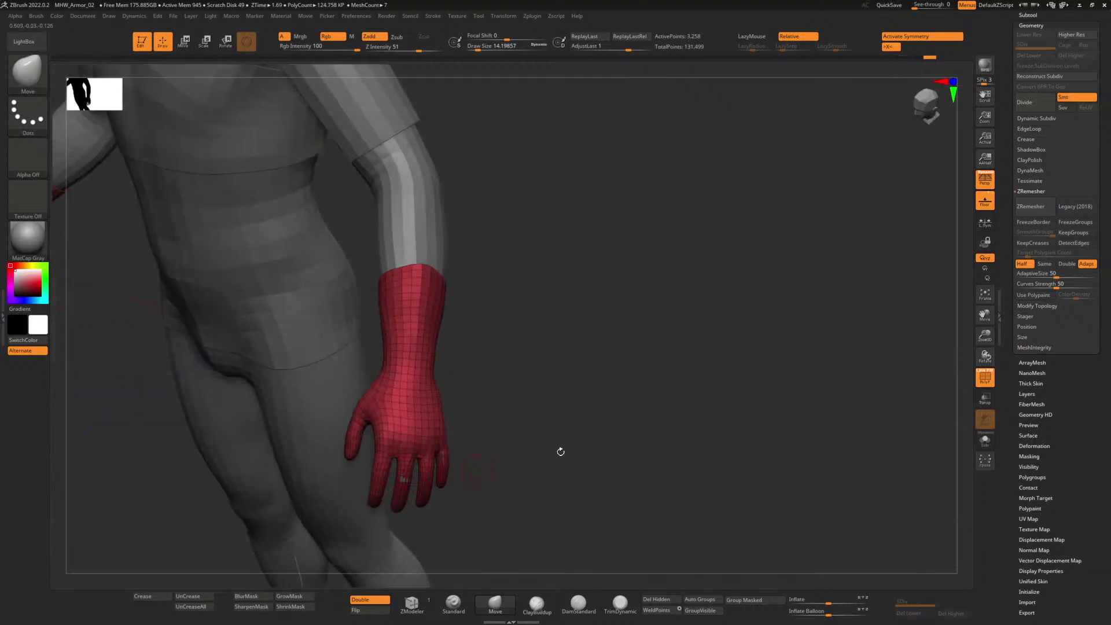
{"action": "left_click_drag", "start_coordinate": [561, 452], "coordinate": [451, 455]}
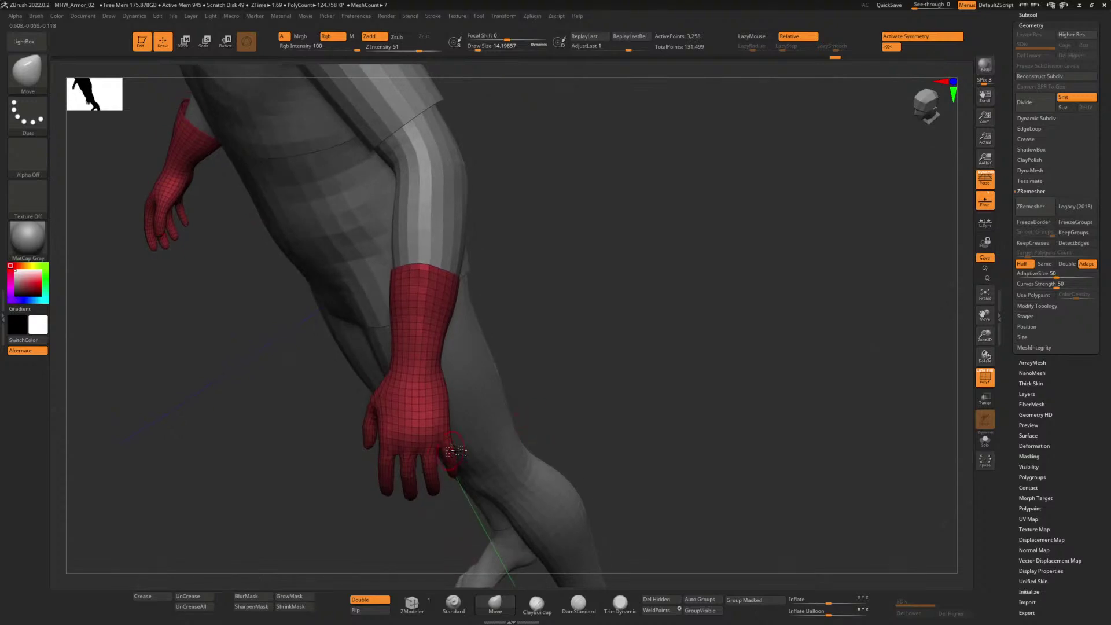
{"action": "key", "text": "ctrl+z"}
{"action": "left_click_drag", "start_coordinate": [453, 454], "coordinate": [462, 447]}
Step: Pull the outer corner of the cuff rim upward to even out the opening's edge line
{"action": "mouse_move", "coordinate": [570, 340]}
{"action": "left_mouse_down"}
{"action": "mouse_move", "coordinate": [575, 323]}
{"action": "mouse_move", "coordinate": [504, 313]}
{"action": "mouse_move", "coordinate": [531, 360]}
{"action": "mouse_move", "coordinate": [552, 444]}
{"action": "mouse_move", "coordinate": [581, 426]}
{"action": "mouse_move", "coordinate": [554, 411]}
{"action": "left_mouse_up"}
{"action": "key", "text": "shift"}
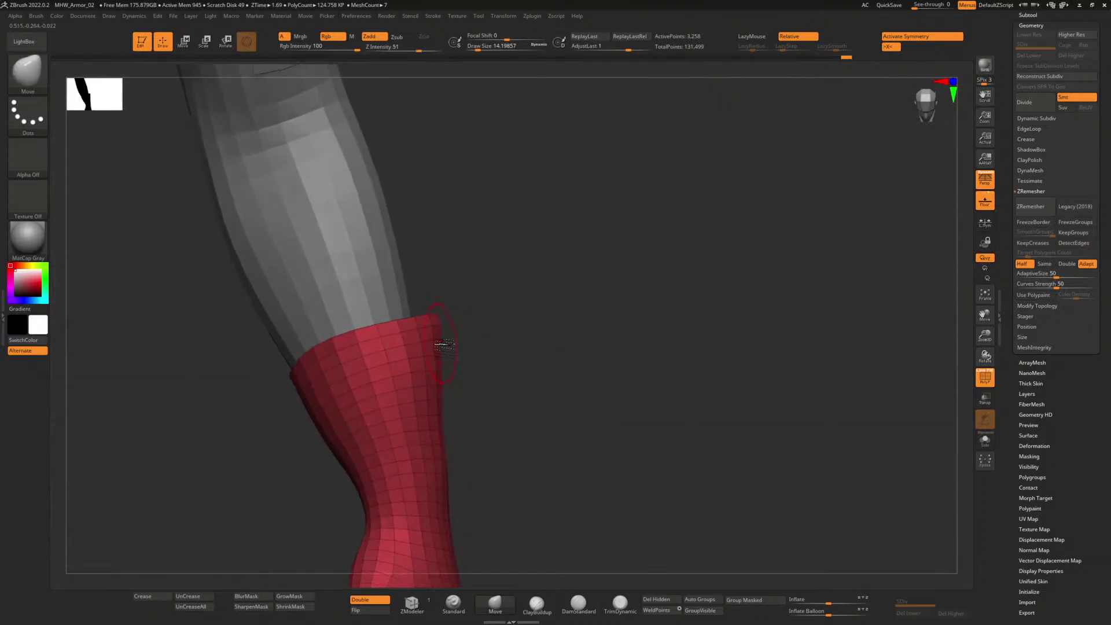
{"action": "left_click_drag", "start_coordinate": [438, 326], "coordinate": [439, 321]}
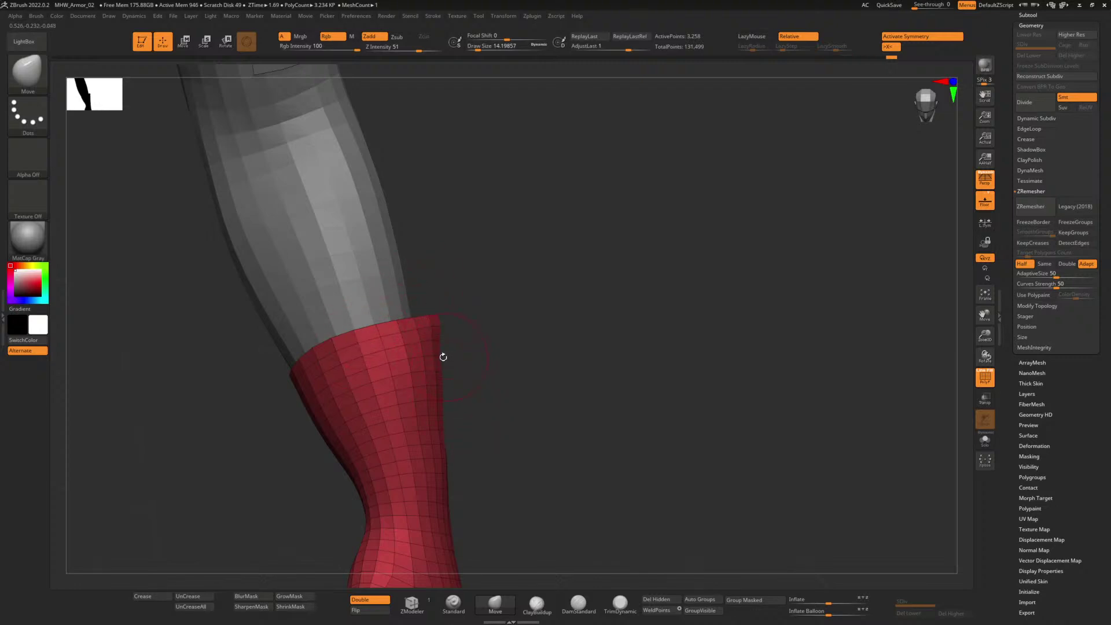
{"action": "left_click_drag", "start_coordinate": [515, 472], "coordinate": [502, 381], "text": "alt"}
{"action": "mouse_move", "coordinate": [541, 427]}
{"action": "left_mouse_down", "text": "shift"}
{"action": "mouse_move", "coordinate": [522, 414]}
{"action": "mouse_move", "coordinate": [553, 434]}
{"action": "mouse_move", "coordinate": [543, 421]}
{"action": "mouse_move", "coordinate": [585, 496]}
{"action": "mouse_move", "coordinate": [575, 449]}
{"action": "mouse_move", "coordinate": [511, 414]}
{"action": "mouse_move", "coordinate": [504, 384]}
{"action": "left_mouse_up", "text": "shift"}
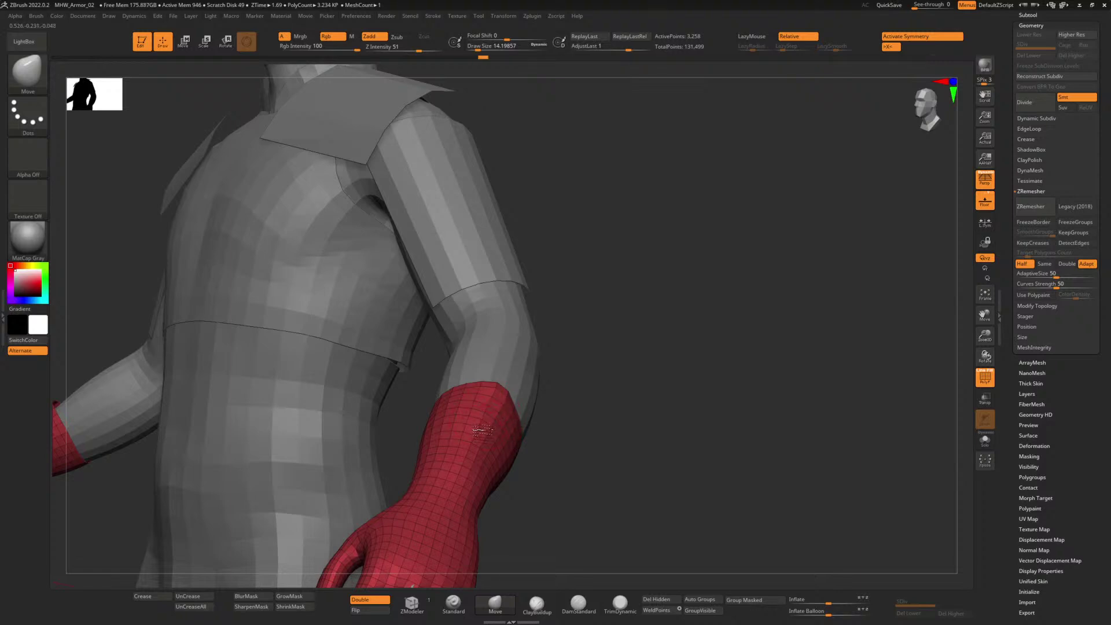
Step: Reduce the Move brush's draw size to about 3 and reposition the points at the cuff rim's outer corner
{"action": "left_click_drag", "start_coordinate": [606, 399], "coordinate": [623, 429]}
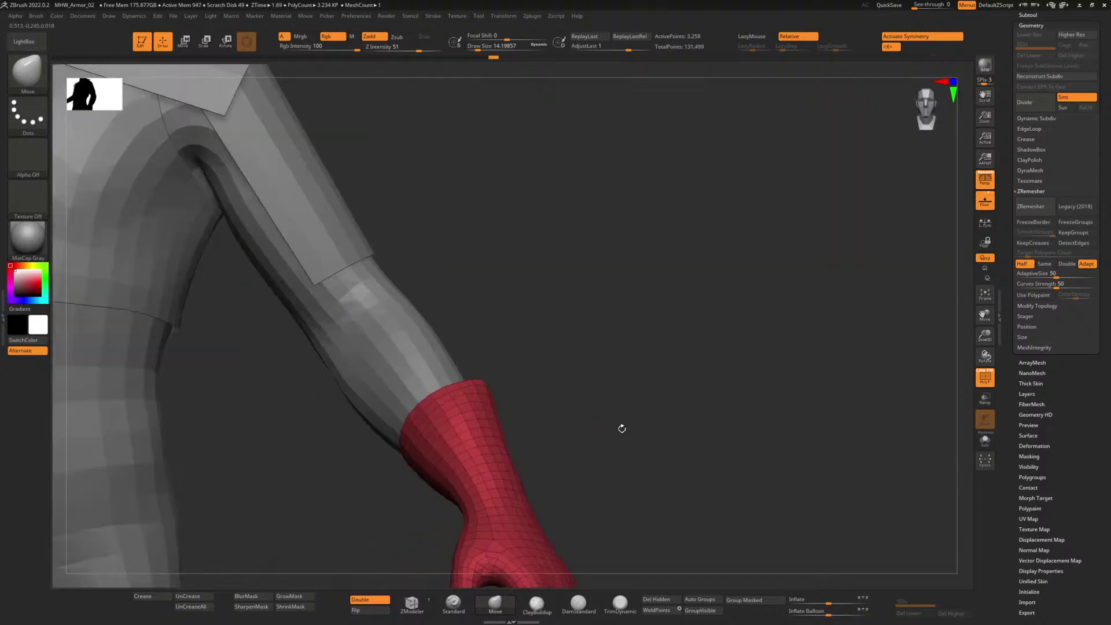
{"action": "left_click_drag", "start_coordinate": [550, 399], "coordinate": [603, 550], "text": "alt"}
{"action": "left_click_drag", "start_coordinate": [602, 359], "coordinate": [594, 399], "text": "alt"}
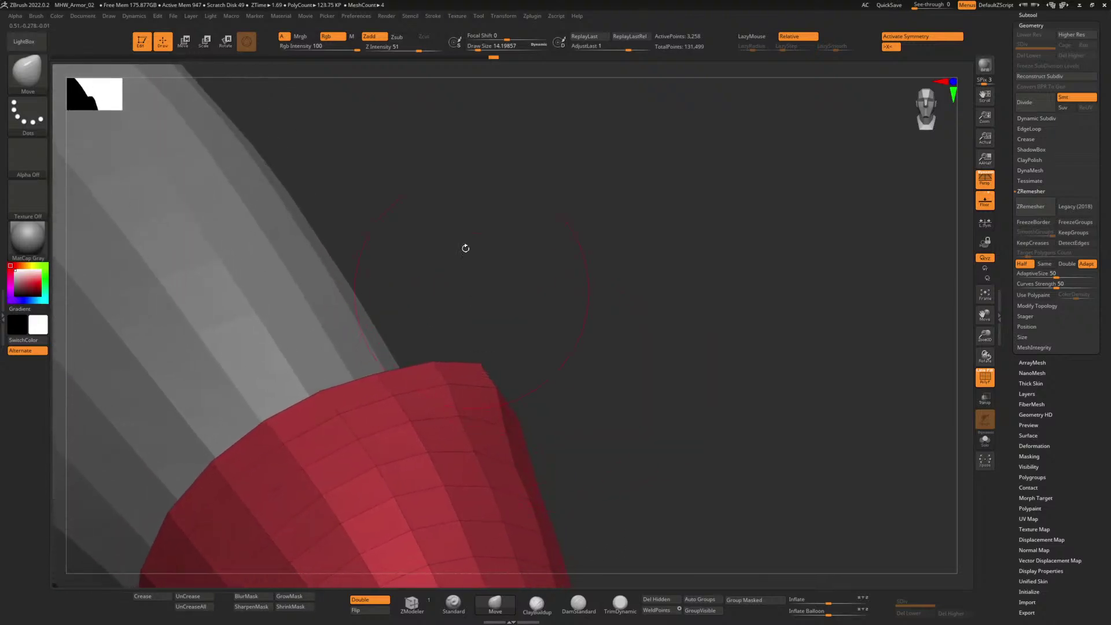
{"action": "left_click", "coordinate": [473, 52]}
{"action": "mouse_move", "coordinate": [493, 357]}
{"action": "left_mouse_down"}
{"action": "mouse_move", "coordinate": [544, 357]}
{"action": "mouse_move", "coordinate": [543, 370]}
{"action": "mouse_move", "coordinate": [509, 371]}
{"action": "left_mouse_up"}
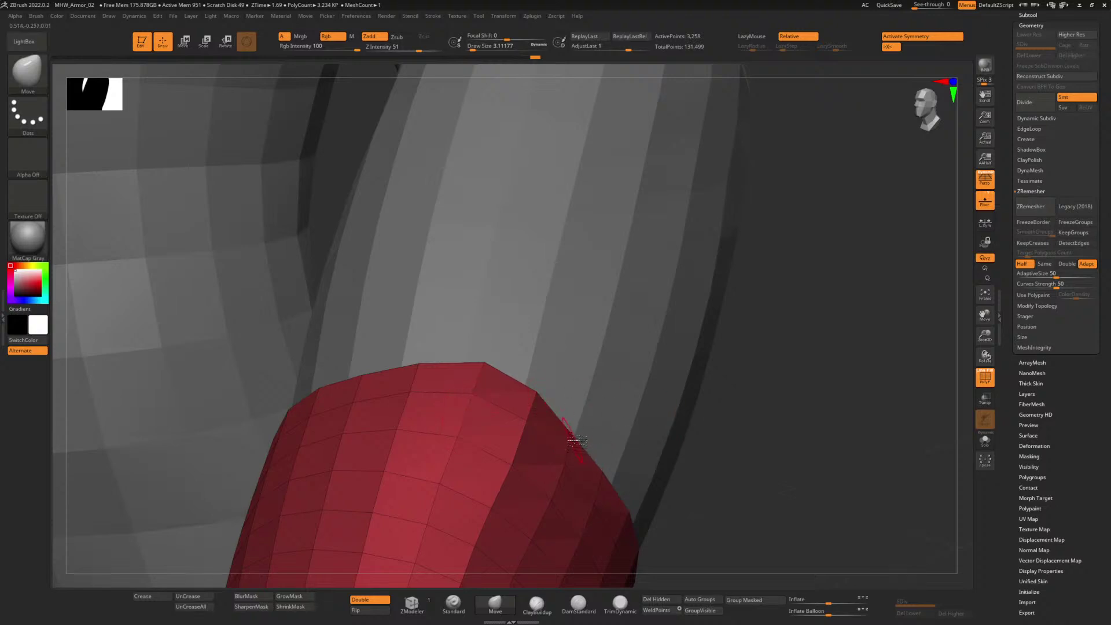
{"action": "left_click_drag", "start_coordinate": [806, 455], "coordinate": [584, 432]}
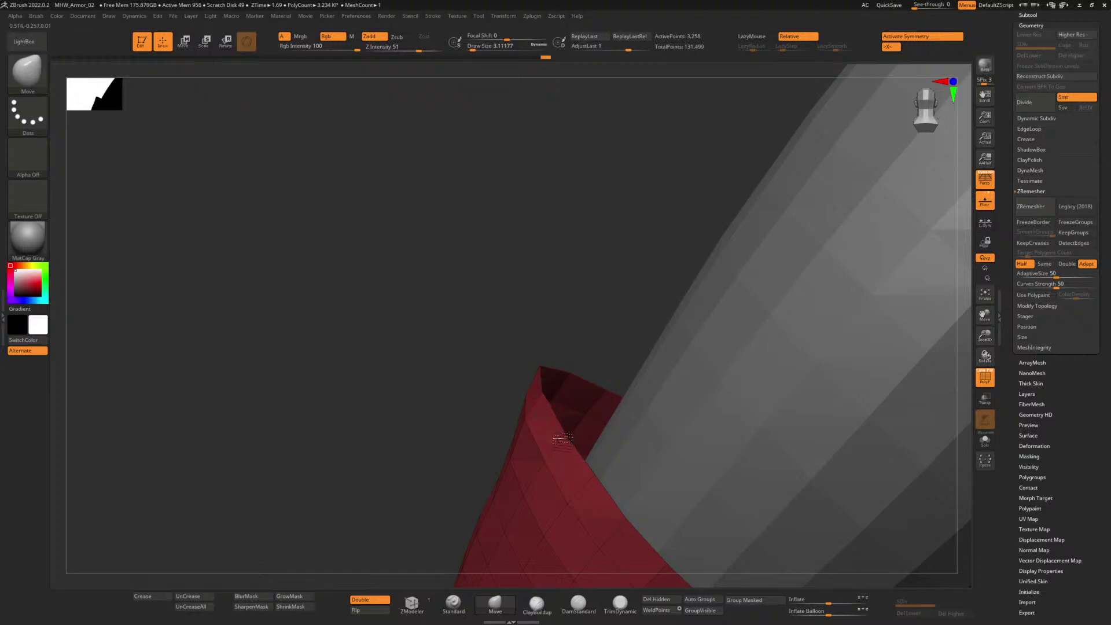
{"action": "left_click_drag", "start_coordinate": [419, 433], "coordinate": [398, 271], "text": "alt"}
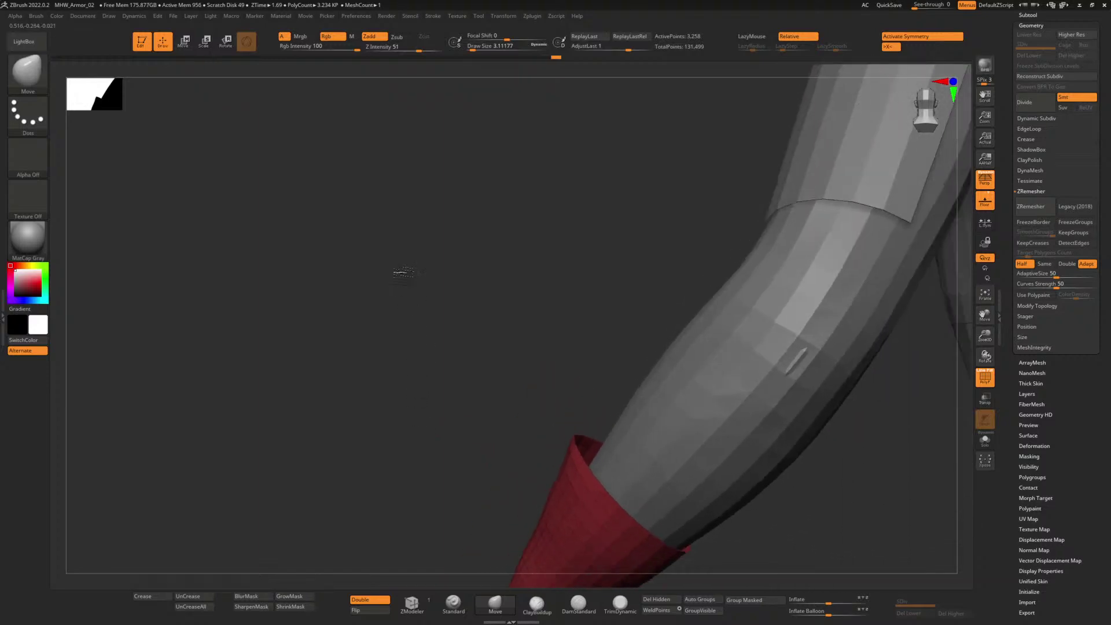
{"action": "mouse_move", "coordinate": [519, 457]}
{"action": "left_mouse_down", "text": "alt"}
{"action": "mouse_move", "coordinate": [473, 349]}
{"action": "mouse_move", "coordinate": [591, 373]}
{"action": "mouse_move", "coordinate": [727, 432]}
{"action": "mouse_move", "coordinate": [694, 414]}
{"action": "left_mouse_up", "text": "alt"}
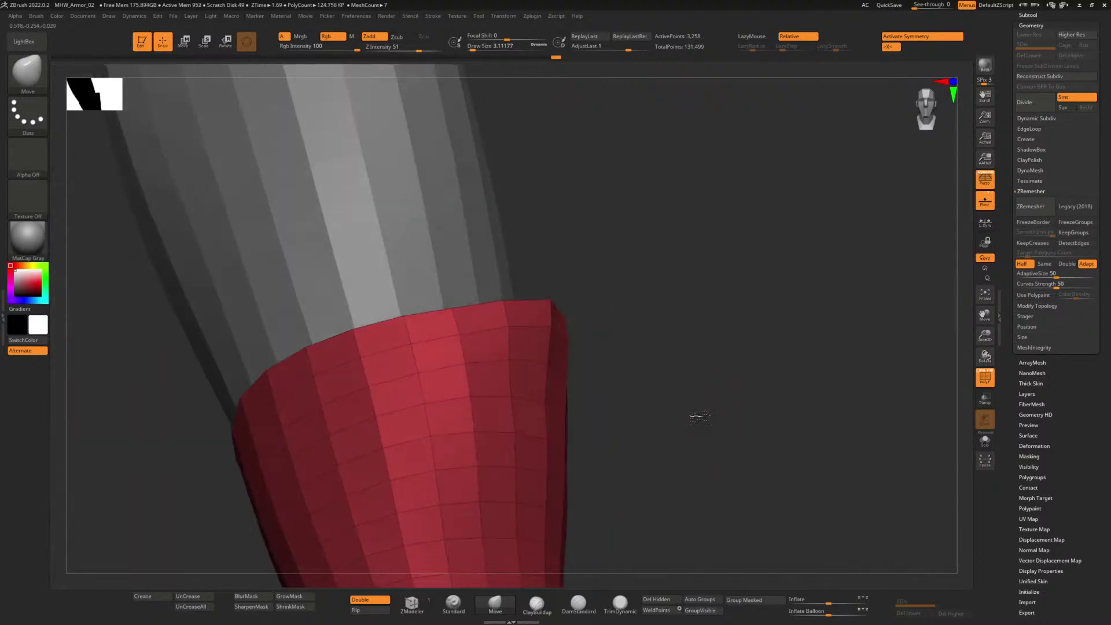
Step: Lightly smooth the outer corner of the glove cuff's rim
{"action": "left_click_drag", "start_coordinate": [551, 328], "coordinate": [547, 337], "text": "shift"}
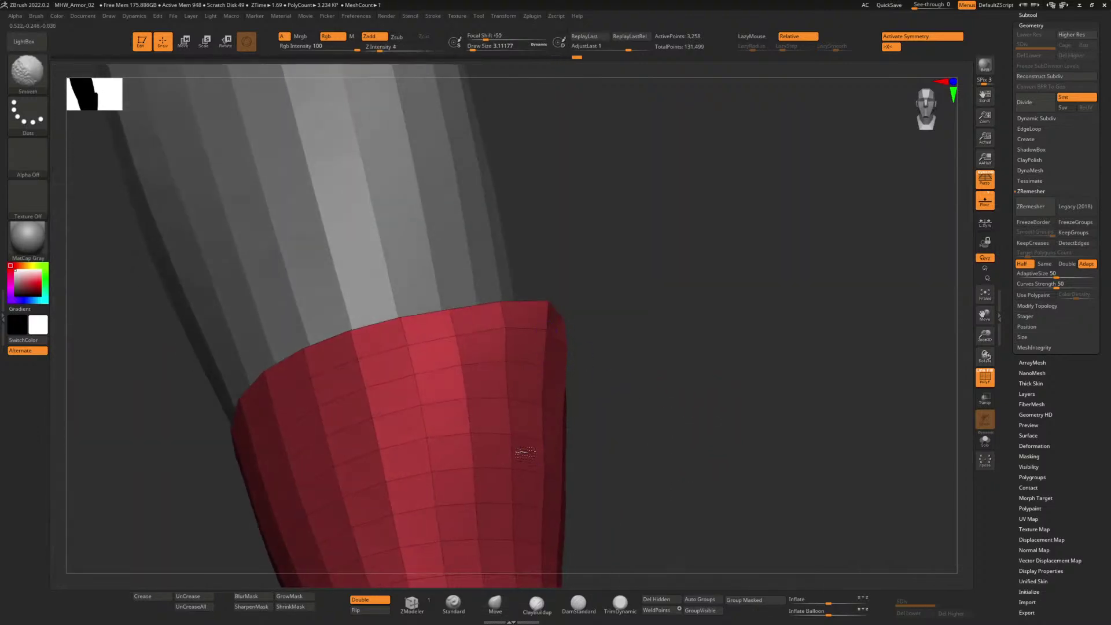
{"action": "mouse_move", "coordinate": [613, 370]}
{"action": "left_mouse_down"}
{"action": "mouse_move", "coordinate": [592, 364]}
{"action": "mouse_move", "coordinate": [602, 358]}
{"action": "left_mouse_up"}
{"action": "left_click_drag", "start_coordinate": [711, 394], "coordinate": [743, 394]}
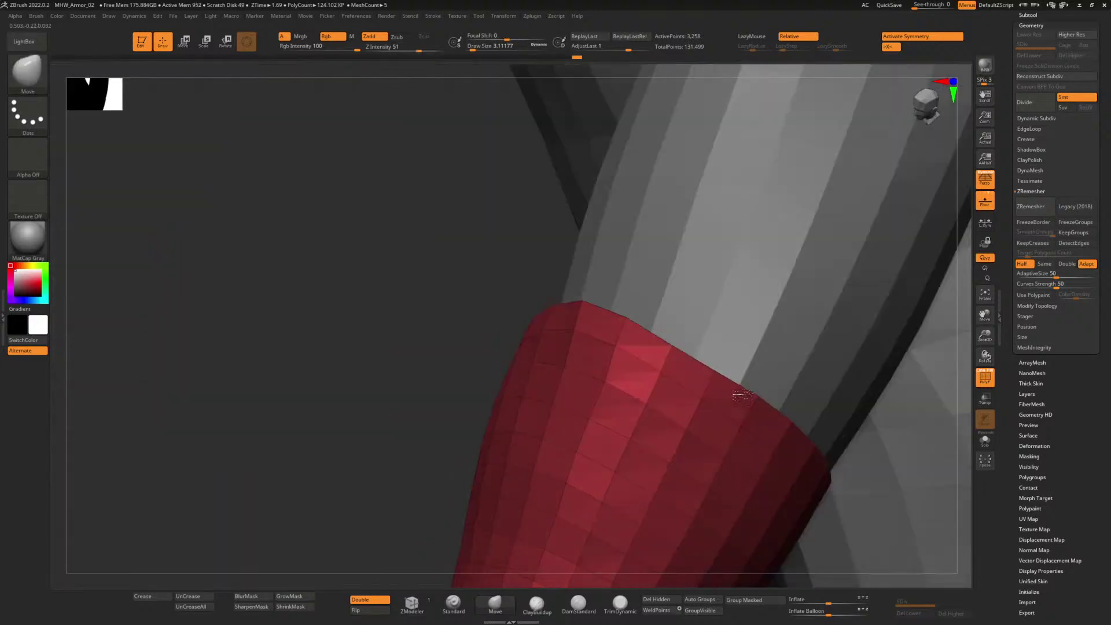
Step: Nudge the cuff rim's points behind the forearm into an even edge and check the gloves on the whole figure
{"action": "right_click_drag", "start_coordinate": [743, 395], "coordinate": [716, 439]}
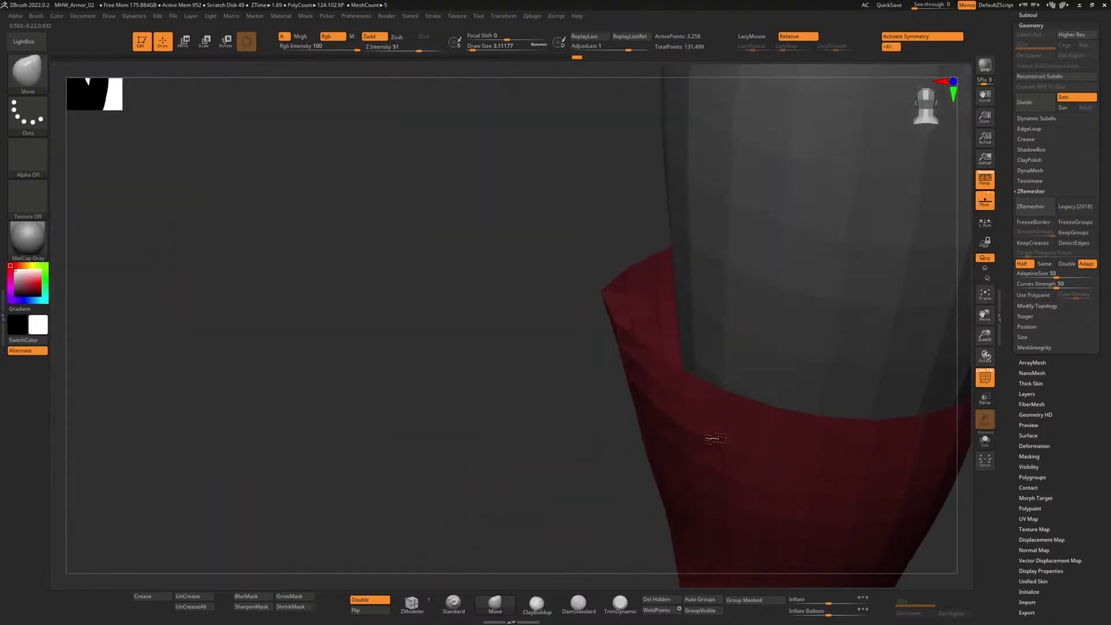
{"action": "left_click_drag", "start_coordinate": [660, 370], "coordinate": [657, 355]}
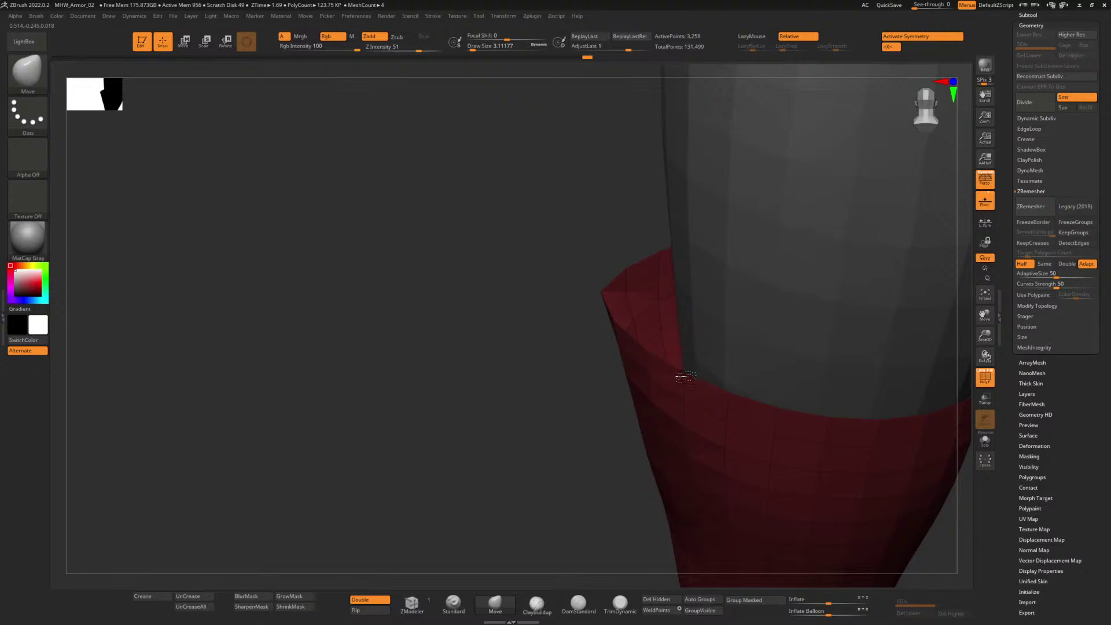
{"action": "left_click_drag", "start_coordinate": [553, 390], "coordinate": [651, 374]}
{"action": "left_click_drag", "start_coordinate": [826, 359], "coordinate": [799, 374]}
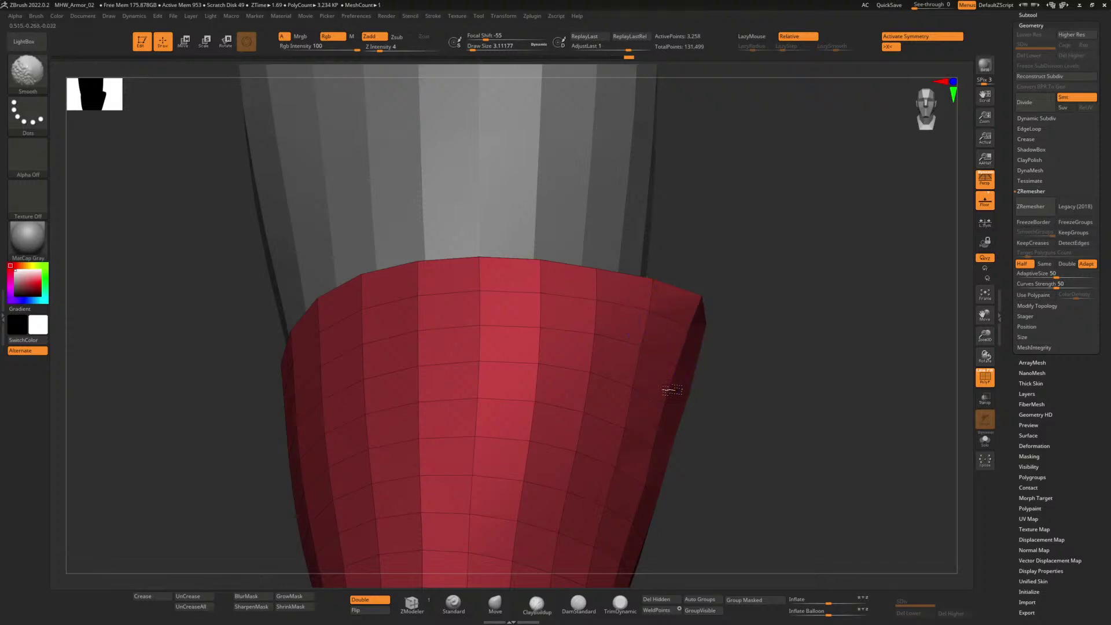
{"action": "mouse_move", "coordinate": [756, 441]}
{"action": "left_mouse_down", "text": "alt"}
{"action": "mouse_move", "coordinate": [729, 254]}
{"action": "mouse_move", "coordinate": [738, 414]}
{"action": "mouse_move", "coordinate": [734, 359]}
{"action": "left_mouse_up", "text": "alt"}
{"action": "left_click_drag", "start_coordinate": [733, 415], "coordinate": [749, 399]}
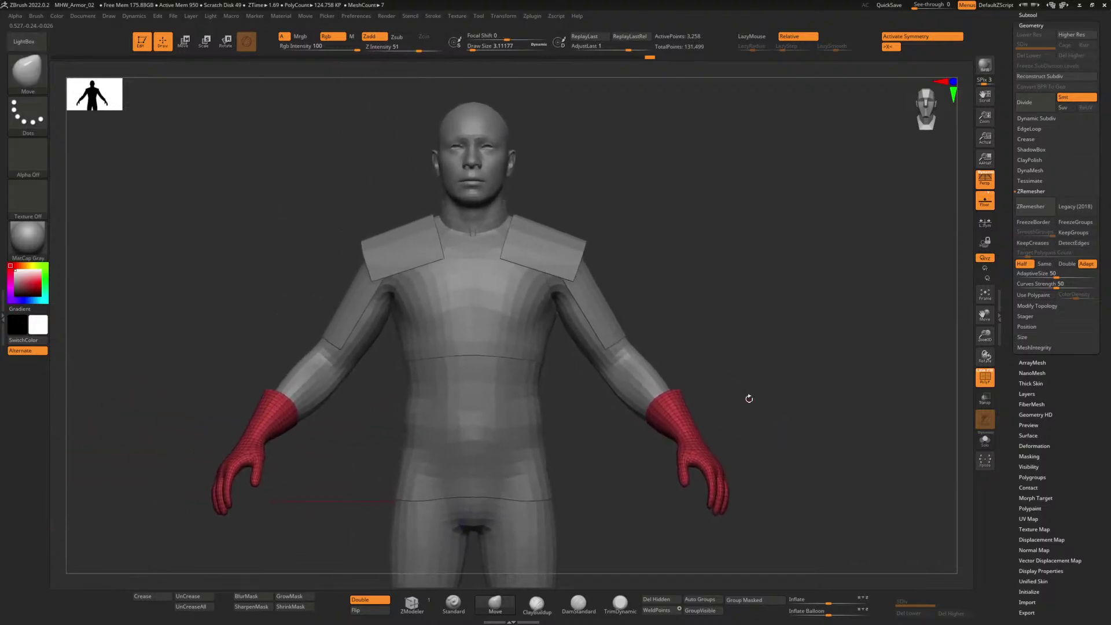
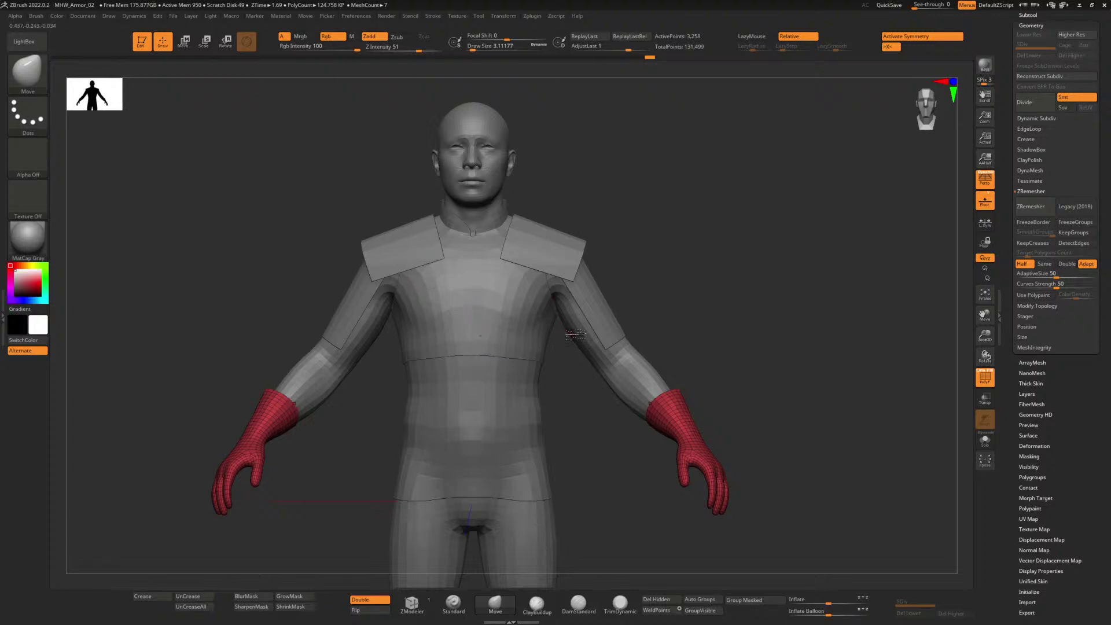
Step: Make the original gloves subtool active and hide the remeshed gloves1 subtool
{"action": "left_click_drag", "start_coordinate": [726, 373], "coordinate": [802, 349], "text": "alt"}
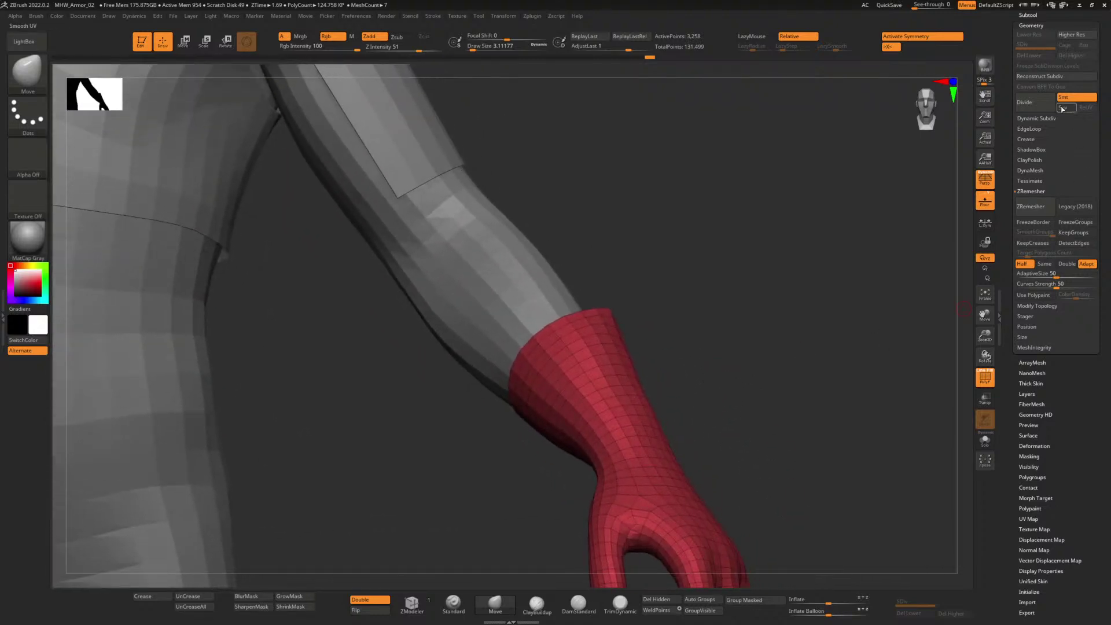
{"action": "left_click_drag", "start_coordinate": [1062, 106], "coordinate": [1060, 316]}
{"action": "left_click", "coordinate": [1047, 232]}
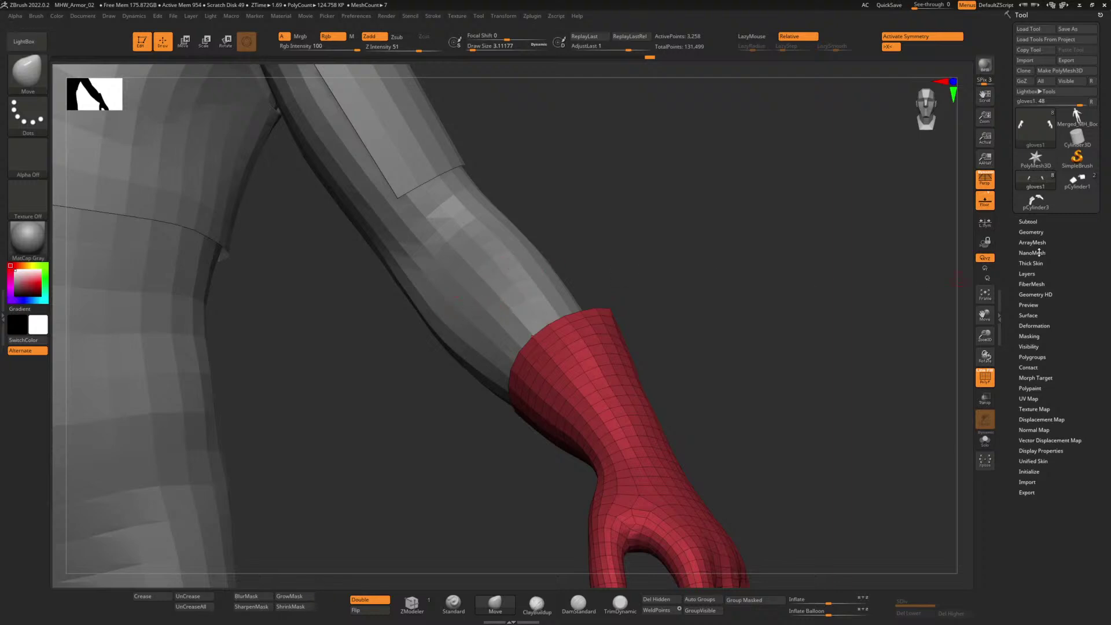
{"action": "left_click", "coordinate": [1030, 222]}
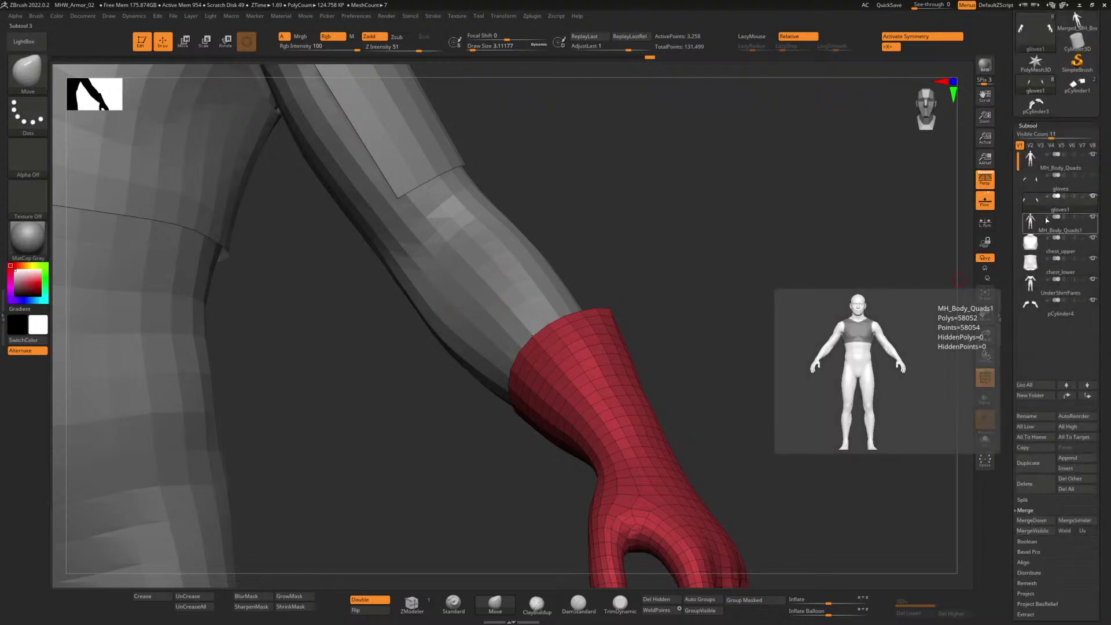
{"action": "mouse_move", "coordinate": [1065, 194]}
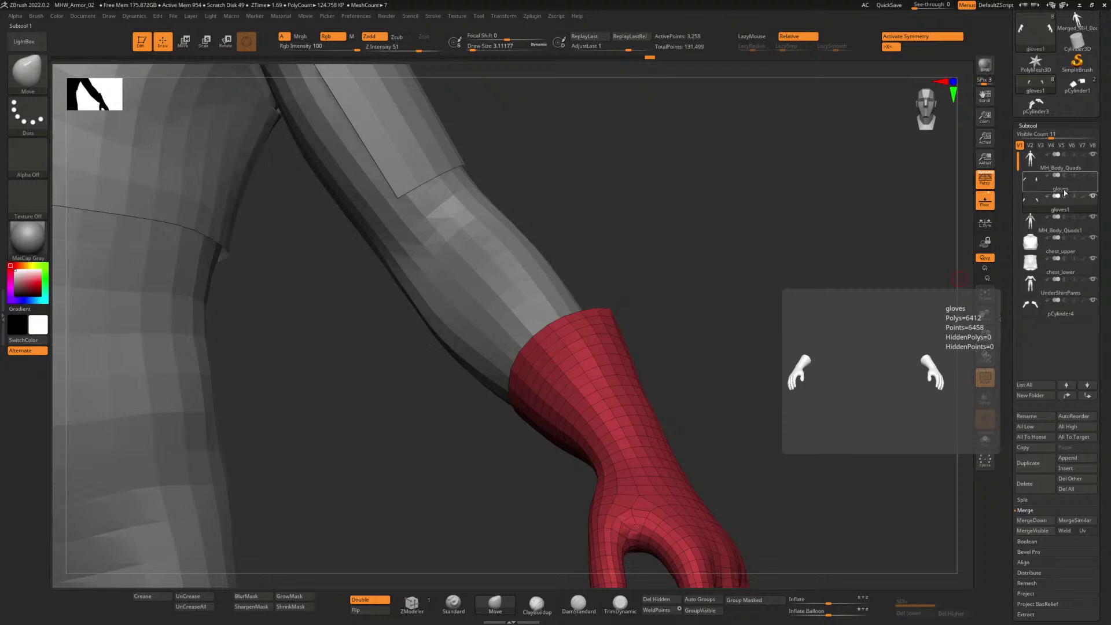
{"action": "left_click", "coordinate": [1064, 191]}
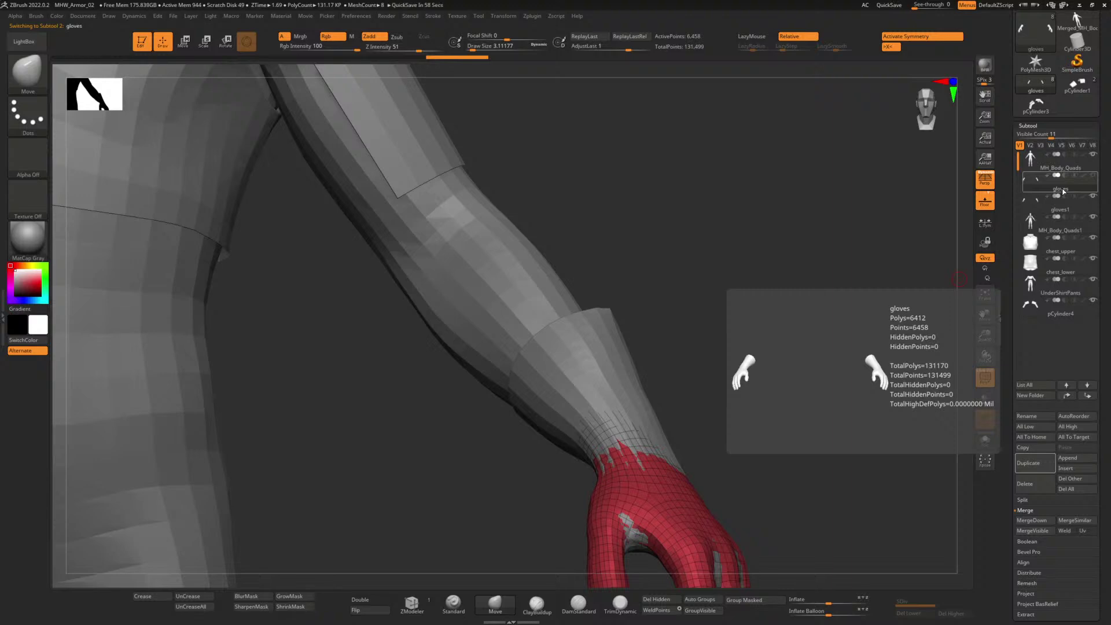
{"action": "left_click", "coordinate": [1094, 198]}
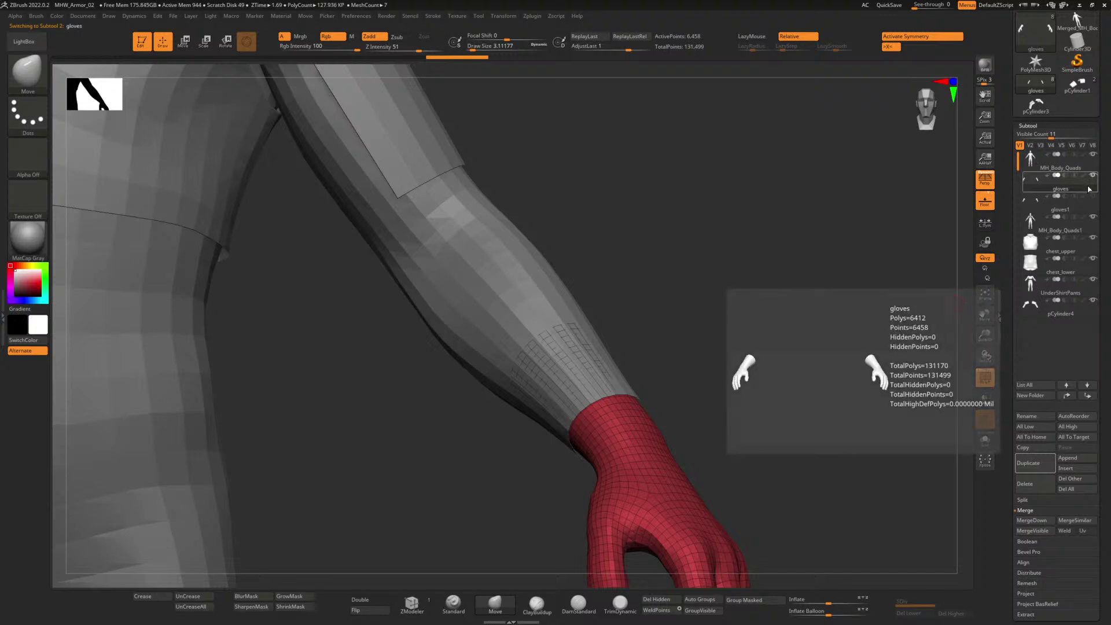
Step: Isolate the gloves subtool with Solo and quick-save the project
{"action": "left_click", "coordinate": [985, 439]}
{"action": "left_click_drag", "start_coordinate": [728, 415], "coordinate": [627, 382]}
{"action": "left_click", "coordinate": [892, 5]}
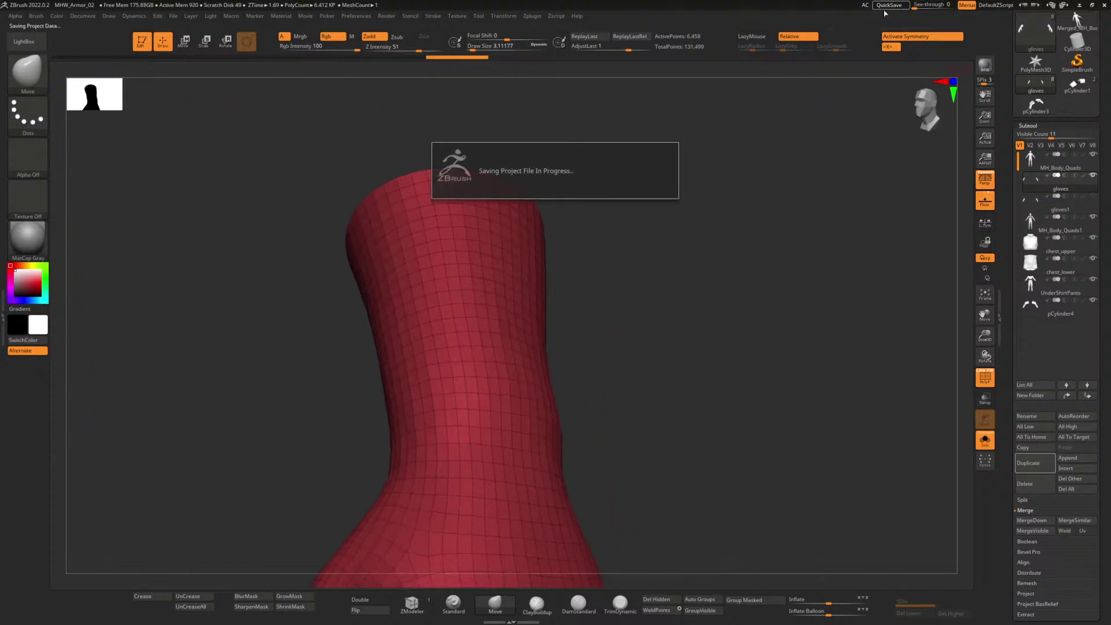
{"action": "left_click_drag", "start_coordinate": [617, 384], "coordinate": [573, 389]}
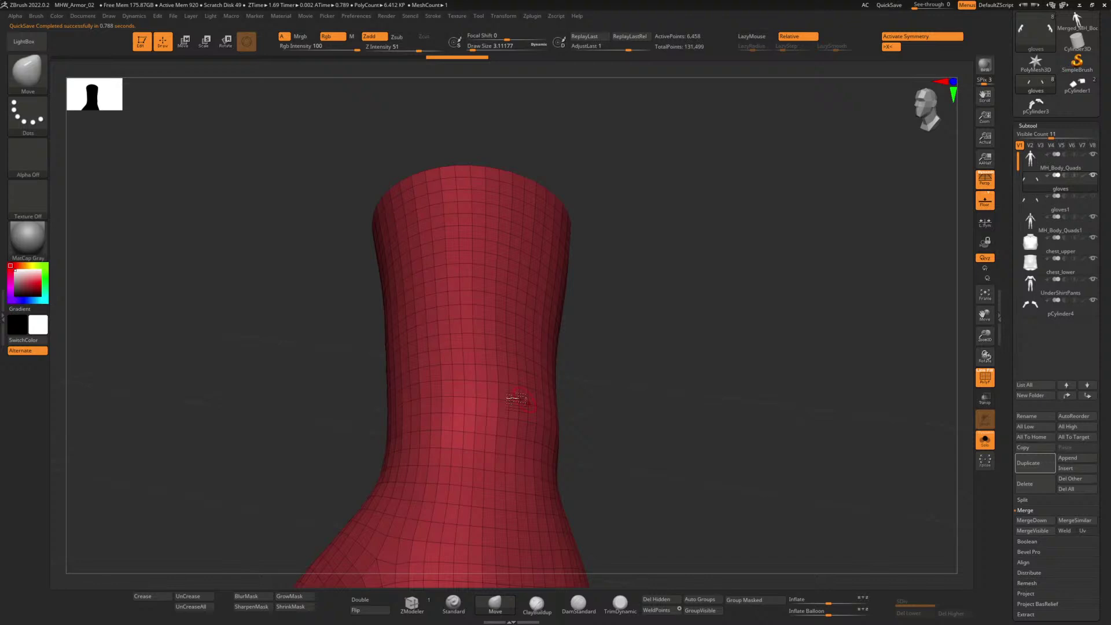
Step: Delete two separate polyloops around the glove's wrist with ZModeler's Delete action targeting Polyloop
{"action": "left_click", "coordinate": [412, 602]}
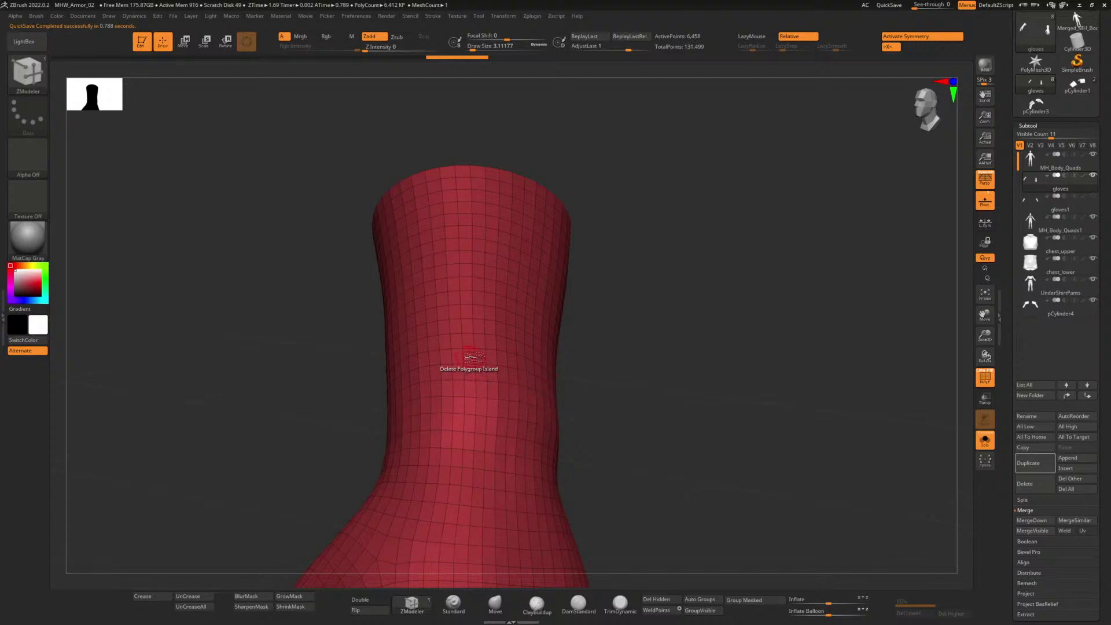
{"action": "key", "text": "space"}
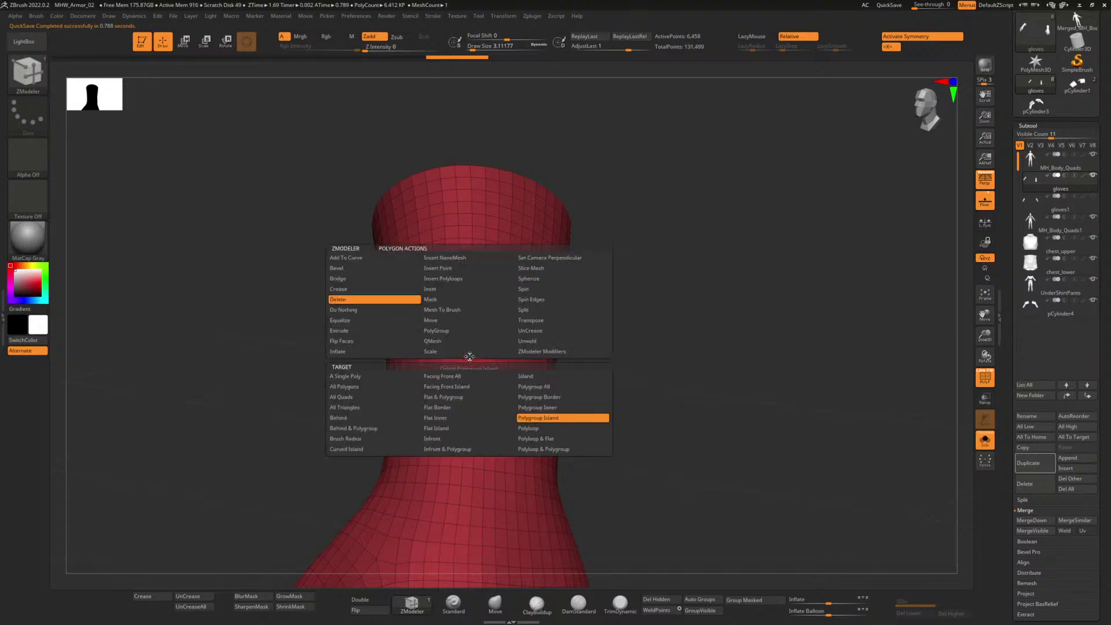
{"action": "left_click", "coordinate": [520, 427]}
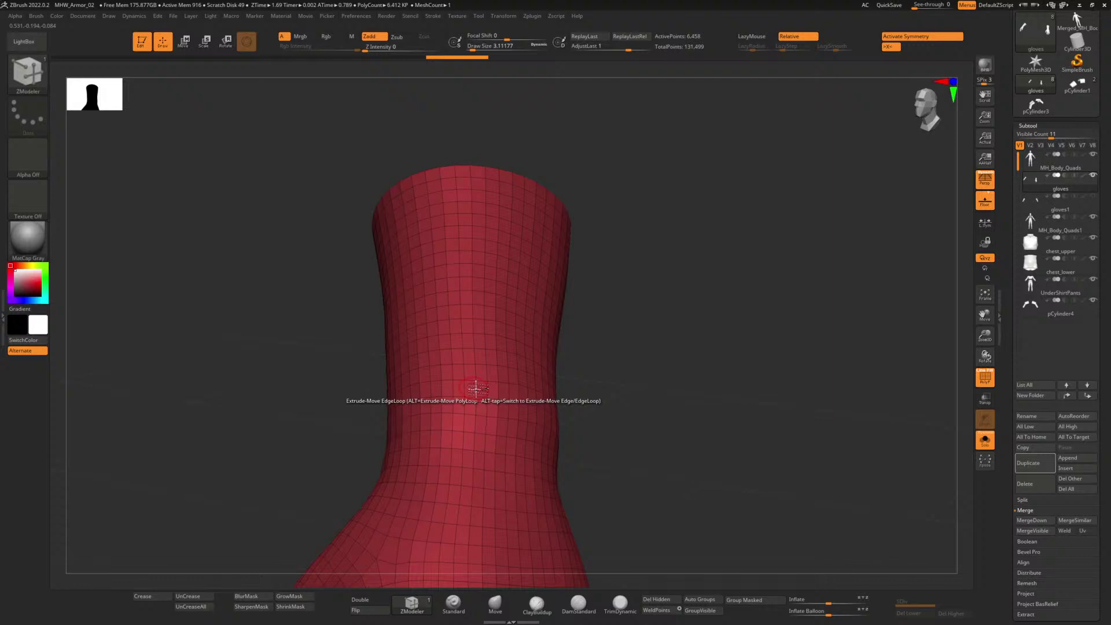
{"action": "left_click", "coordinate": [473, 388]}
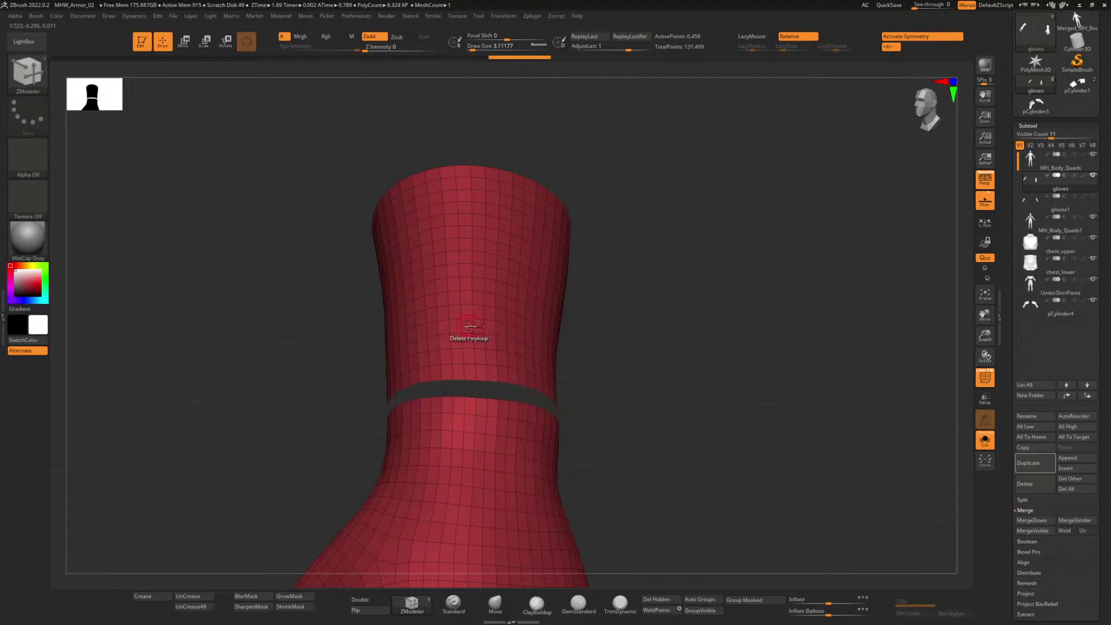
{"action": "left_click", "coordinate": [472, 327]}
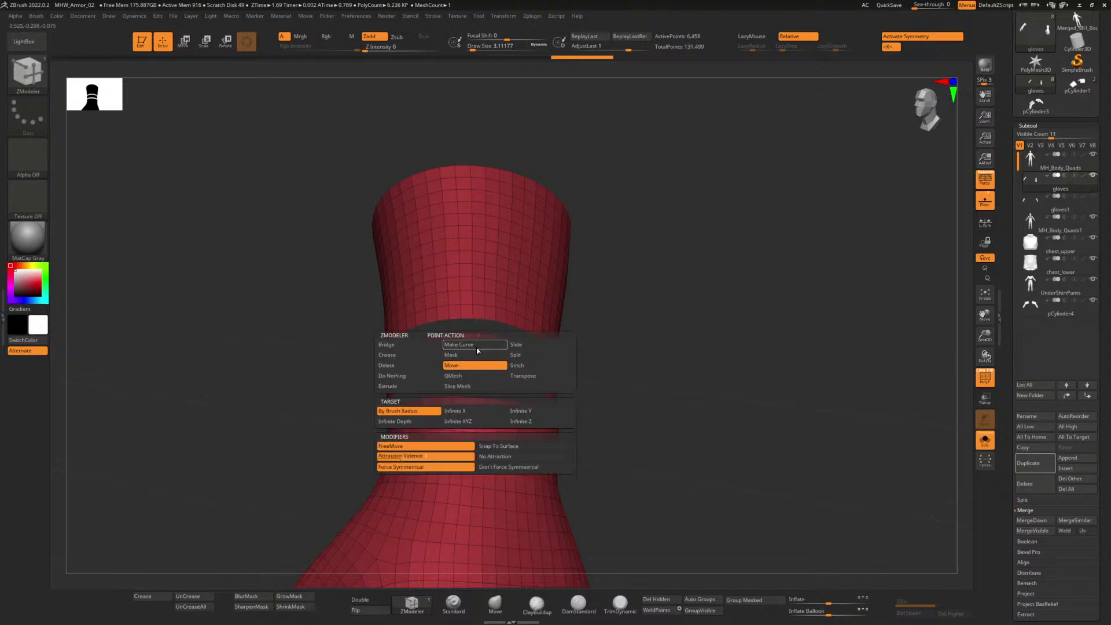
Step: Change ZModeler's polygon Delete target from Polyloop and delete the separated wrist band and the hand portion, keeping only the cuff
{"action": "key", "text": "space"}
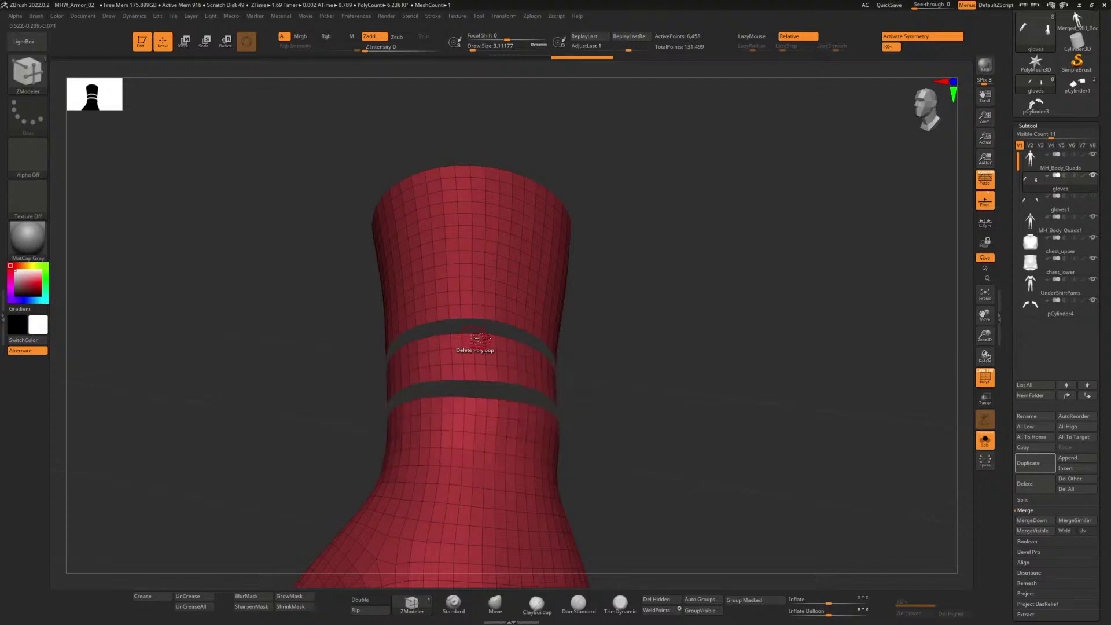
{"action": "key", "text": "space"}
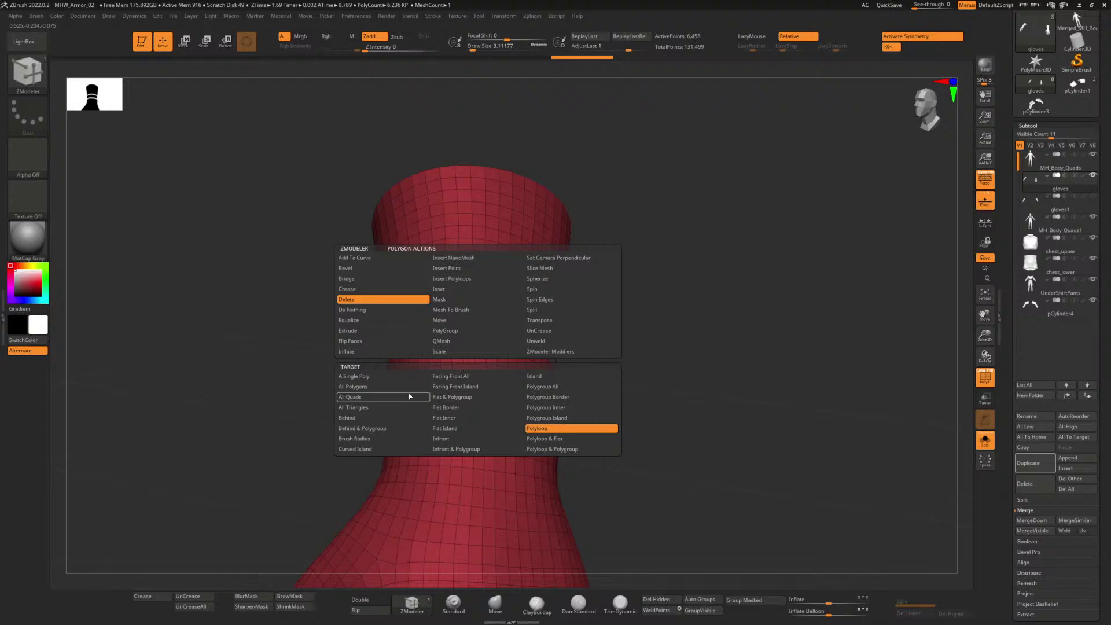
{"action": "left_click", "coordinate": [558, 423]}
{"action": "left_click", "coordinate": [517, 392]}
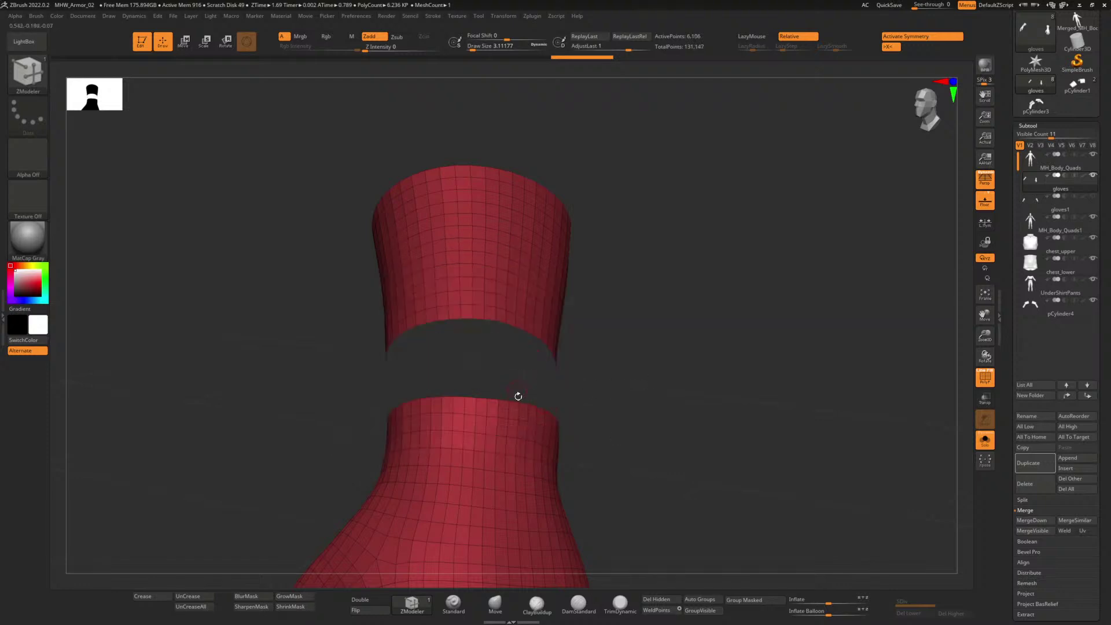
{"action": "left_click", "coordinate": [521, 408]}
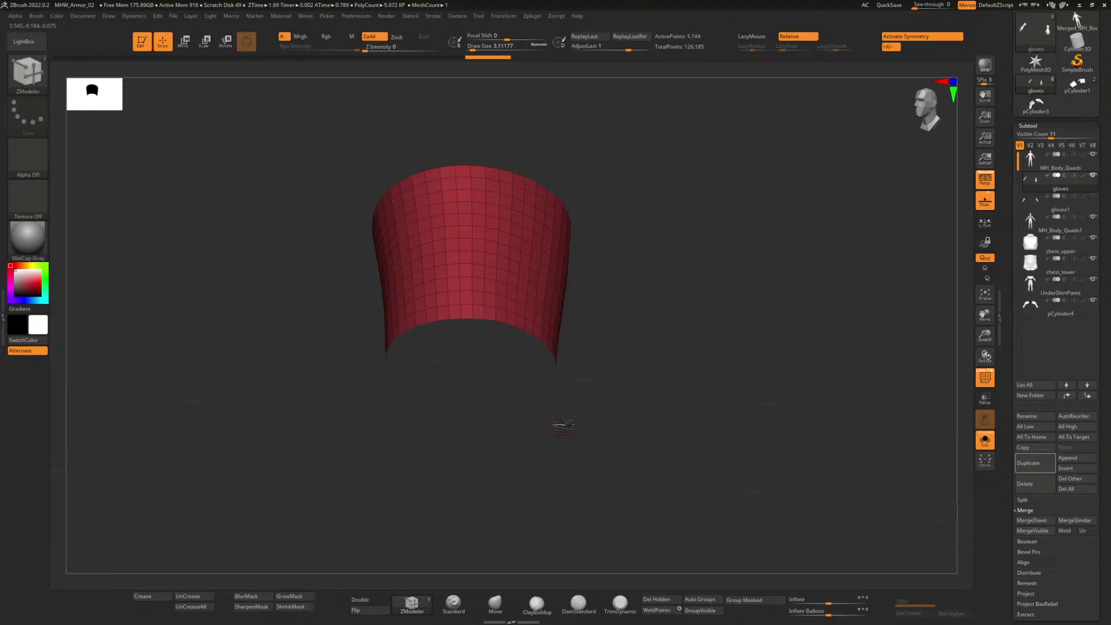
Step: Turn on double-sided display for the cuff mesh and look into its lower opening
{"action": "mouse_move", "coordinate": [560, 425]}
{"action": "right_mouse_down", "text": "ctrl"}
{"action": "mouse_move", "coordinate": [527, 322]}
{"action": "mouse_move", "coordinate": [561, 408]}
{"action": "right_mouse_up", "text": "ctrl"}
{"action": "left_click", "coordinate": [368, 600]}
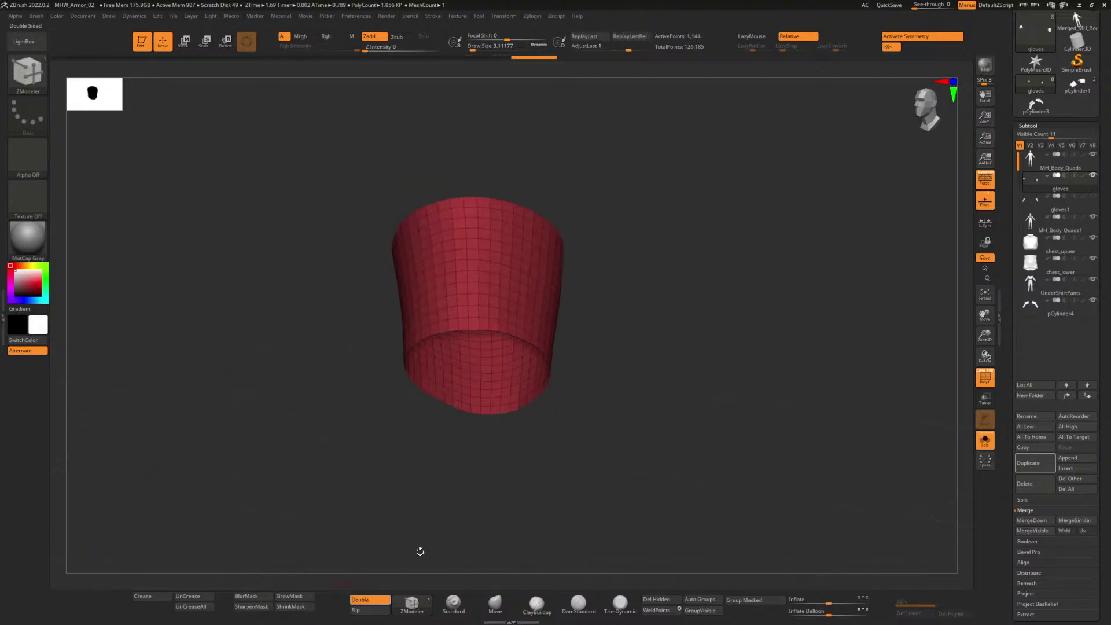
{"action": "right_click_drag", "start_coordinate": [600, 322], "coordinate": [589, 374], "text": "alt"}
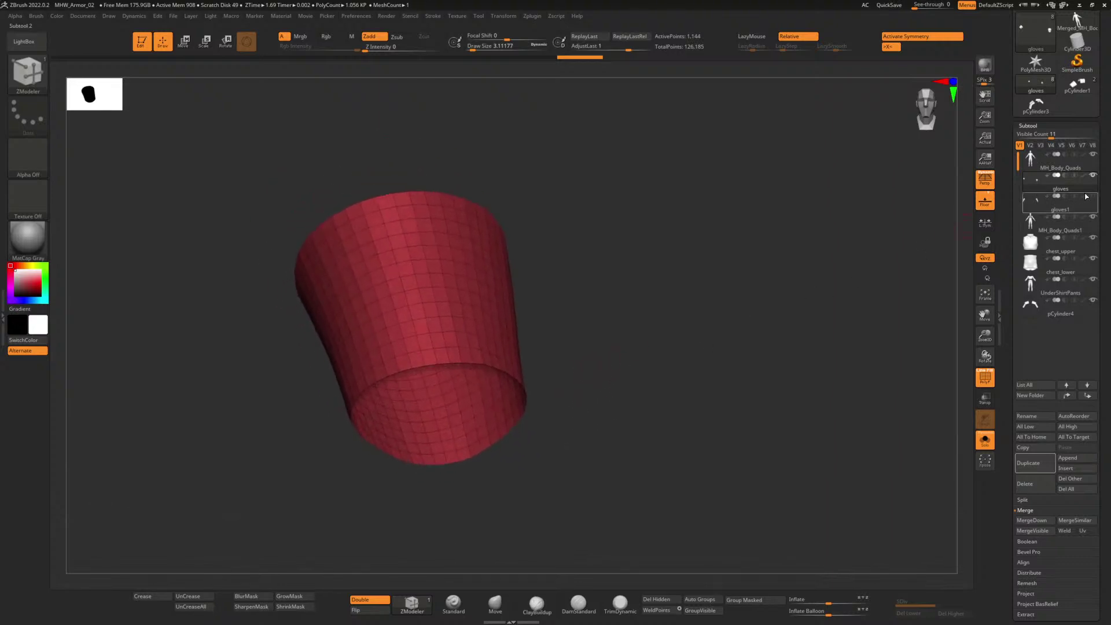
Step: Set ZRemesher to Half and remesh the cuff repeatedly into a coarse, low-polygon tube
{"action": "scroll", "coordinate": [1049, 507], "scroll_direction": "down", "scroll_amount": 3}
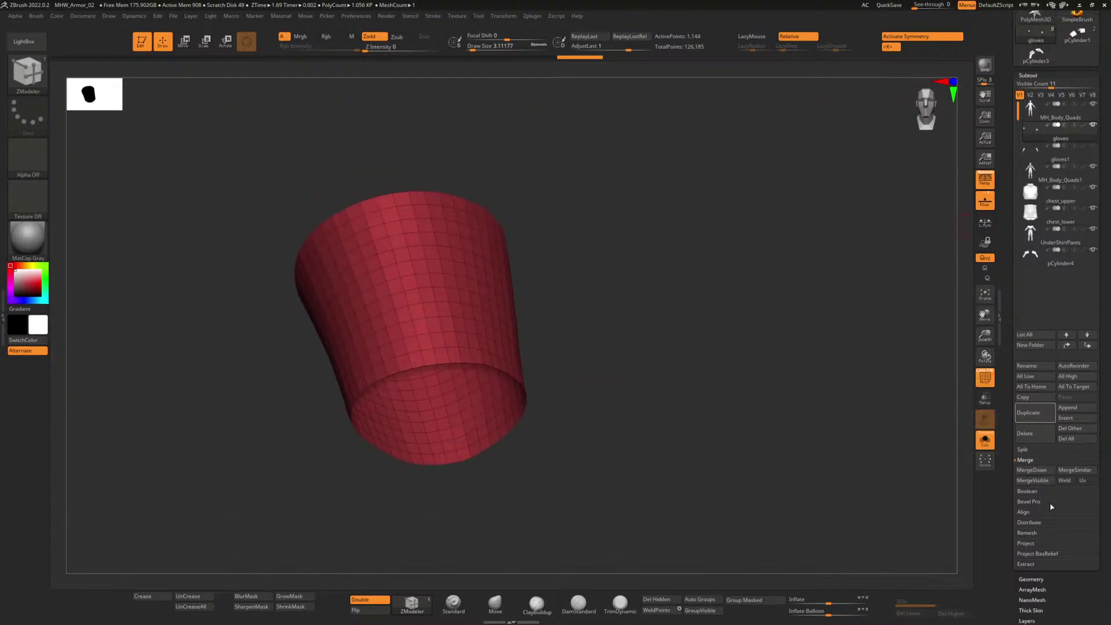
{"action": "scroll", "coordinate": [1052, 505], "scroll_direction": "down", "scroll_amount": 3}
{"action": "left_click", "coordinate": [1036, 479]}
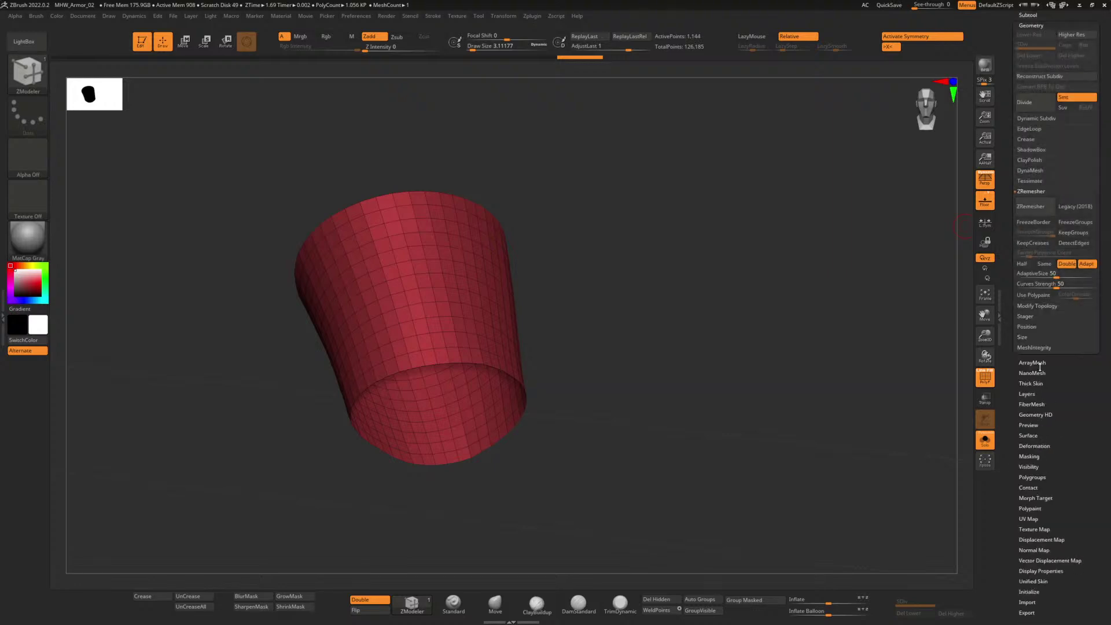
{"action": "left_click_drag", "start_coordinate": [1036, 262], "coordinate": [1036, 283]}
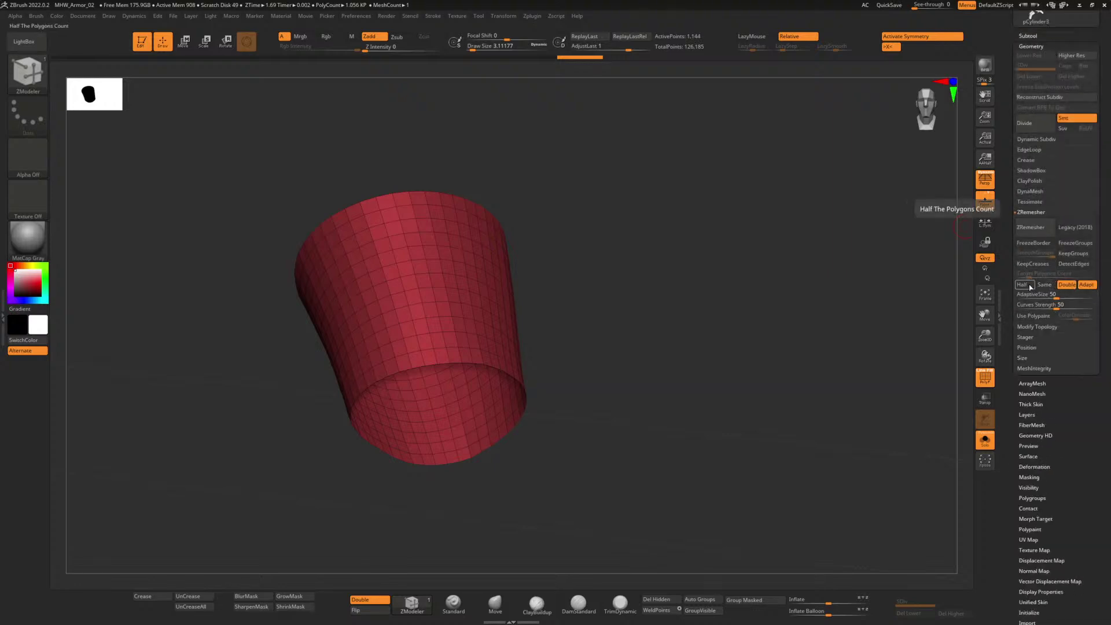
{"action": "left_click", "coordinate": [1023, 285]}
{"action": "left_click", "coordinate": [1033, 228]}
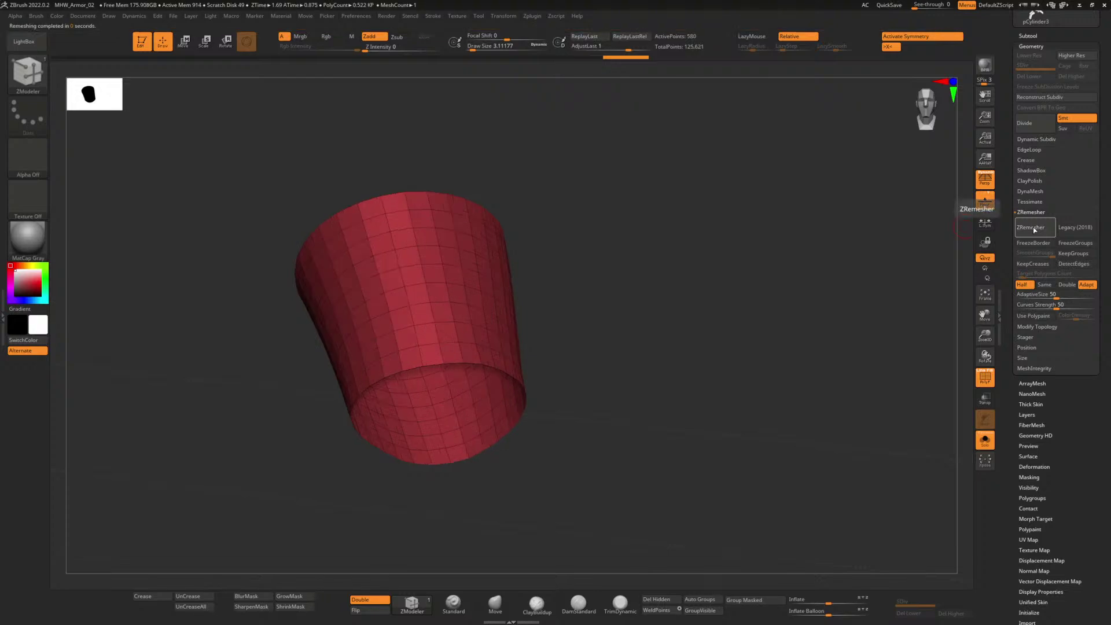
{"action": "left_click", "coordinate": [1040, 230]}
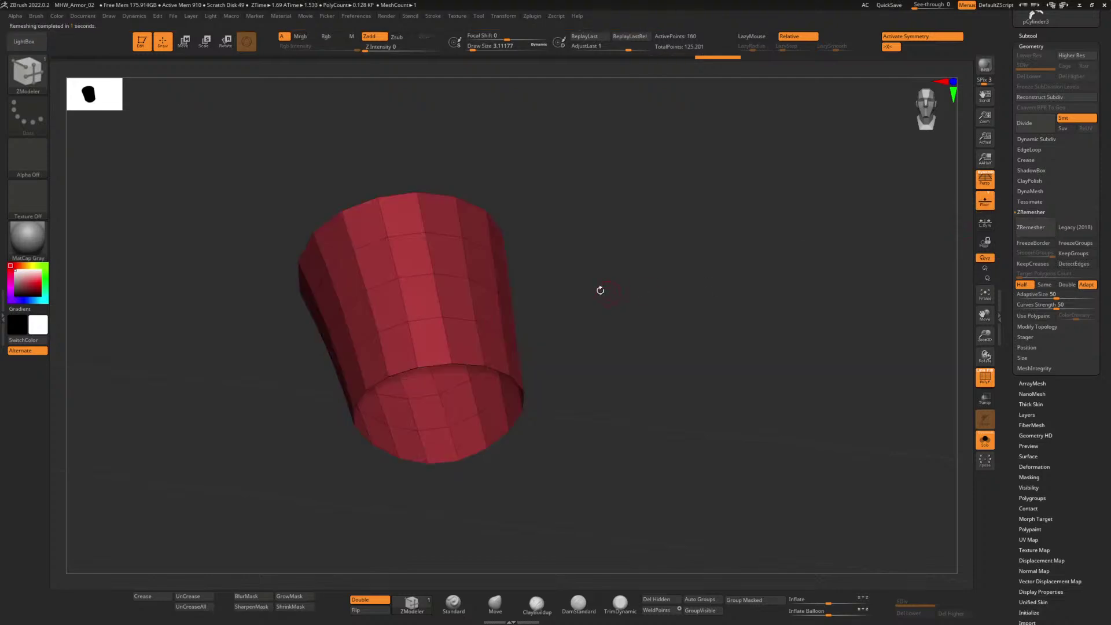
Step: Rename the cuff's subtool from gloves to gloveInner
{"action": "scroll", "coordinate": [1031, 166], "scroll_direction": "up", "scroll_amount": 5}
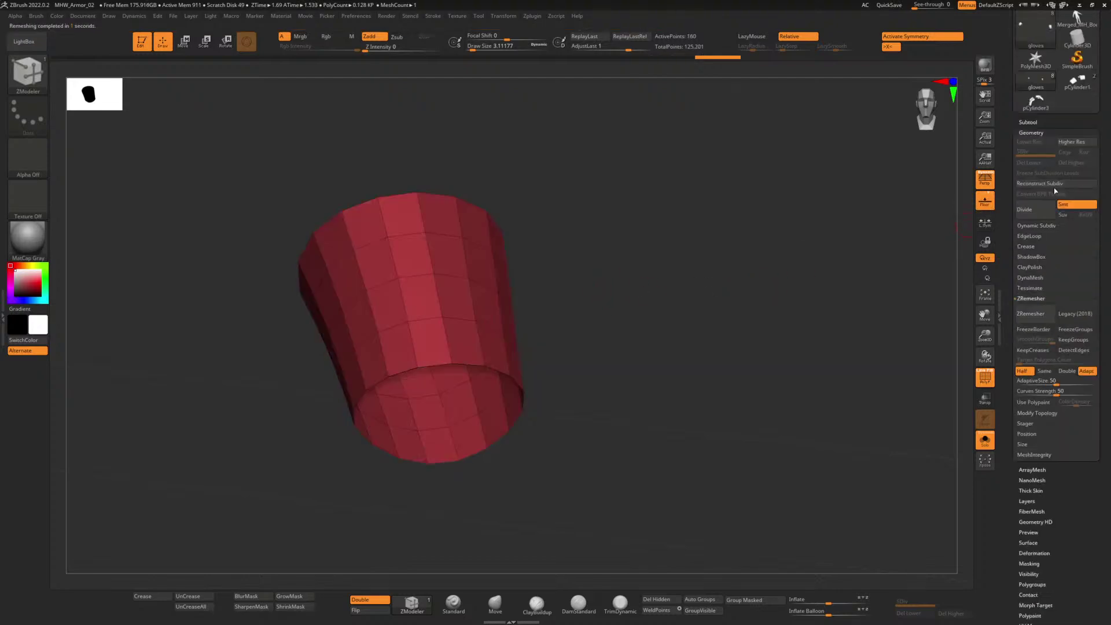
{"action": "left_click", "coordinate": [1029, 224]}
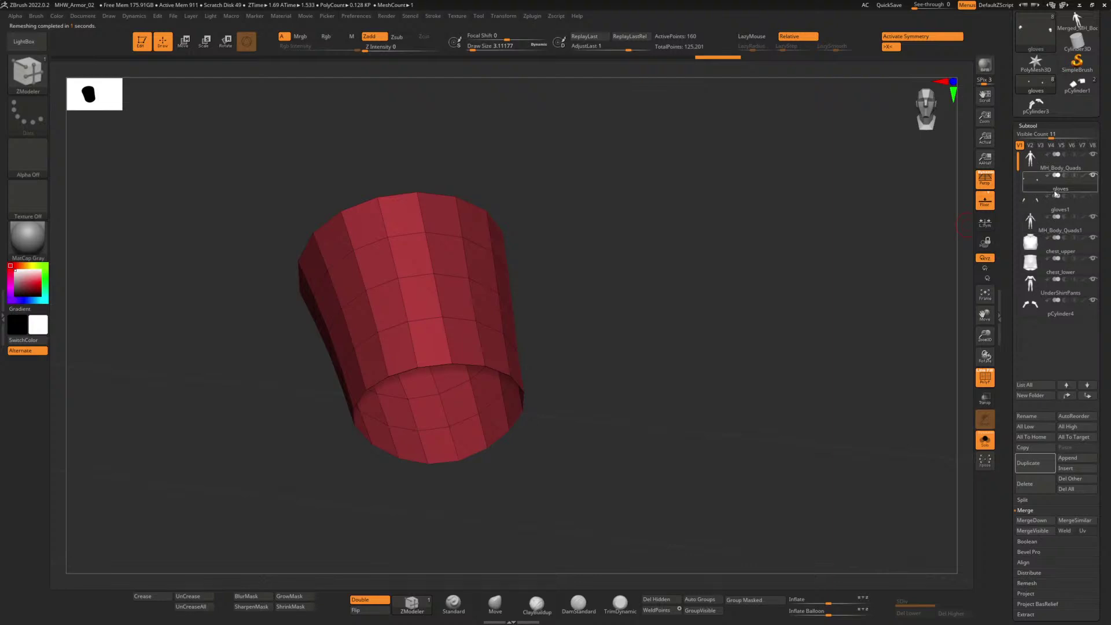
{"action": "left_click", "coordinate": [1037, 418]}
{"action": "type", "text": "glove"}
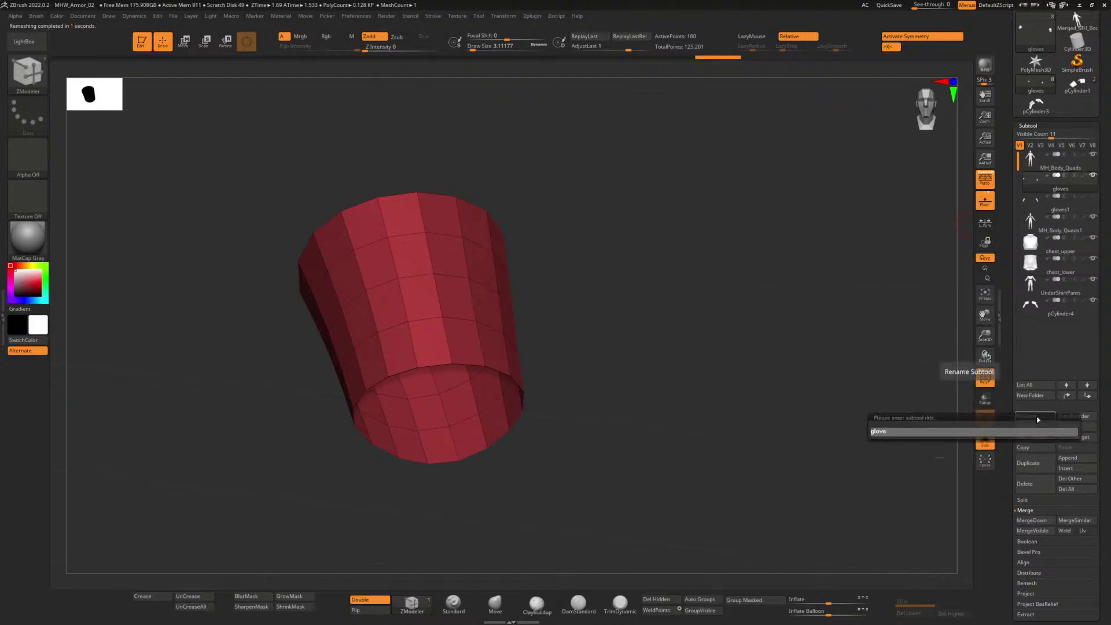
{"action": "type", "text": "Inn"}
{"action": "type", "text": "nner"}
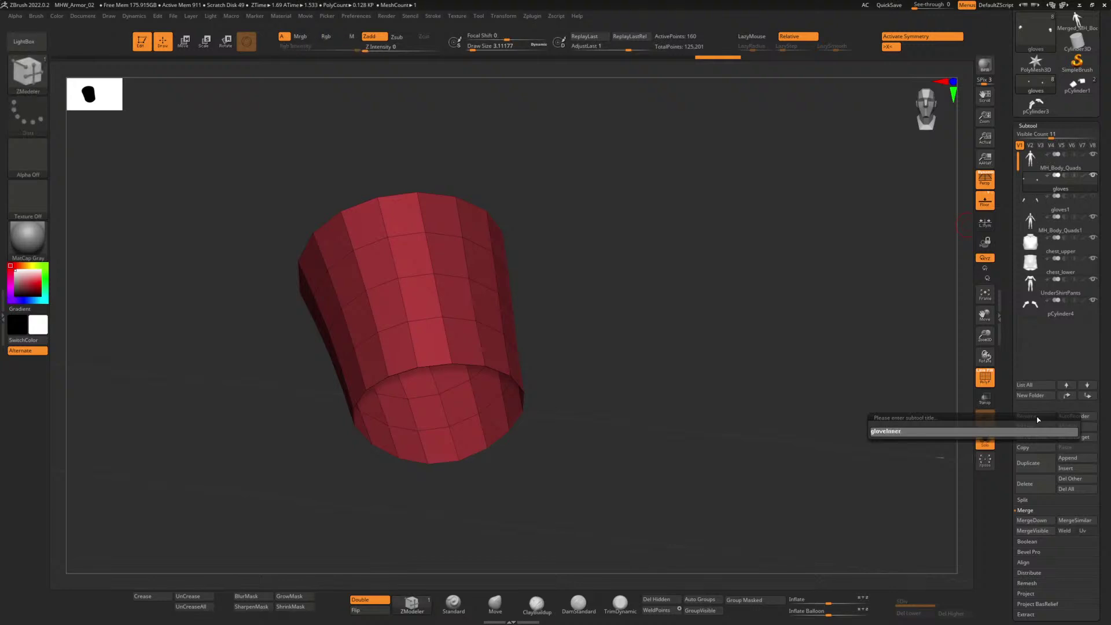
{"action": "key", "text": "Return"}
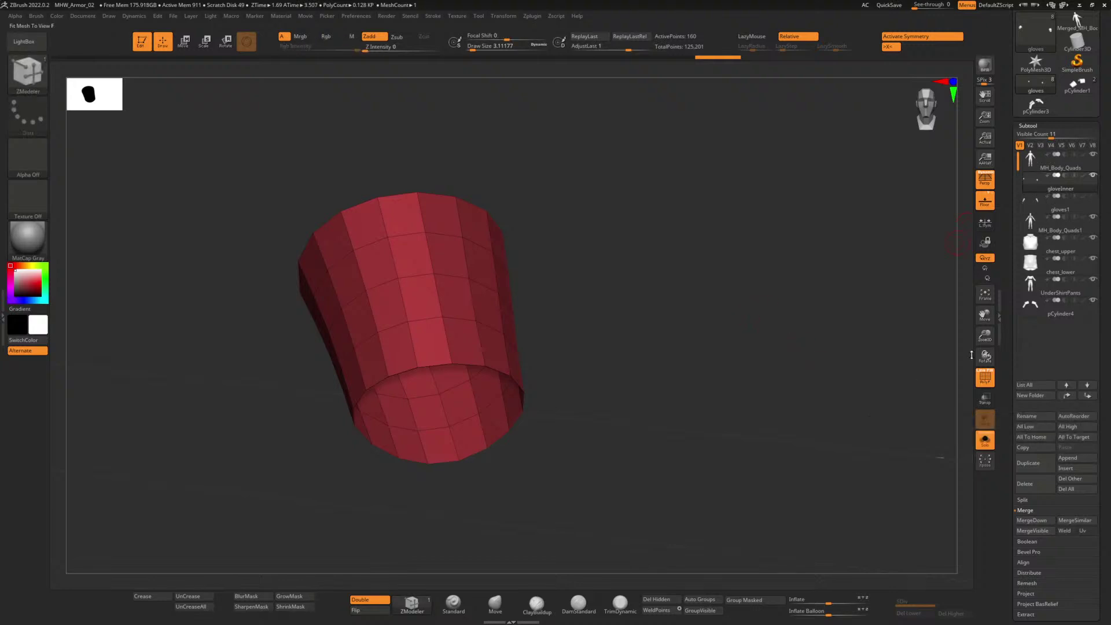
Step: Turn off Solo to bring back the figure and make the gloves1 subtool visible again around the forearm
{"action": "left_click", "coordinate": [984, 442]}
{"action": "left_click_drag", "start_coordinate": [654, 335], "coordinate": [601, 218], "text": "alt"}
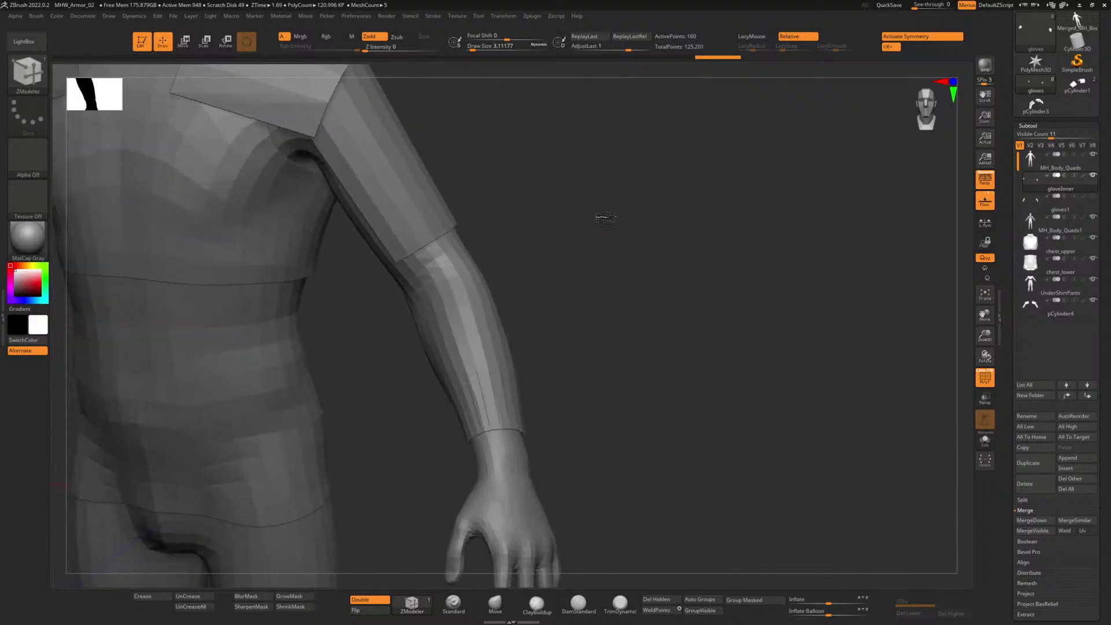
{"action": "left_click_drag", "start_coordinate": [615, 386], "coordinate": [662, 377], "text": "alt"}
{"action": "left_click", "coordinate": [1095, 196]}
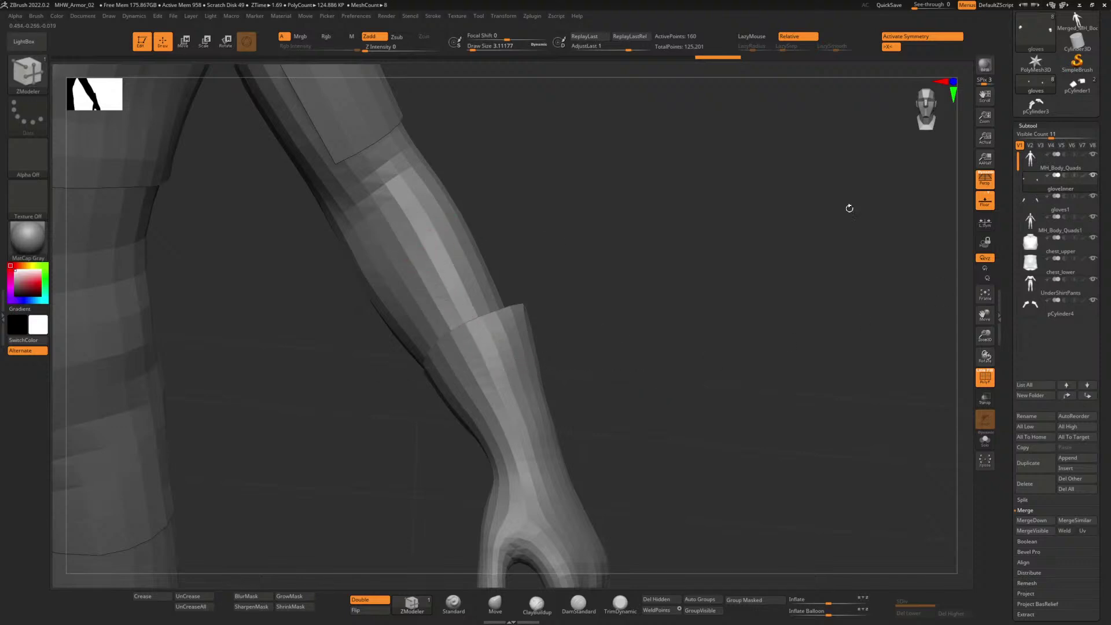
Step: Make gloveInner the active subtool and inflate it slightly so the cuff expands outward around the forearm
{"action": "left_click", "coordinate": [1077, 190]}
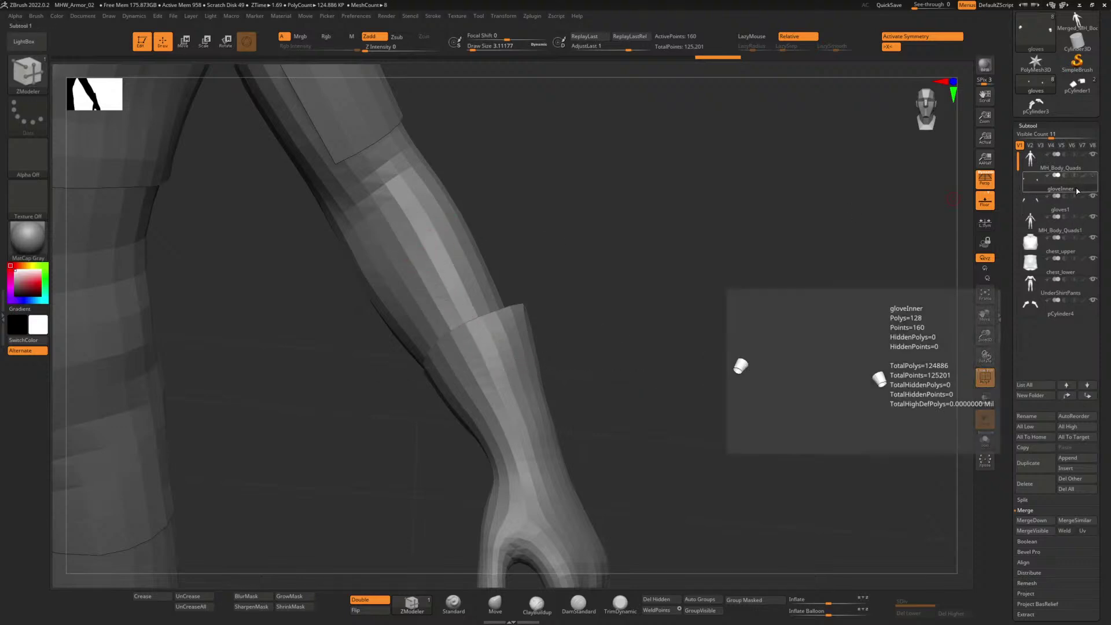
{"action": "left_click_drag", "start_coordinate": [653, 440], "coordinate": [673, 422]}
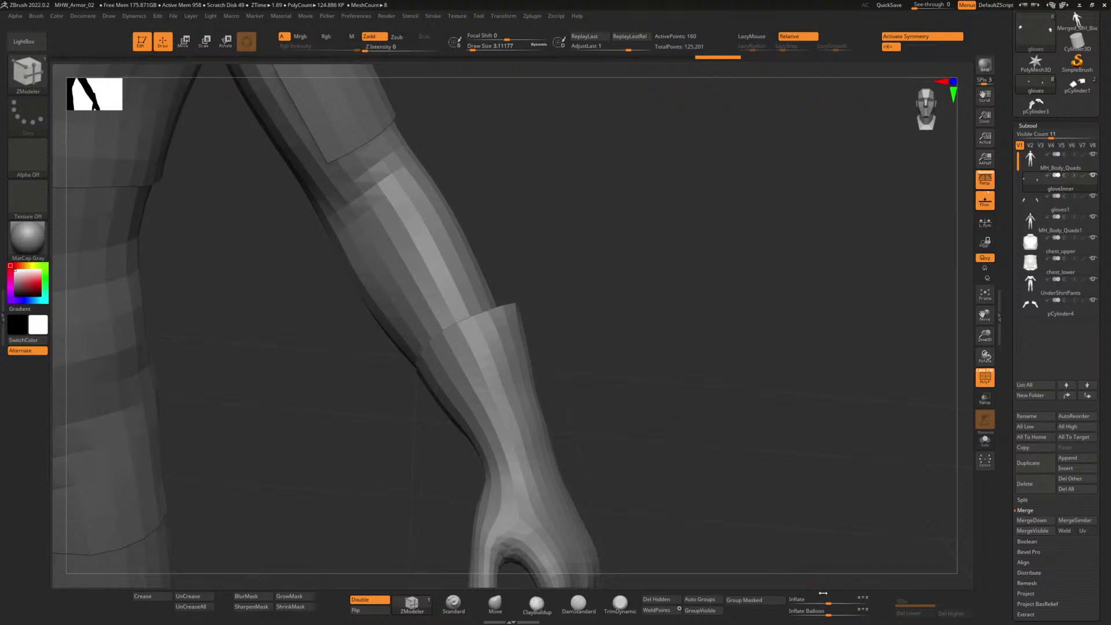
{"action": "left_click_drag", "start_coordinate": [829, 604], "coordinate": [831, 604]}
{"action": "left_click_drag", "start_coordinate": [664, 431], "coordinate": [625, 410]}
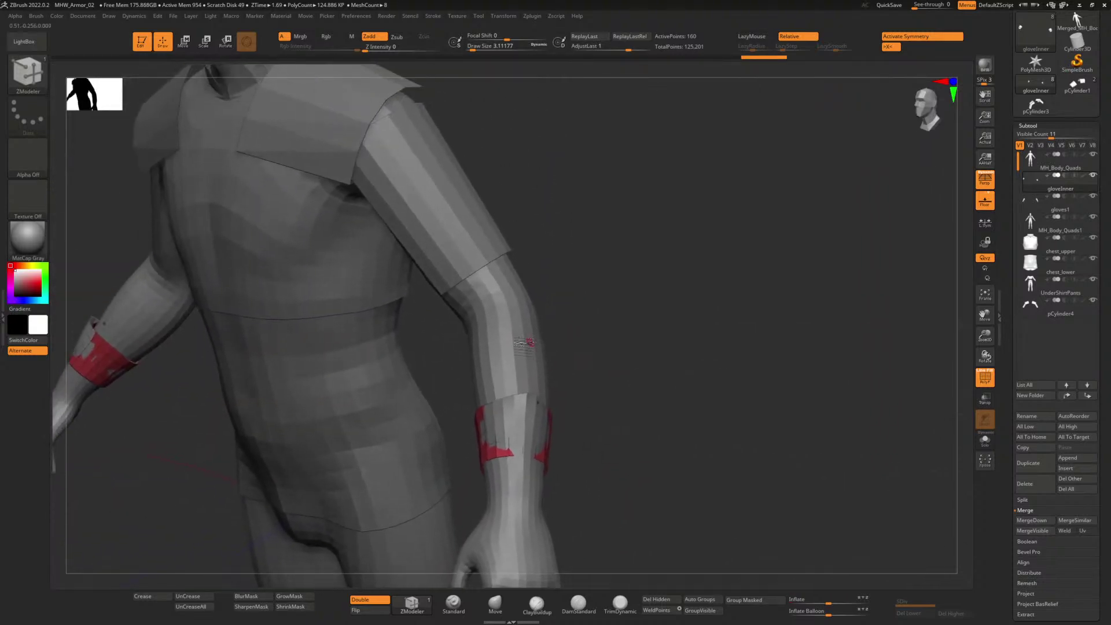
Step: Switch to the Move gizmo and centre it on the unmasked gloveInner cuff at the forearm
{"action": "left_click", "coordinate": [187, 51]}
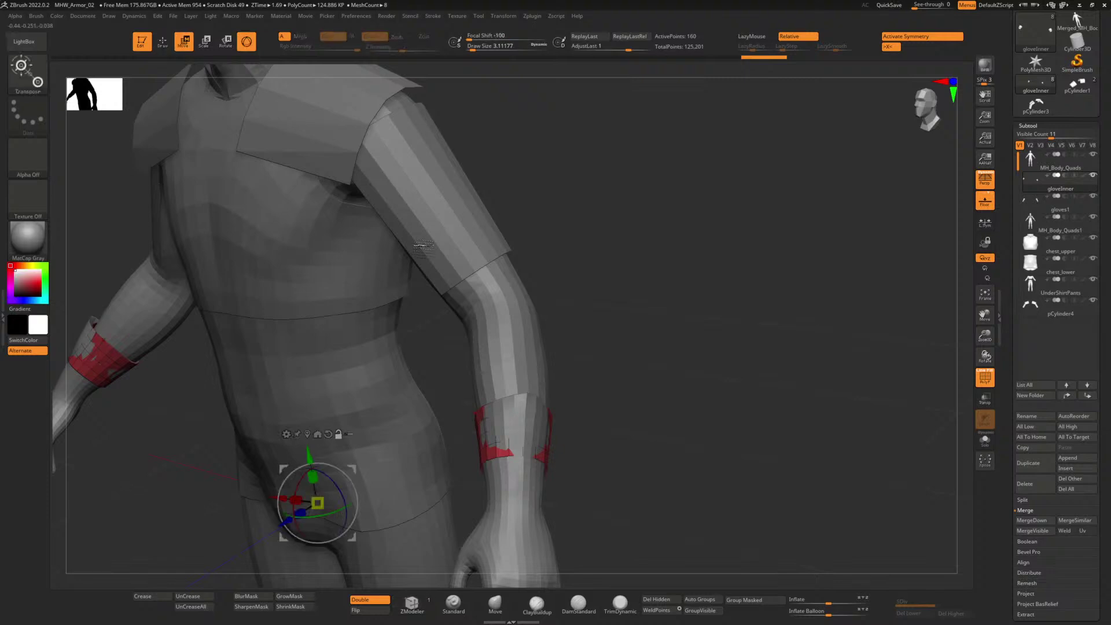
{"action": "left_click_drag", "start_coordinate": [591, 400], "coordinate": [588, 388], "text": "alt"}
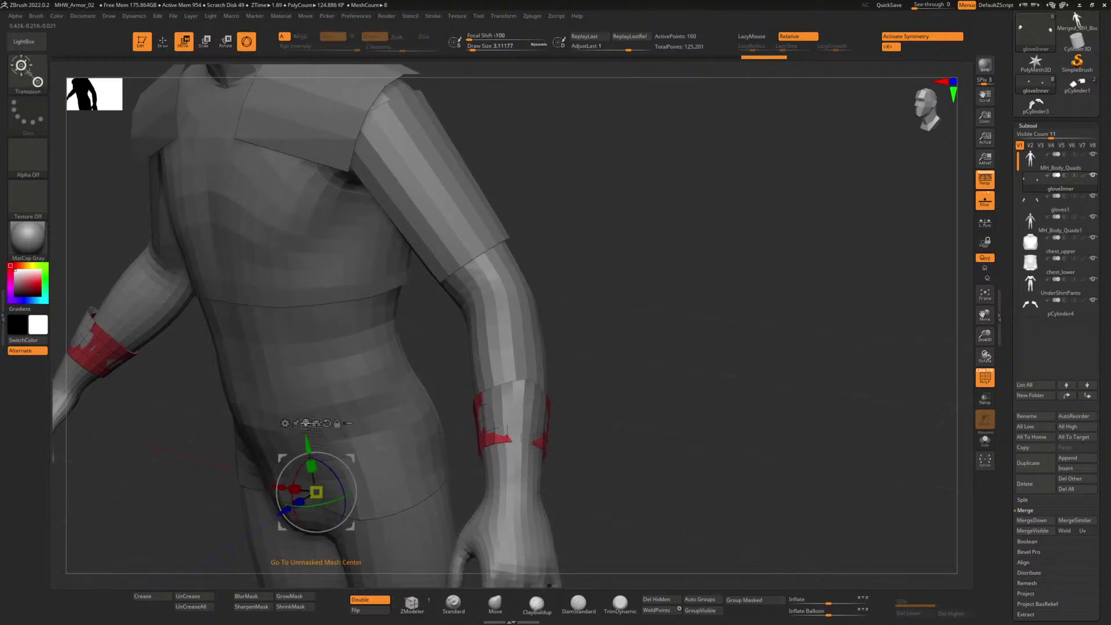
{"action": "left_click", "coordinate": [305, 423]}
{"action": "mouse_move", "coordinate": [635, 407]}
{"action": "left_mouse_down"}
{"action": "mouse_move", "coordinate": [598, 422]}
{"action": "mouse_move", "coordinate": [629, 428]}
{"action": "mouse_move", "coordinate": [625, 413]}
{"action": "mouse_move", "coordinate": [640, 424]}
{"action": "mouse_move", "coordinate": [620, 422]}
{"action": "left_mouse_up"}
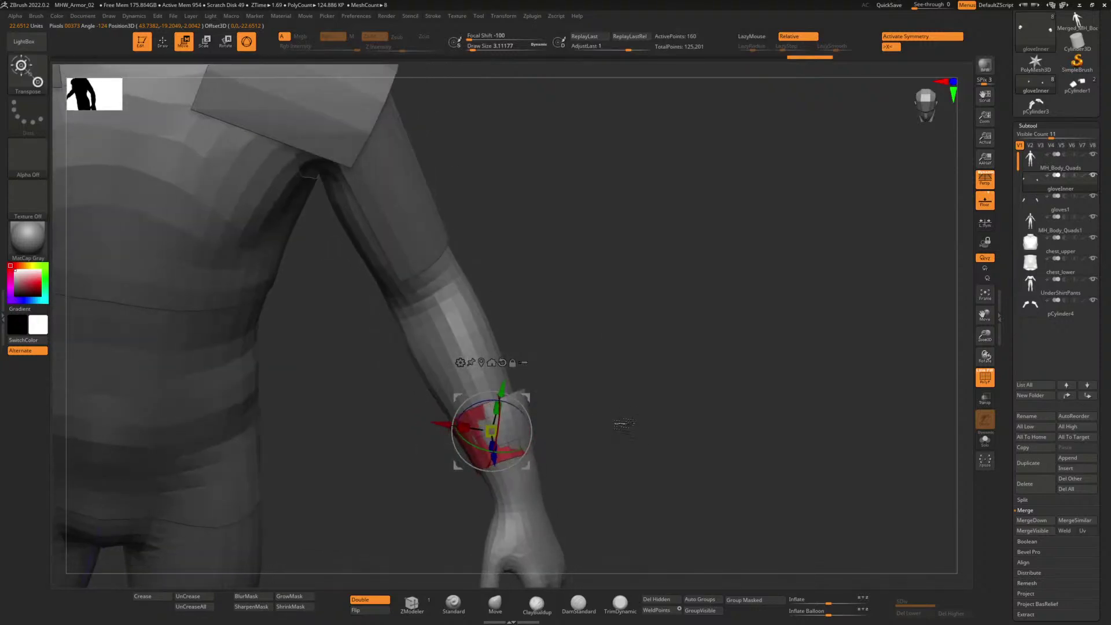
{"action": "left_click", "coordinate": [502, 363]}
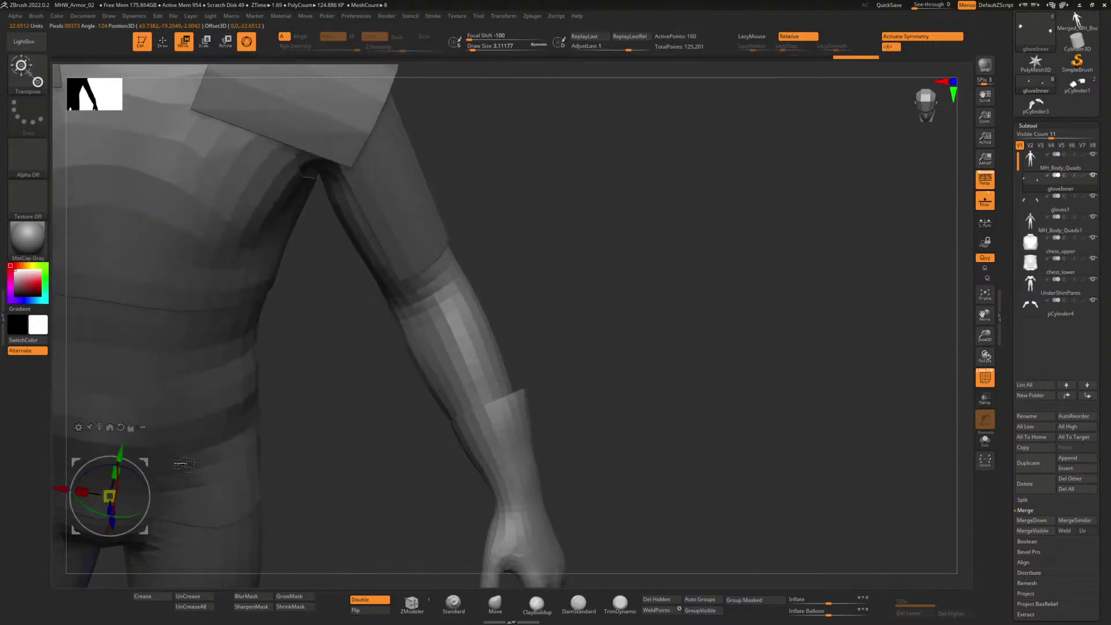
{"action": "left_click", "coordinate": [109, 427]}
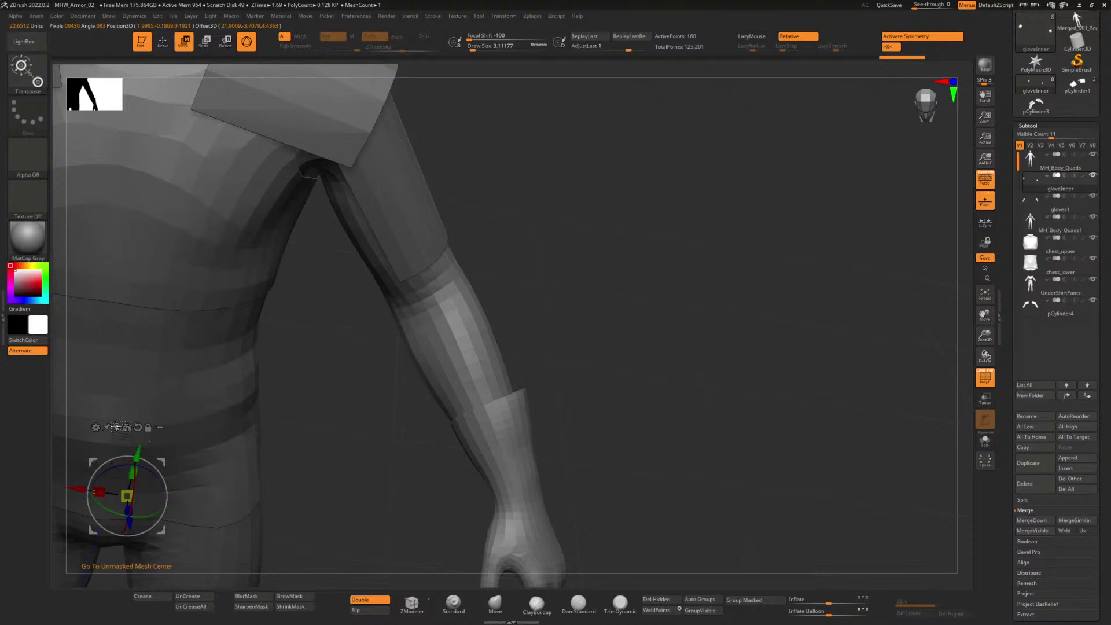
{"action": "left_click_drag", "start_coordinate": [342, 463], "coordinate": [302, 409], "text": "alt"}
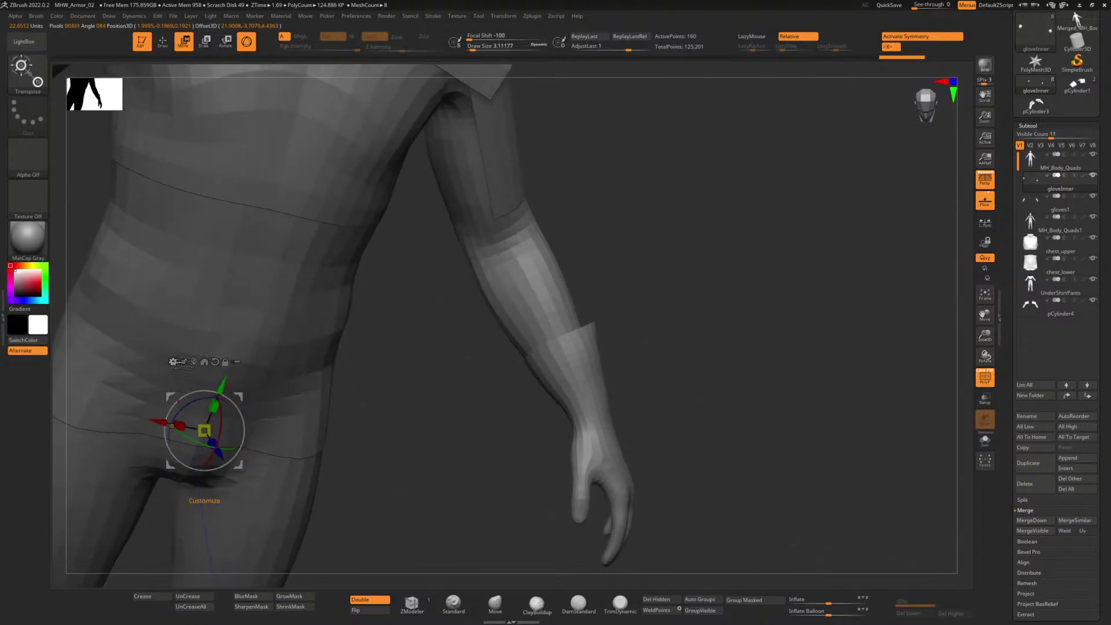
{"action": "key", "text": "ctrl+z"}
{"action": "key", "text": "ctrl+z"}
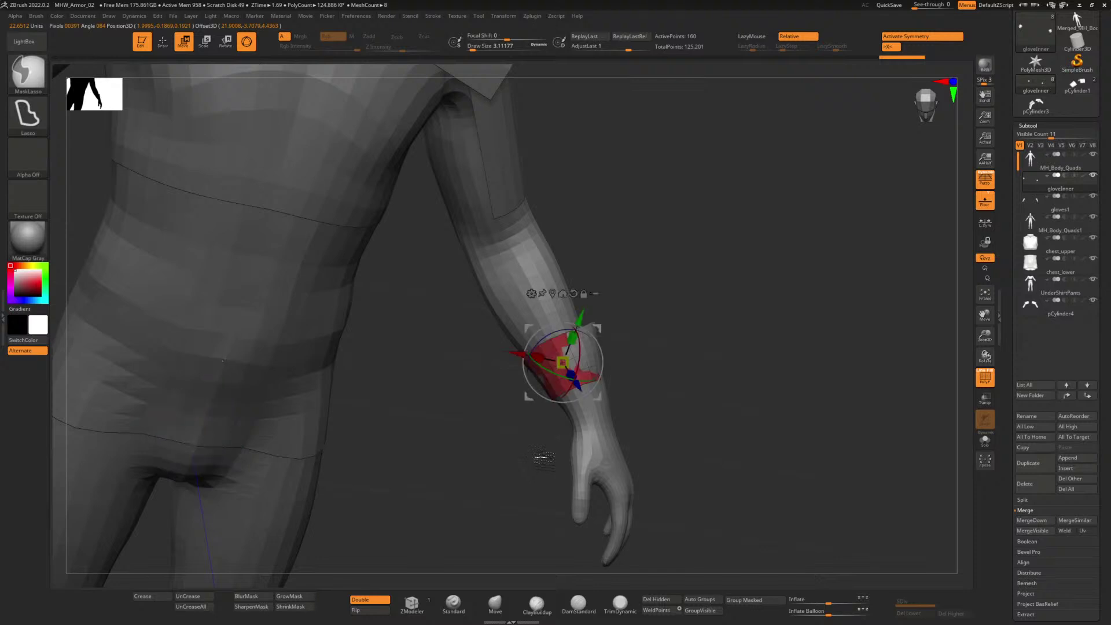
Step: Align the gizmo with the forearm's direction and move the gloveInner cuff up the arm towards the elbow
{"action": "left_click_drag", "start_coordinate": [544, 425], "coordinate": [522, 446]}
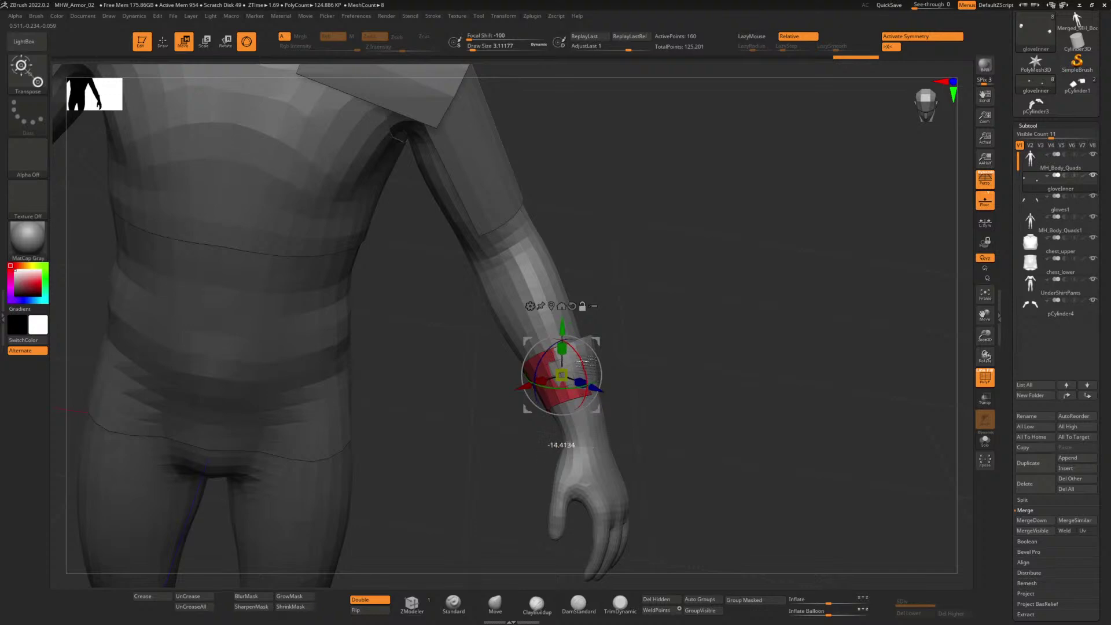
{"action": "left_click_drag", "start_coordinate": [688, 387], "coordinate": [670, 398]}
{"action": "left_click_drag", "start_coordinate": [570, 382], "coordinate": [555, 408]}
{"action": "left_click_drag", "start_coordinate": [632, 392], "coordinate": [689, 398]}
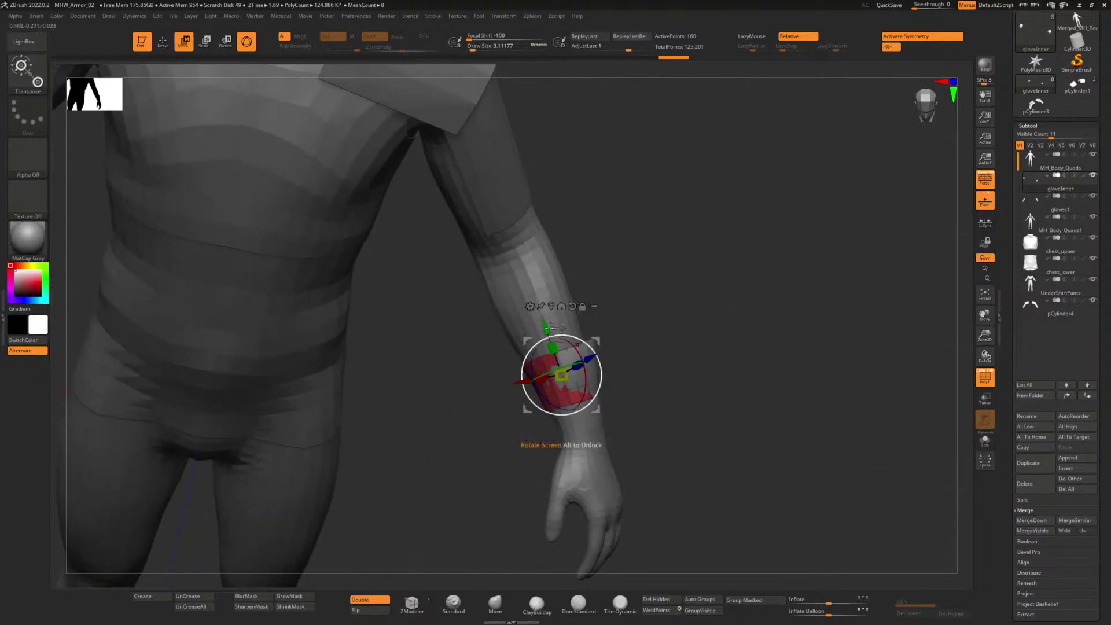
{"action": "left_click_drag", "start_coordinate": [545, 325], "coordinate": [527, 272]}
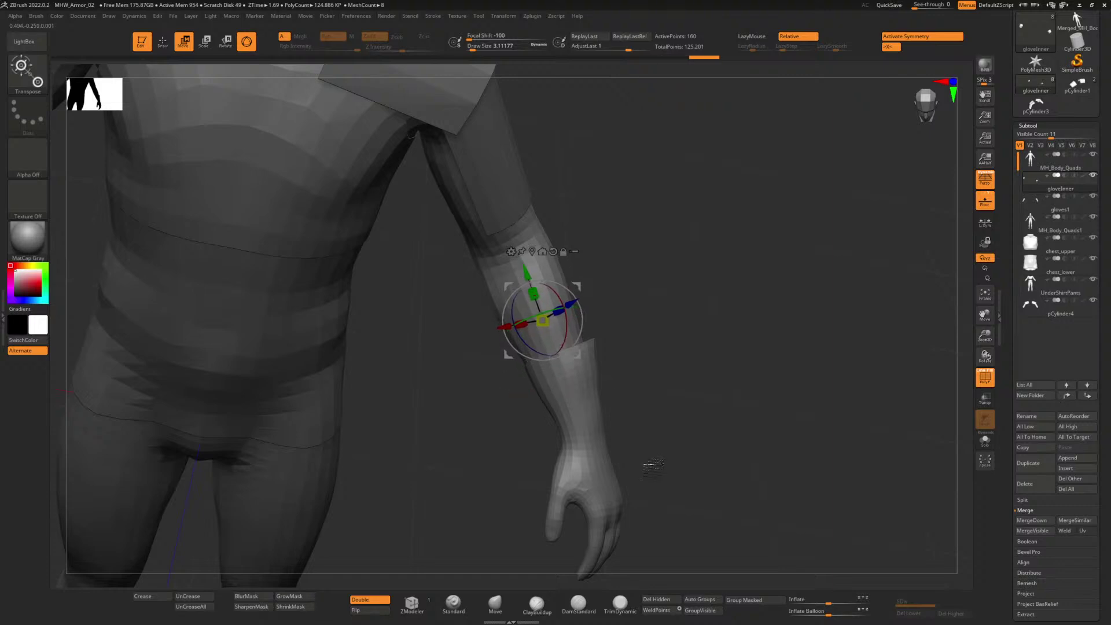
Step: Adjust the cuff's inflation so it surrounds the forearm and nudge it sideways to centre it around the arm
{"action": "left_click_drag", "start_coordinate": [829, 604], "coordinate": [835, 603]}
{"action": "left_click_drag", "start_coordinate": [685, 410], "coordinate": [616, 420]}
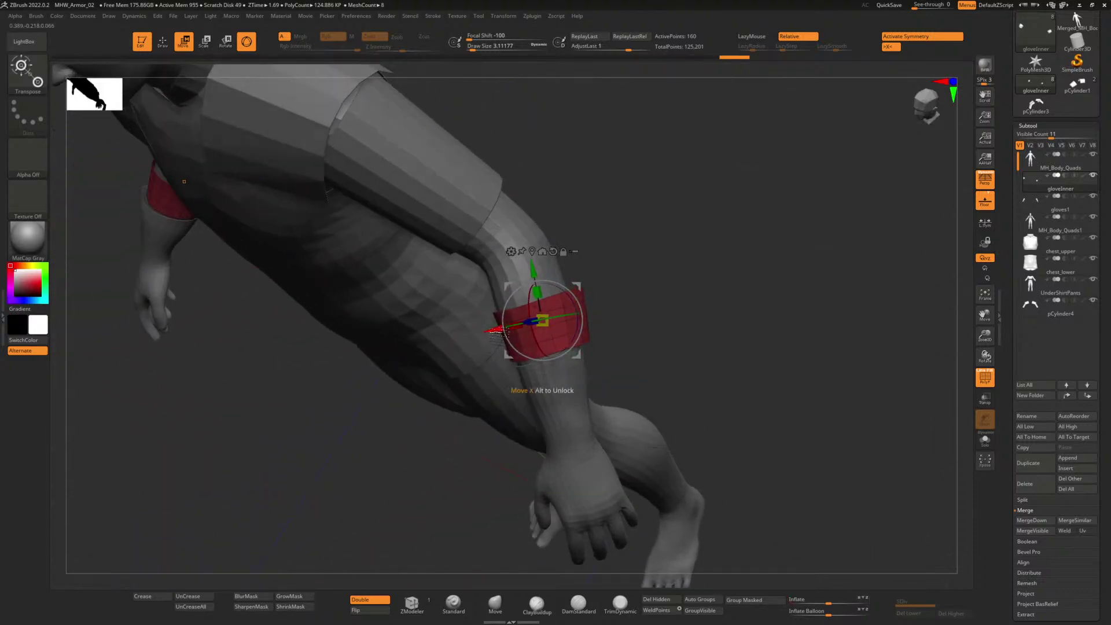
{"action": "left_click_drag", "start_coordinate": [500, 330], "coordinate": [493, 333]}
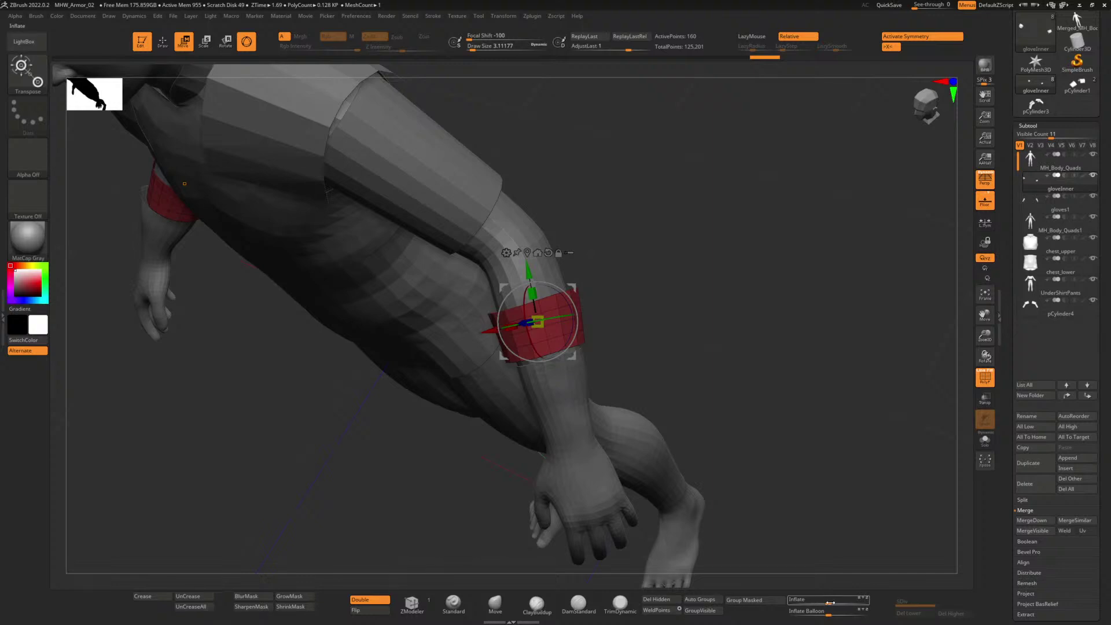
{"action": "left_click_drag", "start_coordinate": [830, 603], "coordinate": [827, 604]}
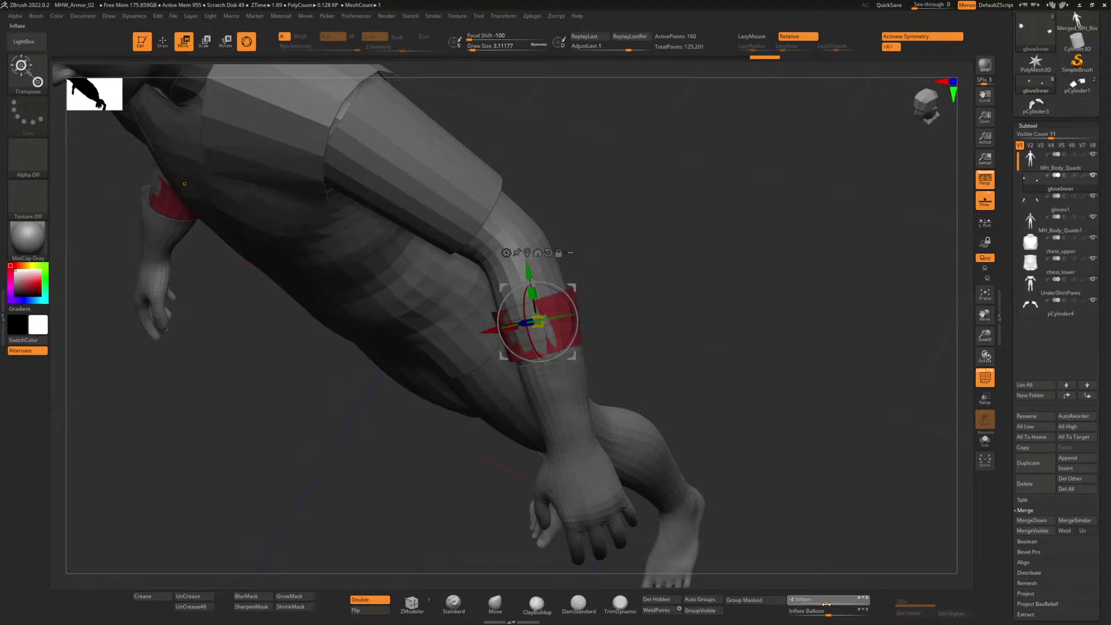
{"action": "left_click_drag", "start_coordinate": [657, 383], "coordinate": [664, 360]}
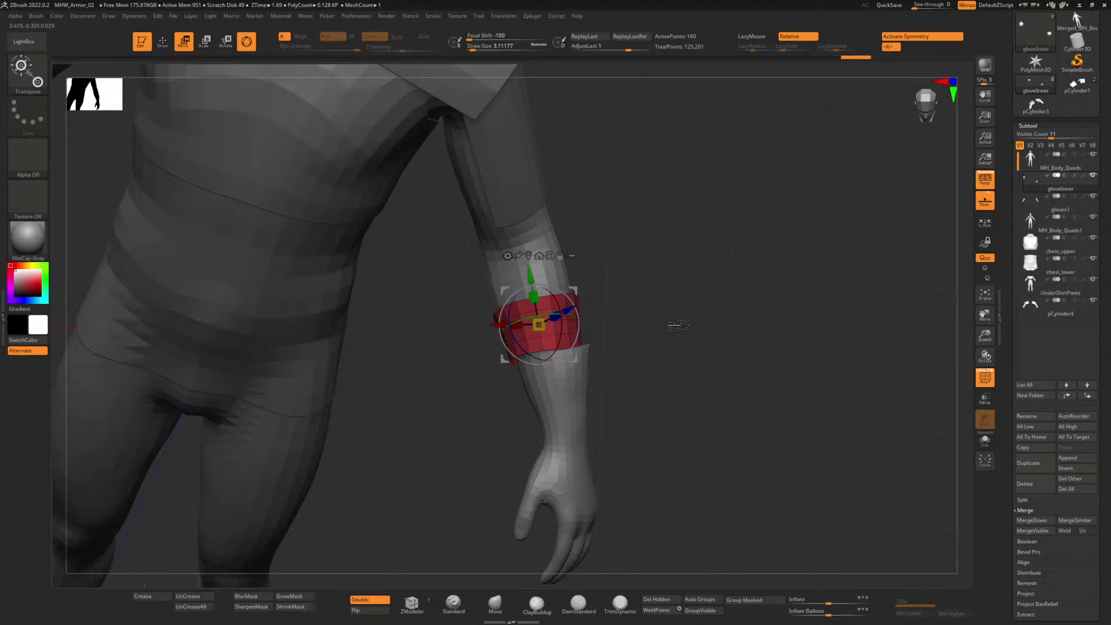
{"action": "mouse_move", "coordinate": [678, 326]}
{"action": "left_mouse_down"}
{"action": "mouse_move", "coordinate": [623, 367]}
{"action": "mouse_move", "coordinate": [672, 387]}
{"action": "mouse_move", "coordinate": [669, 343]}
{"action": "left_mouse_up"}
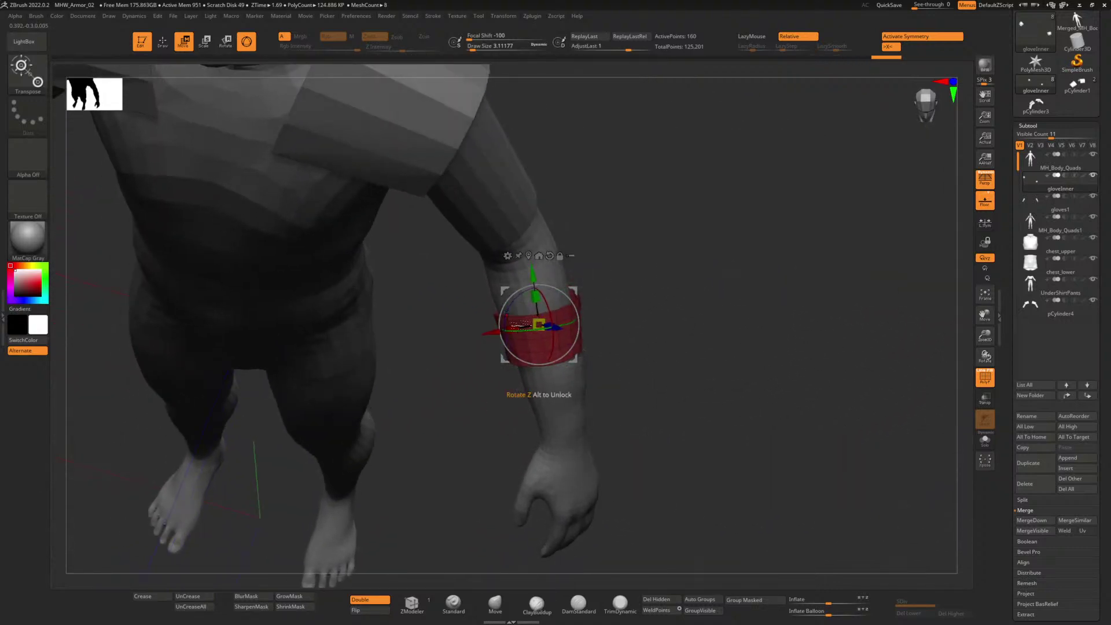
{"action": "left_click_drag", "start_coordinate": [499, 335], "coordinate": [501, 334]}
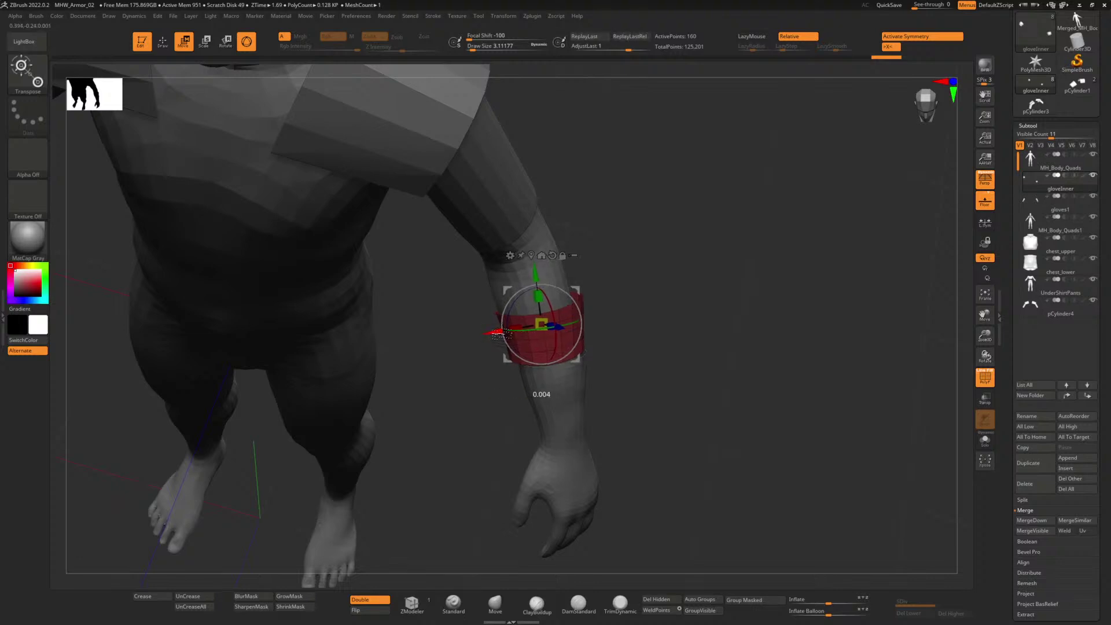
Step: Leave the gizmo for Draw mode and choose the Move brush for reshaping the cuff
{"action": "left_click_drag", "start_coordinate": [687, 346], "coordinate": [517, 357]}
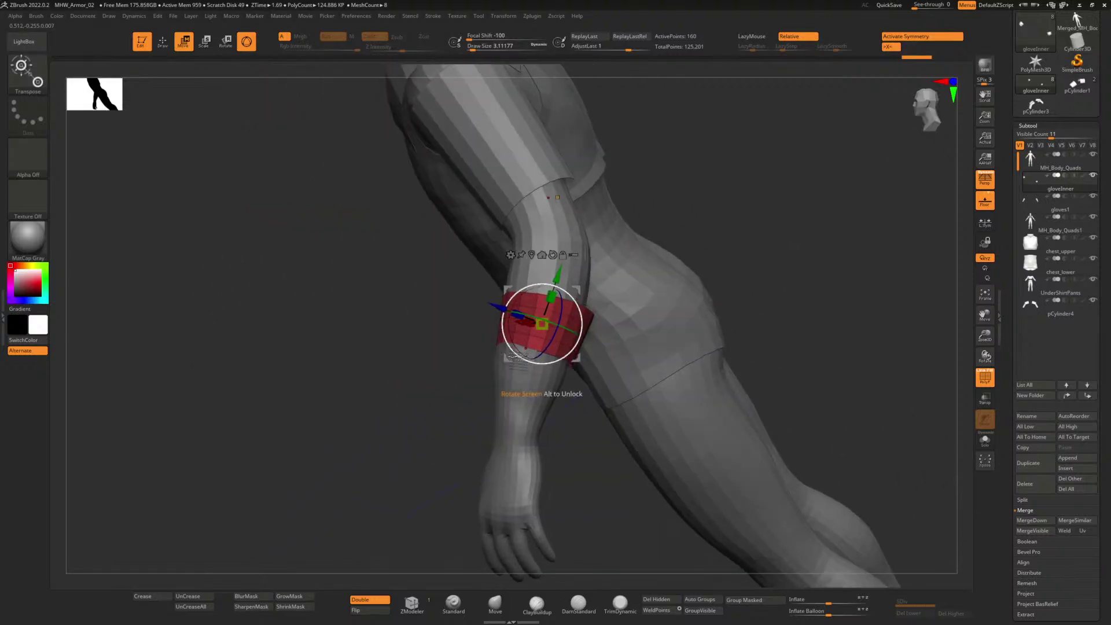
{"action": "key", "text": "q"}
{"action": "left_click_drag", "start_coordinate": [767, 264], "coordinate": [700, 266]}
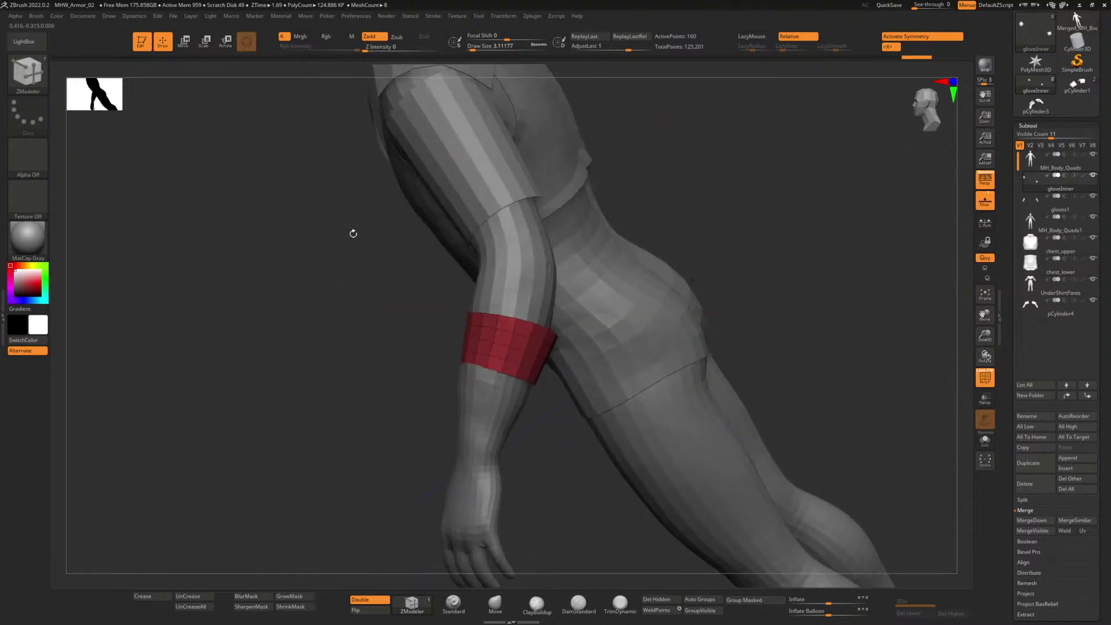
{"action": "left_click", "coordinate": [495, 603]}
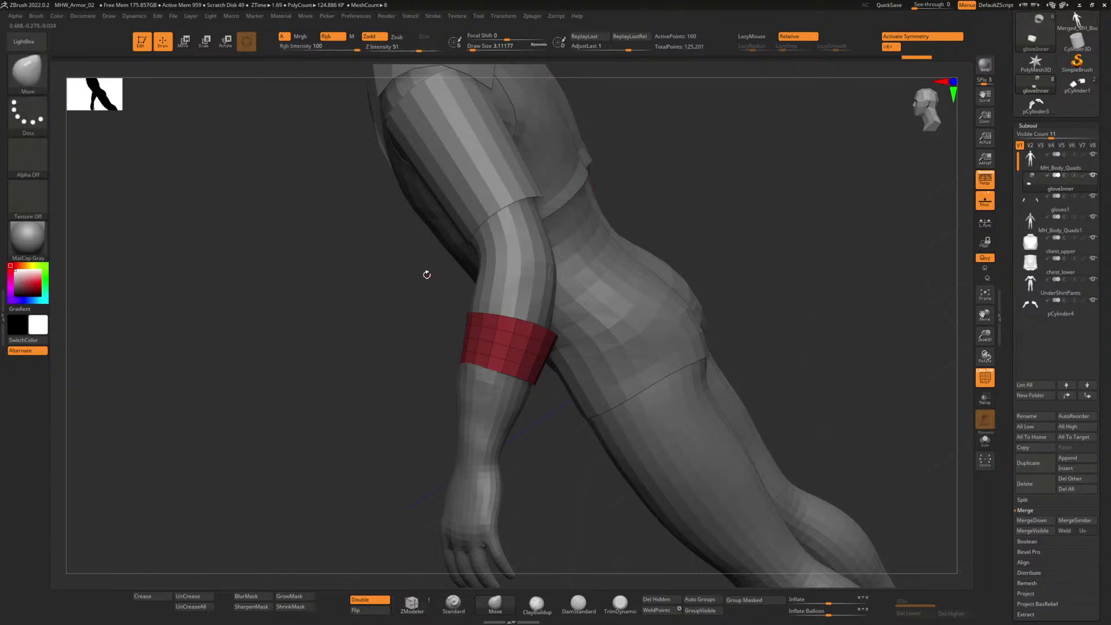
{"action": "left_click_drag", "start_coordinate": [404, 276], "coordinate": [404, 336], "text": "alt"}
{"action": "left_click_drag", "start_coordinate": [313, 373], "coordinate": [299, 327], "text": "alt"}
{"action": "left_click", "coordinate": [341, 305], "text": "alt"}
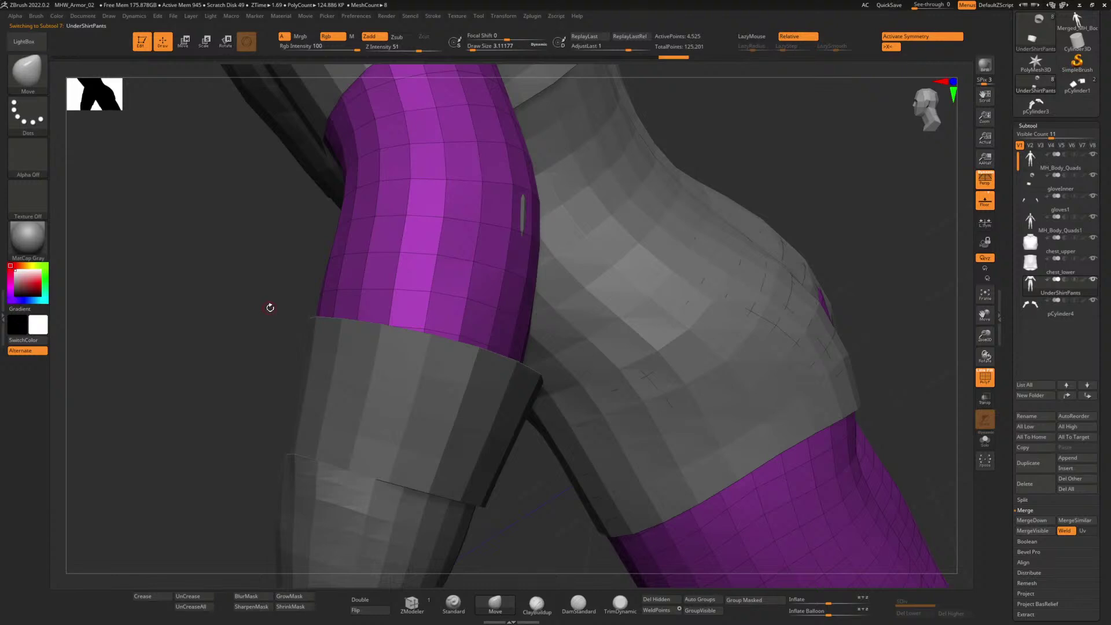
{"action": "key", "text": "ctrl+z"}
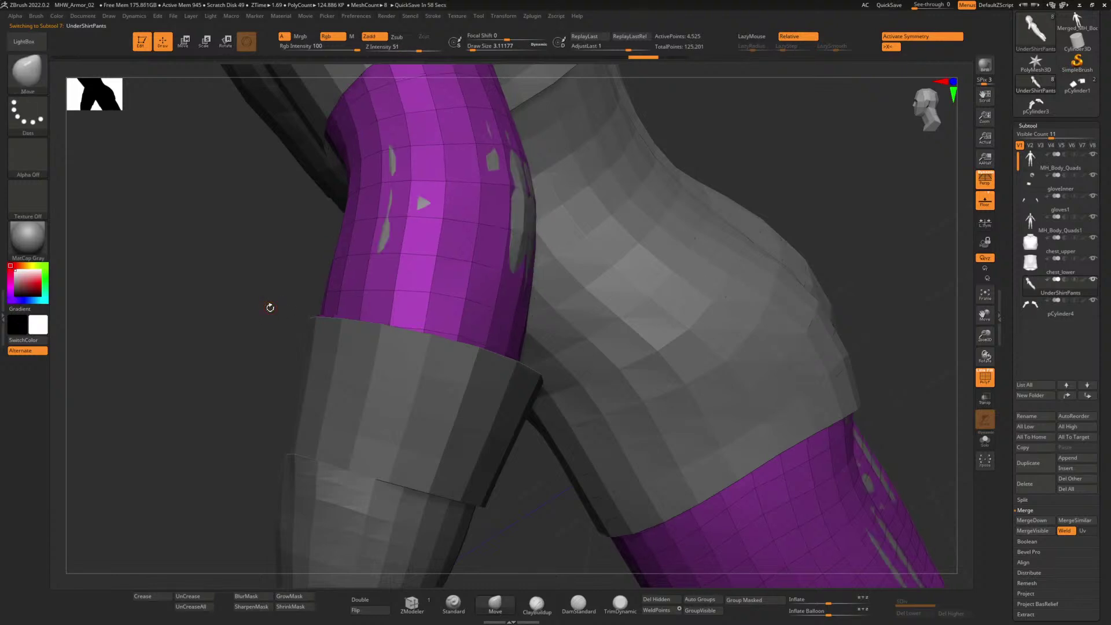
{"action": "left_click_drag", "start_coordinate": [651, 59], "coordinate": [692, 59]}
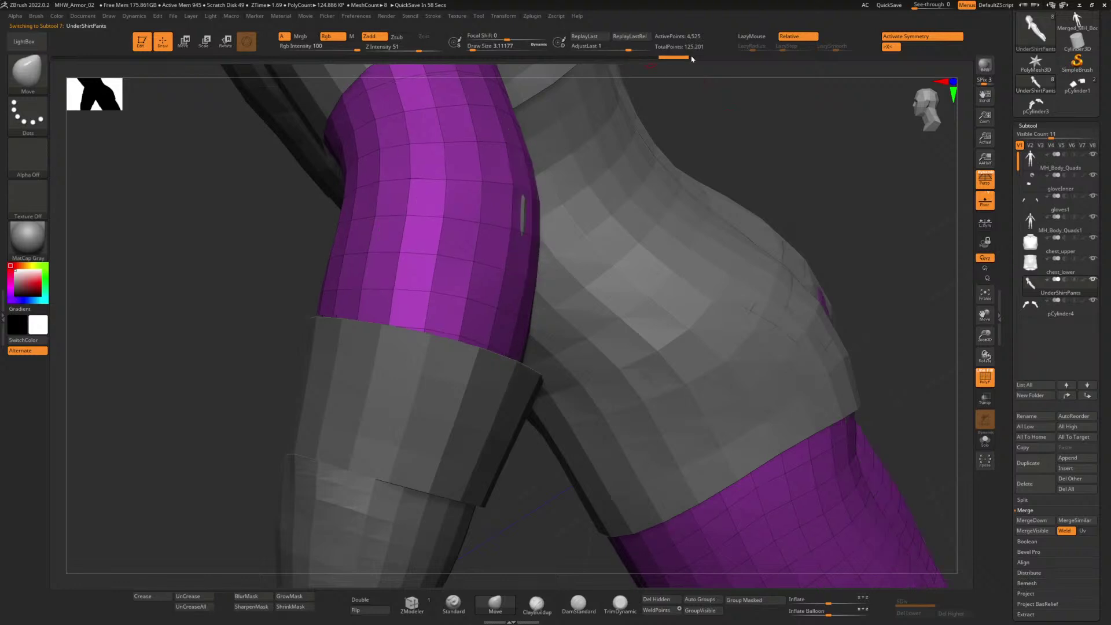
{"action": "left_click", "coordinate": [1061, 187]}
Step: Set the Move brush's draw size to about 31 and pull the cuff's lower edge in towards the glove opening
{"action": "left_click_drag", "start_coordinate": [888, 256], "coordinate": [769, 290], "text": "alt"}
{"action": "left_click_drag", "start_coordinate": [540, 283], "coordinate": [545, 313], "text": "alt"}
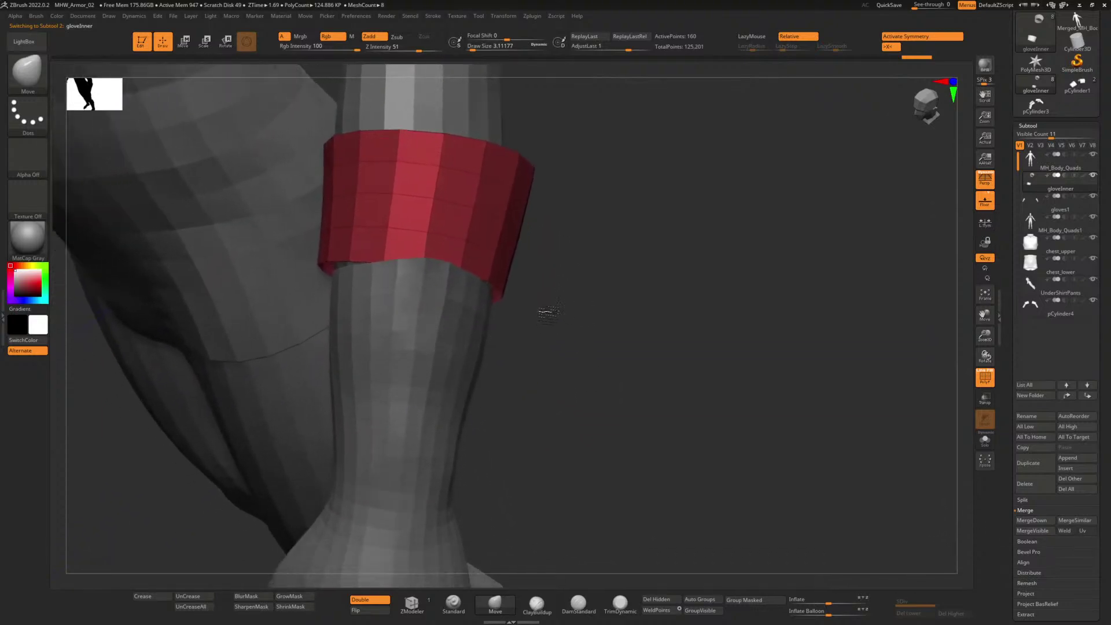
{"action": "left_click_drag", "start_coordinate": [477, 51], "coordinate": [481, 49]}
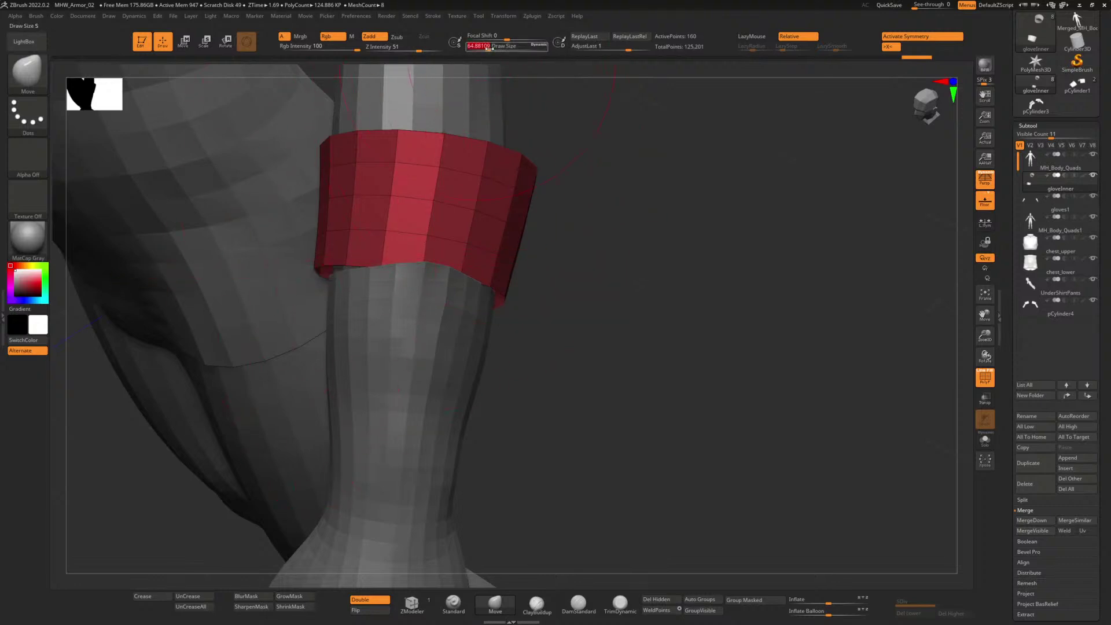
{"action": "left_click_drag", "start_coordinate": [488, 50], "coordinate": [482, 49]}
{"action": "left_click_drag", "start_coordinate": [336, 261], "coordinate": [342, 270]}
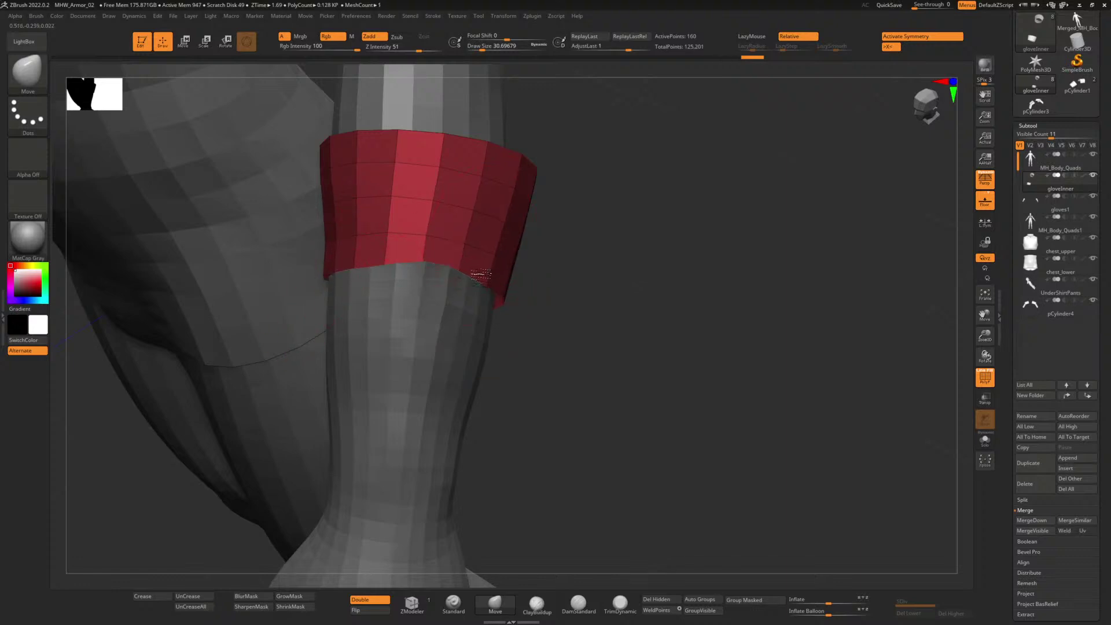
{"action": "mouse_move", "coordinate": [538, 290]}
{"action": "left_mouse_down"}
{"action": "mouse_move", "coordinate": [553, 293]}
{"action": "mouse_move", "coordinate": [513, 289]}
{"action": "mouse_move", "coordinate": [543, 303]}
{"action": "mouse_move", "coordinate": [530, 283]}
{"action": "left_mouse_up"}
{"action": "left_click_drag", "start_coordinate": [316, 272], "coordinate": [275, 265]}
{"action": "left_click_drag", "start_coordinate": [699, 322], "coordinate": [683, 313]}
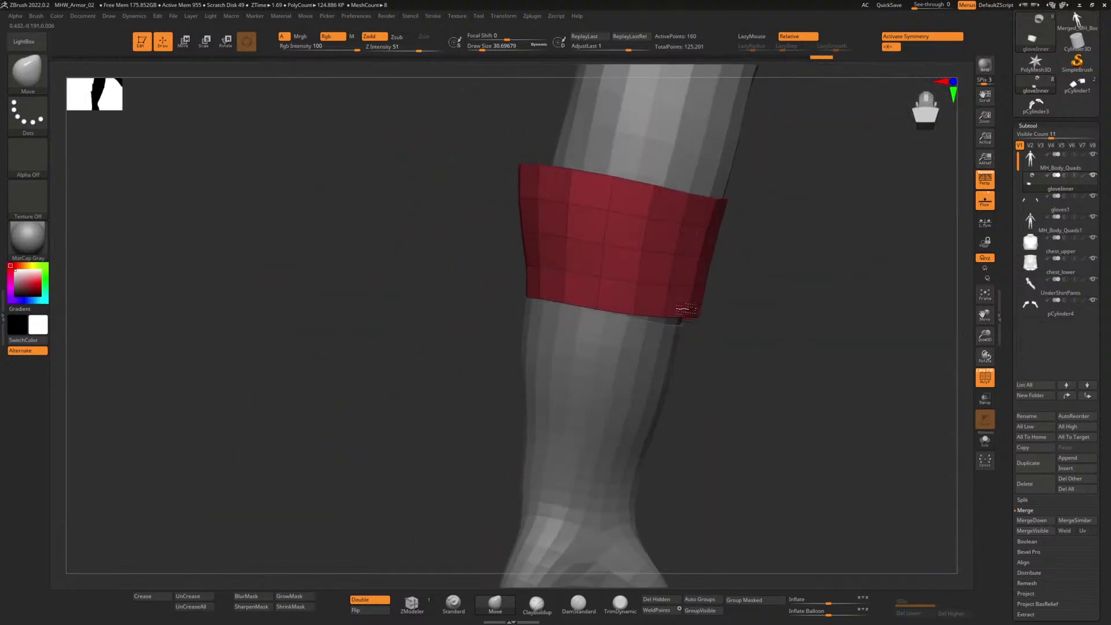
Step: Fit the cuff's lower rim against the glove's upper edge and push its side wall clear of the forearm
{"action": "left_click_drag", "start_coordinate": [551, 293], "coordinate": [566, 309]}
{"action": "left_click_drag", "start_coordinate": [757, 332], "coordinate": [686, 317]}
{"action": "left_click_drag", "start_coordinate": [573, 296], "coordinate": [588, 299]}
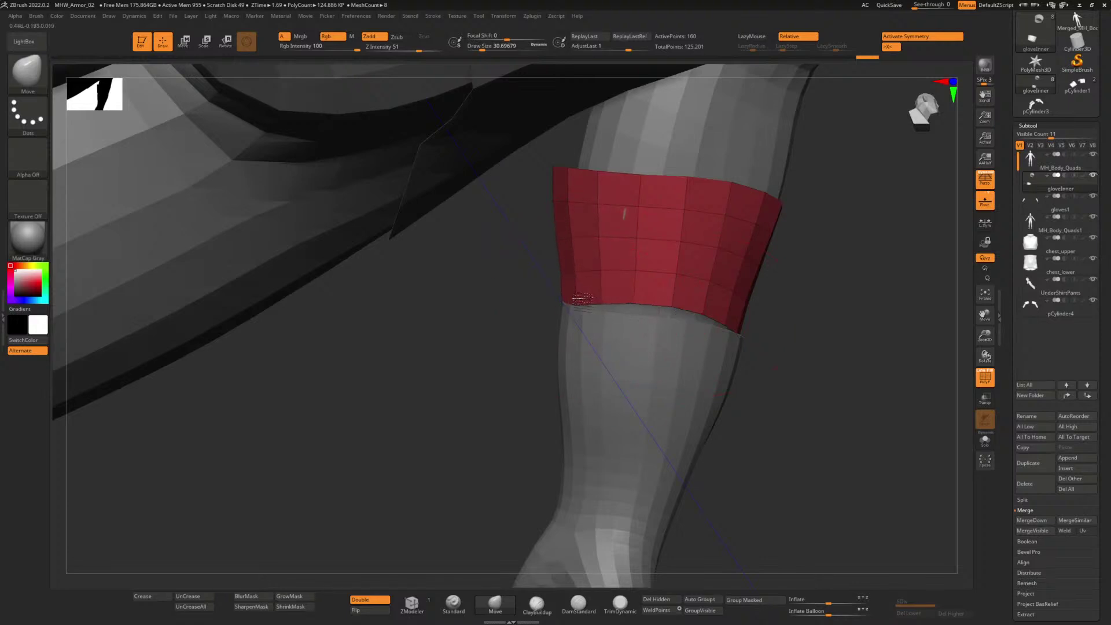
{"action": "left_click_drag", "start_coordinate": [786, 344], "coordinate": [829, 348]}
{"action": "left_click_drag", "start_coordinate": [600, 301], "coordinate": [622, 315]}
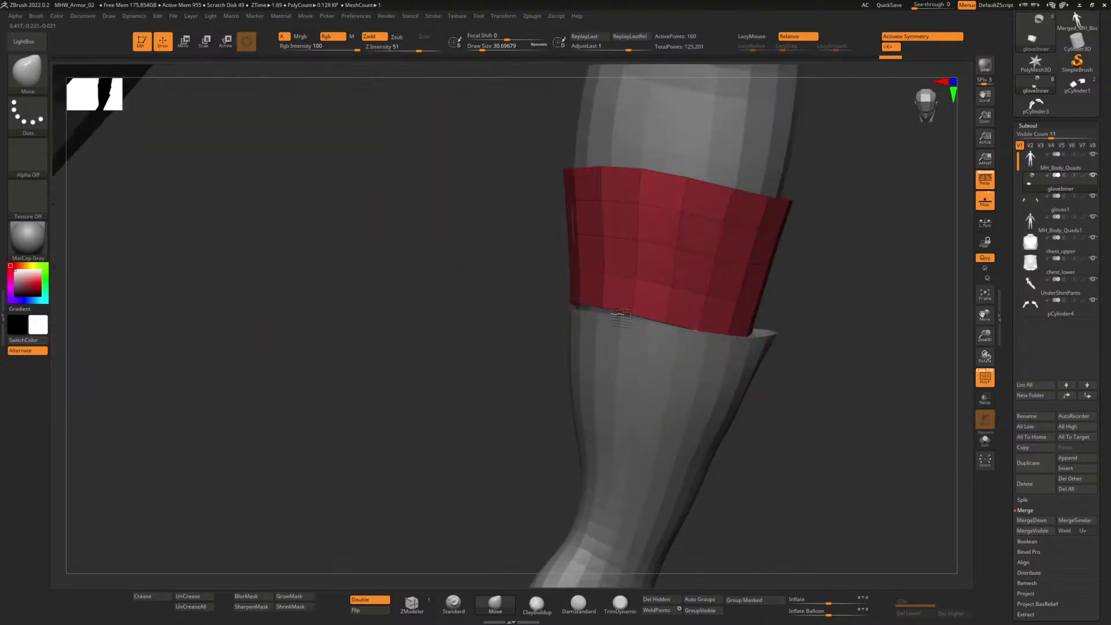
{"action": "mouse_move", "coordinate": [539, 321]}
{"action": "left_mouse_down"}
{"action": "mouse_move", "coordinate": [618, 315]}
{"action": "mouse_move", "coordinate": [548, 309]}
{"action": "left_mouse_up"}
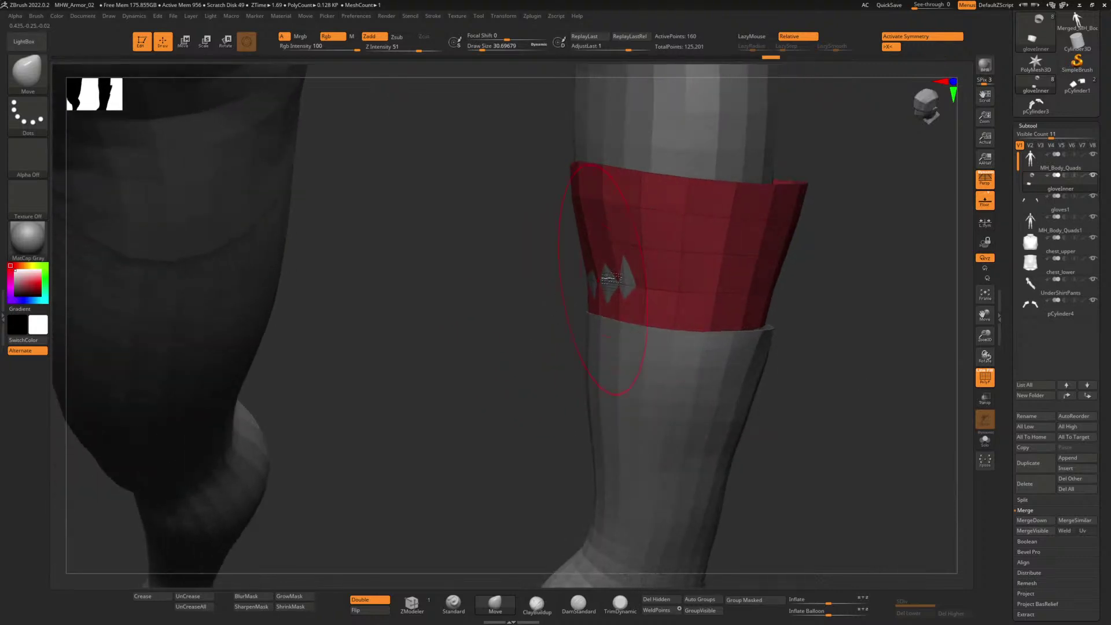
{"action": "left_click_drag", "start_coordinate": [618, 278], "coordinate": [611, 279]}
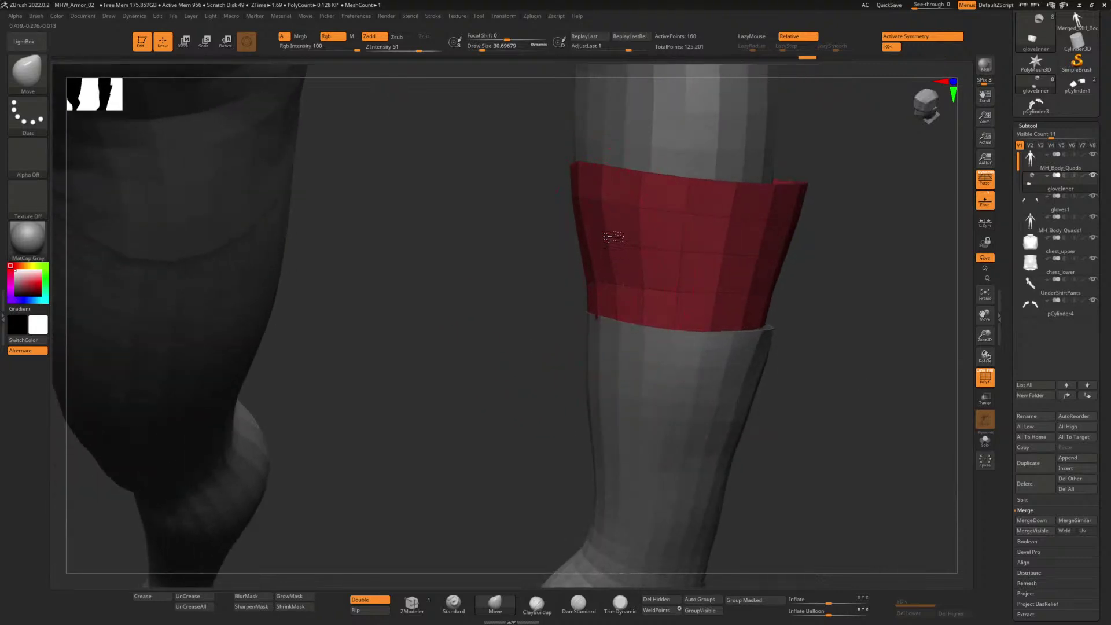
Step: Work around the rest of the cuff, shaping its lower rim into the glove and its wall off the forearm
{"action": "left_click_drag", "start_coordinate": [547, 297], "coordinate": [605, 295]}
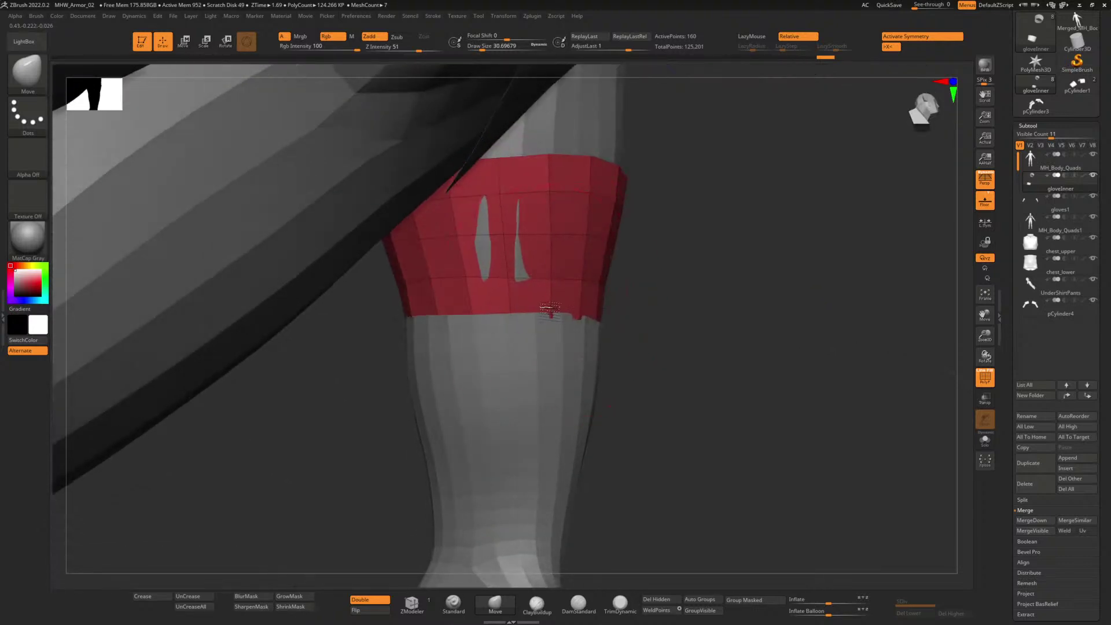
{"action": "left_click_drag", "start_coordinate": [670, 308], "coordinate": [608, 316]}
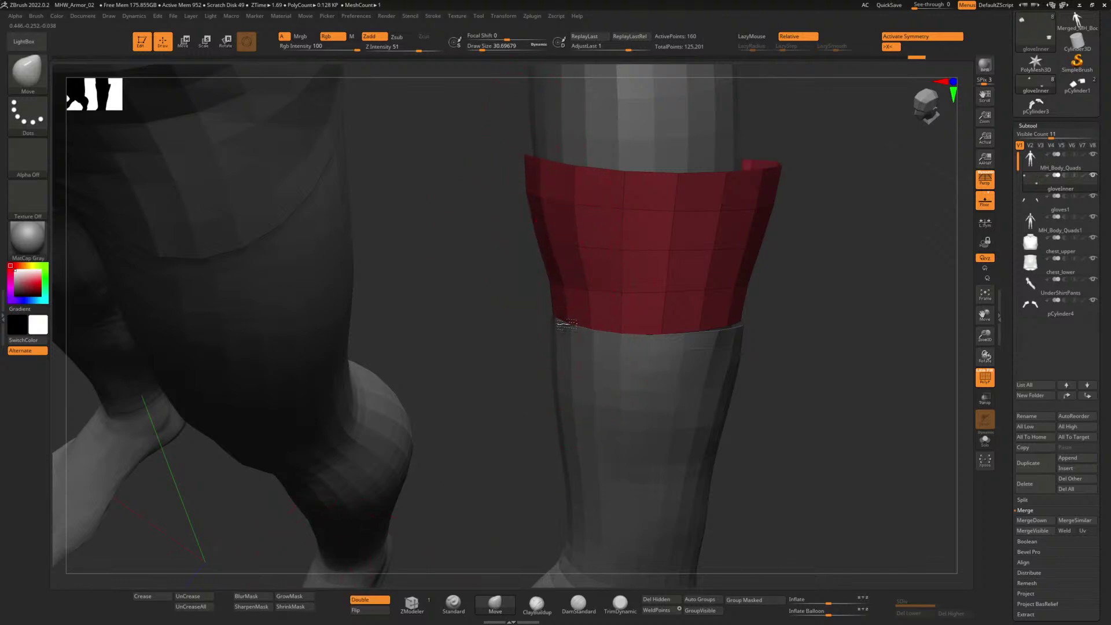
{"action": "left_click_drag", "start_coordinate": [808, 325], "coordinate": [728, 311]}
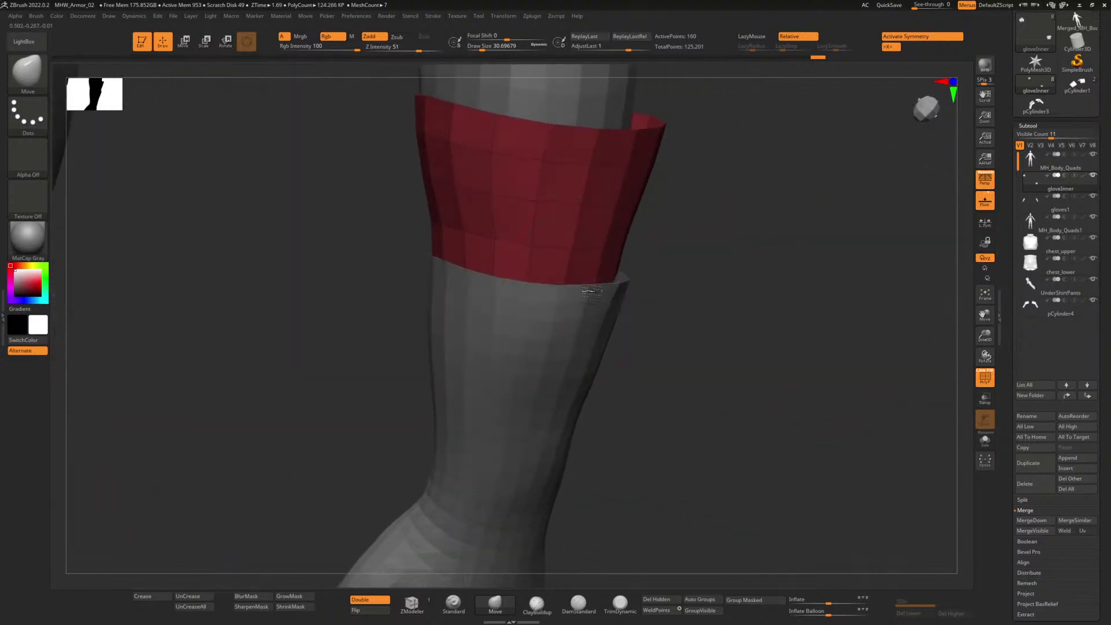
{"action": "left_click_drag", "start_coordinate": [591, 291], "coordinate": [587, 295]}
{"action": "left_click_drag", "start_coordinate": [697, 305], "coordinate": [650, 285]}
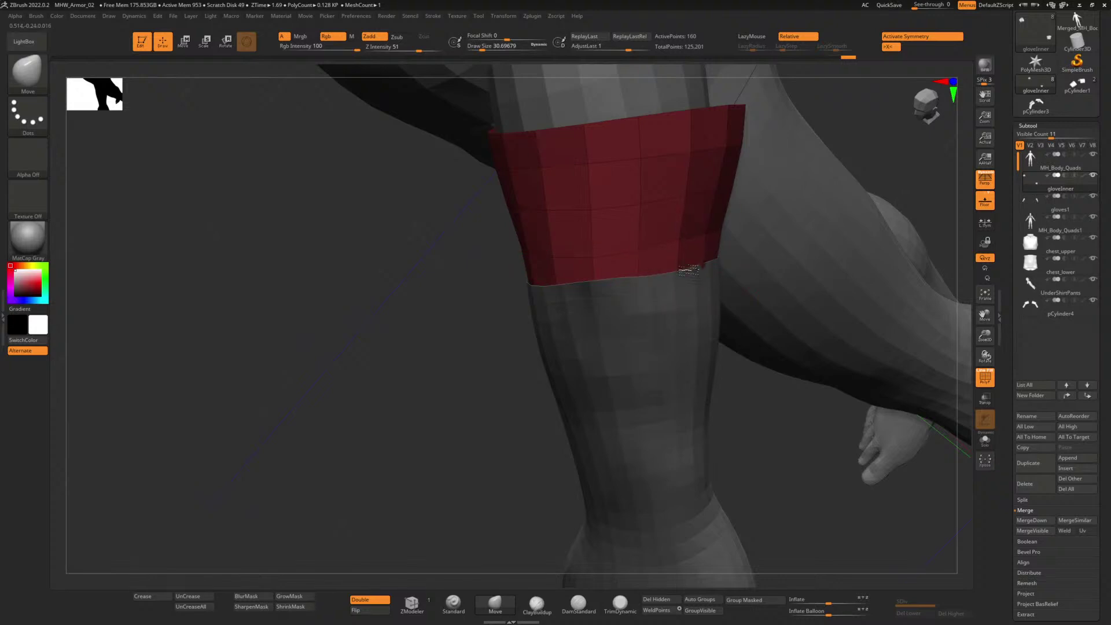
{"action": "left_click_drag", "start_coordinate": [776, 398], "coordinate": [639, 269]}
{"action": "left_click_drag", "start_coordinate": [768, 286], "coordinate": [730, 287]}
{"action": "left_click_drag", "start_coordinate": [678, 253], "coordinate": [679, 262]}
{"action": "mouse_move", "coordinate": [902, 278]}
{"action": "left_mouse_down"}
{"action": "mouse_move", "coordinate": [885, 277]}
{"action": "mouse_move", "coordinate": [880, 296]}
{"action": "mouse_move", "coordinate": [886, 279]}
{"action": "mouse_move", "coordinate": [839, 272]}
{"action": "mouse_move", "coordinate": [831, 241]}
{"action": "mouse_move", "coordinate": [808, 226]}
{"action": "mouse_move", "coordinate": [844, 275]}
{"action": "mouse_move", "coordinate": [880, 268]}
{"action": "mouse_move", "coordinate": [839, 318]}
{"action": "mouse_move", "coordinate": [784, 342]}
{"action": "mouse_move", "coordinate": [802, 353]}
{"action": "mouse_move", "coordinate": [783, 354]}
{"action": "left_mouse_up"}
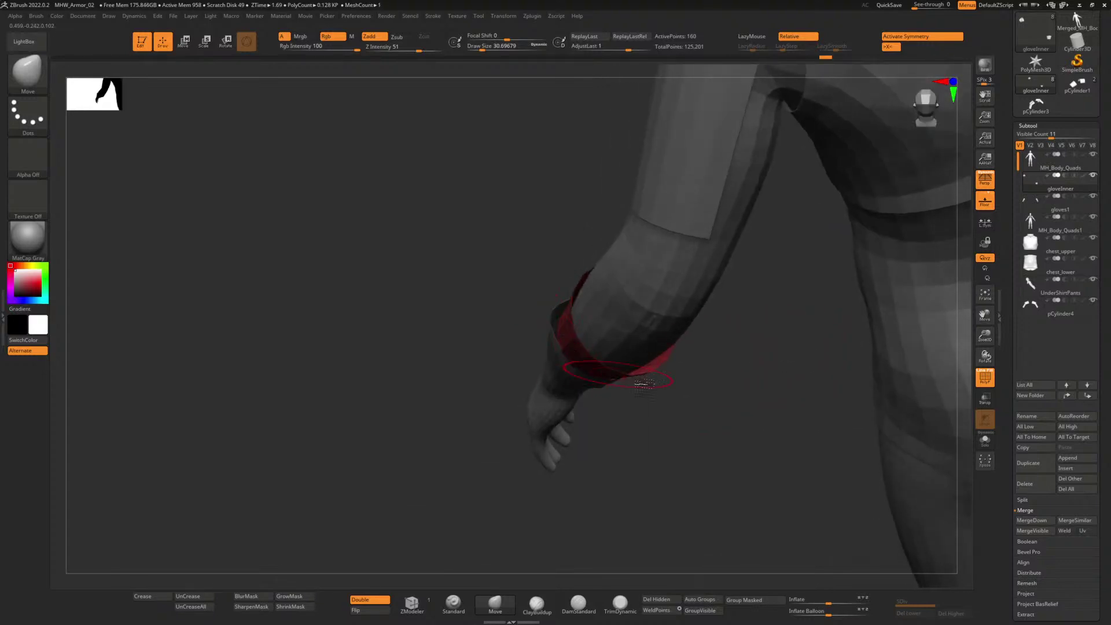
Step: Compare the gloveInner cuff with the Witcher armor reference in Photoshop and inspect its fit around the forearm in ZBrush
{"action": "left_click_drag", "start_coordinate": [644, 384], "coordinate": [676, 368]}
{"action": "key", "text": "alt+Tab"}
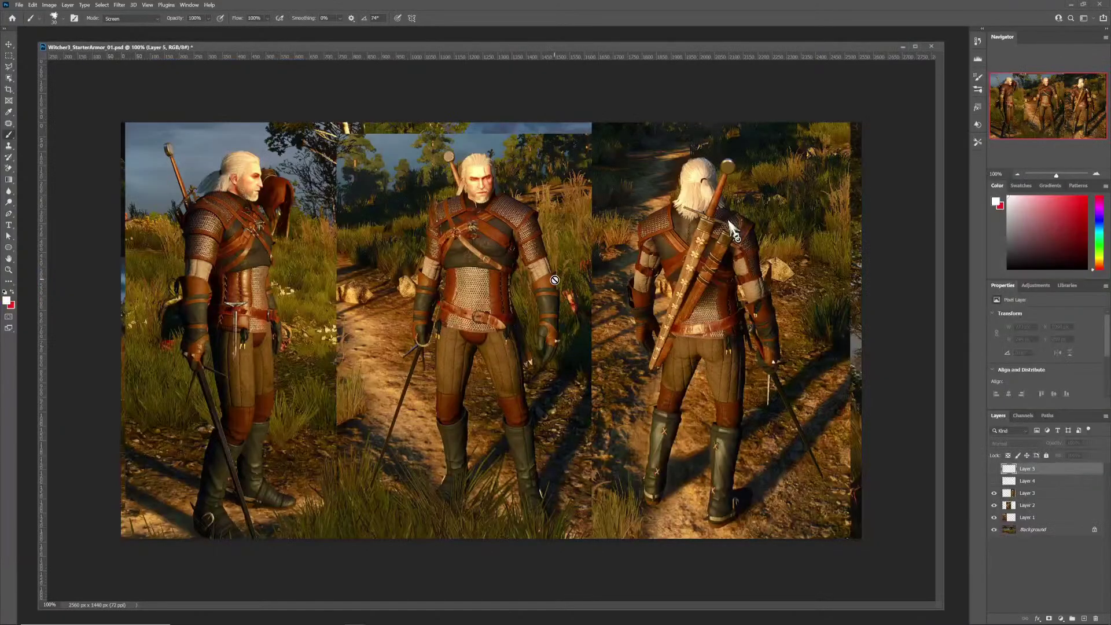
{"action": "key", "text": "alt+Tab"}
{"action": "left_click_drag", "start_coordinate": [459, 278], "coordinate": [514, 356]}
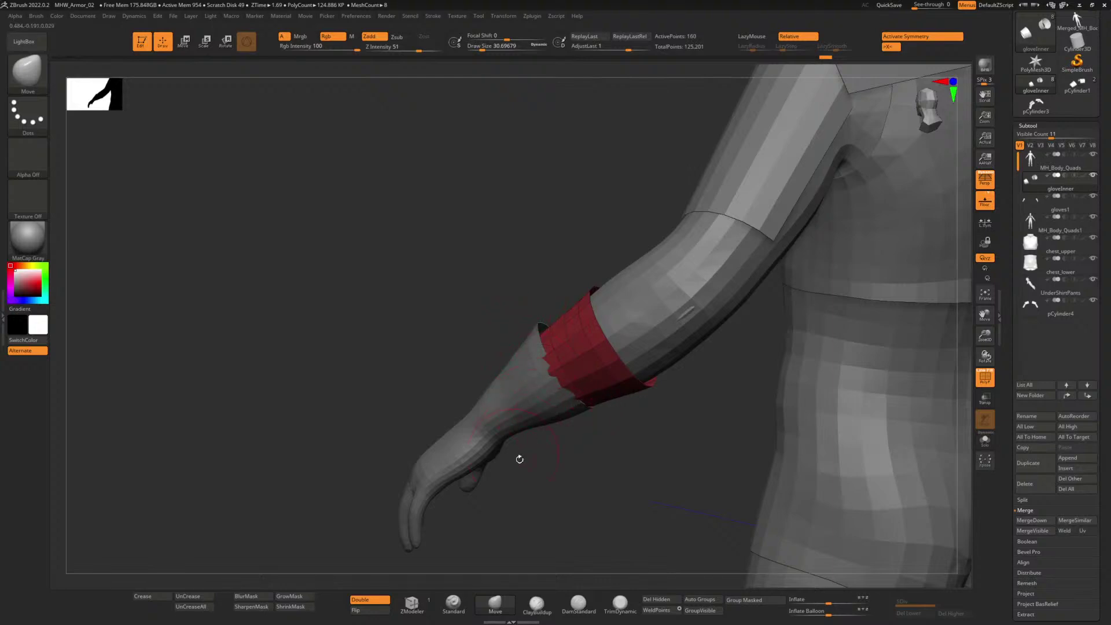
{"action": "left_click_drag", "start_coordinate": [470, 321], "coordinate": [548, 364]}
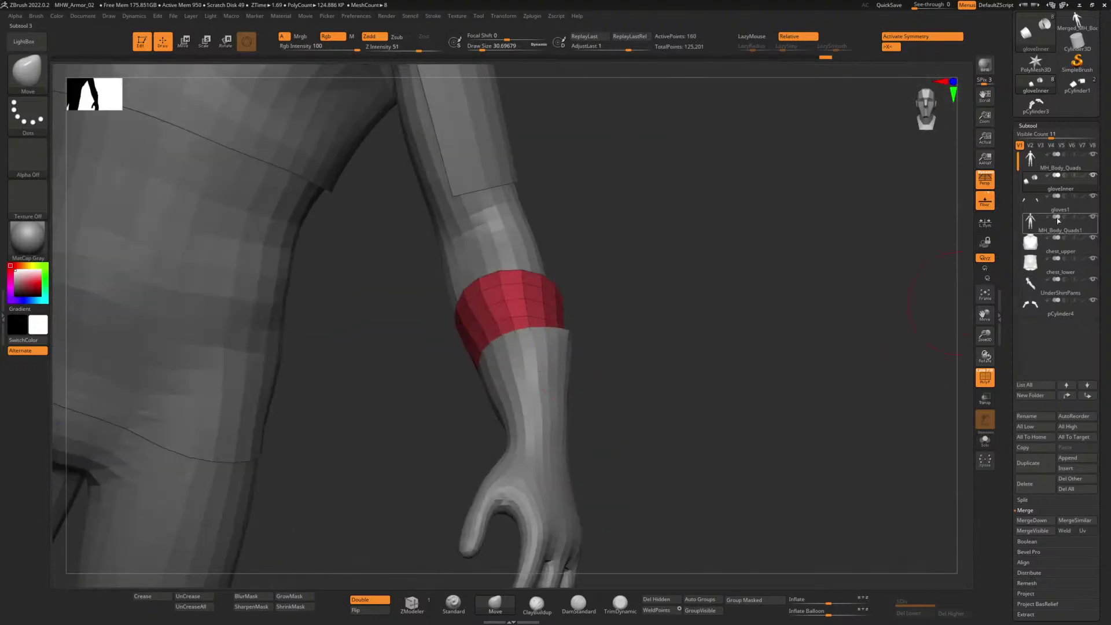
Step: Make the gloves1 subtool active and pull the glove's upper rim into line around the cuff's lower edge
{"action": "left_click", "coordinate": [1063, 214]}
{"action": "left_click_drag", "start_coordinate": [655, 362], "coordinate": [640, 463]}
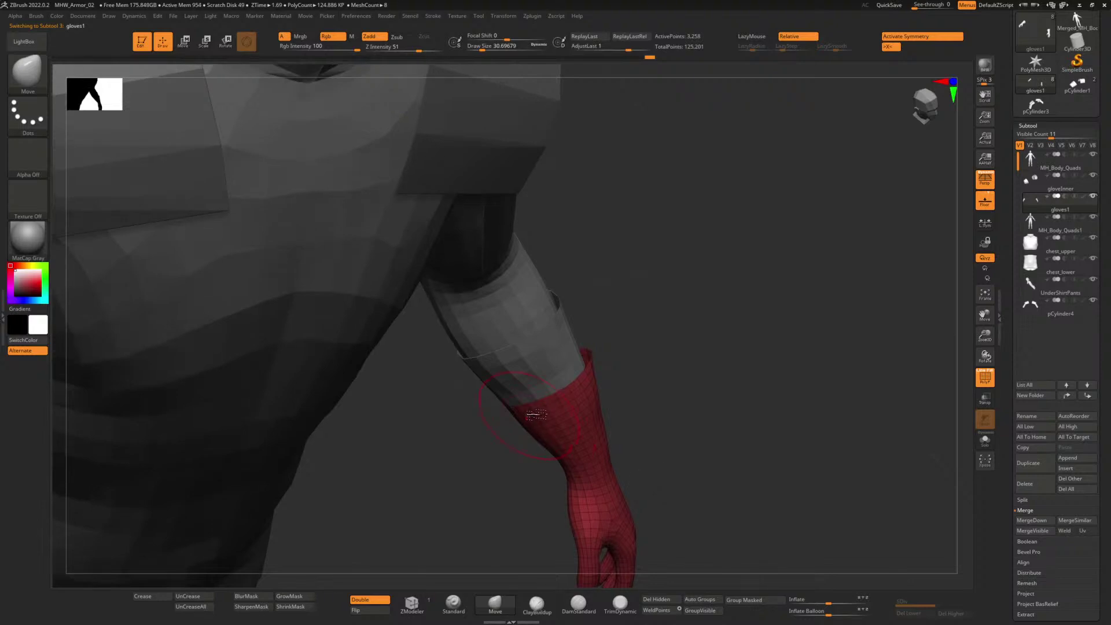
{"action": "mouse_move", "coordinate": [532, 423]}
{"action": "right_mouse_down"}
{"action": "mouse_move", "coordinate": [521, 414]}
{"action": "mouse_move", "coordinate": [541, 404]}
{"action": "mouse_move", "coordinate": [571, 419]}
{"action": "mouse_move", "coordinate": [529, 420]}
{"action": "right_mouse_up"}
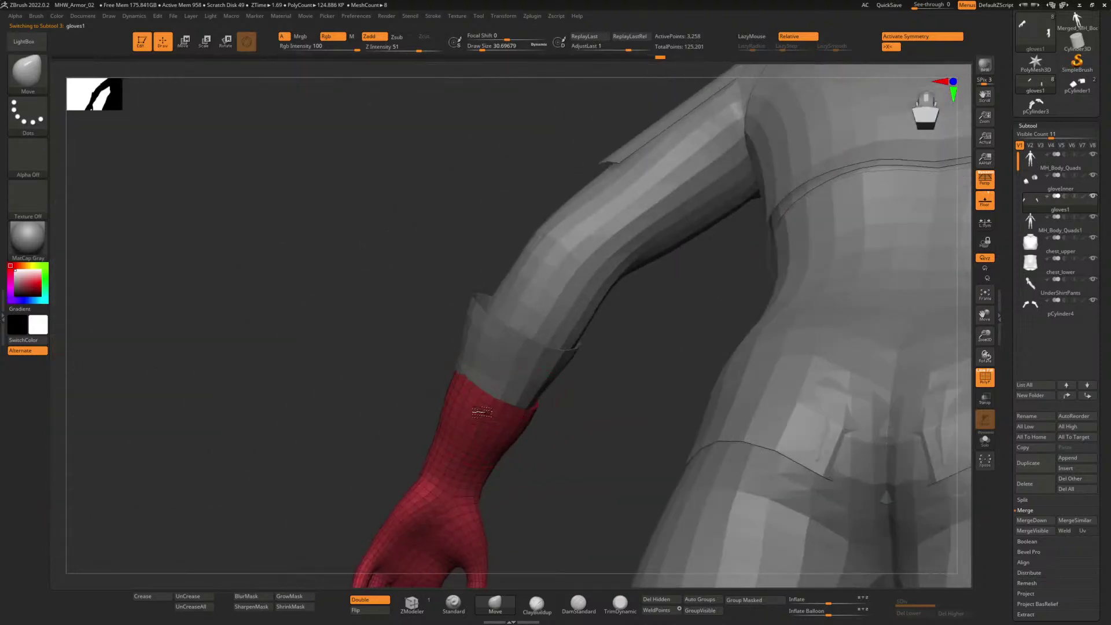
{"action": "left_click_drag", "start_coordinate": [415, 377], "coordinate": [557, 354]}
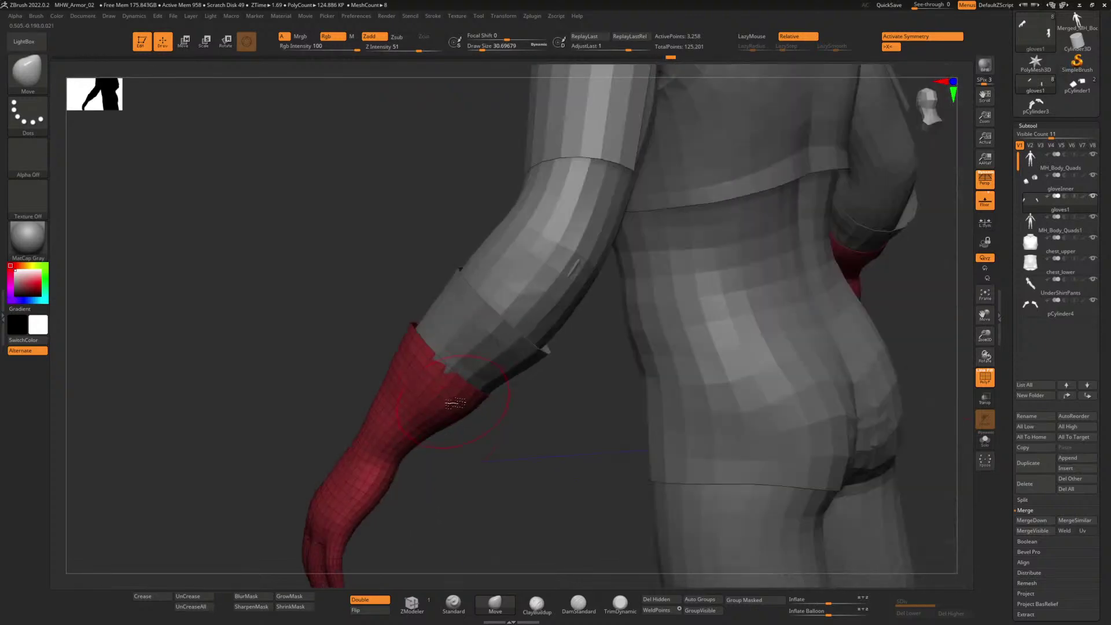
{"action": "left_click_drag", "start_coordinate": [520, 415], "coordinate": [540, 433]}
{"action": "mouse_move", "coordinate": [481, 405]}
{"action": "left_mouse_down"}
{"action": "mouse_move", "coordinate": [467, 402]}
{"action": "mouse_move", "coordinate": [489, 429]}
{"action": "mouse_move", "coordinate": [474, 397]}
{"action": "mouse_move", "coordinate": [434, 415]}
{"action": "mouse_move", "coordinate": [463, 443]}
{"action": "mouse_move", "coordinate": [446, 467]}
{"action": "mouse_move", "coordinate": [431, 437]}
{"action": "left_mouse_up"}
{"action": "left_click_drag", "start_coordinate": [329, 375], "coordinate": [380, 366]}
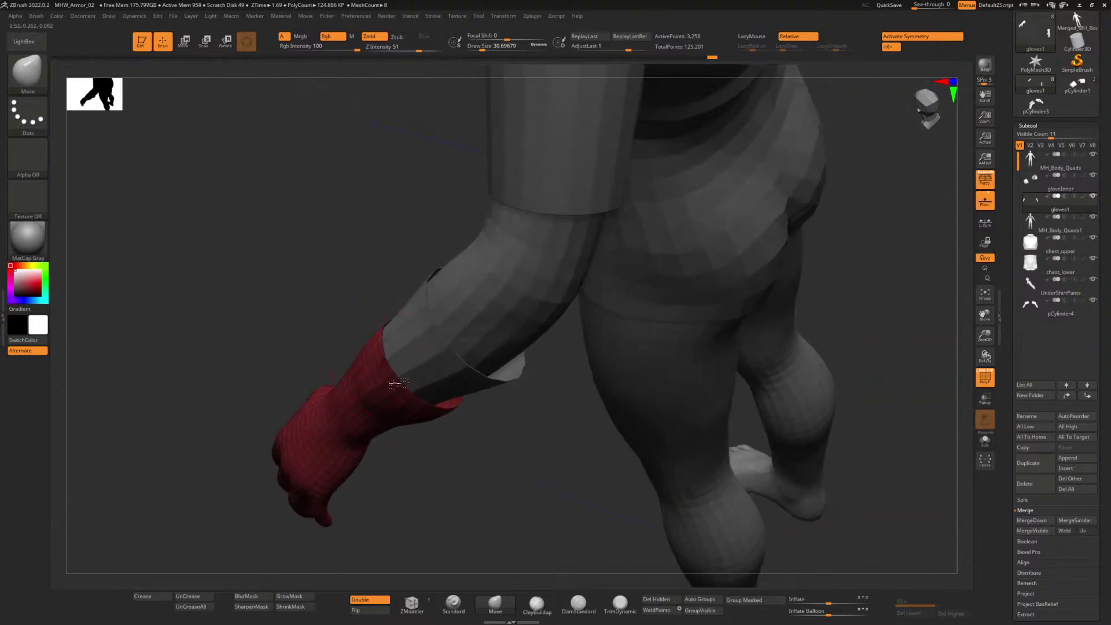
Step: Shape the glove opening on the back and outer side of the wrist so it flares around the cuff
{"action": "mouse_move", "coordinate": [499, 442]}
{"action": "left_mouse_down"}
{"action": "mouse_move", "coordinate": [456, 379]}
{"action": "mouse_move", "coordinate": [499, 467]}
{"action": "left_mouse_up"}
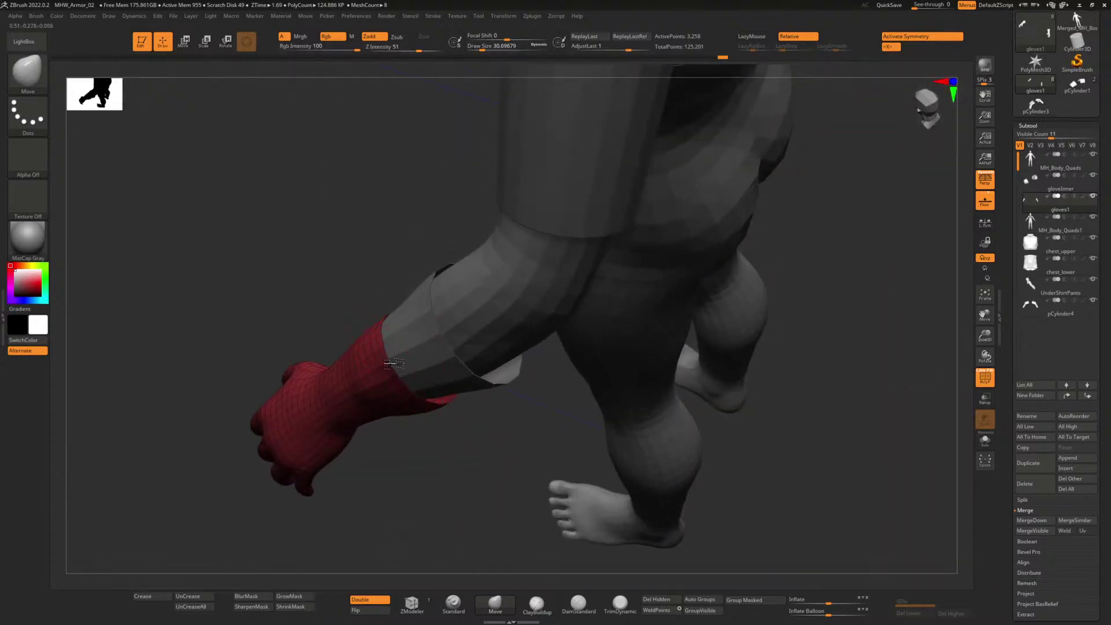
{"action": "left_click_drag", "start_coordinate": [455, 434], "coordinate": [397, 371]}
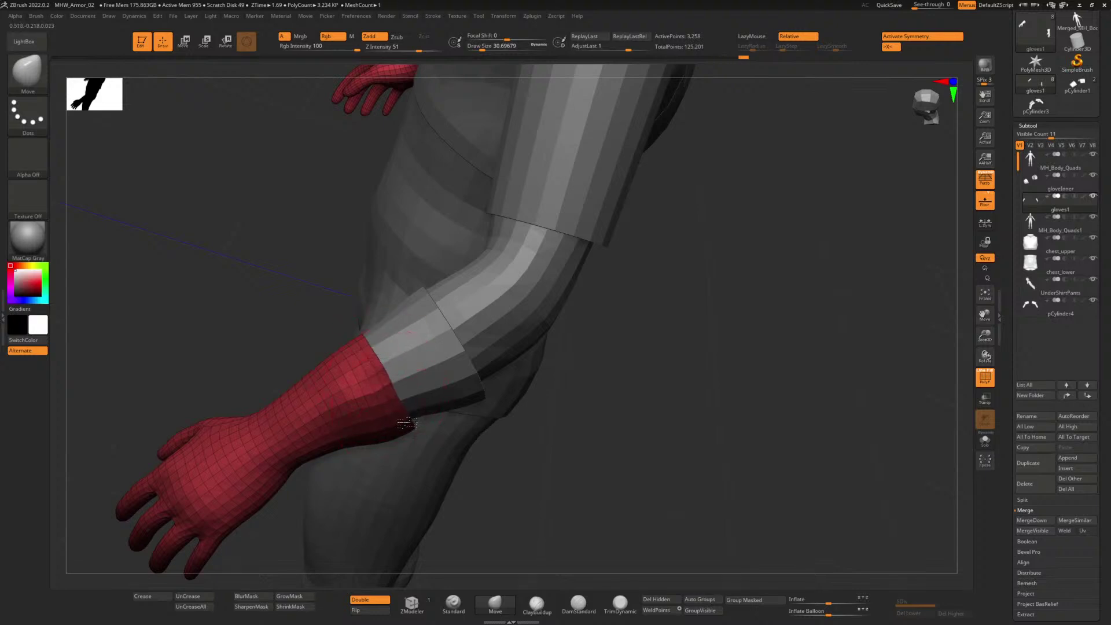
{"action": "left_click_drag", "start_coordinate": [647, 437], "coordinate": [611, 425]}
{"action": "left_click_drag", "start_coordinate": [613, 447], "coordinate": [384, 444]}
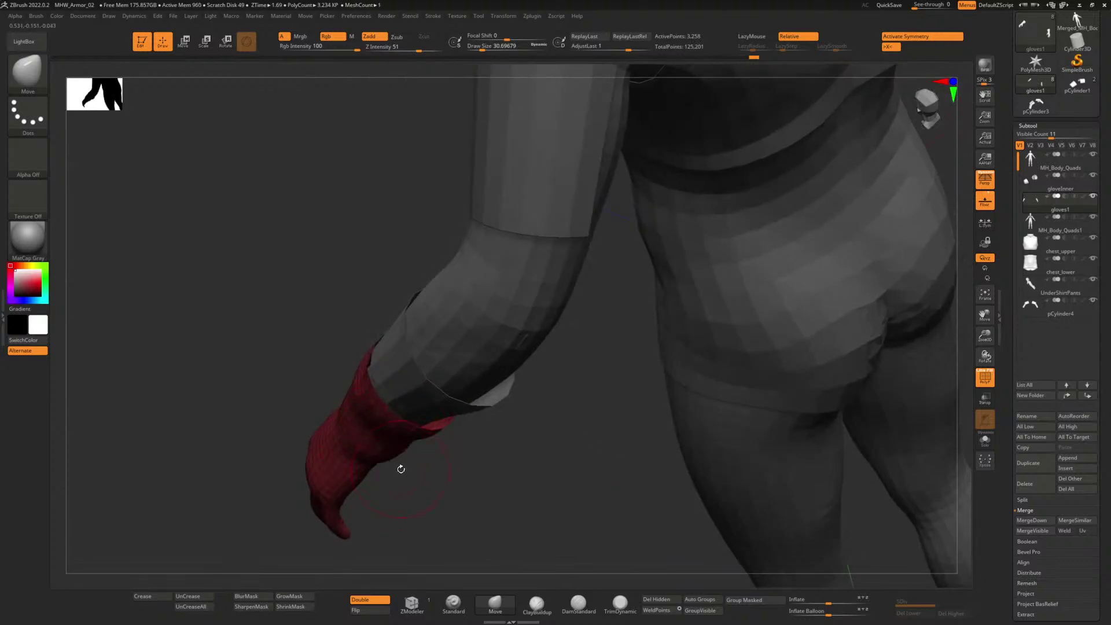
{"action": "left_click_drag", "start_coordinate": [449, 464], "coordinate": [475, 423]}
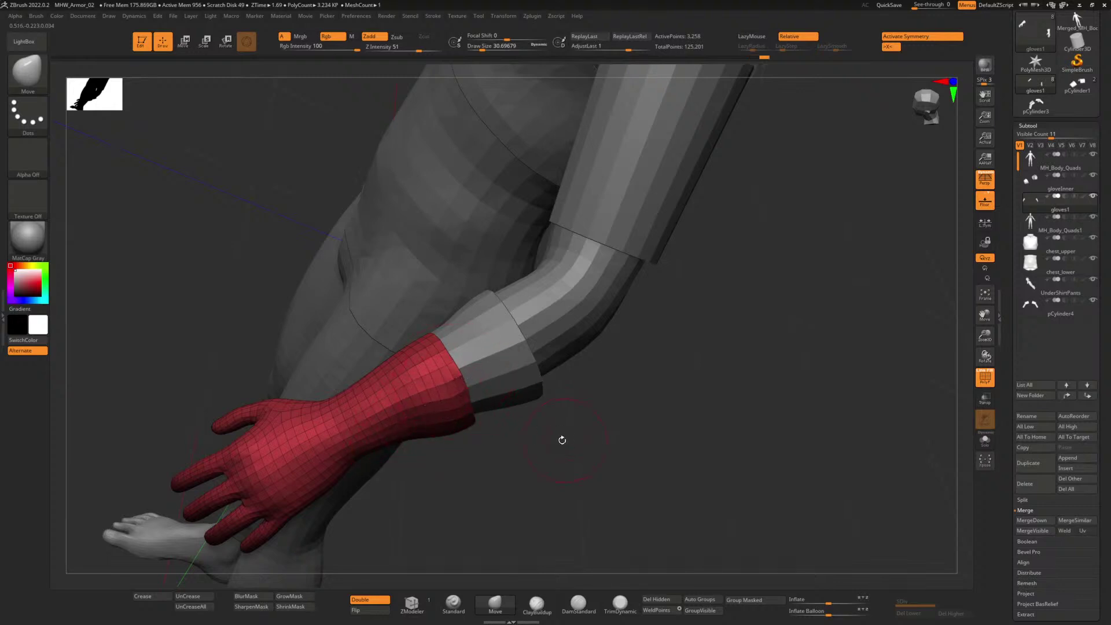
{"action": "left_click_drag", "start_coordinate": [561, 439], "coordinate": [515, 431], "text": "alt"}
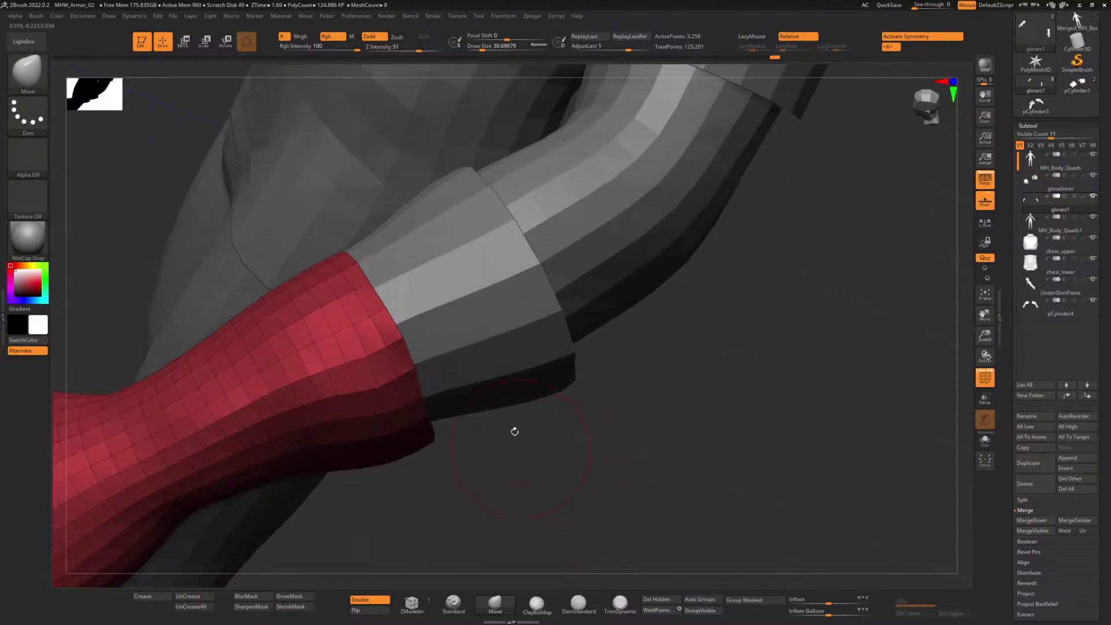
Step: Set the Move brush's draw size to about 5 and nudge the glove's rim points into a smooth curve along the cuff
{"action": "left_click_drag", "start_coordinate": [481, 50], "coordinate": [473, 50]}
{"action": "left_click_drag", "start_coordinate": [389, 383], "coordinate": [394, 419]}
{"action": "mouse_move", "coordinate": [533, 463]}
{"action": "left_mouse_down"}
{"action": "mouse_move", "coordinate": [513, 462]}
{"action": "mouse_move", "coordinate": [504, 399]}
{"action": "left_mouse_up"}
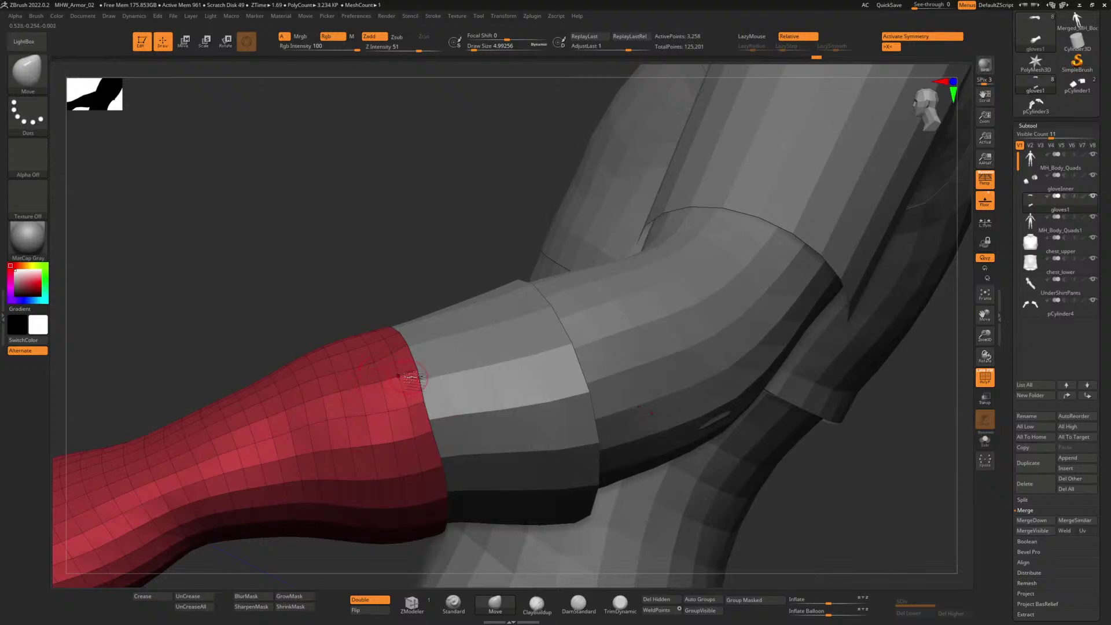
{"action": "left_click_drag", "start_coordinate": [414, 376], "coordinate": [416, 371]}
{"action": "left_click_drag", "start_coordinate": [418, 409], "coordinate": [416, 409]}
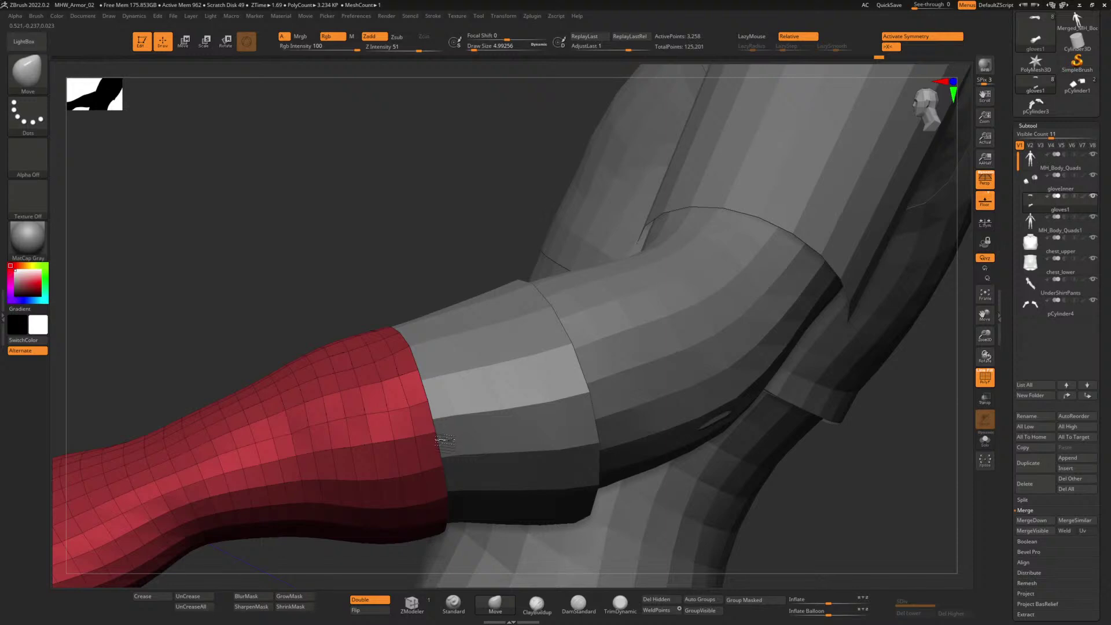
{"action": "left_click_drag", "start_coordinate": [442, 440], "coordinate": [439, 440]}
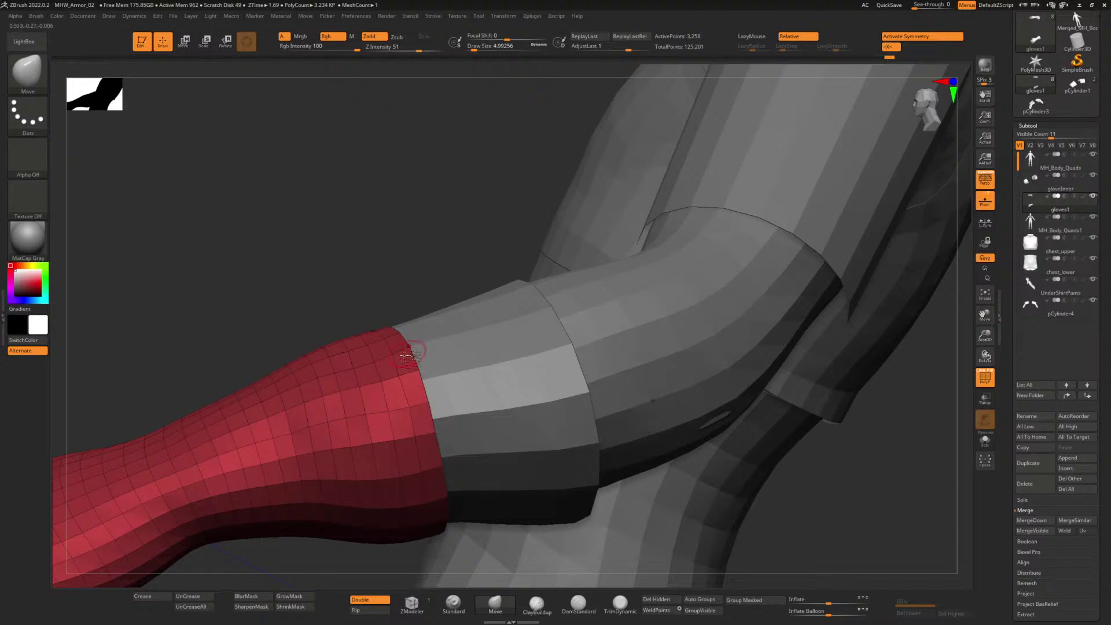
{"action": "left_click_drag", "start_coordinate": [415, 351], "coordinate": [413, 350]}
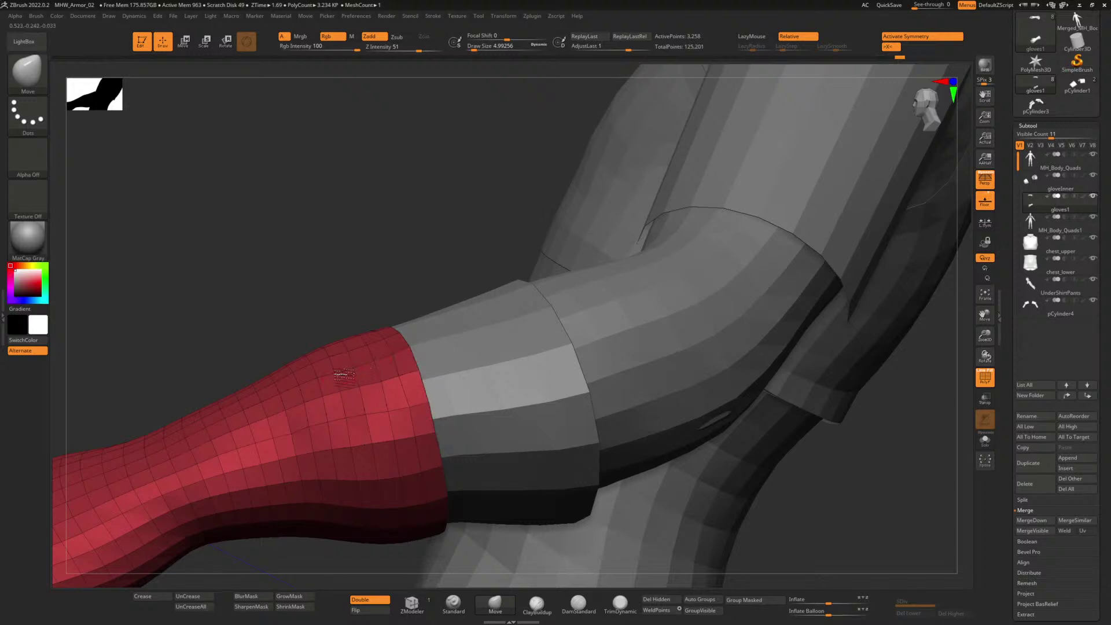
Step: Review the glove against the whole arm and touch up its rim on the outer side and underside of the forearm
{"action": "left_click_drag", "start_coordinate": [303, 341], "coordinate": [342, 272]}
{"action": "mouse_move", "coordinate": [382, 365]}
{"action": "left_mouse_down"}
{"action": "mouse_move", "coordinate": [412, 382]}
{"action": "mouse_move", "coordinate": [391, 378]}
{"action": "mouse_move", "coordinate": [375, 354]}
{"action": "left_mouse_up"}
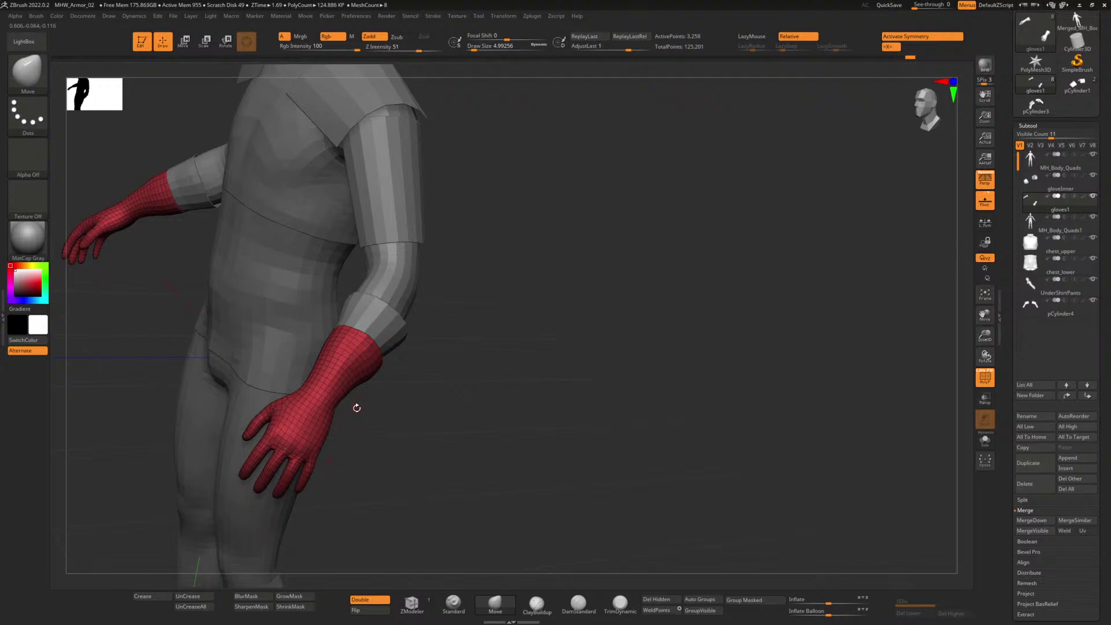
{"action": "left_click_drag", "start_coordinate": [362, 410], "coordinate": [424, 390], "text": "alt"}
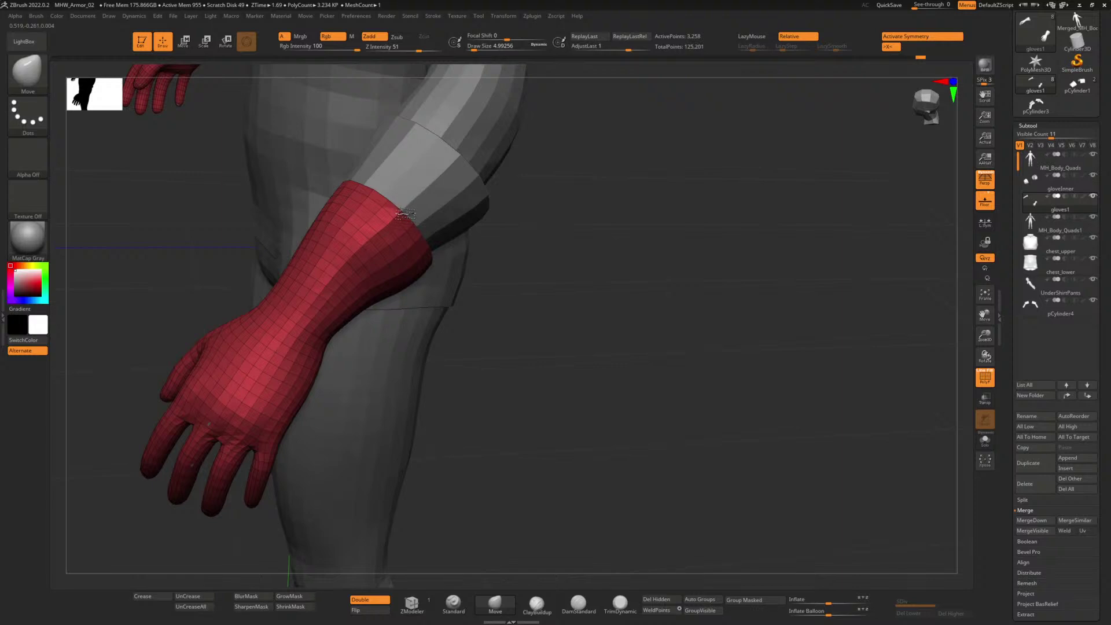
{"action": "left_click_drag", "start_coordinate": [499, 278], "coordinate": [473, 289]}
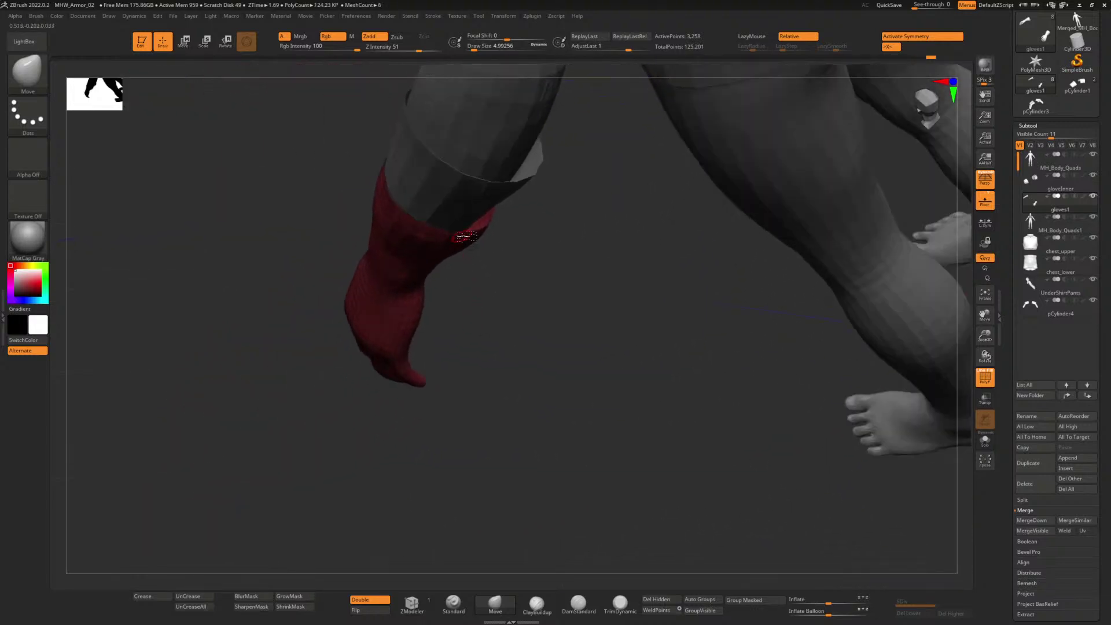
Step: Set the draw size to about 11.7 and smooth the flared cuff of the gloves around its upper edge
{"action": "mouse_move", "coordinate": [465, 236]}
{"action": "left_mouse_down"}
{"action": "mouse_move", "coordinate": [452, 234]}
{"action": "mouse_move", "coordinate": [528, 254]}
{"action": "mouse_move", "coordinate": [544, 231]}
{"action": "mouse_move", "coordinate": [511, 204]}
{"action": "mouse_move", "coordinate": [536, 210]}
{"action": "left_mouse_up"}
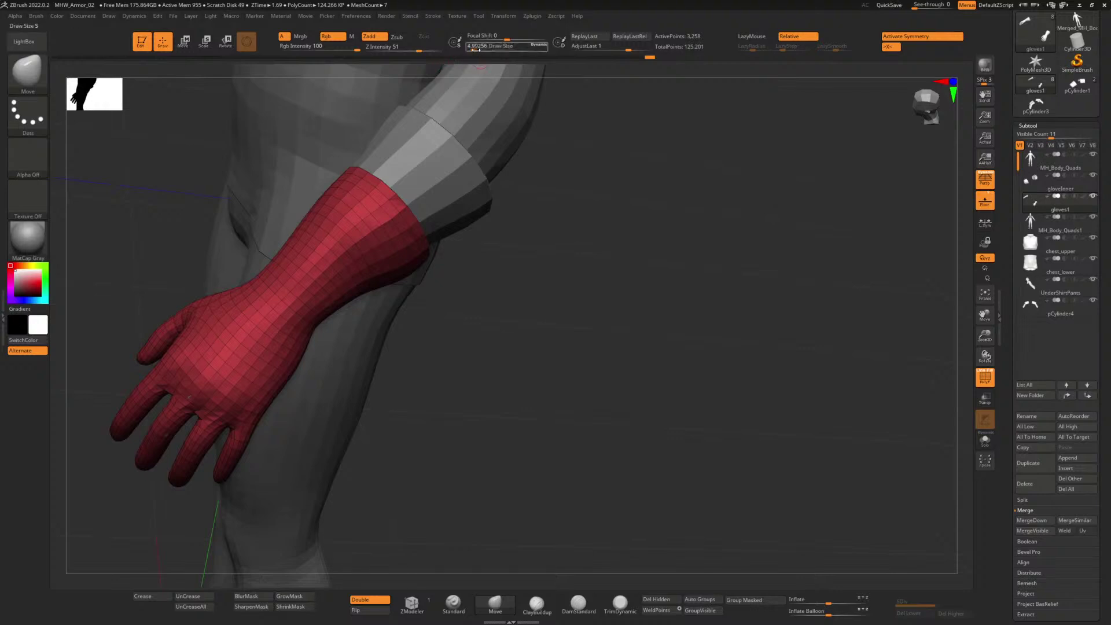
{"action": "left_click", "coordinate": [477, 48]}
{"action": "mouse_move", "coordinate": [457, 263]}
{"action": "left_mouse_down"}
{"action": "mouse_move", "coordinate": [499, 272]}
{"action": "mouse_move", "coordinate": [442, 272]}
{"action": "mouse_move", "coordinate": [430, 261]}
{"action": "mouse_move", "coordinate": [387, 273]}
{"action": "mouse_move", "coordinate": [455, 295]}
{"action": "left_mouse_up"}
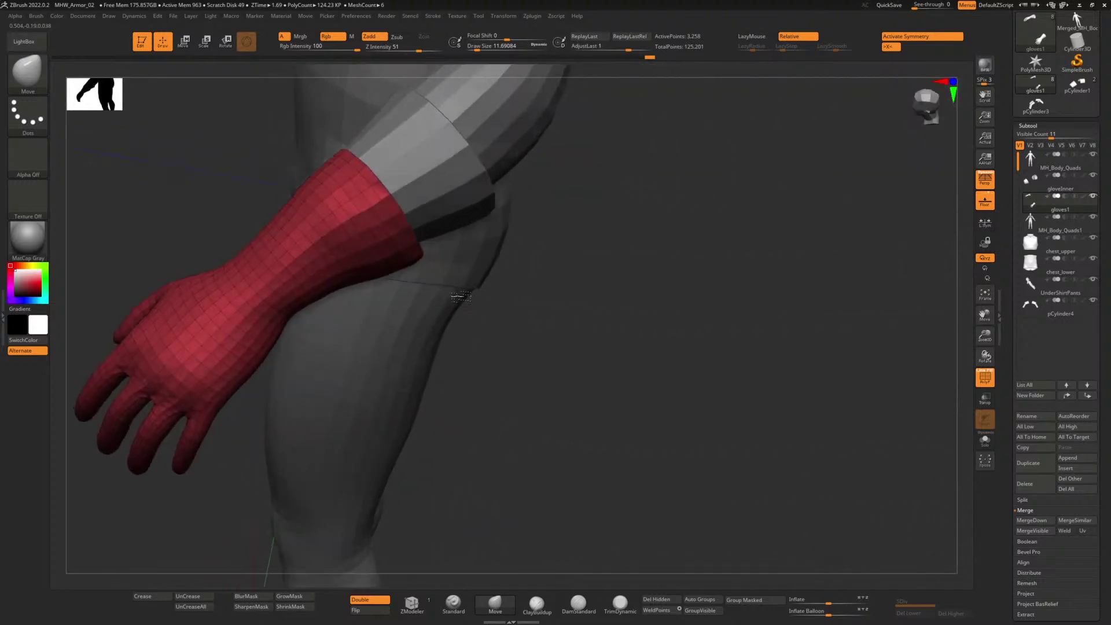
{"action": "left_click_drag", "start_coordinate": [519, 320], "coordinate": [501, 312]}
{"action": "key", "text": "shift"}
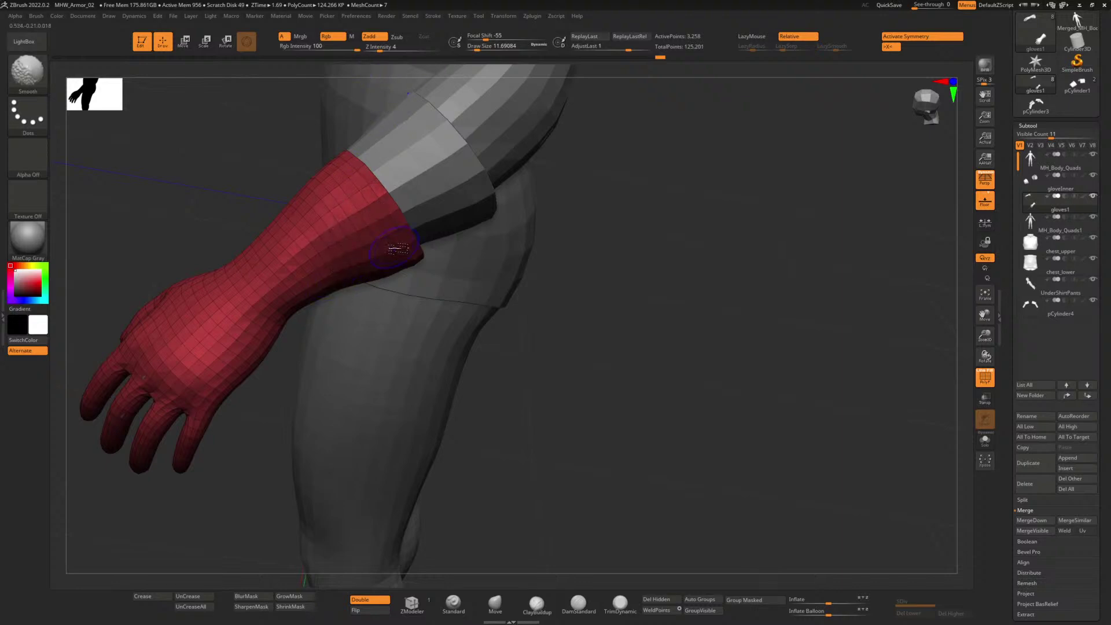
{"action": "mouse_move", "coordinate": [397, 249]}
{"action": "left_mouse_down", "text": "shift"}
{"action": "mouse_move", "coordinate": [338, 271]}
{"action": "mouse_move", "coordinate": [309, 244]}
{"action": "left_mouse_up", "text": "shift"}
{"action": "left_click_drag", "start_coordinate": [560, 322], "coordinate": [517, 297]}
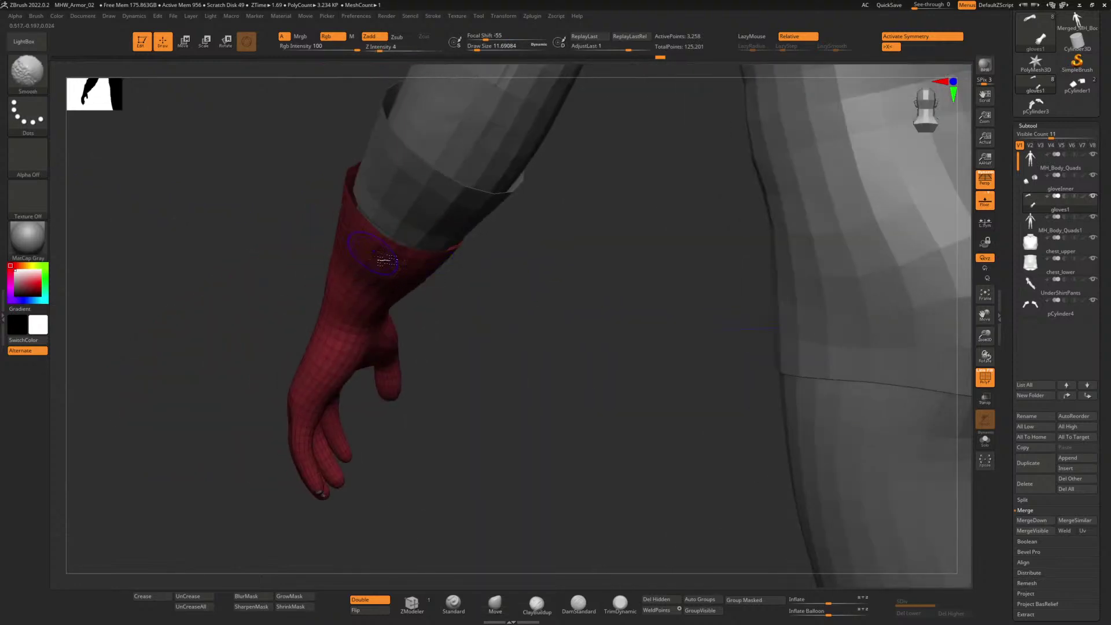
{"action": "left_click_drag", "start_coordinate": [374, 253], "coordinate": [398, 261], "text": "shift"}
Step: Lightly build up the glove's forearm section with the Standard brush at Z Intensity 10
{"action": "mouse_move", "coordinate": [510, 315]}
{"action": "left_mouse_down"}
{"action": "mouse_move", "coordinate": [580, 321]}
{"action": "mouse_move", "coordinate": [598, 337]}
{"action": "mouse_move", "coordinate": [519, 355]}
{"action": "mouse_move", "coordinate": [535, 346]}
{"action": "mouse_move", "coordinate": [564, 371]}
{"action": "mouse_move", "coordinate": [551, 367]}
{"action": "mouse_move", "coordinate": [555, 350]}
{"action": "left_mouse_up"}
{"action": "left_click", "coordinate": [453, 603]}
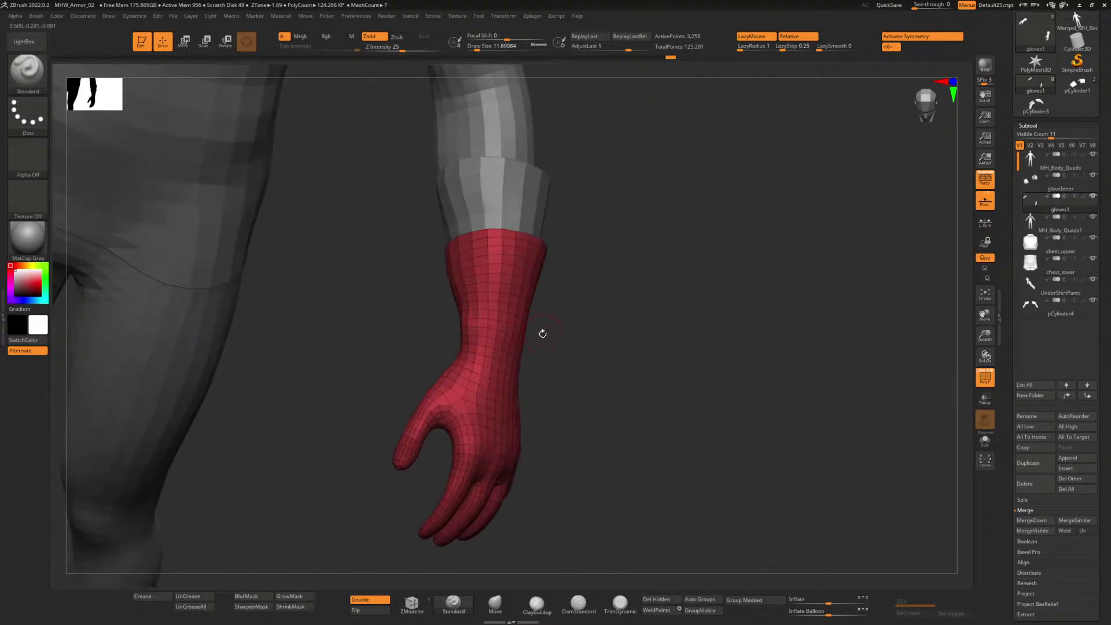
{"action": "left_click_drag", "start_coordinate": [405, 51], "coordinate": [389, 51]}
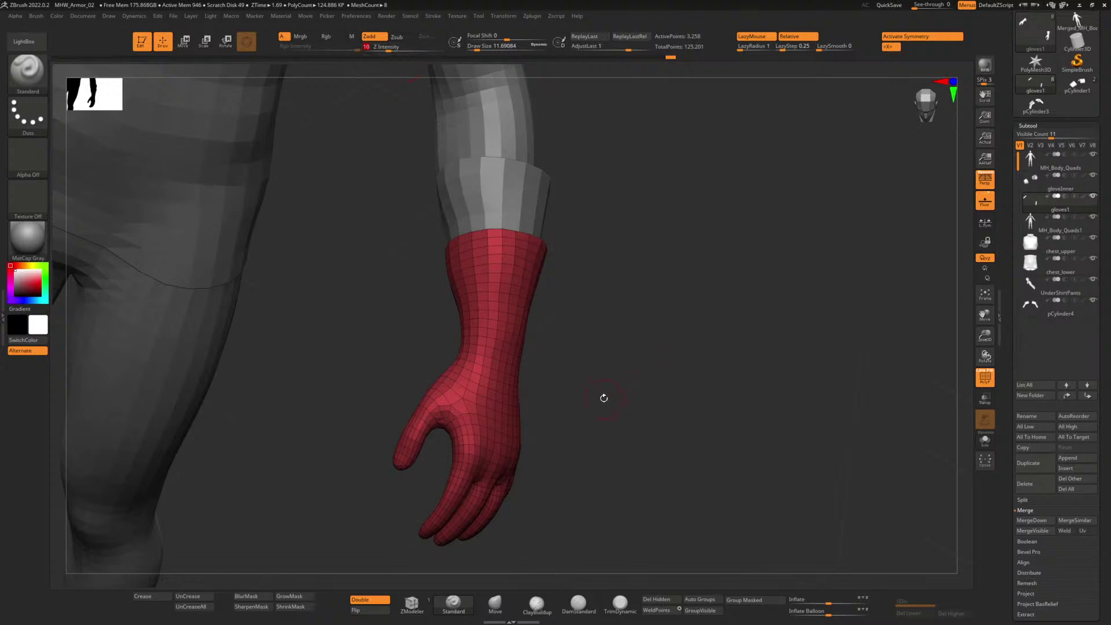
{"action": "mouse_move", "coordinate": [603, 397]}
{"action": "left_mouse_down"}
{"action": "mouse_move", "coordinate": [576, 388]}
{"action": "mouse_move", "coordinate": [589, 394]}
{"action": "left_mouse_up"}
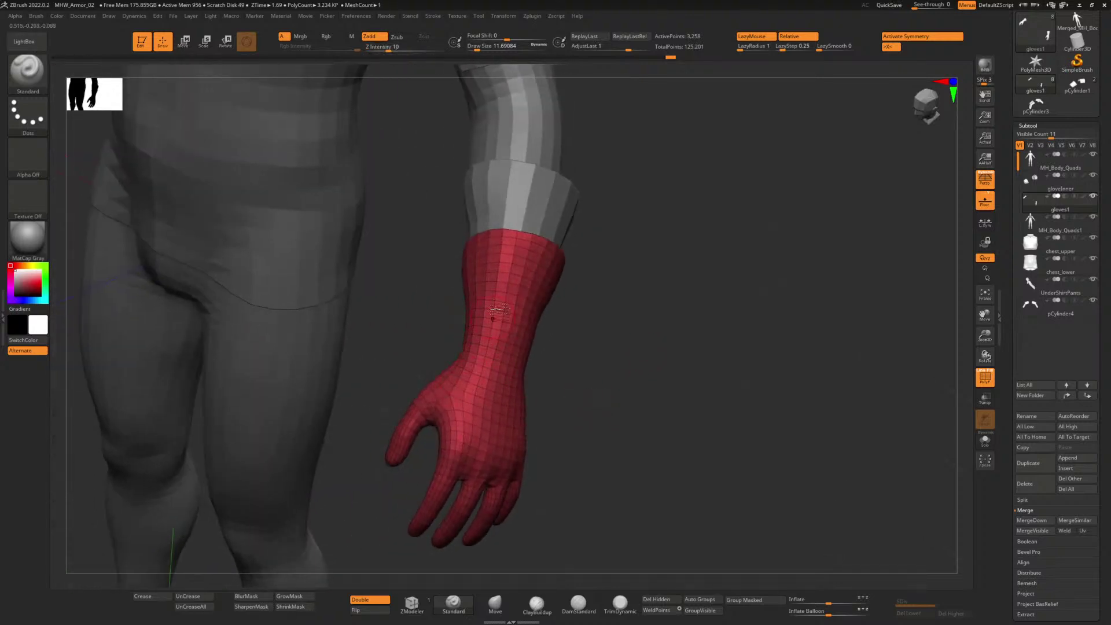
{"action": "left_click_drag", "start_coordinate": [624, 412], "coordinate": [586, 402]}
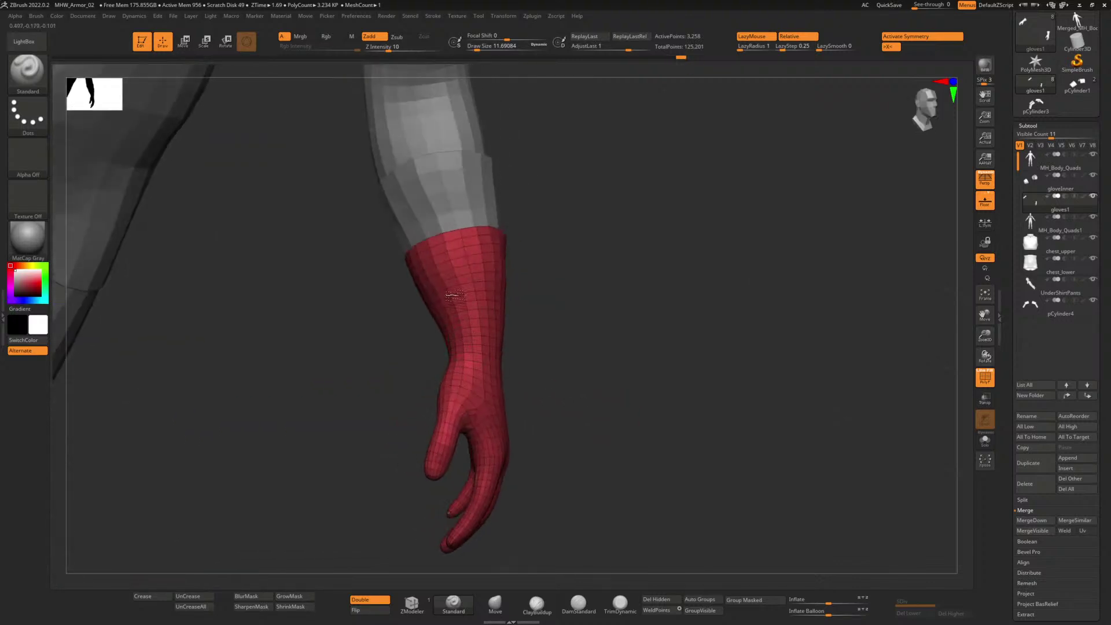
{"action": "left_click_drag", "start_coordinate": [362, 347], "coordinate": [398, 312]}
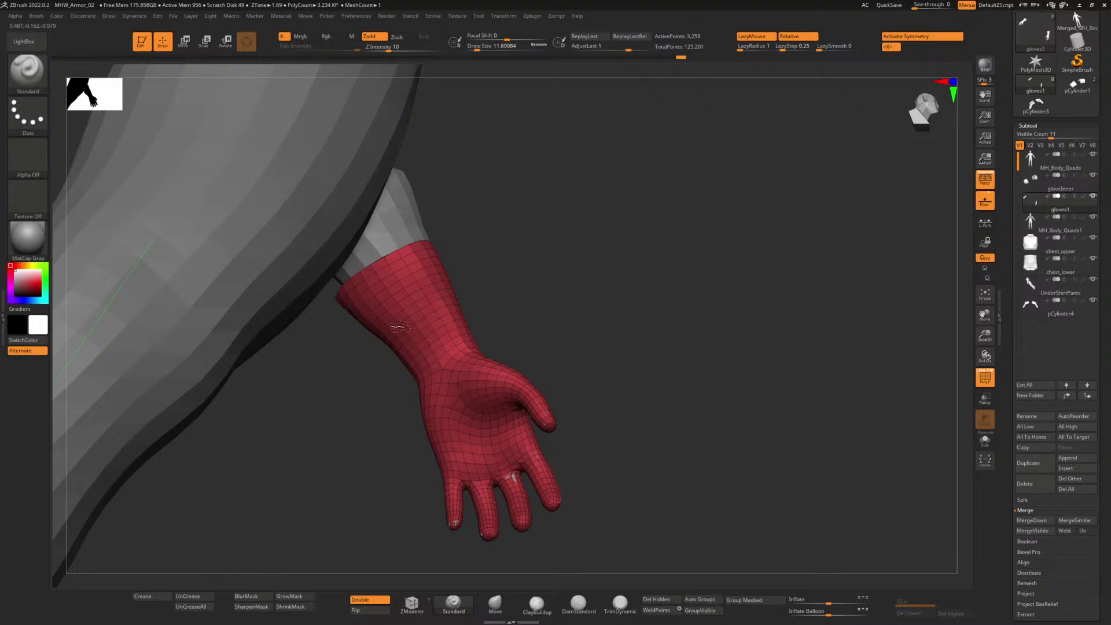
{"action": "left_click_drag", "start_coordinate": [394, 421], "coordinate": [408, 346]}
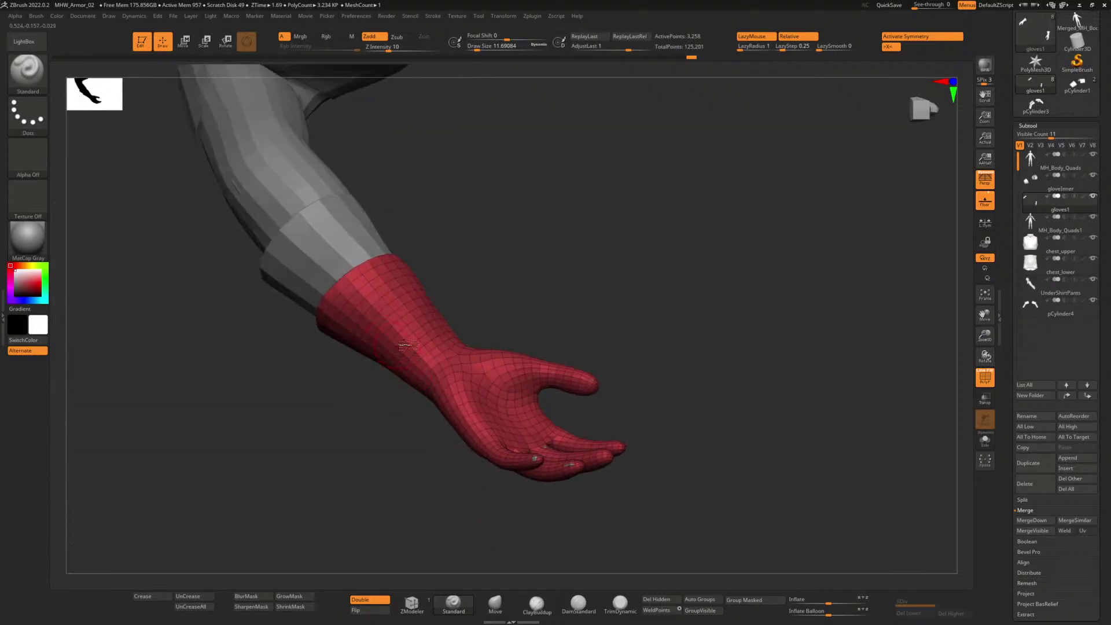
Step: Disable LazyMouse, raise Z Intensity to 16, and add volume to the inner forearm of the glove
{"action": "left_click", "coordinate": [752, 36]}
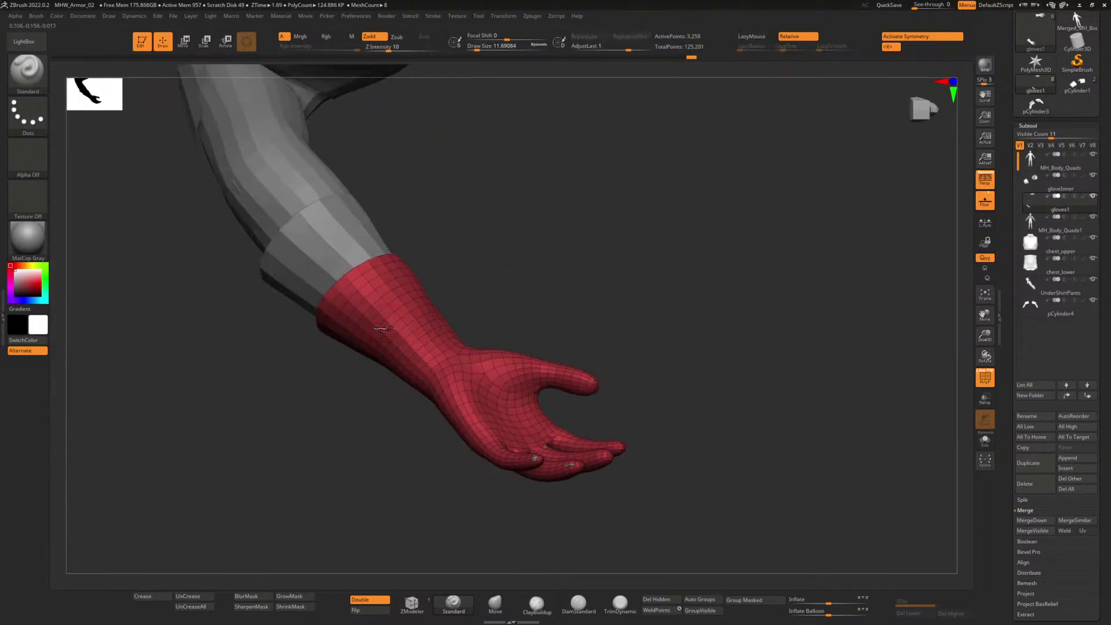
{"action": "left_click", "coordinate": [392, 49]}
{"action": "left_click_drag", "start_coordinate": [489, 271], "coordinate": [481, 284]}
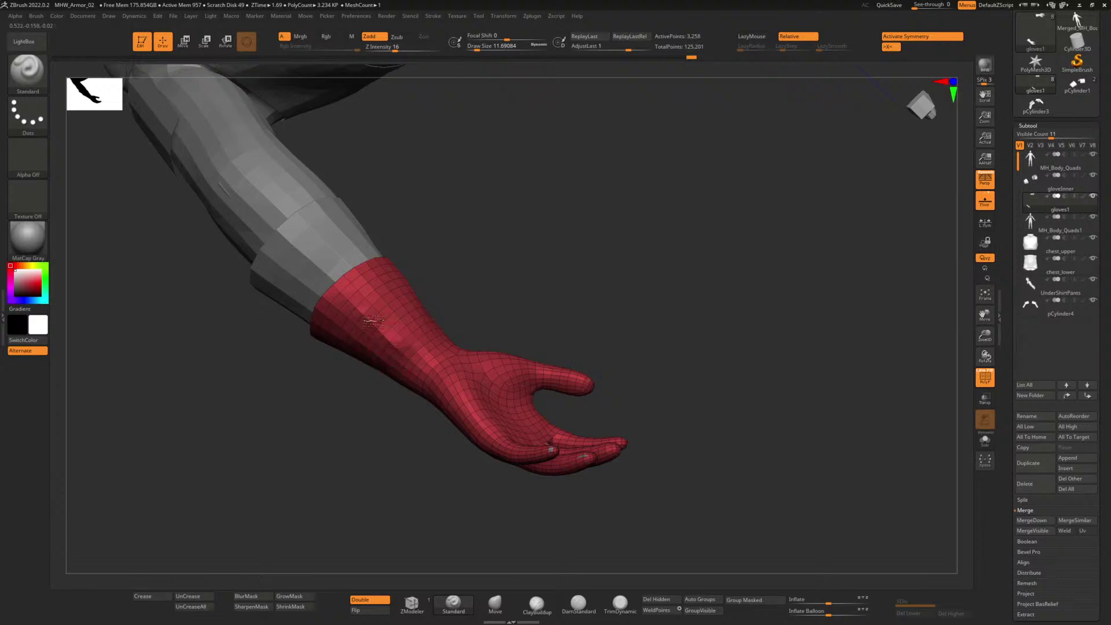
{"action": "left_click_drag", "start_coordinate": [384, 406], "coordinate": [397, 322]}
{"action": "key", "text": "shift"}
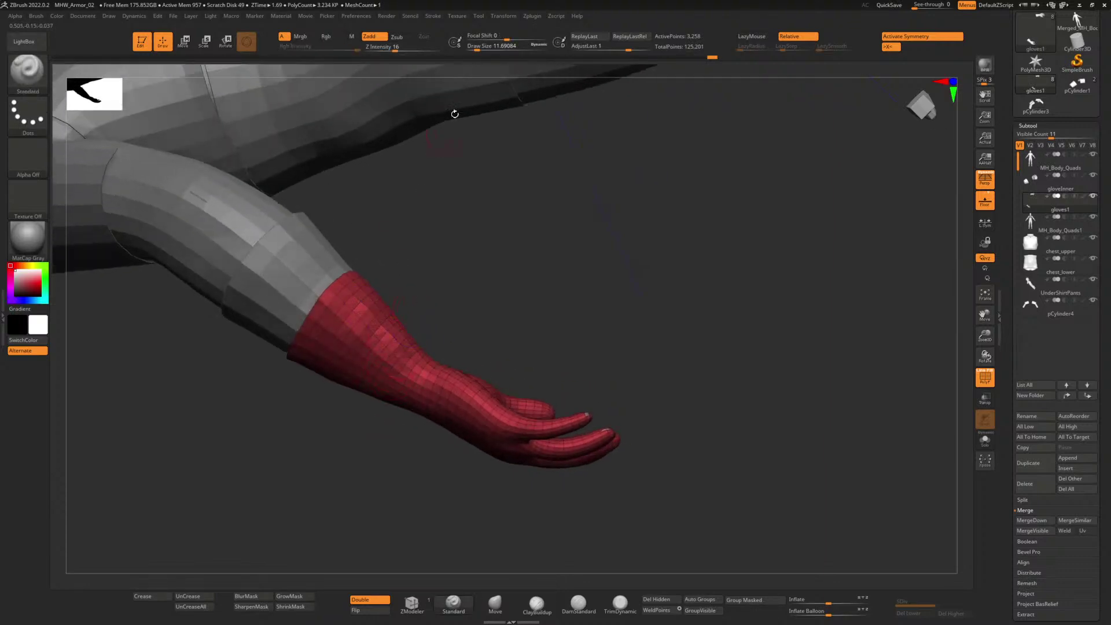
Step: Set the draw size to about 30.7 and Focal Shift to -49, and smooth the glove's inner forearm down to the wrist
{"action": "left_click_drag", "start_coordinate": [478, 49], "coordinate": [492, 41]}
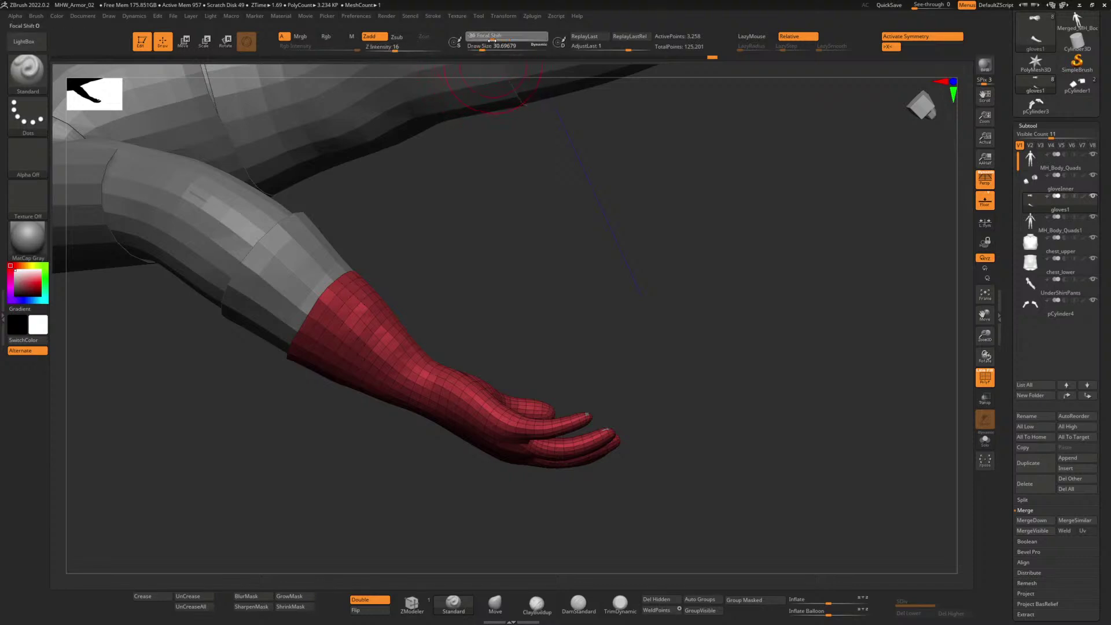
{"action": "key", "text": "shift"}
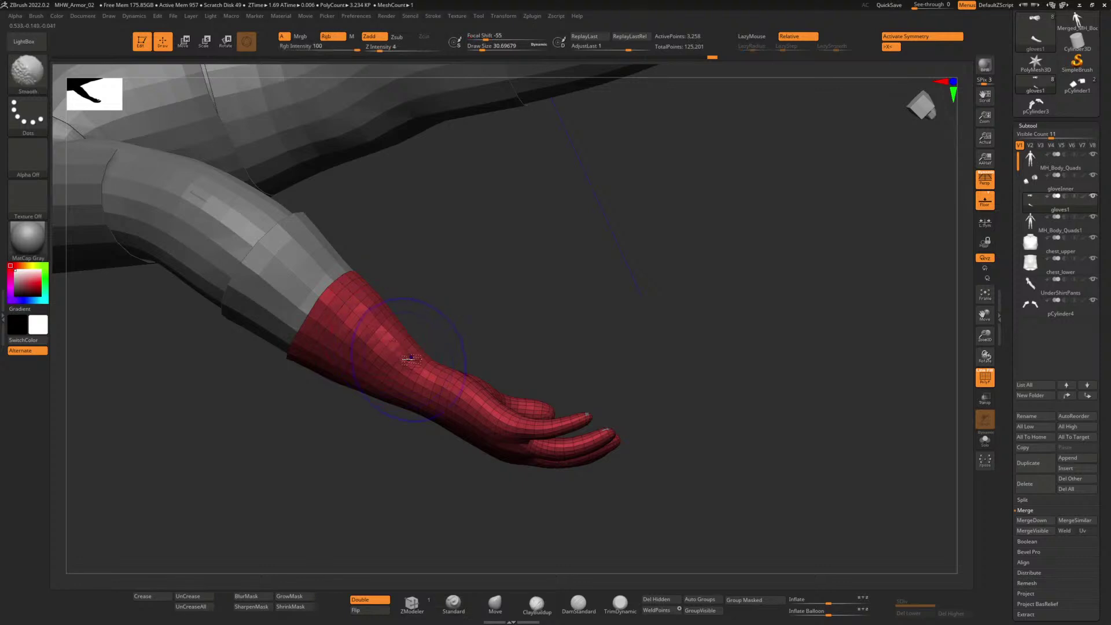
{"action": "left_click_drag", "start_coordinate": [380, 318], "coordinate": [386, 321], "text": "shift"}
{"action": "left_click_drag", "start_coordinate": [461, 313], "coordinate": [447, 348]}
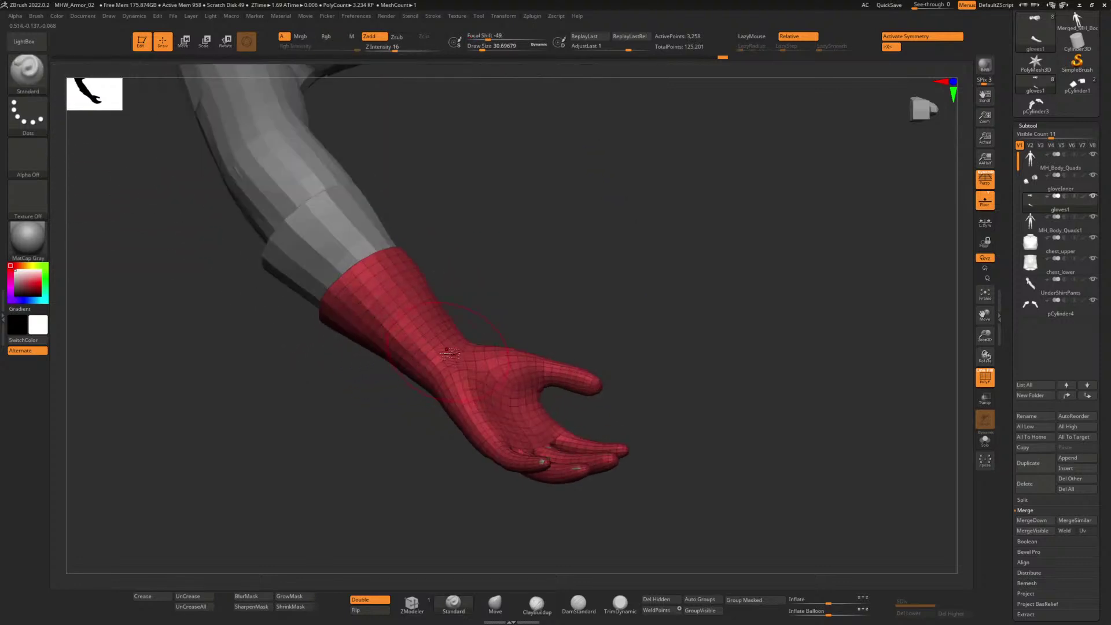
{"action": "left_click_drag", "start_coordinate": [386, 419], "coordinate": [404, 403]}
{"action": "left_click_drag", "start_coordinate": [419, 360], "coordinate": [426, 364], "text": "shift"}
{"action": "mouse_move", "coordinate": [390, 403]}
{"action": "left_mouse_down"}
{"action": "mouse_move", "coordinate": [380, 417]}
{"action": "mouse_move", "coordinate": [390, 388]}
{"action": "left_mouse_up"}
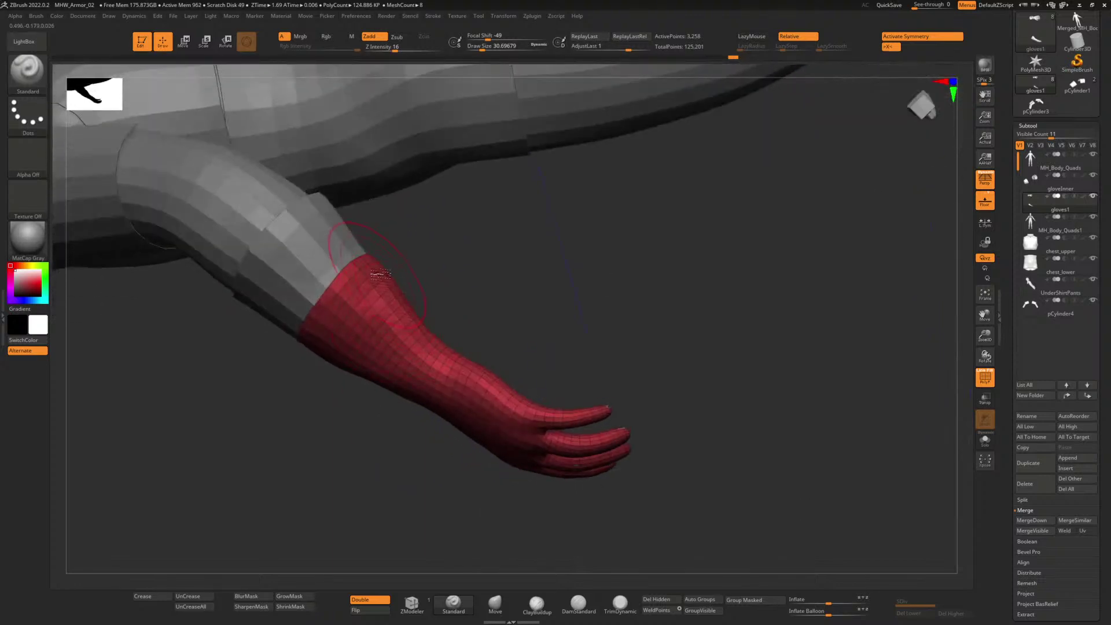
{"action": "key", "text": "shift"}
{"action": "left_click_drag", "start_coordinate": [414, 310], "coordinate": [418, 327], "text": "shift"}
Step: Smooth the outer side of the glove's forearm and its cuff to even out the surface
{"action": "mouse_move", "coordinate": [501, 276]}
{"action": "left_mouse_down"}
{"action": "mouse_move", "coordinate": [468, 310]}
{"action": "mouse_move", "coordinate": [423, 320]}
{"action": "mouse_move", "coordinate": [387, 263]}
{"action": "mouse_move", "coordinate": [478, 322]}
{"action": "mouse_move", "coordinate": [486, 268]}
{"action": "mouse_move", "coordinate": [467, 261]}
{"action": "left_mouse_up"}
{"action": "key", "text": "shift"}
{"action": "left_click_drag", "start_coordinate": [358, 292], "coordinate": [335, 290], "text": "shift"}
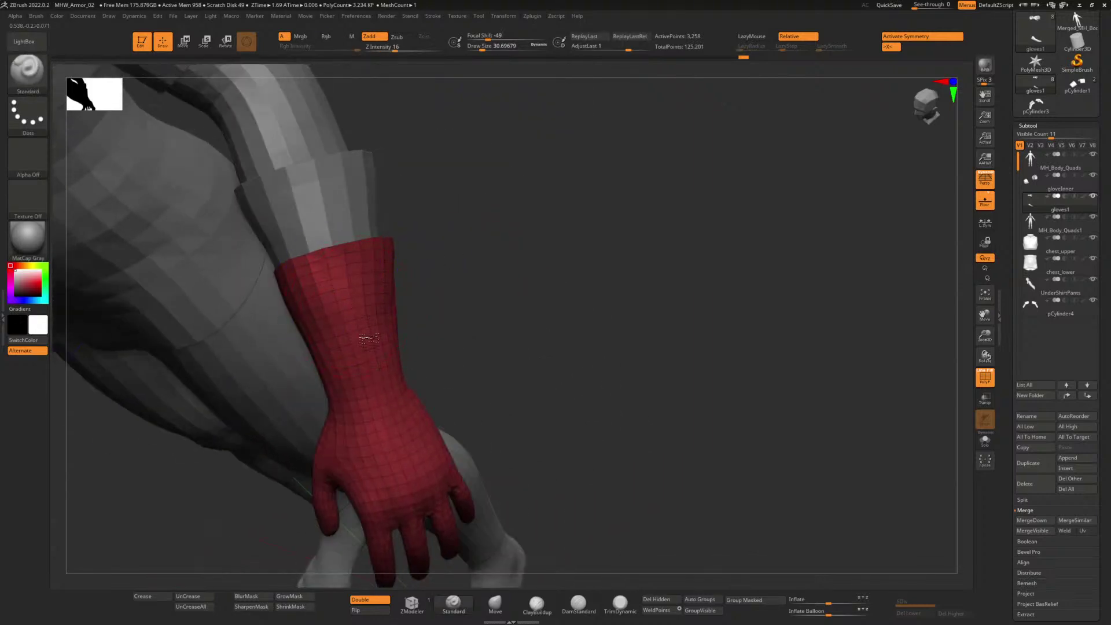
{"action": "mouse_move", "coordinate": [398, 358]}
{"action": "left_mouse_down", "text": "shift"}
{"action": "mouse_move", "coordinate": [372, 320]}
{"action": "mouse_move", "coordinate": [471, 324]}
{"action": "mouse_move", "coordinate": [496, 352]}
{"action": "mouse_move", "coordinate": [499, 338]}
{"action": "left_mouse_up", "text": "shift"}
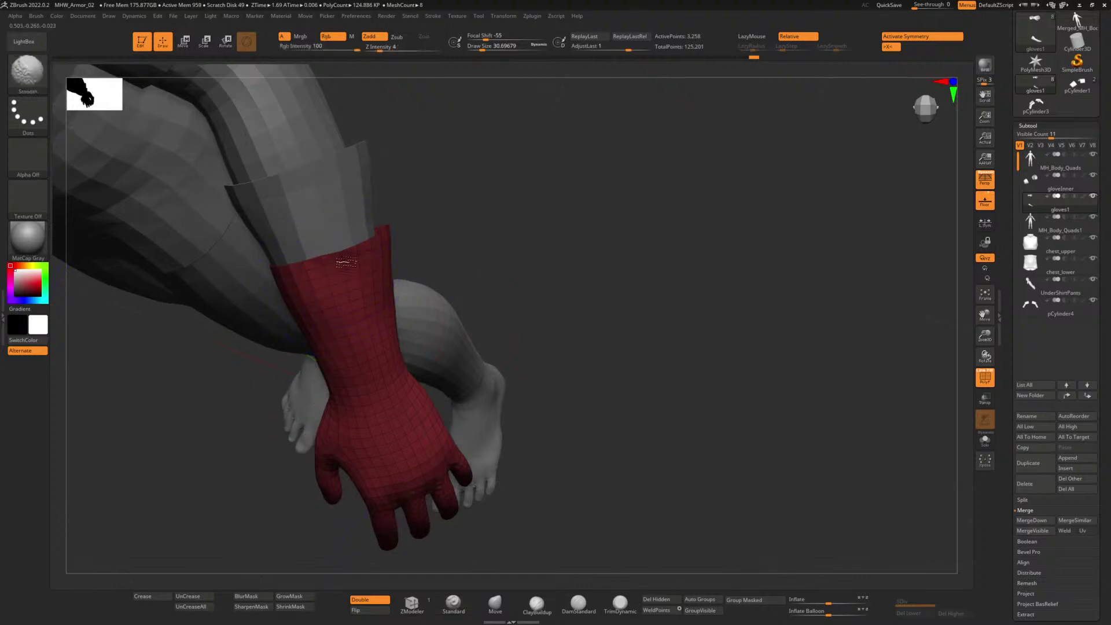
{"action": "left_click_drag", "start_coordinate": [329, 276], "coordinate": [336, 284], "text": "shift"}
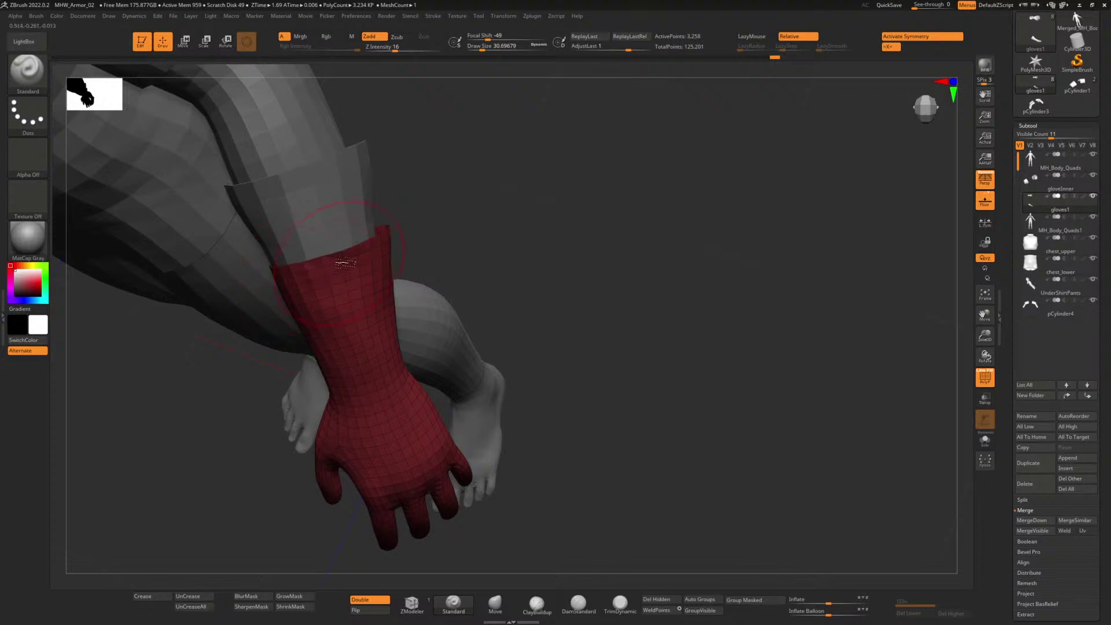
{"action": "mouse_move", "coordinate": [364, 278]}
{"action": "left_mouse_down", "text": "shift"}
{"action": "mouse_move", "coordinate": [328, 286]}
{"action": "mouse_move", "coordinate": [360, 323]}
{"action": "left_mouse_up", "text": "shift"}
Step: Refine the corner of the glove's cuff rim with the Move brush at a draw size of about 4.3
{"action": "left_click_drag", "start_coordinate": [529, 316], "coordinate": [660, 534], "text": "alt"}
{"action": "mouse_move", "coordinate": [605, 354]}
{"action": "left_mouse_down"}
{"action": "mouse_move", "coordinate": [623, 380]}
{"action": "mouse_move", "coordinate": [576, 420]}
{"action": "left_mouse_up"}
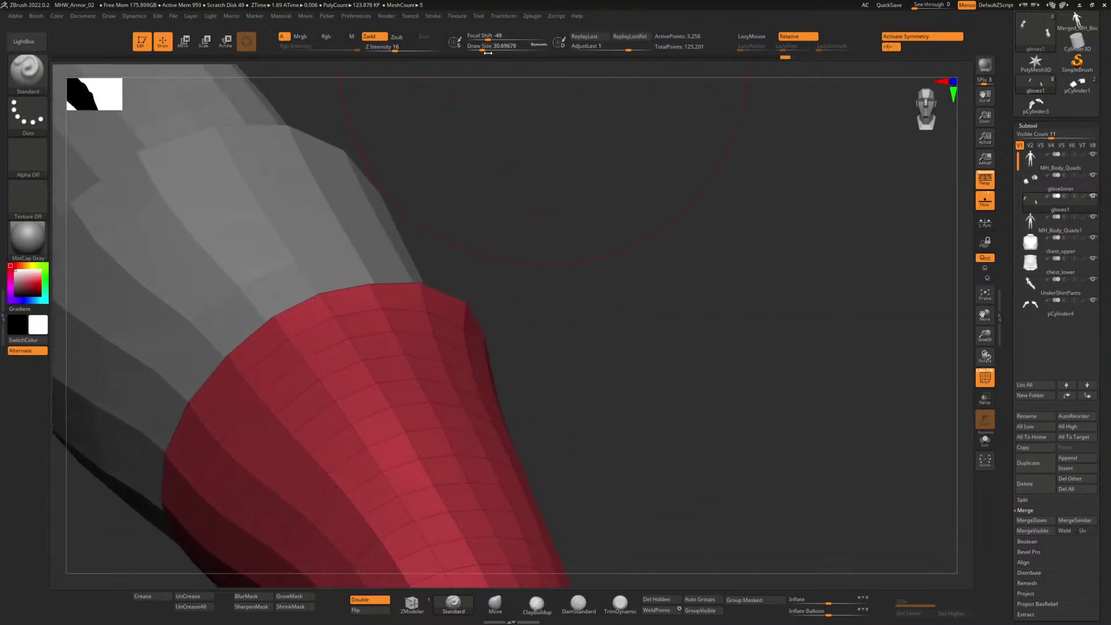
{"action": "left_click_drag", "start_coordinate": [484, 52], "coordinate": [473, 50]}
{"action": "left_click", "coordinate": [465, 301]}
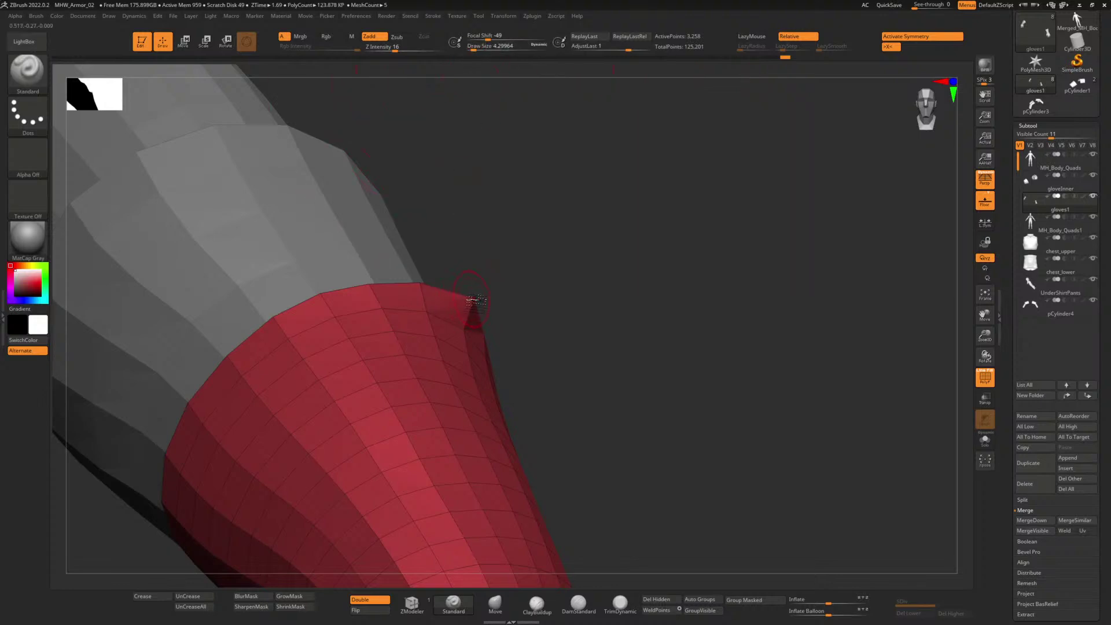
{"action": "key", "text": "ctrl+z"}
{"action": "left_click", "coordinate": [495, 604]}
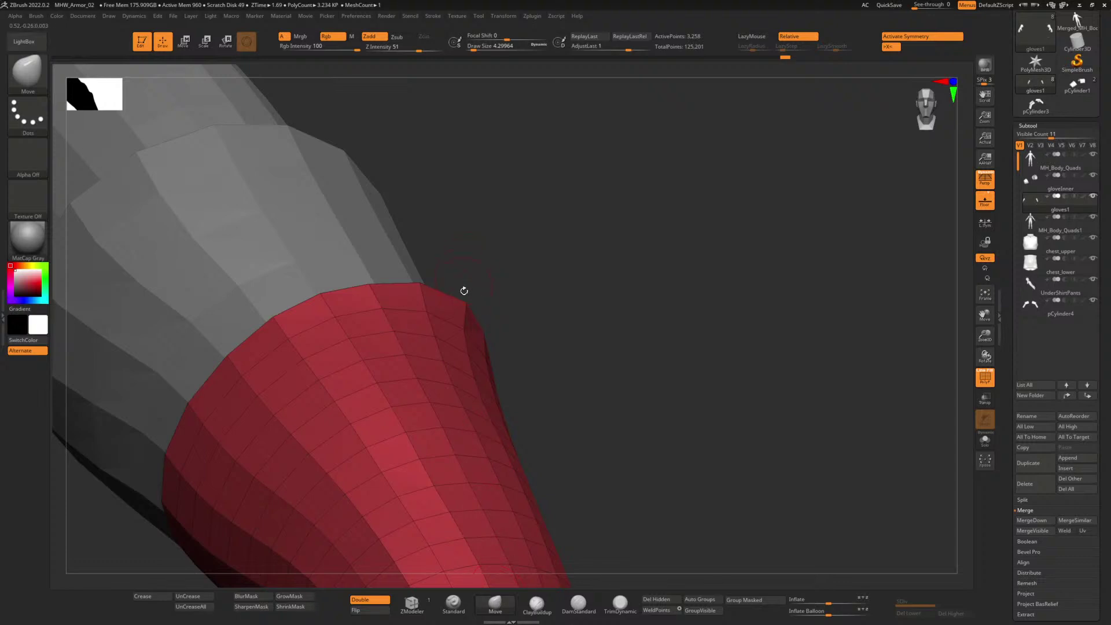
{"action": "right_click_drag", "start_coordinate": [459, 303], "coordinate": [484, 325]}
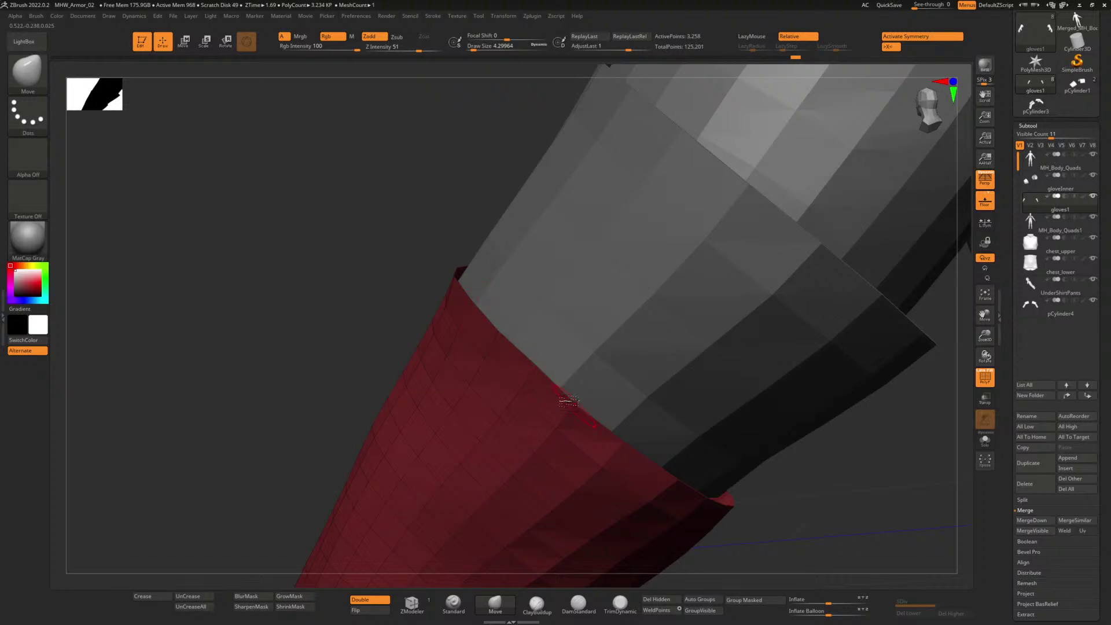
{"action": "mouse_move", "coordinate": [334, 255]}
{"action": "left_mouse_down"}
{"action": "mouse_move", "coordinate": [322, 234]}
{"action": "mouse_move", "coordinate": [367, 251]}
{"action": "mouse_move", "coordinate": [356, 254]}
{"action": "left_mouse_up"}
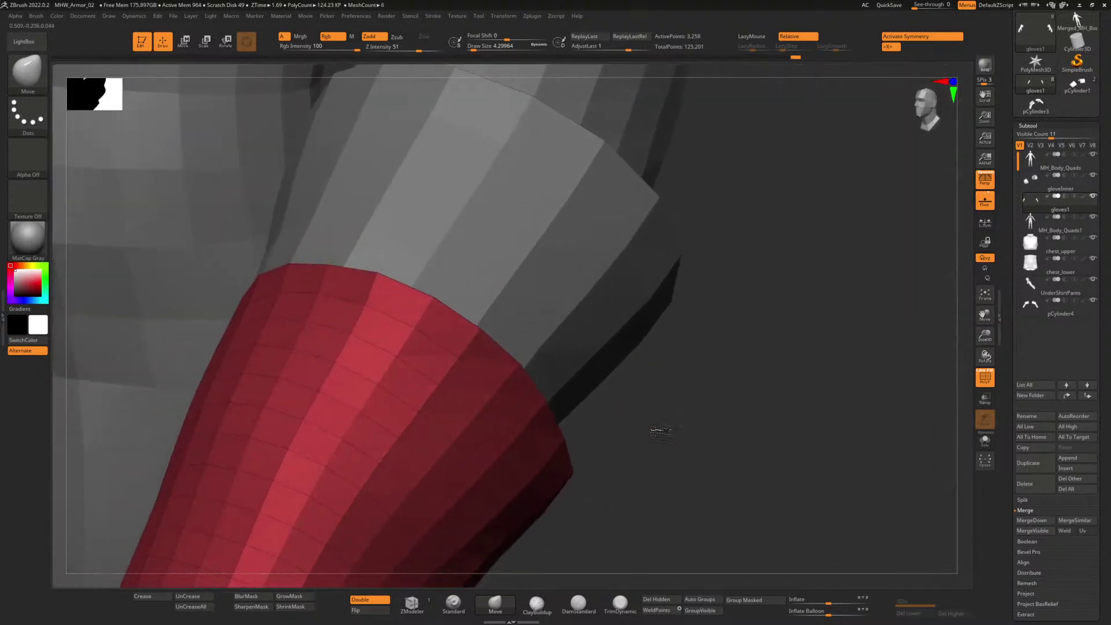
Step: Bring the full figure into view and quick-save the project
{"action": "left_click_drag", "start_coordinate": [661, 431], "coordinate": [551, 190], "text": "alt"}
{"action": "left_click_drag", "start_coordinate": [577, 418], "coordinate": [641, 372]}
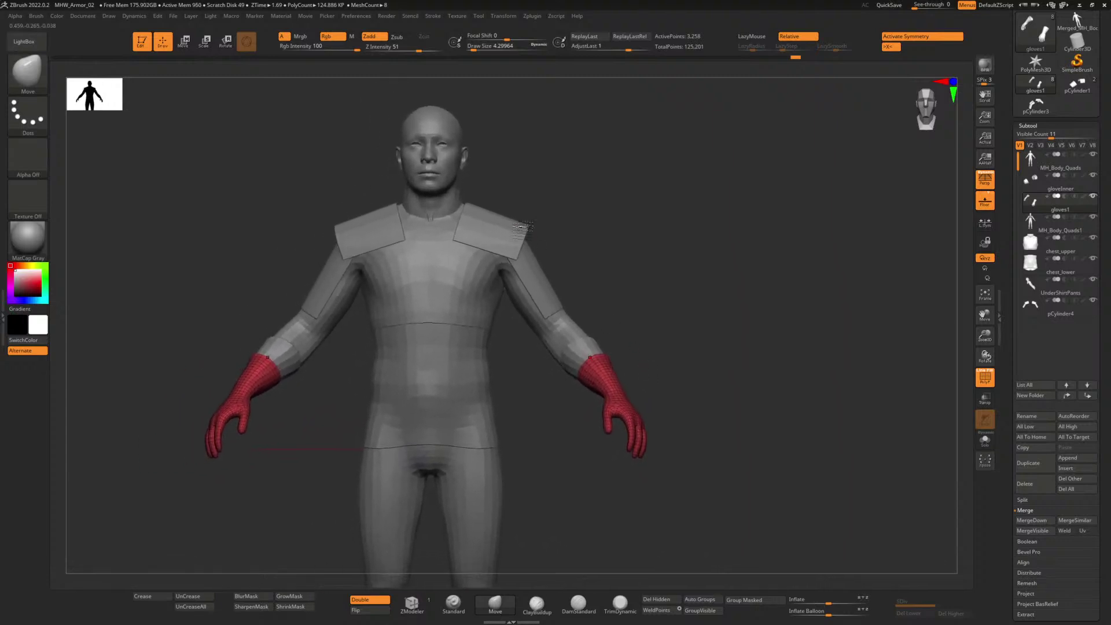
{"action": "left_click", "coordinate": [889, 5]}
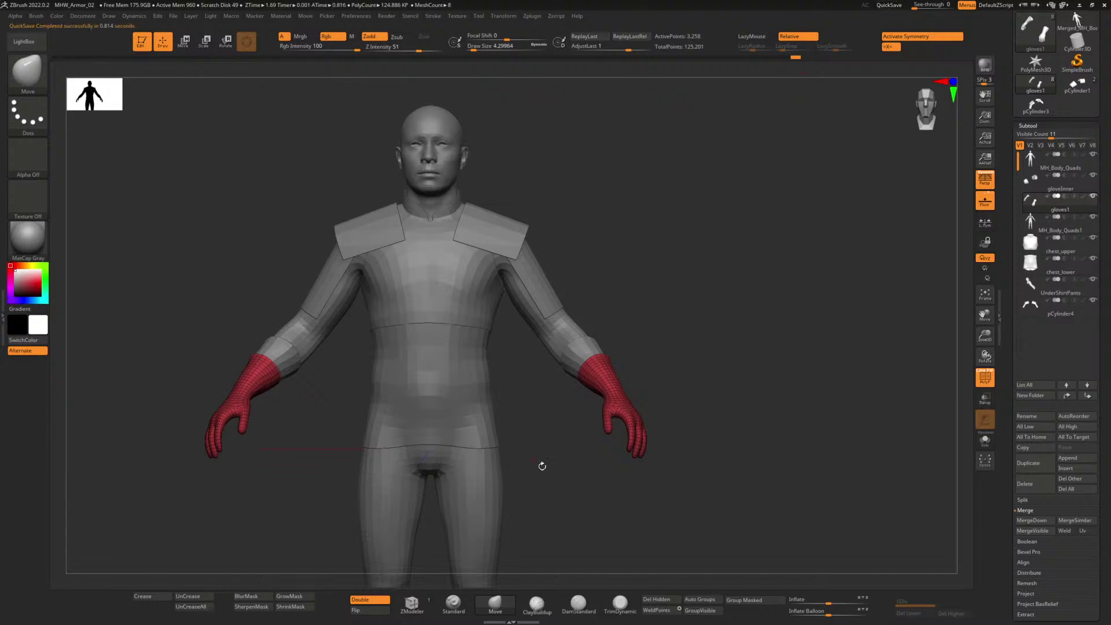
Step: Look over the figure's lower body, and switch to Photoshop to study the boots in the Witcher armor reference
{"action": "left_click_drag", "start_coordinate": [547, 467], "coordinate": [548, 272], "text": "alt"}
{"action": "left_click_drag", "start_coordinate": [547, 358], "coordinate": [541, 266], "text": "alt"}
{"action": "left_click_drag", "start_coordinate": [537, 312], "coordinate": [547, 324], "text": "alt"}
{"action": "left_click_drag", "start_coordinate": [552, 303], "coordinate": [568, 363], "text": "alt"}
{"action": "key", "text": "alt+Tab"}
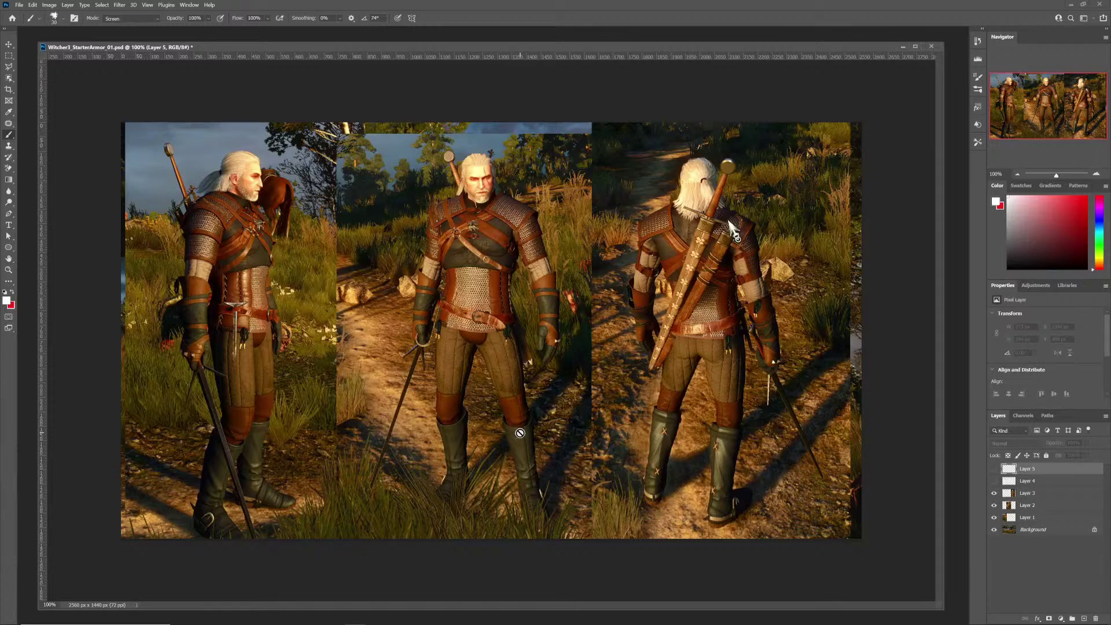
Step: Switch to Maya LT and examine the body mesh's feet and lower legs
{"action": "key", "text": "alt+Tab"}
{"action": "key", "text": "alt+Tab"}
{"action": "key", "text": "alt+Tab"}
{"action": "key", "text": "alt+Tab"}
{"action": "key", "text": "alt+Tab"}
{"action": "key", "text": "alt+Tab"}
{"action": "key", "text": "alt+Tab"}
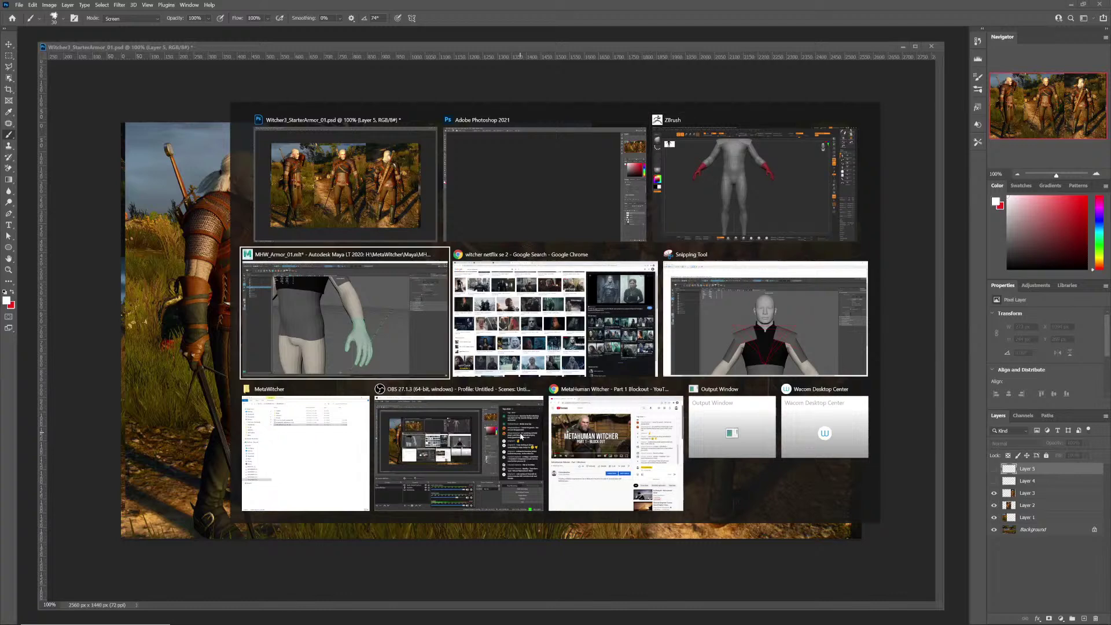
{"action": "left_click", "coordinate": [440, 307]}
{"action": "left_click_drag", "start_coordinate": [440, 307], "coordinate": [369, 325], "text": "alt"}
{"action": "middle_click_drag", "start_coordinate": [369, 325], "coordinate": [406, 243], "text": "alt"}
{"action": "right_click_drag", "start_coordinate": [406, 244], "coordinate": [534, 223], "text": "alt"}
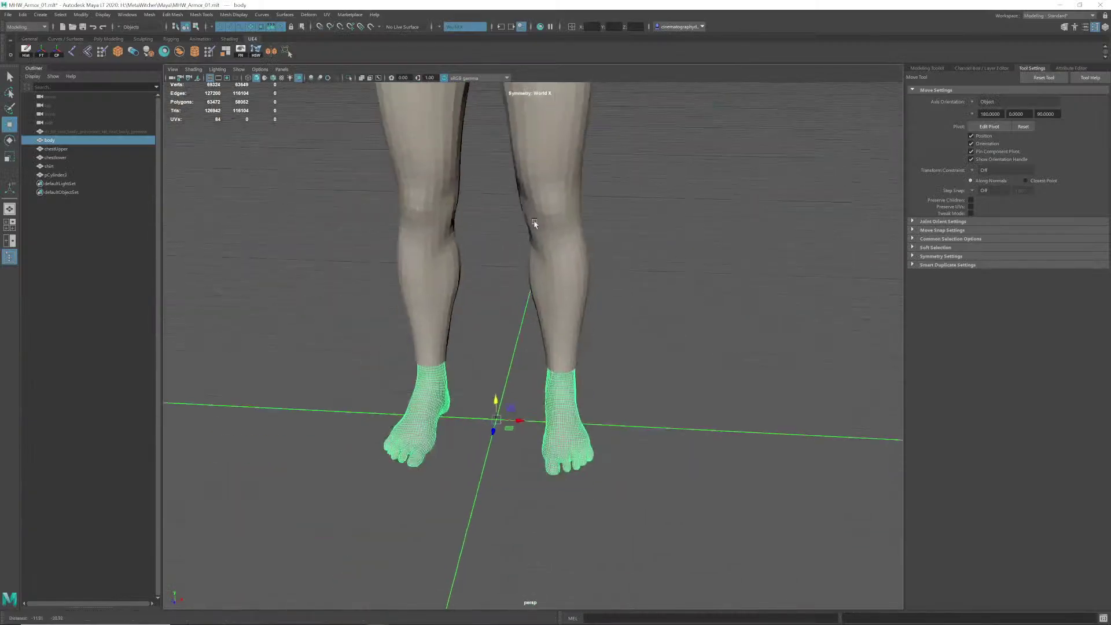
{"action": "left_click_drag", "start_coordinate": [533, 223], "coordinate": [501, 291], "text": "alt"}
{"action": "right_click_drag", "start_coordinate": [501, 291], "coordinate": [450, 404], "text": "alt"}
{"action": "middle_click_drag", "start_coordinate": [449, 404], "coordinate": [478, 322], "text": "alt"}
{"action": "right_click_drag", "start_coordinate": [479, 323], "coordinate": [502, 303], "text": "alt"}
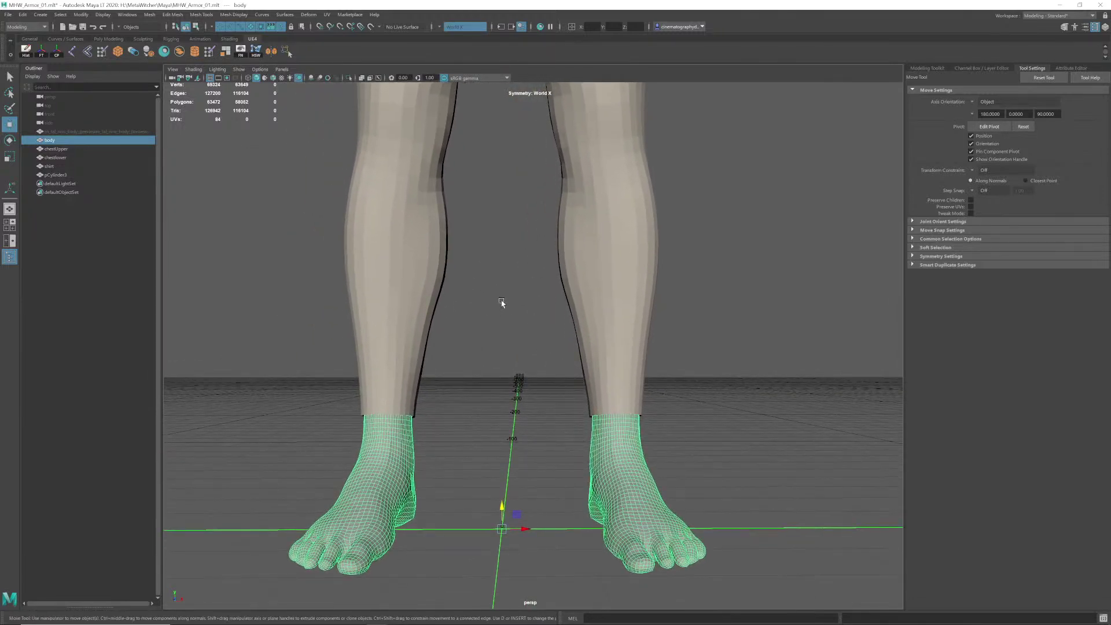
Step: Switch to ZBrush and inspect the legs of the sculpted figure
{"action": "key", "text": "alt+Tab"}
{"action": "key", "text": "alt+Tab"}
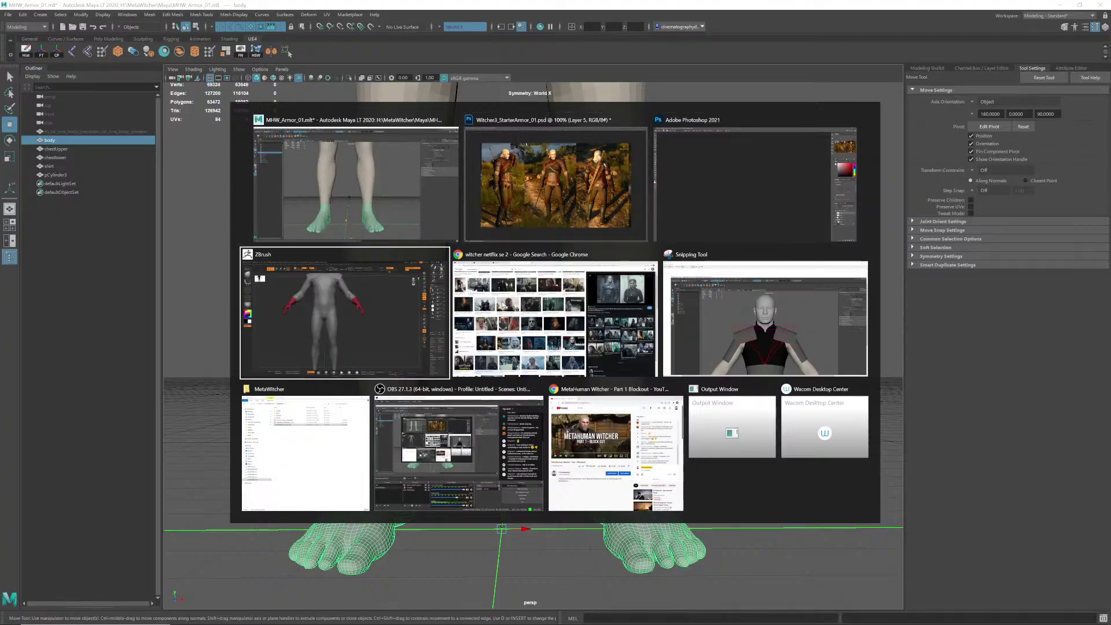
{"action": "left_click_drag", "start_coordinate": [570, 442], "coordinate": [632, 351], "text": "alt"}
{"action": "left_click_drag", "start_coordinate": [655, 390], "coordinate": [568, 406], "text": "alt"}
Step: Return to Maya LT and examine the ankles where the feet meet the leg mesh
{"action": "key", "text": "alt+Tab"}
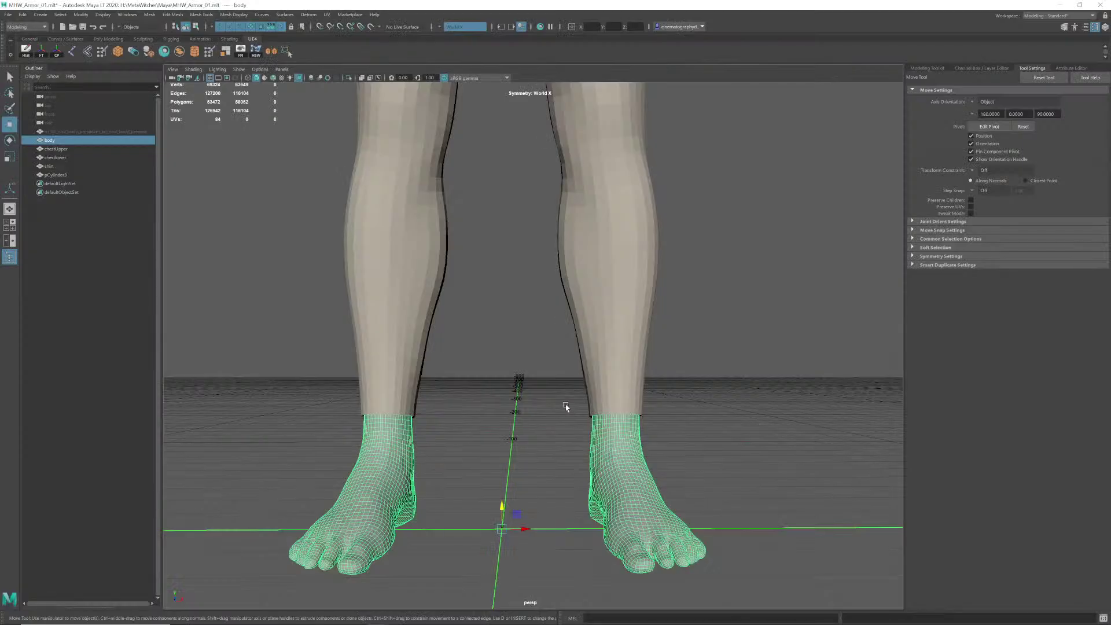
{"action": "right_click_drag", "start_coordinate": [563, 406], "coordinate": [523, 397], "text": "alt"}
{"action": "middle_click_drag", "start_coordinate": [524, 397], "coordinate": [532, 367], "text": "alt"}
{"action": "left_click_drag", "start_coordinate": [531, 367], "coordinate": [512, 373], "text": "alt"}
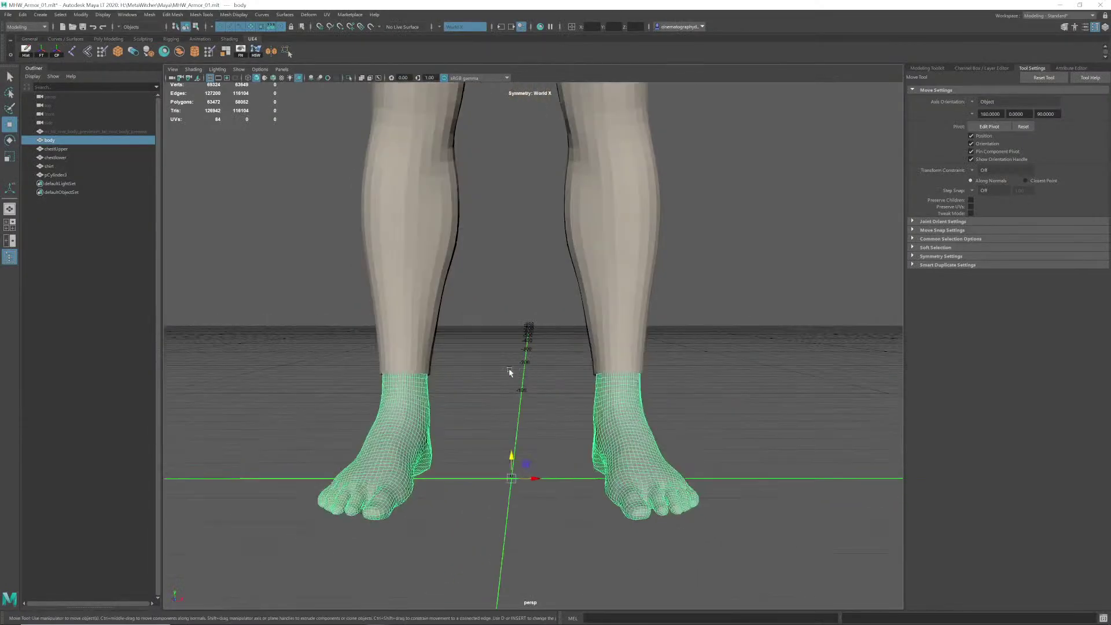
{"action": "middle_click_drag", "start_coordinate": [511, 373], "coordinate": [489, 374], "text": "alt"}
{"action": "right_click_drag", "start_coordinate": [489, 373], "coordinate": [525, 378], "text": "alt"}
{"action": "left_click_drag", "start_coordinate": [525, 378], "coordinate": [525, 372], "text": "alt"}
{"action": "middle_click_drag", "start_coordinate": [534, 351], "coordinate": [479, 381], "text": "alt"}
{"action": "right_click_drag", "start_coordinate": [479, 381], "coordinate": [500, 385], "text": "alt"}
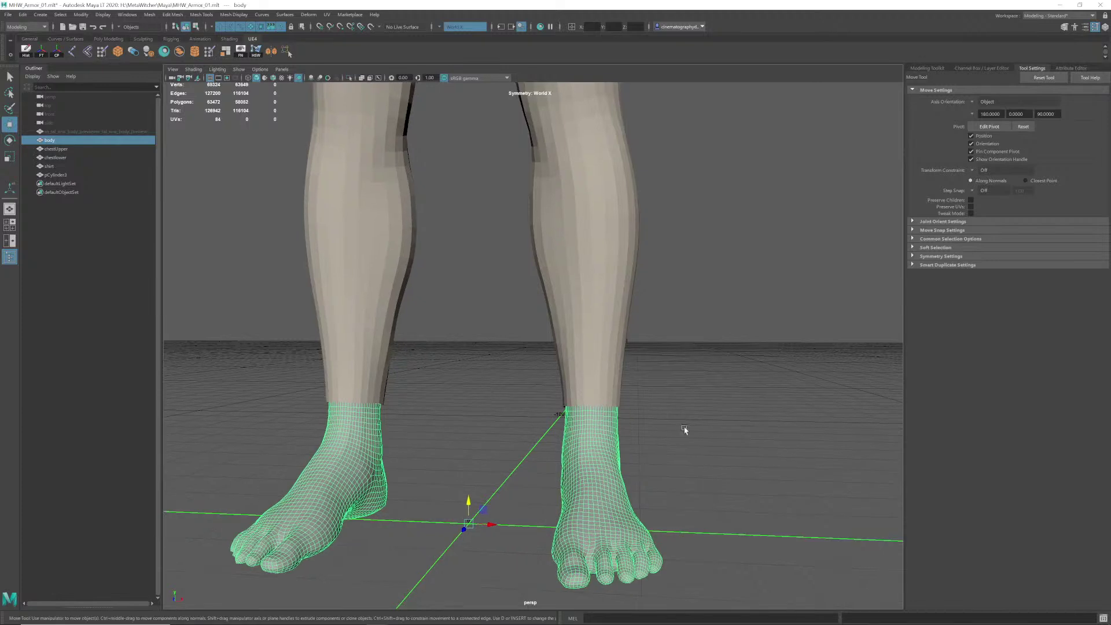
Step: Examine how the body mesh's feet and ankles meet the legs in the full lower-body view
{"action": "left_click", "coordinate": [685, 430]}
{"action": "right_click_drag", "start_coordinate": [734, 385], "coordinate": [536, 335], "text": "alt"}
{"action": "middle_click_drag", "start_coordinate": [536, 335], "coordinate": [511, 466], "text": "alt"}
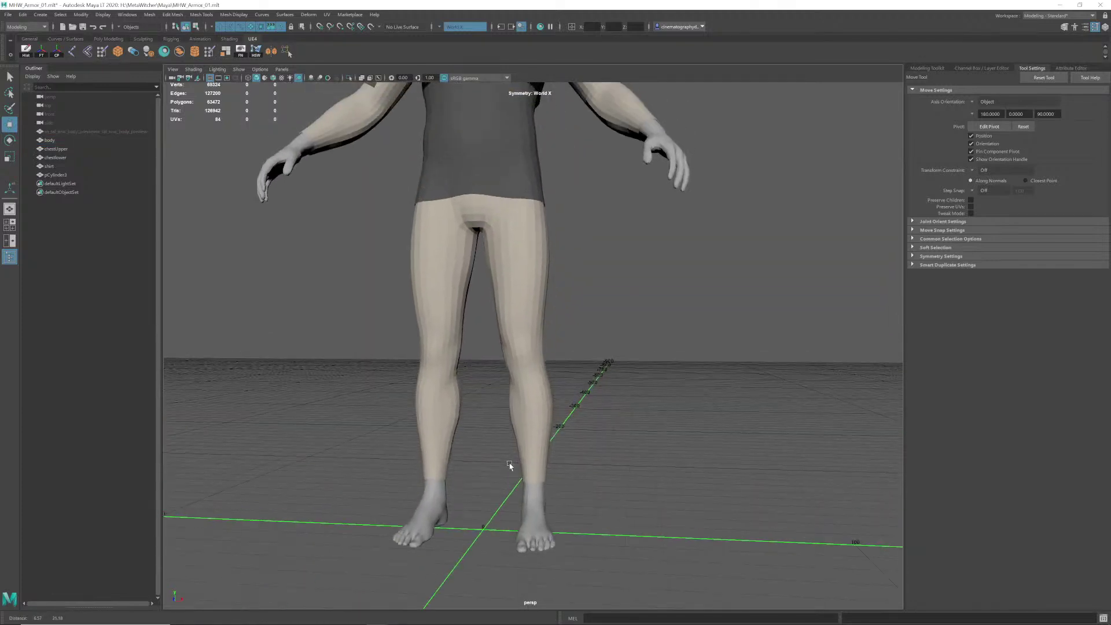
{"action": "left_click", "coordinate": [533, 399]}
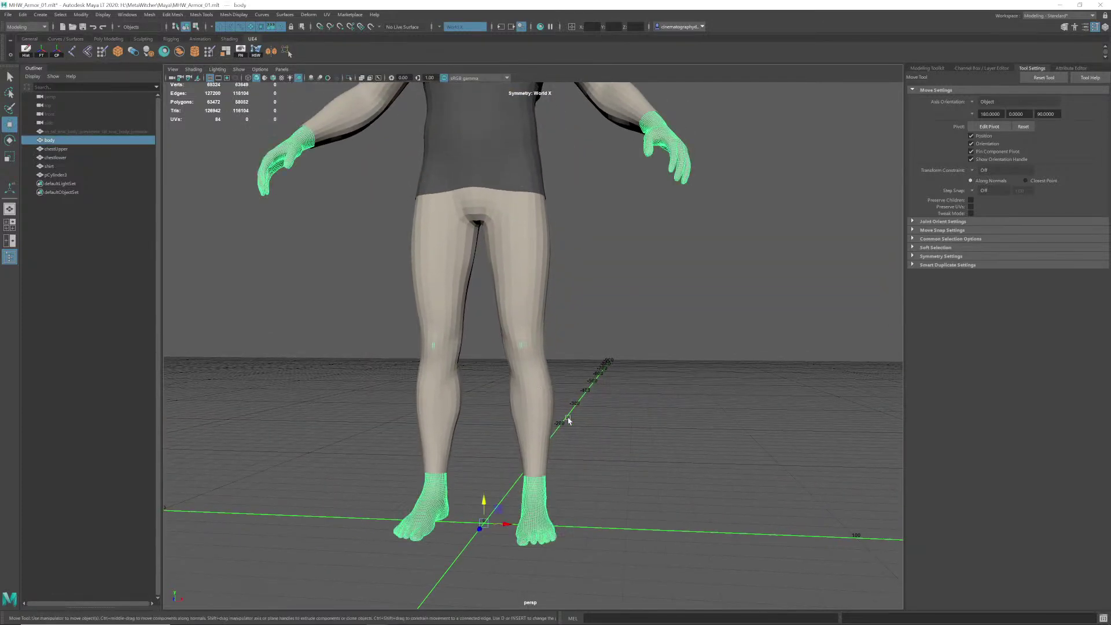
{"action": "left_click", "coordinate": [568, 418]}
{"action": "left_click", "coordinate": [524, 470]}
{"action": "right_click_drag", "start_coordinate": [522, 472], "coordinate": [585, 413], "text": "alt"}
{"action": "mouse_move", "coordinate": [550, 430]}
{"action": "middle_mouse_down", "text": "alt"}
{"action": "mouse_move", "coordinate": [544, 405]}
{"action": "mouse_move", "coordinate": [541, 417]}
{"action": "middle_mouse_up", "text": "alt"}
Step: Select the pants mesh and examine its topology from the knees to the ankles
{"action": "left_click", "coordinate": [534, 407]}
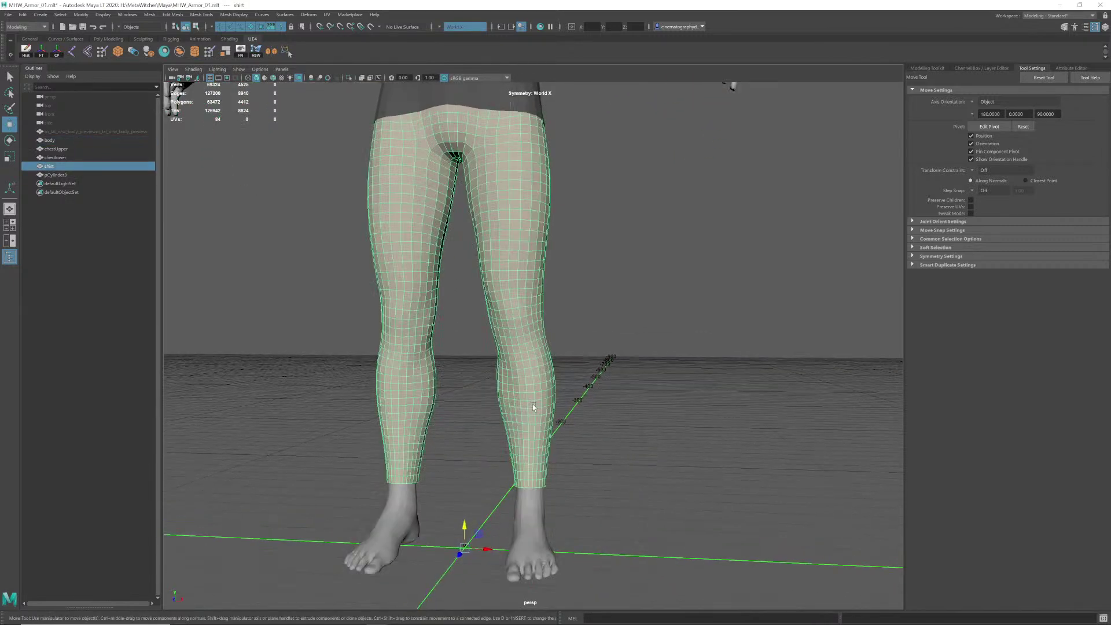
{"action": "right_click_drag", "start_coordinate": [533, 407], "coordinate": [548, 404], "text": "alt"}
{"action": "left_click_drag", "start_coordinate": [550, 404], "coordinate": [513, 397], "text": "alt"}
{"action": "right_click_drag", "start_coordinate": [513, 396], "coordinate": [635, 445], "text": "alt"}
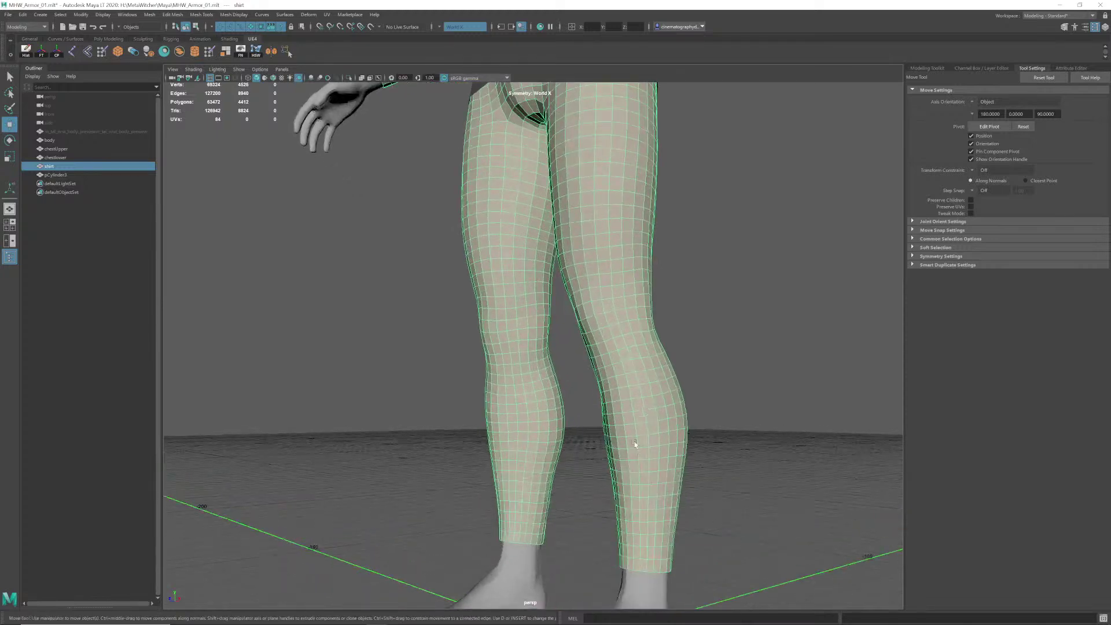
{"action": "middle_click_drag", "start_coordinate": [635, 445], "coordinate": [516, 282], "text": "alt"}
{"action": "left_click_drag", "start_coordinate": [516, 282], "coordinate": [558, 300], "text": "alt"}
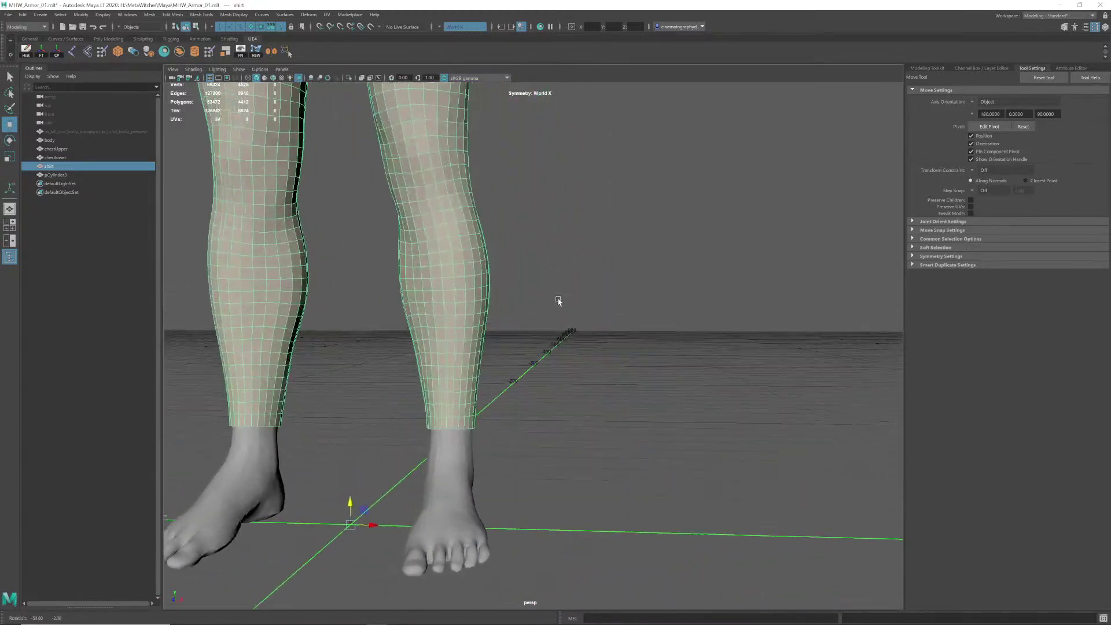
{"action": "right_click_drag", "start_coordinate": [559, 300], "coordinate": [572, 354], "text": "alt"}
{"action": "left_click_drag", "start_coordinate": [539, 345], "coordinate": [517, 345], "text": "alt"}
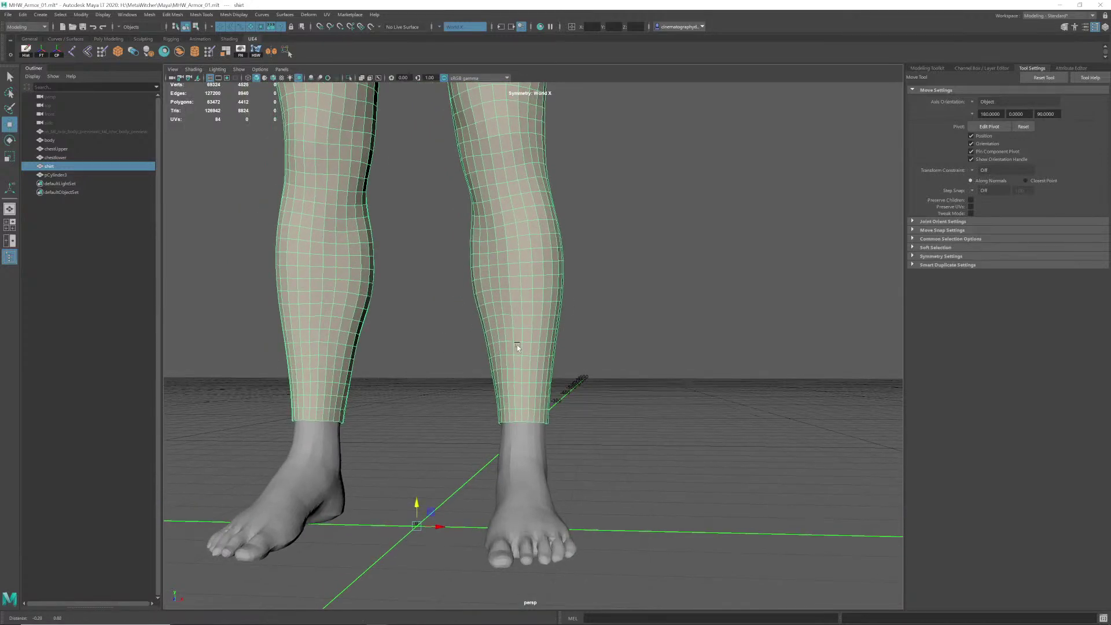
Step: Make the body mesh a live surface for drawing new boot geometry on it
{"action": "left_click", "coordinate": [533, 441]}
{"action": "right_click", "coordinate": [527, 439]}
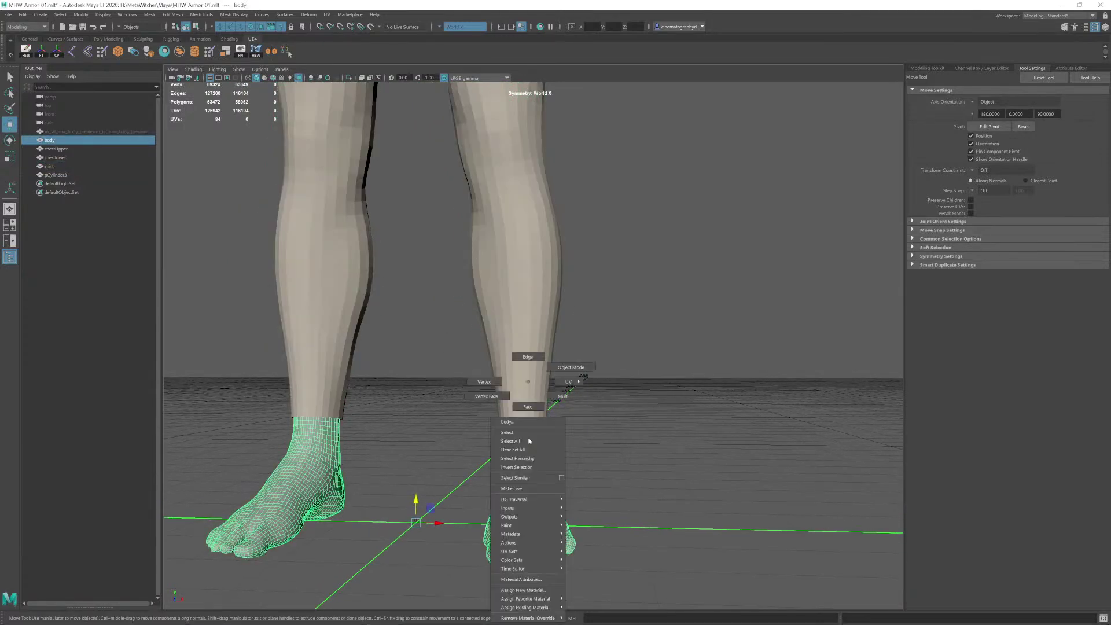
{"action": "left_click", "coordinate": [521, 491]}
{"action": "middle_click_drag", "start_coordinate": [519, 397], "coordinate": [615, 392], "text": "alt"}
{"action": "left_click_drag", "start_coordinate": [615, 392], "coordinate": [561, 403], "text": "alt"}
{"action": "middle_click_drag", "start_coordinate": [561, 404], "coordinate": [546, 352], "text": "alt"}
{"action": "left_click_drag", "start_coordinate": [546, 352], "coordinate": [581, 369], "text": "alt"}
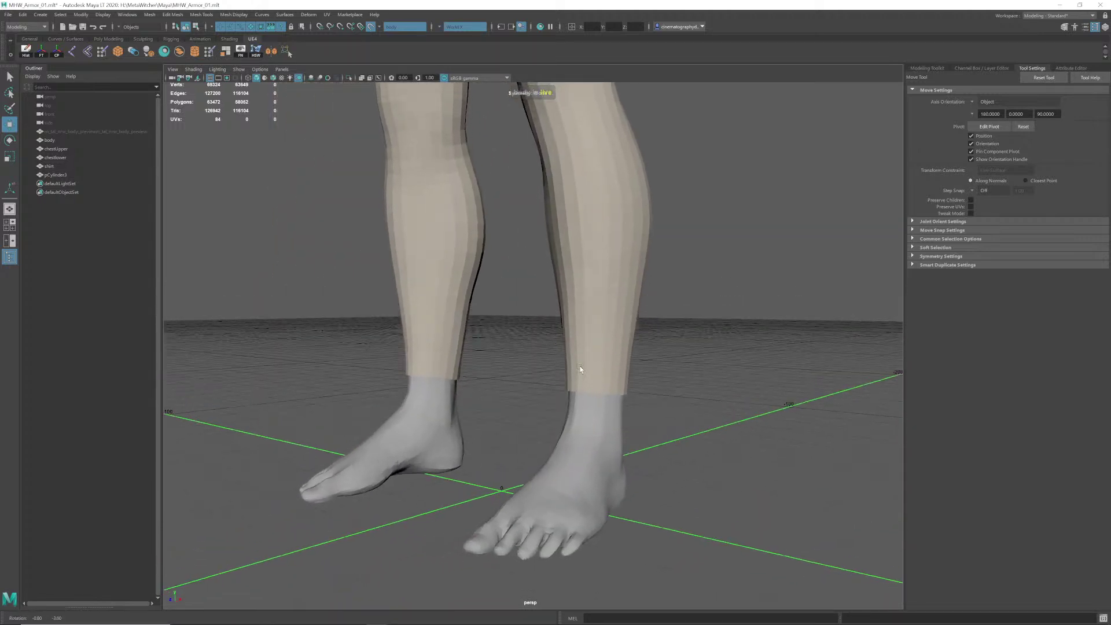
Step: Activate the Quad Draw tool for the live body mesh and turn symmetry off
{"action": "left_click", "coordinate": [940, 70]}
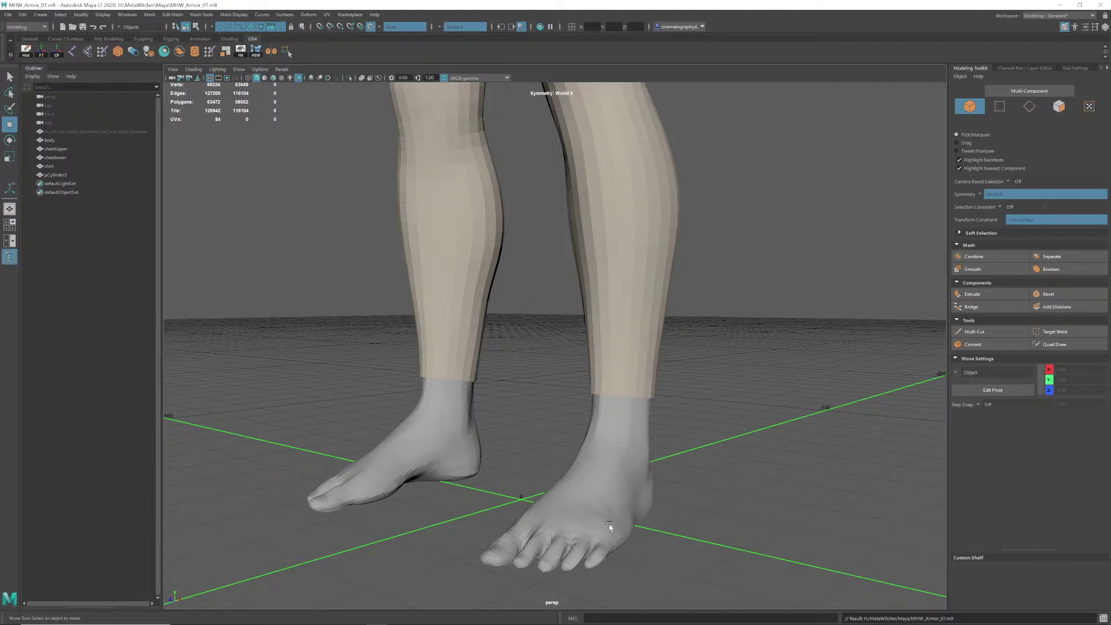
{"action": "left_click_drag", "start_coordinate": [610, 527], "coordinate": [542, 427], "text": "alt"}
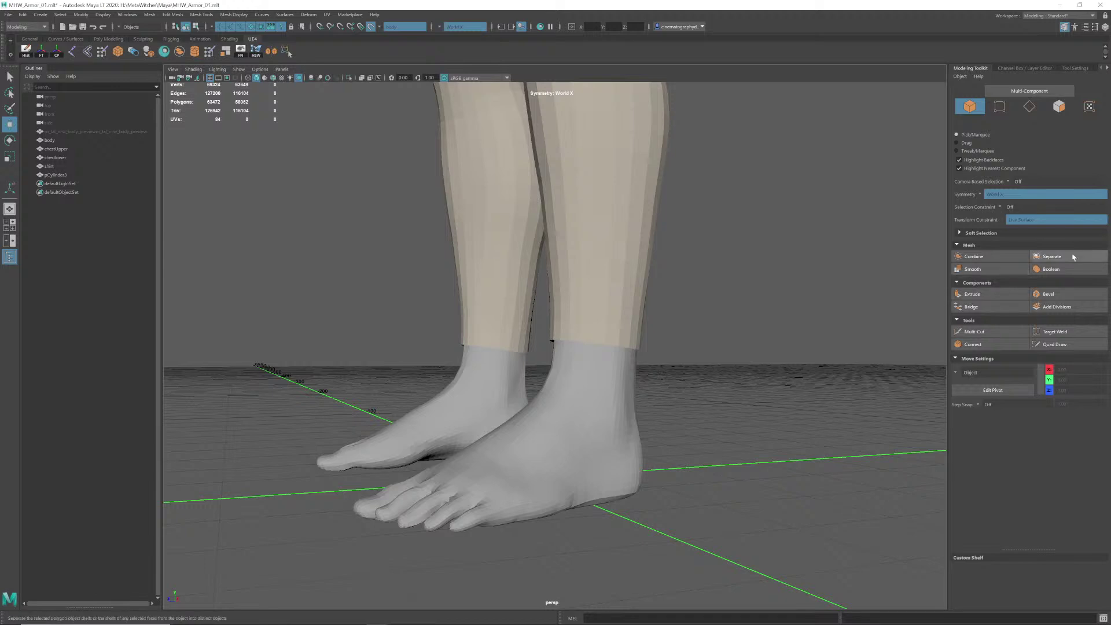
{"action": "left_click", "coordinate": [1054, 345]}
{"action": "scroll", "coordinate": [608, 345], "scroll_direction": "up", "scroll_amount": 1}
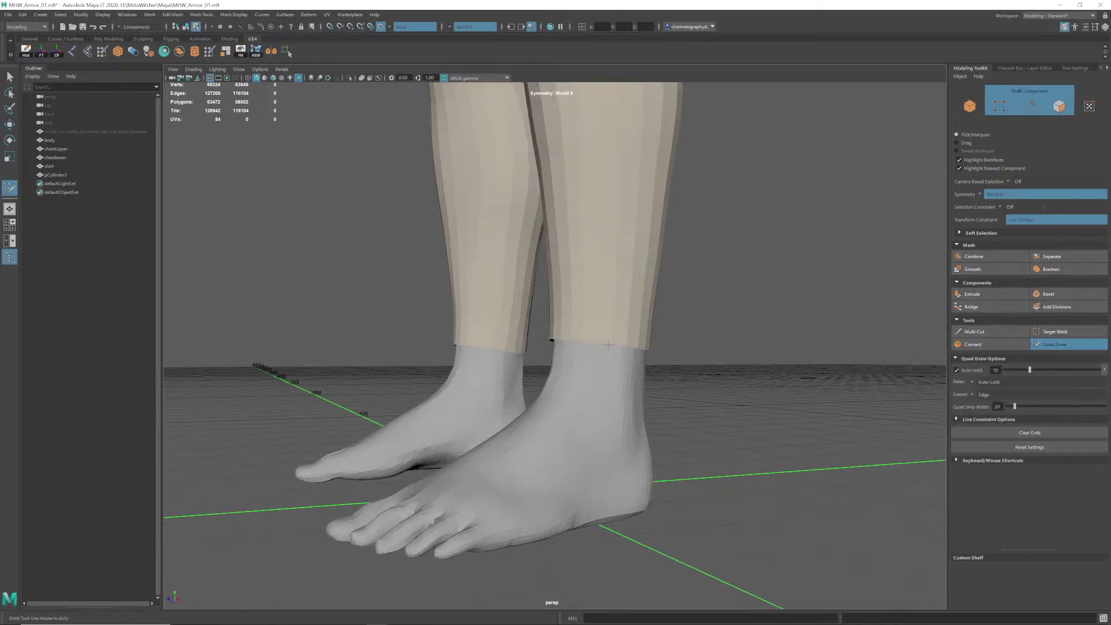
{"action": "scroll", "coordinate": [609, 344], "scroll_direction": "down", "scroll_amount": 4}
{"action": "left_click_drag", "start_coordinate": [611, 304], "coordinate": [390, 295], "text": "alt"}
{"action": "scroll", "coordinate": [596, 320], "scroll_direction": "up", "scroll_amount": 1}
{"action": "scroll", "coordinate": [579, 318], "scroll_direction": "down", "scroll_amount": 2}
{"action": "left_click", "coordinate": [449, 28]}
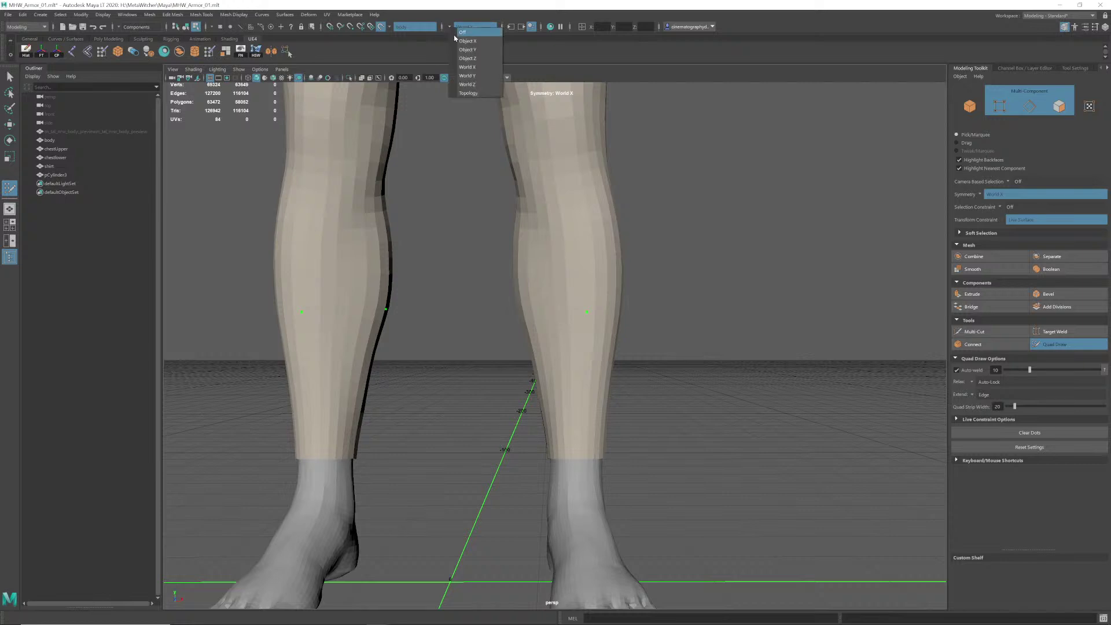
{"action": "left_click", "coordinate": [466, 36]}
Step: Place two rows of Quad Draw dots around the lower calf of the figure's left leg
{"action": "scroll", "coordinate": [535, 260], "scroll_direction": "up", "scroll_amount": 2}
{"action": "mouse_move", "coordinate": [537, 260]}
{"action": "left_mouse_down", "text": "alt"}
{"action": "mouse_move", "coordinate": [578, 300]}
{"action": "mouse_move", "coordinate": [526, 317]}
{"action": "left_mouse_up", "text": "alt"}
{"action": "left_click", "coordinate": [605, 308]}
{"action": "mouse_move", "coordinate": [600, 321]}
{"action": "left_mouse_down", "text": "alt"}
{"action": "mouse_move", "coordinate": [523, 294]}
{"action": "mouse_move", "coordinate": [484, 296]}
{"action": "left_mouse_up", "text": "alt"}
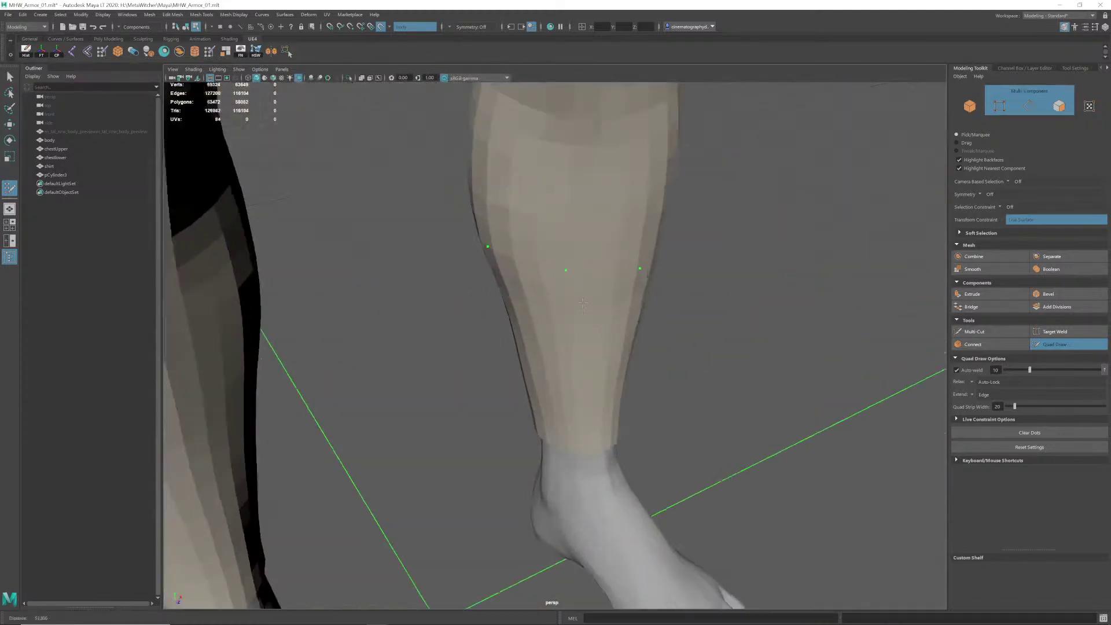
{"action": "left_click", "coordinate": [563, 242]}
{"action": "left_click_drag", "start_coordinate": [648, 341], "coordinate": [620, 319], "text": "alt"}
{"action": "mouse_move", "coordinate": [620, 318]}
{"action": "middle_mouse_down", "text": "alt"}
{"action": "mouse_move", "coordinate": [646, 337]}
{"action": "mouse_move", "coordinate": [631, 292]}
{"action": "middle_mouse_up", "text": "alt"}
{"action": "right_click_drag", "start_coordinate": [631, 292], "coordinate": [614, 311], "text": "alt"}
{"action": "left_click_drag", "start_coordinate": [615, 311], "coordinate": [592, 307], "text": "alt"}
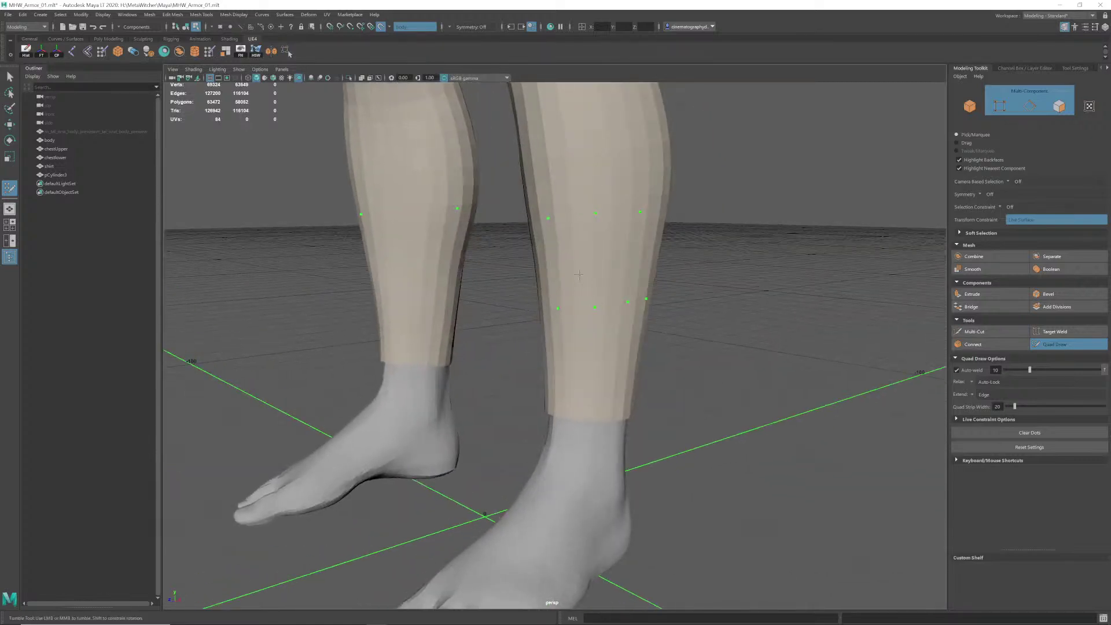
Step: Fill quads between the dots across the front and outer side of the calf, undoing any misshapen face
{"action": "left_click", "coordinate": [581, 275], "text": "shift"}
{"action": "key", "text": "ctrl+z"}
{"action": "left_click", "coordinate": [578, 246], "text": "shift"}
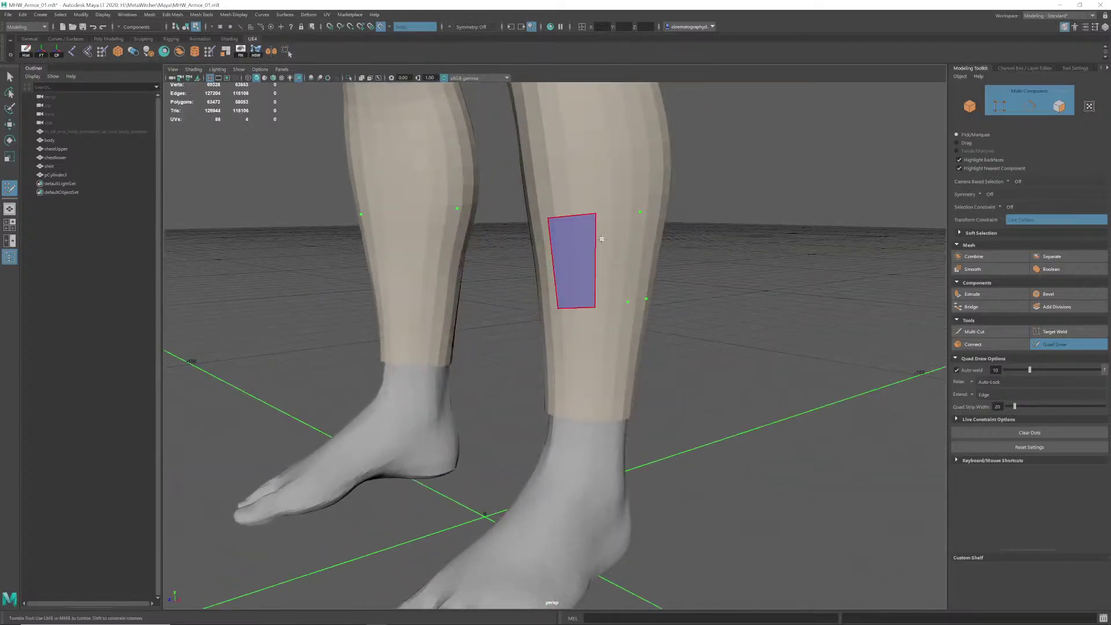
{"action": "left_click", "coordinate": [607, 248], "text": "shift"}
{"action": "mouse_move", "coordinate": [660, 289]}
{"action": "left_mouse_down", "text": "alt"}
{"action": "mouse_move", "coordinate": [615, 320]}
{"action": "mouse_move", "coordinate": [606, 296]}
{"action": "left_mouse_up", "text": "alt"}
{"action": "scroll", "coordinate": [614, 320], "scroll_direction": "up", "scroll_amount": 2}
{"action": "left_click", "coordinate": [587, 243], "text": "shift"}
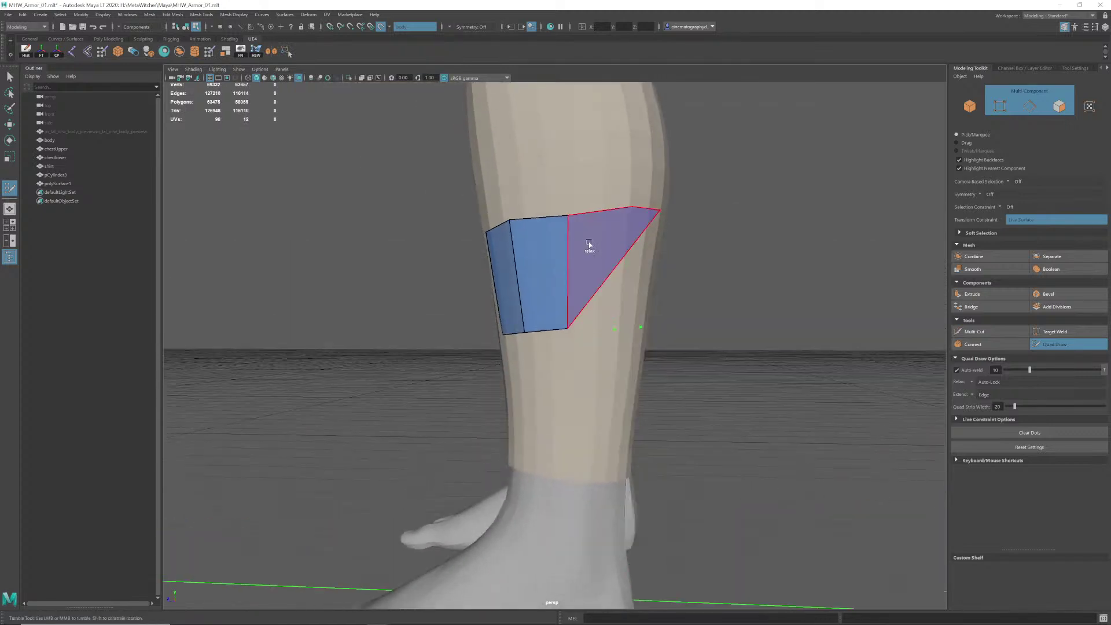
{"action": "key", "text": "ctrl+z"}
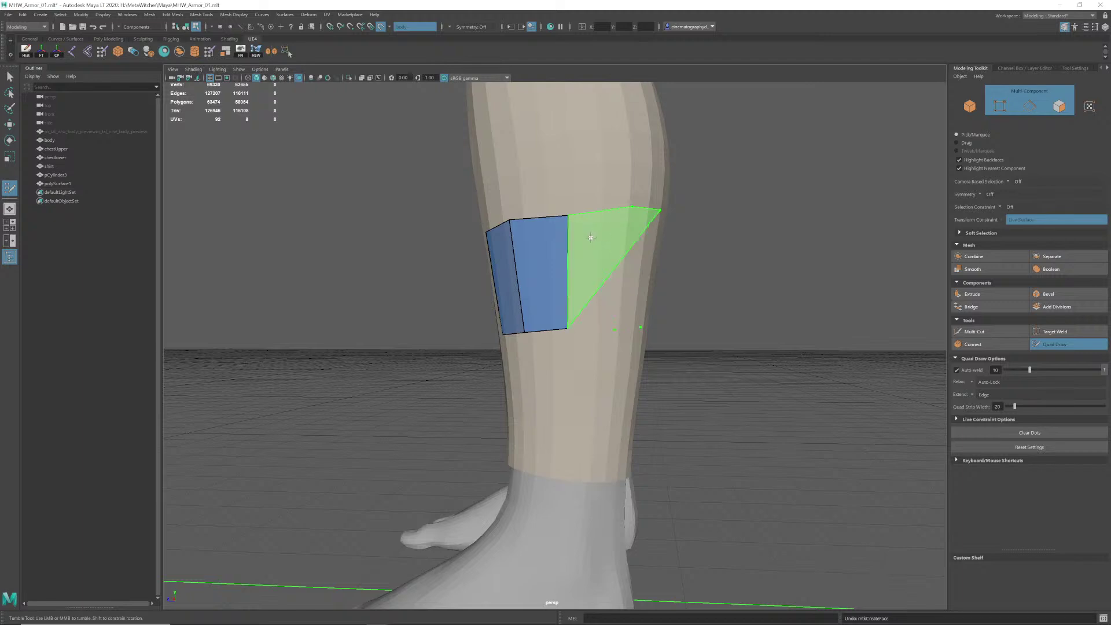
{"action": "left_click", "coordinate": [601, 252], "text": "shift"}
Step: Fill the remaining quads around the back and inner side of the calf to close the band
{"action": "mouse_move", "coordinate": [601, 251]}
{"action": "left_mouse_down", "text": "alt"}
{"action": "mouse_move", "coordinate": [551, 268]}
{"action": "mouse_move", "coordinate": [536, 265]}
{"action": "mouse_move", "coordinate": [539, 252]}
{"action": "left_mouse_up", "text": "alt"}
{"action": "left_click", "coordinate": [540, 263], "text": "shift"}
{"action": "left_click", "coordinate": [537, 264], "text": "shift"}
{"action": "left_click", "coordinate": [538, 255], "text": "shift"}
{"action": "left_click", "coordinate": [539, 253], "text": "shift"}
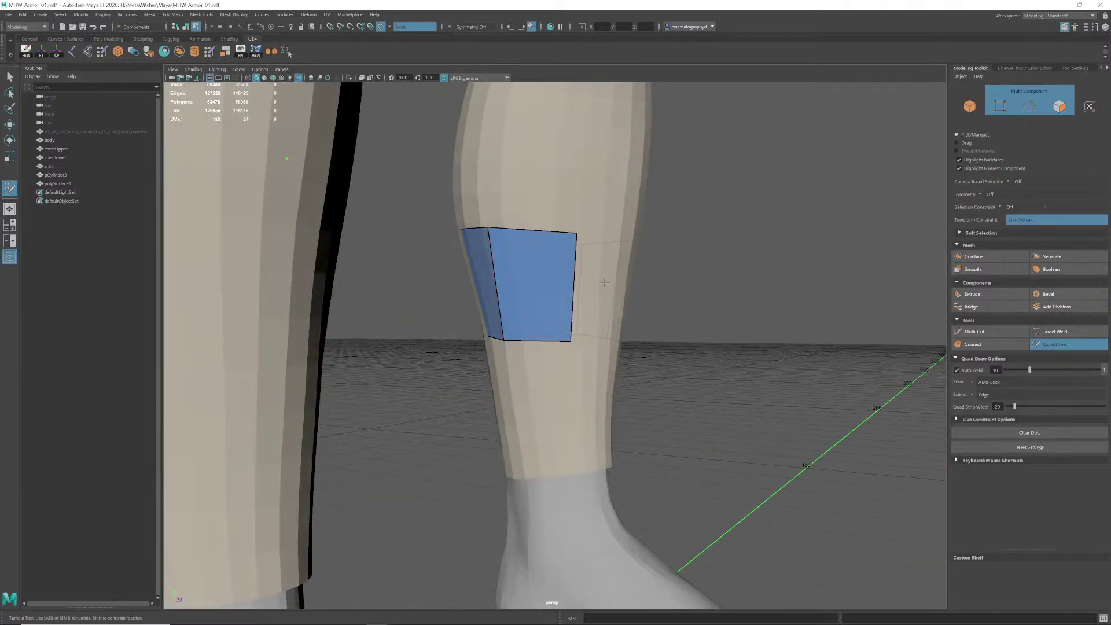
{"action": "left_click_drag", "start_coordinate": [605, 283], "coordinate": [544, 265], "text": "alt"}
{"action": "left_click", "coordinate": [544, 264], "text": "shift"}
Step: Level the uneven upper edge of the quad band, checking it from all sides of the calf
{"action": "left_click_drag", "start_coordinate": [611, 297], "coordinate": [457, 341], "text": "alt"}
{"action": "middle_click_drag", "start_coordinate": [458, 342], "coordinate": [563, 292], "text": "alt"}
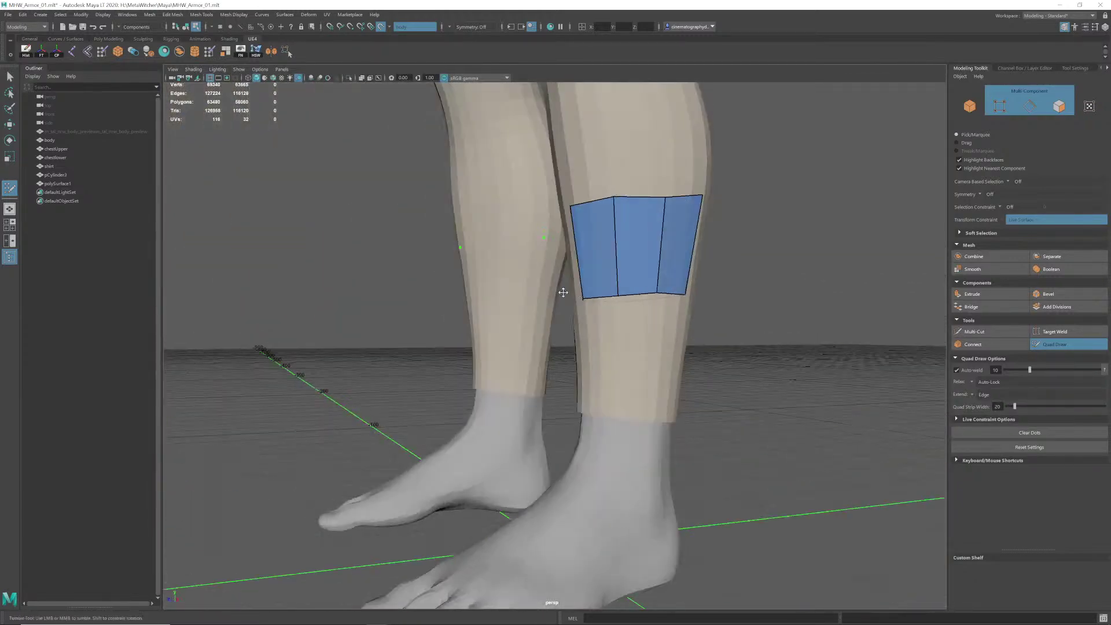
{"action": "left_click_drag", "start_coordinate": [563, 292], "coordinate": [516, 306], "text": "alt"}
{"action": "right_click_drag", "start_coordinate": [665, 324], "coordinate": [625, 316], "text": "alt"}
{"action": "left_click_drag", "start_coordinate": [651, 309], "coordinate": [661, 322], "text": "alt"}
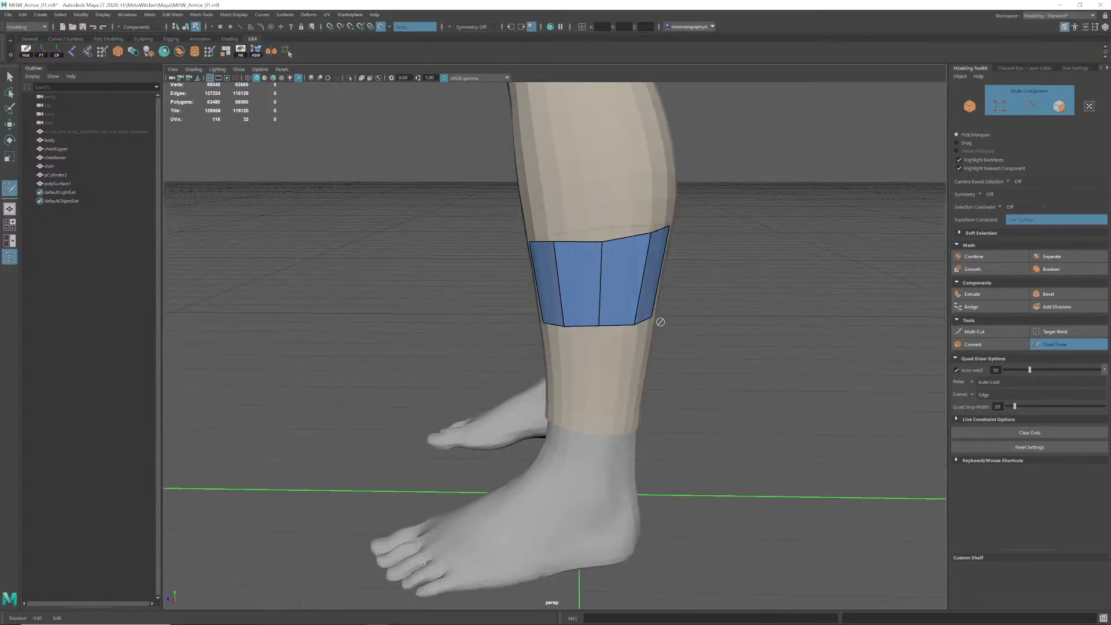
{"action": "mouse_move", "coordinate": [648, 237]}
{"action": "left_mouse_down", "text": "alt"}
{"action": "mouse_move", "coordinate": [622, 221]}
{"action": "mouse_move", "coordinate": [581, 235]}
{"action": "mouse_move", "coordinate": [521, 234]}
{"action": "left_mouse_up", "text": "alt"}
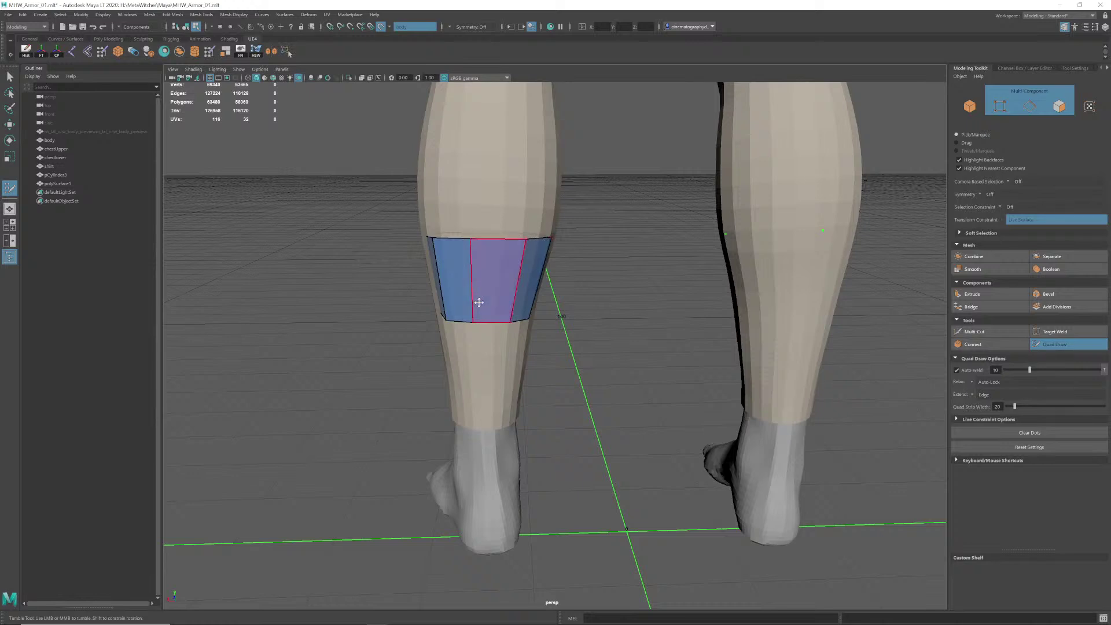
{"action": "left_click_drag", "start_coordinate": [479, 300], "coordinate": [647, 298], "text": "alt"}
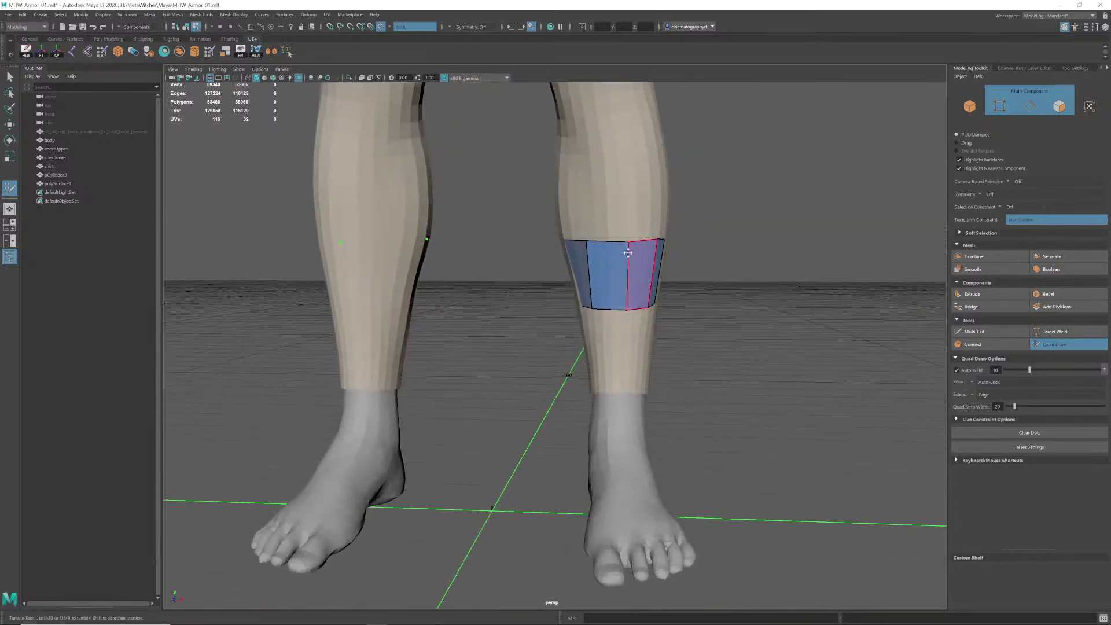
Step: Extrude the quad band's lower edge loop down in two rows to the ankle
{"action": "right_click_drag", "start_coordinate": [618, 301], "coordinate": [707, 310], "text": "alt"}
{"action": "mouse_move", "coordinate": [627, 310]}
{"action": "left_mouse_down", "text": "alt"}
{"action": "mouse_move", "coordinate": [646, 307]}
{"action": "mouse_move", "coordinate": [650, 281]}
{"action": "mouse_move", "coordinate": [633, 296]}
{"action": "mouse_move", "coordinate": [633, 383]}
{"action": "mouse_move", "coordinate": [634, 369]}
{"action": "mouse_move", "coordinate": [632, 383]}
{"action": "mouse_move", "coordinate": [568, 395]}
{"action": "left_mouse_up", "text": "alt"}
{"action": "middle_click_drag", "start_coordinate": [568, 395], "coordinate": [583, 398], "text": "alt"}
{"action": "left_click_drag", "start_coordinate": [582, 399], "coordinate": [575, 429], "text": "alt"}
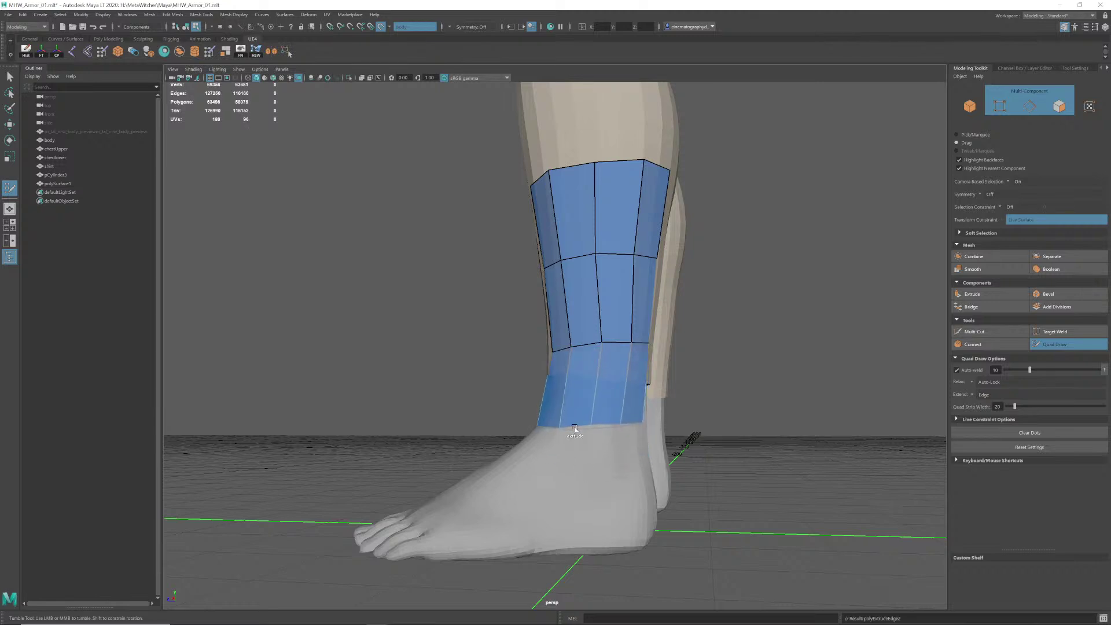
{"action": "middle_click_drag", "start_coordinate": [575, 429], "coordinate": [581, 413]}
{"action": "middle_click_drag", "start_coordinate": [619, 467], "coordinate": [622, 433], "text": "alt"}
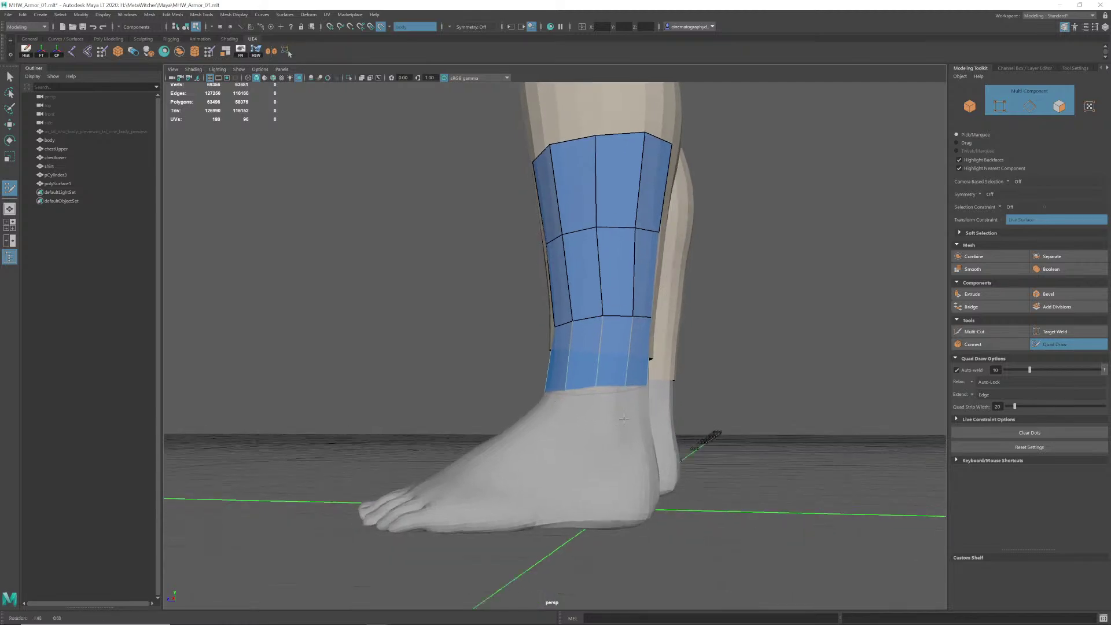
Step: Extrude quads from the ankle's front edge onto the instep and outer side, welding the side quad's corner to the ankle row
{"action": "right_click_drag", "start_coordinate": [621, 433], "coordinate": [639, 371], "text": "alt"}
{"action": "mouse_move", "coordinate": [640, 370]}
{"action": "left_mouse_down", "text": "alt"}
{"action": "mouse_move", "coordinate": [536, 376]}
{"action": "mouse_move", "coordinate": [584, 416]}
{"action": "mouse_move", "coordinate": [640, 374]}
{"action": "left_mouse_up", "text": "alt"}
{"action": "right_click_drag", "start_coordinate": [640, 374], "coordinate": [611, 401], "text": "alt"}
{"action": "middle_click_drag", "start_coordinate": [611, 400], "coordinate": [615, 389], "text": "alt"}
{"action": "left_click_drag", "start_coordinate": [614, 389], "coordinate": [613, 392], "text": "alt"}
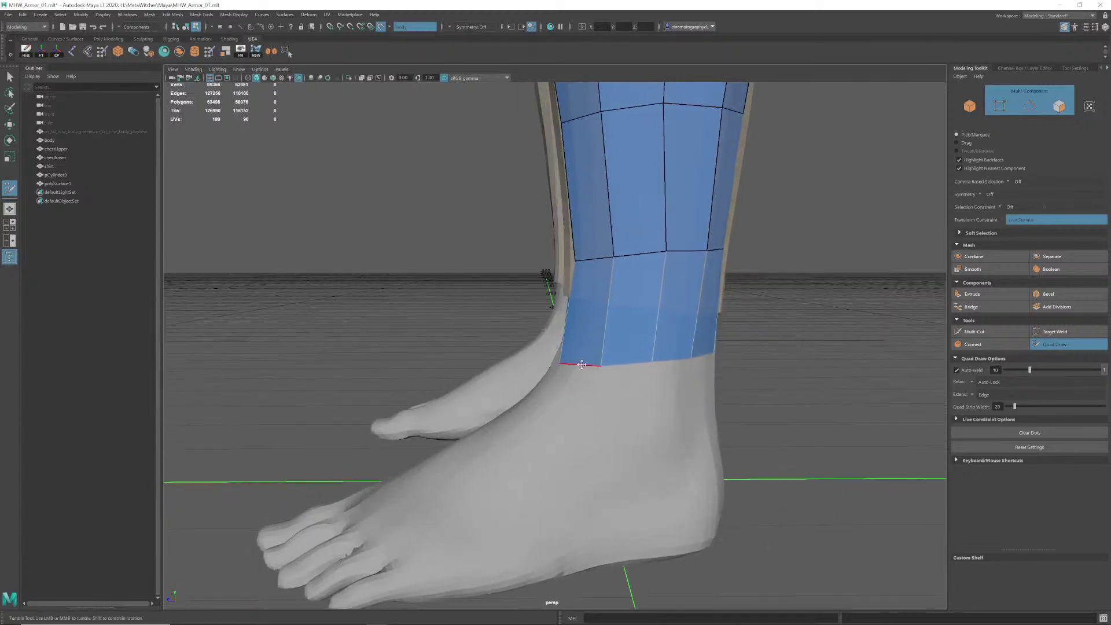
{"action": "mouse_move", "coordinate": [582, 366]}
{"action": "left_mouse_down"}
{"action": "mouse_move", "coordinate": [562, 399]}
{"action": "mouse_move", "coordinate": [536, 398]}
{"action": "mouse_move", "coordinate": [511, 371]}
{"action": "mouse_move", "coordinate": [570, 396]}
{"action": "left_mouse_up"}
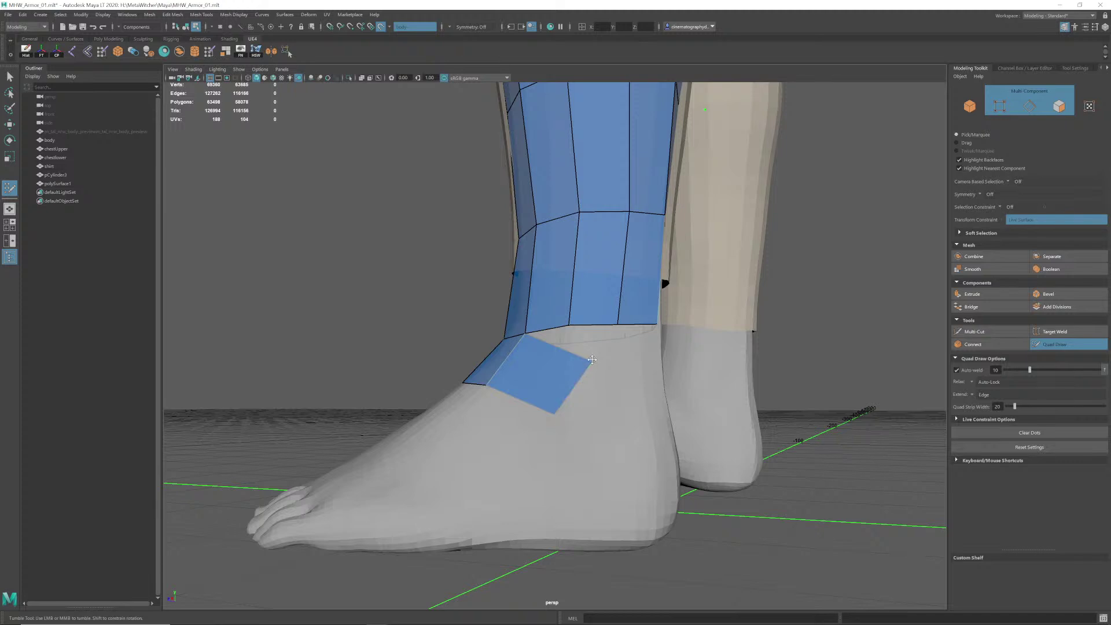
{"action": "mouse_move", "coordinate": [592, 360]}
{"action": "left_mouse_down"}
{"action": "mouse_move", "coordinate": [566, 355]}
{"action": "mouse_move", "coordinate": [581, 359]}
{"action": "left_mouse_up"}
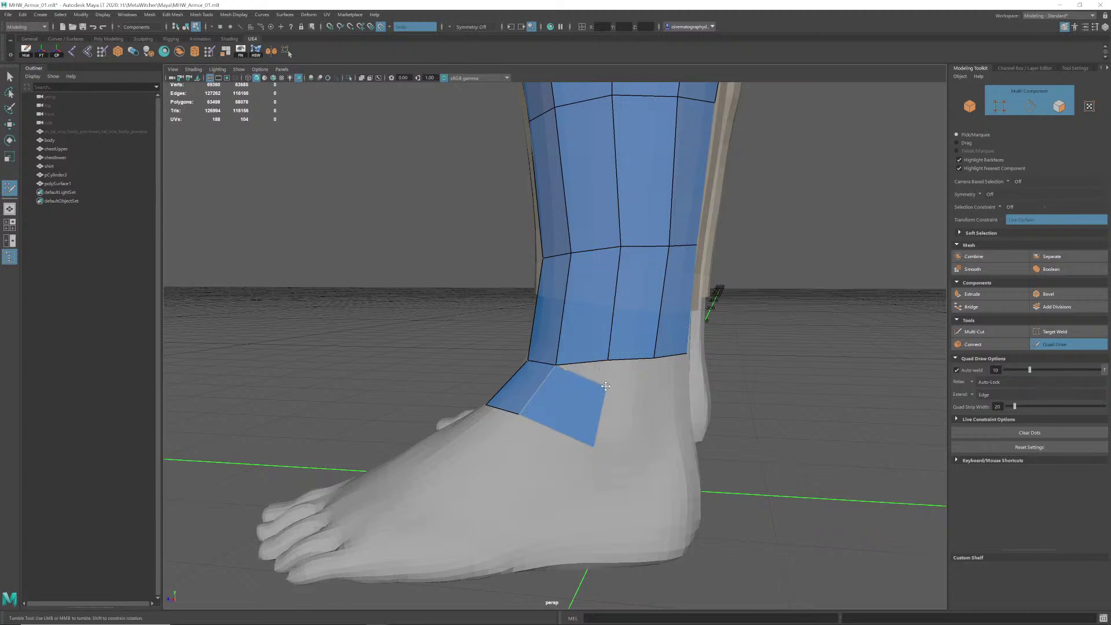
{"action": "left_click_drag", "start_coordinate": [606, 385], "coordinate": [608, 360]}
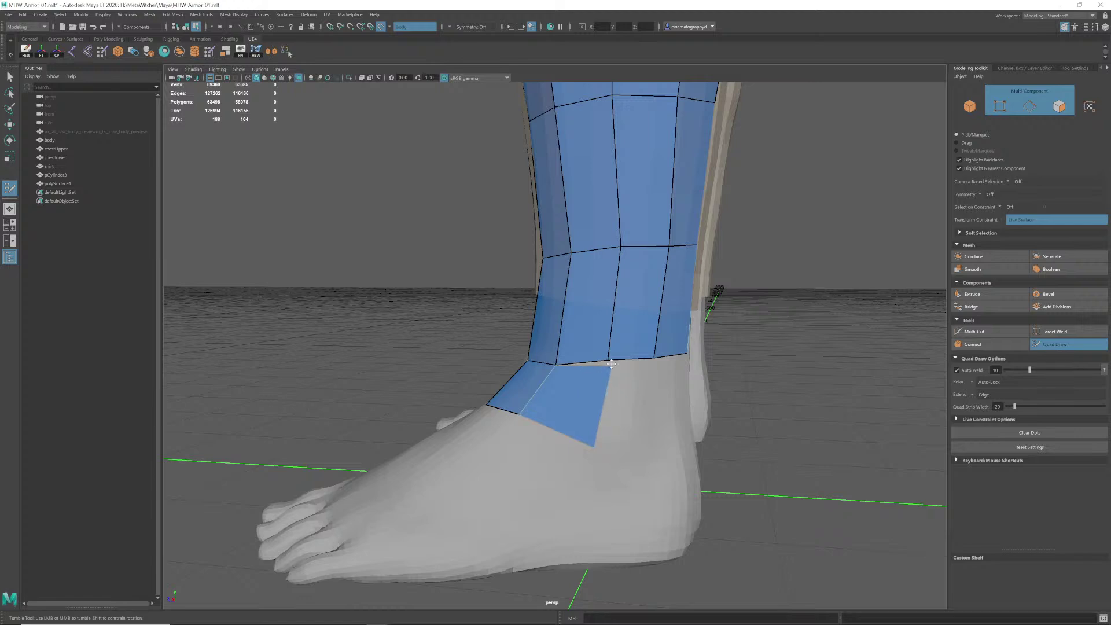
{"action": "left_click_drag", "start_coordinate": [594, 448], "coordinate": [466, 385]}
Step: Extrude the new lowest quad row around the back of the ankle, above the heel
{"action": "scroll", "coordinate": [611, 417], "scroll_direction": "up", "scroll_amount": 1}
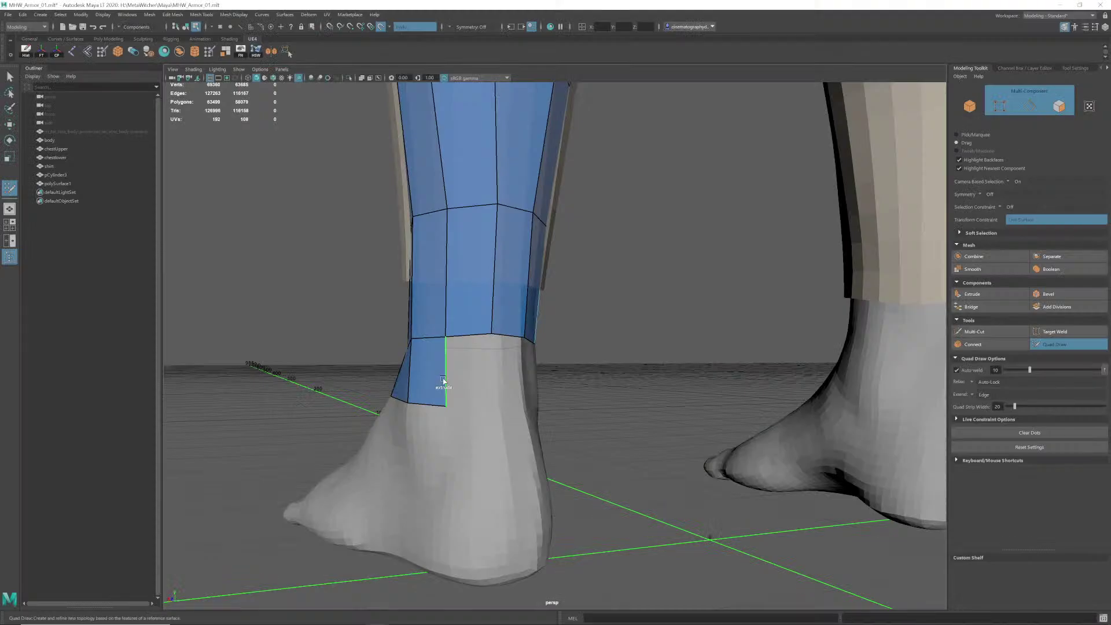
{"action": "left_click_drag", "start_coordinate": [444, 381], "coordinate": [493, 380]}
{"action": "left_click_drag", "start_coordinate": [564, 376], "coordinate": [498, 376], "text": "alt"}
{"action": "left_click_drag", "start_coordinate": [391, 378], "coordinate": [435, 380]}
{"action": "left_click_drag", "start_coordinate": [504, 383], "coordinate": [460, 376], "text": "alt"}
{"action": "right_click_drag", "start_coordinate": [460, 376], "coordinate": [499, 379], "text": "alt"}
{"action": "mouse_move", "coordinate": [499, 380]}
{"action": "left_mouse_down", "text": "alt"}
{"action": "mouse_move", "coordinate": [455, 375]}
{"action": "mouse_move", "coordinate": [444, 388]}
{"action": "mouse_move", "coordinate": [497, 399]}
{"action": "left_mouse_up", "text": "alt"}
Step: Glance at the legs in ZBrush, return to Maya LT, and close the lowest quad row along the inner ankle
{"action": "key", "text": "alt+Tab"}
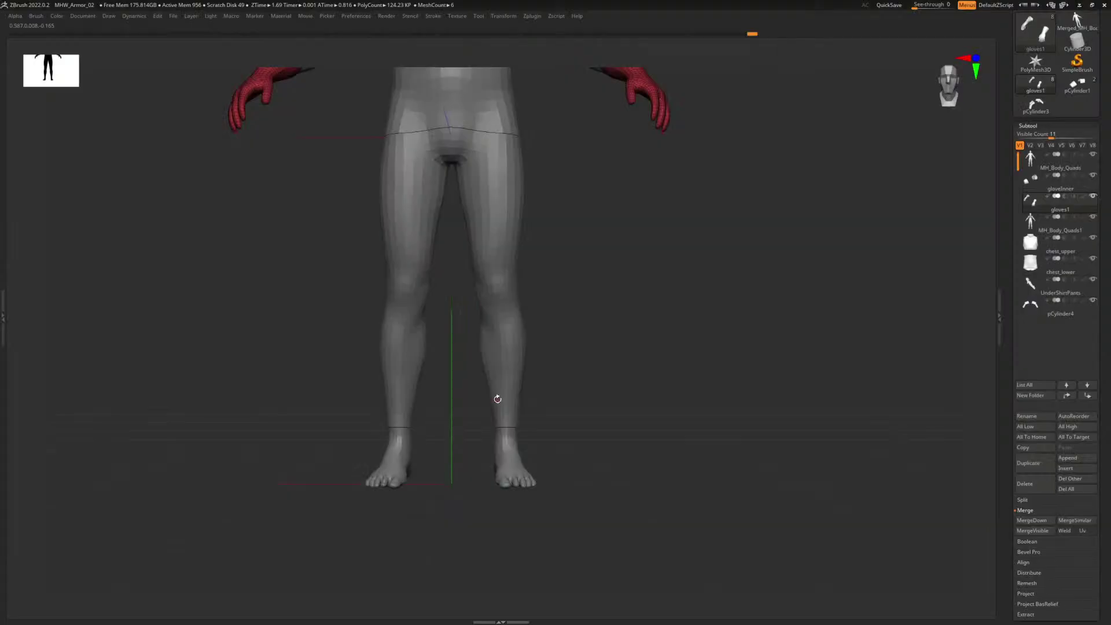
{"action": "key", "text": "alt+Tab"}
{"action": "left_click_drag", "start_coordinate": [647, 373], "coordinate": [705, 373], "text": "alt"}
{"action": "left_click_drag", "start_coordinate": [594, 308], "coordinate": [512, 312], "text": "alt"}
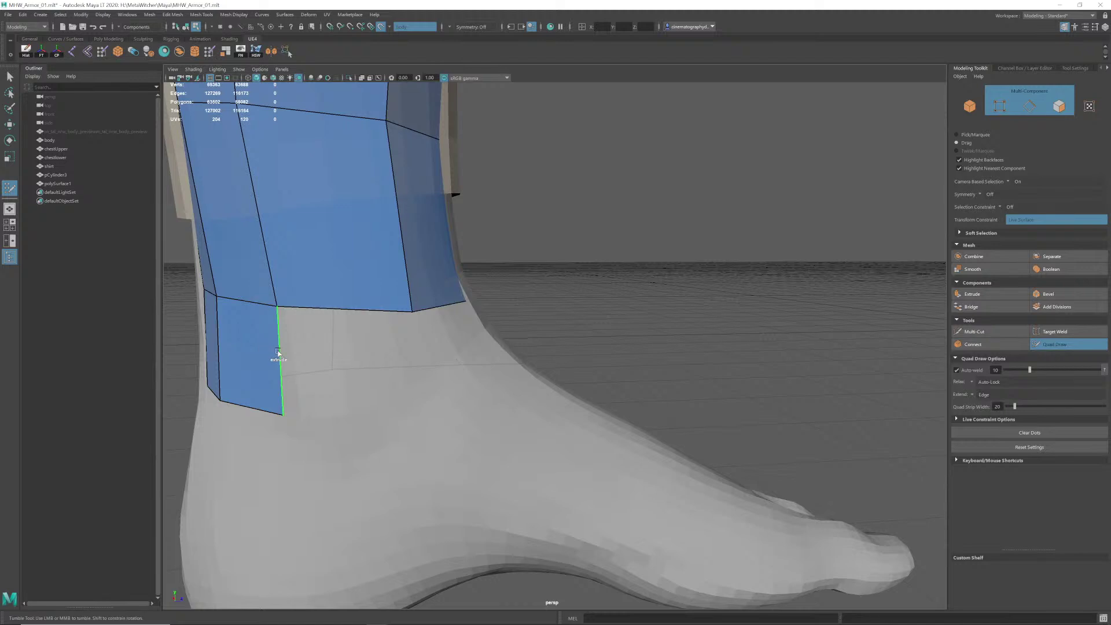
{"action": "left_click_drag", "start_coordinate": [278, 352], "coordinate": [416, 354]}
{"action": "left_click_drag", "start_coordinate": [539, 329], "coordinate": [660, 379], "text": "alt"}
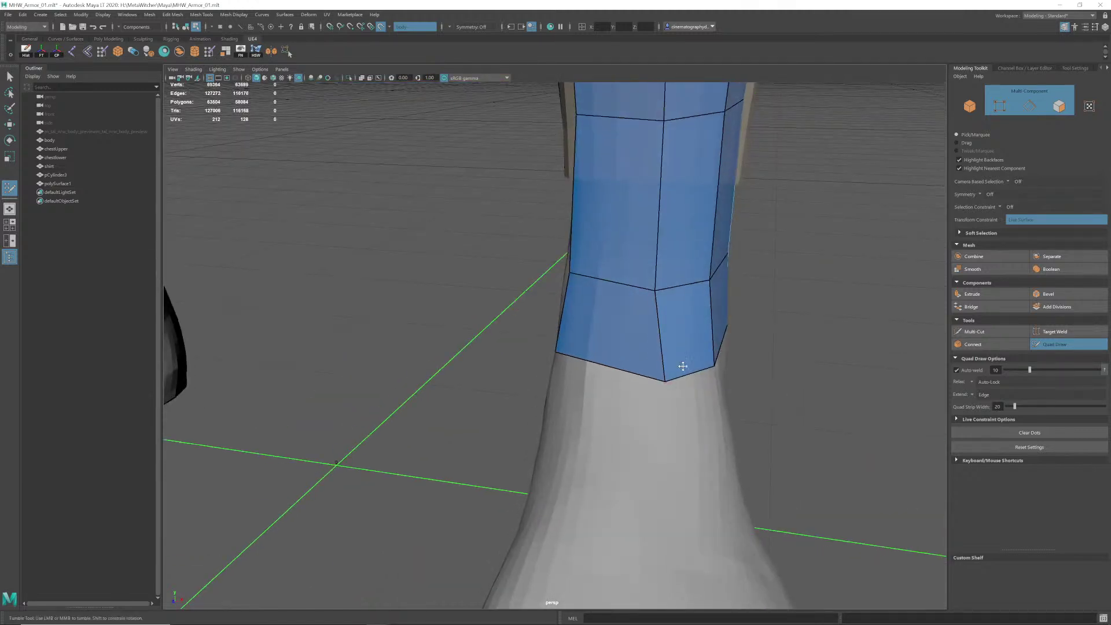
Step: Even out the vertices of the quad rows around the ankle, checking the front, back and sides
{"action": "right_click_drag", "start_coordinate": [683, 367], "coordinate": [530, 357], "text": "alt"}
{"action": "left_click_drag", "start_coordinate": [531, 357], "coordinate": [554, 342], "text": "alt"}
{"action": "middle_click_drag", "start_coordinate": [583, 308], "coordinate": [509, 367], "text": "alt"}
{"action": "left_click_drag", "start_coordinate": [509, 367], "coordinate": [244, 374], "text": "alt"}
{"action": "middle_click_drag", "start_coordinate": [516, 455], "coordinate": [533, 365], "text": "alt"}
{"action": "right_click_drag", "start_coordinate": [533, 365], "coordinate": [660, 362], "text": "alt"}
{"action": "left_click_drag", "start_coordinate": [660, 362], "coordinate": [605, 340], "text": "alt"}
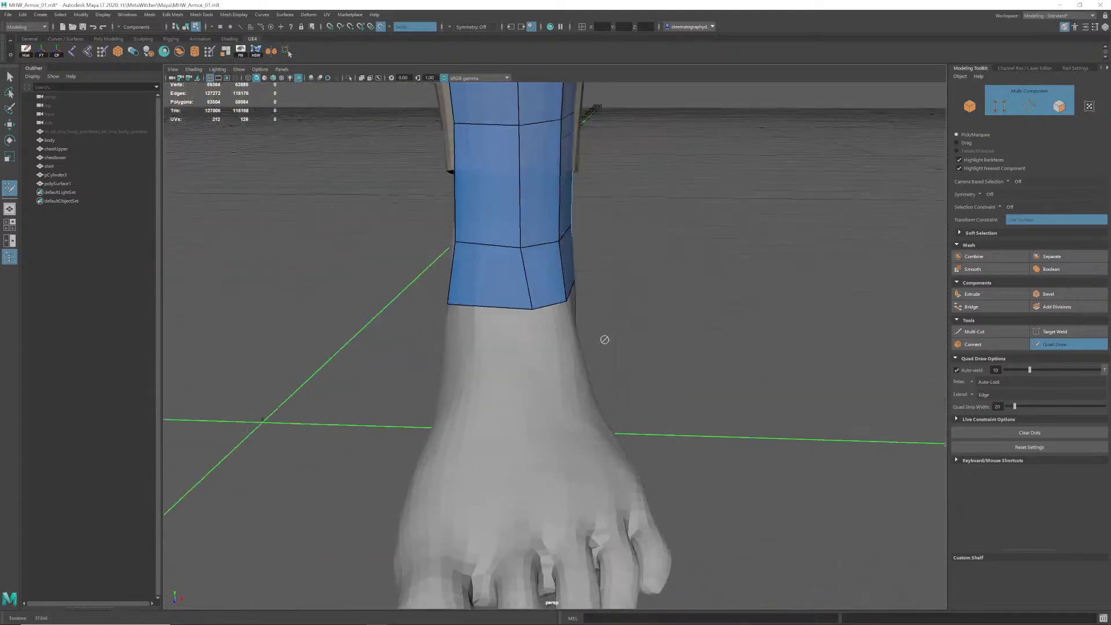
{"action": "right_click_drag", "start_coordinate": [605, 340], "coordinate": [547, 323], "text": "alt"}
{"action": "middle_click_drag", "start_coordinate": [547, 323], "coordinate": [615, 295], "text": "alt"}
{"action": "left_click_drag", "start_coordinate": [614, 295], "coordinate": [609, 304], "text": "alt"}
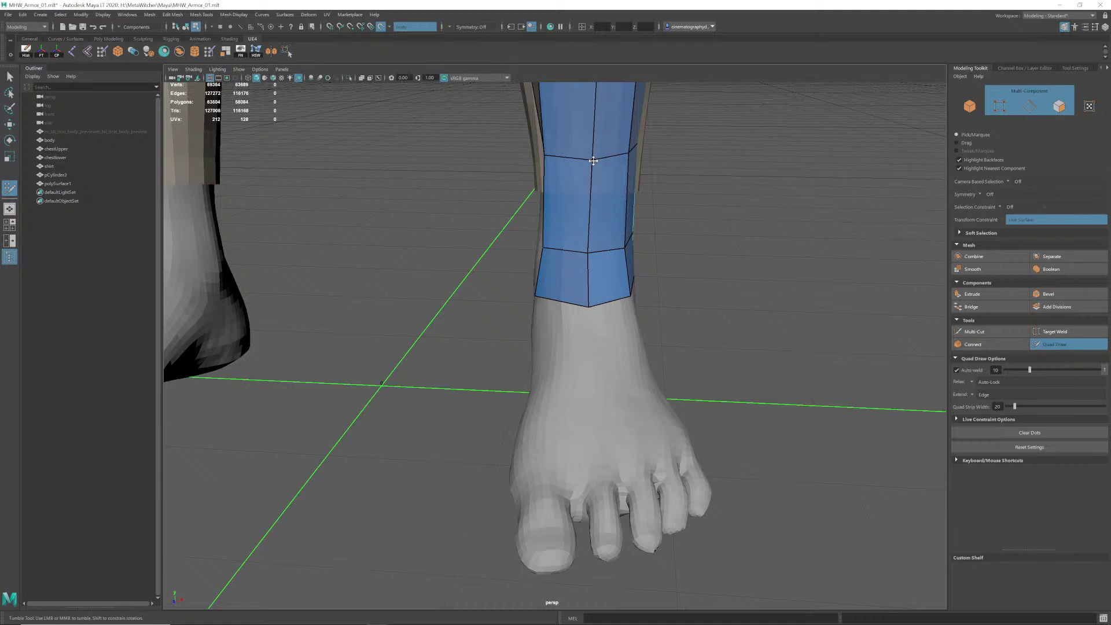
{"action": "left_click_drag", "start_coordinate": [593, 156], "coordinate": [521, 258], "text": "alt"}
{"action": "middle_click_drag", "start_coordinate": [560, 377], "coordinate": [596, 342], "text": "alt"}
{"action": "left_click_drag", "start_coordinate": [596, 341], "coordinate": [585, 373], "text": "alt"}
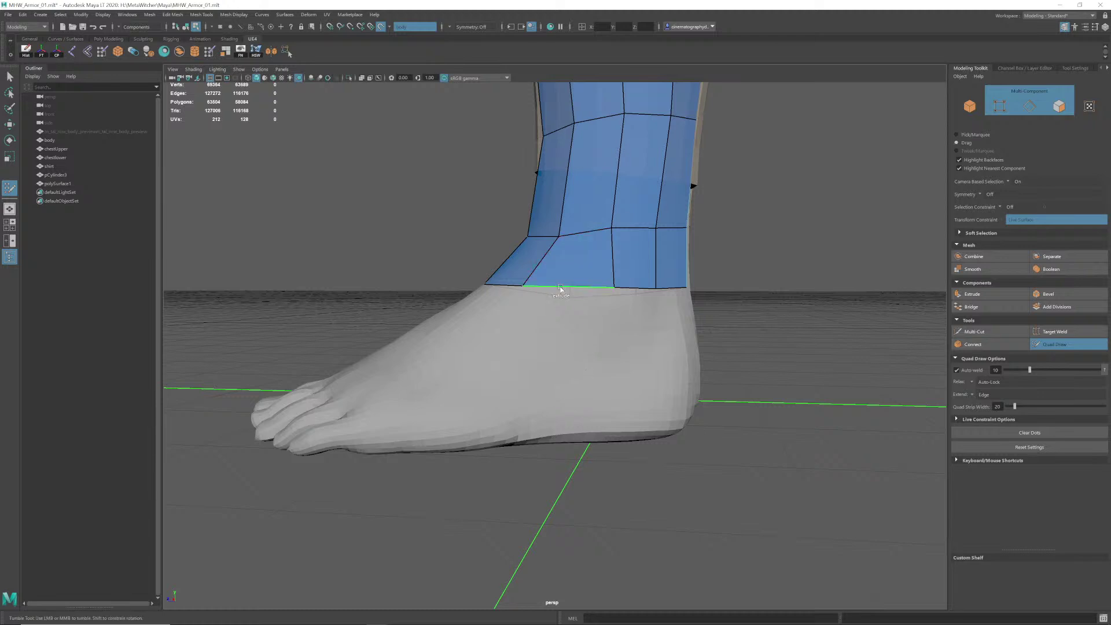
Step: Extrude the lowest ankle row down toward the heel and instep, adjusting its front and inner-side vertices to the foot
{"action": "mouse_move", "coordinate": [560, 288]}
{"action": "left_mouse_down"}
{"action": "mouse_move", "coordinate": [566, 423]}
{"action": "mouse_move", "coordinate": [565, 359]}
{"action": "left_mouse_up"}
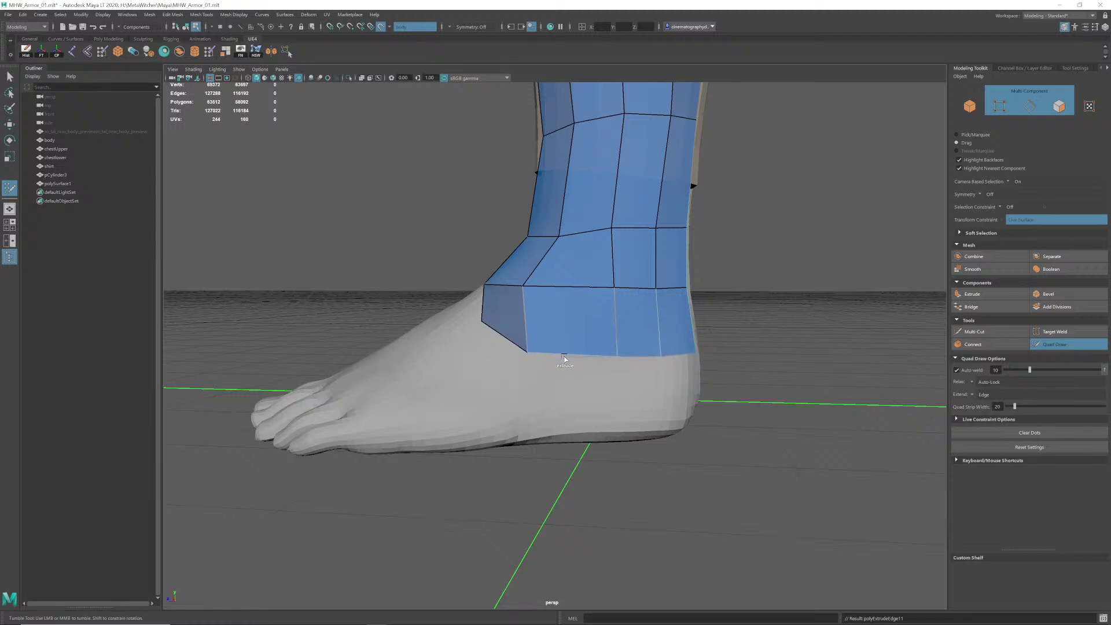
{"action": "middle_click_drag", "start_coordinate": [490, 308], "coordinate": [486, 317], "text": "alt"}
{"action": "right_click_drag", "start_coordinate": [487, 317], "coordinate": [495, 318], "text": "alt"}
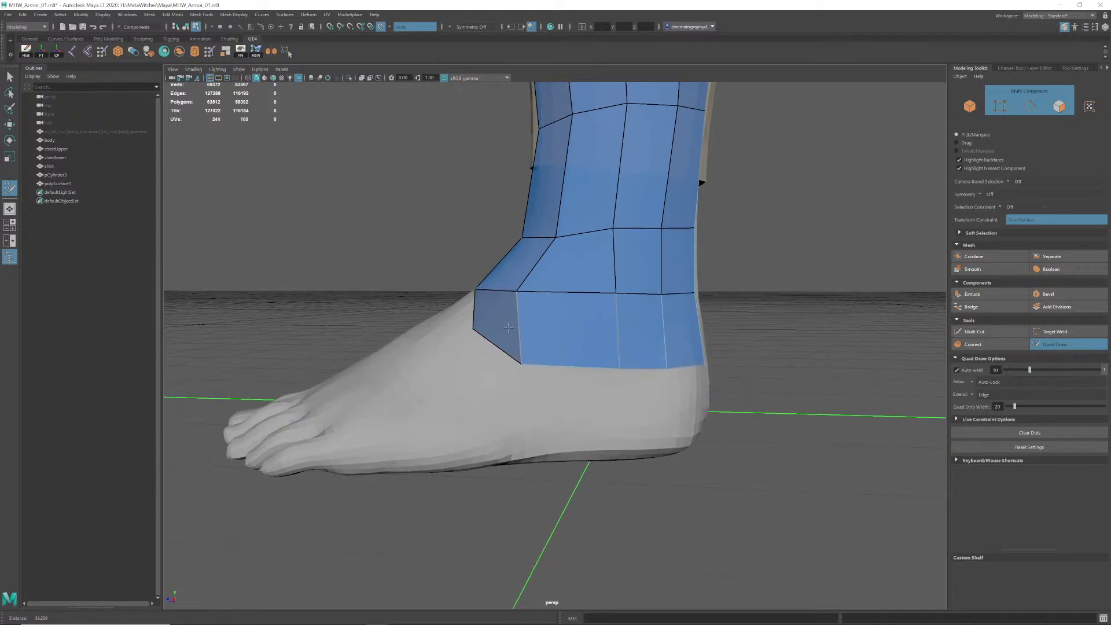
{"action": "mouse_move", "coordinate": [471, 316]}
{"action": "left_mouse_down", "text": "alt"}
{"action": "mouse_move", "coordinate": [514, 330]}
{"action": "mouse_move", "coordinate": [546, 354]}
{"action": "mouse_move", "coordinate": [557, 385]}
{"action": "mouse_move", "coordinate": [604, 406]}
{"action": "mouse_move", "coordinate": [640, 385]}
{"action": "left_mouse_up", "text": "alt"}
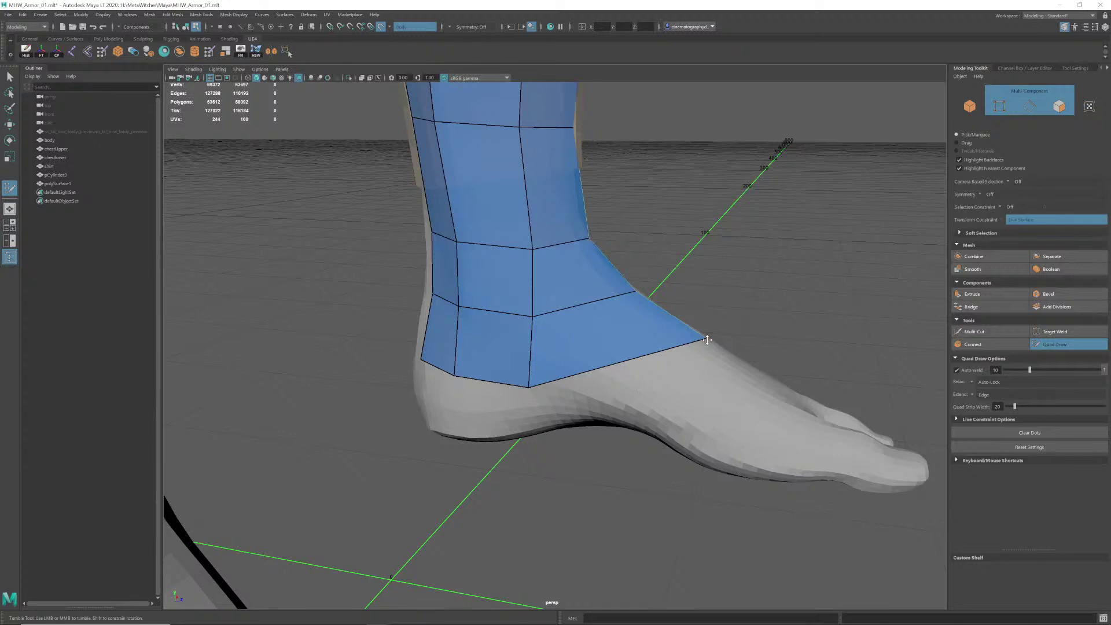
{"action": "left_click_drag", "start_coordinate": [707, 340], "coordinate": [681, 326]}
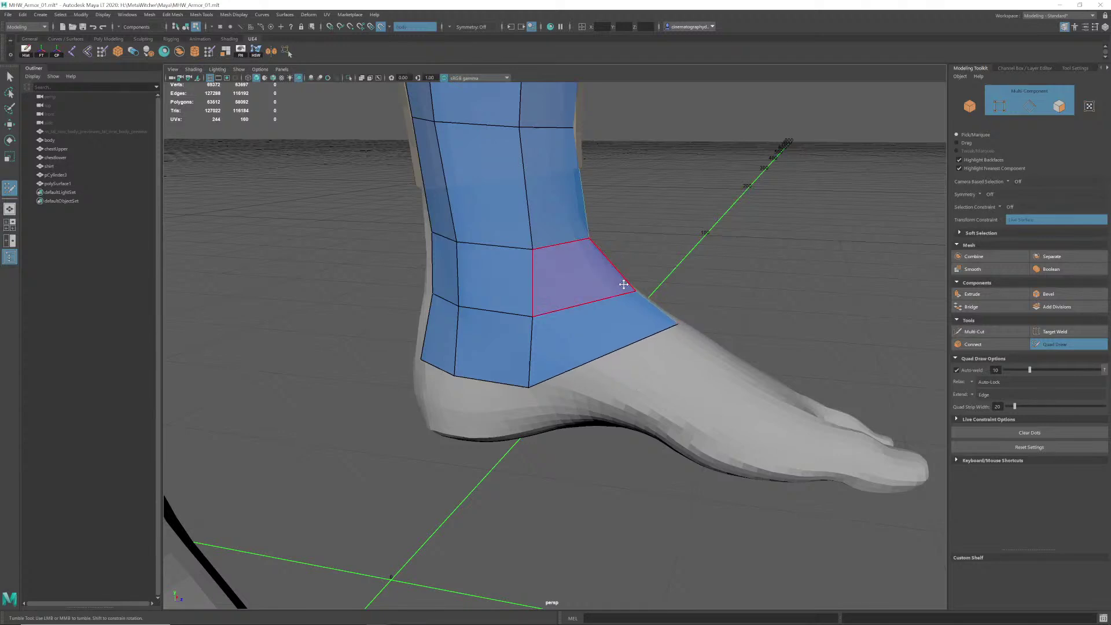
{"action": "left_click_drag", "start_coordinate": [599, 334], "coordinate": [598, 315], "text": "alt"}
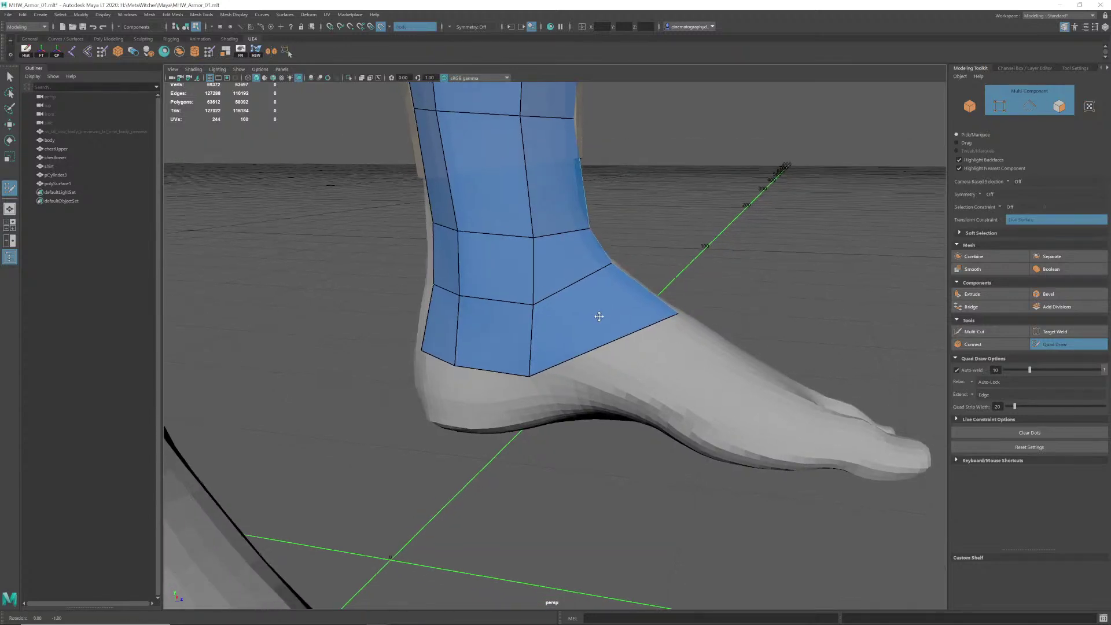
{"action": "right_click_drag", "start_coordinate": [598, 315], "coordinate": [613, 318], "text": "alt"}
{"action": "left_click_drag", "start_coordinate": [613, 318], "coordinate": [596, 272], "text": "alt"}
{"action": "left_click_drag", "start_coordinate": [520, 373], "coordinate": [528, 359]}
Step: Place dots on the inner heel, fill a quad under the ankle row, and extend another quad down to the sole
{"action": "left_click_drag", "start_coordinate": [578, 414], "coordinate": [535, 397], "text": "alt"}
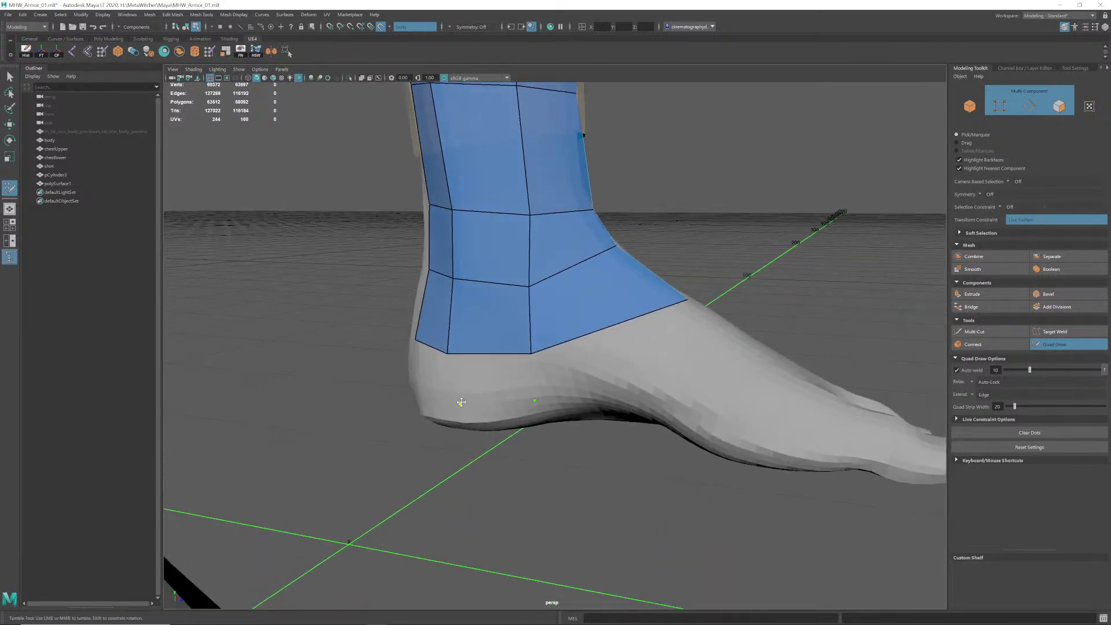
{"action": "left_click_drag", "start_coordinate": [460, 404], "coordinate": [447, 398]}
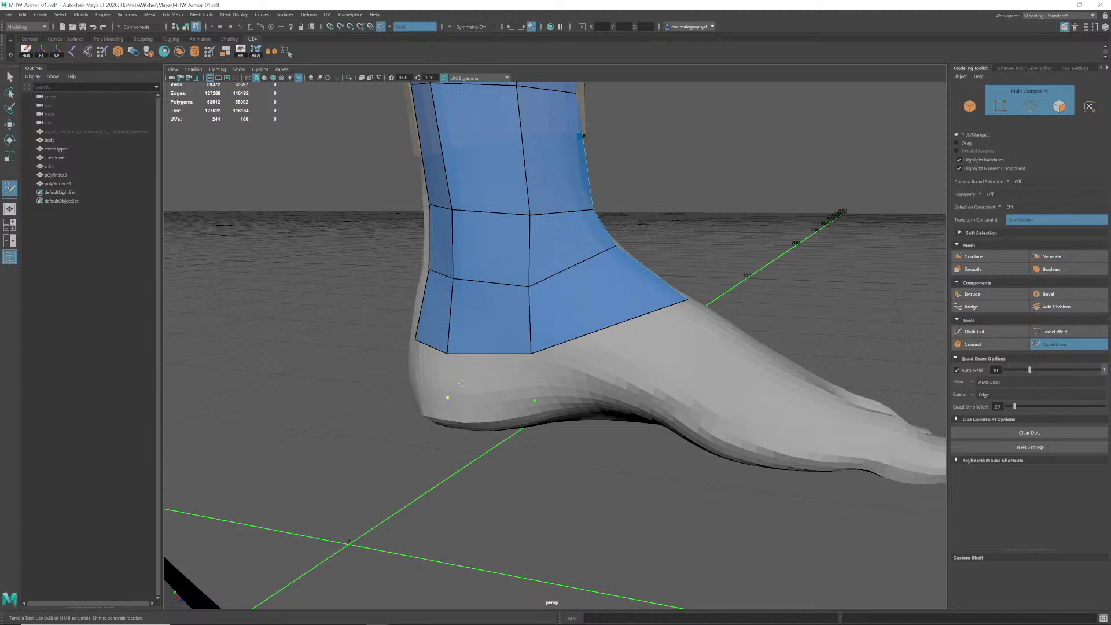
{"action": "left_click", "coordinate": [503, 379], "text": "shift"}
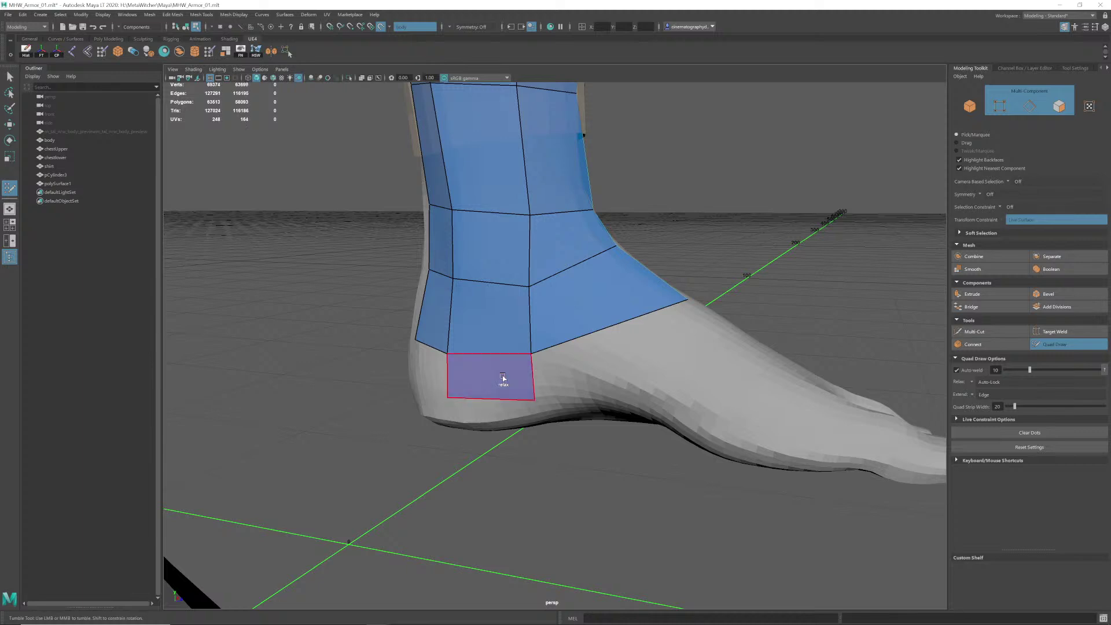
{"action": "scroll", "coordinate": [503, 378], "scroll_direction": "up", "scroll_amount": 5}
{"action": "right_click_drag", "start_coordinate": [508, 374], "coordinate": [475, 423], "text": "alt"}
{"action": "left_click_drag", "start_coordinate": [475, 423], "coordinate": [528, 398], "text": "alt"}
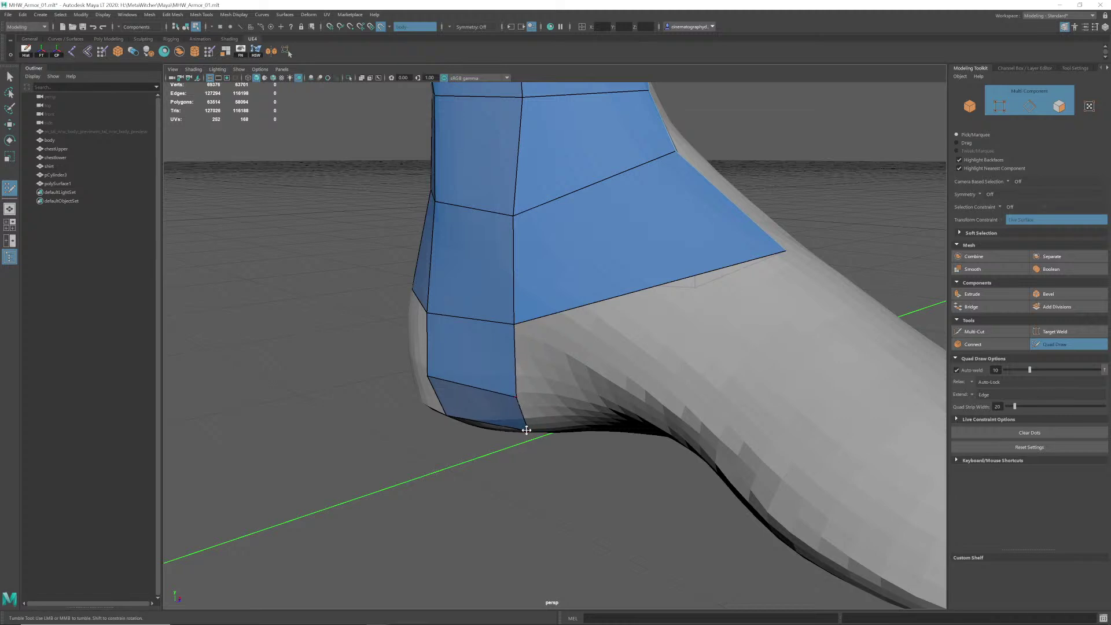
{"action": "left_click_drag", "start_coordinate": [522, 429], "coordinate": [550, 382], "text": "alt"}
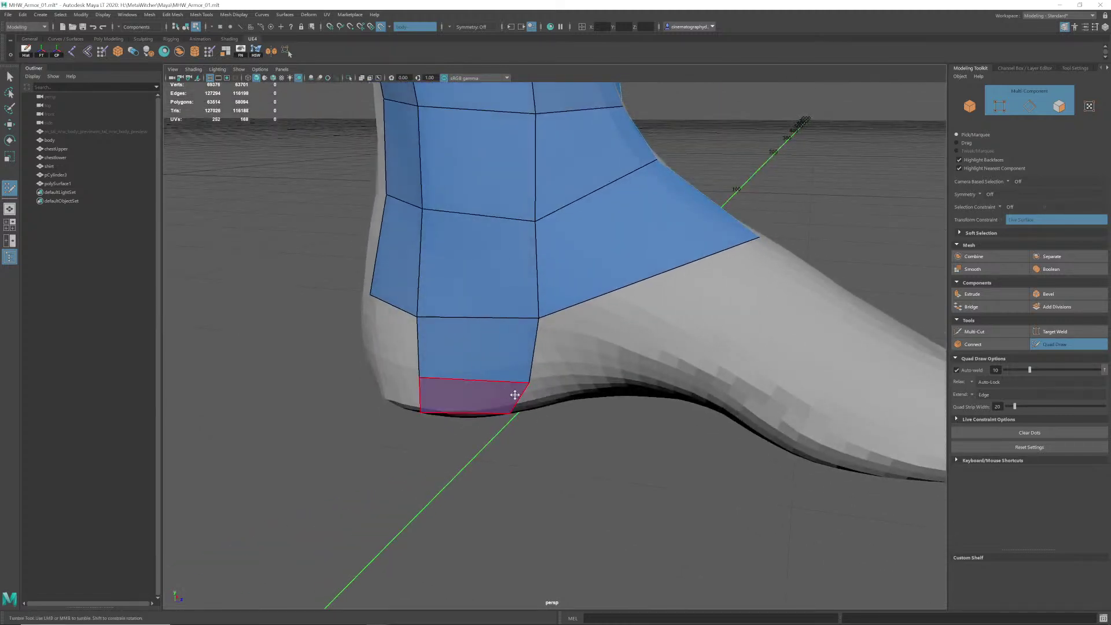
Step: Place four dots across the inner side of the instep and fill them with a separate quad ahead of the ankle
{"action": "middle_click_drag", "start_coordinate": [638, 364], "coordinate": [627, 368], "text": "alt"}
{"action": "mouse_move", "coordinate": [627, 368]}
{"action": "left_mouse_down", "text": "alt"}
{"action": "mouse_move", "coordinate": [614, 342]}
{"action": "mouse_move", "coordinate": [620, 359]}
{"action": "left_mouse_up", "text": "alt"}
{"action": "right_click_drag", "start_coordinate": [637, 368], "coordinate": [550, 342], "text": "alt"}
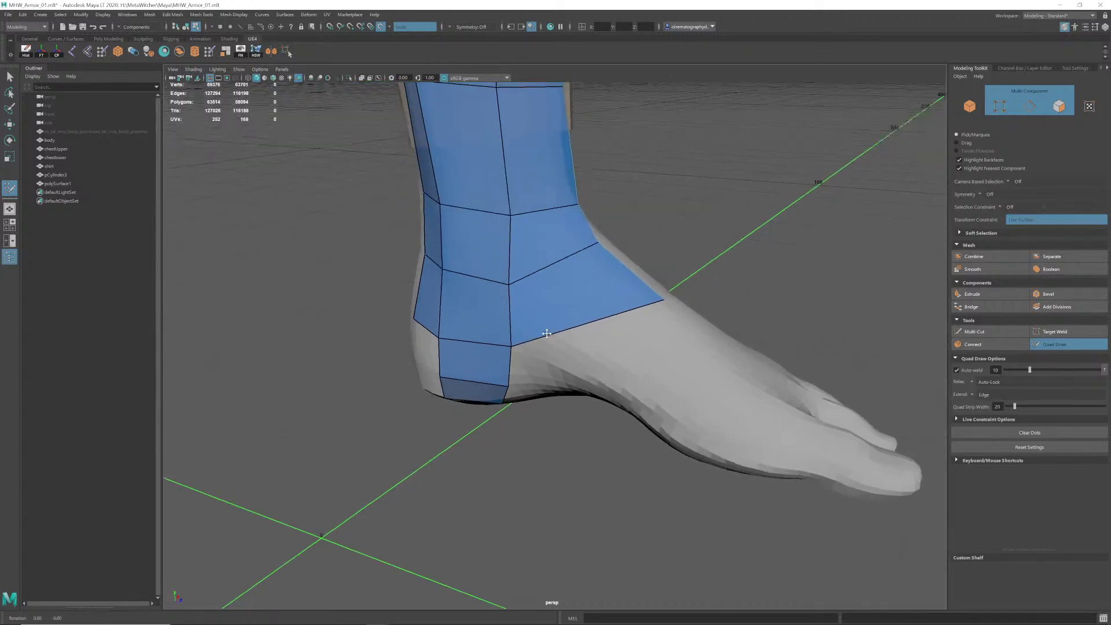
{"action": "mouse_move", "coordinate": [547, 343]}
{"action": "left_mouse_down", "text": "alt"}
{"action": "mouse_move", "coordinate": [549, 327]}
{"action": "mouse_move", "coordinate": [561, 355]}
{"action": "mouse_move", "coordinate": [687, 357]}
{"action": "mouse_move", "coordinate": [607, 329]}
{"action": "mouse_move", "coordinate": [571, 349]}
{"action": "left_mouse_up", "text": "alt"}
{"action": "key", "text": "ctrl+z"}
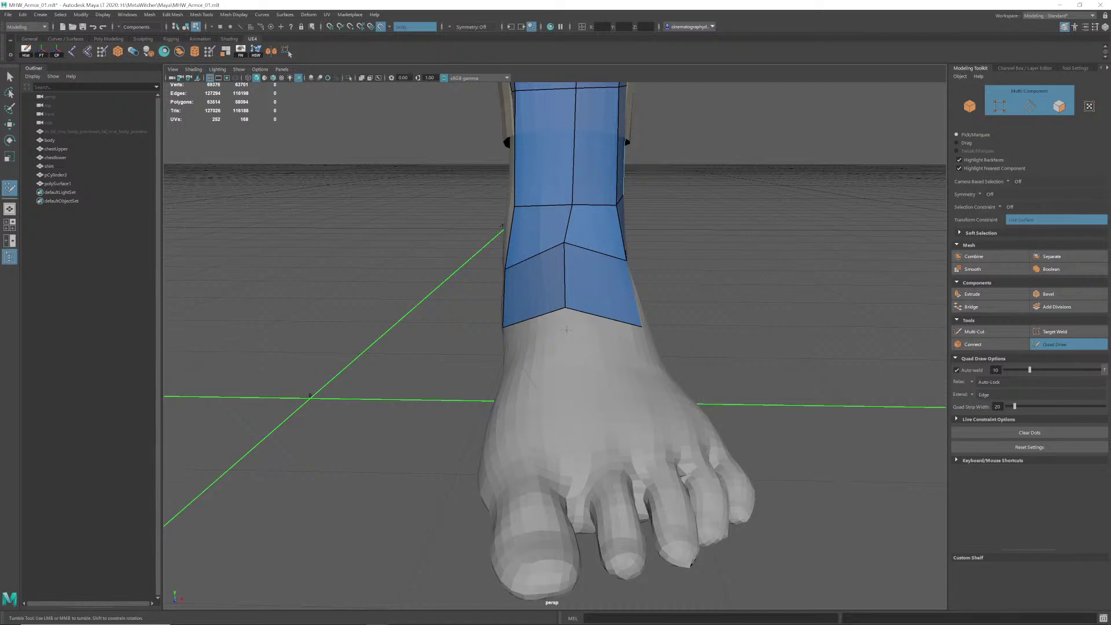
{"action": "left_click_drag", "start_coordinate": [559, 366], "coordinate": [623, 384], "text": "alt"}
{"action": "key", "text": "Tab"}
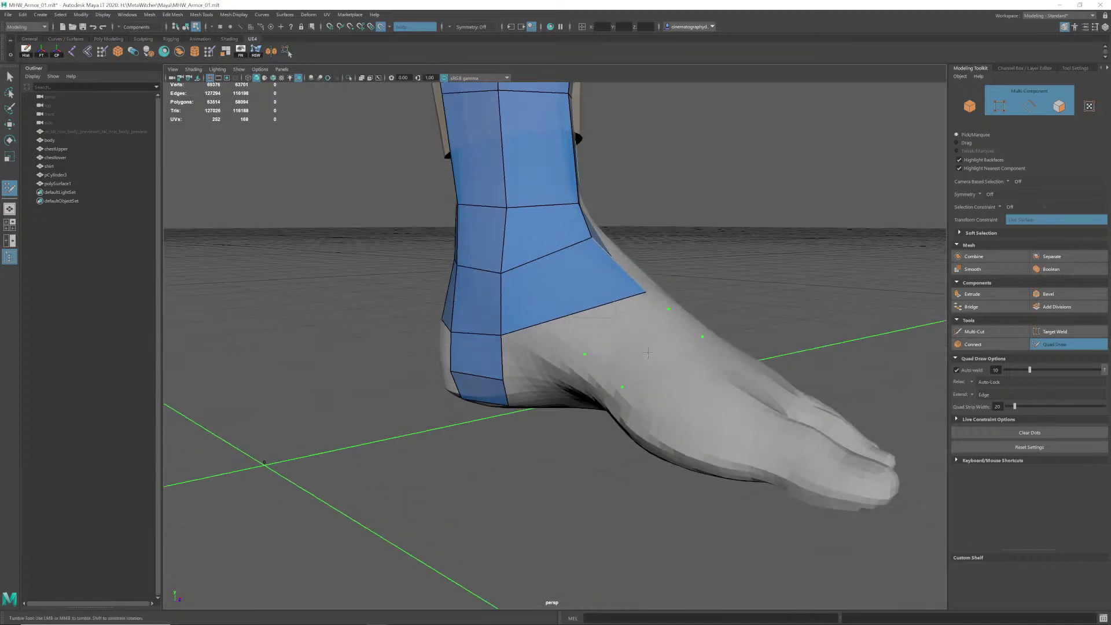
{"action": "left_click", "coordinate": [639, 361], "text": "shift"}
{"action": "middle_click_drag", "start_coordinate": [636, 357], "coordinate": [629, 361], "text": "alt"}
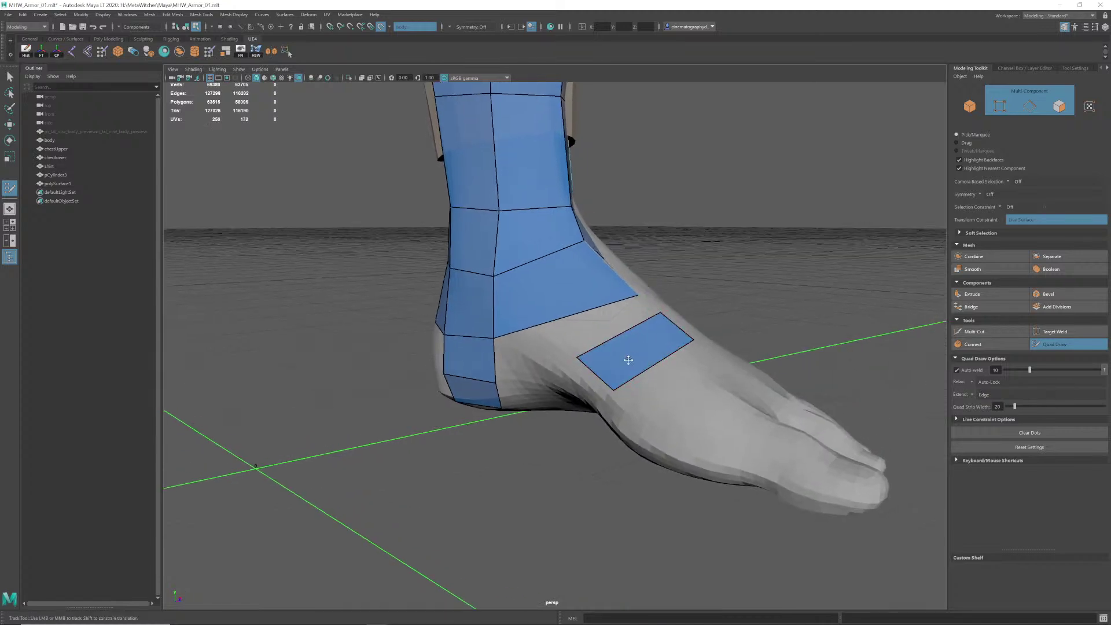
Step: Extend the instep quad into a strip over the top of the foot and down its outer and inner sides
{"action": "left_click_drag", "start_coordinate": [629, 360], "coordinate": [579, 375], "text": "alt"}
{"action": "mouse_move", "coordinate": [520, 401]}
{"action": "left_mouse_down"}
{"action": "mouse_move", "coordinate": [581, 399]}
{"action": "mouse_move", "coordinate": [464, 384]}
{"action": "mouse_move", "coordinate": [523, 405]}
{"action": "mouse_move", "coordinate": [454, 347]}
{"action": "mouse_move", "coordinate": [512, 382]}
{"action": "left_mouse_up"}
{"action": "key", "text": "Tab"}
{"action": "key", "text": "Tab"}
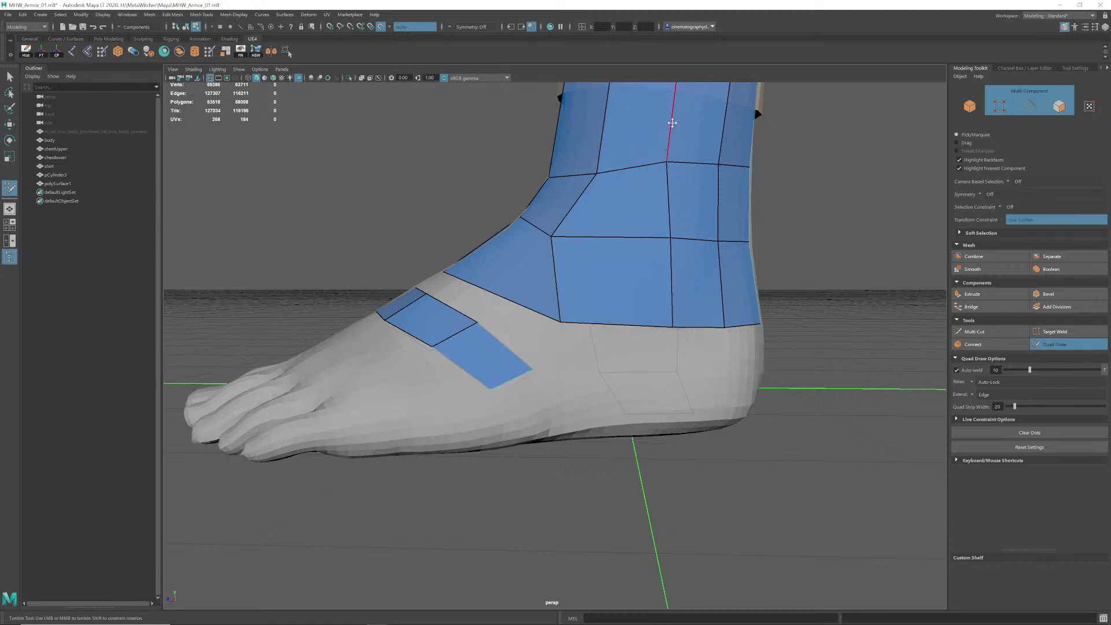
{"action": "left_click_drag", "start_coordinate": [502, 365], "coordinate": [466, 349], "text": "alt"}
{"action": "right_click_drag", "start_coordinate": [466, 348], "coordinate": [485, 359], "text": "alt"}
{"action": "middle_click_drag", "start_coordinate": [485, 359], "coordinate": [493, 379], "text": "alt"}
{"action": "mouse_move", "coordinate": [493, 379]}
{"action": "left_mouse_down"}
{"action": "mouse_move", "coordinate": [499, 371]}
{"action": "mouse_move", "coordinate": [479, 363]}
{"action": "mouse_move", "coordinate": [540, 411]}
{"action": "mouse_move", "coordinate": [514, 429]}
{"action": "mouse_move", "coordinate": [531, 397]}
{"action": "mouse_move", "coordinate": [512, 390]}
{"action": "mouse_move", "coordinate": [524, 385]}
{"action": "mouse_move", "coordinate": [497, 409]}
{"action": "left_mouse_up"}
{"action": "mouse_move", "coordinate": [570, 447]}
{"action": "left_mouse_down", "text": "alt"}
{"action": "mouse_move", "coordinate": [549, 426]}
{"action": "mouse_move", "coordinate": [483, 432]}
{"action": "mouse_move", "coordinate": [464, 412]}
{"action": "mouse_move", "coordinate": [590, 402]}
{"action": "left_mouse_up", "text": "alt"}
{"action": "left_click_drag", "start_coordinate": [627, 363], "coordinate": [593, 392]}
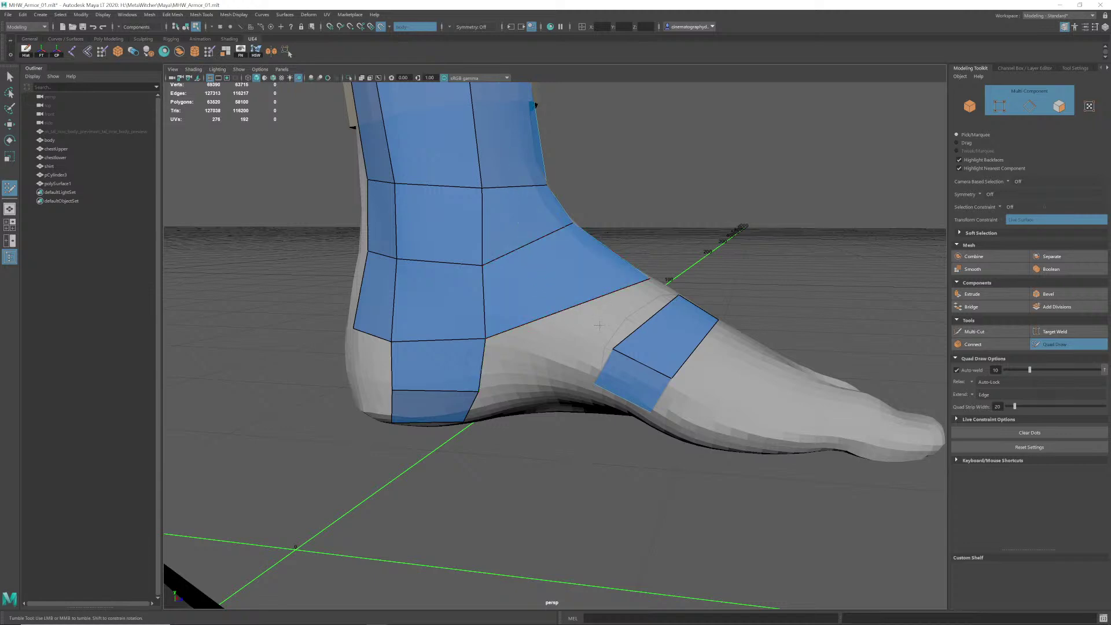
Step: Delete a quad from the outer part of the instep strip and align the centre vertices along the front of the foot
{"action": "left_click_drag", "start_coordinate": [693, 284], "coordinate": [601, 344], "text": "alt"}
{"action": "middle_click_drag", "start_coordinate": [601, 344], "coordinate": [561, 369], "text": "alt"}
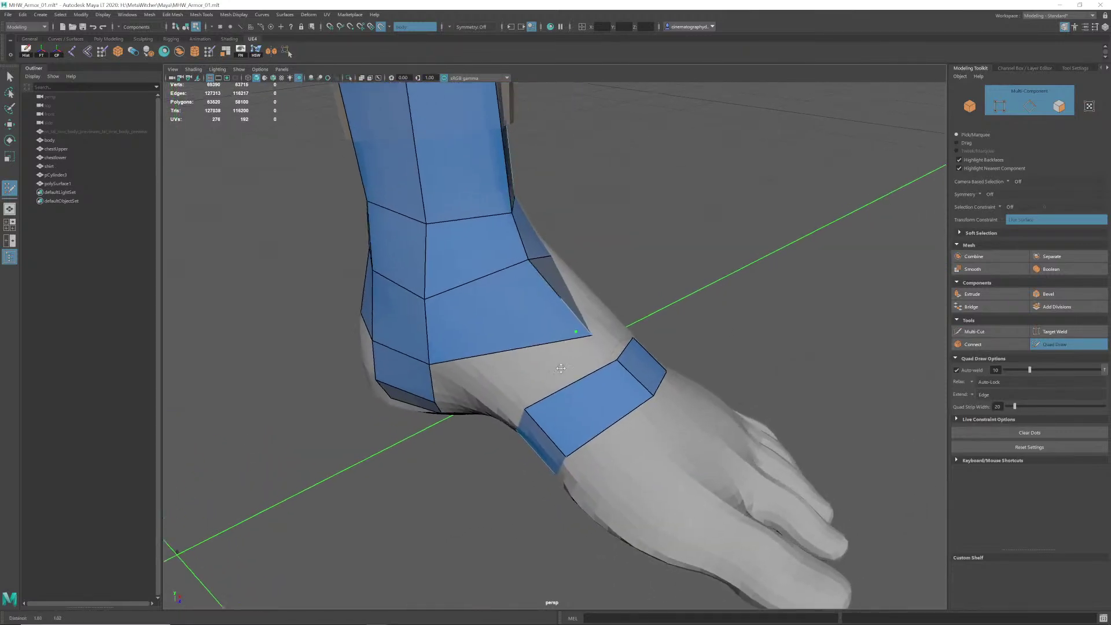
{"action": "left_click_drag", "start_coordinate": [550, 411], "coordinate": [556, 394], "text": "alt"}
{"action": "left_click_drag", "start_coordinate": [701, 313], "coordinate": [542, 401], "text": "alt"}
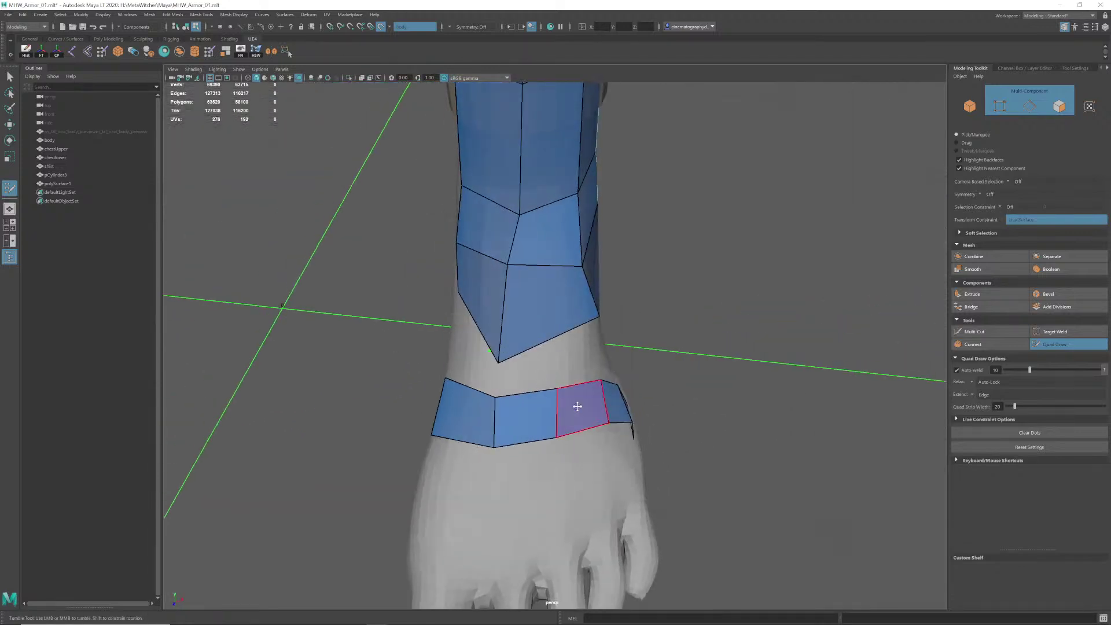
{"action": "left_click_drag", "start_coordinate": [648, 401], "coordinate": [544, 401], "text": "alt"}
{"action": "left_click_drag", "start_coordinate": [614, 463], "coordinate": [641, 368], "text": "alt"}
{"action": "left_click", "coordinate": [531, 406], "text": "ctrl+shift"}
{"action": "left_click_drag", "start_coordinate": [486, 371], "coordinate": [499, 368]}
{"action": "left_click_drag", "start_coordinate": [490, 270], "coordinate": [502, 270]}
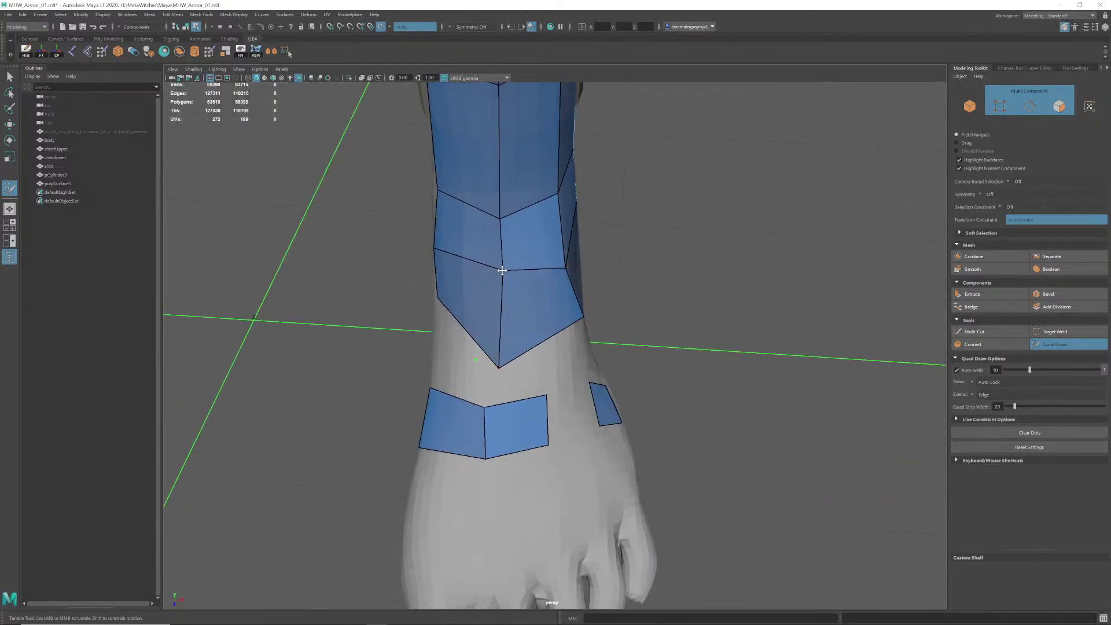
{"action": "left_click_drag", "start_coordinate": [485, 410], "coordinate": [499, 407]}
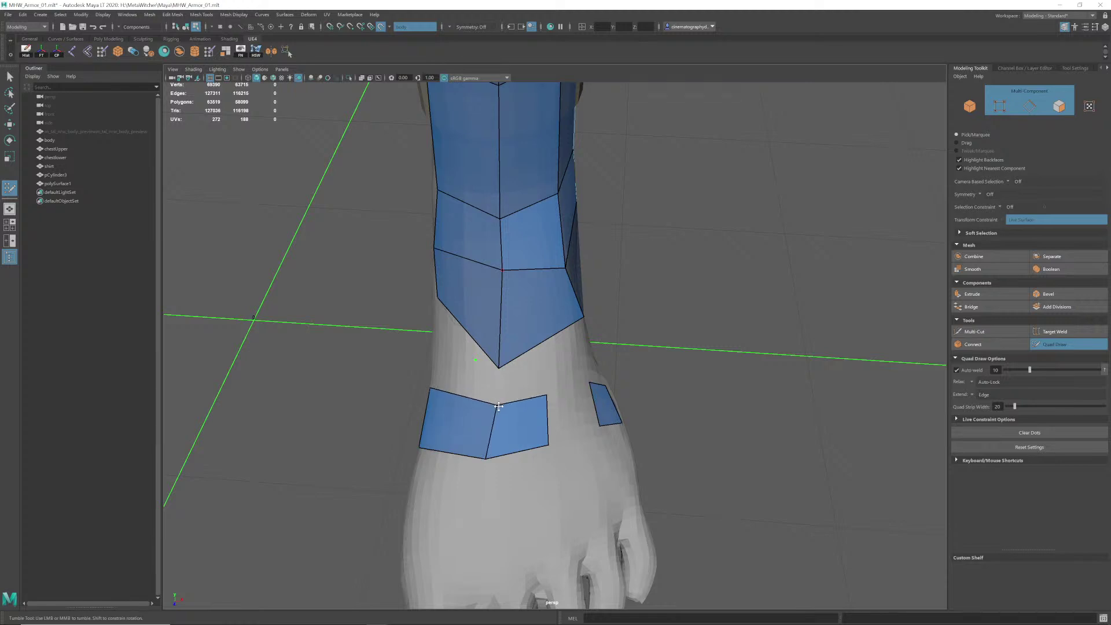
{"action": "left_click_drag", "start_coordinate": [489, 458], "coordinate": [500, 454]}
Step: Fill the gaps between the ankle rows and the instep strip on the inner foot and even out their shared vertex
{"action": "left_click_drag", "start_coordinate": [501, 395], "coordinate": [550, 373], "text": "alt"}
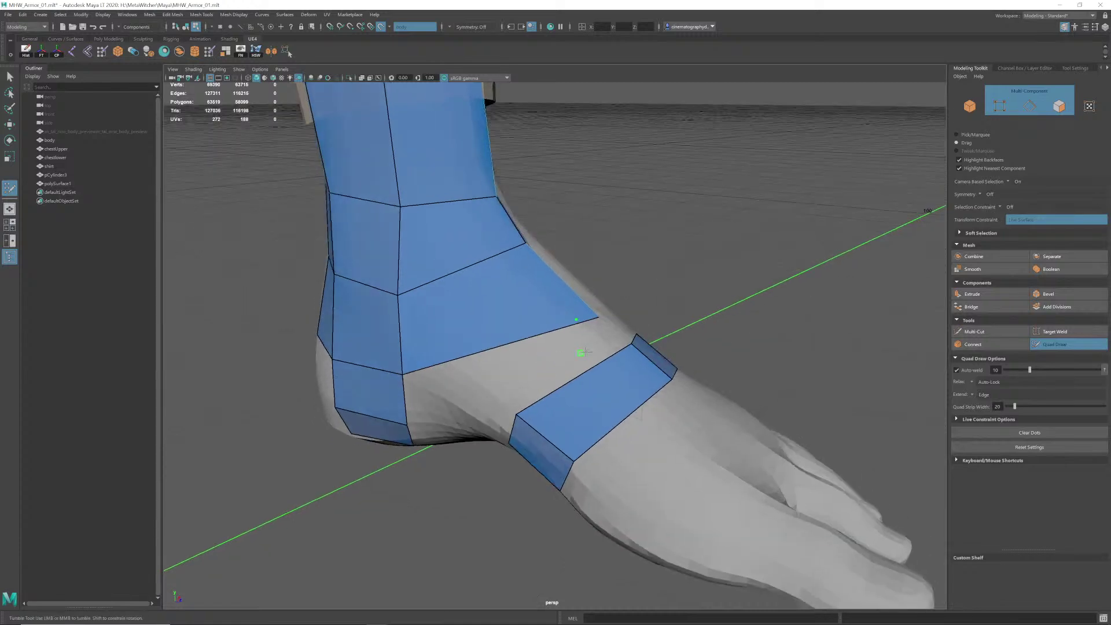
{"action": "left_click", "coordinate": [536, 379], "text": "shift"}
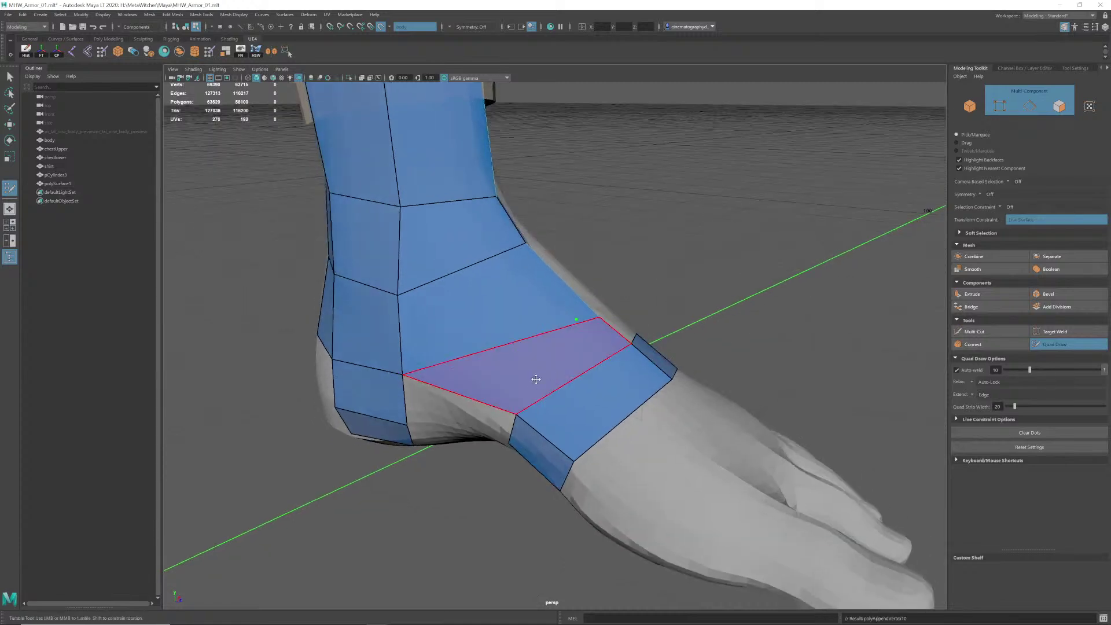
{"action": "left_click_drag", "start_coordinate": [628, 416], "coordinate": [538, 431], "text": "alt"}
{"action": "left_click", "coordinate": [486, 417], "text": "shift"}
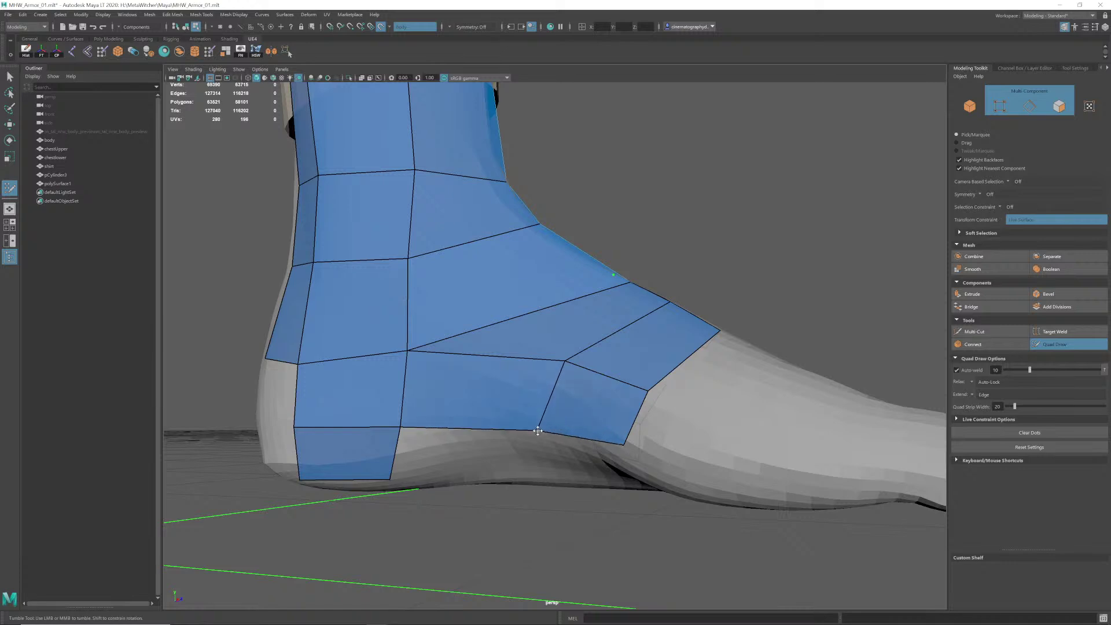
{"action": "left_click_drag", "start_coordinate": [570, 369], "coordinate": [552, 375]}
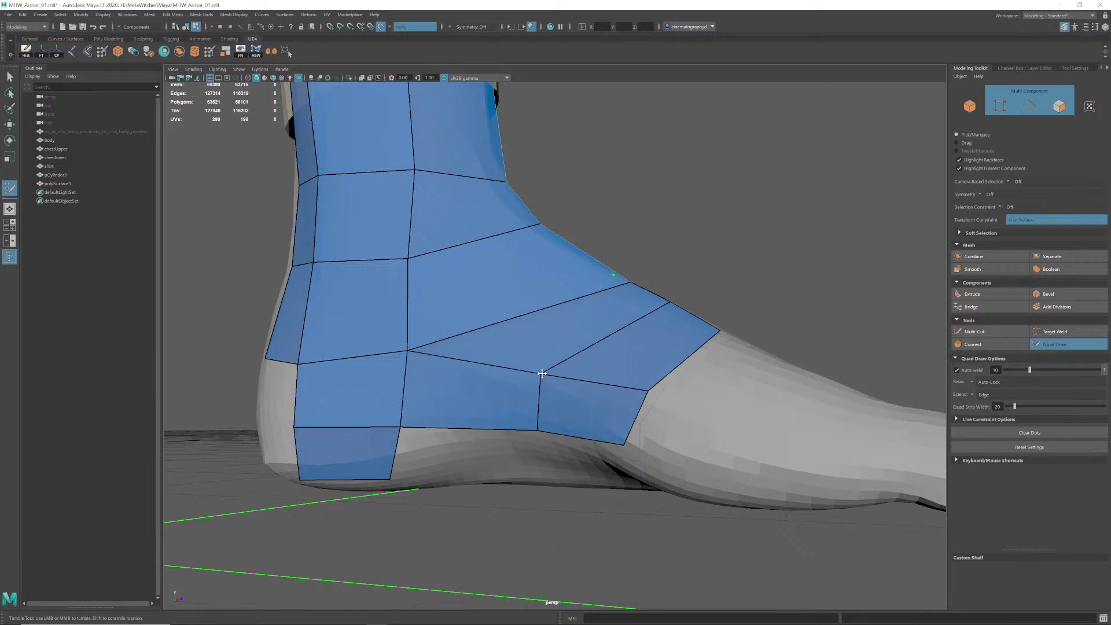
Step: Fill the gap between the ankle row and the instep strip on the outer side and weld the strip to the lower side quad
{"action": "left_click_drag", "start_coordinate": [599, 299], "coordinate": [453, 373], "text": "alt"}
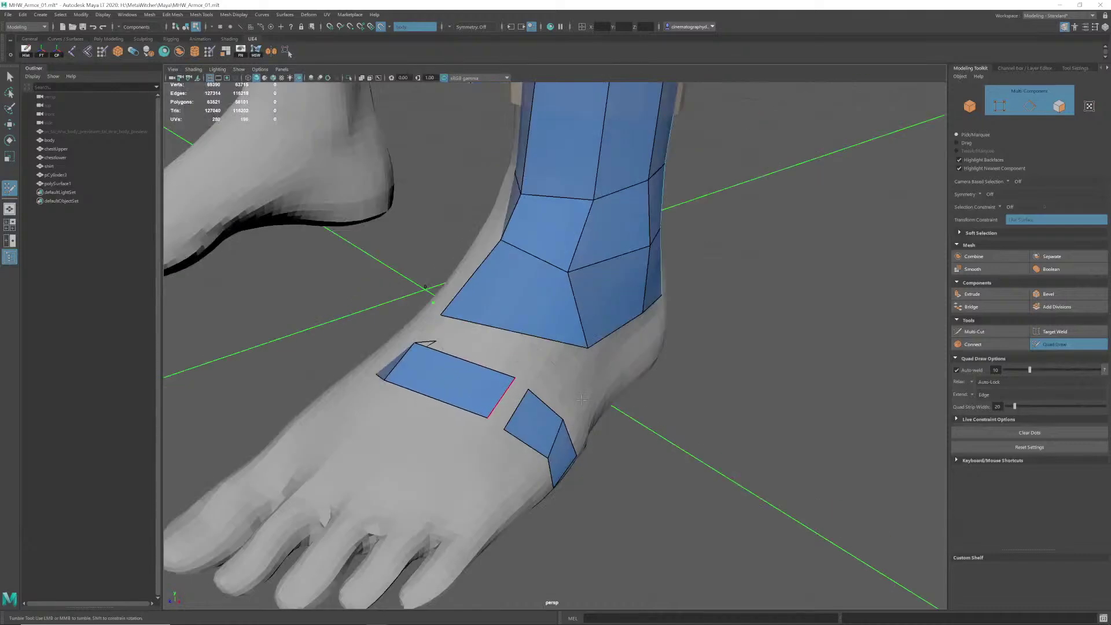
{"action": "left_click_drag", "start_coordinate": [582, 399], "coordinate": [506, 399], "text": "alt"}
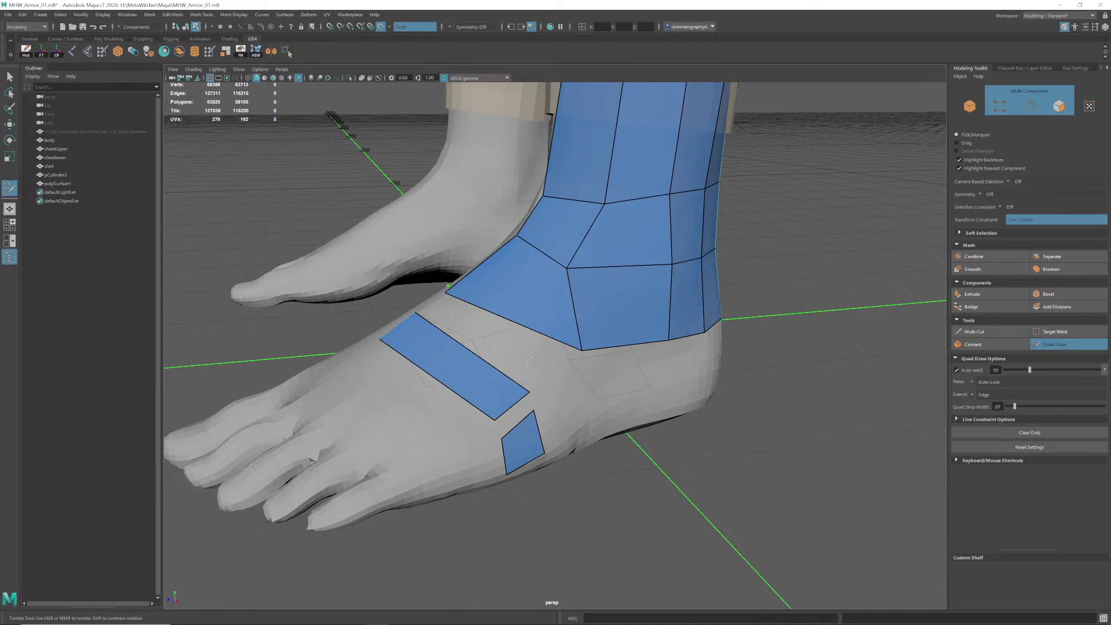
{"action": "left_click_drag", "start_coordinate": [485, 322], "coordinate": [531, 365], "text": "alt"}
{"action": "scroll", "coordinate": [573, 372], "scroll_direction": "up", "scroll_amount": 3}
{"action": "left_click", "coordinate": [497, 375], "text": "shift"}
{"action": "middle_click_drag", "start_coordinate": [603, 400], "coordinate": [595, 391], "text": "alt"}
{"action": "left_click_drag", "start_coordinate": [595, 391], "coordinate": [522, 409], "text": "alt"}
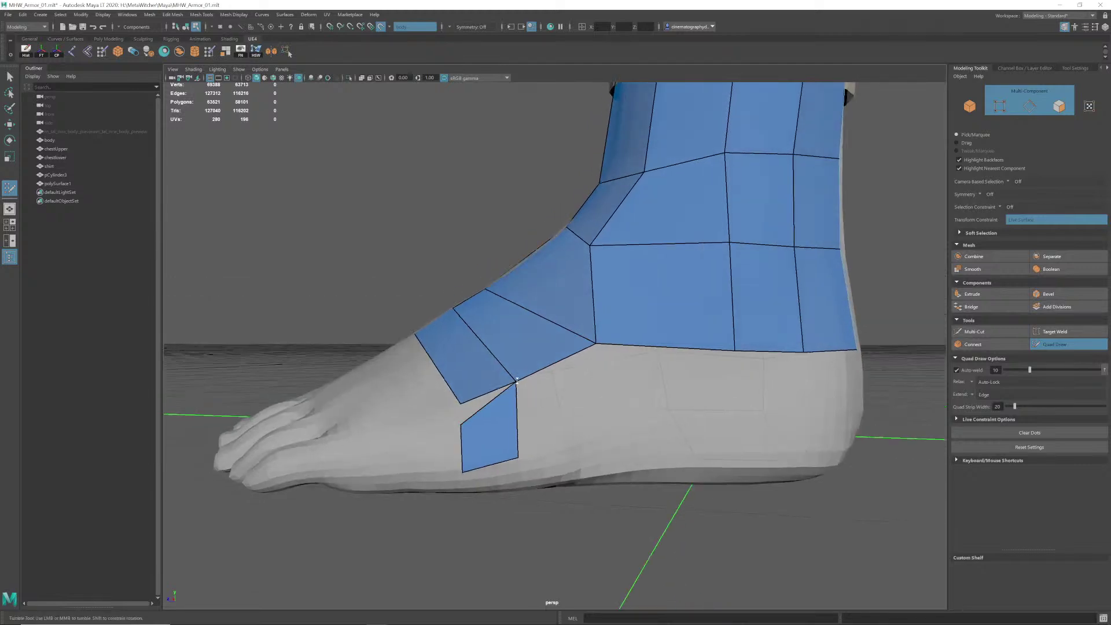
{"action": "left_click_drag", "start_coordinate": [460, 403], "coordinate": [461, 404]}
Step: Extrude a quad down the outer foot below the ankle, fill the gap to the instep strip, and adjust the lower edge
{"action": "left_click_drag", "start_coordinate": [649, 377], "coordinate": [616, 393], "text": "alt"}
{"action": "left_click_drag", "start_coordinate": [616, 344], "coordinate": [620, 432]}
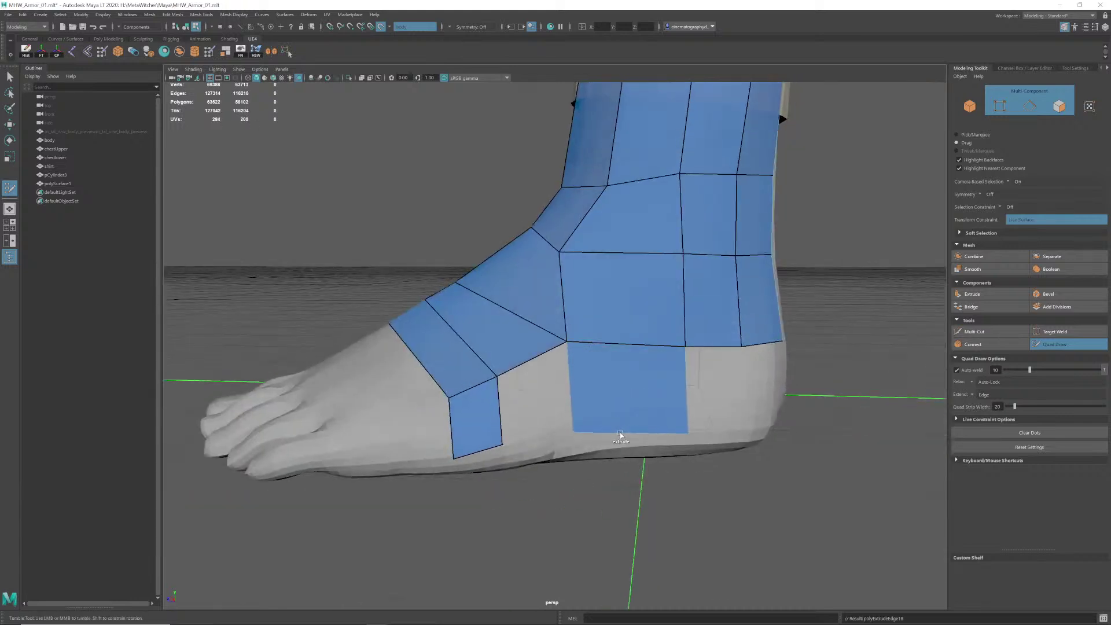
{"action": "left_click", "coordinate": [553, 375], "text": "shift"}
{"action": "left_click_drag", "start_coordinate": [686, 386], "coordinate": [680, 374], "text": "alt"}
{"action": "left_click_drag", "start_coordinate": [567, 422], "coordinate": [566, 433]}
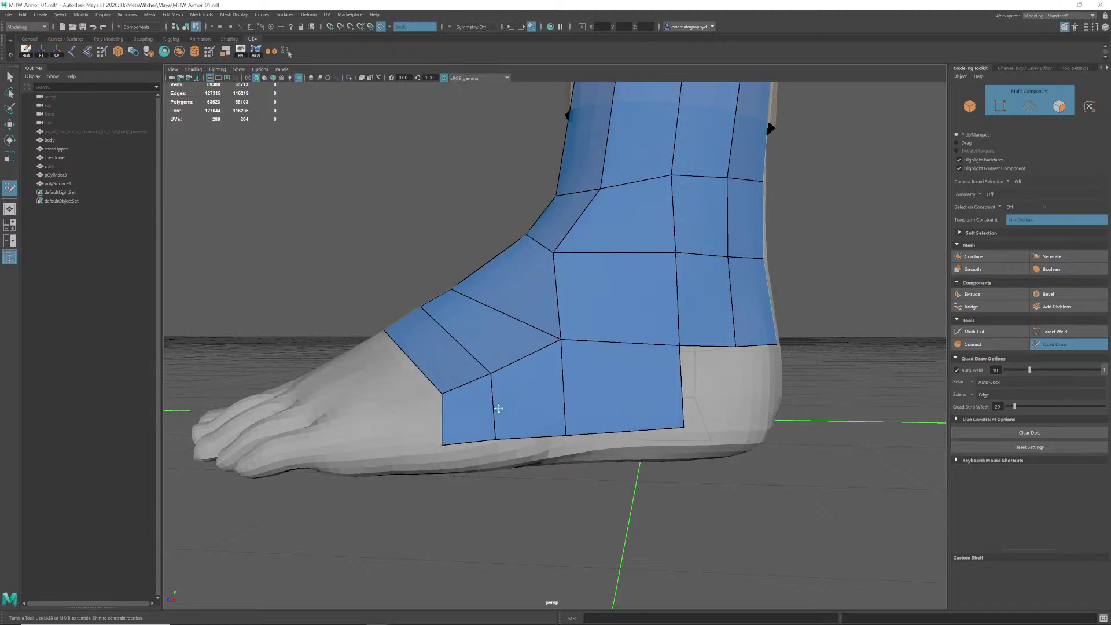
Step: Delete the lowest quad under the inner heel and extrude the ankle row down over the outer heel
{"action": "left_click_drag", "start_coordinate": [499, 409], "coordinate": [605, 420], "text": "alt"}
{"action": "left_click", "coordinate": [469, 440], "text": "ctrl+shift"}
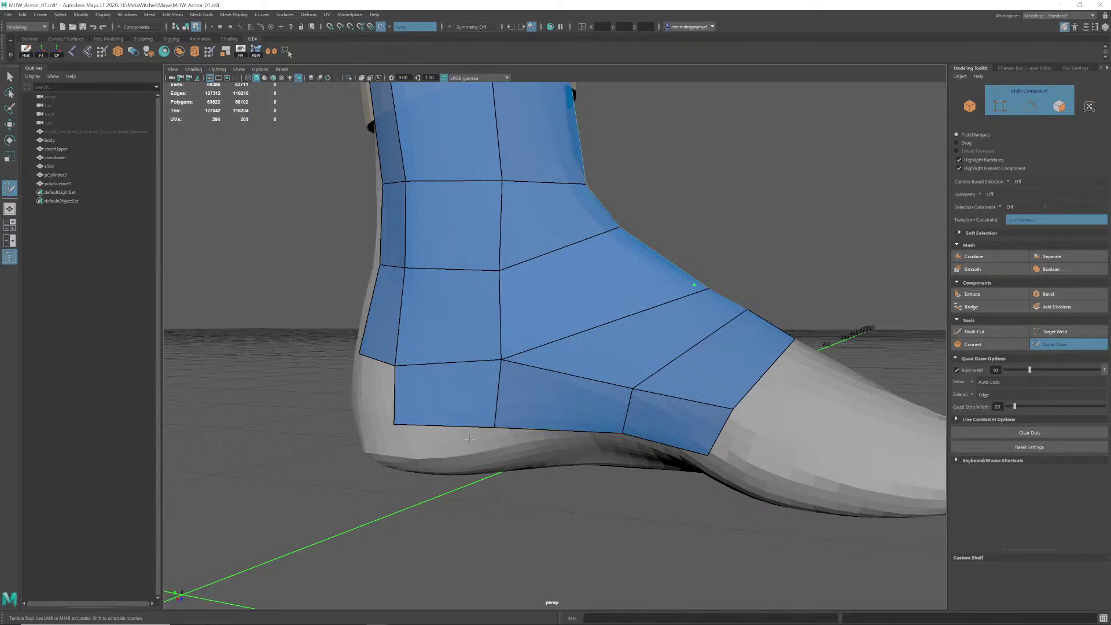
{"action": "left_click_drag", "start_coordinate": [664, 377], "coordinate": [512, 368], "text": "alt"}
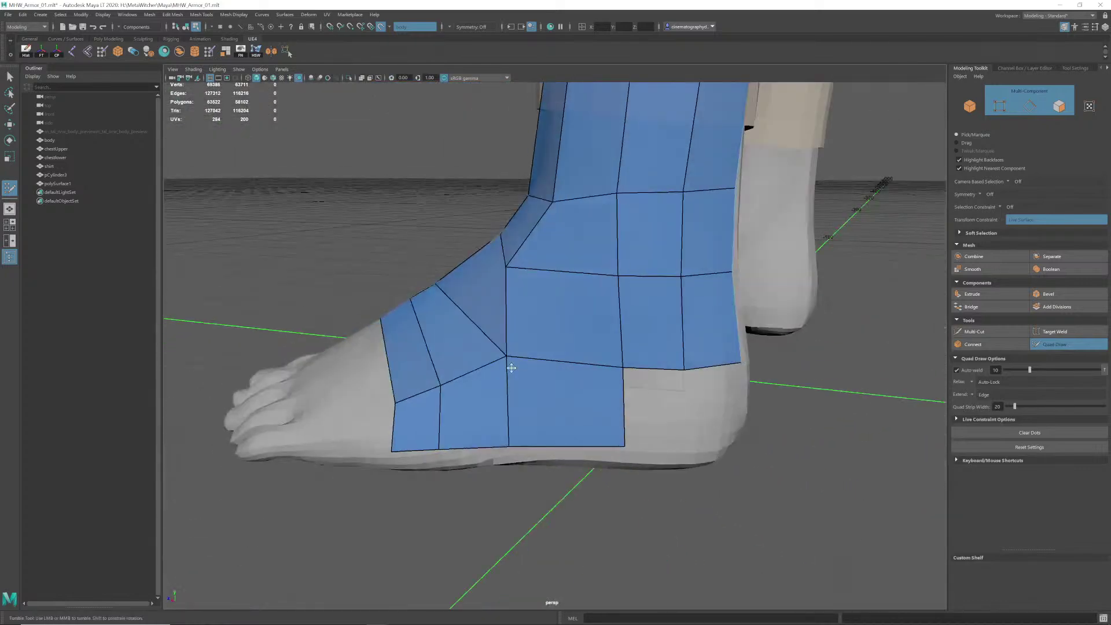
{"action": "right_click_drag", "start_coordinate": [512, 369], "coordinate": [591, 370], "text": "alt"}
{"action": "left_click_drag", "start_coordinate": [591, 370], "coordinate": [578, 348], "text": "alt"}
{"action": "left_click_drag", "start_coordinate": [576, 342], "coordinate": [579, 458], "text": "ctrl"}
{"action": "left_click_drag", "start_coordinate": [680, 400], "coordinate": [612, 469], "text": "alt"}
{"action": "left_click_drag", "start_coordinate": [653, 410], "coordinate": [608, 415], "text": "alt"}
Step: Glance at the legs in ZBrush, return to Maya LT, and extrude the remaining quads around the back of the heel to close the row
{"action": "key", "text": "alt+Tab"}
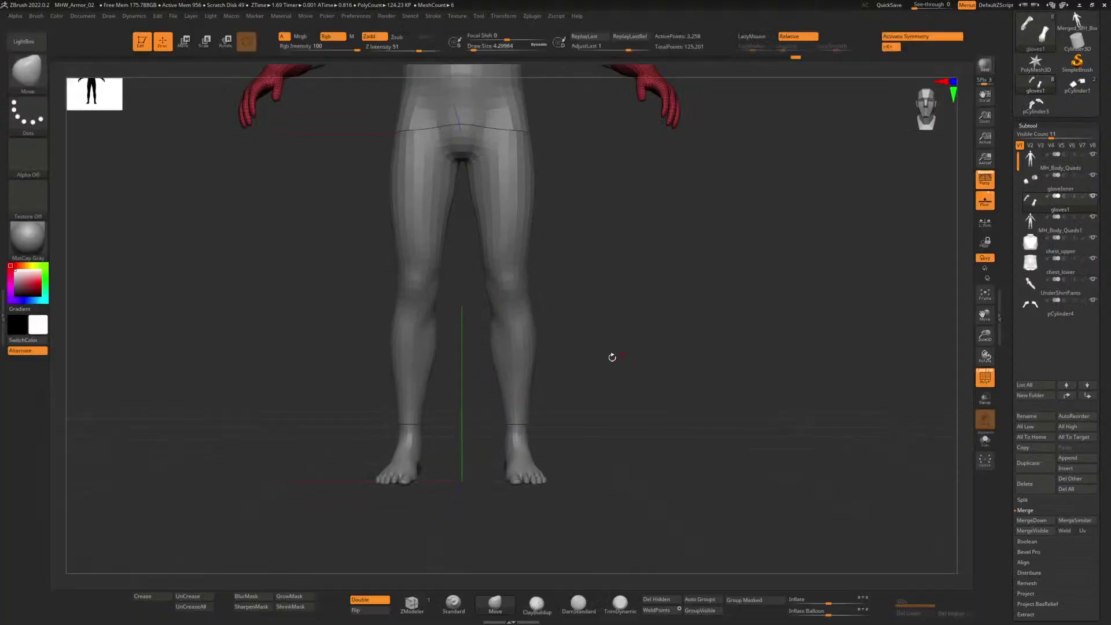
{"action": "key", "text": "alt+Tab"}
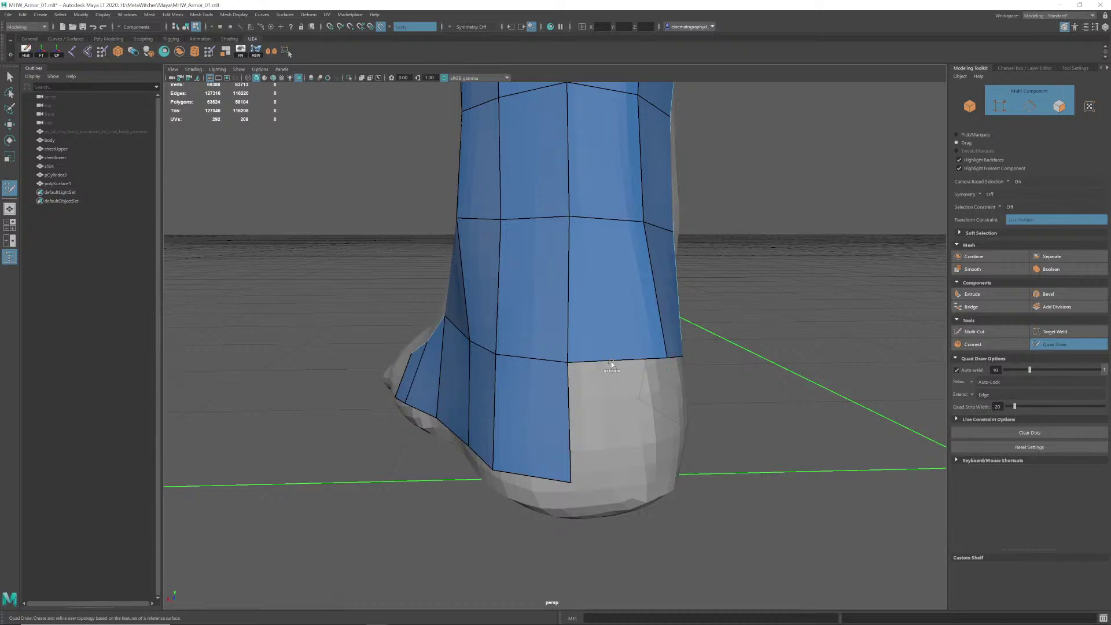
{"action": "mouse_move", "coordinate": [612, 364]}
{"action": "left_mouse_down"}
{"action": "mouse_move", "coordinate": [616, 481]}
{"action": "mouse_move", "coordinate": [628, 442]}
{"action": "mouse_move", "coordinate": [564, 366]}
{"action": "mouse_move", "coordinate": [555, 453]}
{"action": "mouse_move", "coordinate": [512, 476]}
{"action": "left_mouse_up"}
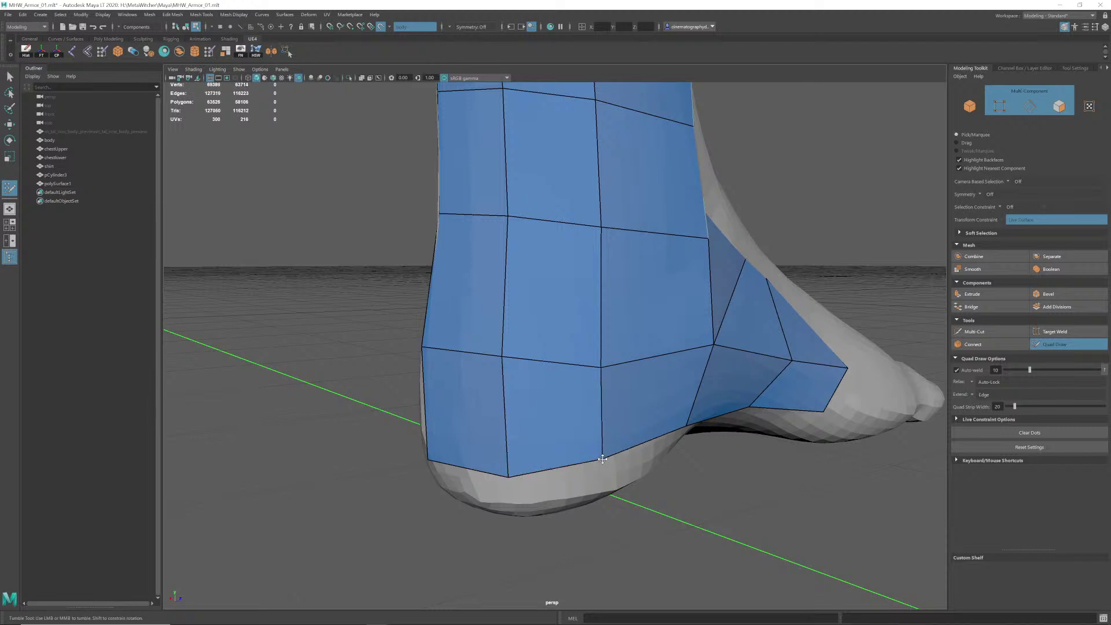
{"action": "left_click_drag", "start_coordinate": [602, 455], "coordinate": [608, 437], "text": "alt"}
{"action": "right_click_drag", "start_coordinate": [608, 437], "coordinate": [616, 405], "text": "alt"}
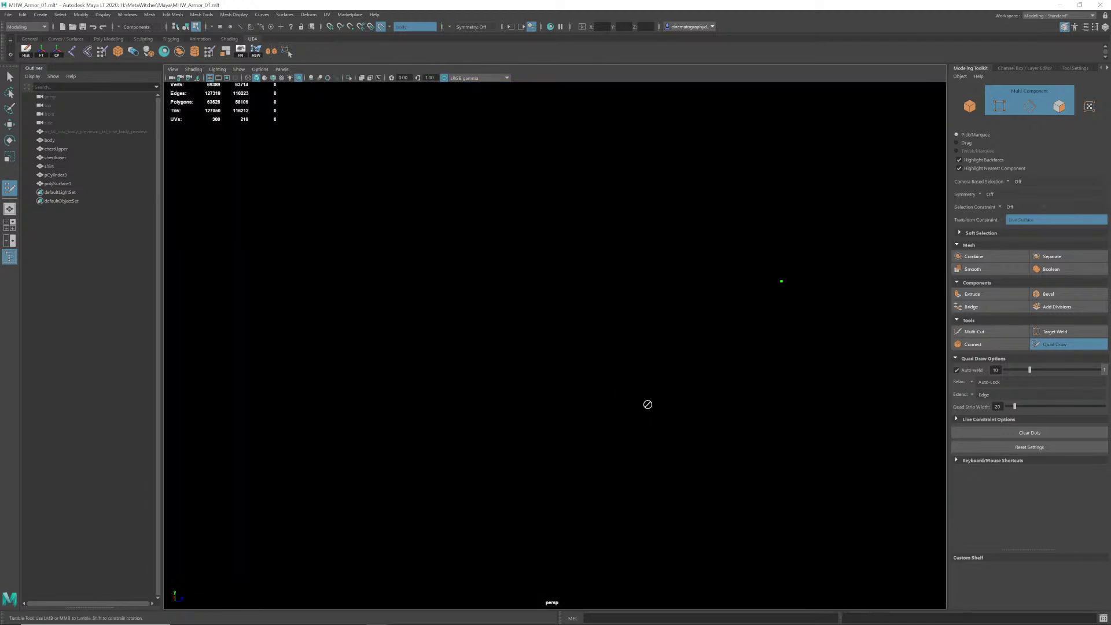
Step: Relax the quads on the outer side of the instep to even out their spacing and front edge
{"action": "left_click_drag", "start_coordinate": [647, 405], "coordinate": [618, 410], "text": "alt"}
{"action": "right_click_drag", "start_coordinate": [618, 410], "coordinate": [631, 376], "text": "alt"}
{"action": "left_click_drag", "start_coordinate": [682, 374], "coordinate": [589, 370], "text": "alt"}
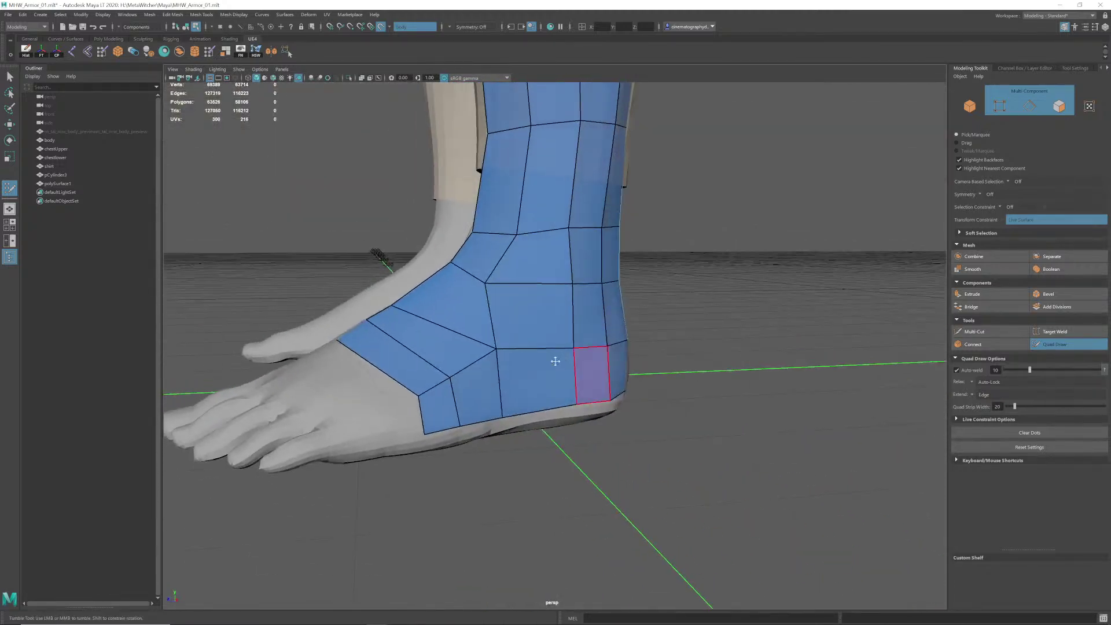
{"action": "middle_click_drag", "start_coordinate": [553, 363], "coordinate": [643, 391], "text": "alt"}
{"action": "left_click_drag", "start_coordinate": [643, 391], "coordinate": [613, 380], "text": "alt"}
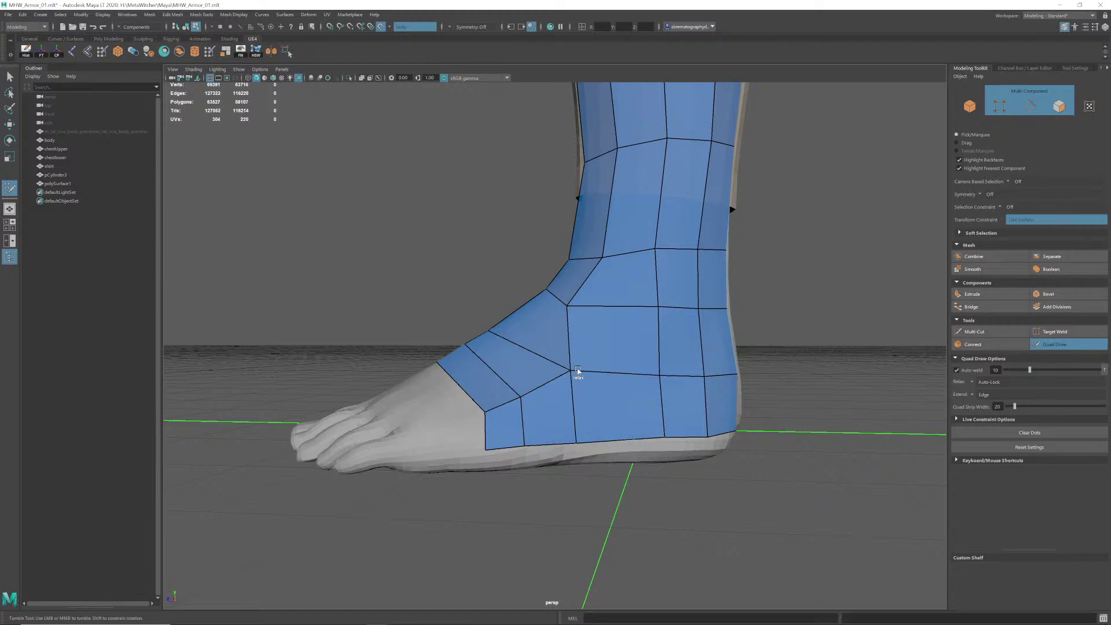
{"action": "left_click_drag", "start_coordinate": [578, 371], "coordinate": [521, 393], "text": "shift"}
{"action": "middle_click_drag", "start_coordinate": [537, 388], "coordinate": [585, 379], "text": "alt"}
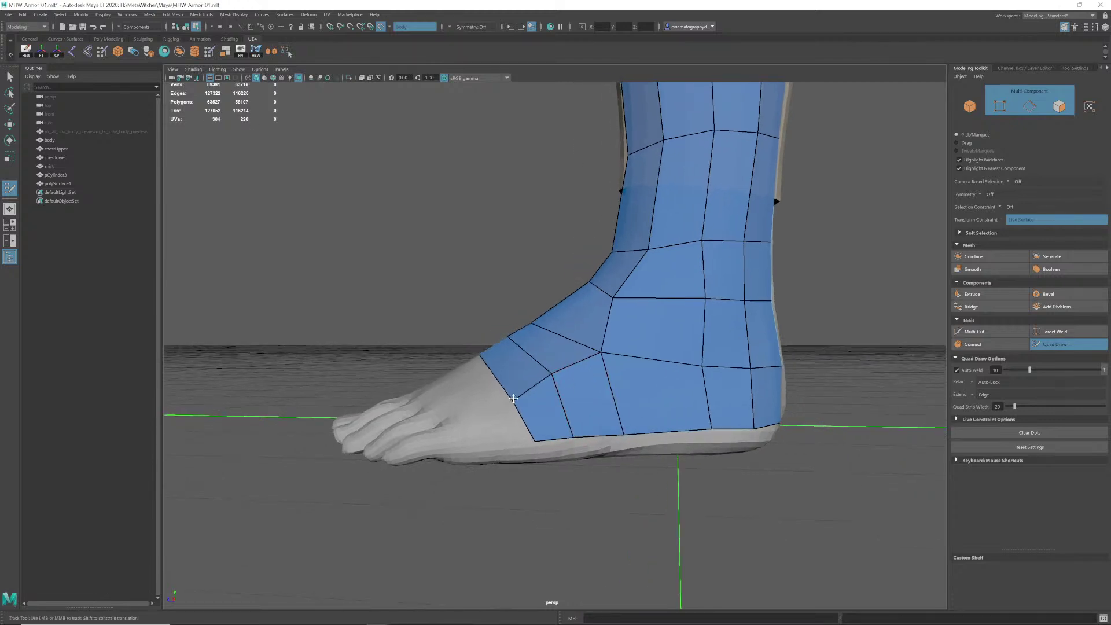
Step: Extrude the whole front edge of the instep toward the toes and pull the new row's lower inner corner forward
{"action": "mouse_move", "coordinate": [563, 389]}
{"action": "left_mouse_down", "text": "alt"}
{"action": "mouse_move", "coordinate": [599, 394]}
{"action": "mouse_move", "coordinate": [587, 400]}
{"action": "mouse_move", "coordinate": [628, 384]}
{"action": "mouse_move", "coordinate": [578, 400]}
{"action": "left_mouse_up", "text": "alt"}
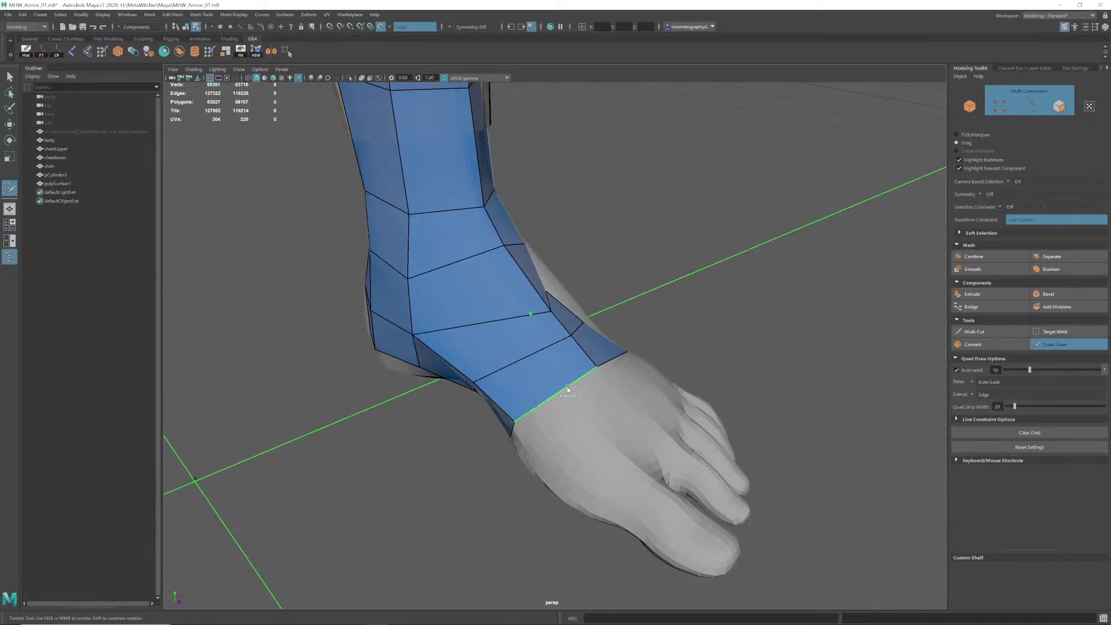
{"action": "middle_click_drag", "start_coordinate": [568, 388], "coordinate": [615, 424]}
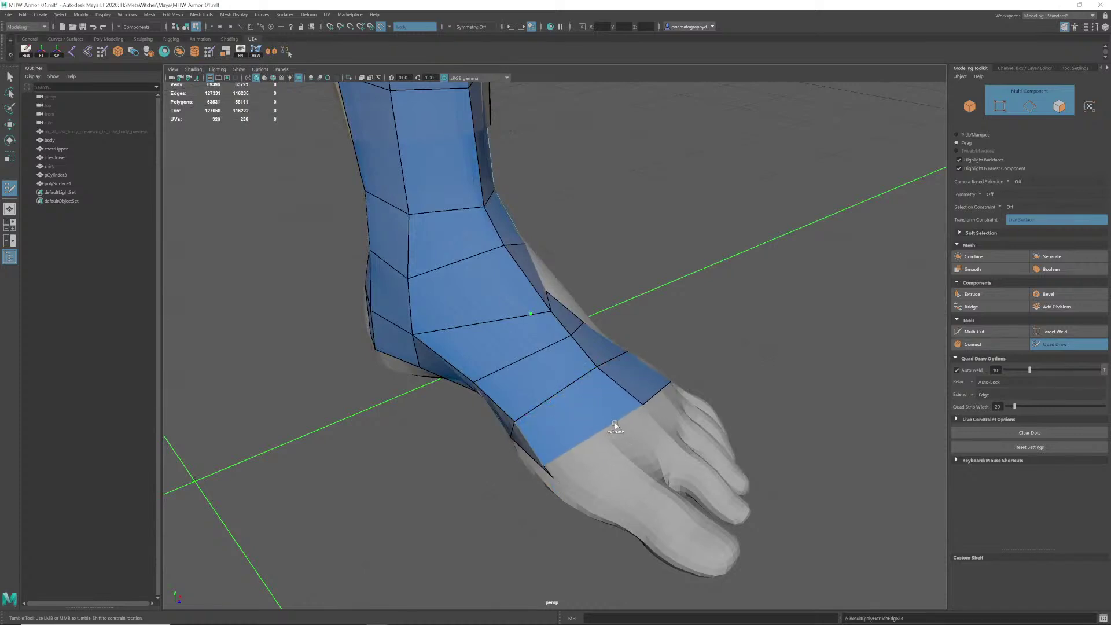
{"action": "left_click_drag", "start_coordinate": [615, 427], "coordinate": [674, 380], "text": "alt"}
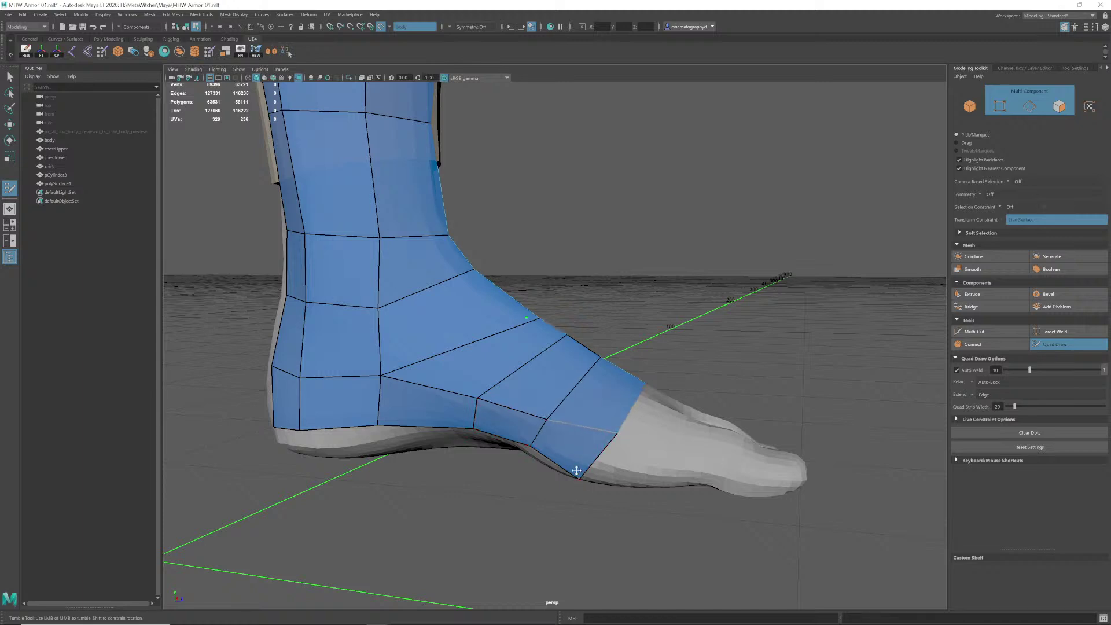
{"action": "left_click_drag", "start_coordinate": [609, 456], "coordinate": [586, 453], "text": "alt"}
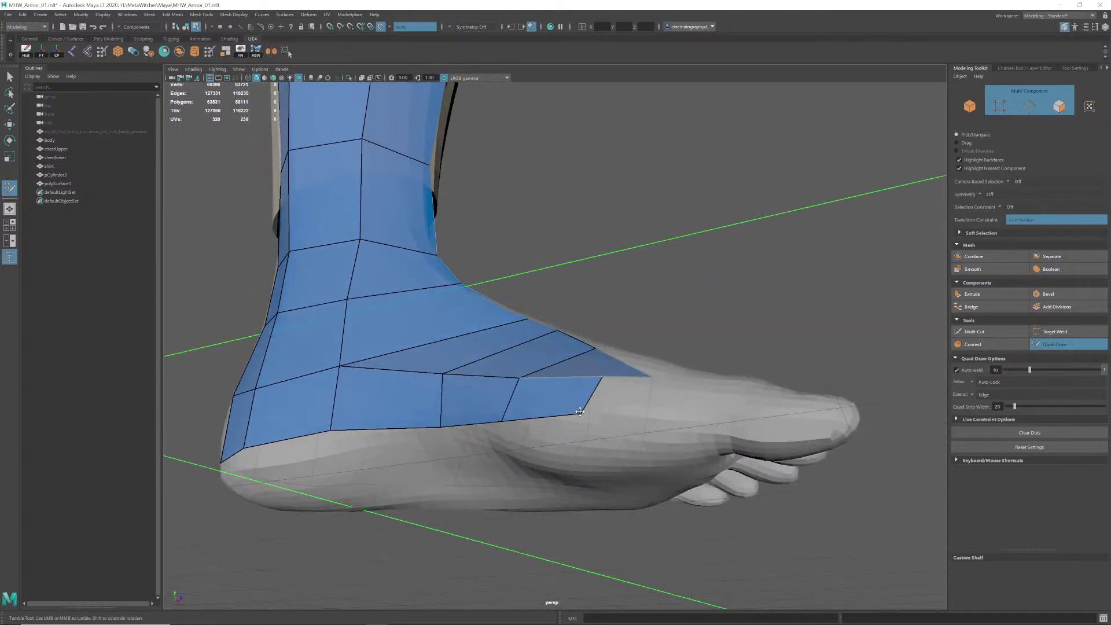
{"action": "mouse_move", "coordinate": [580, 412]}
{"action": "left_mouse_down"}
{"action": "mouse_move", "coordinate": [628, 415]}
{"action": "mouse_move", "coordinate": [640, 431]}
{"action": "mouse_move", "coordinate": [638, 412]}
{"action": "left_mouse_up"}
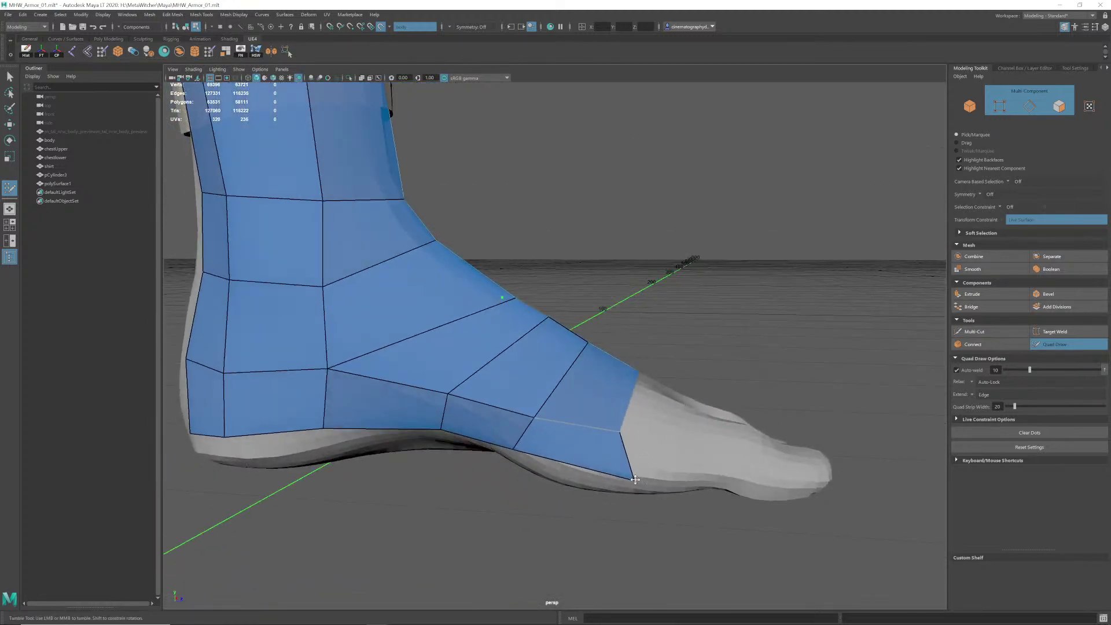
{"action": "left_click_drag", "start_coordinate": [612, 471], "coordinate": [548, 423], "text": "alt"}
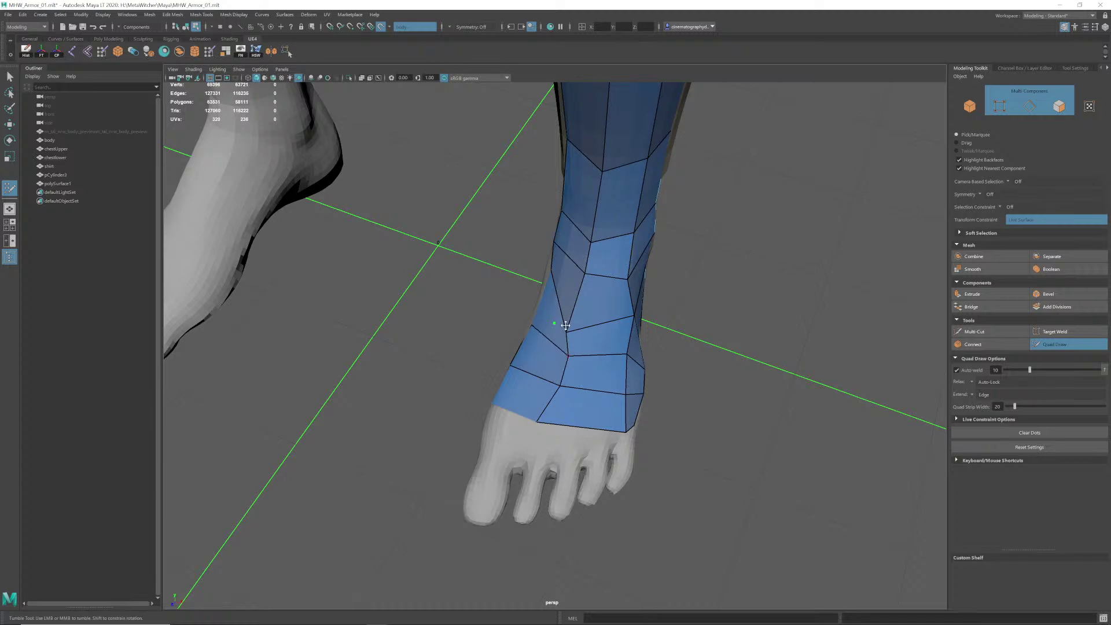
{"action": "left_click_drag", "start_coordinate": [591, 271], "coordinate": [587, 392], "text": "alt"}
{"action": "left_click_drag", "start_coordinate": [559, 434], "coordinate": [522, 441], "text": "alt"}
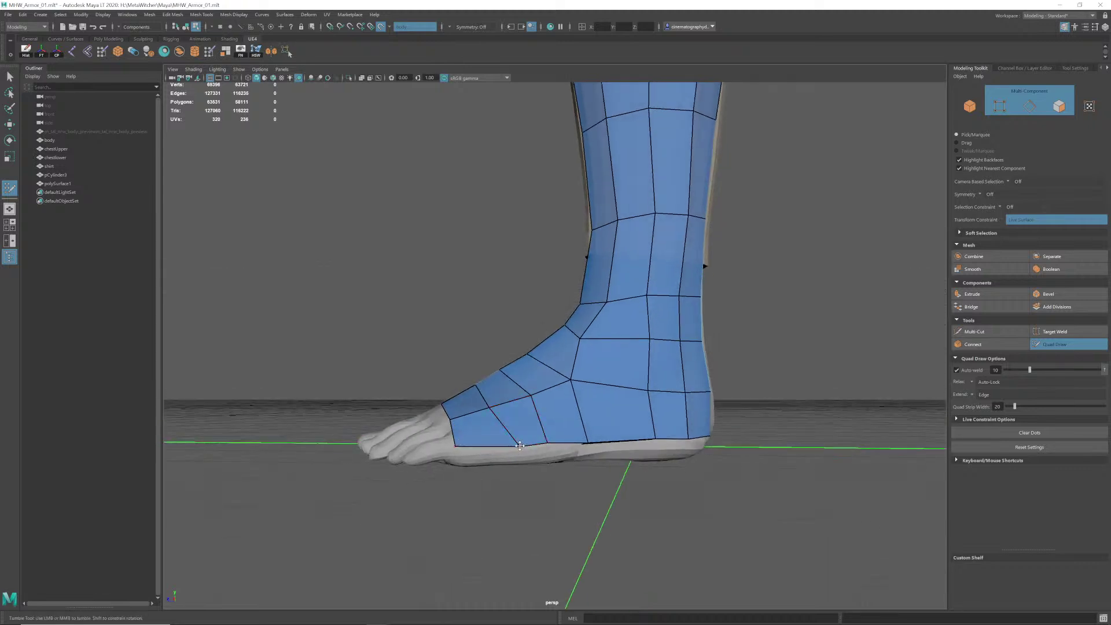
Step: Delete the overlapping sliver face along the lower edge of the outer heel
{"action": "left_click_drag", "start_coordinate": [537, 443], "coordinate": [619, 411], "text": "alt"}
{"action": "right_click_drag", "start_coordinate": [619, 411], "coordinate": [869, 395], "text": "alt"}
{"action": "left_click_drag", "start_coordinate": [648, 412], "coordinate": [578, 426], "text": "alt"}
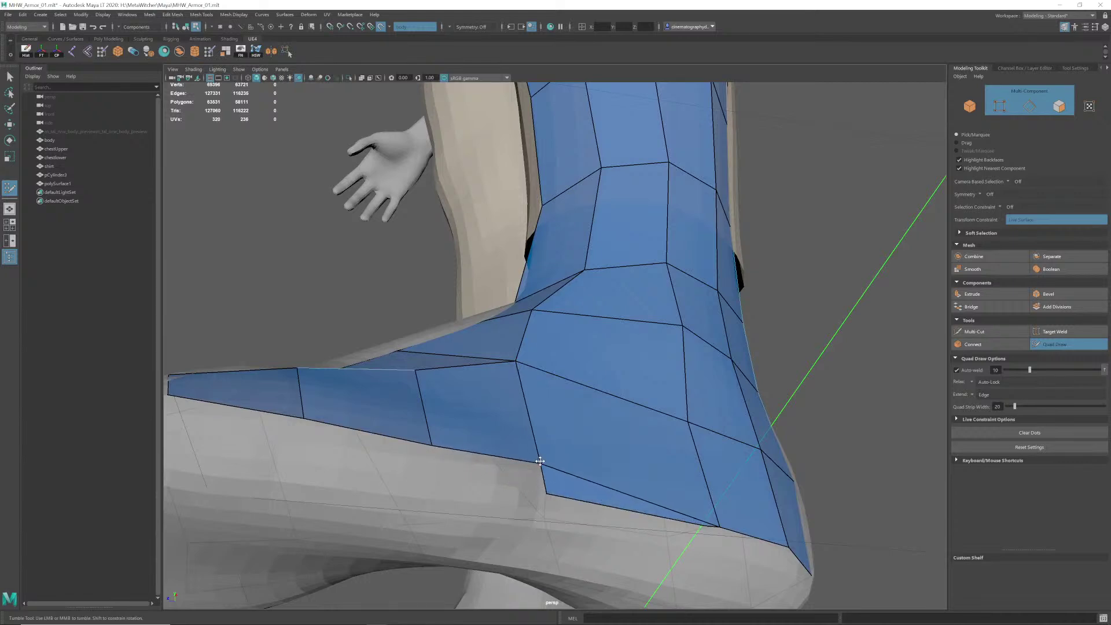
{"action": "left_click_drag", "start_coordinate": [540, 461], "coordinate": [619, 459], "text": "alt"}
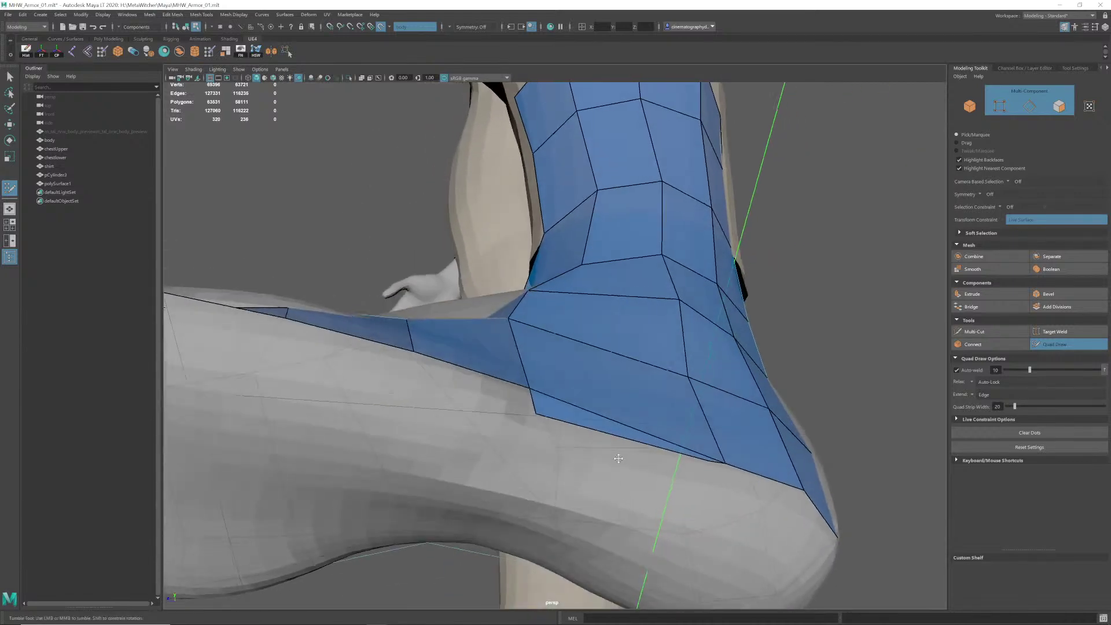
{"action": "left_click", "coordinate": [566, 416], "text": "ctrl+shift"}
{"action": "left_click_drag", "start_coordinate": [566, 416], "coordinate": [584, 470], "text": "alt"}
{"action": "middle_click_drag", "start_coordinate": [584, 470], "coordinate": [531, 594], "text": "alt"}
{"action": "scroll", "coordinate": [538, 570], "scroll_direction": "down", "scroll_amount": 6}
{"action": "left_click_drag", "start_coordinate": [585, 452], "coordinate": [597, 387], "text": "alt"}
{"action": "scroll", "coordinate": [576, 405], "scroll_direction": "up", "scroll_amount": 3}
{"action": "middle_click_drag", "start_coordinate": [576, 405], "coordinate": [564, 389], "text": "alt"}
{"action": "left_click_drag", "start_coordinate": [563, 389], "coordinate": [553, 393], "text": "alt"}
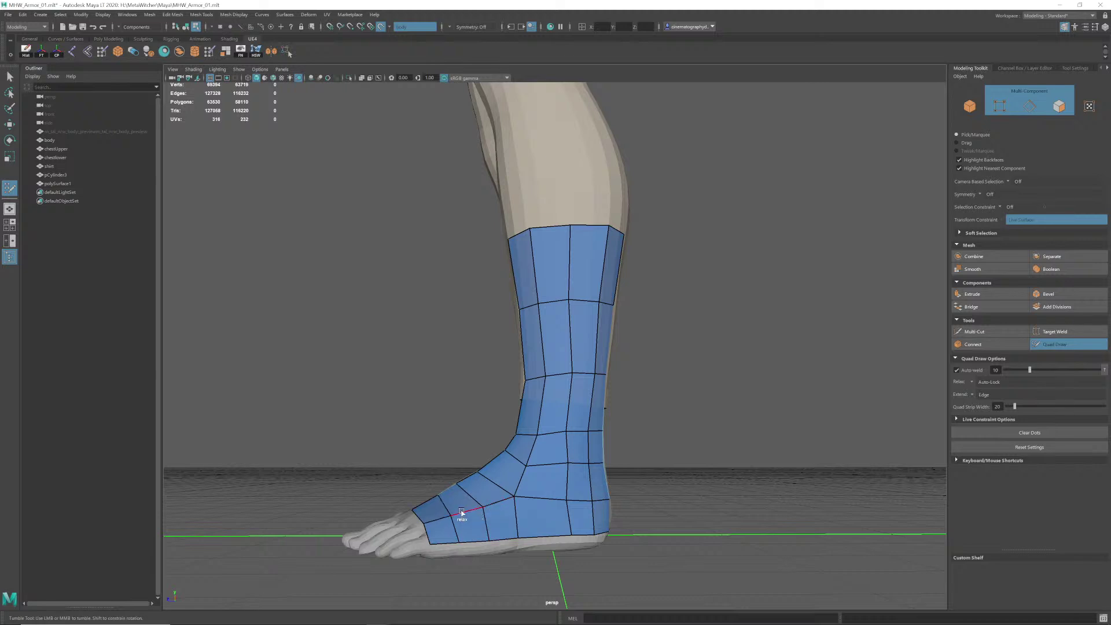
Step: Examine the boot mesh around the shin, ankle and instep from several sides for uneven topology
{"action": "left_click_drag", "start_coordinate": [569, 471], "coordinate": [510, 517], "text": "alt"}
{"action": "middle_click_drag", "start_coordinate": [509, 517], "coordinate": [554, 411], "text": "alt"}
{"action": "left_click_drag", "start_coordinate": [541, 431], "coordinate": [497, 448], "text": "alt"}
{"action": "right_click_drag", "start_coordinate": [575, 410], "coordinate": [429, 377], "text": "alt"}
{"action": "middle_click_drag", "start_coordinate": [429, 377], "coordinate": [440, 492], "text": "alt"}
{"action": "left_click_drag", "start_coordinate": [614, 515], "coordinate": [544, 483], "text": "alt"}
{"action": "right_click_drag", "start_coordinate": [544, 483], "coordinate": [555, 482], "text": "alt"}
{"action": "middle_click_drag", "start_coordinate": [555, 482], "coordinate": [558, 429], "text": "alt"}
{"action": "left_click_drag", "start_coordinate": [619, 497], "coordinate": [529, 479], "text": "alt"}
{"action": "right_click_drag", "start_coordinate": [529, 479], "coordinate": [579, 492], "text": "alt"}
{"action": "middle_click_drag", "start_coordinate": [521, 515], "coordinate": [600, 439], "text": "alt"}
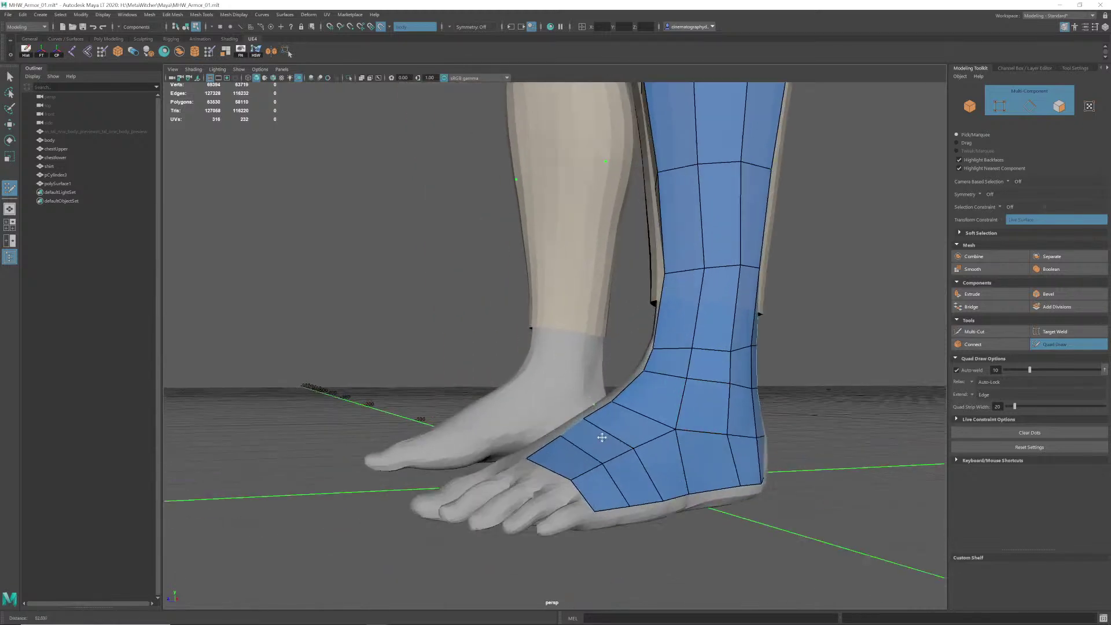
{"action": "left_click_drag", "start_coordinate": [556, 419], "coordinate": [629, 456], "text": "alt"}
{"action": "left_click_drag", "start_coordinate": [572, 535], "coordinate": [507, 460], "text": "alt"}
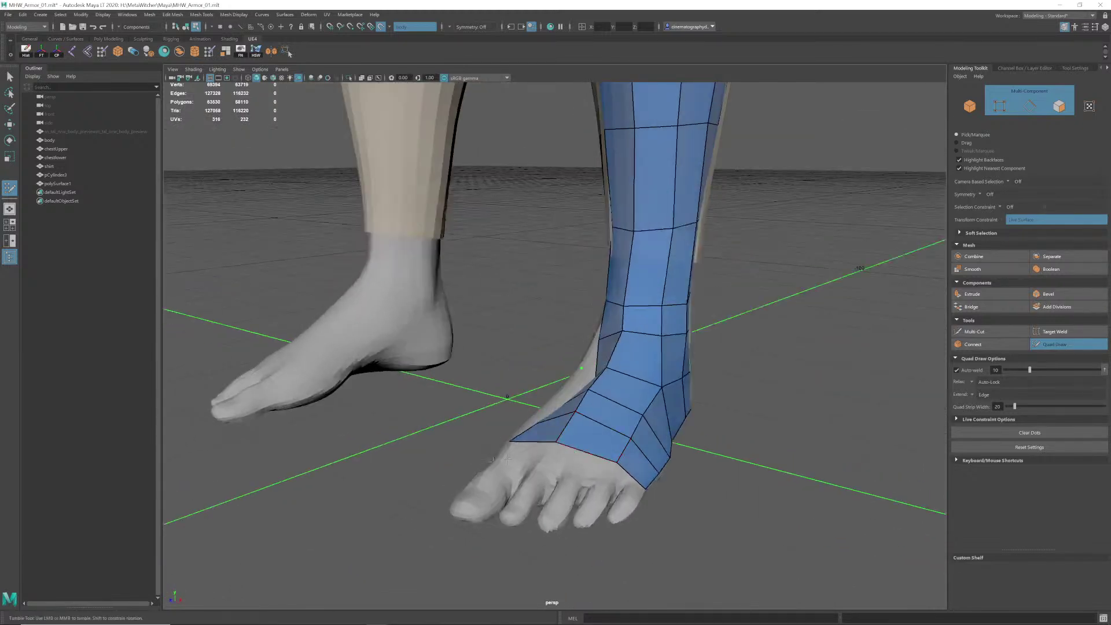
{"action": "left_click_drag", "start_coordinate": [579, 442], "coordinate": [586, 426], "text": "alt"}
{"action": "right_click_drag", "start_coordinate": [585, 427], "coordinate": [625, 415], "text": "alt"}
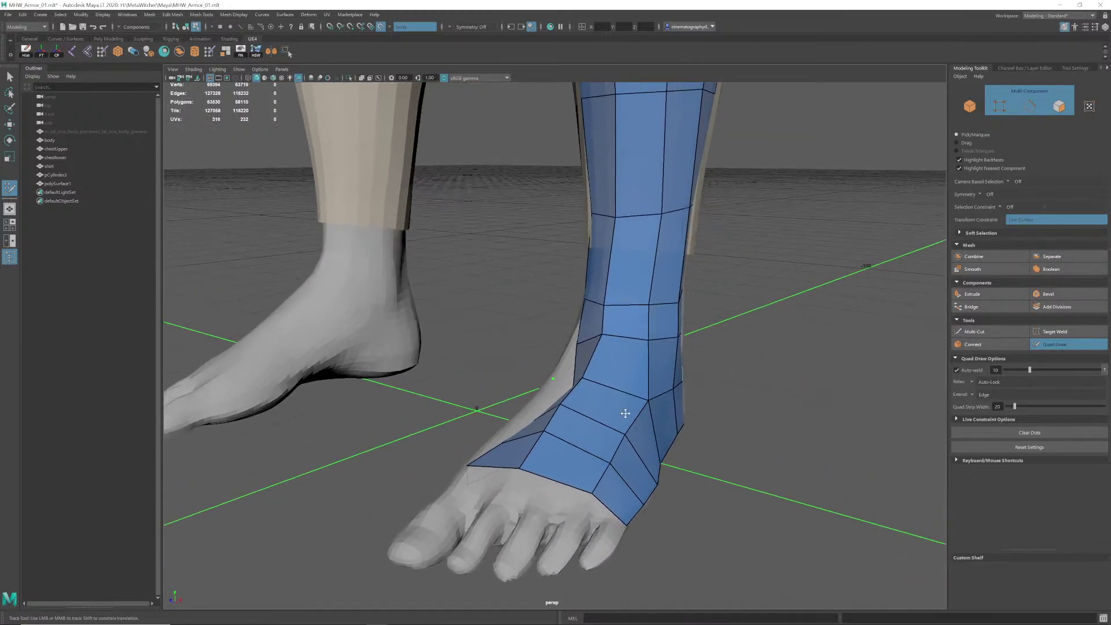
{"action": "left_click_drag", "start_coordinate": [625, 415], "coordinate": [555, 388], "text": "alt"}
{"action": "left_click_drag", "start_coordinate": [743, 418], "coordinate": [622, 461], "text": "alt"}
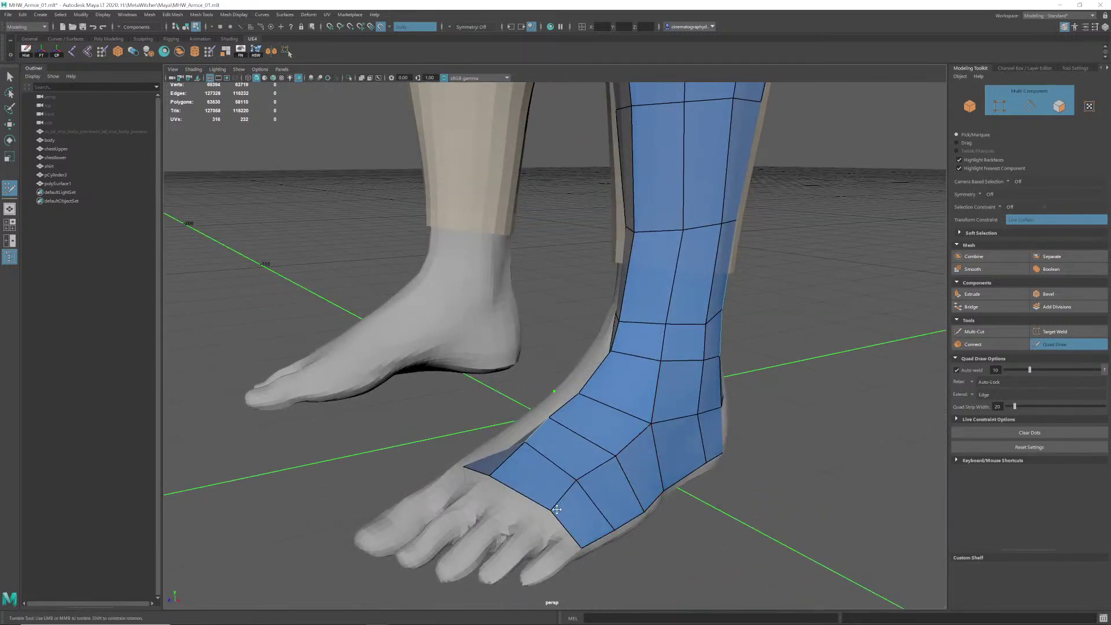
{"action": "left_click_drag", "start_coordinate": [547, 508], "coordinate": [611, 448], "text": "alt"}
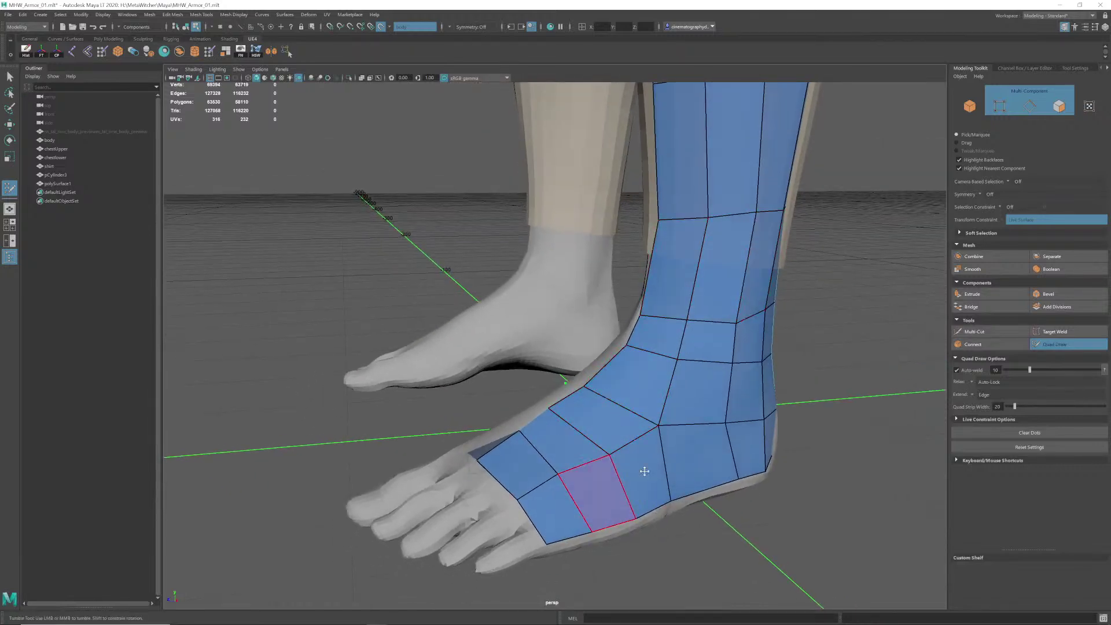
Step: Turn off the live surface, leave Quad Draw, hide the body mesh and select the boot mesh
{"action": "left_click", "coordinate": [381, 27]}
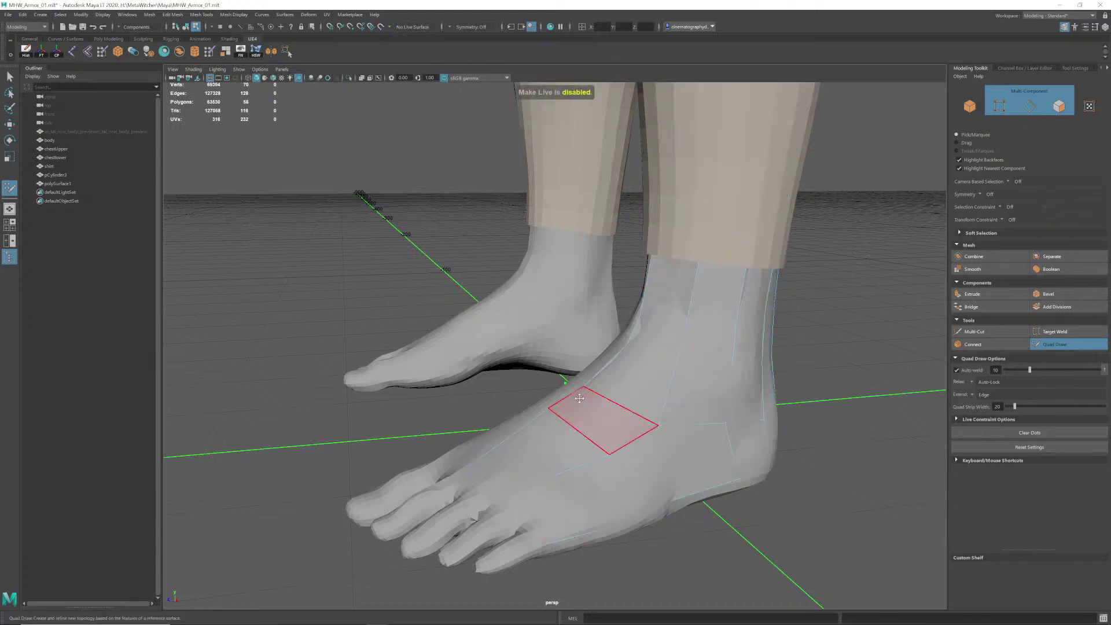
{"action": "right_click_drag", "start_coordinate": [576, 382], "coordinate": [617, 368]}
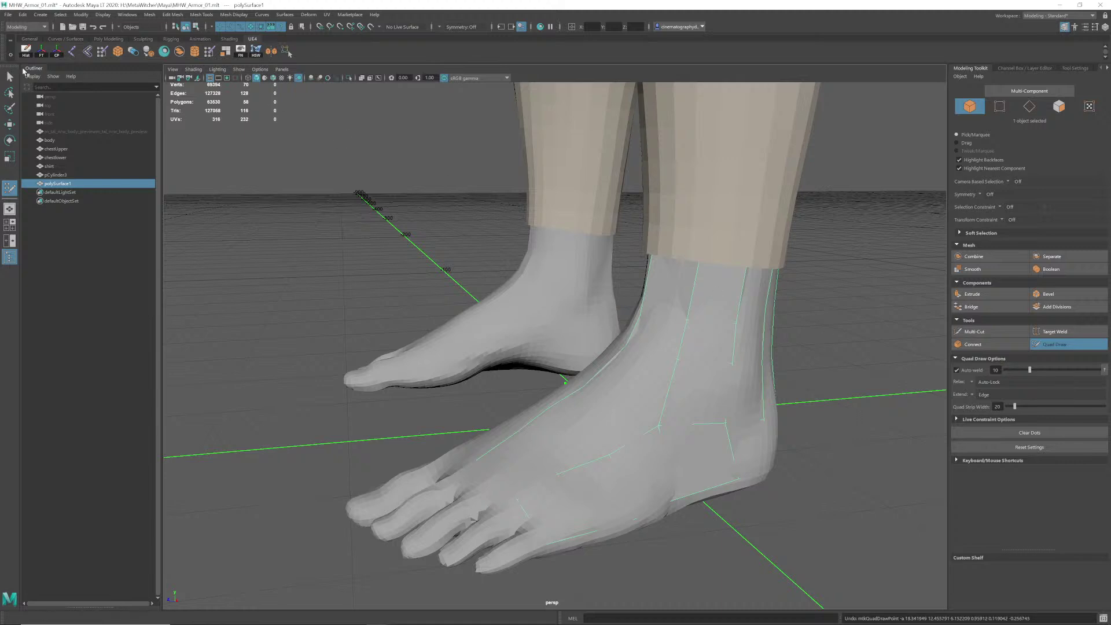
{"action": "left_click", "coordinate": [10, 76]}
{"action": "left_click", "coordinate": [476, 297]}
{"action": "left_click", "coordinate": [550, 340]}
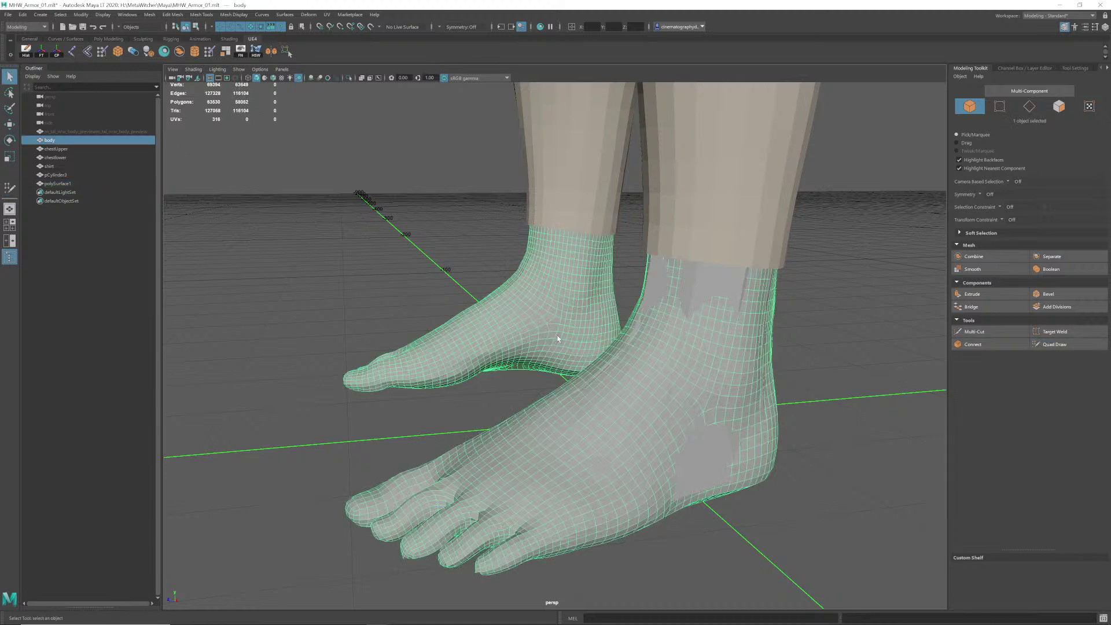
{"action": "key", "text": "h"}
{"action": "left_click", "coordinate": [669, 377]}
{"action": "left_click_drag", "start_coordinate": [669, 377], "coordinate": [642, 360], "text": "alt"}
{"action": "right_click_drag", "start_coordinate": [642, 361], "coordinate": [602, 363], "text": "alt"}
{"action": "middle_click_drag", "start_coordinate": [602, 364], "coordinate": [583, 365], "text": "alt"}
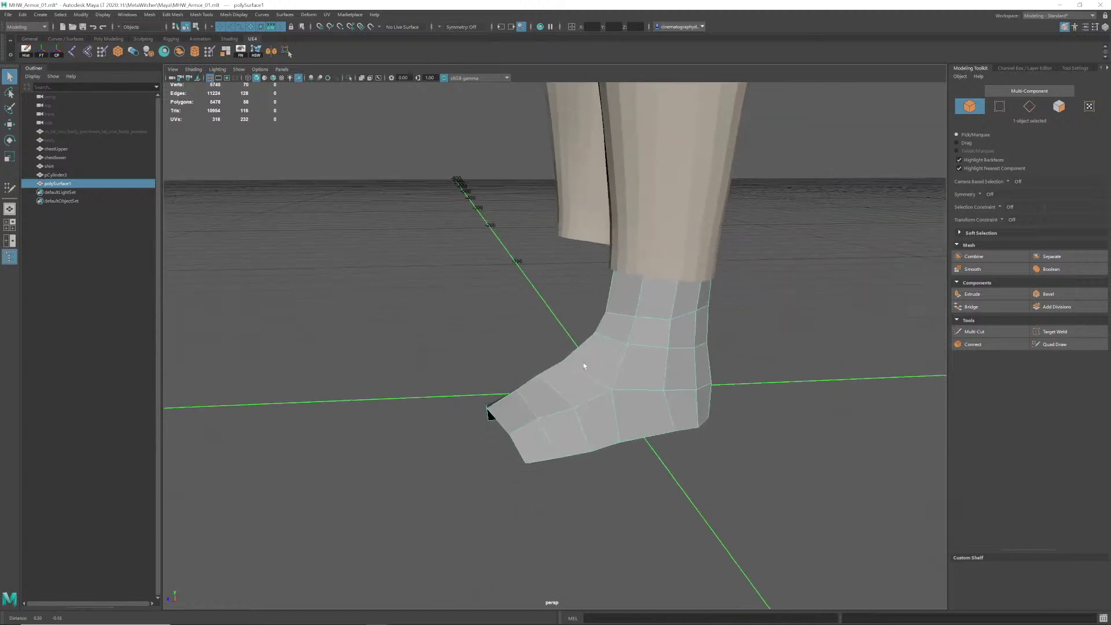
{"action": "left_click_drag", "start_coordinate": [585, 366], "coordinate": [534, 376], "text": "alt"}
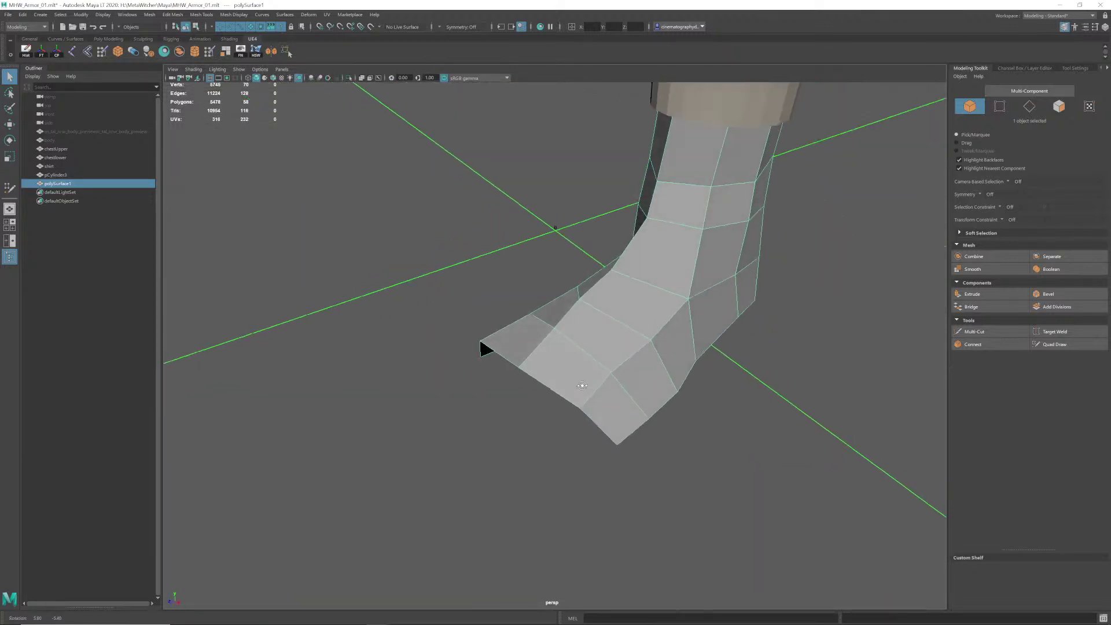
Step: Extrude the inner side, inner top and outer side edges at the front of the boot forward over the toe area
{"action": "right_click_drag", "start_coordinate": [590, 380], "coordinate": [591, 363]}
{"action": "left_click", "coordinate": [594, 425]}
{"action": "left_click_drag", "start_coordinate": [605, 429], "coordinate": [543, 402], "text": "alt"}
{"action": "key", "text": "w"}
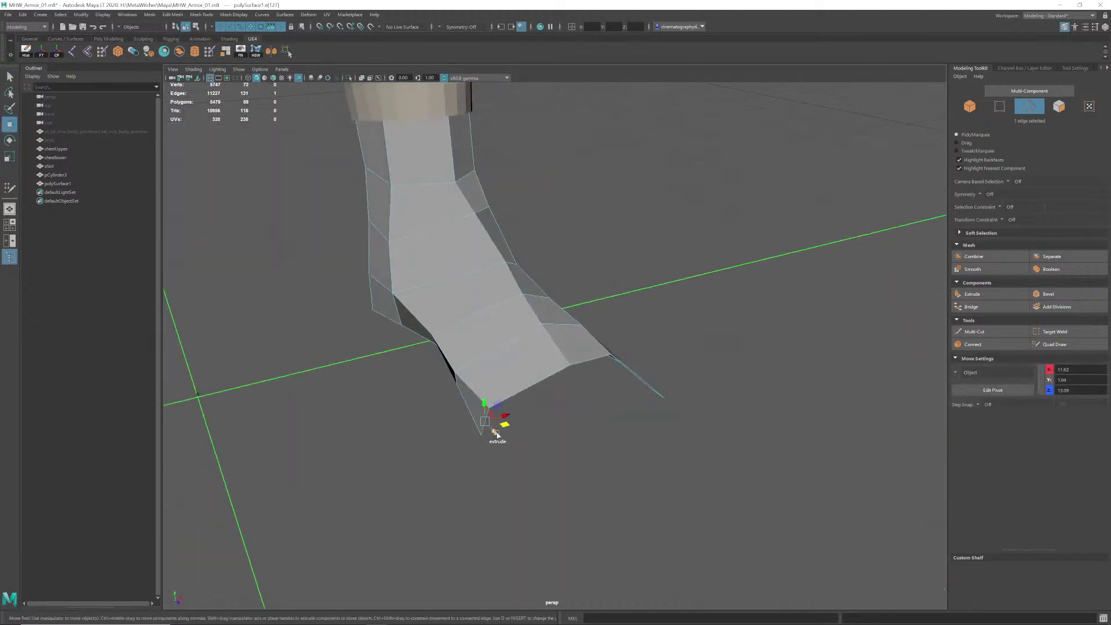
{"action": "left_click_drag", "start_coordinate": [496, 433], "coordinate": [584, 477], "text": "shift"}
{"action": "left_click_drag", "start_coordinate": [583, 456], "coordinate": [537, 456], "text": "alt"}
{"action": "left_click", "coordinate": [524, 377]}
{"action": "left_click_drag", "start_coordinate": [575, 416], "coordinate": [550, 411], "text": "alt"}
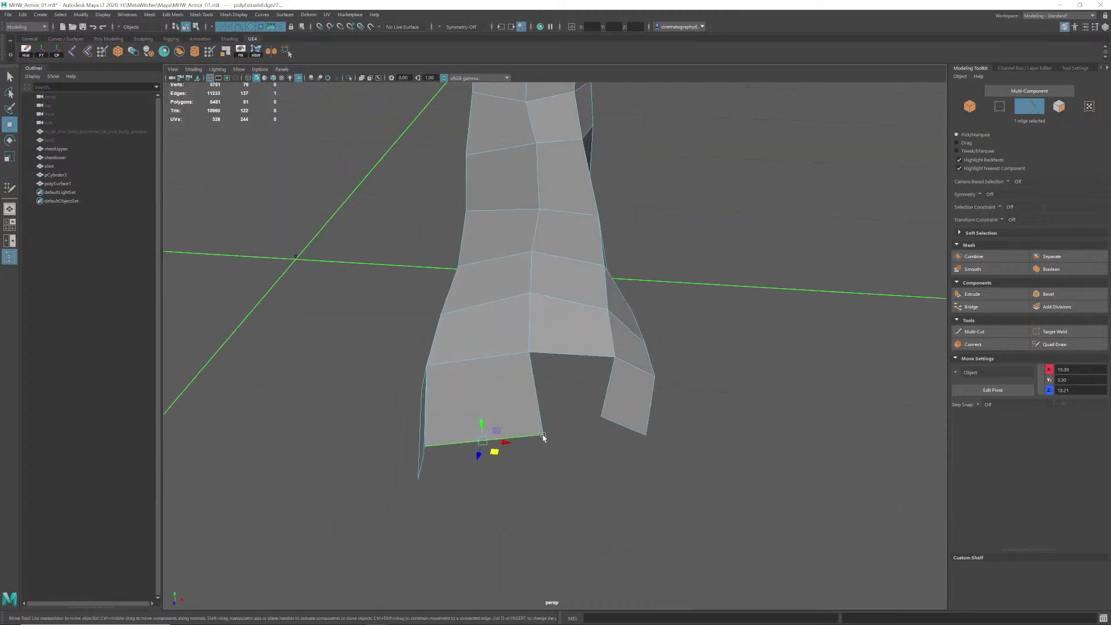
Step: Merge the two front vertices where the new inner top panel meets the inner side panel
{"action": "right_click_drag", "start_coordinate": [544, 434], "coordinate": [503, 384]}
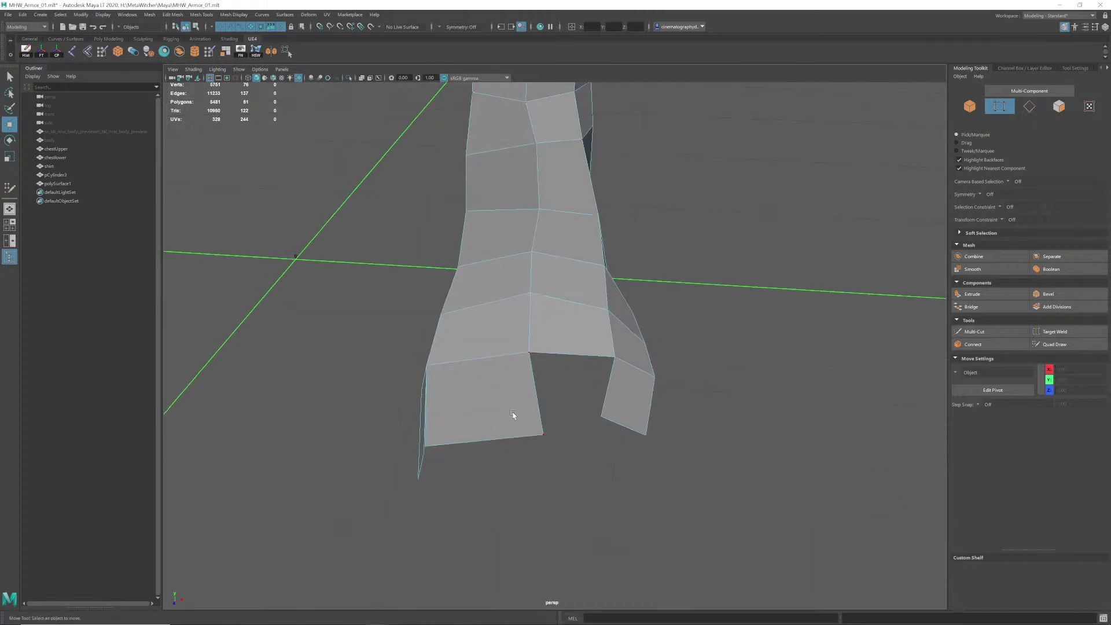
{"action": "left_click_drag", "start_coordinate": [514, 415], "coordinate": [497, 444]}
{"action": "left_click_drag", "start_coordinate": [581, 429], "coordinate": [528, 467], "text": "alt"}
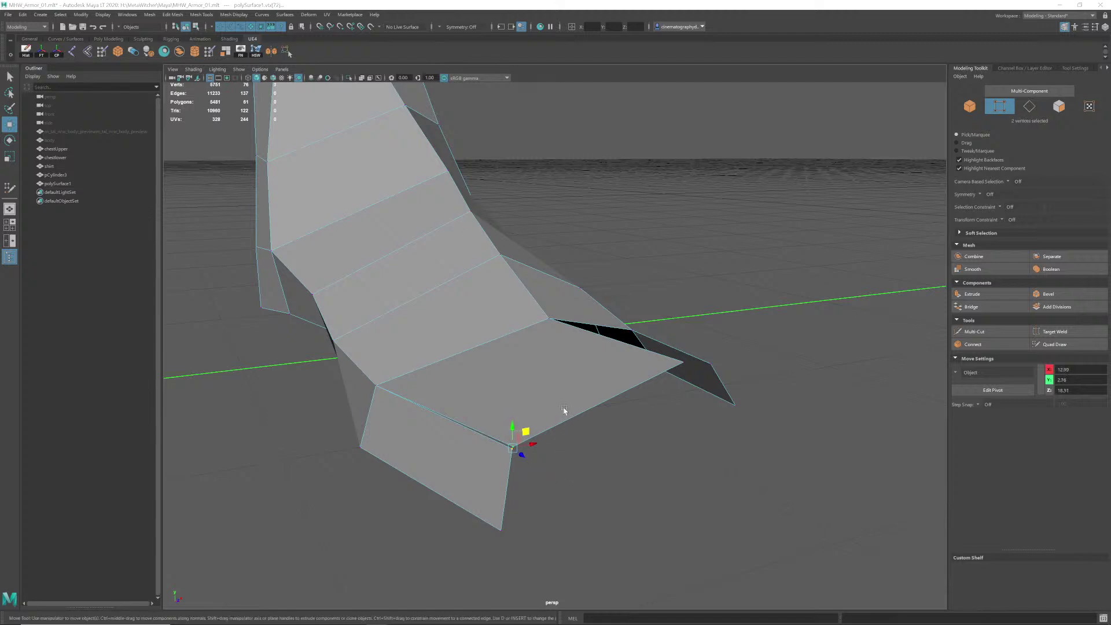
{"action": "key", "text": "space"}
{"action": "right_click_drag", "start_coordinate": [559, 410], "coordinate": [570, 358], "text": "shift"}
{"action": "mouse_move", "coordinate": [588, 397]}
{"action": "left_mouse_down", "text": "alt"}
{"action": "mouse_move", "coordinate": [529, 397]}
{"action": "mouse_move", "coordinate": [579, 415]}
{"action": "mouse_move", "coordinate": [567, 398]}
{"action": "mouse_move", "coordinate": [616, 447]}
{"action": "mouse_move", "coordinate": [602, 400]}
{"action": "mouse_move", "coordinate": [568, 382]}
{"action": "mouse_move", "coordinate": [579, 401]}
{"action": "mouse_move", "coordinate": [602, 384]}
{"action": "mouse_move", "coordinate": [619, 404]}
{"action": "mouse_move", "coordinate": [637, 367]}
{"action": "mouse_move", "coordinate": [585, 385]}
{"action": "mouse_move", "coordinate": [598, 410]}
{"action": "mouse_move", "coordinate": [586, 404]}
{"action": "left_mouse_up", "text": "alt"}
Step: Extrude the inner top panel's open edge across to the outer side and merge its corners with the neighbouring vertices
{"action": "right_click_drag", "start_coordinate": [455, 380], "coordinate": [455, 357]}
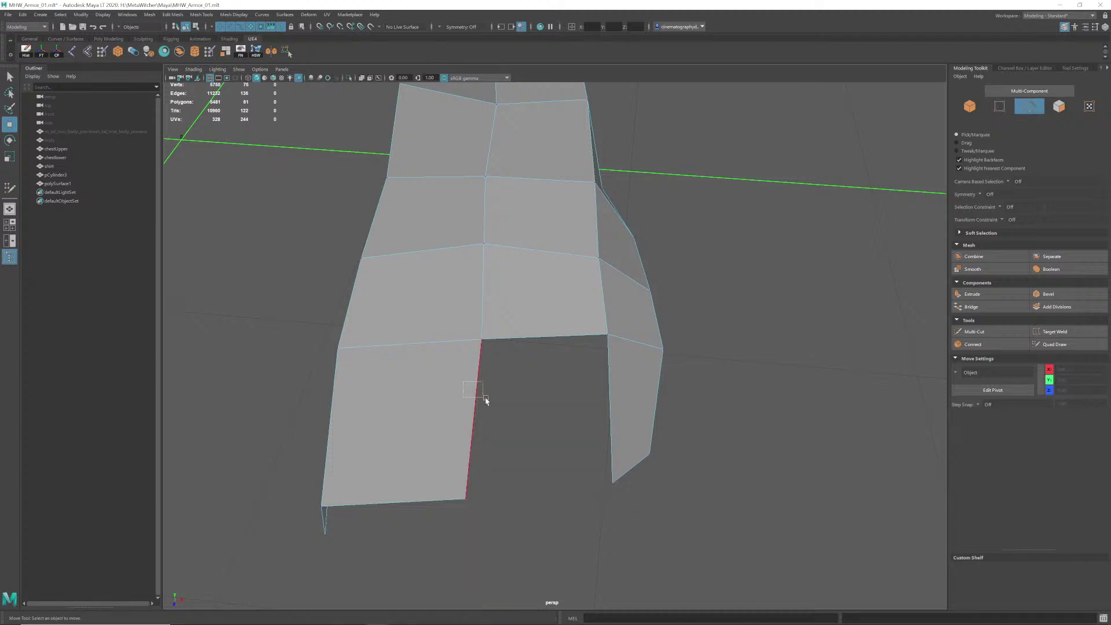
{"action": "left_click", "coordinate": [482, 397]}
{"action": "left_click_drag", "start_coordinate": [488, 428], "coordinate": [612, 429], "text": "shift"}
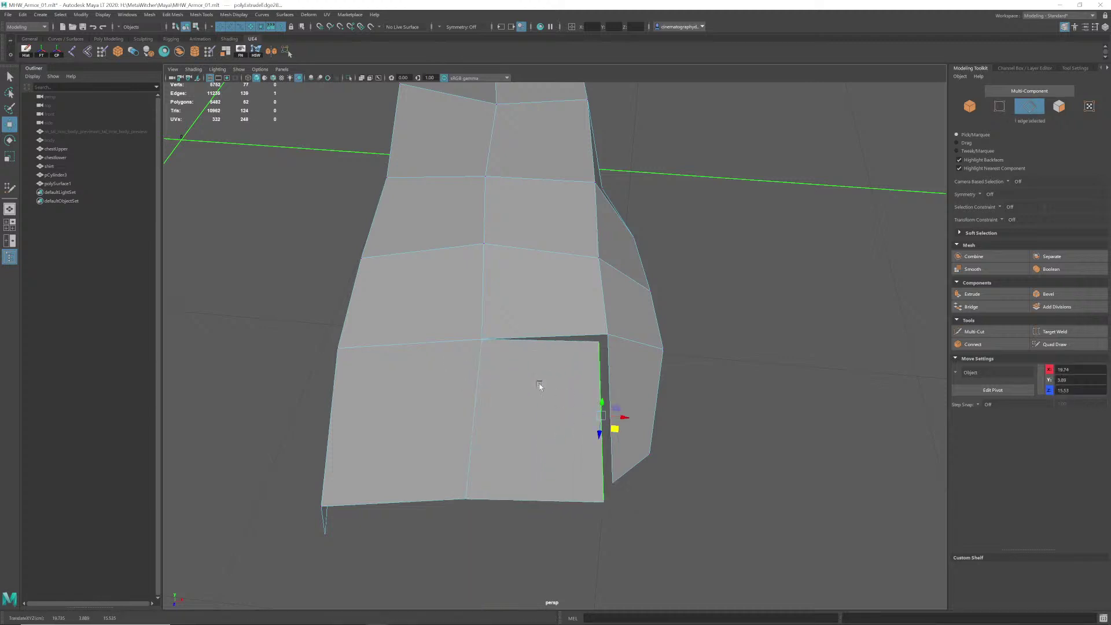
{"action": "left_click_drag", "start_coordinate": [608, 382], "coordinate": [534, 373], "text": "alt"}
{"action": "right_click_drag", "start_coordinate": [530, 370], "coordinate": [488, 370]}
{"action": "left_click_drag", "start_coordinate": [544, 334], "coordinate": [604, 371]}
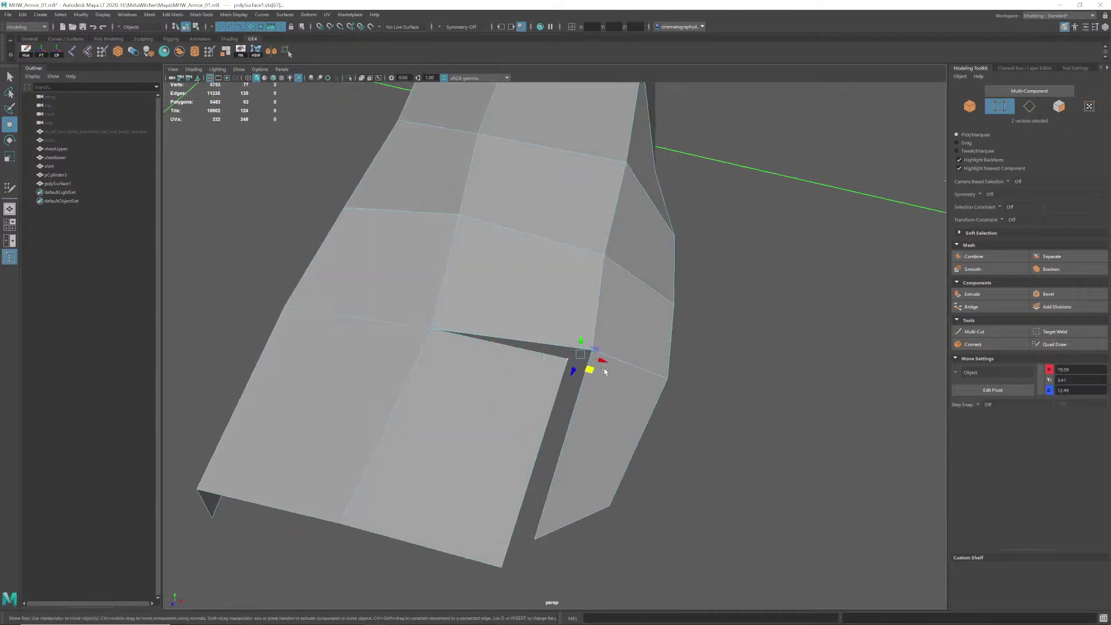
{"action": "right_click_drag", "start_coordinate": [606, 372], "coordinate": [636, 331], "text": "shift"}
{"action": "left_click_drag", "start_coordinate": [603, 430], "coordinate": [564, 382], "text": "alt"}
{"action": "left_click_drag", "start_coordinate": [438, 455], "coordinate": [446, 476]}
{"action": "right_click_drag", "start_coordinate": [538, 467], "coordinate": [548, 416], "text": "shift"}
Step: Adjust the lower front corner vertex of the boot's outer side panel
{"action": "left_click_drag", "start_coordinate": [501, 465], "coordinate": [492, 426], "text": "alt"}
{"action": "left_click_drag", "start_coordinate": [476, 401], "coordinate": [585, 434]}
{"action": "left_click_drag", "start_coordinate": [476, 422], "coordinate": [567, 414], "text": "alt"}
{"action": "right_click_drag", "start_coordinate": [568, 414], "coordinate": [444, 447], "text": "alt"}
{"action": "left_click_drag", "start_coordinate": [443, 447], "coordinate": [457, 429], "text": "alt"}
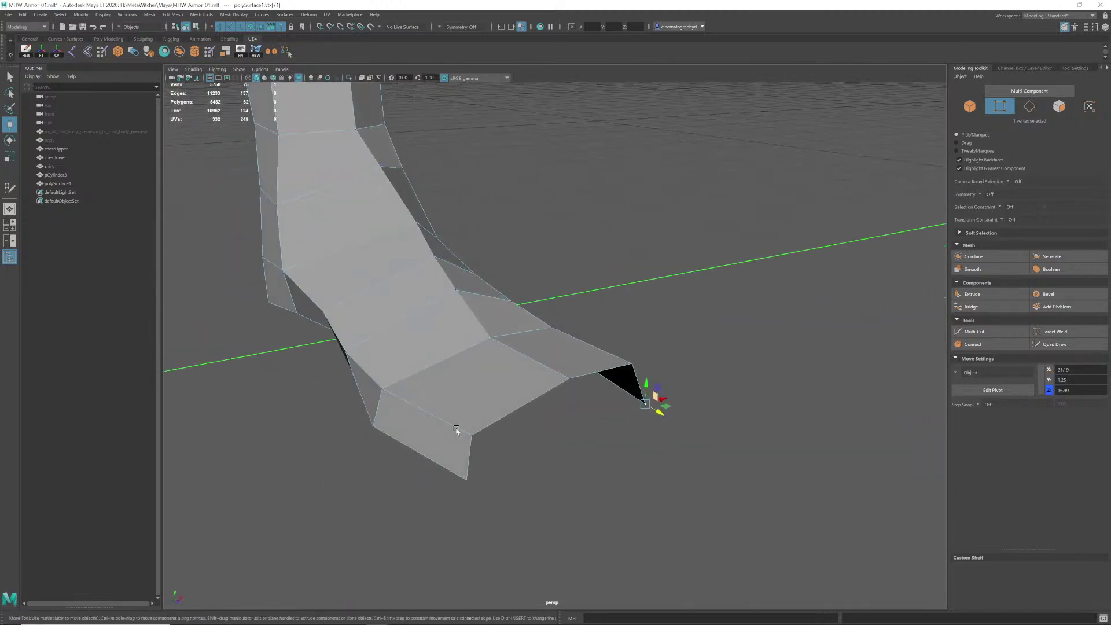
{"action": "right_click_drag", "start_coordinate": [457, 429], "coordinate": [493, 432], "text": "alt"}
Step: Extrude the two front edges of the toe top downward to form the toe's front panels
{"action": "right_click_drag", "start_coordinate": [476, 381], "coordinate": [475, 359]}
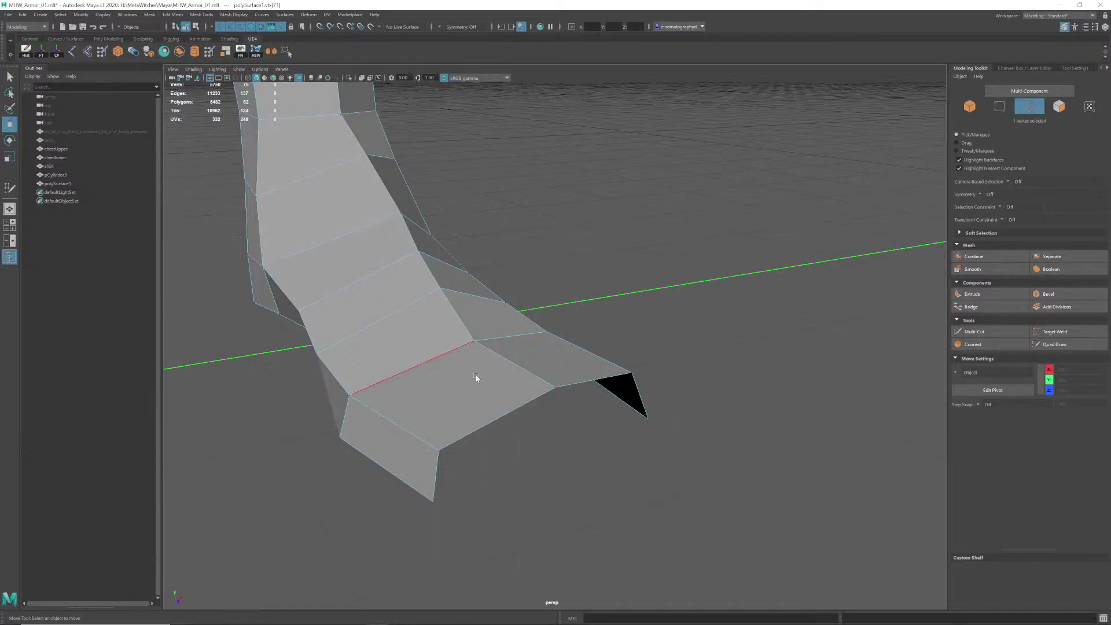
{"action": "left_click", "coordinate": [500, 416]}
{"action": "left_click_drag", "start_coordinate": [497, 401], "coordinate": [506, 377], "text": "shift"}
{"action": "left_click_drag", "start_coordinate": [490, 355], "coordinate": [642, 376], "text": "shift"}
{"action": "right_click_drag", "start_coordinate": [443, 416], "coordinate": [465, 413], "text": "alt"}
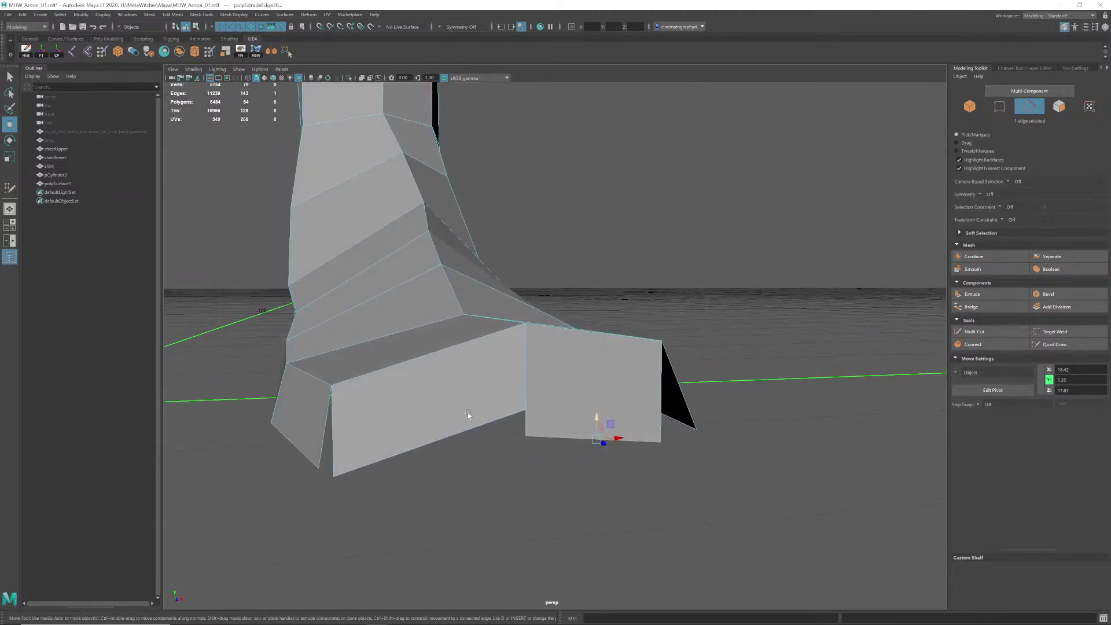
Step: Adjust the toe front's lower edge and merge the two bottom corner vertices where the inner side and front panels meet
{"action": "left_click", "coordinate": [473, 424]}
{"action": "left_click_drag", "start_coordinate": [489, 422], "coordinate": [508, 430], "text": "alt"}
{"action": "right_click_drag", "start_coordinate": [517, 434], "coordinate": [503, 434]}
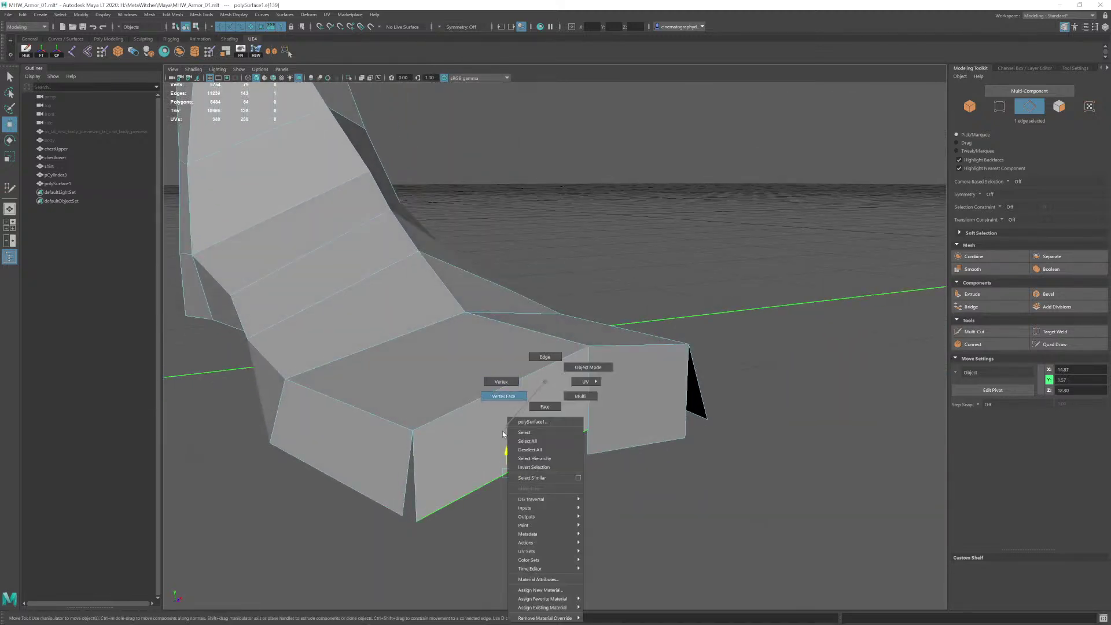
{"action": "right_click_drag", "start_coordinate": [499, 386], "coordinate": [498, 387]}
{"action": "middle_click_drag", "start_coordinate": [596, 425], "coordinate": [476, 414], "text": "alt"}
{"action": "left_click_drag", "start_coordinate": [476, 414], "coordinate": [517, 457], "text": "alt"}
{"action": "left_click", "coordinate": [532, 456]}
{"action": "left_click_drag", "start_coordinate": [418, 461], "coordinate": [428, 403], "text": "alt"}
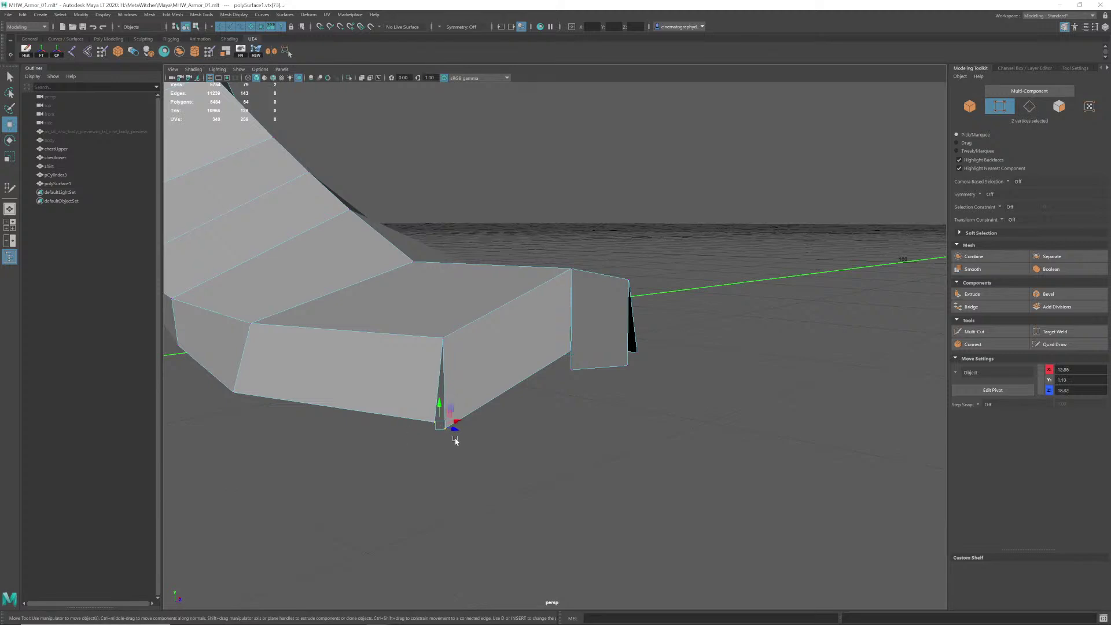
{"action": "right_click_drag", "start_coordinate": [508, 438], "coordinate": [528, 372], "text": "shift"}
Step: Merge the remaining open pairs of bottom corner vertices along the front and outer side of the toe
{"action": "left_click_drag", "start_coordinate": [567, 360], "coordinate": [480, 392], "text": "alt"}
{"action": "right_click_drag", "start_coordinate": [543, 378], "coordinate": [556, 326], "text": "shift"}
{"action": "left_click_drag", "start_coordinate": [570, 368], "coordinate": [513, 376], "text": "alt"}
{"action": "right_click_drag", "start_coordinate": [573, 367], "coordinate": [571, 317], "text": "shift"}
{"action": "left_click_drag", "start_coordinate": [576, 332], "coordinate": [503, 381], "text": "alt"}
{"action": "scroll", "coordinate": [550, 333], "scroll_direction": "down", "scroll_amount": 3}
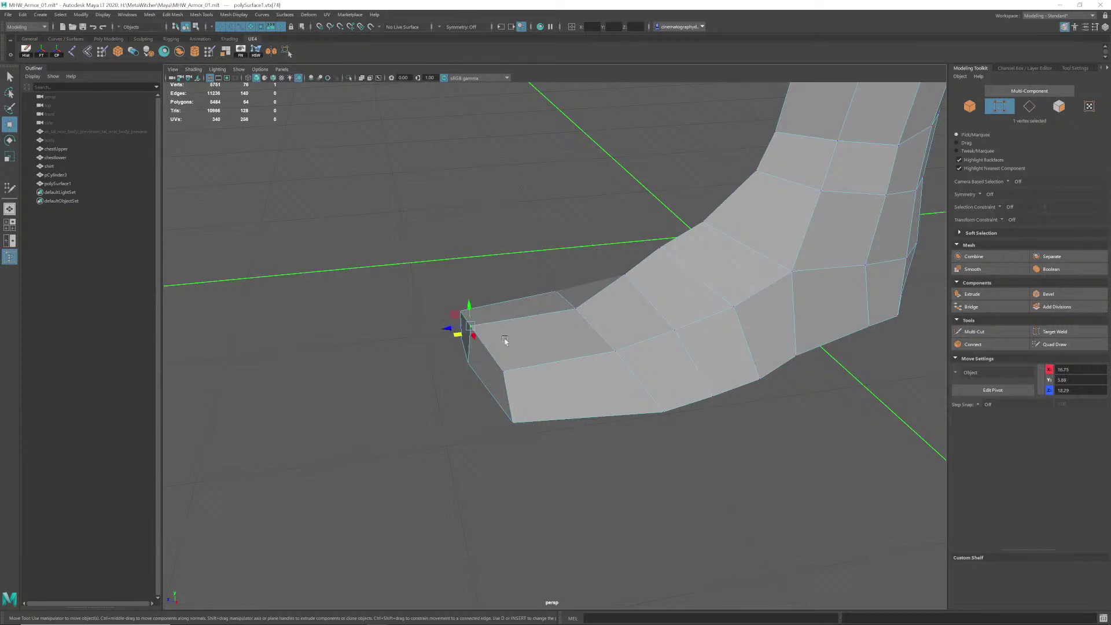
Step: Reposition the top middle vertex of the toe's front and adjust the neighbouring front vertices
{"action": "left_click_drag", "start_coordinate": [505, 340], "coordinate": [448, 339], "text": "alt"}
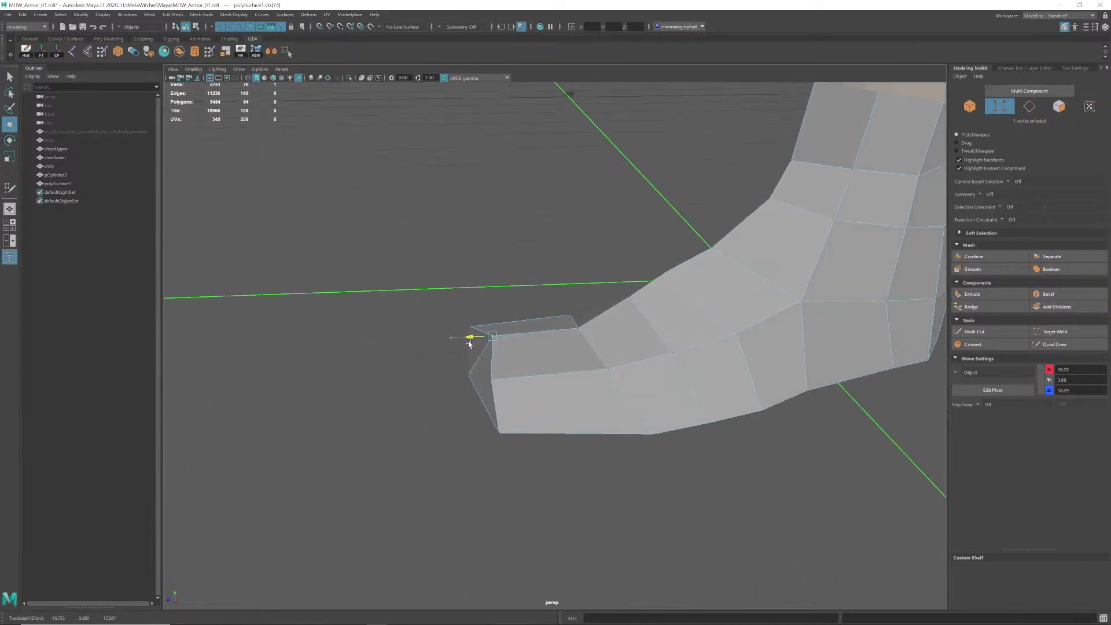
{"action": "left_click", "coordinate": [502, 381]}
{"action": "left_click_drag", "start_coordinate": [502, 381], "coordinate": [596, 402], "text": "alt"}
{"action": "left_click_drag", "start_coordinate": [467, 417], "coordinate": [475, 439], "text": "alt"}
{"action": "left_click_drag", "start_coordinate": [526, 438], "coordinate": [472, 434], "text": "alt"}
Step: Move the lower vertices on the inner side of the forefoot outward to widen the inner side panels
{"action": "left_click_drag", "start_coordinate": [388, 405], "coordinate": [474, 403], "text": "alt"}
{"action": "middle_click_drag", "start_coordinate": [475, 403], "coordinate": [514, 417], "text": "alt"}
{"action": "left_click_drag", "start_coordinate": [514, 417], "coordinate": [454, 409], "text": "alt"}
{"action": "right_click_drag", "start_coordinate": [454, 409], "coordinate": [593, 415], "text": "alt"}
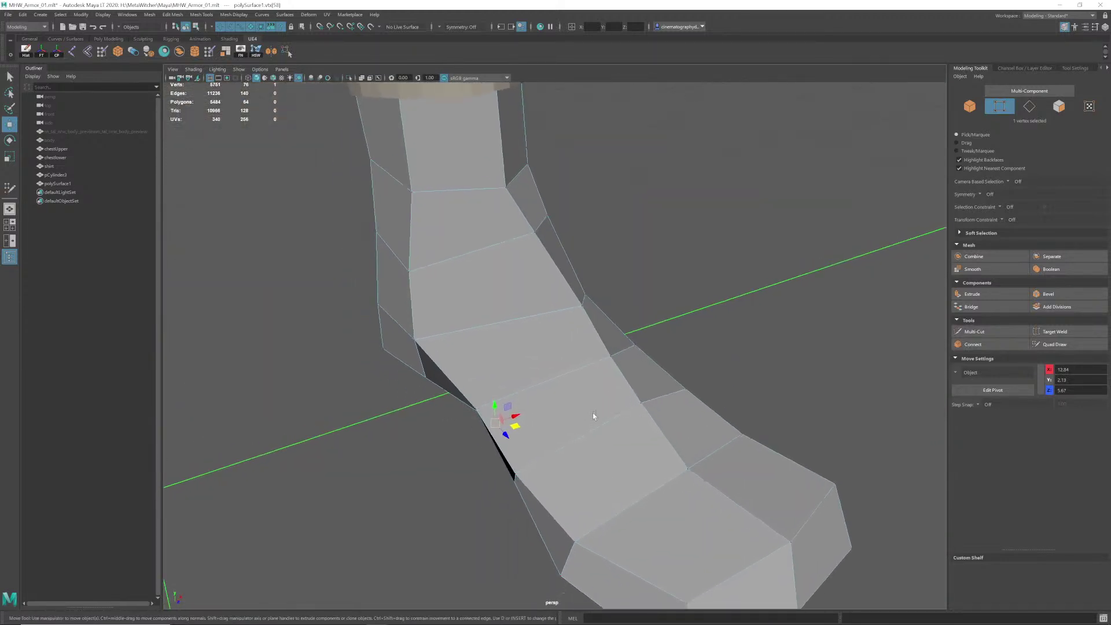
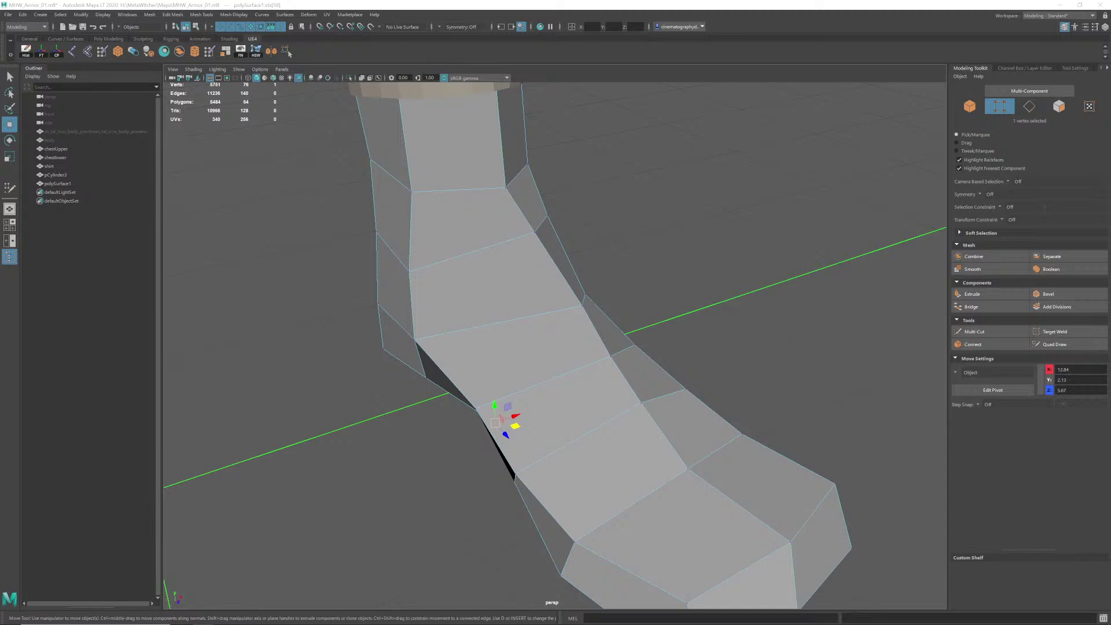
{"action": "left_click", "coordinate": [325, 378]}
{"action": "left_click_drag", "start_coordinate": [437, 417], "coordinate": [531, 370], "text": "alt"}
{"action": "left_click", "coordinate": [487, 438]}
{"action": "left_click_drag", "start_coordinate": [548, 456], "coordinate": [525, 446], "text": "alt"}
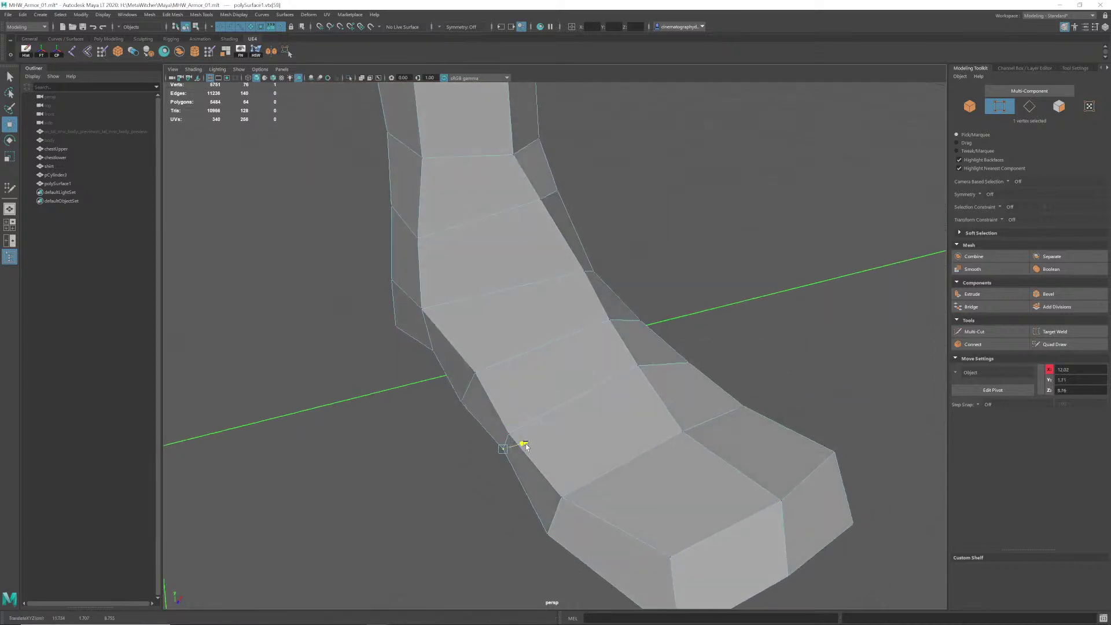
Step: Pull the two lower vertices along the boot's inner arch outward, away from the foot
{"action": "left_click_drag", "start_coordinate": [477, 394], "coordinate": [509, 417], "text": "alt"}
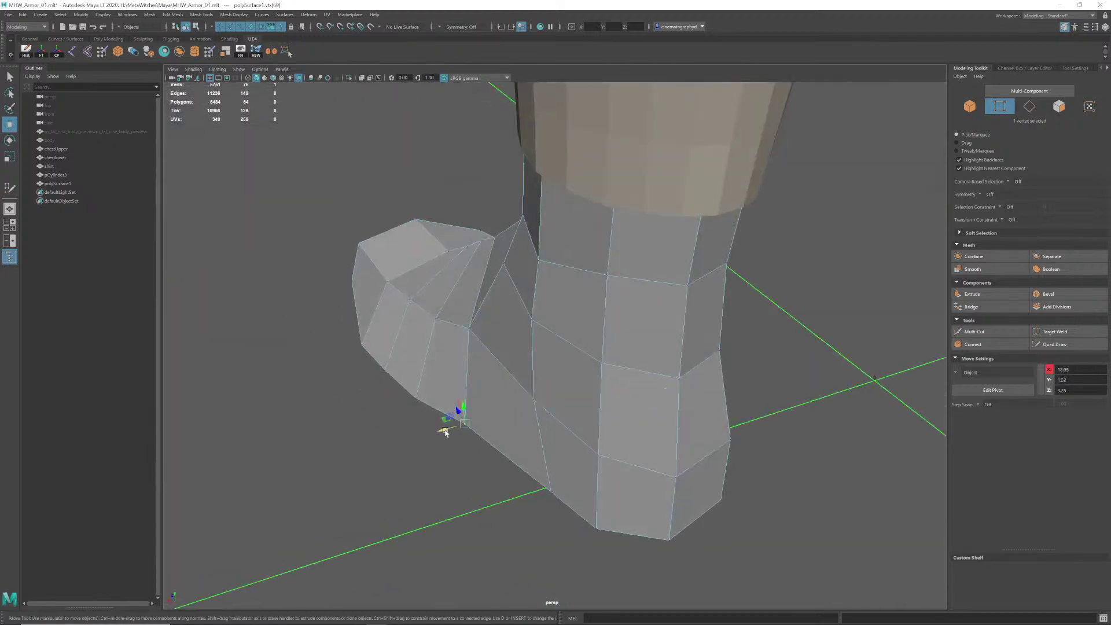
{"action": "left_click_drag", "start_coordinate": [446, 432], "coordinate": [433, 435]}
{"action": "left_click", "coordinate": [551, 490]}
{"action": "left_click_drag", "start_coordinate": [532, 501], "coordinate": [511, 506]}
Step: Adjust the outer vertex near the heel and shift the front ankle vertex sideways along X
{"action": "left_click_drag", "start_coordinate": [558, 499], "coordinate": [671, 437], "text": "alt"}
{"action": "middle_click_drag", "start_coordinate": [671, 437], "coordinate": [551, 492], "text": "alt"}
{"action": "left_click_drag", "start_coordinate": [552, 492], "coordinate": [540, 441], "text": "alt"}
{"action": "left_click_drag", "start_coordinate": [454, 397], "coordinate": [528, 428], "text": "alt"}
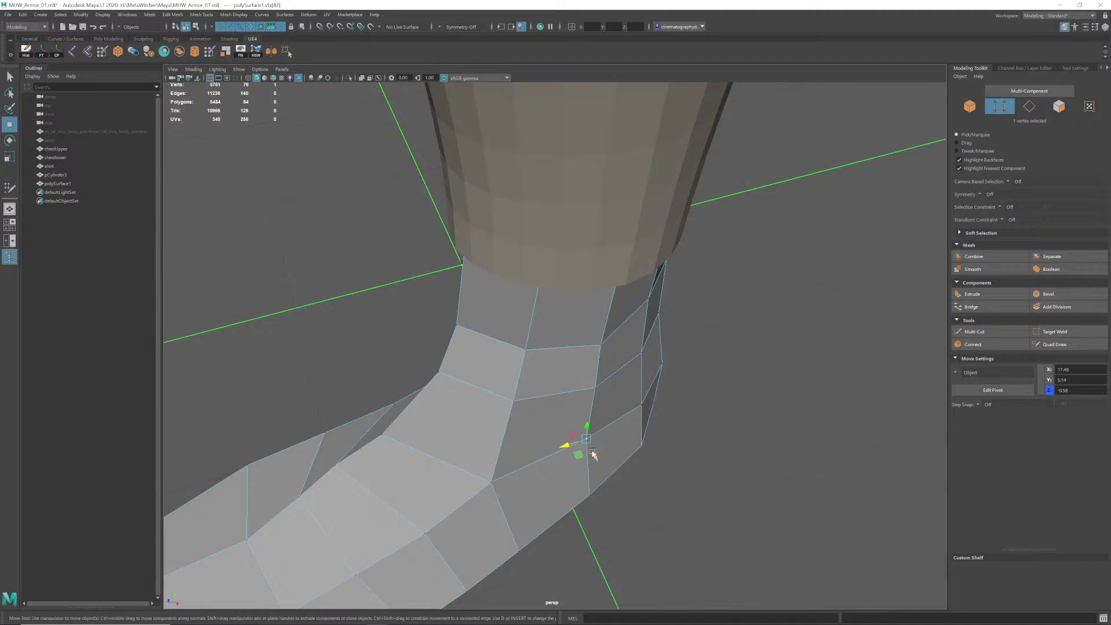
{"action": "left_click_drag", "start_coordinate": [593, 454], "coordinate": [567, 330]}
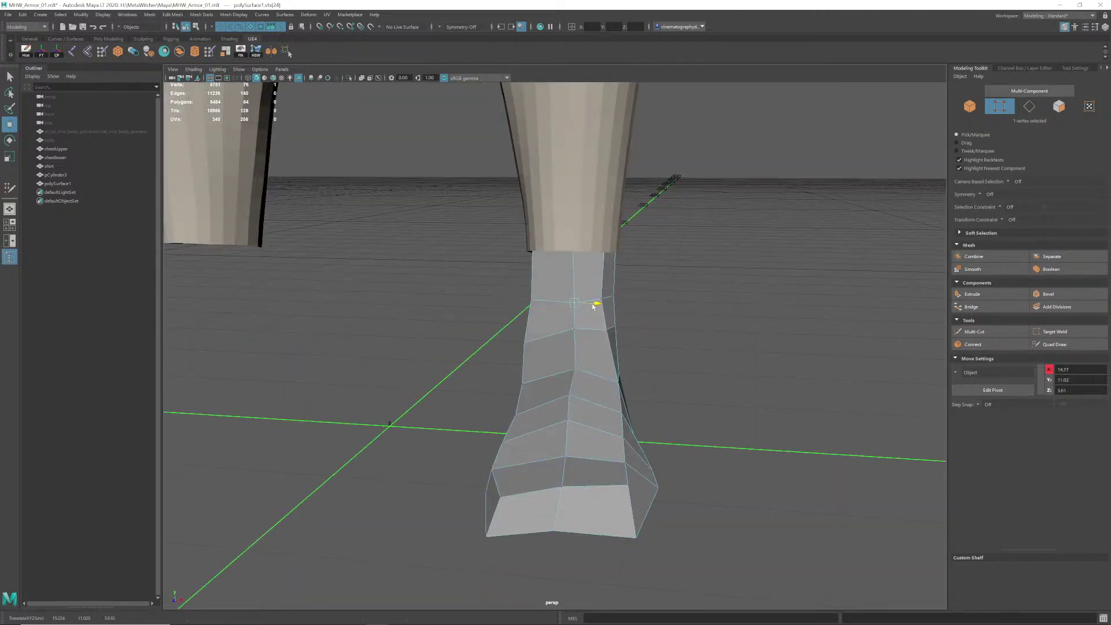
{"action": "left_click_drag", "start_coordinate": [603, 394], "coordinate": [624, 521], "text": "alt"}
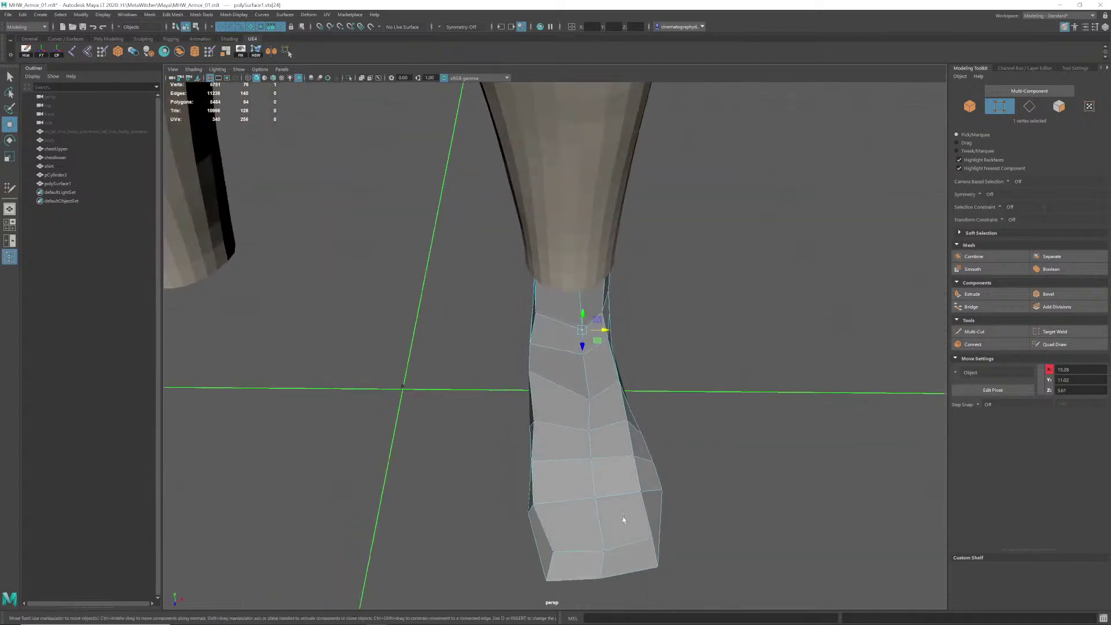
Step: Reposition the middle and outer corner vertices along the top front edge of the toe box
{"action": "middle_click_drag", "start_coordinate": [623, 521], "coordinate": [611, 419], "text": "alt"}
{"action": "left_click_drag", "start_coordinate": [610, 419], "coordinate": [611, 449], "text": "alt"}
{"action": "left_click", "coordinate": [604, 460]}
{"action": "left_click", "coordinate": [599, 434]}
{"action": "left_click_drag", "start_coordinate": [654, 421], "coordinate": [610, 438], "text": "alt"}
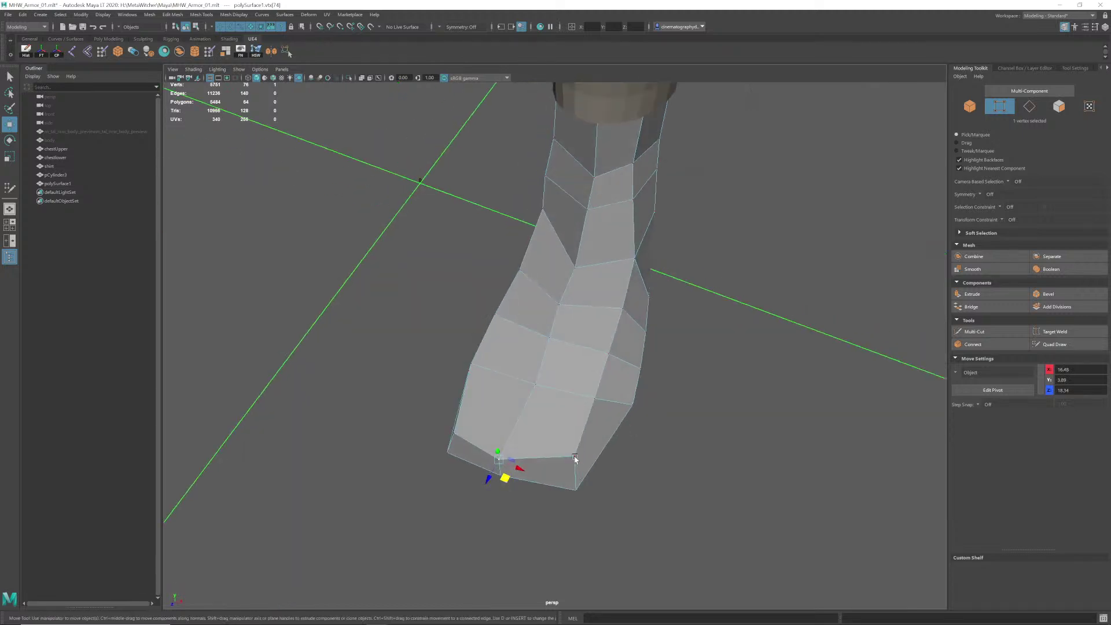
{"action": "left_click_drag", "start_coordinate": [584, 475], "coordinate": [580, 490]}
Step: Adjust the top vertices in the row behind the toe box's front edge
{"action": "left_click", "coordinate": [600, 401]}
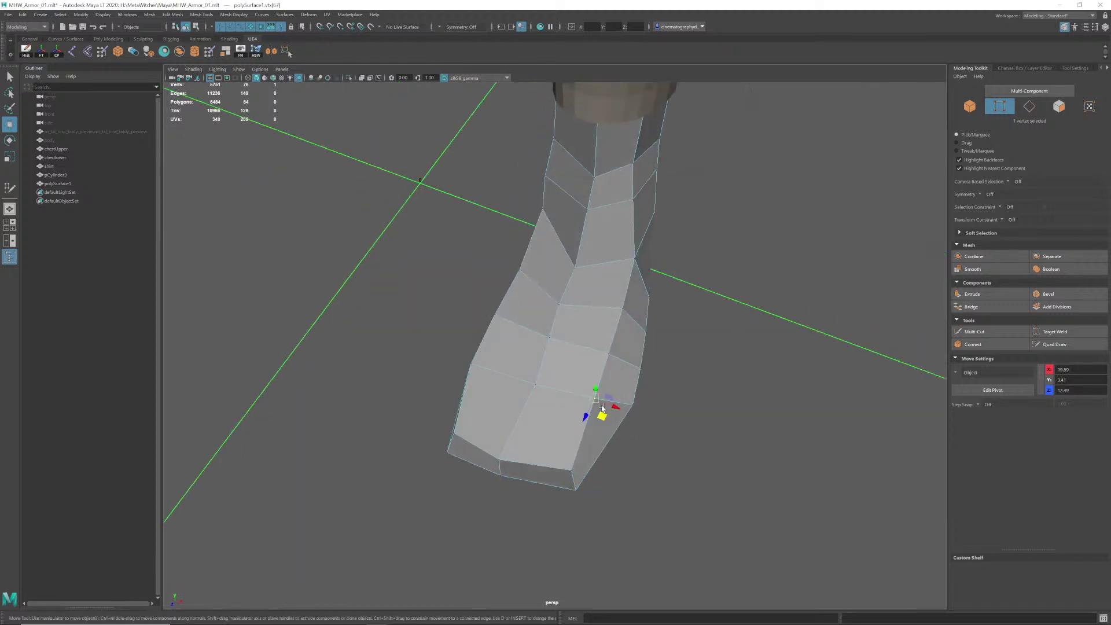
{"action": "left_click", "coordinate": [534, 385]}
{"action": "middle_click_drag", "start_coordinate": [534, 385], "coordinate": [576, 434], "text": "alt"}
{"action": "left_click_drag", "start_coordinate": [576, 435], "coordinate": [418, 316], "text": "alt"}
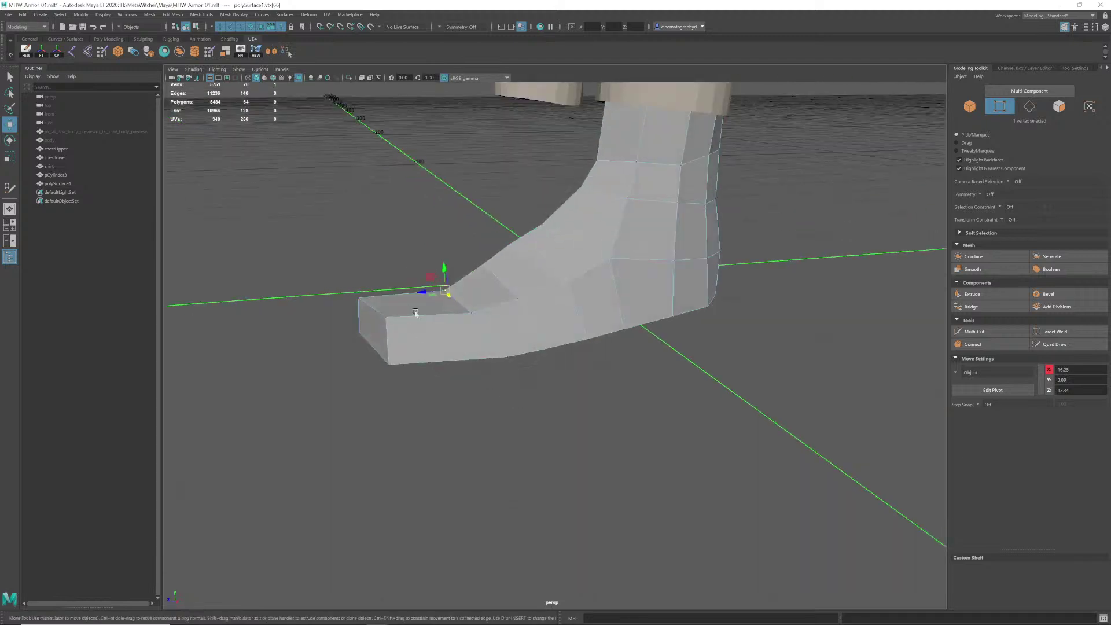
{"action": "scroll", "coordinate": [418, 316], "scroll_direction": "up", "scroll_amount": 3}
{"action": "middle_click_drag", "start_coordinate": [418, 316], "coordinate": [565, 454], "text": "alt"}
{"action": "left_click_drag", "start_coordinate": [564, 454], "coordinate": [537, 404], "text": "alt"}
{"action": "left_click_drag", "start_coordinate": [497, 360], "coordinate": [615, 359]}
Step: Reposition the lower middle vertex of the toe front to round off the boot's front outline
{"action": "left_click_drag", "start_coordinate": [635, 396], "coordinate": [449, 442], "text": "alt"}
{"action": "left_click_drag", "start_coordinate": [449, 443], "coordinate": [551, 503], "text": "alt"}
{"action": "left_click_drag", "start_coordinate": [455, 431], "coordinate": [510, 458], "text": "alt"}
{"action": "mouse_move", "coordinate": [500, 513]}
{"action": "left_mouse_down"}
{"action": "mouse_move", "coordinate": [524, 506]}
{"action": "mouse_move", "coordinate": [509, 513]}
{"action": "left_mouse_up"}
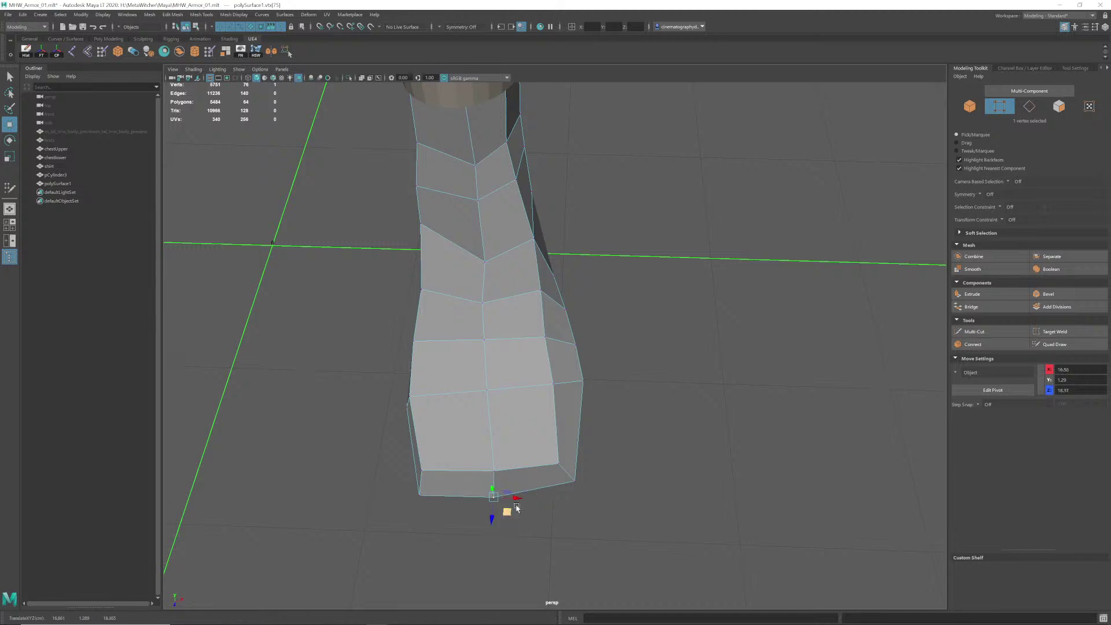
Step: Select the boot's whole bottom border edge loop and flatten it vertically to one level
{"action": "left_click", "coordinate": [615, 405]}
{"action": "left_click_drag", "start_coordinate": [563, 375], "coordinate": [467, 396], "text": "alt"}
{"action": "right_click_drag", "start_coordinate": [467, 381], "coordinate": [467, 354]}
{"action": "double_click", "coordinate": [464, 410]}
{"action": "scroll", "coordinate": [528, 407], "scroll_direction": "down", "scroll_amount": 3}
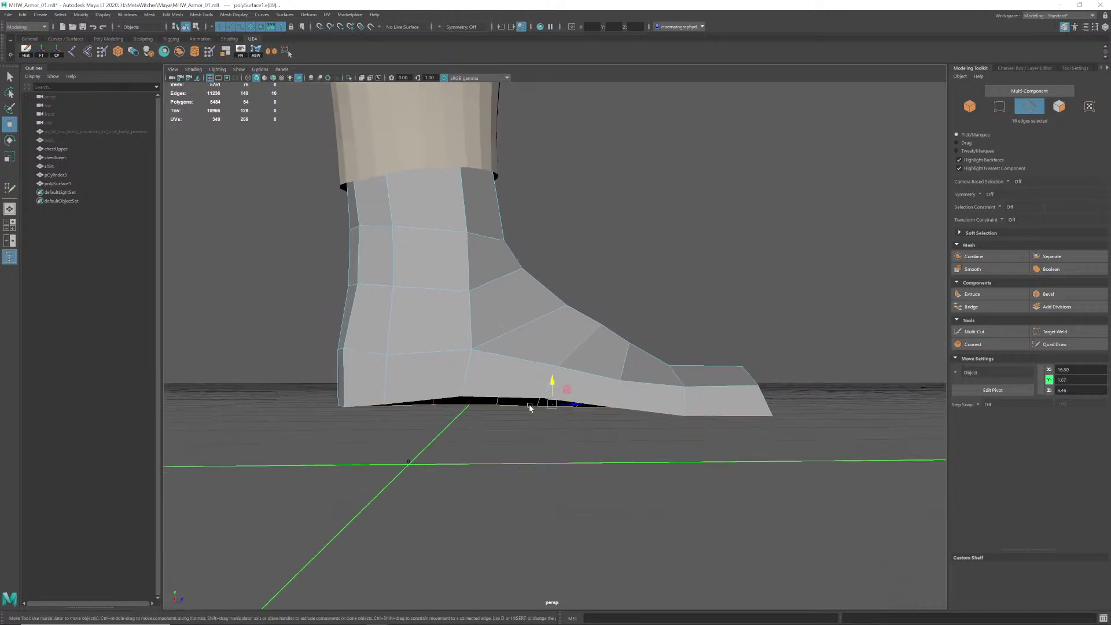
{"action": "left_click_drag", "start_coordinate": [529, 407], "coordinate": [599, 398], "text": "alt"}
{"action": "key", "text": "w"}
Step: In the right side view, lower the bottom border slightly and extrude it down to Y 0.00 to form the sole
{"action": "key", "text": "space"}
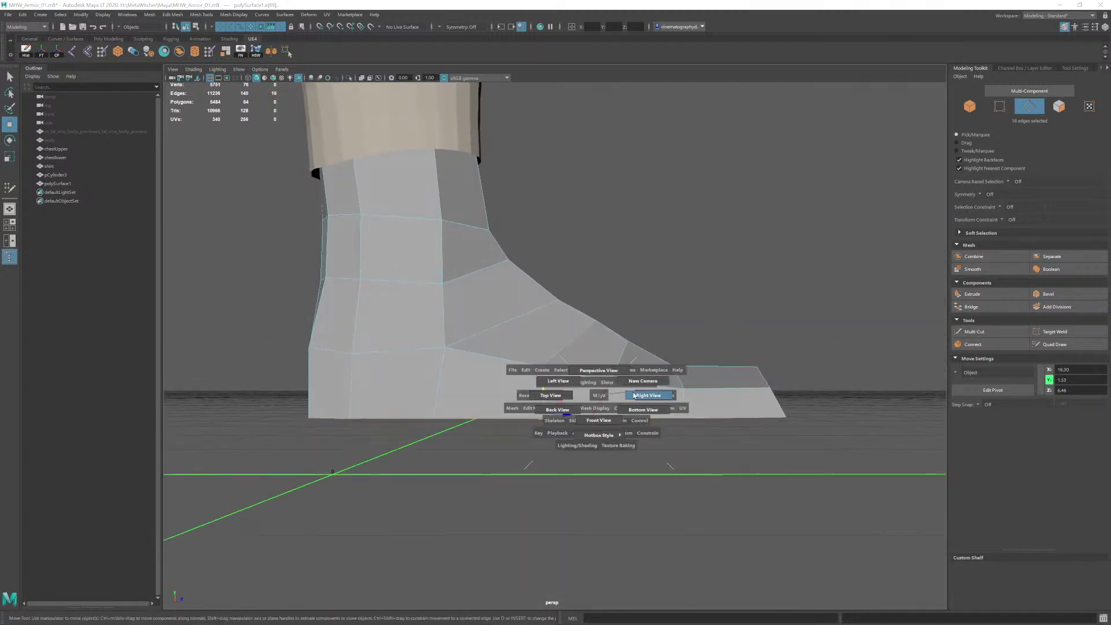
{"action": "left_click", "coordinate": [634, 396]}
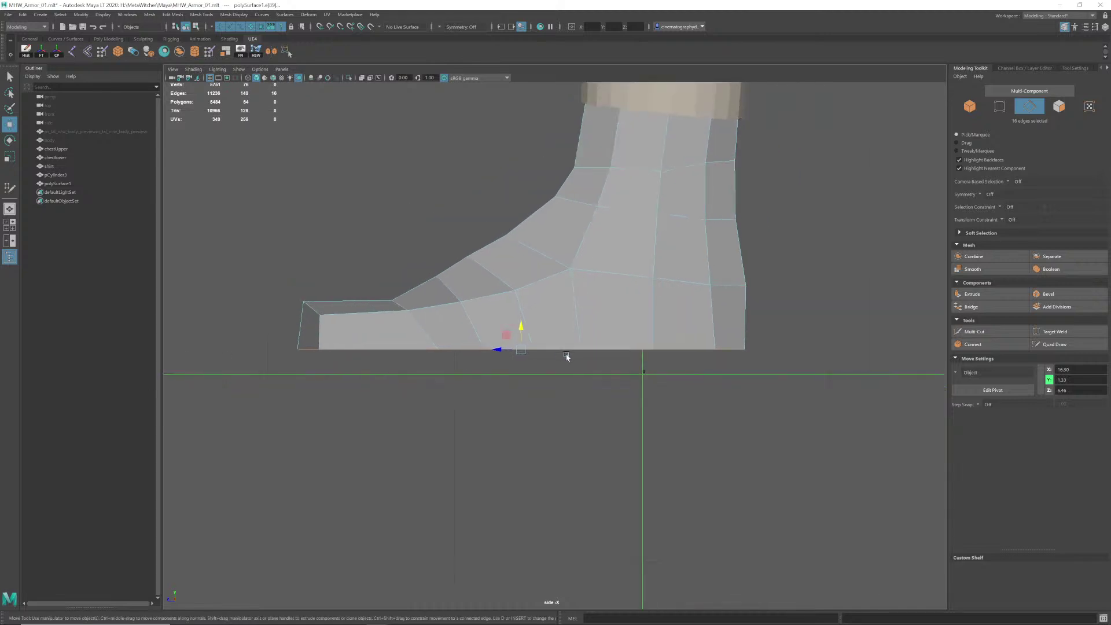
{"action": "right_click_drag", "start_coordinate": [566, 357], "coordinate": [32, 370], "text": "alt"}
{"action": "right_click_drag", "start_coordinate": [440, 381], "coordinate": [752, 373], "text": "alt"}
{"action": "right_click_drag", "start_coordinate": [570, 362], "coordinate": [484, 360], "text": "alt"}
{"action": "middle_click_drag", "start_coordinate": [524, 361], "coordinate": [589, 374], "text": "alt"}
{"action": "right_click_drag", "start_coordinate": [588, 375], "coordinate": [359, 354], "text": "alt"}
{"action": "middle_click_drag", "start_coordinate": [421, 387], "coordinate": [403, 400], "text": "alt"}
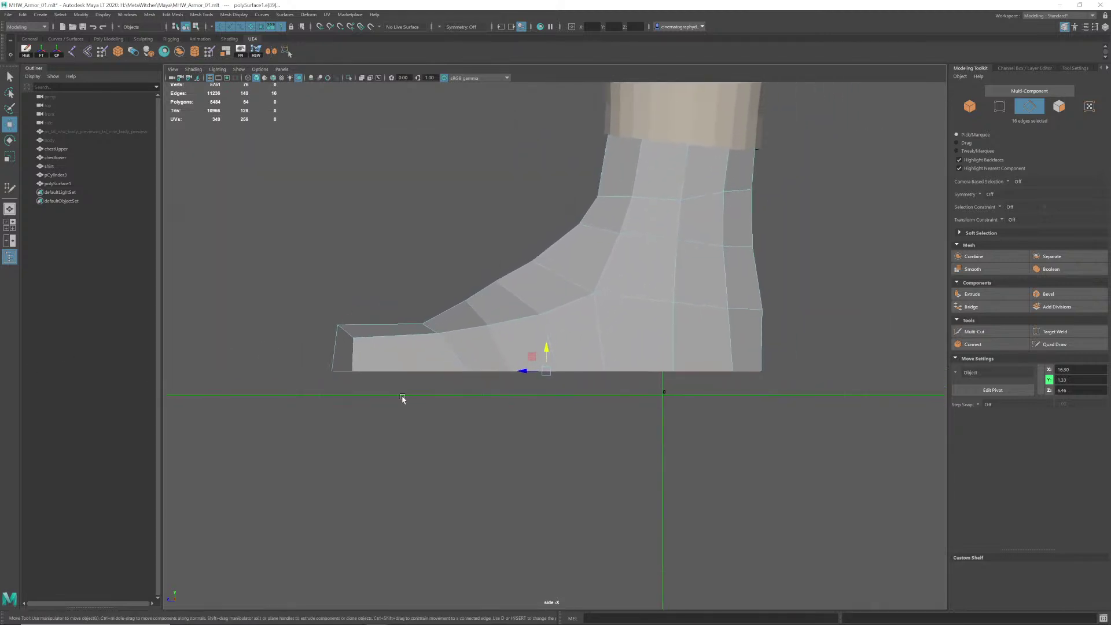
{"action": "right_click_drag", "start_coordinate": [403, 399], "coordinate": [524, 395], "text": "alt"}
{"action": "middle_click_drag", "start_coordinate": [558, 394], "coordinate": [578, 387], "text": "alt"}
{"action": "right_click_drag", "start_coordinate": [578, 388], "coordinate": [555, 388], "text": "alt"}
{"action": "middle_click_drag", "start_coordinate": [556, 387], "coordinate": [535, 385], "text": "alt"}
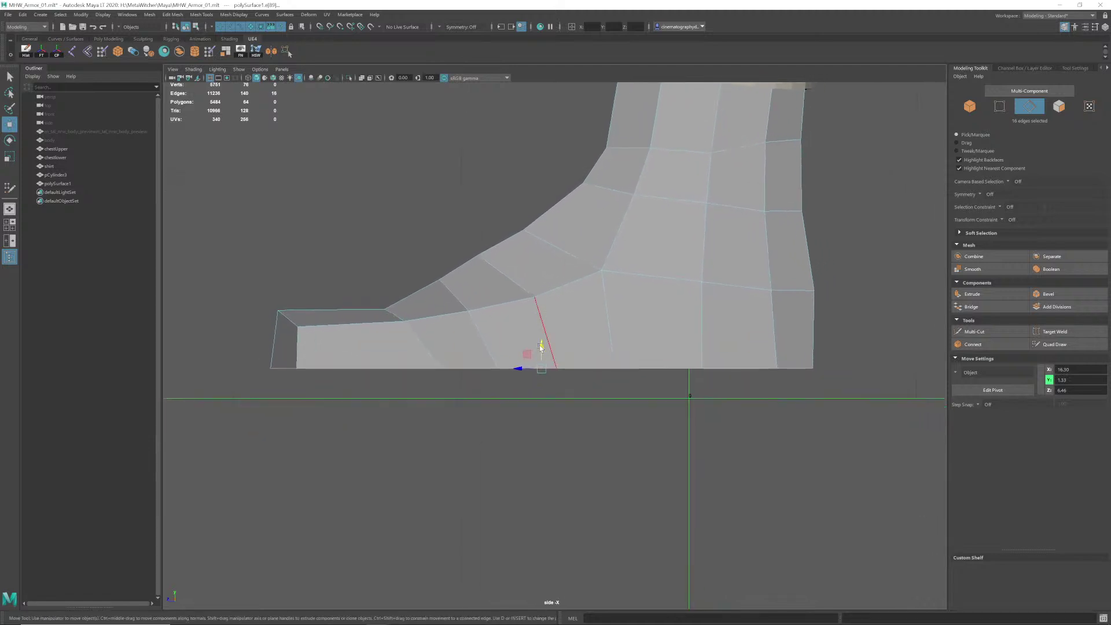
{"action": "mouse_move", "coordinate": [542, 346]}
{"action": "left_mouse_down"}
{"action": "mouse_move", "coordinate": [543, 429]}
{"action": "mouse_move", "coordinate": [543, 354]}
{"action": "left_mouse_up"}
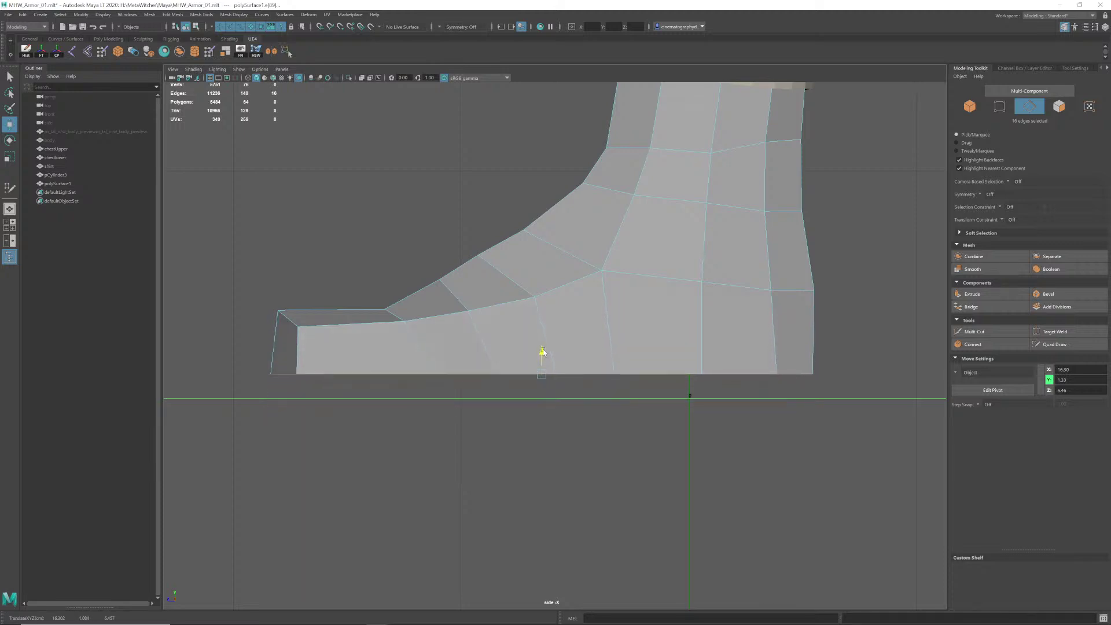
{"action": "left_click_drag", "start_coordinate": [544, 351], "coordinate": [544, 375]}
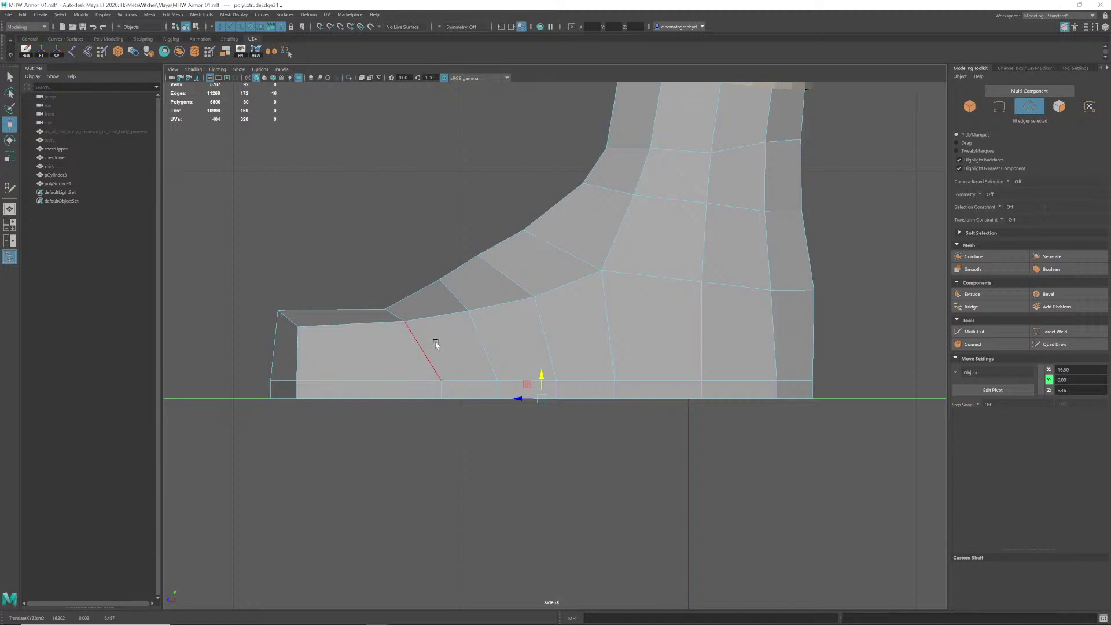
Step: Shift the lower vertex columns behind the toe forward along Z to straighten the side panels' slanted vertical edges
{"action": "middle_click_drag", "start_coordinate": [338, 334], "coordinate": [413, 356], "text": "alt"}
{"action": "right_click_drag", "start_coordinate": [425, 352], "coordinate": [417, 317]}
{"action": "mouse_move", "coordinate": [458, 337]}
{"action": "left_mouse_down"}
{"action": "mouse_move", "coordinate": [422, 311]}
{"action": "mouse_move", "coordinate": [441, 335]}
{"action": "left_mouse_up"}
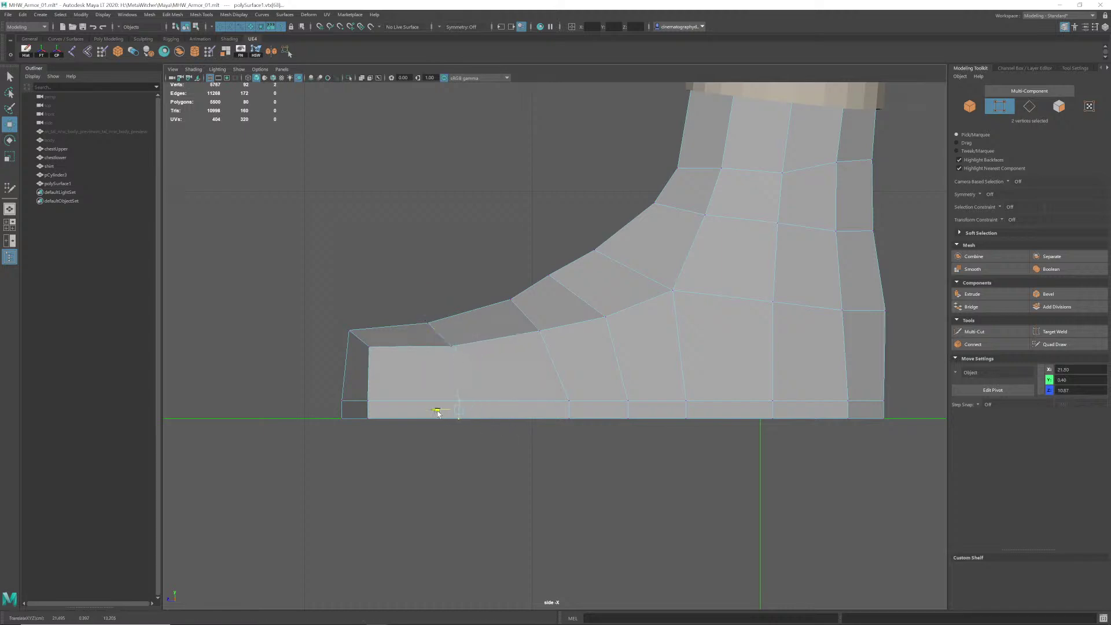
{"action": "middle_click_drag", "start_coordinate": [596, 343], "coordinate": [566, 372], "text": "alt"}
{"action": "scroll", "coordinate": [567, 371], "scroll_direction": "down", "scroll_amount": 2}
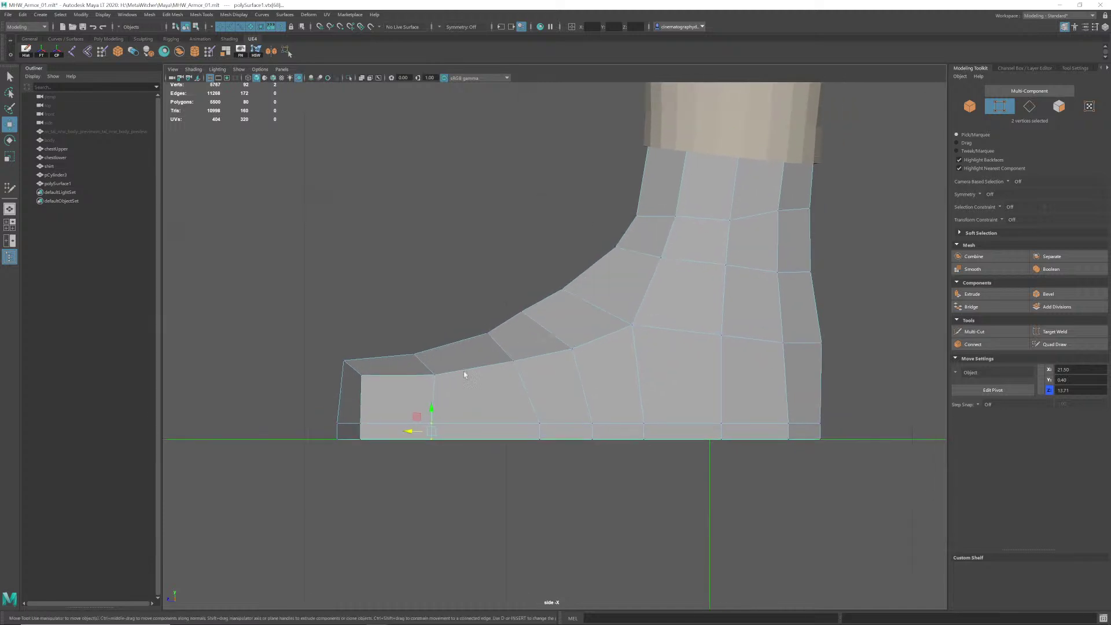
{"action": "middle_click_drag", "start_coordinate": [463, 370], "coordinate": [472, 364], "text": "alt"}
{"action": "scroll", "coordinate": [566, 392], "scroll_direction": "up", "scroll_amount": 1}
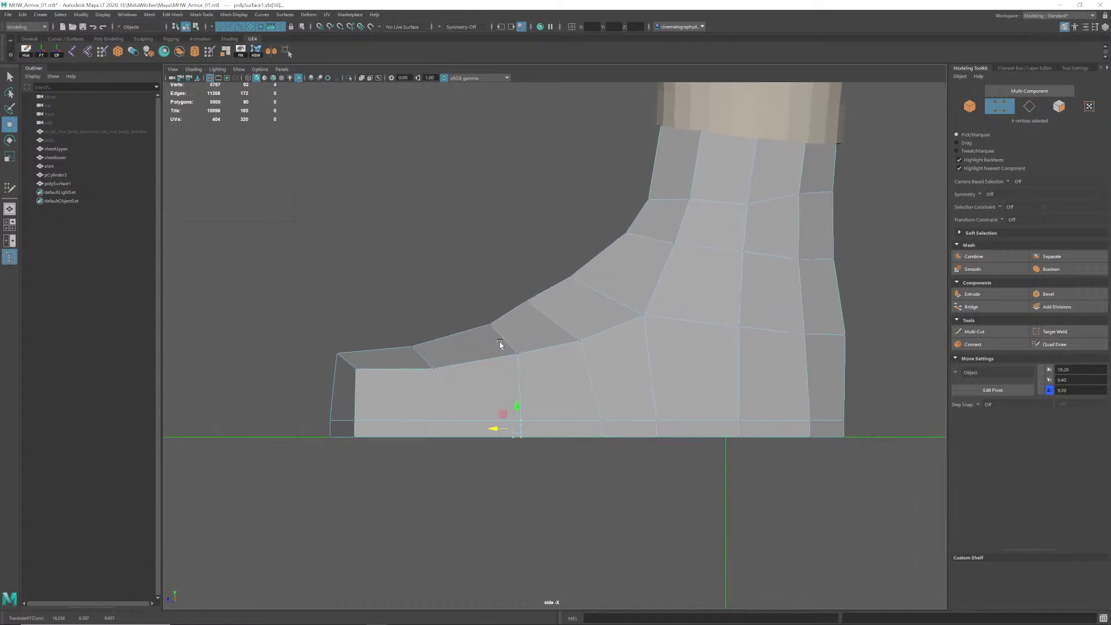
{"action": "left_click_drag", "start_coordinate": [500, 344], "coordinate": [534, 374]}
Step: Even out the remaining lower side vertex columns and reposition the top vertex of the instep
{"action": "mouse_move", "coordinate": [475, 306]}
{"action": "left_mouse_down"}
{"action": "mouse_move", "coordinate": [490, 326]}
{"action": "mouse_move", "coordinate": [470, 313]}
{"action": "left_mouse_up"}
{"action": "right_click_drag", "start_coordinate": [566, 340], "coordinate": [542, 325], "text": "alt"}
{"action": "middle_click_drag", "start_coordinate": [576, 331], "coordinate": [554, 368], "text": "alt"}
{"action": "mouse_move", "coordinate": [640, 339]}
{"action": "middle_mouse_down", "text": "alt"}
{"action": "mouse_move", "coordinate": [620, 380]}
{"action": "mouse_move", "coordinate": [583, 386]}
{"action": "middle_mouse_up", "text": "alt"}
{"action": "mouse_move", "coordinate": [583, 386]}
{"action": "right_mouse_down", "text": "alt"}
{"action": "mouse_move", "coordinate": [632, 365]}
{"action": "mouse_move", "coordinate": [582, 382]}
{"action": "right_mouse_up", "text": "alt"}
{"action": "middle_click_drag", "start_coordinate": [502, 414], "coordinate": [522, 386], "text": "alt"}
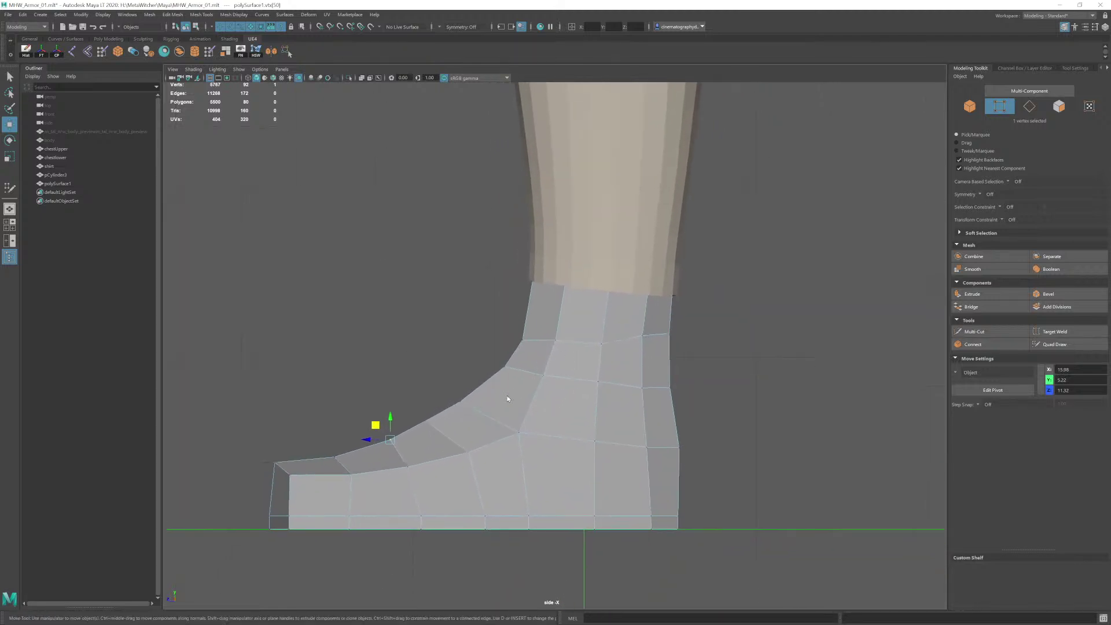
Step: Isolate the boot mesh to examine its full side silhouette, and bring the other meshes back into view
{"action": "right_click_drag", "start_coordinate": [509, 399], "coordinate": [533, 367]}
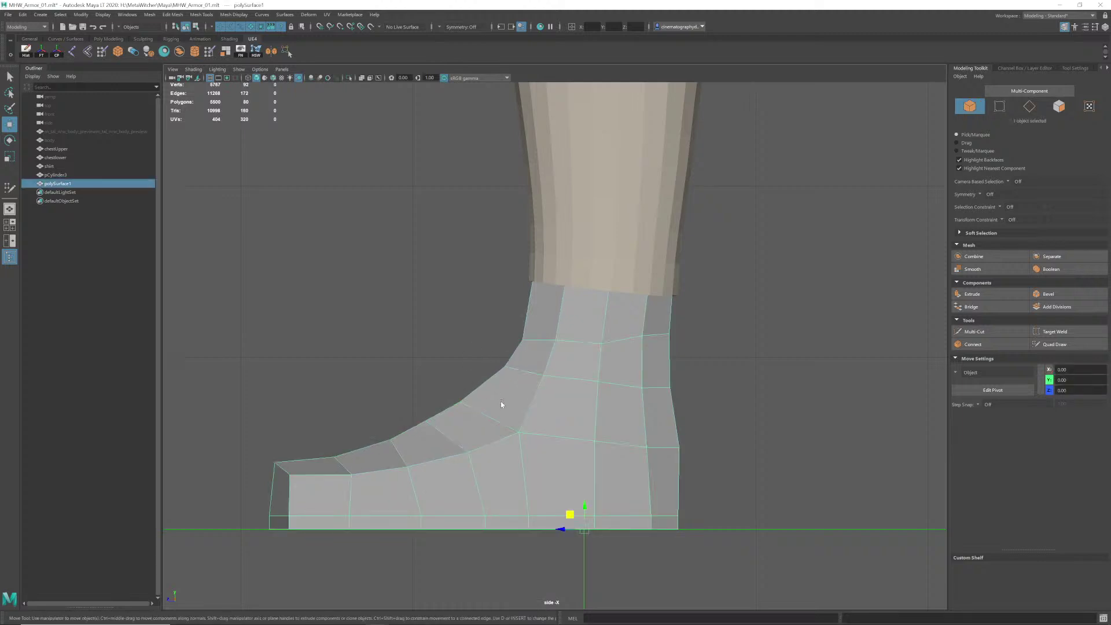
{"action": "key", "text": "ctrl+1"}
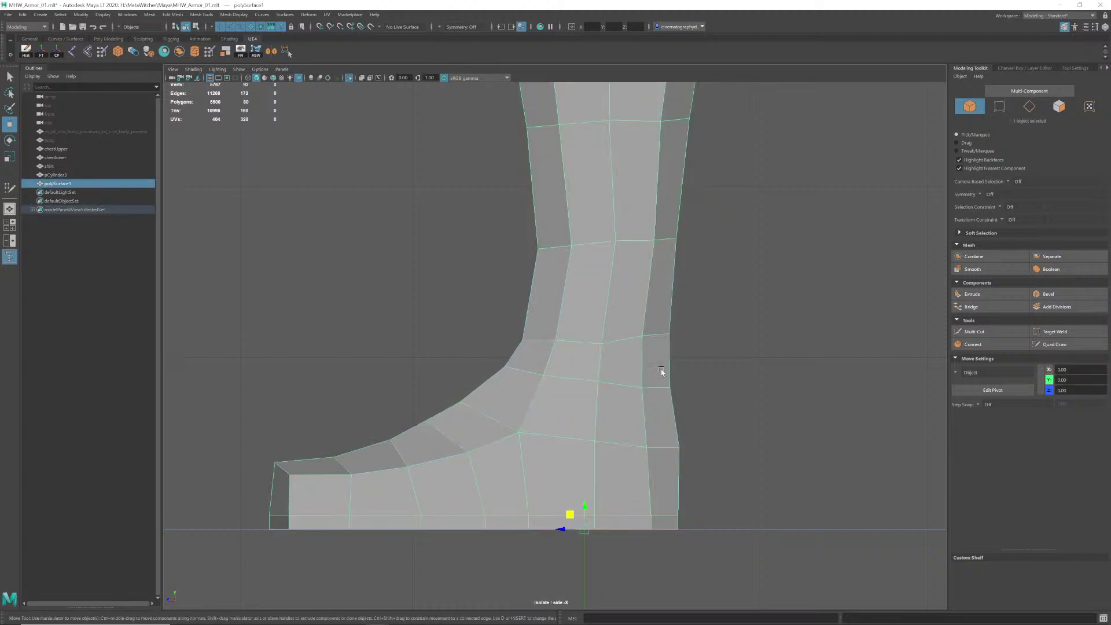
{"action": "right_click_drag", "start_coordinate": [661, 371], "coordinate": [492, 310], "text": "alt"}
{"action": "middle_click_drag", "start_coordinate": [526, 327], "coordinate": [490, 397], "text": "alt"}
{"action": "right_click_drag", "start_coordinate": [489, 397], "coordinate": [524, 388], "text": "alt"}
{"action": "middle_click_drag", "start_coordinate": [524, 388], "coordinate": [520, 379], "text": "alt"}
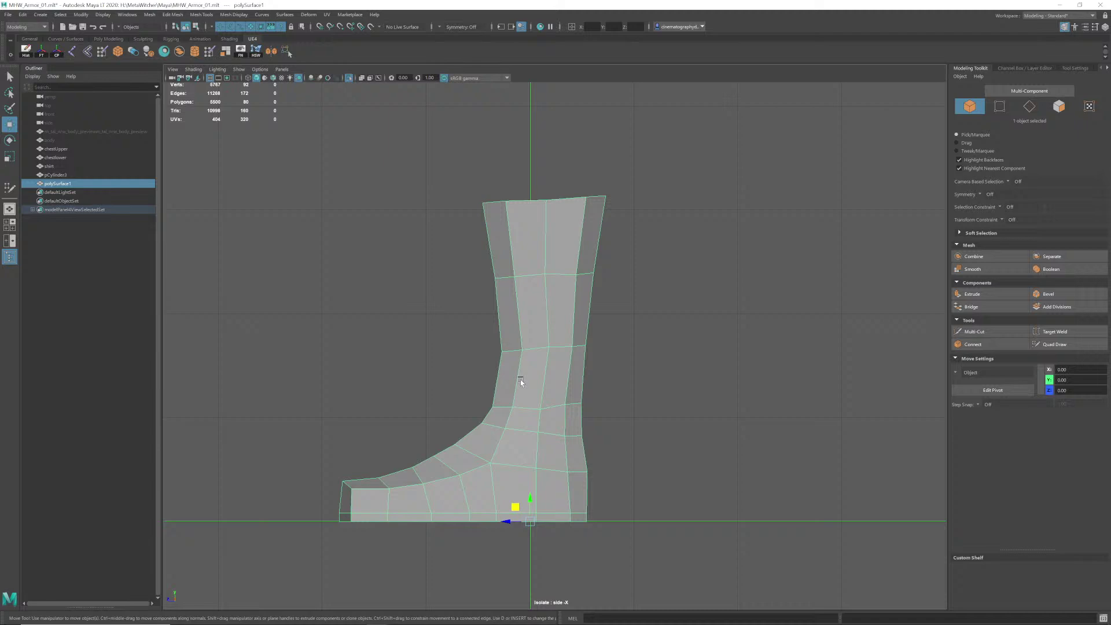
{"action": "key", "text": "ctrl+1"}
{"action": "left_click", "coordinate": [410, 358]}
{"action": "left_click", "coordinate": [521, 444]}
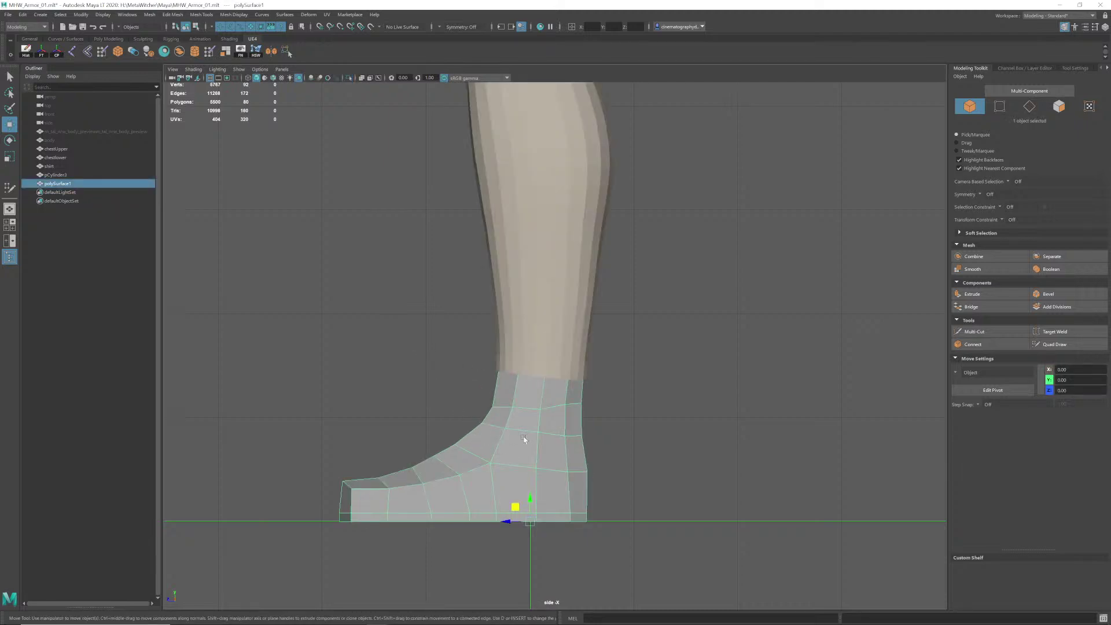
Step: Unhide the body mesh and reselect the boot to compare it with the foot in the side view
{"action": "right_click_drag", "start_coordinate": [527, 441], "coordinate": [513, 422], "text": "alt"}
{"action": "middle_click_drag", "start_coordinate": [514, 422], "coordinate": [449, 429], "text": "alt"}
{"action": "right_click_drag", "start_coordinate": [449, 429], "coordinate": [360, 447], "text": "alt"}
{"action": "scroll", "coordinate": [405, 423], "scroll_direction": "down", "scroll_amount": 2}
{"action": "middle_click_drag", "start_coordinate": [452, 384], "coordinate": [470, 346], "text": "alt"}
{"action": "scroll", "coordinate": [452, 460], "scroll_direction": "down", "scroll_amount": 1}
{"action": "left_click", "coordinate": [88, 143]}
{"action": "key", "text": "h"}
{"action": "right_click_drag", "start_coordinate": [470, 346], "coordinate": [479, 486], "text": "alt"}
{"action": "middle_click_drag", "start_coordinate": [479, 486], "coordinate": [511, 357], "text": "alt"}
{"action": "right_click_drag", "start_coordinate": [511, 357], "coordinate": [519, 379], "text": "alt"}
{"action": "middle_click_drag", "start_coordinate": [519, 379], "coordinate": [532, 392], "text": "alt"}
{"action": "left_click", "coordinate": [481, 398]}
{"action": "right_click_drag", "start_coordinate": [481, 399], "coordinate": [509, 407], "text": "alt"}
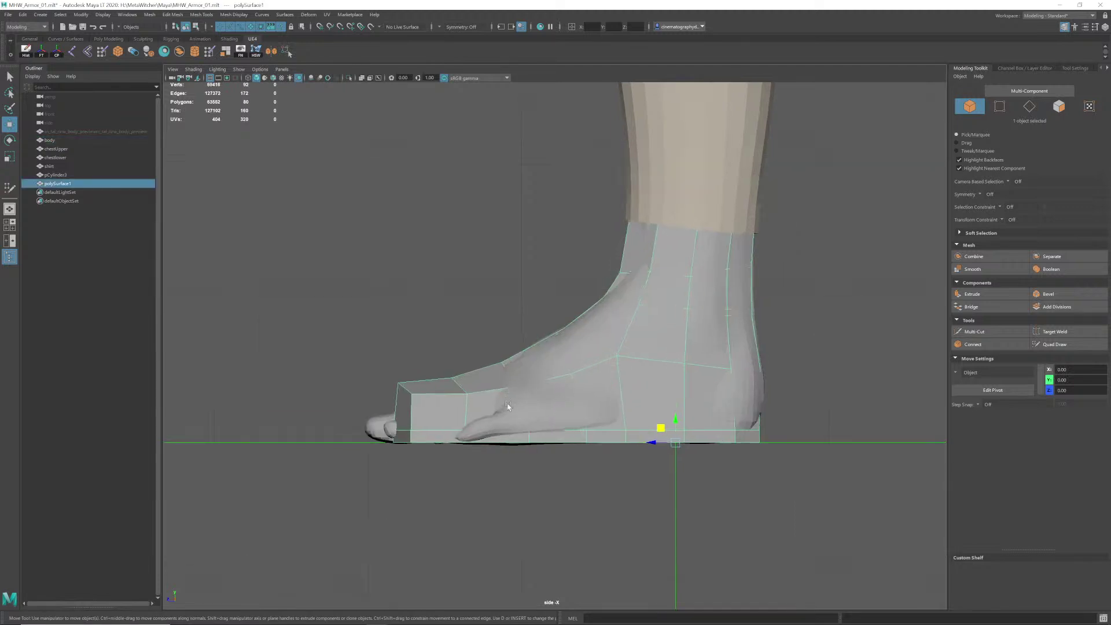
Step: Move the toe box's front vertices and the vertex row behind them forward to cover the body's toes
{"action": "middle_click_drag", "start_coordinate": [509, 407], "coordinate": [523, 389], "text": "alt"}
{"action": "right_click_drag", "start_coordinate": [452, 383], "coordinate": [409, 382]}
{"action": "left_click_drag", "start_coordinate": [385, 342], "coordinate": [352, 397]}
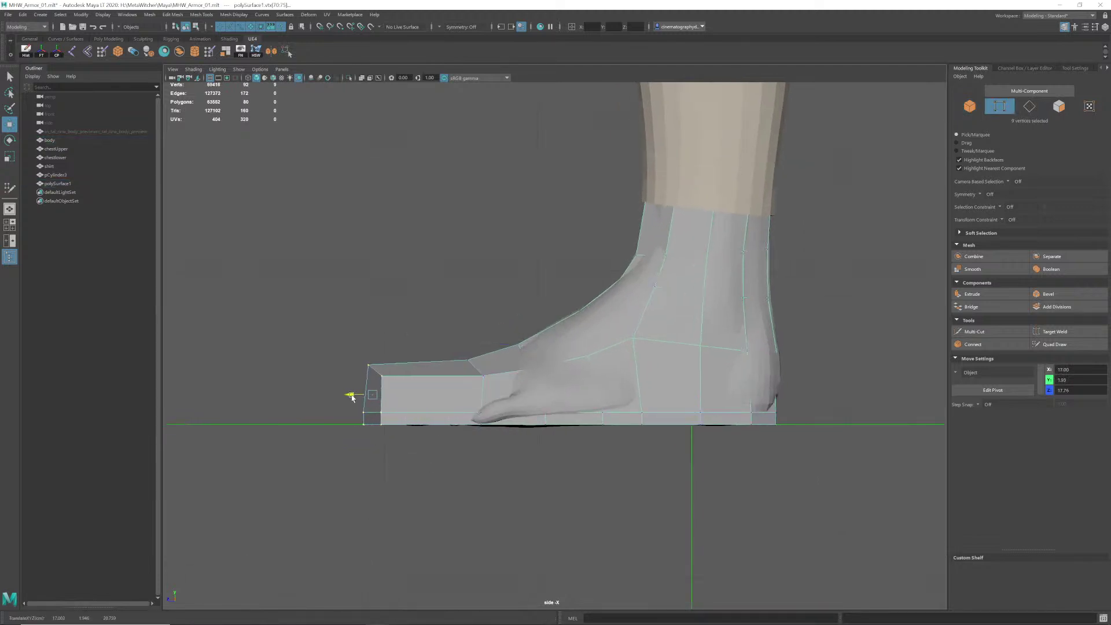
{"action": "middle_click_drag", "start_coordinate": [513, 396], "coordinate": [491, 397], "text": "alt"}
{"action": "left_click_drag", "start_coordinate": [406, 320], "coordinate": [419, 400]}
Step: In the perspective view, move the three outer side vertices behind the toe box outward and back around the foot
{"action": "left_click_drag", "start_coordinate": [492, 399], "coordinate": [610, 454], "text": "alt"}
{"action": "key", "text": "space"}
{"action": "scroll", "coordinate": [565, 396], "scroll_direction": "down", "scroll_amount": 10}
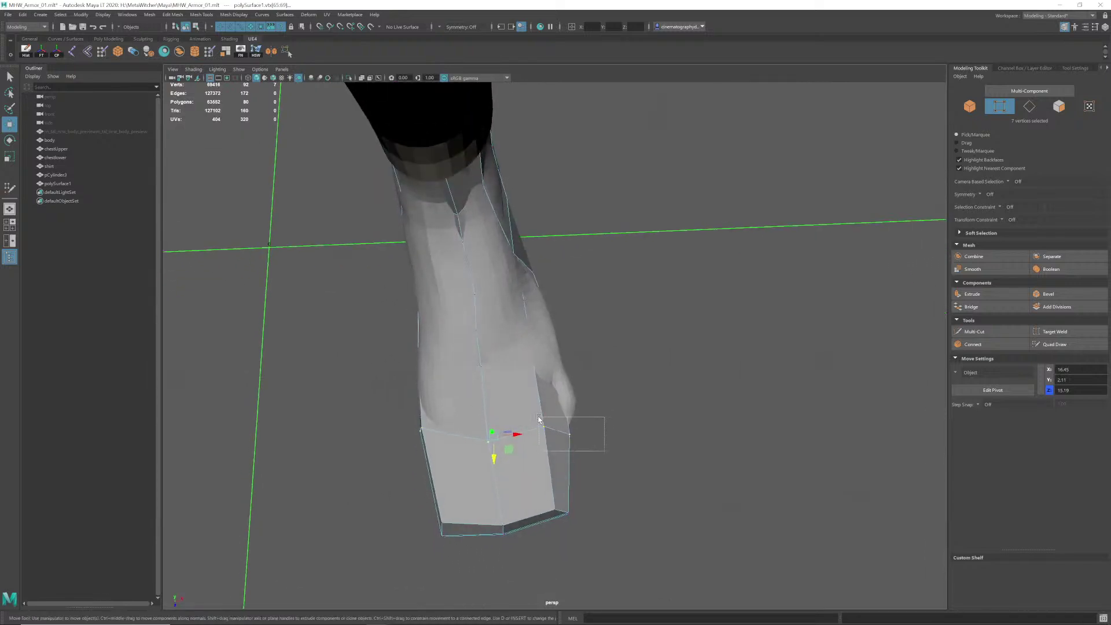
{"action": "left_click_drag", "start_coordinate": [539, 418], "coordinate": [538, 417]}
{"action": "middle_click_drag", "start_coordinate": [555, 411], "coordinate": [553, 416], "text": "alt"}
{"action": "left_click_drag", "start_coordinate": [570, 450], "coordinate": [453, 470]}
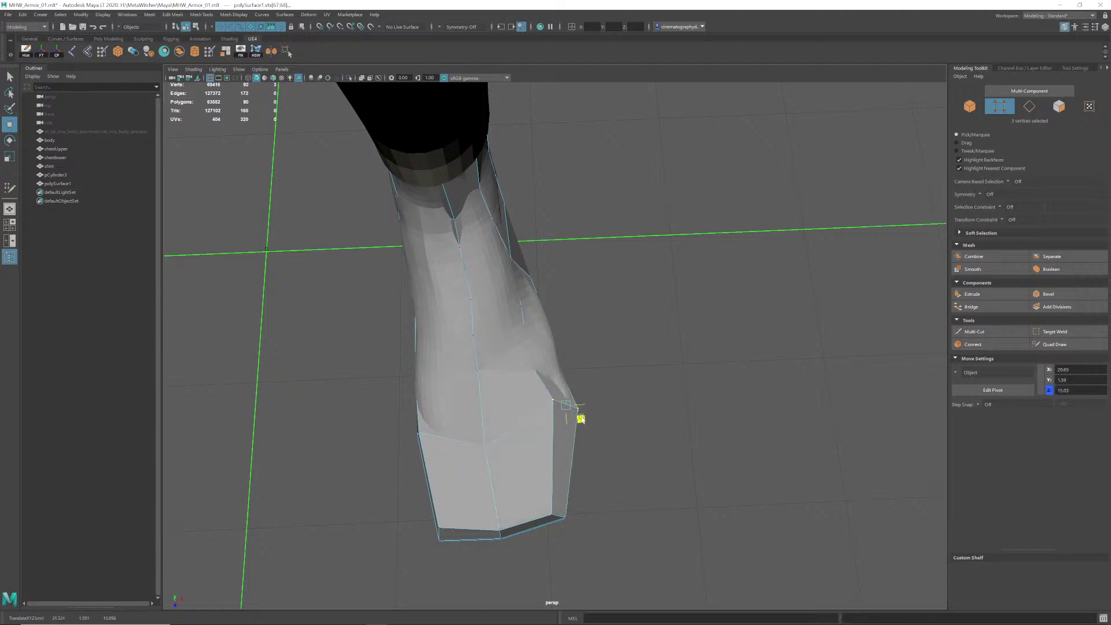
{"action": "left_click_drag", "start_coordinate": [581, 393], "coordinate": [578, 405], "text": "alt"}
{"action": "right_click_drag", "start_coordinate": [578, 405], "coordinate": [593, 399], "text": "alt"}
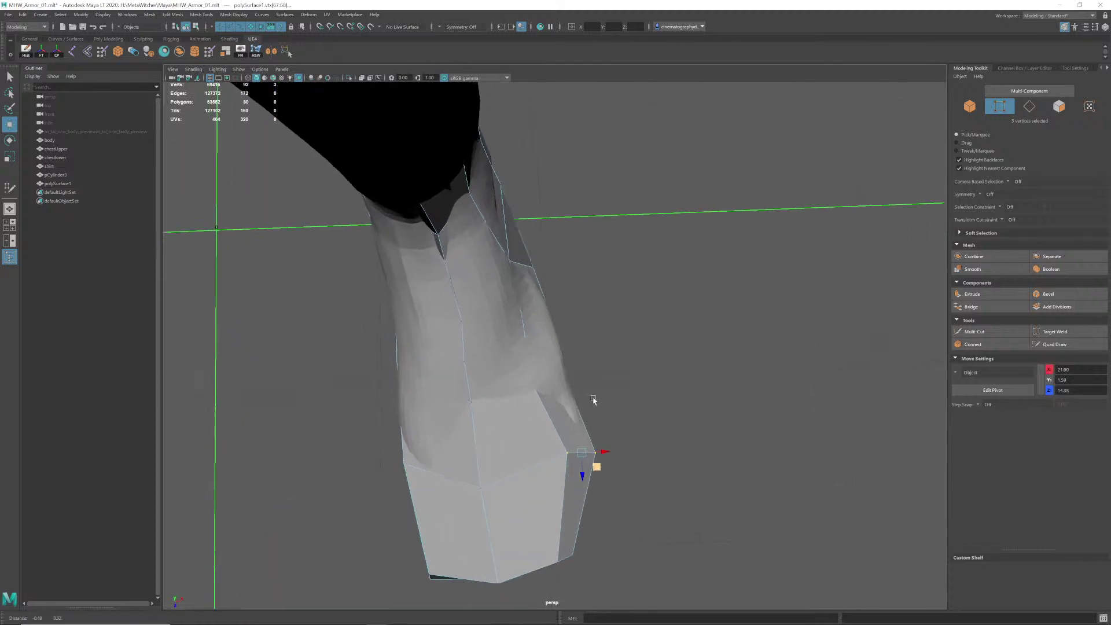
Step: In wireframe display, move the boot's outer side vertices around the foot so they clear the body mesh
{"action": "left_click_drag", "start_coordinate": [593, 400], "coordinate": [590, 400], "text": "alt"}
{"action": "key", "text": "4"}
{"action": "right_click_drag", "start_coordinate": [538, 408], "coordinate": [582, 375], "text": "alt"}
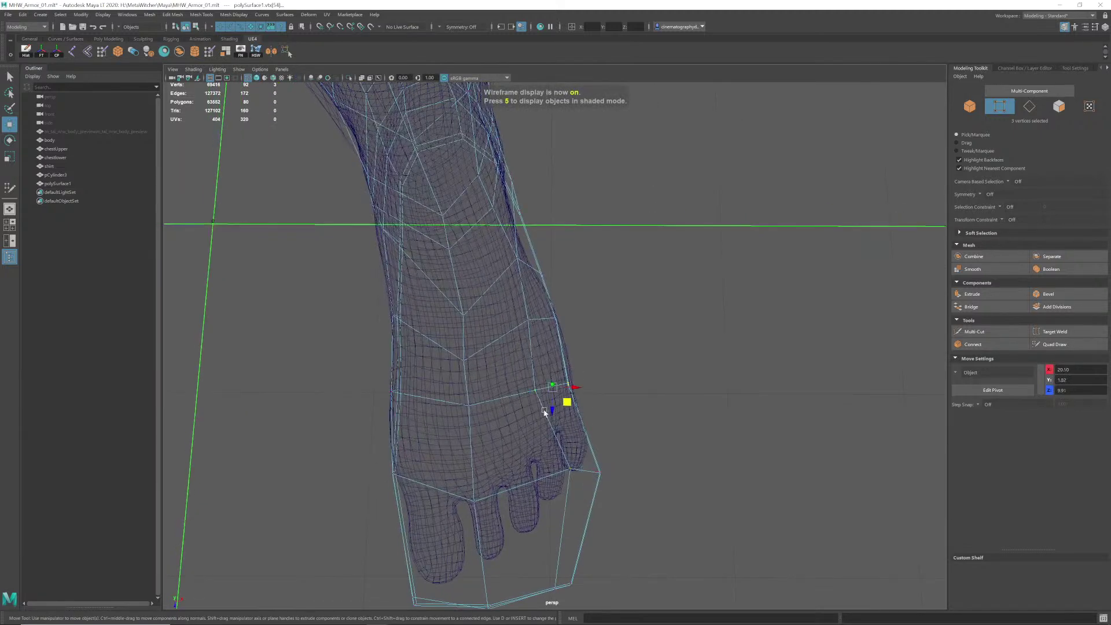
{"action": "left_click_drag", "start_coordinate": [573, 399], "coordinate": [530, 382], "text": "alt"}
{"action": "left_click_drag", "start_coordinate": [516, 337], "coordinate": [576, 369]}
{"action": "middle_click_drag", "start_coordinate": [576, 370], "coordinate": [573, 391], "text": "alt"}
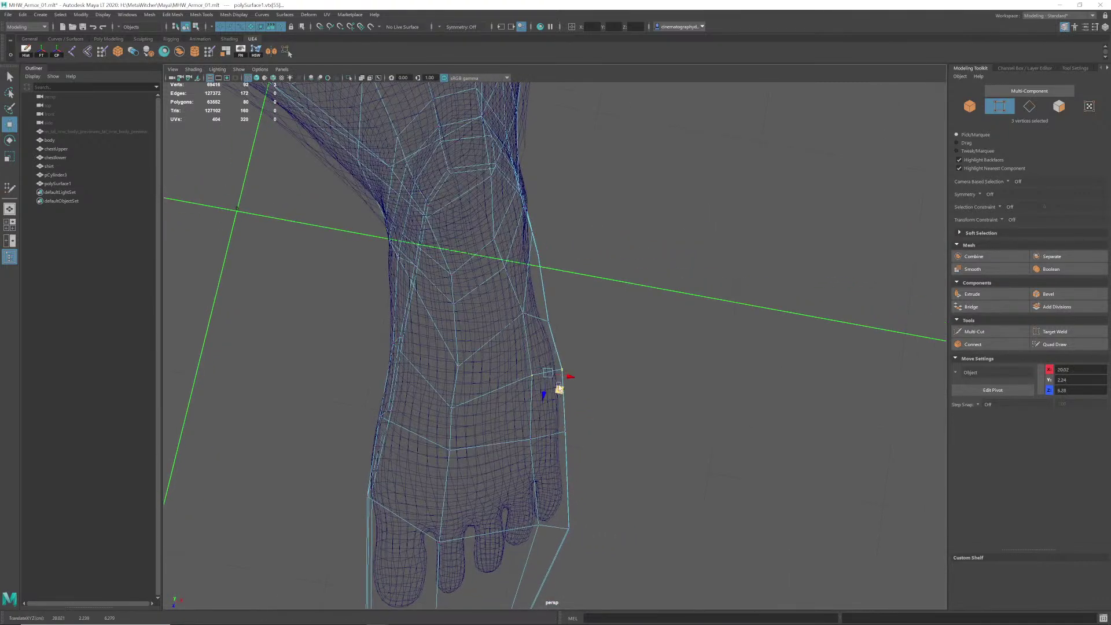
{"action": "left_click_drag", "start_coordinate": [559, 389], "coordinate": [531, 404], "text": "alt"}
{"action": "left_click_drag", "start_coordinate": [617, 433], "coordinate": [614, 451], "text": "alt"}
{"action": "left_click_drag", "start_coordinate": [568, 437], "coordinate": [511, 437]}
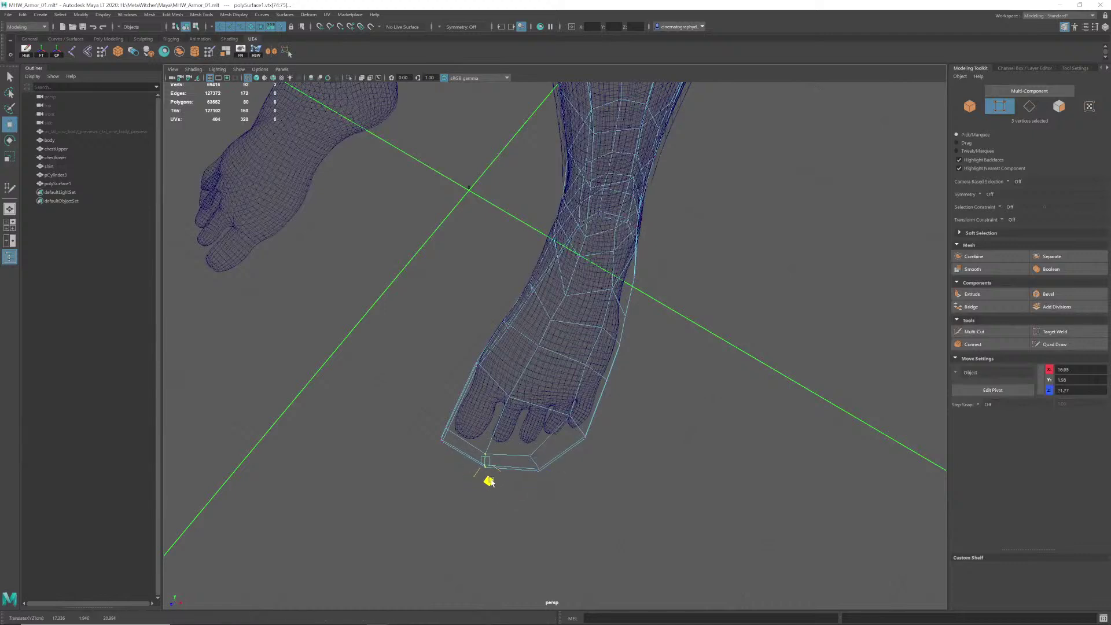
Step: Reposition the toe box's front vertices and the inner side vertices behind the big toe around the foot
{"action": "left_click_drag", "start_coordinate": [508, 460], "coordinate": [489, 480], "text": "alt"}
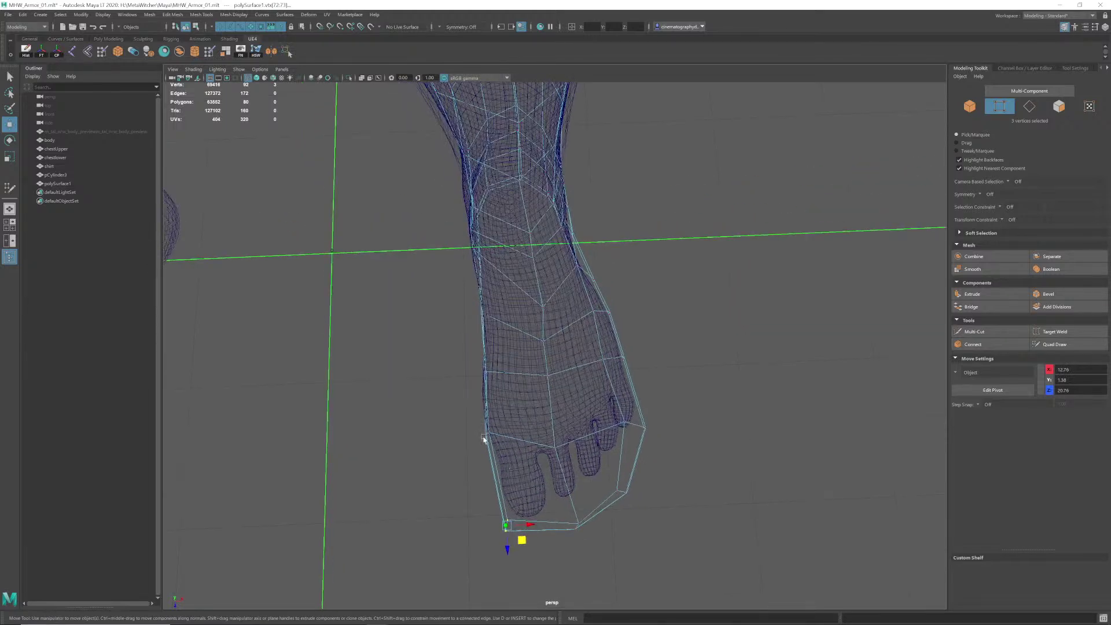
{"action": "left_click_drag", "start_coordinate": [502, 467], "coordinate": [513, 488], "text": "alt"}
{"action": "left_click_drag", "start_coordinate": [458, 426], "coordinate": [535, 431]}
{"action": "left_click_drag", "start_coordinate": [535, 431], "coordinate": [566, 423], "text": "alt"}
{"action": "left_click_drag", "start_coordinate": [498, 432], "coordinate": [514, 421], "text": "alt"}
{"action": "right_click_drag", "start_coordinate": [514, 421], "coordinate": [543, 463], "text": "alt"}
{"action": "left_click_drag", "start_coordinate": [543, 463], "coordinate": [527, 449], "text": "alt"}
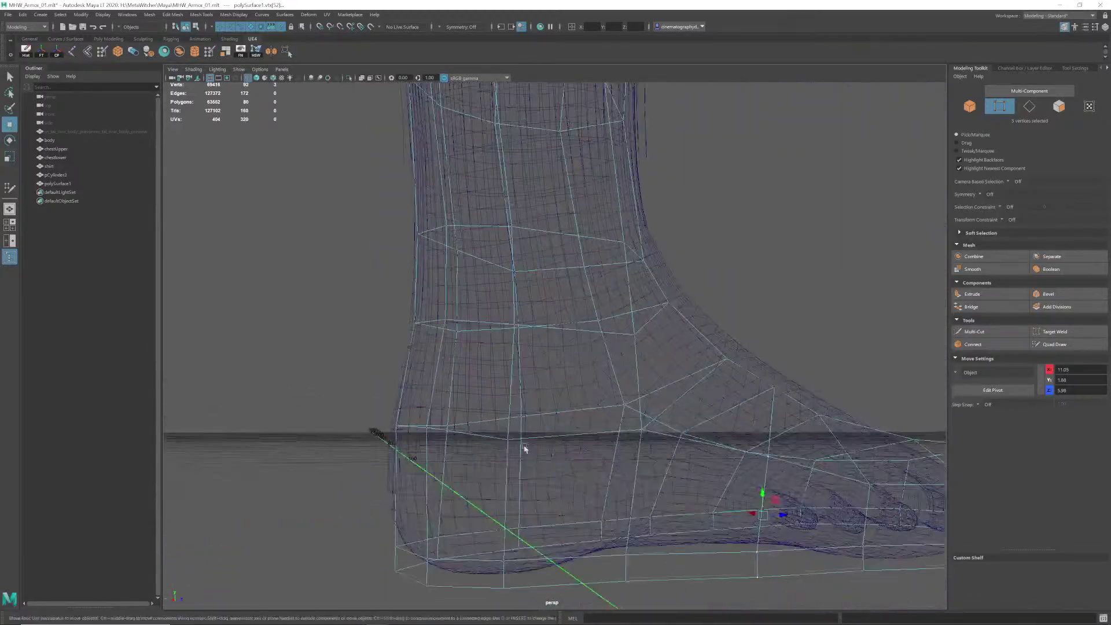
Step: Move the boot's rear heel vertices backward to enclose the body's heel
{"action": "middle_click_drag", "start_coordinate": [526, 450], "coordinate": [544, 384], "text": "alt"}
{"action": "left_click_drag", "start_coordinate": [543, 384], "coordinate": [499, 374], "text": "alt"}
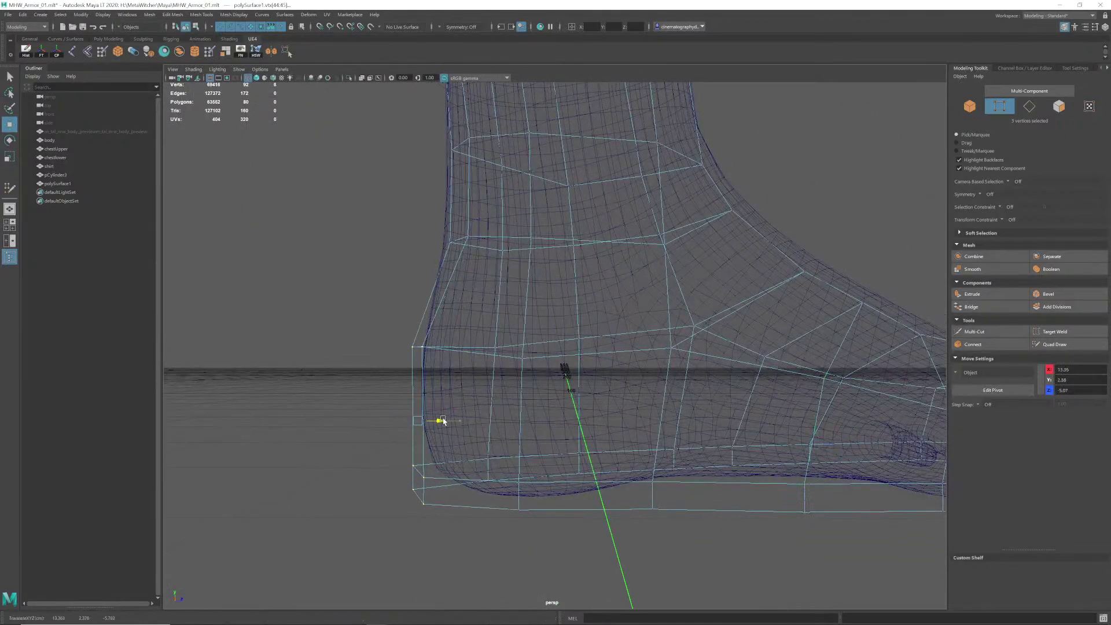
{"action": "left_click_drag", "start_coordinate": [443, 421], "coordinate": [585, 440], "text": "alt"}
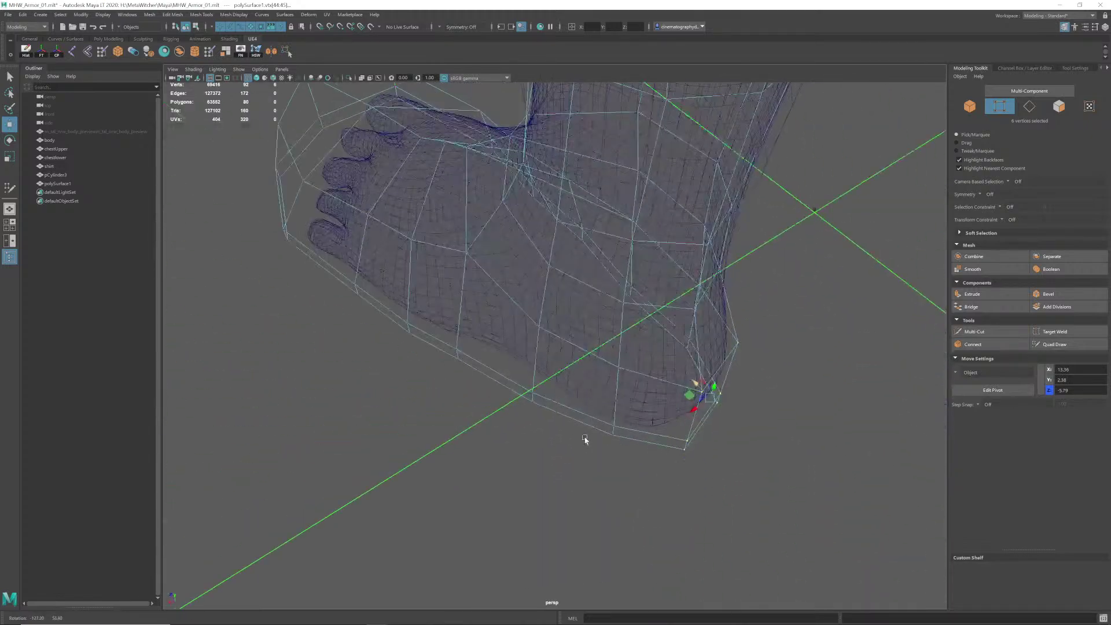
{"action": "left_click_drag", "start_coordinate": [620, 407], "coordinate": [564, 427], "text": "alt"}
{"action": "left_click_drag", "start_coordinate": [541, 356], "coordinate": [592, 479]}
{"action": "left_click_drag", "start_coordinate": [592, 479], "coordinate": [549, 437], "text": "alt"}
{"action": "left_click_drag", "start_coordinate": [557, 482], "coordinate": [571, 421], "text": "alt"}
Step: Move the front centre vertices one by one from the instep up the shin to the boot's upper edge, clear of the leg
{"action": "left_click", "coordinate": [536, 415]}
{"action": "left_click_drag", "start_coordinate": [540, 413], "coordinate": [538, 411]}
{"action": "left_click_drag", "start_coordinate": [521, 460], "coordinate": [435, 441], "text": "alt"}
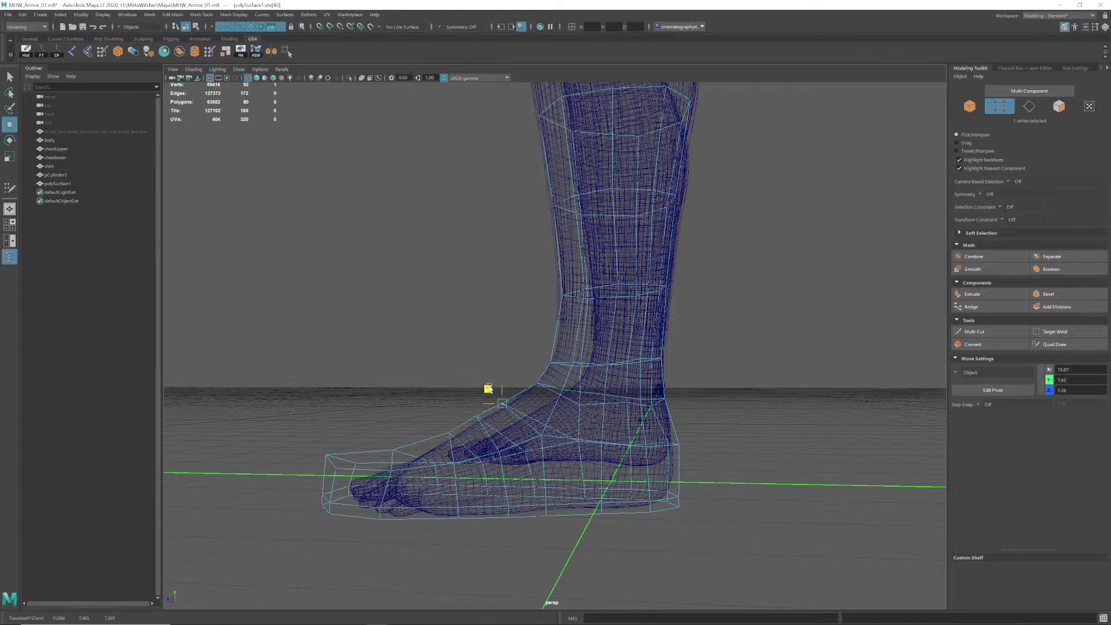
{"action": "left_click_drag", "start_coordinate": [556, 365], "coordinate": [521, 379], "text": "alt"}
{"action": "middle_click_drag", "start_coordinate": [557, 362], "coordinate": [563, 412], "text": "alt"}
{"action": "left_click_drag", "start_coordinate": [539, 368], "coordinate": [561, 391]}
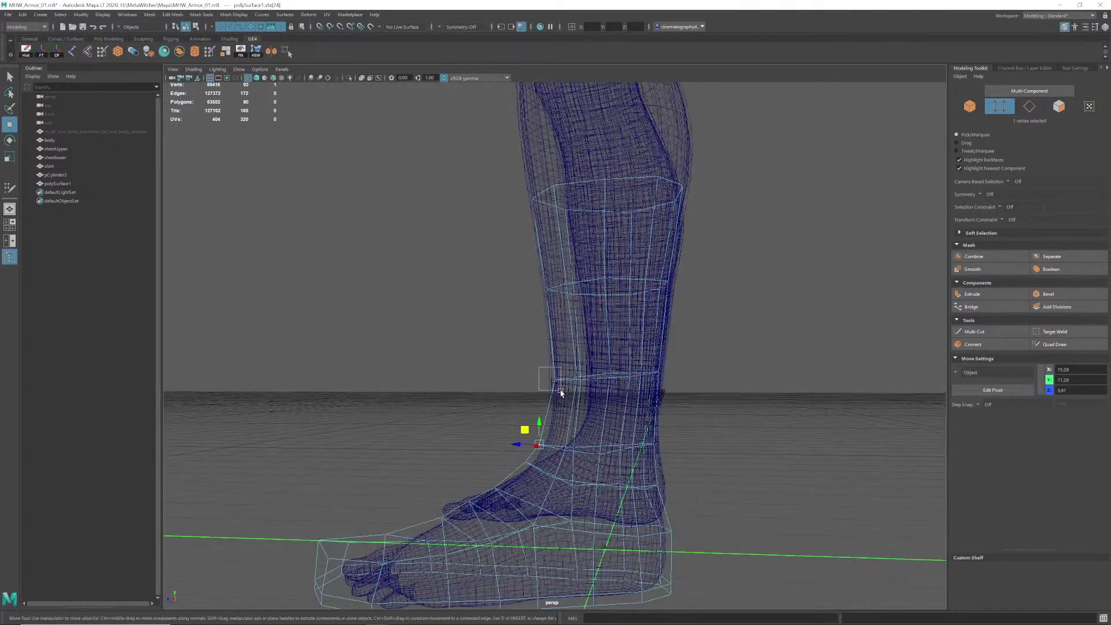
{"action": "middle_click_drag", "start_coordinate": [537, 365], "coordinate": [548, 418], "text": "alt"}
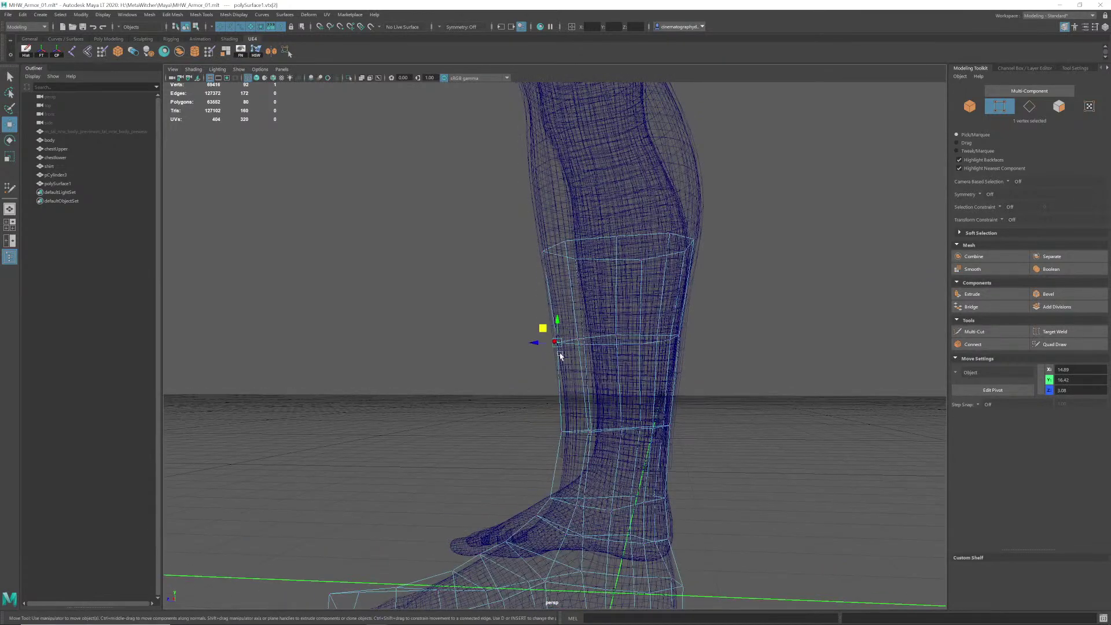
{"action": "middle_click_drag", "start_coordinate": [556, 299], "coordinate": [562, 341], "text": "alt"}
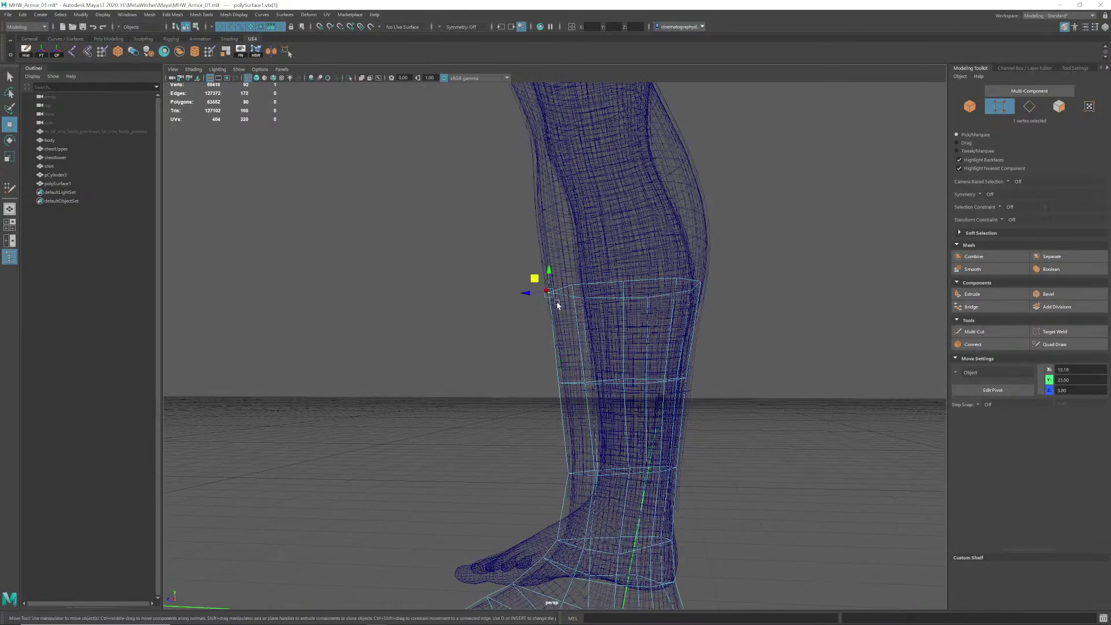
{"action": "left_click_drag", "start_coordinate": [539, 343], "coordinate": [596, 348], "text": "alt"}
Step: Adjust the centre vertex on the instep and the inner side vertices beside the ball of the foot
{"action": "right_click_drag", "start_coordinate": [637, 455], "coordinate": [590, 492], "text": "alt"}
{"action": "middle_click_drag", "start_coordinate": [591, 492], "coordinate": [572, 407], "text": "alt"}
{"action": "left_click_drag", "start_coordinate": [572, 407], "coordinate": [560, 501], "text": "alt"}
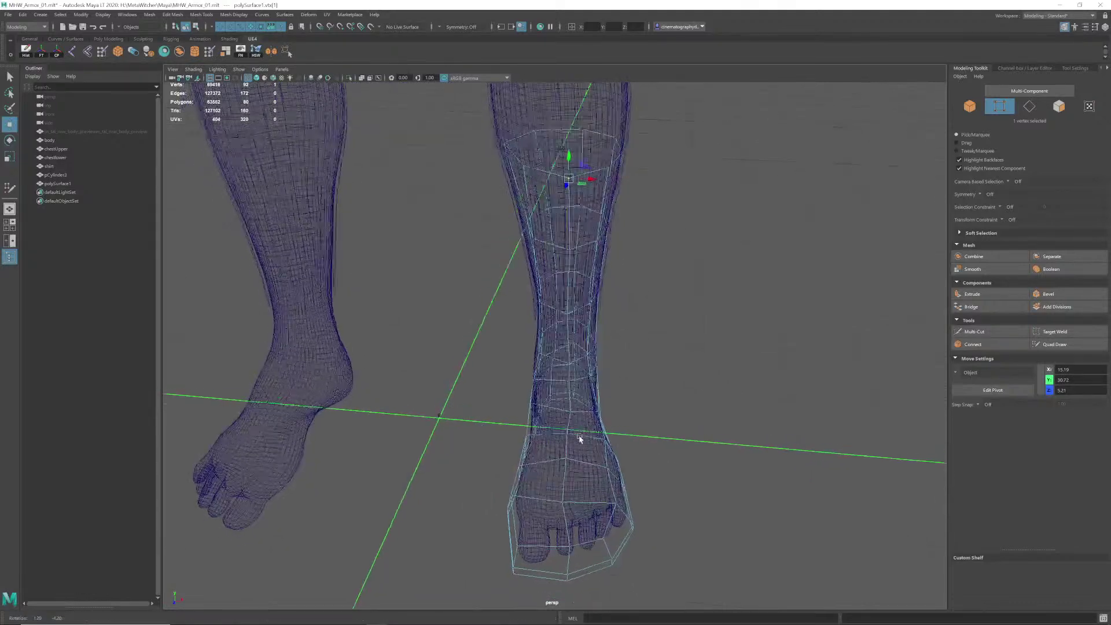
{"action": "left_click", "coordinate": [571, 415]}
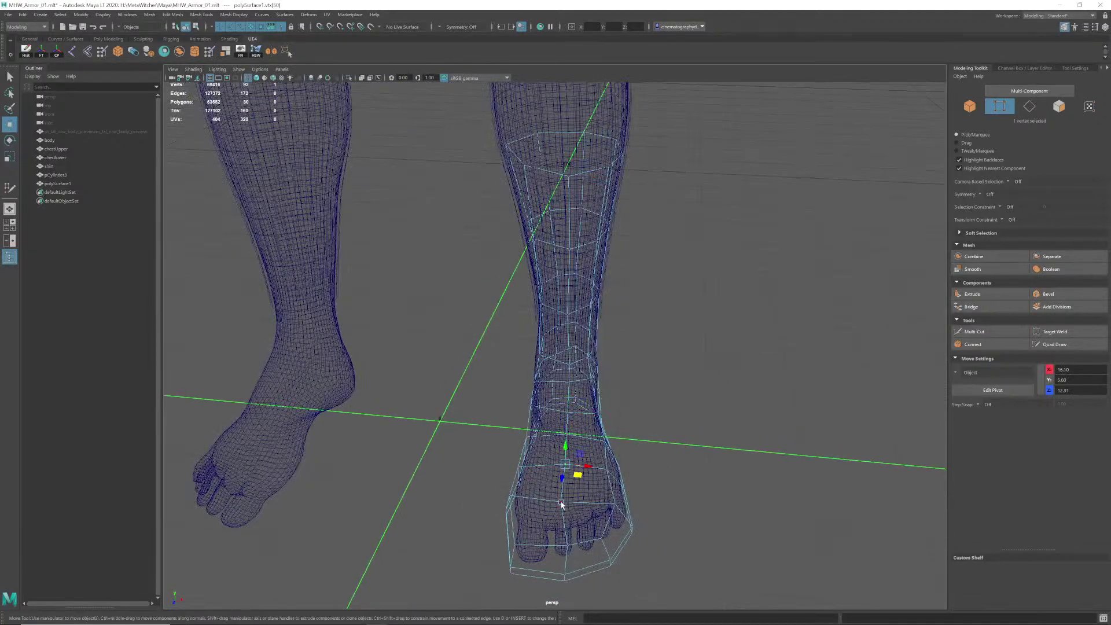
{"action": "left_click_drag", "start_coordinate": [544, 491], "coordinate": [599, 466], "text": "alt"}
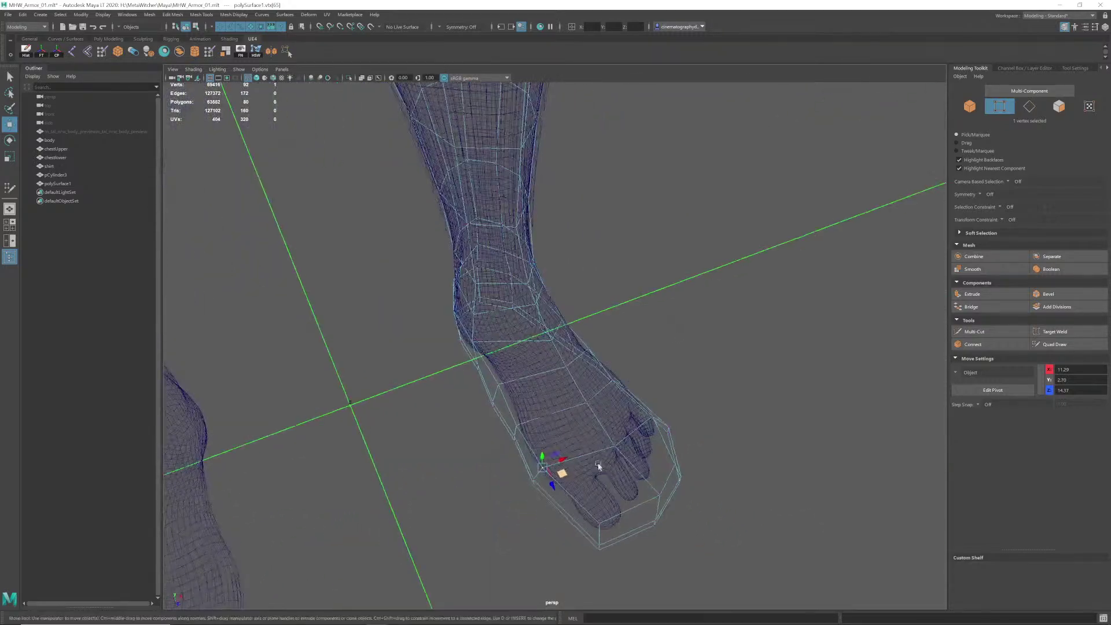
{"action": "right_click_drag", "start_coordinate": [599, 466], "coordinate": [595, 488], "text": "alt"}
{"action": "left_click_drag", "start_coordinate": [595, 488], "coordinate": [564, 453], "text": "alt"}
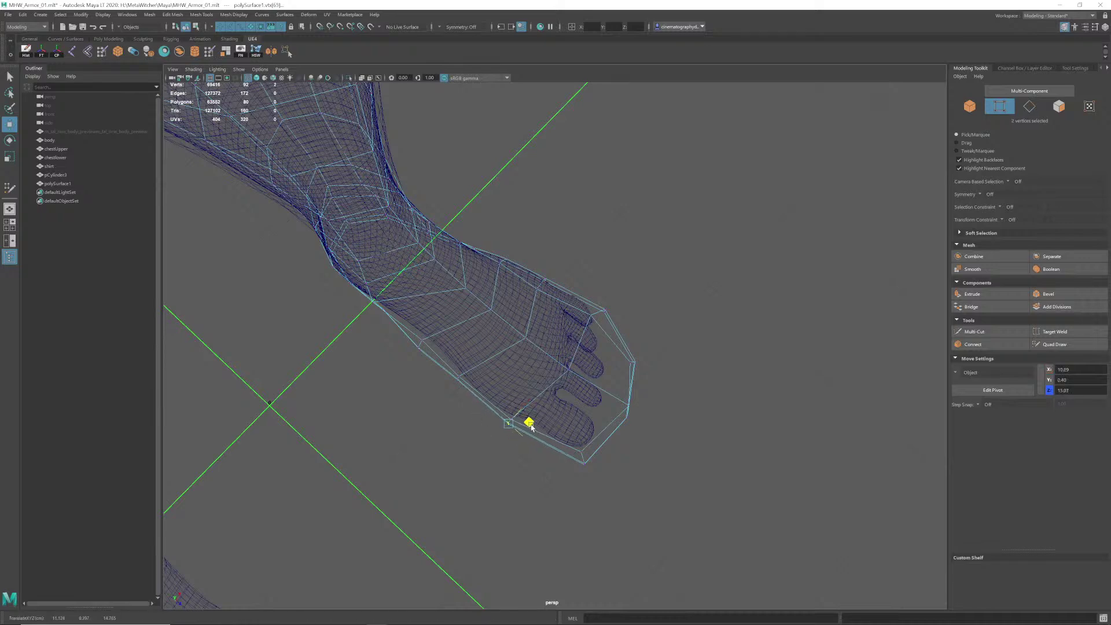
Step: Reshape the toe box's profile by moving its upper front corner vertices in a side-on view
{"action": "left_click_drag", "start_coordinate": [462, 388], "coordinate": [581, 415], "text": "alt"}
{"action": "middle_click_drag", "start_coordinate": [581, 414], "coordinate": [543, 415], "text": "alt"}
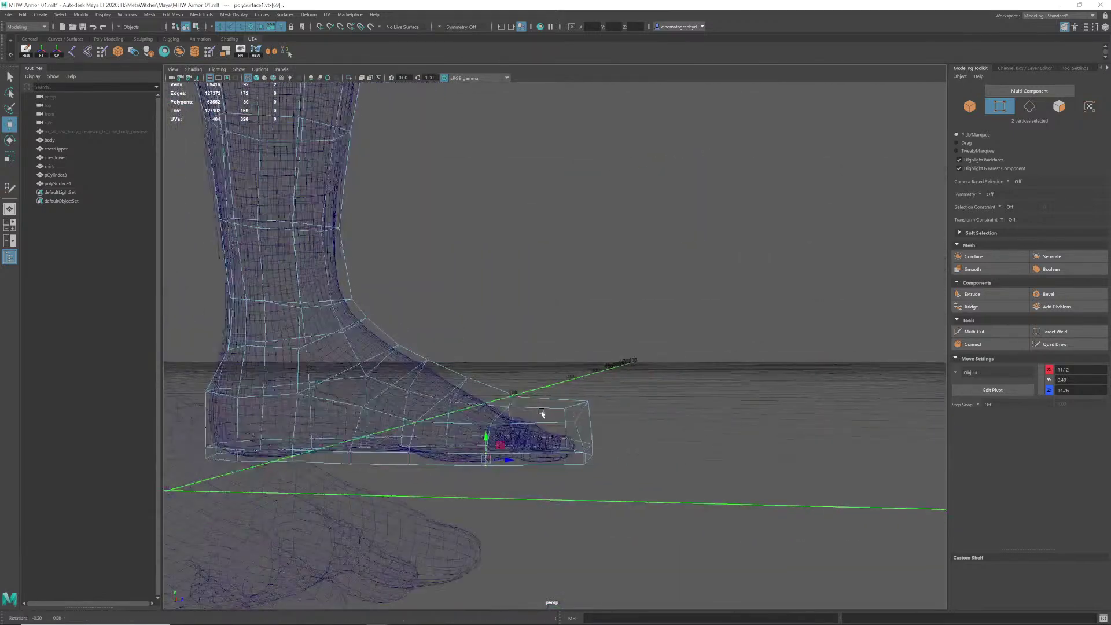
{"action": "left_click_drag", "start_coordinate": [543, 414], "coordinate": [557, 416], "text": "alt"}
{"action": "right_click_drag", "start_coordinate": [557, 416], "coordinate": [553, 410], "text": "alt"}
{"action": "left_click_drag", "start_coordinate": [553, 410], "coordinate": [567, 408], "text": "alt"}
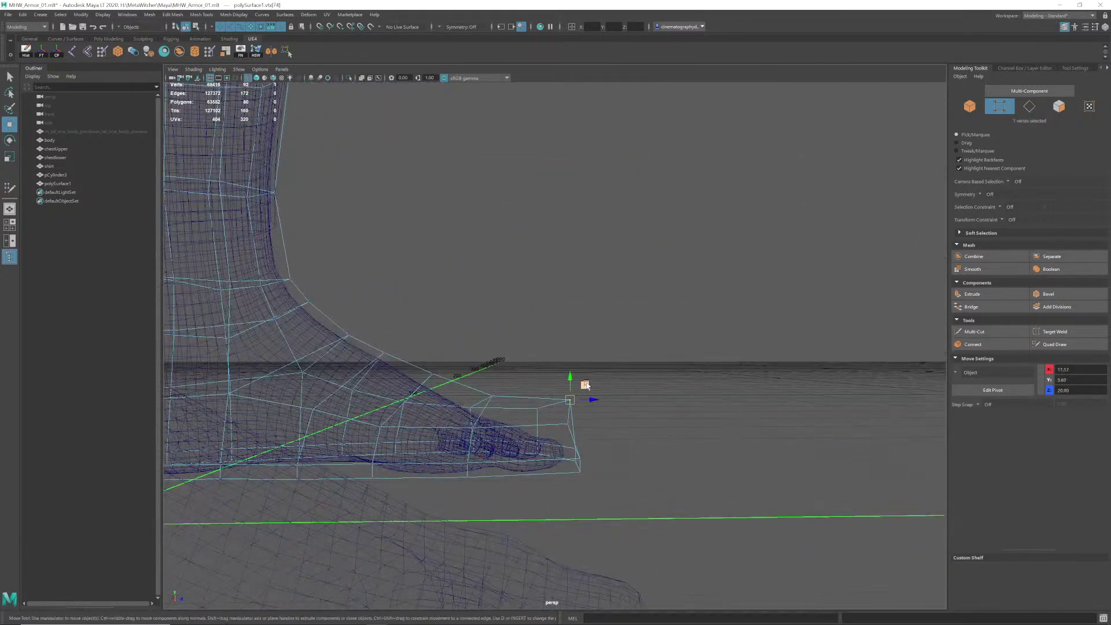
{"action": "mouse_move", "coordinate": [576, 414]}
{"action": "left_mouse_down", "text": "alt"}
{"action": "mouse_move", "coordinate": [564, 401]}
{"action": "mouse_move", "coordinate": [511, 456]}
{"action": "mouse_move", "coordinate": [526, 472]}
{"action": "mouse_move", "coordinate": [502, 469]}
{"action": "mouse_move", "coordinate": [478, 457]}
{"action": "mouse_move", "coordinate": [471, 427]}
{"action": "mouse_move", "coordinate": [512, 438]}
{"action": "mouse_move", "coordinate": [498, 385]}
{"action": "mouse_move", "coordinate": [542, 382]}
{"action": "mouse_move", "coordinate": [549, 401]}
{"action": "mouse_move", "coordinate": [486, 399]}
{"action": "left_mouse_up", "text": "alt"}
Step: In shaded display, even out the toe box's top by adjusting its upper centre and outer front vertices
{"action": "key", "text": "5"}
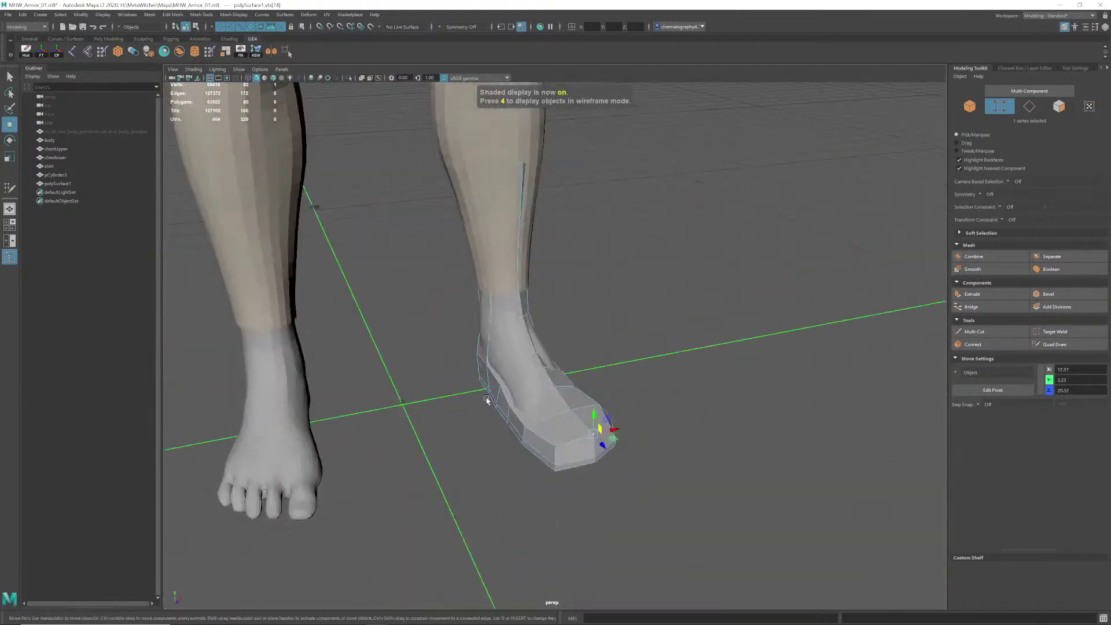
{"action": "right_click_drag", "start_coordinate": [486, 400], "coordinate": [550, 392], "text": "alt"}
{"action": "left_click_drag", "start_coordinate": [551, 392], "coordinate": [564, 507], "text": "alt"}
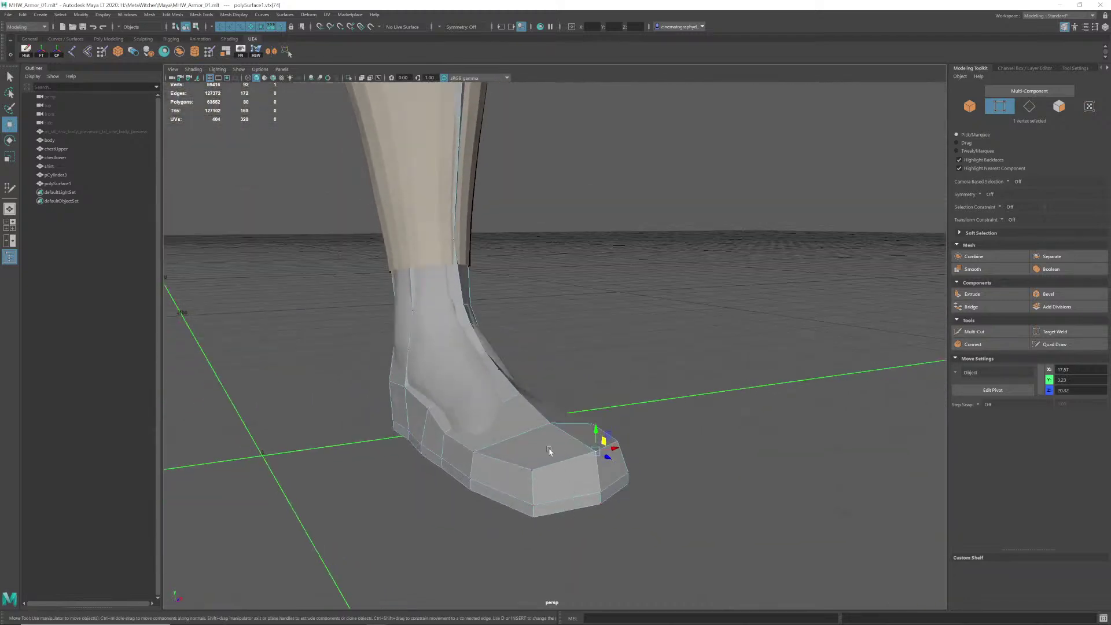
{"action": "mouse_move", "coordinate": [557, 455]}
{"action": "left_mouse_down", "text": "alt"}
{"action": "mouse_move", "coordinate": [492, 449]}
{"action": "mouse_move", "coordinate": [549, 435]}
{"action": "left_mouse_up", "text": "alt"}
{"action": "left_click_drag", "start_coordinate": [549, 434], "coordinate": [521, 411], "text": "alt"}
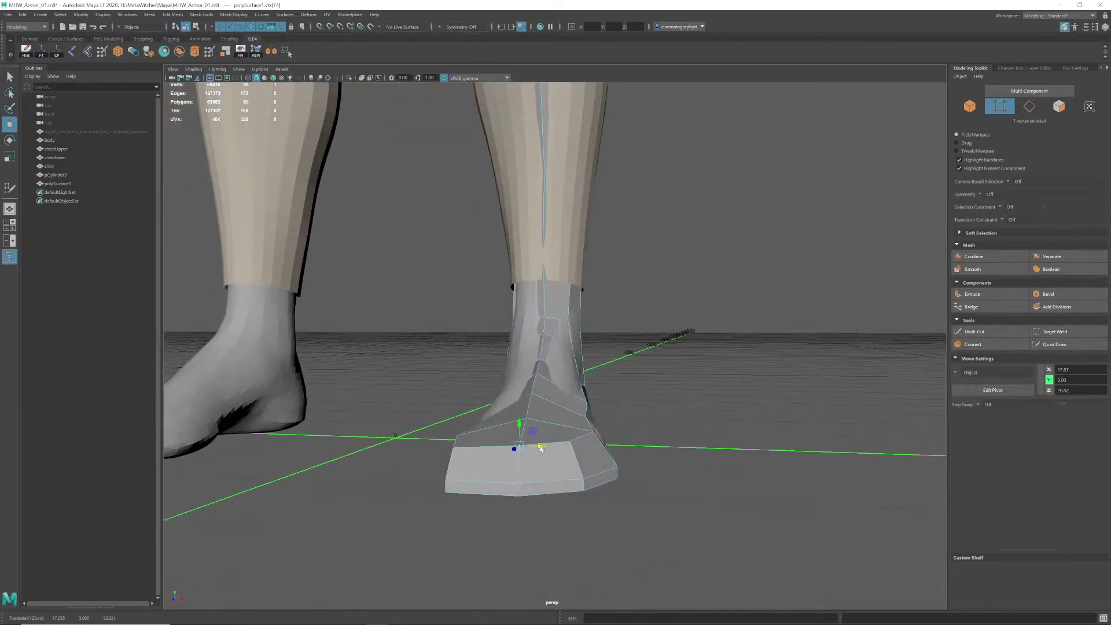
{"action": "left_click_drag", "start_coordinate": [541, 449], "coordinate": [588, 402], "text": "alt"}
{"action": "left_click_drag", "start_coordinate": [488, 449], "coordinate": [559, 472], "text": "alt"}
{"action": "left_click", "coordinate": [514, 447]}
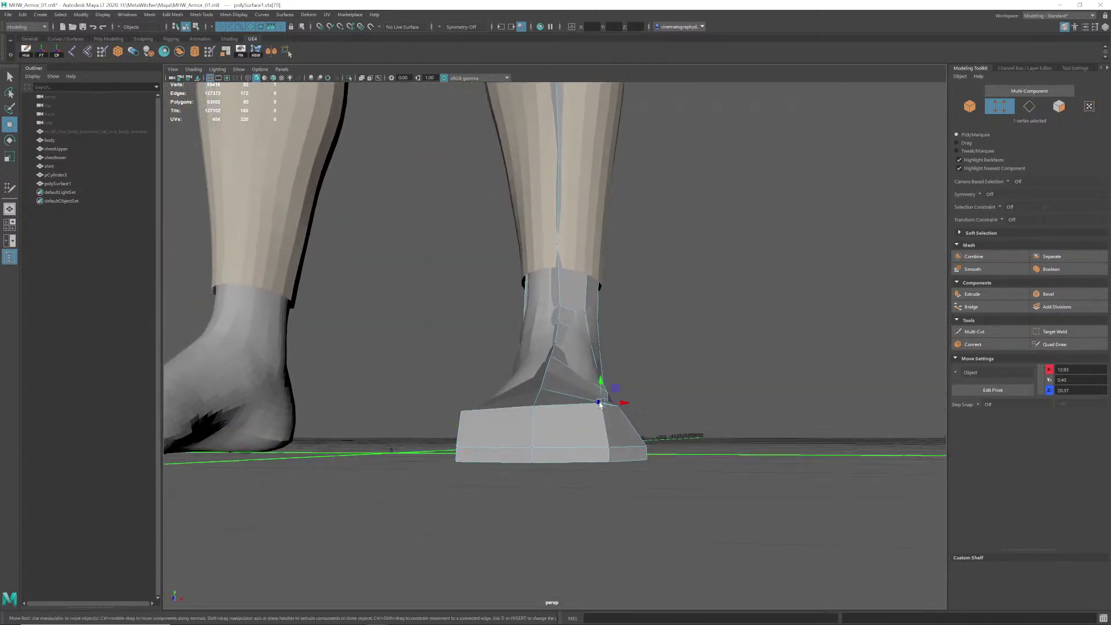
{"action": "left_click_drag", "start_coordinate": [601, 391], "coordinate": [600, 390]}
Step: Move the upper inner side vertex behind the toe box sideways, and inspect the boot from the side and heel
{"action": "left_click_drag", "start_coordinate": [591, 393], "coordinate": [514, 423], "text": "alt"}
{"action": "left_click", "coordinate": [485, 422]}
{"action": "mouse_move", "coordinate": [600, 422]}
{"action": "left_mouse_down", "text": "alt"}
{"action": "mouse_move", "coordinate": [534, 432]}
{"action": "mouse_move", "coordinate": [586, 437]}
{"action": "mouse_move", "coordinate": [566, 449]}
{"action": "mouse_move", "coordinate": [541, 427]}
{"action": "mouse_move", "coordinate": [587, 432]}
{"action": "mouse_move", "coordinate": [606, 440]}
{"action": "mouse_move", "coordinate": [598, 451]}
{"action": "mouse_move", "coordinate": [594, 435]}
{"action": "mouse_move", "coordinate": [593, 447]}
{"action": "mouse_move", "coordinate": [620, 424]}
{"action": "left_mouse_up", "text": "alt"}
{"action": "right_click_drag", "start_coordinate": [620, 425], "coordinate": [526, 457], "text": "alt"}
{"action": "left_click_drag", "start_coordinate": [526, 457], "coordinate": [499, 450], "text": "alt"}
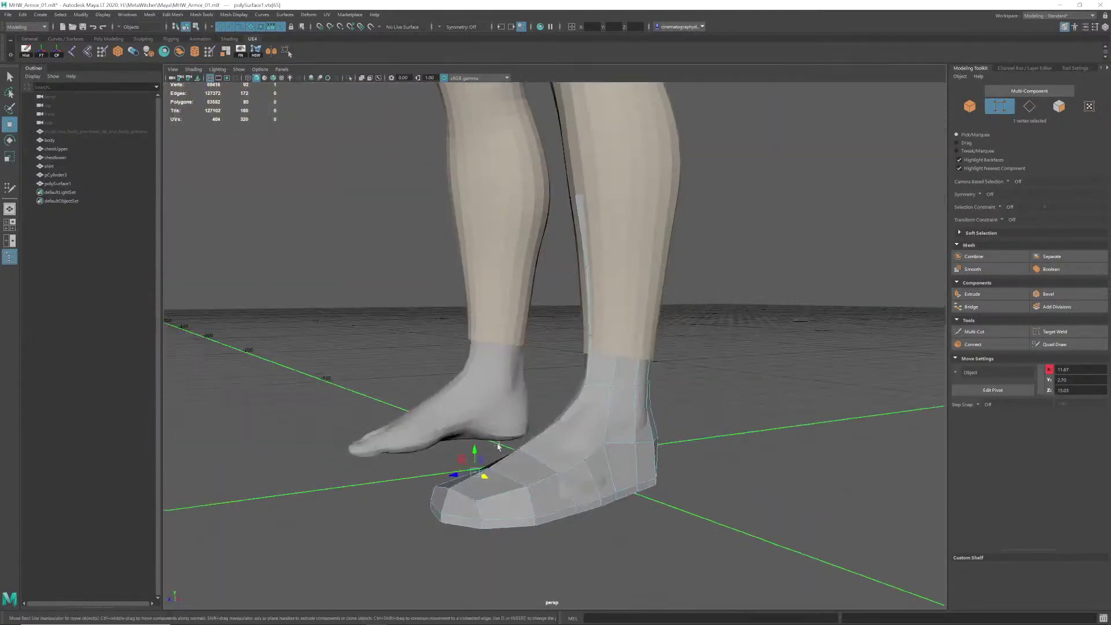
{"action": "middle_click_drag", "start_coordinate": [587, 375], "coordinate": [589, 424], "text": "alt"}
{"action": "left_click_drag", "start_coordinate": [589, 425], "coordinate": [480, 462], "text": "alt"}
{"action": "middle_click_drag", "start_coordinate": [607, 509], "coordinate": [573, 382], "text": "alt"}
{"action": "right_click_drag", "start_coordinate": [573, 382], "coordinate": [739, 425], "text": "alt"}
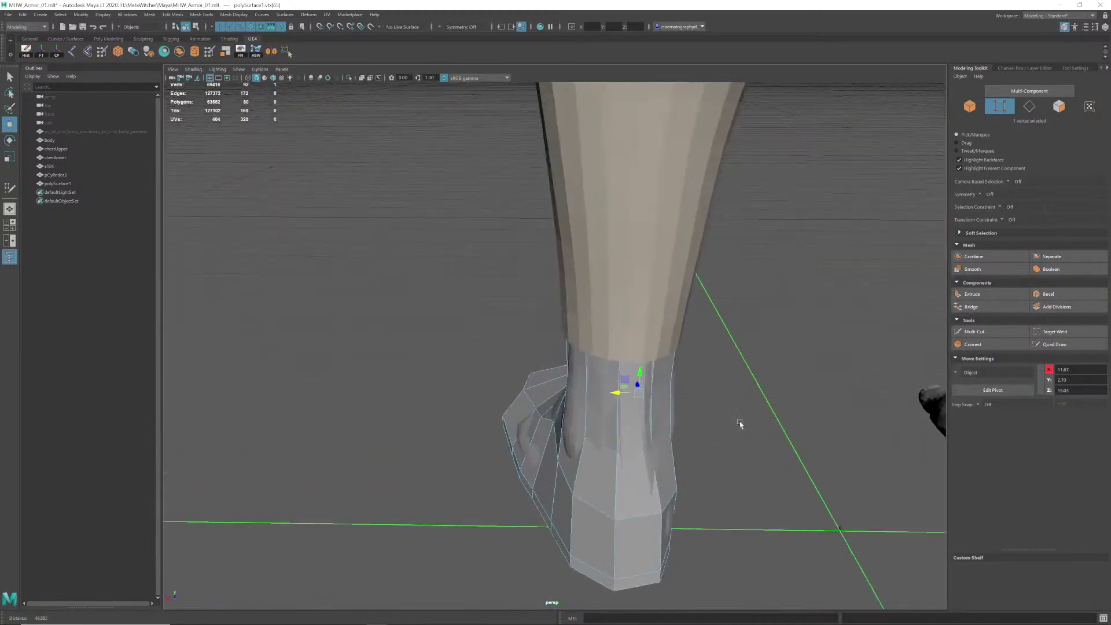
{"action": "left_click_drag", "start_coordinate": [557, 397], "coordinate": [608, 443], "text": "alt"}
Step: Return to object mode, save the scene, and isolate the boot mesh with its open underside in view
{"action": "right_click_drag", "start_coordinate": [670, 480], "coordinate": [704, 373]}
{"action": "left_click", "coordinate": [685, 466]}
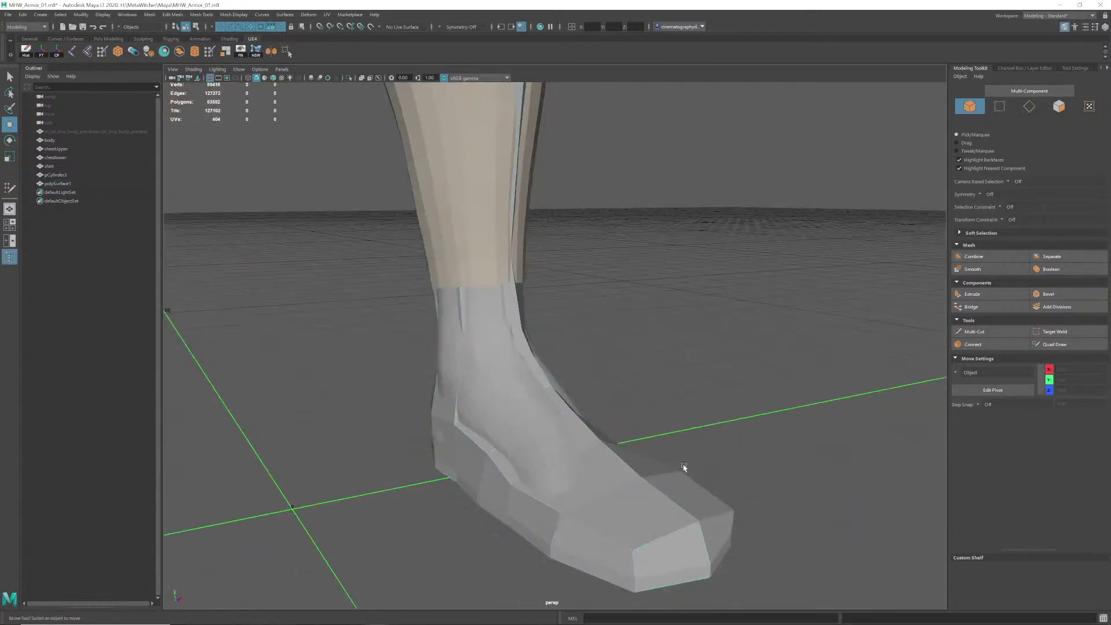
{"action": "left_click", "coordinate": [675, 502]}
{"action": "key", "text": "ctrl+1"}
{"action": "left_click_drag", "start_coordinate": [669, 504], "coordinate": [625, 446], "text": "alt"}
{"action": "left_click_drag", "start_coordinate": [584, 291], "coordinate": [586, 349], "text": "alt"}
{"action": "left_click_drag", "start_coordinate": [469, 295], "coordinate": [553, 372], "text": "alt"}
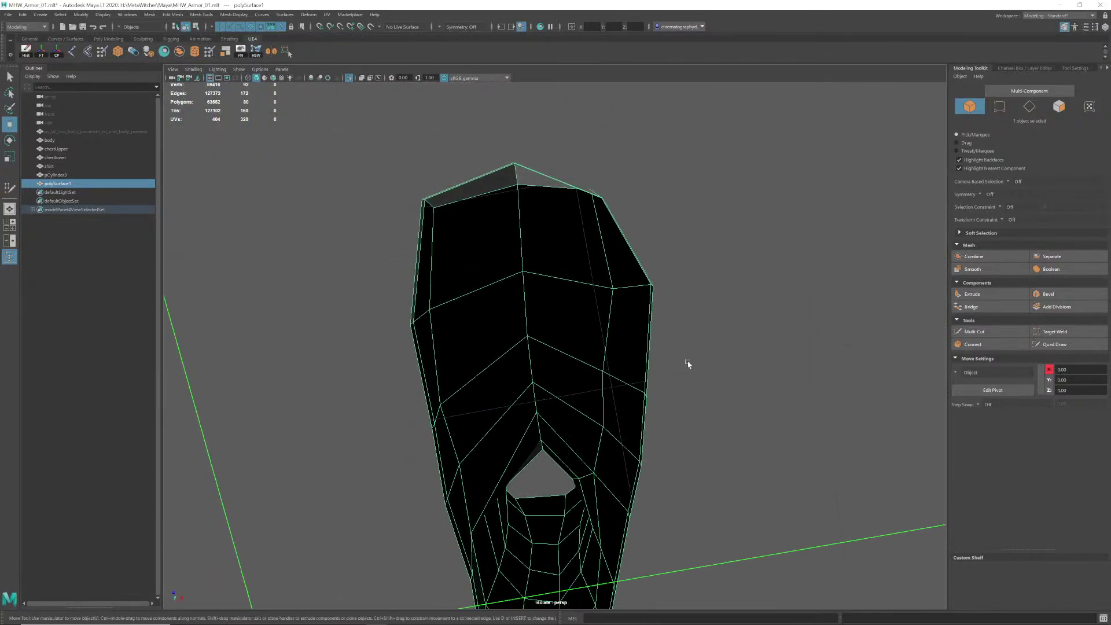
Step: With Quad Draw, extrude a border edge across the sole at the ball of the foot and weld it to the opposite edge
{"action": "left_click", "coordinate": [1065, 346]}
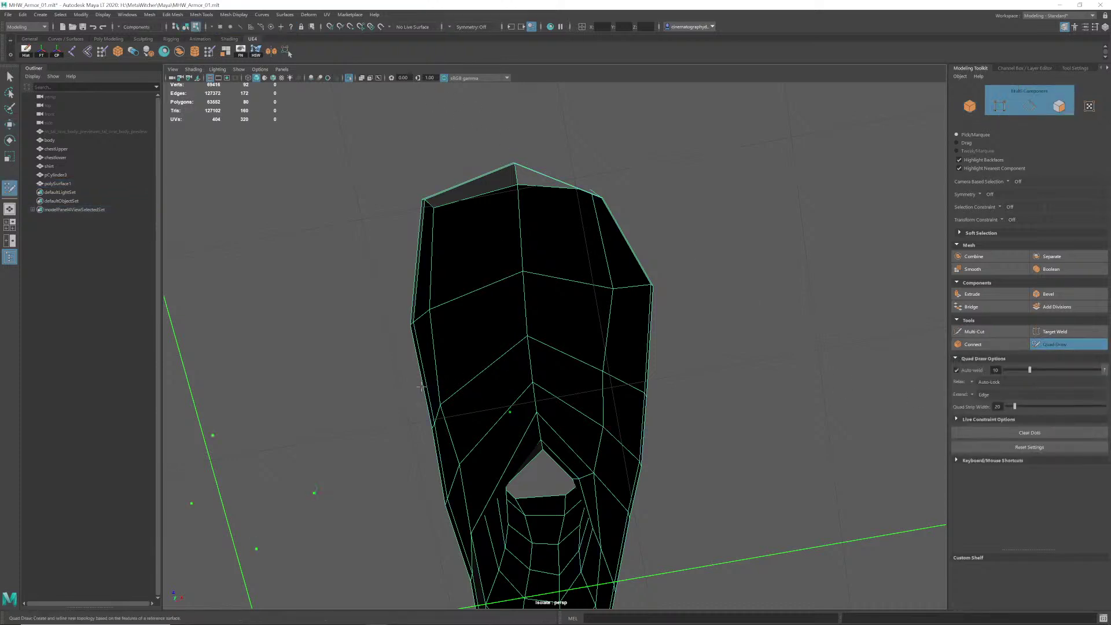
{"action": "left_click_drag", "start_coordinate": [486, 336], "coordinate": [529, 392], "text": "alt"}
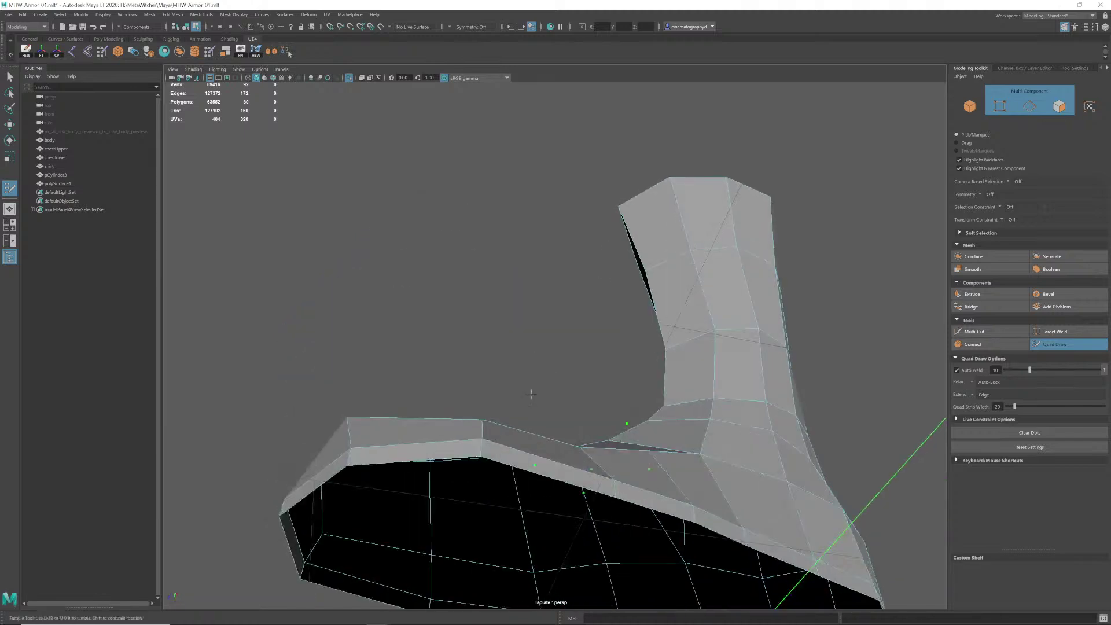
{"action": "middle_click_drag", "start_coordinate": [529, 392], "coordinate": [548, 318], "text": "alt"}
{"action": "left_click_drag", "start_coordinate": [549, 319], "coordinate": [849, 409], "text": "alt"}
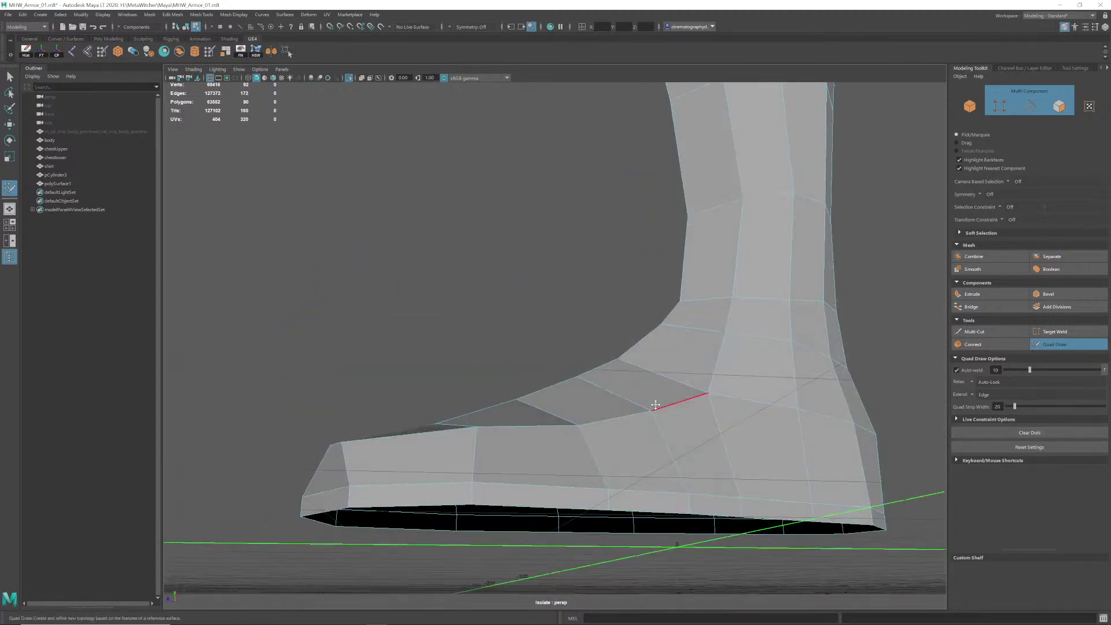
{"action": "left_click_drag", "start_coordinate": [655, 405], "coordinate": [589, 298], "text": "alt"}
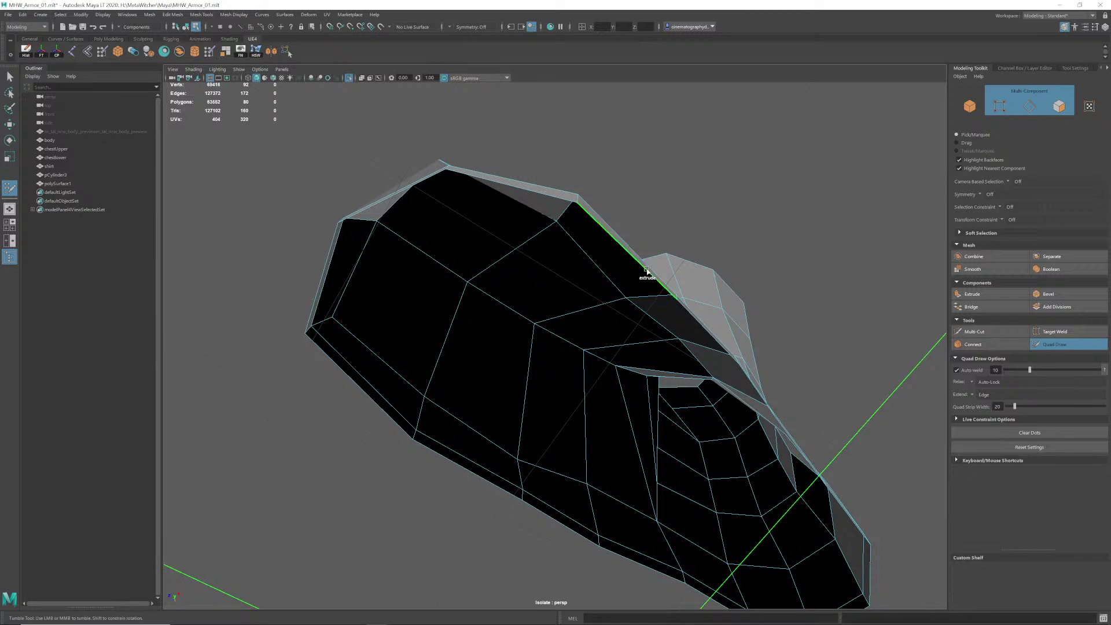
{"action": "left_click_drag", "start_coordinate": [626, 288], "coordinate": [486, 488]}
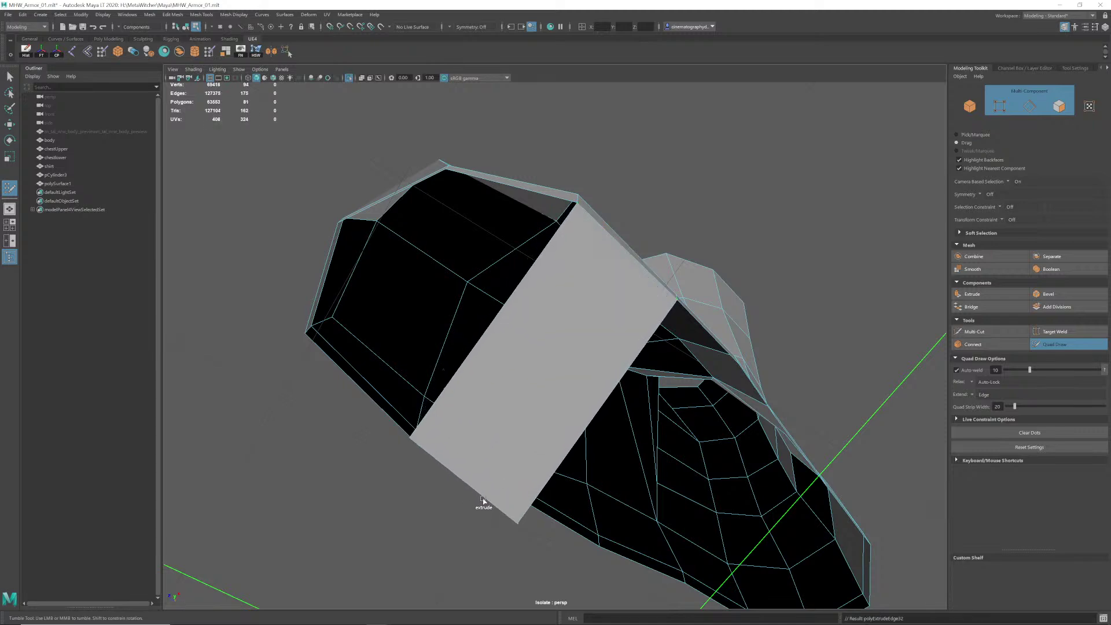
{"action": "mouse_move", "coordinate": [382, 454]}
{"action": "left_mouse_down", "text": "alt"}
{"action": "mouse_move", "coordinate": [539, 506]}
{"action": "mouse_move", "coordinate": [541, 467]}
{"action": "mouse_move", "coordinate": [527, 434]}
{"action": "mouse_move", "coordinate": [538, 445]}
{"action": "mouse_move", "coordinate": [564, 416]}
{"action": "left_mouse_up", "text": "alt"}
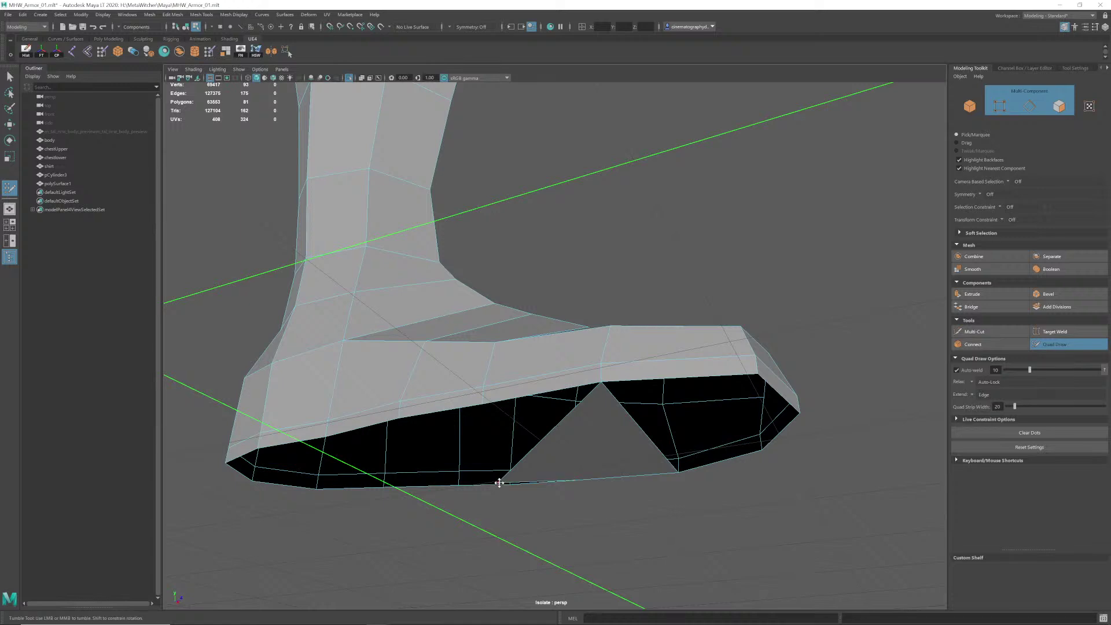
{"action": "left_click_drag", "start_coordinate": [527, 408], "coordinate": [549, 412], "text": "alt"}
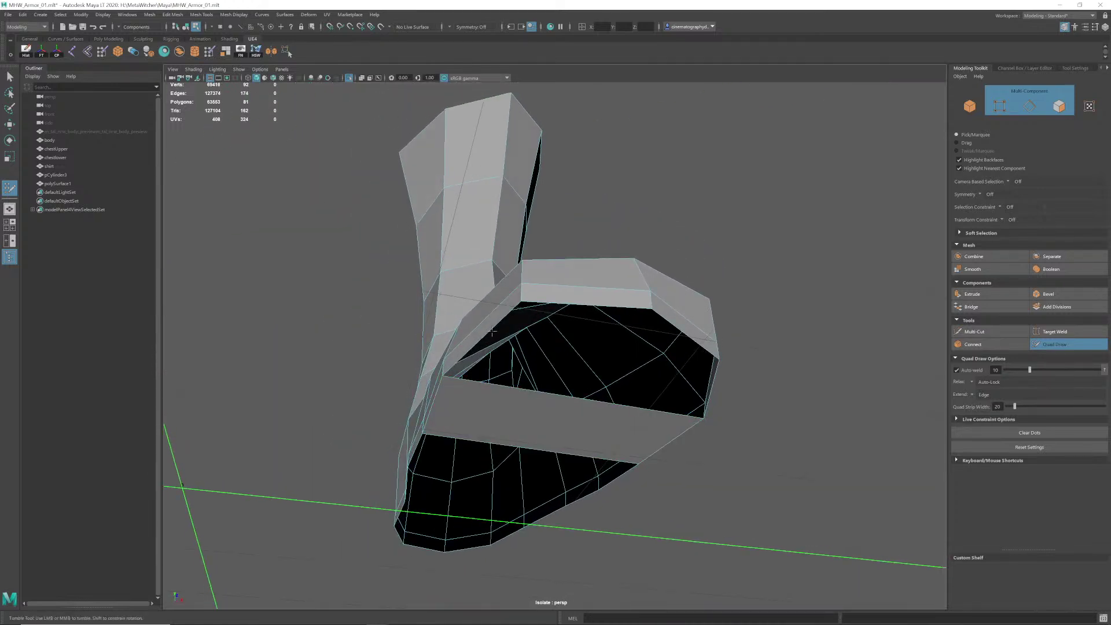
Step: With Quad Draw, extrude the sole strip's front edge toward the toe and weld the new face's corners to the boot's border vertices
{"action": "left_click_drag", "start_coordinate": [489, 330], "coordinate": [637, 358]}
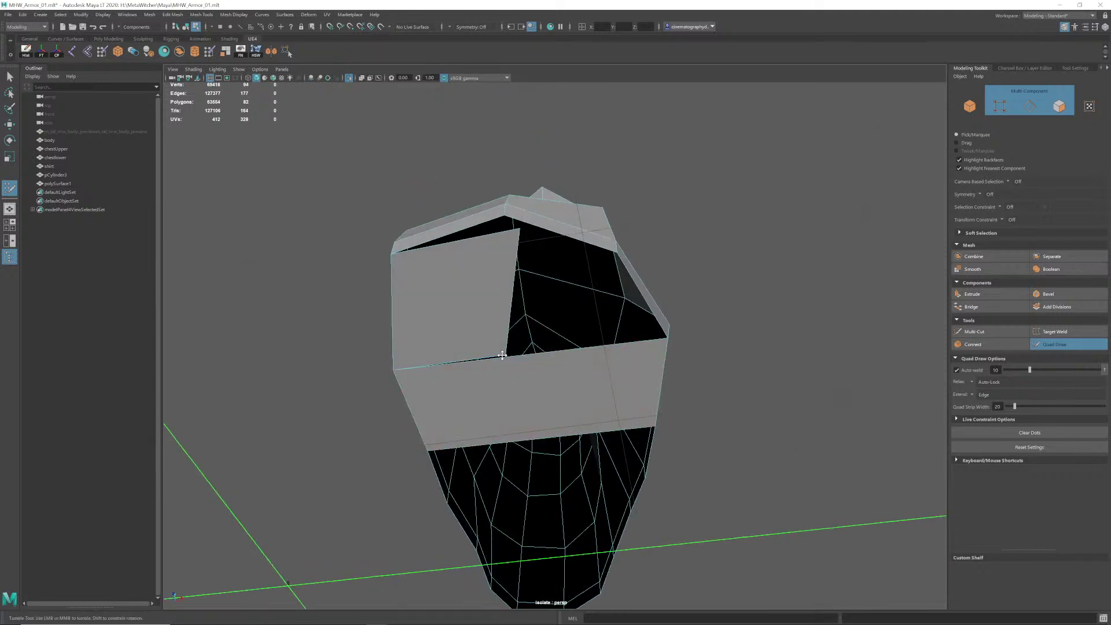
{"action": "left_click_drag", "start_coordinate": [502, 354], "coordinate": [639, 334]}
{"action": "left_click_drag", "start_coordinate": [717, 295], "coordinate": [610, 346], "text": "alt"}
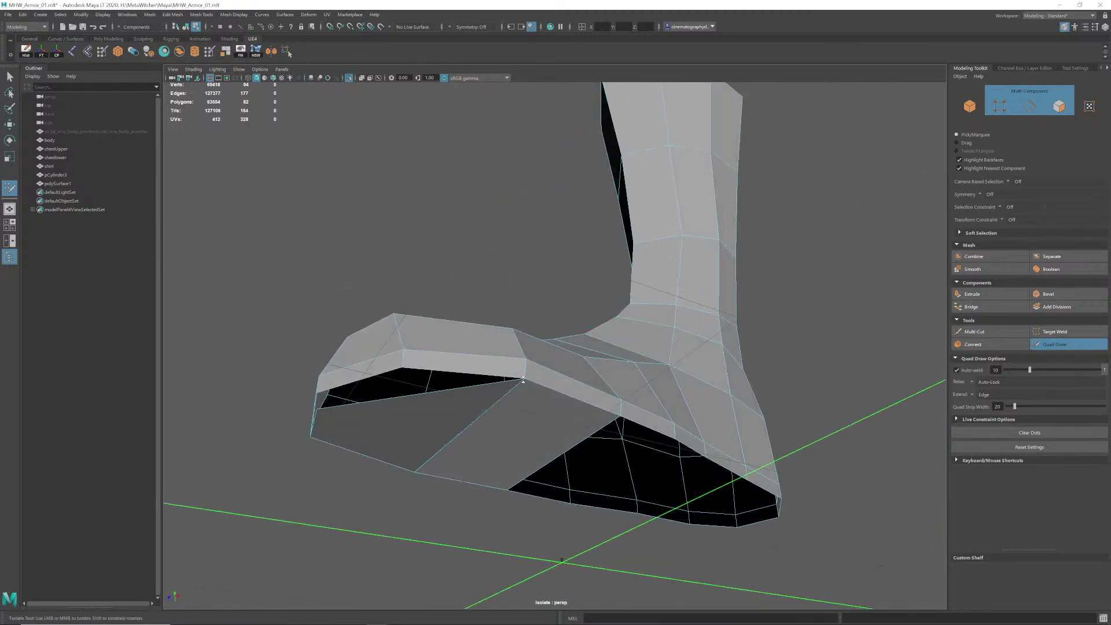
{"action": "left_click_drag", "start_coordinate": [417, 394], "coordinate": [454, 388], "text": "alt"}
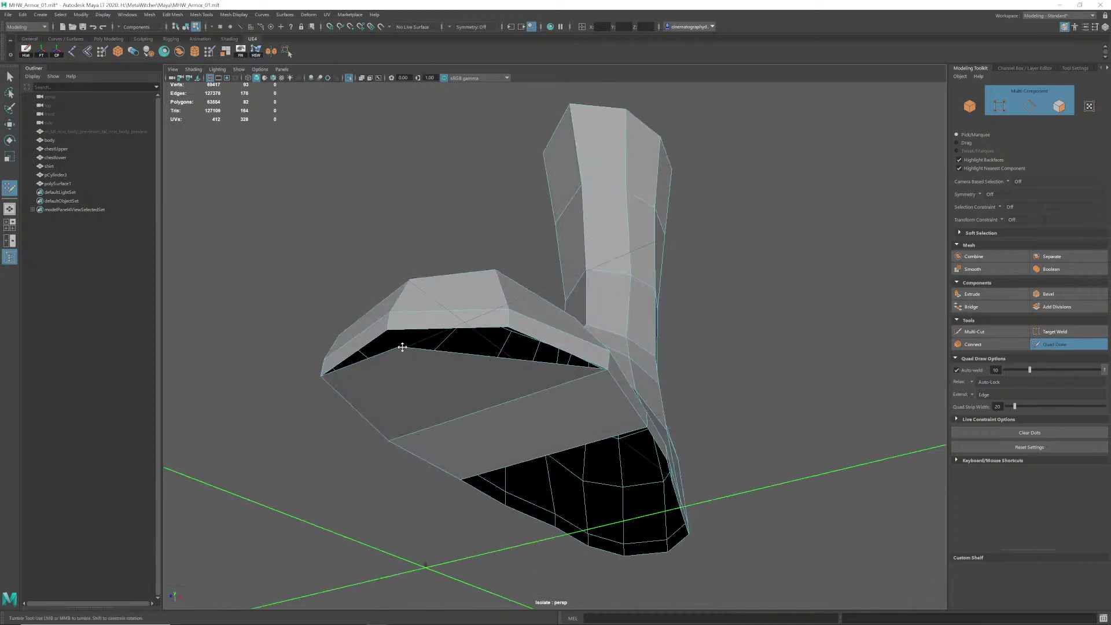
{"action": "left_click_drag", "start_coordinate": [477, 343], "coordinate": [598, 321], "text": "alt"}
{"action": "right_click_drag", "start_coordinate": [598, 321], "coordinate": [562, 318], "text": "alt"}
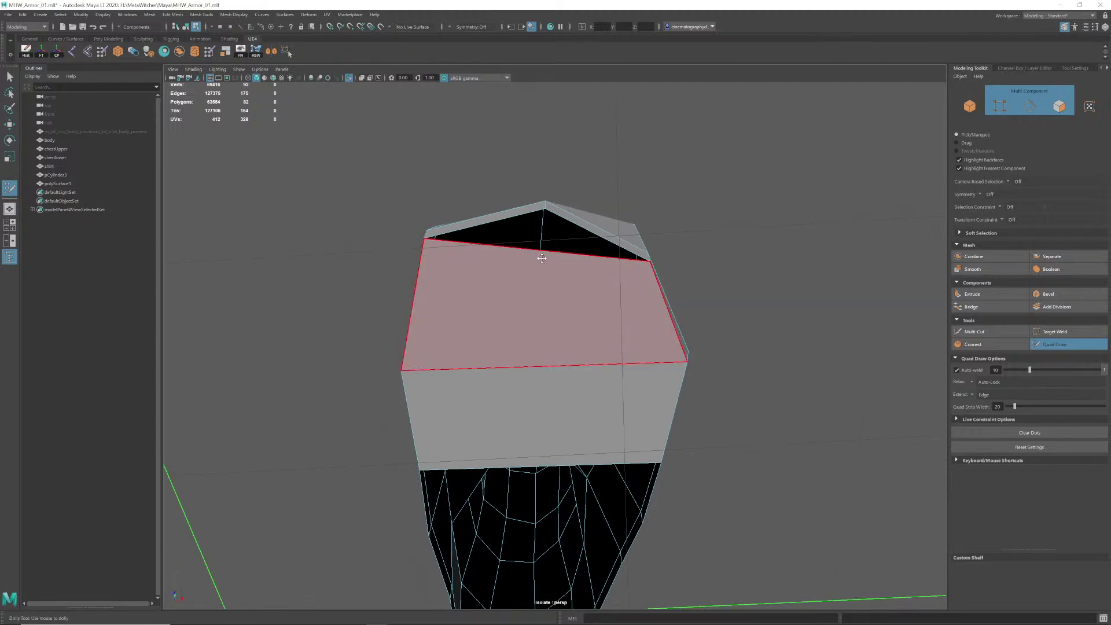
Step: Insert a lengthwise centre loop through the forefoot sole faces and weld its front vertex to the toe tip
{"action": "left_click_drag", "start_coordinate": [554, 272], "coordinate": [513, 242], "text": "alt"}
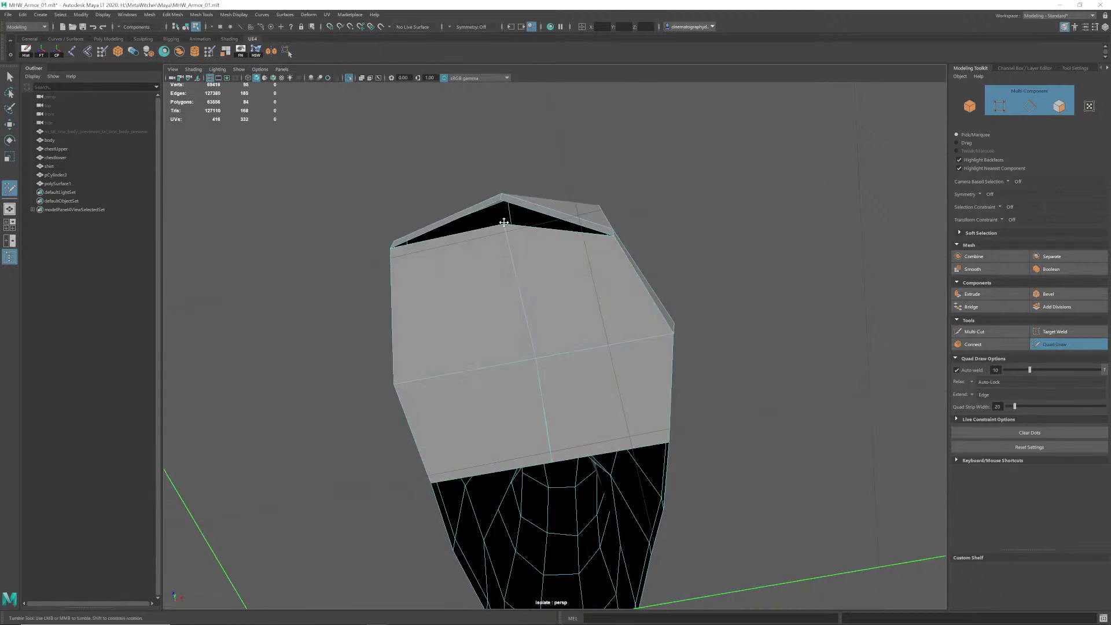
{"action": "left_click_drag", "start_coordinate": [518, 229], "coordinate": [545, 290], "text": "alt"}
{"action": "right_click_drag", "start_coordinate": [546, 290], "coordinate": [597, 285], "text": "alt"}
{"action": "left_click_drag", "start_coordinate": [597, 285], "coordinate": [553, 312], "text": "alt"}
{"action": "right_click_drag", "start_coordinate": [554, 313], "coordinate": [588, 300], "text": "alt"}
{"action": "left_click_drag", "start_coordinate": [588, 301], "coordinate": [615, 298], "text": "alt"}
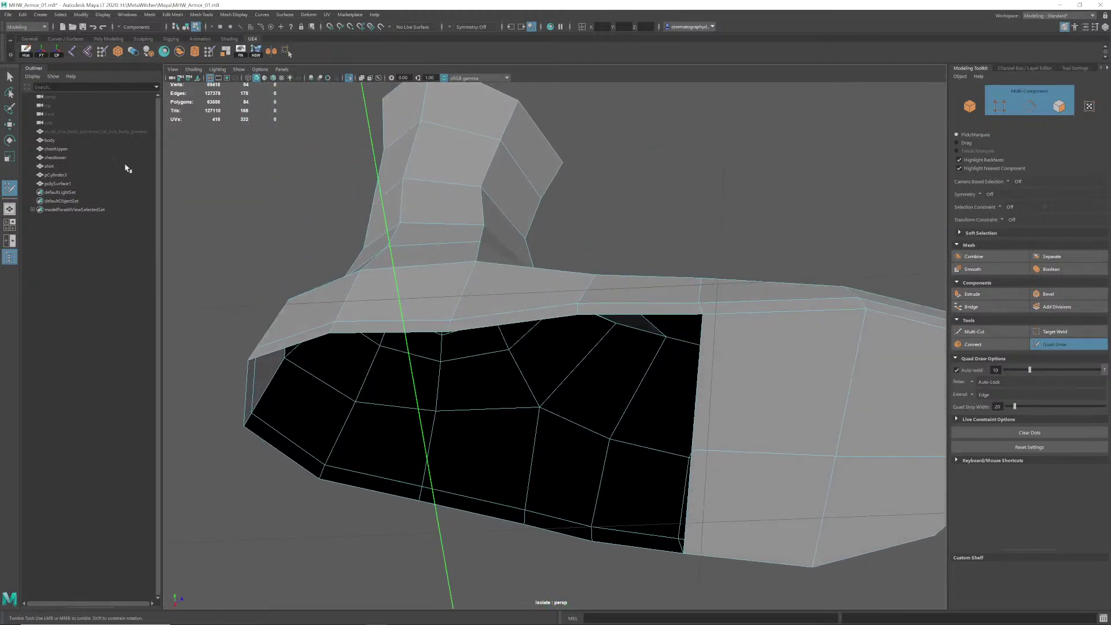
Step: Select the border edges of the remaining sole opening and close it with Fill Hole
{"action": "key", "text": "q"}
{"action": "right_click_drag", "start_coordinate": [559, 317], "coordinate": [558, 289]}
{"action": "double_click", "coordinate": [566, 317]}
{"action": "left_click_drag", "start_coordinate": [641, 325], "coordinate": [598, 278], "text": "alt"}
{"action": "right_click", "coordinate": [623, 242], "text": "shift"}
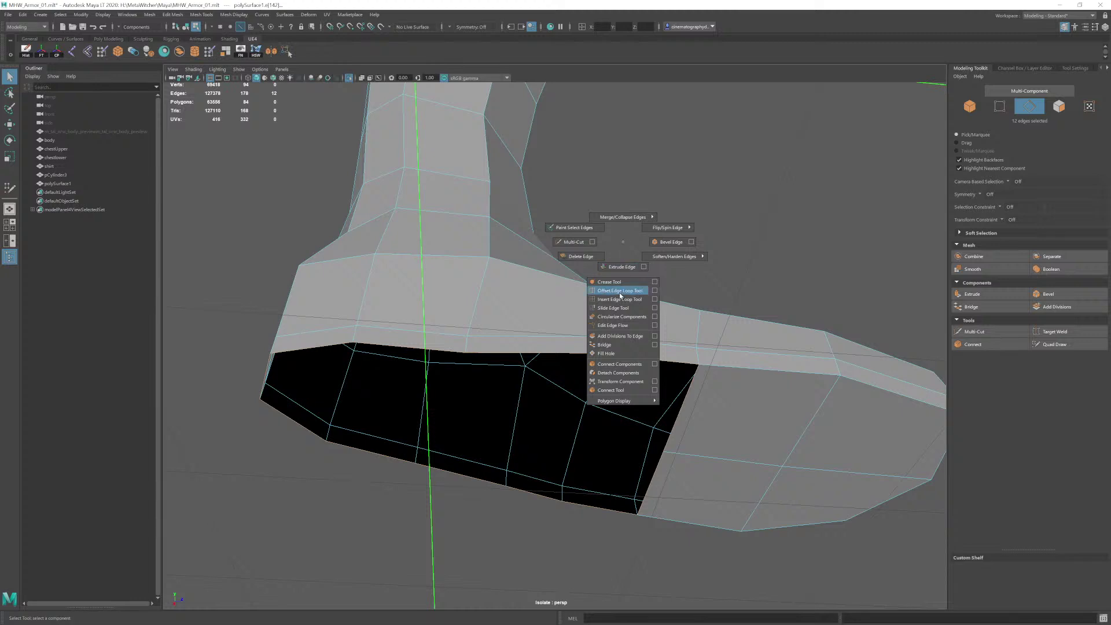
{"action": "right_click_drag", "start_coordinate": [617, 355], "coordinate": [617, 355], "text": "shift"}
{"action": "left_click_drag", "start_coordinate": [581, 353], "coordinate": [587, 299], "text": "alt"}
{"action": "left_click_drag", "start_coordinate": [623, 377], "coordinate": [598, 363], "text": "alt"}
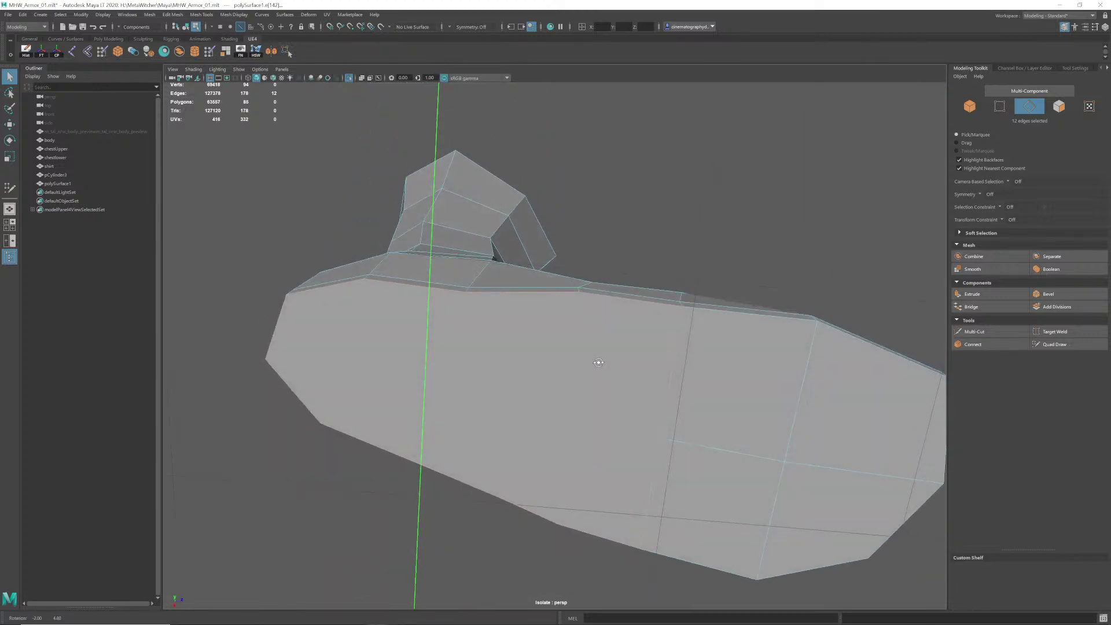
Step: With Multi-Cut, cut the filled sole face across behind the forefoot and again across the heel between opposite border vertices
{"action": "left_click", "coordinate": [979, 332]}
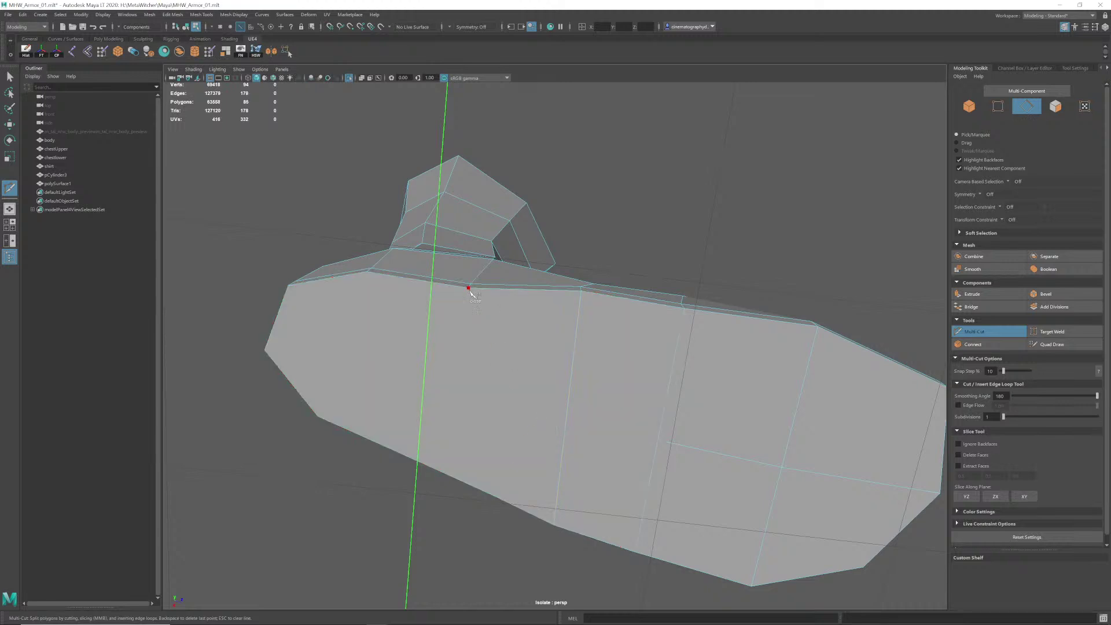
{"action": "left_click_drag", "start_coordinate": [544, 301], "coordinate": [612, 288], "text": "alt"}
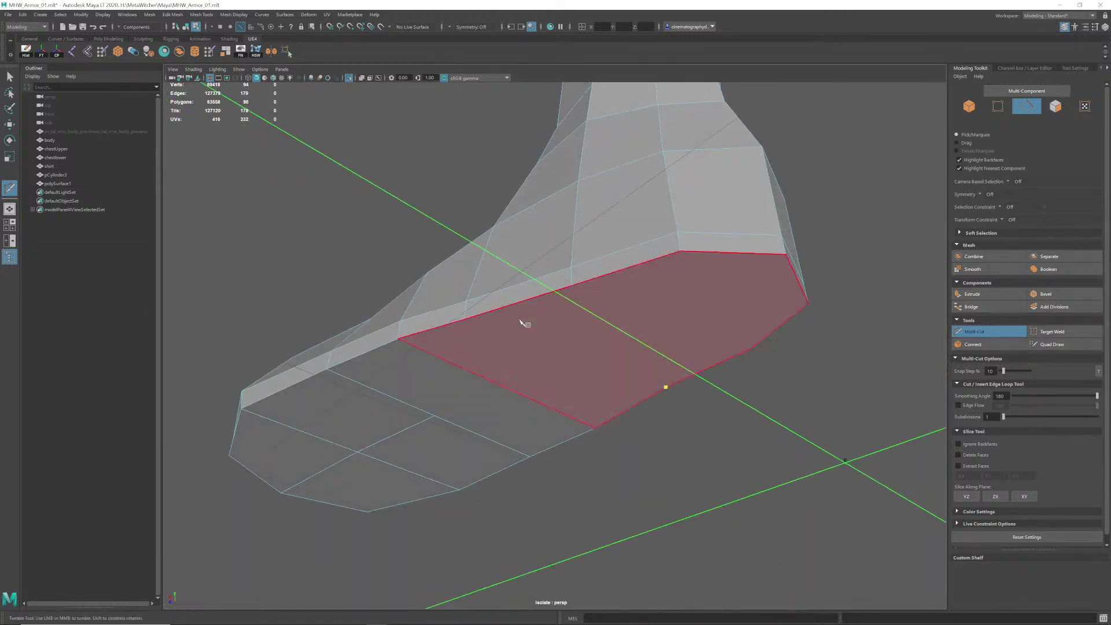
{"action": "left_click_drag", "start_coordinate": [524, 323], "coordinate": [730, 383], "text": "alt"}
{"action": "left_click_drag", "start_coordinate": [835, 389], "coordinate": [678, 375], "text": "alt"}
{"action": "left_click", "coordinate": [671, 315]}
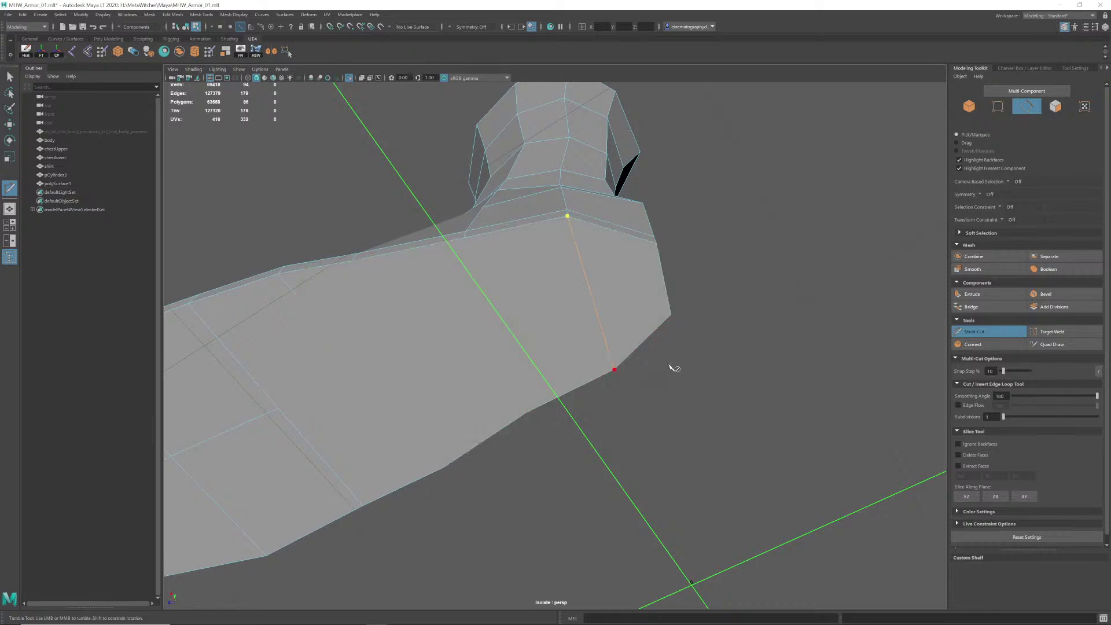
{"action": "left_click_drag", "start_coordinate": [693, 355], "coordinate": [571, 280], "text": "alt"}
{"action": "left_click", "coordinate": [574, 345]}
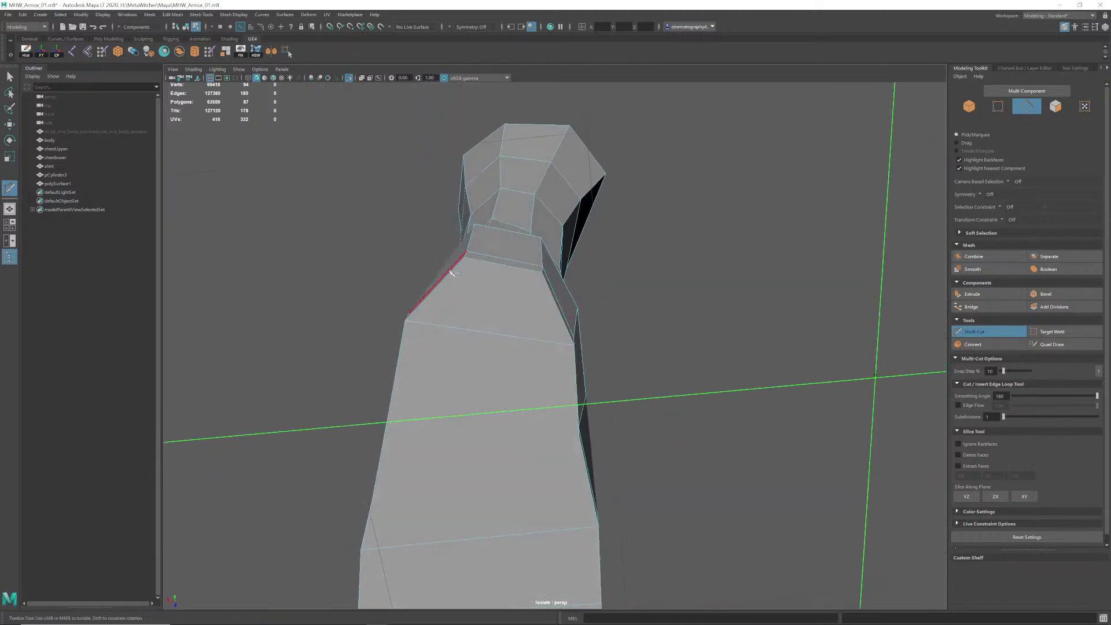
Step: Extend the forefoot's lengthwise centre line with a cut back to the first crosswise cut behind it
{"action": "left_click_drag", "start_coordinate": [576, 320], "coordinate": [561, 387], "text": "alt"}
{"action": "scroll", "coordinate": [613, 354], "scroll_direction": "up", "scroll_amount": 2}
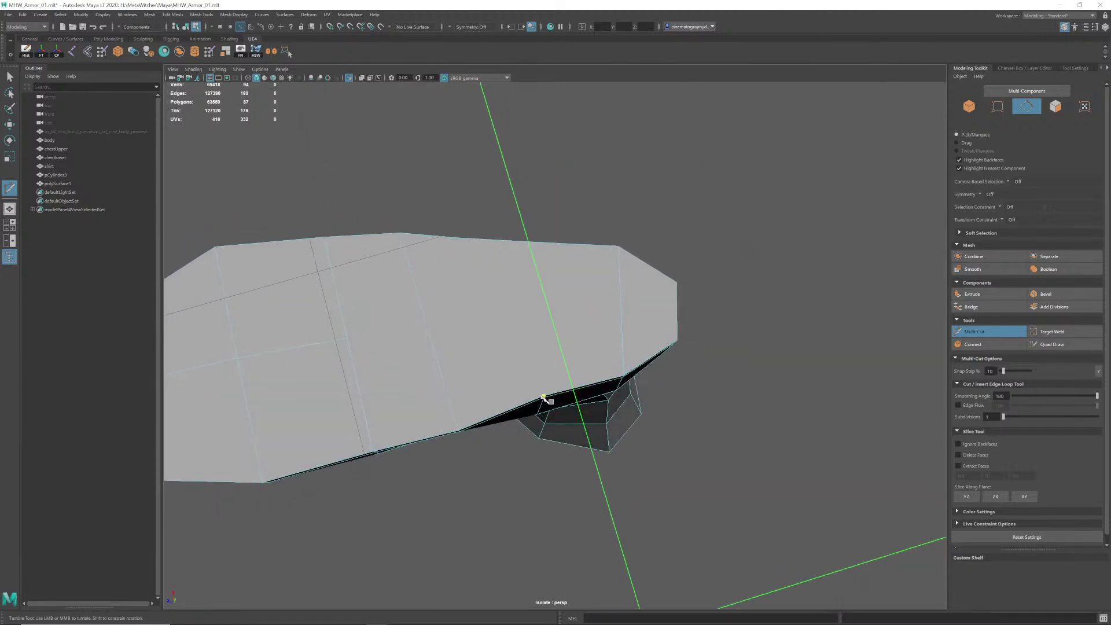
{"action": "left_click_drag", "start_coordinate": [526, 205], "coordinate": [533, 238], "text": "alt"}
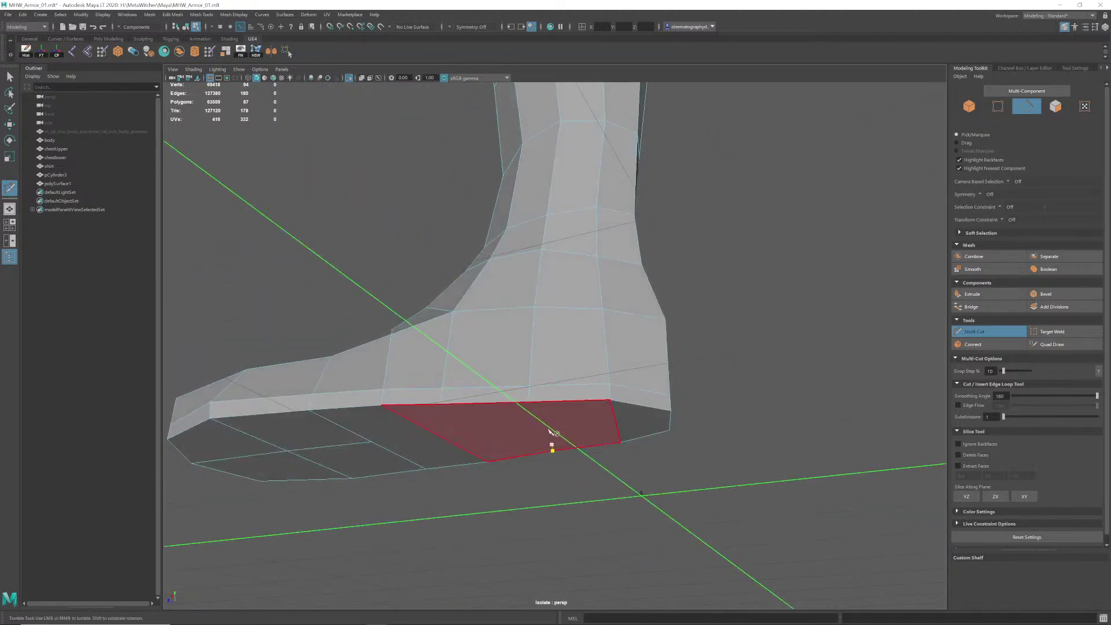
{"action": "left_click_drag", "start_coordinate": [554, 433], "coordinate": [558, 408], "text": "alt"}
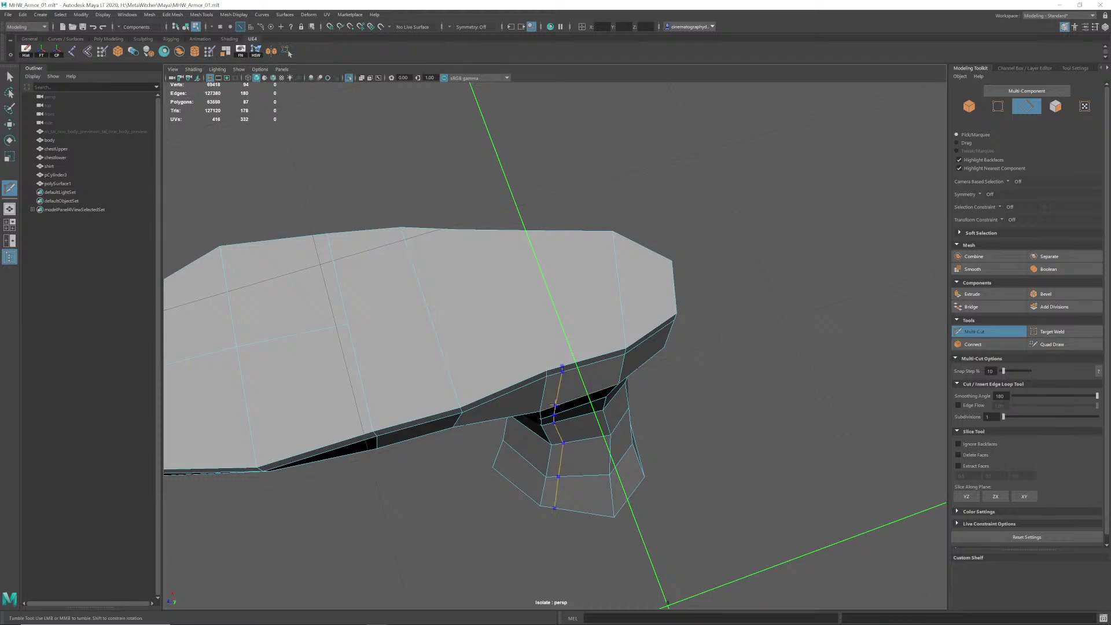
{"action": "left_click_drag", "start_coordinate": [675, 359], "coordinate": [457, 246], "text": "alt"}
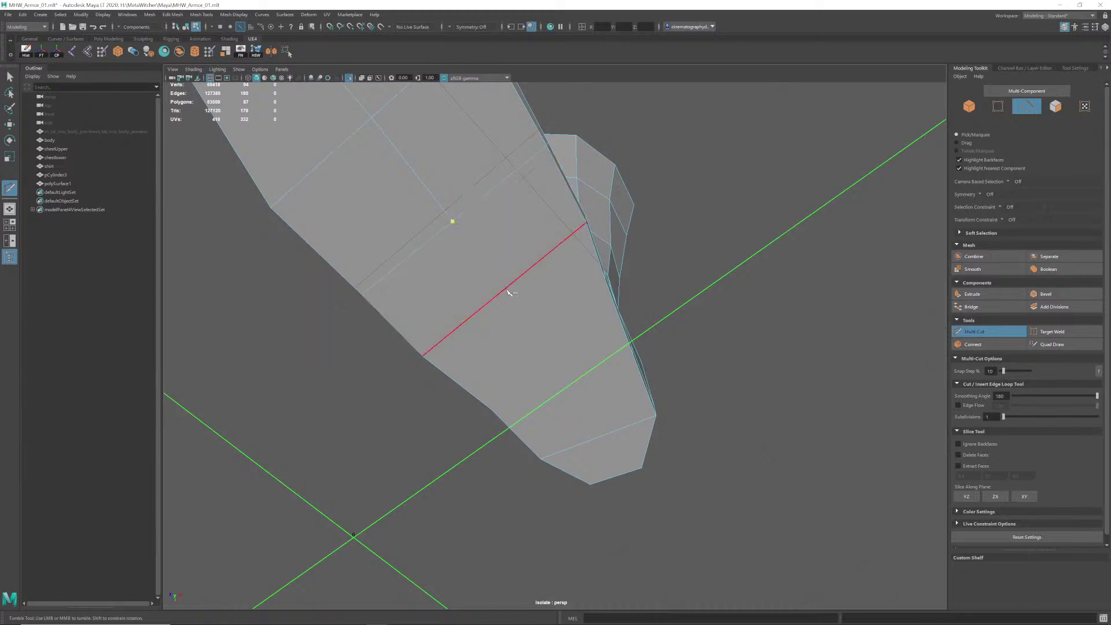
{"action": "left_click_drag", "start_coordinate": [515, 295], "coordinate": [612, 293], "text": "alt"}
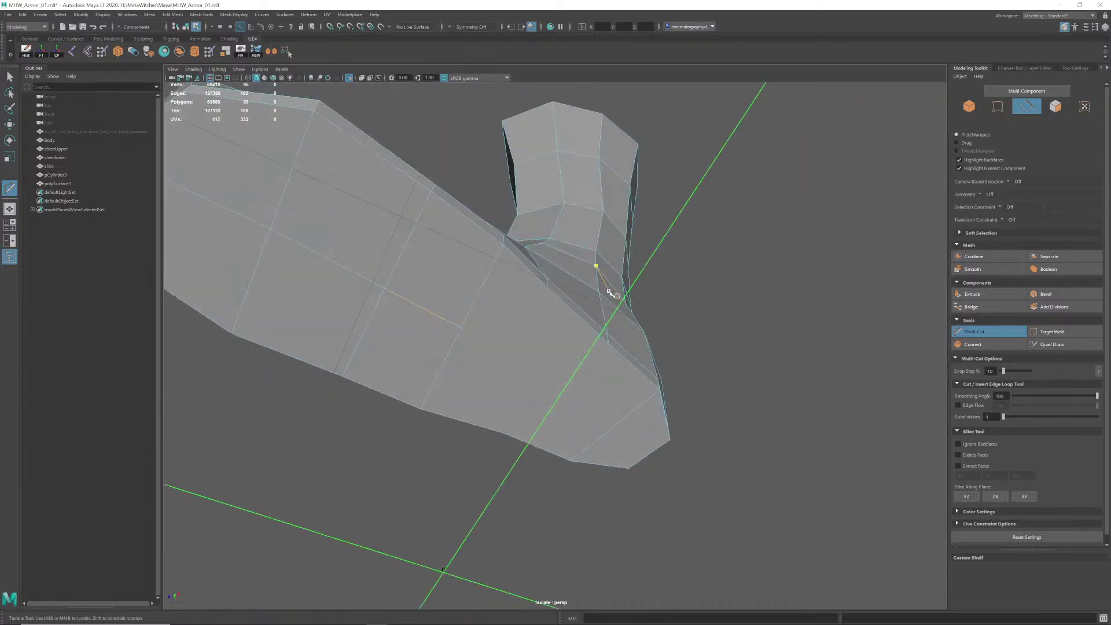
Step: Cut the sole across the arch between opposite border vertices and extend the centre line back to that cut
{"action": "mouse_move", "coordinate": [486, 293]}
{"action": "left_mouse_down", "text": "alt"}
{"action": "mouse_move", "coordinate": [454, 302]}
{"action": "mouse_move", "coordinate": [538, 339]}
{"action": "mouse_move", "coordinate": [476, 267]}
{"action": "mouse_move", "coordinate": [478, 312]}
{"action": "mouse_move", "coordinate": [481, 299]}
{"action": "left_mouse_up", "text": "alt"}
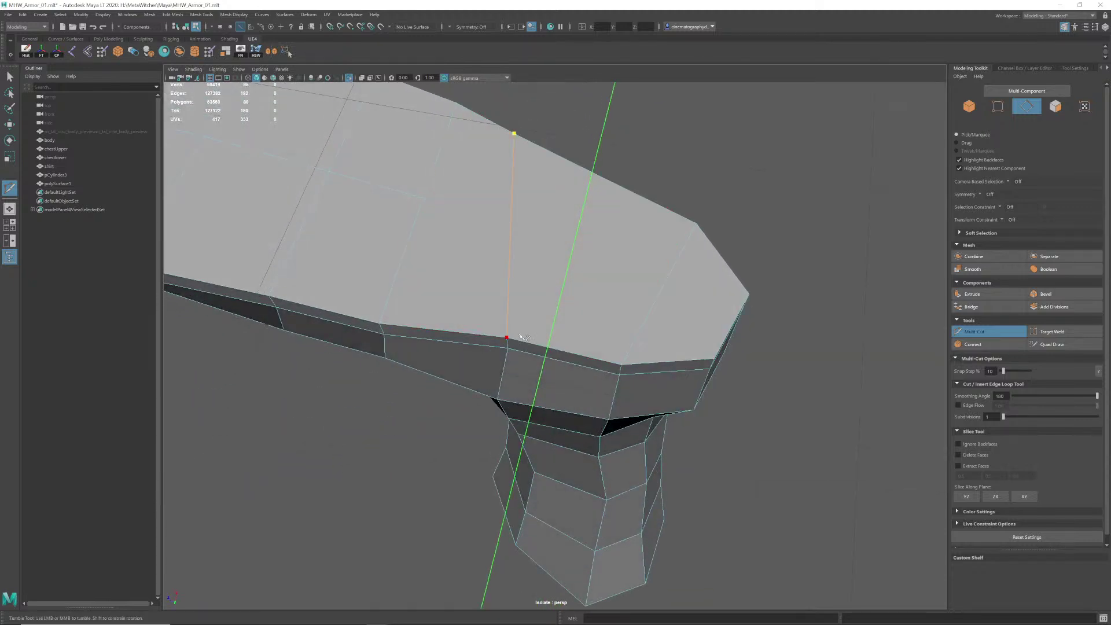
{"action": "left_click_drag", "start_coordinate": [523, 334], "coordinate": [454, 239], "text": "alt"}
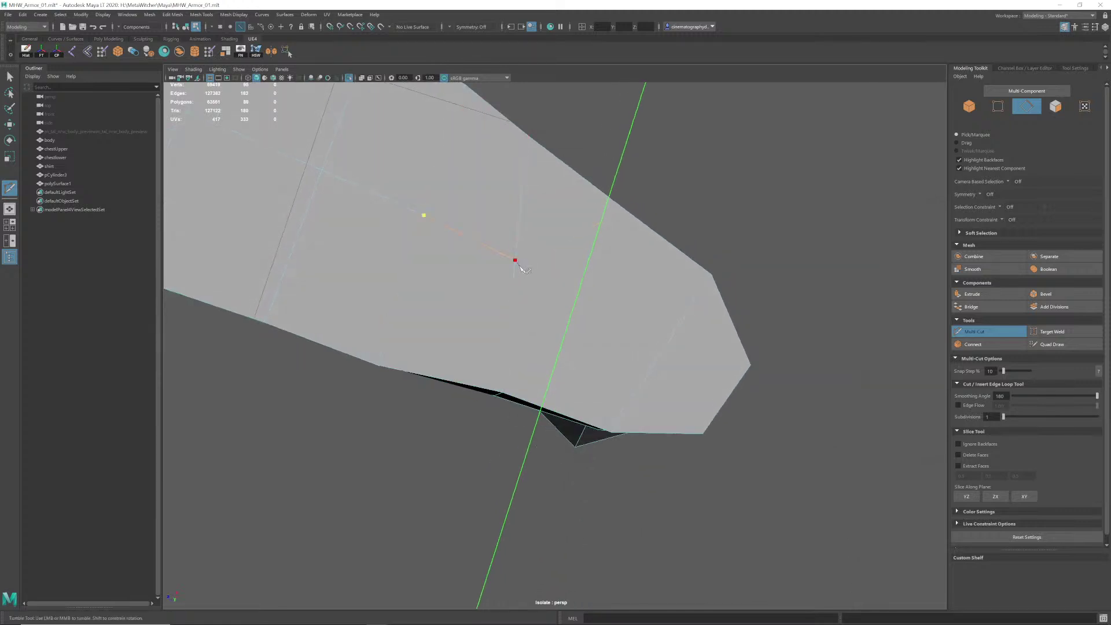
{"action": "left_click_drag", "start_coordinate": [550, 253], "coordinate": [594, 248], "text": "alt"}
{"action": "left_click_drag", "start_coordinate": [533, 411], "coordinate": [533, 382], "text": "alt"}
{"action": "left_click", "coordinate": [526, 415]}
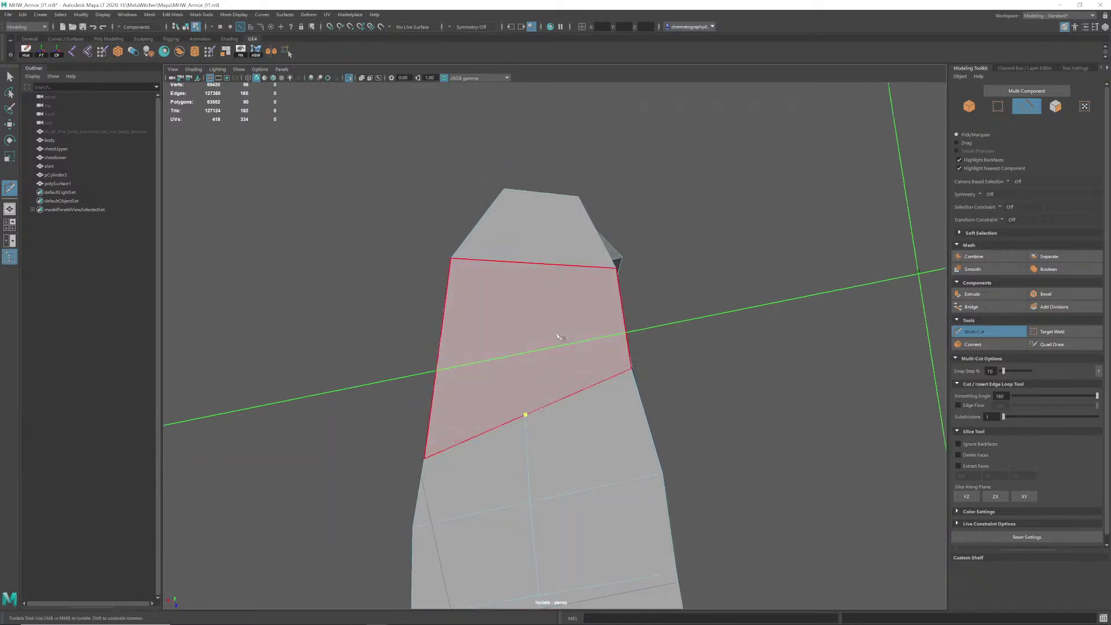
Step: Examine the sole from below and around the heel to judge how the centre line can continue through the heel faces
{"action": "middle_click_drag", "start_coordinate": [667, 508], "coordinate": [606, 188], "text": "alt"}
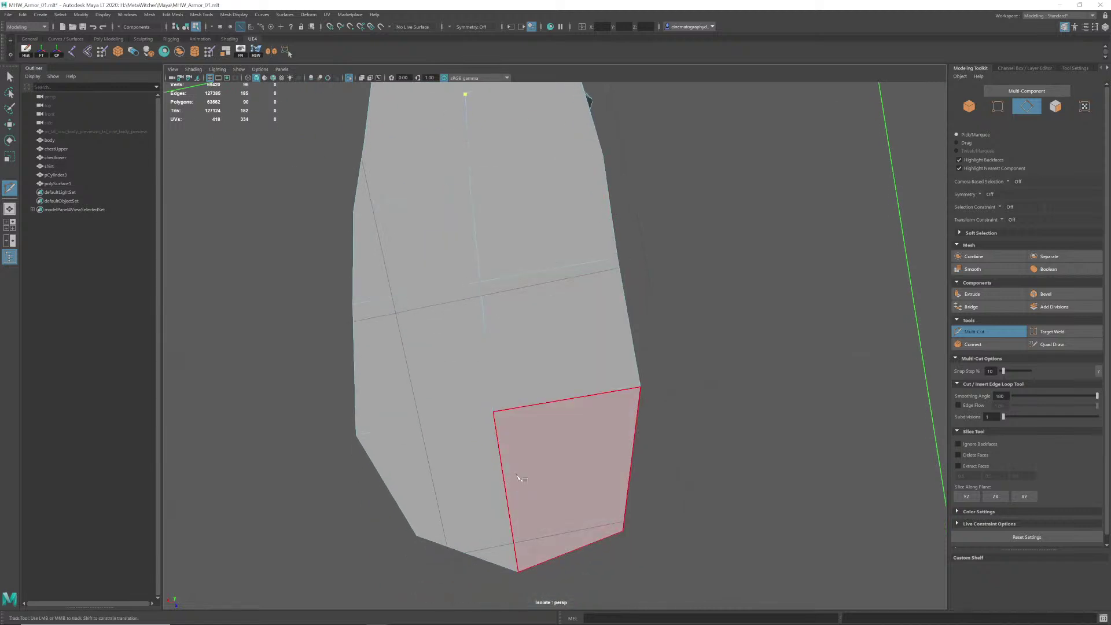
{"action": "middle_click_drag", "start_coordinate": [506, 219], "coordinate": [549, 408], "text": "alt"}
{"action": "middle_click_drag", "start_coordinate": [549, 231], "coordinate": [567, 382], "text": "alt"}
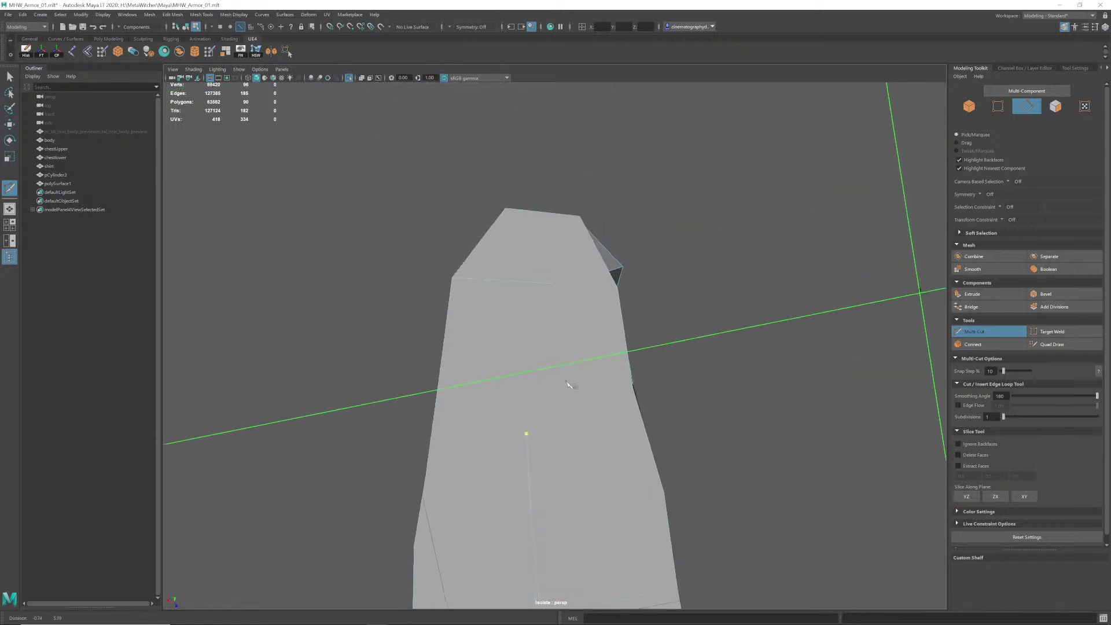
{"action": "scroll", "coordinate": [519, 446], "scroll_direction": "down", "scroll_amount": 4}
{"action": "middle_click_drag", "start_coordinate": [595, 493], "coordinate": [595, 386], "text": "alt"}
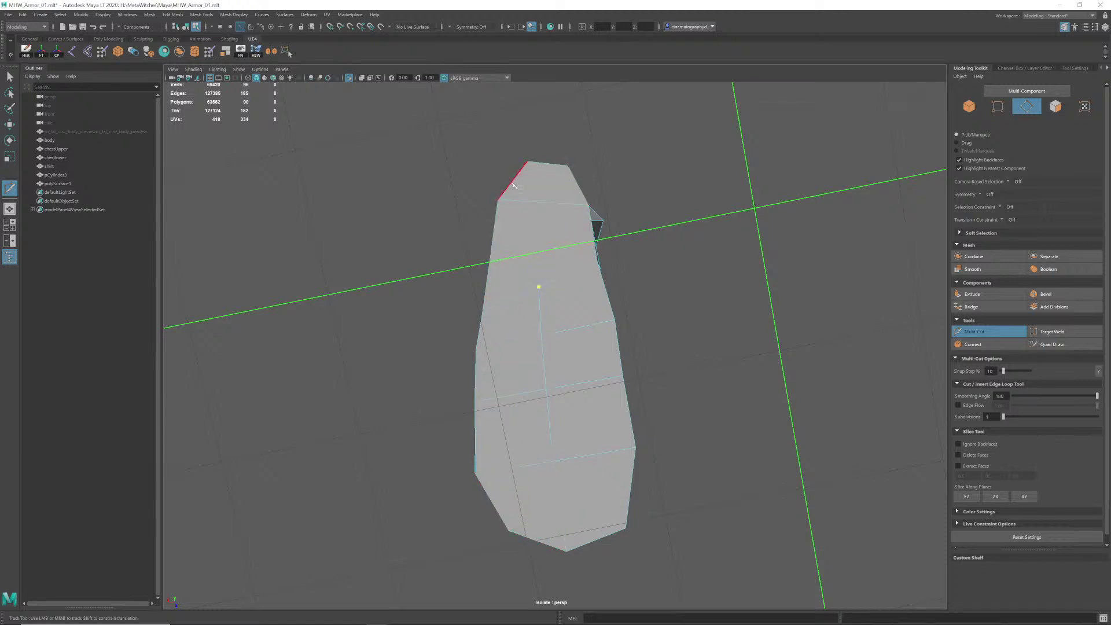
{"action": "left_click_drag", "start_coordinate": [552, 193], "coordinate": [565, 232], "text": "alt"}
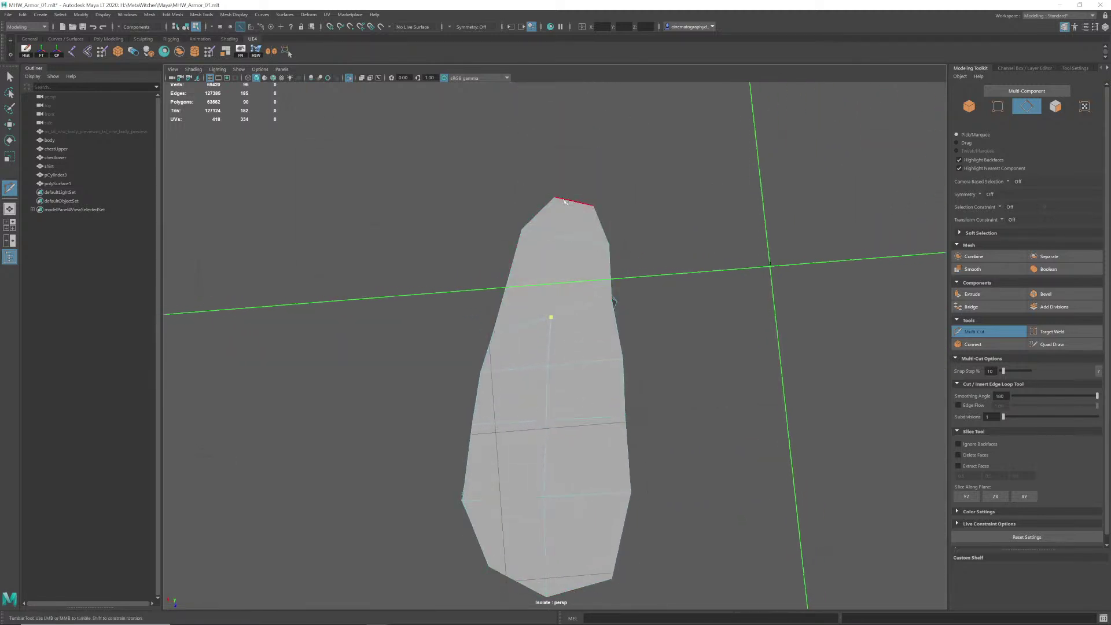
{"action": "left_click_drag", "start_coordinate": [544, 232], "coordinate": [518, 262], "text": "alt"}
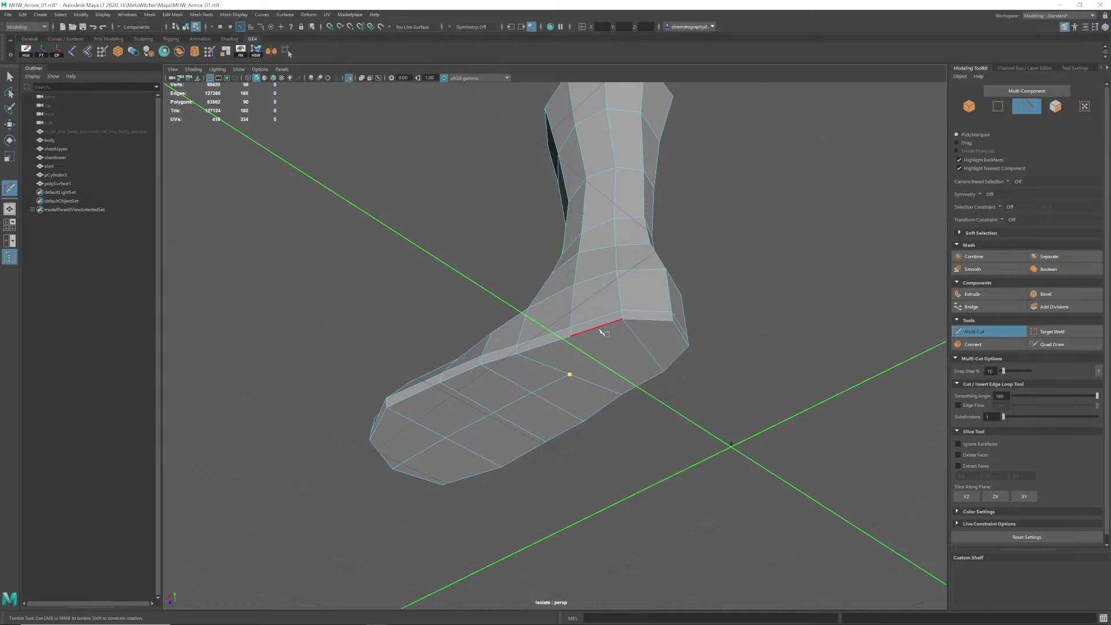
{"action": "right_click_drag", "start_coordinate": [584, 329], "coordinate": [632, 313], "text": "alt"}
{"action": "left_click_drag", "start_coordinate": [631, 313], "coordinate": [678, 323], "text": "alt"}
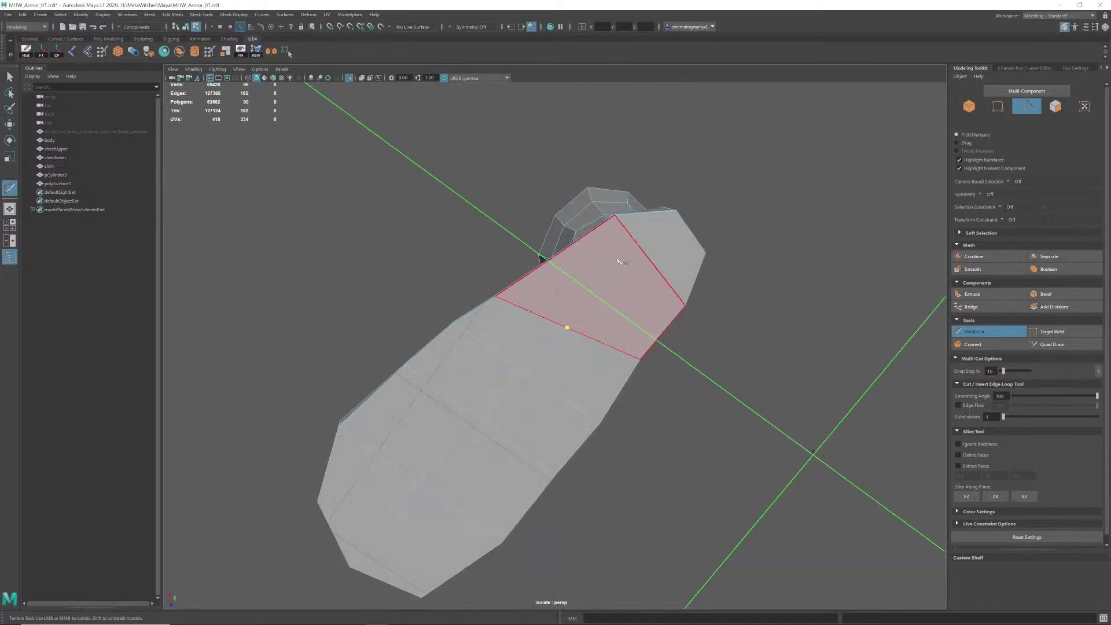
{"action": "right_click_drag", "start_coordinate": [622, 262], "coordinate": [689, 379], "text": "alt"}
{"action": "left_click_drag", "start_coordinate": [560, 281], "coordinate": [576, 321], "text": "alt"}
{"action": "right_click_drag", "start_coordinate": [576, 322], "coordinate": [540, 263], "text": "alt"}
{"action": "left_click_drag", "start_coordinate": [541, 264], "coordinate": [582, 322], "text": "alt"}
{"action": "left_click_drag", "start_coordinate": [575, 268], "coordinate": [530, 292], "text": "alt"}
{"action": "left_click_drag", "start_coordinate": [637, 341], "coordinate": [642, 346], "text": "alt"}
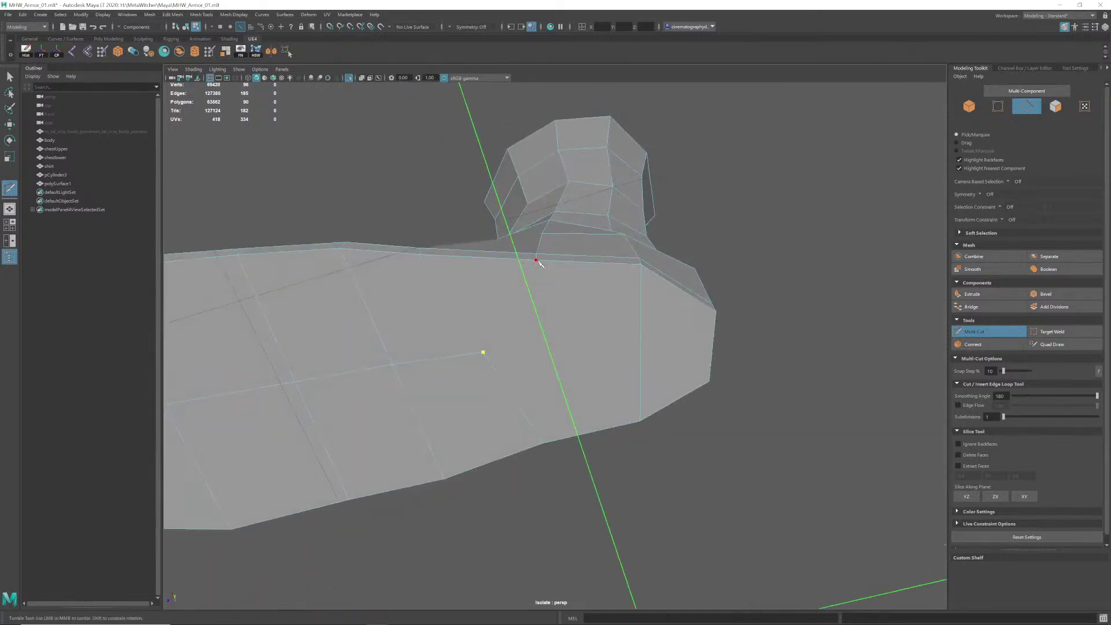
{"action": "left_click_drag", "start_coordinate": [636, 268], "coordinate": [565, 264], "text": "alt"}
{"action": "mouse_move", "coordinate": [592, 340]}
{"action": "left_mouse_down", "text": "alt"}
{"action": "mouse_move", "coordinate": [582, 269]}
{"action": "mouse_move", "coordinate": [586, 338]}
{"action": "left_mouse_up", "text": "alt"}
{"action": "right_click_drag", "start_coordinate": [586, 338], "coordinate": [354, 245], "text": "alt"}
{"action": "mouse_move", "coordinate": [550, 321]}
{"action": "left_mouse_down", "text": "alt"}
{"action": "mouse_move", "coordinate": [610, 347]}
{"action": "mouse_move", "coordinate": [677, 347]}
{"action": "mouse_move", "coordinate": [615, 328]}
{"action": "mouse_move", "coordinate": [471, 342]}
{"action": "mouse_move", "coordinate": [496, 328]}
{"action": "mouse_move", "coordinate": [489, 320]}
{"action": "mouse_move", "coordinate": [535, 334]}
{"action": "left_mouse_up", "text": "alt"}
{"action": "middle_click_drag", "start_coordinate": [535, 334], "coordinate": [542, 335], "text": "alt"}
{"action": "left_click_drag", "start_coordinate": [541, 335], "coordinate": [520, 329], "text": "alt"}
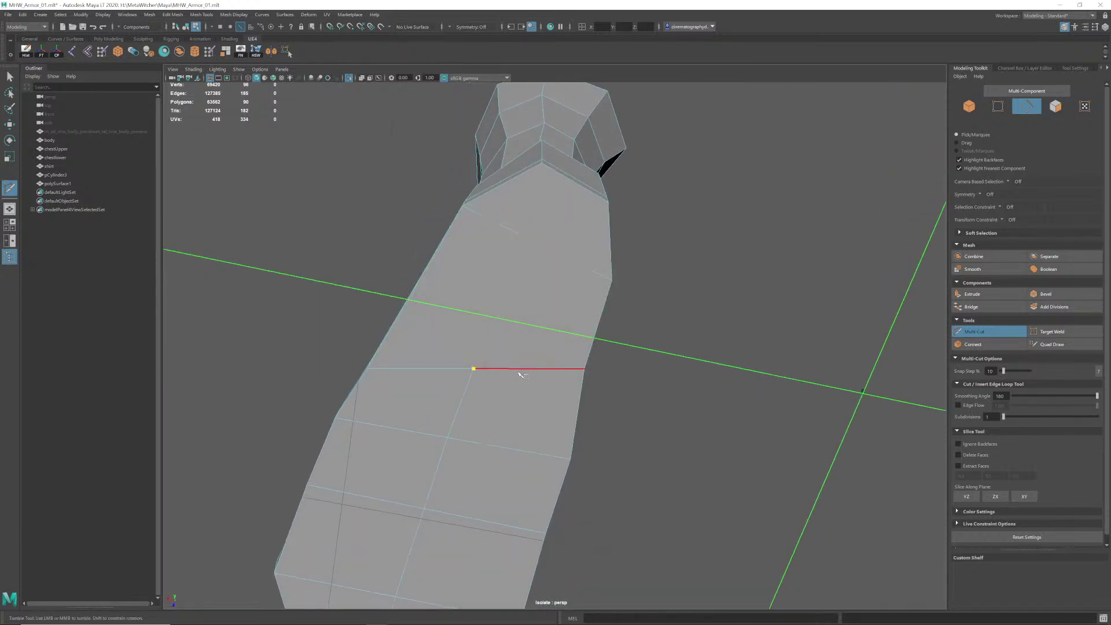
Step: In face mode, select the three sole faces between the forefoot and the heel cap and delete them
{"action": "key", "text": "q"}
{"action": "right_click_drag", "start_coordinate": [519, 378], "coordinate": [516, 398]}
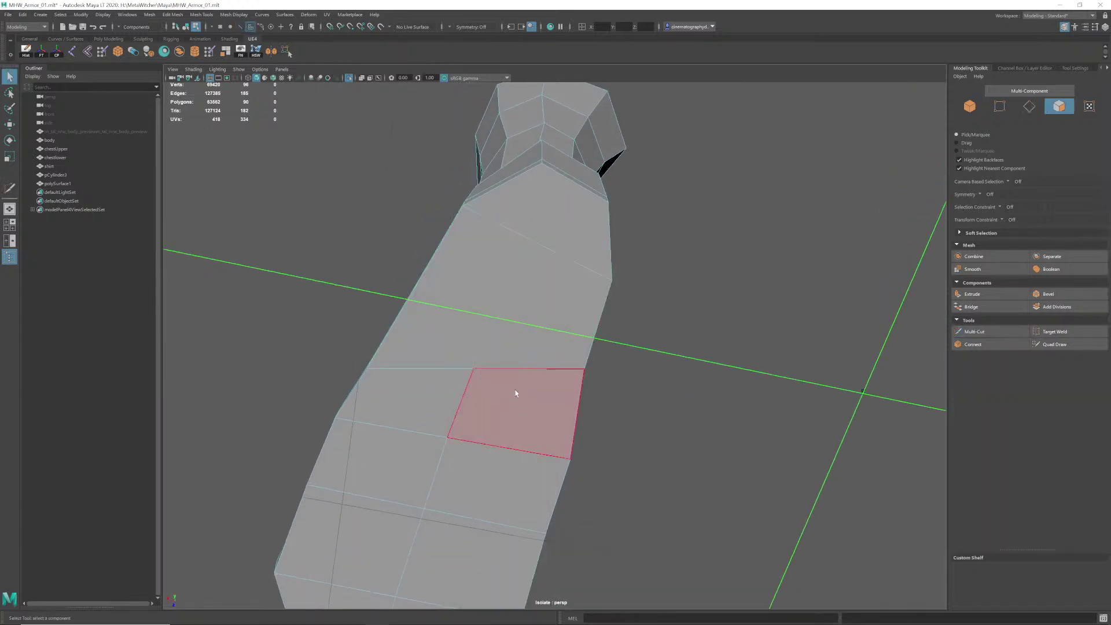
{"action": "left_click", "coordinate": [459, 386], "text": "shift"}
{"action": "left_click", "coordinate": [478, 345], "text": "shift"}
{"action": "key", "text": "Delete"}
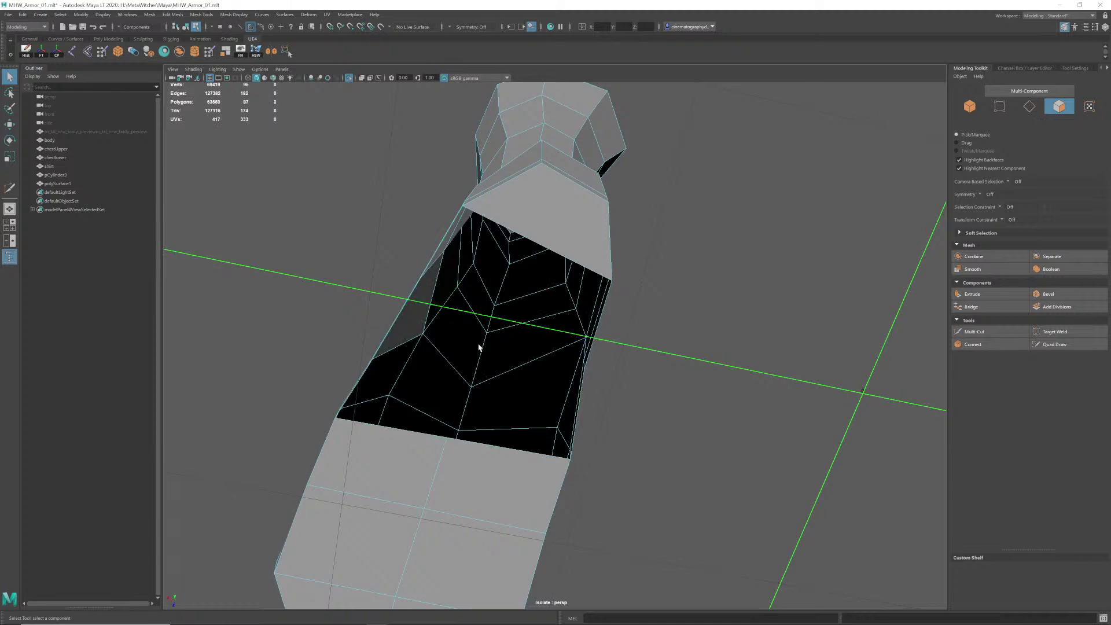
Step: With Quad Draw, extrude a border edge across the sole just ahead of the heel cap and weld it to the heel cap and opposite border
{"action": "left_click_drag", "start_coordinate": [479, 346], "coordinate": [523, 322], "text": "alt"}
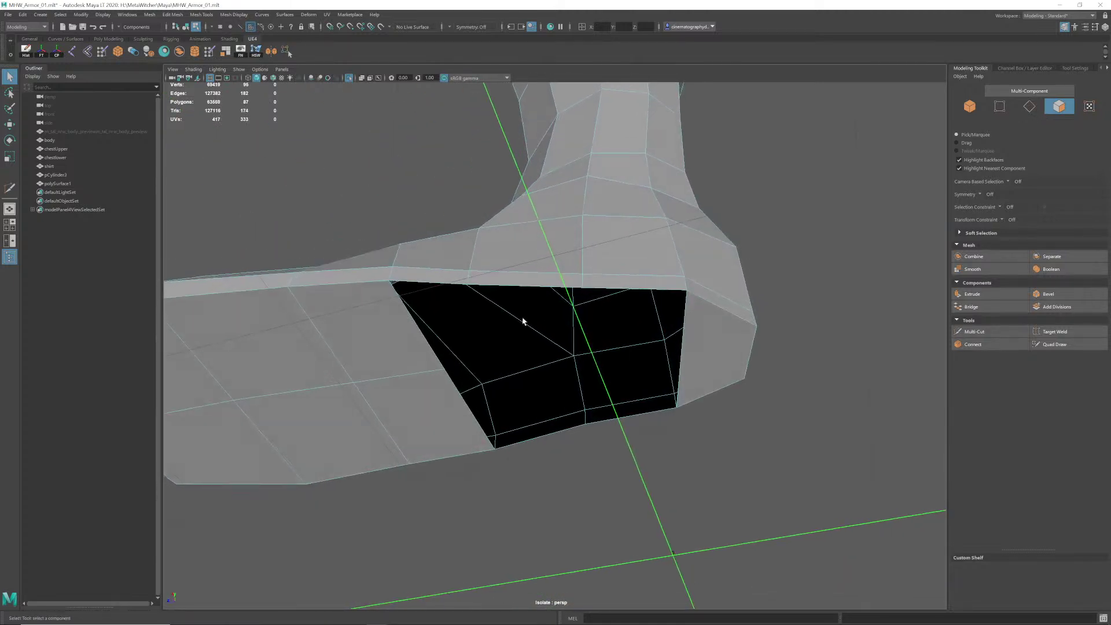
{"action": "left_click_drag", "start_coordinate": [585, 301], "coordinate": [550, 313], "text": "alt"}
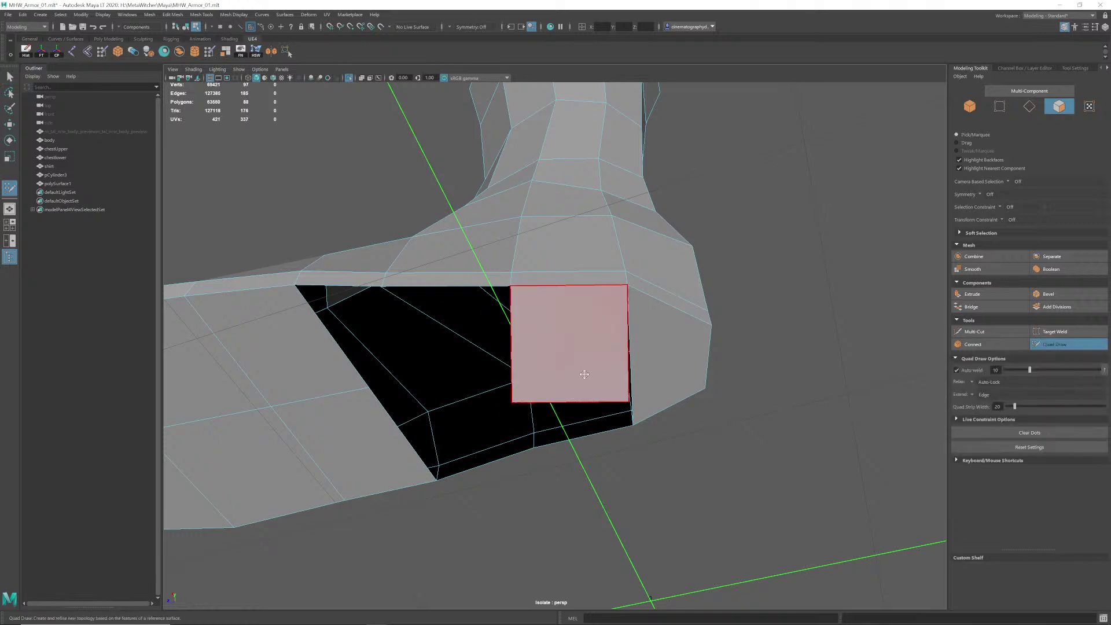
{"action": "left_click_drag", "start_coordinate": [585, 375], "coordinate": [563, 361], "text": "alt"}
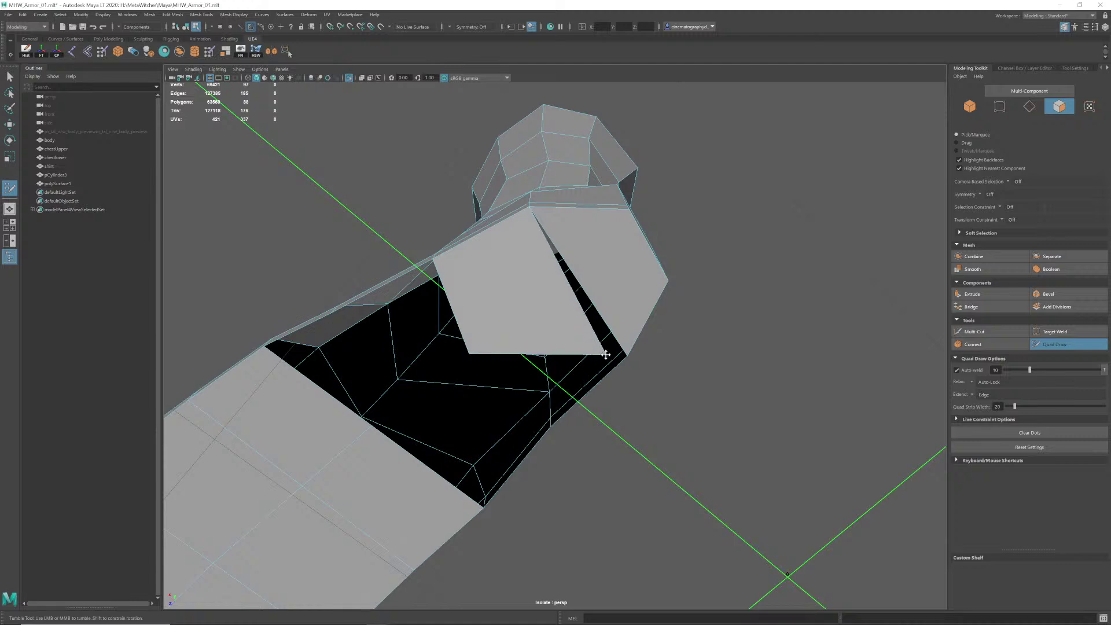
{"action": "left_click_drag", "start_coordinate": [473, 354], "coordinate": [342, 538]}
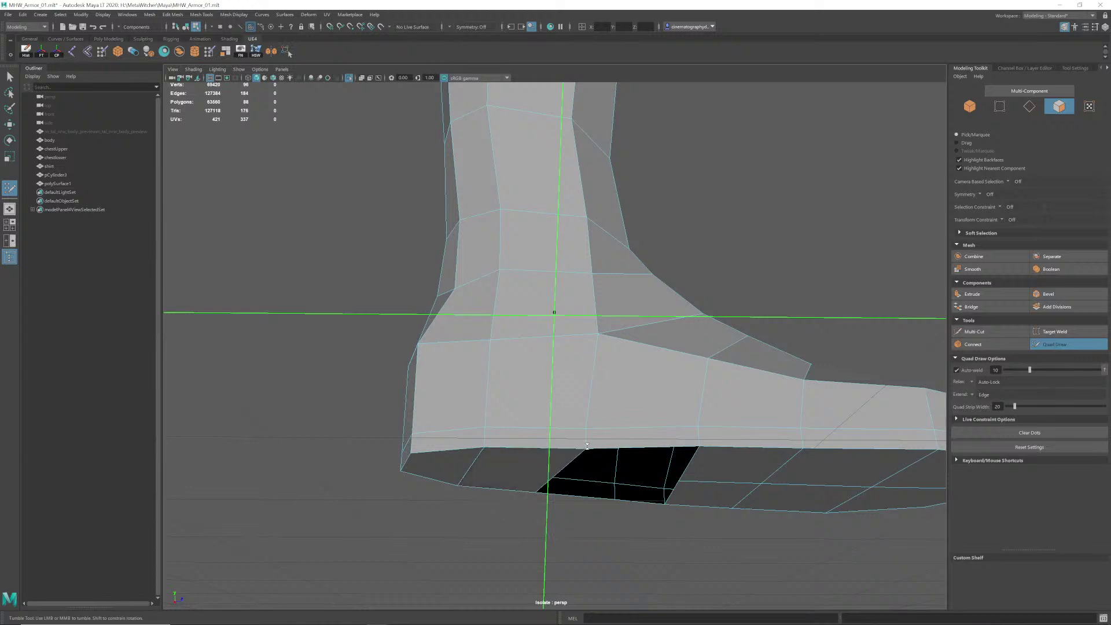
{"action": "left_click_drag", "start_coordinate": [587, 446], "coordinate": [634, 380], "text": "alt"}
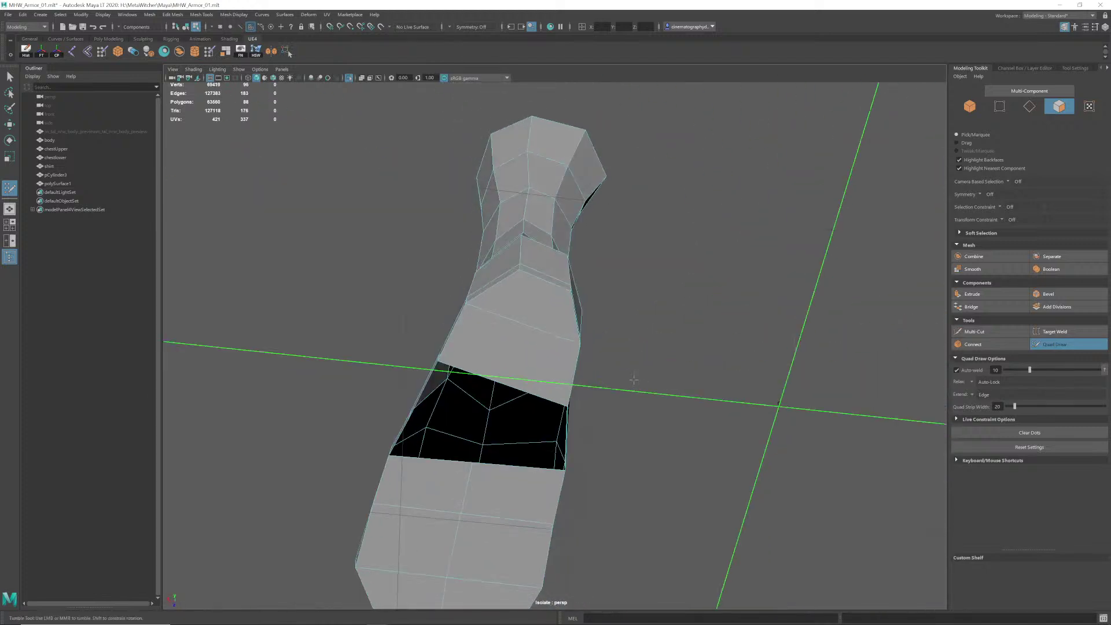
Step: Examine the gap in the boot's sole from below, from the side and around the heel to judge how to close it
{"action": "left_click_drag", "start_coordinate": [476, 310], "coordinate": [472, 350], "text": "alt"}
{"action": "left_click_drag", "start_coordinate": [538, 334], "coordinate": [517, 335], "text": "alt"}
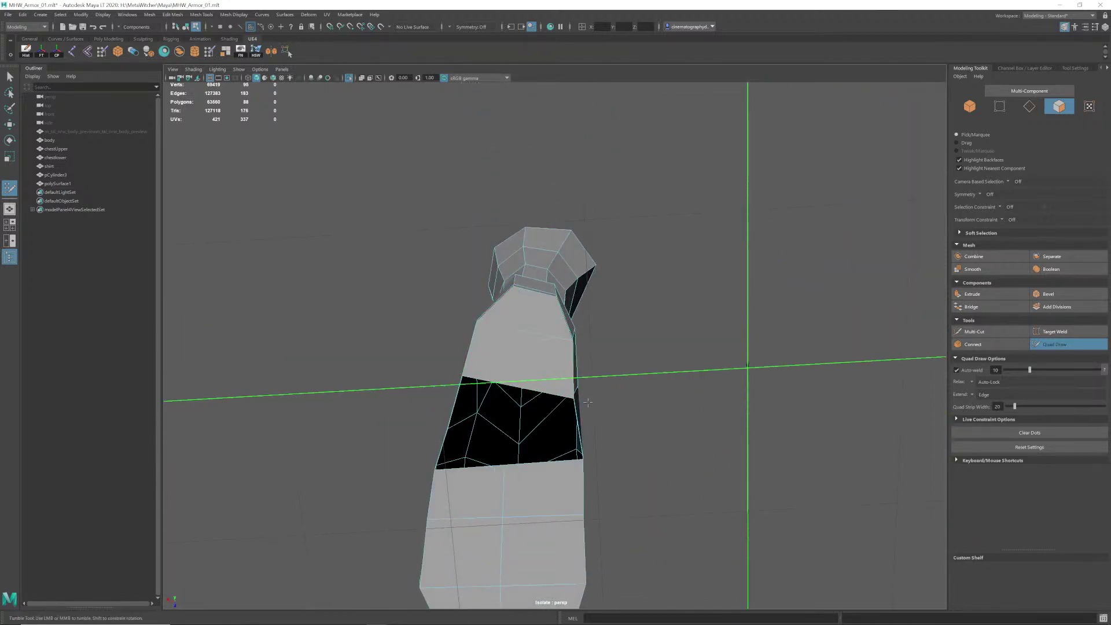
{"action": "left_click_drag", "start_coordinate": [495, 272], "coordinate": [566, 351], "text": "alt"}
{"action": "scroll", "coordinate": [581, 313], "scroll_direction": "up", "scroll_amount": 3}
{"action": "scroll", "coordinate": [535, 314], "scroll_direction": "up", "scroll_amount": 2}
{"action": "right_click_drag", "start_coordinate": [566, 351], "coordinate": [516, 350], "text": "alt"}
{"action": "left_click_drag", "start_coordinate": [516, 350], "coordinate": [573, 335], "text": "alt"}
{"action": "right_click_drag", "start_coordinate": [573, 335], "coordinate": [543, 332], "text": "alt"}
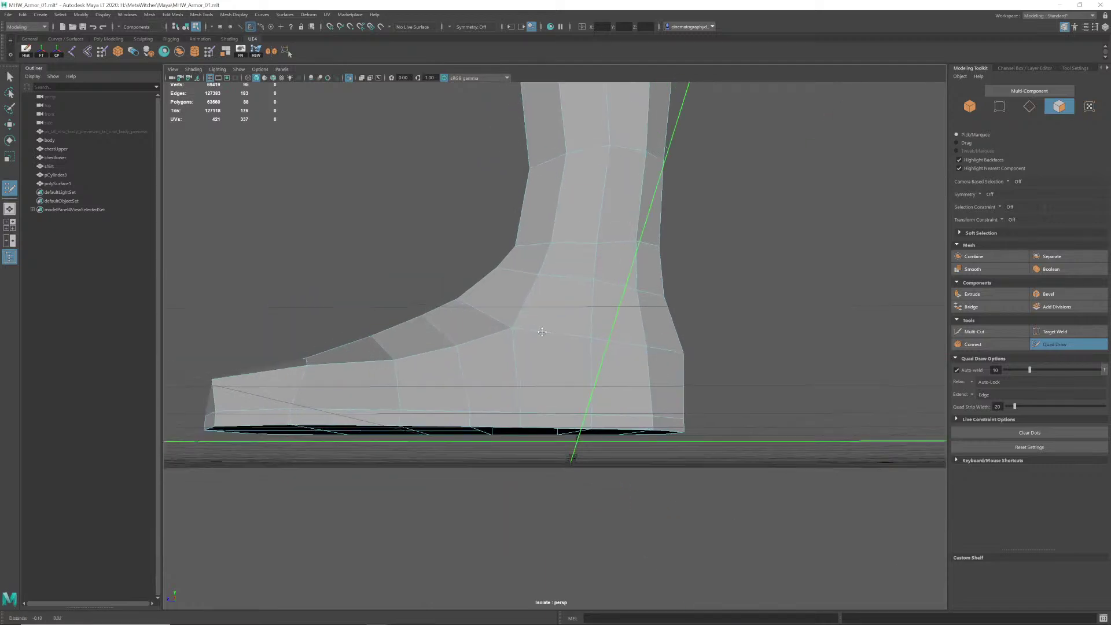
{"action": "left_click_drag", "start_coordinate": [542, 333], "coordinate": [413, 323], "text": "alt"}
{"action": "scroll", "coordinate": [548, 299], "scroll_direction": "up", "scroll_amount": 2}
{"action": "scroll", "coordinate": [540, 295], "scroll_direction": "up", "scroll_amount": 2}
{"action": "left_click_drag", "start_coordinate": [647, 338], "coordinate": [667, 313], "text": "alt"}
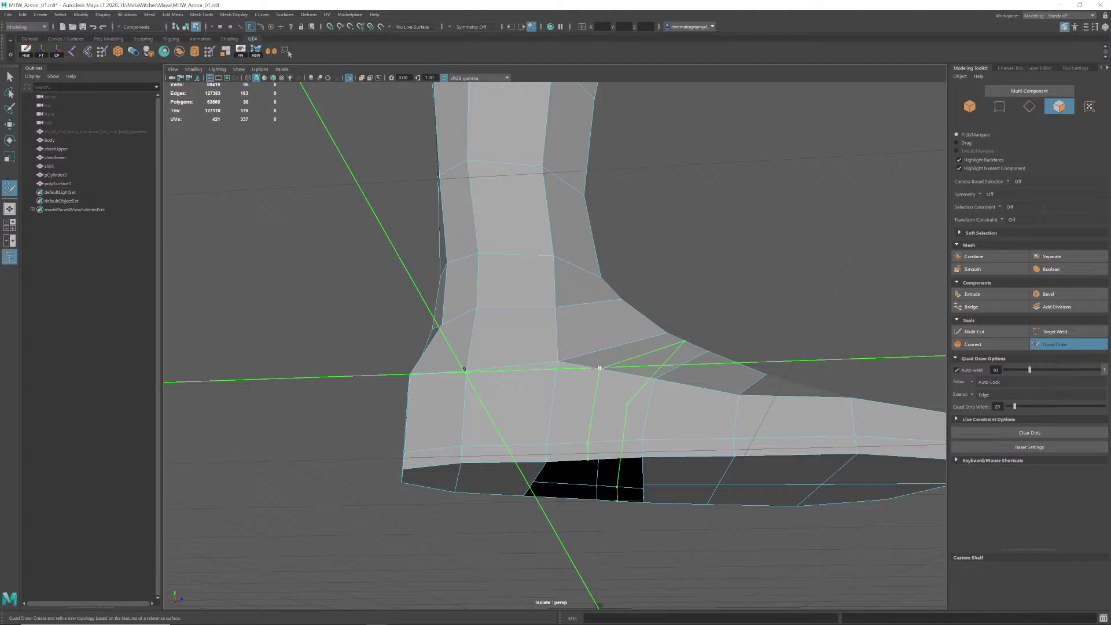
{"action": "mouse_move", "coordinate": [600, 368]}
{"action": "left_mouse_down", "text": "alt"}
{"action": "mouse_move", "coordinate": [702, 330]}
{"action": "mouse_move", "coordinate": [563, 374]}
{"action": "mouse_move", "coordinate": [586, 357]}
{"action": "left_mouse_up", "text": "alt"}
{"action": "scroll", "coordinate": [565, 374], "scroll_direction": "up", "scroll_amount": 3}
{"action": "scroll", "coordinate": [586, 364], "scroll_direction": "up", "scroll_amount": 2}
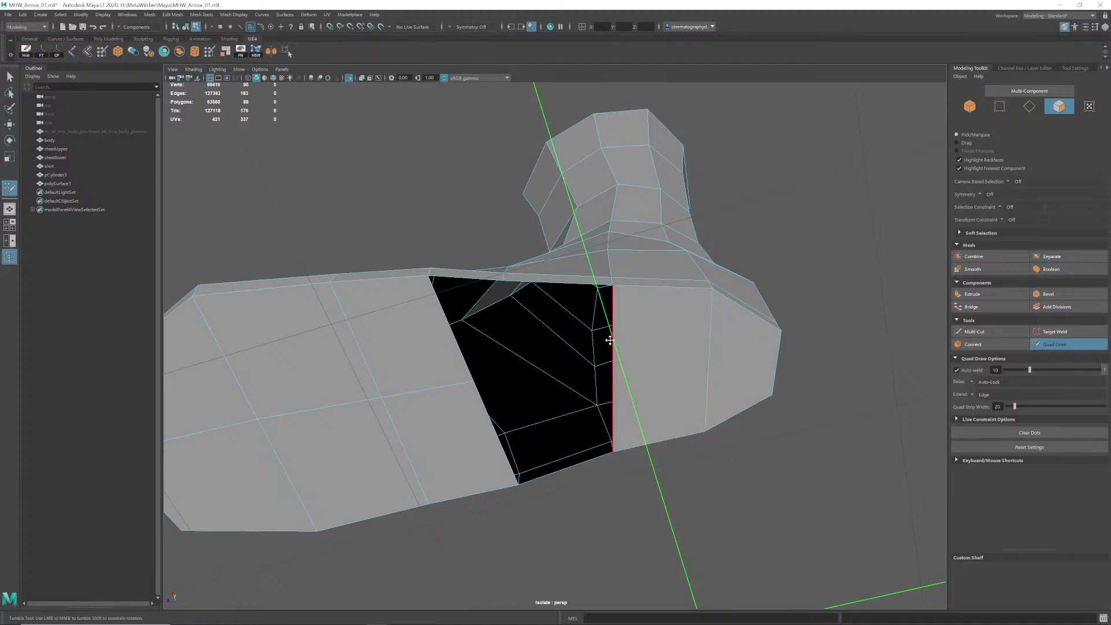
Step: In edge mode, select the border edges around the gap between the forefoot and heel cap and fill the hole
{"action": "right_click", "coordinate": [615, 319]}
{"action": "left_click", "coordinate": [614, 294]}
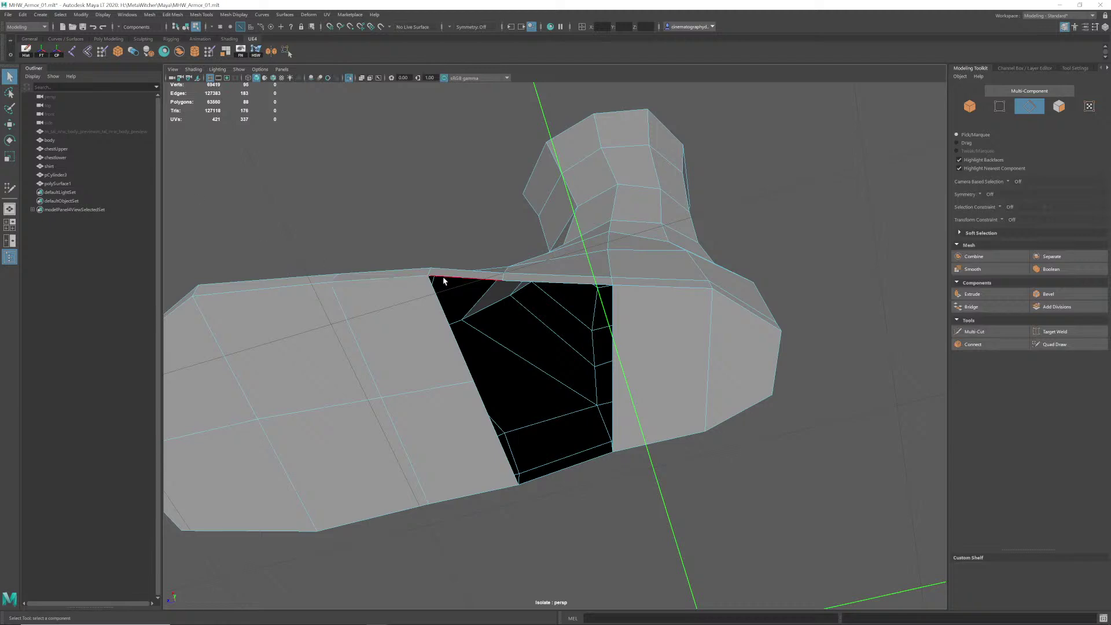
{"action": "left_click_drag", "start_coordinate": [510, 311], "coordinate": [483, 303], "text": "alt"}
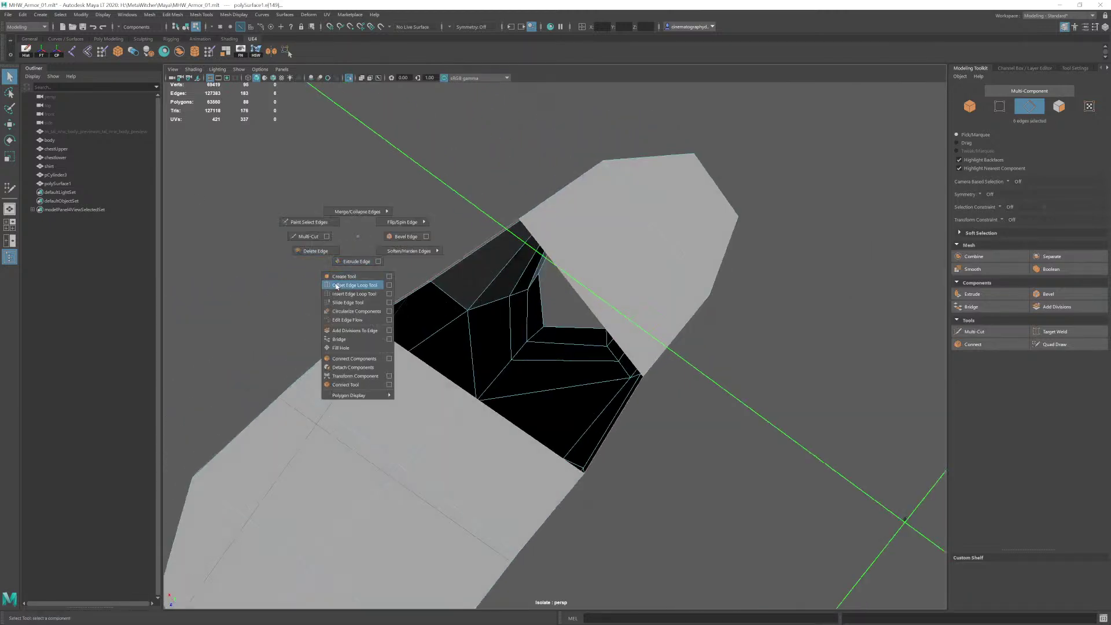
{"action": "left_click", "coordinate": [351, 348]}
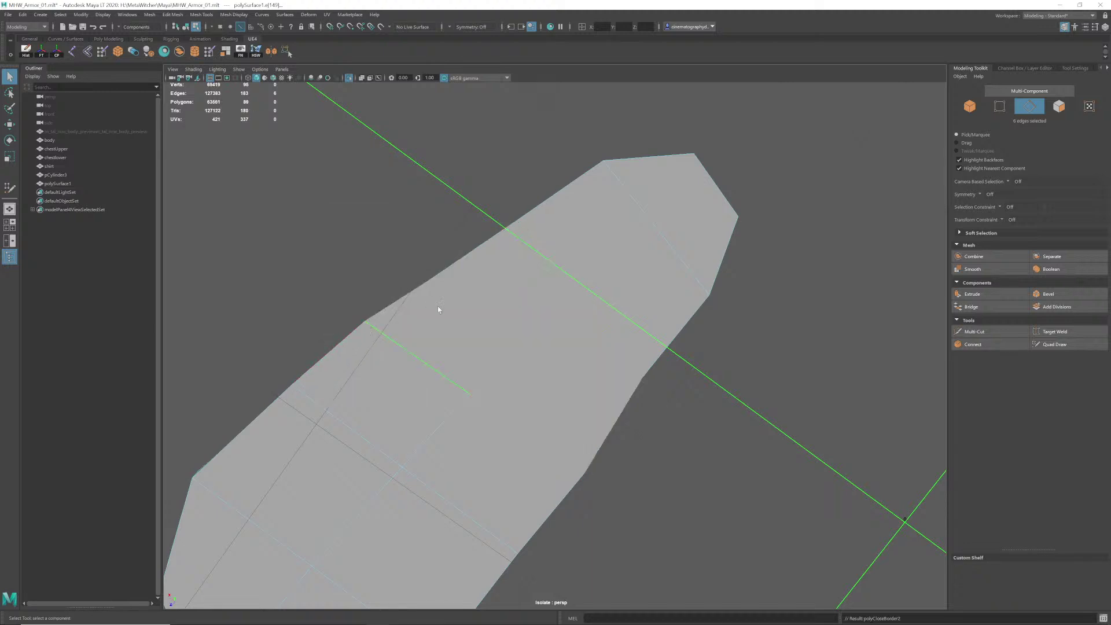
{"action": "left_click_drag", "start_coordinate": [439, 310], "coordinate": [494, 330], "text": "alt"}
{"action": "scroll", "coordinate": [495, 331], "scroll_direction": "down", "scroll_amount": 5}
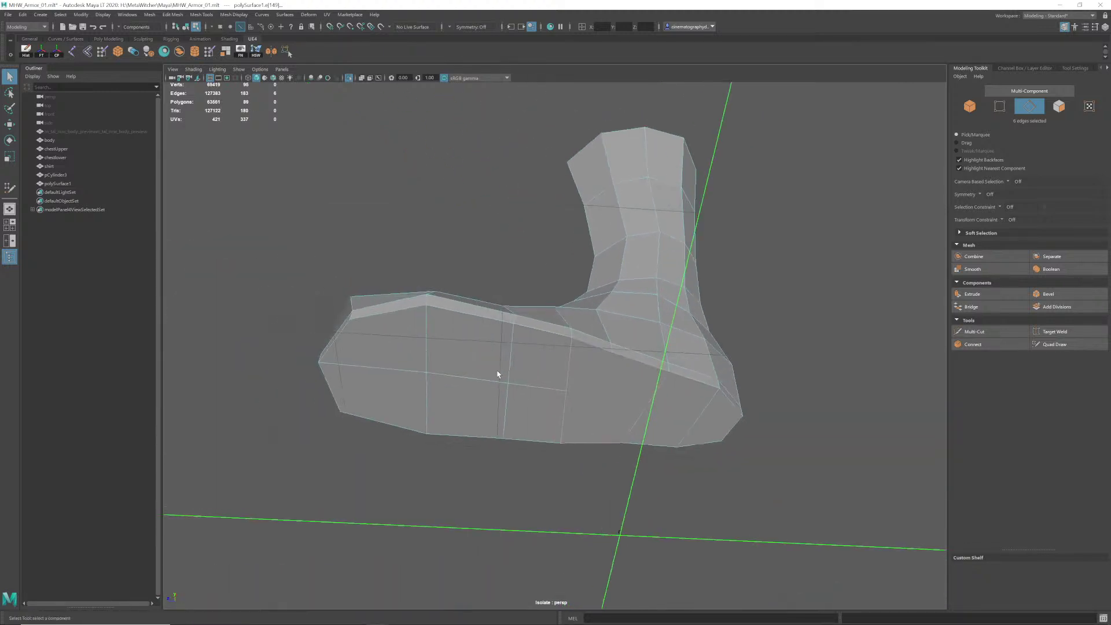
Step: Try to insert an edge loop with Quad Draw through the filled arch of the sole, and undo it
{"action": "left_click_drag", "start_coordinate": [498, 375], "coordinate": [511, 390], "text": "alt"}
{"action": "left_click_drag", "start_coordinate": [616, 403], "coordinate": [526, 365], "text": "alt"}
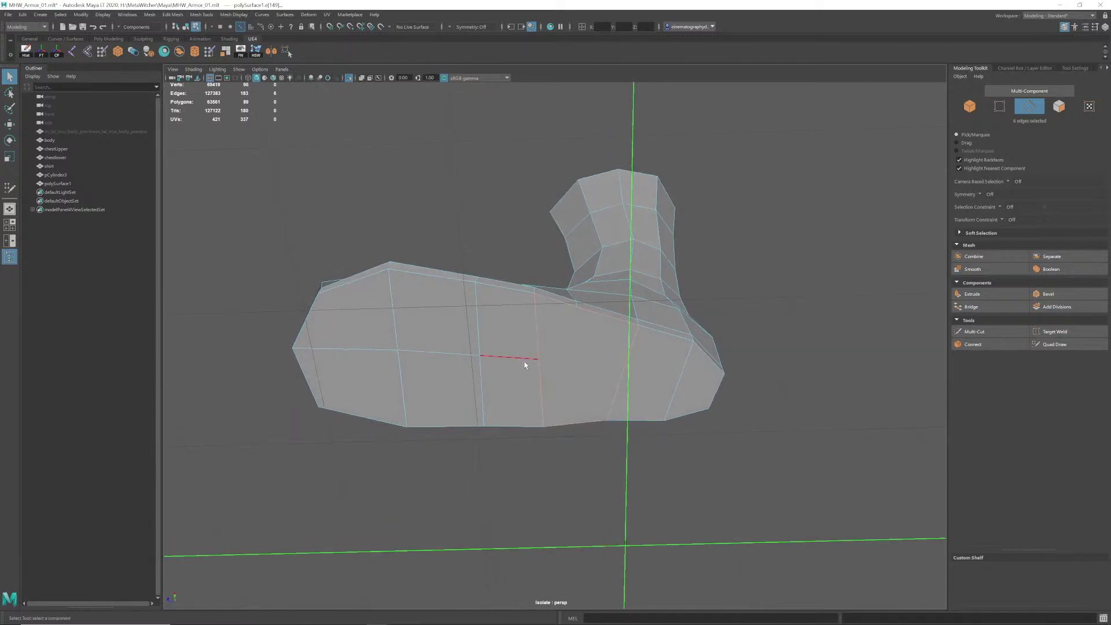
{"action": "left_click_drag", "start_coordinate": [649, 383], "coordinate": [562, 385], "text": "alt"}
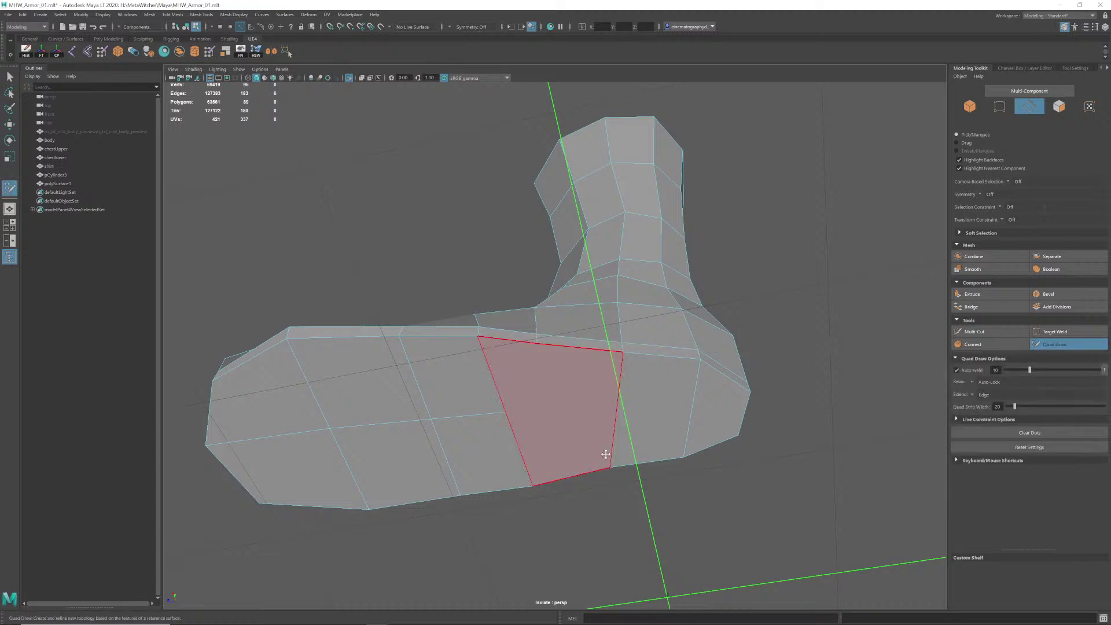
{"action": "left_click_drag", "start_coordinate": [605, 453], "coordinate": [518, 443], "text": "alt"}
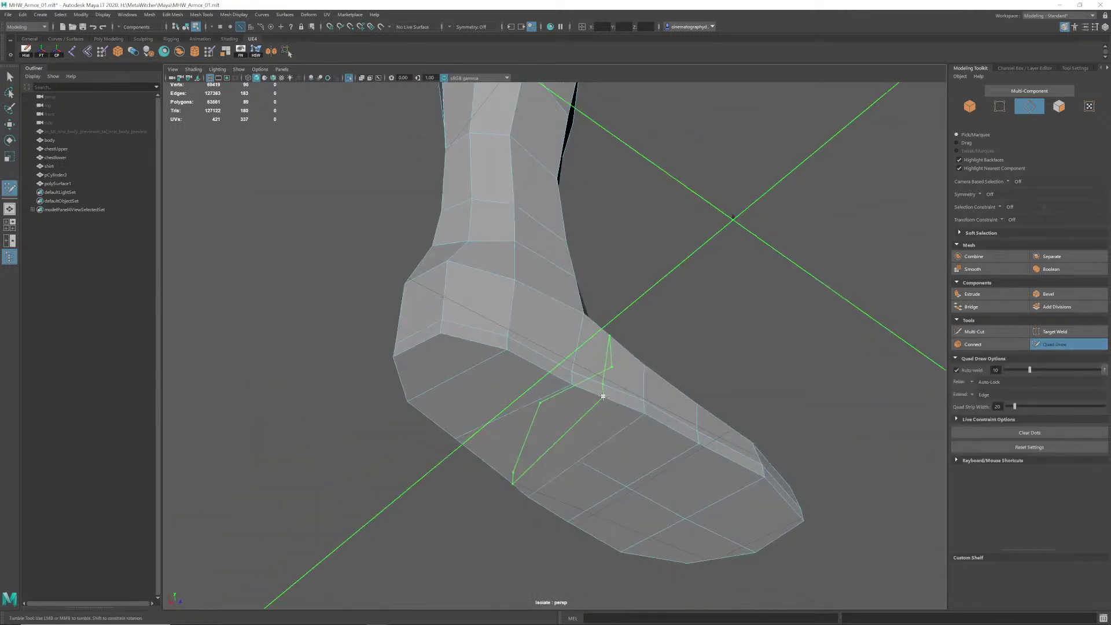
{"action": "left_click_drag", "start_coordinate": [559, 387], "coordinate": [617, 380], "text": "alt"}
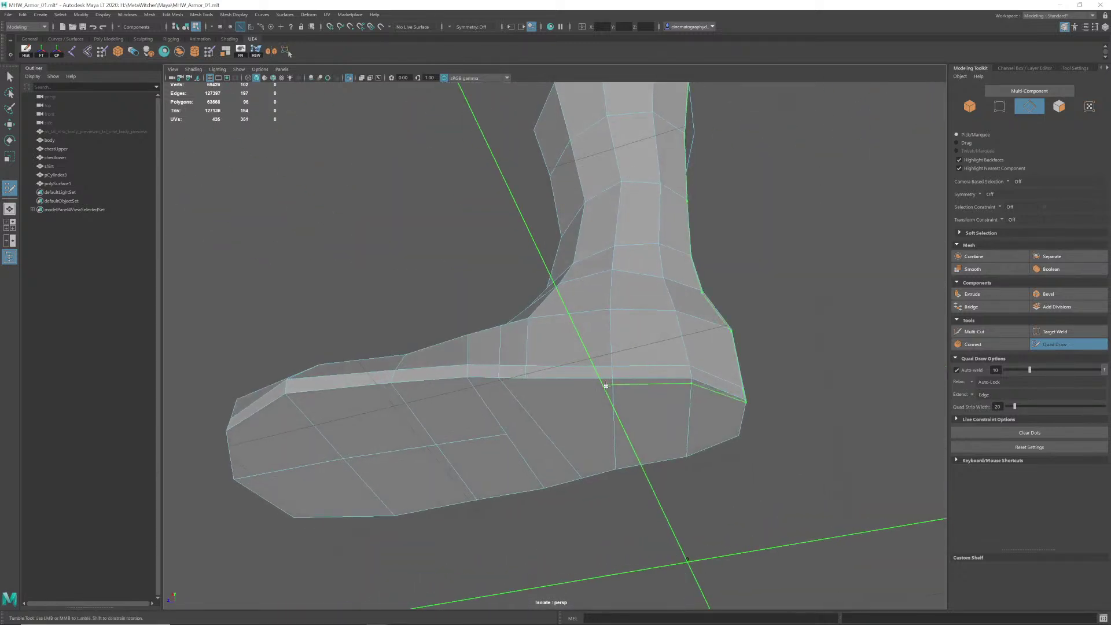
{"action": "left_click_drag", "start_coordinate": [457, 295], "coordinate": [514, 379], "text": "alt"}
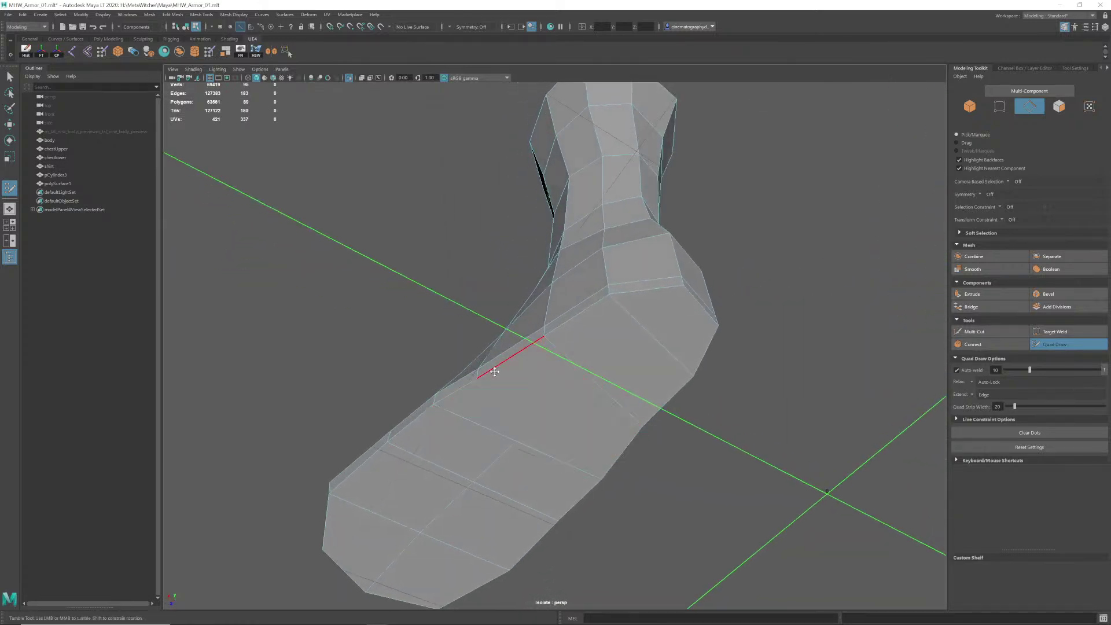
{"action": "left_click_drag", "start_coordinate": [560, 372], "coordinate": [513, 352], "text": "alt"}
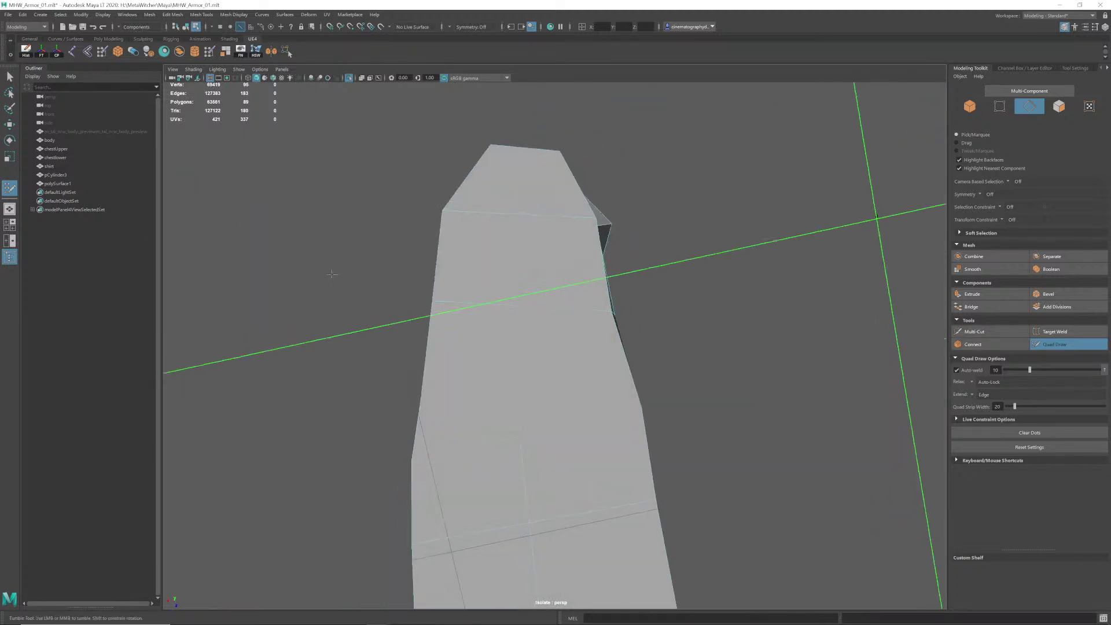
Step: Delete the filled arch face together with the sole faces under the heel
{"action": "left_click", "coordinate": [535, 306]}
{"action": "key", "text": "Delete"}
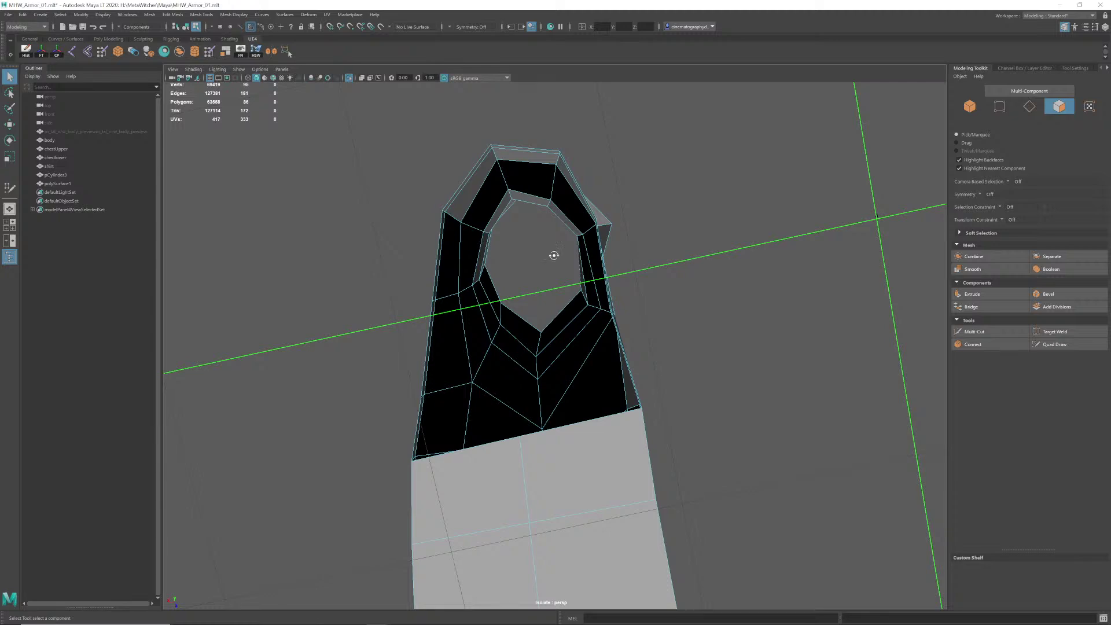
{"action": "mouse_move", "coordinate": [550, 250]}
{"action": "left_mouse_down", "text": "alt"}
{"action": "mouse_move", "coordinate": [565, 362]}
{"action": "mouse_move", "coordinate": [534, 339]}
{"action": "mouse_move", "coordinate": [485, 371]}
{"action": "mouse_move", "coordinate": [515, 348]}
{"action": "mouse_move", "coordinate": [566, 338]}
{"action": "mouse_move", "coordinate": [621, 354]}
{"action": "mouse_move", "coordinate": [568, 324]}
{"action": "mouse_move", "coordinate": [563, 334]}
{"action": "mouse_move", "coordinate": [608, 368]}
{"action": "mouse_move", "coordinate": [566, 332]}
{"action": "mouse_move", "coordinate": [613, 360]}
{"action": "mouse_move", "coordinate": [573, 359]}
{"action": "mouse_move", "coordinate": [605, 364]}
{"action": "mouse_move", "coordinate": [588, 368]}
{"action": "mouse_move", "coordinate": [593, 352]}
{"action": "mouse_move", "coordinate": [574, 328]}
{"action": "mouse_move", "coordinate": [652, 330]}
{"action": "mouse_move", "coordinate": [632, 327]}
{"action": "left_mouse_up", "text": "alt"}
Step: With Quad Draw, extrude a side border edge across the sole behind the forefoot and weld it to the forefoot and opposite border
{"action": "left_click", "coordinate": [1055, 350]}
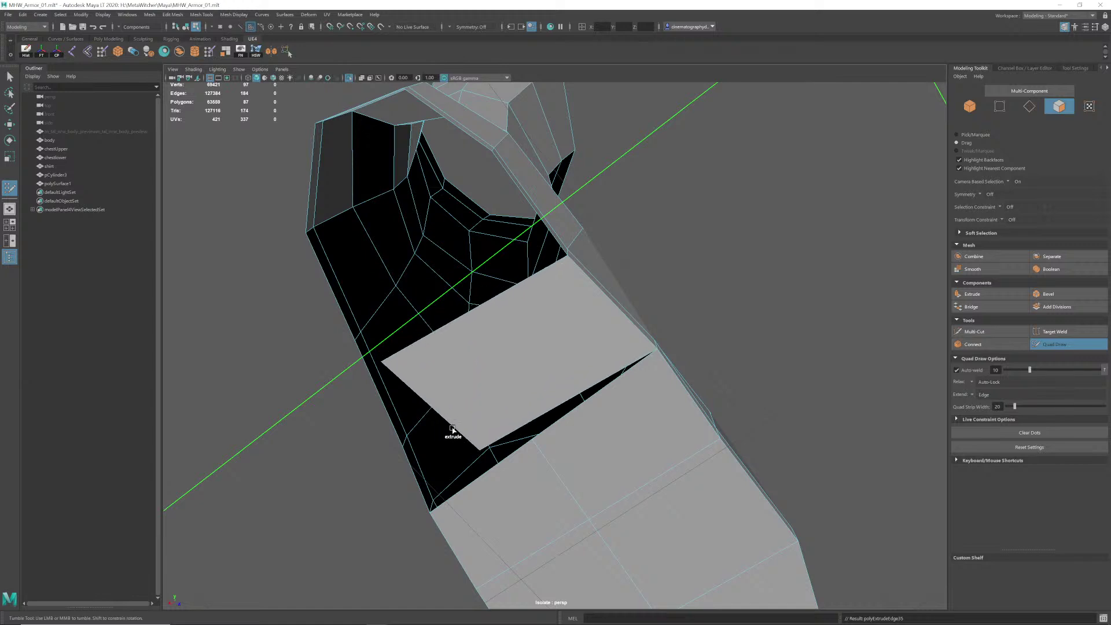
{"action": "left_click_drag", "start_coordinate": [462, 419], "coordinate": [544, 458], "text": "alt"}
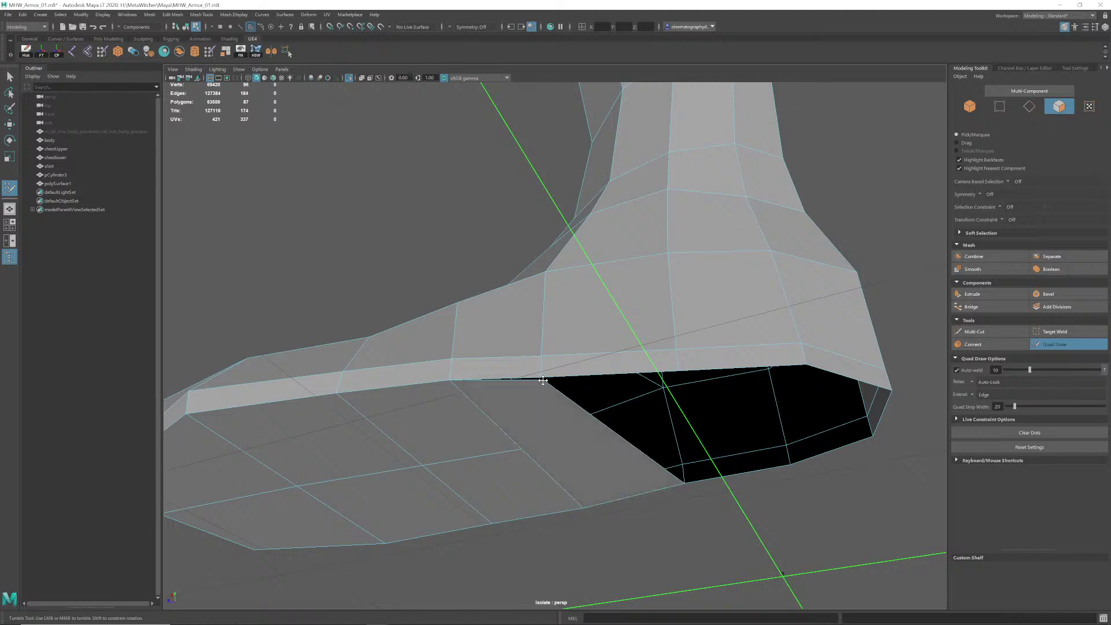
{"action": "left_click_drag", "start_coordinate": [543, 380], "coordinate": [511, 370], "text": "alt"}
{"action": "left_click_drag", "start_coordinate": [605, 385], "coordinate": [669, 411], "text": "alt"}
{"action": "left_click_drag", "start_coordinate": [565, 437], "coordinate": [511, 396], "text": "alt"}
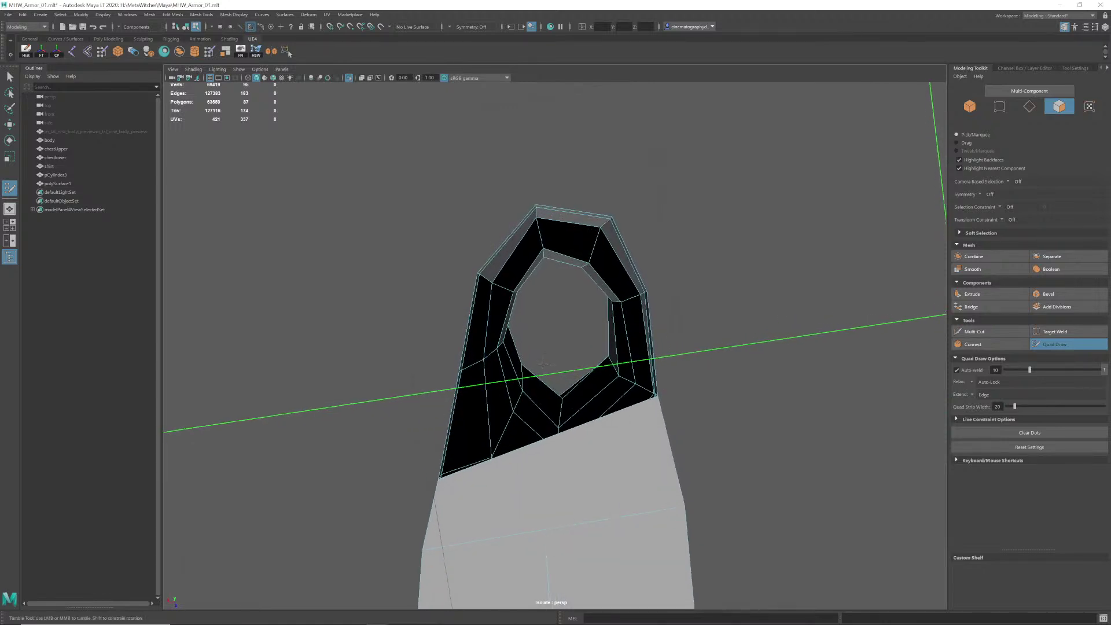
Step: Extrude the next side border edge toward the heel into a second quad and weld its free corner to the opposite border
{"action": "scroll", "coordinate": [695, 349], "scroll_direction": "down", "scroll_amount": 6}
{"action": "middle_click_drag", "start_coordinate": [655, 451], "coordinate": [629, 369], "text": "alt"}
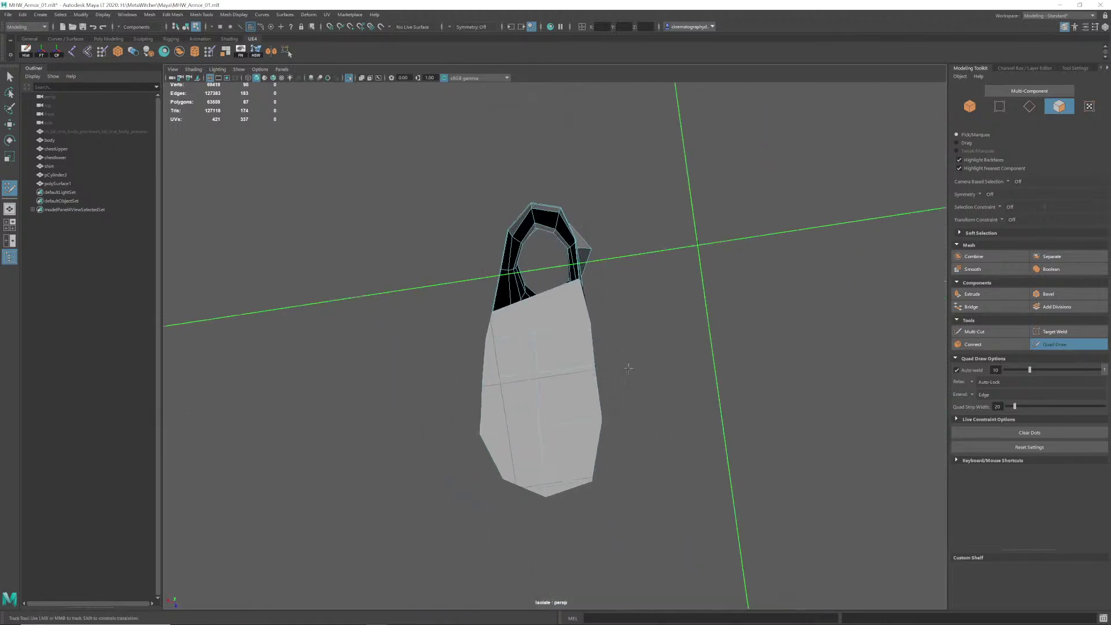
{"action": "middle_click_drag", "start_coordinate": [595, 267], "coordinate": [627, 373], "text": "alt"}
{"action": "scroll", "coordinate": [628, 373], "scroll_direction": "up", "scroll_amount": 3}
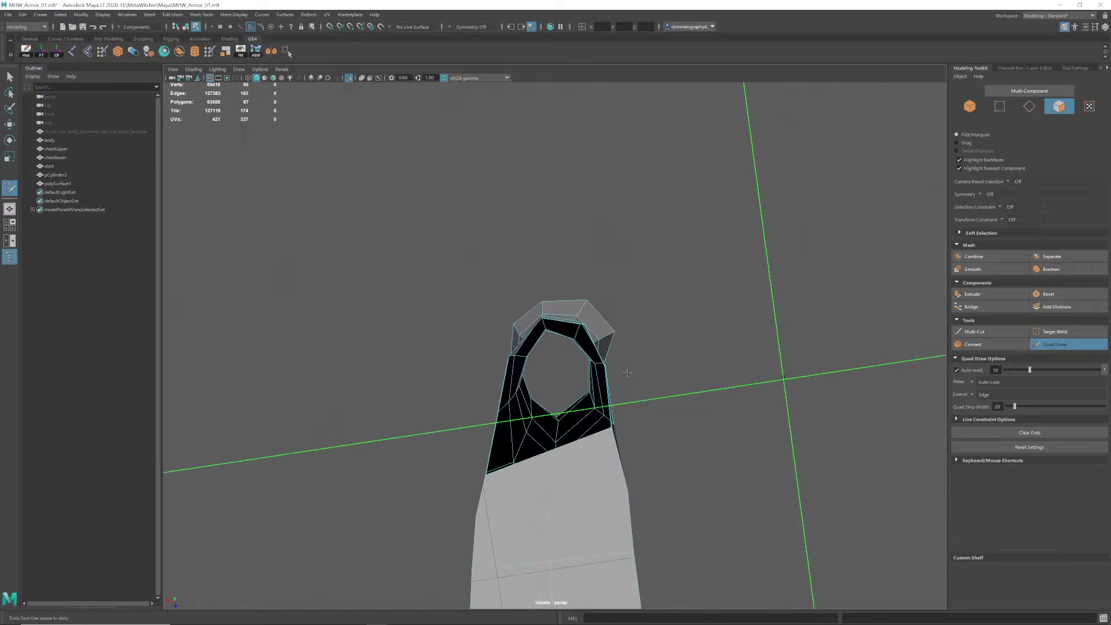
{"action": "left_click_drag", "start_coordinate": [646, 367], "coordinate": [585, 324], "text": "alt"}
{"action": "scroll", "coordinate": [559, 408], "scroll_direction": "up", "scroll_amount": 2}
{"action": "left_click_drag", "start_coordinate": [559, 409], "coordinate": [547, 298], "text": "alt"}
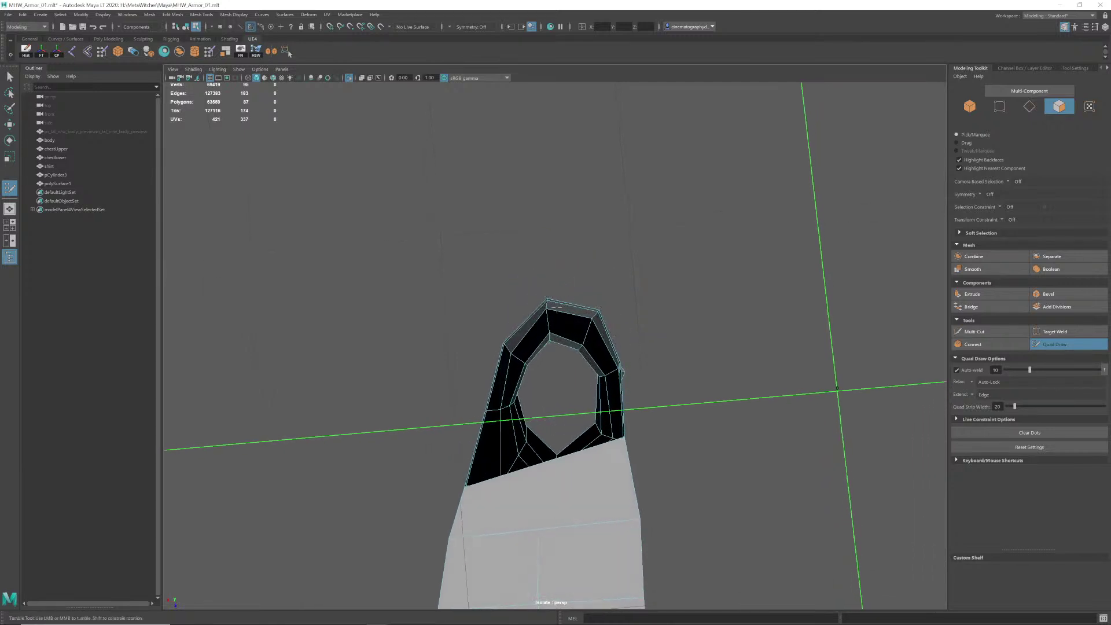
{"action": "left_click_drag", "start_coordinate": [495, 409], "coordinate": [479, 350], "text": "alt"}
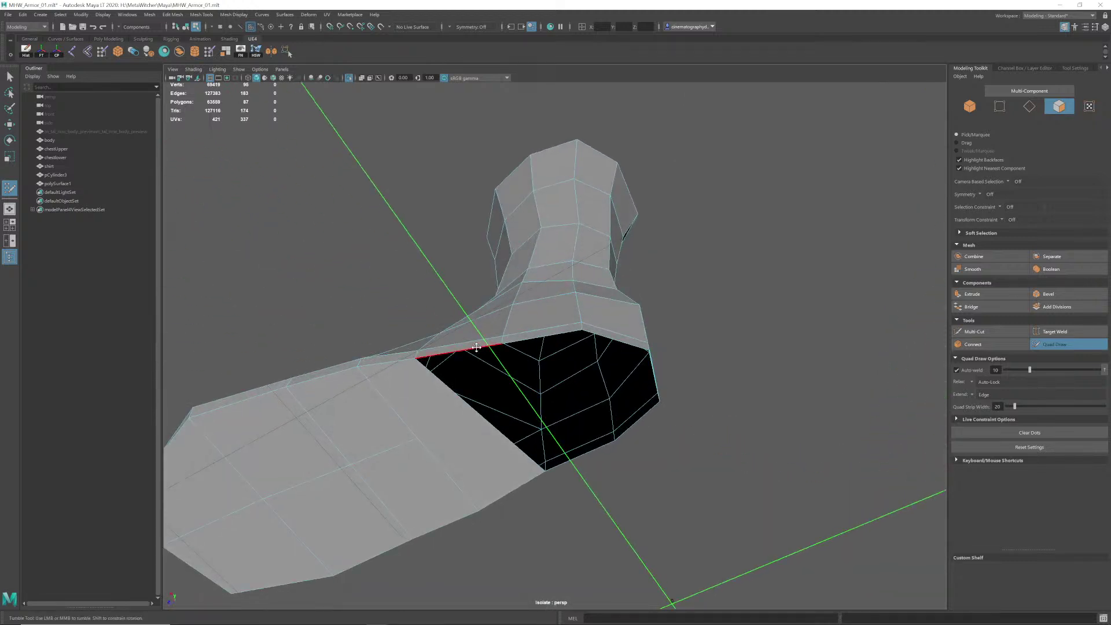
{"action": "mouse_move", "coordinate": [587, 427]}
{"action": "left_mouse_down", "text": "alt"}
{"action": "mouse_move", "coordinate": [561, 422]}
{"action": "mouse_move", "coordinate": [668, 419]}
{"action": "left_mouse_up", "text": "alt"}
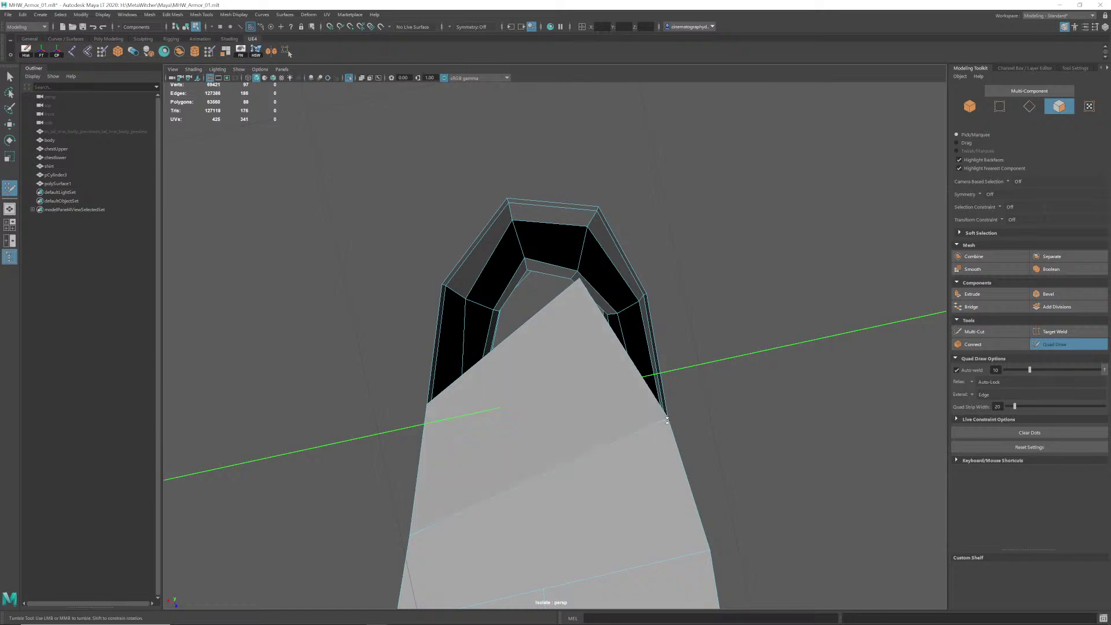
{"action": "mouse_move", "coordinate": [632, 367]}
{"action": "left_mouse_down", "text": "alt"}
{"action": "mouse_move", "coordinate": [618, 406]}
{"action": "mouse_move", "coordinate": [621, 382]}
{"action": "mouse_move", "coordinate": [603, 395]}
{"action": "left_mouse_up", "text": "alt"}
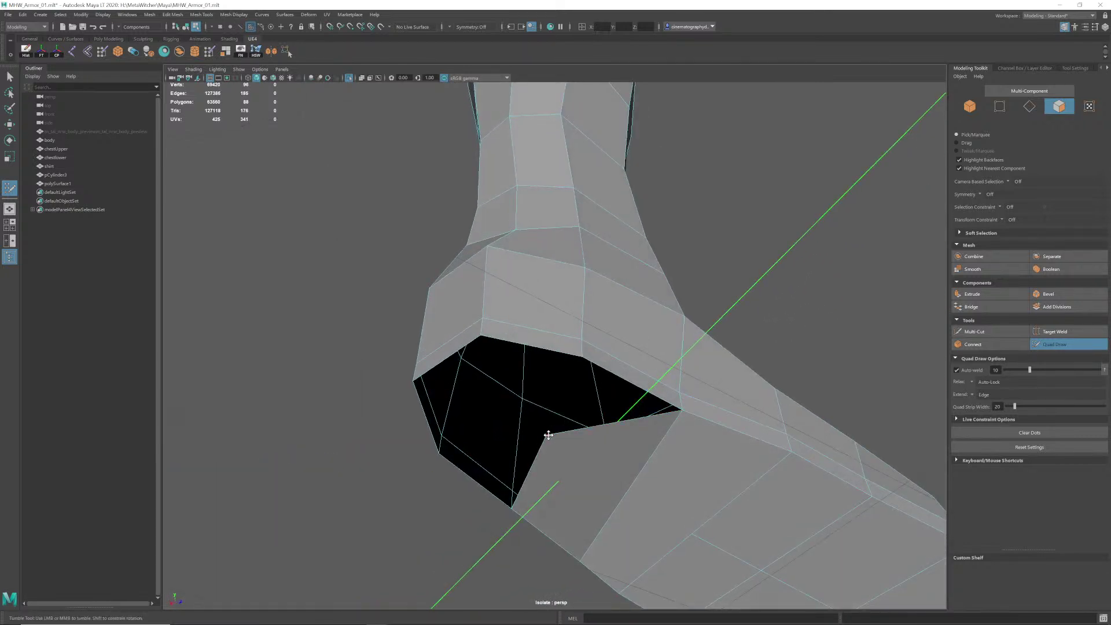
{"action": "mouse_move", "coordinate": [549, 435]}
{"action": "left_mouse_down"}
{"action": "mouse_move", "coordinate": [576, 365]}
{"action": "mouse_move", "coordinate": [615, 373]}
{"action": "mouse_move", "coordinate": [633, 360]}
{"action": "left_mouse_up"}
{"action": "left_click_drag", "start_coordinate": [513, 319], "coordinate": [380, 318], "text": "alt"}
{"action": "scroll", "coordinate": [383, 336], "scroll_direction": "up", "scroll_amount": 3}
Step: In edge mode, select the border edges around the remaining heel opening and fill the hole
{"action": "left_click", "coordinate": [9, 78]}
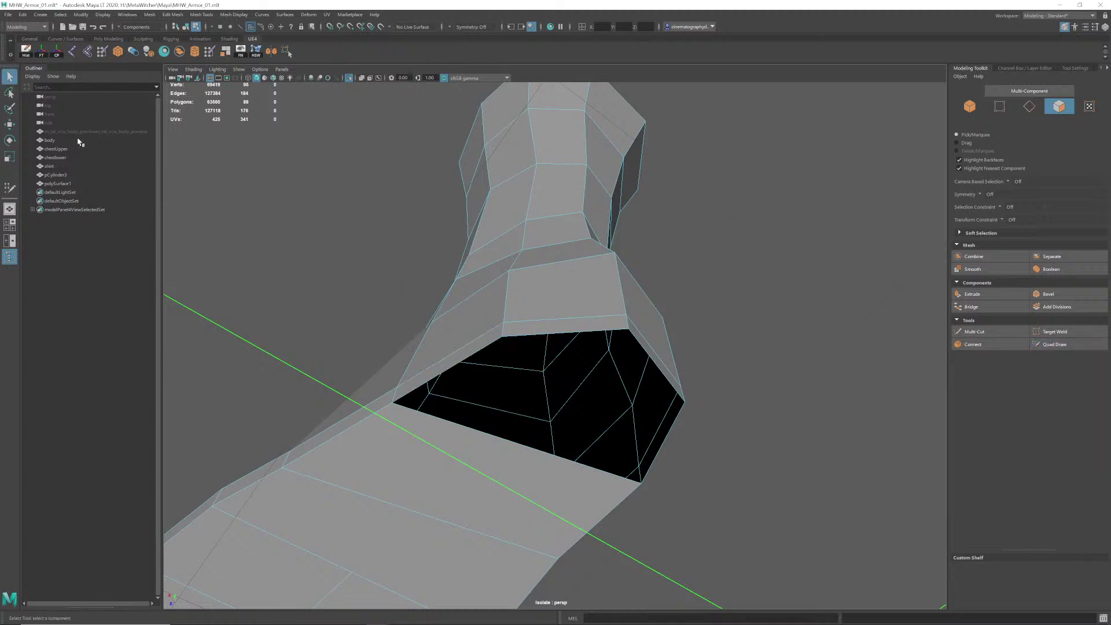
{"action": "right_click_drag", "start_coordinate": [543, 296], "coordinate": [537, 259]}
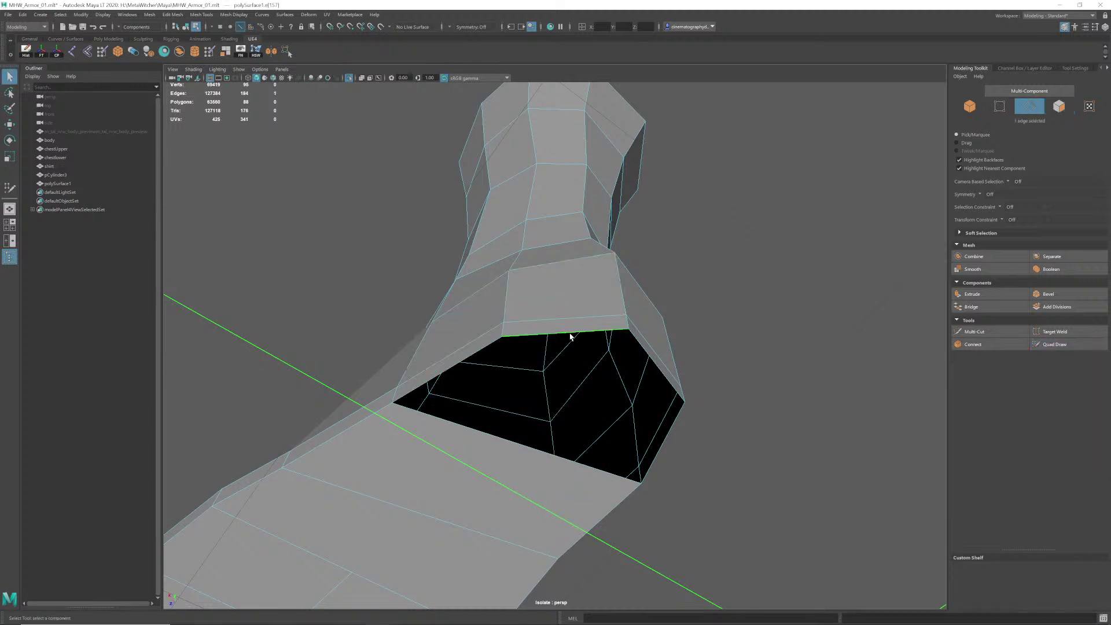
{"action": "double_click", "coordinate": [570, 334]}
{"action": "left_click_drag", "start_coordinate": [670, 416], "coordinate": [615, 395], "text": "alt"}
{"action": "right_click_drag", "start_coordinate": [325, 309], "coordinate": [328, 335]}
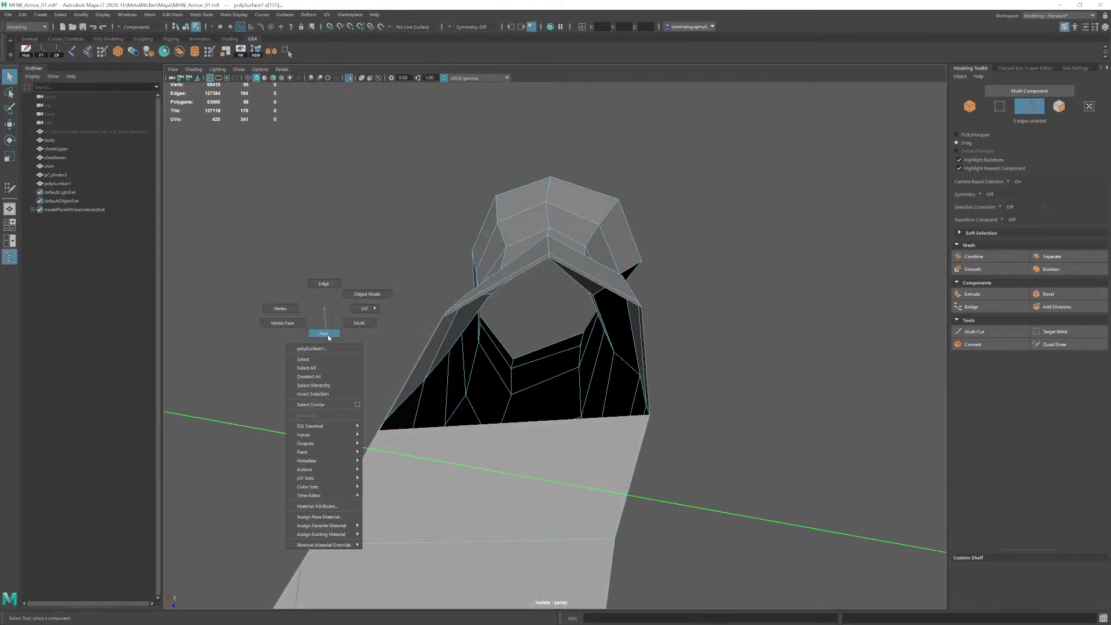
{"action": "right_click_drag", "start_coordinate": [350, 408], "coordinate": [315, 403]}
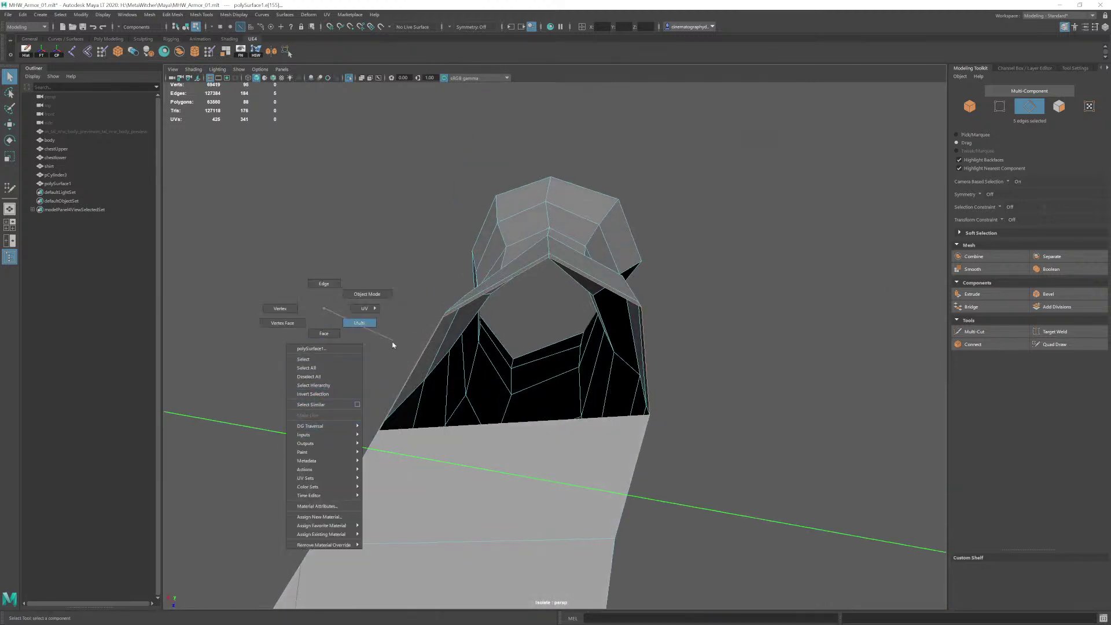
{"action": "right_click_drag", "start_coordinate": [318, 301], "coordinate": [342, 317]}
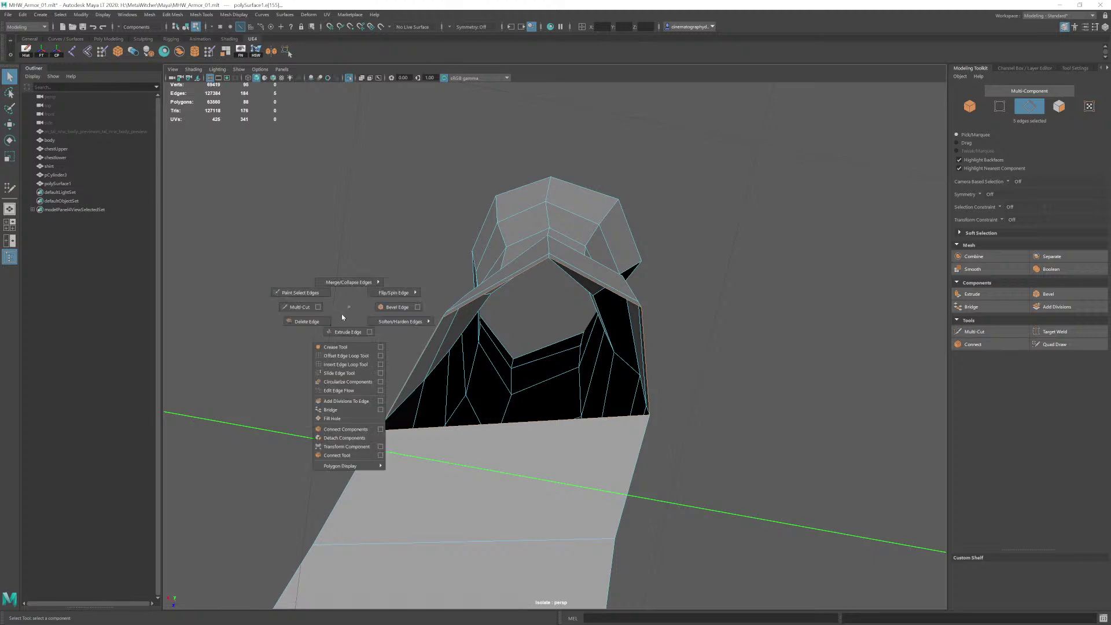
{"action": "right_click_drag", "start_coordinate": [342, 418], "coordinate": [343, 418], "text": "shift"}
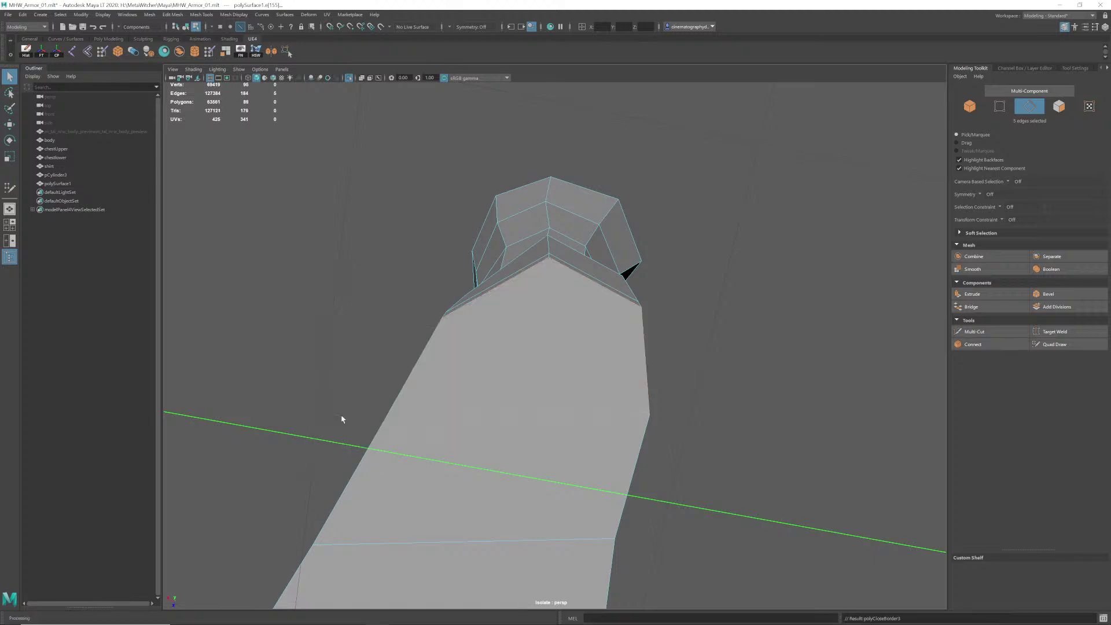
{"action": "left_click_drag", "start_coordinate": [513, 337], "coordinate": [536, 335], "text": "alt"}
{"action": "right_click_drag", "start_coordinate": [536, 335], "coordinate": [443, 389], "text": "alt"}
{"action": "middle_click_drag", "start_coordinate": [443, 389], "coordinate": [457, 327], "text": "alt"}
{"action": "left_click", "coordinate": [984, 334]}
{"action": "left_click", "coordinate": [572, 473]}
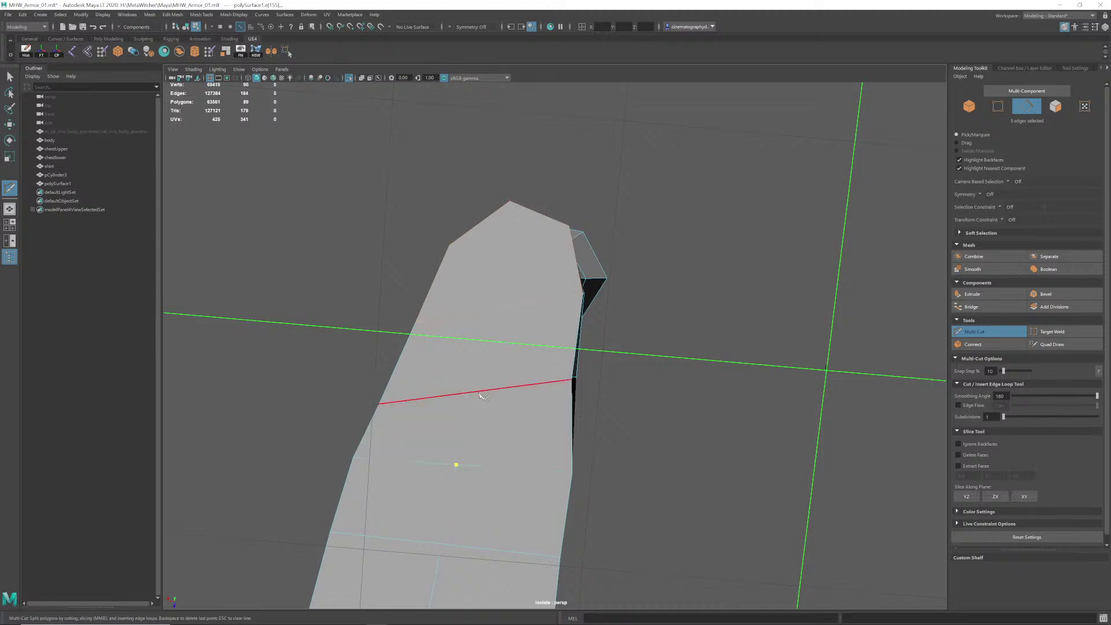
{"action": "left_click_drag", "start_coordinate": [476, 398], "coordinate": [489, 374], "text": "alt"}
{"action": "left_click", "coordinate": [11, 77]}
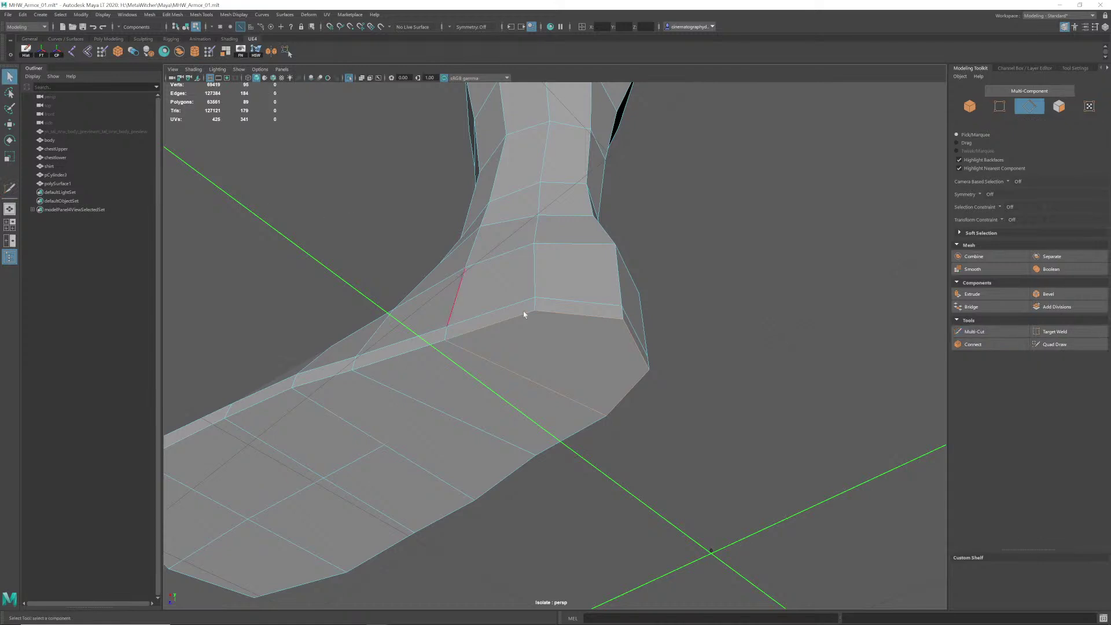
Step: With Multi-Cut, split the two rear sole faces lengthwise from the heel corner vertex through the middle of both crosswise edges
{"action": "left_click_drag", "start_coordinate": [580, 345], "coordinate": [635, 265], "text": "alt"}
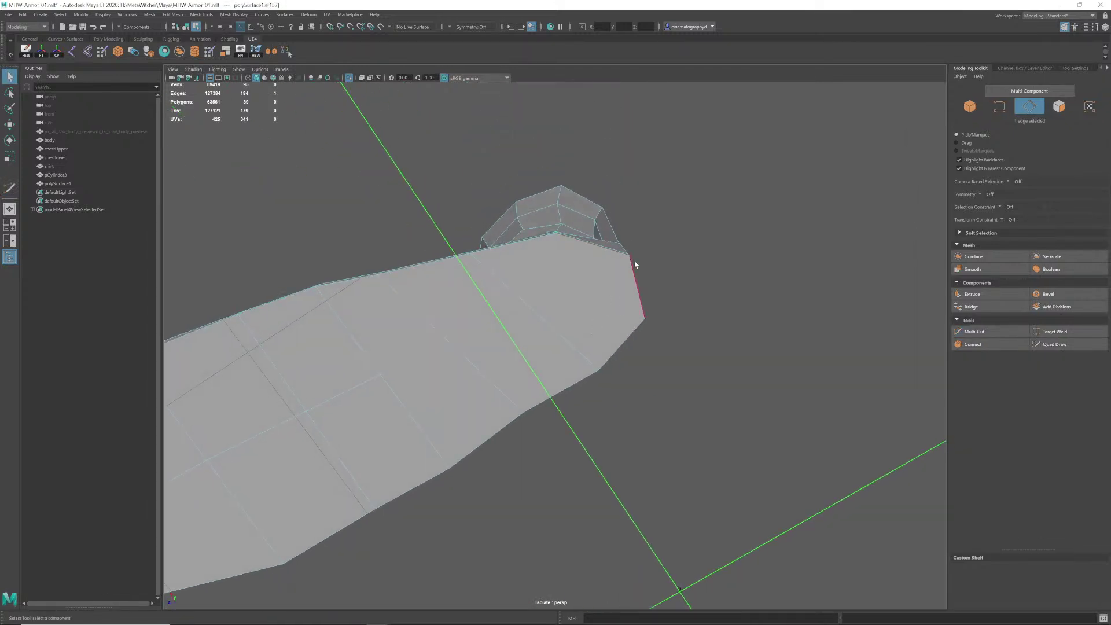
{"action": "left_click_drag", "start_coordinate": [324, 415], "coordinate": [473, 317], "text": "alt"}
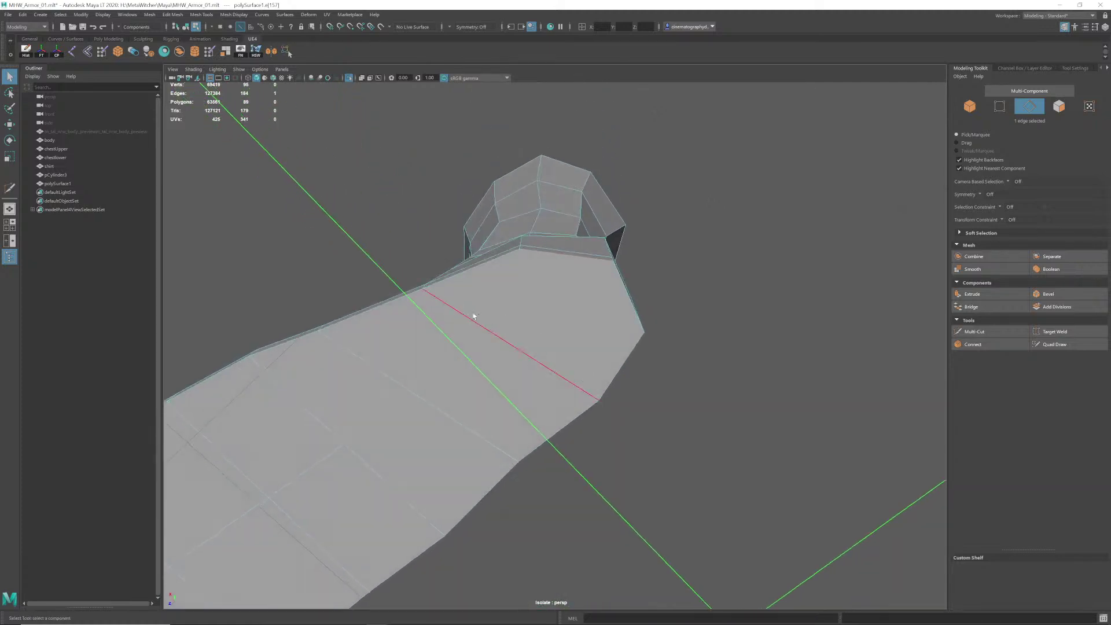
{"action": "left_click", "coordinate": [977, 332]}
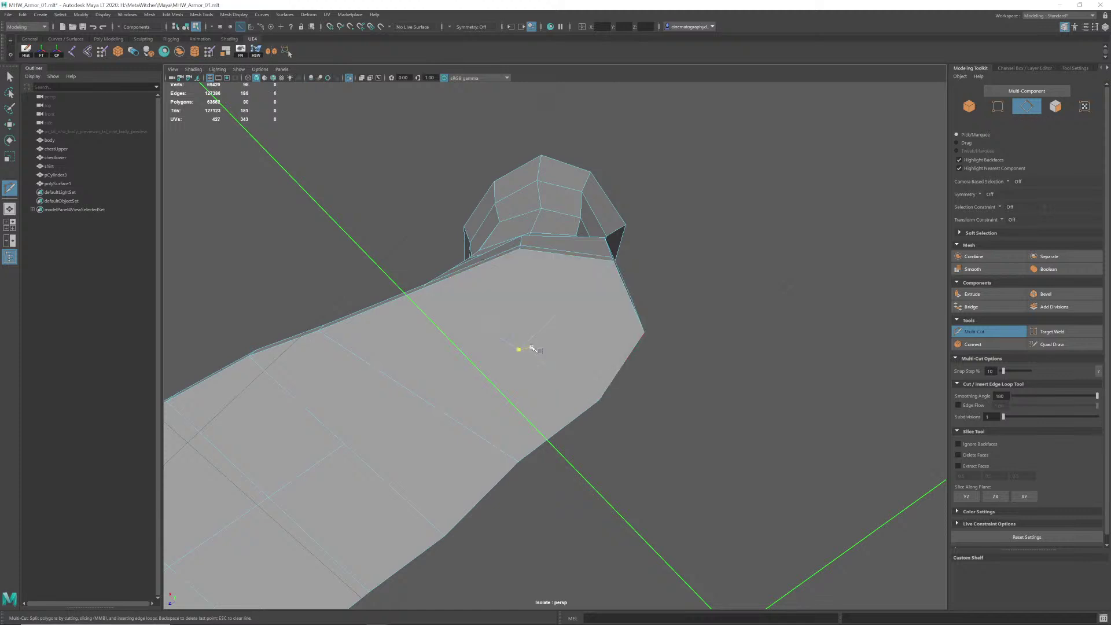
{"action": "left_click", "coordinate": [430, 407]}
{"action": "left_click_drag", "start_coordinate": [435, 408], "coordinate": [468, 351], "text": "alt"}
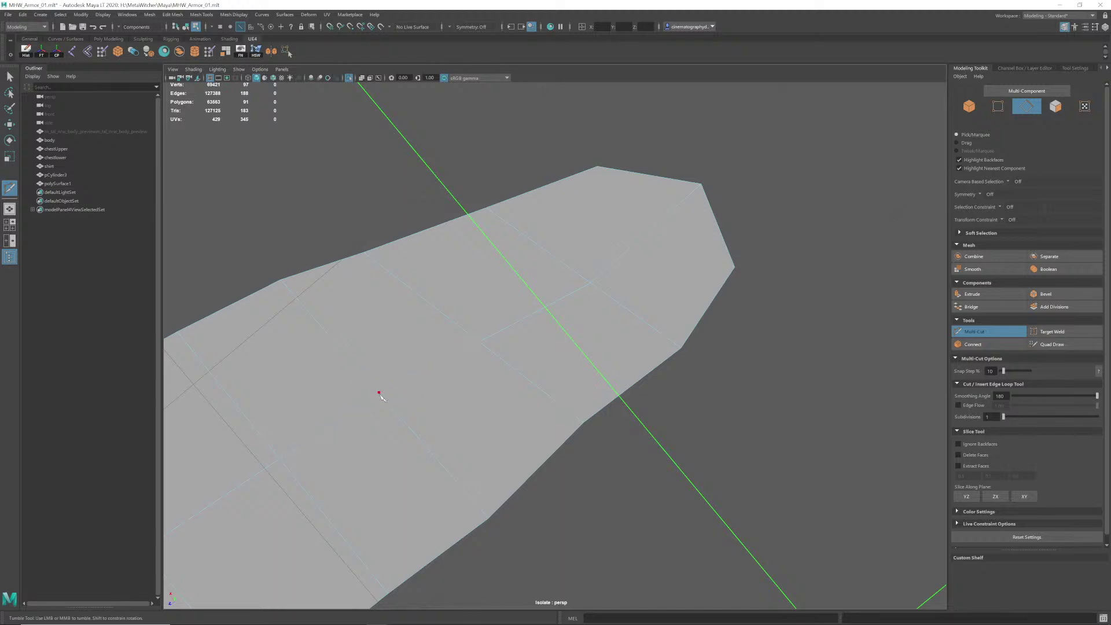
{"action": "left_click_drag", "start_coordinate": [480, 344], "coordinate": [502, 361], "text": "alt"}
{"action": "key", "text": "q"}
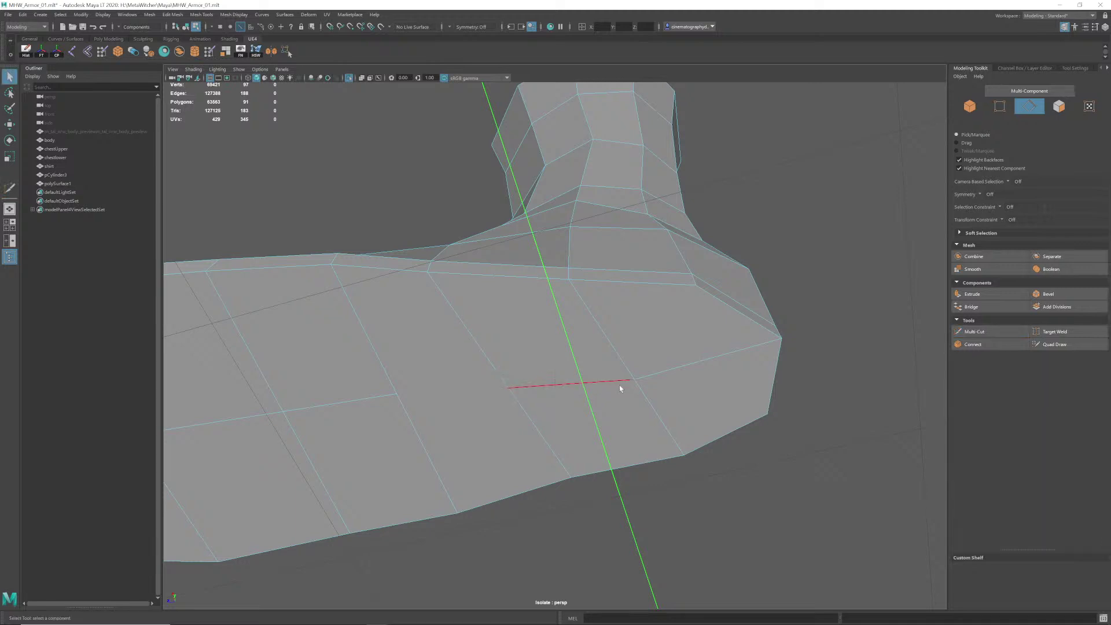
Step: Examine the closed boot mesh from the sole and both sides, ending in object mode
{"action": "left_click_drag", "start_coordinate": [619, 384], "coordinate": [499, 306], "text": "alt"}
{"action": "right_click_drag", "start_coordinate": [499, 306], "coordinate": [623, 439], "text": "alt"}
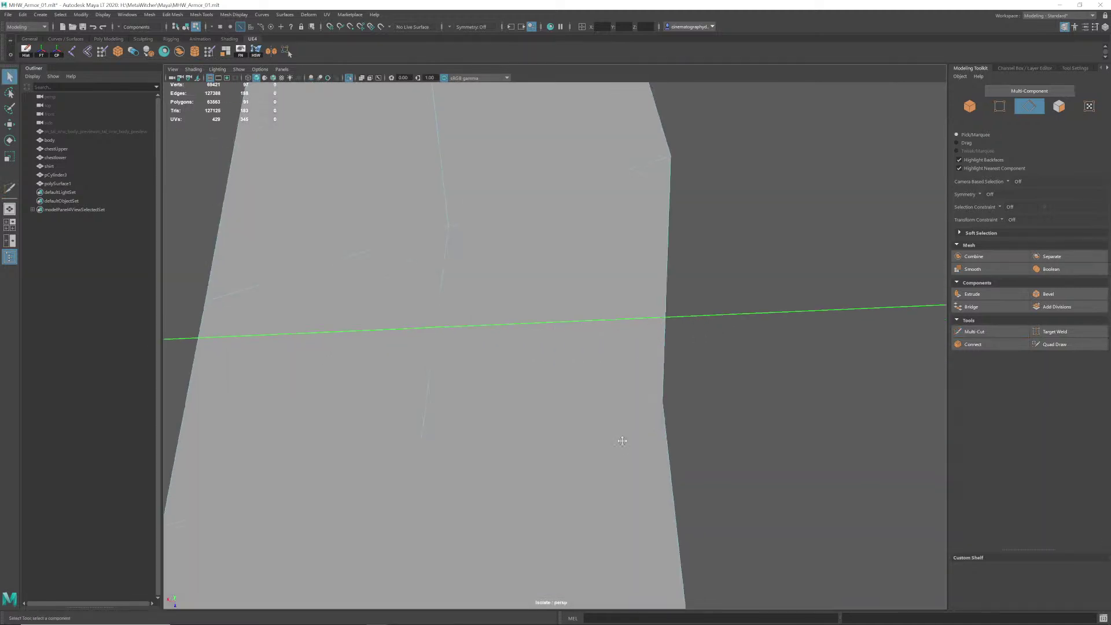
{"action": "left_click_drag", "start_coordinate": [622, 439], "coordinate": [550, 427], "text": "alt"}
{"action": "right_click_drag", "start_coordinate": [550, 426], "coordinate": [565, 382], "text": "alt"}
{"action": "left_click_drag", "start_coordinate": [565, 382], "coordinate": [545, 414], "text": "alt"}
{"action": "left_click_drag", "start_coordinate": [553, 342], "coordinate": [525, 389], "text": "alt"}
{"action": "right_click_drag", "start_coordinate": [526, 392], "coordinate": [494, 369], "text": "alt"}
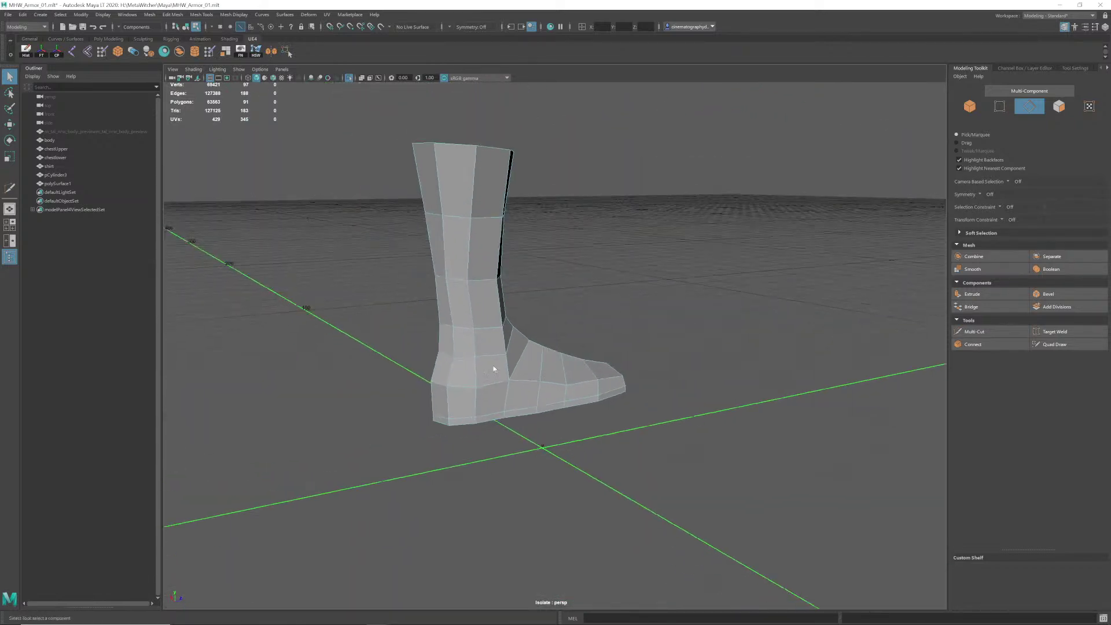
{"action": "left_click_drag", "start_coordinate": [494, 370], "coordinate": [489, 398], "text": "alt"}
{"action": "right_click_drag", "start_coordinate": [518, 383], "coordinate": [585, 356]}
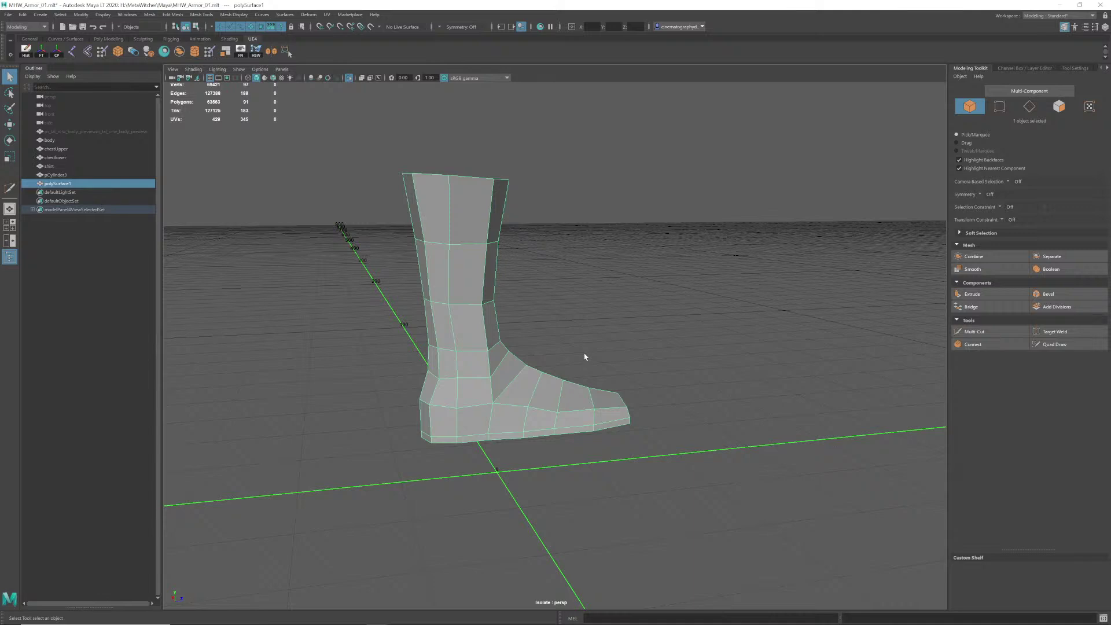
{"action": "left_click_drag", "start_coordinate": [576, 372], "coordinate": [516, 420], "text": "alt"}
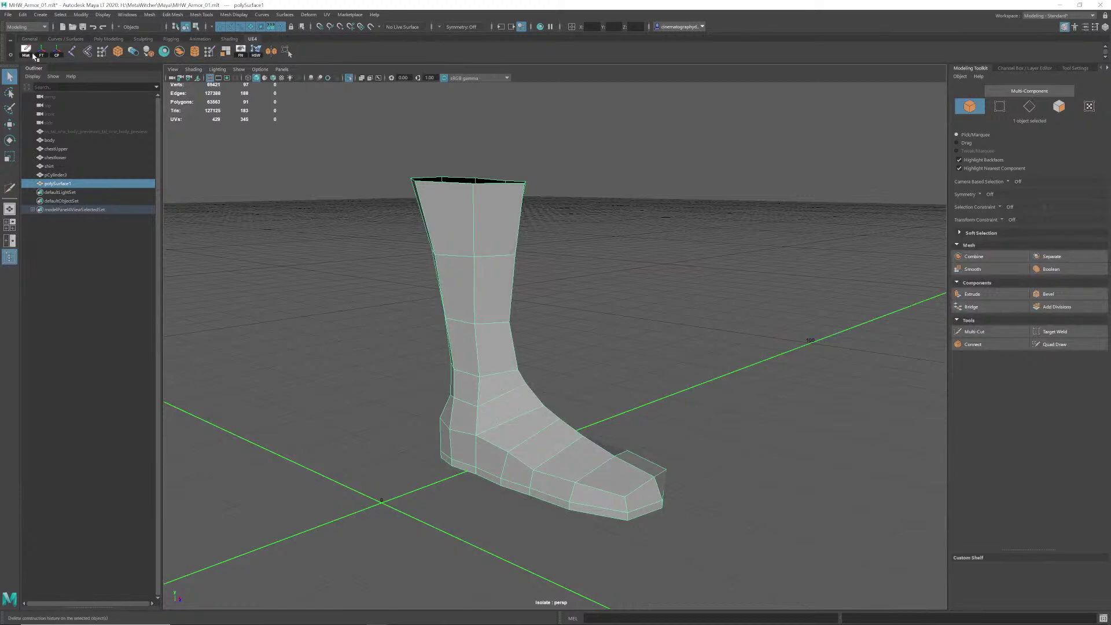
Step: Select all of the boot's vertices and merge them, undoing the stray Merge to Center, and return to object mode
{"action": "left_click_drag", "start_coordinate": [310, 340], "coordinate": [405, 422]}
{"action": "left_click", "coordinate": [538, 454]}
{"action": "mouse_move", "coordinate": [557, 451]}
{"action": "middle_mouse_down", "text": "alt"}
{"action": "mouse_move", "coordinate": [568, 437]}
{"action": "mouse_move", "coordinate": [546, 448]}
{"action": "middle_mouse_up", "text": "alt"}
{"action": "right_click_drag", "start_coordinate": [547, 448], "coordinate": [508, 429], "text": "alt"}
{"action": "left_click_drag", "start_coordinate": [509, 430], "coordinate": [508, 430], "text": "alt"}
{"action": "right_click_drag", "start_coordinate": [499, 381], "coordinate": [463, 381]}
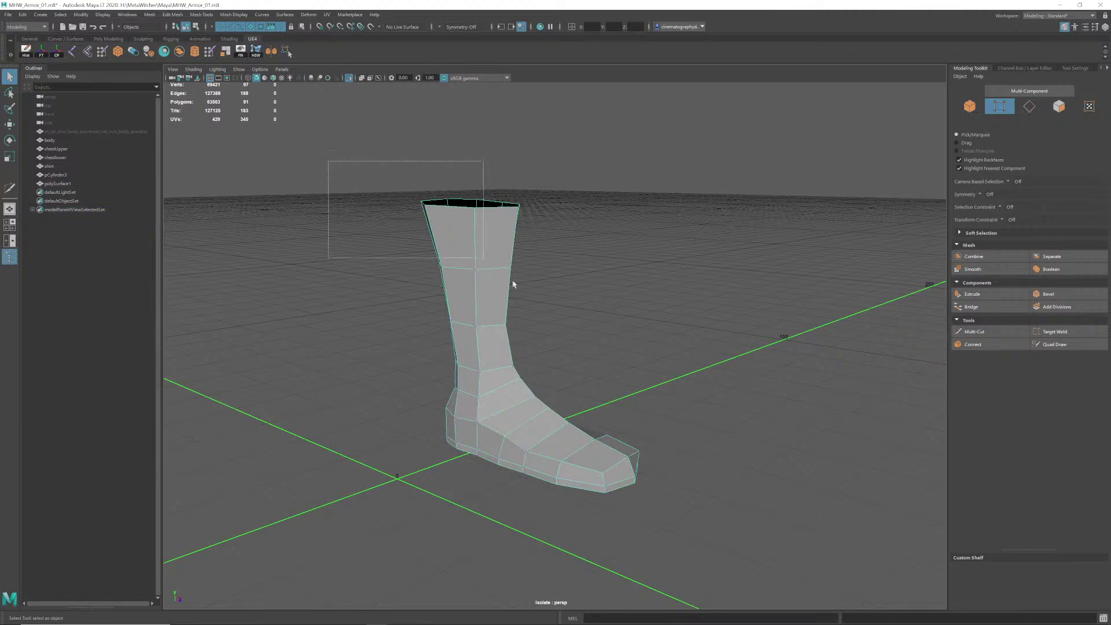
{"action": "right_click_drag", "start_coordinate": [632, 314], "coordinate": [645, 258], "text": "shift"}
{"action": "key", "text": "ctrl+z"}
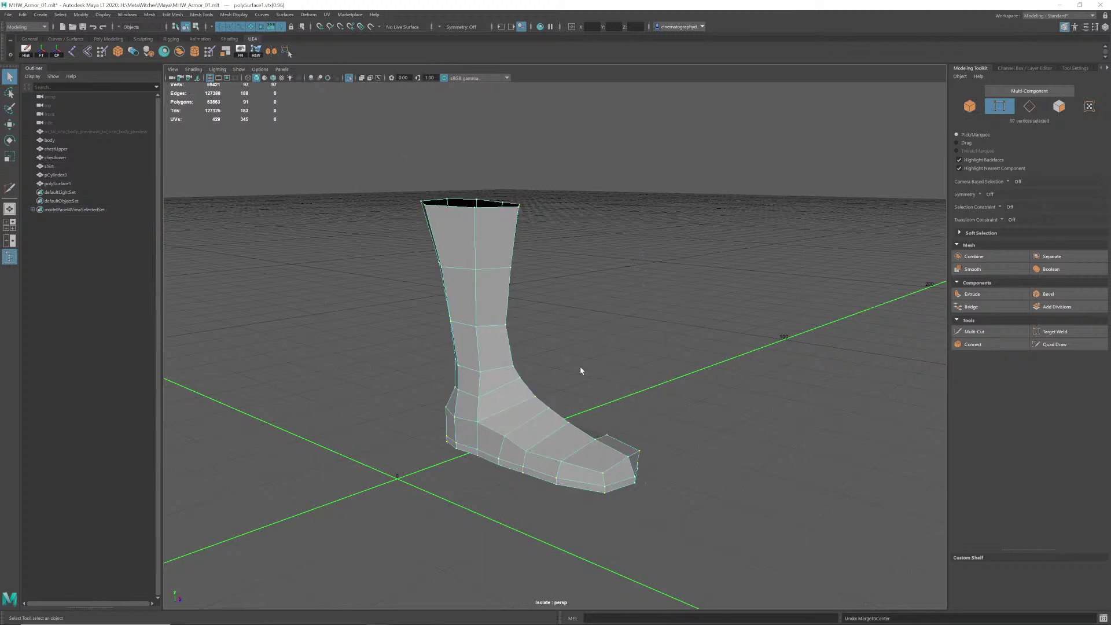
{"action": "right_click_drag", "start_coordinate": [604, 312], "coordinate": [647, 271], "text": "shift"}
{"action": "right_click_drag", "start_coordinate": [498, 347], "coordinate": [548, 322]}
{"action": "left_click", "coordinate": [548, 323]}
Step: Try moving the middle sole vertices on either side of the arch face vertically to test their connection, and undo the moves
{"action": "left_click_drag", "start_coordinate": [519, 429], "coordinate": [533, 370], "text": "alt"}
{"action": "right_click_drag", "start_coordinate": [533, 405], "coordinate": [595, 469], "text": "alt"}
{"action": "left_click_drag", "start_coordinate": [595, 469], "coordinate": [564, 463], "text": "alt"}
{"action": "left_click", "coordinate": [527, 402]}
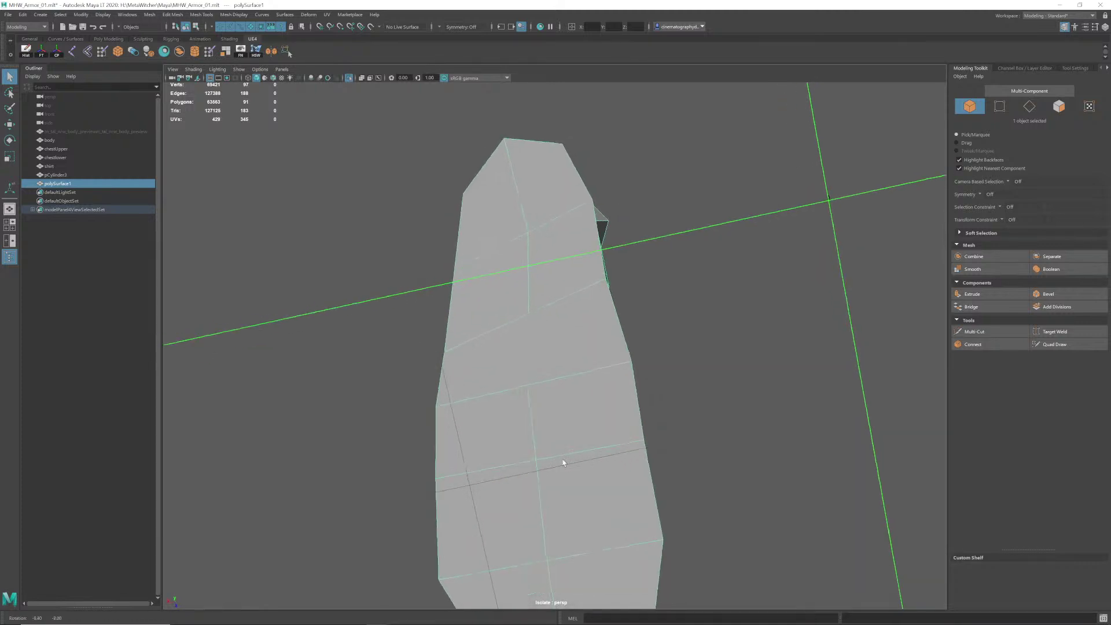
{"action": "left_click_drag", "start_coordinate": [513, 374], "coordinate": [565, 373], "text": "alt"}
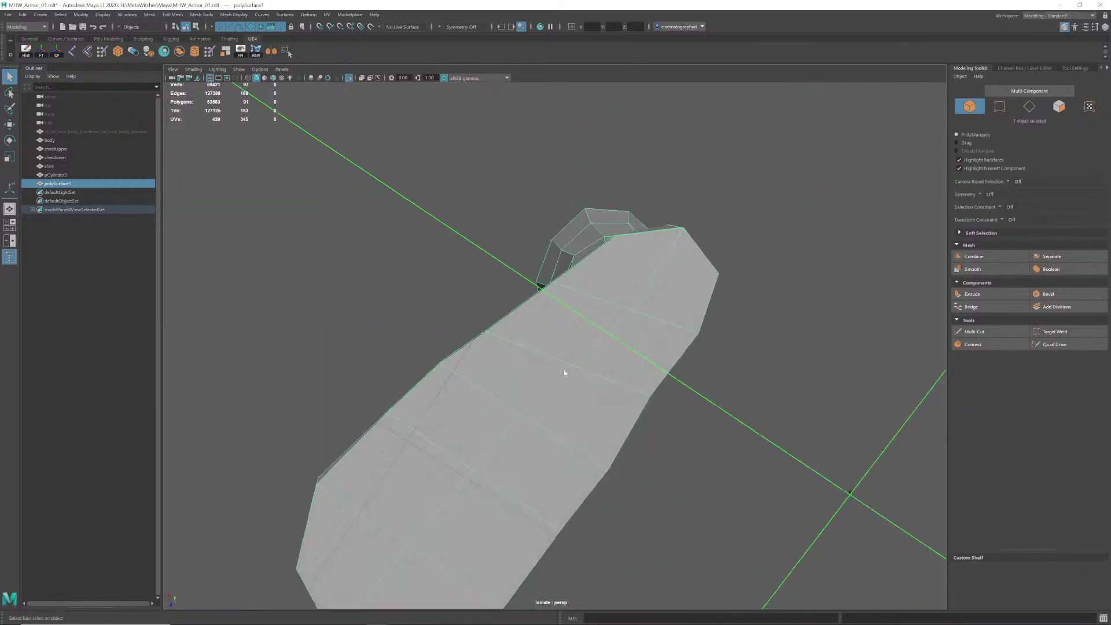
{"action": "right_click_drag", "start_coordinate": [566, 372], "coordinate": [582, 404], "text": "alt"}
{"action": "left_click_drag", "start_coordinate": [582, 405], "coordinate": [541, 408], "text": "alt"}
{"action": "right_click_drag", "start_coordinate": [514, 415], "coordinate": [473, 386]}
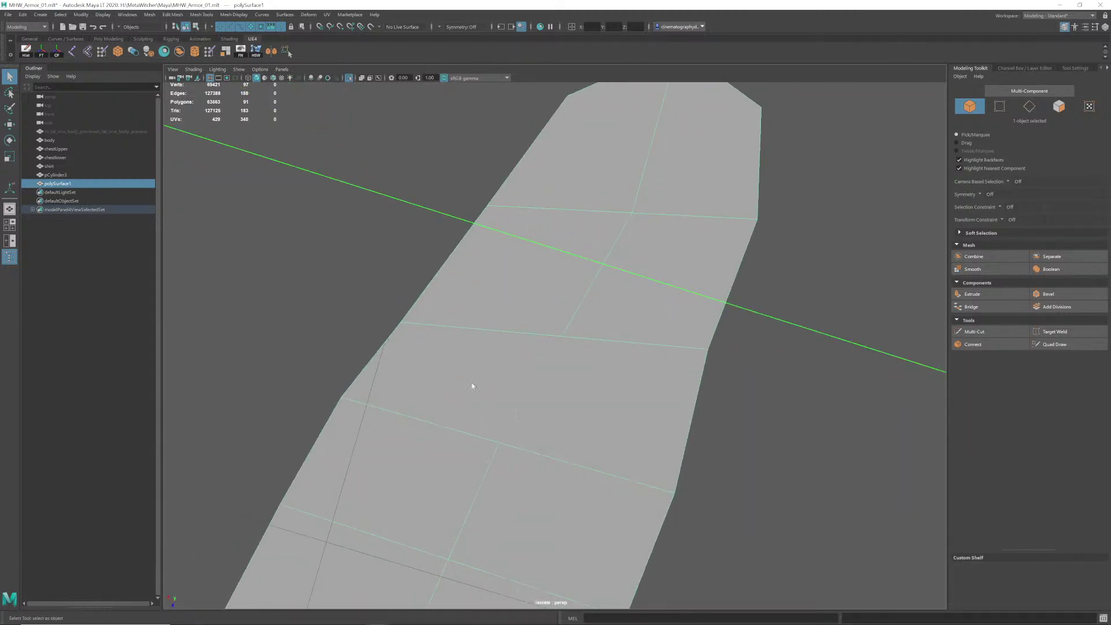
{"action": "key", "text": "w"}
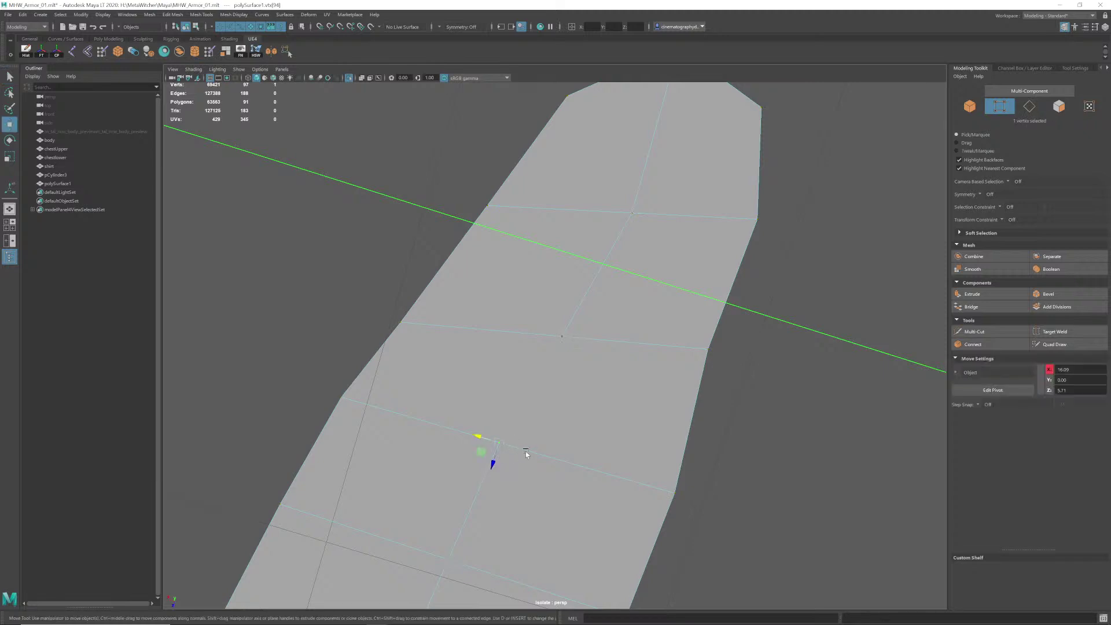
{"action": "left_click_drag", "start_coordinate": [526, 454], "coordinate": [455, 352], "text": "alt"}
{"action": "left_click_drag", "start_coordinate": [451, 444], "coordinate": [457, 480]}
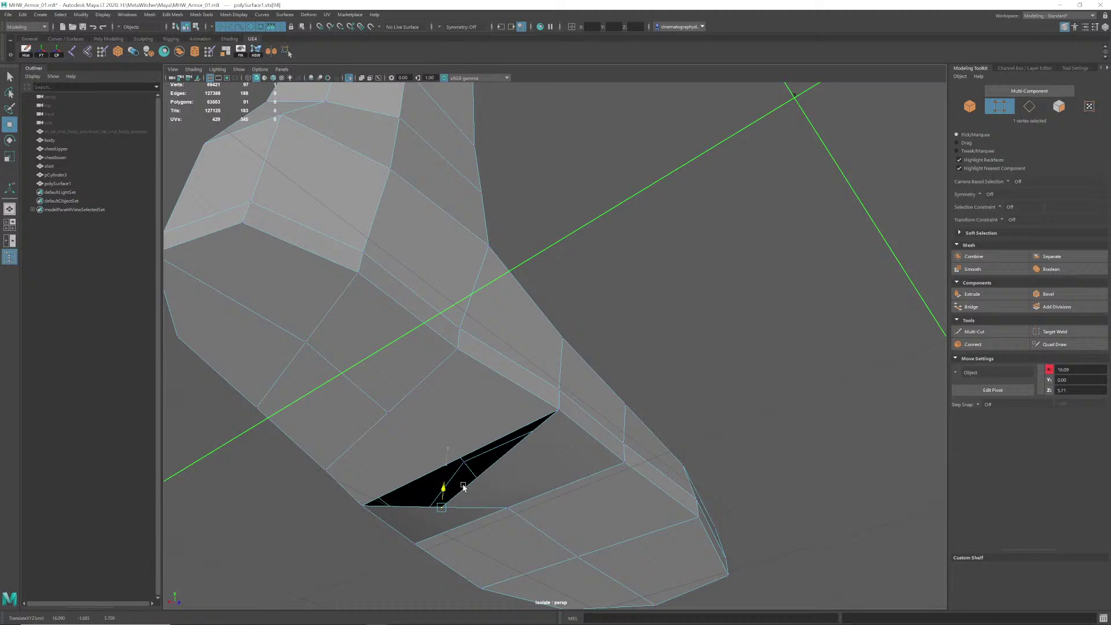
{"action": "key", "text": "ctrl+z"}
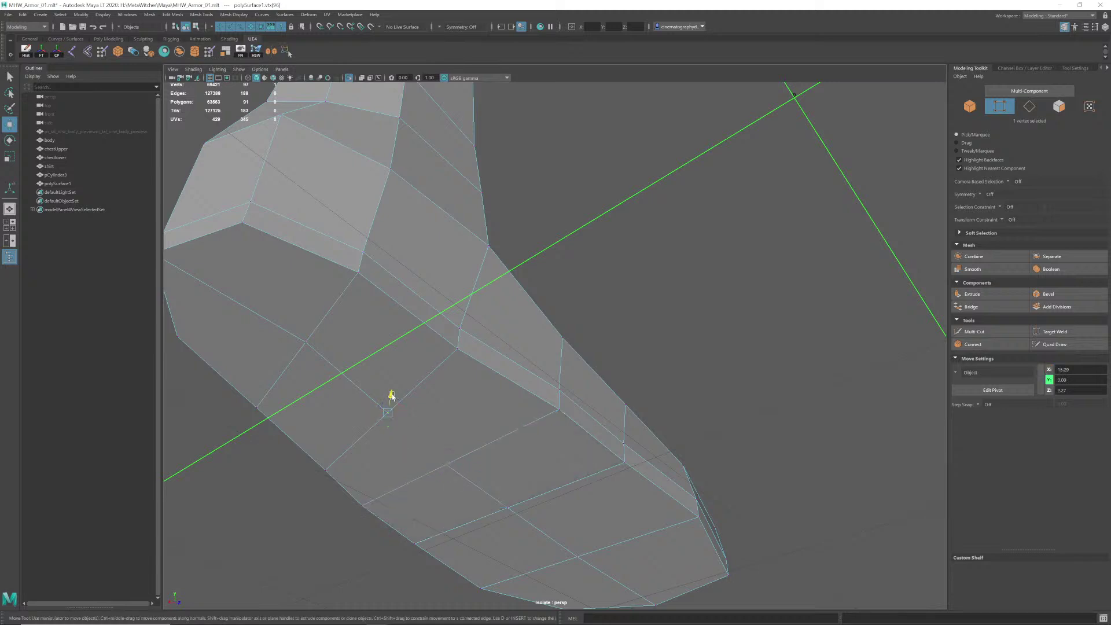
{"action": "left_click_drag", "start_coordinate": [391, 395], "coordinate": [385, 415]}
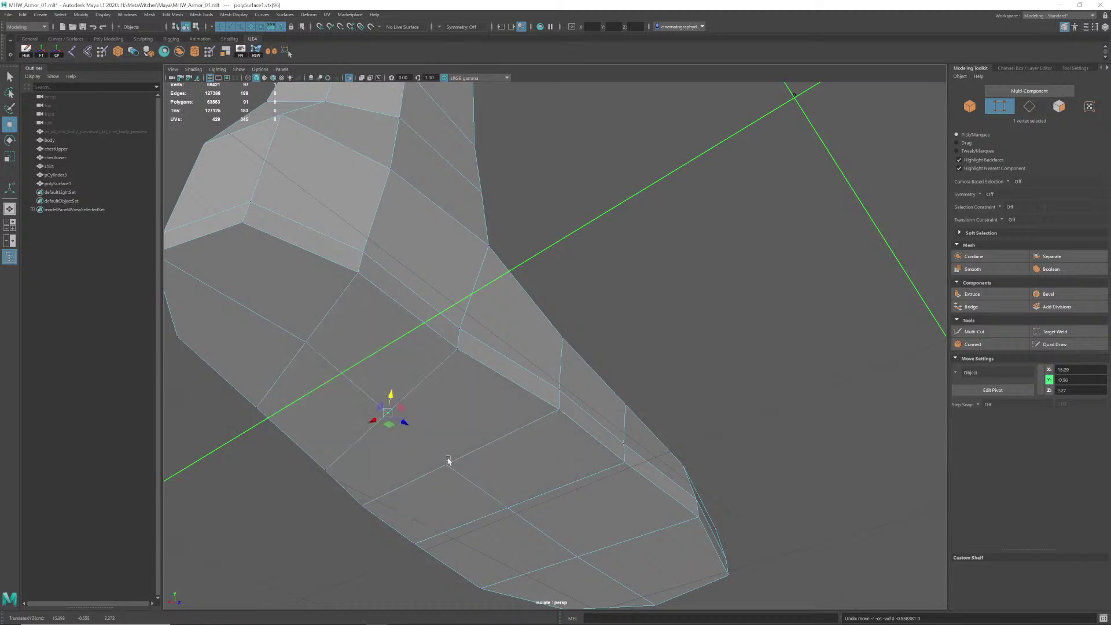
Step: Delete the undivided sole face under the arch
{"action": "left_click_drag", "start_coordinate": [448, 459], "coordinate": [519, 380], "text": "alt"}
{"action": "right_click_drag", "start_coordinate": [424, 349], "coordinate": [427, 375]}
{"action": "left_click", "coordinate": [428, 350]}
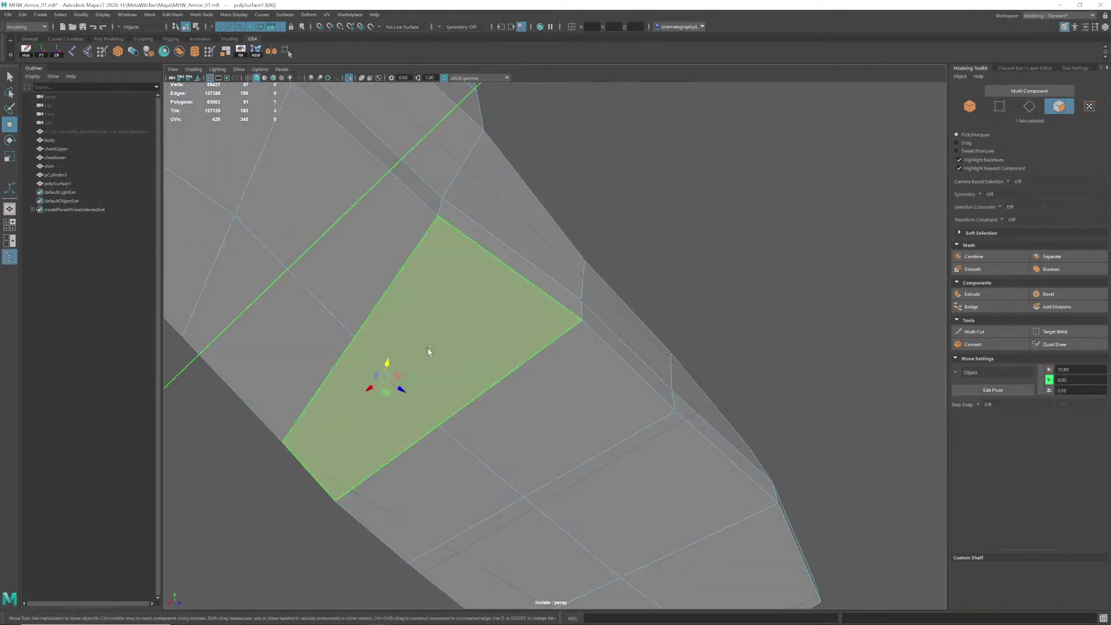
{"action": "key", "text": "Delete"}
Step: Bridge one pair of opposite half-width edges across the arch opening in the sole
{"action": "left_click_drag", "start_coordinate": [428, 349], "coordinate": [502, 349], "text": "alt"}
{"action": "right_click_drag", "start_coordinate": [501, 348], "coordinate": [501, 324]}
{"action": "left_click", "coordinate": [519, 393]}
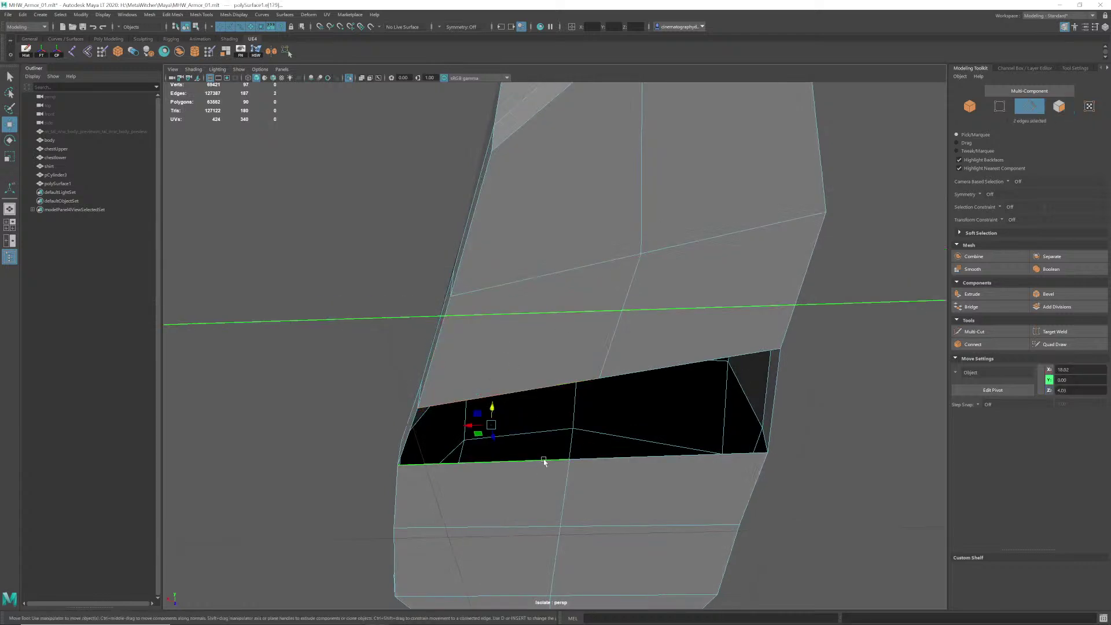
{"action": "left_click_drag", "start_coordinate": [545, 461], "coordinate": [445, 385], "text": "alt"}
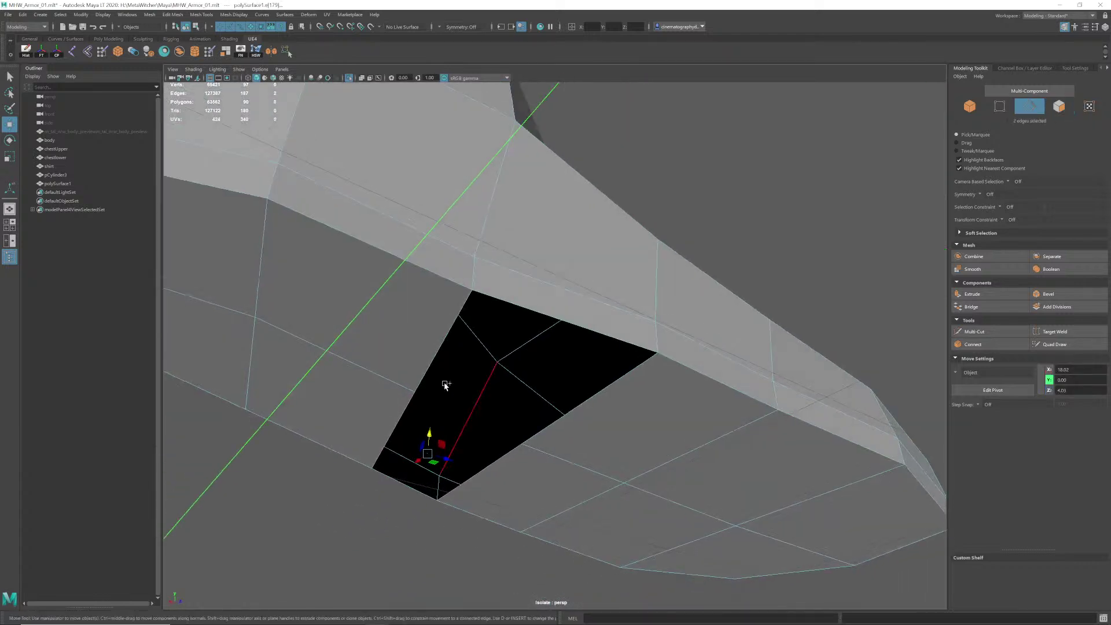
{"action": "right_click", "coordinate": [446, 385], "text": "shift"}
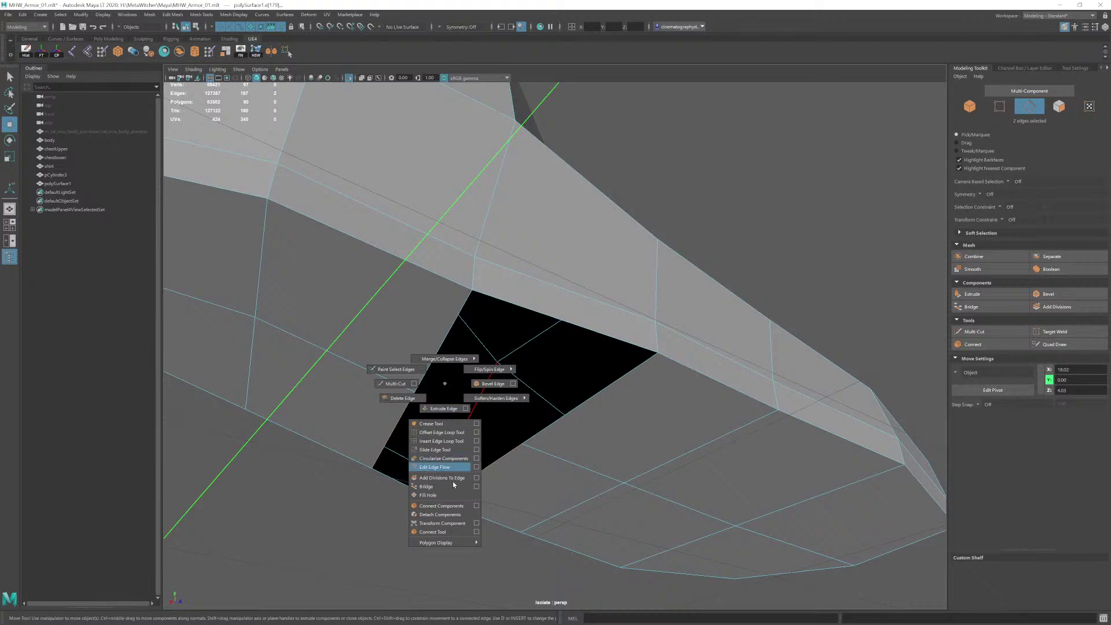
{"action": "right_click_drag", "start_coordinate": [451, 494], "coordinate": [450, 487], "text": "shift"}
{"action": "left_click_drag", "start_coordinate": [484, 417], "coordinate": [498, 371], "text": "alt"}
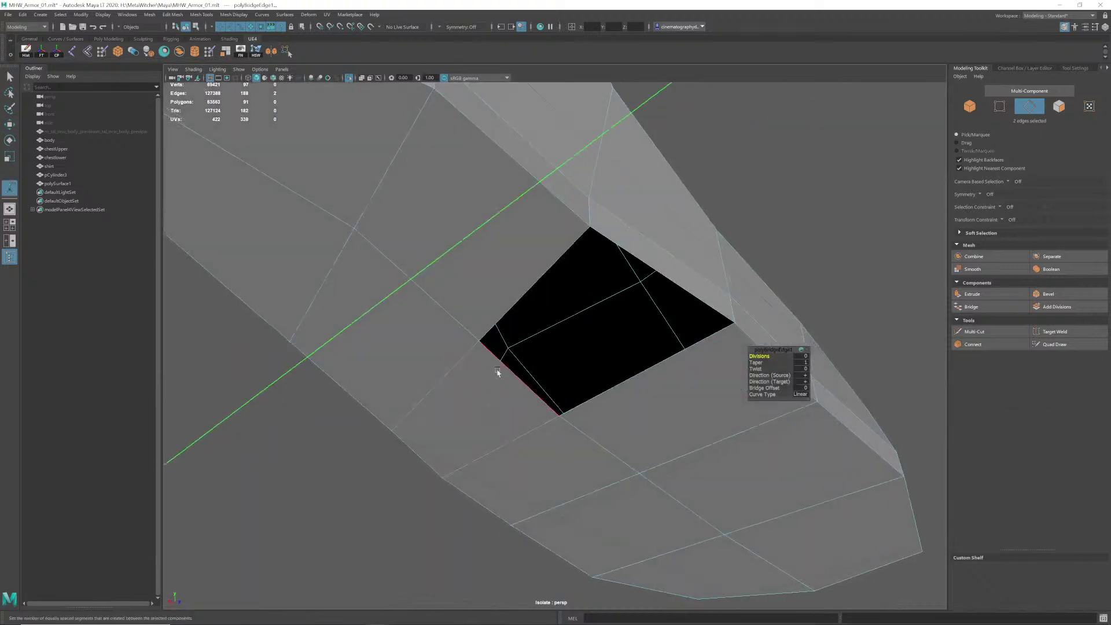
Step: Bridge the remaining pair of opposite edges to close the other half of the sole opening
{"action": "left_click", "coordinate": [506, 316]}
{"action": "left_click", "coordinate": [610, 391], "text": "shift"}
{"action": "right_click", "coordinate": [580, 360], "text": "shift"}
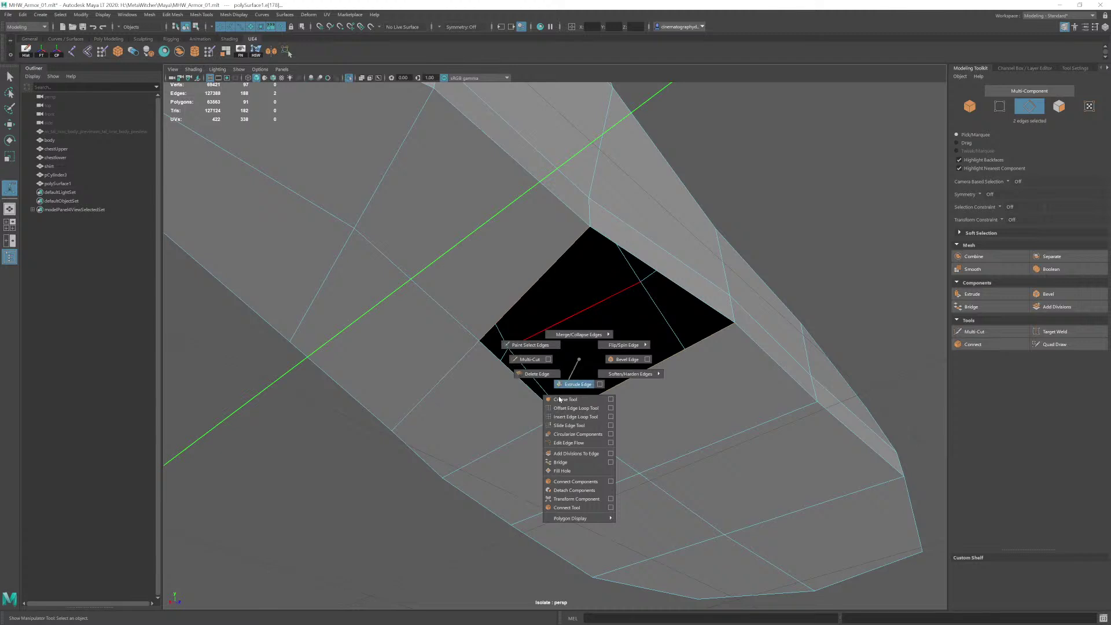
{"action": "right_click_drag", "start_coordinate": [569, 467], "coordinate": [569, 463], "text": "shift"}
Step: Examine the finished boot from the front and side in object mode
{"action": "left_click_drag", "start_coordinate": [662, 380], "coordinate": [429, 398], "text": "alt"}
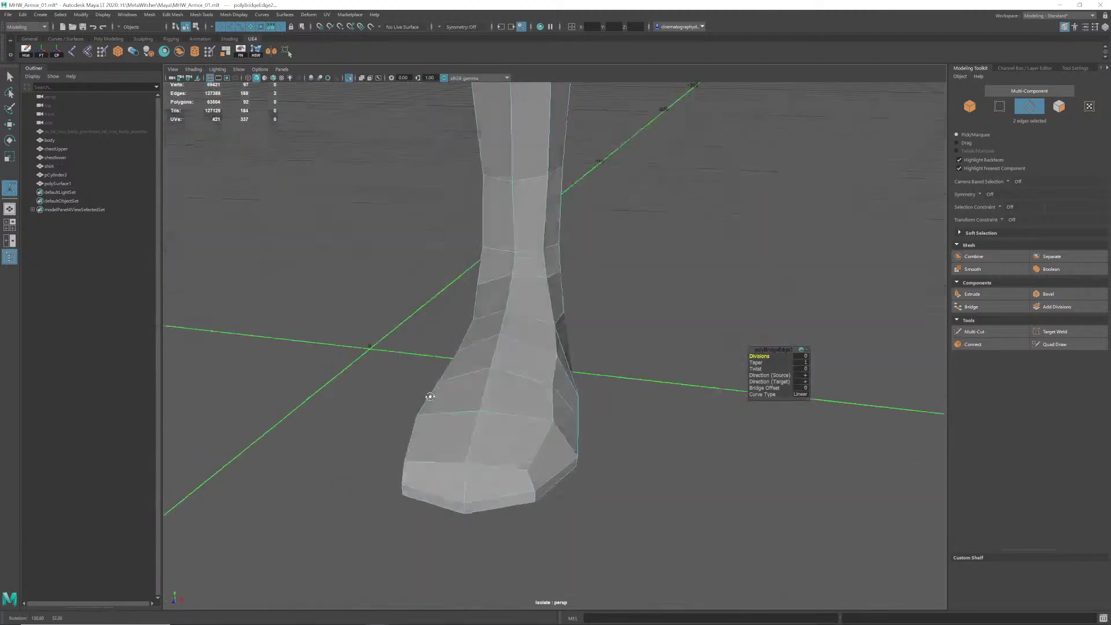
{"action": "left_click_drag", "start_coordinate": [769, 385], "coordinate": [581, 379], "text": "alt"}
{"action": "right_click_drag", "start_coordinate": [622, 353], "coordinate": [625, 352]}
{"action": "left_click", "coordinate": [624, 354]}
{"action": "scroll", "coordinate": [570, 388], "scroll_direction": "down", "scroll_amount": 2}
{"action": "left_click_drag", "start_coordinate": [568, 390], "coordinate": [608, 380], "text": "alt"}
{"action": "scroll", "coordinate": [599, 408], "scroll_direction": "up", "scroll_amount": 2}
{"action": "middle_click_drag", "start_coordinate": [597, 411], "coordinate": [597, 414], "text": "alt"}
{"action": "mouse_move", "coordinate": [597, 415]}
{"action": "left_mouse_down", "text": "alt"}
{"action": "mouse_move", "coordinate": [585, 399]}
{"action": "mouse_move", "coordinate": [575, 417]}
{"action": "mouse_move", "coordinate": [524, 404]}
{"action": "mouse_move", "coordinate": [584, 418]}
{"action": "left_mouse_up", "text": "alt"}
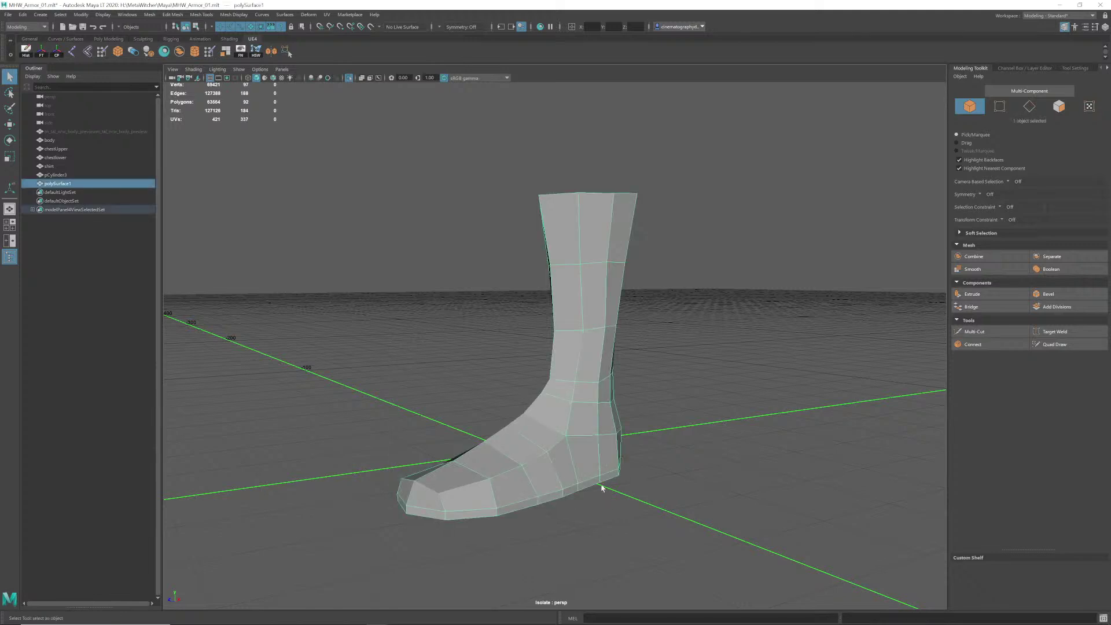
Step: Soften all edges of the boot mesh and check its shading around the foot
{"action": "right_click", "coordinate": [587, 386], "text": "shift"}
{"action": "right_click_drag", "start_coordinate": [606, 396], "coordinate": [673, 390], "text": "shift"}
{"action": "left_click_drag", "start_coordinate": [623, 385], "coordinate": [571, 431], "text": "alt"}
{"action": "left_click", "coordinate": [631, 436]}
{"action": "right_click_drag", "start_coordinate": [571, 432], "coordinate": [628, 427], "text": "alt"}
{"action": "left_click_drag", "start_coordinate": [628, 427], "coordinate": [608, 473], "text": "alt"}
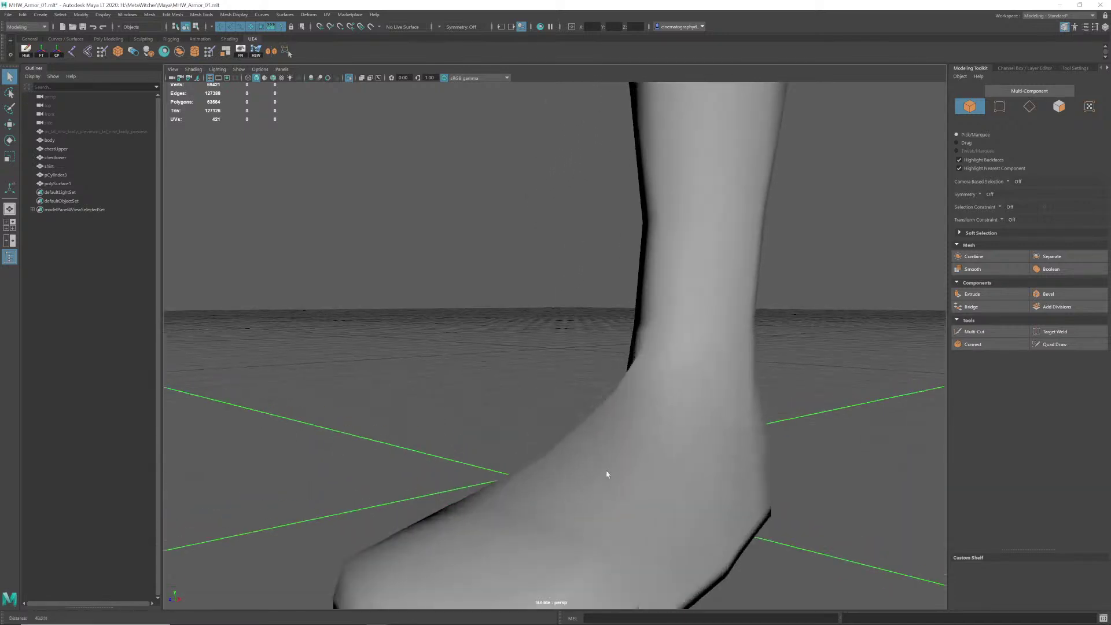
{"action": "middle_click_drag", "start_coordinate": [608, 473], "coordinate": [577, 385], "text": "alt"}
{"action": "left_click_drag", "start_coordinate": [577, 384], "coordinate": [542, 411], "text": "alt"}
{"action": "left_click", "coordinate": [541, 412]}
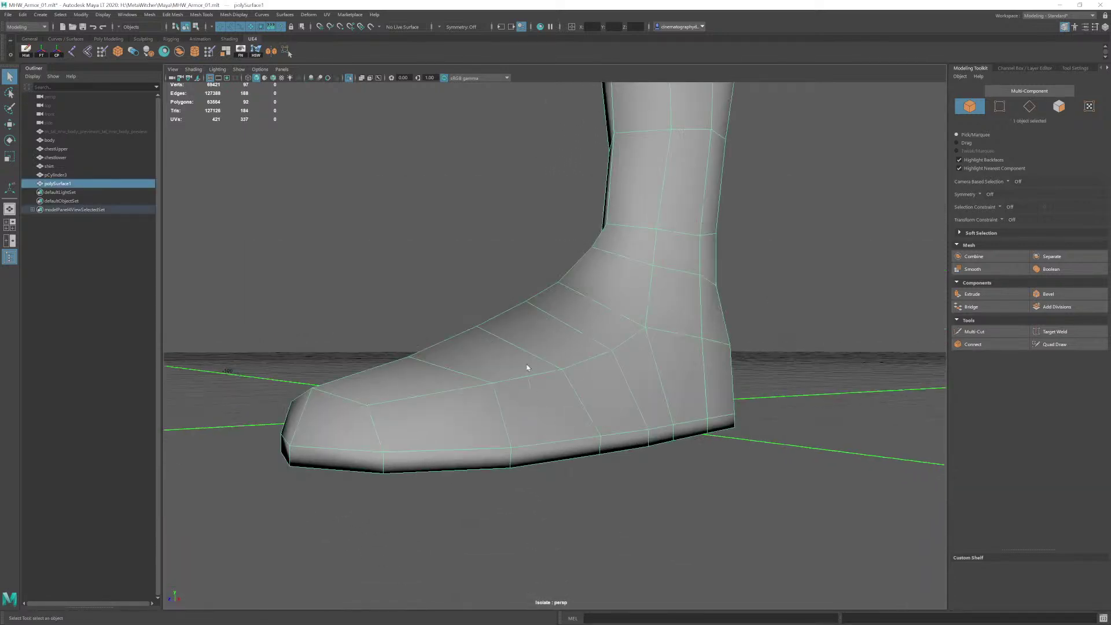
Step: In edge mode, select the edge loop around the sole's lower rim and harden it
{"action": "right_click_drag", "start_coordinate": [528, 367], "coordinate": [533, 351]}
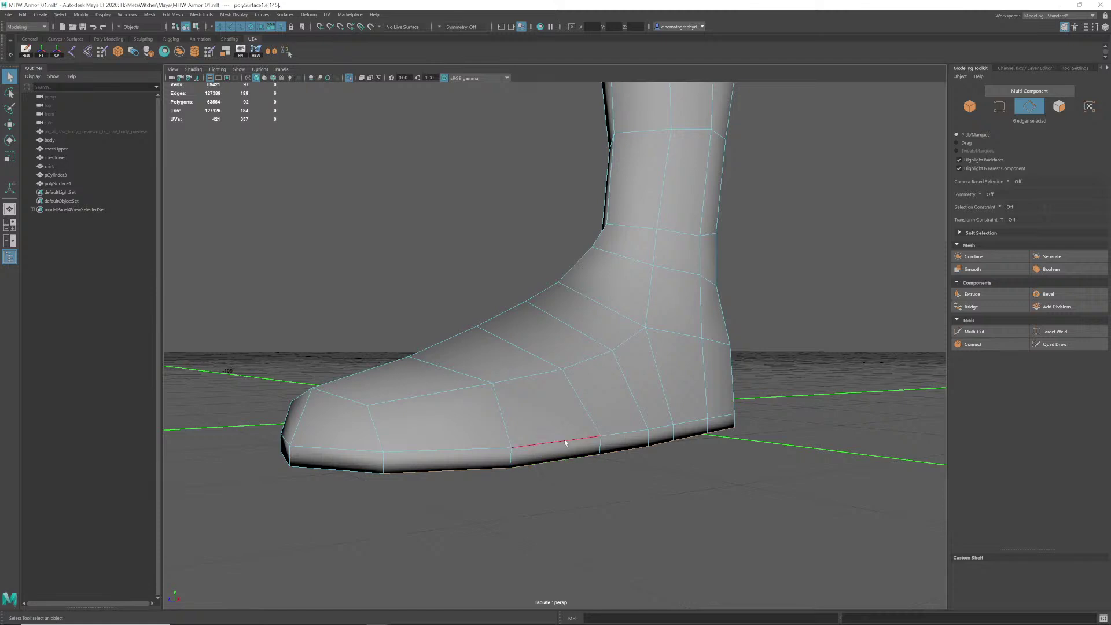
{"action": "right_click", "coordinate": [535, 414], "text": "shift"}
{"action": "left_click", "coordinate": [395, 506]}
{"action": "left_click_drag", "start_coordinate": [395, 506], "coordinate": [646, 230], "text": "alt"}
{"action": "left_click", "coordinate": [508, 312]}
{"action": "left_click", "coordinate": [442, 303], "text": "shift"}
{"action": "middle_click_drag", "start_coordinate": [647, 230], "coordinate": [550, 374], "text": "alt"}
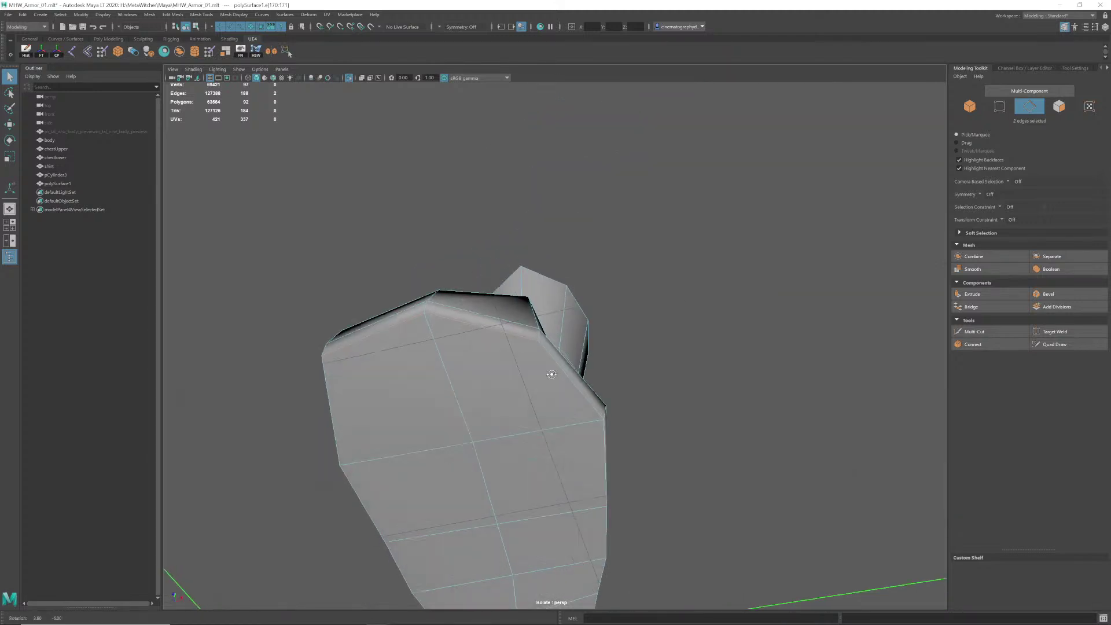
{"action": "left_click_drag", "start_coordinate": [549, 373], "coordinate": [521, 389], "text": "alt"}
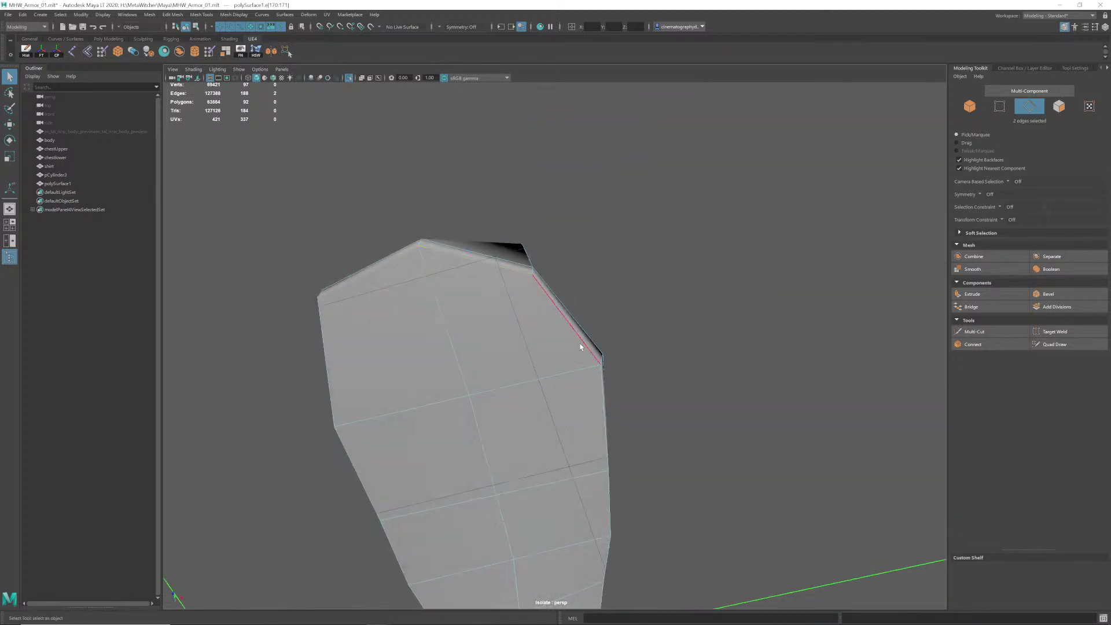
{"action": "left_click_drag", "start_coordinate": [563, 359], "coordinate": [547, 417], "text": "alt"}
{"action": "double_click", "coordinate": [501, 471]}
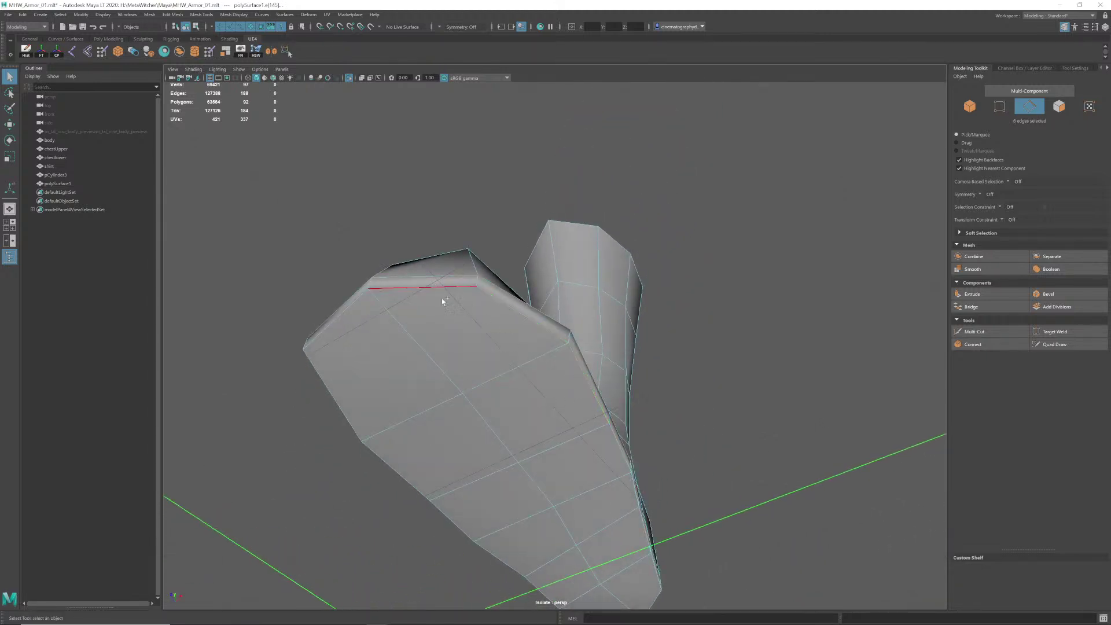
{"action": "left_click_drag", "start_coordinate": [486, 402], "coordinate": [613, 415], "text": "alt"}
{"action": "right_click_drag", "start_coordinate": [665, 323], "coordinate": [745, 341], "text": "shift"}
Step: Examine the boot's shading from the side and above with the mesh deselected in object mode
{"action": "left_click_drag", "start_coordinate": [637, 392], "coordinate": [538, 382], "text": "alt"}
{"action": "scroll", "coordinate": [595, 379], "scroll_direction": "down", "scroll_amount": 4}
{"action": "right_click_drag", "start_coordinate": [539, 382], "coordinate": [581, 367]}
{"action": "left_click", "coordinate": [642, 323]}
{"action": "left_click_drag", "start_coordinate": [643, 322], "coordinate": [536, 358], "text": "alt"}
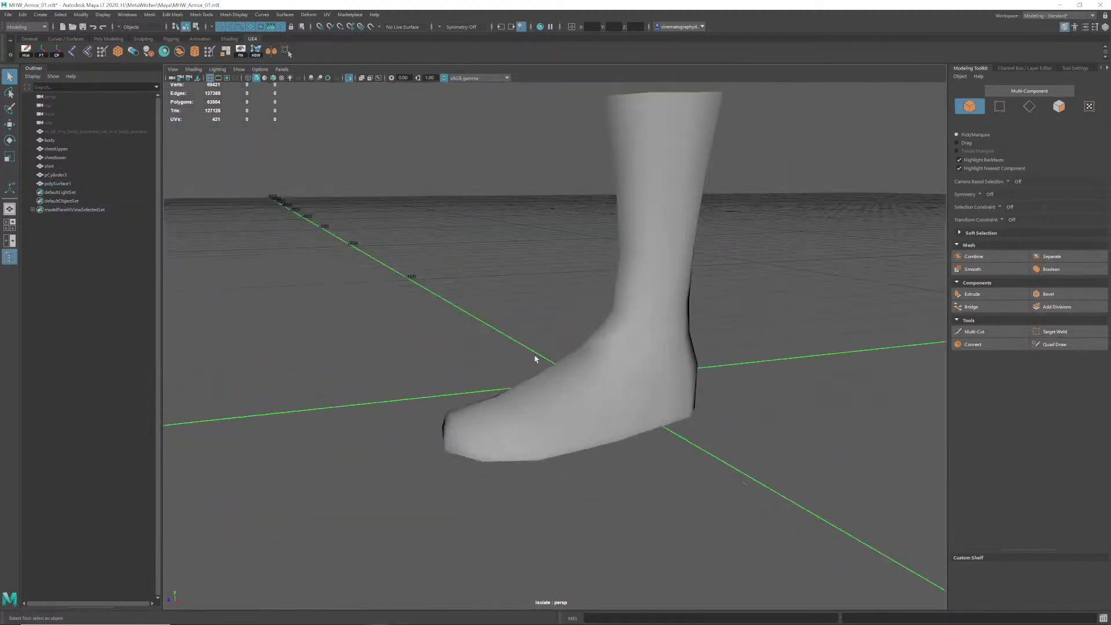
{"action": "scroll", "coordinate": [536, 358], "scroll_direction": "down", "scroll_amount": 5}
{"action": "left_click_drag", "start_coordinate": [529, 320], "coordinate": [500, 352], "text": "alt"}
{"action": "right_click_drag", "start_coordinate": [501, 351], "coordinate": [590, 367], "text": "alt"}
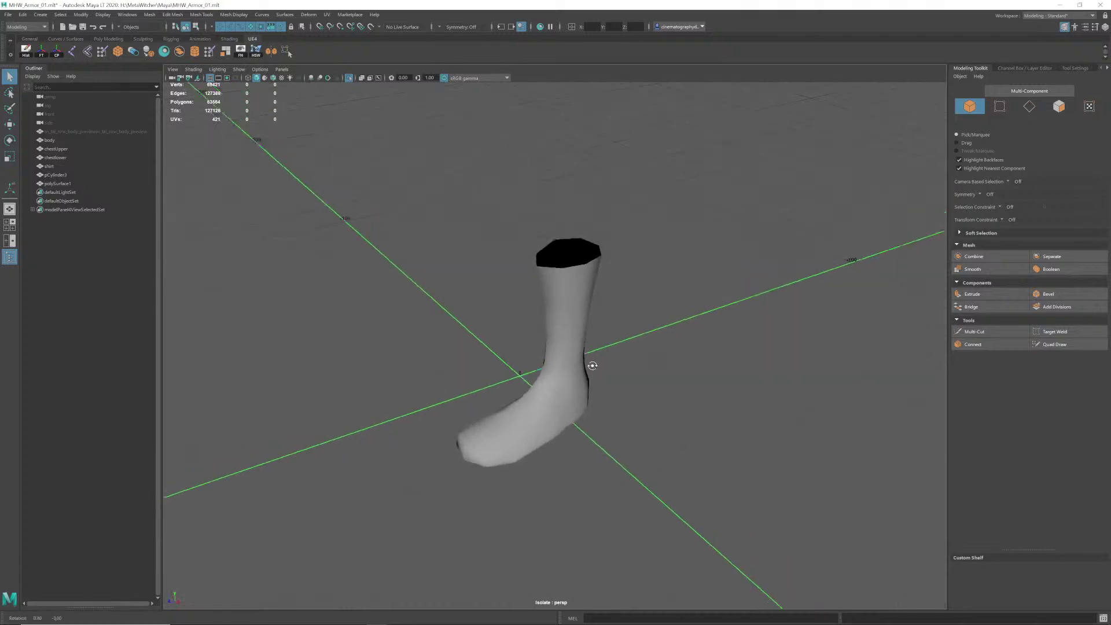
{"action": "mouse_move", "coordinate": [590, 367]}
{"action": "left_mouse_down", "text": "alt"}
{"action": "mouse_move", "coordinate": [566, 345]}
{"action": "mouse_move", "coordinate": [549, 369]}
{"action": "mouse_move", "coordinate": [575, 365]}
{"action": "left_mouse_up", "text": "alt"}
Step: Select all edges of the boot mesh, try softening them, and set them all hard before returning to object mode
{"action": "left_click", "coordinate": [566, 345]}
{"action": "right_click_drag", "start_coordinate": [575, 365], "coordinate": [573, 339]}
{"action": "left_click_drag", "start_coordinate": [341, 196], "coordinate": [714, 542]}
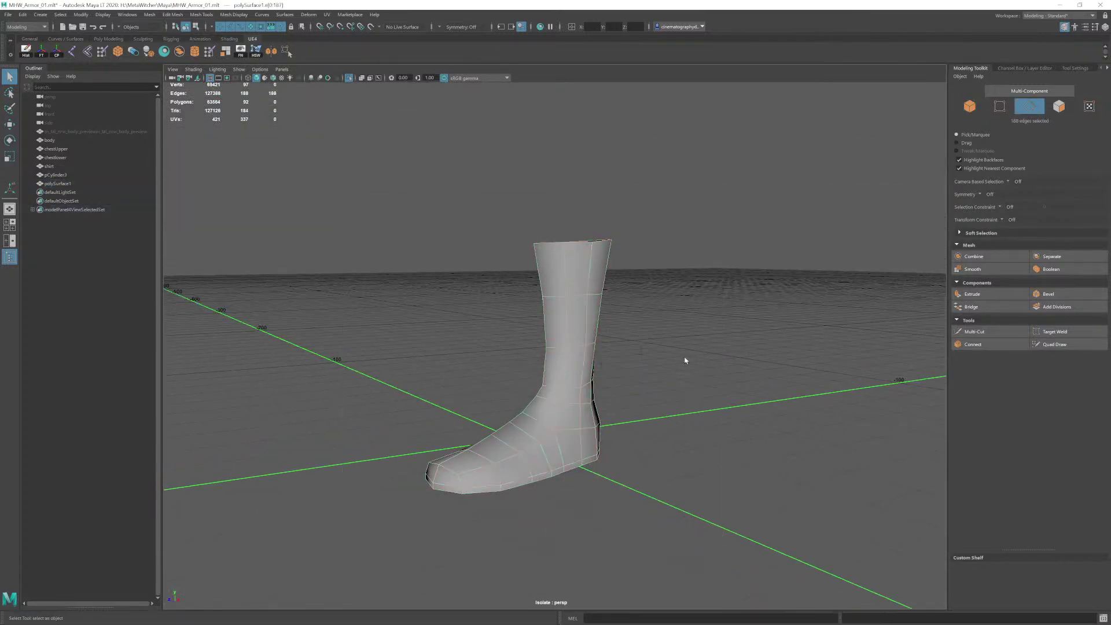
{"action": "mouse_move", "coordinate": [686, 357]}
{"action": "right_mouse_down", "text": "shift"}
{"action": "mouse_move", "coordinate": [726, 373]}
{"action": "mouse_move", "coordinate": [753, 356]}
{"action": "right_mouse_up", "text": "shift"}
{"action": "left_click_drag", "start_coordinate": [588, 371], "coordinate": [549, 382], "text": "alt"}
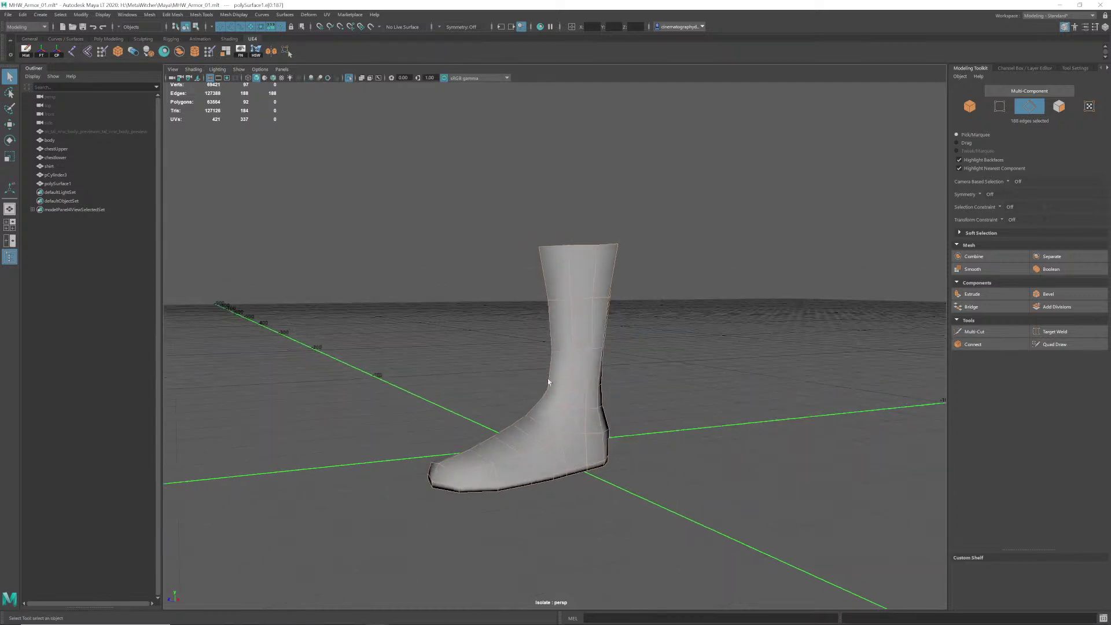
{"action": "right_click_drag", "start_coordinate": [671, 371], "coordinate": [754, 402], "text": "shift"}
{"action": "scroll", "coordinate": [621, 387], "scroll_direction": "up", "scroll_amount": 1}
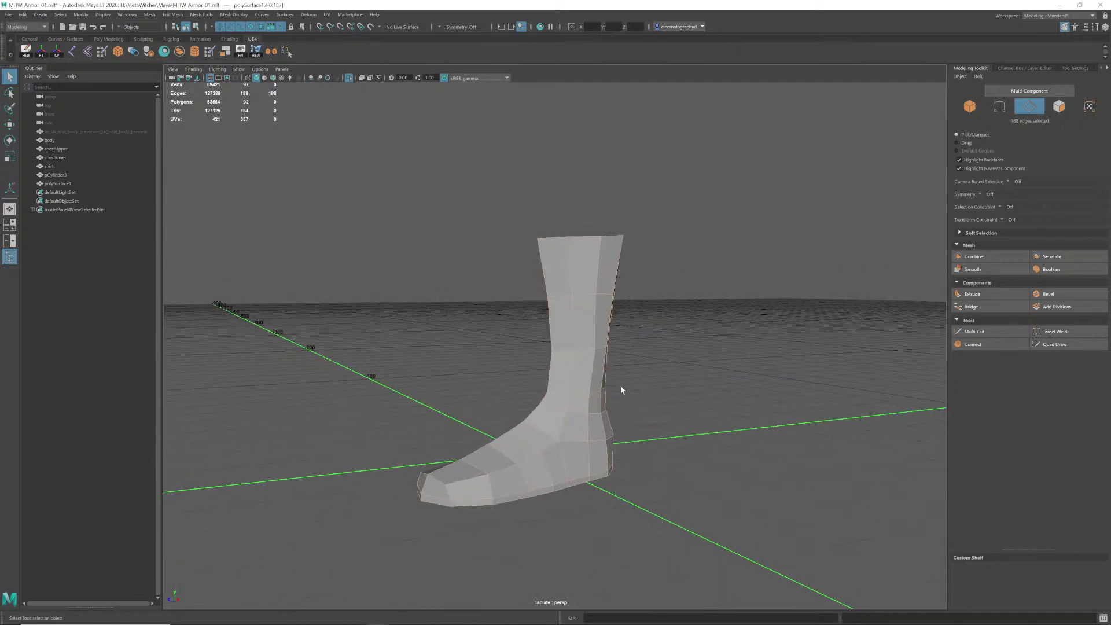
{"action": "left_click_drag", "start_coordinate": [620, 387], "coordinate": [599, 390], "text": "alt"}
{"action": "right_click_drag", "start_coordinate": [592, 379], "coordinate": [641, 365]}
{"action": "left_click", "coordinate": [656, 371]}
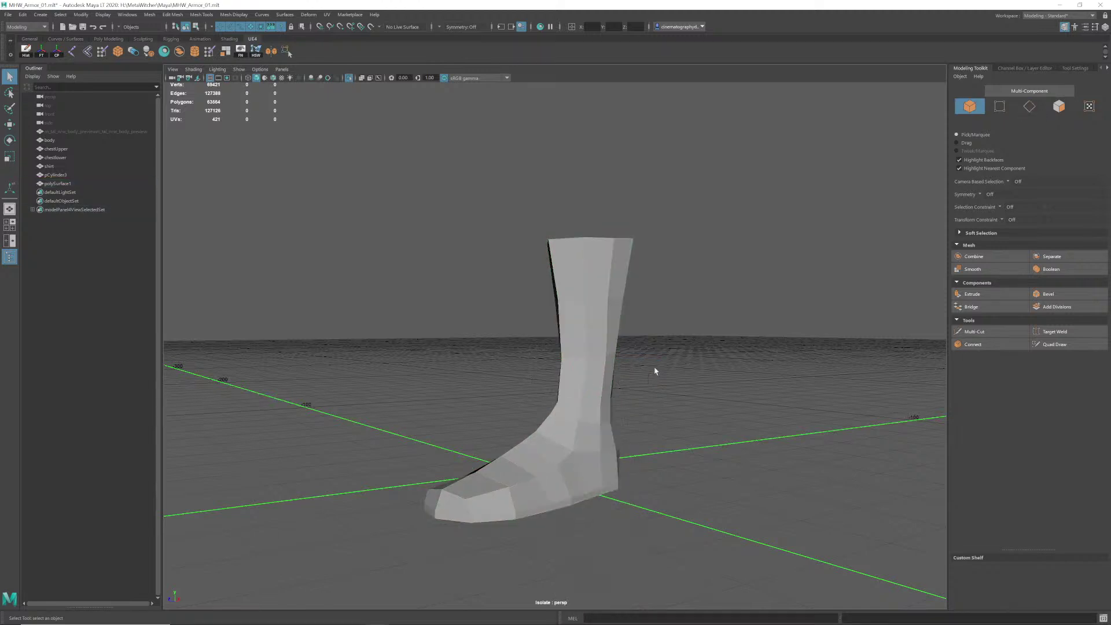
Step: Save the scene and leave the boot deselected
{"action": "left_click_drag", "start_coordinate": [655, 372], "coordinate": [583, 425], "text": "alt"}
{"action": "scroll", "coordinate": [571, 413], "scroll_direction": "down", "scroll_amount": 1}
{"action": "key", "text": "ctrl+s"}
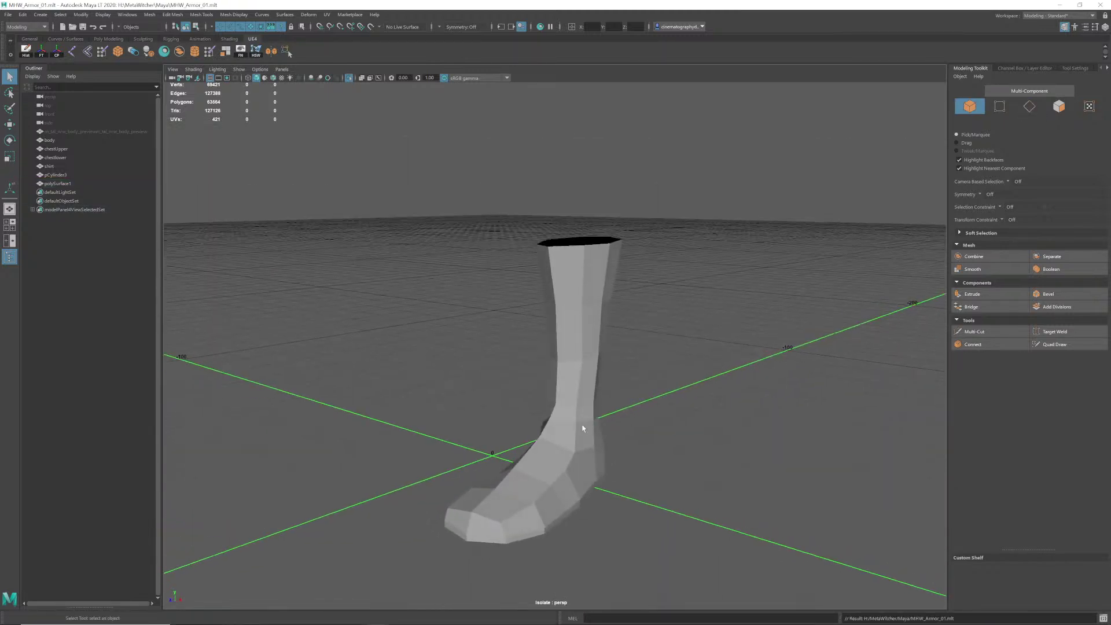
{"action": "left_click", "coordinate": [601, 472]}
{"action": "left_click", "coordinate": [678, 446]}
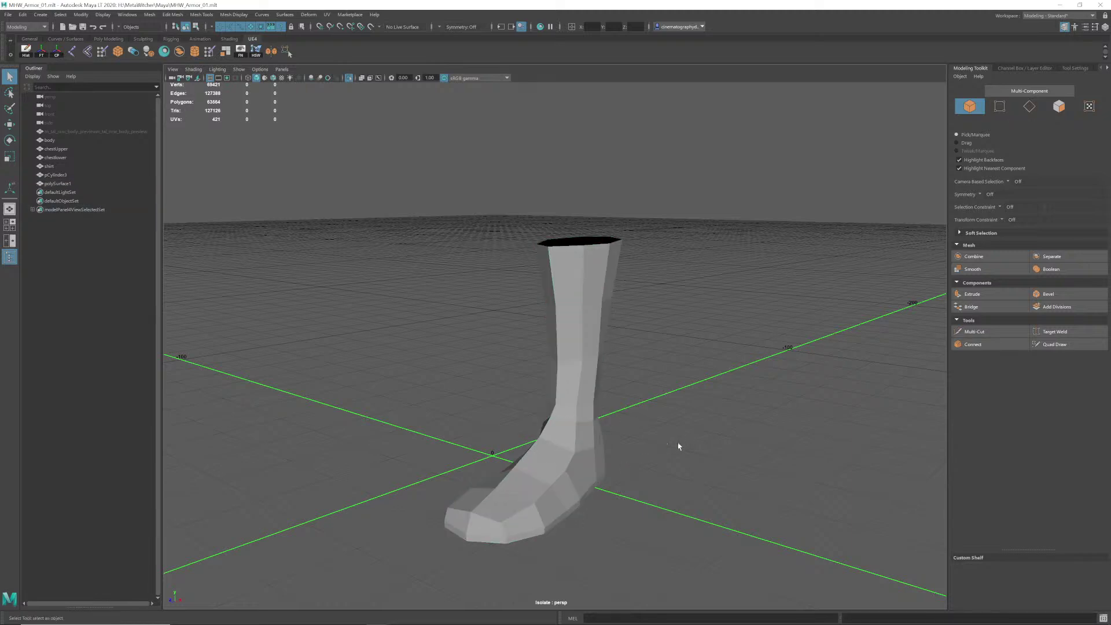
Step: Exit the isolated view to show the whole body and select the boot mesh
{"action": "key", "text": "ctrl+1"}
{"action": "mouse_move", "coordinate": [664, 426]}
{"action": "left_mouse_down", "text": "alt"}
{"action": "mouse_move", "coordinate": [589, 411]}
{"action": "mouse_move", "coordinate": [620, 366]}
{"action": "mouse_move", "coordinate": [532, 407]}
{"action": "mouse_move", "coordinate": [658, 405]}
{"action": "left_mouse_up", "text": "alt"}
{"action": "left_click", "coordinate": [598, 451]}
{"action": "right_click_drag", "start_coordinate": [658, 405], "coordinate": [548, 387], "text": "alt"}
{"action": "middle_click_drag", "start_coordinate": [549, 387], "coordinate": [563, 457], "text": "alt"}
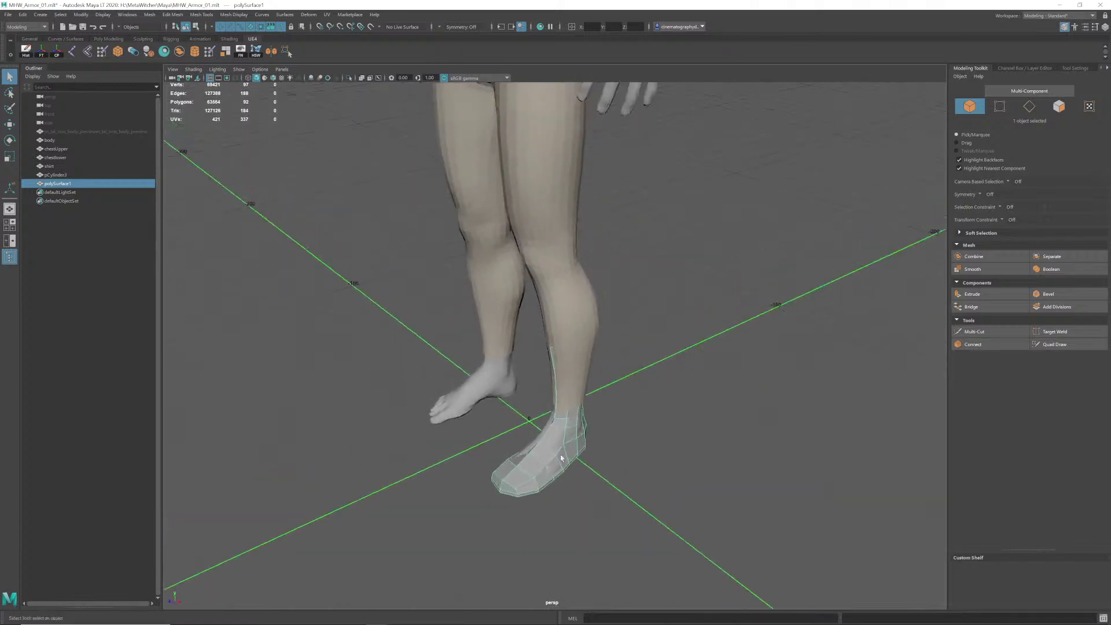
Step: Examine the boot in relation to the whole body and the torso armor blockout
{"action": "right_click_drag", "start_coordinate": [564, 457], "coordinate": [587, 312], "text": "alt"}
{"action": "left_click_drag", "start_coordinate": [588, 313], "coordinate": [610, 290], "text": "alt"}
{"action": "middle_click_drag", "start_coordinate": [610, 289], "coordinate": [583, 394], "text": "alt"}
{"action": "left_click_drag", "start_coordinate": [504, 240], "coordinate": [531, 305], "text": "alt"}
{"action": "right_click_drag", "start_coordinate": [530, 306], "coordinate": [584, 305], "text": "alt"}
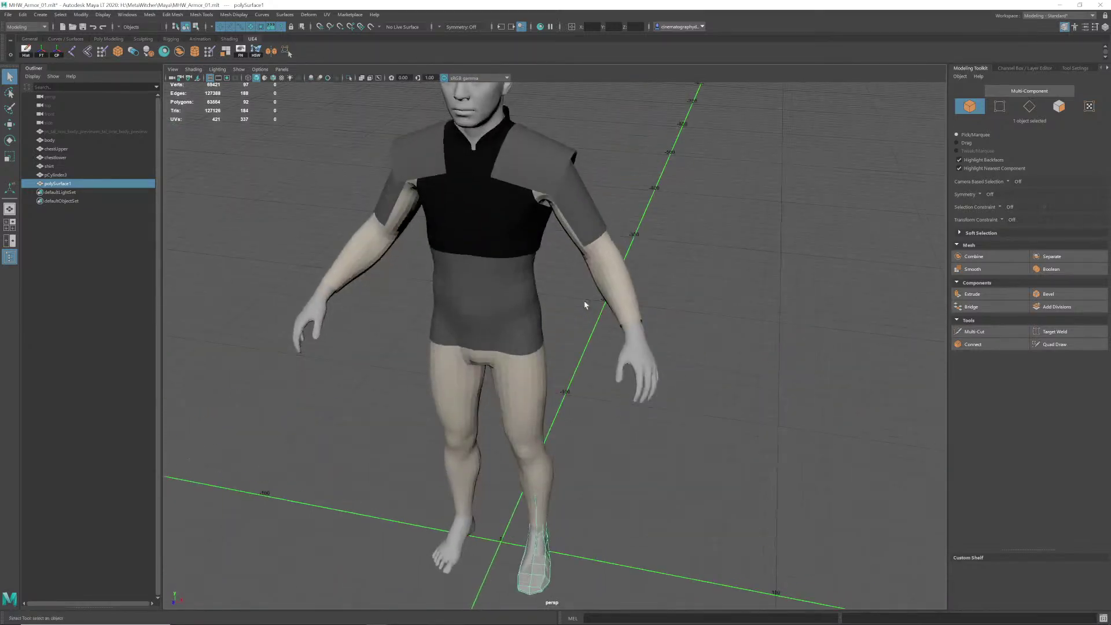
{"action": "left_click_drag", "start_coordinate": [531, 161], "coordinate": [540, 170]}
{"action": "middle_click_drag", "start_coordinate": [583, 466], "coordinate": [579, 328], "text": "alt"}
{"action": "left_click_drag", "start_coordinate": [578, 327], "coordinate": [547, 307], "text": "alt"}
{"action": "right_click_drag", "start_coordinate": [547, 307], "coordinate": [654, 330], "text": "alt"}
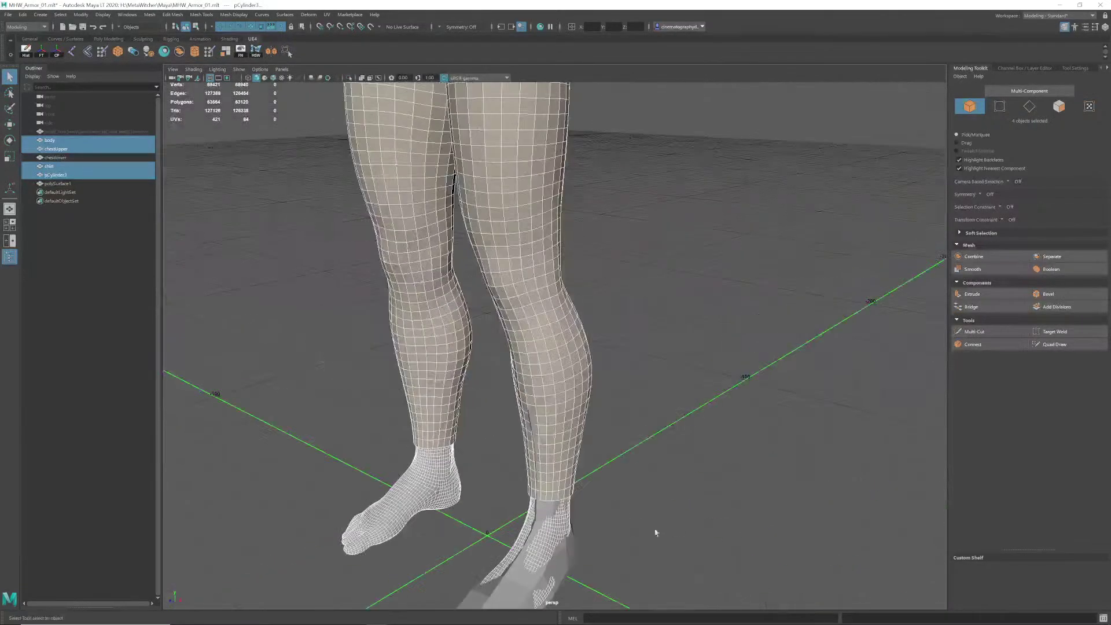
{"action": "middle_click_drag", "start_coordinate": [658, 531], "coordinate": [671, 359], "text": "alt"}
{"action": "left_click_drag", "start_coordinate": [672, 359], "coordinate": [647, 315], "text": "alt"}
Step: Reselect only the boot and check how it fits the foot from the side and front
{"action": "left_click", "coordinate": [542, 494]}
{"action": "right_click_drag", "start_coordinate": [492, 488], "coordinate": [529, 558], "text": "alt"}
{"action": "middle_click_drag", "start_coordinate": [530, 558], "coordinate": [512, 483], "text": "alt"}
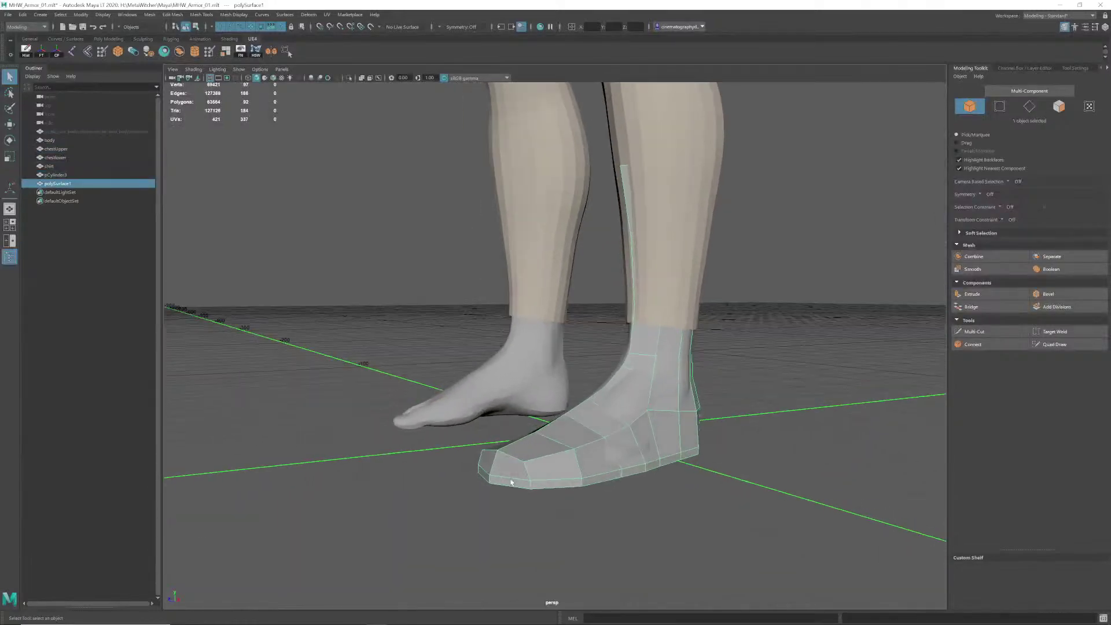
{"action": "left_click_drag", "start_coordinate": [586, 472], "coordinate": [457, 433], "text": "alt"}
{"action": "right_click_drag", "start_coordinate": [457, 433], "coordinate": [449, 371], "text": "alt"}
{"action": "middle_click_drag", "start_coordinate": [449, 371], "coordinate": [486, 440], "text": "alt"}
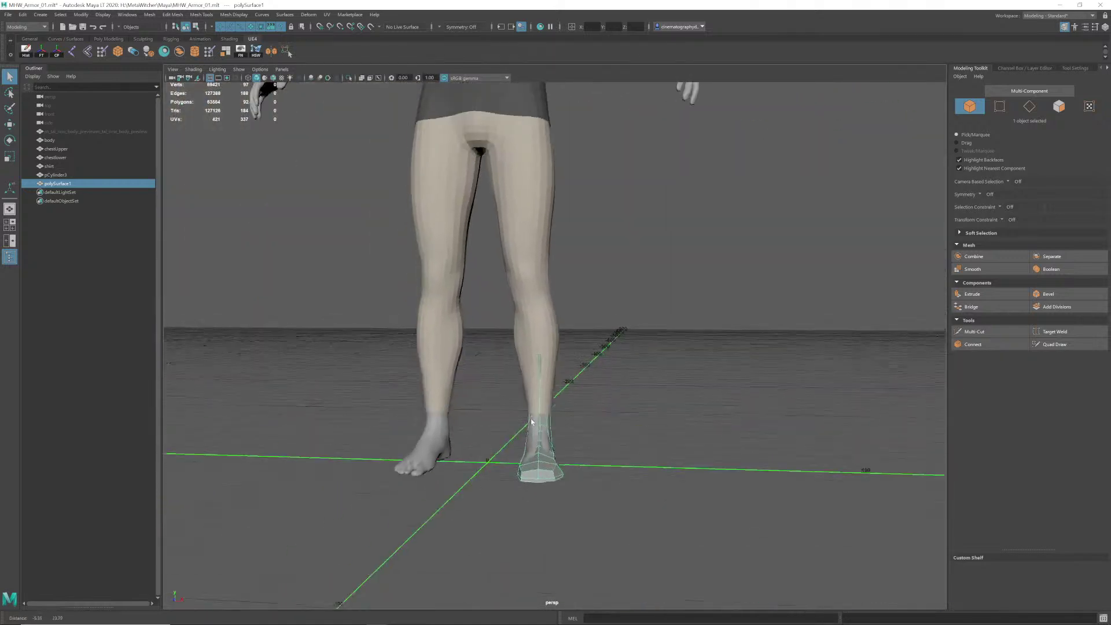
Step: Examine the full character's proportions with the armor blockout and boot from several front angles
{"action": "left_click_drag", "start_coordinate": [486, 440], "coordinate": [570, 417], "text": "alt"}
{"action": "right_click_drag", "start_coordinate": [570, 416], "coordinate": [579, 356], "text": "alt"}
{"action": "middle_click_drag", "start_coordinate": [579, 356], "coordinate": [579, 429], "text": "alt"}
{"action": "left_click_drag", "start_coordinate": [578, 429], "coordinate": [578, 379], "text": "alt"}
{"action": "middle_click_drag", "start_coordinate": [579, 379], "coordinate": [573, 447], "text": "alt"}
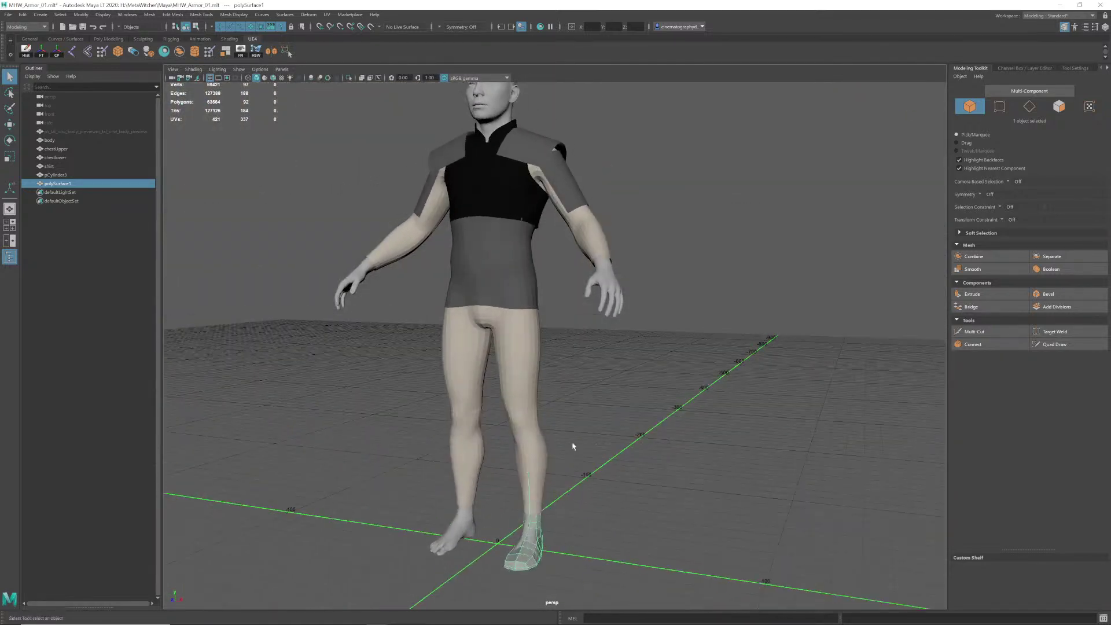
{"action": "right_click_drag", "start_coordinate": [573, 446], "coordinate": [612, 447], "text": "alt"}
{"action": "left_click_drag", "start_coordinate": [613, 448], "coordinate": [618, 418], "text": "alt"}
{"action": "right_click_drag", "start_coordinate": [618, 418], "coordinate": [564, 444], "text": "alt"}
{"action": "left_click_drag", "start_coordinate": [564, 444], "coordinate": [562, 463], "text": "alt"}
{"action": "middle_click_drag", "start_coordinate": [562, 463], "coordinate": [560, 492], "text": "alt"}
{"action": "left_click_drag", "start_coordinate": [561, 492], "coordinate": [525, 472], "text": "alt"}
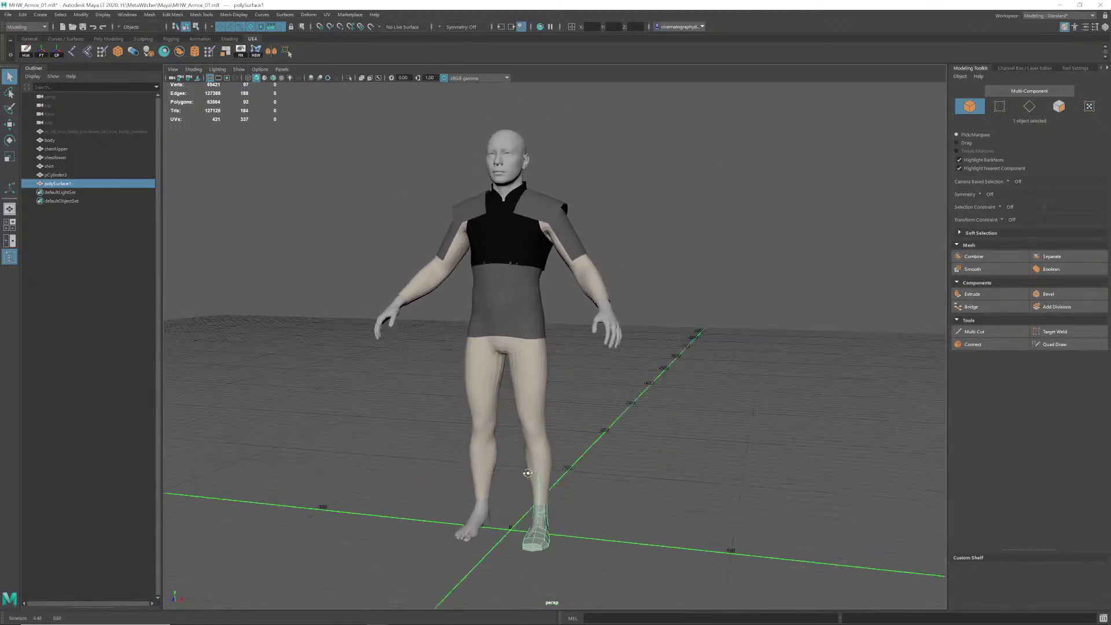
{"action": "right_click_drag", "start_coordinate": [525, 472], "coordinate": [566, 479], "text": "alt"}
{"action": "middle_click_drag", "start_coordinate": [566, 479], "coordinate": [564, 493], "text": "alt"}
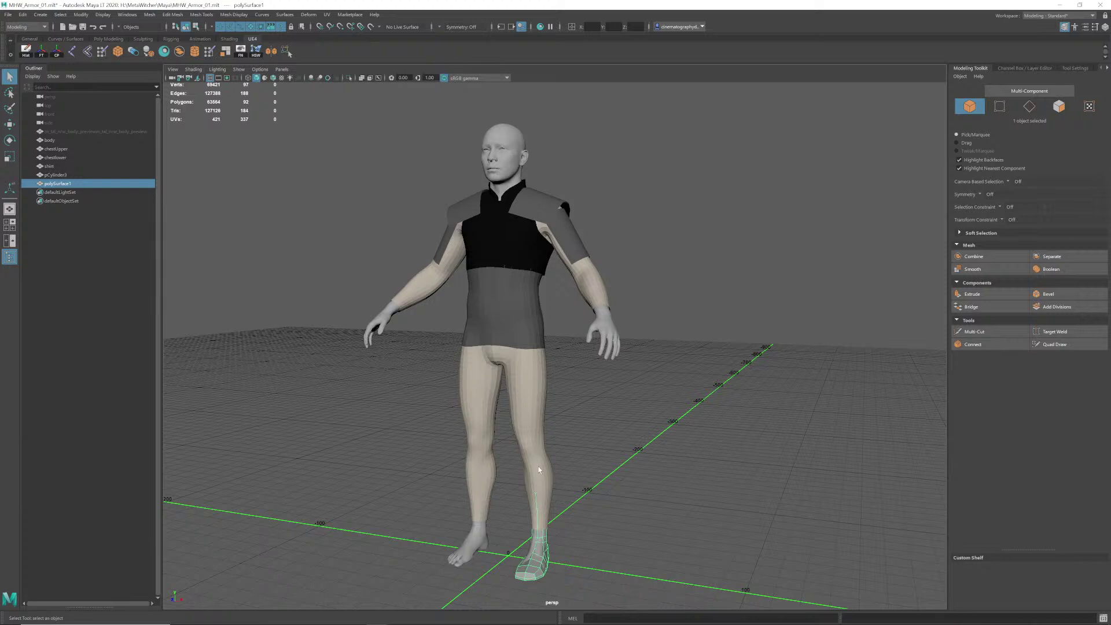
{"action": "left_click_drag", "start_coordinate": [544, 458], "coordinate": [546, 422], "text": "alt"}
{"action": "right_click_drag", "start_coordinate": [545, 422], "coordinate": [579, 448], "text": "alt"}
{"action": "middle_click_drag", "start_coordinate": [579, 447], "coordinate": [580, 454], "text": "alt"}
{"action": "left_click_drag", "start_coordinate": [580, 454], "coordinate": [580, 449], "text": "alt"}
{"action": "right_click_drag", "start_coordinate": [579, 449], "coordinate": [571, 457], "text": "alt"}
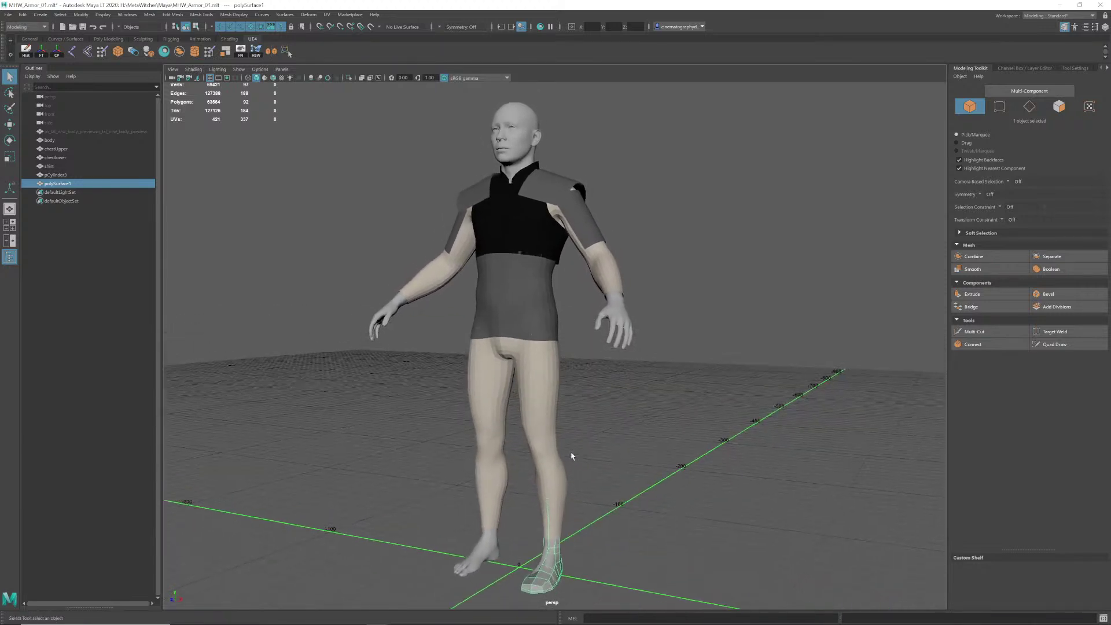
{"action": "middle_click_drag", "start_coordinate": [570, 457], "coordinate": [568, 440], "text": "alt"}
{"action": "left_click_drag", "start_coordinate": [577, 448], "coordinate": [574, 447], "text": "alt"}
{"action": "right_click_drag", "start_coordinate": [575, 447], "coordinate": [566, 448], "text": "alt"}
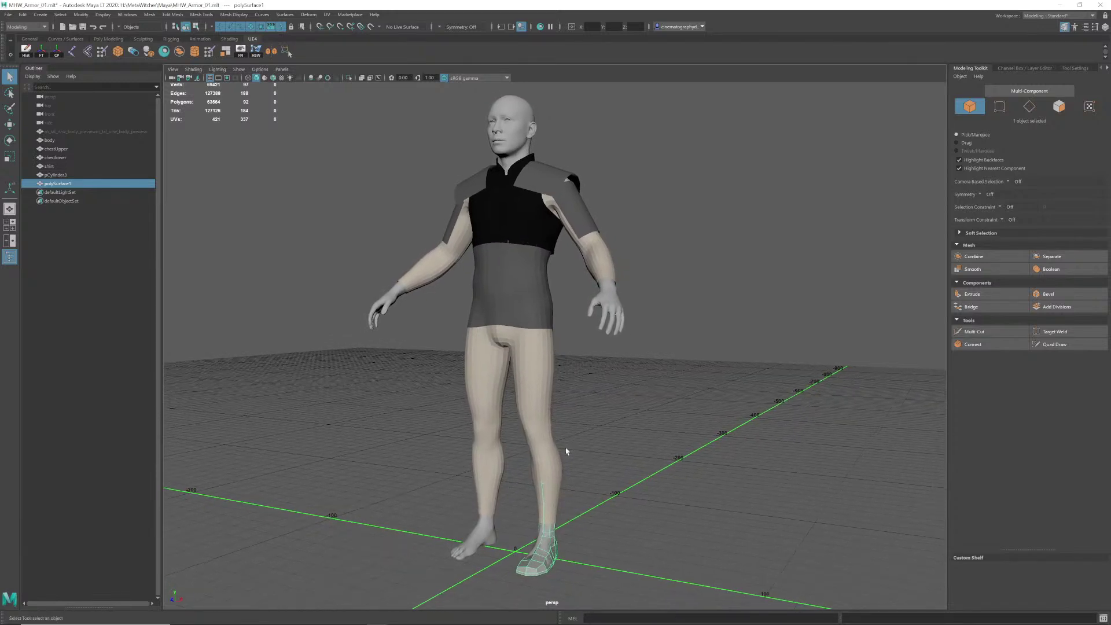
{"action": "middle_click_drag", "start_coordinate": [565, 448], "coordinate": [571, 454], "text": "alt"}
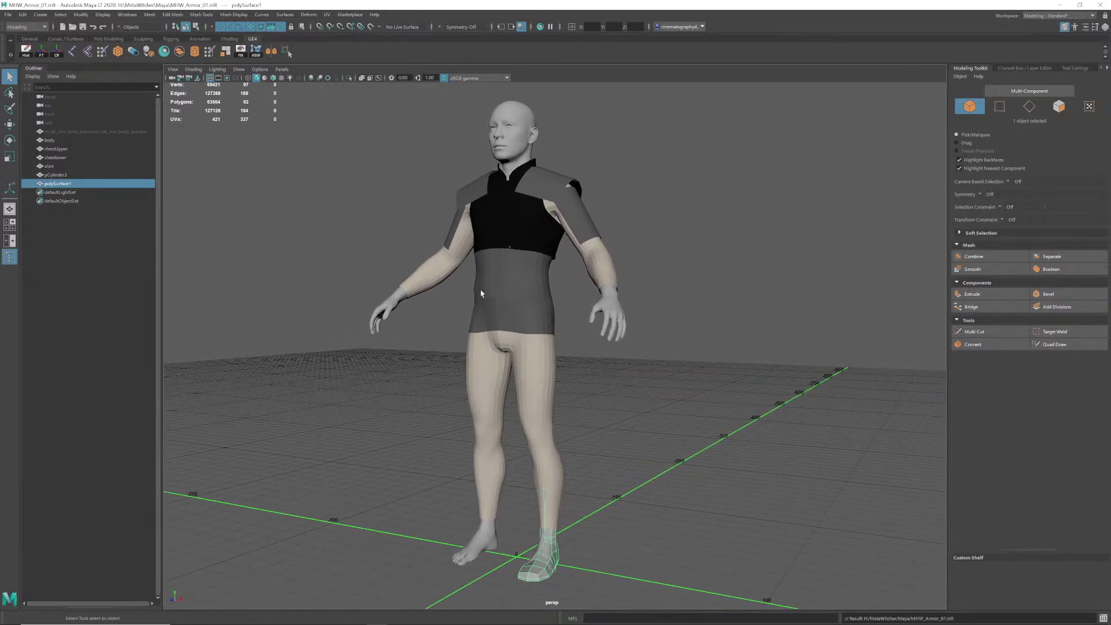
Step: Export the selected boot as an FBX named shoe_base_01 into the backToZbrush folder and deselect it
{"action": "left_click", "coordinate": [7, 16]}
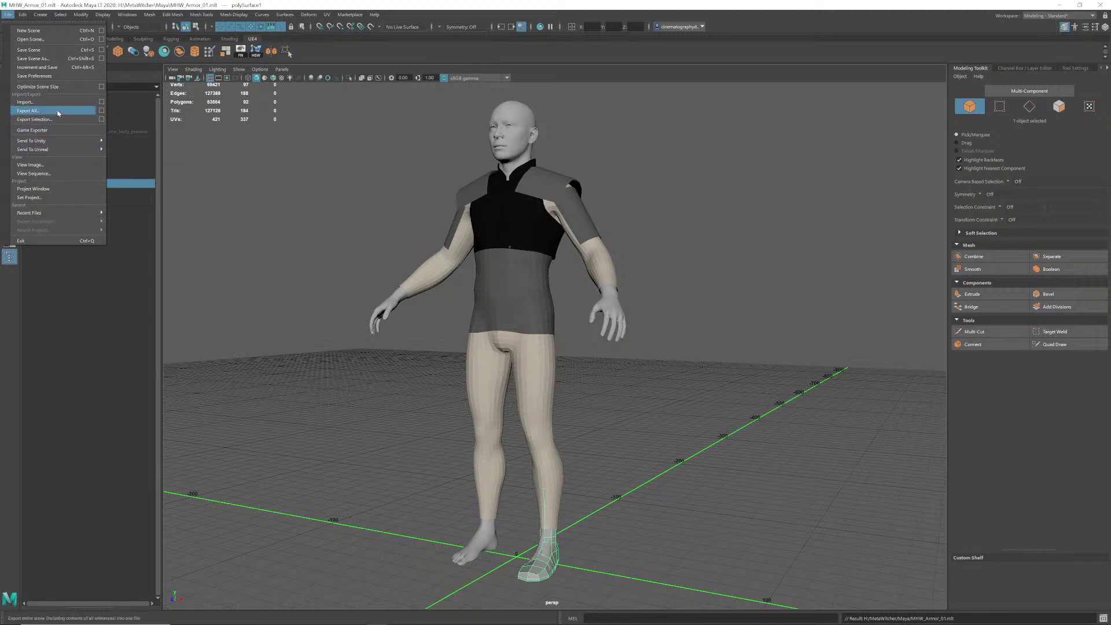
{"action": "left_click", "coordinate": [55, 119]}
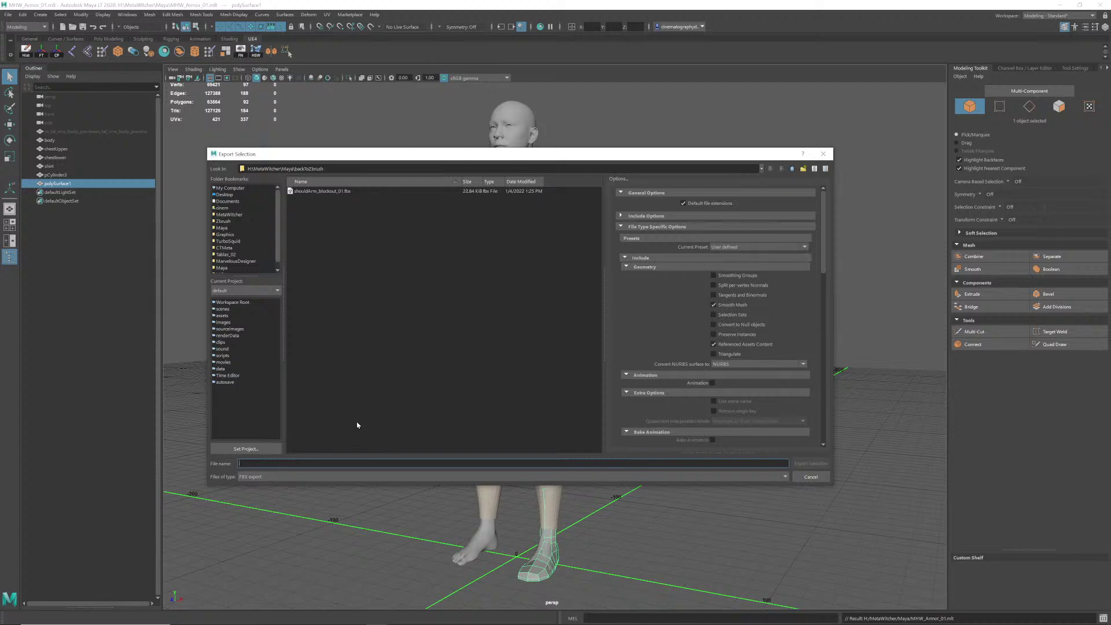
{"action": "type", "text": "shoe_base_01"}
{"action": "key", "text": "Return"}
{"action": "left_click", "coordinate": [669, 501]}
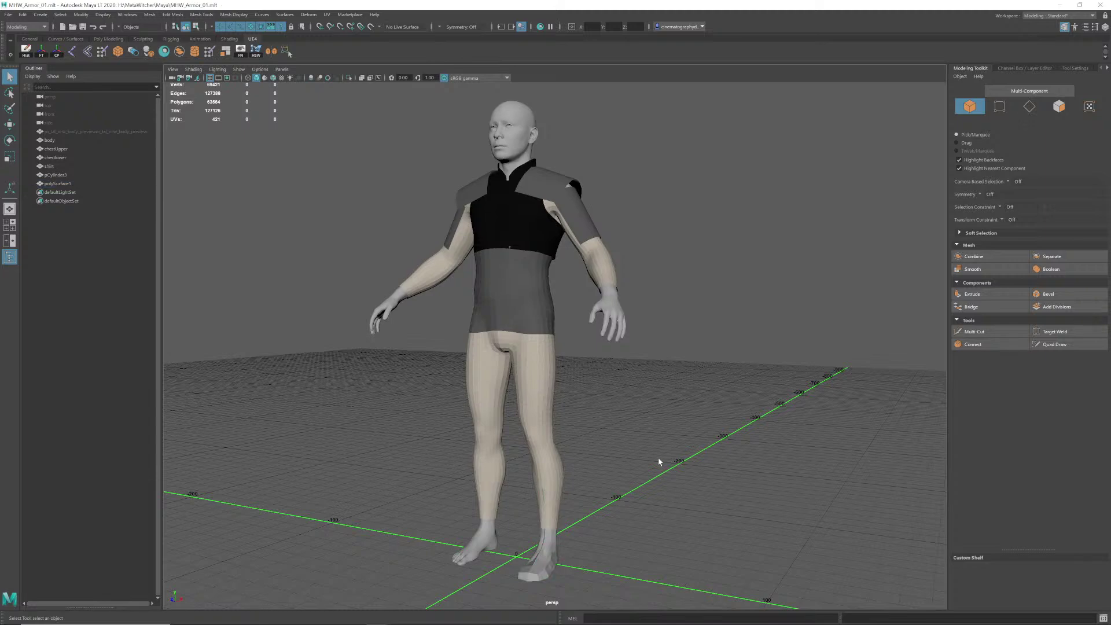
Step: Switch to ZBrush and frame the body's legs and feet
{"action": "key", "text": "alt+Tab"}
{"action": "key", "text": "alt+Tab"}
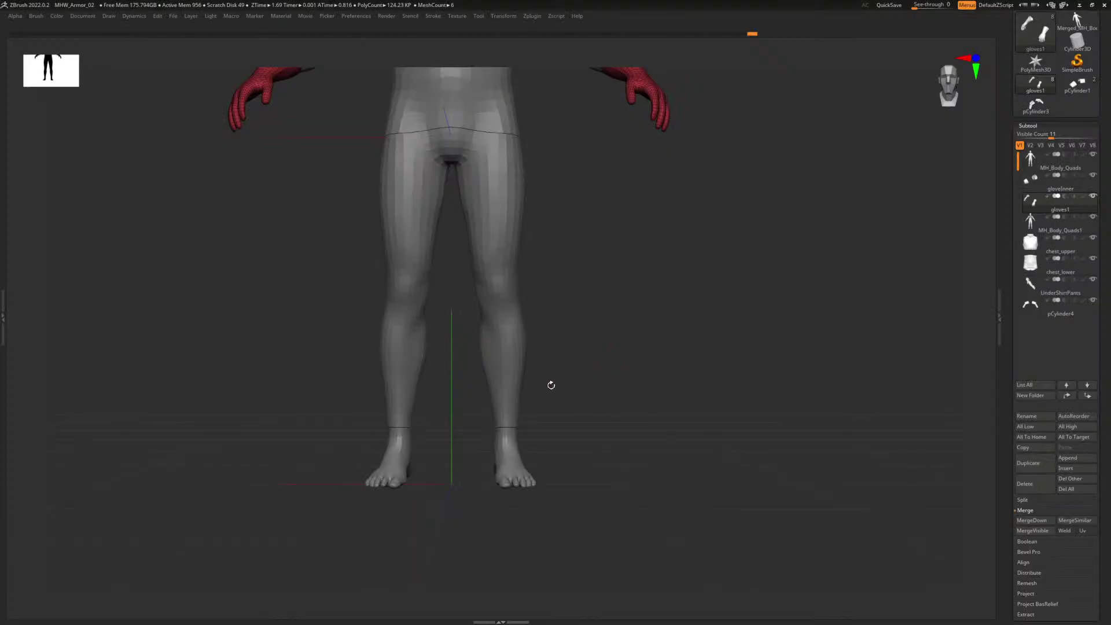
{"action": "left_click_drag", "start_coordinate": [551, 385], "coordinate": [544, 437], "text": "alt"}
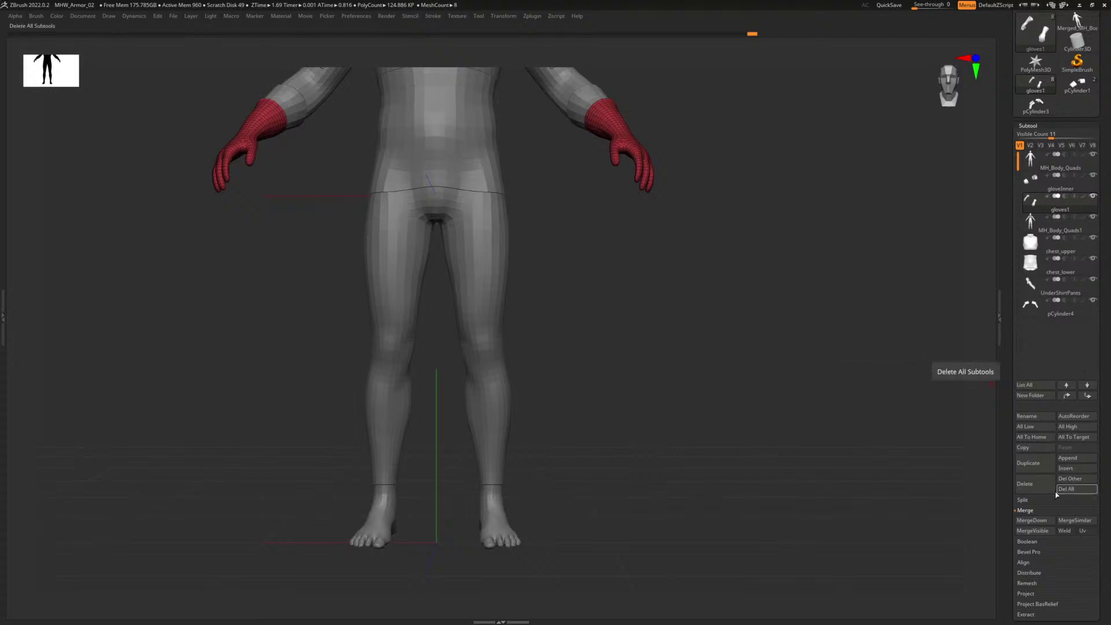
Step: Append a PolyMesh3D star as a new subtool and make it active
{"action": "left_click", "coordinate": [1072, 461]}
{"action": "left_click", "coordinate": [747, 483]}
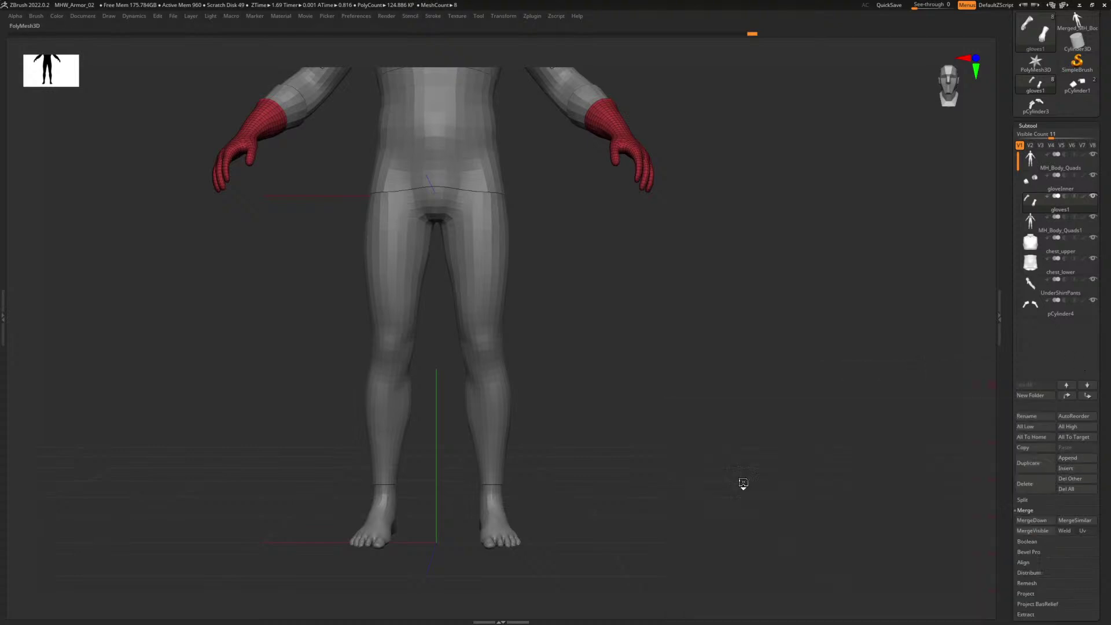
{"action": "left_click", "coordinate": [1057, 335]}
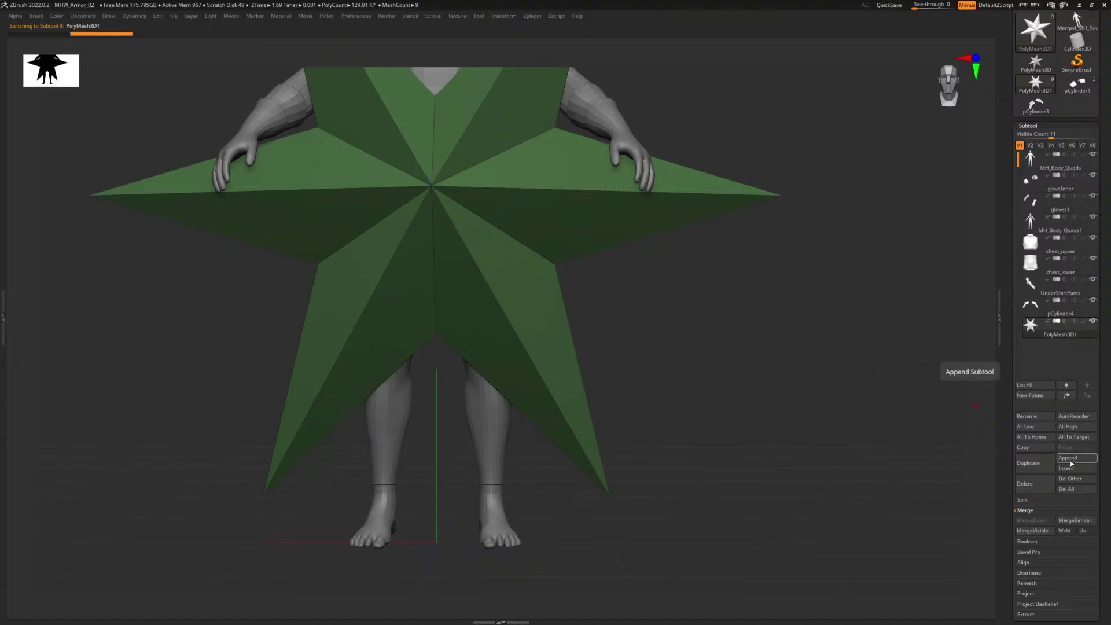
Step: Import shoe_base_01.fbx from the backToZbrush folder with the default FBX import options
{"action": "scroll", "coordinate": [1068, 292], "scroll_direction": "up", "scroll_amount": 3}
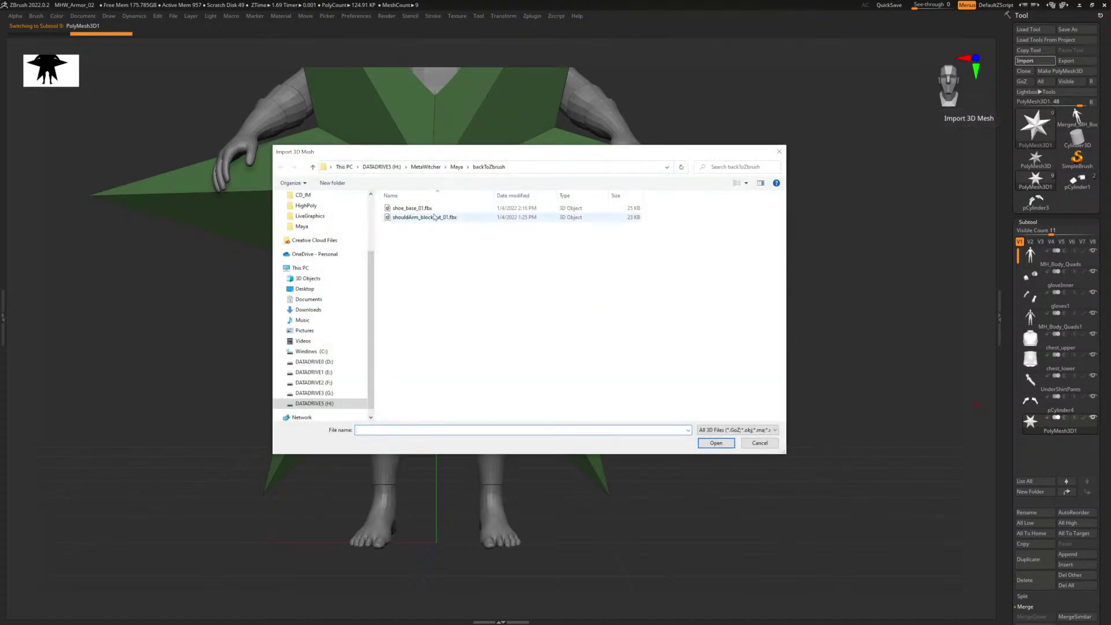
{"action": "double_click", "coordinate": [409, 212]}
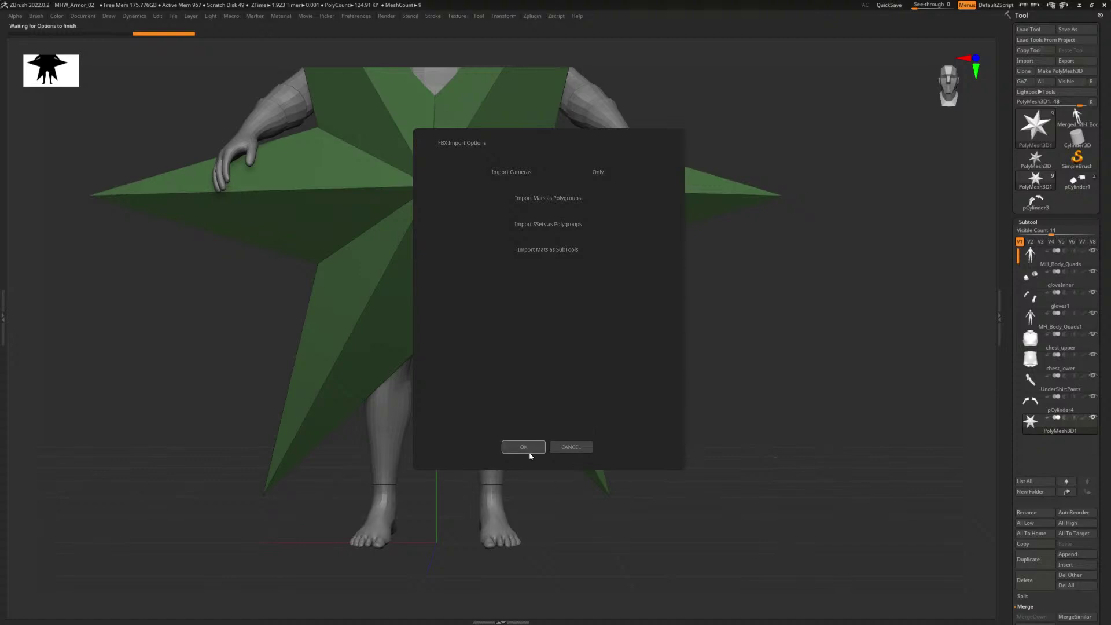
{"action": "left_click", "coordinate": [528, 454]}
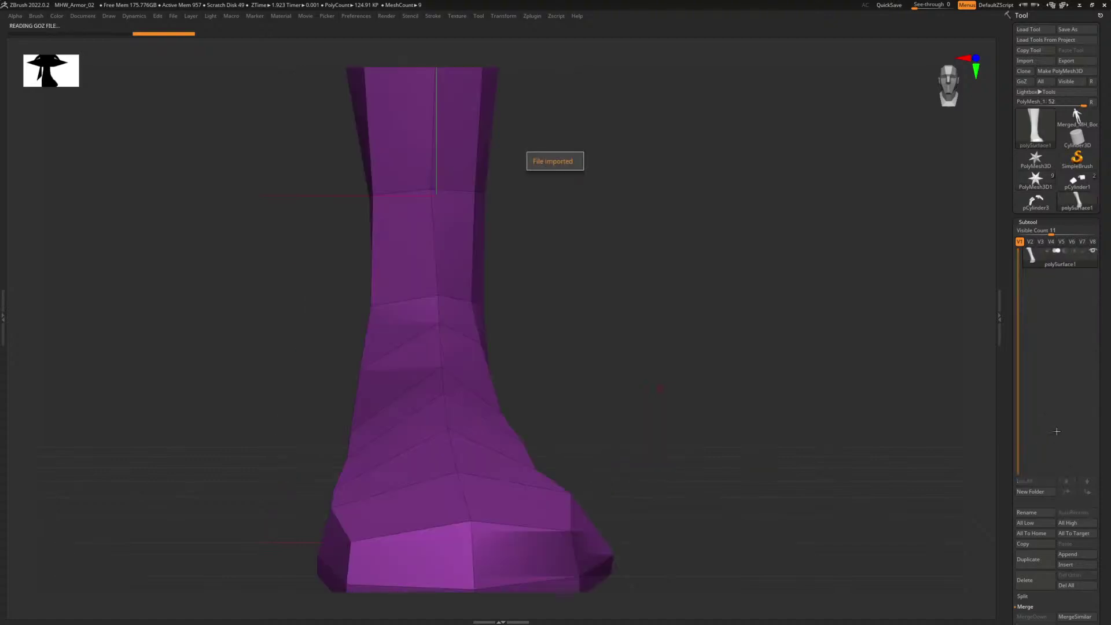
Step: Switch back to the multi-subtool character tool and delete its PolyMesh3D1 star subtool
{"action": "left_click", "coordinate": [1036, 133]}
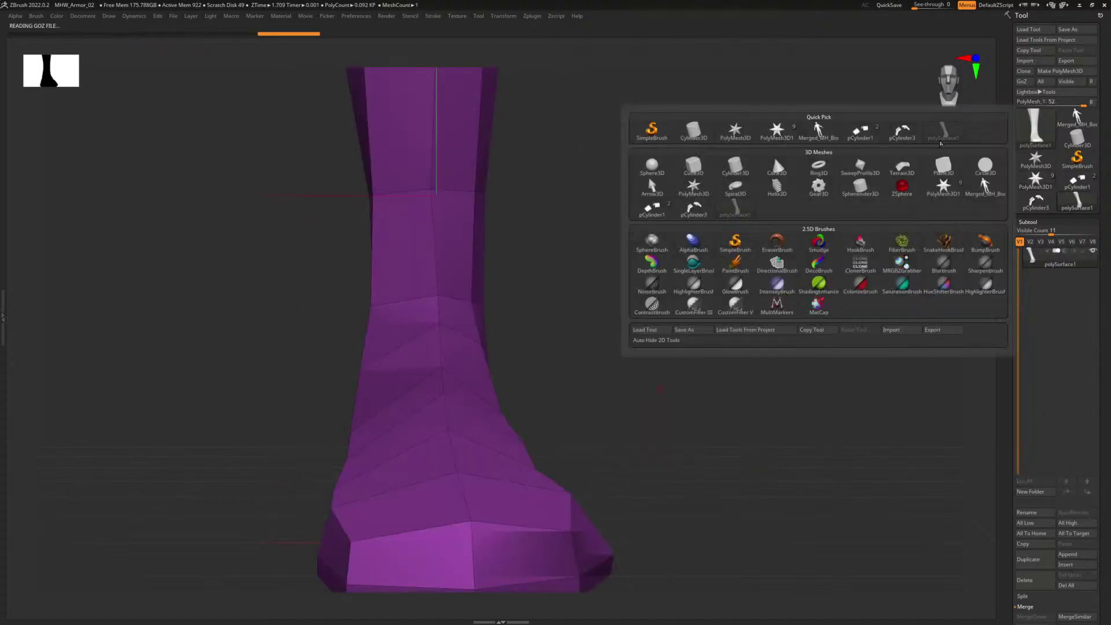
{"action": "left_click", "coordinate": [777, 130]}
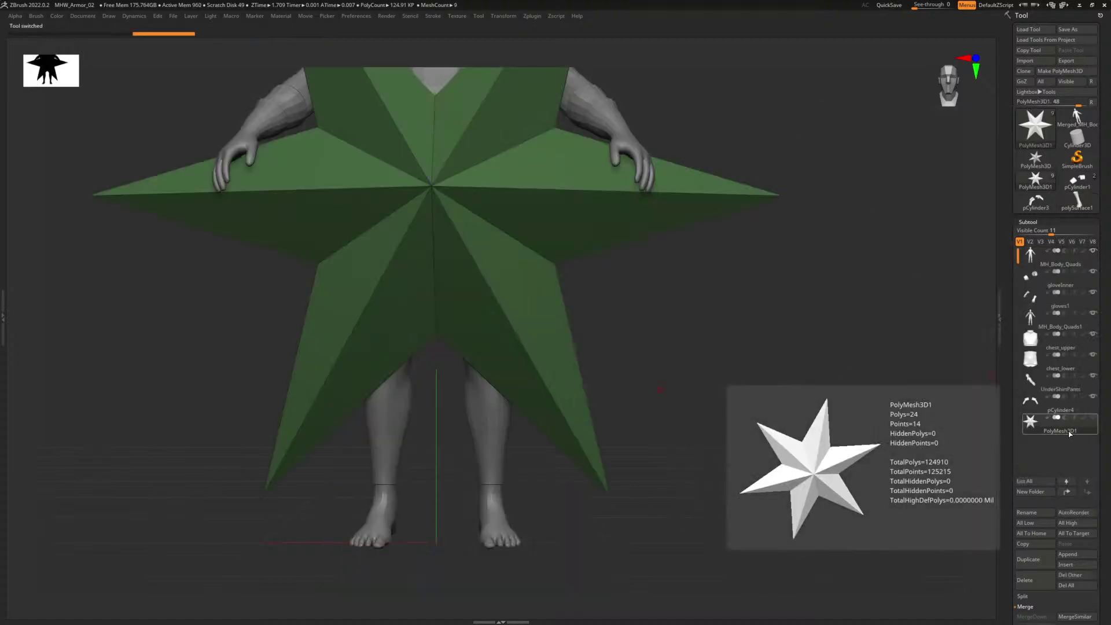
{"action": "left_click", "coordinate": [1038, 574]}
{"action": "left_click", "coordinate": [956, 595]}
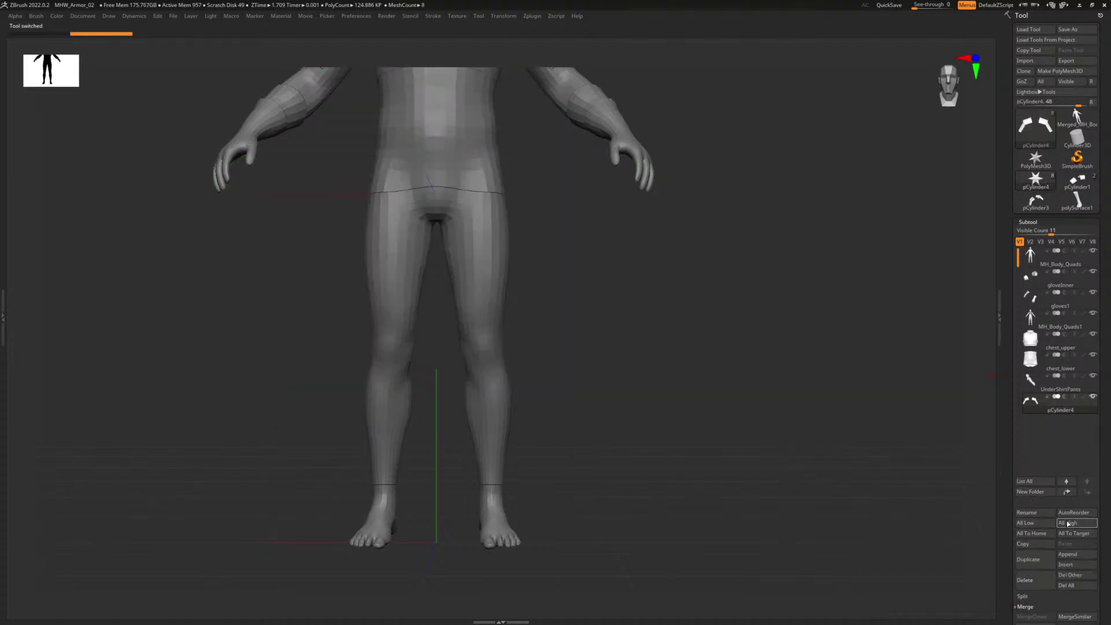
Step: Append the imported polySurface1 boot to the character's subtools and frame the foot area
{"action": "left_click", "coordinate": [1067, 556]}
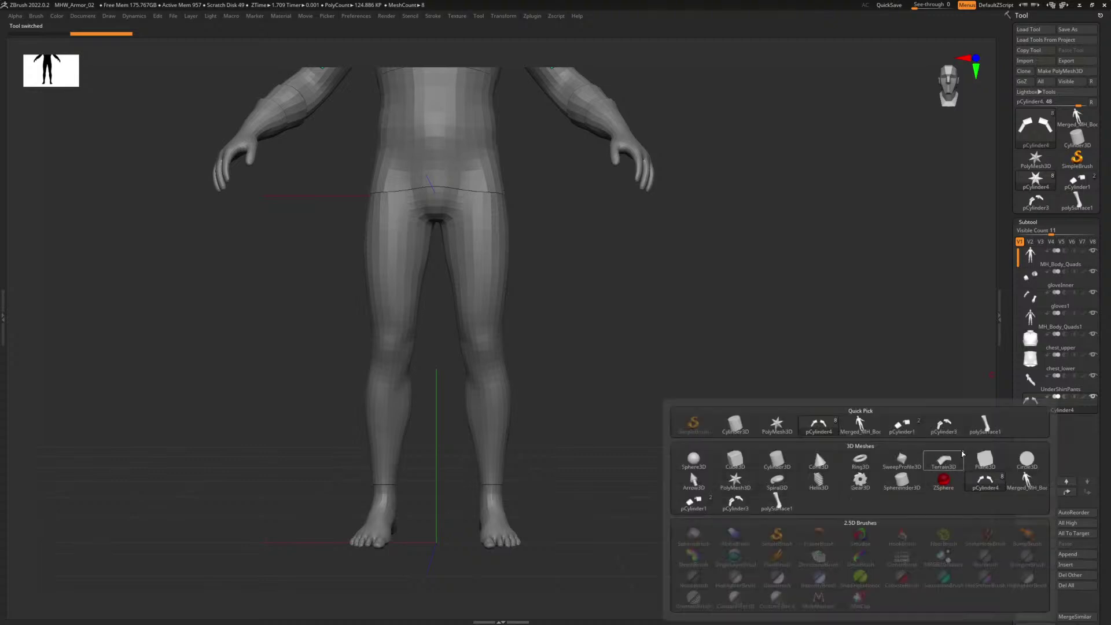
{"action": "left_click", "coordinate": [984, 427]}
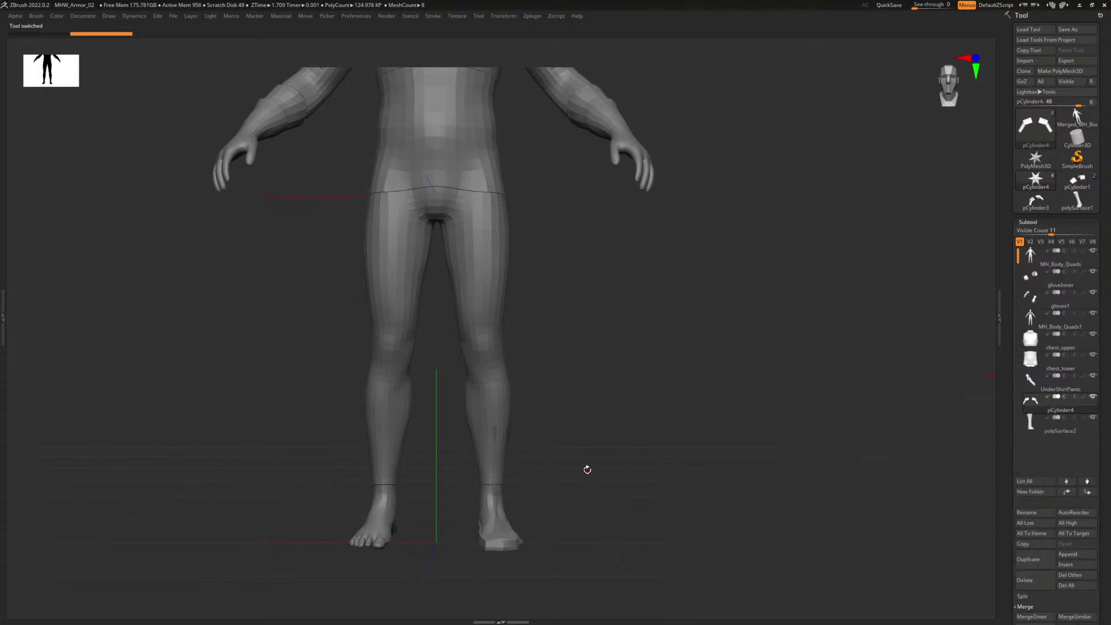
{"action": "left_click_drag", "start_coordinate": [588, 470], "coordinate": [594, 386], "text": "alt"}
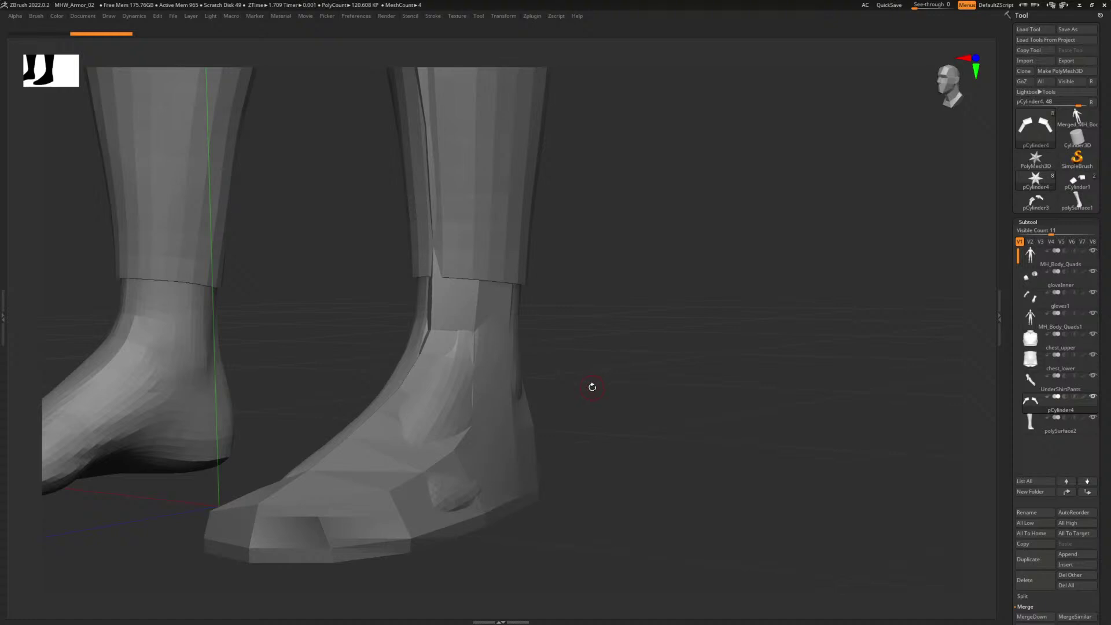
Step: Restore the full interface, choose the ZModeler brush, and make the polySurface2 boot subtool active
{"action": "key", "text": "Tab"}
{"action": "left_click", "coordinate": [416, 606]}
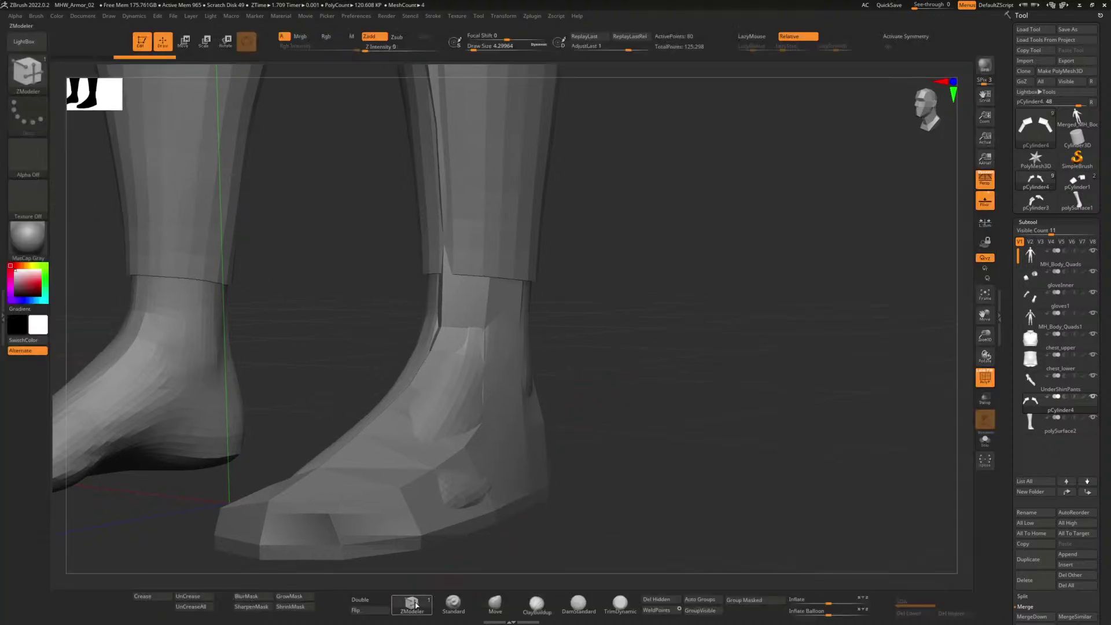
{"action": "left_click", "coordinate": [1064, 432]}
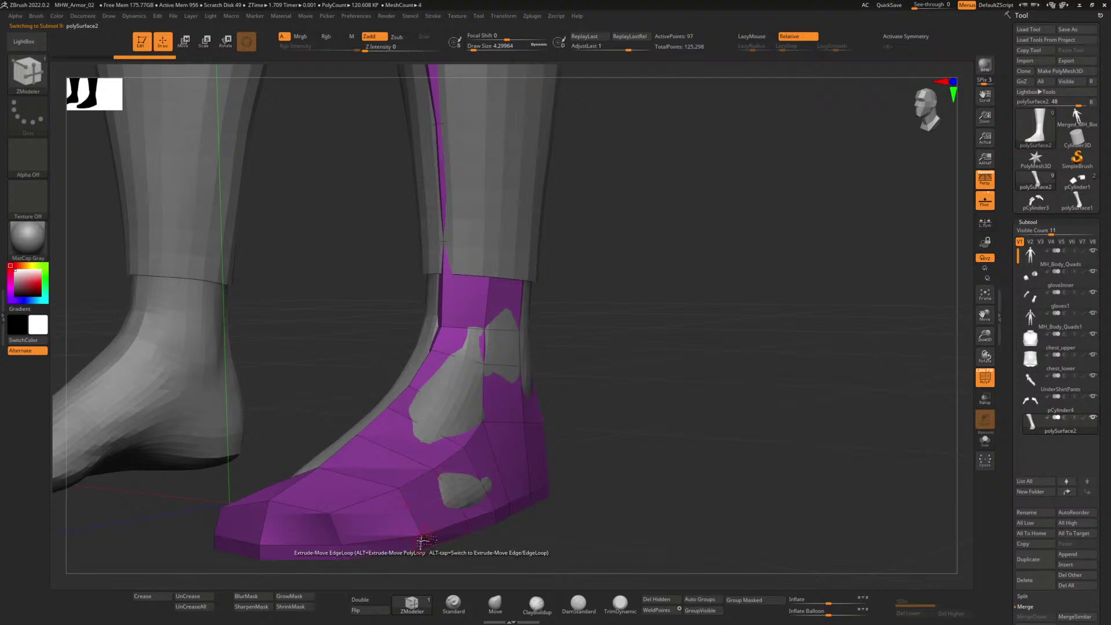
Step: Insert edge loops along the boot's sole with ZModeler's Insert edge action
{"action": "key", "text": "space"}
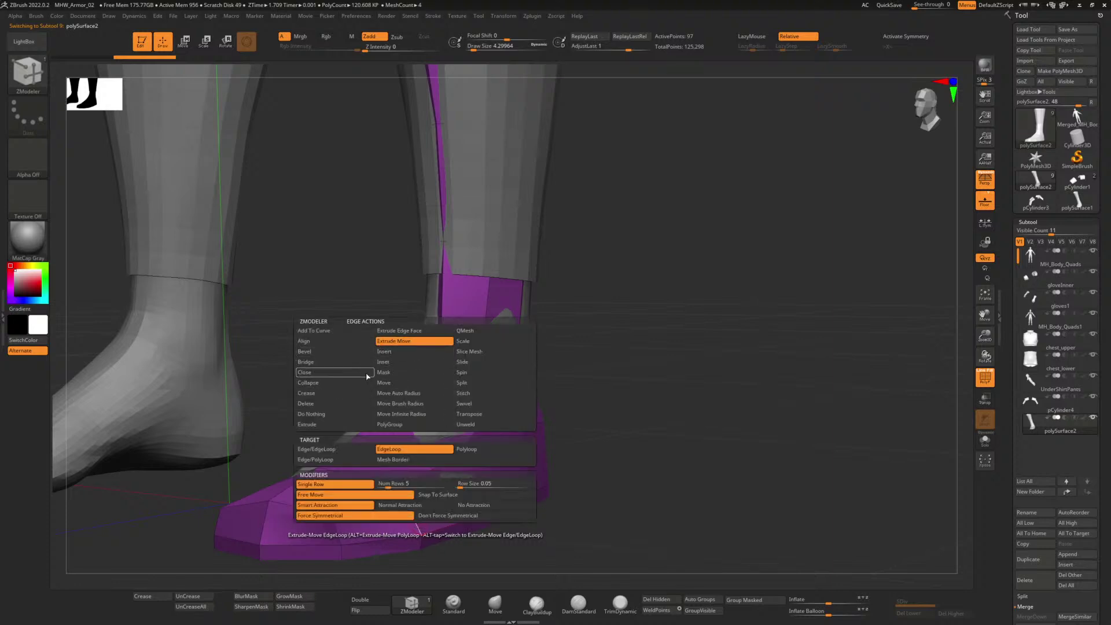
{"action": "left_click", "coordinate": [386, 354]}
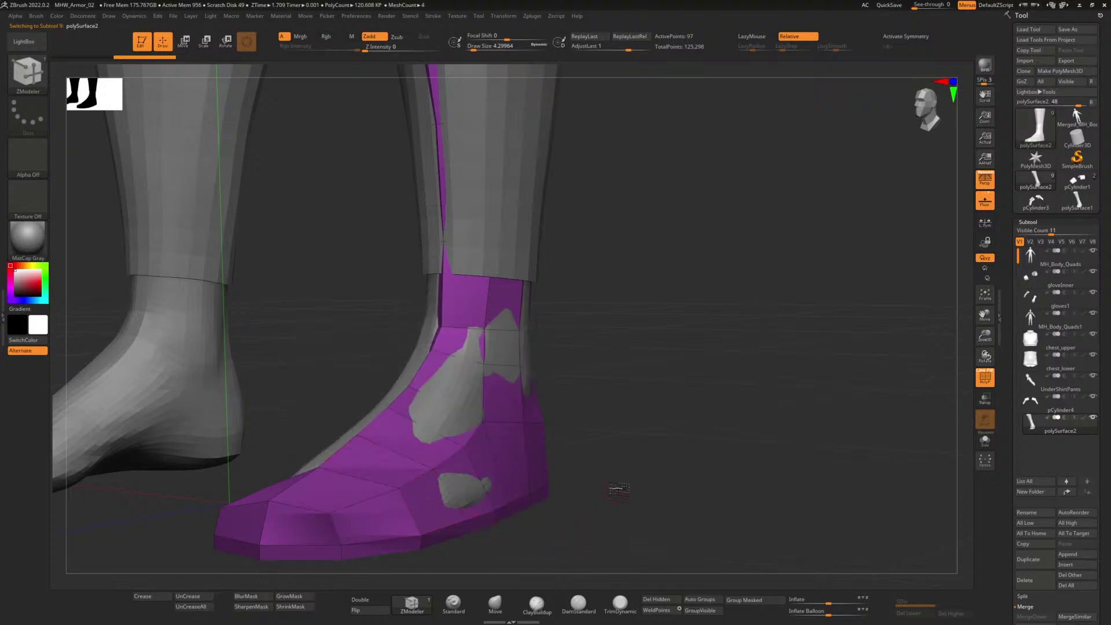
{"action": "left_click_drag", "start_coordinate": [619, 491], "coordinate": [648, 243], "text": "alt"}
{"action": "left_click_drag", "start_coordinate": [526, 377], "coordinate": [531, 400], "text": "alt"}
{"action": "left_click_drag", "start_coordinate": [602, 411], "coordinate": [665, 135], "text": "alt"}
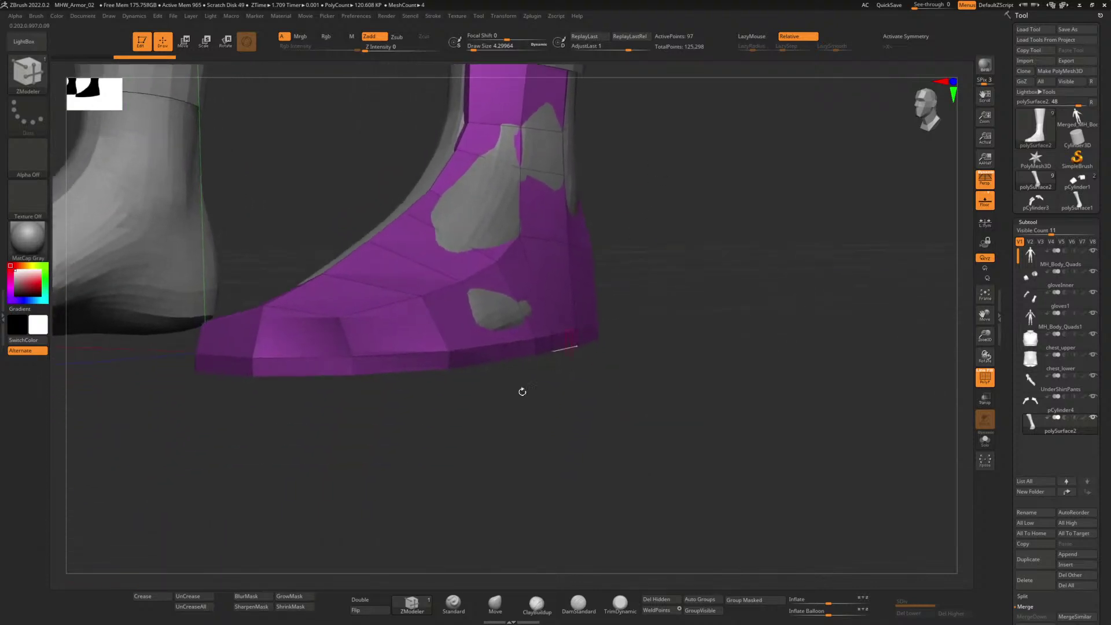
{"action": "left_click", "coordinate": [454, 360]}
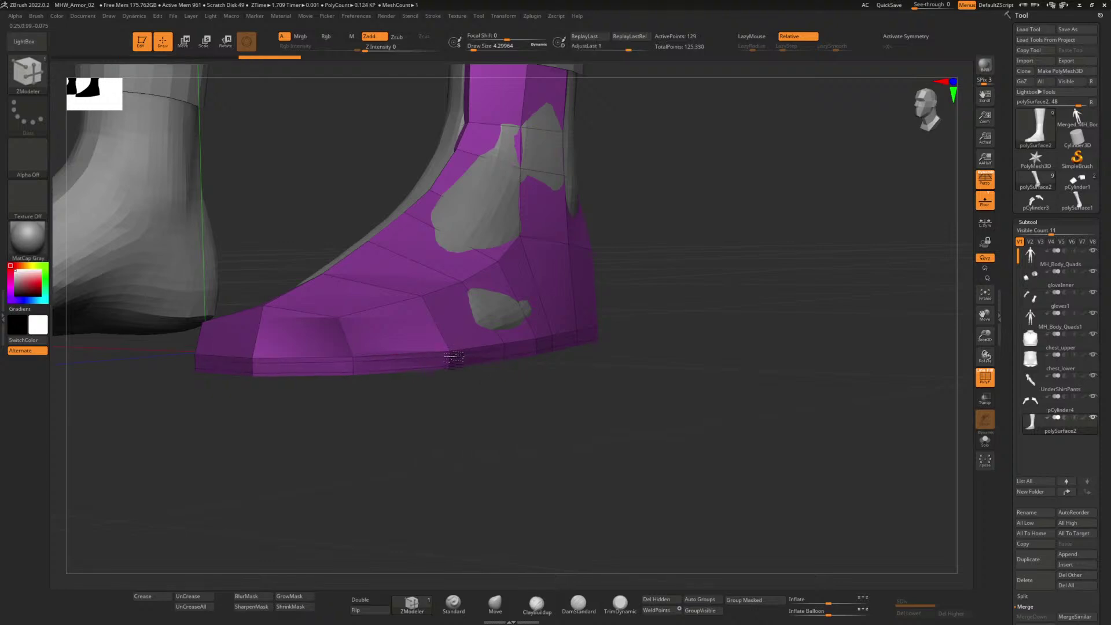
{"action": "left_click_drag", "start_coordinate": [624, 287], "coordinate": [627, 226], "text": "alt"}
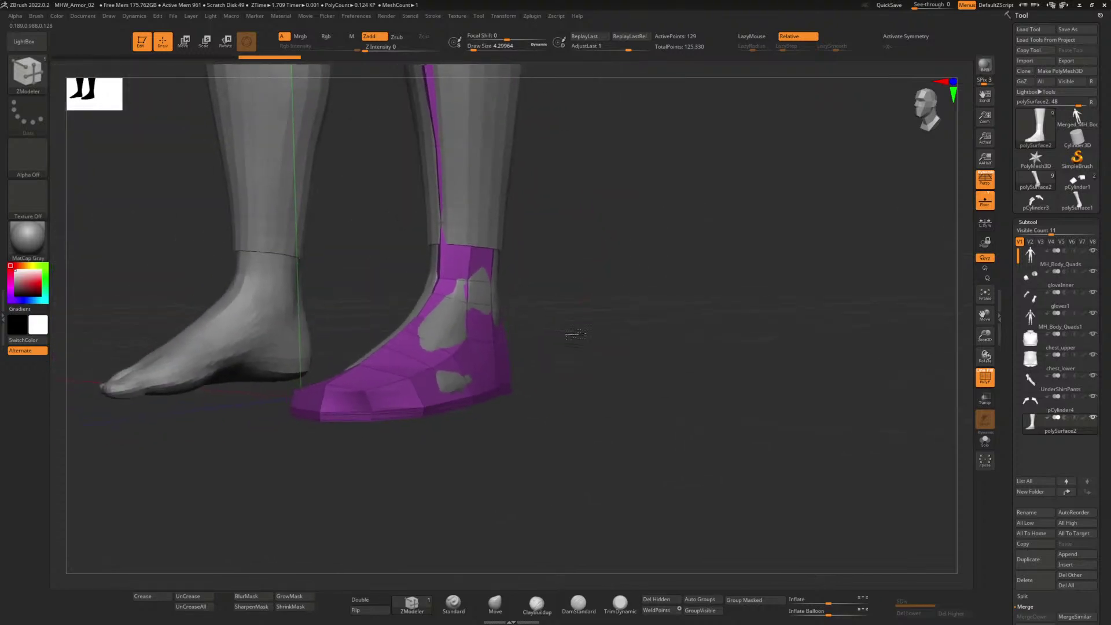
Step: Choose the Move brush at a draw size of about 32.7 and pull the boot's outer side over the foot
{"action": "left_click_drag", "start_coordinate": [575, 334], "coordinate": [530, 500]}
{"action": "left_click", "coordinate": [495, 608]}
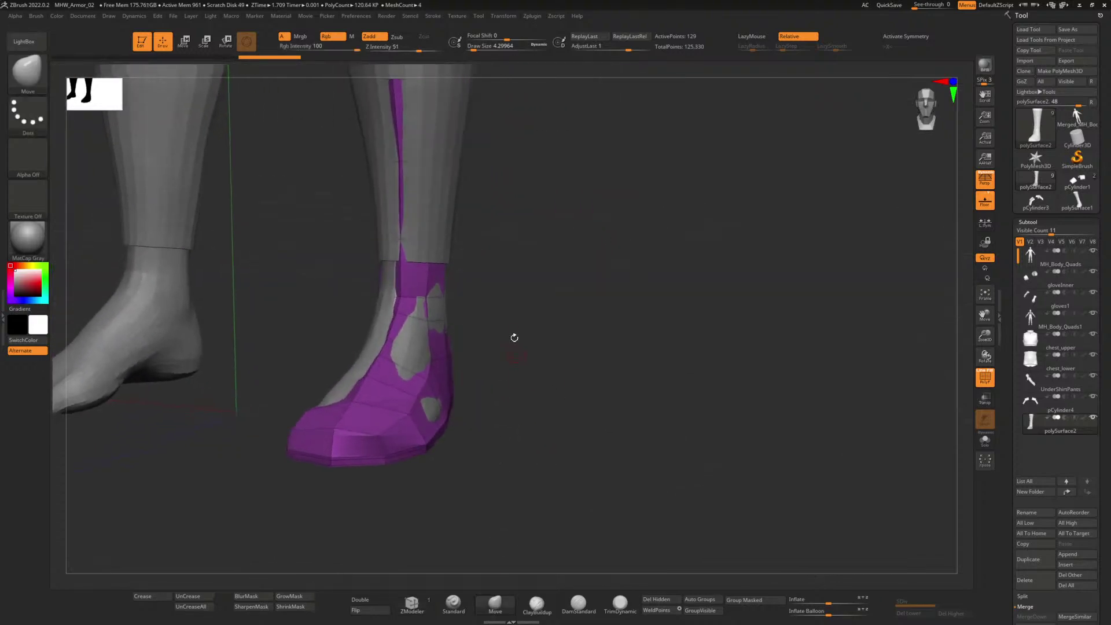
{"action": "left_click_drag", "start_coordinate": [481, 49], "coordinate": [483, 49]}
{"action": "left_click_drag", "start_coordinate": [491, 328], "coordinate": [502, 340]}
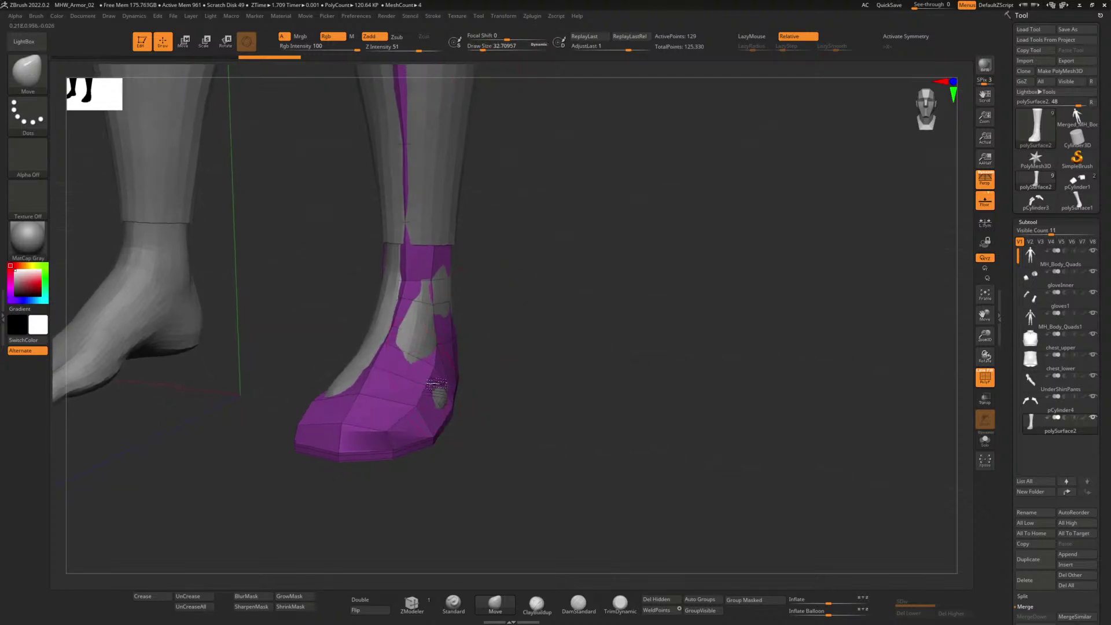
{"action": "mouse_move", "coordinate": [478, 349]}
{"action": "left_mouse_down"}
{"action": "mouse_move", "coordinate": [523, 365]}
{"action": "mouse_move", "coordinate": [489, 374]}
{"action": "mouse_move", "coordinate": [482, 363]}
{"action": "mouse_move", "coordinate": [501, 362]}
{"action": "mouse_move", "coordinate": [488, 365]}
{"action": "left_mouse_up"}
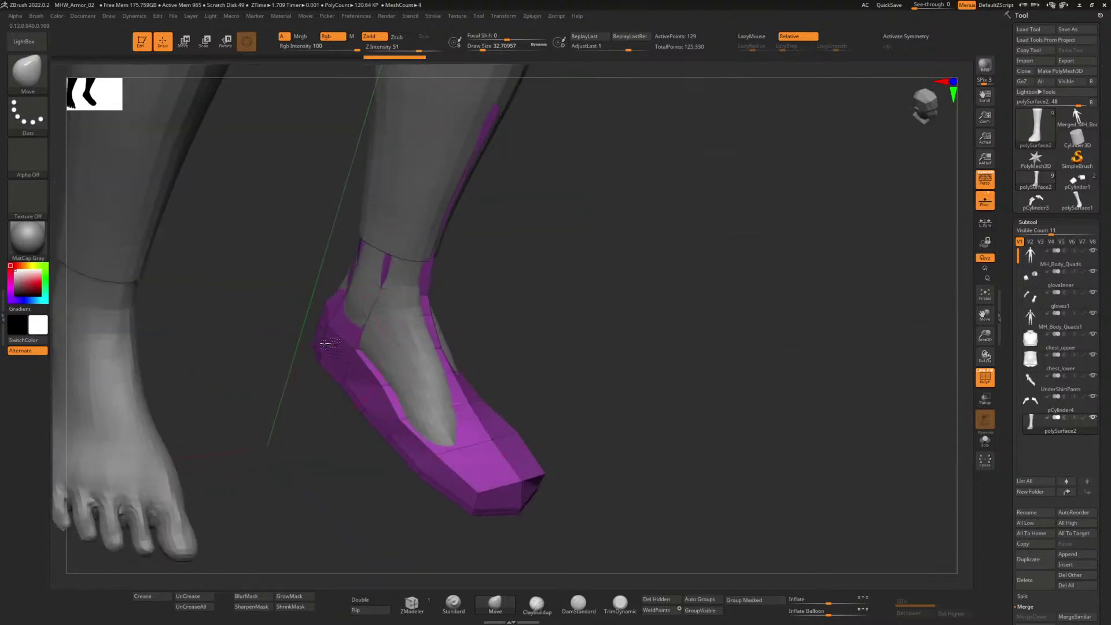
Step: Pull the boot's heel, ankle and outer side outward so they wrap around the body's foot
{"action": "left_click_drag", "start_coordinate": [280, 315], "coordinate": [402, 418]}
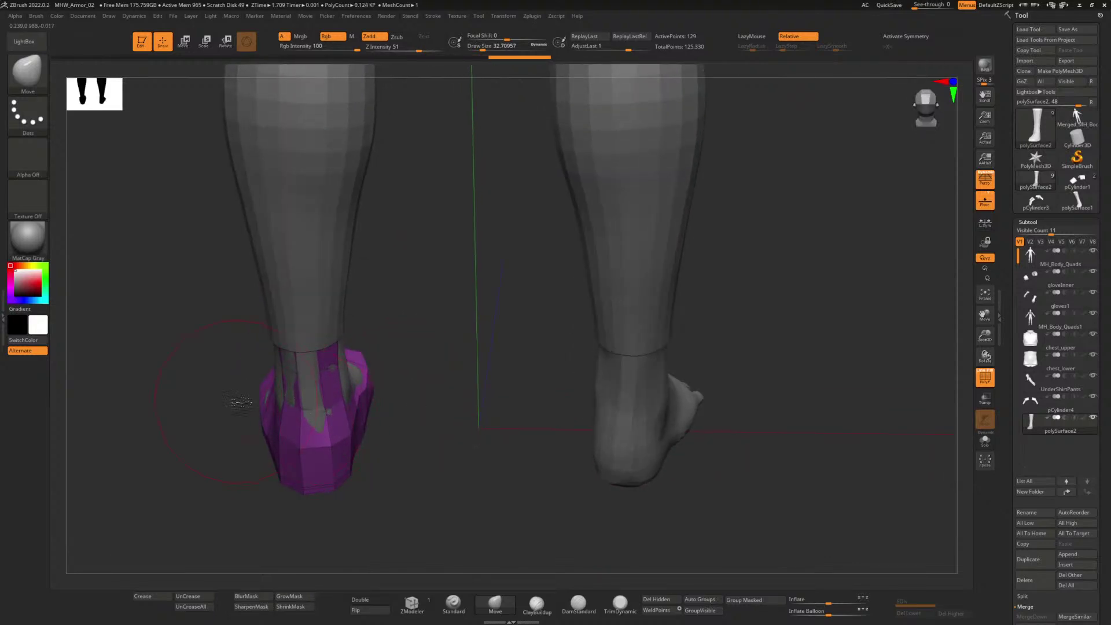
{"action": "left_click_drag", "start_coordinate": [238, 402], "coordinate": [241, 401]}
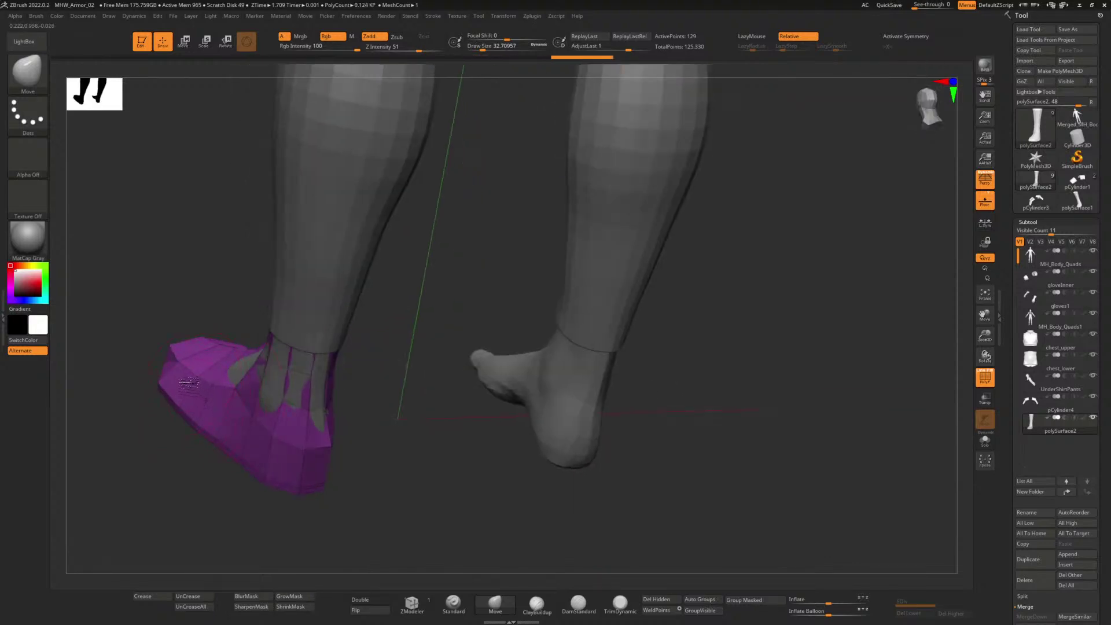
{"action": "left_click_drag", "start_coordinate": [380, 370], "coordinate": [487, 364]}
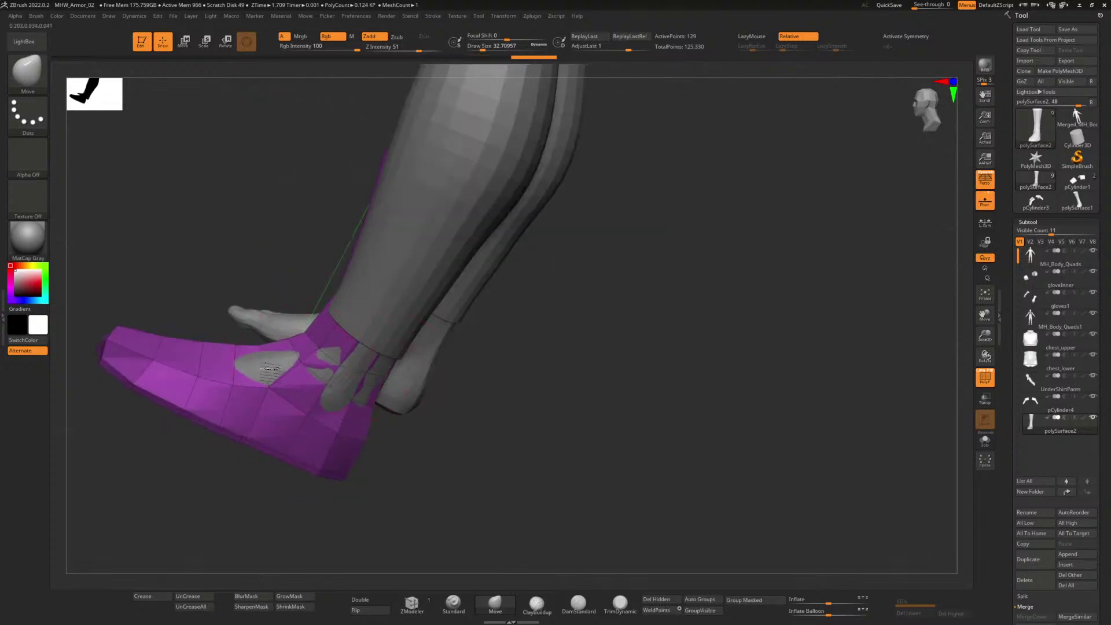
{"action": "right_click_drag", "start_coordinate": [302, 376], "coordinate": [332, 340]}
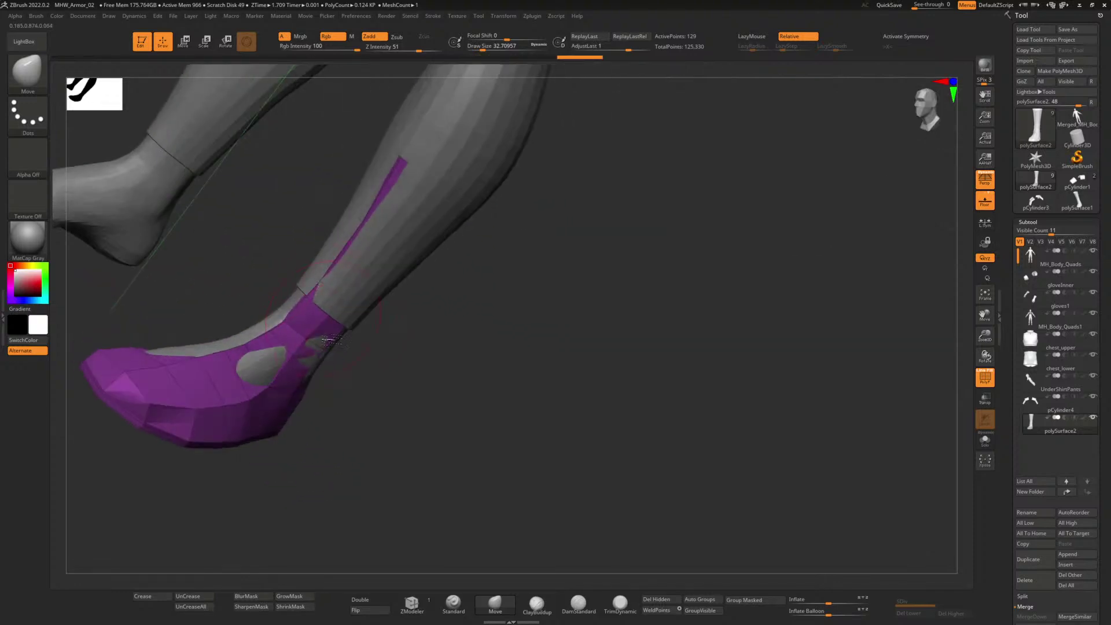
{"action": "left_click_drag", "start_coordinate": [353, 363], "coordinate": [407, 324]}
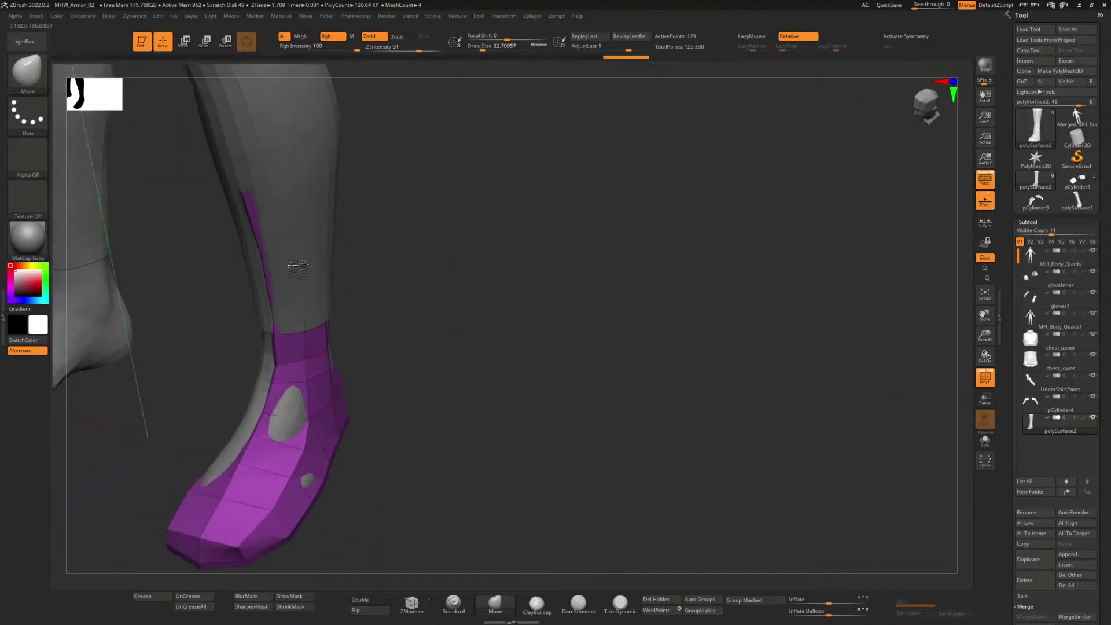
Step: Pull the front and outer side of the boot shaft outward to cover the shin
{"action": "left_click_drag", "start_coordinate": [313, 267], "coordinate": [360, 229]}
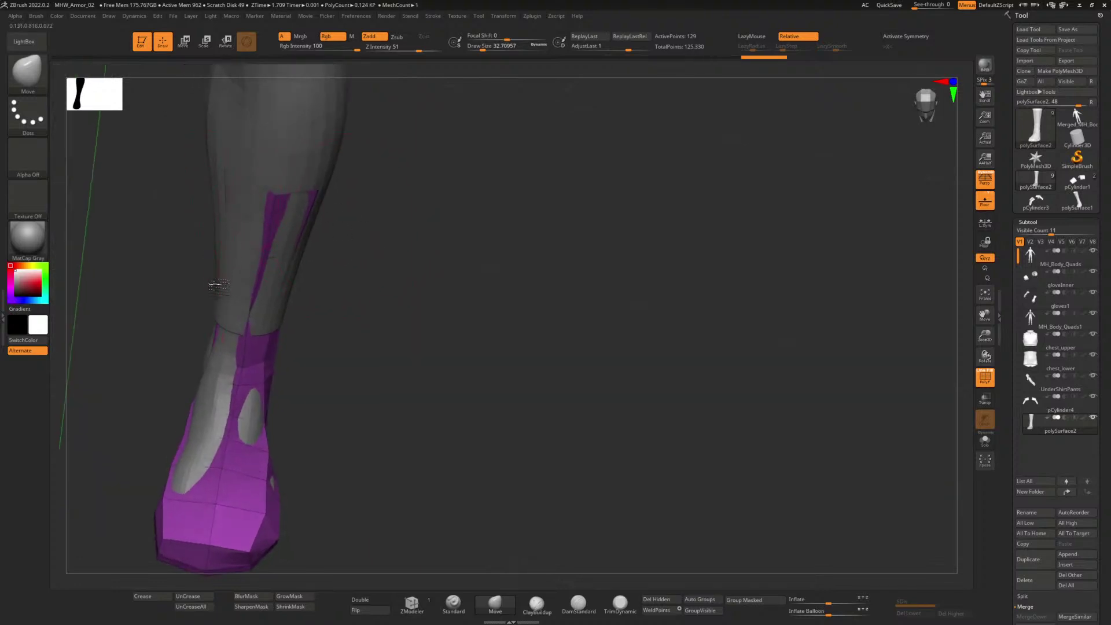
{"action": "left_click_drag", "start_coordinate": [320, 323], "coordinate": [327, 327]}
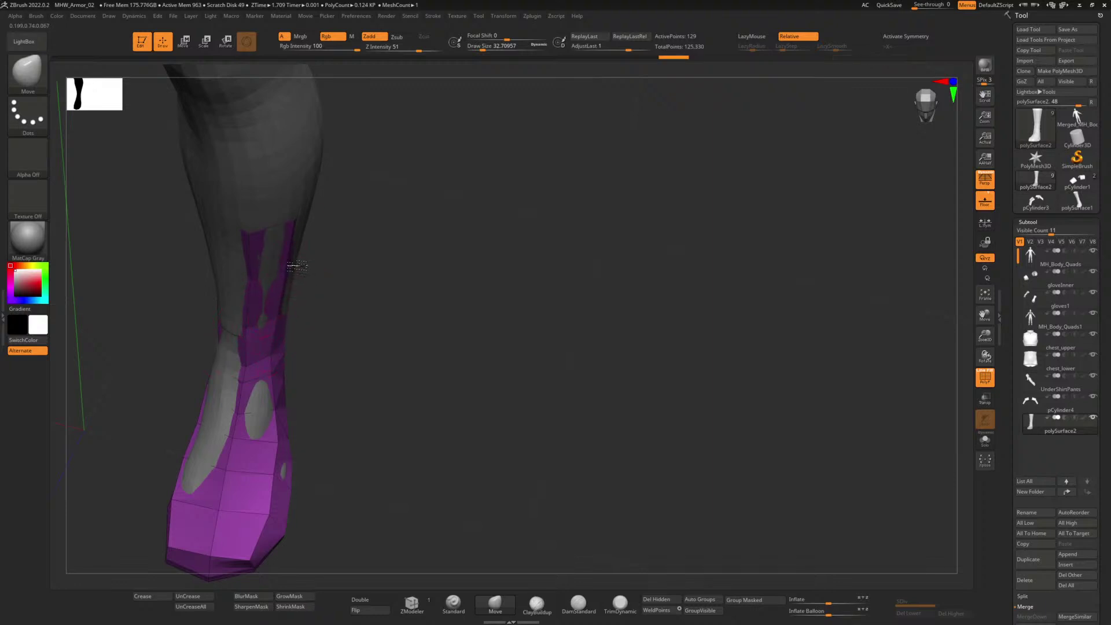
{"action": "mouse_move", "coordinate": [297, 266]}
{"action": "left_mouse_down"}
{"action": "mouse_move", "coordinate": [322, 287]}
{"action": "mouse_move", "coordinate": [323, 312]}
{"action": "mouse_move", "coordinate": [334, 285]}
{"action": "left_mouse_up"}
{"action": "left_click_drag", "start_coordinate": [525, 245], "coordinate": [566, 191]}
{"action": "left_click_drag", "start_coordinate": [549, 279], "coordinate": [477, 300]}
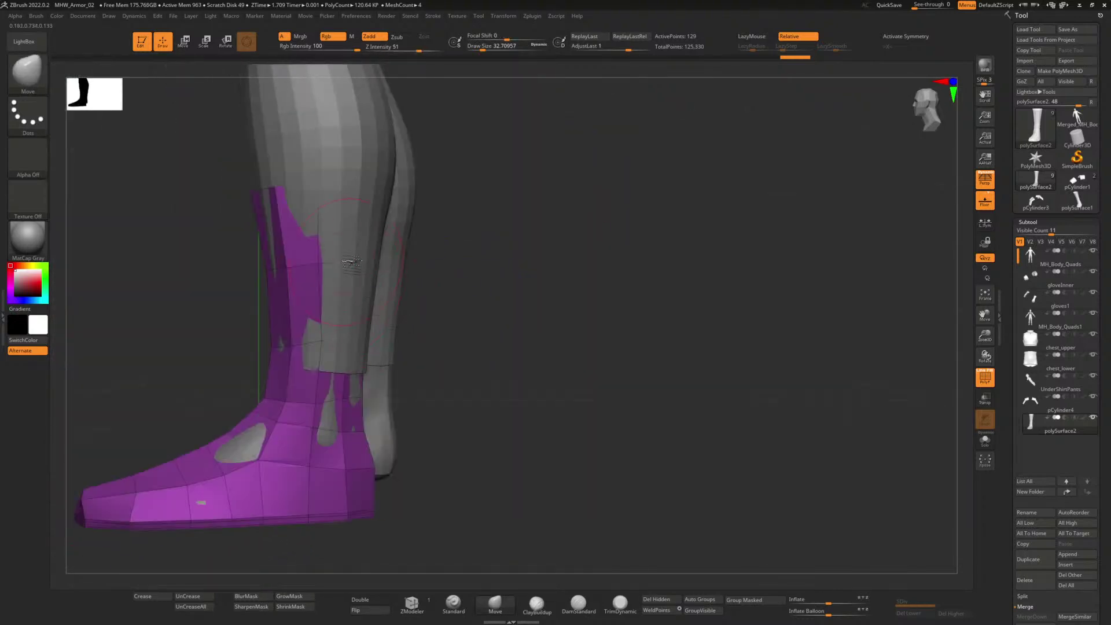
Step: Pull the back of the boot shaft and ankle outward over the lower calf
{"action": "left_click_drag", "start_coordinate": [366, 350], "coordinate": [373, 349]}
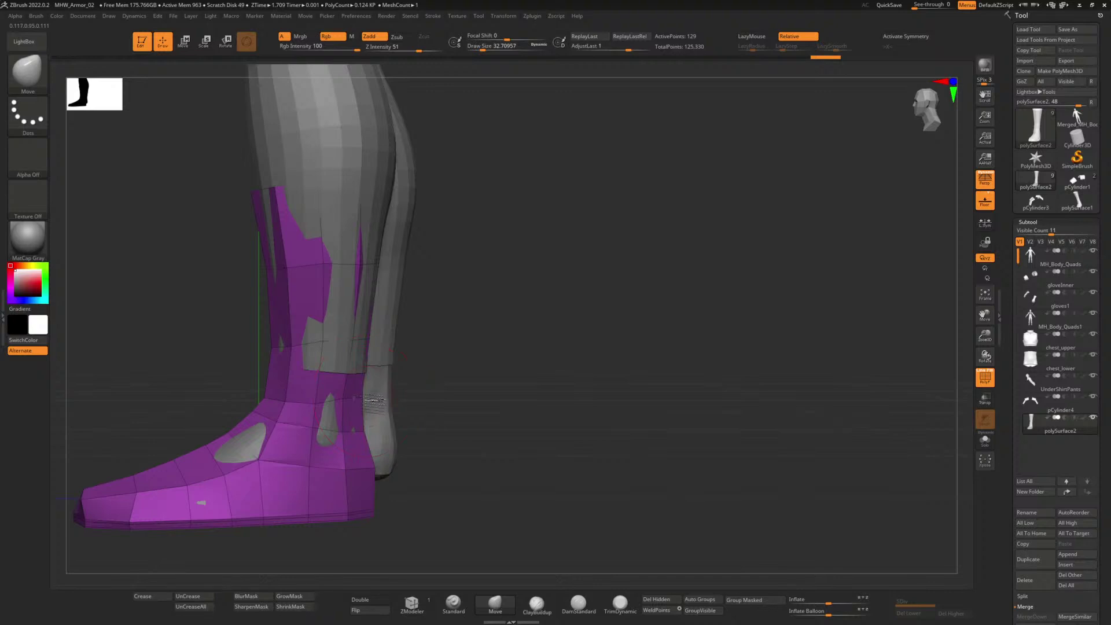
{"action": "left_click_drag", "start_coordinate": [359, 403], "coordinate": [367, 405]}
{"action": "left_click_drag", "start_coordinate": [463, 373], "coordinate": [392, 438]}
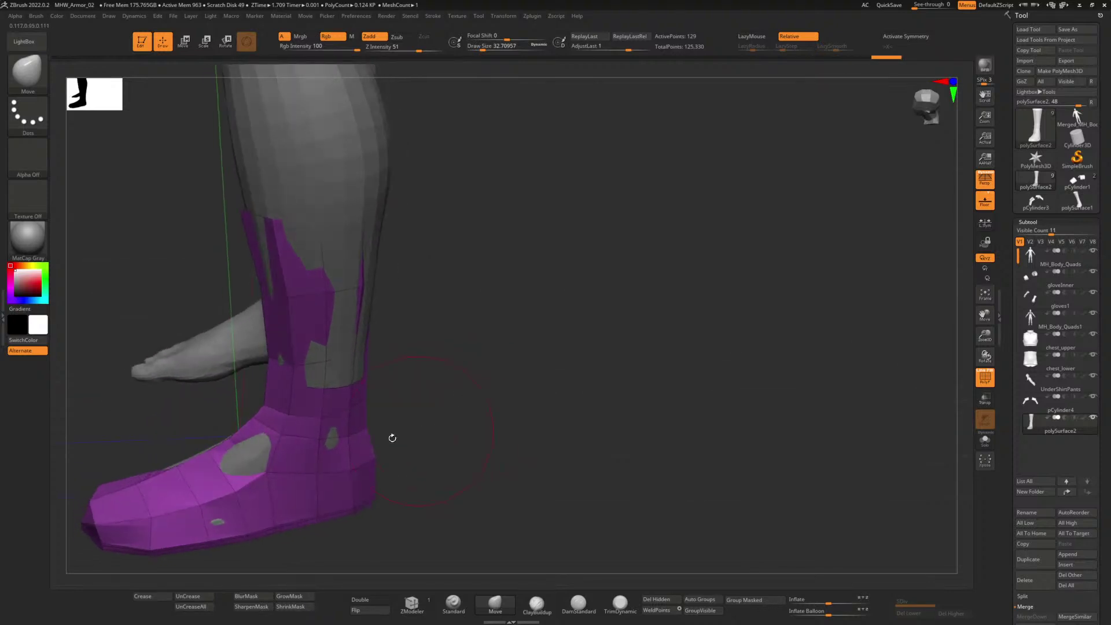
{"action": "left_click_drag", "start_coordinate": [419, 328], "coordinate": [358, 431]}
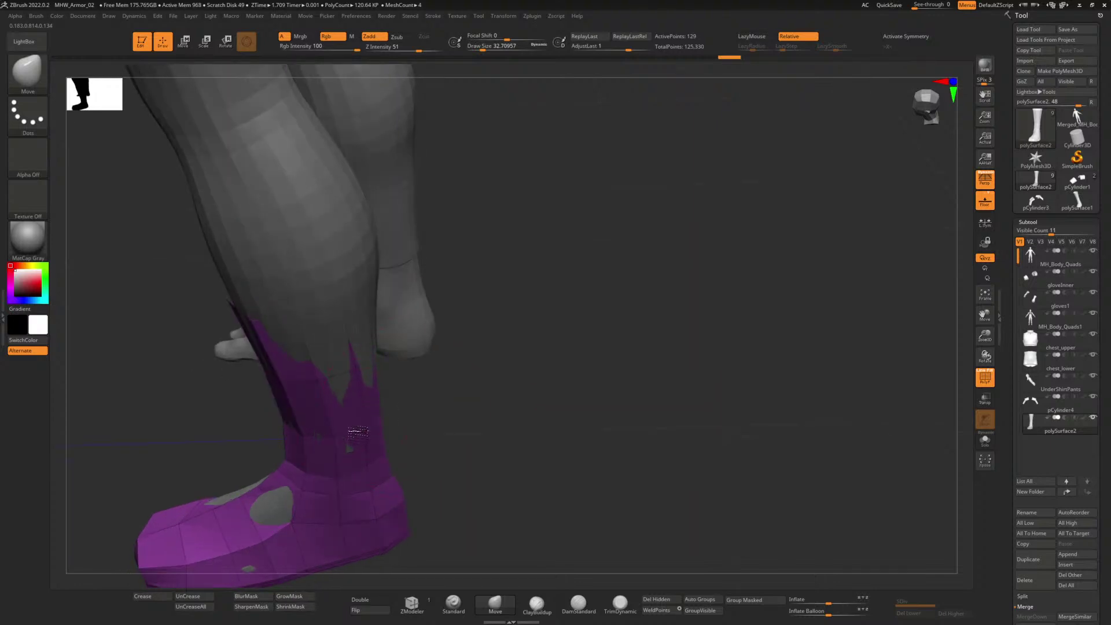
{"action": "left_click_drag", "start_coordinate": [439, 415], "coordinate": [418, 391]}
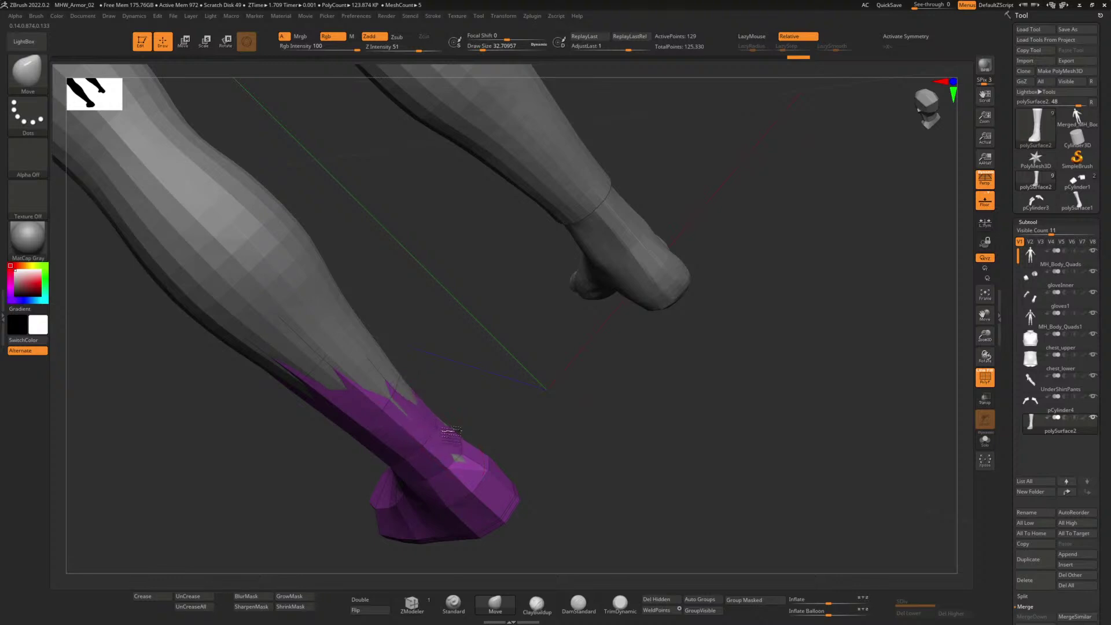
Step: Move the upper rim of the boot shaft outward around the calf and check the proportions on the full figure
{"action": "left_click_drag", "start_coordinate": [451, 431], "coordinate": [506, 258]}
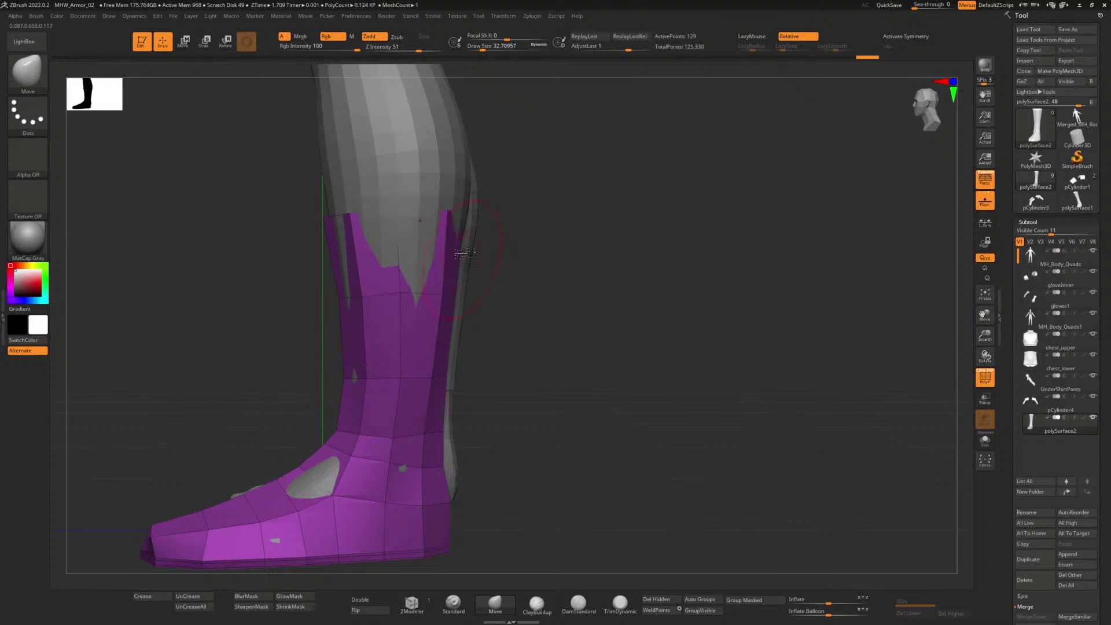
{"action": "left_click_drag", "start_coordinate": [482, 237], "coordinate": [449, 291]}
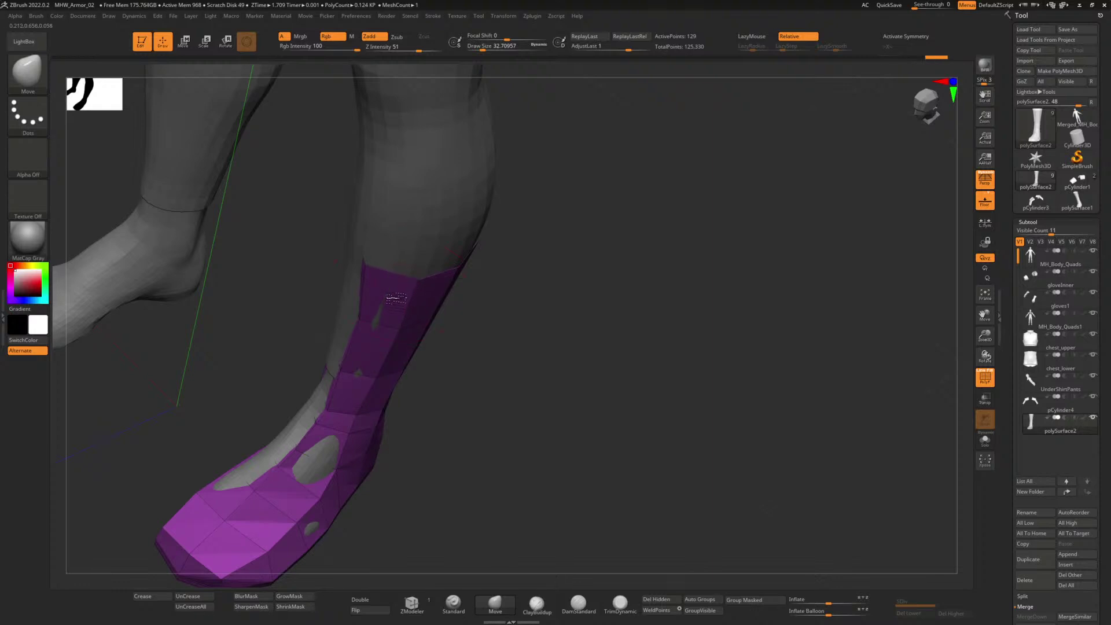
{"action": "left_click_drag", "start_coordinate": [529, 300], "coordinate": [486, 314]}
{"action": "mouse_move", "coordinate": [487, 314]}
{"action": "left_mouse_down"}
{"action": "mouse_move", "coordinate": [502, 317]}
{"action": "mouse_move", "coordinate": [494, 328]}
{"action": "mouse_move", "coordinate": [481, 295]}
{"action": "left_mouse_up"}
{"action": "left_click_drag", "start_coordinate": [477, 367], "coordinate": [388, 473], "text": "alt"}
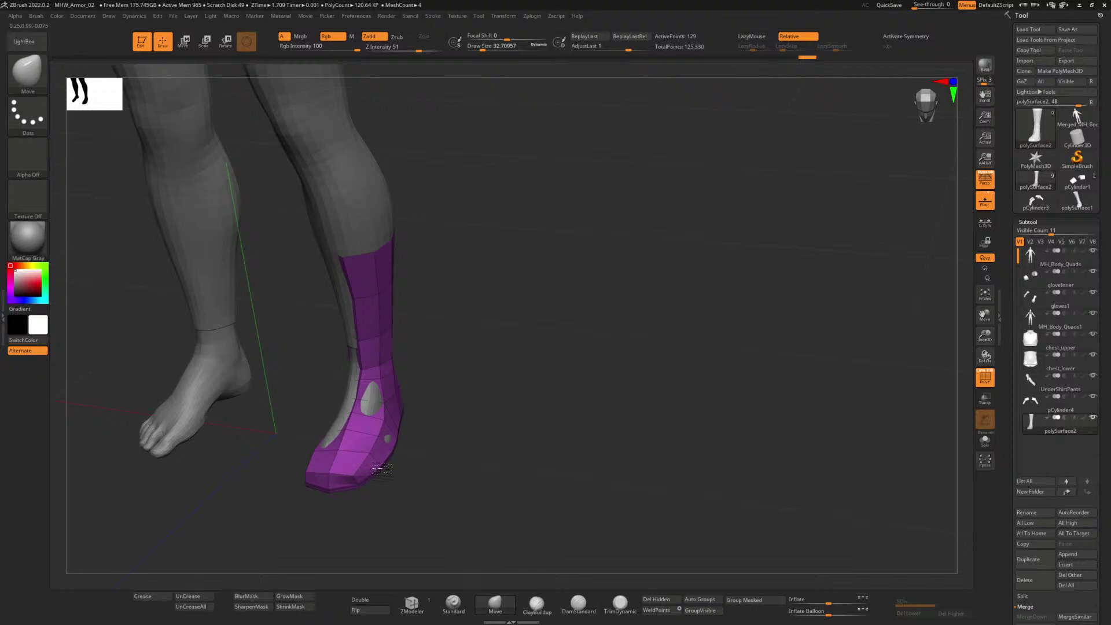
{"action": "left_click_drag", "start_coordinate": [482, 354], "coordinate": [595, 305]}
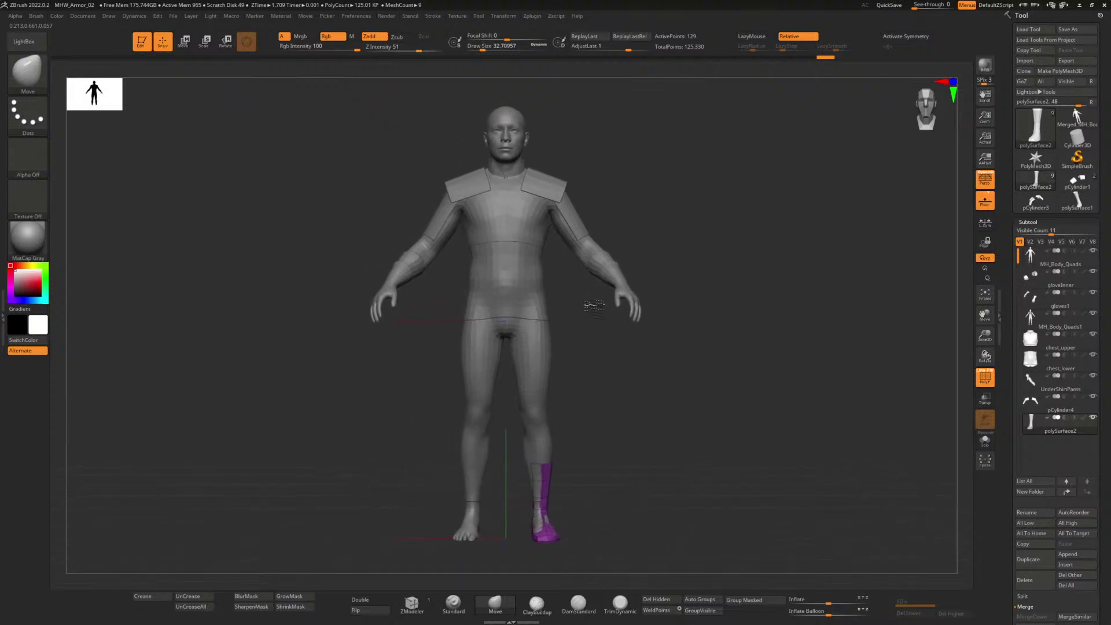